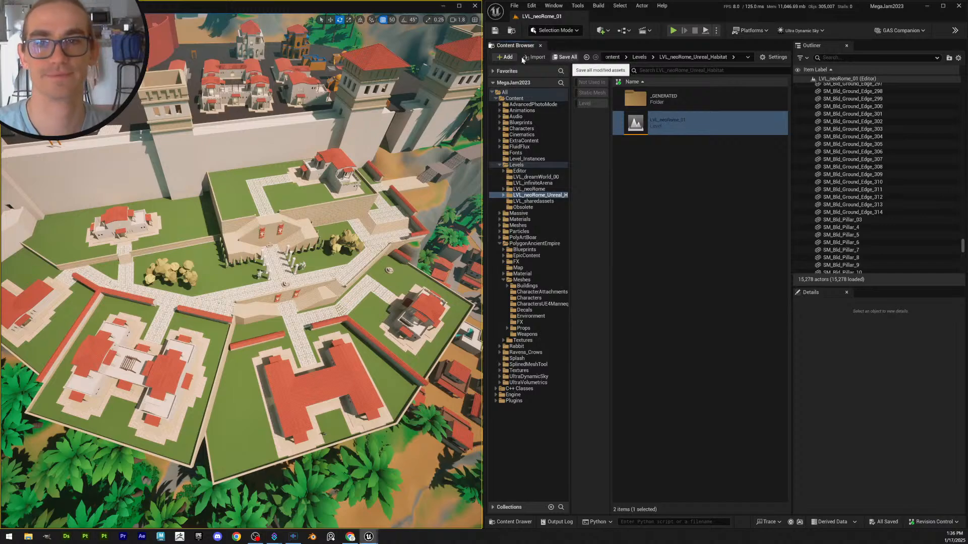
# Duplicate the block at the top of the stair wall and move the copy down to the wall's lower end
pyautogui.moveTo(384, 250); pyautogui.dragTo(361, 266, button='right')
pyautogui.press('w')
pyautogui.scroll(1, 385, 249)
pyautogui.press('d')
pyautogui.scroll(-5, 384, 249)
pyautogui.scroll(2, 376, 255)
pyautogui.press('s')
pyautogui.press('s')
pyautogui.press('w')
pyautogui.scroll(-2, 368, 263)
pyautogui.moveTo(339, 198)
pyautogui.mouseDown(button='right')
pyautogui.moveTo(353, 185)
pyautogui.moveTo(330, 182)
pyautogui.mouseUp(button='right')
pyautogui.press('s')
pyautogui.click(333, 175)
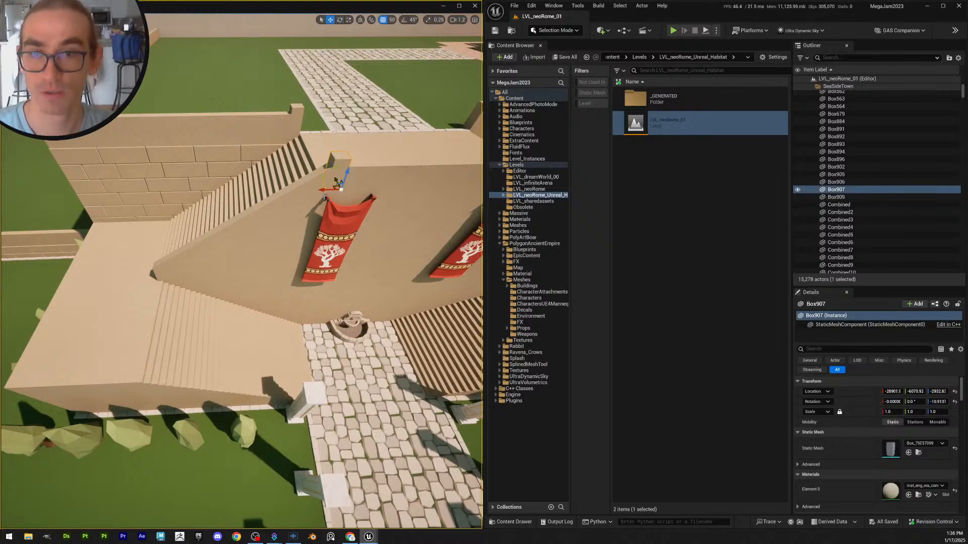
pyautogui.keyDown('alt'); pyautogui.moveTo(325, 198); pyautogui.dragTo(155, 280); pyautogui.keyUp('alt')
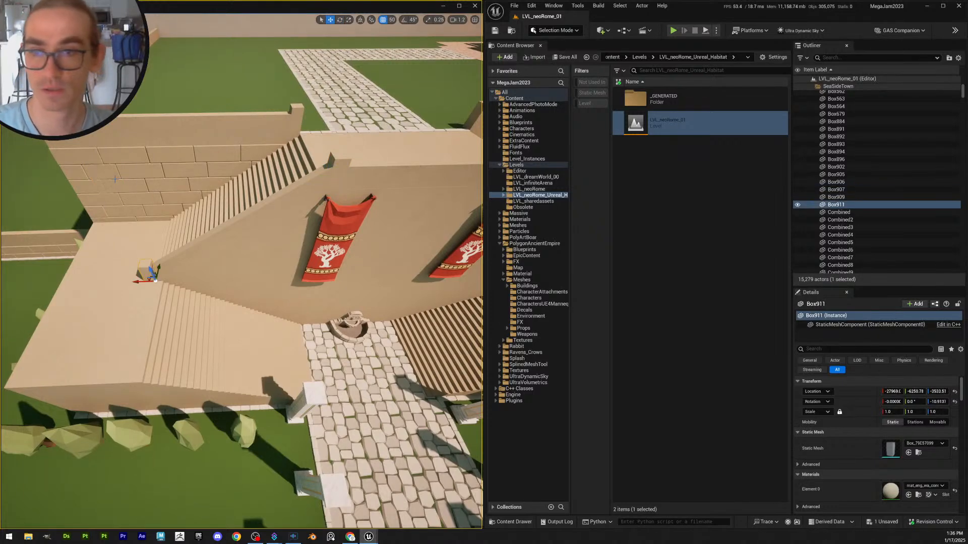
# Slide the copied block along its X axis into the lower end of the stair wall, to X about -28018
pyautogui.press('w')
pyautogui.moveTo(155, 280); pyautogui.dragTo(127, 282, button='right')
pyautogui.scroll(-3, 123, 278)
pyautogui.moveTo(211, 300); pyautogui.dragTo(246, 293)
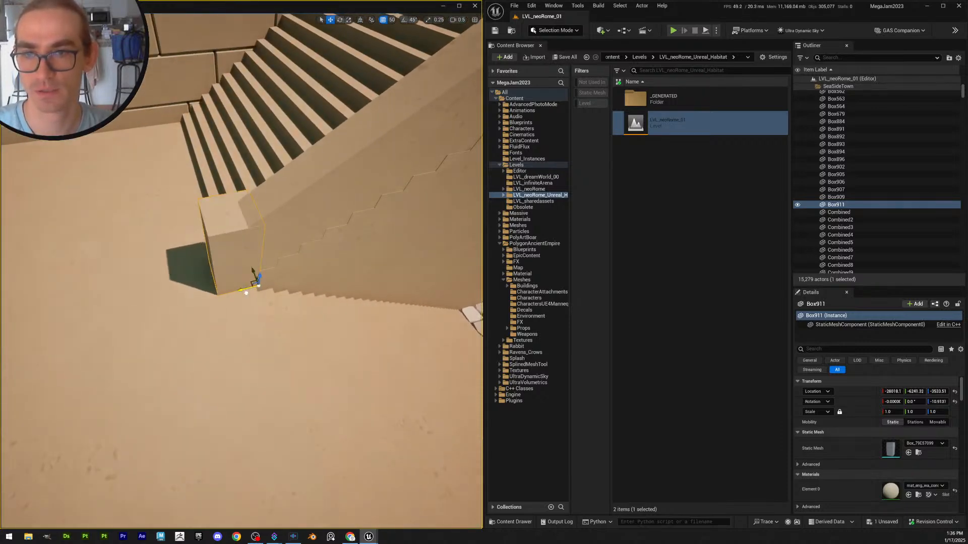
# Raise the copied block against the sloped stair wall to Z about -3493
pyautogui.moveTo(251, 293); pyautogui.dragTo(203, 298, button='right')
pyautogui.press('w')
pyautogui.scroll(-3, 249, 274)
pyautogui.press('s')
pyautogui.press('q')
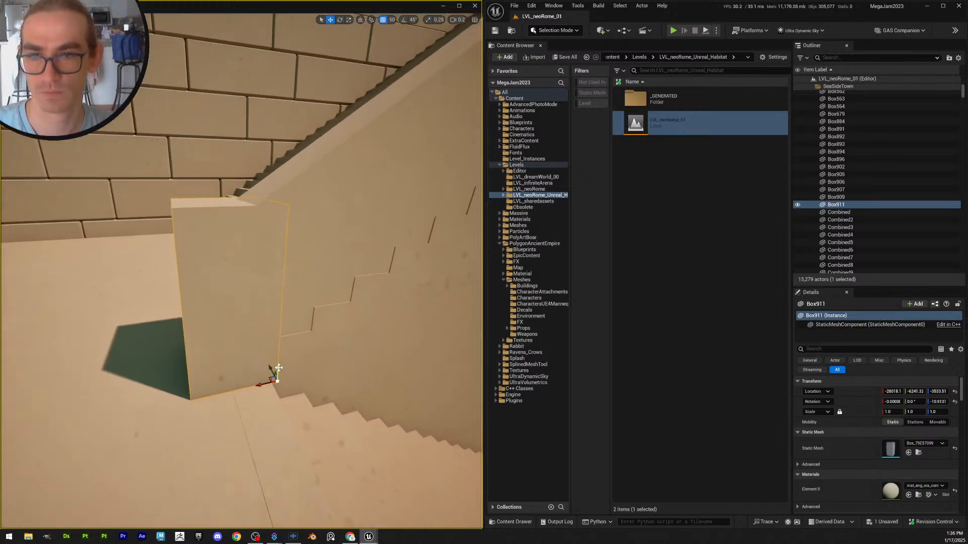
pyautogui.moveTo(271, 370); pyautogui.dragTo(275, 338)
pyautogui.moveTo(278, 335); pyautogui.dragTo(210, 389, button='right')
pyautogui.scroll(3, 326, 282)
pyautogui.scroll(-2, 213, 389)
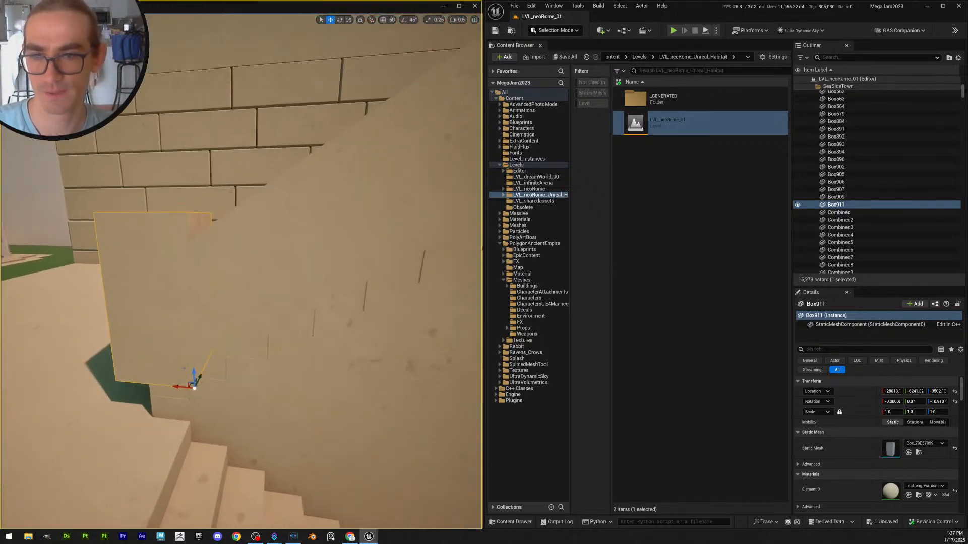
pyautogui.scroll(2, 194, 371)
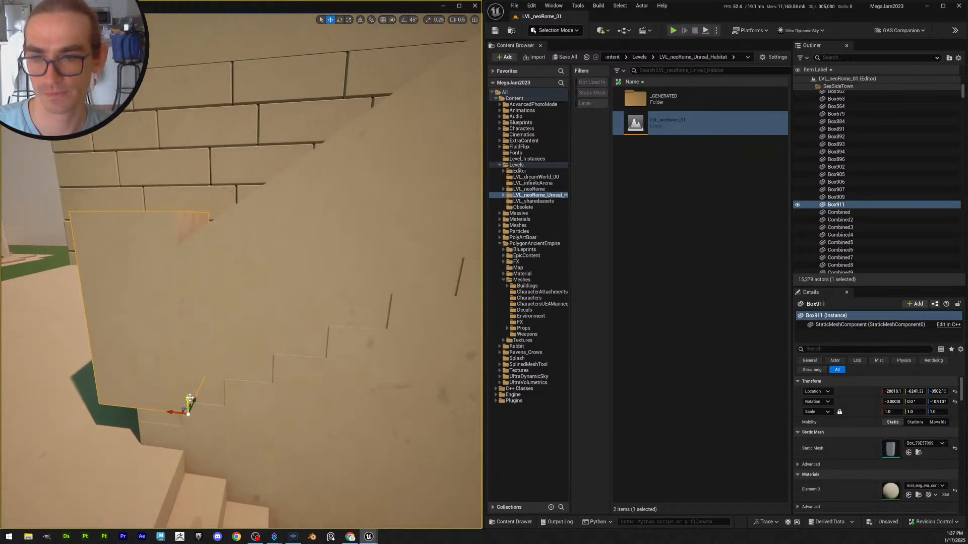
pyautogui.moveTo(189, 395); pyautogui.dragTo(190, 385)
# Slide the copied block further into the stair wall to X about -28045 and align it sideways with the wall's thickness
pyautogui.moveTo(190, 386); pyautogui.dragTo(286, 307, button='right')
pyautogui.scroll(-2, 190, 330)
pyautogui.scroll(1, 303, 245)
pyautogui.moveTo(275, 321); pyautogui.dragTo(327, 318)
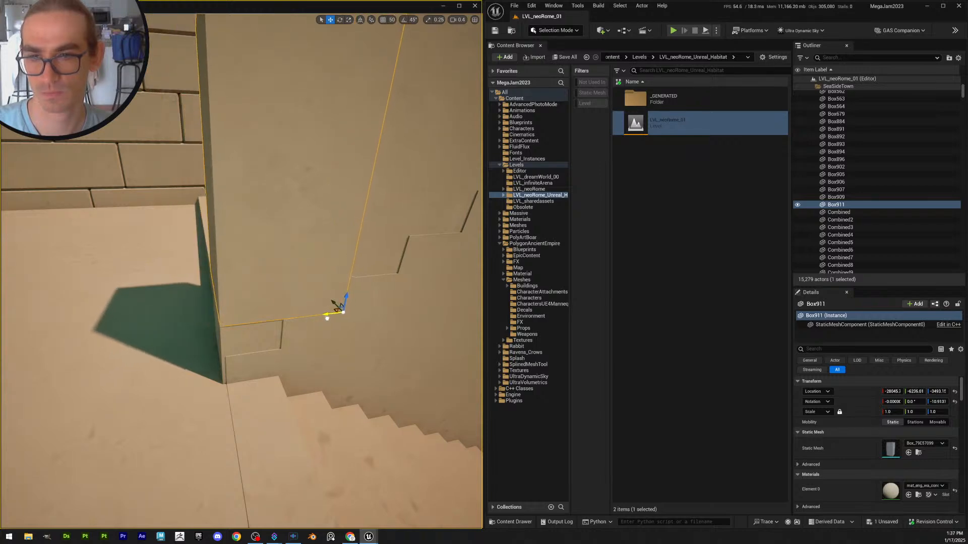
pyautogui.moveTo(327, 318); pyautogui.dragTo(354, 313, button='right')
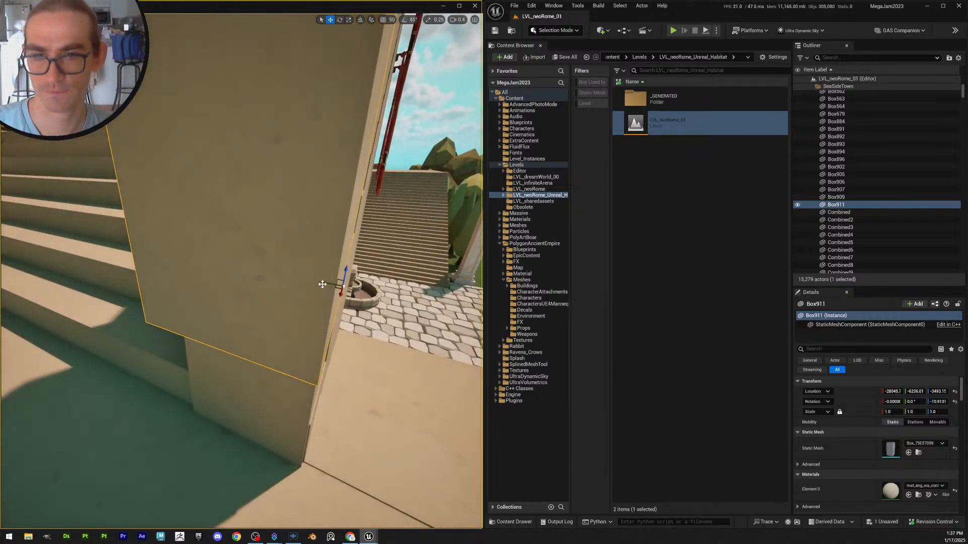
pyautogui.moveTo(323, 285); pyautogui.dragTo(324, 281)
pyautogui.press('f')
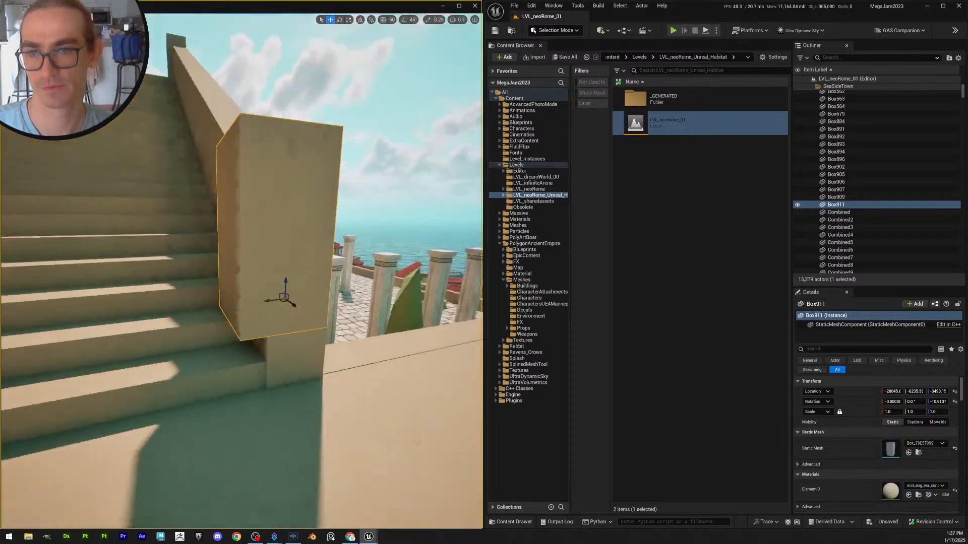
# Raise the copied block above the sloped edge of the stair wall, to Z about -3460
pyautogui.press('s')
pyautogui.moveTo(324, 281); pyautogui.dragTo(576, 280, button='right')
pyautogui.scroll(1, 325, 280)
pyautogui.press('a')
pyautogui.scroll(-1, 324, 281)
pyautogui.press('d')
pyautogui.press('w')
pyautogui.press('a')
pyautogui.press('s')
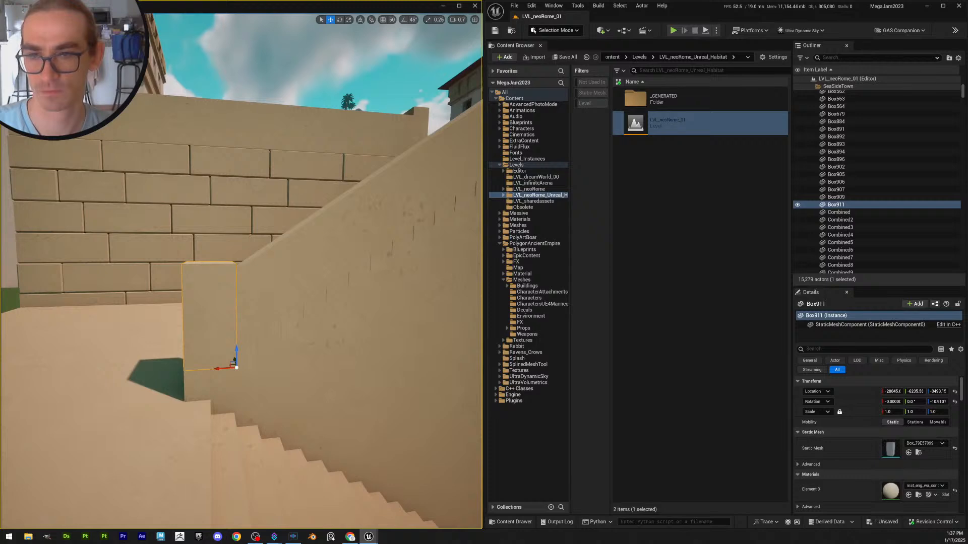
pyautogui.press('d')
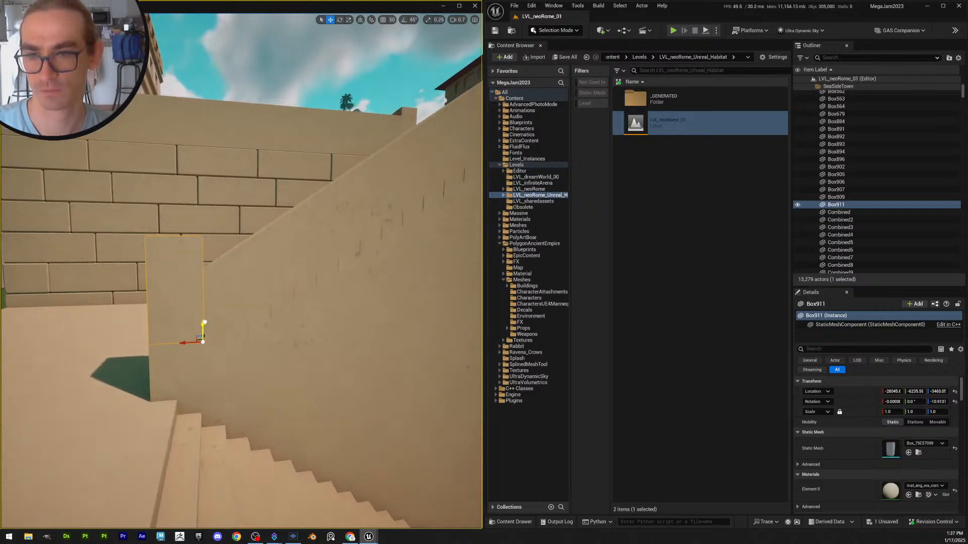
# Lower the copied block to Z about -3467 so its top sits just above the stair wall's slope
pyautogui.press('d')
pyautogui.moveTo(242, 273); pyautogui.dragTo(98, 293, button='right')
pyautogui.press('w')
pyautogui.press('e')
pyautogui.press('d')
pyautogui.press('w')
pyautogui.press('q')
pyautogui.press('a')
pyautogui.press('w')
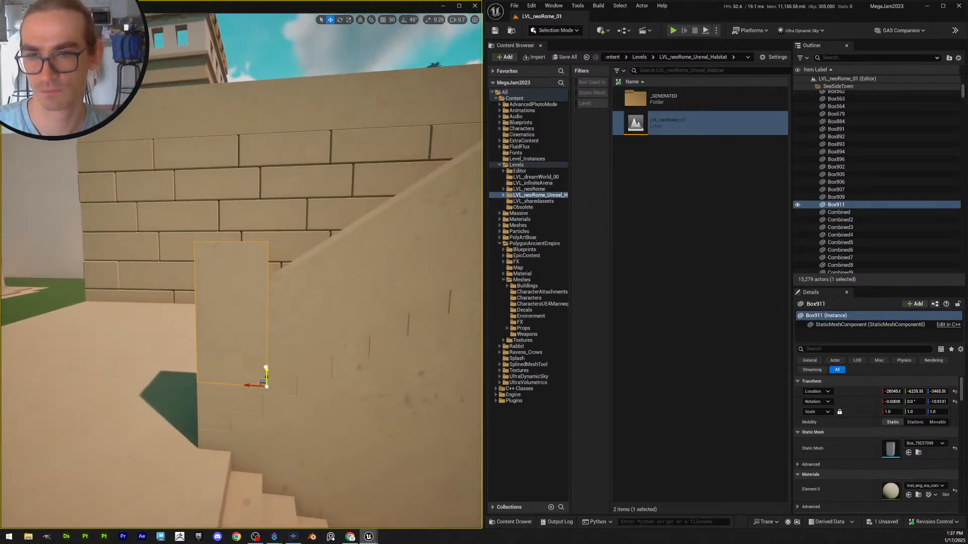
pyautogui.press('a')
pyautogui.moveTo(266, 378); pyautogui.dragTo(298, 365, button='right')
# Switch the editor to Modeling Mode with the upper block of the stair wall in view
pyautogui.press('w')
pyautogui.press('a')
pyautogui.press('d')
pyautogui.press('d')
pyautogui.press('e')
pyautogui.press('w')
pyautogui.press('e')
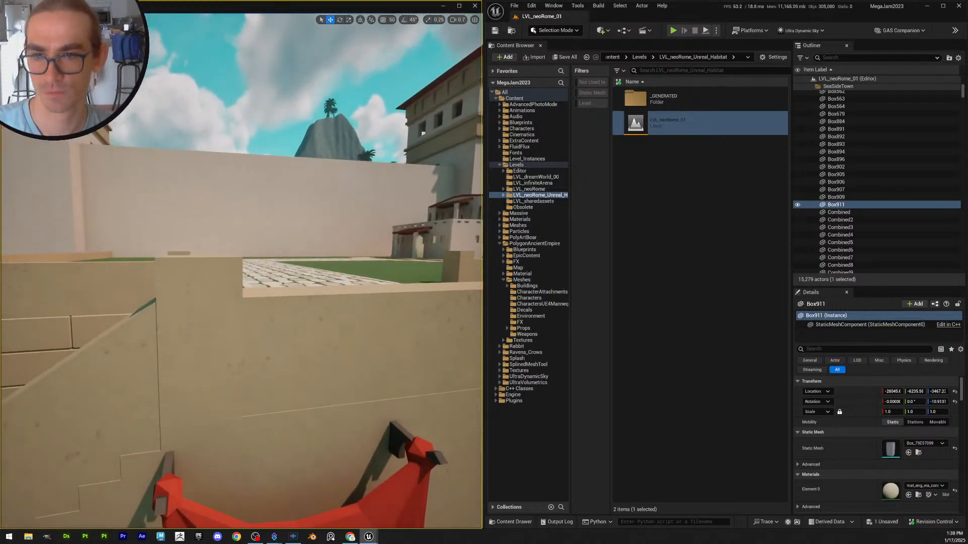
pyautogui.press('e')
pyautogui.moveTo(297, 365); pyautogui.dragTo(277, 372, button='right')
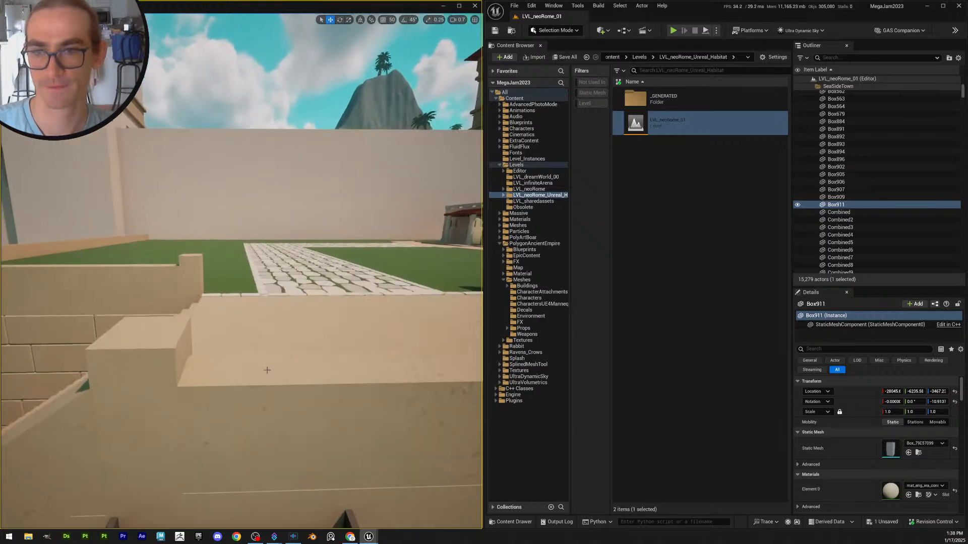
pyautogui.click(554, 29)
pyautogui.click(565, 77)
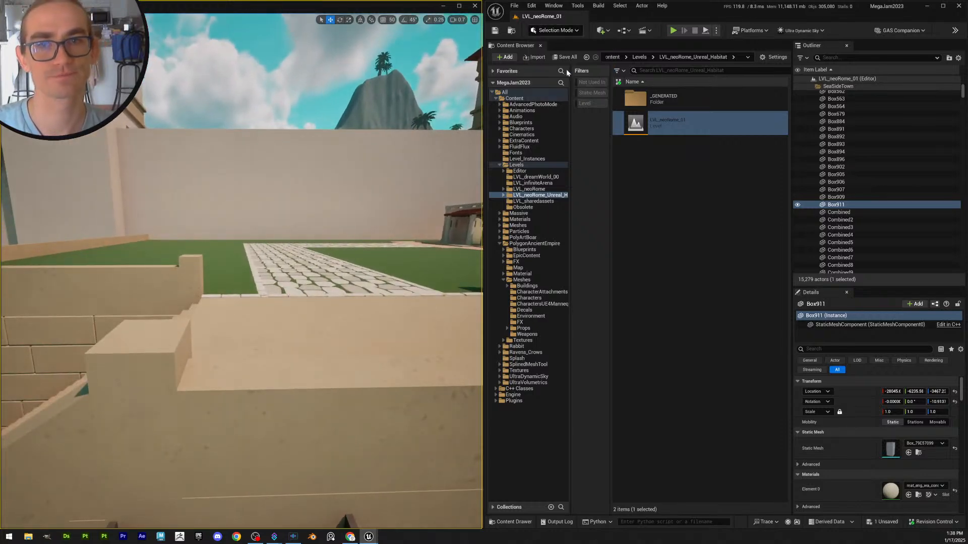
# Create a 100 x 100 x 100 static mesh box on the wall beside the upper block
pyautogui.click(499, 145)
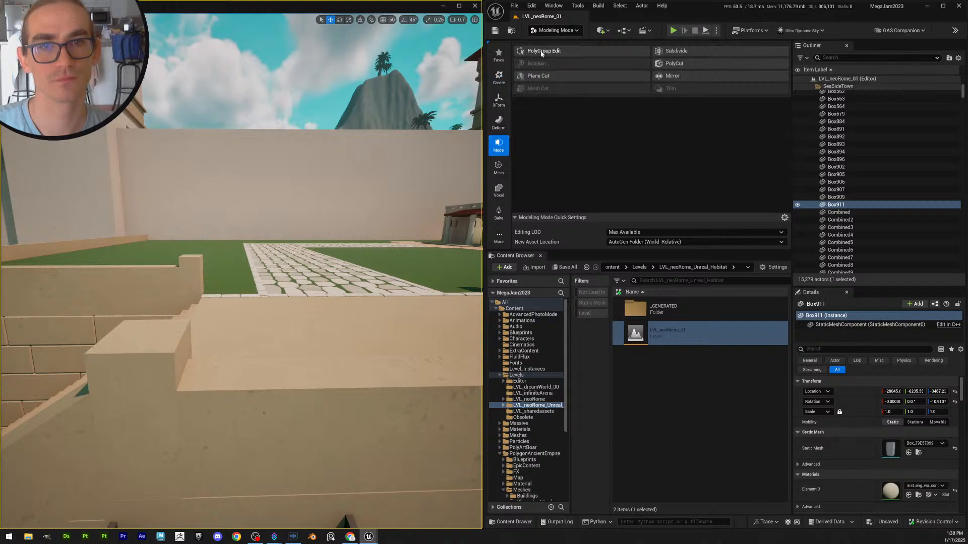
pyautogui.click(542, 51)
pyautogui.click(498, 77)
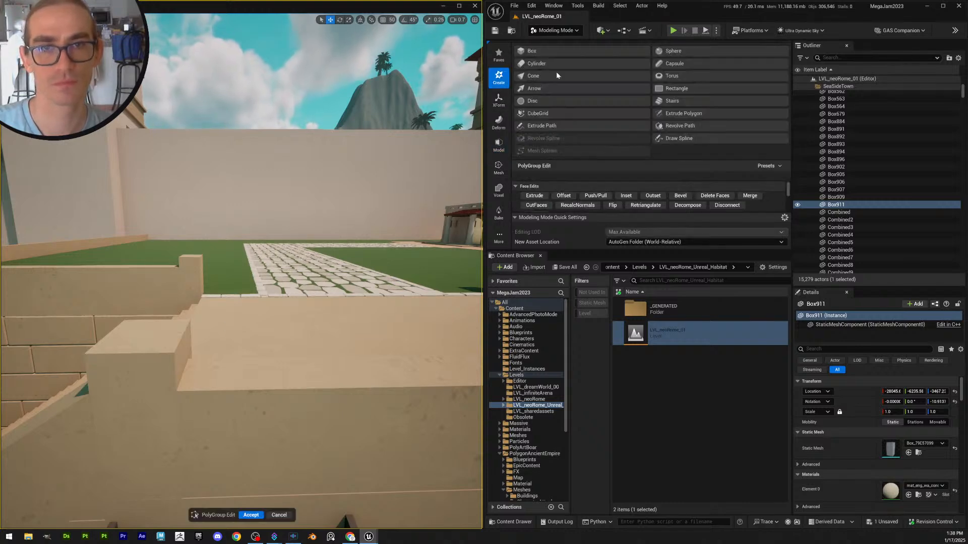
pyautogui.click(532, 51)
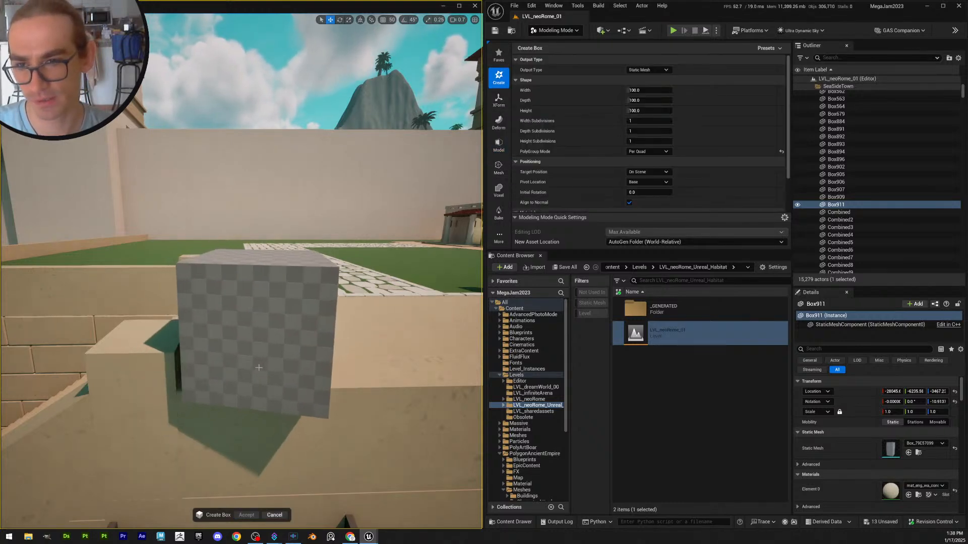
pyautogui.click(256, 366)
pyautogui.click(247, 515)
# Set the new box's Z rotation to the upper block's -10.913772 and slide the box toward that block
pyautogui.moveTo(247, 516); pyautogui.dragTo(221, 513, button='right')
pyautogui.click(217, 453)
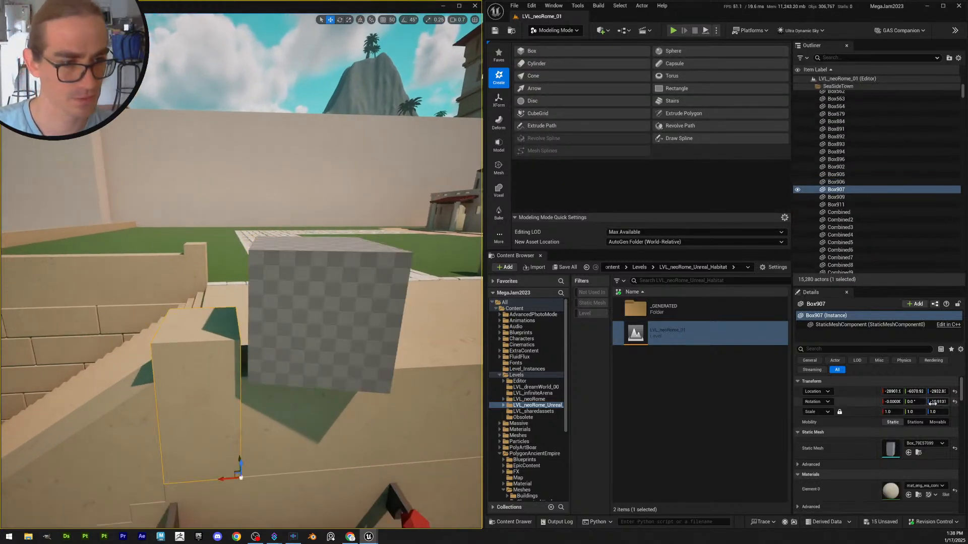
pyautogui.click(394, 331)
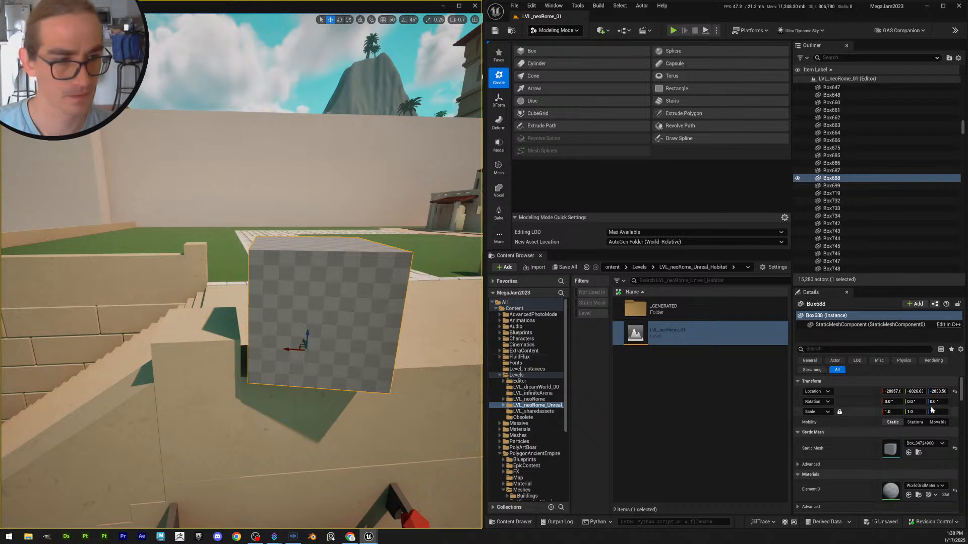
pyautogui.press('Return')
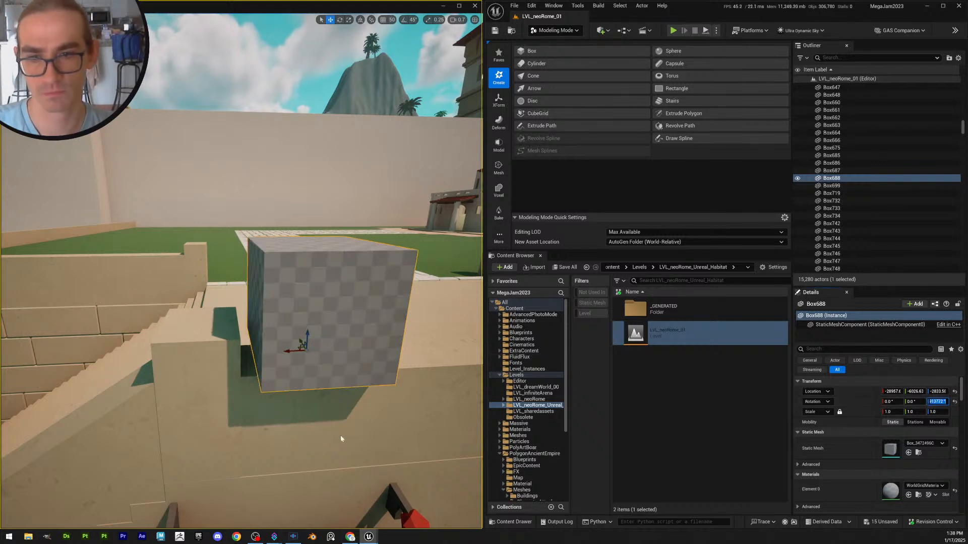
pyautogui.moveTo(287, 351); pyautogui.dragTo(273, 350)
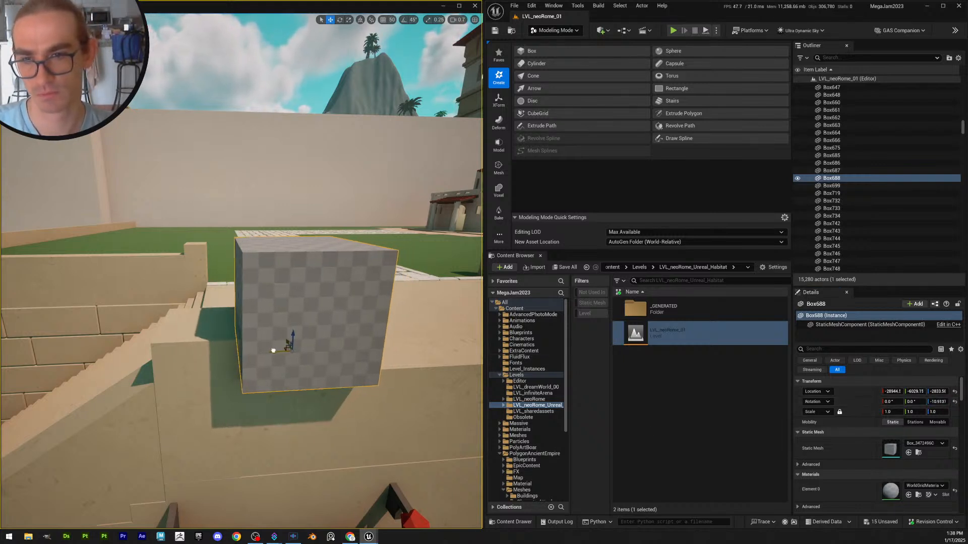
pyautogui.click(499, 145)
pyautogui.click(536, 53)
pyautogui.click(312, 245)
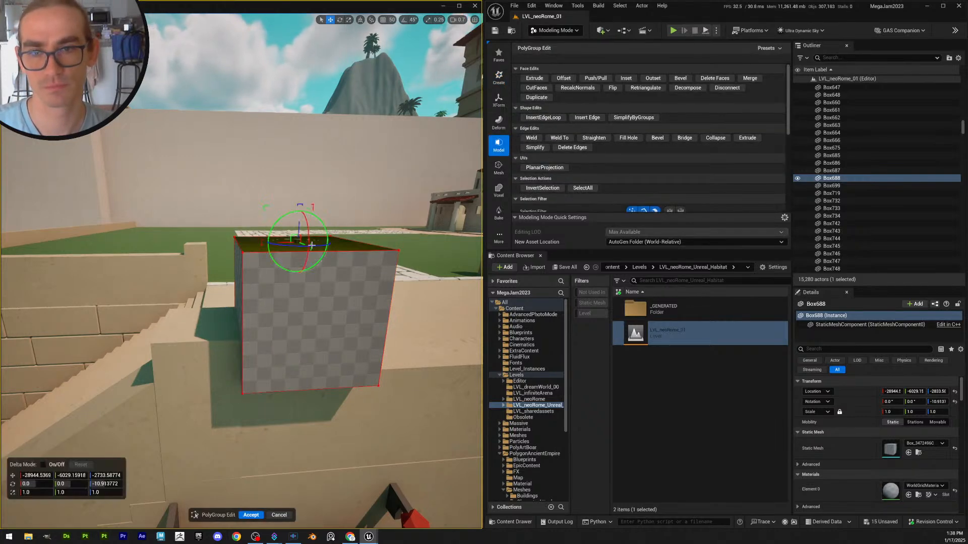
pyautogui.moveTo(300, 222)
pyautogui.mouseDown()
pyautogui.moveTo(297, 418)
pyautogui.moveTo(303, 30)
pyautogui.moveTo(287, 353)
pyautogui.moveTo(302, 220)
pyautogui.mouseUp()
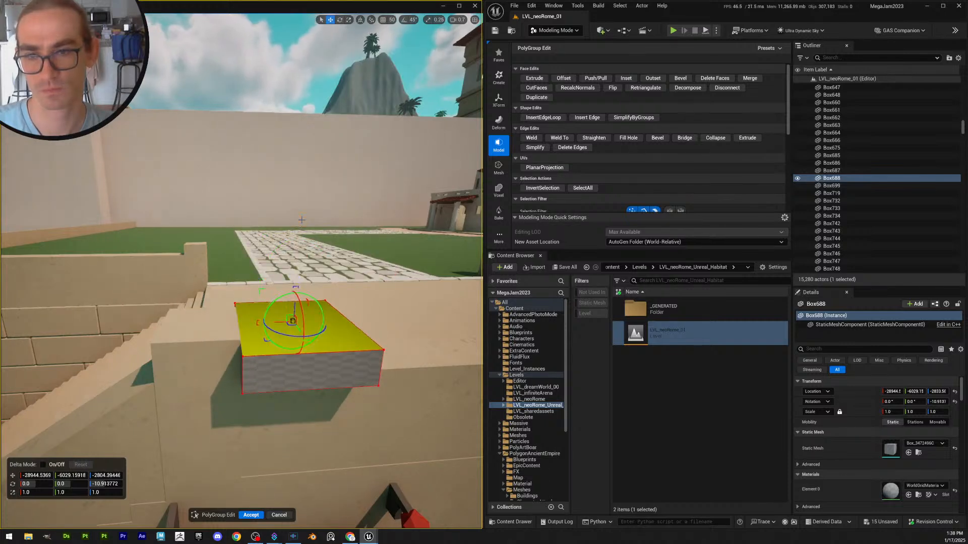
pyautogui.press('w')
pyautogui.moveTo(301, 220)
pyautogui.mouseDown(button='right')
pyautogui.moveTo(242, 221)
pyautogui.moveTo(272, 283)
pyautogui.moveTo(252, 292)
pyautogui.moveTo(237, 221)
pyautogui.moveTo(314, 228)
pyautogui.mouseUp(button='right')
pyautogui.scroll(-5, 301, 220)
pyautogui.press('s')
pyautogui.scroll(2, 302, 220)
pyautogui.press('e')
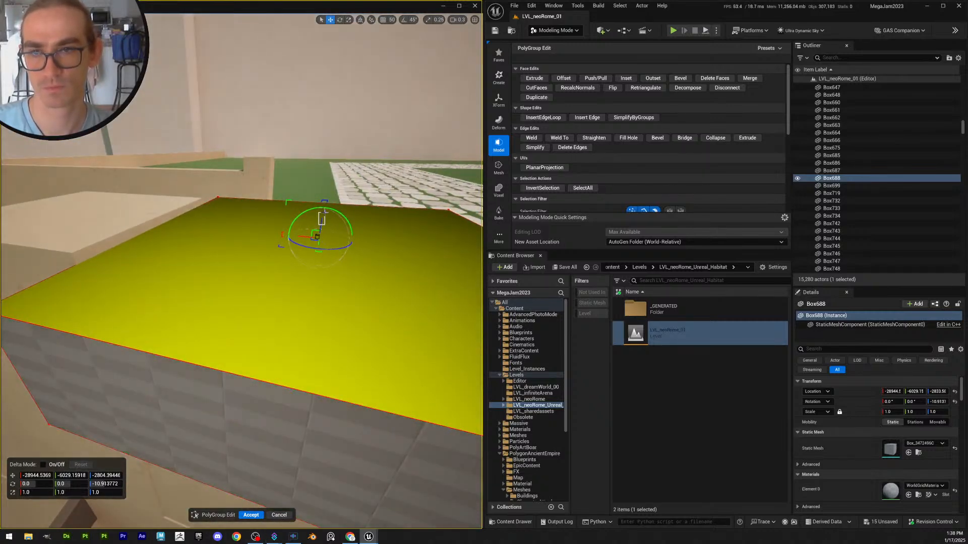
pyautogui.click(279, 515)
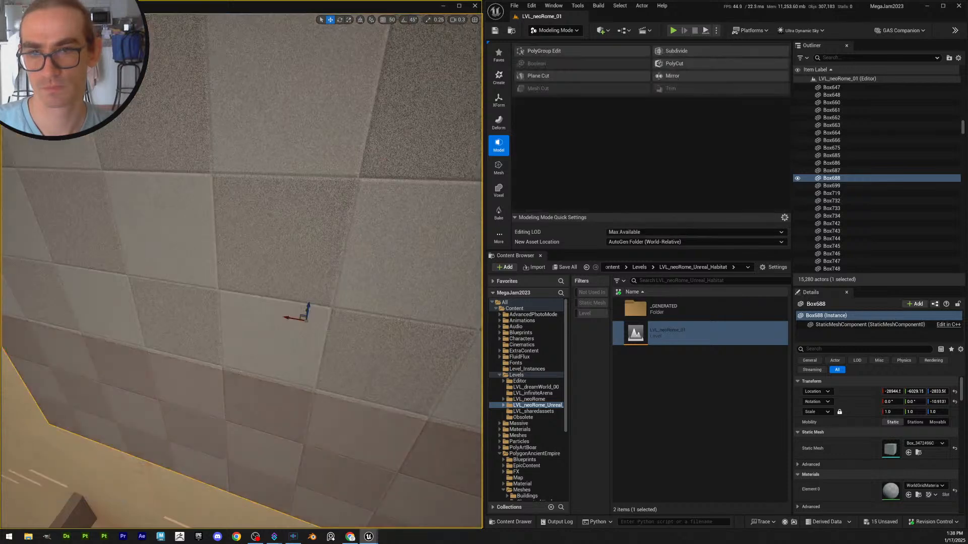
# Slide the new box along its X axis so it overlaps the upper block, to X about -28927
pyautogui.press('s')
pyautogui.moveTo(262, 282); pyautogui.dragTo(295, 281, button='right')
pyautogui.moveTo(273, 302); pyautogui.dragTo(236, 303)
pyautogui.moveTo(236, 302); pyautogui.dragTo(239, 246, button='right')
pyautogui.press('s')
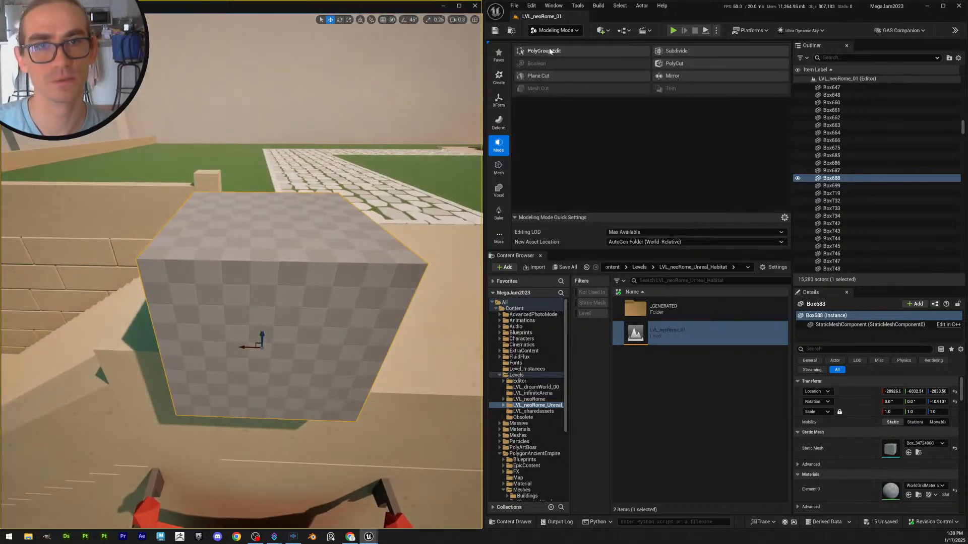
# Lower the box's top face with PolyGroup Edit to Z about -2801.66, level with the upper block's top, and accept the edit
pyautogui.click(550, 51)
pyautogui.click(286, 204)
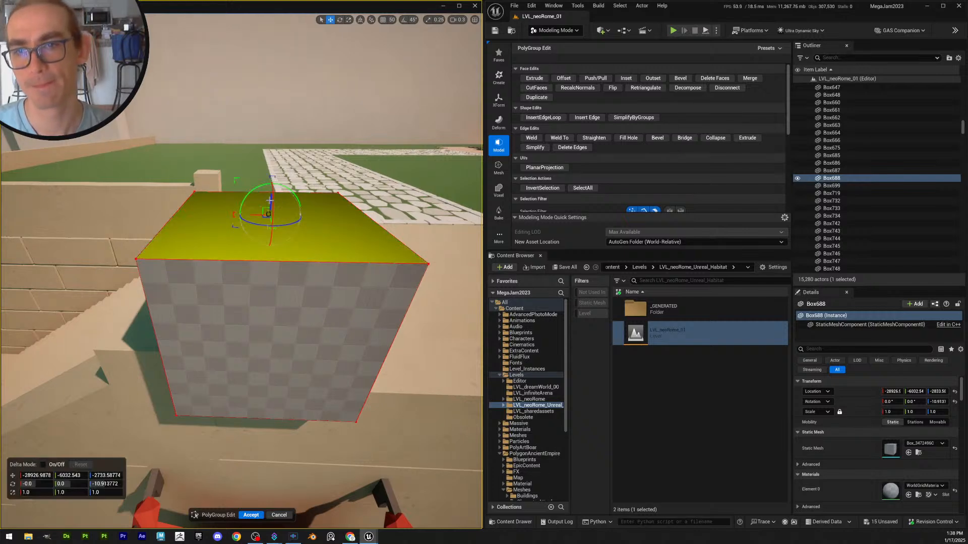
pyautogui.moveTo(269, 200); pyautogui.dragTo(266, 227)
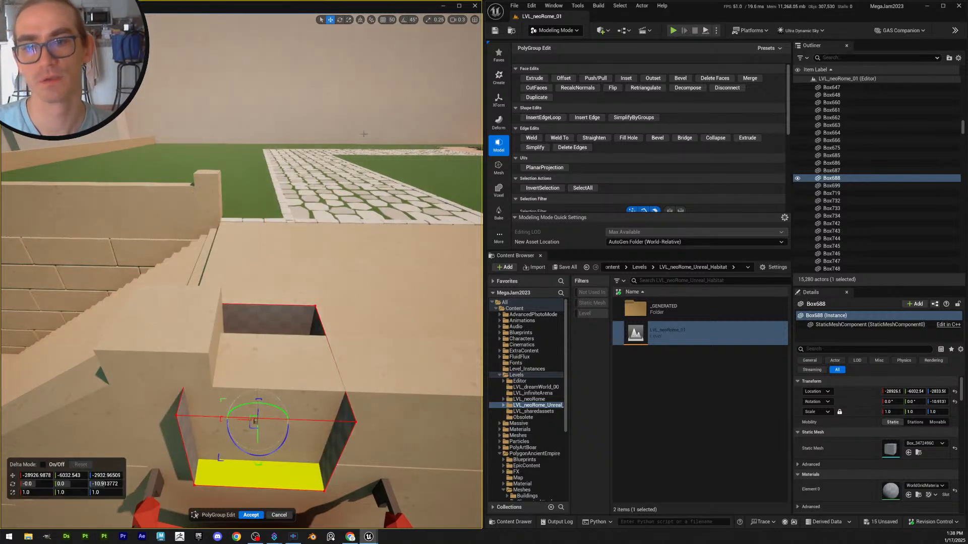
pyautogui.hotkey('ctrl', 'z')
pyautogui.moveTo(364, 134); pyautogui.dragTo(338, 137, button='right')
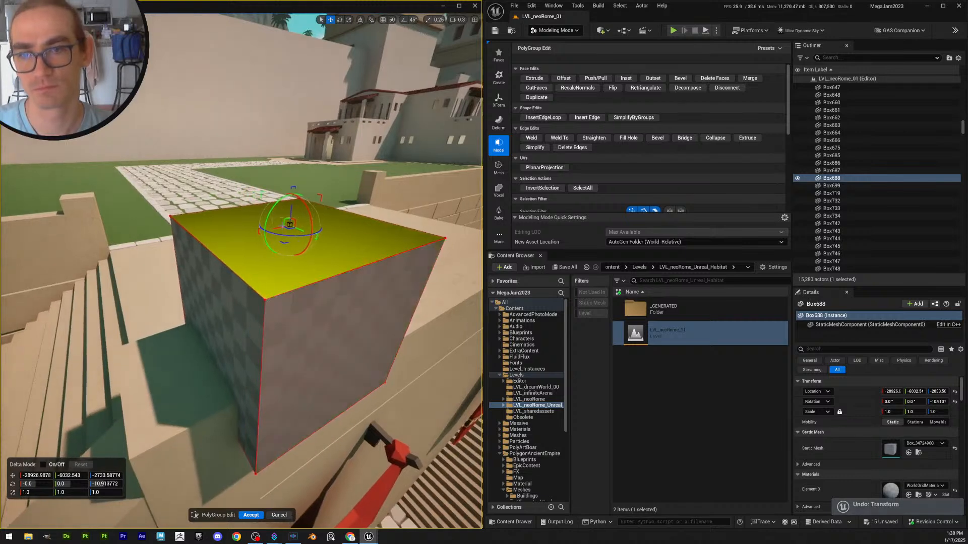
pyautogui.moveTo(291, 207); pyautogui.dragTo(288, 149)
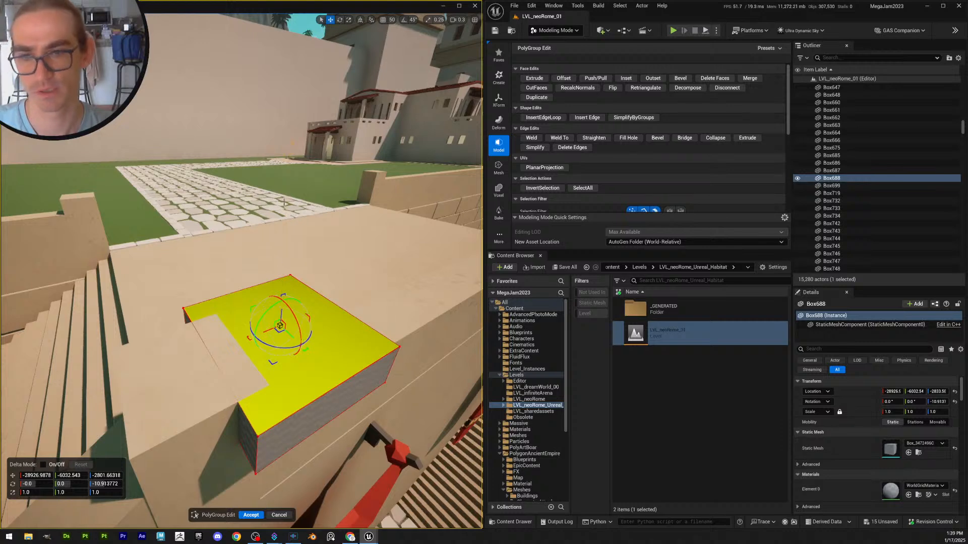
pyautogui.click(250, 515)
# Duplicate the flattened box and move the copy down onto the block at the stair's foot, to Z about -3368
pyautogui.moveTo(245, 499); pyautogui.dragTo(217, 514, button='right')
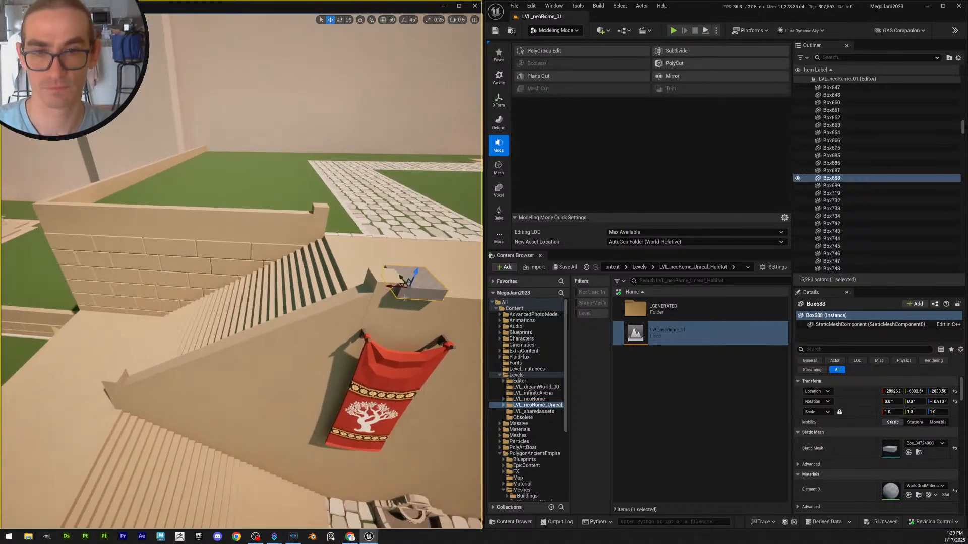
pyautogui.hotkey('ctrl', 'd')
pyautogui.moveTo(308, 271); pyautogui.dragTo(101, 245)
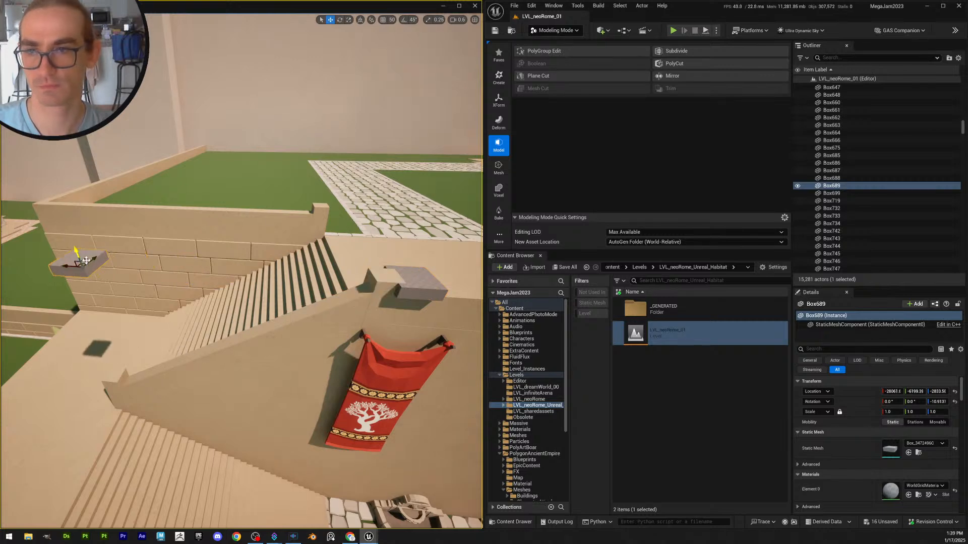
pyautogui.moveTo(99, 378); pyautogui.dragTo(99, 379)
pyautogui.moveTo(99, 379); pyautogui.dragTo(118, 410, button='right')
pyautogui.scroll(-2, 83, 403)
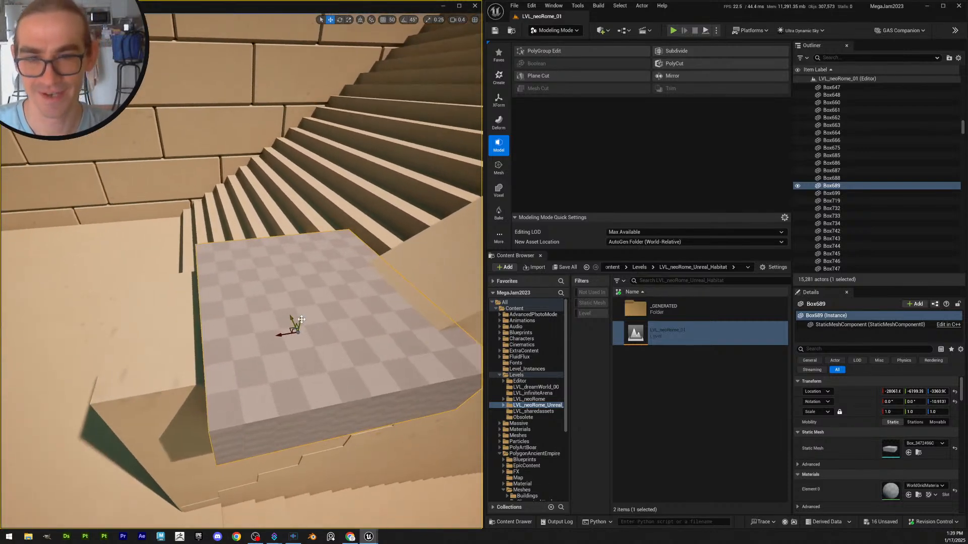
pyautogui.moveTo(301, 319); pyautogui.dragTo(299, 330)
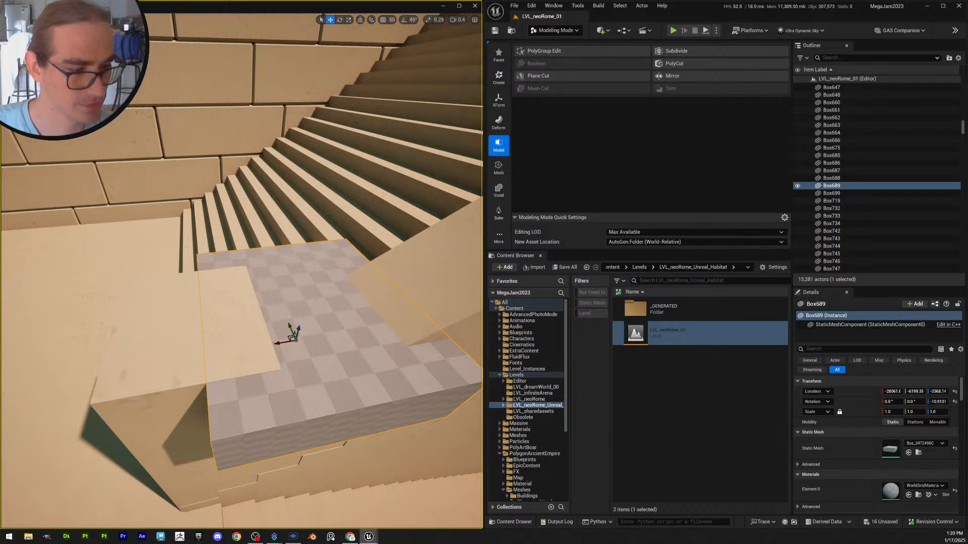
# Slide the flattened box on the stair-foot block along its X axis toward the stair wall, to X about -28089
pyautogui.moveTo(292, 328); pyautogui.dragTo(292, 328, button='right')
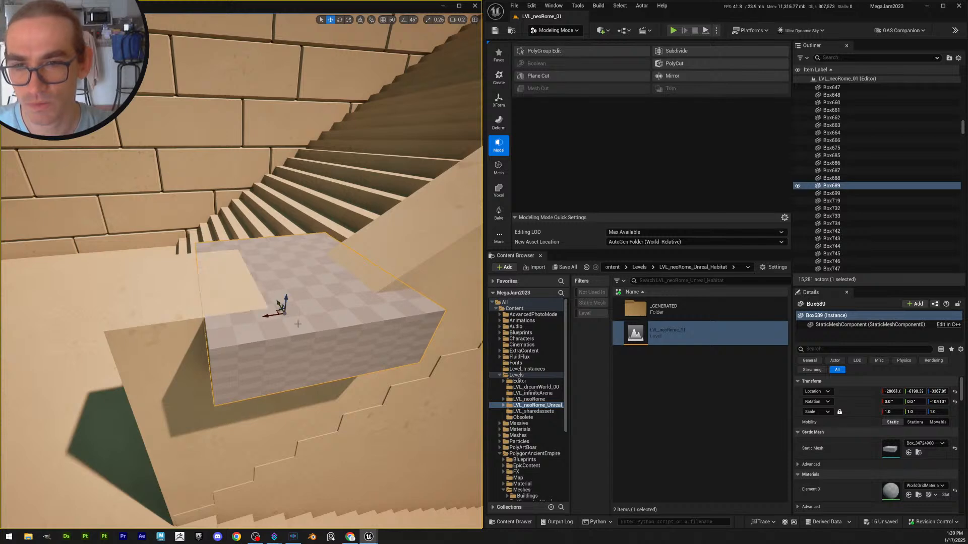
pyautogui.moveTo(297, 324); pyautogui.dragTo(298, 324, button='right')
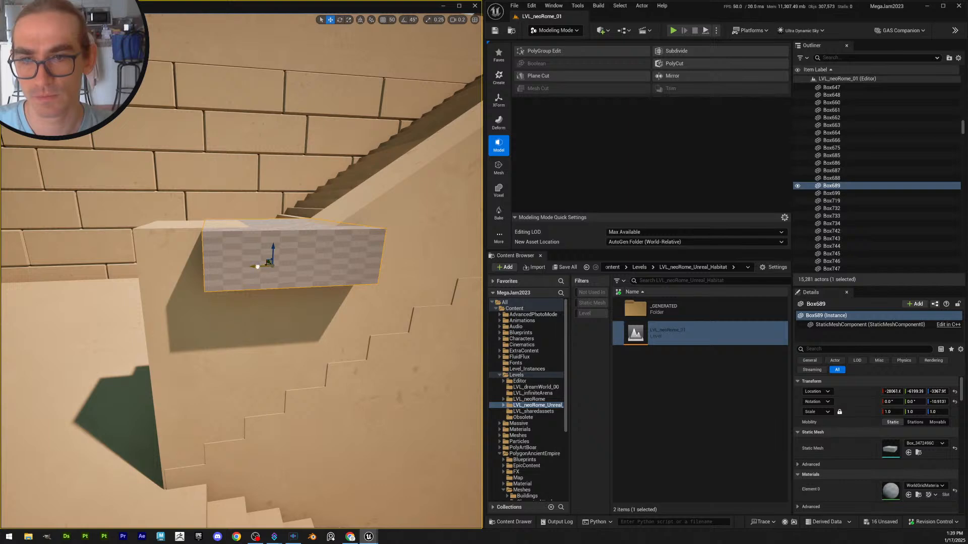
pyautogui.moveTo(257, 267); pyautogui.dragTo(328, 261)
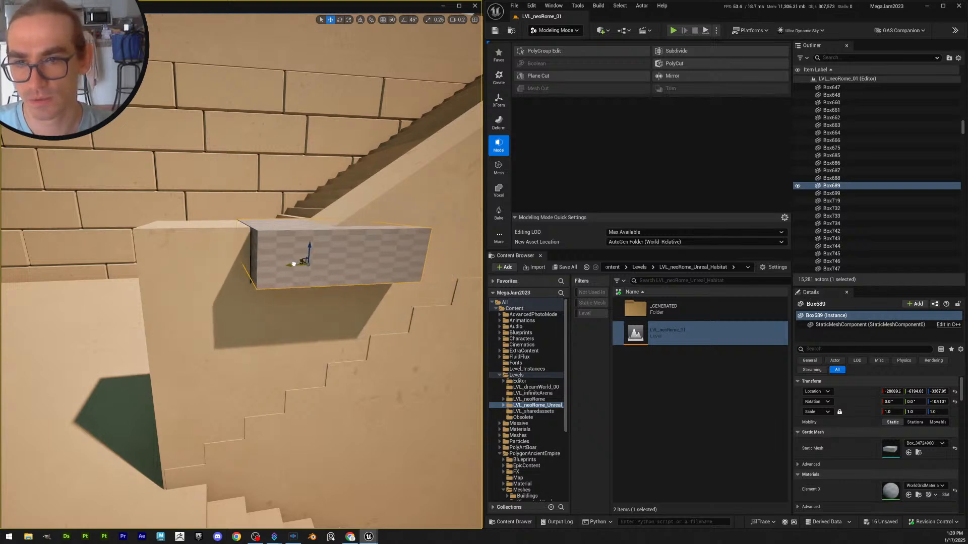
pyautogui.moveTo(294, 264); pyautogui.dragTo(297, 269, button='right')
pyautogui.scroll(4, 293, 264)
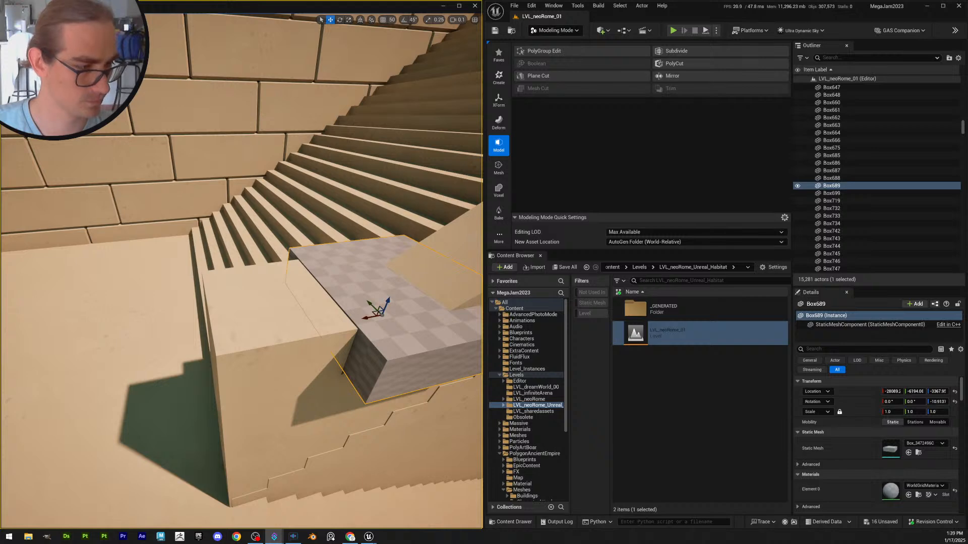
# Lower the flat box slightly to Z about -3369 and nudge it along its X axis to X about -28088
pyautogui.moveTo(410, 299); pyautogui.dragTo(313, 256, button='right')
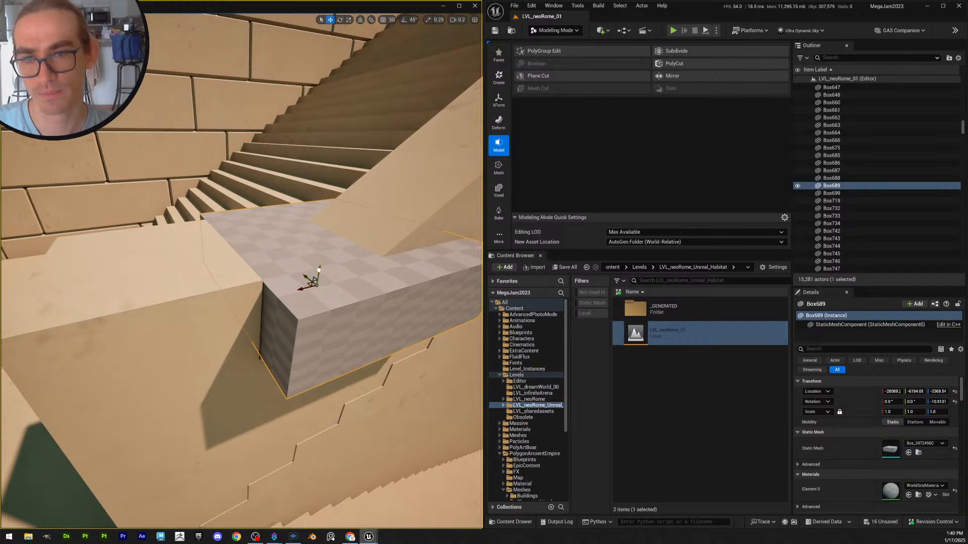
pyautogui.press('s')
pyautogui.moveTo(321, 268)
pyautogui.mouseDown(button='right')
pyautogui.moveTo(365, 267)
pyautogui.moveTo(327, 277)
pyautogui.mouseUp(button='right')
pyautogui.scroll(2, 322, 268)
pyautogui.press('w')
pyautogui.press('a')
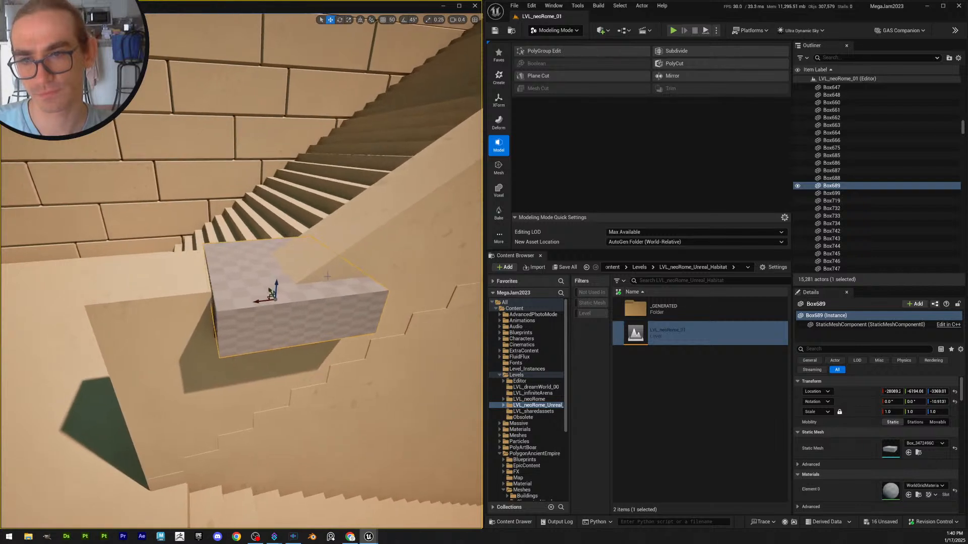
pyautogui.moveTo(258, 300); pyautogui.dragTo(252, 301)
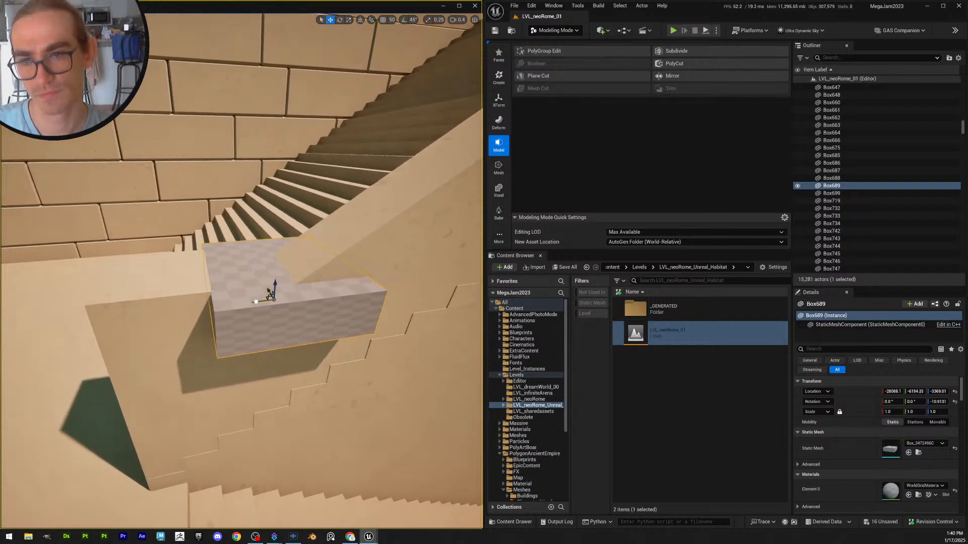
# Move the tall stair-foot block out from the lower end of the stair wall, to X about -27879
pyautogui.press('s')
pyautogui.moveTo(262, 297); pyautogui.dragTo(322, 274, button='right')
pyautogui.scroll(1, 262, 298)
pyautogui.press('a')
pyautogui.press('a')
pyautogui.moveTo(217, 275); pyautogui.dragTo(433, 292, button='right')
pyautogui.scroll(1, 262, 297)
pyautogui.moveTo(262, 297); pyautogui.dragTo(268, 270, button='right')
pyautogui.press('q')
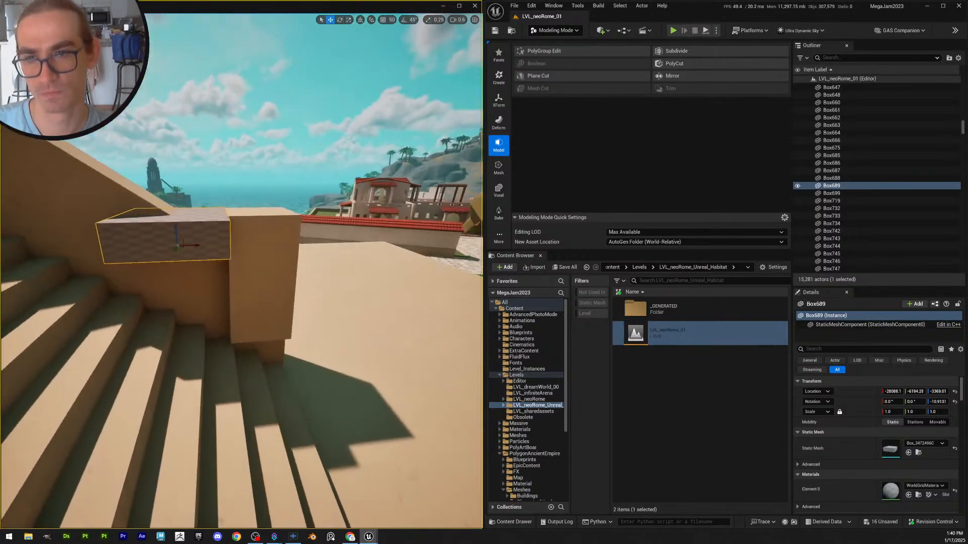
pyautogui.press('d')
pyautogui.moveTo(236, 320); pyautogui.dragTo(126, 322, button='right')
pyautogui.click(172, 325)
# Slide the lower flat box along its X axis past the end of the stair wall, to X about -27921
pyautogui.click(106, 253)
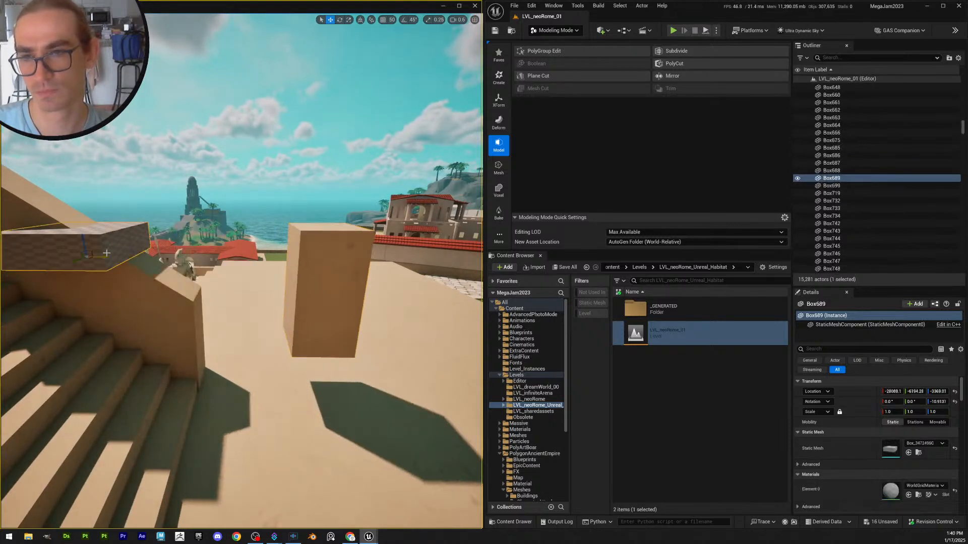
pyautogui.moveTo(107, 254); pyautogui.dragTo(51, 269, button='right')
pyautogui.press('s')
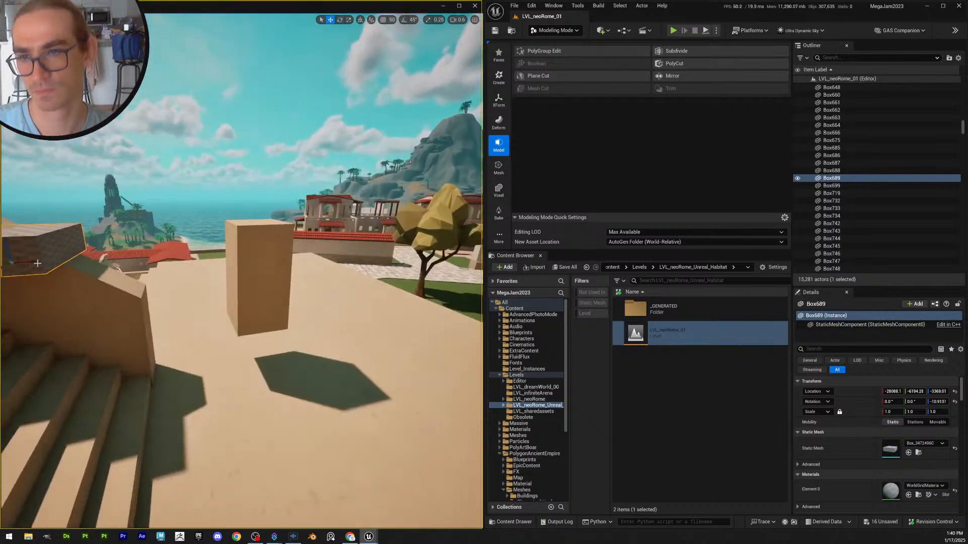
pyautogui.moveTo(37, 262); pyautogui.dragTo(223, 303)
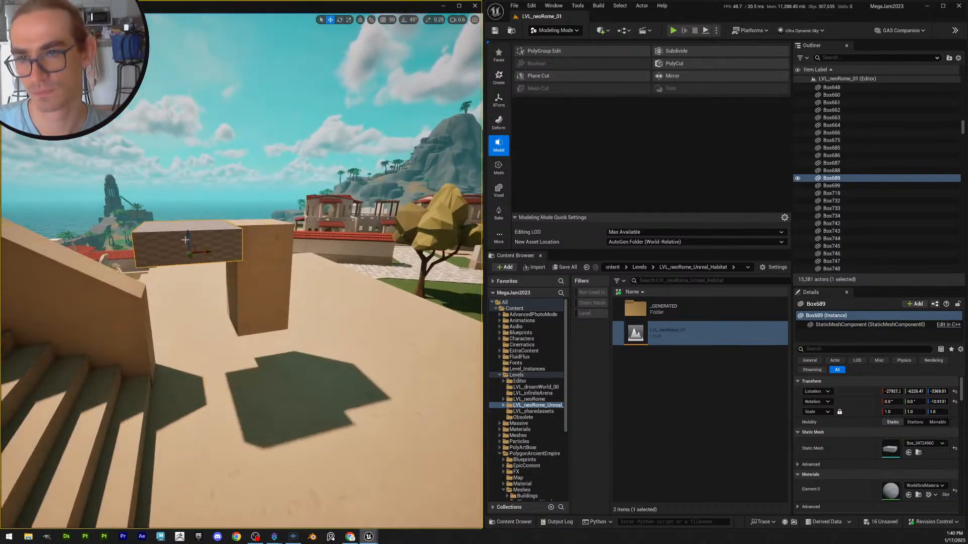
# Examine how the upper flat box sits against the block and sloped wall at the top of the stairs
pyautogui.moveTo(188, 234); pyautogui.dragTo(327, 279, button='right')
pyautogui.press('w')
pyautogui.scroll(2, 188, 234)
pyautogui.press('w')
pyautogui.scroll(-1, 188, 234)
pyautogui.click(115, 287)
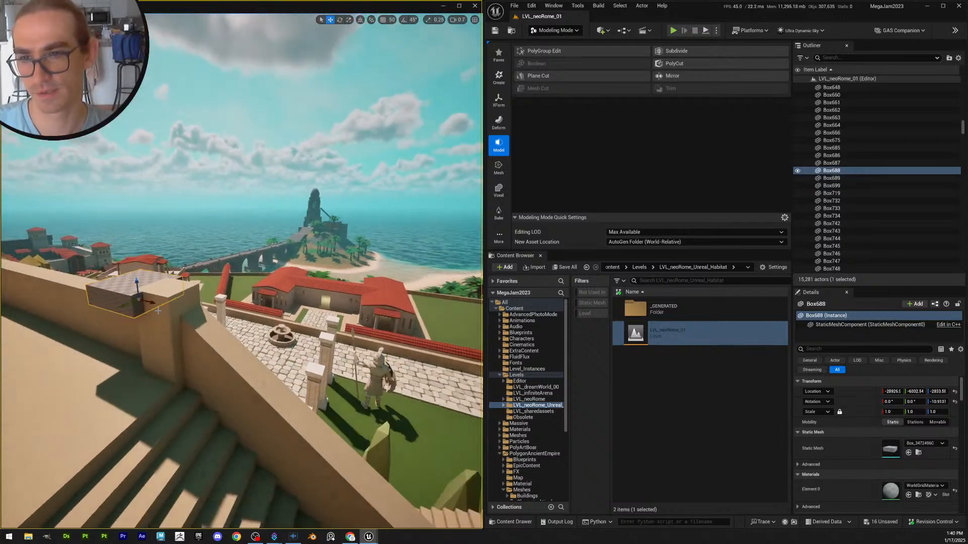
pyautogui.moveTo(158, 305); pyautogui.dragTo(186, 324)
pyautogui.press('a')
pyautogui.moveTo(180, 321); pyautogui.dragTo(232, 335, button='right')
pyautogui.scroll(-3, 180, 320)
pyautogui.scroll(-1, 180, 320)
# Lower the flat box at the stair's foot to Z about -3413 and shift it along X to about -27926
pyautogui.click(181, 320)
pyautogui.press('a')
pyautogui.moveTo(180, 319); pyautogui.dragTo(216, 319, button='right')
pyautogui.press('q')
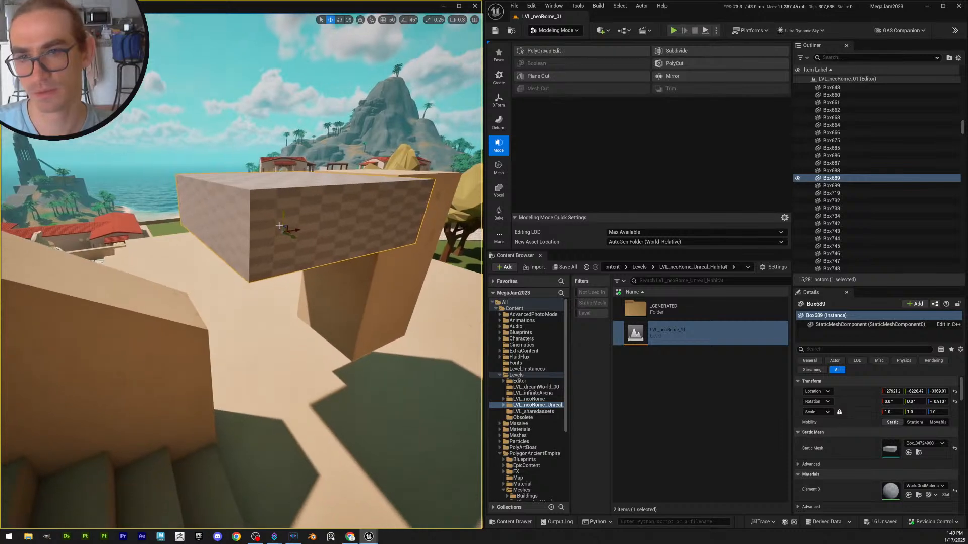
pyautogui.moveTo(283, 212); pyautogui.dragTo(287, 292)
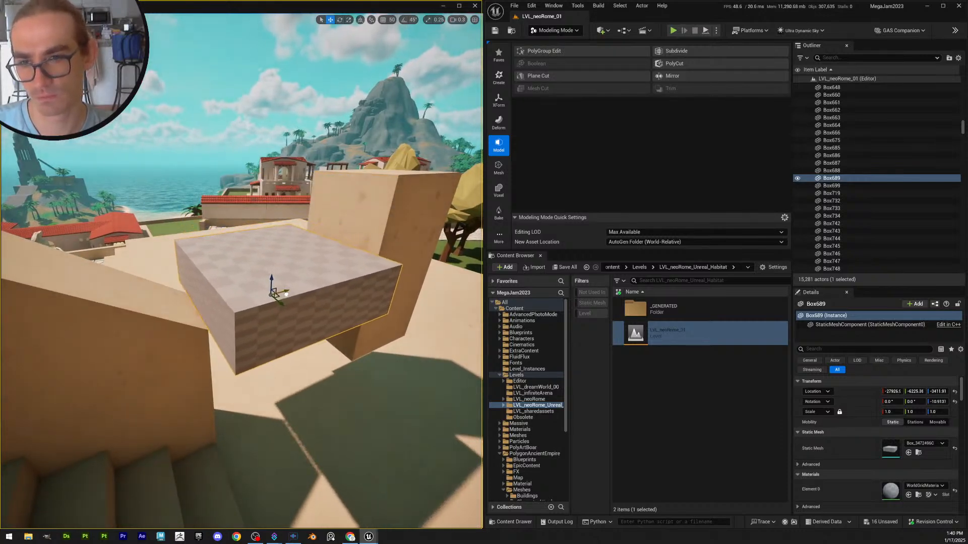
pyautogui.moveTo(287, 295); pyautogui.dragTo(259, 247, button='right')
pyautogui.press('q')
pyautogui.scroll(-2, 259, 240)
pyautogui.press('e')
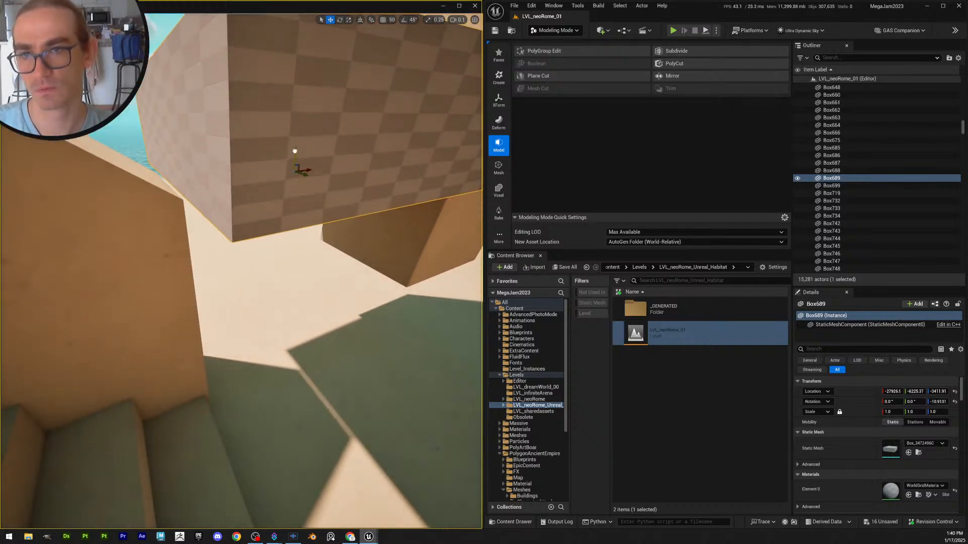
pyautogui.moveTo(295, 151); pyautogui.dragTo(294, 154)
# Move the tall block beside the lower flat box out to X about -27849 and snap it down to the floor
pyautogui.moveTo(295, 153); pyautogui.dragTo(464, 167, button='right')
pyautogui.scroll(2, 295, 155)
pyautogui.press('a')
pyautogui.scroll(2, 343, 158)
pyautogui.press('s')
pyautogui.press('a')
pyautogui.press('w')
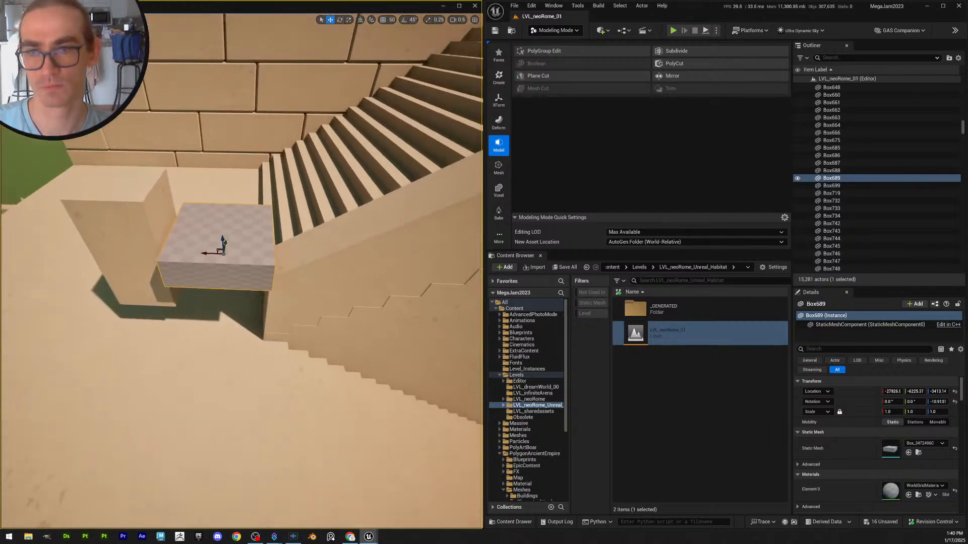
pyautogui.click(147, 270)
pyautogui.moveTo(147, 270); pyautogui.dragTo(147, 229, button='right')
pyautogui.press('q')
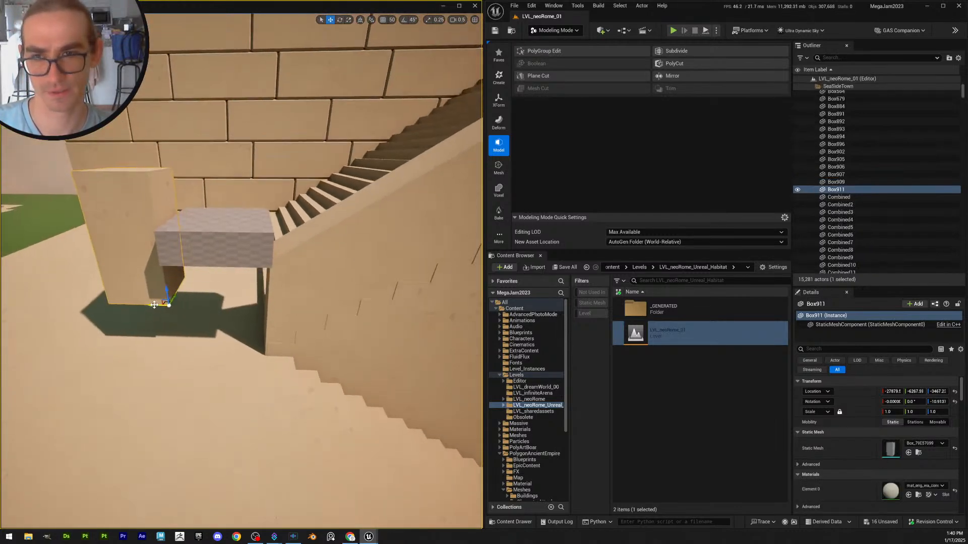
pyautogui.moveTo(154, 305); pyautogui.dragTo(121, 298)
pyautogui.press('End')
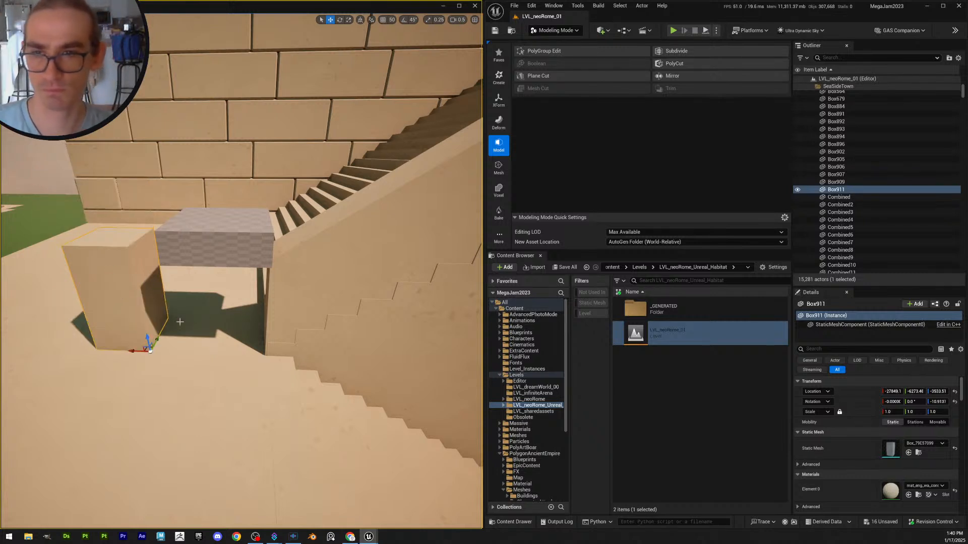
# Slide the tall block along its X axis into the lower end of the stair wall, to X about -28045
pyautogui.moveTo(150, 352); pyautogui.dragTo(252, 359)
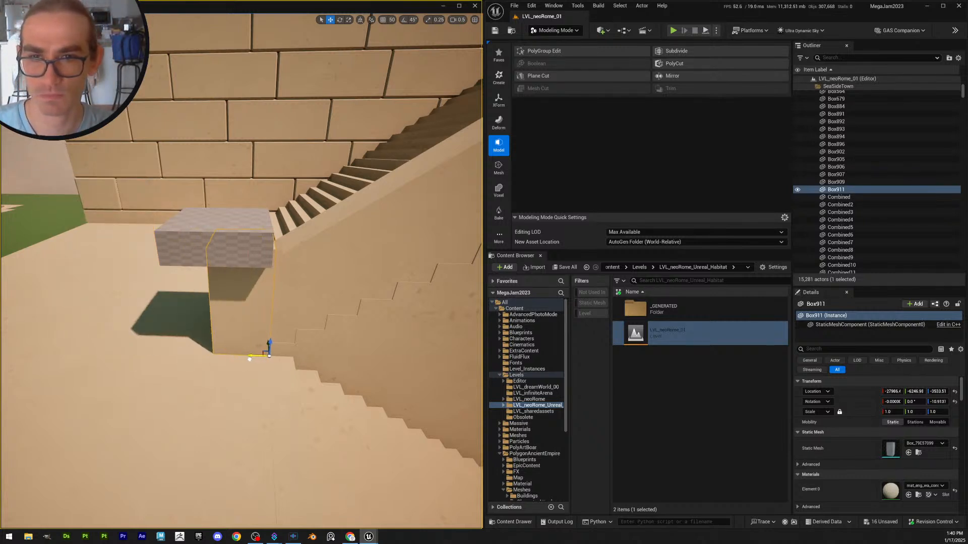
pyautogui.press('d')
pyautogui.moveTo(247, 358); pyautogui.dragTo(222, 358, button='right')
pyautogui.scroll(1, 247, 359)
pyautogui.press('a')
pyautogui.press('q')
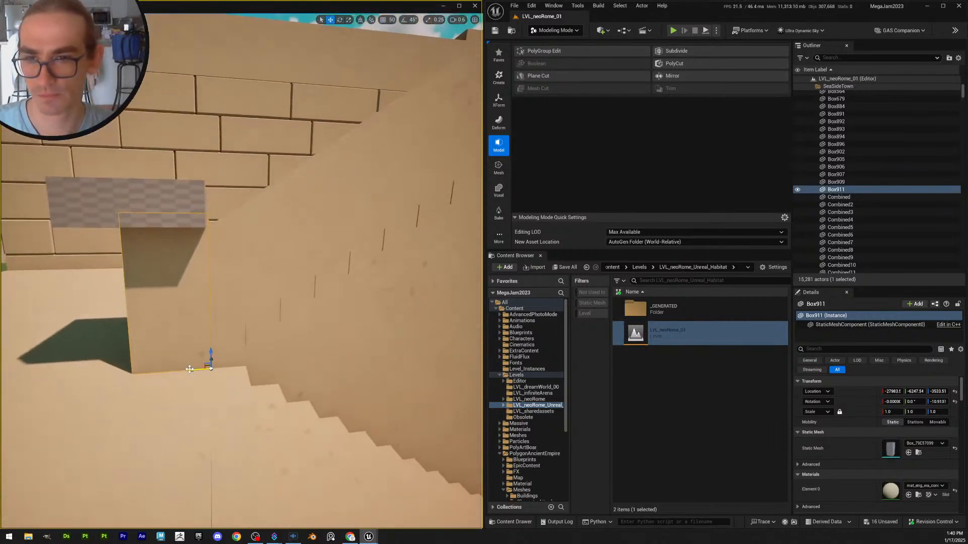
pyautogui.moveTo(190, 369); pyautogui.dragTo(260, 372)
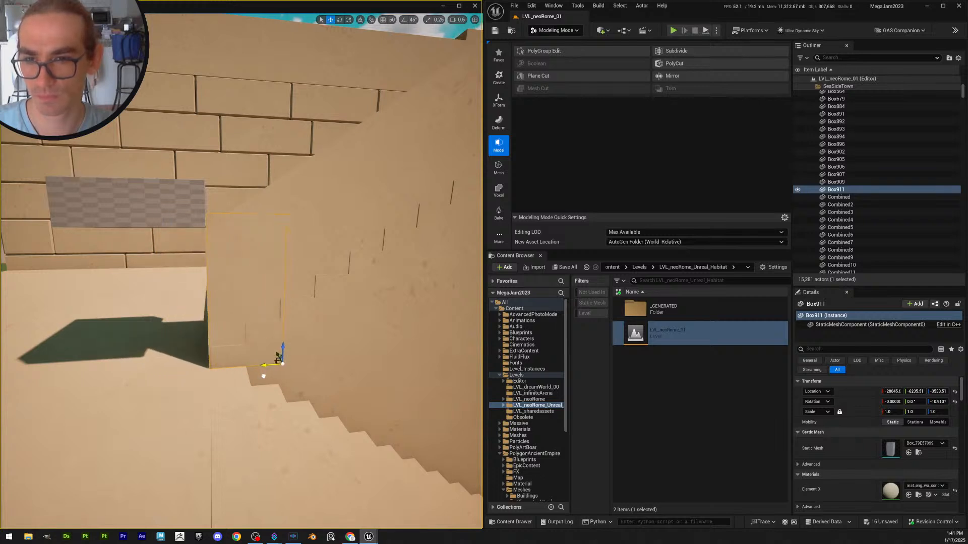
# Locate the tall block's mesh asset Box_79E57099 in the project content and duplicate it, accepting the suggested name
pyautogui.press('s')
pyautogui.press('e')
pyautogui.moveTo(263, 377); pyautogui.dragTo(238, 409, button='right')
pyautogui.press('w')
pyautogui.press('d')
pyautogui.scroll(-1, 238, 410)
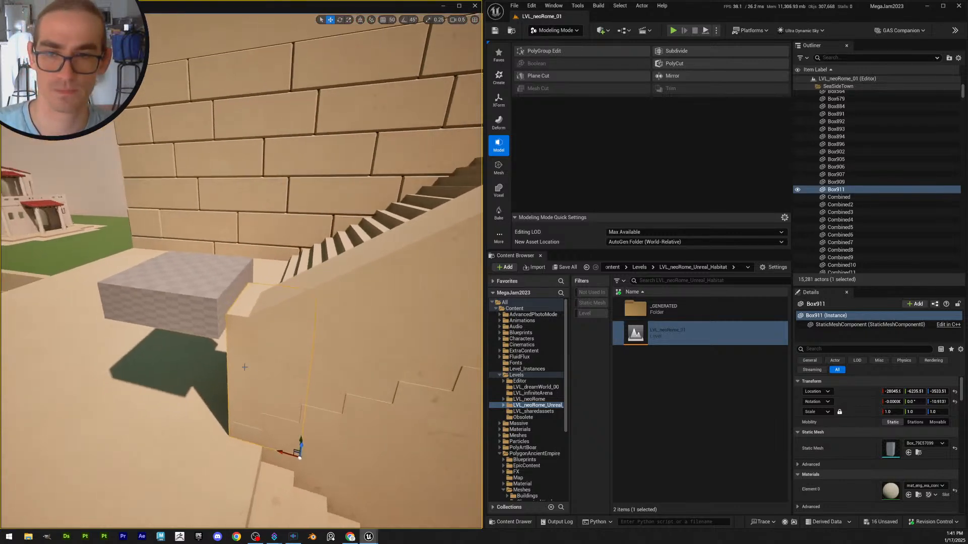
pyautogui.hotkey('ctrl', 'b')
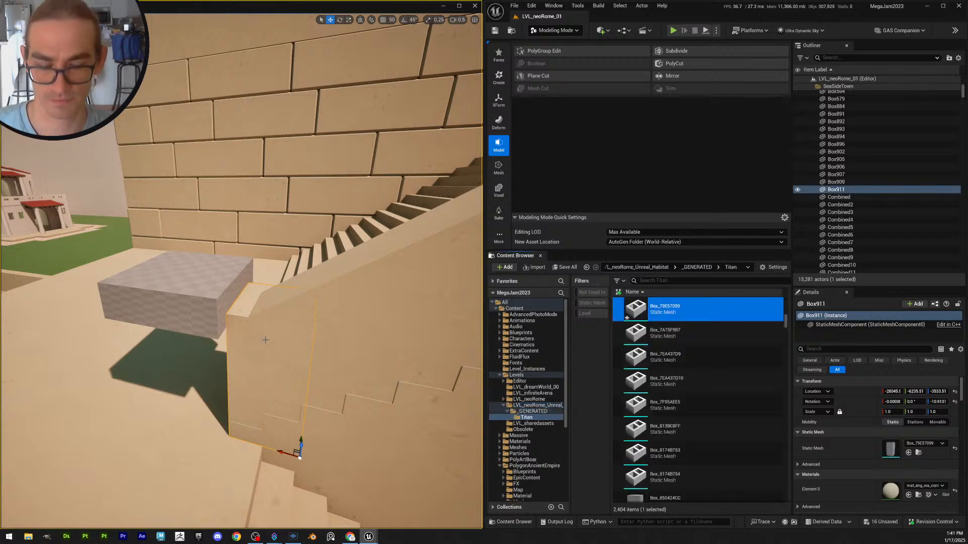
pyautogui.hotkey('ctrl', 'd')
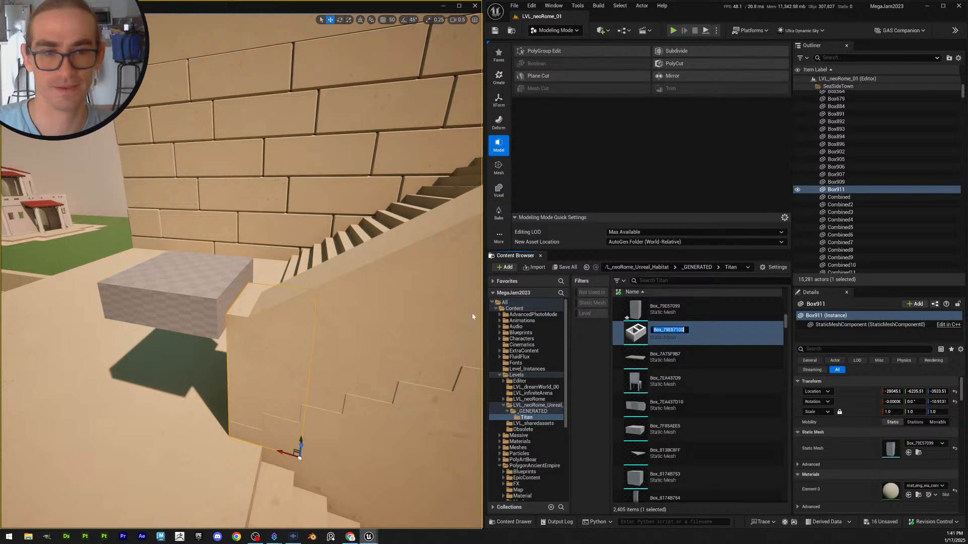
pyautogui.press('Return')
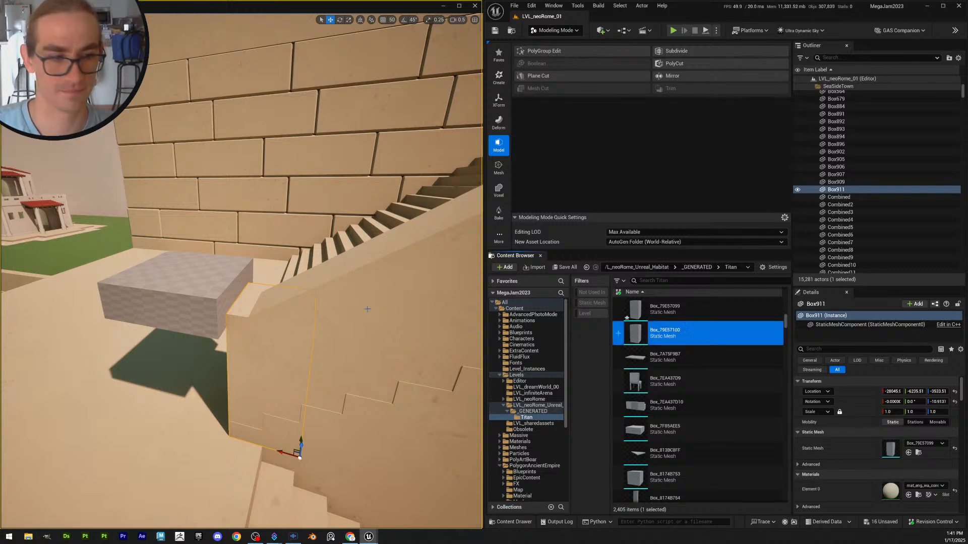
# Examine the terraces and buildings around the staircase from above and return to the stair-foot block
pyautogui.press('s')
pyautogui.moveTo(367, 309); pyautogui.dragTo(336, 327, button='right')
pyautogui.scroll(3, 367, 309)
pyautogui.scroll(3, 302, 308)
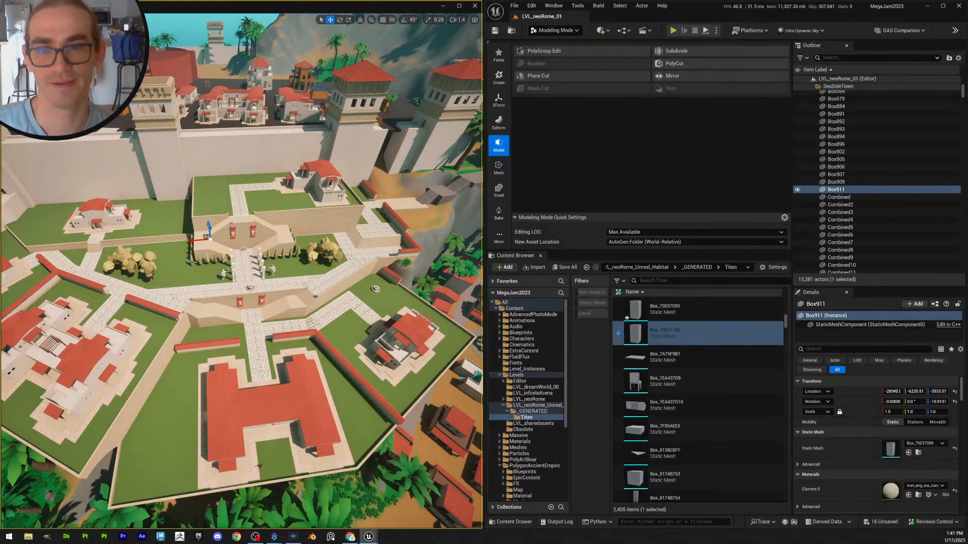
pyautogui.moveTo(302, 313); pyautogui.dragTo(221, 322, button='right')
pyautogui.scroll(-4, 267, 335)
pyautogui.scroll(-2, 247, 330)
pyautogui.scroll(-4, 215, 325)
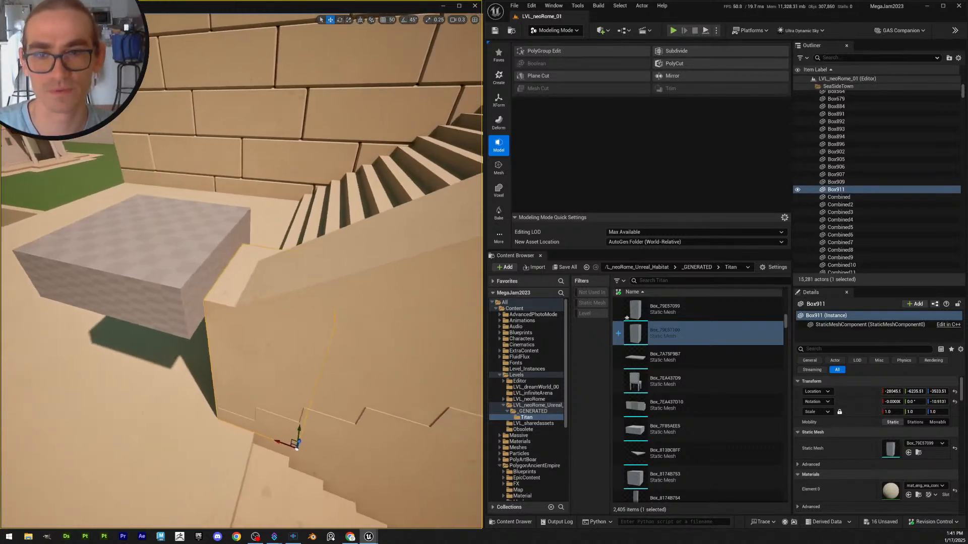
# Assign the duplicated mesh to the stair-foot block, raise its top face with PolyGroup Edit to Z about -3381 and accept the edit
pyautogui.moveTo(328, 162); pyautogui.dragTo(329, 161, button='right')
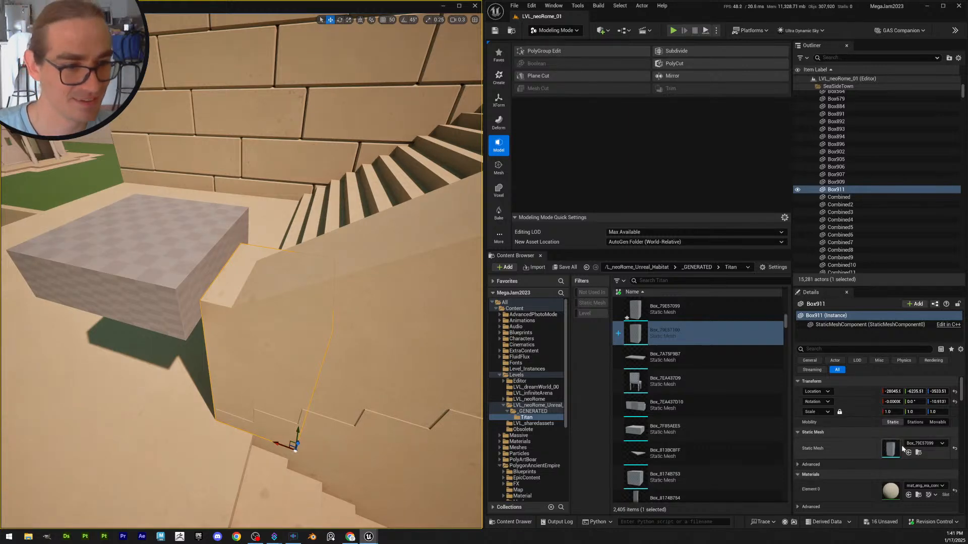
pyautogui.click(538, 52)
pyautogui.click(223, 282)
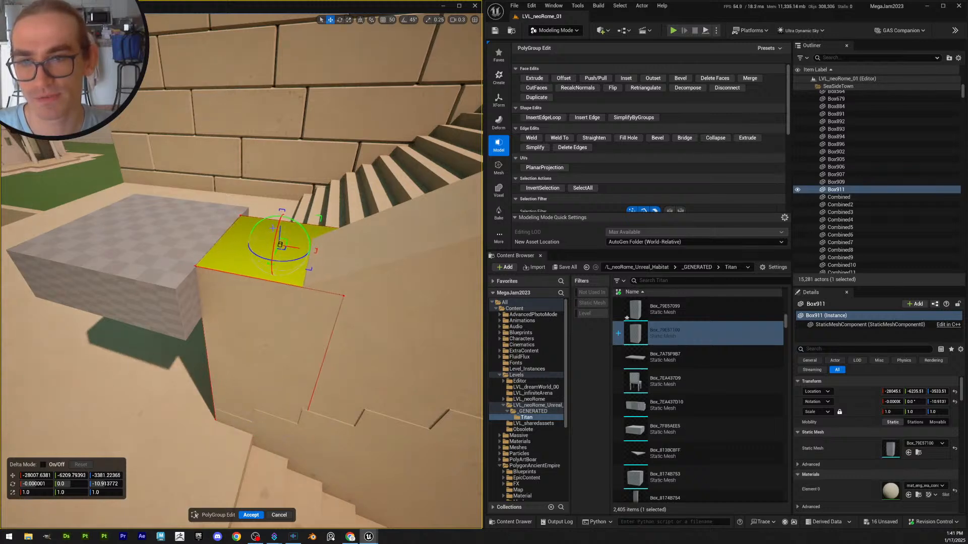
pyautogui.moveTo(283, 285)
pyautogui.mouseDown(button='right')
pyautogui.moveTo(327, 262)
pyautogui.moveTo(327, 222)
pyautogui.moveTo(393, 224)
pyautogui.moveTo(394, 237)
pyautogui.moveTo(434, 242)
pyautogui.moveTo(439, 272)
pyautogui.moveTo(304, 264)
pyautogui.moveTo(217, 287)
pyautogui.moveTo(278, 298)
pyautogui.moveTo(288, 310)
pyautogui.moveTo(275, 294)
pyautogui.mouseUp(button='right')
pyautogui.scroll(4, 393, 236)
pyautogui.press('Escape')
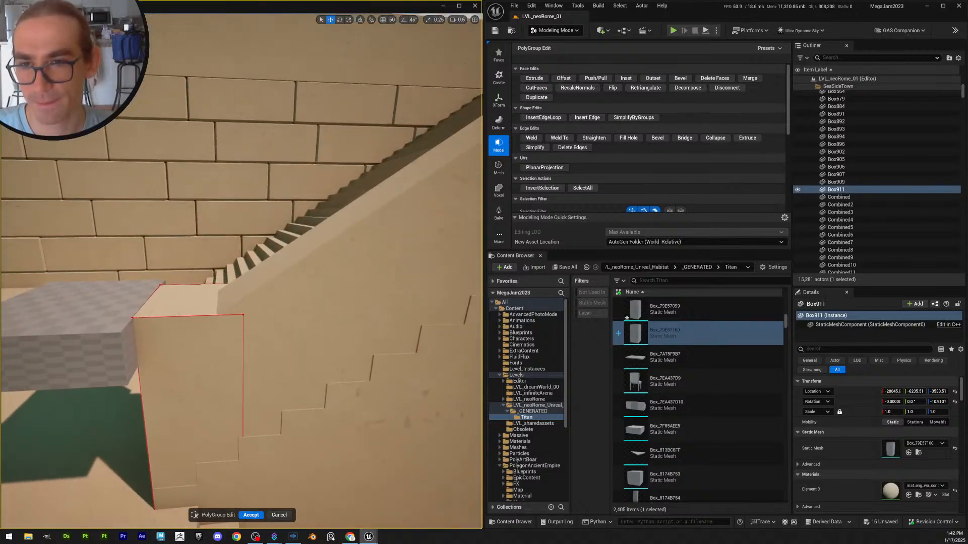
pyautogui.click(248, 517)
# Try moving the stair-foot block out from the wall's end to X about -27806, and undo the move
pyautogui.moveTo(242, 493); pyautogui.dragTo(284, 458, button='right')
pyautogui.click(202, 328)
pyautogui.click(286, 356)
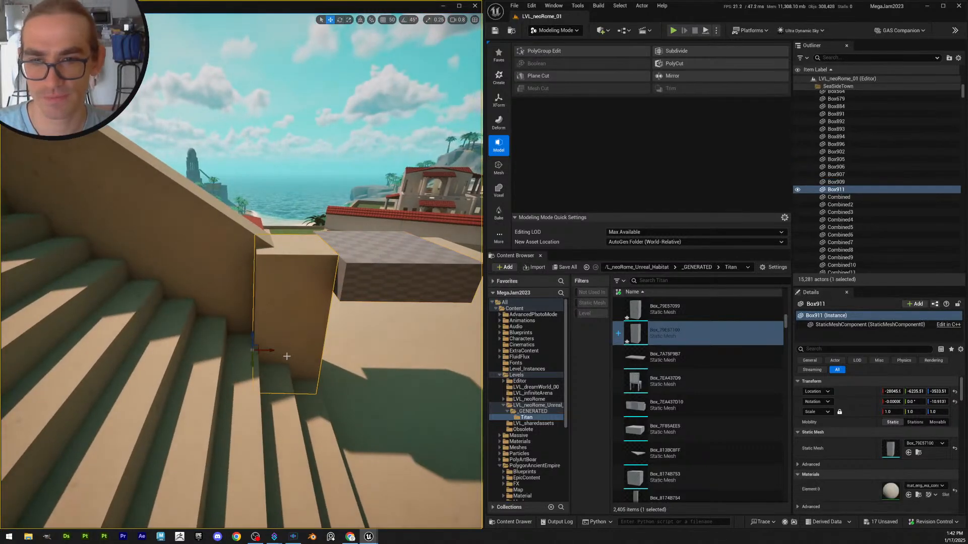
pyautogui.moveTo(254, 350); pyautogui.dragTo(413, 343)
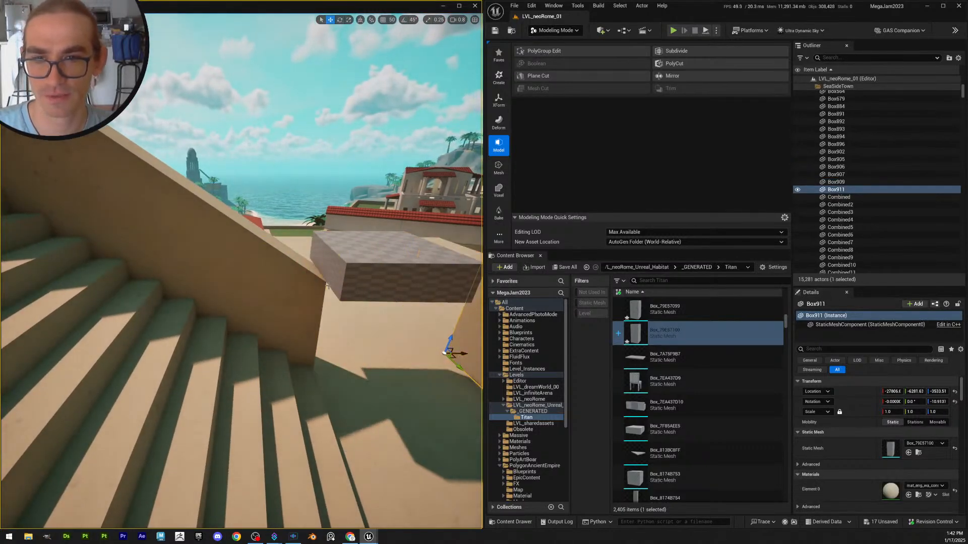
pyautogui.moveTo(323, 283); pyautogui.dragTo(242, 288, button='right')
pyautogui.hotkey('ctrl', 'z')
# Try nudging the stair-foot block further into the wall to X about -28051, and undo the move
pyautogui.click(311, 287)
pyautogui.moveTo(343, 310); pyautogui.dragTo(342, 310, button='right')
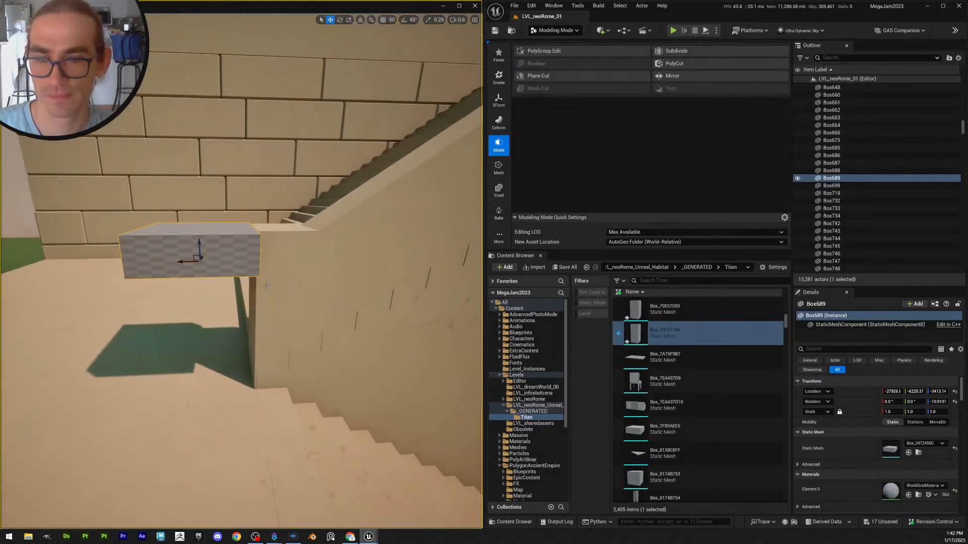
pyautogui.click(311, 387)
pyautogui.moveTo(302, 386)
pyautogui.mouseDown()
pyautogui.moveTo(194, 405)
pyautogui.moveTo(309, 399)
pyautogui.mouseUp()
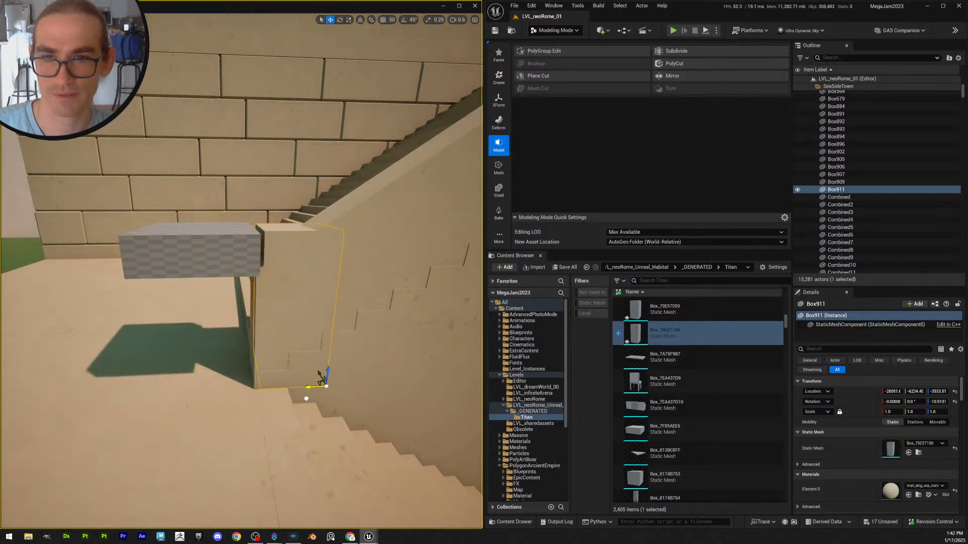
pyautogui.hotkey('ctrl', 'z')
pyautogui.hotkey('ctrl', 'z')
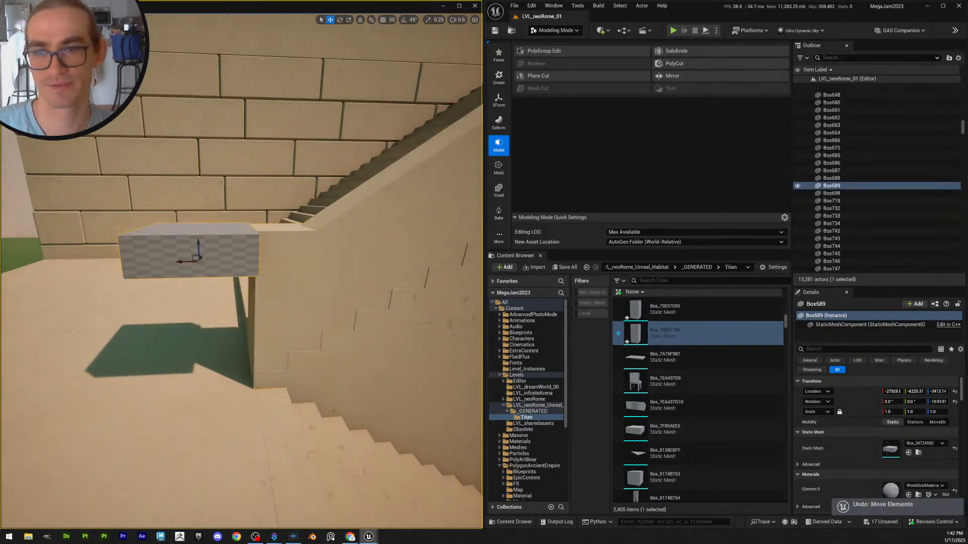
# Delete the two flat reference boxes from the ends of the stair wall
pyautogui.moveTo(242, 303); pyautogui.dragTo(297, 280, button='right')
pyautogui.scroll(3, 267, 292)
pyautogui.keyDown('ctrl'); pyautogui.click(378, 225); pyautogui.keyUp('ctrl')
pyautogui.press('Delete')
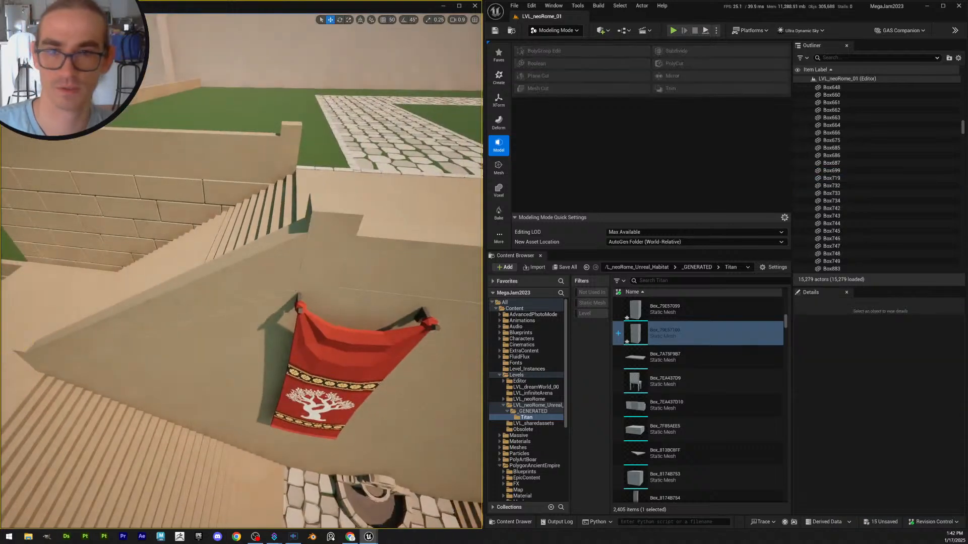
# Duplicate the upper terrace's parapet wall out over the stair landing and rotate the copy 90 degrees about the vertical
pyautogui.moveTo(381, 236); pyautogui.dragTo(206, 193, button='right')
pyautogui.scroll(-2, 308, 201)
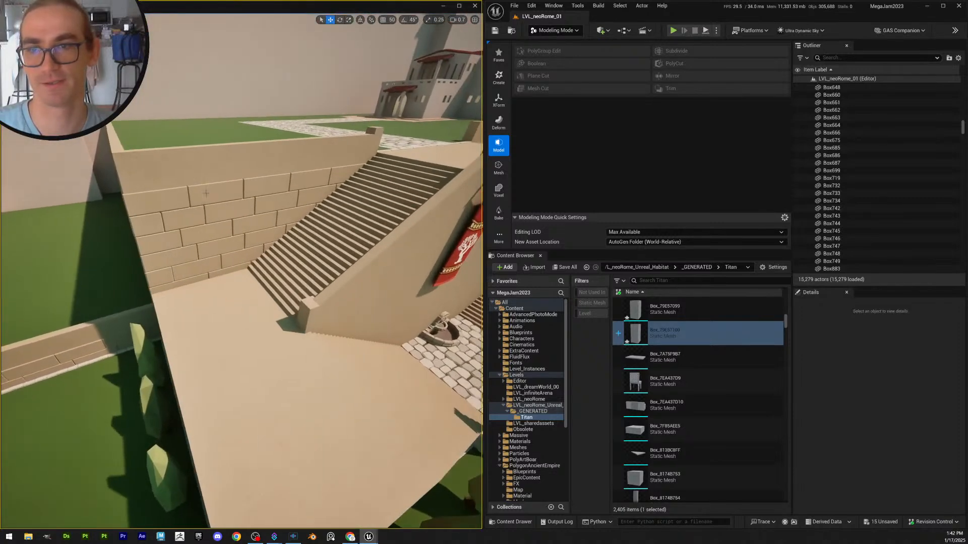
pyautogui.click(188, 156)
pyautogui.moveTo(188, 156); pyautogui.dragTo(230, 201, button='right')
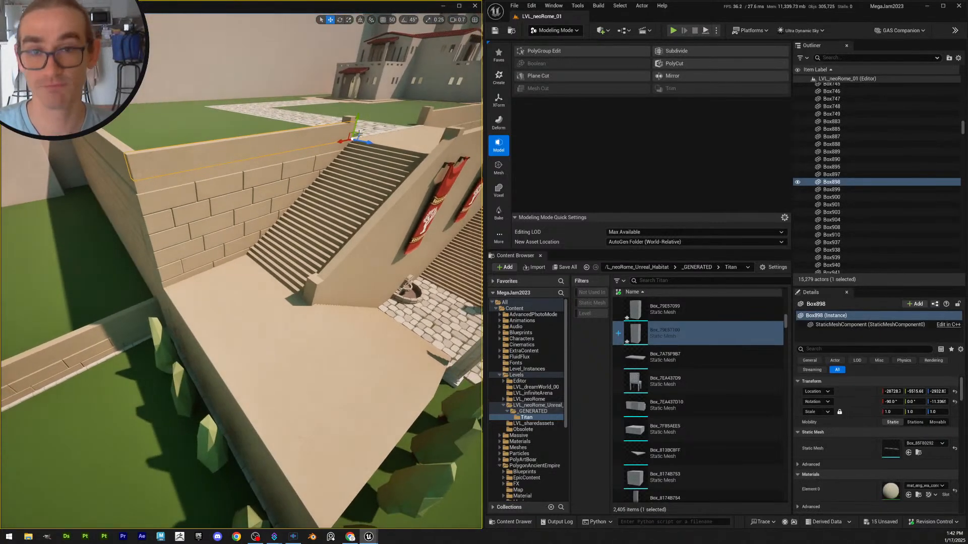
pyautogui.keyDown('alt'); pyautogui.moveTo(356, 137); pyautogui.dragTo(406, 190); pyautogui.keyUp('alt')
pyautogui.moveTo(426, 161); pyautogui.dragTo(299, 214, button='right')
pyautogui.press('e')
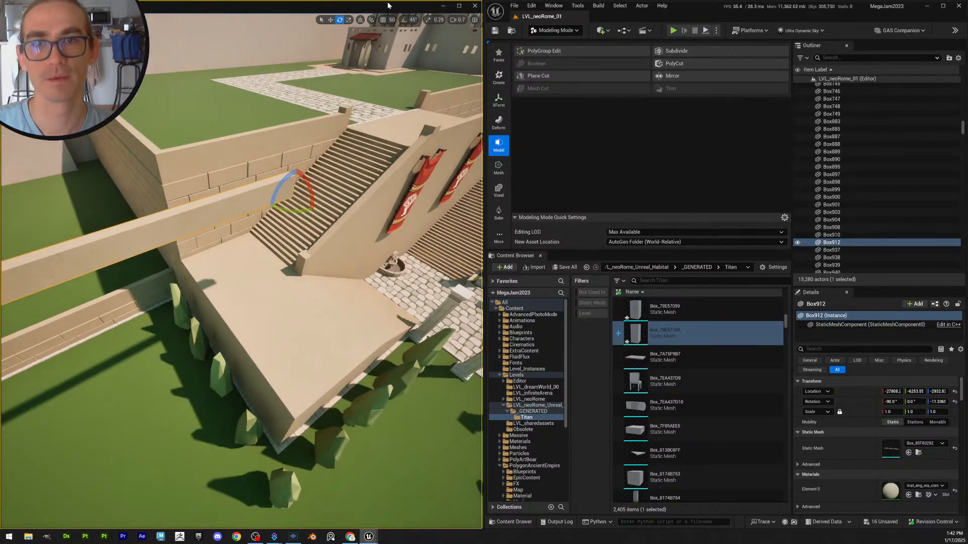
pyautogui.moveTo(294, 215)
pyautogui.mouseDown()
pyautogui.moveTo(290, 204)
pyautogui.moveTo(306, 213)
pyautogui.mouseUp()
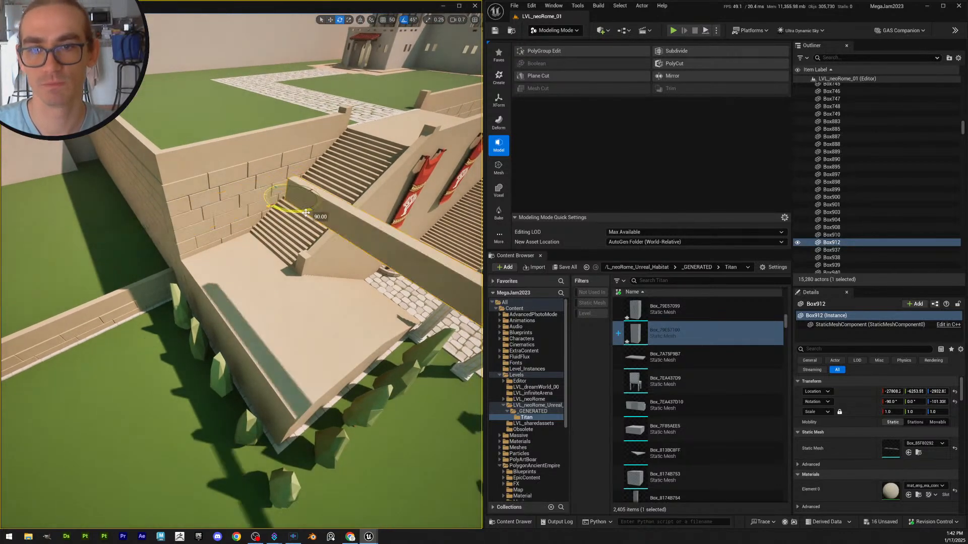
# Drop the copied parapet onto the landing and move it to the outer edge, X about -27338, Y about -5775, Z about -3533
pyautogui.press('End')
pyautogui.press('w')
pyautogui.moveTo(310, 284); pyautogui.dragTo(271, 293, button='right')
pyautogui.moveTo(282, 267); pyautogui.dragTo(213, 306)
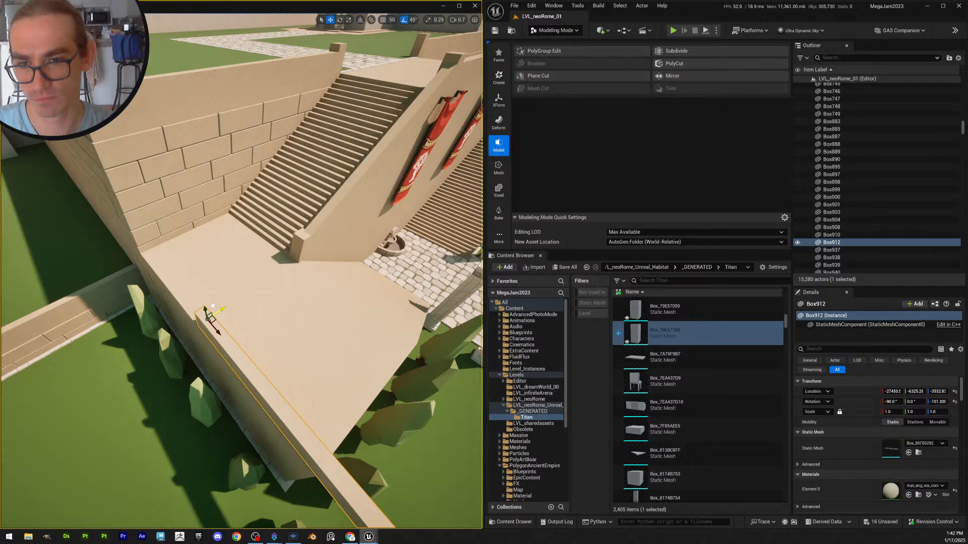
pyautogui.press('a')
pyautogui.scroll(1, 242, 310)
pyautogui.moveTo(213, 306); pyautogui.dragTo(270, 317, button='right')
pyautogui.moveTo(298, 280); pyautogui.dragTo(87, 310)
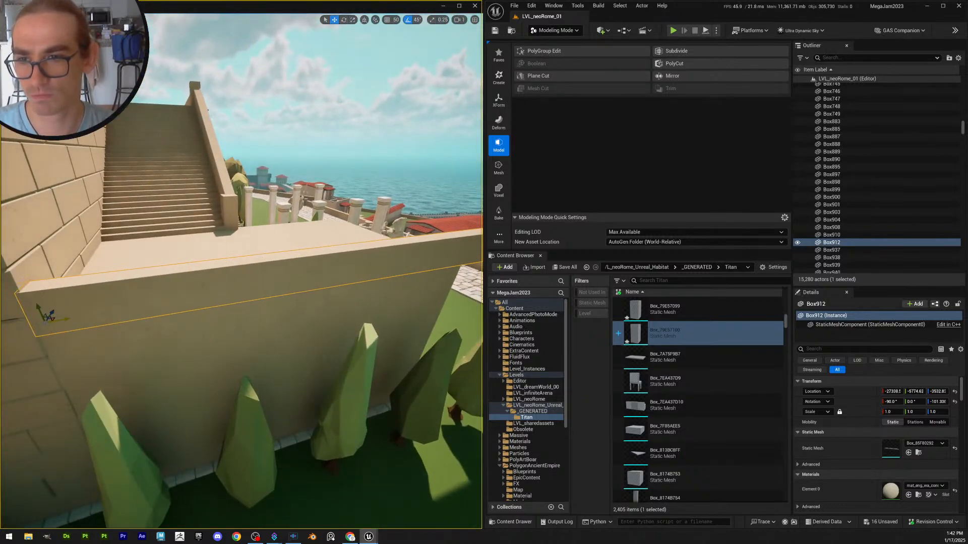
# Nudge the parapet's inner end against the brick wall, flush with the landing's edge, at X about -27343, Y about -5785
pyautogui.moveTo(63, 319); pyautogui.dragTo(25, 342, button='right')
pyautogui.press('w')
pyautogui.scroll(-1, 15, 343)
pyautogui.press('s')
pyautogui.scroll(-1, 25, 333)
pyautogui.press('w')
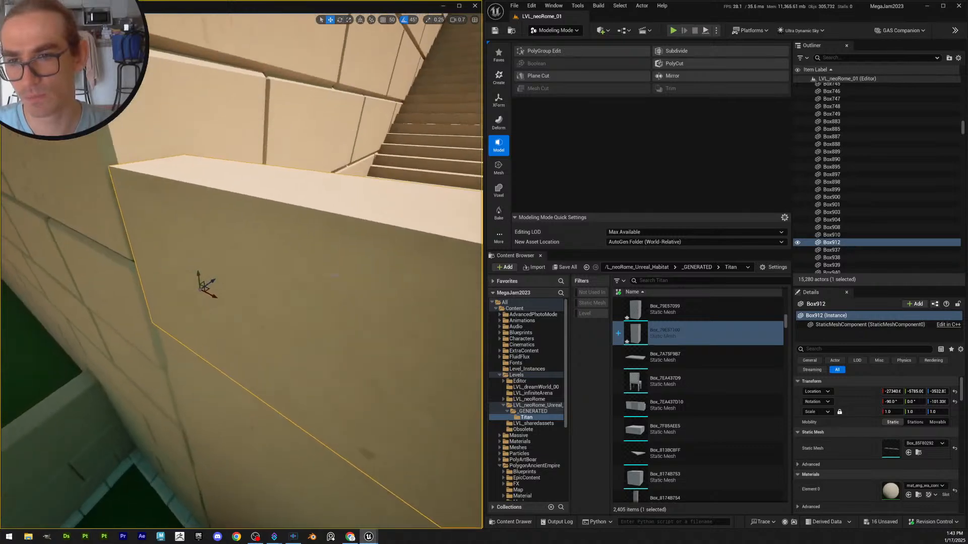
pyautogui.moveTo(211, 282); pyautogui.dragTo(219, 279)
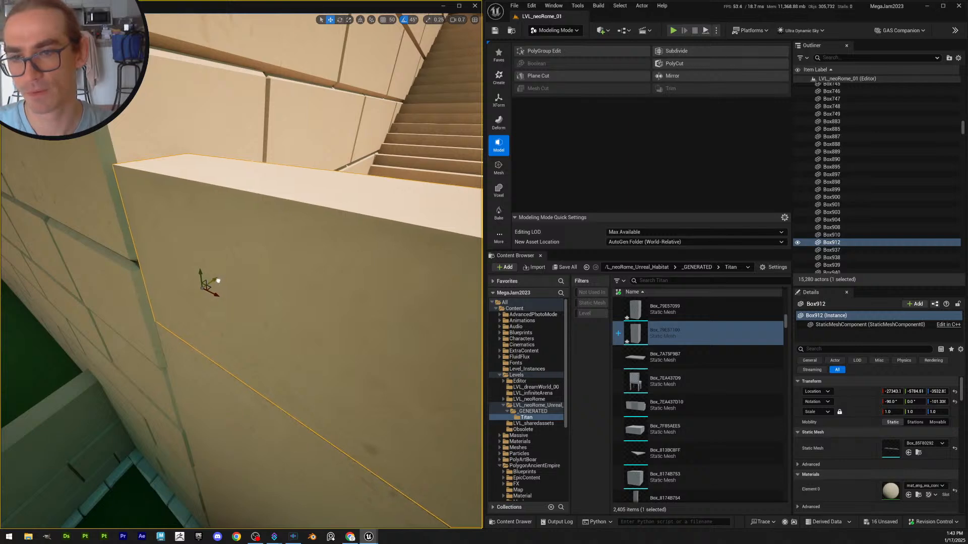
pyautogui.press('Escape')
# Duplicate the landing parapet's static mesh asset and assign the duplicate to the parapet
pyautogui.moveTo(218, 281); pyautogui.dragTo(334, 299, button='right')
pyautogui.scroll(2, 218, 281)
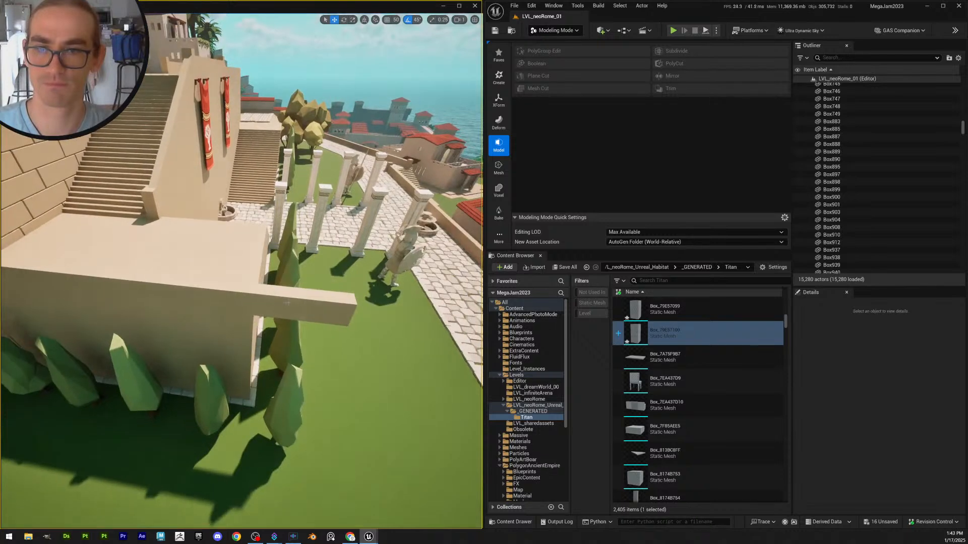
pyautogui.click(333, 300)
pyautogui.hotkey('ctrl', 'b')
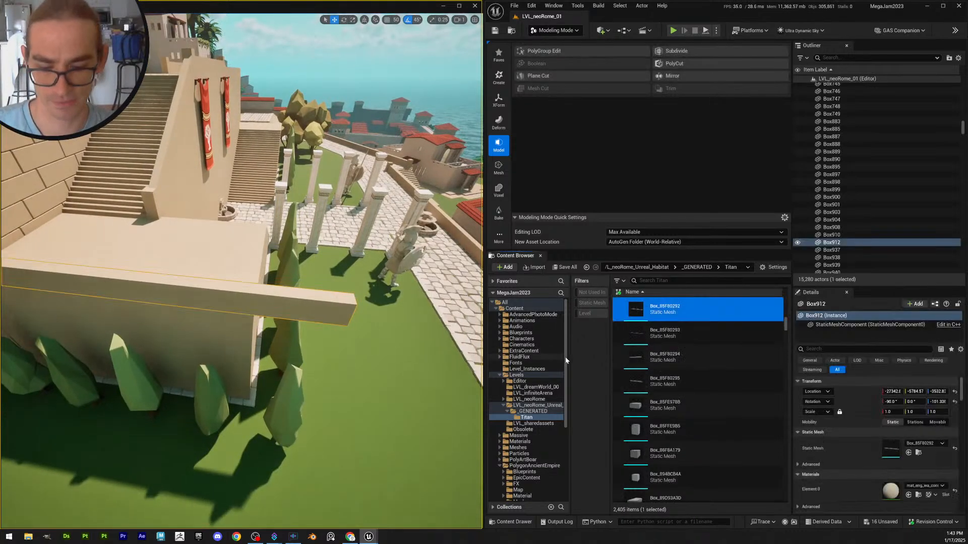
pyautogui.hotkey('ctrl', 'd')
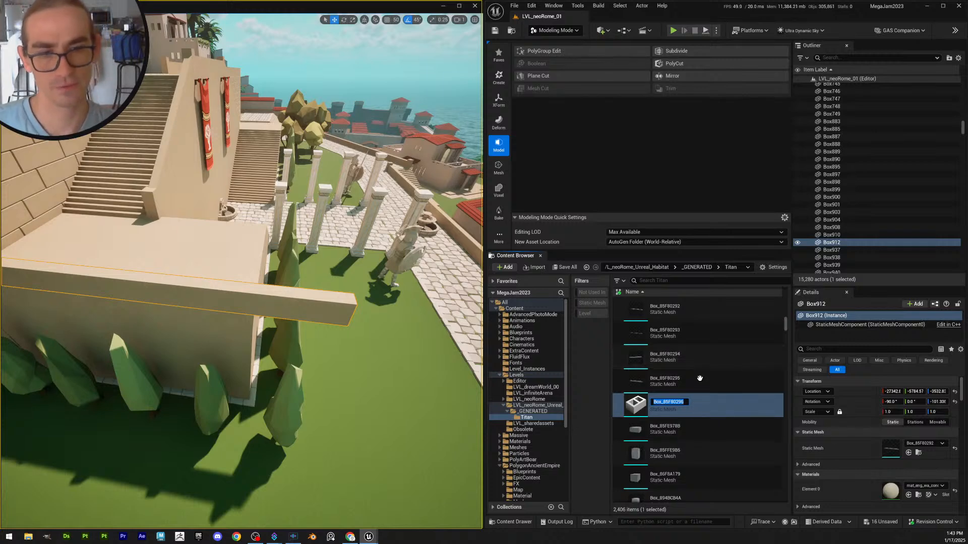
pyautogui.click(704, 409)
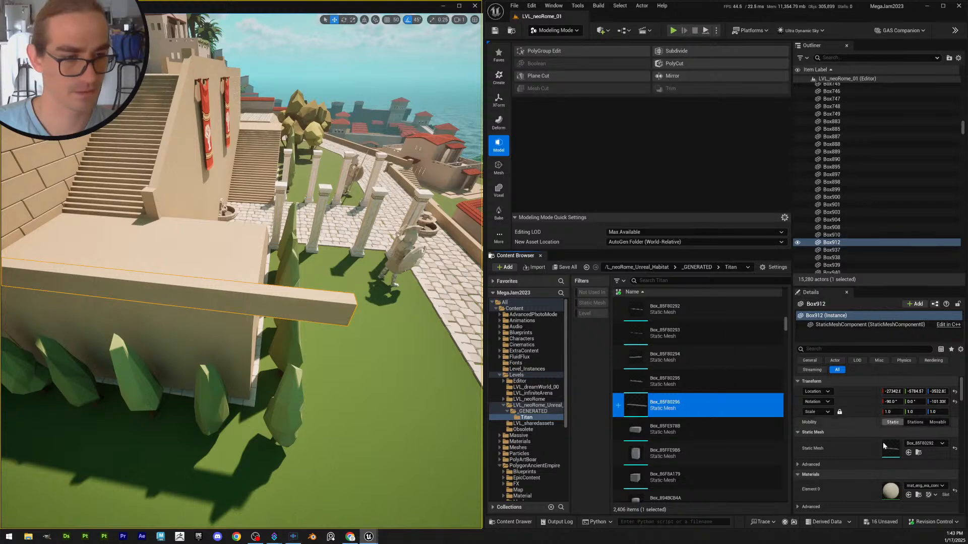
pyautogui.click(909, 453)
# Shorten the parapet with PolyGroup Edit by pulling its overhanging end face back to the landing's corner, Y about -6925
pyautogui.press('d')
pyautogui.moveTo(352, 302)
pyautogui.mouseDown(button='right')
pyautogui.moveTo(356, 315)
pyautogui.moveTo(351, 298)
pyautogui.mouseUp(button='right')
pyautogui.press('w')
pyautogui.scroll(-1, 353, 300)
pyautogui.press('w')
pyautogui.click(560, 52)
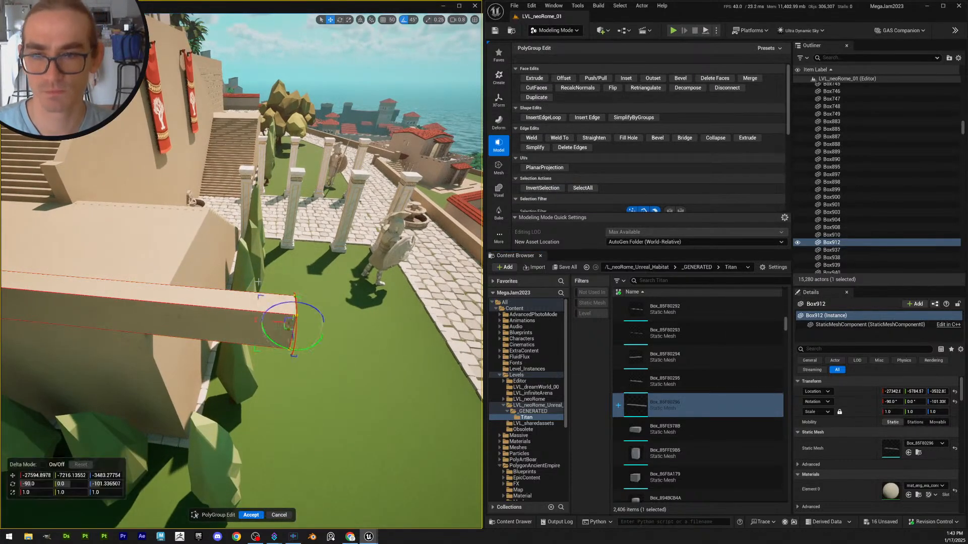
pyautogui.moveTo(279, 323); pyautogui.dragTo(142, 311)
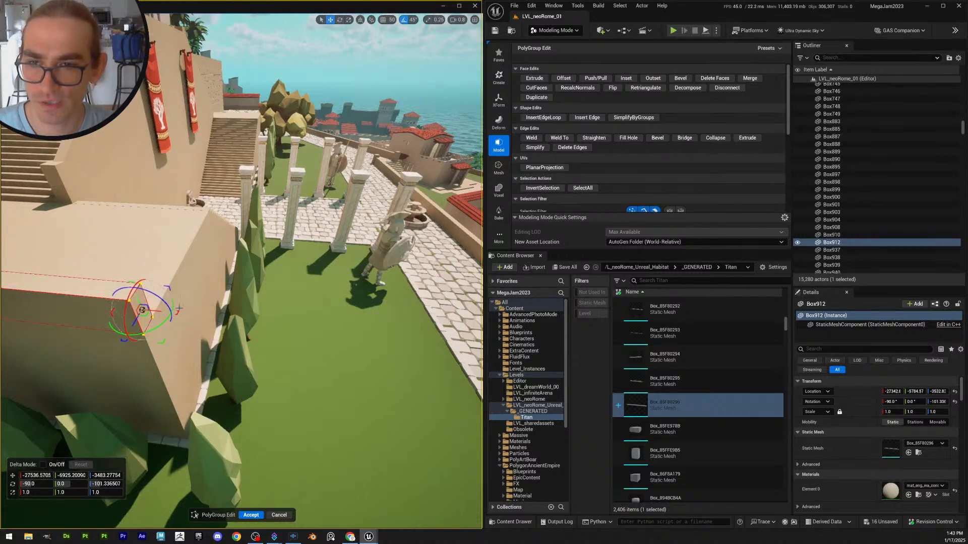
# Shift the parapet's end face sideways in line with the landing's outer side, to X about -27540, Y about -6924
pyautogui.moveTo(244, 344); pyautogui.dragTo(244, 343, button='right')
pyautogui.press('w')
pyautogui.scroll(-2, 244, 343)
pyautogui.press('e')
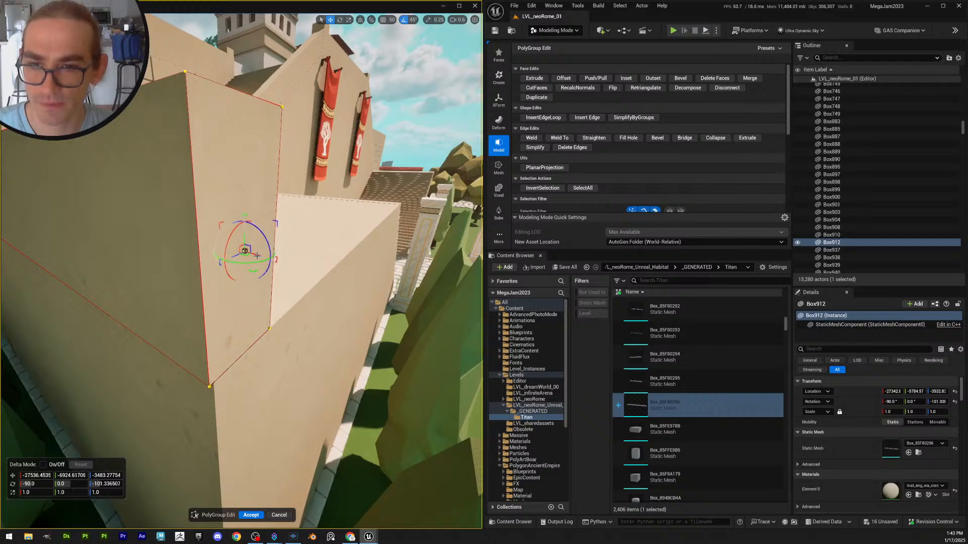
pyautogui.moveTo(256, 255); pyautogui.dragTo(257, 256)
pyautogui.press('d')
pyautogui.moveTo(257, 256); pyautogui.dragTo(257, 256, button='right')
pyautogui.press('q')
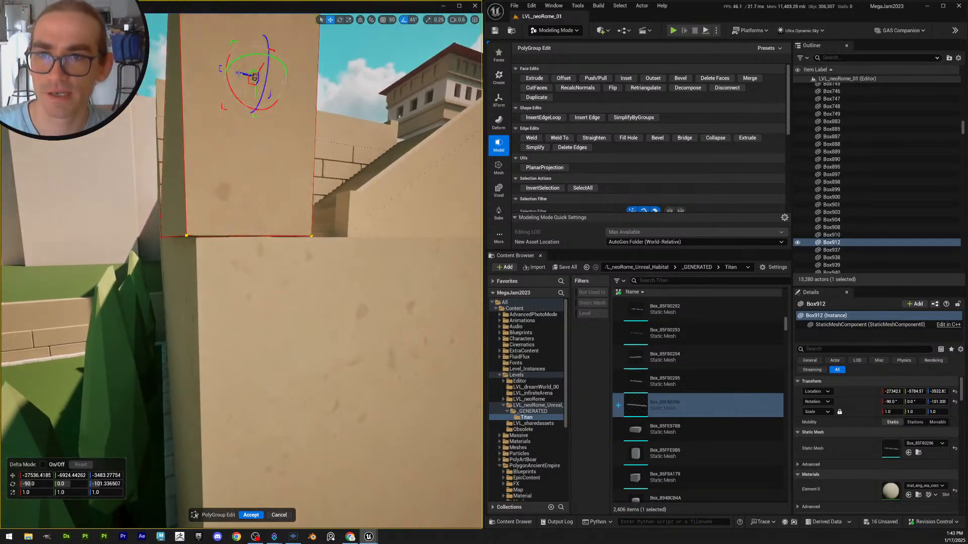
pyautogui.moveTo(255, 77); pyautogui.dragTo(261, 79)
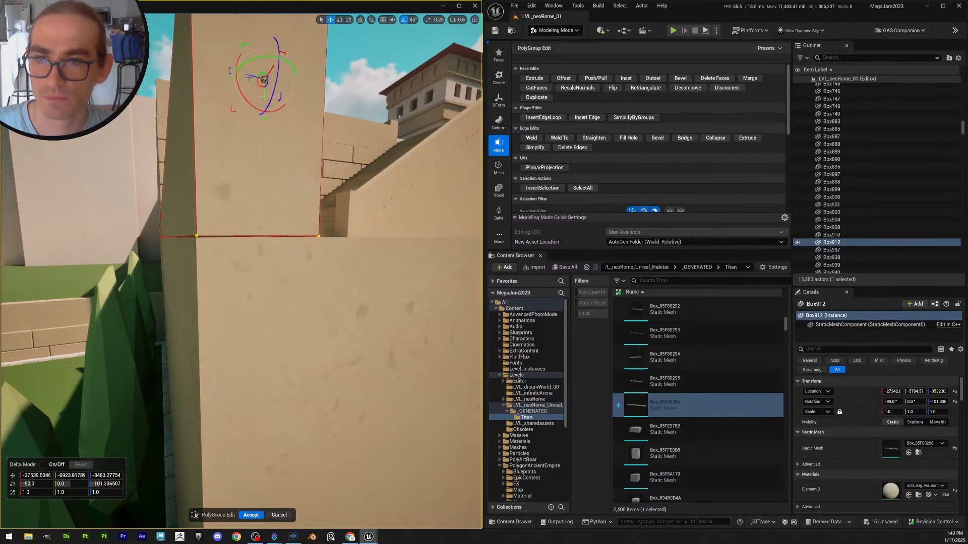
# Fine-tune the end face at the landing's corner to X about -27539, Y about -6923 and accept the PolyGroup edit
pyautogui.moveTo(249, 77); pyautogui.dragTo(248, 77, button='right')
pyautogui.press('a')
pyautogui.scroll(-2, 248, 77)
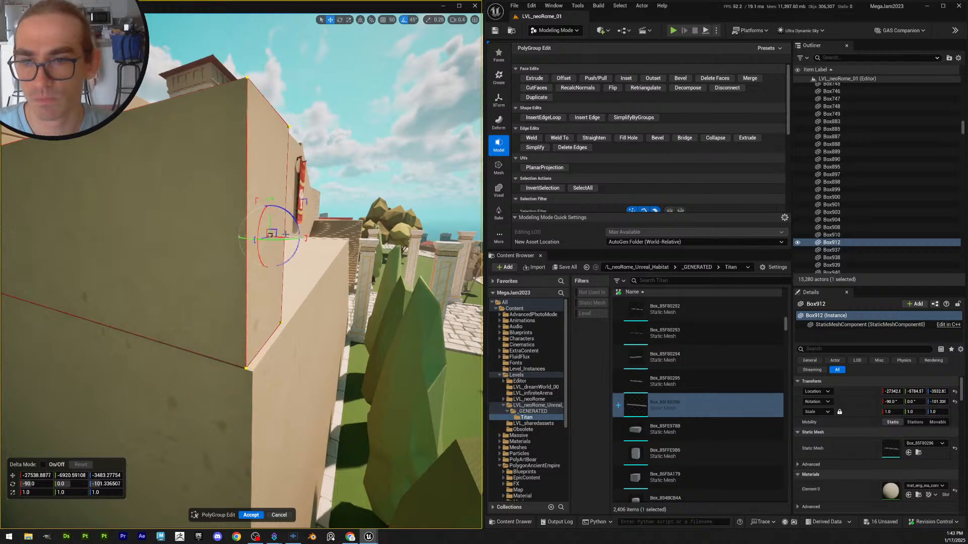
pyautogui.moveTo(268, 221)
pyautogui.keyDown('ctrl'); pyautogui.mouseDown()
pyautogui.moveTo(271, 212)
pyautogui.moveTo(270, 220)
pyautogui.mouseUp(); pyautogui.keyUp('ctrl')
pyautogui.hotkey('ctrl', 'z')
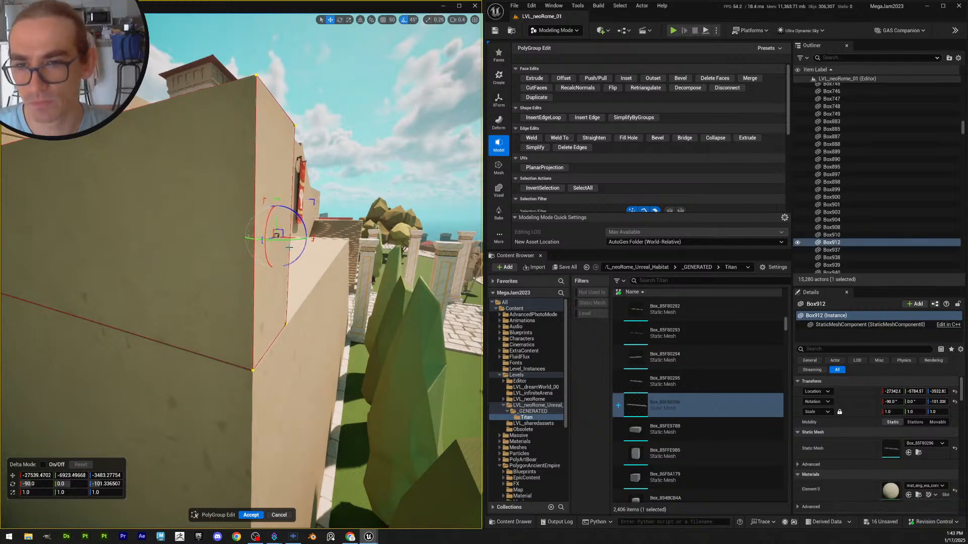
pyautogui.moveTo(288, 248); pyautogui.dragTo(146, 212, button='right')
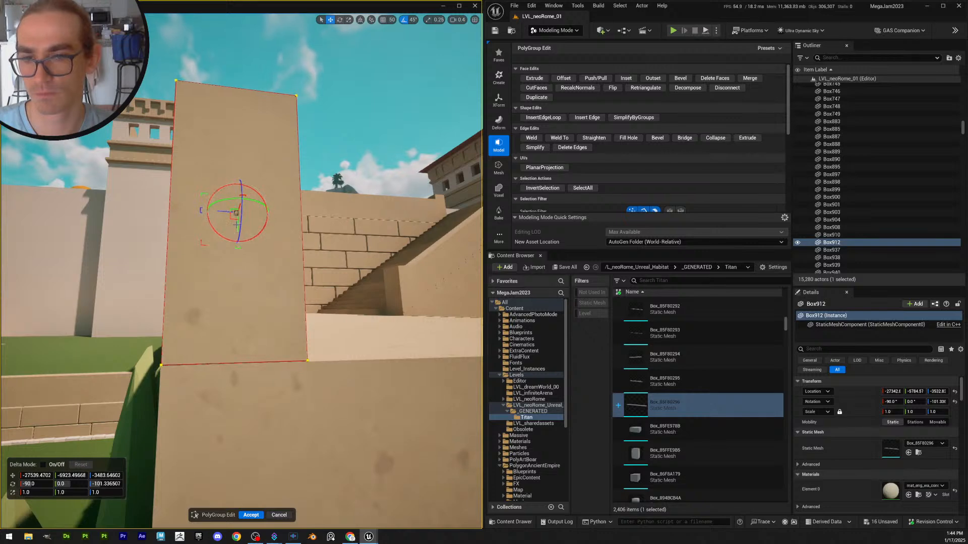
pyautogui.scroll(3, 260, 252)
pyautogui.moveTo(236, 224); pyautogui.dragTo(269, 483, button='right')
pyautogui.click(252, 517)
pyautogui.press('Escape')
# Duplicate the sloped cap wall beside the stairs and rotate the copy 180 degrees about the vertical
pyautogui.scroll(2, 267, 504)
pyautogui.click(339, 220)
pyautogui.moveTo(346, 290); pyautogui.dragTo(359, 304, button='right')
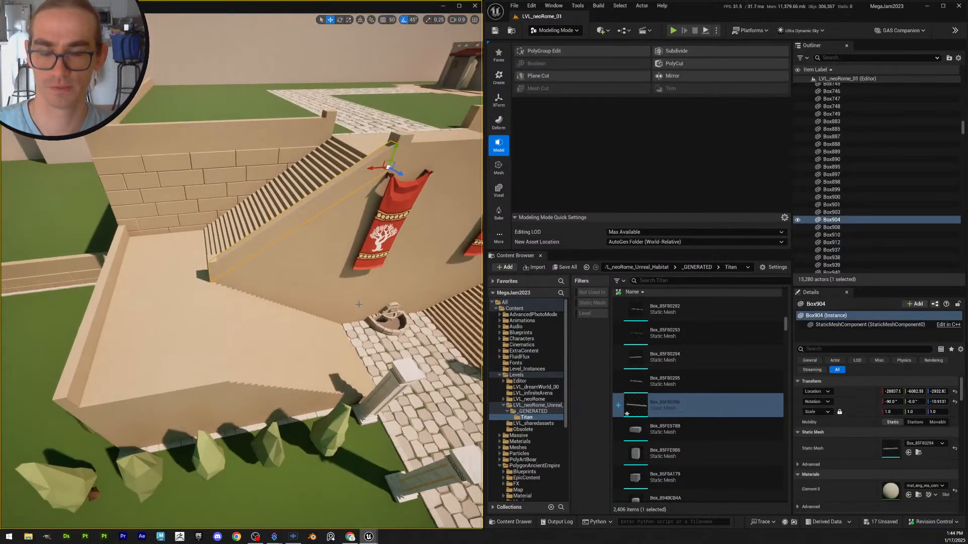
pyautogui.hotkey('ctrl', 'd')
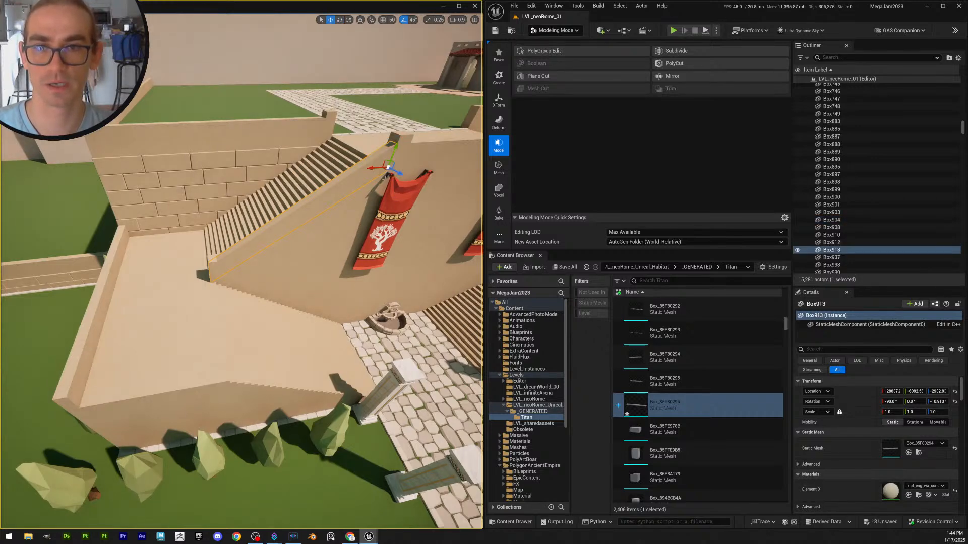
pyautogui.moveTo(391, 177); pyautogui.dragTo(438, 177)
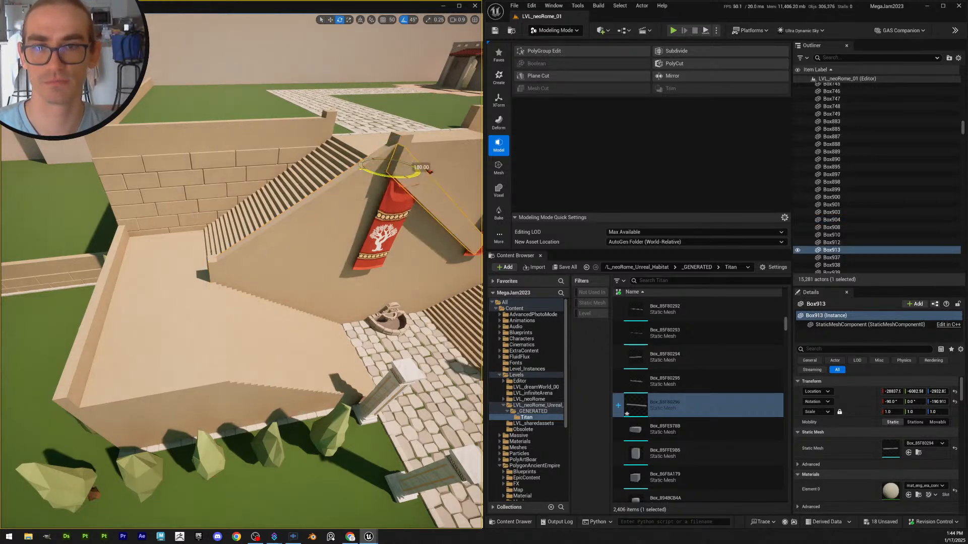
# Move the rotated cap wall over the landing and lower it to X about -27934, Y about -6698, Z about -3478
pyautogui.press('w')
pyautogui.moveTo(404, 192); pyautogui.dragTo(428, 207, button='right')
pyautogui.moveTo(318, 151); pyautogui.dragTo(326, 158, button='right')
pyautogui.moveTo(314, 116); pyautogui.dragTo(148, 190)
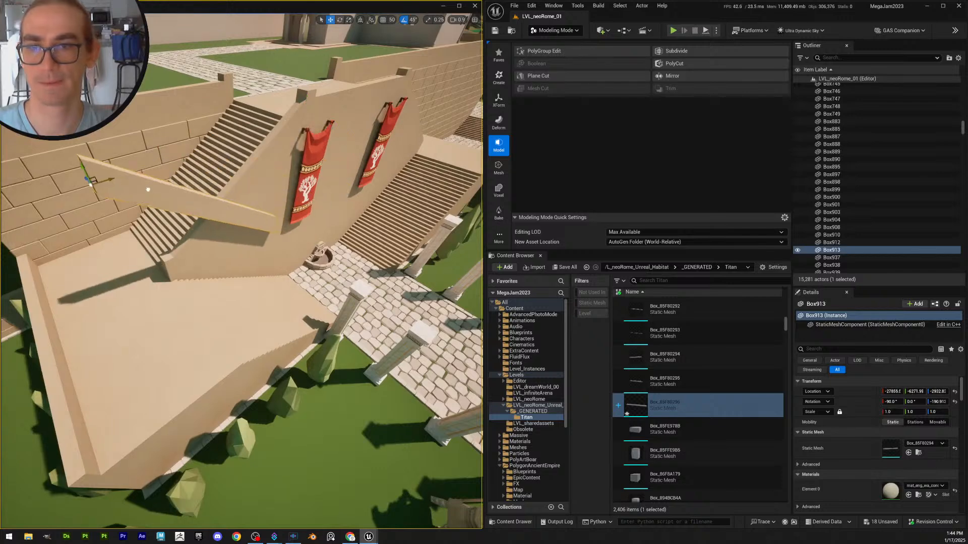
pyautogui.moveTo(84, 178); pyautogui.dragTo(150, 249)
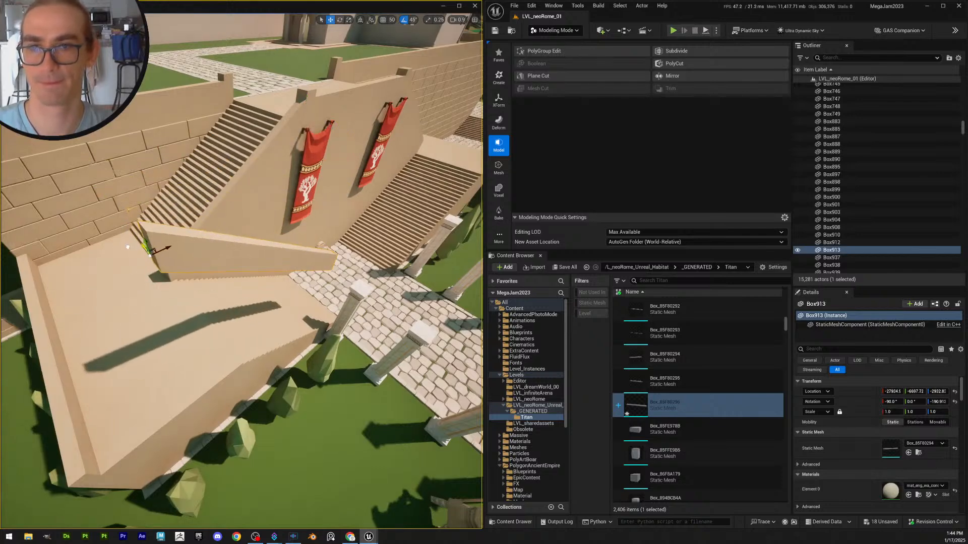
pyautogui.moveTo(150, 249); pyautogui.dragTo(130, 230, button='right')
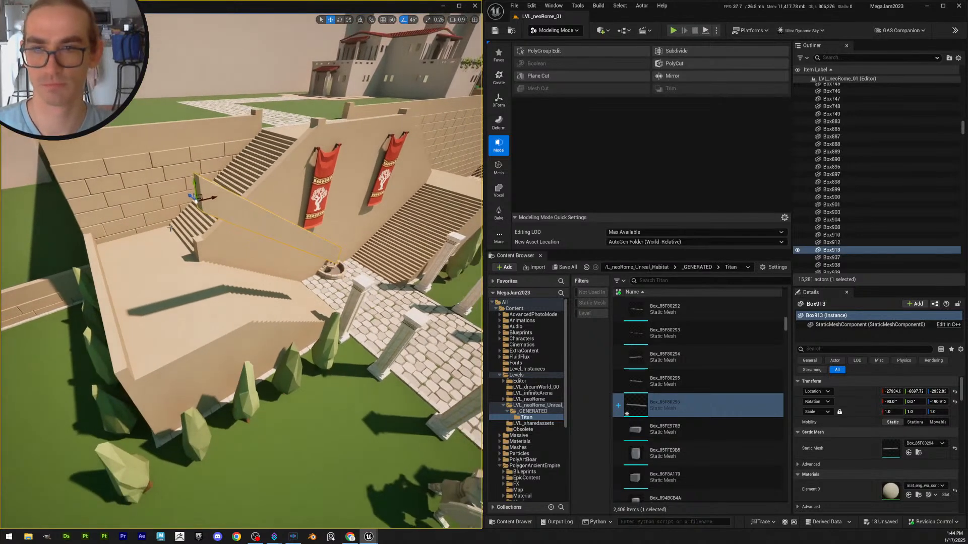
pyautogui.moveTo(204, 187); pyautogui.dragTo(218, 296)
pyautogui.press('w')
pyautogui.moveTo(219, 297); pyautogui.dragTo(222, 367, button='right')
pyautogui.scroll(-1, 221, 323)
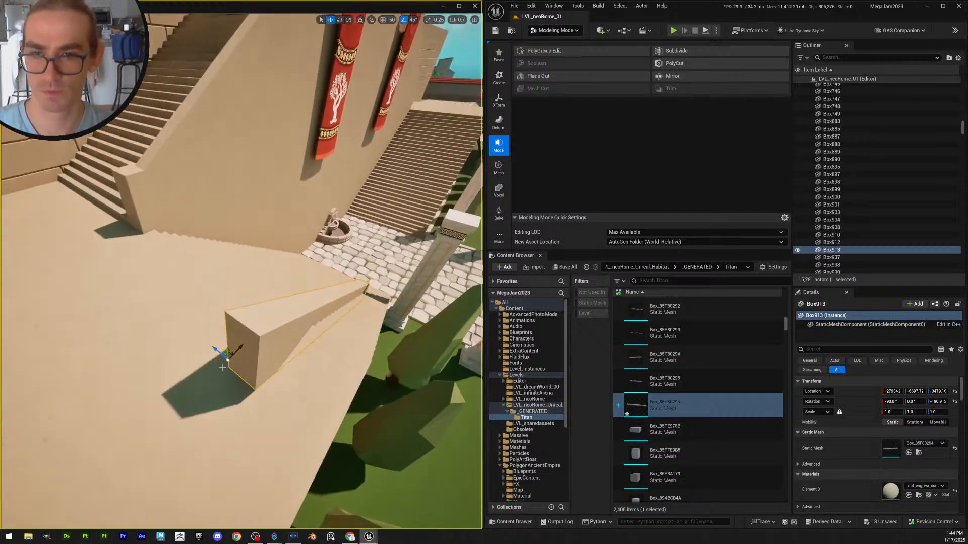
# Fit the cap wall over the descending steps at the landing's front edge, X about -28084, Y about -6768, Z about -3514
pyautogui.moveTo(218, 349); pyautogui.dragTo(266, 391)
pyautogui.press('d')
pyautogui.moveTo(267, 390); pyautogui.dragTo(214, 282, button='right')
pyautogui.scroll(-1, 237, 371)
pyautogui.moveTo(221, 267); pyautogui.dragTo(309, 290)
pyautogui.press('d')
pyautogui.moveTo(309, 289); pyautogui.dragTo(240, 203, button='right')
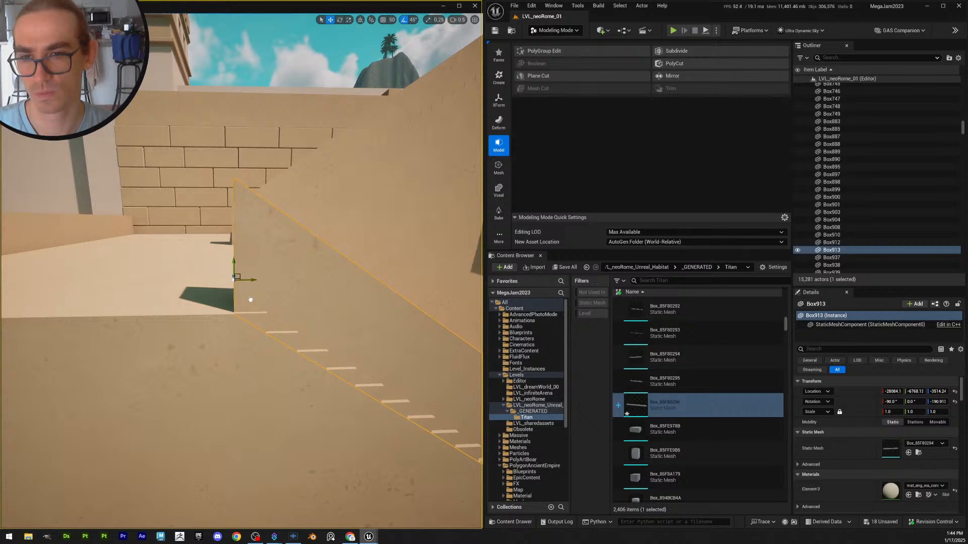
# Nudge the cap wall outward over the stepped side of the lower wall, to Y about -6771
pyautogui.press('a')
pyautogui.moveTo(134, 301); pyautogui.dragTo(260, 323, button='right')
pyautogui.scroll(-1, 135, 301)
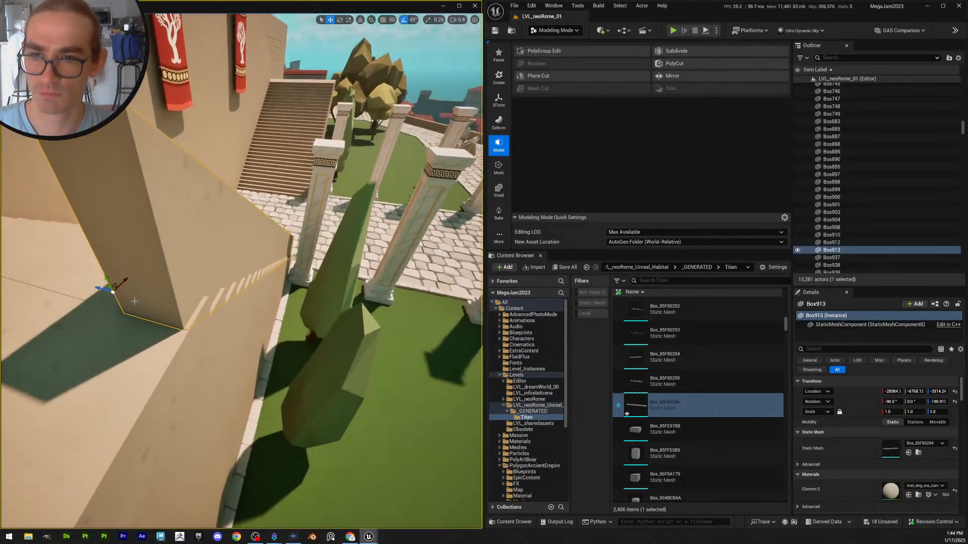
pyautogui.moveTo(99, 288); pyautogui.dragTo(103, 290)
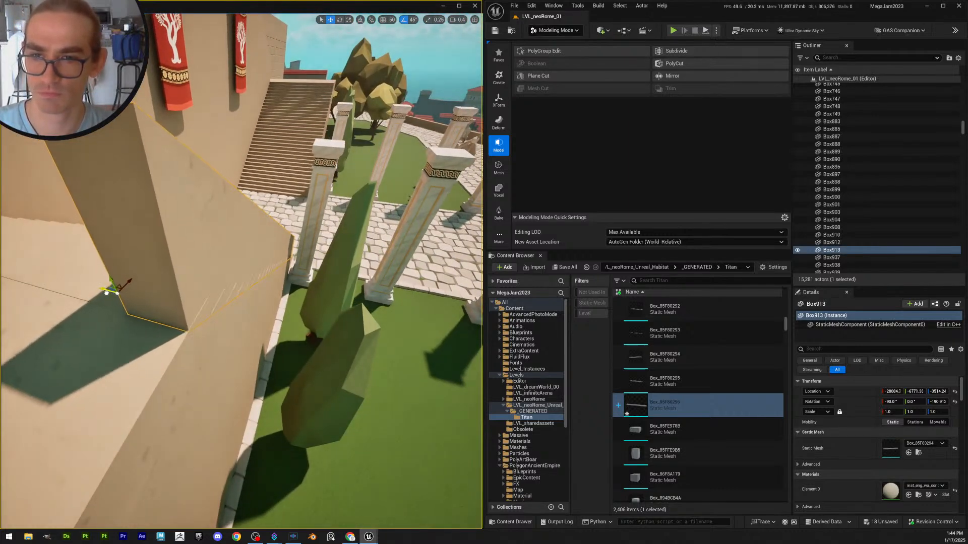
# Clear the selection and examine the new landing parapets and both staircases from a distance
pyautogui.press('d')
pyautogui.moveTo(107, 293); pyautogui.dragTo(125, 267, button='right')
pyautogui.press('w')
pyautogui.scroll(5, 107, 294)
pyautogui.press('w')
pyautogui.scroll(-2, 107, 294)
pyautogui.press('Escape')
pyautogui.press('a')
pyautogui.press('e')
pyautogui.scroll(2, 107, 294)
pyautogui.press('s')
pyautogui.scroll(1, 107, 293)
pyautogui.press('s')
pyautogui.scroll(2, 106, 293)
# Switch to Selection Mode and save all modified content, checking out the listed box assets
pyautogui.click(547, 32)
pyautogui.click(558, 44)
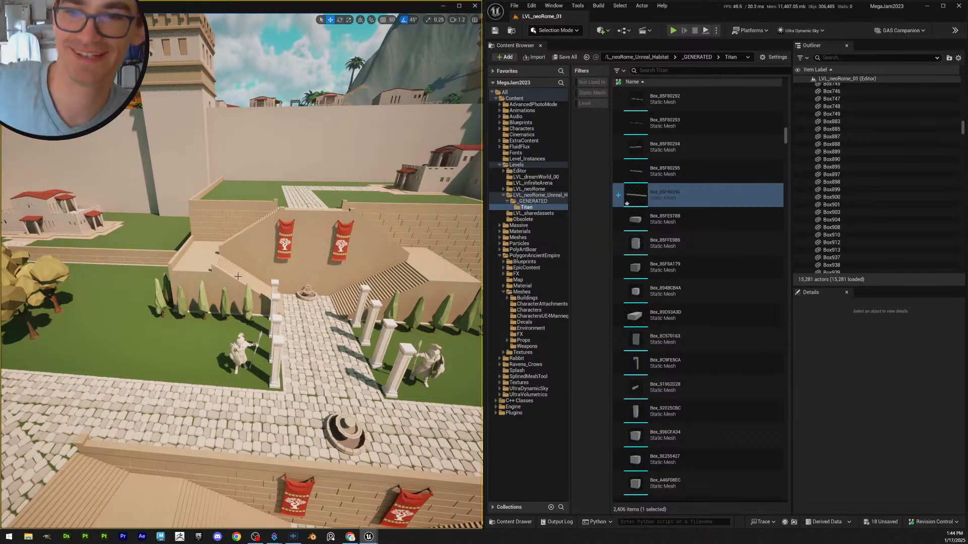
pyautogui.click(565, 58)
pyautogui.click(544, 354)
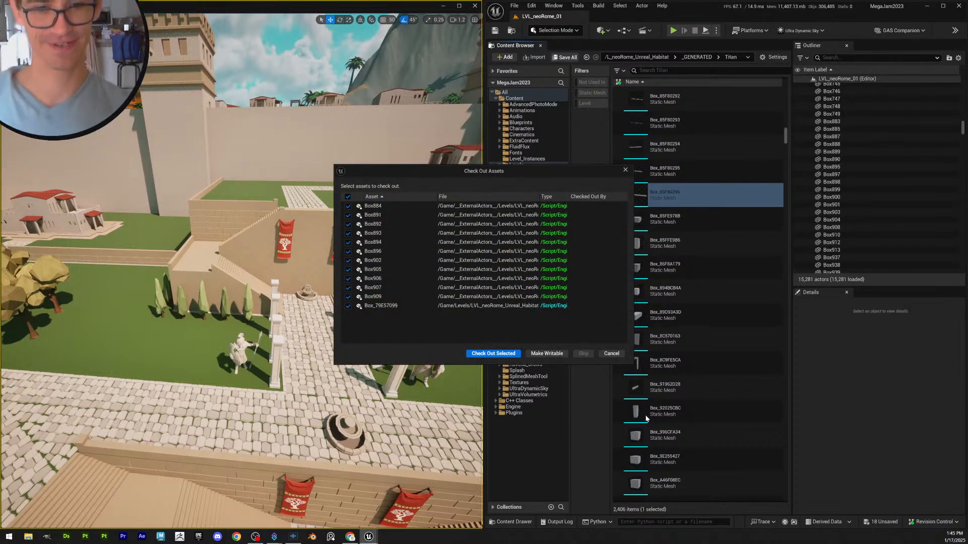
pyautogui.click(472, 353)
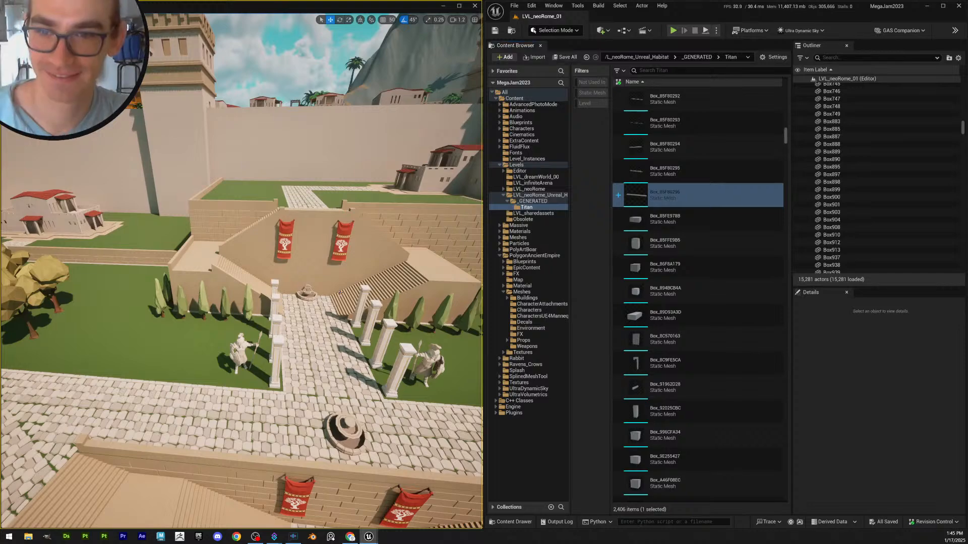
pyautogui.press('s')
pyautogui.moveTo(340, 293); pyautogui.dragTo(225, 388, button='right')
pyautogui.scroll(3, 272, 302)
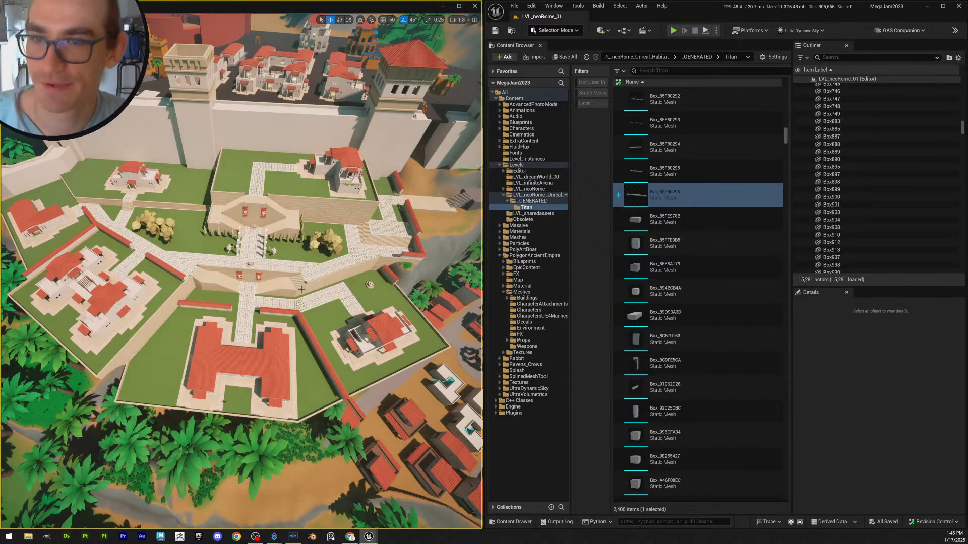
# Examine the stair walls, banners and landing from close up to find the remaining gaps
pyautogui.press('w')
pyautogui.moveTo(301, 290); pyautogui.dragTo(256, 220, button='right')
pyautogui.scroll(-3, 299, 280)
pyautogui.press('w')
pyautogui.press('w')
pyautogui.scroll(-1, 255, 260)
pyautogui.press('w')
pyautogui.press('s')
pyautogui.press('a')
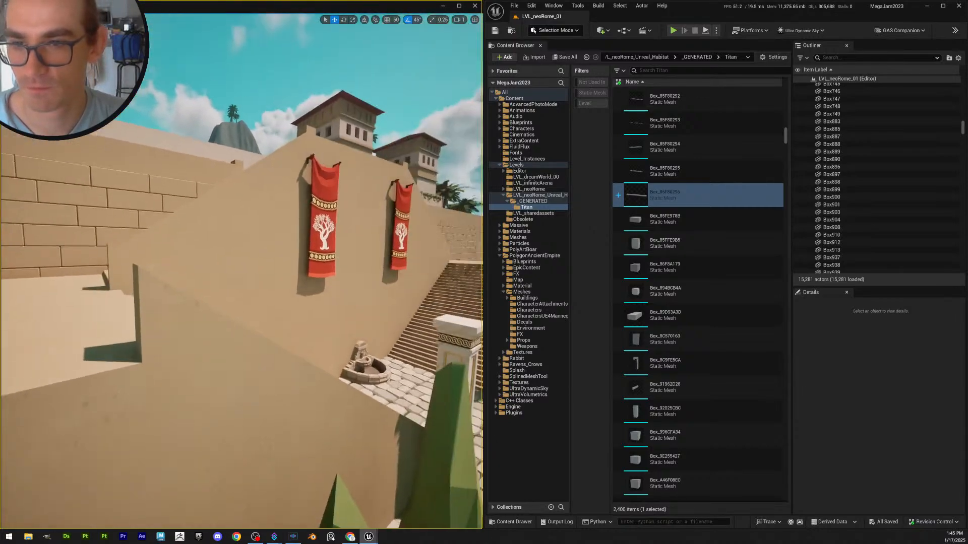
pyautogui.press('w')
pyautogui.moveTo(246, 328); pyautogui.dragTo(240, 324, button='right')
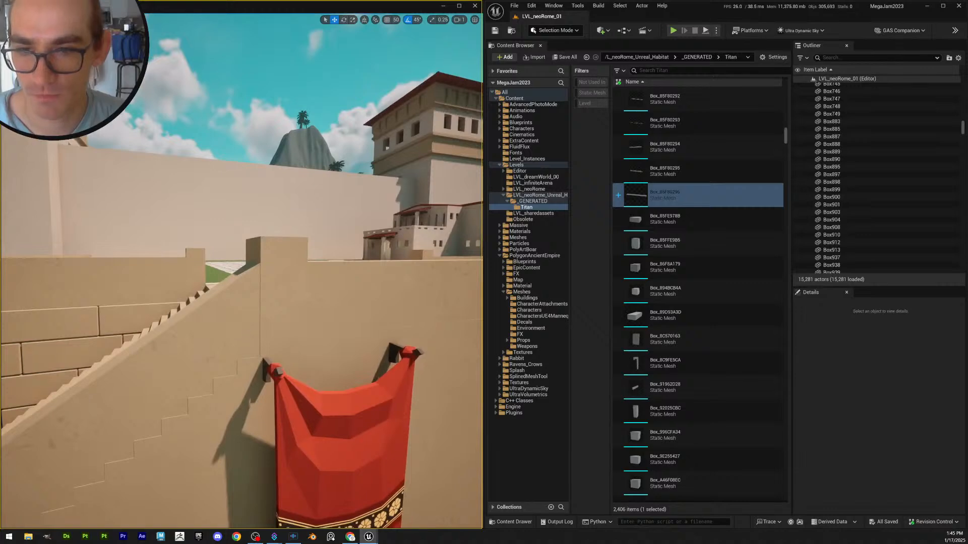
pyautogui.click(295, 337)
pyautogui.click(276, 352)
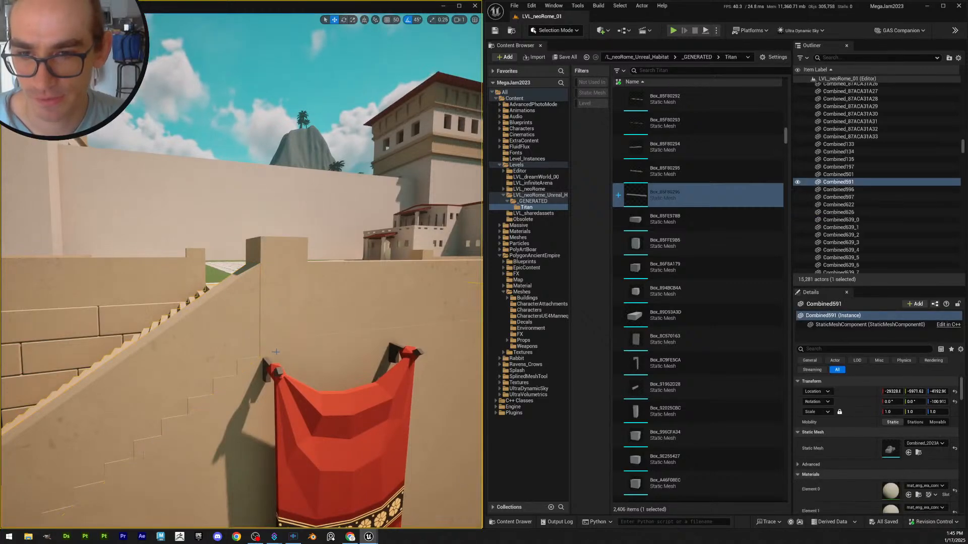
pyautogui.press('Escape')
pyautogui.press('s')
pyautogui.moveTo(281, 355); pyautogui.dragTo(242, 348, button='right')
pyautogui.press('w')
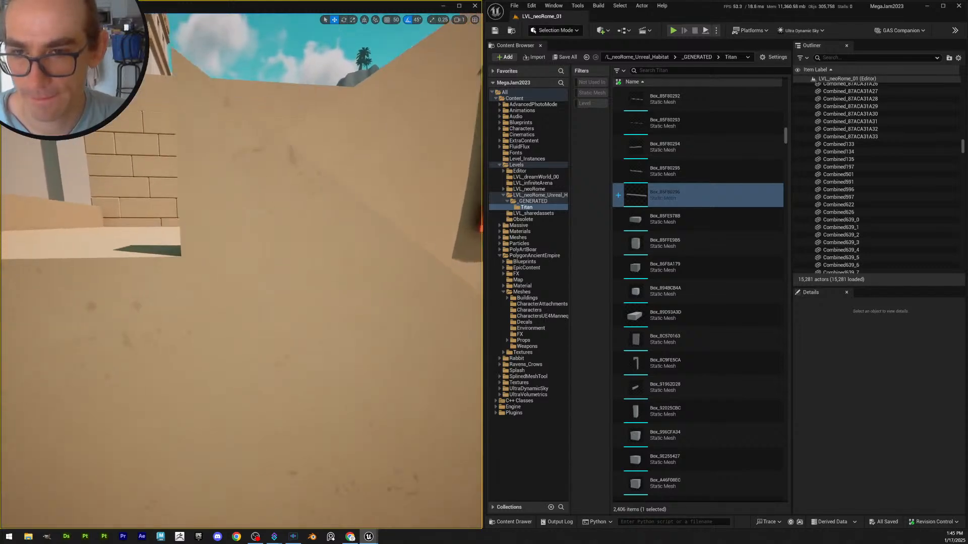
# Duplicate the static mesh asset of the sloped cap wall beside the descending stairs and assign the copy to that wall
pyautogui.click(242, 348)
pyautogui.click(234, 243)
pyautogui.press('s')
pyautogui.moveTo(233, 243); pyautogui.dragTo(260, 287, button='right')
pyautogui.scroll(-3, 242, 259)
pyautogui.press('d')
pyautogui.scroll(2, 247, 259)
pyautogui.press('w')
pyautogui.scroll(-1, 255, 280)
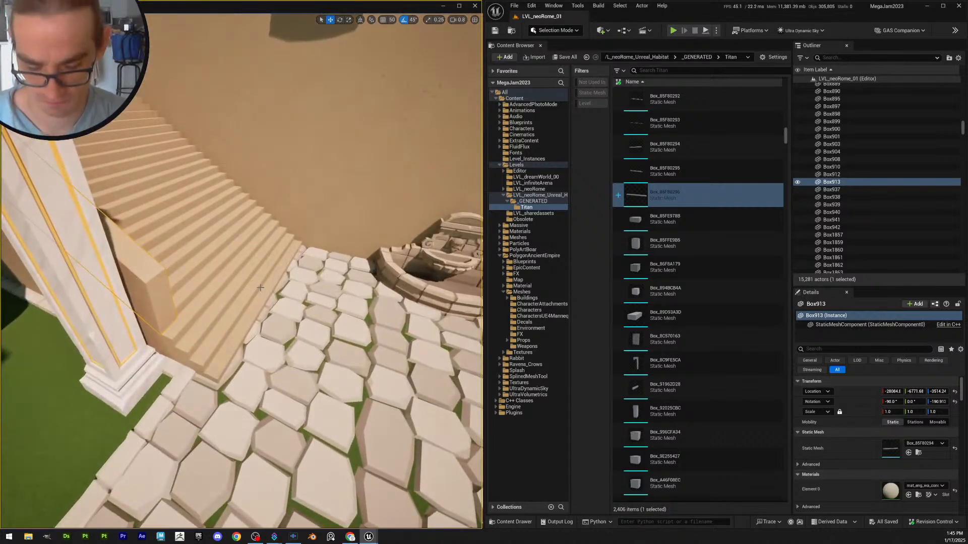
pyautogui.hotkey('ctrl', 'b')
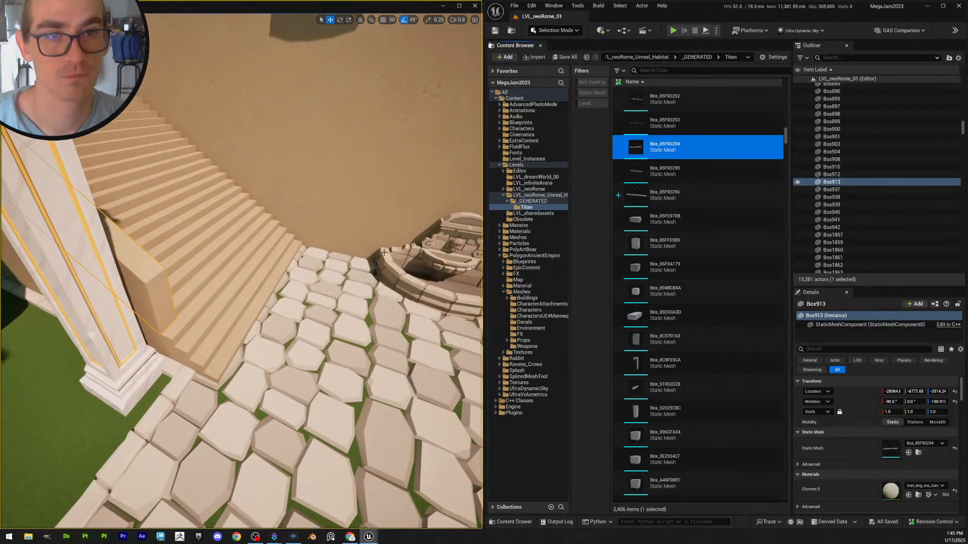
pyautogui.hotkey('ctrl', 'd')
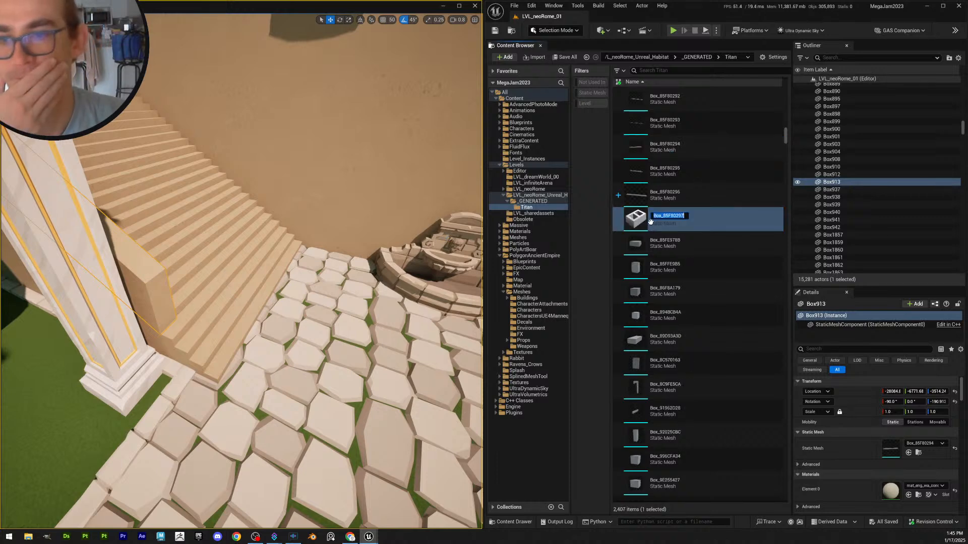
pyautogui.click(696, 214)
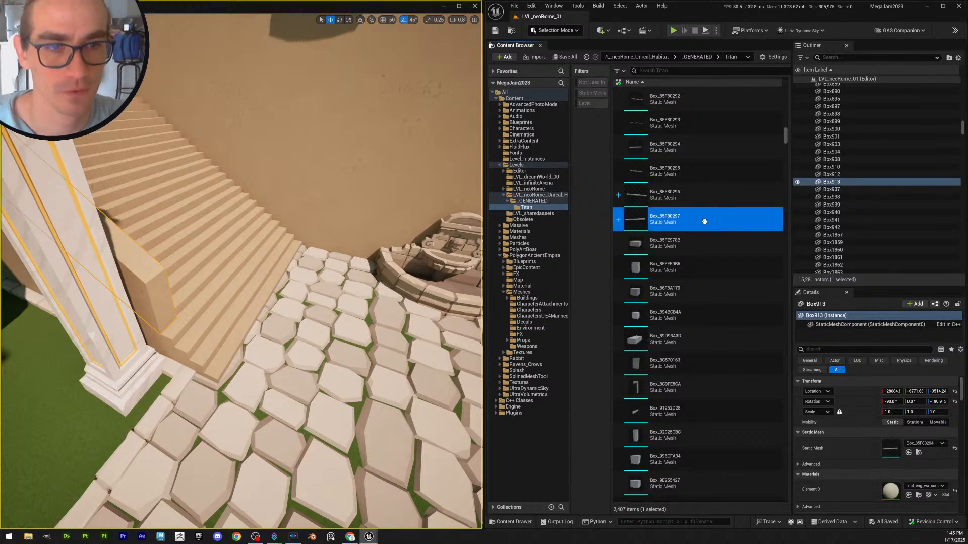
pyautogui.click(908, 453)
# In Modeling Mode, use PolyGroup Edit to extend the cap wall's lower end face down the stairs to X about -29032, Y -6612, Z -4116
pyautogui.moveTo(242, 302)
pyautogui.mouseDown(button='right')
pyautogui.moveTo(232, 302)
pyautogui.moveTo(252, 302)
pyautogui.mouseUp(button='right')
pyautogui.click(565, 31)
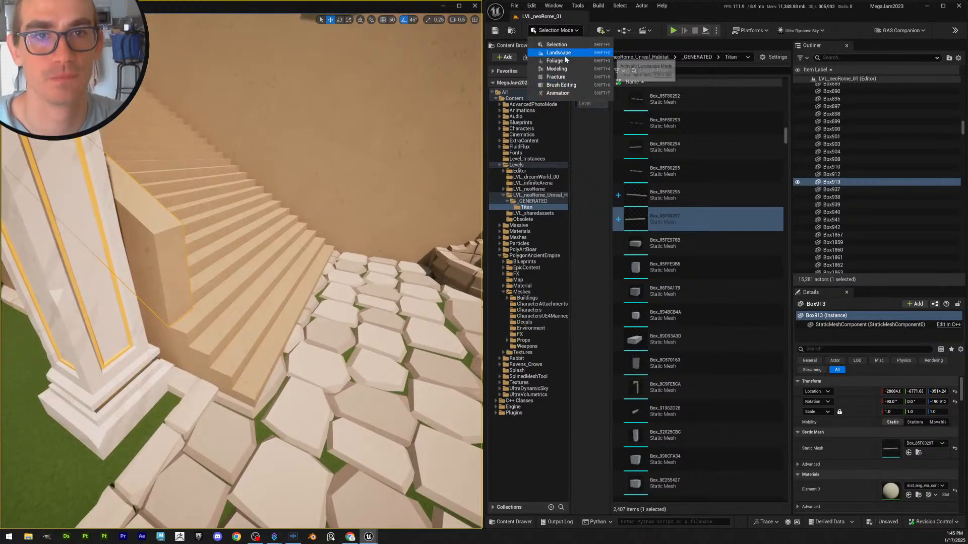
pyautogui.click(555, 67)
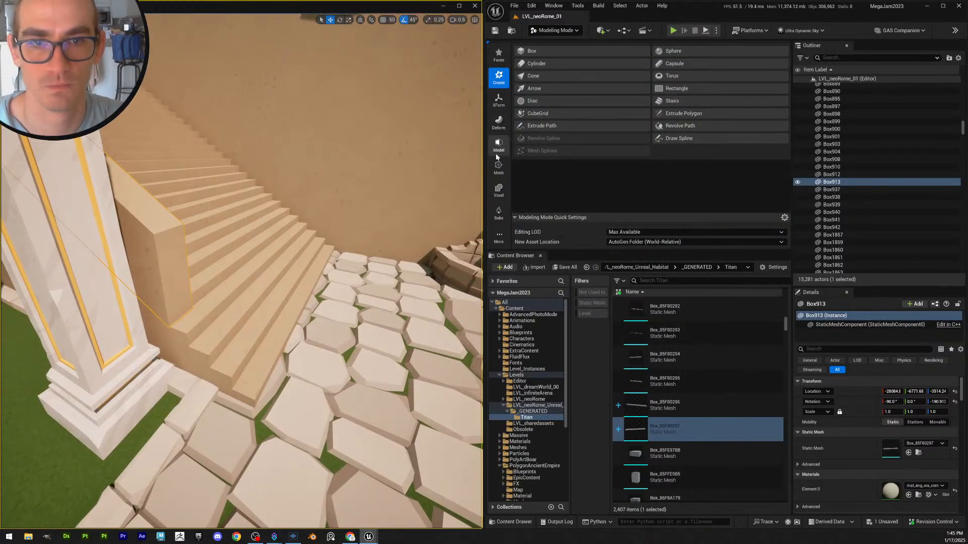
pyautogui.click(499, 147)
pyautogui.click(564, 50)
pyautogui.click(166, 252)
pyautogui.scroll(2, 242, 302)
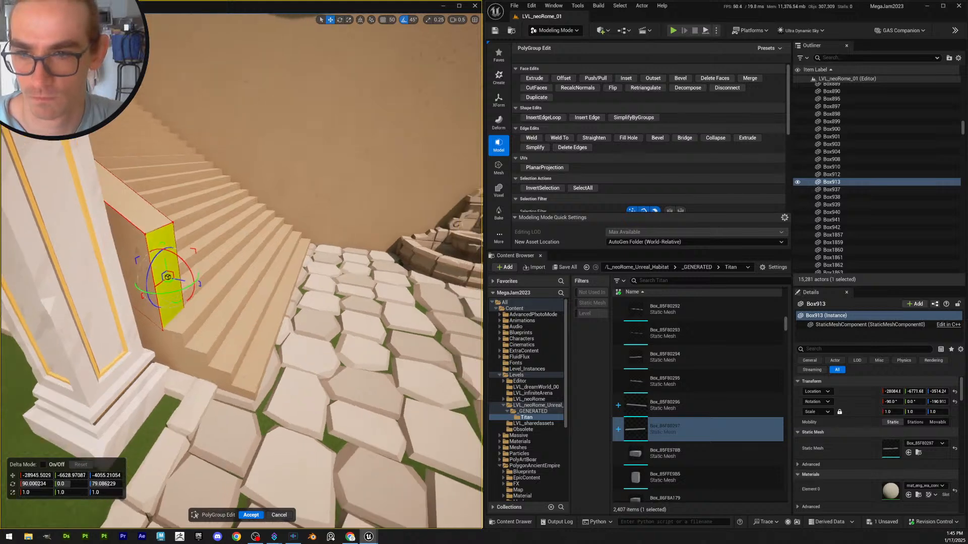
pyautogui.moveTo(242, 302); pyautogui.dragTo(277, 305, button='right')
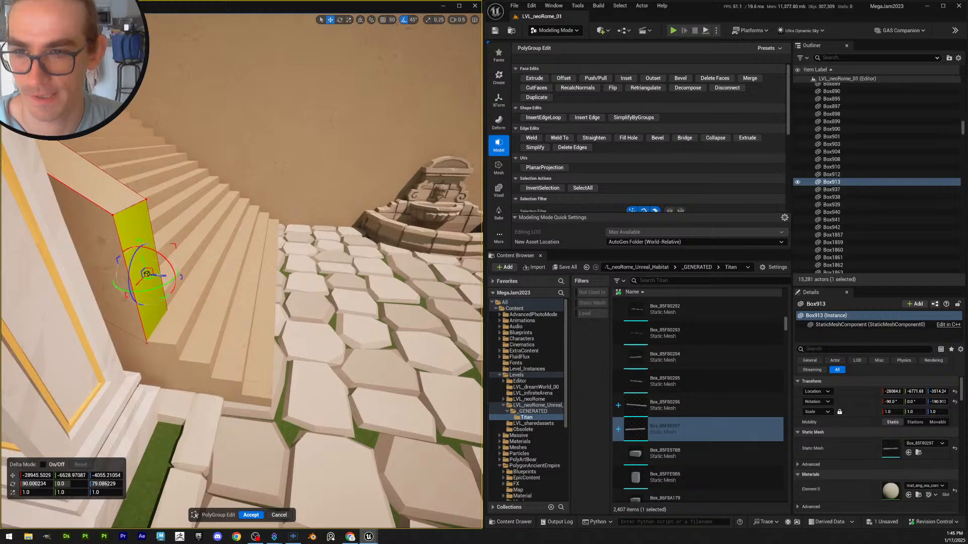
pyautogui.moveTo(161, 274); pyautogui.dragTo(303, 340)
pyautogui.moveTo(303, 340); pyautogui.dragTo(285, 341, button='right')
pyautogui.moveTo(238, 238); pyautogui.dragTo(205, 293)
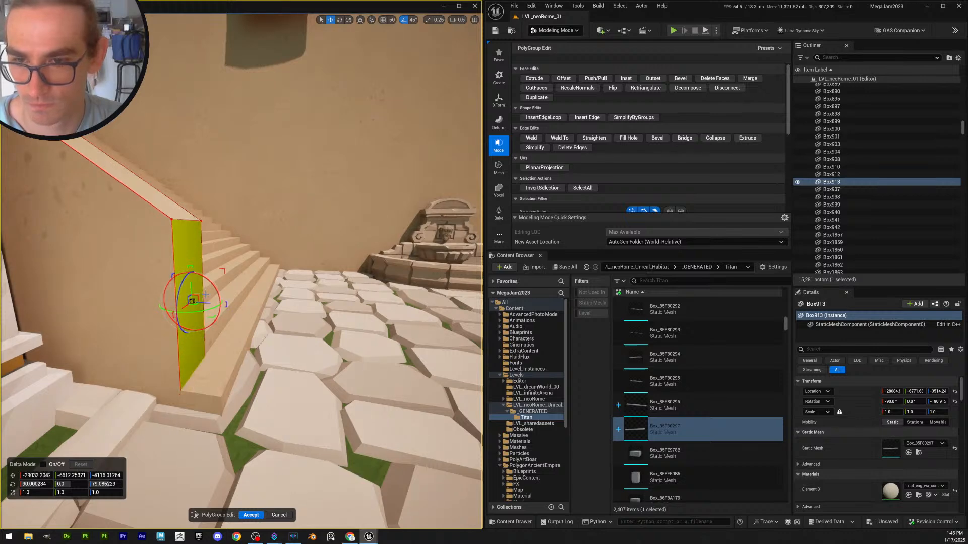
pyautogui.moveTo(205, 296); pyautogui.dragTo(229, 311)
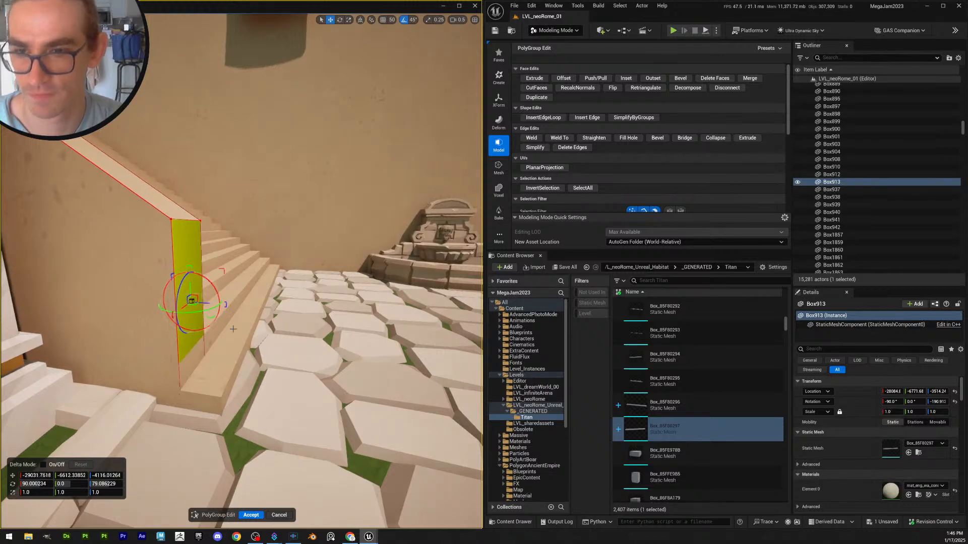
# Extrude the cap wall's lower end face past the bottom step to X about -29062, Y about -6607, and apply the edit
pyautogui.press('a')
pyautogui.moveTo(233, 329); pyautogui.dragTo(265, 295, button='right')
pyautogui.scroll(3, 233, 329)
pyautogui.press('d')
pyautogui.press('w')
pyautogui.press('a')
pyautogui.press('d')
pyautogui.scroll(-1, 274, 298)
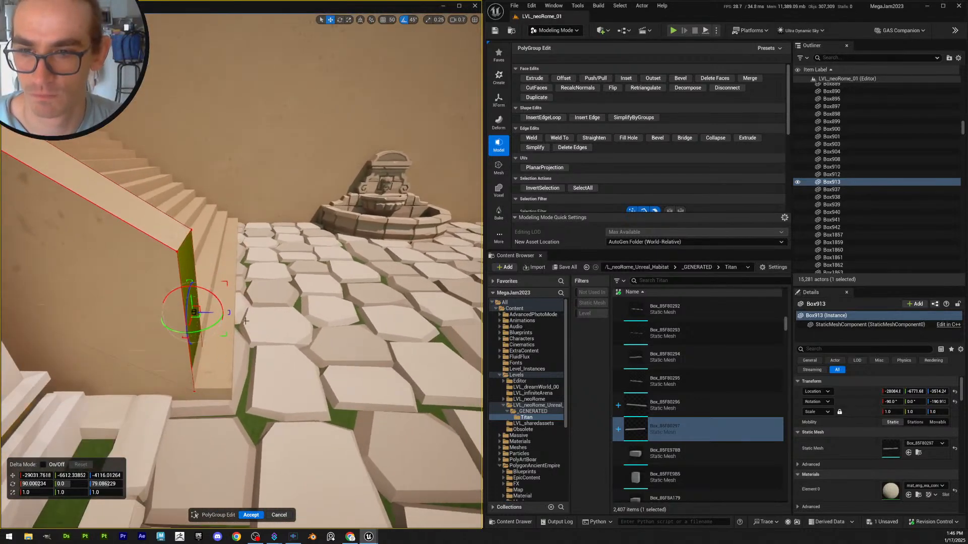
pyautogui.click(535, 78)
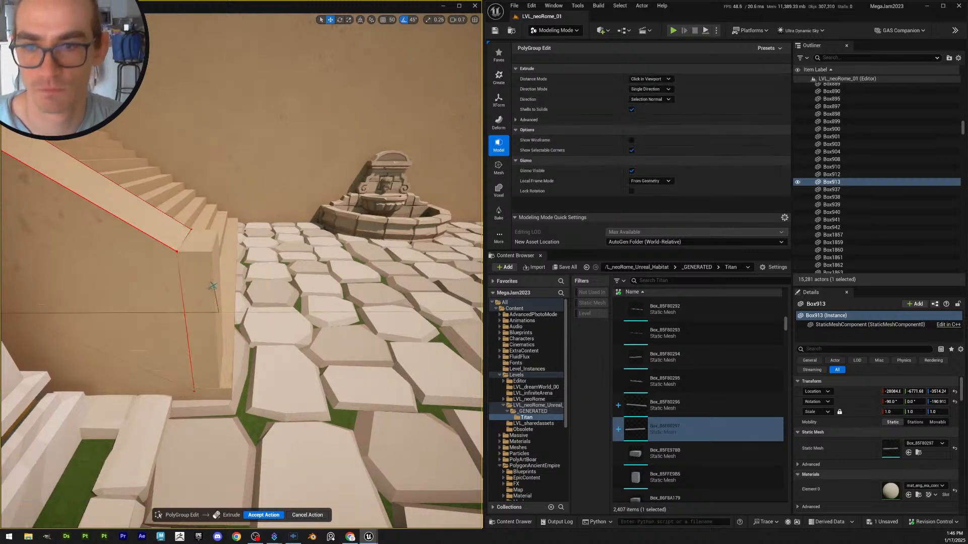
pyautogui.click(230, 315)
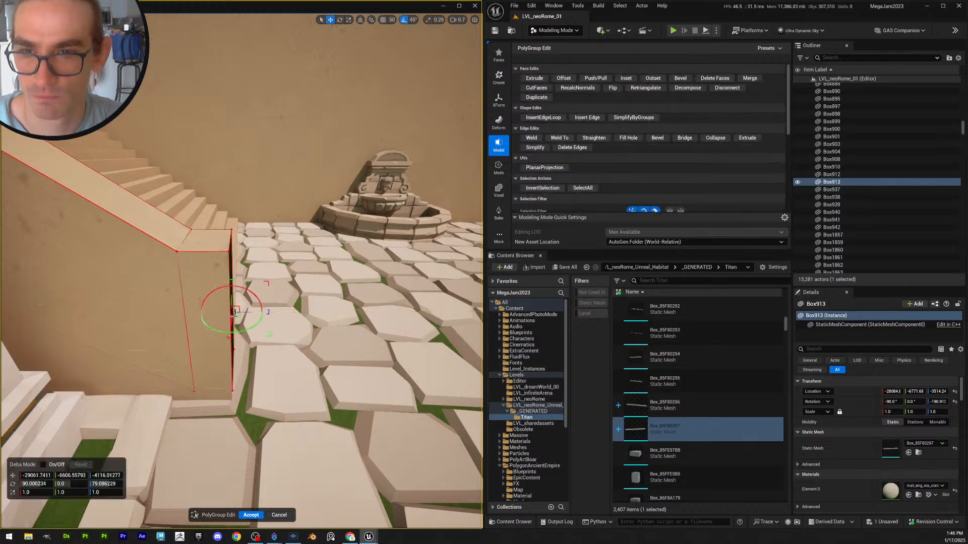
pyautogui.click(251, 515)
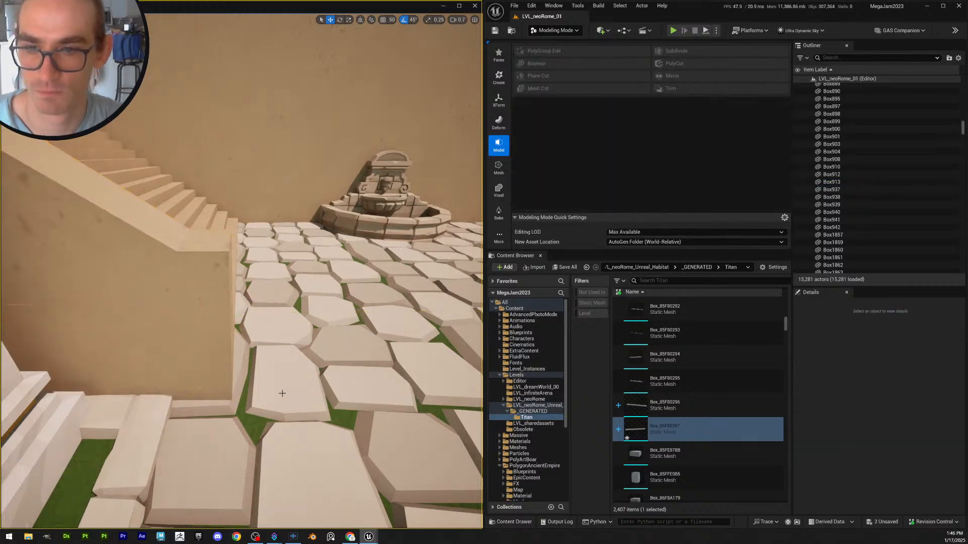
# Duplicate the landing's side parapet, rotate the copy 90°, and place it along the landing's front edge
pyautogui.moveTo(281, 396); pyautogui.dragTo(267, 385, button='right')
pyautogui.scroll(1, 285, 391)
pyautogui.moveTo(242, 307); pyautogui.dragTo(238, 305, button='right')
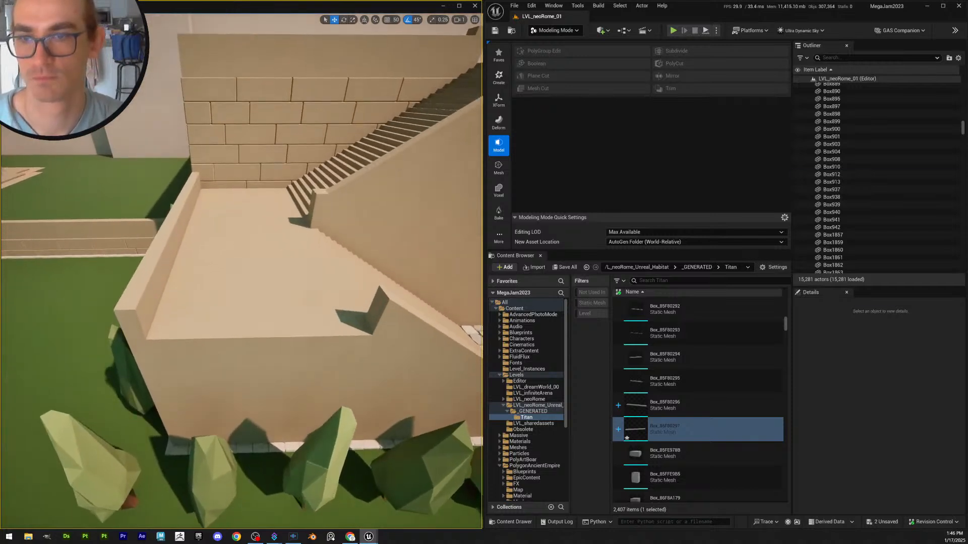
pyautogui.click(238, 305)
pyautogui.hotkey('ctrl', 'd')
pyautogui.press('e')
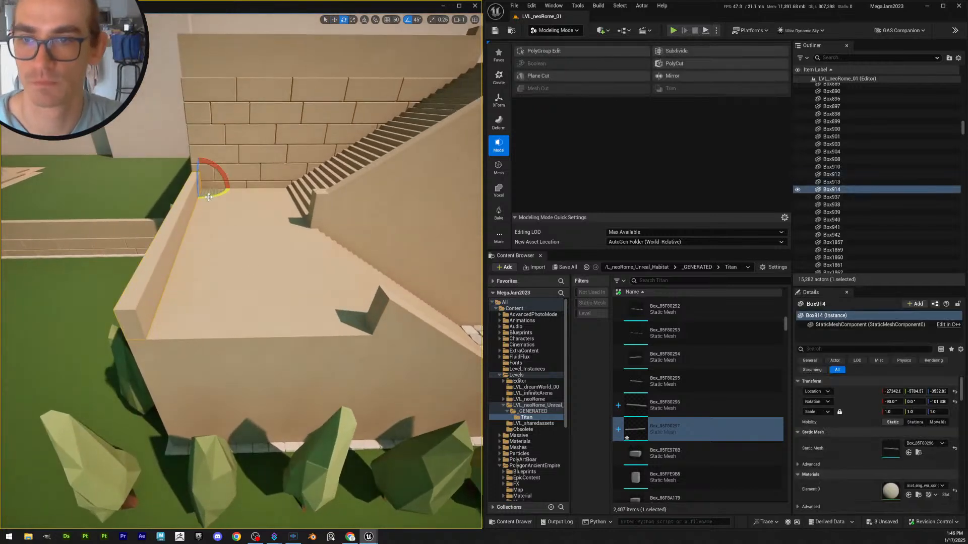
pyautogui.moveTo(208, 197); pyautogui.dragTo(227, 192)
pyautogui.moveTo(315, 178); pyautogui.dragTo(315, 178, button='right')
pyautogui.moveTo(305, 181); pyautogui.dragTo(208, 296)
# Align the new front parapet flush with the landing's outer corner, X about -27552, Y about -6874
pyautogui.moveTo(208, 296); pyautogui.dragTo(219, 303, button='right')
pyautogui.scroll(-4, 216, 298)
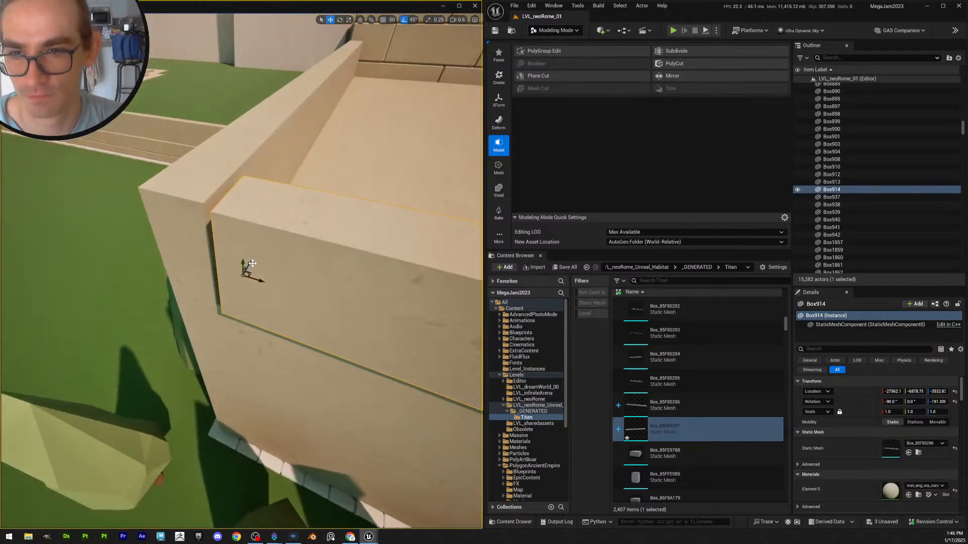
pyautogui.moveTo(252, 263)
pyautogui.mouseDown()
pyautogui.moveTo(256, 255)
pyautogui.moveTo(257, 275)
pyautogui.mouseUp()
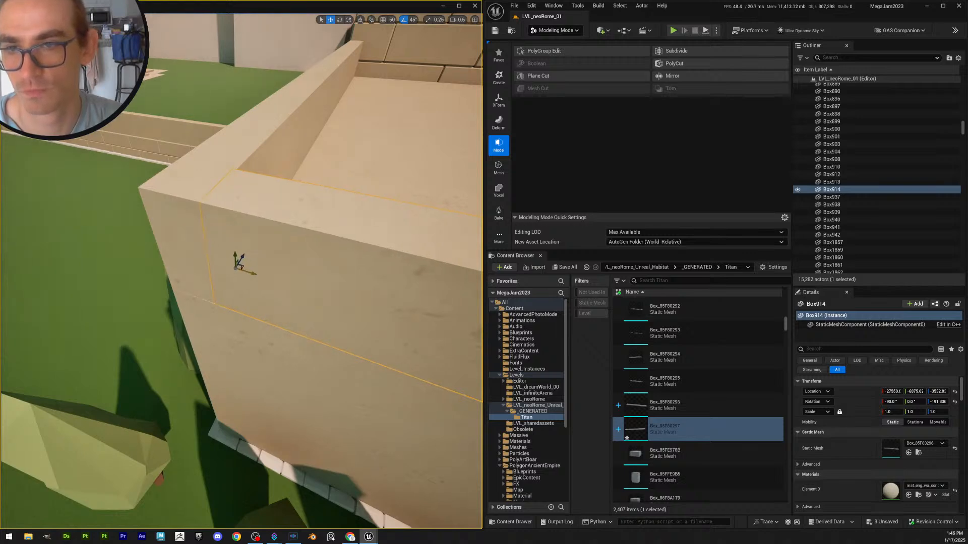
pyautogui.press('Escape')
pyautogui.moveTo(257, 274); pyautogui.dragTo(367, 297, button='right')
pyautogui.scroll(-2, 258, 274)
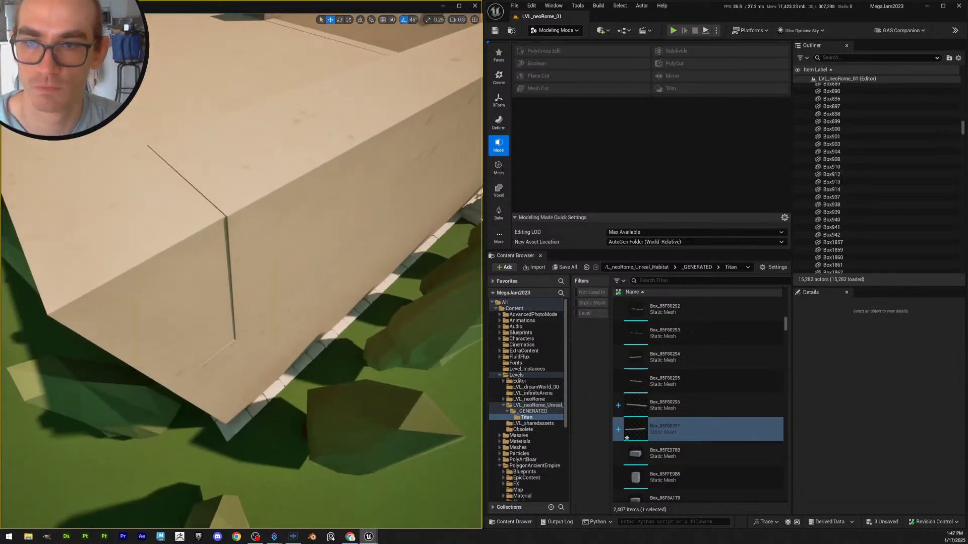
pyautogui.click(258, 274)
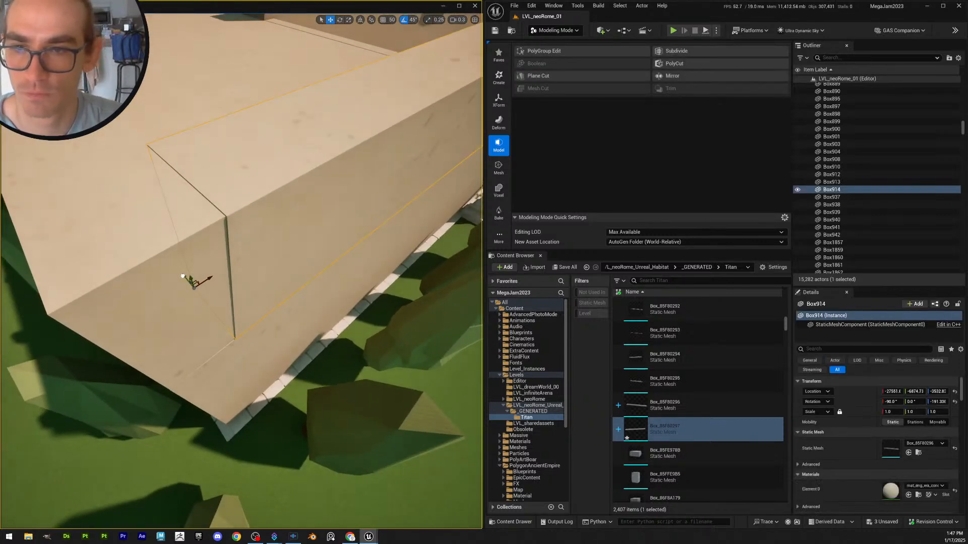
pyautogui.moveTo(182, 276); pyautogui.dragTo(256, 303, button='right')
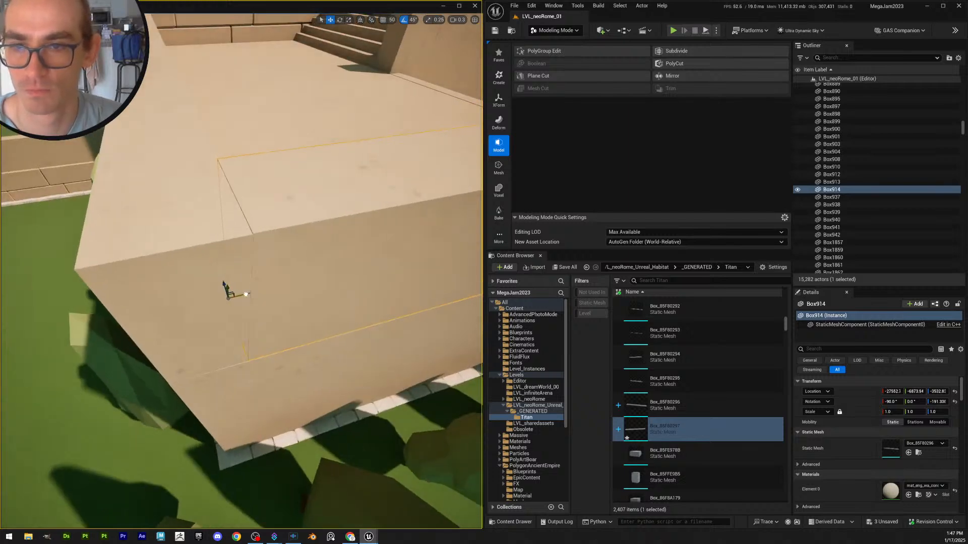
pyautogui.press('Escape')
pyautogui.moveTo(245, 295); pyautogui.dragTo(276, 314, button='right')
pyautogui.scroll(2, 262, 305)
# Duplicate the front parapet's static mesh asset and assign the copy to the front parapet
pyautogui.click(276, 314)
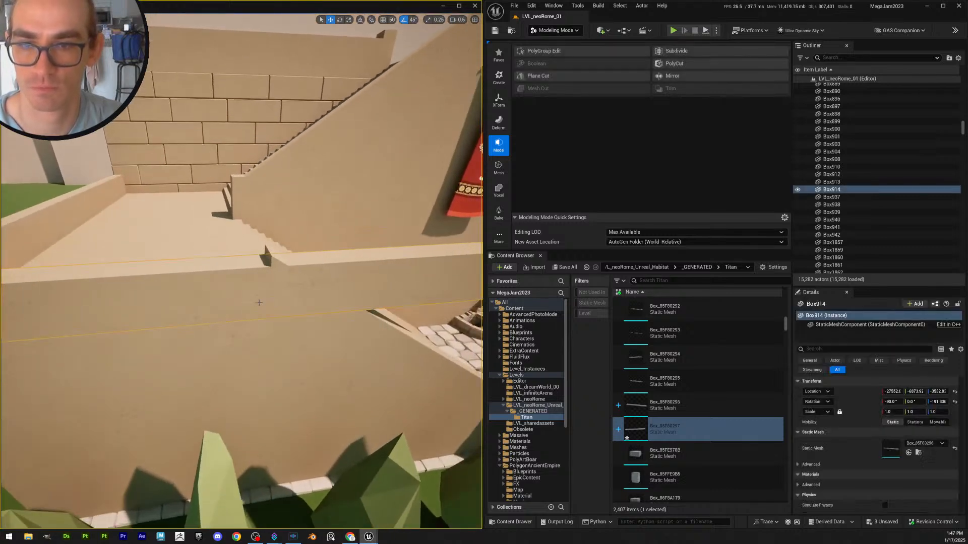
pyautogui.hotkey('ctrl', 'b')
pyautogui.hotkey('ctrl', 'd')
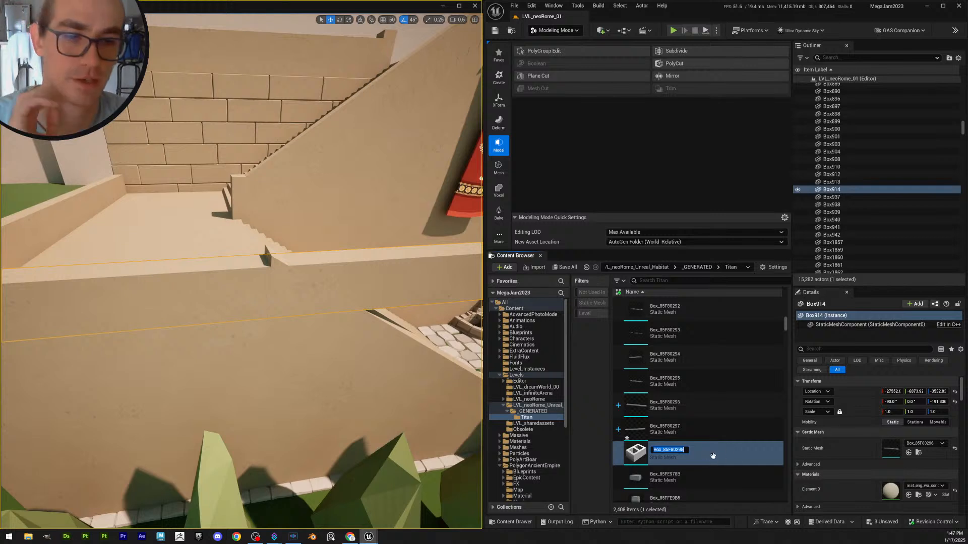
pyautogui.press('Return')
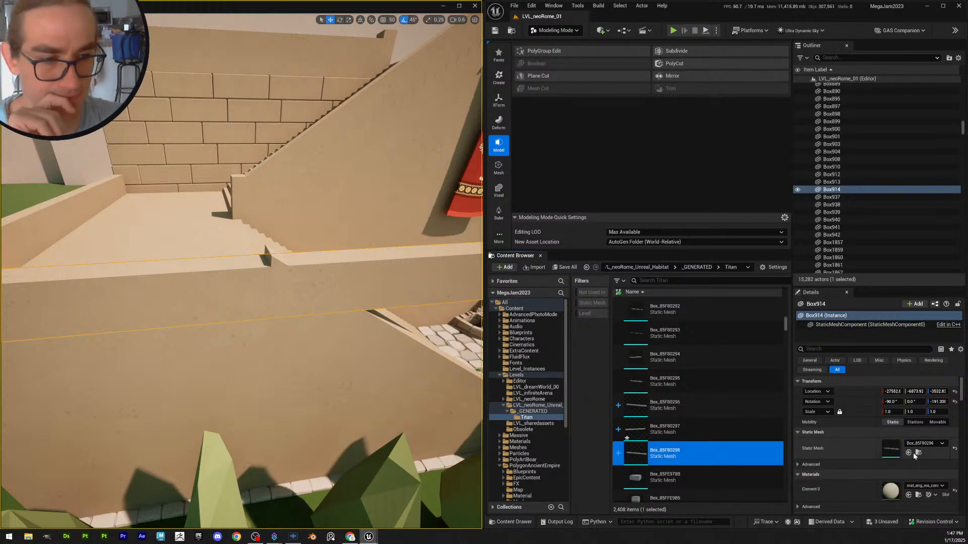
pyautogui.click(909, 453)
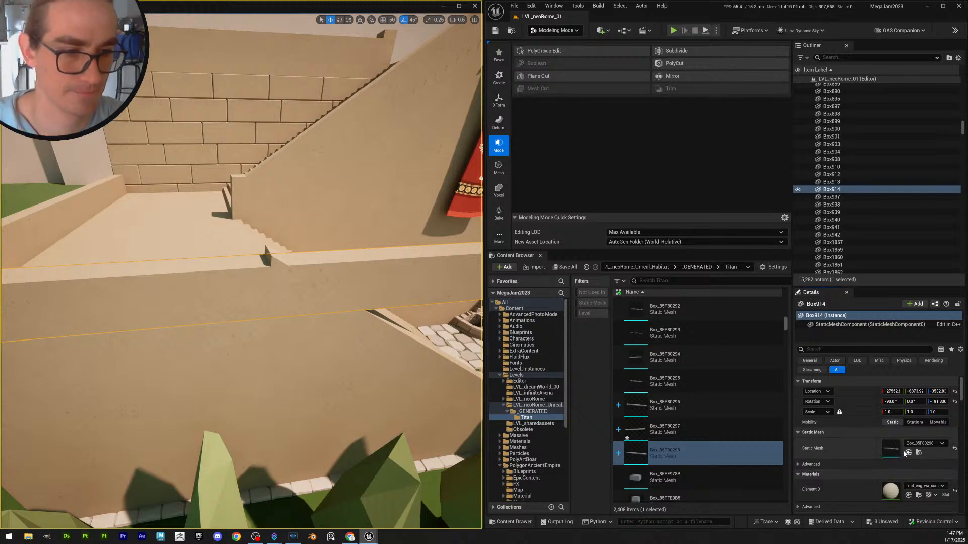
# Shorten the front parapet with PolyGroup Edit, moving its overhanging end face back to the sloped cap wall, X about -28092, Y about -6797
pyautogui.press('s')
pyautogui.moveTo(302, 252); pyautogui.dragTo(333, 287, button='right')
pyautogui.scroll(1, 312, 262)
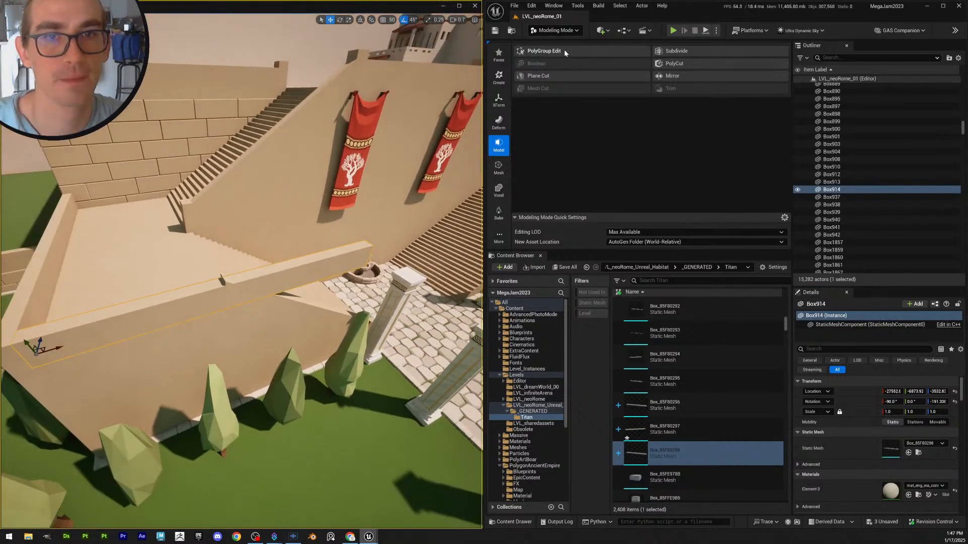
pyautogui.click(564, 50)
pyautogui.click(362, 258)
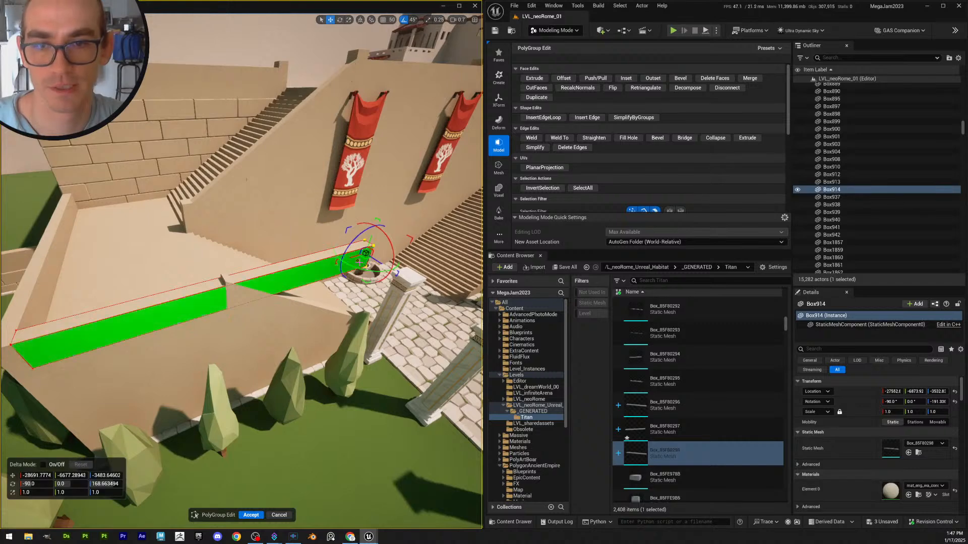
pyautogui.moveTo(366, 252); pyautogui.dragTo(201, 283)
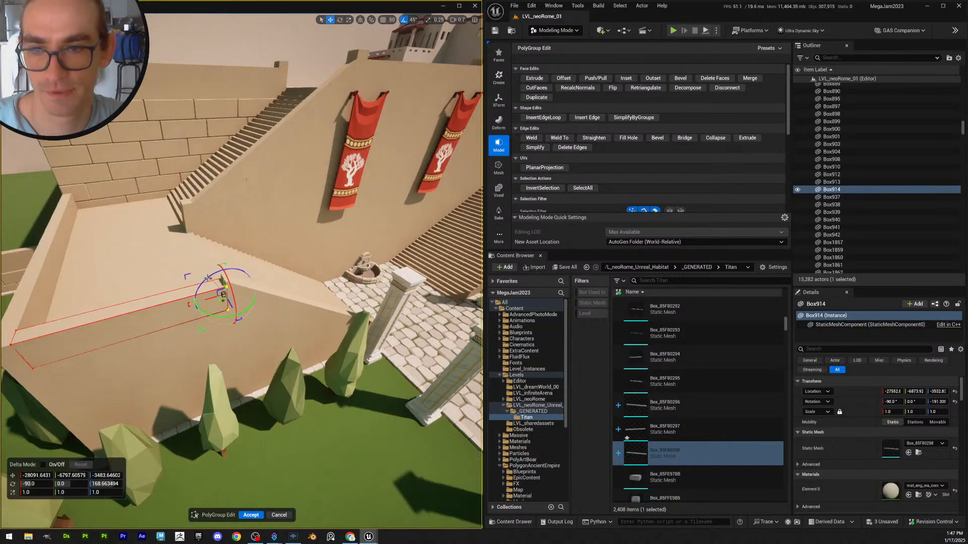
pyautogui.moveTo(251, 301); pyautogui.dragTo(251, 301, button='right')
pyautogui.hotkey('ctrl', 'z')
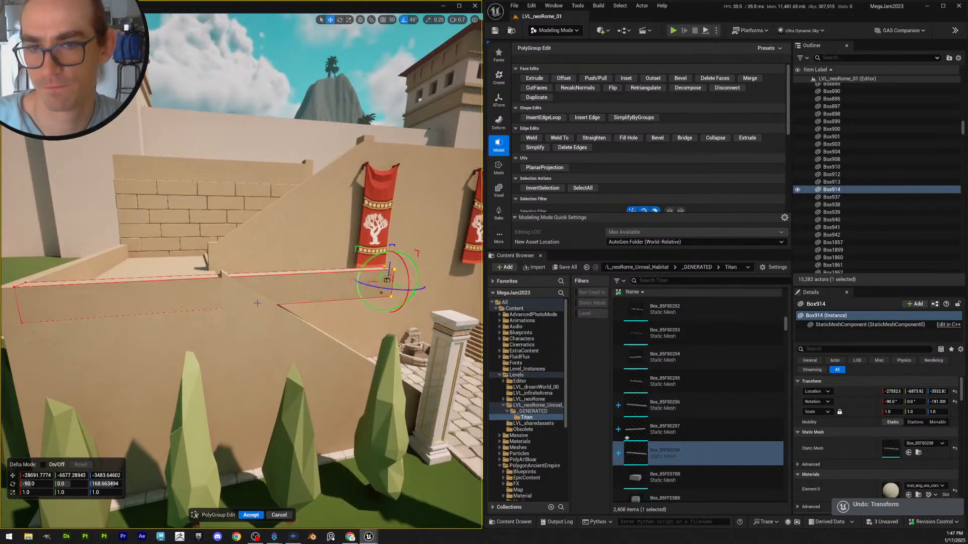
pyautogui.moveTo(393, 272); pyautogui.dragTo(228, 273)
pyautogui.hotkey('ctrl', 'z')
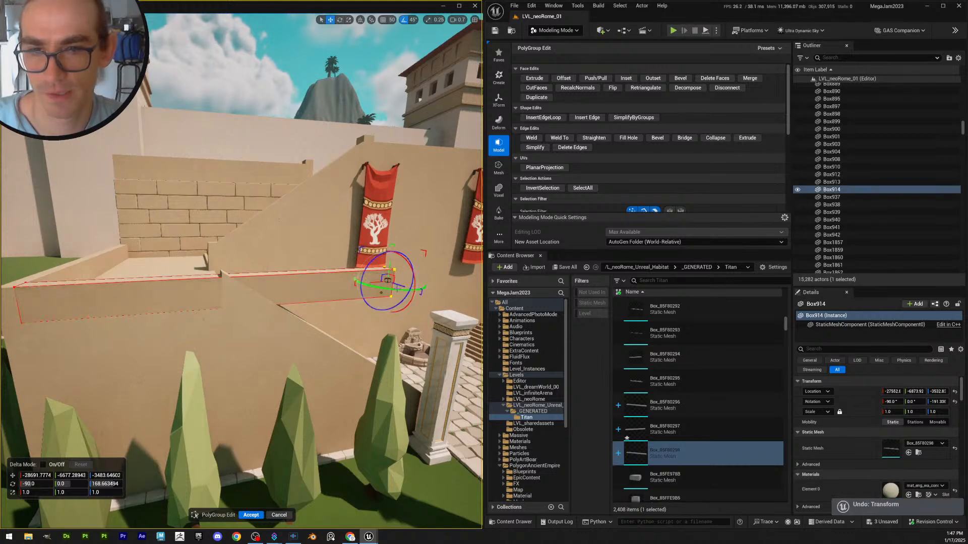
pyautogui.moveTo(387, 279); pyautogui.dragTo(244, 288)
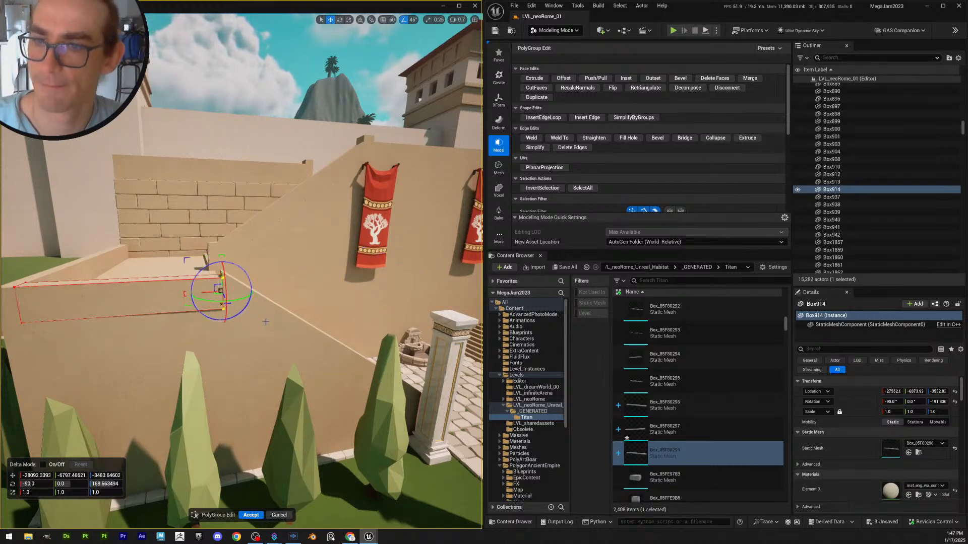
# Nudge the front parapet's end face closer to the sloped cap wall, X about -28091, Y about -6794
pyautogui.press('w')
pyautogui.moveTo(265, 321); pyautogui.dragTo(258, 226, button='right')
pyautogui.scroll(-2, 265, 322)
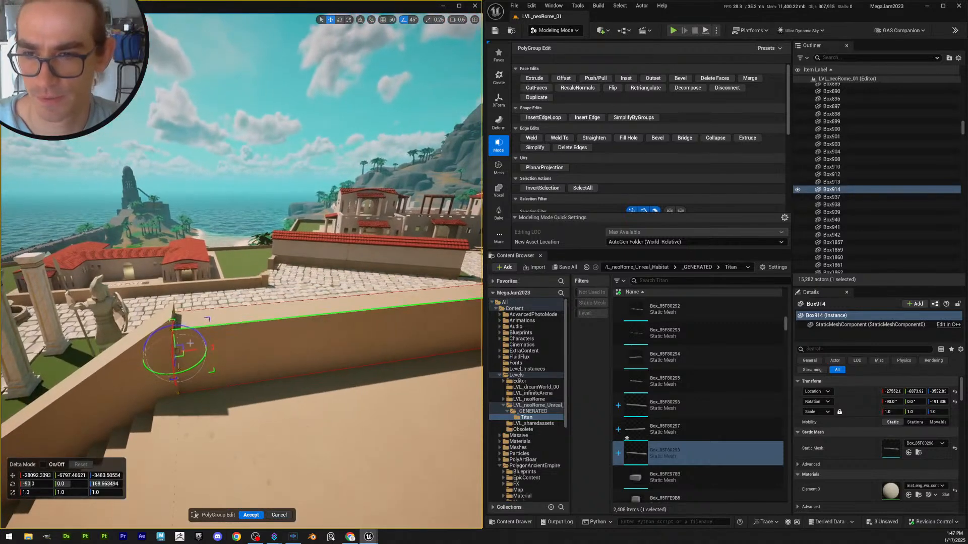
pyautogui.moveTo(187, 348)
pyautogui.mouseDown()
pyautogui.moveTo(242, 343)
pyautogui.moveTo(157, 349)
pyautogui.moveTo(194, 344)
pyautogui.mouseUp()
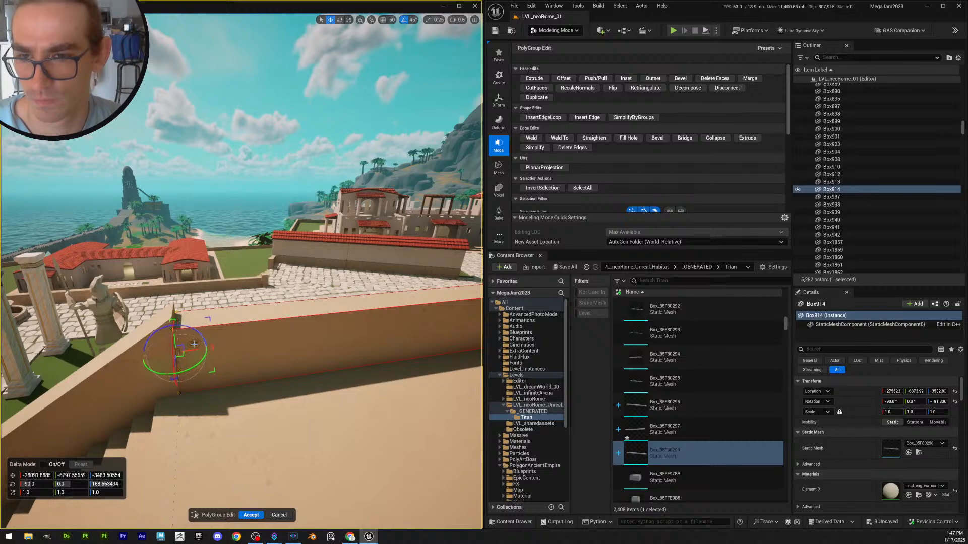
pyautogui.moveTo(207, 348); pyautogui.dragTo(423, 287, button='right')
pyautogui.scroll(1, 283, 352)
pyautogui.scroll(-2, 283, 353)
pyautogui.moveTo(233, 274); pyautogui.dragTo(166, 253, button='right')
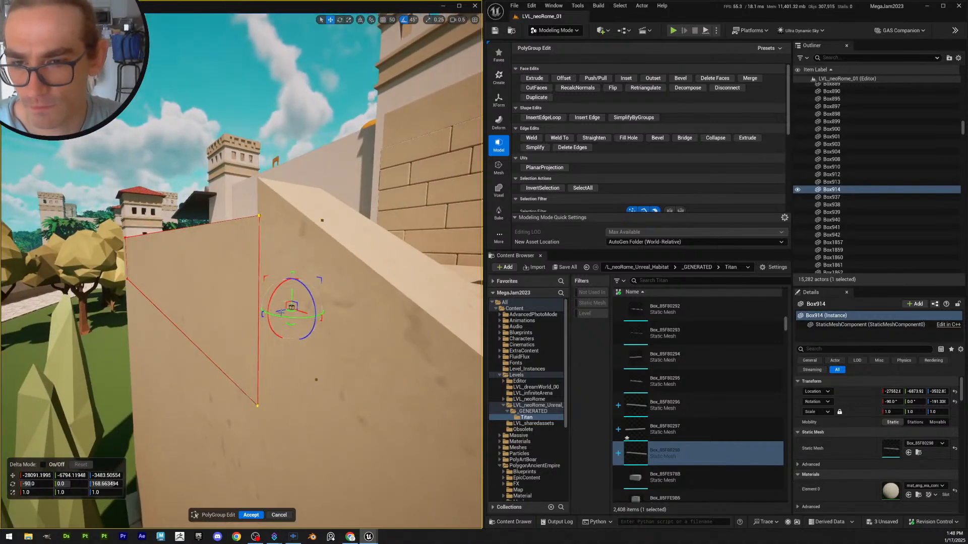
pyautogui.moveTo(276, 326); pyautogui.dragTo(403, 305, button='right')
pyautogui.press('s')
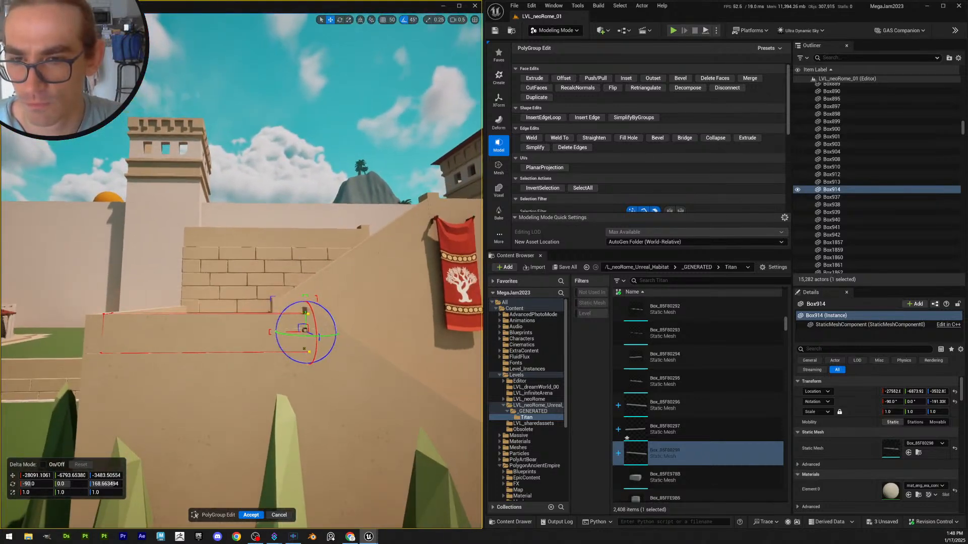
# Fine-align the front parapet's end face with the sloped wall's end, X about -28089, Y about -6794, and accept the PolyGroup edit
pyautogui.press('w')
pyautogui.press('d')
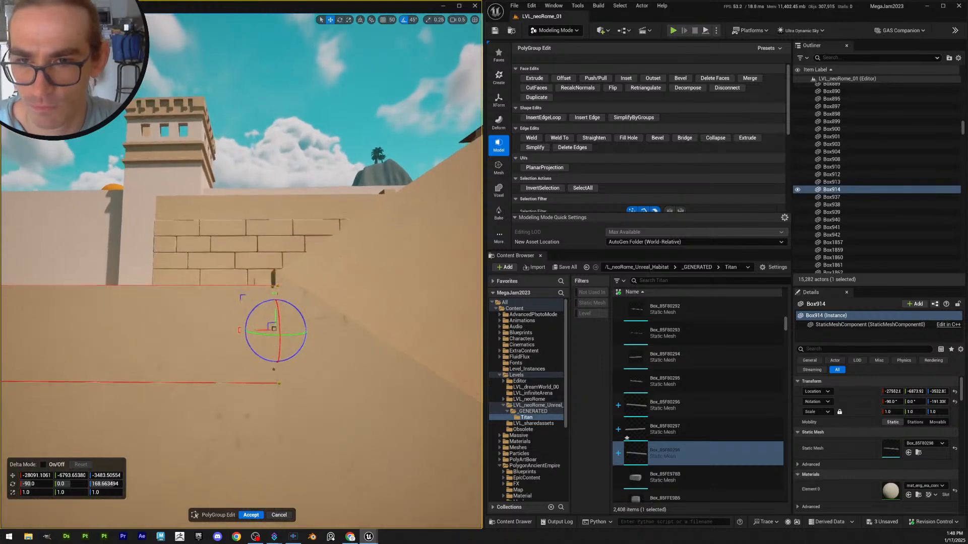
pyautogui.press('w')
pyautogui.press('d')
pyautogui.press('q')
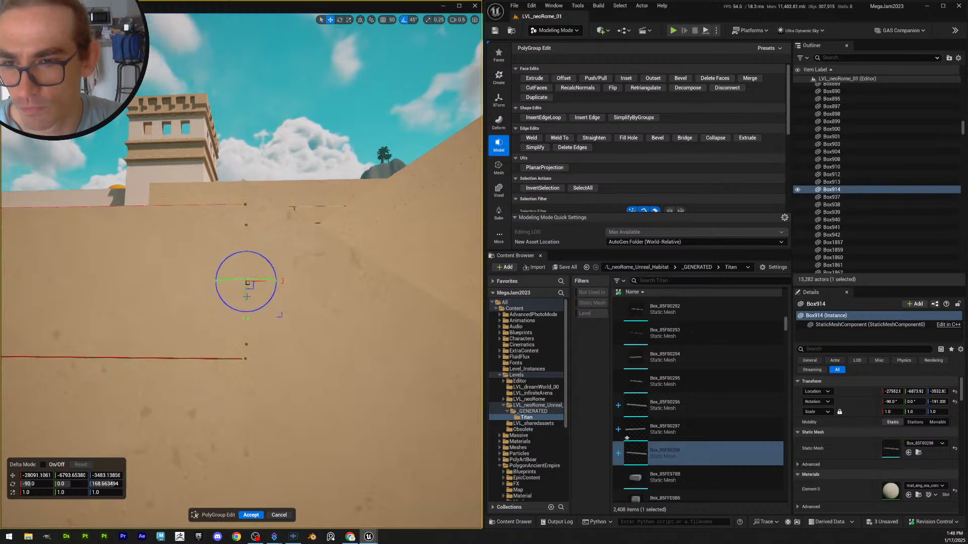
pyautogui.press('e')
pyautogui.press('a')
pyautogui.moveTo(248, 298); pyautogui.dragTo(252, 304, button='right')
pyautogui.press('s')
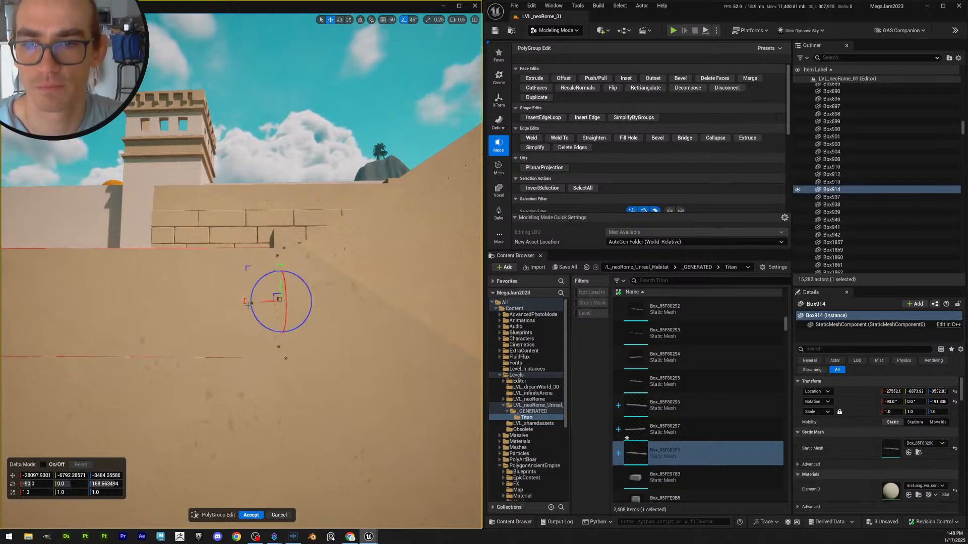
pyautogui.moveTo(250, 305); pyautogui.dragTo(304, 301, button='right')
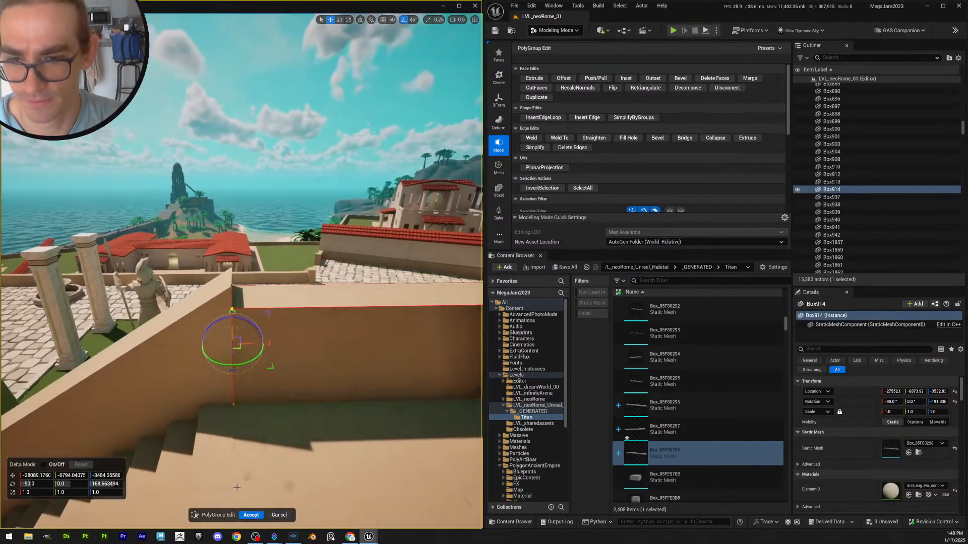
pyautogui.click(251, 515)
# Lower the sloped cap's upper end edge with PolyGroup Edit to meet the front parapet's top, Z about -3434, and accept
pyautogui.click(301, 278)
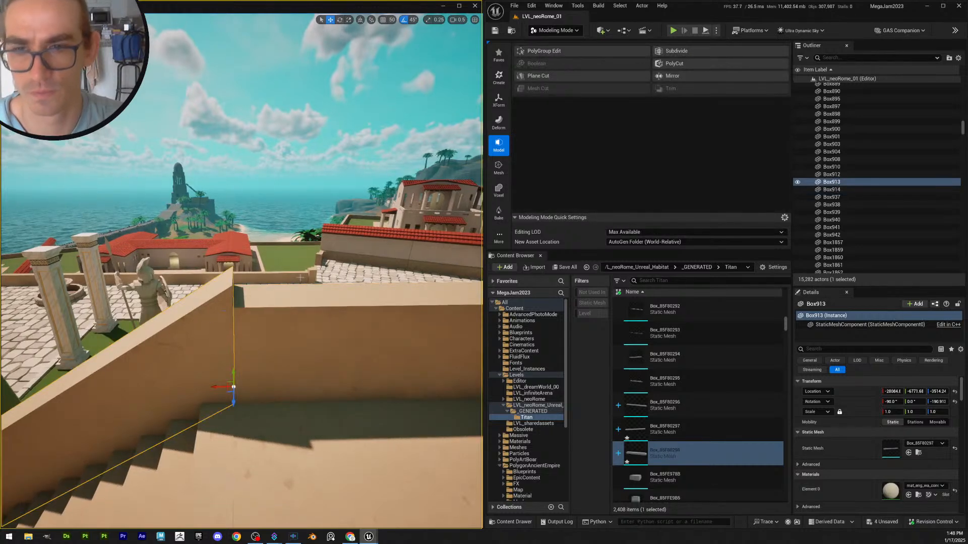
pyautogui.click(542, 51)
pyautogui.moveTo(302, 303); pyautogui.dragTo(252, 297, button='right')
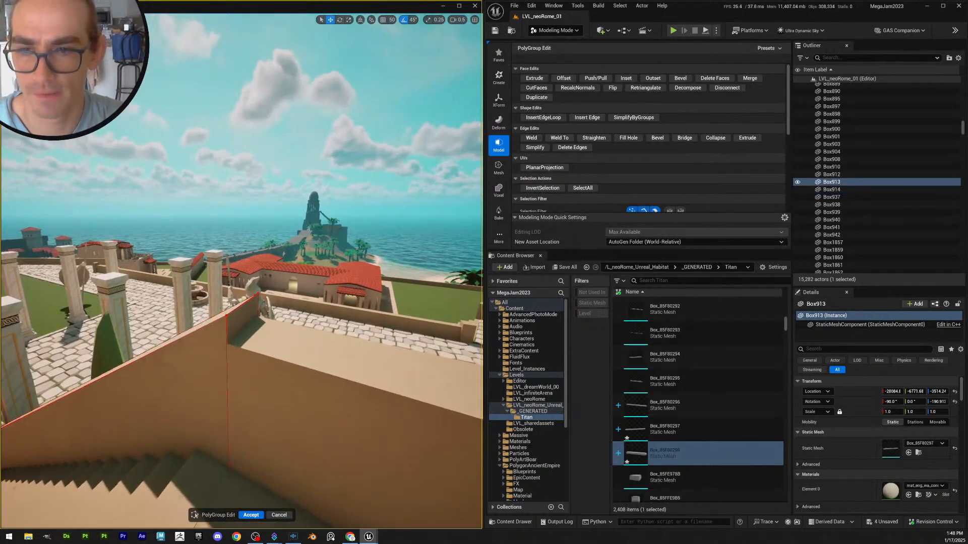
pyautogui.click(242, 304)
pyautogui.moveTo(244, 302); pyautogui.dragTo(244, 333)
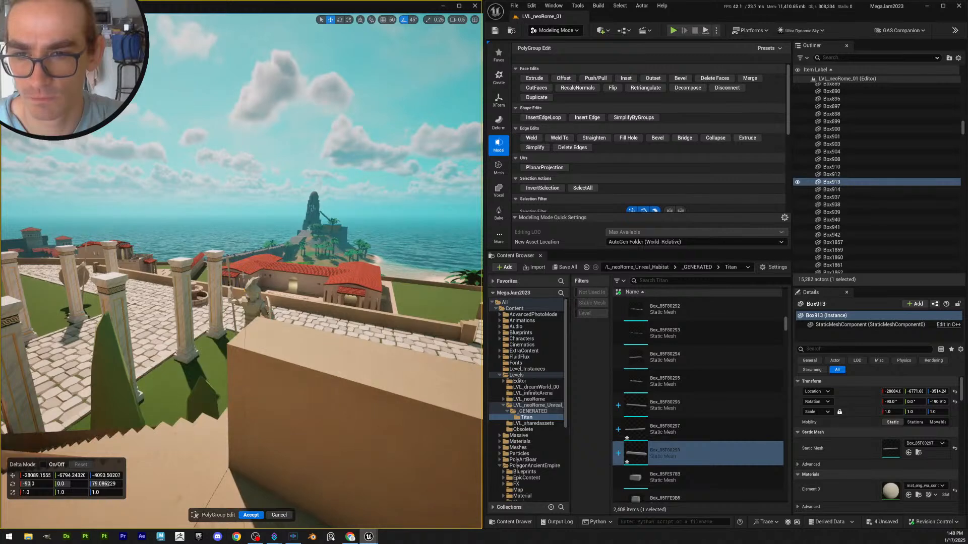
pyautogui.moveTo(242, 274); pyautogui.dragTo(250, 313)
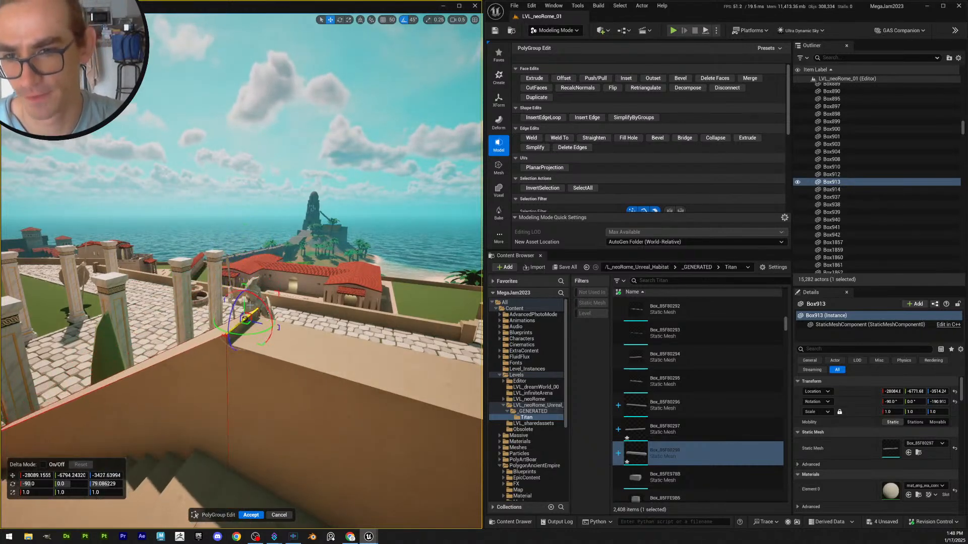
pyautogui.moveTo(260, 320); pyautogui.dragTo(475, 341, button='right')
pyautogui.scroll(-1, 261, 321)
pyautogui.scroll(1, 260, 320)
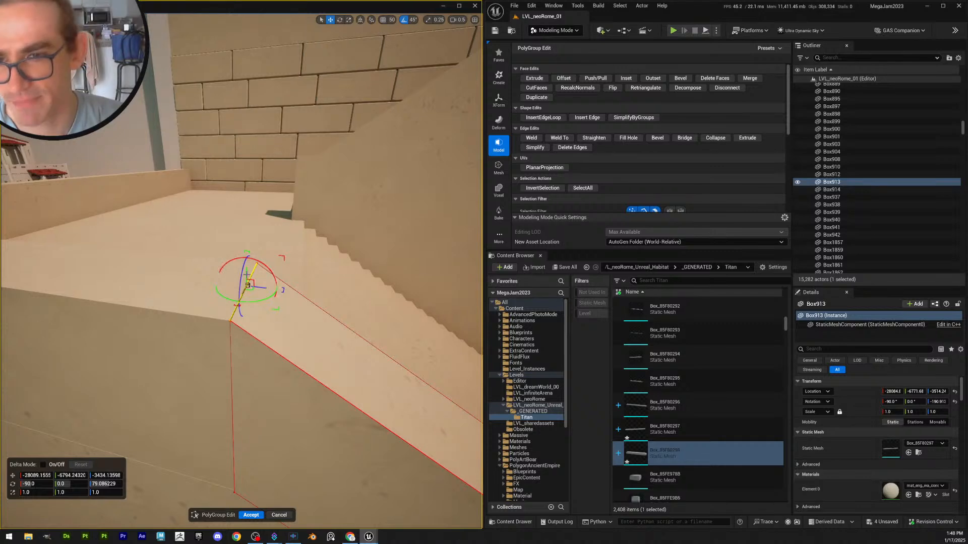
pyautogui.moveTo(247, 275); pyautogui.dragTo(330, 298, button='right')
pyautogui.click(259, 517)
pyautogui.press('Escape')
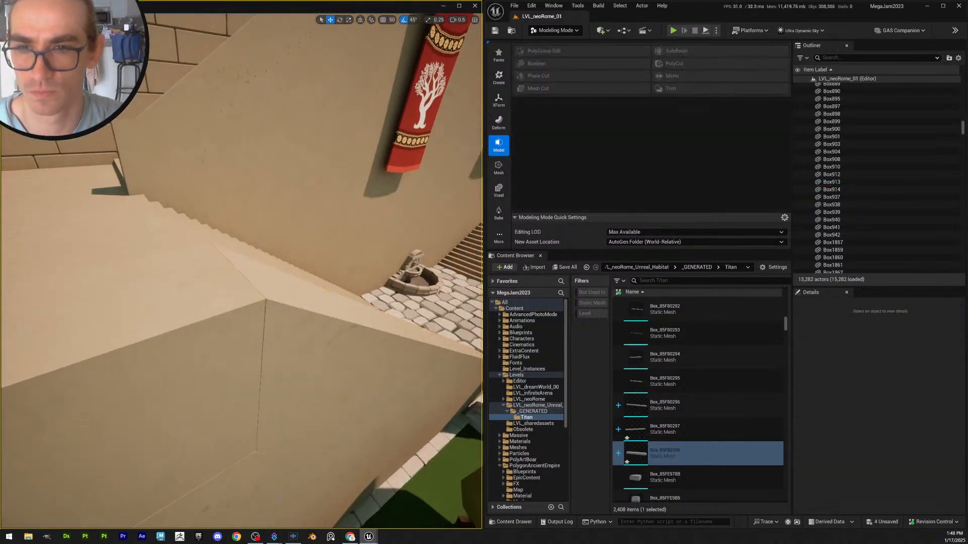
# Return to Selection Mode and save all modified actors and static meshes
pyautogui.moveTo(267, 393); pyautogui.dragTo(295, 361, button='right')
pyautogui.scroll(1, 290, 385)
pyautogui.scroll(1, 263, 372)
pyautogui.scroll(1, 299, 353)
pyautogui.moveTo(242, 273); pyautogui.dragTo(295, 246, button='right')
pyautogui.scroll(1, 285, 252)
pyautogui.scroll(1, 322, 249)
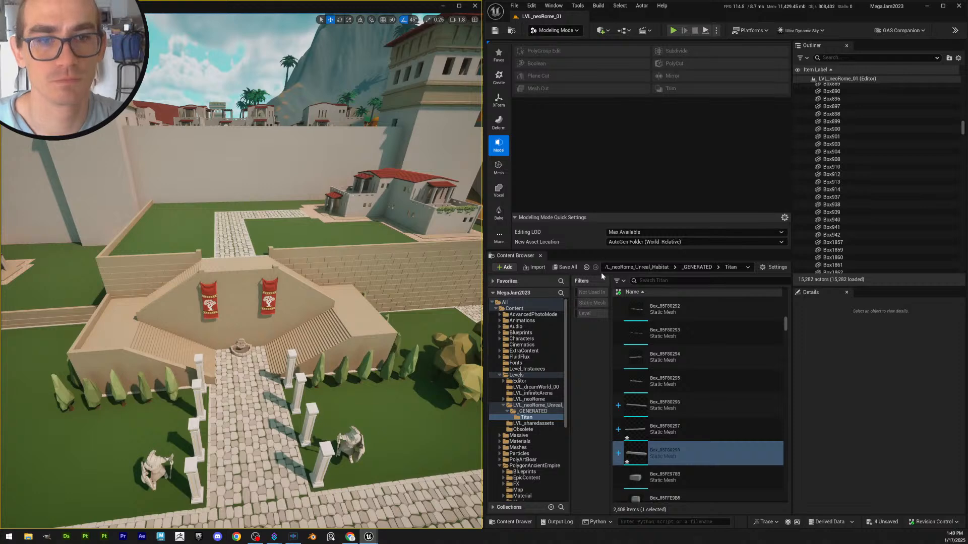
pyautogui.hotkey('shift', '1')
pyautogui.click(564, 57)
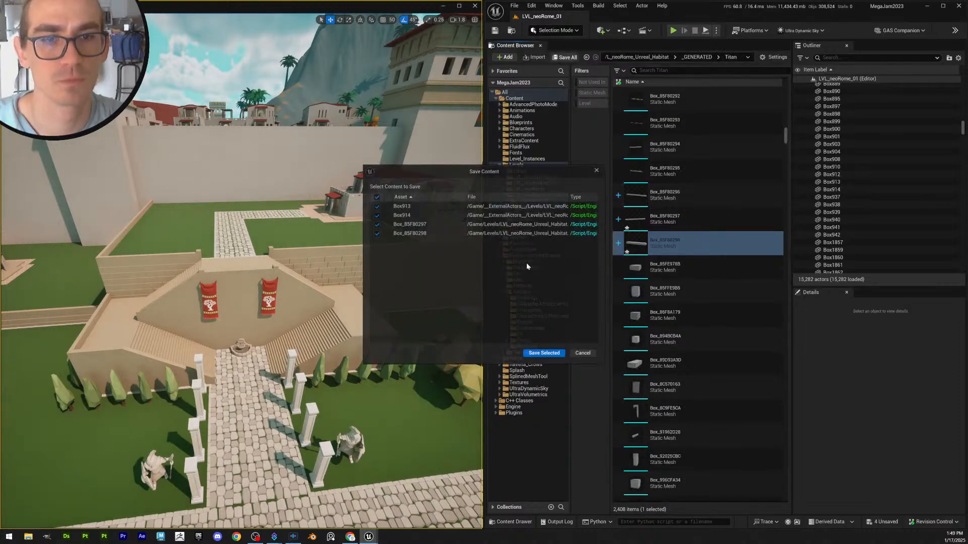
pyautogui.click(544, 354)
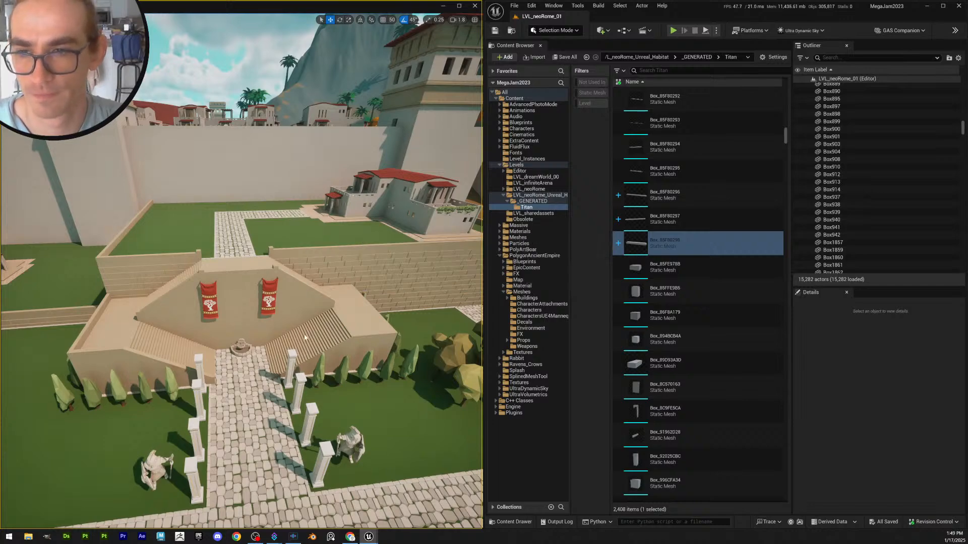
# Duplicate the end block at the foot of the finished upper stair wall and move the copy across to the opposite stair
pyautogui.moveTo(304, 338); pyautogui.dragTo(272, 343, button='right')
pyautogui.press('w')
pyautogui.click(199, 354)
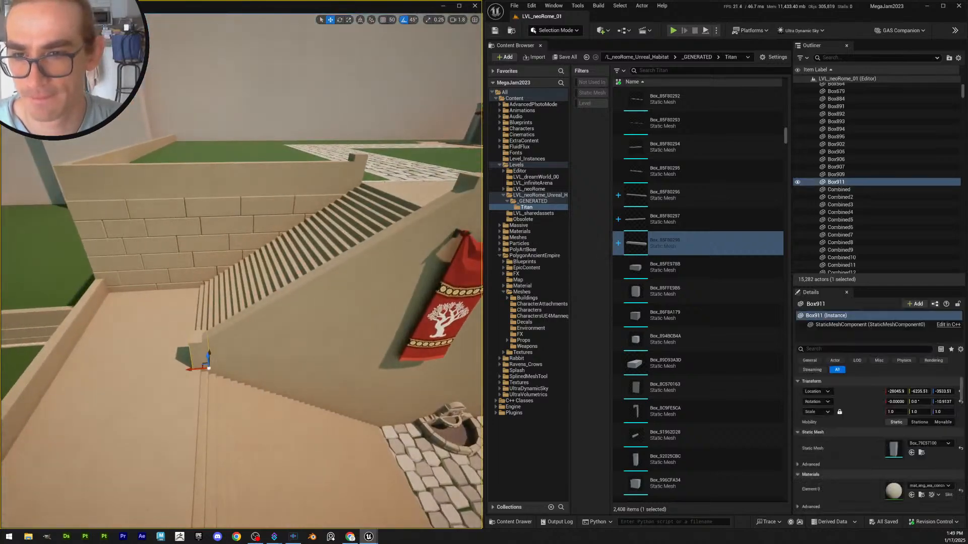
pyautogui.press('d')
pyautogui.press('s')
pyautogui.moveTo(199, 354)
pyautogui.mouseDown(button='right')
pyautogui.moveTo(217, 356)
pyautogui.moveTo(202, 360)
pyautogui.mouseUp(button='right')
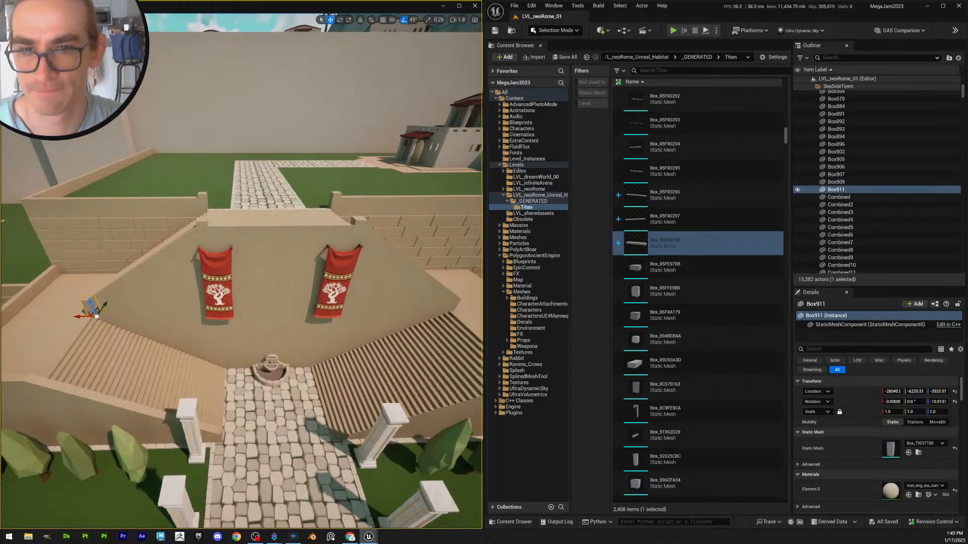
pyautogui.hotkey('ctrl', 'd')
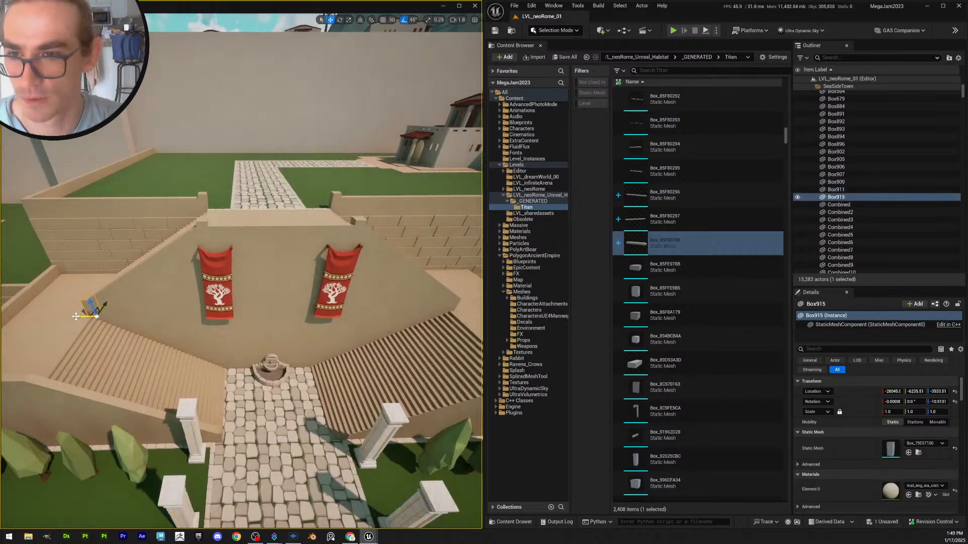
pyautogui.moveTo(430, 334); pyautogui.dragTo(429, 334)
# Fit the copied end block against the foot of the opposite upper stair wall, X about -30682, Y about -5727
pyautogui.press('w')
pyautogui.moveTo(429, 334)
pyautogui.mouseDown(button='right')
pyautogui.moveTo(471, 348)
pyautogui.moveTo(439, 343)
pyautogui.mouseUp(button='right')
pyautogui.scroll(-5, 448, 343)
pyautogui.moveTo(344, 352); pyautogui.dragTo(344, 352, button='right')
pyautogui.press('w')
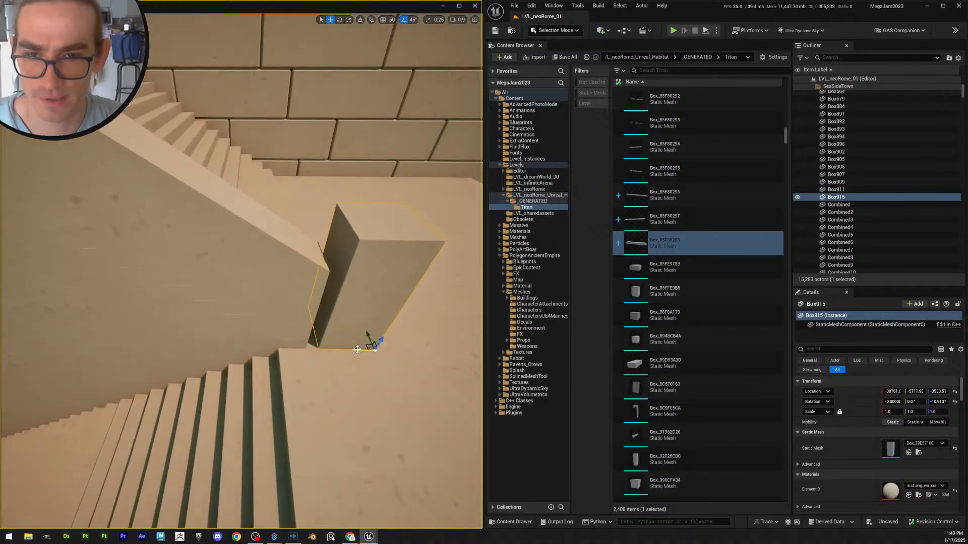
pyautogui.moveTo(357, 349); pyautogui.dragTo(286, 337)
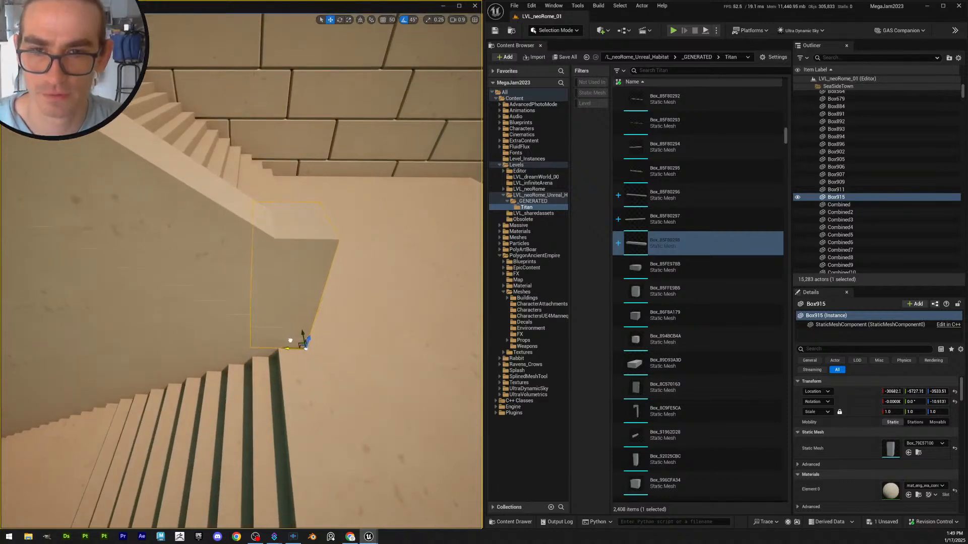
pyautogui.press('d')
pyautogui.moveTo(290, 341); pyautogui.dragTo(265, 338, button='right')
pyautogui.press('Escape')
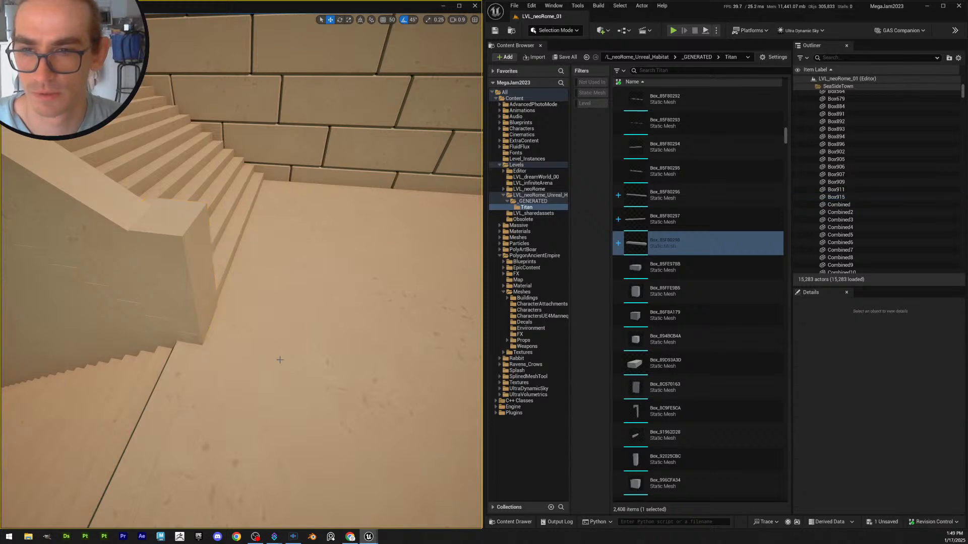
# Duplicate the finished landing's side parapet, front parapet and sloped cap together and move the copies across to the opposite landing
pyautogui.press('s')
pyautogui.moveTo(174, 358); pyautogui.dragTo(159, 358, button='right')
pyautogui.scroll(3, 174, 358)
pyautogui.moveTo(174, 275); pyautogui.dragTo(144, 275, button='right')
pyautogui.click(126, 303)
pyautogui.keyDown('ctrl'); pyautogui.click(157, 373); pyautogui.keyUp('ctrl')
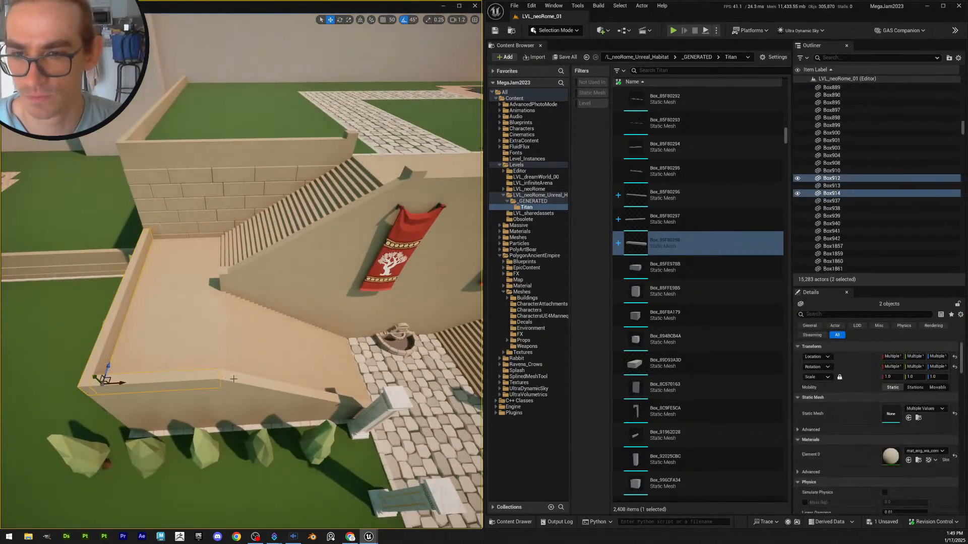
pyautogui.press('s')
pyautogui.press('d')
pyautogui.moveTo(318, 376); pyautogui.dragTo(318, 375, button='right')
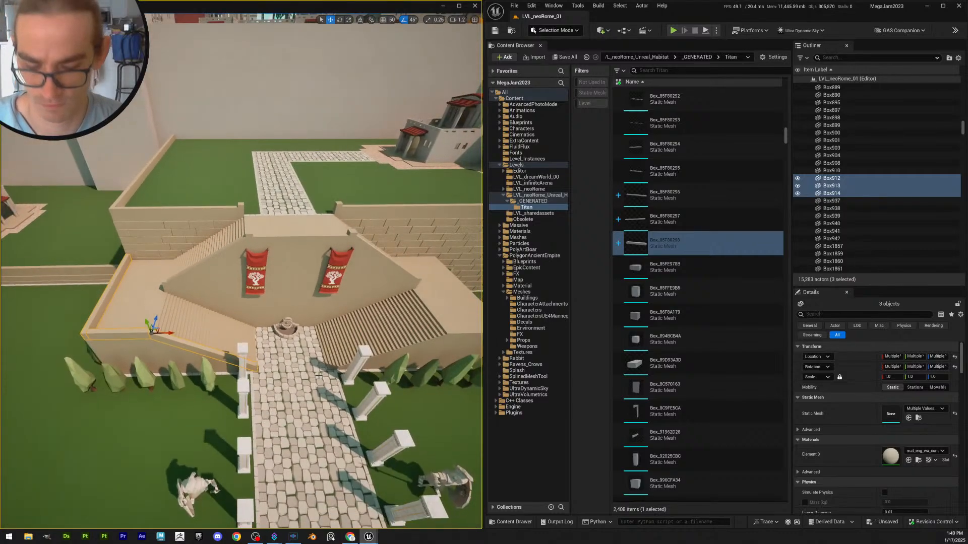
pyautogui.hotkey('ctrl', 'd')
pyautogui.moveTo(145, 336); pyautogui.dragTo(416, 355)
# Position the three copied pieces so the side parapet lies flush along the opposite landing's outer edge
pyautogui.press('d')
pyautogui.moveTo(416, 355); pyautogui.dragTo(416, 355, button='right')
pyautogui.press('w')
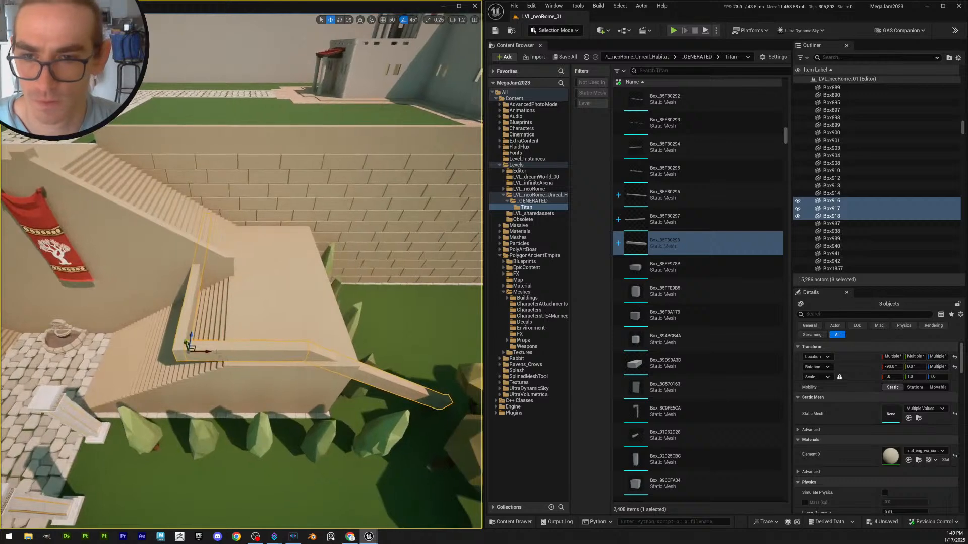
pyautogui.moveTo(205, 351); pyautogui.dragTo(359, 373)
pyautogui.moveTo(358, 373); pyautogui.dragTo(275, 373, button='right')
pyautogui.press('d')
pyautogui.scroll(-2, 283, 375)
pyautogui.press('w')
pyautogui.press('w')
pyautogui.moveTo(310, 318)
pyautogui.mouseDown(button='right')
pyautogui.moveTo(302, 325)
pyautogui.moveTo(310, 319)
pyautogui.mouseUp(button='right')
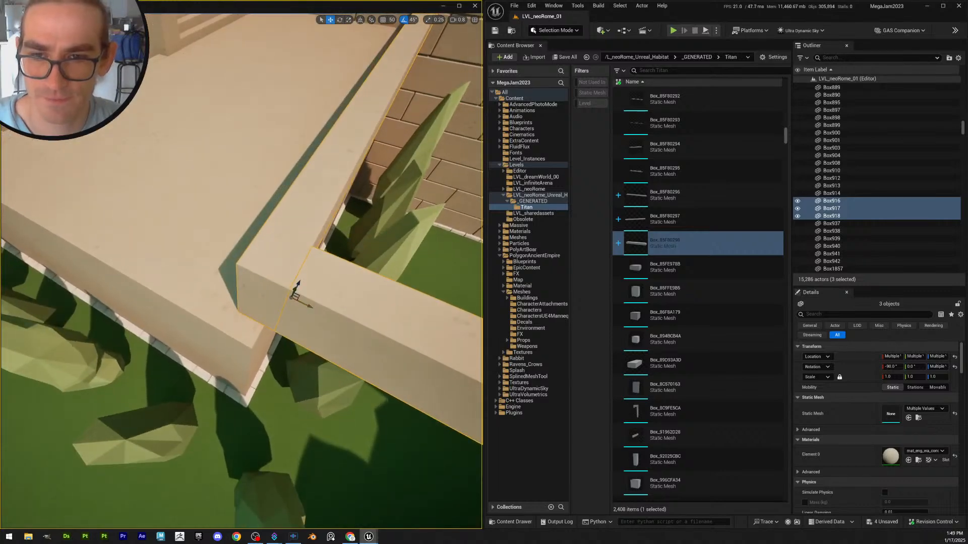
pyautogui.moveTo(303, 311)
pyautogui.mouseDown()
pyautogui.moveTo(285, 302)
pyautogui.moveTo(293, 306)
pyautogui.mouseUp()
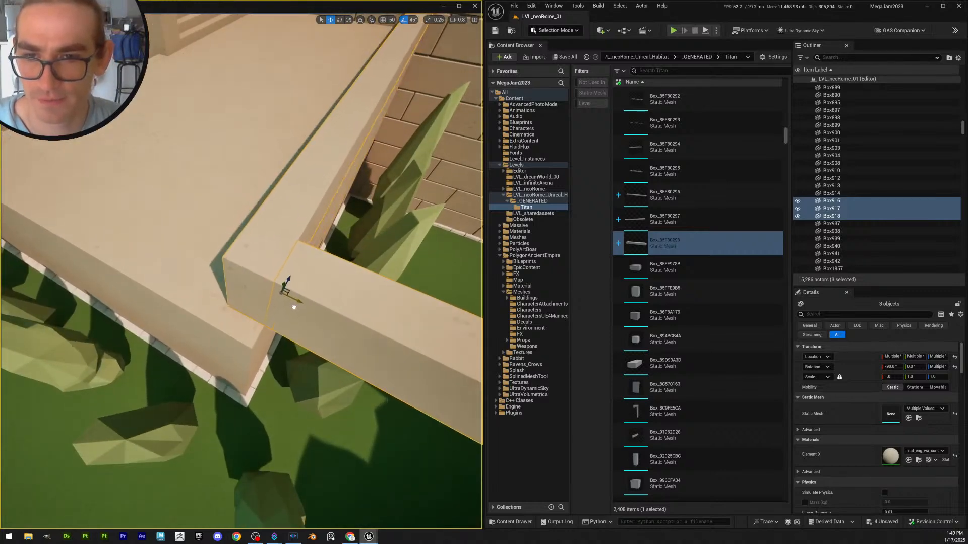
# Rotate the copied front parapet 180° and place it along the landing's front edge, X about -31366, Y about -6184
pyautogui.moveTo(294, 307); pyautogui.dragTo(332, 297, button='right')
pyautogui.press('a')
pyautogui.click(331, 297)
pyautogui.press('s')
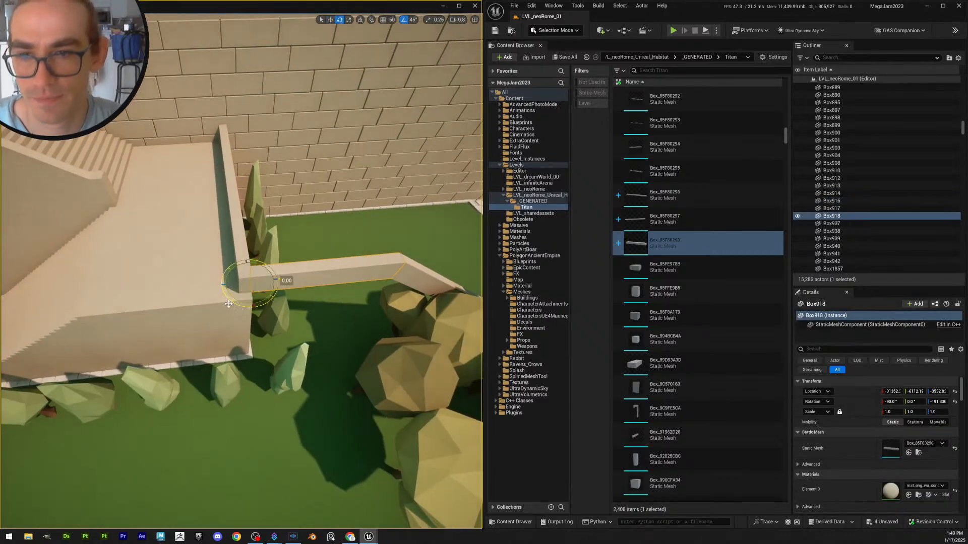
pyautogui.moveTo(228, 304); pyautogui.dragTo(211, 295)
pyautogui.press('s')
pyautogui.moveTo(258, 301); pyautogui.dragTo(257, 304, button='right')
pyautogui.moveTo(252, 289); pyautogui.dragTo(252, 297)
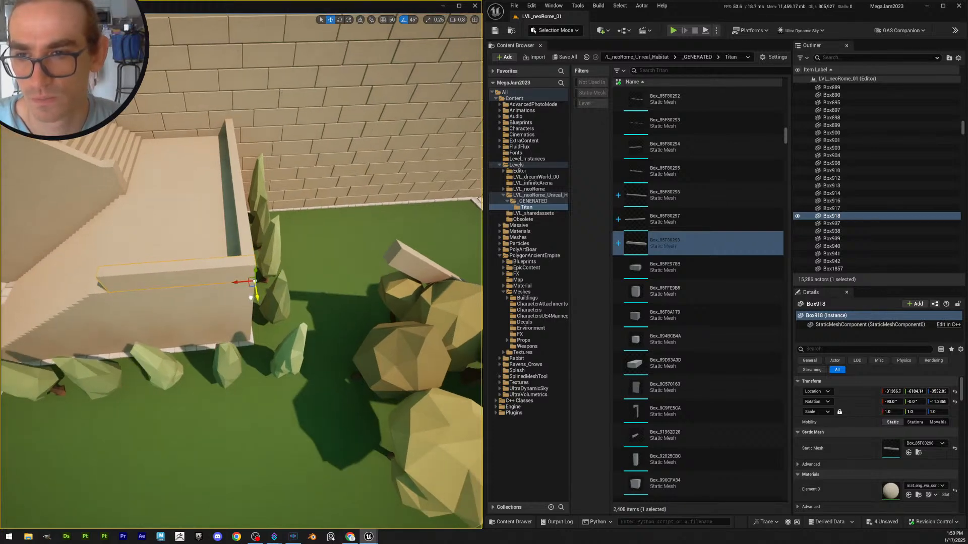
# Inspect how the copied side and front parapets meet at the landing's outer corner
pyautogui.press('d')
pyautogui.moveTo(251, 298)
pyautogui.mouseDown(button='right')
pyautogui.moveTo(182, 287)
pyautogui.moveTo(247, 296)
pyautogui.mouseUp(button='right')
pyautogui.press('w')
pyautogui.scroll(-2, 250, 298)
pyautogui.press('Escape')
pyautogui.click(232, 256)
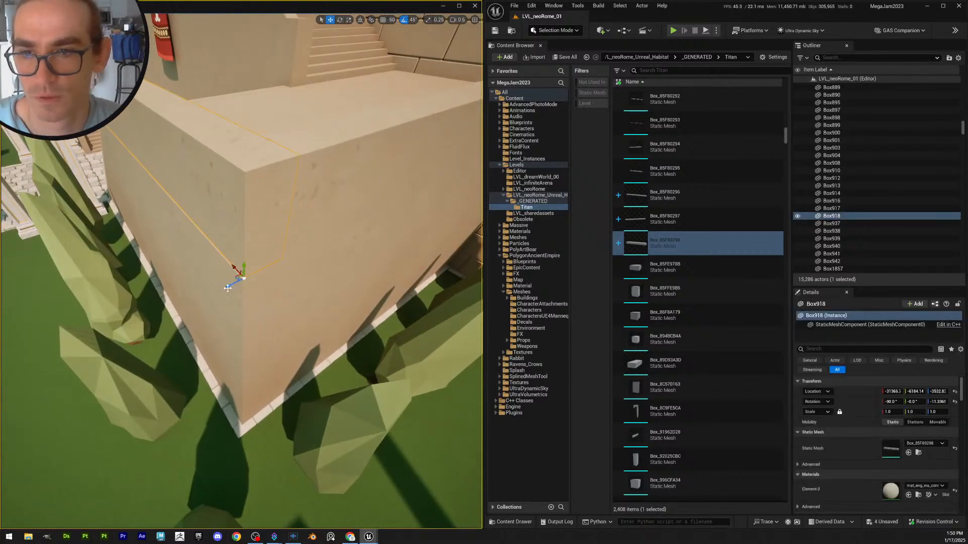
pyautogui.press('Escape')
pyautogui.click(311, 222)
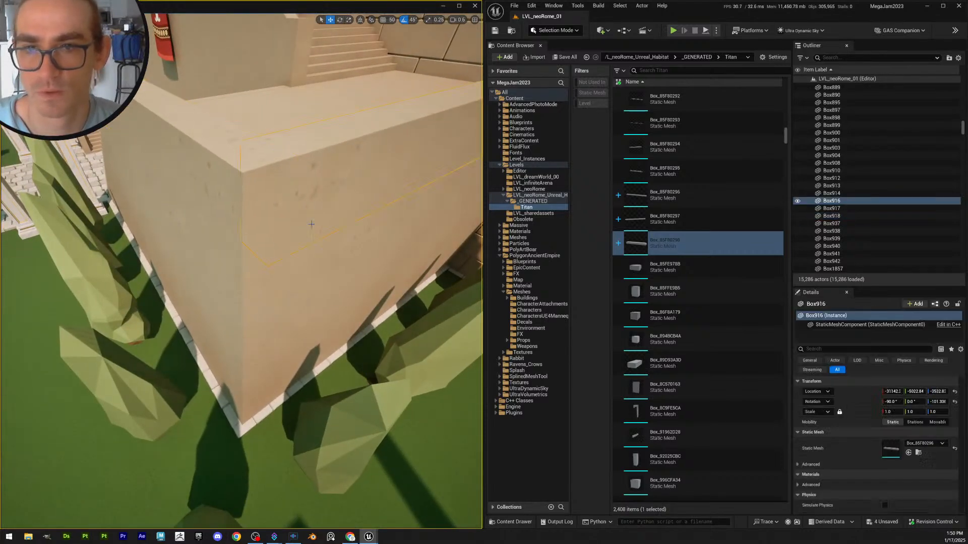
pyautogui.moveTo(311, 222); pyautogui.dragTo(383, 225, button='right')
pyautogui.press('Escape')
pyautogui.scroll(1, 311, 222)
# Move the copied sloped cap to the lower stair and rotate it 180°, placing it along the front edge, X about -30809, Y about -6294
pyautogui.moveTo(312, 222)
pyautogui.mouseDown(button='right')
pyautogui.moveTo(330, 229)
pyautogui.moveTo(300, 235)
pyautogui.mouseUp(button='right')
pyautogui.press('s')
pyautogui.scroll(2, 311, 222)
pyautogui.click(439, 252)
pyautogui.press('s')
pyautogui.moveTo(440, 252); pyautogui.dragTo(426, 253, button='right')
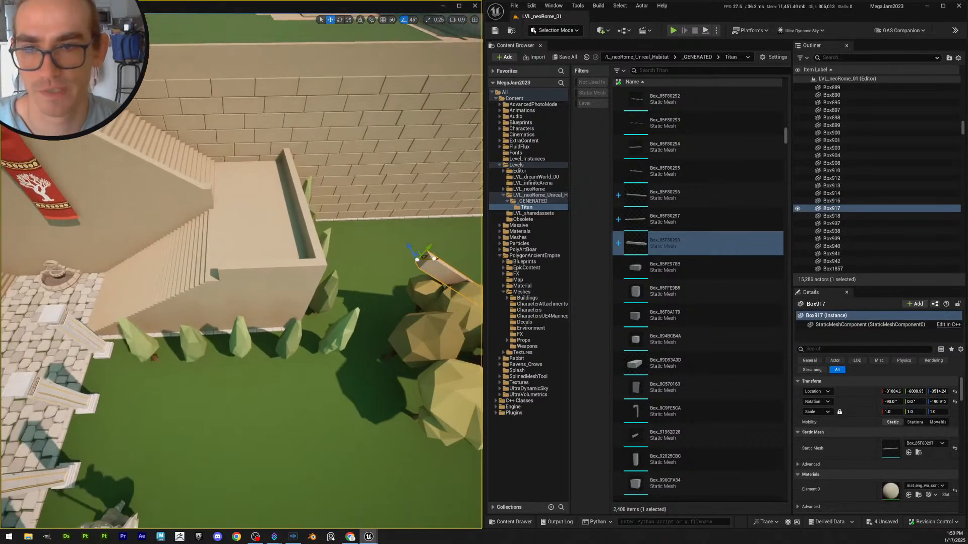
pyautogui.scroll(3, 187, 262)
pyautogui.press('e')
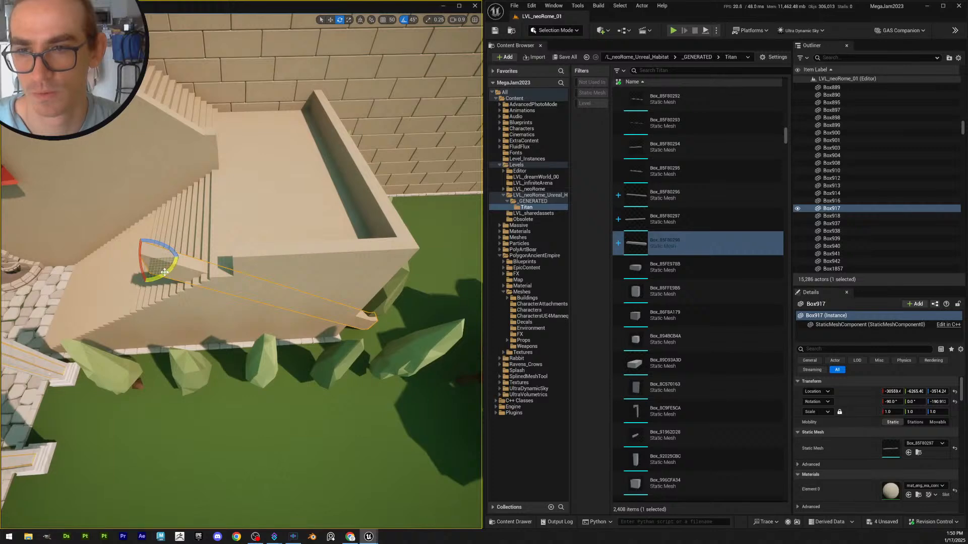
pyautogui.moveTo(164, 273); pyautogui.dragTo(227, 287)
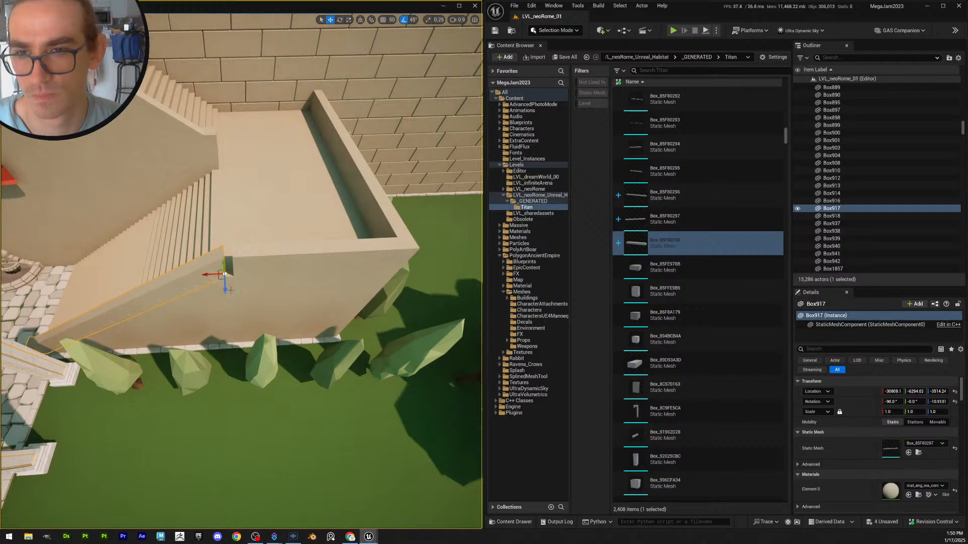
# Slide the sloped cap along its stair wall, away from the front parapet, to X about -30789, Y about -6297
pyautogui.moveTo(230, 291); pyautogui.dragTo(173, 292, button='right')
pyautogui.scroll(-2, 148, 260)
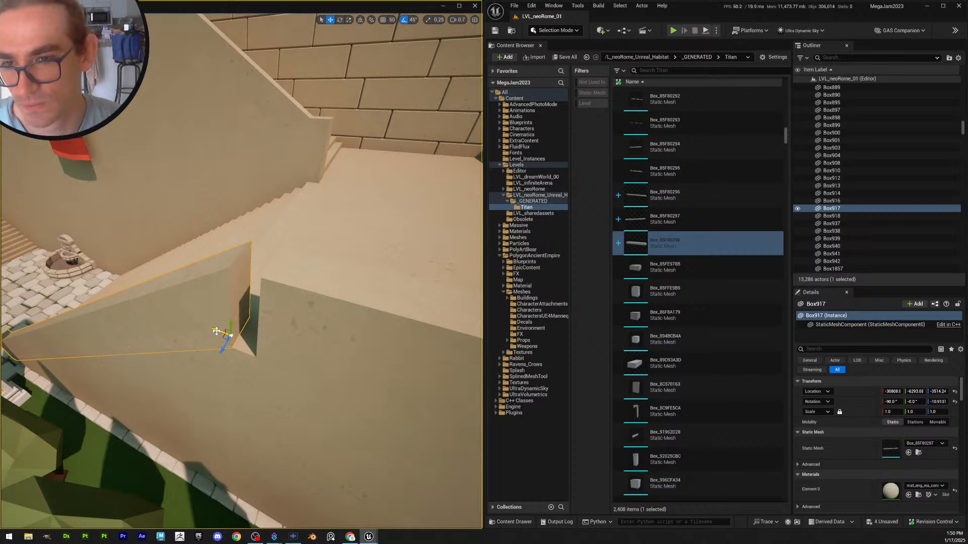
pyautogui.moveTo(216, 331); pyautogui.dragTo(195, 328)
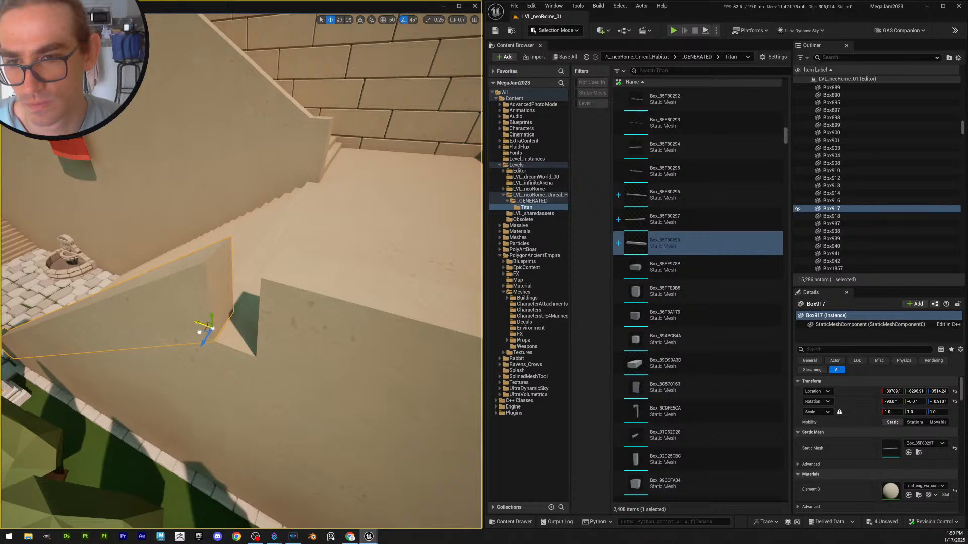
pyautogui.moveTo(198, 333); pyautogui.dragTo(222, 297, button='right')
# Slide the landing's front parapet over to meet the sloped cap's upper end, X about -31320, Y about -6195
pyautogui.click(274, 333)
pyautogui.moveTo(273, 333); pyautogui.dragTo(250, 305, button='right')
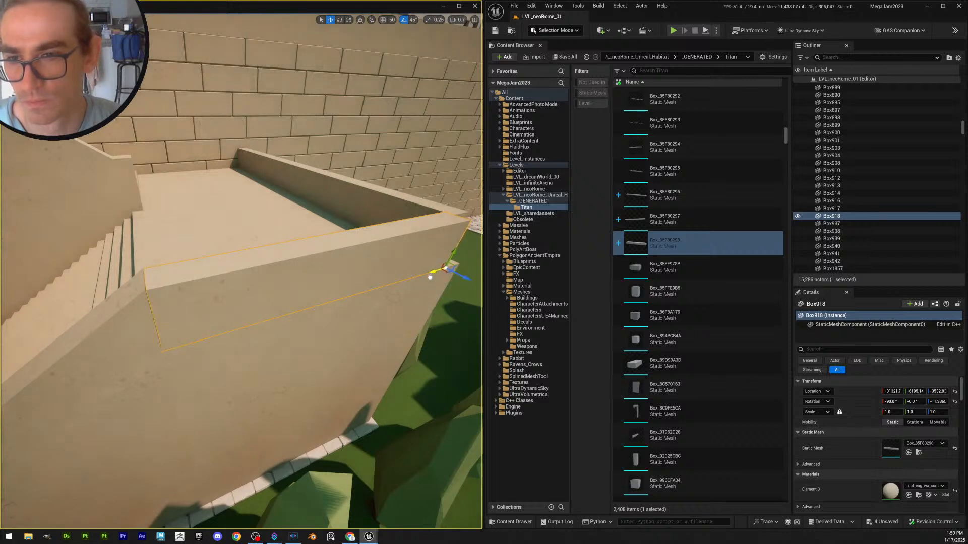
pyautogui.keyDown('shift'); pyautogui.moveTo(435, 273); pyautogui.dragTo(434, 273); pyautogui.keyUp('shift')
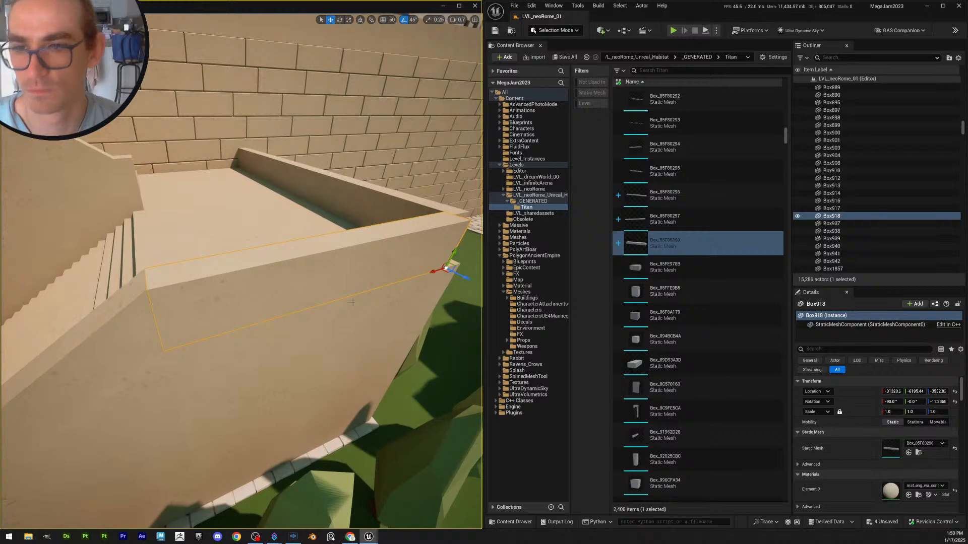
pyautogui.press('Escape')
pyautogui.moveTo(353, 303); pyautogui.dragTo(263, 296, button='right')
# Nudge the side and front parapets together to close the landing's outer corner, with the front parapet at X about -31321, Y about -6195
pyautogui.click(262, 296)
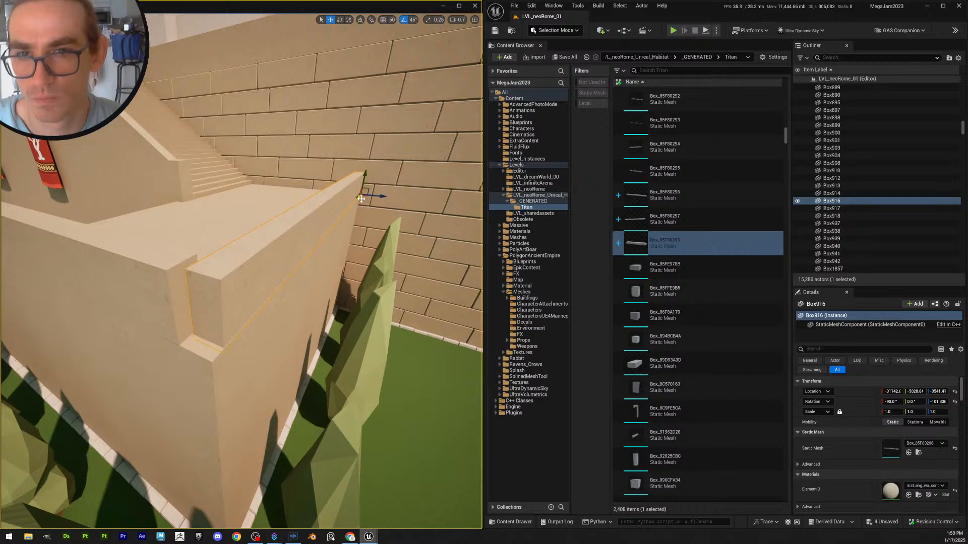
pyautogui.keyDown('alt'); pyautogui.moveTo(360, 199); pyautogui.dragTo(361, 194); pyautogui.keyUp('alt')
pyautogui.press('Escape')
pyautogui.moveTo(343, 220); pyautogui.dragTo(297, 222, button='right')
pyautogui.click(280, 303)
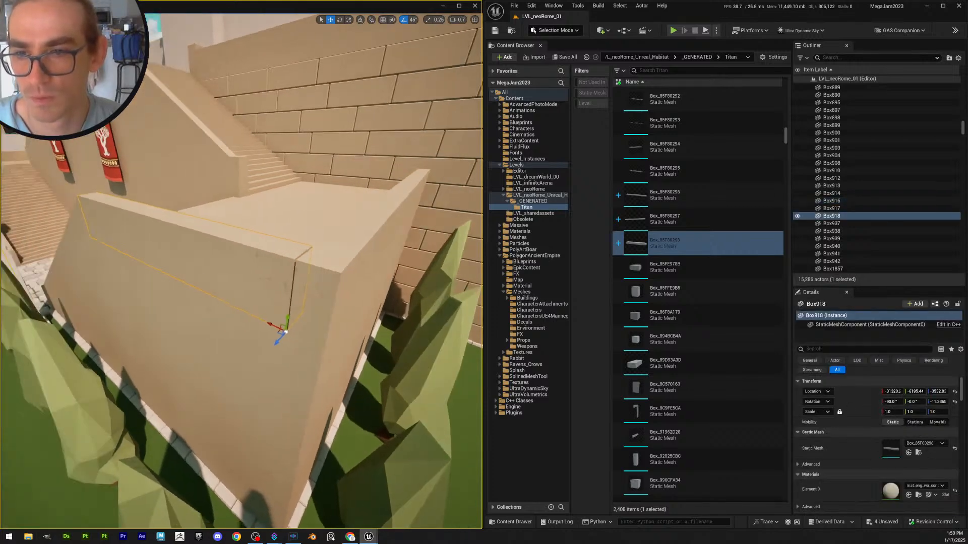
pyautogui.moveTo(271, 325); pyautogui.dragTo(271, 325)
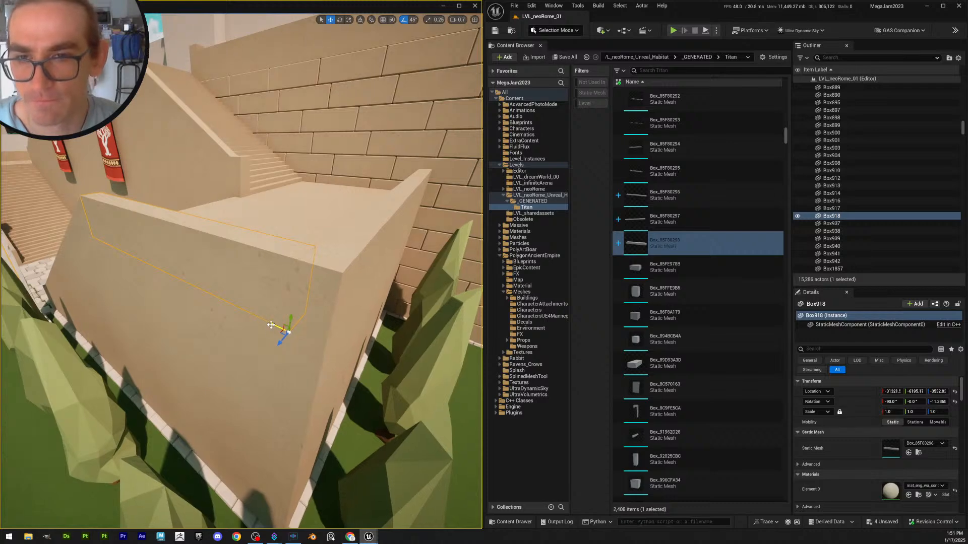
pyautogui.press('Escape')
# Fine-tune the sloped cap so its upper end meets the front parapet cleanly, X about -30789, Y about -6297
pyautogui.moveTo(271, 325); pyautogui.dragTo(215, 377, button='right')
pyautogui.click(221, 325)
pyautogui.moveTo(211, 373); pyautogui.dragTo(212, 372)
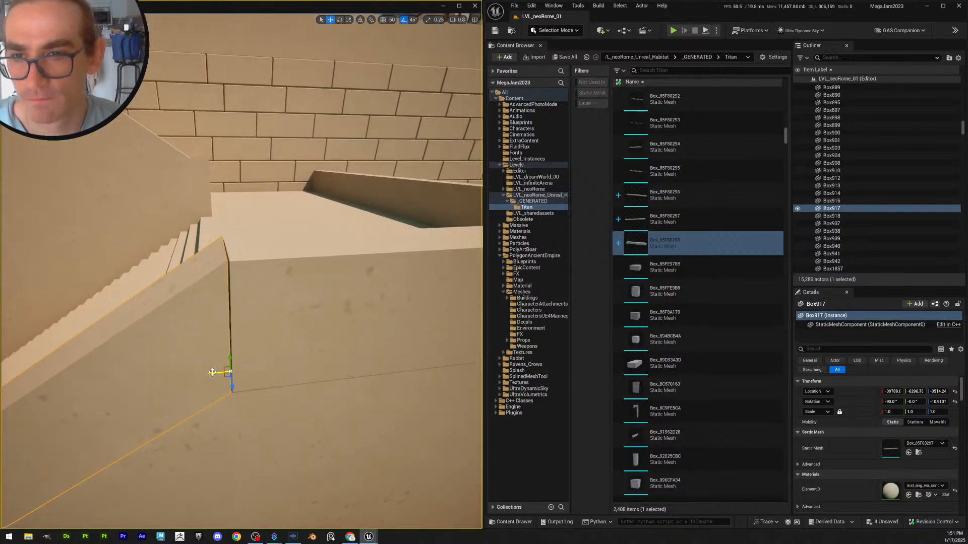
pyautogui.press('Escape')
# Shift the front parapet slightly across its thickness to line up with the adjoining cap, X about -31322, Y about -6194
pyautogui.moveTo(212, 372); pyautogui.dragTo(297, 341, button='right')
pyautogui.scroll(-1, 290, 380)
pyautogui.scroll(1, 308, 350)
pyautogui.click(252, 232)
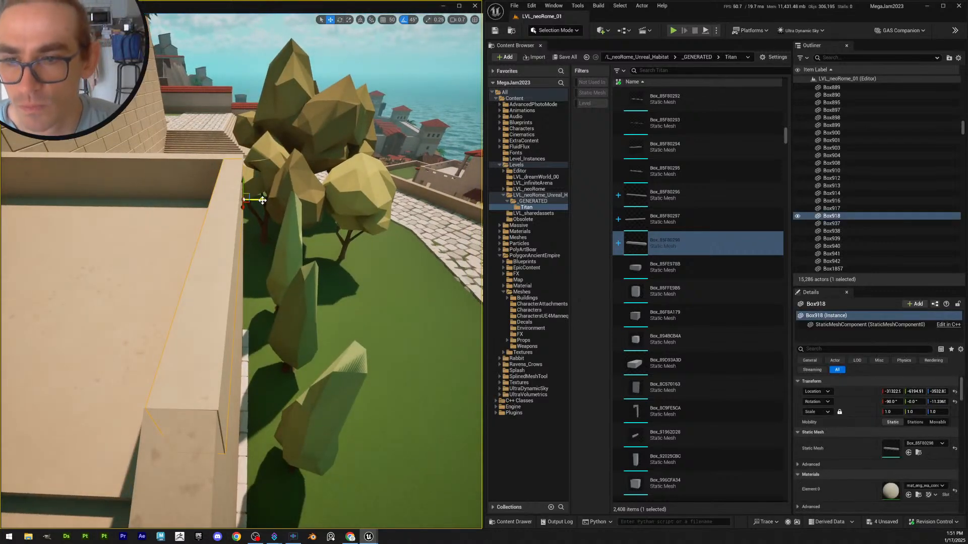
pyautogui.keyDown('shift'); pyautogui.moveTo(260, 199); pyautogui.dragTo(255, 200); pyautogui.keyUp('shift')
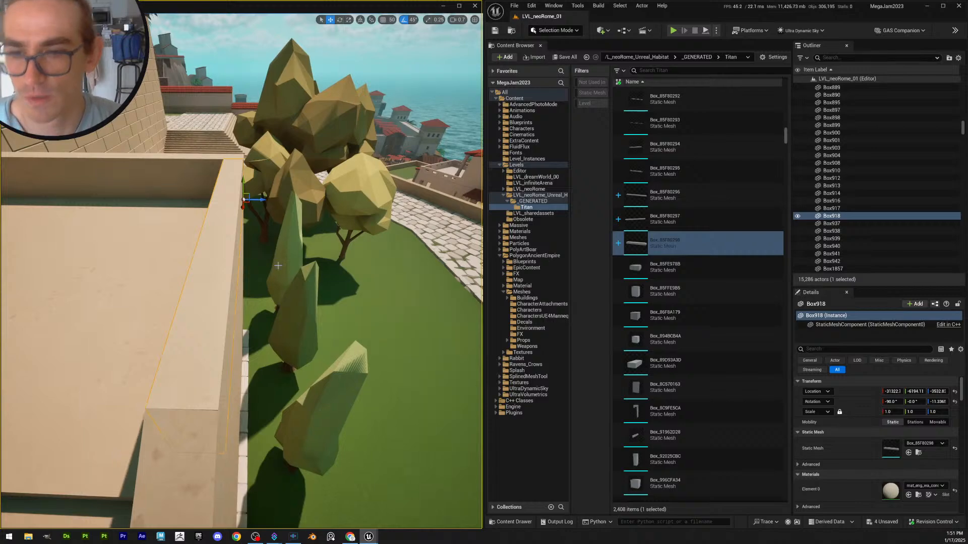
pyautogui.press('Escape')
# Save all modified level content
pyautogui.moveTo(278, 265); pyautogui.dragTo(236, 253, button='right')
pyautogui.scroll(2, 262, 239)
pyautogui.scroll(3, 204, 241)
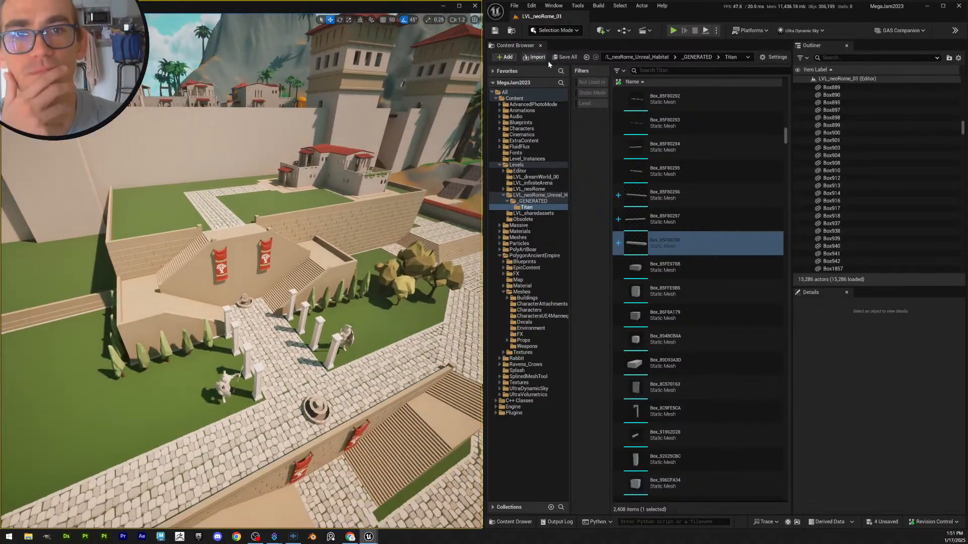
pyautogui.click(564, 57)
pyautogui.click(545, 353)
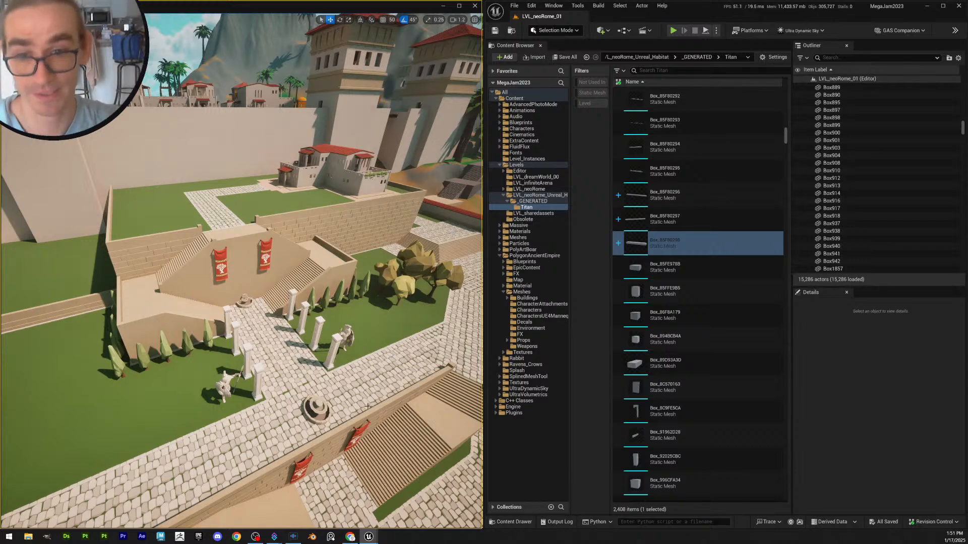
# Examine the terraces from above, comparing the upper stairs with the lower stairs that have no caps
pyautogui.press('d')
pyautogui.moveTo(377, 383); pyautogui.dragTo(297, 384, button='right')
pyautogui.scroll(1, 377, 383)
pyautogui.press('s')
pyautogui.press('d')
pyautogui.scroll(1, 323, 372)
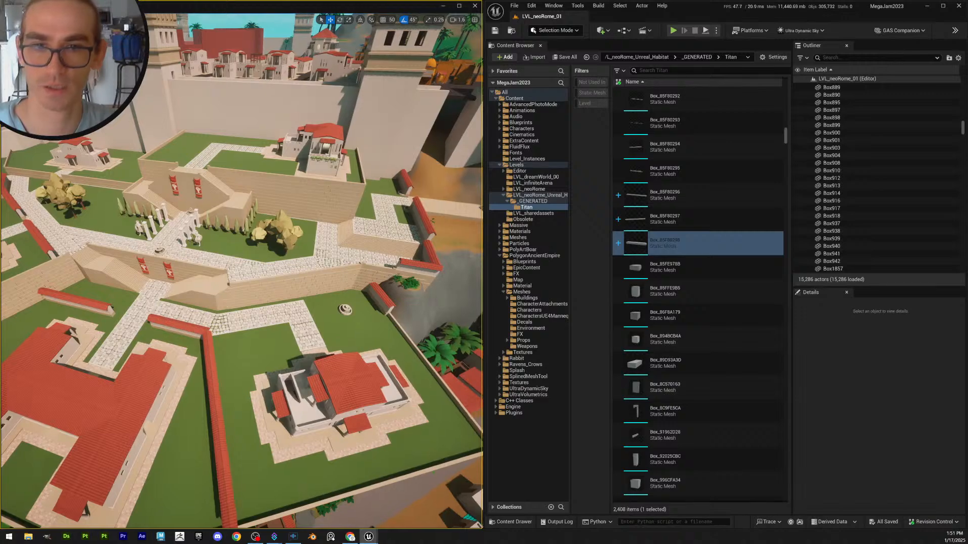
pyautogui.press('a')
pyautogui.press('a')
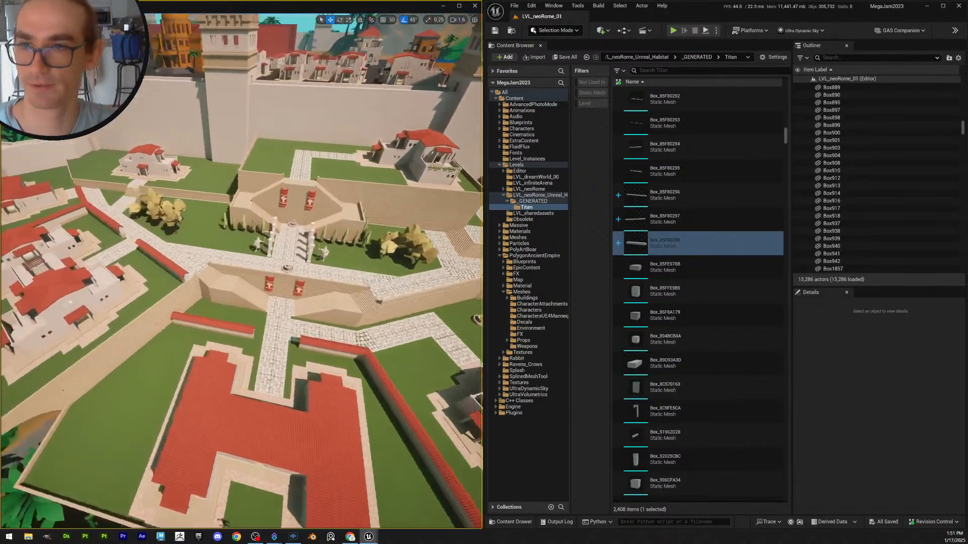
pyautogui.press('w')
pyautogui.moveTo(313, 346); pyautogui.dragTo(320, 361, button='right')
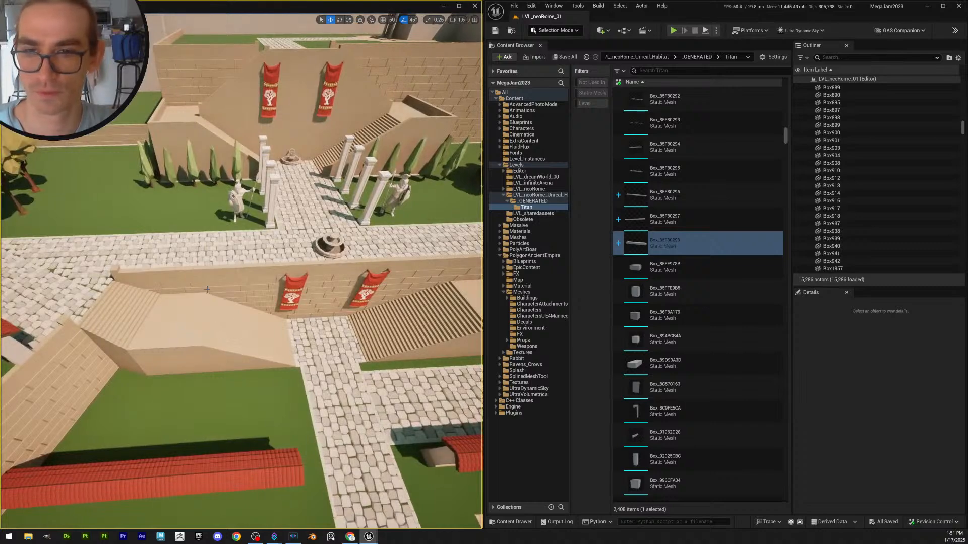
pyautogui.moveTo(321, 361); pyautogui.dragTo(368, 359, button='right')
# Duplicate the upper terrace's two sloped stair caps and move the copies over to the lower stairs
pyautogui.press('w')
pyautogui.moveTo(187, 277)
pyautogui.mouseDown(button='right')
pyautogui.moveTo(169, 277)
pyautogui.moveTo(177, 277)
pyautogui.mouseUp(button='right')
pyautogui.press('w')
pyautogui.click(177, 273)
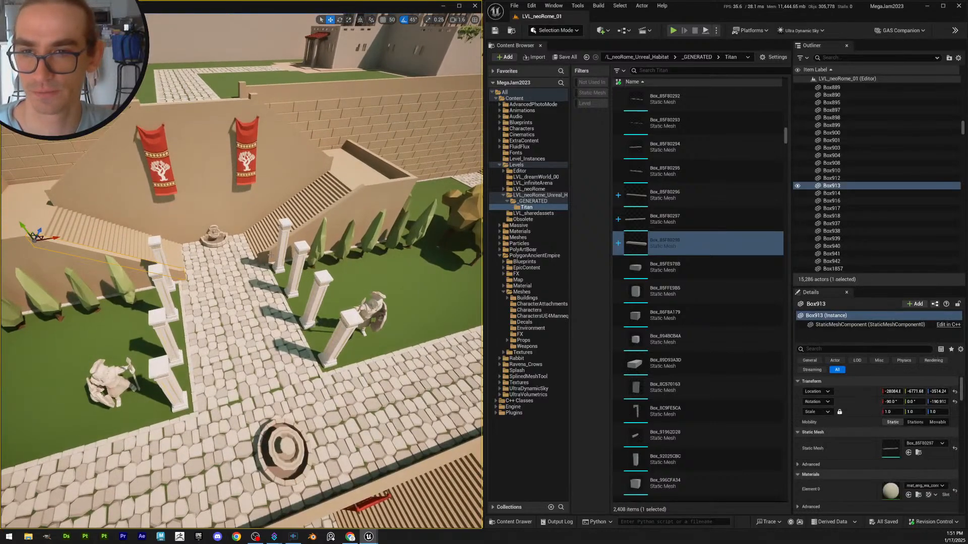
pyautogui.keyDown('ctrl'); pyautogui.click(276, 248); pyautogui.keyUp('ctrl')
pyautogui.press('s')
pyautogui.moveTo(280, 306); pyautogui.dragTo(283, 321, button='right')
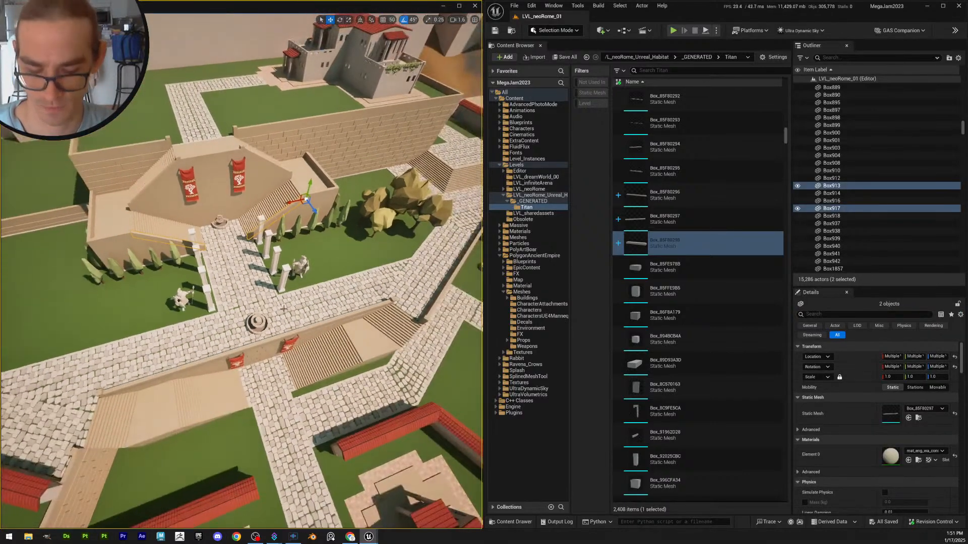
pyautogui.hotkey('ctrl', 'd')
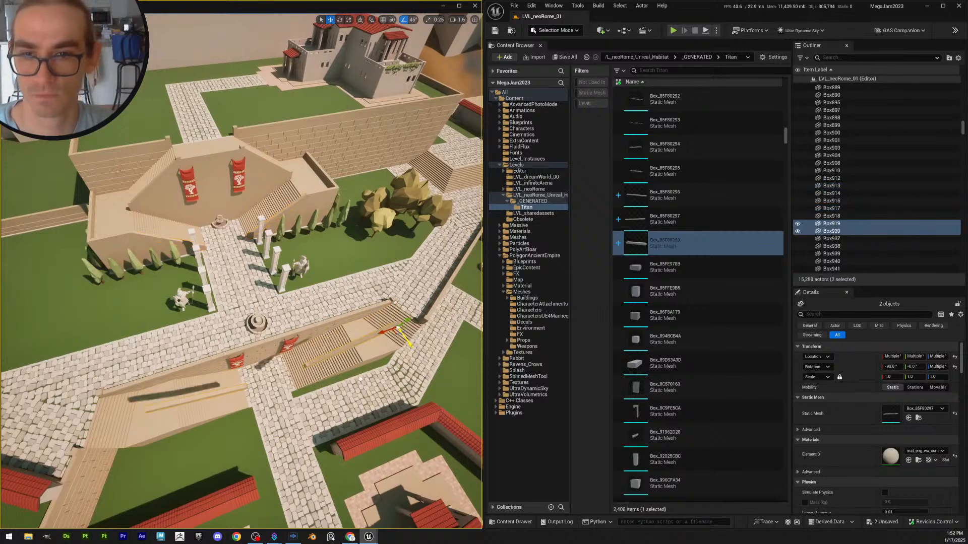
# Lower the two copied caps onto the side walls of the lower stairs, Z about -4379
pyautogui.press('w')
pyautogui.moveTo(361, 379); pyautogui.dragTo(377, 321, button='right')
pyautogui.press('s')
pyautogui.moveTo(336, 213); pyautogui.dragTo(317, 315)
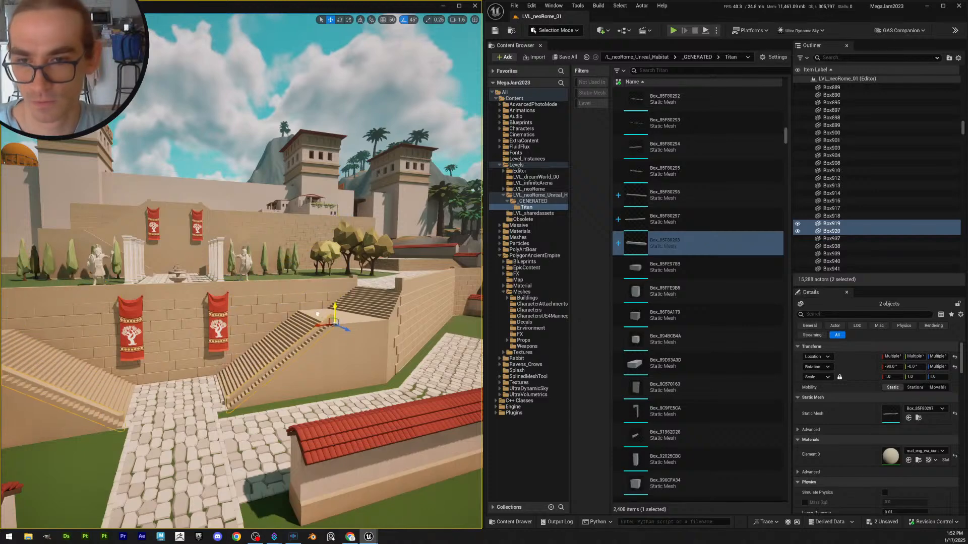
pyautogui.press('w')
pyautogui.moveTo(317, 309); pyautogui.dragTo(357, 321, button='right')
pyautogui.scroll(-2, 359, 319)
pyautogui.press('q')
pyautogui.moveTo(403, 164); pyautogui.dragTo(402, 159)
pyautogui.press('q')
pyautogui.scroll(-1, 402, 161)
# Shift the two copied caps horizontally until they line up with the outer face of the lower stair wall
pyautogui.moveTo(403, 158); pyautogui.dragTo(385, 120, button='right')
pyautogui.press('w')
pyautogui.press('a')
pyautogui.press('q')
pyautogui.keyDown('shift'); pyautogui.moveTo(313, 141); pyautogui.dragTo(321, 140); pyautogui.keyUp('shift')
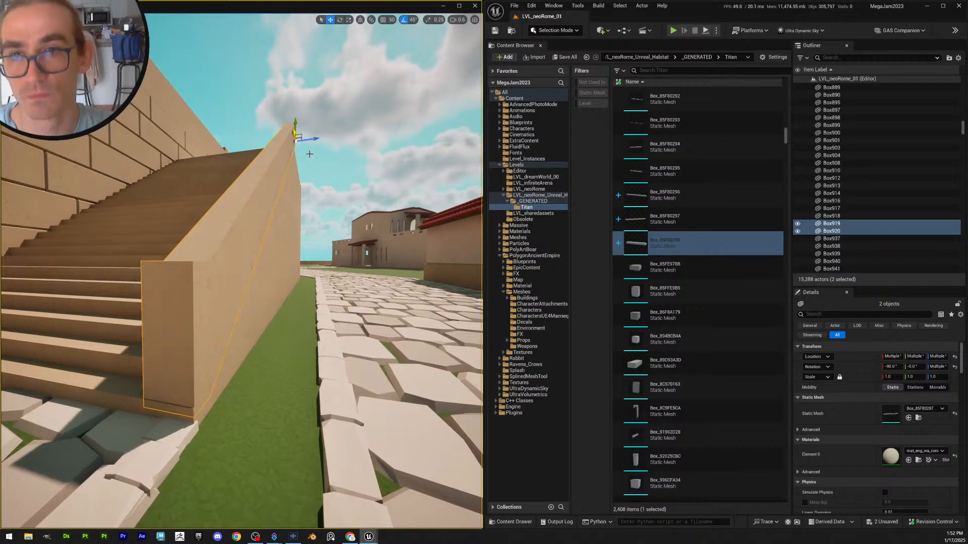
pyautogui.press('d')
pyautogui.moveTo(310, 154); pyautogui.dragTo(287, 143, button='right')
pyautogui.press('s')
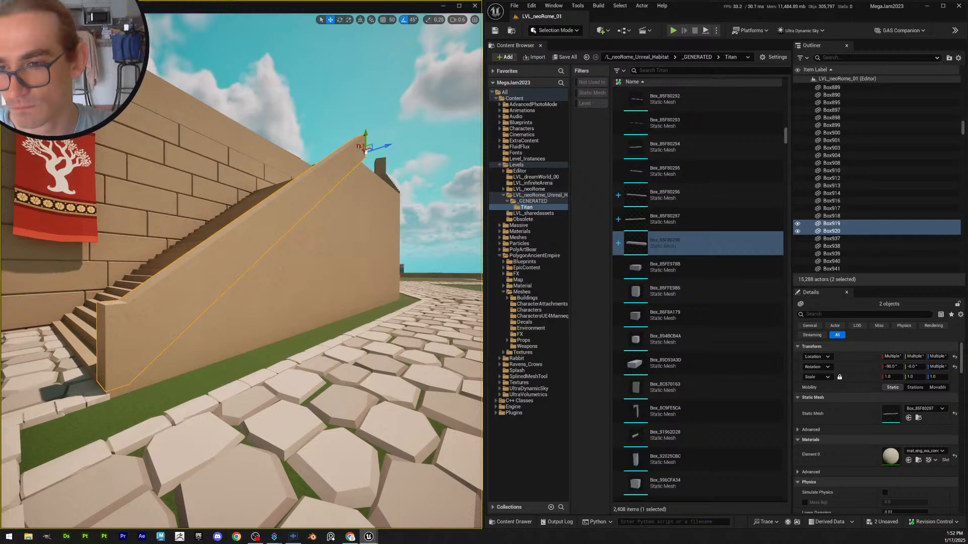
pyautogui.moveTo(302, 247); pyautogui.dragTo(149, 261, button='right')
pyautogui.scroll(3, 301, 246)
pyautogui.press('Escape')
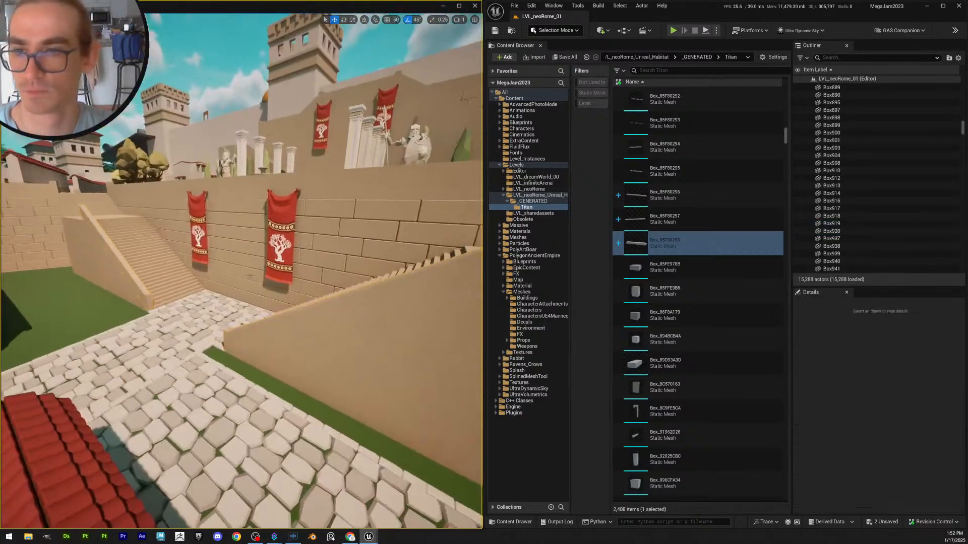
# Move the copied cap on one lower stair flush with its outer wall, X about -28543, Y about -9159
pyautogui.moveTo(237, 291)
pyautogui.mouseDown(button='right')
pyautogui.moveTo(201, 293)
pyautogui.moveTo(237, 291)
pyautogui.mouseUp(button='right')
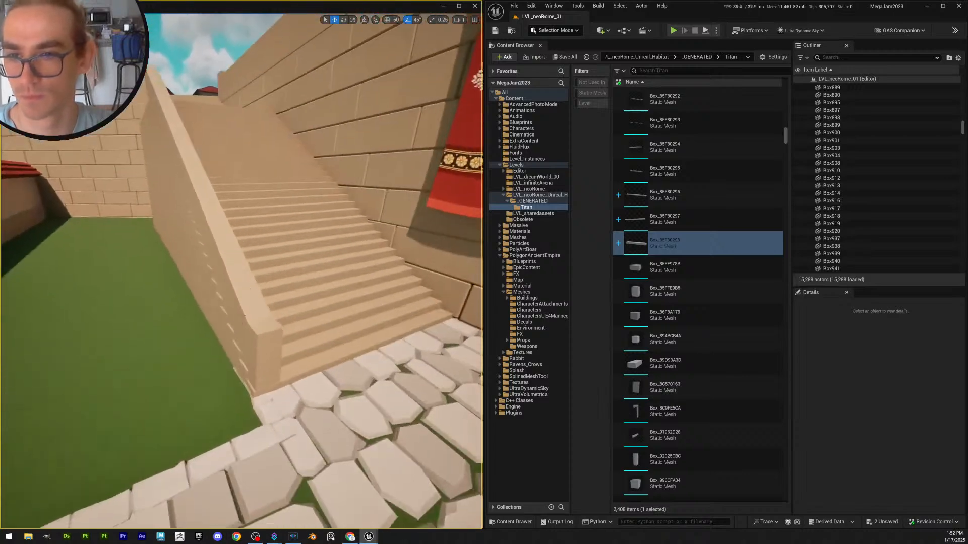
pyautogui.click(259, 293)
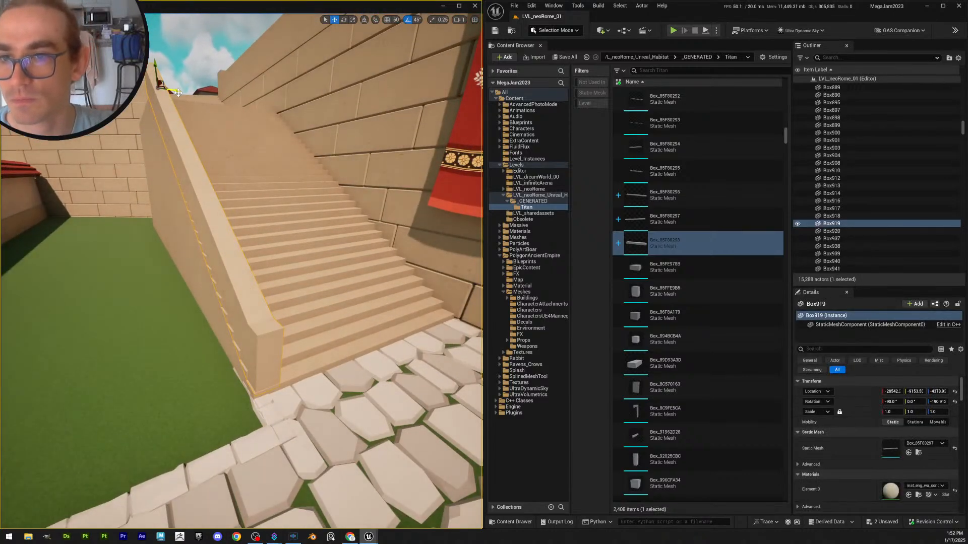
pyautogui.moveTo(202, 167); pyautogui.dragTo(174, 99, button='right')
pyautogui.press('Escape')
pyautogui.click(175, 99)
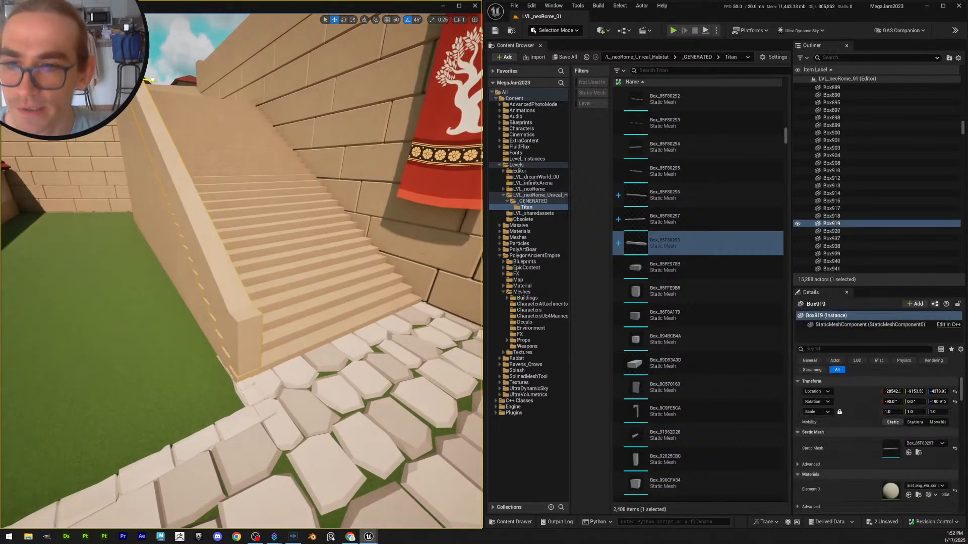
pyautogui.moveTo(150, 80); pyautogui.dragTo(150, 85)
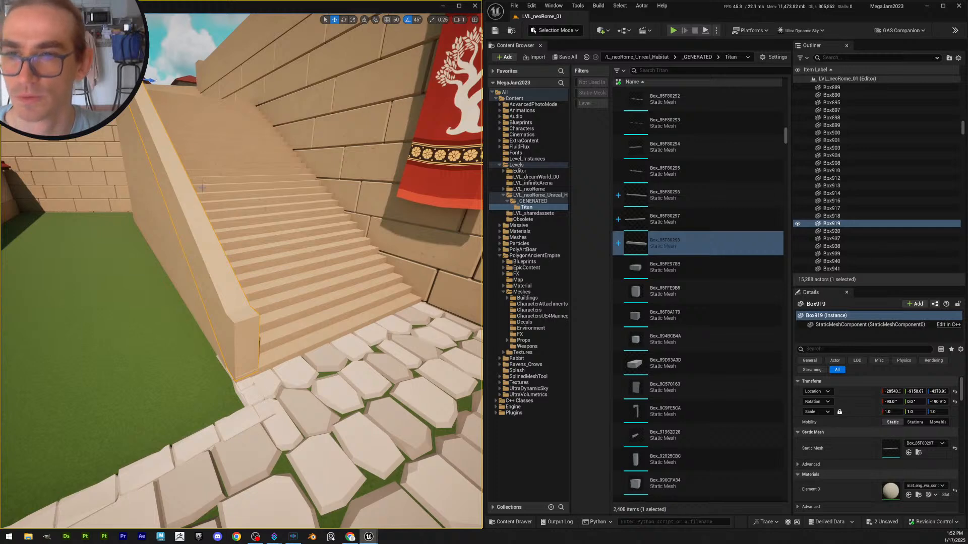
pyautogui.press('Escape')
# Try shifting that copied cap's height and depth against the stair wall, and undo the moves
pyautogui.moveTo(203, 188); pyautogui.dragTo(242, 227, button='right')
pyautogui.scroll(-1, 202, 187)
pyautogui.click(176, 252)
pyautogui.moveTo(176, 252); pyautogui.dragTo(171, 237, button='right')
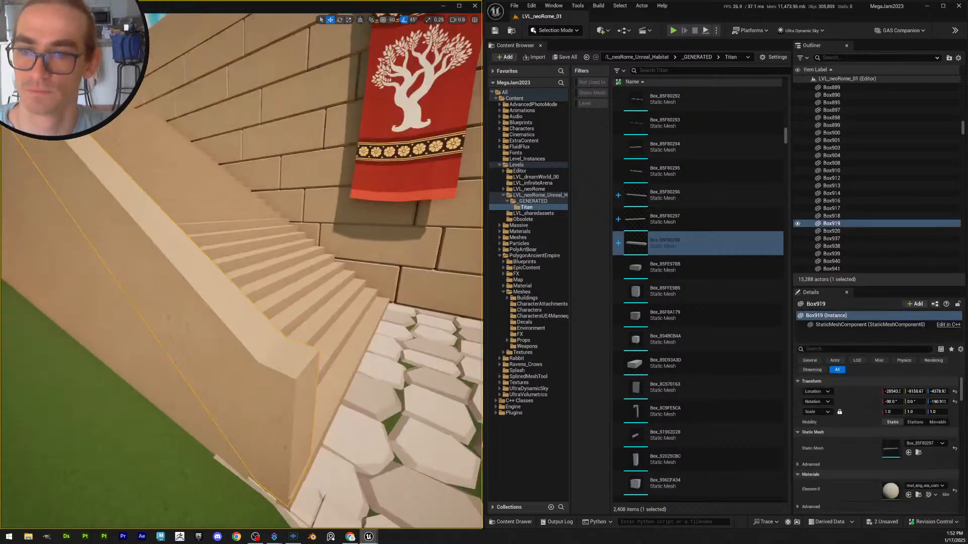
pyautogui.moveTo(112, 174); pyautogui.dragTo(110, 155, button='right')
pyautogui.moveTo(103, 152); pyautogui.dragTo(102, 154)
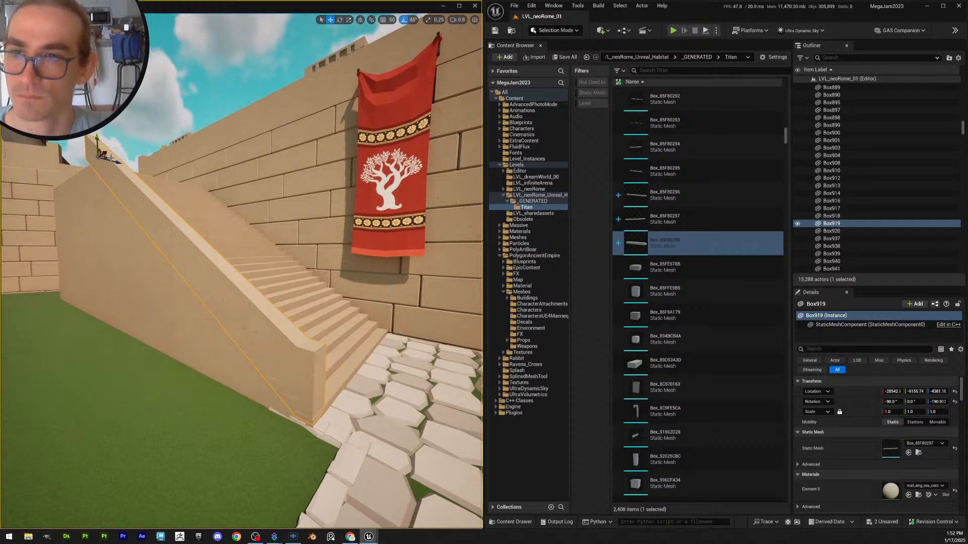
pyautogui.hotkey('ctrl', 'z')
pyautogui.hotkey('ctrl', 'z')
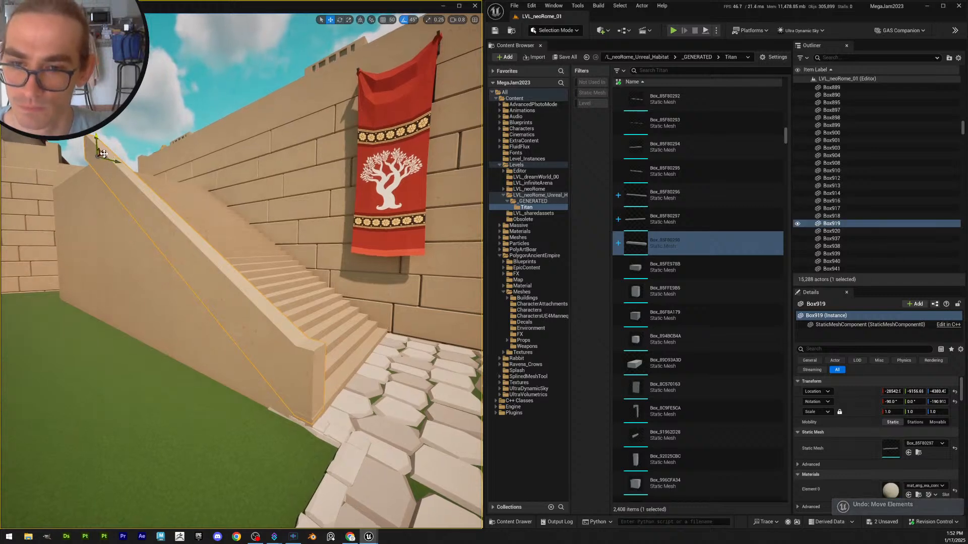
pyautogui.moveTo(103, 153); pyautogui.dragTo(107, 156)
pyautogui.moveTo(159, 211); pyautogui.dragTo(216, 198, button='right')
pyautogui.hotkey('ctrl', 'z')
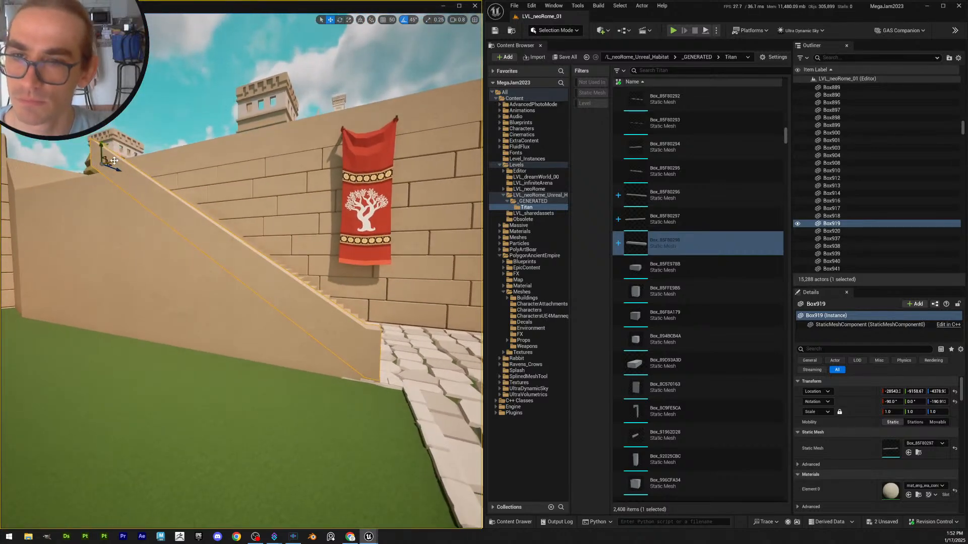
pyautogui.press('Escape')
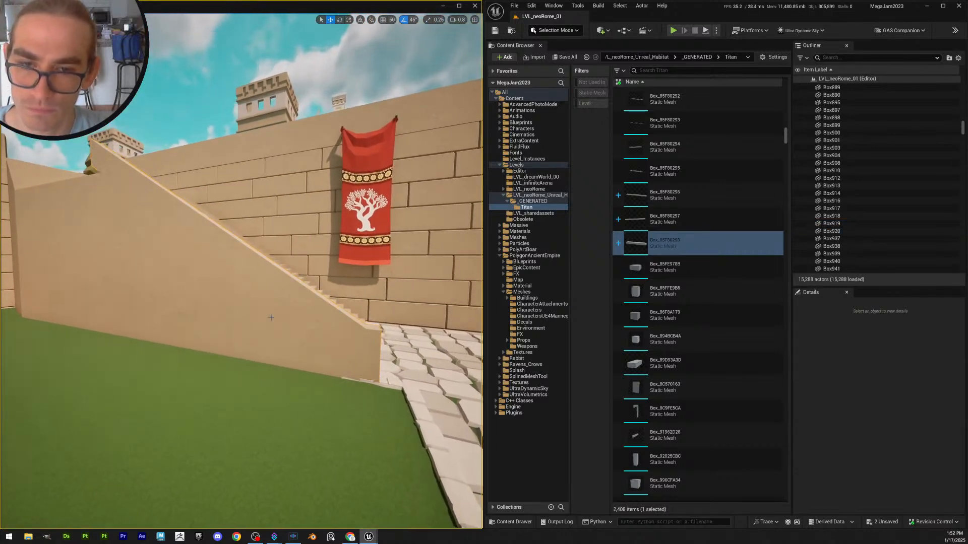
# Nudge the same copied cap into line with its stair wall, X about -28544, Y about -9158
pyautogui.moveTo(271, 317); pyautogui.dragTo(192, 80, button='right')
pyautogui.click(207, 308)
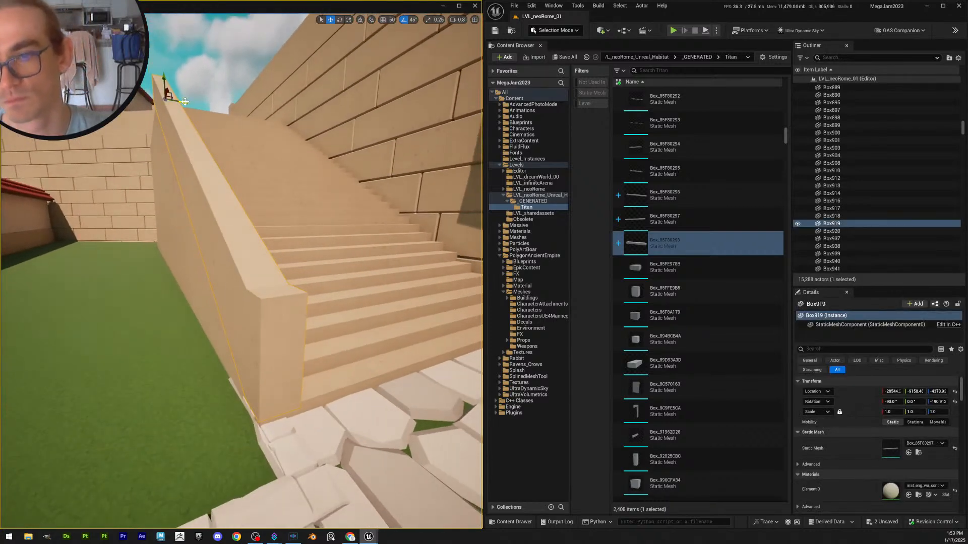
pyautogui.moveTo(185, 102); pyautogui.dragTo(185, 102)
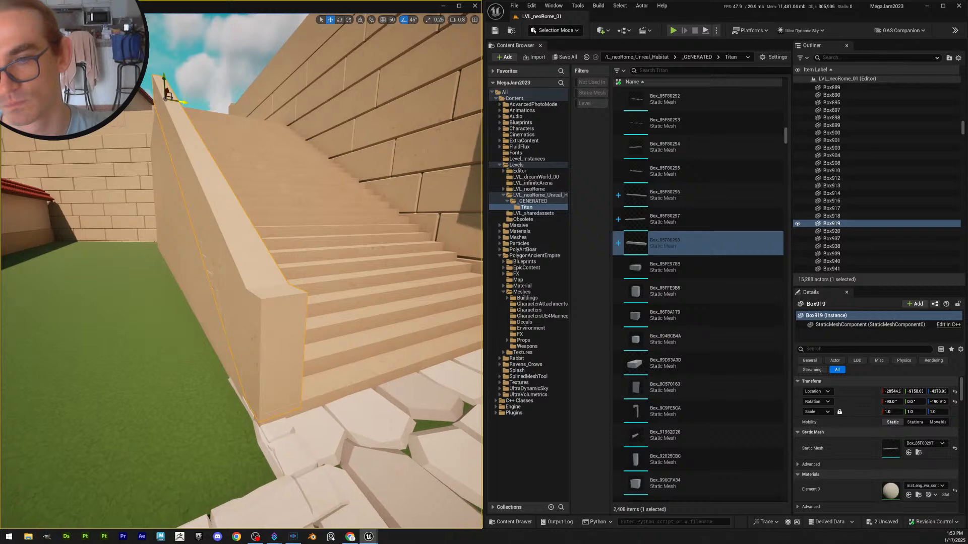
pyautogui.press('Escape')
# Duplicate the mesh asset of the sloped cap on the other lower stair and assign the copy to that cap
pyautogui.moveTo(271, 258); pyautogui.dragTo(265, 285, button='right')
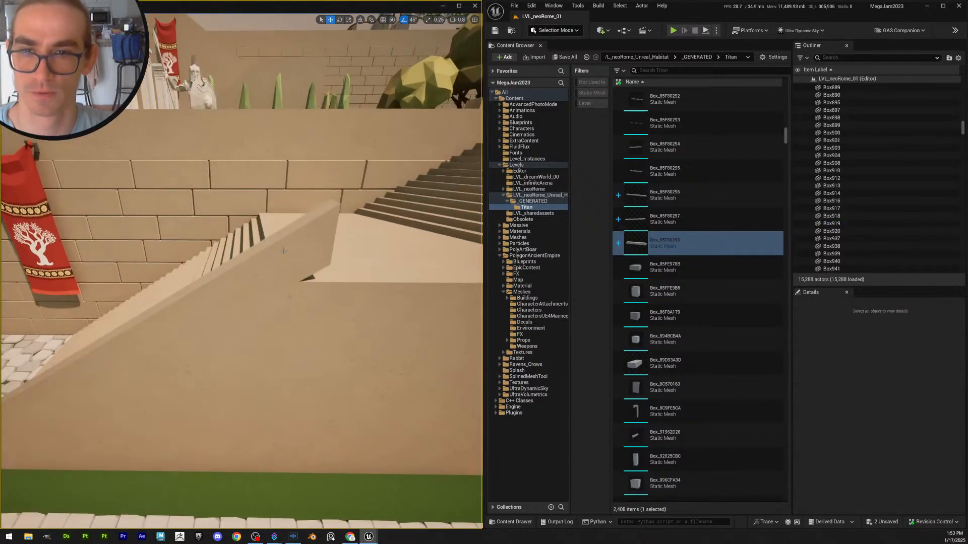
pyautogui.click(241, 262)
pyautogui.moveTo(333, 247)
pyautogui.mouseDown(button='right')
pyautogui.moveTo(323, 242)
pyautogui.moveTo(332, 247)
pyautogui.mouseUp(button='right')
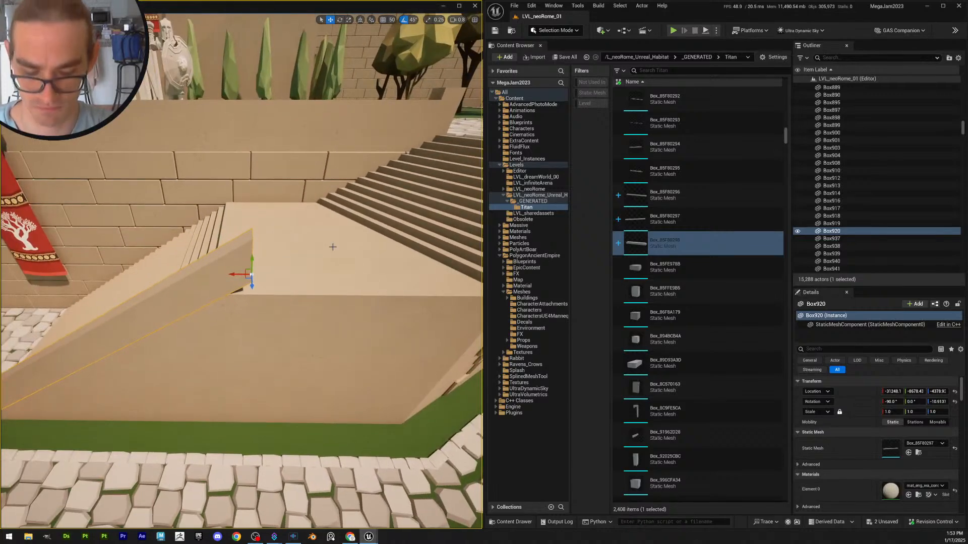
pyautogui.hotkey('ctrl', 'b')
pyautogui.hotkey('ctrl', 'd')
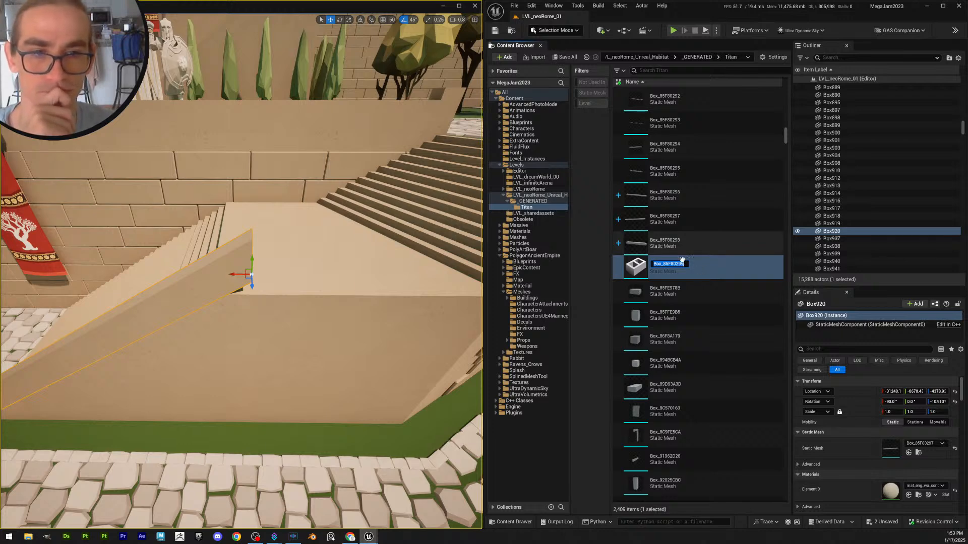
pyautogui.press('Return')
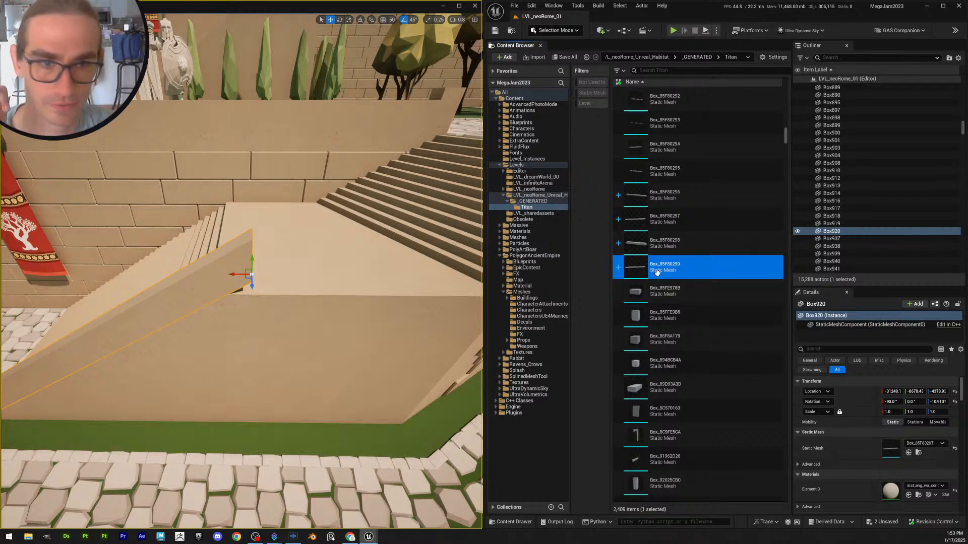
pyautogui.click(908, 453)
# Switch to Modeling Mode and start PolyGroup Edit on that cap
pyautogui.press('w')
pyautogui.moveTo(368, 221)
pyautogui.mouseDown(button='right')
pyautogui.moveTo(361, 225)
pyautogui.moveTo(369, 221)
pyautogui.mouseUp(button='right')
pyautogui.scroll(-3, 369, 222)
pyautogui.click(575, 30)
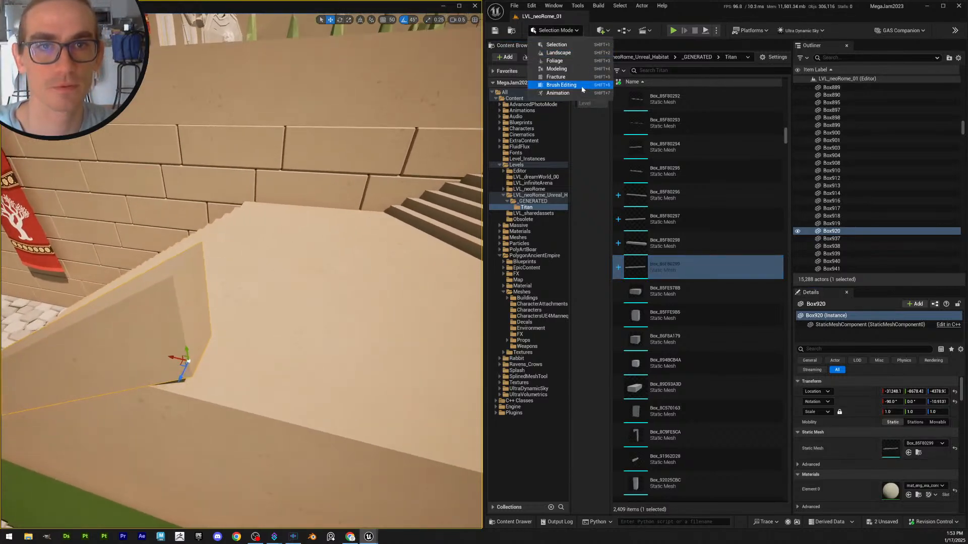
pyautogui.click(569, 69)
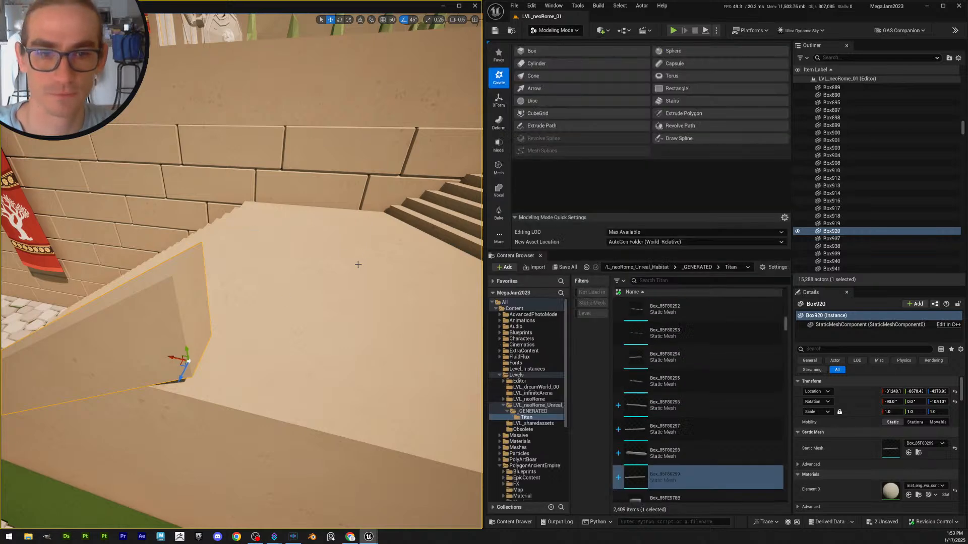
pyautogui.press('s')
pyautogui.scroll(-1, 339, 258)
pyautogui.moveTo(358, 264); pyautogui.dragTo(334, 253, button='right')
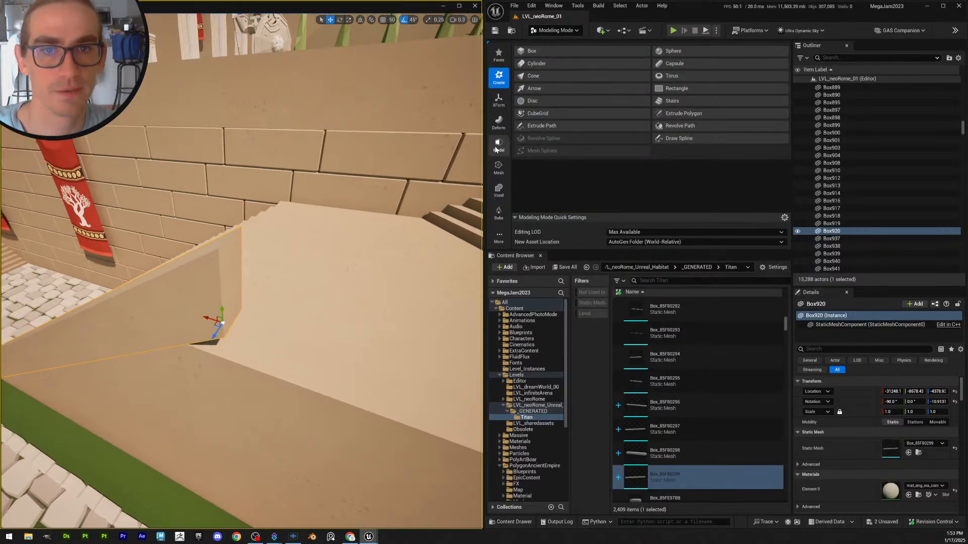
pyautogui.click(498, 145)
pyautogui.click(534, 50)
# Move the cap's upper end face down to the landing corner, X about -31185, Y about -8667, Z about -4383
pyautogui.click(229, 282)
pyautogui.moveTo(229, 282); pyautogui.dragTo(168, 265, button='right')
pyautogui.press('a')
pyautogui.press('q')
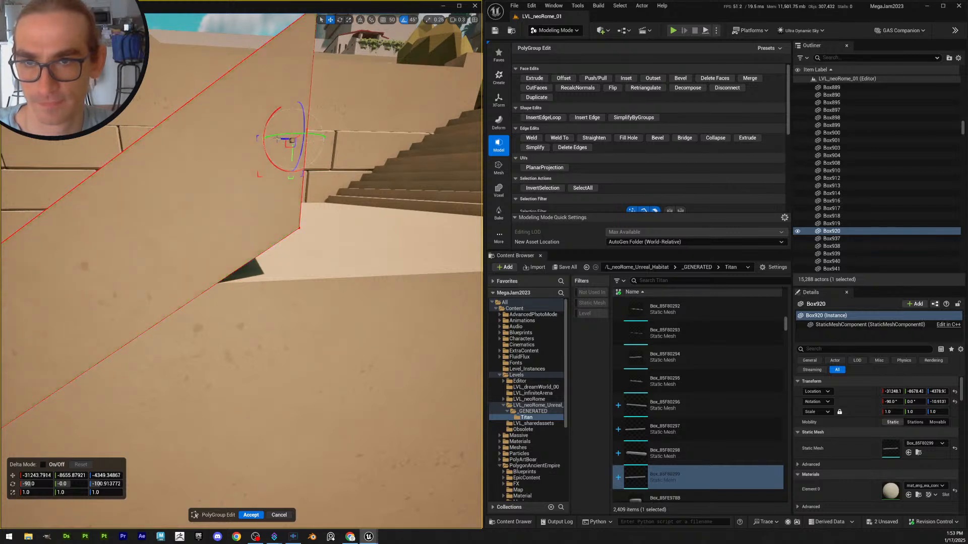
pyautogui.moveTo(291, 140); pyautogui.dragTo(176, 212)
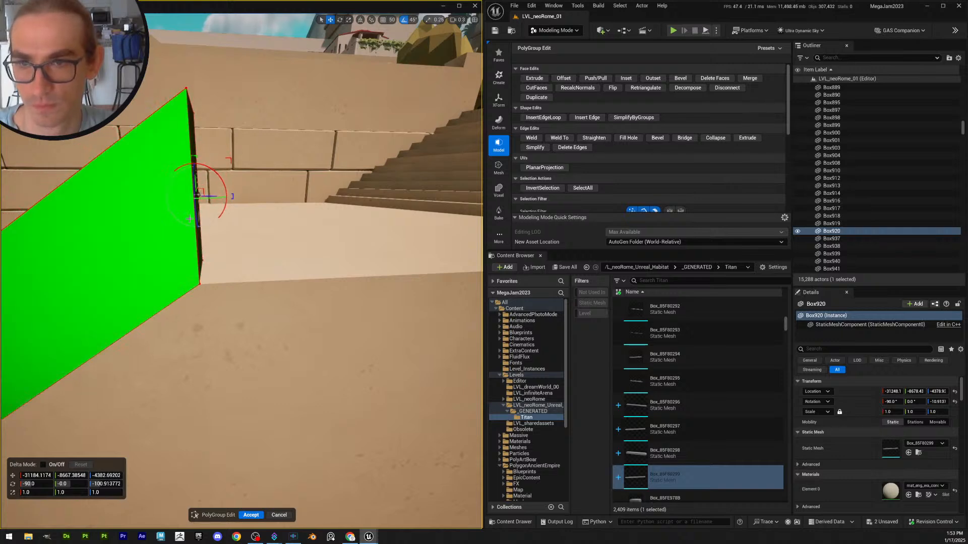
pyautogui.moveTo(177, 211); pyautogui.dragTo(156, 197, button='right')
pyautogui.scroll(-1, 176, 212)
pyautogui.scroll(1, 177, 211)
pyautogui.moveTo(206, 109); pyautogui.dragTo(210, 109)
pyautogui.scroll(1, 211, 109)
pyautogui.moveTo(210, 109); pyautogui.dragTo(257, 136, button='right')
pyautogui.scroll(3, 211, 108)
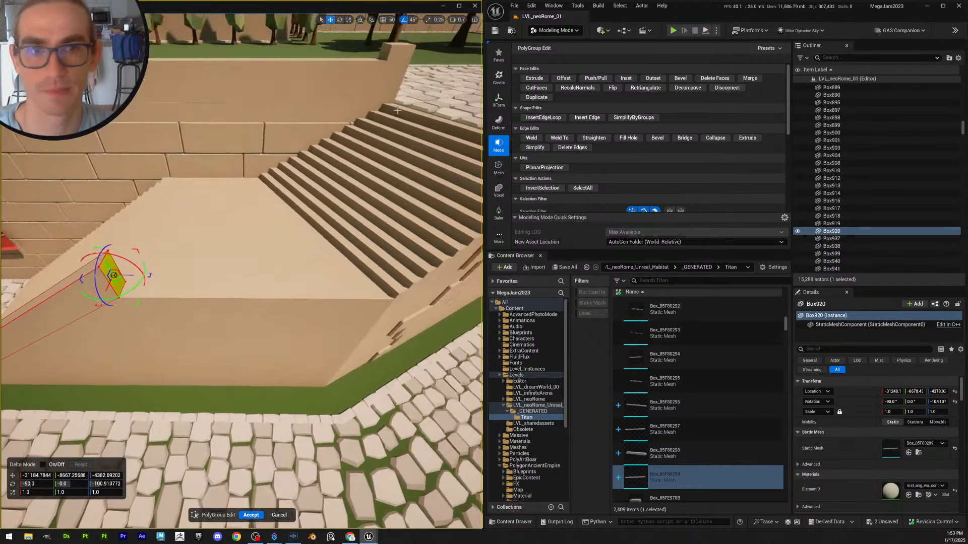
# Extrude the end face along the landing to its far corner, X about -31794, Y about -8550
pyautogui.click(534, 79)
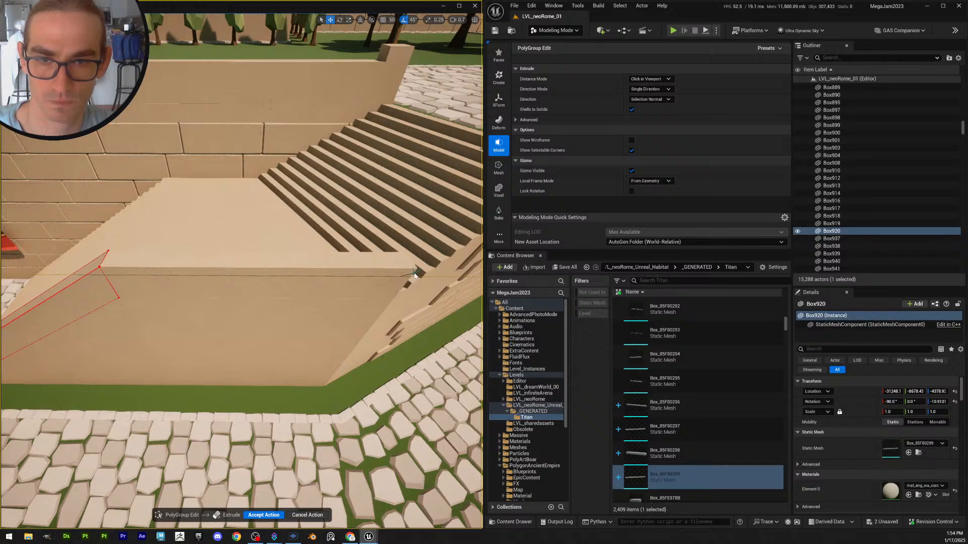
pyautogui.click(415, 275)
pyautogui.moveTo(403, 282); pyautogui.dragTo(402, 232, button='right')
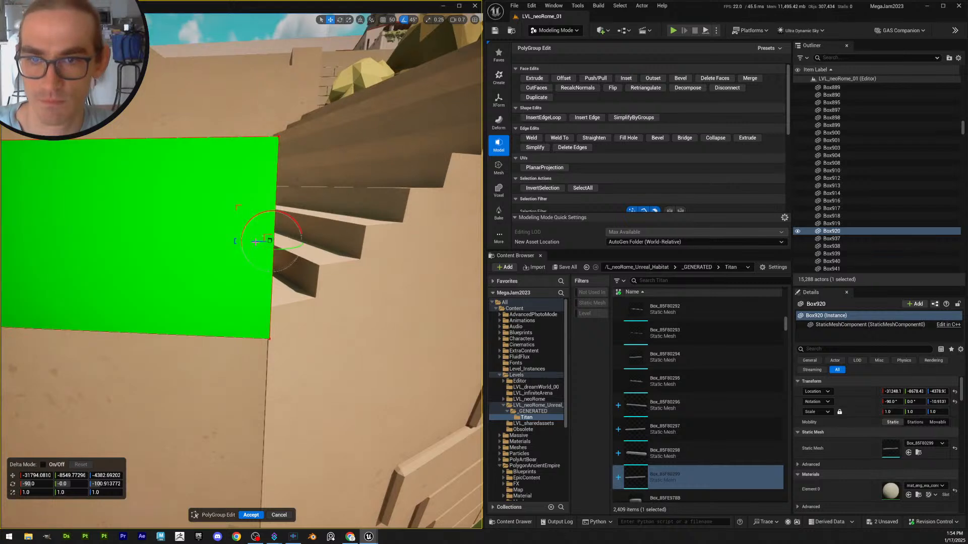
pyautogui.moveTo(257, 242); pyautogui.dragTo(255, 241)
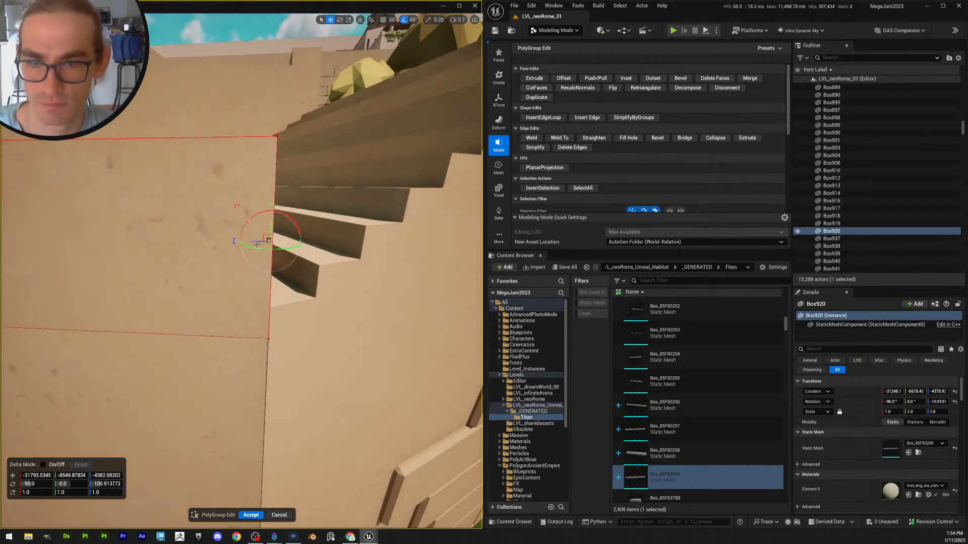
# Extrude the end face a second time and place it toward the upper post, X about -32104, Y about -8189
pyautogui.moveTo(356, 273); pyautogui.dragTo(384, 292, button='right')
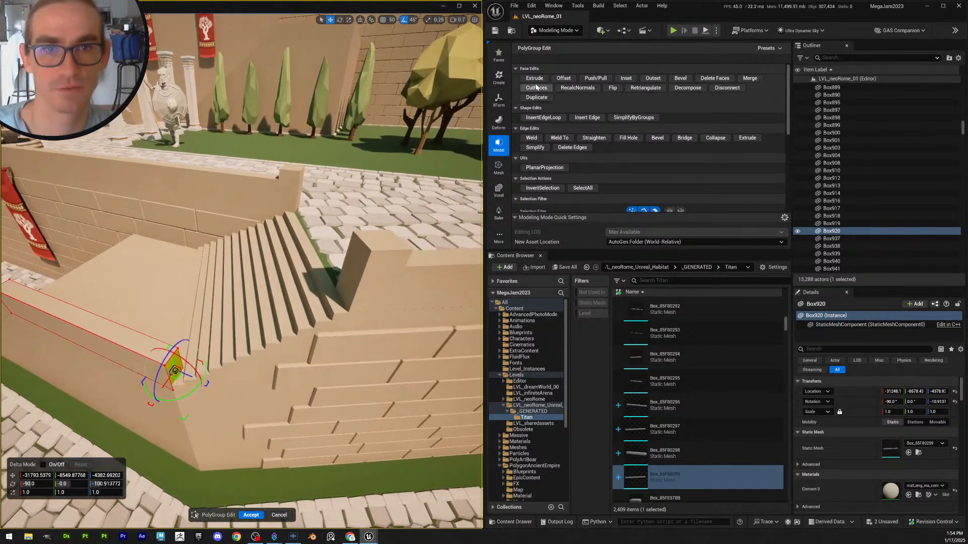
pyautogui.click(535, 78)
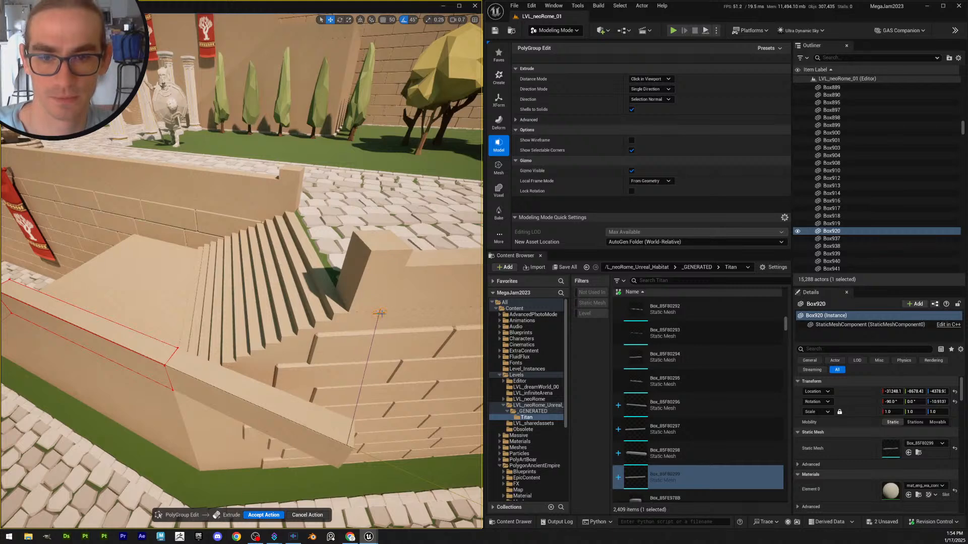
pyautogui.click(380, 313)
pyautogui.click(364, 331)
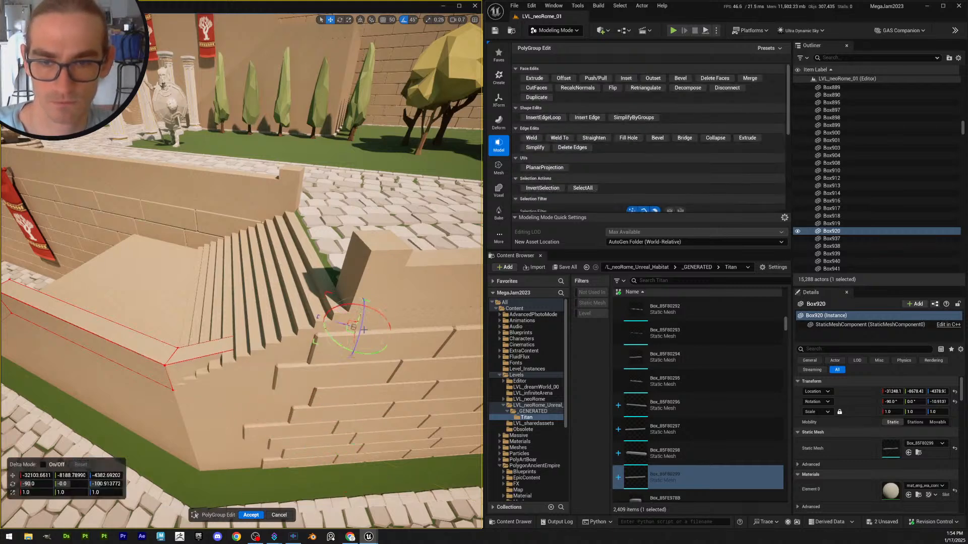
# Raise the new end face along the second flight to the upper post, X about -32054, Y about -8356, Z about -4143
pyautogui.moveTo(364, 330); pyautogui.dragTo(333, 269)
pyautogui.moveTo(333, 268); pyautogui.dragTo(428, 310, button='right')
pyautogui.moveTo(231, 221); pyautogui.dragTo(237, 227, button='right')
pyautogui.moveTo(175, 228); pyautogui.dragTo(217, 254)
pyautogui.moveTo(217, 255); pyautogui.dragTo(207, 229, button='right')
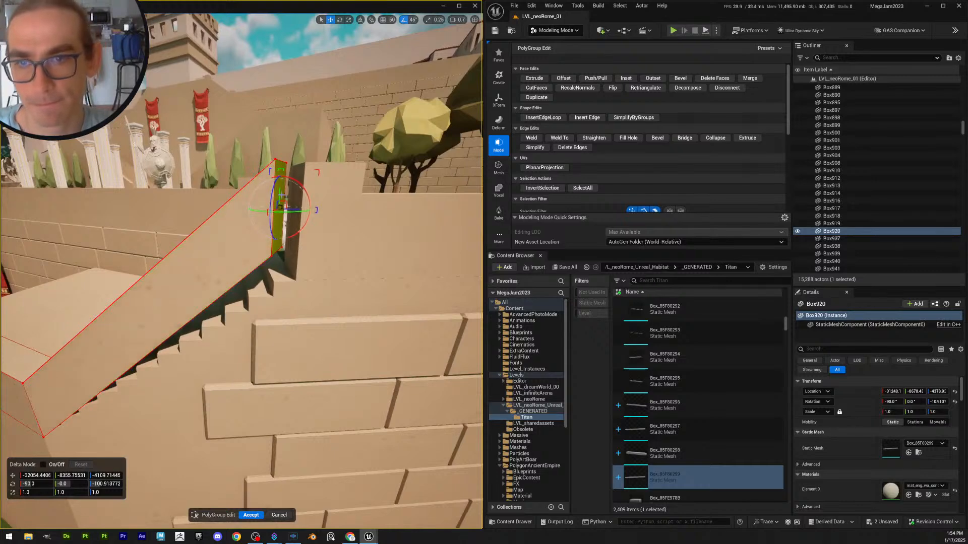
pyautogui.moveTo(283, 196); pyautogui.dragTo(286, 222)
pyautogui.moveTo(286, 224); pyautogui.dragTo(338, 260, button='right')
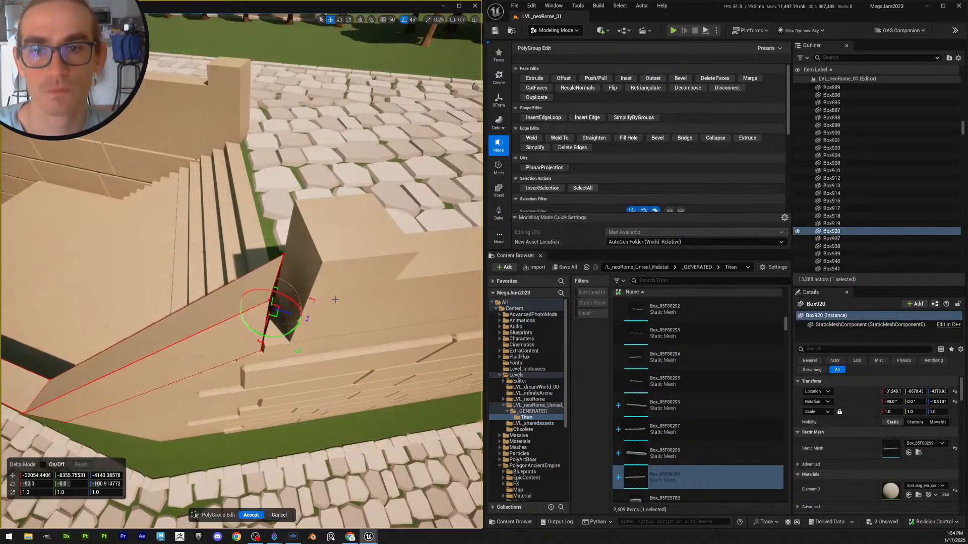
# Rotate the end face to about -129.4° and move it against the post, X about -32070, Y about -8343
pyautogui.click(288, 337)
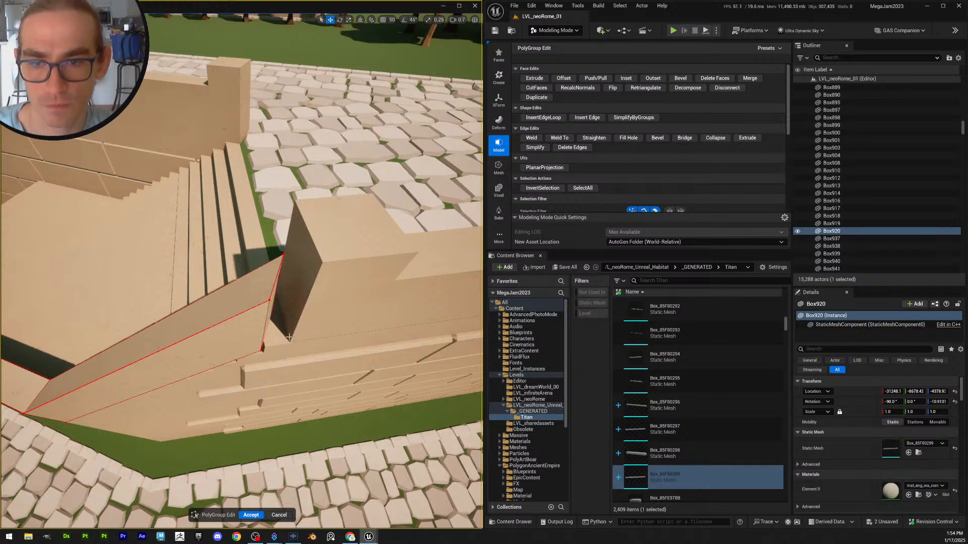
pyautogui.click(270, 306)
pyautogui.moveTo(279, 337); pyautogui.dragTo(298, 337)
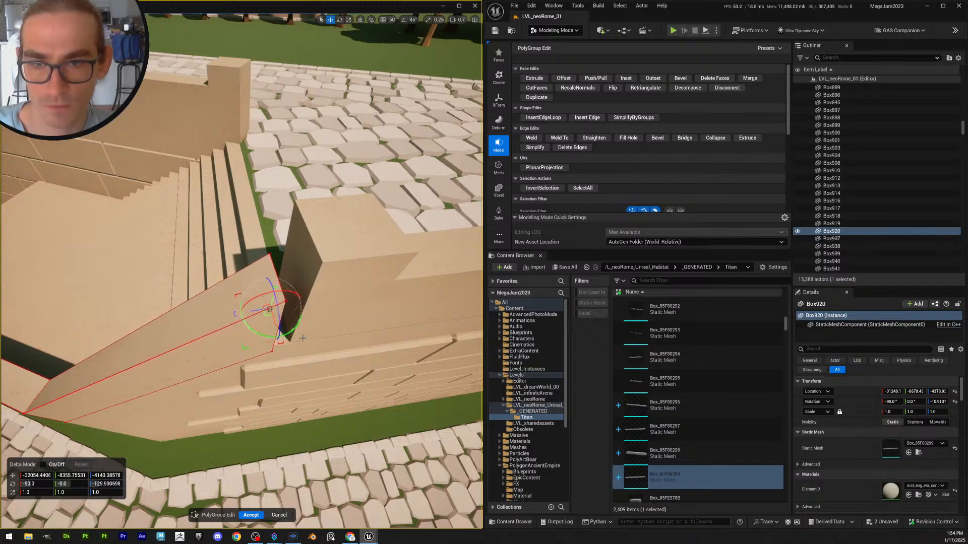
pyautogui.moveTo(258, 311); pyautogui.dragTo(274, 309)
pyautogui.press('w')
pyautogui.moveTo(276, 310)
pyautogui.mouseDown(button='right')
pyautogui.moveTo(276, 262)
pyautogui.moveTo(272, 330)
pyautogui.moveTo(276, 323)
pyautogui.mouseUp(button='right')
pyautogui.scroll(-3, 276, 310)
pyautogui.press('e')
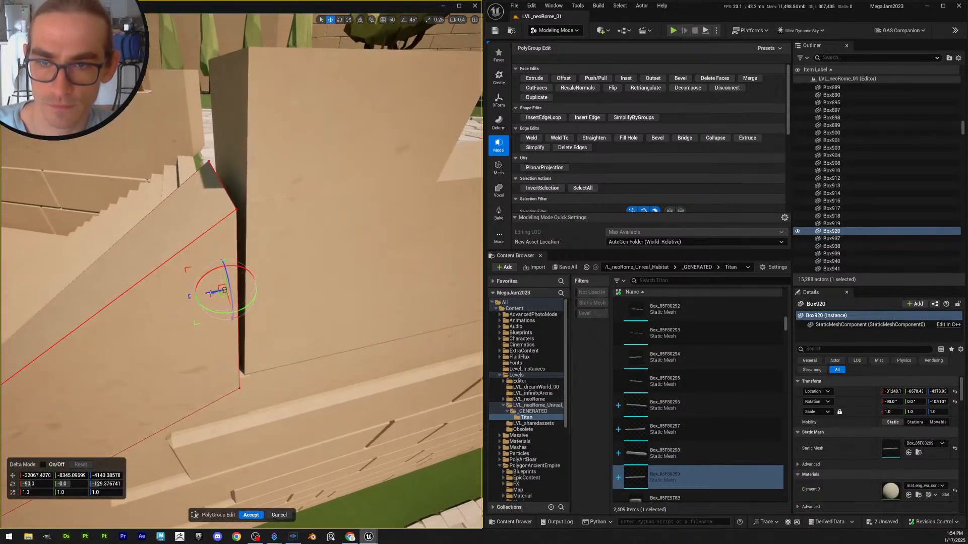
pyautogui.moveTo(210, 293); pyautogui.dragTo(216, 292)
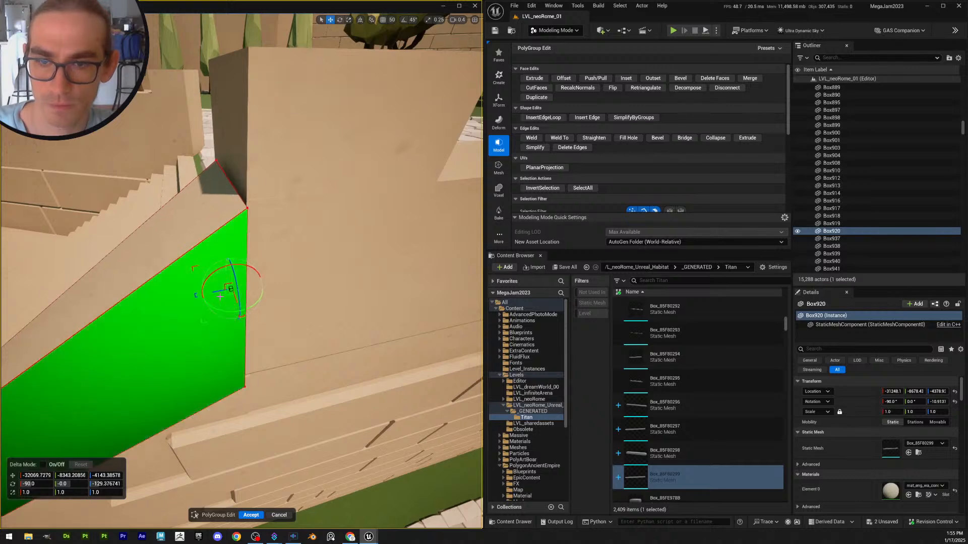
# Shift the rotated end face outward along the post, X about -32067, Y about -8340
pyautogui.press('a')
pyautogui.moveTo(220, 296); pyautogui.dragTo(247, 298, button='right')
pyautogui.moveTo(181, 319); pyautogui.dragTo(170, 323)
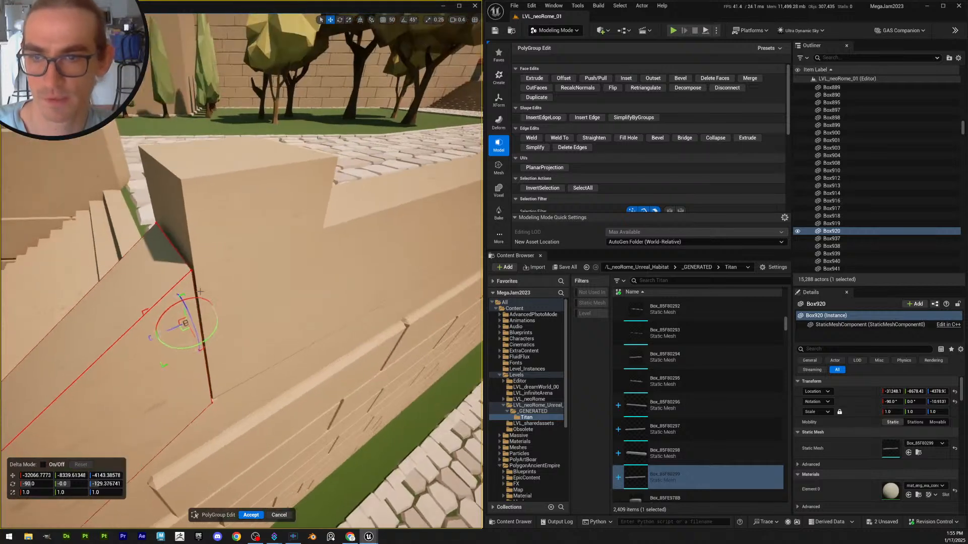
pyautogui.click(175, 326)
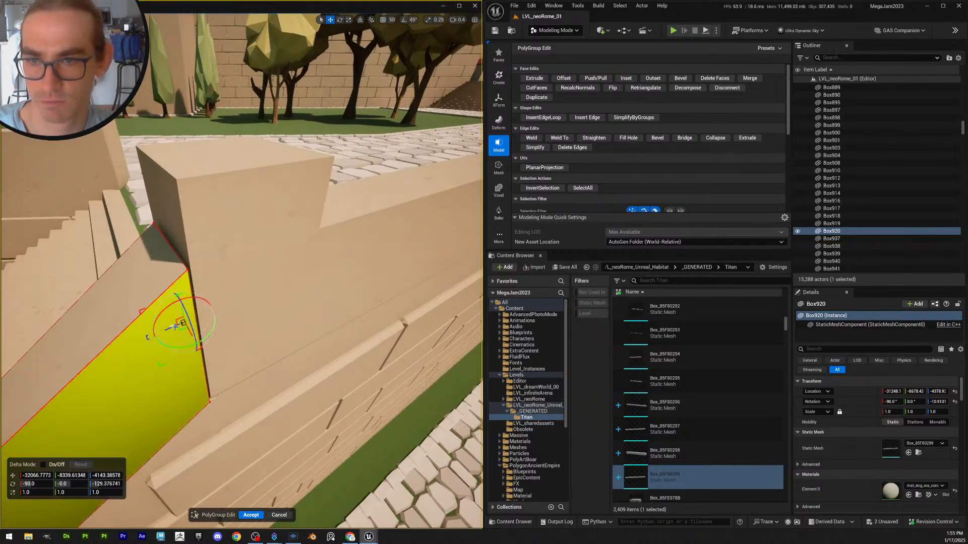
pyautogui.keyDown('alt'); pyautogui.moveTo(205, 293); pyautogui.dragTo(189, 283); pyautogui.keyUp('alt')
pyautogui.moveTo(159, 190); pyautogui.dragTo(257, 389)
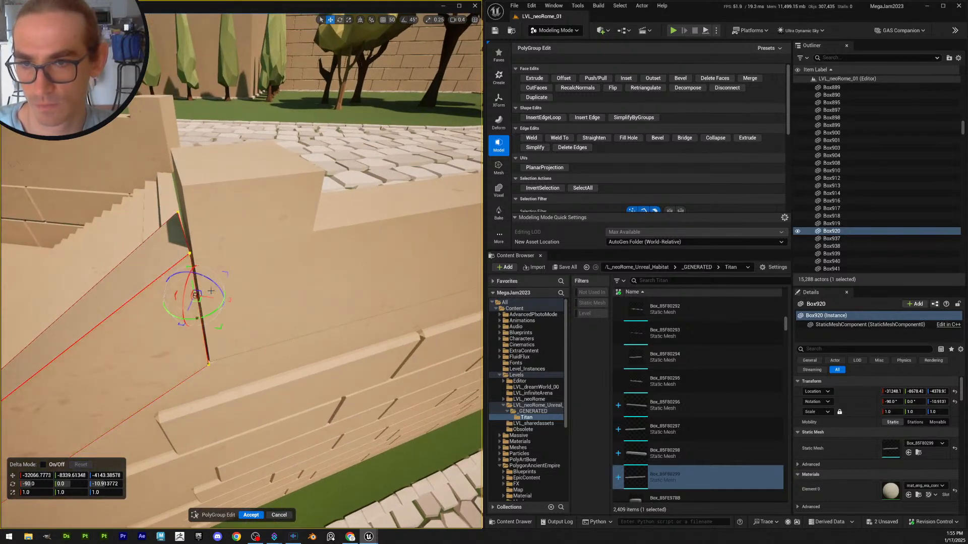
# Nudge the end face in small moves until it meets the post's edge, X about -32068, Y about -8338.5
pyautogui.press('w')
pyautogui.moveTo(221, 234); pyautogui.dragTo(181, 244, button='right')
pyautogui.scroll(-3, 192, 242)
pyautogui.click(112, 274)
pyautogui.moveTo(112, 273); pyautogui.dragTo(220, 347, button='right')
pyautogui.press('s')
pyautogui.click(221, 350)
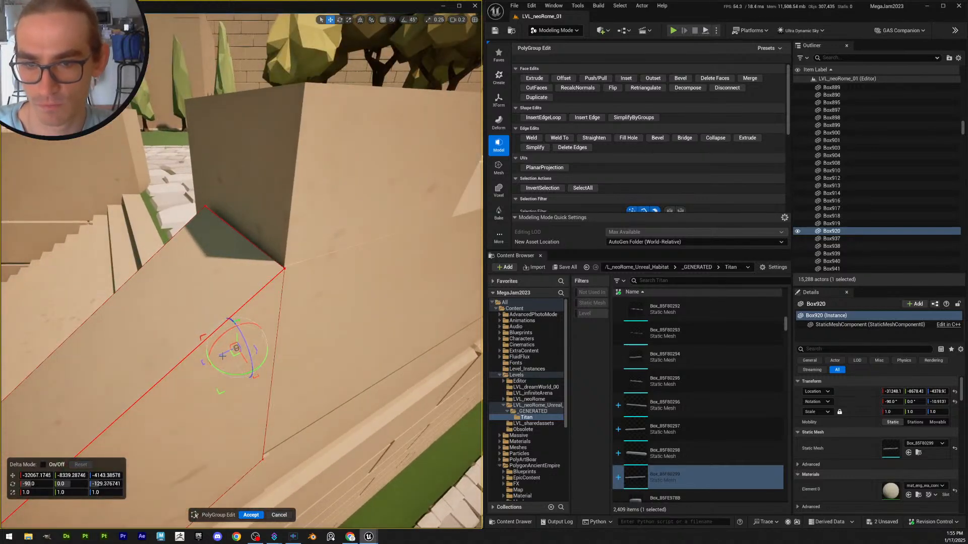
pyautogui.moveTo(221, 356); pyautogui.dragTo(221, 357)
pyautogui.moveTo(221, 357); pyautogui.dragTo(245, 317, button='right')
pyautogui.press('q')
pyautogui.moveTo(236, 308); pyautogui.dragTo(239, 308)
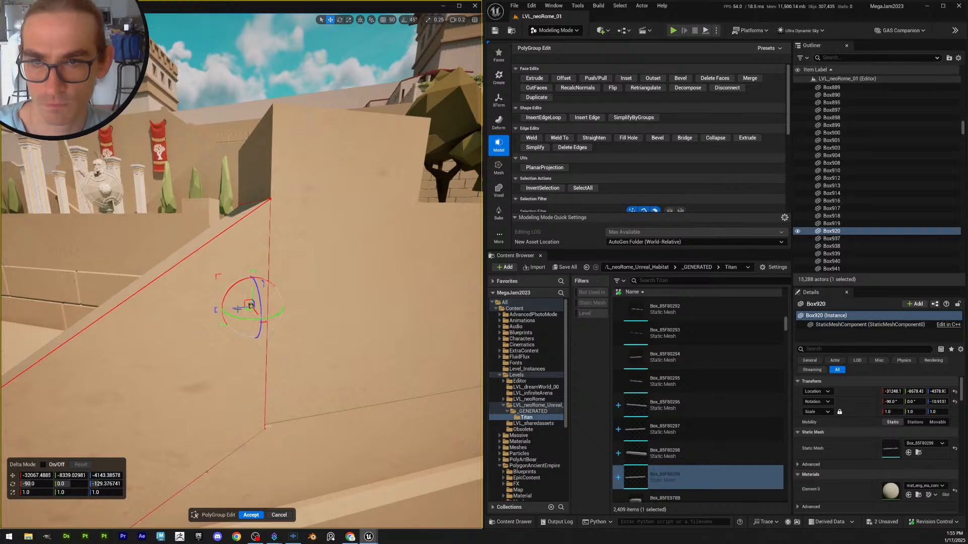
pyautogui.press('d')
pyautogui.moveTo(291, 311); pyautogui.dragTo(256, 312, button='right')
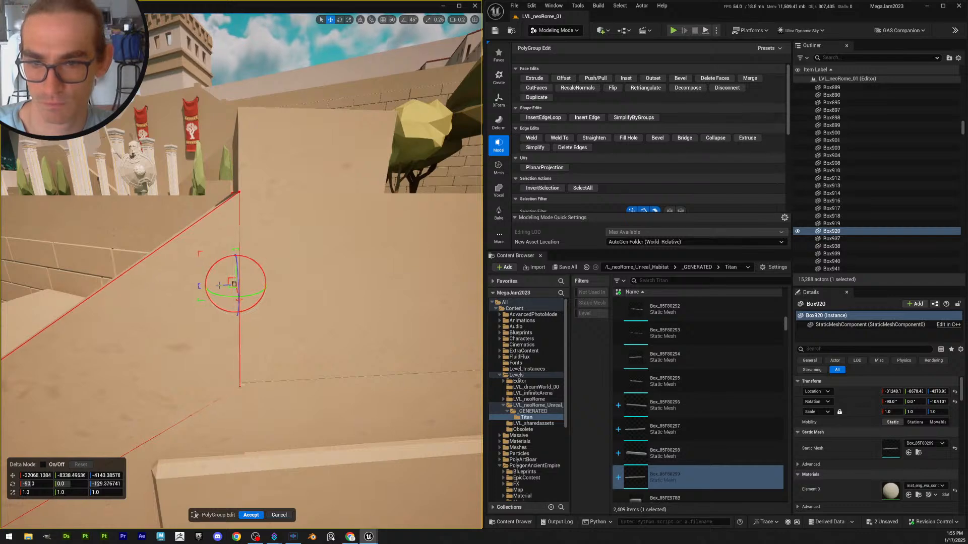
# Rotate the end face to about -128.1° and fit it to the post's stair side, X about -32068.6, Y about -8338.1
pyautogui.press('a')
pyautogui.moveTo(284, 290)
pyautogui.mouseDown(button='right')
pyautogui.moveTo(461, 336)
pyautogui.moveTo(288, 289)
pyautogui.moveTo(412, 267)
pyautogui.moveTo(280, 288)
pyautogui.mouseUp(button='right')
pyautogui.scroll(3, 284, 291)
pyautogui.press('a')
pyautogui.scroll(-2, 283, 290)
pyautogui.press('w')
pyautogui.press('d')
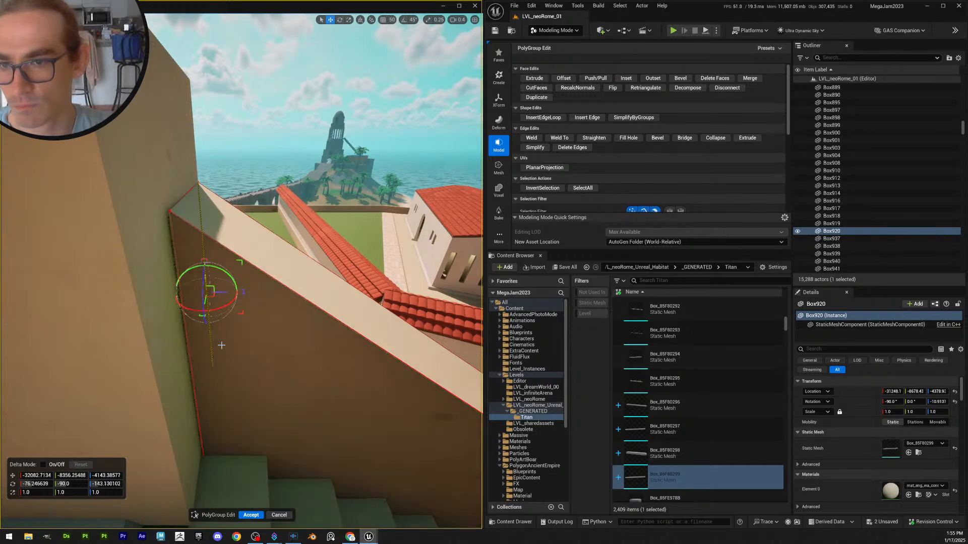
pyautogui.hotkey('ctrl', 'z')
pyautogui.moveTo(218, 341); pyautogui.dragTo(217, 342)
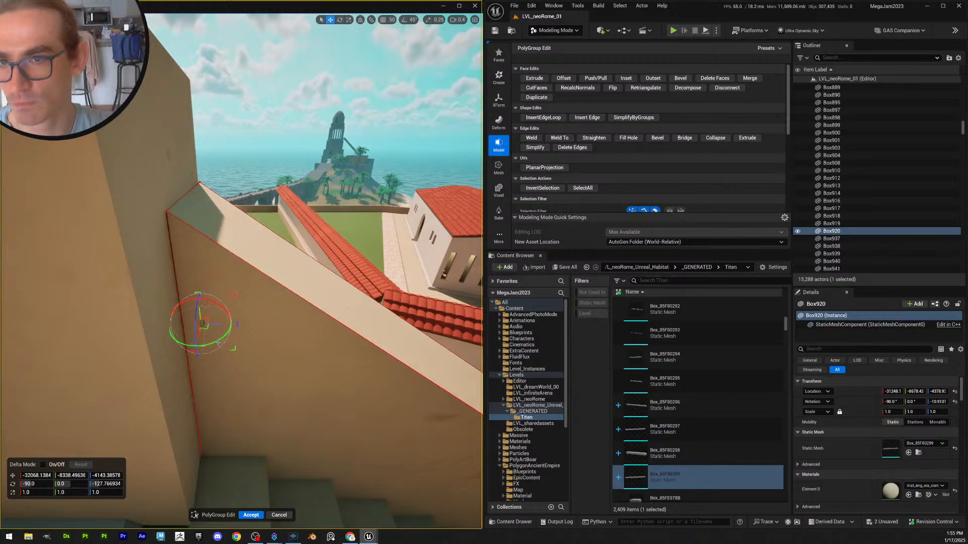
pyautogui.click(226, 339)
pyautogui.moveTo(215, 324); pyautogui.dragTo(214, 323)
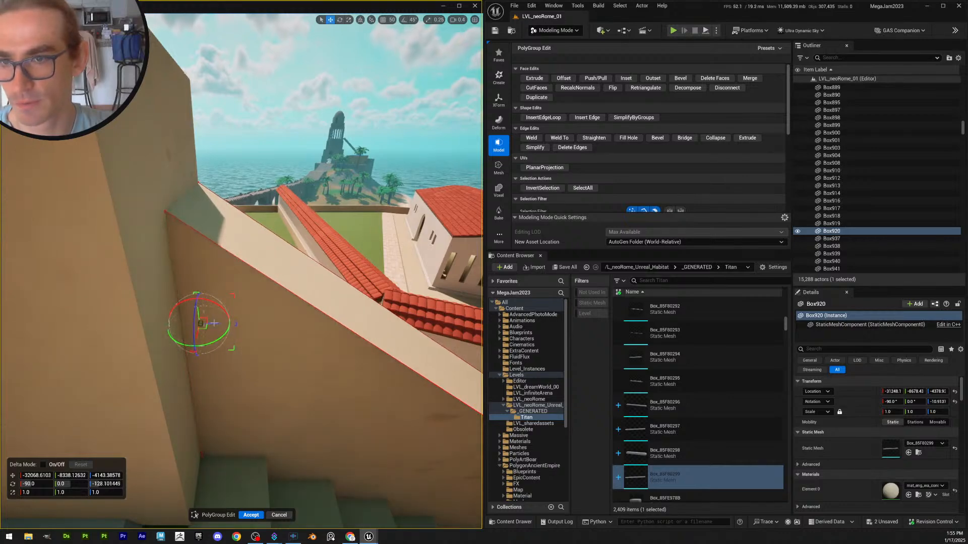
# Fine-tune the end face against the post at about -127.2°, X about -32068.4, Y about -8337.8
pyautogui.press('d')
pyautogui.moveTo(214, 323); pyautogui.dragTo(118, 424, button='right')
pyautogui.press('s')
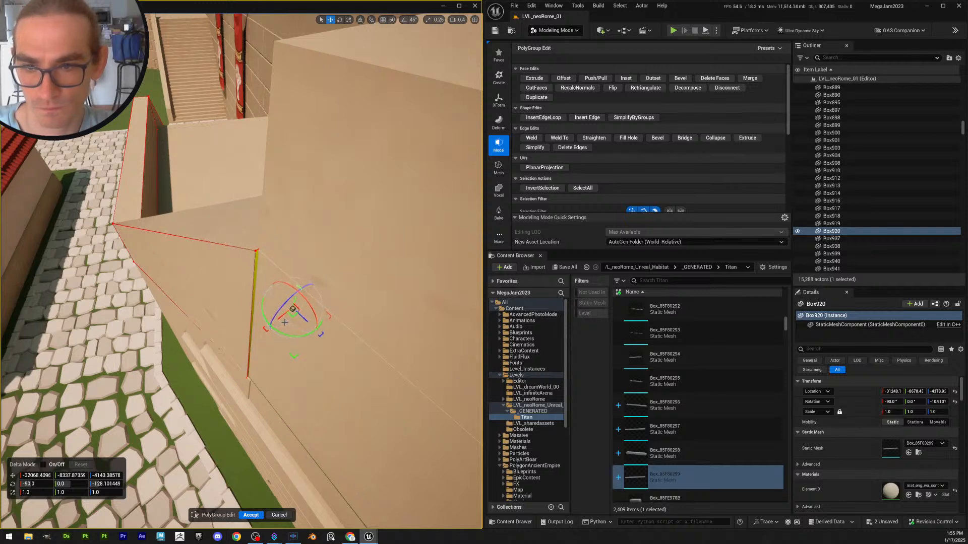
pyautogui.moveTo(287, 323); pyautogui.dragTo(278, 314, button='right')
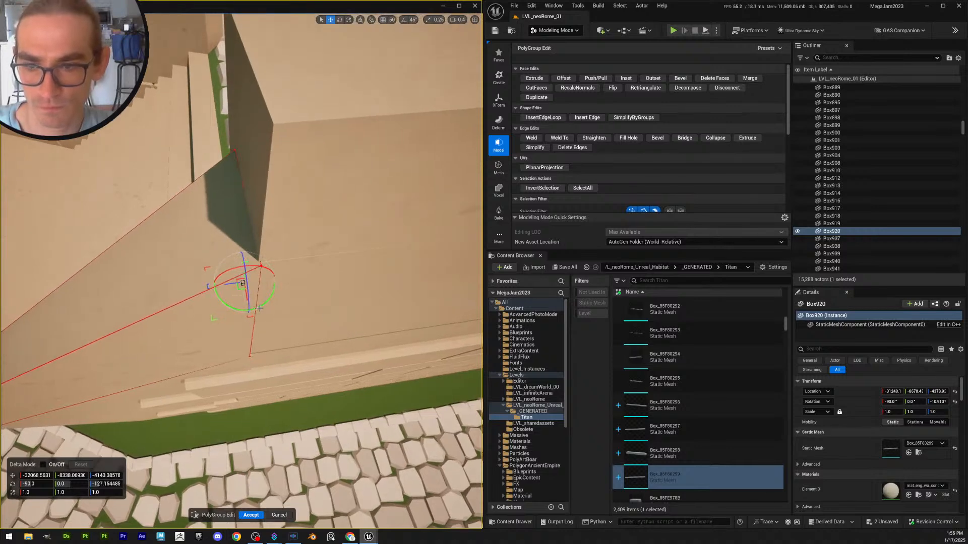
pyautogui.moveTo(259, 308); pyautogui.dragTo(254, 303, button='right')
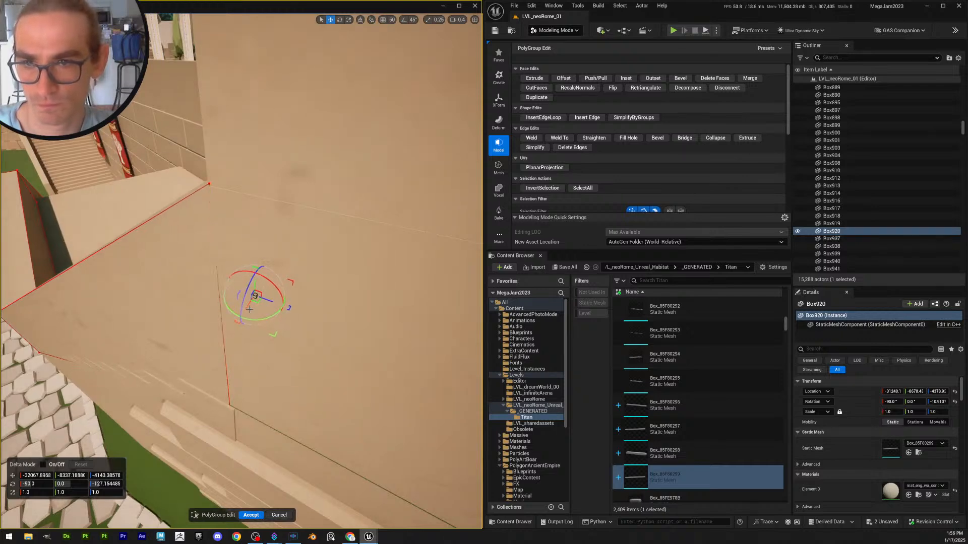
pyautogui.moveTo(249, 310); pyautogui.dragTo(235, 295, button='right')
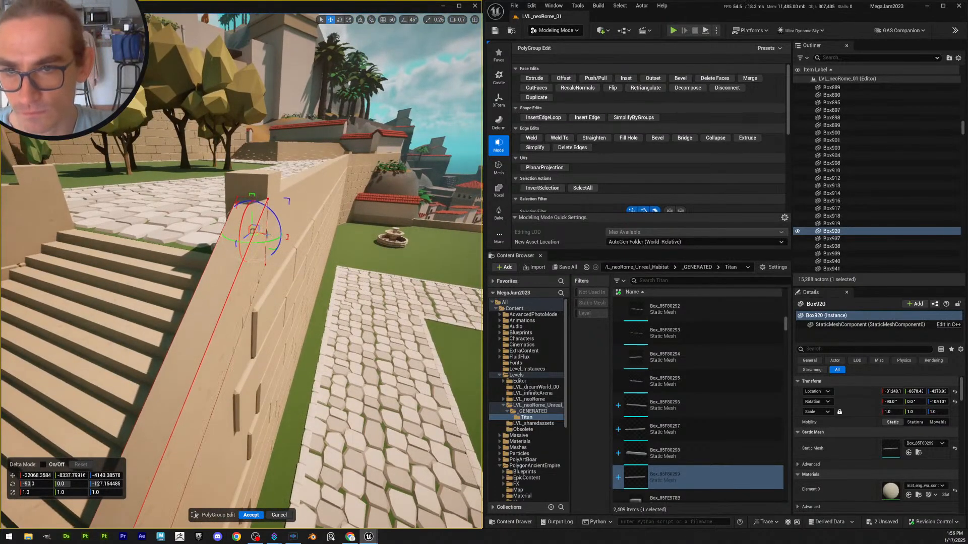
# Accept the PolyGroup edit of the upper stair's sloped cap and clear the selection
pyautogui.click(253, 518)
pyautogui.press('Escape')
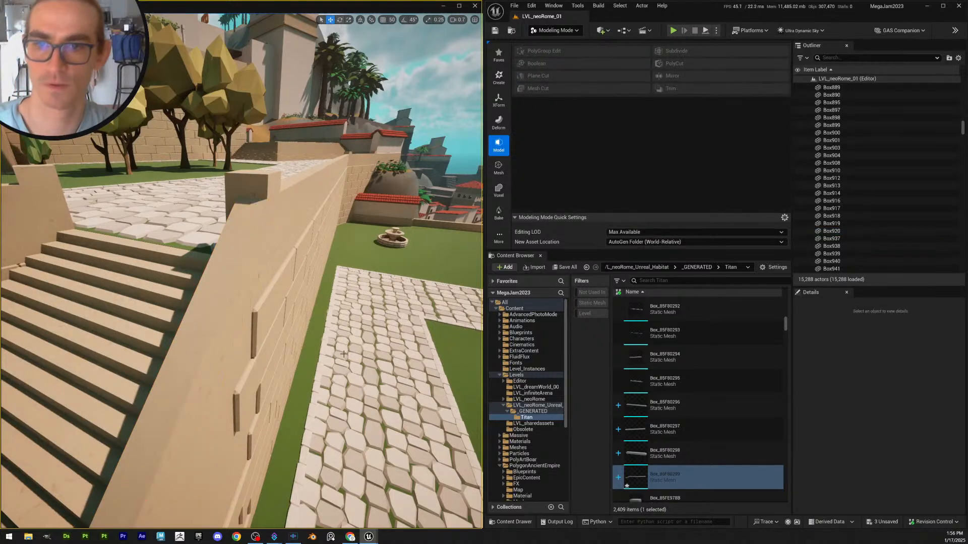
# Duplicate the mesh asset of the lower stair's sloped wall, Box919, and assign the copy to that wall
pyautogui.moveTo(247, 303); pyautogui.dragTo(334, 341, button='right')
pyautogui.scroll(1, 186, 300)
pyautogui.scroll(2, 191, 303)
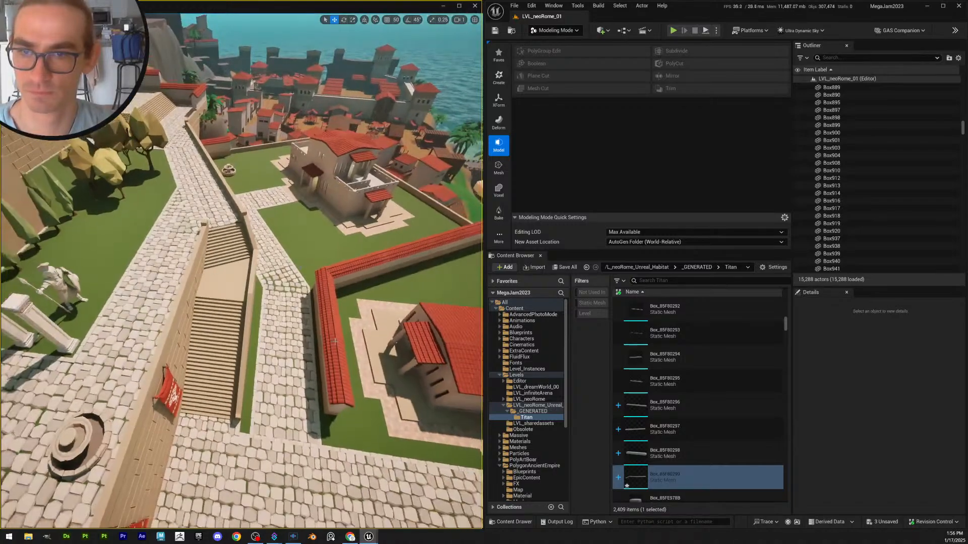
pyautogui.moveTo(232, 242); pyautogui.dragTo(117, 217, button='right')
pyautogui.scroll(2, 166, 222)
pyautogui.click(270, 358)
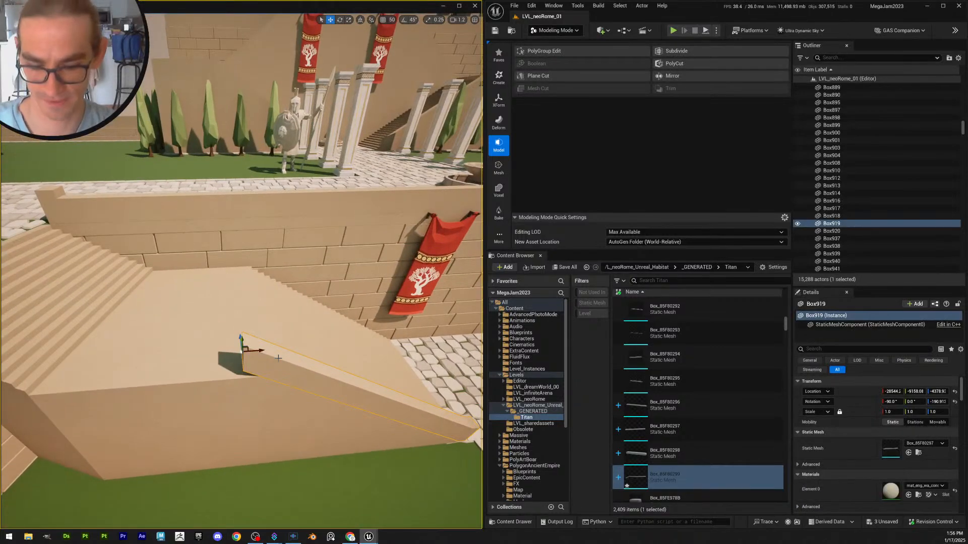
pyautogui.hotkey('ctrl', 'b')
pyautogui.hotkey('ctrl', 'd')
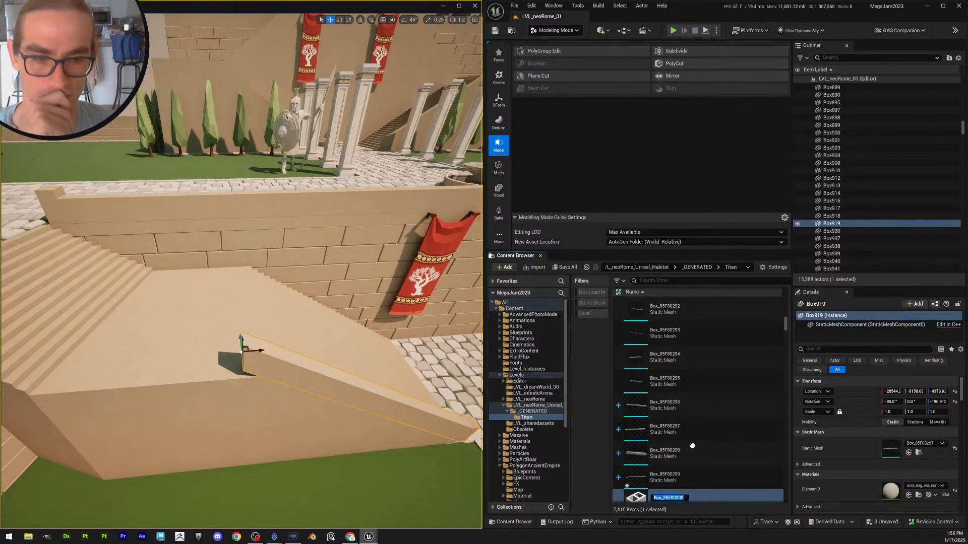
pyautogui.press('Return')
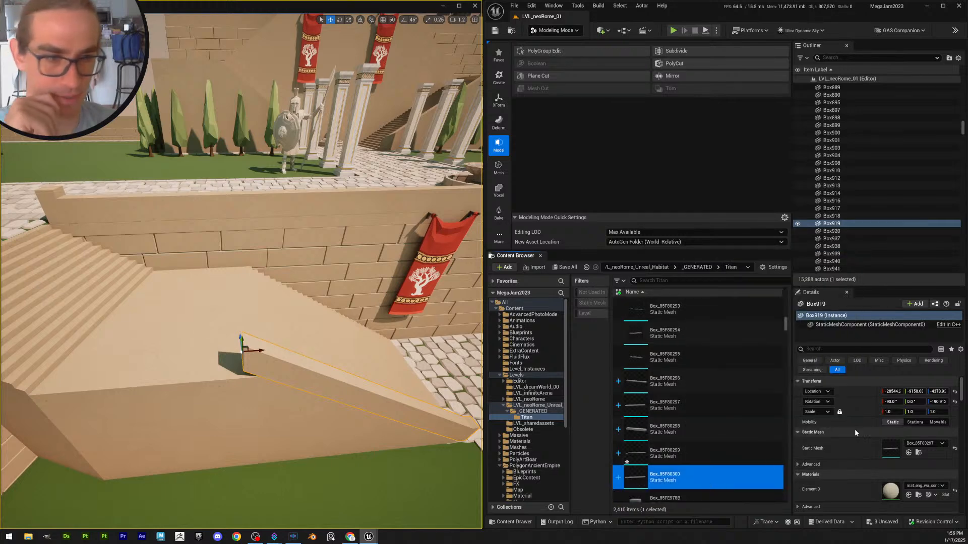
pyautogui.click(907, 453)
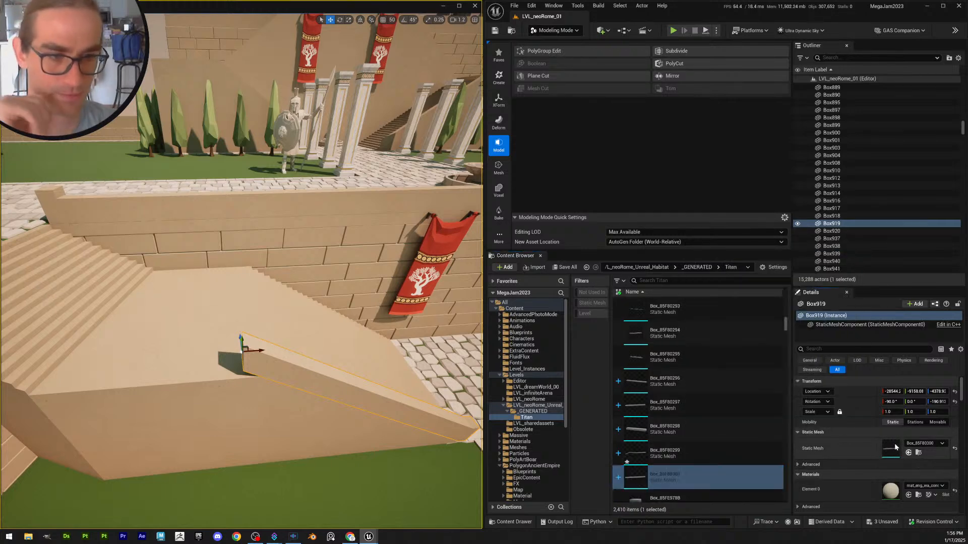
# In PolyGroup Edit, shift the wall's landing end down along the slope to X about -28638, Y about -9163, Z about -4403
pyautogui.click(547, 52)
pyautogui.moveTo(260, 415); pyautogui.dragTo(273, 412)
pyautogui.press('w')
pyautogui.moveTo(273, 412); pyautogui.dragTo(275, 373, button='right')
pyautogui.scroll(-2, 275, 407)
pyautogui.scroll(-2, 275, 407)
pyautogui.press('d')
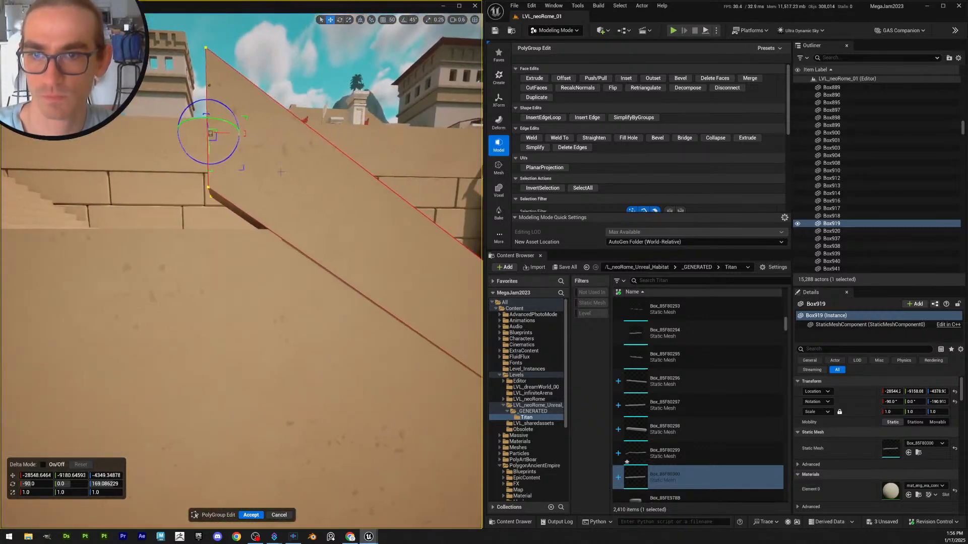
pyautogui.moveTo(225, 132); pyautogui.dragTo(331, 190)
pyautogui.press('w')
pyautogui.moveTo(332, 190); pyautogui.dragTo(349, 165, button='right')
pyautogui.scroll(-1, 347, 184)
pyautogui.moveTo(244, 145); pyautogui.dragTo(270, 201)
pyautogui.press('e')
pyautogui.moveTo(270, 201); pyautogui.dragTo(276, 219, button='right')
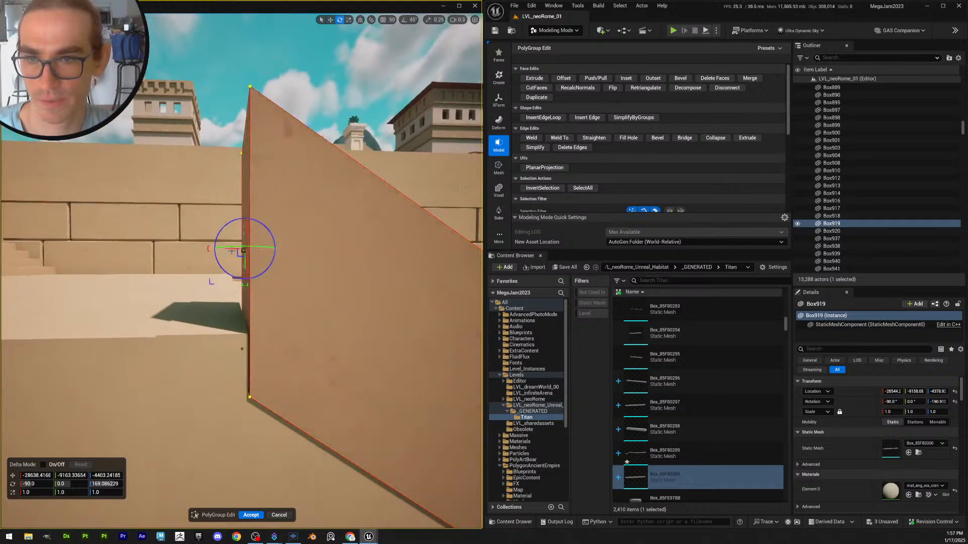
# Slide the wall's landing end back to the landing corner, X about -28608, Y about -9168, Z about -4382.6
pyautogui.moveTo(220, 248); pyautogui.dragTo(157, 194)
pyautogui.moveTo(173, 194); pyautogui.dragTo(201, 166, button='right')
pyautogui.moveTo(176, 151); pyautogui.dragTo(174, 152)
pyautogui.moveTo(242, 187); pyautogui.dragTo(189, 269, button='right')
pyautogui.press('s')
pyautogui.scroll(2, 242, 186)
pyautogui.press('a')
pyautogui.moveTo(208, 234); pyautogui.dragTo(325, 229, button='right')
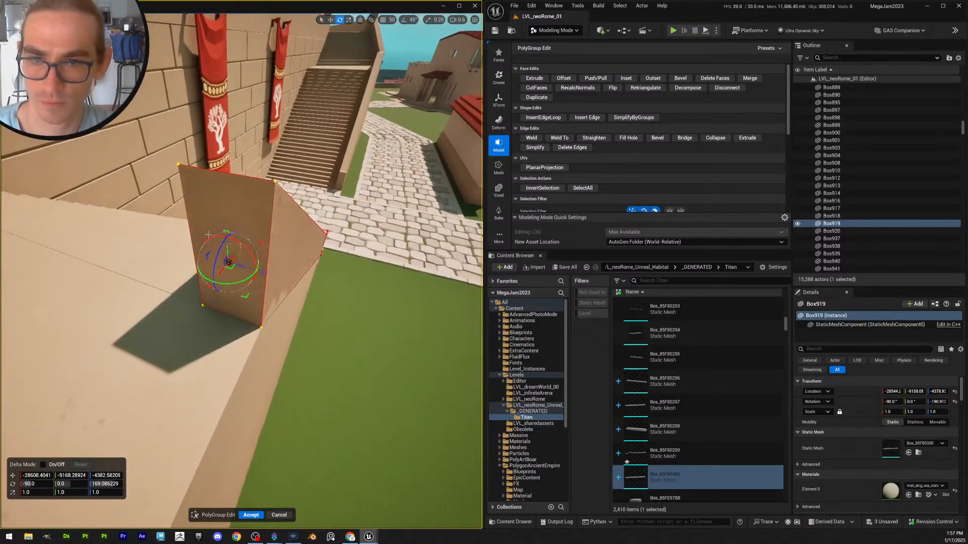
# Extrude the wall's end face along the landing edge to the foot of the upper steps, X about -28001, Y about -9286
pyautogui.click(244, 271)
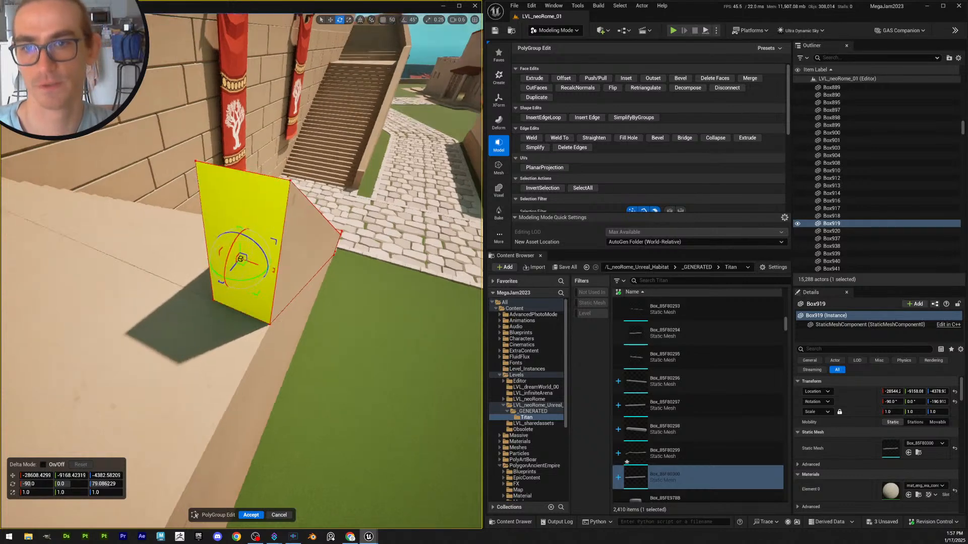
pyautogui.moveTo(244, 271); pyautogui.dragTo(329, 180, button='right')
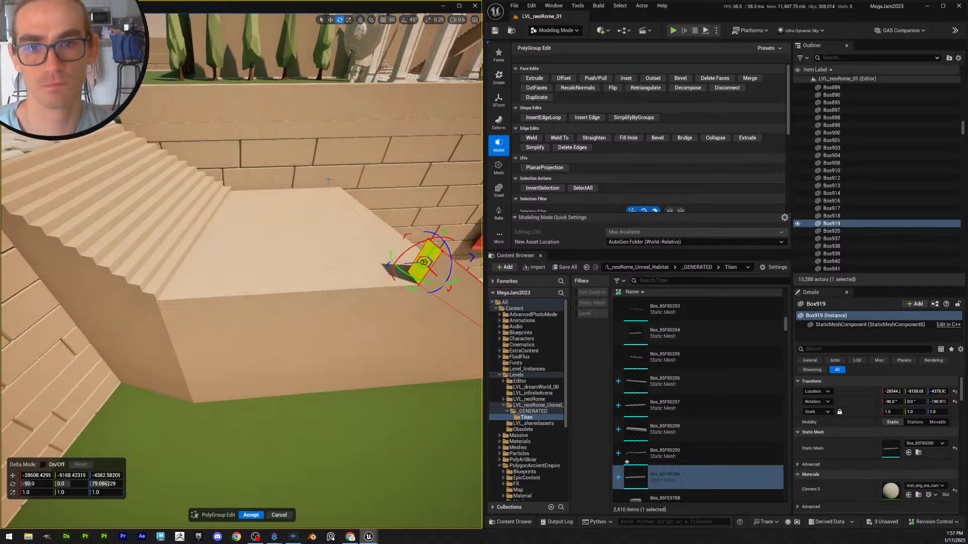
pyautogui.click(535, 78)
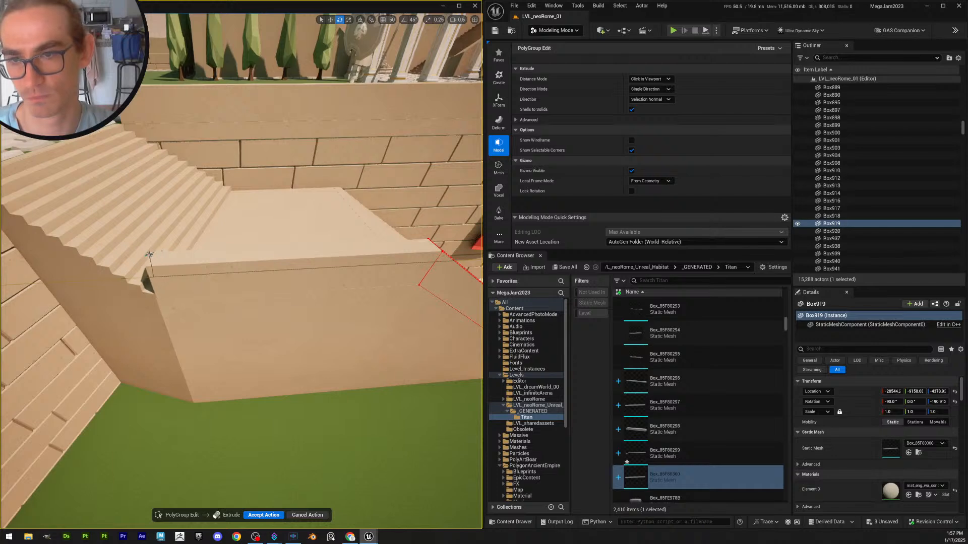
pyautogui.click(148, 256)
pyautogui.moveTo(148, 257); pyautogui.dragTo(194, 221, button='right')
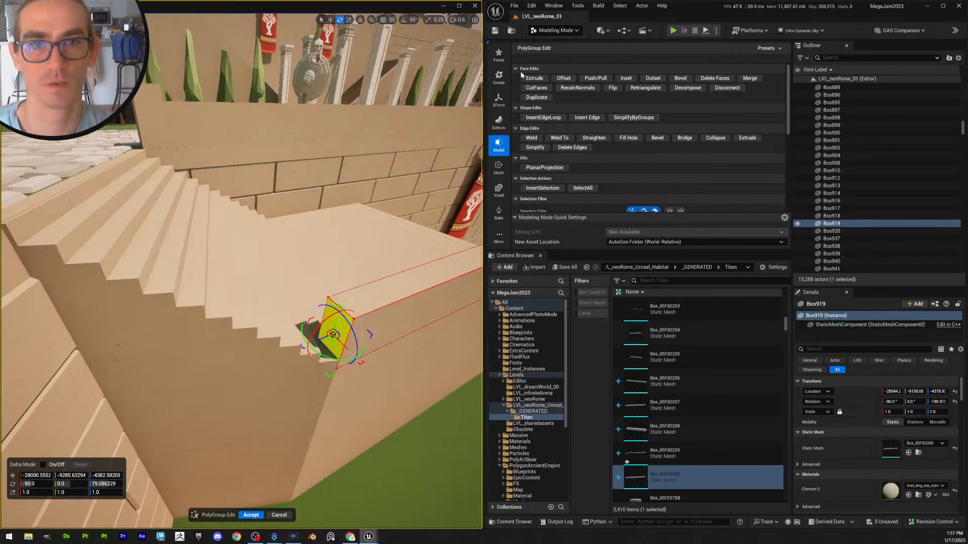
# Extrude the same end face a second time beside the upper steps to X about -27707, Y about -9342
pyautogui.moveTo(279, 175)
pyautogui.mouseDown(button='right')
pyautogui.moveTo(247, 155)
pyautogui.moveTo(269, 171)
pyautogui.mouseUp(button='right')
pyautogui.click(534, 78)
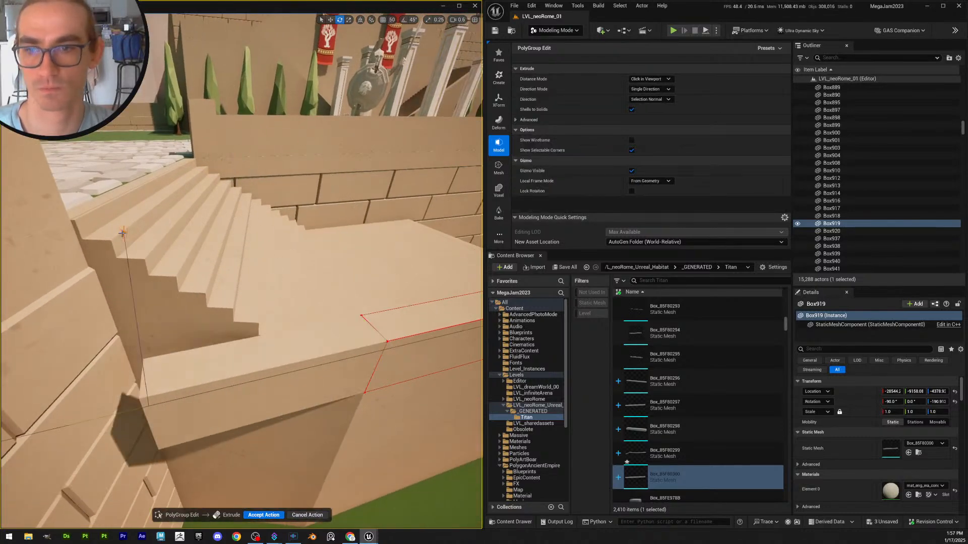
pyautogui.click(96, 241)
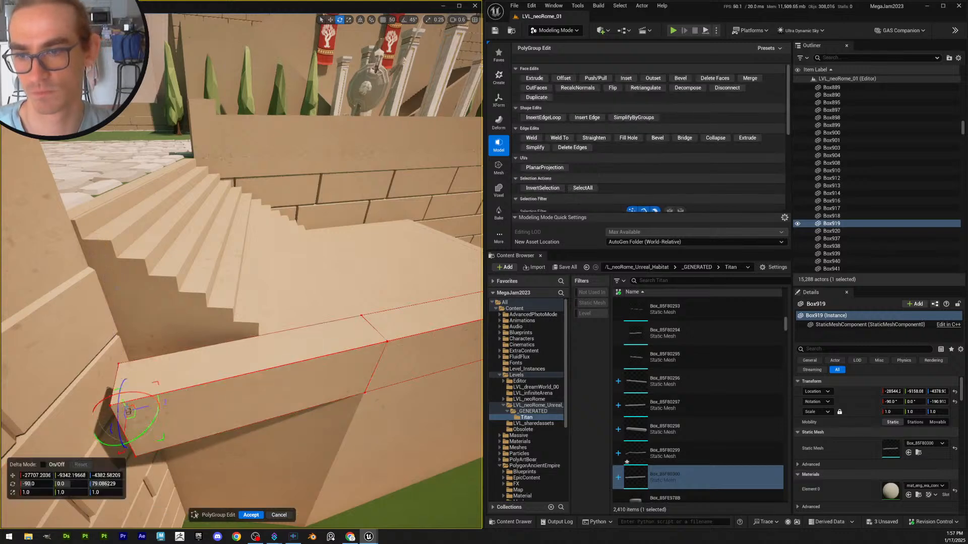
# Raise the new end face to Z about -4150 and shift it toward the post, X about -27688, Y about -9244
pyautogui.moveTo(124, 405); pyautogui.dragTo(25, 184)
pyautogui.moveTo(25, 184); pyautogui.dragTo(3, 198, button='right')
pyautogui.moveTo(258, 280); pyautogui.dragTo(247, 283, button='right')
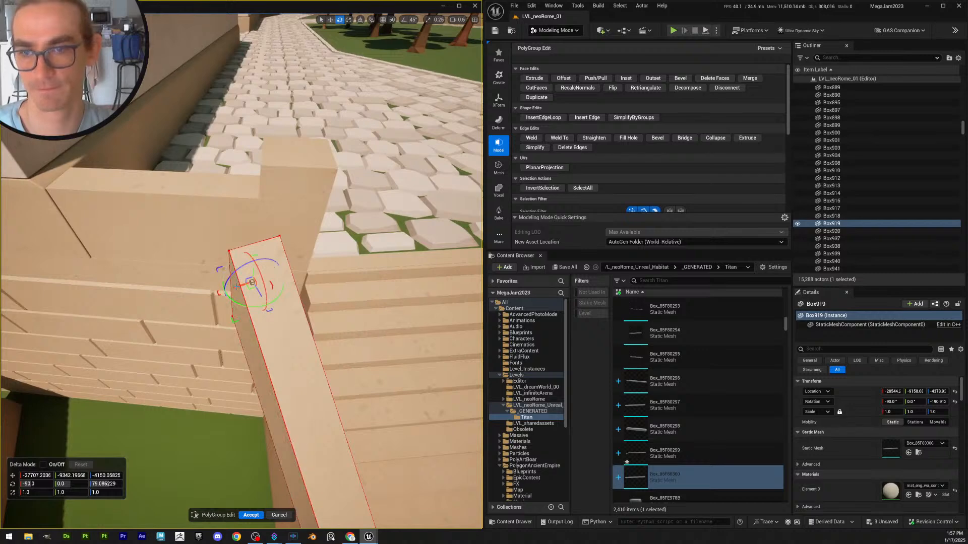
pyautogui.moveTo(253, 284); pyautogui.dragTo(336, 254)
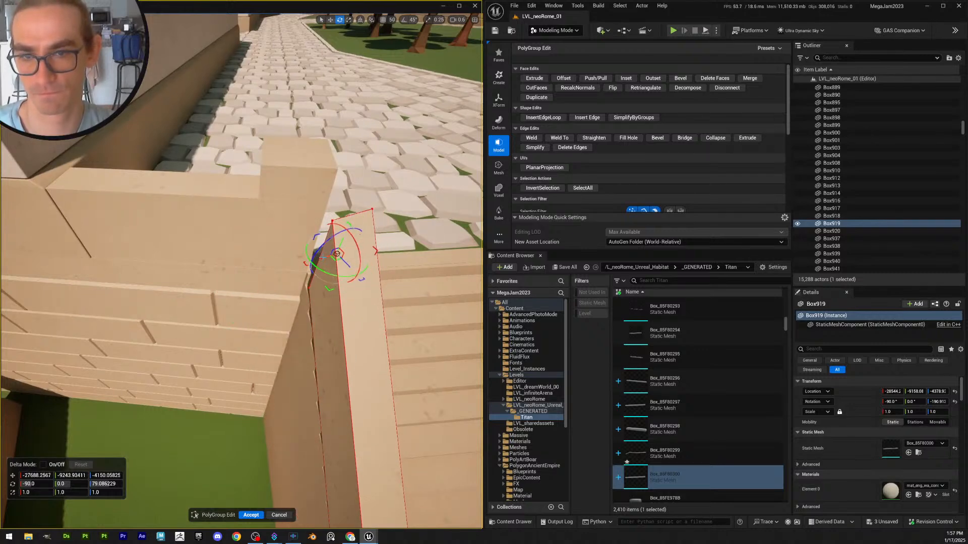
# Select the raised end face and move it up against the post, X about -27653, Y about -9238.8
pyautogui.moveTo(337, 253); pyautogui.dragTo(411, 277, button='right')
pyautogui.click(265, 321)
pyautogui.click(281, 298)
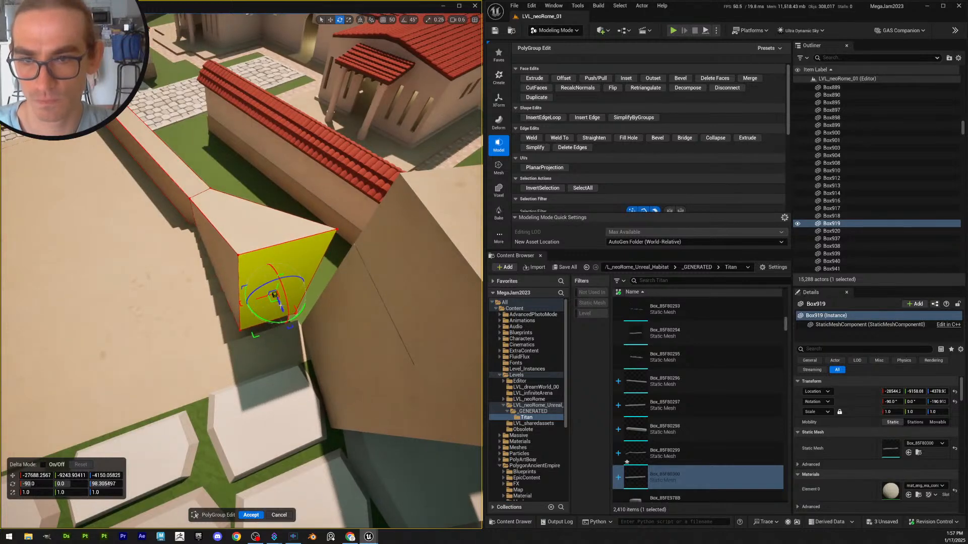
pyautogui.moveTo(285, 324); pyautogui.dragTo(284, 369)
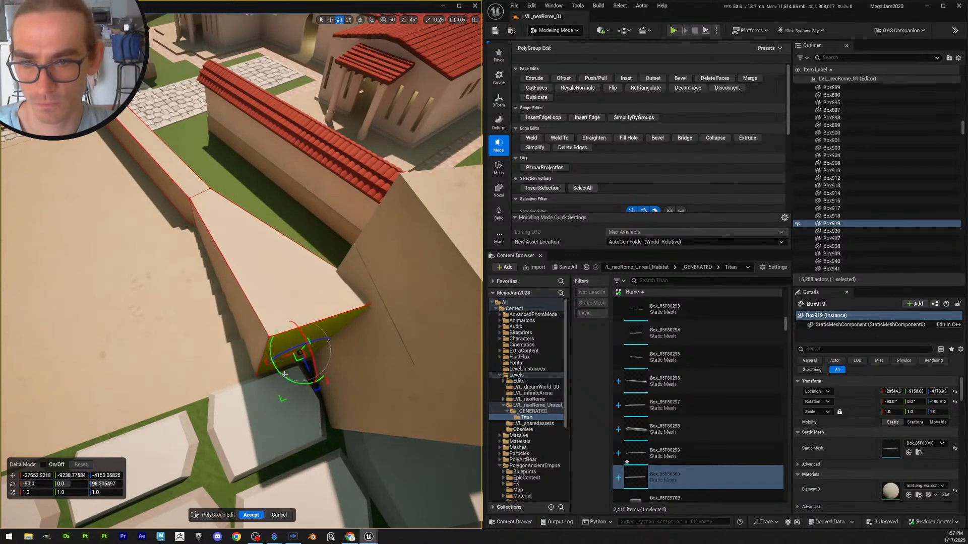
pyautogui.moveTo(286, 374); pyautogui.dragTo(423, 385, button='right')
pyautogui.scroll(-2, 286, 374)
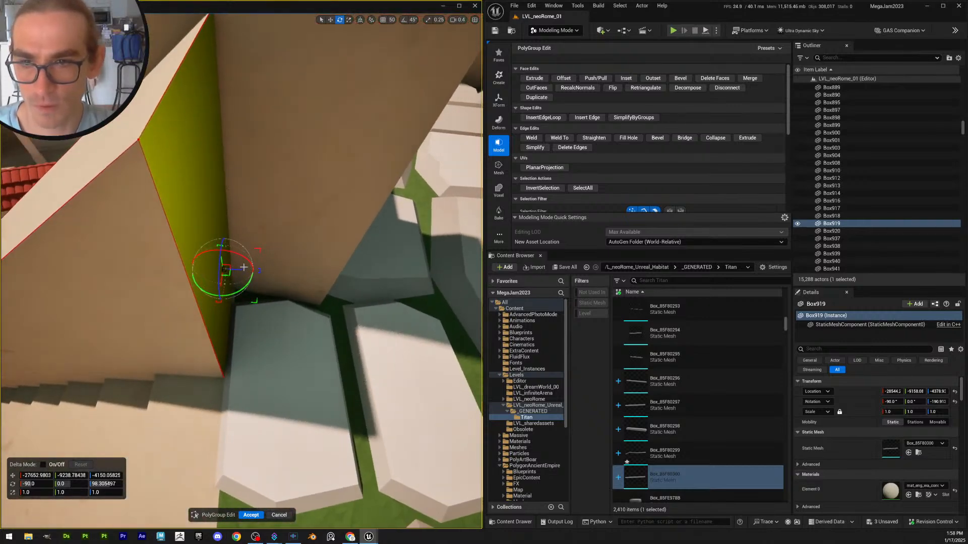
# Nudge the end face along the post to X about -27653.2, Y about -9236.6, and accept the PolyGroup edit
pyautogui.moveTo(241, 271); pyautogui.dragTo(151, 274)
pyautogui.scroll(-2, 169, 272)
pyautogui.moveTo(151, 274); pyautogui.dragTo(174, 271, button='right')
pyautogui.moveTo(216, 251); pyautogui.dragTo(315, 253)
pyautogui.moveTo(317, 253); pyautogui.dragTo(242, 283, button='right')
pyautogui.moveTo(242, 283)
pyautogui.mouseDown()
pyautogui.moveTo(222, 280)
pyautogui.moveTo(232, 293)
pyautogui.mouseUp()
pyautogui.moveTo(232, 293)
pyautogui.mouseDown(button='right')
pyautogui.moveTo(252, 285)
pyautogui.moveTo(202, 267)
pyautogui.moveTo(217, 252)
pyautogui.moveTo(227, 294)
pyautogui.mouseUp(button='right')
pyautogui.scroll(2, 231, 293)
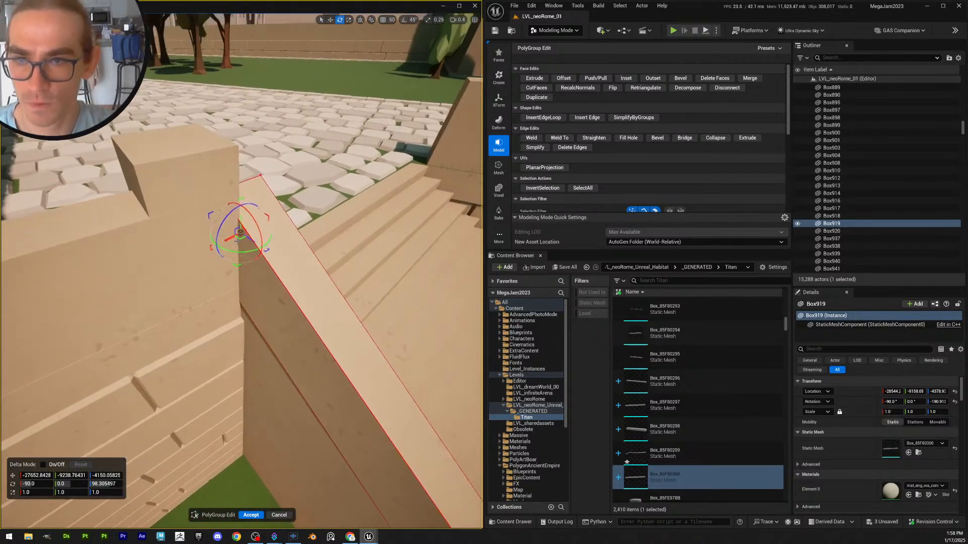
pyautogui.moveTo(237, 240); pyautogui.dragTo(232, 239)
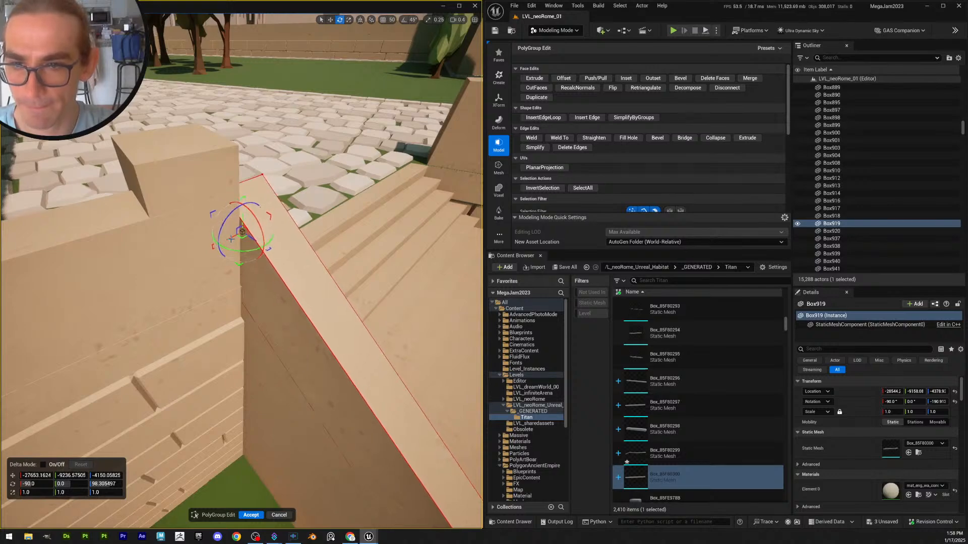
pyautogui.moveTo(231, 238)
pyautogui.mouseDown(button='right')
pyautogui.moveTo(242, 238)
pyautogui.moveTo(234, 241)
pyautogui.mouseUp(button='right')
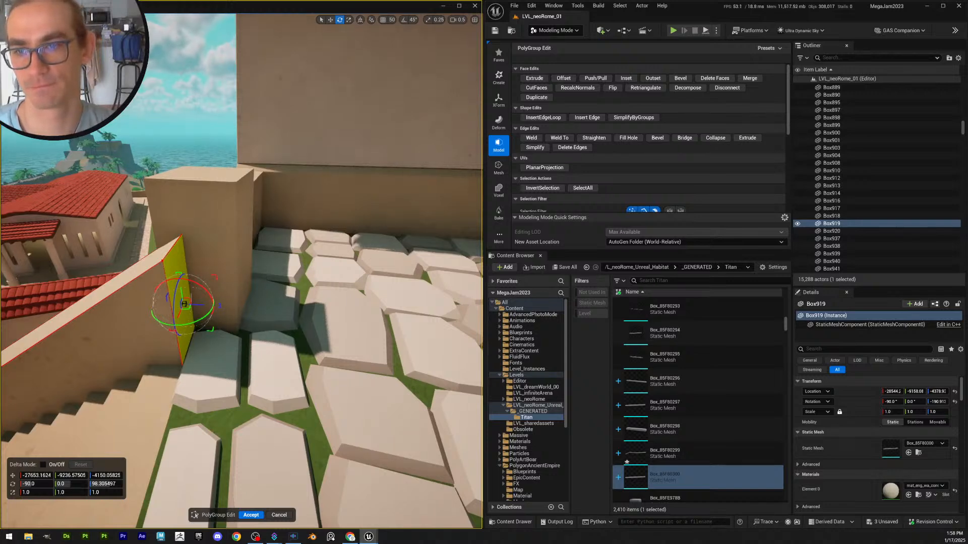
pyautogui.moveTo(233, 241); pyautogui.dragTo(235, 240, button='right')
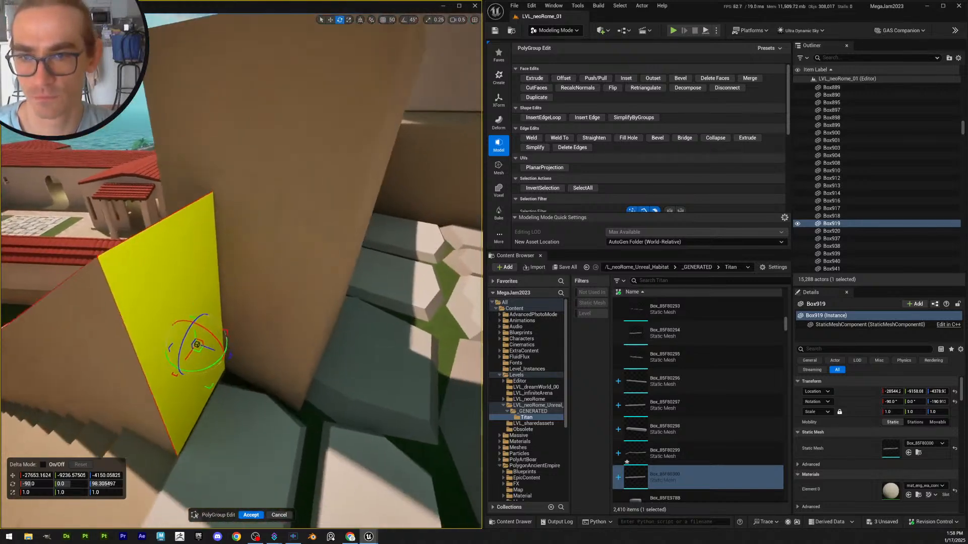
pyautogui.moveTo(261, 439); pyautogui.dragTo(262, 444, button='right')
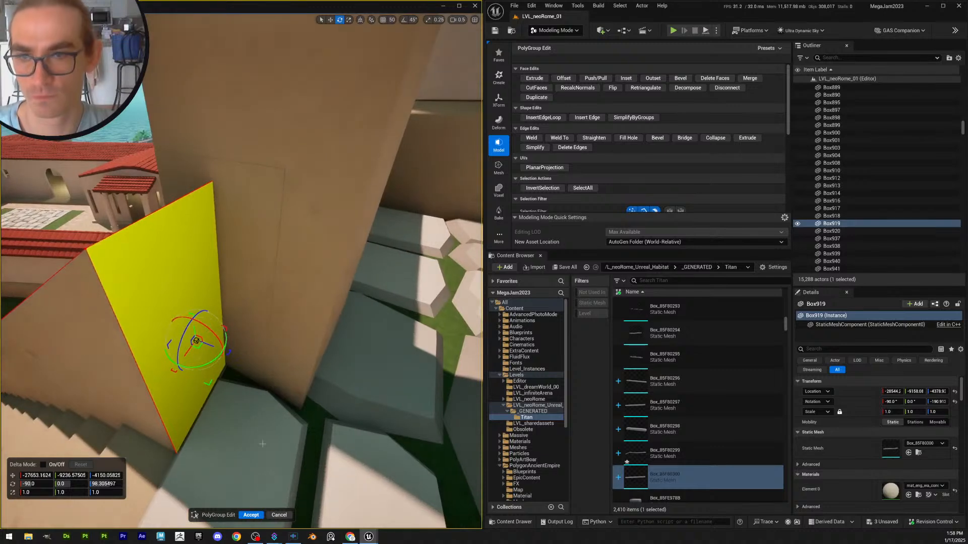
pyautogui.click(251, 515)
# Open the terrace parapet Box885 in PolyGroup Edit and extend its end face past the post, X about -27663.5, Y about -9215.7
pyautogui.click(244, 282)
pyautogui.moveTo(245, 282); pyautogui.dragTo(243, 290, button='right')
pyautogui.press('q')
pyautogui.moveTo(309, 245); pyautogui.dragTo(361, 208, button='right')
pyautogui.click(543, 52)
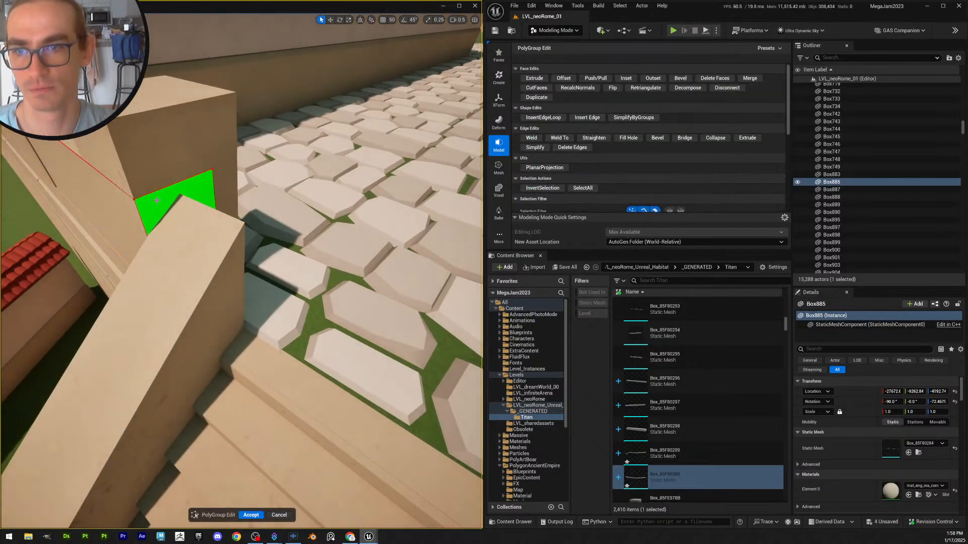
pyautogui.click(156, 200)
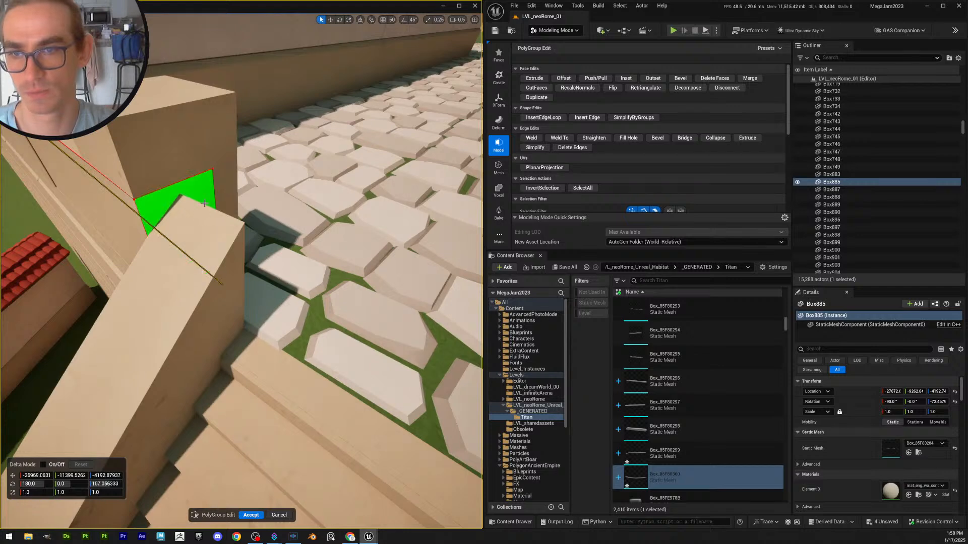
pyautogui.click(200, 262)
pyautogui.moveTo(198, 260); pyautogui.dragTo(241, 298)
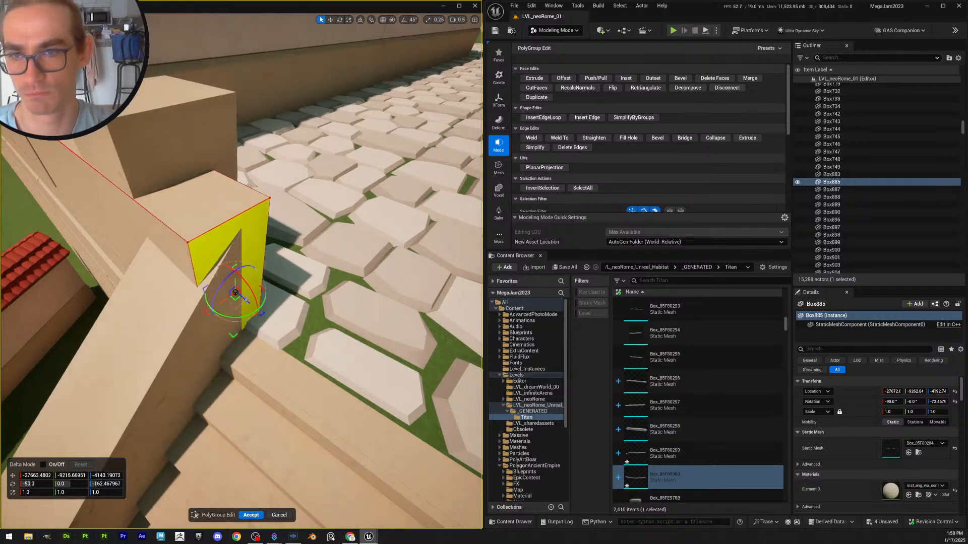
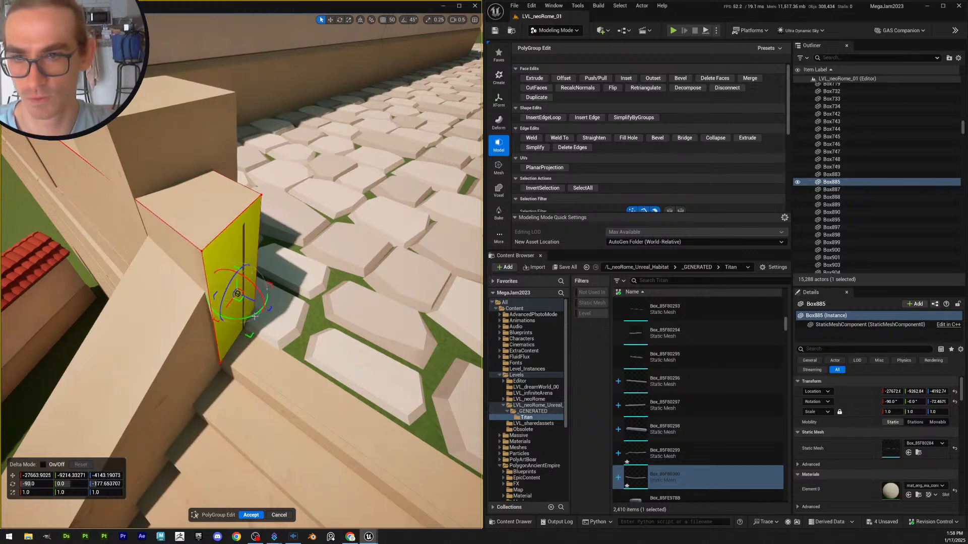
# Rotate the parapet's end face to about -171.3°, fit it to the stair wall at X about -27663.8, Y about -9214.9, and accept
pyautogui.moveTo(254, 318); pyautogui.dragTo(249, 318)
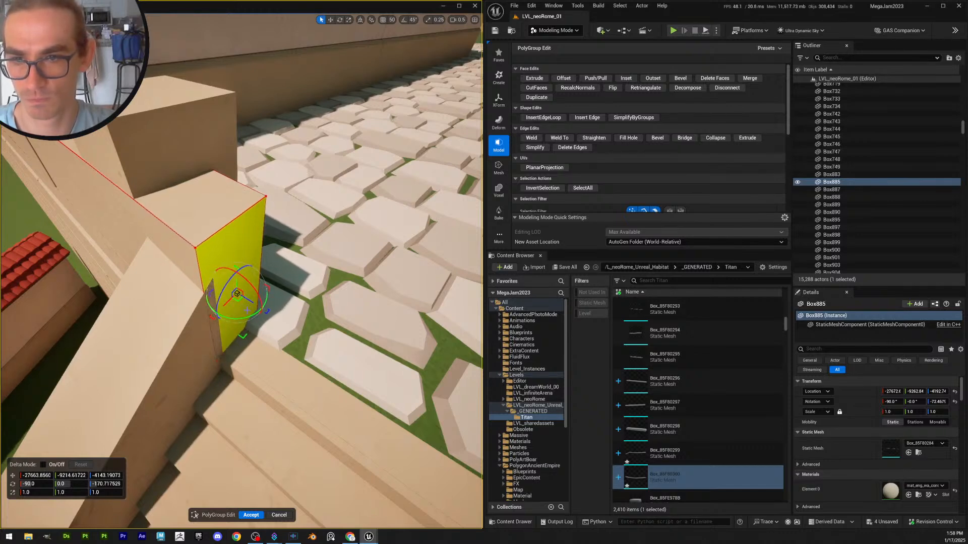
pyautogui.moveTo(274, 300); pyautogui.dragTo(221, 315, button='right')
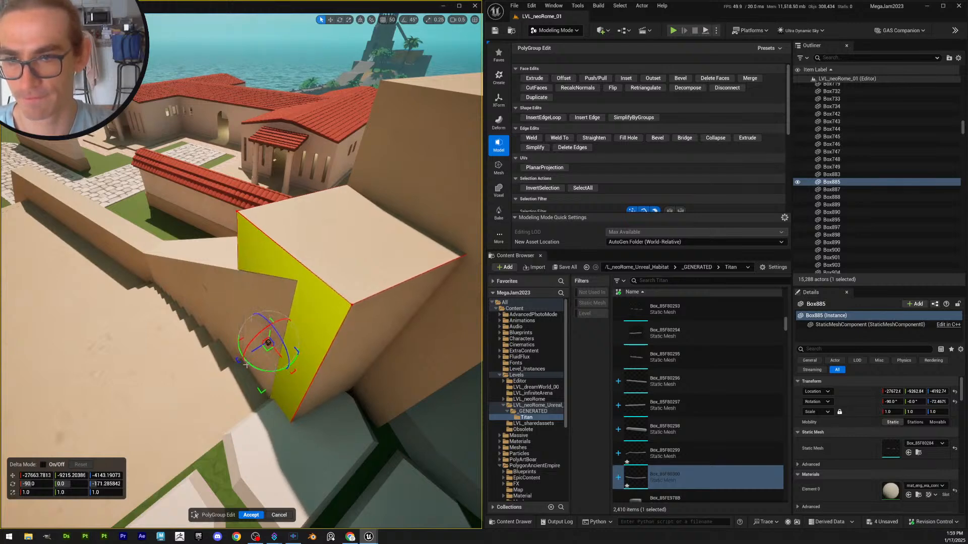
pyautogui.moveTo(254, 350); pyautogui.dragTo(253, 350)
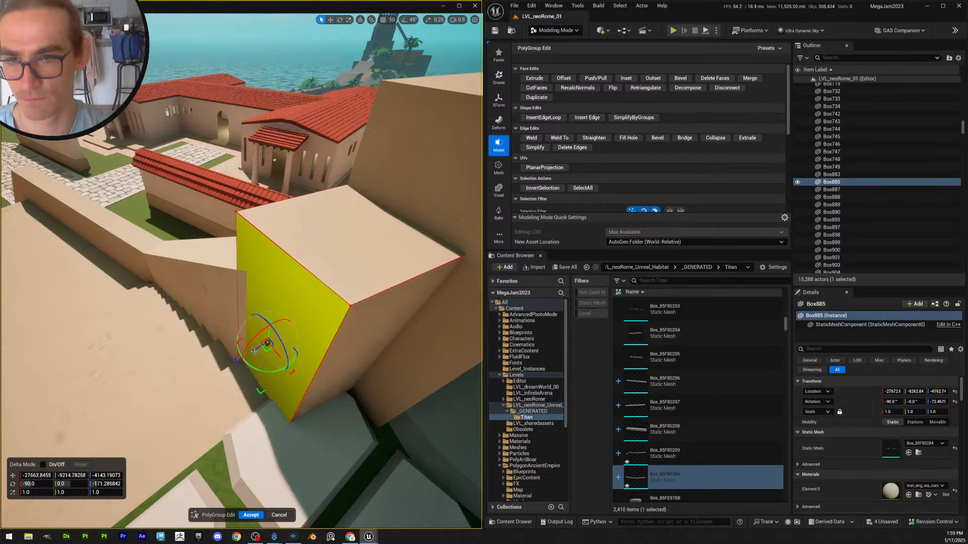
pyautogui.moveTo(254, 352); pyautogui.dragTo(254, 352)
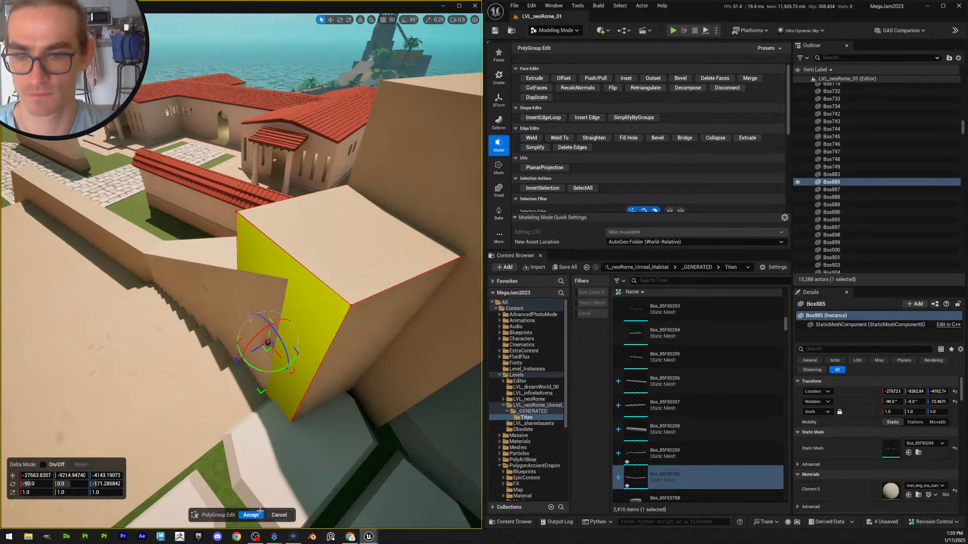
pyautogui.click(251, 515)
# Move the post Box902 out over the extended parapet's end, X about -27686, Y about -9219.6
pyautogui.click(420, 250)
pyautogui.moveTo(421, 249); pyautogui.dragTo(406, 259, button='right')
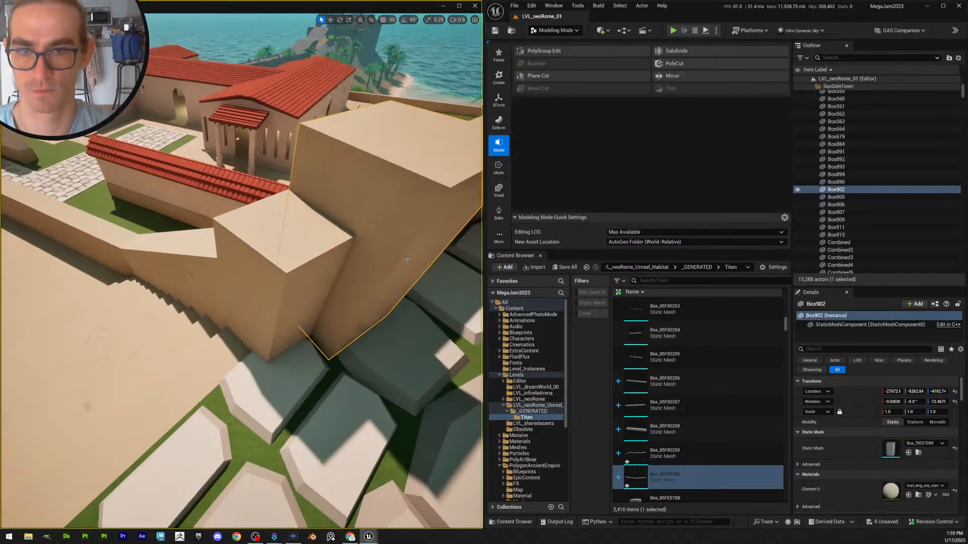
pyautogui.press('w')
pyautogui.moveTo(285, 289); pyautogui.dragTo(229, 295)
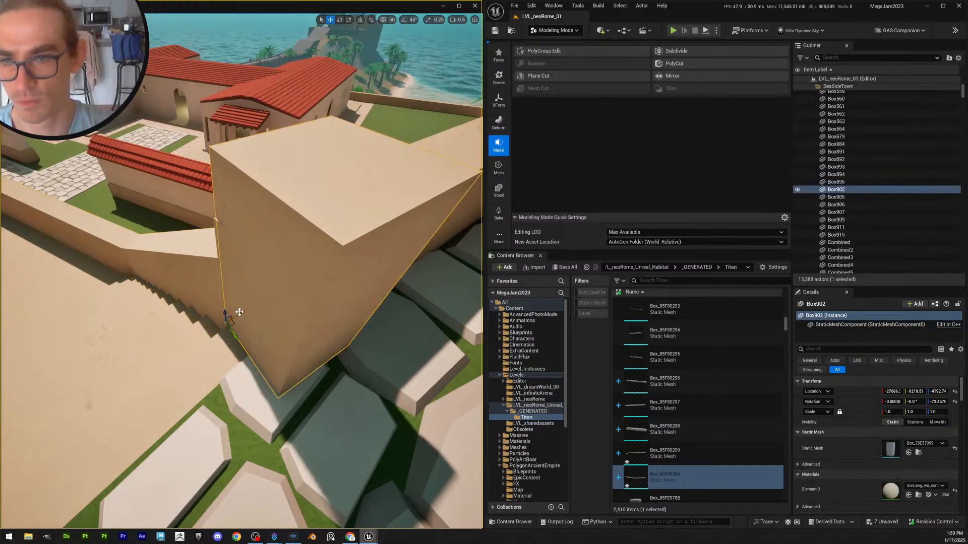
# Nudge the post Box902 to Y about -9218.2 and rotate it to about -81.1°
pyautogui.moveTo(242, 312); pyautogui.dragTo(242, 313)
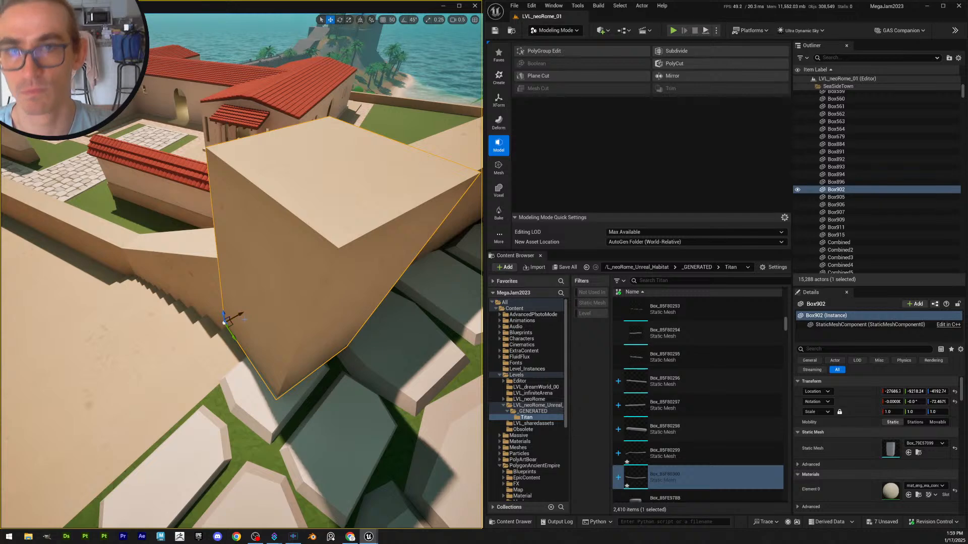
pyautogui.moveTo(229, 350); pyautogui.dragTo(247, 309)
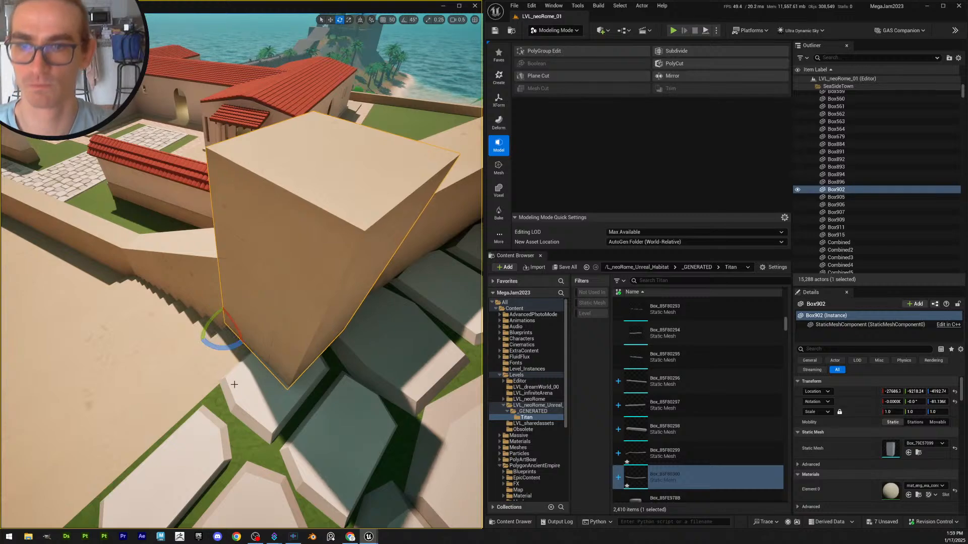
pyautogui.press('Escape')
# Leave Modeling Mode and return the editor to Selection Mode
pyautogui.press('w')
pyautogui.moveTo(324, 340)
pyautogui.mouseDown(button='right')
pyautogui.moveTo(471, 328)
pyautogui.moveTo(242, 341)
pyautogui.moveTo(232, 313)
pyautogui.moveTo(202, 348)
pyautogui.moveTo(206, 338)
pyautogui.moveTo(312, 342)
pyautogui.mouseUp(button='right')
pyautogui.scroll(4, 325, 340)
pyautogui.press('s')
pyautogui.scroll(2, 324, 340)
pyautogui.scroll(3, 324, 340)
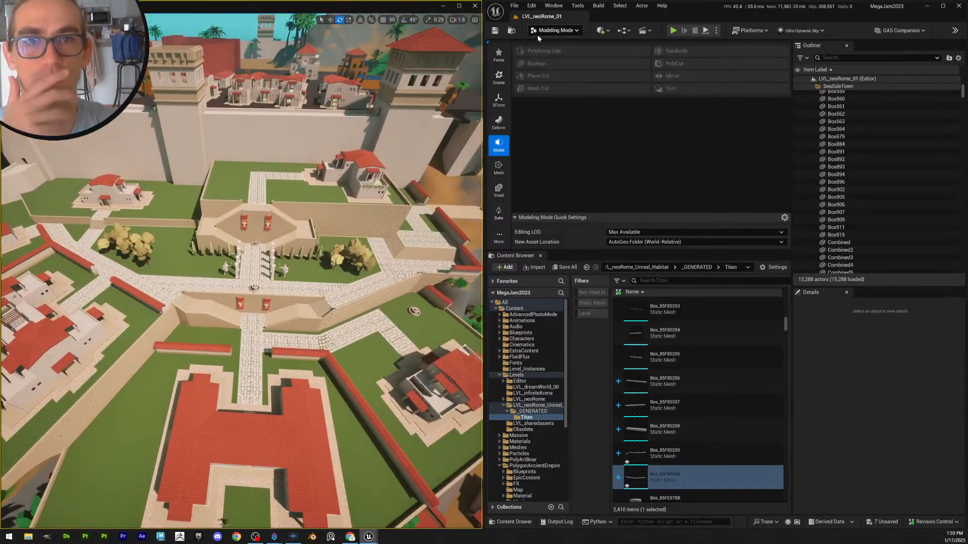
pyautogui.click(555, 31)
pyautogui.click(549, 43)
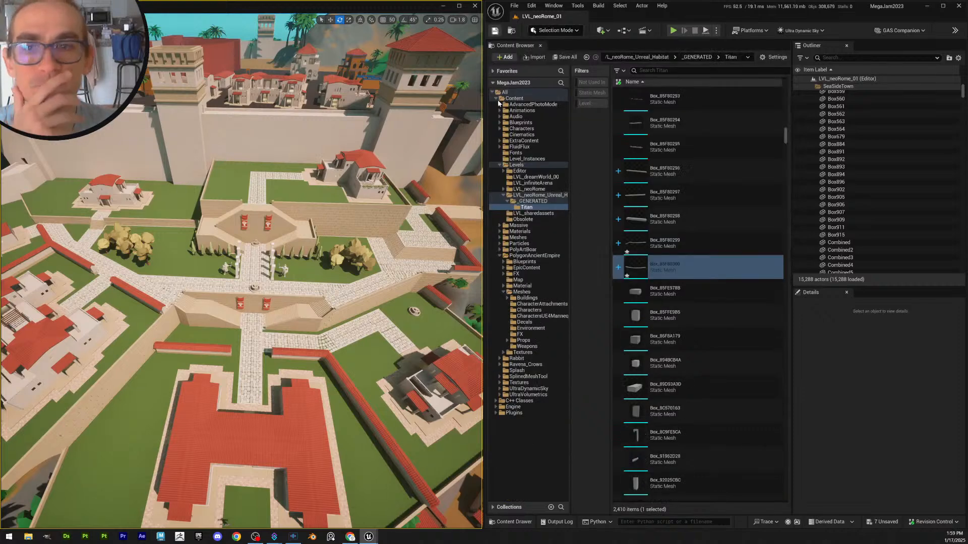
# Save all modified content, including the three listed box meshes, and check out the asset Box_85F80284
pyautogui.click(508, 355)
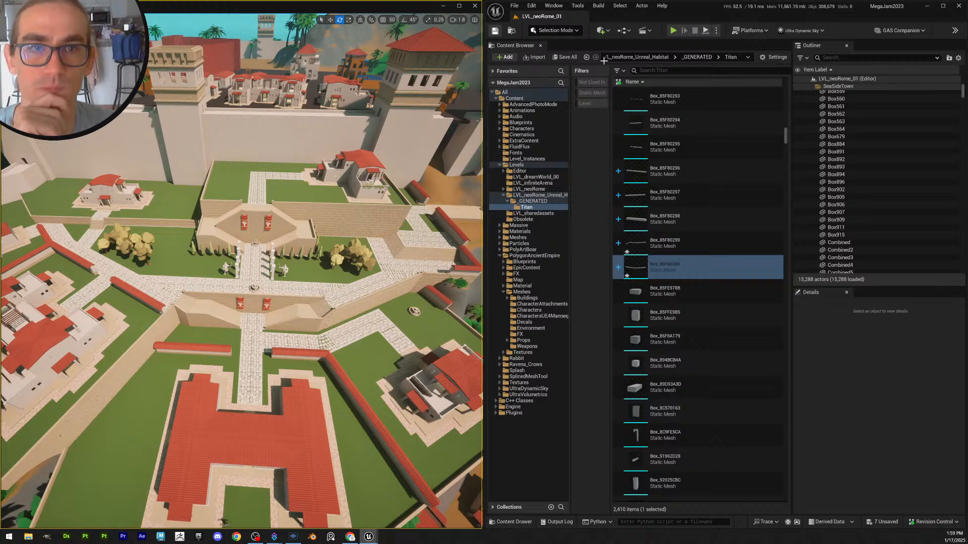
pyautogui.click(565, 57)
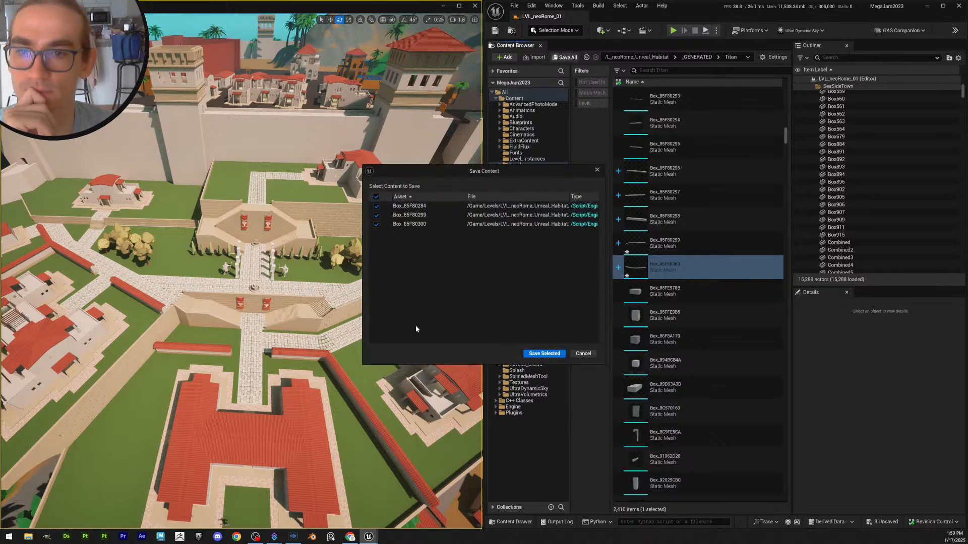
pyautogui.click(536, 354)
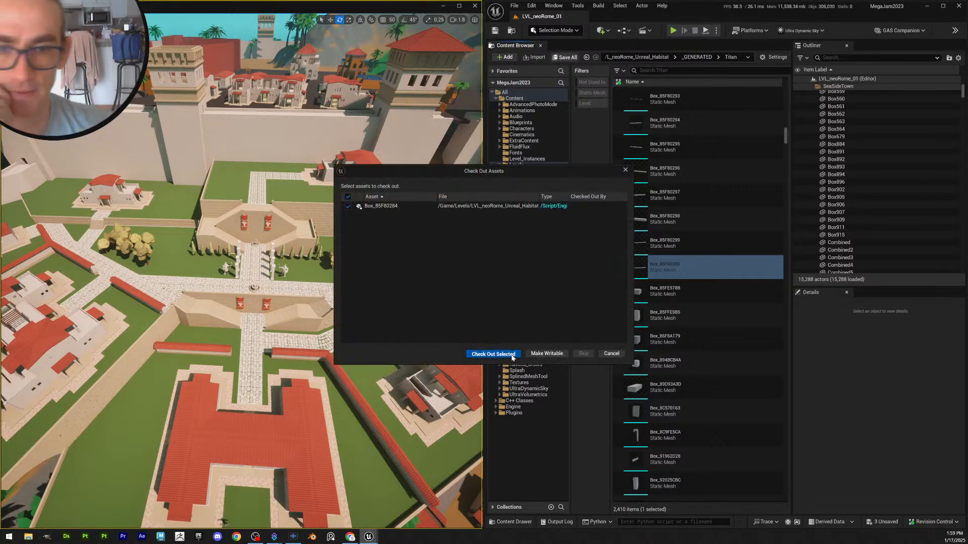
pyautogui.click(512, 355)
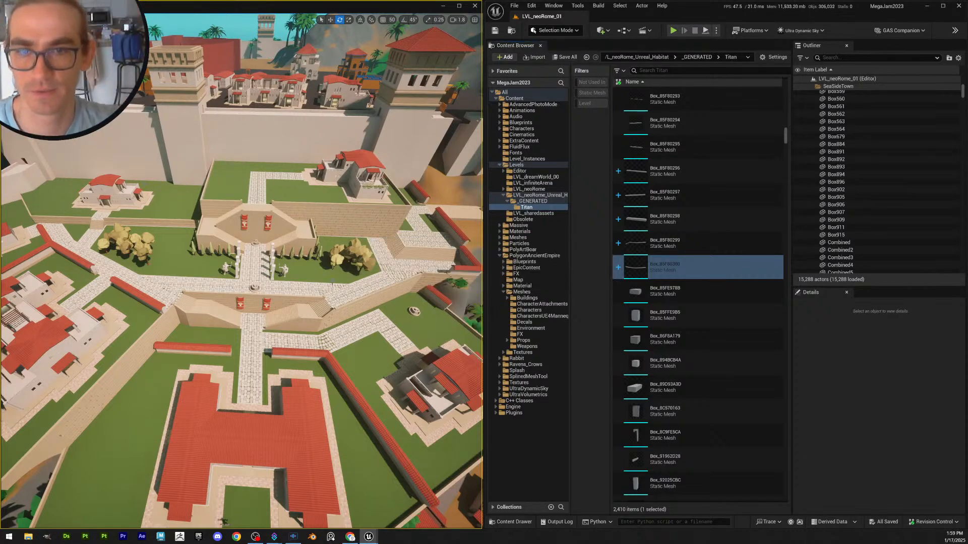
# Select the edge pieces SM_Bld_Ground_Edge_97 and SM_Bld_Ground_Edge_98 along the small villa stairs and slightly reposition them
pyautogui.moveTo(333, 282); pyautogui.dragTo(270, 314, button='right')
pyautogui.press('d')
pyautogui.scroll(-3, 292, 242)
pyautogui.press('w')
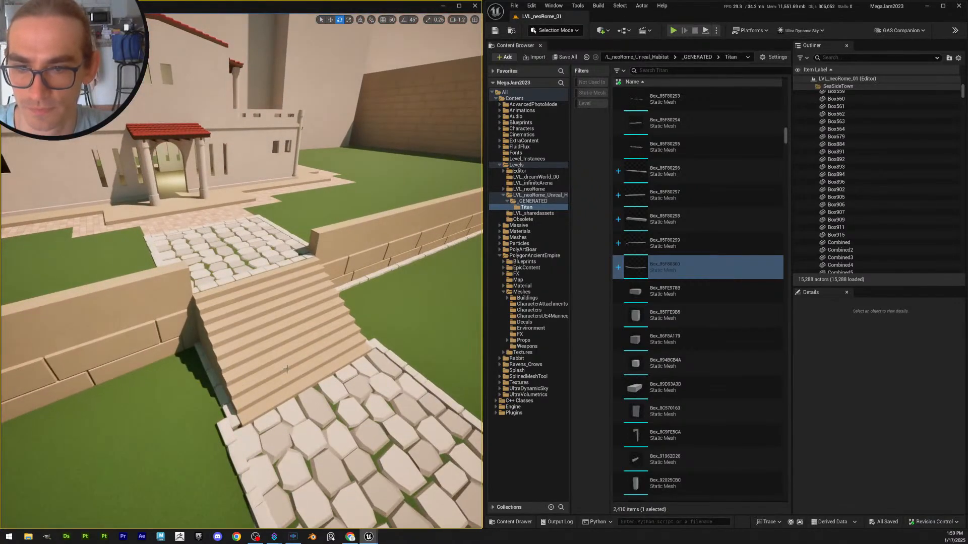
pyautogui.press('a')
pyautogui.moveTo(286, 369); pyautogui.dragTo(122, 375, button='right')
pyautogui.press('w')
pyautogui.scroll(-2, 136, 375)
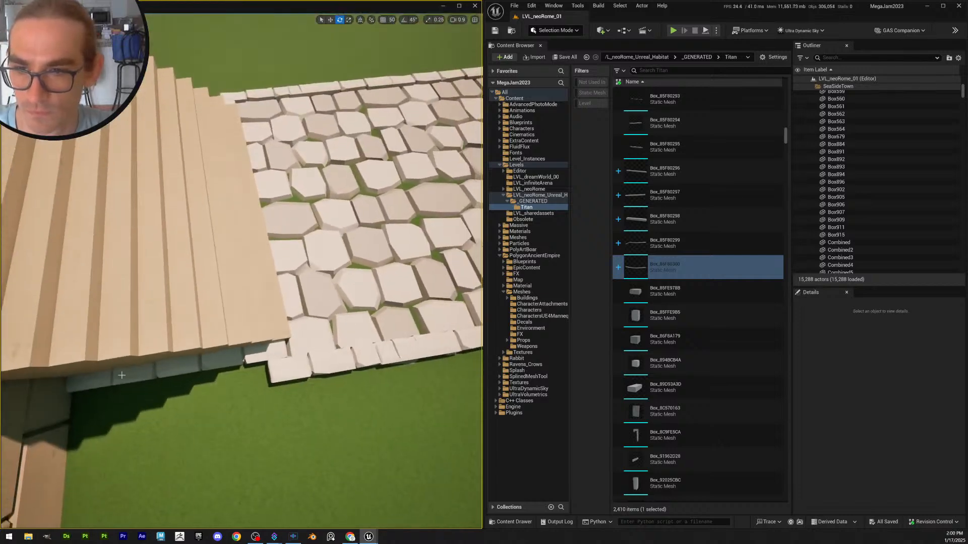
pyautogui.click(198, 363)
pyautogui.keyDown('ctrl'); pyautogui.click(97, 384); pyautogui.keyUp('ctrl')
pyautogui.press('w')
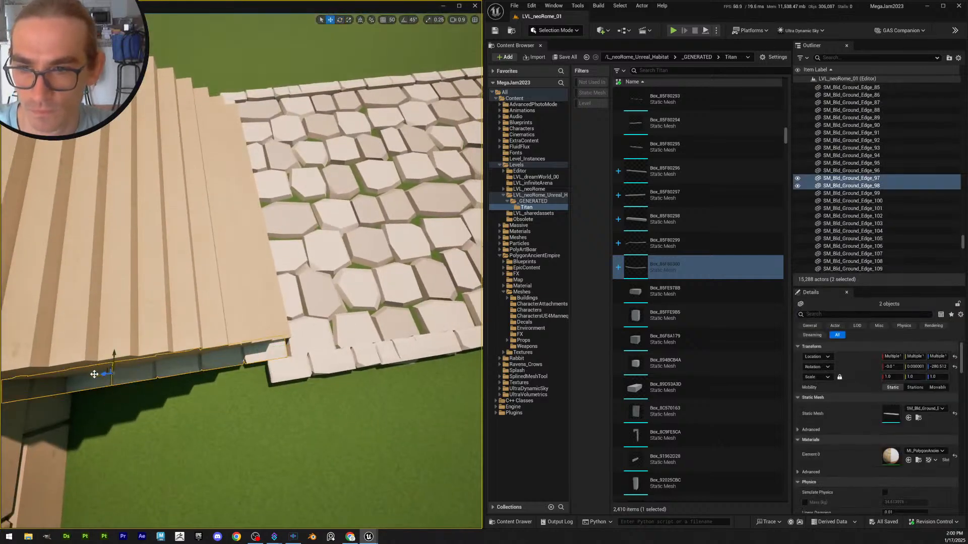
pyautogui.press('Escape')
# Examine the small villa stairs and the finished posts on the large terrace stairs
pyautogui.moveTo(99, 379); pyautogui.dragTo(15, 348, button='right')
pyautogui.press('w')
pyautogui.press('s')
pyautogui.moveTo(191, 232)
pyautogui.mouseDown(button='right')
pyautogui.moveTo(169, 242)
pyautogui.moveTo(191, 232)
pyautogui.mouseUp(button='right')
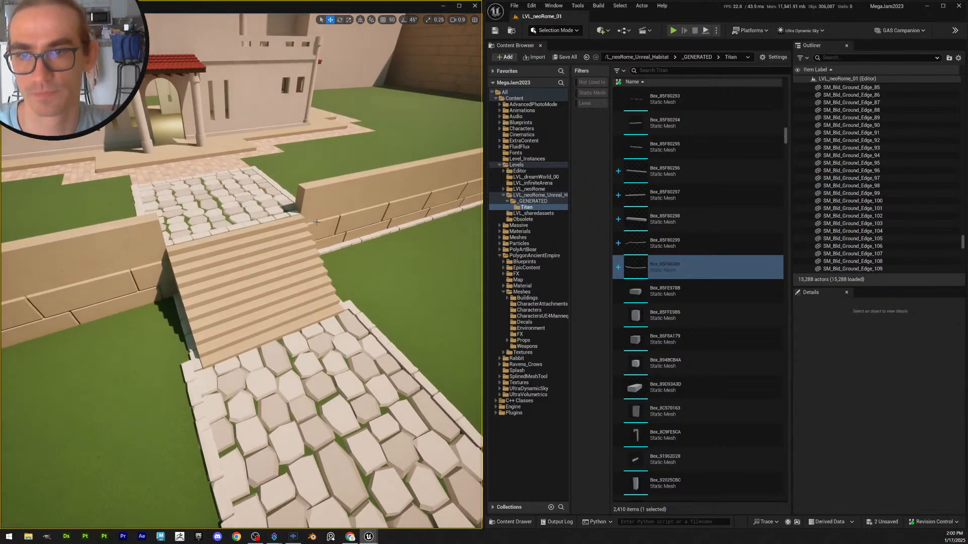
pyautogui.press('s')
pyautogui.moveTo(317, 222)
pyautogui.mouseDown(button='right')
pyautogui.moveTo(378, 222)
pyautogui.moveTo(373, 209)
pyautogui.moveTo(320, 204)
pyautogui.moveTo(429, 189)
pyautogui.moveTo(419, 207)
pyautogui.moveTo(315, 210)
pyautogui.mouseUp(button='right')
pyautogui.press('d')
pyautogui.press('s')
pyautogui.scroll(3, 320, 204)
pyautogui.press('d')
pyautogui.press('e')
pyautogui.press('d')
pyautogui.scroll(1, 373, 209)
pyautogui.press('d')
pyautogui.click(268, 247)
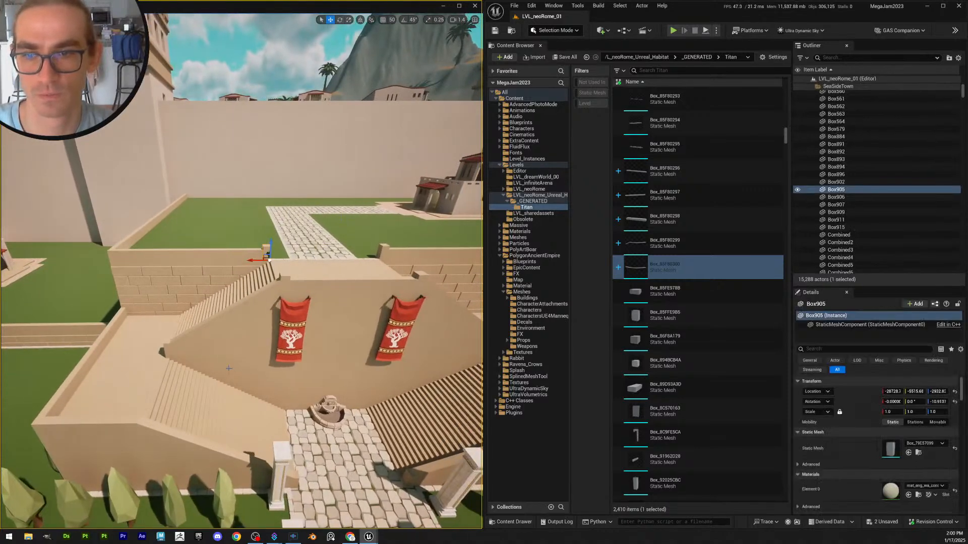
pyautogui.press('Escape')
# Select the two matching lower-corner stair posts, including Box911, and duplicate them toward the landing's outer wall
pyautogui.click(169, 348)
pyautogui.press('d')
pyautogui.moveTo(227, 346); pyautogui.dragTo(319, 348, button='right')
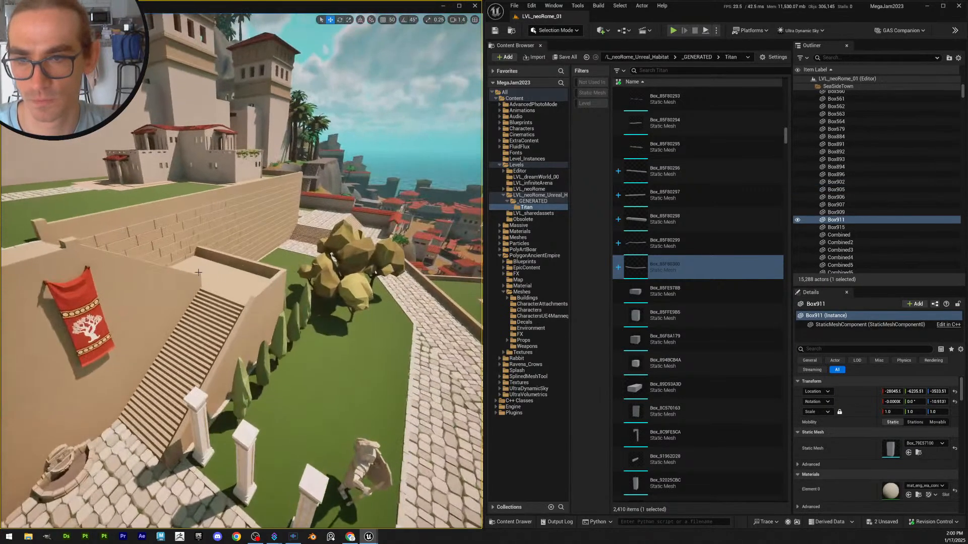
pyautogui.keyDown('ctrl'); pyautogui.click(191, 273); pyautogui.keyUp('ctrl')
pyautogui.press('d')
pyautogui.moveTo(191, 273); pyautogui.dragTo(36, 298, button='right')
pyautogui.press('w')
pyautogui.hotkey('ctrl', 'd')
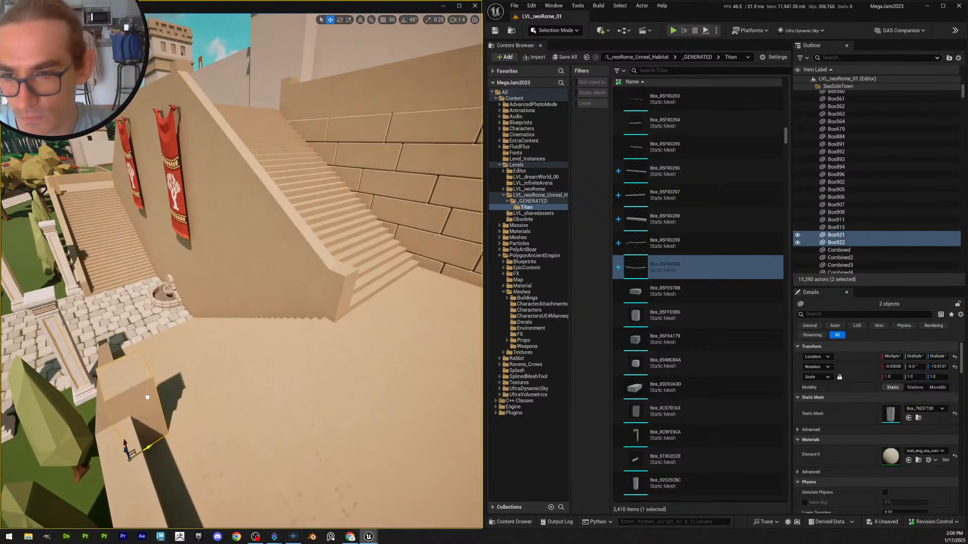
# Shift the two duplicated posts sideways to where the sloped stair parapet meets the landing wall
pyautogui.moveTo(161, 399); pyautogui.dragTo(10, 349, button='right')
pyautogui.press('w')
pyautogui.scroll(-3, 161, 400)
pyautogui.moveTo(182, 310); pyautogui.dragTo(178, 310, button='right')
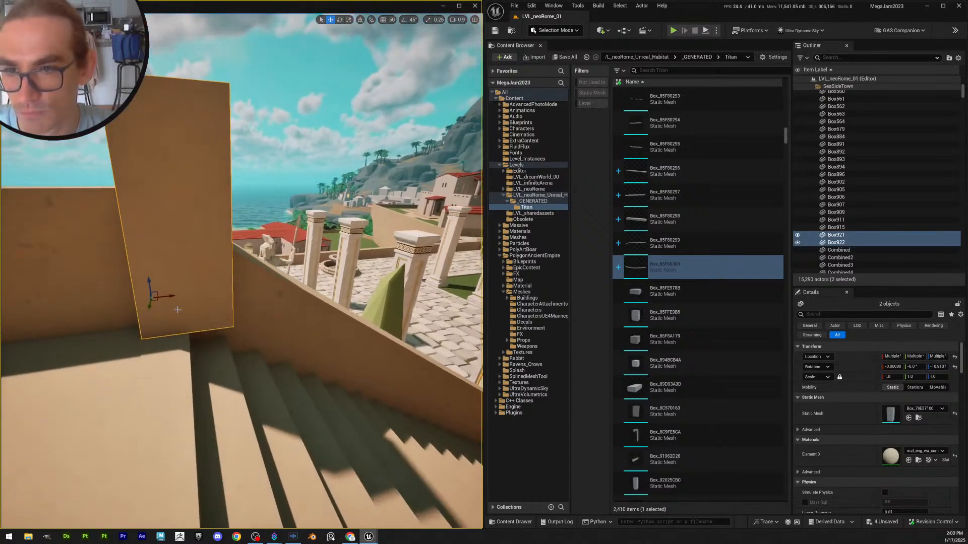
pyautogui.moveTo(170, 296); pyautogui.dragTo(131, 300)
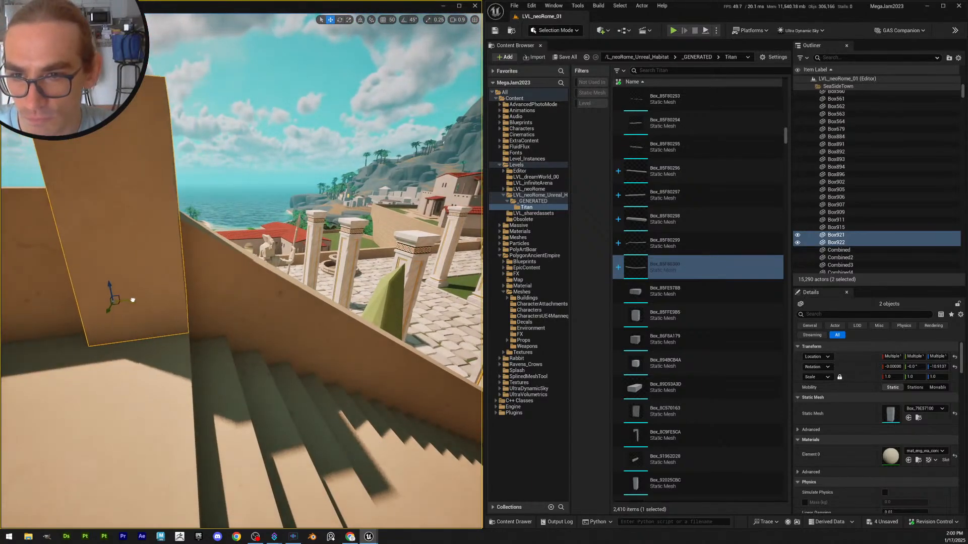
# Align the two duplicated posts with the thickness of the landing's outer parapet
pyautogui.press('d')
pyautogui.moveTo(215, 309); pyautogui.dragTo(50, 298, button='right')
pyautogui.moveTo(282, 265); pyautogui.dragTo(298, 265, button='right')
pyautogui.press('d')
pyautogui.press('w')
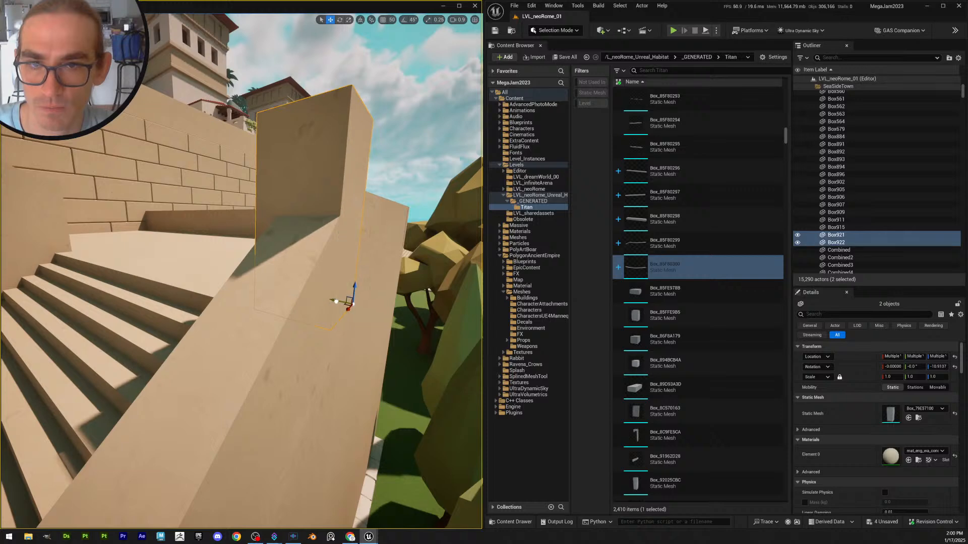
pyautogui.press('d')
pyautogui.moveTo(367, 306); pyautogui.dragTo(328, 304, button='right')
pyautogui.press('a')
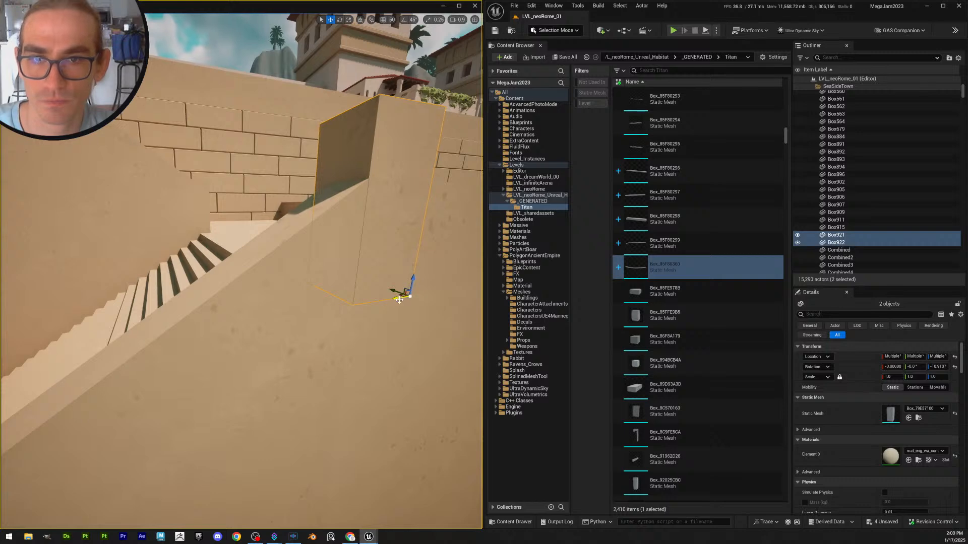
# Lower the two duplicated posts to Z about -3554 so their tops stand just above the parapet
pyautogui.press('d')
pyautogui.moveTo(399, 300); pyautogui.dragTo(315, 232, button='right')
pyautogui.press('a')
pyautogui.press('e')
pyautogui.press('a')
pyautogui.press('d')
pyautogui.press('d')
pyautogui.press('a')
pyautogui.moveTo(205, 276); pyautogui.dragTo(212, 399, button='right')
pyautogui.press('q')
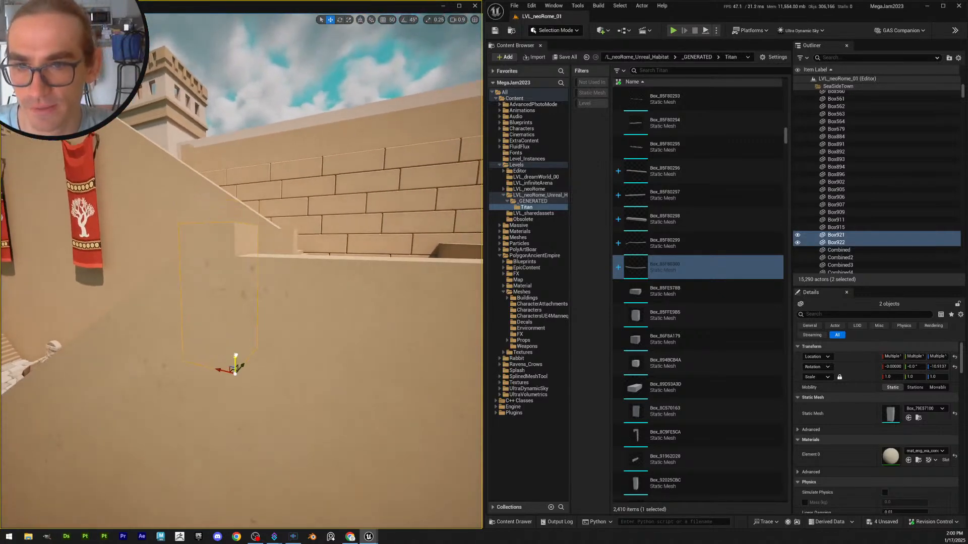
pyautogui.press('e')
pyautogui.press('d')
pyautogui.moveTo(290, 323); pyautogui.dragTo(317, 306, button='right')
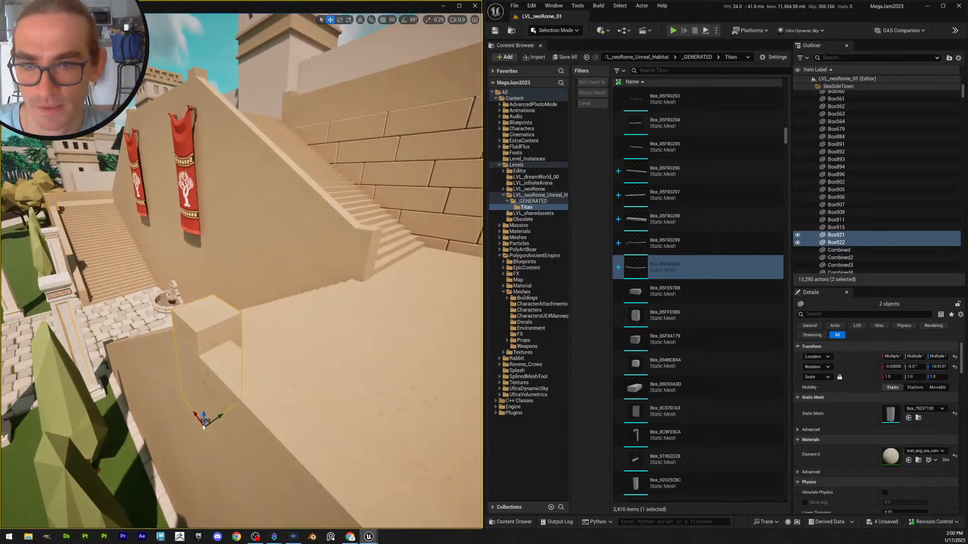
# Select only the post Box921 and nudge it along the landing wall to X about -28093, Y about -6816.4
pyautogui.press('a')
pyautogui.moveTo(242, 302); pyautogui.dragTo(353, 249, button='right')
pyautogui.press('q')
pyautogui.press('d')
pyautogui.press('a')
pyautogui.press('d')
pyautogui.press('s')
pyautogui.press('a')
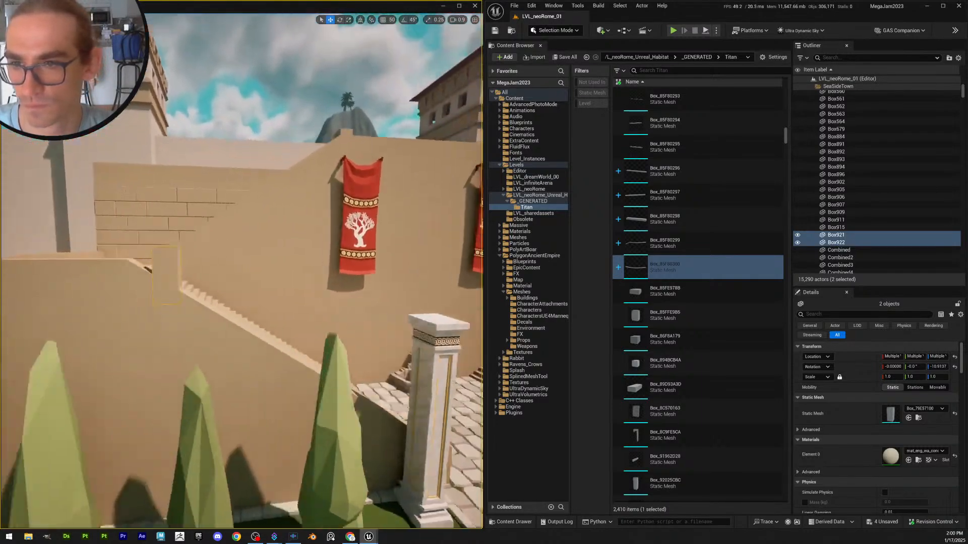
pyautogui.moveTo(312, 331); pyautogui.dragTo(312, 331, button='right')
pyautogui.press('w')
pyautogui.click(224, 263)
pyautogui.press('a')
pyautogui.moveTo(230, 270); pyautogui.dragTo(254, 291, button='right')
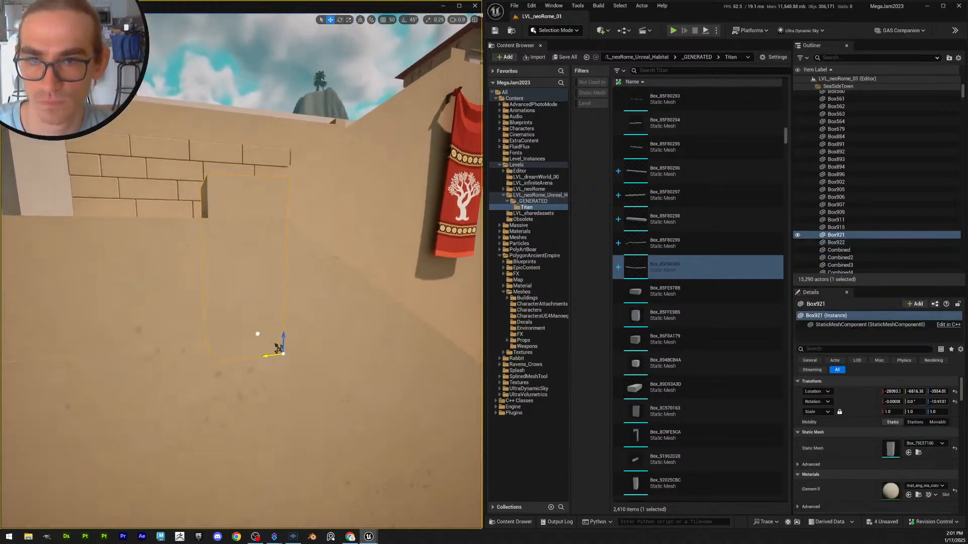
pyautogui.press('Delete')
# Duplicate the post Box922 and move the copy to the landing's outer corner, X about -31373, Y about -6184
pyautogui.press('s')
pyautogui.moveTo(260, 330)
pyautogui.mouseDown(button='right')
pyautogui.moveTo(227, 333)
pyautogui.moveTo(262, 321)
pyautogui.moveTo(265, 333)
pyautogui.mouseUp(button='right')
pyautogui.press('d')
pyautogui.press('s')
pyautogui.press('w')
pyautogui.click(177, 337)
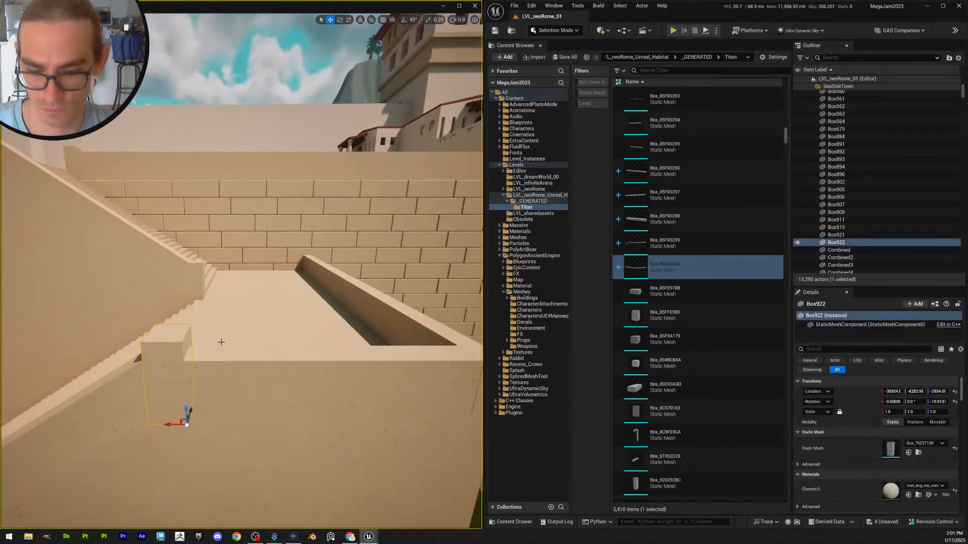
pyautogui.hotkey('ctrl', 'd')
pyautogui.moveTo(189, 425); pyautogui.dragTo(425, 422)
pyautogui.press('d')
pyautogui.moveTo(425, 422); pyautogui.dragTo(431, 436, button='right')
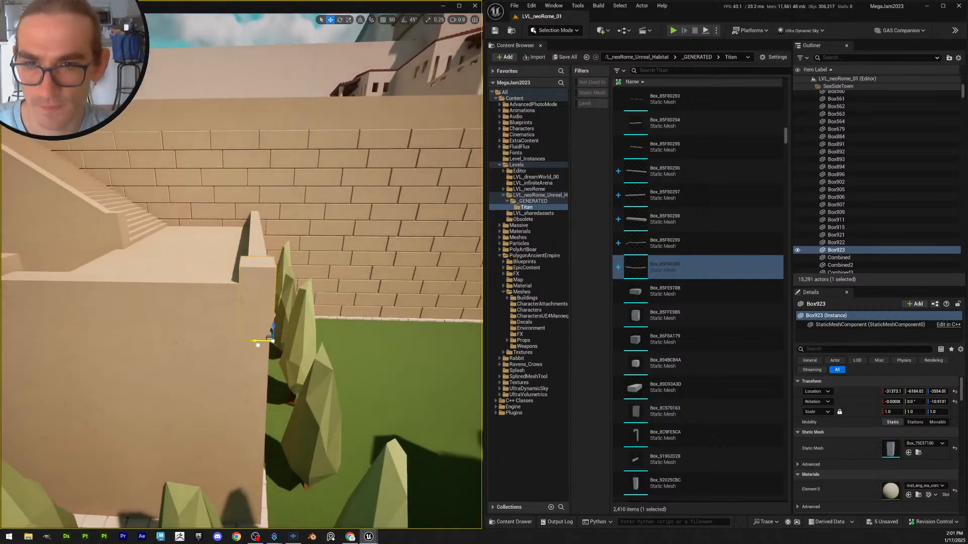
pyautogui.press('Escape')
# Duplicate the post Box921 to the opposite landing's outer corner, X about -27581, Y about -6915.2
pyautogui.moveTo(258, 346); pyautogui.dragTo(292, 360, button='right')
pyautogui.press('s')
pyautogui.scroll(1, 258, 346)
pyautogui.press('w')
pyautogui.click(355, 344)
pyautogui.moveTo(384, 351); pyautogui.dragTo(373, 350, button='right')
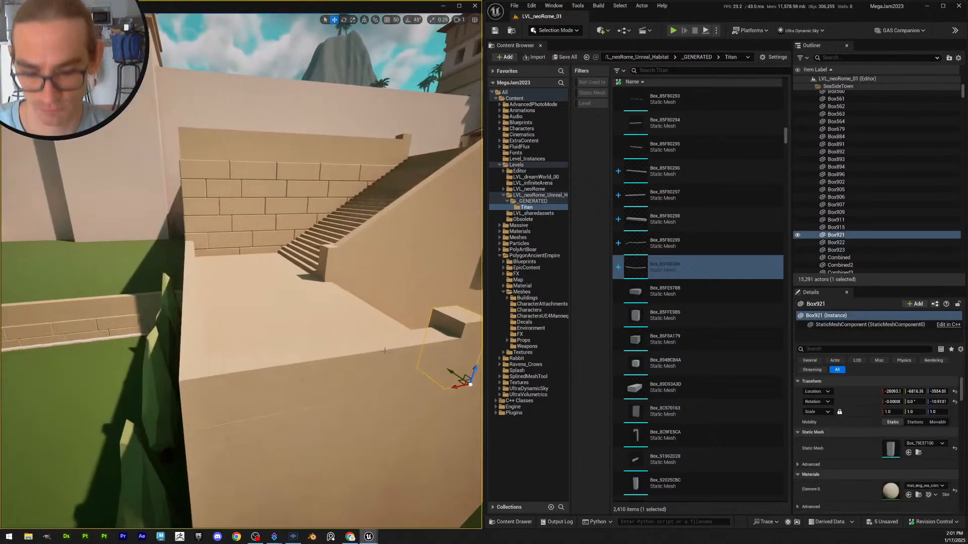
pyautogui.keyDown('alt'); pyautogui.moveTo(455, 385); pyautogui.dragTo(456, 386); pyautogui.keyUp('alt')
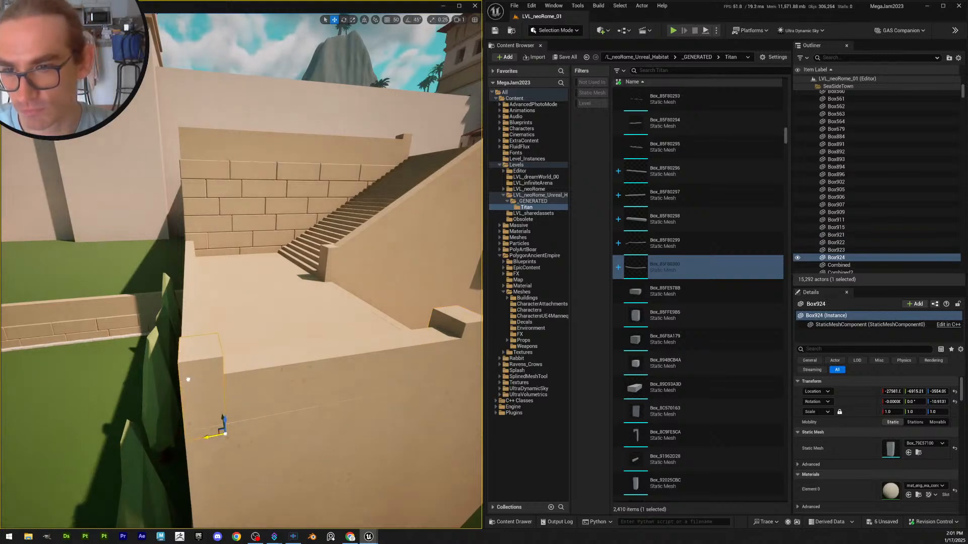
pyautogui.press('Escape')
# Duplicate the upper stair post Box905 and bring the copy over toward the small villa stairs
pyautogui.press('s')
pyautogui.moveTo(188, 379); pyautogui.dragTo(254, 380, button='right')
pyautogui.scroll(4, 174, 373)
pyautogui.press('d')
pyautogui.press('w')
pyautogui.press('a')
pyautogui.press('w')
pyautogui.scroll(3, 231, 359)
pyautogui.click(379, 341)
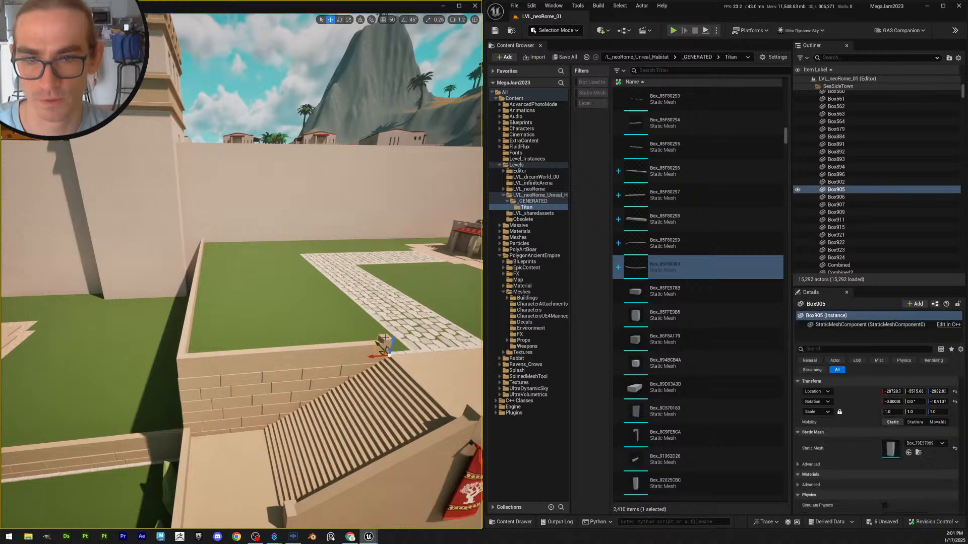
pyautogui.press('s')
pyautogui.moveTo(380, 341); pyautogui.dragTo(391, 335, button='right')
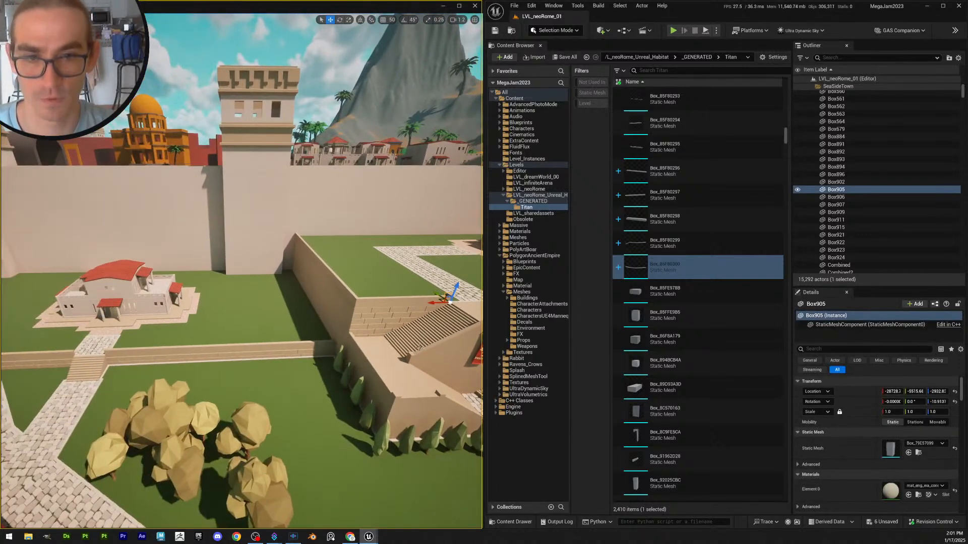
pyautogui.hotkey('ctrl', 'd')
pyautogui.moveTo(72, 296); pyautogui.dragTo(112, 302, button='right')
pyautogui.press('f')
pyautogui.scroll(-3, 90, 307)
# Copy the location of the parapet Box897 beside the villa stairs onto the duplicated post, Y about -6384.6, Z about -3972.2
pyautogui.click(282, 327)
pyautogui.moveTo(282, 326); pyautogui.dragTo(281, 321, button='right')
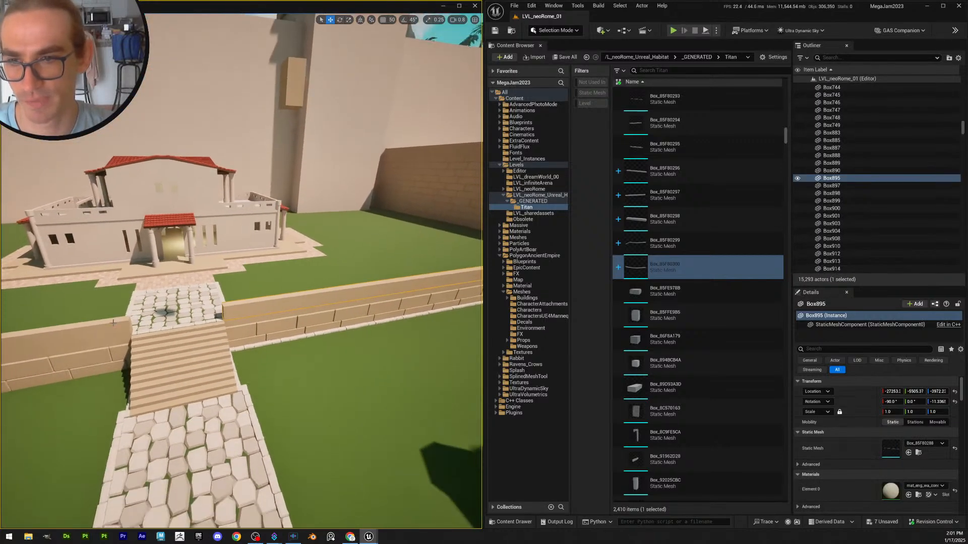
pyautogui.click(86, 336)
pyautogui.moveTo(86, 336); pyautogui.dragTo(80, 335, button='right')
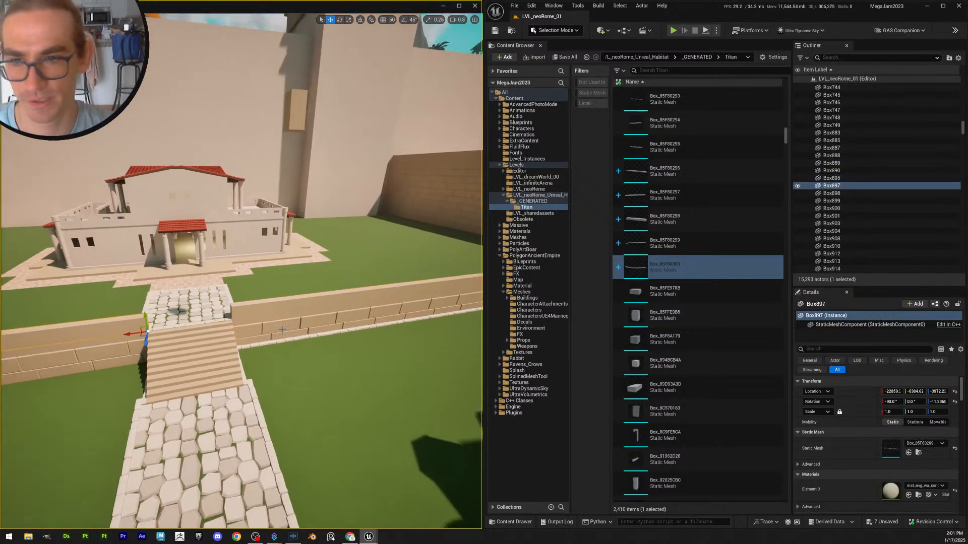
pyautogui.rightClick(867, 396)
pyautogui.click(891, 408)
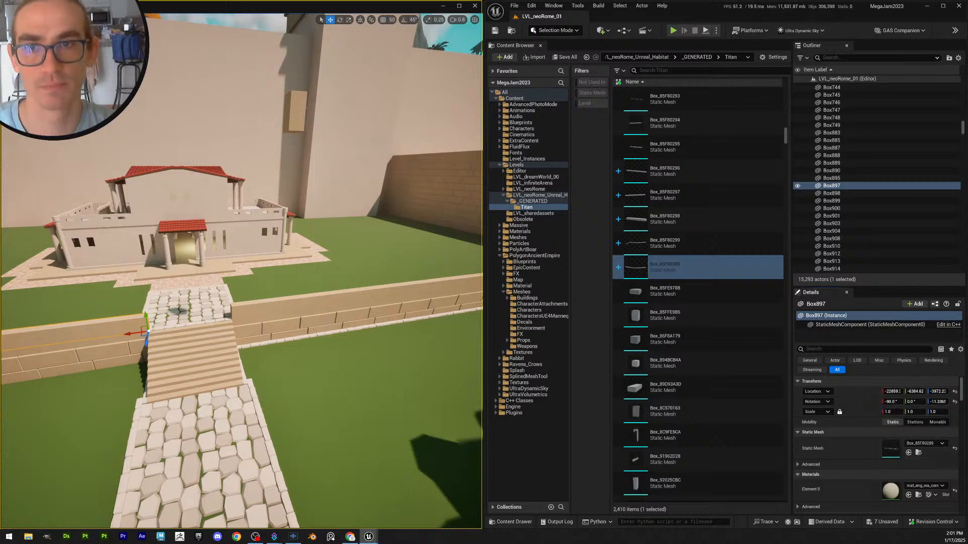
pyautogui.click(295, 112)
pyautogui.rightClick(862, 393)
pyautogui.click(882, 415)
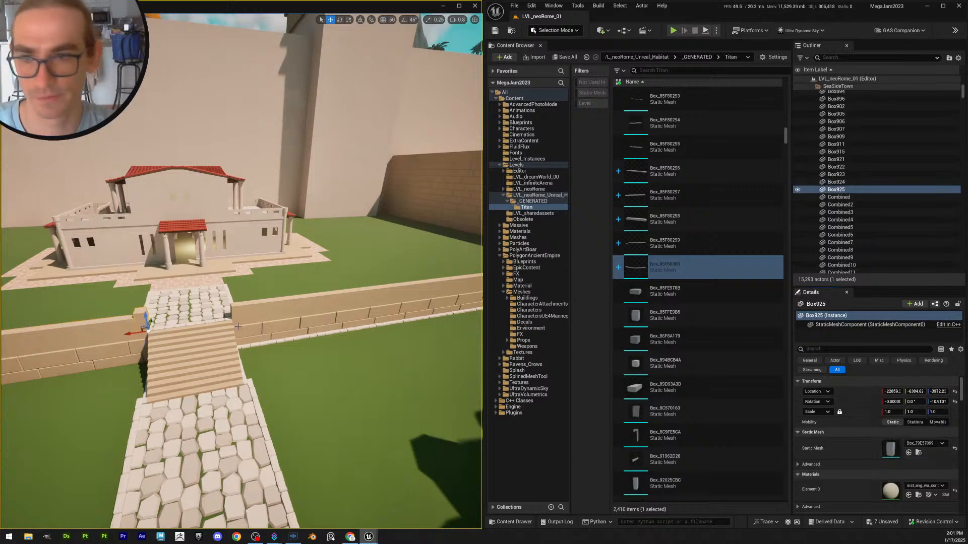
# Duplicate the villa stair post across to the opposite side of the steps, X about -23424, Y about -6275.7
pyautogui.press('f')
pyautogui.press('s')
pyautogui.press('d')
pyautogui.moveTo(156, 306); pyautogui.dragTo(156, 306, button='right')
pyautogui.keyDown('alt'); pyautogui.moveTo(115, 312); pyautogui.dragTo(398, 324); pyautogui.keyUp('alt')
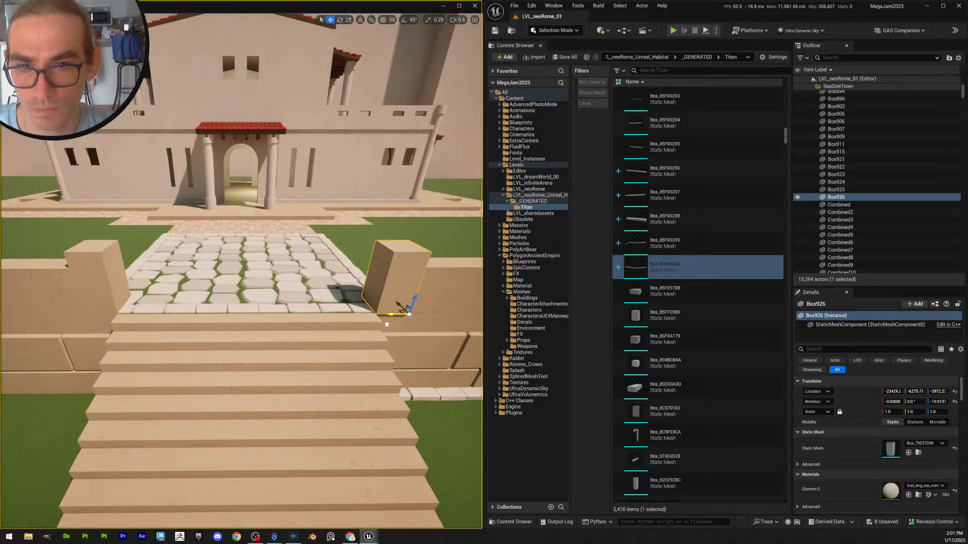
# Nudge the second villa stair post into line with its parapet end, X about -23423, Y about -6271.4
pyautogui.press('w')
pyautogui.scroll(1, 378, 309)
pyautogui.moveTo(378, 309); pyautogui.dragTo(378, 310, button='right')
pyautogui.press('s')
pyautogui.press('d')
pyautogui.press('w')
pyautogui.moveTo(293, 327); pyautogui.dragTo(288, 328)
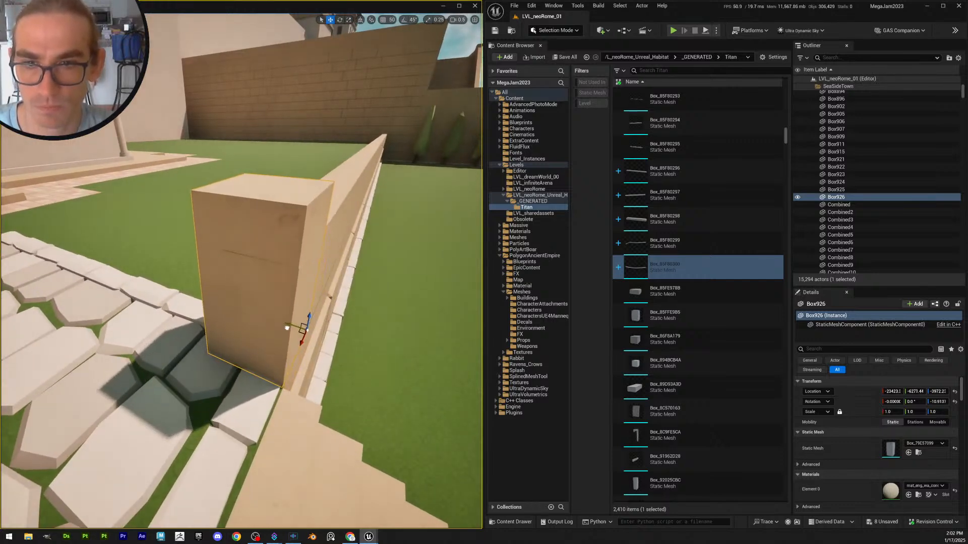
# Widen the two villa stair pieces Stairs136 and Stairs155 together to a Y scale of about 4.18
pyautogui.press('d')
pyautogui.moveTo(288, 328); pyautogui.dragTo(267, 338, button='right')
pyautogui.press('w')
pyautogui.press('s')
pyautogui.press('Escape')
pyautogui.press('s')
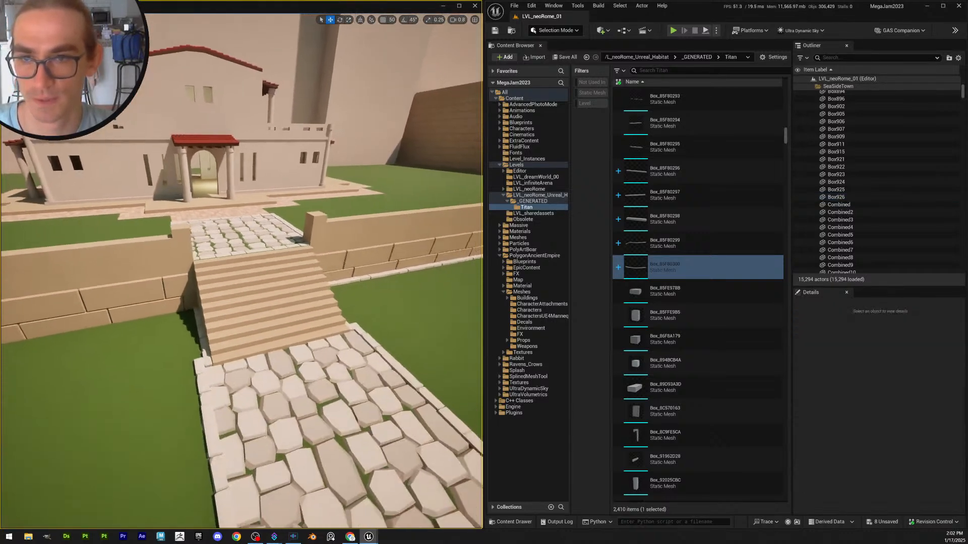
pyautogui.moveTo(185, 263); pyautogui.dragTo(186, 262, button='right')
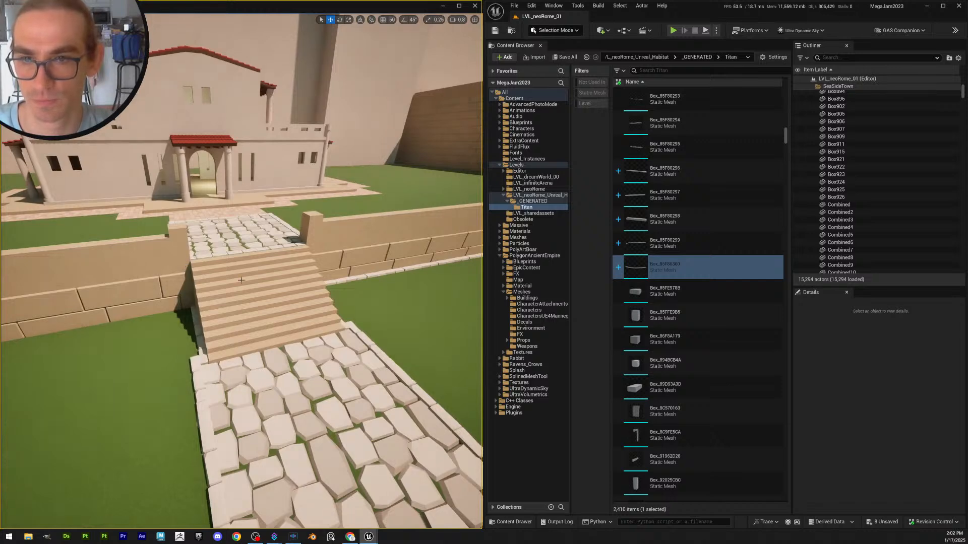
pyautogui.press('w')
pyautogui.moveTo(241, 280); pyautogui.dragTo(254, 283, button='right')
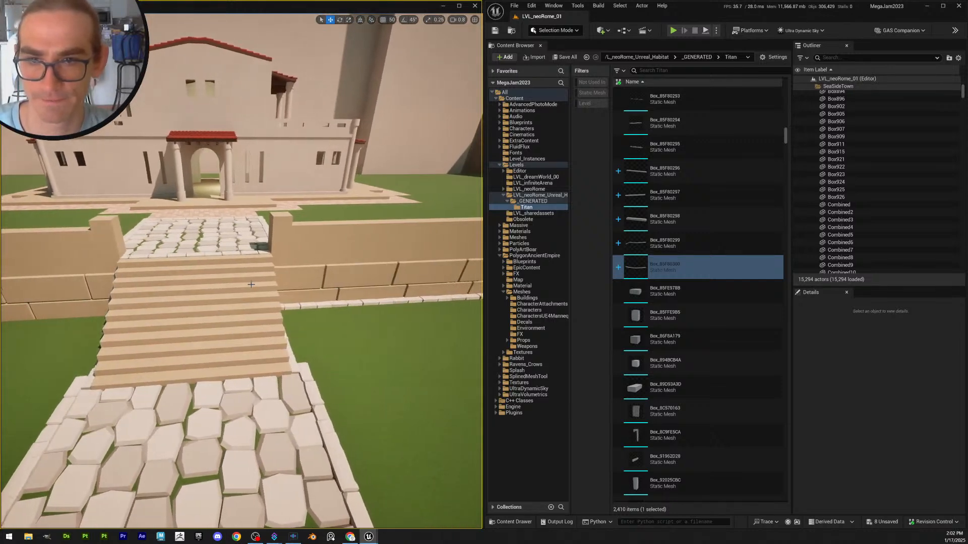
pyautogui.click(221, 274)
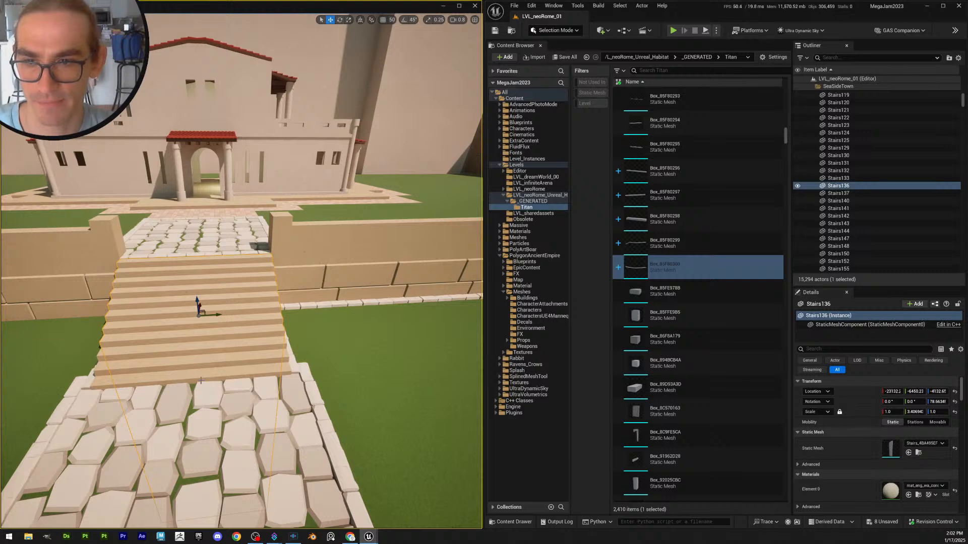
pyautogui.keyDown('ctrl'); pyautogui.click(200, 381); pyautogui.keyUp('ctrl')
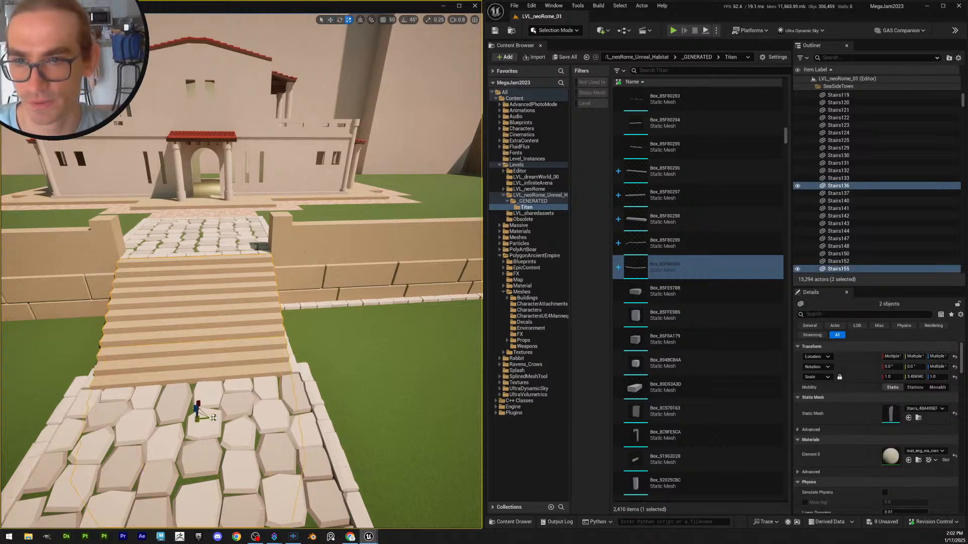
pyautogui.moveTo(214, 417); pyautogui.dragTo(222, 417)
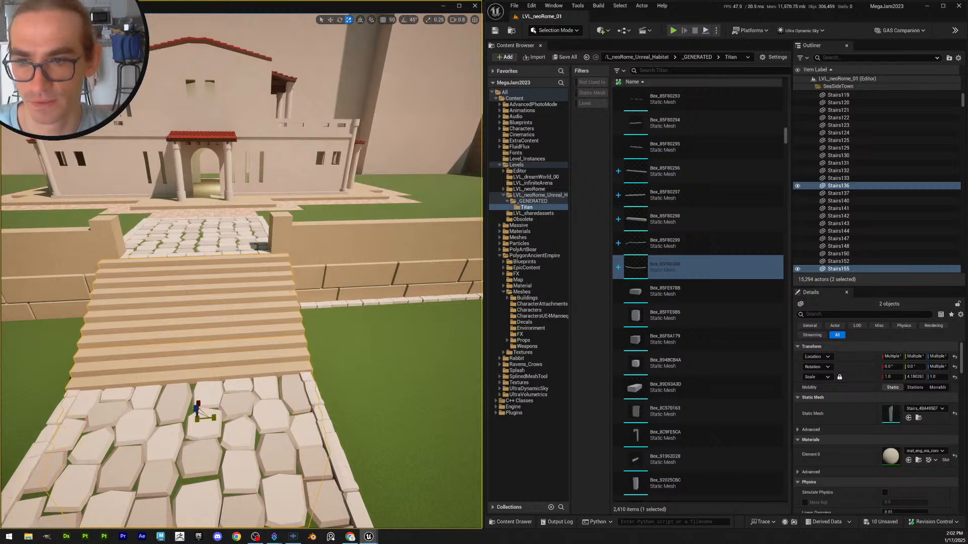
# Trim the width of both villa stair pieces to a Y scale of about 4.13
pyautogui.press('a')
pyautogui.moveTo(241, 272); pyautogui.dragTo(312, 279, button='right')
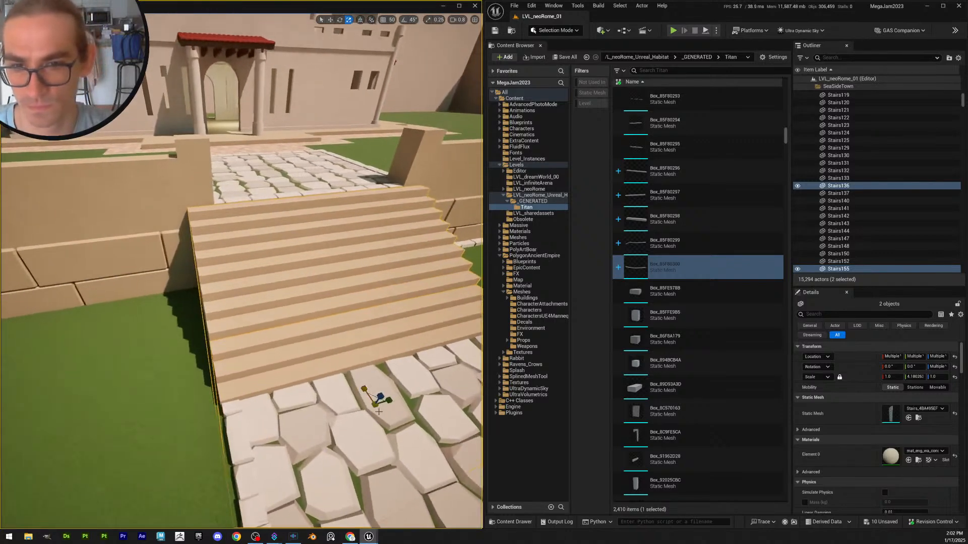
pyautogui.moveTo(389, 401); pyautogui.dragTo(387, 402)
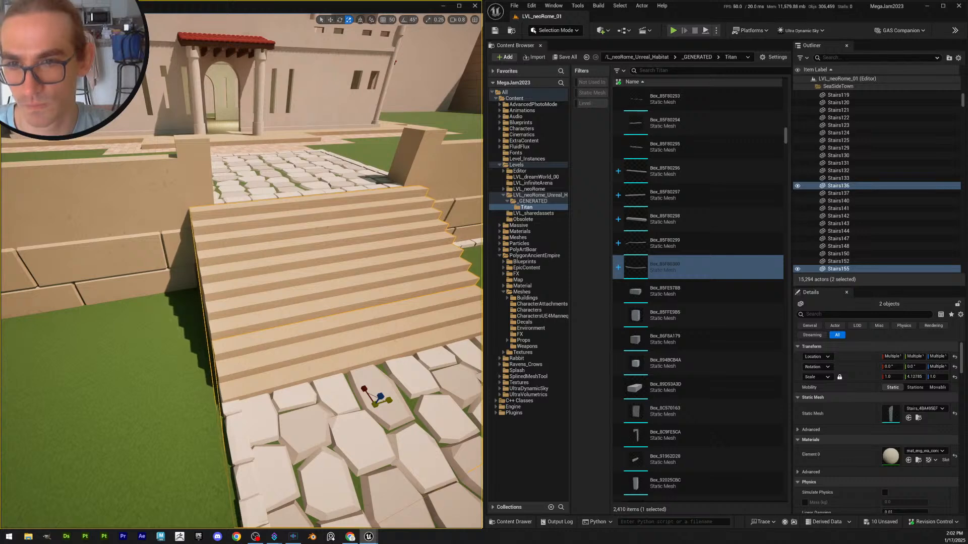
pyautogui.press('Escape')
# Duplicate the two upper villa stair posts together and place the copies at the foot of the stairs, Z about -4193.2
pyautogui.click(177, 183)
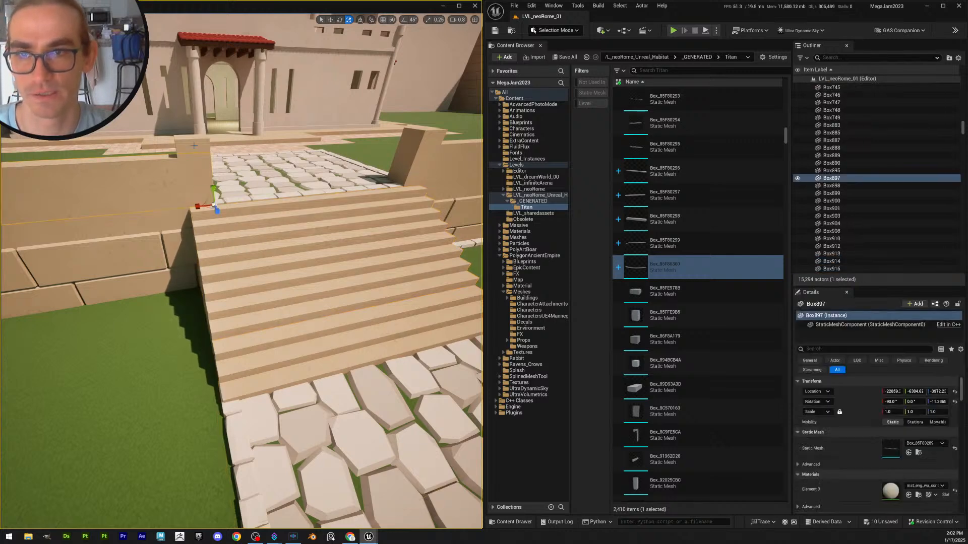
pyautogui.click(194, 146)
pyautogui.keyDown('ctrl'); pyautogui.click(411, 149); pyautogui.keyUp('ctrl')
pyautogui.press('w')
pyautogui.moveTo(411, 148); pyautogui.dragTo(363, 207, button='right')
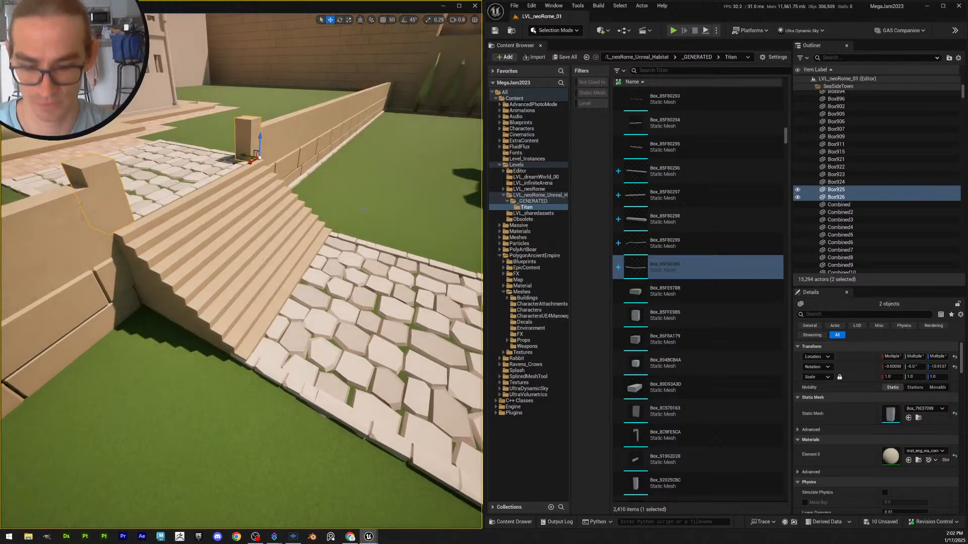
pyautogui.hotkey('ctrl', 'd')
pyautogui.moveTo(244, 157); pyautogui.dragTo(301, 326)
pyautogui.moveTo(363, 306)
pyautogui.mouseDown(button='right')
pyautogui.moveTo(363, 272)
pyautogui.moveTo(363, 306)
pyautogui.moveTo(367, 296)
pyautogui.mouseUp(button='right')
pyautogui.scroll(-3, 364, 306)
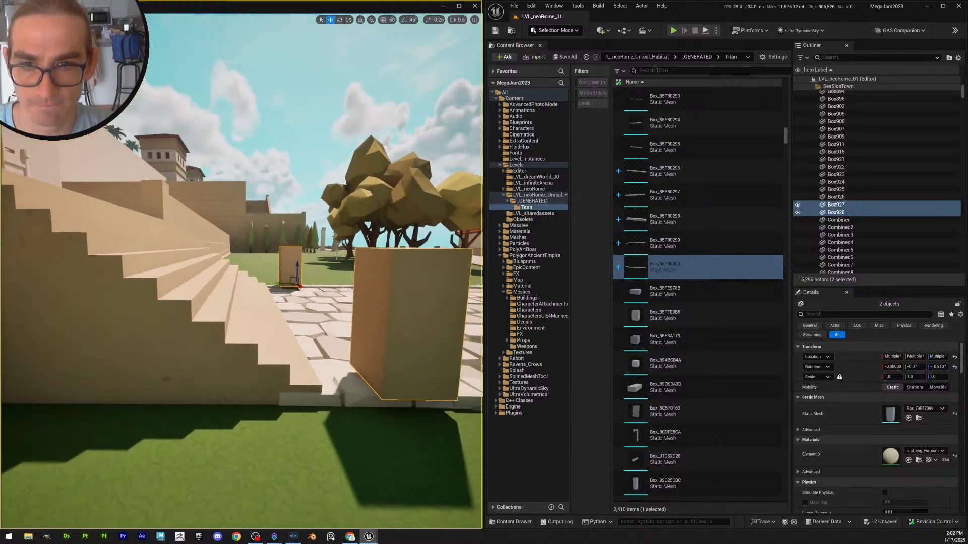
pyautogui.moveTo(298, 267); pyautogui.dragTo(297, 267)
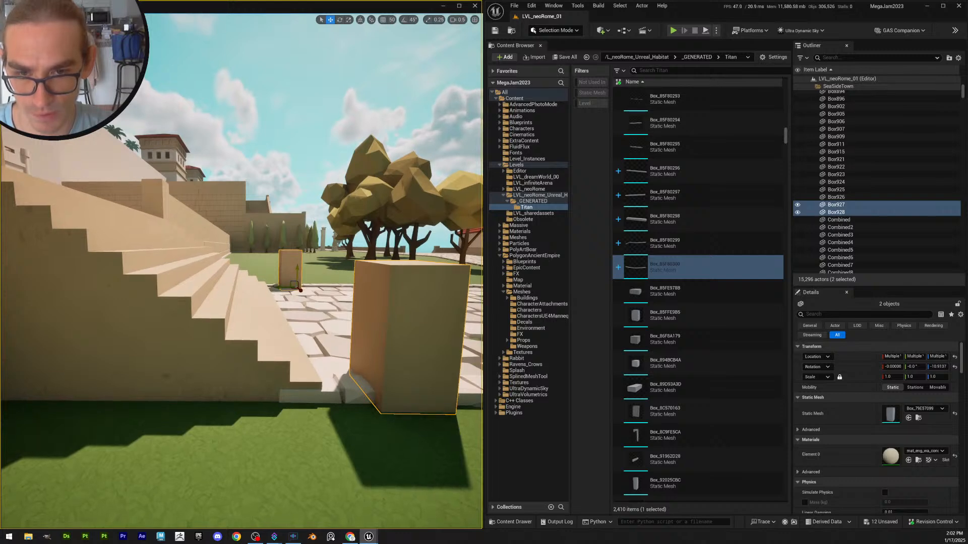
pyautogui.keyDown('shift'); pyautogui.moveTo(283, 288); pyautogui.dragTo(259, 288); pyautogui.keyUp('shift')
pyautogui.press('d')
pyautogui.moveTo(283, 288); pyautogui.dragTo(281, 251, button='right')
pyautogui.press('d')
pyautogui.press('a')
pyautogui.press('a')
pyautogui.press('a')
pyautogui.press('s')
pyautogui.press('w')
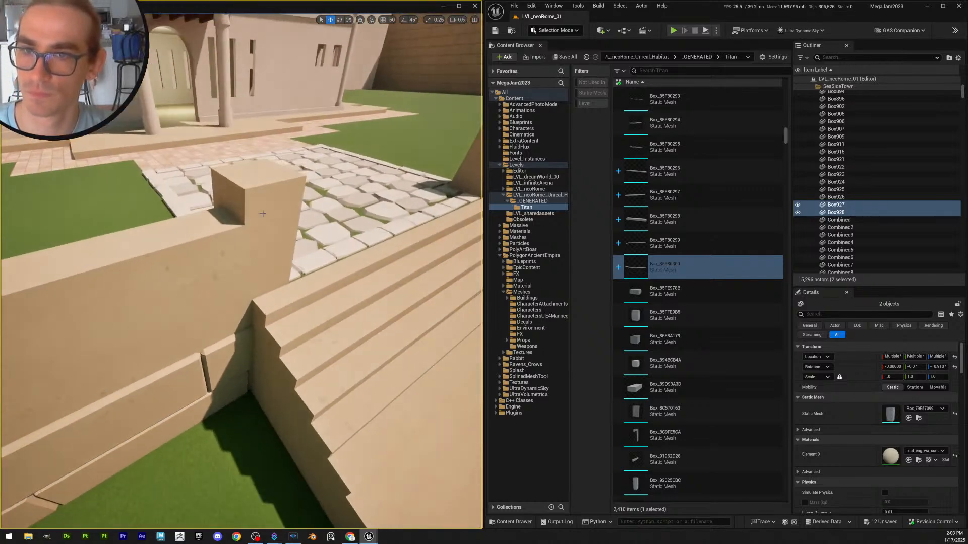
pyautogui.click(281, 251)
pyautogui.press('s')
pyautogui.moveTo(328, 298); pyautogui.dragTo(309, 271, button='right')
pyautogui.press('d')
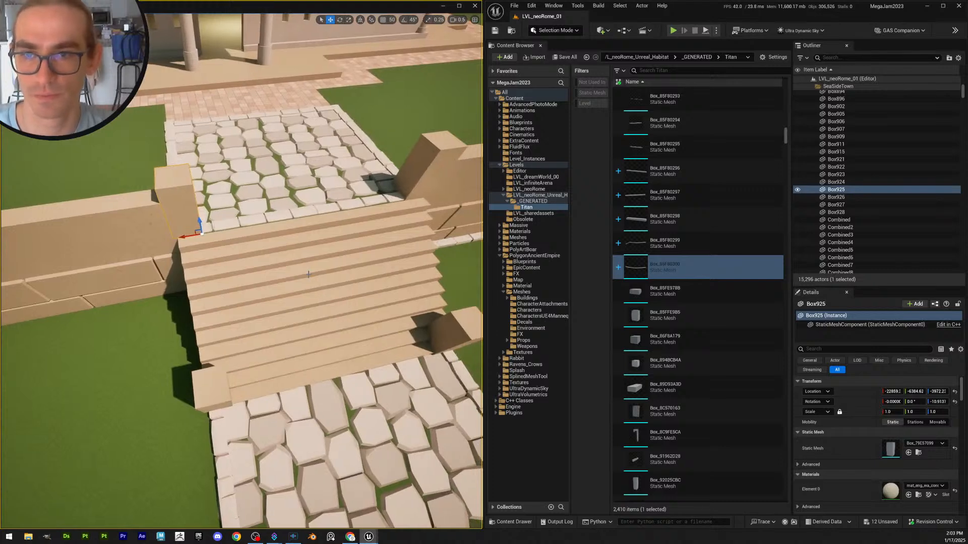
pyautogui.hotkey('ctrl', 'd')
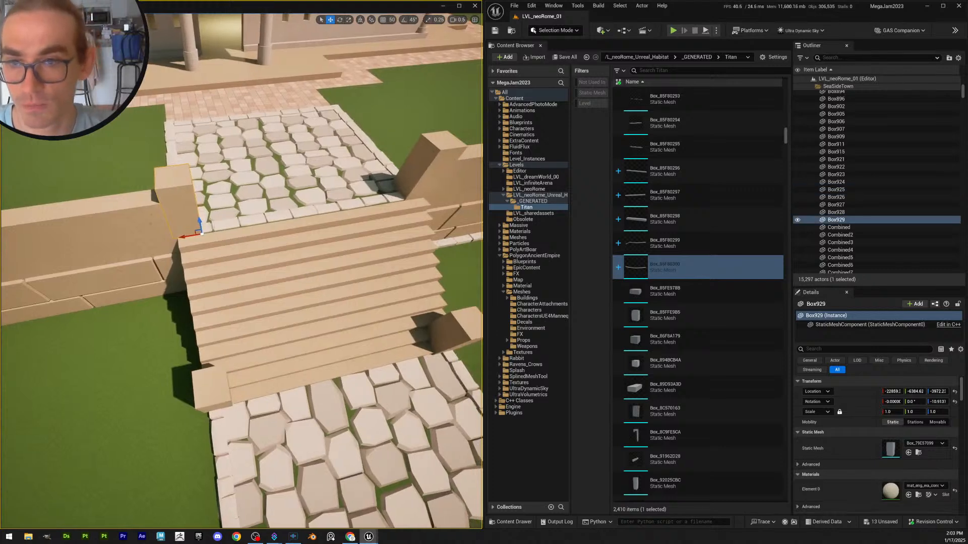
pyautogui.moveTo(245, 238); pyautogui.dragTo(237, 233, button='right')
pyautogui.moveTo(159, 221); pyautogui.dragTo(160, 273)
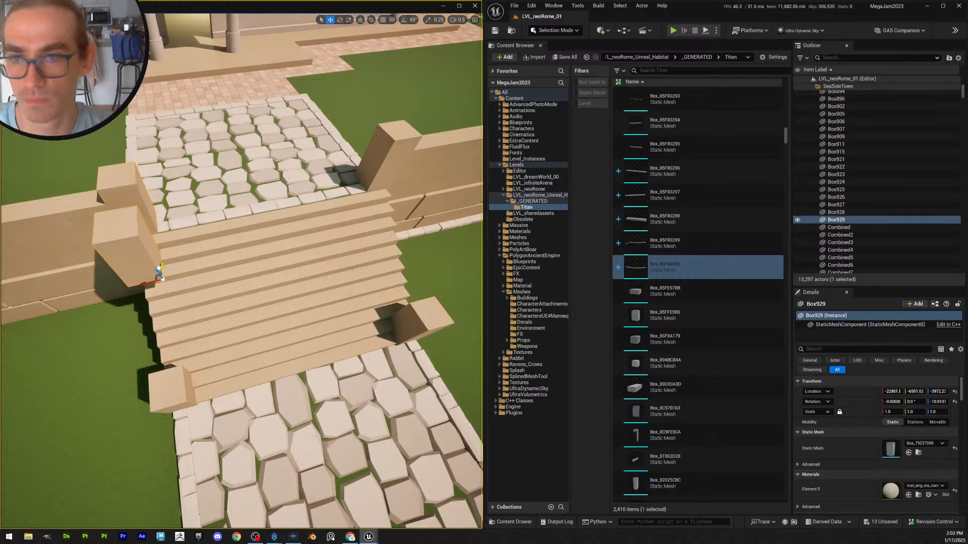
pyautogui.press('Delete')
# Widen Stairs136 and Stairs155 together to a Y scale of about 4.29 so their edges reach the posts
pyautogui.click(259, 334)
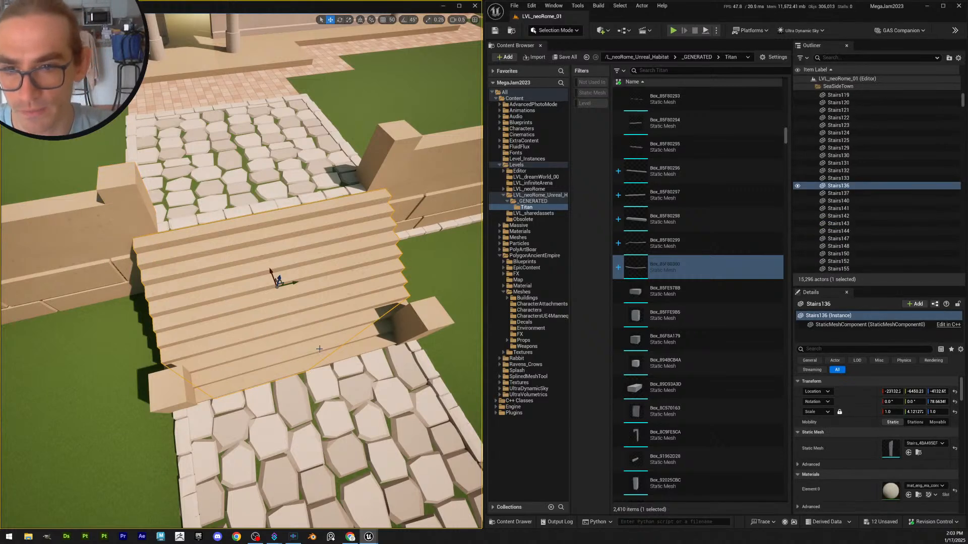
pyautogui.keyDown('ctrl'); pyautogui.click(340, 343); pyautogui.keyUp('ctrl')
pyautogui.moveTo(340, 342); pyautogui.dragTo(320, 347, button='right')
pyautogui.press('r')
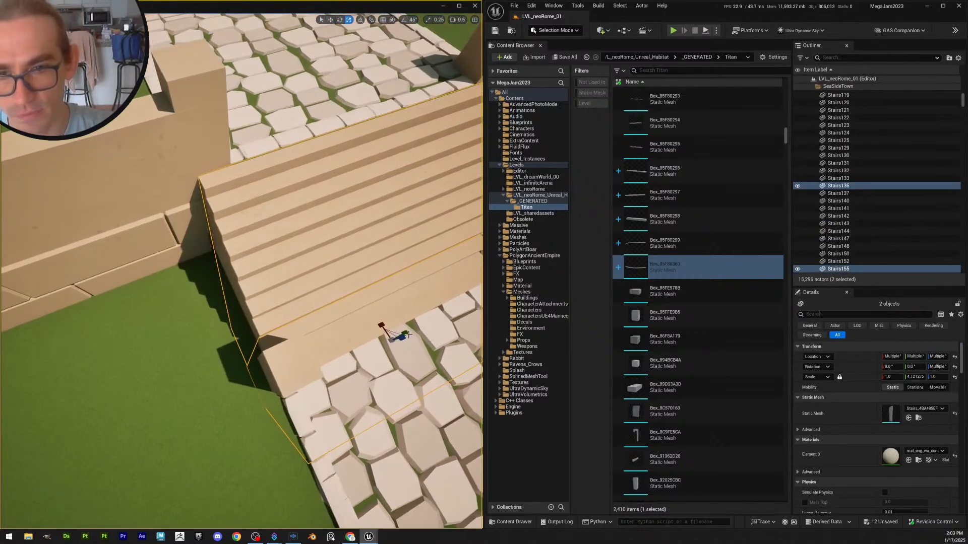
pyautogui.moveTo(405, 333)
pyautogui.mouseDown()
pyautogui.moveTo(414, 329)
pyautogui.moveTo(406, 332)
pyautogui.mouseUp()
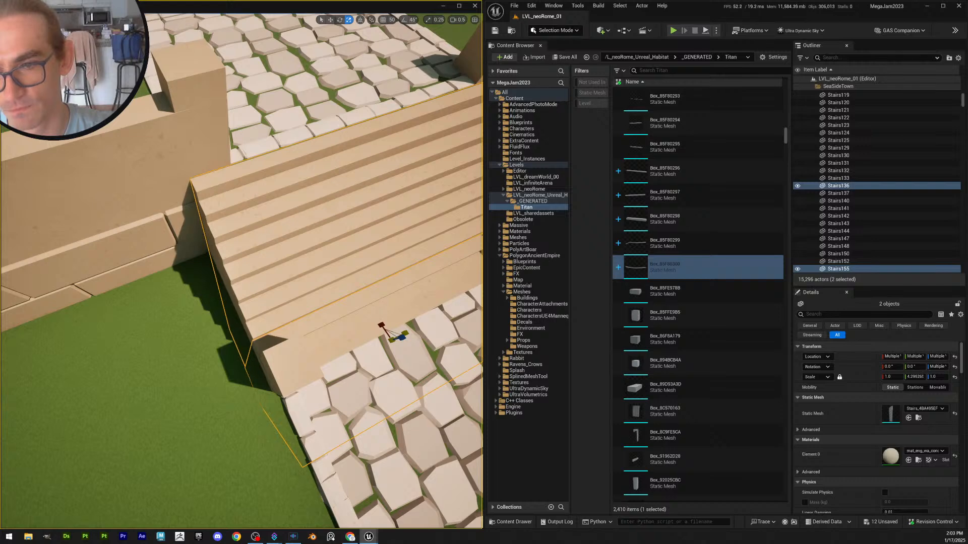
pyautogui.press('Escape')
# Examine how the widened villa stairs meet the parapet wall and the lower post on the far side
pyautogui.scroll(4, 282, 282)
pyautogui.moveTo(303, 303); pyautogui.dragTo(237, 247, button='right')
pyautogui.moveTo(303, 338); pyautogui.dragTo(304, 341, button='right')
pyautogui.moveTo(302, 251); pyautogui.dragTo(257, 278, button='right')
pyautogui.click(279, 284)
pyautogui.press('w')
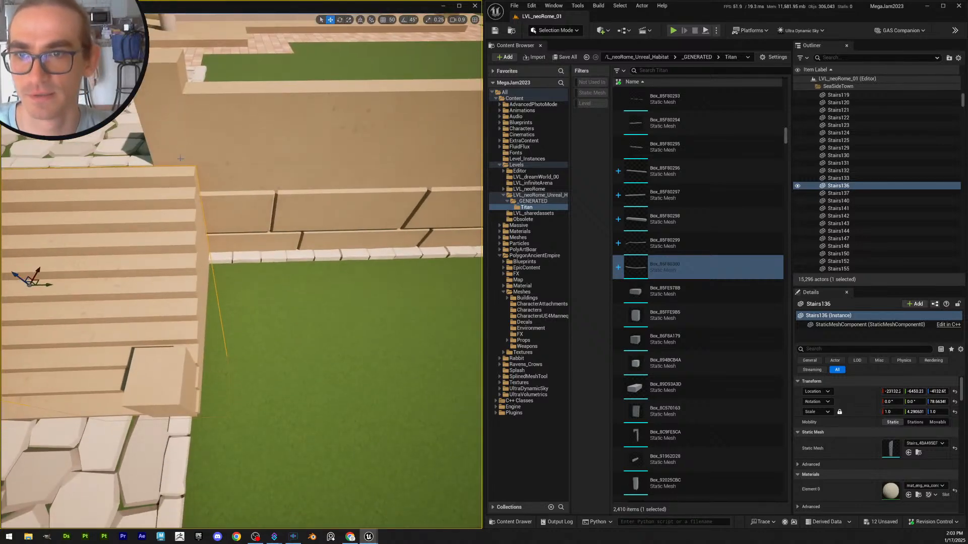
pyautogui.click(169, 391)
pyautogui.click(162, 260)
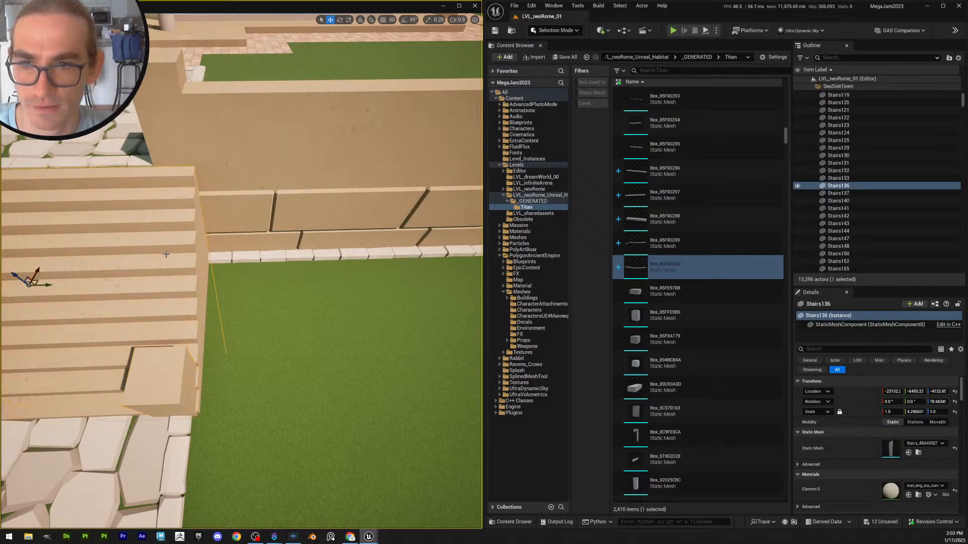
pyautogui.press('f')
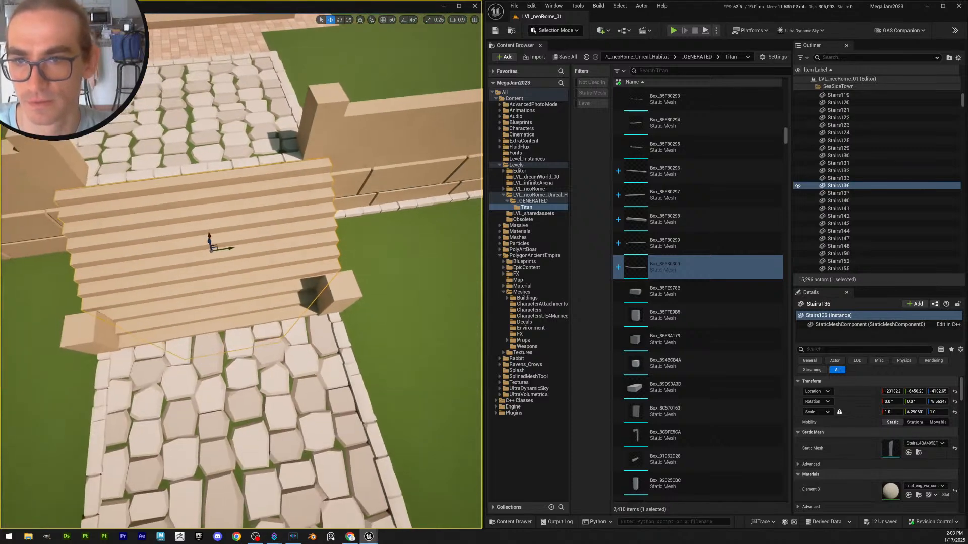
# Inspect the lower stair post Box928 up close for its alignment with the stair corner and path edge
pyautogui.press('s')
pyautogui.moveTo(211, 260); pyautogui.dragTo(238, 271, button='right')
pyautogui.press('w')
pyautogui.click(218, 334)
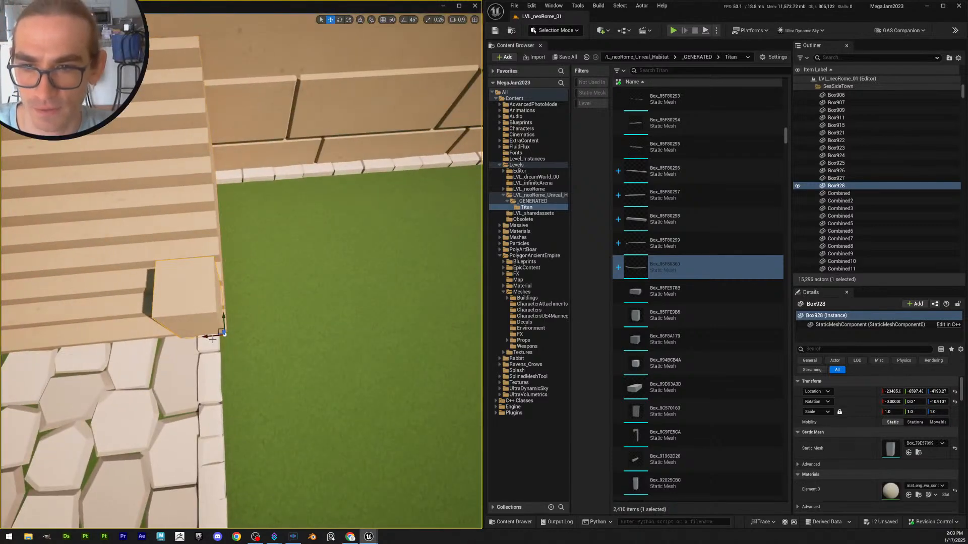
pyautogui.press('a')
pyautogui.moveTo(213, 339); pyautogui.dragTo(210, 337, button='right')
pyautogui.press('s')
pyautogui.press('d')
pyautogui.press('w')
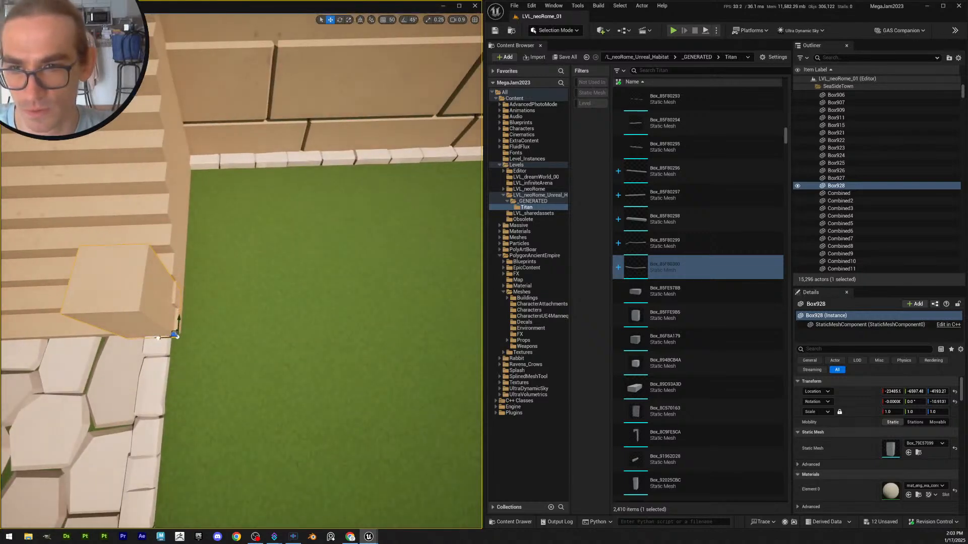
pyautogui.press('Escape')
# Duplicate the parapet wall Box897 beside the villa stairs and ready the copy for rotating
pyautogui.press('s')
pyautogui.moveTo(192, 257); pyautogui.dragTo(192, 257, button='right')
pyautogui.scroll(3, 192, 257)
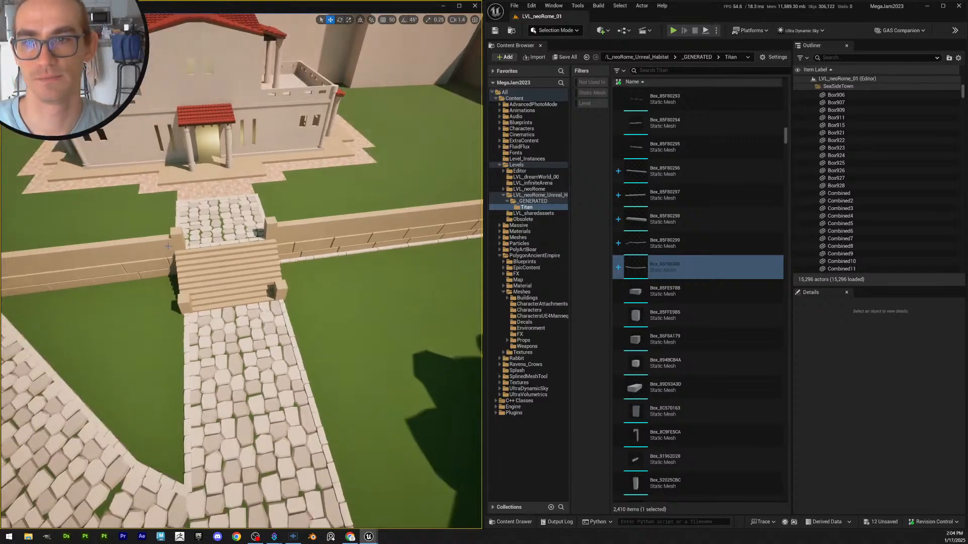
pyautogui.click(173, 248)
pyautogui.moveTo(173, 249); pyautogui.dragTo(172, 248, button='right')
pyautogui.press('w')
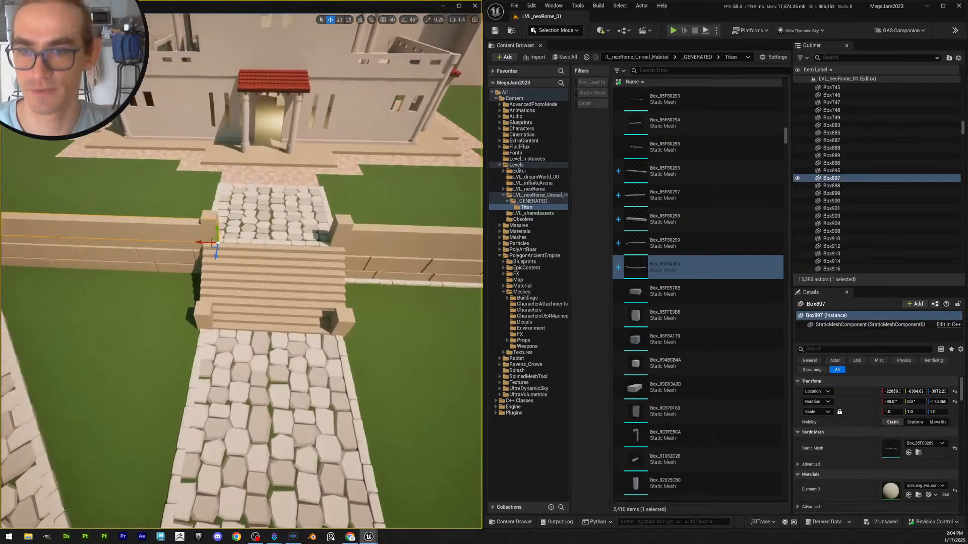
pyautogui.hotkey('ctrl', 'd')
pyautogui.press('e')
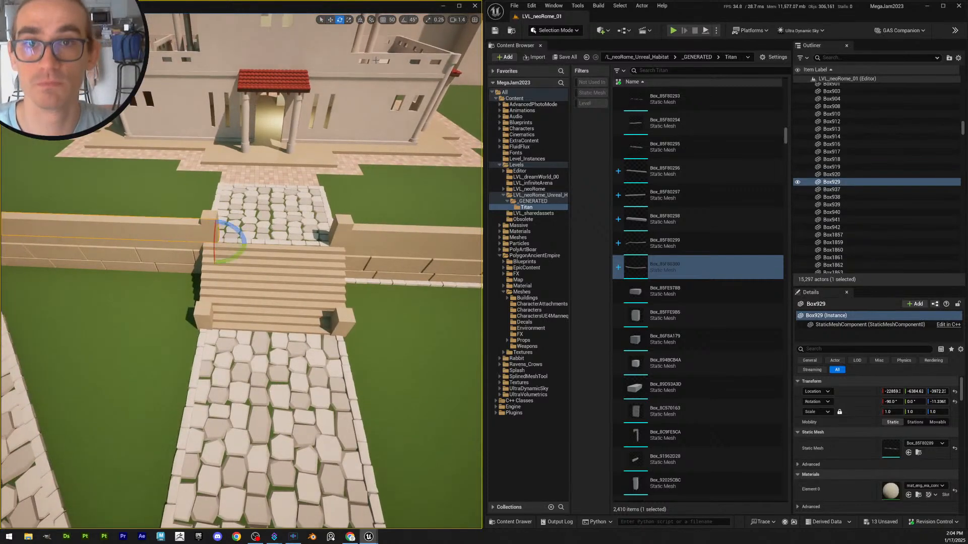
# Rotate the wall copy 90 degrees to run down along the left side of the stairs, and place a duplicate along the right side
pyautogui.moveTo(235, 258); pyautogui.dragTo(269, 248)
pyautogui.press('Escape')
pyautogui.moveTo(234, 259); pyautogui.dragTo(322, 269, button='right')
pyautogui.press('w')
pyautogui.scroll(-4, 235, 259)
pyautogui.press('s')
pyautogui.moveTo(192, 261); pyautogui.dragTo(186, 261, button='right')
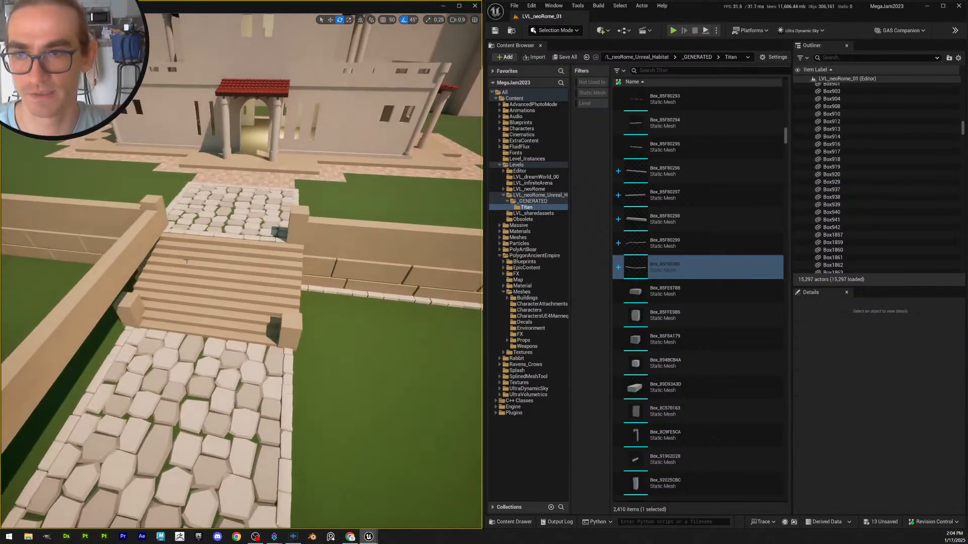
pyautogui.click(167, 259)
pyautogui.hotkey('ctrl', 'd')
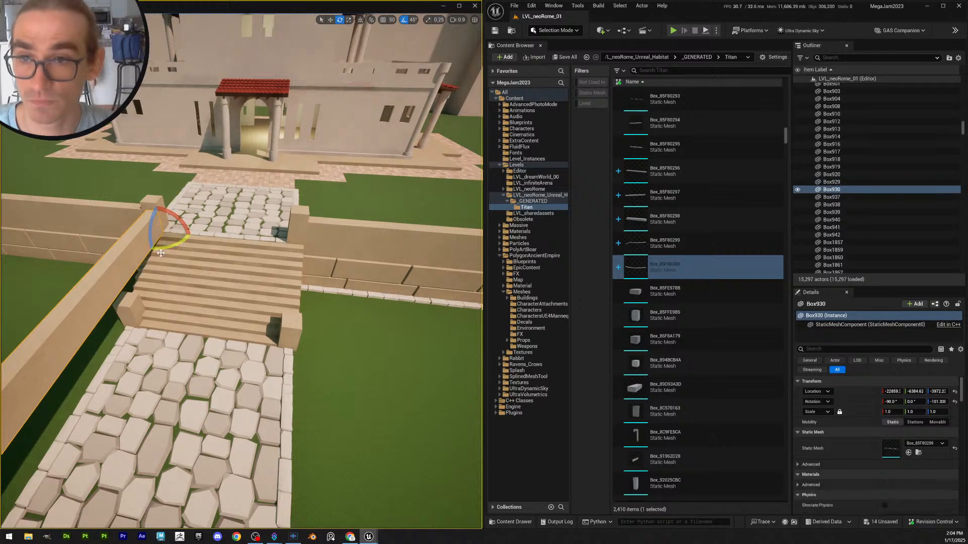
pyautogui.press('w')
pyautogui.moveTo(181, 233); pyautogui.dragTo(311, 267)
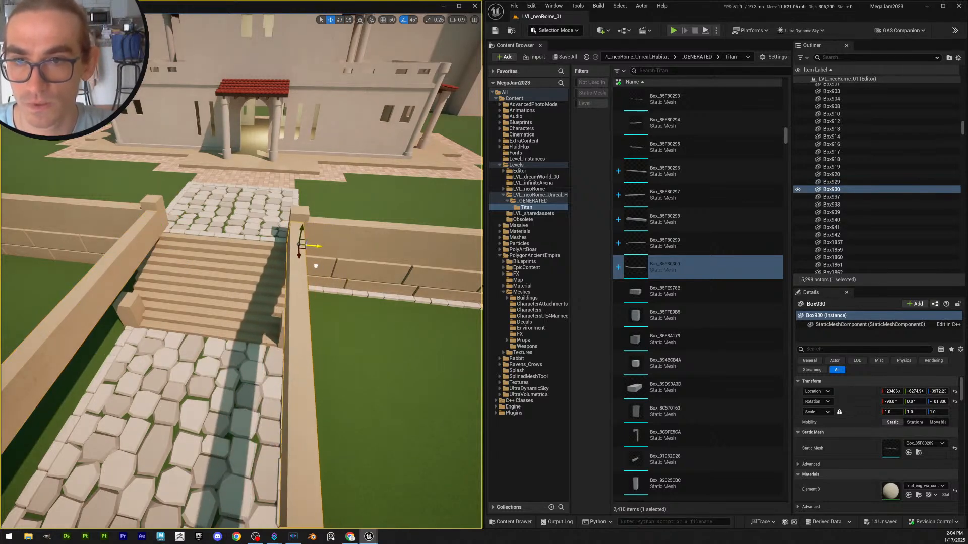
# Nudge the duplicated wall into line with the right edge of the stairs
pyautogui.press('a')
pyautogui.moveTo(311, 266)
pyautogui.mouseDown(button='right')
pyautogui.moveTo(335, 262)
pyautogui.moveTo(305, 260)
pyautogui.mouseUp(button='right')
pyautogui.scroll(-3, 318, 265)
pyautogui.press('w')
pyautogui.press('d')
pyautogui.moveTo(210, 212); pyautogui.dragTo(226, 218)
pyautogui.press('Escape')
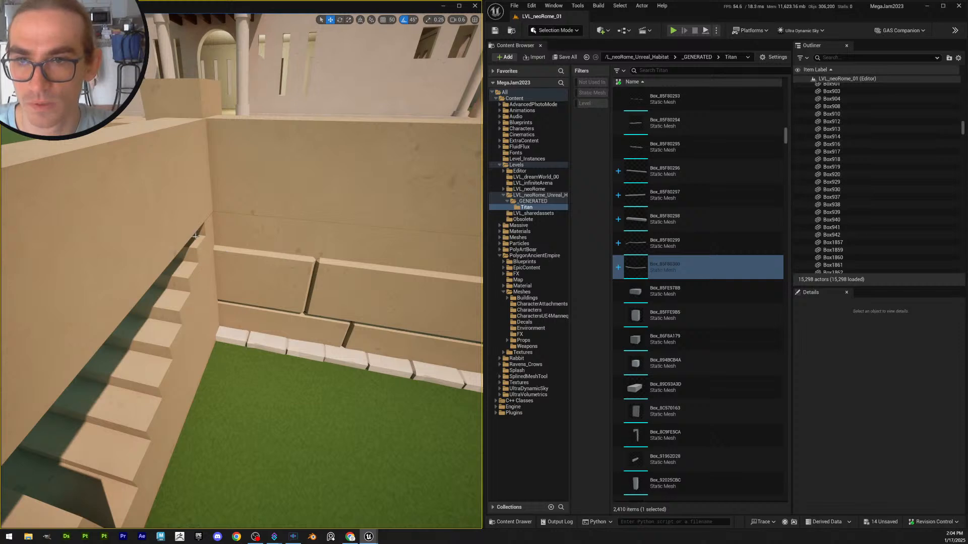
# Nudge the left side wall slightly outward from the edge of the stairs
pyautogui.click(196, 237)
pyautogui.press('a')
pyautogui.scroll(2, 201, 222)
pyautogui.moveTo(195, 236); pyautogui.dragTo(237, 227, button='right')
pyautogui.click(298, 202)
pyautogui.moveTo(299, 201); pyautogui.dragTo(308, 214, button='right')
pyautogui.press('s')
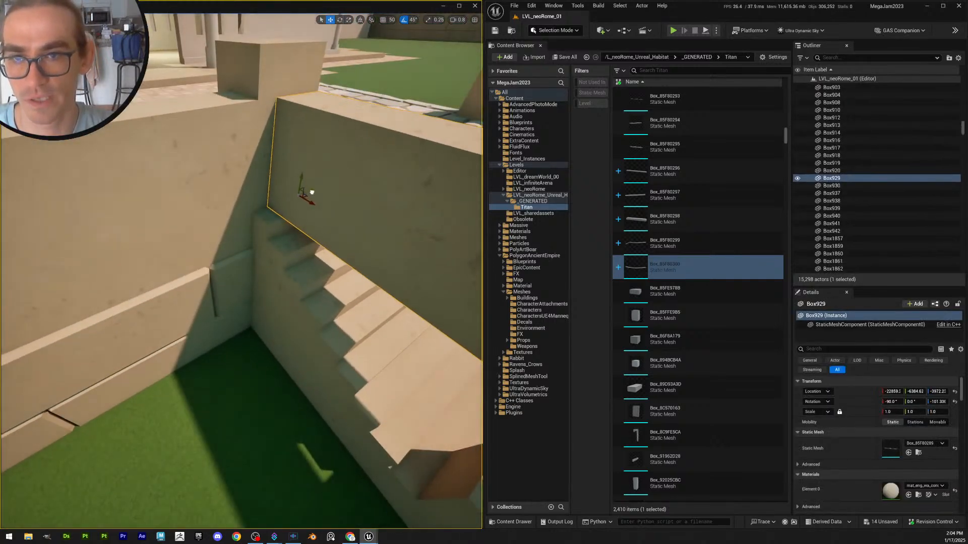
pyautogui.moveTo(312, 192); pyautogui.dragTo(301, 196)
pyautogui.press('Escape')
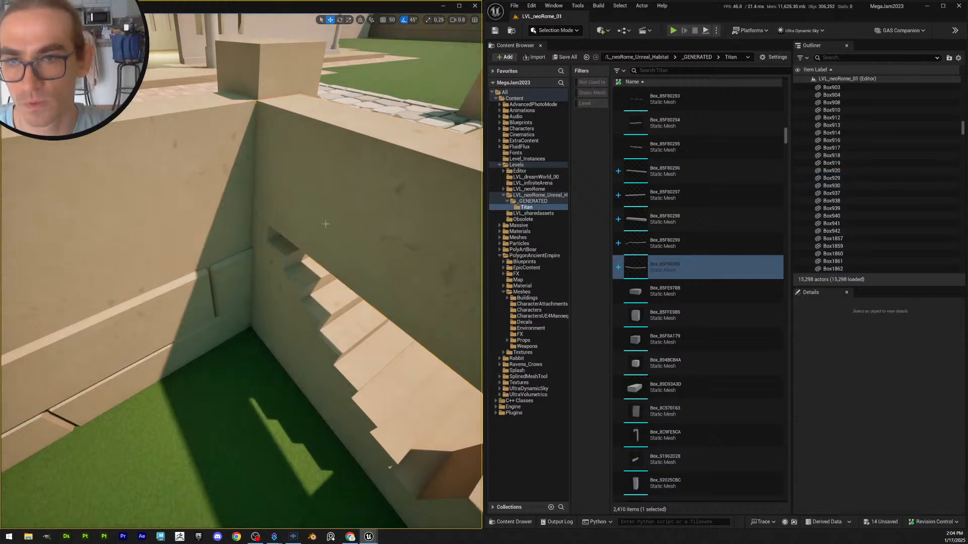
# Duplicate the side wall's static mesh asset under its default name and assign the copy to both side walls
pyautogui.moveTo(248, 306); pyautogui.dragTo(248, 306, button='right')
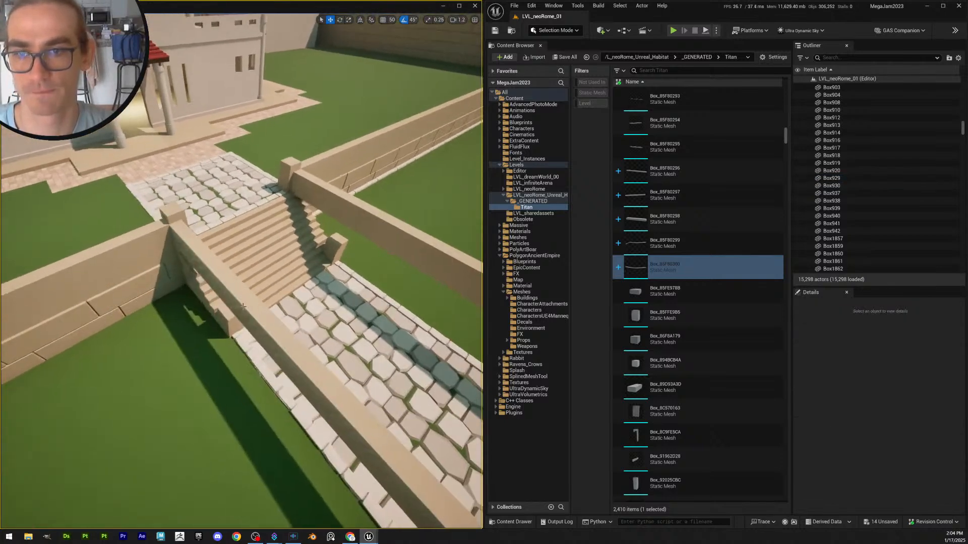
pyautogui.click(248, 305)
pyautogui.hotkey('ctrl', 'b')
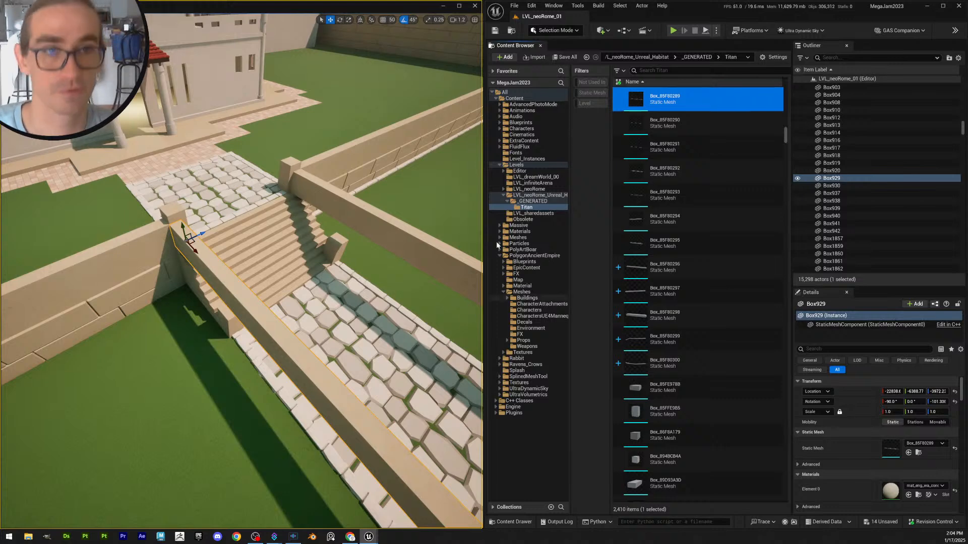
pyautogui.hotkey('ctrl', 'd')
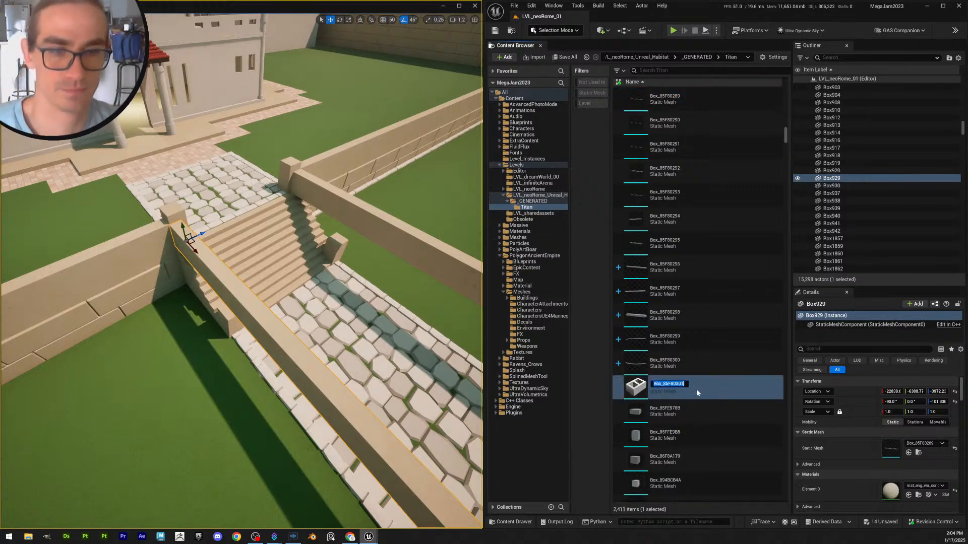
pyautogui.press('Return')
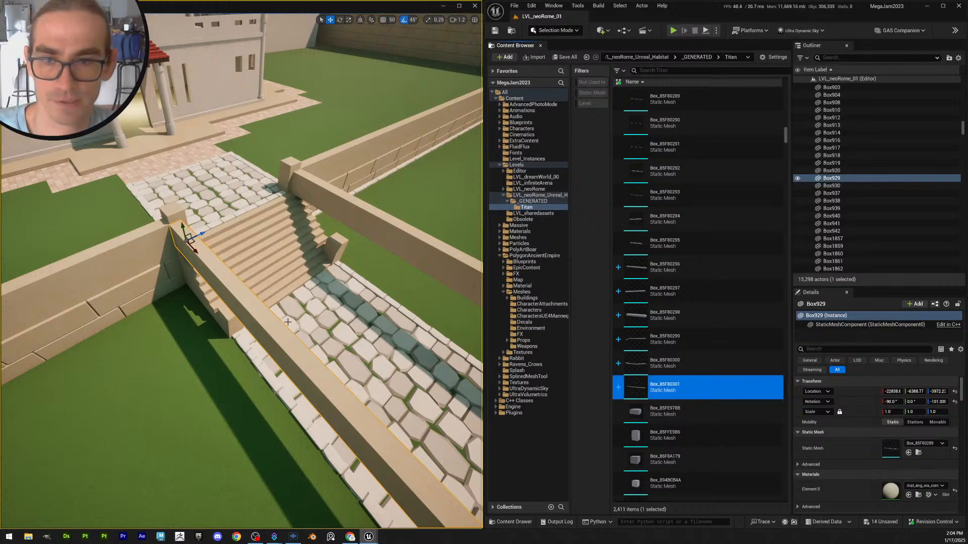
pyautogui.keyDown('ctrl'); pyautogui.click(374, 220); pyautogui.keyUp('ctrl')
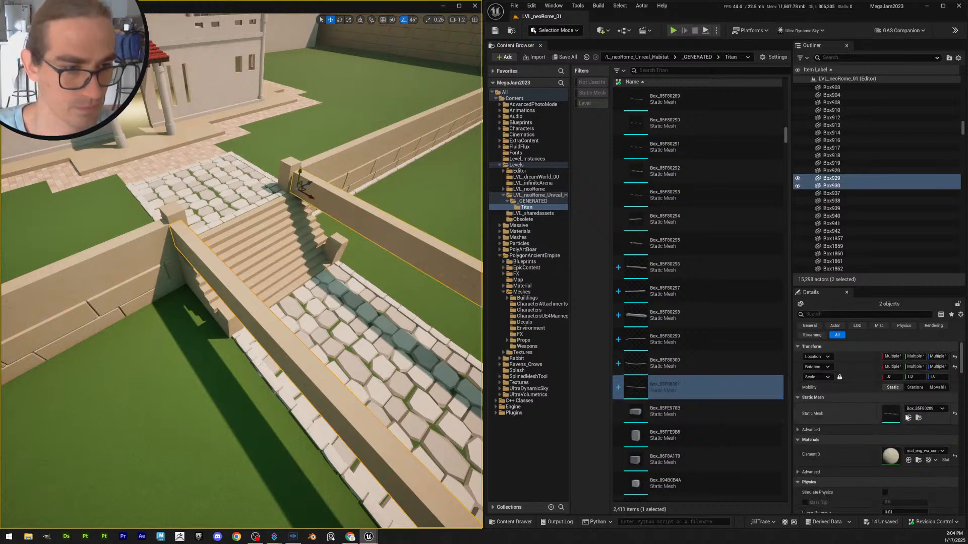
pyautogui.press('Escape')
# Open the left side wall in PolyGroup Edit and pull its far end face back to the foot of the stairs
pyautogui.click(259, 315)
pyautogui.moveTo(259, 314); pyautogui.dragTo(393, 282, button='right')
pyautogui.click(555, 30)
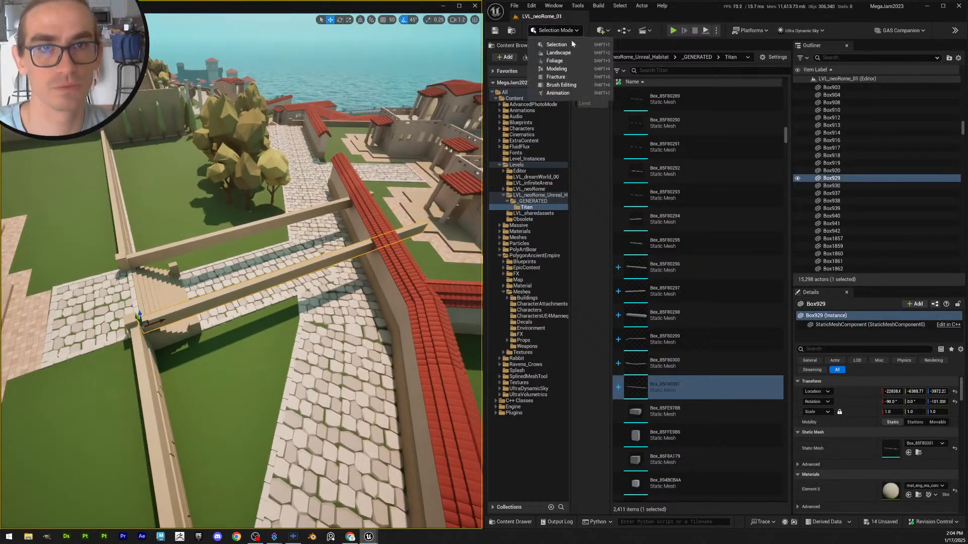
pyautogui.click(595, 67)
pyautogui.click(502, 145)
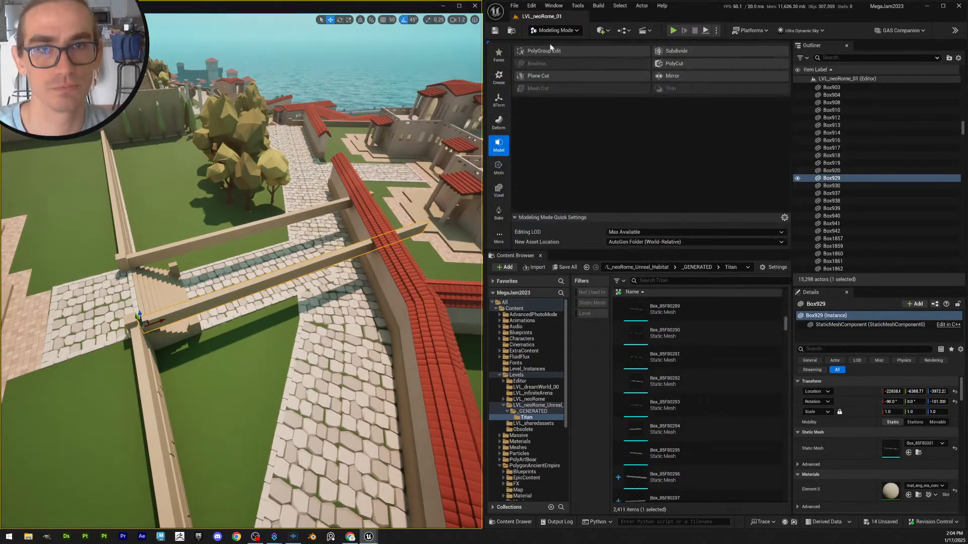
pyautogui.click(551, 50)
pyautogui.click(439, 244)
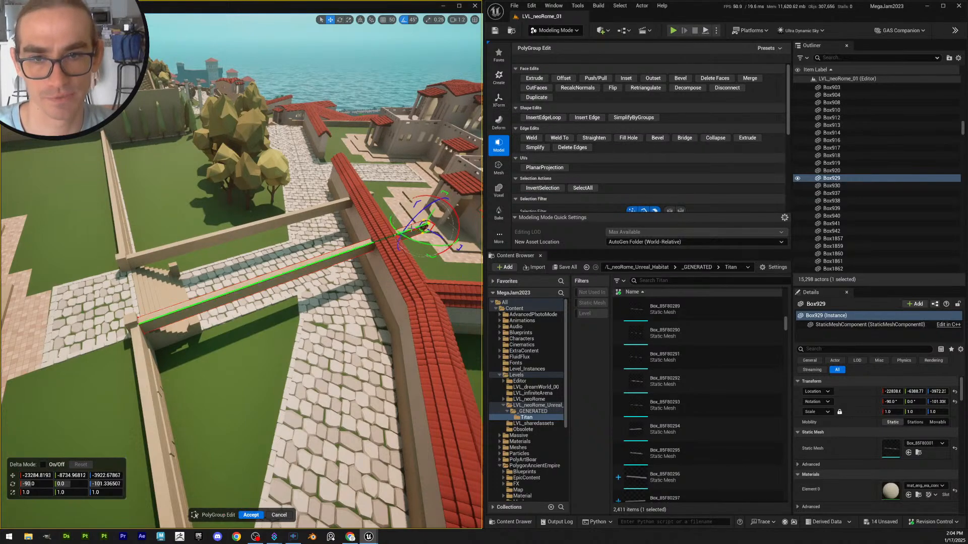
pyautogui.moveTo(414, 230); pyautogui.dragTo(161, 286)
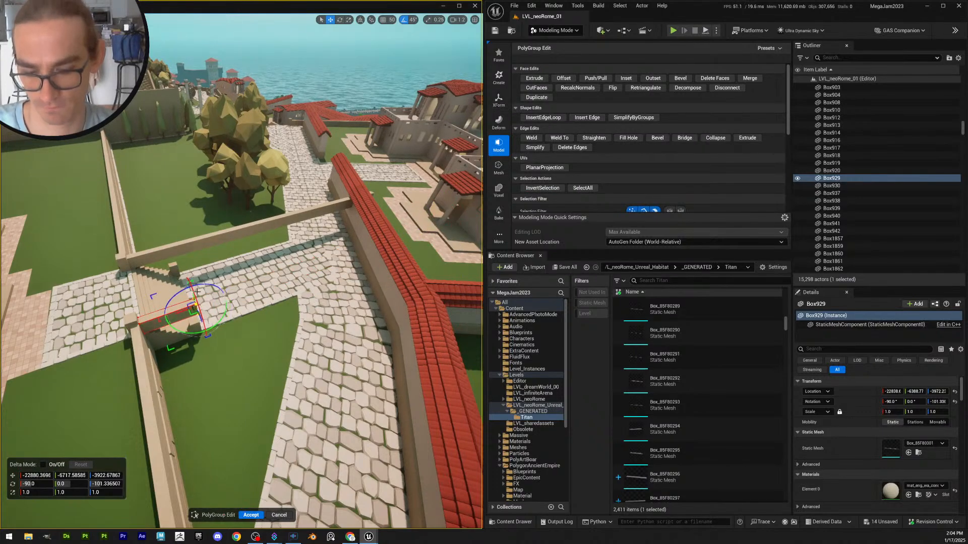
# Lower the wall's end face to about Z -4143.9 so that the wall slopes down with the stairs
pyautogui.press('f')
pyautogui.scroll(-3, 197, 292)
pyautogui.moveTo(197, 292); pyautogui.dragTo(191, 222, button='right')
pyautogui.press('s')
pyautogui.press('q')
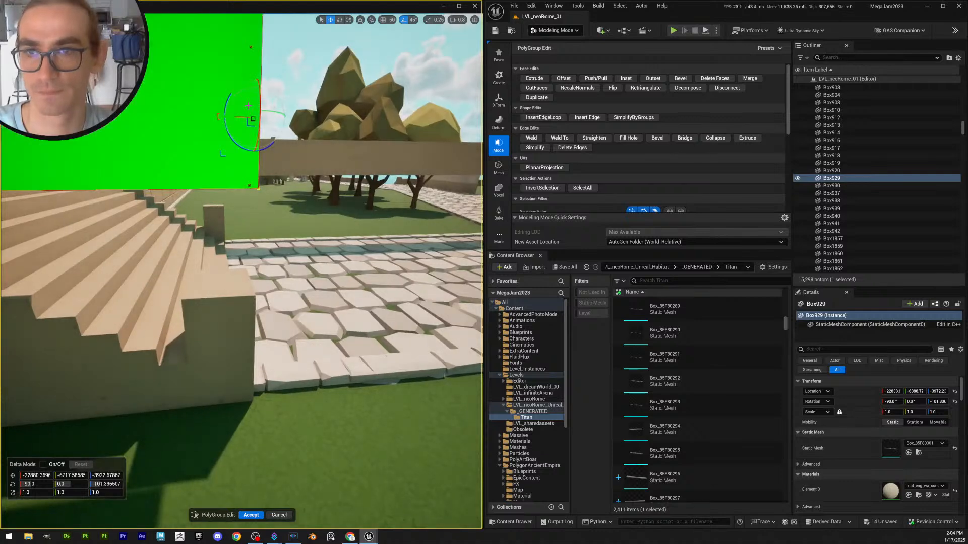
pyautogui.moveTo(248, 106); pyautogui.dragTo(243, 360)
# Check where the sloped wall's end meets the ground beside the stairs and accept the PolyGroup edit
pyautogui.press('w')
pyautogui.moveTo(244, 360); pyautogui.dragTo(222, 361, button='right')
pyautogui.press('d')
pyautogui.scroll(-3, 244, 360)
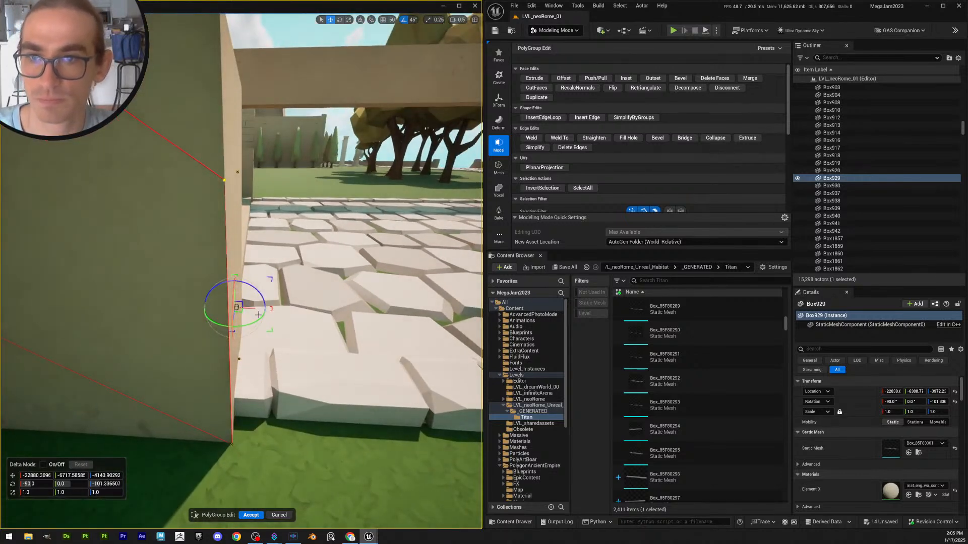
pyautogui.moveTo(258, 315); pyautogui.dragTo(208, 311, button='right')
pyautogui.press('d')
pyautogui.scroll(-1, 258, 315)
pyautogui.press('d')
pyautogui.press('s')
pyautogui.press('s')
pyautogui.click(251, 515)
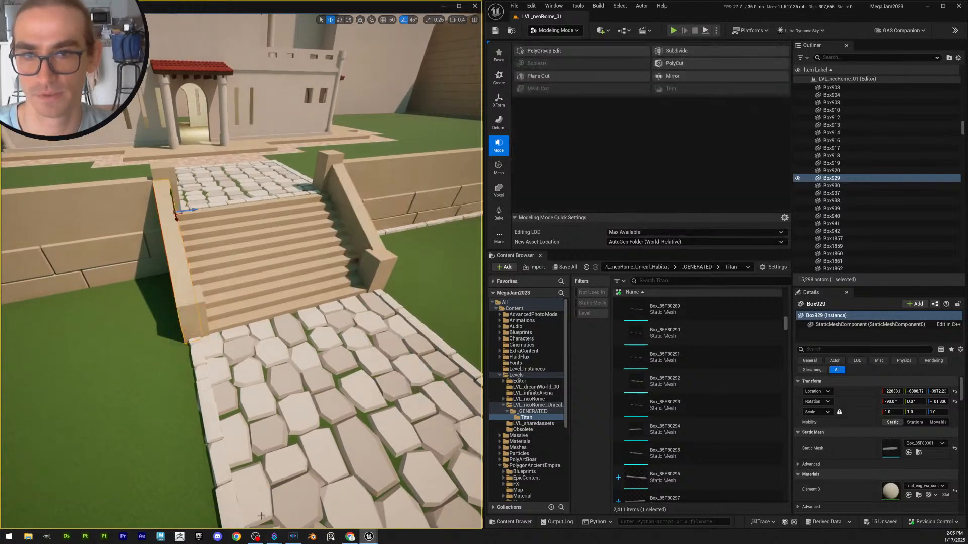
pyautogui.press('Escape')
# Shift the post at the upper-left corner of the stairs outward over the sloped side wall
pyautogui.moveTo(323, 323); pyautogui.dragTo(287, 315, button='right')
pyautogui.press('d')
pyautogui.scroll(1, 313, 317)
pyautogui.scroll(1, 301, 311)
pyautogui.press('e')
pyautogui.press('w')
pyautogui.moveTo(241, 397); pyautogui.dragTo(240, 397, button='right')
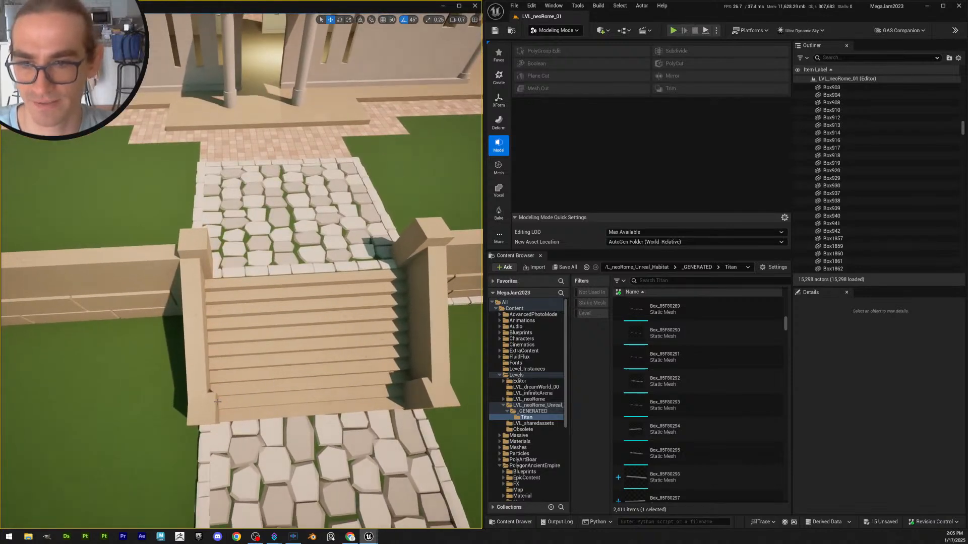
pyautogui.press('a')
pyautogui.moveTo(211, 257); pyautogui.dragTo(234, 258, button='right')
pyautogui.press('w')
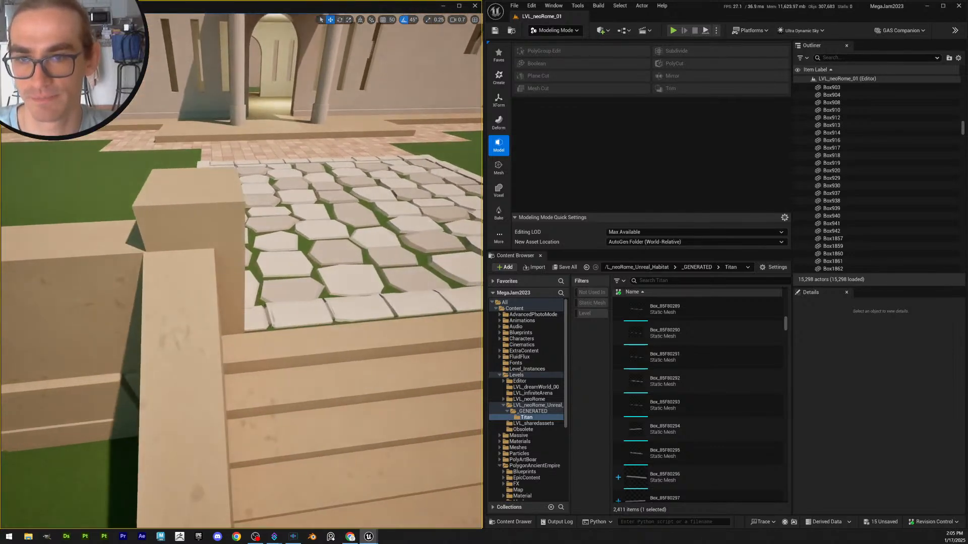
pyautogui.click(236, 335)
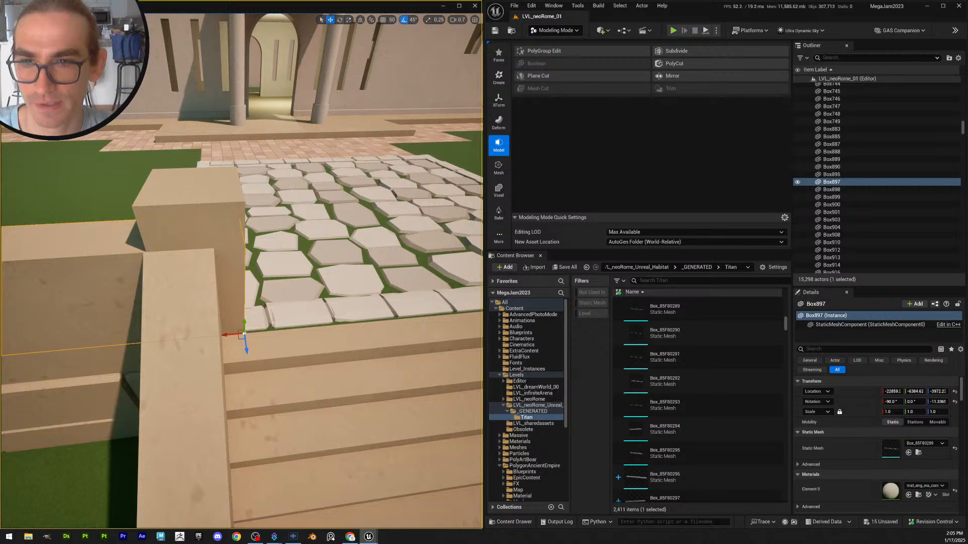
pyautogui.click(212, 264)
pyautogui.moveTo(227, 334); pyautogui.dragTo(206, 333)
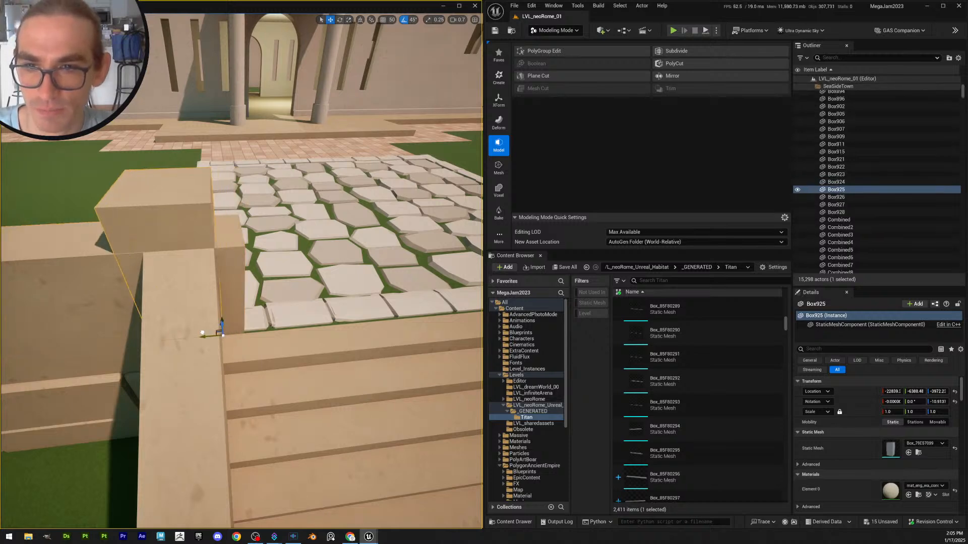
pyautogui.press('Escape')
# Shift the post at the upper-right corner of the stairs outward over the sloped side wall
pyautogui.moveTo(259, 349); pyautogui.dragTo(263, 349, button='right')
pyautogui.press('d')
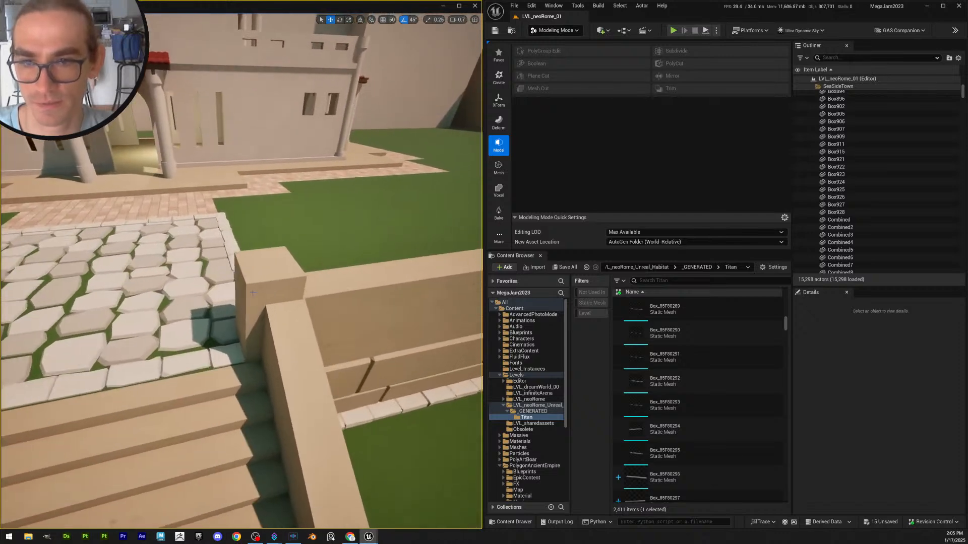
pyautogui.click(277, 357)
pyautogui.moveTo(274, 357); pyautogui.dragTo(291, 356)
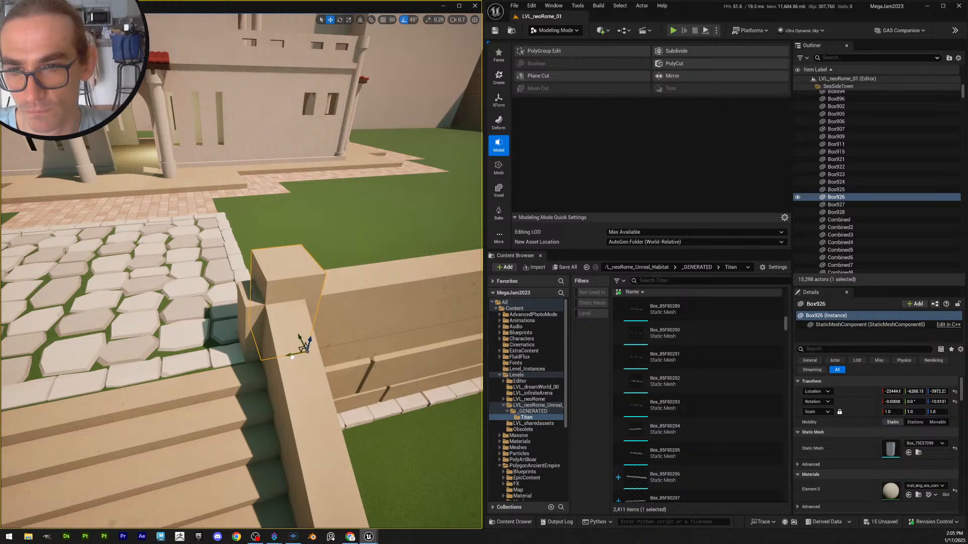
pyautogui.press('Escape')
# Try to align the lower-right post using the upper-right post's X location, and undo the change
pyautogui.moveTo(292, 357); pyautogui.dragTo(269, 343, button='right')
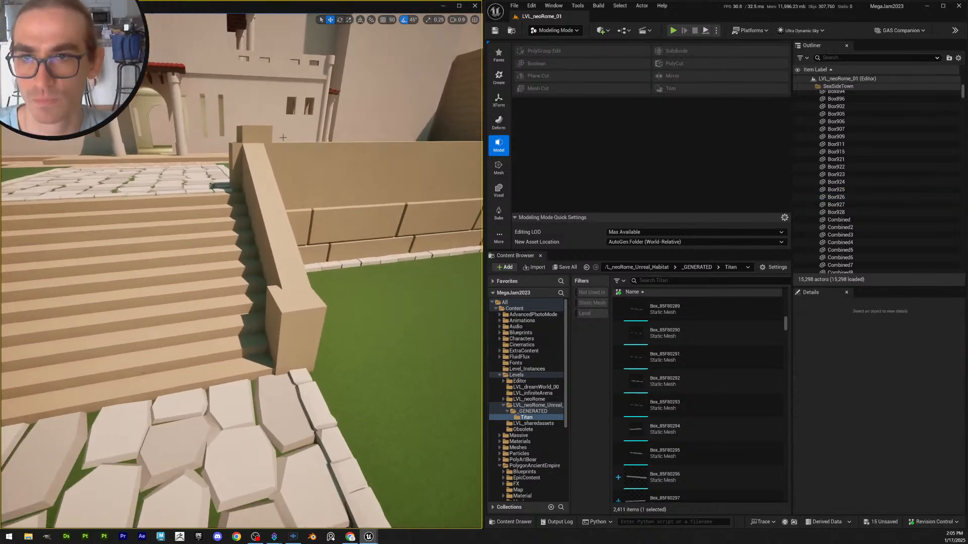
pyautogui.click(257, 135)
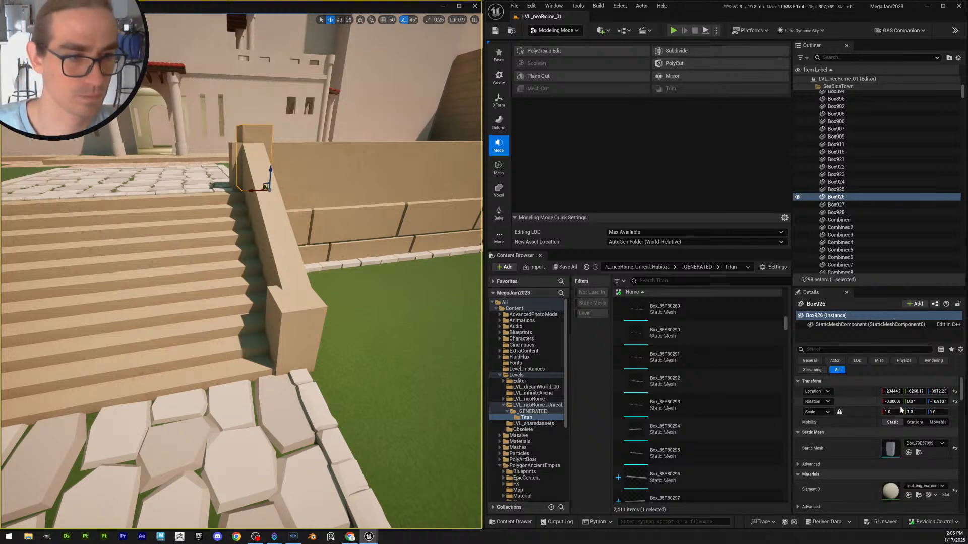
pyautogui.click(892, 391)
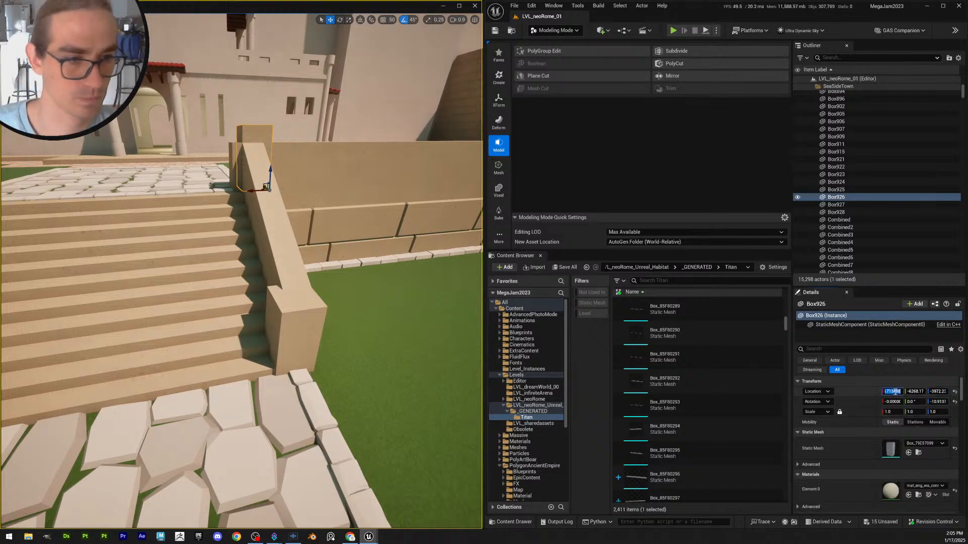
pyautogui.click(284, 321)
pyautogui.press('End')
pyautogui.write('+45')
pyautogui.press('Return')
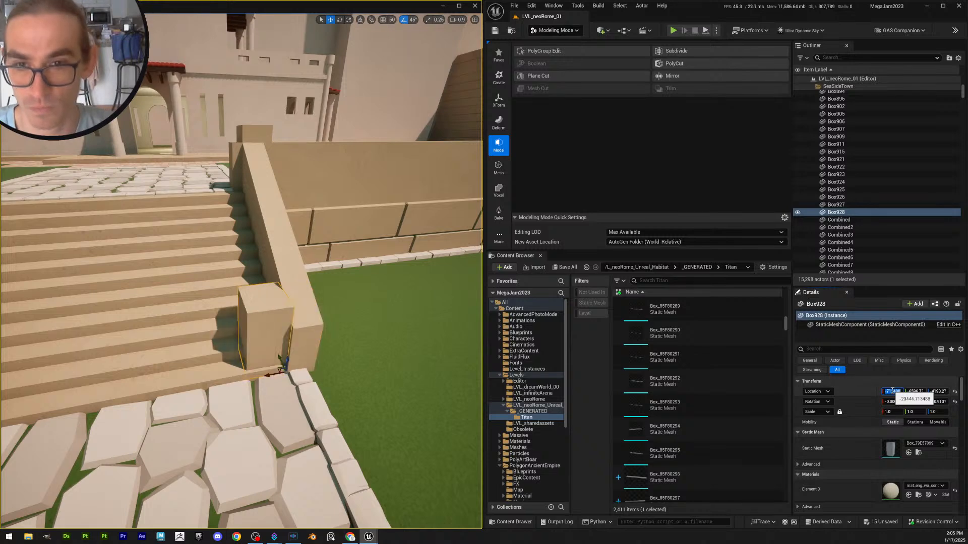
pyautogui.moveTo(371, 293); pyautogui.dragTo(371, 302, button='right')
pyautogui.hotkey('ctrl', 'z')
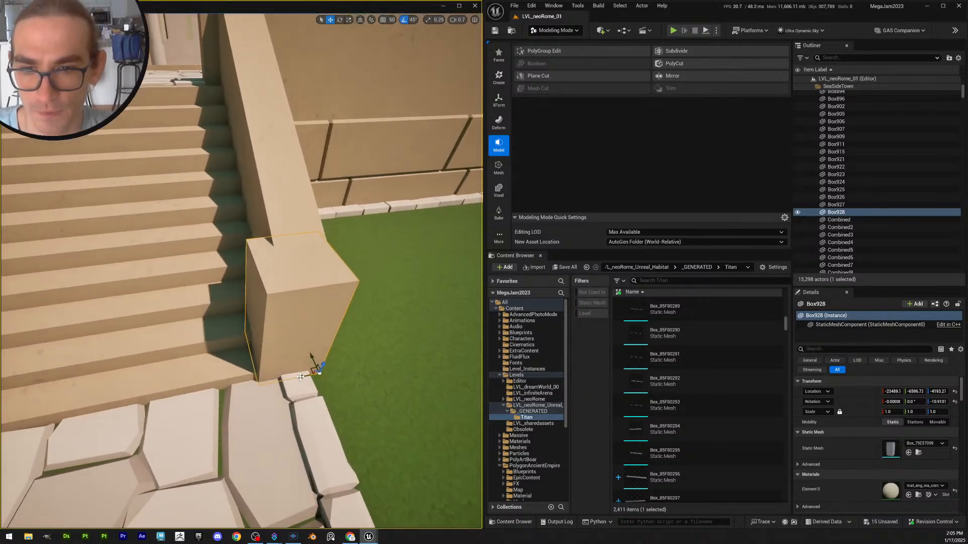
# Shift both posts at the foot of the stairs outward to line up with the sloped side walls
pyautogui.moveTo(298, 382); pyautogui.dragTo(317, 378)
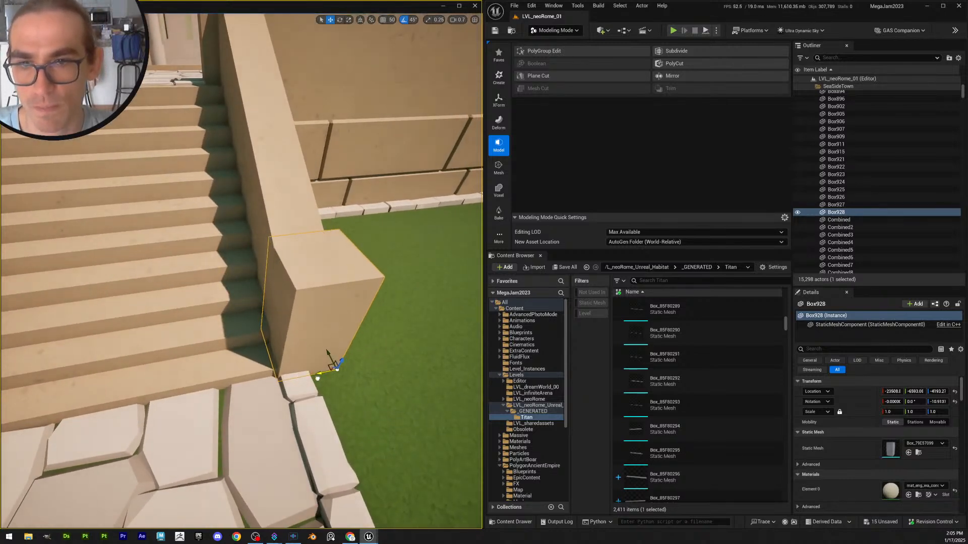
pyautogui.press('Escape')
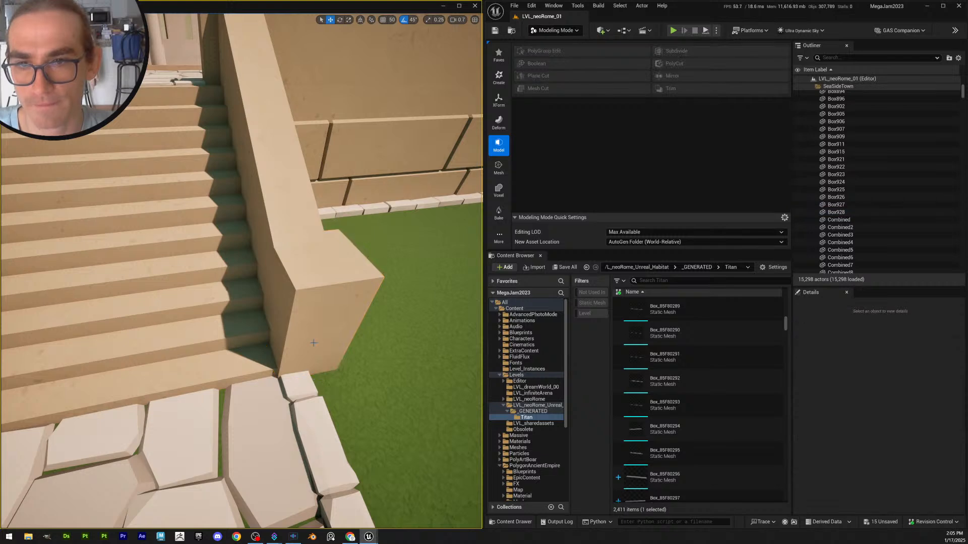
pyautogui.moveTo(317, 378); pyautogui.dragTo(317, 378, button='right')
pyautogui.scroll(1, 317, 378)
pyautogui.click(296, 372)
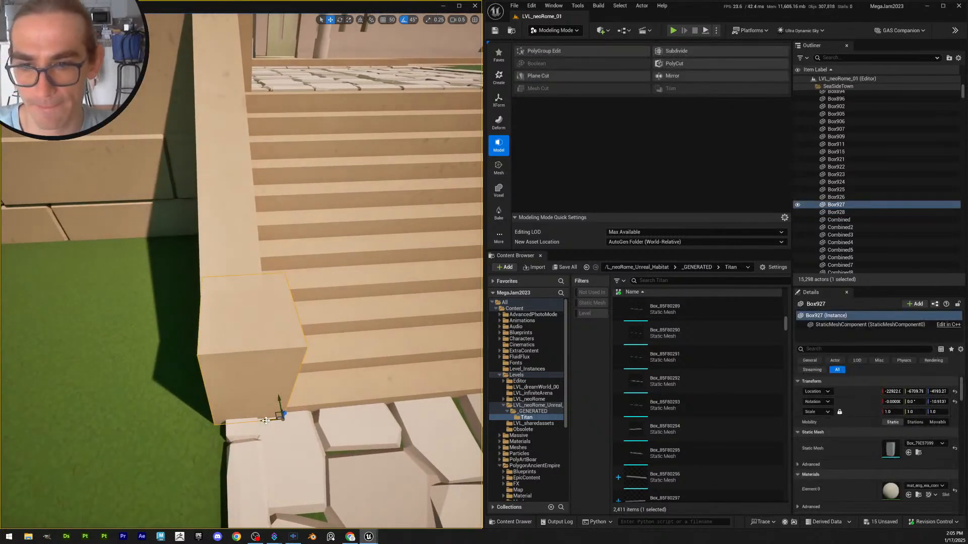
pyautogui.moveTo(266, 420); pyautogui.dragTo(240, 425)
pyautogui.scroll(-2, 177, 443)
pyautogui.moveTo(177, 443); pyautogui.dragTo(178, 443, button='right')
pyautogui.moveTo(175, 429); pyautogui.dragTo(174, 431)
pyautogui.press('Escape')
# Use PolyGroup Edit to pull back the end face of the low wall protruding past the post at the top of the stairs
pyautogui.press('s')
pyautogui.moveTo(176, 433); pyautogui.dragTo(176, 432, button='right')
pyautogui.scroll(4, 176, 433)
pyautogui.press('w')
pyautogui.moveTo(231, 369); pyautogui.dragTo(231, 369, button='right')
pyautogui.click(231, 369)
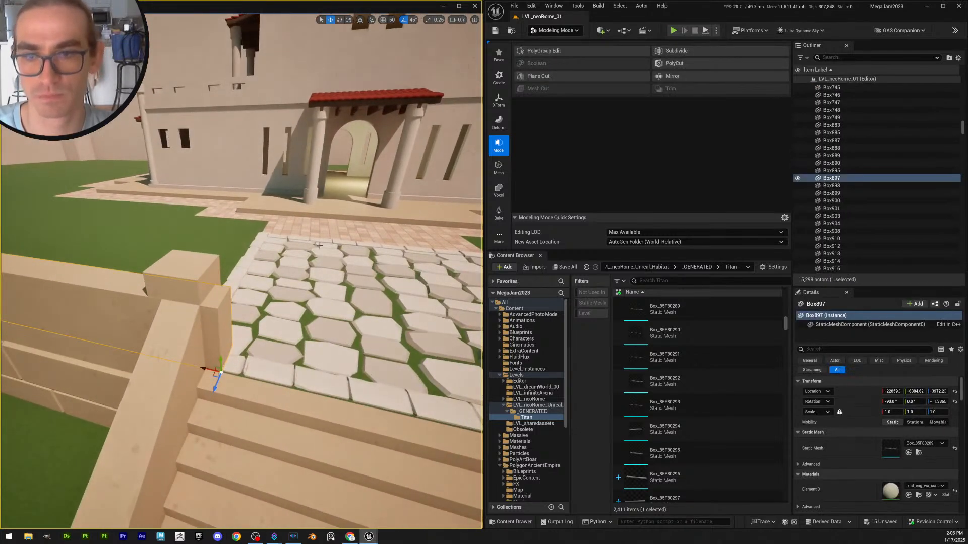
pyautogui.click(537, 53)
pyautogui.click(225, 330)
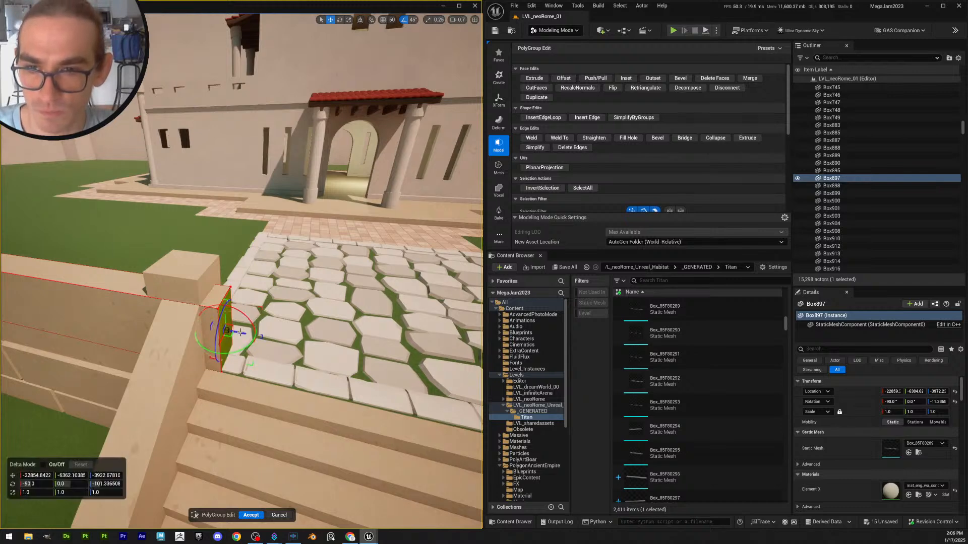
pyautogui.moveTo(240, 332); pyautogui.dragTo(227, 333)
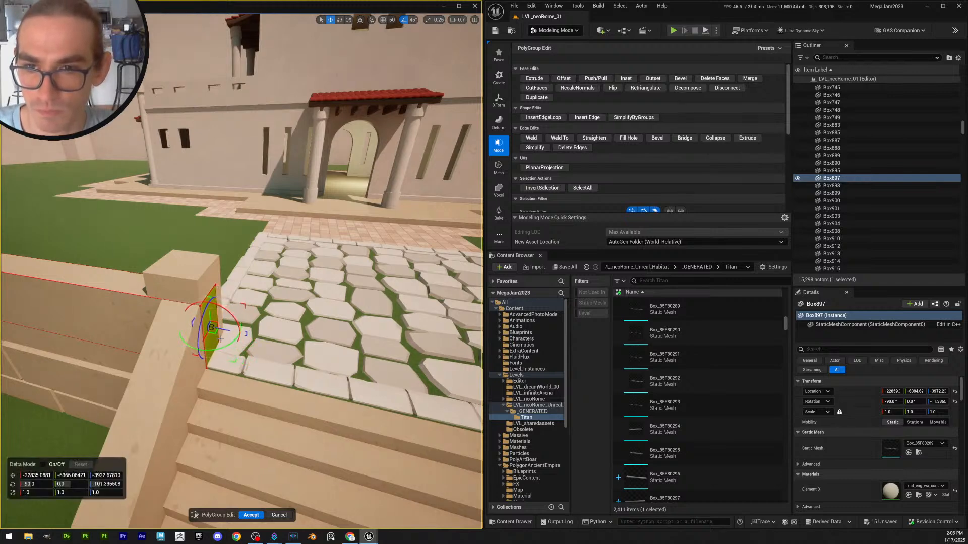
pyautogui.click(251, 515)
pyautogui.press('Escape')
# Adjust the same wall's end face again with PolyGroup Edit so it sits inside the post at the stair top
pyautogui.scroll(3, 236, 366)
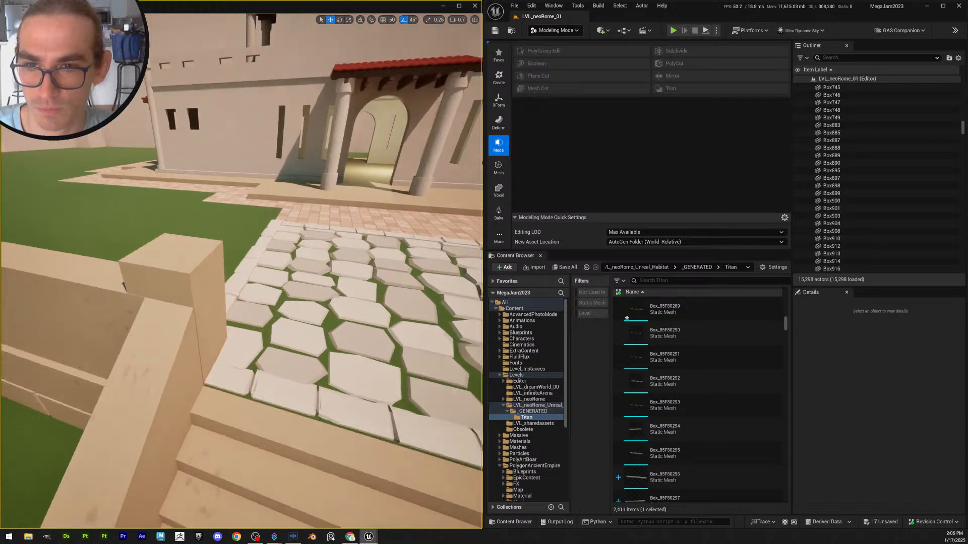
pyautogui.scroll(3, 201, 429)
pyautogui.click(203, 429)
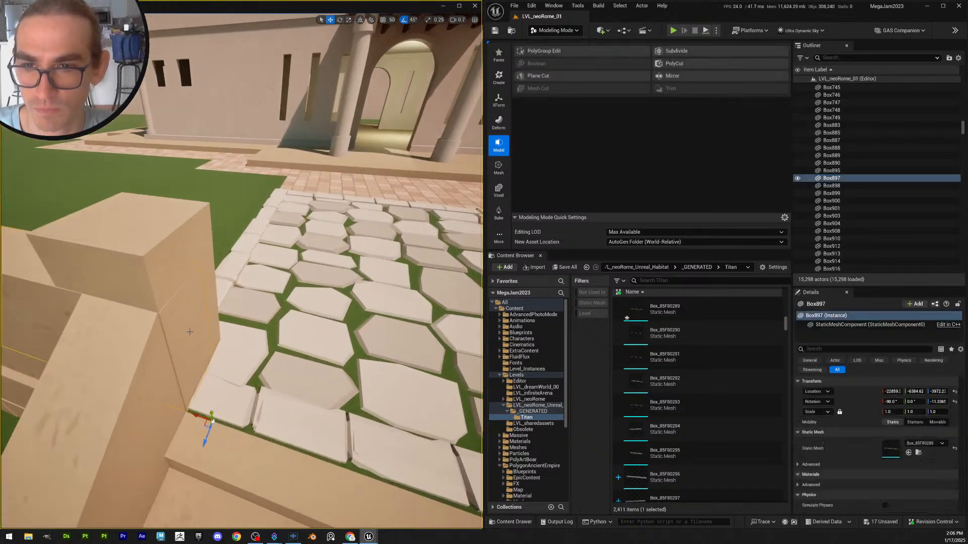
pyautogui.click(522, 51)
pyautogui.click(204, 351)
pyautogui.moveTo(208, 347); pyautogui.dragTo(166, 368)
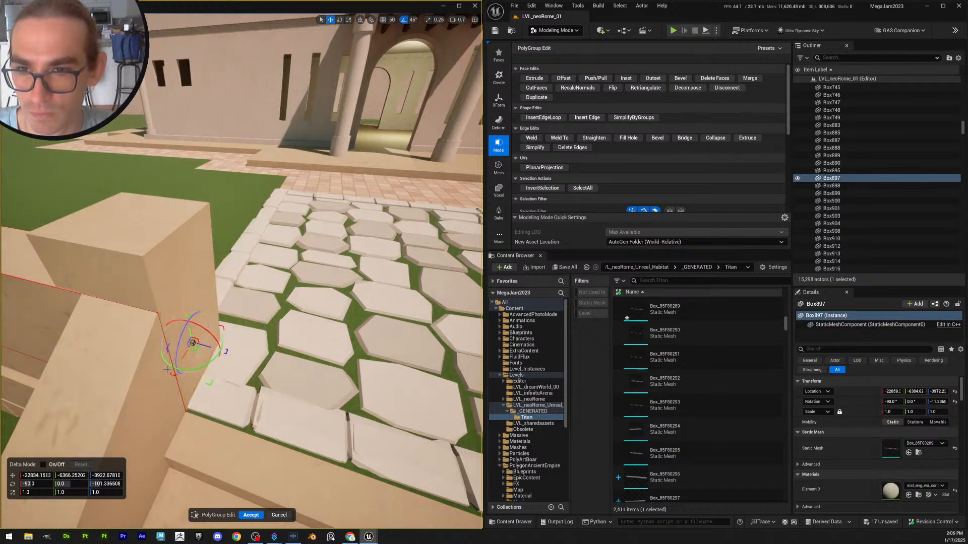
pyautogui.click(251, 515)
# Pull the end face of the wall on the opposite side of the stairs back inside its post with PolyGroup Edit
pyautogui.moveTo(296, 428); pyautogui.dragTo(388, 428, button='right')
pyautogui.click(169, 315)
pyautogui.moveTo(169, 315); pyautogui.dragTo(126, 353, button='right')
pyautogui.click(528, 50)
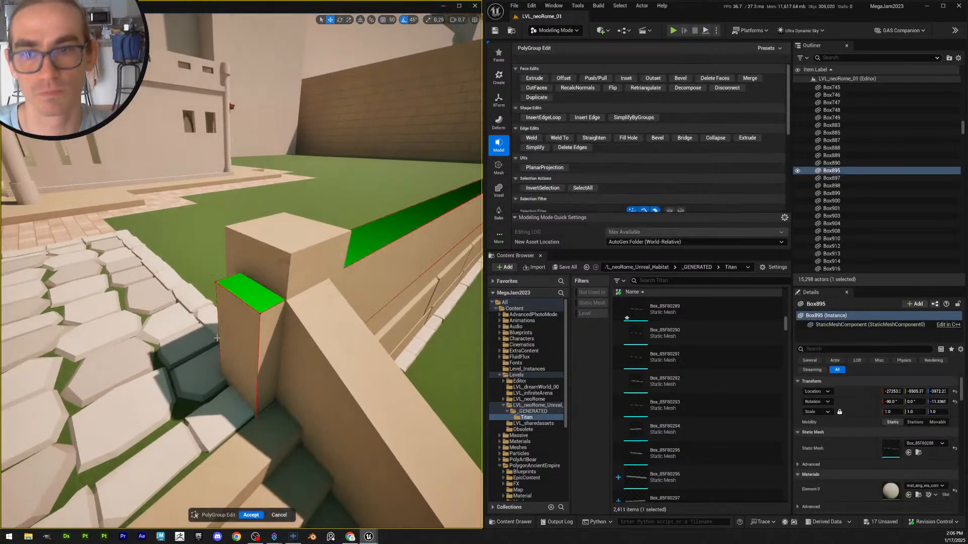
pyautogui.click(233, 348)
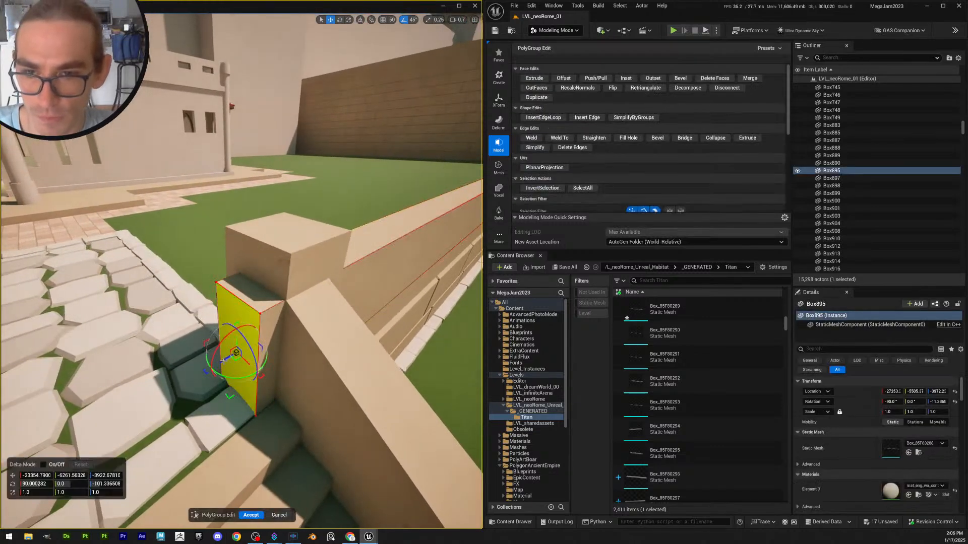
pyautogui.moveTo(222, 361); pyautogui.dragTo(305, 320)
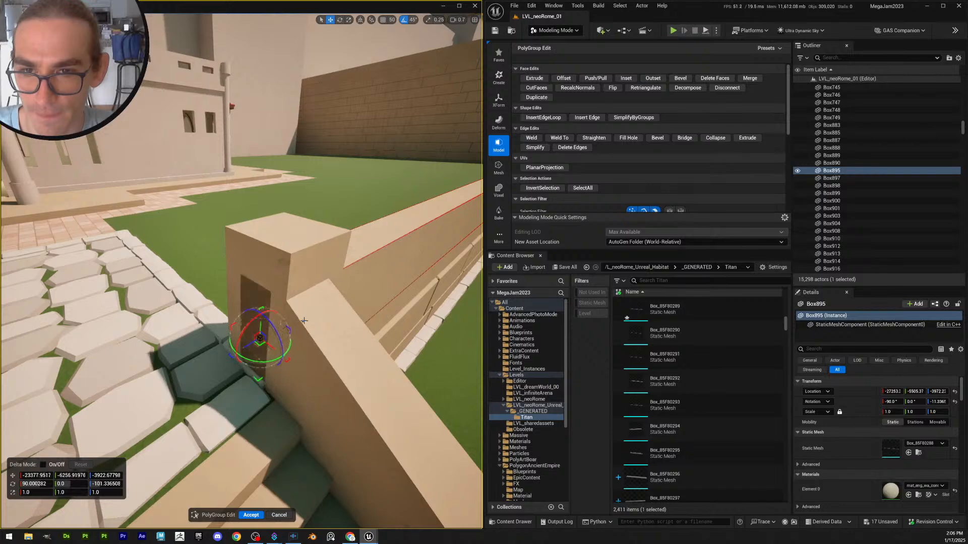
pyautogui.click(250, 515)
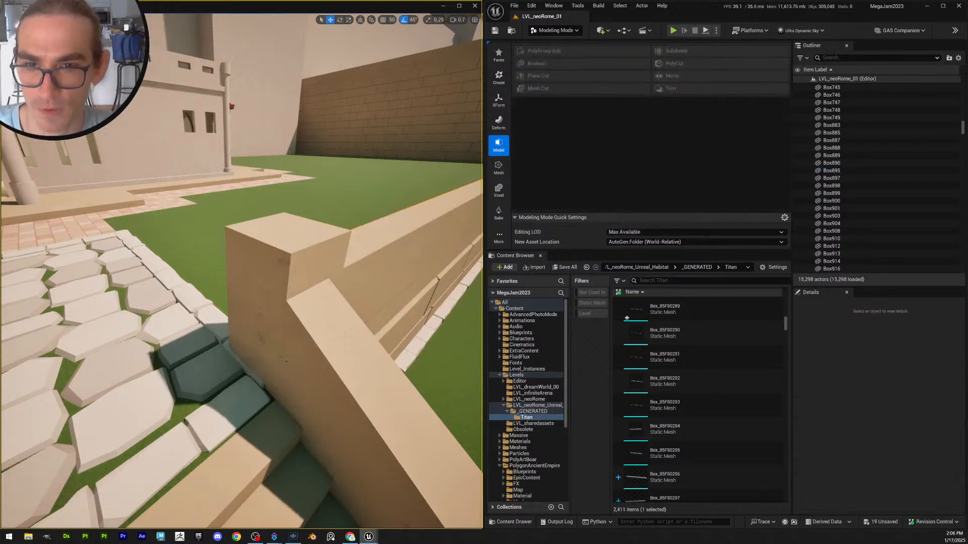
# Return to Selection Mode, save all modified wall, stair and ground edge assets, and check out the listed files
pyautogui.moveTo(251, 323); pyautogui.dragTo(269, 313, button='right')
pyautogui.scroll(3, 212, 337)
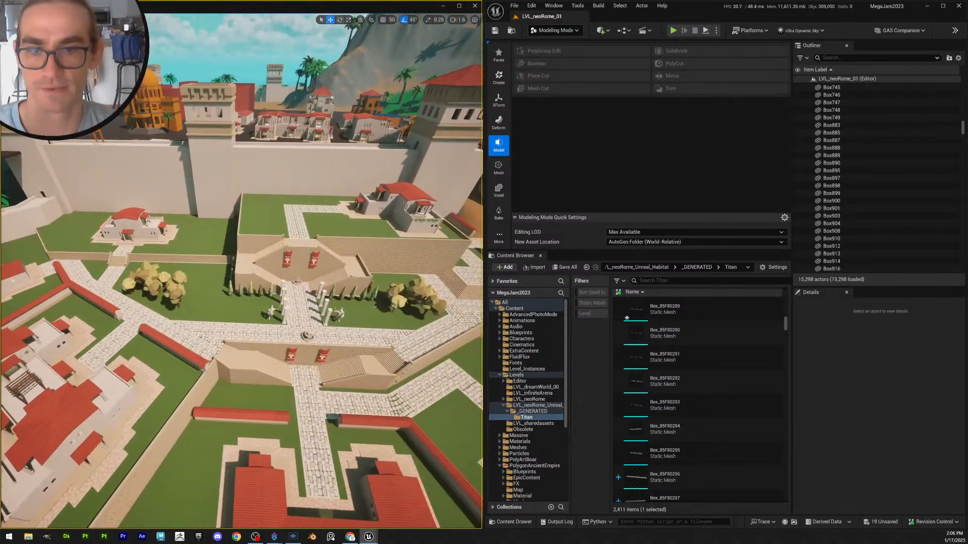
pyautogui.click(562, 31)
pyautogui.click(554, 41)
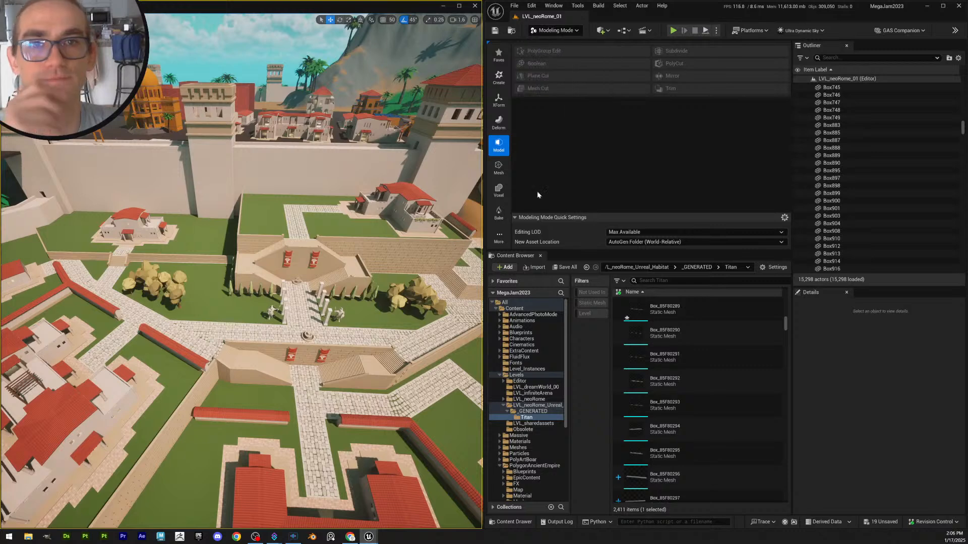
pyautogui.click(574, 57)
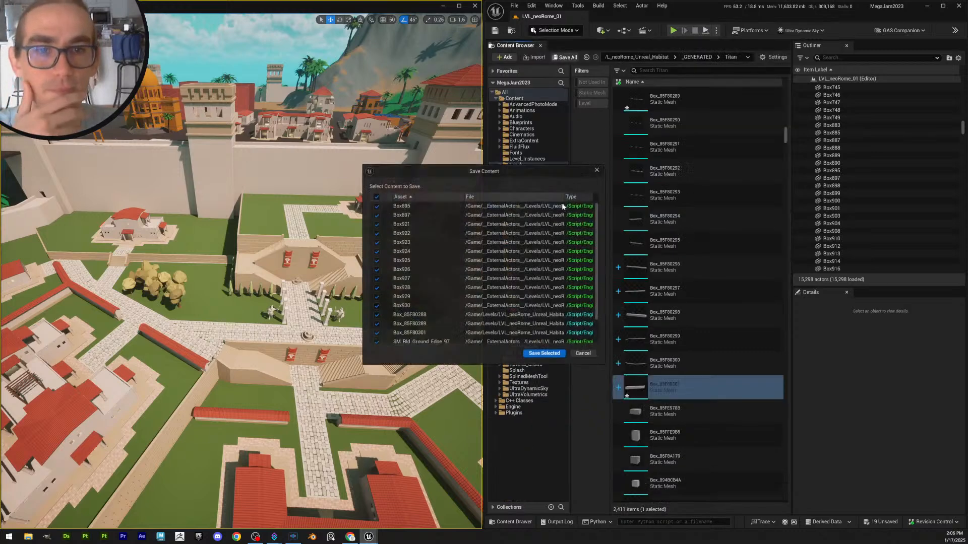
pyautogui.click(552, 355)
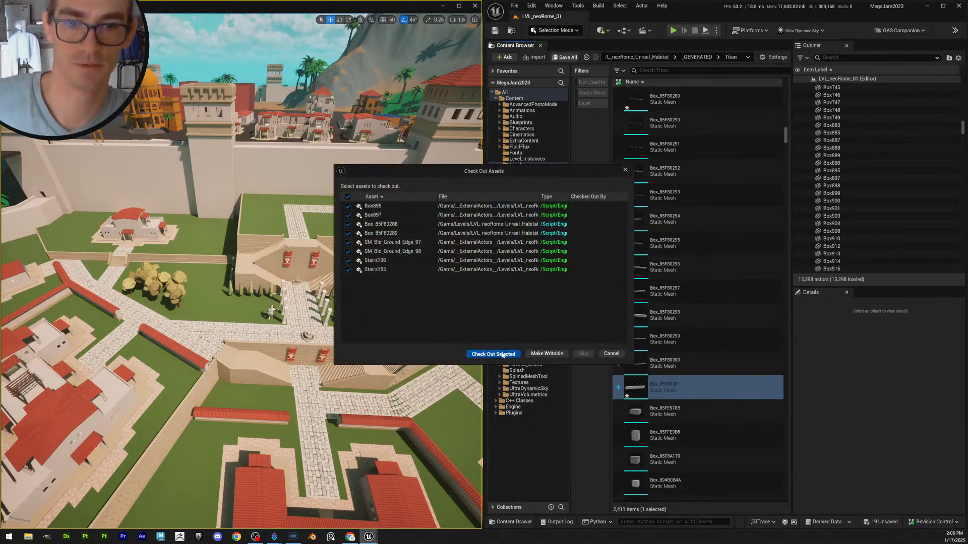
pyautogui.click(493, 351)
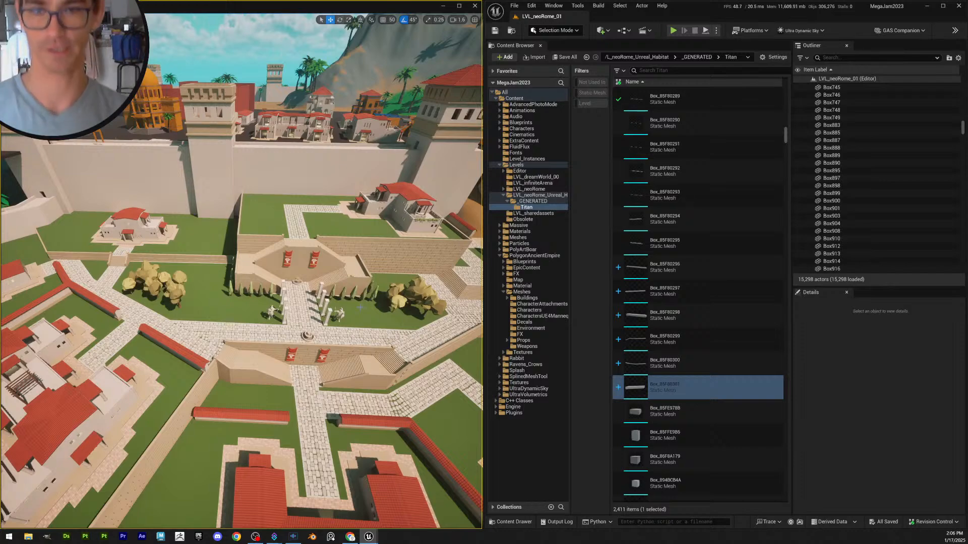
# Examine the statues, villa walls, stairs and paved paths around the central fountain for remaining gaps
pyautogui.moveTo(360, 307)
pyautogui.mouseDown(button='right')
pyautogui.moveTo(357, 325)
pyautogui.moveTo(323, 350)
pyautogui.moveTo(321, 301)
pyautogui.moveTo(391, 330)
pyautogui.moveTo(348, 316)
pyautogui.mouseUp(button='right')
pyautogui.scroll(-5, 359, 314)
pyautogui.scroll(4, 318, 315)
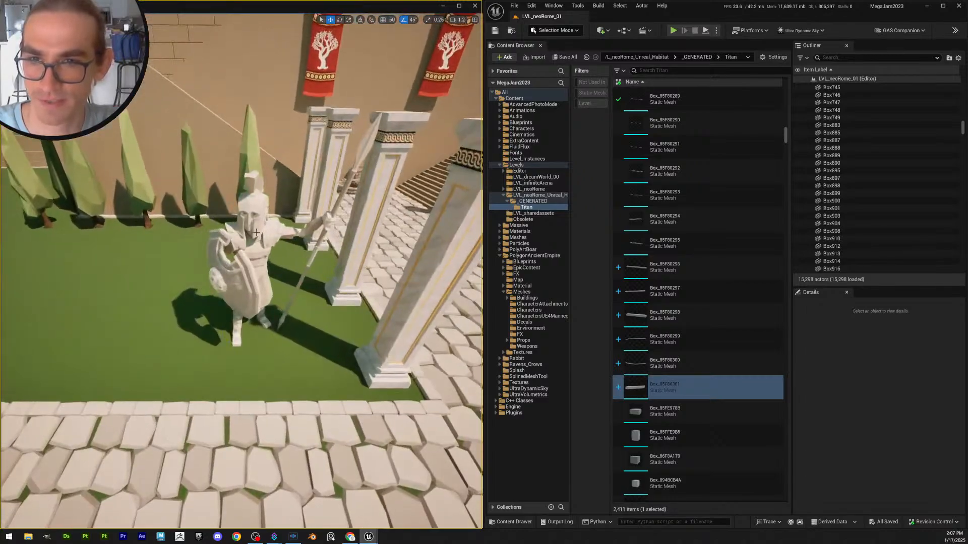
pyautogui.click(246, 270)
pyautogui.press('Escape')
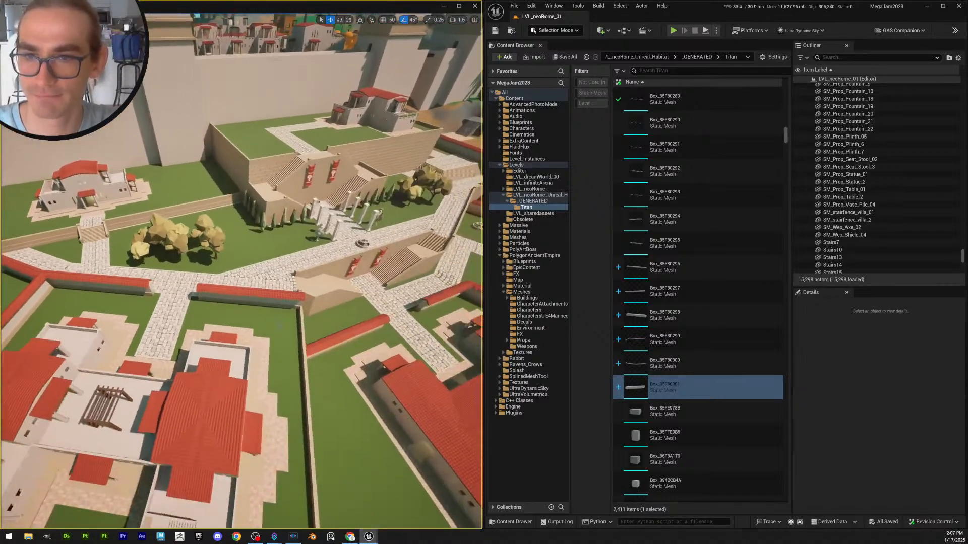
pyautogui.click(235, 293)
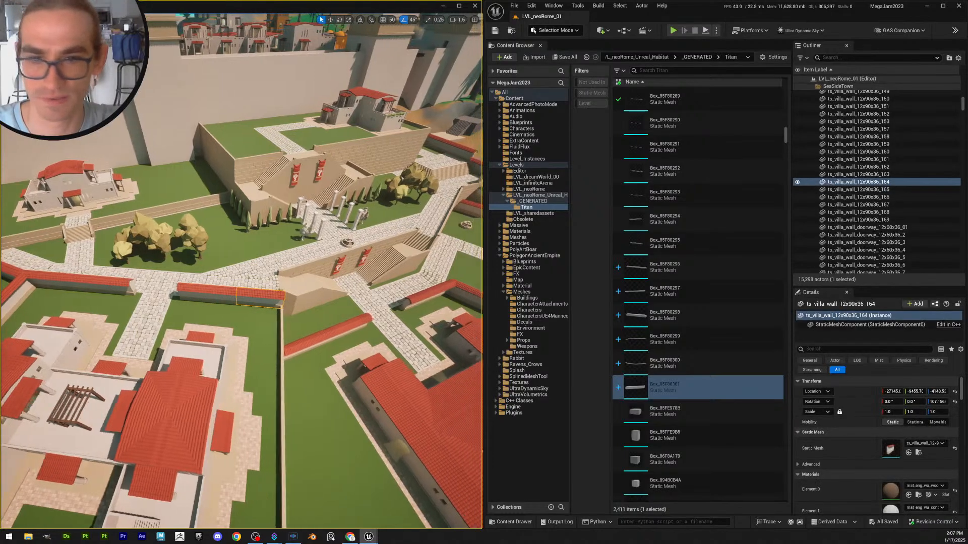
pyautogui.press('Escape')
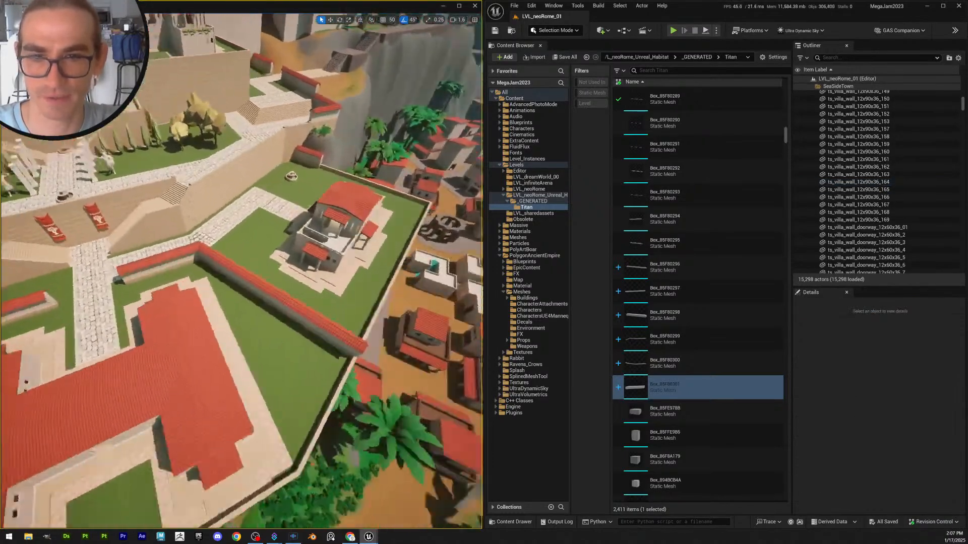
pyautogui.moveTo(240, 272); pyautogui.dragTo(137, 235, button='right')
pyautogui.scroll(-3, 137, 235)
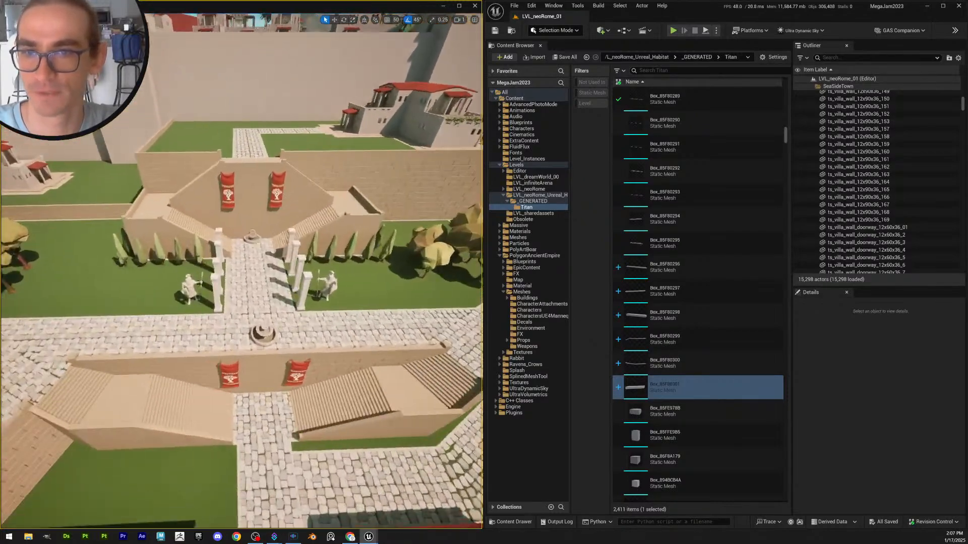
# Duplicate the ground edge strip near the fountain and slide the copy across the path opening with 50-unit grid snapping enabled
pyautogui.moveTo(239, 353)
pyautogui.mouseDown(button='right')
pyautogui.moveTo(240, 367)
pyautogui.moveTo(239, 353)
pyautogui.mouseUp(button='right')
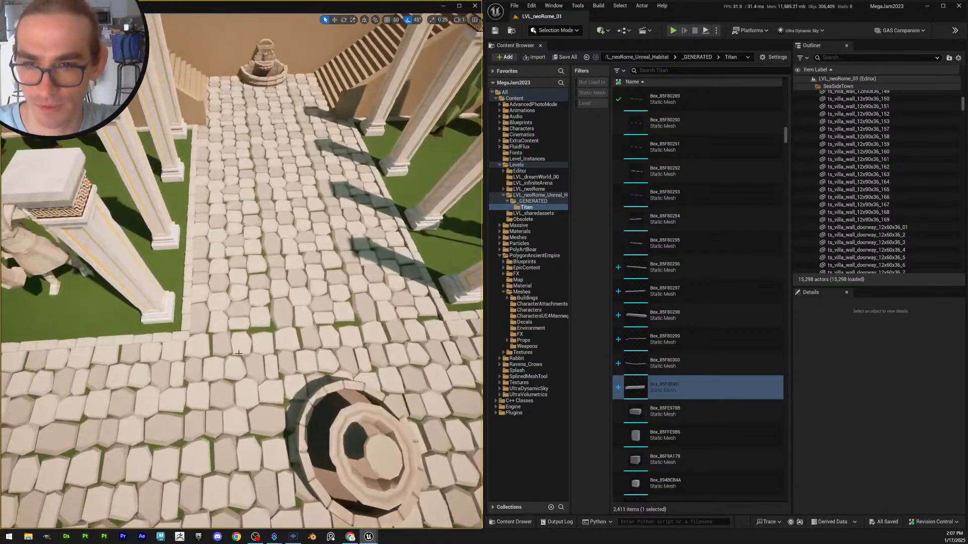
pyautogui.click(229, 329)
pyautogui.hotkey('ctrl', 'd')
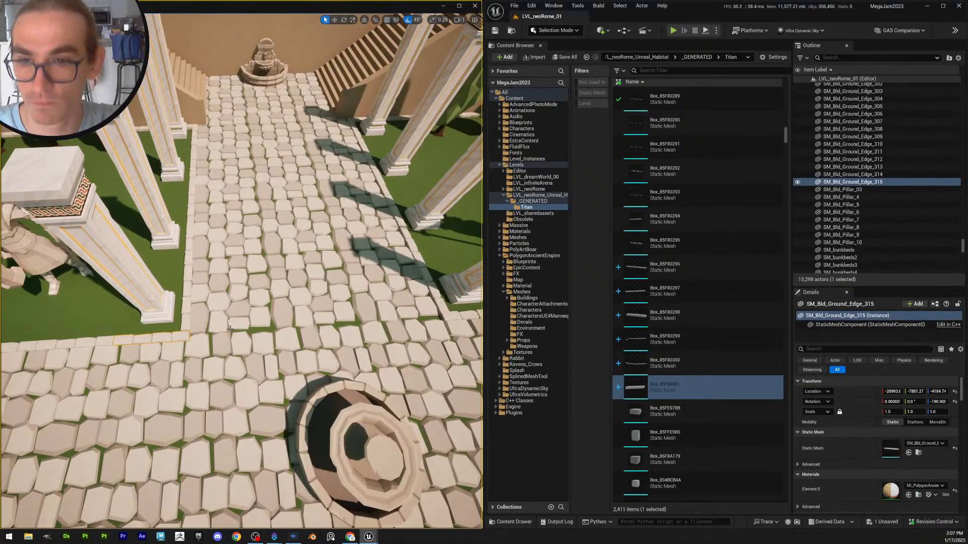
pyautogui.press('w')
pyautogui.click(386, 20)
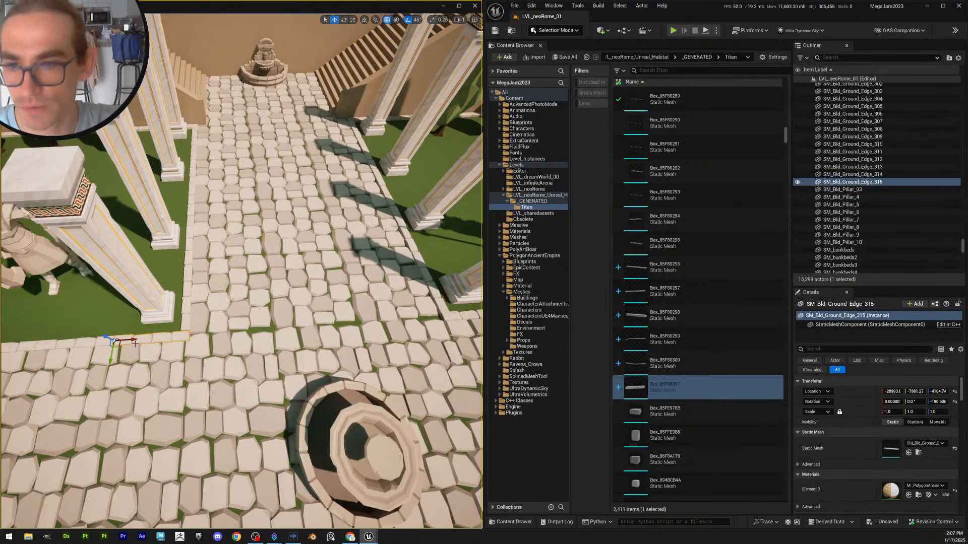
pyautogui.moveTo(134, 343); pyautogui.dragTo(283, 331)
# Add three more copies of the ground edge strip end to end across the column-lined path to its other side
pyautogui.hotkey('ctrl', 'd')
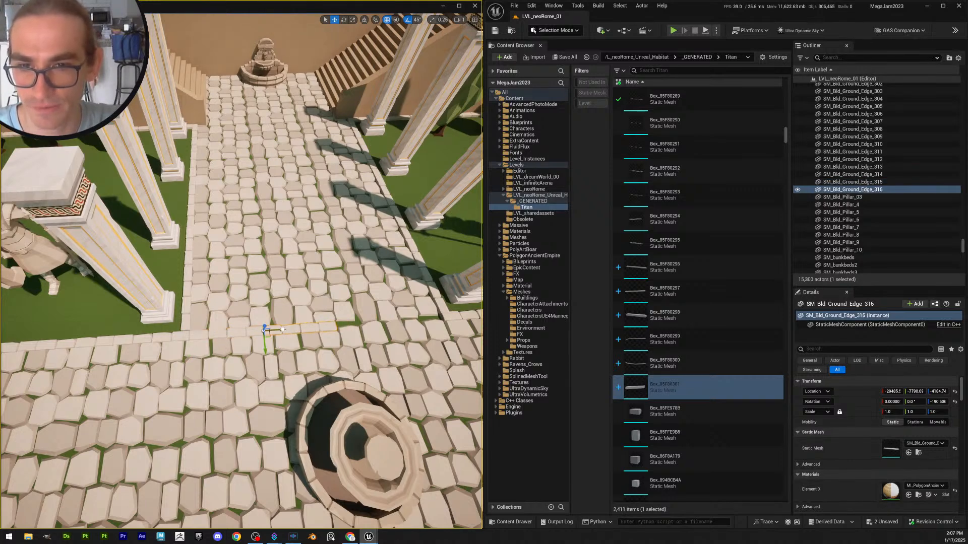
pyautogui.moveTo(283, 330); pyautogui.dragTo(272, 330, button='right')
pyautogui.press('d')
pyautogui.hotkey('ctrl', 'd')
pyautogui.moveTo(226, 327); pyautogui.dragTo(375, 337)
pyautogui.hotkey('ctrl', 'd')
pyautogui.press('Escape')
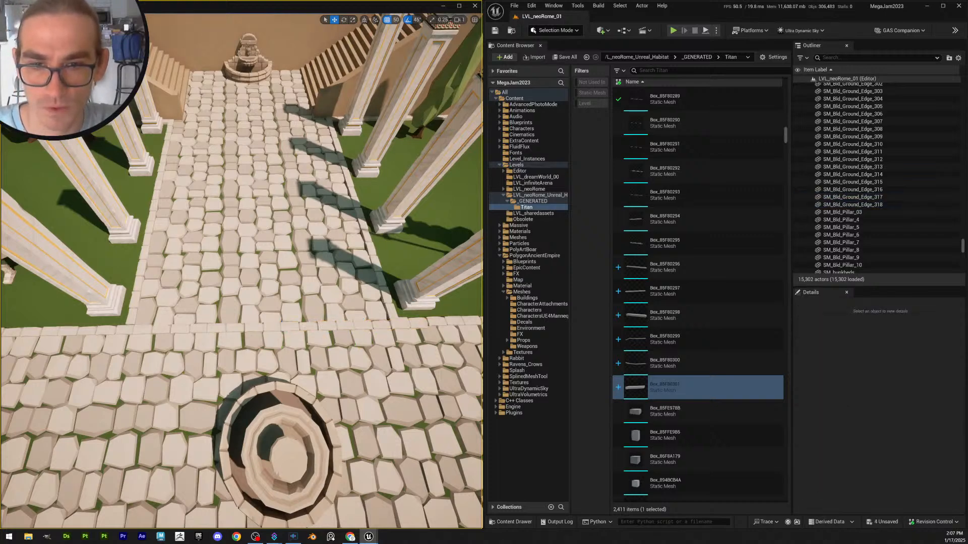
# Select the four new ground edge strips and rotate them slightly to line up with the existing edging on both sides
pyautogui.click(370, 322)
pyautogui.moveTo(370, 323); pyautogui.dragTo(375, 343, button='right')
pyautogui.press('w')
pyautogui.click(120, 328)
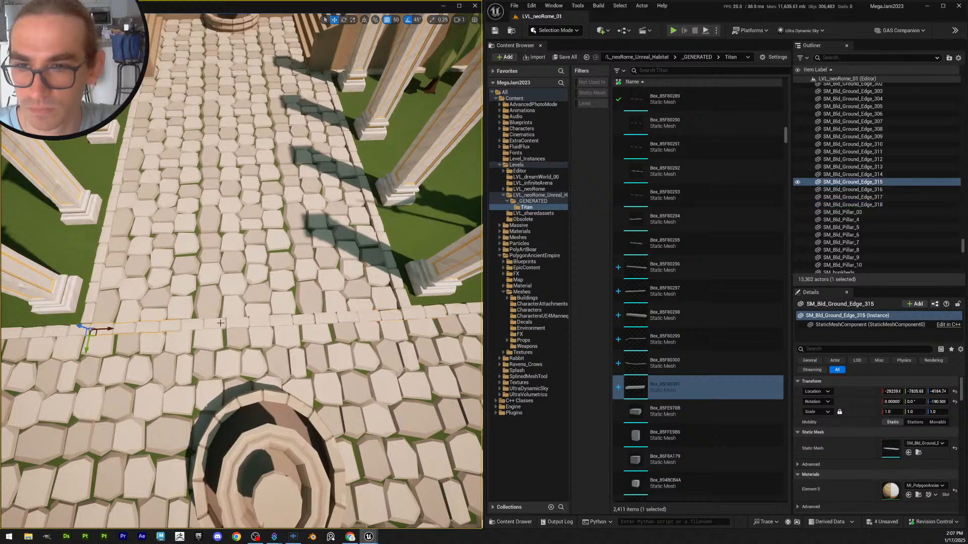
pyautogui.keyDown('ctrl'); pyautogui.click(220, 322); pyautogui.keyUp('ctrl')
pyautogui.keyDown('ctrl'); pyautogui.click(311, 328); pyautogui.keyUp('ctrl')
pyautogui.keyDown('ctrl'); pyautogui.click(381, 319); pyautogui.keyUp('ctrl')
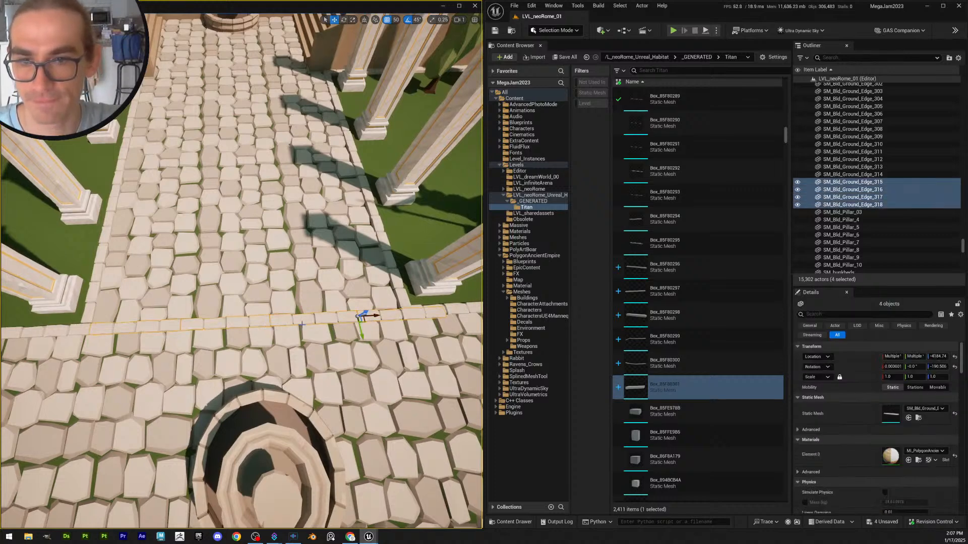
pyautogui.keyDown('ctrl'); pyautogui.click(112, 327); pyautogui.keyUp('ctrl')
pyautogui.keyDown('ctrl'); pyautogui.click(113, 330); pyautogui.keyUp('ctrl')
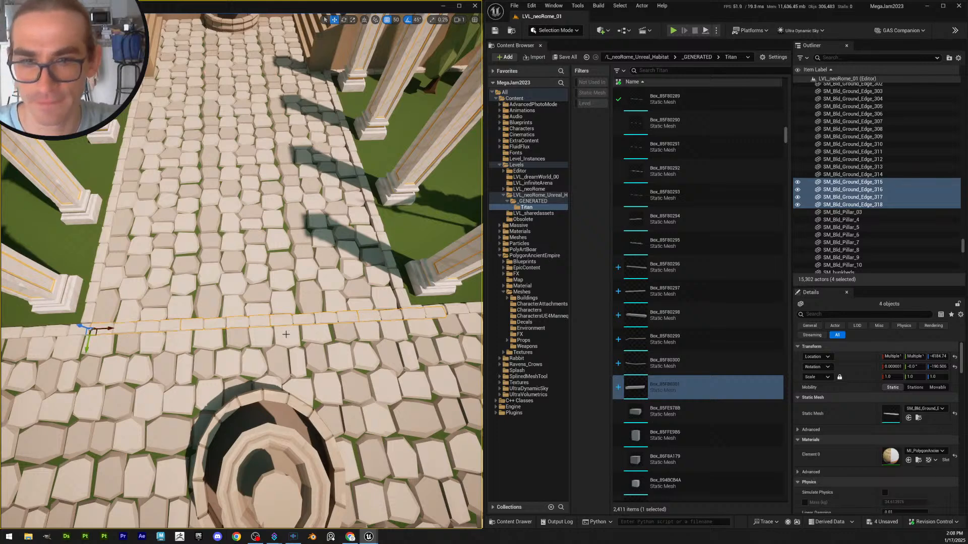
pyautogui.press('e')
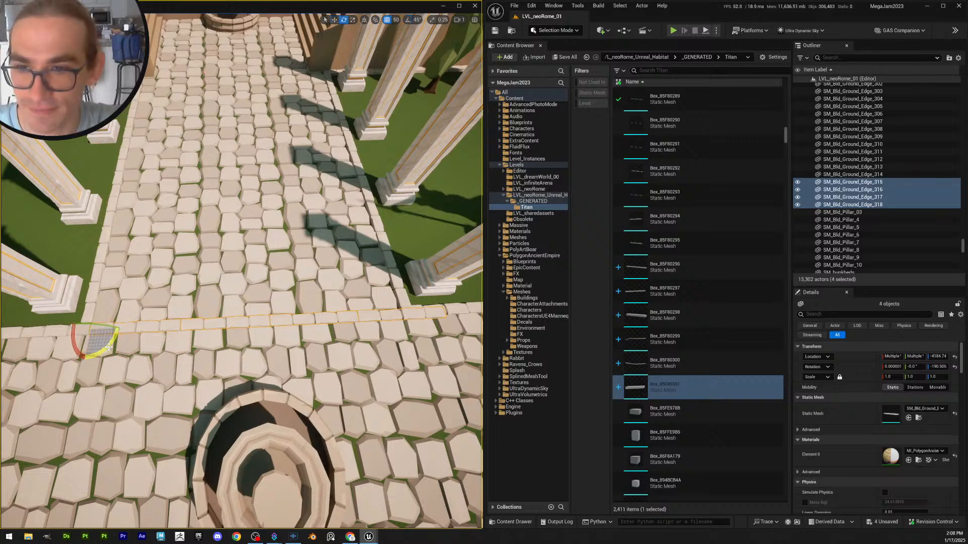
pyautogui.moveTo(114, 336); pyautogui.dragTo(115, 337)
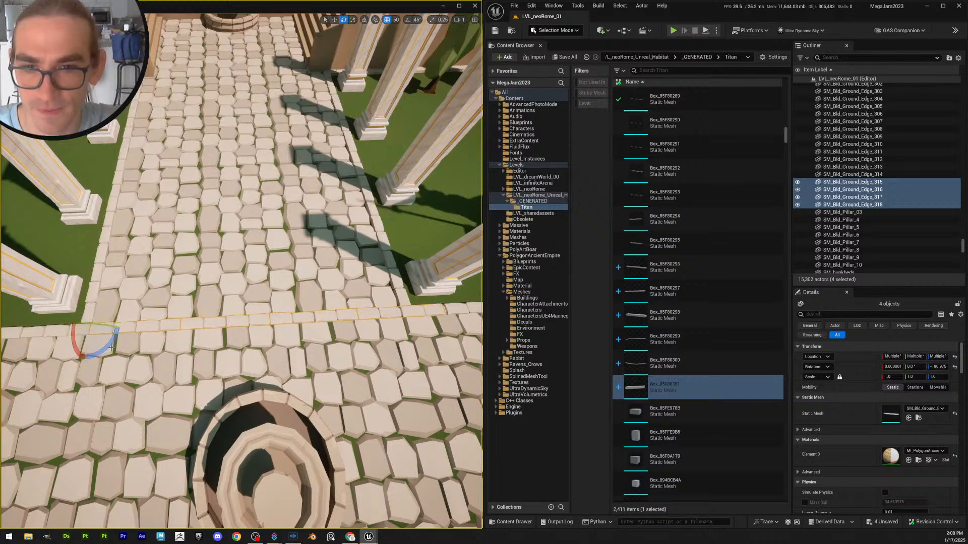
pyautogui.press('Escape')
# Save the four new ground edge strips
pyautogui.press('s')
pyautogui.moveTo(252, 315)
pyautogui.mouseDown(button='right')
pyautogui.moveTo(263, 321)
pyautogui.moveTo(247, 338)
pyautogui.moveTo(252, 324)
pyautogui.mouseUp(button='right')
pyautogui.scroll(1, 262, 320)
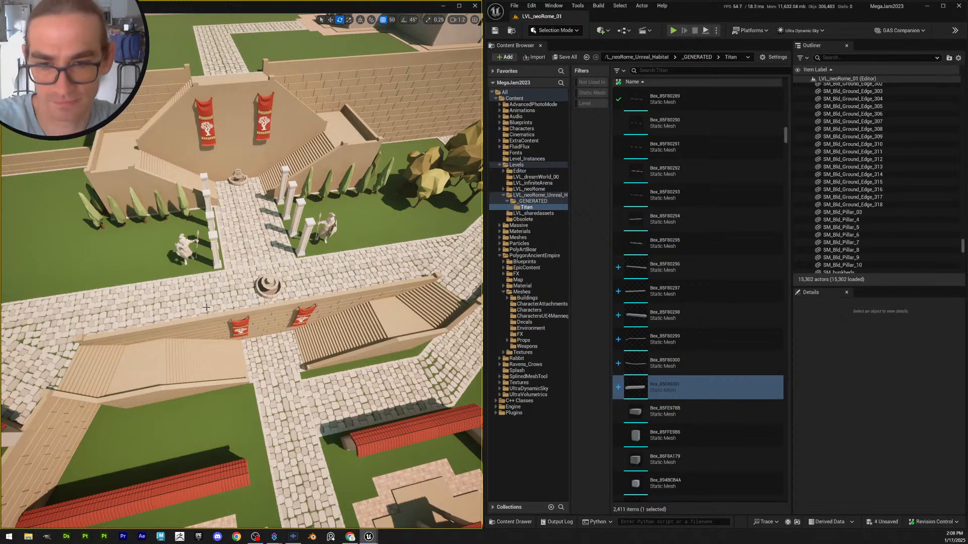
pyautogui.press('w')
pyautogui.moveTo(213, 279)
pyautogui.mouseDown(button='right')
pyautogui.moveTo(143, 344)
pyautogui.moveTo(207, 325)
pyautogui.moveTo(223, 287)
pyautogui.mouseUp(button='right')
pyautogui.press('s')
pyautogui.press('s')
pyautogui.scroll(1, 222, 295)
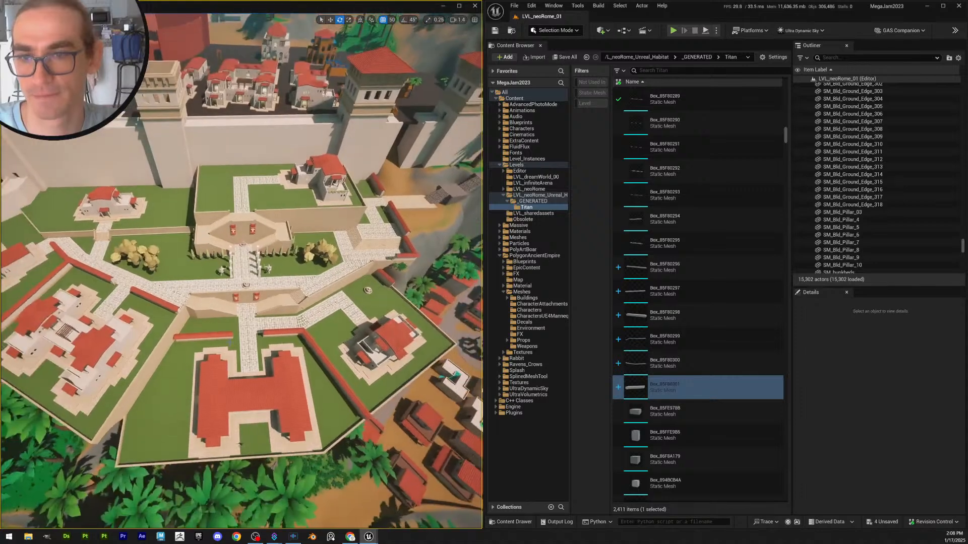
pyautogui.click(565, 57)
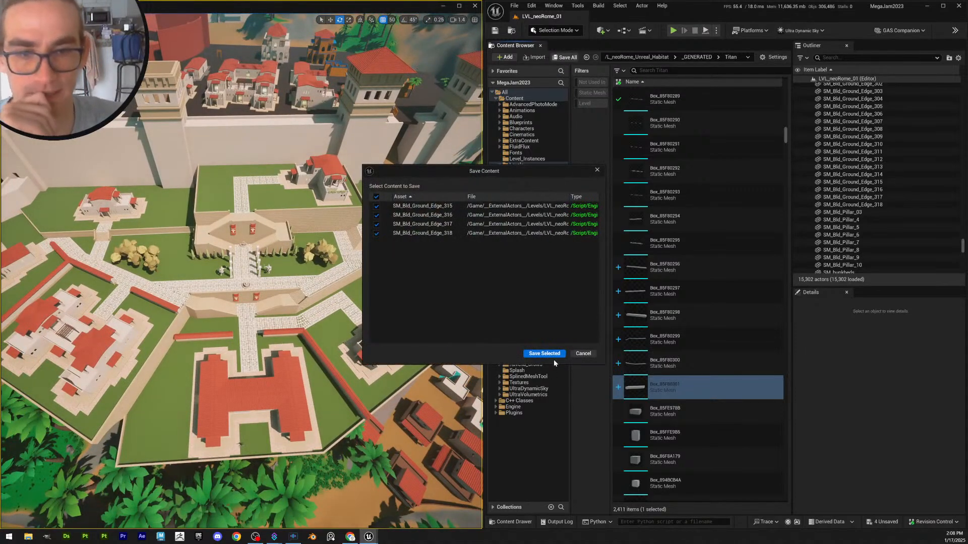
pyautogui.click(548, 354)
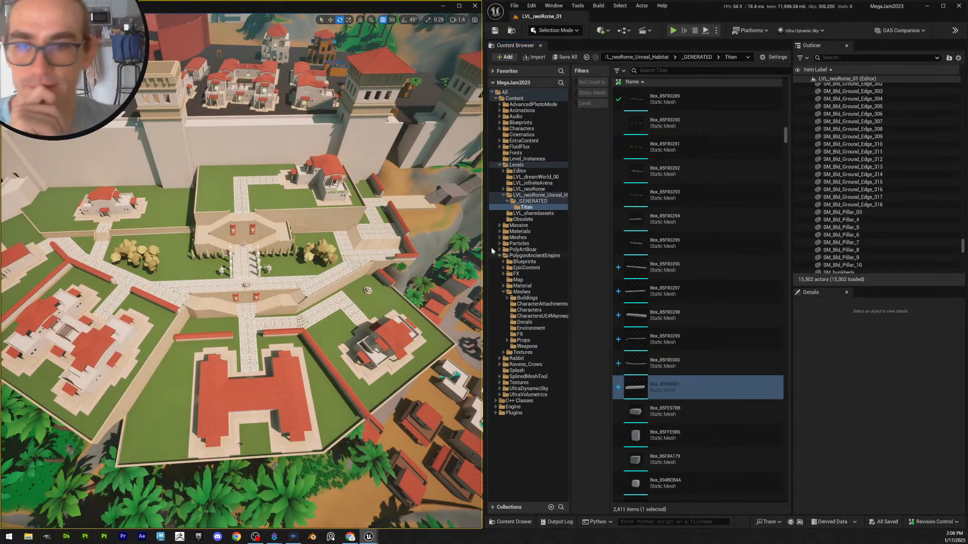
# Duplicate the ground edge strip at the path bend beside the red-roofed wall, rotate the copy 90 degrees across the path, and shift it onto the seam
pyautogui.press('w')
pyautogui.moveTo(357, 310); pyautogui.dragTo(386, 340, button='right')
pyautogui.scroll(1, 357, 310)
pyautogui.moveTo(289, 303); pyautogui.dragTo(281, 317, button='right')
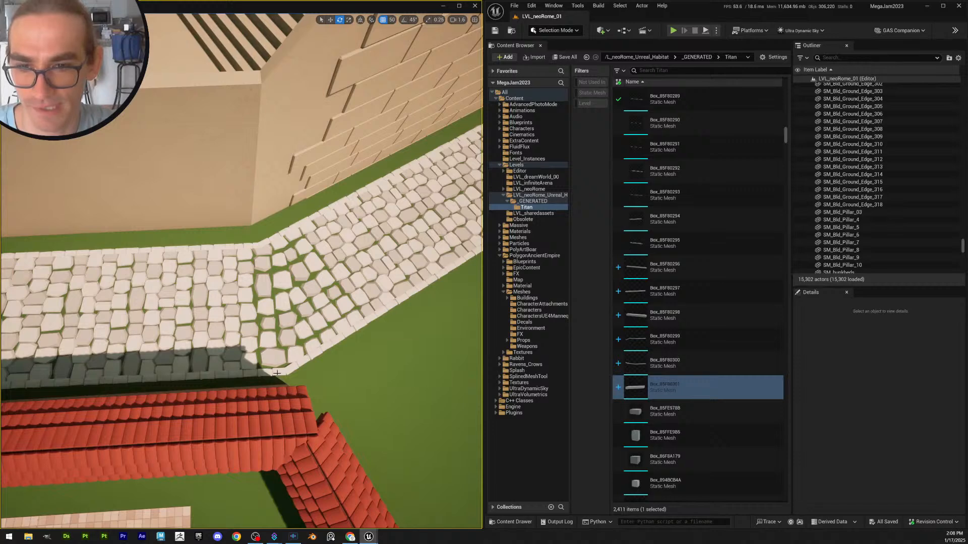
pyautogui.click(313, 355)
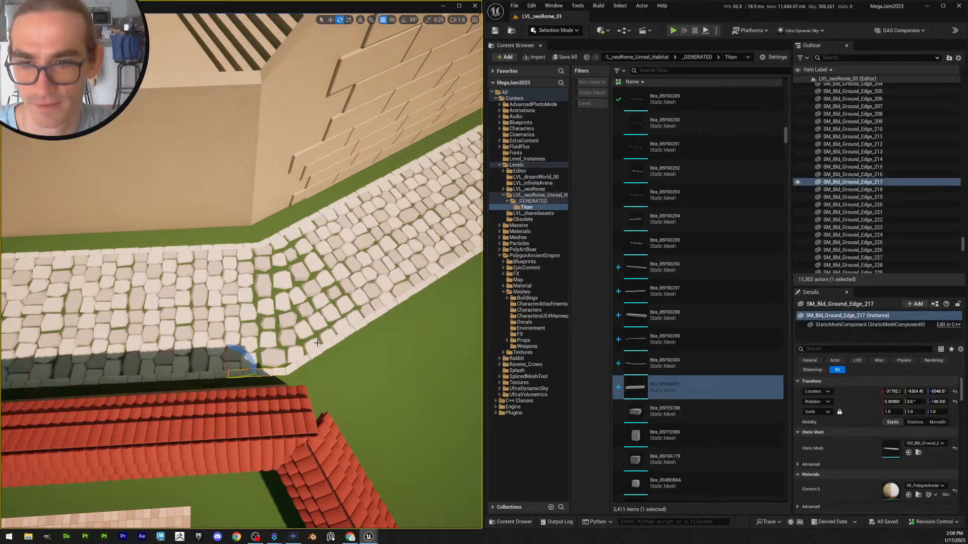
pyautogui.press('w')
pyautogui.hotkey('ctrl', 'd')
pyautogui.press('e')
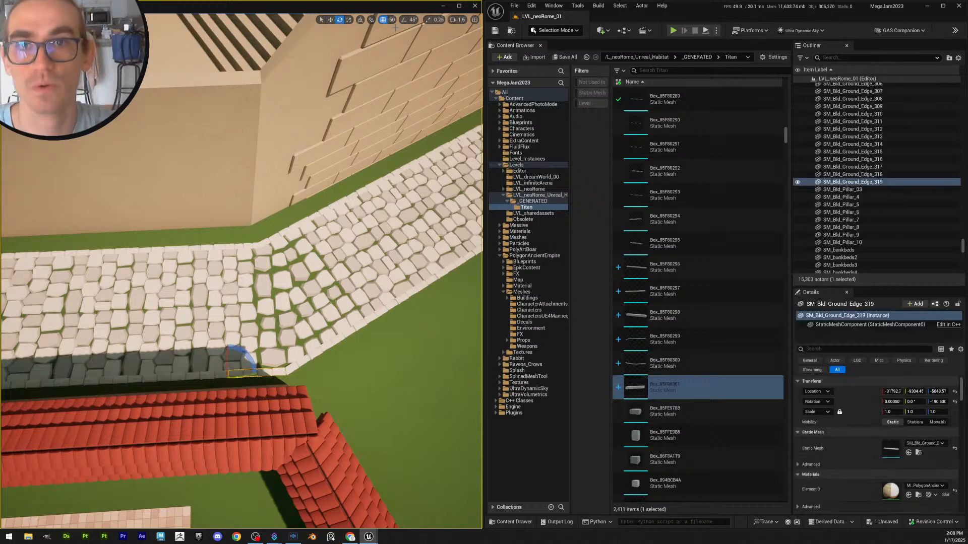
pyautogui.moveTo(252, 374); pyautogui.dragTo(280, 377)
pyautogui.press('w')
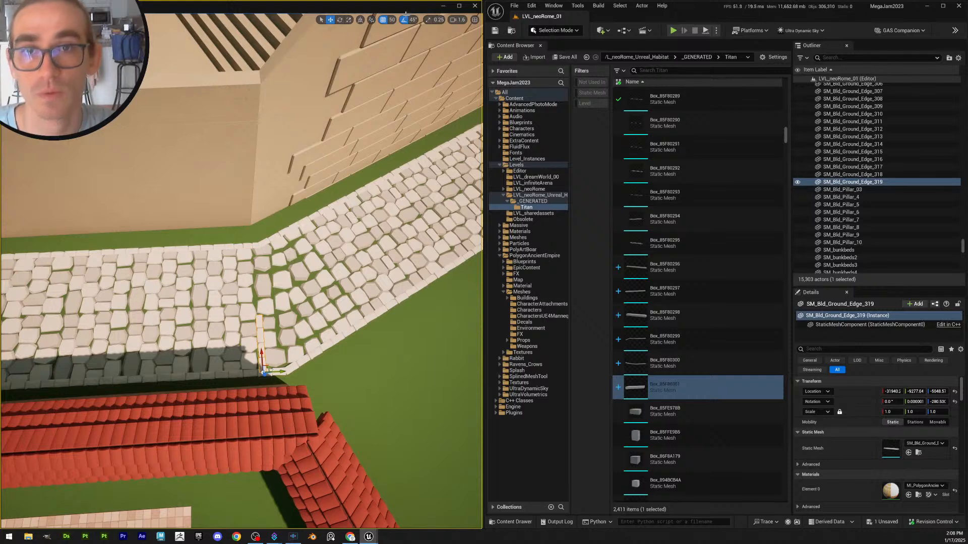
pyautogui.moveTo(291, 367); pyautogui.dragTo(280, 372)
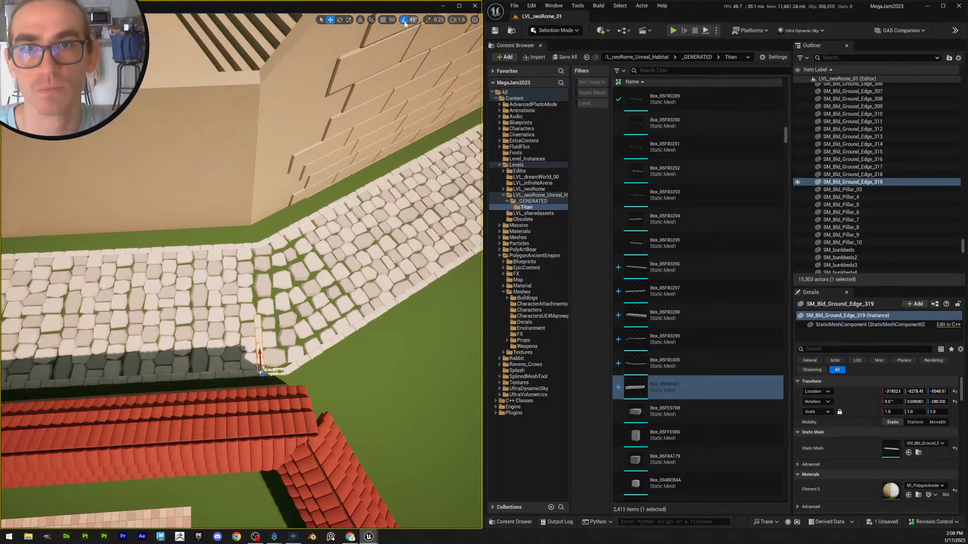
# Add two more copies of the turned ground edge strip end to end along the seam to the far side of the path
pyautogui.click(383, 21)
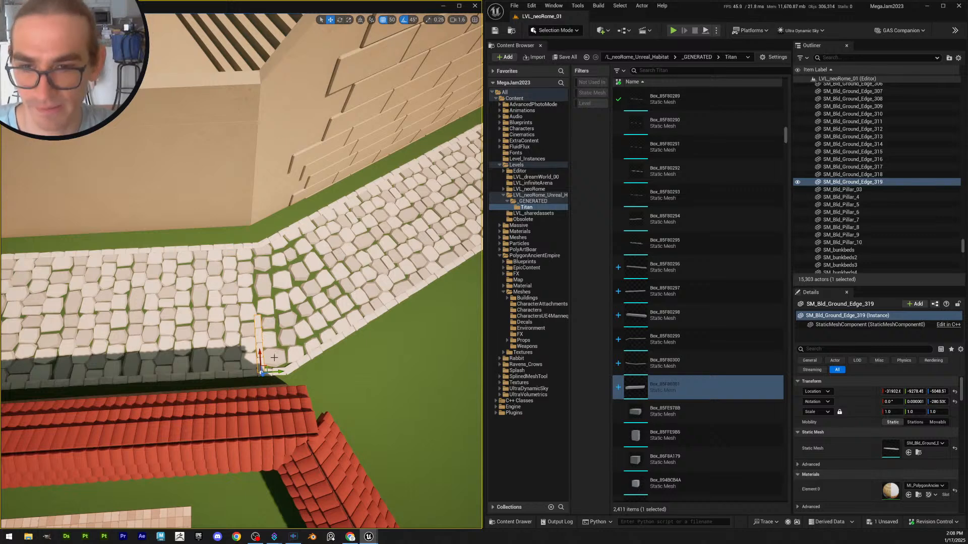
pyautogui.hotkey('ctrl', 'd')
pyautogui.moveTo(260, 354); pyautogui.dragTo(257, 294)
pyautogui.press('Escape')
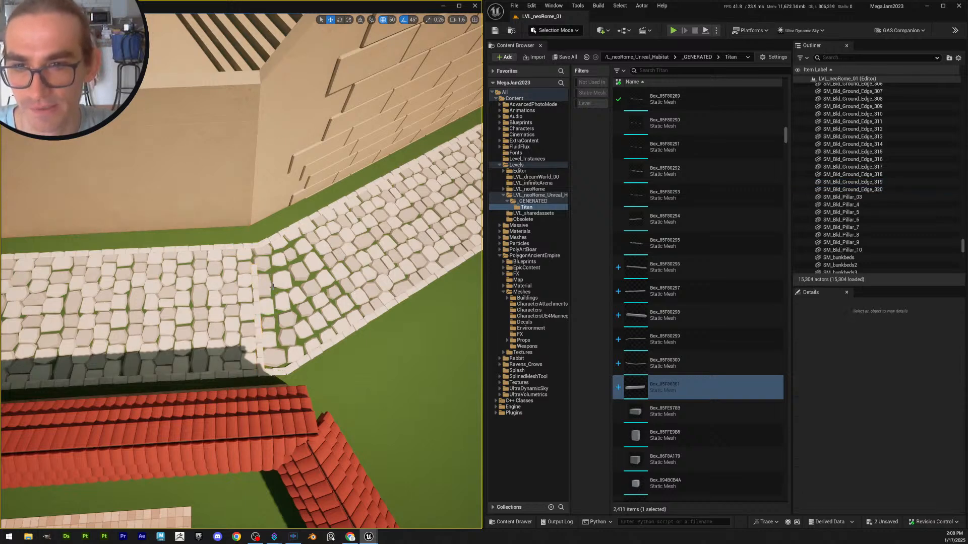
pyautogui.click(257, 298)
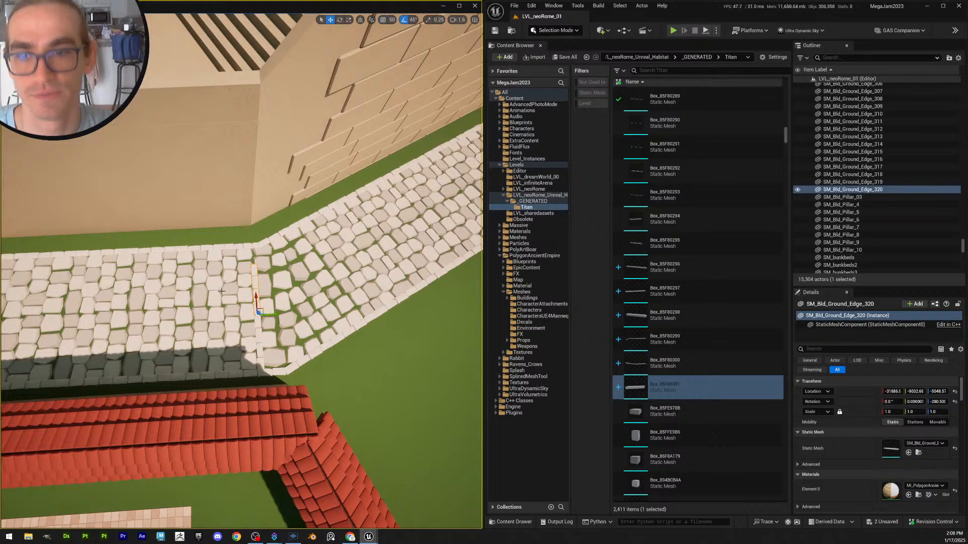
pyautogui.hotkey('ctrl', 'd')
pyautogui.moveTo(256, 297); pyautogui.dragTo(257, 287)
pyautogui.press('Escape')
# Save the three new ground edge strips at the path bend
pyautogui.moveTo(339, 305); pyautogui.dragTo(318, 303, button='right')
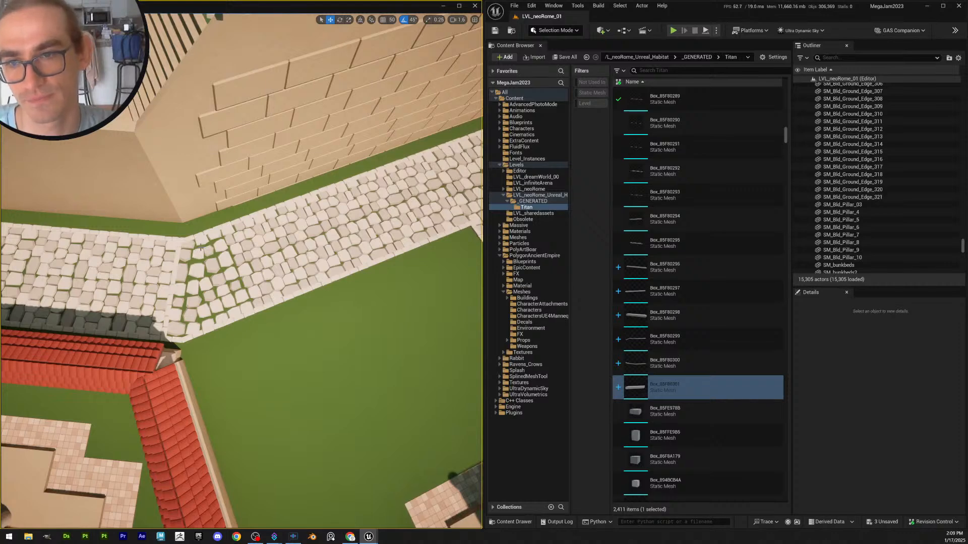
pyautogui.moveTo(236, 259); pyautogui.dragTo(236, 260, button='right')
pyautogui.scroll(-3, 242, 265)
pyautogui.moveTo(290, 342); pyautogui.dragTo(291, 337, button='right')
pyautogui.scroll(-10, 288, 316)
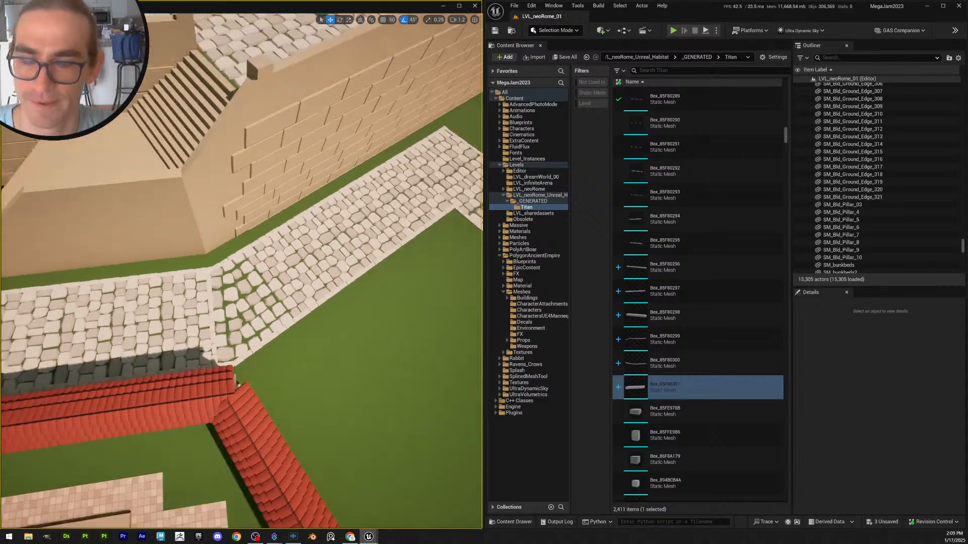
pyautogui.moveTo(301, 322); pyautogui.dragTo(277, 322, button='right')
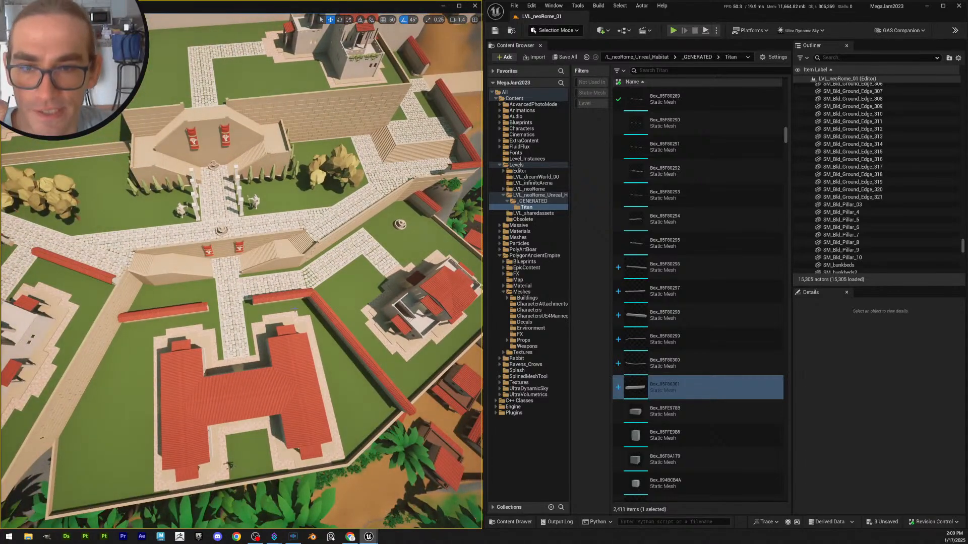
pyautogui.click(565, 57)
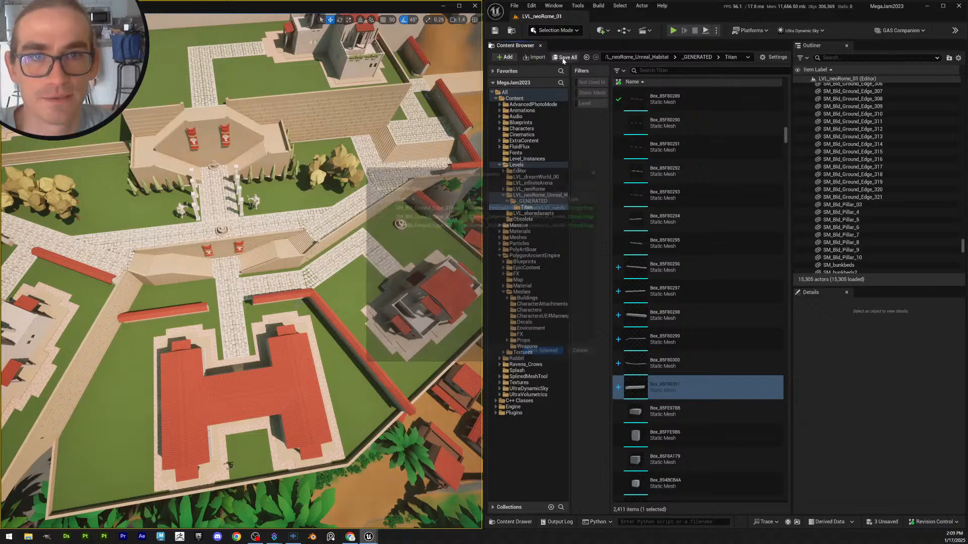
pyautogui.click(532, 354)
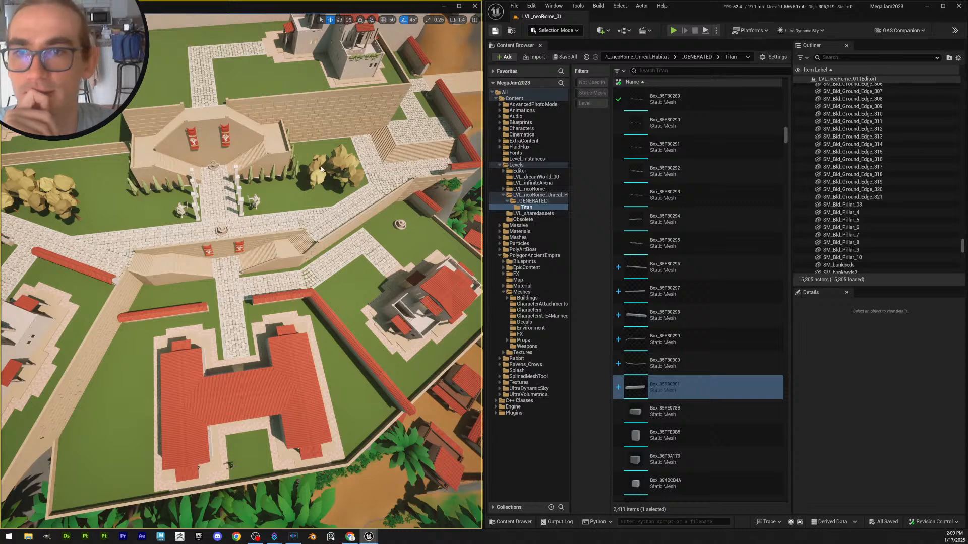
# Survey the villa grounds, paths and garden walls from above on both sides of the plaza, and save the level
pyautogui.moveTo(326, 181); pyautogui.dragTo(275, 169, button='right')
pyautogui.scroll(-1, 290, 173)
pyautogui.moveTo(233, 326); pyautogui.dragTo(270, 328, button='right')
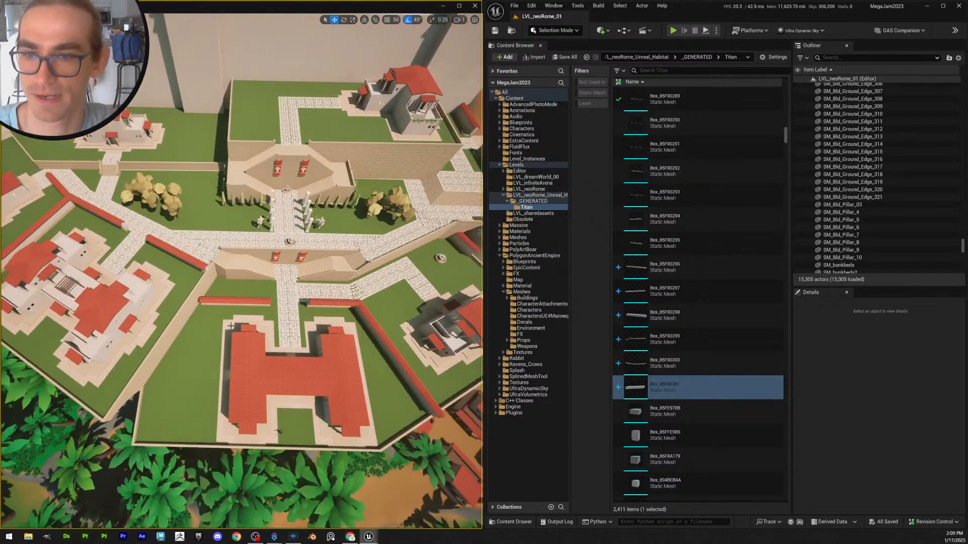
pyautogui.moveTo(367, 371); pyautogui.dragTo(123, 299, button='right')
pyautogui.scroll(3, 421, 352)
pyautogui.scroll(1, 263, 283)
pyautogui.press('w')
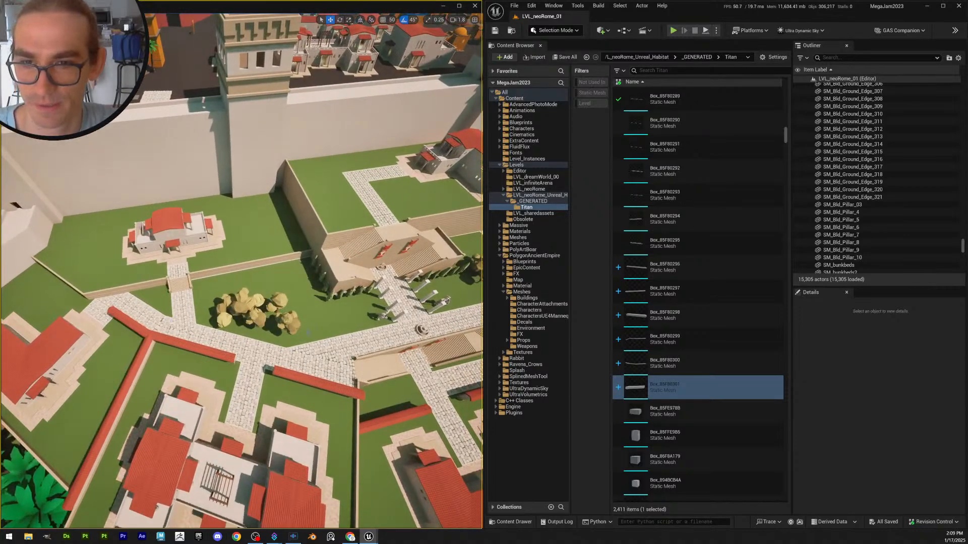
pyautogui.moveTo(282, 349); pyautogui.dragTo(341, 329, button='right')
pyautogui.press('s')
pyautogui.press('w')
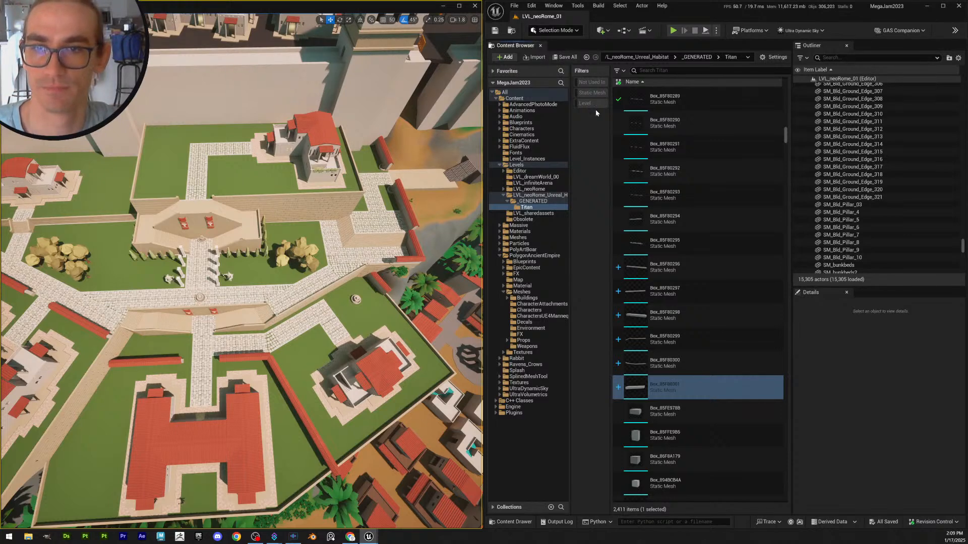
pyautogui.click(495, 30)
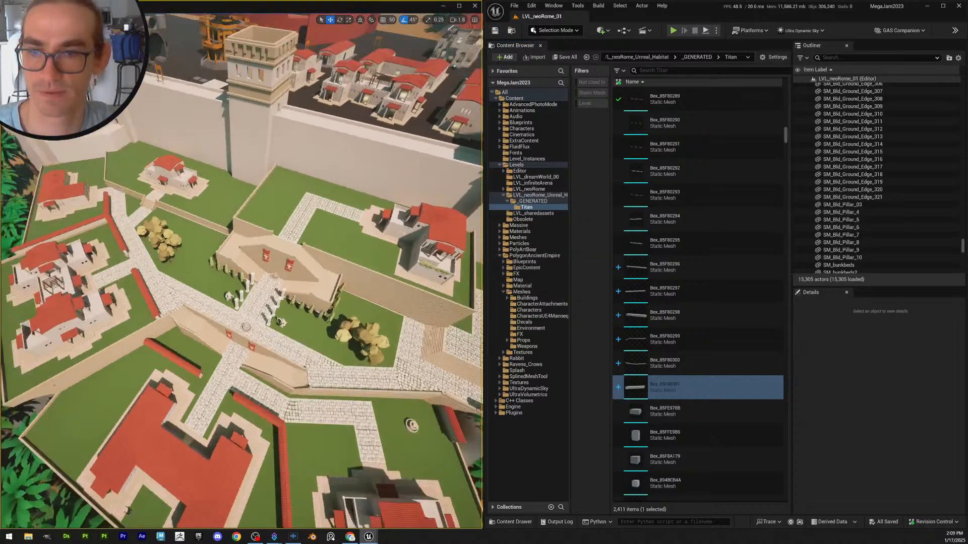
# Place SM_Bld_Trellis_Pillar_01 and SM_Bld_Trellis_01 on the grass between the end of the red-roofed garden wall and the stone path
pyautogui.moveTo(242, 272); pyautogui.dragTo(302, 303, button='right')
pyautogui.click(217, 311)
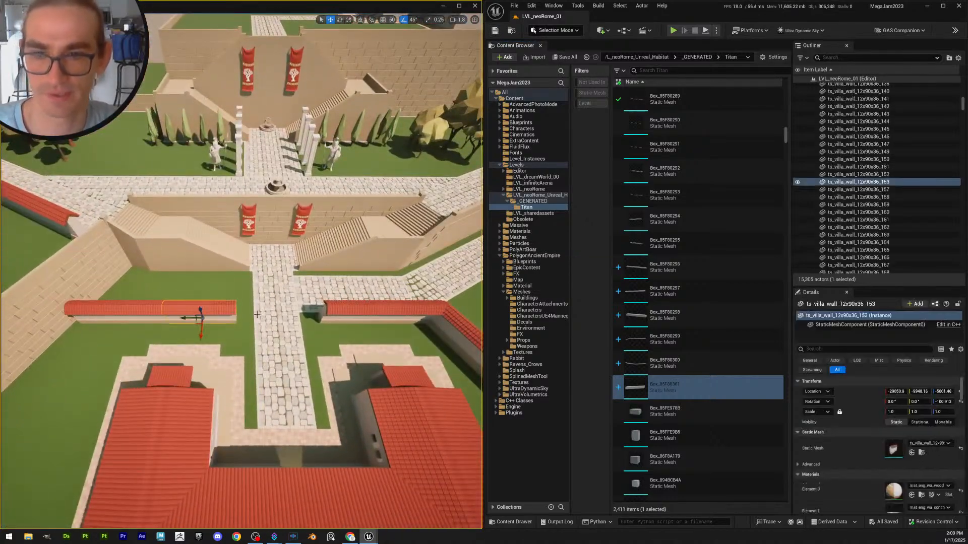
pyautogui.press('q')
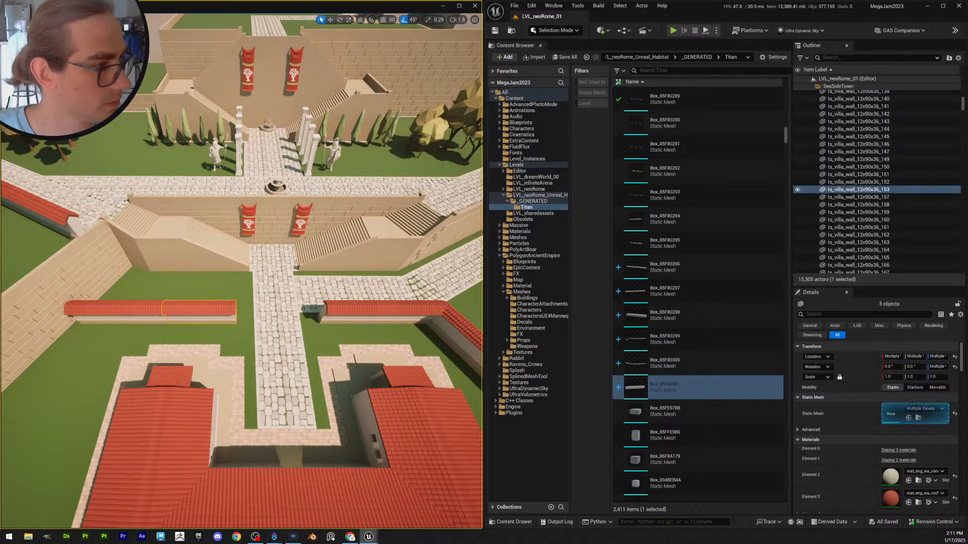
pyautogui.click(248, 294)
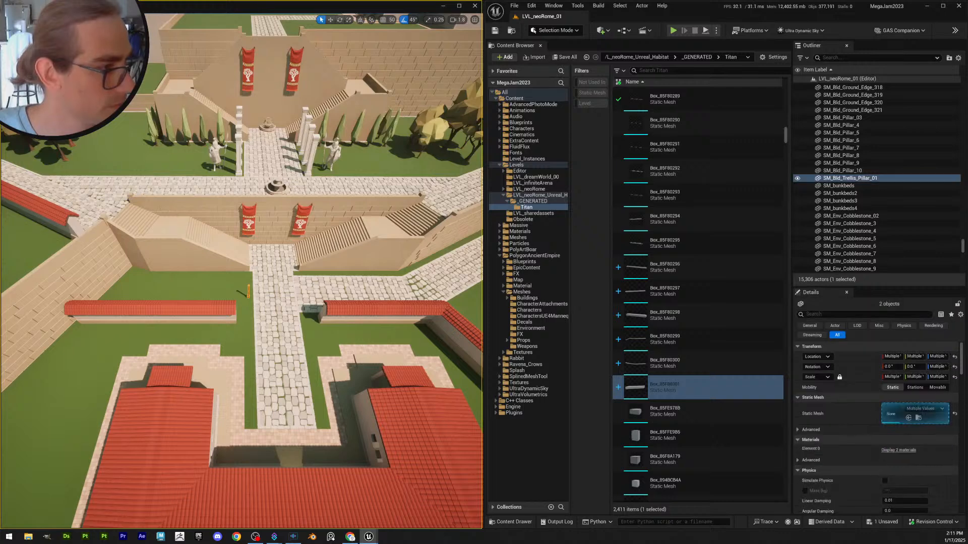
pyautogui.moveTo(1, 323); pyautogui.dragTo(225, 295)
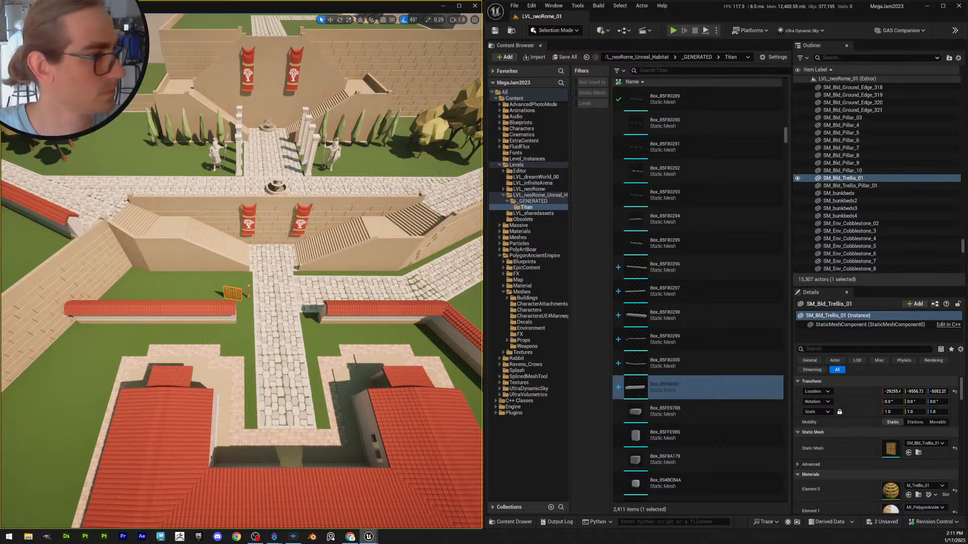
# Save the newly placed trellis panel and trellis pillar
pyautogui.press('w')
pyautogui.moveTo(242, 283)
pyautogui.mouseDown(button='right')
pyautogui.moveTo(212, 287)
pyautogui.moveTo(237, 292)
pyautogui.moveTo(249, 274)
pyautogui.moveTo(241, 280)
pyautogui.mouseUp(button='right')
pyautogui.scroll(-3, 237, 292)
pyautogui.press('w')
pyautogui.press('Escape')
pyautogui.press('w')
pyautogui.scroll(-3, 244, 283)
pyautogui.press('w')
pyautogui.press('s')
pyautogui.moveTo(248, 353); pyautogui.dragTo(326, 243, button='right')
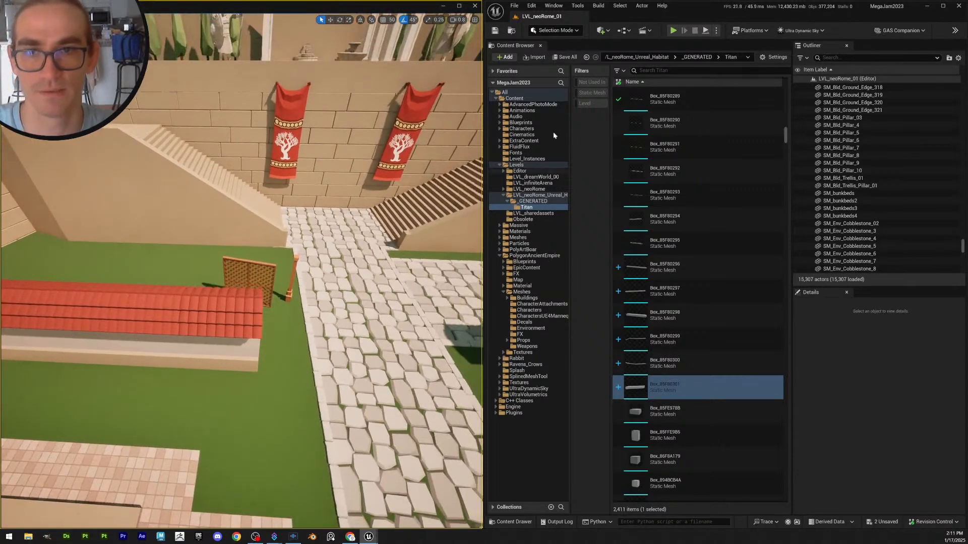
pyautogui.click(565, 56)
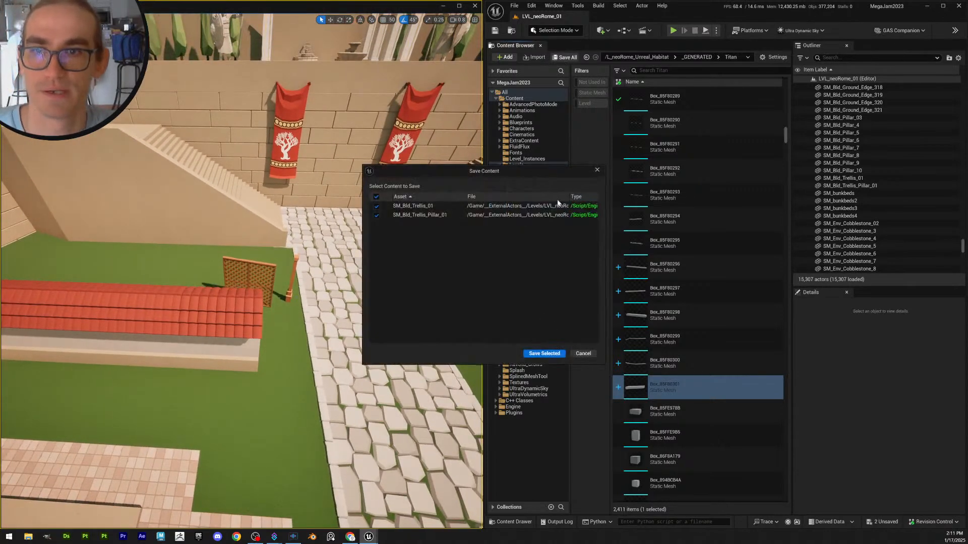
pyautogui.click(543, 354)
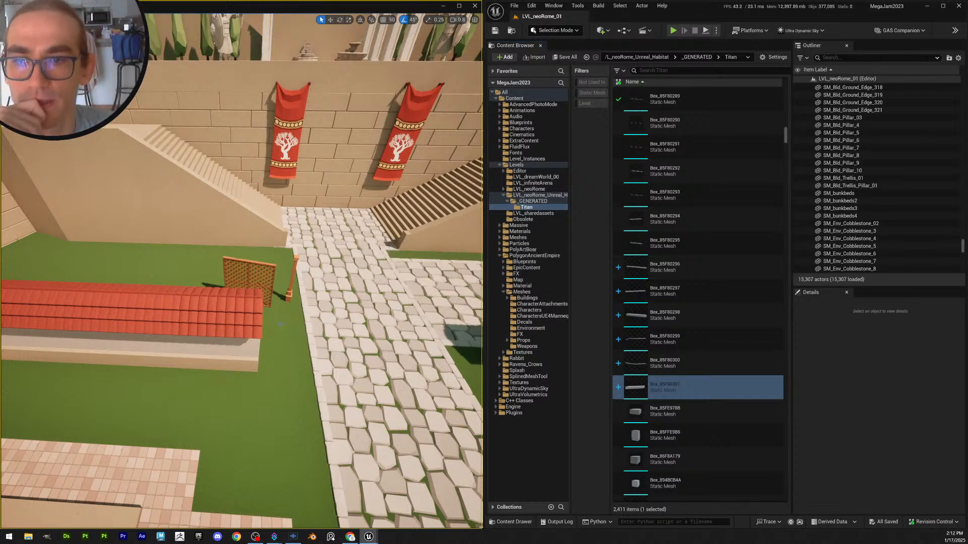
# Copy the rotation of the red-roofed wall segment and paste it onto the trellis pillar
pyautogui.press('w')
pyautogui.moveTo(230, 327); pyautogui.dragTo(253, 341, button='right')
pyautogui.scroll(-3, 229, 326)
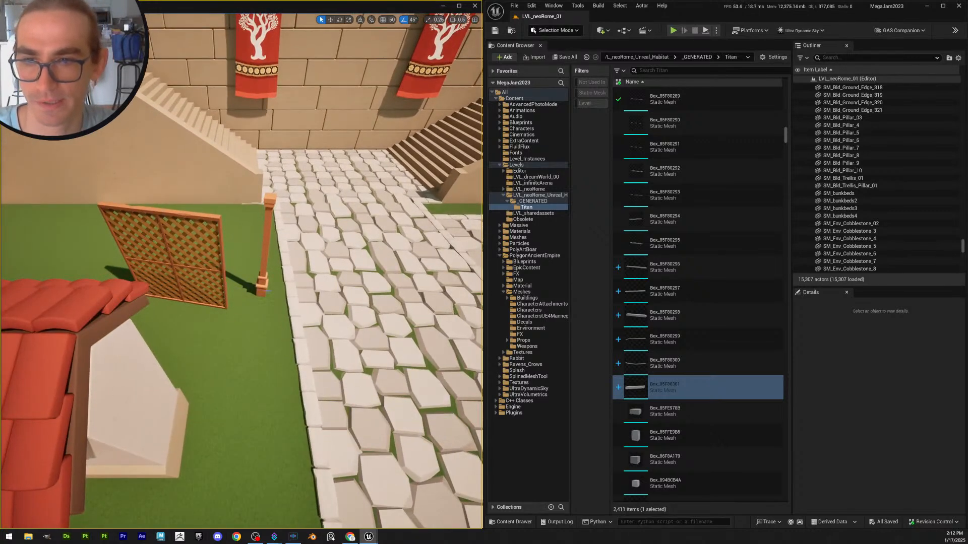
pyautogui.click(266, 252)
pyautogui.press('s')
pyautogui.moveTo(172, 421); pyautogui.dragTo(155, 425, button='right')
pyautogui.click(172, 421)
pyautogui.press('s')
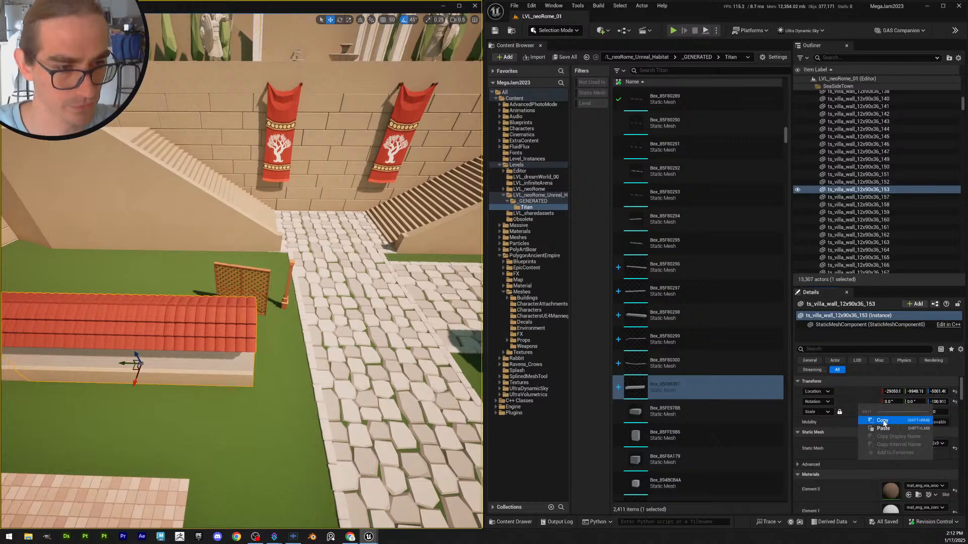
pyautogui.hotkey('ctrl', 'z')
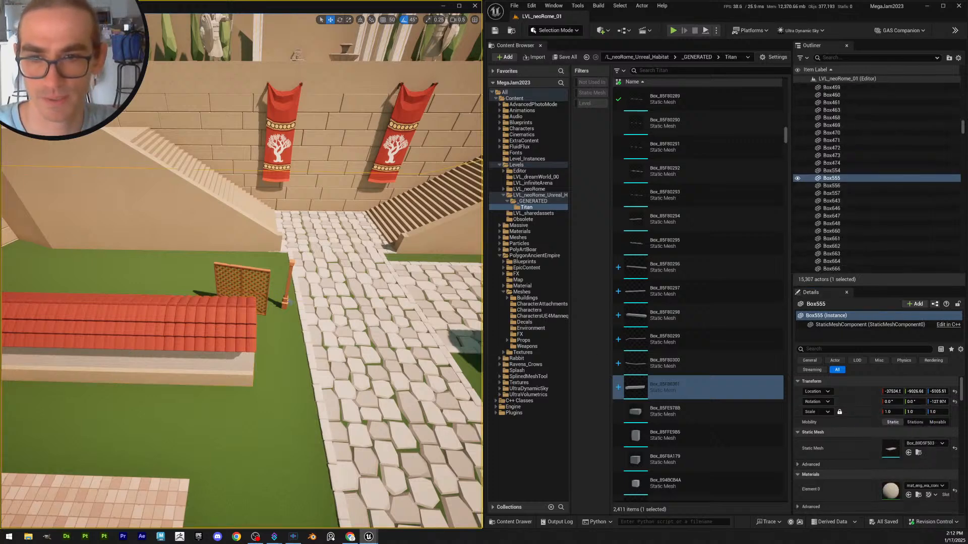
pyautogui.rightClick(851, 406)
pyautogui.click(886, 427)
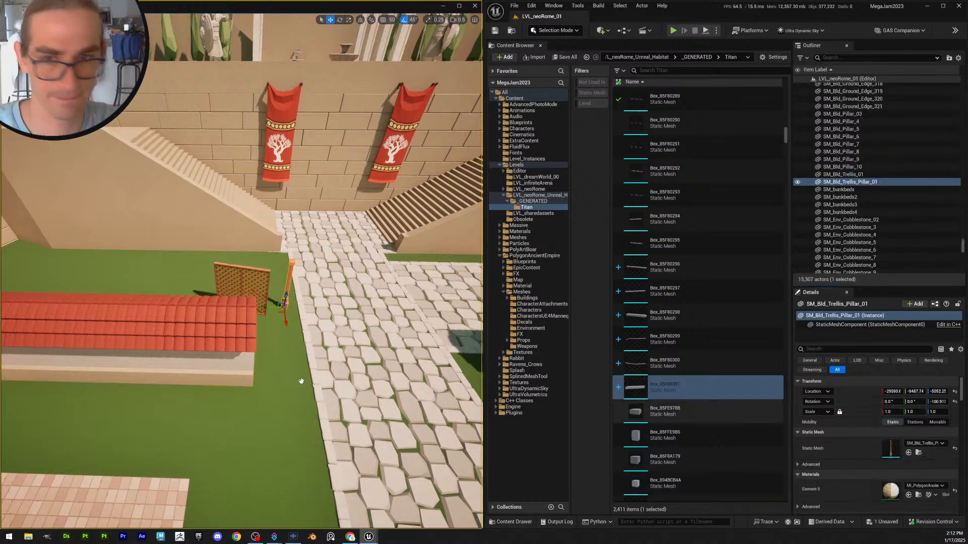
# Paste the wall segment's rotation onto the trellis panel as well
pyautogui.click(243, 292)
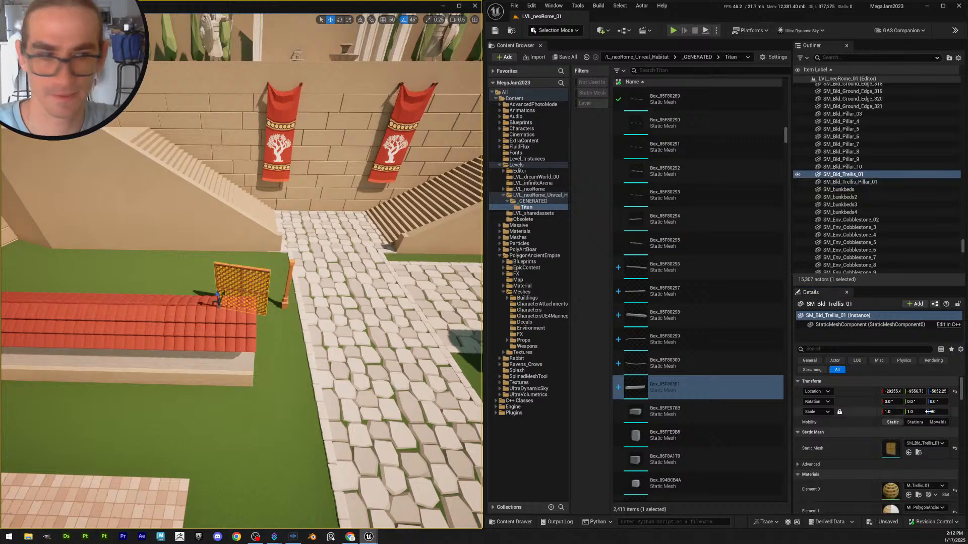
pyautogui.rightClick(872, 407)
pyautogui.click(887, 426)
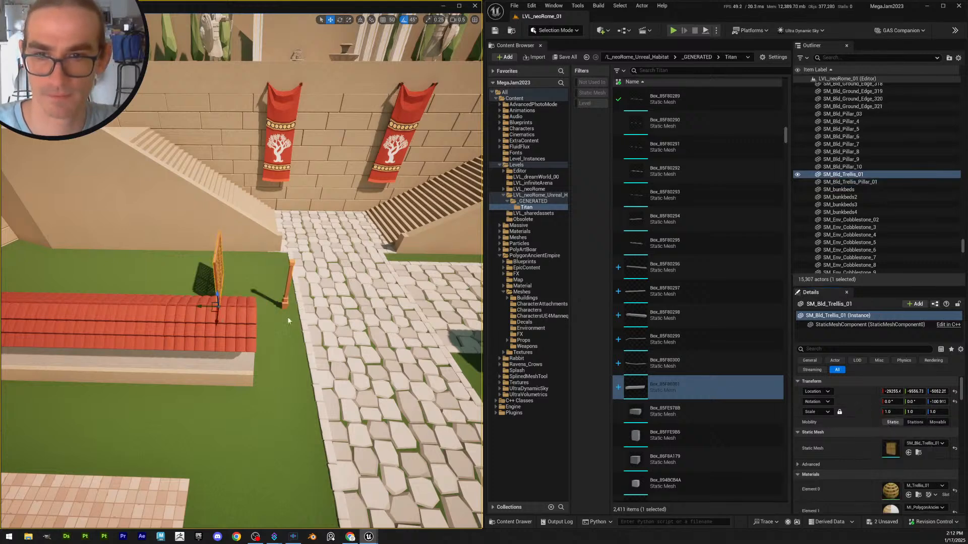
# Copy the trellis pillar's location onto the trellis panel and rotate the panel by -90 degrees to run parallel to the wall
pyautogui.press('w')
pyautogui.moveTo(288, 321); pyautogui.dragTo(298, 322, button='right')
pyautogui.scroll(1, 293, 322)
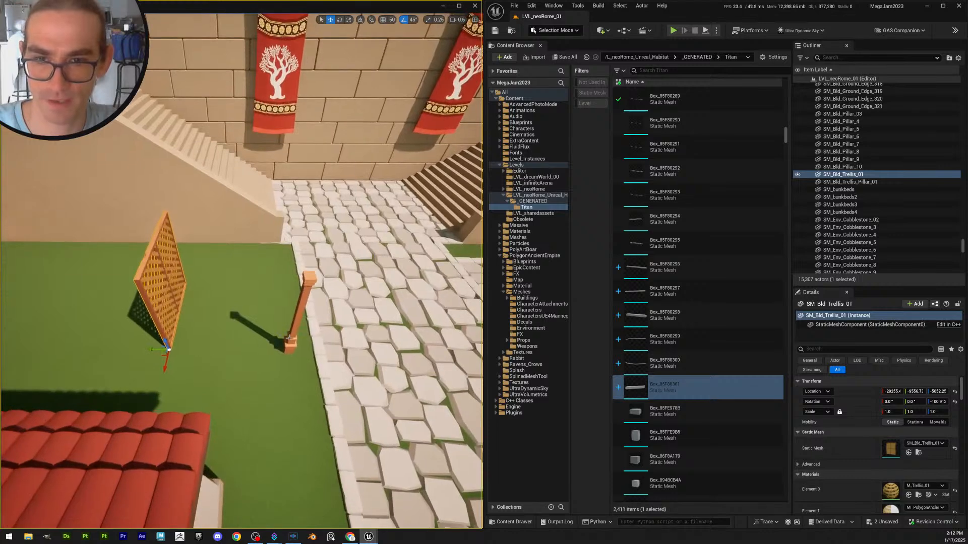
pyautogui.click(301, 310)
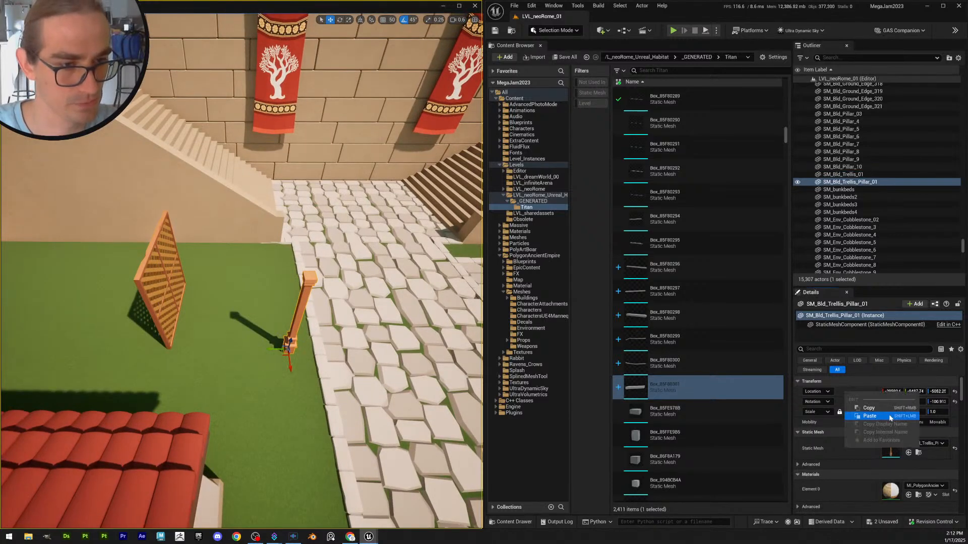
pyautogui.click(165, 336)
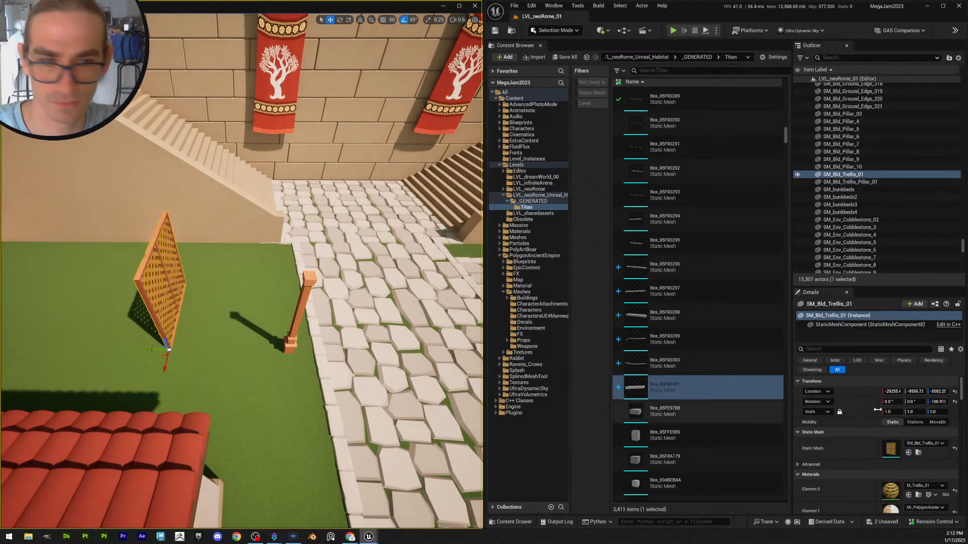
pyautogui.rightClick(861, 391)
pyautogui.click(880, 418)
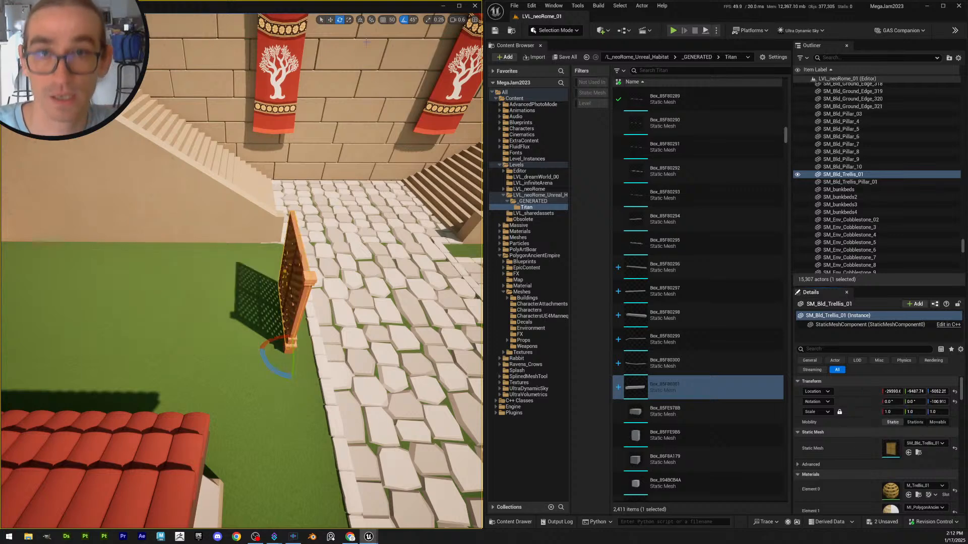
pyautogui.moveTo(294, 377); pyautogui.dragTo(320, 358)
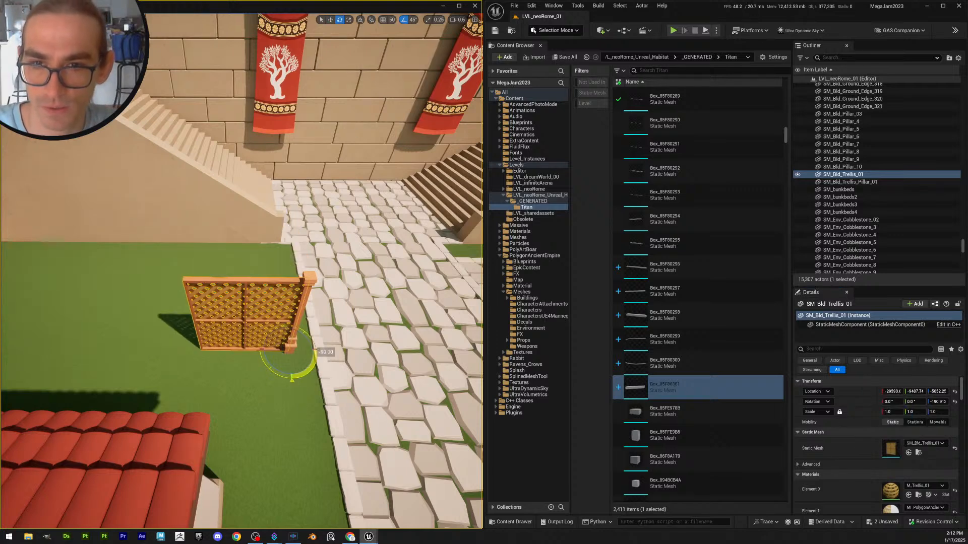
# Delete the three red-roofed garden wall segments between the slanted stone wall and the cobblestone path, beside the trellis
pyautogui.press('Escape')
pyautogui.moveTo(320, 359); pyautogui.dragTo(266, 333, button='right')
pyautogui.press('w')
pyautogui.press('d')
pyautogui.press('w')
pyautogui.press('a')
pyautogui.press('a')
pyautogui.scroll(1, 252, 371)
pyautogui.press('s')
pyautogui.scroll(1, 233, 354)
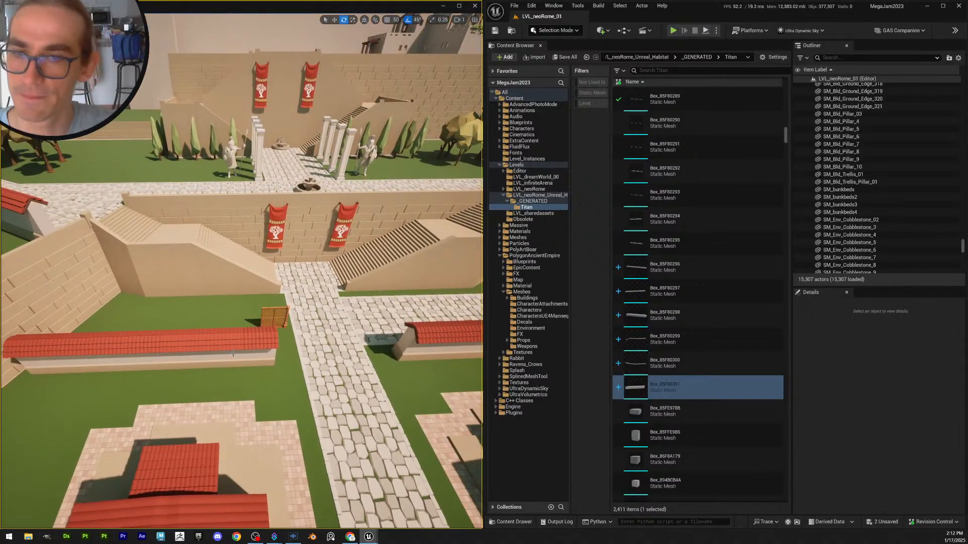
pyautogui.click(233, 354)
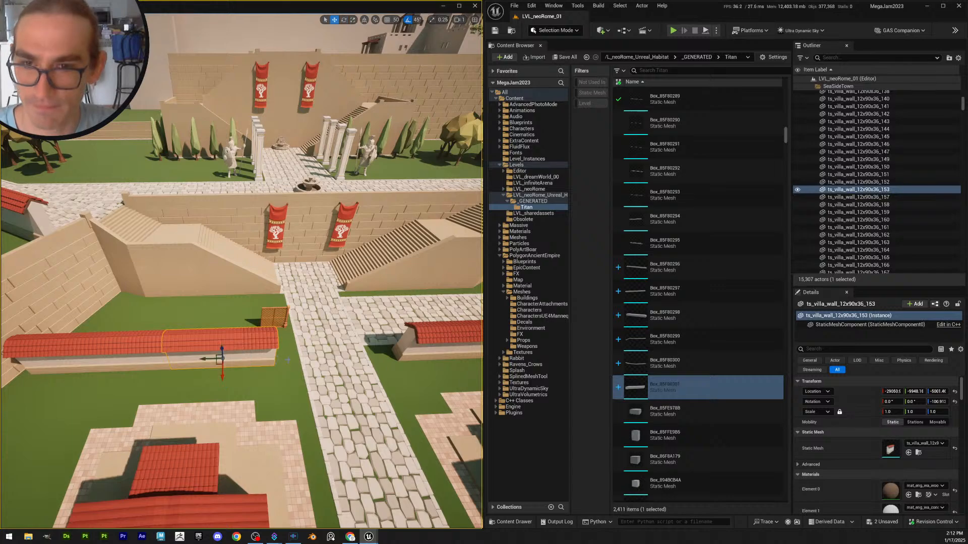
pyautogui.press('w')
pyautogui.moveTo(286, 357); pyautogui.dragTo(287, 380, button='right')
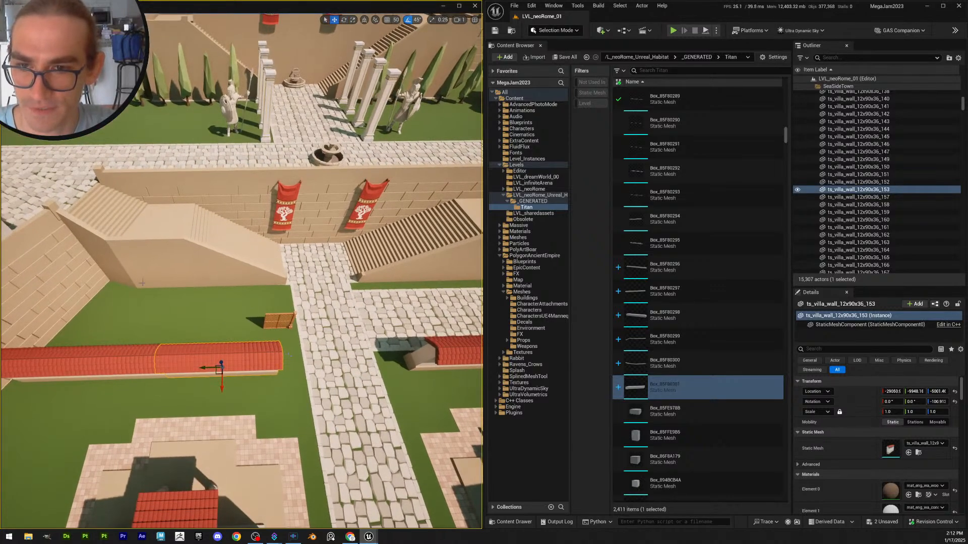
pyautogui.moveTo(172, 358); pyautogui.dragTo(259, 327, button='right')
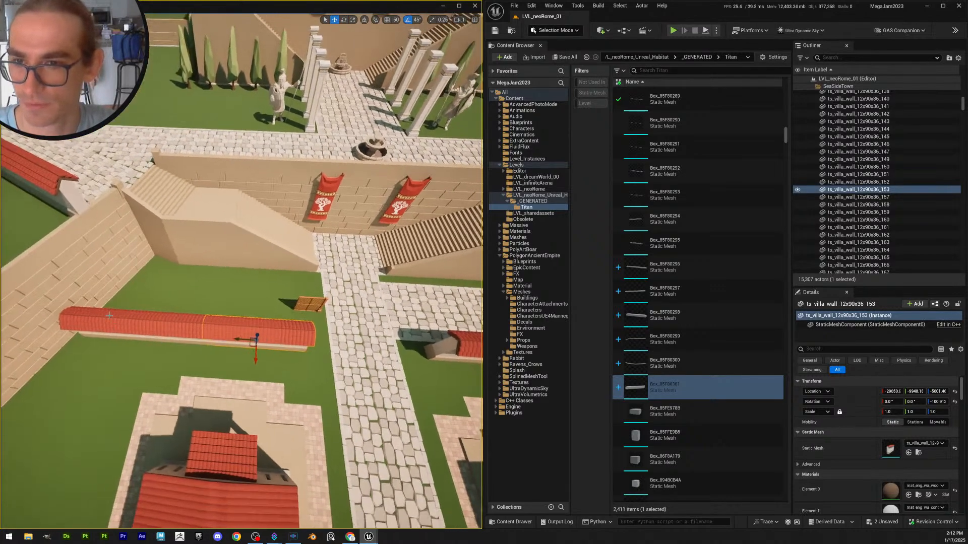
pyautogui.click(259, 327)
pyautogui.keyDown('ctrl'); pyautogui.click(302, 329); pyautogui.keyUp('ctrl')
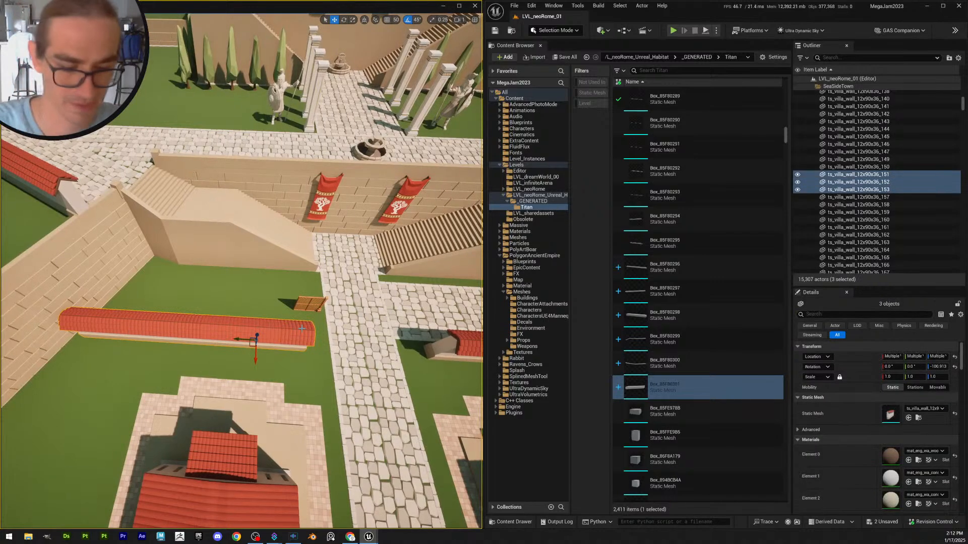
pyautogui.press('Delete')
# Delete the two red-roofed wall segments on the opposite side of the path, up to the diagonal wall's corner
pyautogui.moveTo(302, 328); pyautogui.dragTo(297, 268, button='right')
pyautogui.click(296, 268)
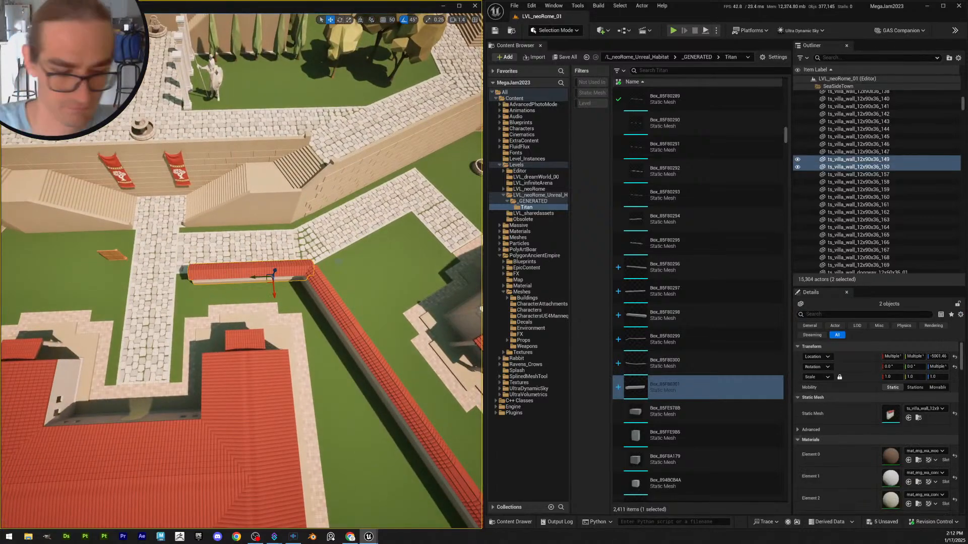
pyautogui.press('Delete')
# Delete the long diagonal run of red-roofed wall segments separating the two villa gardens
pyautogui.moveTo(306, 280)
pyautogui.mouseDown(button='right')
pyautogui.moveTo(332, 278)
pyautogui.moveTo(322, 277)
pyautogui.mouseUp(button='right')
pyautogui.scroll(3, 306, 288)
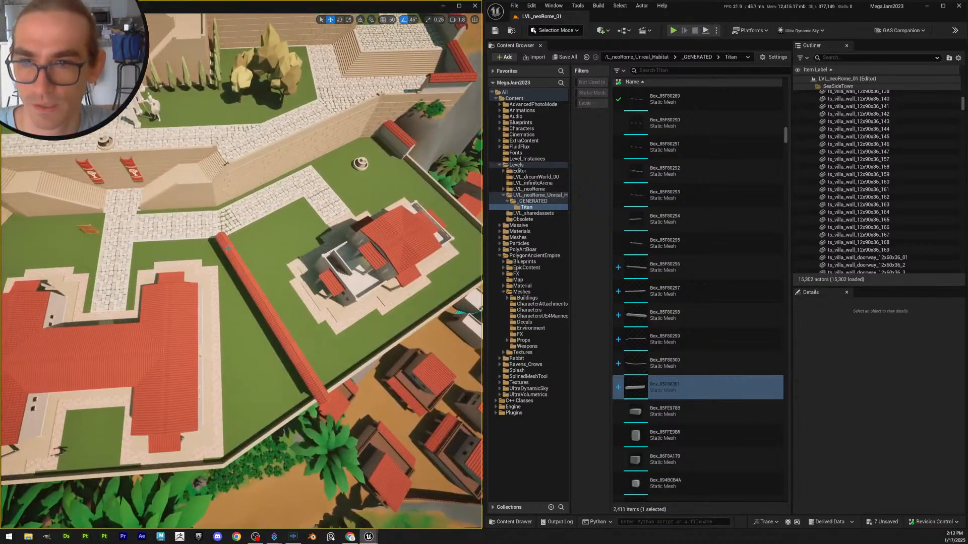
pyautogui.click(249, 276)
pyautogui.keyDown('shift'); pyautogui.click(257, 296); pyautogui.keyUp('shift')
pyautogui.keyDown('shift'); pyautogui.click(283, 336); pyautogui.keyUp('shift')
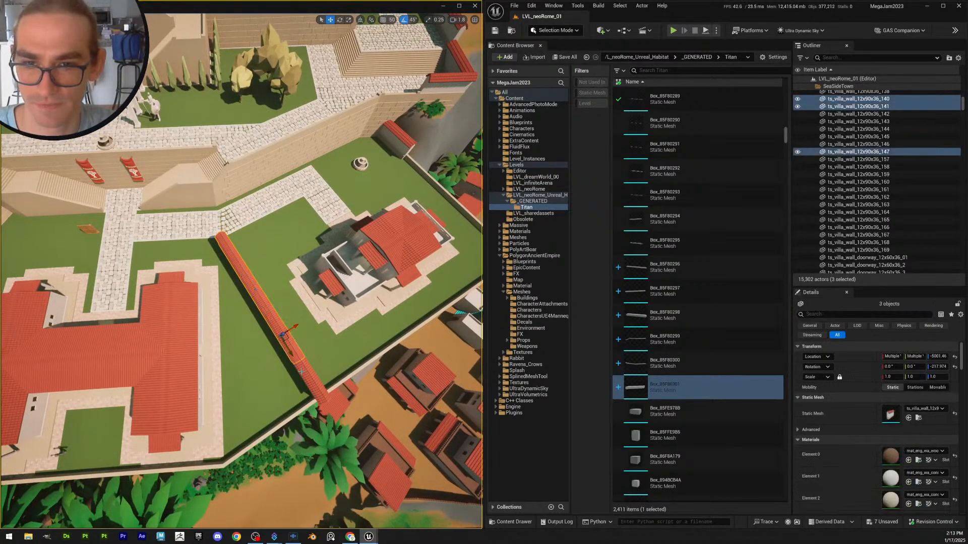
pyautogui.press('Delete')
# Select the trellis panel and its pillar together and move them off the path edge to the grass beside the neighbouring villa
pyautogui.moveTo(304, 369); pyautogui.dragTo(303, 335, button='right')
pyautogui.click(237, 364)
pyautogui.click(228, 364)
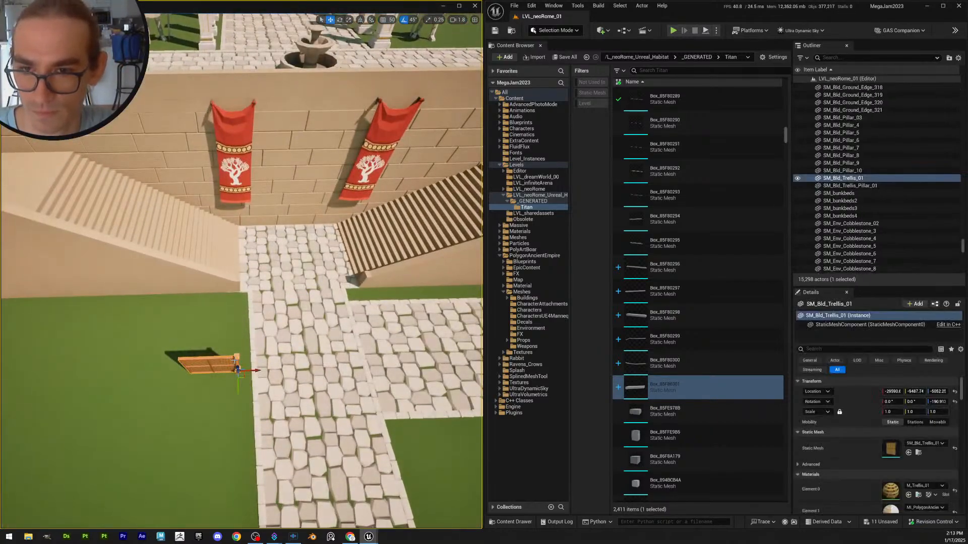
pyautogui.keyDown('shift'); pyautogui.click(237, 360); pyautogui.keyUp('shift')
pyautogui.moveTo(237, 360); pyautogui.dragTo(243, 362, button='right')
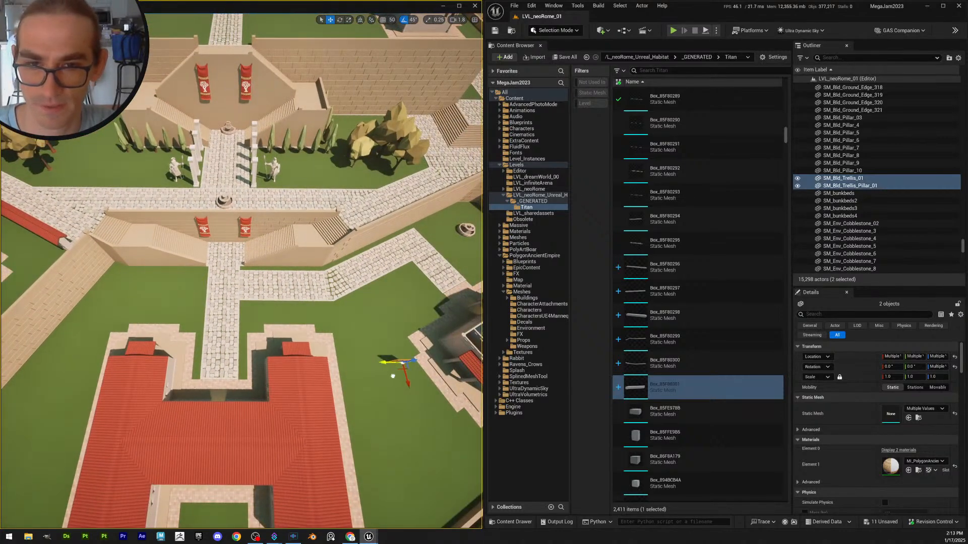
pyautogui.moveTo(354, 361); pyautogui.dragTo(351, 328, button='right')
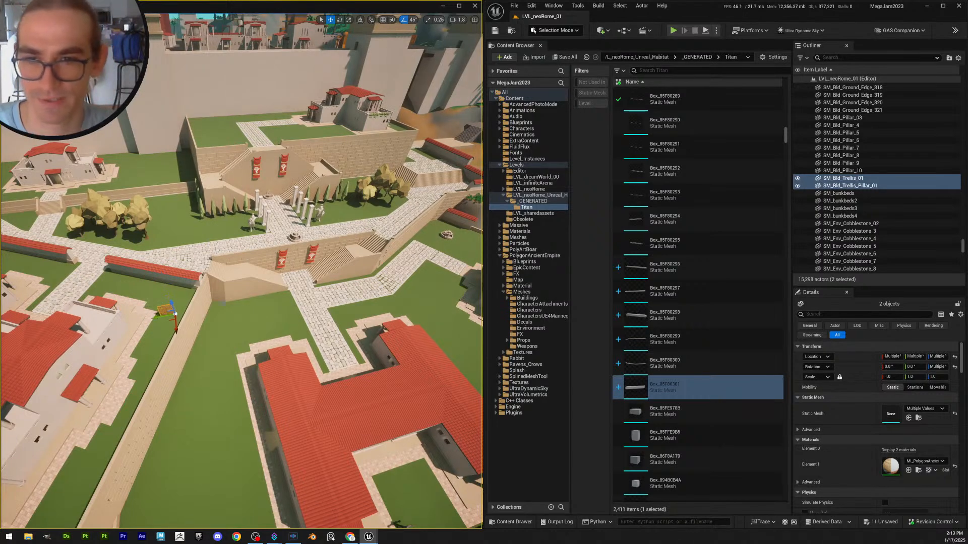
# Examine the terraced villa grounds, the stair landing's parapet and the mannequin standing outside the city wall
pyautogui.moveTo(350, 329); pyautogui.dragTo(403, 287, button='right')
pyautogui.scroll(-2, 344, 327)
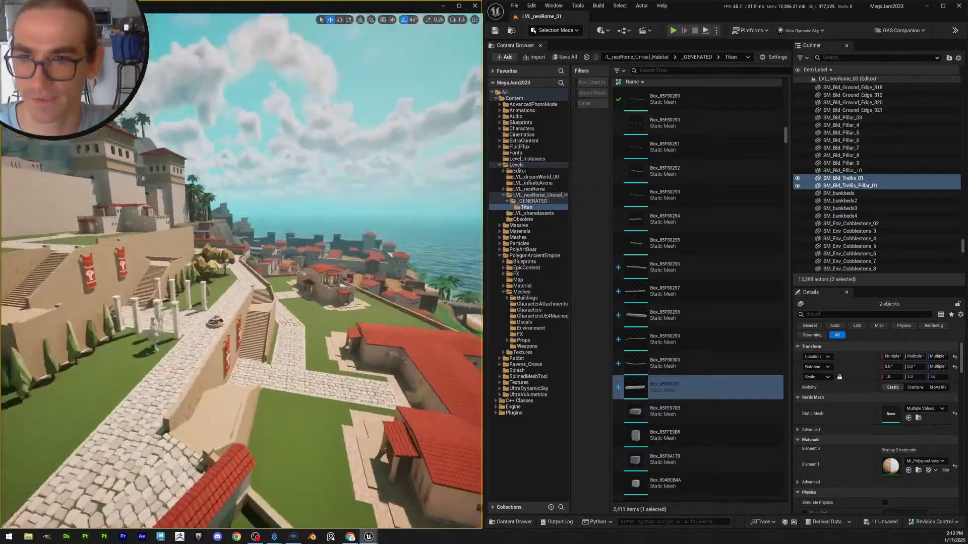
pyautogui.moveTo(344, 302); pyautogui.dragTo(452, 312, button='right')
pyautogui.scroll(-3, 363, 295)
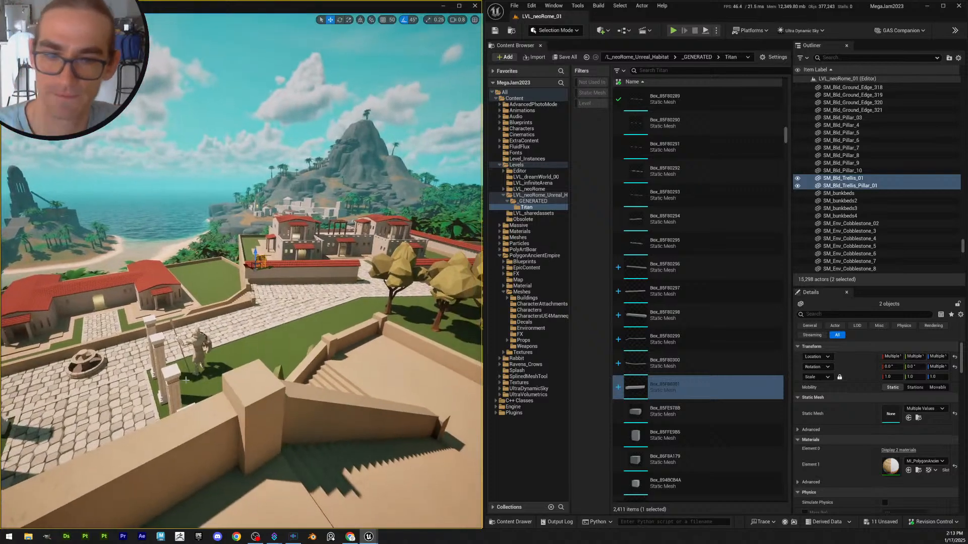
pyautogui.click(264, 401)
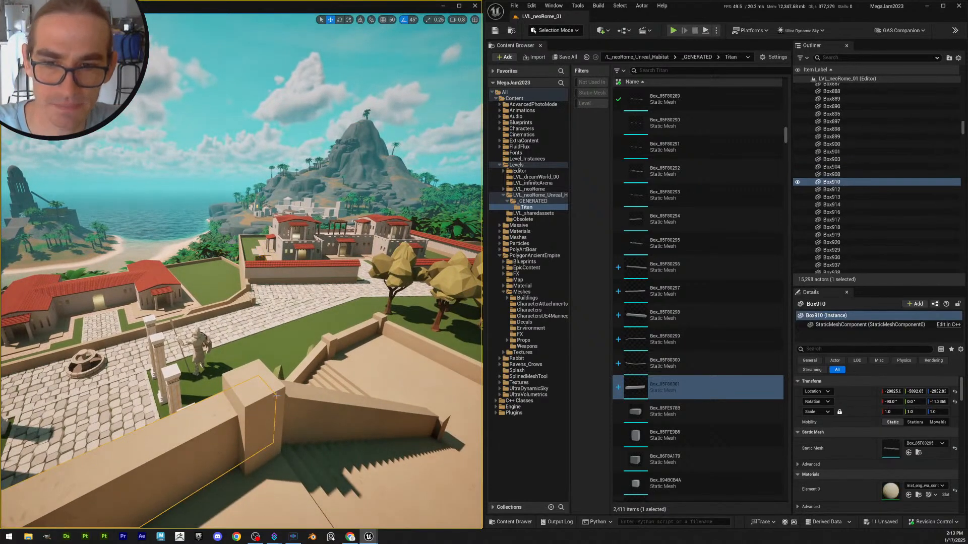
pyautogui.press('Escape')
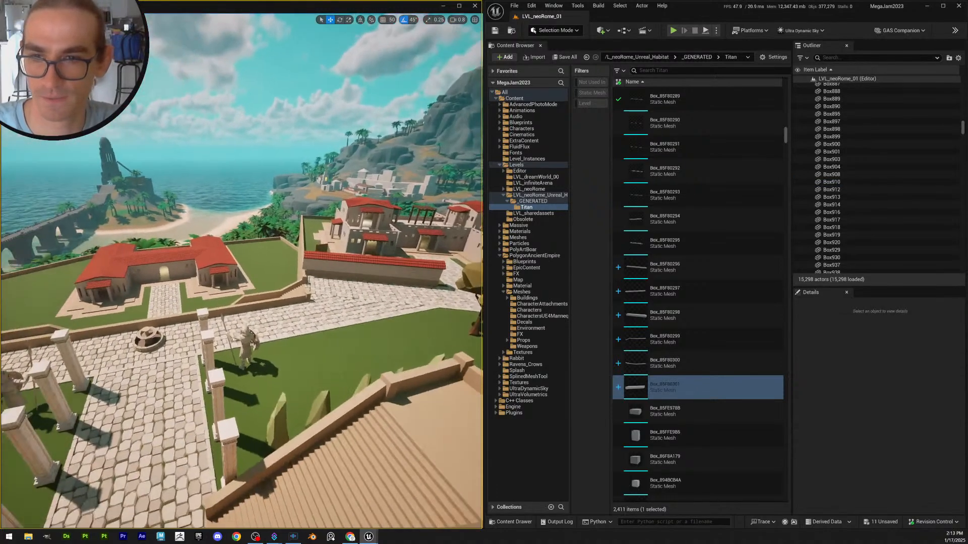
pyautogui.moveTo(242, 272); pyautogui.dragTo(449, 262, button='right')
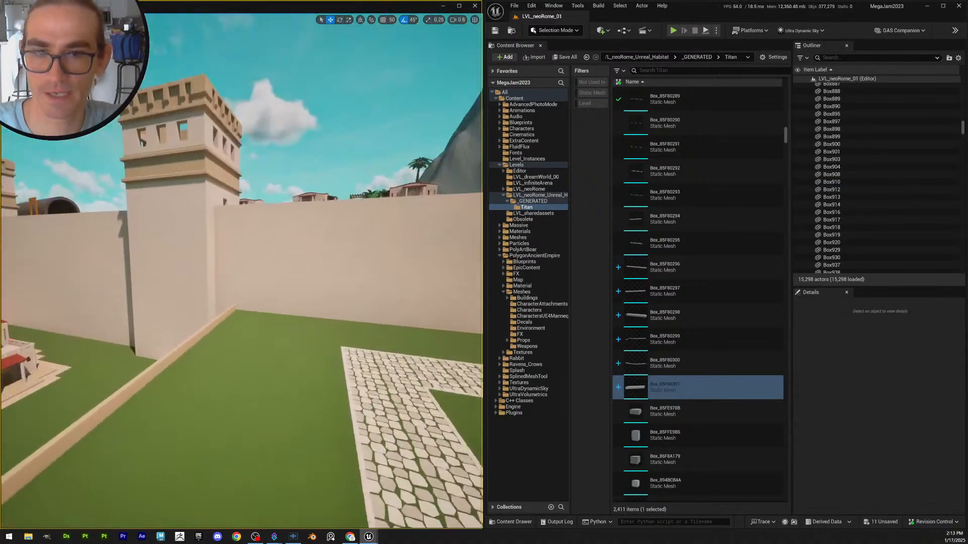
pyautogui.moveTo(242, 272); pyautogui.dragTo(323, 237, button='right')
pyautogui.scroll(1, 242, 273)
pyautogui.scroll(-3, 242, 272)
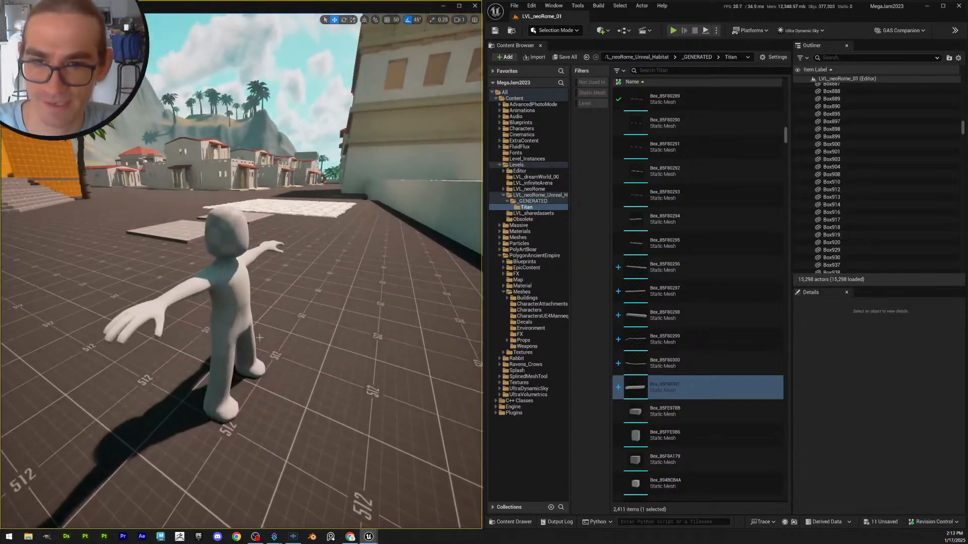
# Duplicate the player mannequin outside the city wall and move the copy over the wall toward the upper terrace
pyautogui.click(239, 310)
pyautogui.moveTo(276, 332); pyautogui.dragTo(355, 358, button='right')
pyautogui.scroll(3, 276, 332)
pyautogui.hotkey('ctrl', 'd')
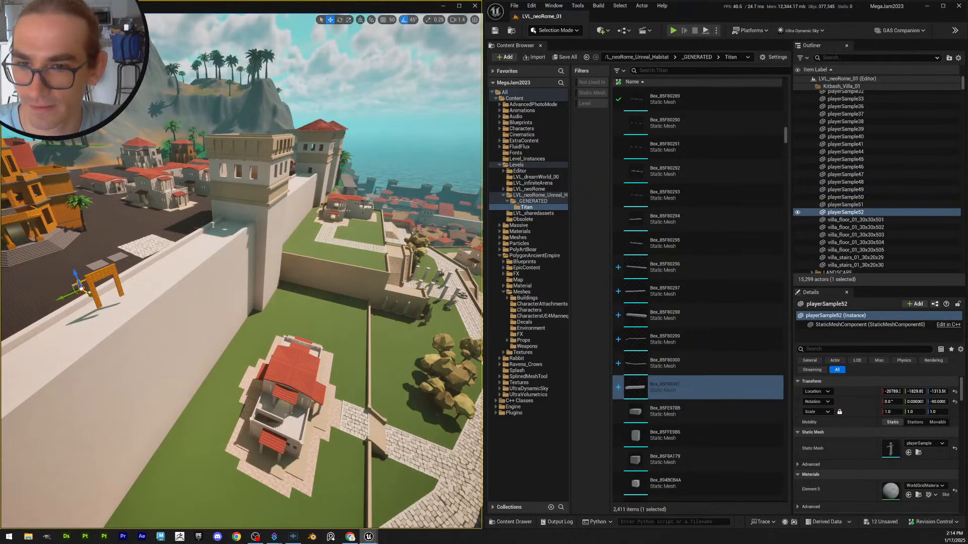
pyautogui.moveTo(303, 412); pyautogui.dragTo(308, 415)
pyautogui.moveTo(308, 415); pyautogui.dragTo(264, 410, button='right')
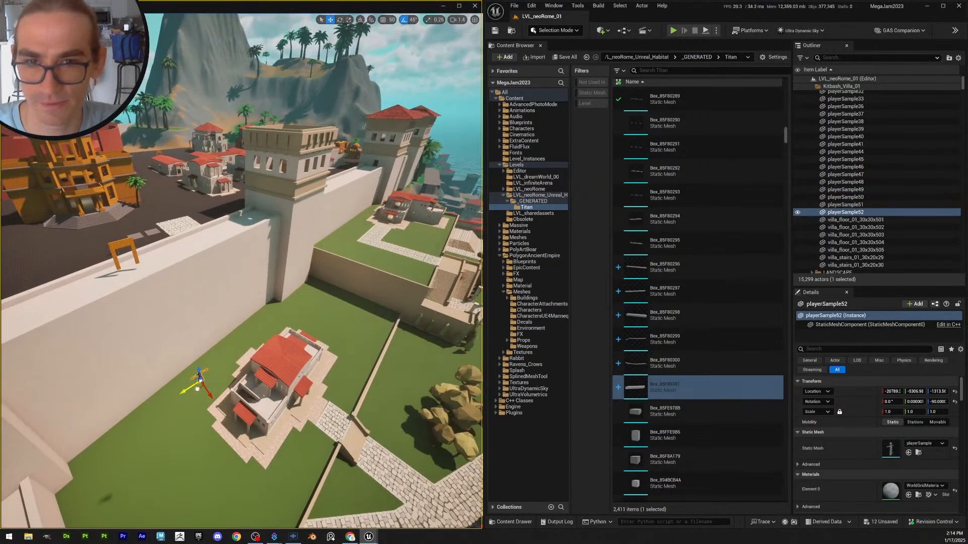
pyautogui.press('f')
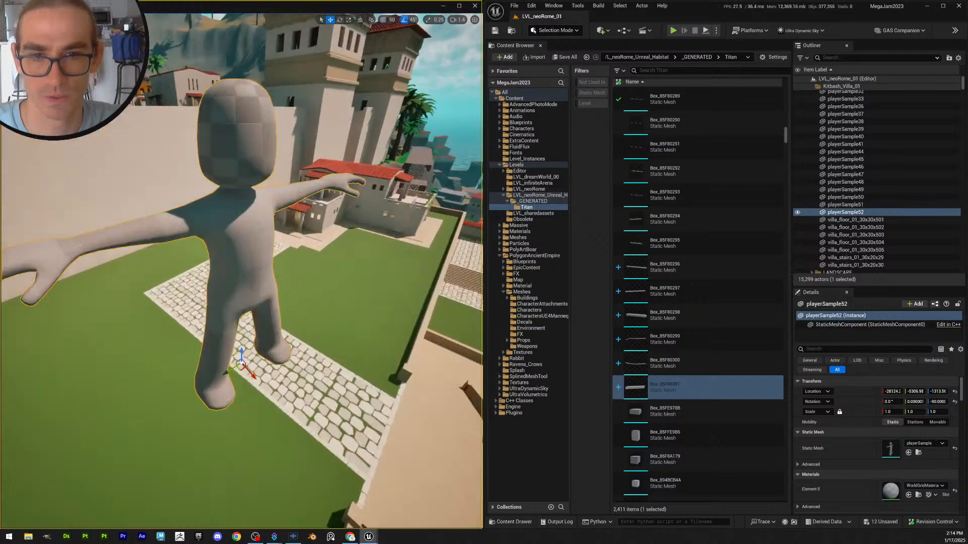
# Lower the mannequin copy from the upper terrace onto the staircase below it
pyautogui.moveTo(257, 406); pyautogui.dragTo(298, 424)
pyautogui.scroll(-4, 297, 424)
pyautogui.moveTo(297, 424); pyautogui.dragTo(328, 451, button='right')
pyautogui.moveTo(160, 290); pyautogui.dragTo(221, 247)
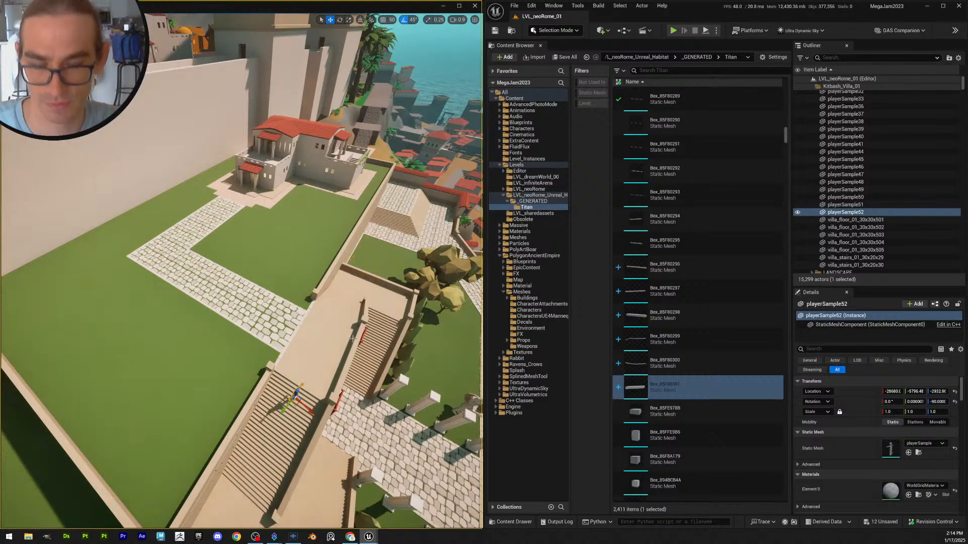
pyautogui.press('f')
pyautogui.scroll(-3, 236, 321)
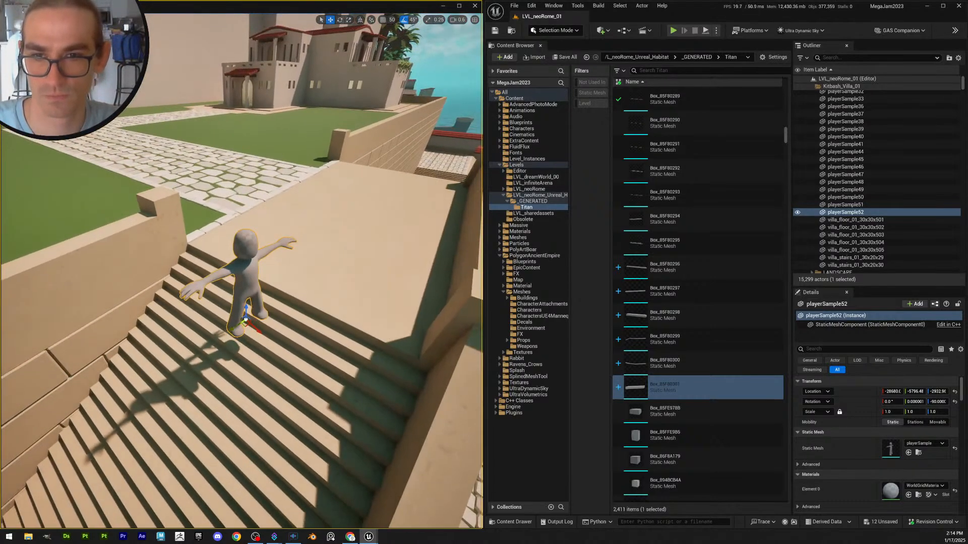
# Move the mannequin off the stairs onto the landing and up against the parapet overlooking the columns
pyautogui.moveTo(256, 328); pyautogui.dragTo(395, 246)
pyautogui.press('f')
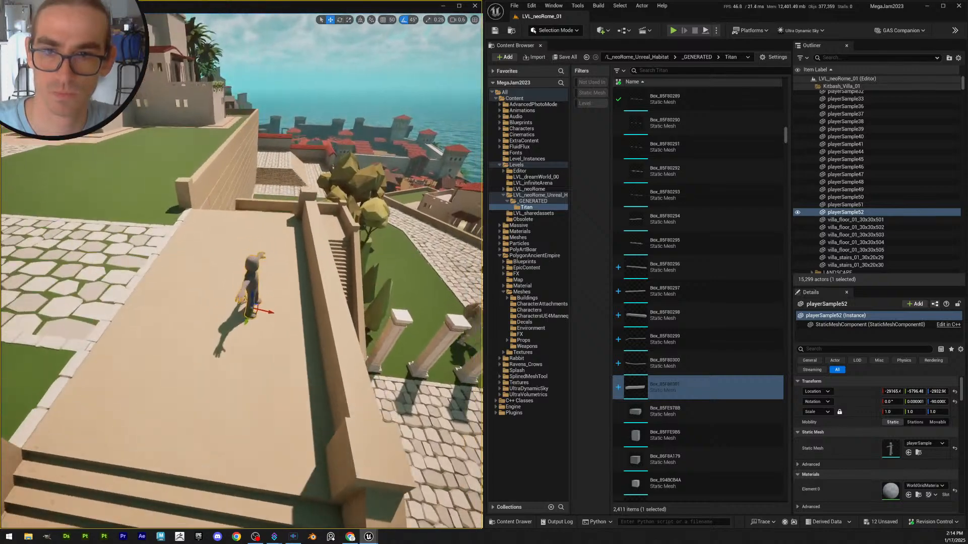
pyautogui.moveTo(256, 328); pyautogui.dragTo(298, 330)
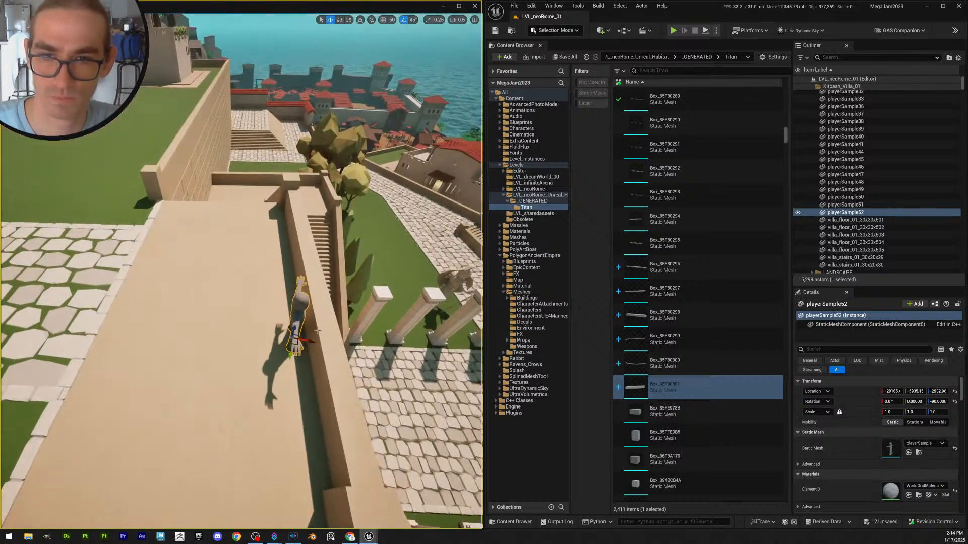
pyautogui.press('f')
# Copy the parapet's Z rotation of -11.336508° onto the mannequin so it aligns with the wall
pyautogui.click(283, 310)
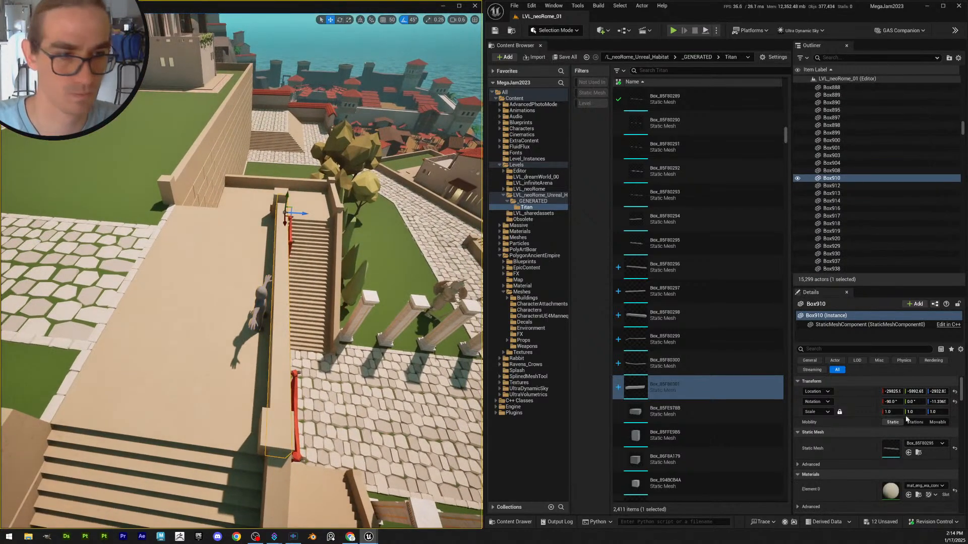
pyautogui.click(275, 301)
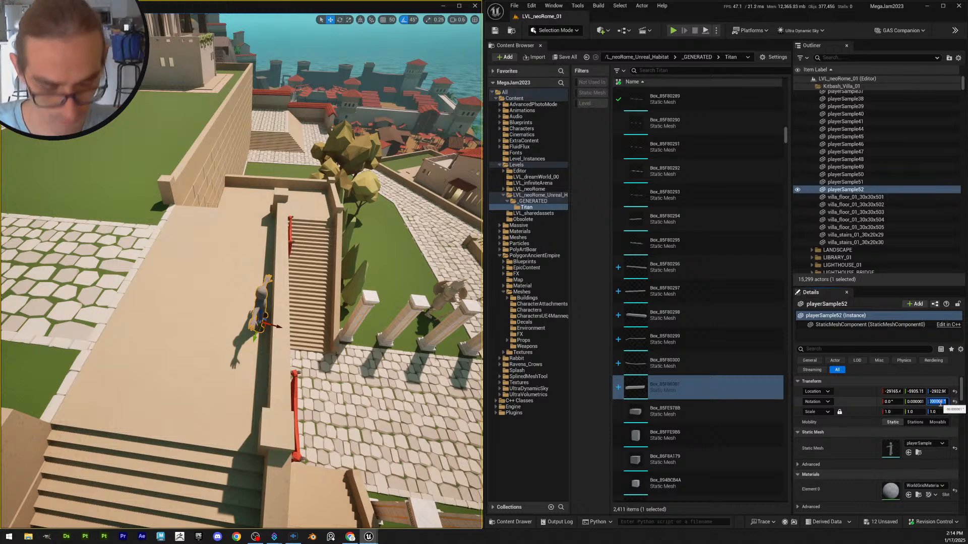
pyautogui.write('-11.336508 °')
pyautogui.press('Return')
pyautogui.press('w')
pyautogui.moveTo(331, 348); pyautogui.dragTo(375, 342, button='right')
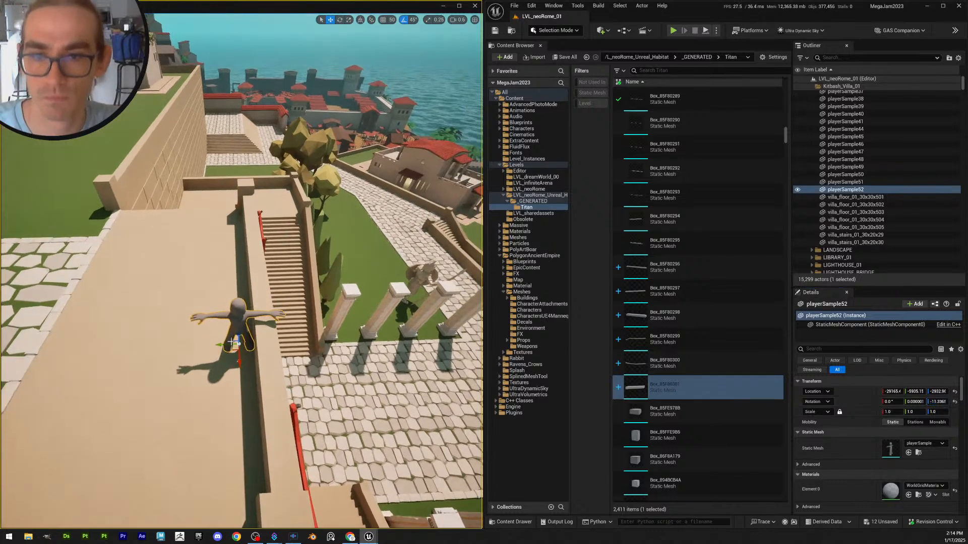
# Rotate the mannequin by -90 degrees around the vertical axis so it faces the parapet
pyautogui.press('e')
pyautogui.moveTo(235, 373); pyautogui.dragTo(268, 356)
pyautogui.press('Escape')
# Examine the parapet's height against the mannequin and the view over it from close behind
pyautogui.moveTo(268, 356); pyautogui.dragTo(383, 363, button='right')
pyautogui.press('w')
pyautogui.press('w')
pyautogui.scroll(-3, 140, 260)
pyautogui.press('e')
pyautogui.click(207, 369)
pyautogui.scroll(2, 313, 375)
pyautogui.press('a')
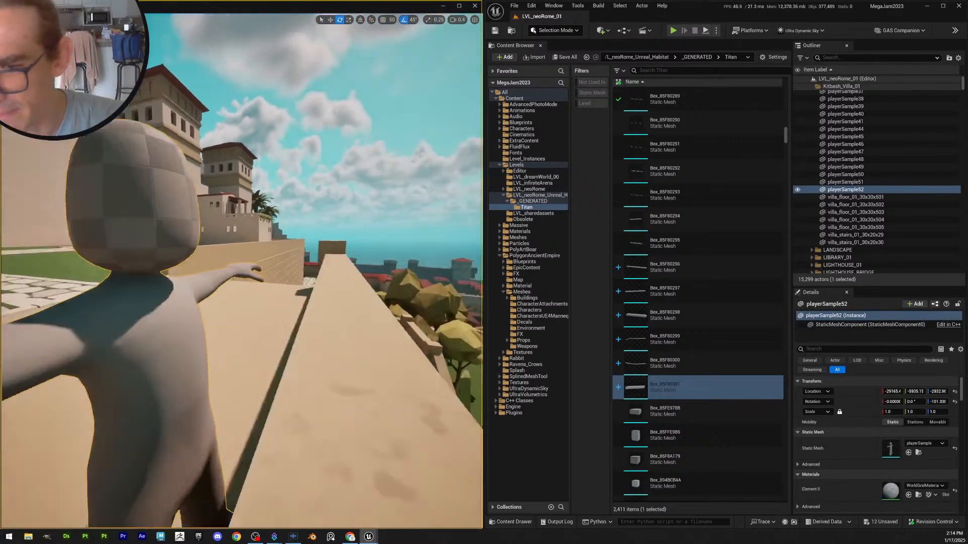
pyautogui.press('s')
pyautogui.moveTo(207, 369); pyautogui.dragTo(229, 380, button='right')
pyautogui.press('d')
pyautogui.moveTo(239, 473); pyautogui.dragTo(305, 492, button='right')
pyautogui.press('s')
# Shift the mannequin toward the parapet and back so it stands just behind the wall without intersecting it
pyautogui.moveTo(189, 415); pyautogui.dragTo(222, 415)
pyautogui.moveTo(222, 415); pyautogui.dragTo(174, 400, button='right')
pyautogui.press('d')
pyautogui.press('d')
pyautogui.moveTo(225, 369); pyautogui.dragTo(257, 408, button='right')
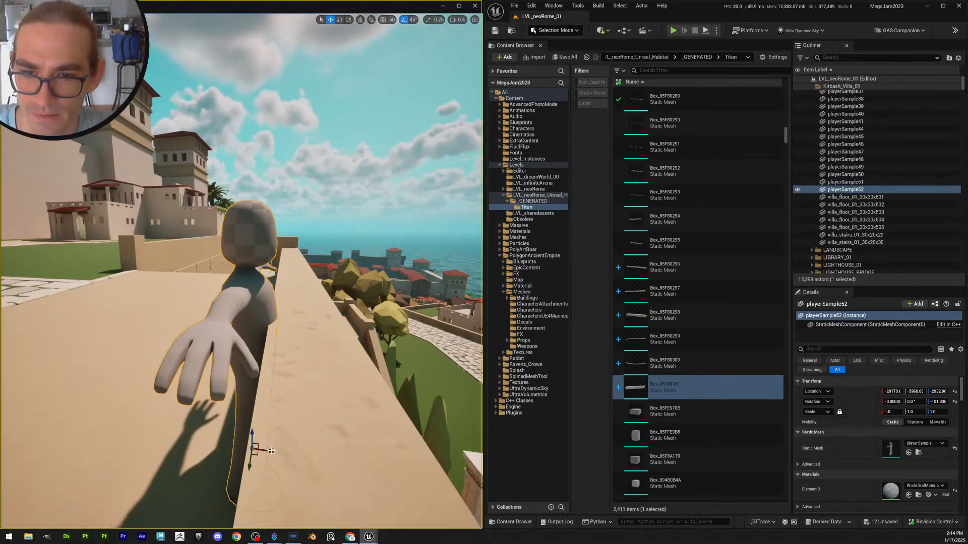
pyautogui.moveTo(271, 451); pyautogui.dragTo(223, 445)
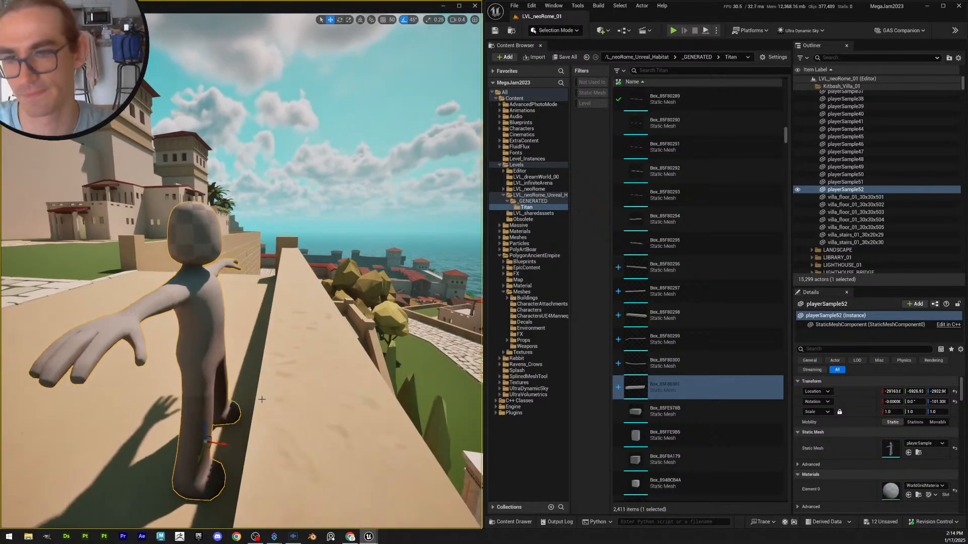
# Move the mannequin sideways along the parapet to stand midway between the two tree banners
pyautogui.press('Escape')
pyautogui.press('s')
pyautogui.moveTo(262, 399); pyautogui.dragTo(98, 408, button='right')
pyautogui.scroll(1, 262, 400)
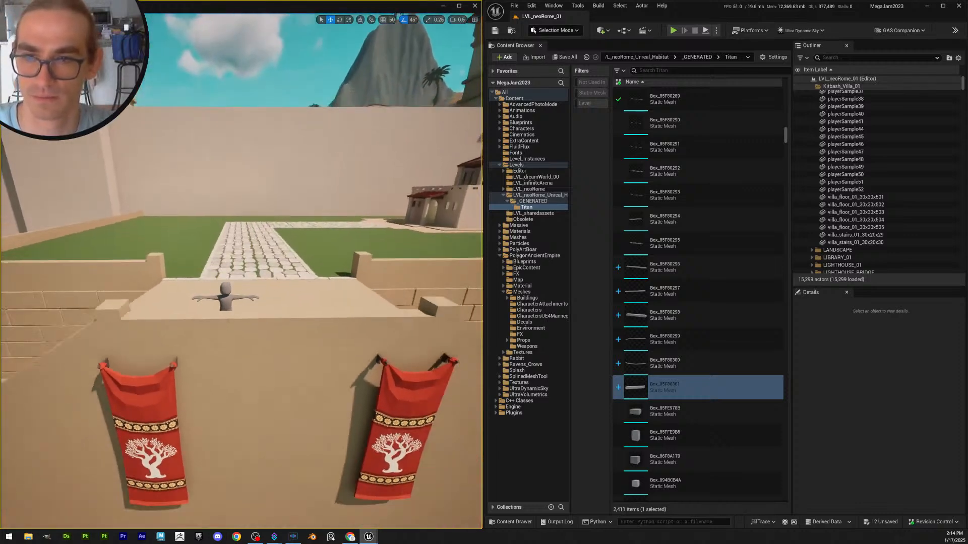
pyautogui.moveTo(239, 347); pyautogui.dragTo(233, 357, button='right')
pyautogui.scroll(1, 239, 347)
pyautogui.click(233, 325)
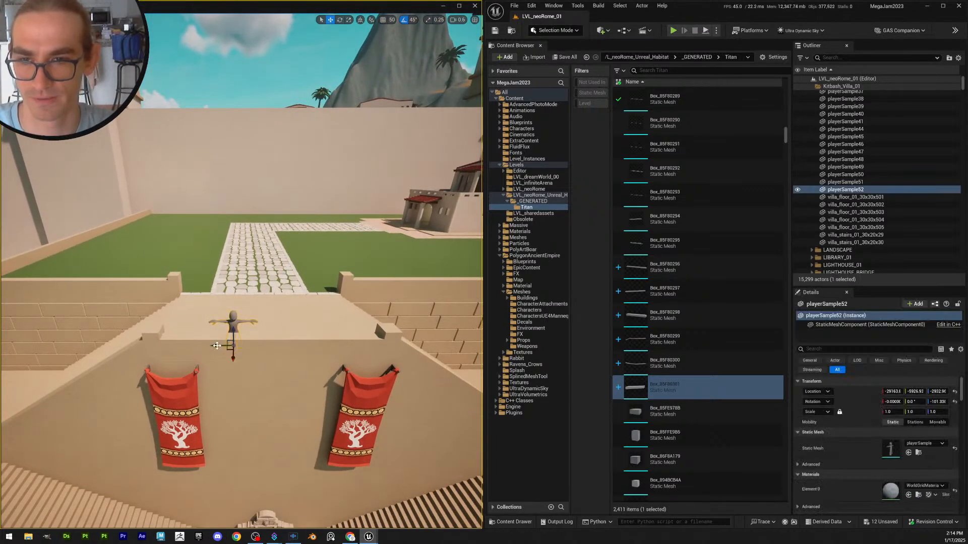
pyautogui.press('Escape')
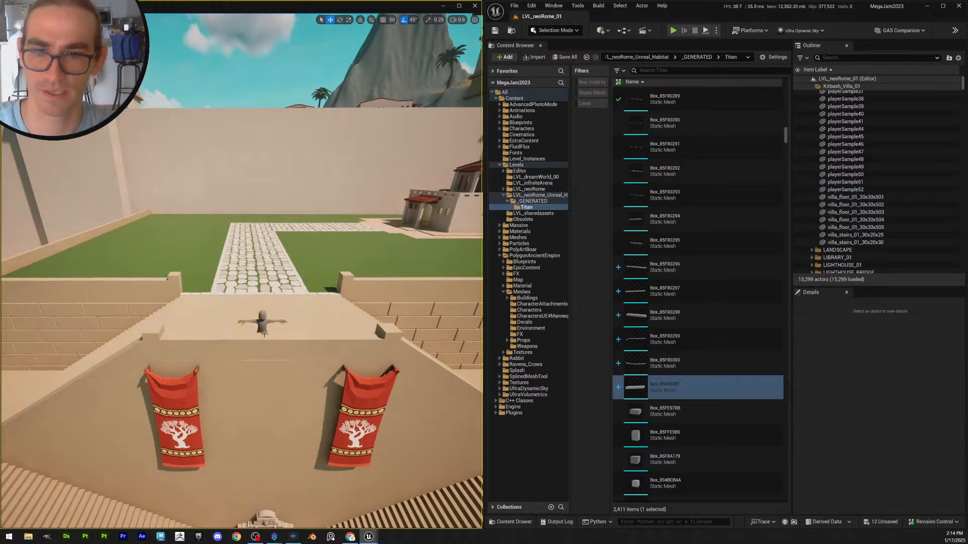
pyautogui.click(261, 326)
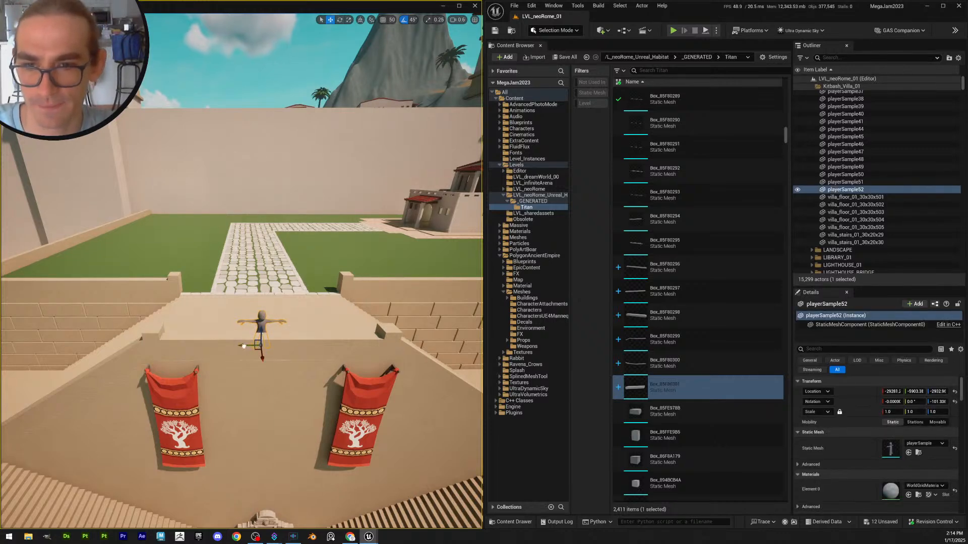
pyautogui.press('Escape')
# Nudge the mannequin closer to the parapet so it stands right against the back of the wall, and deselect it
pyautogui.moveTo(244, 346); pyautogui.dragTo(428, 339, button='right')
pyautogui.press('a')
pyautogui.scroll(-2, 244, 346)
pyautogui.press('w')
pyautogui.scroll(1, 269, 359)
pyautogui.click(270, 359)
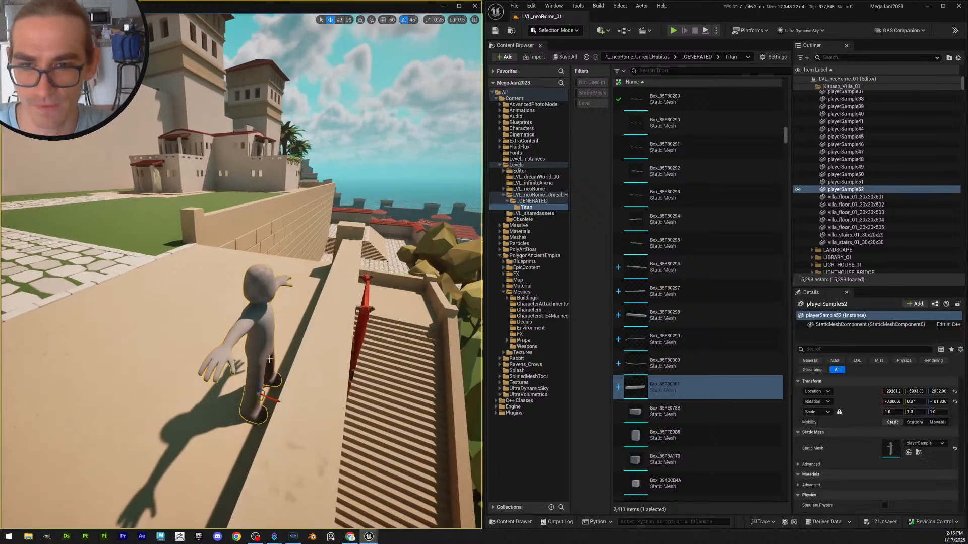
pyautogui.moveTo(281, 401); pyautogui.dragTo(293, 406)
pyautogui.press('Escape')
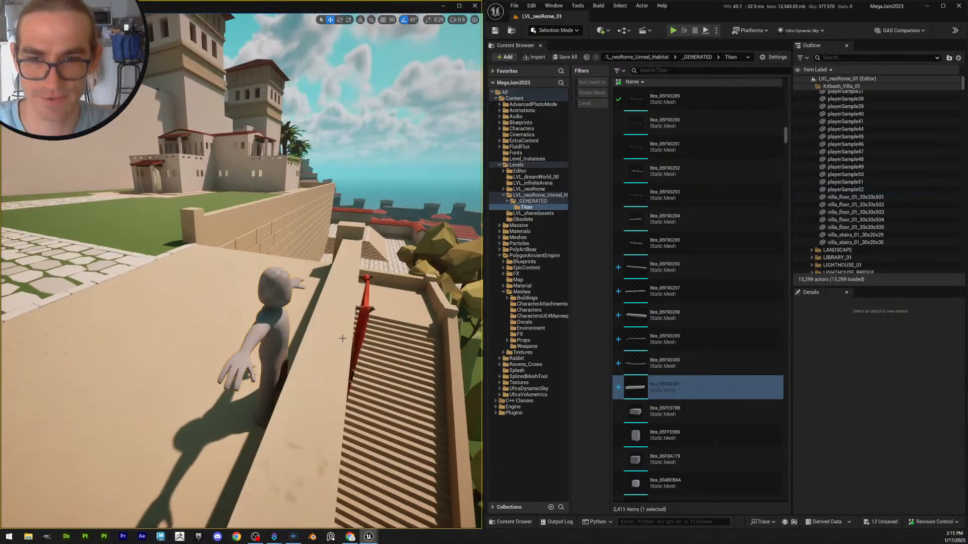
# Save all modified content of the level
pyautogui.press('s')
pyautogui.moveTo(342, 337); pyautogui.dragTo(235, 331, button='right')
pyautogui.press('d')
pyautogui.scroll(4, 342, 337)
pyautogui.press('s')
pyautogui.scroll(2, 341, 337)
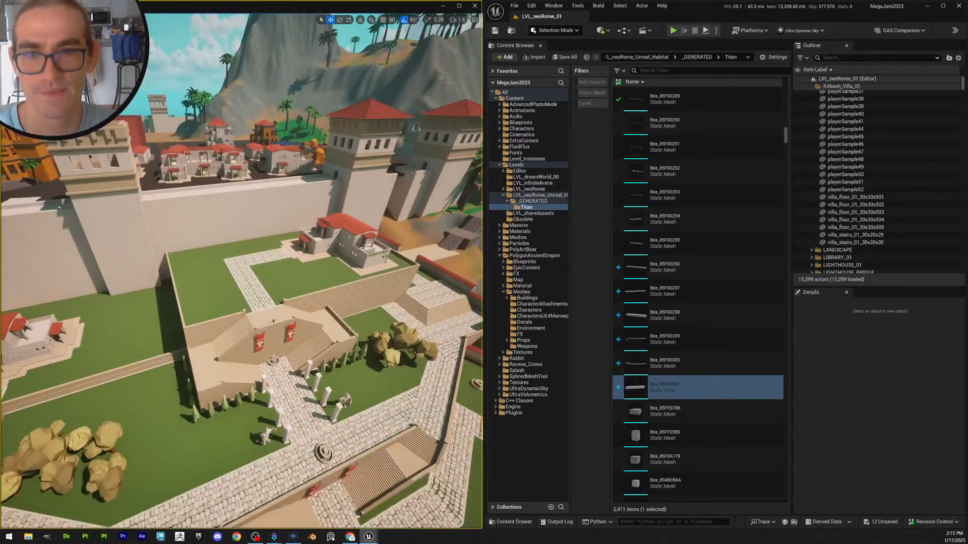
pyautogui.click(561, 59)
pyautogui.click(542, 355)
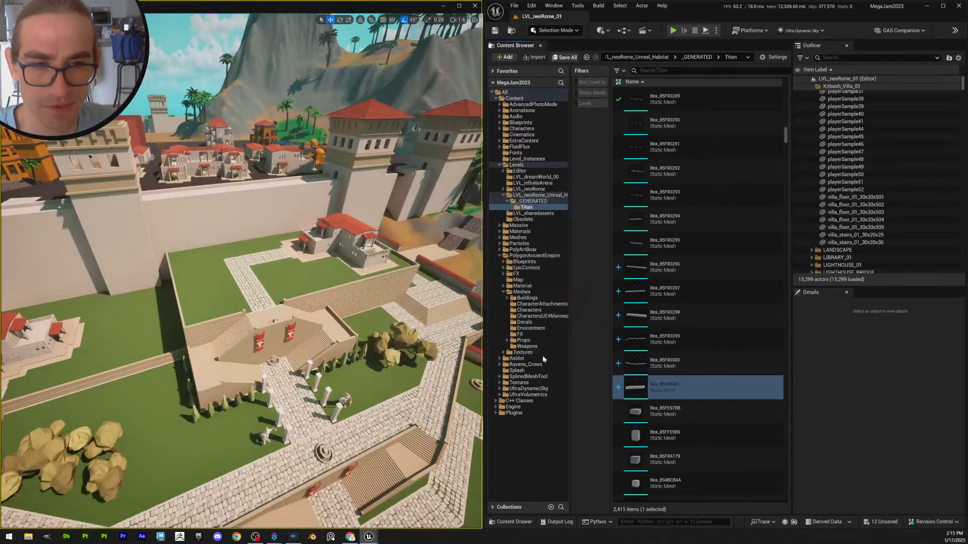
pyautogui.click(488, 354)
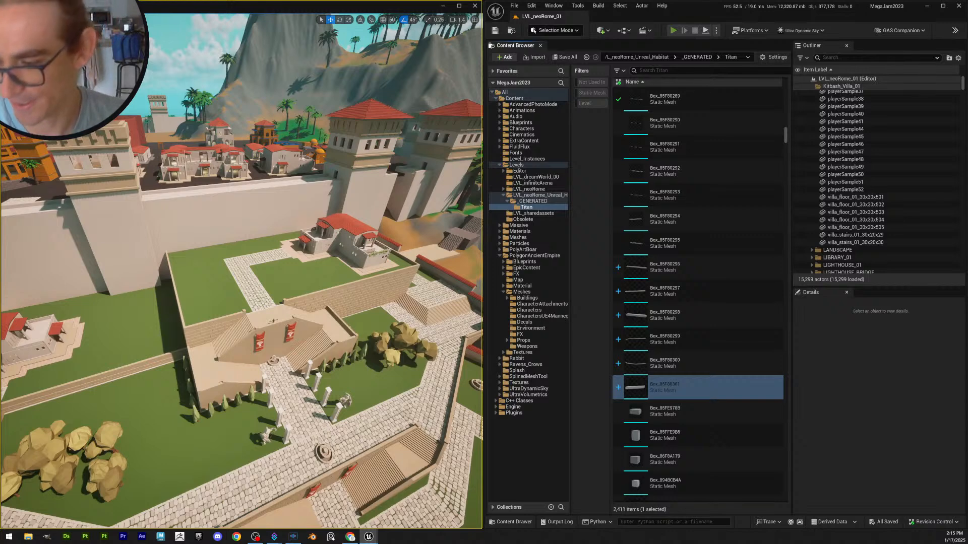
# Start a play test in the editor and run and jump the character from the town out toward the villa
pyautogui.hotkey('alt', 'p')
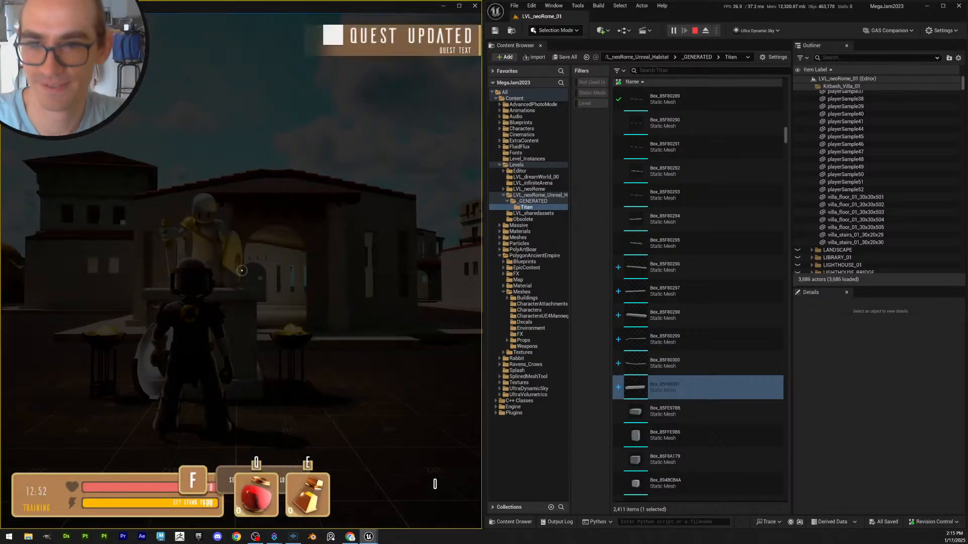
pyautogui.press('w')
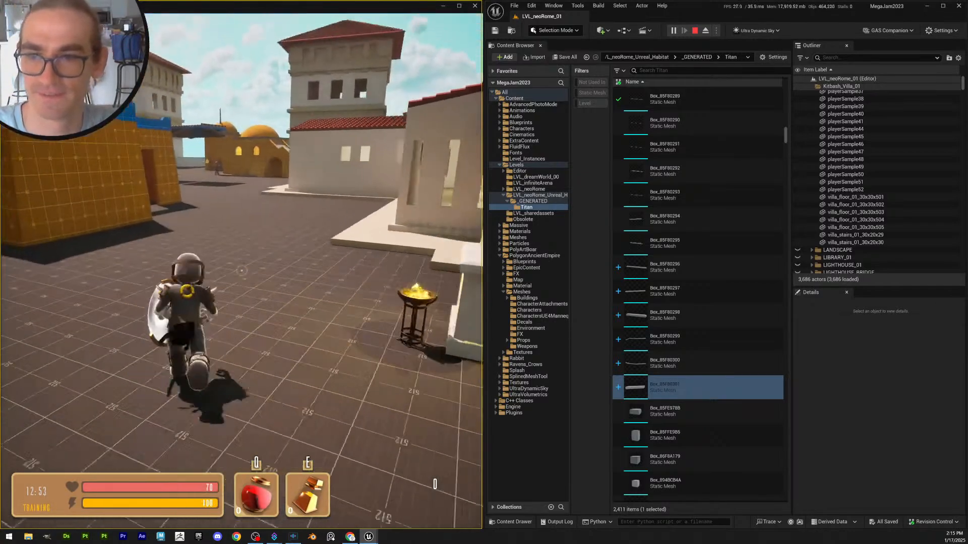
pyautogui.press('space')
pyautogui.press('space')
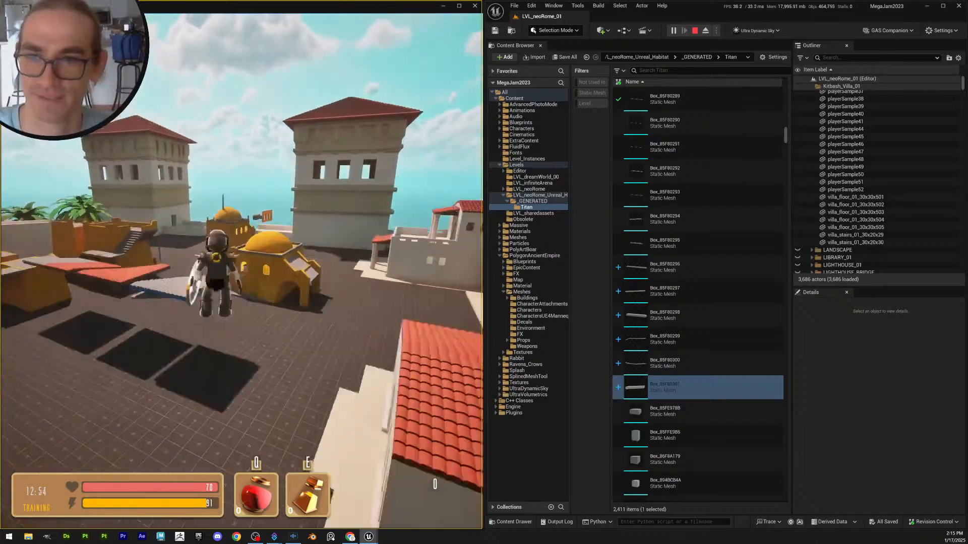
pyautogui.press('w')
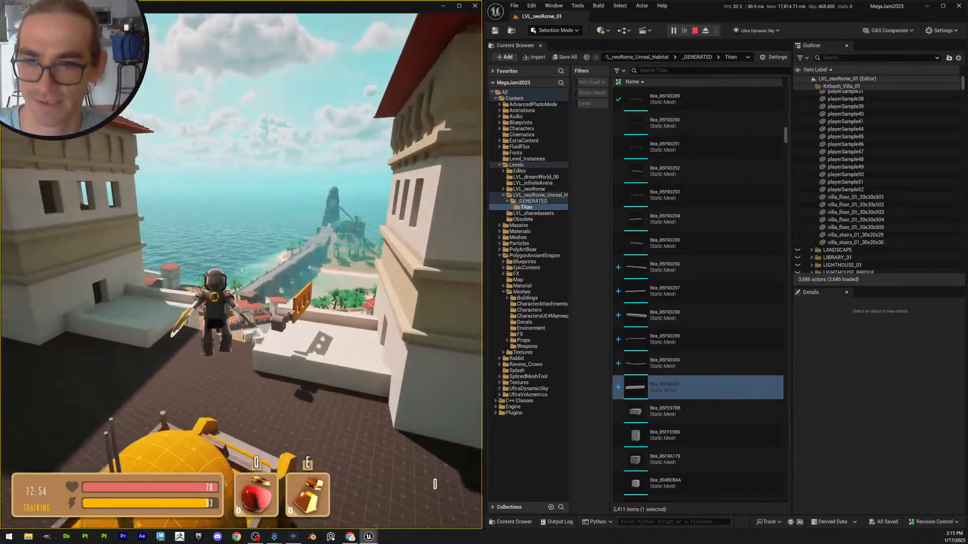
pyautogui.press('w')
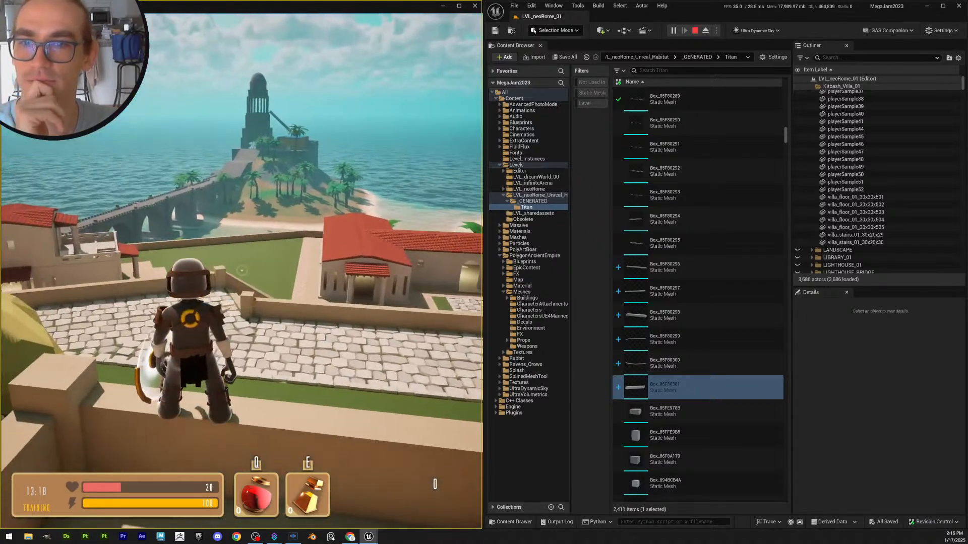
# Walk the character along the upper terrace and compare its height with the mannequin and the parapet
pyautogui.press('w')
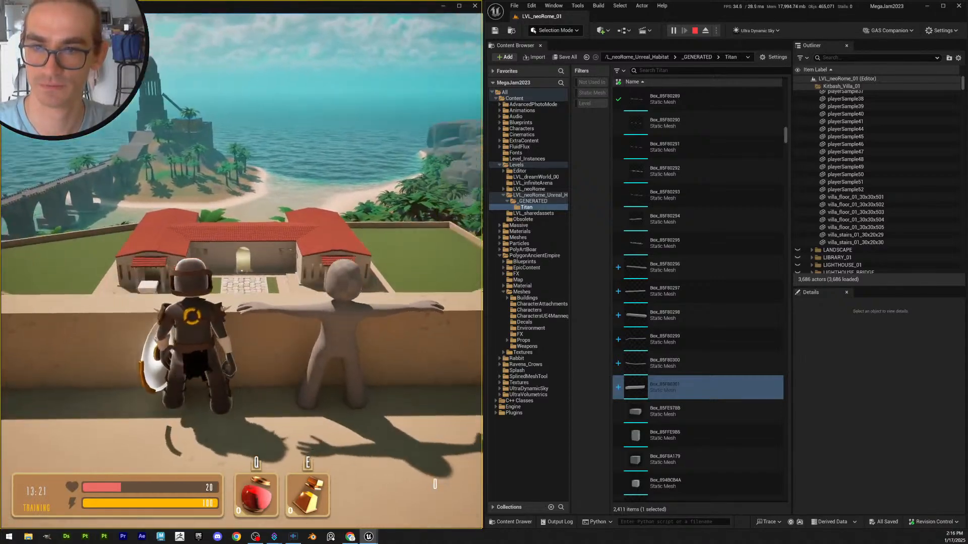
pyautogui.press('w')
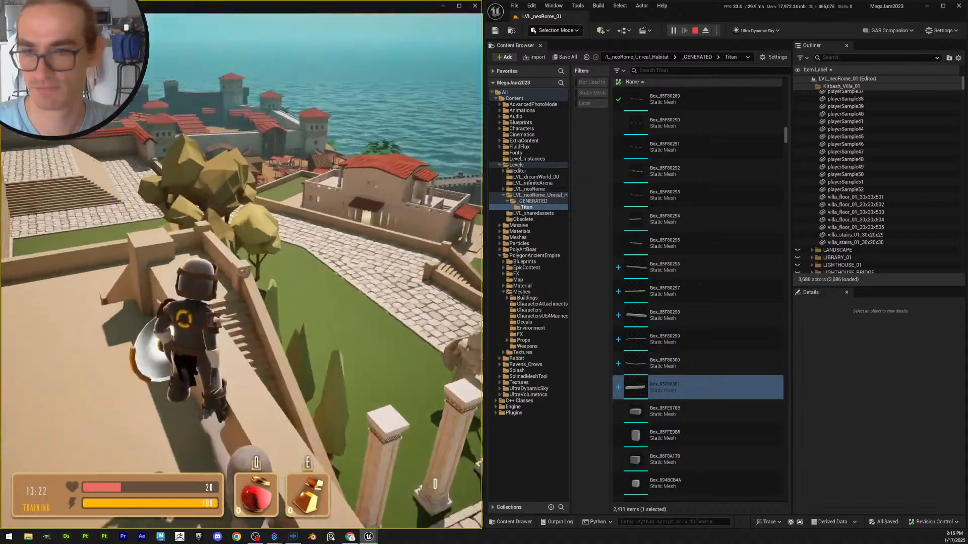
pyautogui.press('w')
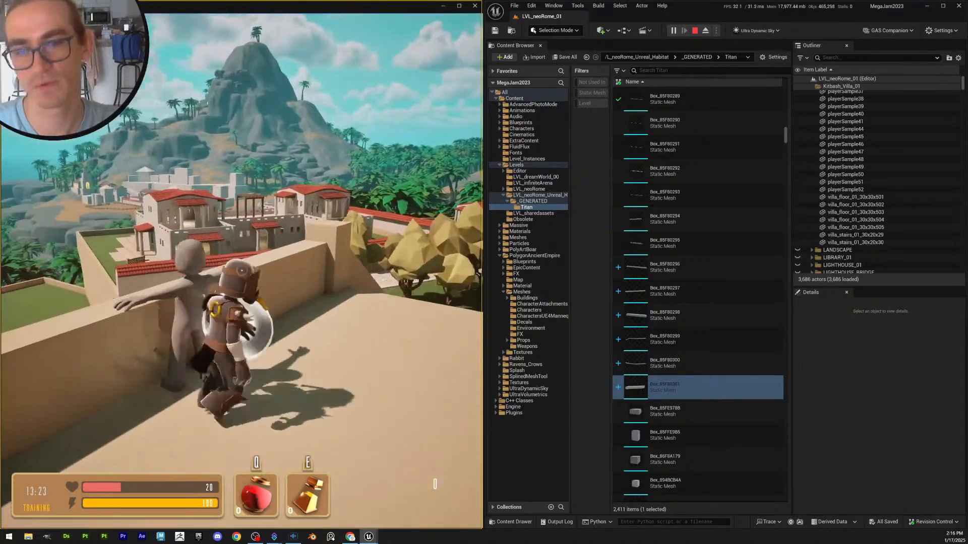
pyautogui.press('space')
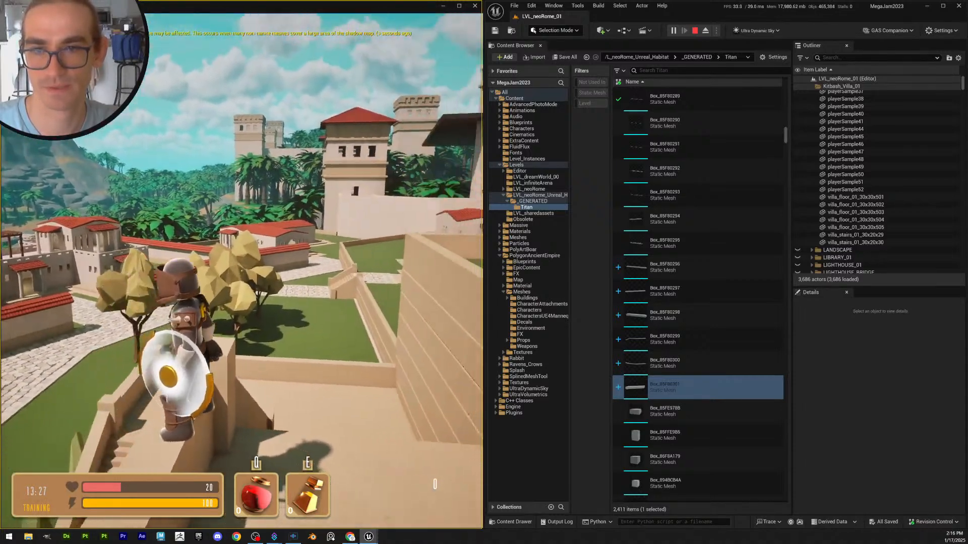
# Explore the villa lawn, walls and lower path with the character, end the play test and close the message log
pyautogui.press('w')
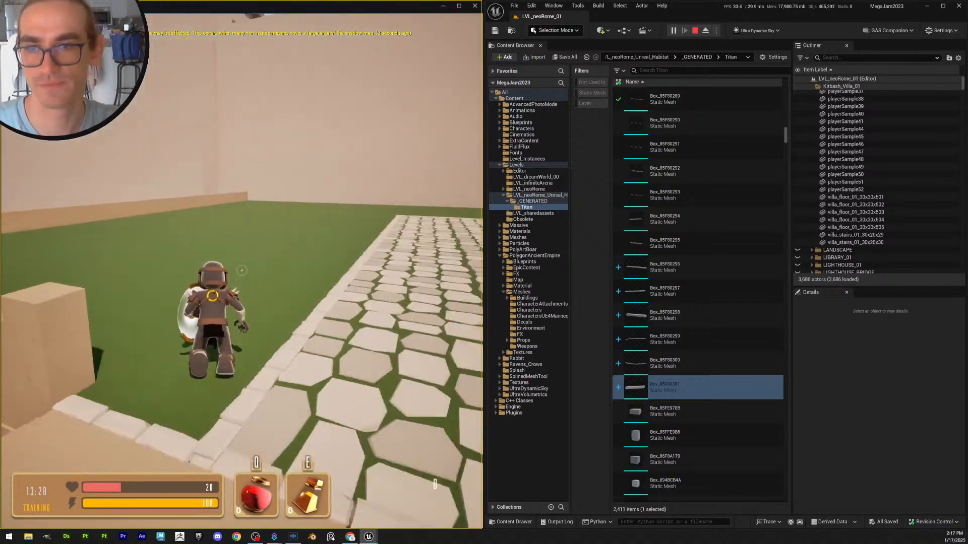
pyautogui.press('space')
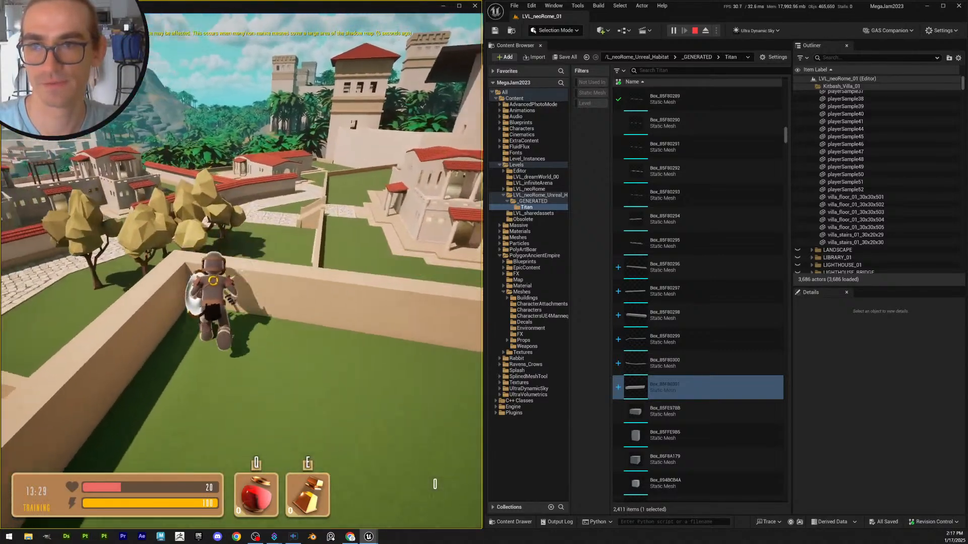
pyautogui.press('space')
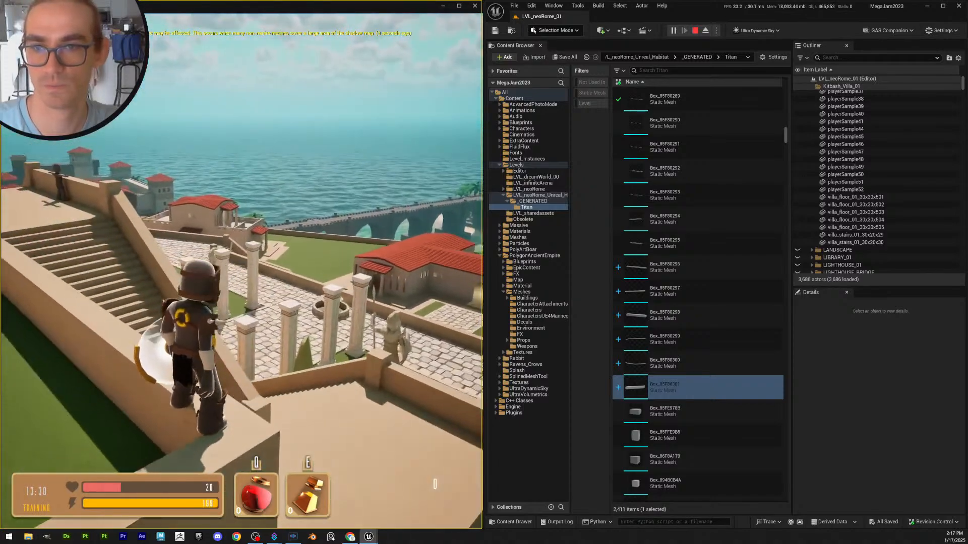
pyautogui.press('space')
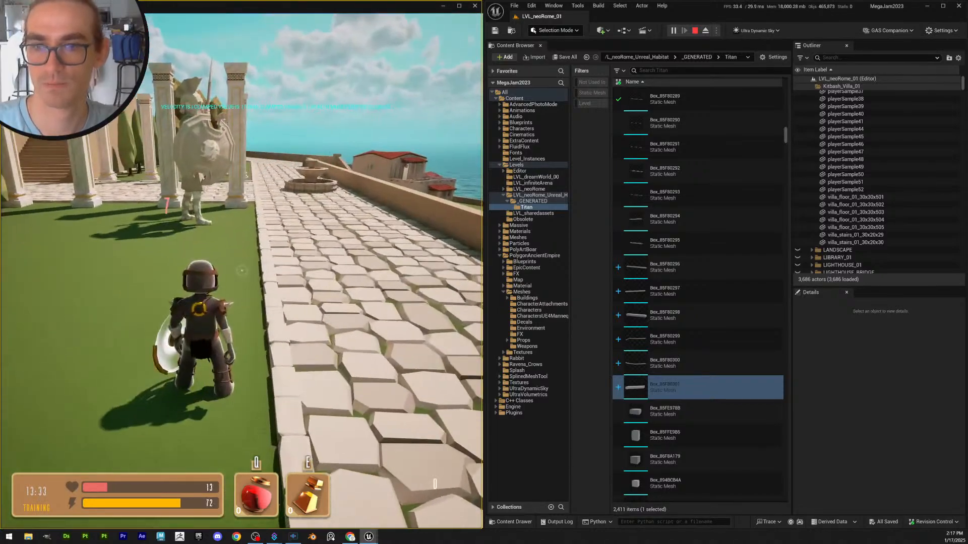
pyautogui.press('Escape')
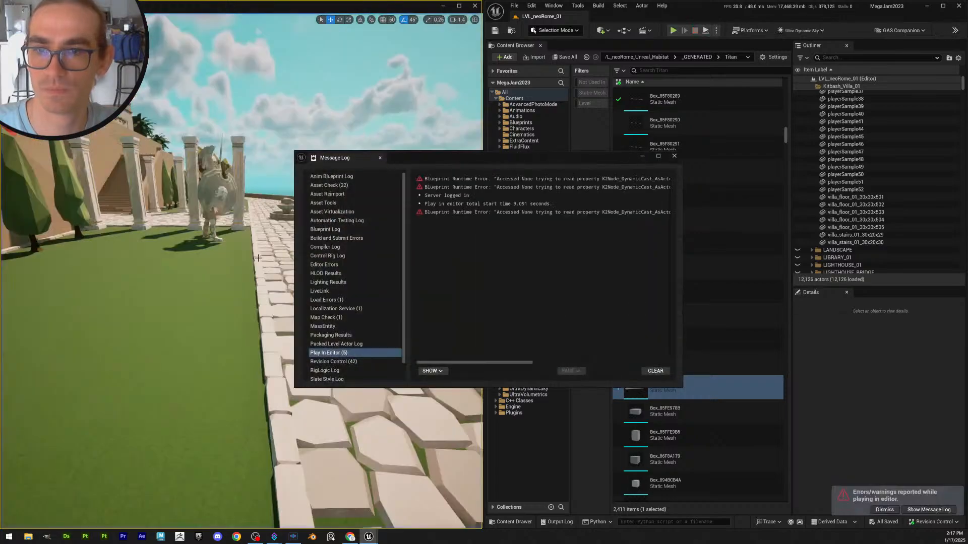
pyautogui.click(674, 156)
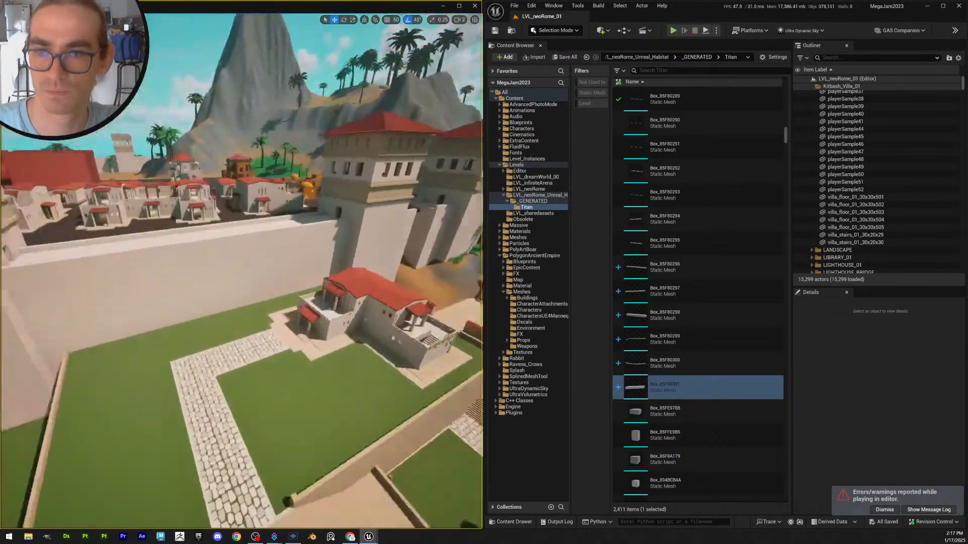
# Duplicate the spawn location actor in the town square and shift the copy across the city wall to the villa area
pyautogui.press('w')
pyautogui.moveTo(241, 272); pyautogui.dragTo(313, 301, button='right')
pyautogui.scroll(1, 241, 272)
pyautogui.press('w')
pyautogui.scroll(-3, 226, 294)
pyautogui.click(225, 294)
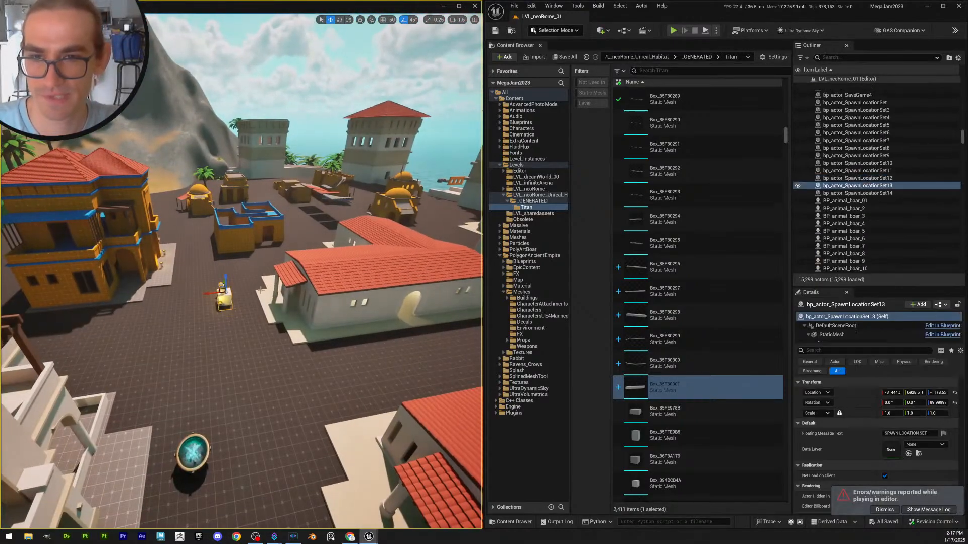
pyautogui.press('e')
pyautogui.moveTo(225, 295); pyautogui.dragTo(247, 297, button='right')
pyautogui.scroll(1, 225, 294)
pyautogui.press('d')
pyautogui.keyDown('alt'); pyautogui.moveTo(75, 278); pyautogui.dragTo(362, 379); pyautogui.keyUp('alt')
pyautogui.moveTo(363, 379); pyautogui.dragTo(351, 360, button='right')
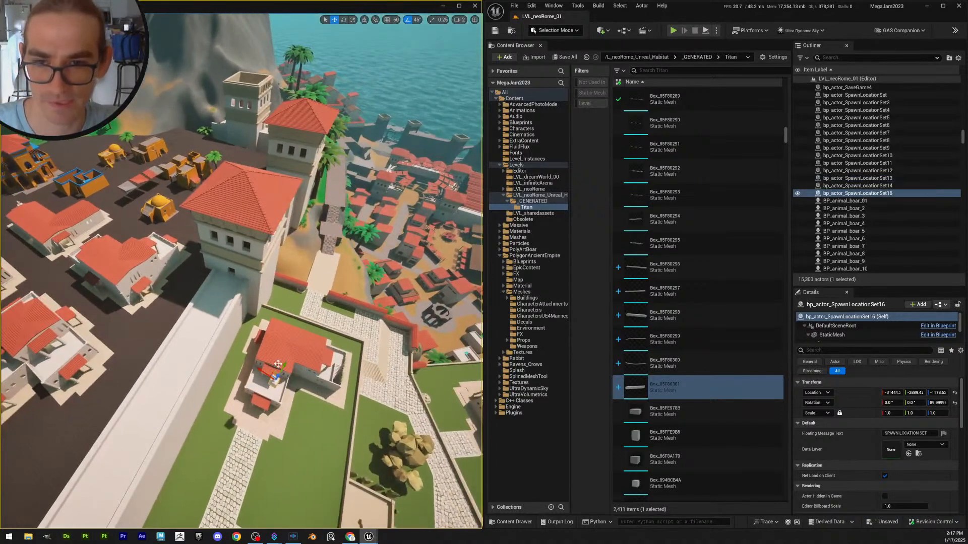
# Move the copied spawn location past the villa and down onto the beige ramp outside the red-tiled wall opening
pyautogui.moveTo(278, 366); pyautogui.dragTo(328, 242)
pyautogui.press('f')
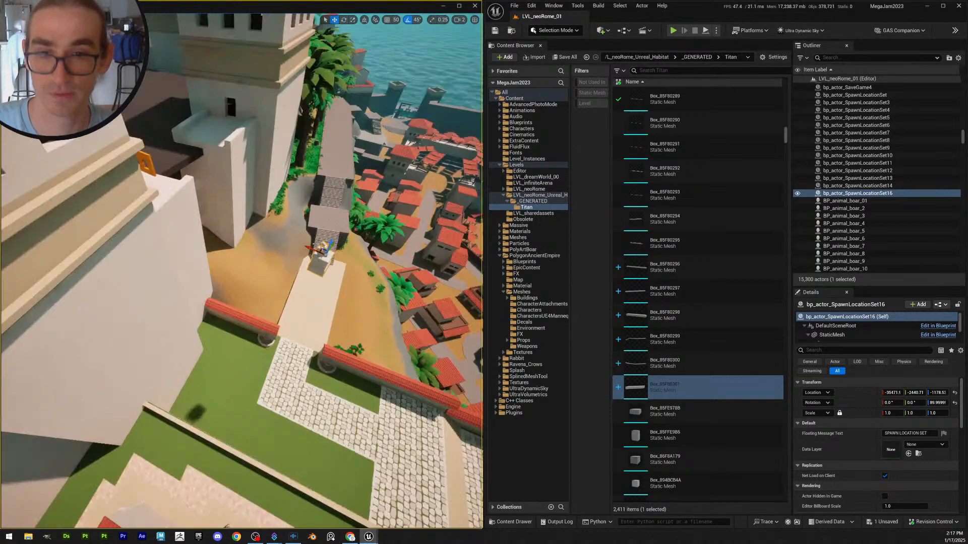
pyautogui.moveTo(317, 244); pyautogui.dragTo(259, 279, button='right')
pyautogui.scroll(-1, 260, 279)
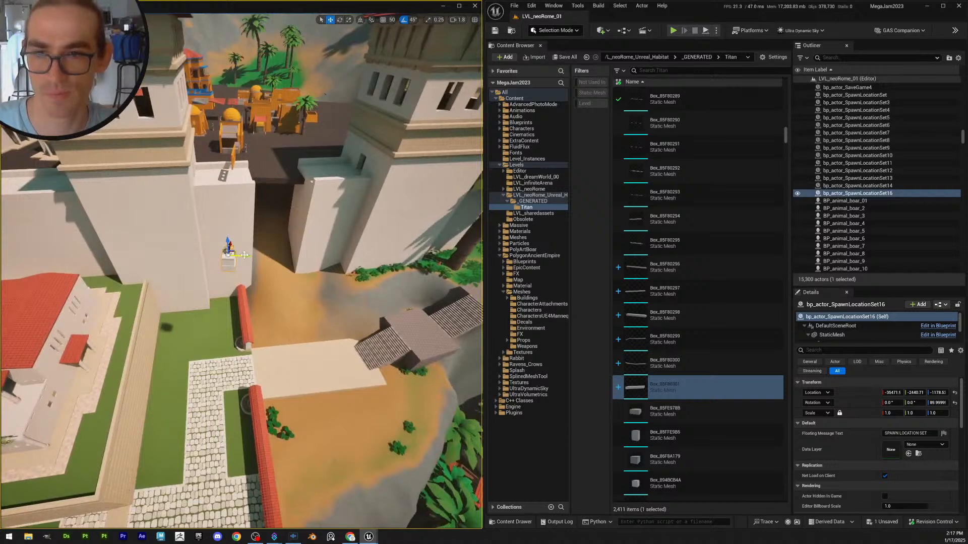
pyautogui.moveTo(228, 253); pyautogui.dragTo(313, 261)
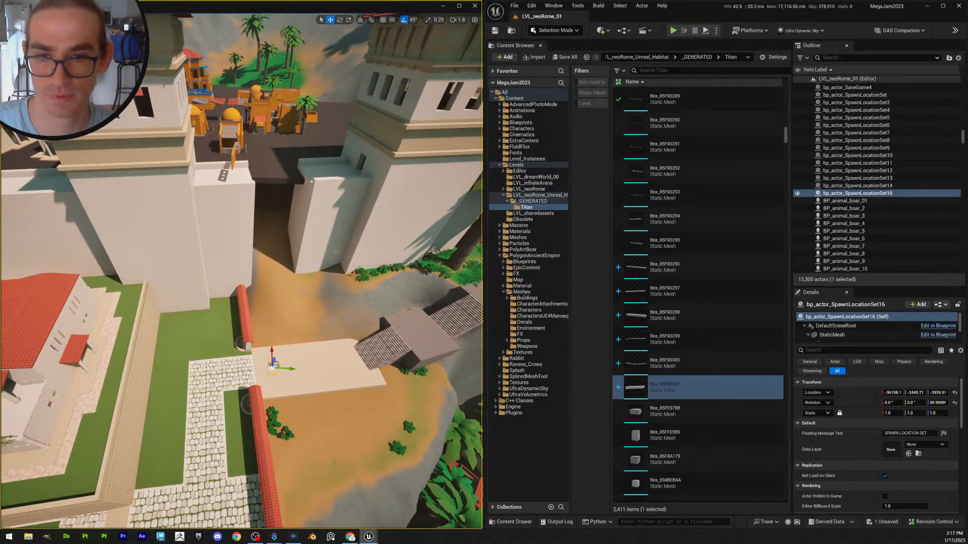
# Rotate the copied spawn location by 90 degrees around the vertical axis
pyautogui.press('f')
pyautogui.scroll(-4, 276, 356)
pyautogui.moveTo(280, 363); pyautogui.dragTo(273, 349, button='right')
pyautogui.press('e')
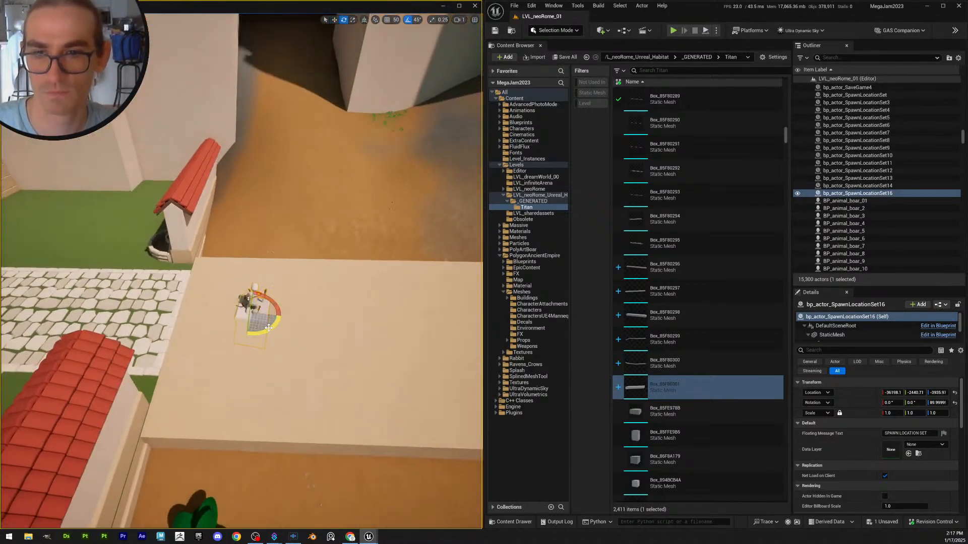
pyautogui.moveTo(269, 329); pyautogui.dragTo(315, 350)
# Match the copied spawn location's Z rotation to that of the ramp box beneath it, 170 degrees
pyautogui.click(328, 363)
pyautogui.moveTo(328, 363); pyautogui.dragTo(353, 359, button='right')
pyautogui.press('q')
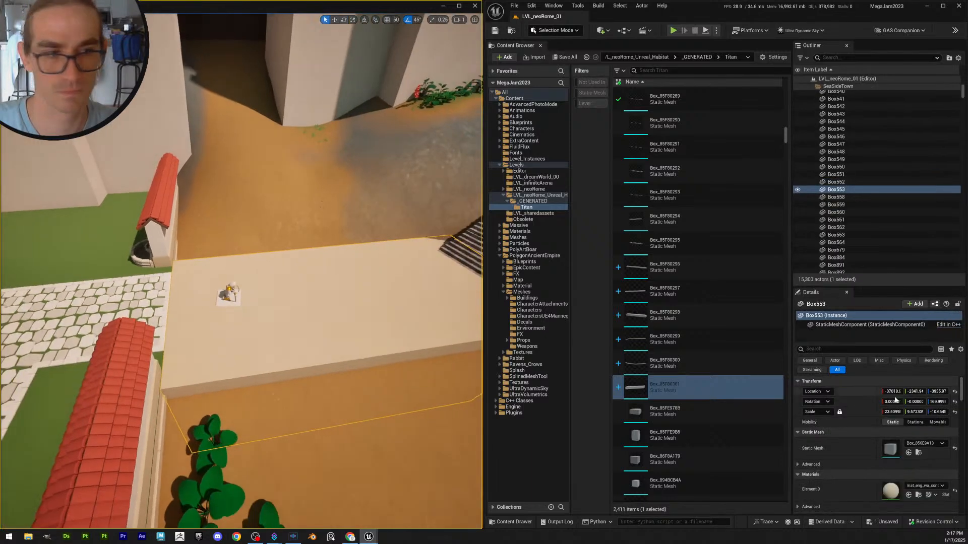
pyautogui.click(938, 402)
pyautogui.click(229, 296)
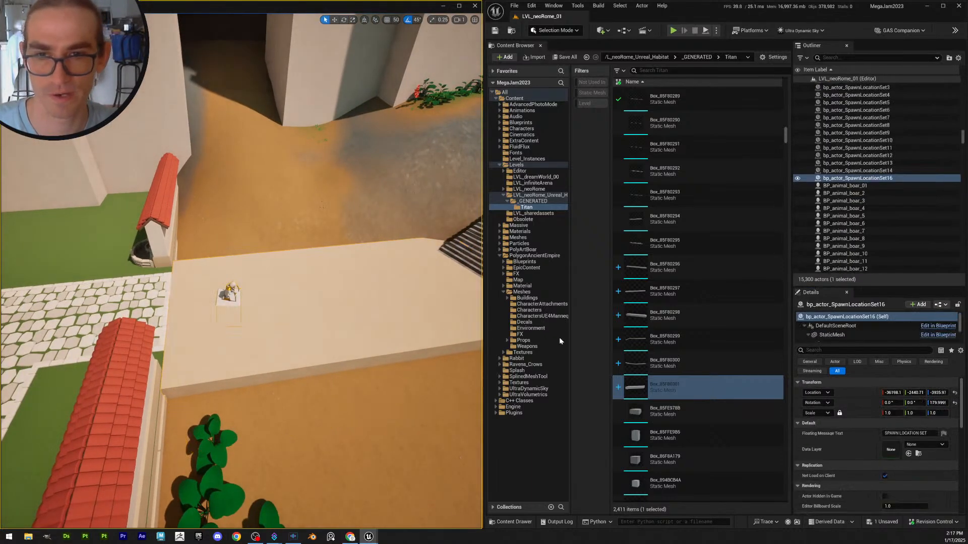
pyautogui.click(943, 402)
pyautogui.write('170')
pyautogui.press('Return')
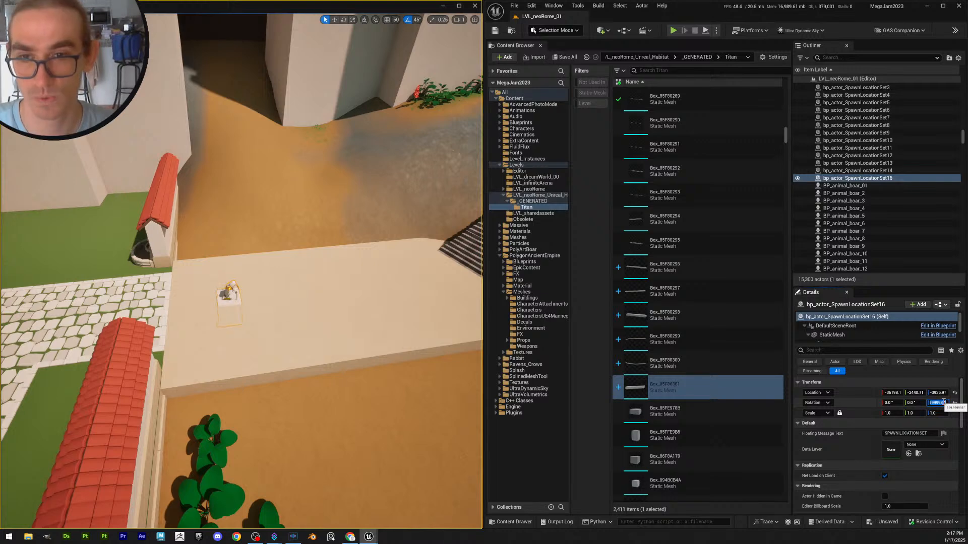
# Move the copied spawn location sideways to the ramp's edge near the wall opening and deselect it
pyautogui.moveTo(353, 323); pyautogui.dragTo(255, 296, button='right')
pyautogui.press('w')
pyautogui.moveTo(204, 297); pyautogui.dragTo(287, 301)
pyautogui.moveTo(288, 301); pyautogui.dragTo(323, 301, button='right')
pyautogui.press('Escape')
pyautogui.scroll(-5, 286, 258)
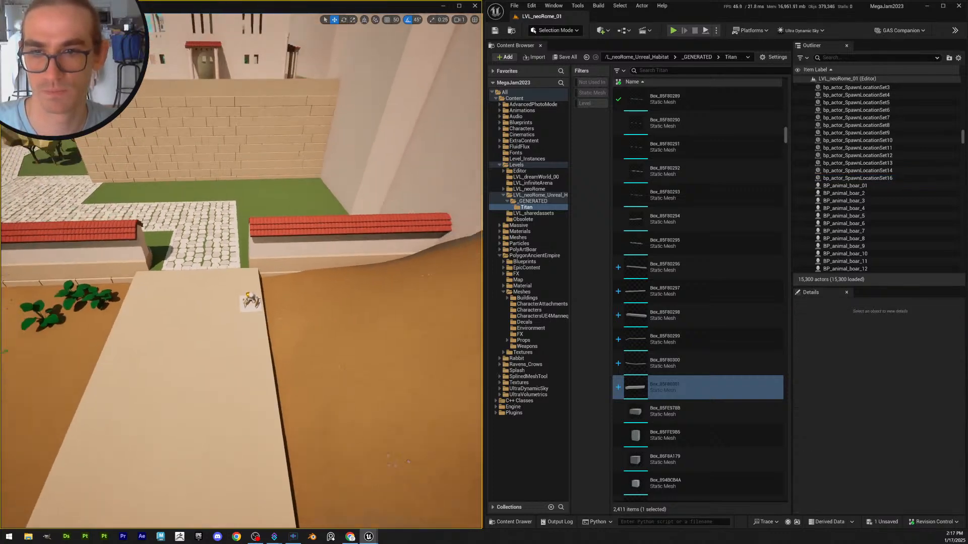
# Check the spawn location's placement beside the villa entrance and save all modified content
pyautogui.scroll(4, 306, 256)
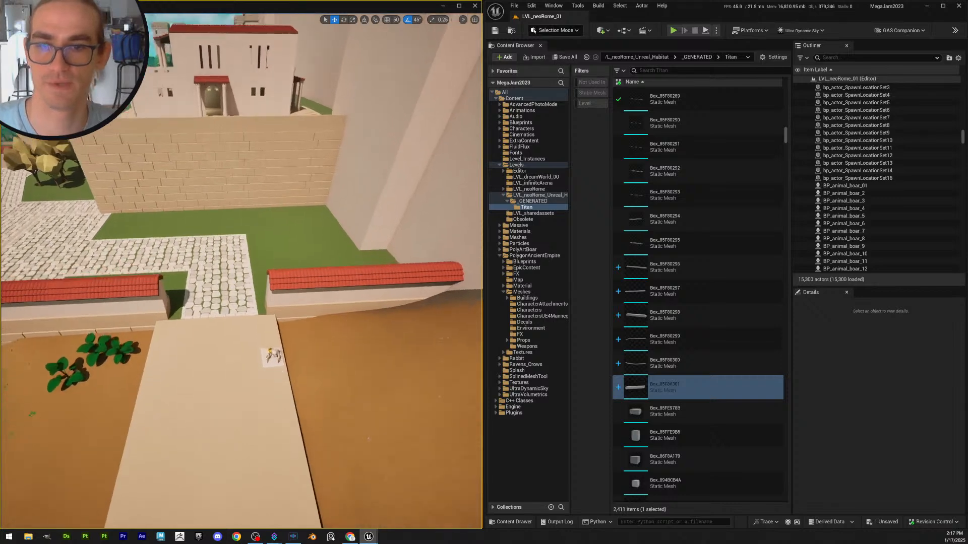
pyautogui.click(271, 367)
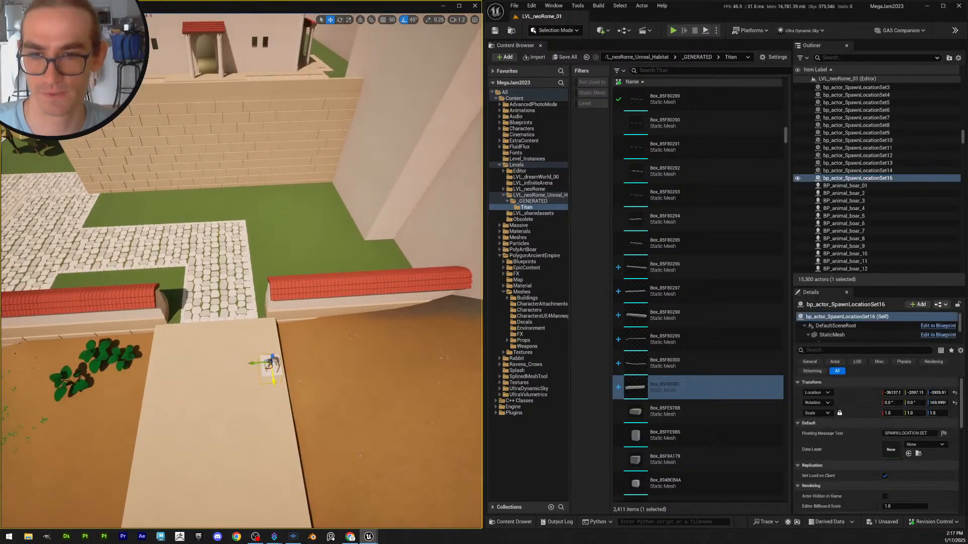
pyautogui.press('Escape')
pyautogui.scroll(-5, 272, 388)
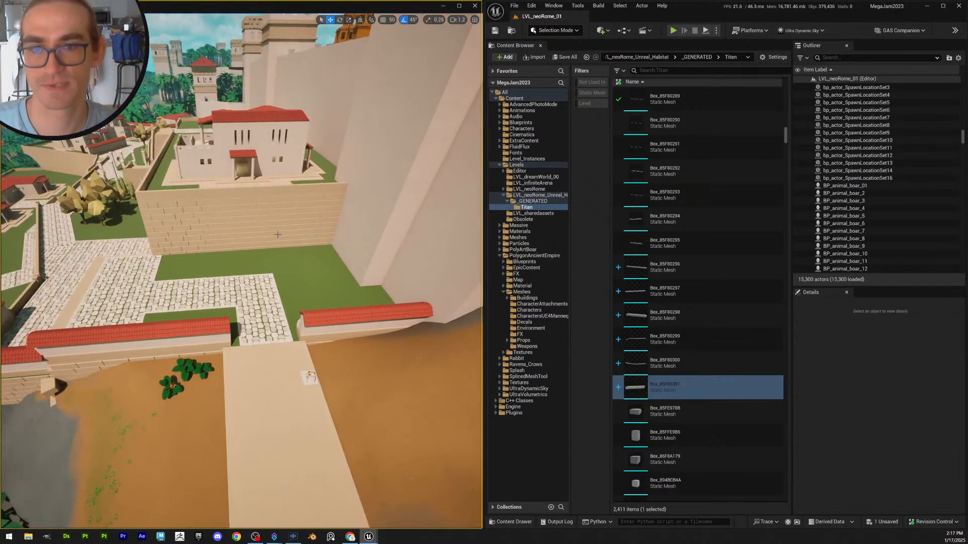
pyautogui.click(567, 57)
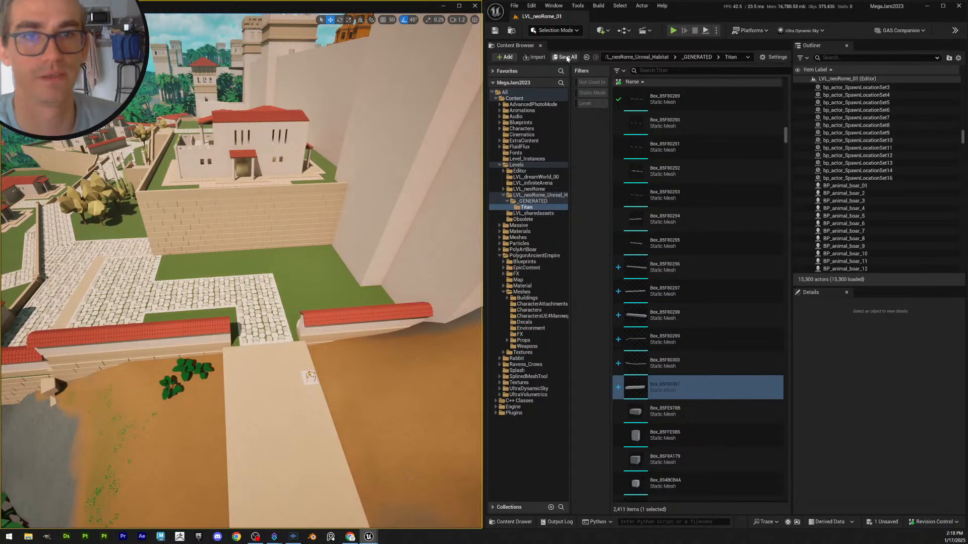
pyautogui.click(545, 353)
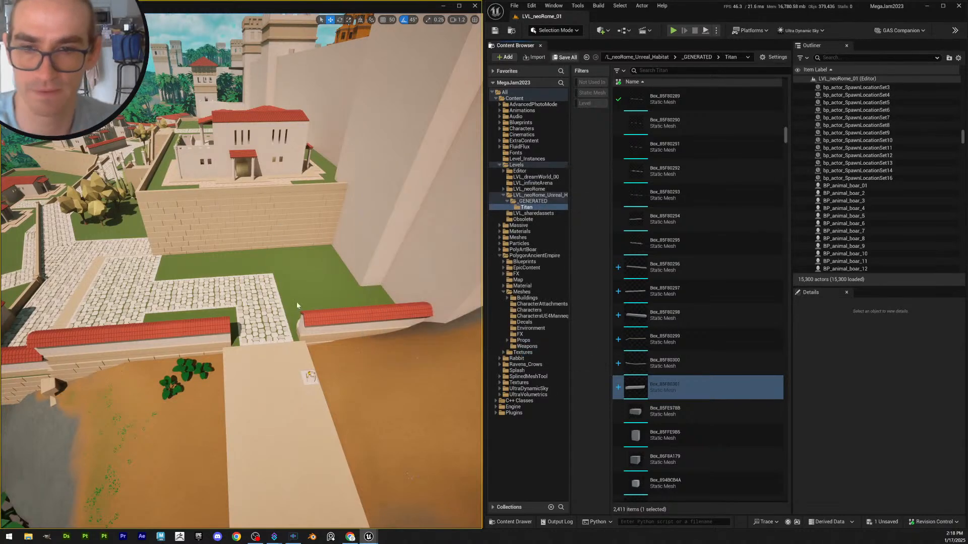
# Save the current level
pyautogui.hotkey('ctrl', 's')
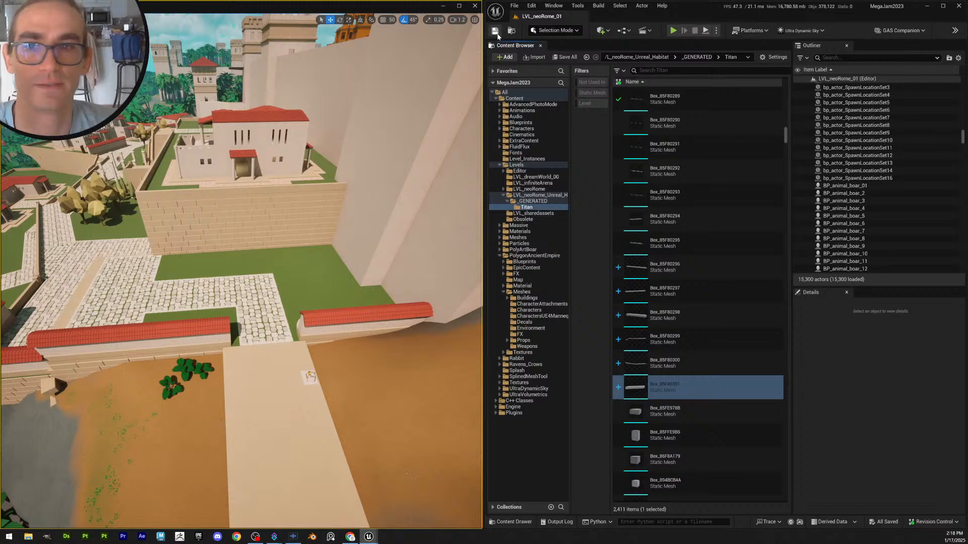
pyautogui.hotkey('ctrl', 's')
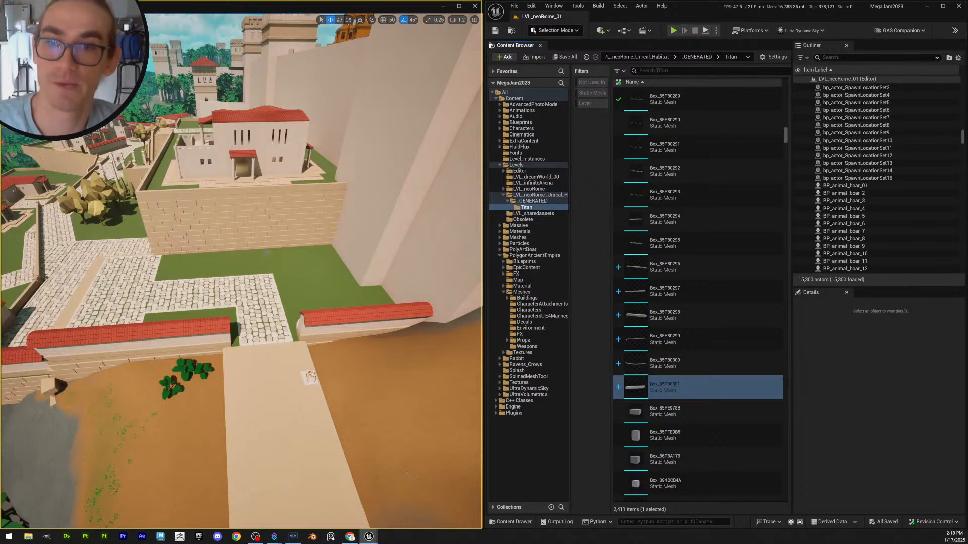
# Nudge the villa wall segment beside the rocky slope outward to cover the thin grass strip exposed along its base
pyautogui.press('w')
pyautogui.moveTo(241, 272); pyautogui.dragTo(371, 325, button='right')
pyautogui.press('d')
pyautogui.press('s')
pyautogui.scroll(1, 174, 249)
pyautogui.press('w')
pyautogui.press('a')
pyautogui.scroll(-3, 328, 292)
pyautogui.press('s')
pyautogui.press('d')
pyautogui.press('w')
pyautogui.click(210, 270)
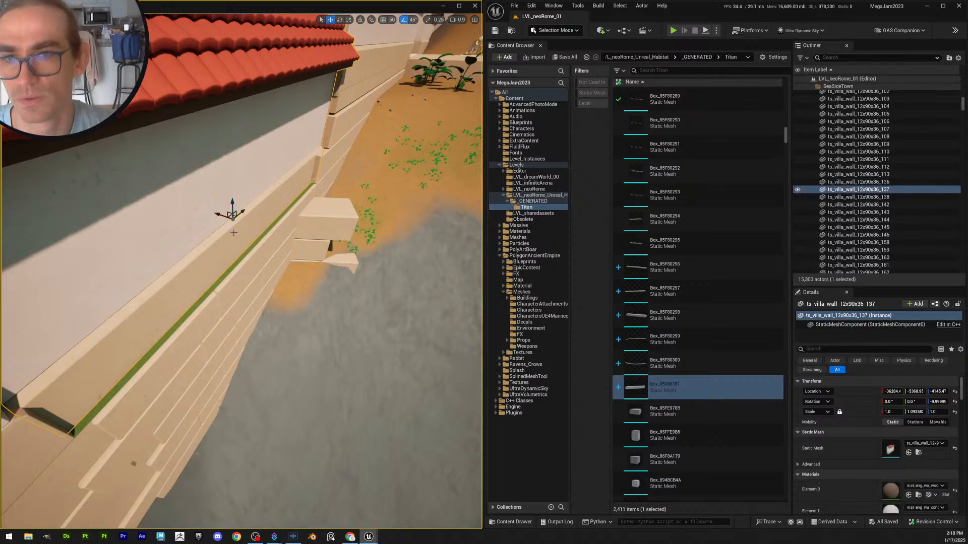
pyautogui.moveTo(218, 214); pyautogui.dragTo(221, 216)
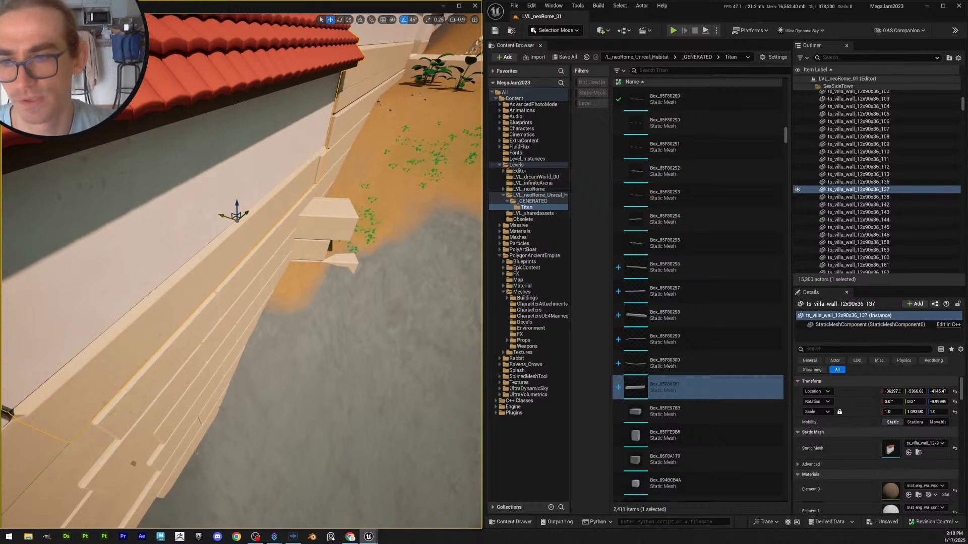
# Deselect the wall segment, check the villa grounds from above and save all modified content
pyautogui.moveTo(237, 252); pyautogui.dragTo(302, 146, button='right')
pyautogui.press('Escape')
pyautogui.scroll(2, 277, 252)
pyautogui.click(564, 57)
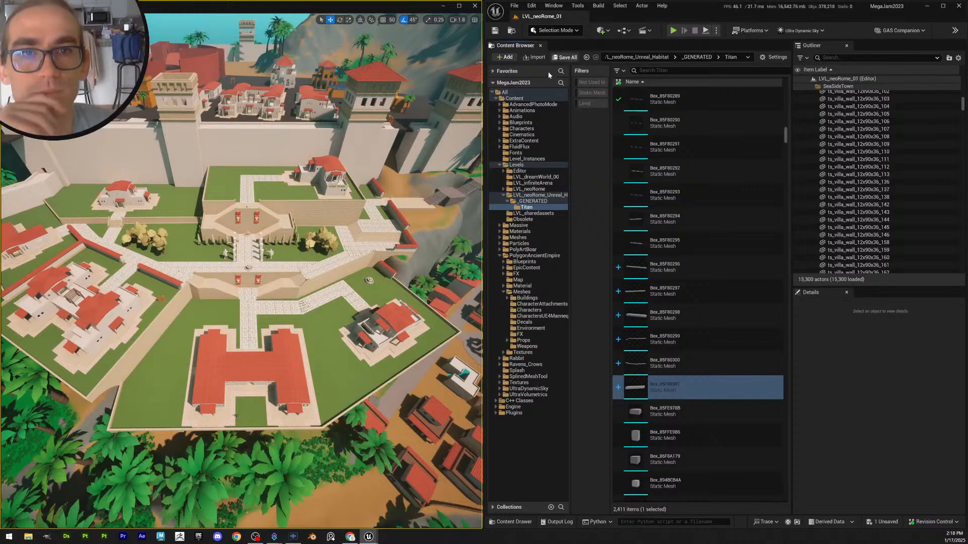
pyautogui.click(539, 354)
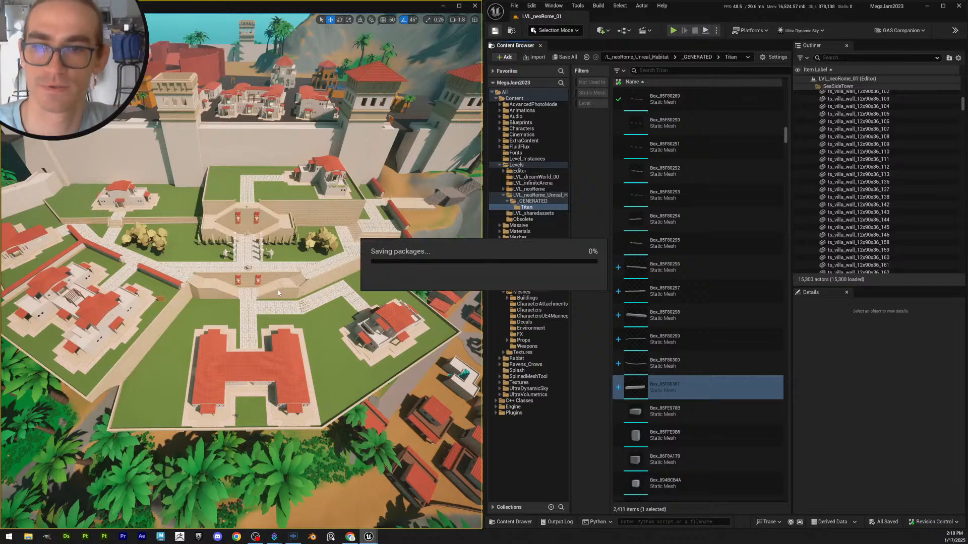
# Delete the three red-roofed wall segments between the villa lawn and the cobblestone path
pyautogui.press('w')
pyautogui.moveTo(236, 416); pyautogui.dragTo(132, 420, button='right')
pyautogui.click(197, 193)
pyautogui.click(154, 164)
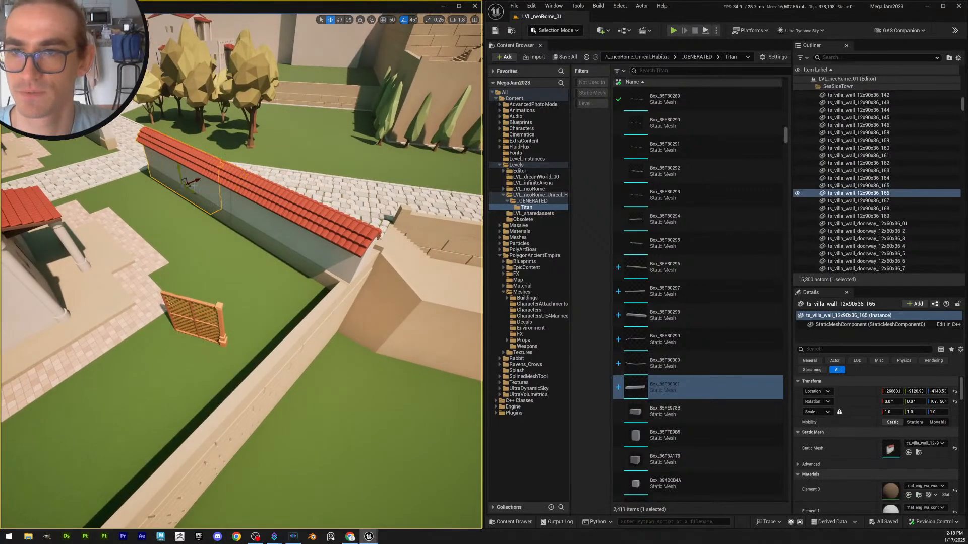
pyautogui.keyDown('shift'); pyautogui.click(202, 194); pyautogui.keyUp('shift')
pyautogui.keyDown('shift'); pyautogui.click(287, 242); pyautogui.keyUp('shift')
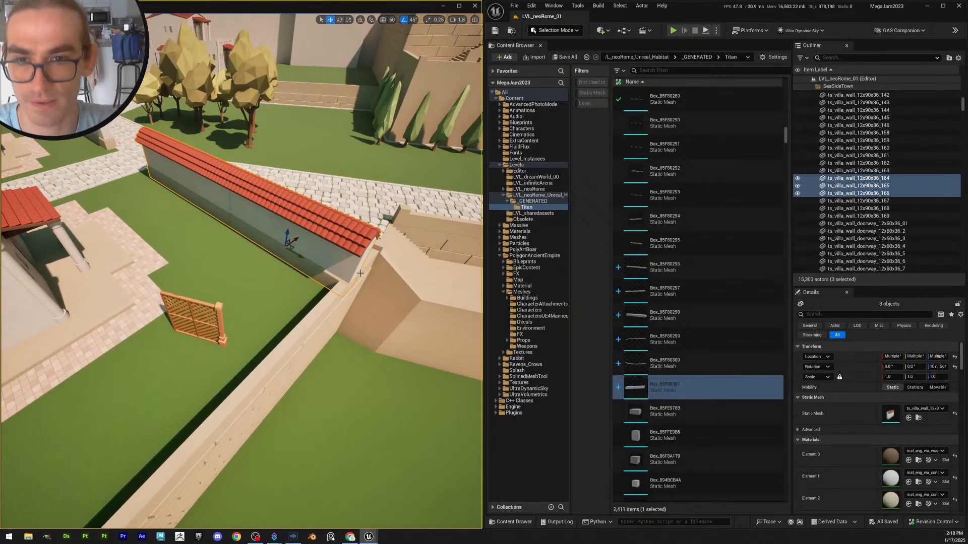
pyautogui.press('Delete')
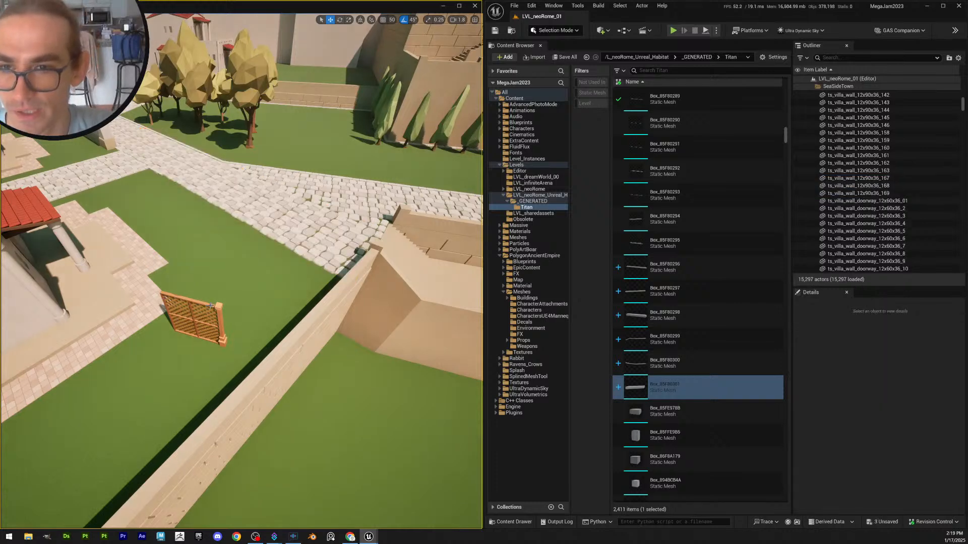
# Move the wooden trellis panel together with its pillar to the grassy edge of the cobblestone path and deselect them
pyautogui.click(209, 307)
pyautogui.keyDown('shift'); pyautogui.click(219, 308); pyautogui.keyUp('shift')
pyautogui.moveTo(218, 308); pyautogui.dragTo(282, 337, button='right')
pyautogui.press('e')
pyautogui.moveTo(253, 385); pyautogui.dragTo(244, 298)
pyautogui.press('w')
pyautogui.moveTo(244, 299); pyautogui.dragTo(218, 305, button='right')
pyautogui.press('Escape')
pyautogui.scroll(-3, 238, 298)
# Duplicate the ground edge piece at the path corner along the path's lawn side, extending the stone border toward the wall
pyautogui.click(218, 301)
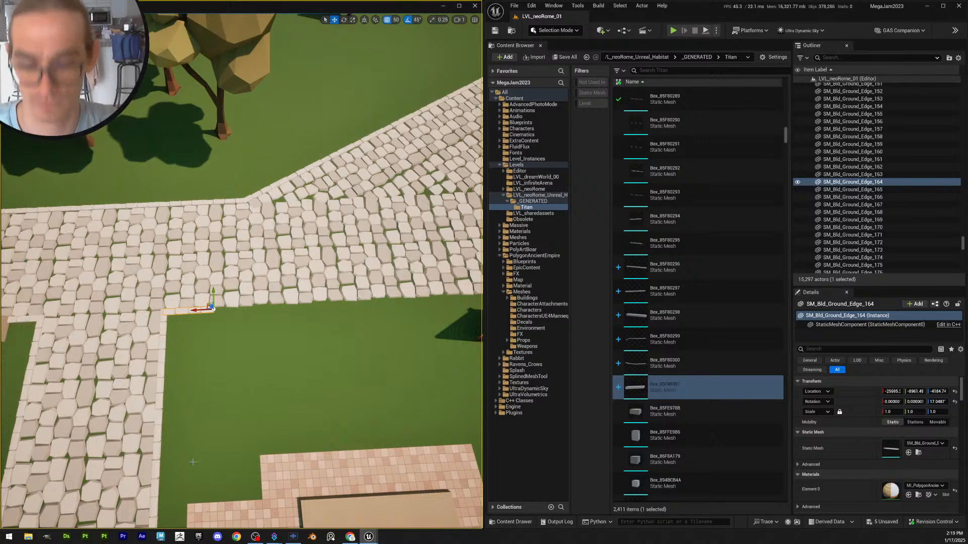
pyautogui.keyDown('alt'); pyautogui.moveTo(201, 309); pyautogui.dragTo(309, 307); pyautogui.keyUp('alt')
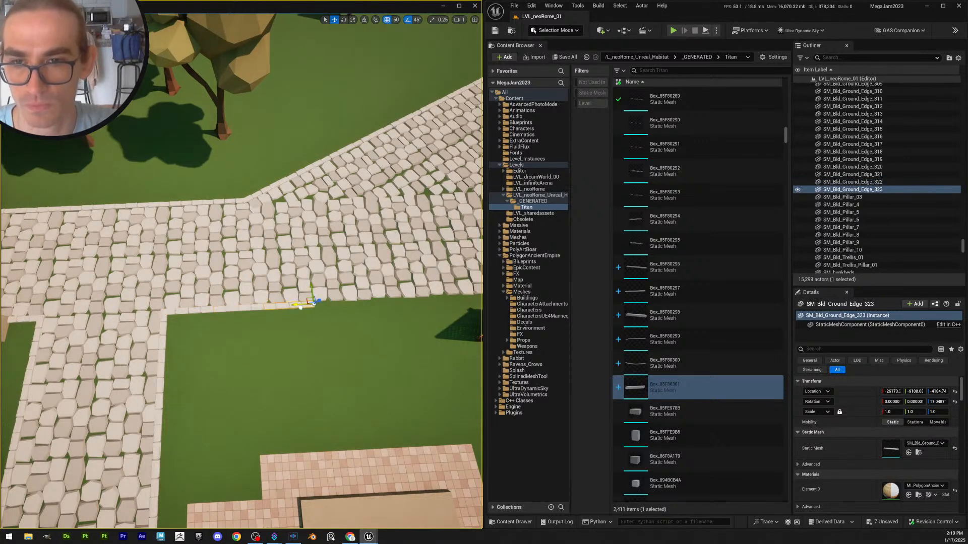
pyautogui.moveTo(308, 306); pyautogui.dragTo(300, 308, button='right')
pyautogui.keyDown('alt'); pyautogui.moveTo(247, 295); pyautogui.dragTo(306, 292); pyautogui.keyUp('alt')
pyautogui.moveTo(307, 292); pyautogui.dragTo(272, 292, button='right')
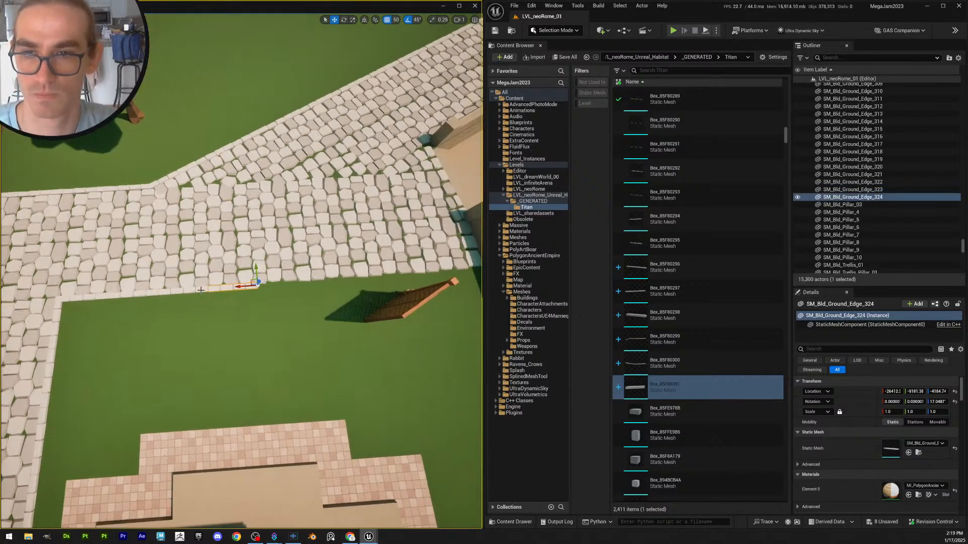
# Select the last two ground edge pieces and duplicate the pair twice along the path toward the wall
pyautogui.click(222, 291)
pyautogui.keyDown('ctrl'); pyautogui.click(244, 280); pyautogui.keyUp('ctrl')
pyautogui.keyDown('alt'); pyautogui.moveTo(230, 288); pyautogui.dragTo(353, 282); pyautogui.keyUp('alt')
pyautogui.moveTo(353, 282); pyautogui.dragTo(323, 292, button='right')
pyautogui.keyDown('alt'); pyautogui.moveTo(232, 314); pyautogui.dragTo(334, 318); pyautogui.keyUp('alt')
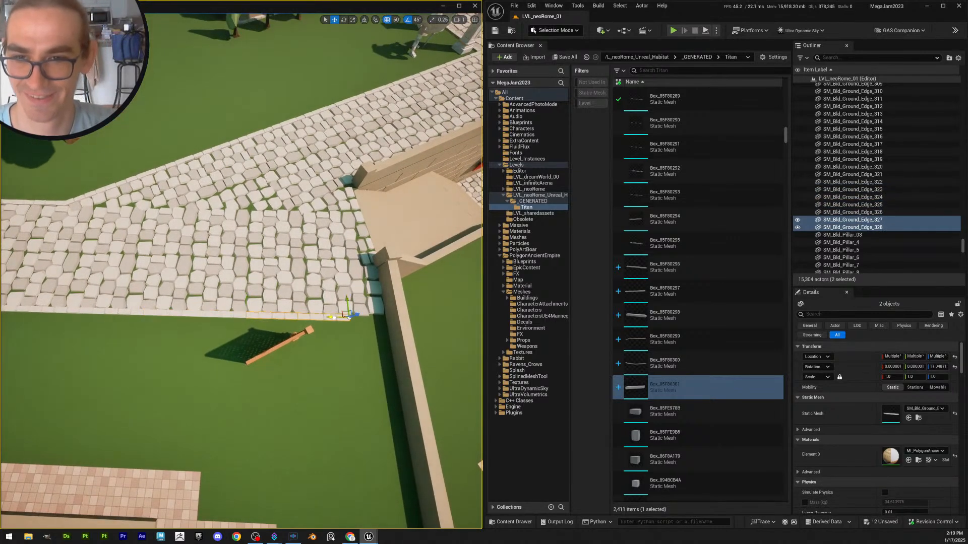
# Duplicate the end ground edge piece once more so the stone border reaches the low wall
pyautogui.press('Escape')
pyautogui.click(323, 317)
pyautogui.moveTo(323, 316); pyautogui.dragTo(326, 316, button='right')
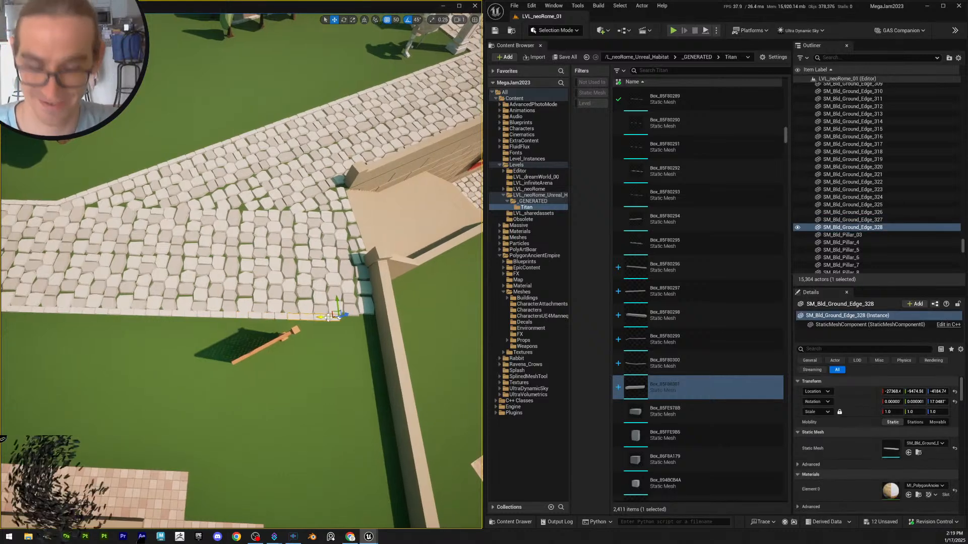
pyautogui.keyDown('alt'); pyautogui.moveTo(318, 318); pyautogui.dragTo(369, 319); pyautogui.keyUp('alt')
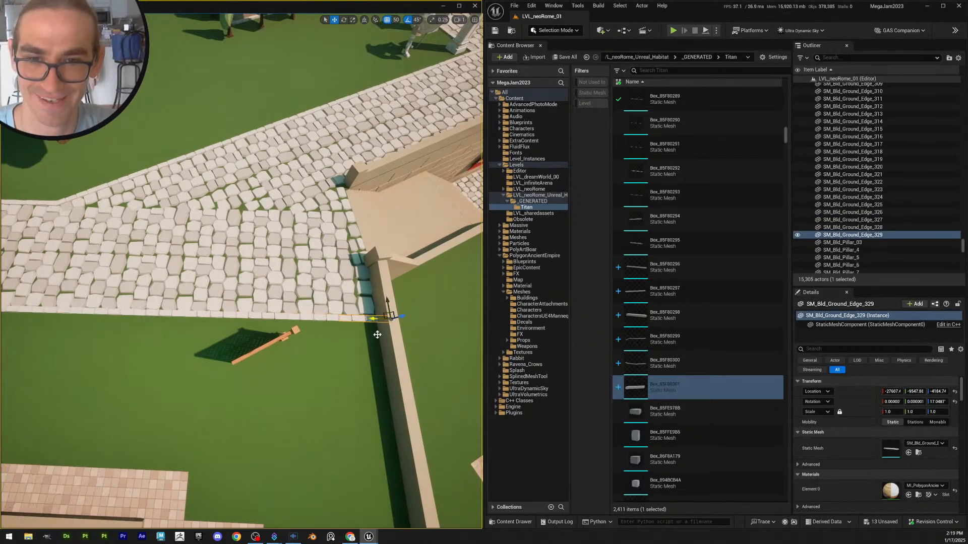
pyautogui.press('Escape')
# Turn off grid snapping and slide the last ground edge piece back from the wall, then deselect it
pyautogui.moveTo(377, 334); pyautogui.dragTo(382, 334, button='right')
pyautogui.scroll(1, 377, 334)
pyautogui.moveTo(219, 340); pyautogui.dragTo(446, 266, button='right')
pyautogui.click(218, 339)
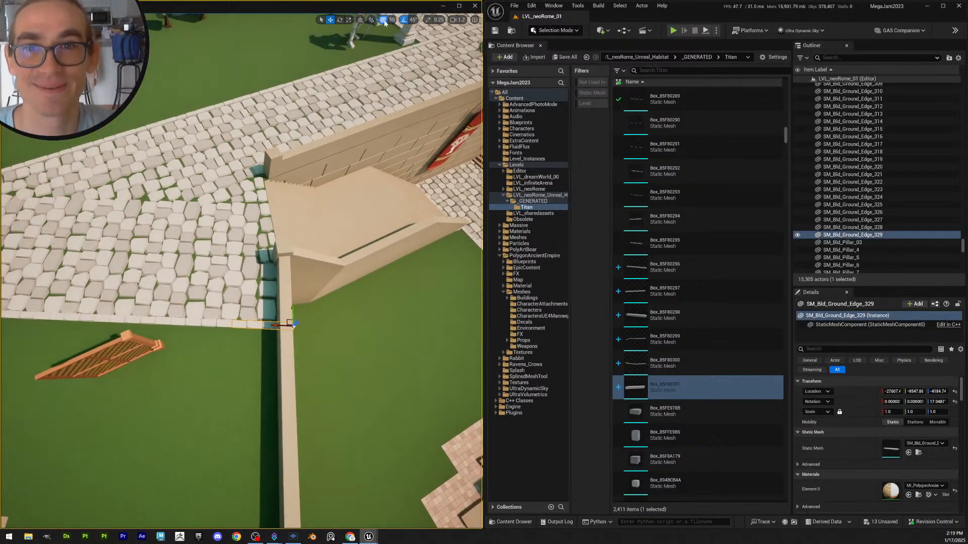
pyautogui.moveTo(272, 324); pyautogui.dragTo(260, 328)
pyautogui.press('Escape')
# Review the bordered path from above the villa grounds and save all modified content
pyautogui.press('s')
pyautogui.moveTo(263, 332); pyautogui.dragTo(220, 263, button='right')
pyautogui.scroll(2, 262, 332)
pyautogui.press('s')
pyautogui.scroll(1, 239, 274)
pyautogui.press('s')
pyautogui.click(565, 58)
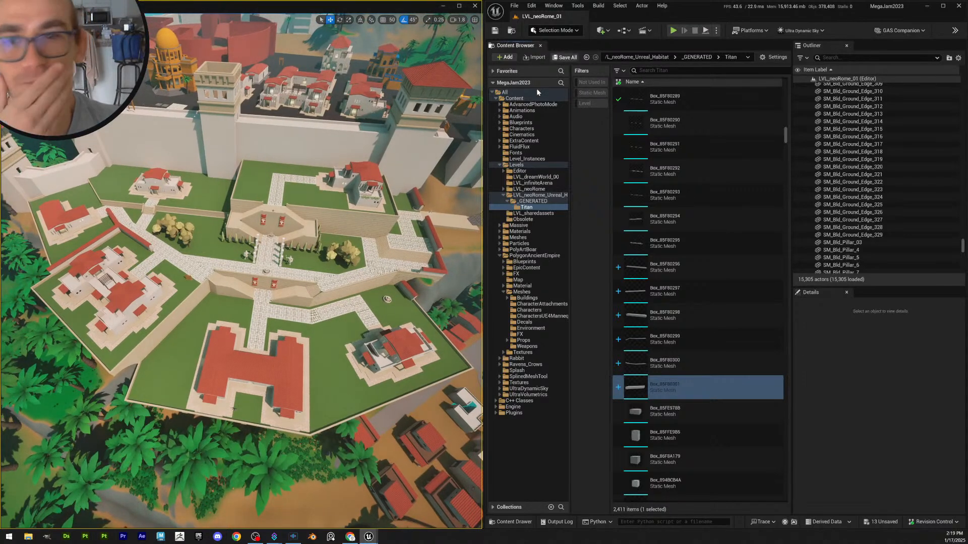
pyautogui.click(550, 354)
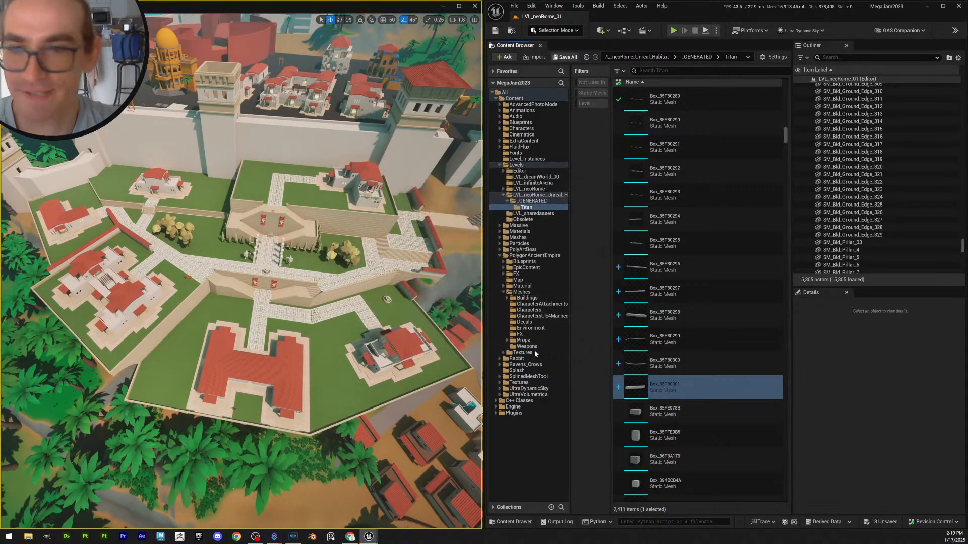
pyautogui.click(504, 354)
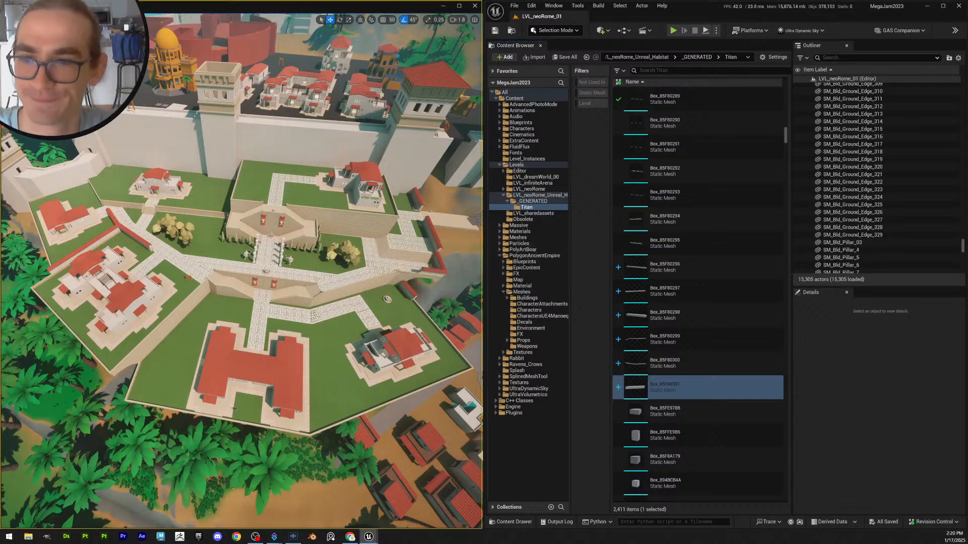
# Select the last ground edge piece beside the wall and copy its Z rotation
pyautogui.press('w')
pyautogui.moveTo(261, 267); pyautogui.dragTo(227, 283, button='right')
pyautogui.scroll(1, 261, 267)
pyautogui.press('w')
pyautogui.moveTo(367, 335)
pyautogui.mouseDown(button='right')
pyautogui.moveTo(374, 321)
pyautogui.moveTo(388, 323)
pyautogui.moveTo(368, 335)
pyautogui.mouseUp(button='right')
pyautogui.scroll(-2, 367, 335)
pyautogui.click(354, 327)
pyautogui.scroll(-3, 354, 328)
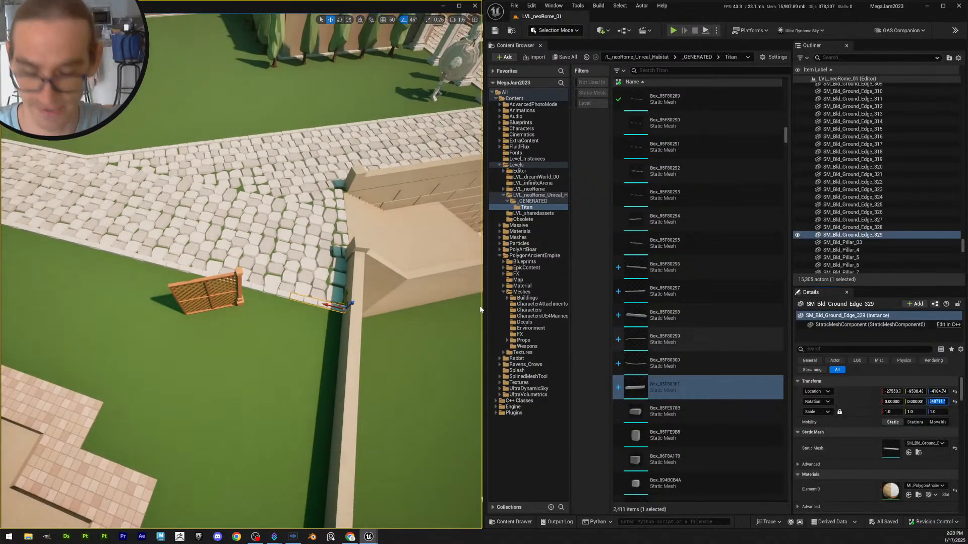
# Apply the ground edge's Z rotation of 17.04871 to the trellis pillar and the trellis panel
pyautogui.click(239, 299)
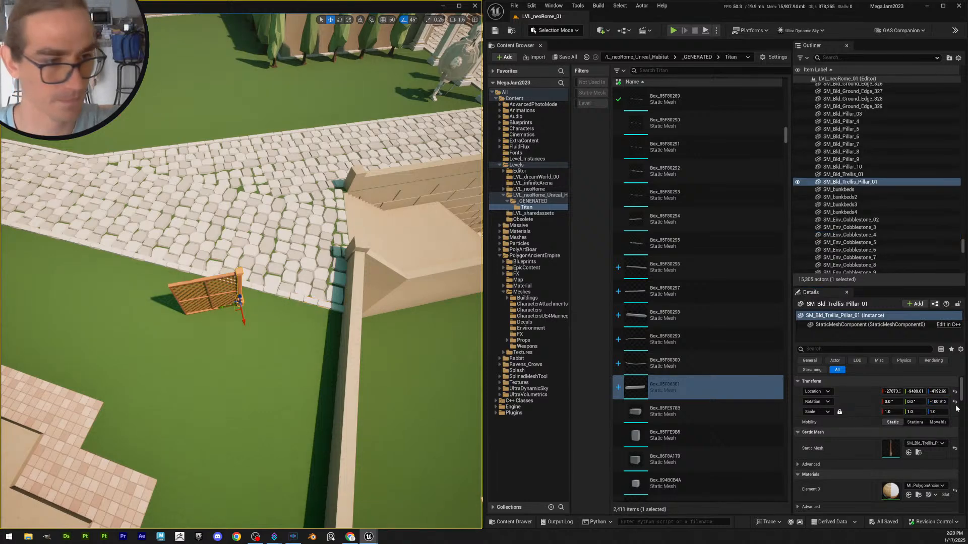
pyautogui.click(936, 402)
pyautogui.press('Return')
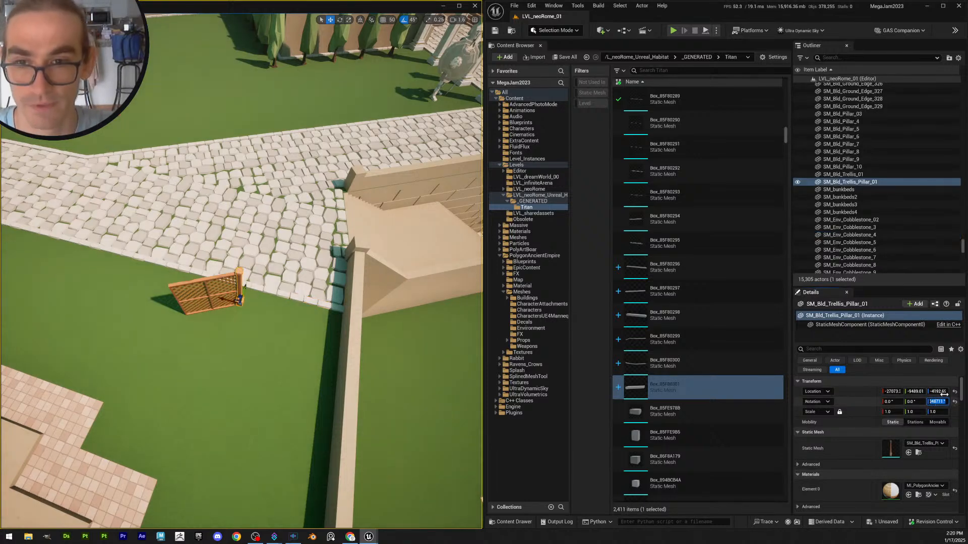
pyautogui.click(221, 278)
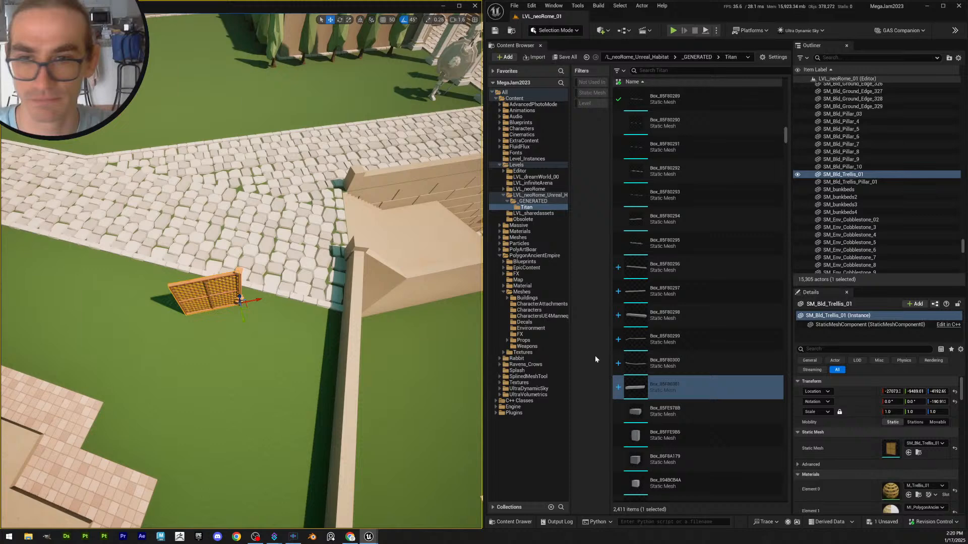
pyautogui.click(937, 401)
pyautogui.hotkey('ctrl', 'v')
pyautogui.press('Return')
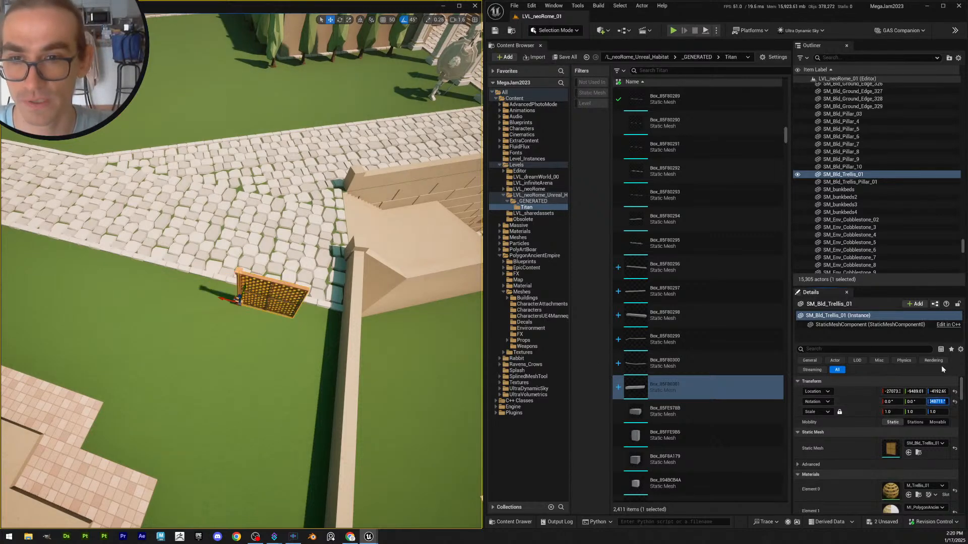
# Rotate the trellis panel around its vertical axis so it runs along the path edge, away from the wall
pyautogui.press('w')
pyautogui.scroll(-2, 242, 282)
pyautogui.moveTo(242, 283)
pyautogui.mouseDown(button='right')
pyautogui.moveTo(267, 307)
pyautogui.moveTo(257, 293)
pyautogui.mouseUp(button='right')
pyautogui.press('e')
pyautogui.moveTo(217, 366); pyautogui.dragTo(157, 372)
# Move the trellis panel and its pillar together along the ground edge to the end against the low wall
pyautogui.click(186, 300)
pyautogui.click(190, 302)
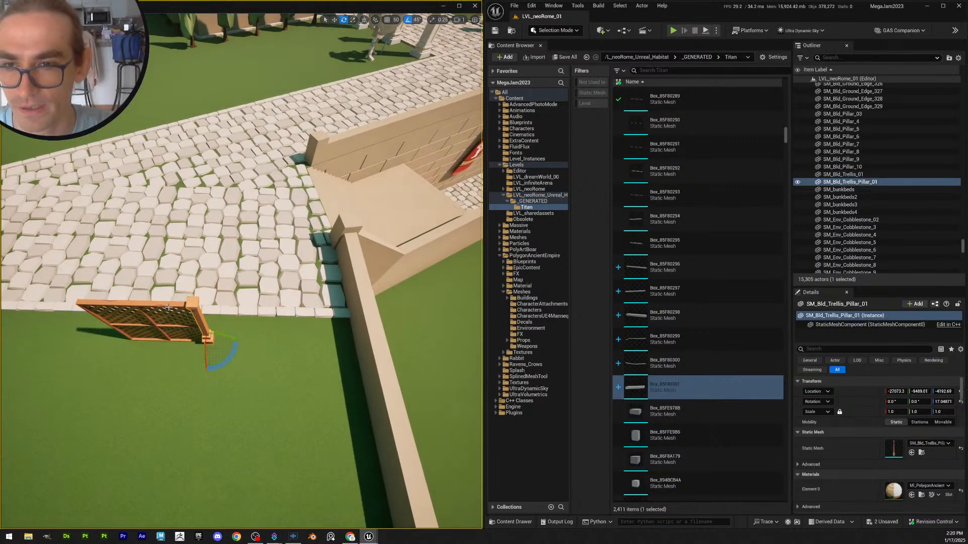
pyautogui.keyDown('ctrl'); pyautogui.click(184, 318); pyautogui.keyUp('ctrl')
pyautogui.press('w')
pyautogui.moveTo(230, 342); pyautogui.dragTo(389, 345)
pyautogui.press('a')
pyautogui.moveTo(389, 345); pyautogui.dragTo(434, 325, button='right')
pyautogui.scroll(-1, 390, 345)
pyautogui.press('w')
pyautogui.moveTo(356, 280); pyautogui.dragTo(321, 276)
pyautogui.press('Escape')
# Inspect up close how the trellis panel and pillar sit against the low wall and the ground edge
pyautogui.moveTo(320, 276); pyautogui.dragTo(171, 277, button='right')
pyautogui.press('e')
pyautogui.press('d')
pyautogui.scroll(1, 321, 276)
pyautogui.press('w')
pyautogui.moveTo(268, 300); pyautogui.dragTo(267, 300, button='right')
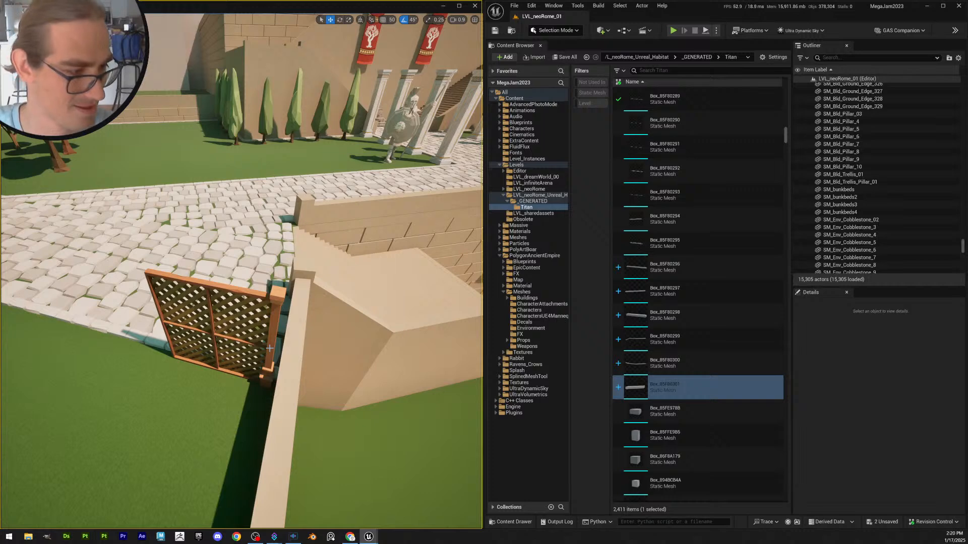
pyautogui.click(260, 315)
pyautogui.keyDown('ctrl'); pyautogui.click(274, 323); pyautogui.keyUp('ctrl')
pyautogui.press('w')
pyautogui.moveTo(274, 322)
pyautogui.mouseDown(button='right')
pyautogui.moveTo(292, 340)
pyautogui.moveTo(453, 330)
pyautogui.moveTo(504, 310)
pyautogui.moveTo(538, 317)
pyautogui.moveTo(531, 303)
pyautogui.moveTo(275, 326)
pyautogui.mouseUp(button='right')
pyautogui.scroll(-3, 275, 323)
pyautogui.press('a')
pyautogui.scroll(2, 275, 323)
pyautogui.press('w')
pyautogui.scroll(-2, 275, 322)
pyautogui.press('q')
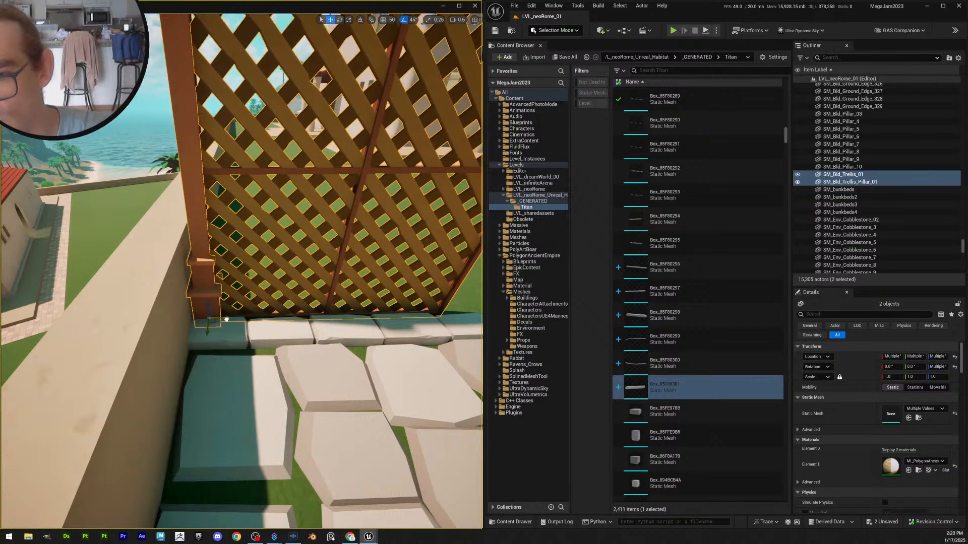
pyautogui.press('Escape')
pyautogui.press('s')
pyautogui.moveTo(227, 319); pyautogui.dragTo(221, 329, button='right')
pyautogui.scroll(2, 226, 319)
# Turn on grid snapping and duplicate the trellis panel and pillar one panel length along the path edge
pyautogui.click(196, 361)
pyautogui.moveTo(197, 361); pyautogui.dragTo(192, 357, button='right')
pyautogui.moveTo(439, 278); pyautogui.dragTo(282, 297, button='right')
pyautogui.press('w')
pyautogui.press('e')
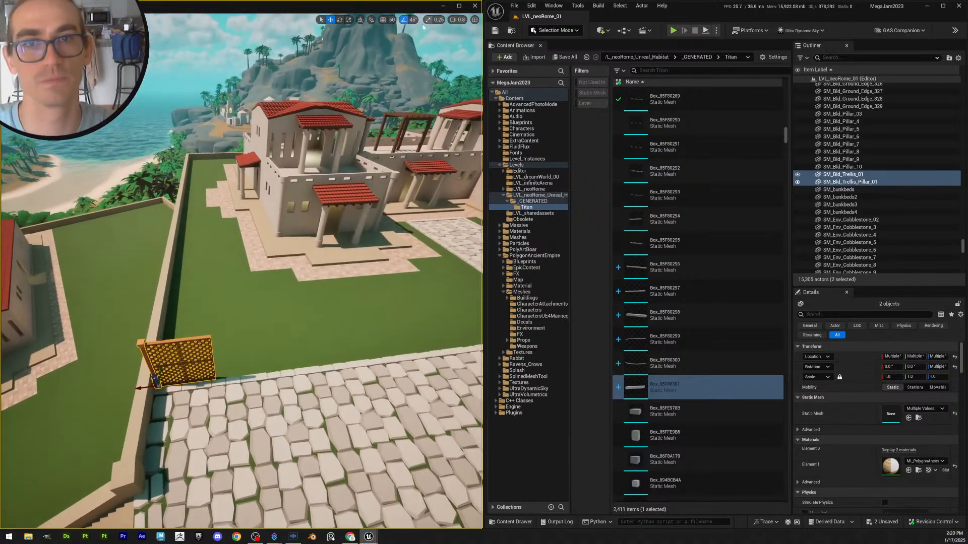
pyautogui.keyDown('alt'); pyautogui.moveTo(141, 377); pyautogui.dragTo(202, 384); pyautogui.keyUp('alt')
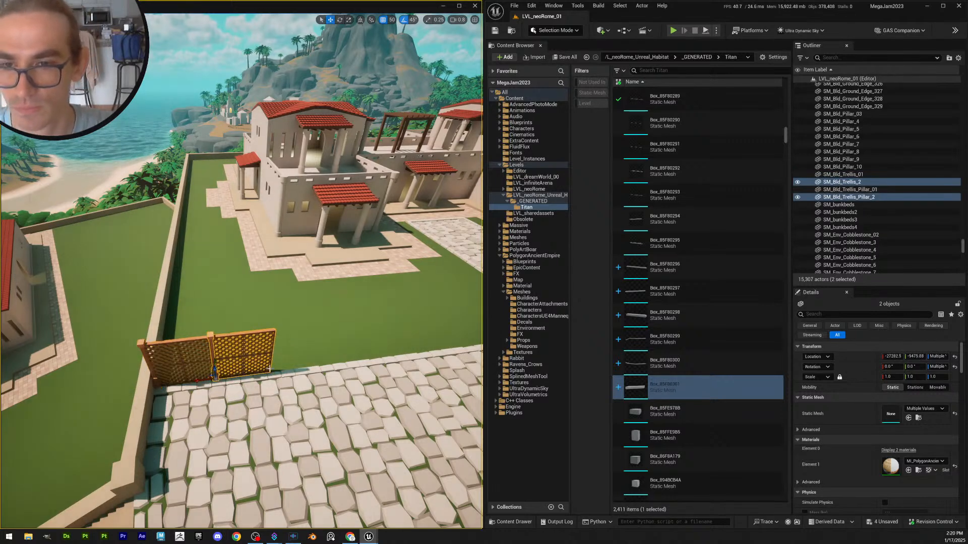
# Duplicate the trellis and pillar pair again to add a third fence section along the path edge
pyautogui.press('d')
pyautogui.moveTo(268, 369); pyautogui.dragTo(234, 381, button='right')
pyautogui.hotkey('ctrl', 'd')
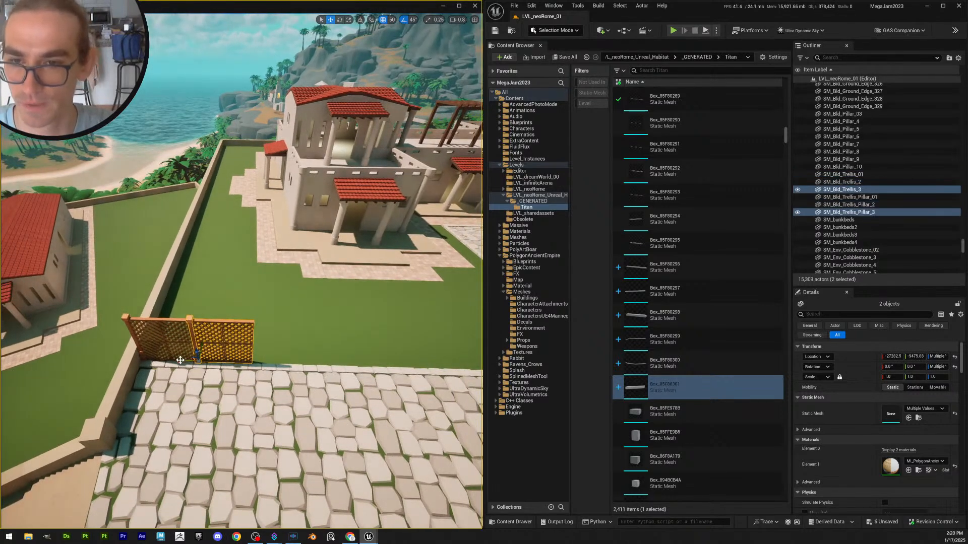
pyautogui.moveTo(179, 360); pyautogui.dragTo(248, 360)
pyautogui.moveTo(248, 360); pyautogui.dragTo(253, 359, button='right')
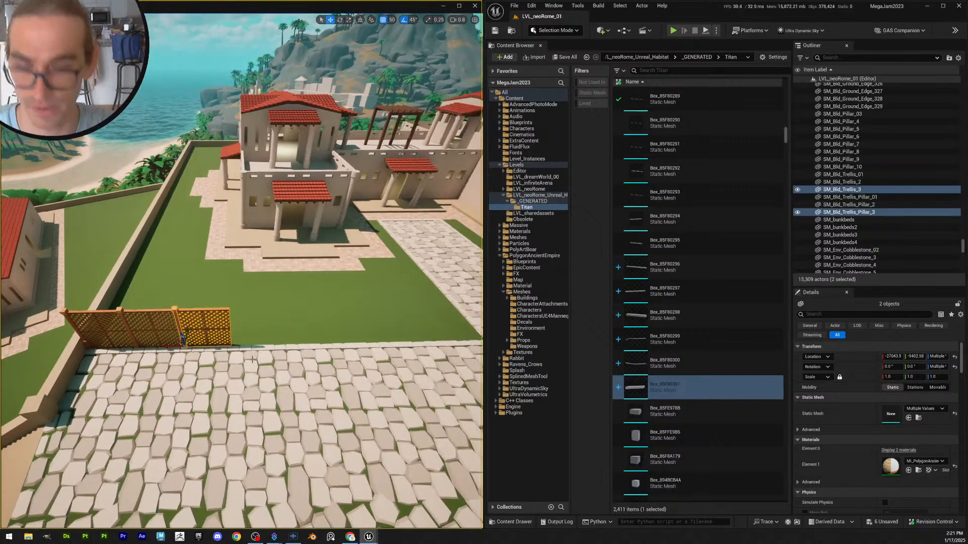
# Add the fourth and fifth trellis fence sections by duplicating the pair along the path edge
pyautogui.hotkey('ctrl', 'd')
pyautogui.moveTo(167, 349); pyautogui.dragTo(312, 348)
pyautogui.hotkey('ctrl', 'd')
pyautogui.moveTo(263, 353); pyautogui.dragTo(181, 345, button='right')
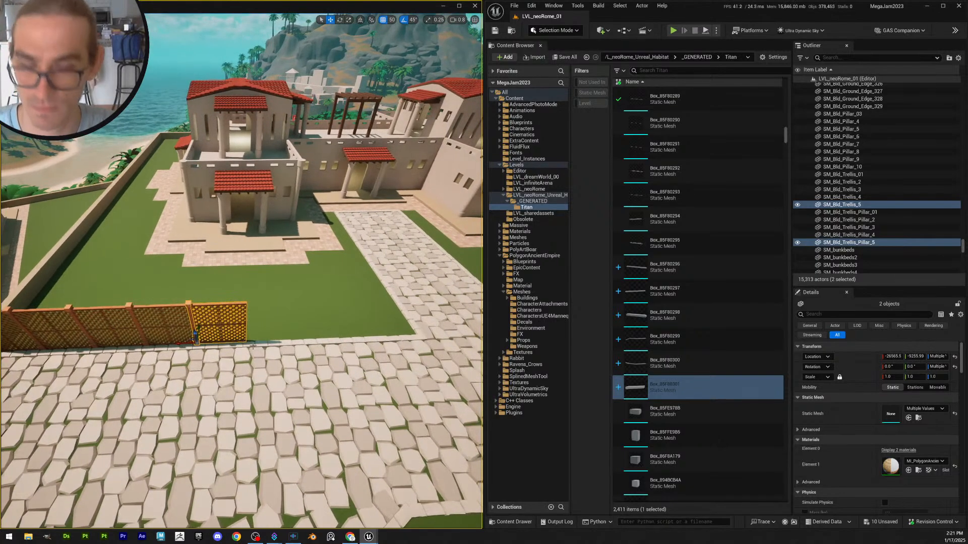
# Add the sixth and seventh trellis fence sections, placing each copy flush with the previous panel
pyautogui.hotkey('ctrl', 'd')
pyautogui.moveTo(182, 344); pyautogui.dragTo(237, 344)
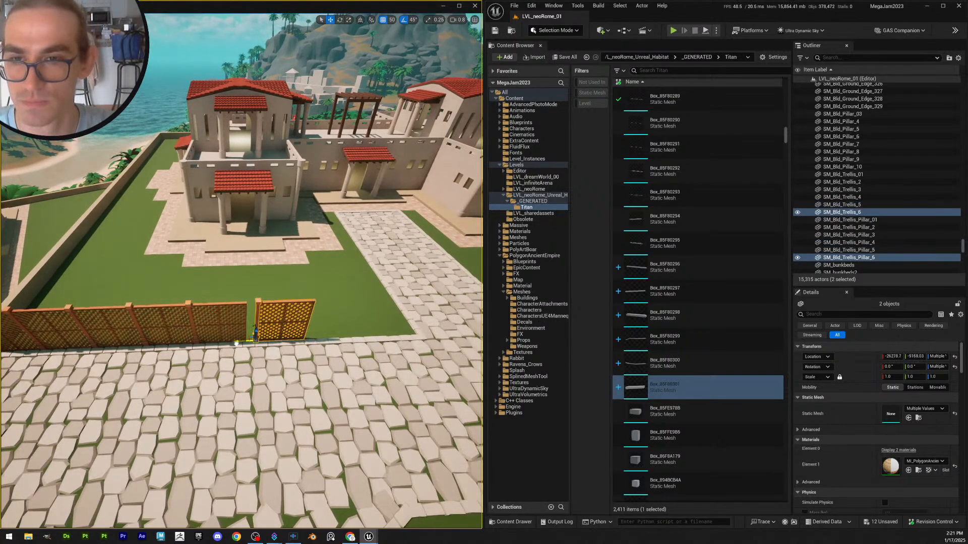
pyautogui.moveTo(244, 347); pyautogui.dragTo(245, 347, button='right')
pyautogui.press('d')
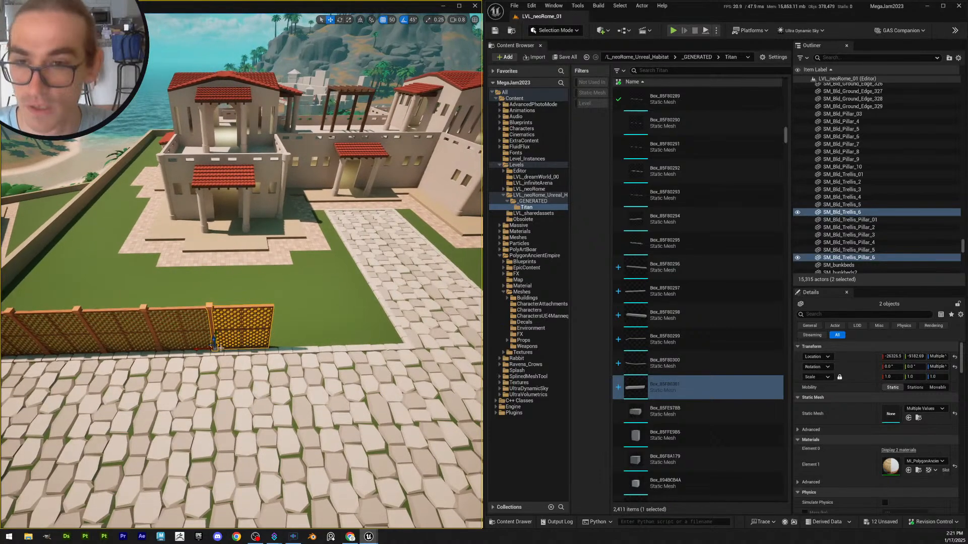
pyautogui.hotkey('ctrl', 'd')
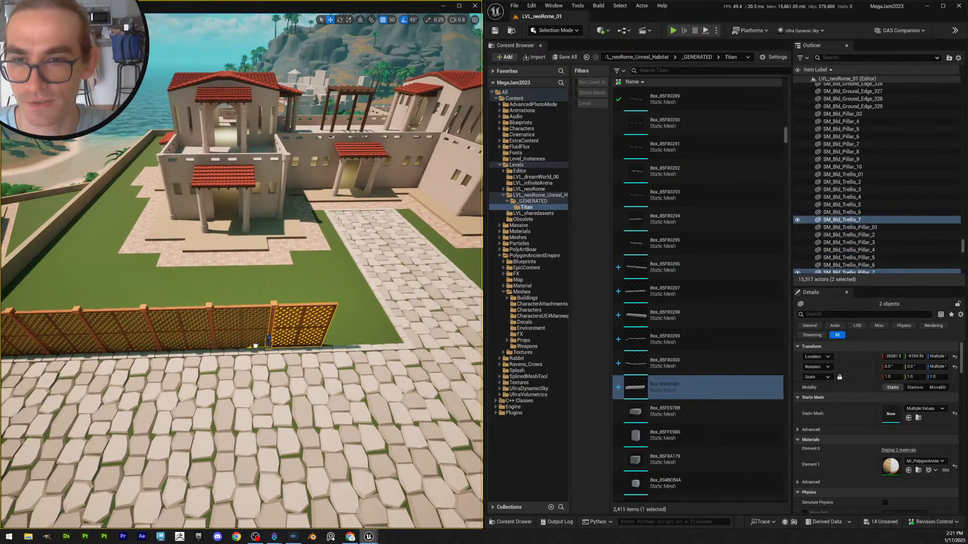
# Duplicate the last trellis panel and pillar to add the eighth fence section flush along the path edge
pyautogui.press('d')
pyautogui.press('w')
pyautogui.moveTo(268, 346); pyautogui.dragTo(268, 346, button='right')
pyautogui.hotkey('ctrl', 'd')
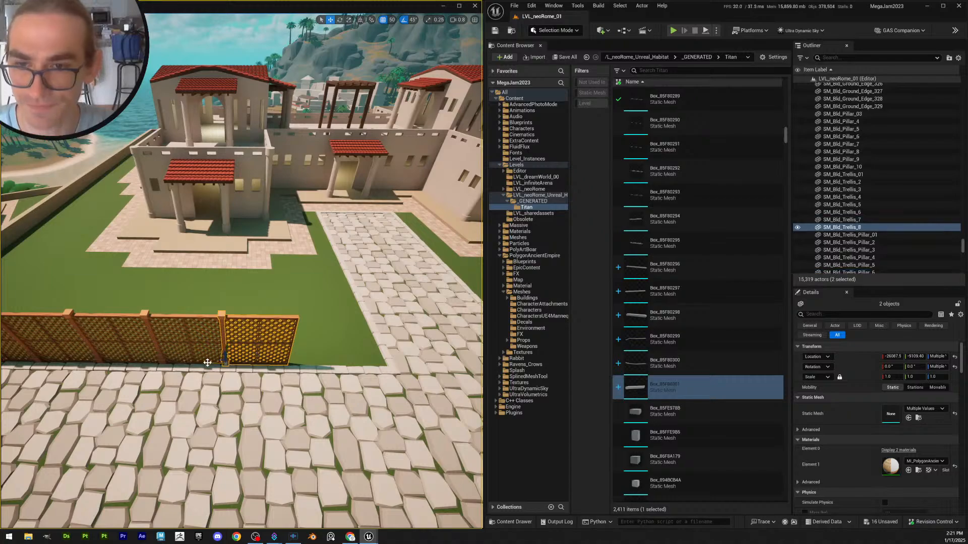
pyautogui.moveTo(212, 363); pyautogui.dragTo(274, 364)
pyautogui.press('s')
pyautogui.moveTo(274, 364); pyautogui.dragTo(274, 364, button='right')
pyautogui.press('Escape')
# Examine the finished trellis fence along the path and its fit within the whole villa plaza
pyautogui.press('s')
pyautogui.scroll(3, 274, 363)
pyautogui.press('s')
pyautogui.scroll(-3, 274, 364)
pyautogui.scroll(1, 274, 363)
pyautogui.scroll(2, 274, 363)
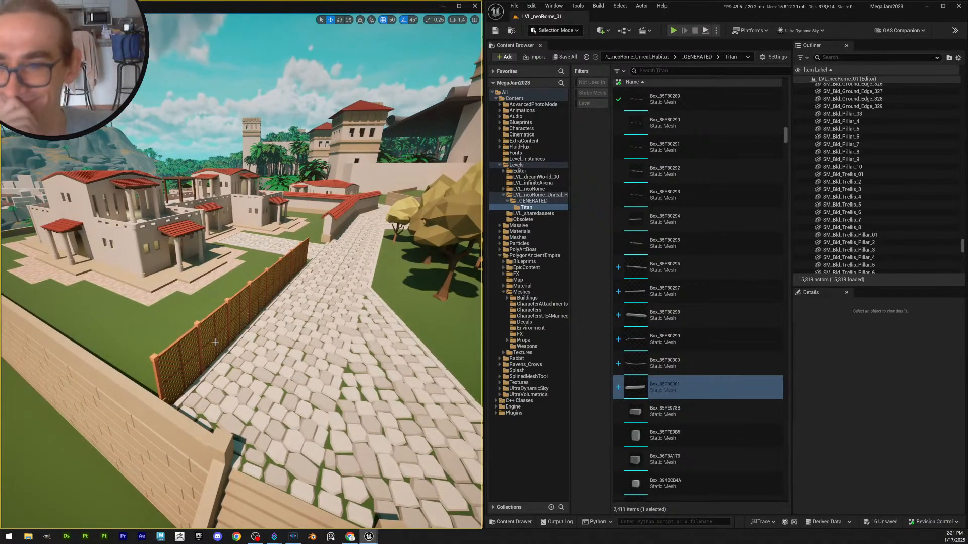
pyautogui.moveTo(292, 366); pyautogui.dragTo(292, 366, button='right')
pyautogui.press('s')
pyautogui.scroll(1, 293, 366)
pyautogui.scroll(1, 292, 366)
pyautogui.press('s')
pyautogui.press('w')
pyautogui.scroll(-3, 293, 366)
pyautogui.press('w')
pyautogui.press('s')
pyautogui.scroll(3, 292, 366)
pyautogui.press('d')
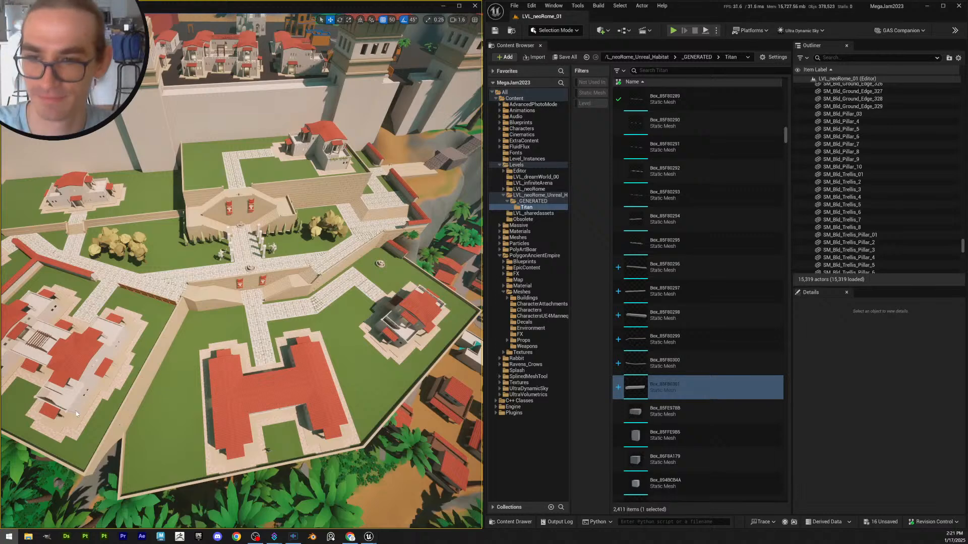
# Launch PureRef to consult the reference board
pyautogui.click(8, 537)
pyautogui.write('pure')
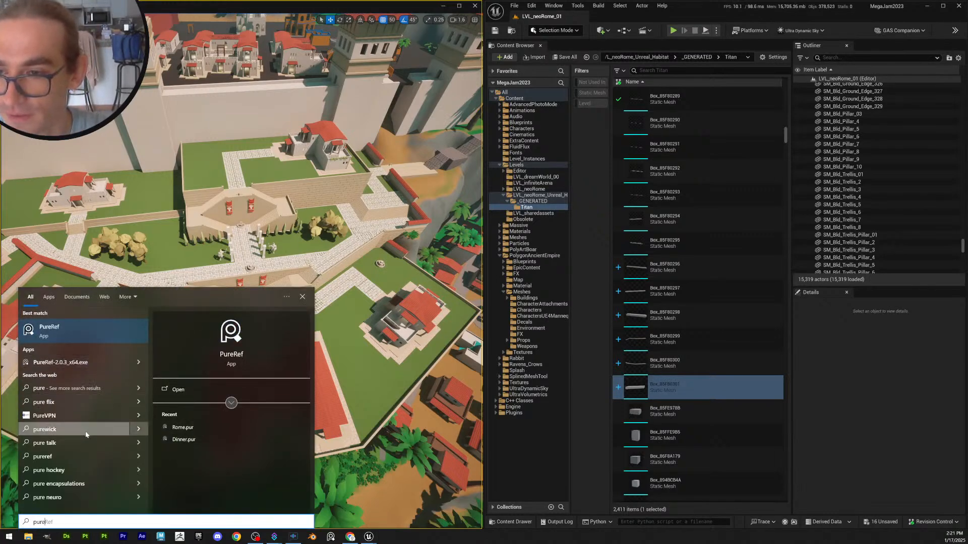
pyautogui.press('Return')
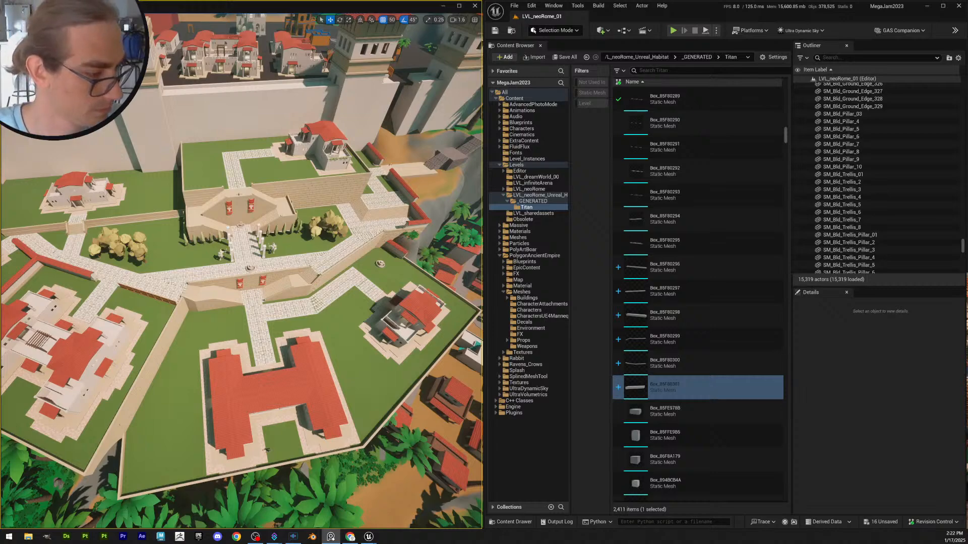
# Select all eight trellis panels and their eight pillars along the path edge
pyautogui.moveTo(191, 292); pyautogui.dragTo(90, 284, button='right')
pyautogui.press('w')
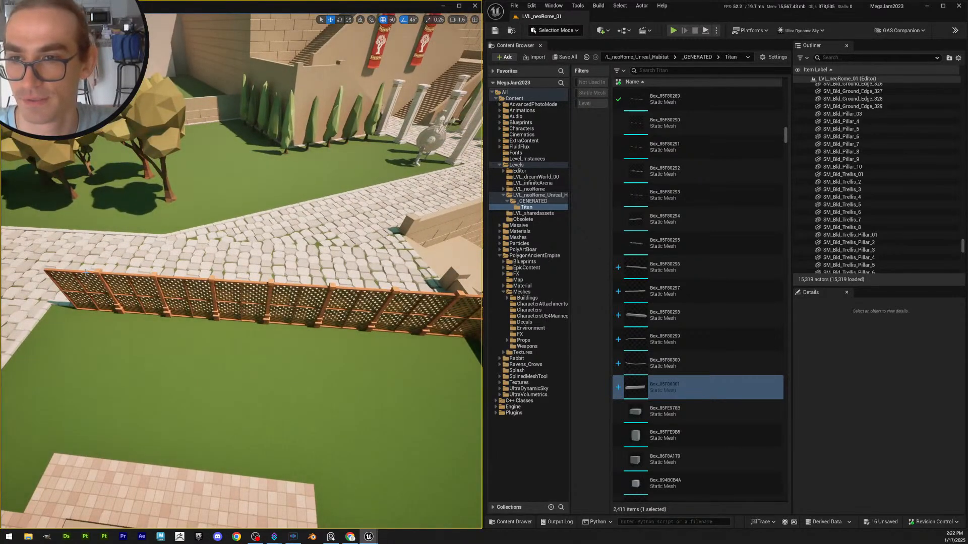
pyautogui.click(90, 282)
pyautogui.keyDown('shift'); pyautogui.click(98, 272); pyautogui.keyUp('shift')
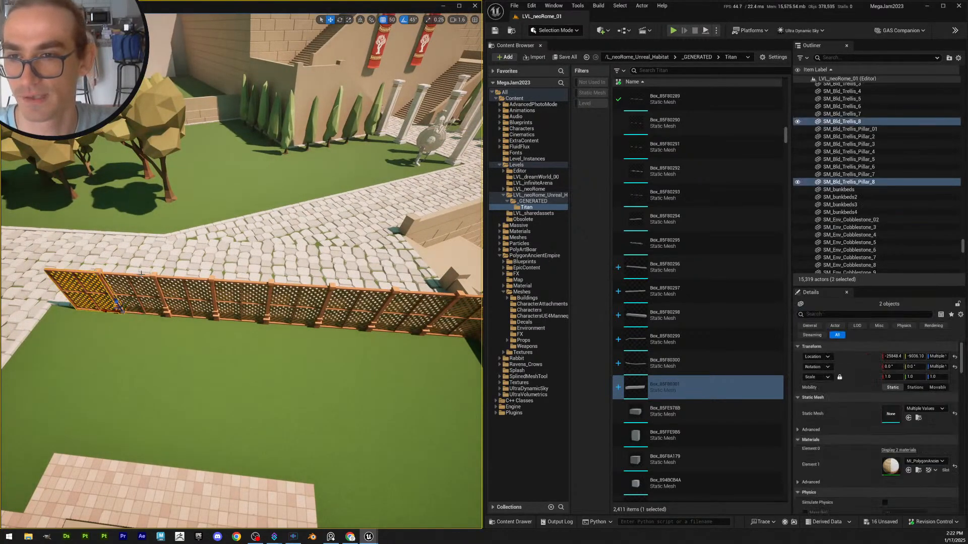
pyautogui.keyDown('shift'); pyautogui.click(140, 277); pyautogui.keyUp('shift')
pyautogui.keyDown('shift'); pyautogui.click(156, 283); pyautogui.keyUp('shift')
pyautogui.keyDown('shift'); pyautogui.click(187, 287); pyautogui.keyUp('shift')
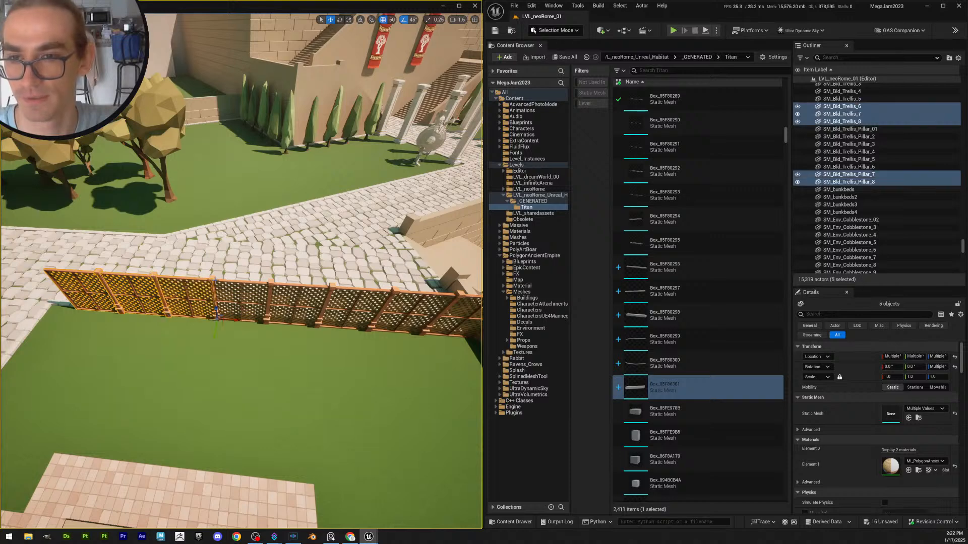
pyautogui.keyDown('shift'); pyautogui.click(214, 288); pyautogui.keyUp('shift')
pyautogui.keyDown('shift'); pyautogui.click(262, 285); pyautogui.keyUp('shift')
pyautogui.keyDown('shift'); pyautogui.click(277, 284); pyautogui.keyUp('shift')
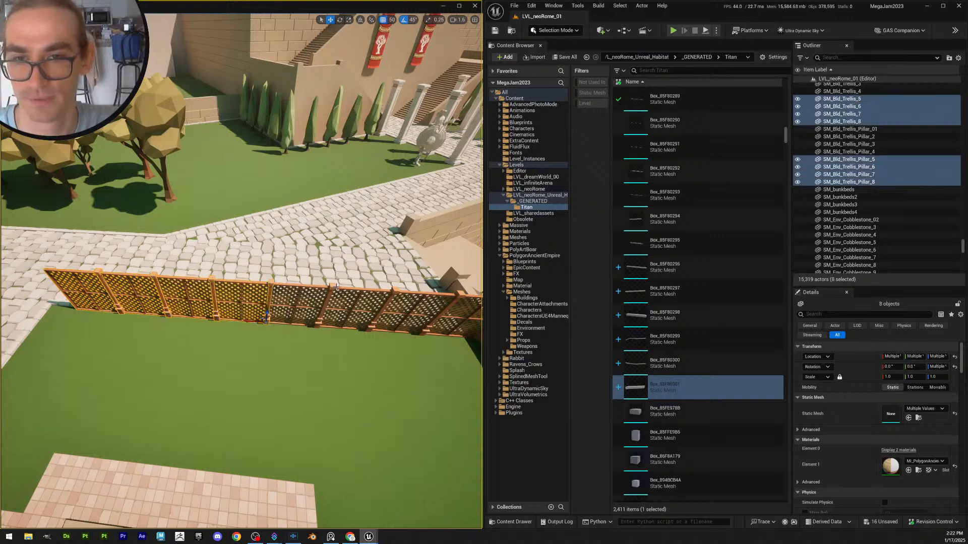
pyautogui.keyDown('shift'); pyautogui.click(332, 289); pyautogui.keyUp('shift')
pyautogui.keyDown('shift'); pyautogui.click(317, 291); pyautogui.keyUp('shift')
pyautogui.keyDown('shift'); pyautogui.click(368, 293); pyautogui.keyUp('shift')
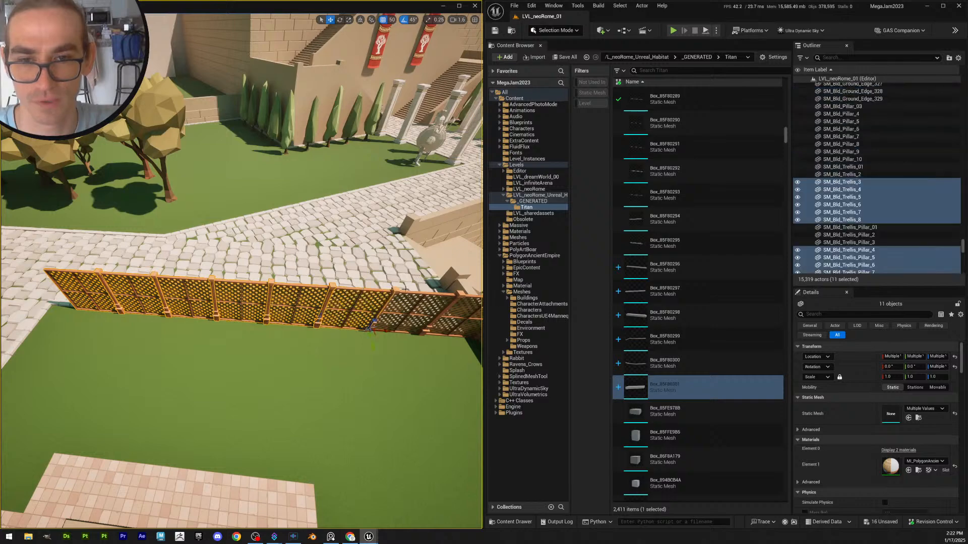
pyautogui.keyDown('shift'); pyautogui.click(396, 290); pyautogui.keyUp('shift')
pyautogui.keyDown('shift'); pyautogui.click(446, 297); pyautogui.keyUp('shift')
pyautogui.keyDown('shift'); pyautogui.click(460, 298); pyautogui.keyUp('shift')
pyautogui.press('d')
pyautogui.moveTo(461, 298); pyautogui.dragTo(463, 301, button='right')
pyautogui.keyDown('shift'); pyautogui.click(334, 301); pyautogui.keyUp('shift')
pyautogui.keyDown('shift'); pyautogui.click(357, 302); pyautogui.keyUp('shift')
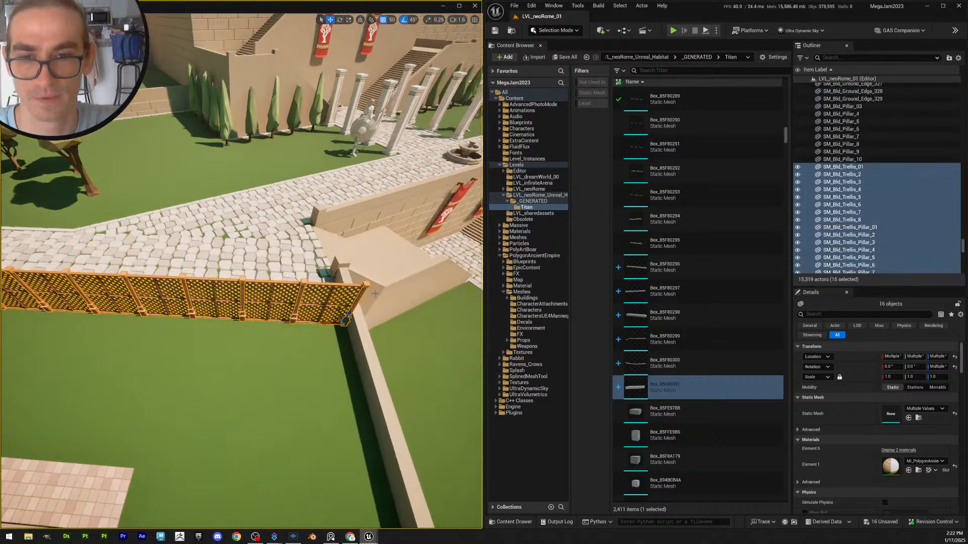
# Move the selected trellis fence off the path edge and up onto the upper terrace lawn
pyautogui.press('s')
pyautogui.scroll(1, 326, 345)
pyautogui.moveTo(328, 339); pyautogui.dragTo(326, 347, button='right')
pyautogui.moveTo(283, 387); pyautogui.dragTo(424, 161)
pyautogui.press('w')
pyautogui.moveTo(425, 160); pyautogui.dragTo(431, 175, button='right')
pyautogui.press('e')
pyautogui.scroll(1, 432, 172)
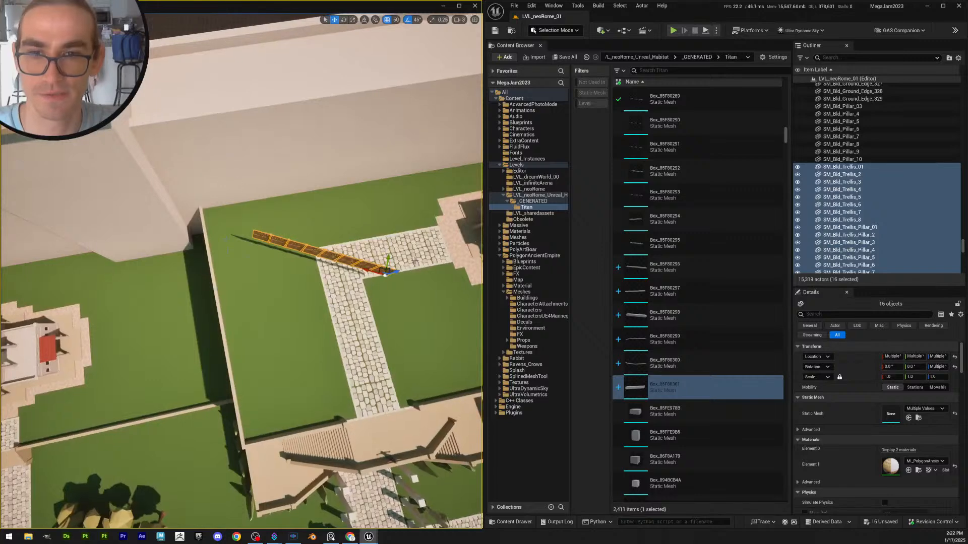
# Rotate the trellis fence and set it aside on the upper terrace lawn near the tall back wall
pyautogui.press('e')
pyautogui.moveTo(364, 268); pyautogui.dragTo(410, 256)
pyautogui.press('w')
pyautogui.press('e')
pyautogui.press('w')
pyautogui.moveTo(381, 223); pyautogui.dragTo(353, 180)
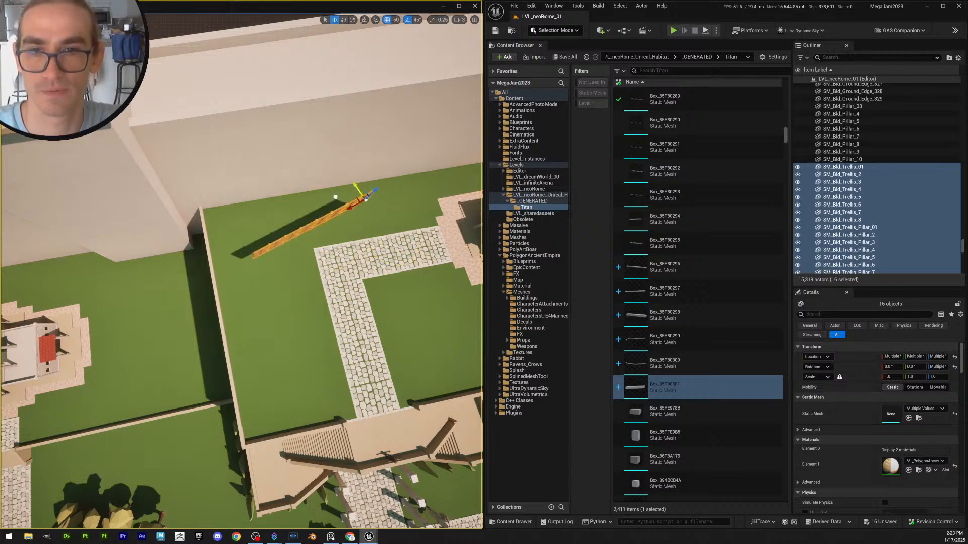
pyautogui.press('Escape')
# Examine the now unfenced path edge and the wall corner beside the ramp
pyautogui.press('s')
pyautogui.moveTo(353, 180)
pyautogui.mouseDown(button='right')
pyautogui.moveTo(277, 186)
pyautogui.moveTo(358, 184)
pyautogui.mouseUp(button='right')
pyautogui.press('w')
pyautogui.scroll(-3, 348, 187)
pyautogui.moveTo(328, 250); pyautogui.dragTo(315, 247, button='right')
pyautogui.press('s')
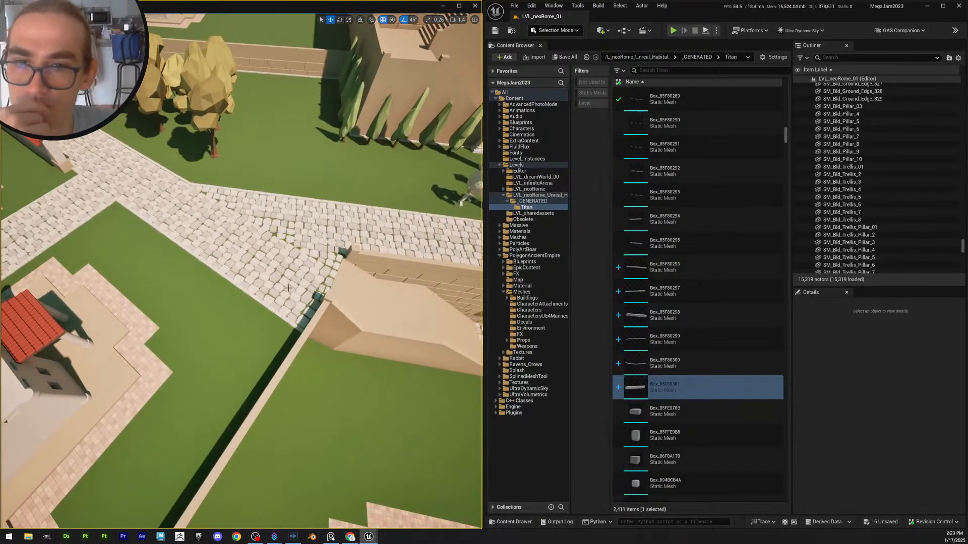
pyautogui.moveTo(109, 204); pyautogui.dragTo(156, 224, button='right')
pyautogui.press('d')
pyautogui.press('a')
pyautogui.press('a')
pyautogui.scroll(-1, 151, 222)
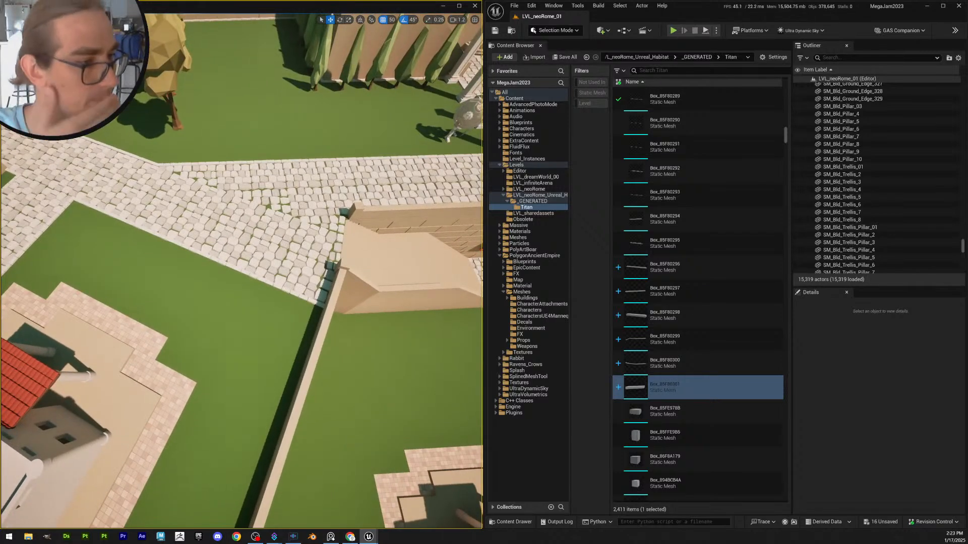
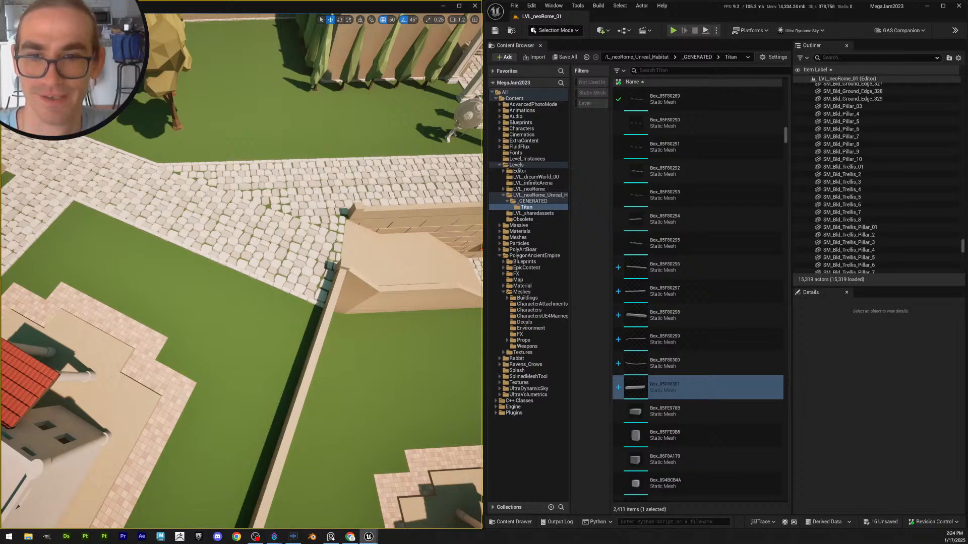
# Examine the layout of the entire villa plaza from above
pyautogui.moveTo(302, 322); pyautogui.dragTo(279, 256, button='right')
pyautogui.press('s')
pyautogui.scroll(4, 360, 239)
pyautogui.press('s')
pyautogui.scroll(5, 348, 257)
pyautogui.press('w')
pyautogui.scroll(-6, 461, 277)
pyautogui.press('s')
pyautogui.scroll(4, 396, 267)
pyautogui.press('w')
pyautogui.scroll(-4, 282, 259)
pyautogui.press('w')
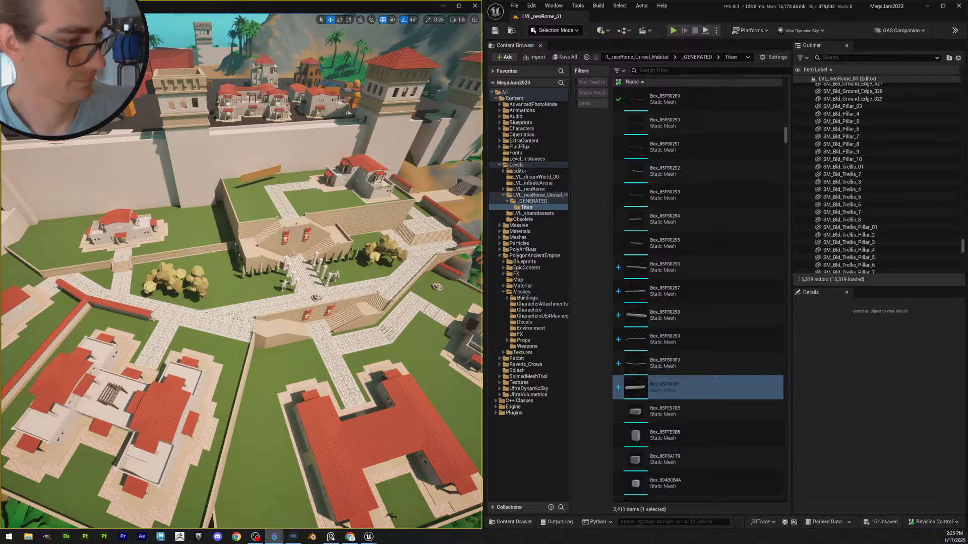
# Save all the modified trellis panel and pillar actors
pyautogui.hotkey('alt', 'Tab')
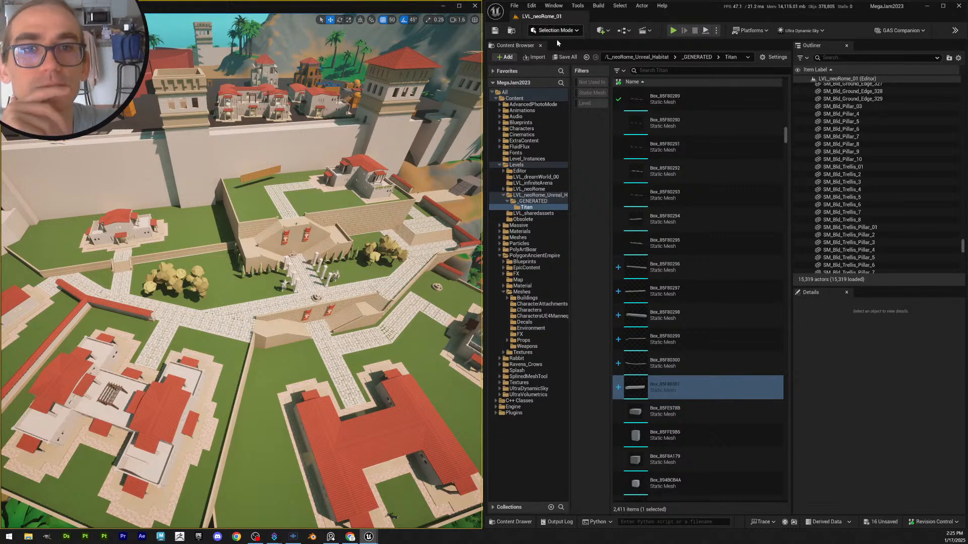
pyautogui.click(565, 56)
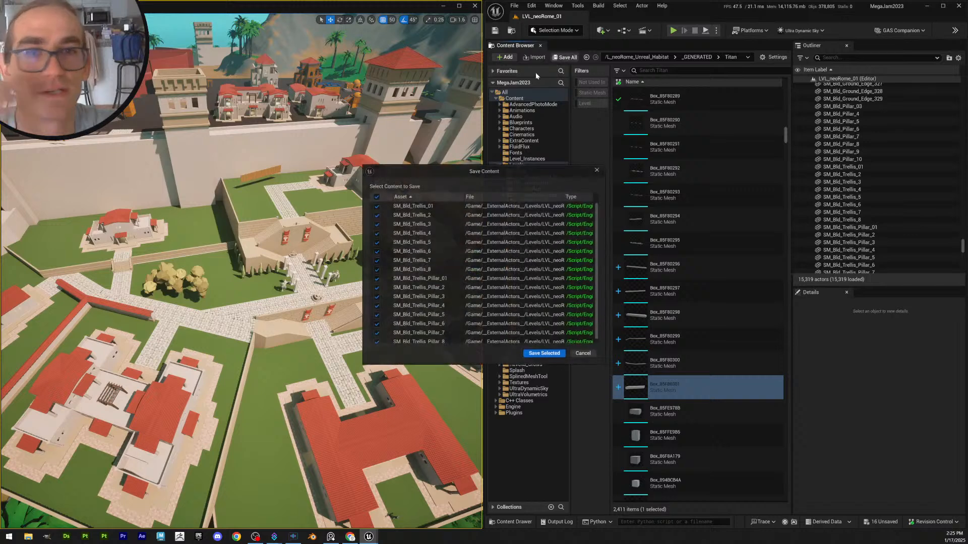
pyautogui.click(539, 355)
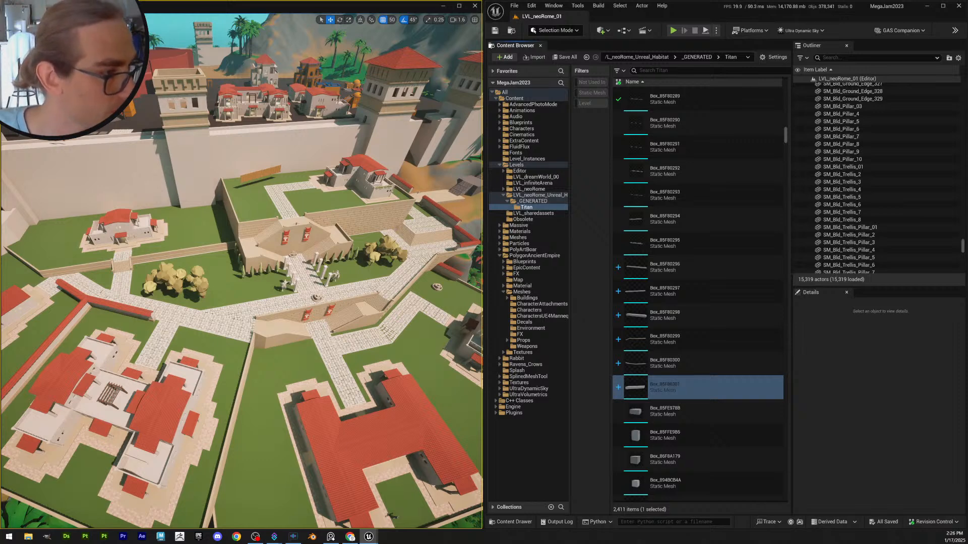
# Place a low SM_Bld_Trellis_02 panel on the lawn beside the path and adjust its height to ground level
pyautogui.hotkey('ctrl', 'z')
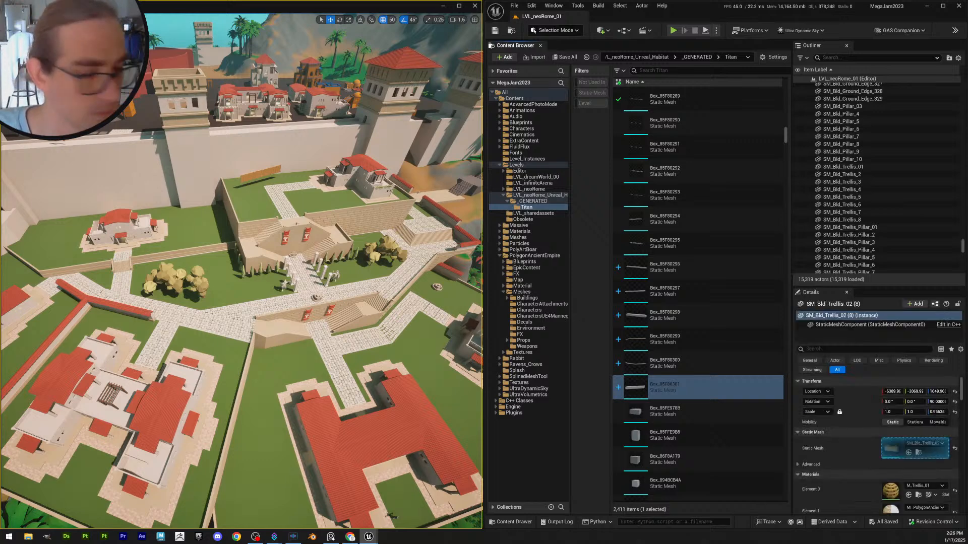
pyautogui.moveTo(232, 344); pyautogui.dragTo(231, 344)
pyautogui.press('f')
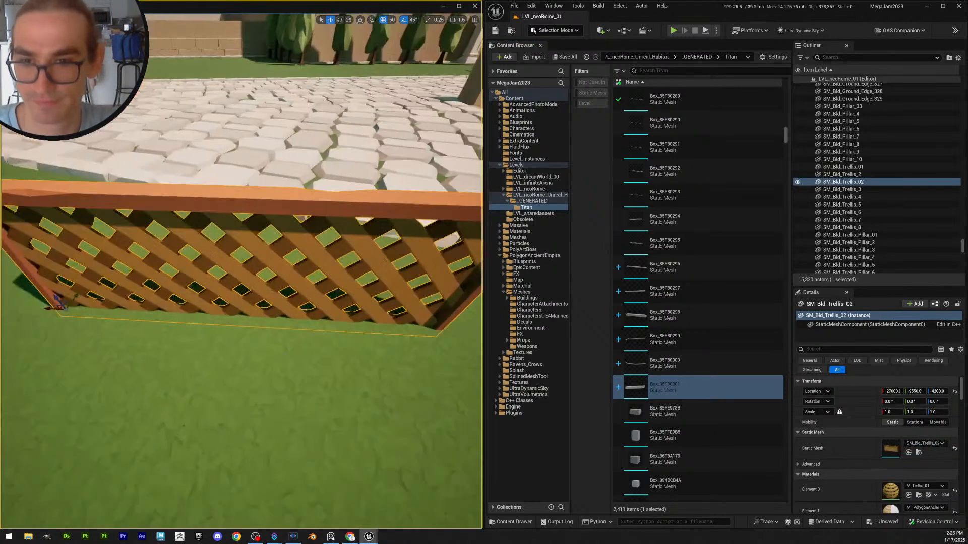
pyautogui.moveTo(201, 378); pyautogui.dragTo(201, 371, button='right')
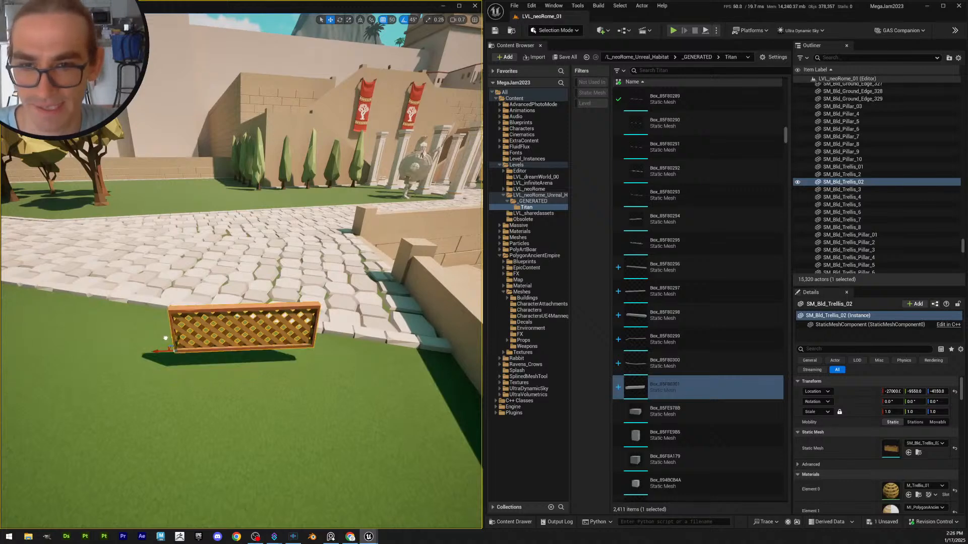
pyautogui.moveTo(174, 359)
pyautogui.mouseDown()
pyautogui.moveTo(176, 344)
pyautogui.moveTo(176, 354)
pyautogui.mouseUp()
pyautogui.moveTo(177, 353); pyautogui.dragTo(177, 368, button='right')
# Copy the rotation of the ground edge piece nearest the wall onto the low trellis panel
pyautogui.click(372, 322)
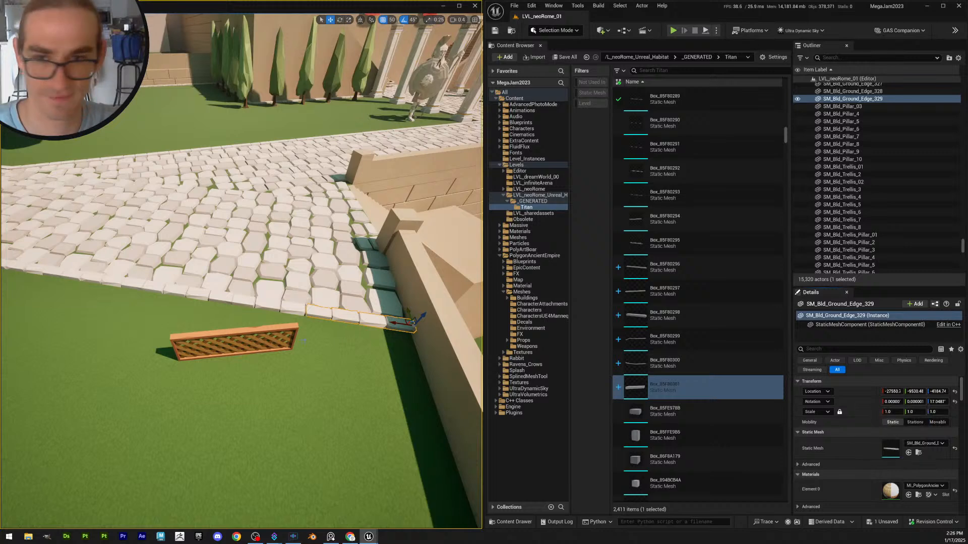
pyautogui.click(276, 328)
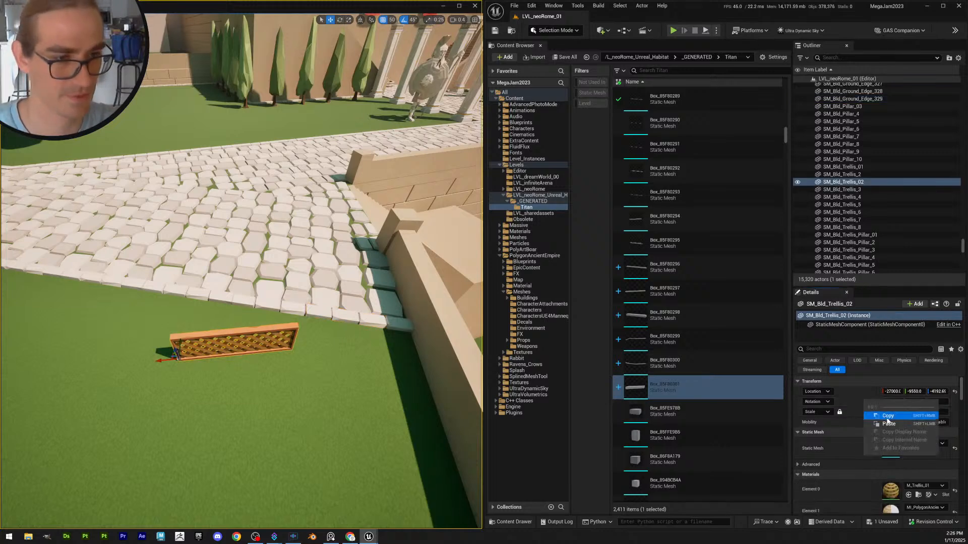
pyautogui.hotkey('ctrl', 'z')
# Turn the low trellis panel 180 degrees and move it onto the path edge against the wall
pyautogui.press('e')
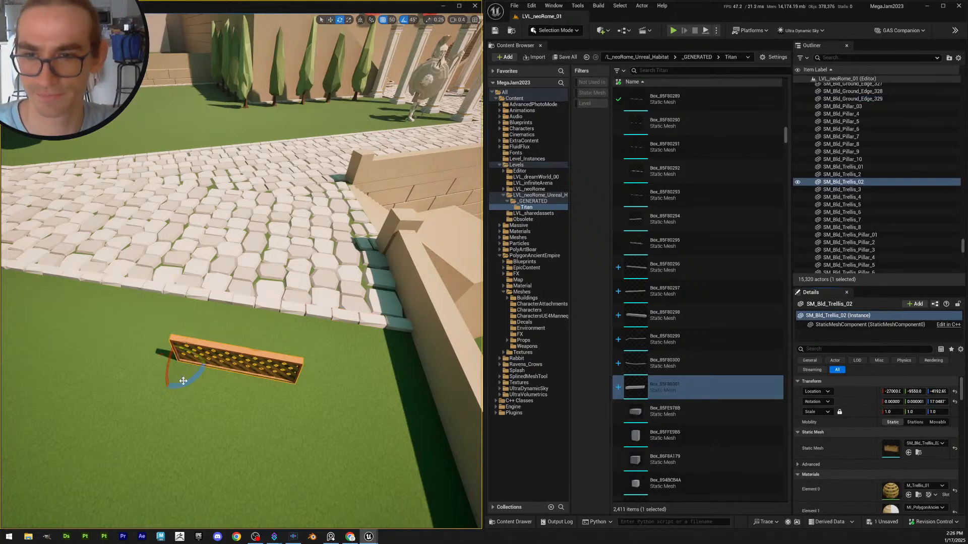
pyautogui.moveTo(195, 373); pyautogui.dragTo(241, 370, button='right')
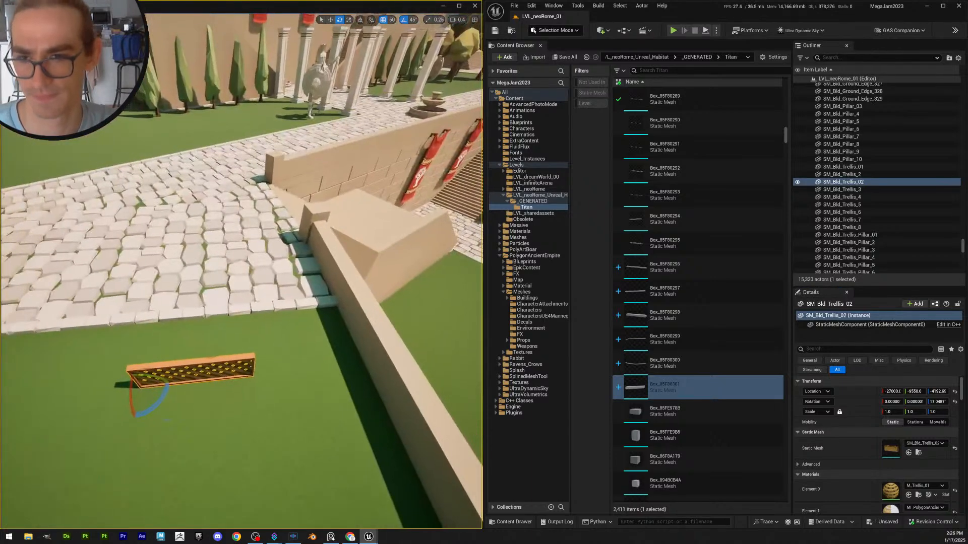
pyautogui.moveTo(153, 416); pyautogui.dragTo(348, 327)
pyautogui.press('w')
pyautogui.press('Escape')
# Save the level content with the newly placed low trellis panel
pyautogui.moveTo(294, 374); pyautogui.dragTo(258, 366, button='right')
pyautogui.scroll(-1, 294, 374)
pyautogui.scroll(4, 294, 373)
pyautogui.press('d')
pyautogui.press('s')
pyautogui.scroll(1, 294, 373)
pyautogui.press('d')
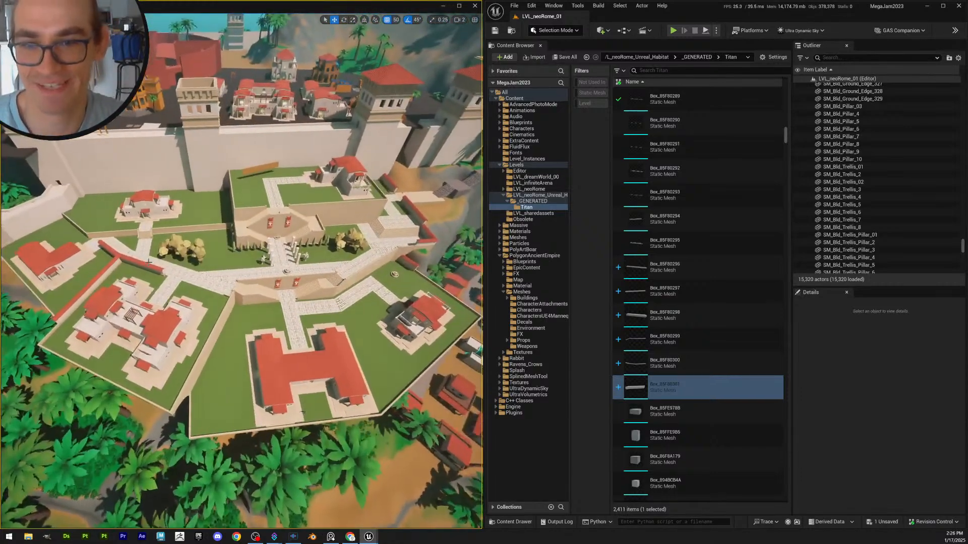
pyautogui.click(562, 58)
pyautogui.click(544, 353)
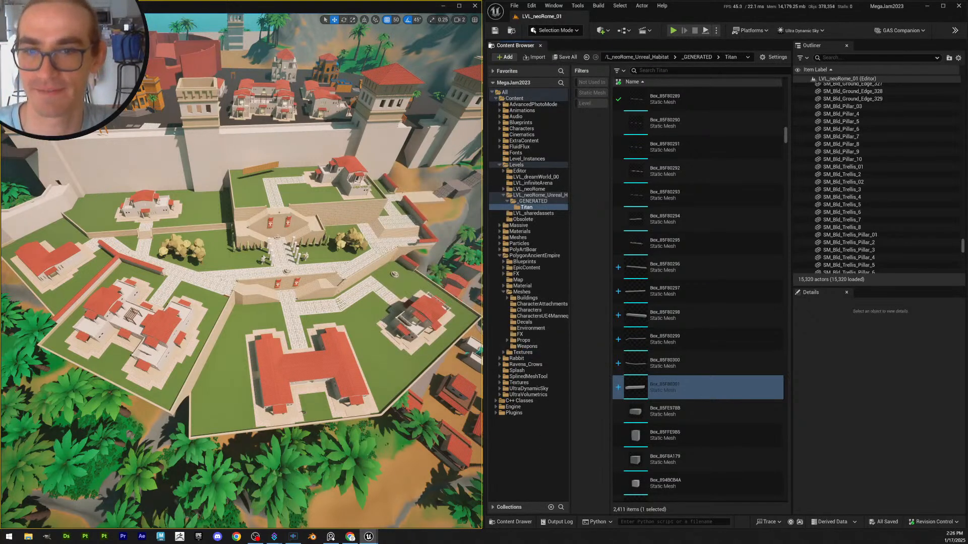
# Duplicate the low trellis panel one panel length along the path edge, away from the wall
pyautogui.press('w')
pyautogui.moveTo(241, 272); pyautogui.dragTo(317, 277, button='right')
pyautogui.scroll(-2, 241, 272)
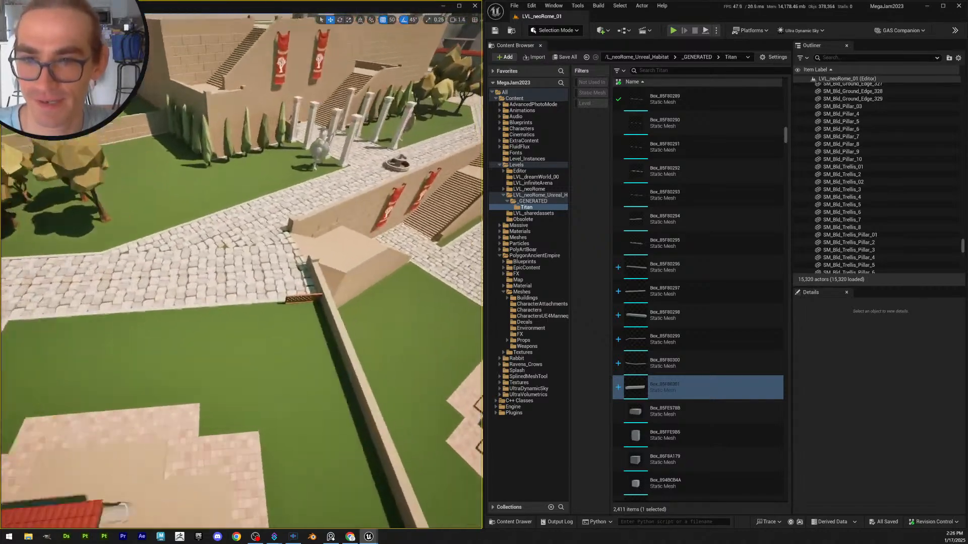
pyautogui.press('w')
pyautogui.moveTo(293, 359)
pyautogui.mouseDown(button='right')
pyautogui.moveTo(321, 357)
pyautogui.moveTo(312, 379)
pyautogui.moveTo(294, 375)
pyautogui.mouseUp(button='right')
pyautogui.scroll(-2, 293, 359)
pyautogui.click(309, 373)
pyautogui.press('s')
pyautogui.press('w')
pyautogui.scroll(-1, 309, 373)
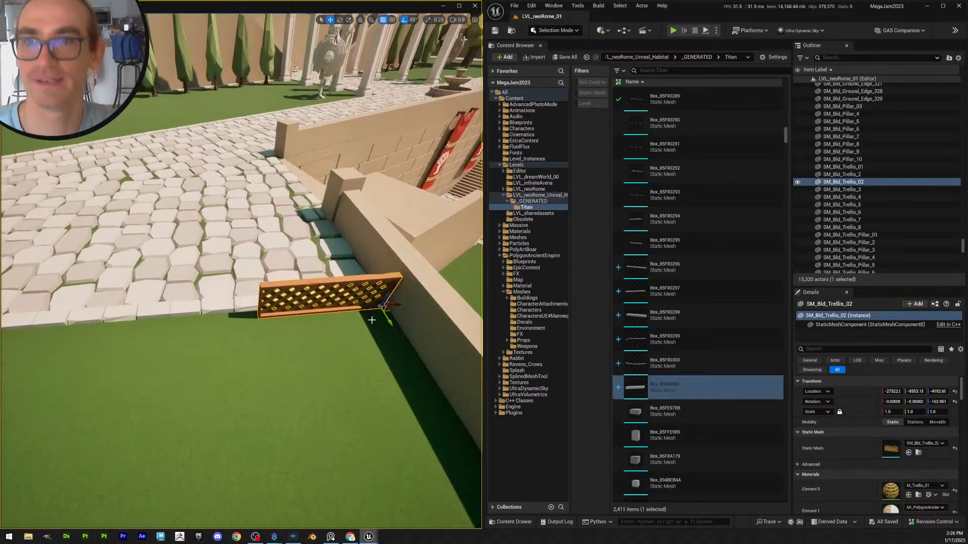
pyautogui.keyDown('alt'); pyautogui.moveTo(396, 305); pyautogui.dragTo(270, 309); pyautogui.keyUp('alt')
# Select both low trellis panels and duplicate the pair twice along the path edge, each pair flush with the previous one
pyautogui.keyDown('ctrl'); pyautogui.click(368, 292); pyautogui.keyUp('ctrl')
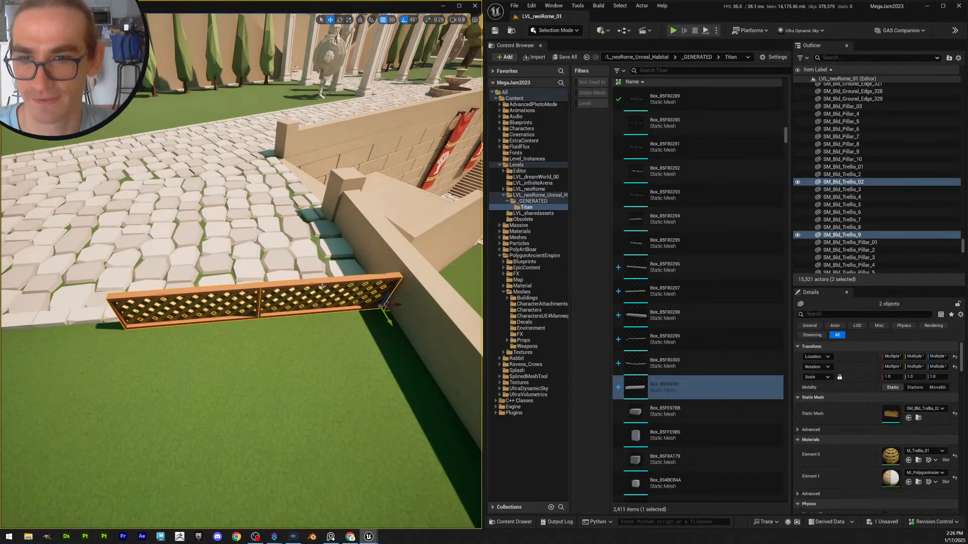
pyautogui.scroll(-4, 368, 293)
pyautogui.hotkey('ctrl', 'd')
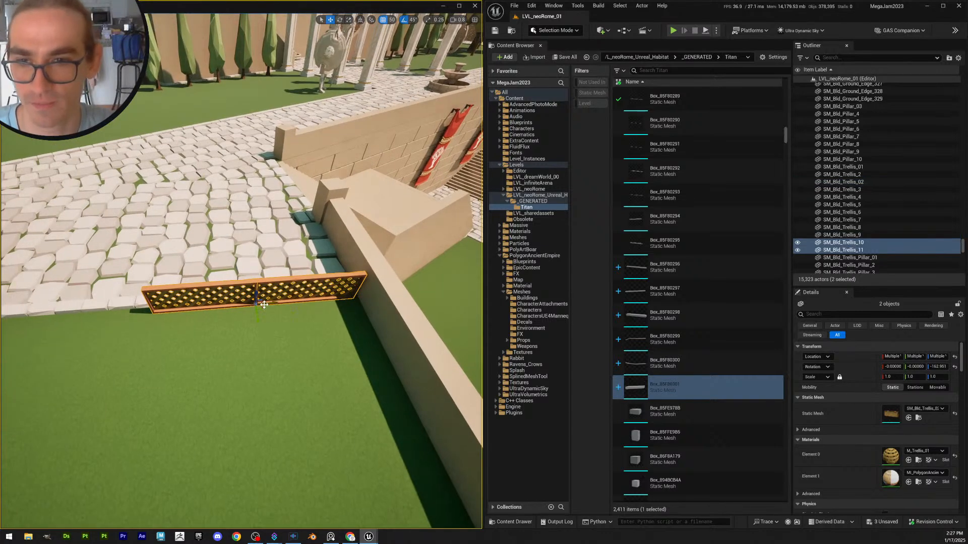
pyautogui.moveTo(264, 301); pyautogui.dragTo(61, 292)
pyautogui.scroll(-5, 70, 293)
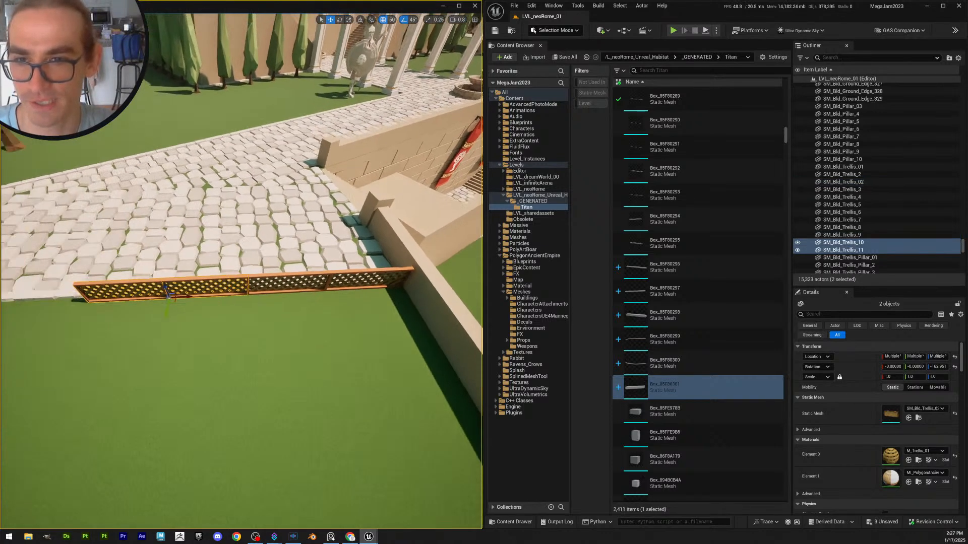
pyautogui.hotkey('ctrl', 'd')
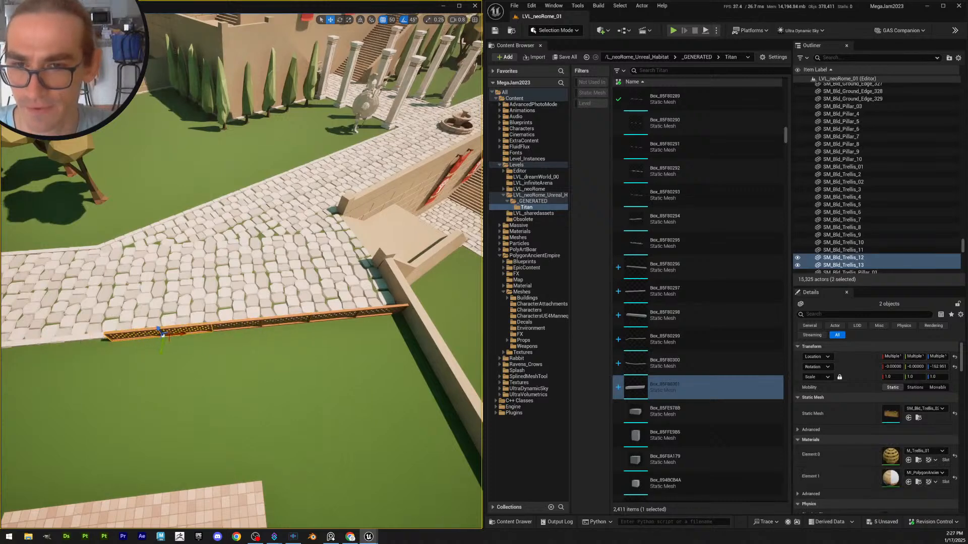
# Duplicate the selected pair of low trellis panels once more along the cobblestone path's edge, flush with the existing row
pyautogui.press('s')
pyautogui.scroll(1, 237, 270)
pyautogui.moveTo(241, 273); pyautogui.dragTo(230, 268, button='right')
pyautogui.press('a')
pyautogui.hotkey('ctrl', 'd')
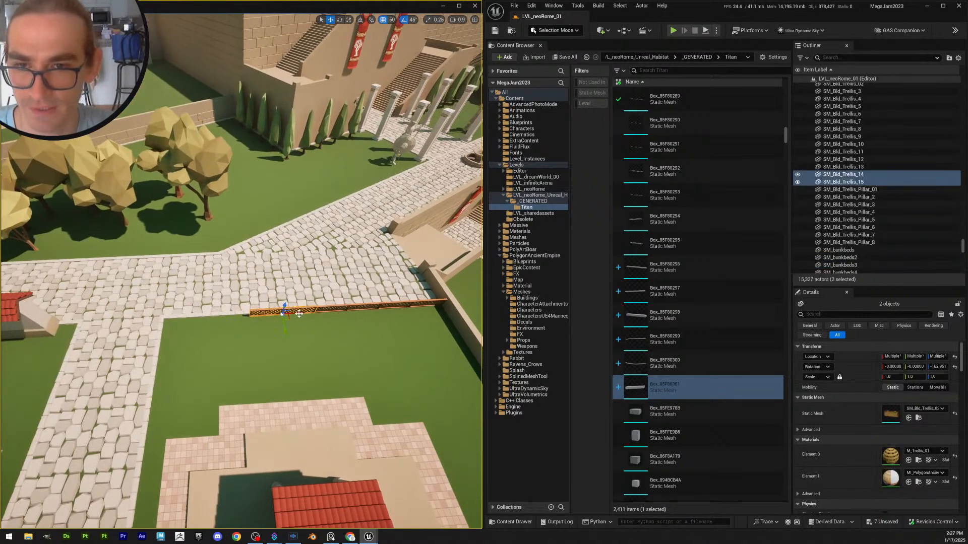
pyautogui.moveTo(252, 313); pyautogui.dragTo(228, 314)
pyautogui.press('Escape')
# Save all modified level content with the added trellis panels
pyautogui.press('d')
pyautogui.moveTo(228, 315); pyautogui.dragTo(268, 285, button='right')
pyautogui.scroll(1, 227, 333)
pyautogui.press('s')
pyautogui.scroll(1, 210, 308)
pyautogui.press('d')
pyautogui.press('q')
pyautogui.press('s')
pyautogui.press('e')
pyautogui.scroll(3, 161, 278)
pyautogui.press('s')
pyautogui.scroll(1, 272, 290)
pyautogui.press('w')
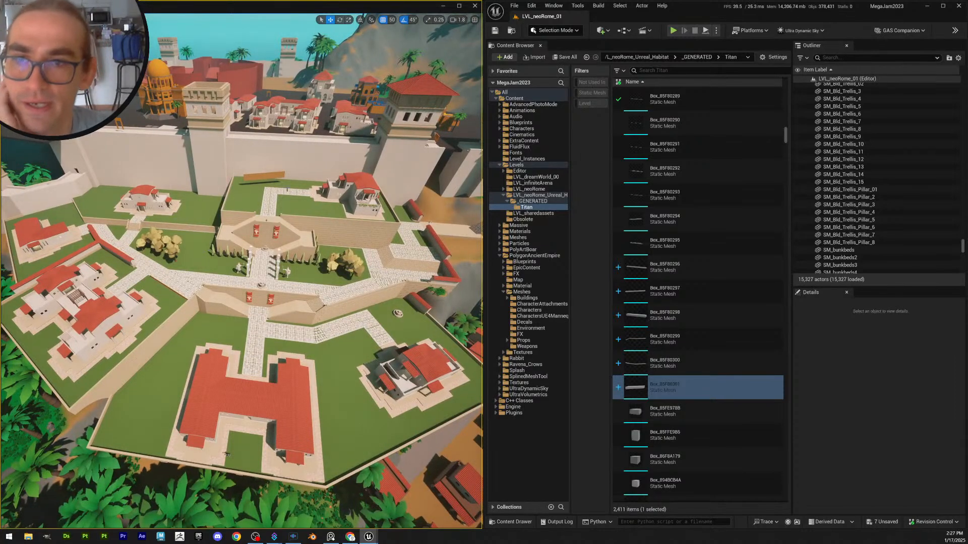
pyautogui.click(565, 57)
pyautogui.click(542, 355)
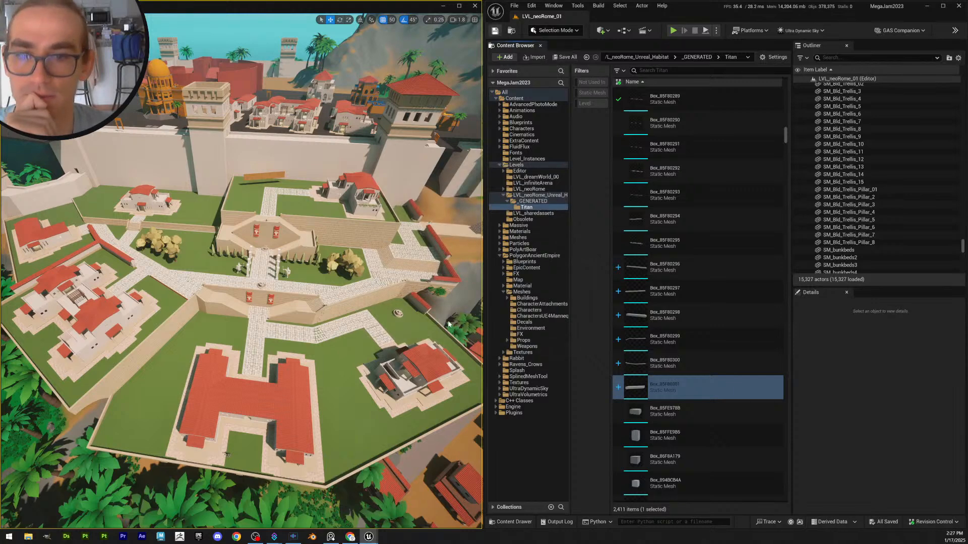
# Examine the low trellis fence along the path edge and how its end meets the retaining wall
pyautogui.scroll(1, 338, 273)
pyautogui.moveTo(338, 272); pyautogui.dragTo(313, 240, button='right')
pyautogui.press('d')
pyautogui.press('s')
pyautogui.press('w')
pyautogui.scroll(-1, 368, 246)
pyautogui.scroll(-4, 372, 250)
pyautogui.scroll(-3, 358, 250)
pyautogui.scroll(-1, 319, 242)
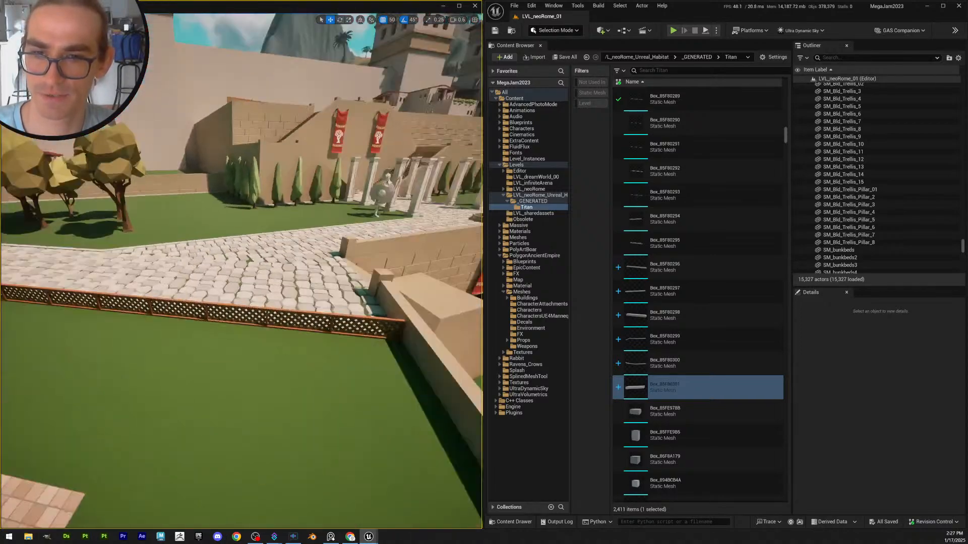
pyautogui.moveTo(313, 240); pyautogui.dragTo(305, 240, button='right')
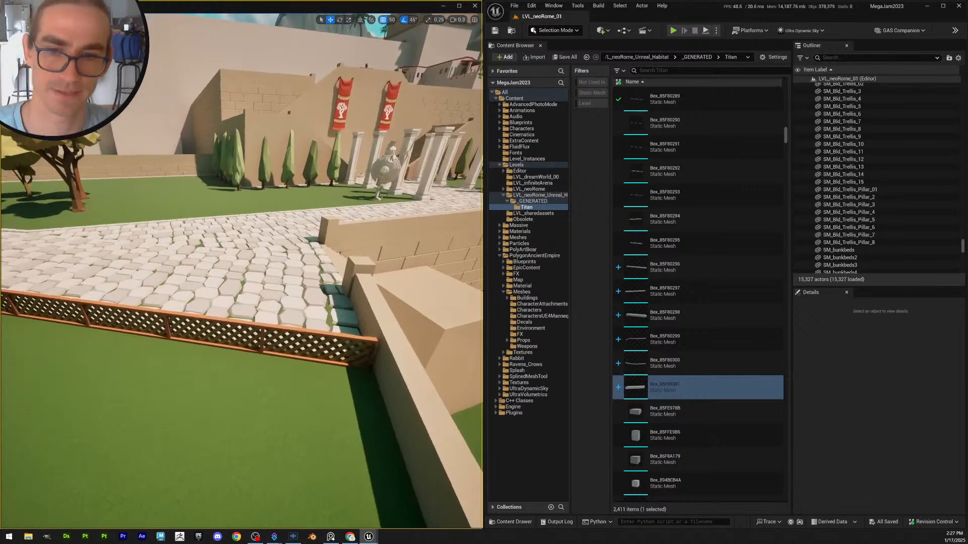
pyautogui.moveTo(325, 298); pyautogui.dragTo(324, 297, button='right')
# Select all eight low trellis panels and slide the row along the path edge until its end meets the retaining wall
pyautogui.moveTo(298, 331); pyautogui.dragTo(61, 297, button='right')
pyautogui.scroll(1, 201, 312)
pyautogui.click(38, 291)
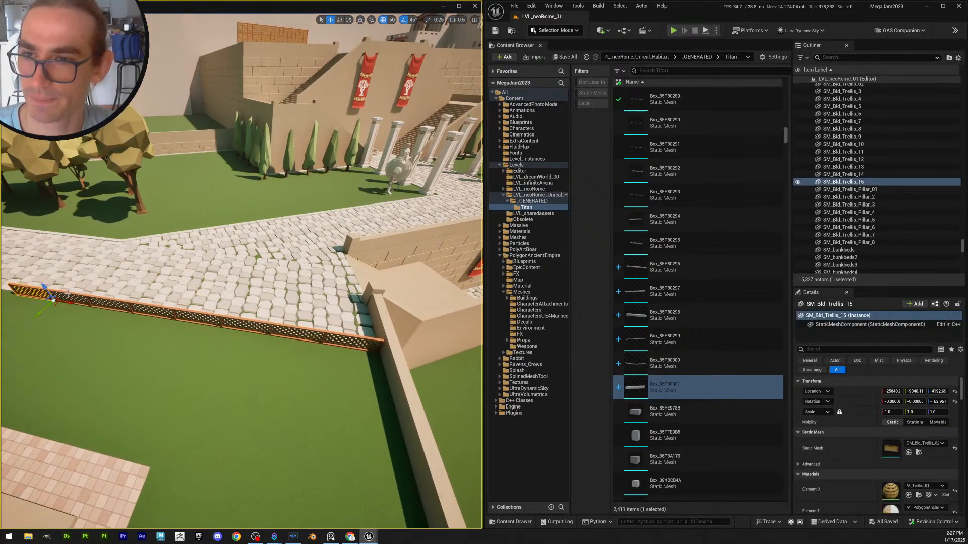
pyautogui.keyDown('ctrl'); pyautogui.click(72, 297); pyautogui.keyUp('ctrl')
pyautogui.keyDown('ctrl'); pyautogui.click(114, 304); pyautogui.keyUp('ctrl')
pyautogui.keyDown('ctrl'); pyautogui.click(156, 309); pyautogui.keyUp('ctrl')
pyautogui.keyDown('ctrl'); pyautogui.click(199, 314); pyautogui.keyUp('ctrl')
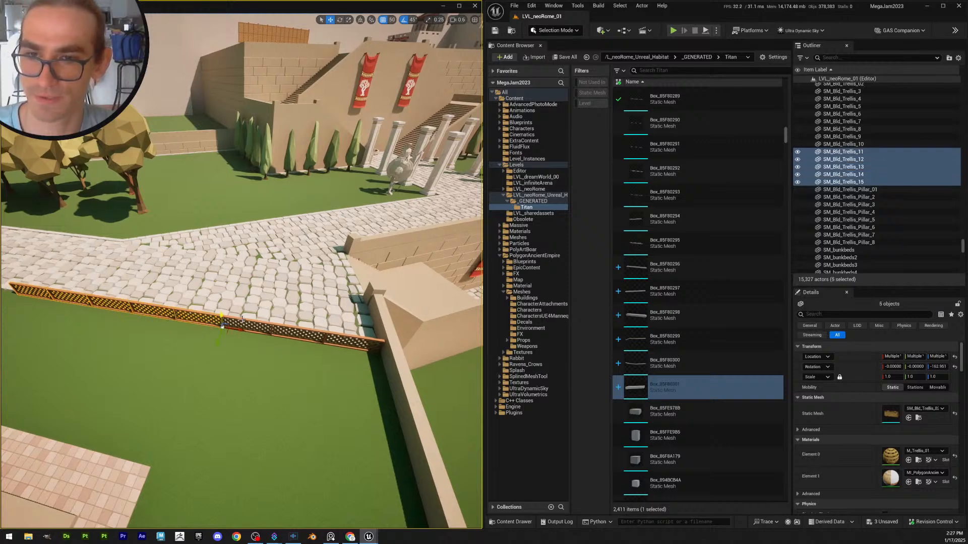
pyautogui.keyDown('ctrl'); pyautogui.click(241, 321); pyautogui.keyUp('ctrl')
pyautogui.keyDown('ctrl'); pyautogui.click(282, 328); pyautogui.keyUp('ctrl')
pyautogui.keyDown('ctrl'); pyautogui.click(357, 342); pyautogui.keyUp('ctrl')
pyautogui.moveTo(357, 342); pyautogui.dragTo(421, 85, button='right')
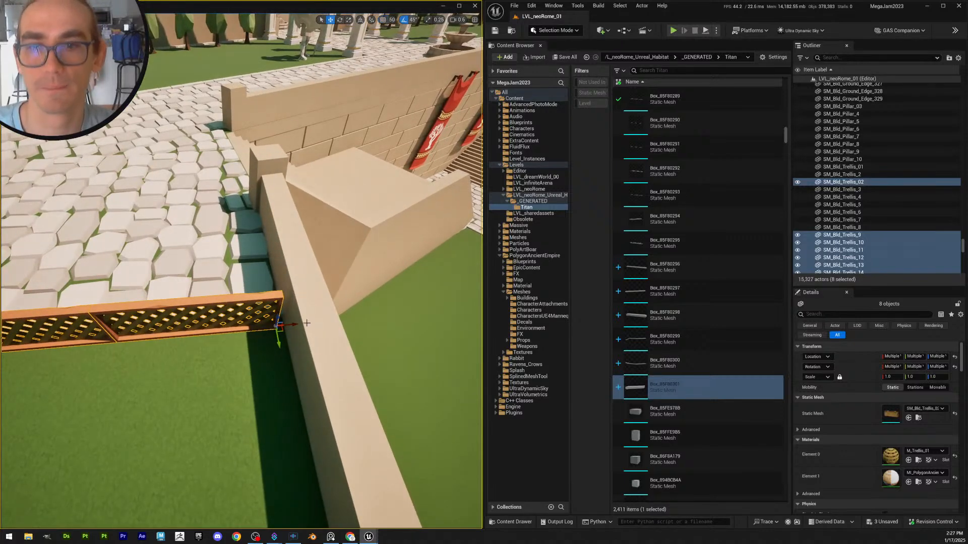
pyautogui.moveTo(297, 323); pyautogui.dragTo(306, 324)
pyautogui.scroll(-2, 311, 328)
pyautogui.moveTo(311, 328)
pyautogui.mouseDown(button='right')
pyautogui.moveTo(348, 330)
pyautogui.moveTo(325, 340)
pyautogui.mouseUp(button='right')
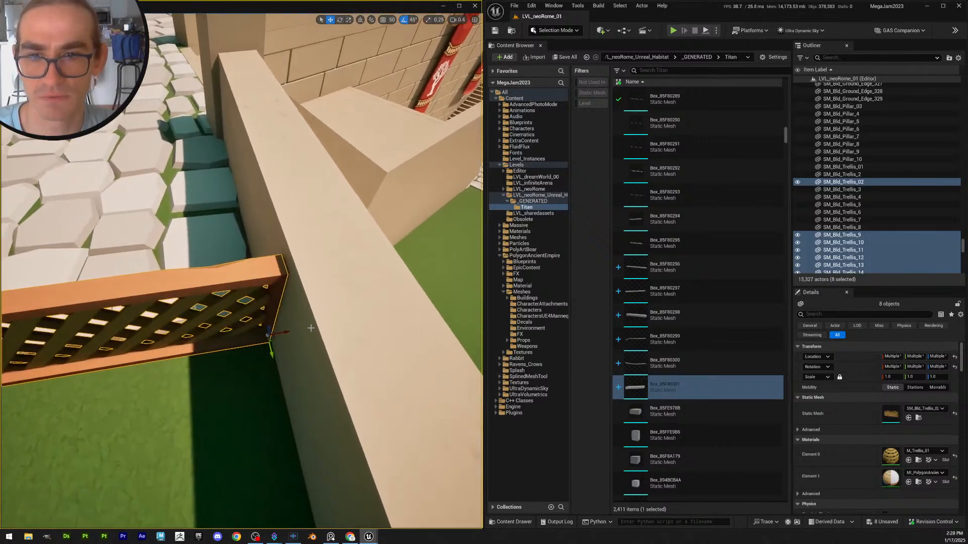
pyautogui.moveTo(286, 335); pyautogui.dragTo(289, 334)
pyautogui.moveTo(316, 333); pyautogui.dragTo(279, 311, button='right')
pyautogui.press('Escape')
# Save the level with the shifted trellis row
pyautogui.scroll(3, 316, 333)
pyautogui.press('s')
pyautogui.scroll(3, 272, 303)
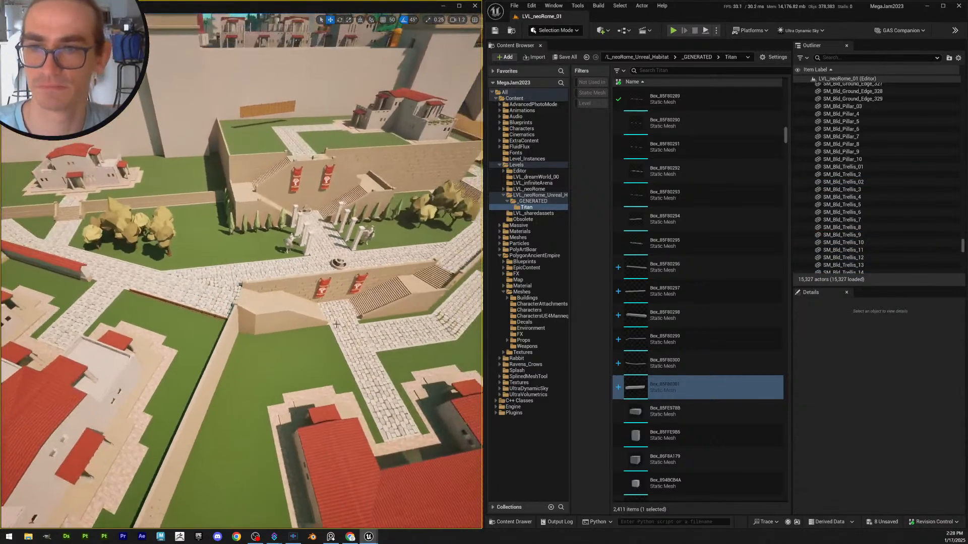
pyautogui.click(501, 32)
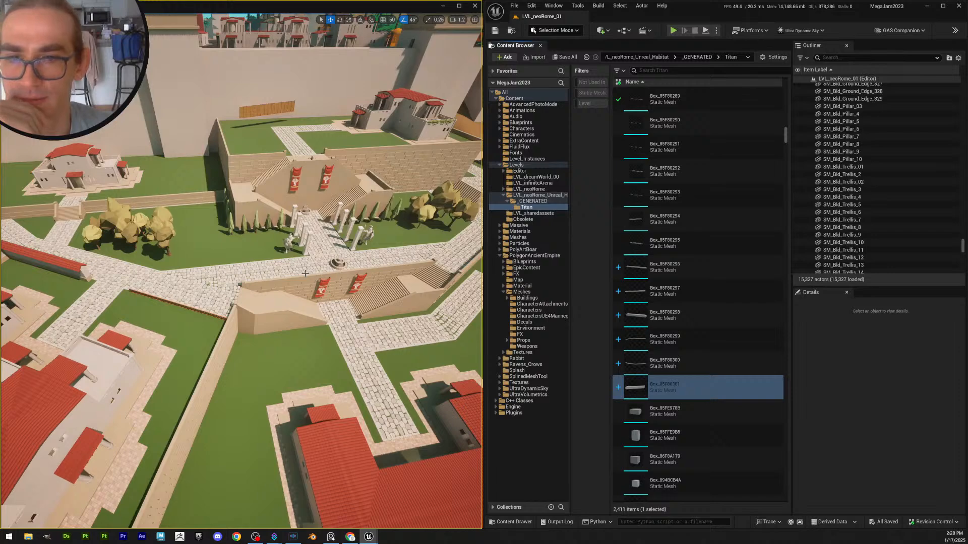
# Examine the villa terraces, plaza and trellis-lined path from above and at closer range
pyautogui.press('a')
pyautogui.moveTo(312, 283)
pyautogui.mouseDown(button='right')
pyautogui.moveTo(333, 278)
pyautogui.moveTo(295, 280)
pyautogui.moveTo(322, 281)
pyautogui.moveTo(305, 249)
pyautogui.moveTo(305, 267)
pyautogui.mouseUp(button='right')
pyautogui.press('d')
pyautogui.scroll(1, 312, 283)
pyautogui.press('s')
pyautogui.press('s')
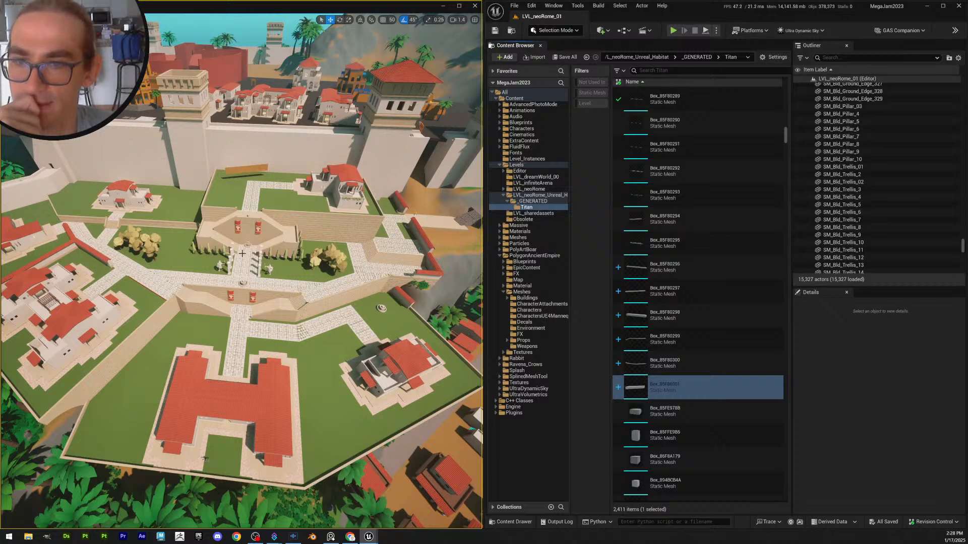
pyautogui.moveTo(259, 248); pyautogui.dragTo(188, 272, button='right')
pyautogui.press('w')
pyautogui.scroll(-2, 274, 258)
pyautogui.press('w')
pyautogui.scroll(-3, 251, 250)
pyautogui.press('w')
pyautogui.scroll(-2, 308, 224)
pyautogui.press('w')
pyautogui.scroll(2, 378, 237)
pyautogui.press('s')
pyautogui.scroll(3, 184, 247)
pyautogui.press('s')
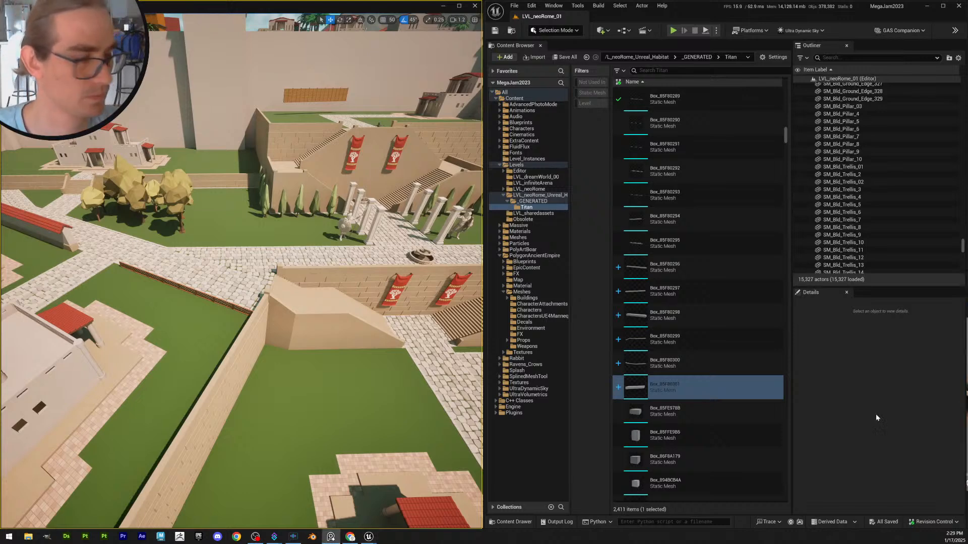
pyautogui.moveTo(311, 314); pyautogui.dragTo(345, 305, button='right')
pyautogui.press('s')
pyautogui.scroll(5, 241, 272)
pyautogui.moveTo(241, 272); pyautogui.dragTo(258, 289, button='right')
pyautogui.press('w')
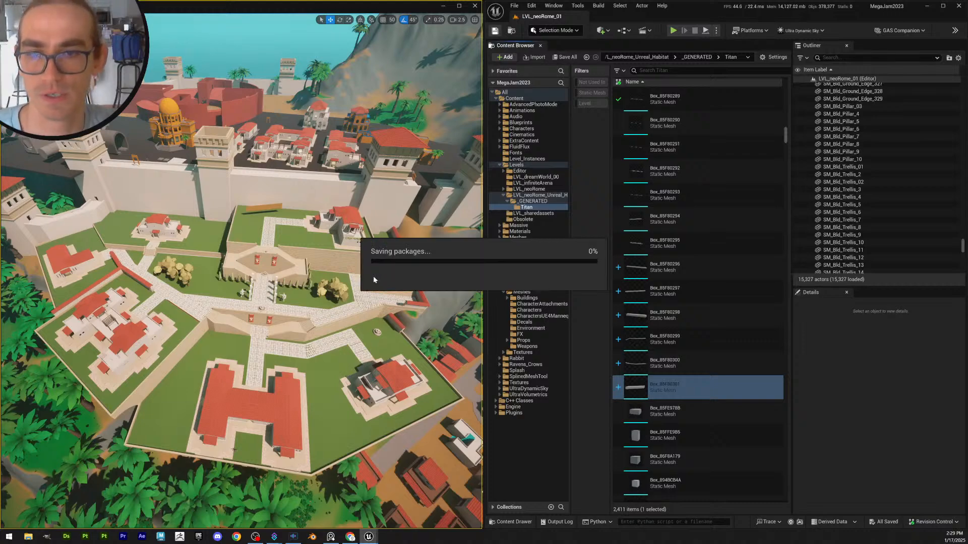
# Tour the underground areas, including the dark lower structures, the water cavern with its large pipe and the green-lit round chamber
pyautogui.moveTo(384, 278); pyautogui.dragTo(215, 279, button='right')
pyautogui.scroll(1, 359, 276)
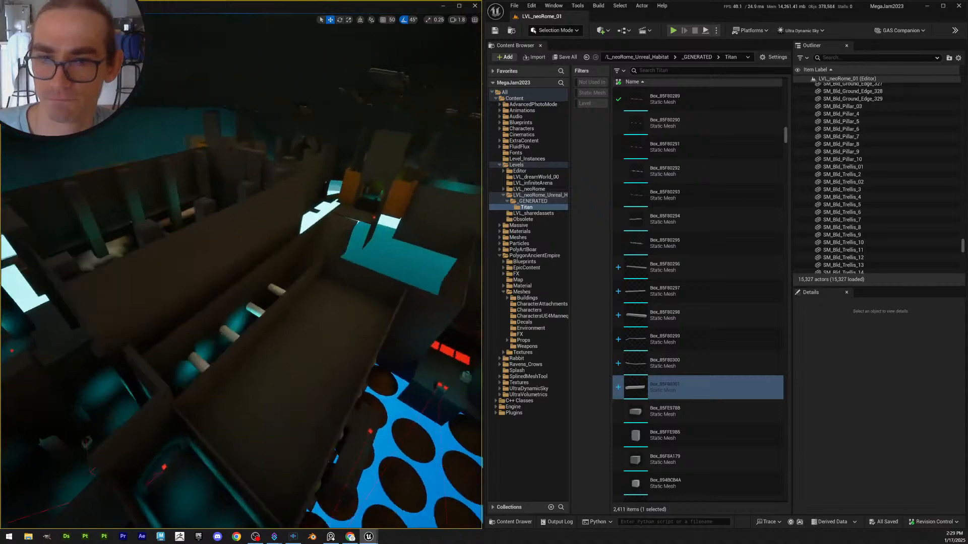
pyautogui.moveTo(215, 279); pyautogui.dragTo(236, 287, button='right')
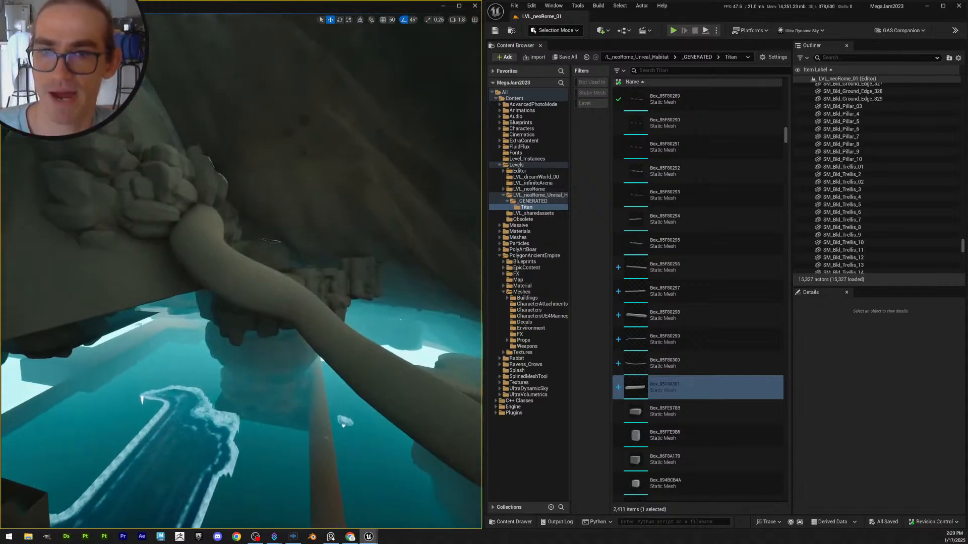
pyautogui.moveTo(241, 272); pyautogui.dragTo(171, 310, button='right')
pyautogui.scroll(2, 207, 262)
pyautogui.scroll(-2, 227, 255)
pyautogui.scroll(1, 202, 287)
pyautogui.moveTo(241, 272); pyautogui.dragTo(220, 282, button='right')
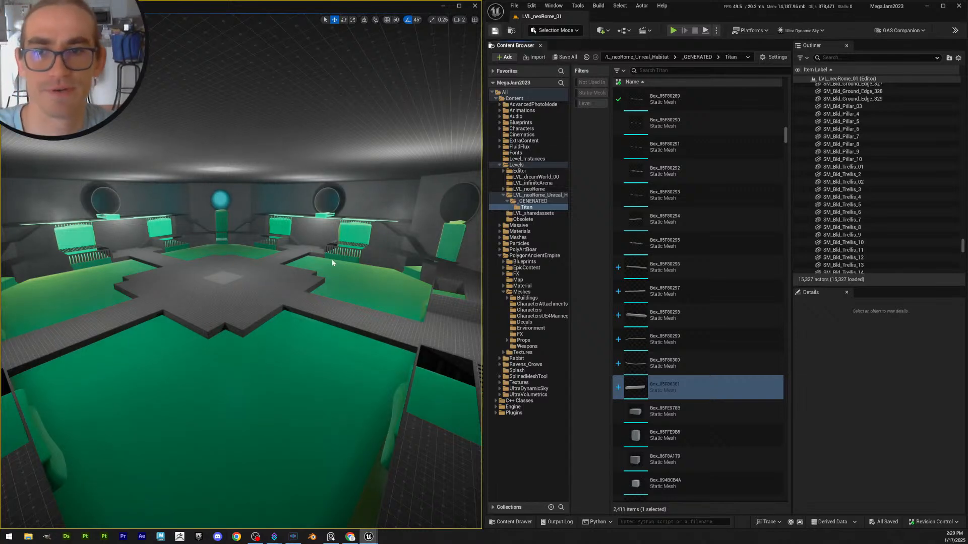
pyautogui.moveTo(241, 272); pyautogui.dragTo(373, 275, button='right')
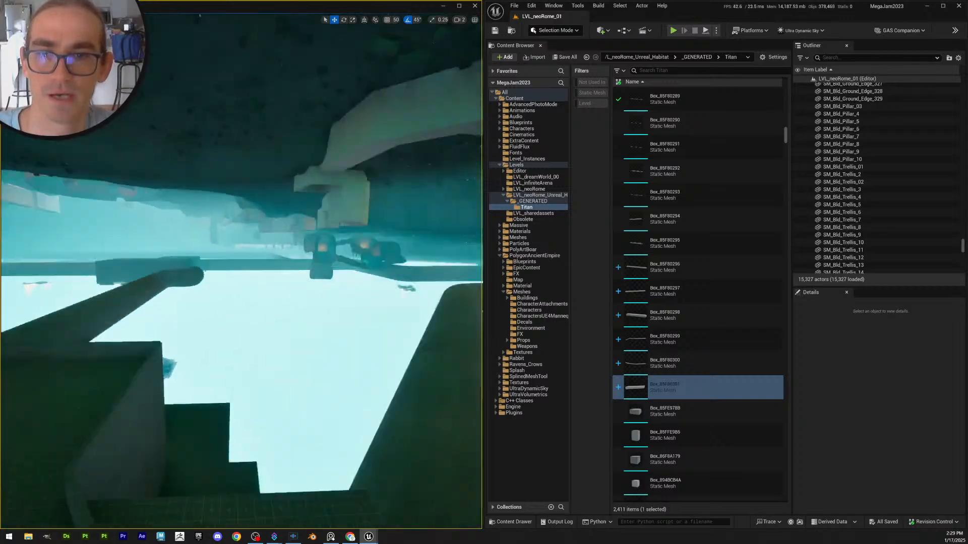
pyautogui.moveTo(241, 272); pyautogui.dragTo(257, 267, button='right')
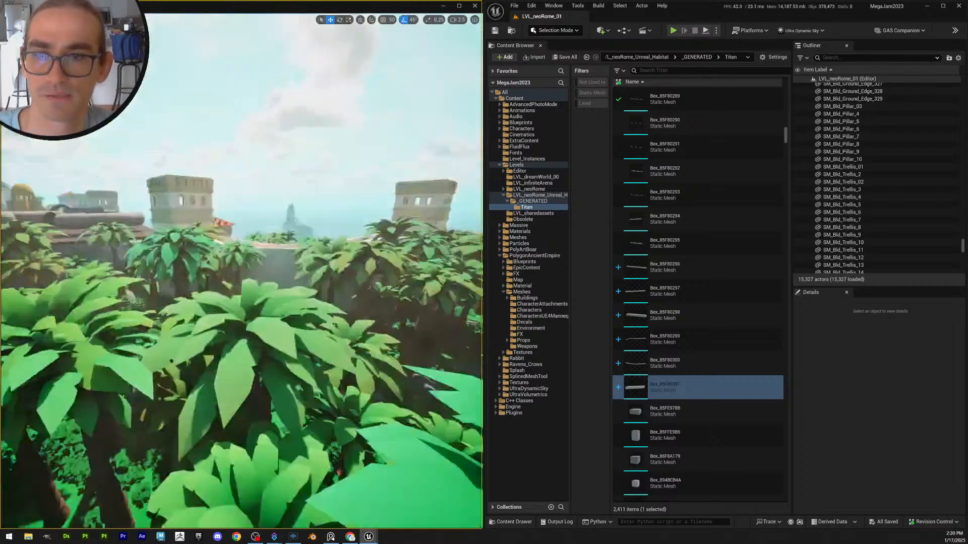
pyautogui.moveTo(241, 273)
pyautogui.mouseDown(button='right')
pyautogui.moveTo(267, 295)
pyautogui.moveTo(249, 273)
pyautogui.moveTo(184, 272)
pyautogui.moveTo(206, 280)
pyautogui.moveTo(151, 297)
pyautogui.moveTo(237, 285)
pyautogui.moveTo(242, 297)
pyautogui.moveTo(237, 282)
pyautogui.mouseUp(button='right')
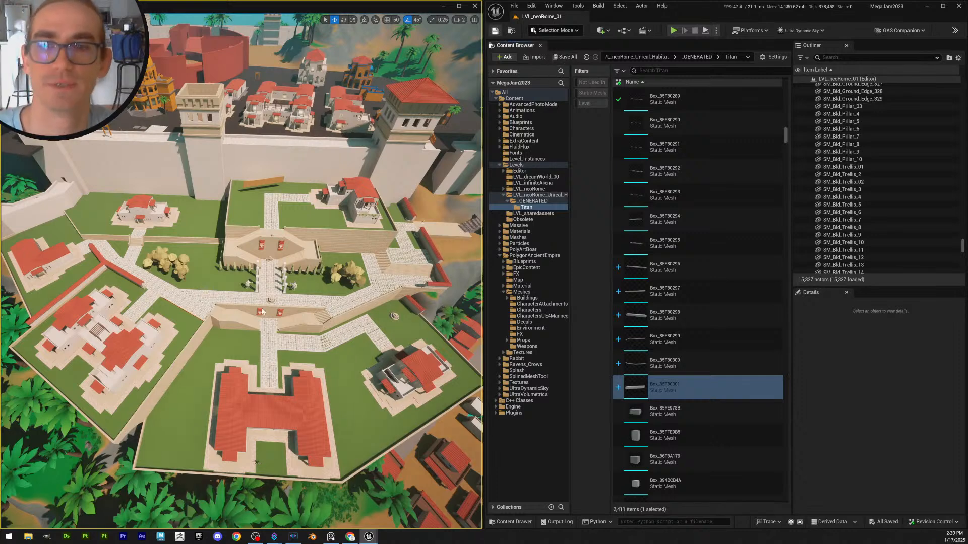
# Examine the villa district's overall layout and its outer retaining wall above the jungle
pyautogui.moveTo(291, 300); pyautogui.dragTo(348, 321, button='right')
pyautogui.press('w')
pyautogui.press('d')
pyautogui.scroll(-2, 313, 282)
pyautogui.press('w')
pyautogui.press('e')
pyautogui.press('a')
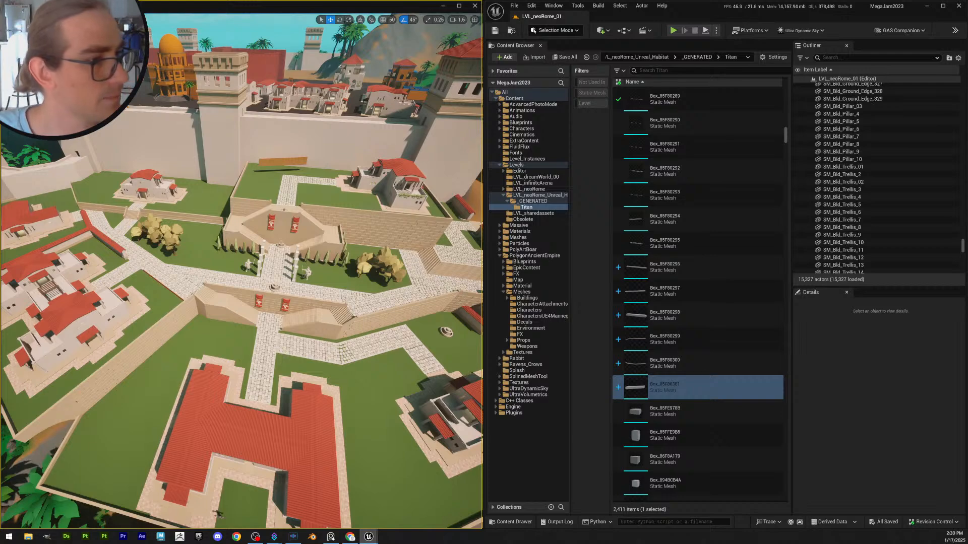
pyautogui.press('s')
pyautogui.moveTo(242, 302); pyautogui.dragTo(192, 242, button='right')
pyautogui.scroll(4, 239, 290)
pyautogui.press('w')
pyautogui.scroll(-4, 194, 239)
pyautogui.press('s')
pyautogui.moveTo(227, 372); pyautogui.dragTo(221, 372, button='right')
pyautogui.moveTo(150, 334); pyautogui.dragTo(166, 330, button='right')
pyautogui.press('w')
pyautogui.moveTo(253, 318); pyautogui.dragTo(230, 321, button='right')
pyautogui.scroll(1, 239, 320)
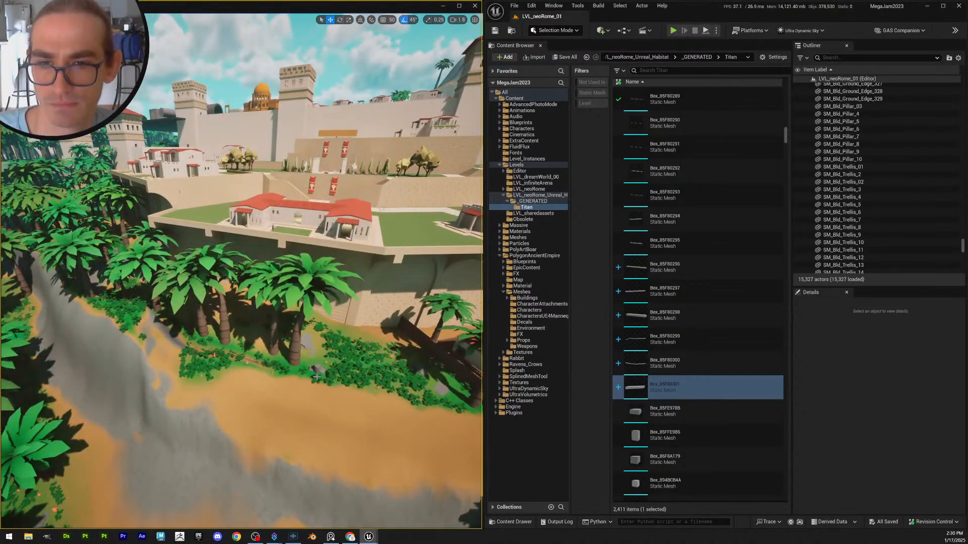
# Inspect the palms, ground plants and sandy trail at the foot of the villa district's outer wall
pyautogui.press('w')
pyautogui.moveTo(316, 376); pyautogui.dragTo(303, 390, button='right')
pyautogui.scroll(-2, 303, 391)
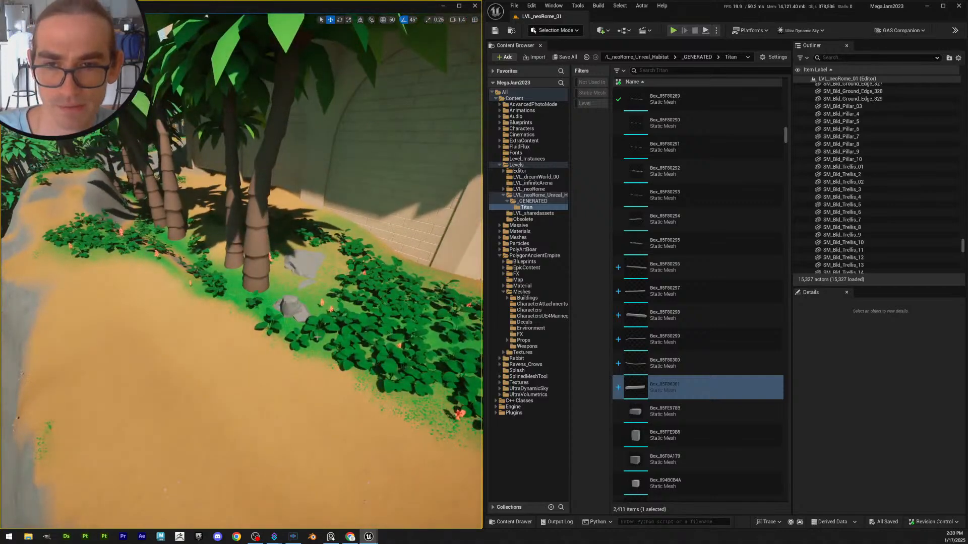
pyautogui.scroll(-2, 293, 338)
pyautogui.moveTo(316, 337); pyautogui.dragTo(289, 340, button='right')
pyautogui.press('w')
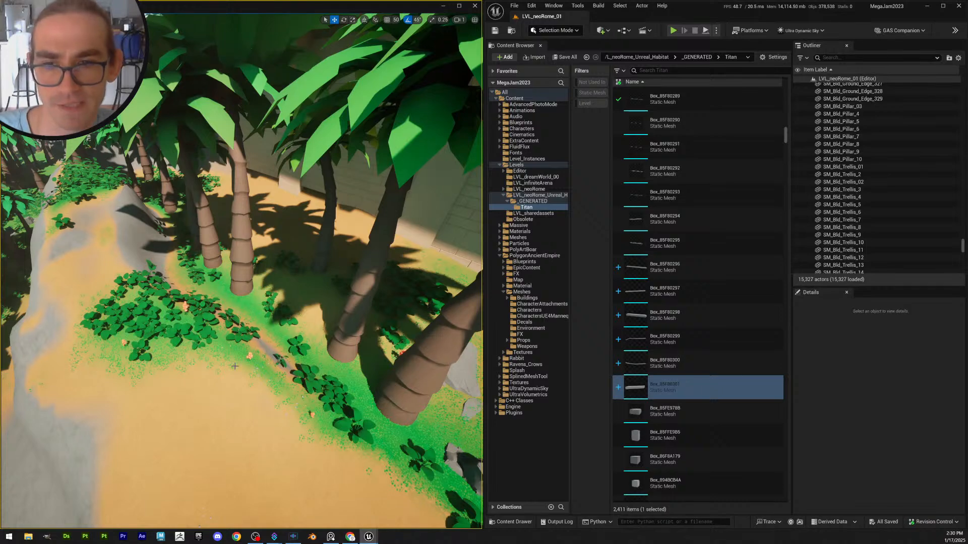
pyautogui.press('s')
pyautogui.moveTo(273, 399); pyautogui.dragTo(256, 394, button='right')
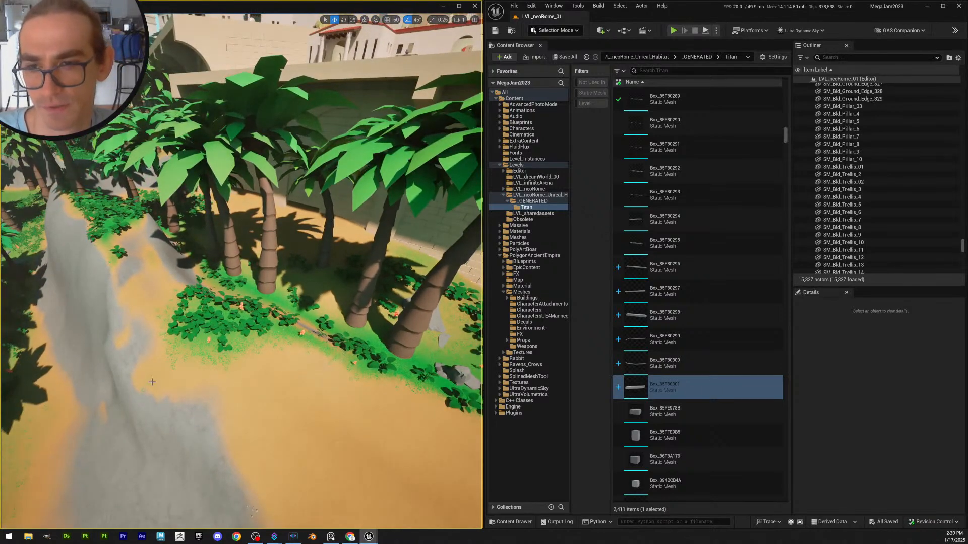
pyautogui.press('s')
pyautogui.moveTo(153, 382); pyautogui.dragTo(117, 365, button='right')
# Survey the whole island from high above and approach the town's red-roofed houses
pyautogui.press('s')
pyautogui.scroll(5, 133, 360)
pyautogui.press('s')
pyautogui.scroll(7, 118, 348)
pyautogui.press('s')
pyautogui.scroll(2, 117, 363)
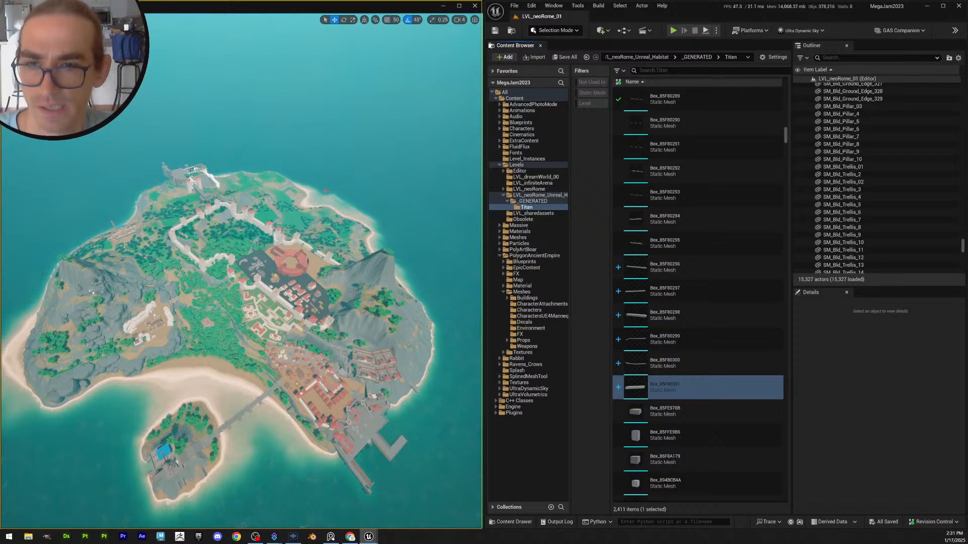
pyautogui.press('w')
pyautogui.moveTo(241, 271); pyautogui.dragTo(294, 250, button='right')
pyautogui.scroll(-2, 241, 271)
pyautogui.press('w')
pyautogui.press('w')
pyautogui.press('w')
pyautogui.scroll(-3, 292, 267)
pyautogui.press('w')
pyautogui.moveTo(295, 341); pyautogui.dragTo(243, 299, button='right')
pyautogui.press('w')
pyautogui.press('e')
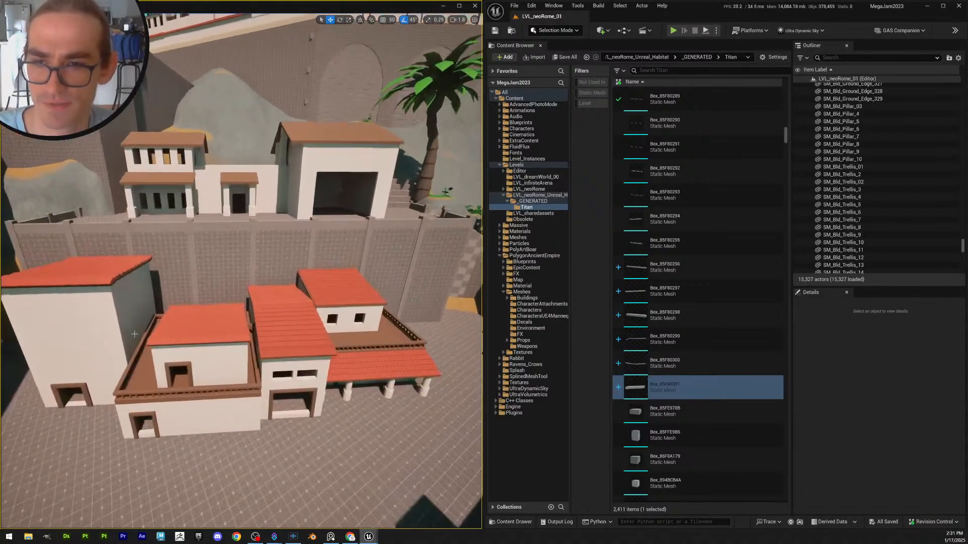
# Inspect the town's red-roofed villas and the golden domed building, and save the level
pyautogui.click(104, 327)
pyautogui.click(203, 348)
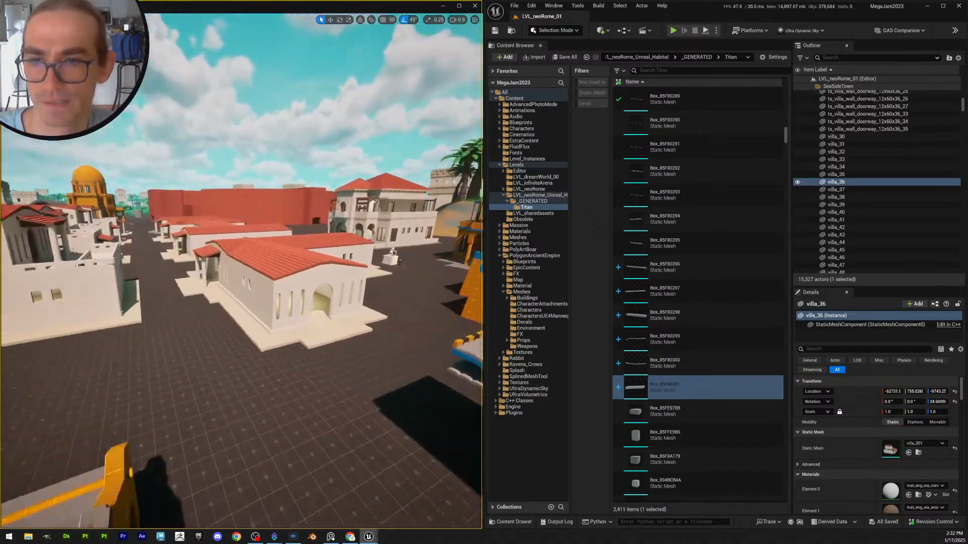
pyautogui.moveTo(241, 272); pyautogui.dragTo(323, 273, button='right')
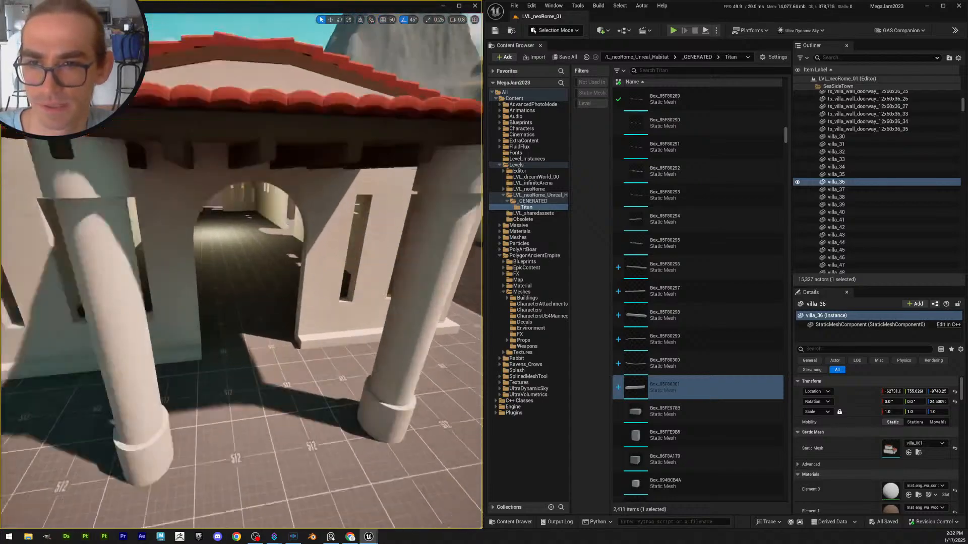
pyautogui.moveTo(241, 273); pyautogui.dragTo(333, 362, button='right')
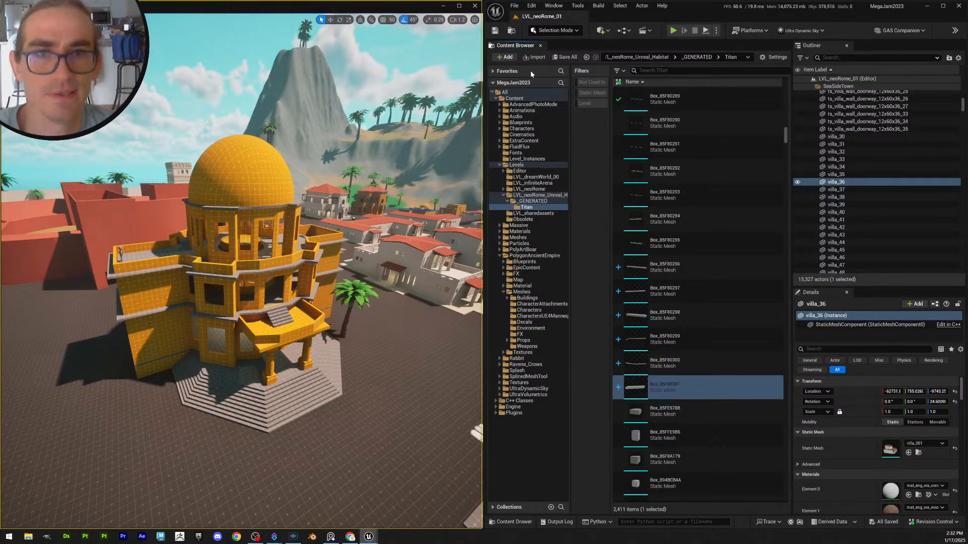
pyautogui.click(495, 31)
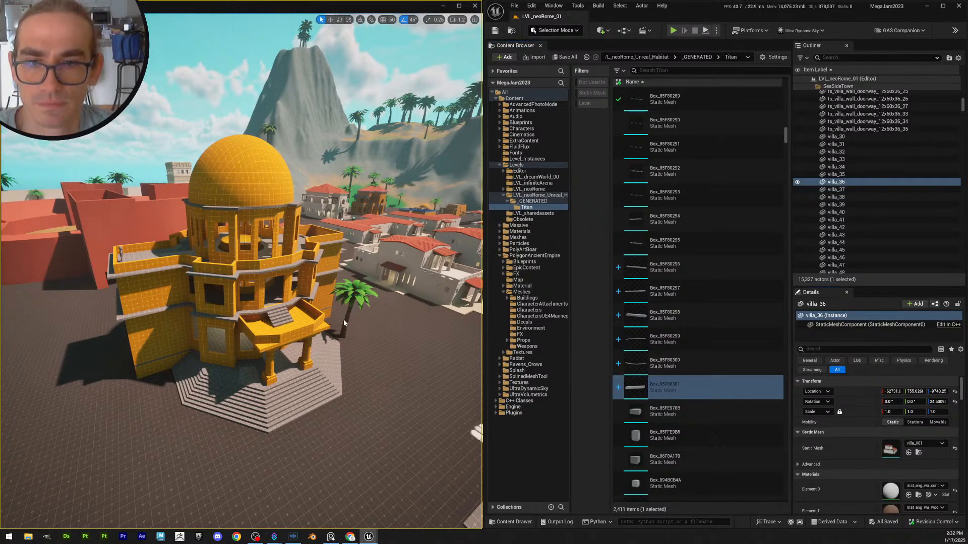
# Select the modular sewer pipe pieces near the arena one after another to inspect how the kit is assembled
pyautogui.moveTo(282, 272); pyautogui.dragTo(161, 363, button='right')
pyautogui.press('s')
pyautogui.scroll(2, 60, 282)
pyautogui.press('w')
pyautogui.press('a')
pyautogui.click(301, 314)
pyautogui.moveTo(301, 314); pyautogui.dragTo(356, 343, button='right')
pyautogui.press('w')
pyautogui.click(233, 284)
pyautogui.click(239, 327)
pyautogui.click(167, 332)
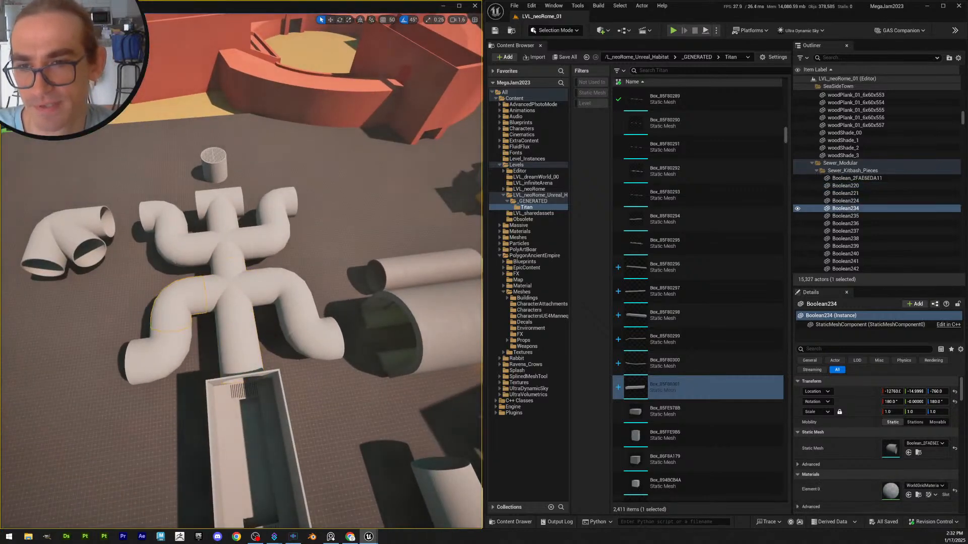
pyautogui.click(179, 300)
pyautogui.click(181, 242)
pyautogui.click(225, 241)
pyautogui.click(228, 207)
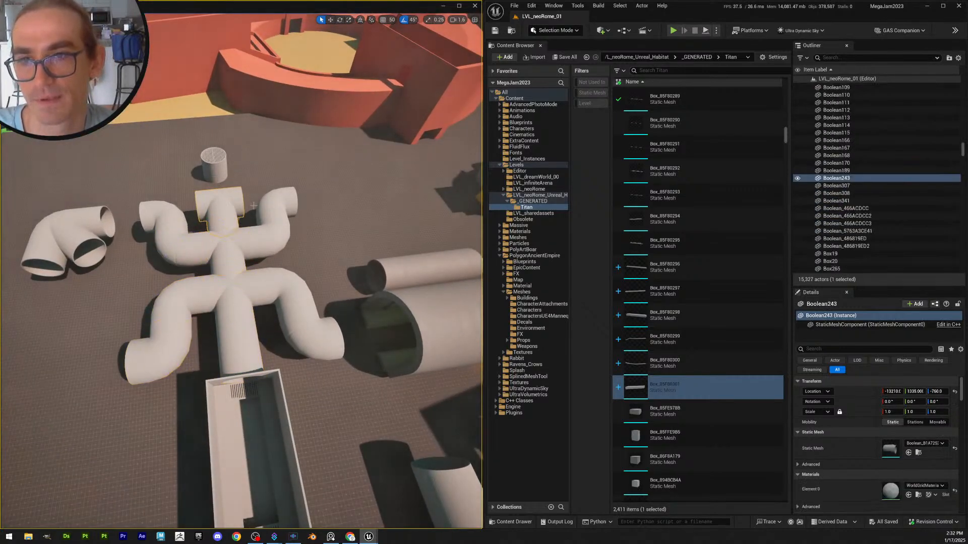
# Return from the modular sewer pipe pieces to an overview of the walled villa district and save all changes
pyautogui.click(214, 157)
pyautogui.moveTo(214, 158); pyautogui.dragTo(145, 144, button='right')
pyautogui.press('Escape')
pyautogui.press('s')
pyautogui.scroll(1, 227, 133)
pyautogui.press('w')
pyautogui.press('d')
pyautogui.press('s')
pyautogui.scroll(1, 141, 141)
pyautogui.press('w')
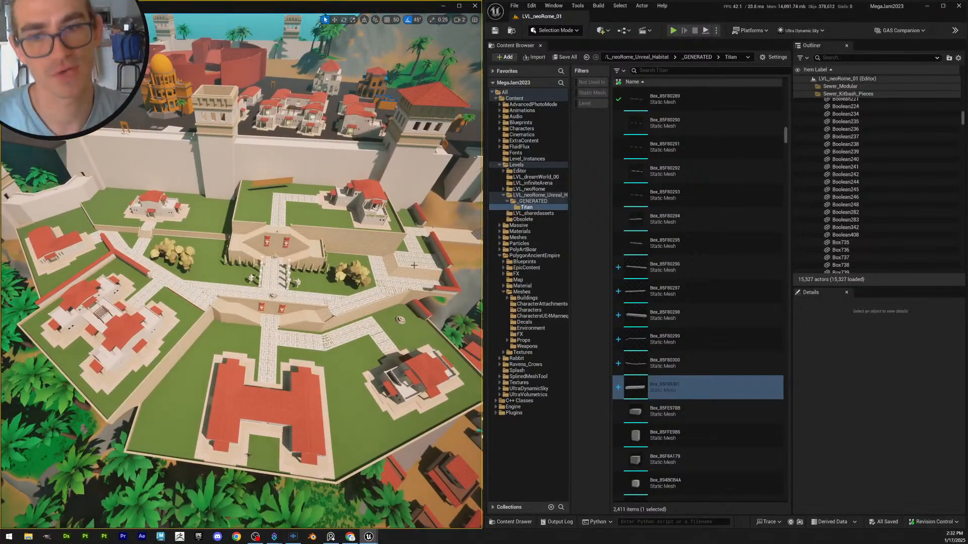
pyautogui.click(565, 59)
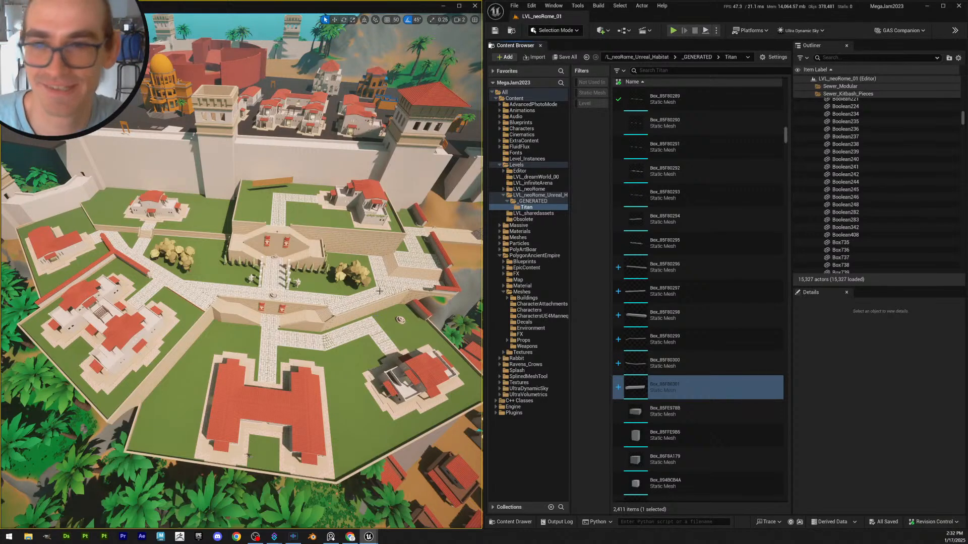
# Look over the villa district from slightly higher up and save all pending changes
pyautogui.press('w')
pyautogui.moveTo(379, 290); pyautogui.dragTo(367, 272, button='right')
pyautogui.scroll(-2, 379, 303)
pyautogui.press('s')
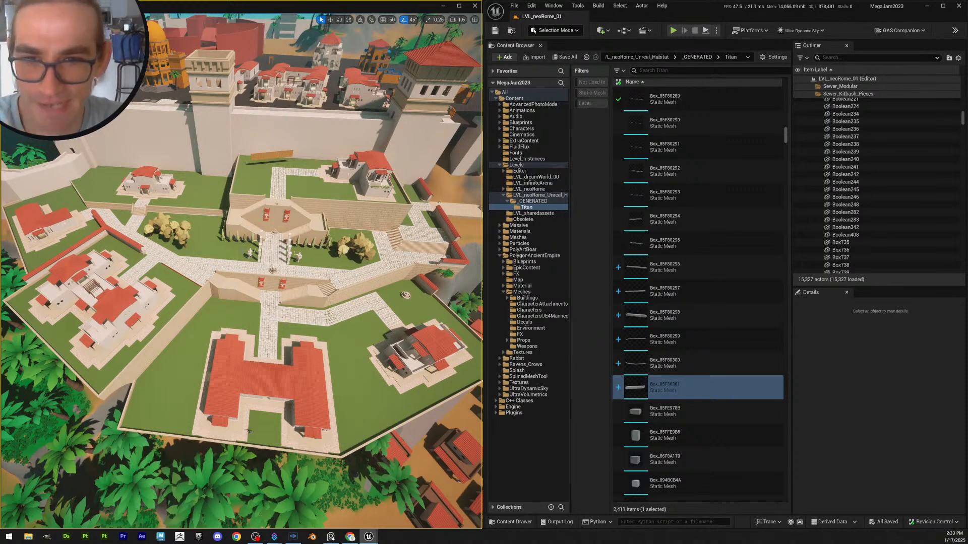
pyautogui.click(566, 58)
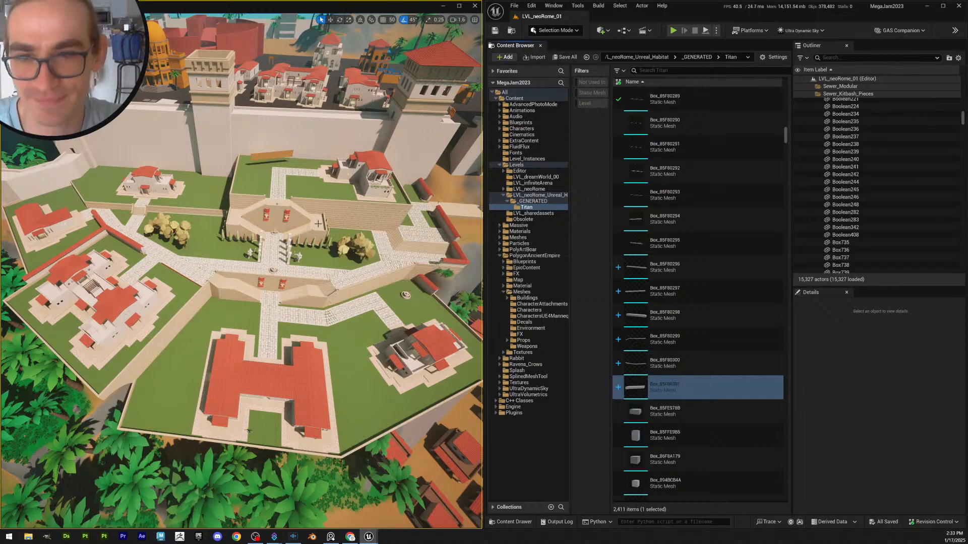
# Inspect the trellis pieces near the villa plaza up close, return to the district overview and save everything
pyautogui.moveTo(316, 219); pyautogui.dragTo(291, 296, button='right')
pyautogui.press('w')
pyautogui.press('w')
pyautogui.scroll(-2, 287, 211)
pyautogui.press('w')
pyautogui.scroll(1, 305, 205)
pyautogui.click(268, 328)
pyautogui.press('e')
pyautogui.press('Escape')
pyautogui.press('d')
pyautogui.scroll(1, 308, 319)
pyautogui.press('s')
pyautogui.scroll(1, 283, 306)
pyautogui.scroll(1, 303, 298)
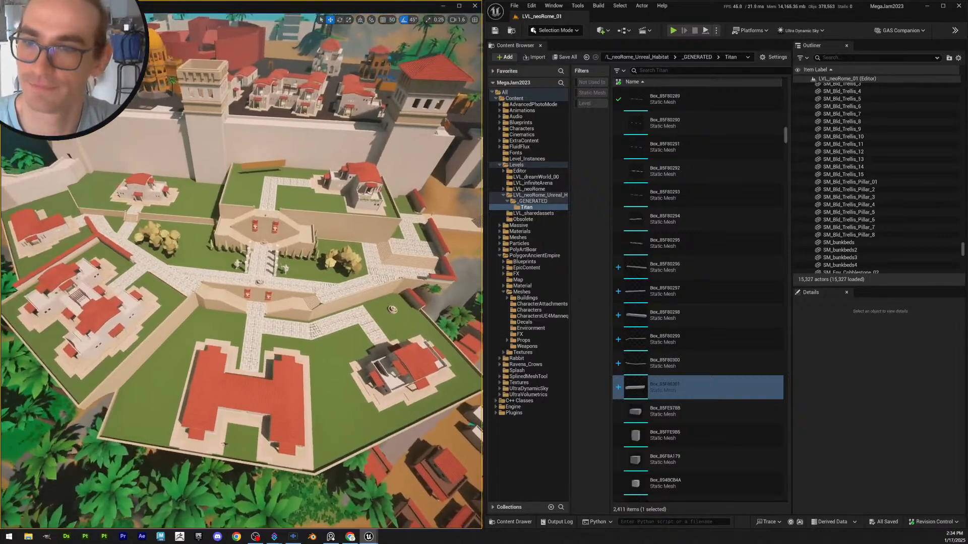
pyautogui.click(567, 58)
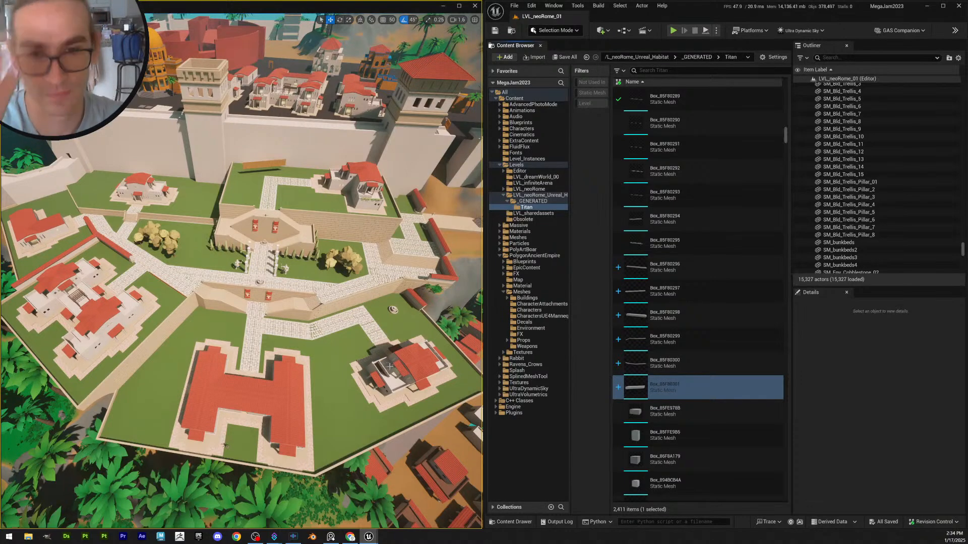
pyautogui.moveTo(308, 317); pyautogui.dragTo(388, 304, button='right')
pyautogui.press('w')
pyautogui.press('s')
pyautogui.scroll(1, 403, 304)
pyautogui.press('w')
pyautogui.moveTo(309, 299); pyautogui.dragTo(364, 306, button='right')
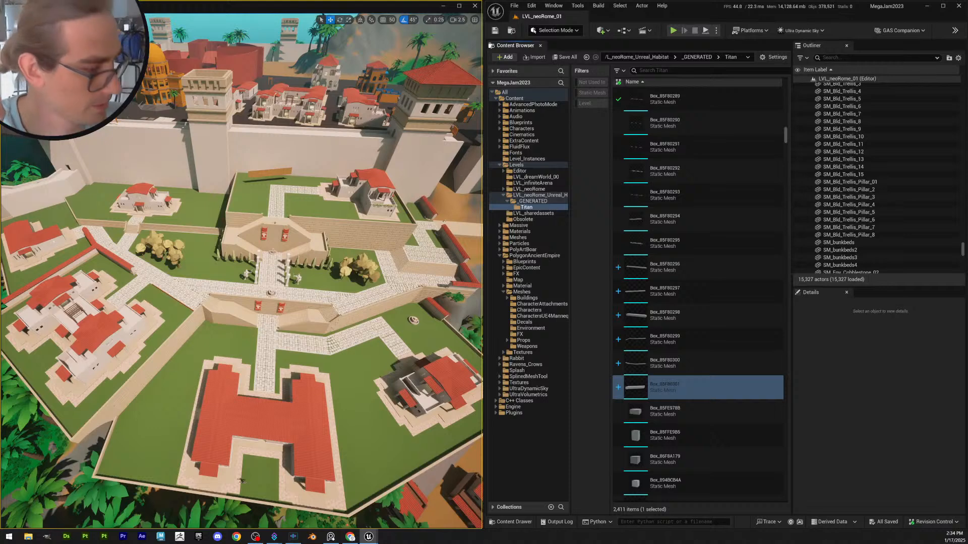
pyautogui.hotkey('alt', 'Tab')
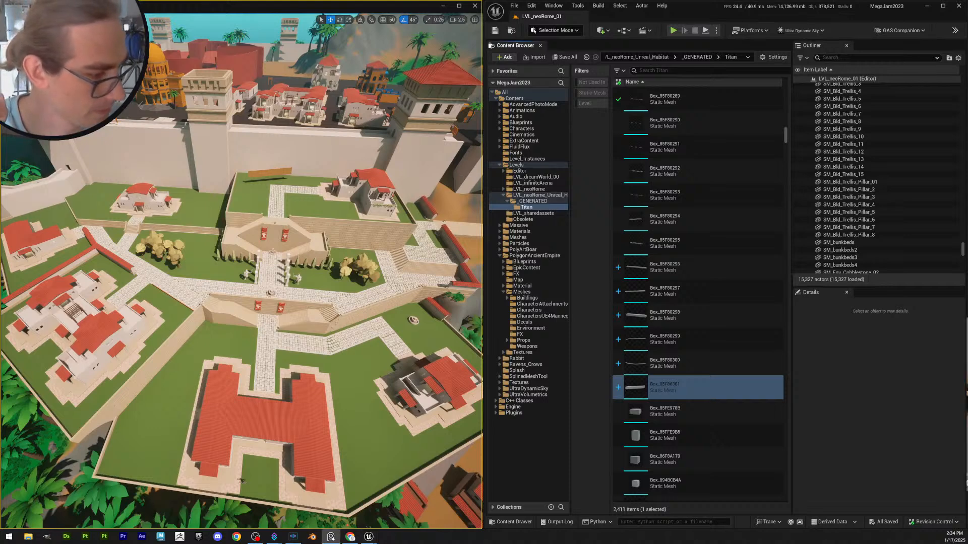
pyautogui.hotkey('alt', 'Tab')
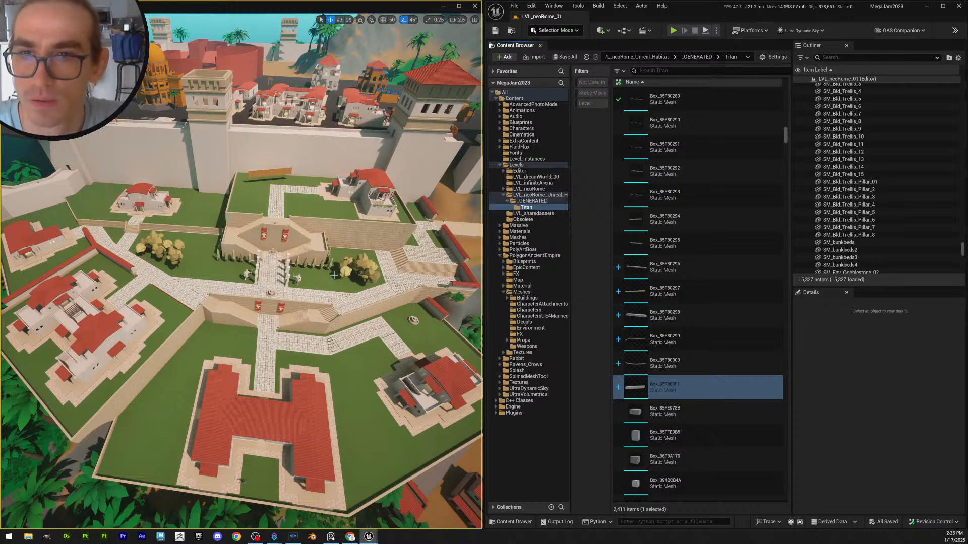
pyautogui.moveTo(335, 276); pyautogui.dragTo(337, 272, button='right')
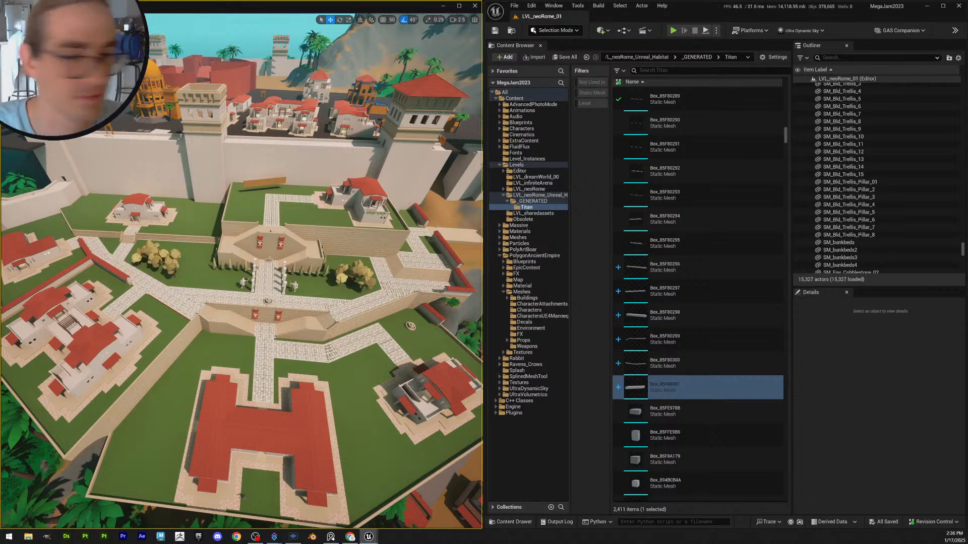
pyautogui.moveTo(306, 243)
pyautogui.mouseDown(button='right')
pyautogui.moveTo(276, 244)
pyautogui.moveTo(315, 247)
pyautogui.mouseUp(button='right')
pyautogui.scroll(-3, 302, 250)
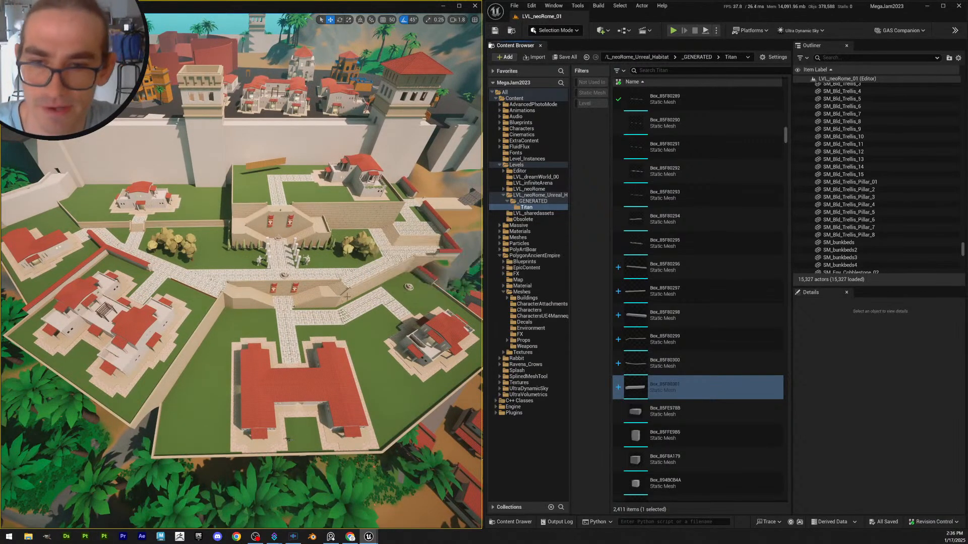
# Nudge the two pairs of cobblestone tiles beside the villa's paved edge towards the neighbouring path tiles
pyautogui.moveTo(326, 264); pyautogui.dragTo(352, 282, button='right')
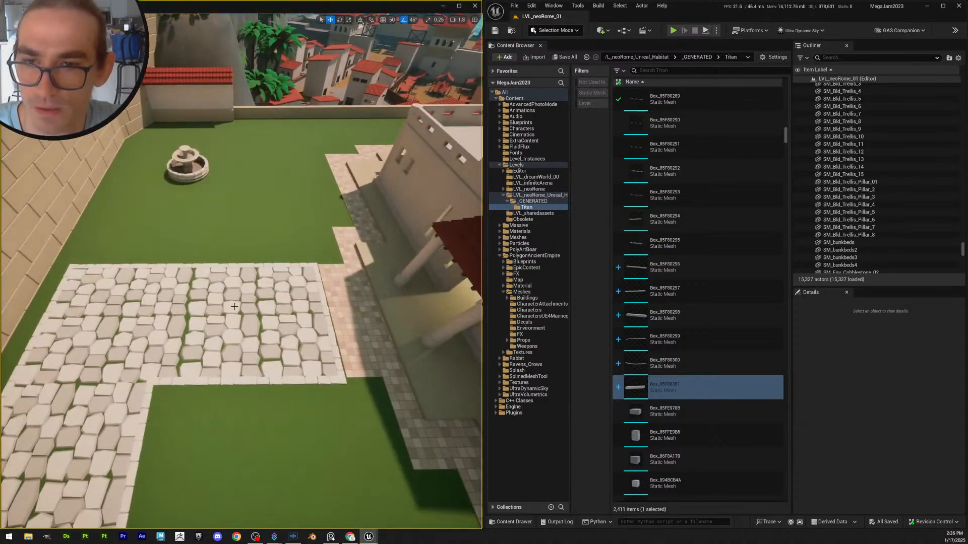
pyautogui.click(231, 316)
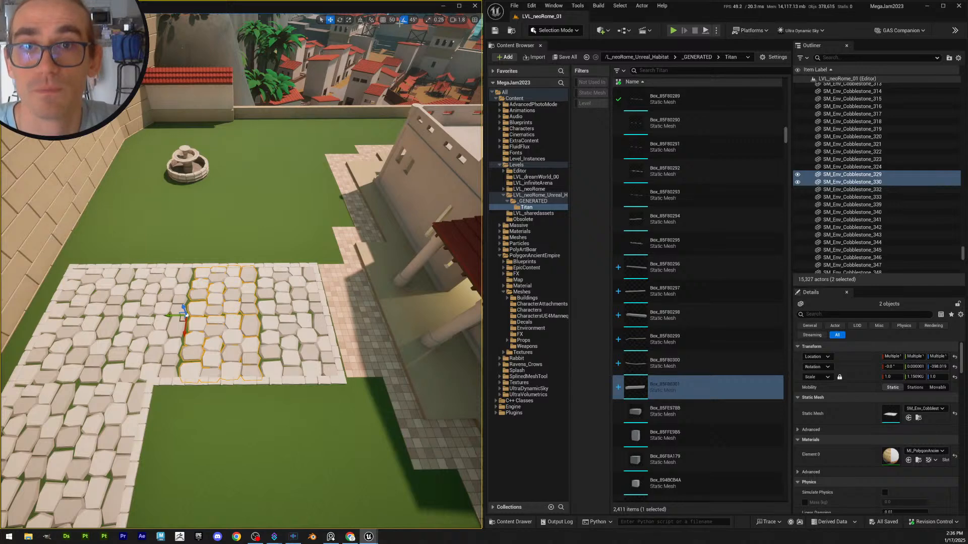
pyautogui.moveTo(171, 314); pyautogui.dragTo(169, 316)
pyautogui.click(274, 331)
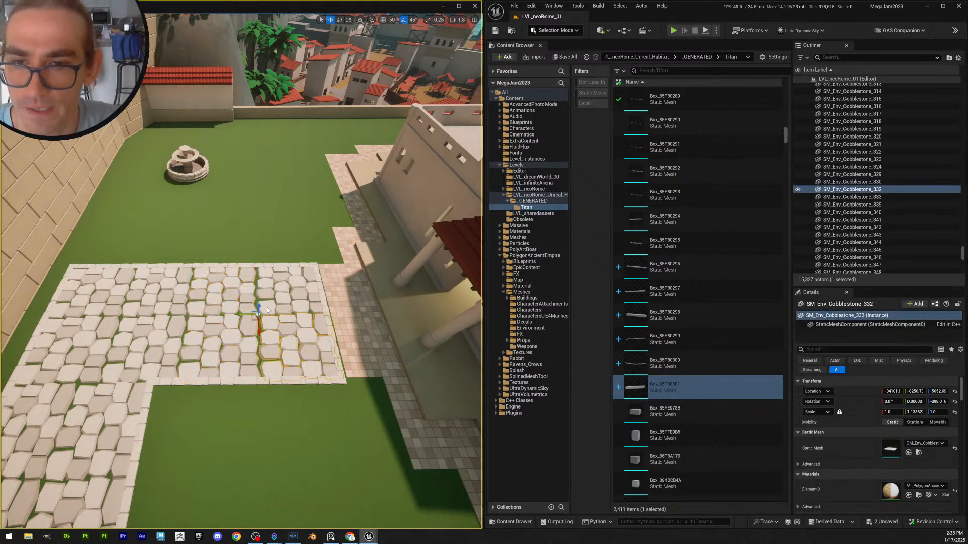
pyautogui.keyDown('ctrl'); pyautogui.click(272, 305); pyautogui.keyUp('ctrl')
pyautogui.moveTo(237, 267); pyautogui.dragTo(237, 267)
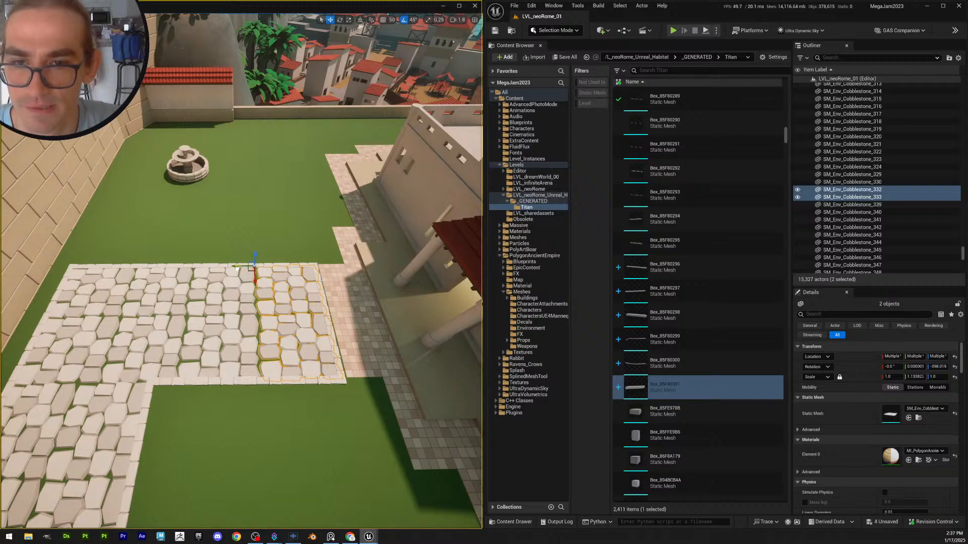
pyautogui.press('Escape')
# Save all changes, checking out the four modified cobblestone assets from revision control
pyautogui.press('s')
pyautogui.moveTo(242, 273); pyautogui.dragTo(90, 258, button='right')
pyautogui.press('s')
pyautogui.scroll(3, 121, 276)
pyautogui.press('w')
pyautogui.press('s')
pyautogui.press('d')
pyautogui.click(565, 57)
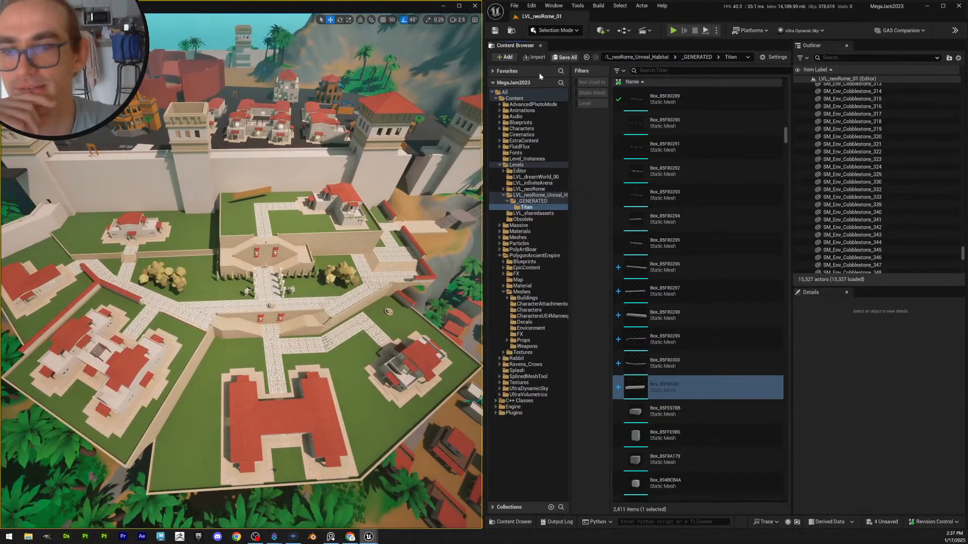
pyautogui.click(526, 352)
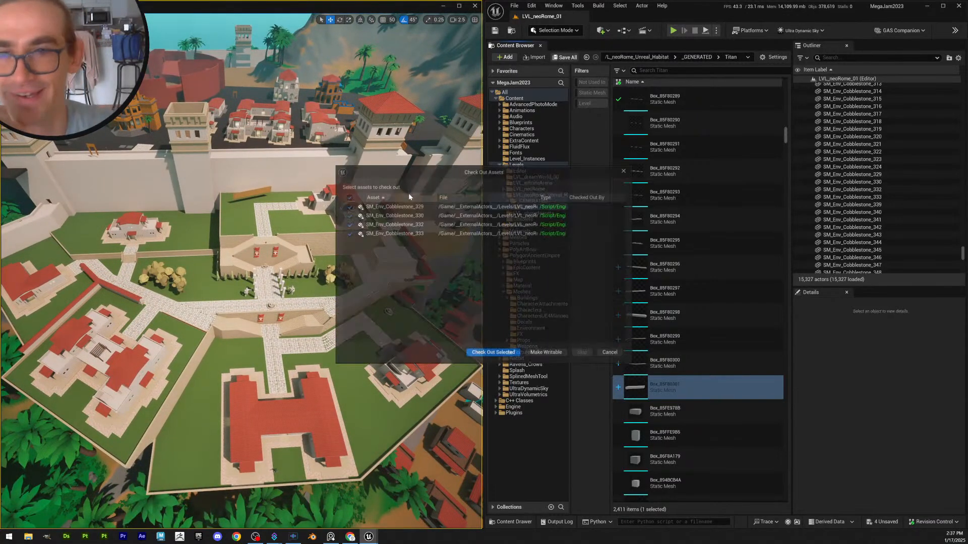
pyautogui.click(493, 353)
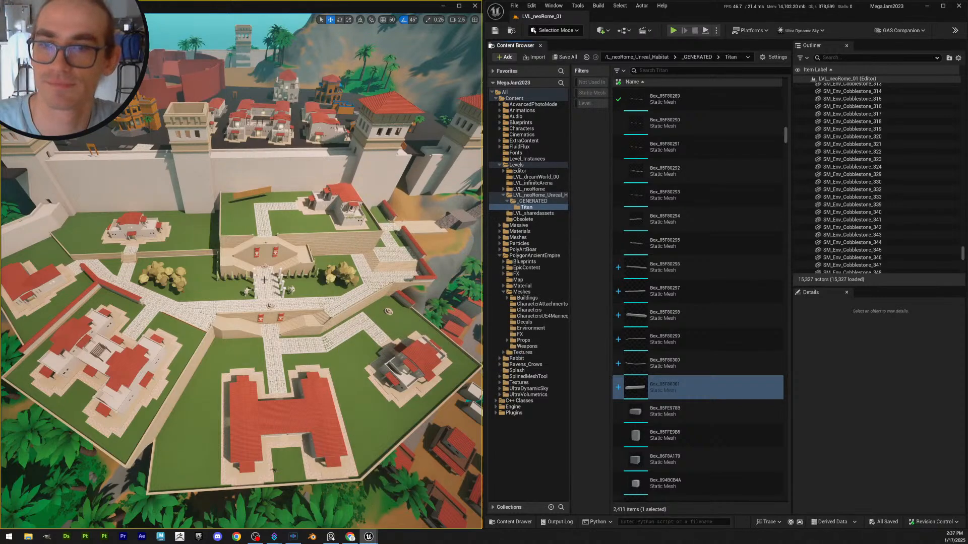
# Inspect the villa district's plaza more closely, return to the overview and save the level
pyautogui.press('w')
pyautogui.moveTo(264, 281); pyautogui.dragTo(308, 289, button='right')
pyautogui.scroll(-4, 264, 280)
pyautogui.click(191, 327)
pyautogui.press('q')
pyautogui.press('Escape')
pyautogui.press('s')
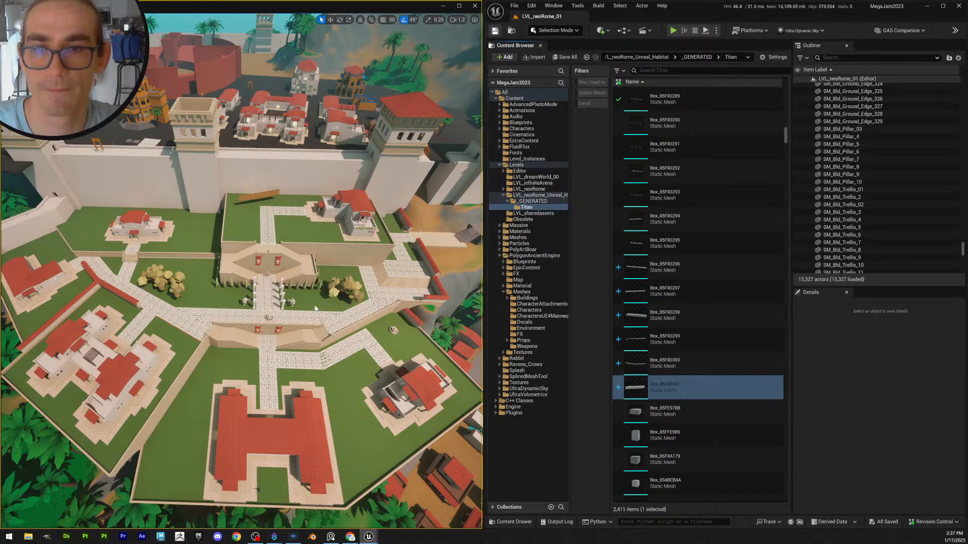
pyautogui.hotkey('ctrl', 's')
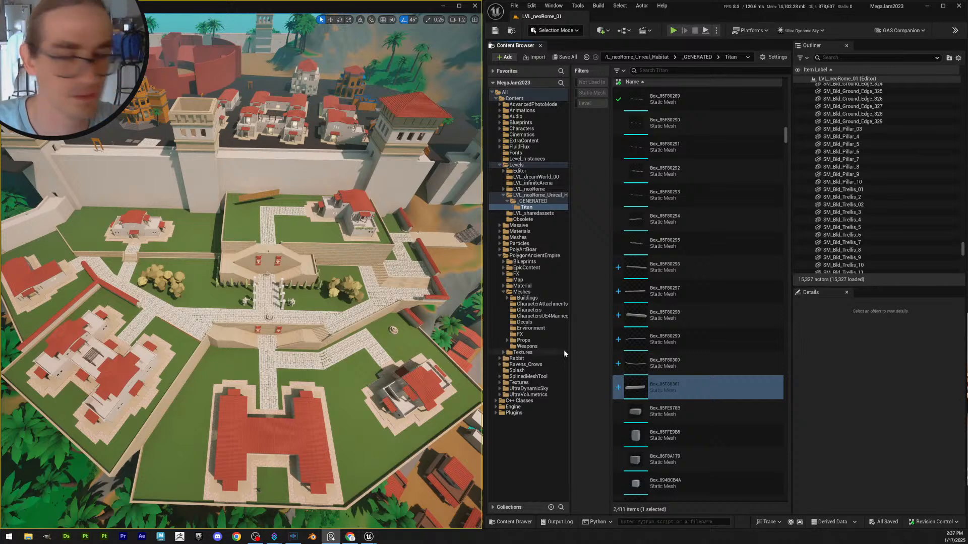
pyautogui.moveTo(261, 307); pyautogui.dragTo(269, 317, button='right')
pyautogui.scroll(-2, 329, 283)
pyautogui.moveTo(329, 283); pyautogui.dragTo(328, 283, button='right')
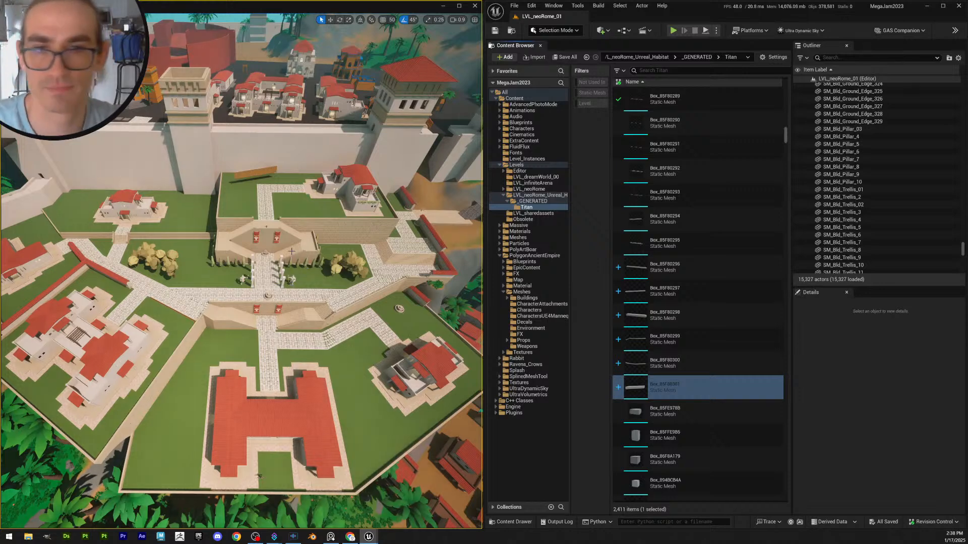
# Delete seven trellis panels and seven pillars of the fence on the raised back lawn, keeping only the end panel and its pillar
pyautogui.moveTo(308, 272); pyautogui.dragTo(310, 246, button='right')
pyautogui.press('w')
pyautogui.scroll(5, 307, 252)
pyautogui.press('s')
pyautogui.moveTo(260, 219); pyautogui.dragTo(260, 220, button='right')
pyautogui.scroll(-2, 260, 220)
pyautogui.moveTo(234, 190); pyautogui.dragTo(234, 176, button='right')
pyautogui.press('w')
pyautogui.scroll(-1, 233, 177)
pyautogui.click(116, 220)
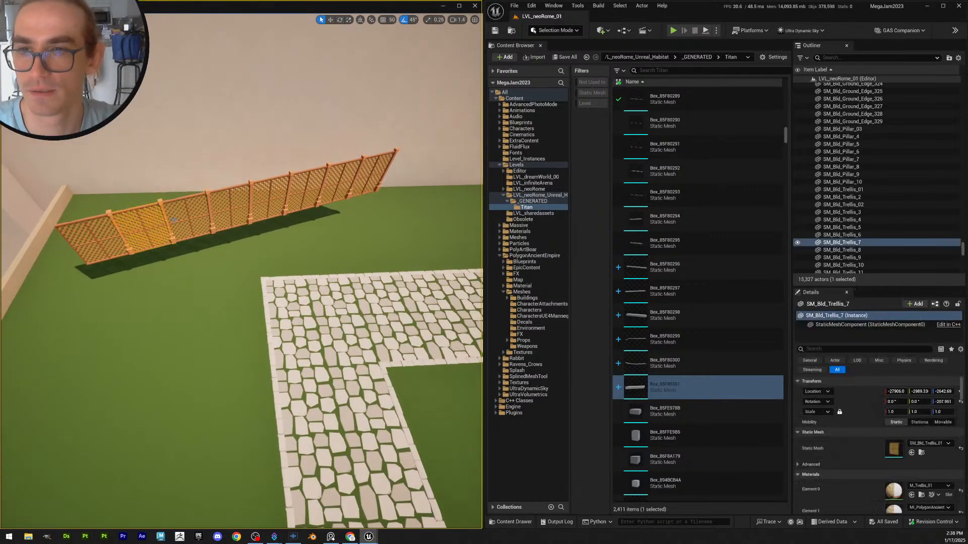
pyautogui.keyDown('ctrl'); pyautogui.click(161, 204); pyautogui.keyUp('ctrl')
pyautogui.keyDown('ctrl'); pyautogui.click(177, 206); pyautogui.keyUp('ctrl')
pyautogui.keyDown('ctrl'); pyautogui.click(211, 192); pyautogui.keyUp('ctrl')
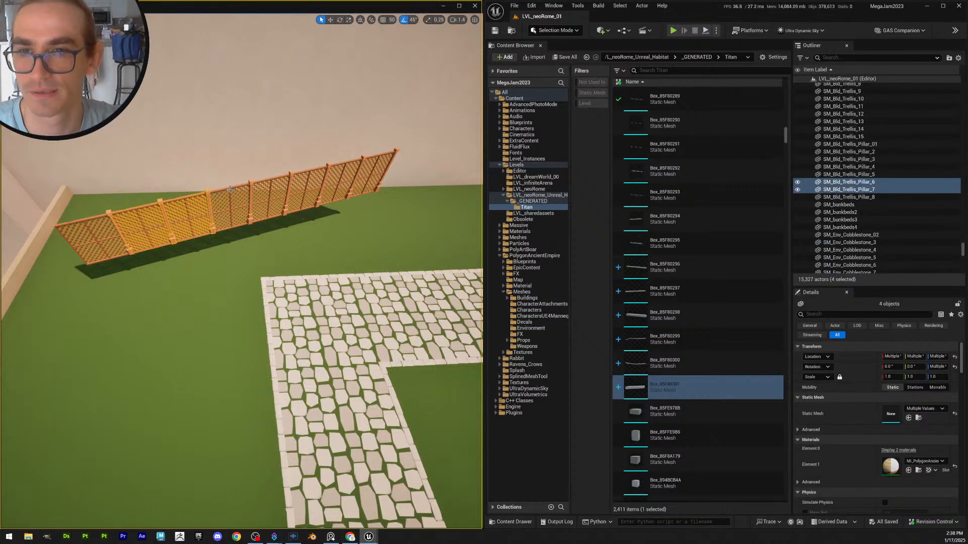
pyautogui.keyDown('ctrl'); pyautogui.click(245, 187); pyautogui.keyUp('ctrl')
pyautogui.keyDown('ctrl'); pyautogui.click(251, 184); pyautogui.keyUp('ctrl')
pyautogui.keyDown('ctrl'); pyautogui.click(280, 179); pyautogui.keyUp('ctrl')
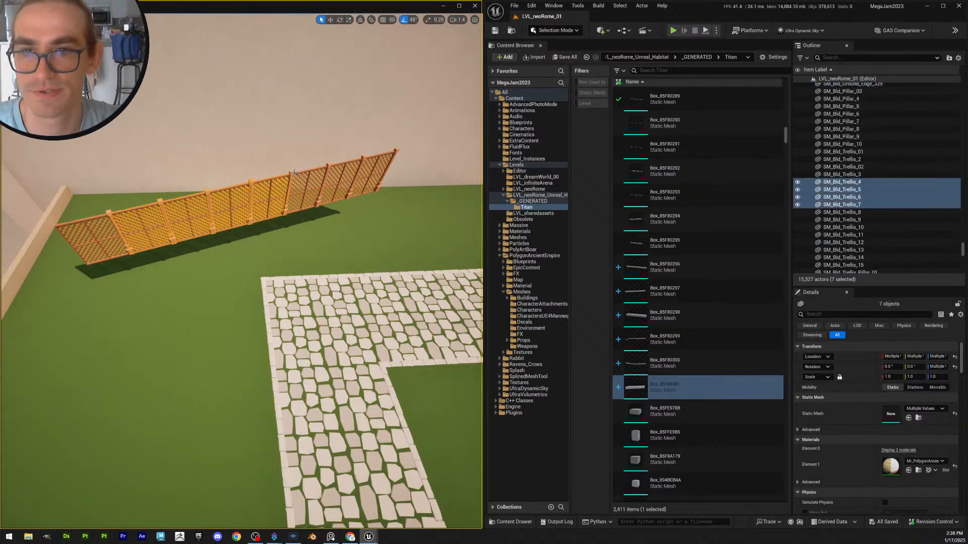
pyautogui.keyDown('ctrl'); pyautogui.click(292, 175); pyautogui.keyUp('ctrl')
pyautogui.keyDown('ctrl'); pyautogui.click(308, 170); pyautogui.keyUp('ctrl')
pyautogui.keyDown('ctrl'); pyautogui.click(327, 165); pyautogui.keyUp('ctrl')
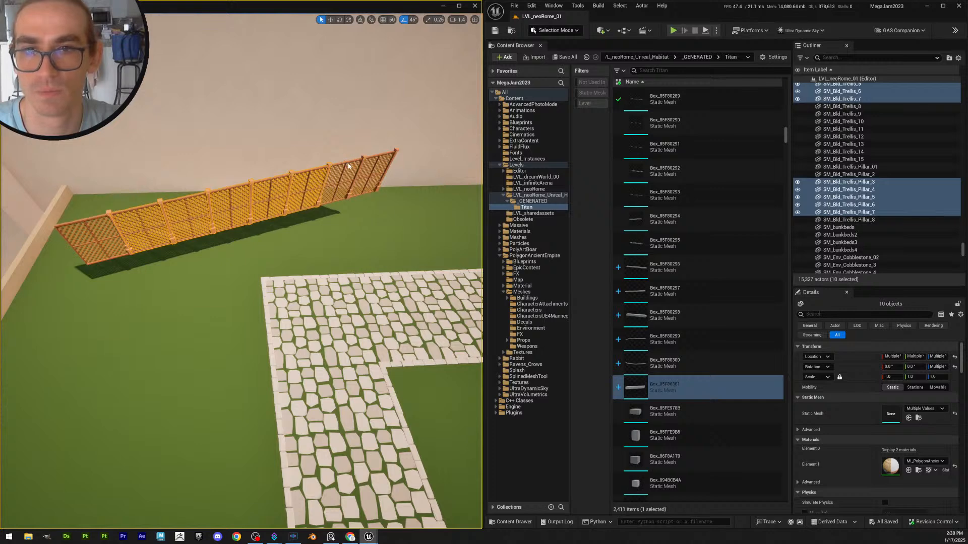
pyautogui.keyDown('ctrl'); pyautogui.click(349, 165); pyautogui.keyUp('ctrl')
pyautogui.keyDown('ctrl'); pyautogui.click(364, 160); pyautogui.keyUp('ctrl')
pyautogui.keyDown('ctrl'); pyautogui.click(383, 155); pyautogui.keyUp('ctrl')
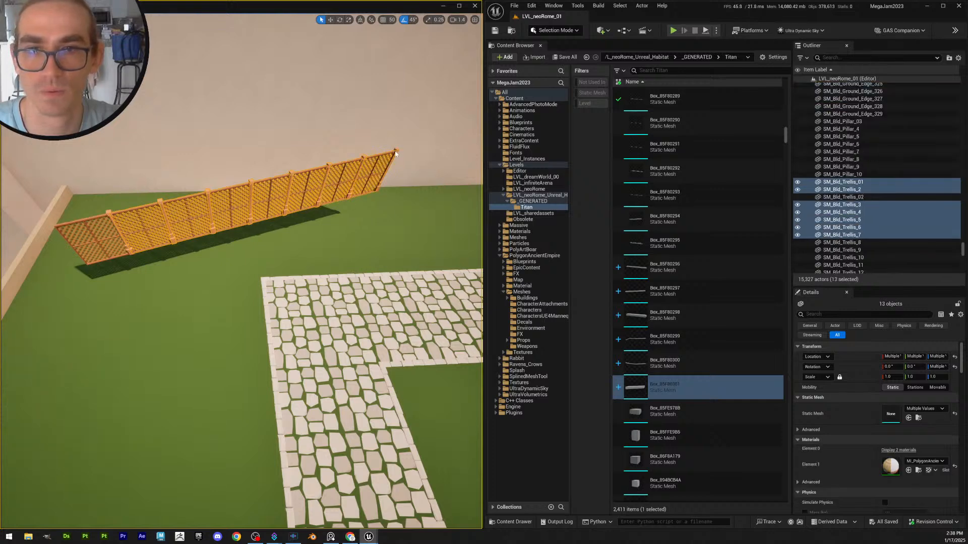
pyautogui.keyDown('ctrl'); pyautogui.click(396, 151); pyautogui.keyUp('ctrl')
pyautogui.press('Delete')
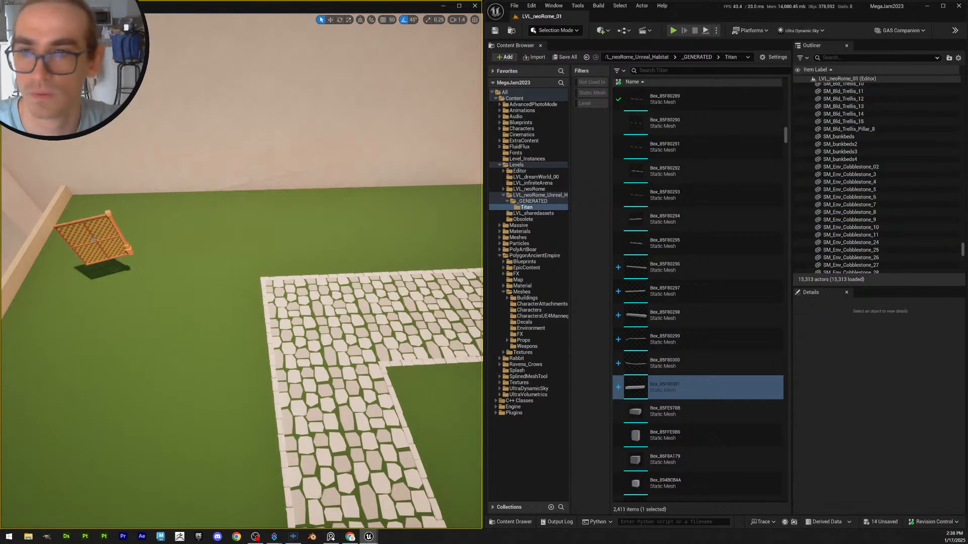
# Move the remaining trellis panel and its pillar along the X axis to behind the corner of the L-shaped cobblestone path
pyautogui.click(109, 214)
pyautogui.keyDown('ctrl'); pyautogui.click(101, 220); pyautogui.keyUp('ctrl')
pyautogui.press('w')
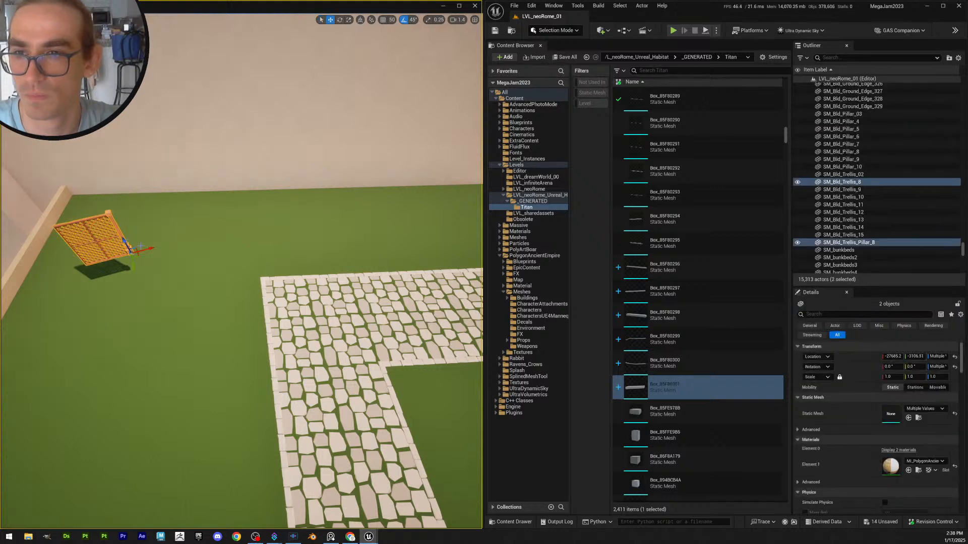
pyautogui.moveTo(153, 249); pyautogui.dragTo(347, 200)
pyautogui.press('Escape')
# Examine the raised back lawn, its L-shaped path and the stepped terrace below it from several angles
pyautogui.moveTo(371, 228); pyautogui.dragTo(383, 277, button='right')
pyautogui.press('s')
pyautogui.scroll(1, 376, 237)
pyautogui.scroll(1, 323, 278)
pyautogui.moveTo(323, 288); pyautogui.dragTo(322, 266, button='right')
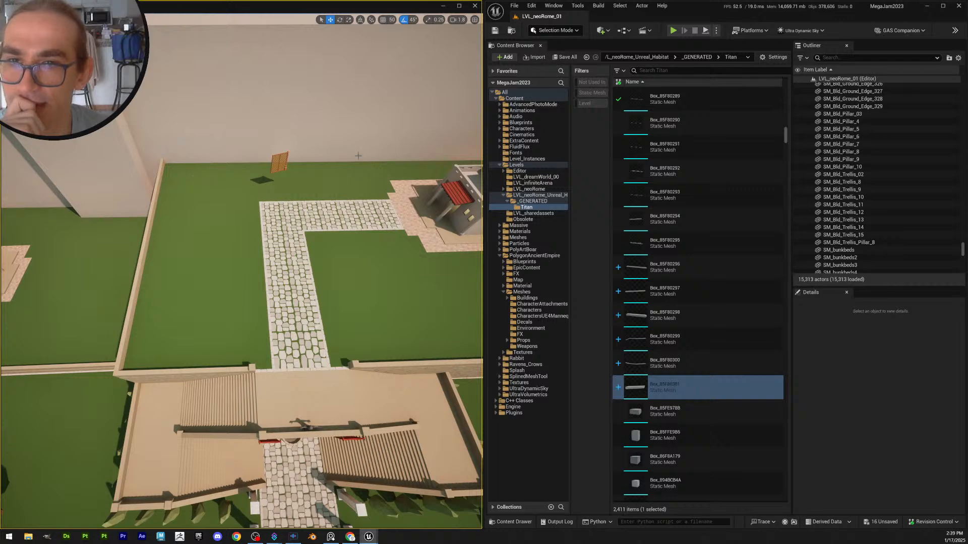
pyautogui.moveTo(197, 176); pyautogui.dragTo(301, 187, button='right')
pyautogui.press('a')
pyautogui.press('s')
pyautogui.moveTo(252, 325); pyautogui.dragTo(232, 327, button='right')
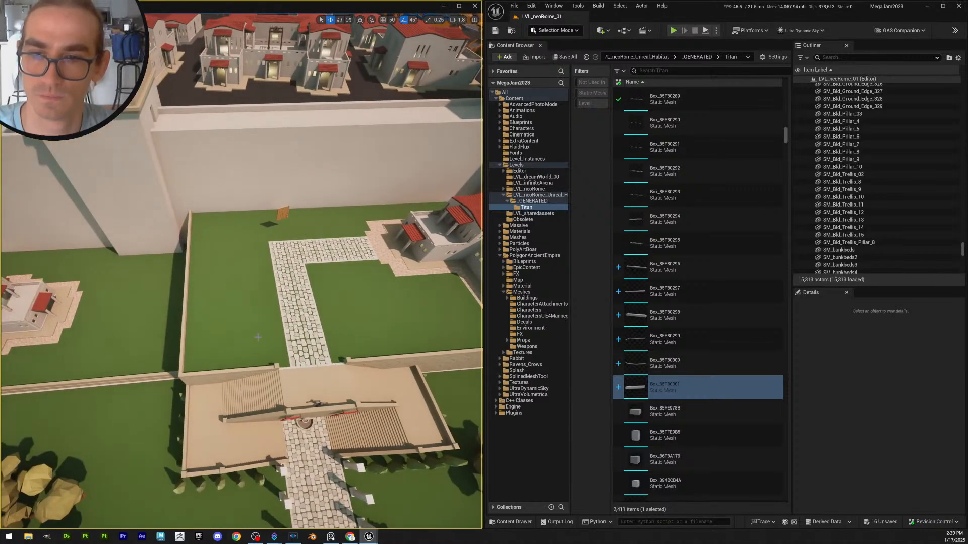
pyautogui.scroll(-3, 296, 346)
pyautogui.press('d')
pyautogui.moveTo(296, 345)
pyautogui.mouseDown(button='right')
pyautogui.moveTo(308, 345)
pyautogui.moveTo(302, 349)
pyautogui.mouseUp(button='right')
pyautogui.press('w')
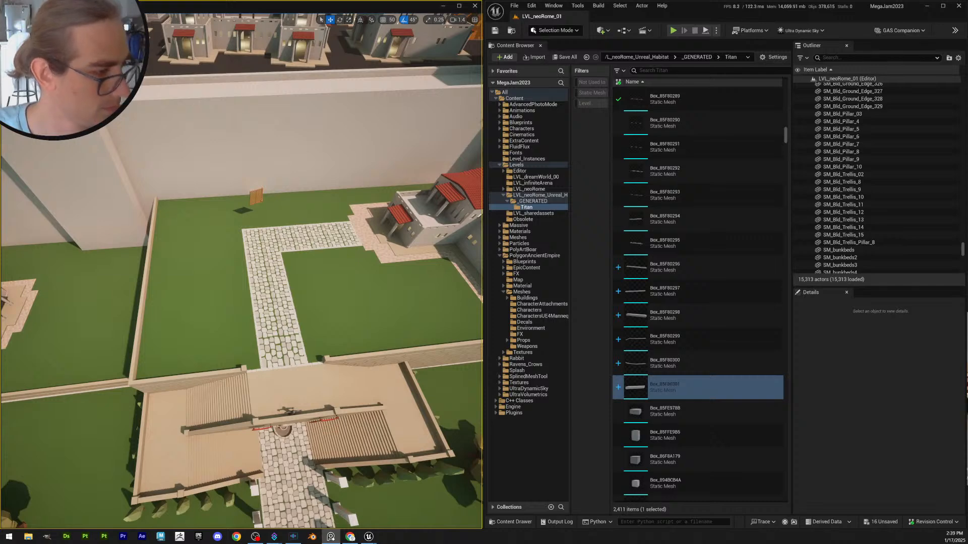
pyautogui.hotkey('alt', 'Tab')
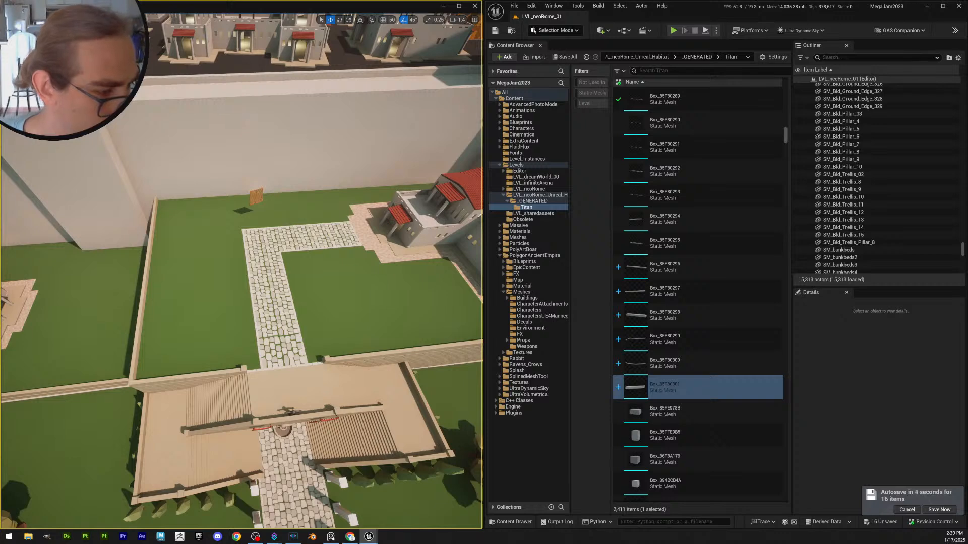
pyautogui.hotkey('alt', 'Tab')
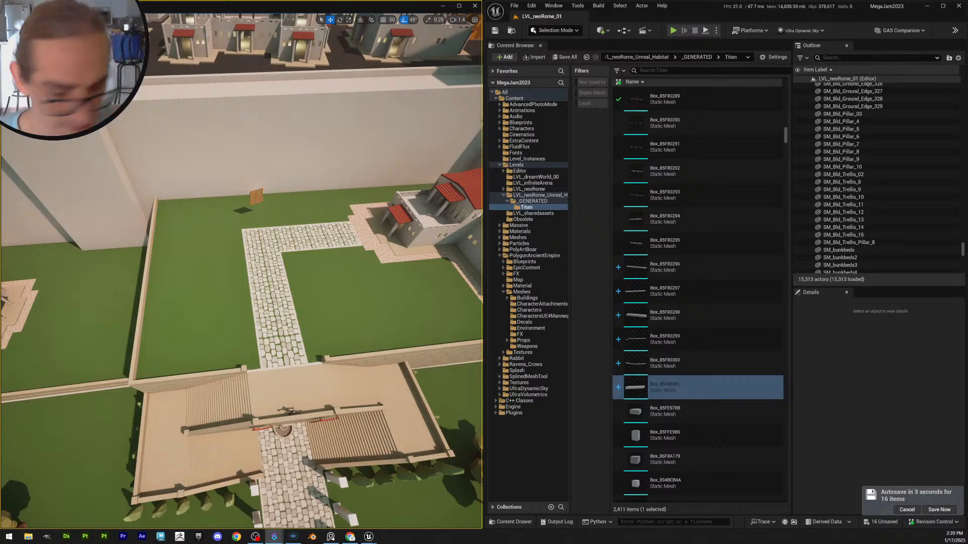
pyautogui.hotkey('alt', 'Tab')
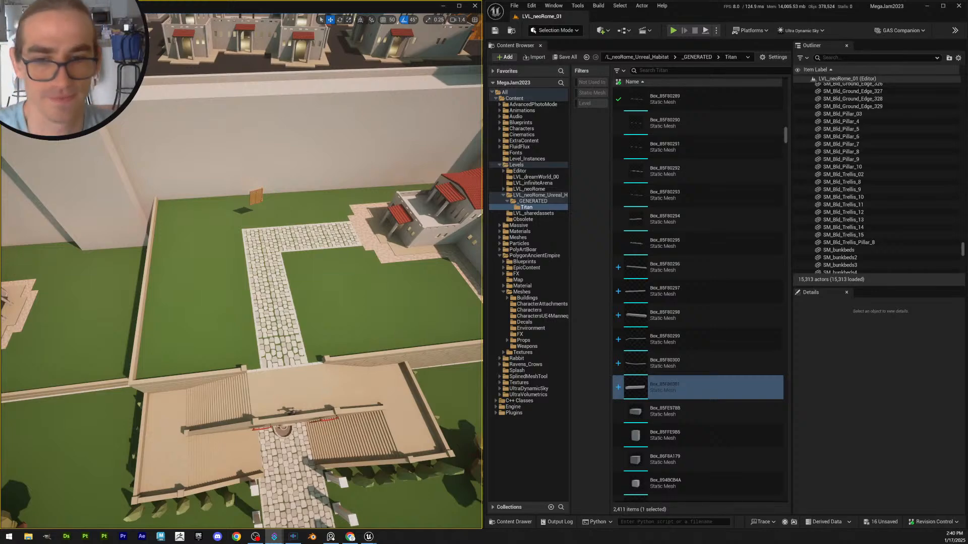
# Return to an overhead view of the whole villa district to check the cleared back lawn
pyautogui.moveTo(242, 272); pyautogui.dragTo(234, 227, button='right')
pyautogui.press('s')
pyautogui.scroll(4, 252, 242)
pyautogui.press('s')
pyautogui.scroll(-1, 242, 234)
pyautogui.press('w')
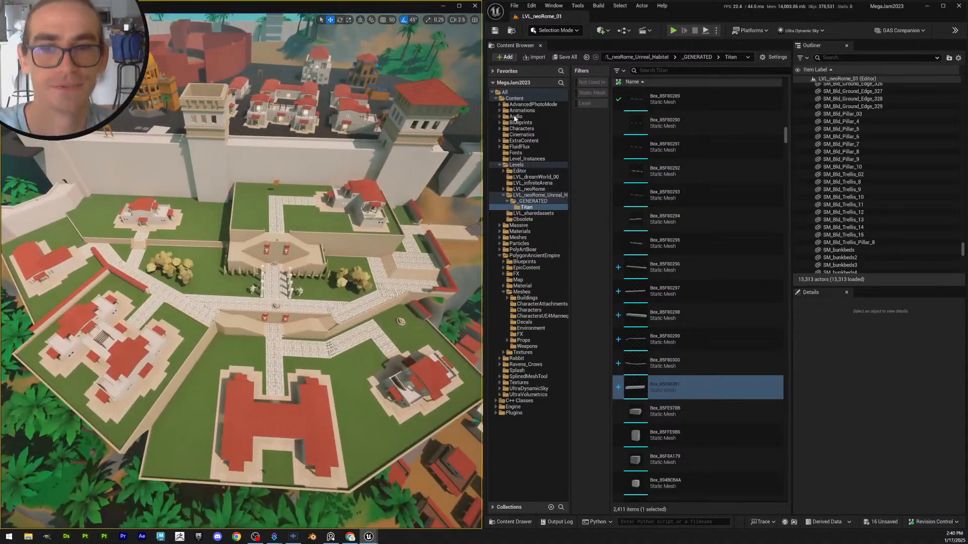
# Tour the rest of the city, examining the market square, the walled rows of red-roofed buildings and the harbour
pyautogui.moveTo(368, 262); pyautogui.dragTo(444, 222, button='right')
pyautogui.press('w')
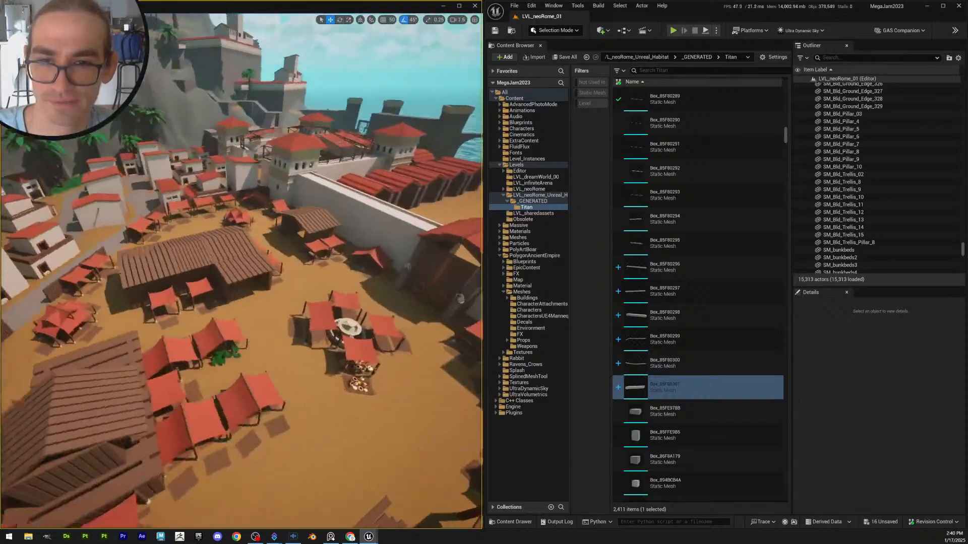
pyautogui.moveTo(242, 271); pyautogui.dragTo(216, 252, button='right')
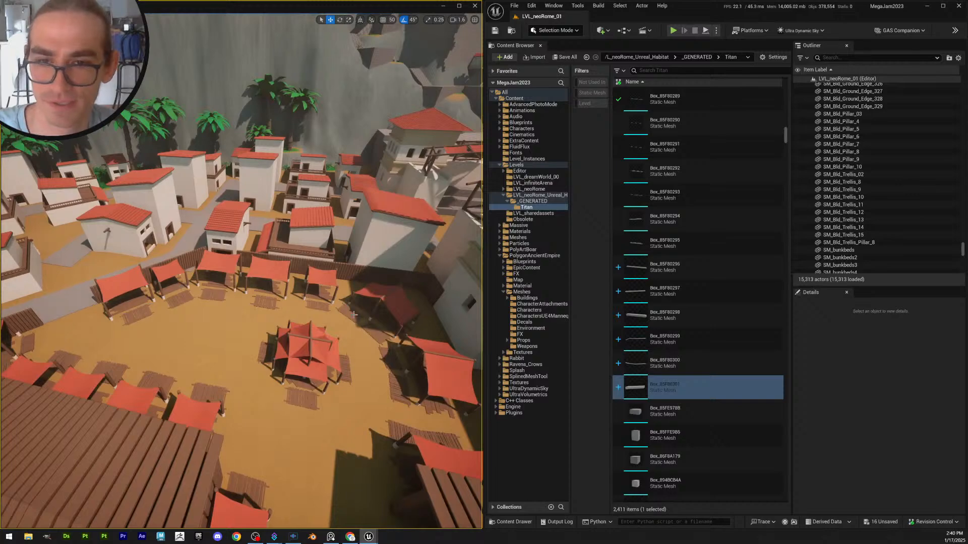
pyautogui.moveTo(217, 252); pyautogui.dragTo(242, 222, button='right')
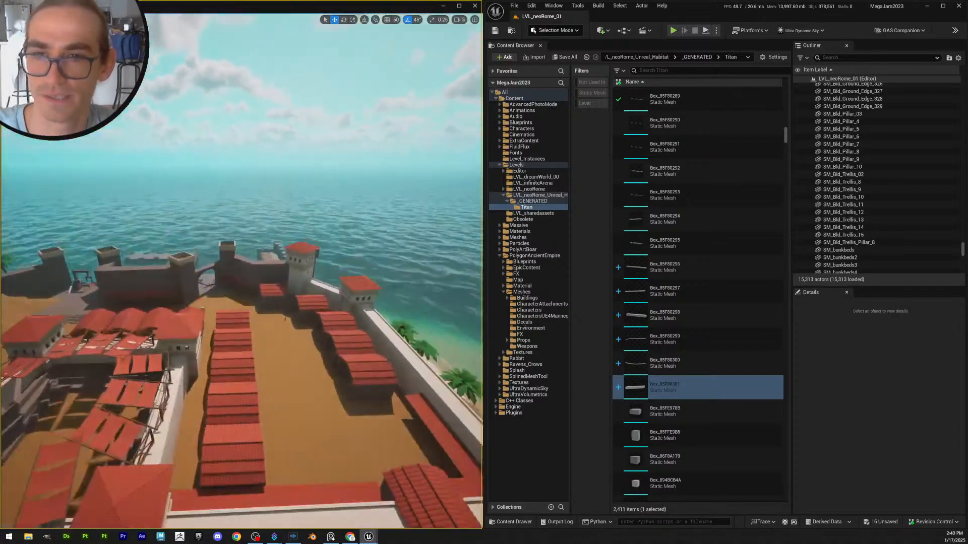
pyautogui.moveTo(273, 273); pyautogui.dragTo(262, 290, button='right')
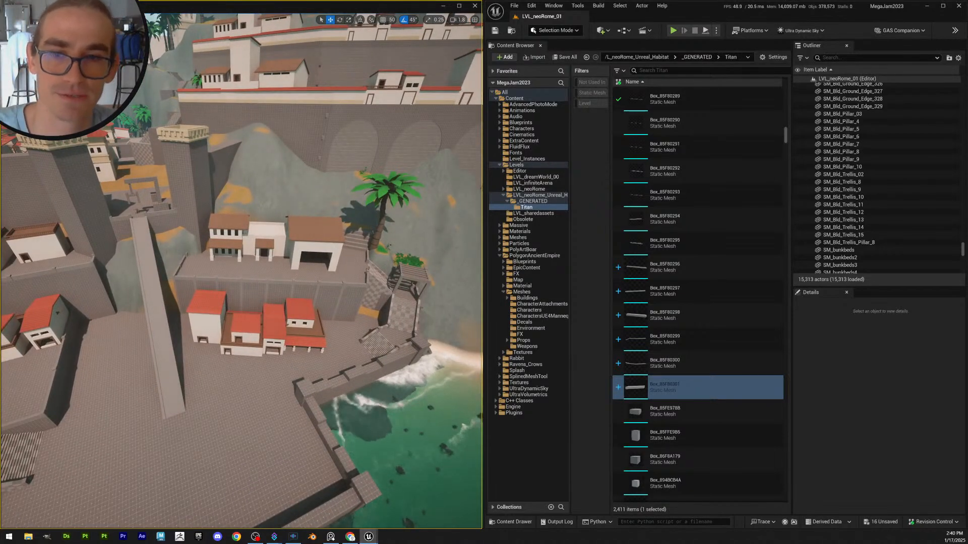
pyautogui.moveTo(380, 299); pyautogui.dragTo(325, 303, button='right')
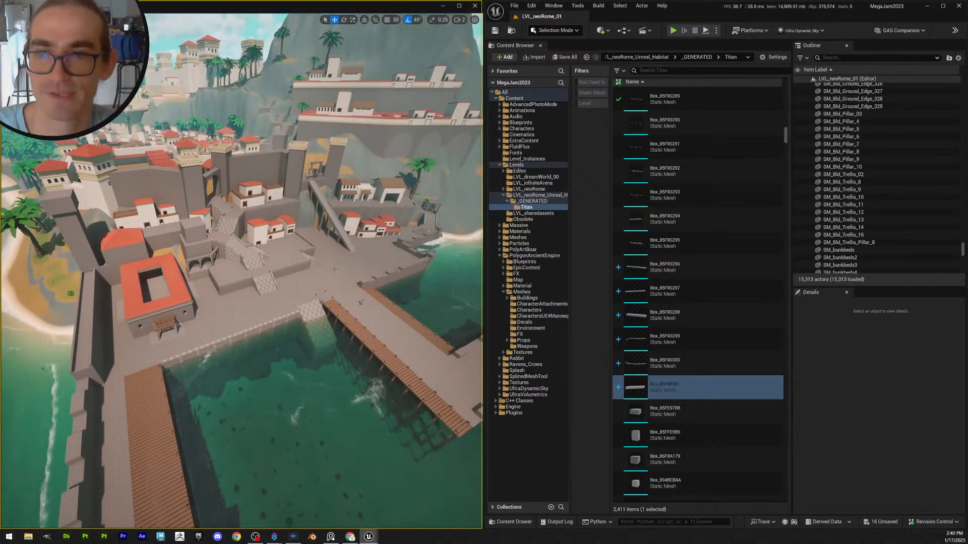
pyautogui.moveTo(337, 260); pyautogui.dragTo(331, 247, button='right')
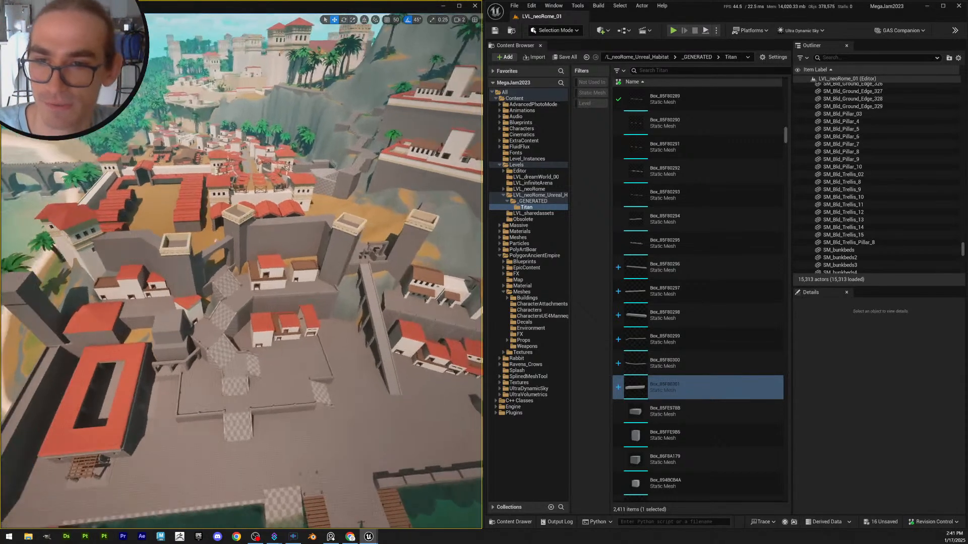
# Return to the overhead view of the villa district and save all changed trellis panel and pillar actors
pyautogui.moveTo(331, 247)
pyautogui.mouseDown(button='right')
pyautogui.moveTo(325, 238)
pyautogui.moveTo(320, 248)
pyautogui.mouseUp(button='right')
pyautogui.moveTo(236, 356); pyautogui.dragTo(214, 323, button='right')
pyautogui.scroll(-1, 237, 356)
pyautogui.scroll(1, 237, 356)
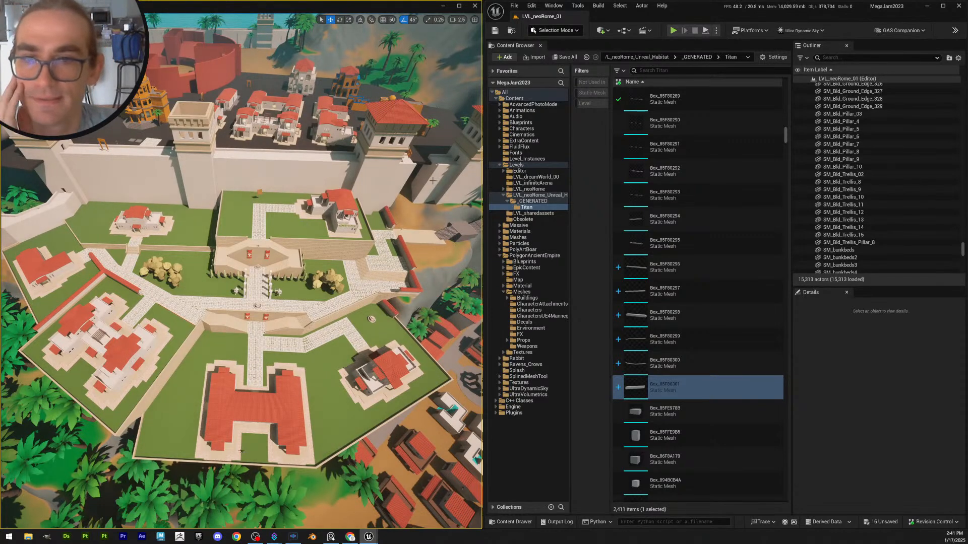
pyautogui.click(564, 57)
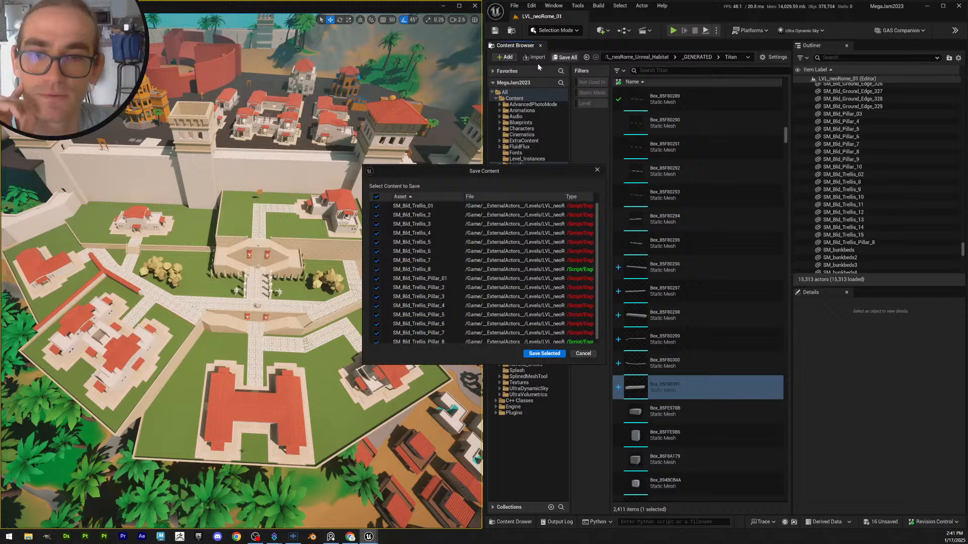
pyautogui.click(544, 354)
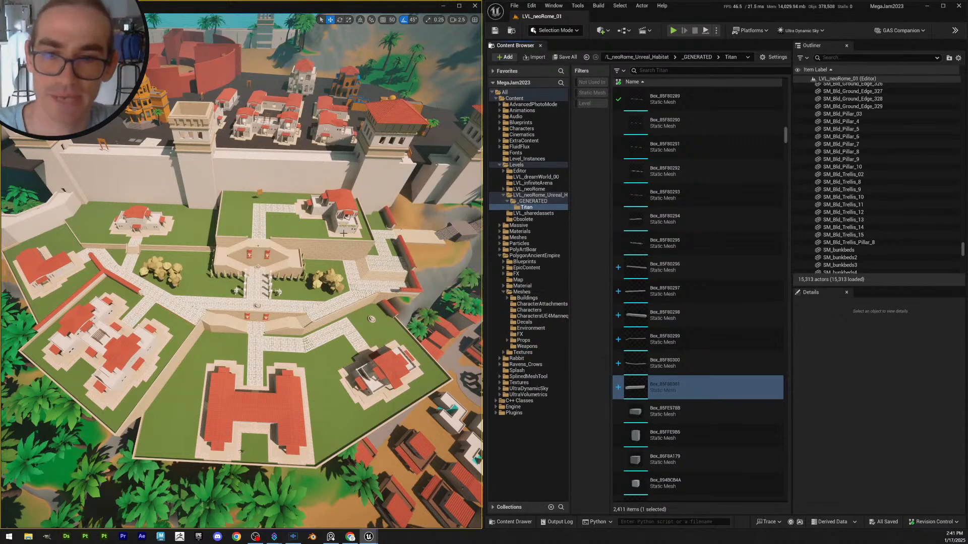
# Examine the villa district from overhead, moving in on the raised back lawn and its L-shaped cobblestone path
pyautogui.moveTo(295, 120); pyautogui.dragTo(355, 111, button='right')
pyautogui.press('w')
pyautogui.scroll(-3, 295, 120)
pyautogui.press('w')
pyautogui.press('s')
pyautogui.scroll(1, 295, 120)
pyautogui.press('s')
pyautogui.moveTo(342, 232); pyautogui.dragTo(344, 232, button='right')
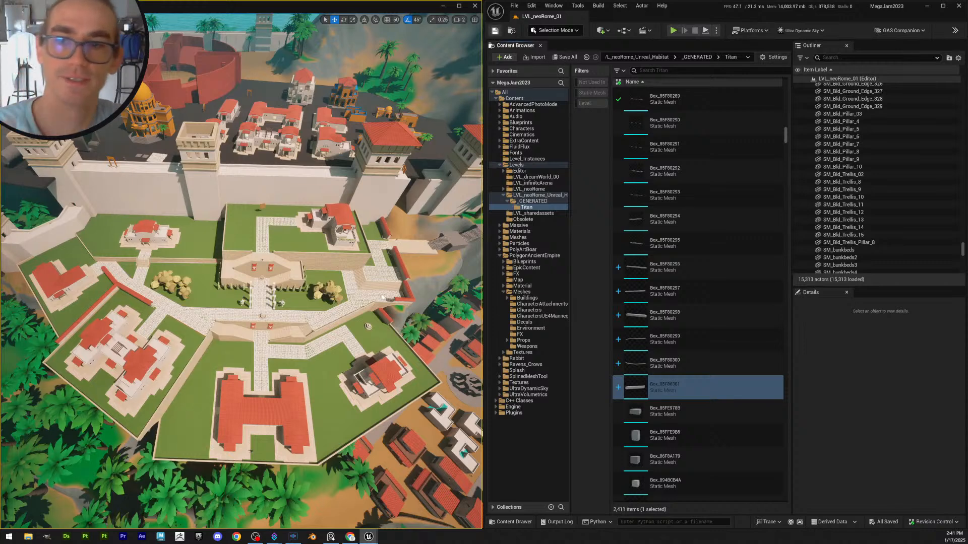
pyautogui.press('w')
pyautogui.moveTo(346, 285); pyautogui.dragTo(347, 278, button='right')
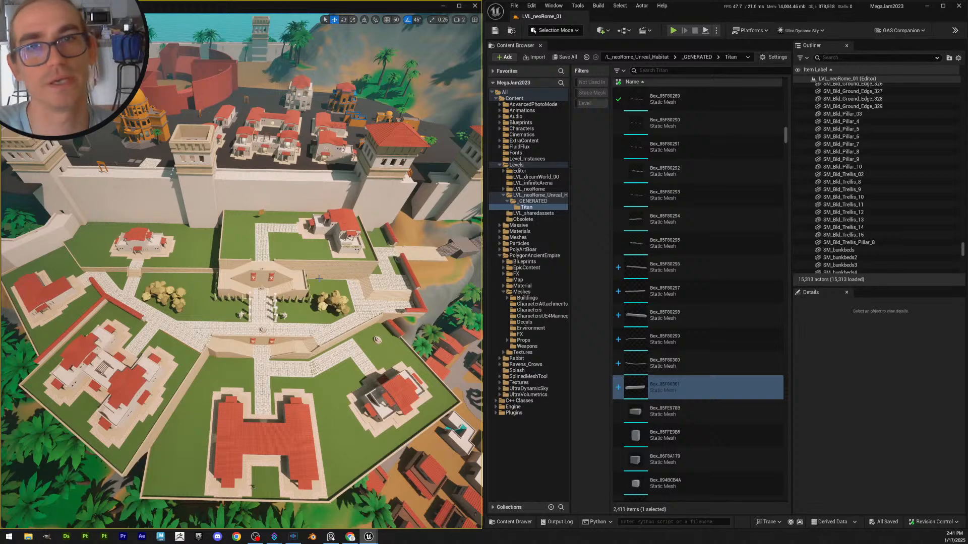
pyautogui.press('w')
pyautogui.moveTo(286, 279); pyautogui.dragTo(338, 316, button='right')
pyautogui.scroll(-2, 289, 316)
pyautogui.press('s')
pyautogui.scroll(-2, 315, 316)
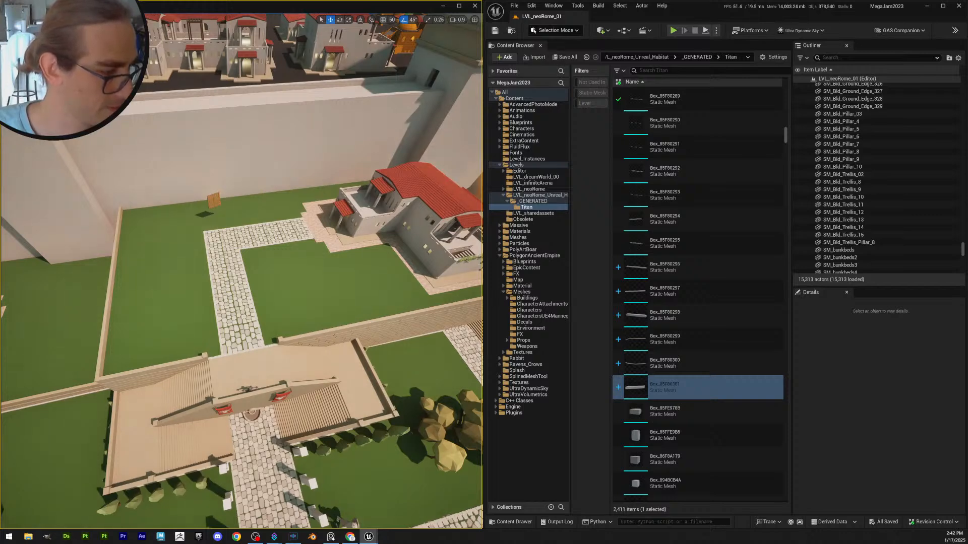
pyautogui.press('super+d')
pyautogui.press('super+d')
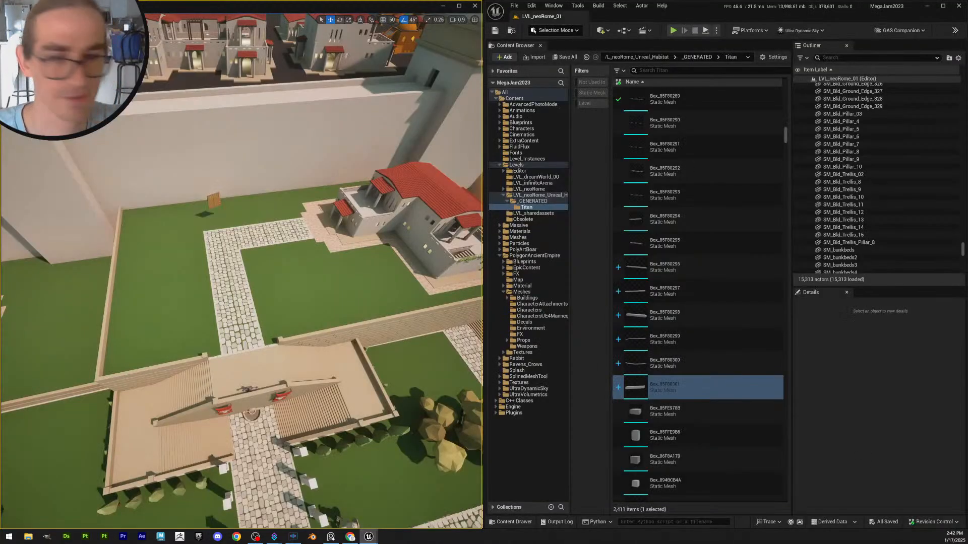
pyautogui.moveTo(328, 283); pyautogui.dragTo(289, 290, button='right')
pyautogui.scroll(-3, 328, 282)
pyautogui.press('w')
pyautogui.scroll(4, 286, 279)
pyautogui.moveTo(406, 321)
pyautogui.mouseDown(button='right')
pyautogui.moveTo(407, 335)
pyautogui.moveTo(405, 321)
pyautogui.mouseUp(button='right')
pyautogui.press('s')
pyautogui.scroll(1, 406, 321)
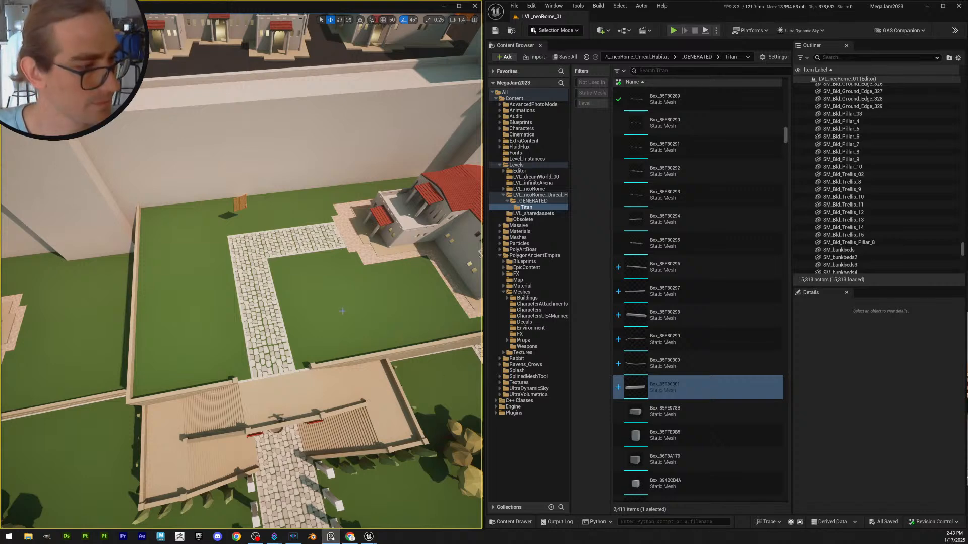
pyautogui.moveTo(326, 268)
pyautogui.mouseDown(button='right')
pyautogui.moveTo(347, 248)
pyautogui.moveTo(326, 267)
pyautogui.mouseUp(button='right')
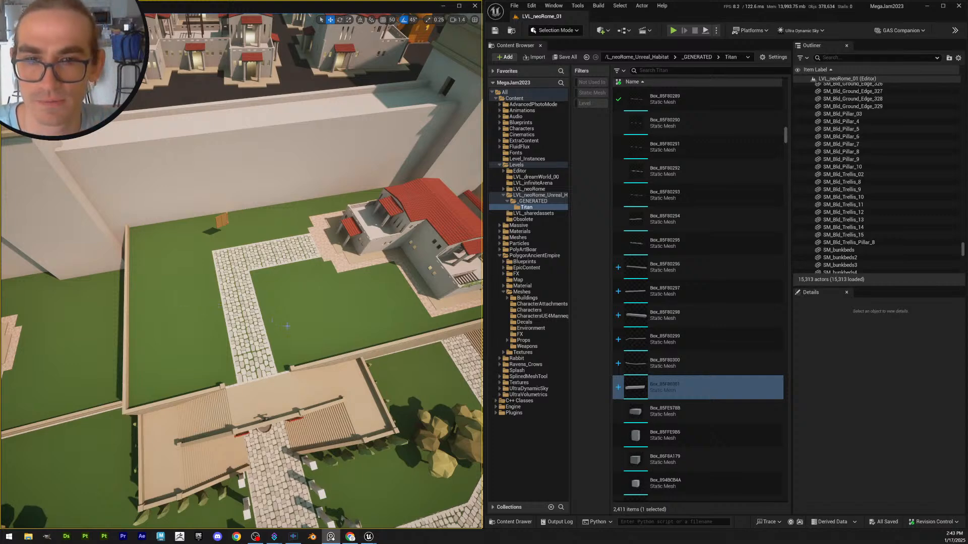
# Duplicate a cobblestone tile near the terrace end of the L-shaped path and move the copy beside the path's end
pyautogui.moveTo(258, 327)
pyautogui.mouseDown(button='right')
pyautogui.moveTo(233, 339)
pyautogui.moveTo(259, 337)
pyautogui.mouseUp(button='right')
pyautogui.press('w')
pyautogui.click(267, 327)
pyautogui.press('a')
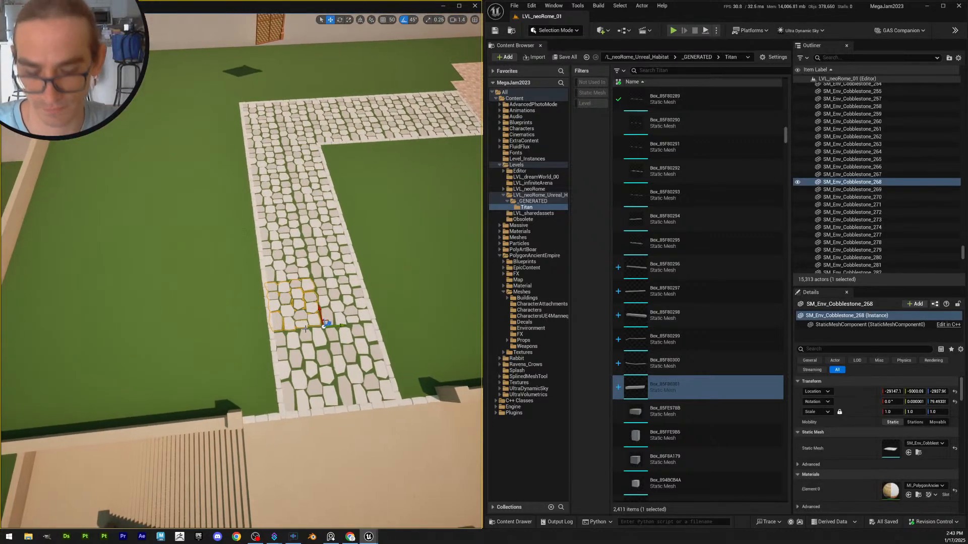
pyautogui.hotkey('ctrl', 'd')
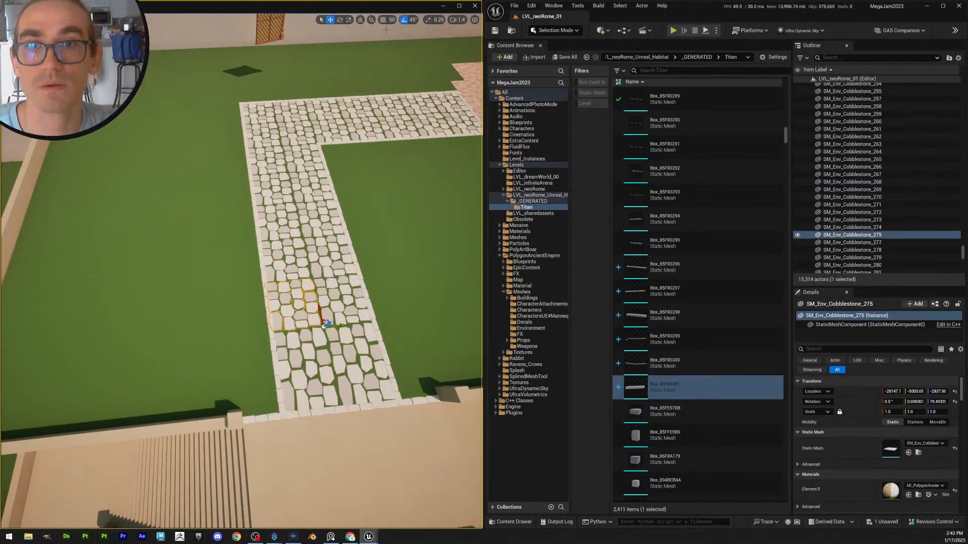
pyautogui.moveTo(343, 326); pyautogui.dragTo(267, 390)
pyautogui.hotkey('ctrl', 'z')
pyautogui.click(385, 21)
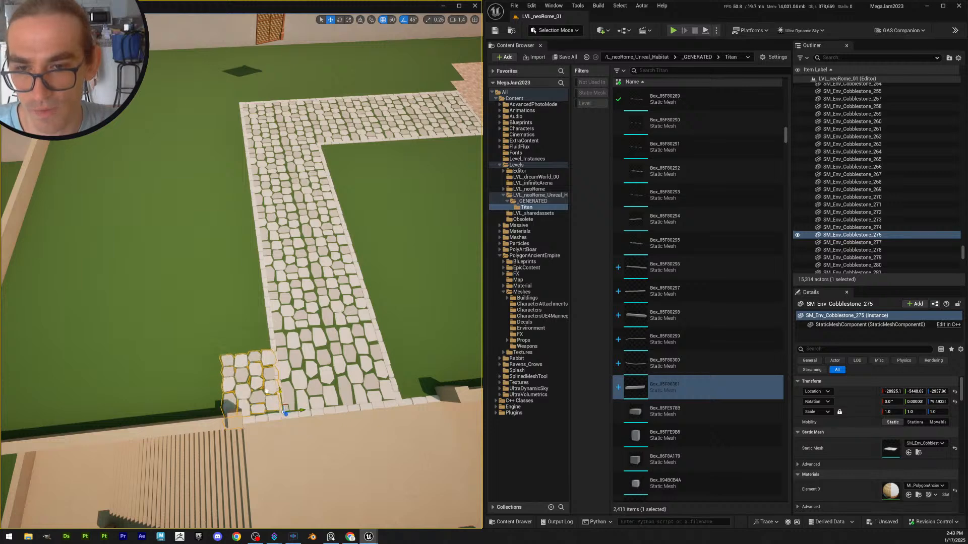
# Fine-tune the copied tile's position without grid snapping so it lines up with the path's end and the terrace edge
pyautogui.moveTo(391, 154); pyautogui.dragTo(390, 153, button='right')
pyautogui.scroll(-3, 391, 153)
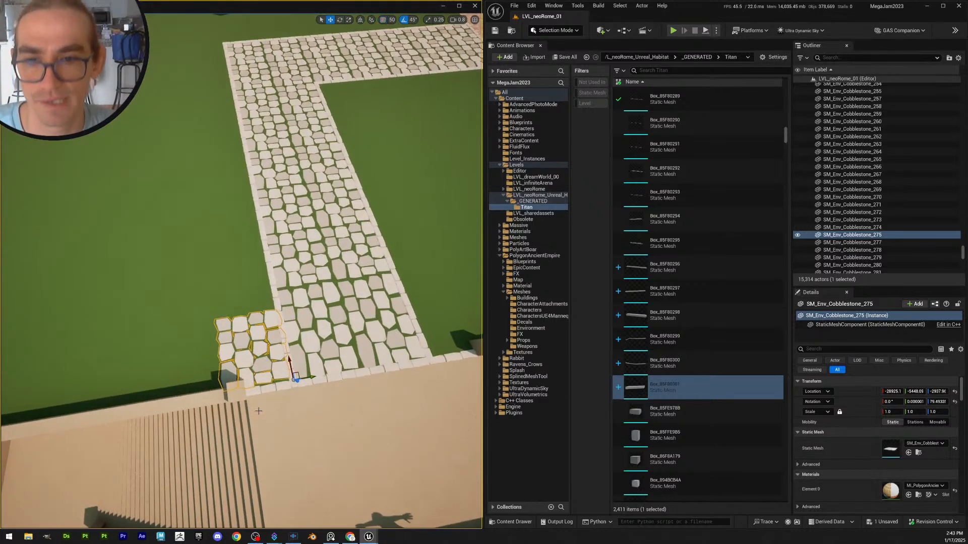
pyautogui.moveTo(288, 359); pyautogui.dragTo(310, 371)
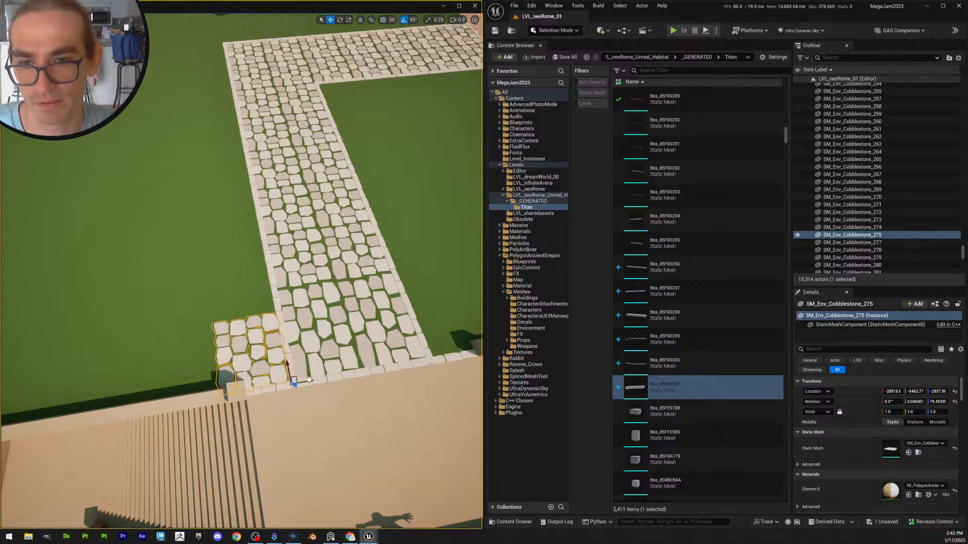
pyautogui.moveTo(310, 372); pyautogui.dragTo(333, 371, button='right')
pyautogui.press('s')
pyautogui.press('s')
pyautogui.press('e')
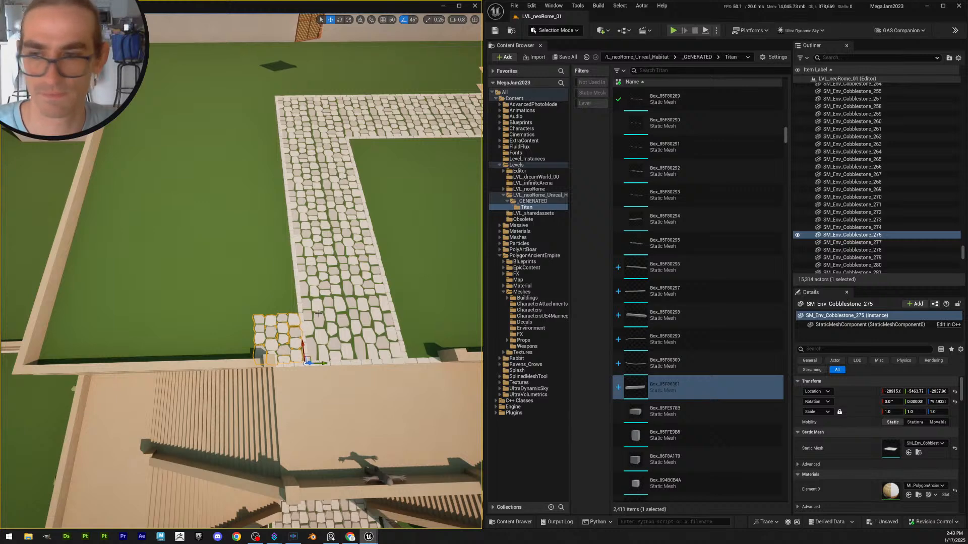
pyautogui.press('s')
pyautogui.moveTo(356, 267); pyautogui.dragTo(368, 256, button='right')
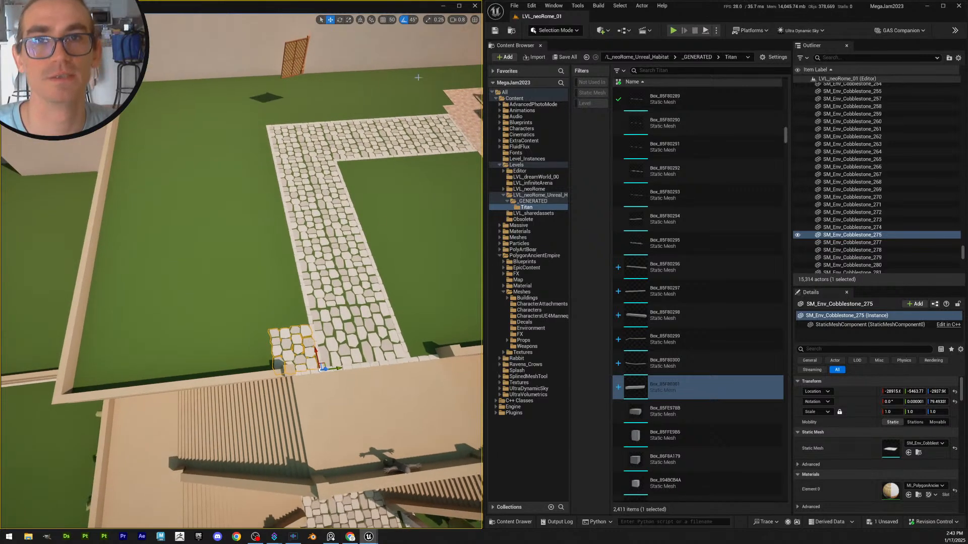
# Turn on grid snapping, duplicate the aligned tile and place the copy next to it, away from the path
pyautogui.click(383, 19)
pyautogui.hotkey('ctrl', 'd')
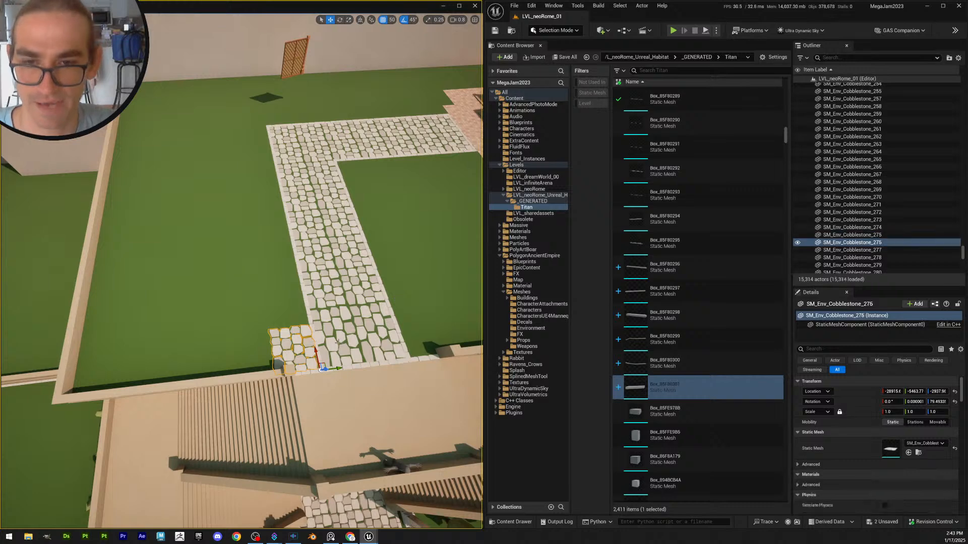
pyautogui.moveTo(337, 369); pyautogui.dragTo(293, 371)
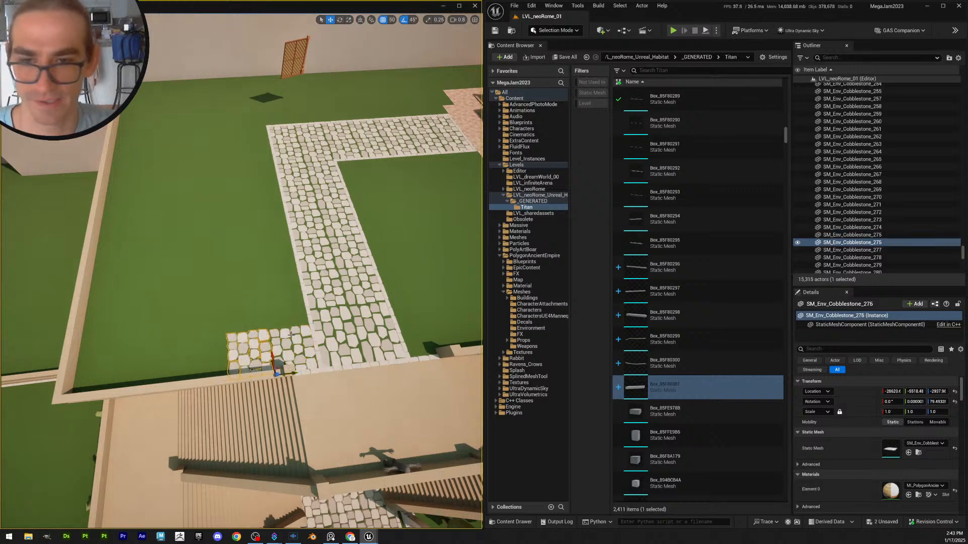
# Duplicate the pair of tiles twice to extend the cobblestone row along the terrace edge to the lawn's side wall
pyautogui.keyDown('ctrl'); pyautogui.click(310, 333); pyautogui.keyUp('ctrl')
pyautogui.hotkey('ctrl', 'd')
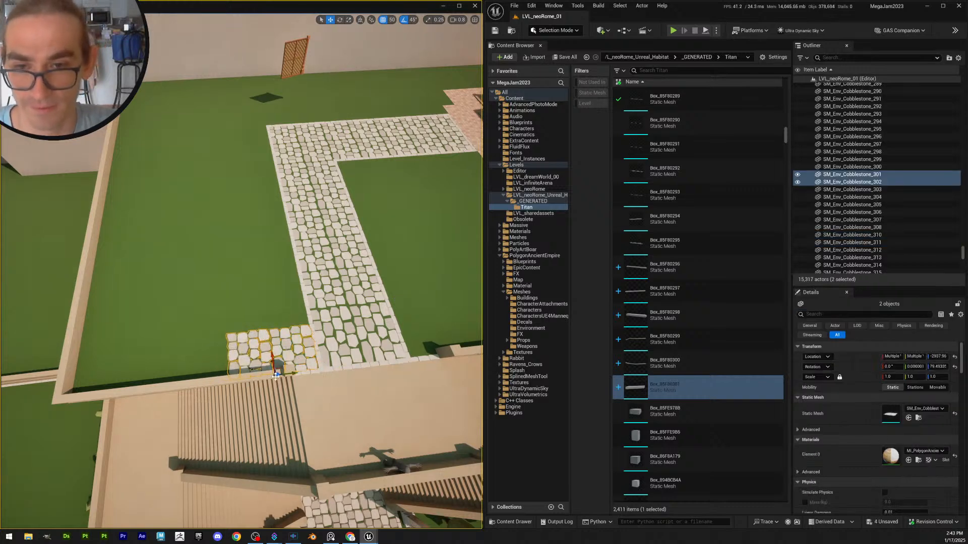
pyautogui.moveTo(335, 370); pyautogui.dragTo(104, 394)
pyautogui.hotkey('ctrl', 'd')
pyautogui.click(123, 372)
pyautogui.keyDown('ctrl'); pyautogui.click(95, 365); pyautogui.keyUp('ctrl')
# Move the end tile overlapping the side wall onto the lawn, turning the new row's corner towards the back
pyautogui.press('a')
pyautogui.press('w')
pyautogui.moveTo(174, 386); pyautogui.dragTo(185, 398, button='right')
pyautogui.click(174, 387)
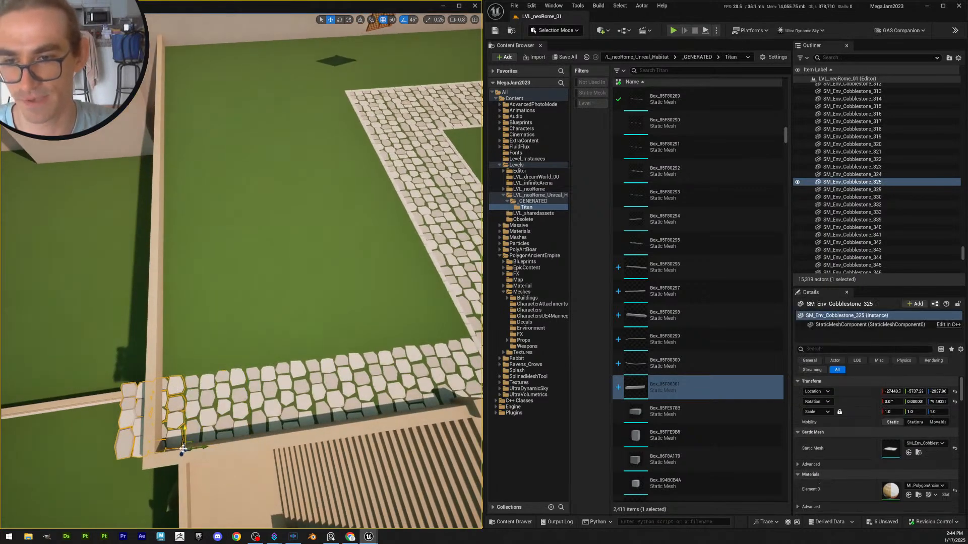
pyautogui.moveTo(185, 436); pyautogui.dragTo(196, 355)
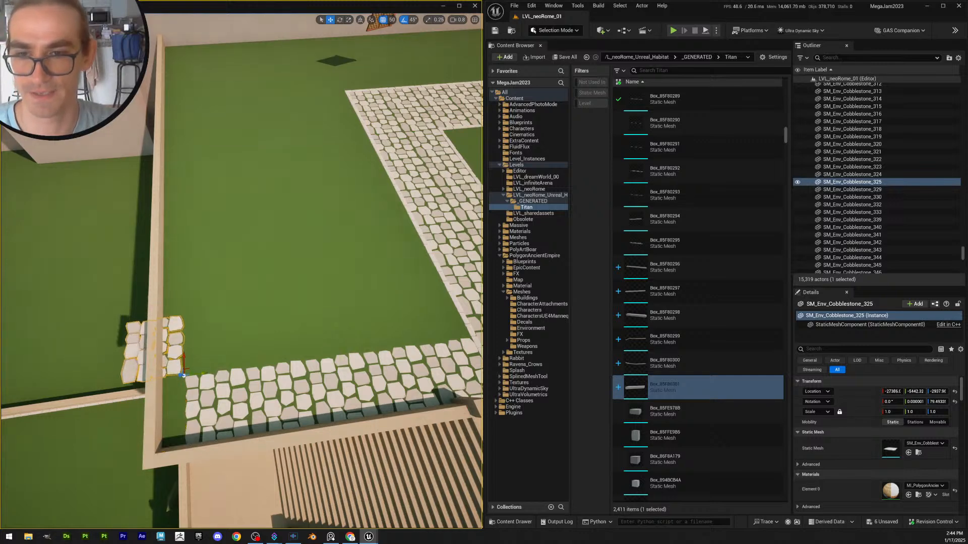
pyautogui.moveTo(214, 367)
pyautogui.mouseDown(button='right')
pyautogui.moveTo(252, 367)
pyautogui.moveTo(227, 366)
pyautogui.mouseUp(button='right')
pyautogui.moveTo(200, 384); pyautogui.dragTo(265, 371)
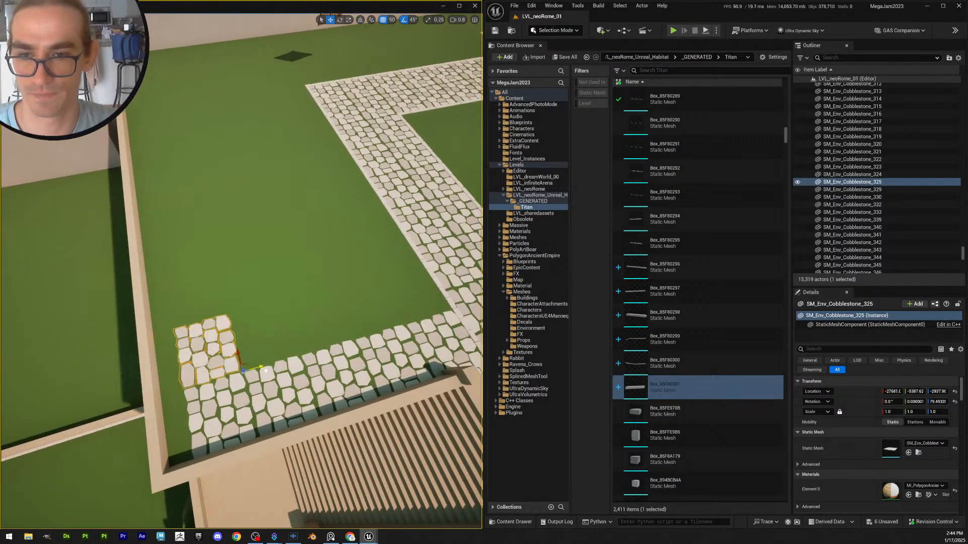
pyautogui.moveTo(373, 344); pyautogui.dragTo(331, 345, button='right')
pyautogui.press('s')
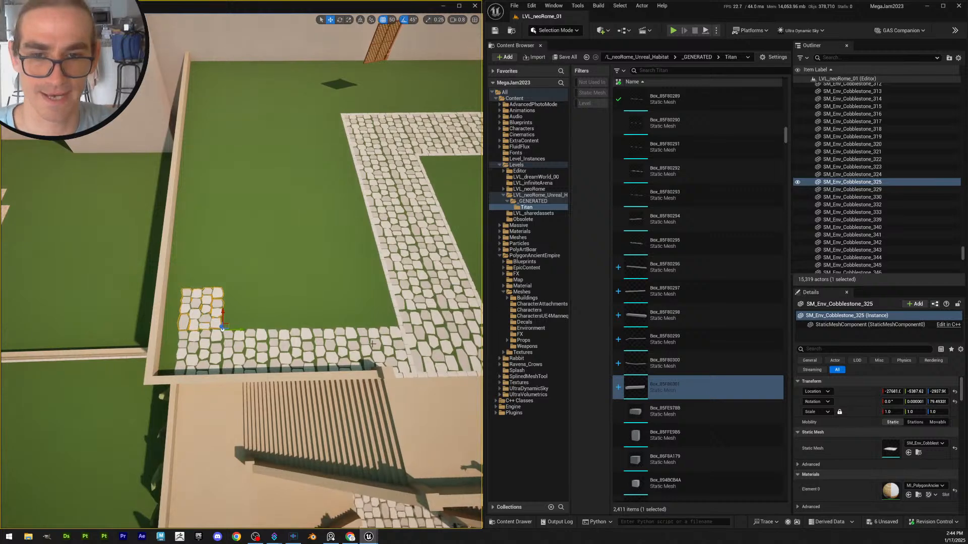
# Select all six new cobblestone tiles and shift them together, without grid snapping, up against the lawn's side wall
pyautogui.click(394, 348)
pyautogui.keyDown('ctrl'); pyautogui.click(354, 347); pyautogui.keyUp('ctrl')
pyautogui.keyDown('ctrl'); pyautogui.click(309, 350); pyautogui.keyUp('ctrl')
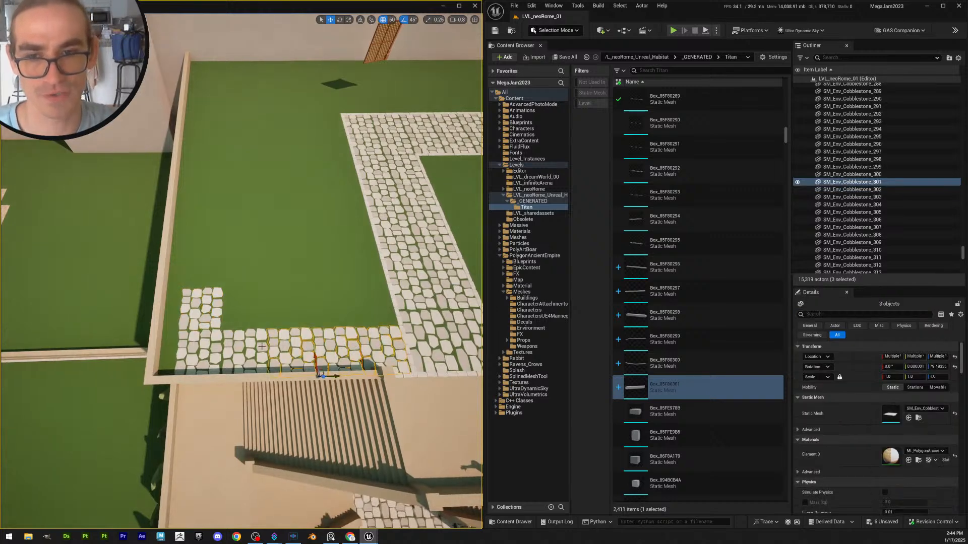
pyautogui.keyDown('ctrl'); pyautogui.click(262, 346); pyautogui.keyUp('ctrl')
pyautogui.keyDown('ctrl'); pyautogui.click(218, 337); pyautogui.keyUp('ctrl')
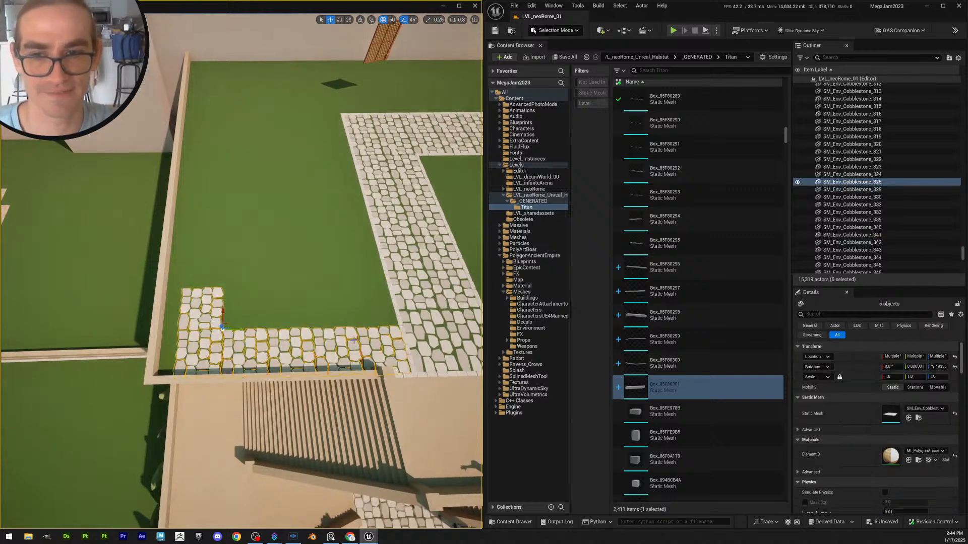
pyautogui.keyDown('ctrl'); pyautogui.click(216, 323); pyautogui.keyUp('ctrl')
pyautogui.moveTo(216, 323); pyautogui.dragTo(218, 331, button='right')
pyautogui.press('s')
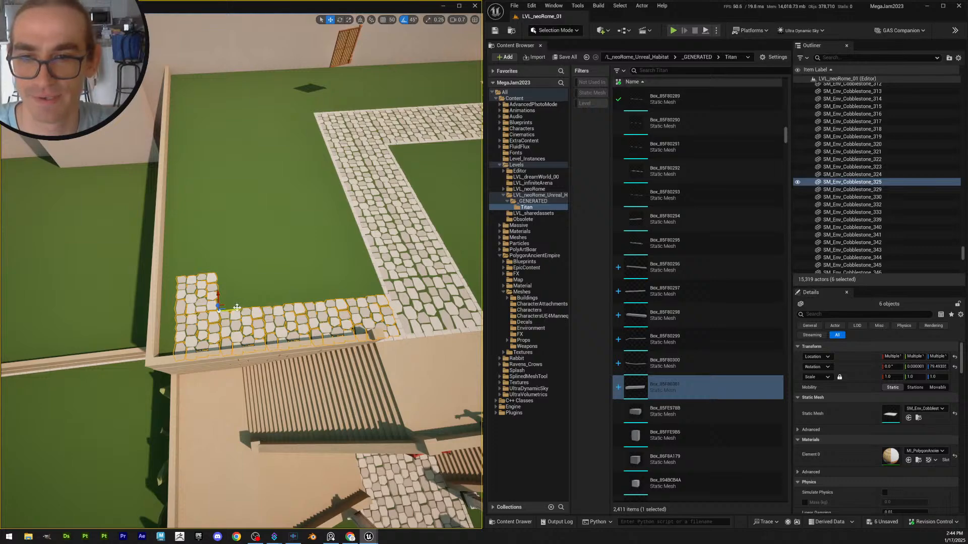
pyautogui.moveTo(236, 307); pyautogui.dragTo(220, 308)
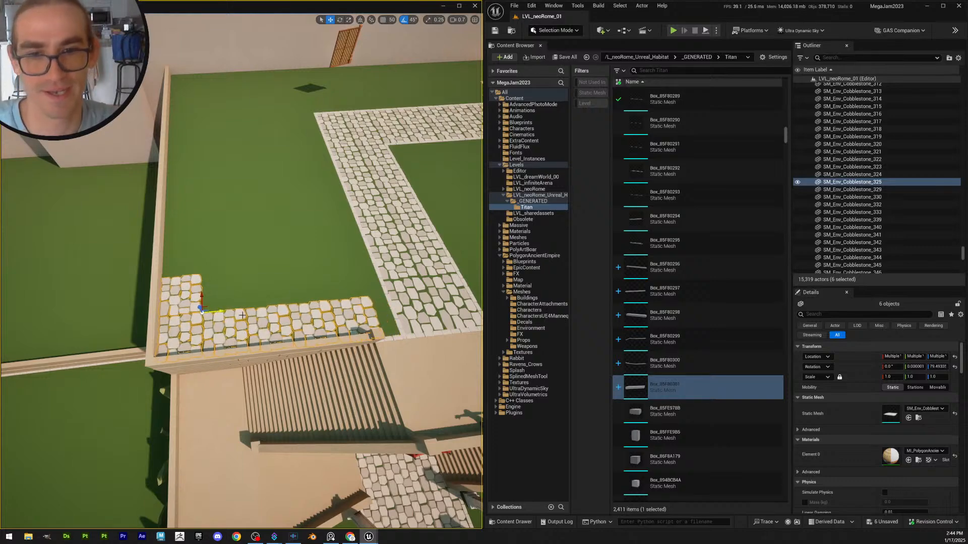
# Turn on 50-unit grid snapping and duplicate the cobblestone tile at the corner's open end one tile along the retaining wall
pyautogui.press('Escape')
pyautogui.moveTo(242, 315); pyautogui.dragTo(383, 315, button='right')
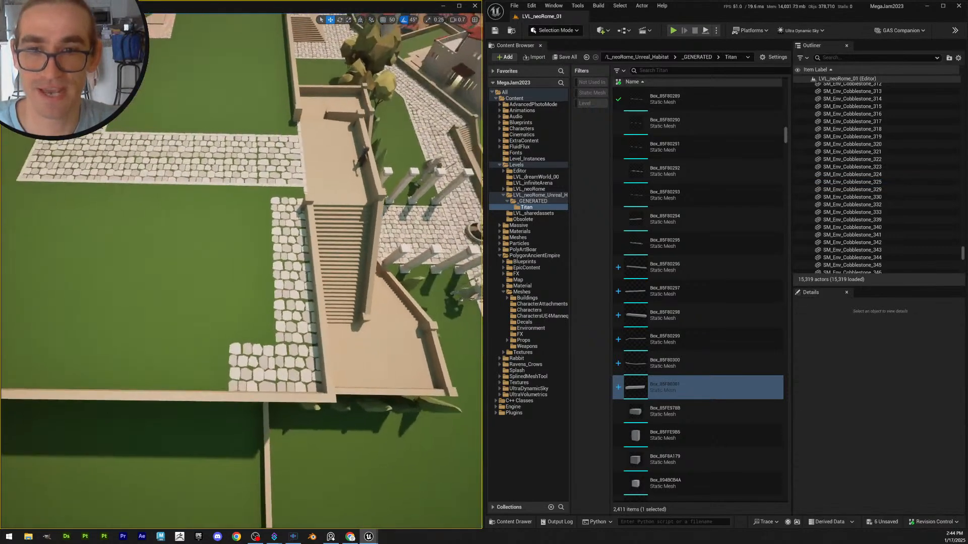
pyautogui.press('s')
pyautogui.moveTo(280, 321); pyautogui.dragTo(284, 294, button='right')
pyautogui.scroll(1, 280, 322)
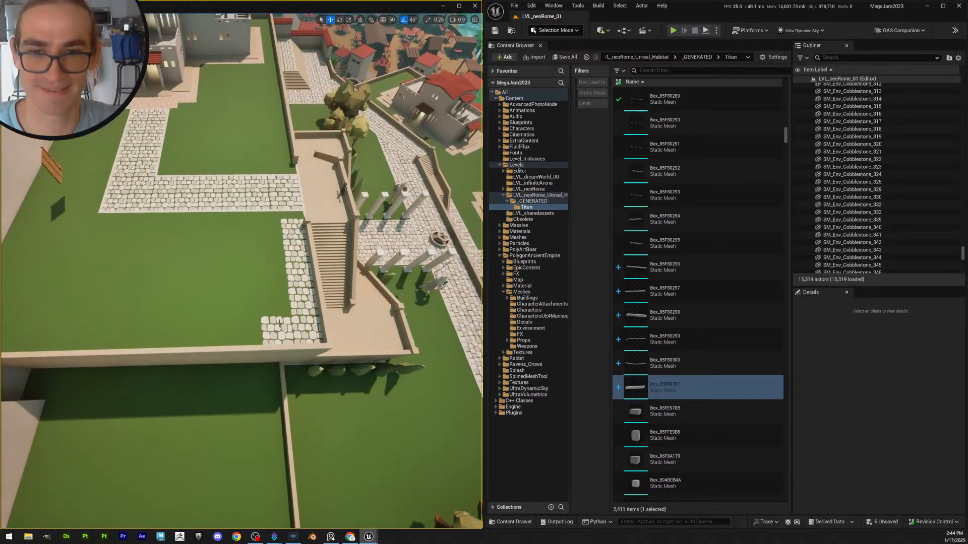
pyautogui.click(280, 322)
pyautogui.click(383, 20)
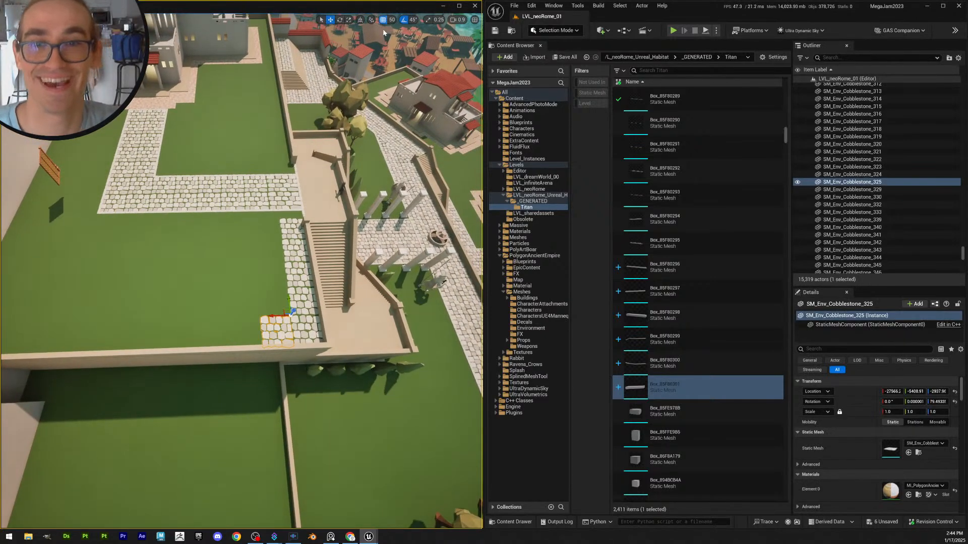
pyautogui.hotkey('ctrl', 'd')
pyautogui.moveTo(274, 317); pyautogui.dragTo(245, 316)
# Duplicate the newest end tile again and place the copy directly beside it to lengthen the wall-side row
pyautogui.press('a')
pyautogui.moveTo(277, 339); pyautogui.dragTo(277, 333, button='right')
pyautogui.press('w')
pyautogui.scroll(1, 277, 339)
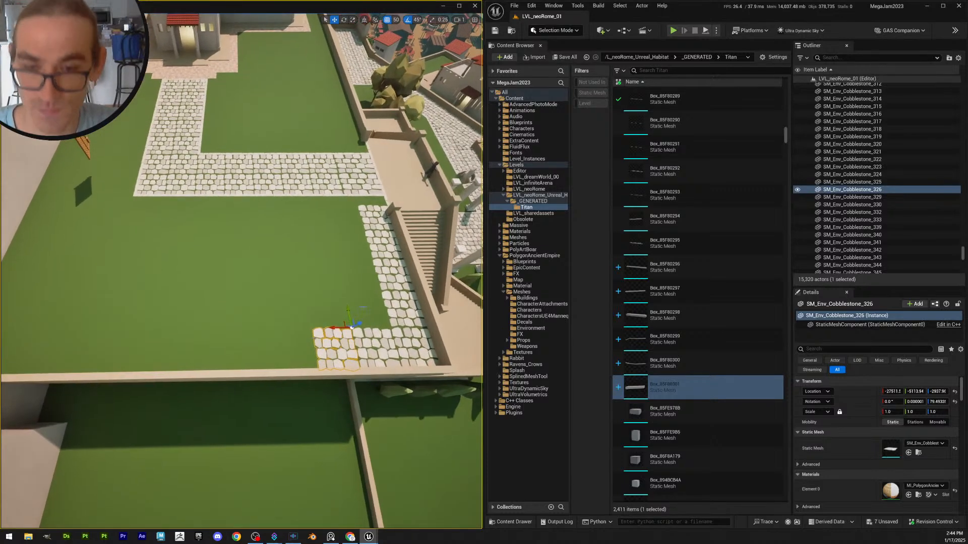
pyautogui.hotkey('ctrl', 'd')
pyautogui.moveTo(330, 329); pyautogui.dragTo(291, 328)
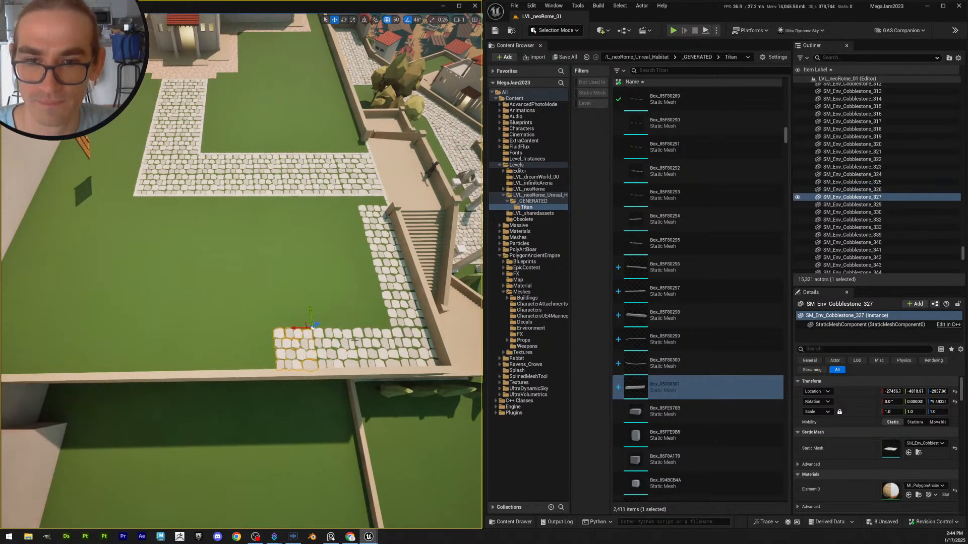
# Duplicate the four tiles of the wall-side row together and place the copies end to end with the originals
pyautogui.keyDown('ctrl'); pyautogui.click(345, 336); pyautogui.keyUp('ctrl')
pyautogui.keyDown('ctrl'); pyautogui.click(371, 334); pyautogui.keyUp('ctrl')
pyautogui.keyDown('ctrl'); pyautogui.click(402, 333); pyautogui.keyUp('ctrl')
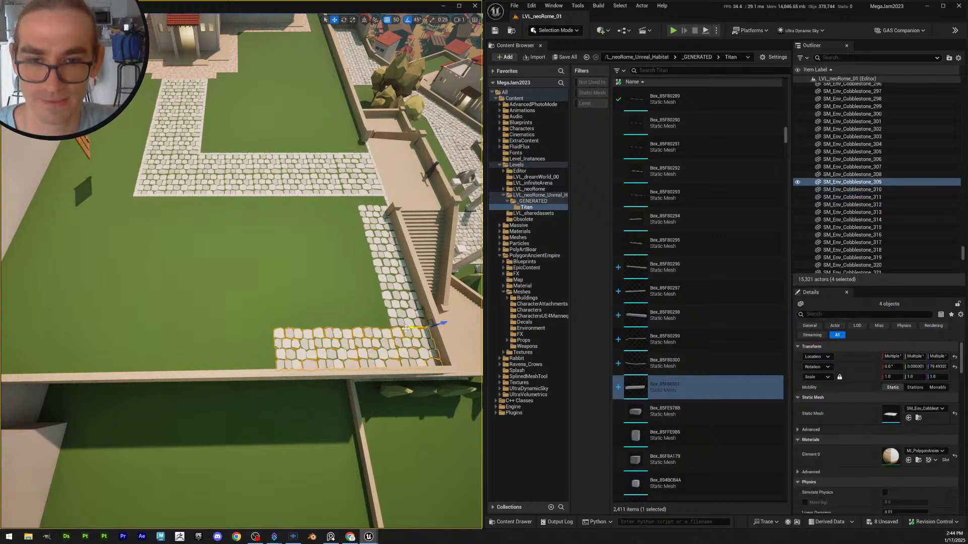
pyautogui.hotkey('ctrl', 'd')
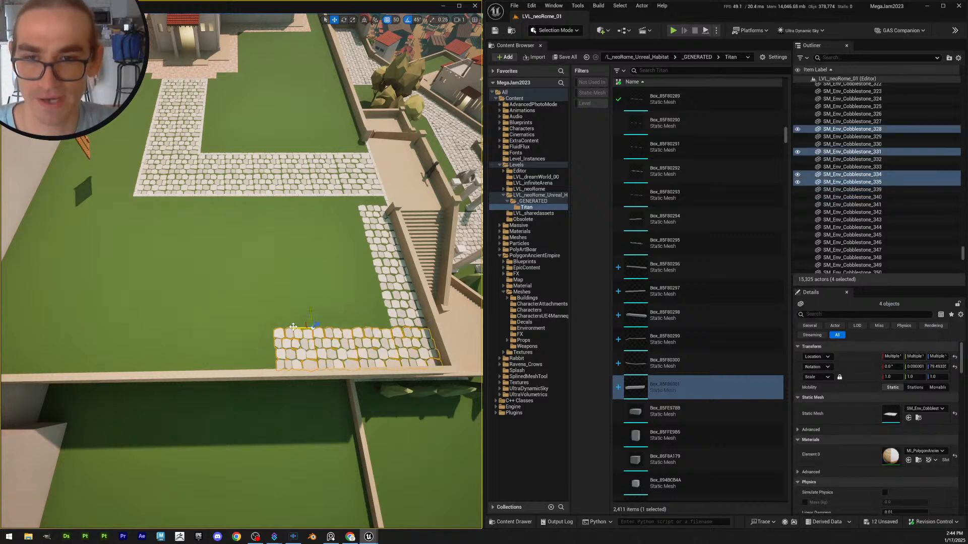
pyautogui.moveTo(413, 327); pyautogui.dragTo(133, 310)
pyautogui.press('Escape')
# Duplicate the last three tiles along the retaining wall, and add one more end tile to reach the back wall's corner
pyautogui.press('s')
pyautogui.moveTo(133, 310)
pyautogui.mouseDown(button='right')
pyautogui.moveTo(65, 307)
pyautogui.moveTo(126, 310)
pyautogui.mouseUp(button='right')
pyautogui.scroll(3, 133, 310)
pyautogui.press('w')
pyautogui.click(313, 315)
pyautogui.keyDown('ctrl'); pyautogui.click(348, 314); pyautogui.keyUp('ctrl')
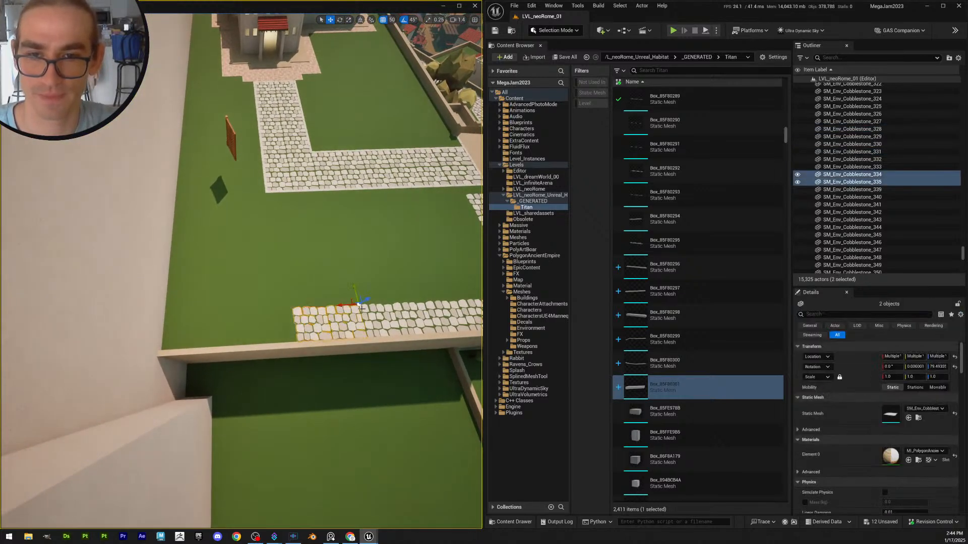
pyautogui.keyDown('ctrl'); pyautogui.click(373, 308); pyautogui.keyUp('ctrl')
pyautogui.hotkey('ctrl', 'd')
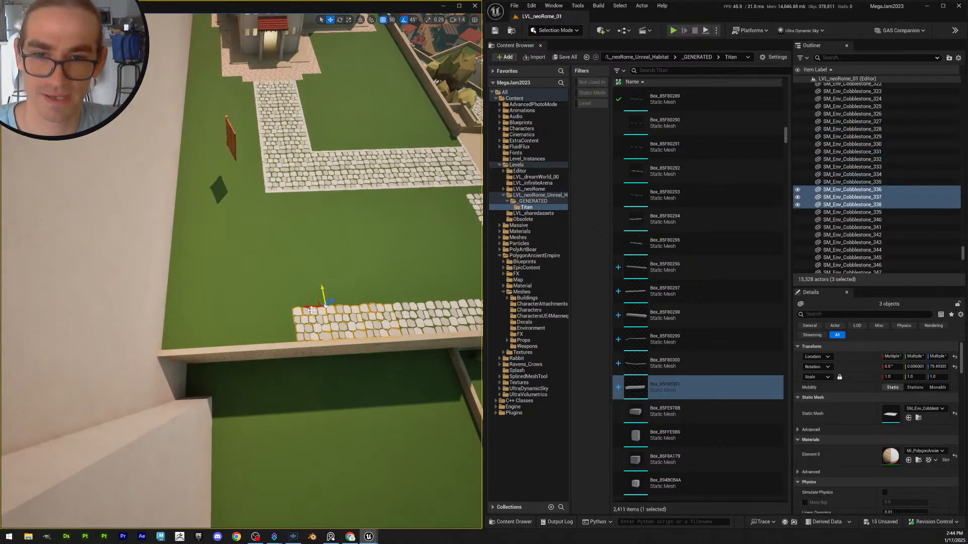
pyautogui.moveTo(309, 306); pyautogui.dragTo(191, 310)
pyautogui.click(225, 309)
pyautogui.press('Escape')
# Turn off rotation snapping and rotate the twelve tiles of the long wall-side row slightly so they run parallel to the retaining wall
pyautogui.moveTo(172, 314); pyautogui.dragTo(40, 297, button='right')
pyautogui.press('d')
pyautogui.scroll(1, 172, 314)
pyautogui.press('e')
pyautogui.moveTo(212, 308); pyautogui.dragTo(216, 376, button='right')
pyautogui.scroll(1, 212, 308)
pyautogui.press('s')
pyautogui.press('w')
pyautogui.click(211, 188)
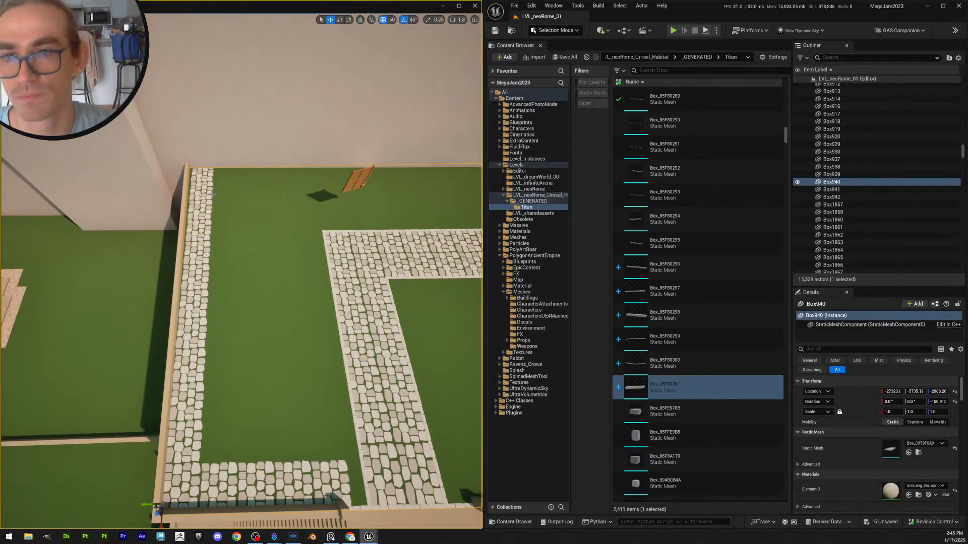
pyautogui.click(215, 193)
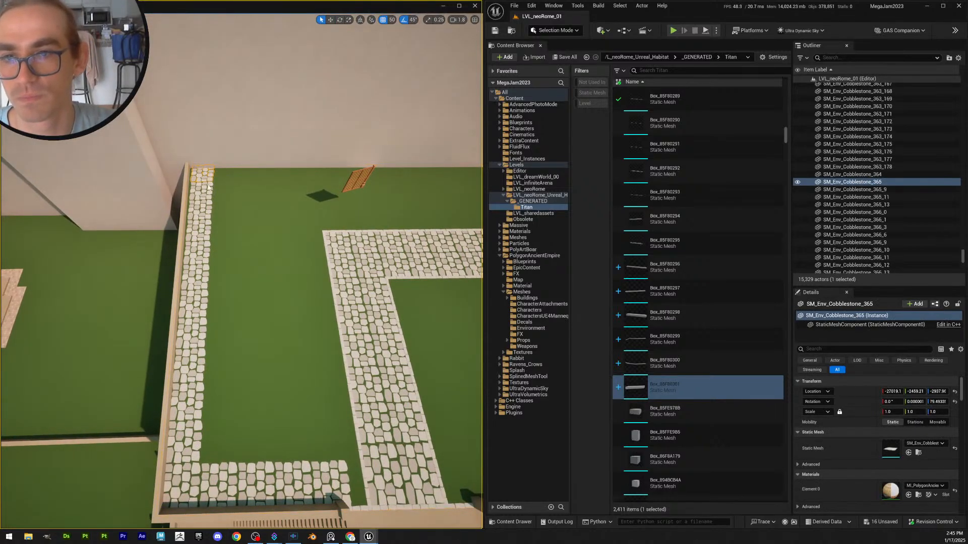
pyautogui.keyDown('shift'); pyautogui.click(209, 189); pyautogui.keyUp('shift')
pyautogui.keyDown('shift'); pyautogui.click(210, 208); pyautogui.keyUp('shift')
pyautogui.keyDown('shift'); pyautogui.click(207, 226); pyautogui.keyUp('shift')
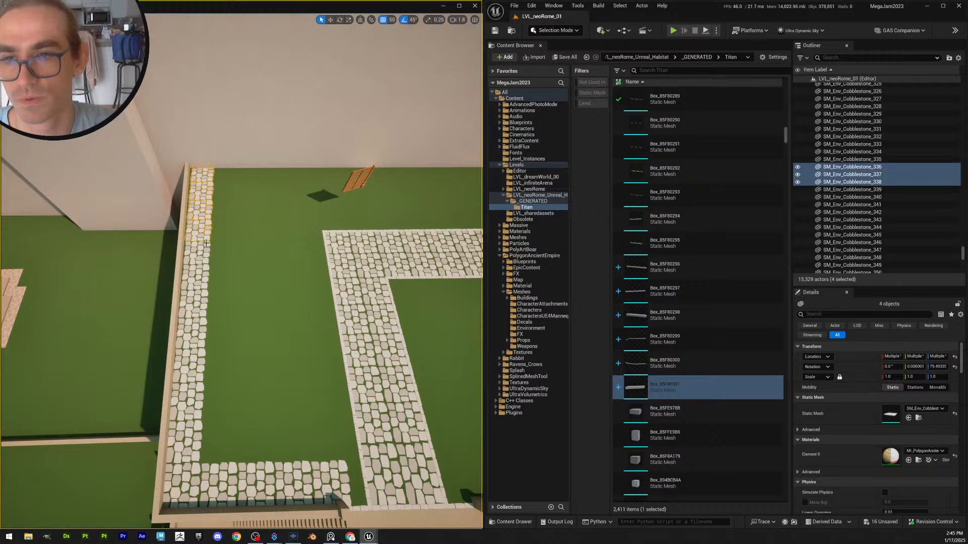
pyautogui.keyDown('shift'); pyautogui.click(205, 251); pyautogui.keyUp('shift')
pyautogui.keyDown('shift'); pyautogui.click(205, 289); pyautogui.keyUp('shift')
pyautogui.keyDown('shift'); pyautogui.click(205, 317); pyautogui.keyUp('shift')
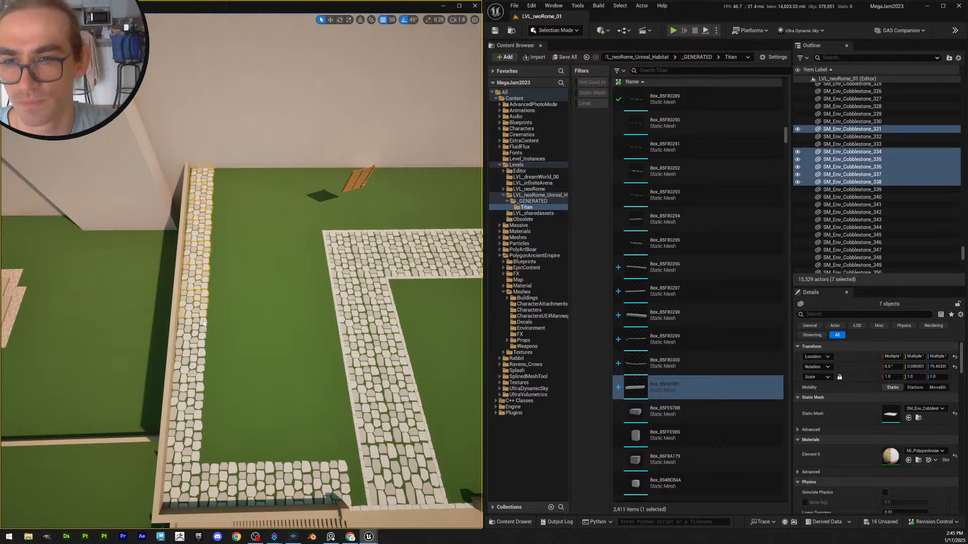
pyautogui.keyDown('shift'); pyautogui.click(203, 334); pyautogui.keyUp('shift')
pyautogui.keyDown('shift'); pyautogui.click(203, 353); pyautogui.keyUp('shift')
pyautogui.keyDown('shift'); pyautogui.click(202, 419); pyautogui.keyUp('shift')
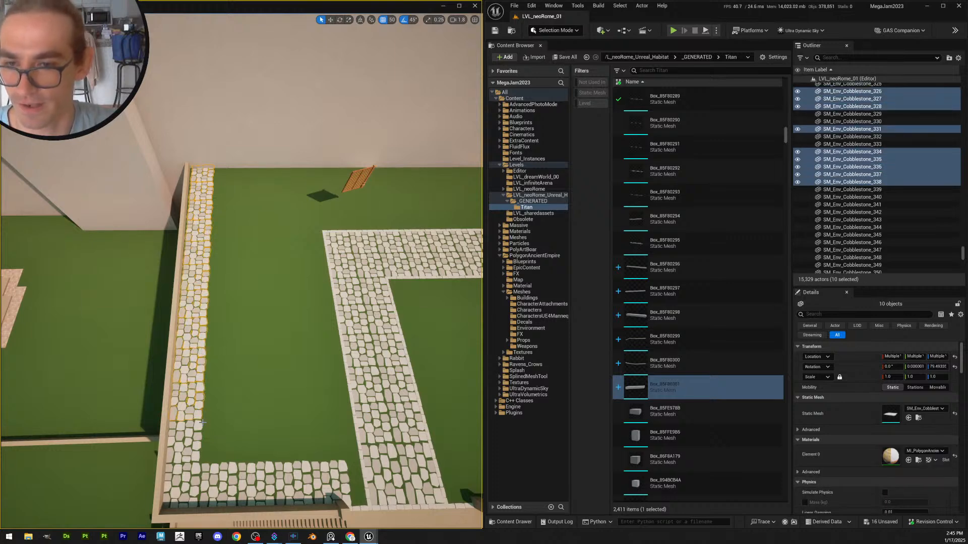
pyautogui.keyDown('shift'); pyautogui.click(199, 442); pyautogui.keyUp('shift')
pyautogui.keyDown('shift'); pyautogui.click(192, 479); pyautogui.keyUp('shift')
pyautogui.moveTo(193, 480); pyautogui.dragTo(246, 480, button='right')
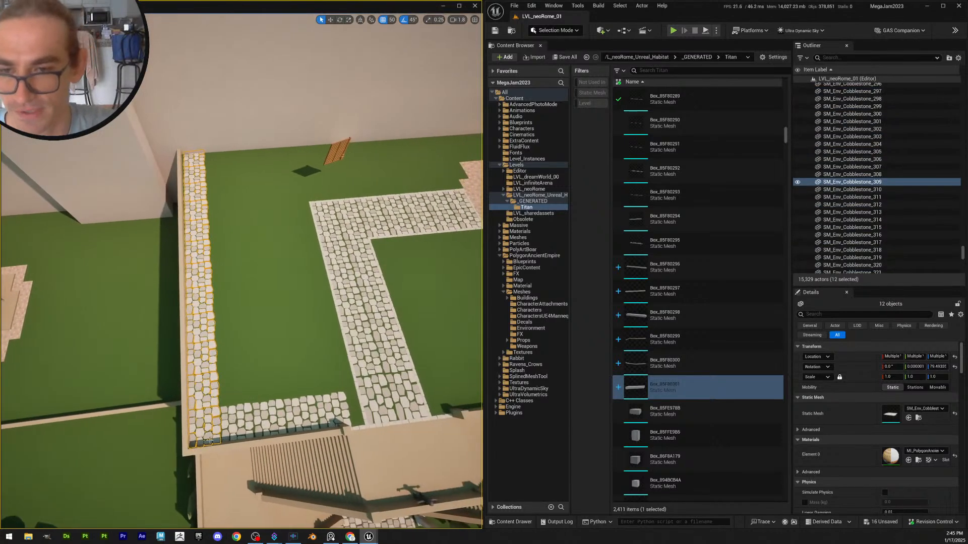
pyautogui.press('e')
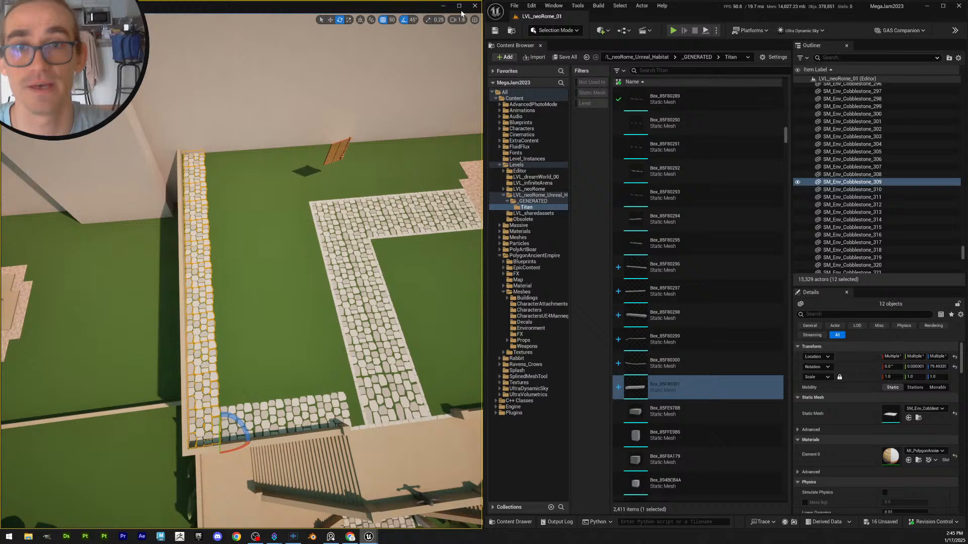
pyautogui.click(404, 20)
pyautogui.moveTo(239, 419); pyautogui.dragTo(236, 424)
pyautogui.press('Escape')
# Move the end tile above the stairs against the main path with grid snapping off, and stretch it to about 1.17 on Y
pyautogui.press('a')
pyautogui.moveTo(237, 423); pyautogui.dragTo(238, 425, button='right')
pyautogui.press('d')
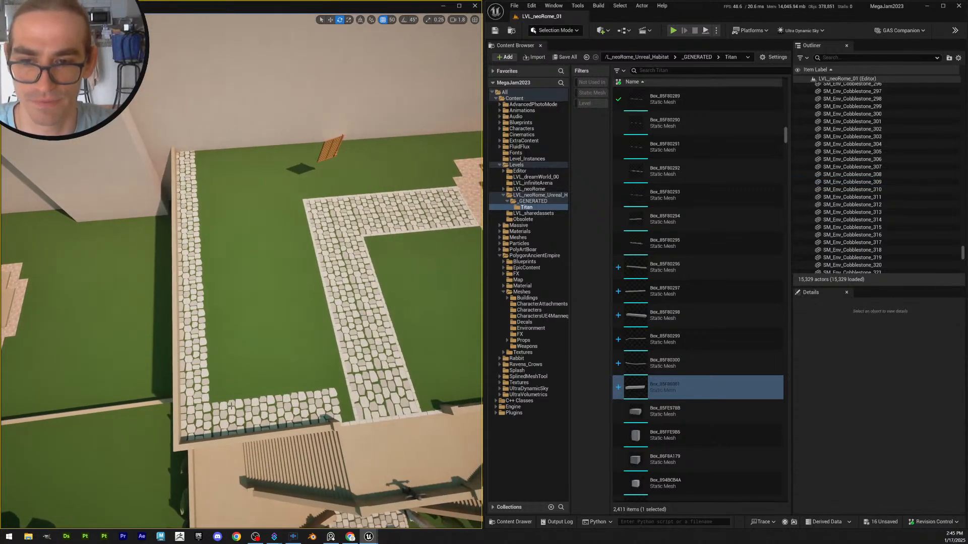
pyautogui.click(305, 406)
pyautogui.press('w')
pyautogui.moveTo(304, 406); pyautogui.dragTo(301, 405, button='right')
pyautogui.scroll(-4, 302, 405)
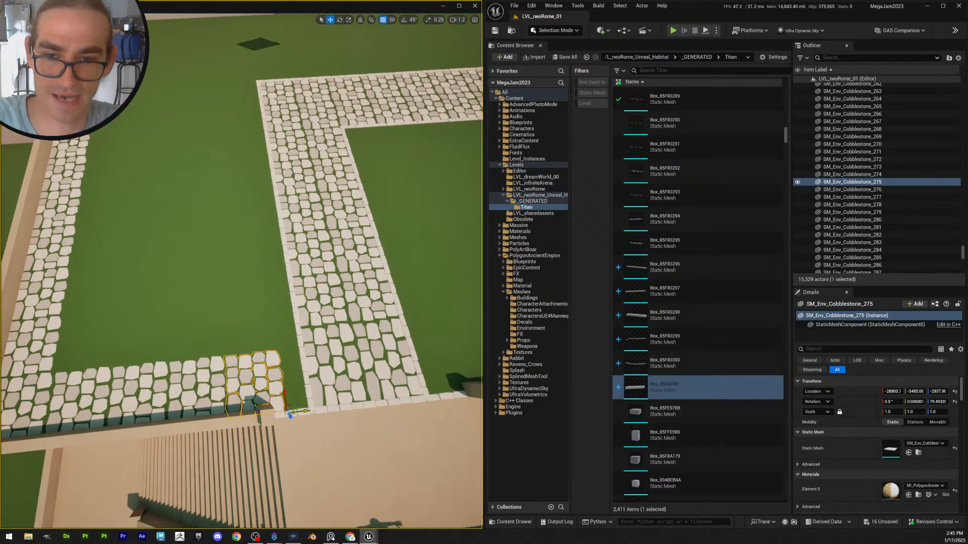
pyautogui.moveTo(305, 411); pyautogui.dragTo(327, 410)
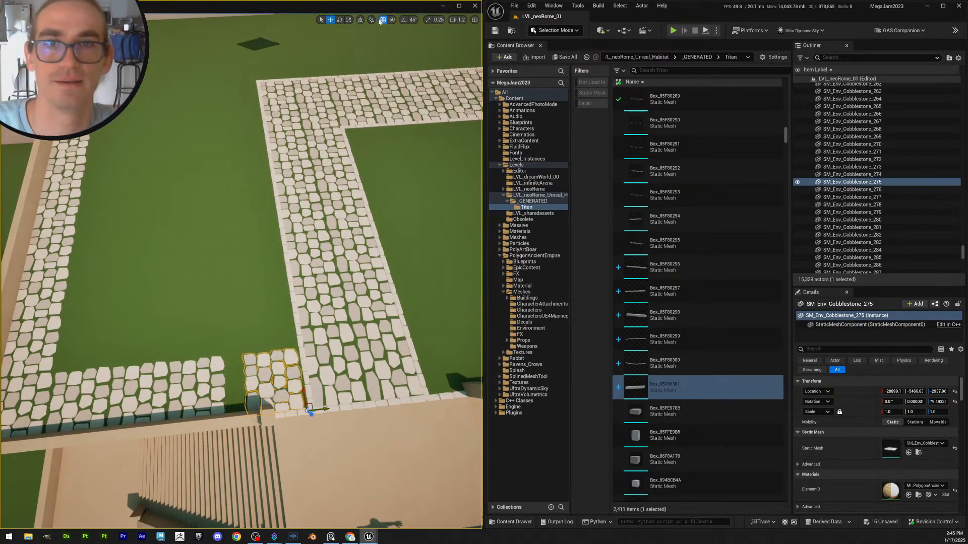
pyautogui.moveTo(310, 412); pyautogui.dragTo(204, 377)
pyautogui.press('r')
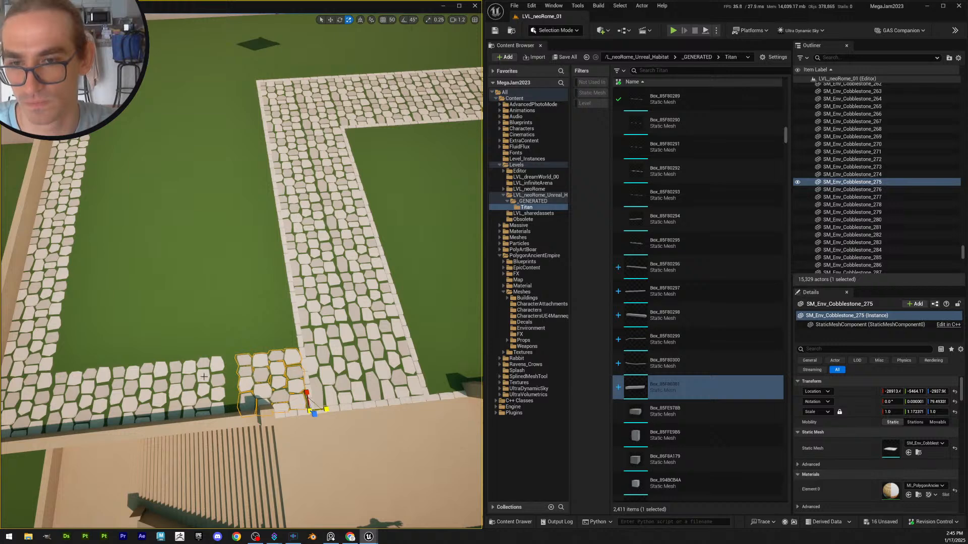
# Shift the tile next to the stretched one toward the main path to close the gap between them
pyautogui.click(220, 382)
pyautogui.press('w')
pyautogui.moveTo(249, 418); pyautogui.dragTo(267, 417)
pyautogui.press('r')
pyautogui.press('Escape')
# Duplicate the tile in the far back corner and place the copy beside it along the back wall, using 50-unit grid snapping
pyautogui.moveTo(267, 416); pyautogui.dragTo(263, 288, button='right')
pyautogui.press('s')
pyautogui.scroll(2, 265, 381)
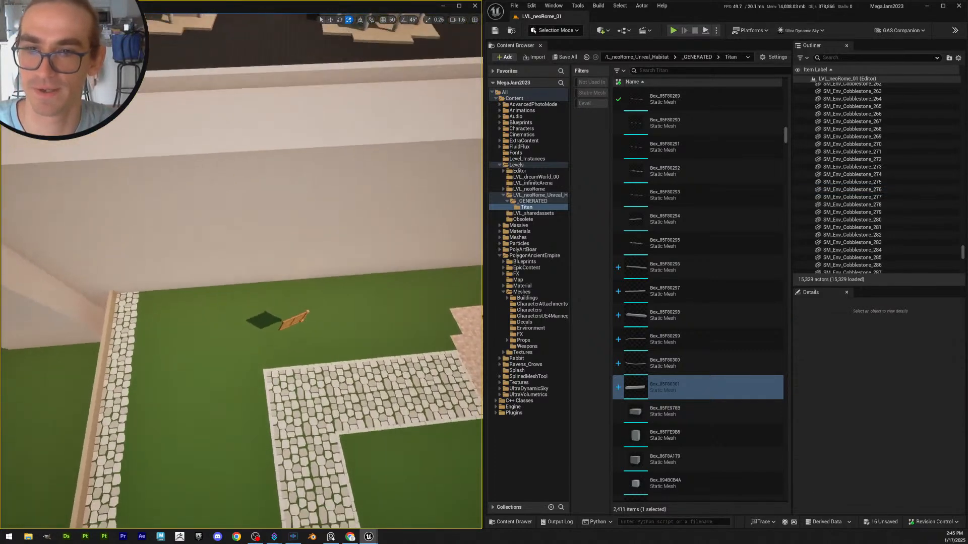
pyautogui.click(120, 316)
pyautogui.press('w')
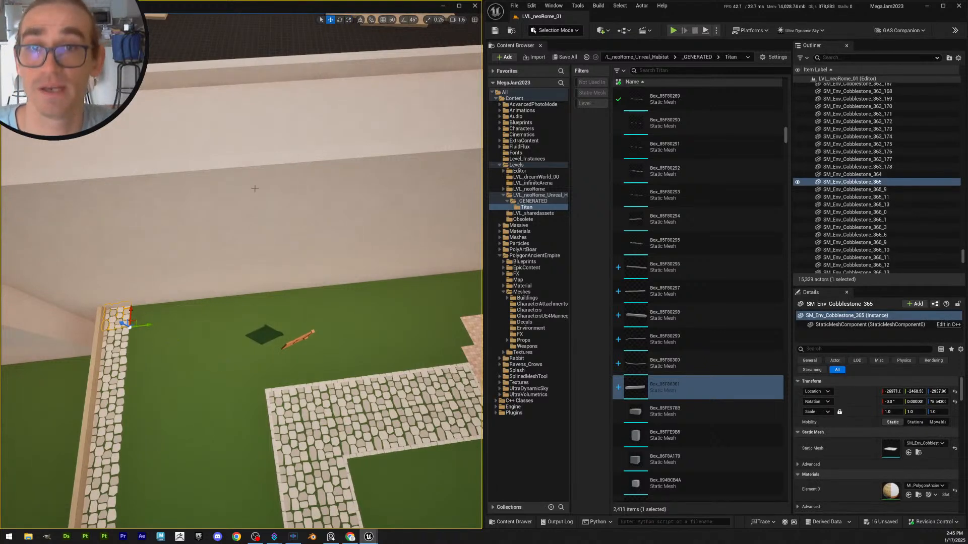
pyautogui.hotkey('ctrl', 'd')
pyautogui.click(390, 21)
pyautogui.click(384, 21)
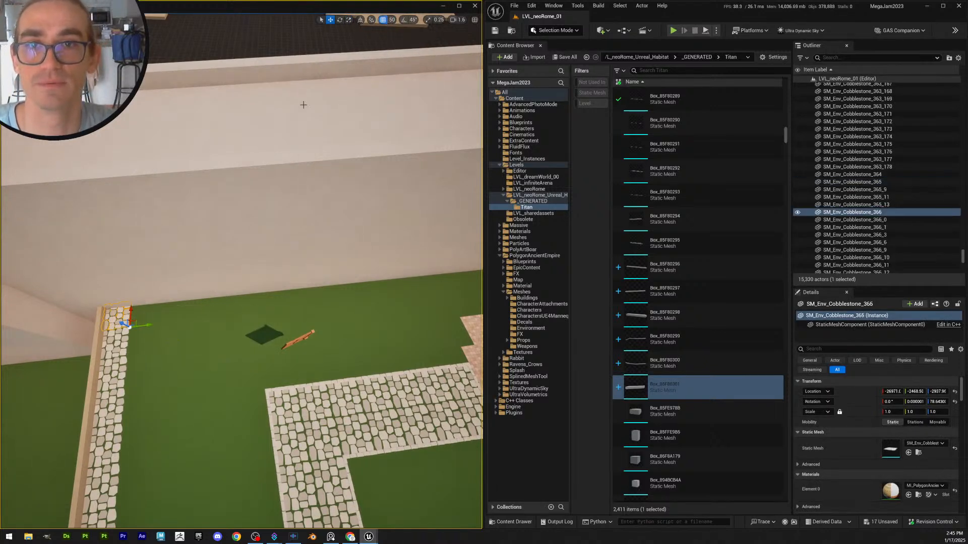
pyautogui.moveTo(149, 324); pyautogui.dragTo(175, 333)
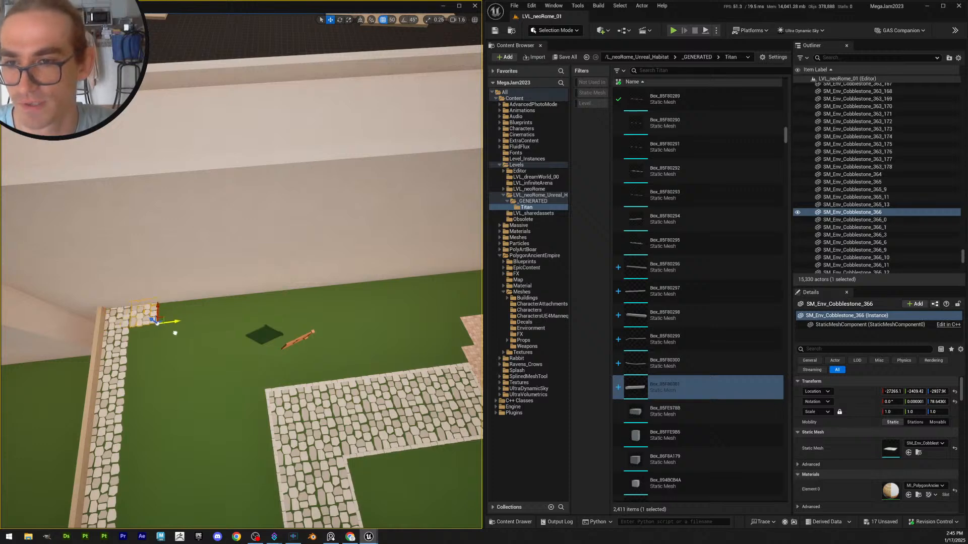
# Rotate the two tiles in the back corner together by 2.6° to line them up with the back wall
pyautogui.moveTo(322, 423); pyautogui.dragTo(215, 320, button='right')
pyautogui.press('w')
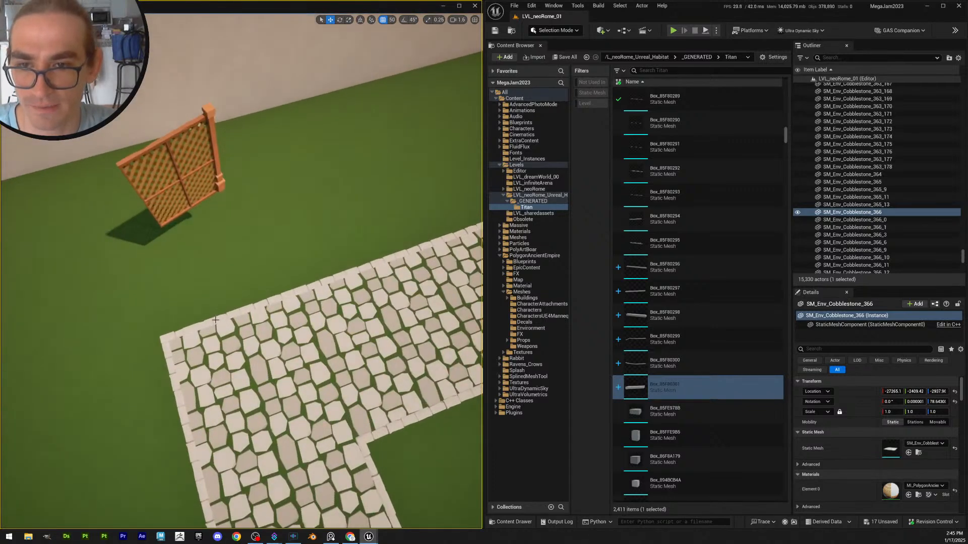
pyautogui.moveTo(152, 340); pyautogui.dragTo(229, 334, button='right')
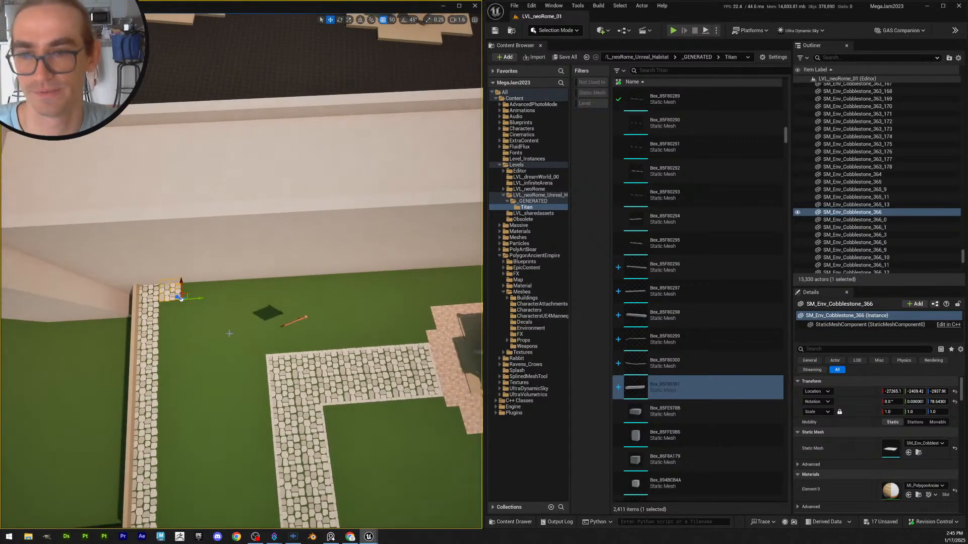
pyautogui.keyDown('ctrl'); pyautogui.click(149, 296); pyautogui.keyUp('ctrl')
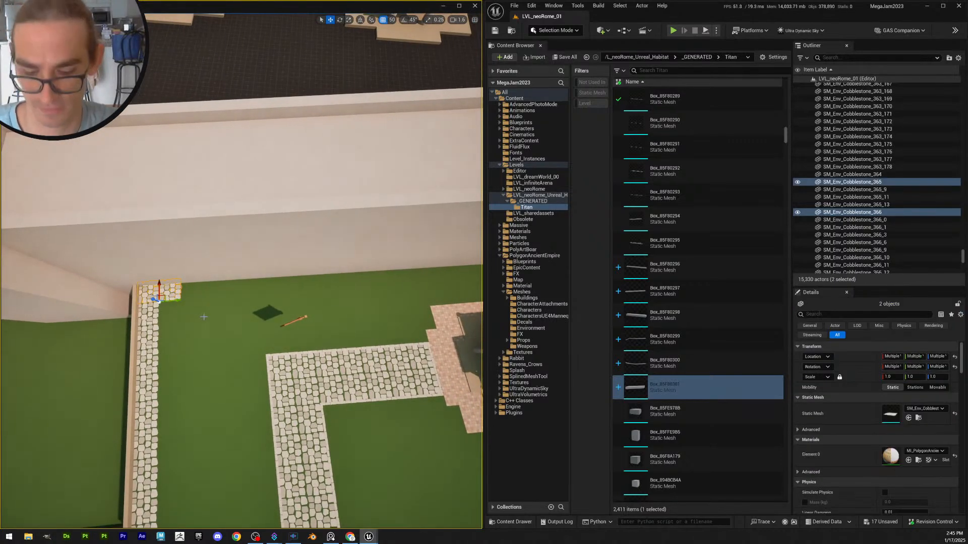
pyautogui.moveTo(242, 337); pyautogui.dragTo(301, 211, button='right')
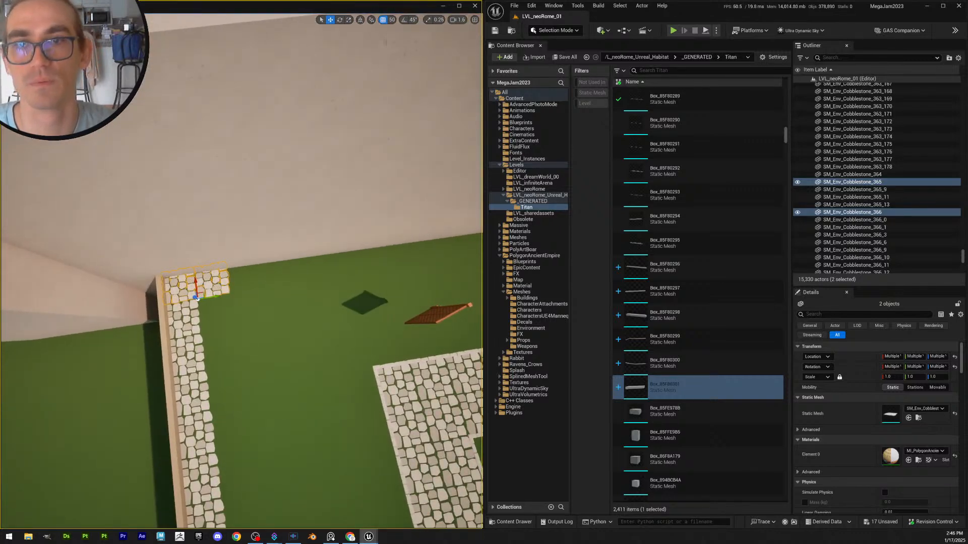
pyautogui.press('e')
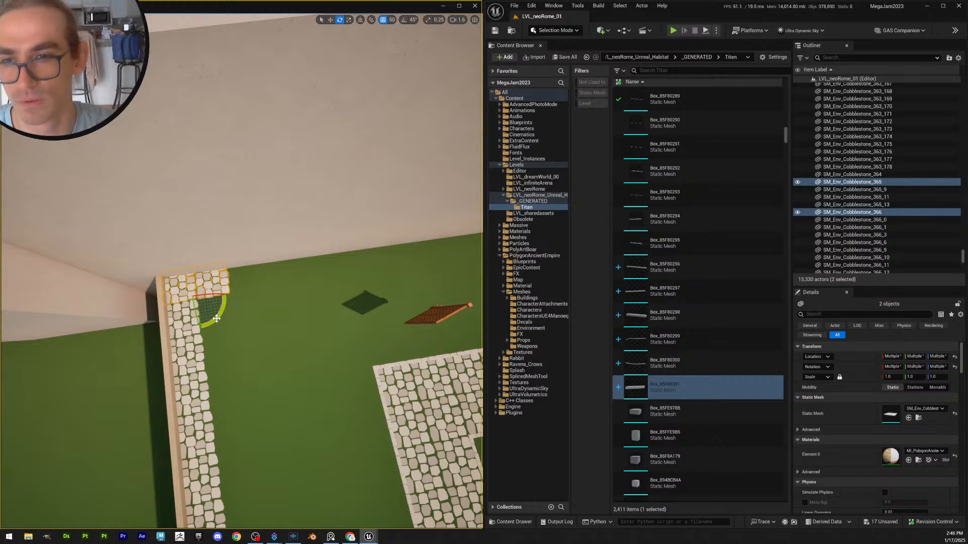
pyautogui.moveTo(217, 318); pyautogui.dragTo(153, 170)
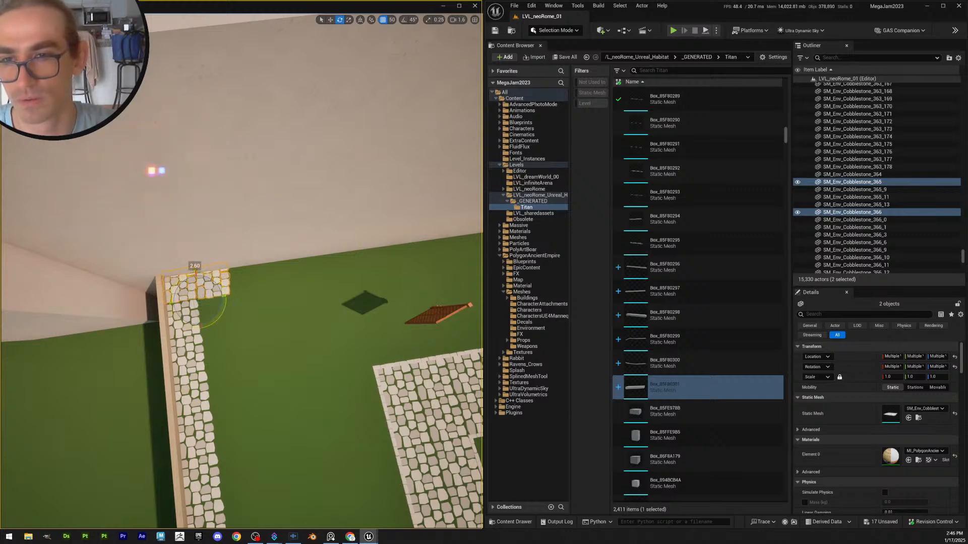
# Duplicate the two rotated corner tiles and place the copies next to them along the back wall
pyautogui.press('w')
pyautogui.scroll(-5, 293, 306)
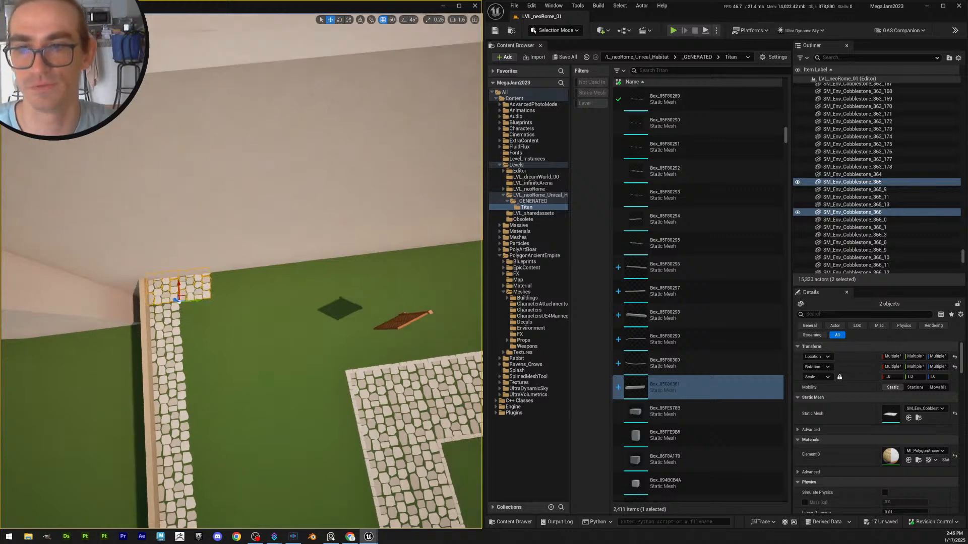
pyautogui.keyDown('alt'); pyautogui.moveTo(208, 290); pyautogui.dragTo(272, 288); pyautogui.keyUp('alt')
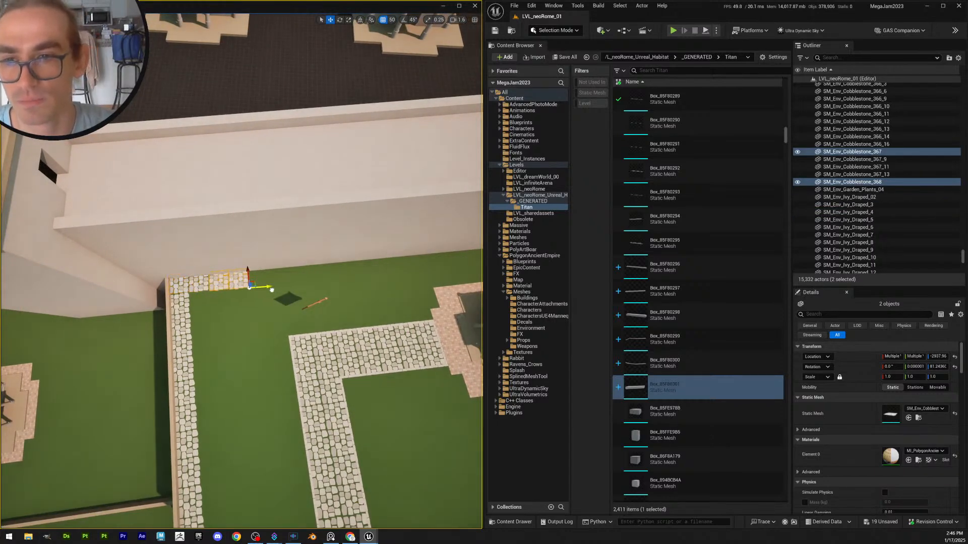
# Select all four tiles along the back wall, fine-tune their rotation to match the wall, and turn off grid snapping
pyautogui.moveTo(272, 288)
pyautogui.mouseDown(button='right')
pyautogui.moveTo(283, 266)
pyautogui.moveTo(280, 285)
pyautogui.mouseUp(button='right')
pyautogui.click(139, 309)
pyautogui.keyDown('ctrl'); pyautogui.click(187, 309); pyautogui.keyUp('ctrl')
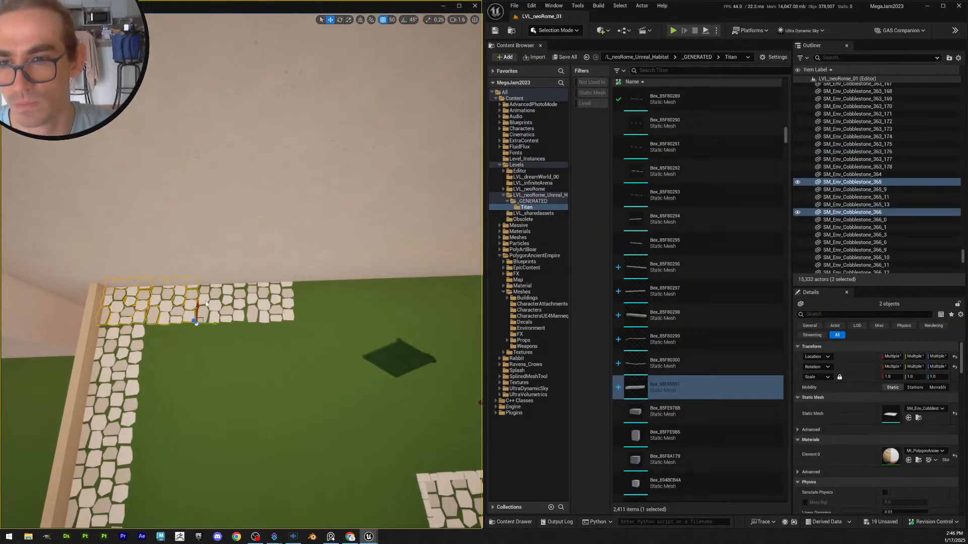
pyautogui.keyDown('ctrl'); pyautogui.click(233, 311); pyautogui.keyUp('ctrl')
pyautogui.keyDown('ctrl'); pyautogui.click(270, 315); pyautogui.keyUp('ctrl')
pyautogui.press('e')
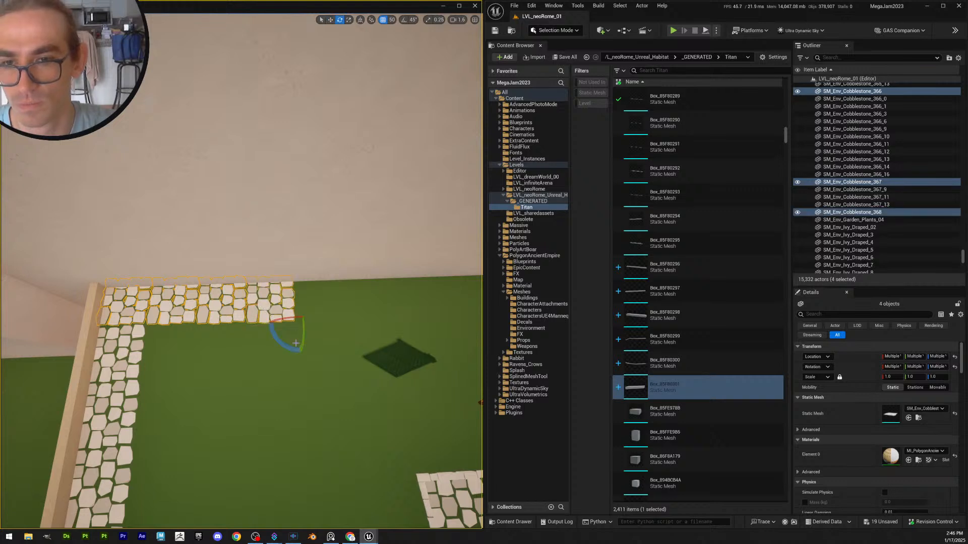
pyautogui.moveTo(277, 335); pyautogui.dragTo(277, 335)
pyautogui.press('w')
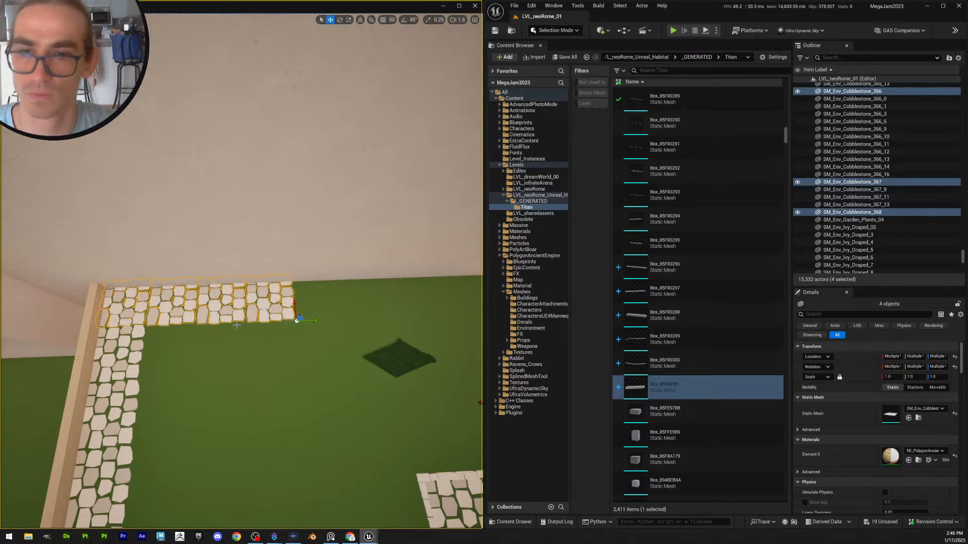
# Turn 50-unit grid snapping back on and duplicate the two end tiles twice, placing each pair further along the back wall
pyautogui.click(237, 321)
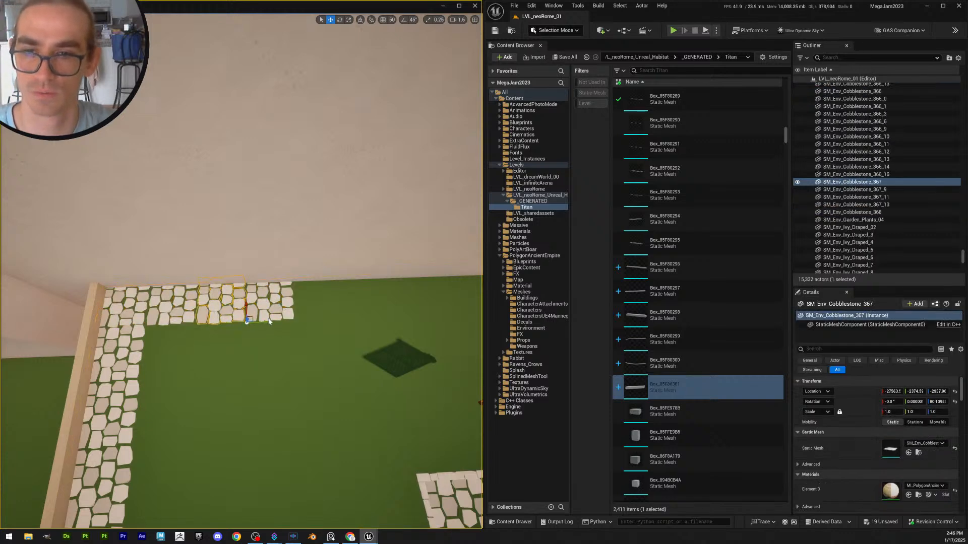
pyautogui.keyDown('ctrl'); pyautogui.click(274, 316); pyautogui.keyUp('ctrl')
pyautogui.press('s')
pyautogui.moveTo(274, 315); pyautogui.dragTo(276, 315, button='right')
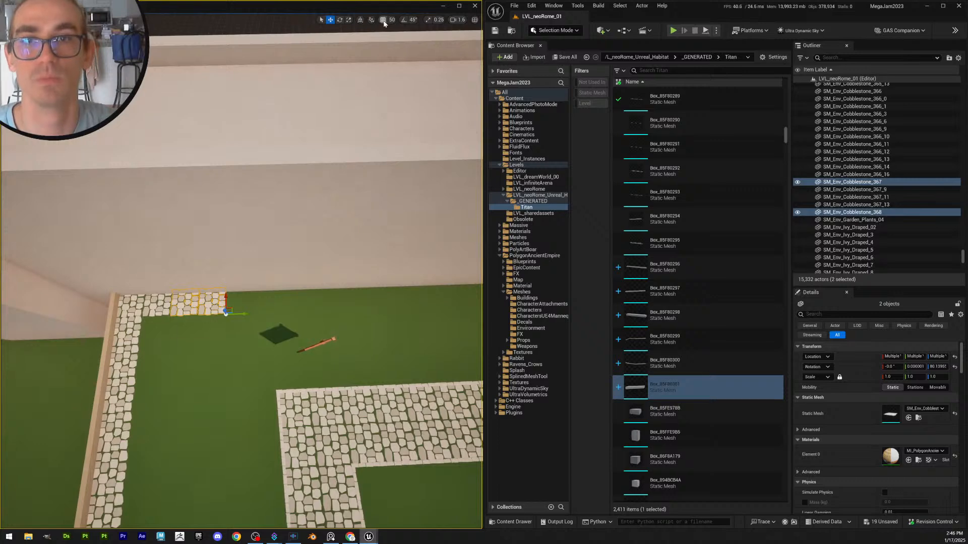
pyautogui.keyDown('alt'); pyautogui.moveTo(244, 314); pyautogui.dragTo(300, 314); pyautogui.keyUp('alt')
pyautogui.press('s')
pyautogui.press('d')
pyautogui.moveTo(300, 313); pyautogui.dragTo(300, 313, button='right')
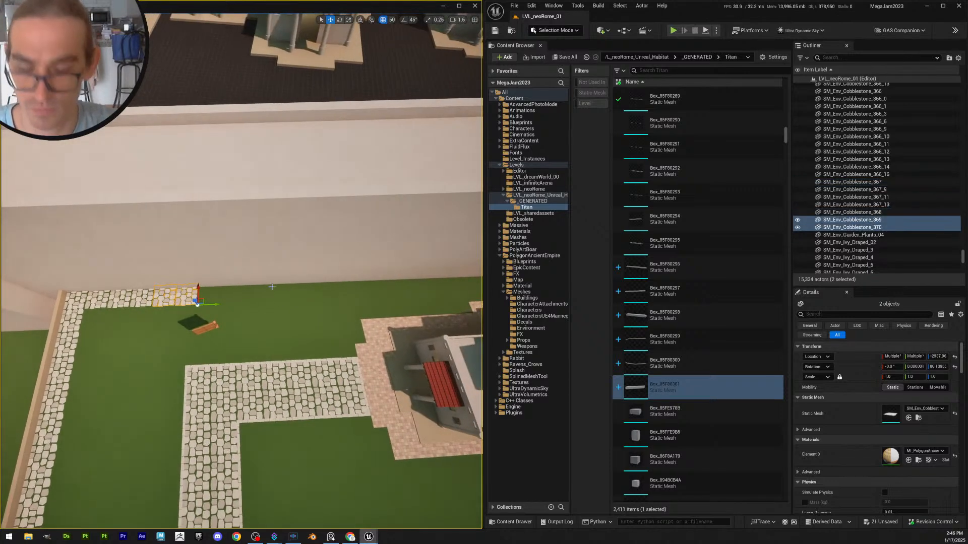
pyautogui.keyDown('alt'); pyautogui.moveTo(217, 305); pyautogui.dragTo(261, 305); pyautogui.keyUp('alt')
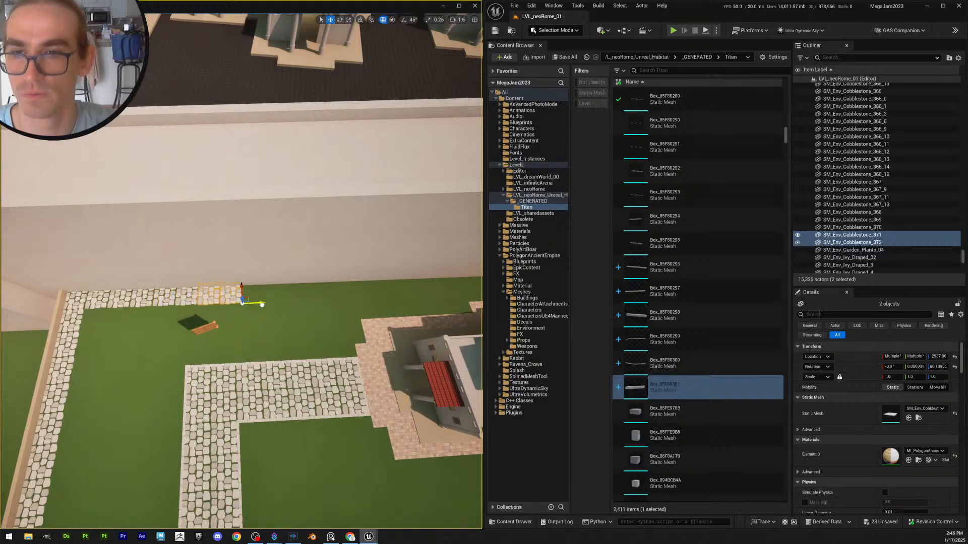
# Select the last five tiles of the back-wall row, duplicate them, and place the copies at the end of the row
pyautogui.click(144, 299)
pyautogui.keyDown('shift'); pyautogui.click(171, 300); pyautogui.keyUp('shift')
pyautogui.keyDown('shift'); pyautogui.click(190, 299); pyautogui.keyUp('shift')
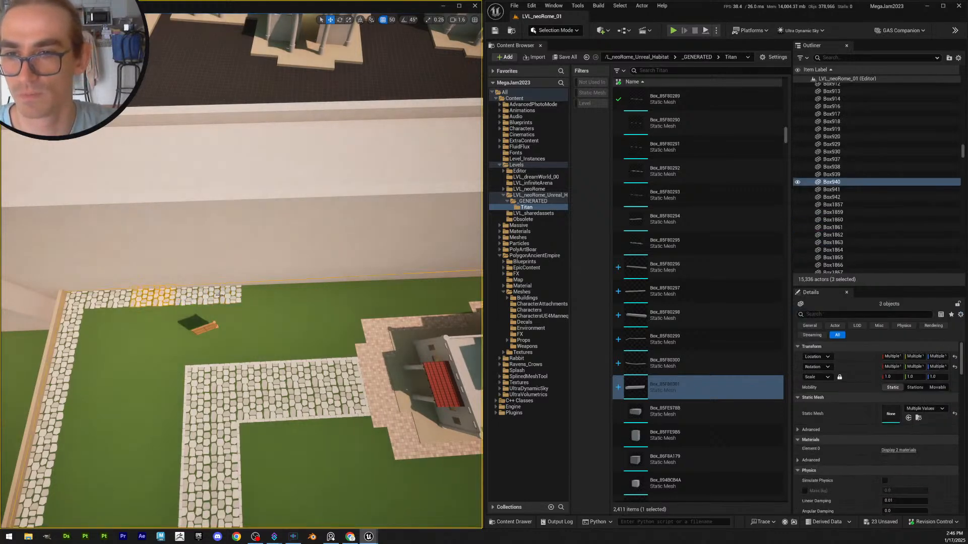
pyautogui.keyDown('shift'); pyautogui.click(208, 298); pyautogui.keyUp('shift')
pyautogui.keyDown('shift'); pyautogui.click(227, 296); pyautogui.keyUp('shift')
pyautogui.keyDown('shift'); pyautogui.click(237, 295); pyautogui.keyUp('shift')
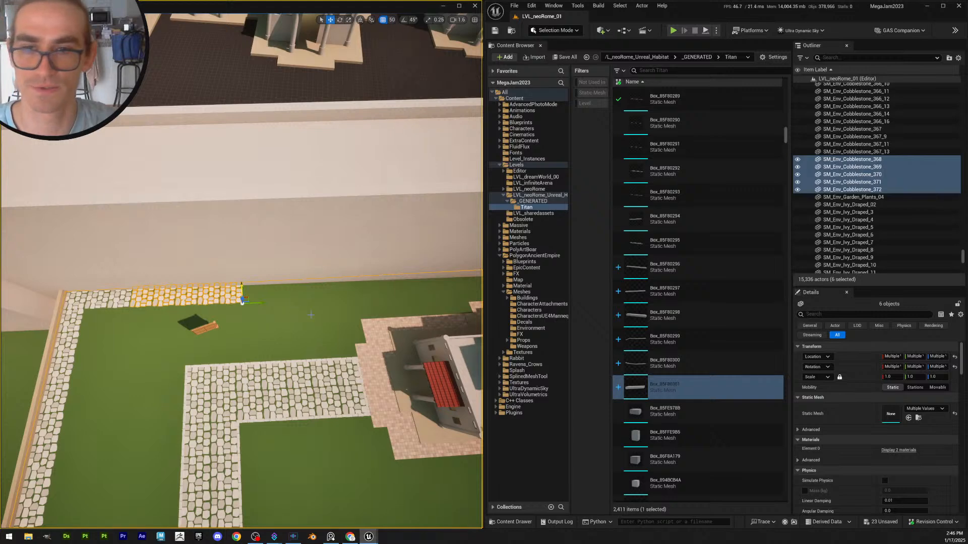
pyautogui.keyDown('ctrl'); pyautogui.click(311, 315); pyautogui.keyUp('ctrl')
pyautogui.moveTo(310, 315); pyautogui.dragTo(311, 325, button='right')
pyautogui.press('d')
pyautogui.hotkey('ctrl', 'd')
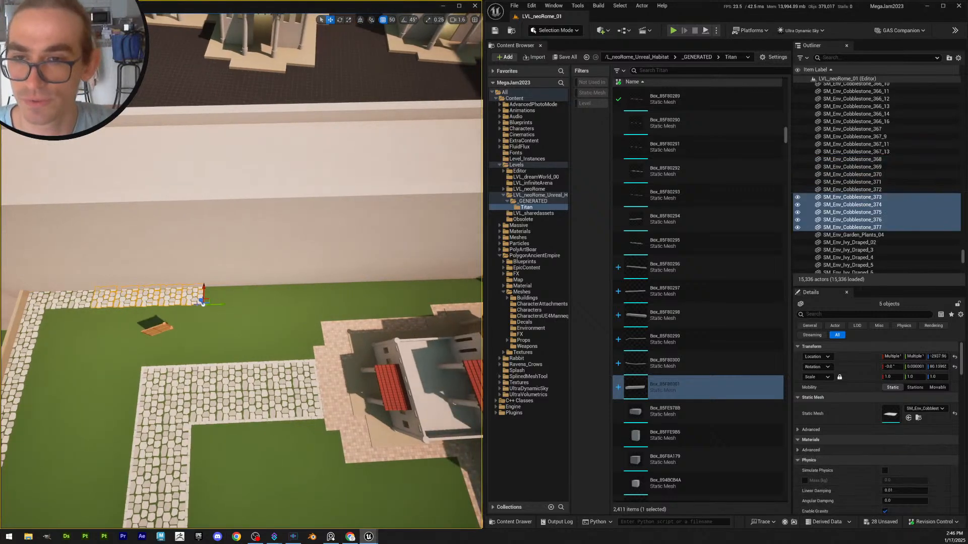
pyautogui.moveTo(222, 304); pyautogui.dragTo(335, 307)
# Duplicate the five-tile group twice more, extending the path along the back wall behind the red-roofed building into the far corner
pyautogui.press('d')
pyautogui.moveTo(335, 306)
pyautogui.mouseDown(button='right')
pyautogui.moveTo(358, 307)
pyautogui.moveTo(335, 305)
pyautogui.mouseUp(button='right')
pyautogui.press('s')
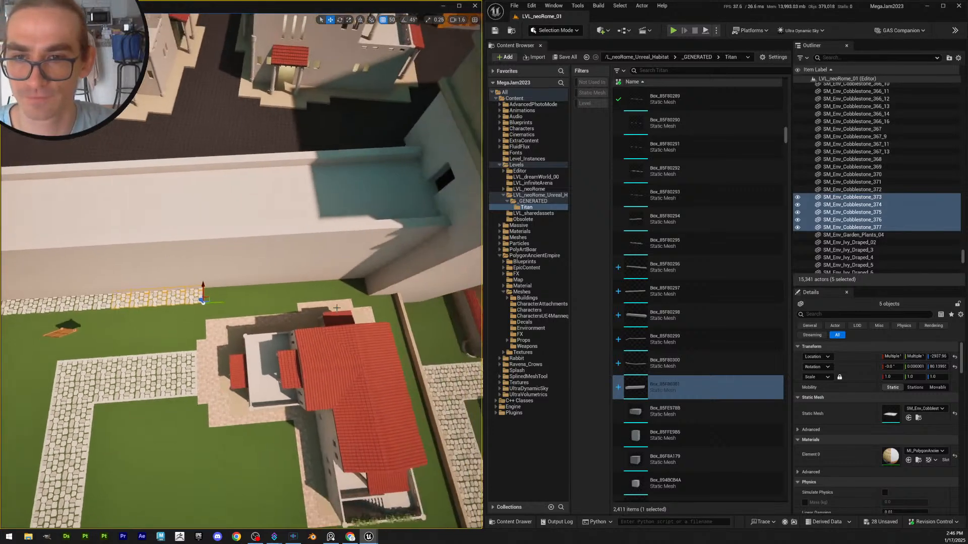
pyautogui.hotkey('ctrl', 'd')
pyautogui.moveTo(220, 302); pyautogui.dragTo(311, 299)
pyautogui.press('d')
pyautogui.moveTo(311, 299)
pyautogui.mouseDown(button='right')
pyautogui.moveTo(327, 299)
pyautogui.moveTo(315, 289)
pyautogui.mouseUp(button='right')
pyautogui.press('w')
pyautogui.press('s')
pyautogui.hotkey('ctrl', 'd')
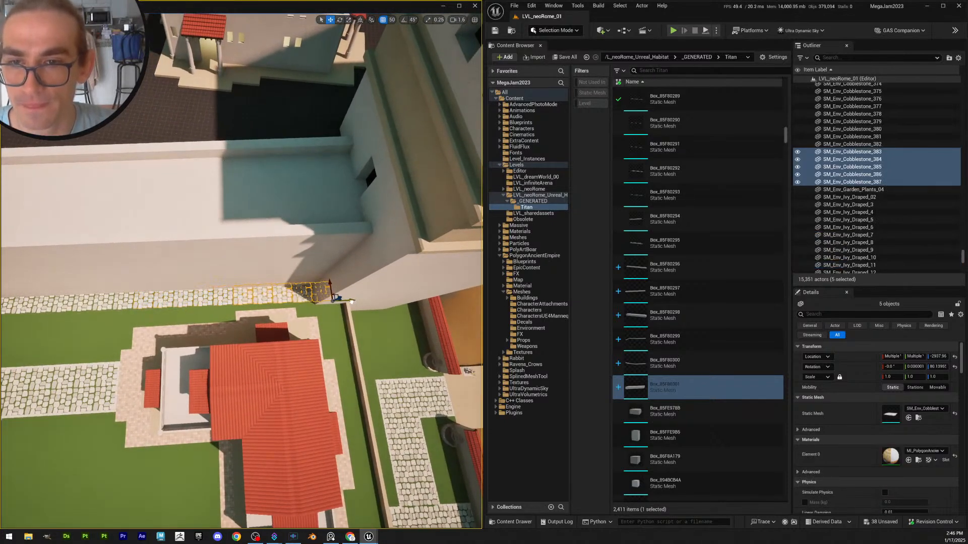
# Select all the back-wall tiles except the last one in the far corner and rotate them together by about 1° to follow the wall
pyautogui.press('Escape')
pyautogui.press('s')
pyautogui.moveTo(370, 334); pyautogui.dragTo(367, 333, button='right')
pyautogui.press('a')
pyautogui.press('w')
pyautogui.press('d')
pyautogui.moveTo(371, 286); pyautogui.dragTo(372, 287, button='right')
pyautogui.click(372, 287)
pyautogui.keyDown('ctrl'); pyautogui.click(372, 287); pyautogui.keyUp('ctrl')
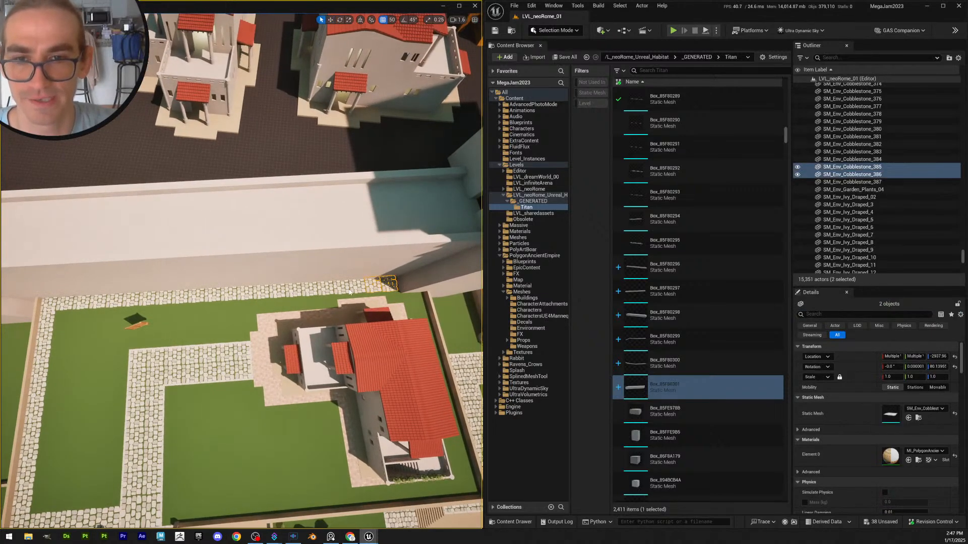
pyautogui.keyDown('ctrl'); pyautogui.click(360, 291); pyautogui.keyUp('ctrl')
pyautogui.keyDown('ctrl'); pyautogui.click(341, 290); pyautogui.keyUp('ctrl')
pyautogui.keyDown('ctrl'); pyautogui.click(325, 291); pyautogui.keyUp('ctrl')
pyautogui.keyDown('ctrl'); pyautogui.click(307, 294); pyautogui.keyUp('ctrl')
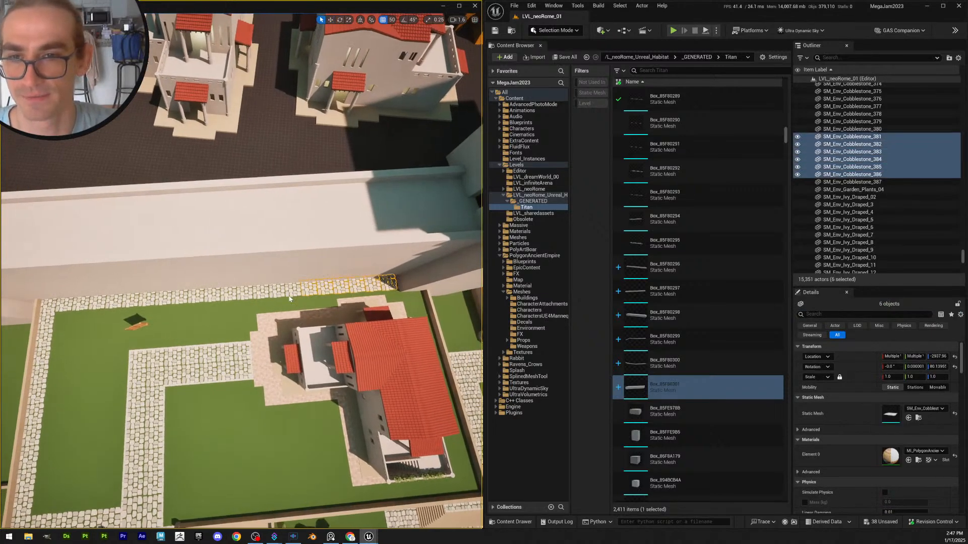
pyautogui.keyDown('ctrl'); pyautogui.click(274, 296); pyautogui.keyUp('ctrl')
pyautogui.keyDown('ctrl'); pyautogui.click(294, 294); pyautogui.keyUp('ctrl')
pyautogui.keyDown('ctrl'); pyautogui.click(277, 297); pyautogui.keyUp('ctrl')
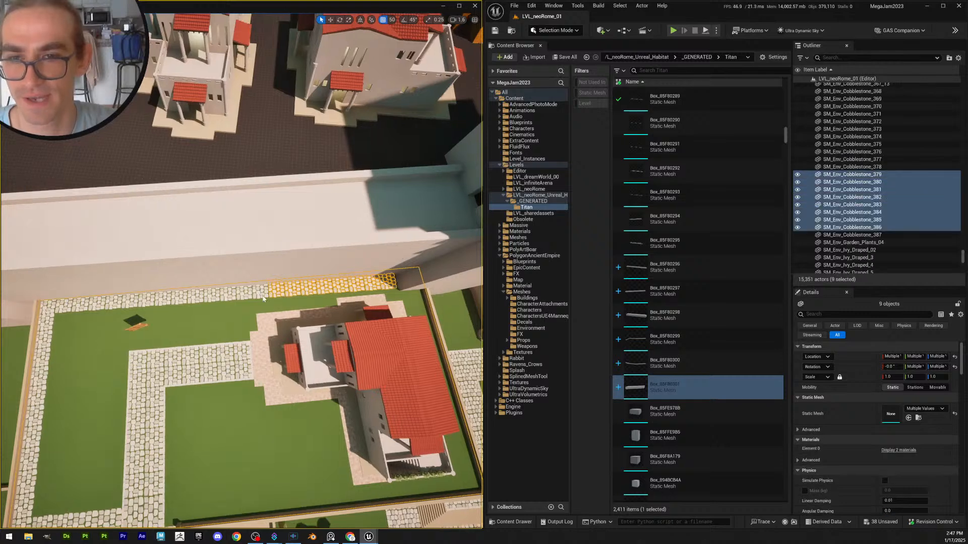
pyautogui.keyDown('ctrl'); pyautogui.click(258, 301); pyautogui.keyUp('ctrl')
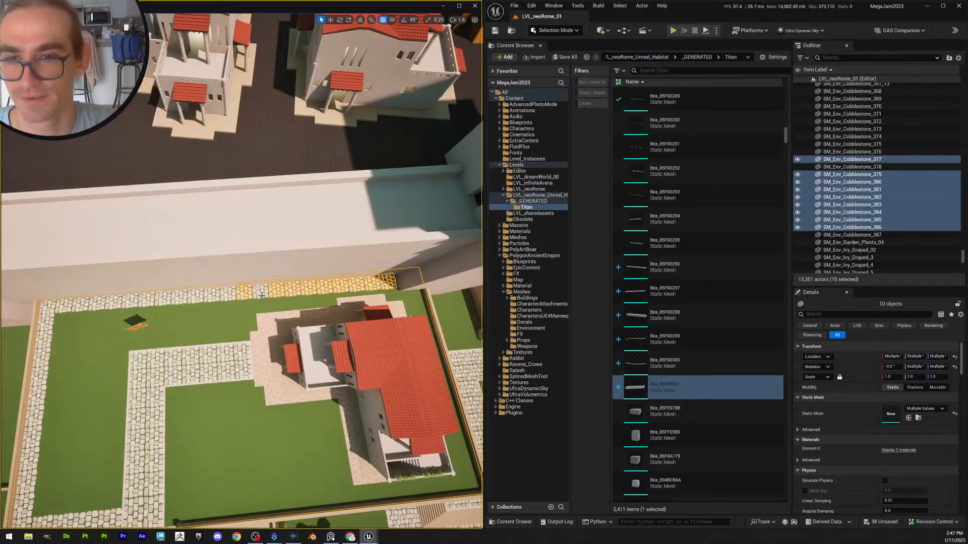
pyautogui.keyDown('ctrl'); pyautogui.click(264, 296); pyautogui.keyUp('ctrl')
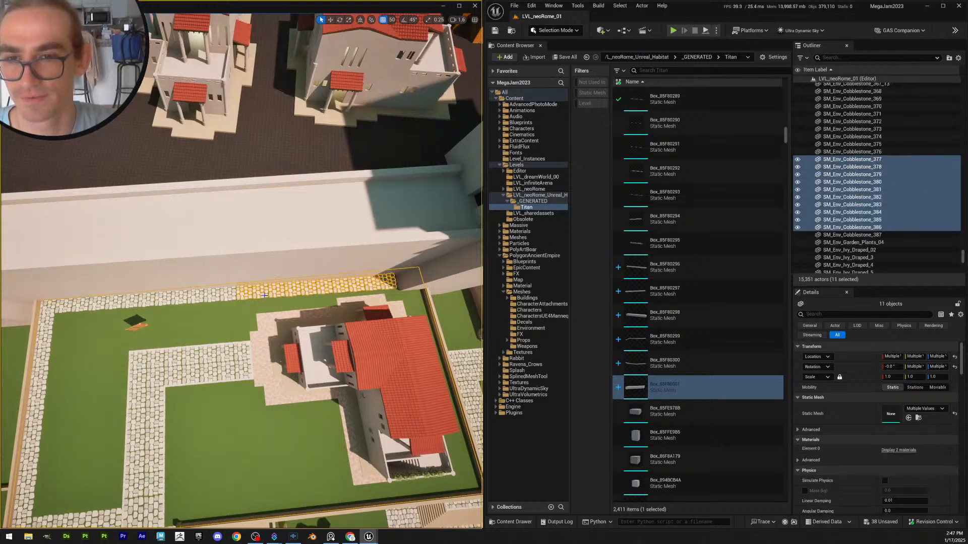
pyautogui.keyDown('ctrl'); pyautogui.click(211, 301); pyautogui.keyUp('ctrl')
pyautogui.keyDown('ctrl'); pyautogui.click(228, 298); pyautogui.keyUp('ctrl')
pyautogui.keyDown('ctrl'); pyautogui.click(193, 301); pyautogui.keyUp('ctrl')
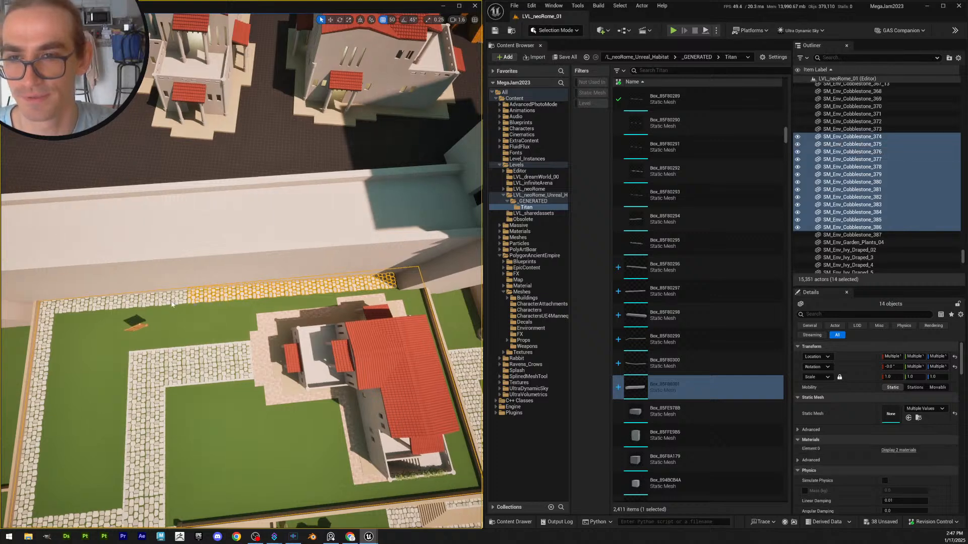
pyautogui.keyDown('ctrl'); pyautogui.click(172, 304); pyautogui.keyUp('ctrl')
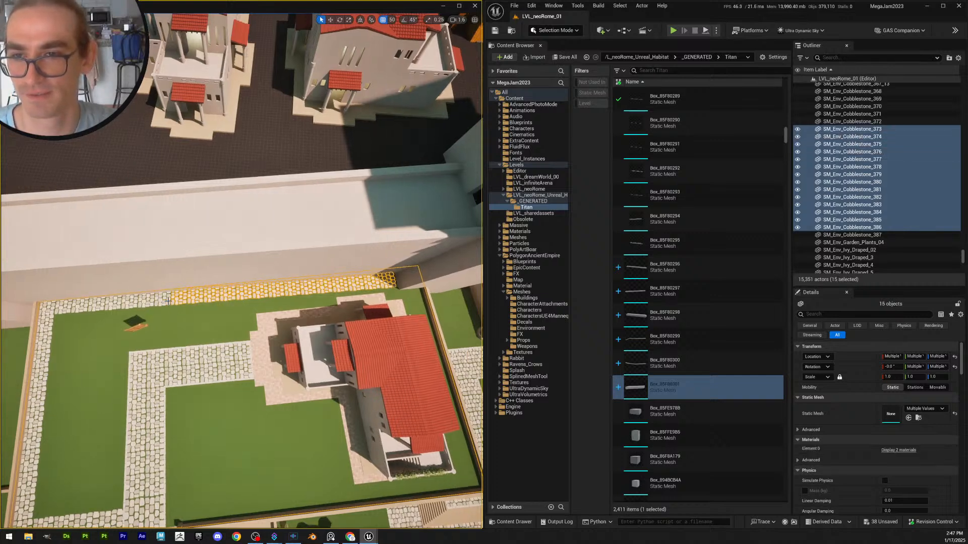
pyautogui.keyDown('ctrl'); pyautogui.click(146, 305); pyautogui.keyUp('ctrl')
pyautogui.keyDown('ctrl'); pyautogui.click(147, 302); pyautogui.keyUp('ctrl')
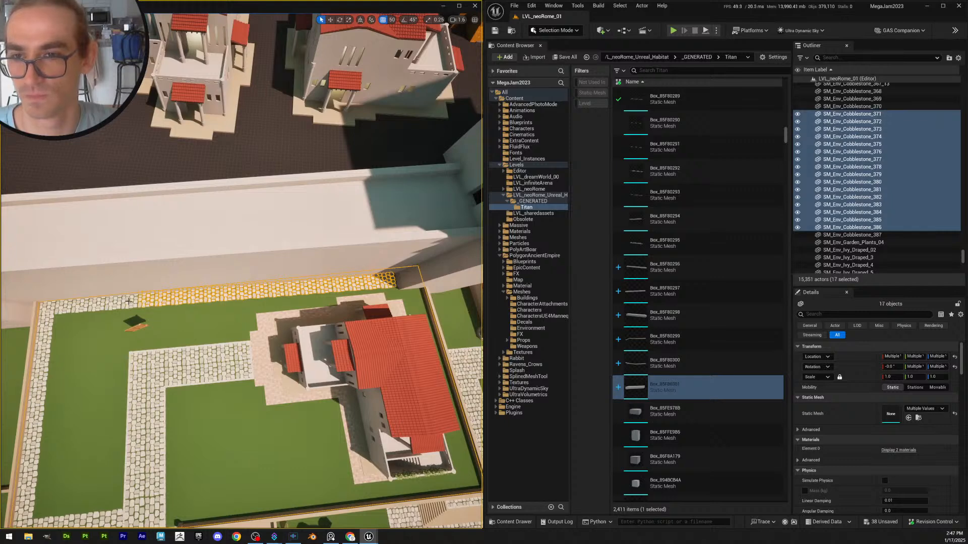
pyautogui.keyDown('ctrl'); pyautogui.click(128, 301); pyautogui.keyUp('ctrl')
pyautogui.keyDown('ctrl'); pyautogui.click(114, 307); pyautogui.keyUp('ctrl')
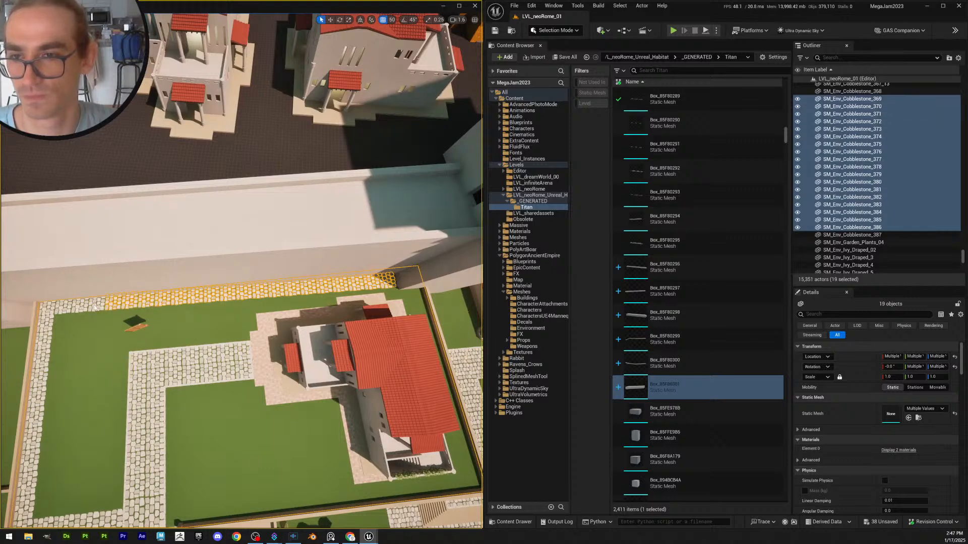
pyautogui.keyDown('ctrl'); pyautogui.click(94, 307); pyautogui.keyUp('ctrl')
pyautogui.keyDown('ctrl'); pyautogui.click(84, 306); pyautogui.keyUp('ctrl')
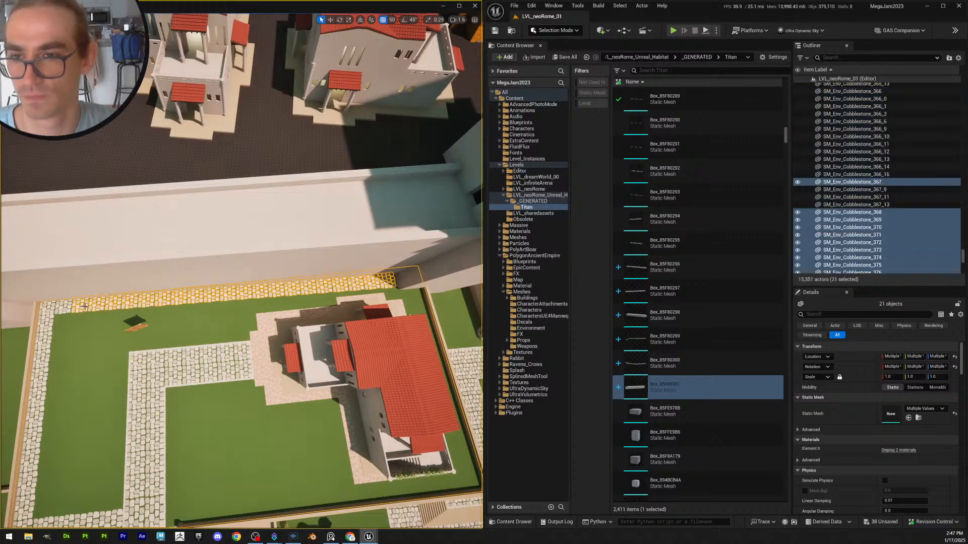
pyautogui.keyDown('ctrl'); pyautogui.click(59, 308); pyautogui.keyUp('ctrl')
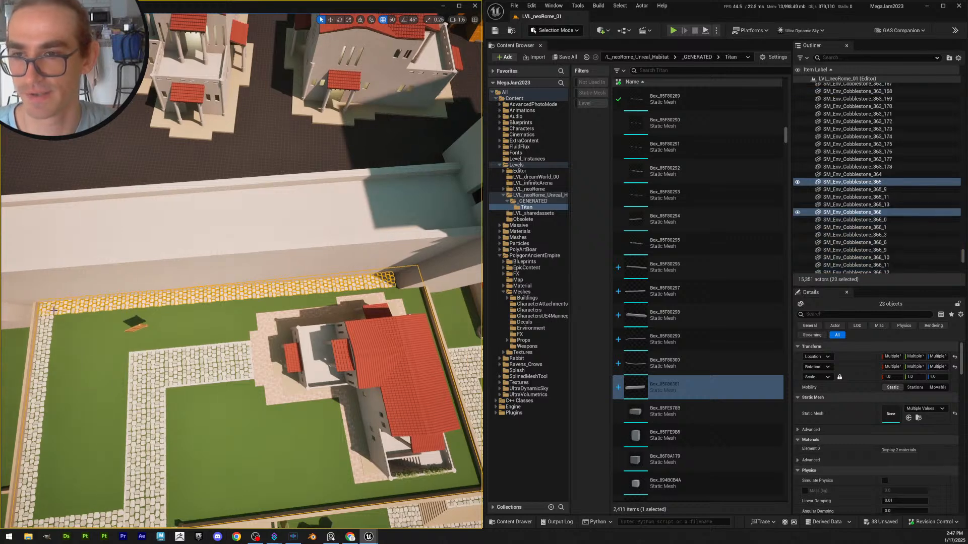
pyautogui.press('e')
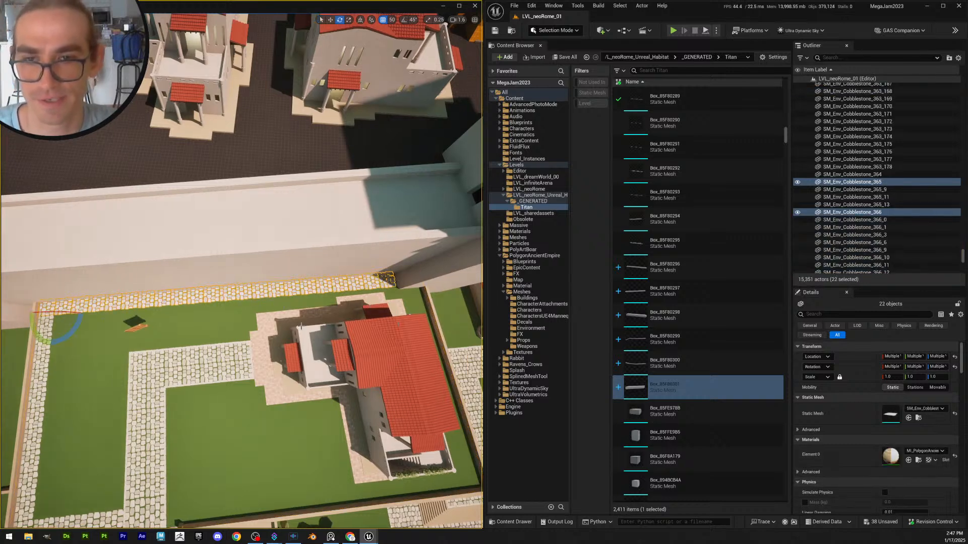
pyautogui.moveTo(73, 301); pyautogui.dragTo(60, 292)
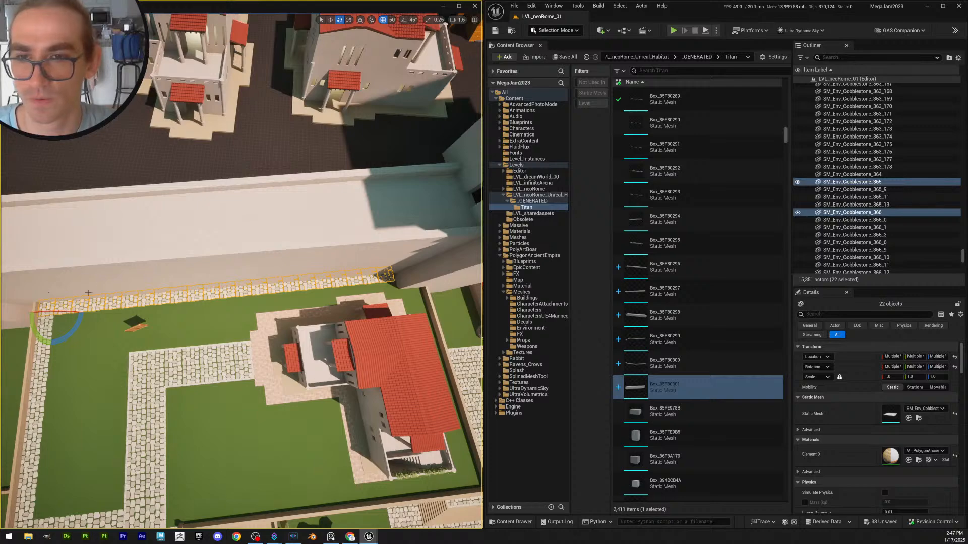
# Delete the leftover misaligned cobblestone tile in the far corner behind the red-roofed building
pyautogui.press('d')
pyautogui.moveTo(61, 293)
pyautogui.mouseDown(button='right')
pyautogui.moveTo(83, 292)
pyautogui.moveTo(68, 292)
pyautogui.mouseUp(button='right')
pyautogui.press('a')
pyautogui.press('d')
pyautogui.press('Escape')
pyautogui.press('w')
pyautogui.moveTo(239, 298); pyautogui.dragTo(292, 318, button='right')
pyautogui.scroll(-3, 239, 297)
pyautogui.click(239, 298)
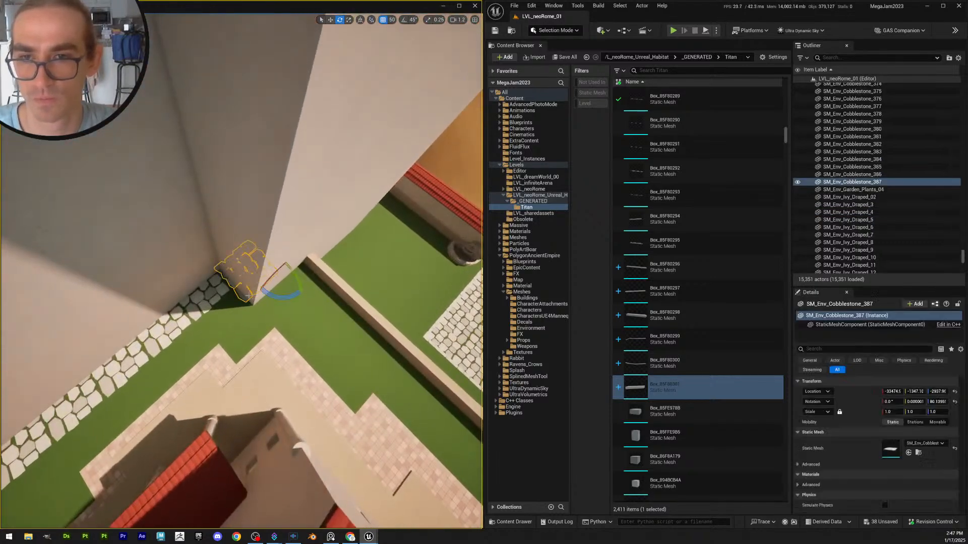
pyautogui.press('Delete')
# Duplicate the end tile of the back-wall row, place the copy beside it in the shadowed corner, and clear the selection
pyautogui.click(208, 301)
pyautogui.moveTo(207, 302); pyautogui.dragTo(161, 301, button='right')
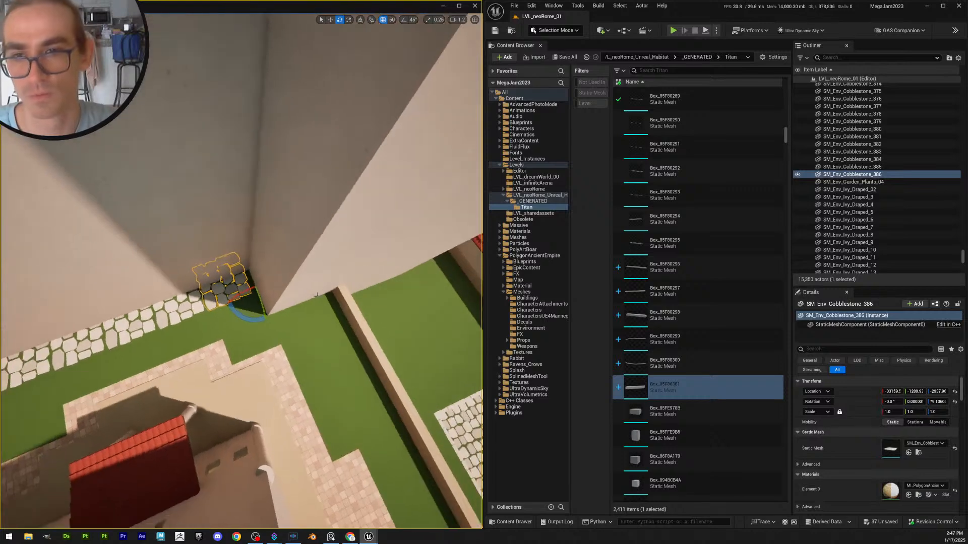
pyautogui.press('w')
pyautogui.hotkey('ctrl', 'd')
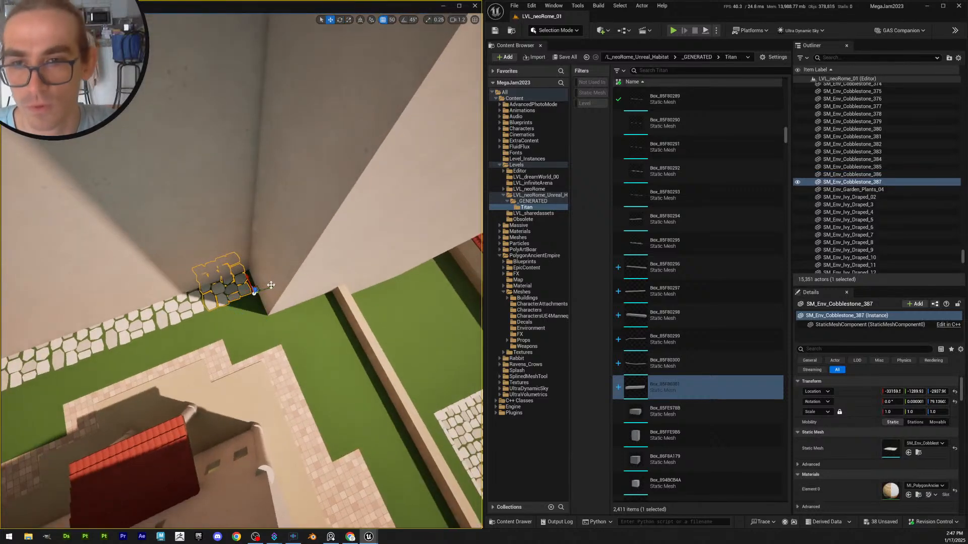
pyautogui.moveTo(239, 296); pyautogui.dragTo(287, 297, button='right')
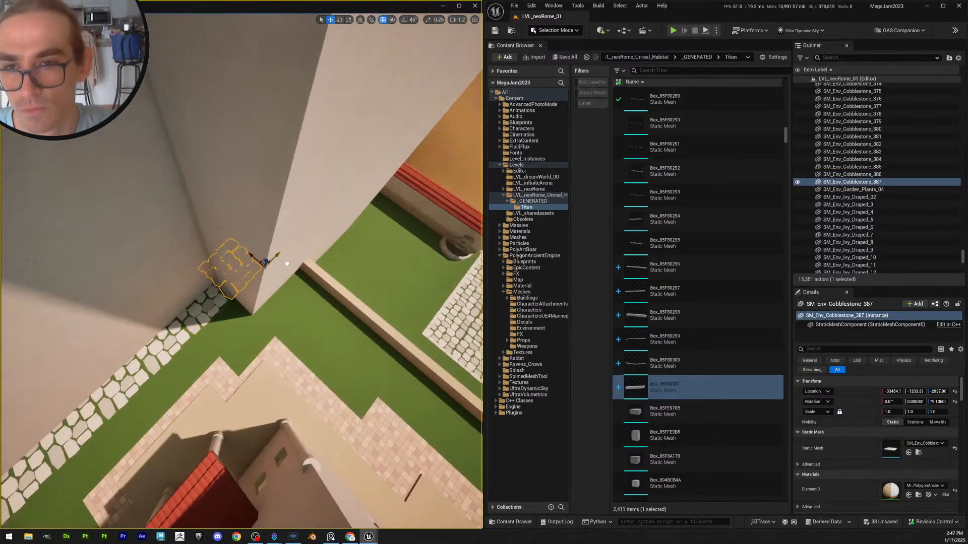
pyautogui.press('Escape')
# Examine the back-wall path and the surrounding courtyard from above to check the border's alignment and coverage
pyautogui.press('s')
pyautogui.moveTo(285, 264); pyautogui.dragTo(217, 232, button='right')
pyautogui.scroll(2, 286, 265)
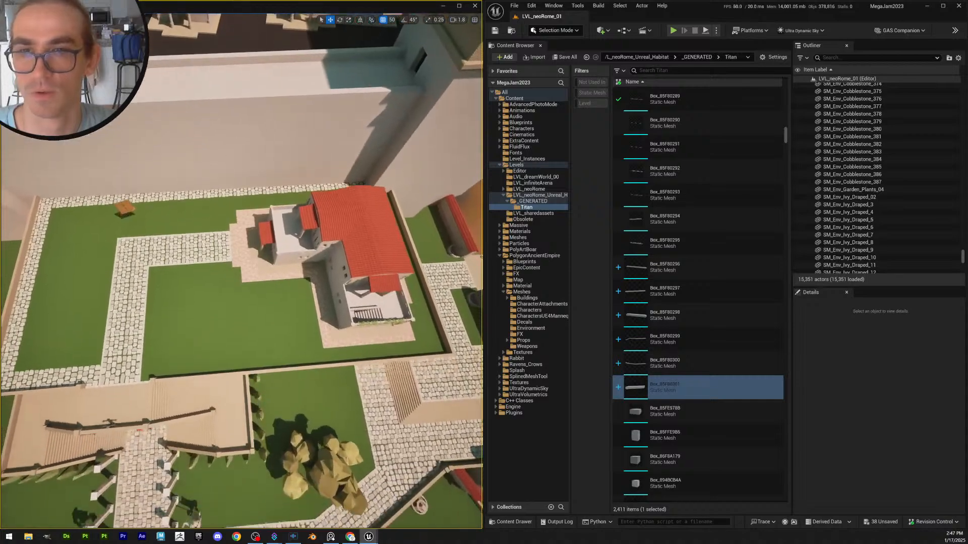
pyautogui.moveTo(242, 272); pyautogui.dragTo(222, 272, button='right')
pyautogui.press('s')
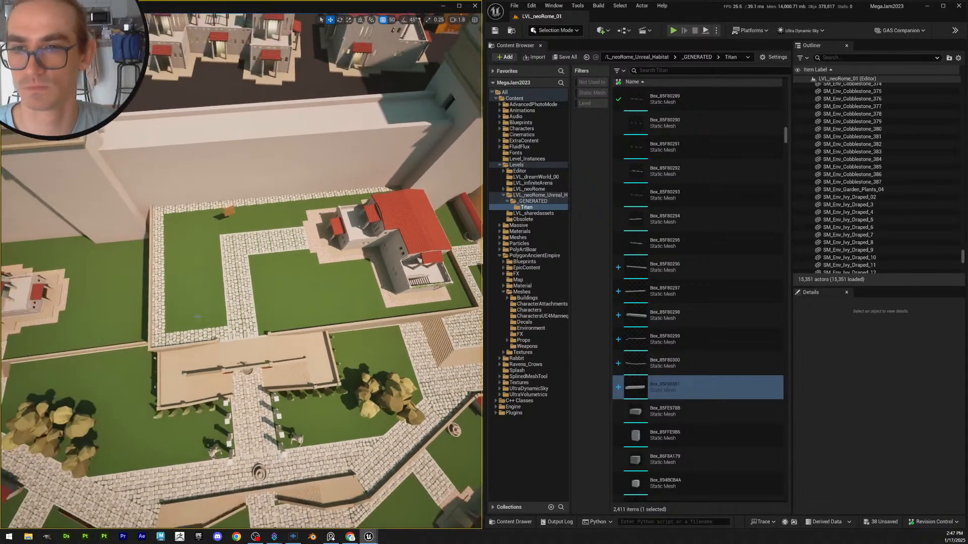
pyautogui.moveTo(319, 196); pyautogui.dragTo(326, 224, button='right')
pyautogui.scroll(3, 320, 196)
pyautogui.press('w')
pyautogui.scroll(-3, 319, 196)
pyautogui.press('d')
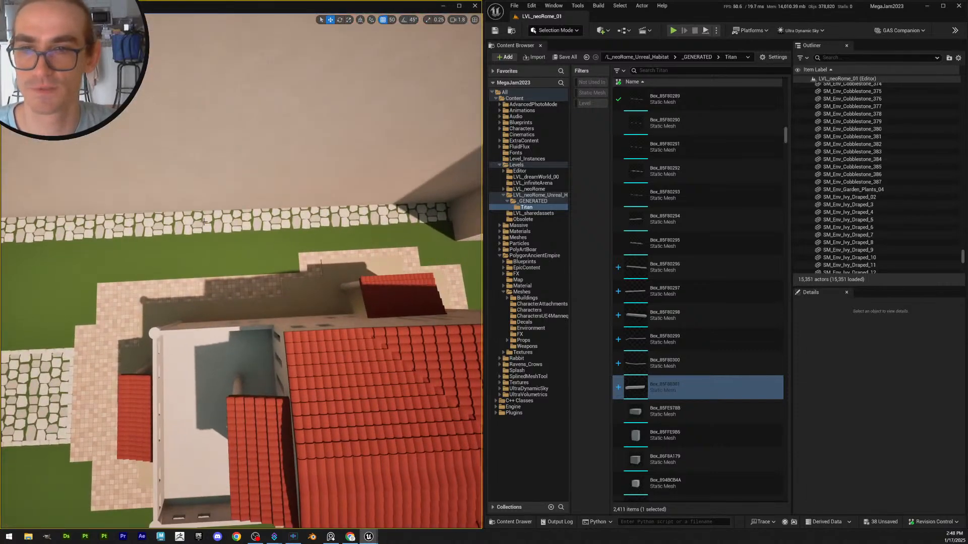
pyautogui.press('s')
pyautogui.moveTo(204, 222); pyautogui.dragTo(204, 227, button='right')
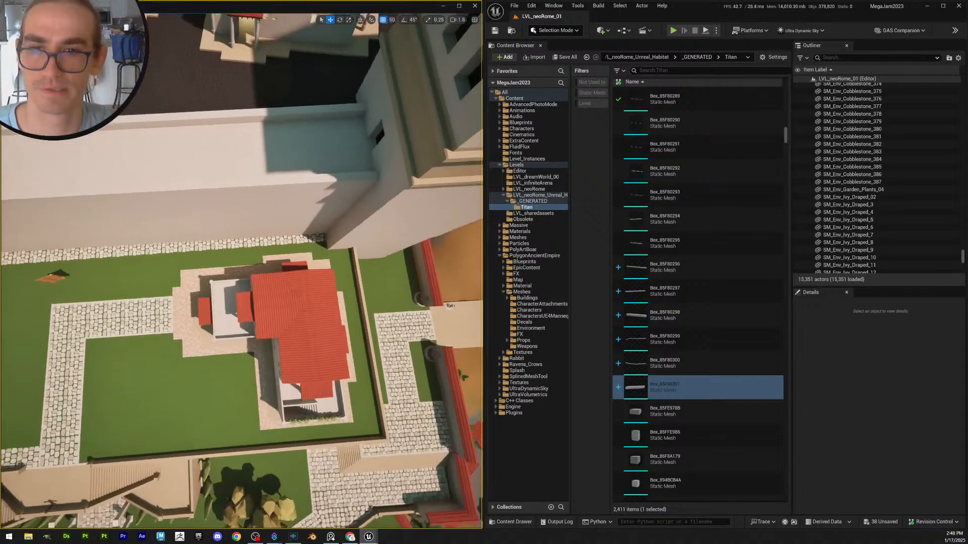
pyautogui.moveTo(252, 224); pyautogui.dragTo(252, 229)
pyautogui.press('s')
pyautogui.moveTo(297, 198); pyautogui.dragTo(294, 187, button='right')
pyautogui.press('d')
pyautogui.press('w')
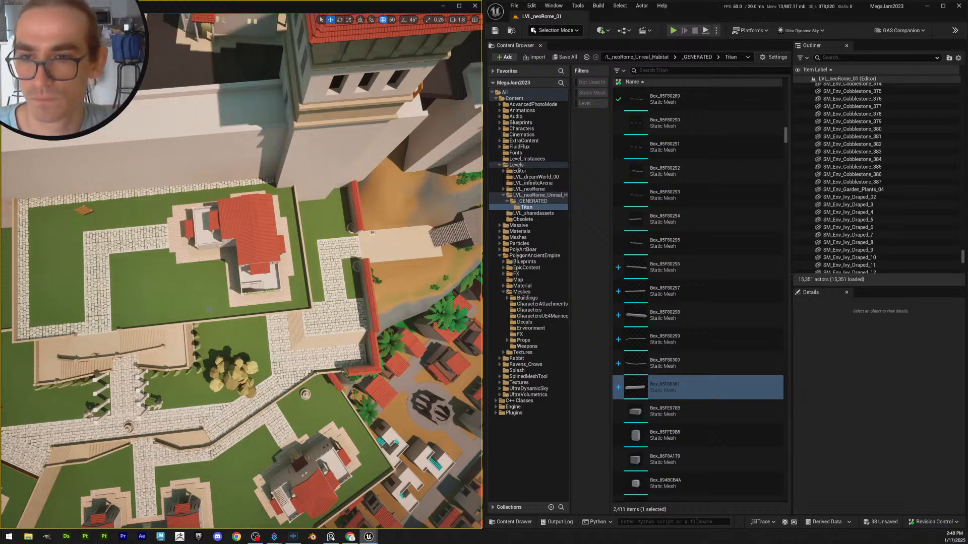
# Select the five front-edge tiles between the corner and the central walkway, duplicate them, and place the copies along the edge beyond the walkway
pyautogui.press('a')
pyautogui.moveTo(279, 296); pyautogui.dragTo(277, 294, button='right')
pyautogui.scroll(-1, 279, 296)
pyautogui.press('w')
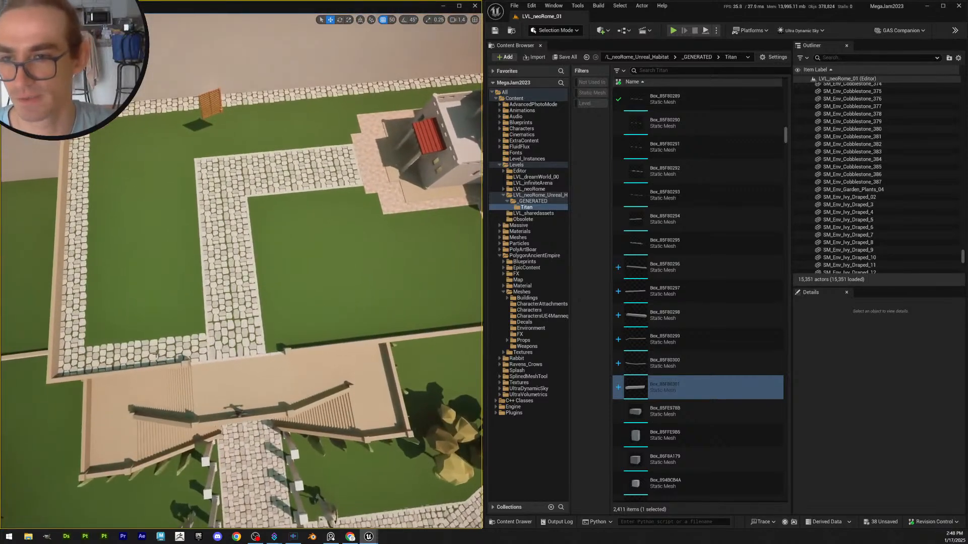
pyautogui.click(77, 354)
pyautogui.keyDown('shift'); pyautogui.click(103, 349); pyautogui.keyUp('shift')
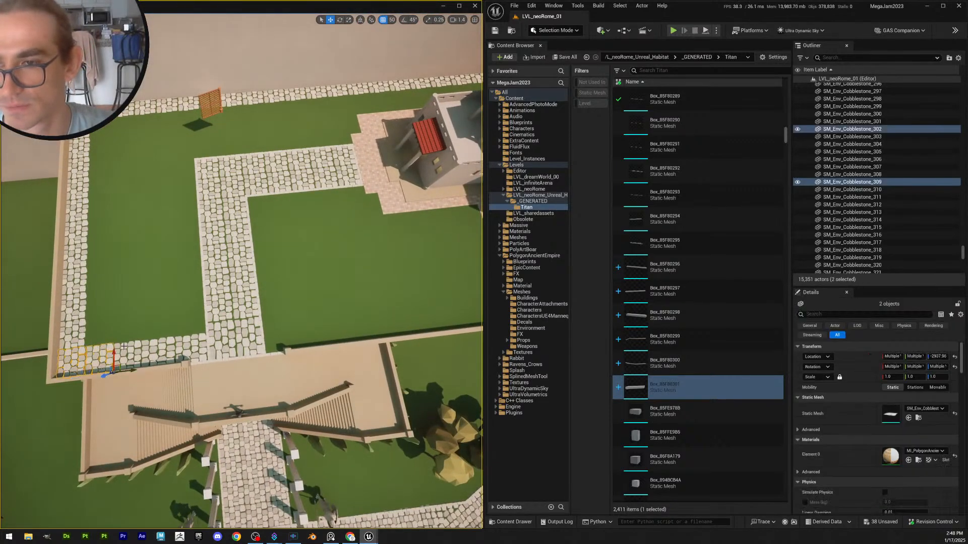
pyautogui.keyDown('shift'); pyautogui.click(126, 348); pyautogui.keyUp('shift')
pyautogui.keyDown('shift'); pyautogui.click(164, 344); pyautogui.keyUp('shift')
pyautogui.keyDown('shift'); pyautogui.click(189, 341); pyautogui.keyUp('shift')
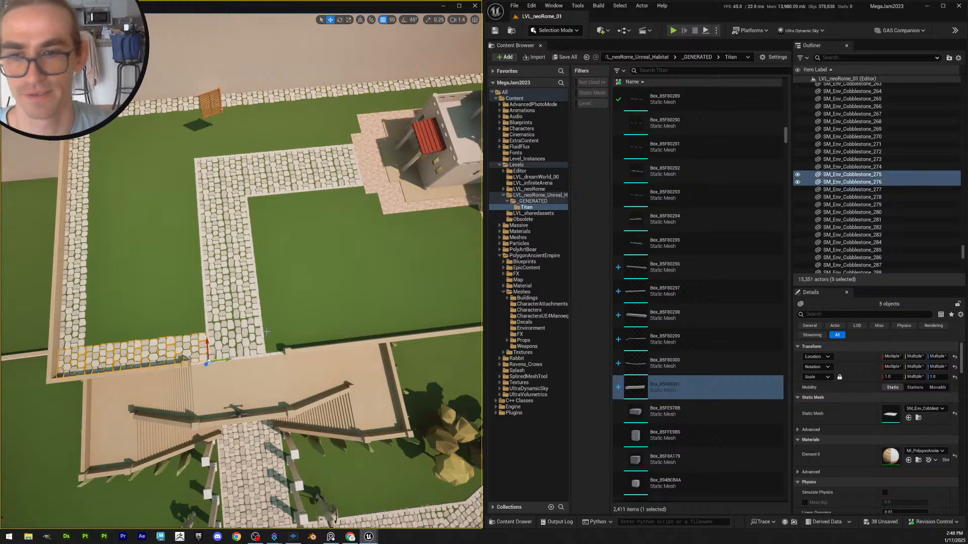
pyautogui.hotkey('ctrl', 'd')
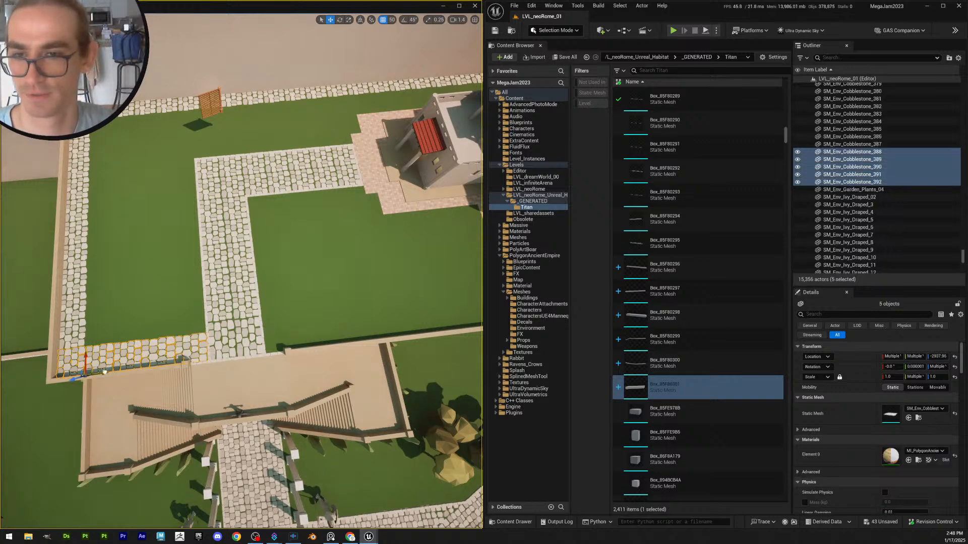
pyautogui.moveTo(104, 372); pyautogui.dragTo(318, 354)
# Try to extend the front-edge row with a duplicate of its five newest tiles, and discard that copy
pyautogui.press('d')
pyautogui.moveTo(323, 352); pyautogui.dragTo(314, 354, button='right')
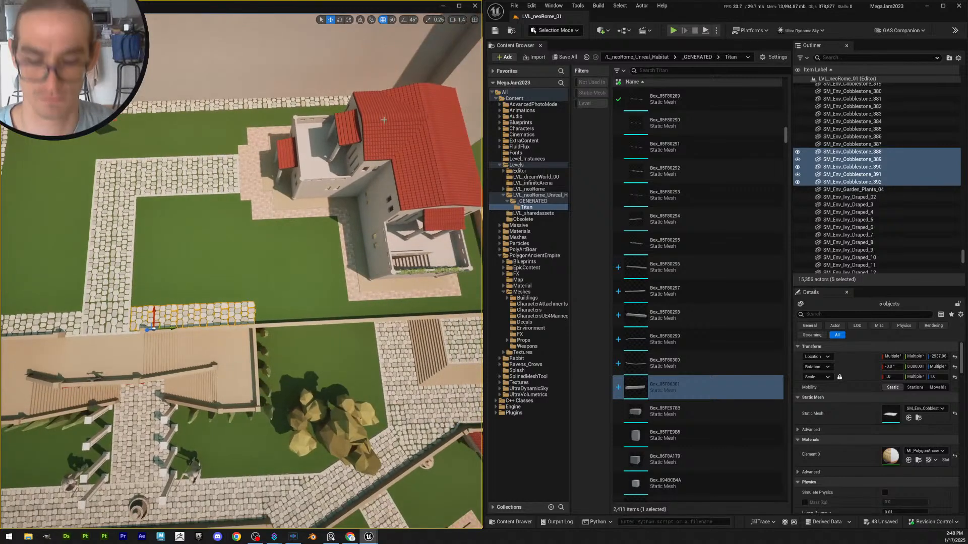
pyautogui.hotkey('ctrl', 'd')
pyautogui.moveTo(171, 329); pyautogui.dragTo(298, 316)
pyautogui.press('w')
pyautogui.moveTo(310, 325)
pyautogui.mouseDown(button='right')
pyautogui.moveTo(311, 337)
pyautogui.moveTo(310, 325)
pyautogui.mouseUp(button='right')
pyautogui.scroll(-2, 310, 325)
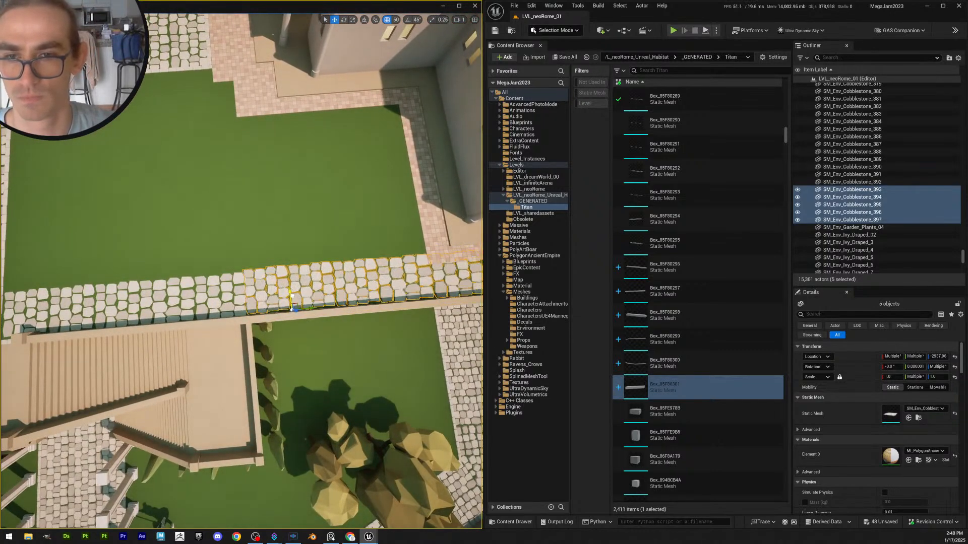
pyautogui.press('s')
pyautogui.moveTo(295, 298); pyautogui.dragTo(309, 295, button='right')
pyautogui.hotkey('ctrl', 'z')
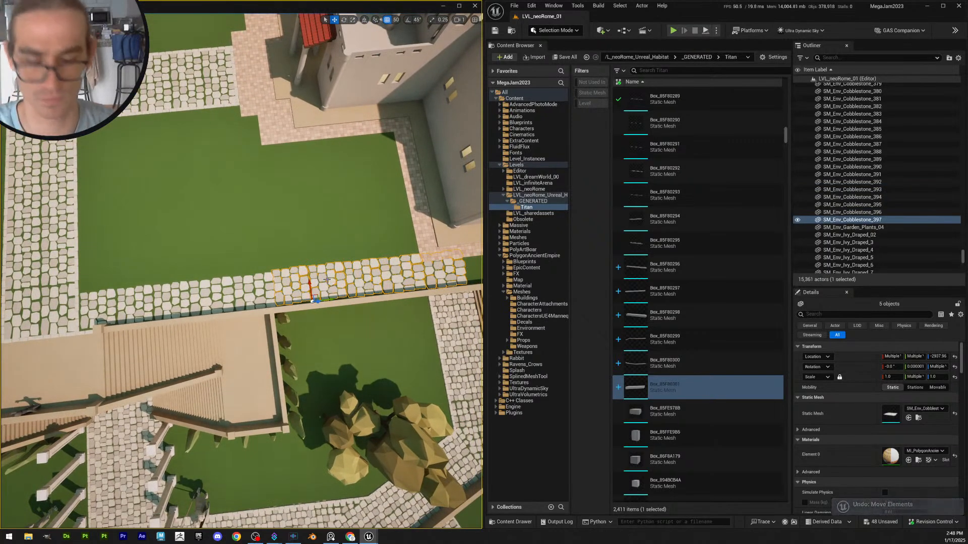
pyautogui.press('Delete')
# Try to extend the front edge again by reselecting the five tiles outward from the walkway and duplicating them, and delete the copy
pyautogui.click(99, 309)
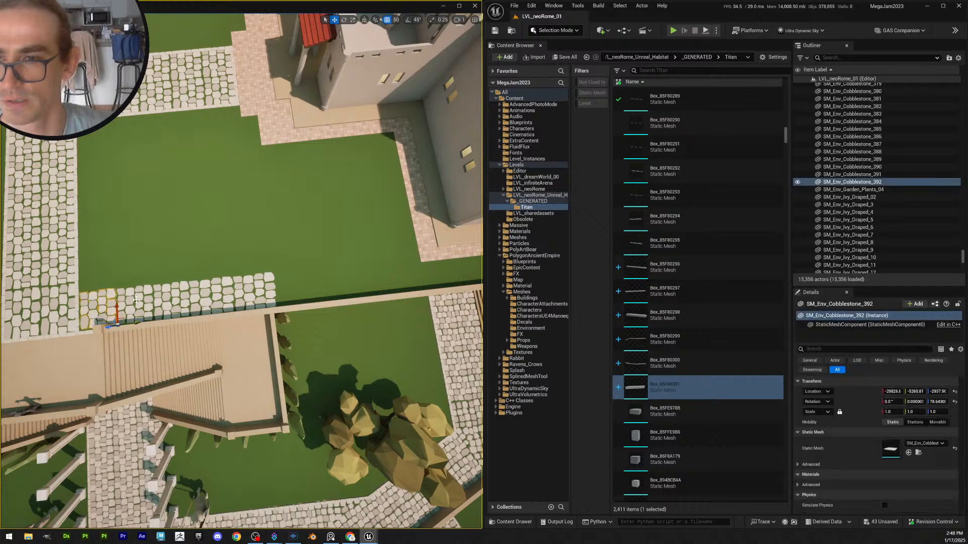
pyautogui.keyDown('ctrl'); pyautogui.click(159, 298); pyautogui.keyUp('ctrl')
pyautogui.keyDown('ctrl'); pyautogui.click(196, 295); pyautogui.keyUp('ctrl')
pyautogui.keyDown('ctrl'); pyautogui.click(236, 294); pyautogui.keyUp('ctrl')
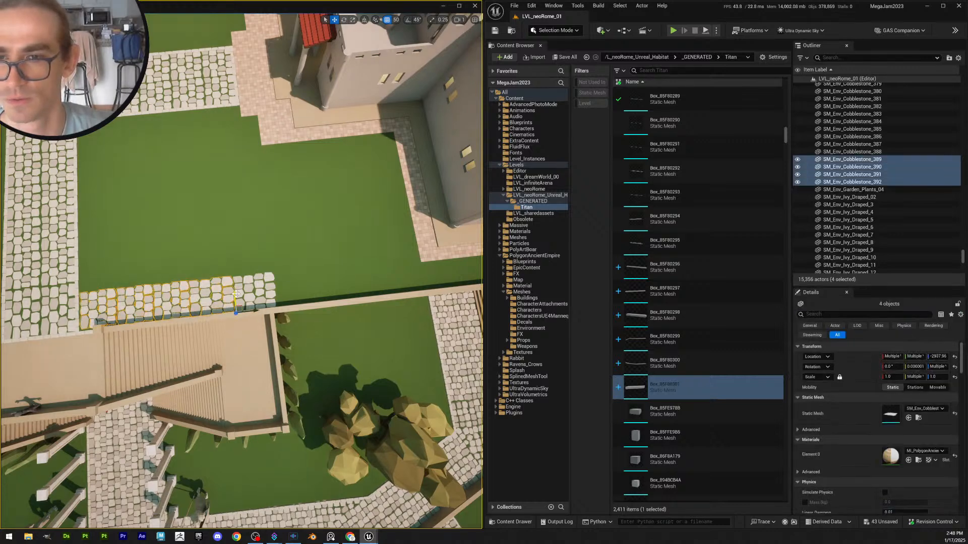
pyautogui.keyDown('ctrl'); pyautogui.click(260, 289); pyautogui.keyUp('ctrl')
pyautogui.hotkey('ctrl', 'd')
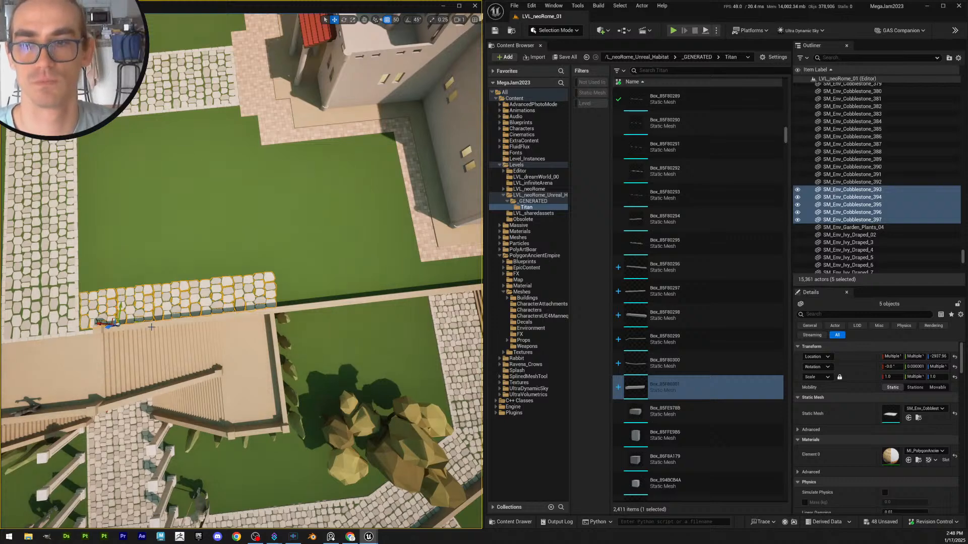
pyautogui.moveTo(136, 322); pyautogui.dragTo(335, 318)
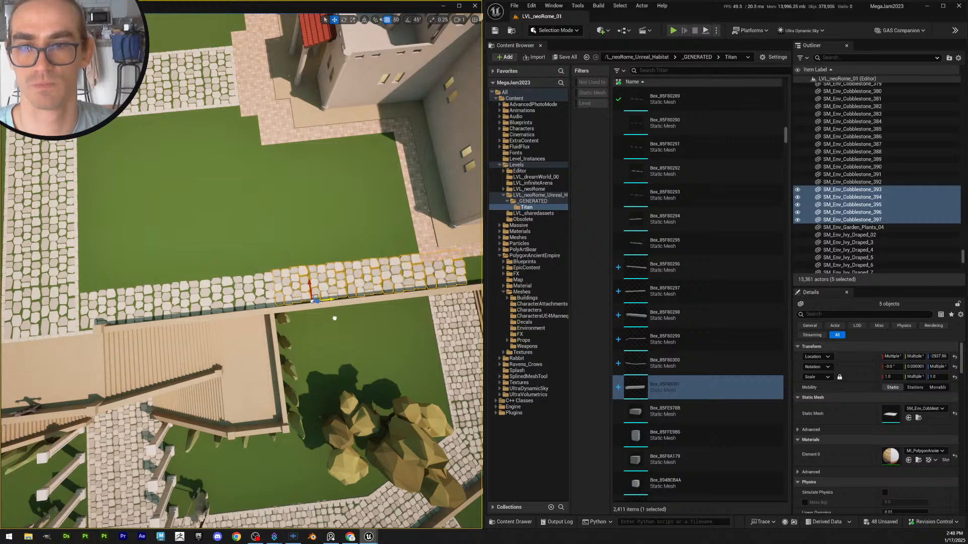
pyautogui.moveTo(334, 318); pyautogui.dragTo(349, 306, button='right')
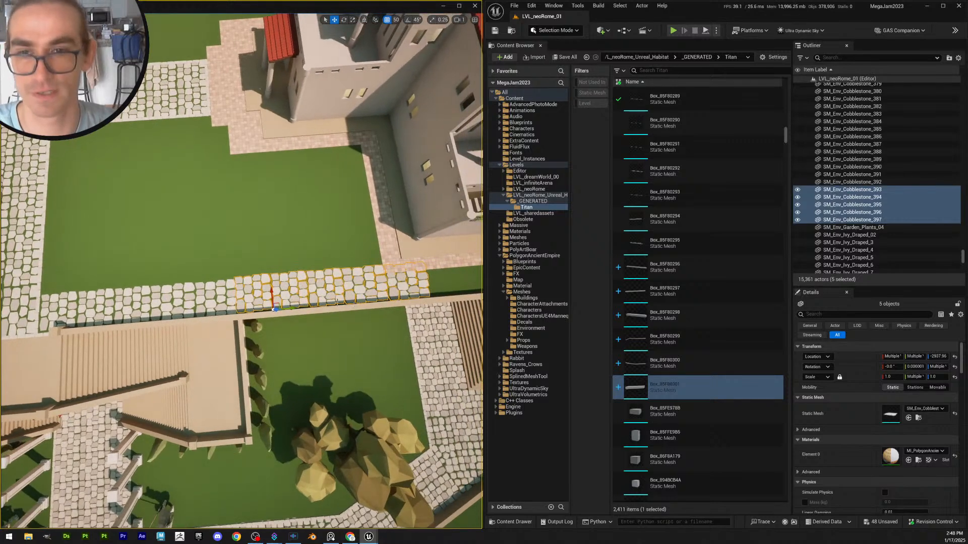
pyautogui.press('Delete')
# Delete the two outermost cobblestone tiles of the front-edge row beyond the walkway
pyautogui.click(209, 296)
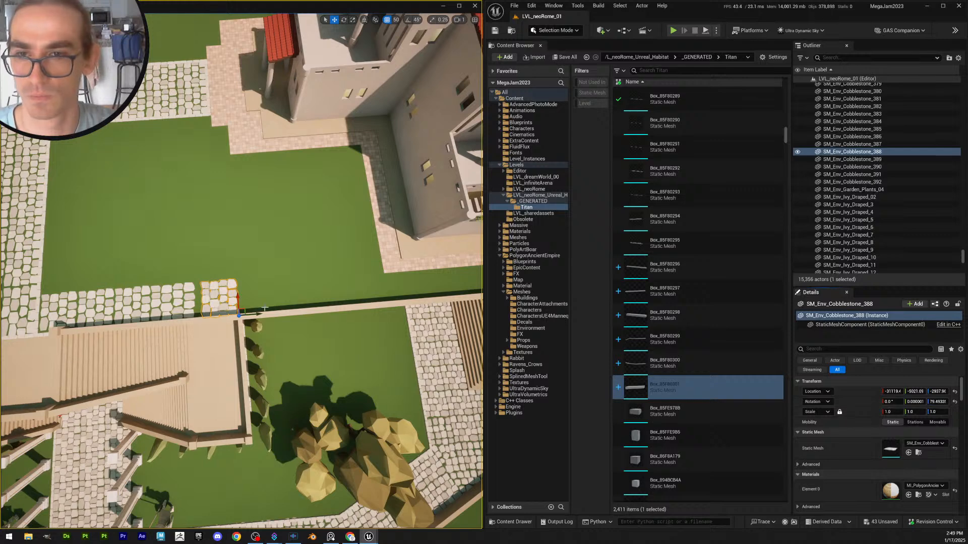
pyautogui.click(192, 302)
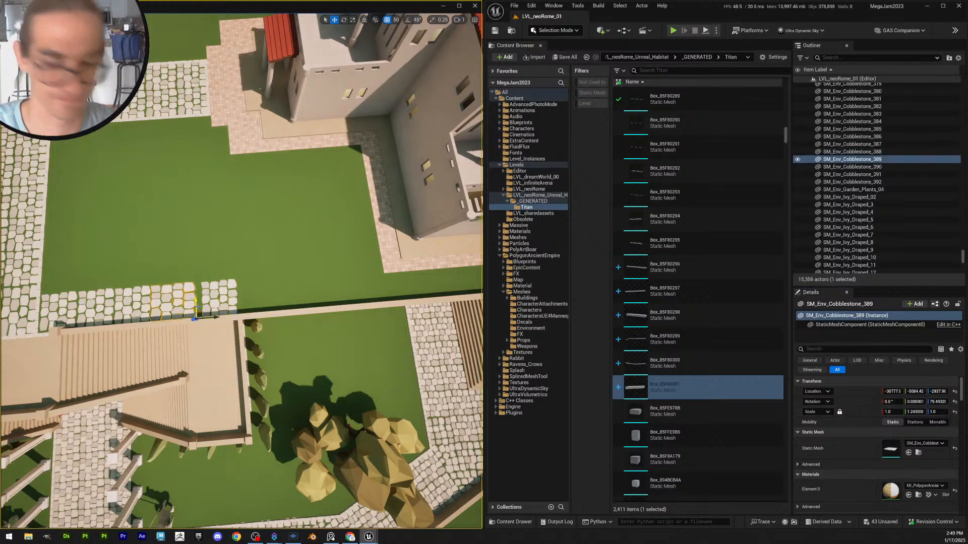
pyautogui.press('Delete')
pyautogui.click(224, 303)
pyautogui.press('Delete')
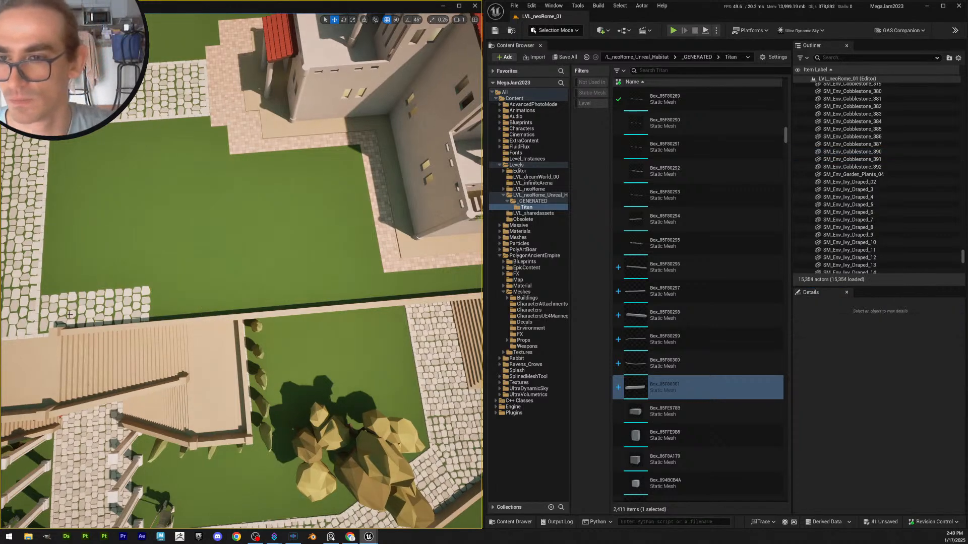
# Select the three remaining front-edge tiles beyond the walkway, duplicate them, and place the copies at the row's end
pyautogui.click(63, 309)
pyautogui.keyDown('ctrl'); pyautogui.click(109, 306); pyautogui.keyUp('ctrl')
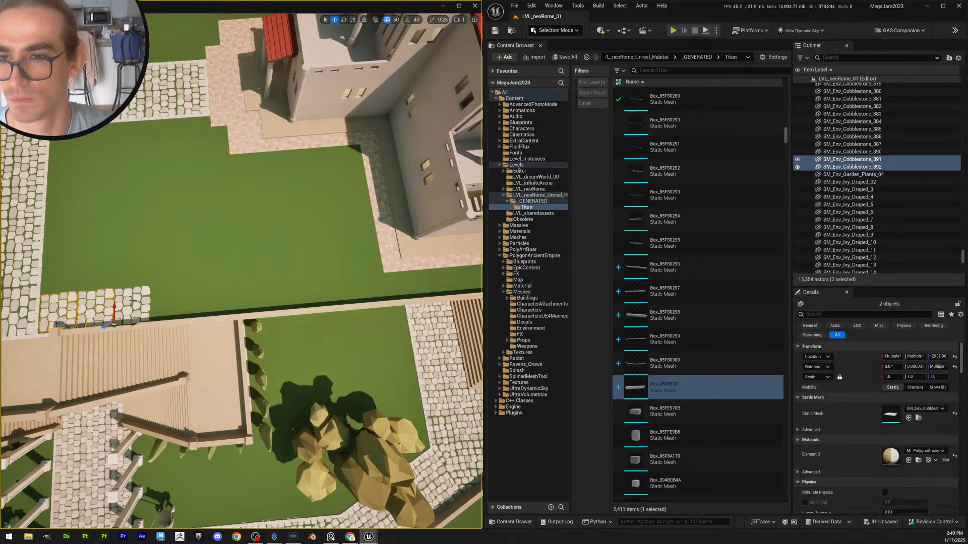
pyautogui.keyDown('ctrl'); pyautogui.click(137, 304); pyautogui.keyUp('ctrl')
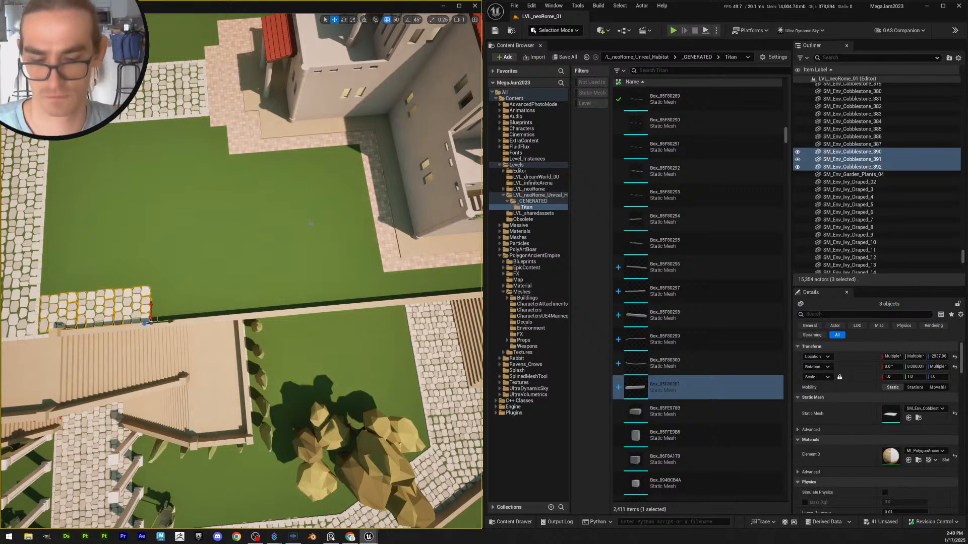
pyautogui.hotkey('ctrl', 'd')
pyautogui.moveTo(161, 321); pyautogui.dragTo(206, 318)
pyautogui.moveTo(249, 303); pyautogui.dragTo(284, 291, button='middle')
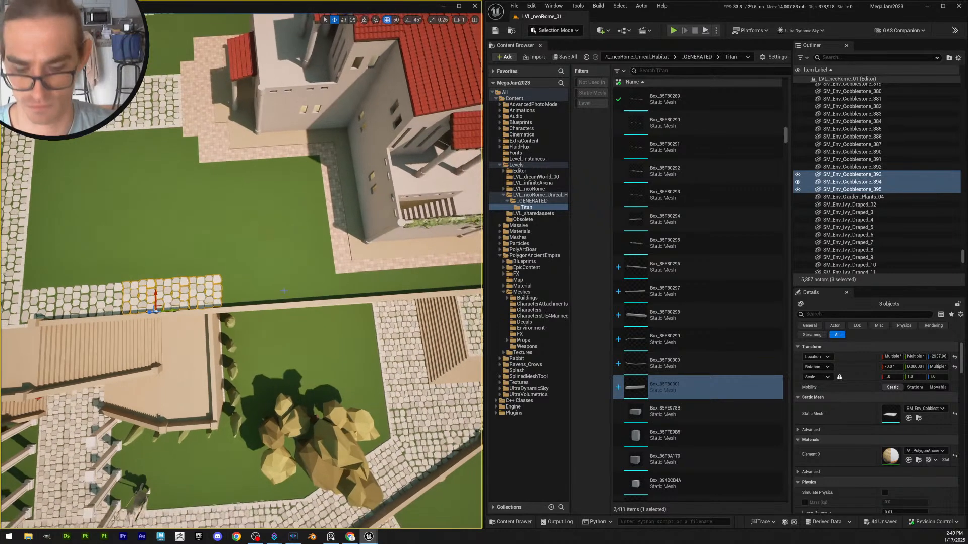
# Duplicate the three-tile group three more times, continuing the front-edge row past the red-roofed building almost to the corner
pyautogui.hotkey('ctrl', 'd')
pyautogui.moveTo(169, 313); pyautogui.dragTo(276, 318)
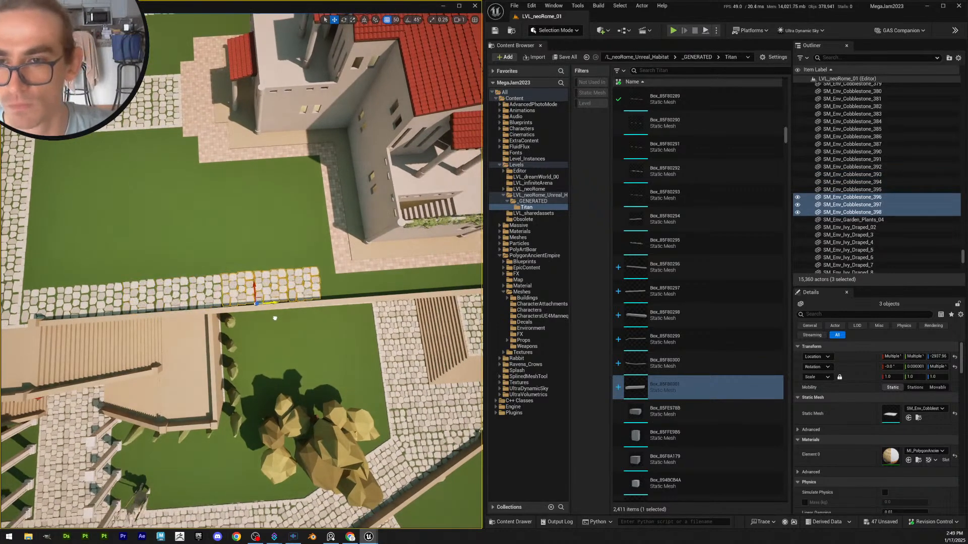
pyautogui.moveTo(275, 318)
pyautogui.mouseDown(button='middle')
pyautogui.moveTo(277, 297)
pyautogui.moveTo(284, 312)
pyautogui.mouseUp(button='middle')
pyautogui.scroll(-3, 283, 313)
pyautogui.hotkey('ctrl', 'd')
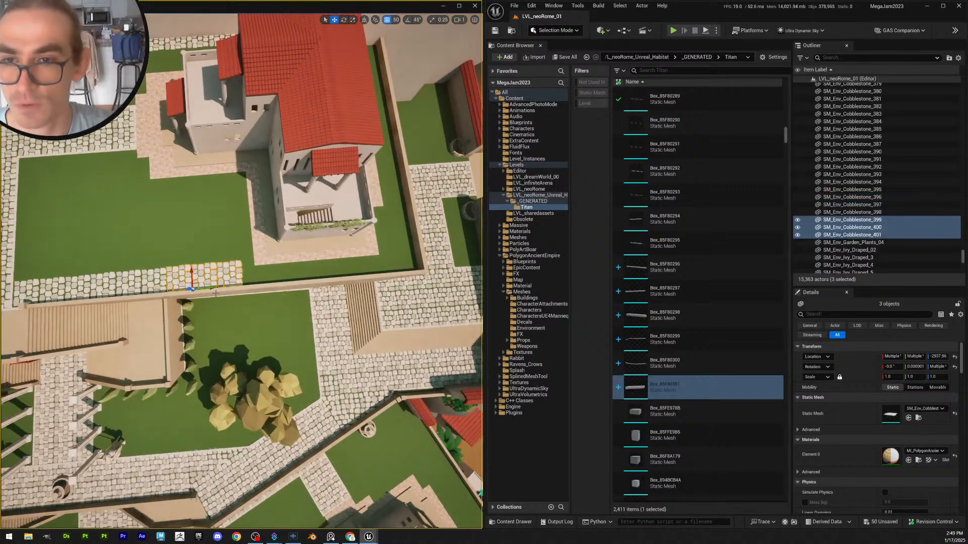
pyautogui.moveTo(209, 289); pyautogui.dragTo(301, 290)
pyautogui.moveTo(301, 290); pyautogui.dragTo(253, 281, button='middle')
pyautogui.hotkey('ctrl', 'd')
pyautogui.moveTo(254, 281); pyautogui.dragTo(328, 275)
pyautogui.moveTo(328, 275); pyautogui.dragTo(298, 260, button='middle')
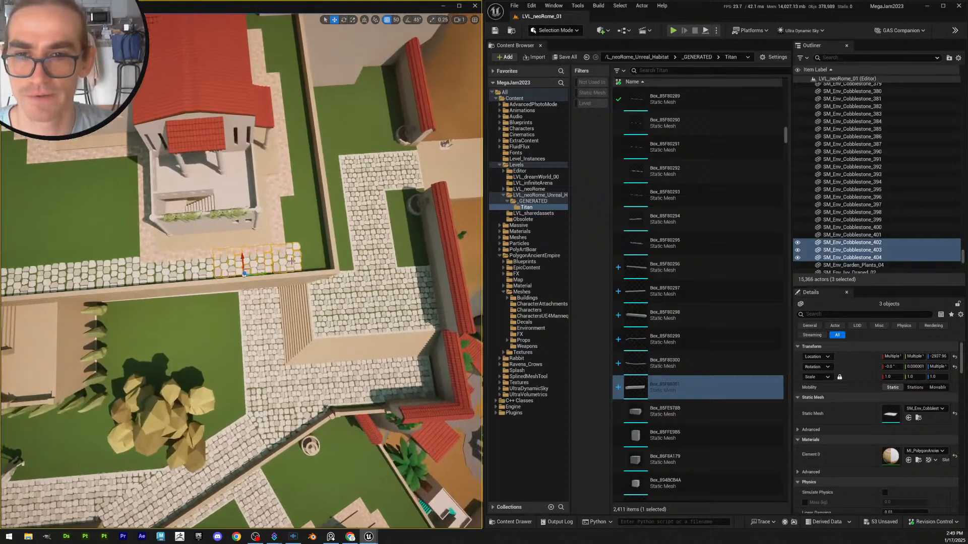
# Duplicate the last front-edge tile, place the copy in the corner beyond the building, and clear the selection
pyautogui.click(297, 260)
pyautogui.hotkey('ctrl', 'd')
pyautogui.moveTo(305, 262); pyautogui.dragTo(328, 263)
pyautogui.press('Escape')
# Duplicate the front corner tile and place the copy beside it to begin a row along the side wall behind the building
pyautogui.press('s')
pyautogui.moveTo(347, 272); pyautogui.dragTo(328, 232, button='right')
pyautogui.scroll(3, 333, 252)
pyautogui.moveTo(134, 170); pyautogui.dragTo(316, 188, button='right')
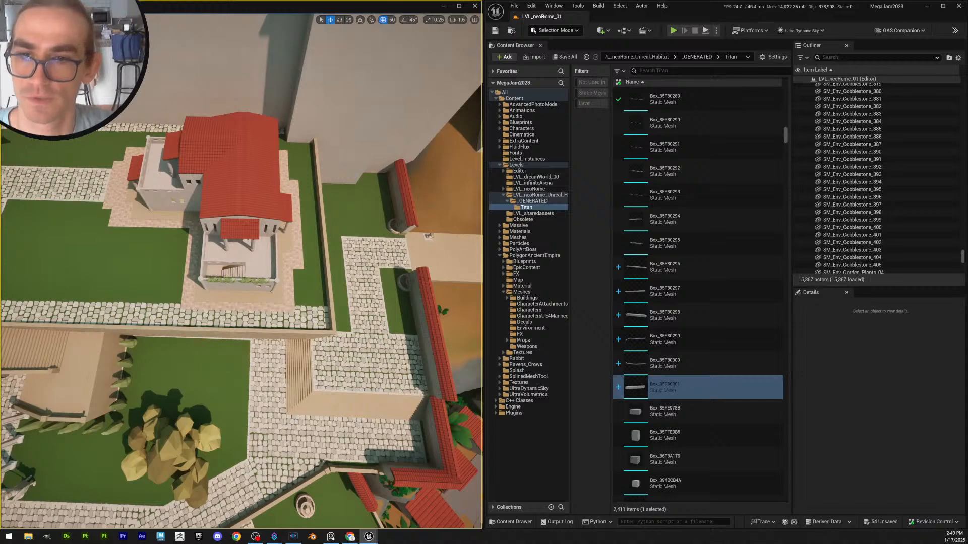
pyautogui.click(314, 318)
pyautogui.moveTo(314, 317); pyautogui.dragTo(373, 298, button='right')
pyautogui.press('w')
pyautogui.scroll(-3, 363, 302)
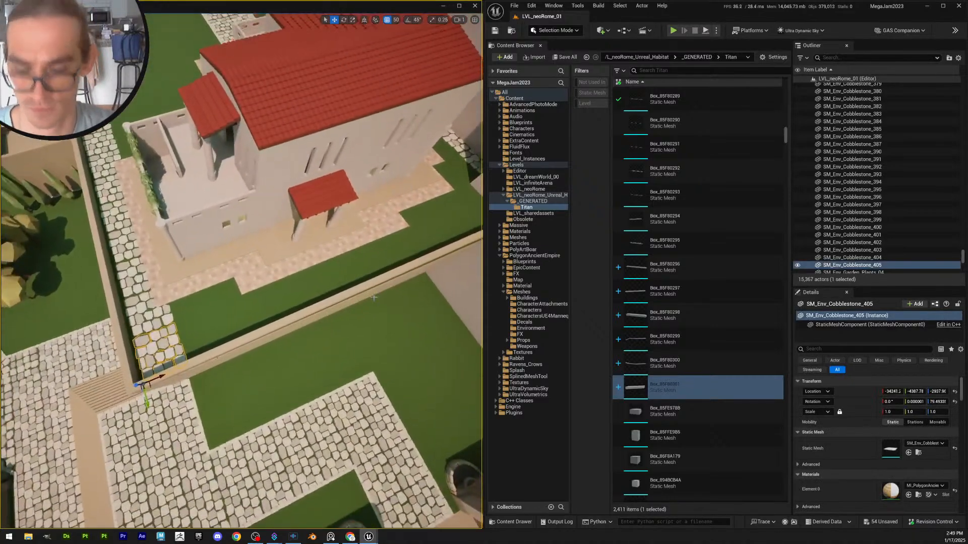
pyautogui.hotkey('ctrl', 'd')
pyautogui.moveTo(160, 377); pyautogui.dragTo(209, 357)
# Select the corner tile with its neighbour, duplicate the pair, and place the copies next in line along the side wall
pyautogui.keyDown('ctrl'); pyautogui.click(174, 332); pyautogui.keyUp('ctrl')
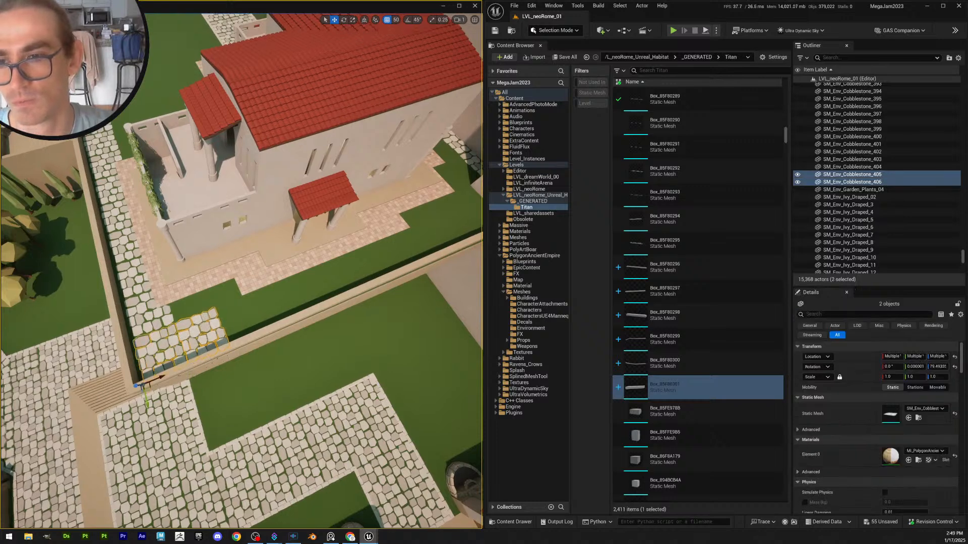
pyautogui.moveTo(237, 320); pyautogui.dragTo(219, 314, button='right')
pyautogui.press('d')
pyautogui.hotkey('ctrl', 'd')
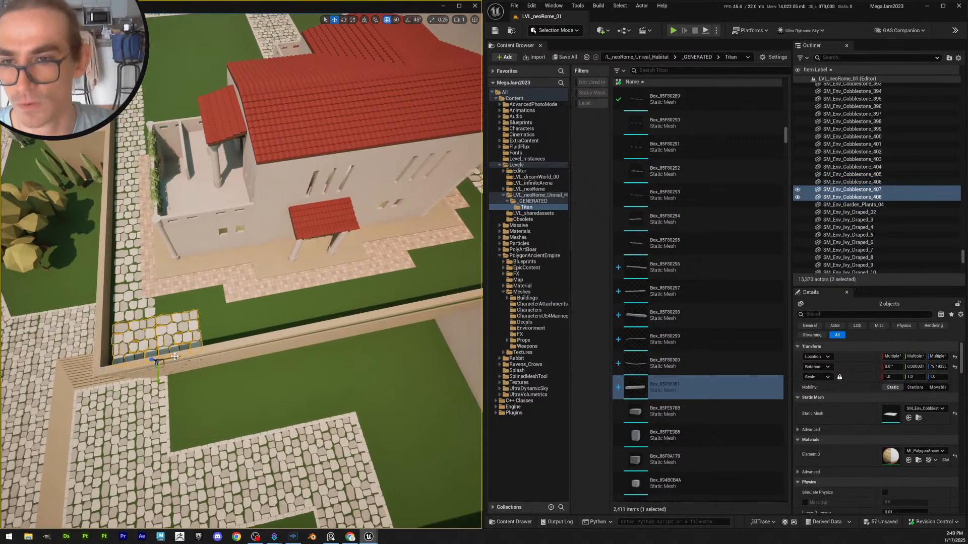
pyautogui.moveTo(175, 357); pyautogui.dragTo(254, 341)
pyautogui.press('w')
pyautogui.moveTo(254, 341); pyautogui.dragTo(200, 353, button='right')
# Keep duplicating the two-tile group along the side wall until the row nearly reaches the tall back wall
pyautogui.hotkey('ctrl', 'd')
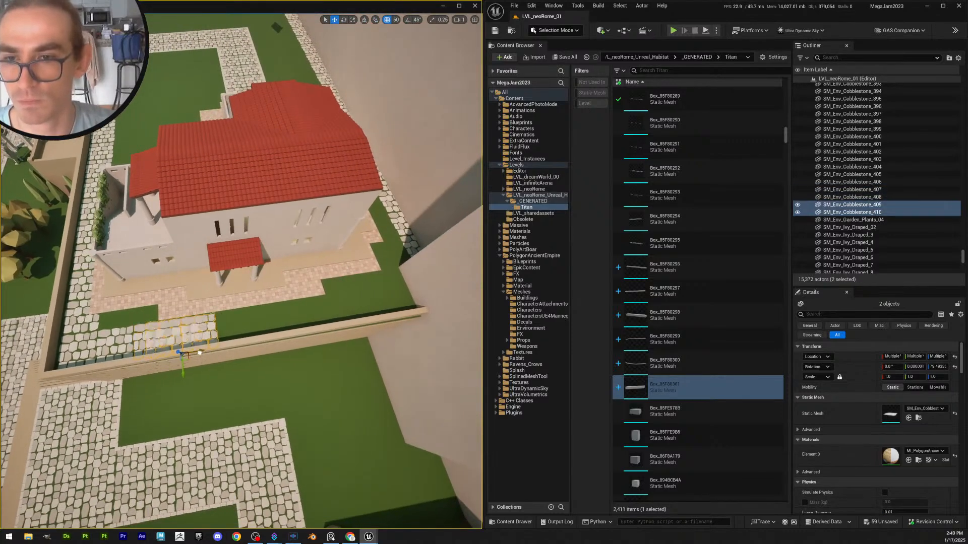
pyautogui.moveTo(200, 353); pyautogui.dragTo(334, 329)
pyautogui.hotkey('ctrl', 'd')
pyautogui.moveTo(334, 329); pyautogui.dragTo(244, 359, button='right')
pyautogui.hotkey('ctrl', 'd')
pyautogui.moveTo(244, 359); pyautogui.dragTo(316, 347)
# Duplicate the side-wall row's end tile, place the copy against the back wall, and clear the selection
pyautogui.click(324, 323)
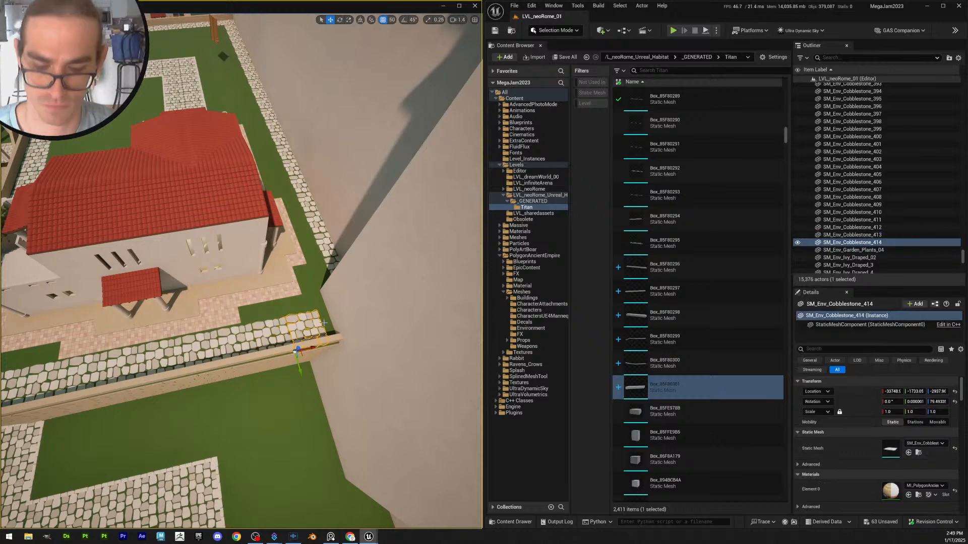
pyautogui.hotkey('ctrl', 'd')
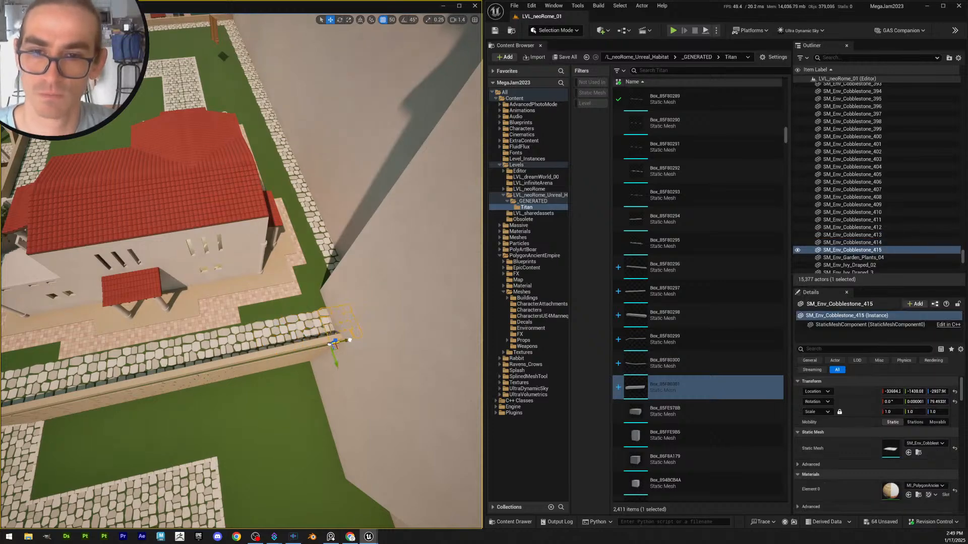
pyautogui.press('Escape')
# Examine the whole courtyard from above to check the cobblestone border around the lawn and the building
pyautogui.moveTo(350, 341); pyautogui.dragTo(474, 335, button='right')
pyautogui.press('s')
pyautogui.scroll(1, 350, 341)
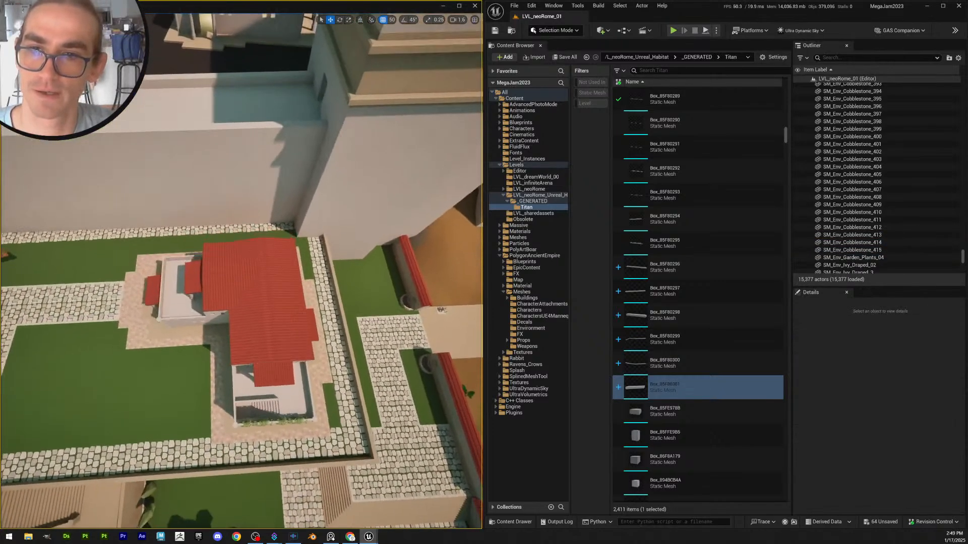
pyautogui.moveTo(318, 379); pyautogui.dragTo(325, 370, button='right')
pyautogui.scroll(1, 317, 379)
pyautogui.press('s')
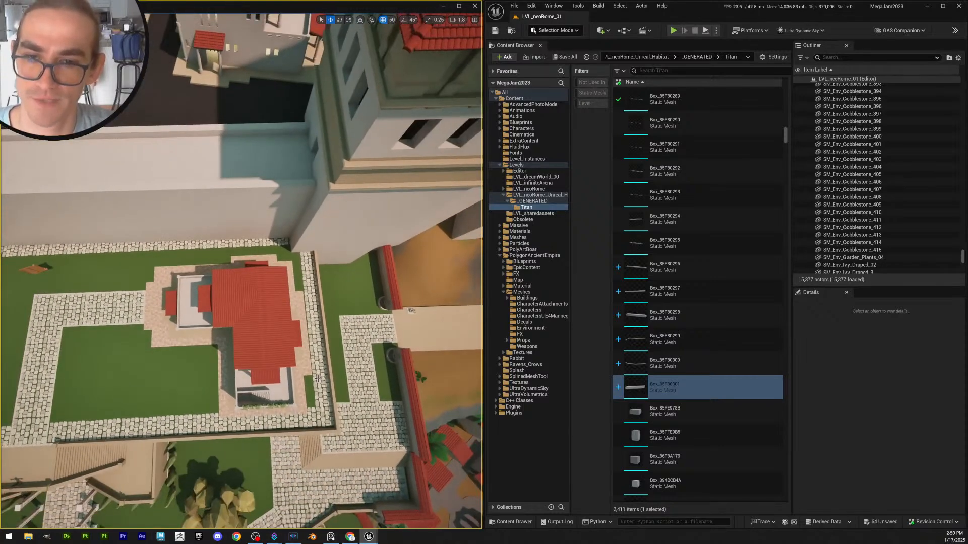
pyautogui.press('s')
pyautogui.moveTo(157, 257); pyautogui.dragTo(244, 242, button='right')
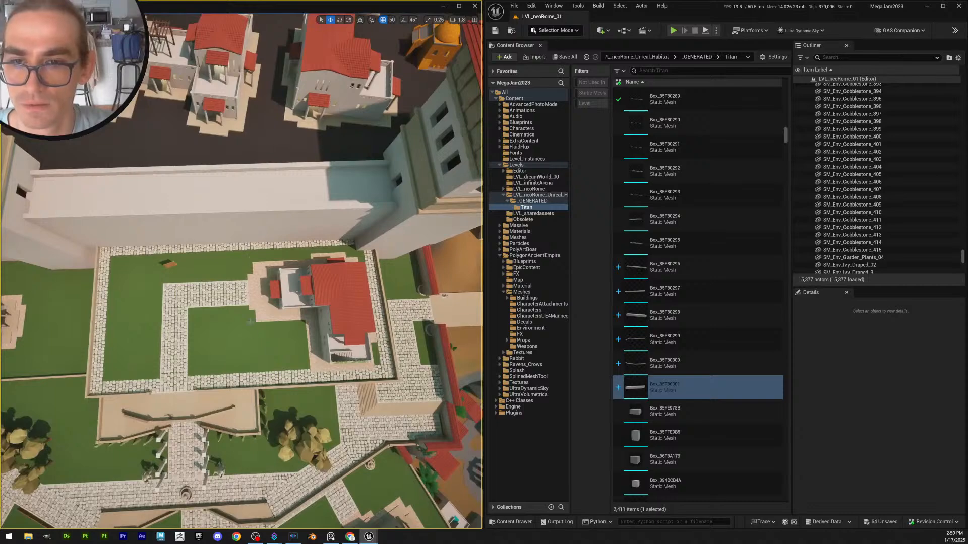
pyautogui.moveTo(339, 344); pyautogui.dragTo(360, 310, button='right')
pyautogui.press('w')
pyautogui.press('s')
pyautogui.moveTo(380, 272); pyautogui.dragTo(379, 272, button='right')
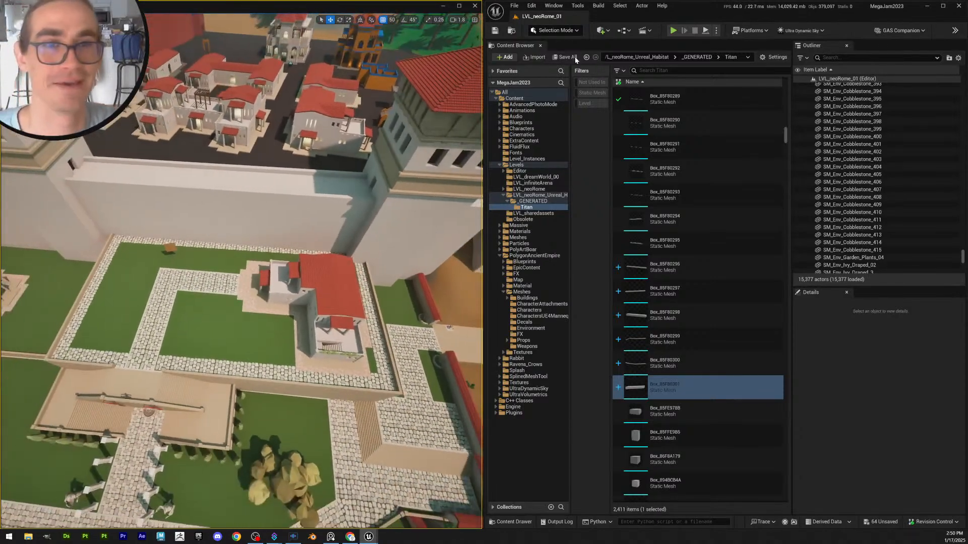
# Save all unsaved level changes
pyautogui.click(547, 353)
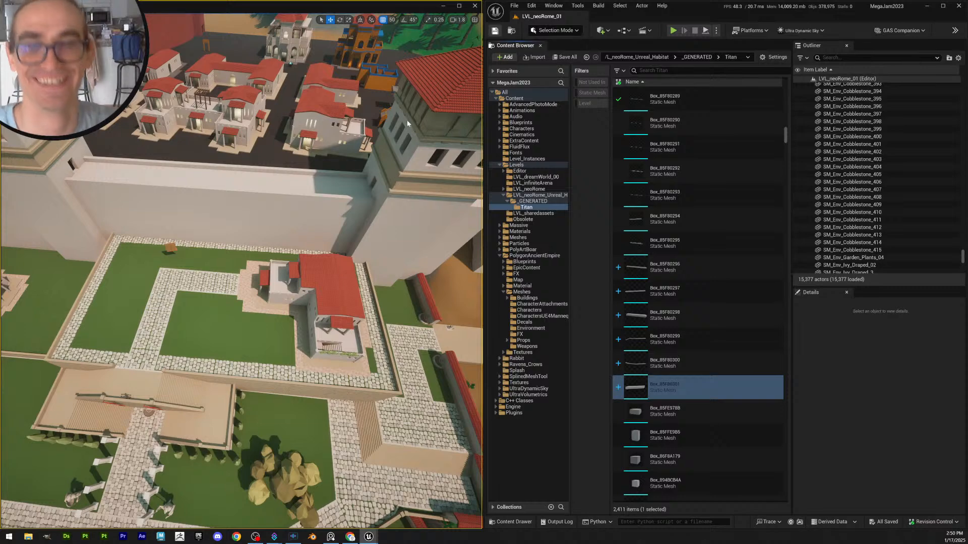
# Duplicate two neighbouring side-wall cobblestone tiles near the front corner and place the copies beside them over the grass gap next to the building
pyautogui.moveTo(356, 337); pyautogui.dragTo(419, 348, button='right')
pyautogui.press('w')
pyautogui.moveTo(306, 353); pyautogui.dragTo(306, 371, button='right')
pyautogui.scroll(-1, 305, 371)
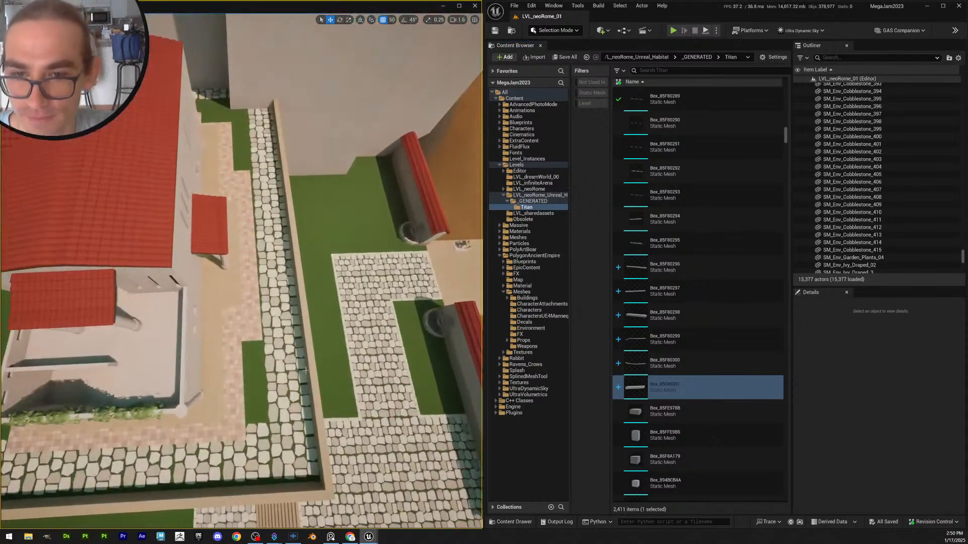
pyautogui.click(281, 358)
pyautogui.keyDown('ctrl'); pyautogui.click(293, 393); pyautogui.keyUp('ctrl')
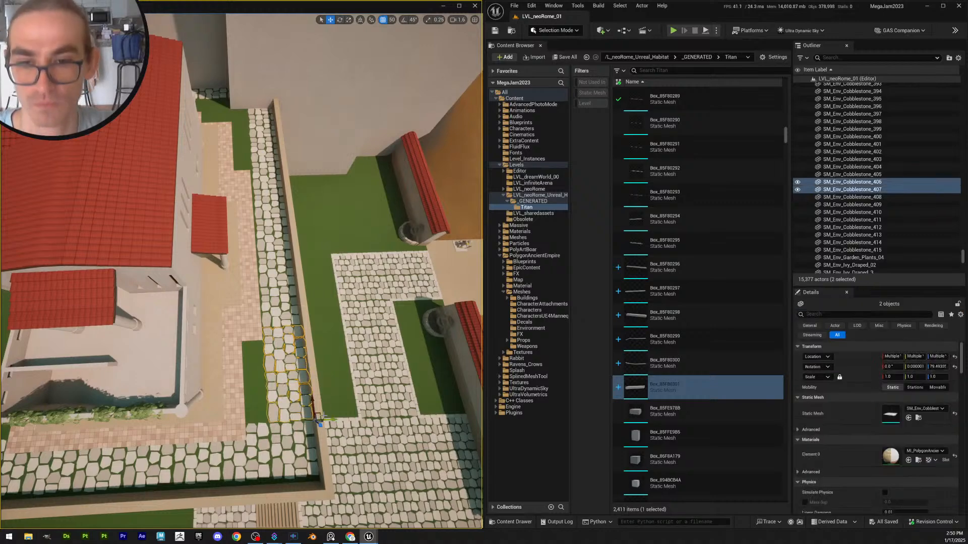
pyautogui.keyDown('alt'); pyautogui.moveTo(319, 420); pyautogui.dragTo(329, 415); pyautogui.keyUp('alt')
pyautogui.moveTo(323, 368)
pyautogui.mouseDown(button='right')
pyautogui.moveTo(283, 368)
pyautogui.moveTo(316, 369)
pyautogui.mouseUp(button='right')
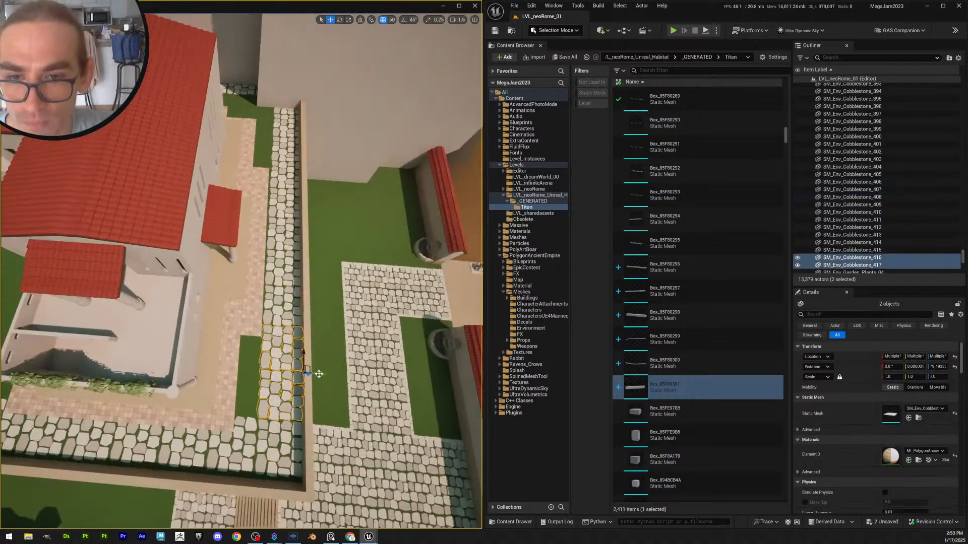
pyautogui.moveTo(320, 373); pyautogui.dragTo(276, 370)
pyautogui.press('Escape')
# Duplicate the last three side-wall tiles near the tall back wall and place the copies alongside them toward the building
pyautogui.moveTo(284, 393); pyautogui.dragTo(285, 402, button='right')
pyautogui.scroll(1, 286, 399)
pyautogui.click(275, 401)
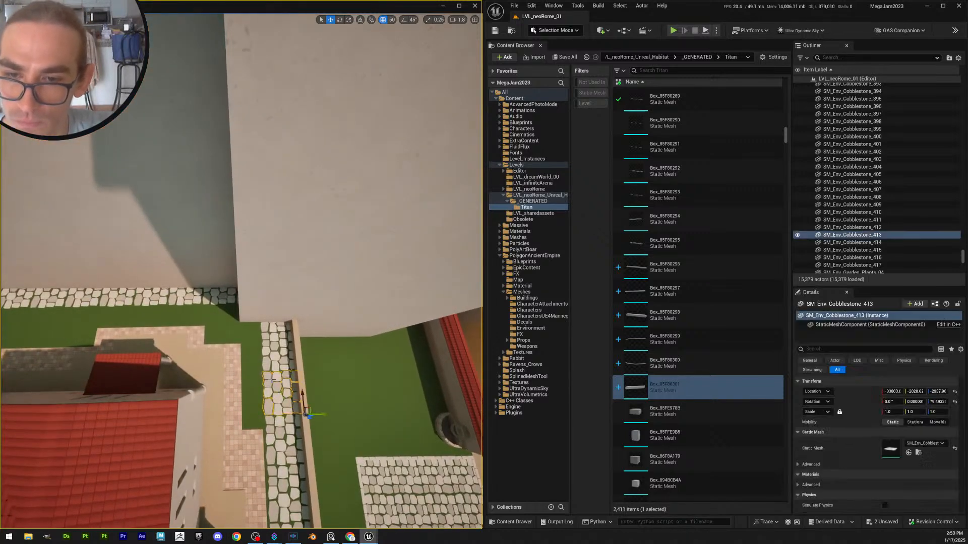
pyautogui.keyDown('ctrl'); pyautogui.click(265, 355); pyautogui.keyUp('ctrl')
pyautogui.keyDown('ctrl'); pyautogui.click(266, 328); pyautogui.keyUp('ctrl')
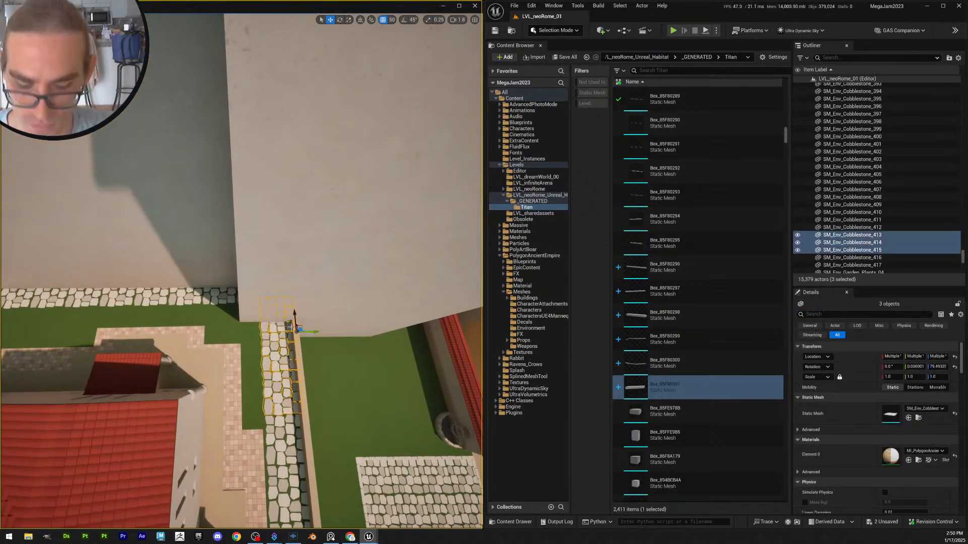
pyautogui.hotkey('ctrl', 'd')
pyautogui.moveTo(313, 332); pyautogui.dragTo(275, 333)
pyautogui.press('Escape')
# Duplicate the side-wall tile just before those three and place the copy beside it against the building's pavement
pyautogui.click(300, 418)
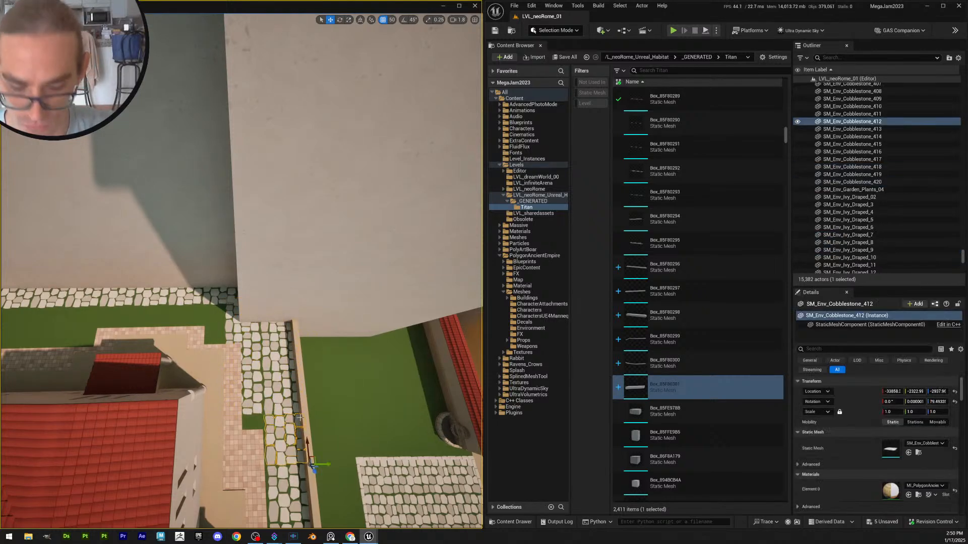
pyautogui.hotkey('ctrl', 'd')
pyautogui.moveTo(327, 464); pyautogui.dragTo(279, 463)
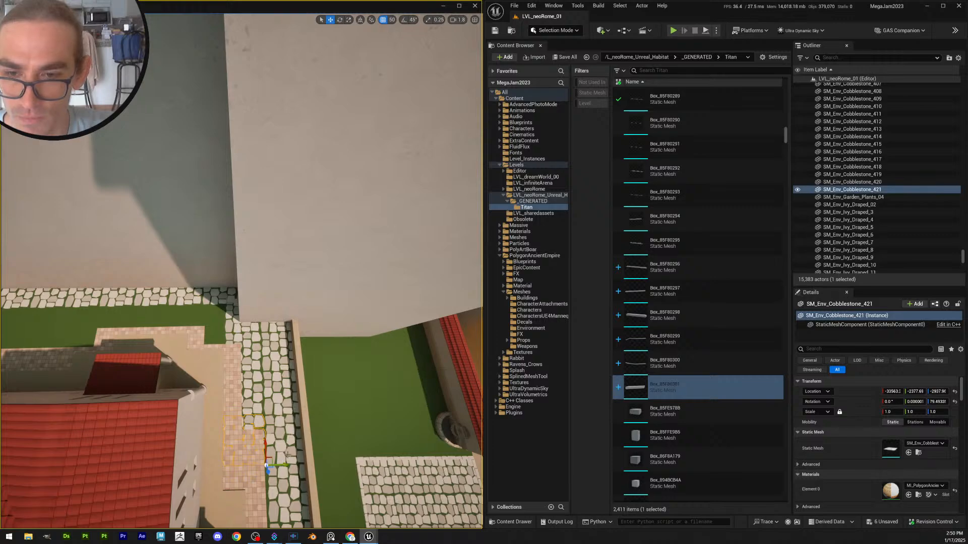
pyautogui.press('Escape')
# Duplicate the nine back-wall cobblestone tiles behind the building and place the copies as a second row on the building side
pyautogui.moveTo(287, 455); pyautogui.dragTo(146, 387, button='right')
pyautogui.click(187, 342)
pyautogui.keyDown('ctrl'); pyautogui.click(208, 340); pyautogui.keyUp('ctrl')
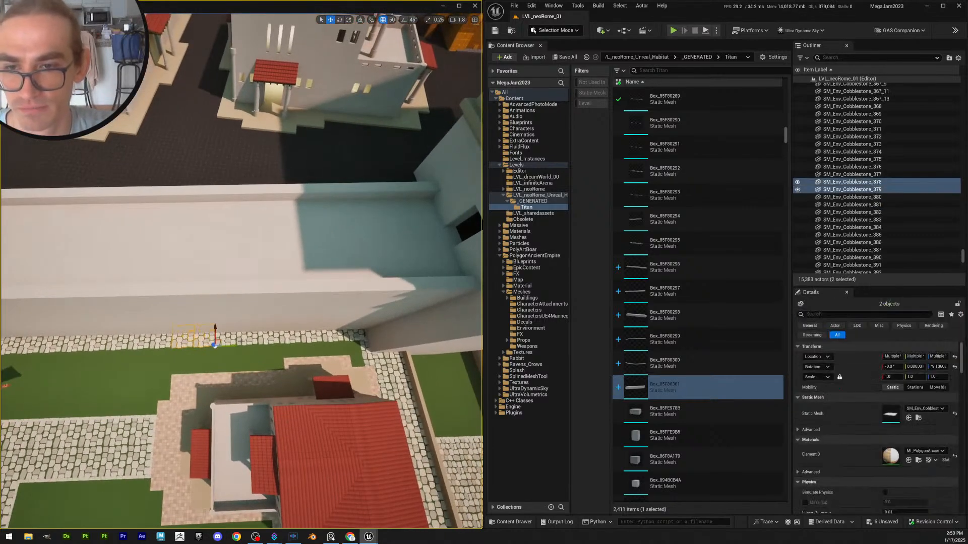
pyautogui.keyDown('ctrl'); pyautogui.click(232, 343); pyautogui.keyUp('ctrl')
pyautogui.keyDown('ctrl'); pyautogui.click(247, 340); pyautogui.keyUp('ctrl')
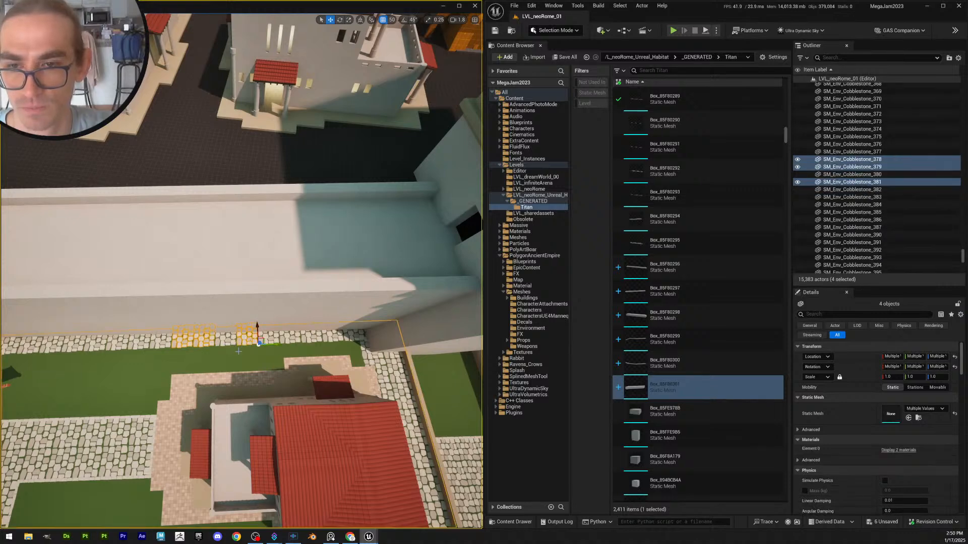
pyautogui.keyDown('ctrl'); pyautogui.click(236, 356); pyautogui.keyUp('ctrl')
pyautogui.keyDown('ctrl'); pyautogui.click(235, 339); pyautogui.keyUp('ctrl')
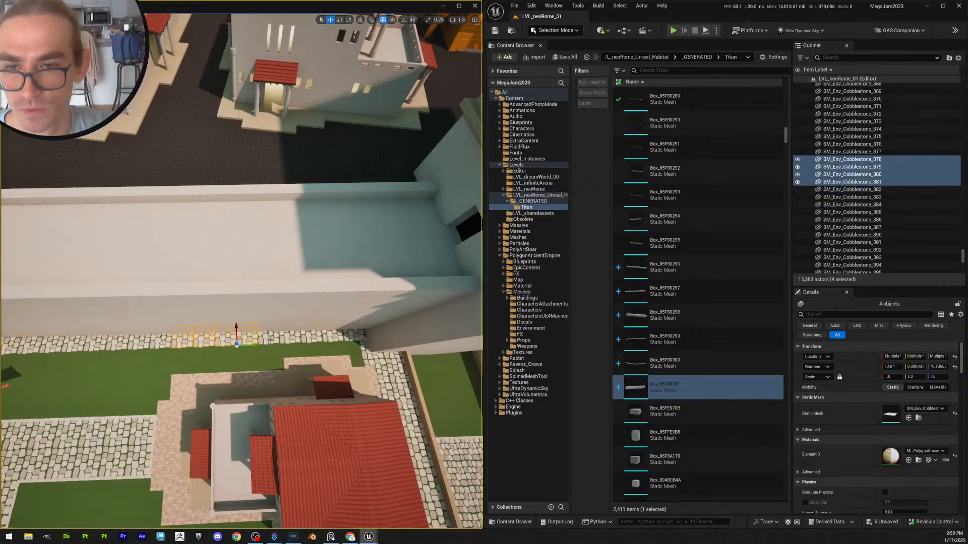
pyautogui.keyDown('ctrl'); pyautogui.click(271, 340); pyautogui.keyUp('ctrl')
pyautogui.keyDown('ctrl'); pyautogui.click(304, 339); pyautogui.keyUp('ctrl')
pyautogui.keyDown('ctrl'); pyautogui.click(329, 339); pyautogui.keyUp('ctrl')
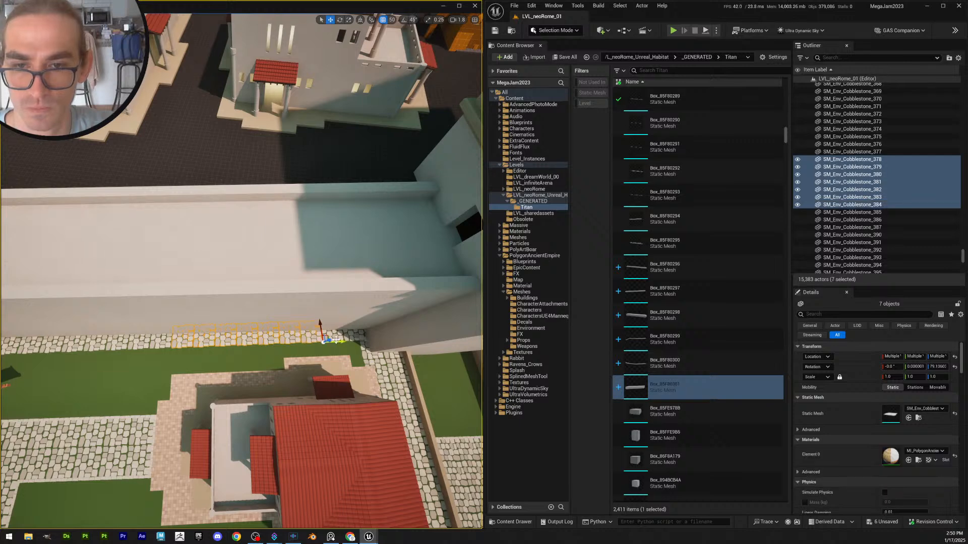
pyautogui.keyDown('ctrl'); pyautogui.click(353, 339); pyautogui.keyUp('ctrl')
pyautogui.keyDown('ctrl'); pyautogui.click(376, 346); pyautogui.keyUp('ctrl')
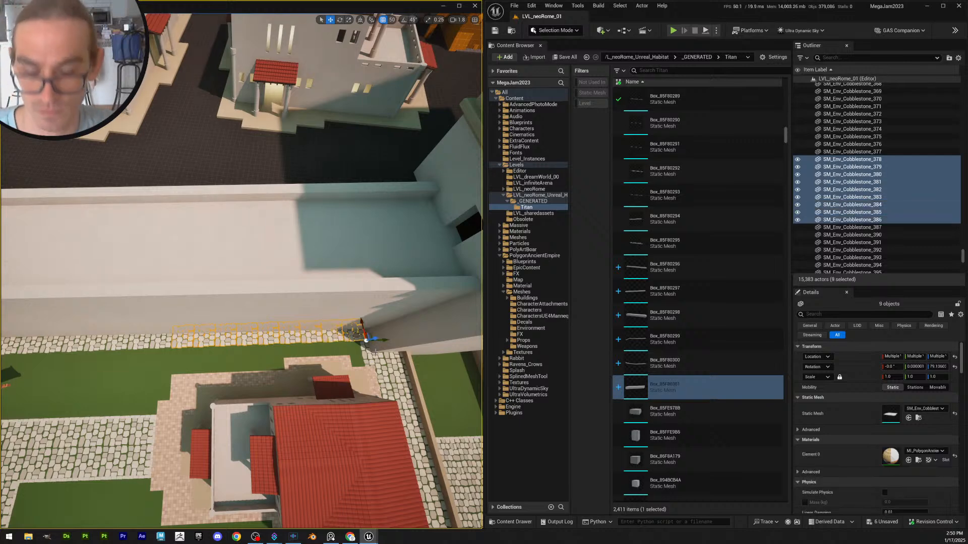
pyautogui.keyDown('alt'); pyautogui.moveTo(362, 331); pyautogui.dragTo(360, 346); pyautogui.keyUp('alt')
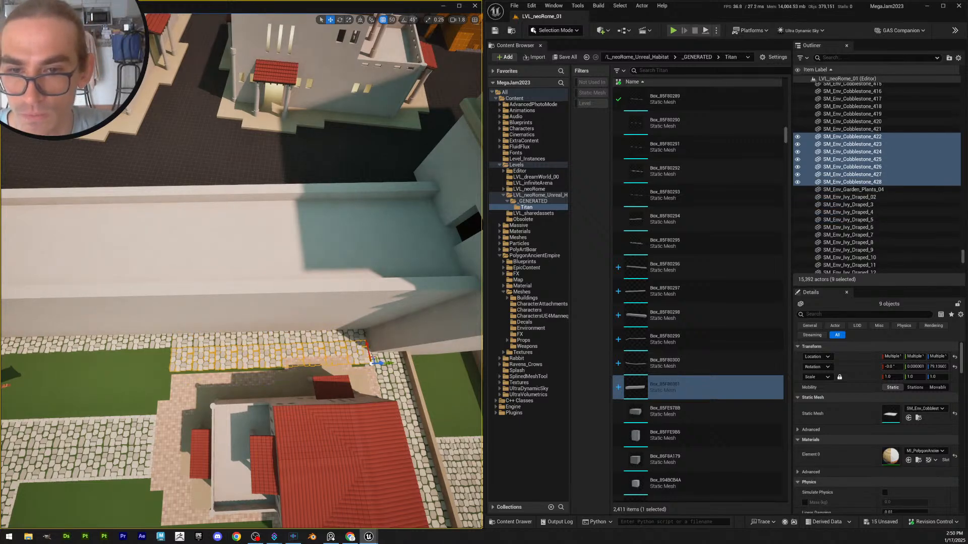
# Delete the side-row copy that overlaps the new second row at the inner wall corner
pyautogui.press('w')
pyautogui.moveTo(360, 347); pyautogui.dragTo(365, 361, button='right')
pyautogui.scroll(-3, 360, 352)
pyautogui.press('d')
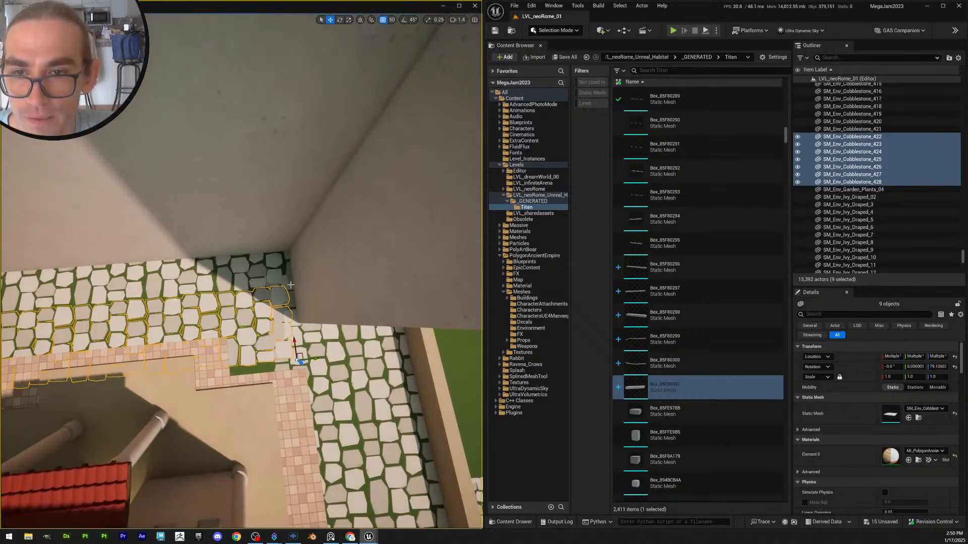
pyautogui.click(299, 298)
pyautogui.click(287, 331)
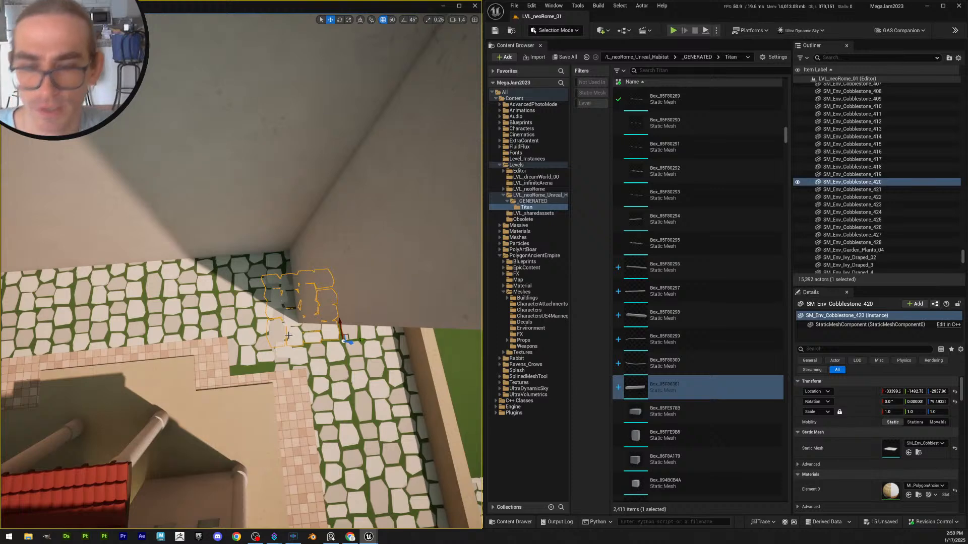
pyautogui.press('Delete')
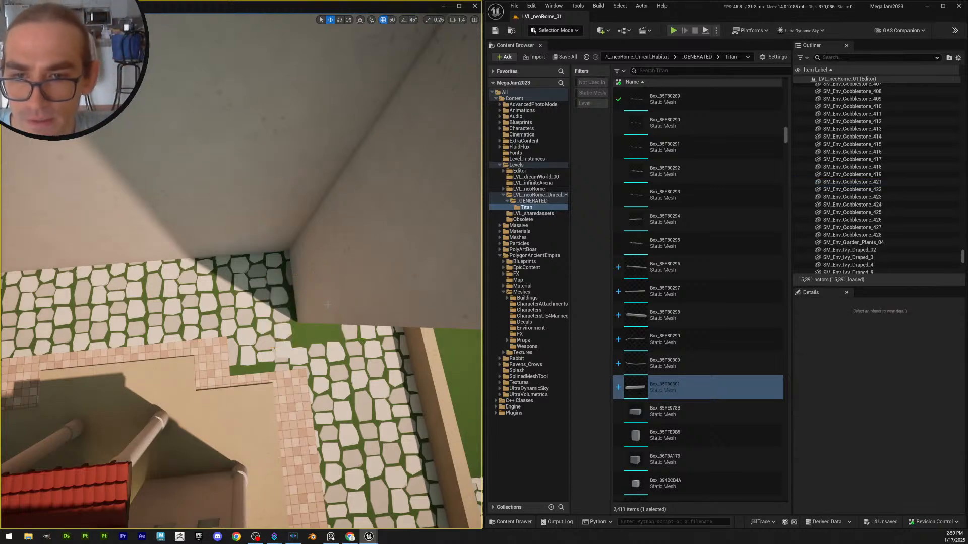
# Try to fill the grass gap at the wall corner with a duplicate of the side row's end tile
pyautogui.click(339, 357)
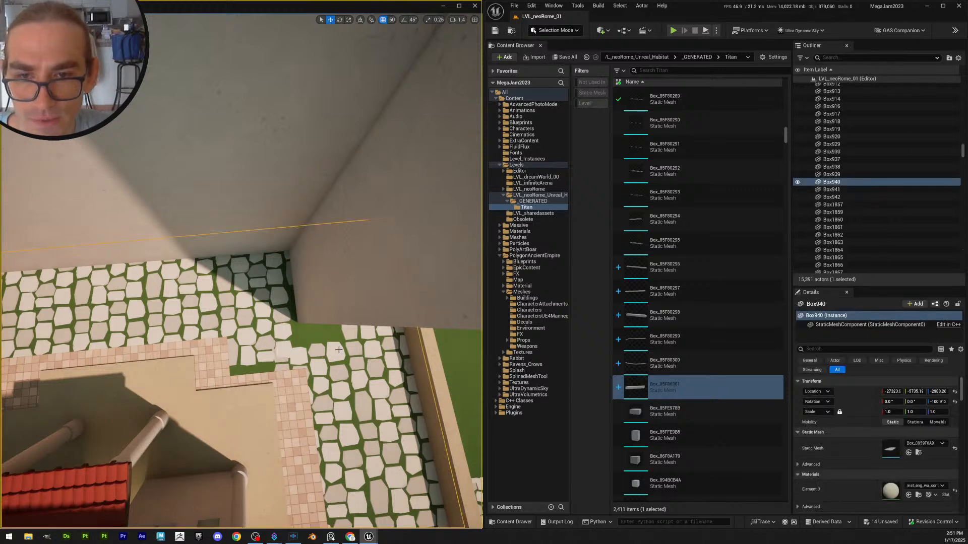
pyautogui.click(354, 336)
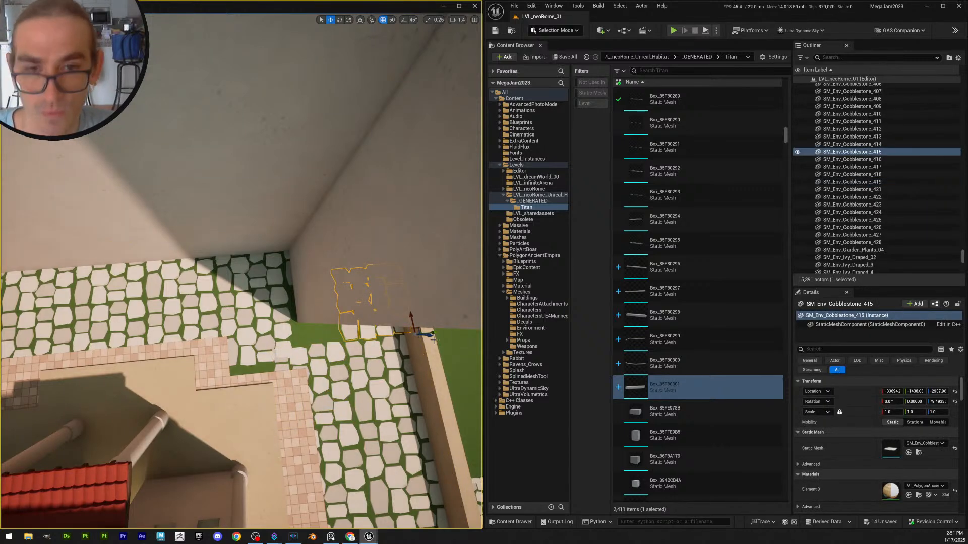
pyautogui.hotkey('ctrl', 'd')
pyautogui.moveTo(432, 339); pyautogui.dragTo(384, 337)
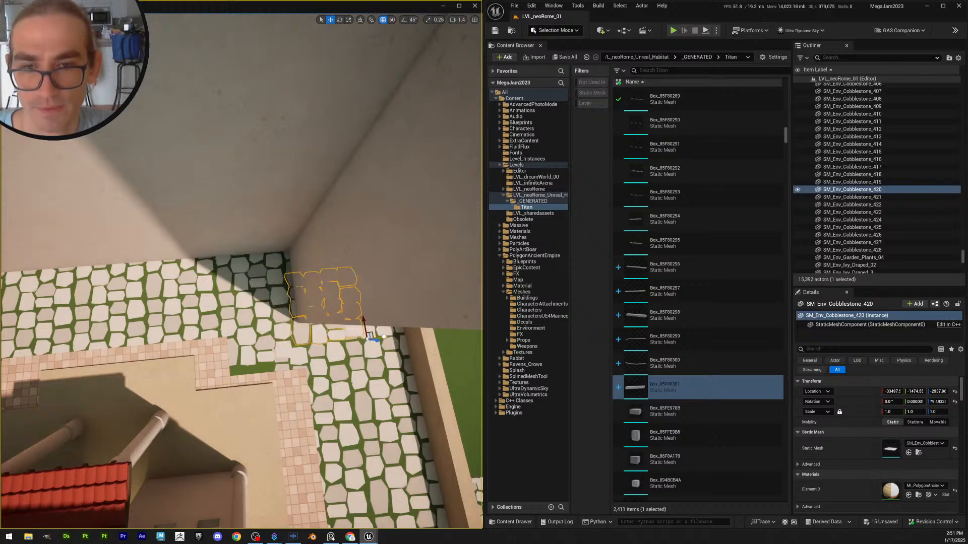
pyautogui.hotkey('ctrl', 'z')
pyautogui.hotkey('ctrl', 'z')
pyautogui.hotkey('ctrl', 'z')
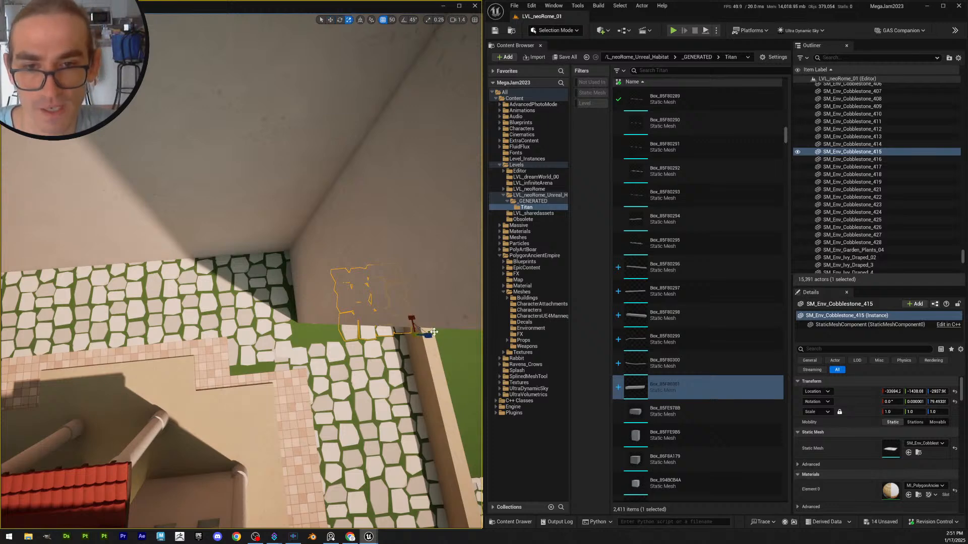
# Stretch the side row's end tile sideways until it covers the grass gap at the wall corner
pyautogui.moveTo(433, 332); pyautogui.dragTo(407, 331)
pyautogui.press('Escape')
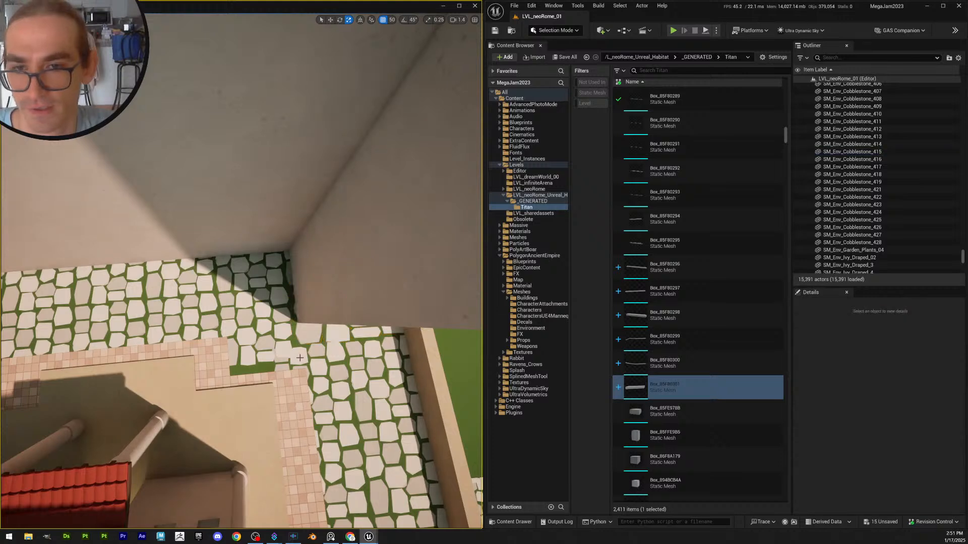
pyautogui.scroll(-5, 301, 308)
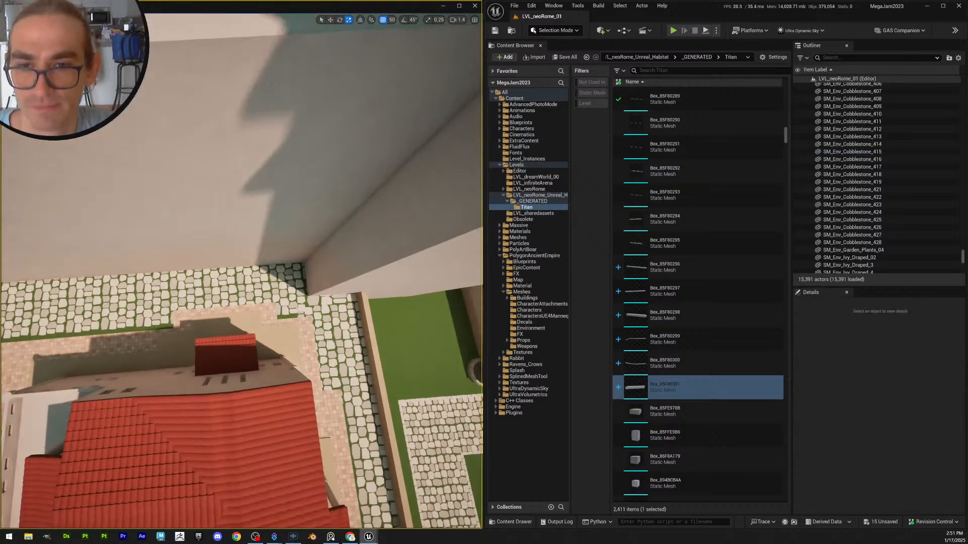
# Duplicate the second row's corner tile and place the copy toward the building to fill the gap beside the pavement
pyautogui.scroll(4, 276, 329)
pyautogui.click(276, 329)
pyautogui.press('w')
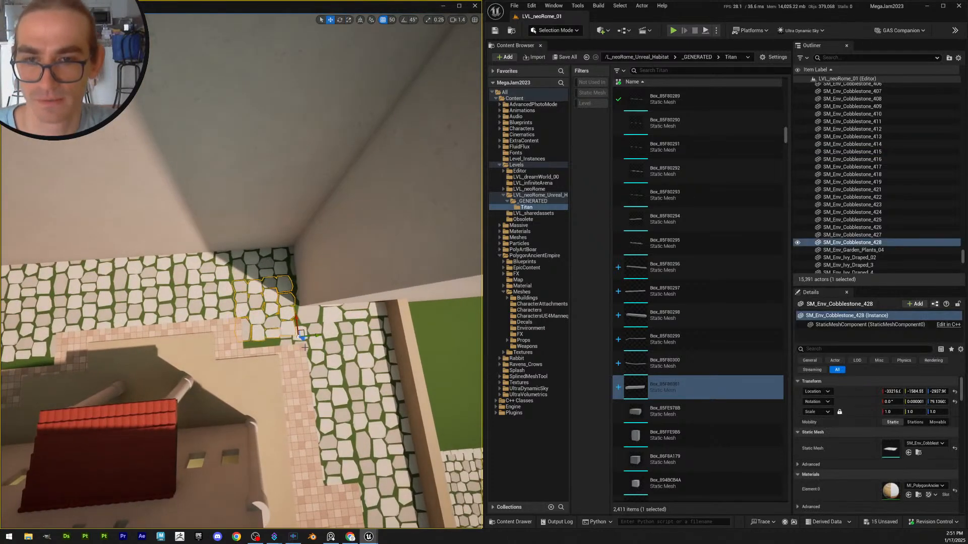
pyautogui.keyDown('alt'); pyautogui.moveTo(300, 333); pyautogui.dragTo(286, 384); pyautogui.keyUp('alt')
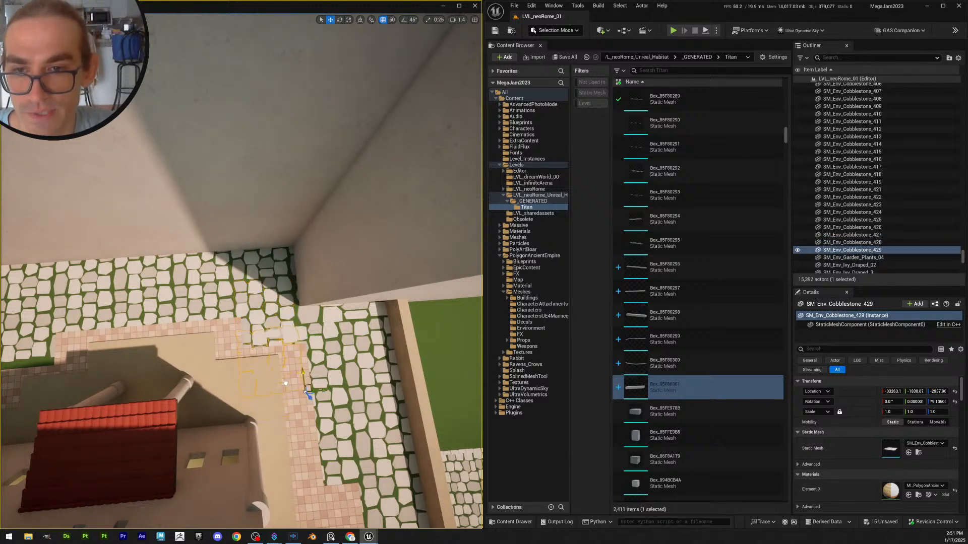
pyautogui.press('Escape')
pyautogui.click(287, 337)
pyautogui.press('Escape')
pyautogui.click(303, 332)
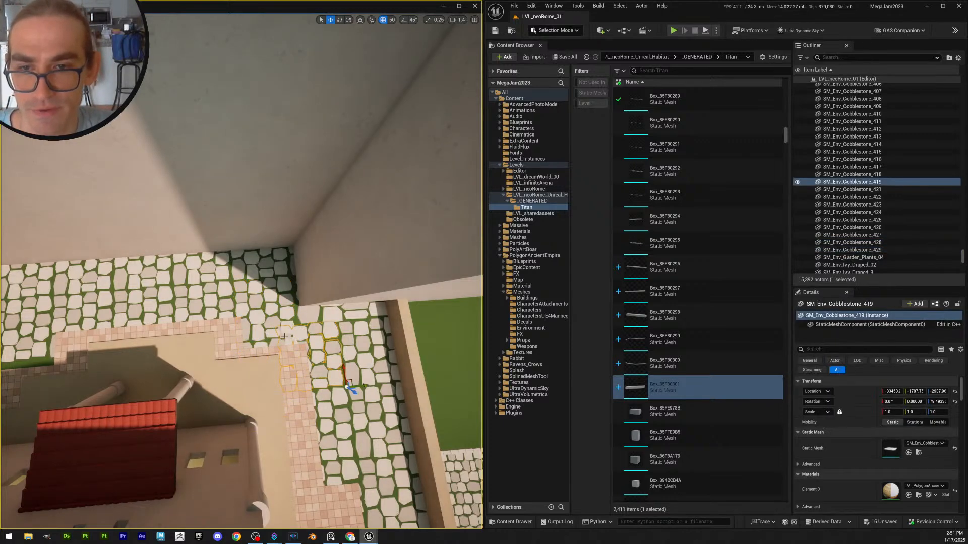
pyautogui.press('Escape')
# Examine the courtyard's cobblestone border, lawn and path edging from above and up close
pyautogui.press('s')
pyautogui.moveTo(304, 332); pyautogui.dragTo(279, 315, button='right')
pyautogui.press('w')
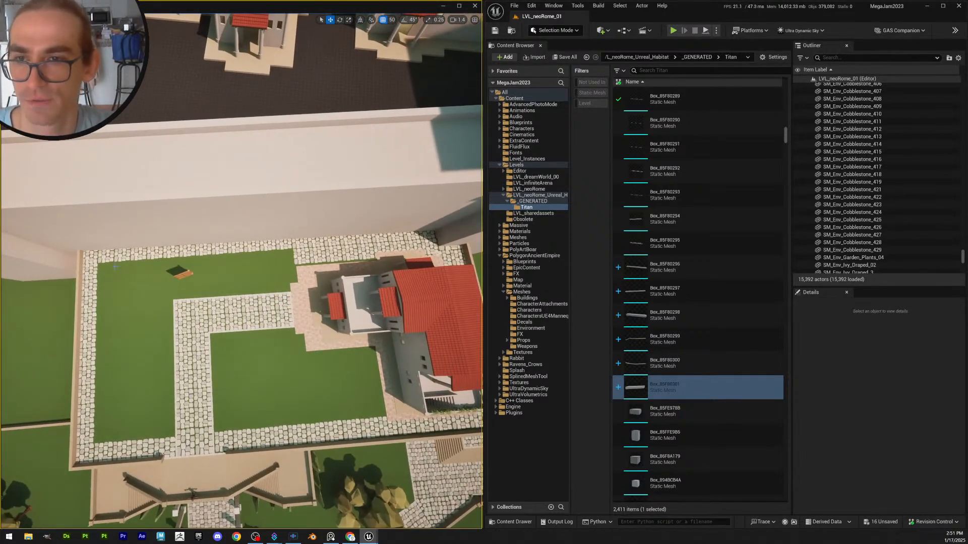
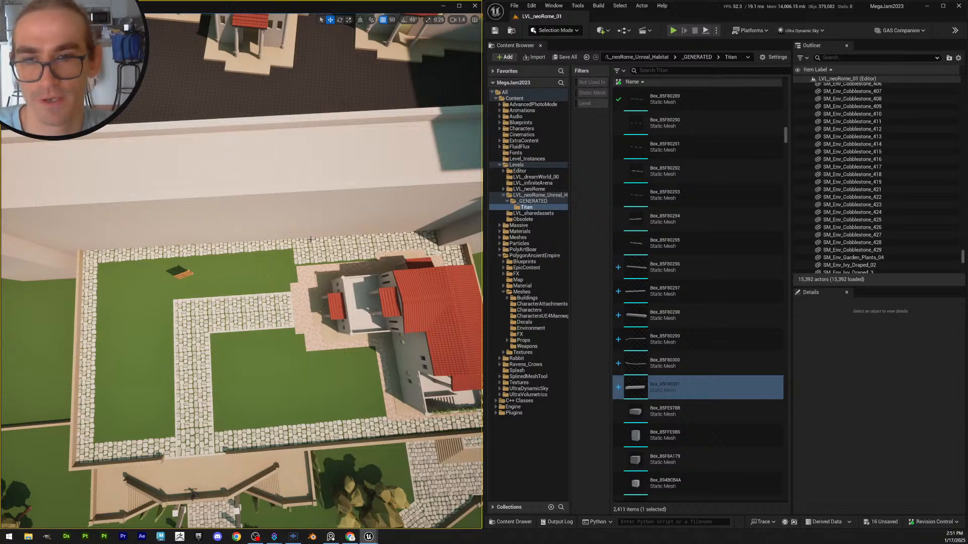
pyautogui.press('w')
pyautogui.moveTo(261, 300); pyautogui.dragTo(256, 304, button='right')
pyautogui.scroll(-2, 261, 300)
pyautogui.press('s')
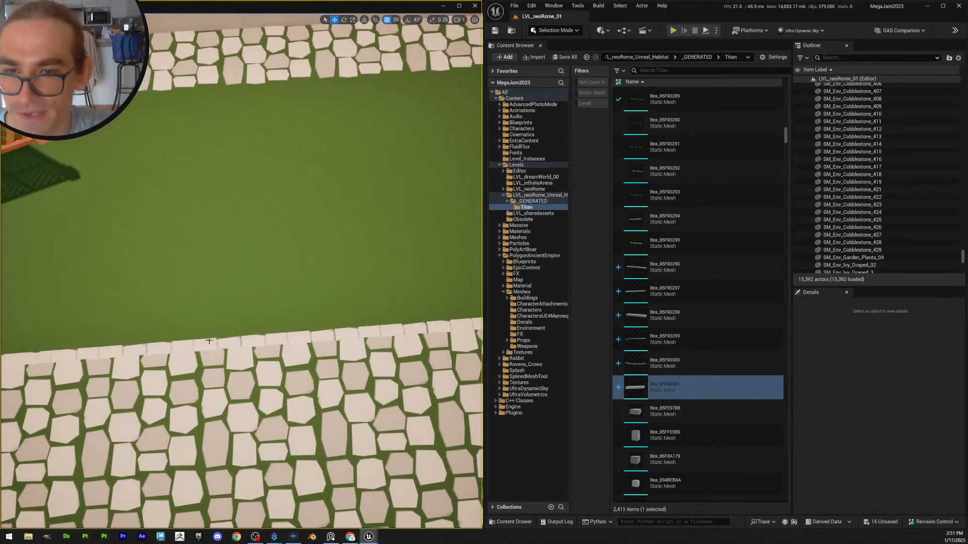
pyautogui.press('s')
pyautogui.moveTo(269, 338)
pyautogui.mouseDown(button='right')
pyautogui.moveTo(292, 342)
pyautogui.moveTo(280, 342)
pyautogui.mouseUp(button='right')
pyautogui.press('d')
pyautogui.press('s')
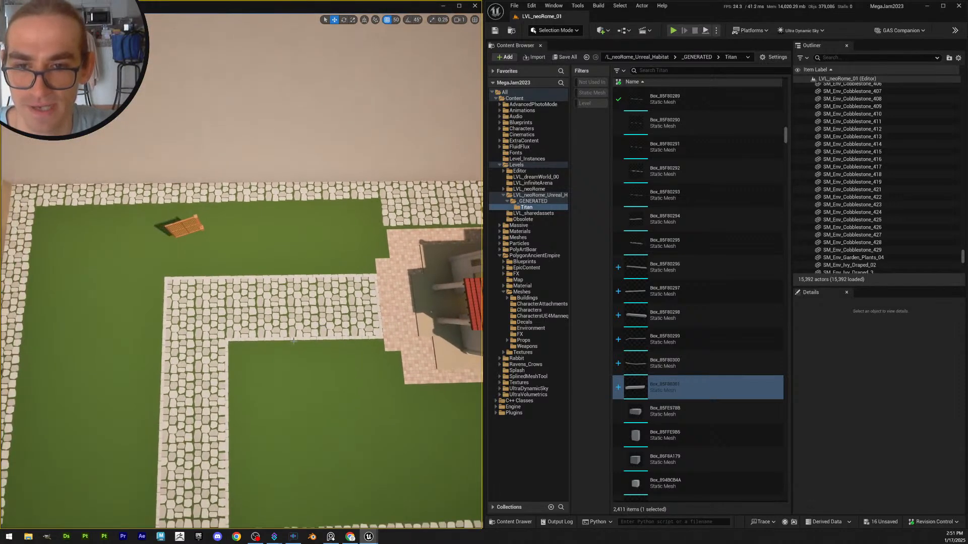
pyautogui.click(344, 338)
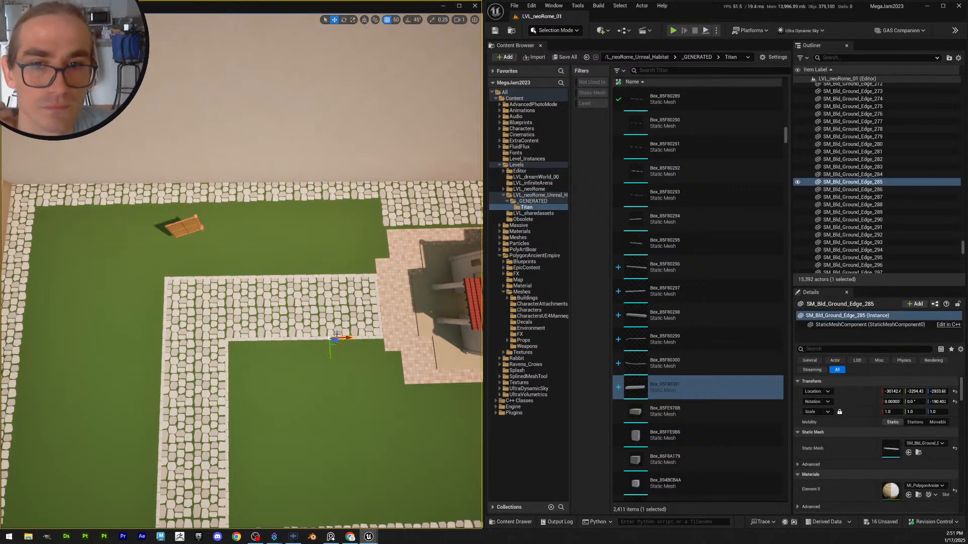
pyautogui.moveTo(368, 301); pyautogui.dragTo(364, 288, button='right')
pyautogui.press('Escape')
# Try shifting the pavement tile at the building's outer corner 100 units inward toward the porch
pyautogui.press('s')
pyautogui.scroll(2, 367, 292)
pyautogui.press('a')
pyautogui.moveTo(298, 283); pyautogui.dragTo(461, 265, button='right')
pyautogui.scroll(-3, 298, 284)
pyautogui.press('w')
pyautogui.scroll(2, 298, 283)
pyautogui.press('e')
pyautogui.scroll(1, 298, 283)
pyautogui.press('w')
pyautogui.moveTo(255, 368)
pyautogui.mouseDown(button='right')
pyautogui.moveTo(255, 382)
pyautogui.moveTo(270, 379)
pyautogui.mouseUp(button='right')
pyautogui.click(255, 383)
pyautogui.press('s')
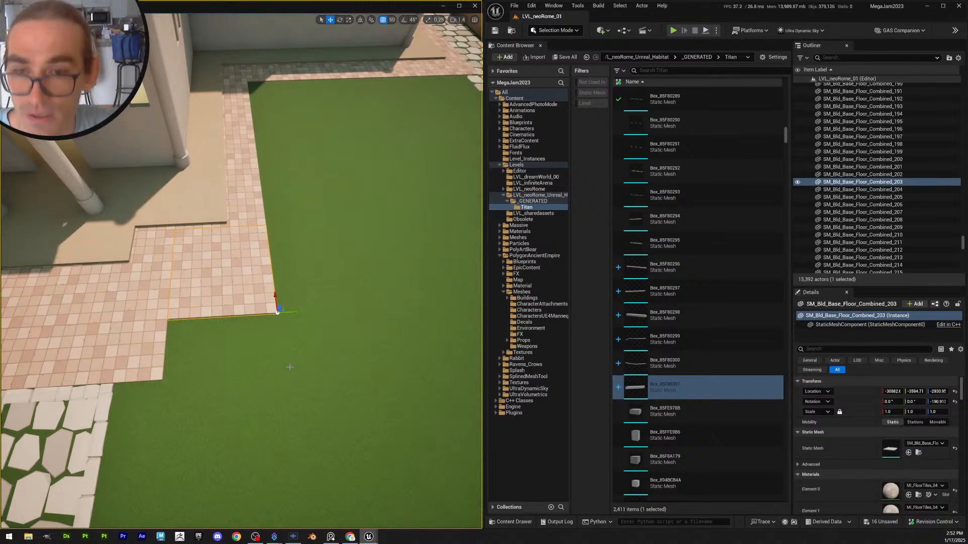
pyautogui.moveTo(252, 316); pyautogui.dragTo(203, 306, button='right')
pyautogui.press('w')
pyautogui.scroll(-3, 252, 317)
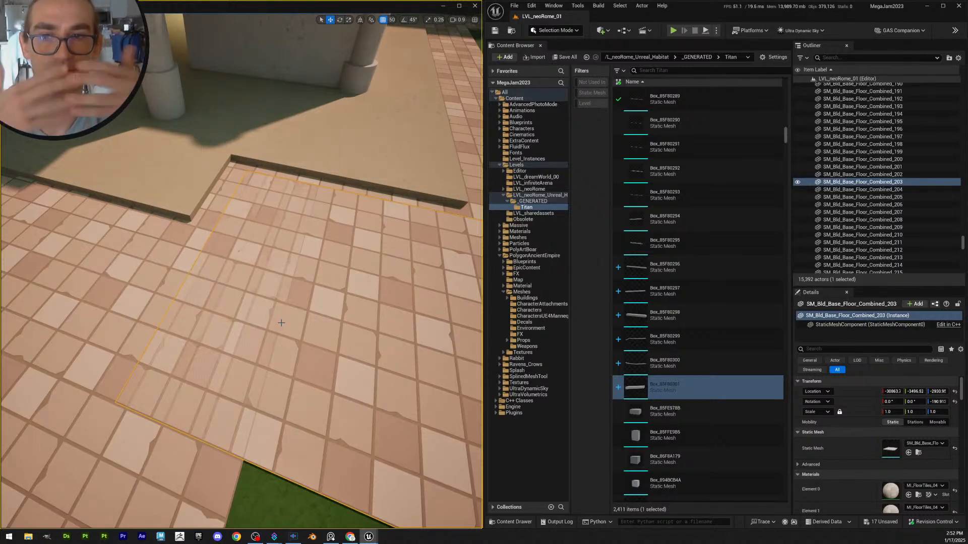
# Move the corner pavement tile back outward until its edge lines up with the narrow pavement strip along the building
pyautogui.scroll(-5, 310, 307)
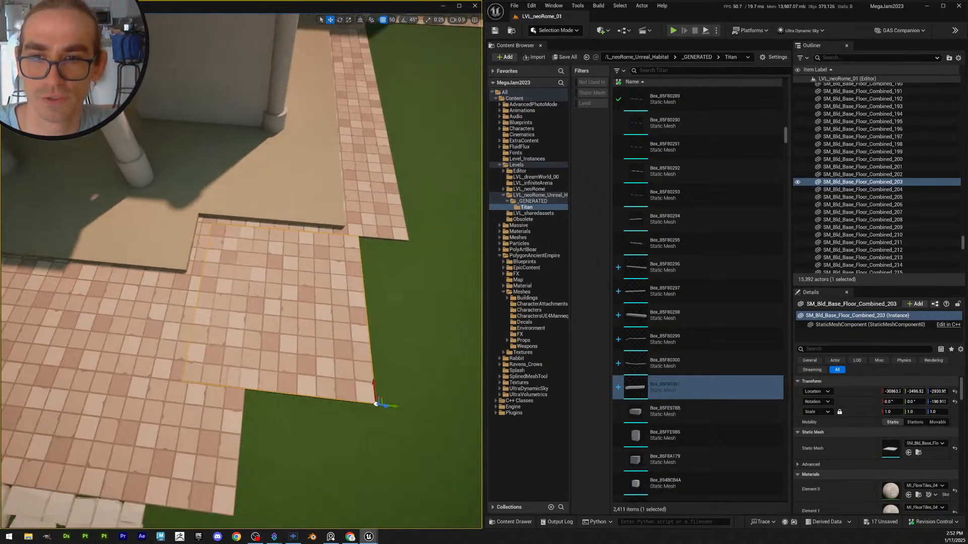
pyautogui.keyDown('alt'); pyautogui.moveTo(310, 308); pyautogui.dragTo(280, 280); pyautogui.keyUp('alt')
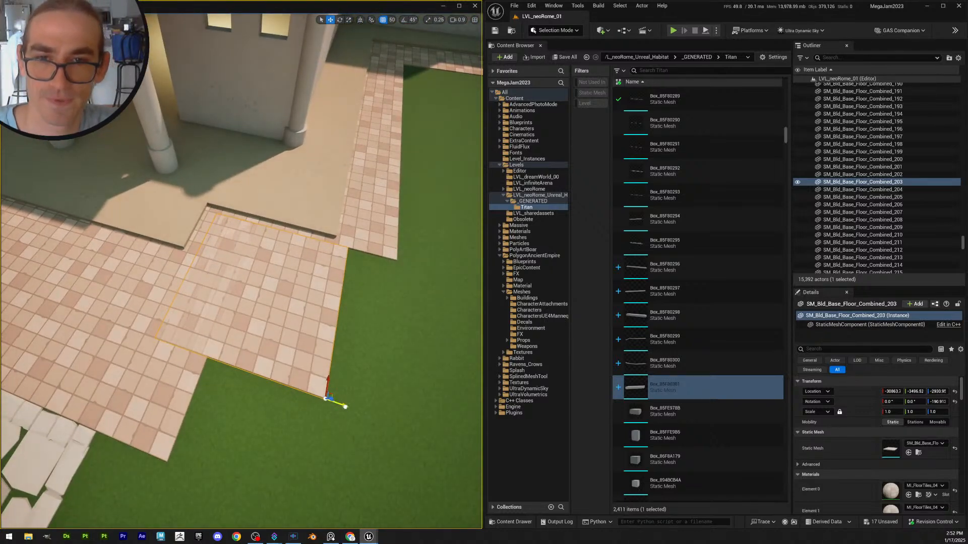
pyautogui.moveTo(340, 405); pyautogui.dragTo(406, 426)
pyautogui.press('Escape')
pyautogui.press('s')
pyautogui.moveTo(356, 318); pyautogui.dragTo(313, 315, button='right')
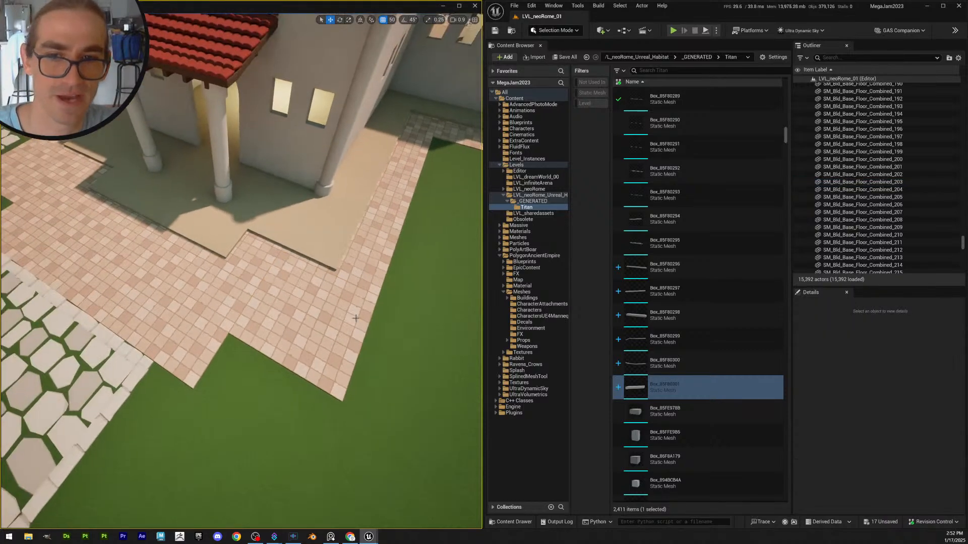
# Save all modified cobblestone and floor tile actors, checking out the listed floor tile asset
pyautogui.press('s')
pyautogui.moveTo(367, 338); pyautogui.dragTo(275, 323, button='right')
pyautogui.scroll(3, 366, 338)
pyautogui.moveTo(400, 241); pyautogui.dragTo(400, 240, button='right')
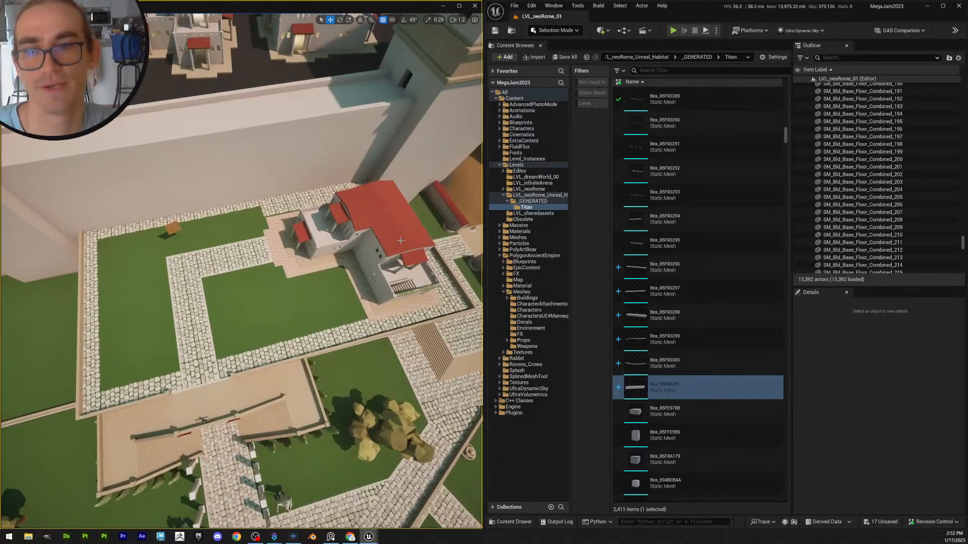
pyautogui.click(566, 57)
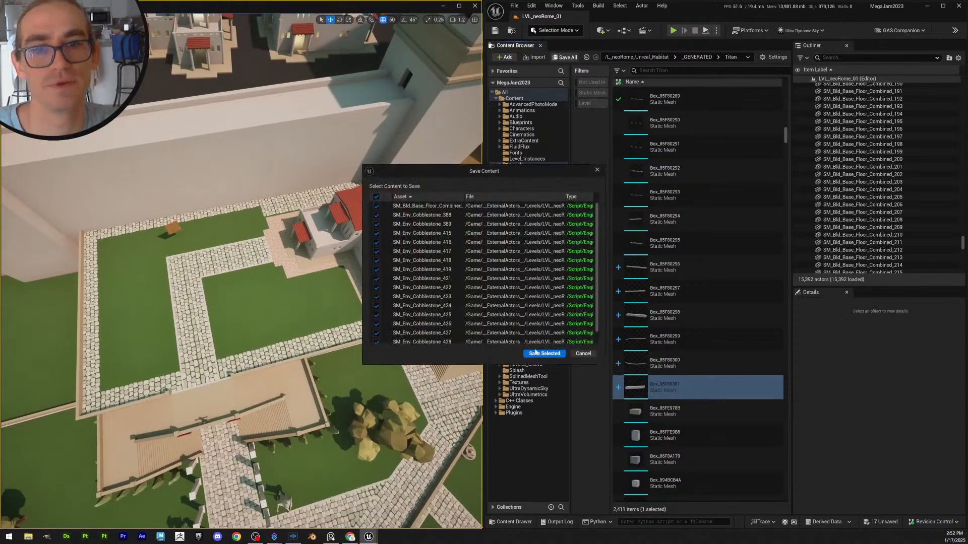
pyautogui.click(545, 353)
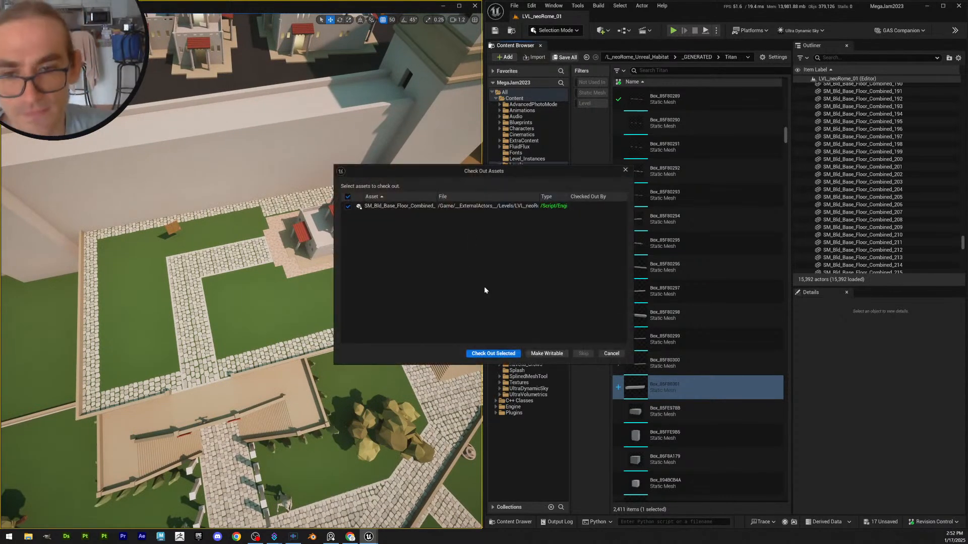
pyautogui.click(487, 354)
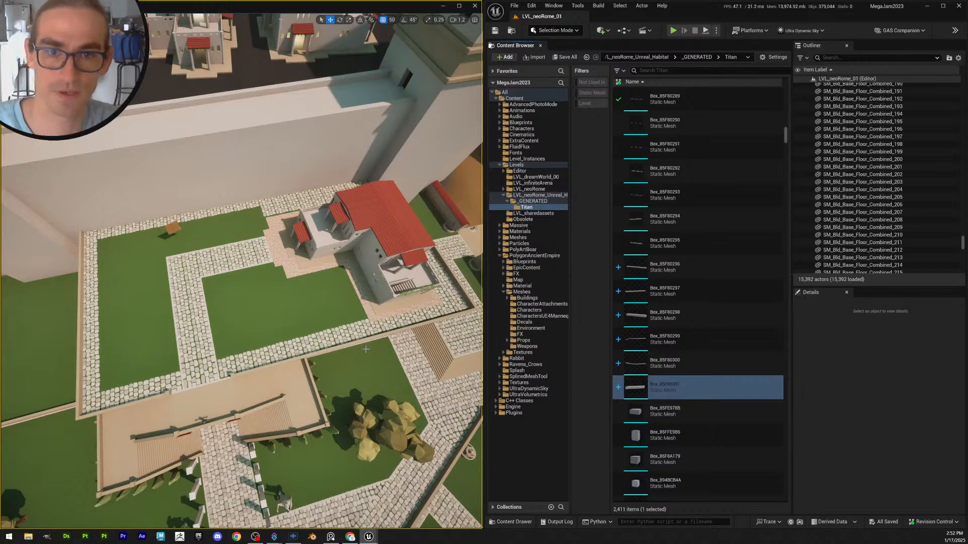
# Nudge the selected mesh slightly at the top of the stairs beside the landing
pyautogui.moveTo(366, 350); pyautogui.dragTo(365, 394, button='right')
pyautogui.press('w')
pyautogui.scroll(-2, 363, 383)
pyautogui.click(287, 271)
pyautogui.moveTo(273, 327)
pyautogui.mouseDown()
pyautogui.moveTo(355, 325)
pyautogui.moveTo(181, 331)
pyautogui.moveTo(271, 324)
pyautogui.mouseUp()
pyautogui.press('Escape')
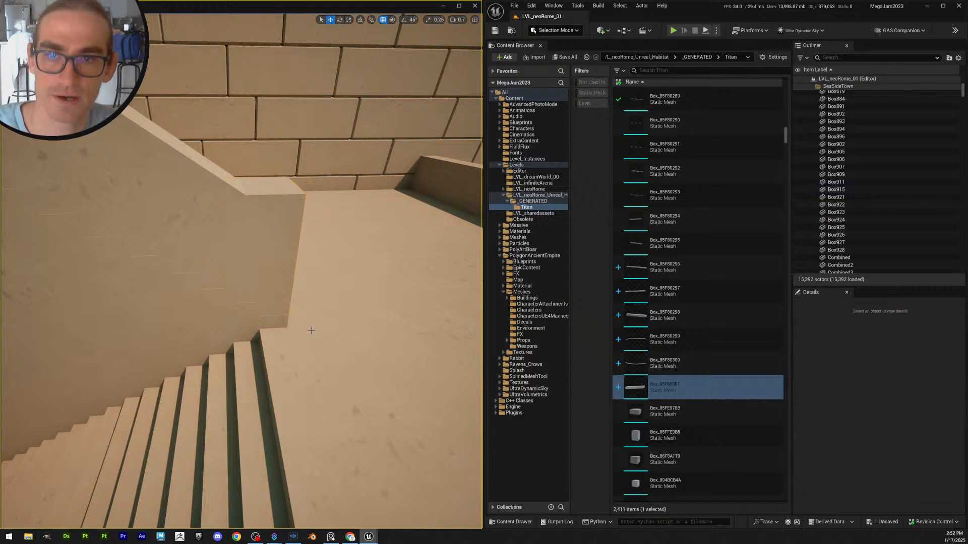
# Inspect the courtyard from above and the pavement tile at the building's outer corner up close
pyautogui.press('e')
pyautogui.moveTo(271, 324); pyautogui.dragTo(250, 326, button='right')
pyautogui.press('s')
pyautogui.scroll(1, 257, 323)
pyautogui.scroll(1, 336, 347)
pyautogui.moveTo(336, 346); pyautogui.dragTo(337, 346, button='right')
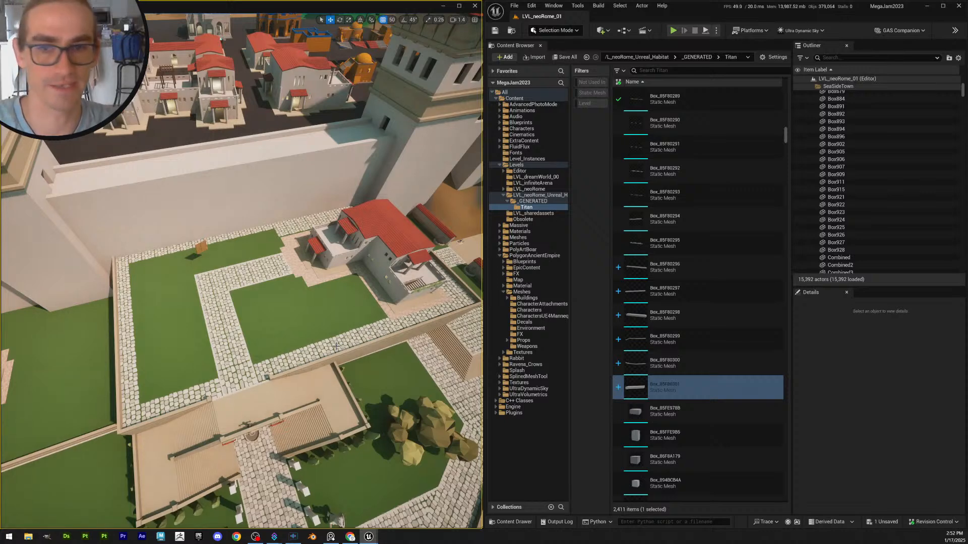
pyautogui.press('w')
pyautogui.moveTo(296, 359); pyautogui.dragTo(309, 361, button='right')
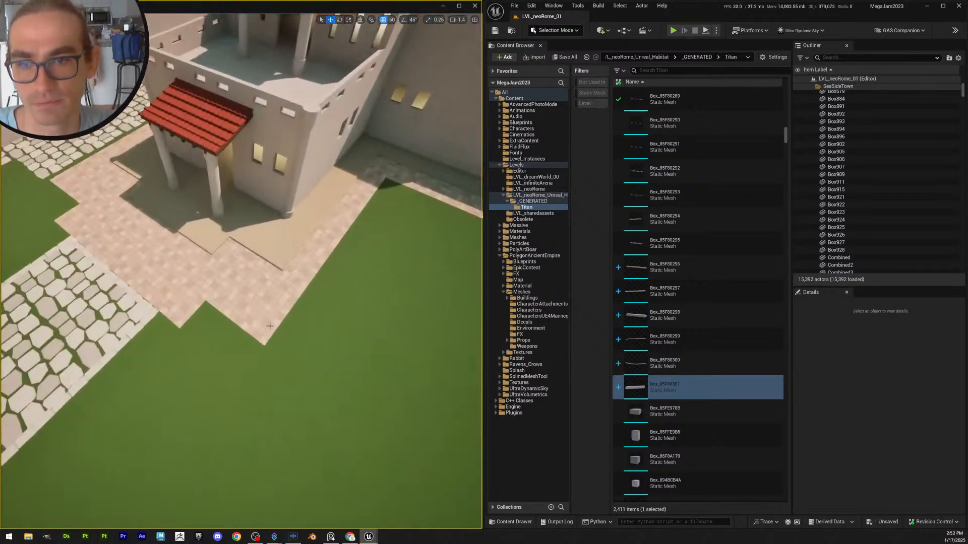
pyautogui.click(278, 321)
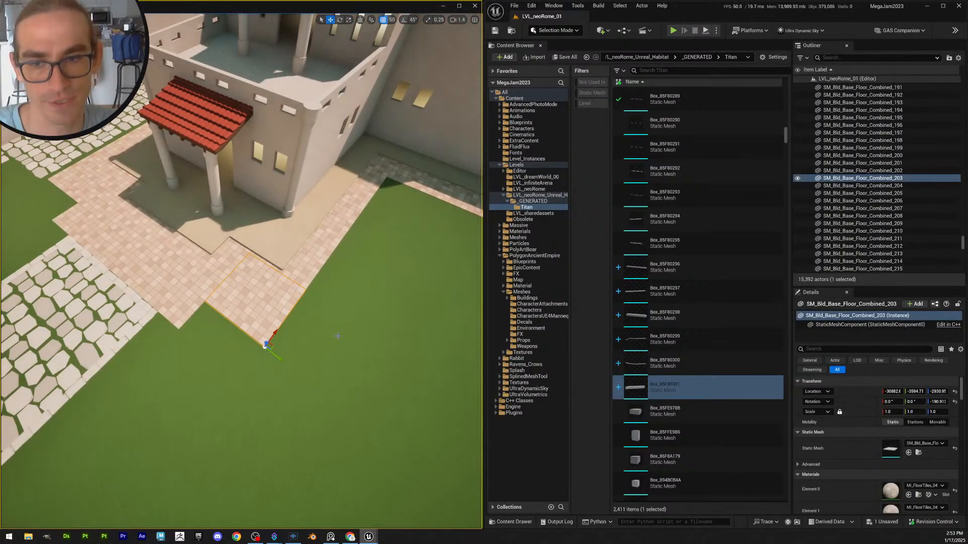
pyautogui.press('Escape')
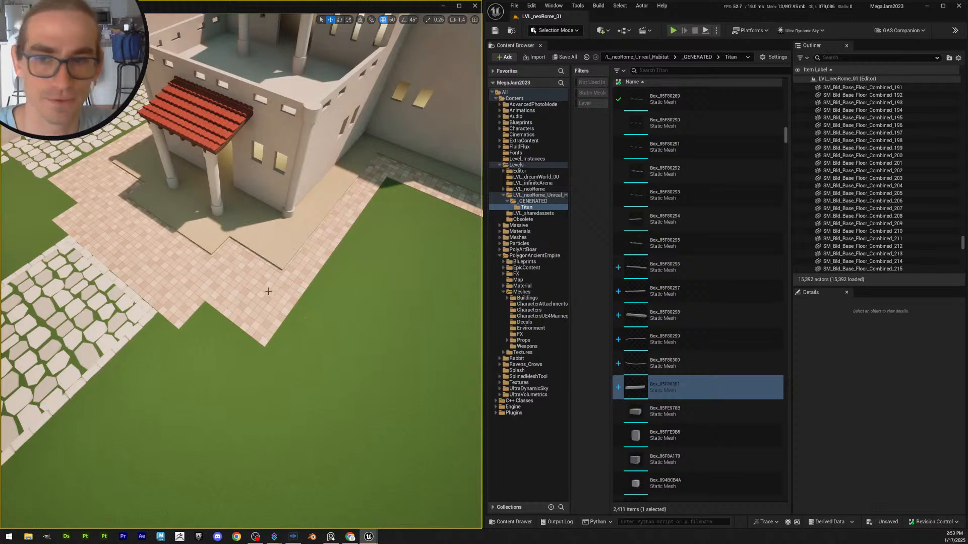
# Save the pending level changes from an overview of the courtyard
pyautogui.press('s')
pyautogui.moveTo(268, 291)
pyautogui.mouseDown(button='right')
pyautogui.moveTo(257, 290)
pyautogui.moveTo(270, 293)
pyautogui.mouseUp(button='right')
pyautogui.press('w')
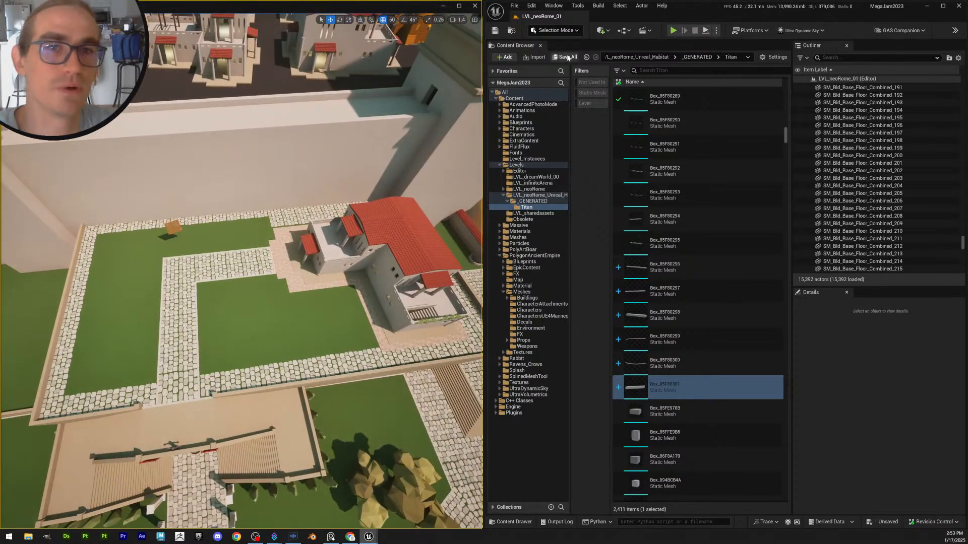
pyautogui.hotkey('ctrl', 's')
pyautogui.click(551, 352)
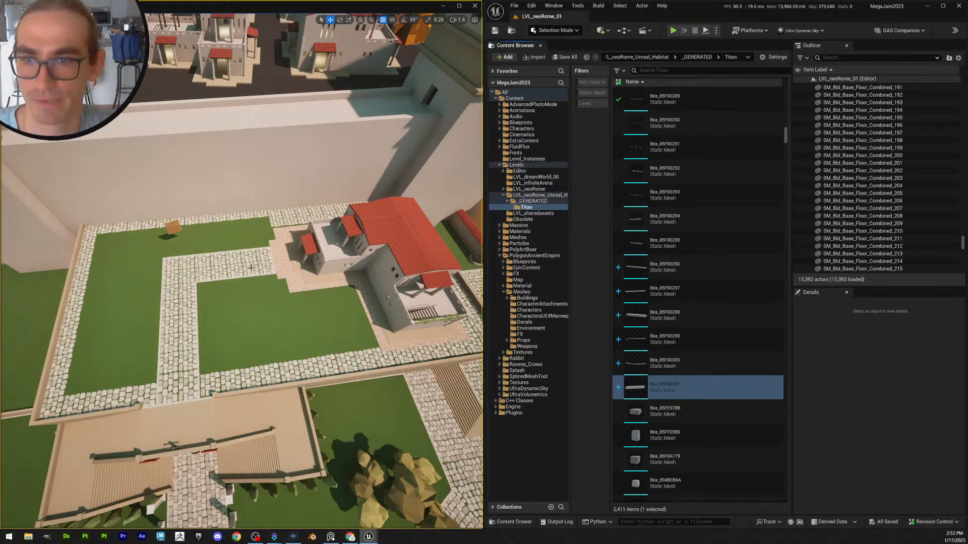
# Duplicate the row of six cobblestone tiles between the rear wall and the building, shifting the copies slightly toward the building
pyautogui.moveTo(251, 268); pyautogui.dragTo(239, 285, button='right')
pyautogui.press('w')
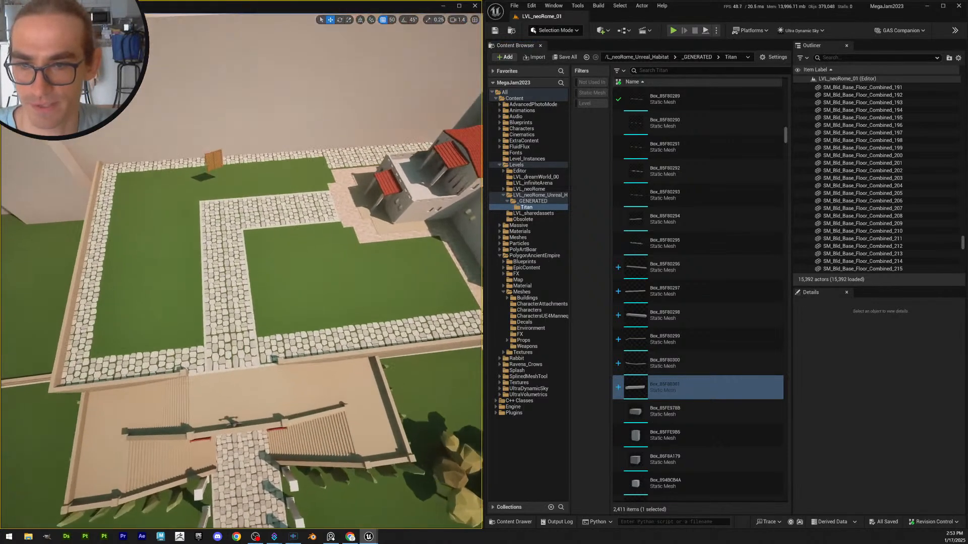
pyautogui.moveTo(279, 348); pyautogui.dragTo(223, 325, button='right')
pyautogui.press('w')
pyautogui.press('d')
pyautogui.press('s')
pyautogui.scroll(1, 305, 319)
pyautogui.press('d')
pyautogui.press('w')
pyautogui.press('s')
pyautogui.scroll(1, 297, 308)
pyautogui.press('w')
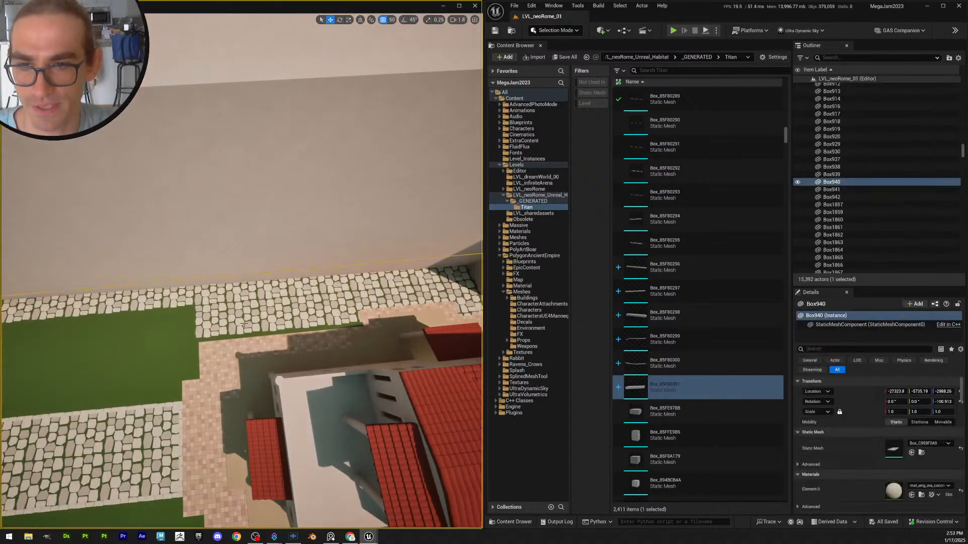
pyautogui.click(222, 325)
pyautogui.click(223, 326)
pyautogui.keyDown('shift'); pyautogui.click(249, 324); pyautogui.keyUp('shift')
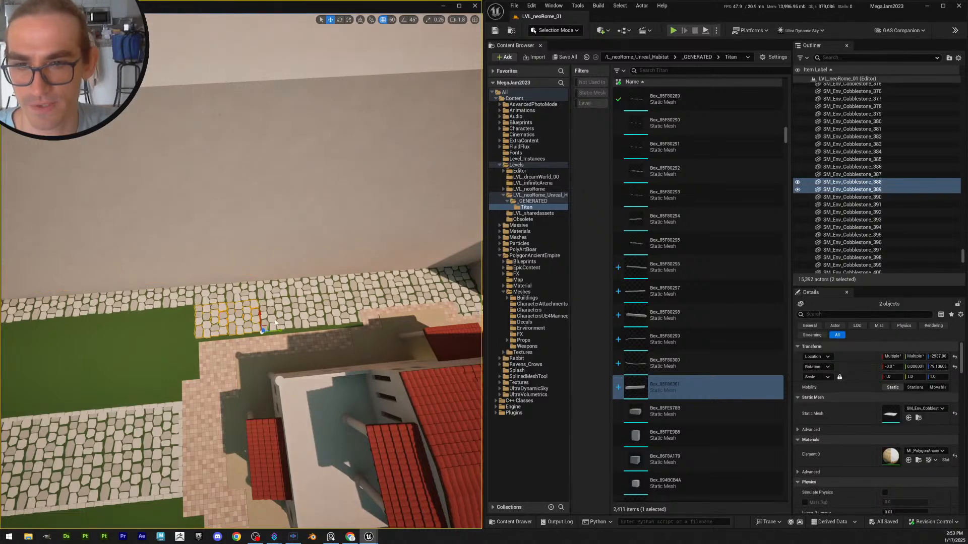
pyautogui.keyDown('shift'); pyautogui.click(277, 323); pyautogui.keyUp('shift')
pyautogui.keyDown('shift'); pyautogui.click(308, 319); pyautogui.keyUp('shift')
pyautogui.keyDown('shift'); pyautogui.click(341, 316); pyautogui.keyUp('shift')
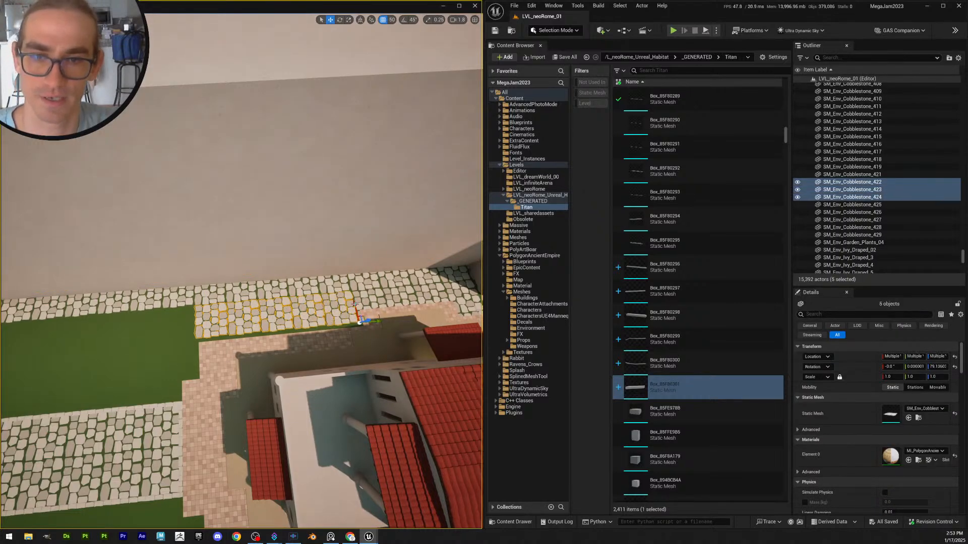
pyautogui.keyDown('shift'); pyautogui.click(389, 308); pyautogui.keyUp('shift')
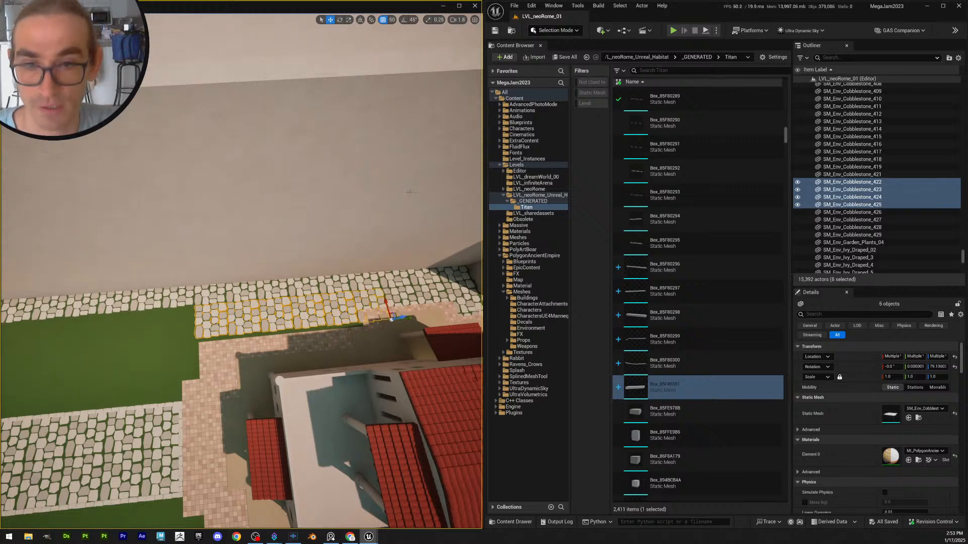
pyautogui.hotkey('ctrl', 'd')
pyautogui.moveTo(387, 304); pyautogui.dragTo(391, 316)
pyautogui.press('Escape')
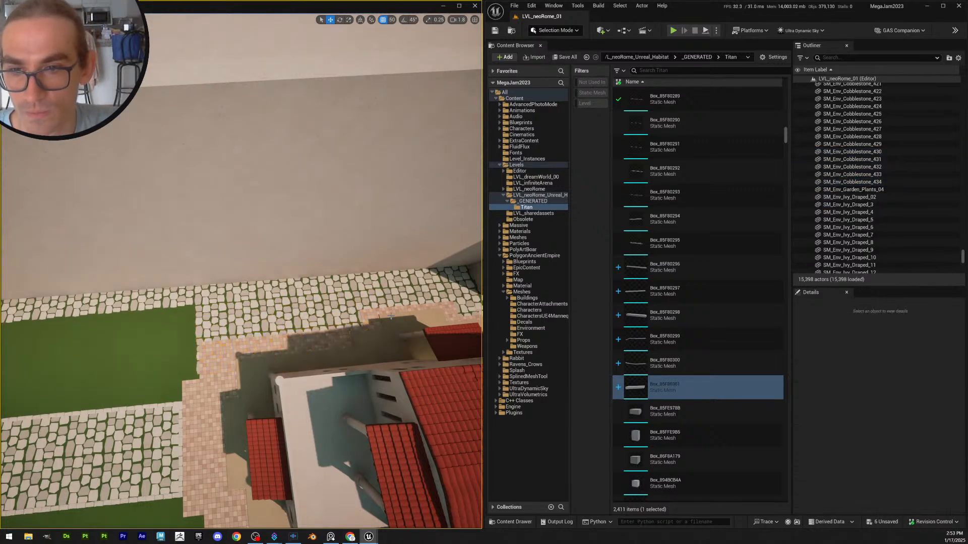
# Duplicate the end cobblestone tile where the row meets the lawn and pavement, moving the copy toward the building
pyautogui.press('s')
pyautogui.moveTo(341, 306); pyautogui.dragTo(241, 306, button='right')
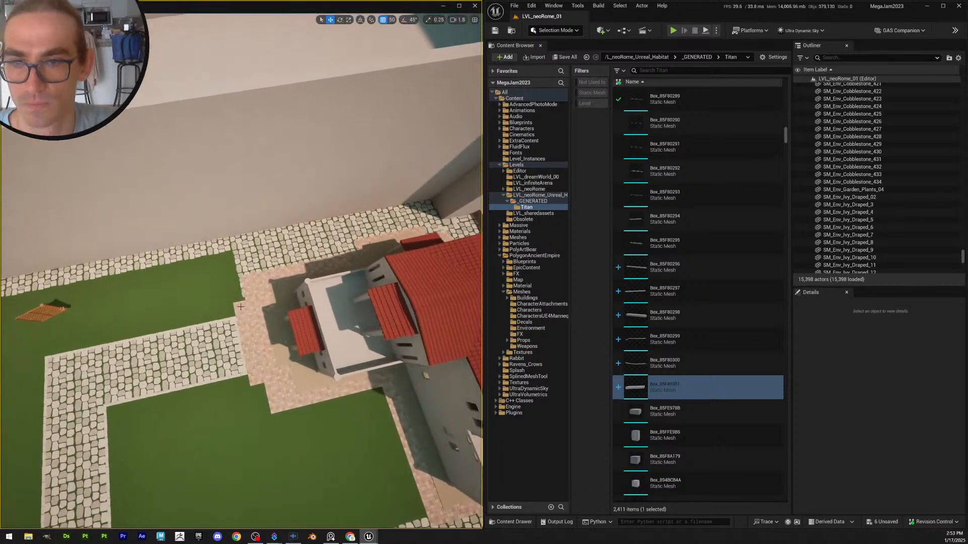
pyautogui.click(256, 263)
pyautogui.moveTo(256, 263); pyautogui.dragTo(246, 266, button='right')
pyautogui.press('w')
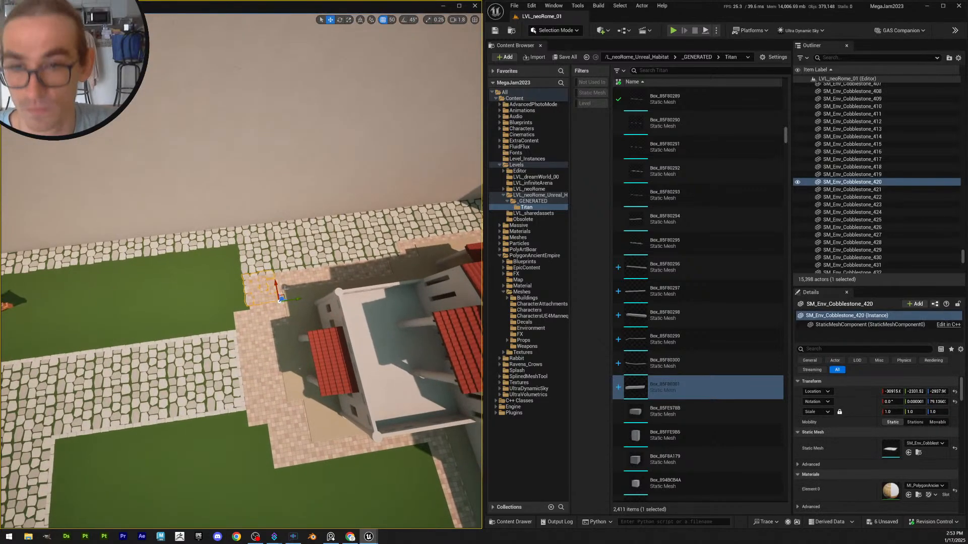
pyautogui.keyDown('alt'); pyautogui.moveTo(270, 258); pyautogui.dragTo(275, 287); pyautogui.keyUp('alt')
pyautogui.press('Escape')
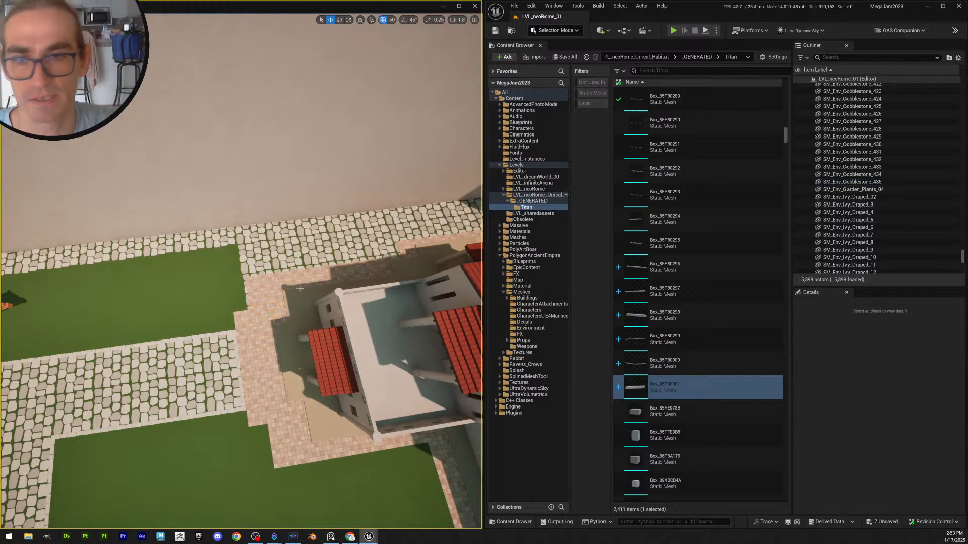
# Save all the newly duplicated cobblestone tiles
pyautogui.press('s')
pyautogui.moveTo(281, 326); pyautogui.dragTo(285, 346, button='right')
pyautogui.press('s')
pyautogui.scroll(1, 298, 353)
pyautogui.moveTo(275, 386); pyautogui.dragTo(345, 284, button='right')
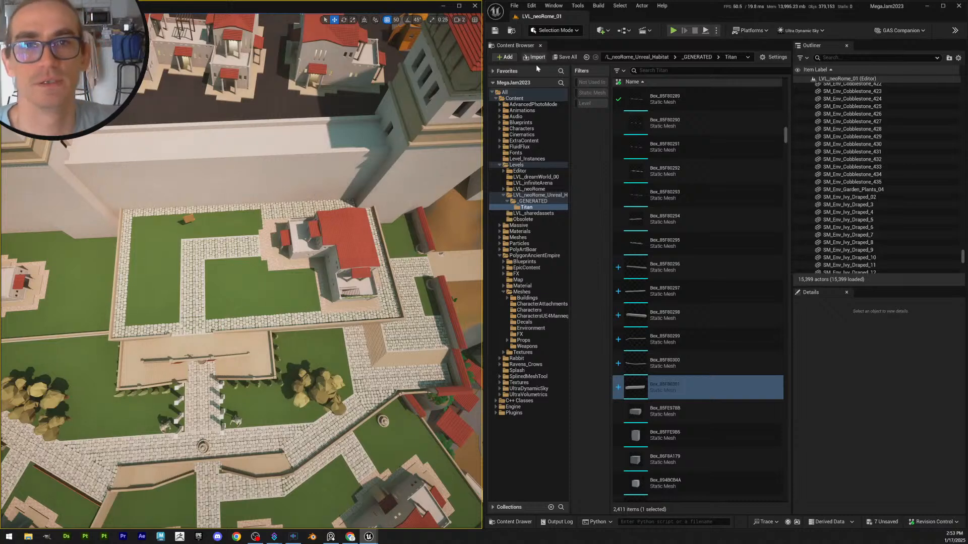
pyautogui.click(564, 57)
pyautogui.click(539, 353)
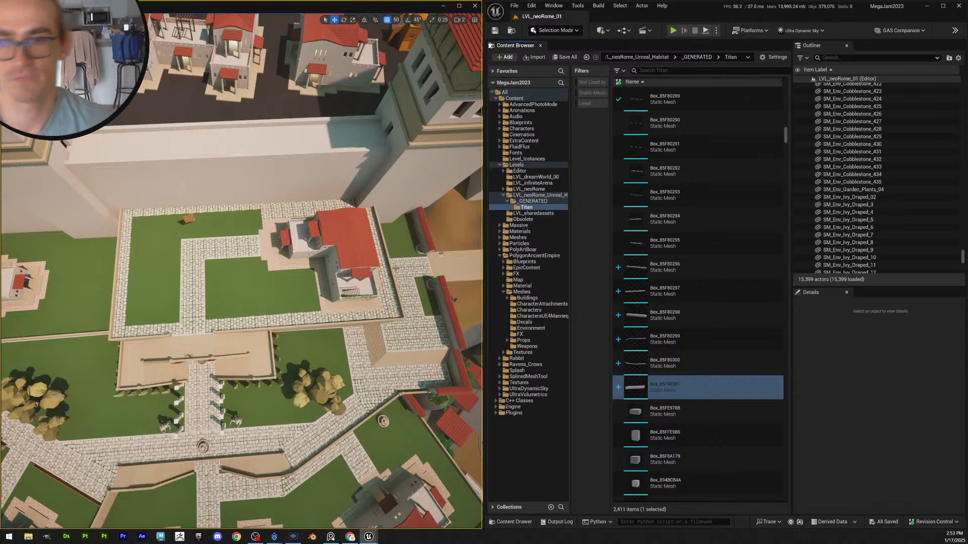
# View the whole walled villa district from above and save the current level
pyautogui.press('s')
pyautogui.moveTo(242, 272); pyautogui.dragTo(242, 220, button='right')
pyautogui.scroll(1, 241, 247)
pyautogui.scroll(-1, 372, 319)
pyautogui.moveTo(372, 319); pyautogui.dragTo(351, 297, button='right')
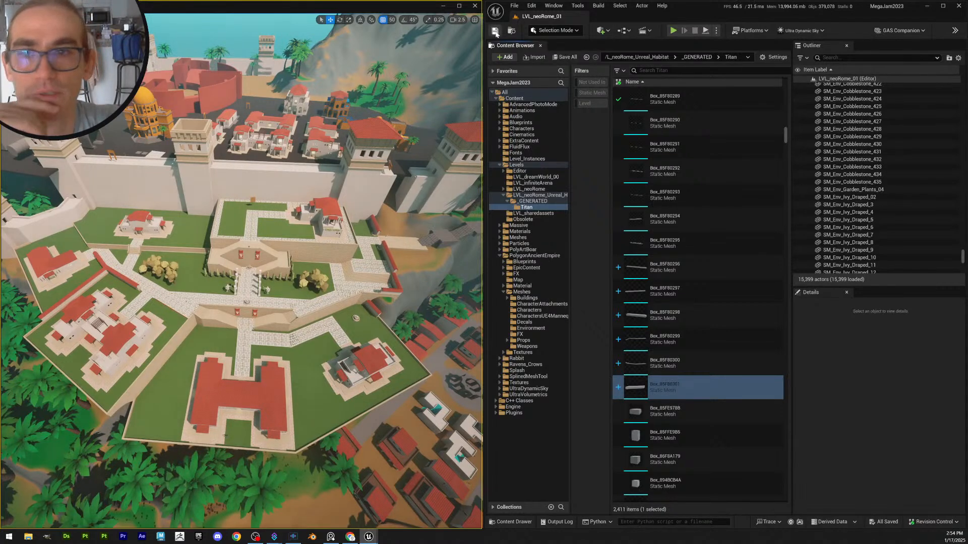
pyautogui.hotkey('ctrl', 's')
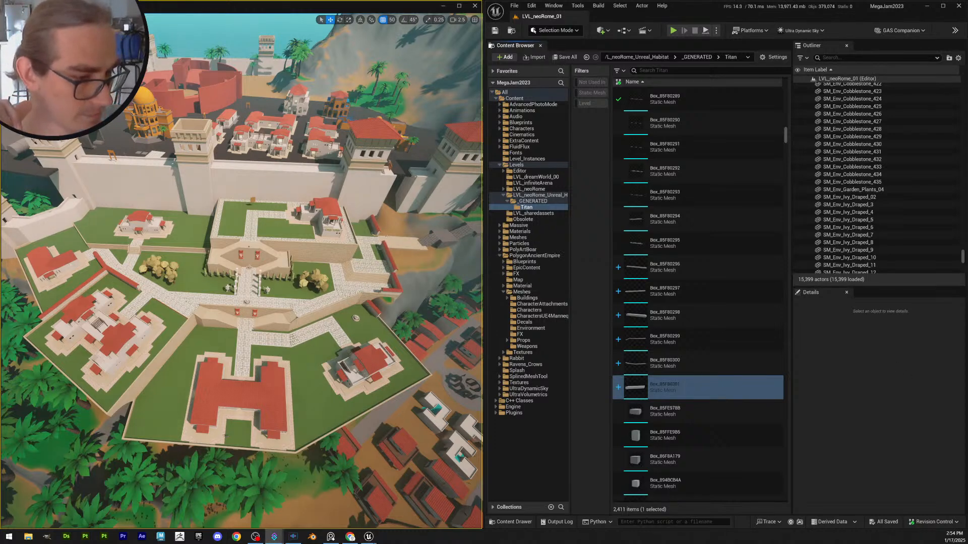
# Examine the courtyard's cobblestone border, paths and stairs from far and near overhead views
pyautogui.press('w')
pyautogui.moveTo(276, 271); pyautogui.dragTo(306, 251, button='right')
pyautogui.scroll(-5, 282, 276)
pyautogui.press('s')
pyautogui.scroll(3, 275, 278)
pyautogui.press('w')
pyautogui.scroll(1, 305, 251)
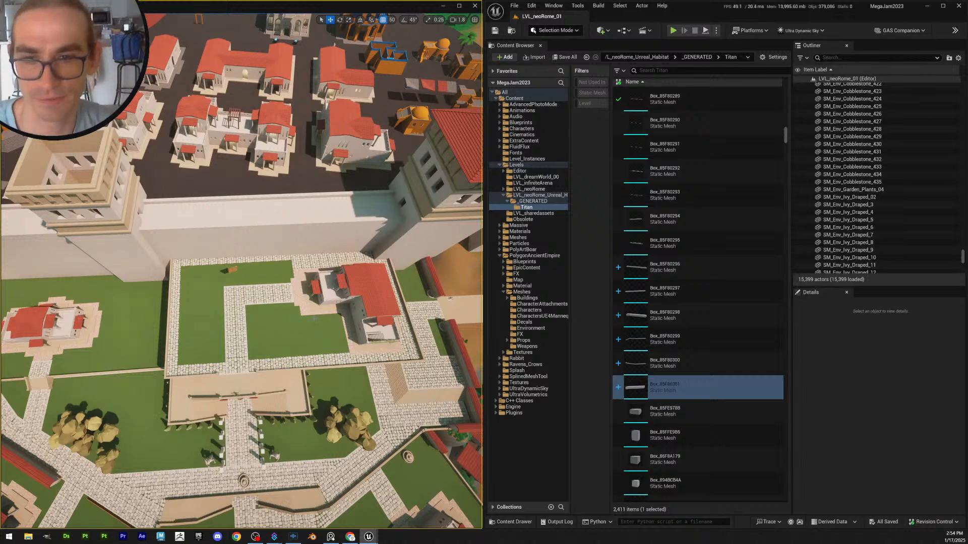
pyautogui.press('s')
pyautogui.moveTo(305, 251); pyautogui.dragTo(307, 261, button='right')
pyautogui.press('w')
pyautogui.press('s')
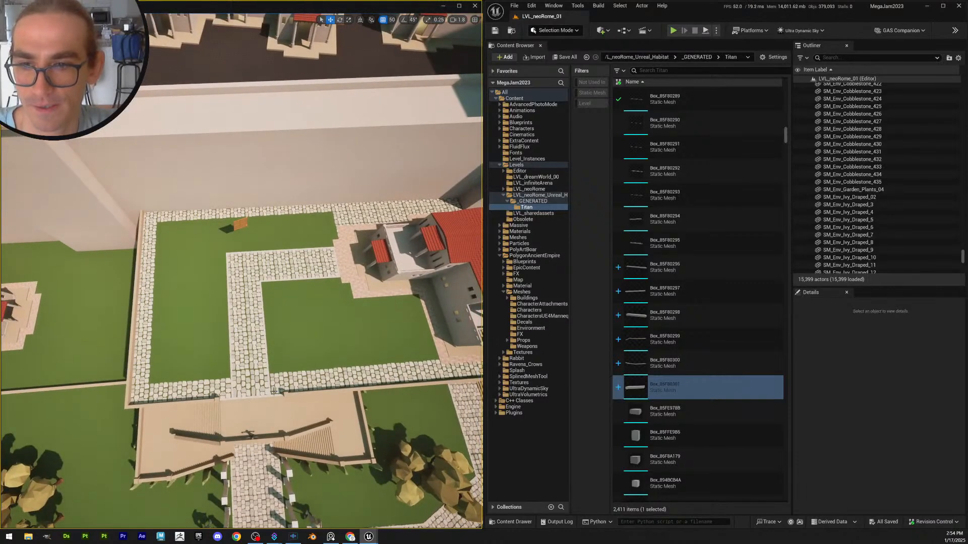
pyautogui.scroll(-4, 297, 372)
pyautogui.moveTo(297, 372)
pyautogui.mouseDown(button='right')
pyautogui.moveTo(321, 370)
pyautogui.moveTo(299, 373)
pyautogui.mouseUp(button='right')
pyautogui.press('w')
pyautogui.press('w')
pyautogui.moveTo(262, 288); pyautogui.dragTo(309, 319, button='right')
pyautogui.scroll(-4, 262, 309)
pyautogui.press('s')
pyautogui.scroll(4, 262, 308)
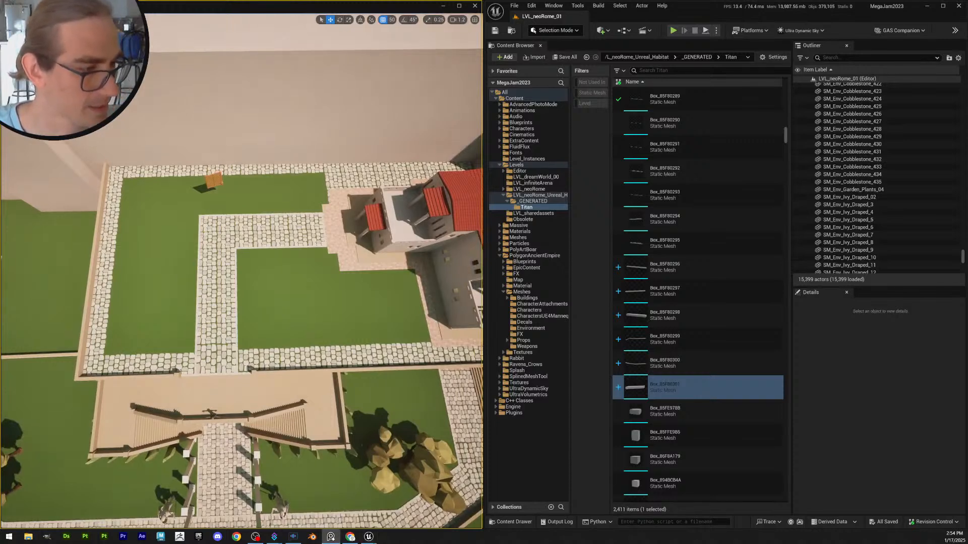
# Select the courtyard's base mesh and inspect its walls and stairs from lower angles
pyautogui.press('w')
pyautogui.moveTo(359, 381); pyautogui.dragTo(359, 379, button='right')
pyautogui.click(359, 379)
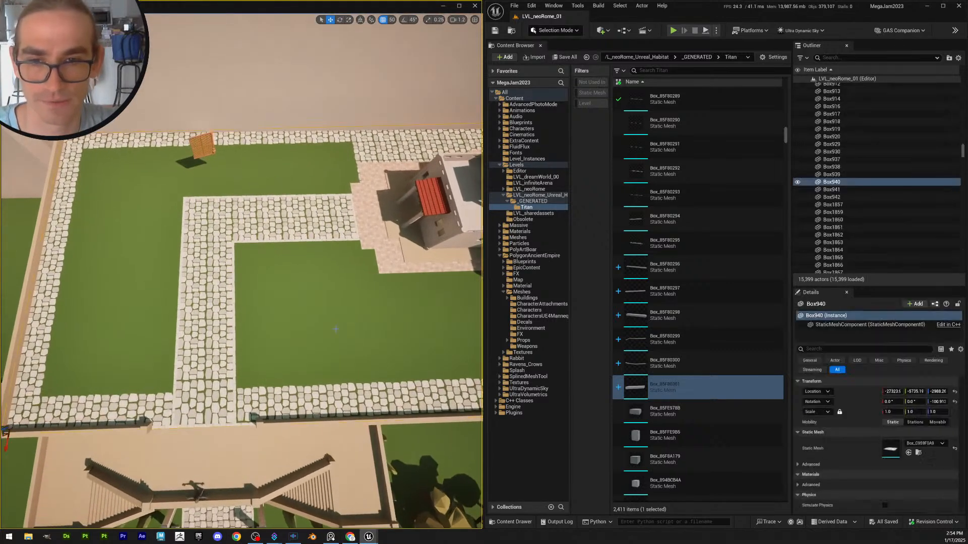
pyautogui.moveTo(323, 342); pyautogui.dragTo(323, 312, button='right')
pyautogui.press('s')
pyautogui.press('q')
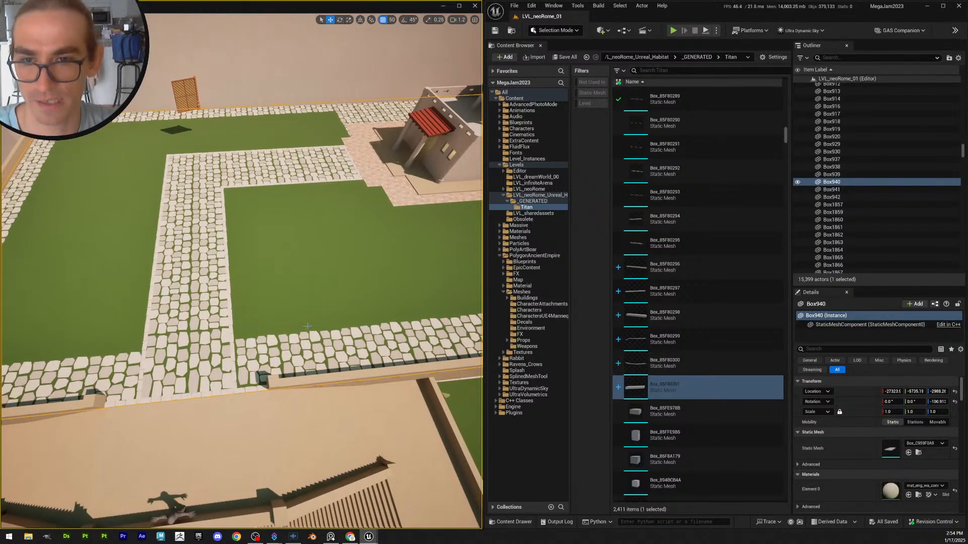
pyautogui.scroll(-3, 307, 327)
pyautogui.moveTo(308, 327); pyautogui.dragTo(194, 367, button='right')
pyautogui.press('q')
pyautogui.press('a')
pyautogui.moveTo(308, 326)
pyautogui.mouseDown(button='right')
pyautogui.moveTo(285, 330)
pyautogui.moveTo(308, 335)
pyautogui.mouseUp(button='right')
pyautogui.press('e')
pyautogui.press('s')
pyautogui.scroll(3, 288, 335)
pyautogui.press('q')
pyautogui.moveTo(241, 368); pyautogui.dragTo(246, 325, button='right')
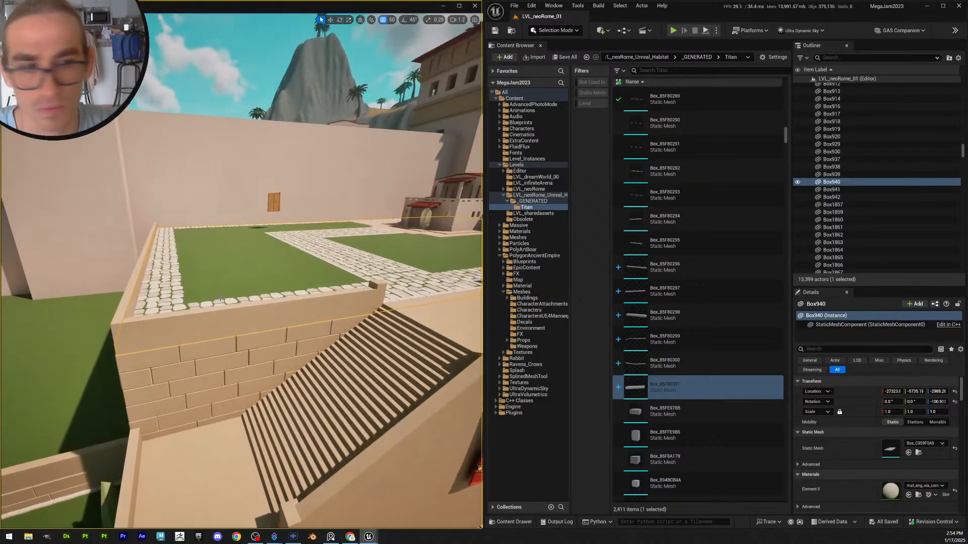
# Hide the selected Box940 base mesh around the courtyard
pyautogui.press('e')
pyautogui.moveTo(228, 293); pyautogui.dragTo(211, 330, button='right')
pyautogui.press('a')
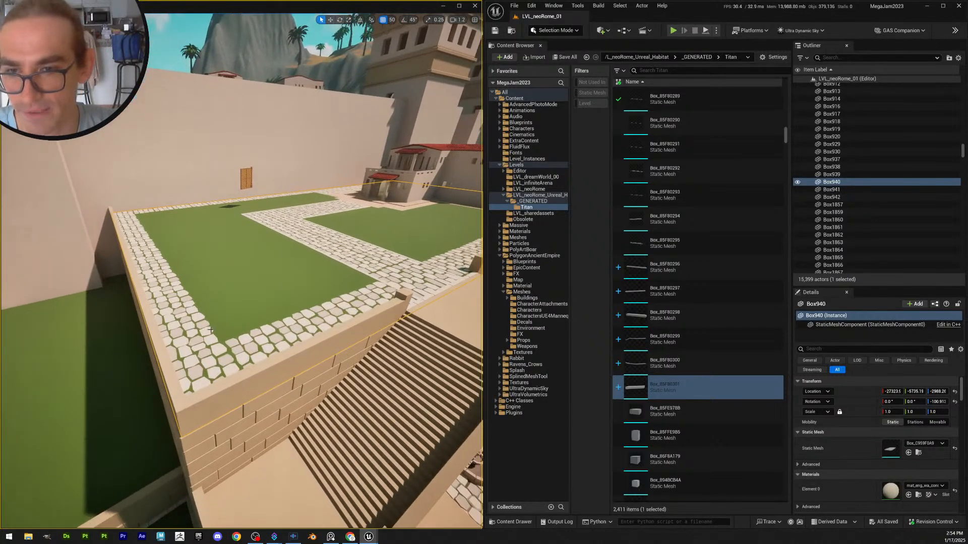
pyautogui.press('w')
pyautogui.moveTo(205, 373); pyautogui.dragTo(202, 406, button='right')
pyautogui.press('e')
pyautogui.press('d')
pyautogui.press('e')
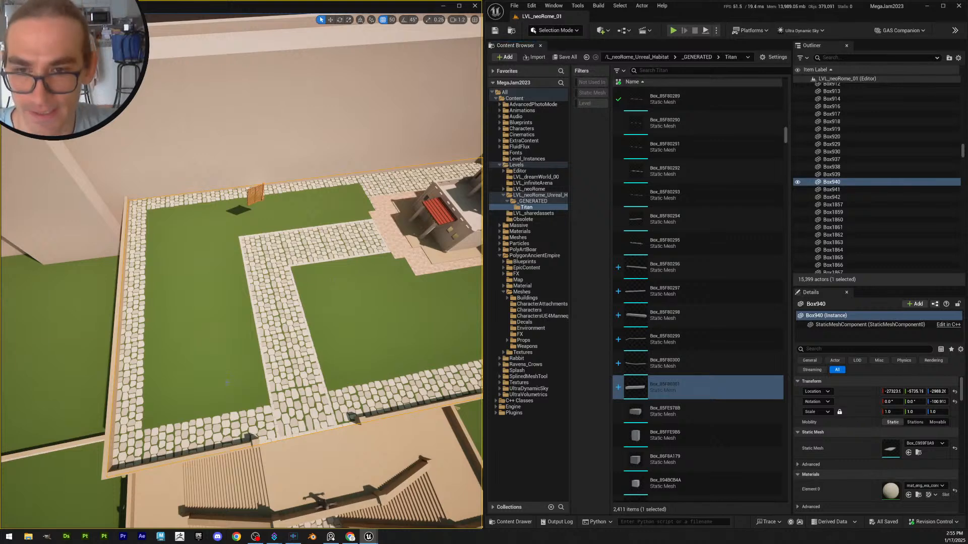
pyautogui.press('Escape')
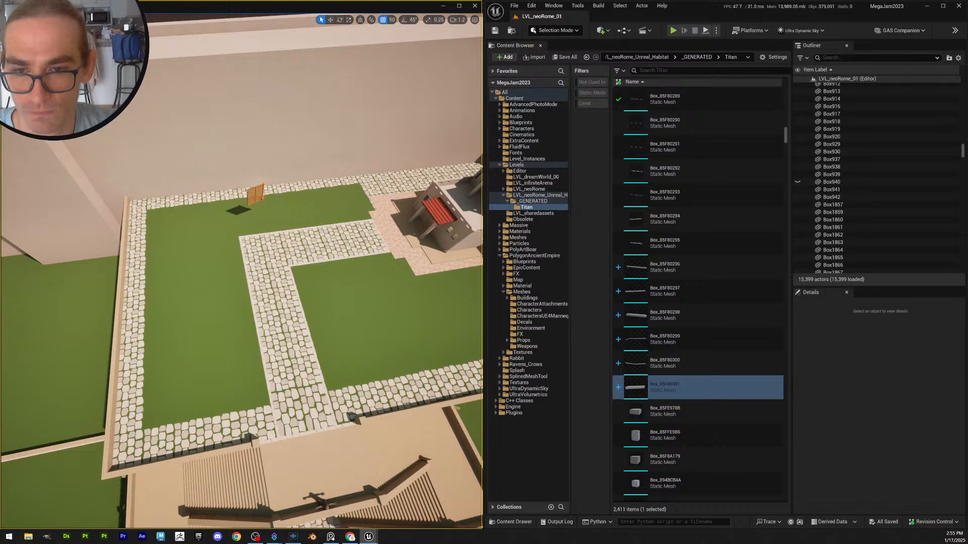
# Unhide the Box940 base mesh and hide the Box942 grass mesh in the courtyard
pyautogui.click(235, 368)
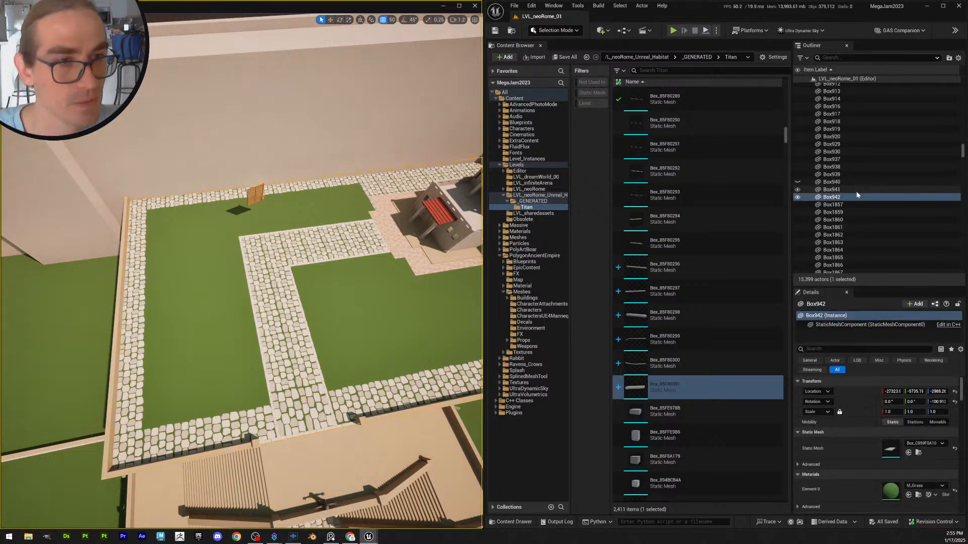
pyautogui.press('F2')
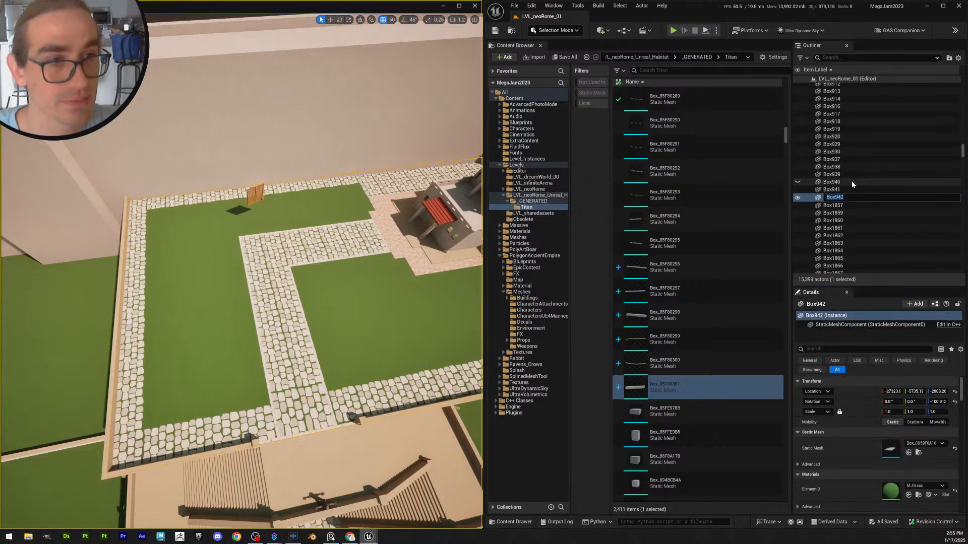
pyautogui.click(851, 183)
pyautogui.click(852, 198)
pyautogui.click(853, 191)
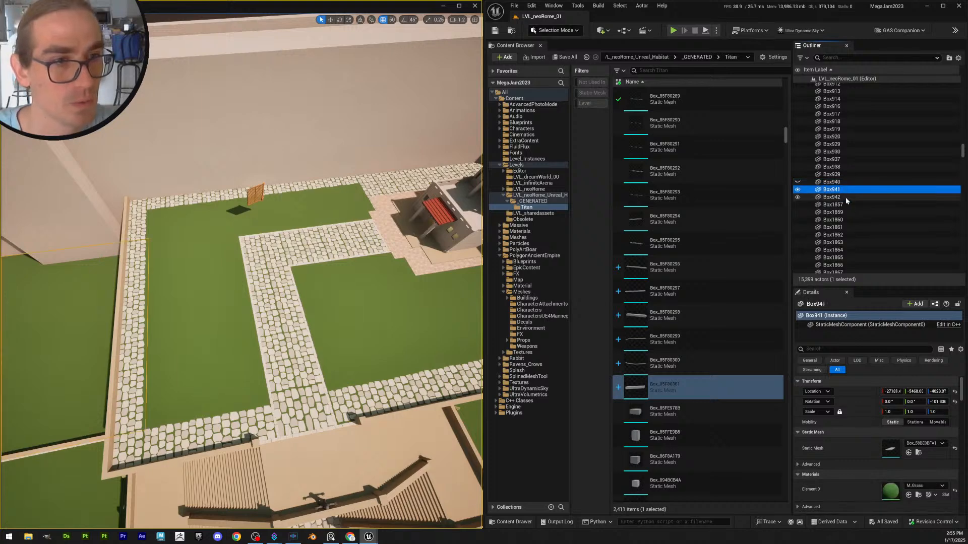
pyautogui.click(846, 197)
pyautogui.click(798, 182)
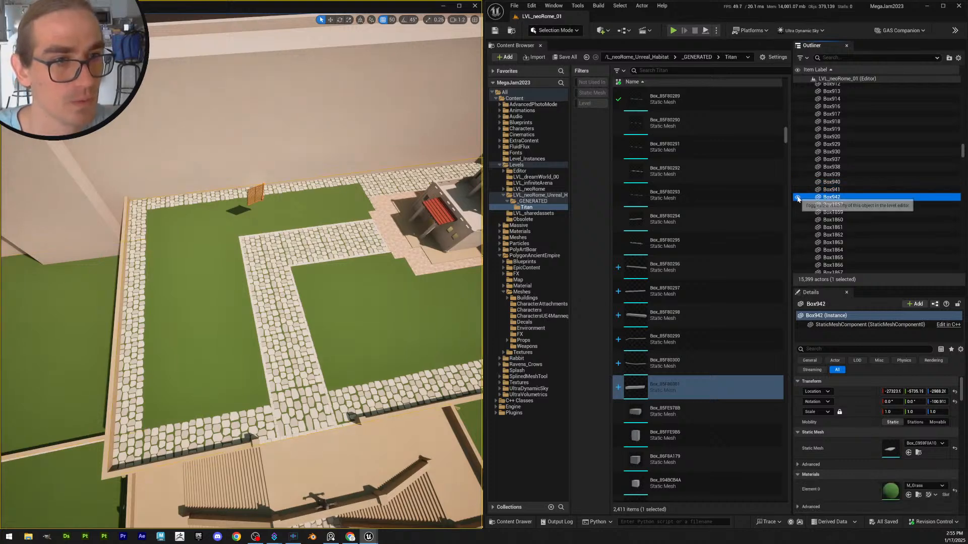
pyautogui.click(797, 197)
# Examine the courtyard's paving and bare ground up close, from the stairs side and from far above
pyautogui.moveTo(377, 288)
pyautogui.mouseDown(button='right')
pyautogui.moveTo(415, 275)
pyautogui.moveTo(365, 298)
pyautogui.mouseUp(button='right')
pyautogui.press('d')
pyautogui.press('w')
pyautogui.moveTo(254, 307)
pyautogui.mouseDown(button='right')
pyautogui.moveTo(244, 310)
pyautogui.moveTo(254, 307)
pyautogui.mouseUp(button='right')
pyautogui.scroll(-4, 255, 307)
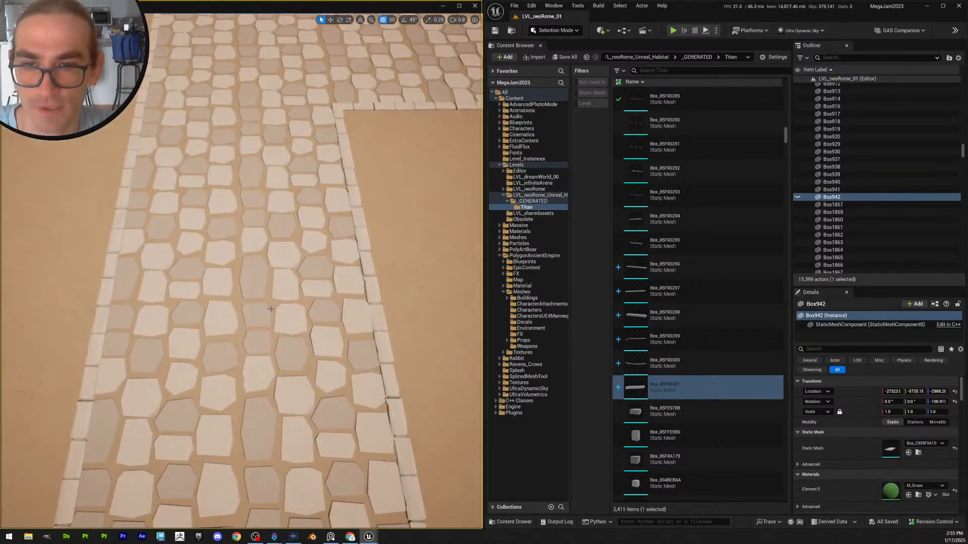
pyautogui.press('s')
pyautogui.moveTo(334, 321); pyautogui.dragTo(334, 318, button='right')
pyautogui.scroll(2, 334, 322)
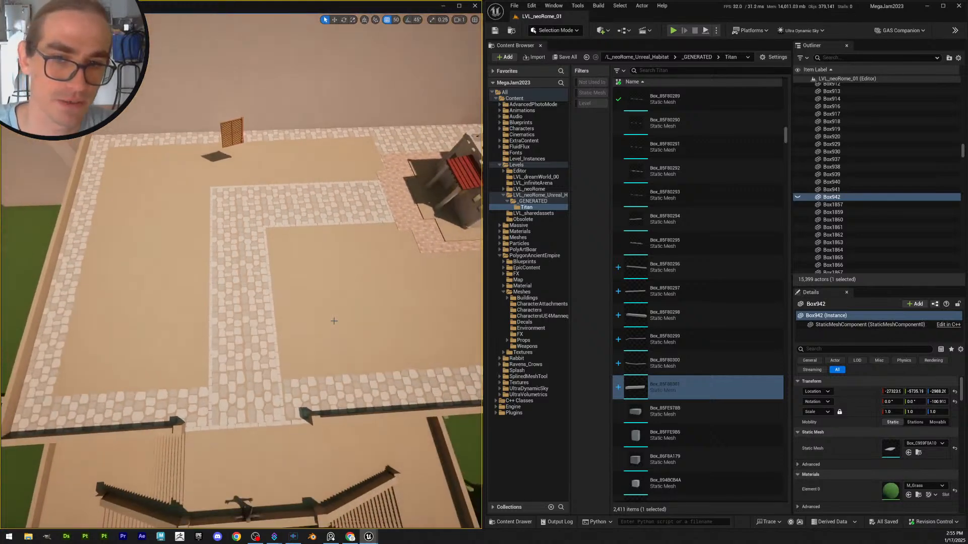
pyautogui.moveTo(393, 312); pyautogui.dragTo(398, 299, button='right')
pyautogui.press('s')
pyautogui.press('s')
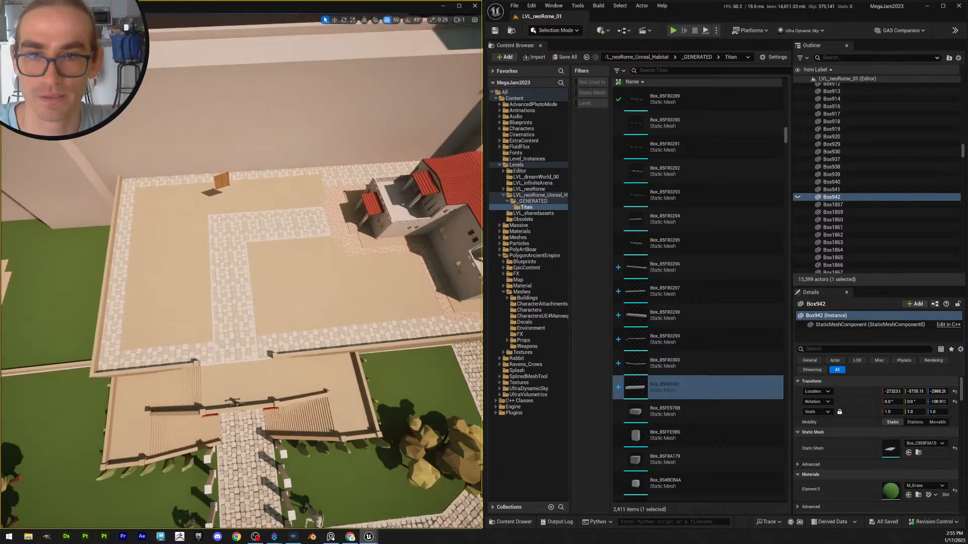
pyautogui.press('s')
pyautogui.moveTo(298, 262); pyautogui.dragTo(298, 247, button='right')
pyautogui.press('s')
pyautogui.moveTo(305, 213); pyautogui.dragTo(308, 193, button='right')
pyautogui.scroll(6, 305, 213)
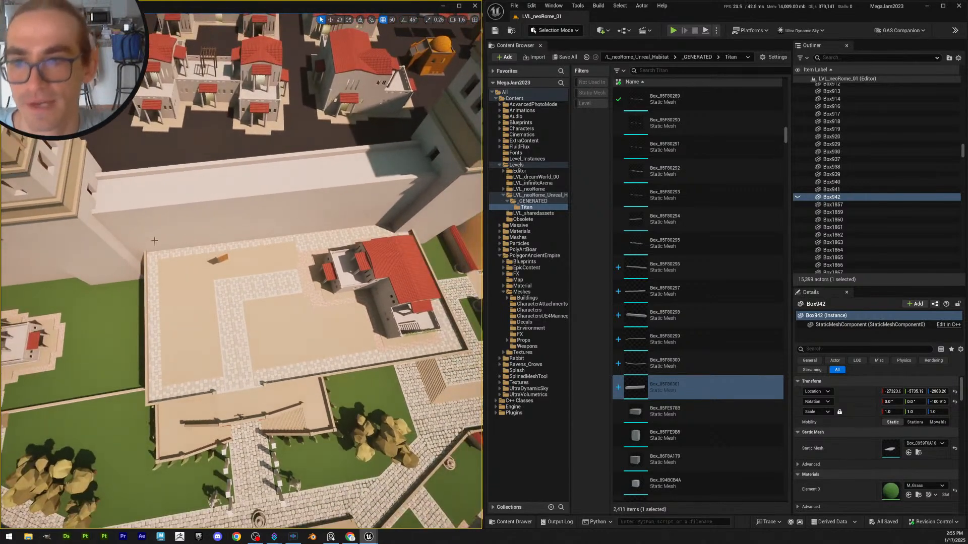
# Select the seven wall segments behind the courtyard, walltest_37 and walltest_39 to walltest_44
pyautogui.click(199, 235)
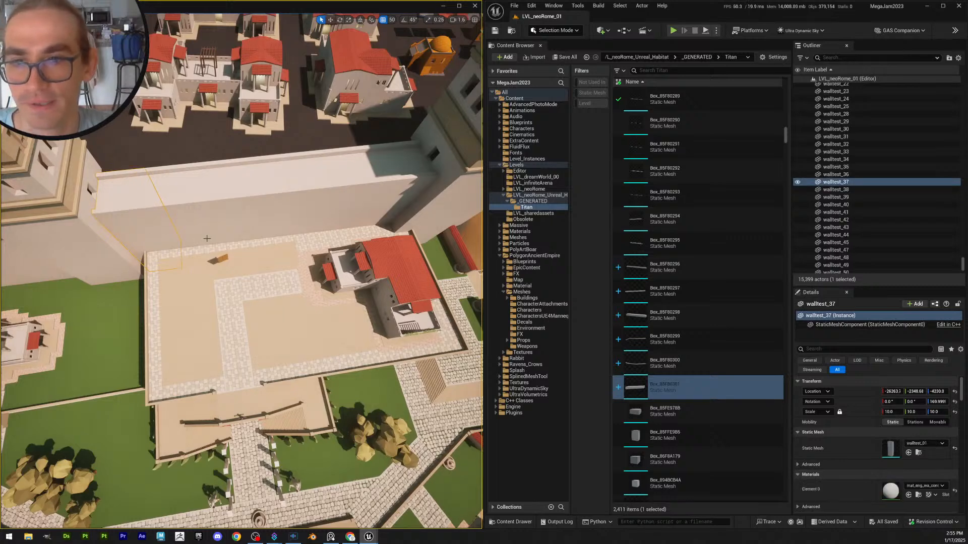
pyautogui.keyDown('ctrl'); pyautogui.click(202, 215); pyautogui.keyUp('ctrl')
pyautogui.keyDown('ctrl'); pyautogui.click(229, 213); pyautogui.keyUp('ctrl')
pyautogui.keyDown('ctrl'); pyautogui.click(273, 208); pyautogui.keyUp('ctrl')
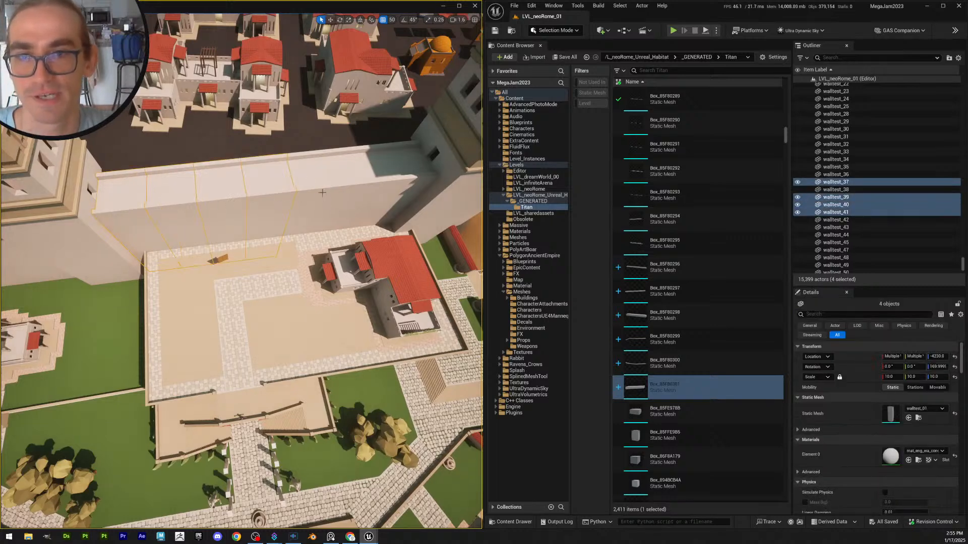
pyautogui.keyDown('ctrl'); pyautogui.click(320, 203); pyautogui.keyUp('ctrl')
pyautogui.keyDown('ctrl'); pyautogui.click(369, 197); pyautogui.keyUp('ctrl')
# Turn off grid and angle snapping and rotate the selected rear wall segments slightly to about 169.0° around the vertical axis
pyautogui.press('e')
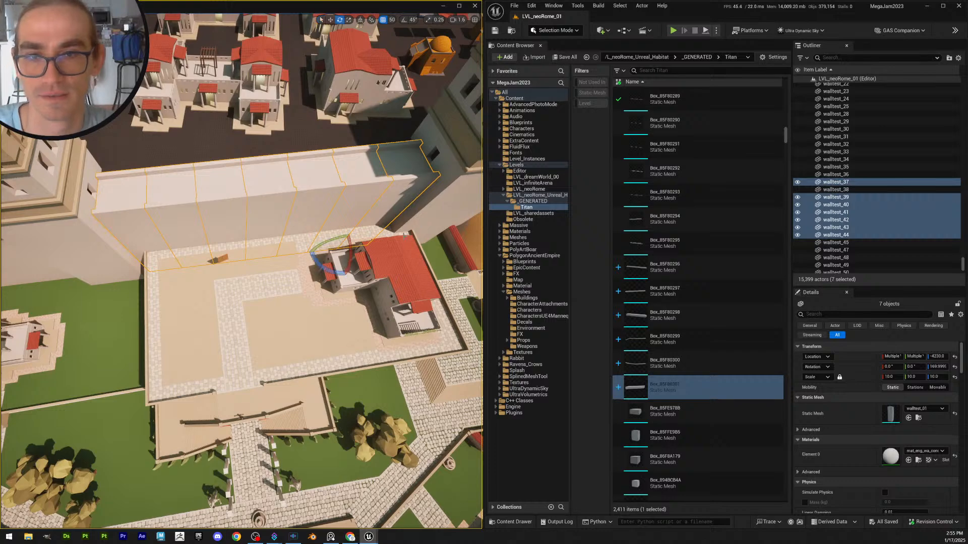
pyautogui.moveTo(421, 221); pyautogui.dragTo(427, 48)
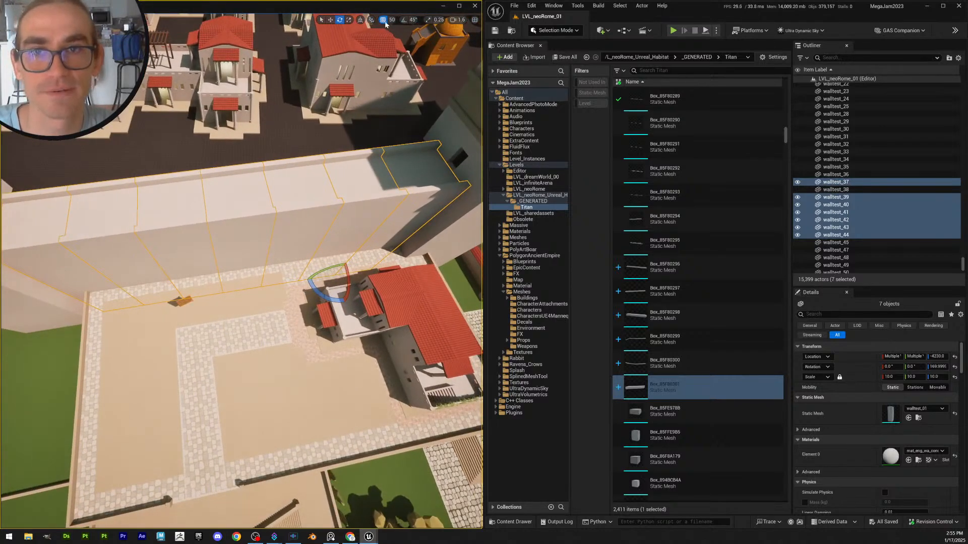
pyautogui.moveTo(383, 22); pyautogui.dragTo(384, 101)
pyautogui.moveTo(345, 309); pyautogui.dragTo(356, 308, button='right')
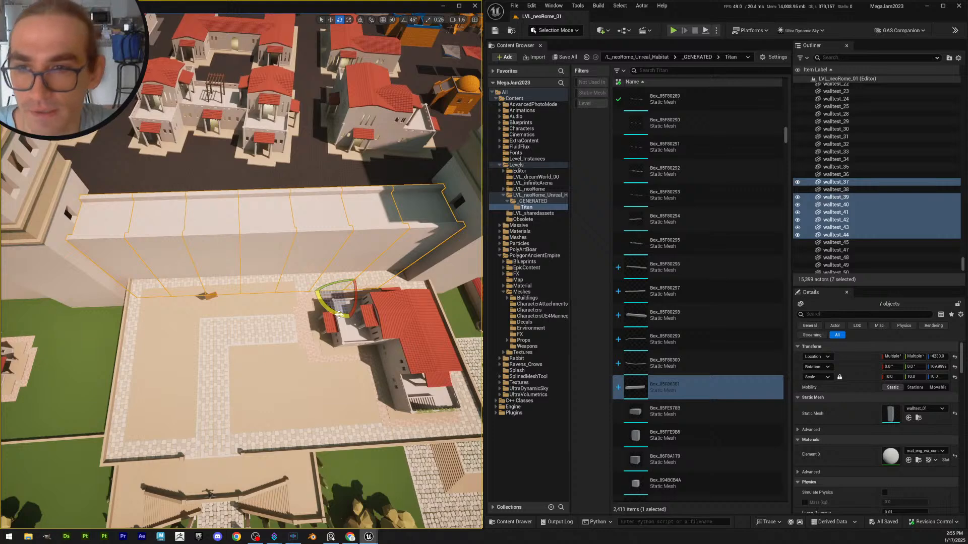
pyautogui.moveTo(339, 315); pyautogui.dragTo(371, 295)
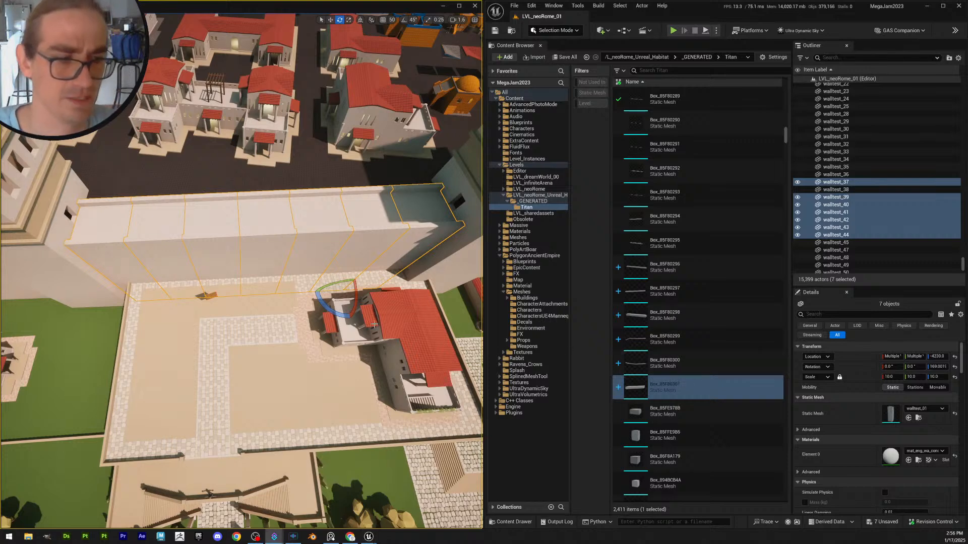
pyautogui.moveTo(371, 288); pyautogui.dragTo(375, 247)
# Nudge the seven wall segments to line up with the courtyard's rear edge, check the alignment from above and clear the selection
pyautogui.moveTo(375, 247); pyautogui.dragTo(326, 306, button='right')
pyautogui.press('w')
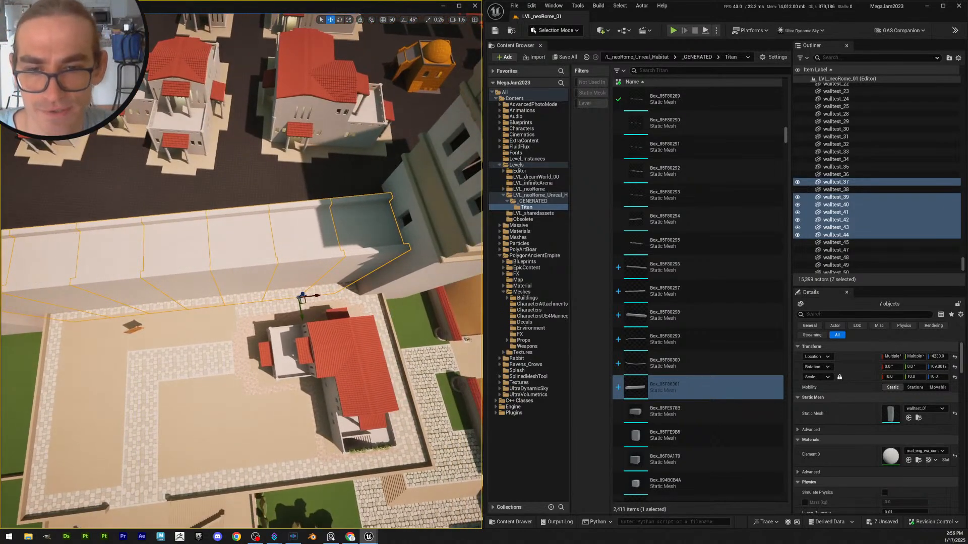
pyautogui.moveTo(386, 309); pyautogui.dragTo(390, 311, button='right')
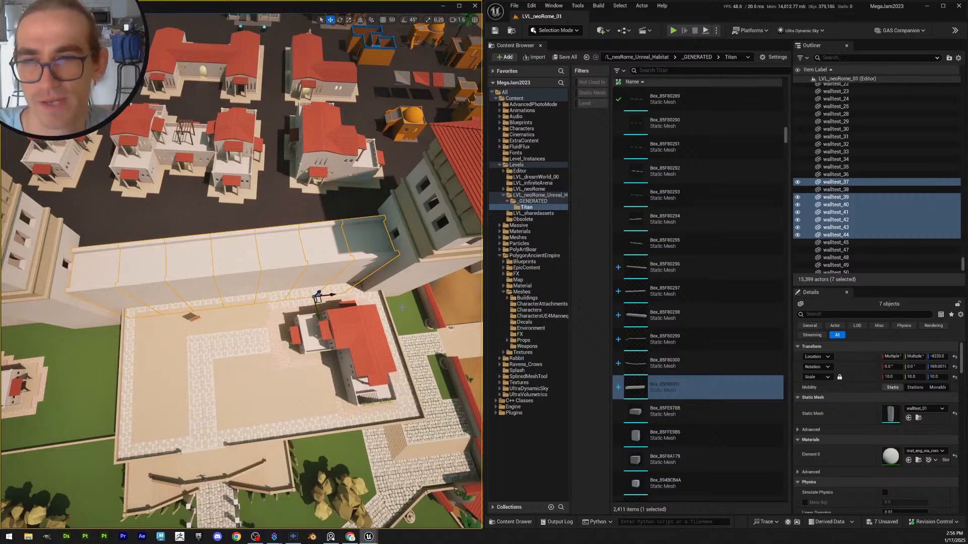
pyautogui.moveTo(375, 342); pyautogui.dragTo(381, 365, button='right')
pyautogui.moveTo(253, 325); pyautogui.dragTo(254, 321)
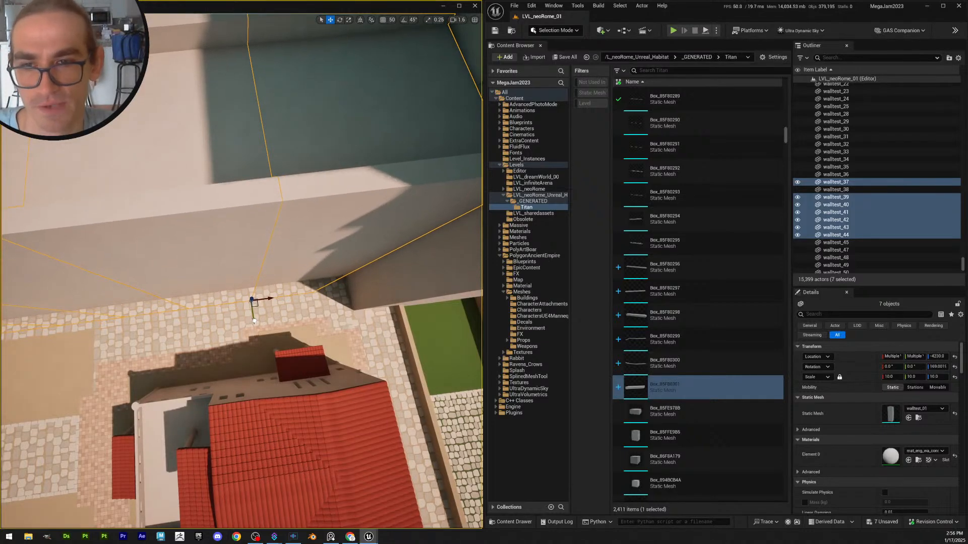
pyautogui.moveTo(259, 320); pyautogui.dragTo(243, 314, button='right')
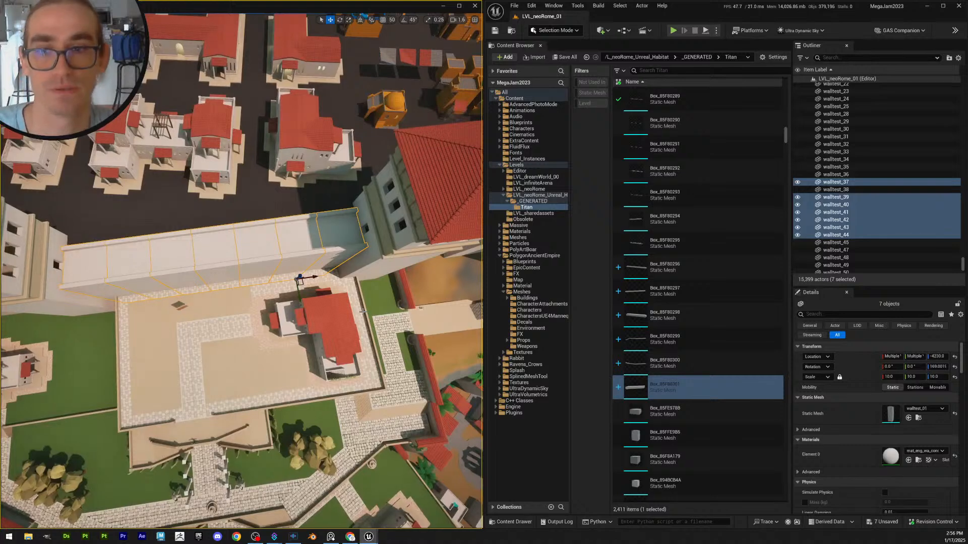
pyautogui.moveTo(243, 314); pyautogui.dragTo(380, 312, button='right')
pyautogui.press('Escape')
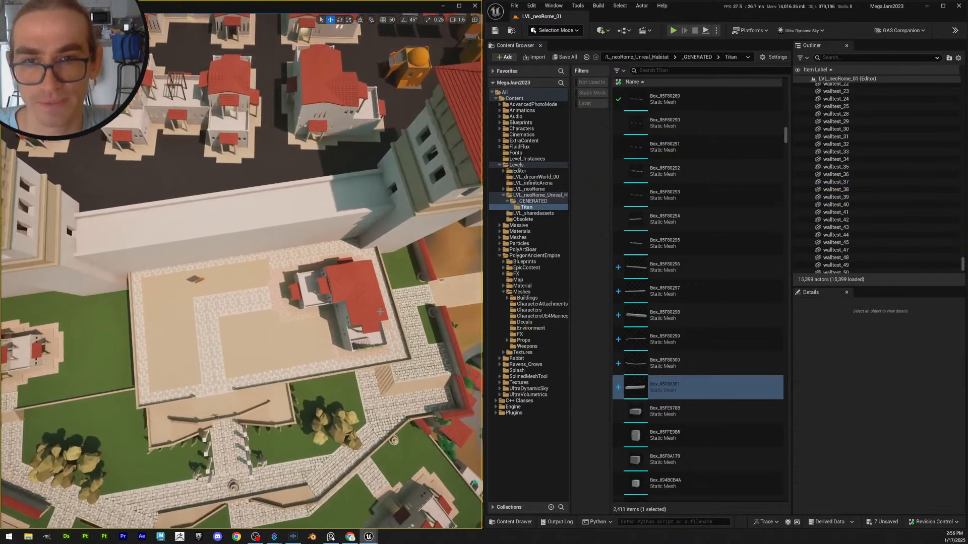
# Reselect the seven rear wall segments with the pivot at the courtyard's outer corner, rotate them to about 168.9° and deselect everything
pyautogui.click(360, 206)
pyautogui.keyDown('shift'); pyautogui.click(315, 213); pyautogui.keyUp('shift')
pyautogui.keyDown('shift'); pyautogui.click(276, 220); pyautogui.keyUp('shift')
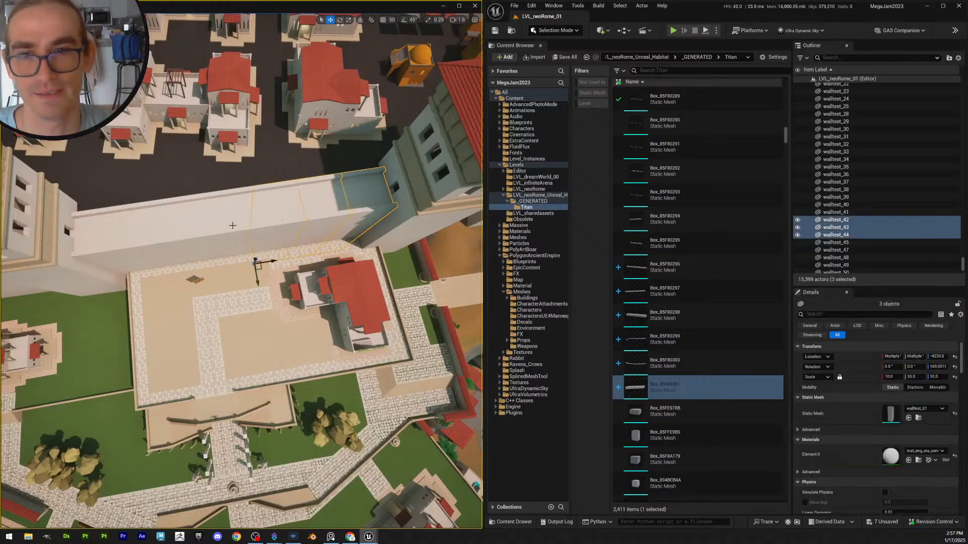
pyautogui.keyDown('shift'); pyautogui.click(231, 227); pyautogui.keyUp('shift')
pyautogui.keyDown('shift'); pyautogui.click(202, 233); pyautogui.keyUp('shift')
pyautogui.keyDown('shift'); pyautogui.click(161, 243); pyautogui.keyUp('shift')
pyautogui.keyDown('shift'); pyautogui.click(120, 243); pyautogui.keyUp('shift')
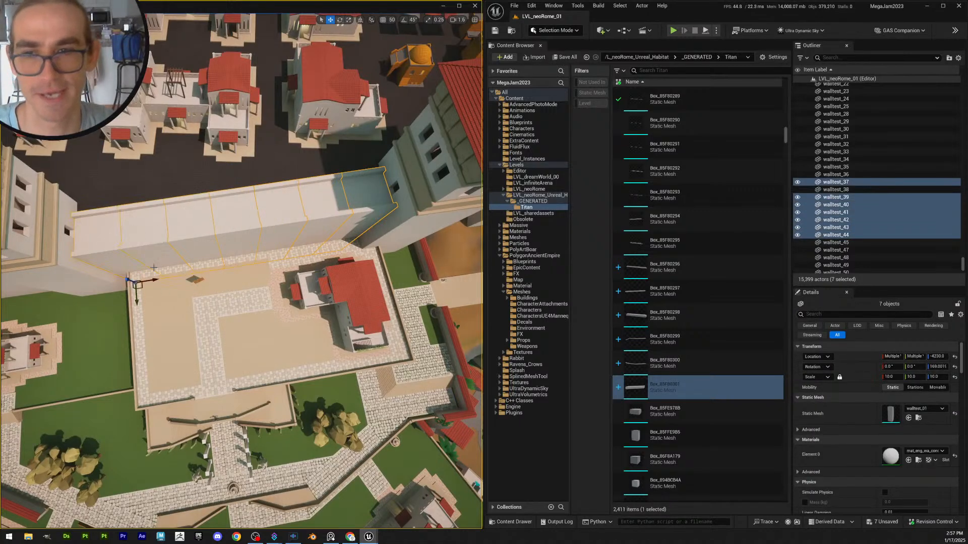
pyautogui.moveTo(173, 284); pyautogui.dragTo(173, 284, button='right')
pyautogui.press('e')
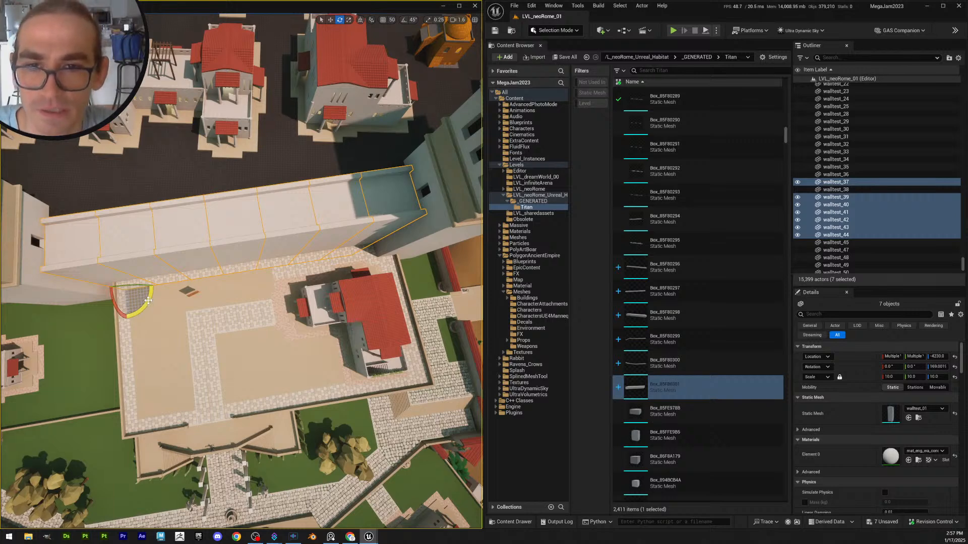
pyautogui.moveTo(148, 300); pyautogui.dragTo(147, 302)
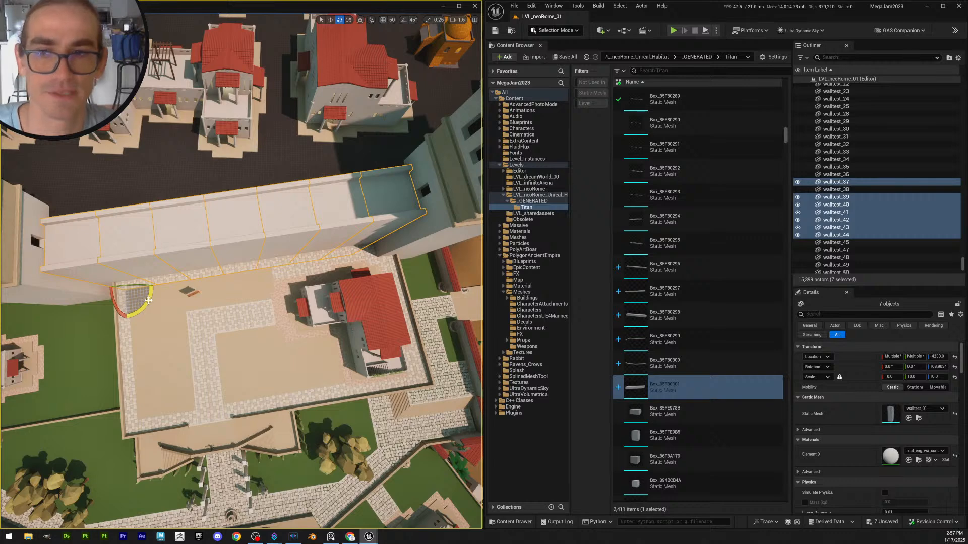
pyautogui.click(296, 306)
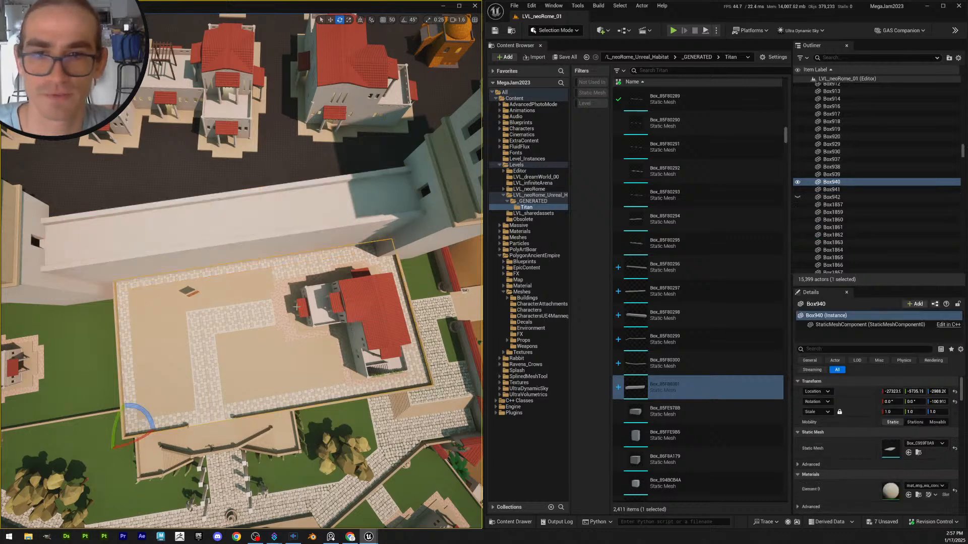
pyautogui.press('Escape')
# Review the adjusted rear wall from above, then save all changes and check out the seven modified wall assets
pyautogui.moveTo(334, 322); pyautogui.dragTo(352, 292, button='right')
pyautogui.press('a')
pyautogui.press('d')
pyautogui.press('d')
pyautogui.press('s')
pyautogui.press('w')
pyautogui.press('w')
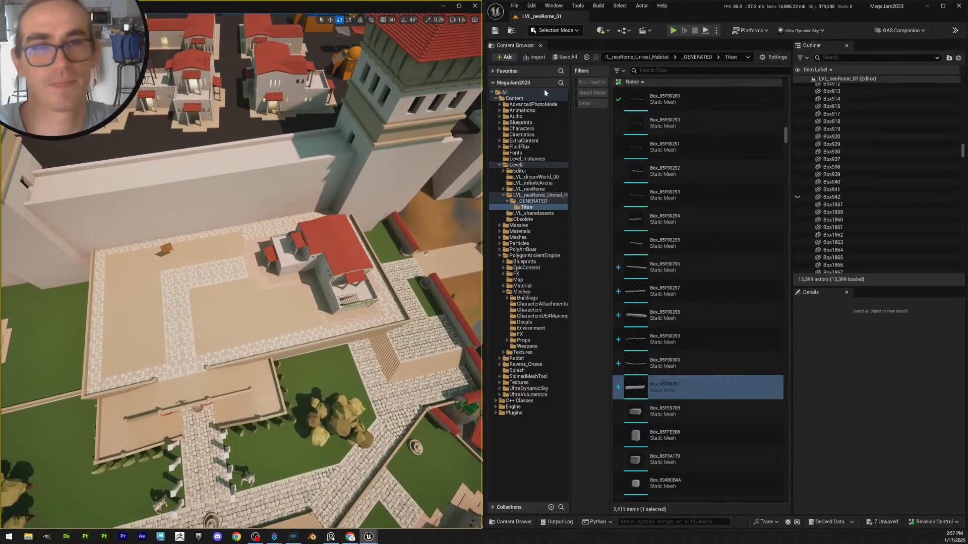
pyautogui.click(565, 57)
pyautogui.click(547, 354)
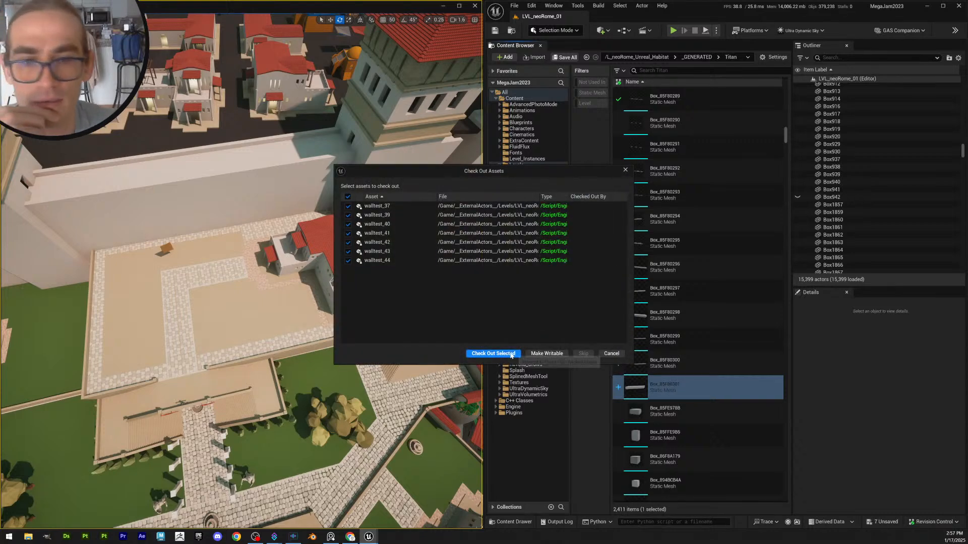
pyautogui.click(510, 354)
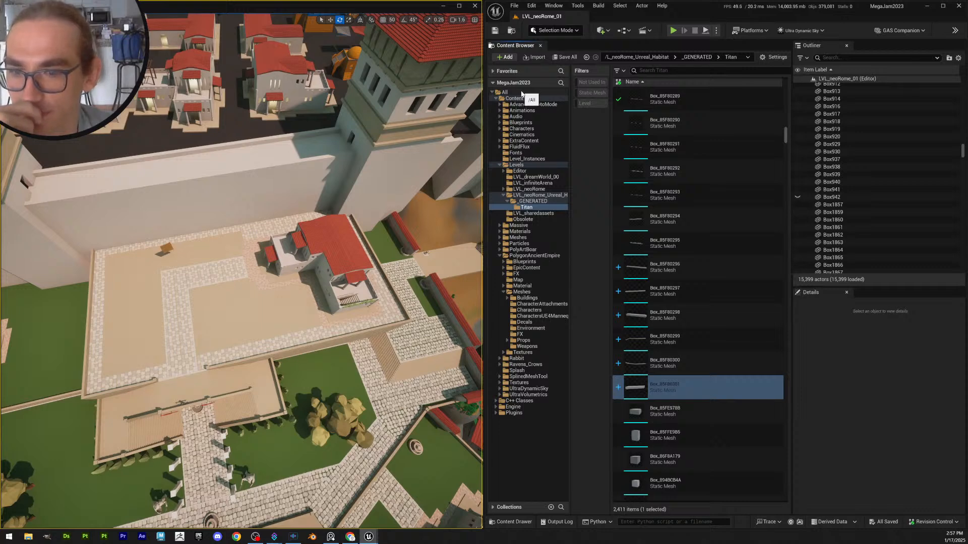
# Duplicate the stone edge piece beside the path near the stairs and rotate the copy 90° with 45° angle snapping enabled
pyautogui.press('w')
pyautogui.moveTo(366, 260); pyautogui.dragTo(335, 324, button='right')
pyautogui.press('s')
pyautogui.press('w')
pyautogui.scroll(-2, 326, 316)
pyautogui.press('w')
pyautogui.click(317, 318)
pyautogui.press('w')
pyautogui.press('w')
pyautogui.hotkey('ctrl', 'd')
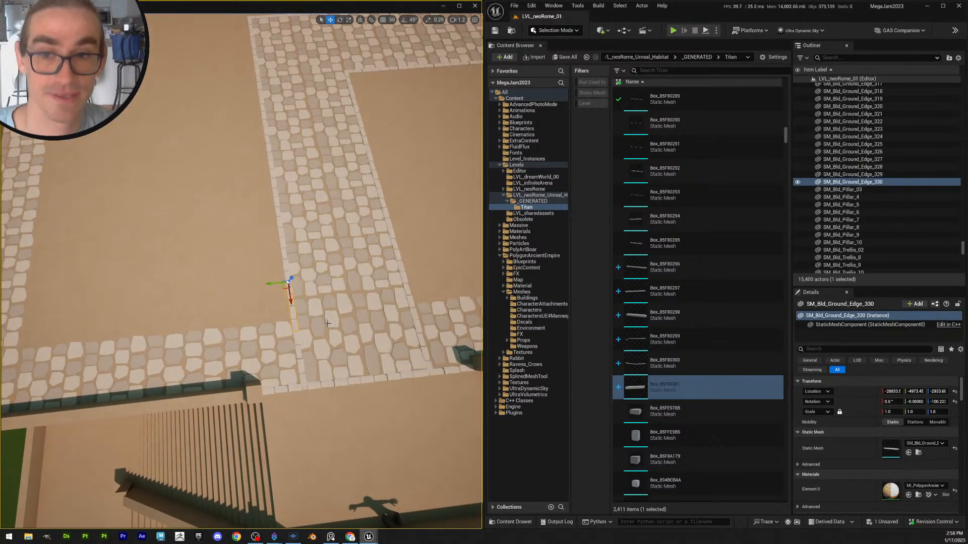
pyautogui.press('e')
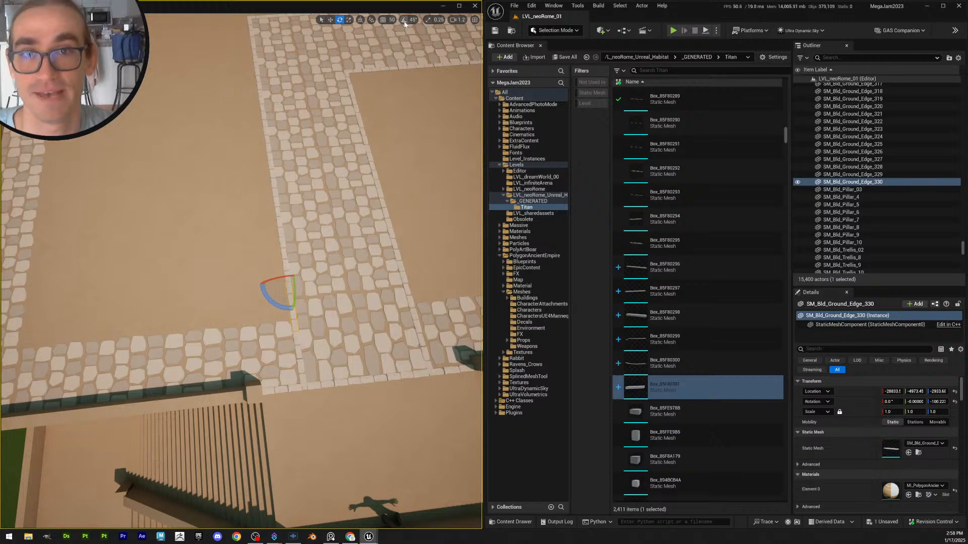
pyautogui.moveTo(280, 305)
pyautogui.mouseDown()
pyautogui.moveTo(266, 290)
pyautogui.moveTo(293, 308)
pyautogui.mouseUp()
pyautogui.press('w')
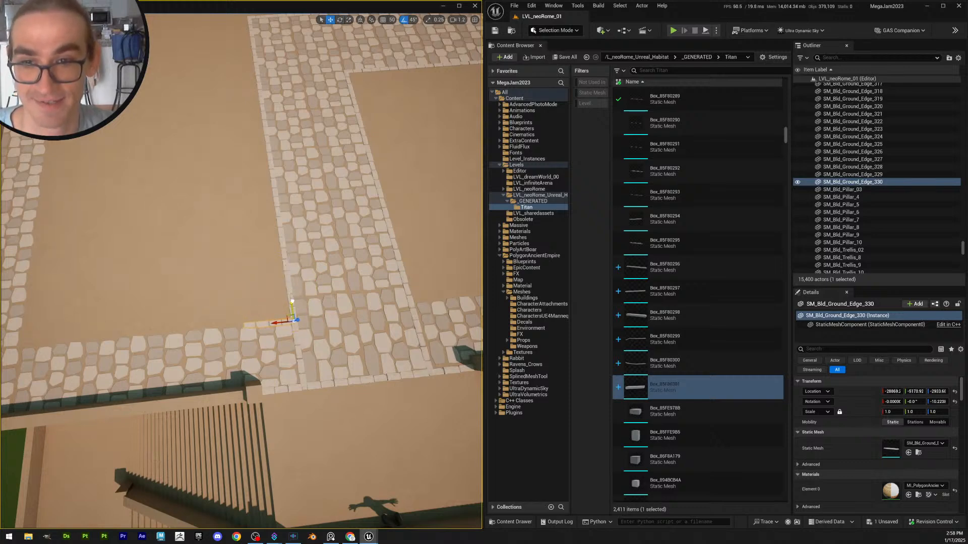
# Fit the rotated edge piece into the corner where the central path meets the courtyard's front cobblestone border
pyautogui.press('w')
pyautogui.scroll(-2, 293, 308)
pyautogui.moveTo(293, 307)
pyautogui.mouseDown(button='right')
pyautogui.moveTo(294, 322)
pyautogui.moveTo(311, 309)
pyautogui.mouseUp(button='right')
pyautogui.press('w')
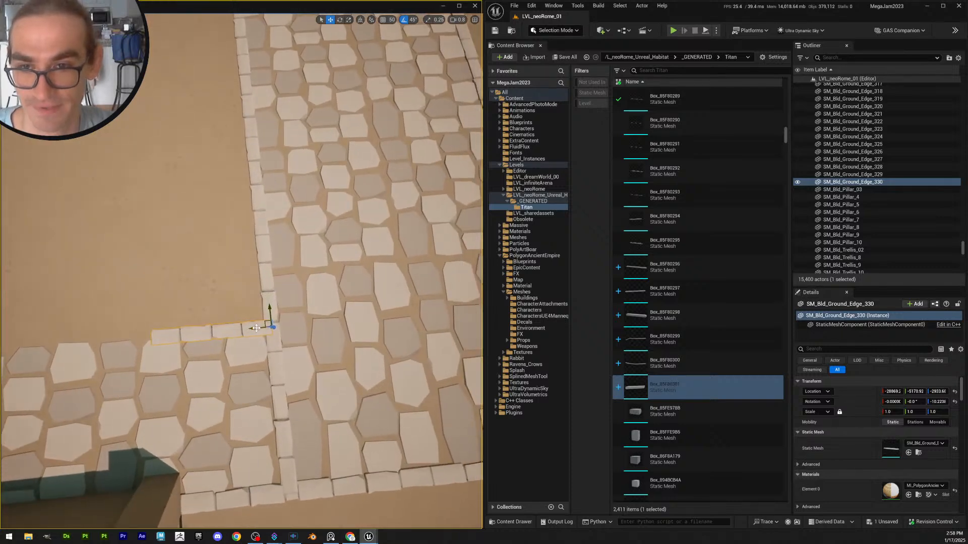
pyautogui.moveTo(253, 326); pyautogui.dragTo(263, 306)
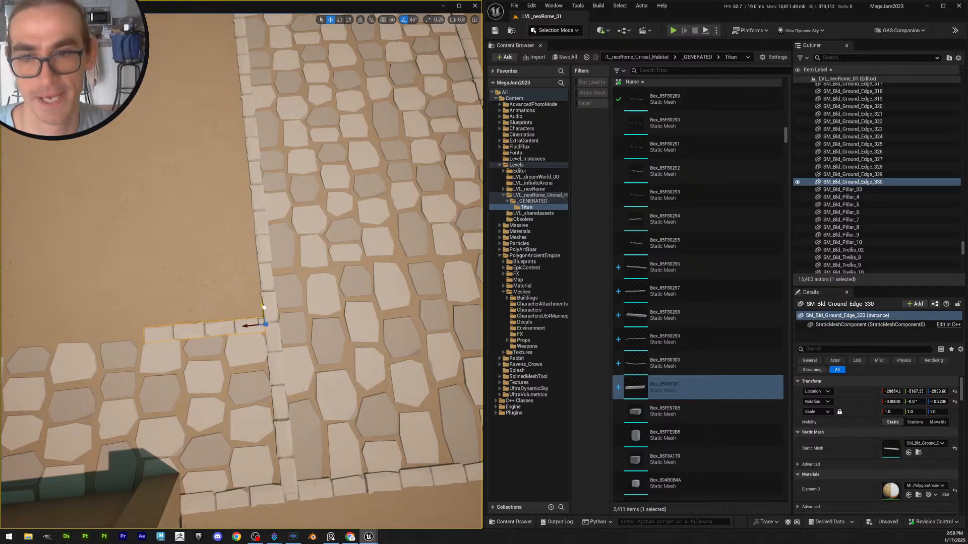
pyautogui.press('s')
pyautogui.moveTo(264, 307); pyautogui.dragTo(258, 305, button='right')
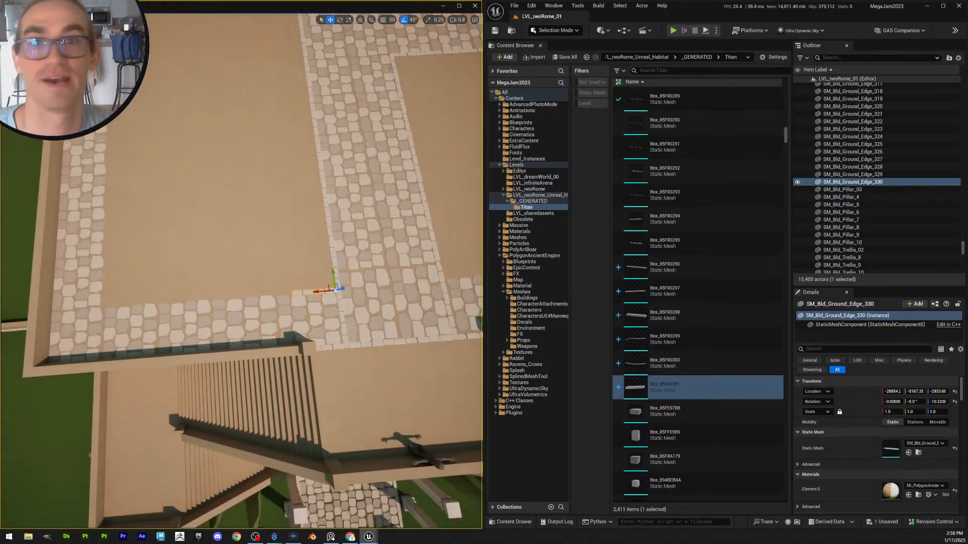
# Enable 50-unit grid snapping, duplicate the corner edge piece and place the copy about 250 units further along the front border
pyautogui.click(383, 19)
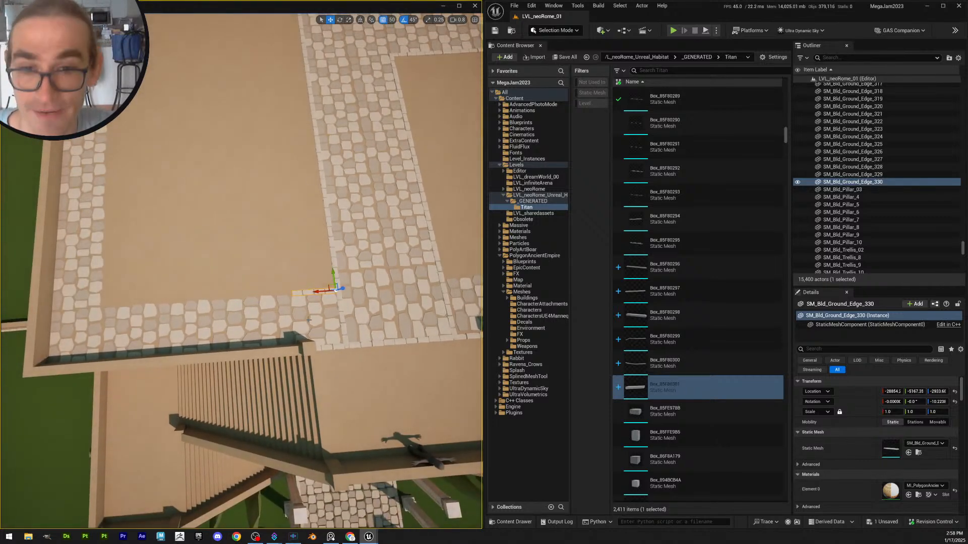
pyautogui.hotkey('ctrl', 'd')
pyautogui.moveTo(323, 294); pyautogui.dragTo(280, 297)
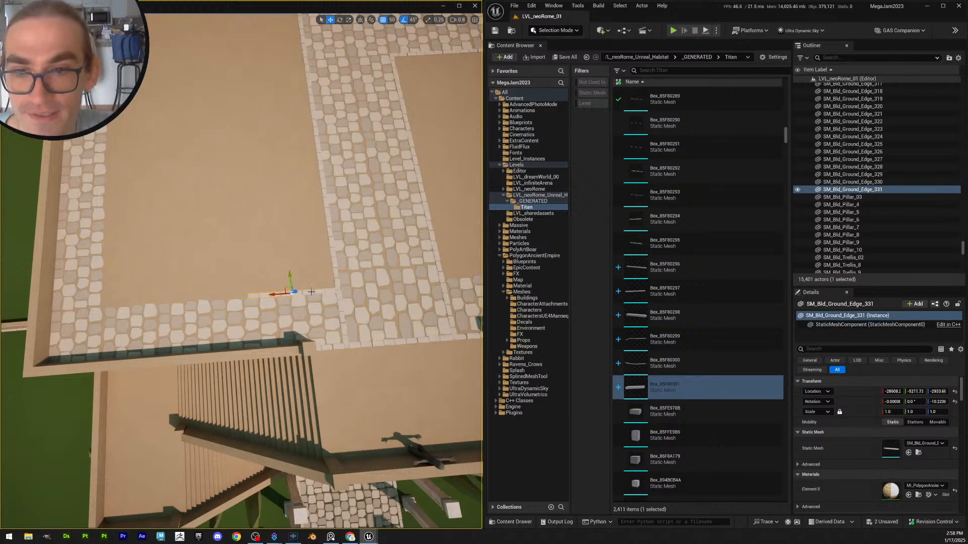
# Extend the stone edging along the front border with duplicates of the two placed pieces, plus one more copy 250 units further on
pyautogui.keyDown('ctrl'); pyautogui.click(343, 288); pyautogui.keyUp('ctrl')
pyautogui.hotkey('ctrl', 'd')
pyautogui.moveTo(342, 289); pyautogui.dragTo(182, 290)
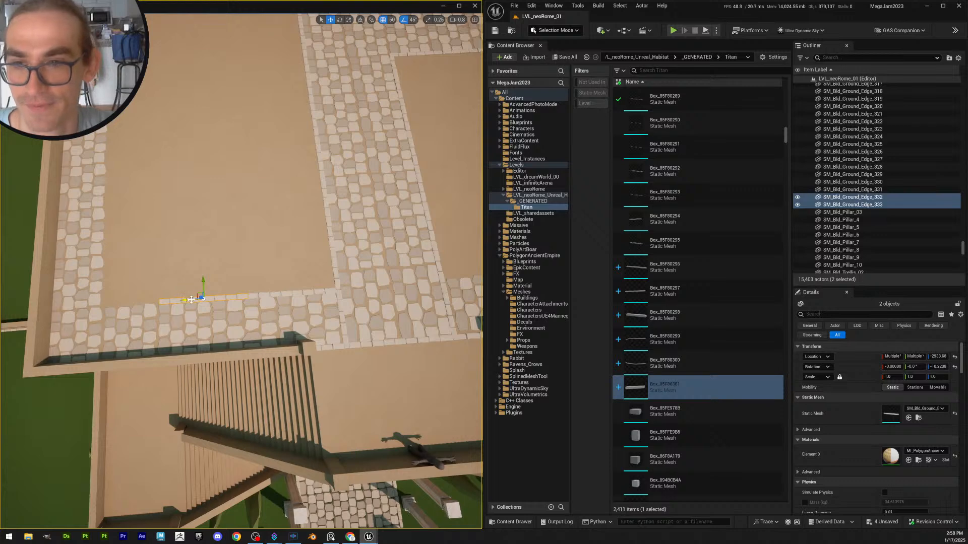
pyautogui.click(181, 301)
pyautogui.hotkey('ctrl', 'd')
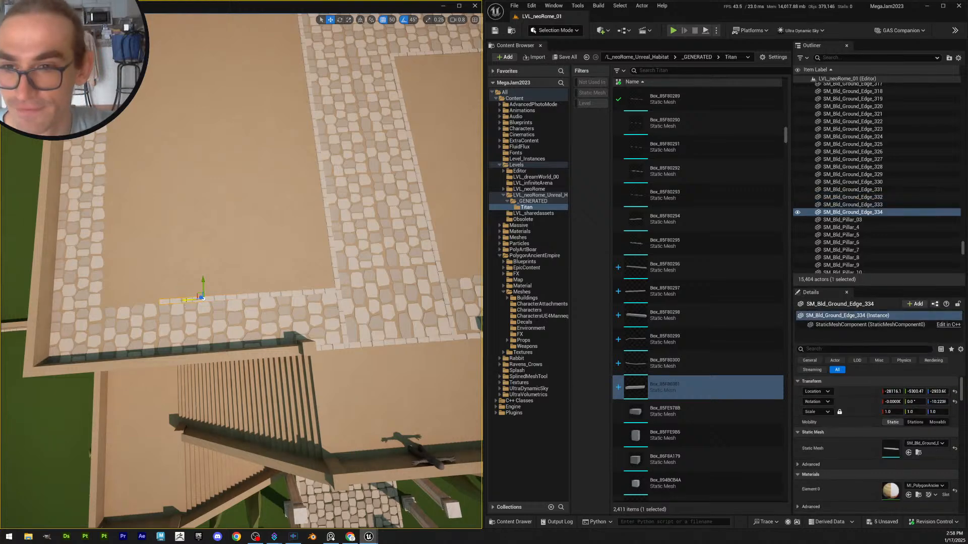
pyautogui.moveTo(181, 301); pyautogui.dragTo(134, 300)
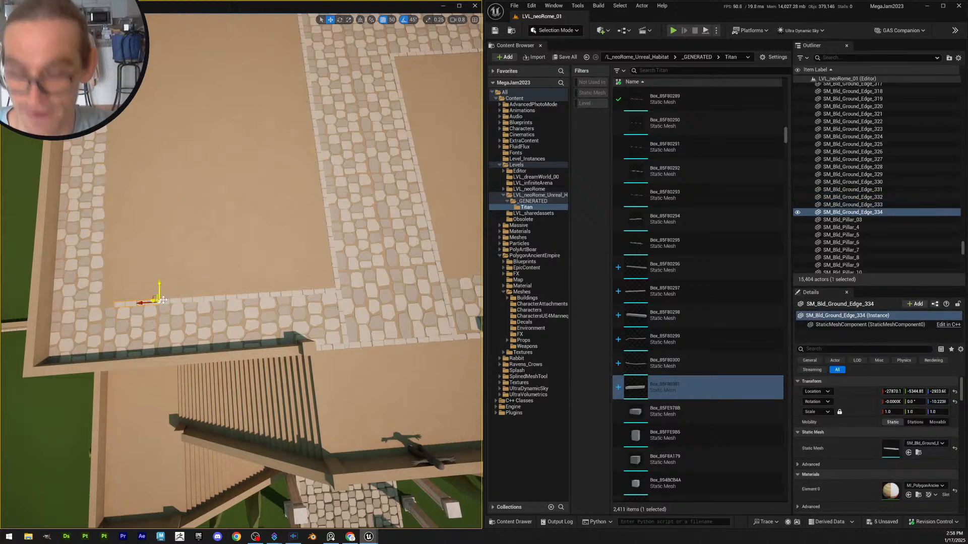
# Duplicate the last front edge piece and fit the copy into the corner where the front border meets the side border
pyautogui.hotkey('ctrl', 'd')
pyautogui.moveTo(233, 244); pyautogui.dragTo(178, 239, button='right')
pyautogui.press('w')
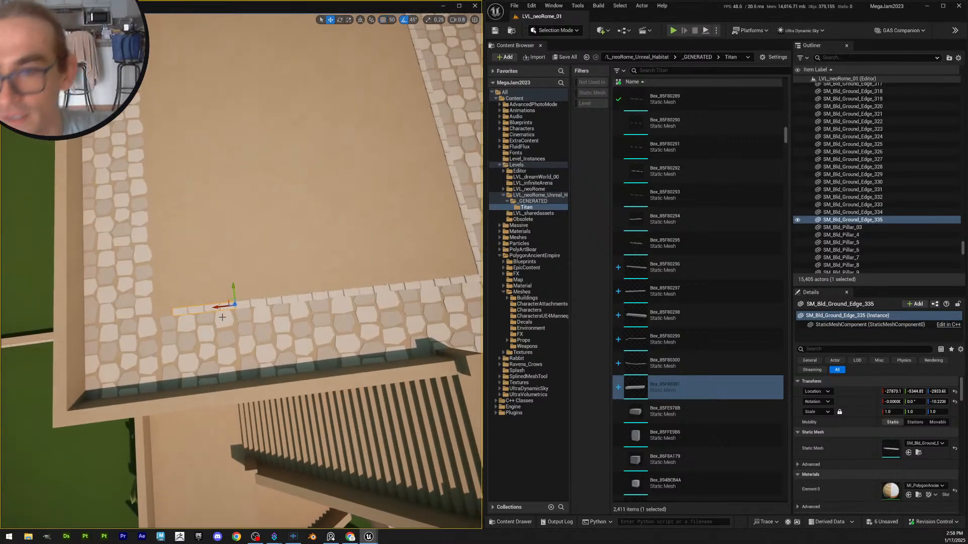
pyautogui.moveTo(219, 306); pyautogui.dragTo(199, 309)
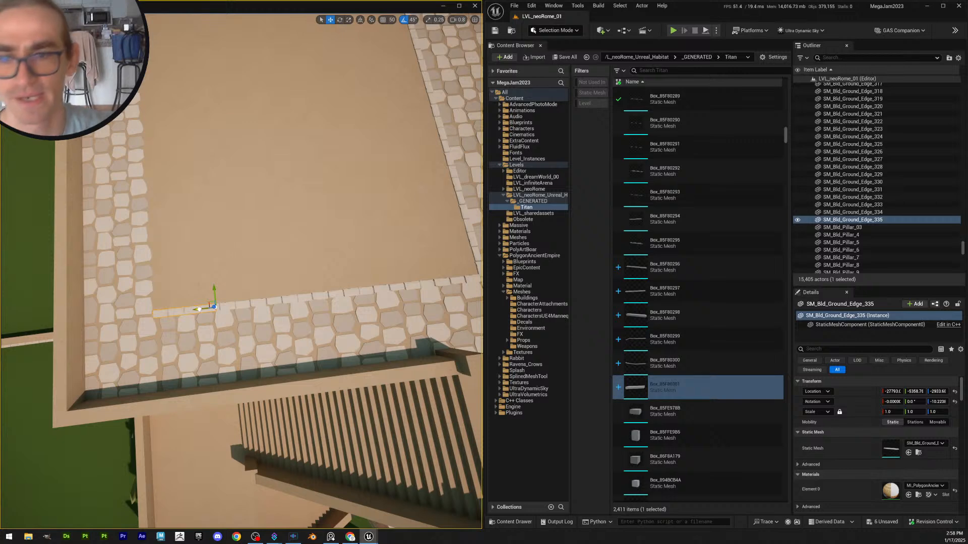
pyautogui.press('Escape')
# Duplicate the six edge pieces along the front border as a group and rotate the copies 90°
pyautogui.press('s')
pyautogui.press('d')
pyautogui.moveTo(280, 306)
pyautogui.mouseDown(button='right')
pyautogui.moveTo(242, 303)
pyautogui.moveTo(248, 286)
pyautogui.moveTo(272, 313)
pyautogui.mouseUp(button='right')
pyautogui.press('s')
pyautogui.scroll(1, 255, 285)
pyautogui.press('w')
pyautogui.click(286, 339)
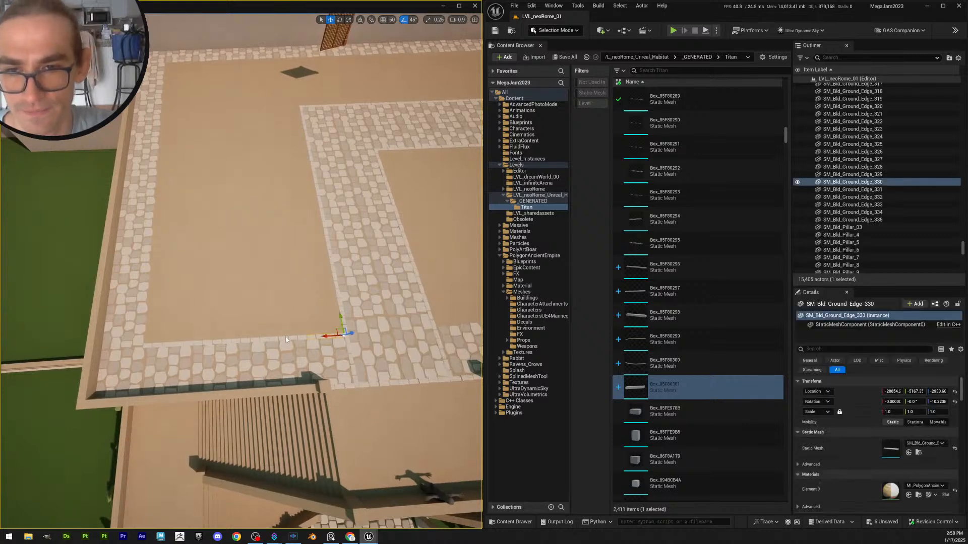
pyautogui.keyDown('ctrl'); pyautogui.click(272, 339); pyautogui.keyUp('ctrl')
pyautogui.keyDown('ctrl'); pyautogui.click(252, 340); pyautogui.keyUp('ctrl')
pyautogui.keyDown('ctrl'); pyautogui.click(216, 342); pyautogui.keyUp('ctrl')
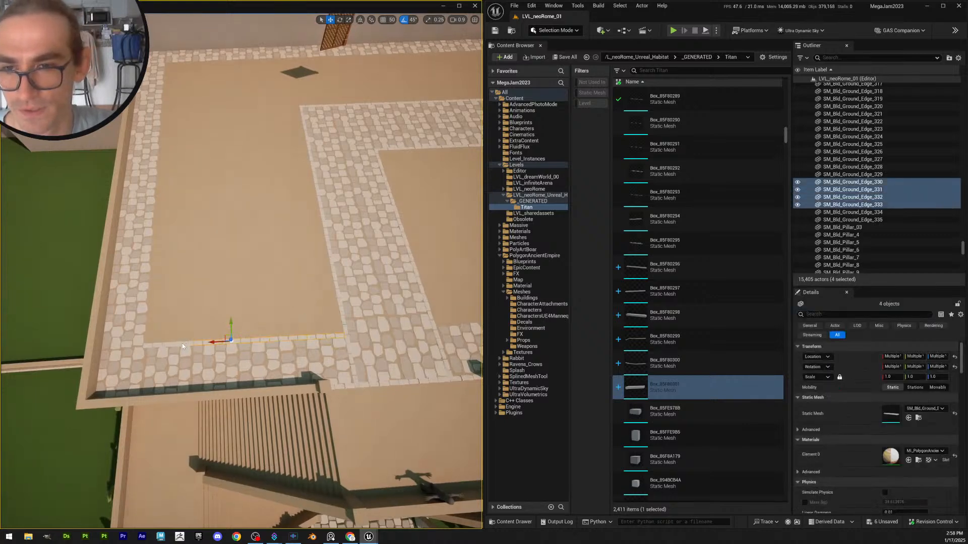
pyautogui.keyDown('ctrl'); pyautogui.click(182, 344); pyautogui.keyUp('ctrl')
pyautogui.keyDown('ctrl'); pyautogui.click(149, 346); pyautogui.keyUp('ctrl')
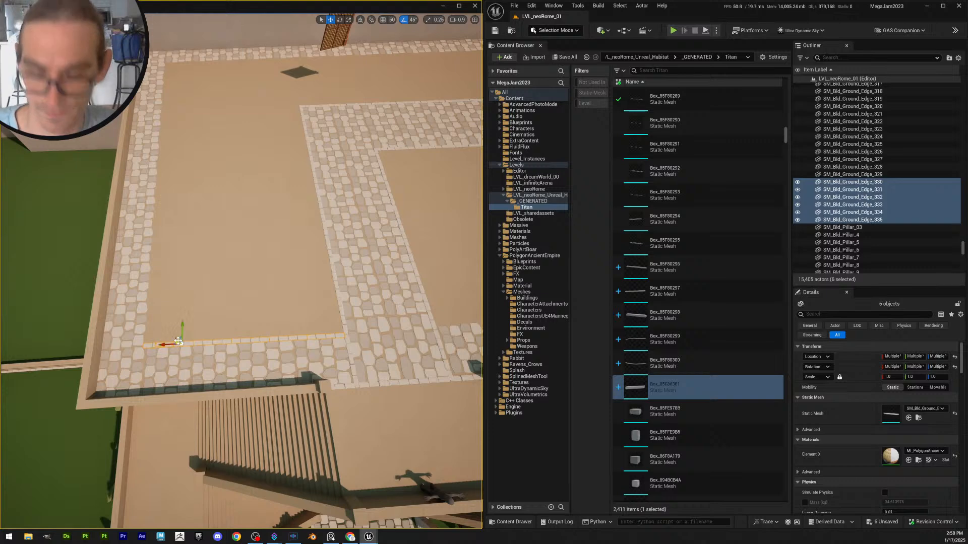
pyautogui.keyDown('ctrl'); pyautogui.click(341, 335); pyautogui.keyUp('ctrl')
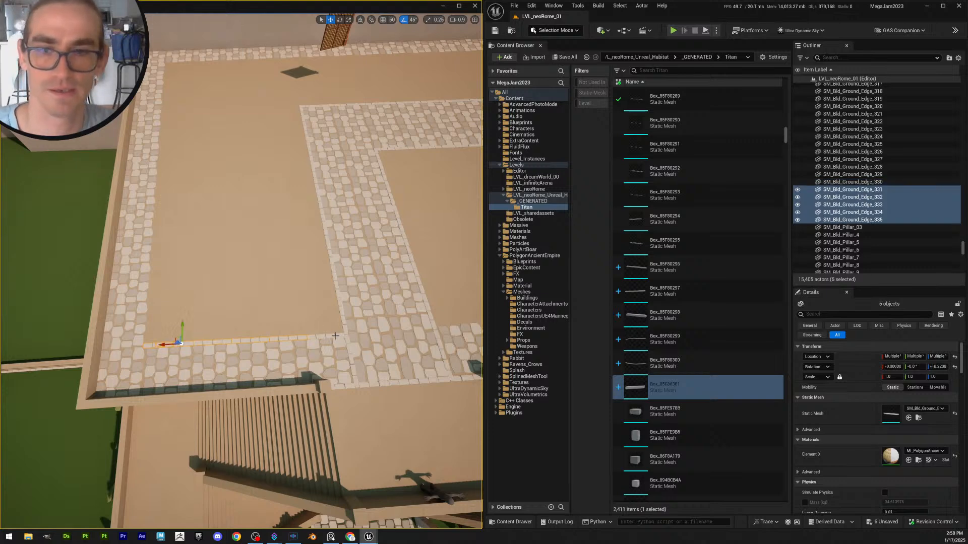
pyautogui.keyDown('ctrl'); pyautogui.click(337, 336); pyautogui.keyUp('ctrl')
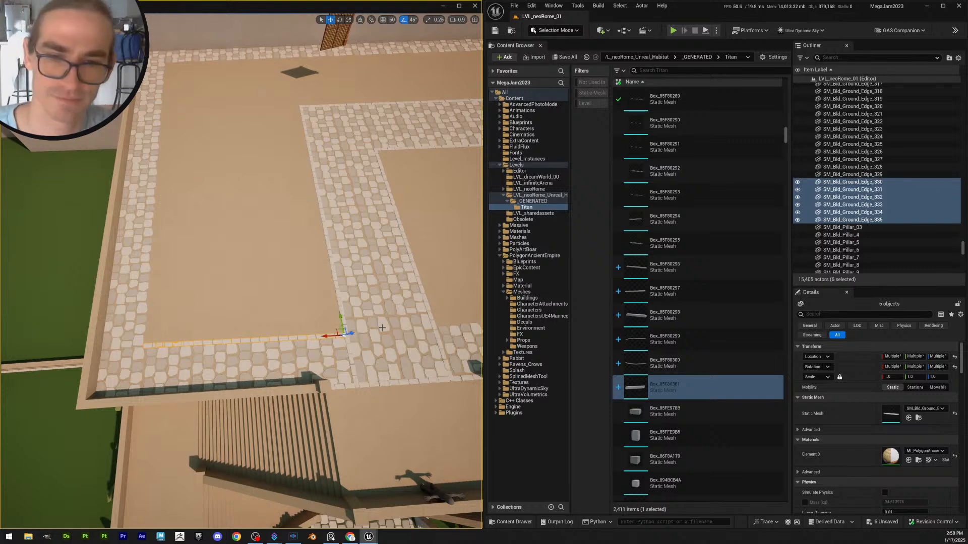
pyautogui.hotkey('ctrl', 'd')
pyautogui.press('e')
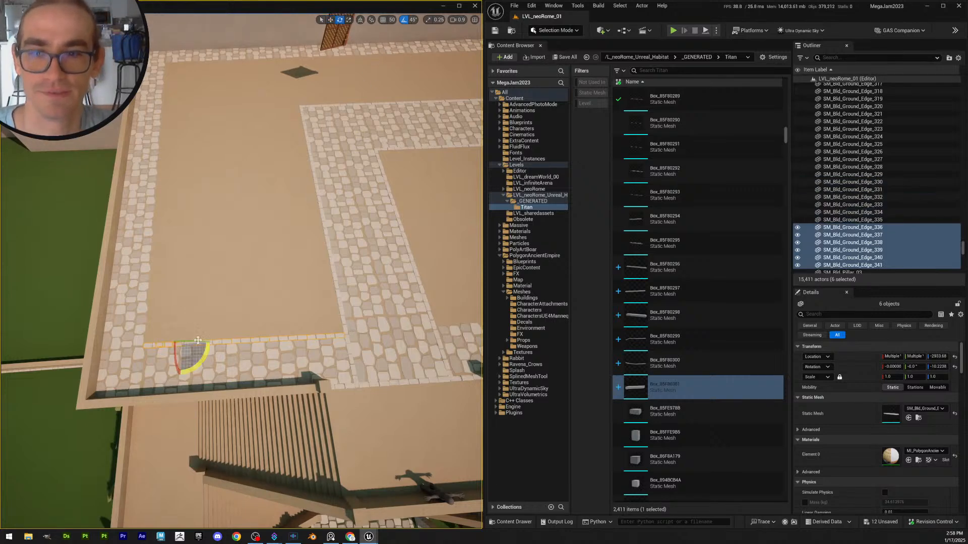
pyautogui.moveTo(198, 361); pyautogui.dragTo(224, 195)
pyautogui.press('w')
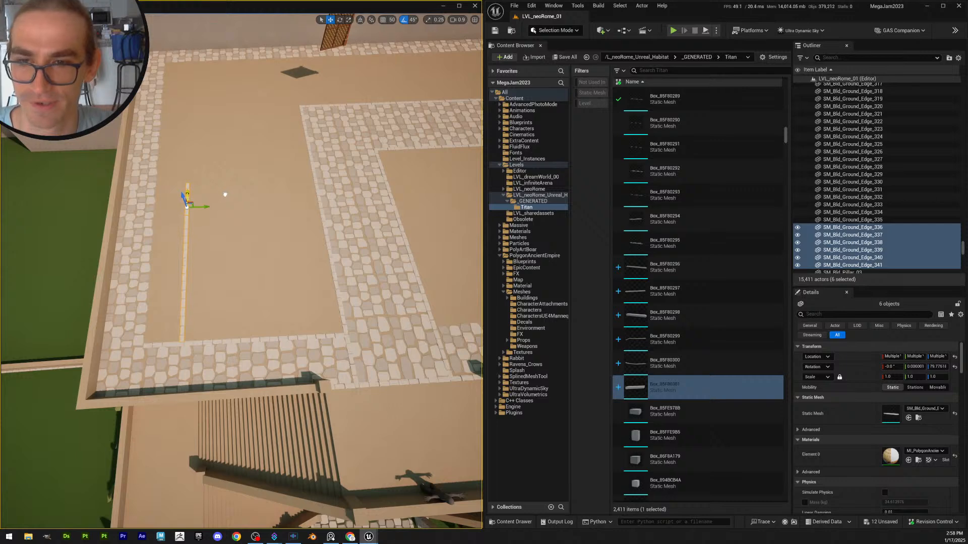
# Place the rotated row of edge pieces along the side border's inner edge, starting at the front corner
pyautogui.moveTo(266, 239); pyautogui.dragTo(324, 173, button='right')
pyautogui.press('w')
pyautogui.scroll(1, 297, 205)
pyautogui.moveTo(293, 170); pyautogui.dragTo(247, 176)
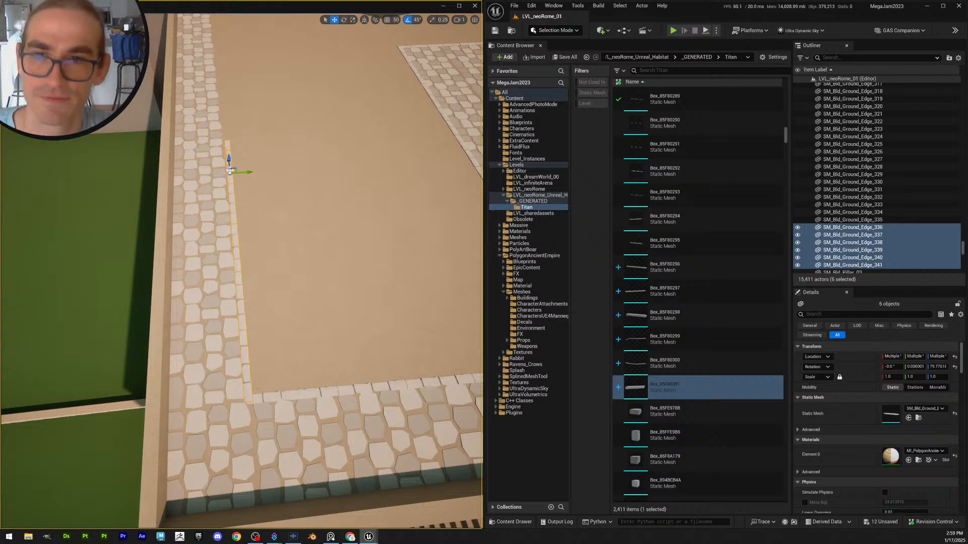
# Make the corner piece the row's pivot and rotate all six pieces slightly, to about 79.16°, with angle snapping disabled
pyautogui.keyDown('ctrl'); pyautogui.click(228, 148); pyautogui.keyUp('ctrl')
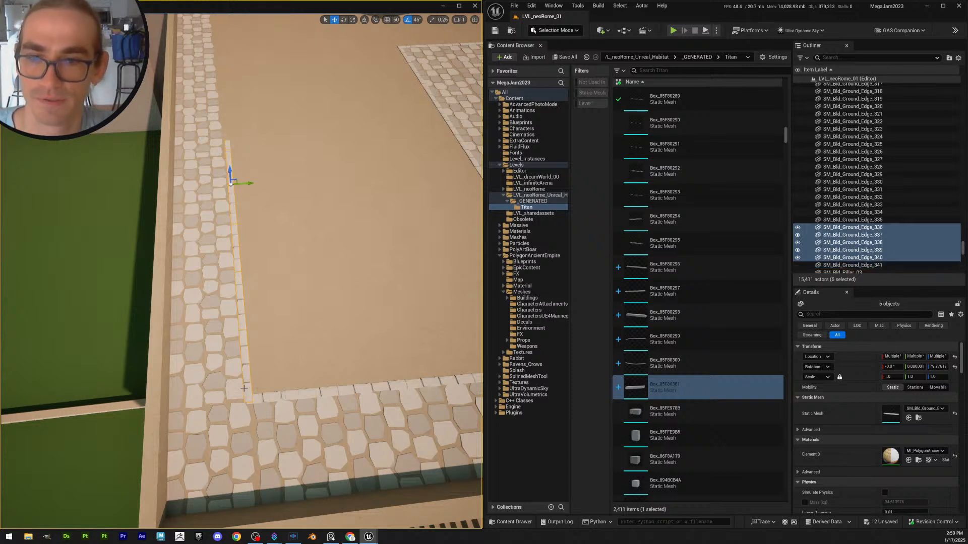
pyautogui.keyDown('ctrl'); pyautogui.click(249, 387); pyautogui.keyUp('ctrl')
pyautogui.keyDown('ctrl'); pyautogui.click(249, 387); pyautogui.keyUp('ctrl')
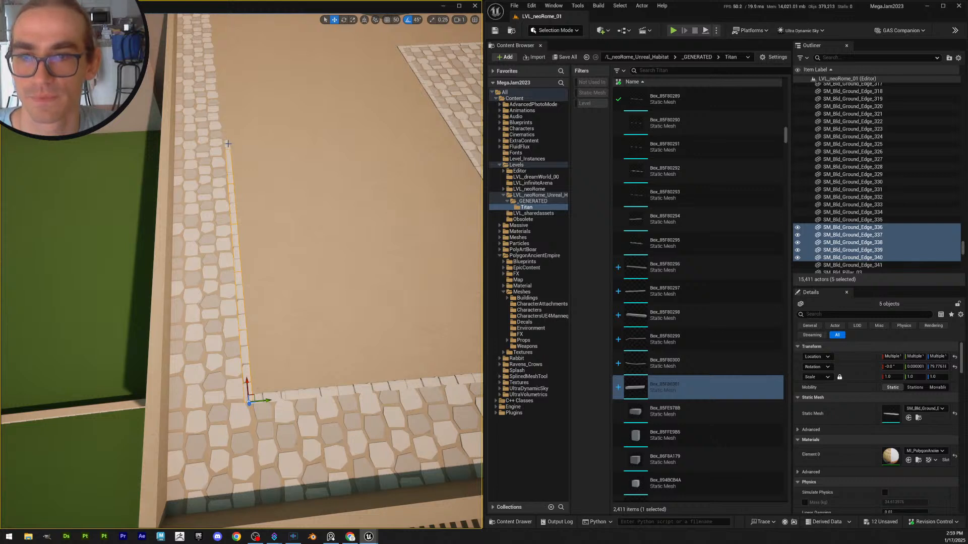
pyautogui.keyDown('ctrl'); pyautogui.click(228, 145); pyautogui.keyUp('ctrl')
pyautogui.keyDown('ctrl'); pyautogui.click(249, 386); pyautogui.keyUp('ctrl')
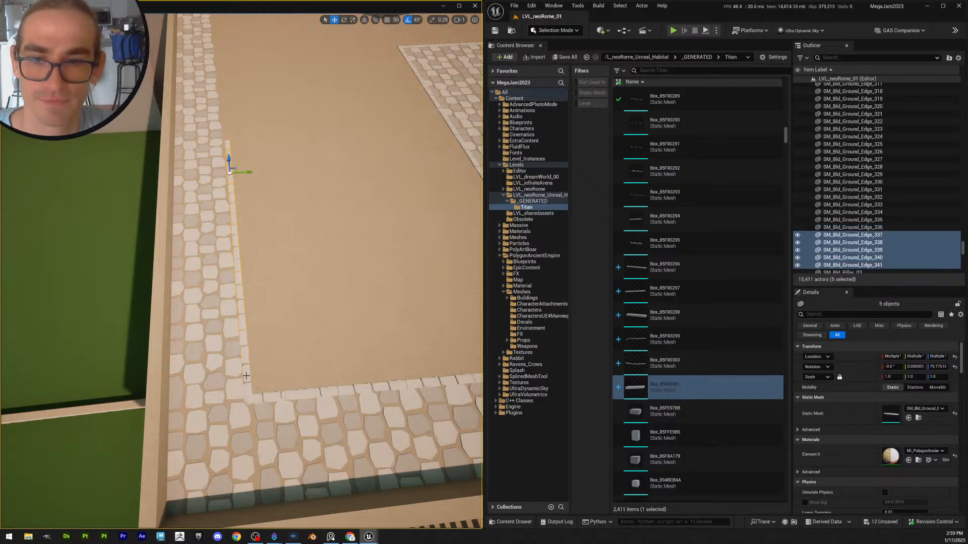
pyautogui.keyDown('ctrl'); pyautogui.click(246, 376); pyautogui.keyUp('ctrl')
pyautogui.press('e')
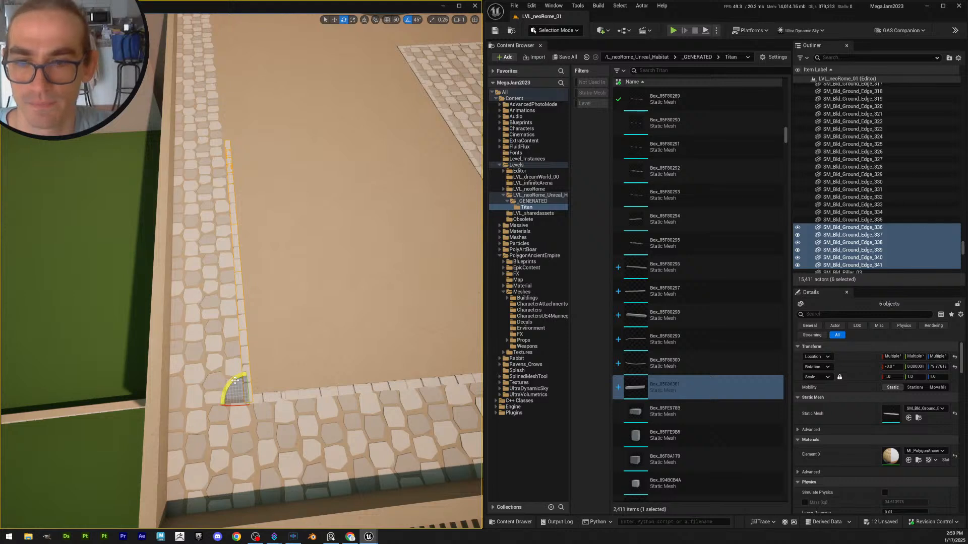
pyautogui.moveTo(237, 378); pyautogui.dragTo(236, 378)
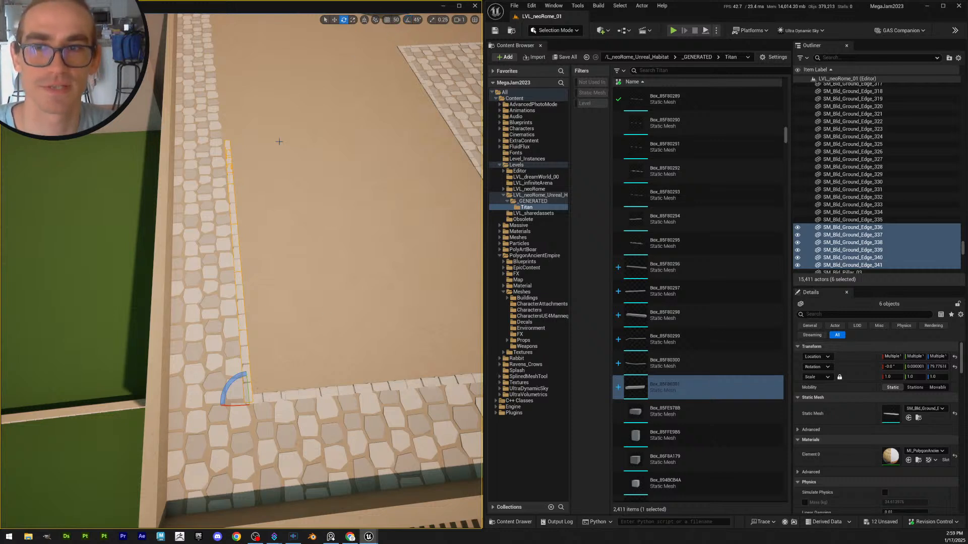
pyautogui.moveTo(234, 381); pyautogui.dragTo(233, 383)
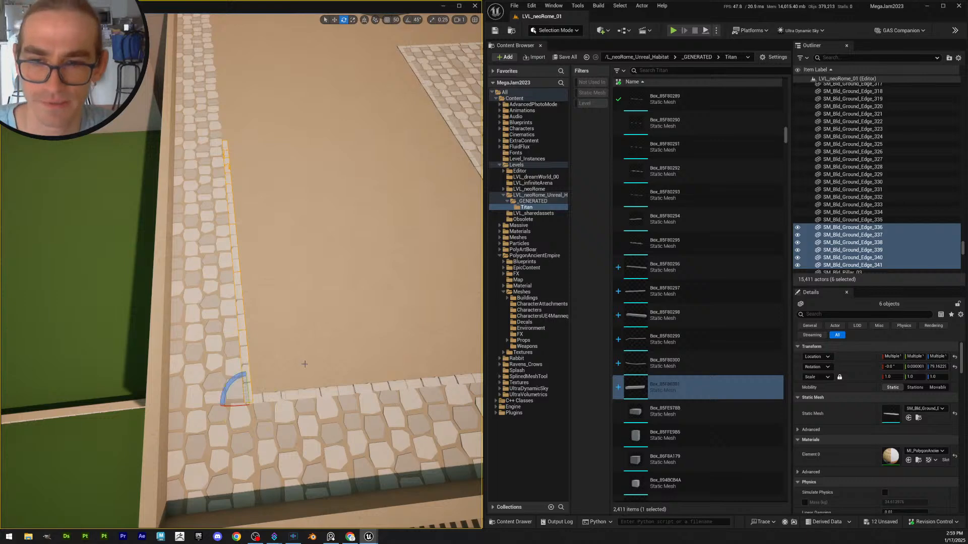
# Fine-tune the rotation of the six-piece row to about 79° so it follows the side border
pyautogui.press('w')
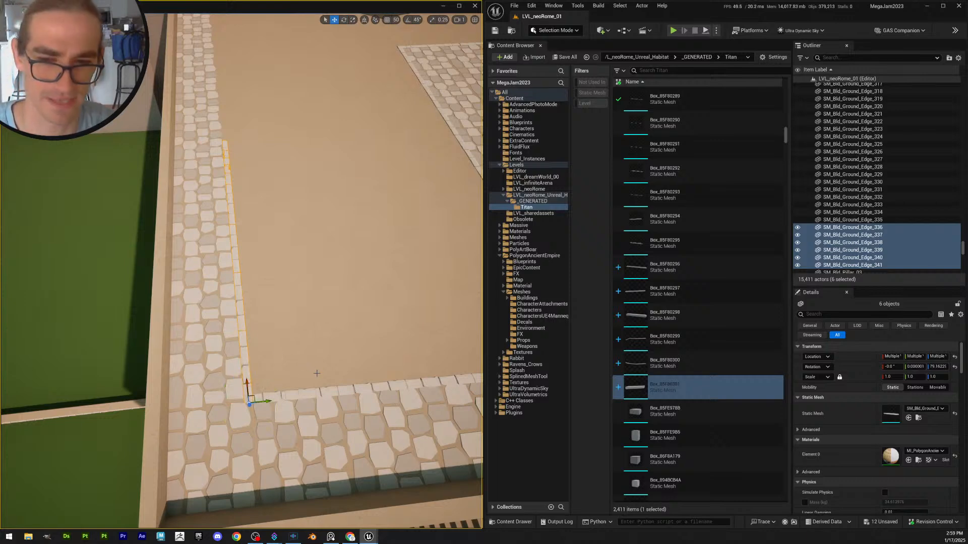
pyautogui.moveTo(316, 374); pyautogui.dragTo(394, 374, button='right')
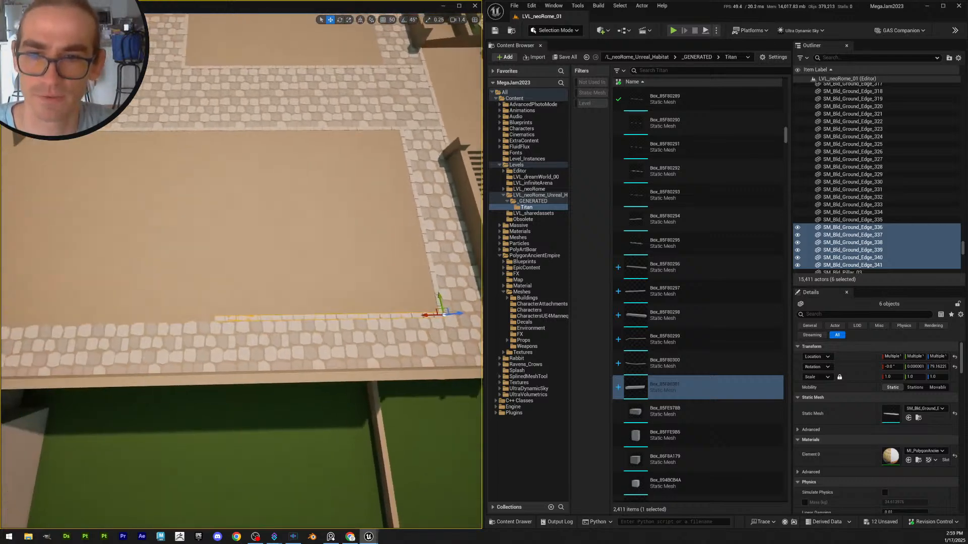
pyautogui.moveTo(324, 346)
pyautogui.mouseDown(button='right')
pyautogui.moveTo(348, 355)
pyautogui.moveTo(333, 348)
pyautogui.mouseUp(button='right')
pyautogui.scroll(-2, 324, 347)
pyautogui.press('e')
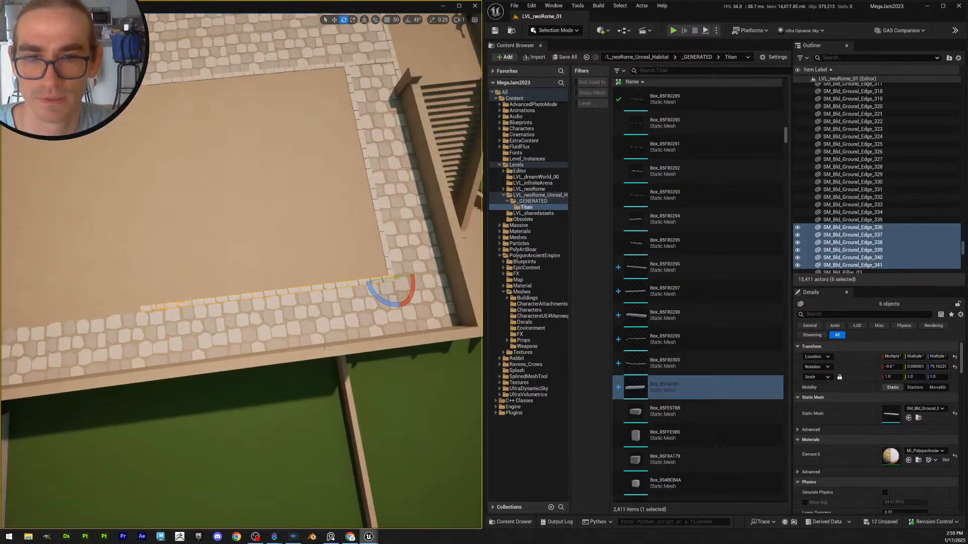
pyautogui.moveTo(388, 301); pyautogui.dragTo(386, 302)
pyautogui.moveTo(386, 303); pyautogui.dragTo(333, 317, button='right')
pyautogui.press('w')
# With 50-unit grid snapping enabled, replace the overlapping end piece of the side row with a copy of its neighbour placed further along
pyautogui.click(264, 297)
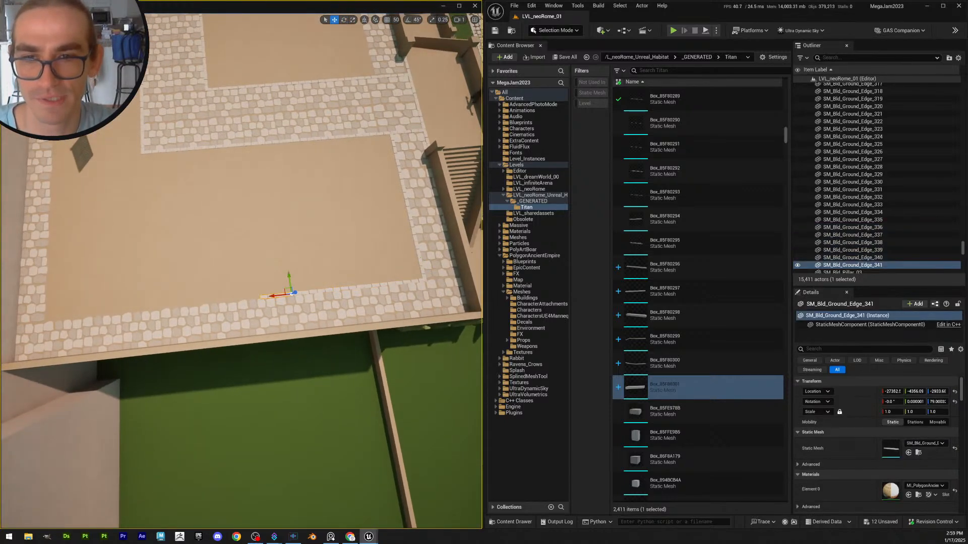
pyautogui.scroll(10, 265, 282)
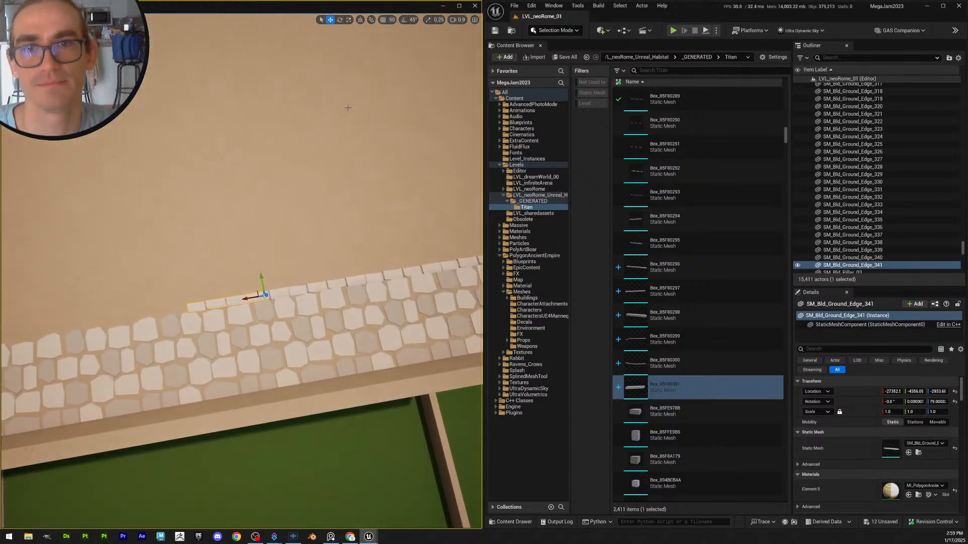
pyautogui.click(382, 20)
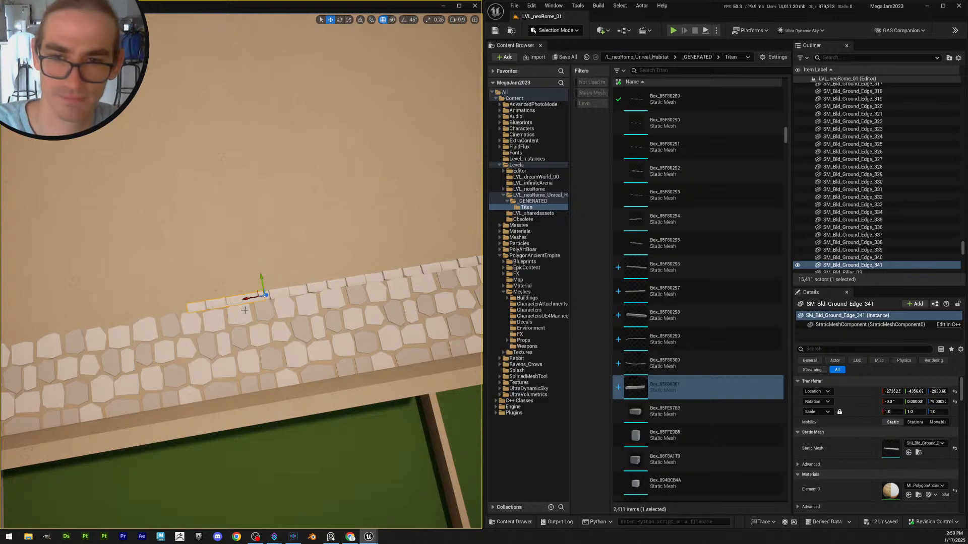
pyautogui.press('Delete')
pyautogui.click(268, 301)
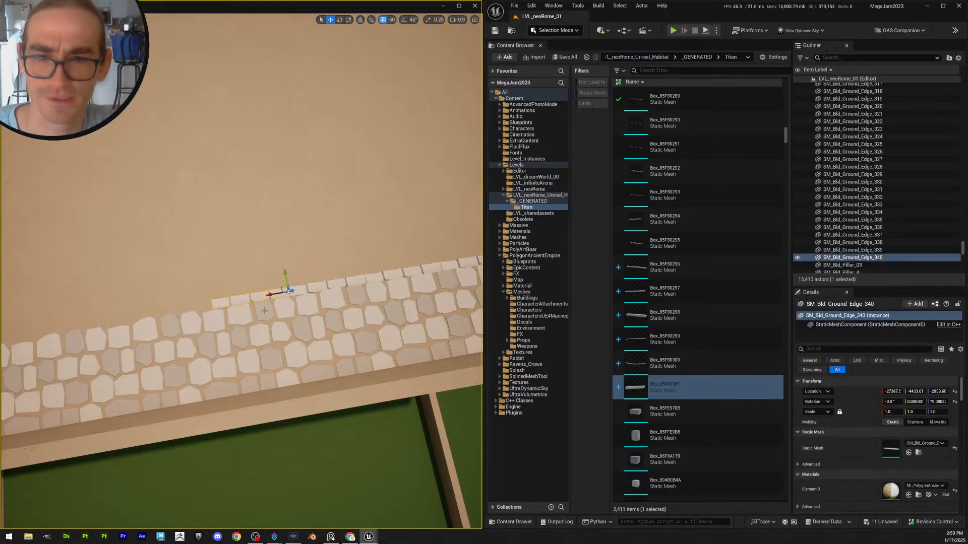
pyautogui.hotkey('ctrl', 'd')
pyautogui.moveTo(269, 294); pyautogui.dragTo(191, 308)
pyautogui.click(272, 303)
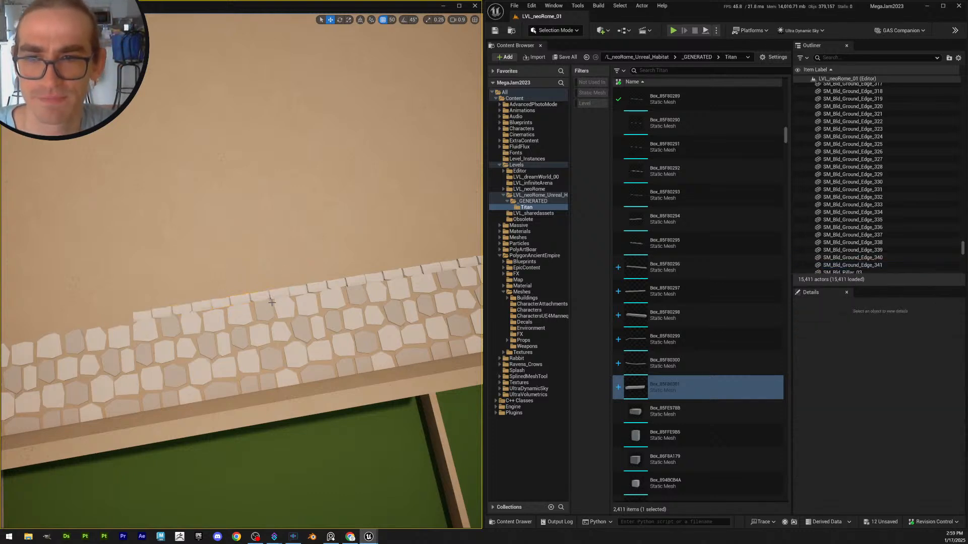
# Duplicate the six side-border edge pieces and place the copies along the remaining stretch to the far corner
pyautogui.moveTo(272, 303); pyautogui.dragTo(335, 274, button='right')
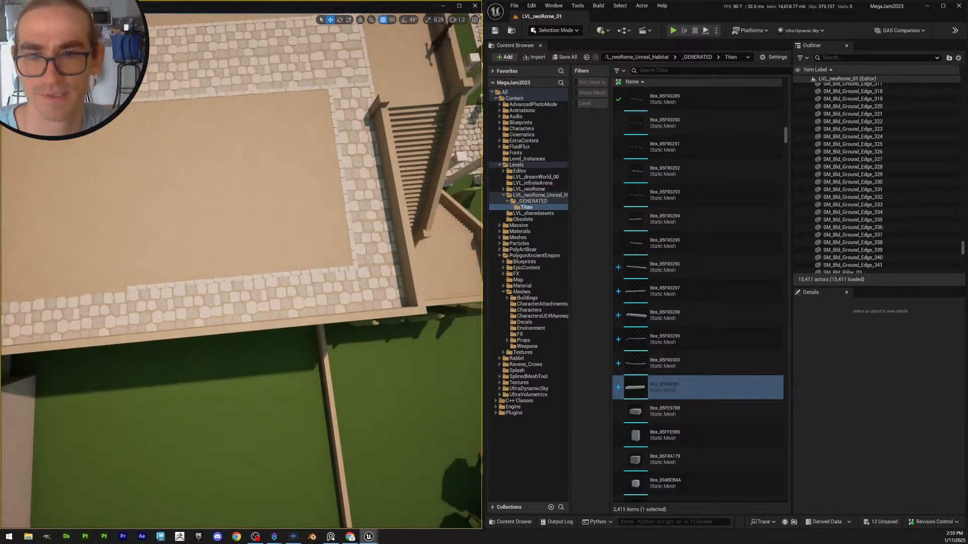
pyautogui.click(336, 273)
pyautogui.keyDown('ctrl'); pyautogui.click(303, 273); pyautogui.keyUp('ctrl')
pyautogui.keyDown('ctrl'); pyautogui.click(265, 276); pyautogui.keyUp('ctrl')
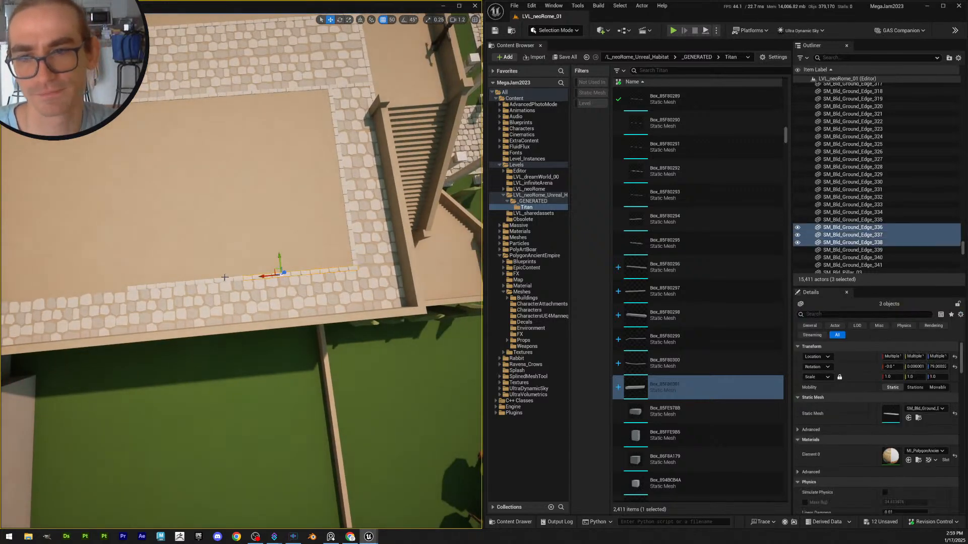
pyautogui.keyDown('ctrl'); pyautogui.click(225, 277); pyautogui.keyUp('ctrl')
pyautogui.keyDown('ctrl'); pyautogui.click(195, 282); pyautogui.keyUp('ctrl')
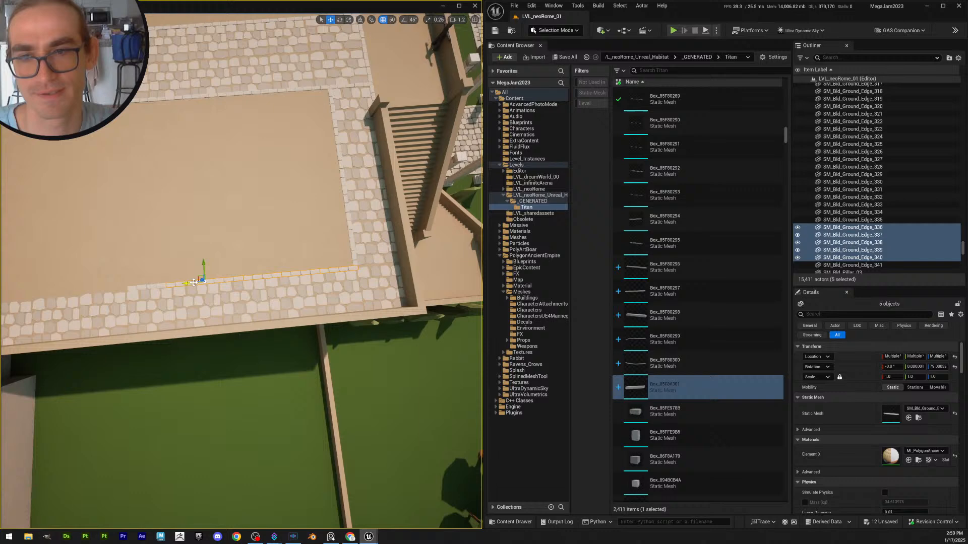
pyautogui.keyDown('ctrl'); pyautogui.click(156, 284); pyautogui.keyUp('ctrl')
pyautogui.moveTo(270, 298); pyautogui.dragTo(257, 297, button='right')
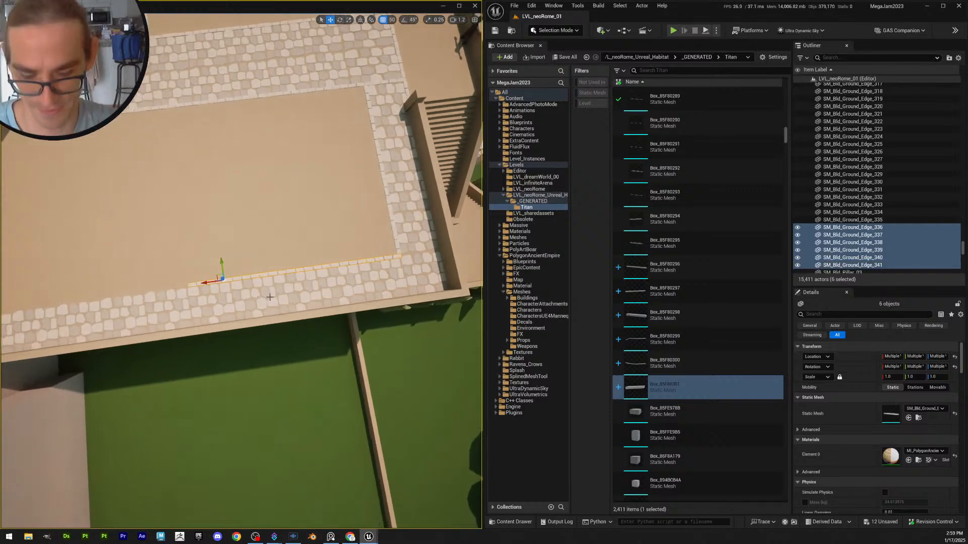
pyautogui.hotkey('ctrl', 'd')
pyautogui.moveTo(205, 283); pyautogui.dragTo(22, 306)
pyautogui.moveTo(121, 292); pyautogui.dragTo(126, 291, button='right')
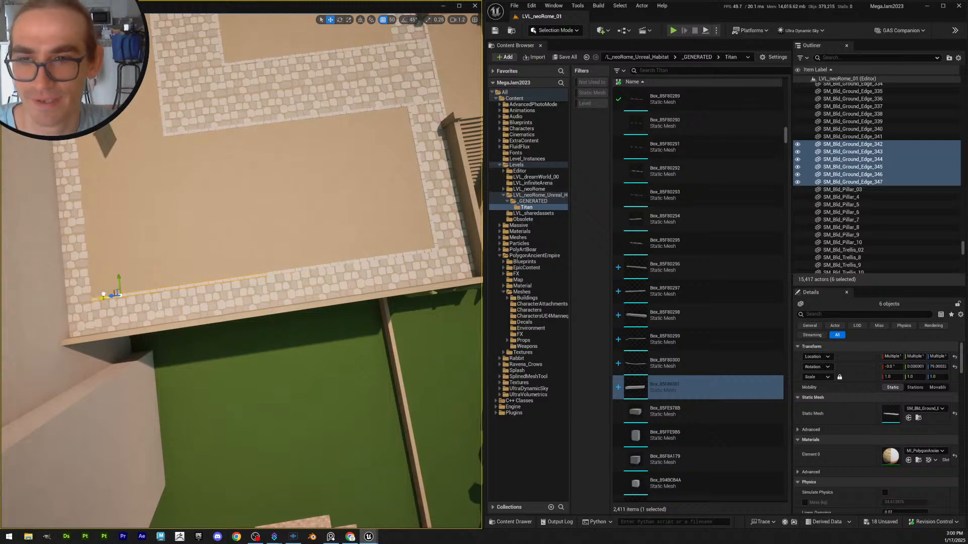
# Select all twelve edge pieces along the outer side border and rotate the row slightly about its end piece near the staircase
pyautogui.press('Escape')
pyautogui.moveTo(193, 299); pyautogui.dragTo(188, 297, button='right')
pyautogui.click(71, 293)
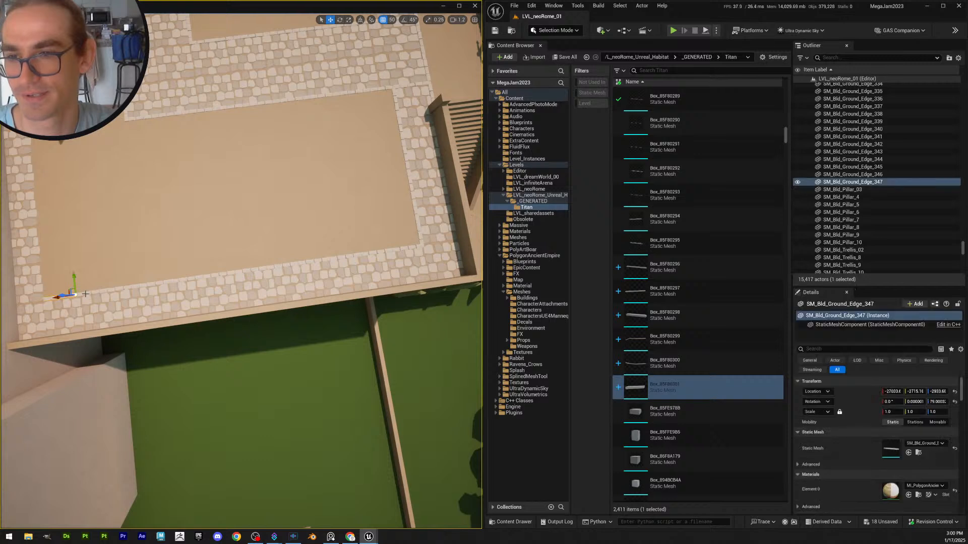
pyautogui.keyDown('ctrl'); pyautogui.click(99, 288); pyautogui.keyUp('ctrl')
pyautogui.keyDown('ctrl'); pyautogui.click(152, 285); pyautogui.keyUp('ctrl')
pyautogui.keyDown('ctrl'); pyautogui.click(197, 277); pyautogui.keyUp('ctrl')
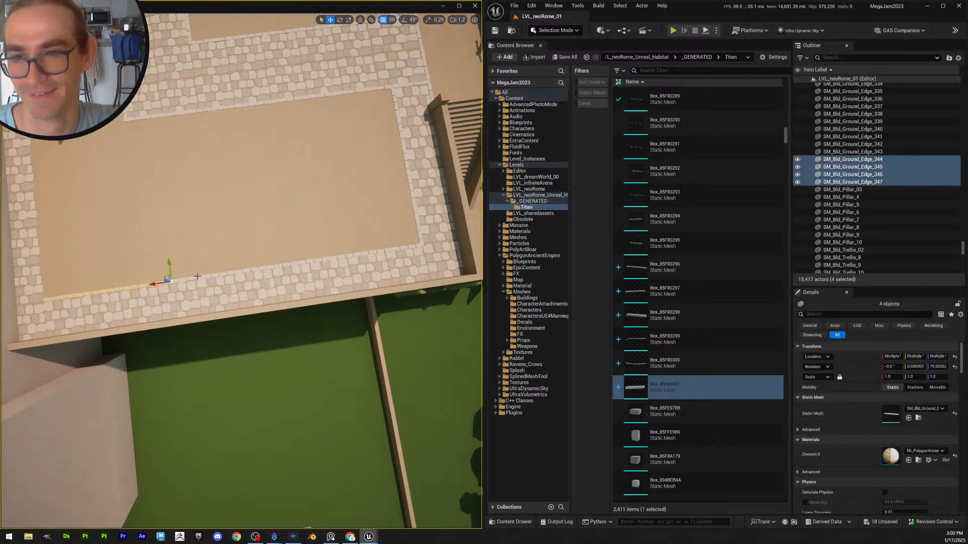
pyautogui.keyDown('ctrl'); pyautogui.click(212, 275); pyautogui.keyUp('ctrl')
pyautogui.keyDown('ctrl'); pyautogui.click(246, 271); pyautogui.keyUp('ctrl')
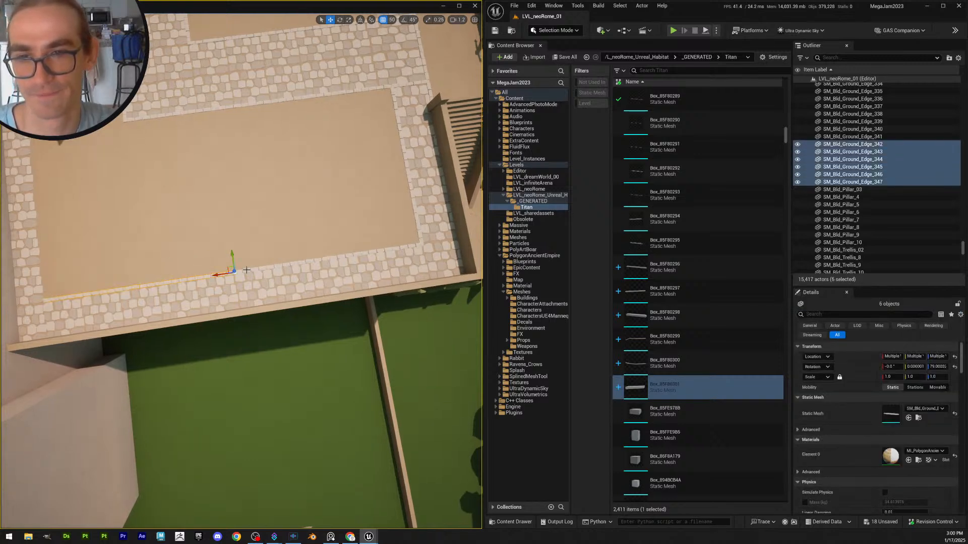
pyautogui.keyDown('ctrl'); pyautogui.click(287, 265); pyautogui.keyUp('ctrl')
pyautogui.keyDown('ctrl'); pyautogui.click(322, 261); pyautogui.keyUp('ctrl')
pyautogui.keyDown('ctrl'); pyautogui.click(341, 253); pyautogui.keyUp('ctrl')
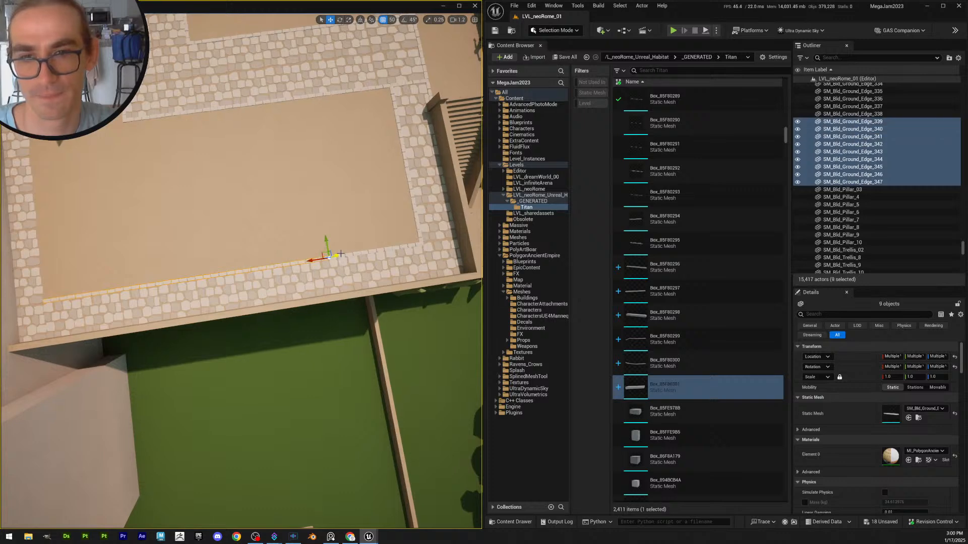
pyautogui.keyDown('ctrl'); pyautogui.click(348, 257); pyautogui.keyUp('ctrl')
pyautogui.moveTo(356, 257); pyautogui.dragTo(376, 252, button='right')
pyautogui.keyDown('ctrl'); pyautogui.click(339, 255); pyautogui.keyUp('ctrl')
pyautogui.keyDown('ctrl'); pyautogui.click(343, 256); pyautogui.keyUp('ctrl')
pyautogui.press('e')
pyautogui.moveTo(413, 209); pyautogui.dragTo(425, 206, button='right')
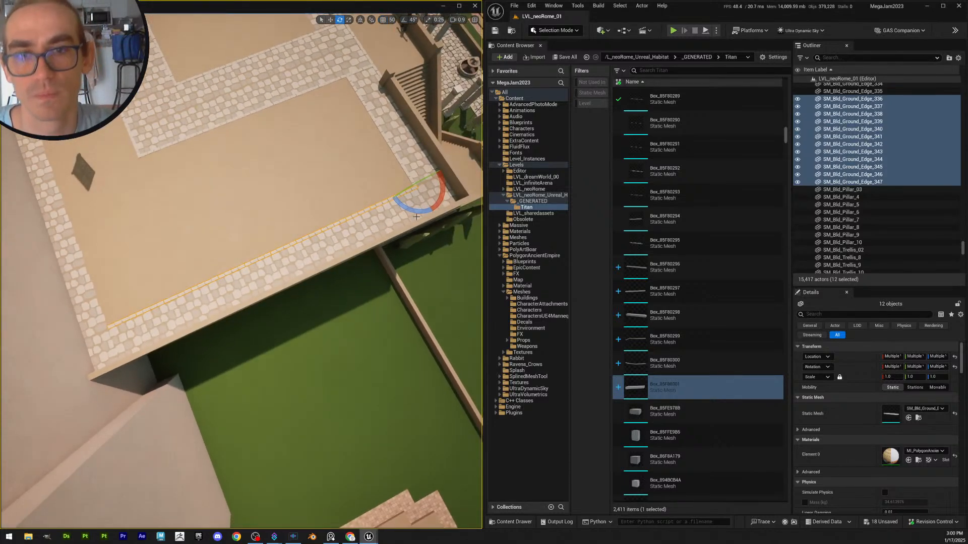
pyautogui.moveTo(416, 216); pyautogui.dragTo(417, 211)
pyautogui.press('Escape')
# Save all modified level content
pyautogui.moveTo(417, 211)
pyautogui.mouseDown(button='right')
pyautogui.moveTo(378, 203)
pyautogui.moveTo(373, 169)
pyautogui.moveTo(341, 172)
pyautogui.moveTo(402, 213)
pyautogui.mouseUp(button='right')
pyautogui.scroll(1, 375, 176)
pyautogui.press('d')
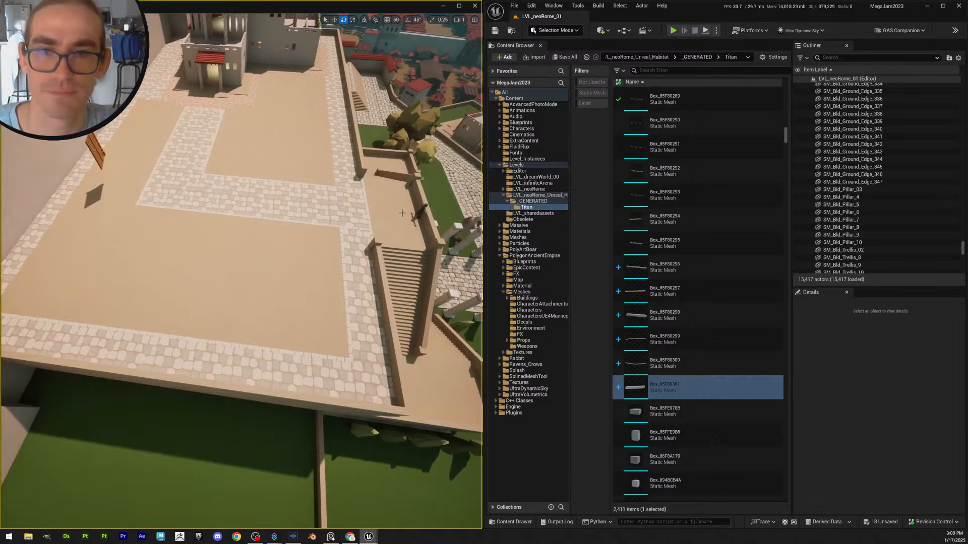
pyautogui.click(558, 58)
pyautogui.click(545, 355)
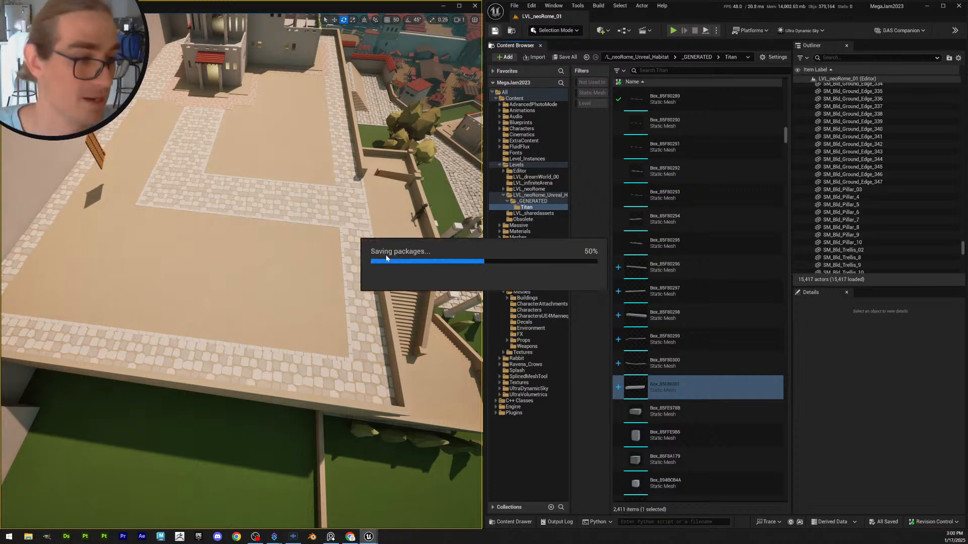
# Duplicate the six edge pieces bordering the staircase side and move the copies to the opposite border along the tall wall
pyautogui.moveTo(306, 259); pyautogui.dragTo(366, 260, button='right')
pyautogui.press('w')
pyautogui.click(243, 216)
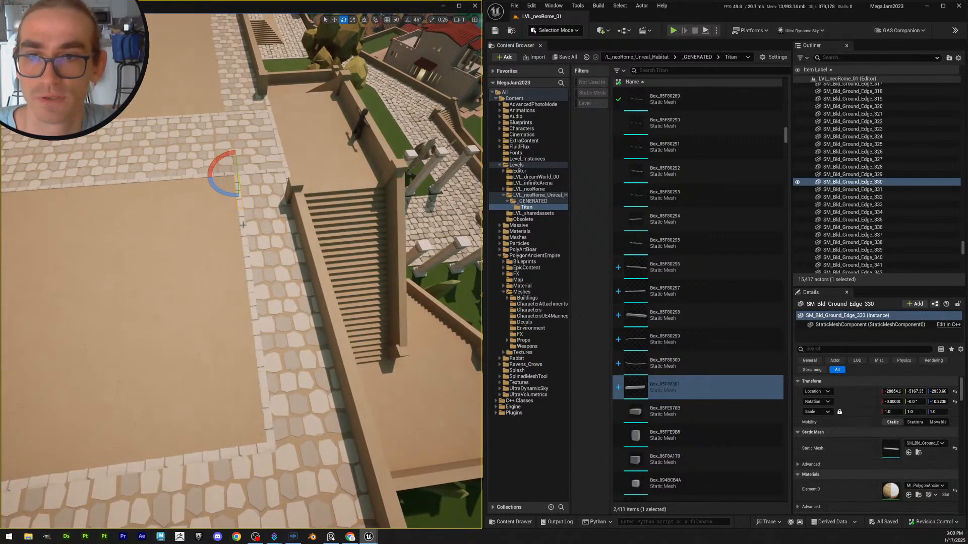
pyautogui.press('w')
pyautogui.keyDown('ctrl'); pyautogui.click(243, 229); pyautogui.keyUp('ctrl')
pyautogui.keyDown('ctrl'); pyautogui.click(247, 264); pyautogui.keyUp('ctrl')
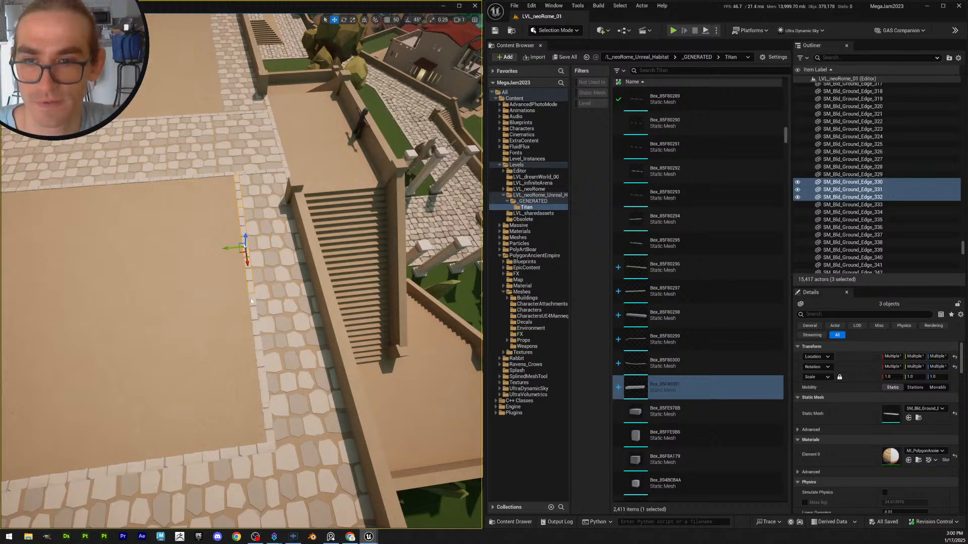
pyautogui.keyDown('ctrl'); pyautogui.click(251, 302); pyautogui.keyUp('ctrl')
pyautogui.keyDown('ctrl'); pyautogui.click(261, 359); pyautogui.keyUp('ctrl')
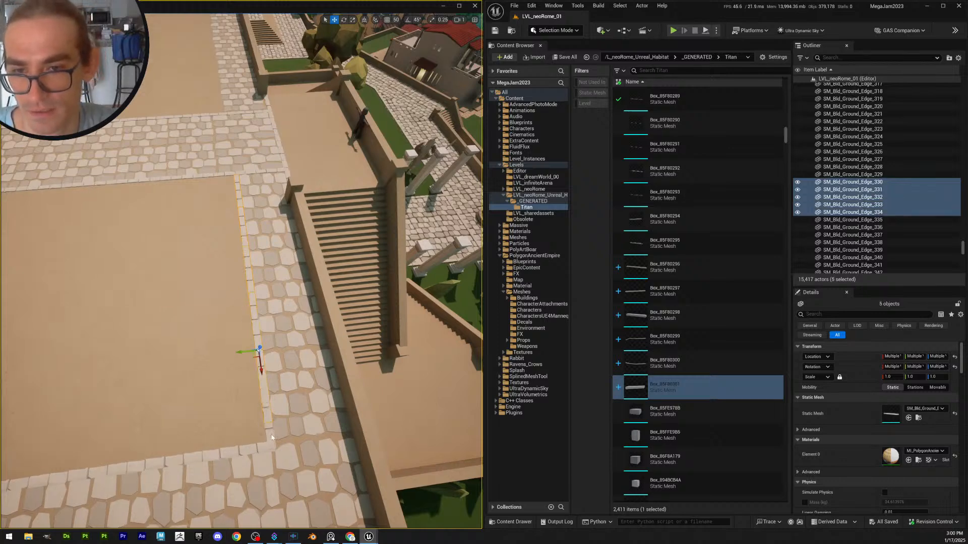
pyautogui.keyDown('ctrl'); pyautogui.click(269, 434); pyautogui.keyUp('ctrl')
pyautogui.press('s')
pyautogui.moveTo(269, 435); pyautogui.dragTo(151, 395, button='right')
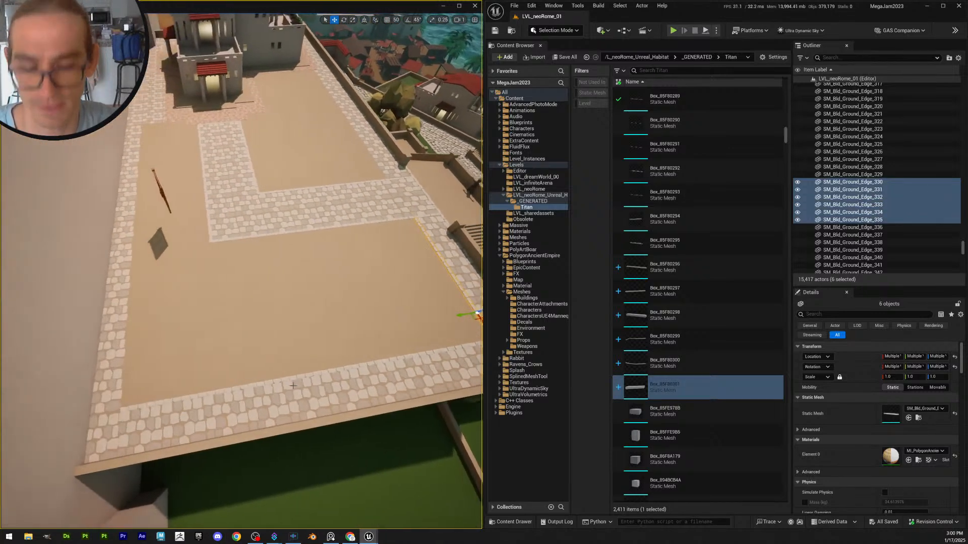
pyautogui.hotkey('ctrl', 'd')
pyautogui.moveTo(460, 316); pyautogui.dragTo(100, 360)
pyautogui.press('f')
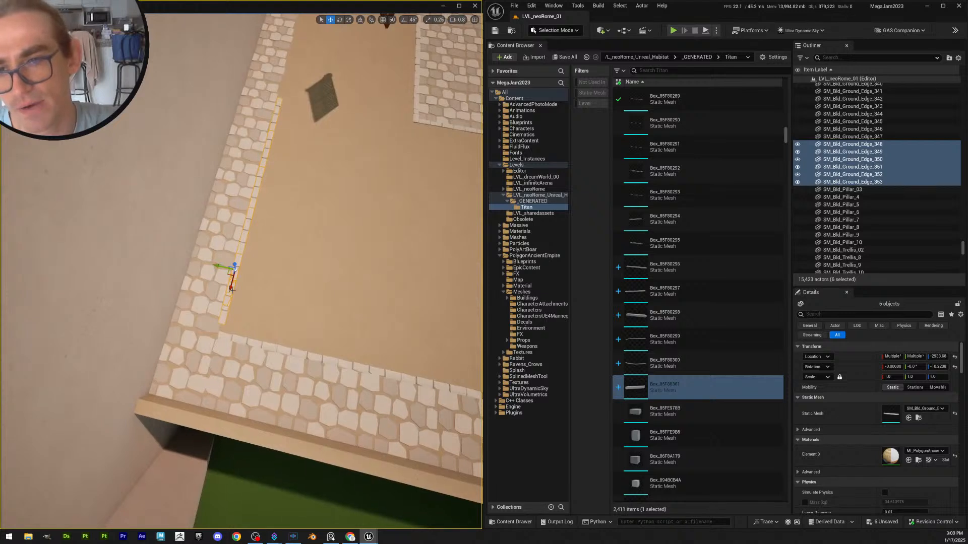
# Move the end piece of the copied row along the wall-side border until it meets the corner
pyautogui.press('w')
pyautogui.moveTo(230, 293); pyautogui.dragTo(214, 303, button='right')
pyautogui.click(237, 339)
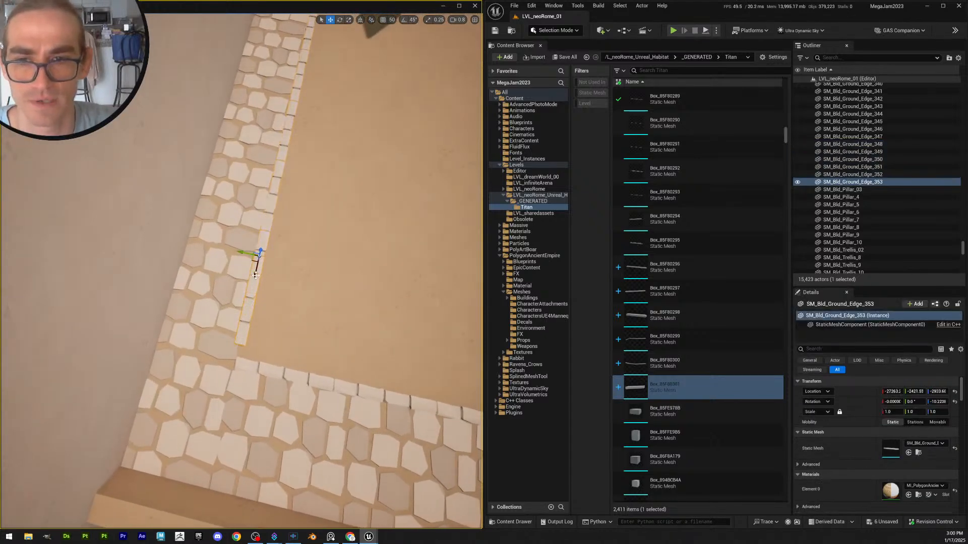
pyautogui.moveTo(255, 274); pyautogui.dragTo(259, 293)
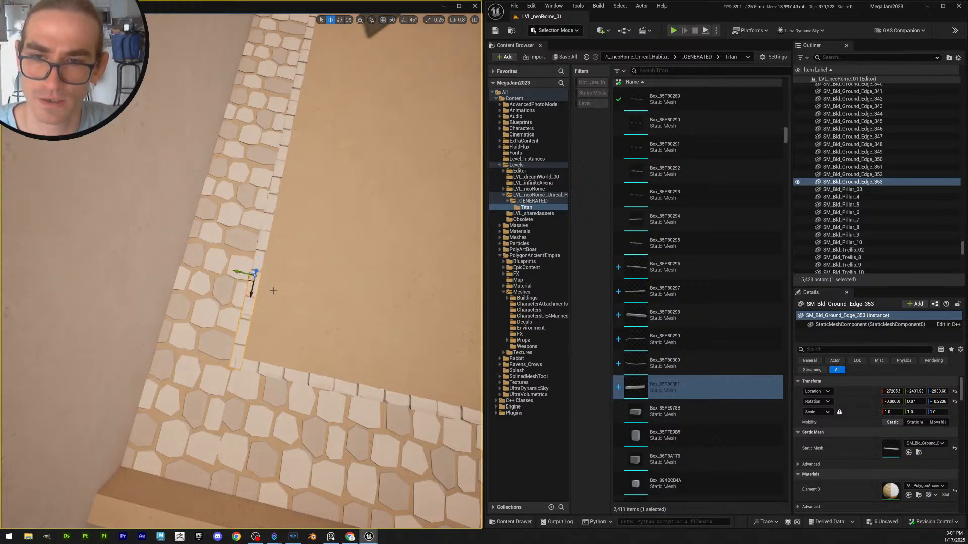
pyautogui.press('Escape')
# Shift the other five copied edge pieces along the border away from the corner so they continue from the corner piece
pyautogui.click(254, 281)
pyautogui.moveTo(254, 281); pyautogui.dragTo(116, 284, button='right')
pyautogui.press('s')
pyautogui.click(248, 275)
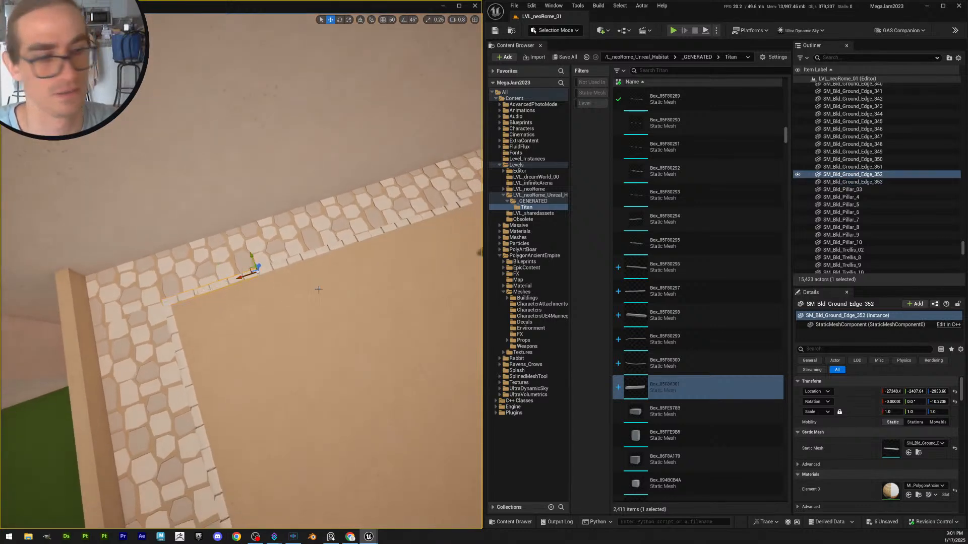
pyautogui.moveTo(318, 289); pyautogui.dragTo(251, 301, button='right')
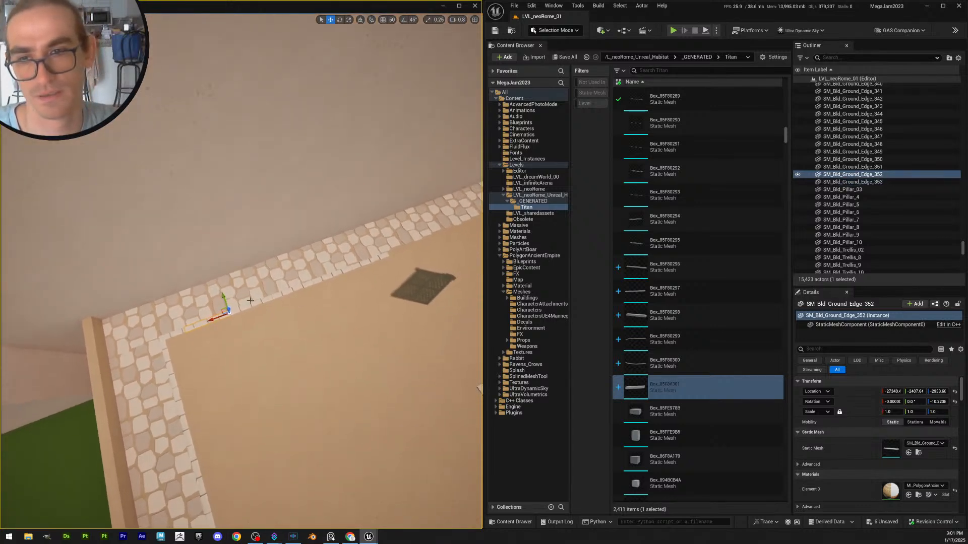
pyautogui.keyDown('ctrl'); pyautogui.click(274, 301); pyautogui.keyUp('ctrl')
pyautogui.keyDown('ctrl'); pyautogui.click(308, 286); pyautogui.keyUp('ctrl')
pyautogui.keyDown('ctrl'); pyautogui.click(344, 271); pyautogui.keyUp('ctrl')
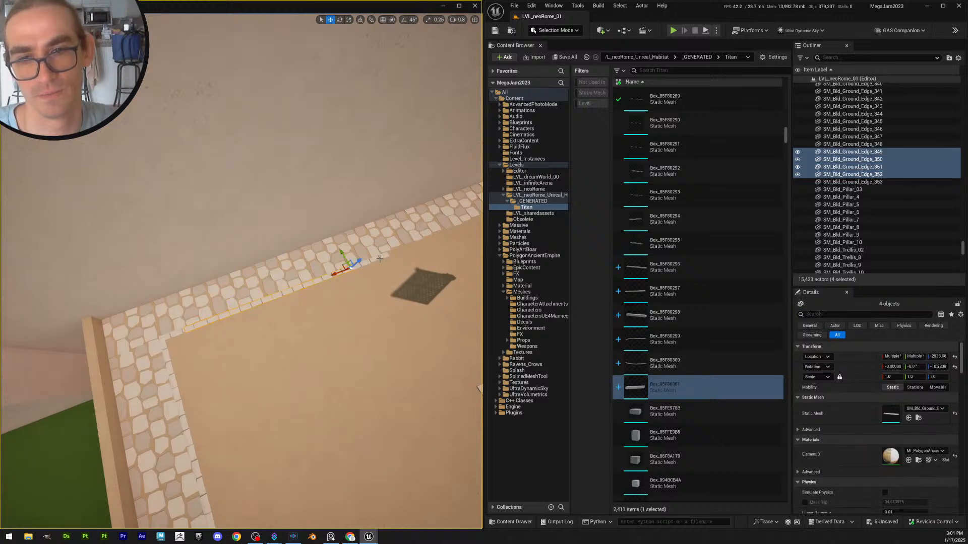
pyautogui.keyDown('ctrl'); pyautogui.click(382, 258); pyautogui.keyUp('ctrl')
pyautogui.moveTo(385, 262); pyautogui.dragTo(367, 260, button='right')
pyautogui.press('w')
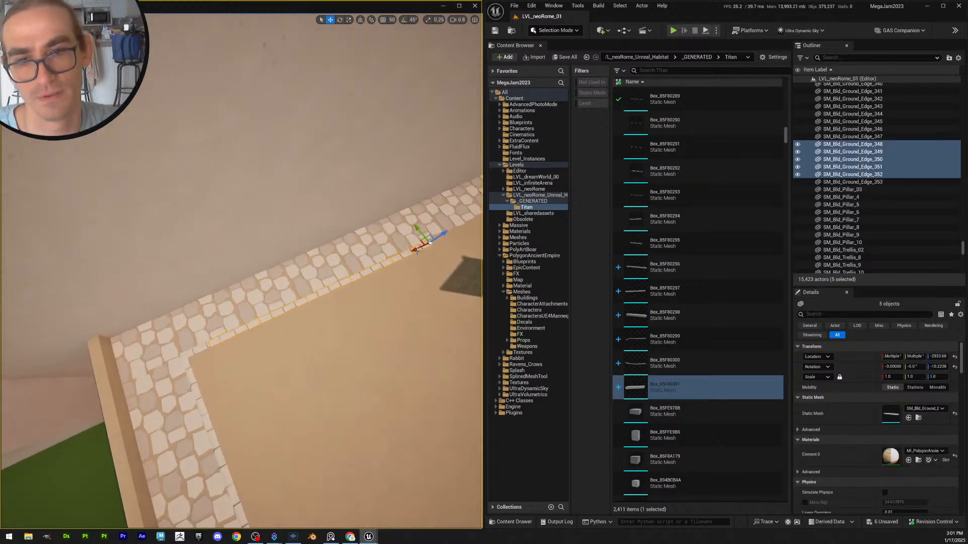
pyautogui.moveTo(415, 250); pyautogui.dragTo(436, 243)
# Make the corner piece the pivot of the six-piece wall-side row and rotate the row to about -10.71°
pyautogui.moveTo(435, 243); pyautogui.dragTo(360, 290, button='right')
pyautogui.press('w')
pyautogui.scroll(-1, 434, 243)
pyautogui.press('w')
pyautogui.scroll(1, 434, 243)
pyautogui.press('w')
pyautogui.press('d')
pyautogui.press('s')
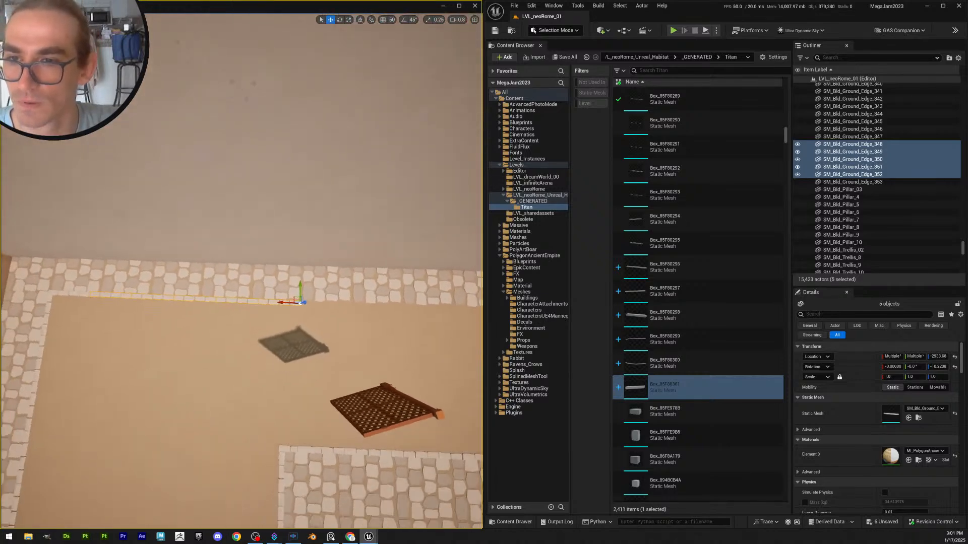
pyautogui.keyDown('ctrl'); pyautogui.click(79, 295); pyautogui.keyUp('ctrl')
pyautogui.press('e')
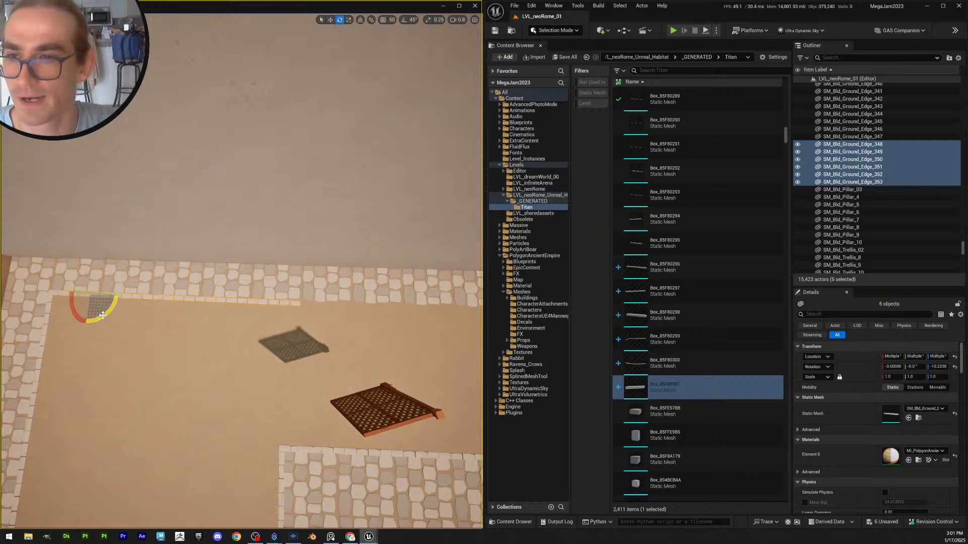
pyautogui.moveTo(105, 317); pyautogui.dragTo(102, 318)
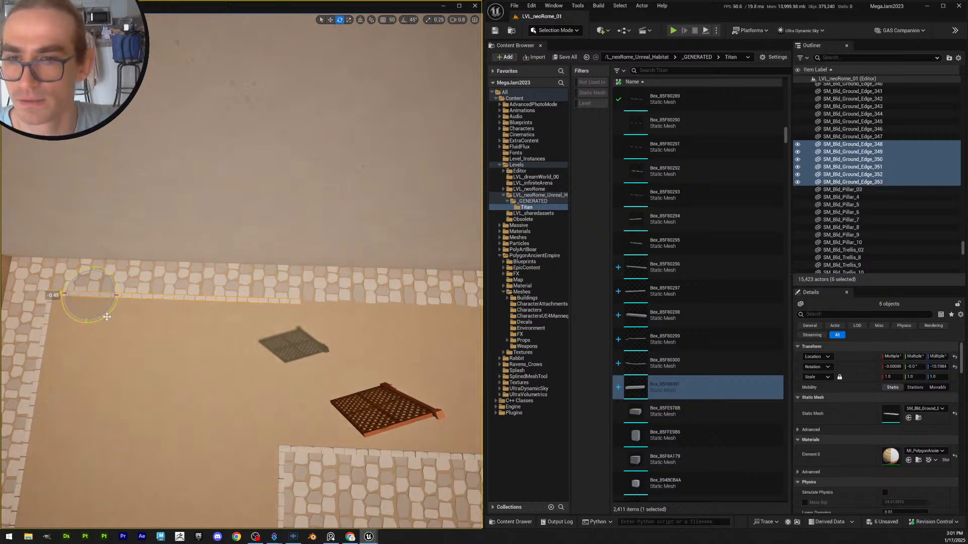
pyautogui.press('Escape')
# Save the six new ground edge actors, SM_Bld_Ground_Edge_348 to 353
pyautogui.press('s')
pyautogui.moveTo(107, 316); pyautogui.dragTo(174, 310, button='right')
pyautogui.scroll(2, 111, 317)
pyautogui.scroll(5, 173, 317)
pyautogui.moveTo(343, 207); pyautogui.dragTo(355, 207, button='right')
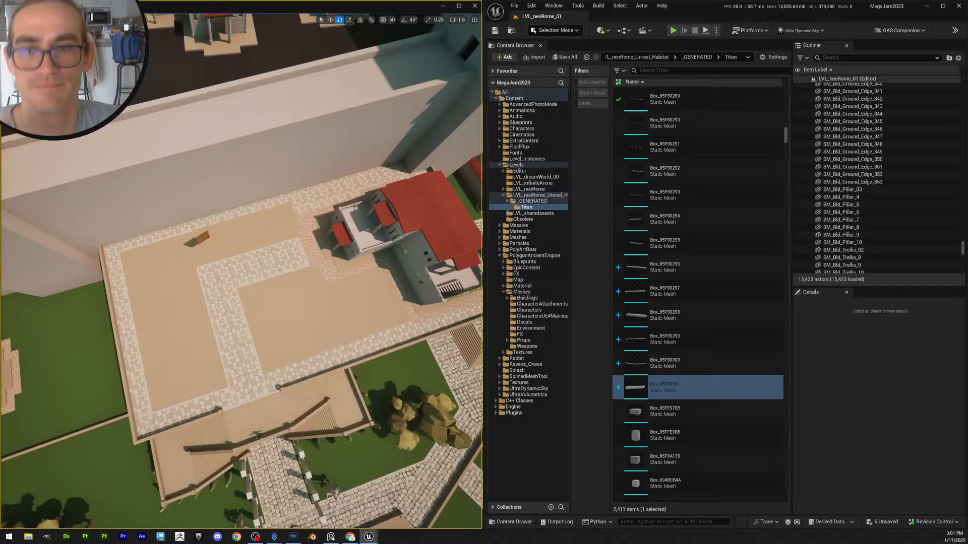
pyautogui.click(565, 57)
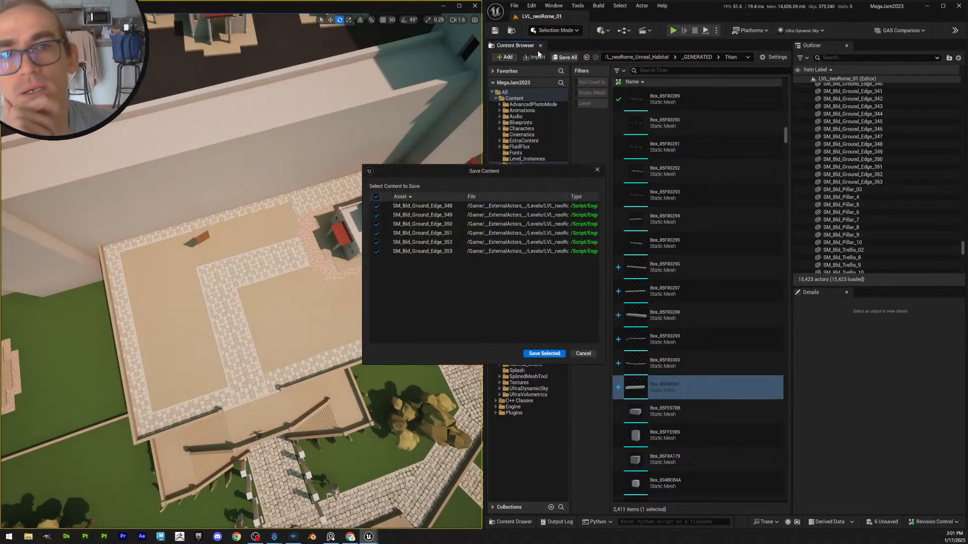
pyautogui.click(559, 356)
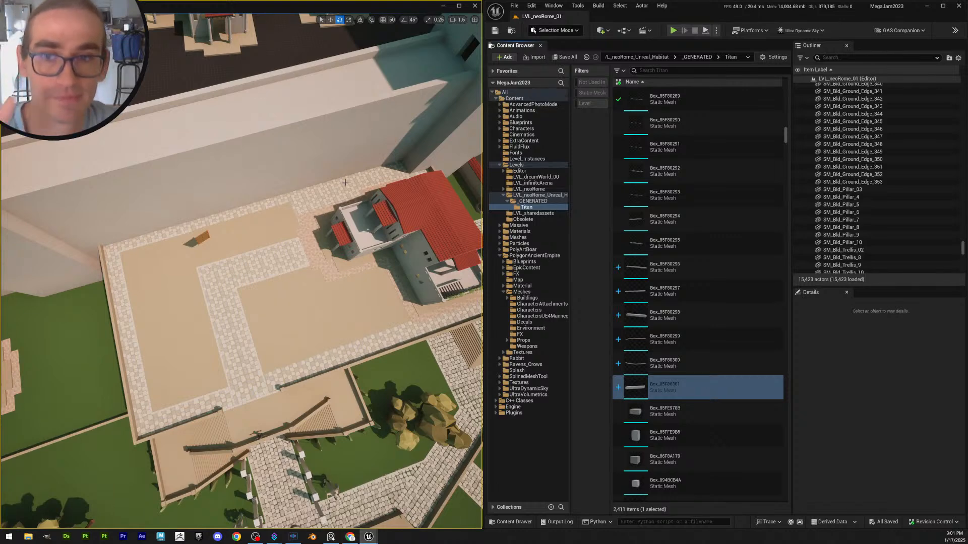
# With 50-unit grid snapping enabled, duplicate the last two wall-side edge pieces and place the copies directly beyond them
pyautogui.press('w')
pyautogui.moveTo(267, 226); pyautogui.dragTo(243, 222, button='right')
pyautogui.scroll(-3, 268, 226)
pyautogui.moveTo(172, 294); pyautogui.dragTo(160, 280, button='right')
pyautogui.press('w')
pyautogui.press('s')
pyautogui.click(169, 279)
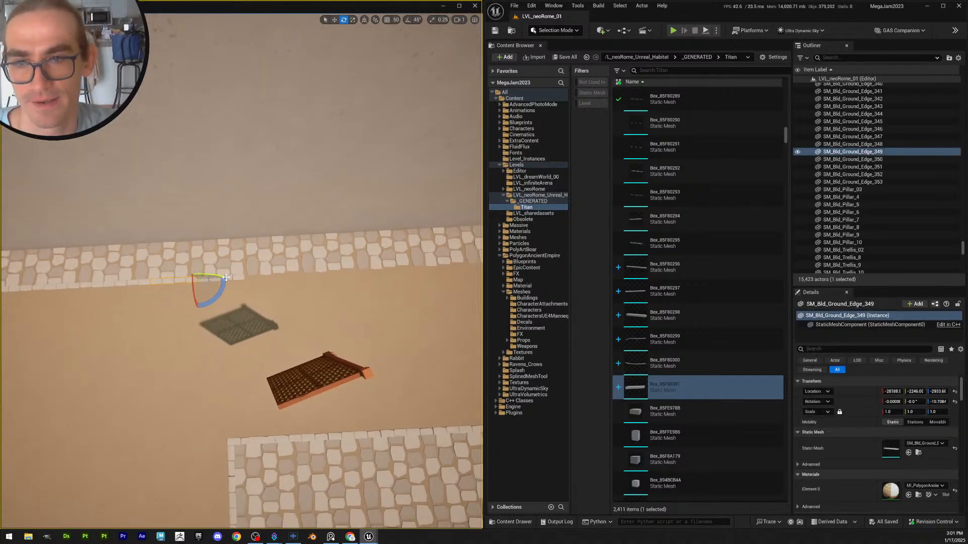
pyautogui.keyDown('ctrl'); pyautogui.click(222, 278); pyautogui.keyUp('ctrl')
pyautogui.press('w')
pyautogui.press('d')
pyautogui.scroll(-1, 270, 281)
pyautogui.moveTo(270, 282); pyautogui.dragTo(276, 272, button='right')
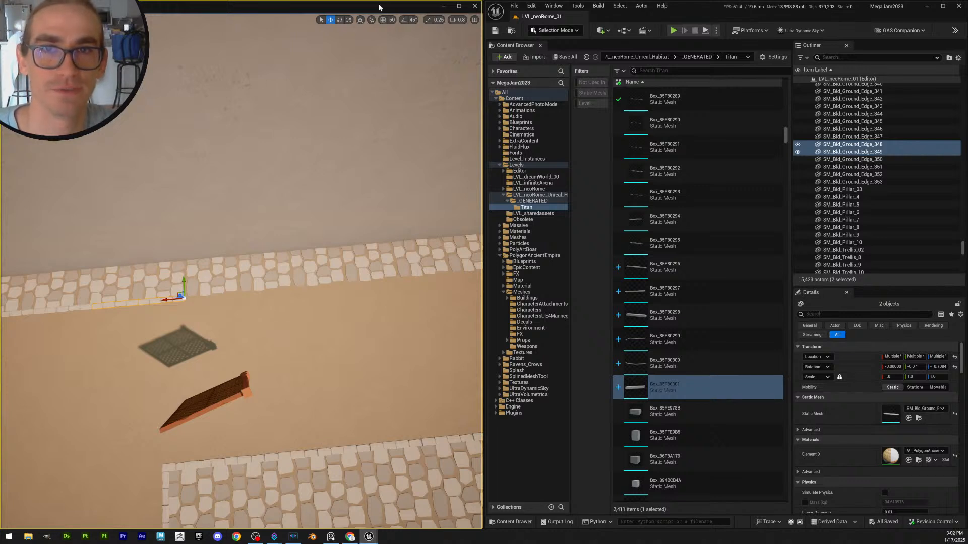
pyautogui.click(383, 19)
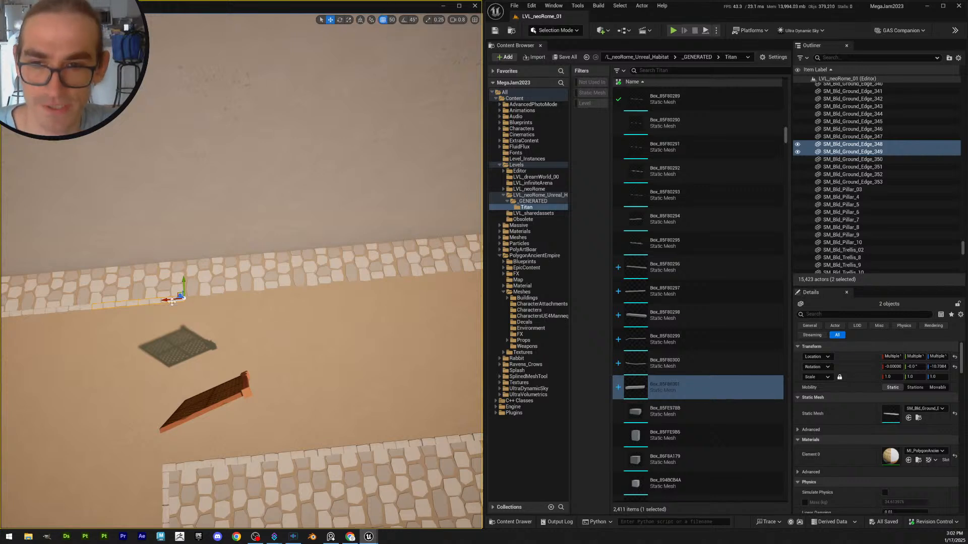
pyautogui.keyDown('alt'); pyautogui.moveTo(172, 302); pyautogui.dragTo(214, 303); pyautogui.keyUp('alt')
# Continue the wall-side trim with three more two-piece copies placed end to end up to the cobblestone corner near the building
pyautogui.moveTo(214, 303); pyautogui.dragTo(236, 306, button='right')
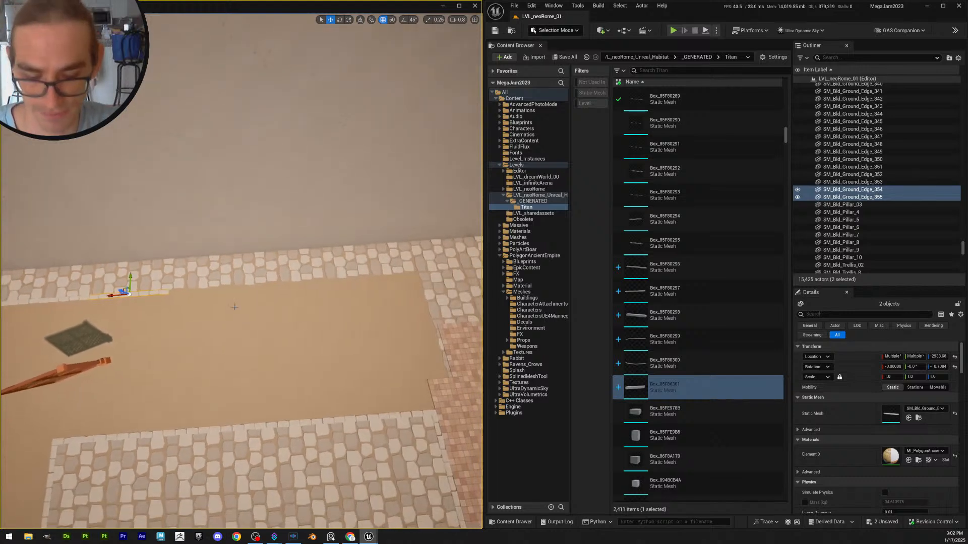
pyautogui.keyDown('alt'); pyautogui.moveTo(116, 296); pyautogui.dragTo(192, 298); pyautogui.keyUp('alt')
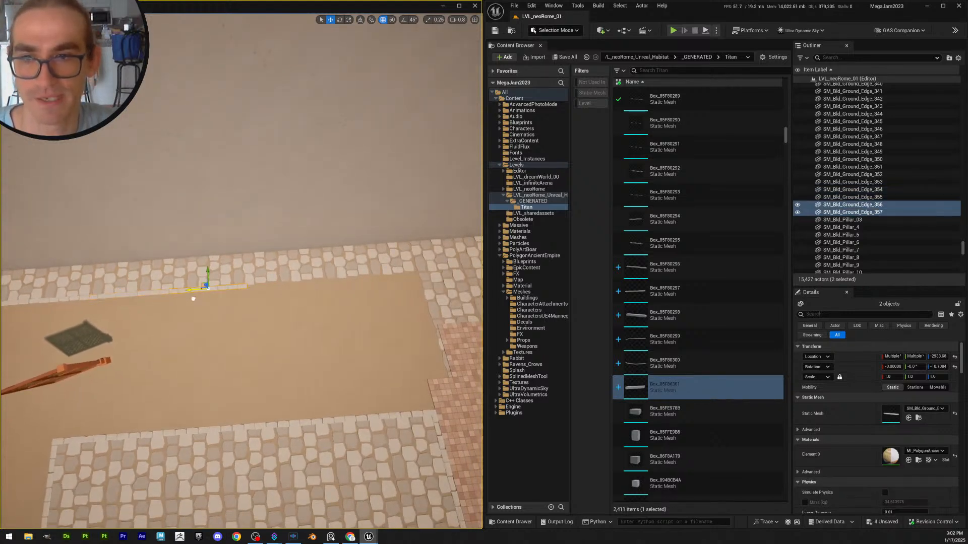
pyautogui.moveTo(192, 297); pyautogui.dragTo(209, 298, button='right')
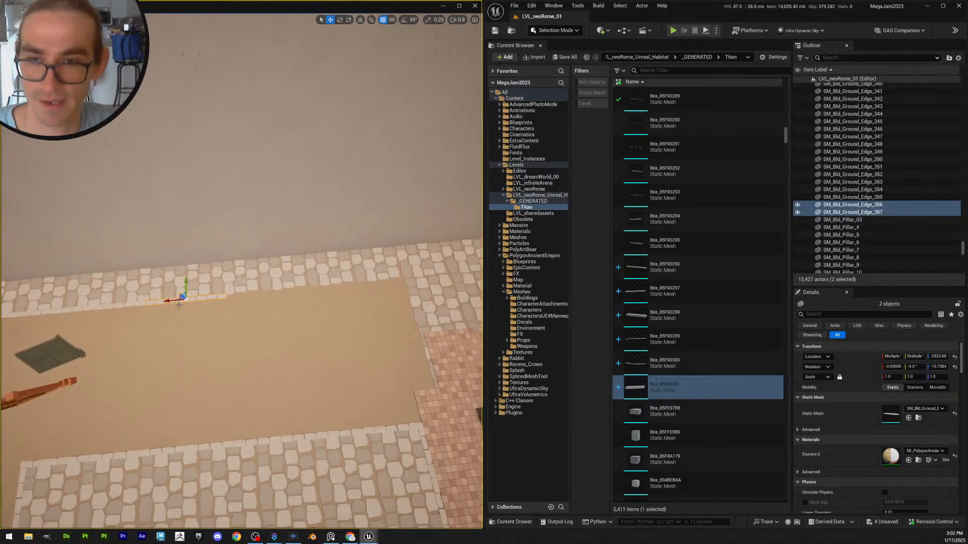
pyautogui.keyDown('alt'); pyautogui.moveTo(172, 301); pyautogui.dragTo(252, 294); pyautogui.keyUp('alt')
pyautogui.moveTo(253, 295); pyautogui.dragTo(261, 298, button='right')
pyautogui.keyDown('alt'); pyautogui.moveTo(145, 312); pyautogui.dragTo(274, 308); pyautogui.keyUp('alt')
pyautogui.moveTo(274, 308); pyautogui.dragTo(330, 284, button='right')
# Add one more edge piece at the row's end and scale its length to about 0.49 to fill the remaining gap
pyautogui.click(298, 287)
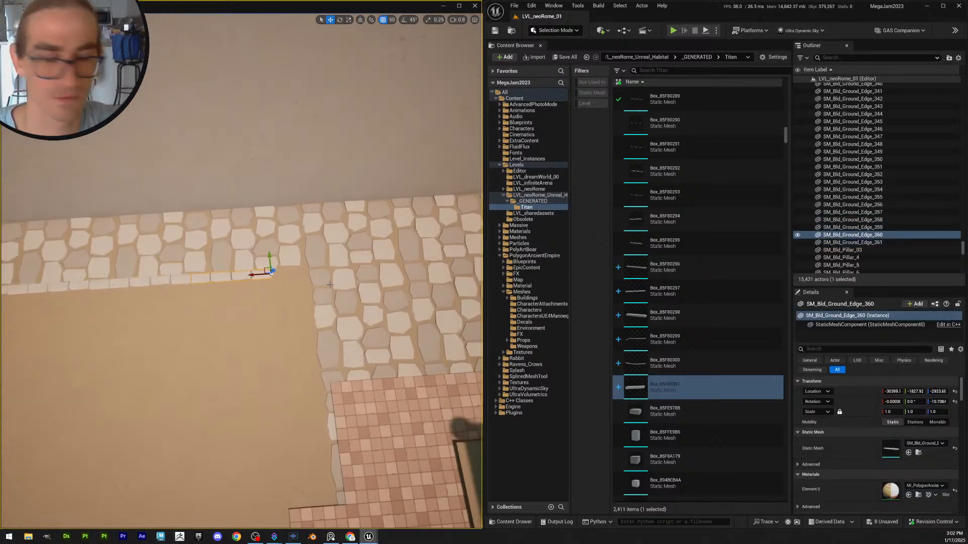
pyautogui.keyDown('alt'); pyautogui.moveTo(254, 276); pyautogui.dragTo(297, 278); pyautogui.keyUp('alt')
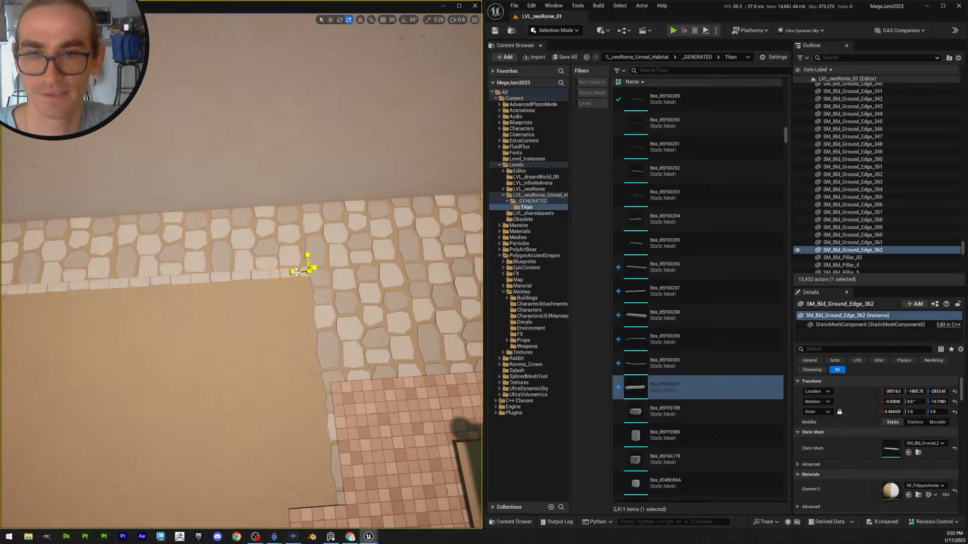
pyautogui.press('Escape')
# Duplicate the last full-length edge piece and rotate the copy 90° with 45° angle snapping so it runs along the adjoining border
pyautogui.click(261, 274)
pyautogui.moveTo(342, 289); pyautogui.dragTo(333, 289, button='right')
pyautogui.press('w')
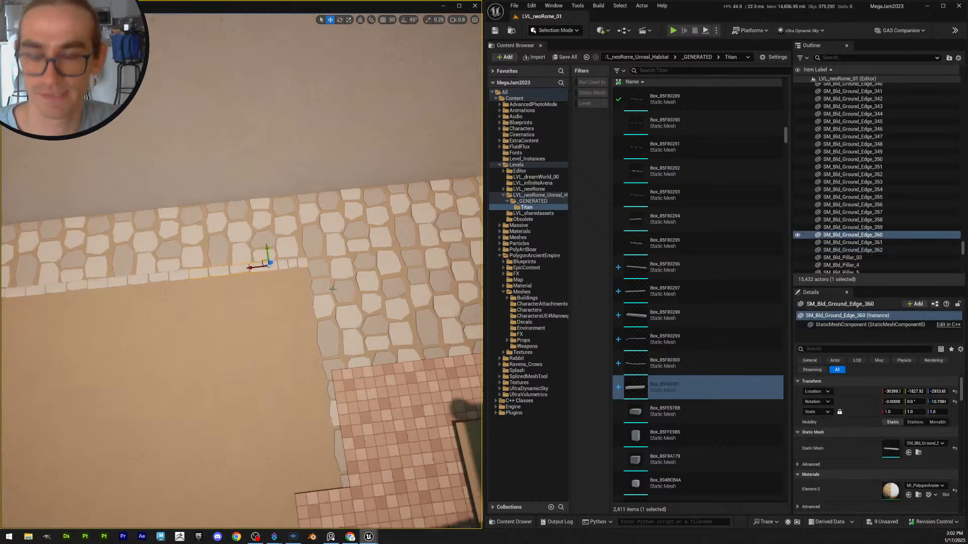
pyautogui.hotkey('ctrl', 'd')
pyautogui.press('e')
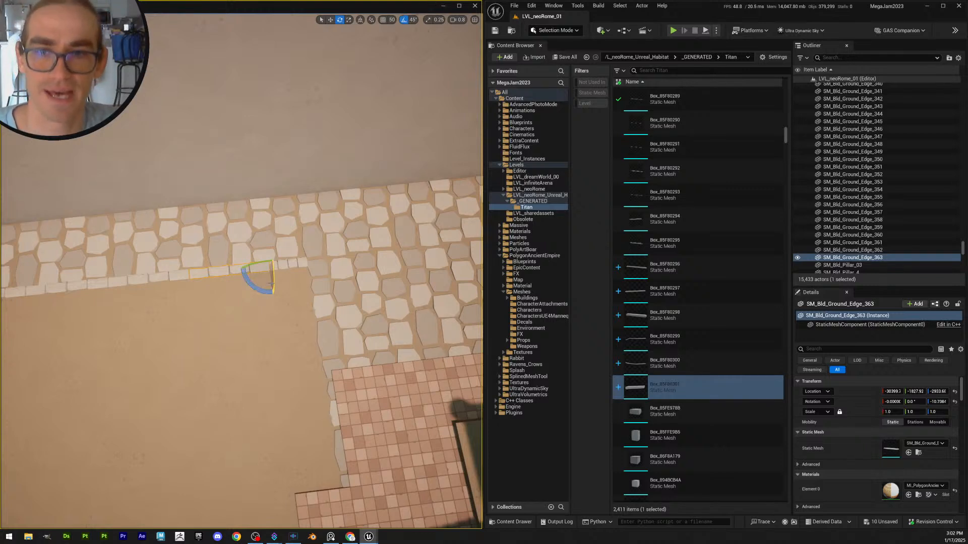
pyautogui.moveTo(272, 290)
pyautogui.mouseDown()
pyautogui.moveTo(237, 310)
pyautogui.moveTo(270, 303)
pyautogui.mouseUp()
pyautogui.press('w')
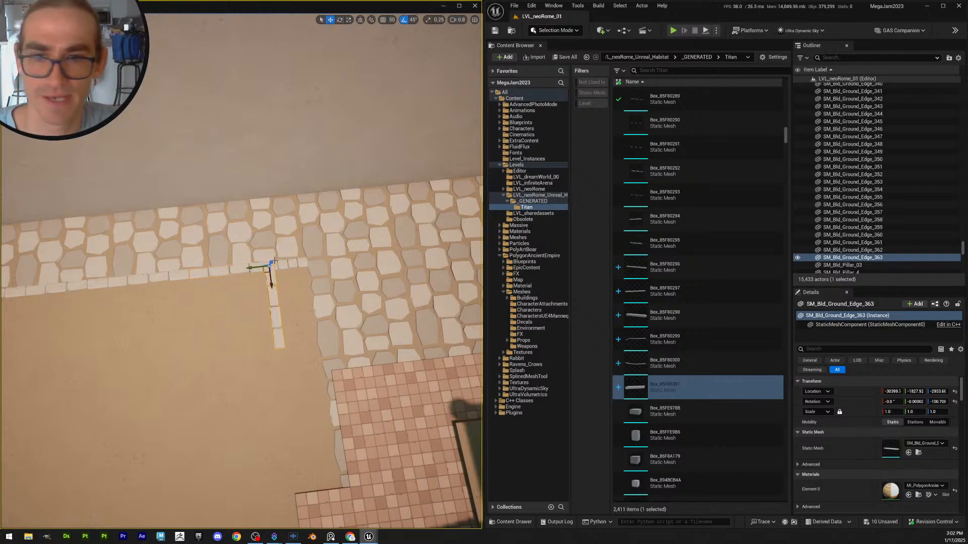
# Move the rotated edge piece into the sand area's corner so it starts flush against the wall-side trim row
pyautogui.moveTo(254, 271); pyautogui.dragTo(306, 287)
pyautogui.moveTo(306, 287)
pyautogui.mouseDown(button='right')
pyautogui.moveTo(317, 293)
pyautogui.moveTo(303, 290)
pyautogui.mouseUp(button='right')
pyautogui.press('w')
pyautogui.scroll(-1, 308, 288)
pyautogui.moveTo(255, 252); pyautogui.dragTo(249, 251)
pyautogui.moveTo(248, 251); pyautogui.dragTo(200, 301, button='right')
# Rotate the corner edge piece slightly, without angle snapping, to line it up with the cobblestone border leading to the red tiles
pyautogui.press('e')
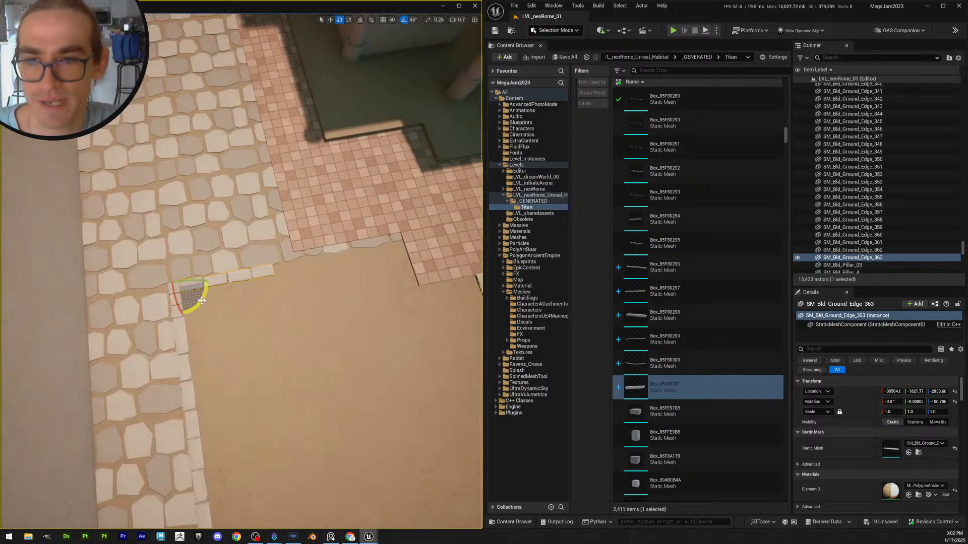
pyautogui.moveTo(203, 301); pyautogui.dragTo(204, 300)
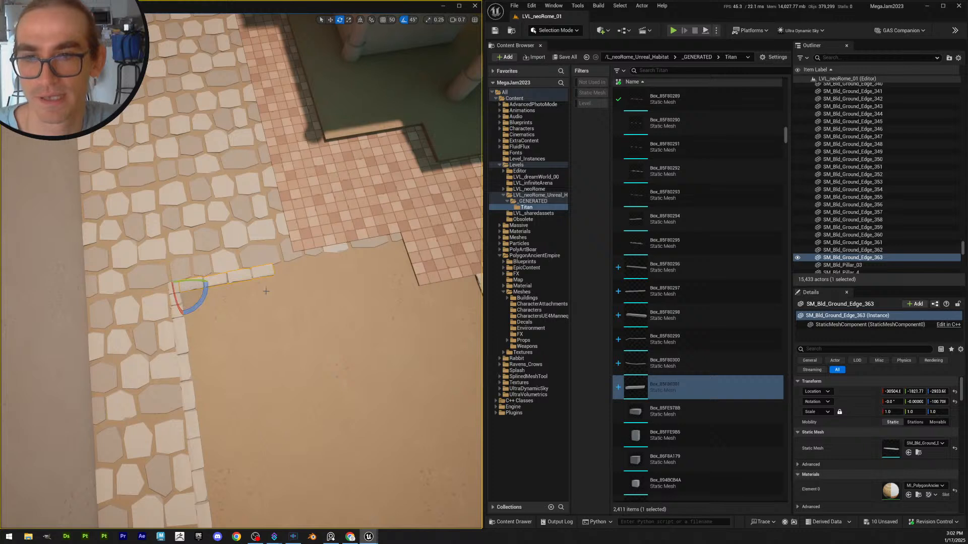
pyautogui.moveTo(274, 285); pyautogui.dragTo(274, 285, button='right')
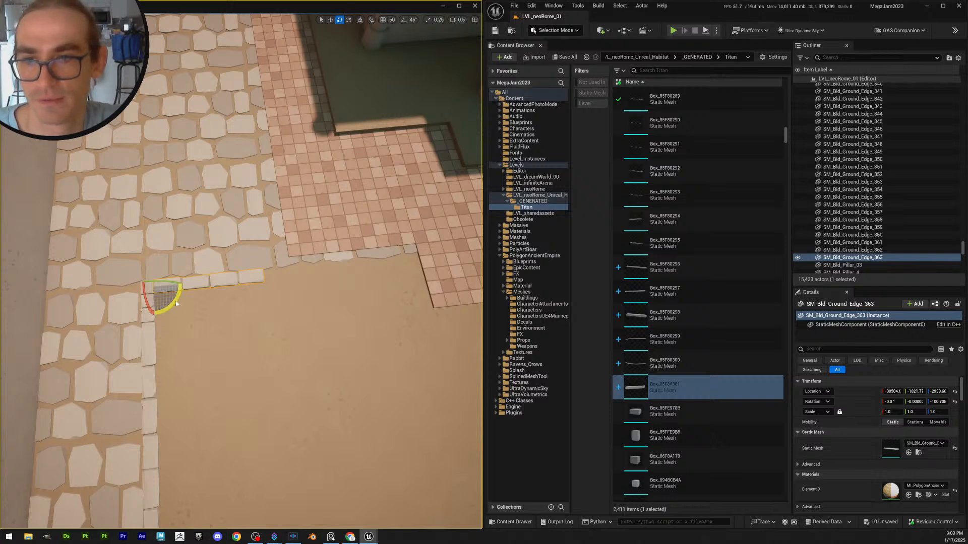
pyautogui.moveTo(176, 303); pyautogui.dragTo(178, 301)
pyautogui.scroll(-2, 178, 301)
pyautogui.moveTo(178, 301)
pyautogui.mouseDown(button='right')
pyautogui.moveTo(221, 295)
pyautogui.moveTo(171, 293)
pyautogui.mouseUp(button='right')
pyautogui.press('w')
pyautogui.moveTo(401, 49); pyautogui.dragTo(377, 39, button='right')
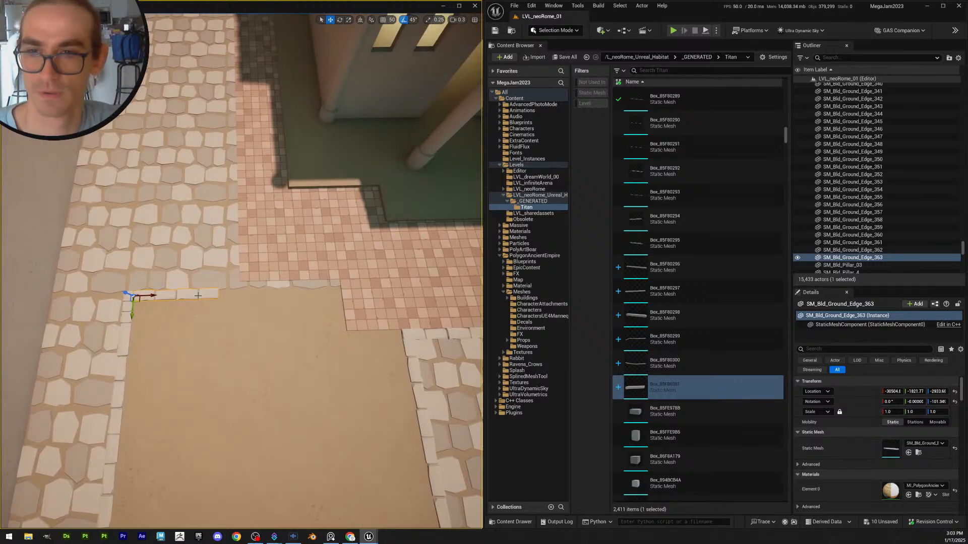
# With 50-unit grid snapping enabled, duplicate the edge piece twice and place the copies end to end along the border toward the red tiles
pyautogui.hotkey('ctrl', 'd')
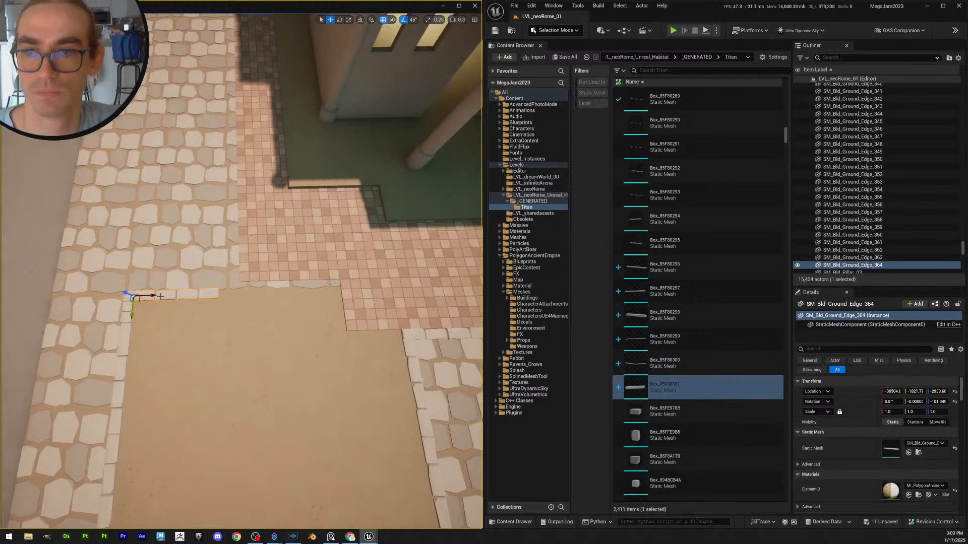
pyautogui.moveTo(160, 296); pyautogui.dragTo(262, 302)
pyautogui.press('Escape')
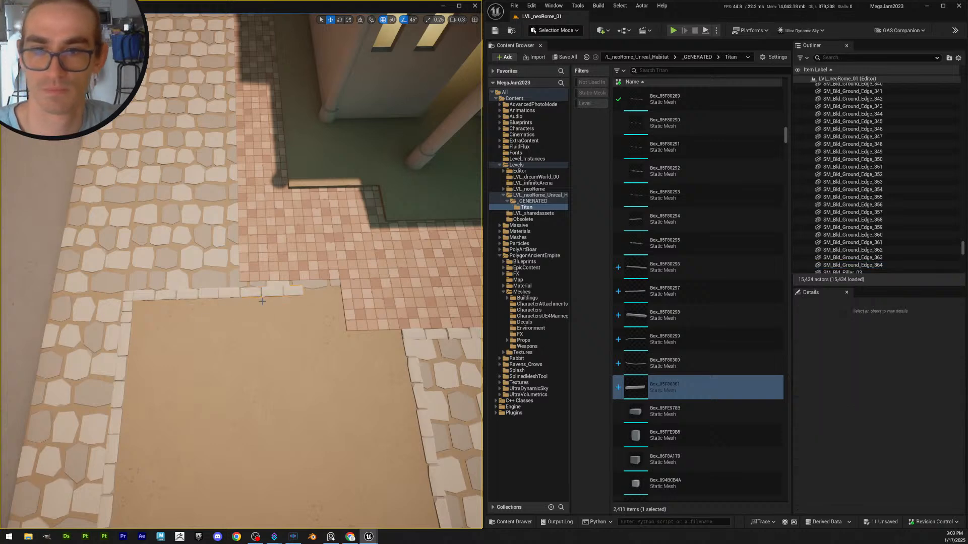
pyautogui.press('w')
pyautogui.moveTo(295, 311); pyautogui.dragTo(314, 311, button='right')
pyautogui.scroll(-1, 294, 312)
pyautogui.scroll(2, 297, 312)
pyautogui.press('w')
pyautogui.press('w')
pyautogui.click(192, 290)
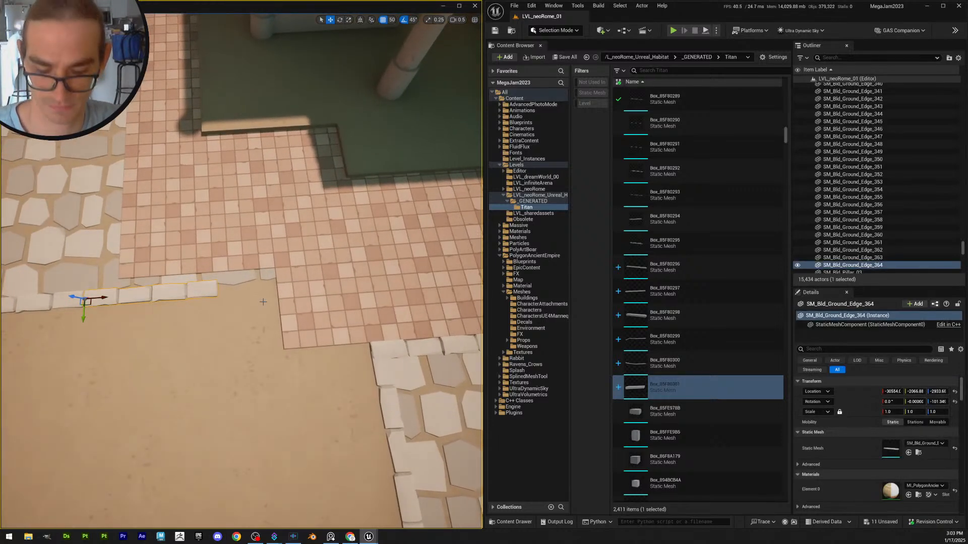
pyautogui.hotkey('ctrl', 'd')
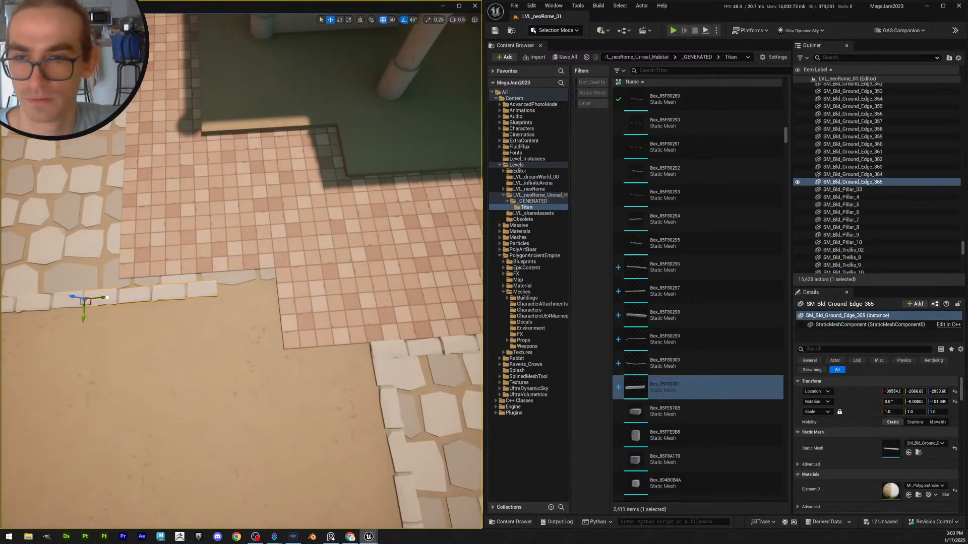
pyautogui.moveTo(107, 298); pyautogui.dragTo(246, 293)
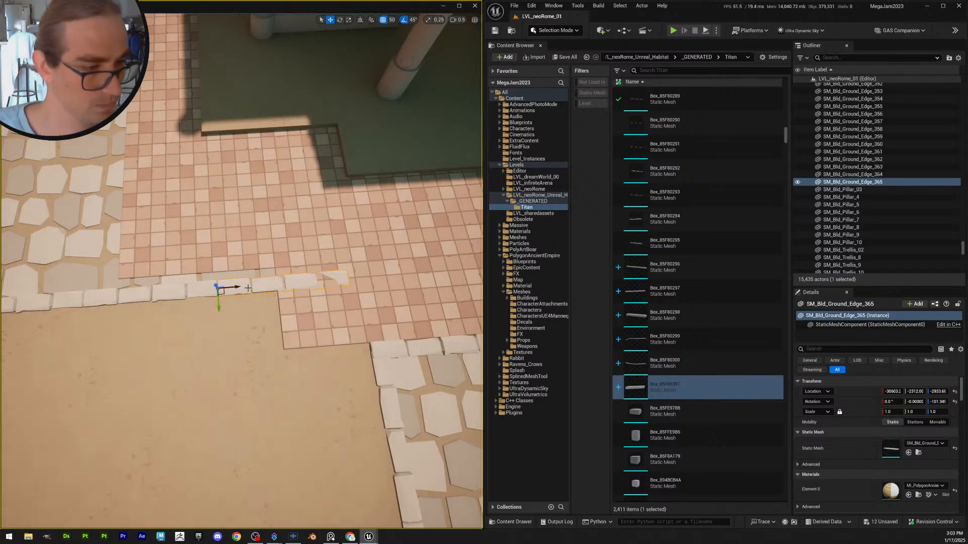
# Scale down the length of the last edge piece so it ends at the red tile corner
pyautogui.scroll(5, 236, 300)
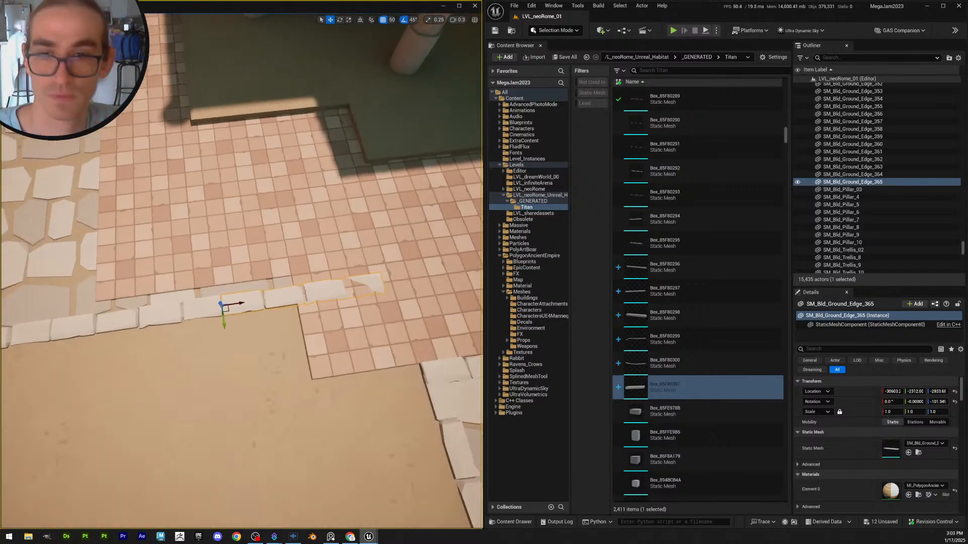
pyautogui.press('r')
pyautogui.moveTo(226, 307); pyautogui.dragTo(216, 307)
pyautogui.press('Escape')
pyautogui.press('s')
pyautogui.moveTo(273, 315); pyautogui.dragTo(265, 289, button='right')
pyautogui.scroll(5, 273, 315)
pyautogui.press('s')
pyautogui.press('s')
pyautogui.moveTo(441, 269); pyautogui.dragTo(441, 269, button='right')
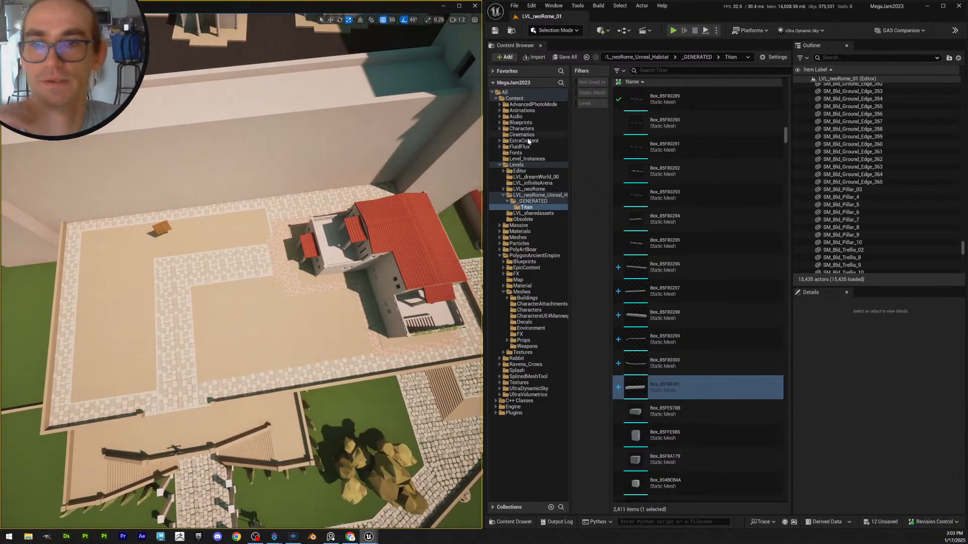
# Save all the newly added ground edge actors
pyautogui.click(565, 57)
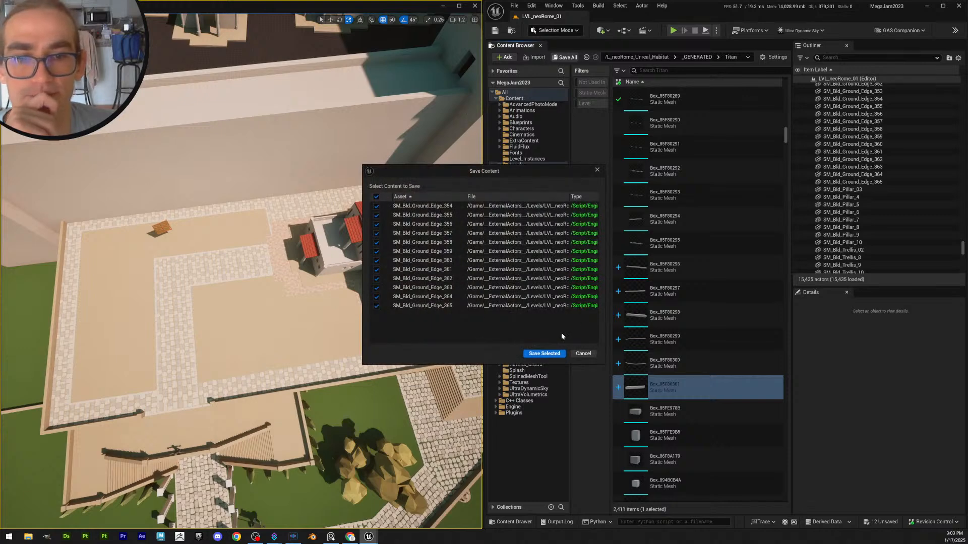
pyautogui.click(545, 353)
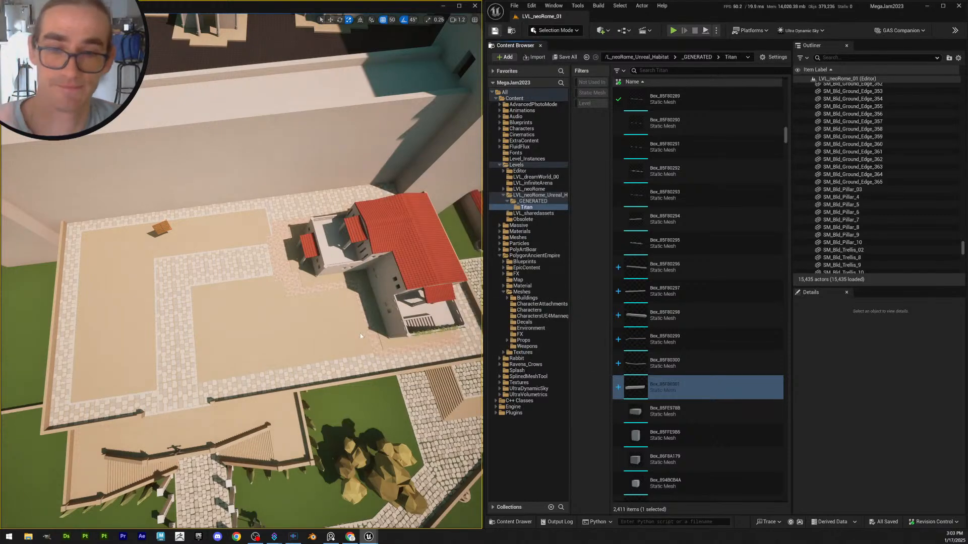
pyautogui.hotkey('ctrl', 's')
# Duplicate the edge piece where the cobblestone path meets the red tiles and rotate the copy 180° along the tile border
pyautogui.press('s')
pyautogui.moveTo(381, 325)
pyautogui.mouseDown(button='right')
pyautogui.moveTo(335, 305)
pyautogui.moveTo(343, 299)
pyautogui.moveTo(382, 327)
pyautogui.mouseUp(button='right')
pyautogui.scroll(5, 381, 325)
pyautogui.press('s')
pyautogui.scroll(3, 337, 302)
pyautogui.press('w')
pyautogui.scroll(-3, 337, 308)
pyautogui.press('w')
pyautogui.scroll(-3, 343, 298)
pyautogui.press('w')
pyautogui.press('w')
pyautogui.scroll(-3, 345, 308)
pyautogui.press('w')
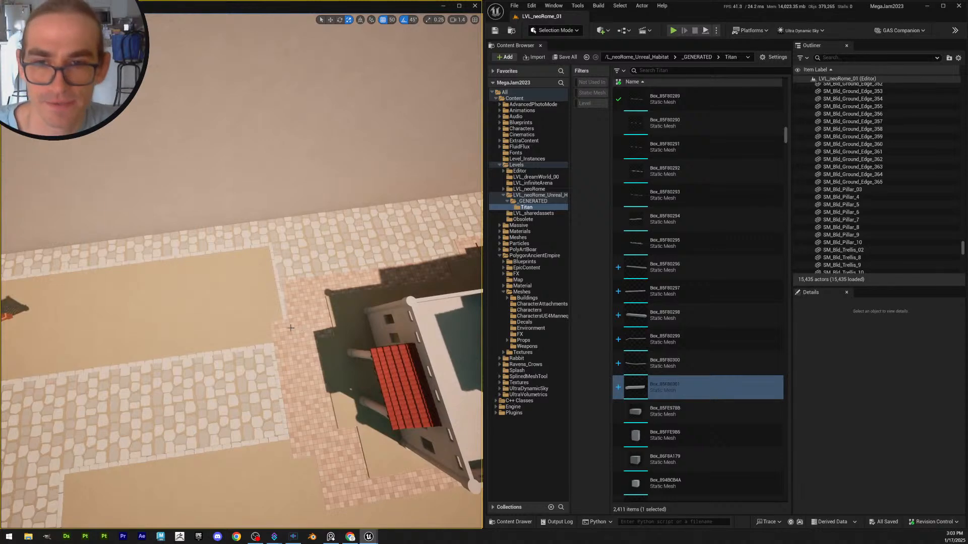
pyautogui.click(274, 351)
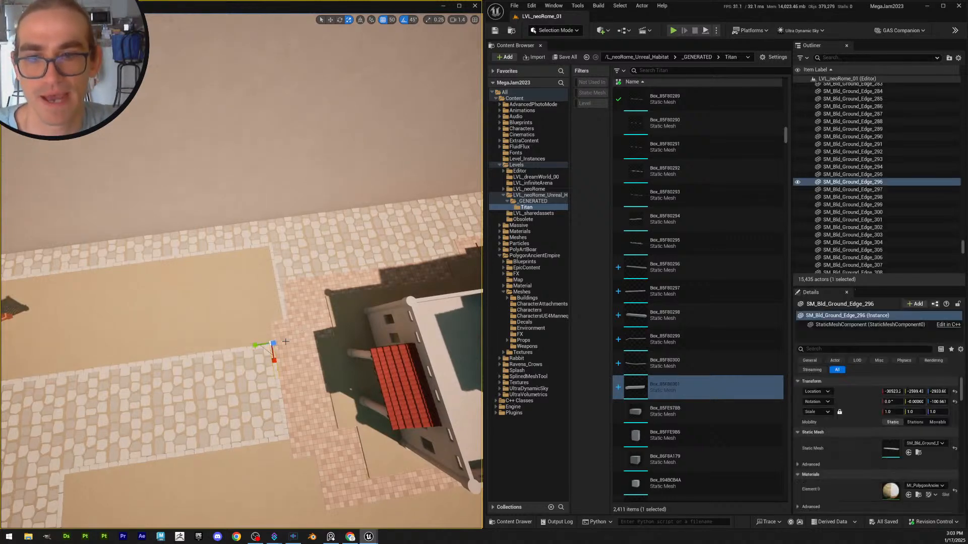
pyautogui.moveTo(273, 351); pyautogui.dragTo(403, 335, button='right')
pyautogui.press('w')
pyautogui.scroll(-3, 274, 351)
pyautogui.moveTo(299, 326); pyautogui.dragTo(282, 328, button='right')
pyautogui.press('w')
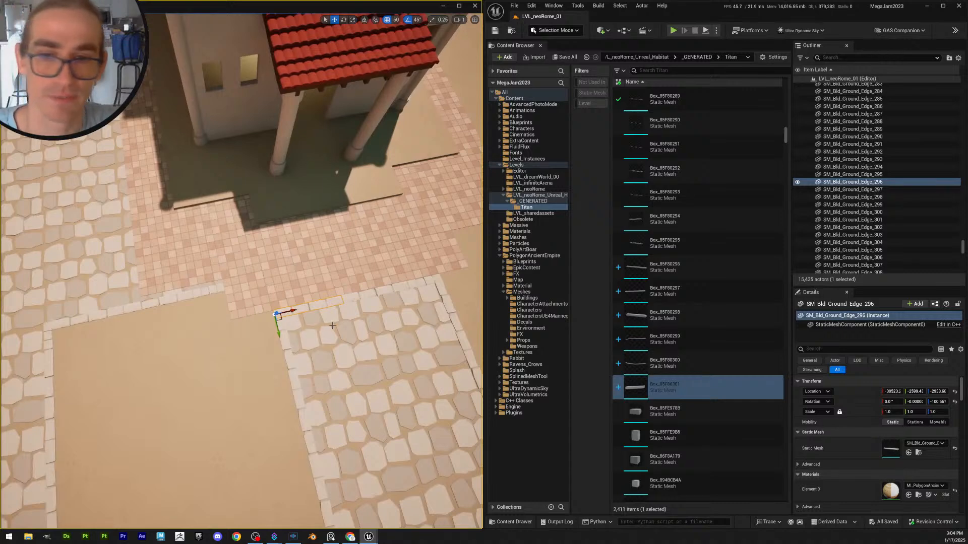
pyautogui.press('e')
pyautogui.keyDown('alt'); pyautogui.moveTo(266, 337); pyautogui.dragTo(186, 323); pyautogui.keyUp('alt')
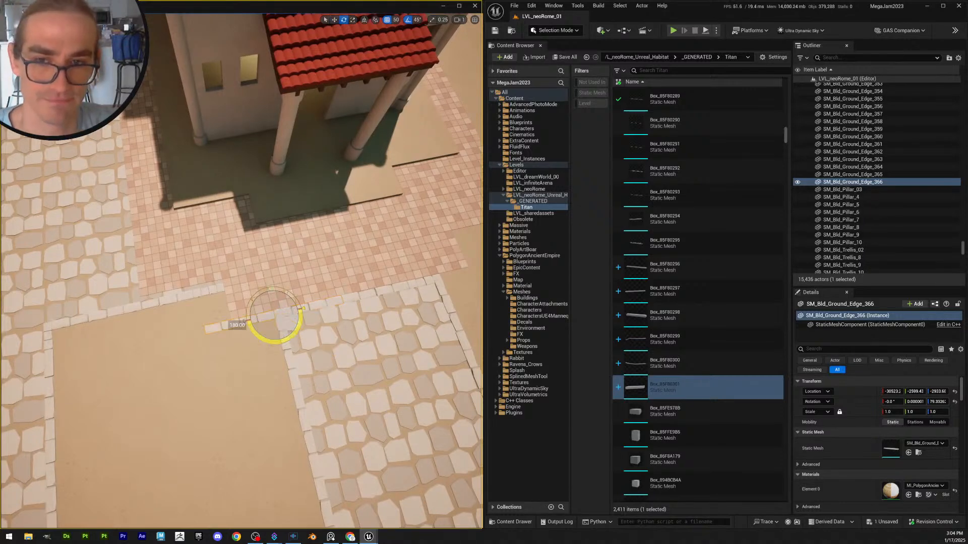
pyautogui.press('Escape')
# Scale the copied edge piece's length to about 0.73 so it ends at the red tile corner
pyautogui.moveTo(266, 346); pyautogui.dragTo(231, 343, button='right')
pyautogui.press('w')
pyautogui.scroll(-3, 266, 345)
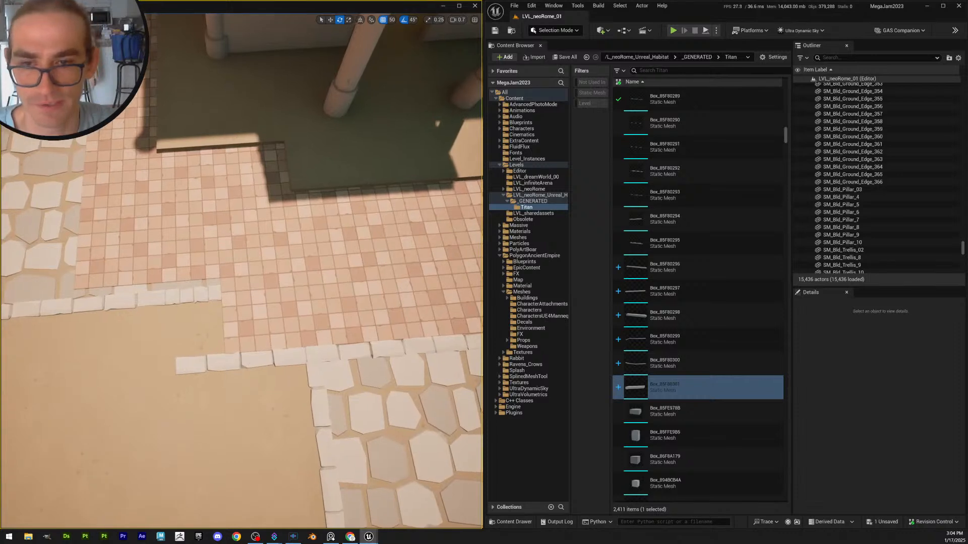
pyautogui.click(270, 359)
pyautogui.press('r')
pyautogui.moveTo(288, 356); pyautogui.dragTo(305, 356)
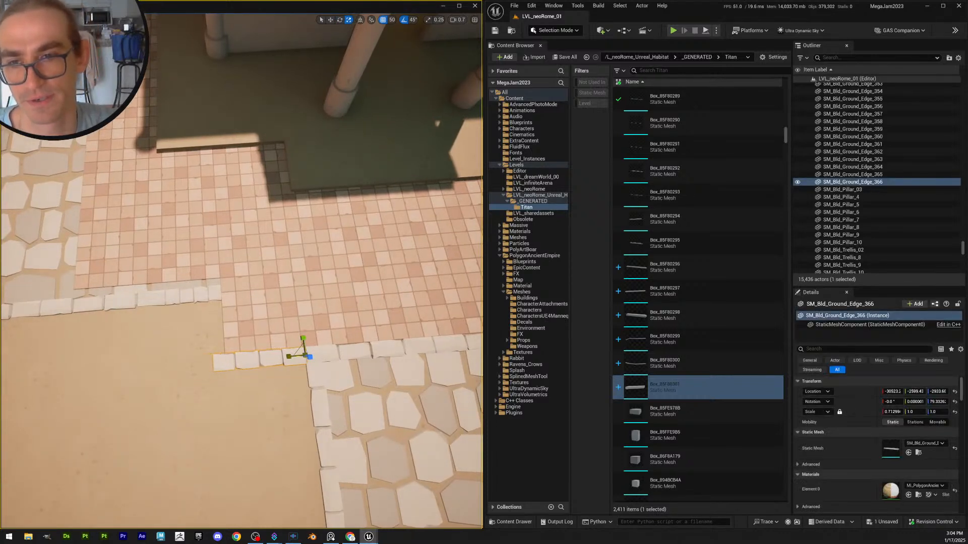
pyautogui.press('w')
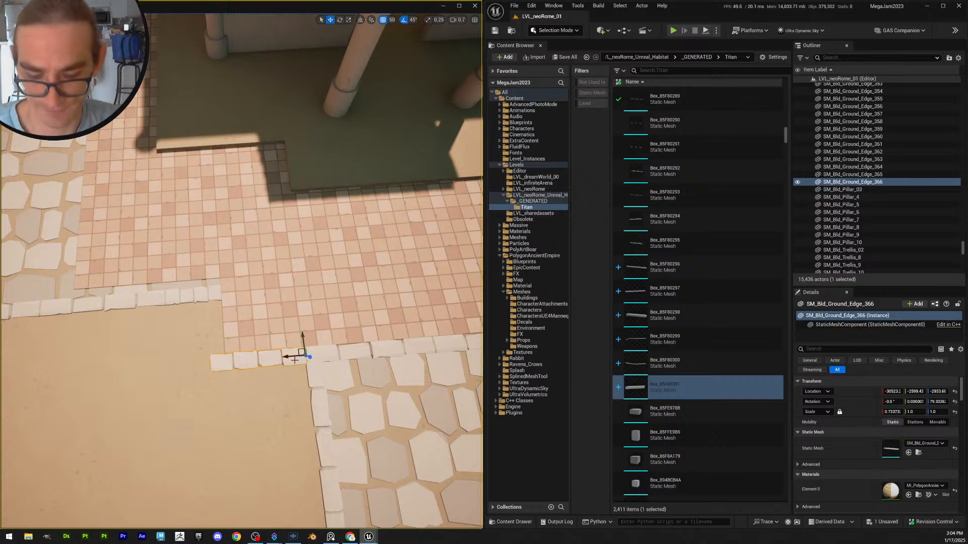
# Duplicate the shortened piece, rotate the copy 90°, and with grid snapping off move it against the short side of the red tile corner
pyautogui.hotkey('ctrl', 'd')
pyautogui.press('e')
pyautogui.moveTo(285, 348); pyautogui.dragTo(224, 349)
pyautogui.press('w')
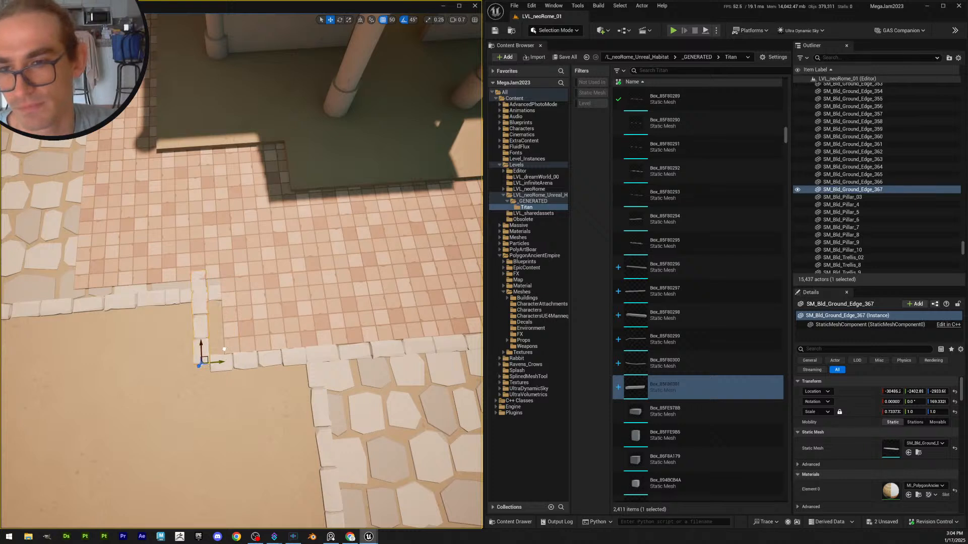
pyautogui.click(383, 21)
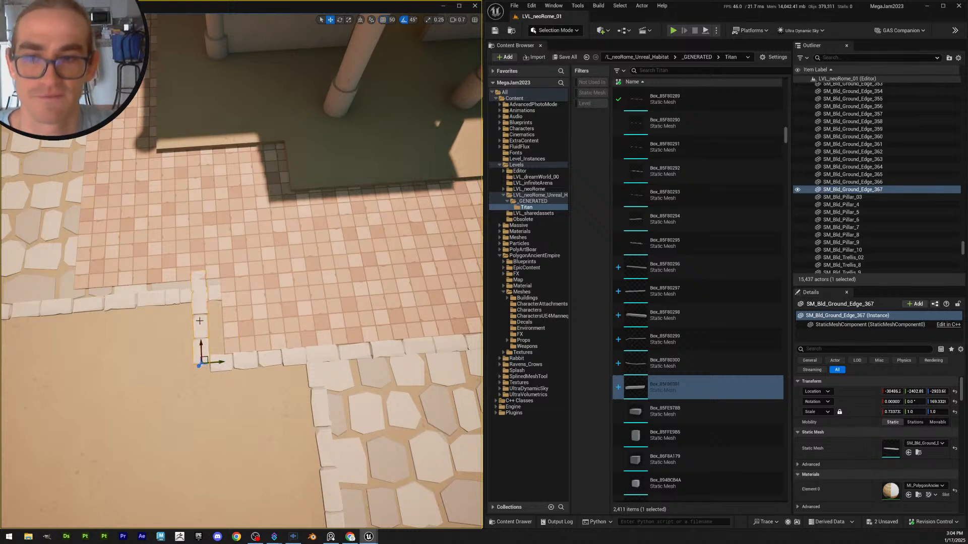
pyautogui.moveTo(221, 363); pyautogui.dragTo(216, 334)
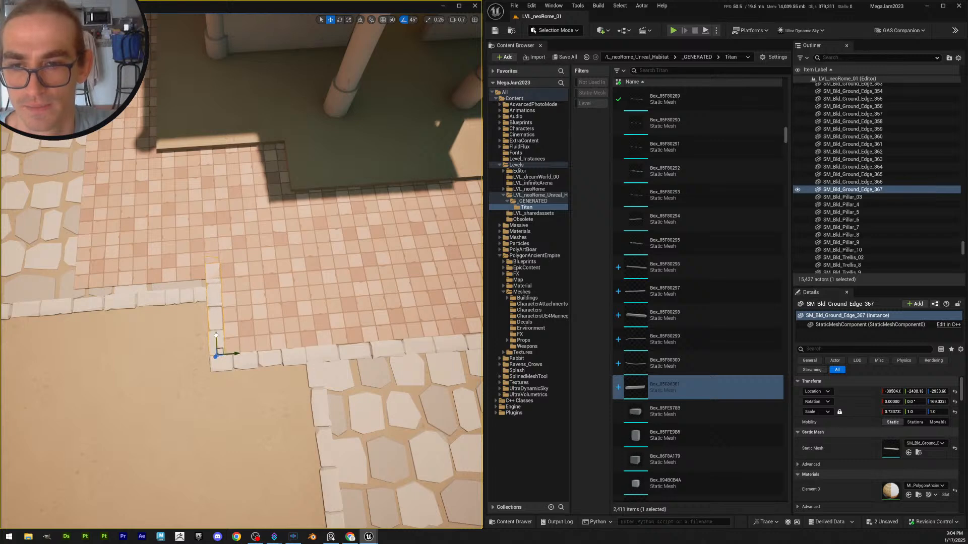
# Shorten the rotated edge piece to fit the gap between the two trim rows, and save all modified actors
pyautogui.moveTo(227, 337); pyautogui.dragTo(169, 336, button='right')
pyautogui.press('r')
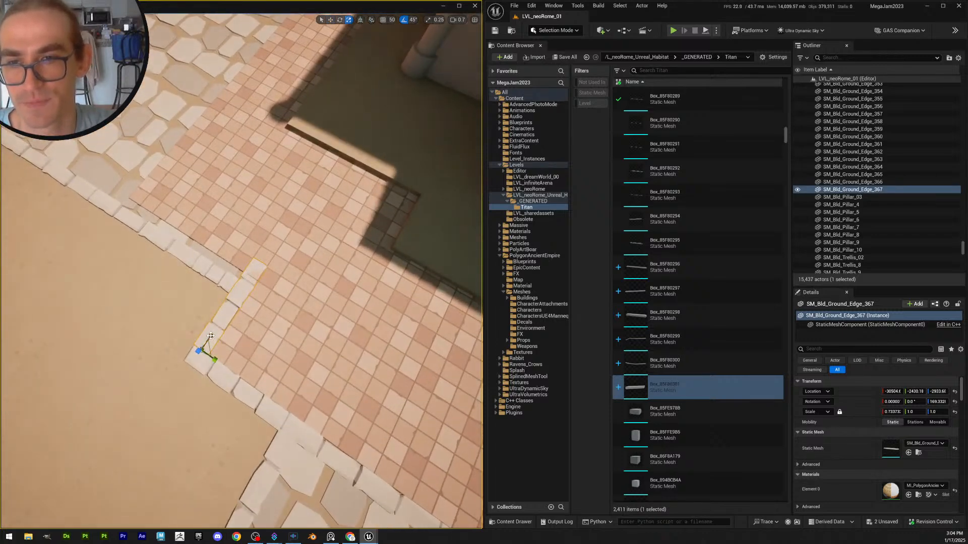
pyautogui.moveTo(211, 336); pyautogui.dragTo(207, 340)
pyautogui.press('Escape')
pyautogui.press('s')
pyautogui.moveTo(242, 336); pyautogui.dragTo(181, 286, button='right')
pyautogui.press('s')
pyautogui.scroll(5, 232, 300)
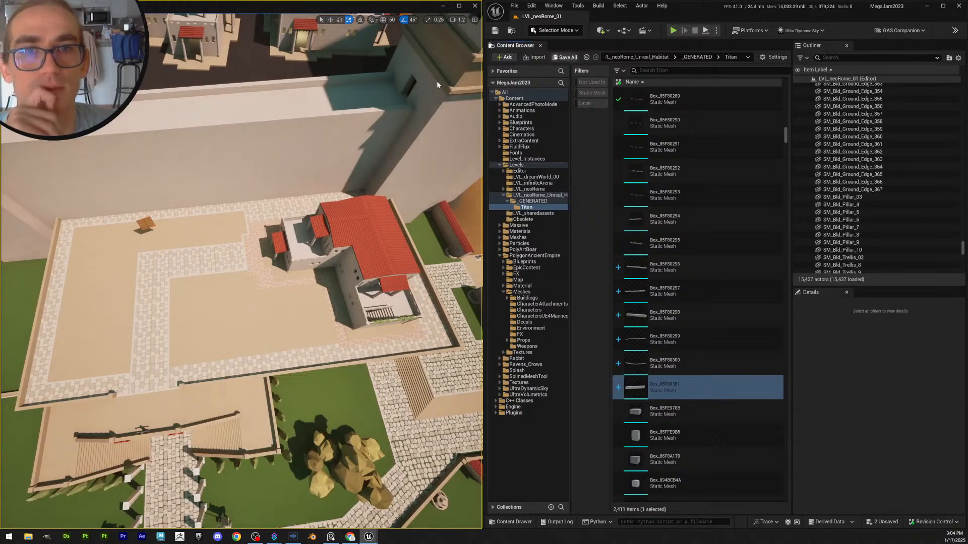
pyautogui.hotkey('ctrl', 'shift', 's')
pyautogui.click(545, 354)
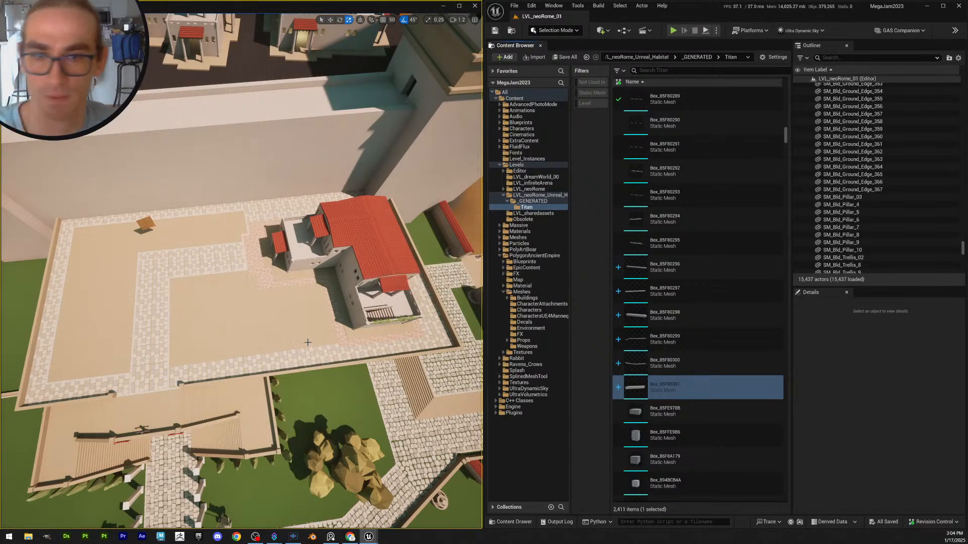
# Duplicate the edge piece at the path's stair-end corner and place the copy across the path at the other sand area's corner
pyautogui.moveTo(314, 338); pyautogui.dragTo(314, 339, button='right')
pyautogui.moveTo(232, 375); pyautogui.dragTo(231, 376, button='right')
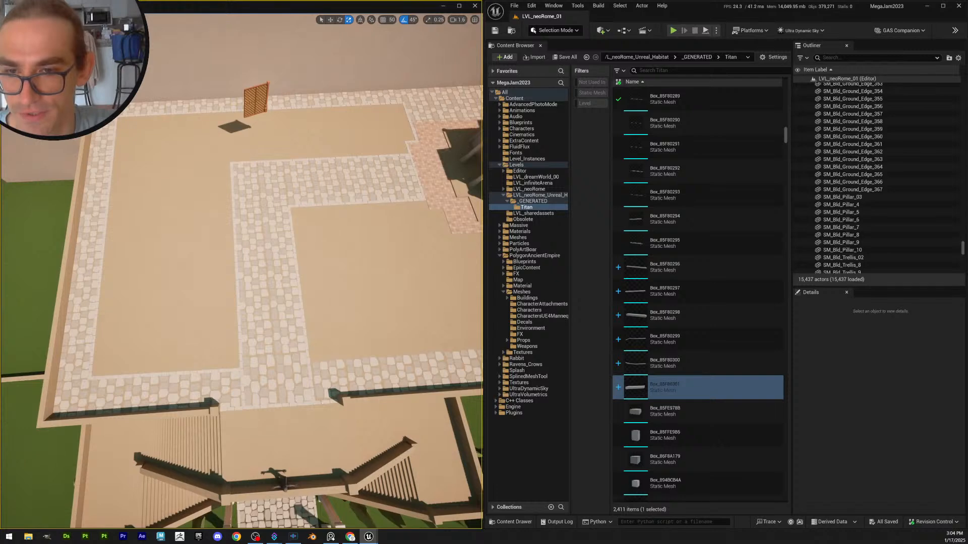
pyautogui.click(231, 371)
pyautogui.moveTo(296, 375); pyautogui.dragTo(297, 375, button='right')
pyautogui.scroll(-2, 297, 375)
pyautogui.press('w')
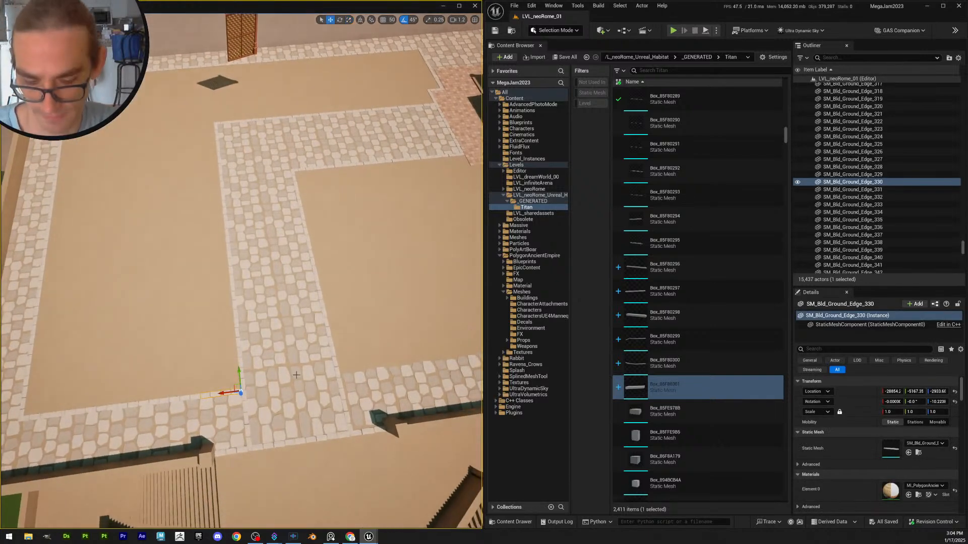
pyautogui.keyDown('alt'); pyautogui.moveTo(214, 397); pyautogui.dragTo(369, 371); pyautogui.keyUp('alt')
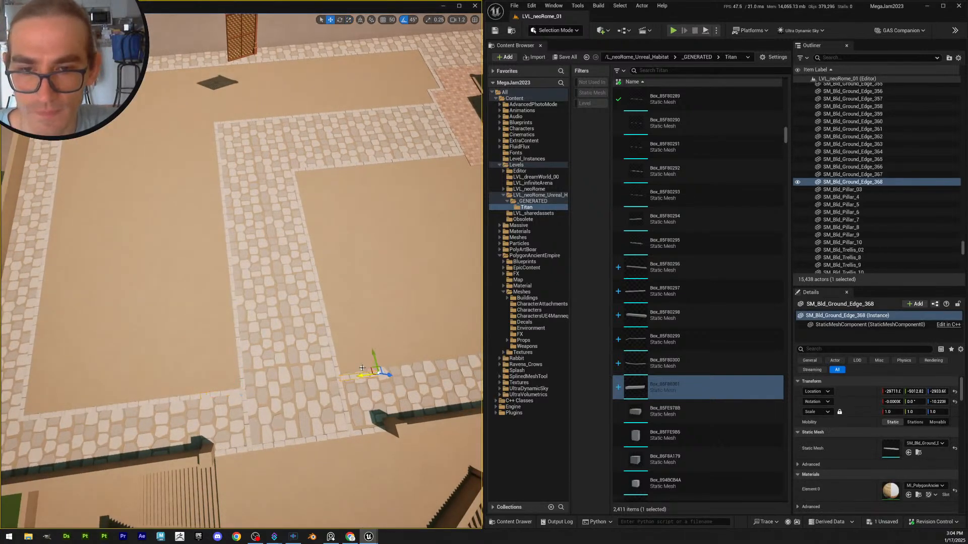
pyautogui.moveTo(361, 368); pyautogui.dragTo(362, 368, button='right')
pyautogui.scroll(-2, 361, 368)
pyautogui.moveTo(323, 352); pyautogui.dragTo(318, 353)
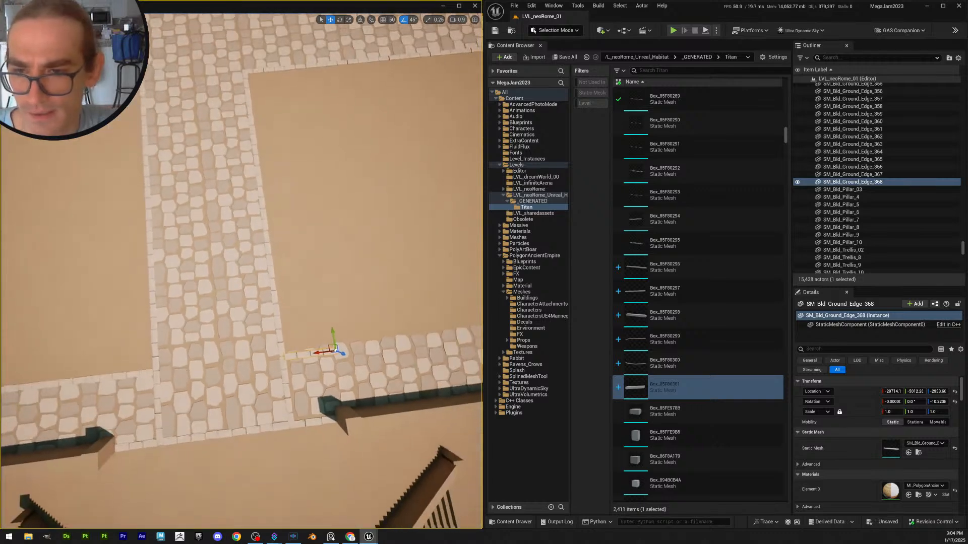
pyautogui.moveTo(262, 348); pyautogui.dragTo(261, 348, button='right')
# Select the whole row of cobblestone pieces along the wall, from the stair end to the far corner, and shift it slightly toward the wall
pyautogui.click(245, 345)
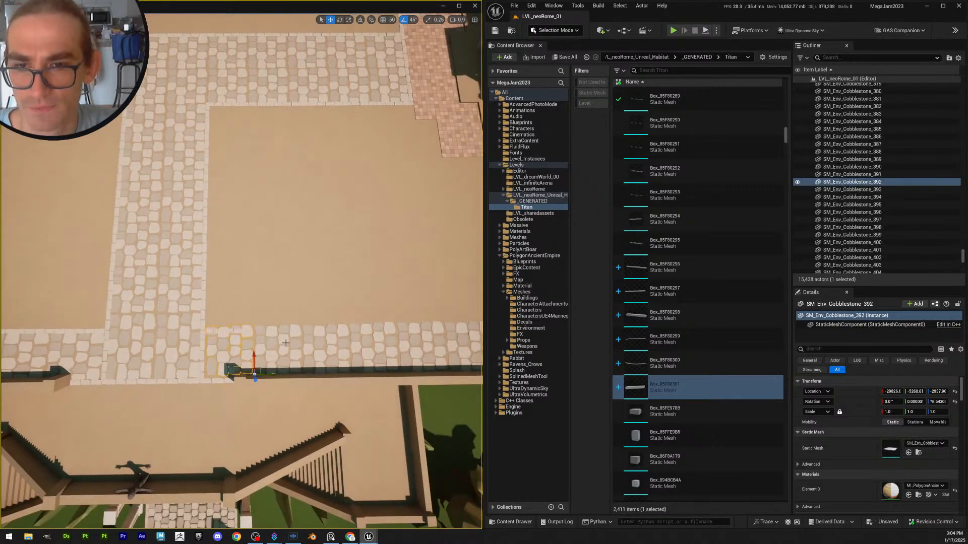
pyautogui.keyDown('ctrl'); pyautogui.click(278, 345); pyautogui.keyUp('ctrl')
pyautogui.keyDown('ctrl'); pyautogui.click(328, 345); pyautogui.keyUp('ctrl')
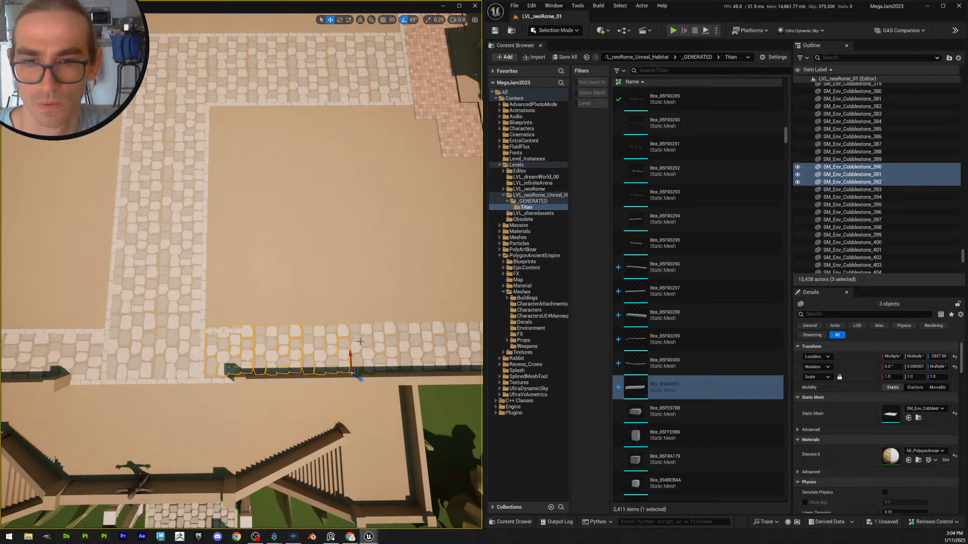
pyautogui.keyDown('ctrl'); pyautogui.click(376, 345); pyautogui.keyUp('ctrl')
pyautogui.moveTo(376, 345); pyautogui.dragTo(376, 345, button='right')
pyautogui.press('d')
pyautogui.scroll(3, 376, 345)
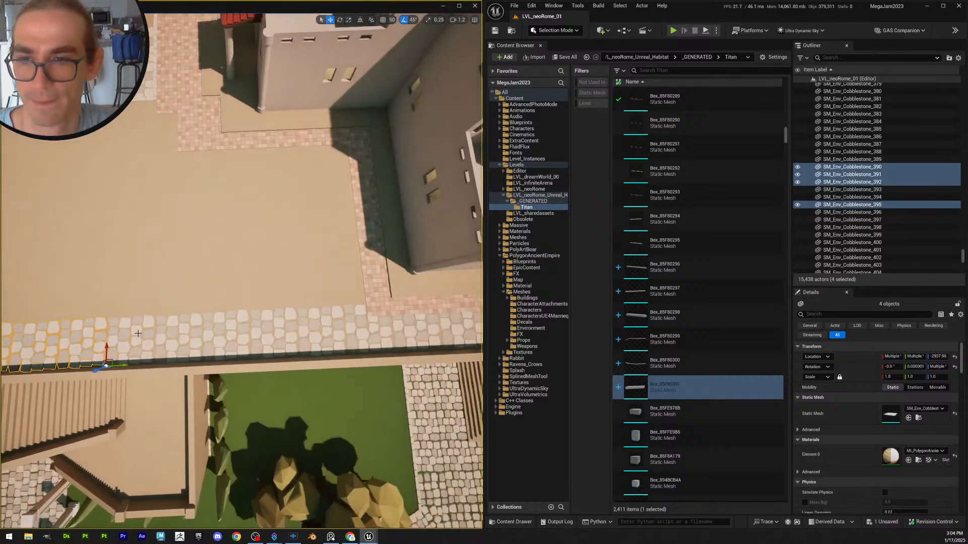
pyautogui.keyDown('ctrl'); pyautogui.click(141, 333); pyautogui.keyUp('ctrl')
pyautogui.keyDown('ctrl'); pyautogui.click(209, 330); pyautogui.keyUp('ctrl')
pyautogui.keyDown('ctrl'); pyautogui.click(210, 328); pyautogui.keyUp('ctrl')
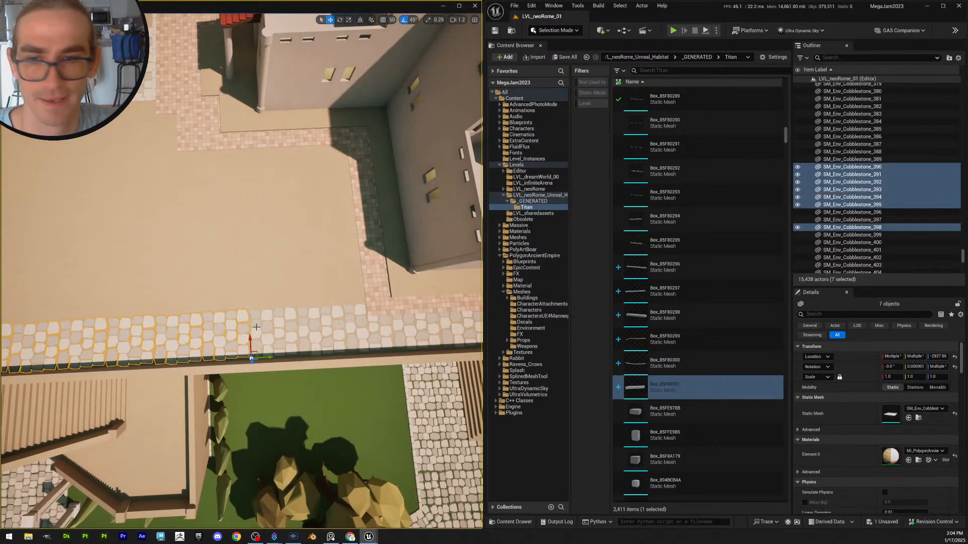
pyautogui.keyDown('ctrl'); pyautogui.click(258, 329); pyautogui.keyUp('ctrl')
pyautogui.keyDown('ctrl'); pyautogui.click(319, 327); pyautogui.keyUp('ctrl')
pyautogui.keyDown('ctrl'); pyautogui.click(360, 326); pyautogui.keyUp('ctrl')
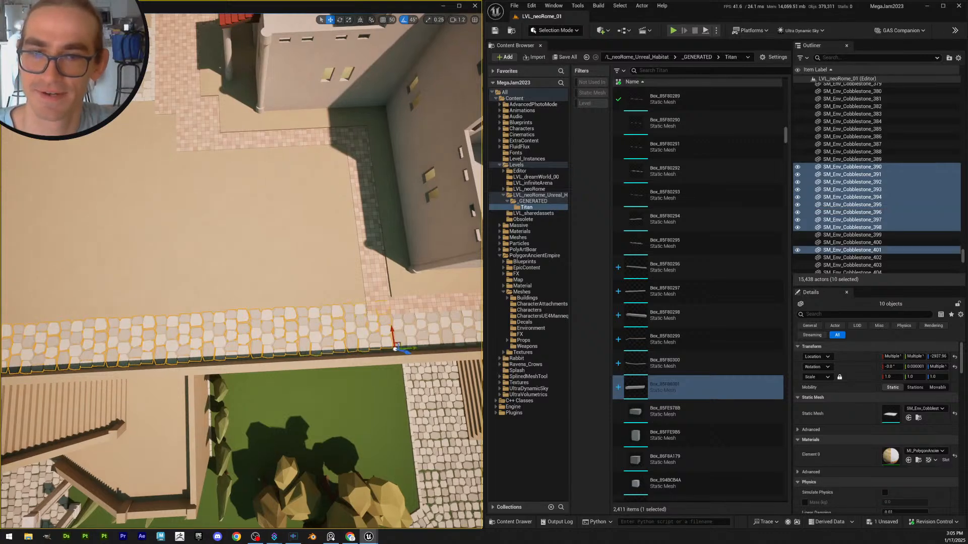
pyautogui.press('d')
pyautogui.moveTo(360, 326); pyautogui.dragTo(360, 326, button='right')
pyautogui.keyDown('ctrl'); pyautogui.click(243, 313); pyautogui.keyUp('ctrl')
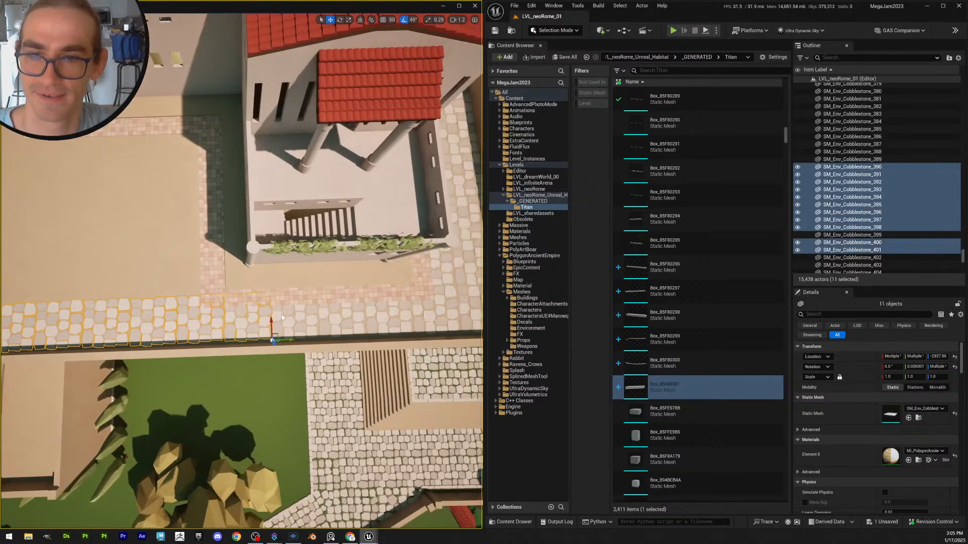
pyautogui.keyDown('ctrl'); pyautogui.click(280, 316); pyautogui.keyUp('ctrl')
pyautogui.press('d')
pyautogui.moveTo(280, 316); pyautogui.dragTo(280, 316, button='right')
pyautogui.keyDown('ctrl'); pyautogui.click(222, 312); pyautogui.keyUp('ctrl')
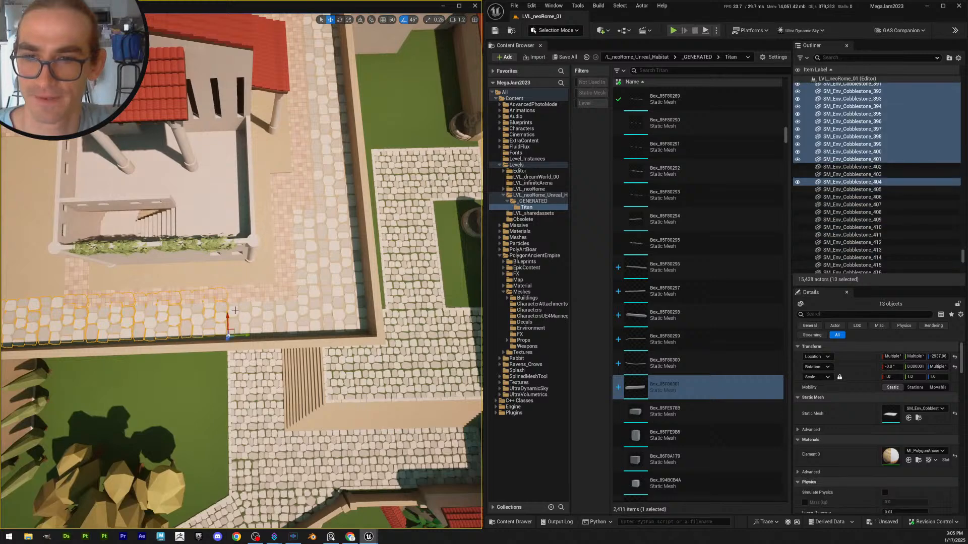
pyautogui.keyDown('ctrl'); pyautogui.click(280, 312); pyautogui.keyUp('ctrl')
pyautogui.keyDown('ctrl'); pyautogui.click(321, 312); pyautogui.keyUp('ctrl')
pyautogui.keyDown('ctrl'); pyautogui.click(351, 313); pyautogui.keyUp('ctrl')
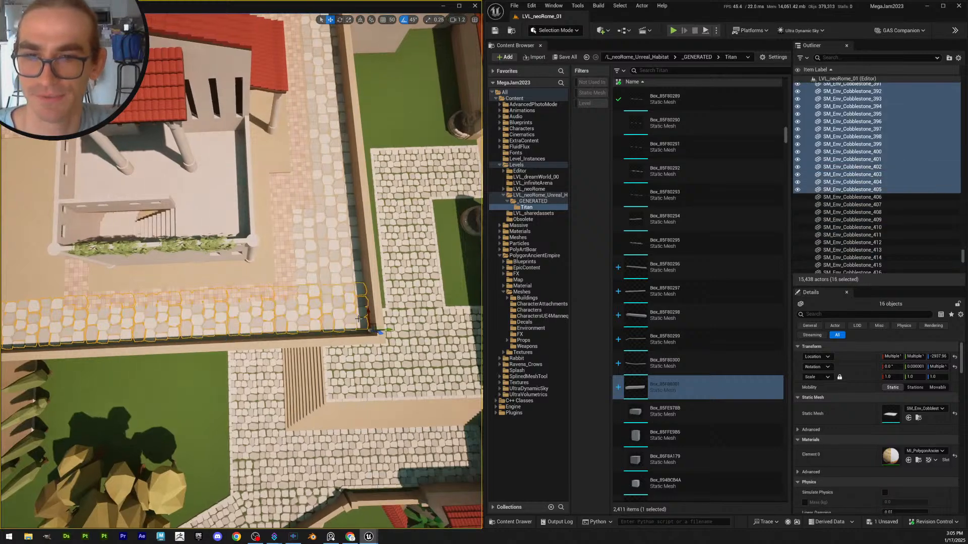
pyautogui.press('s')
pyautogui.press('a')
pyautogui.moveTo(351, 312); pyautogui.dragTo(351, 312, button='right')
pyautogui.press('s')
pyautogui.press('d')
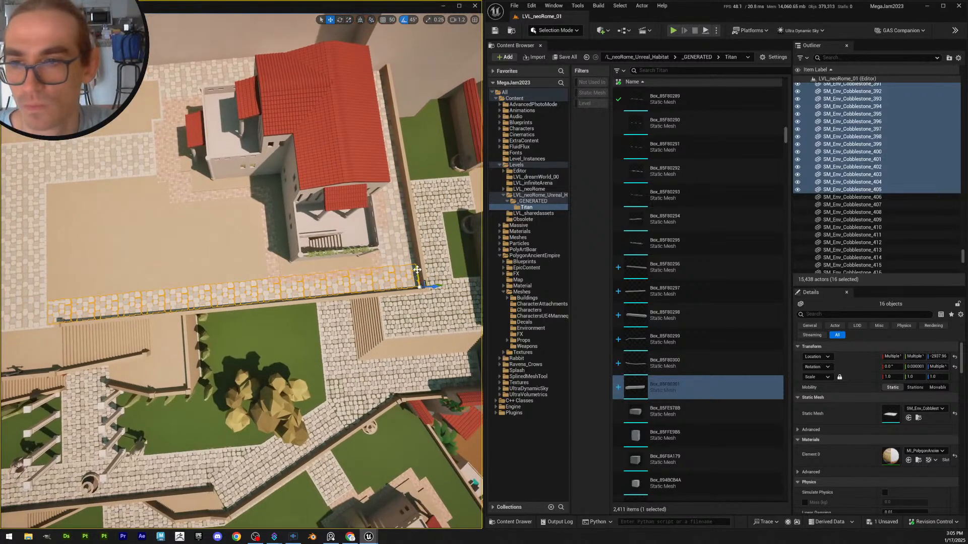
pyautogui.moveTo(418, 270); pyautogui.dragTo(417, 272)
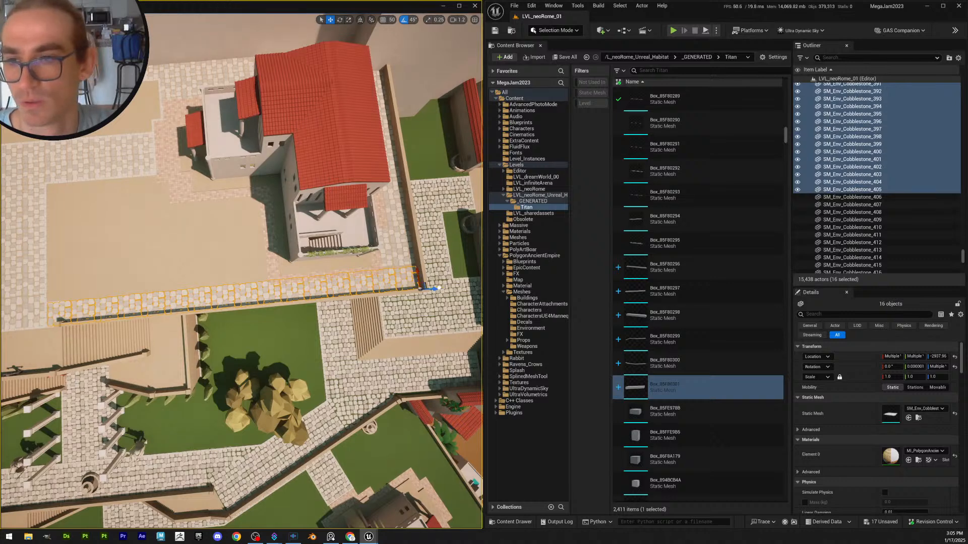
pyautogui.press('Escape')
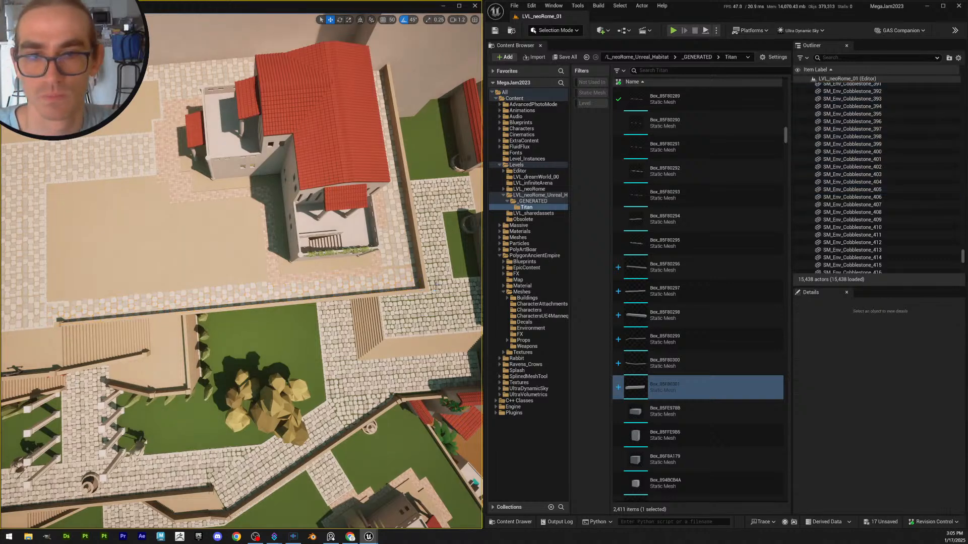
# Stretch the two cobblestone pieces above the path's far corner to an X scale of about 1.11 to meet the shifted row
pyautogui.press('d')
pyautogui.press('w')
pyautogui.moveTo(420, 282); pyautogui.dragTo(420, 283, button='right')
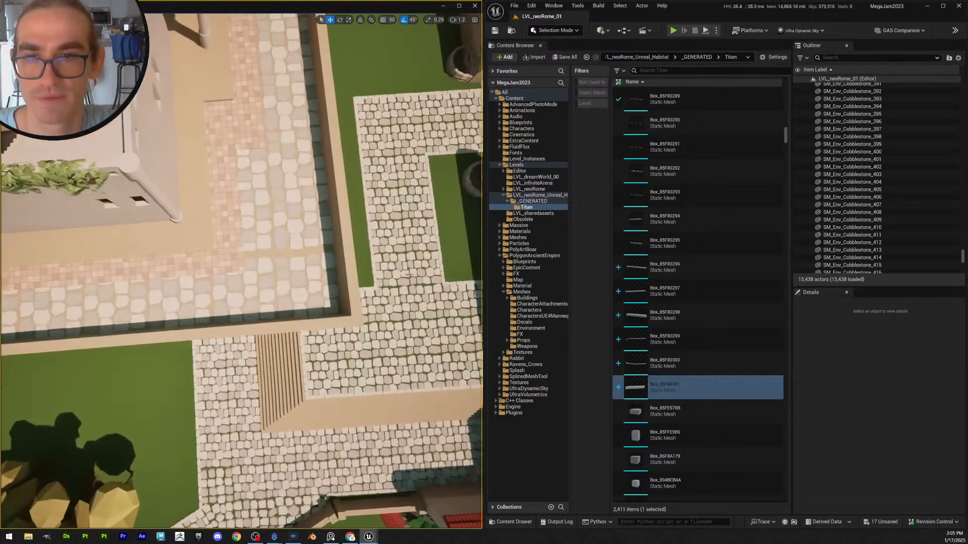
pyautogui.click(265, 246)
pyautogui.keyDown('ctrl'); pyautogui.click(322, 239); pyautogui.keyUp('ctrl')
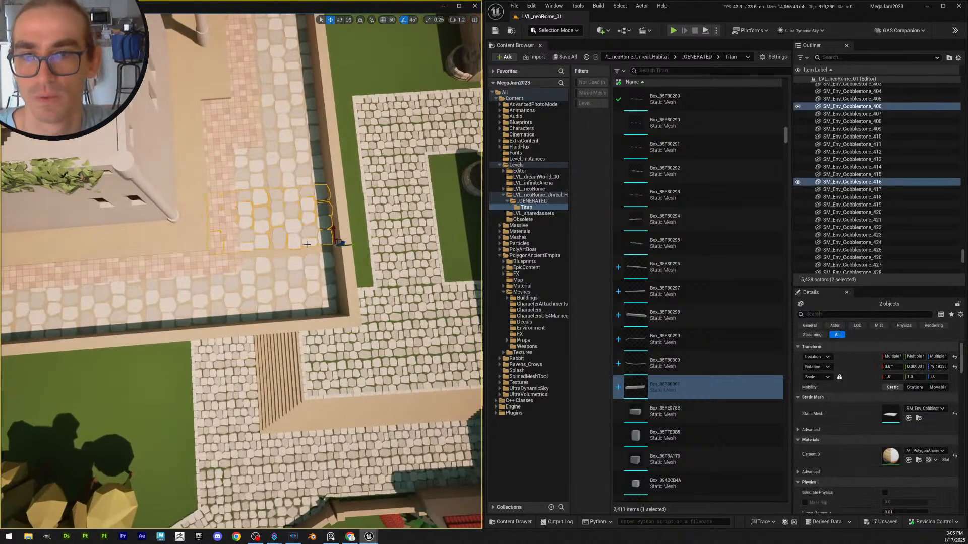
pyautogui.moveTo(334, 231); pyautogui.dragTo(334, 231)
pyautogui.press('r')
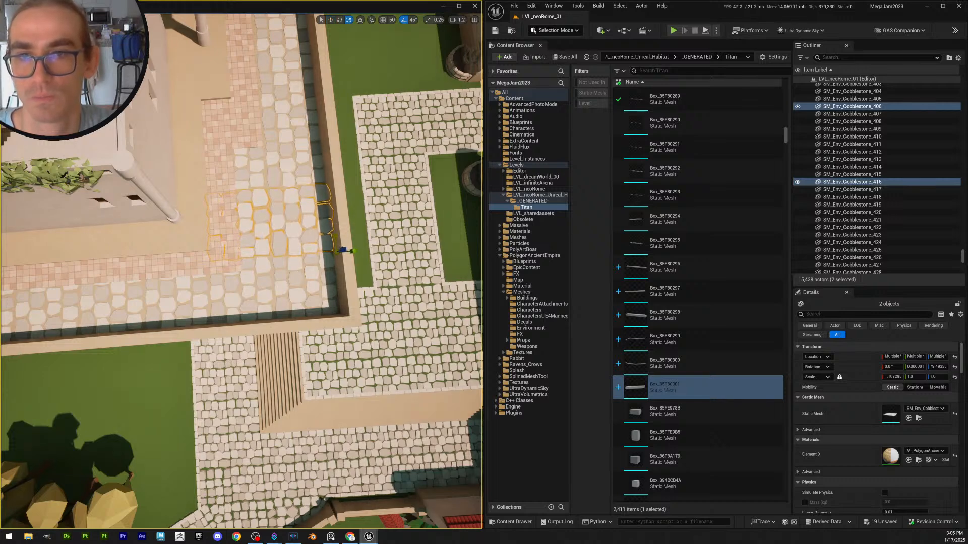
pyautogui.press('Escape')
# Save all modified actors
pyautogui.press('s')
pyautogui.moveTo(334, 231); pyautogui.dragTo(334, 230, button='right')
pyautogui.scroll(3, 334, 231)
pyautogui.press('a')
pyautogui.press('s')
pyautogui.press('w')
pyautogui.press('s')
pyautogui.click(563, 58)
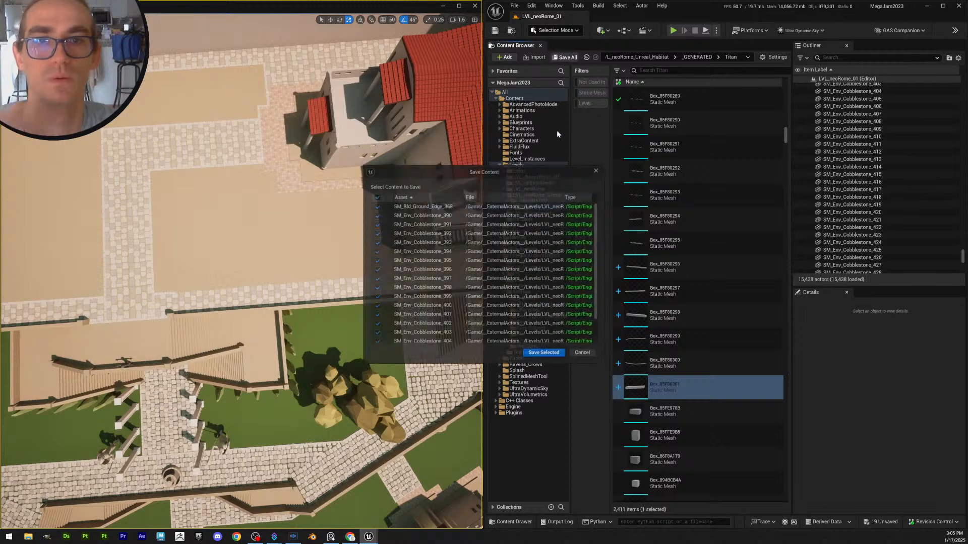
pyautogui.click(549, 359)
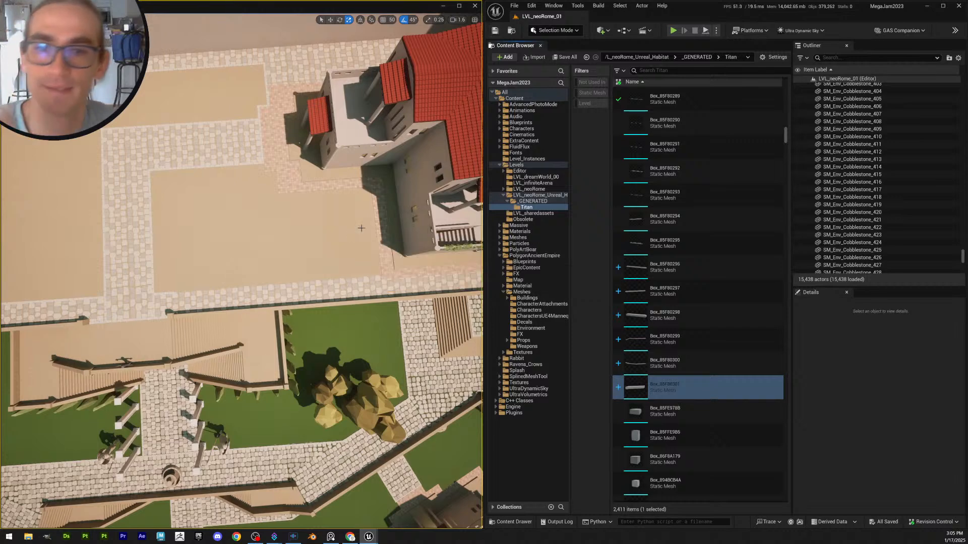
# With 50-unit grid snapping on, duplicate the edge piece at the sand area's stair-end corner and place the copy end to end with it
pyautogui.scroll(5, 173, 312)
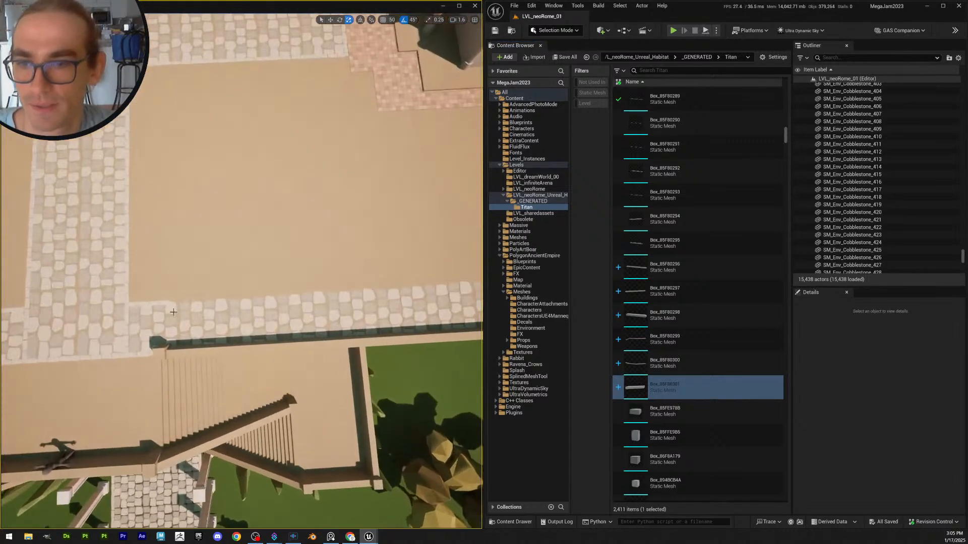
pyautogui.click(173, 312)
pyautogui.press('q')
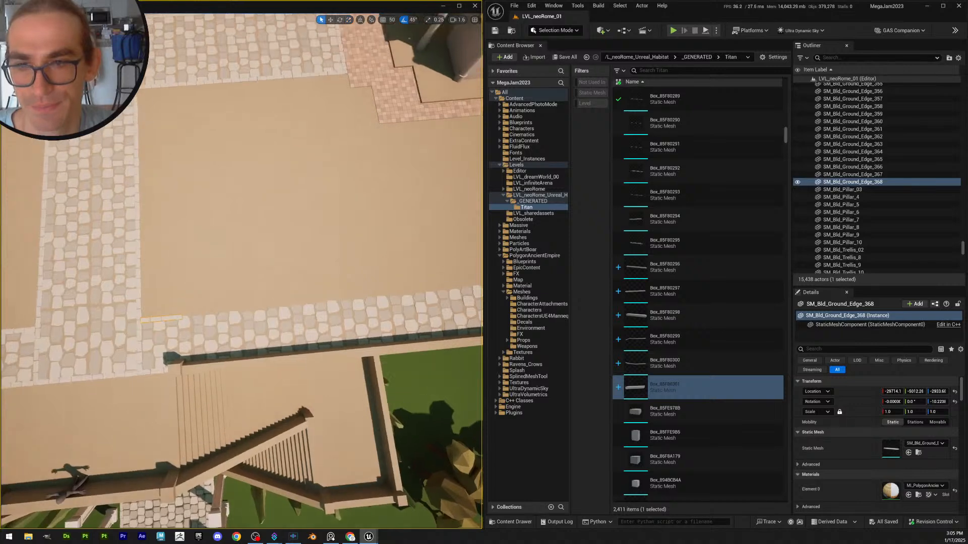
pyautogui.press('w')
pyautogui.moveTo(256, 312); pyautogui.dragTo(256, 312, button='right')
pyautogui.scroll(-3, 256, 312)
pyautogui.press('s')
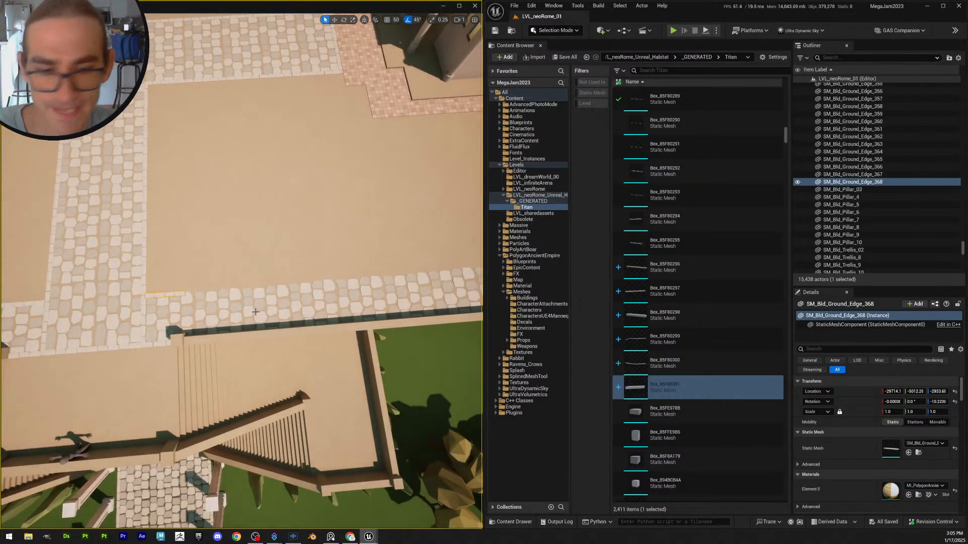
pyautogui.press('w')
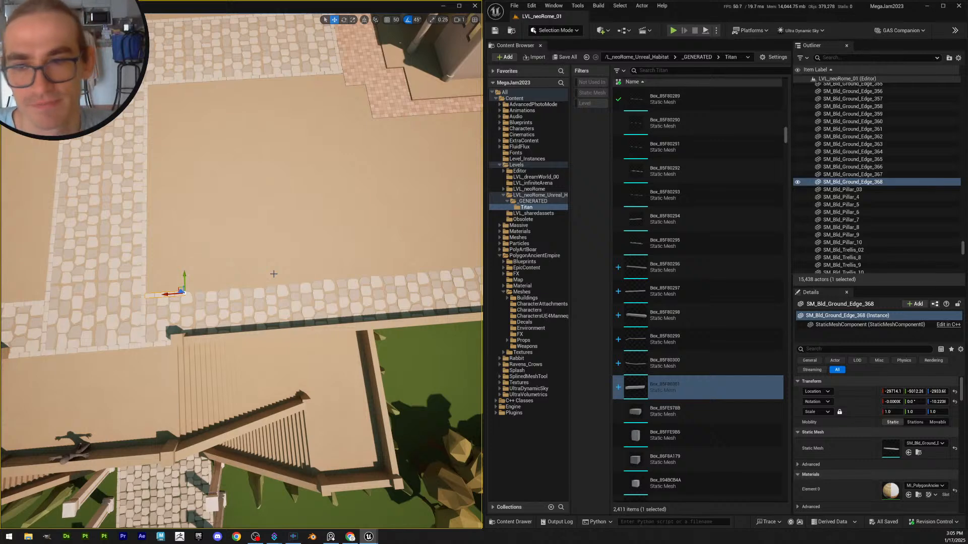
pyautogui.click(387, 22)
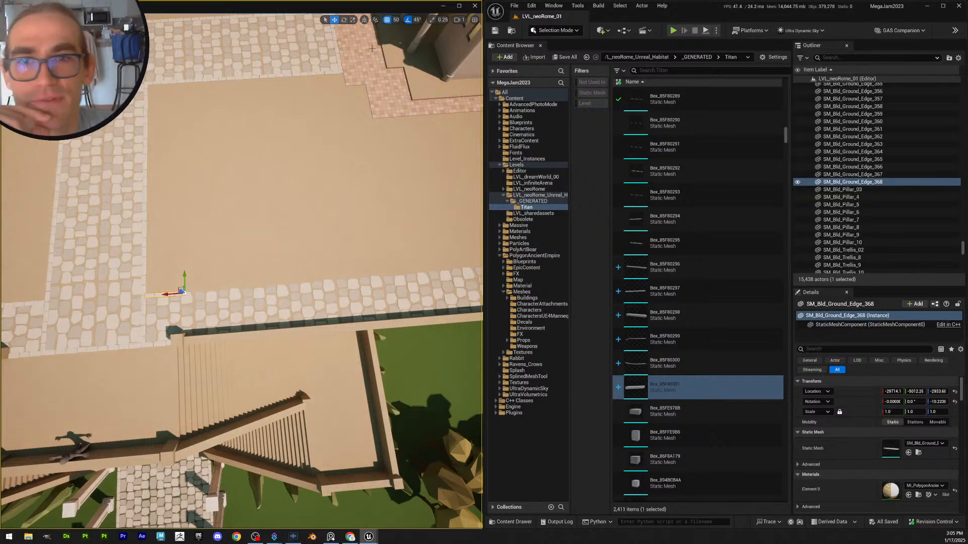
pyautogui.hotkey('ctrl', 'd')
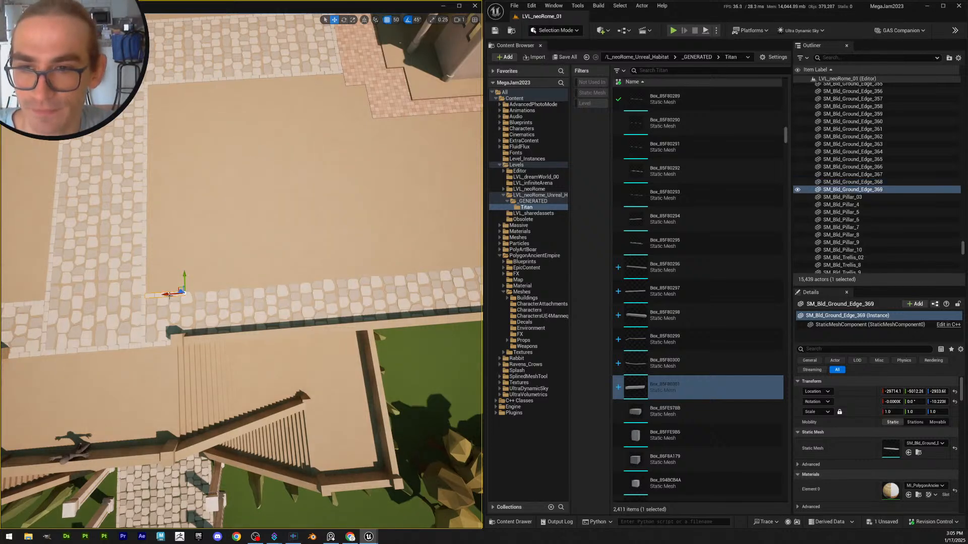
pyautogui.moveTo(169, 301); pyautogui.dragTo(211, 298)
# Select both edge pieces and extend the row along the sand area's stair side with two duplicates of the pair
pyautogui.keyDown('ctrl'); pyautogui.click(180, 294); pyautogui.keyUp('ctrl')
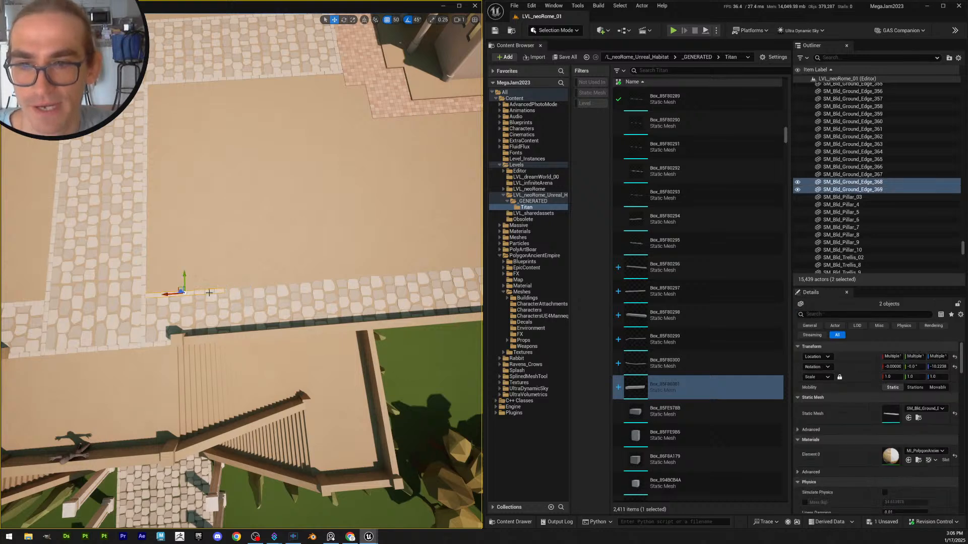
pyautogui.hotkey('ctrl', 'd')
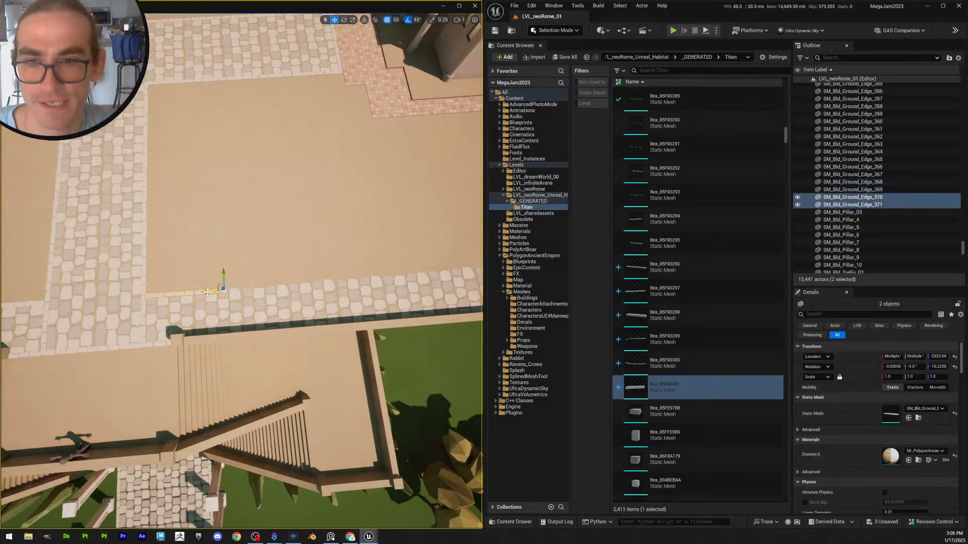
pyautogui.moveTo(208, 292); pyautogui.dragTo(282, 293)
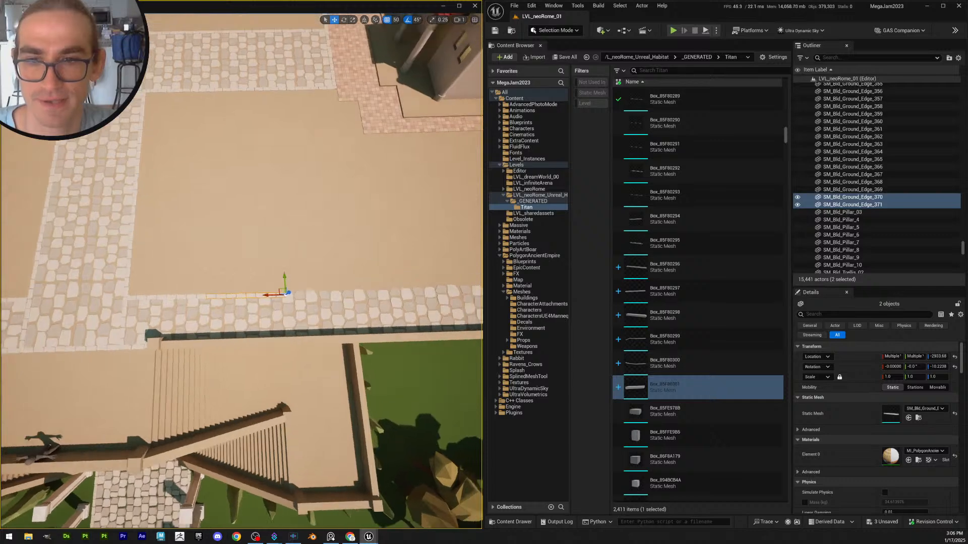
pyautogui.moveTo(283, 294); pyautogui.dragTo(212, 292, button='middle')
pyautogui.hotkey('ctrl', 'd')
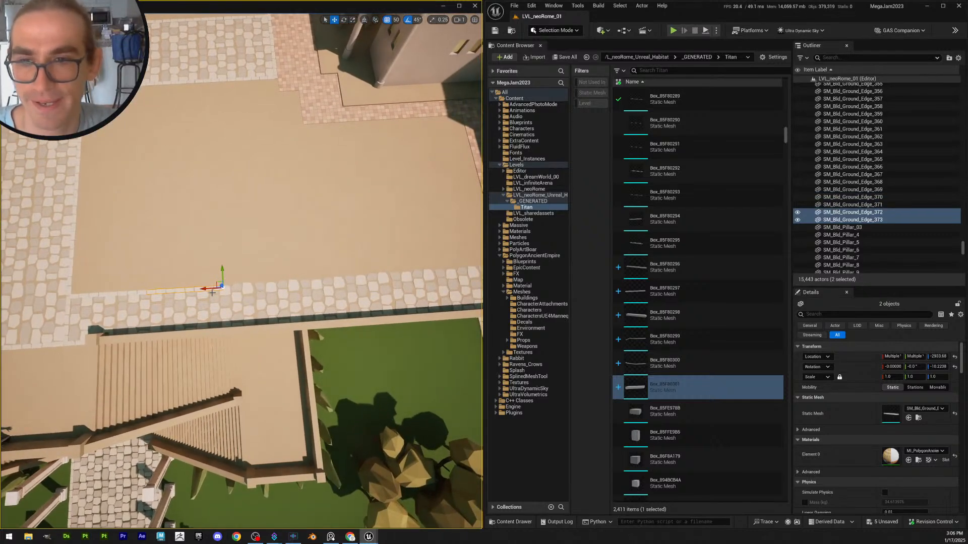
pyautogui.moveTo(204, 288); pyautogui.dragTo(282, 287)
pyautogui.scroll(3, 282, 287)
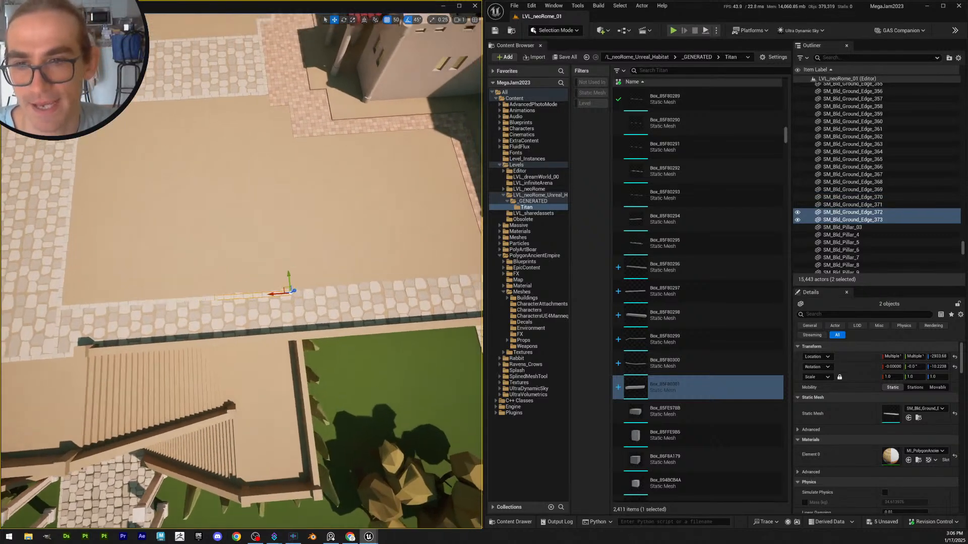
# Add three more duplicates of the edge pair end to end, carrying the row past the sand area's red tile corner
pyautogui.scroll(-4, 291, 290)
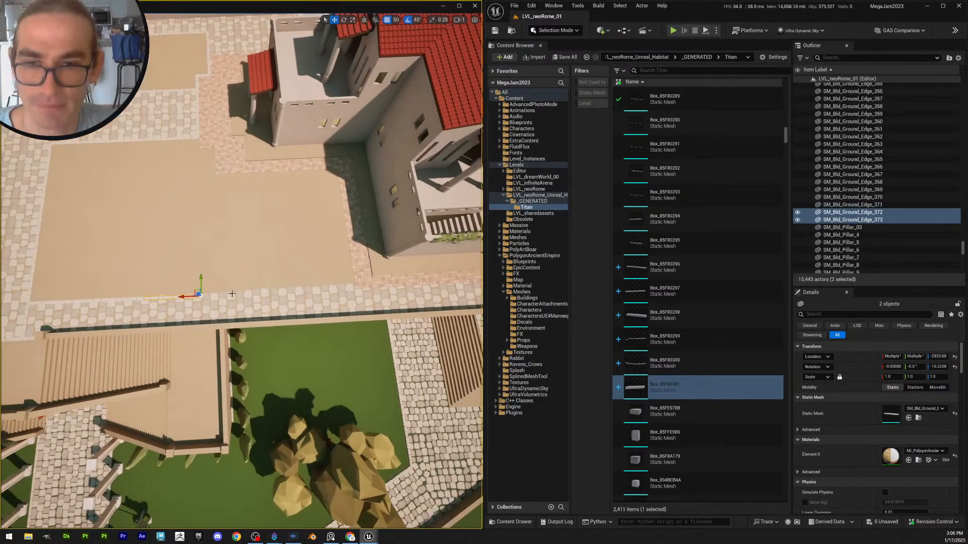
pyautogui.hotkey('ctrl', 'd')
pyautogui.moveTo(184, 296); pyautogui.dragTo(243, 293)
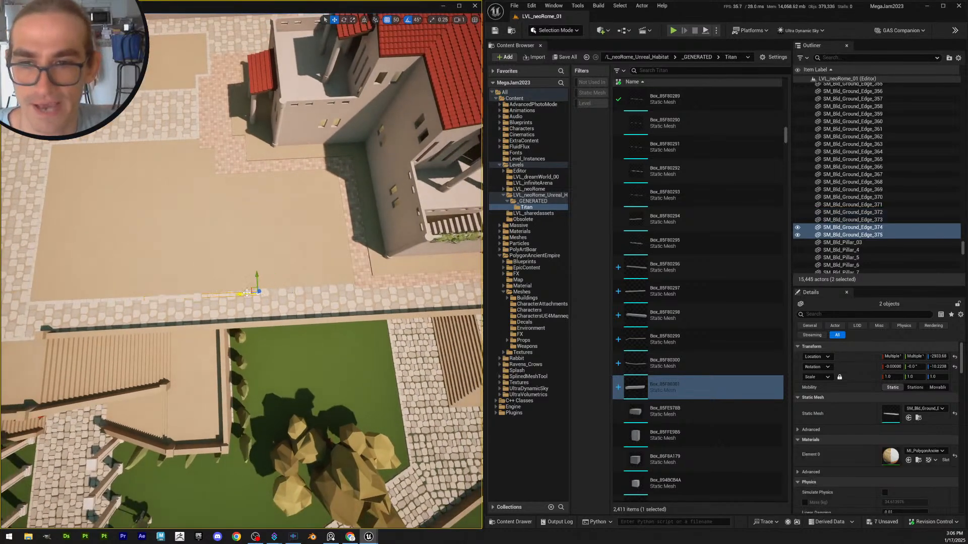
pyautogui.scroll(4, 247, 292)
pyautogui.hotkey('ctrl', 'd')
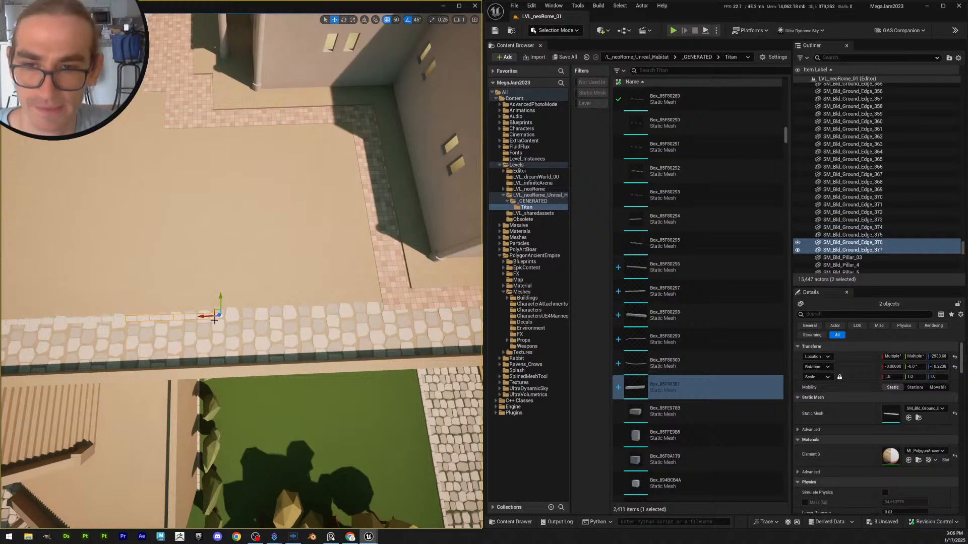
pyautogui.moveTo(214, 320); pyautogui.dragTo(301, 312)
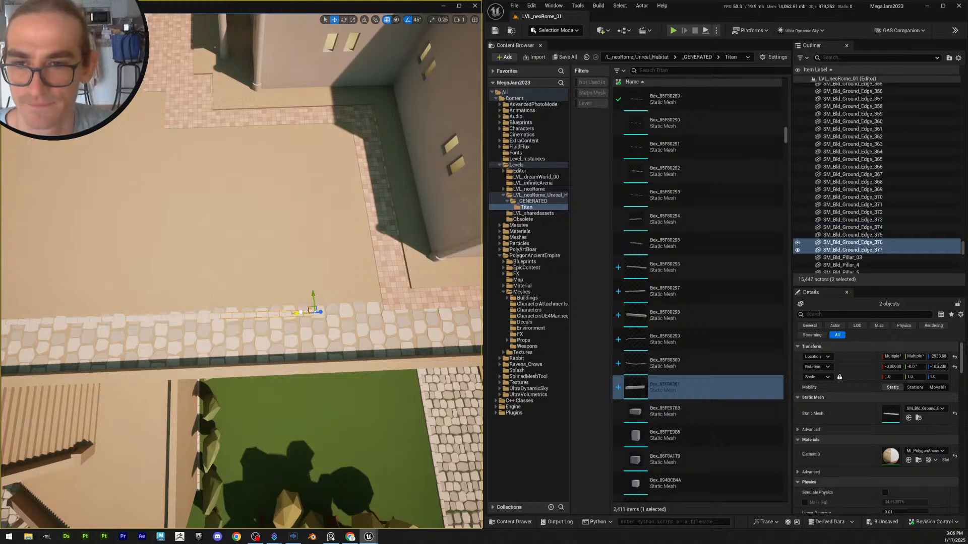
pyautogui.moveTo(298, 318); pyautogui.dragTo(336, 317, button='right')
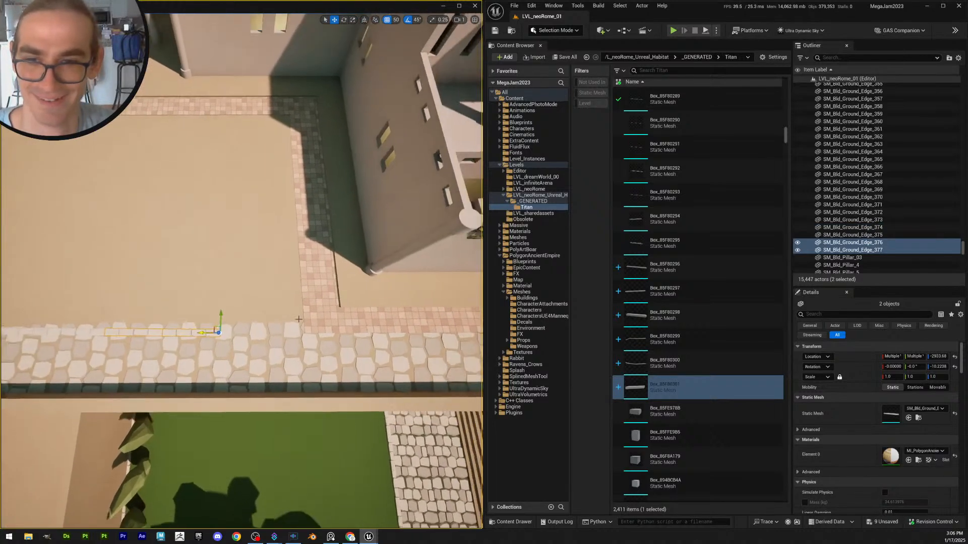
pyautogui.hotkey('ctrl', 'd')
pyautogui.moveTo(209, 331); pyautogui.dragTo(326, 330)
pyautogui.moveTo(325, 329); pyautogui.dragTo(358, 310, button='right')
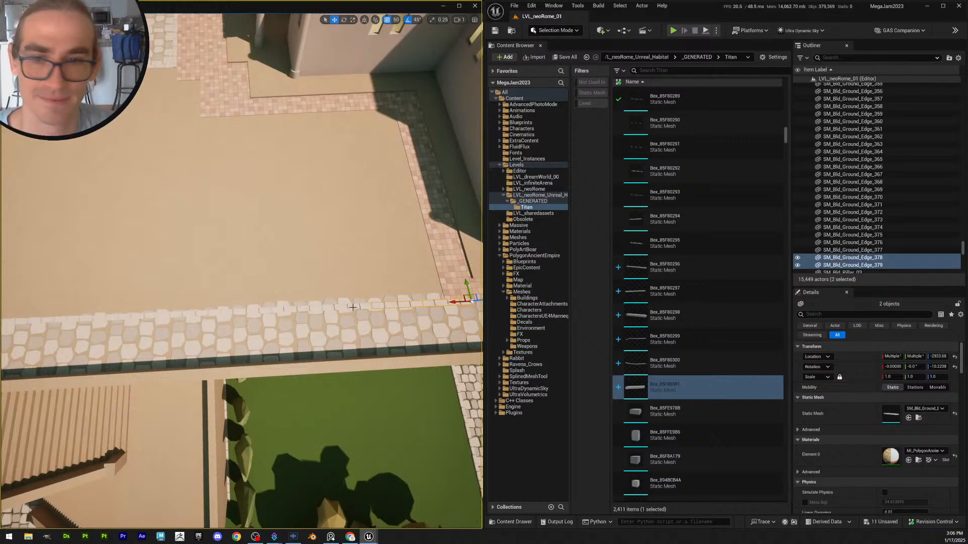
# Add the remaining edge pieces along the sand area's stair side to the selection until the whole twelve-piece row is selected
pyautogui.keyDown('ctrl'); pyautogui.click(353, 308); pyautogui.keyUp('ctrl')
pyautogui.keyDown('ctrl'); pyautogui.click(302, 310); pyautogui.keyUp('ctrl')
pyautogui.keyDown('ctrl'); pyautogui.click(253, 311); pyautogui.keyUp('ctrl')
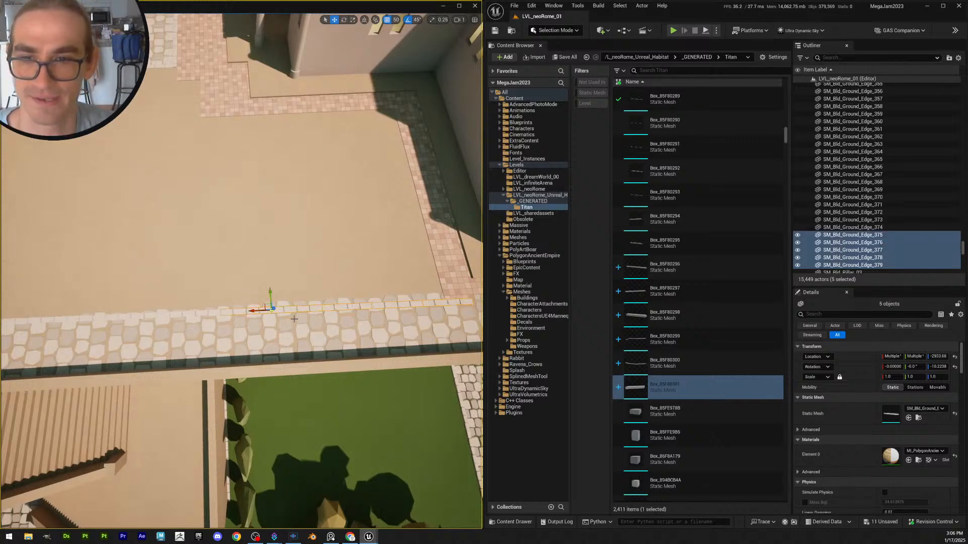
pyautogui.moveTo(294, 319)
pyautogui.mouseDown(button='right')
pyautogui.moveTo(283, 318)
pyautogui.moveTo(307, 319)
pyautogui.moveTo(309, 330)
pyautogui.mouseUp(button='right')
pyautogui.keyDown('ctrl'); pyautogui.click(258, 308); pyautogui.keyUp('ctrl')
pyautogui.keyDown('ctrl'); pyautogui.click(318, 318); pyautogui.keyUp('ctrl')
pyautogui.keyDown('ctrl'); pyautogui.click(264, 324); pyautogui.keyUp('ctrl')
pyautogui.keyDown('ctrl'); pyautogui.click(308, 331); pyautogui.keyUp('ctrl')
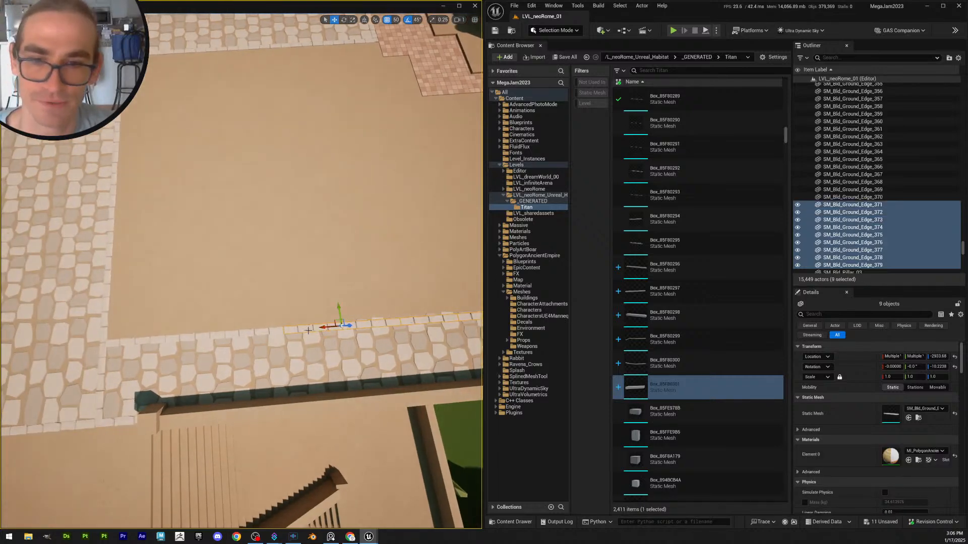
pyautogui.keyDown('ctrl'); pyautogui.click(276, 331); pyautogui.keyUp('ctrl')
pyautogui.keyDown('ctrl'); pyautogui.click(212, 335); pyautogui.keyUp('ctrl')
pyautogui.keyDown('ctrl'); pyautogui.click(160, 339); pyautogui.keyUp('ctrl')
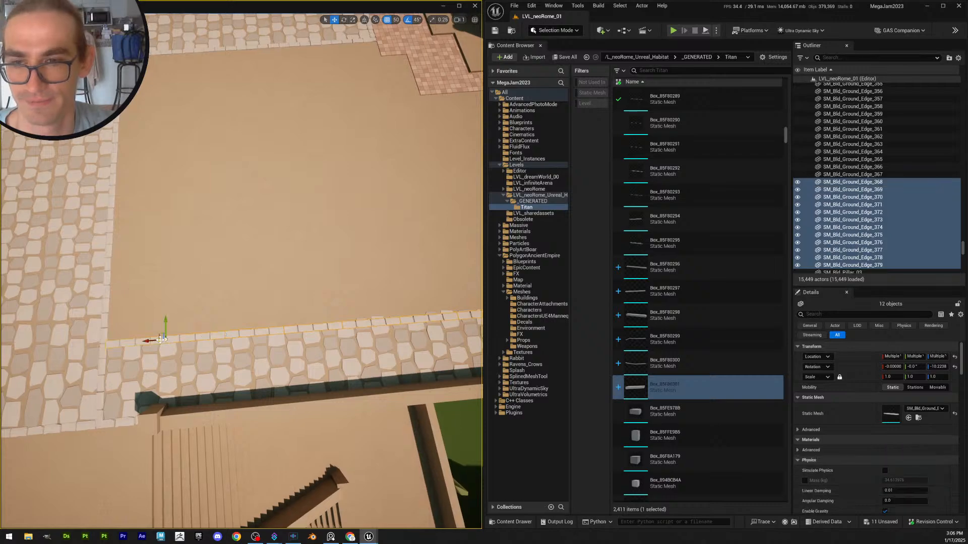
# Turn off grid and rotation snapping and rotate the selected edge row slightly about the vertical axis to follow the cobblestone strip
pyautogui.moveTo(161, 339); pyautogui.dragTo(277, 308, button='right')
pyautogui.scroll(-1, 262, 315)
pyautogui.moveTo(304, 361); pyautogui.dragTo(305, 355, button='right')
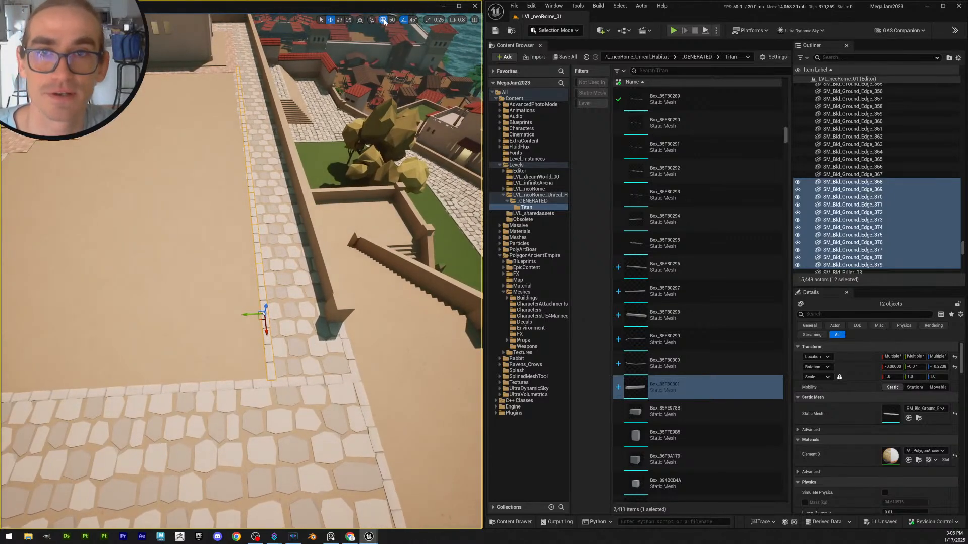
pyautogui.press('e')
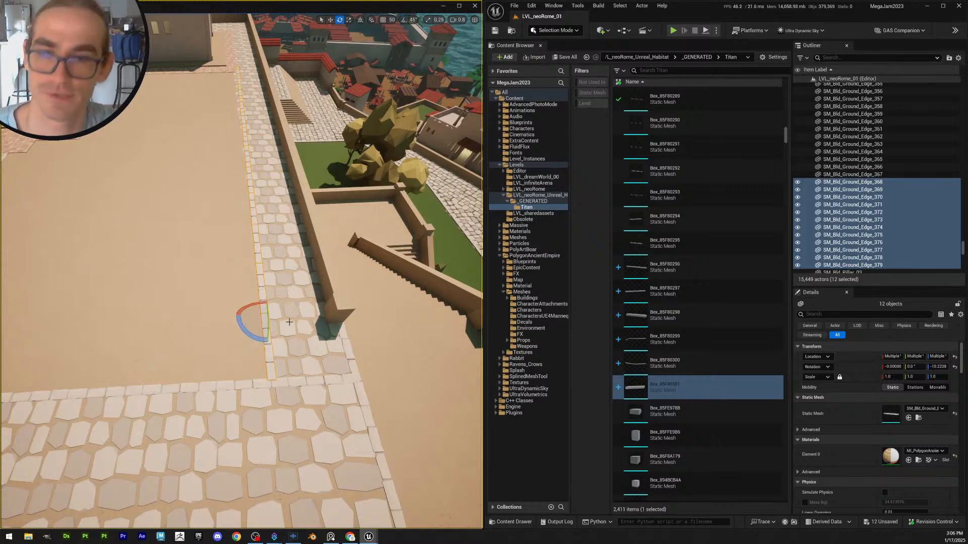
pyautogui.moveTo(260, 340); pyautogui.dragTo(267, 343)
# Shift the rotated edge row sideways so it lines up with the border between the sand and the cobblestones
pyautogui.moveTo(284, 334); pyautogui.dragTo(278, 327, button='right')
pyautogui.press('d')
pyautogui.scroll(-2, 281, 331)
pyautogui.press('w')
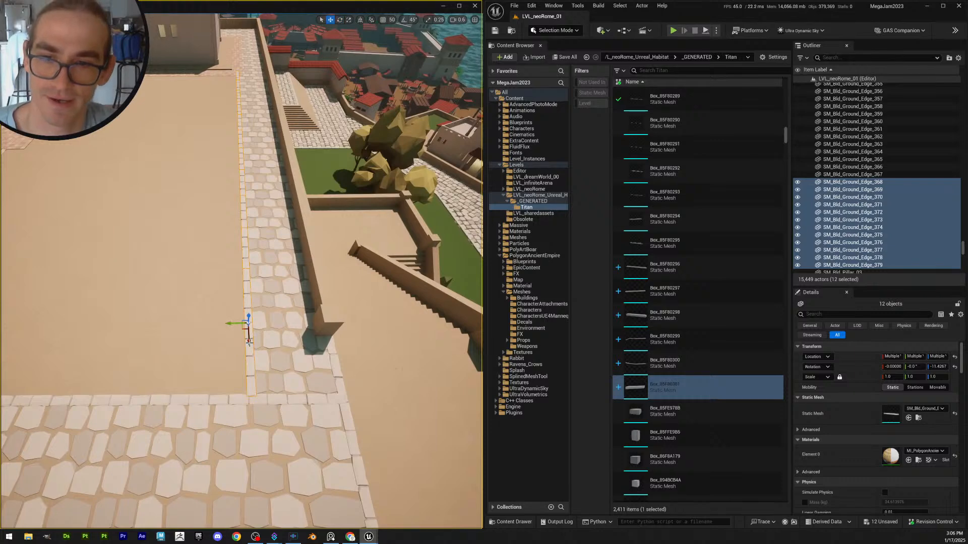
pyautogui.moveTo(231, 324); pyautogui.dragTo(230, 331)
# Fine-tune the edge row's rotation about the vertical axis along the cobblestone strip and clear the selection
pyautogui.moveTo(231, 330)
pyautogui.mouseDown(button='right')
pyautogui.moveTo(232, 279)
pyautogui.moveTo(230, 330)
pyautogui.mouseUp(button='right')
pyautogui.press('w')
pyautogui.scroll(2, 230, 330)
pyautogui.press('s')
pyautogui.scroll(1, 230, 330)
pyautogui.press('e')
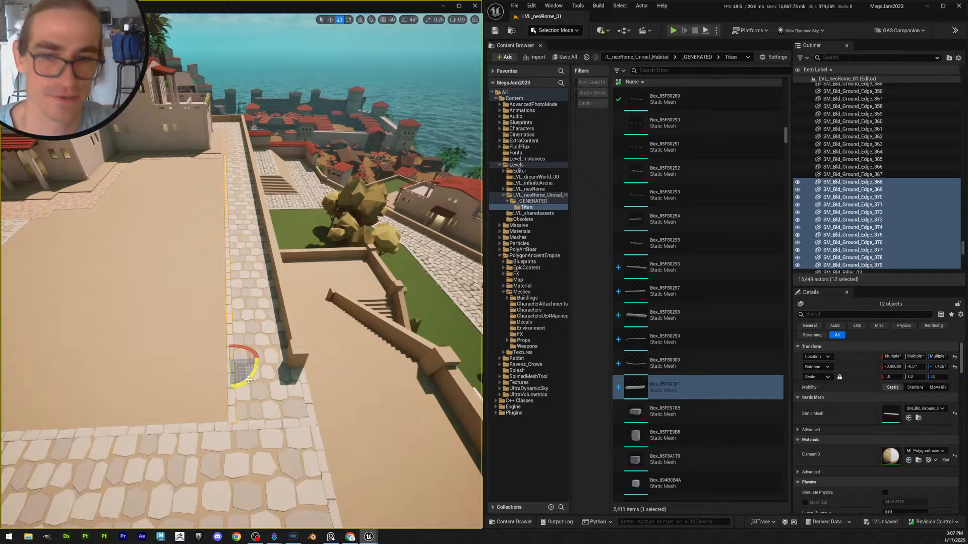
pyautogui.moveTo(251, 378); pyautogui.dragTo(251, 377)
pyautogui.press('Escape')
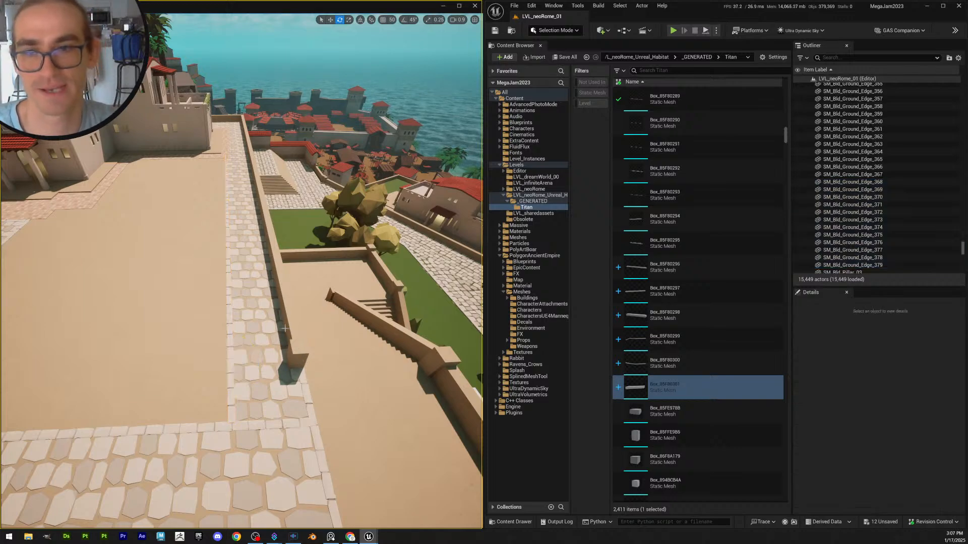
# Move the short ground edge piece along the plaza's stone border to meet the corner of the pink tile paving
pyautogui.press('w')
pyautogui.moveTo(263, 302); pyautogui.dragTo(177, 313, button='right')
pyautogui.scroll(3, 259, 275)
pyautogui.press('w')
pyautogui.moveTo(268, 327); pyautogui.dragTo(189, 353, button='right')
pyautogui.click(261, 320)
pyautogui.press('r')
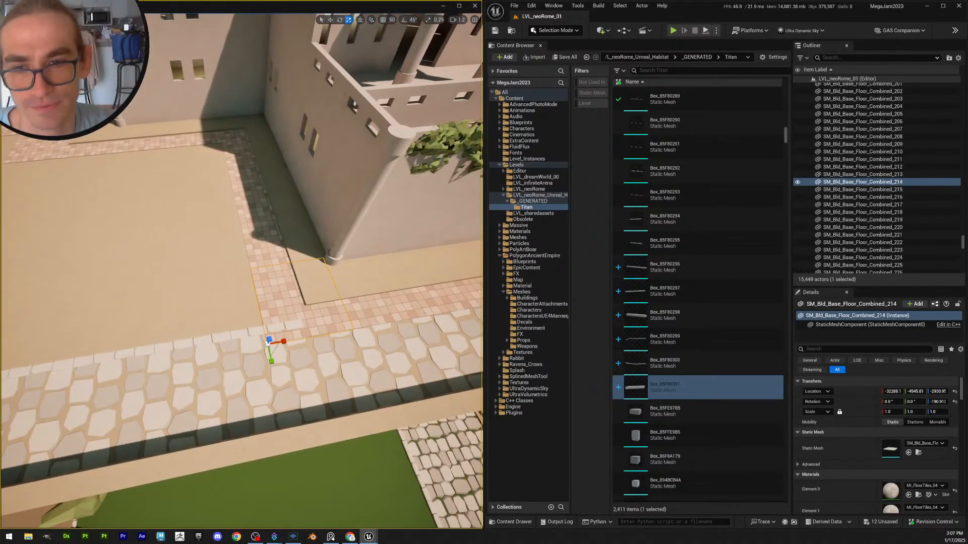
pyautogui.click(297, 327)
pyautogui.press('w')
pyautogui.moveTo(295, 328); pyautogui.dragTo(247, 327)
pyautogui.press('r')
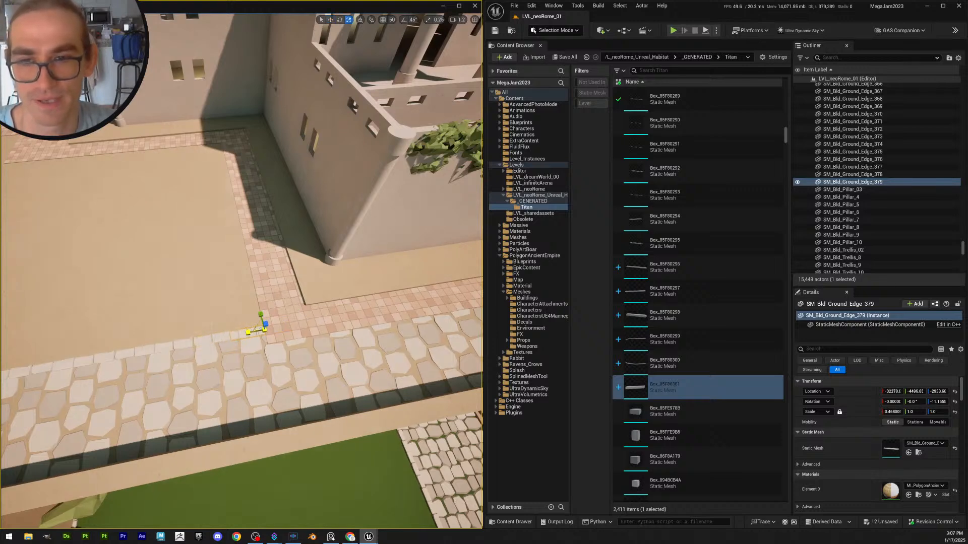
pyautogui.press('Escape')
# Save all unsaved changes in the project, including the current level
pyautogui.press('s')
pyautogui.moveTo(313, 356)
pyautogui.mouseDown(button='right')
pyautogui.moveTo(304, 357)
pyautogui.moveTo(323, 355)
pyautogui.mouseUp(button='right')
pyautogui.scroll(2, 312, 360)
pyautogui.press('a')
pyautogui.press('s')
pyautogui.scroll(2, 308, 357)
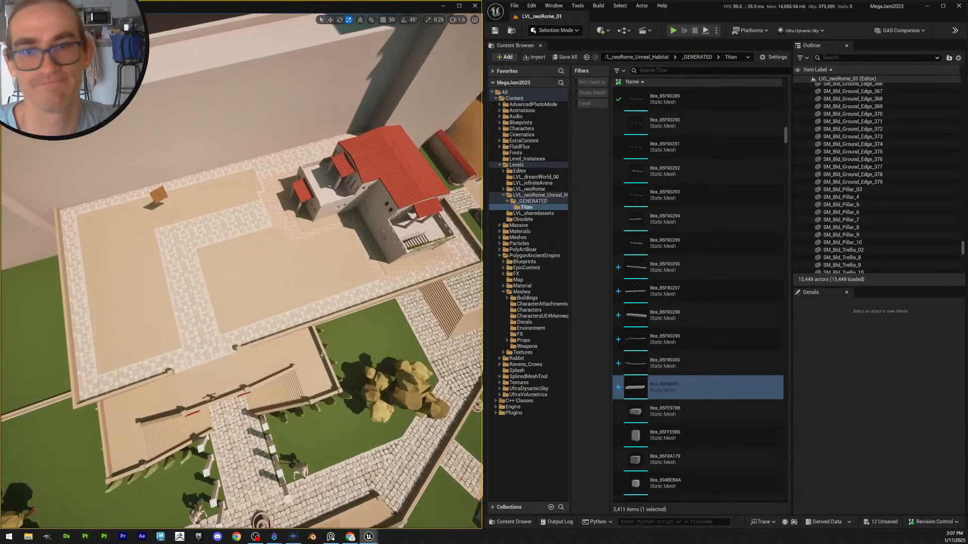
pyautogui.click(565, 57)
pyautogui.click(533, 354)
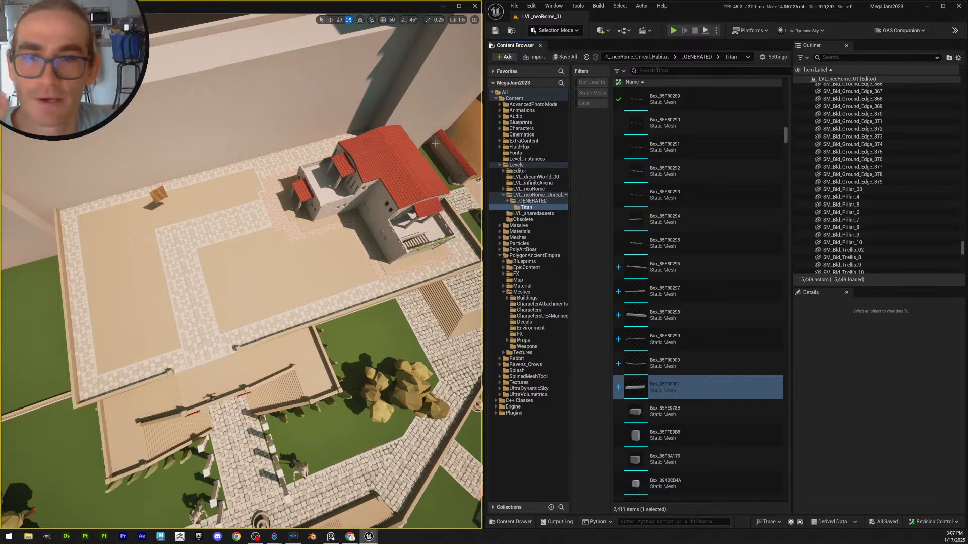
pyautogui.click(495, 31)
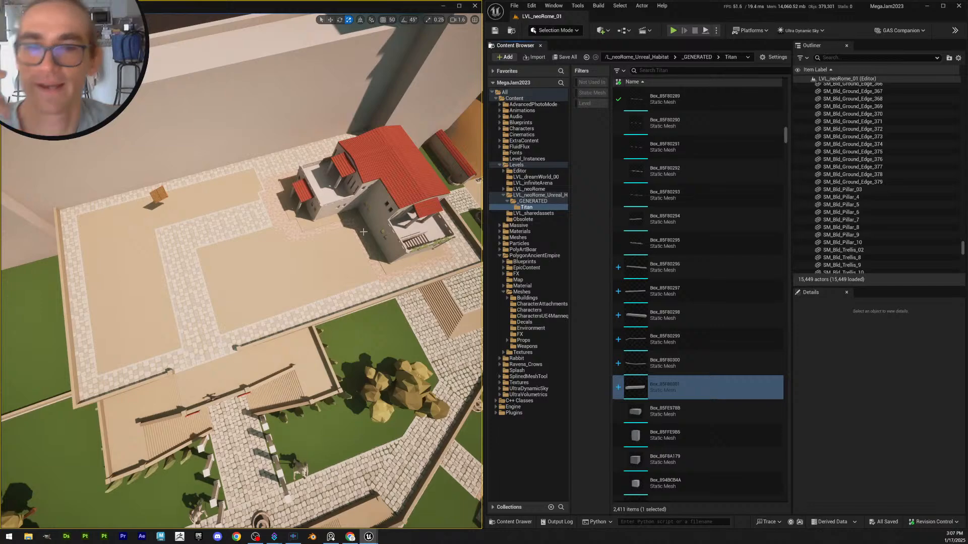
# Duplicate the ground edge piece at the end of the white paving border beside the pink tiles
pyautogui.moveTo(350, 241)
pyautogui.mouseDown(button='right')
pyautogui.moveTo(312, 239)
pyautogui.moveTo(355, 234)
pyautogui.mouseUp(button='right')
pyautogui.press('d')
pyautogui.scroll(-6, 350, 241)
pyautogui.press('w')
pyautogui.press('w')
pyautogui.scroll(3, 313, 239)
pyautogui.press('a')
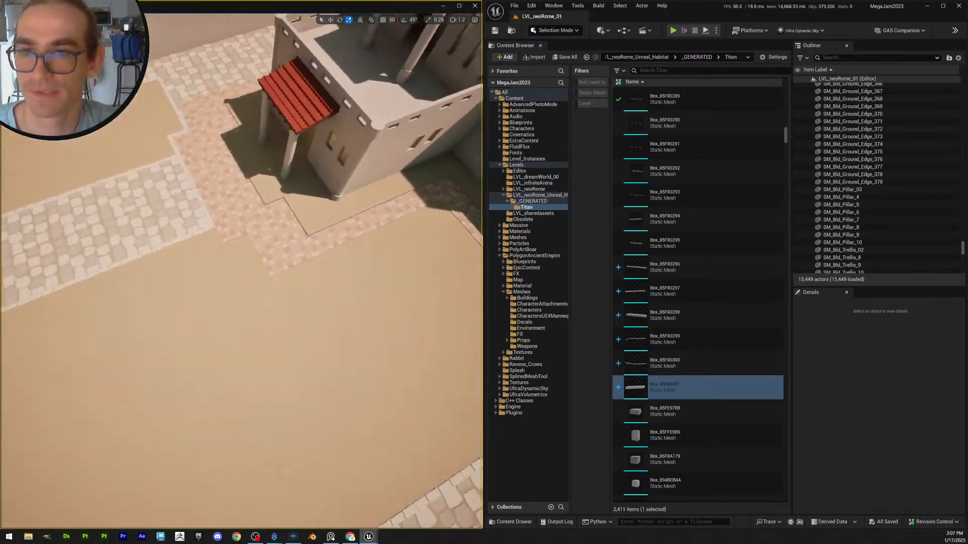
pyautogui.moveTo(179, 240); pyautogui.dragTo(185, 238, button='right')
pyautogui.press('w')
pyautogui.click(178, 253)
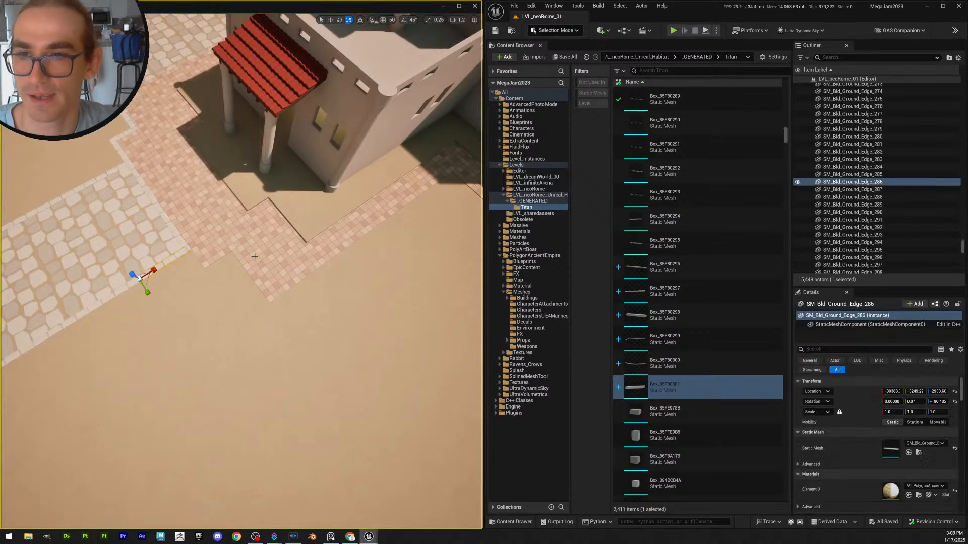
pyautogui.press('s')
pyautogui.moveTo(261, 251); pyautogui.dragTo(261, 257, button='right')
pyautogui.press('w')
pyautogui.hotkey('ctrl', 'd')
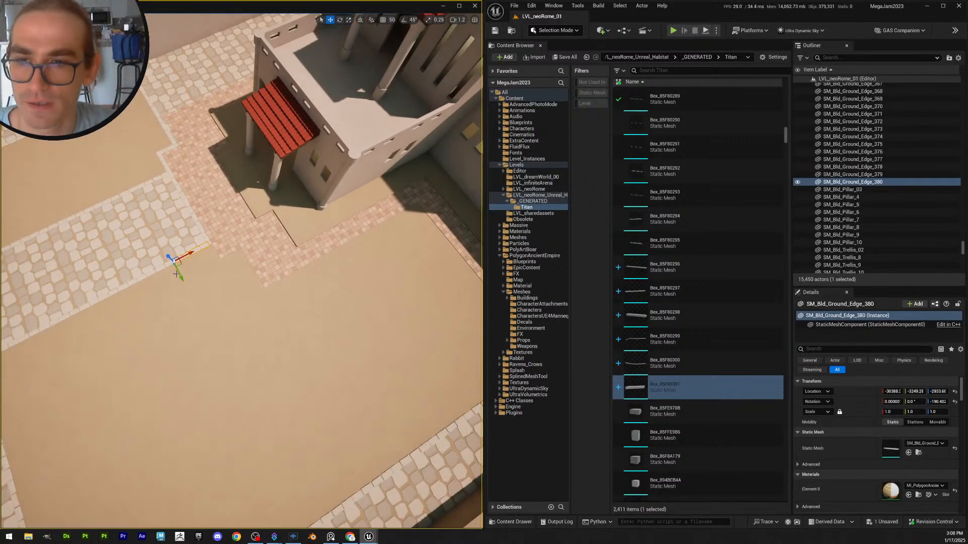
# Move the duplicated edge piece to the outer corner of the pink tile paving, flush with its border
pyautogui.moveTo(241, 363); pyautogui.dragTo(271, 442)
pyautogui.moveTo(225, 314); pyautogui.dragTo(276, 291)
pyautogui.press('f')
pyautogui.press('s')
pyautogui.moveTo(276, 291); pyautogui.dragTo(345, 290, button='right')
pyautogui.scroll(-5, 276, 291)
pyautogui.moveTo(289, 335); pyautogui.dragTo(262, 334)
pyautogui.moveTo(262, 335); pyautogui.dragTo(167, 327, button='right')
pyautogui.scroll(2, 262, 334)
pyautogui.press('s')
pyautogui.moveTo(143, 312); pyautogui.dragTo(143, 311)
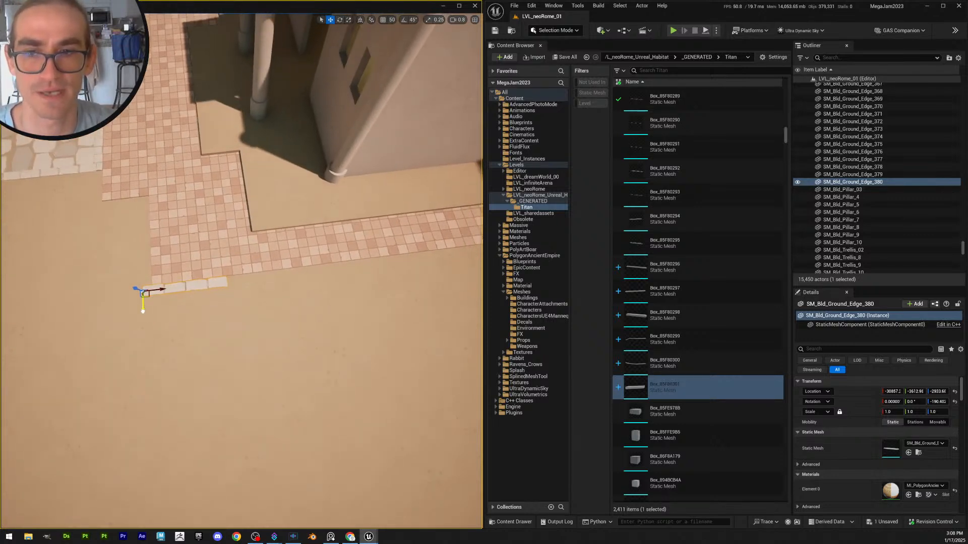
# With grid snapping on at 50, copy the edge piece into a row of four along the pink tile border
pyautogui.press('s')
pyautogui.moveTo(238, 318); pyautogui.dragTo(227, 311, button='right')
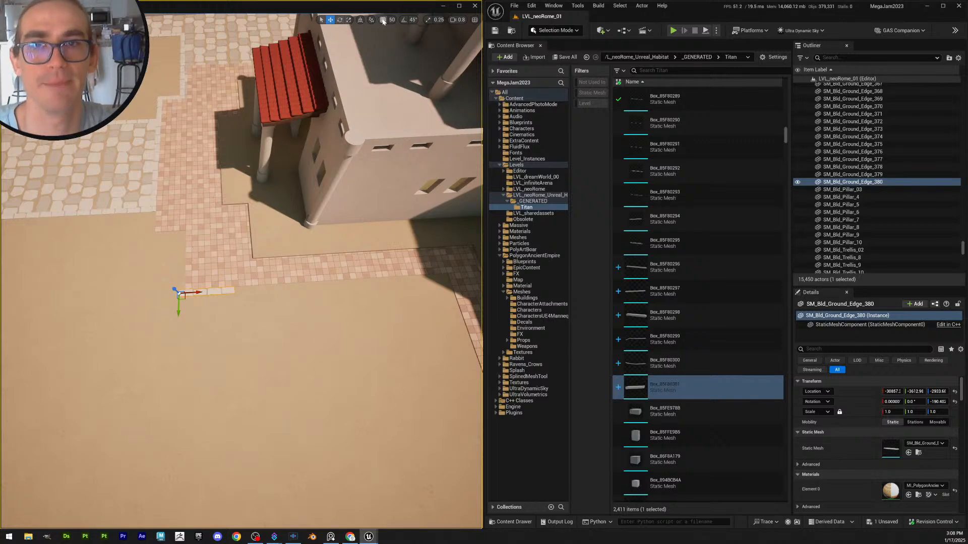
pyautogui.keyDown('alt'); pyautogui.moveTo(197, 296); pyautogui.dragTo(260, 291); pyautogui.keyUp('alt')
pyautogui.click(227, 291)
pyautogui.keyDown('shift'); pyautogui.click(263, 290); pyautogui.keyUp('shift')
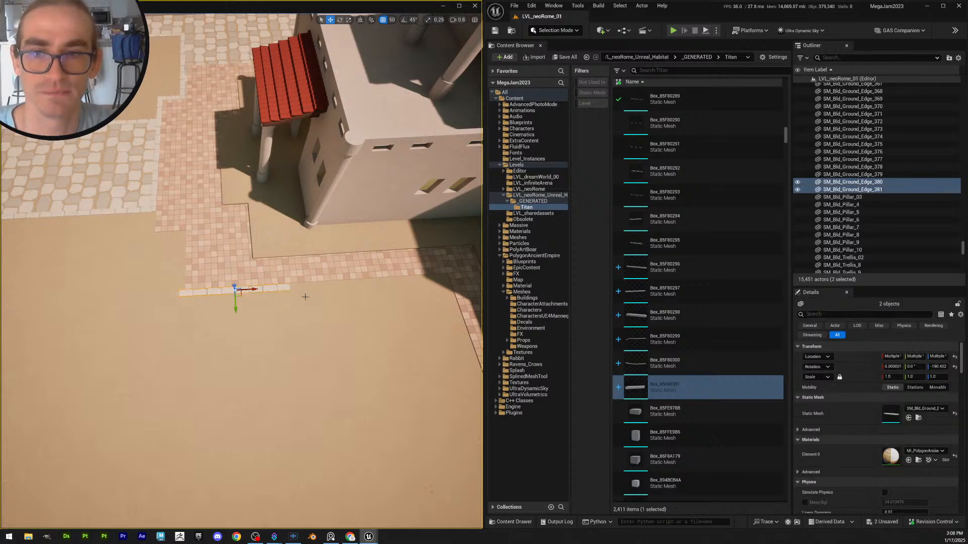
pyautogui.moveTo(304, 296); pyautogui.dragTo(307, 297, button='right')
pyautogui.press('s')
pyautogui.keyDown('alt'); pyautogui.moveTo(249, 291); pyautogui.dragTo(336, 291); pyautogui.keyUp('alt')
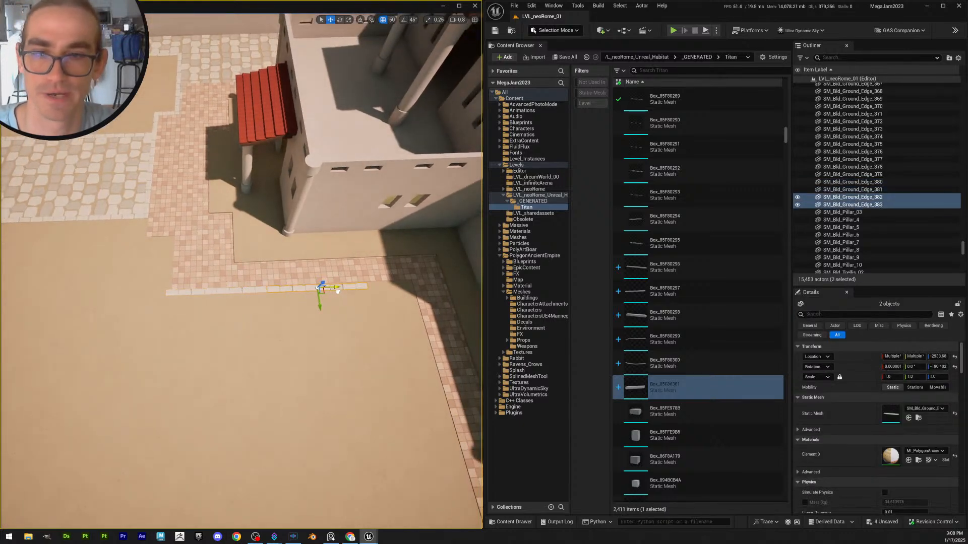
pyautogui.press('Escape')
# Select all four edge pieces in the row and rotate them slightly to run parallel to the pink tile border
pyautogui.press('a')
pyautogui.moveTo(336, 290); pyautogui.dragTo(352, 305, button='right')
pyautogui.press('w')
pyautogui.click(313, 159)
pyautogui.keyDown('ctrl'); pyautogui.click(305, 208); pyautogui.keyUp('ctrl')
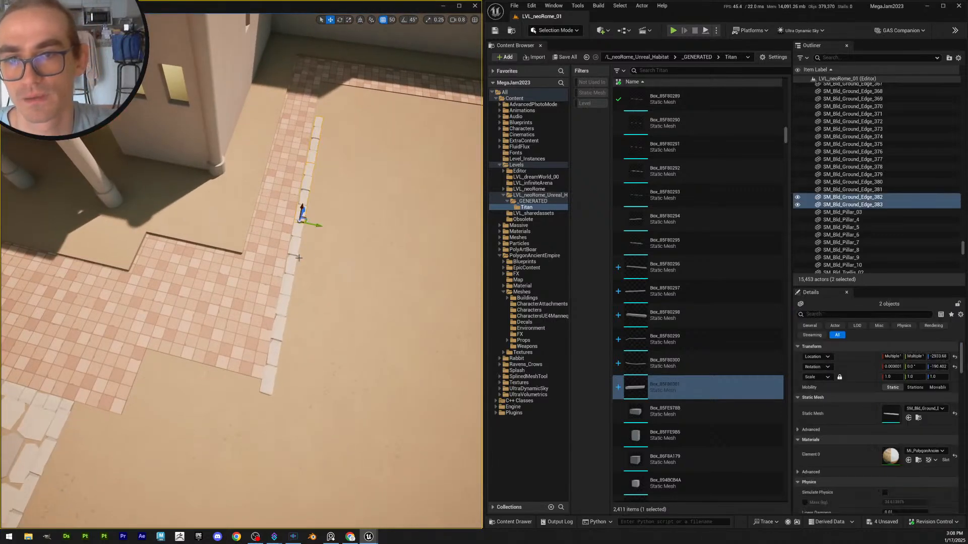
pyautogui.keyDown('ctrl'); pyautogui.click(290, 300); pyautogui.keyUp('ctrl')
pyautogui.keyDown('ctrl'); pyautogui.click(281, 316); pyautogui.keyUp('ctrl')
pyautogui.moveTo(281, 316); pyautogui.dragTo(333, 198, button='right')
pyautogui.press('w')
pyautogui.scroll(-1, 336, 242)
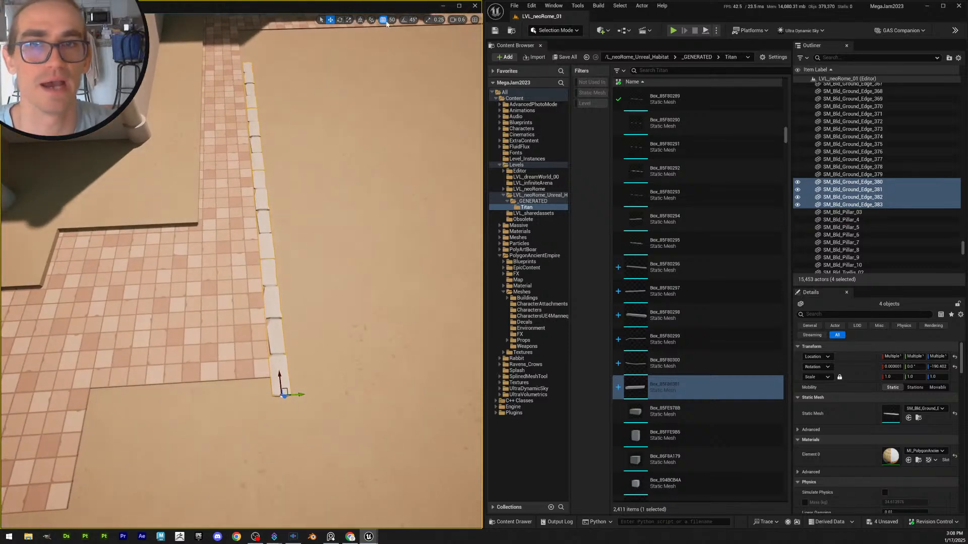
pyautogui.press('e')
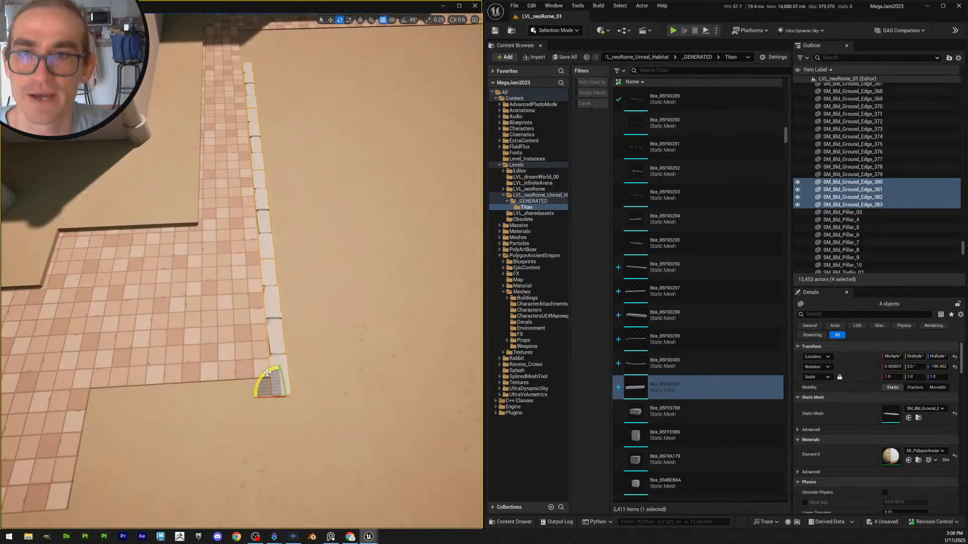
pyautogui.moveTo(268, 373); pyautogui.dragTo(270, 373)
pyautogui.press('Escape')
# Extend the row with one more copy of its end piece, reaching into the shaded corner of the tile paving
pyautogui.press('s')
pyautogui.scroll(1, 270, 374)
pyautogui.moveTo(270, 374); pyautogui.dragTo(298, 343, button='right')
pyautogui.press('s')
pyautogui.scroll(1, 259, 321)
pyautogui.press('w')
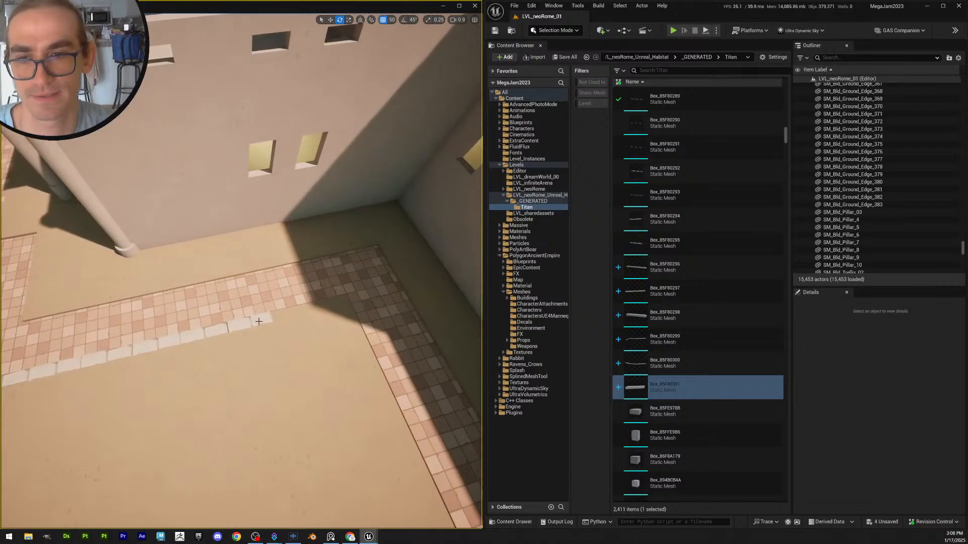
pyautogui.click(259, 321)
pyautogui.press('w')
pyautogui.keyDown('alt'); pyautogui.moveTo(204, 334); pyautogui.dragTo(295, 311); pyautogui.keyUp('alt')
pyautogui.press('Escape')
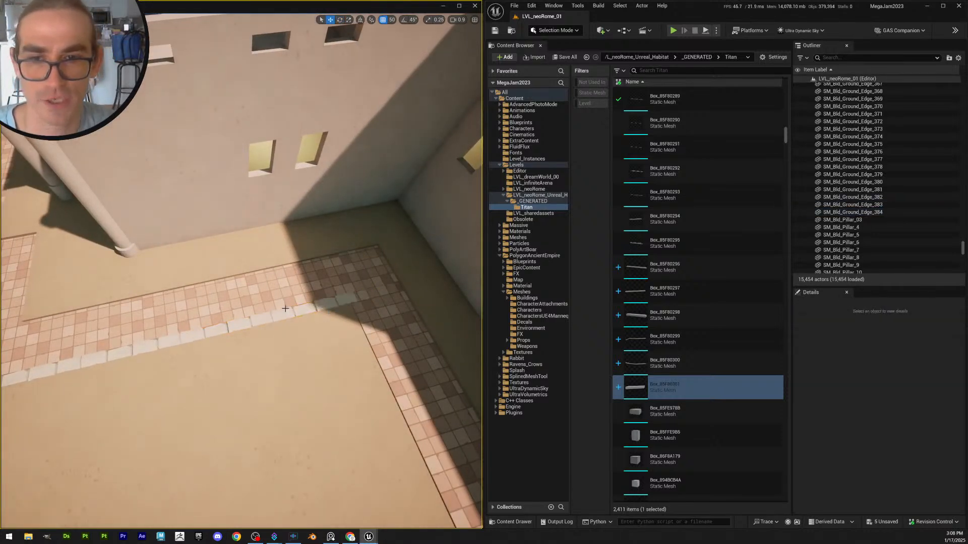
# Duplicate the edge piece at the outer tile corner and rotate the copy 90 degrees using 45° angle snapping
pyautogui.press('a')
pyautogui.moveTo(284, 309); pyautogui.dragTo(214, 330, button='right')
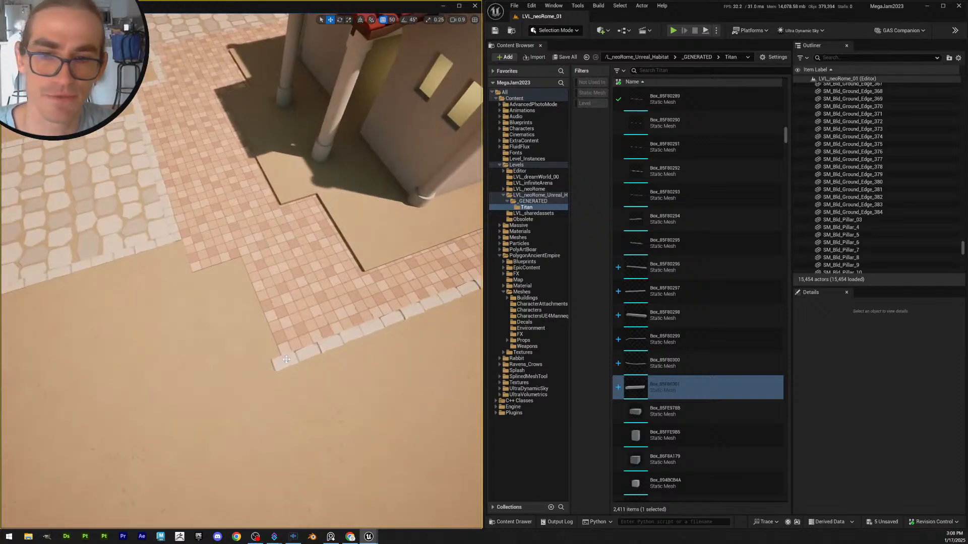
pyautogui.click(286, 360)
pyautogui.moveTo(287, 359); pyautogui.dragTo(316, 358, button='right')
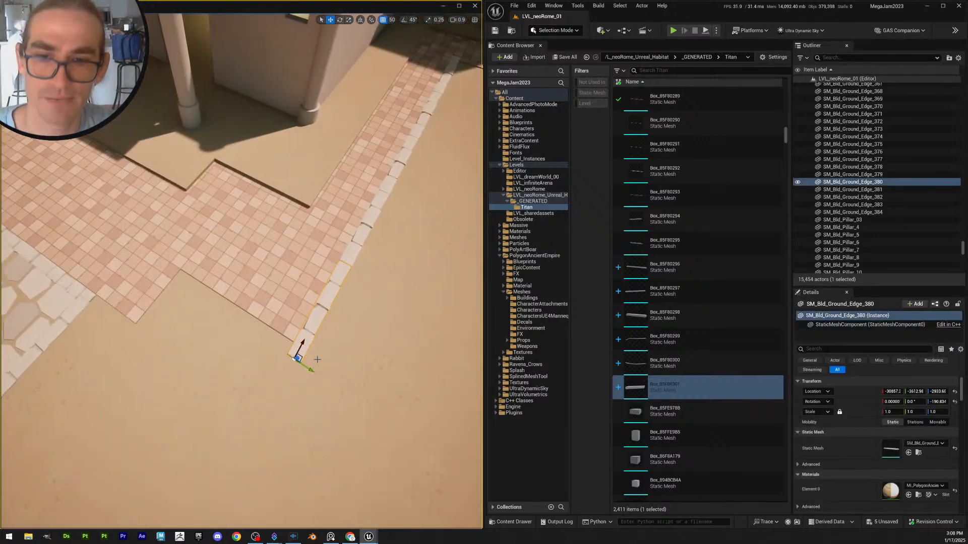
pyautogui.hotkey('ctrl', 'd')
pyautogui.press('e')
pyautogui.moveTo(271, 373); pyautogui.dragTo(301, 379)
pyautogui.hotkey('ctrl', 'z')
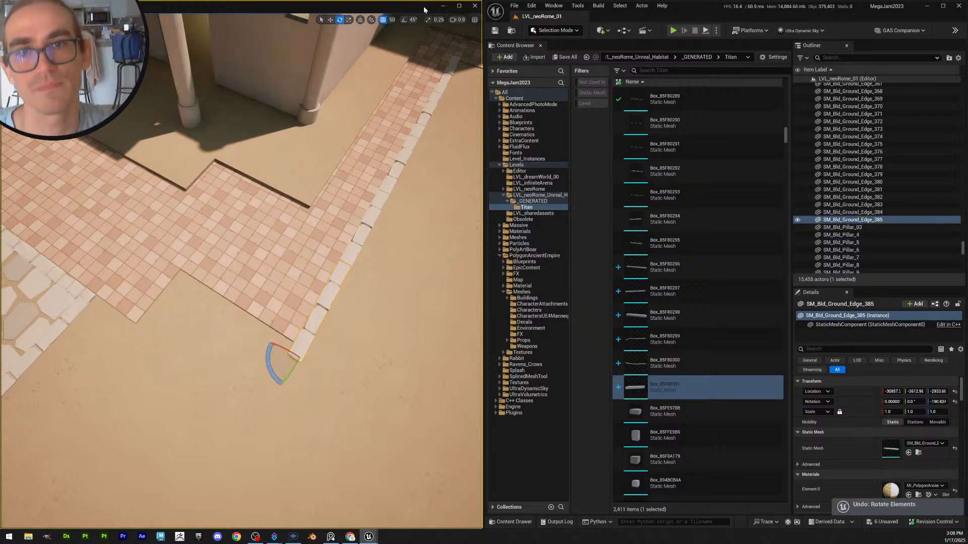
pyautogui.click(403, 20)
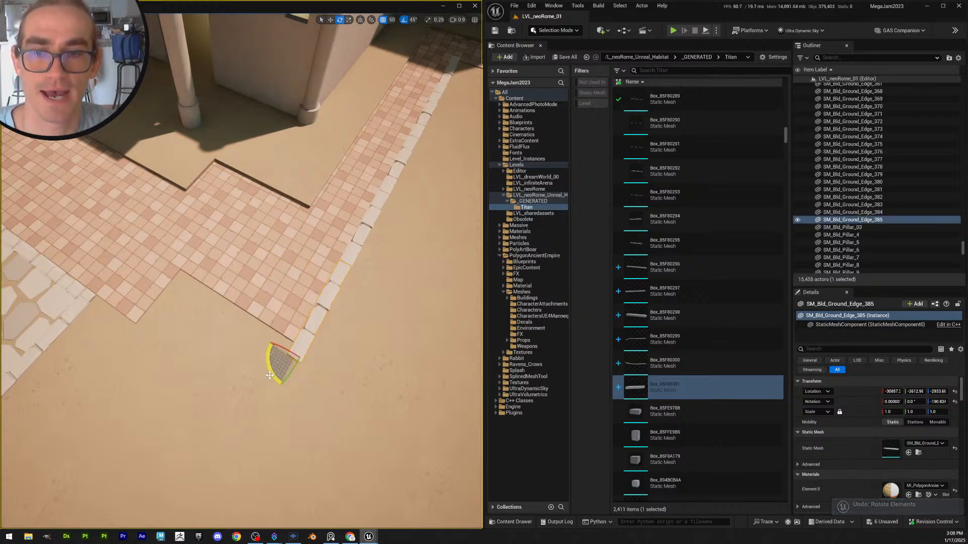
pyautogui.moveTo(271, 363); pyautogui.dragTo(335, 346)
# Move the rotated edge piece without grid snapping so it sits flush against the pink tiles at the outer corner
pyautogui.press('w')
pyautogui.scroll(-3, 337, 341)
pyautogui.moveTo(338, 341)
pyautogui.mouseDown(button='right')
pyautogui.moveTo(351, 353)
pyautogui.moveTo(337, 348)
pyautogui.mouseUp(button='right')
pyautogui.press('s')
pyautogui.press('w')
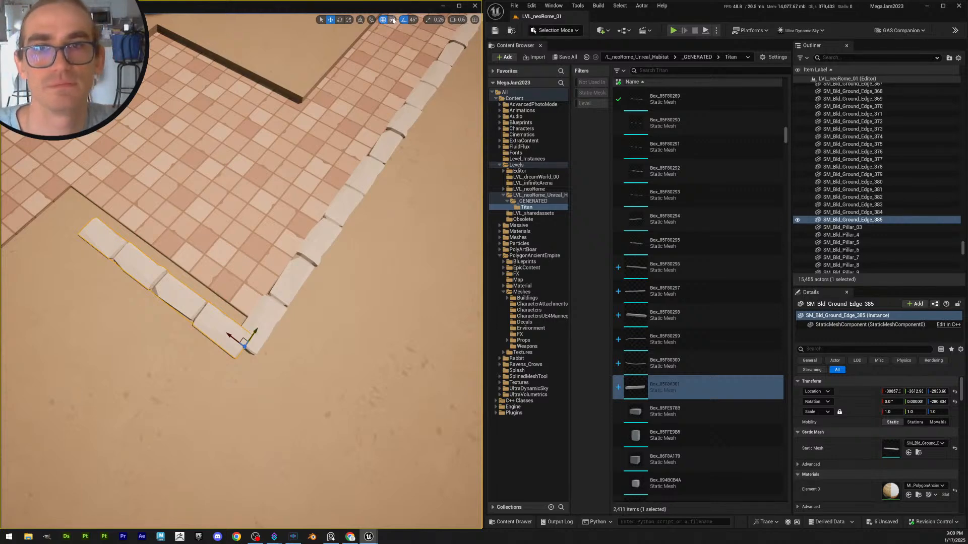
pyautogui.moveTo(259, 333); pyautogui.dragTo(266, 322)
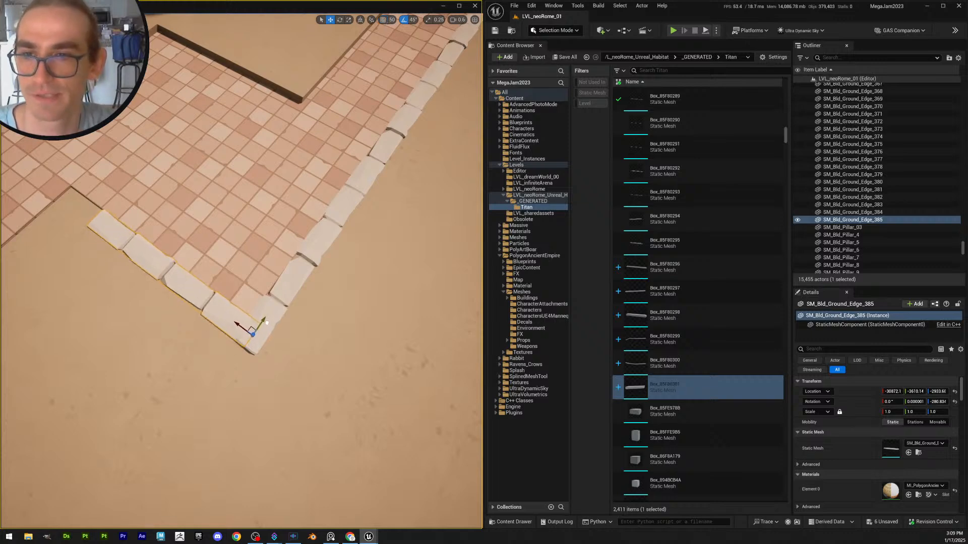
# Stretch the rotated edge piece lengthwise to a scale of about 1.25 to span the side of the pink tiles
pyautogui.moveTo(266, 322); pyautogui.dragTo(319, 298, button='right')
pyautogui.press('r')
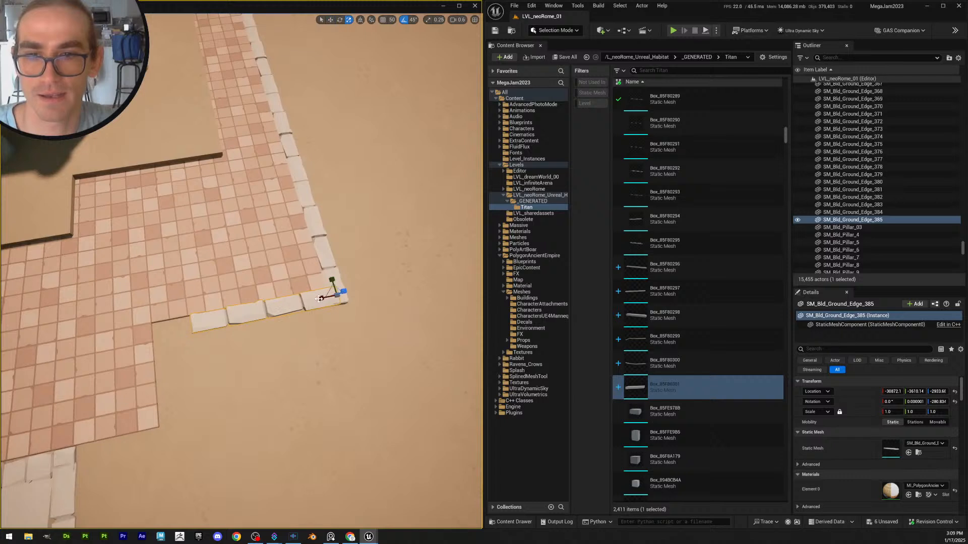
pyautogui.moveTo(319, 298); pyautogui.dragTo(297, 306)
pyautogui.press('Escape')
# Place a duplicate of the stretched edge piece, turned 90 degrees, at the inner corner of the pink tile paving
pyautogui.click(317, 298)
pyautogui.press('w')
pyautogui.scroll(-3, 323, 321)
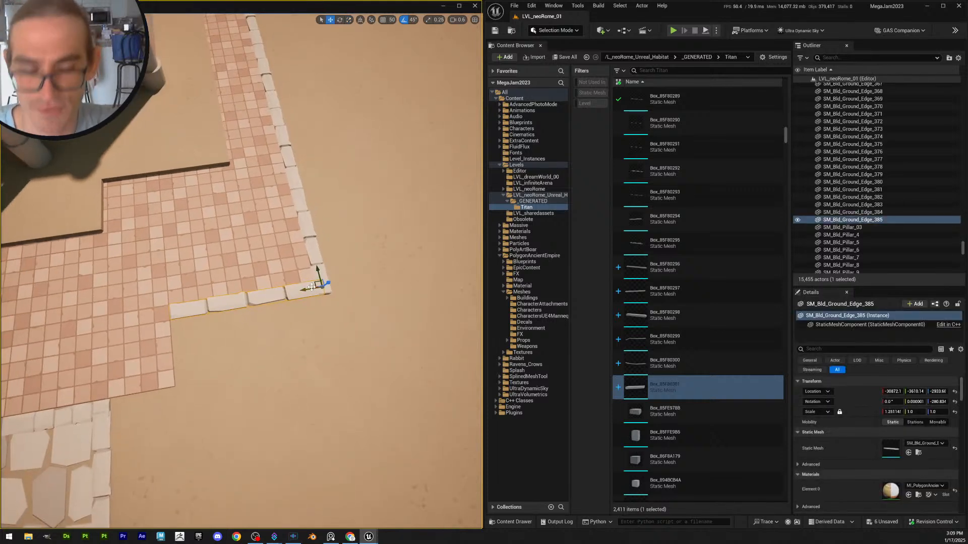
pyautogui.hotkey('ctrl', 'd')
pyautogui.press('e')
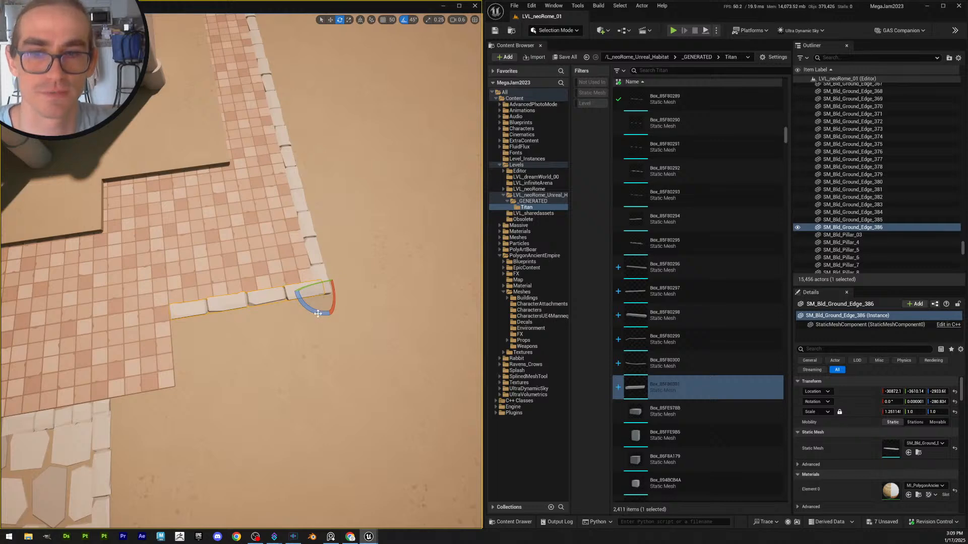
pyautogui.moveTo(341, 279); pyautogui.dragTo(158, 316)
pyautogui.press('w')
pyautogui.moveTo(158, 316); pyautogui.dragTo(26, 292, button='right')
pyautogui.press('w')
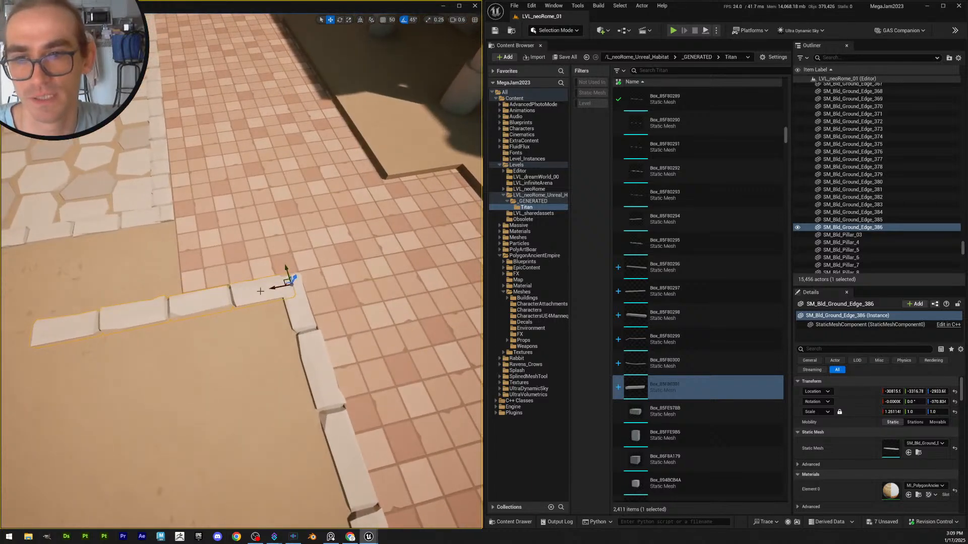
pyautogui.moveTo(260, 292); pyautogui.dragTo(263, 289)
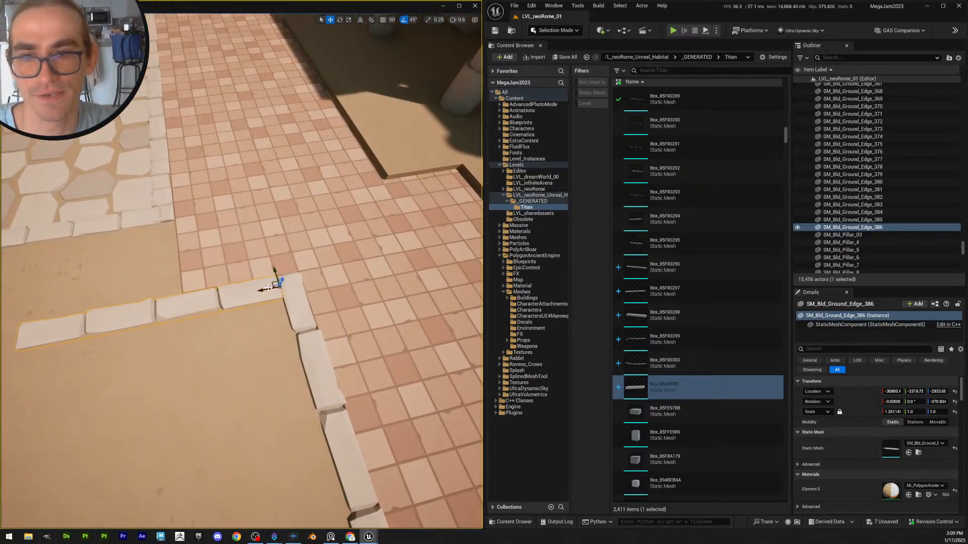
# Shorten the inner-corner edge piece lengthwise to a scale of about 0.6 to match the short tile side
pyautogui.scroll(3, 267, 288)
pyautogui.press('r')
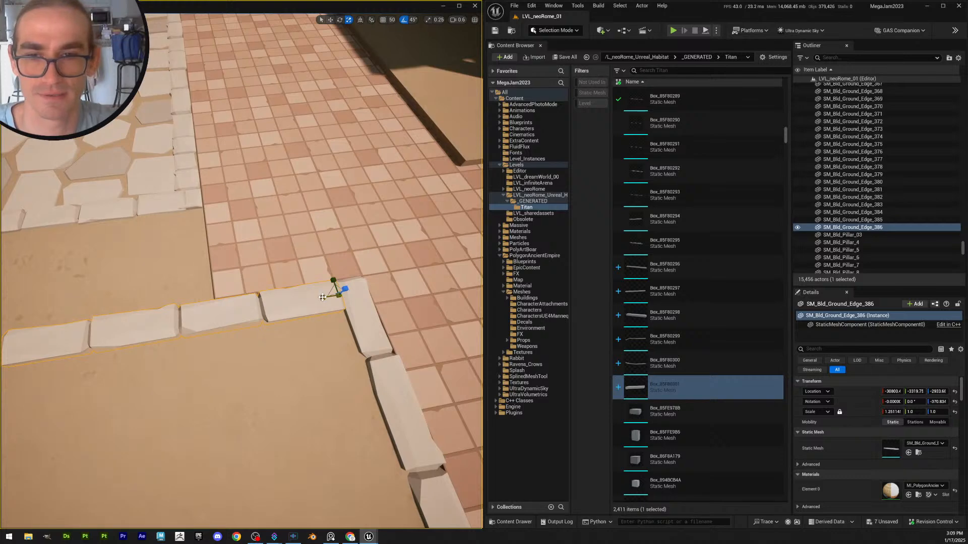
pyautogui.moveTo(323, 297); pyautogui.dragTo(333, 306)
pyautogui.press('Escape')
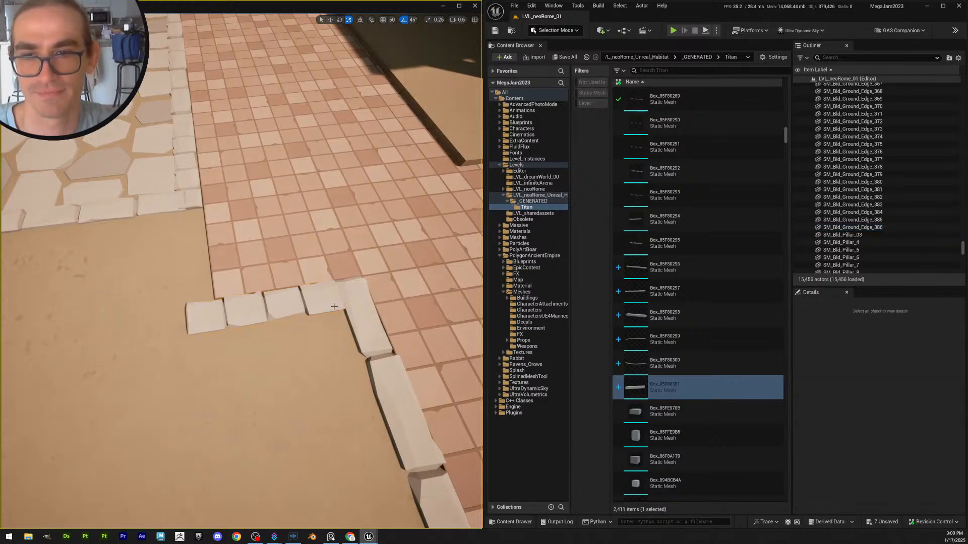
# Place a duplicate of the shortened edge piece, turned 90 degrees, along the last tile side up to the white paving
pyautogui.moveTo(333, 306); pyautogui.dragTo(304, 305, button='right')
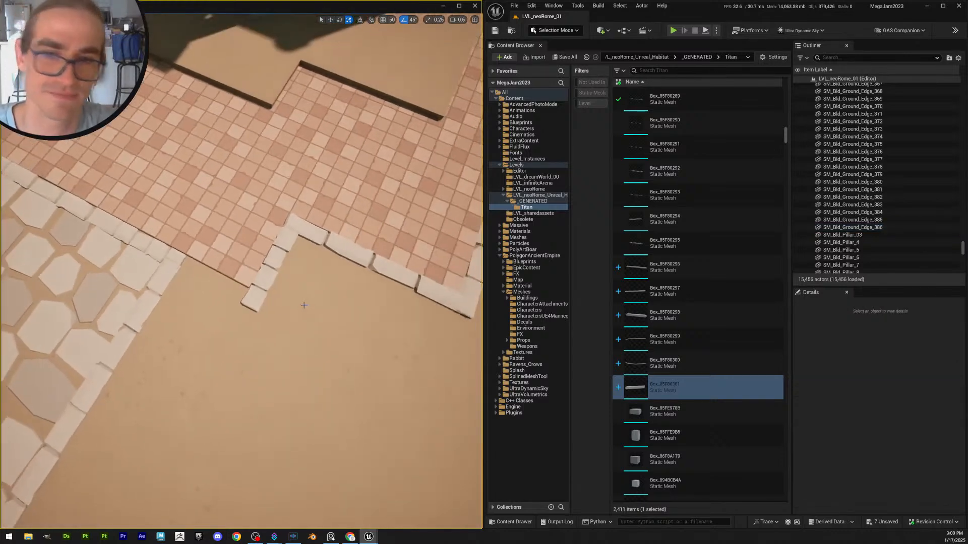
pyautogui.click(270, 276)
pyautogui.moveTo(269, 276); pyautogui.dragTo(286, 276, button='right')
pyautogui.press('w')
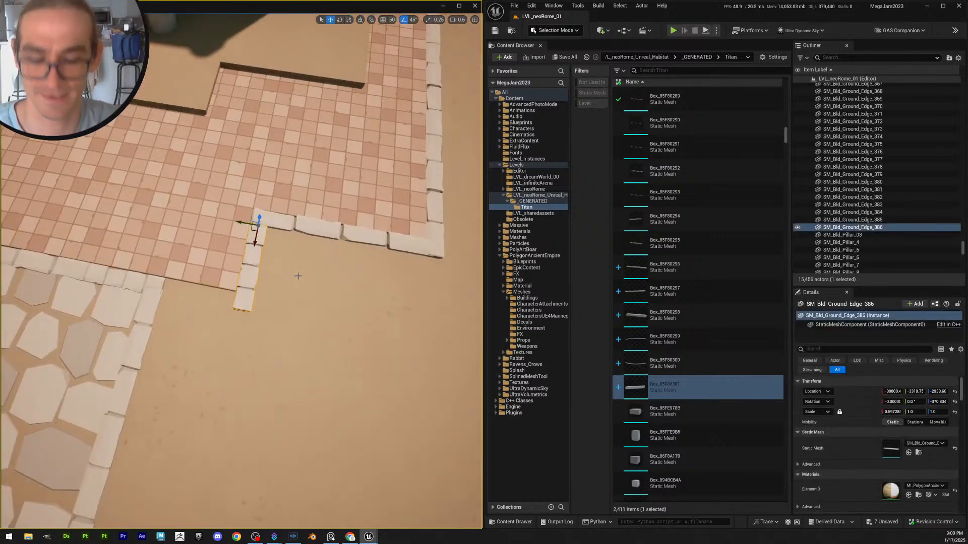
pyautogui.hotkey('ctrl', 'w')
pyautogui.press('e')
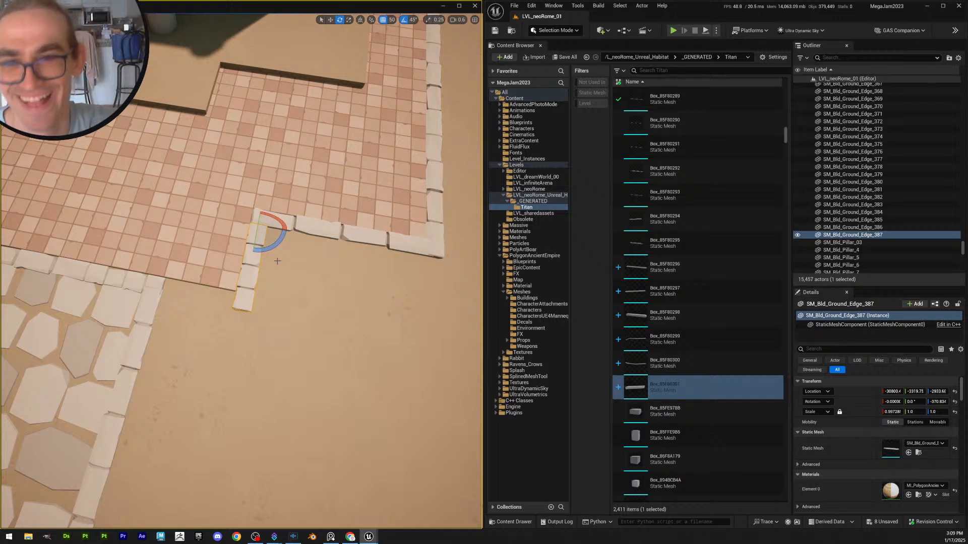
pyautogui.moveTo(275, 248); pyautogui.dragTo(248, 283)
pyautogui.press('w')
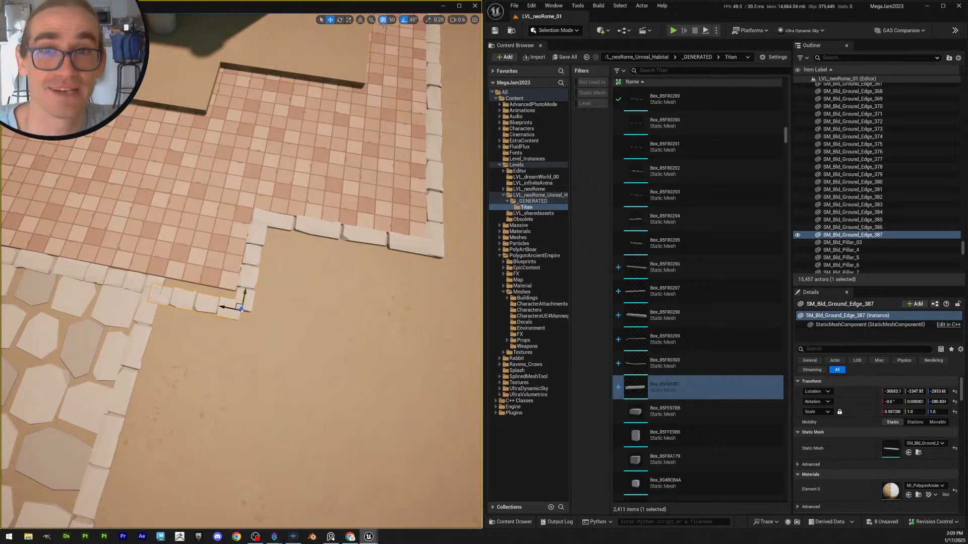
pyautogui.moveTo(248, 291); pyautogui.dragTo(247, 282)
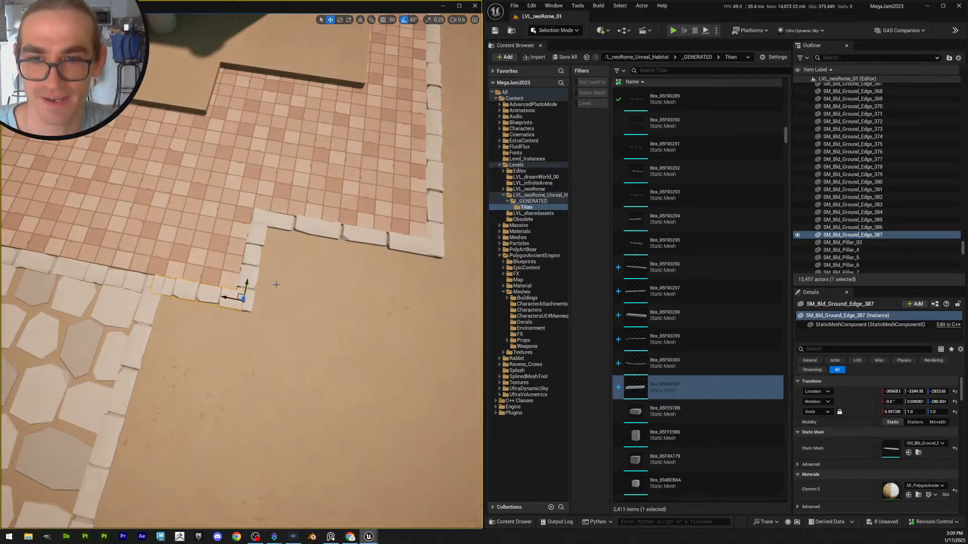
# Shift the last edge piece and shorten it lengthwise to a scale of about 0.47 so it meets the white paving border
pyautogui.moveTo(276, 285); pyautogui.dragTo(328, 278, button='right')
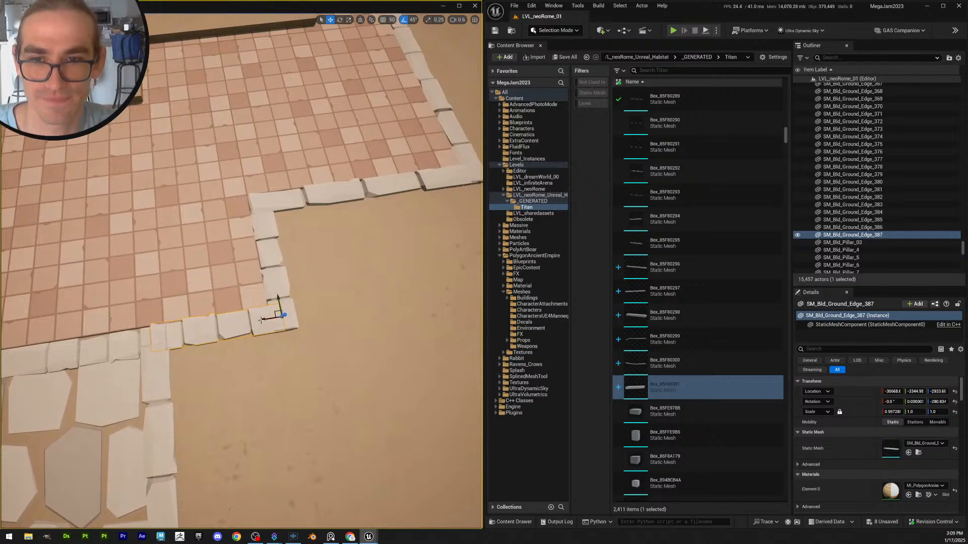
pyautogui.moveTo(260, 319)
pyautogui.mouseDown()
pyautogui.moveTo(262, 330)
pyautogui.moveTo(260, 321)
pyautogui.mouseUp()
pyautogui.press('r')
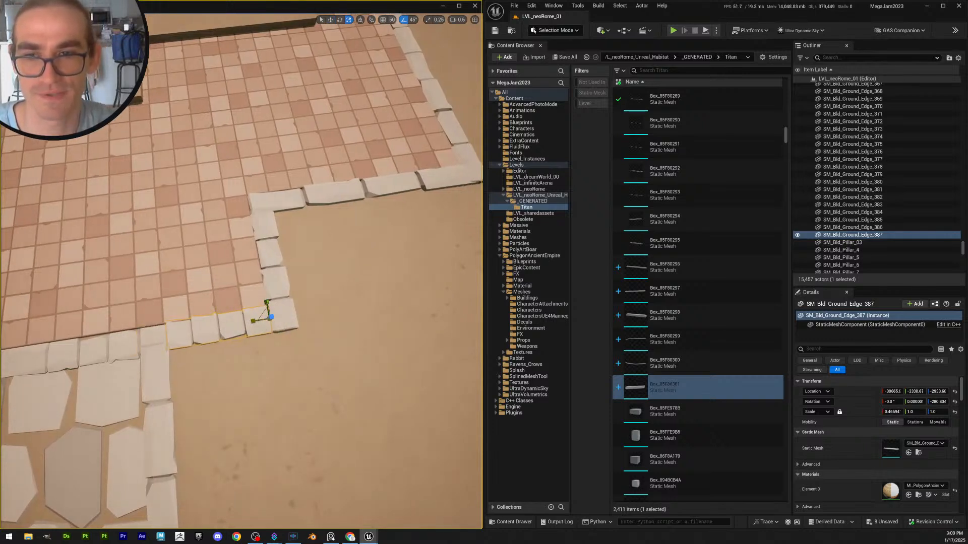
pyautogui.press('Escape')
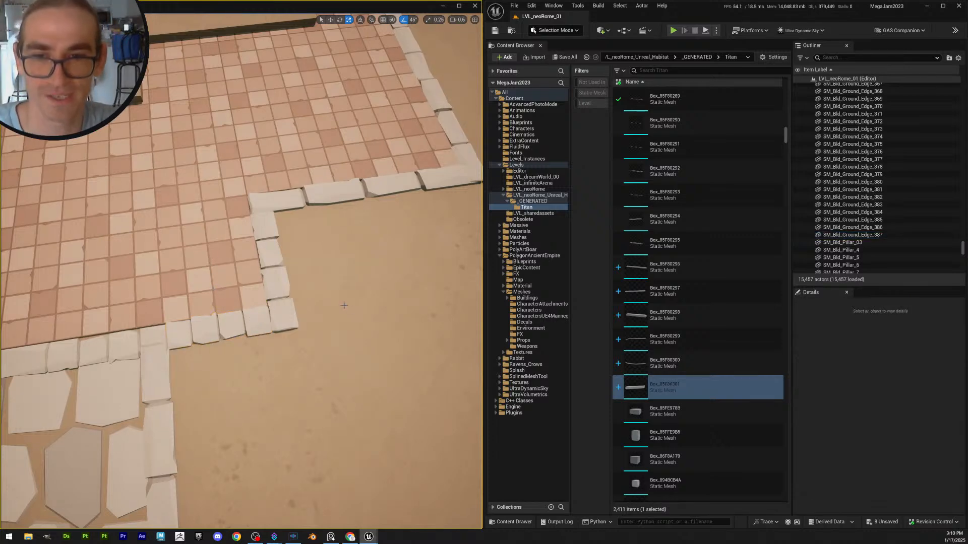
# Save all modified edge pieces of the level
pyautogui.press('s')
pyautogui.moveTo(337, 300); pyautogui.dragTo(401, 280, button='right')
pyautogui.scroll(2, 338, 301)
pyautogui.press('s')
pyautogui.scroll(1, 338, 300)
pyautogui.press('s')
pyautogui.press('s')
pyautogui.click(564, 57)
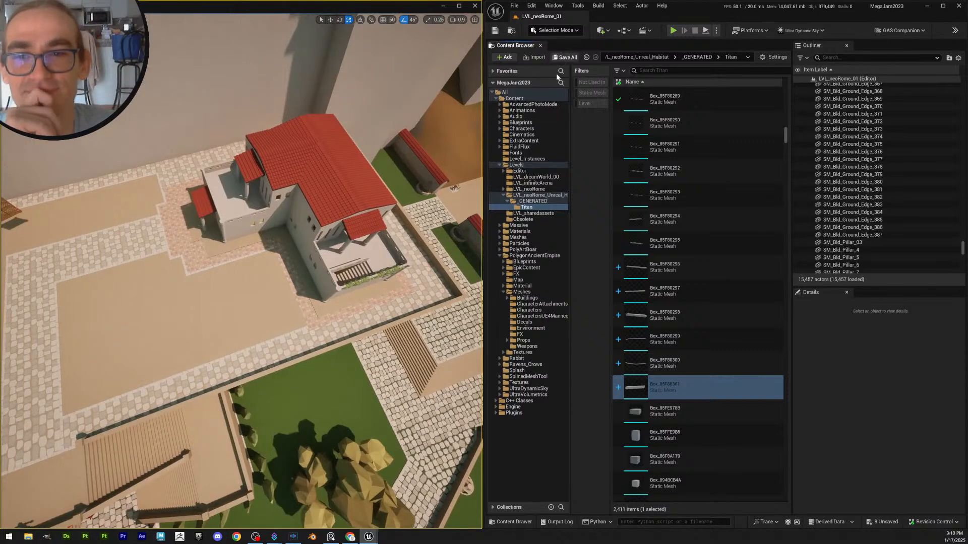
pyautogui.click(544, 354)
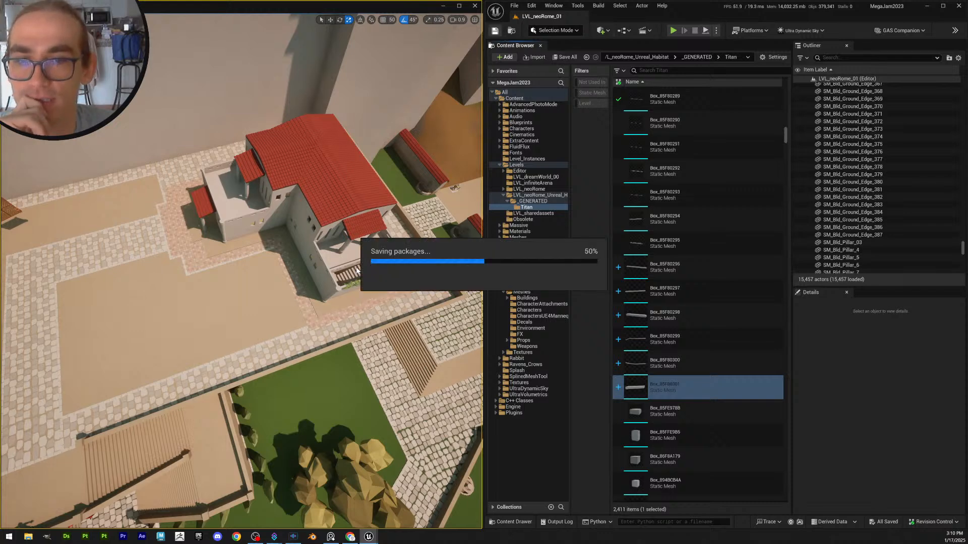
# Shorten the end edge piece along the pink tiles by the building's wall lengthwise to a scale of about 0.91
pyautogui.moveTo(406, 277)
pyautogui.mouseDown(button='right')
pyautogui.moveTo(333, 267)
pyautogui.moveTo(365, 250)
pyautogui.moveTo(418, 274)
pyautogui.mouseUp(button='right')
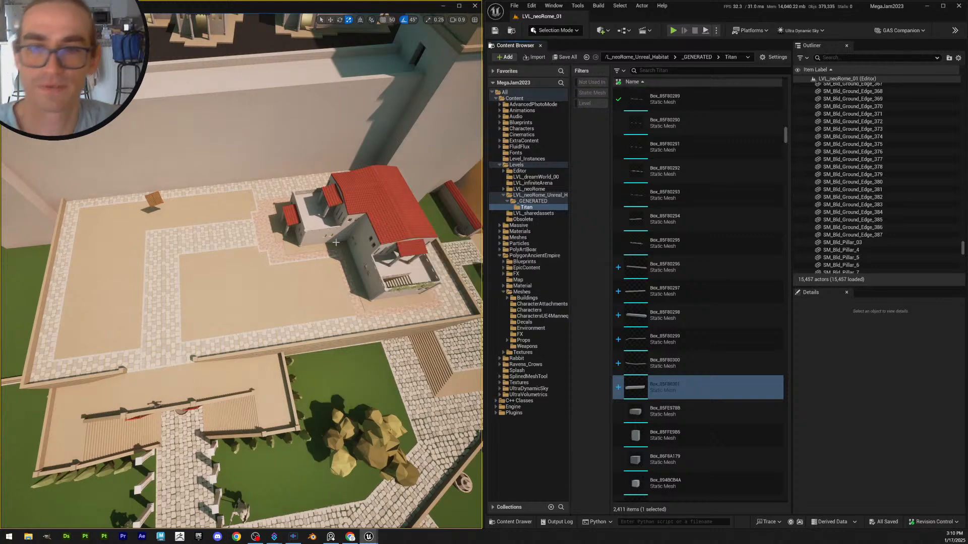
pyautogui.press('w')
pyautogui.moveTo(316, 257)
pyautogui.mouseDown(button='right')
pyautogui.moveTo(351, 259)
pyautogui.moveTo(332, 266)
pyautogui.mouseUp(button='right')
pyautogui.scroll(1, 316, 258)
pyautogui.press('w')
pyautogui.click(227, 282)
pyautogui.moveTo(227, 283); pyautogui.dragTo(239, 276, button='right')
pyautogui.press('s')
pyautogui.moveTo(173, 289); pyautogui.dragTo(165, 289)
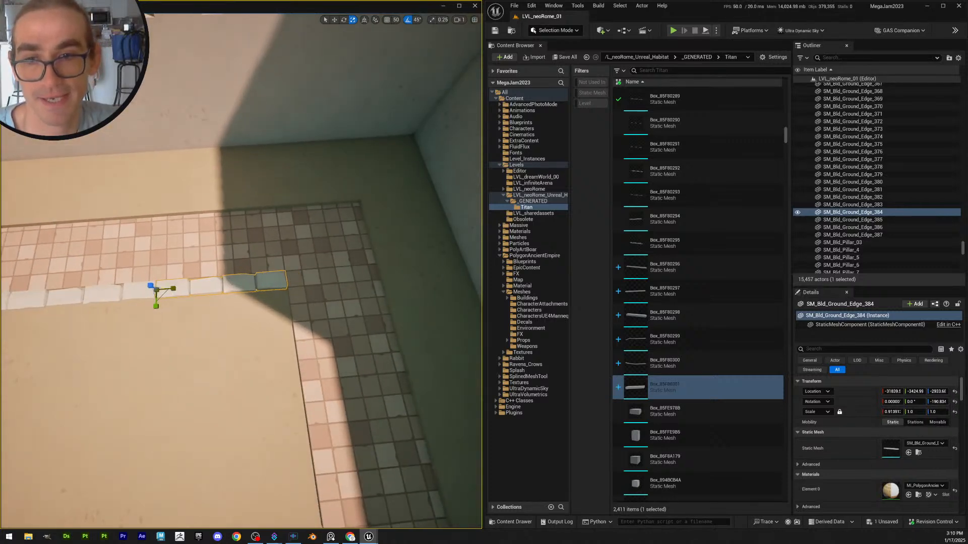
pyautogui.press('Escape')
# Place a duplicate of the shortened edge piece, turned 90 degrees, at the inner corner along the adjoining side of the pink tiles
pyautogui.click(256, 278)
pyautogui.press('w')
pyautogui.moveTo(256, 278); pyautogui.dragTo(277, 292, button='right')
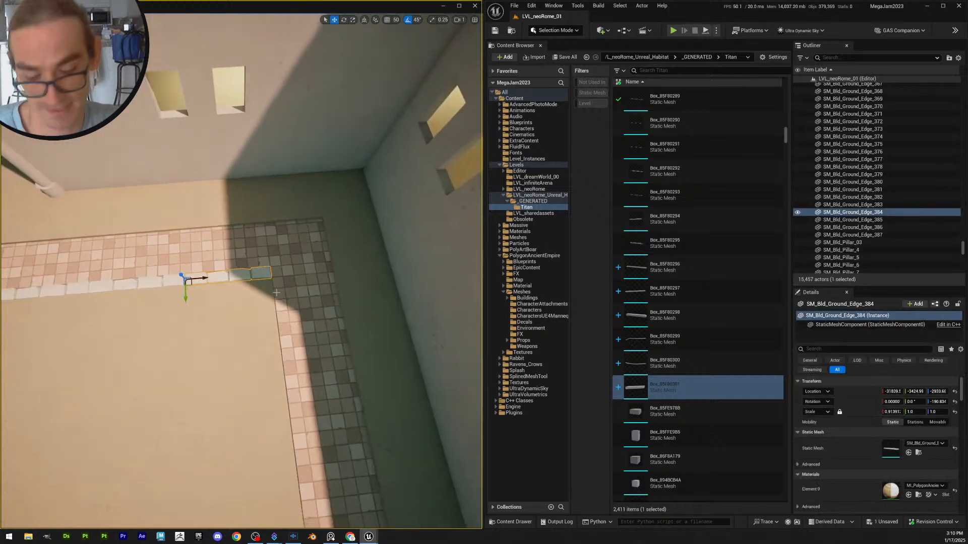
pyautogui.hotkey('ctrl', 'd')
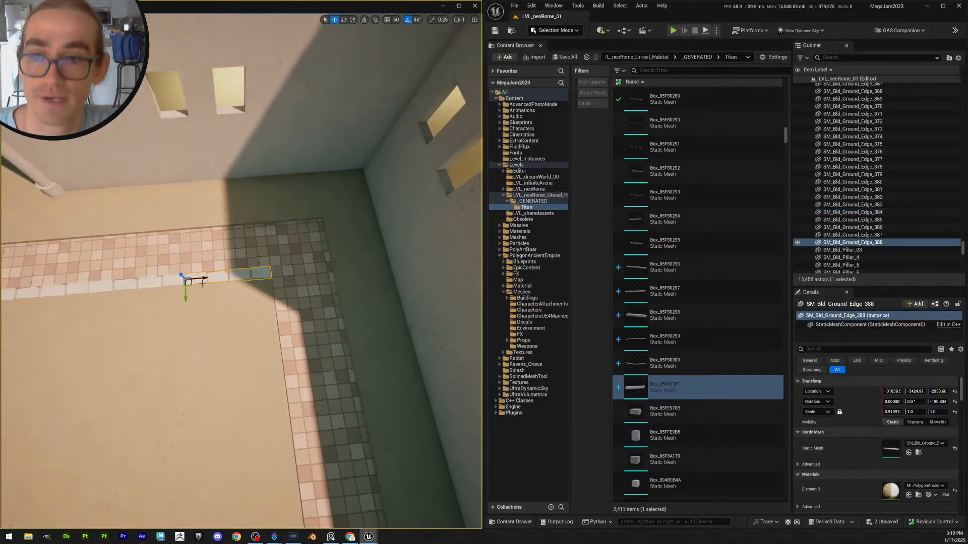
pyautogui.click(343, 19)
pyautogui.moveTo(206, 288); pyautogui.dragTo(249, 295)
pyautogui.press('w')
pyautogui.press('w')
pyautogui.moveTo(310, 298); pyautogui.dragTo(246, 274, button='right')
pyautogui.scroll(-1, 263, 284)
pyautogui.moveTo(224, 280); pyautogui.dragTo(214, 290)
pyautogui.press('Escape')
# Try to continue the row with dragged copies of the corner edge piece, and delete the copies
pyautogui.press('s')
pyautogui.moveTo(252, 311); pyautogui.dragTo(274, 299, button='right')
pyautogui.click(240, 301)
pyautogui.press('s')
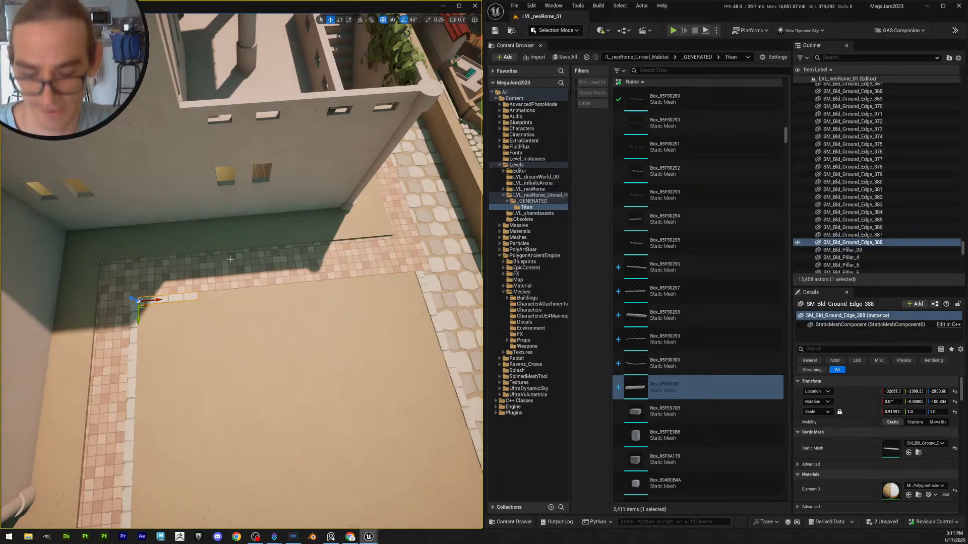
pyautogui.keyDown('alt'); pyautogui.moveTo(151, 300); pyautogui.dragTo(227, 302); pyautogui.keyUp('alt')
pyautogui.press('w')
pyautogui.scroll(-3, 227, 303)
pyautogui.moveTo(227, 302); pyautogui.dragTo(235, 290, button='right')
pyautogui.press('Delete')
pyautogui.click(195, 286)
pyautogui.press('w')
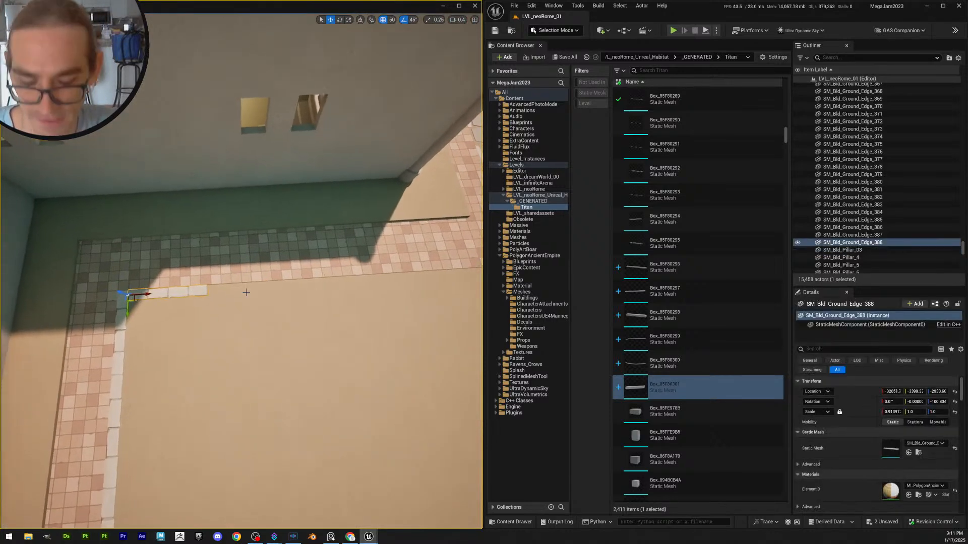
pyautogui.keyDown('alt'); pyautogui.moveTo(148, 295); pyautogui.dragTo(236, 296); pyautogui.keyUp('alt')
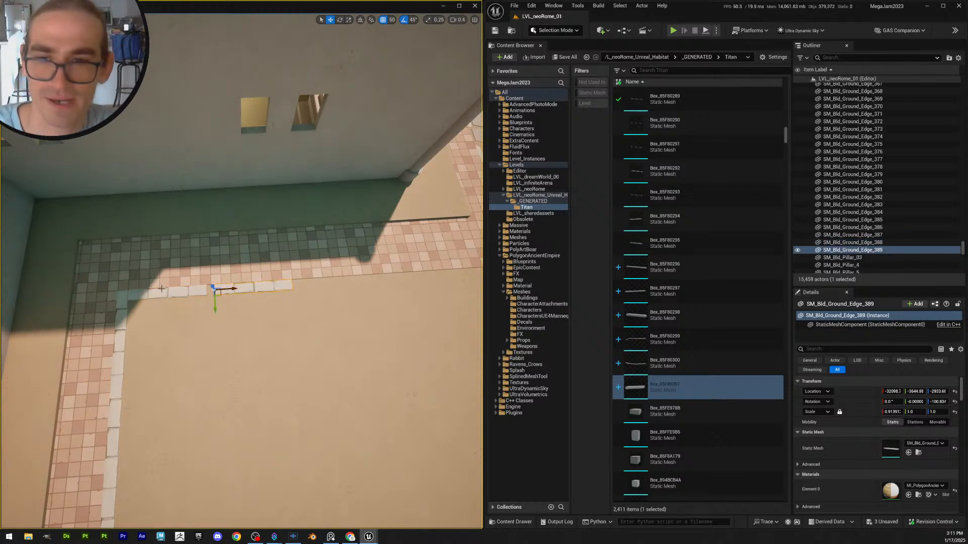
pyautogui.press('Delete')
# Try to place a duplicate of the corner edge piece end to end along the pink tiles, and undo it
pyautogui.click(174, 291)
pyautogui.moveTo(175, 291); pyautogui.dragTo(168, 294, button='right')
pyautogui.press('w')
pyautogui.scroll(-1, 167, 292)
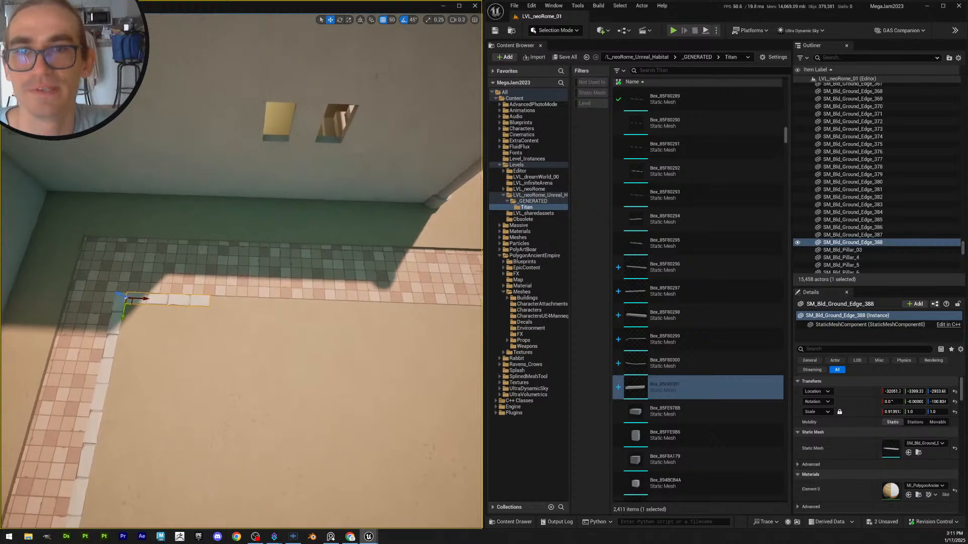
pyautogui.moveTo(258, 297)
pyautogui.mouseDown(button='right')
pyautogui.moveTo(267, 302)
pyautogui.moveTo(258, 297)
pyautogui.mouseUp(button='right')
pyautogui.scroll(2, 258, 297)
pyautogui.press('w')
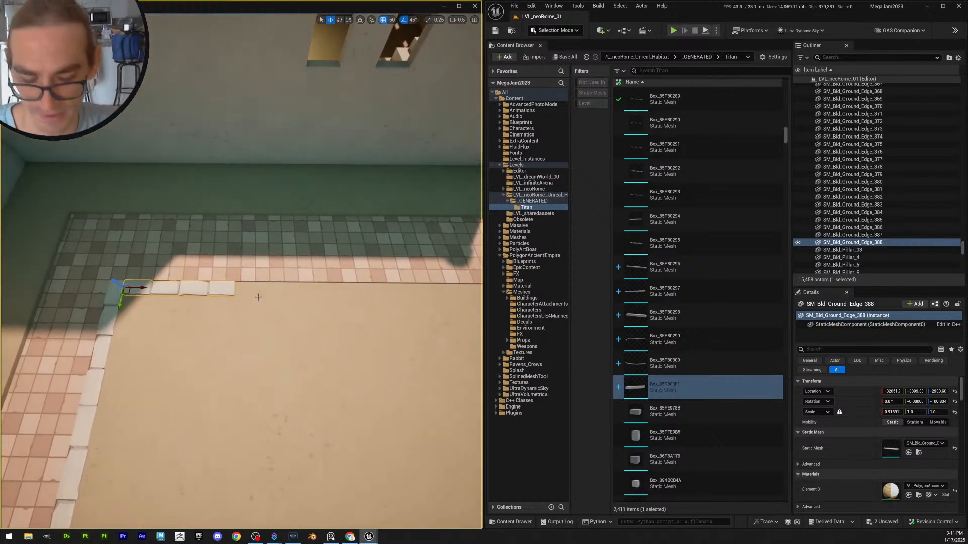
pyautogui.hotkey('ctrl', 'd')
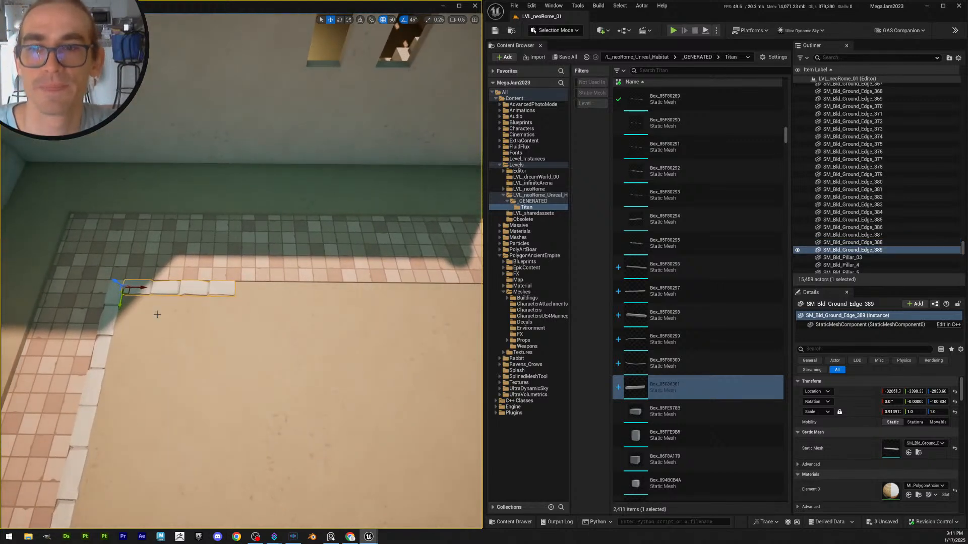
pyautogui.moveTo(144, 285); pyautogui.dragTo(255, 298)
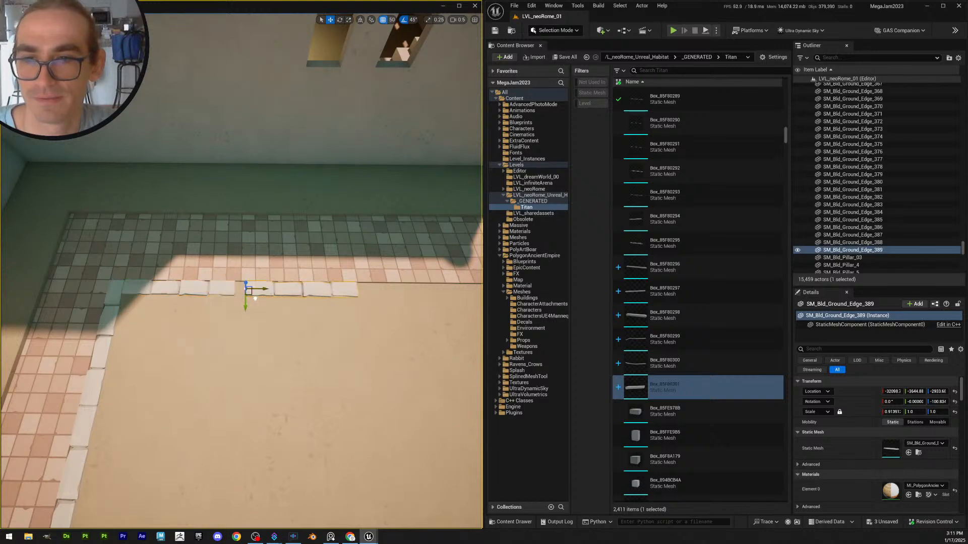
pyautogui.click(194, 288)
pyautogui.click(269, 293)
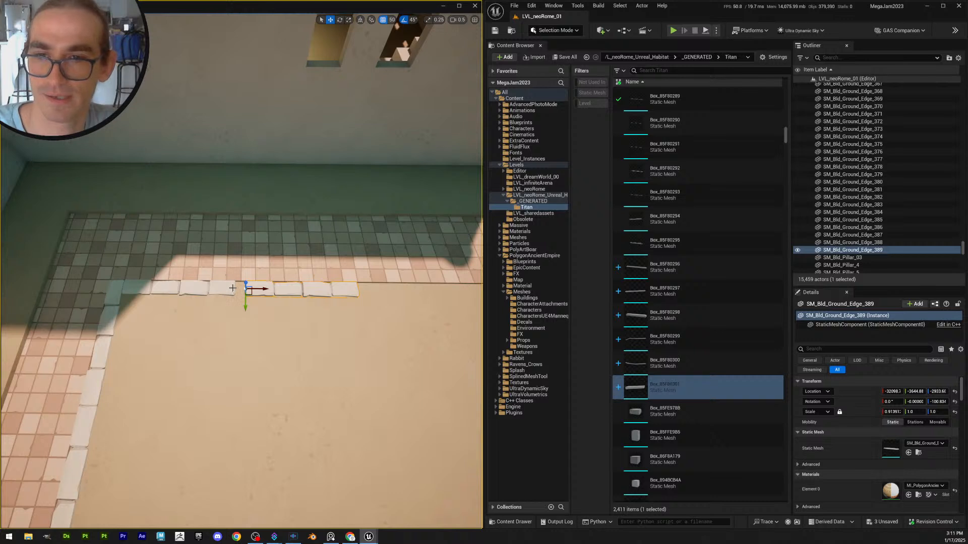
pyautogui.hotkey('ctrl', 'z')
pyautogui.hotkey('ctrl', 'z')
pyautogui.hotkey('ctrl', 'z')
# Reset the corner edge piece's scale to 1.0 and place a duplicate of it end to end along the pink tiles
pyautogui.moveTo(144, 287)
pyautogui.mouseDown()
pyautogui.moveTo(195, 288)
pyautogui.moveTo(142, 286)
pyautogui.mouseUp()
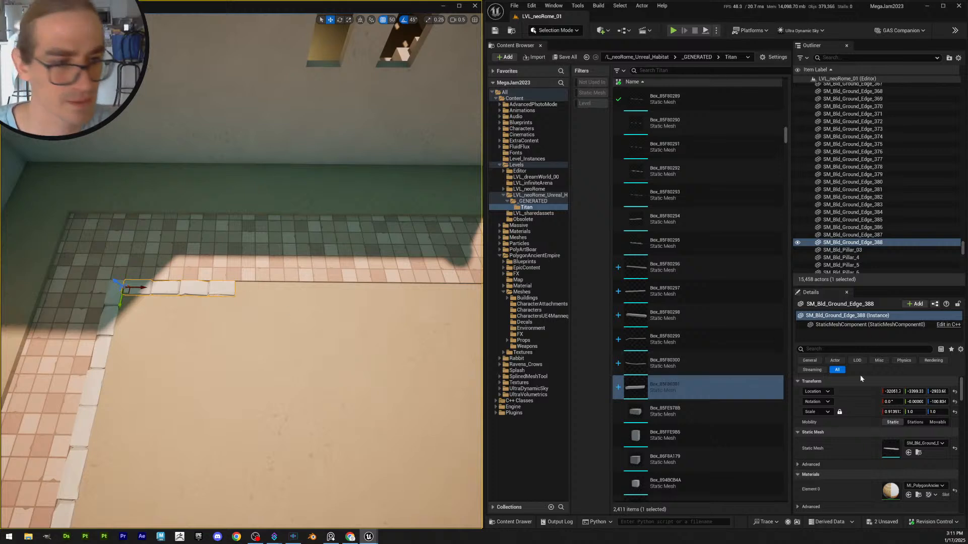
pyautogui.click(954, 413)
pyautogui.moveTo(316, 271); pyautogui.dragTo(315, 271, button='right')
pyautogui.hotkey('ctrl', 'd')
pyautogui.moveTo(172, 284); pyautogui.dragTo(269, 285)
pyautogui.moveTo(267, 285); pyautogui.dragTo(266, 285, button='right')
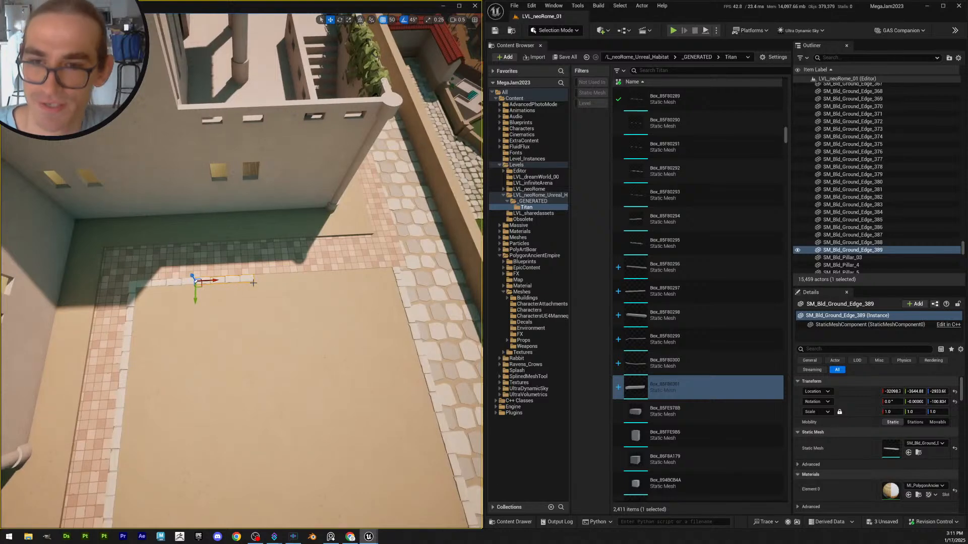
# Extend the row with two more duplicated edge pieces placed end to end towards the white stone paving
pyautogui.hotkey('ctrl', 'd')
pyautogui.moveTo(216, 281); pyautogui.dragTo(275, 278)
pyautogui.moveTo(275, 278); pyautogui.dragTo(277, 281, button='right')
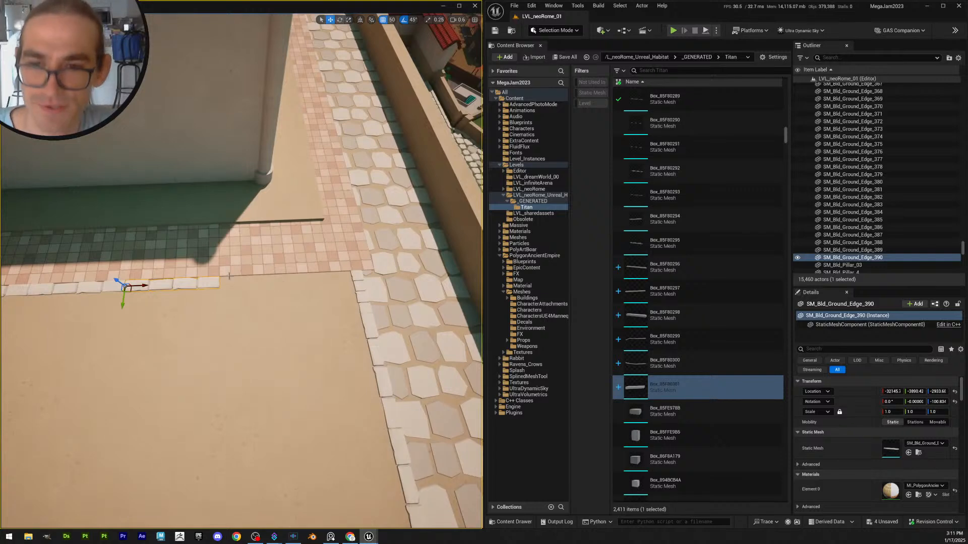
pyautogui.hotkey('ctrl', 'd')
pyautogui.moveTo(146, 285); pyautogui.dragTo(243, 281)
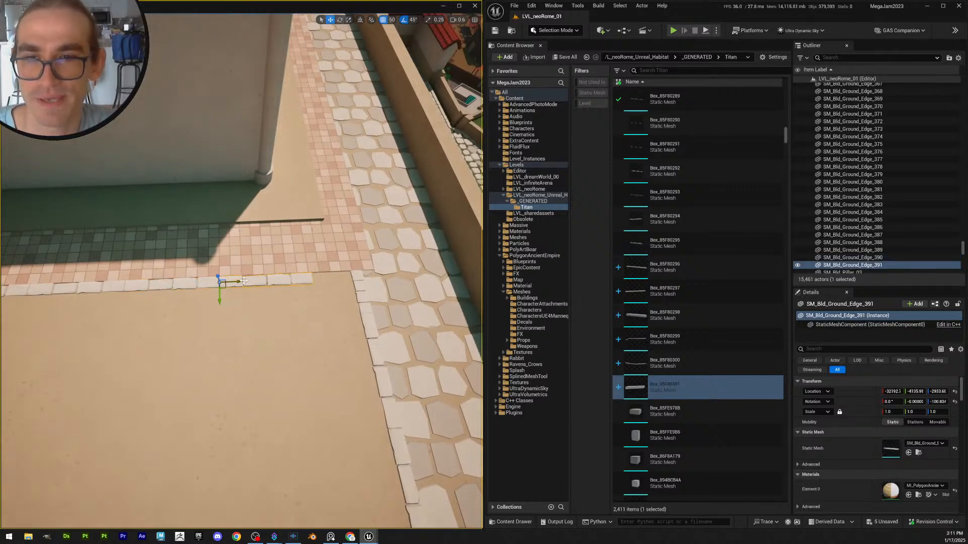
pyautogui.moveTo(236, 285); pyautogui.dragTo(237, 286, button='right')
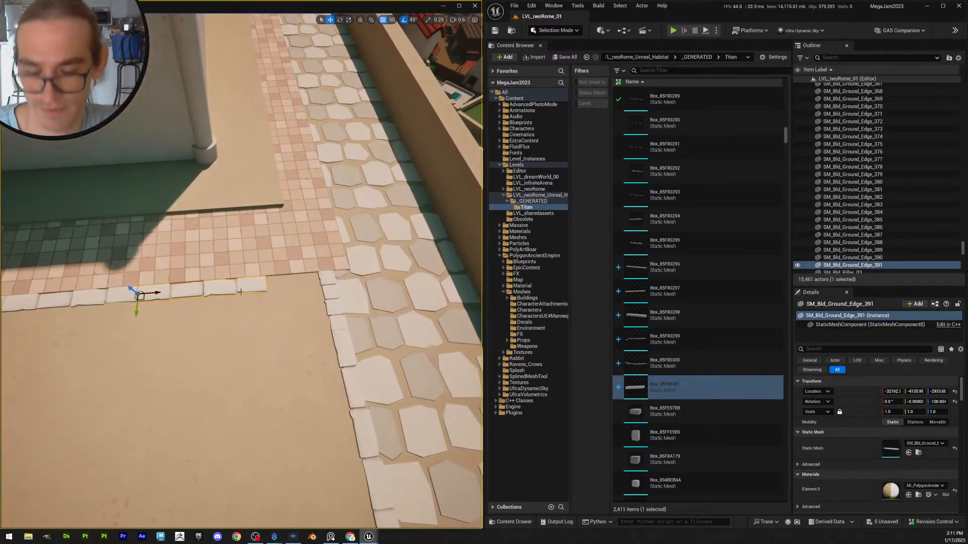
# Add one more duplicate at the end of the row and shorten it lengthwise to meet the white paving's border
pyautogui.hotkey('ctrl', 'd')
pyautogui.moveTo(154, 294); pyautogui.dragTo(291, 289)
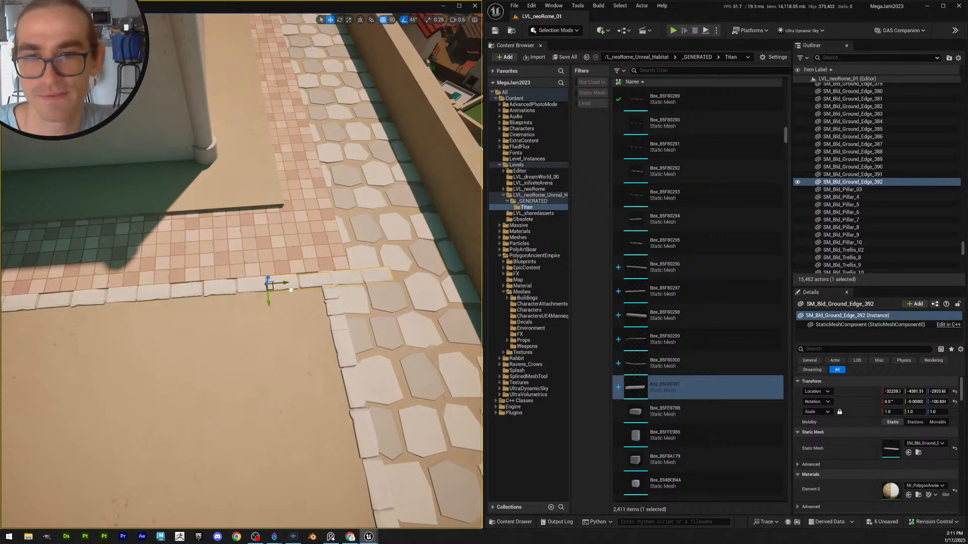
pyautogui.moveTo(291, 290); pyautogui.dragTo(291, 290, button='right')
pyautogui.moveTo(230, 301); pyautogui.dragTo(230, 301, button='right')
pyautogui.press('r')
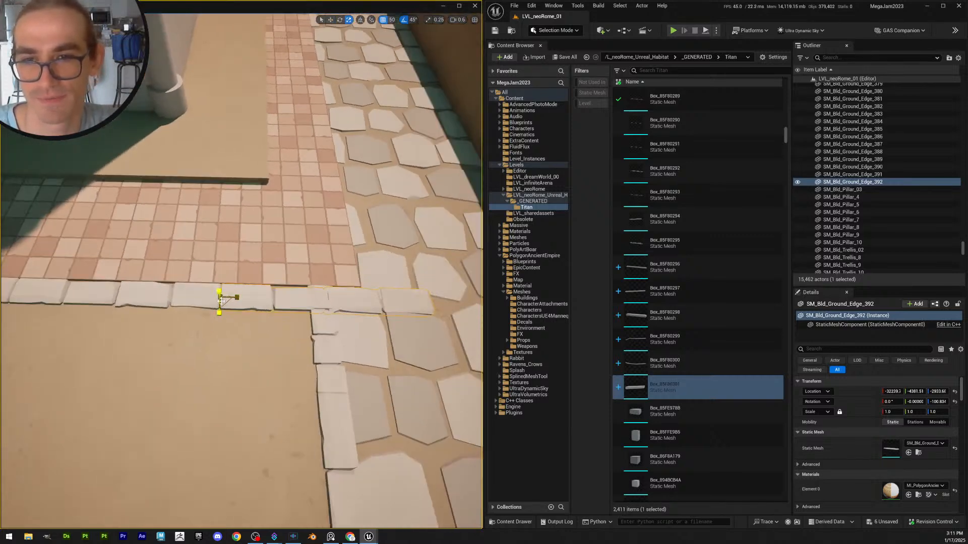
pyautogui.moveTo(234, 298)
pyautogui.mouseDown()
pyautogui.moveTo(205, 298)
pyautogui.moveTo(236, 298)
pyautogui.mouseUp()
pyautogui.press('Escape')
# Save all newly placed edge pieces and the current level
pyautogui.moveTo(253, 298); pyautogui.dragTo(253, 298, button='right')
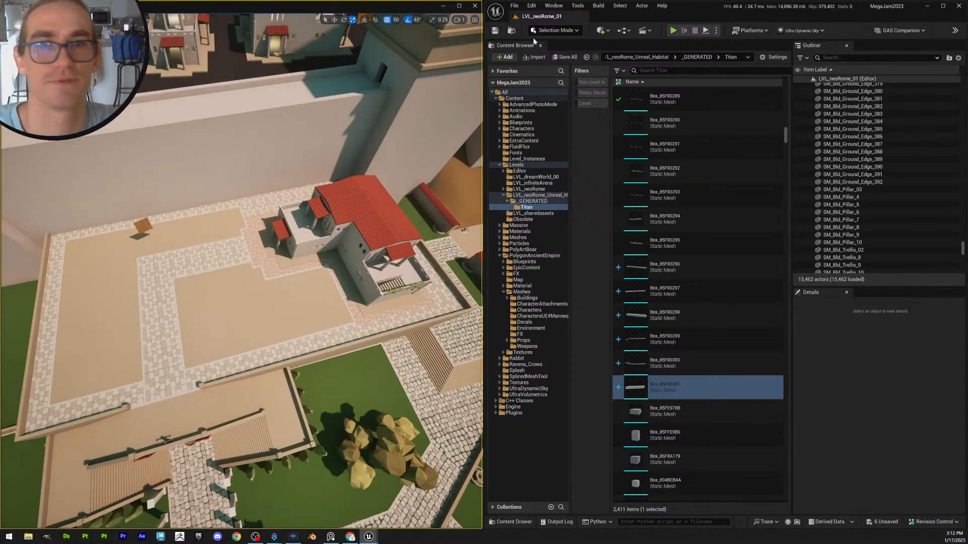
pyautogui.click(565, 57)
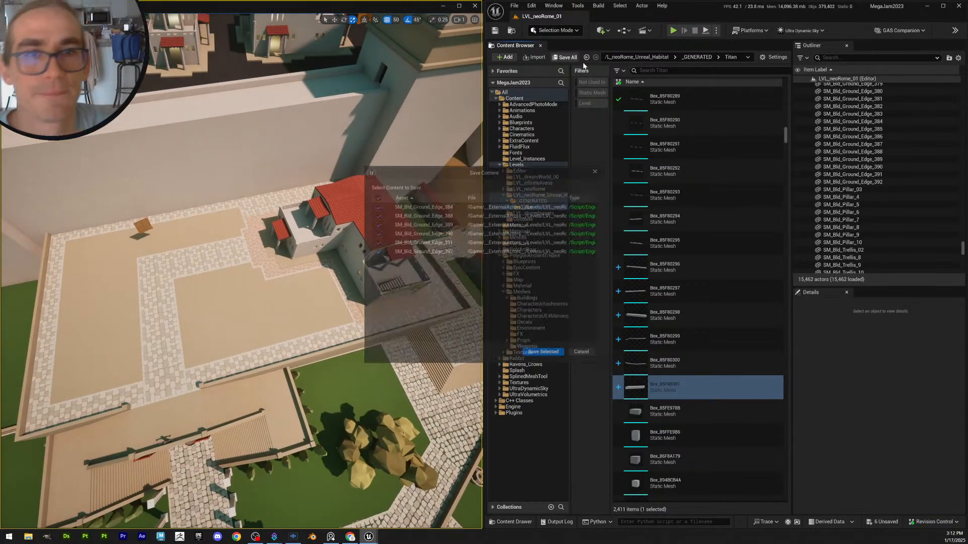
pyautogui.click(543, 352)
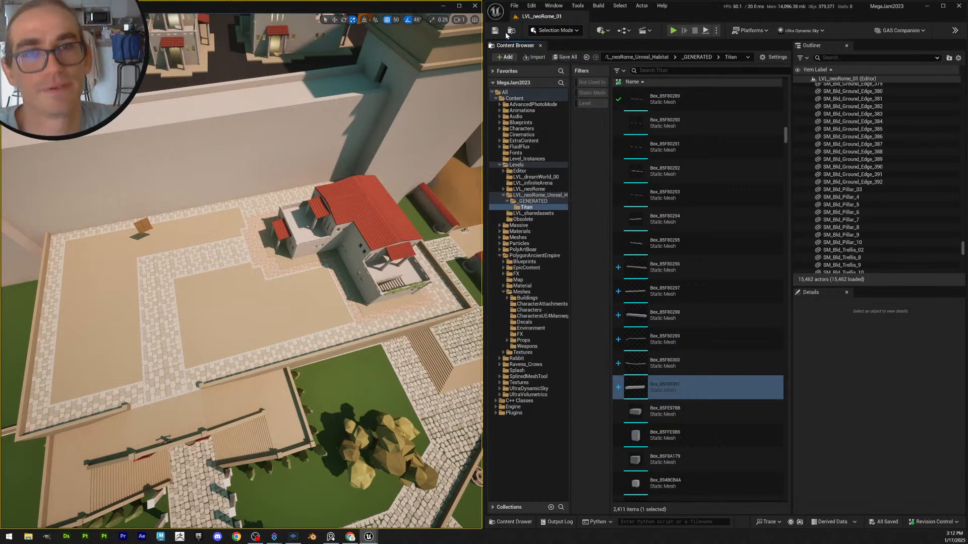
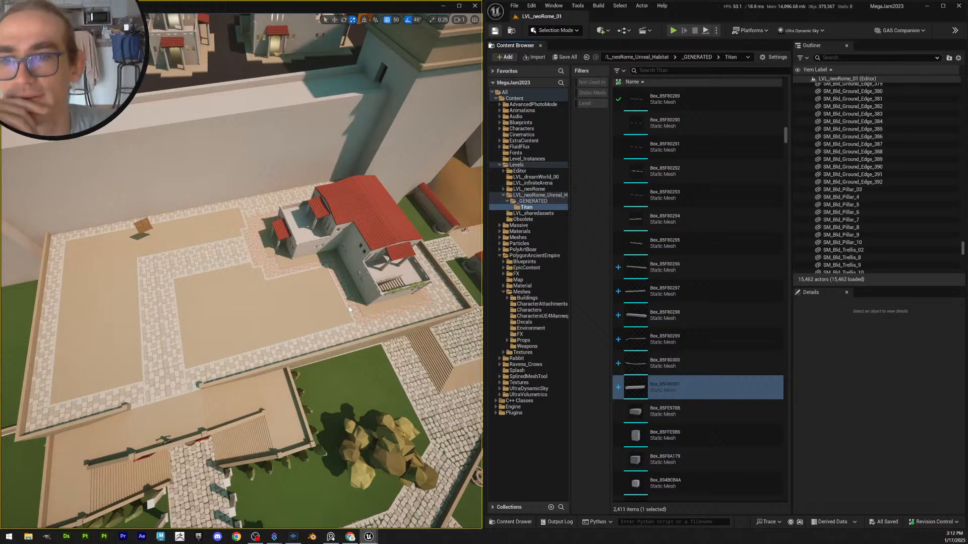
pyautogui.hotkey('ctrl', 's')
# Look over the bordered paving around the villa and the whole walled compound, saving the level along the way
pyautogui.moveTo(351, 293); pyautogui.dragTo(385, 285, button='right')
pyautogui.scroll(2, 335, 267)
pyautogui.scroll(2, 376, 283)
pyautogui.scroll(-5, 380, 288)
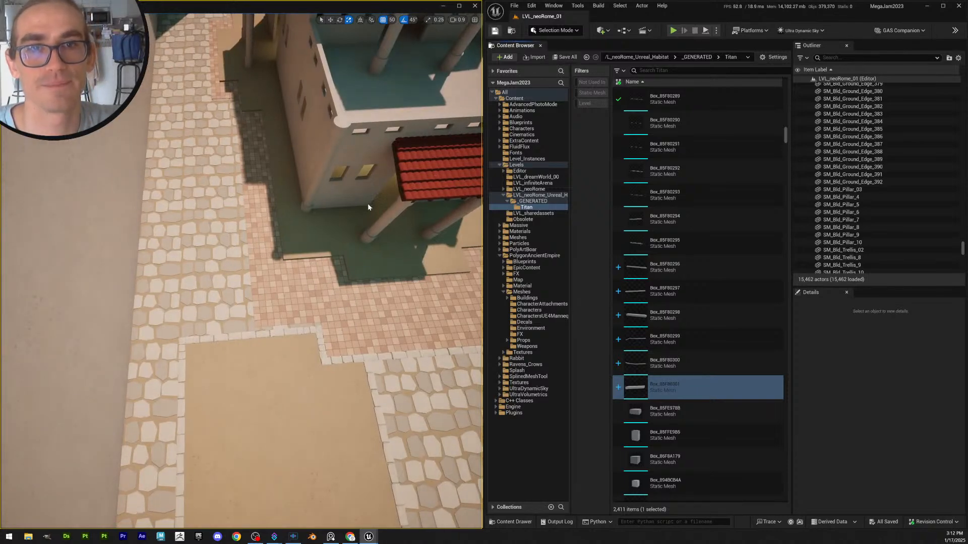
pyautogui.hotkey('ctrl', 's')
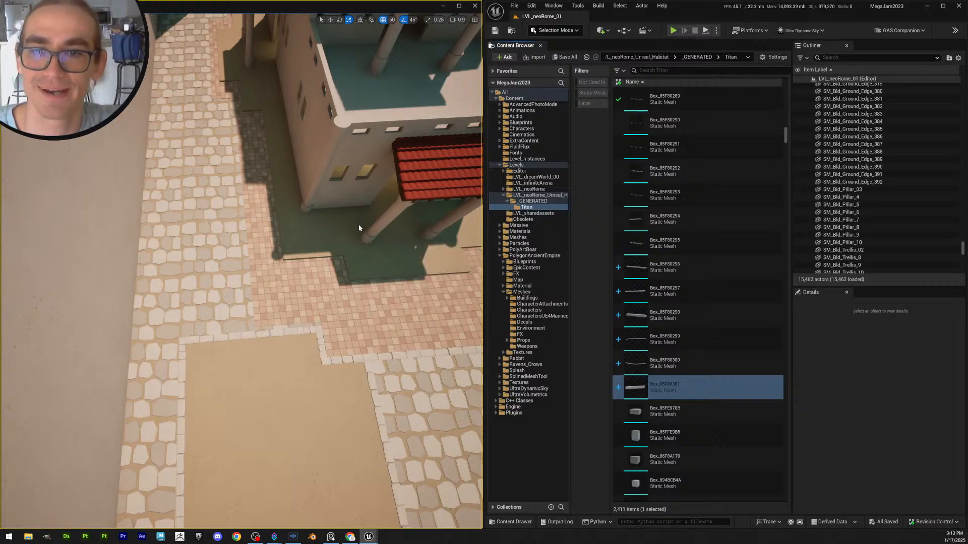
pyautogui.moveTo(359, 224); pyautogui.dragTo(114, 186, button='right')
pyautogui.press('w')
pyautogui.scroll(3, 359, 225)
pyautogui.press('s')
pyautogui.scroll(3, 359, 225)
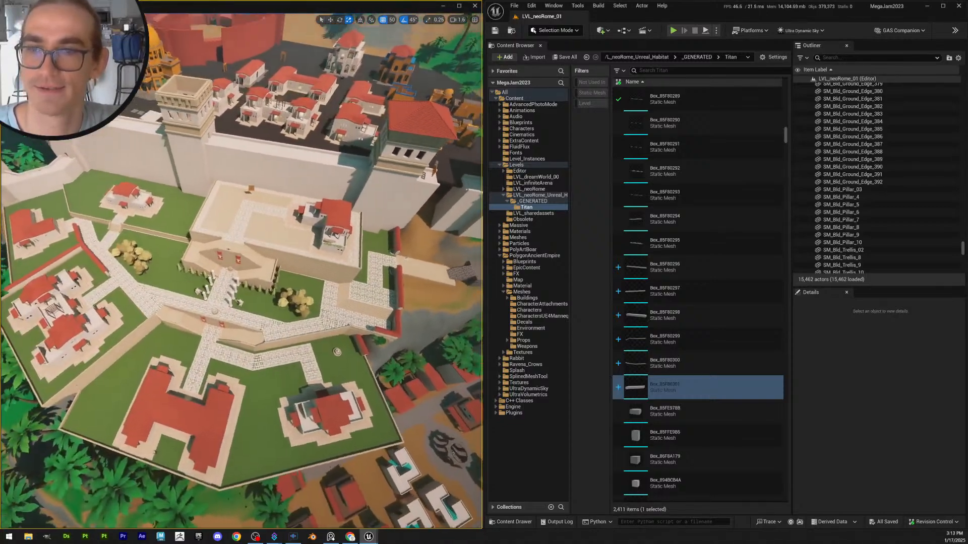
pyautogui.moveTo(382, 209); pyautogui.dragTo(382, 209, button='right')
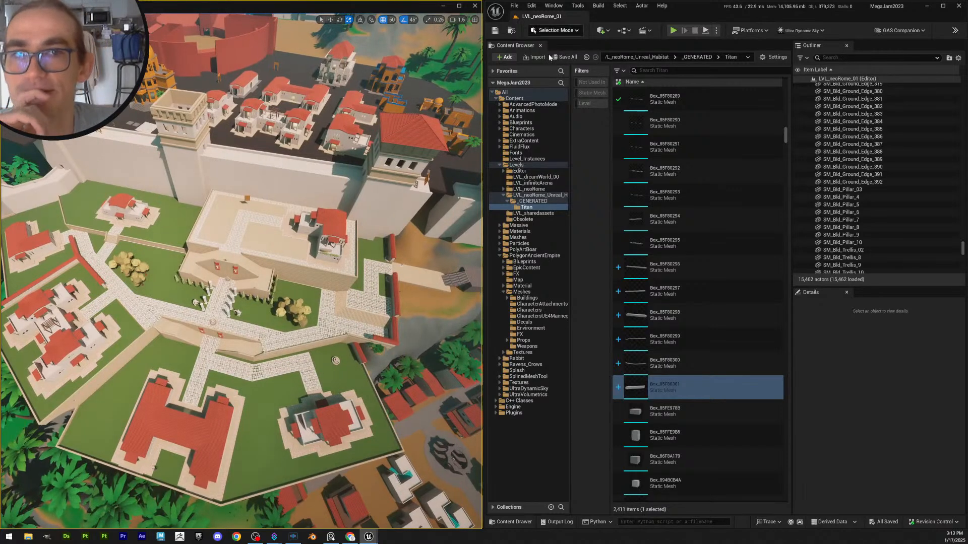
pyautogui.click(496, 31)
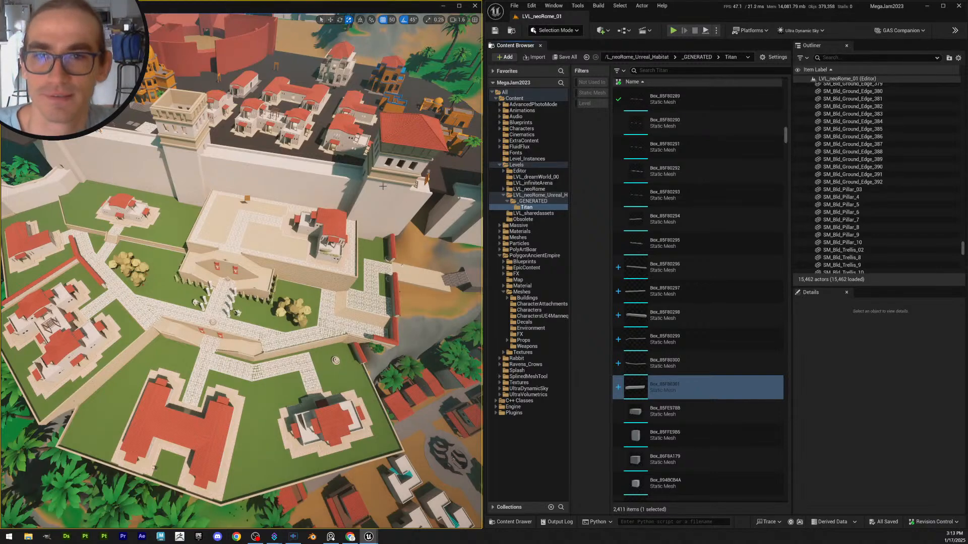
# Select the nine ground edge pieces along the foot of the stone wall beside the lawn
pyautogui.press('w')
pyautogui.moveTo(381, 216)
pyautogui.mouseDown(button='right')
pyautogui.moveTo(388, 193)
pyautogui.moveTo(385, 217)
pyautogui.mouseUp(button='right')
pyautogui.scroll(-2, 389, 210)
pyautogui.press('w')
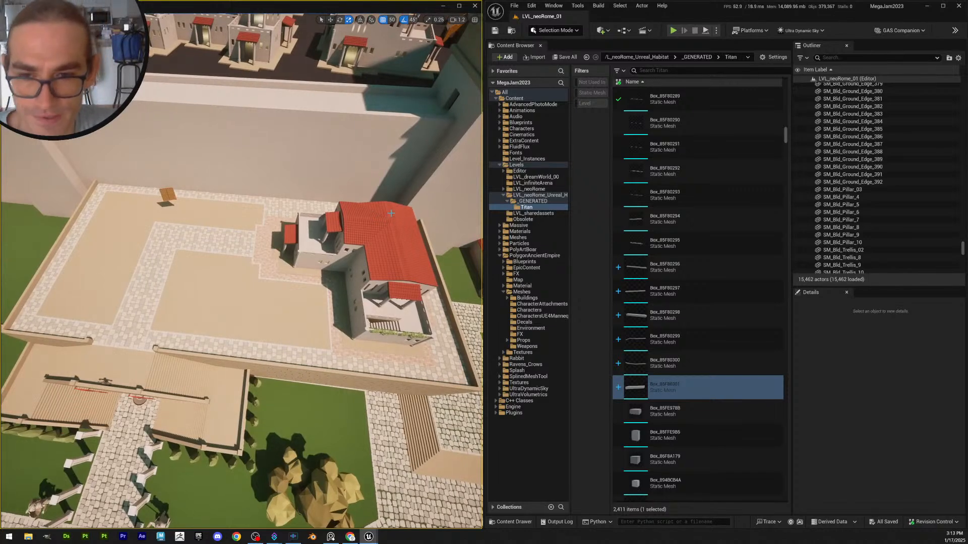
pyautogui.moveTo(324, 309); pyautogui.dragTo(423, 337, button='right')
pyautogui.moveTo(116, 321); pyautogui.dragTo(392, 316, button='right')
pyautogui.scroll(-1, 114, 320)
pyautogui.click(164, 347)
pyautogui.keyDown('ctrl'); pyautogui.click(187, 345); pyautogui.keyUp('ctrl')
pyautogui.keyDown('ctrl'); pyautogui.click(224, 331); pyautogui.keyUp('ctrl')
pyautogui.press('q')
pyautogui.keyDown('ctrl'); pyautogui.click(276, 333); pyautogui.keyUp('ctrl')
pyautogui.keyDown('ctrl'); pyautogui.click(296, 323); pyautogui.keyUp('ctrl')
pyautogui.keyDown('ctrl'); pyautogui.click(298, 322); pyautogui.keyUp('ctrl')
pyautogui.keyDown('ctrl'); pyautogui.click(331, 323); pyautogui.keyUp('ctrl')
pyautogui.keyDown('ctrl'); pyautogui.click(384, 329); pyautogui.keyUp('ctrl')
pyautogui.keyDown('ctrl'); pyautogui.click(387, 328); pyautogui.keyUp('ctrl')
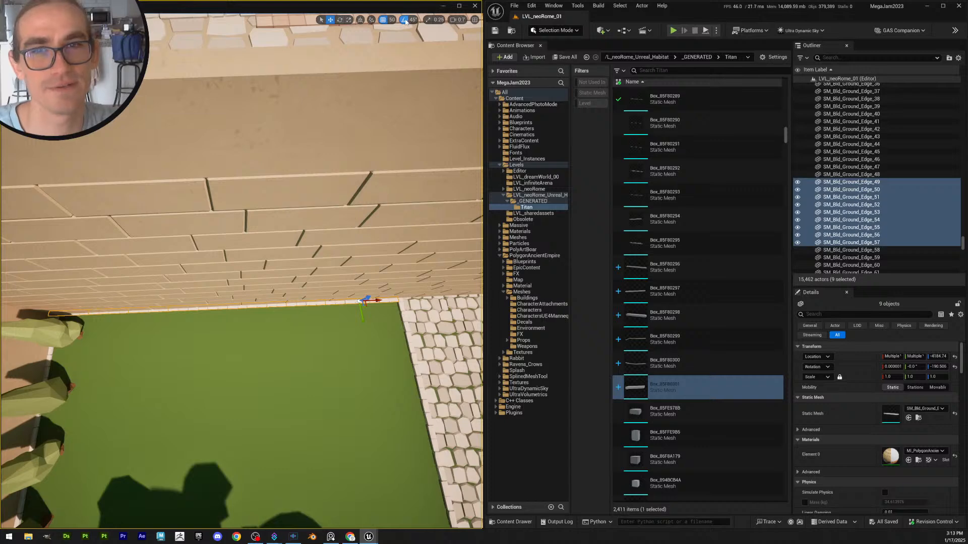
# Rotate the nine selected ground edge pieces slightly so the row runs parallel to the foot of the stone wall
pyautogui.press('e')
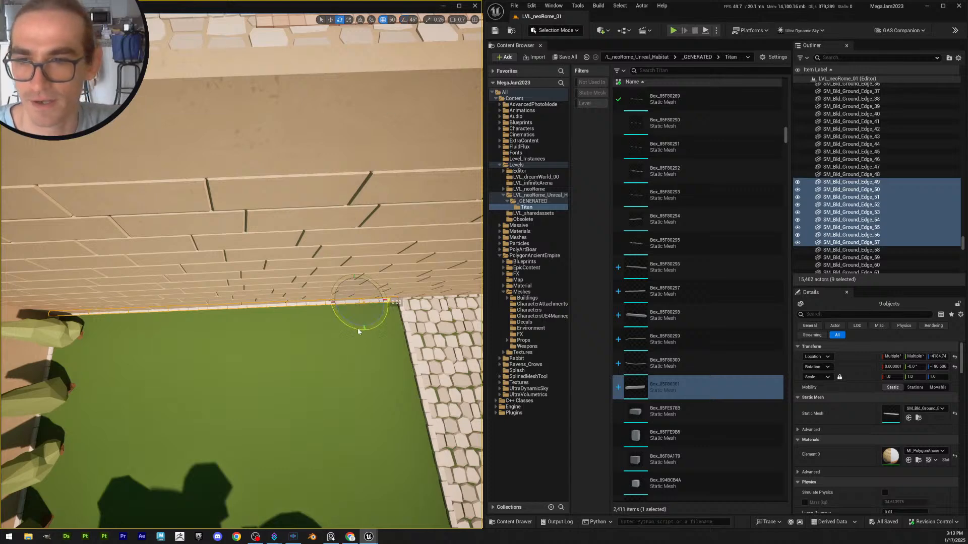
pyautogui.moveTo(362, 328); pyautogui.dragTo(358, 328)
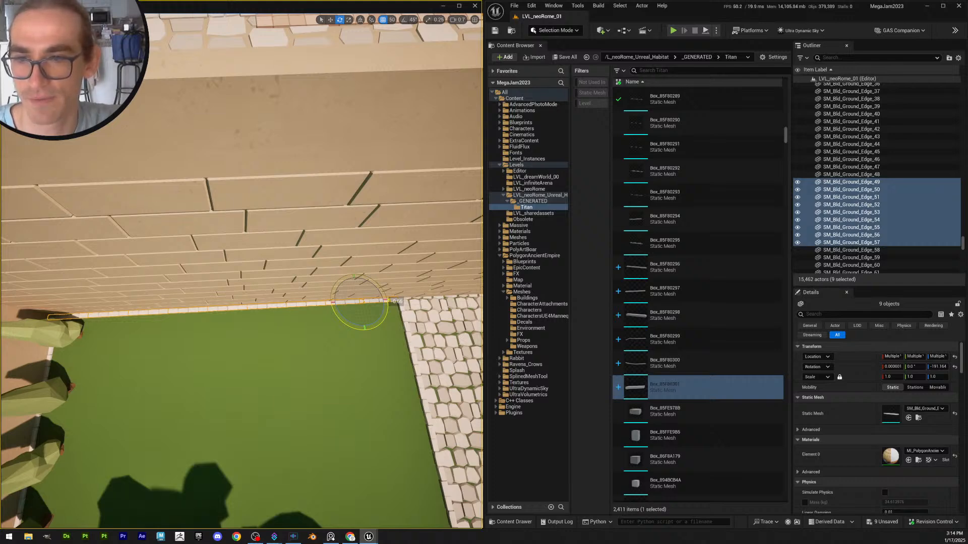
pyautogui.moveTo(359, 328); pyautogui.dragTo(357, 329)
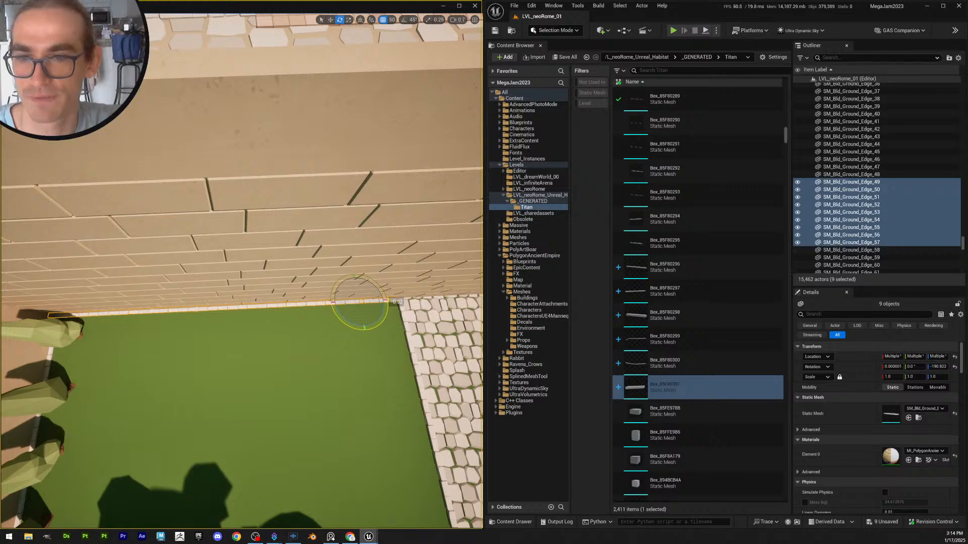
pyautogui.press('Escape')
# Save the nine rotated ground edge pieces, checking them out of revision control
pyautogui.moveTo(409, 328); pyautogui.dragTo(406, 329, button='right')
pyautogui.scroll(3, 404, 329)
pyautogui.scroll(2, 406, 329)
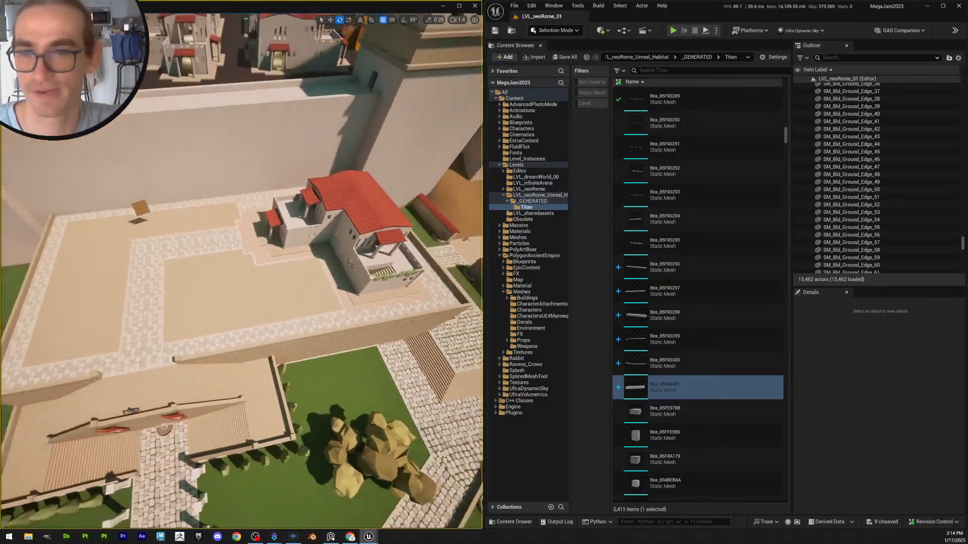
pyautogui.moveTo(356, 257); pyautogui.dragTo(355, 258, button='right')
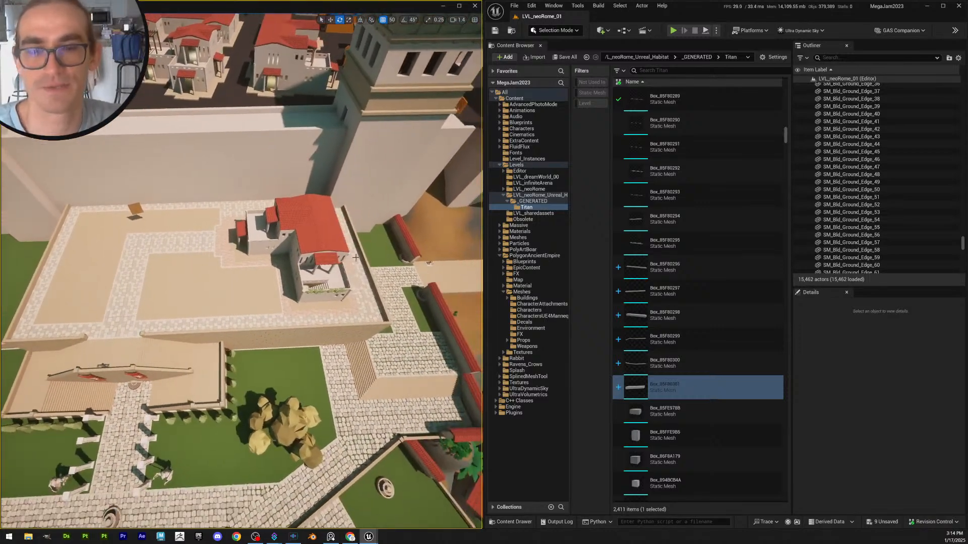
pyautogui.click(559, 58)
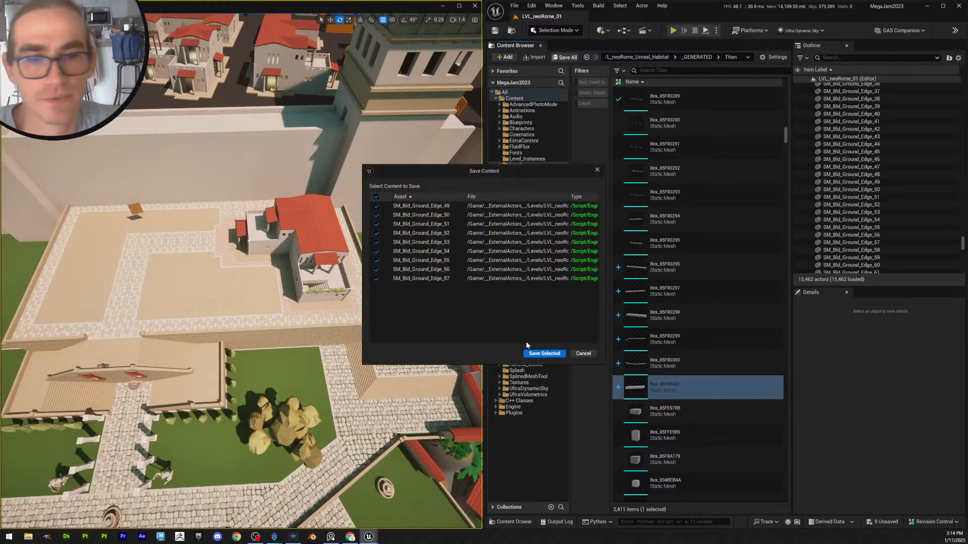
pyautogui.click(543, 353)
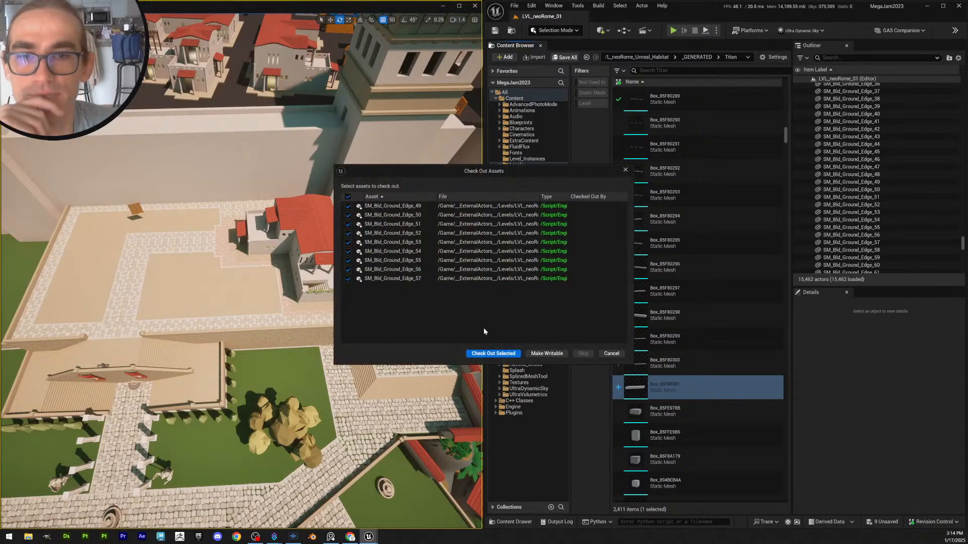
pyautogui.click(492, 353)
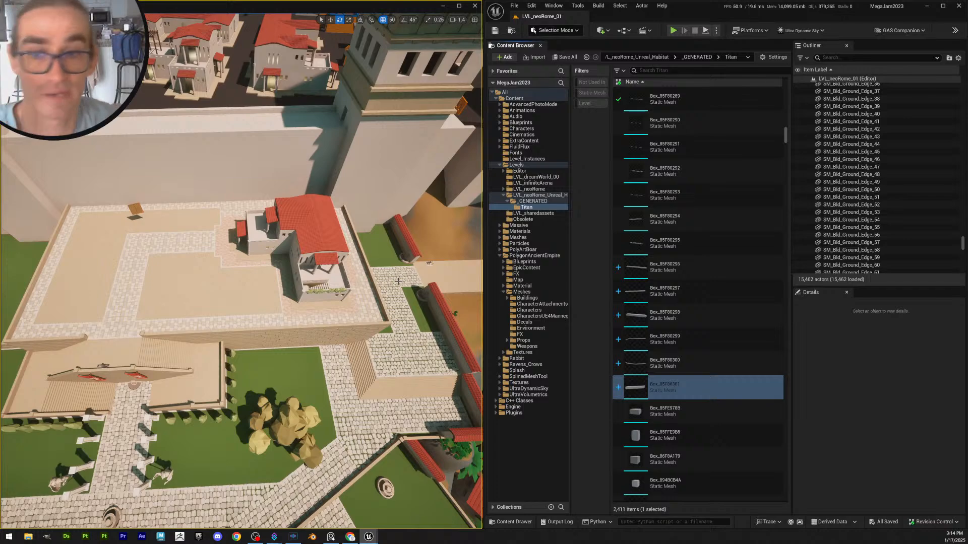
# Duplicate a ground edge piece from the villa's tile border and move the copy across to the paving on the villa's other side
pyautogui.press('w')
pyautogui.moveTo(345, 305)
pyautogui.mouseDown(button='right')
pyautogui.moveTo(349, 319)
pyautogui.moveTo(364, 322)
pyautogui.moveTo(348, 315)
pyautogui.mouseUp(button='right')
pyautogui.scroll(-2, 346, 305)
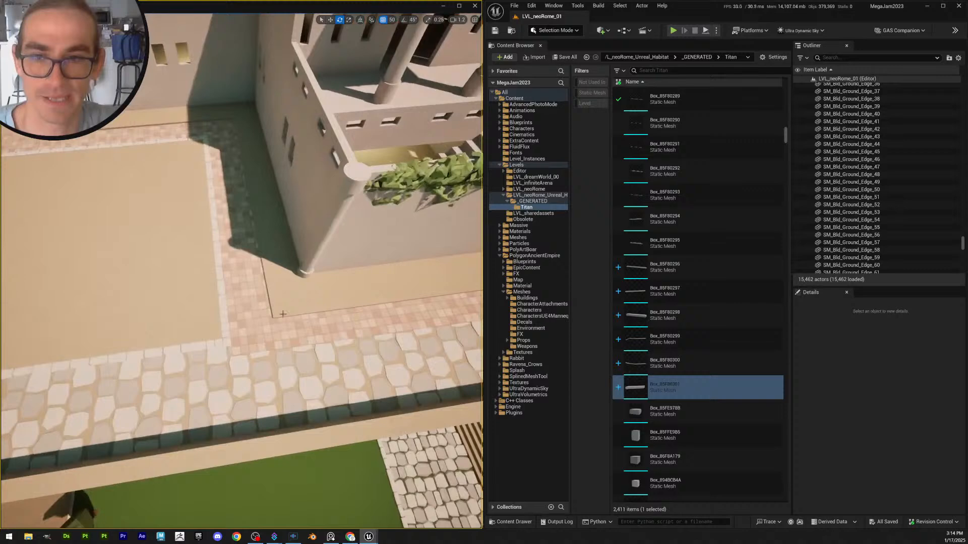
pyautogui.click(220, 297)
pyautogui.moveTo(287, 288)
pyautogui.mouseDown(button='right')
pyautogui.moveTo(322, 290)
pyautogui.moveTo(299, 287)
pyautogui.mouseUp(button='right')
pyautogui.press('w')
pyautogui.press('s')
pyautogui.keyDown('alt'); pyautogui.moveTo(98, 279); pyautogui.dragTo(355, 288); pyautogui.keyUp('alt')
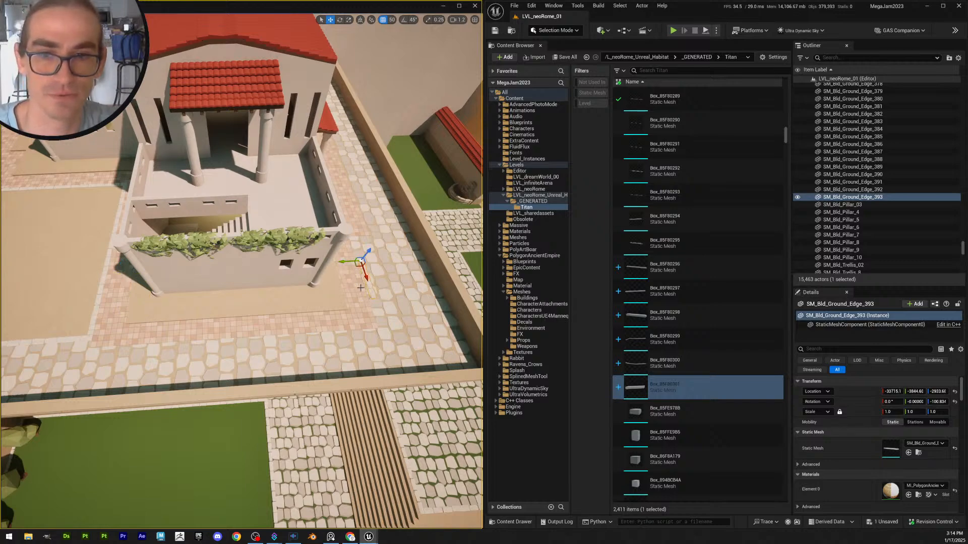
# Position the copied edge piece along the seam between the pink tiles and the white stone paving
pyautogui.moveTo(360, 287)
pyautogui.mouseDown(button='right')
pyautogui.moveTo(375, 291)
pyautogui.moveTo(367, 299)
pyautogui.mouseUp(button='right')
pyautogui.press('w')
pyautogui.scroll(-2, 366, 299)
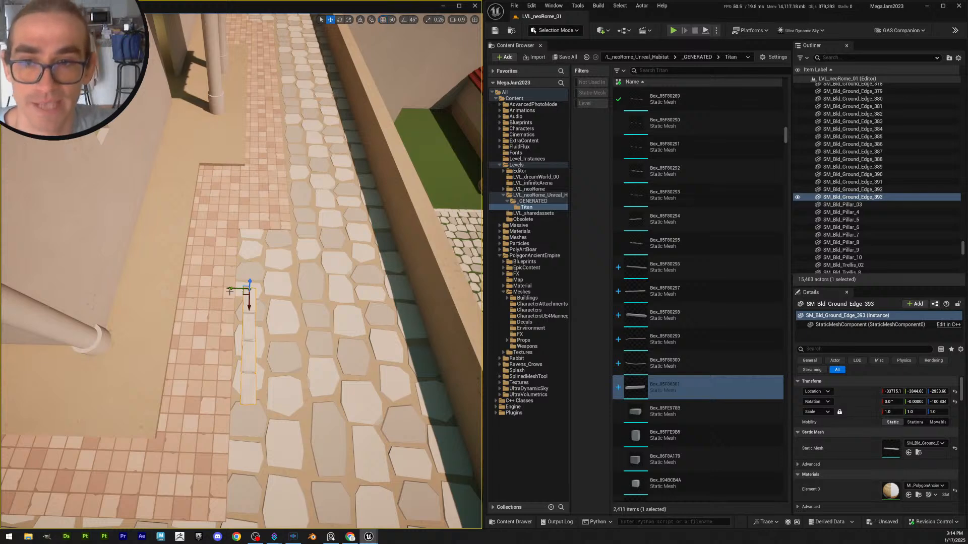
pyautogui.moveTo(230, 290); pyautogui.dragTo(99, 292)
pyautogui.moveTo(235, 307); pyautogui.dragTo(308, 277)
pyautogui.moveTo(320, 293); pyautogui.dragTo(272, 289, button='right')
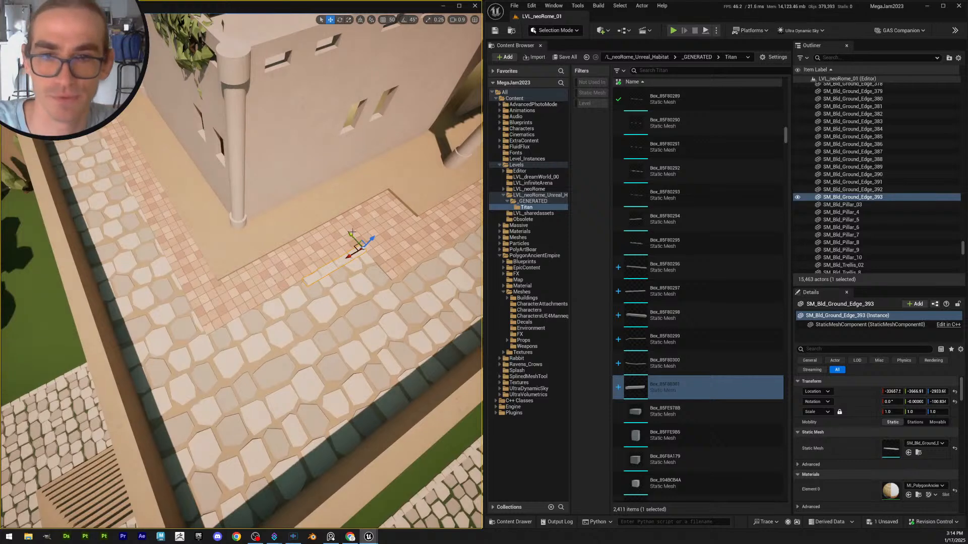
pyautogui.moveTo(352, 234); pyautogui.dragTo(353, 235)
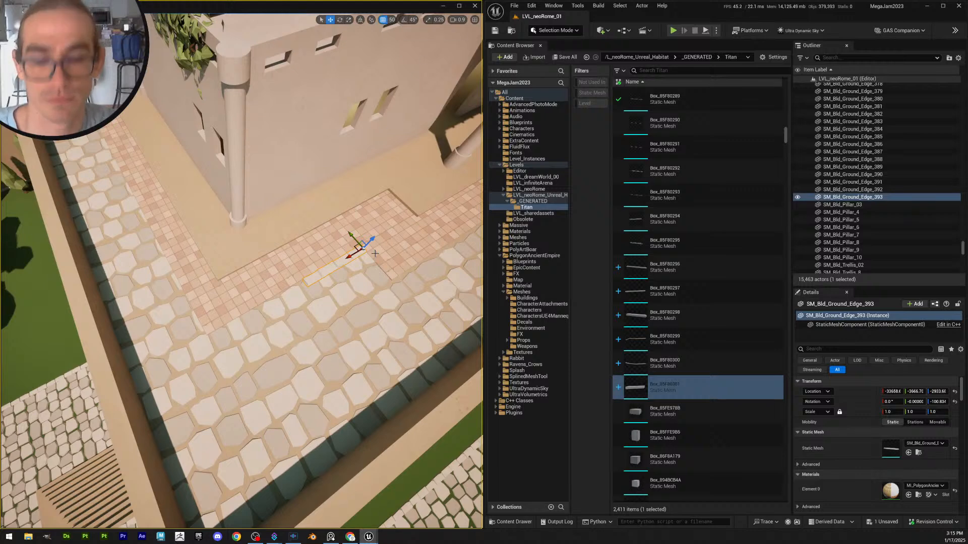
# Extend the row with two more duplicates toward the tile corner and shorten the last one lengthwise
pyautogui.hotkey('ctrl', 'd')
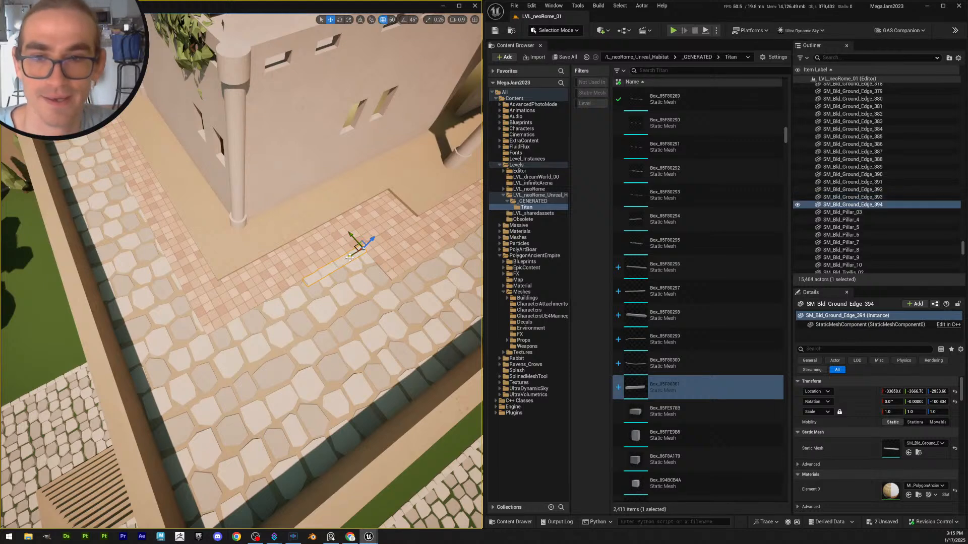
pyautogui.moveTo(350, 257); pyautogui.dragTo(290, 291)
pyautogui.moveTo(291, 291)
pyautogui.mouseDown(button='right')
pyautogui.moveTo(304, 290)
pyautogui.moveTo(290, 305)
pyautogui.mouseUp(button='right')
pyautogui.hotkey('ctrl', 'd')
pyautogui.moveTo(344, 287); pyautogui.dragTo(278, 337)
pyautogui.press('r')
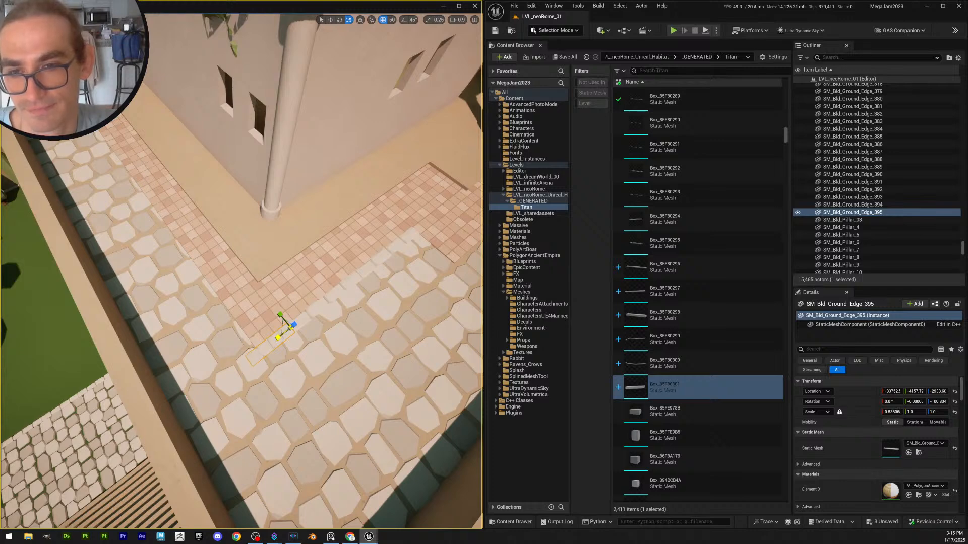
pyautogui.press('Escape')
# Duplicate a full-length edge piece from this row and rotate the copy 90° with 45° rotation snapping on
pyautogui.click(322, 318)
pyautogui.press('w')
pyautogui.moveTo(322, 317); pyautogui.dragTo(331, 340, button='right')
pyautogui.hotkey('ctrl', 'd')
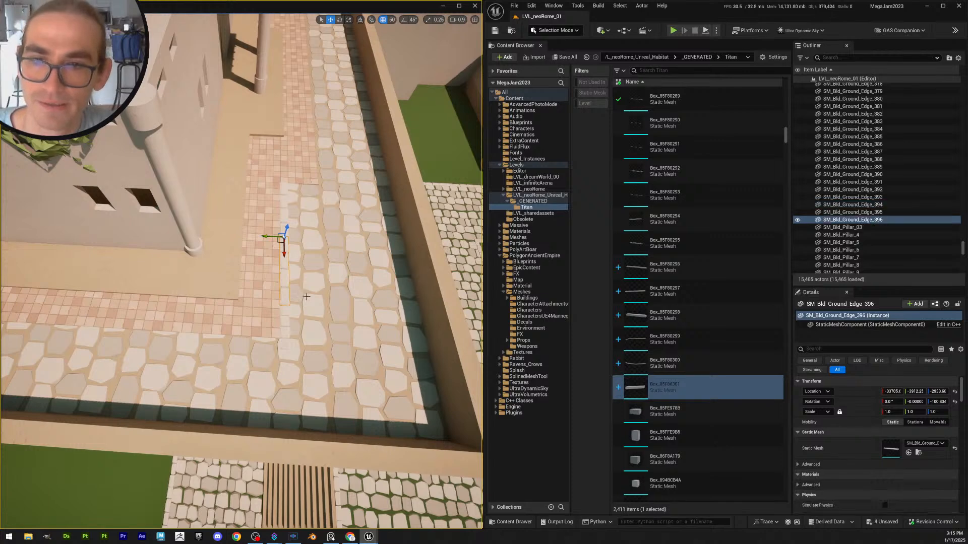
pyautogui.press('e')
pyautogui.moveTo(276, 260); pyautogui.dragTo(258, 252)
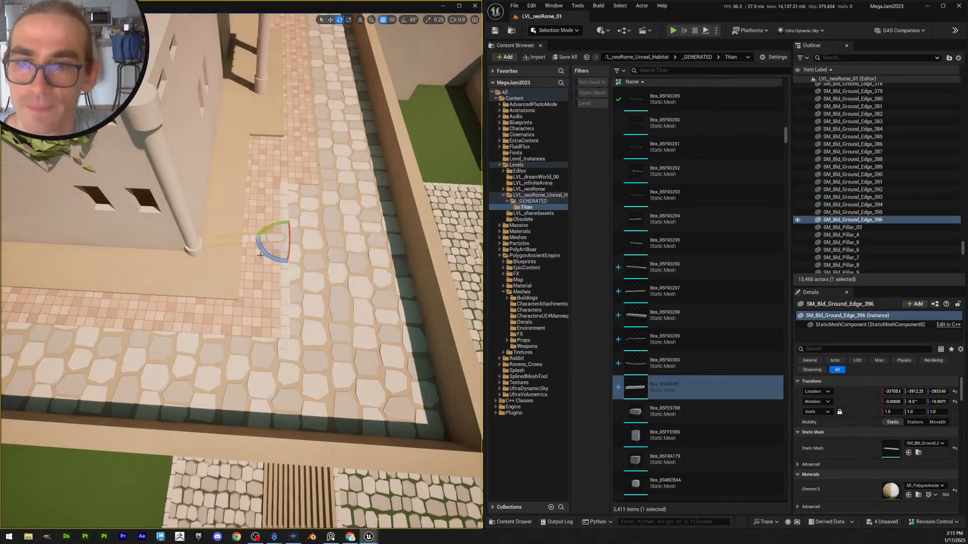
pyautogui.hotkey('ctrl', 'z')
pyautogui.click(404, 22)
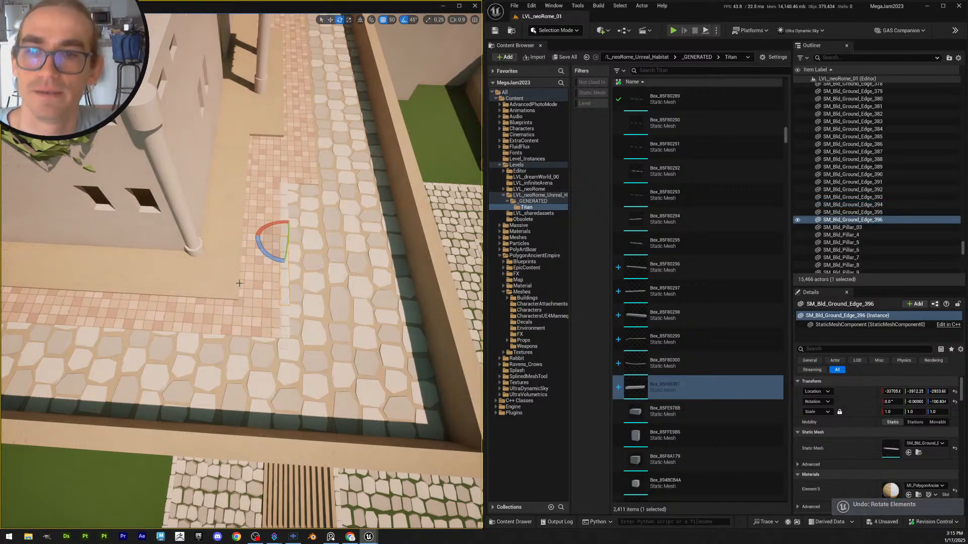
pyautogui.moveTo(275, 260); pyautogui.dragTo(283, 323)
# Move the rotated edge piece to the outer tile corner and align it with the tile border in front of the villa
pyautogui.press('w')
pyautogui.moveTo(284, 323); pyautogui.dragTo(235, 323, button='right')
pyautogui.press('w')
pyautogui.scroll(-2, 257, 335)
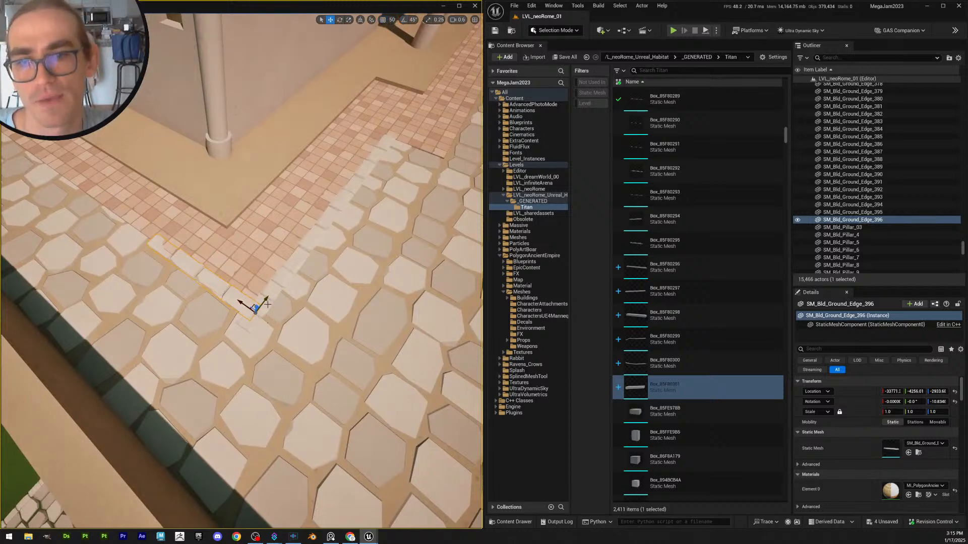
pyautogui.moveTo(264, 298)
pyautogui.mouseDown()
pyautogui.moveTo(252, 309)
pyautogui.moveTo(263, 308)
pyautogui.mouseUp()
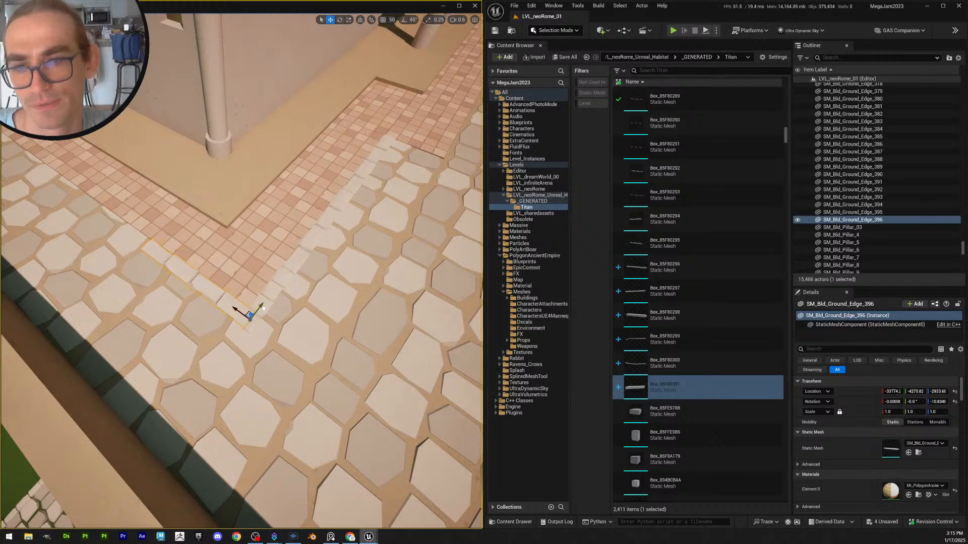
pyautogui.moveTo(301, 349)
pyautogui.mouseDown(button='right')
pyautogui.moveTo(327, 344)
pyautogui.moveTo(301, 350)
pyautogui.mouseUp(button='right')
pyautogui.scroll(1, 300, 350)
pyautogui.moveTo(285, 348)
pyautogui.mouseDown()
pyautogui.moveTo(257, 345)
pyautogui.moveTo(271, 349)
pyautogui.mouseUp()
pyautogui.moveTo(284, 311)
pyautogui.mouseDown()
pyautogui.moveTo(280, 339)
pyautogui.moveTo(286, 324)
pyautogui.mouseUp()
# Trim the length of the shortened edge piece so it ends at the outer tile corner
pyautogui.click(292, 298)
pyautogui.moveTo(291, 297); pyautogui.dragTo(244, 295, button='right')
pyautogui.press('r')
pyautogui.moveTo(243, 262); pyautogui.dragTo(244, 263)
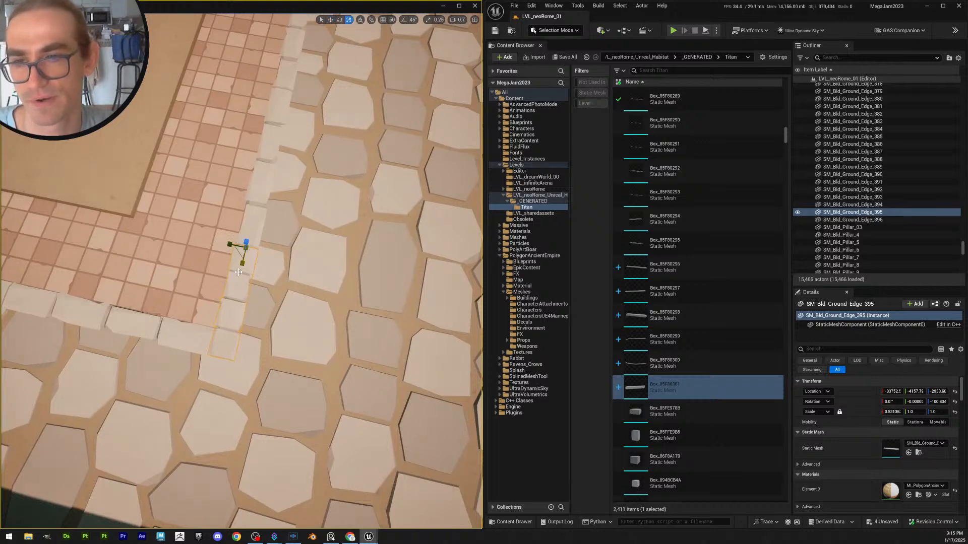
# Duplicate the rotated corner edge piece and place the copy next in line along the villa's front tile border
pyautogui.click(204, 333)
pyautogui.moveTo(204, 333); pyautogui.dragTo(245, 328, button='right')
pyautogui.scroll(-8, 290, 360)
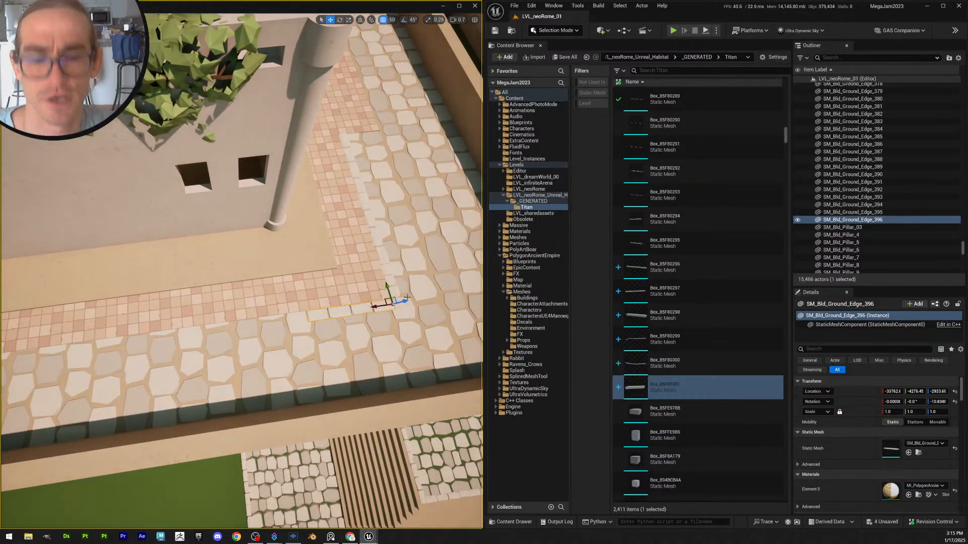
pyautogui.keyDown('alt'); pyautogui.moveTo(376, 303); pyautogui.dragTo(289, 304); pyautogui.keyUp('alt')
# Select both front edge pieces and duplicate the pair twice along the border to complete the villa's front row
pyautogui.keyDown('shift'); pyautogui.click(347, 313); pyautogui.keyUp('shift')
pyautogui.press('s')
pyautogui.moveTo(392, 317); pyautogui.dragTo(373, 318, button='right')
pyautogui.keyDown('alt'); pyautogui.moveTo(374, 292); pyautogui.dragTo(165, 305); pyautogui.keyUp('alt')
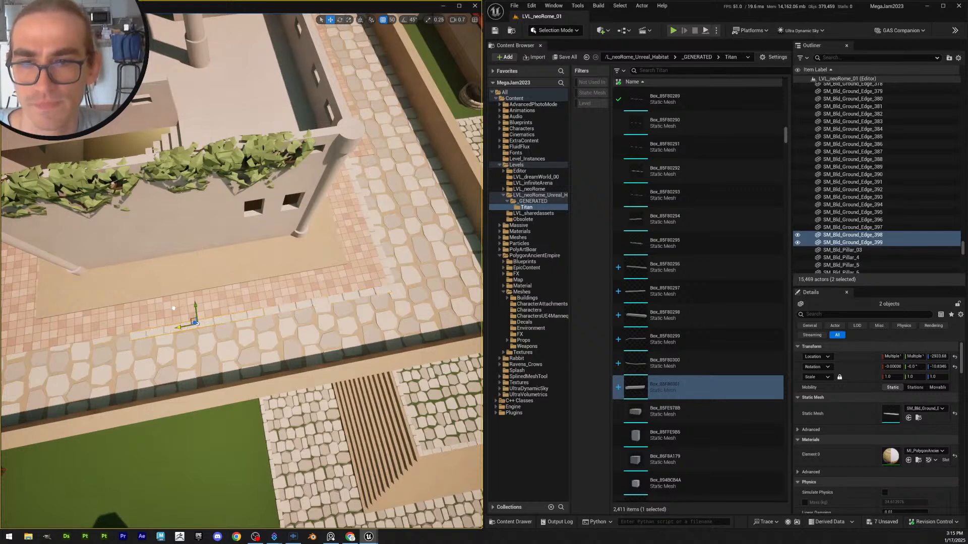
pyautogui.moveTo(166, 305); pyautogui.dragTo(227, 305, button='right')
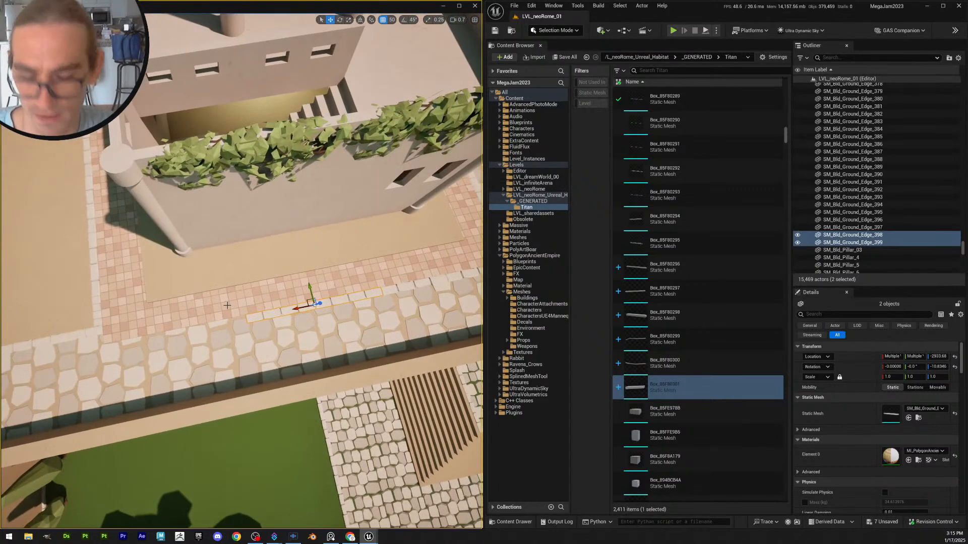
pyautogui.keyDown('alt'); pyautogui.moveTo(301, 308); pyautogui.dragTo(154, 313); pyautogui.keyUp('alt')
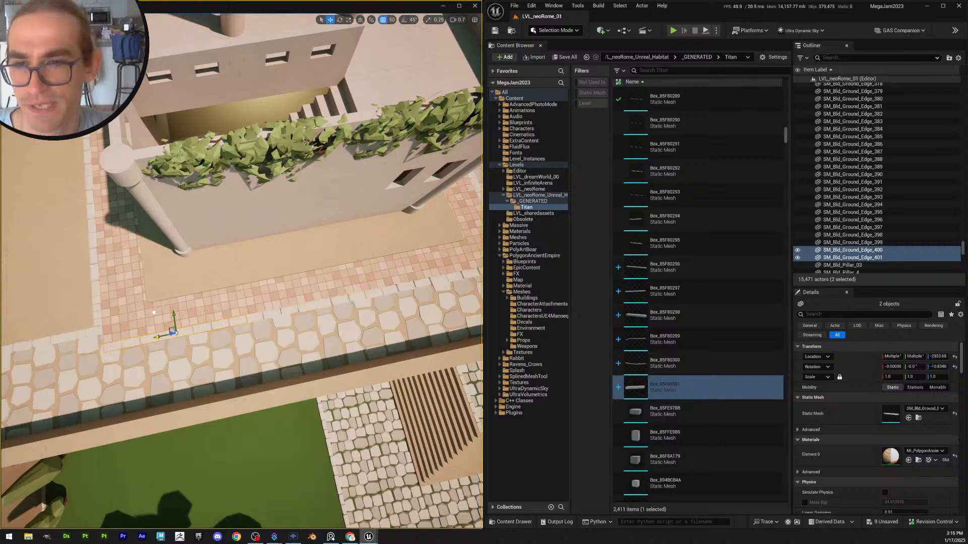
# Lengthen the last edge piece of the side tile border so it extends across the junction to the white stone paving
pyautogui.moveTo(208, 312); pyautogui.dragTo(353, 325, button='right')
pyautogui.click(228, 327)
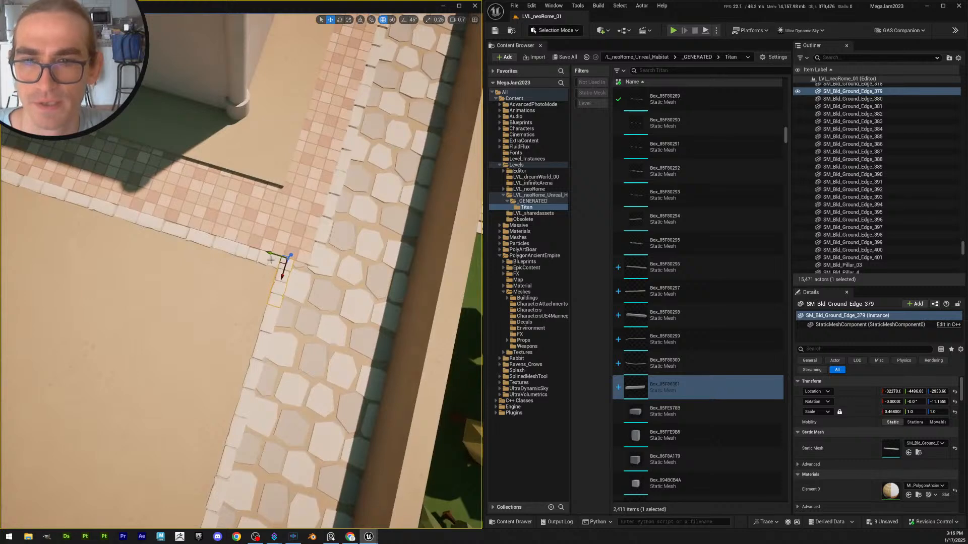
pyautogui.click(267, 256)
pyautogui.moveTo(268, 256)
pyautogui.mouseDown(button='right')
pyautogui.moveTo(297, 257)
pyautogui.moveTo(253, 265)
pyautogui.moveTo(265, 262)
pyautogui.mouseUp(button='right')
pyautogui.press('r')
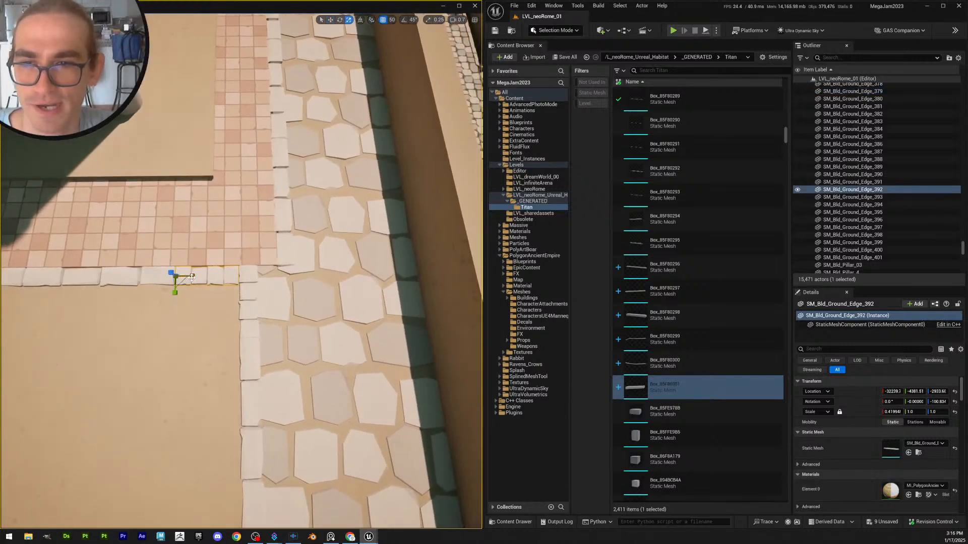
pyautogui.moveTo(192, 277); pyautogui.dragTo(247, 277)
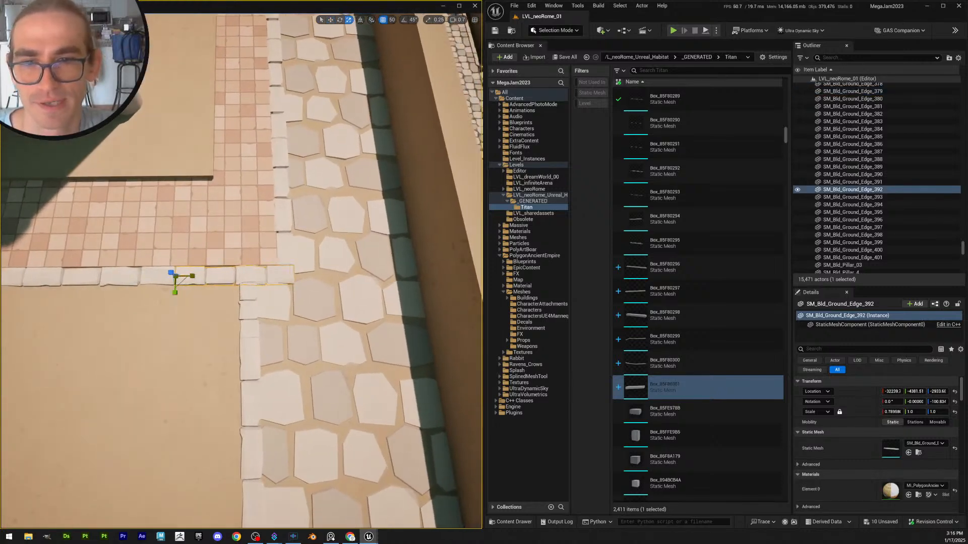
pyautogui.press('Escape')
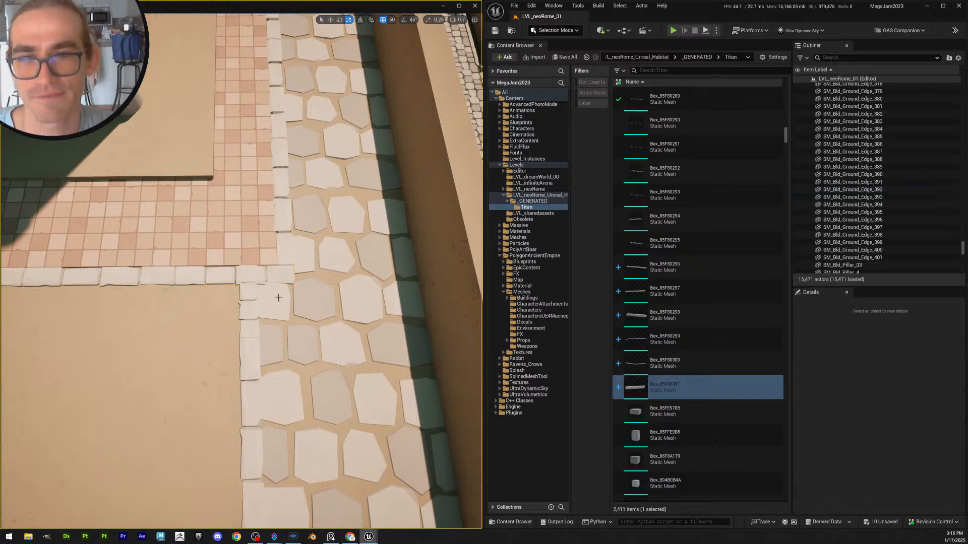
# Delete the short edge piece at the junction where the plaza's border row meets the tile border
pyautogui.click(253, 294)
pyautogui.moveTo(311, 310); pyautogui.dragTo(310, 310, button='right')
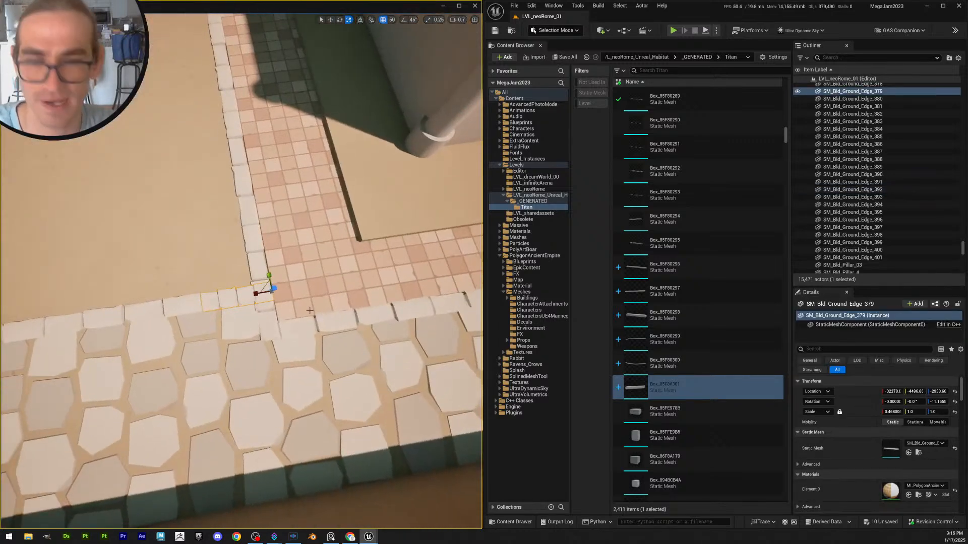
pyautogui.press('Delete')
# Slide the neighbouring plaza edge piece up against the side tile border and adjust its length to fit the row
pyautogui.click(190, 305)
pyautogui.moveTo(190, 304); pyautogui.dragTo(197, 303, button='right')
pyautogui.press('w')
pyautogui.moveTo(244, 290); pyautogui.dragTo(286, 288)
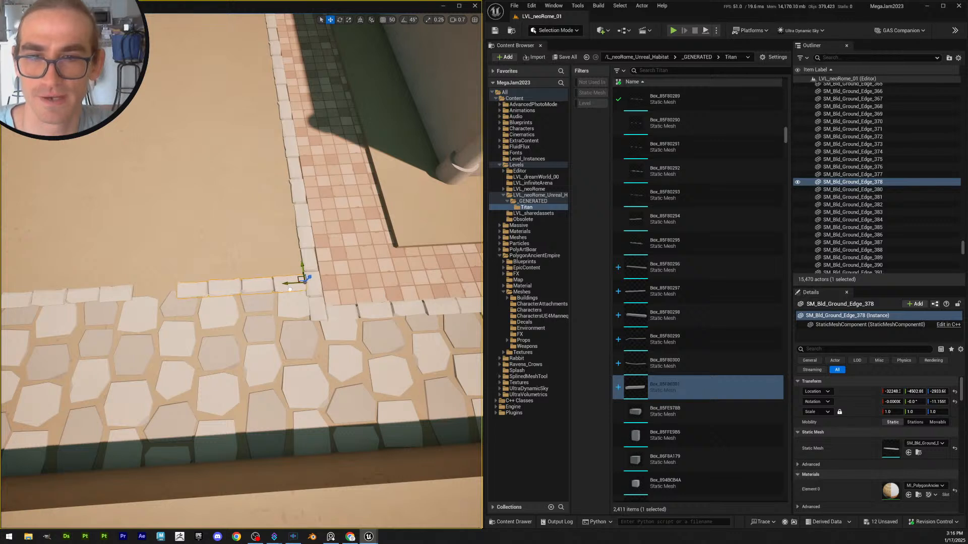
pyautogui.press('r')
pyautogui.moveTo(289, 285)
pyautogui.mouseDown()
pyautogui.moveTo(270, 287)
pyautogui.moveTo(290, 284)
pyautogui.mouseUp()
pyautogui.press('Escape')
# Look over the bordered paving around the villa from above
pyautogui.press('s')
pyautogui.moveTo(303, 302)
pyautogui.mouseDown(button='right')
pyautogui.moveTo(324, 303)
pyautogui.moveTo(303, 301)
pyautogui.moveTo(309, 276)
pyautogui.moveTo(292, 301)
pyautogui.moveTo(281, 298)
pyautogui.moveTo(306, 306)
pyautogui.moveTo(311, 298)
pyautogui.mouseUp(button='right')
pyautogui.press('s')
pyautogui.scroll(2, 303, 302)
pyautogui.press('d')
pyautogui.press('w')
pyautogui.press('s')
pyautogui.scroll(1, 303, 302)
pyautogui.press('a')
pyautogui.press('s')
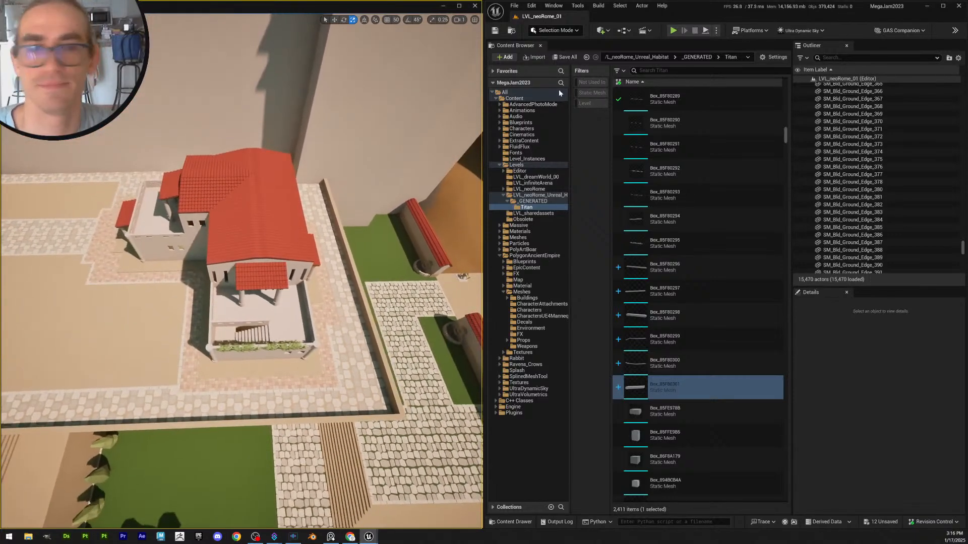
# Save all changed ground edge pieces and the current level
pyautogui.click(564, 58)
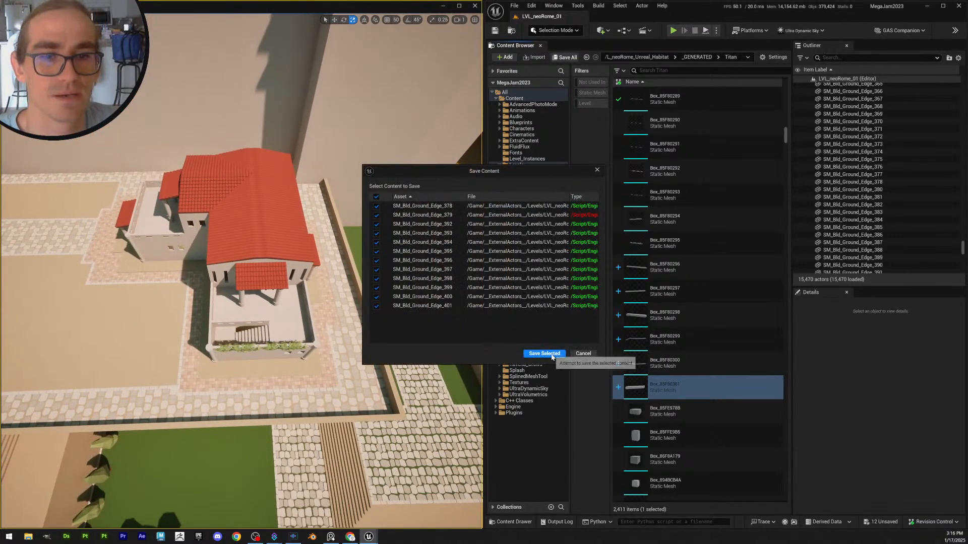
pyautogui.click(544, 355)
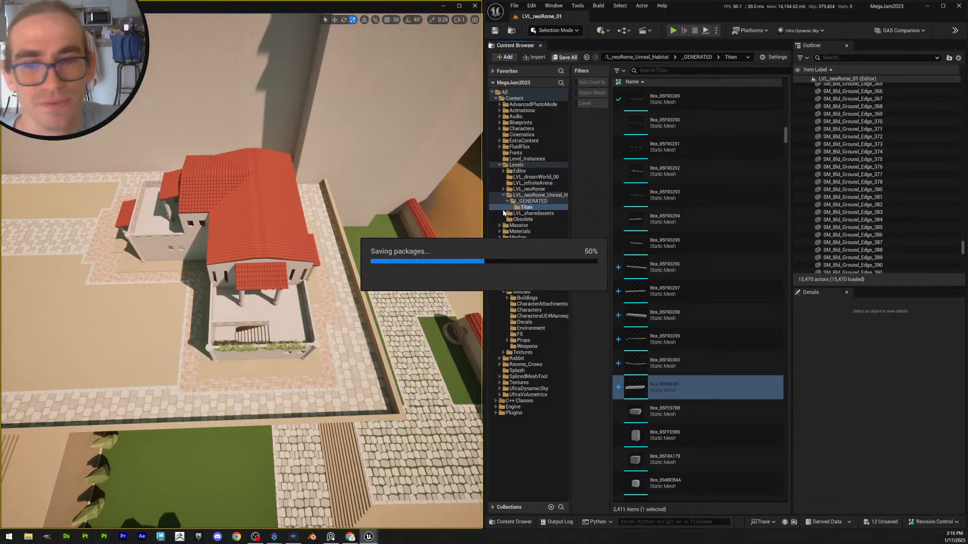
pyautogui.click(494, 31)
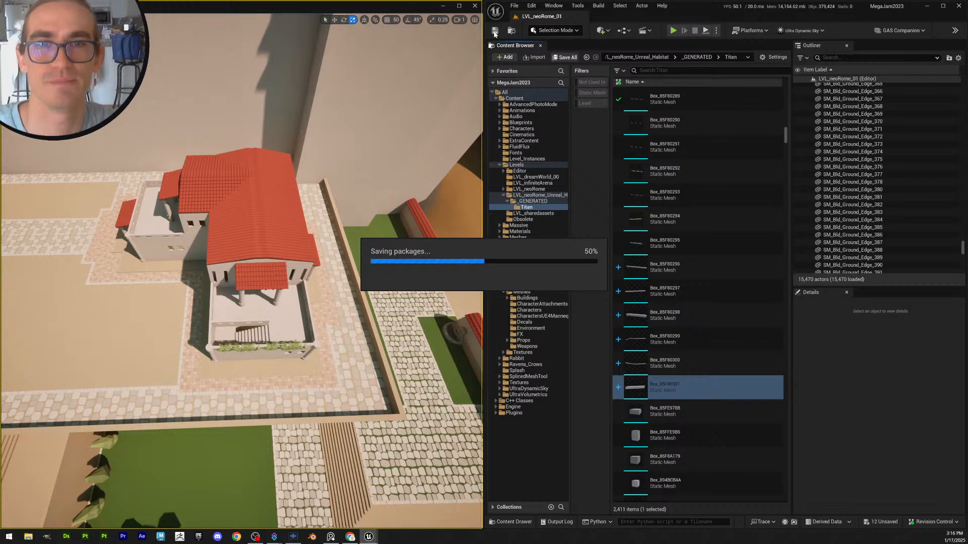
# Save the level and select the end edge piece where the tile border steps outward beside the villa wall
pyautogui.hotkey('ctrl', 's')
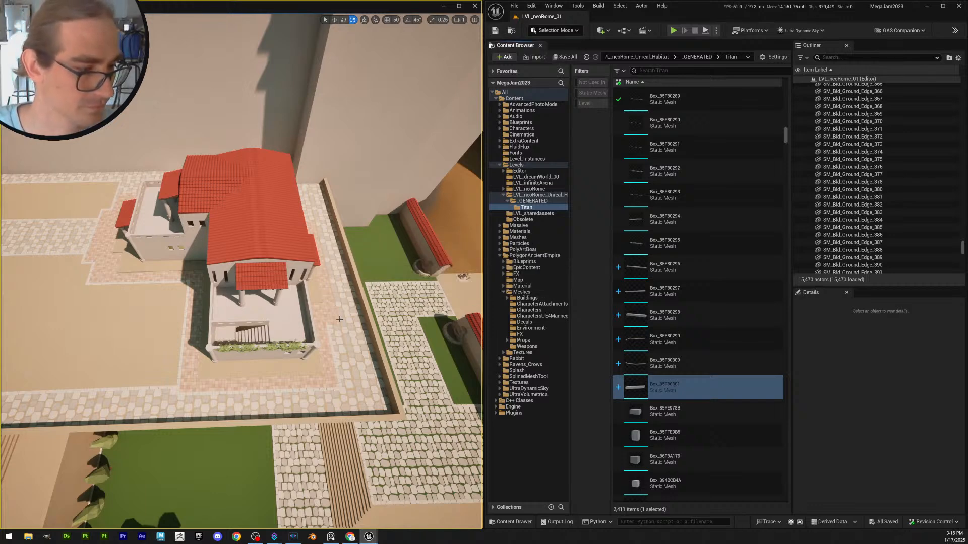
pyautogui.moveTo(335, 316); pyautogui.dragTo(343, 342, button='right')
pyautogui.scroll(-1, 336, 315)
pyautogui.press('w')
pyautogui.press('w')
pyautogui.press('d')
pyautogui.click(221, 352)
pyautogui.press('w')
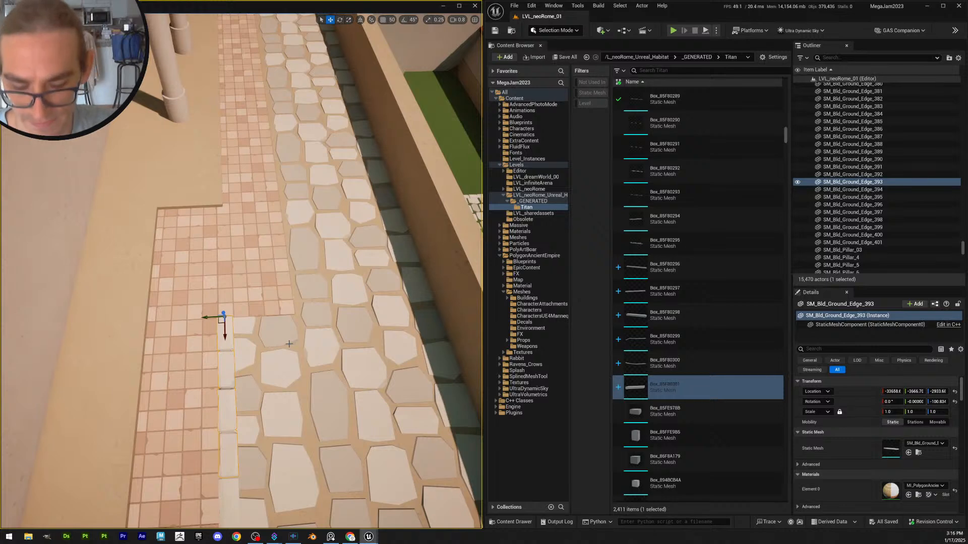
# Duplicate the end edge piece, turn the copy 90 degrees using 45° rotation snapping, and shorten it along the tile step
pyautogui.hotkey('ctrl', 'd')
pyautogui.press('e')
pyautogui.moveTo(245, 335)
pyautogui.mouseDown()
pyautogui.moveTo(282, 347)
pyautogui.moveTo(242, 350)
pyautogui.moveTo(247, 335)
pyautogui.moveTo(228, 348)
pyautogui.moveTo(253, 334)
pyautogui.moveTo(244, 326)
pyautogui.mouseUp()
pyautogui.hotkey('ctrl', 'z')
pyautogui.click(404, 20)
pyautogui.press('w')
pyautogui.press('r')
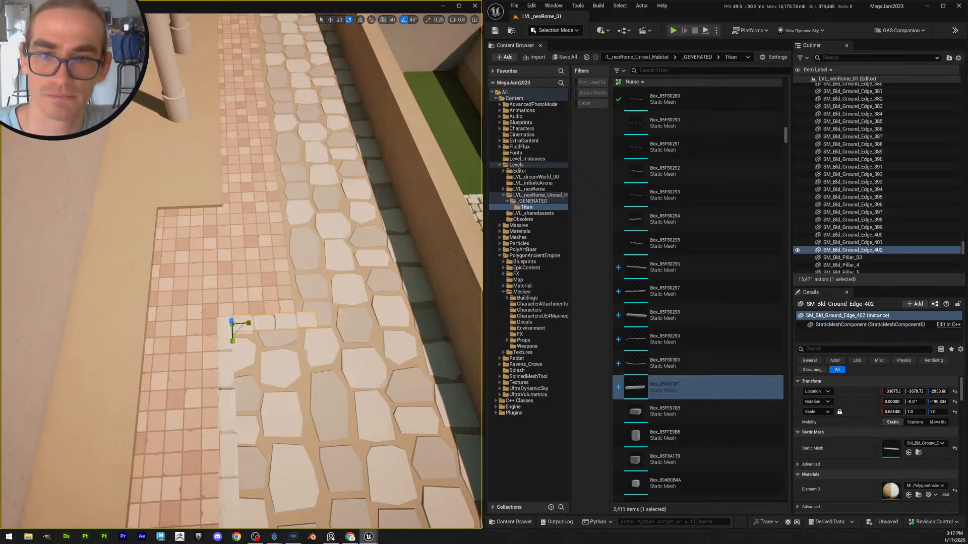
pyautogui.press('Escape')
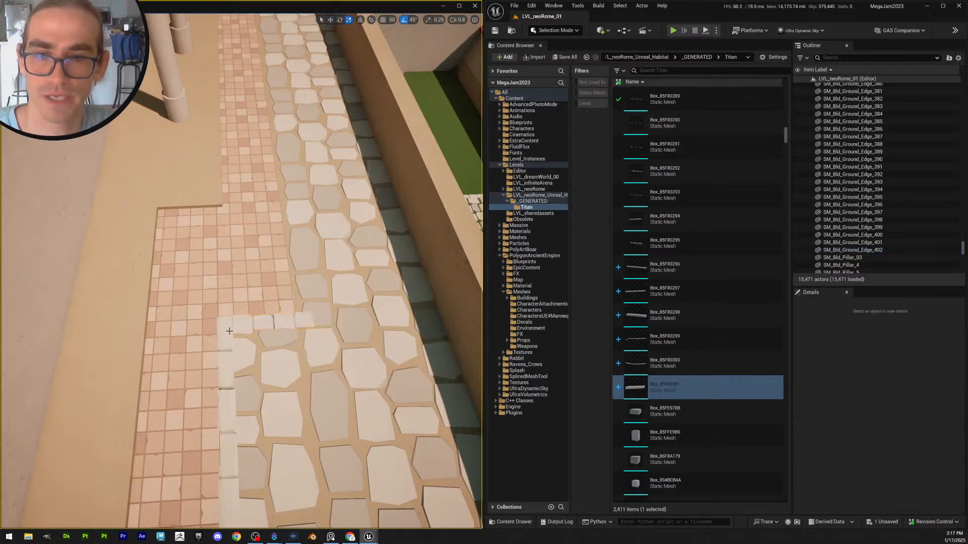
# Duplicate the full-length end piece, turn the copy 180 degrees, and place it beyond the short crosspiece to start the next border row
pyautogui.click(227, 368)
pyautogui.scroll(-4, 292, 329)
pyautogui.press('e')
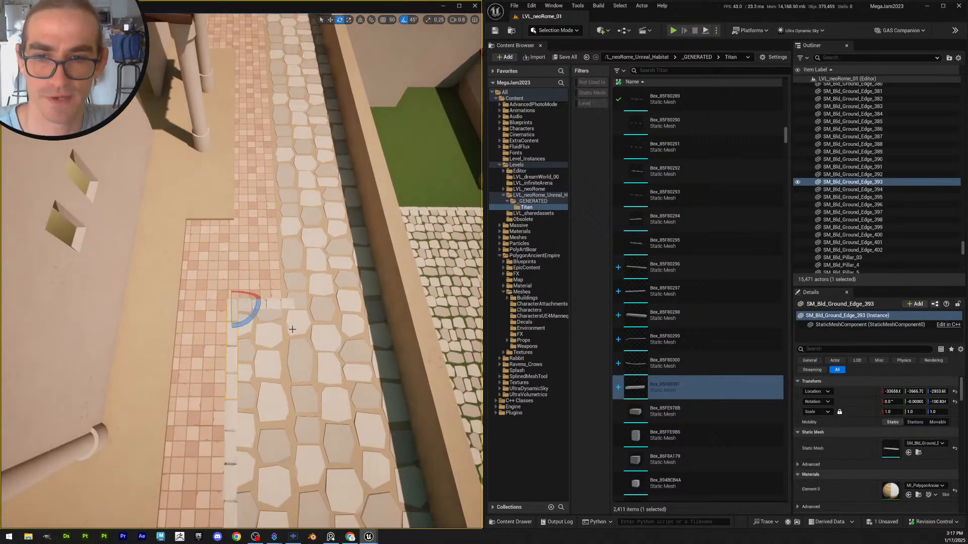
pyautogui.hotkey('ctrl', 'd')
pyautogui.moveTo(239, 321); pyautogui.dragTo(194, 300)
pyautogui.press('w')
pyautogui.moveTo(253, 301); pyautogui.dragTo(305, 306)
pyautogui.press('Escape')
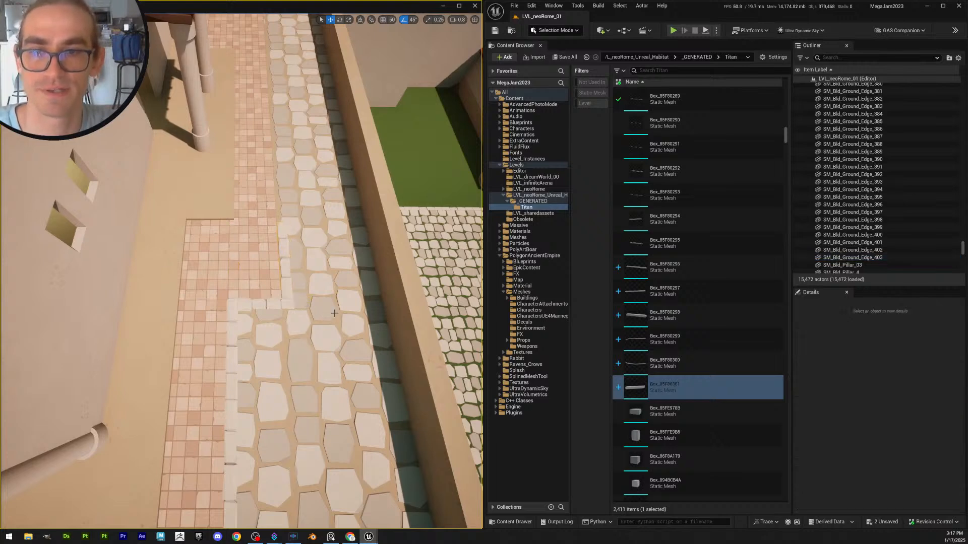
# Slide the new row's first piece against the tile border and stretch the short crosspiece to about 0.61 length scale
pyautogui.moveTo(319, 313)
pyautogui.mouseDown(button='right')
pyautogui.moveTo(172, 308)
pyautogui.moveTo(308, 307)
pyautogui.mouseUp(button='right')
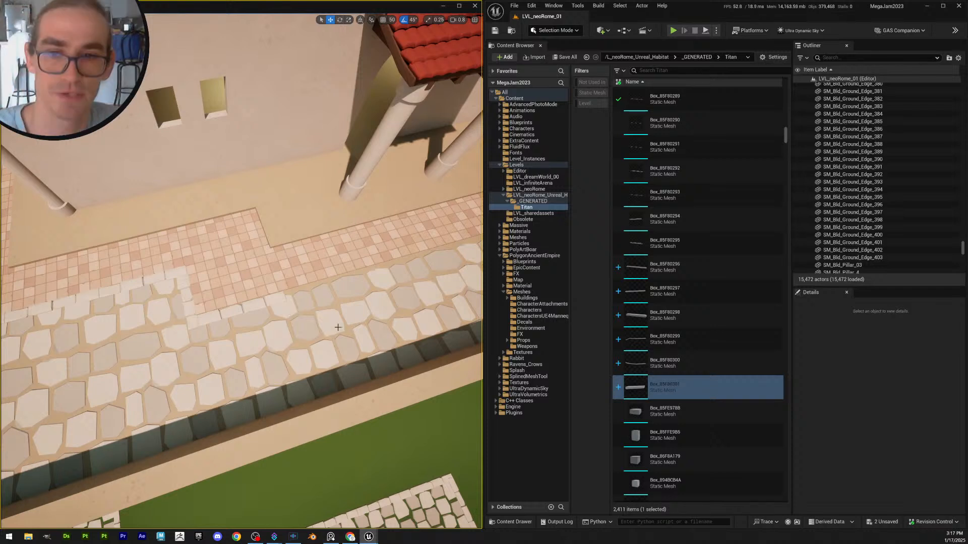
pyautogui.click(270, 300)
pyautogui.keyDown('alt'); pyautogui.moveTo(270, 300); pyautogui.dragTo(308, 299); pyautogui.keyUp('alt')
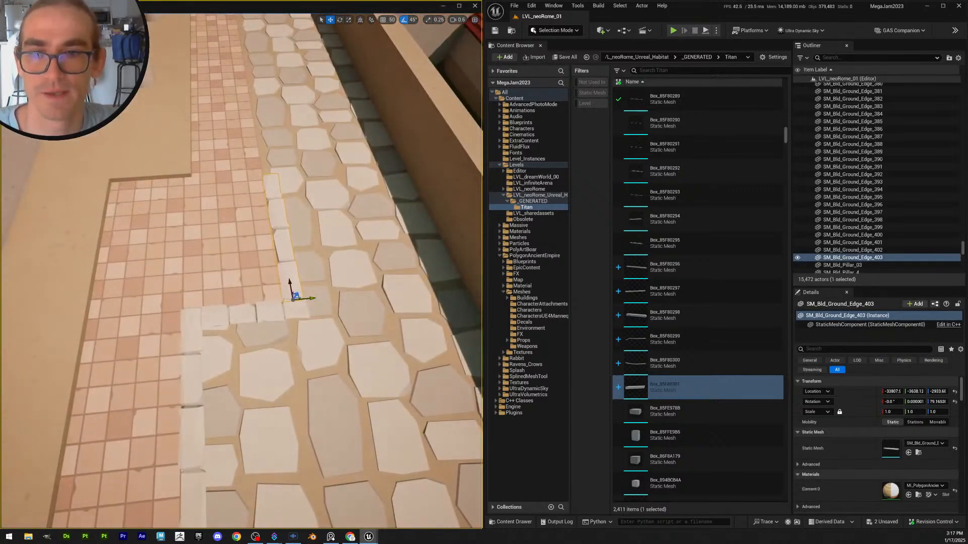
pyautogui.moveTo(309, 299); pyautogui.dragTo(297, 287, button='right')
pyautogui.click(247, 317)
pyautogui.moveTo(247, 317); pyautogui.dragTo(257, 323, button='right')
pyautogui.press('r')
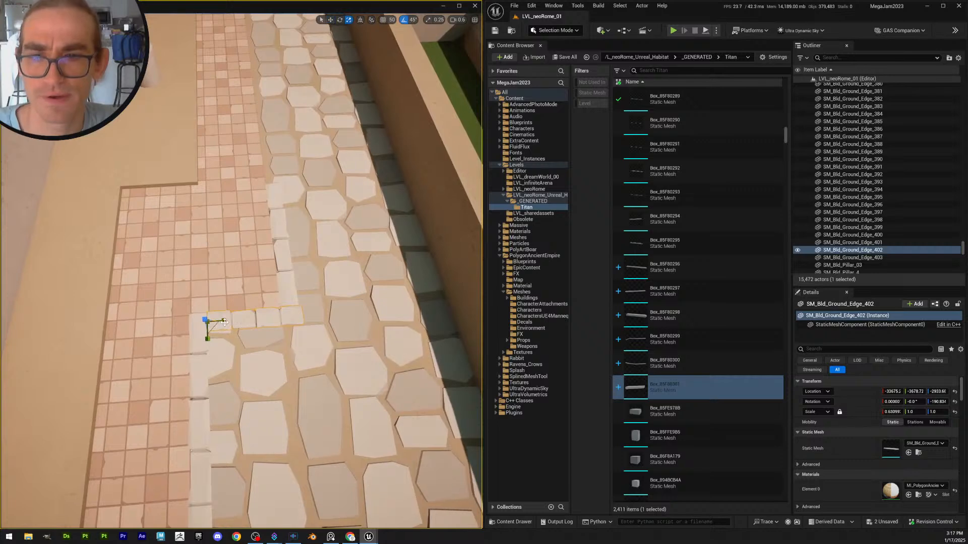
pyautogui.moveTo(224, 322); pyautogui.dragTo(224, 322)
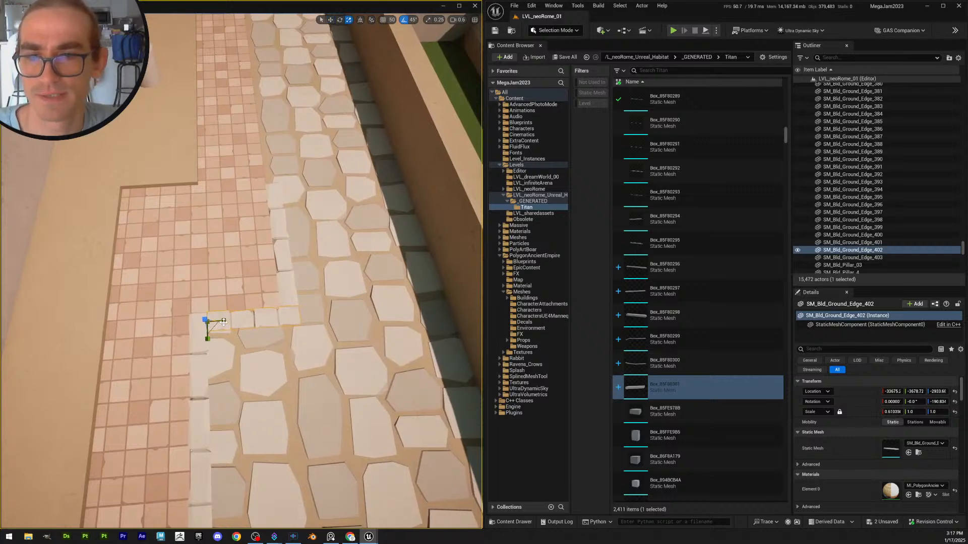
pyautogui.press('Escape')
# Duplicate the row's first edge piece end to end along the tile border with position snapping at 50
pyautogui.click(288, 292)
pyautogui.scroll(2, 288, 293)
pyautogui.moveTo(289, 292); pyautogui.dragTo(143, 242, button='right')
pyautogui.press('w')
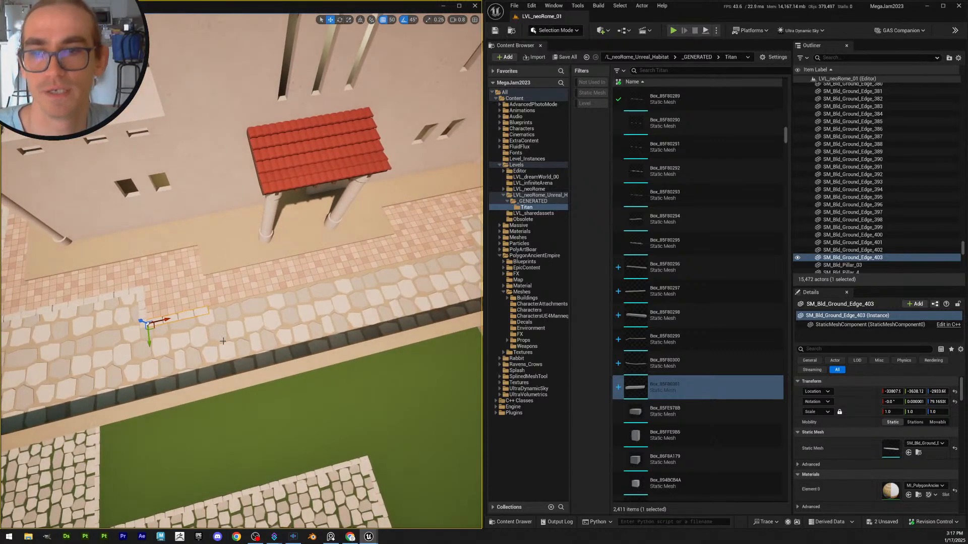
pyautogui.keyDown('alt'); pyautogui.moveTo(173, 325); pyautogui.dragTo(235, 310); pyautogui.keyUp('alt')
# Duplicate the pair of edge pieces twice along the tile border up to the next tile step past the small roofed porch
pyautogui.click(184, 313)
pyautogui.keyDown('shift'); pyautogui.click(229, 305); pyautogui.keyUp('shift')
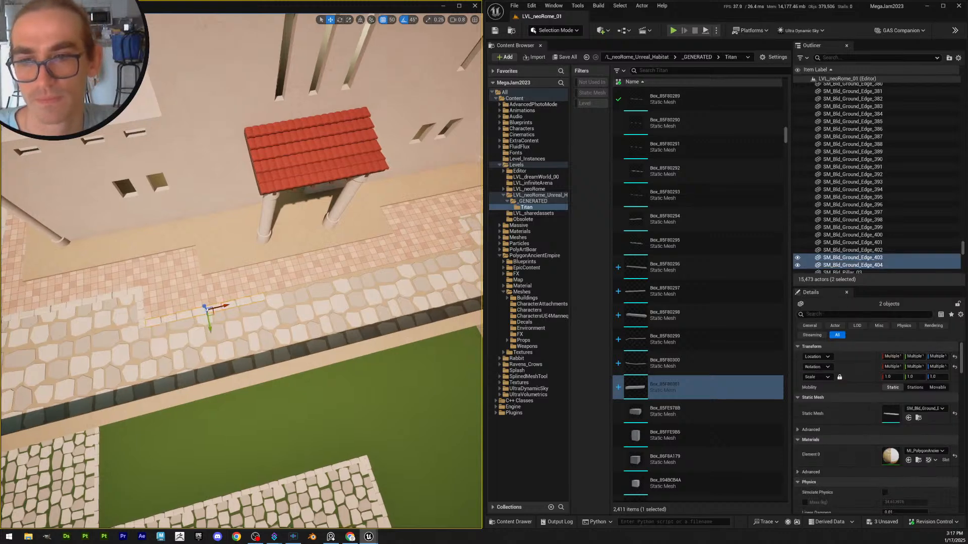
pyautogui.moveTo(275, 306); pyautogui.dragTo(321, 306, button='right')
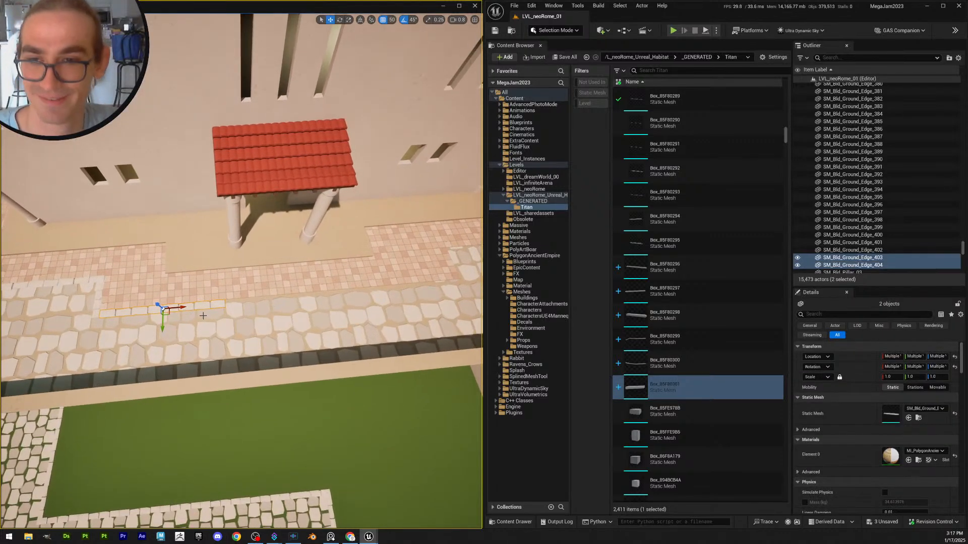
pyautogui.keyDown('alt'); pyautogui.moveTo(180, 307); pyautogui.dragTo(308, 304); pyautogui.keyUp('alt')
pyautogui.press('d')
pyautogui.moveTo(308, 304)
pyautogui.mouseDown(button='right')
pyautogui.moveTo(342, 305)
pyautogui.moveTo(311, 305)
pyautogui.mouseUp(button='right')
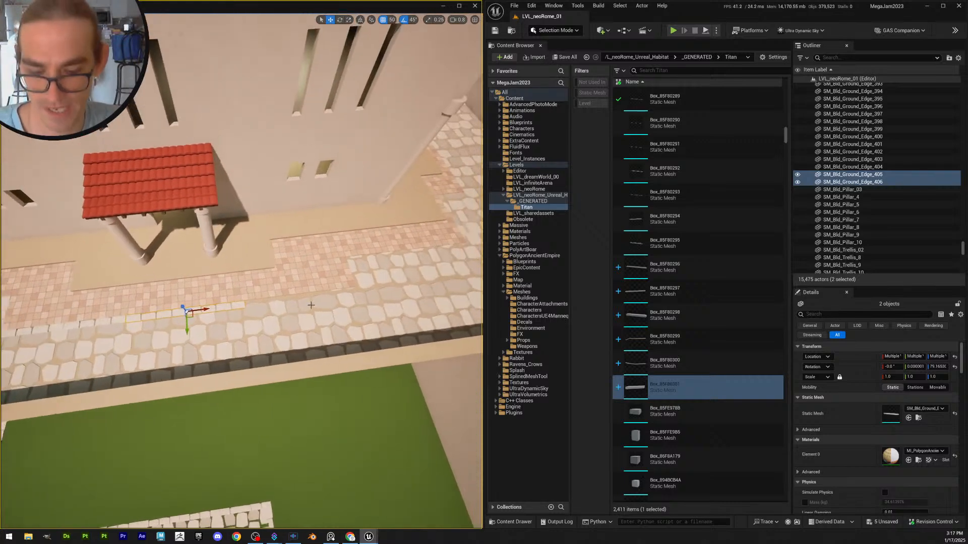
pyautogui.keyDown('alt'); pyautogui.moveTo(206, 313); pyautogui.dragTo(325, 303); pyautogui.keyUp('alt')
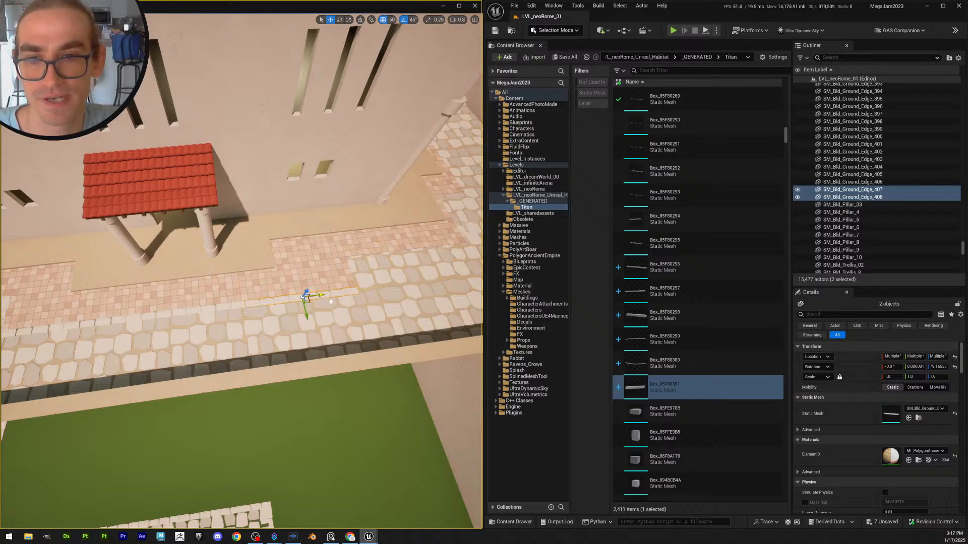
pyautogui.moveTo(325, 303)
pyautogui.mouseDown(button='right')
pyautogui.moveTo(302, 308)
pyautogui.moveTo(318, 297)
pyautogui.mouseUp(button='right')
pyautogui.press('Escape')
# Duplicate the row's last edge piece, turn the copy 90 degrees, and fit it across the tile step at the row's end
pyautogui.click(258, 303)
pyautogui.press('w')
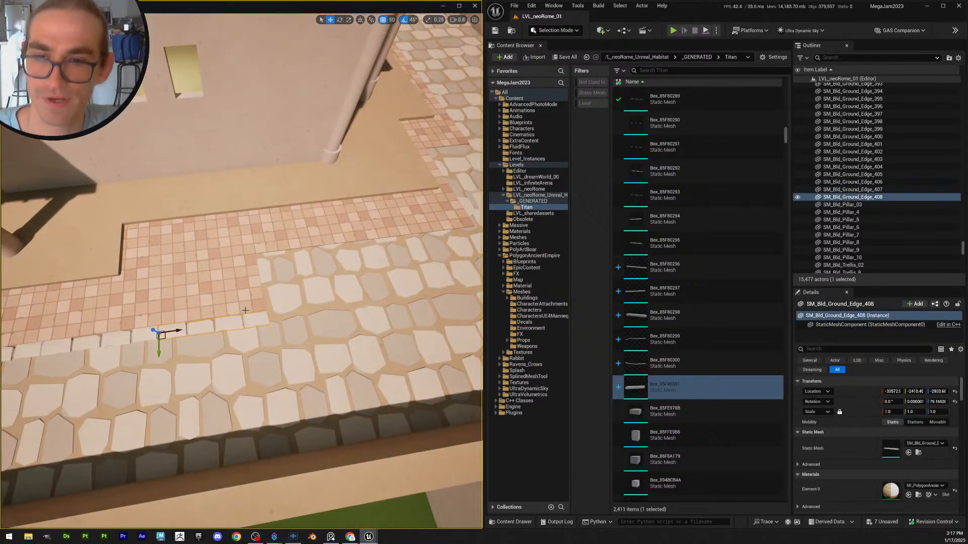
pyautogui.press('e')
pyautogui.keyDown('alt'); pyautogui.moveTo(170, 342); pyautogui.dragTo(284, 317); pyautogui.keyUp('alt')
pyautogui.press('w')
pyautogui.moveTo(297, 328); pyautogui.dragTo(385, 305, button='right')
pyautogui.press('w')
pyautogui.scroll(-1, 378, 308)
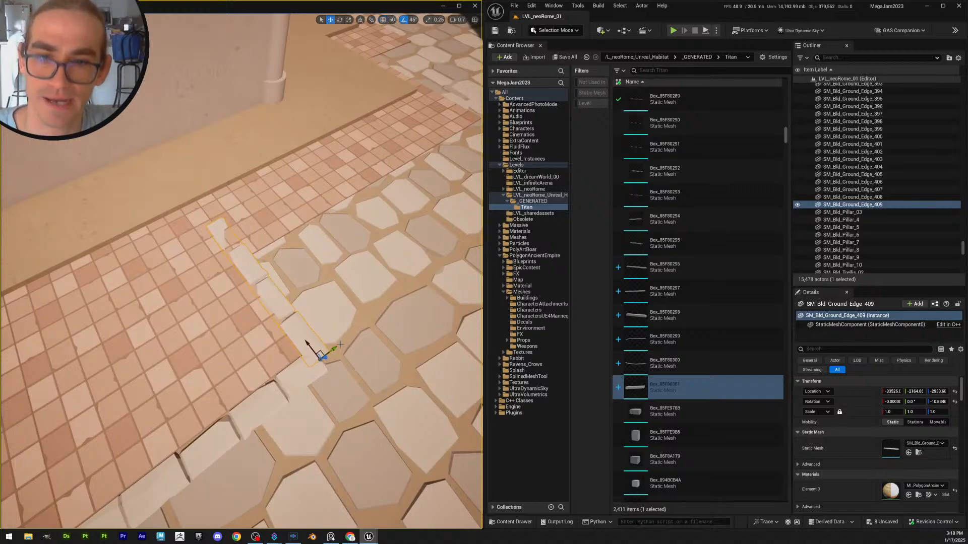
pyautogui.moveTo(340, 345); pyautogui.dragTo(323, 349)
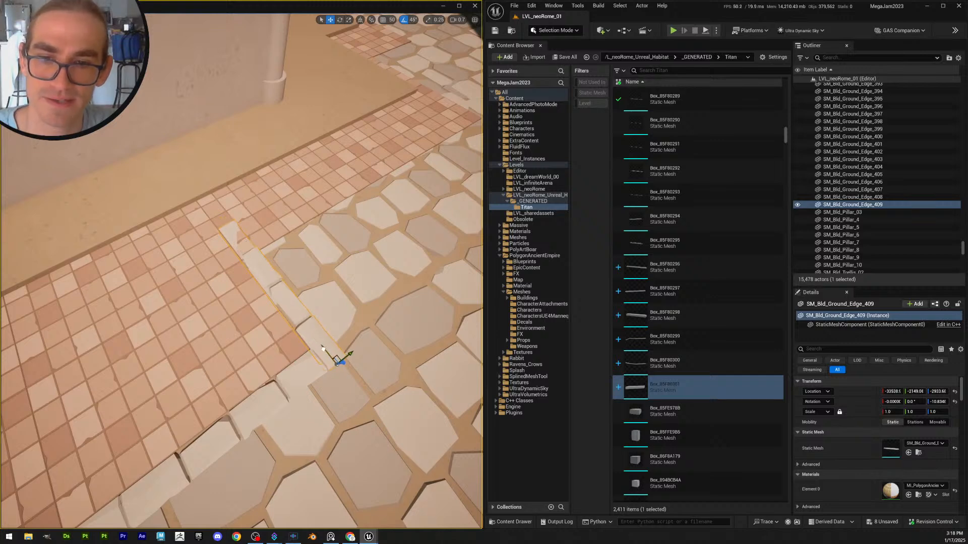
# Shorten the crosswise edge piece to about 0.73 length scale so it ends at the inner tile corner
pyautogui.moveTo(323, 349); pyautogui.dragTo(328, 310, button='right')
pyautogui.scroll(-1, 332, 317)
pyautogui.press('r')
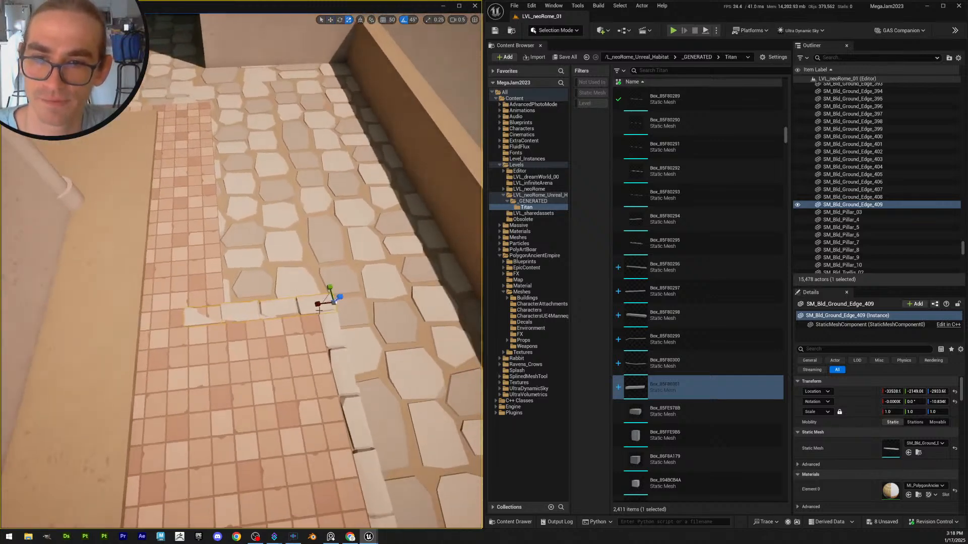
pyautogui.moveTo(318, 304); pyautogui.dragTo(330, 303)
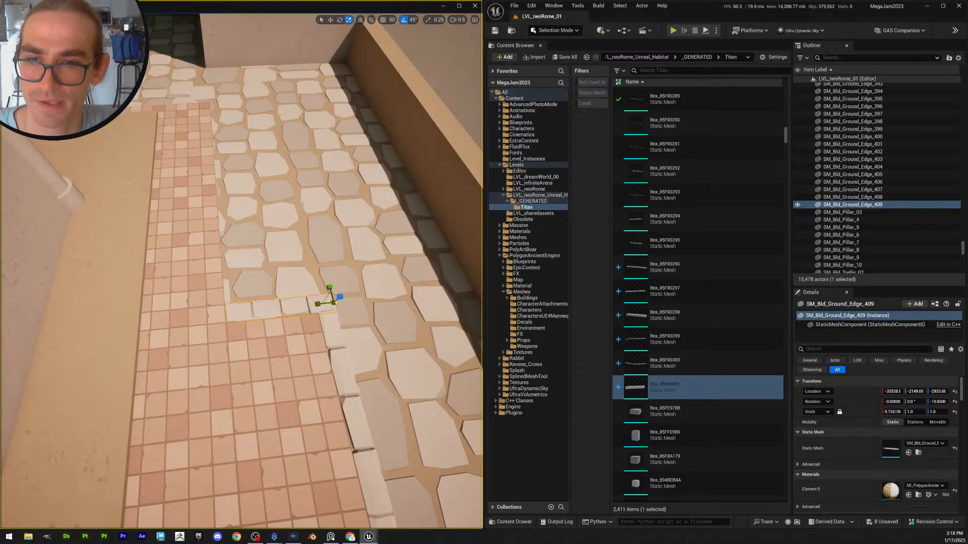
pyautogui.press('Escape')
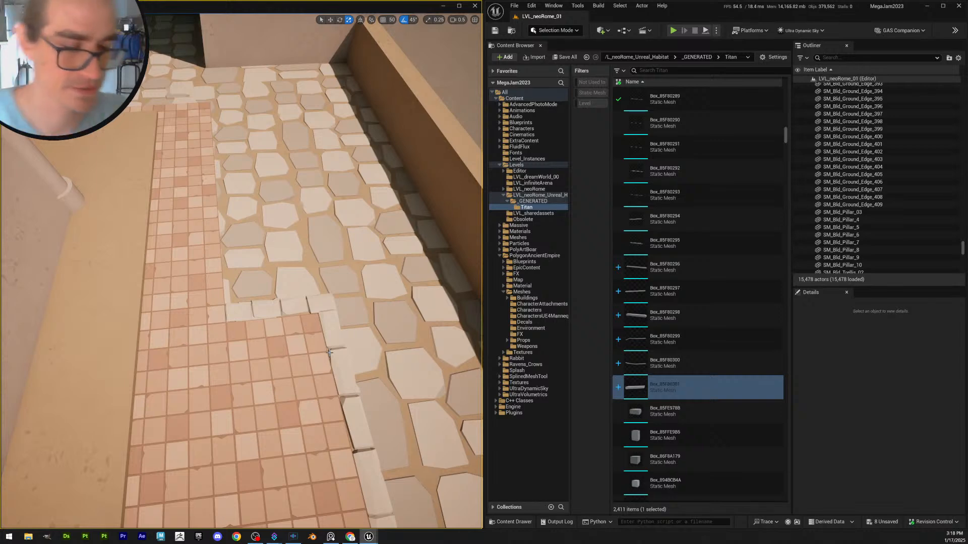
# Duplicate the long row's last edge piece and align the copy with the inner end of the crosspiece to start another border row
pyautogui.click(331, 335)
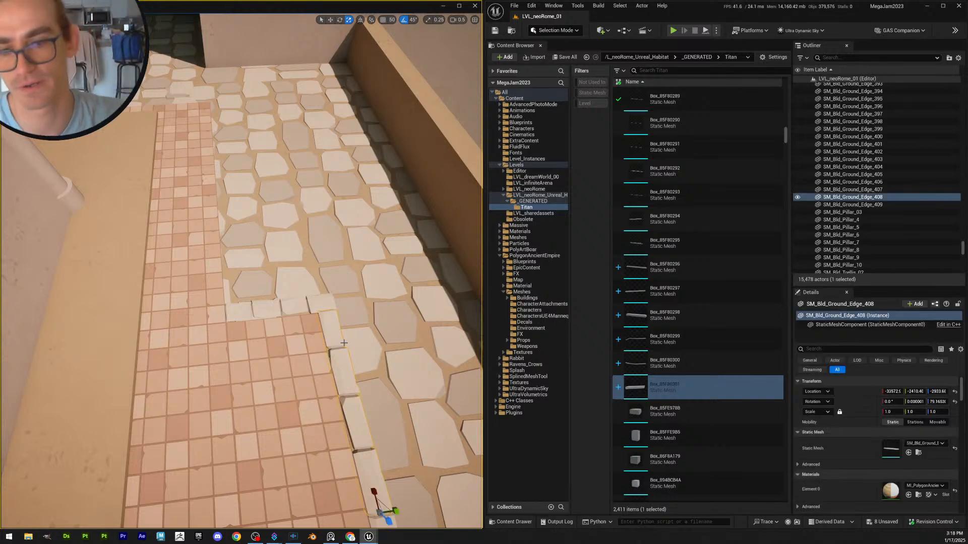
pyautogui.press('w')
pyautogui.hotkey('ctrl', 'd')
pyautogui.moveTo(374, 492); pyautogui.dragTo(192, 308)
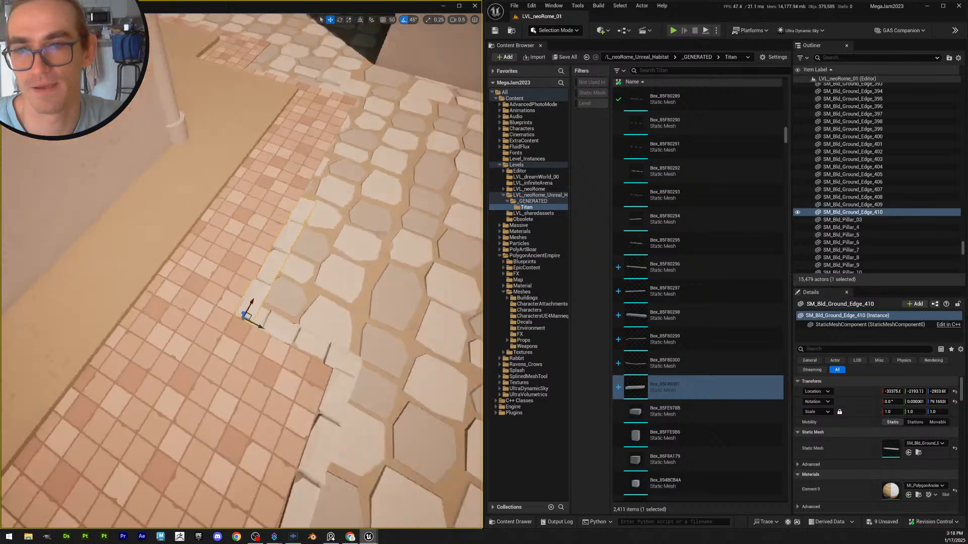
pyautogui.scroll(1, 252, 311)
pyautogui.moveTo(252, 311); pyautogui.dragTo(187, 311, button='right')
pyautogui.moveTo(208, 329); pyautogui.dragTo(227, 323)
pyautogui.press('Escape')
pyautogui.moveTo(226, 323); pyautogui.dragTo(207, 318, button='right')
pyautogui.scroll(1, 227, 323)
pyautogui.click(222, 317)
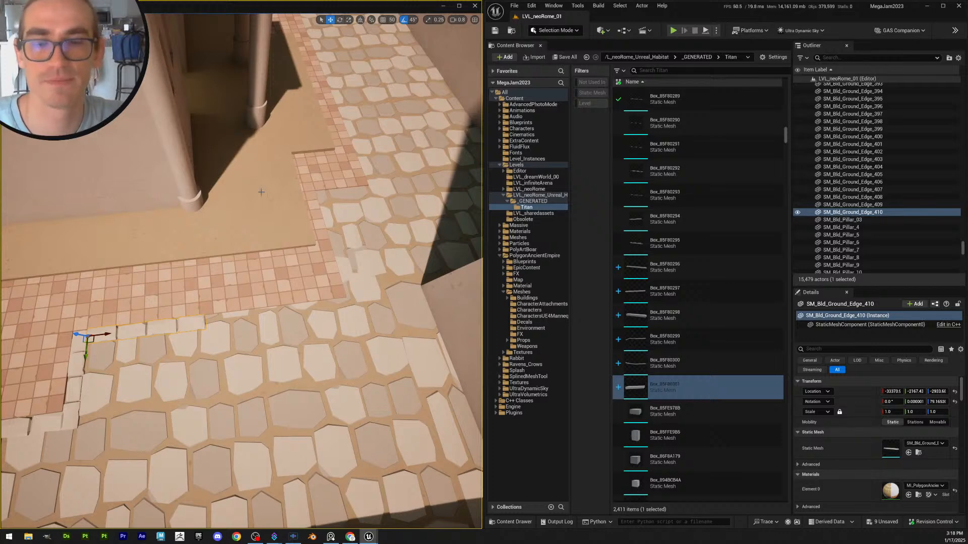
pyautogui.click(554, 30)
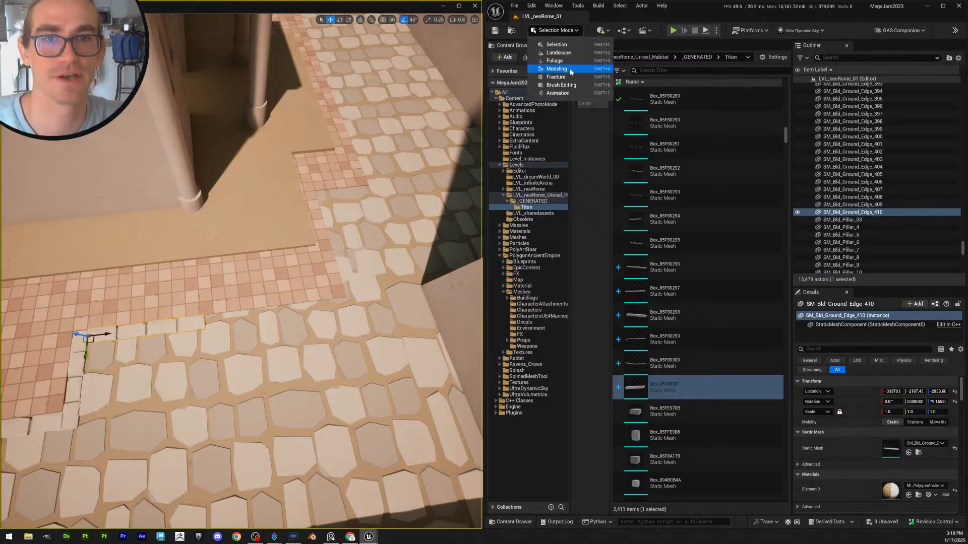
pyautogui.click(555, 98)
pyautogui.click(552, 31)
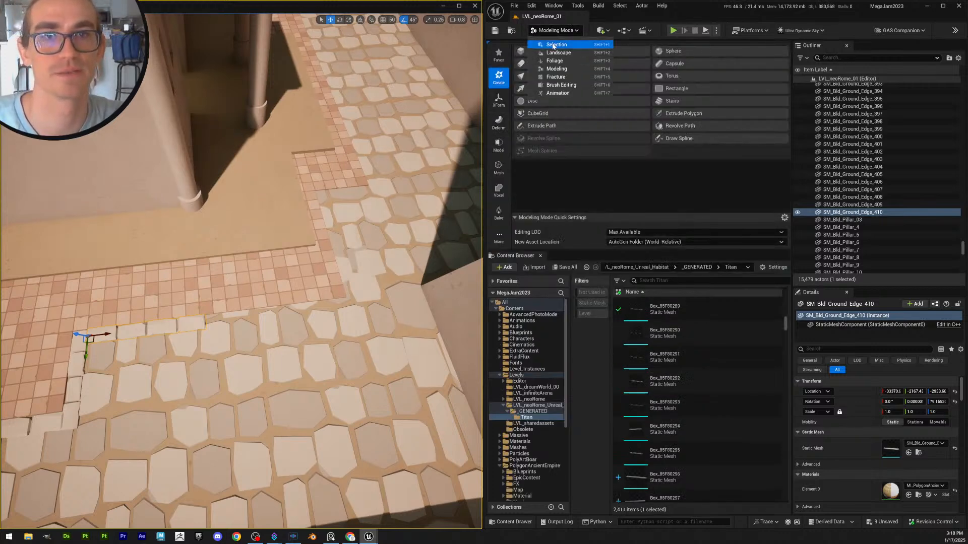
pyautogui.click(553, 45)
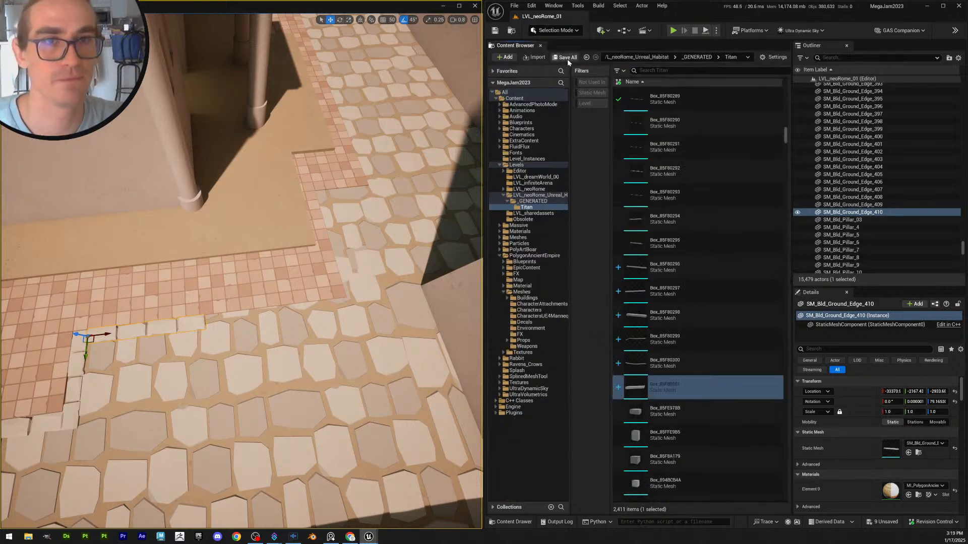
# Save all changed ground edge pieces and the current level
pyautogui.click(565, 57)
pyautogui.click(543, 351)
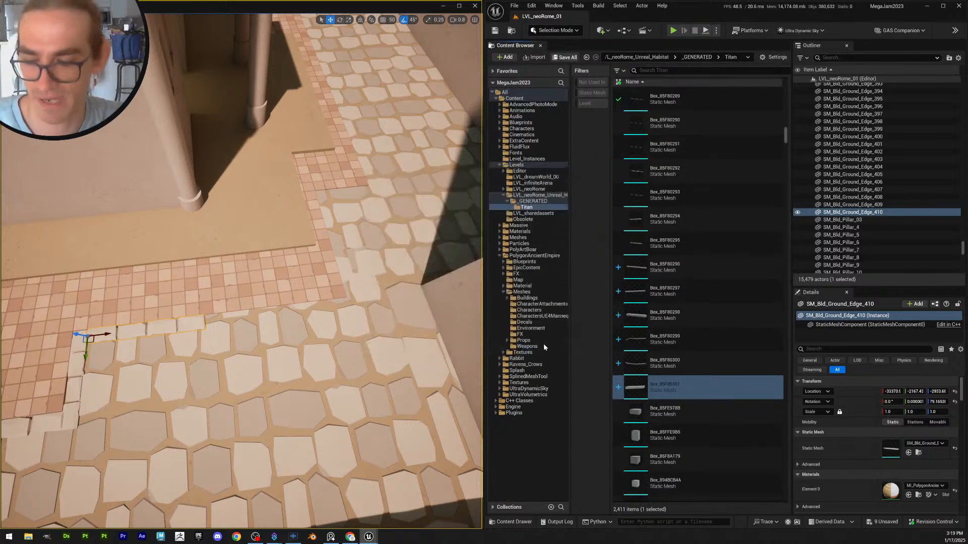
pyautogui.click(495, 31)
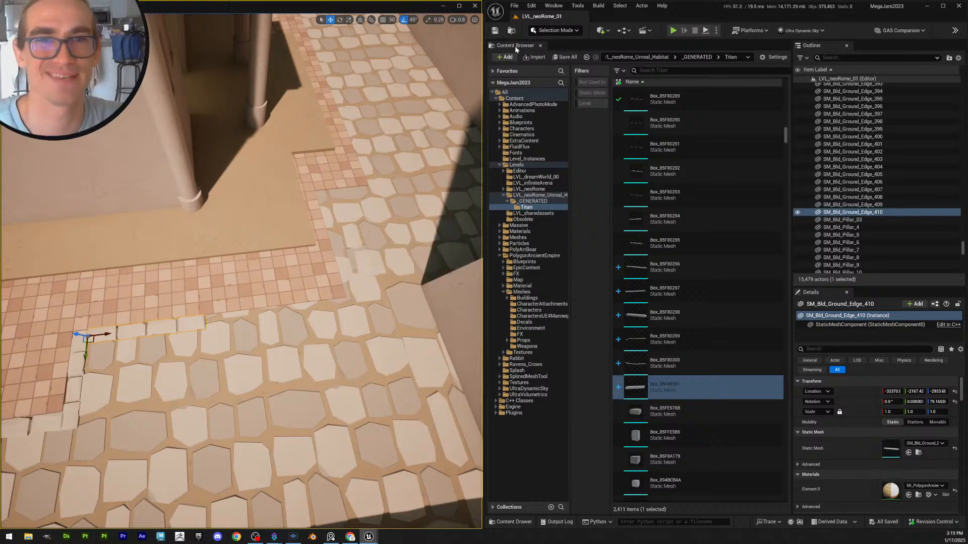
# Turn position snapping back on and duplicate the selected edge piece end to end along the tile border
pyautogui.click(383, 20)
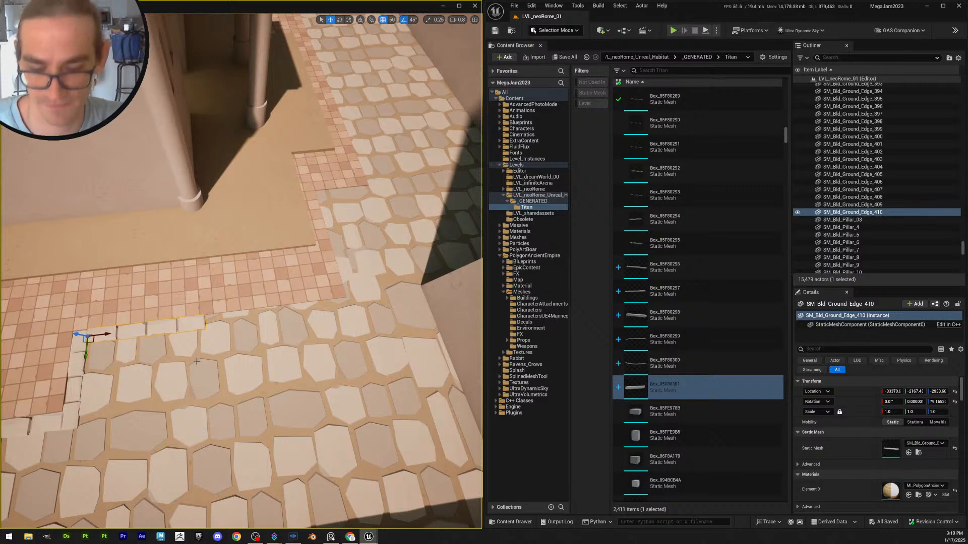
pyautogui.hotkey('ctrl', 'd')
pyautogui.moveTo(106, 335); pyautogui.dragTo(228, 333)
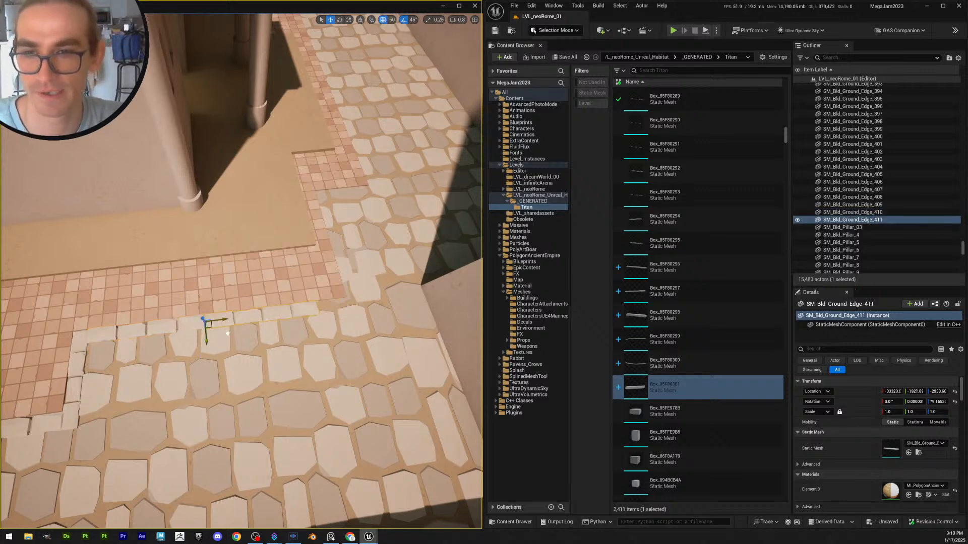
pyautogui.moveTo(265, 313); pyautogui.dragTo(281, 312, button='right')
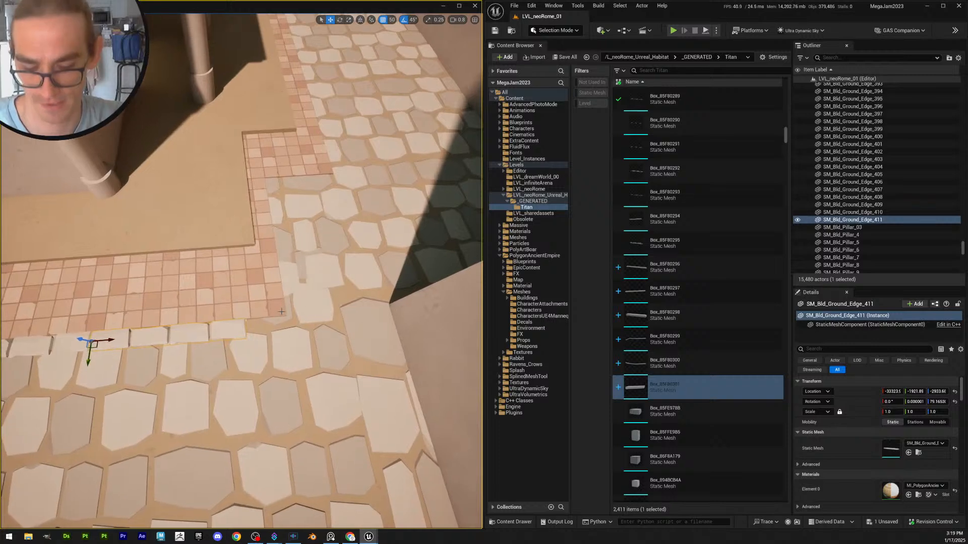
# Duplicate the edge piece once more to the row's end and shorten the copy to about 0.41 length scale at the tile corner
pyautogui.hotkey('ctrl', 'd')
pyautogui.moveTo(107, 341); pyautogui.dragTo(237, 329)
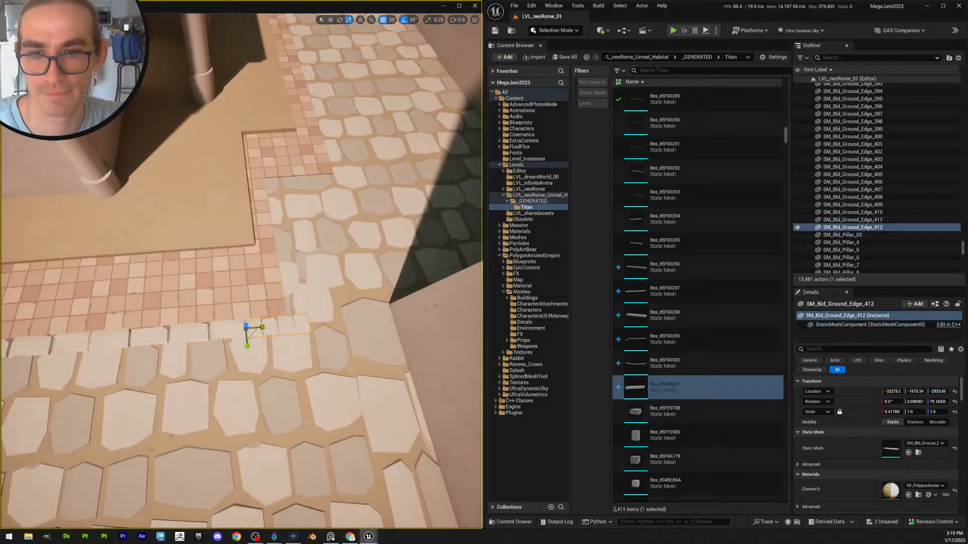
pyautogui.press('Escape')
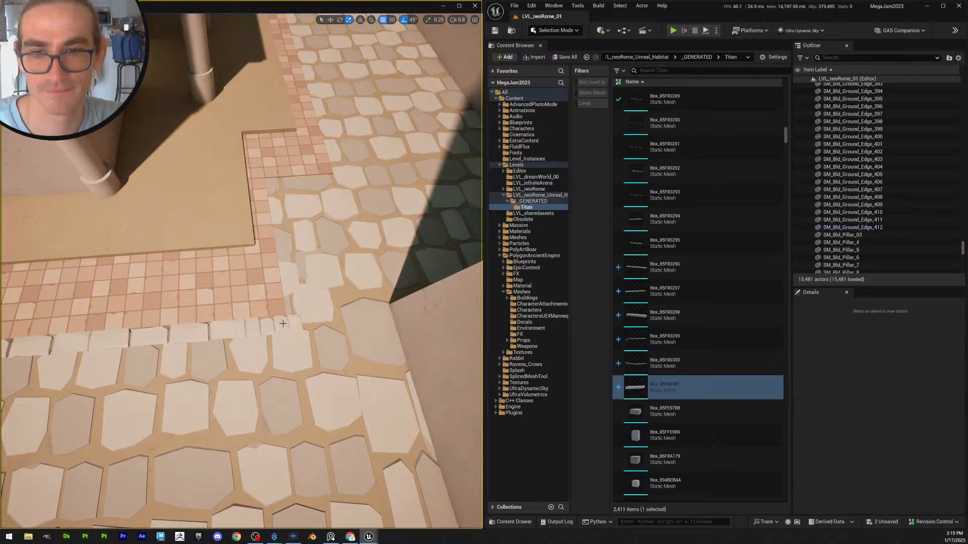
pyautogui.click(256, 328)
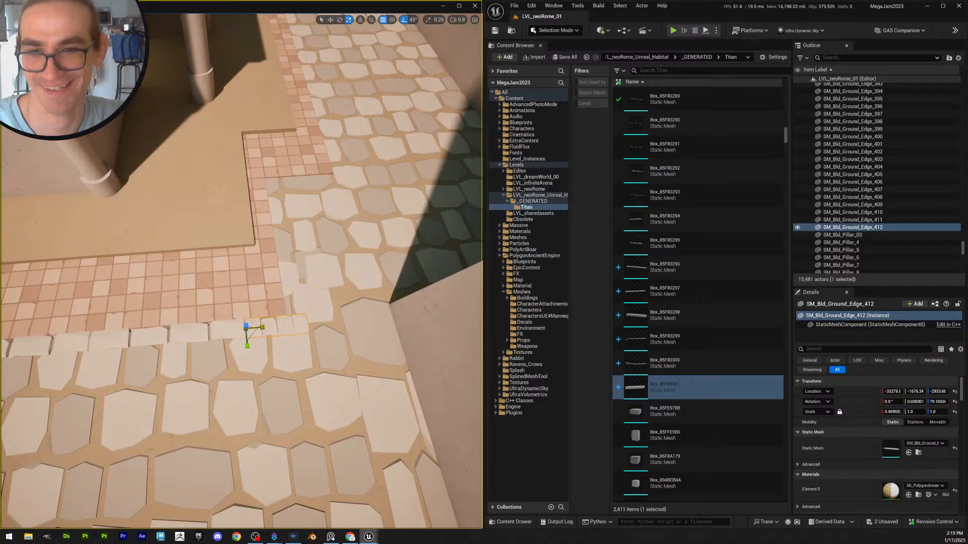
# Duplicate the full-length edge piece beside the tile corner and rotate the copy 90° to run around the corner
pyautogui.press('Escape')
pyautogui.click(233, 330)
pyautogui.press('w')
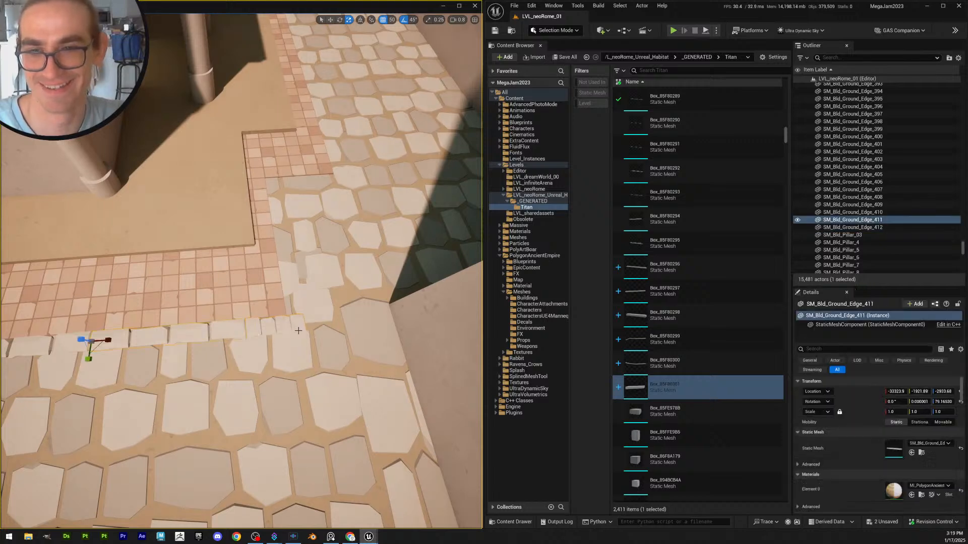
pyautogui.press('s')
pyautogui.moveTo(294, 333)
pyautogui.mouseDown(button='right')
pyautogui.moveTo(294, 325)
pyautogui.moveTo(295, 334)
pyautogui.mouseUp(button='right')
pyautogui.hotkey('ctrl', 'd')
pyautogui.press('e')
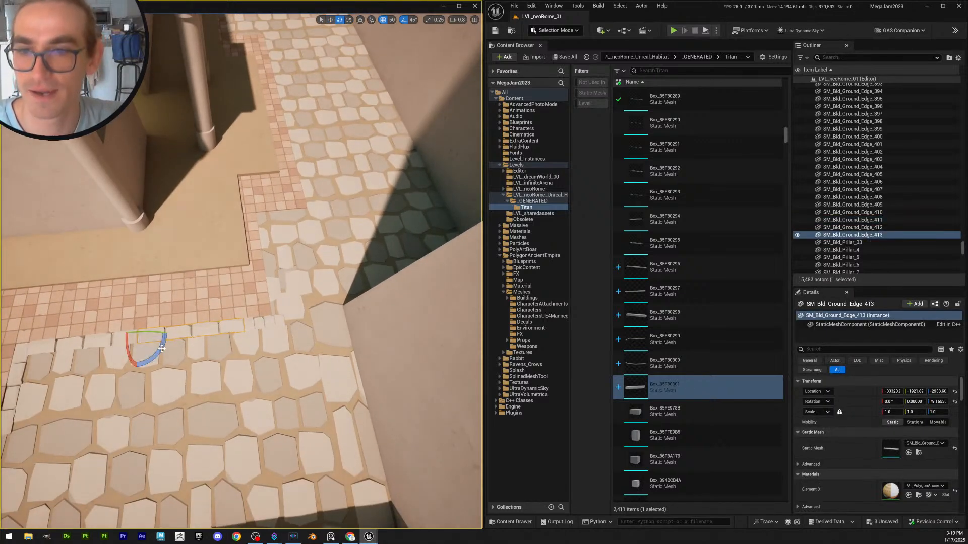
pyautogui.moveTo(157, 351); pyautogui.dragTo(303, 328)
# Move the rotated edge piece to the end of the row and align it with the tile border around the corner
pyautogui.press('w')
pyautogui.press('w')
pyautogui.moveTo(301, 329)
pyautogui.mouseDown(button='right')
pyautogui.moveTo(312, 333)
pyautogui.moveTo(311, 317)
pyautogui.mouseUp(button='right')
pyautogui.scroll(-2, 310, 321)
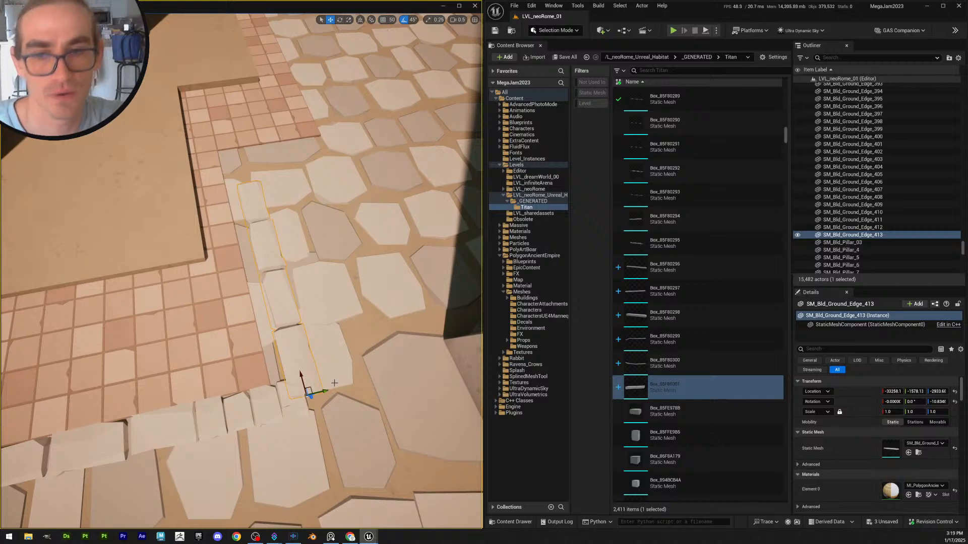
pyautogui.moveTo(321, 393); pyautogui.dragTo(284, 357)
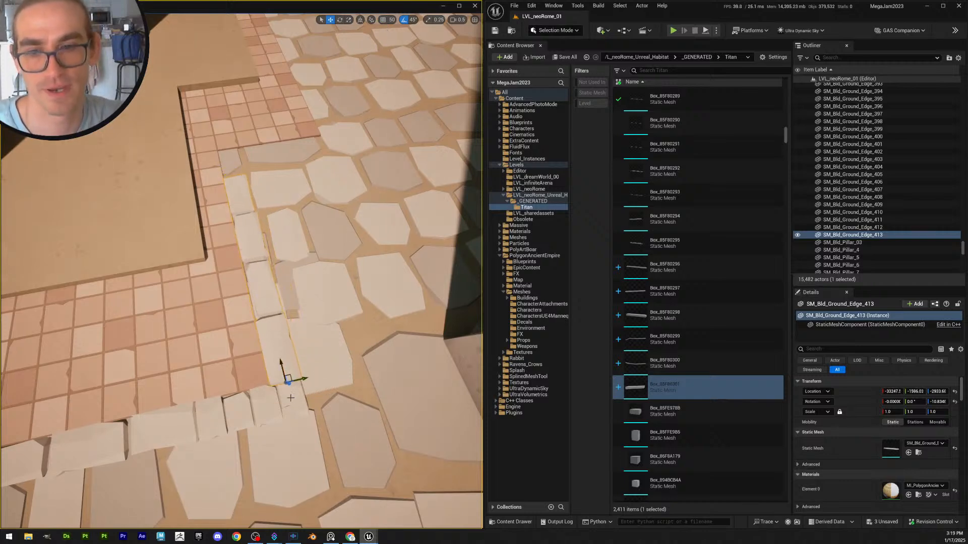
# Fine-tune the length of the short edge piece at the row's end to fit the corner
pyautogui.click(291, 398)
pyautogui.moveTo(291, 398); pyautogui.dragTo(241, 386, button='right')
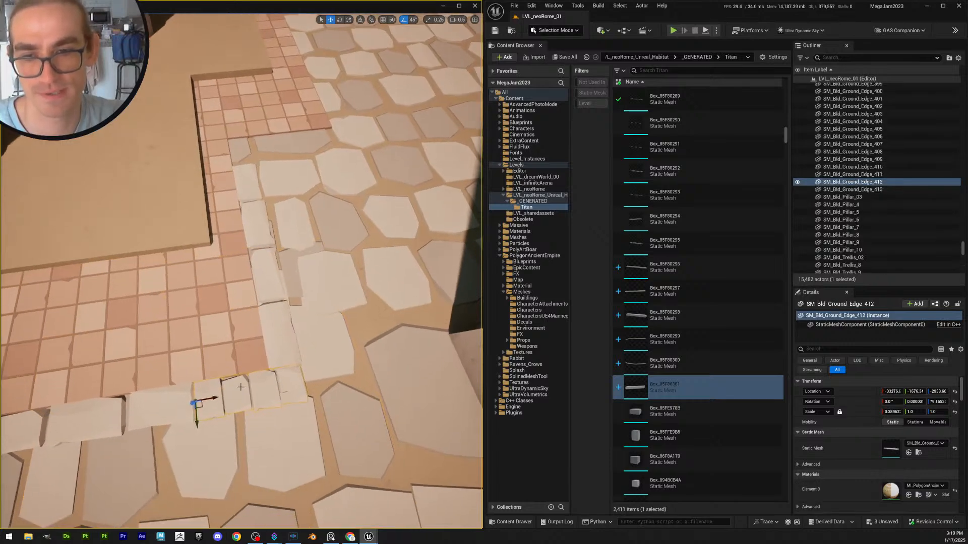
pyautogui.press('r')
pyautogui.moveTo(210, 400); pyautogui.dragTo(212, 400)
pyautogui.press('Escape')
# Stretch the rotated edge piece to about 1.21 length scale so it reaches the next tile corner
pyautogui.click(281, 330)
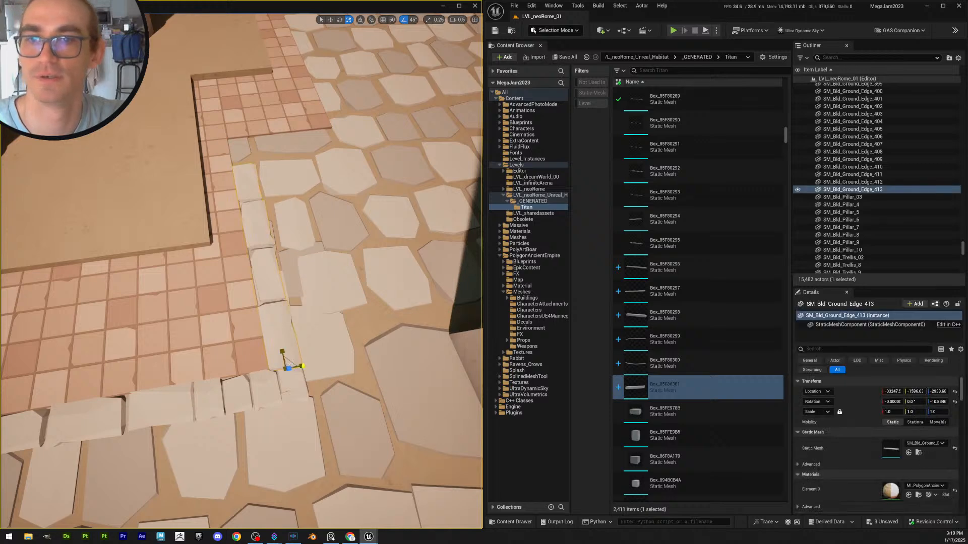
pyautogui.moveTo(281, 330); pyautogui.dragTo(355, 270, button='right')
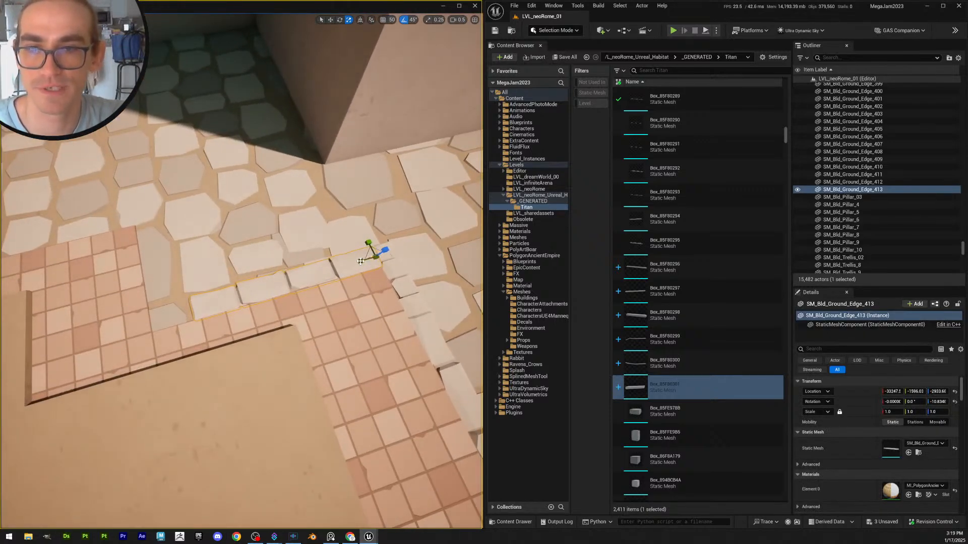
pyautogui.moveTo(360, 261); pyautogui.dragTo(353, 263)
pyautogui.press('Escape')
# Duplicate the stretched edge piece, rotate the copy 90° and place it along the next step of the tile border
pyautogui.click(372, 264)
pyautogui.moveTo(372, 264); pyautogui.dragTo(371, 346, button='right')
pyautogui.press('w')
pyautogui.hotkey('ctrl', 'd')
pyautogui.press('e')
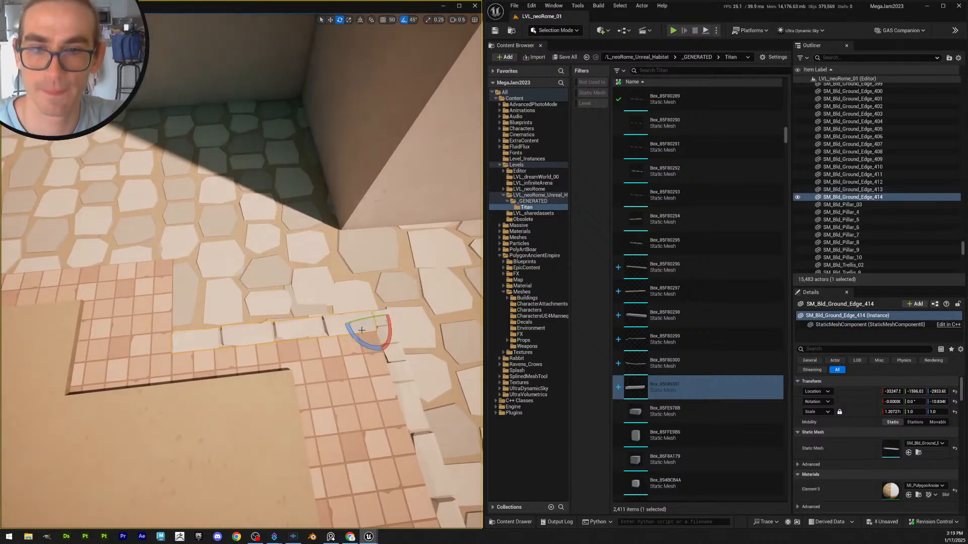
pyautogui.moveTo(368, 346); pyautogui.dragTo(201, 324)
pyautogui.press('w')
pyautogui.moveTo(238, 326)
pyautogui.mouseDown(button='right')
pyautogui.moveTo(227, 327)
pyautogui.moveTo(238, 328)
pyautogui.mouseUp(button='right')
pyautogui.moveTo(245, 327); pyautogui.dragTo(261, 322)
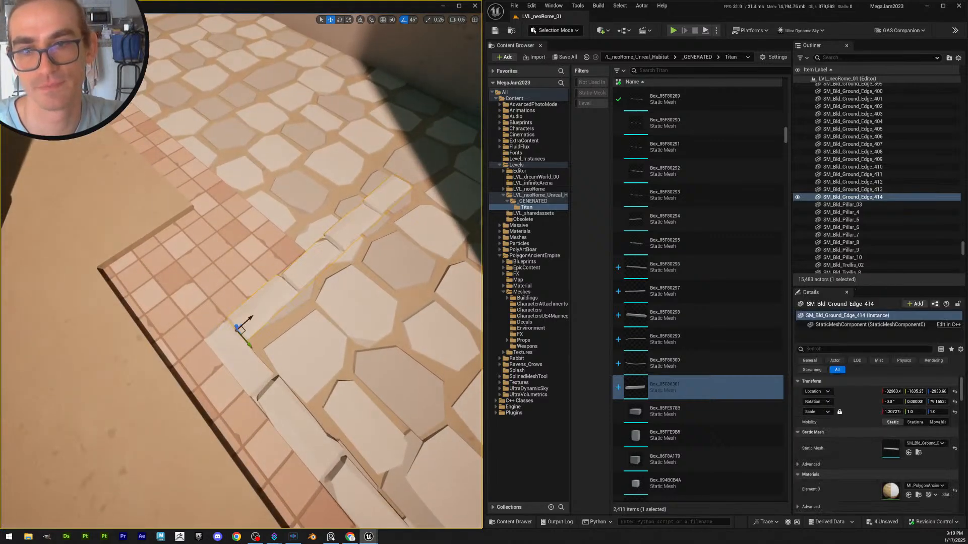
# Shorten the new crosspiece to about 0.62 length scale along the short tile step
pyautogui.moveTo(260, 323); pyautogui.dragTo(252, 327, button='right')
pyautogui.moveTo(351, 303); pyautogui.dragTo(351, 309, button='right')
pyautogui.press('r')
pyautogui.moveTo(220, 318); pyautogui.dragTo(206, 320)
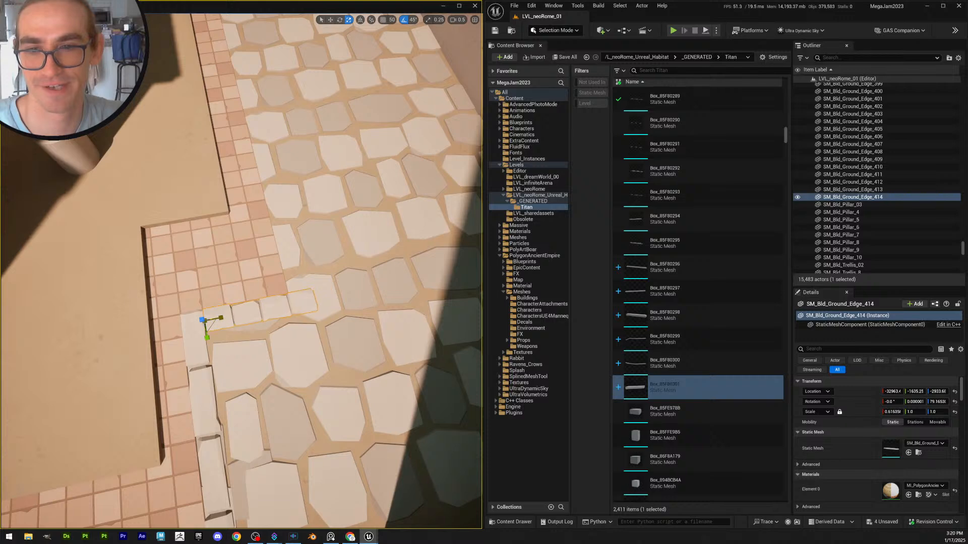
pyautogui.press('Escape')
# Duplicate the stretched edge piece again and move the copy to the crosspiece's far end to start the next border row
pyautogui.click(222, 322)
pyautogui.click(196, 331)
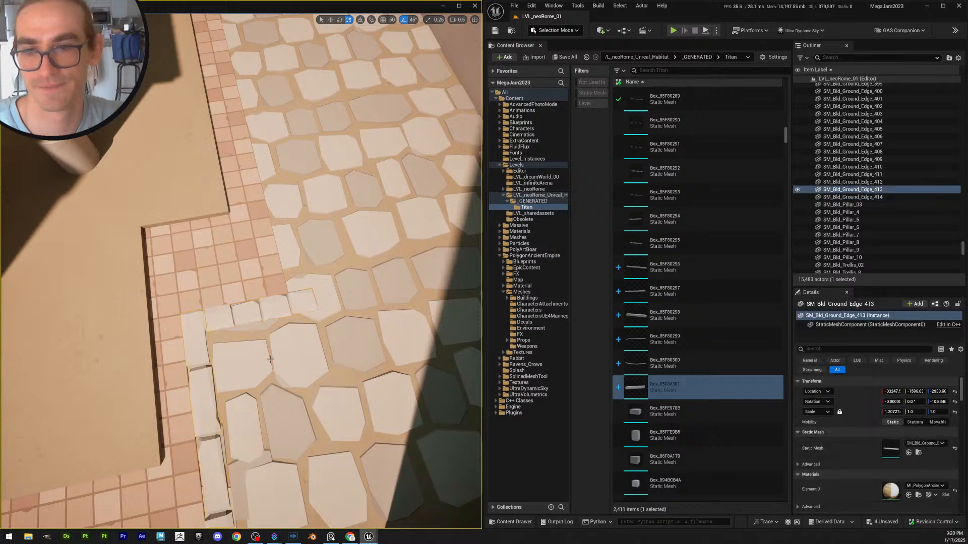
pyautogui.moveTo(196, 331); pyautogui.dragTo(194, 328, button='right')
pyautogui.press('w')
pyautogui.hotkey('ctrl', 'd')
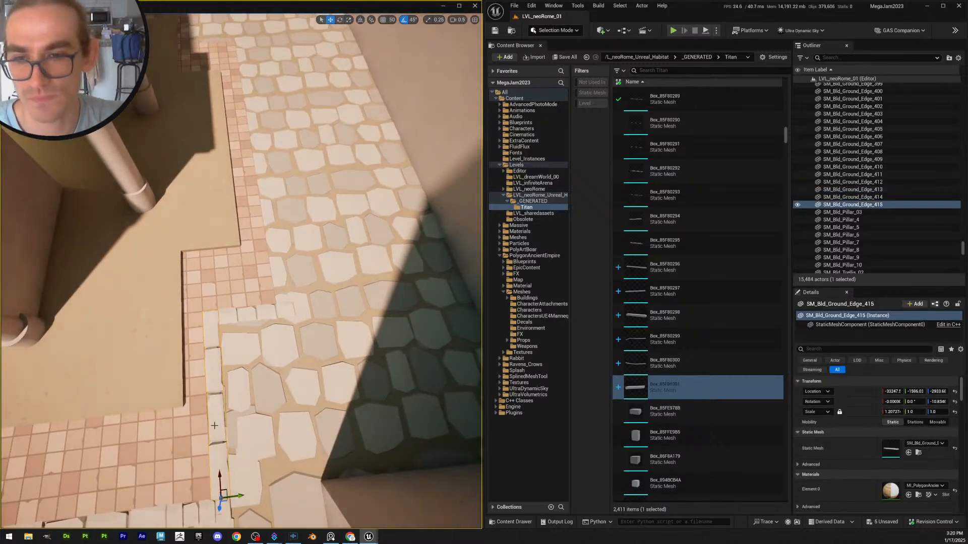
pyautogui.moveTo(219, 475); pyautogui.dragTo(305, 307)
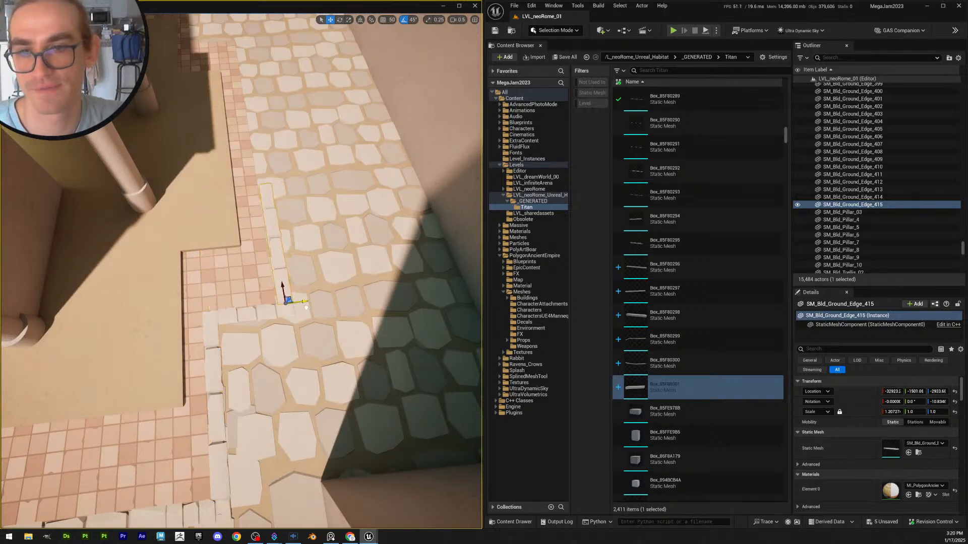
pyautogui.press('Escape')
# Select the short crosspiece and refit its length to meet the new row's first edge piece
pyautogui.moveTo(306, 334); pyautogui.dragTo(335, 335, button='right')
pyautogui.click(217, 319)
pyautogui.scroll(2, 202, 323)
pyautogui.press('r')
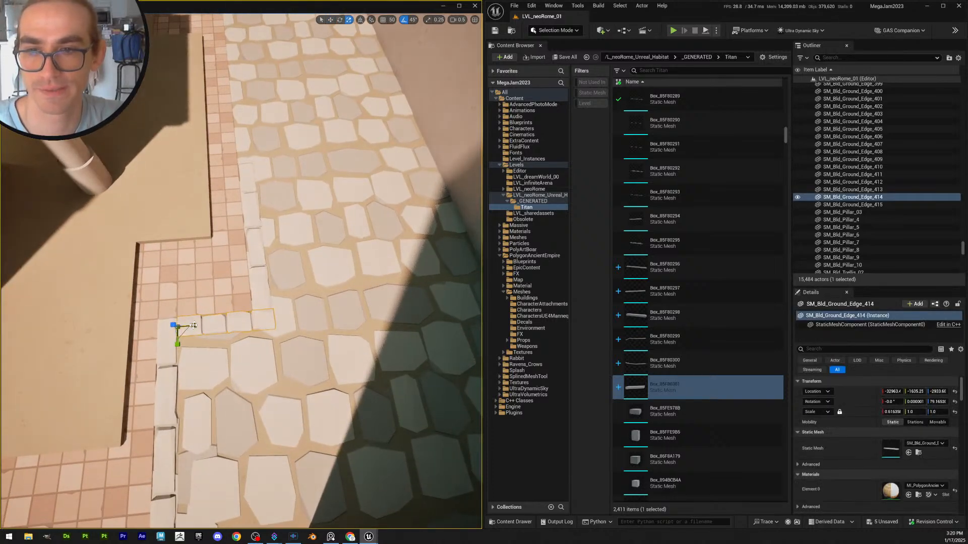
pyautogui.press('Escape')
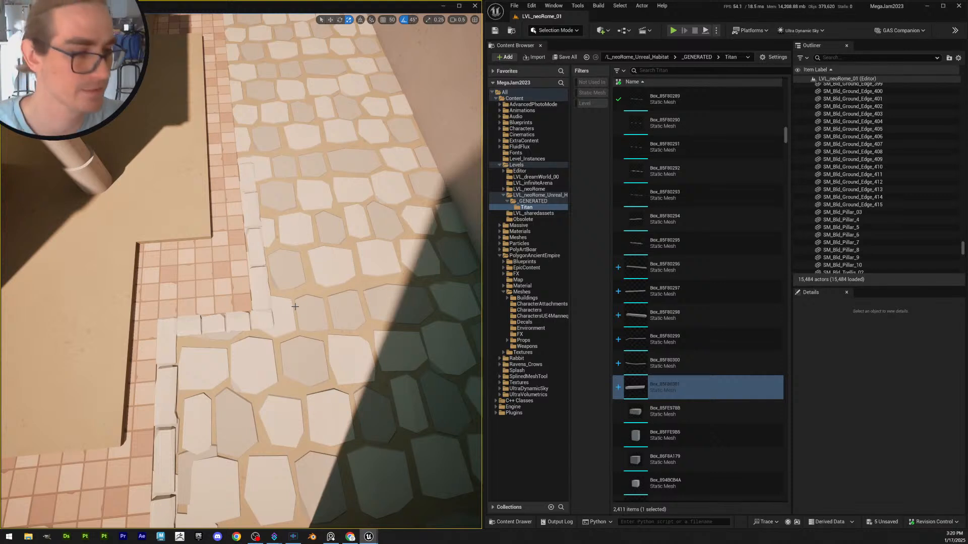
# Nudge the new row's first edge piece flush against the tile border at the corner
pyautogui.click(267, 290)
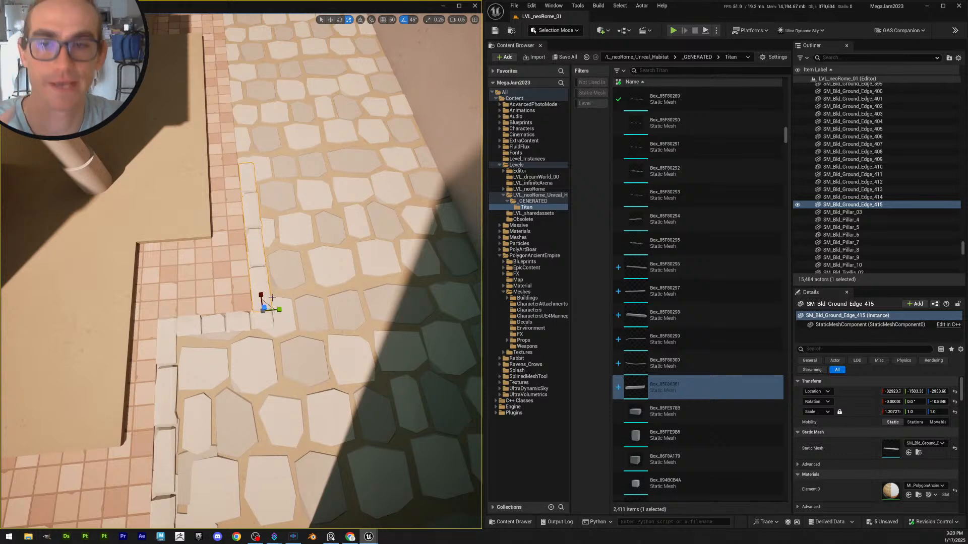
pyautogui.press('s')
pyautogui.moveTo(289, 360)
pyautogui.mouseDown(button='right')
pyautogui.moveTo(468, 343)
pyautogui.moveTo(287, 359)
pyautogui.mouseUp(button='right')
pyautogui.scroll(2, 289, 360)
pyautogui.scroll(4, 310, 335)
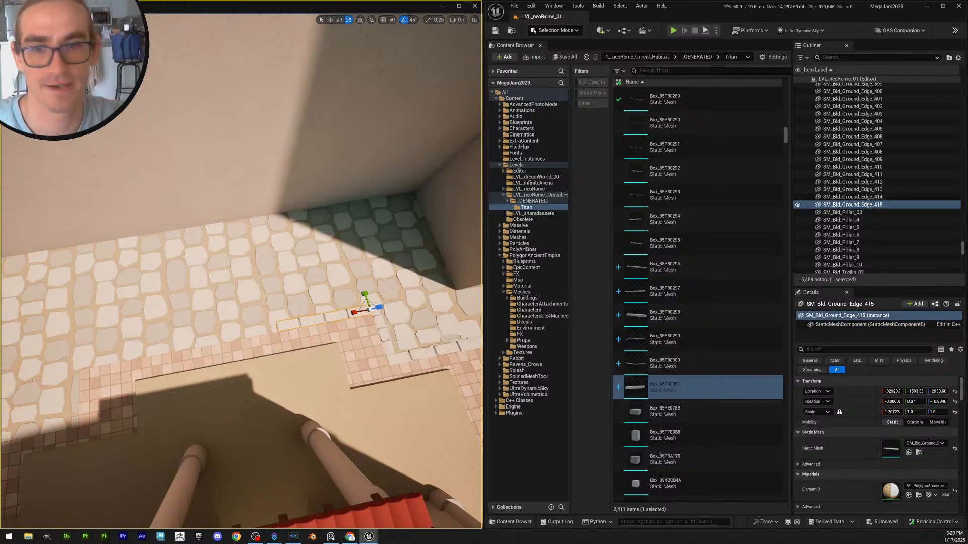
pyautogui.press('w')
pyautogui.moveTo(332, 280); pyautogui.dragTo(341, 301, button='right')
pyautogui.press('w')
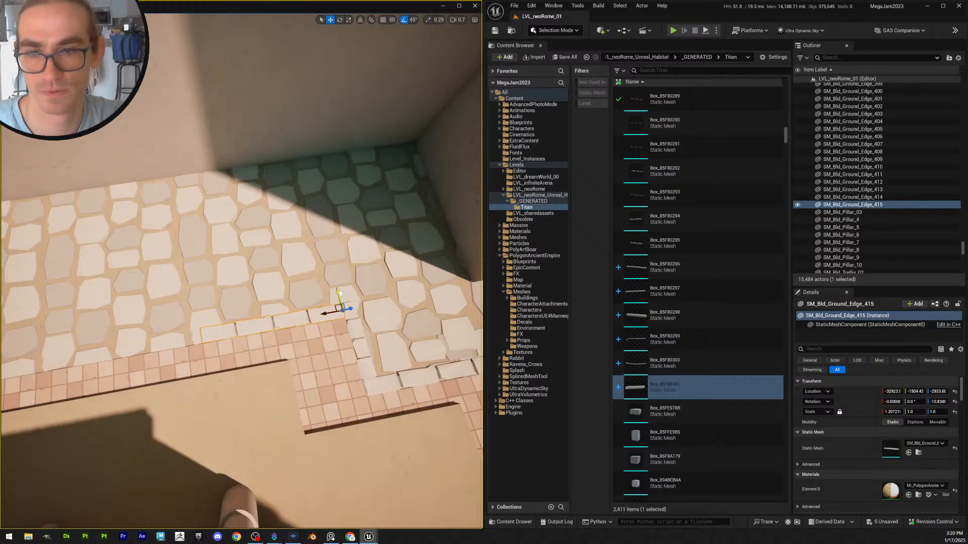
pyautogui.press('Escape')
pyautogui.moveTo(345, 319)
pyautogui.mouseDown(button='right')
pyautogui.moveTo(363, 324)
pyautogui.moveTo(343, 317)
pyautogui.mouseUp(button='right')
# Reset the scale of the new row's first edge piece to 1.0
pyautogui.click(318, 318)
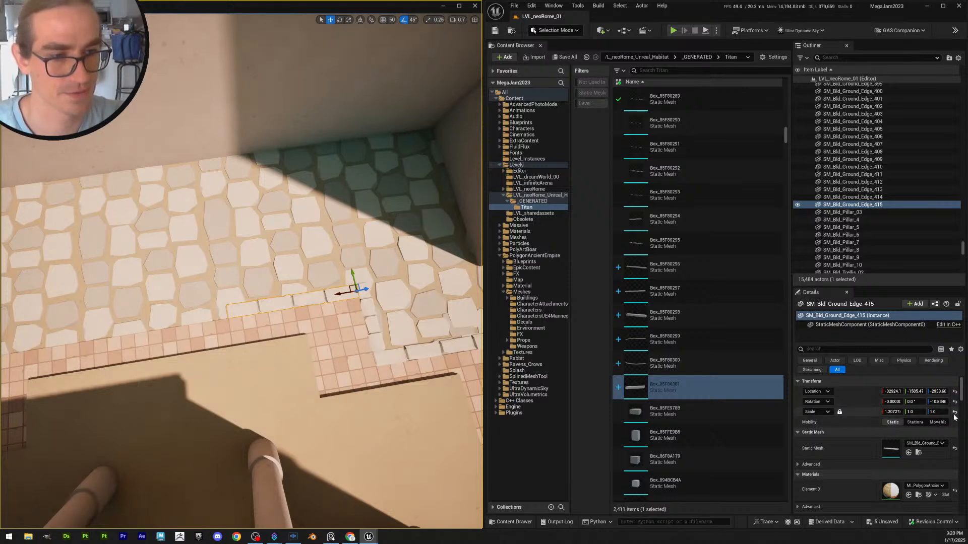
pyautogui.click(954, 412)
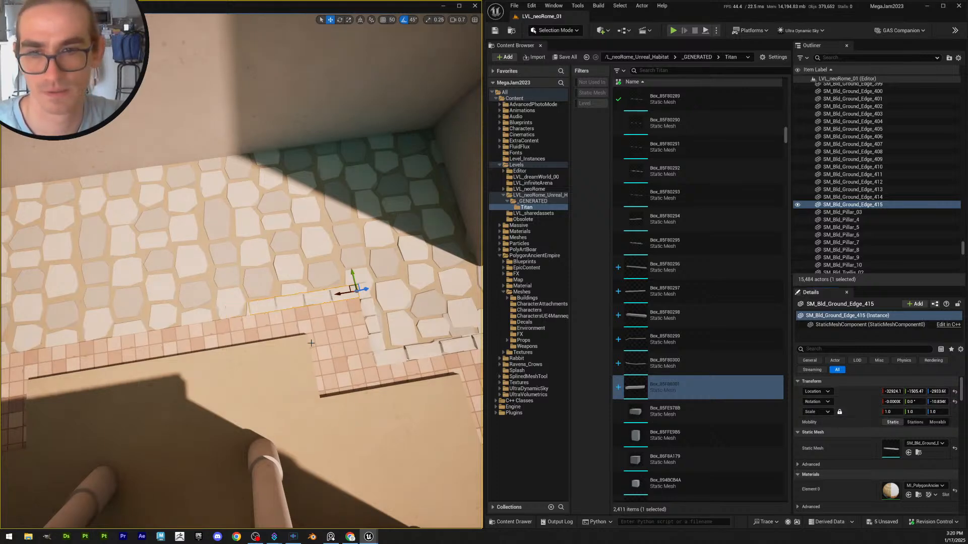
pyautogui.moveTo(310, 347); pyautogui.dragTo(320, 347, button='right')
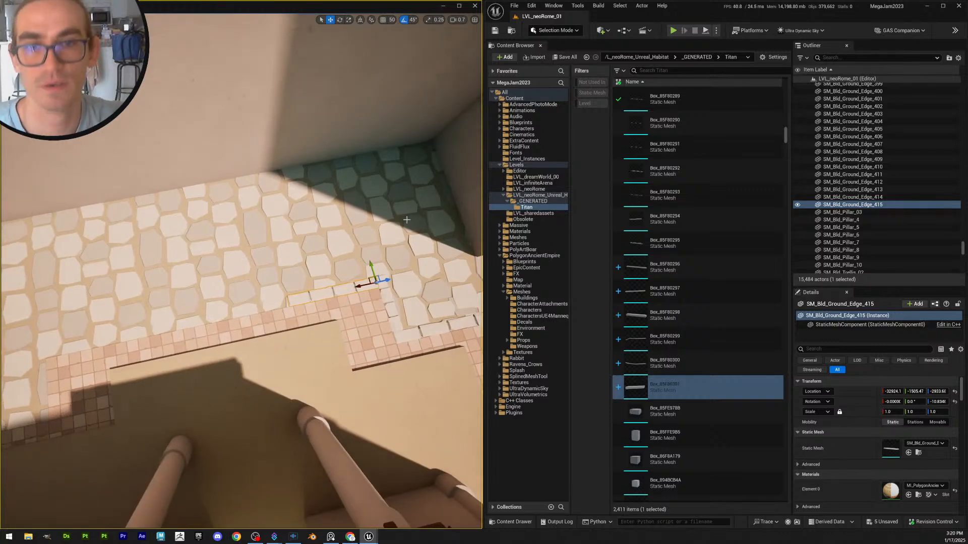
# Turn position snapping on and duplicate the edge piece end to end three times along the long tile border
pyautogui.hotkey('ctrl', 'd')
pyautogui.moveTo(360, 282); pyautogui.dragTo(263, 288)
pyautogui.moveTo(264, 288); pyautogui.dragTo(268, 288, button='right')
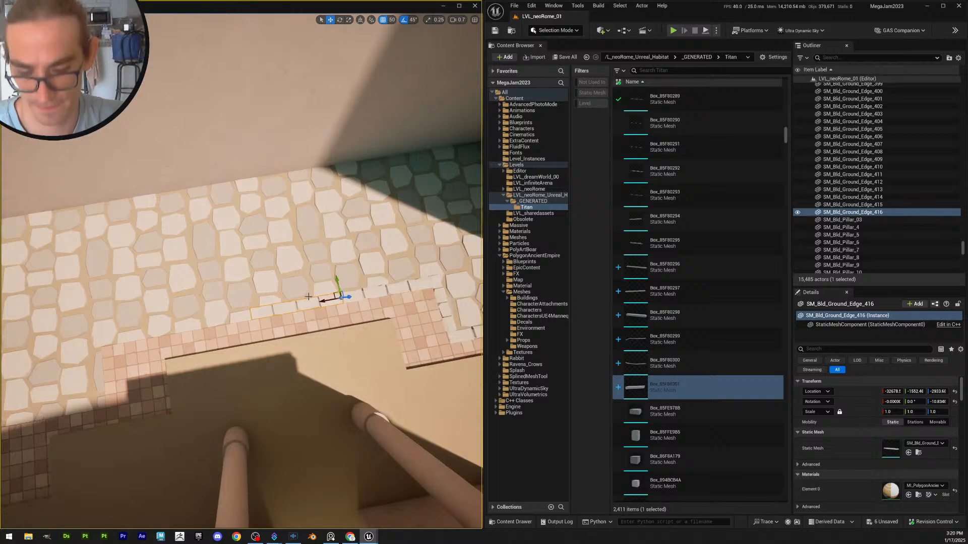
pyautogui.hotkey('ctrl', 'd')
pyautogui.moveTo(322, 301); pyautogui.dragTo(221, 302)
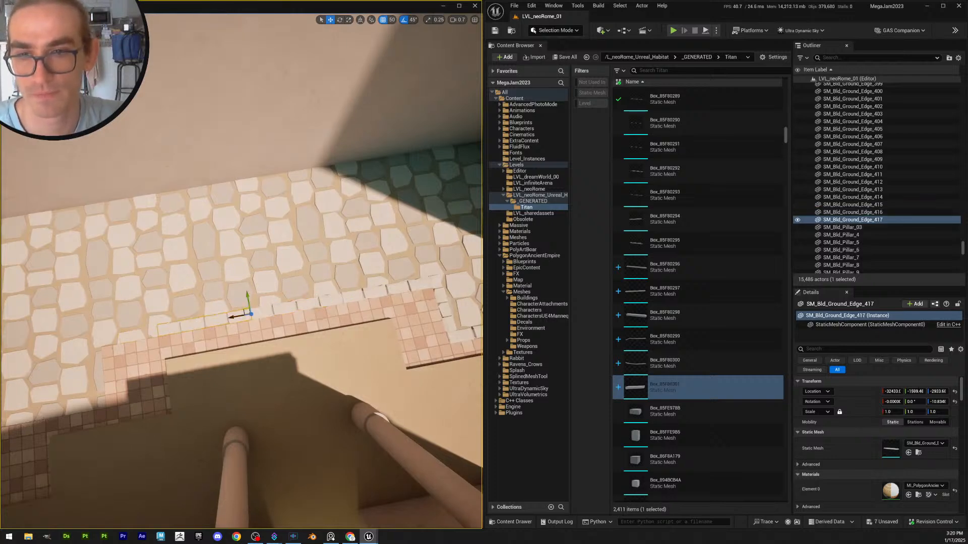
pyautogui.moveTo(289, 307); pyautogui.dragTo(290, 307, button='right')
pyautogui.hotkey('ctrl', 'd')
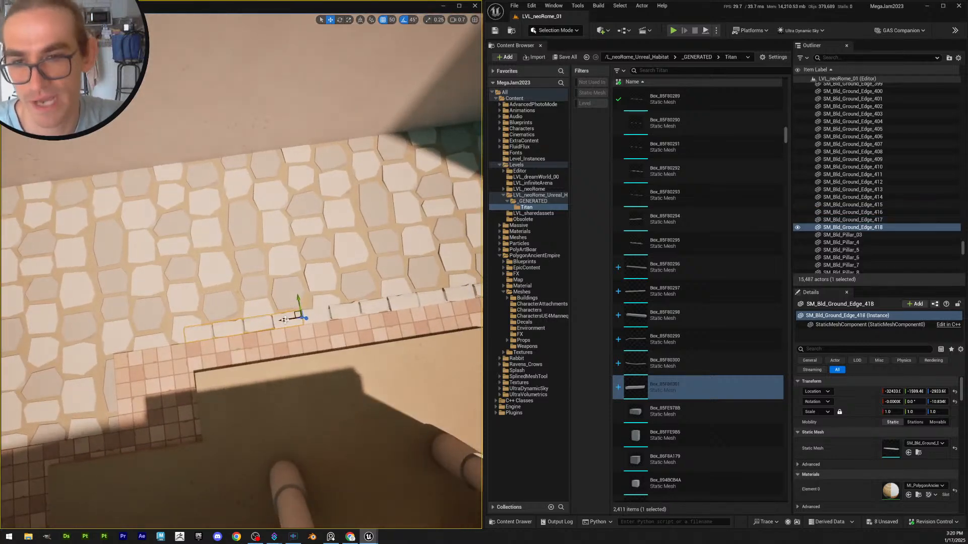
pyautogui.moveTo(294, 305); pyautogui.dragTo(157, 310)
# Shorten the row's last edge piece to about 0.73 length scale at the tile corner
pyautogui.moveTo(155, 319); pyautogui.dragTo(141, 330, button='right')
pyautogui.press('r')
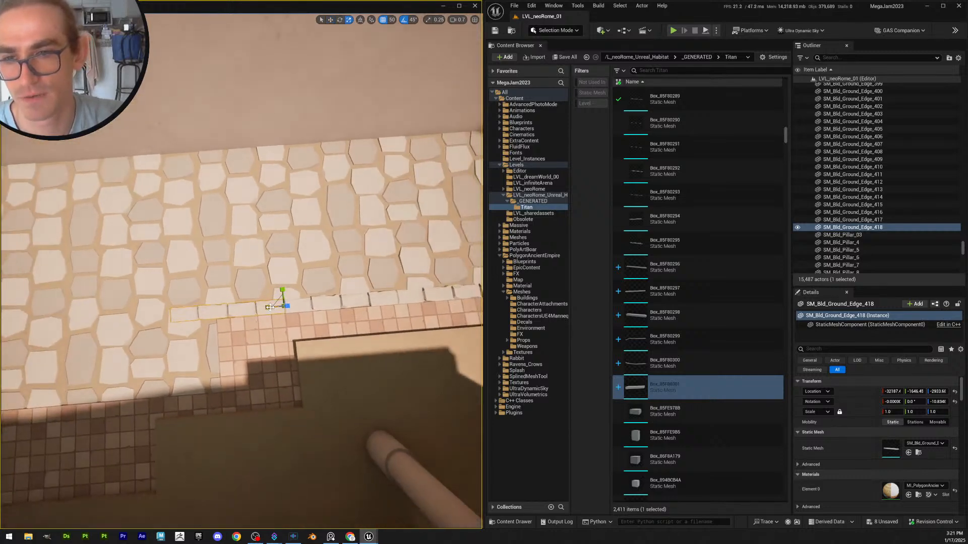
pyautogui.moveTo(269, 307); pyautogui.dragTo(280, 307)
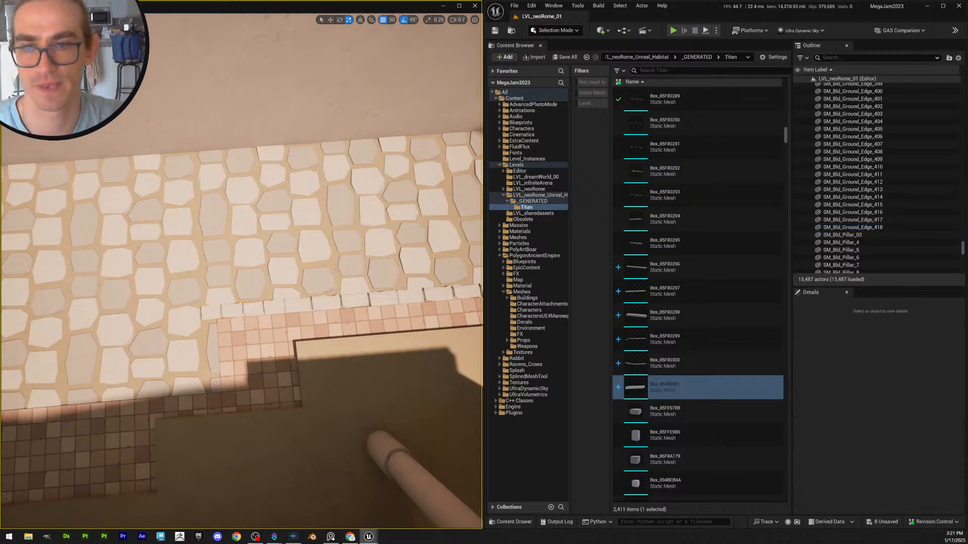
# Duplicate the shortened edge piece, rotate the copy 90° and align it with the tile border around the corner with position snapping off
pyautogui.hotkey('ctrl', 'd')
pyautogui.press('e')
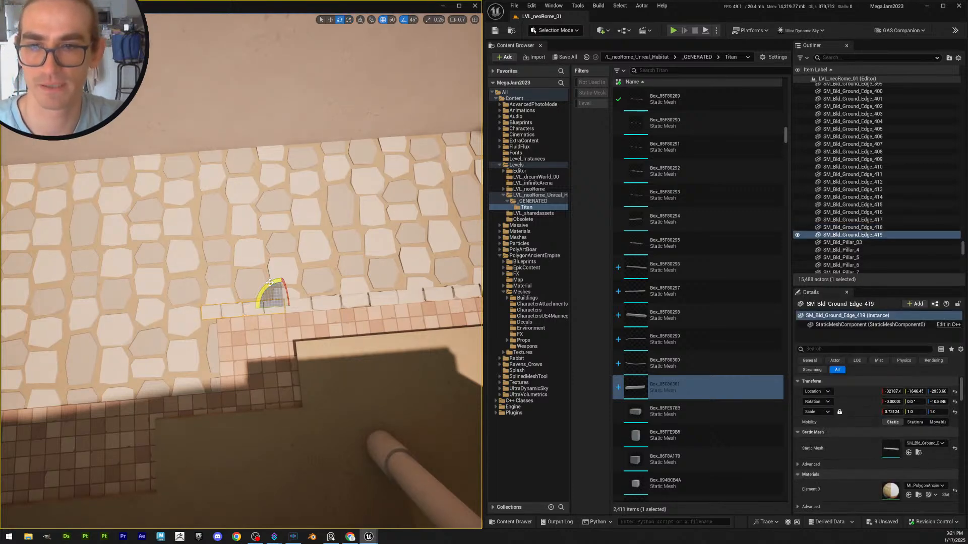
pyautogui.moveTo(265, 292); pyautogui.dragTo(196, 307)
pyautogui.press('w')
pyautogui.moveTo(291, 310); pyautogui.dragTo(320, 303, button='right')
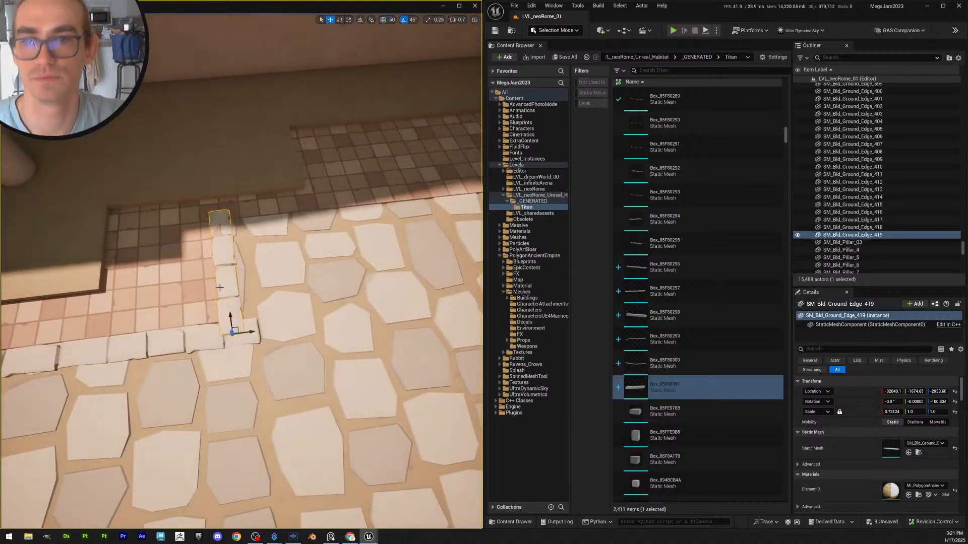
pyautogui.moveTo(251, 332); pyautogui.dragTo(263, 331)
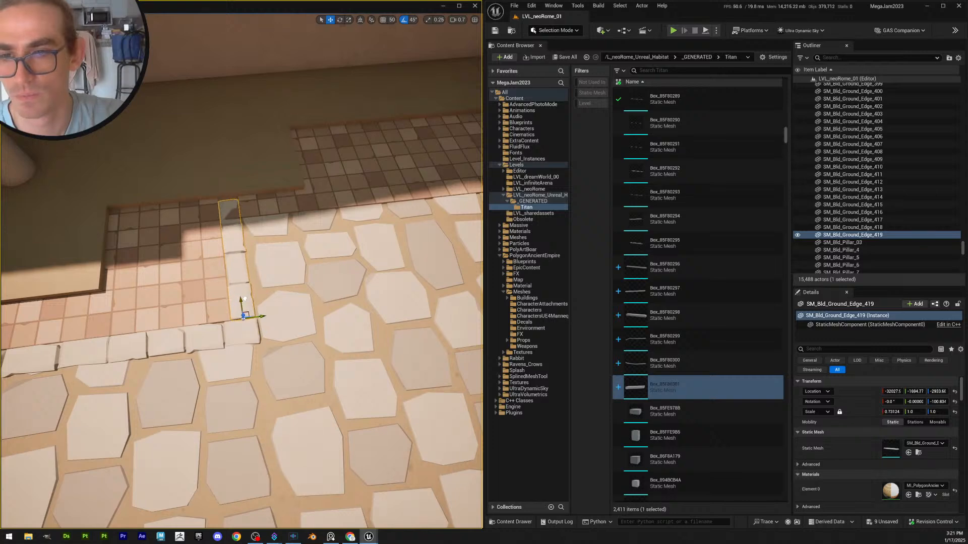
# Shorten the rotated end piece to about 0.51 length scale to fit the short tile step
pyautogui.press('Escape')
pyautogui.moveTo(244, 313); pyautogui.dragTo(259, 286, button='right')
pyautogui.click(259, 293)
pyautogui.moveTo(298, 283); pyautogui.dragTo(305, 281)
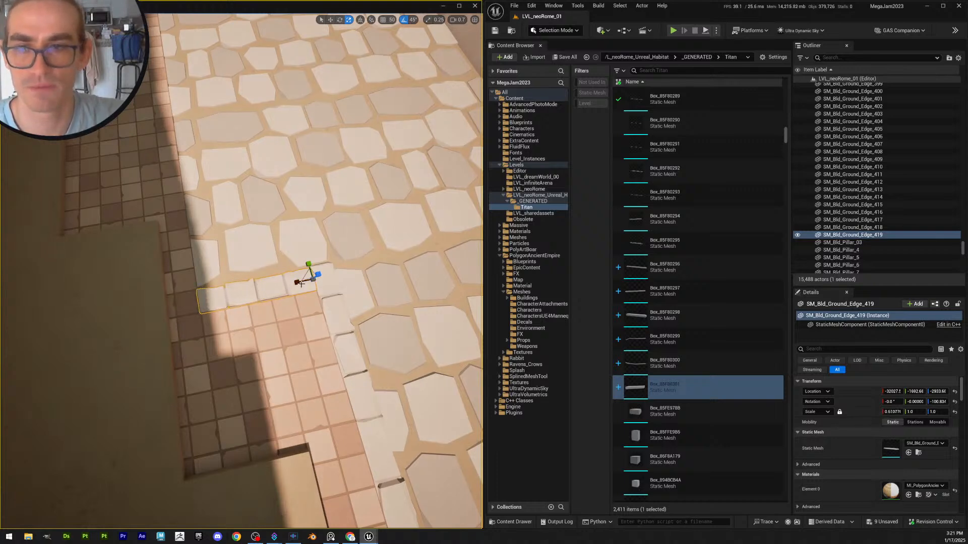
pyautogui.press('Escape')
# Save all changed ground edge pieces and the current level
pyautogui.press('s')
pyautogui.scroll(2, 290, 298)
pyautogui.moveTo(290, 299)
pyautogui.mouseDown(button='right')
pyautogui.moveTo(406, 283)
pyautogui.moveTo(290, 289)
pyautogui.mouseUp(button='right')
pyautogui.scroll(-1, 290, 299)
pyautogui.press('w')
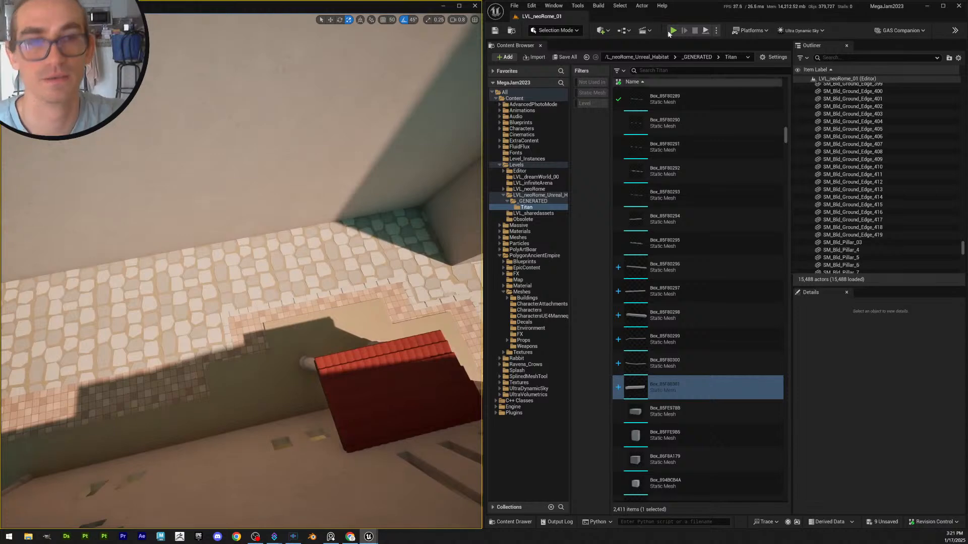
pyautogui.click(566, 57)
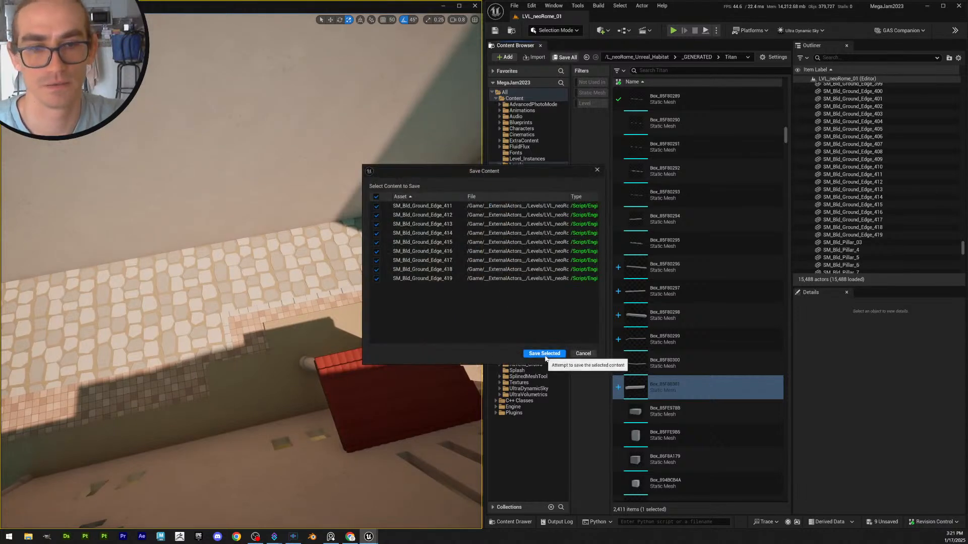
pyautogui.click(534, 352)
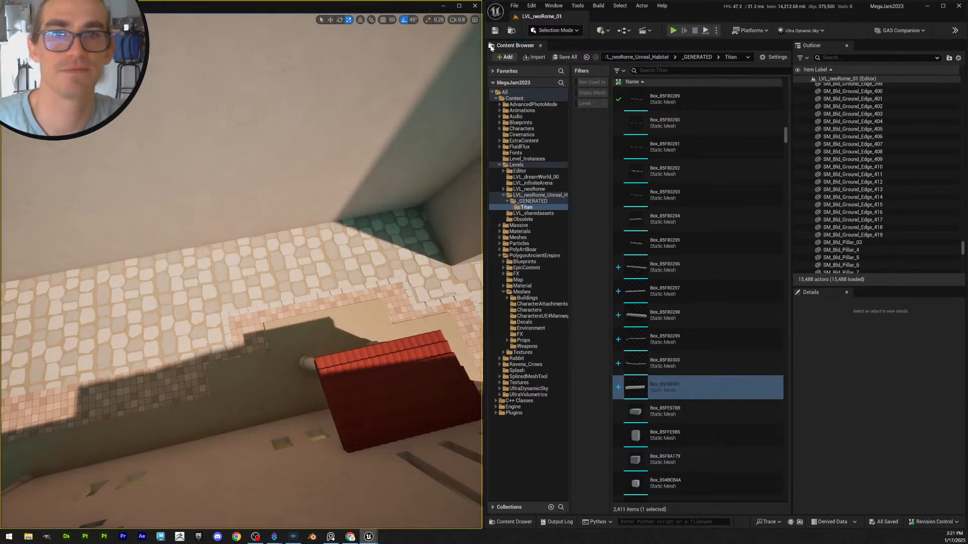
pyautogui.hotkey('ctrl', 's')
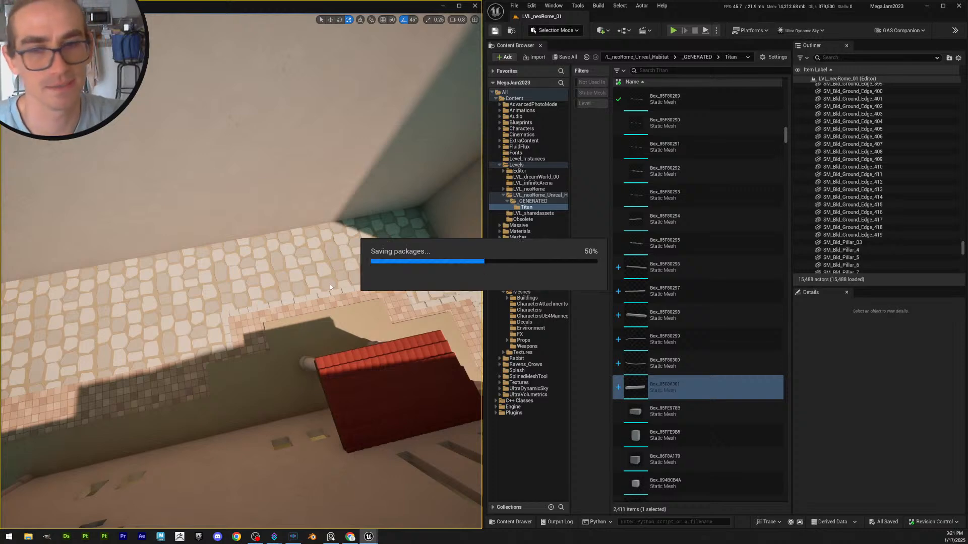
# Duplicate the edge piece at the end of the row and move the copy to the start of the next cobblestone border beside the villa
pyautogui.press('w')
pyautogui.press('d')
pyautogui.moveTo(357, 319); pyautogui.dragTo(362, 319, button='right')
pyautogui.click(372, 303)
pyautogui.moveTo(431, 310); pyautogui.dragTo(424, 310, button='right')
pyautogui.press('w')
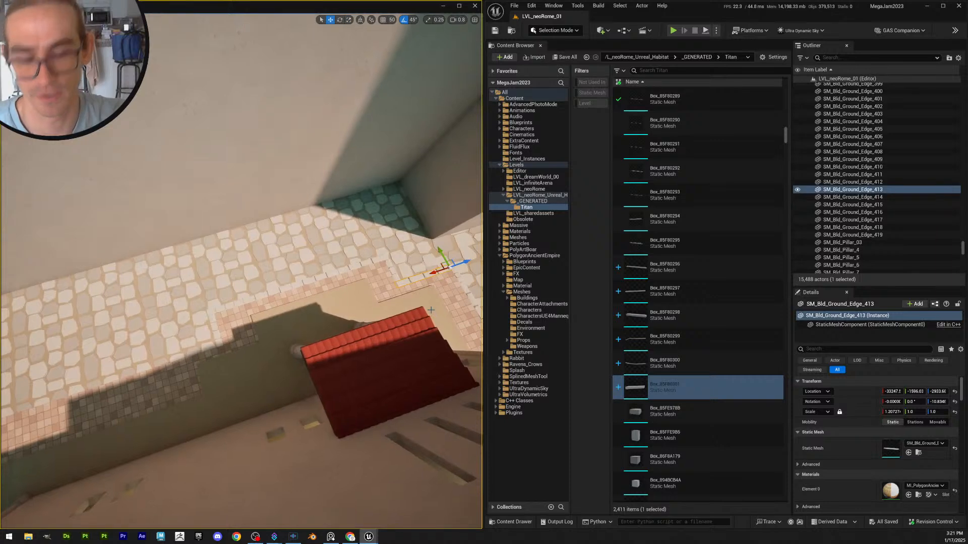
pyautogui.hotkey('ctrl', 'd')
pyautogui.moveTo(190, 319); pyautogui.dragTo(180, 323)
pyautogui.moveTo(180, 323); pyautogui.dragTo(403, 313, button='right')
# Fine-tune the copied edge piece's position so it meets the border corner of the cobblestone area
pyautogui.scroll(-2, 242, 272)
pyautogui.press('w')
pyautogui.moveTo(242, 272); pyautogui.dragTo(206, 337, button='right')
pyautogui.scroll(-2, 242, 272)
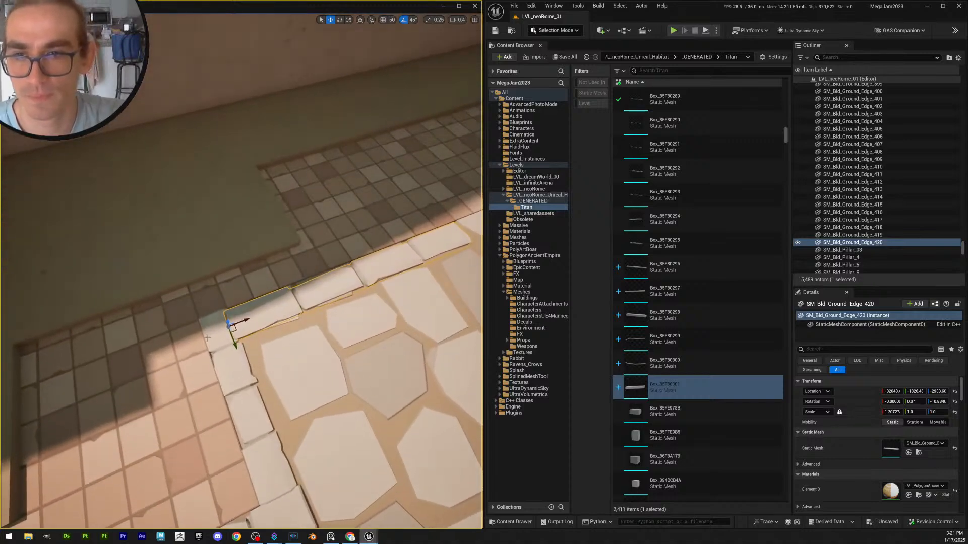
pyautogui.moveTo(246, 321); pyautogui.dragTo(237, 343)
pyautogui.moveTo(237, 342); pyautogui.dragTo(227, 288, button='right')
# Reset the copied edge piece's scale to 1.0 and turn position grid snapping back on
pyautogui.press('Escape')
pyautogui.scroll(1, 337, 277)
pyautogui.scroll(1, 242, 287)
pyautogui.click(196, 331)
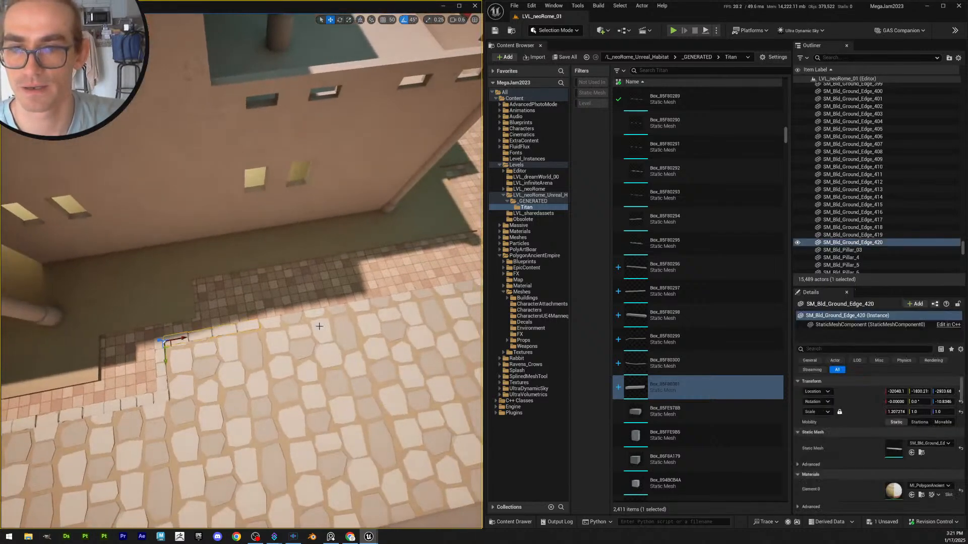
pyautogui.moveTo(197, 332); pyautogui.dragTo(175, 336, button='right')
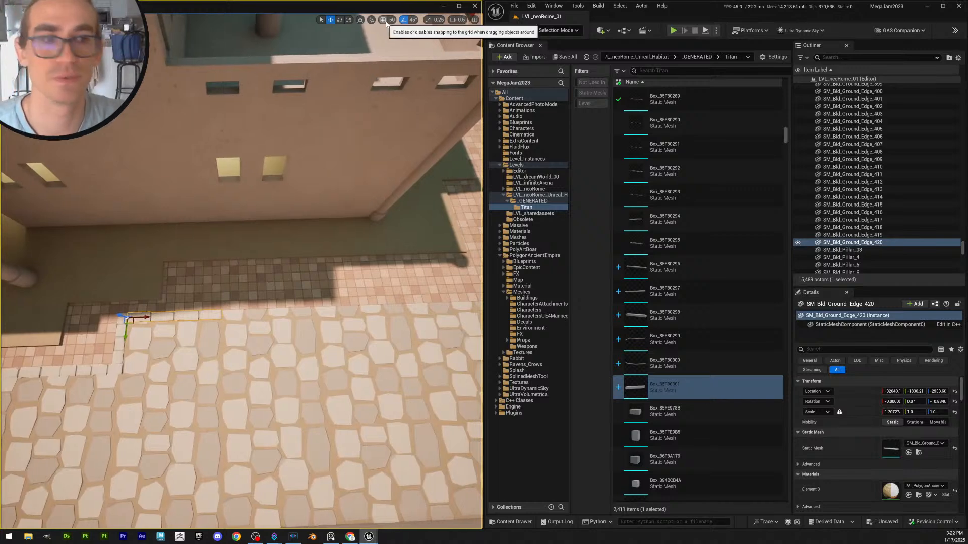
pyautogui.click(954, 412)
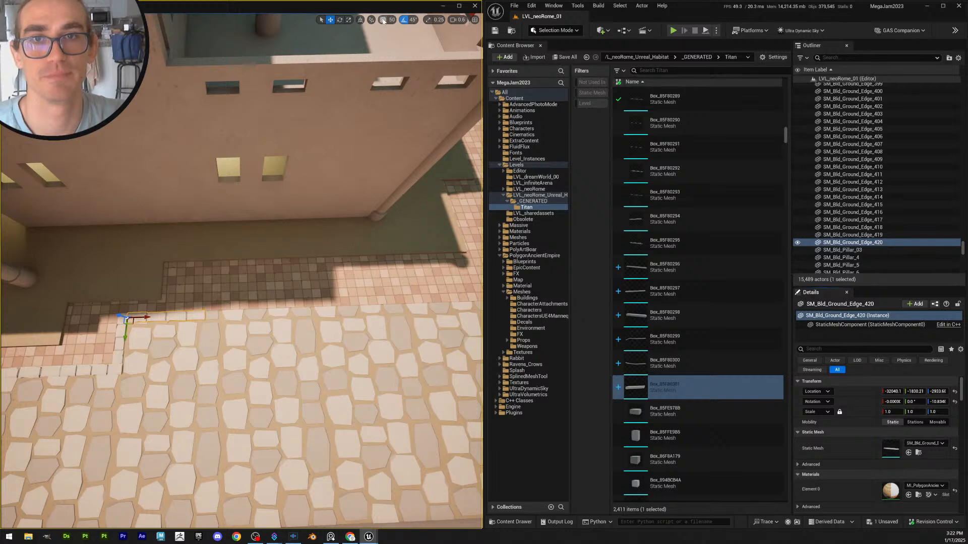
pyautogui.scroll(5, 330, 267)
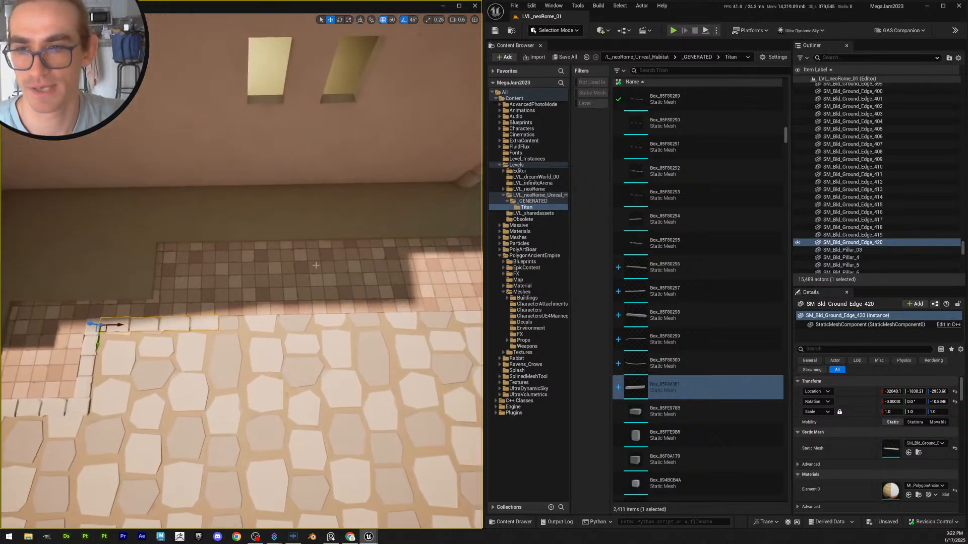
# Duplicate the edge piece five times end to end along the cobblestone border up to the far corner of the tile area
pyautogui.keyDown('alt'); pyautogui.moveTo(123, 327); pyautogui.dragTo(240, 323); pyautogui.keyUp('alt')
pyautogui.press('d')
pyautogui.moveTo(242, 322); pyautogui.dragTo(242, 322, button='right')
pyautogui.press('e')
pyautogui.keyDown('alt'); pyautogui.moveTo(146, 322); pyautogui.dragTo(235, 321); pyautogui.keyUp('alt')
pyautogui.moveTo(236, 321)
pyautogui.mouseDown(button='right')
pyautogui.moveTo(252, 323)
pyautogui.moveTo(235, 322)
pyautogui.mouseUp(button='right')
pyautogui.press('d')
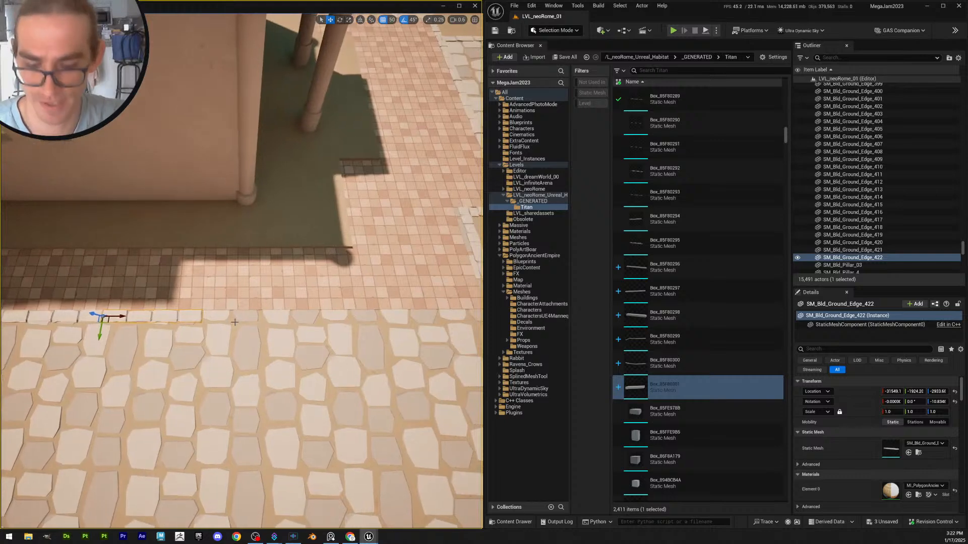
pyautogui.keyDown('alt'); pyautogui.moveTo(121, 317); pyautogui.dragTo(222, 320); pyautogui.keyUp('alt')
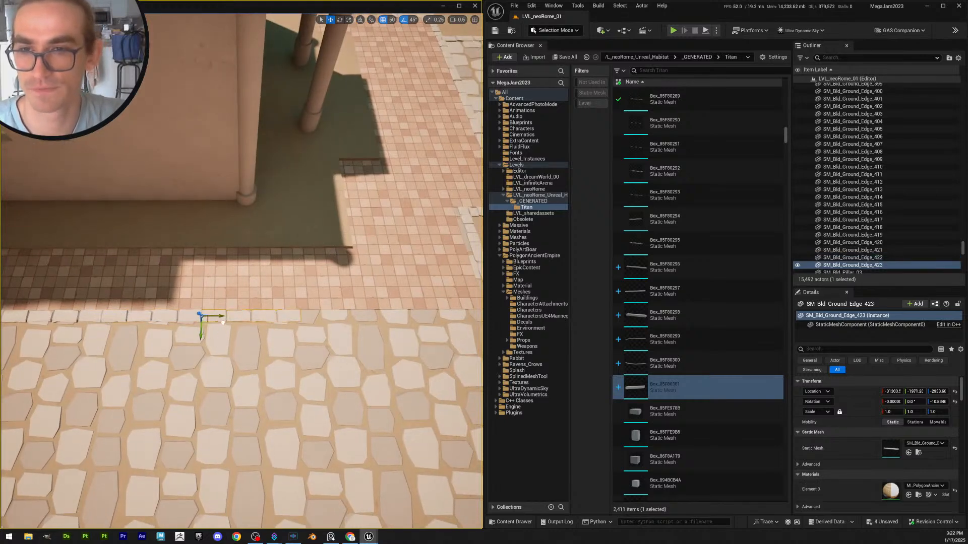
pyautogui.moveTo(221, 319); pyautogui.dragTo(221, 320, button='right')
pyautogui.press('d')
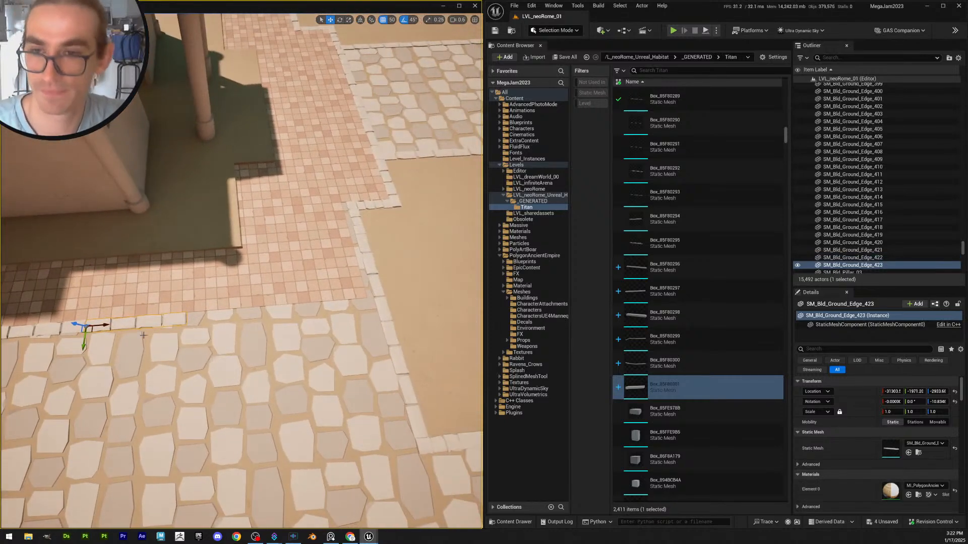
pyautogui.keyDown('alt'); pyautogui.moveTo(101, 325); pyautogui.dragTo(208, 323); pyautogui.keyUp('alt')
pyautogui.press('d')
pyautogui.moveTo(208, 323); pyautogui.dragTo(212, 327, button='right')
pyautogui.keyDown('alt'); pyautogui.moveTo(159, 332); pyautogui.dragTo(276, 323); pyautogui.keyUp('alt')
pyautogui.press('Escape')
# Delete the two small-tile cobblestone pieces protruding under the edge stones beside the bare ground
pyautogui.moveTo(272, 324); pyautogui.dragTo(266, 280, button='right')
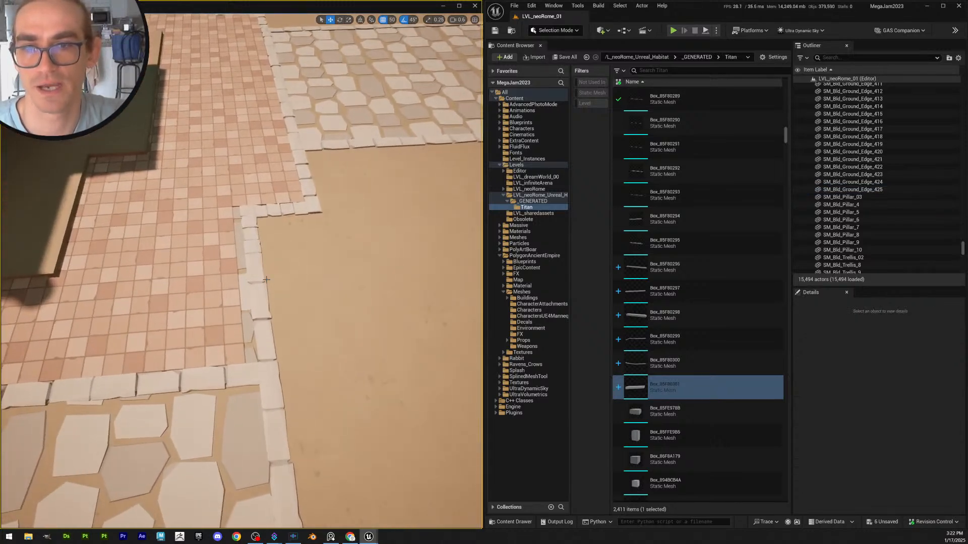
pyautogui.click(243, 227)
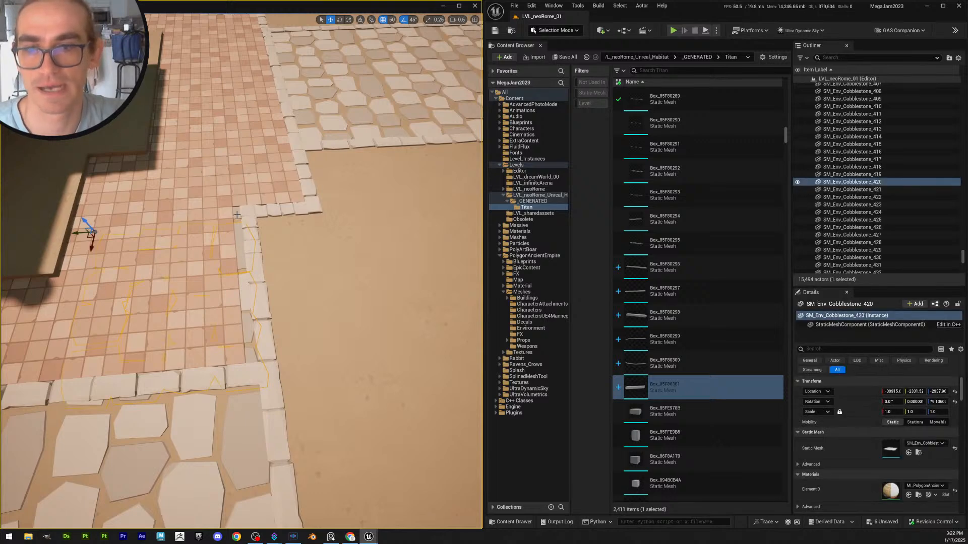
pyautogui.keyDown('ctrl'); pyautogui.click(236, 214); pyautogui.keyUp('ctrl')
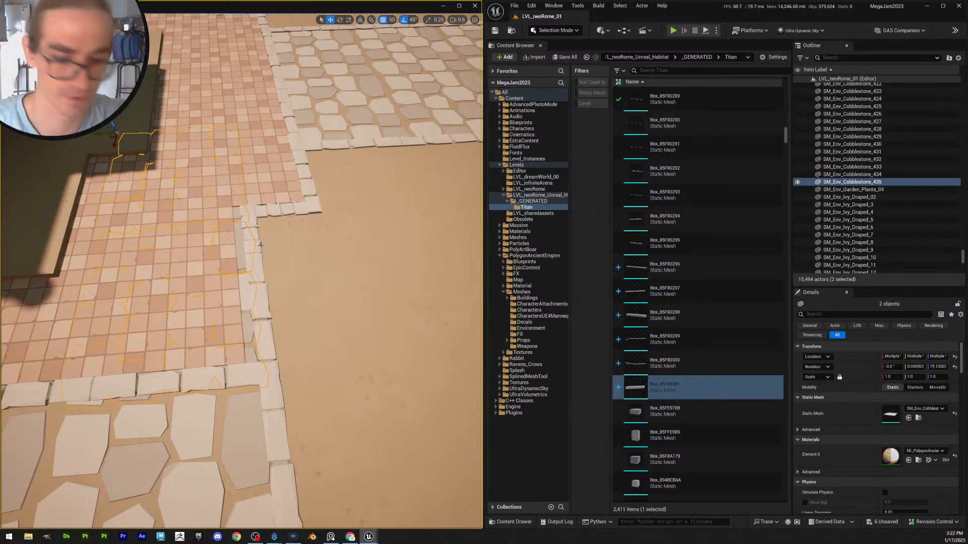
pyautogui.press('Delete')
# Delete the shortened edge piece at the tile step beside the bare ground
pyautogui.click(252, 244)
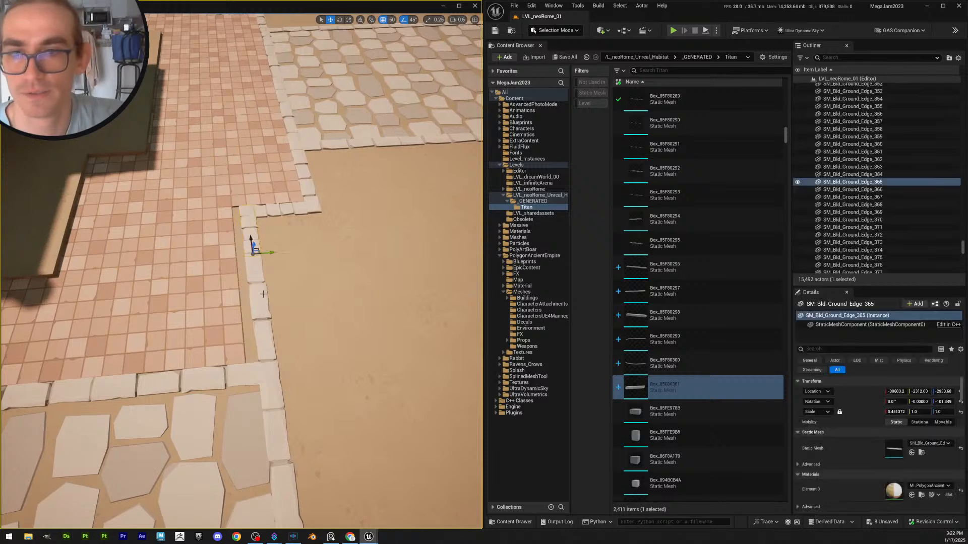
pyautogui.keyDown('ctrl'); pyautogui.click(263, 282); pyautogui.keyUp('ctrl')
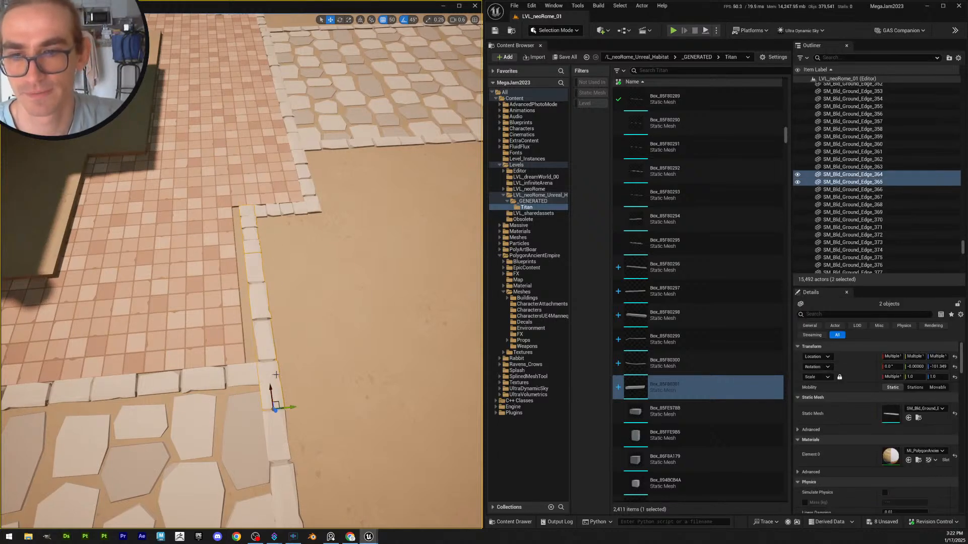
pyautogui.keyDown('ctrl'); pyautogui.click(274, 342); pyautogui.keyUp('ctrl')
pyautogui.click(256, 236)
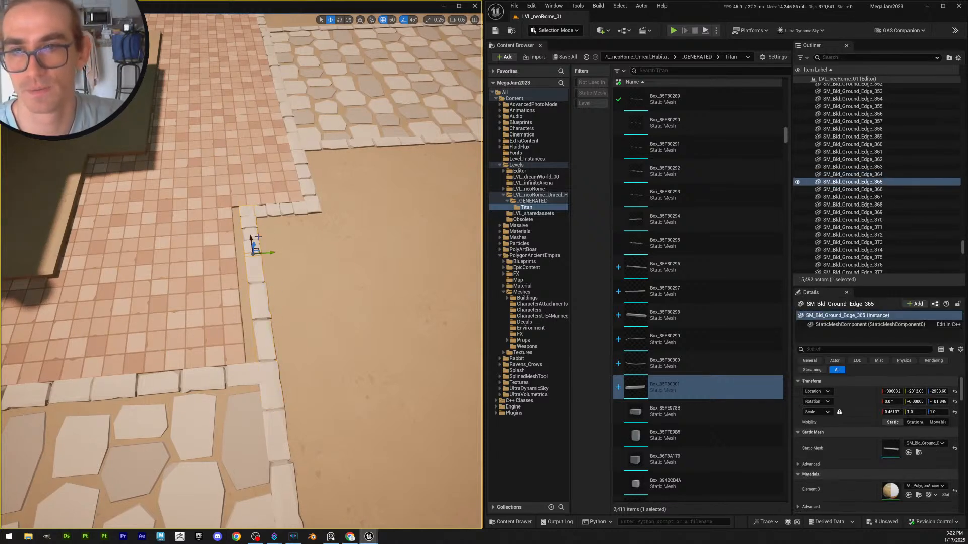
pyautogui.press('Delete')
# Try to move the remaining full-length edge piece towards the tile border with position snapping on
pyautogui.click(262, 335)
pyautogui.moveTo(250, 364); pyautogui.dragTo(202, 364, button='right')
pyautogui.moveTo(231, 383); pyautogui.dragTo(265, 349)
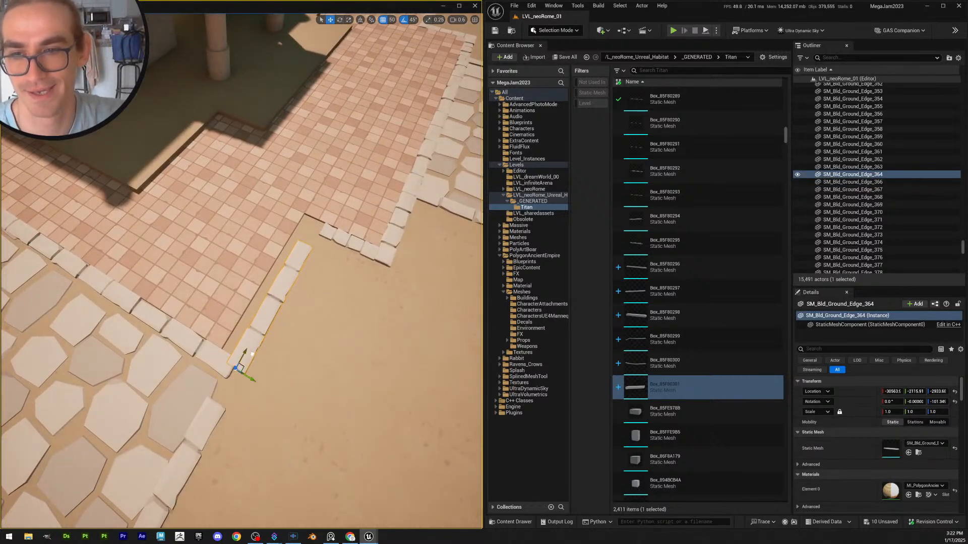
pyautogui.moveTo(270, 346); pyautogui.dragTo(331, 297, button='right')
pyautogui.scroll(-2, 270, 346)
pyautogui.hotkey('ctrl', 'z')
pyautogui.scroll(-3, 334, 323)
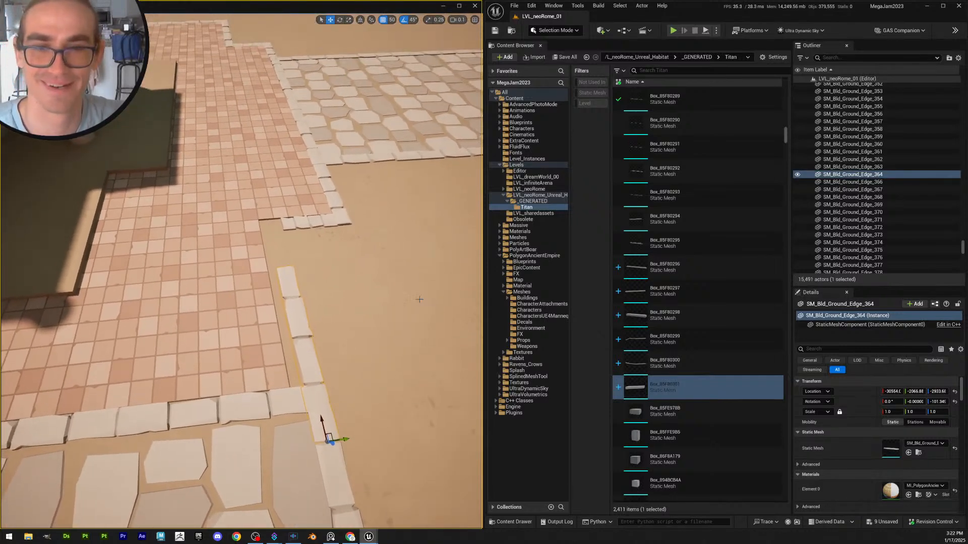
# Save all changed ground edge and cobblestone actors
pyautogui.click(568, 58)
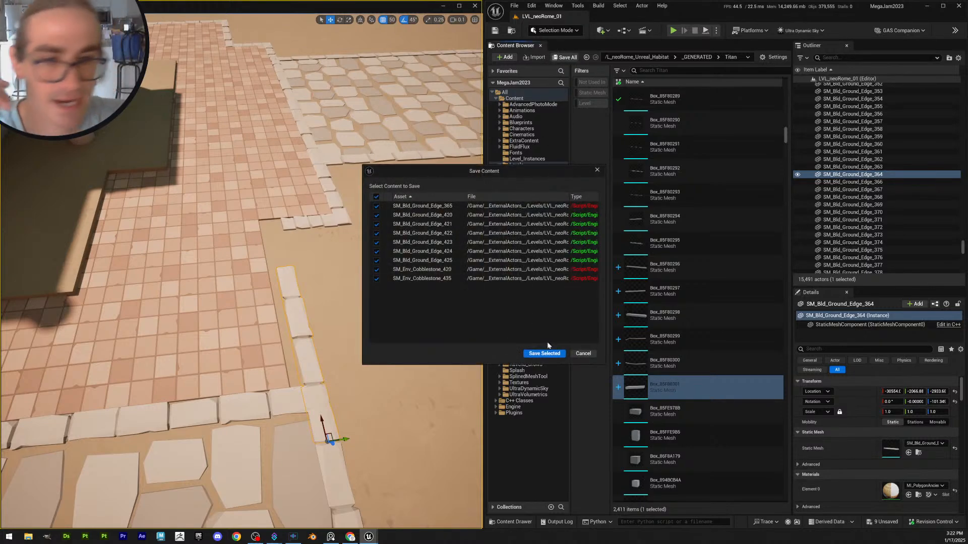
pyautogui.click(544, 354)
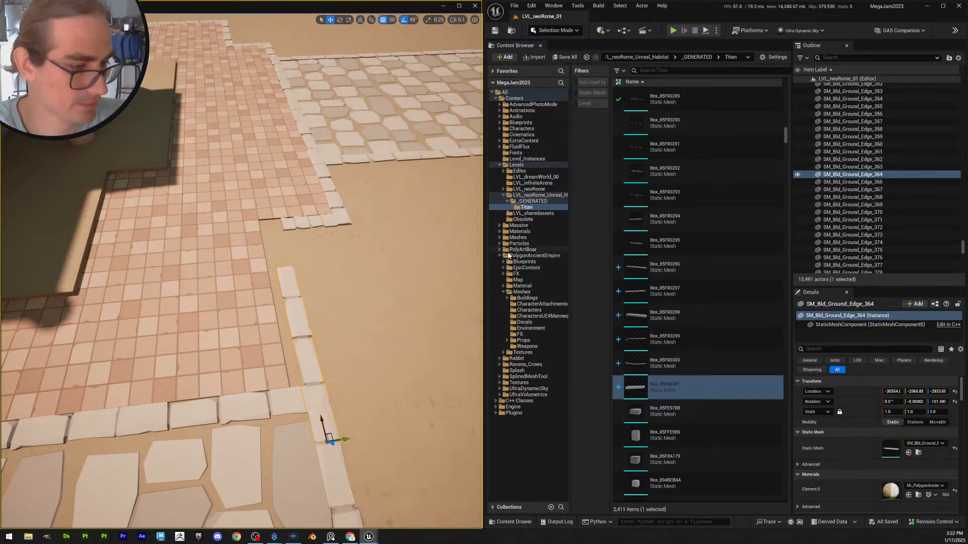
# Lengthen the short edge piece at the next tile step to about 0.6 length scale, reaching towards the inner corner
pyautogui.moveTo(362, 300); pyautogui.dragTo(332, 305, button='right')
pyautogui.click(361, 221)
pyautogui.moveTo(361, 221); pyautogui.dragTo(358, 182, button='right')
pyautogui.press('w')
pyautogui.scroll(5, 361, 221)
pyautogui.press('r')
pyautogui.moveTo(325, 289); pyautogui.dragTo(303, 292)
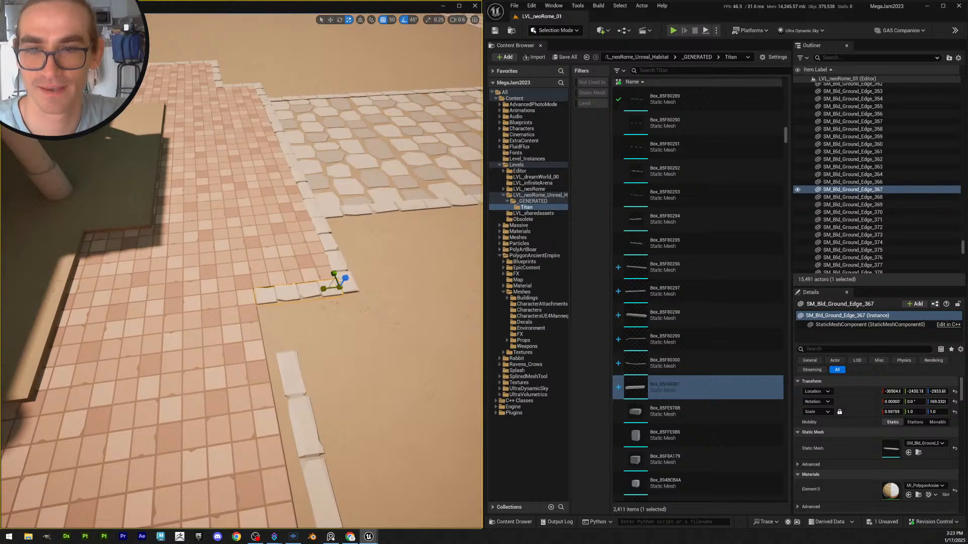
# Examine the bordered tile area in front of the villa from above
pyautogui.click(353, 335)
pyautogui.press('s')
pyautogui.scroll(1, 353, 335)
pyautogui.moveTo(352, 335); pyautogui.dragTo(197, 333, button='right')
pyautogui.click(248, 331)
pyautogui.press('w')
pyautogui.press('s')
pyautogui.scroll(1, 283, 344)
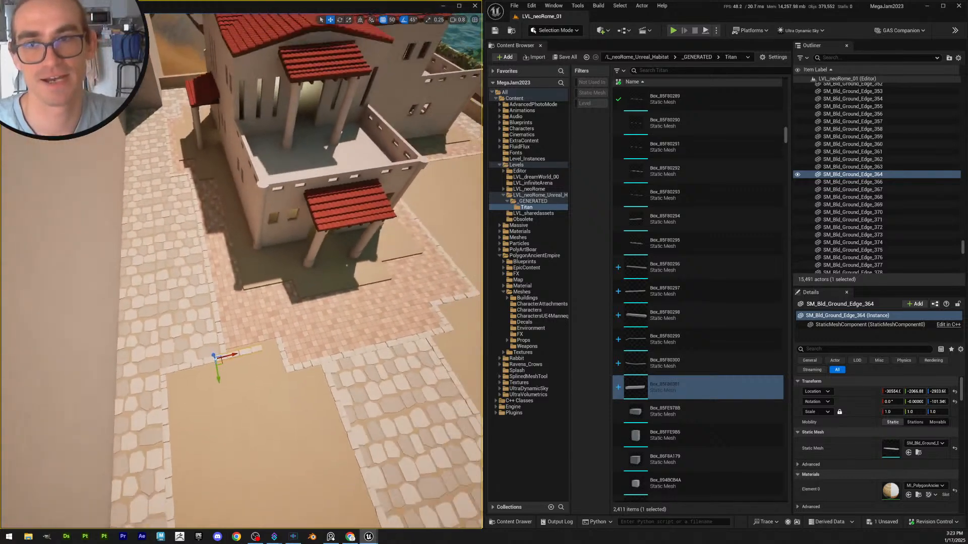
pyautogui.moveTo(336, 350); pyautogui.dragTo(337, 343, button='right')
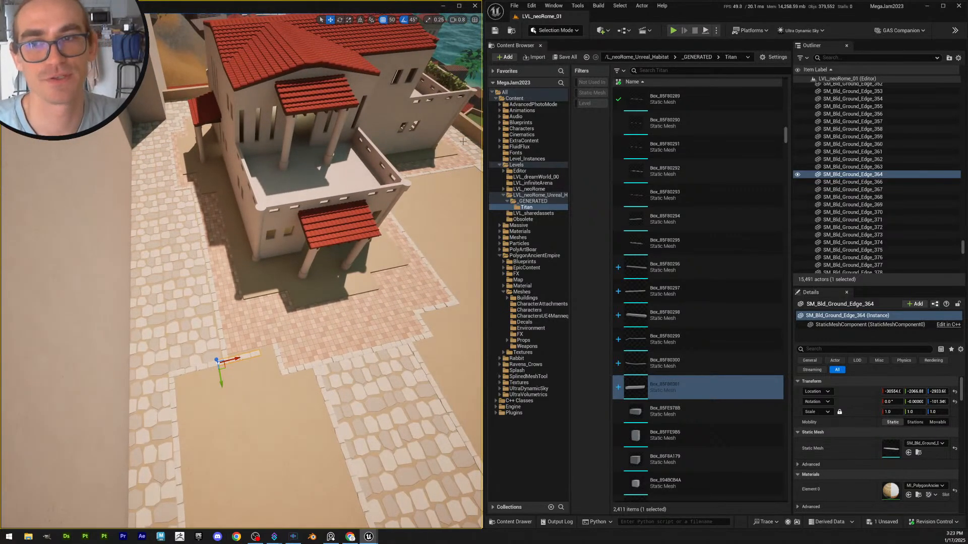
# Save the changed edge piece and the current level
pyautogui.click(564, 57)
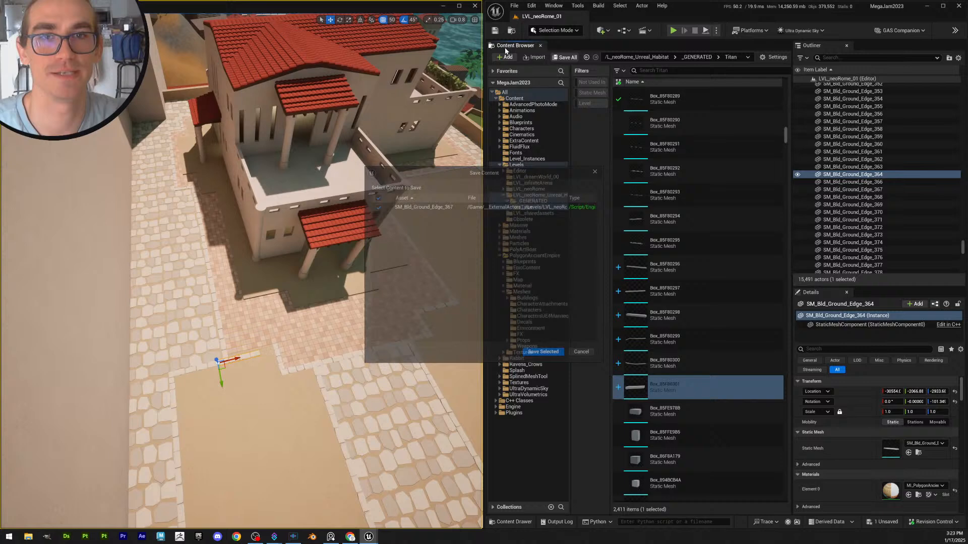
pyautogui.click(560, 356)
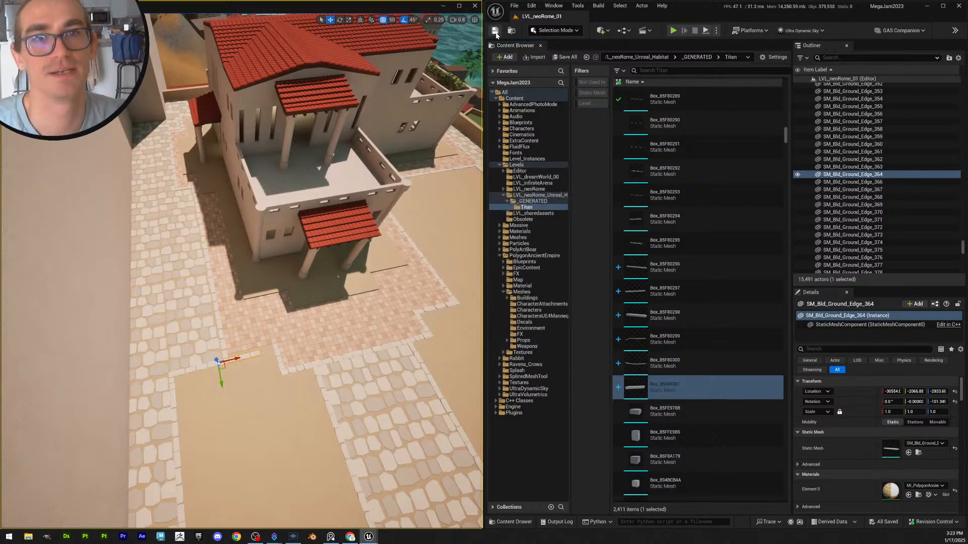
pyautogui.hotkey('ctrl', 's')
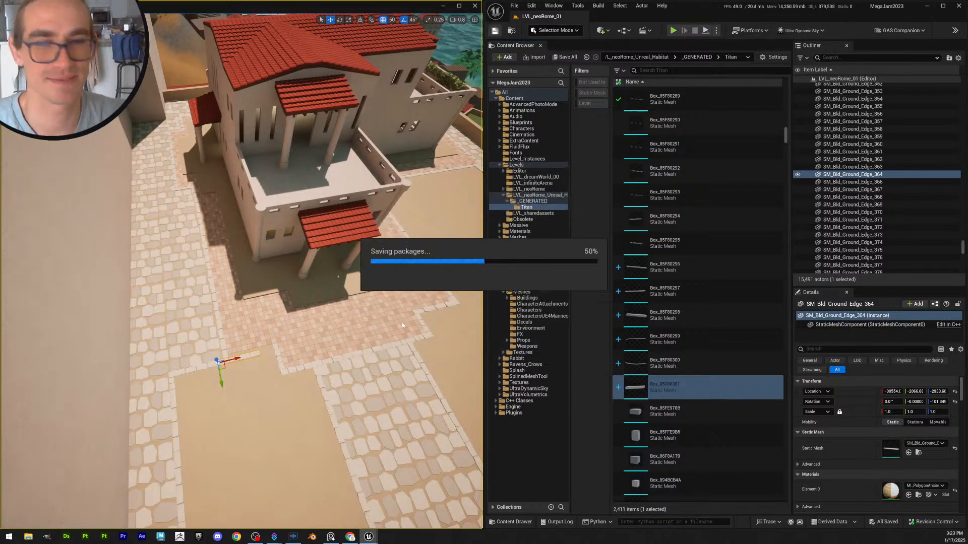
# Survey the whole plaza paving around the villa from a distance
pyautogui.press('w')
pyautogui.moveTo(380, 349); pyautogui.dragTo(138, 339, button='right')
pyautogui.scroll(3, 380, 349)
pyautogui.press('d')
pyautogui.press('e')
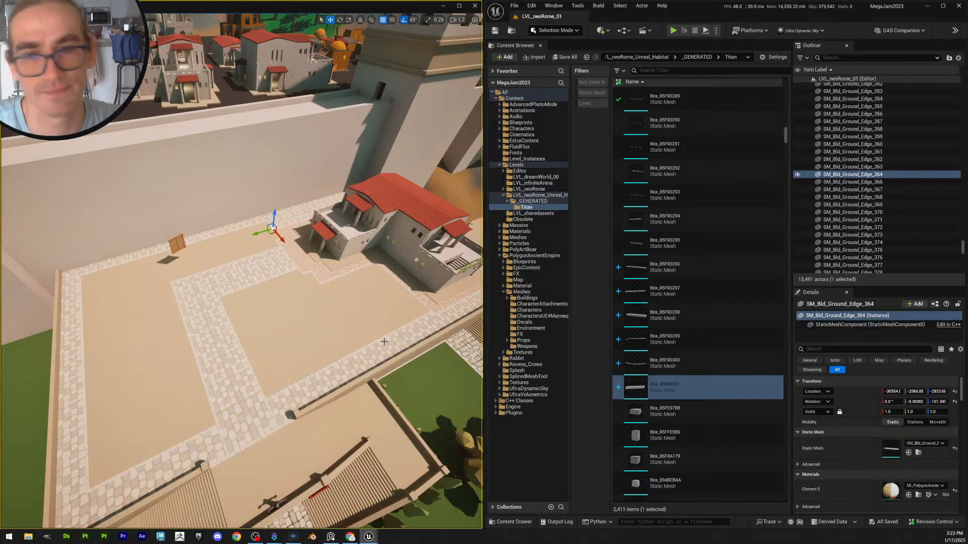
pyautogui.press('w')
pyautogui.moveTo(411, 305); pyautogui.dragTo(413, 342, button='right')
pyautogui.press('d')
pyautogui.scroll(3, 410, 305)
# Turn off position snapping and move the full-length edge piece against the tile border beside the bare ground
pyautogui.press('w')
pyautogui.press('a')
pyautogui.scroll(-4, 263, 325)
pyautogui.press('w')
pyautogui.scroll(-2, 368, 322)
pyautogui.press('a')
pyautogui.press('w')
pyautogui.moveTo(373, 313); pyautogui.dragTo(423, 335, button='right')
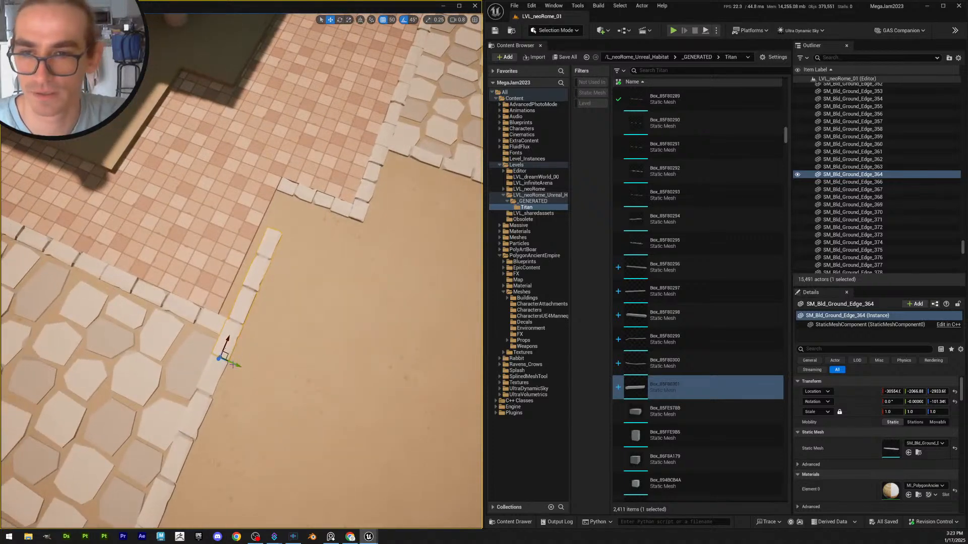
pyautogui.moveTo(239, 366); pyautogui.dragTo(232, 363)
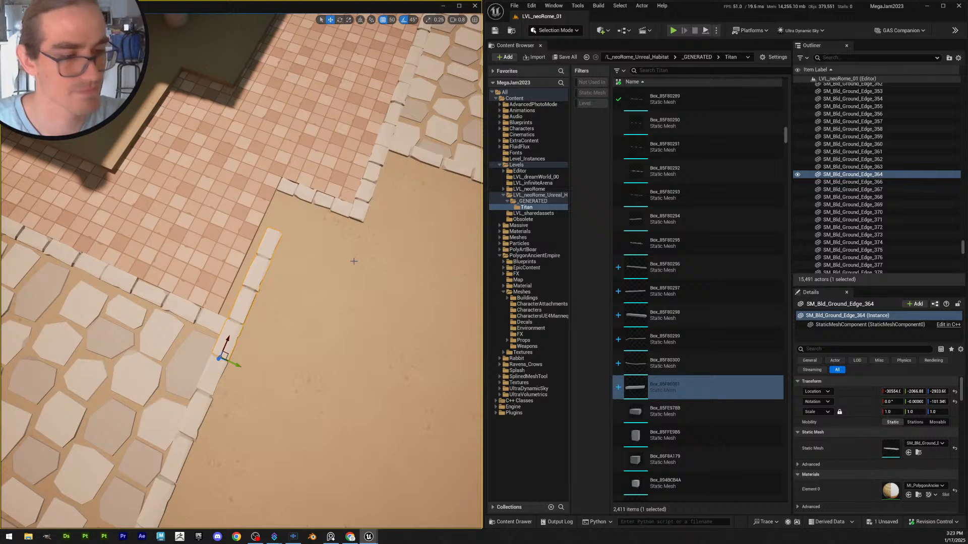
pyautogui.click(384, 21)
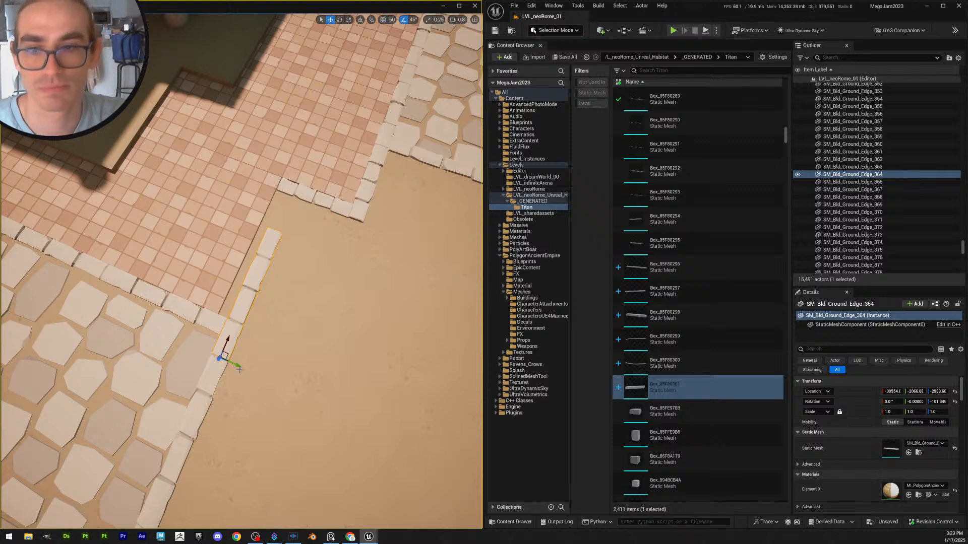
pyautogui.moveTo(240, 369); pyautogui.dragTo(232, 296)
# Stretch the moved edge piece slightly along its length to close the gap at the tile corner
pyautogui.moveTo(232, 296); pyautogui.dragTo(174, 295, button='right')
pyautogui.press('r')
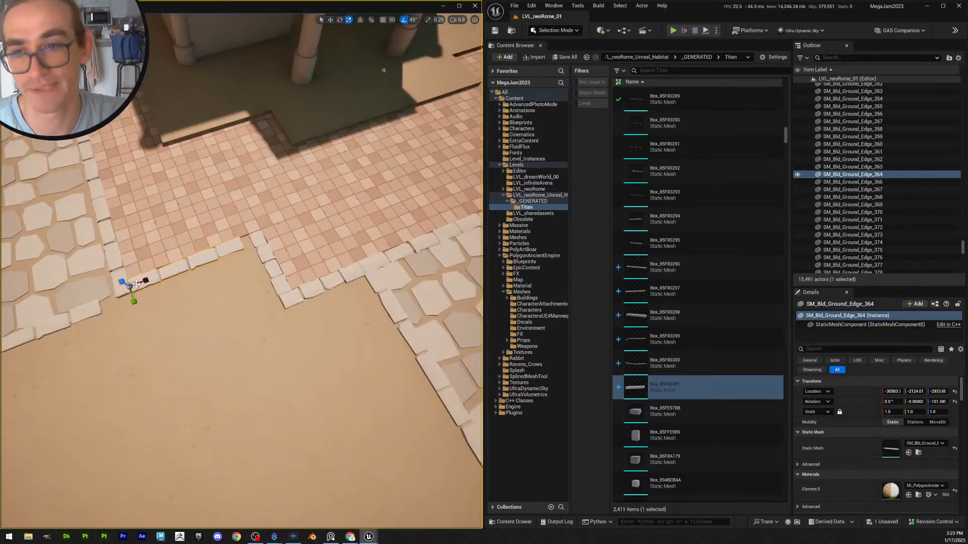
pyautogui.moveTo(145, 281); pyautogui.dragTo(152, 279)
pyautogui.press('Escape')
# Shift the adjoining cobblestone-side edge piece in line with the tile border and lengthen it to about 1.24 length scale
pyautogui.moveTo(148, 281); pyautogui.dragTo(173, 289, button='right')
pyautogui.scroll(-1, 206, 288)
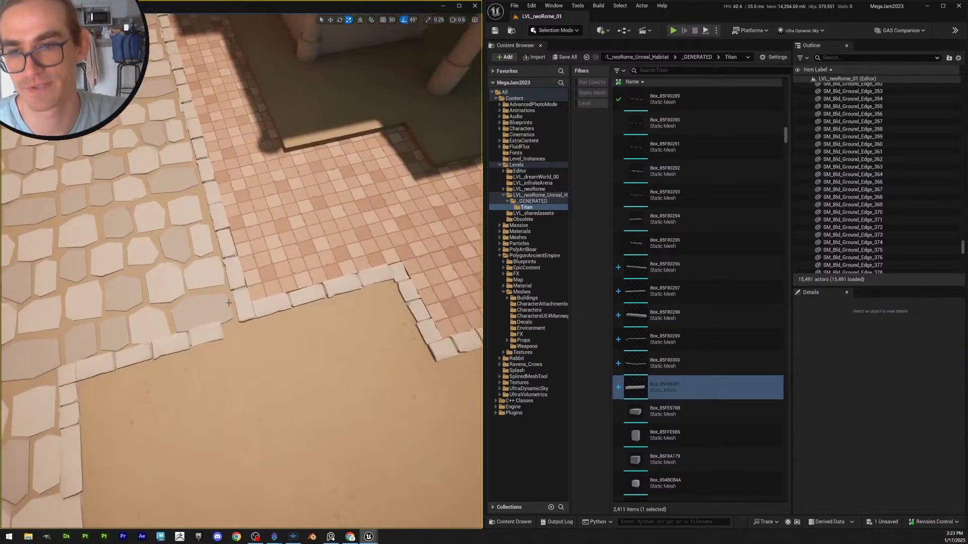
pyautogui.click(198, 334)
pyautogui.moveTo(222, 328); pyautogui.dragTo(201, 327, button='right')
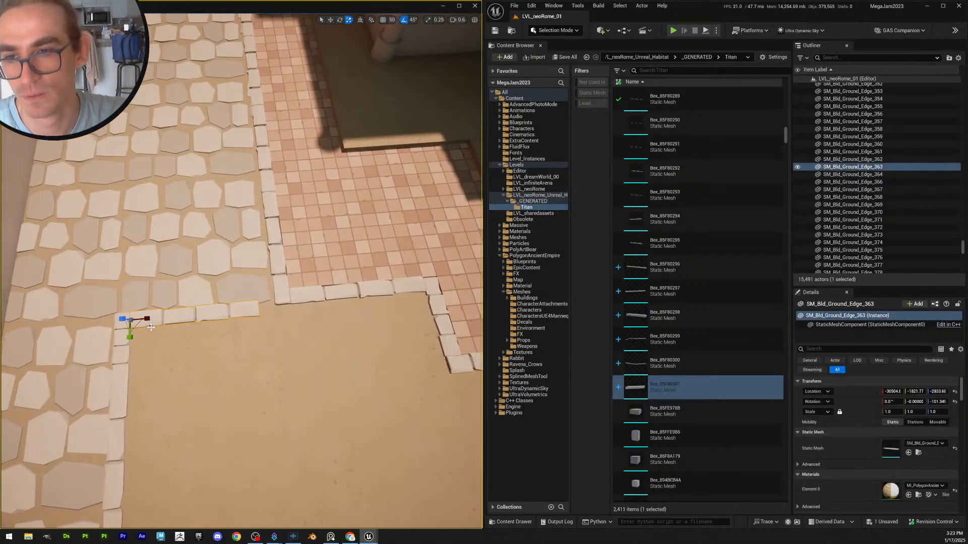
pyautogui.press('w')
pyautogui.moveTo(130, 339); pyautogui.dragTo(164, 305)
pyautogui.press('r')
# Rotate the lengthened edge piece slightly to follow the neighbouring border row, with rotation snapping off
pyautogui.press('e')
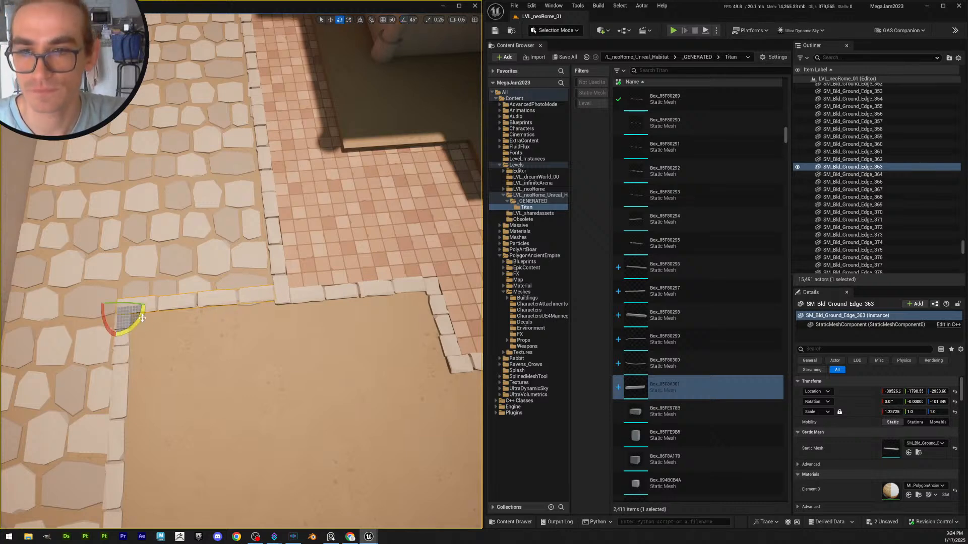
pyautogui.moveTo(143, 311); pyautogui.dragTo(145, 306)
pyautogui.press('Escape')
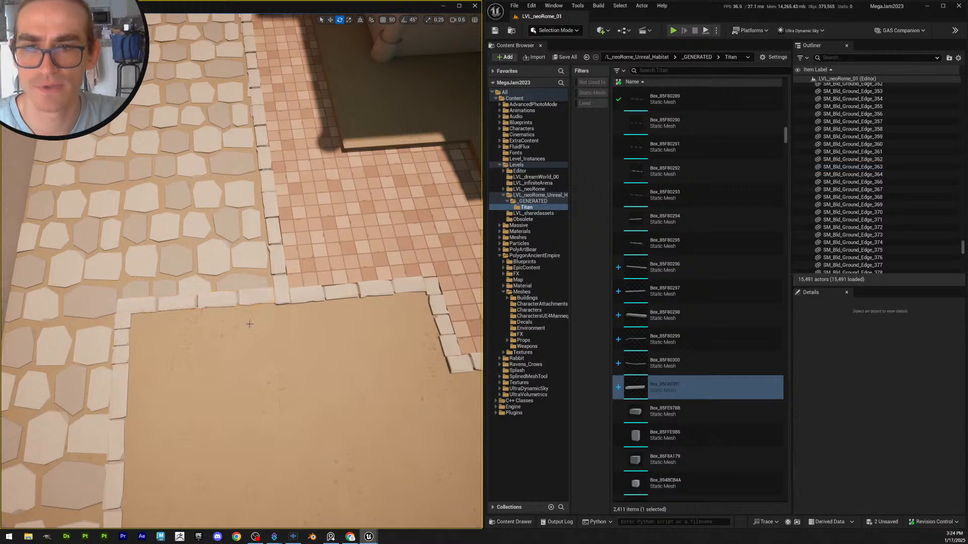
pyautogui.moveTo(249, 324); pyautogui.dragTo(249, 348, button='right')
pyautogui.moveTo(145, 306); pyautogui.dragTo(145, 312, button='right')
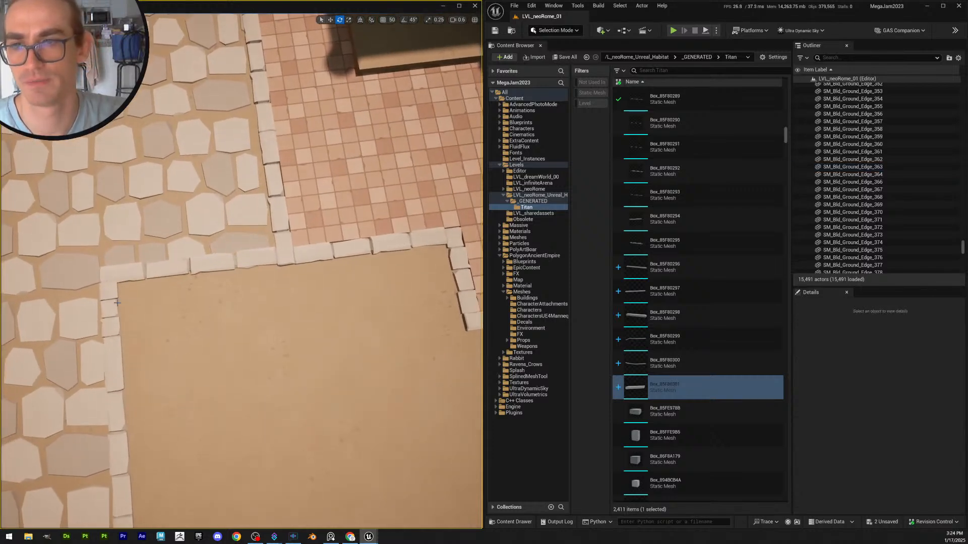
# Replace the cobblestone-side edge piece above the bare ground with a duplicate of the adjoining tile border edge piece, aligned at the corner
pyautogui.click(225, 264)
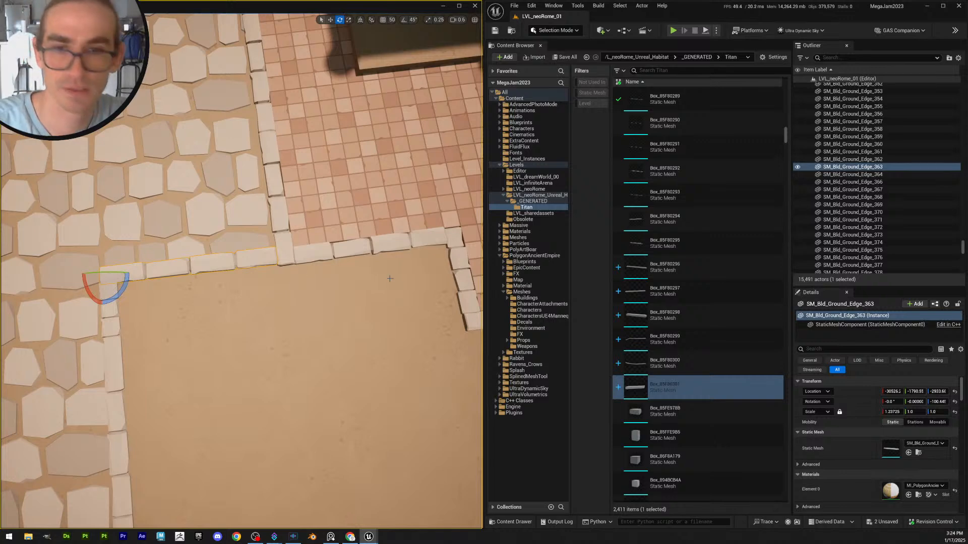
pyautogui.press('Delete')
pyautogui.click(364, 253)
pyautogui.press('w')
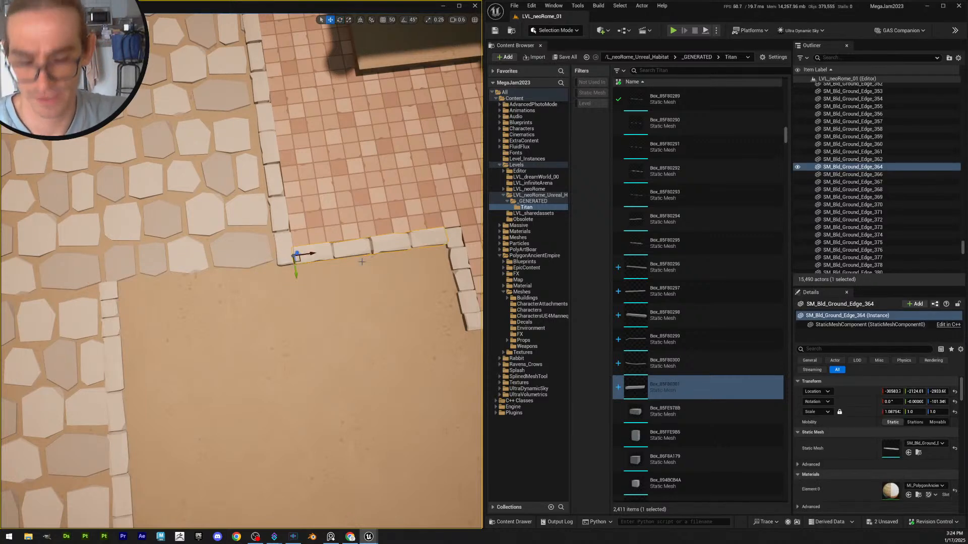
pyautogui.keyDown('alt'); pyautogui.moveTo(314, 253); pyautogui.dragTo(122, 263); pyautogui.keyUp('alt')
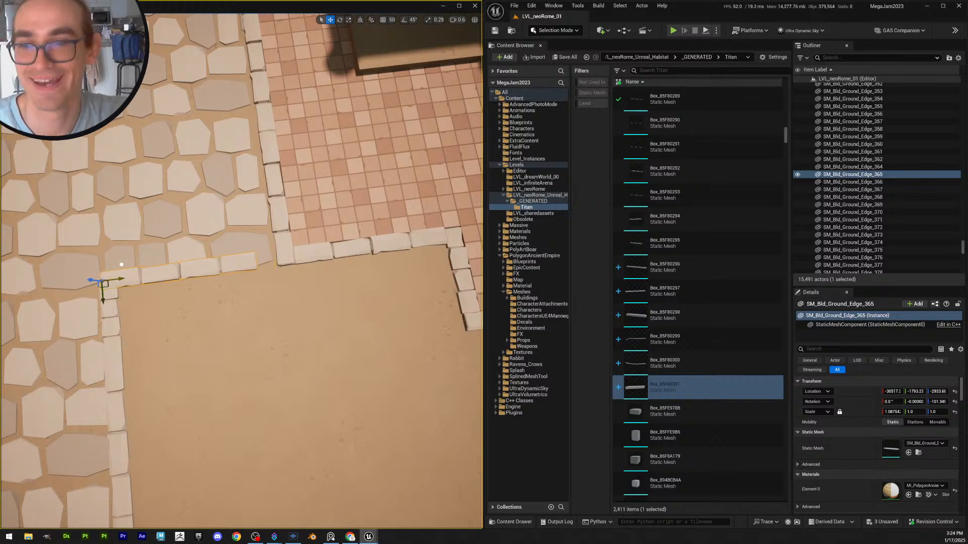
# Stretch the duplicated edge piece along its length to close the gap to the tile border
pyautogui.press('r')
pyautogui.moveTo(117, 279); pyautogui.dragTo(131, 278)
pyautogui.press('Escape')
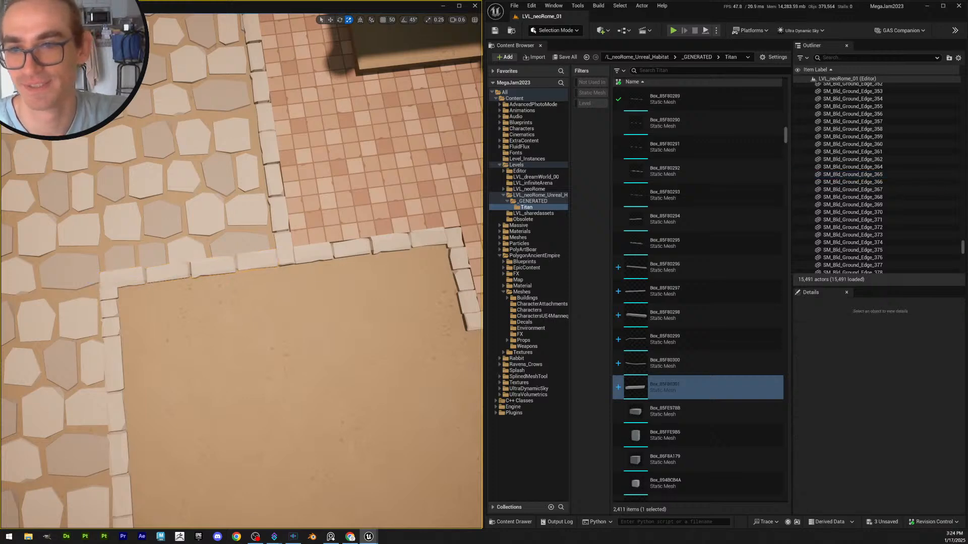
# Save the three modified ground edge actors, then the current level
pyautogui.moveTo(137, 283); pyautogui.dragTo(454, 237, button='right')
pyautogui.scroll(3, 403, 282)
pyautogui.scroll(3, 404, 275)
pyautogui.moveTo(242, 318); pyautogui.dragTo(242, 318, button='right')
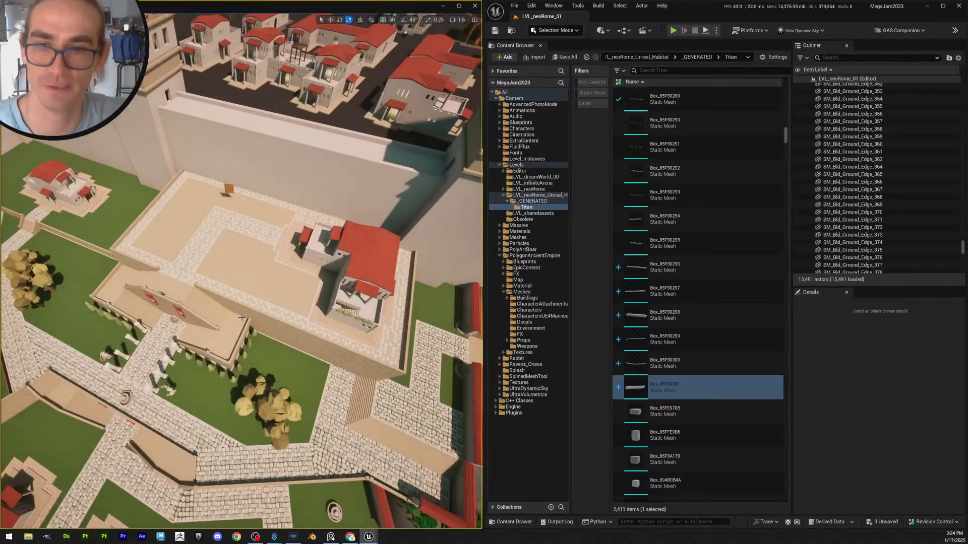
pyautogui.click(565, 57)
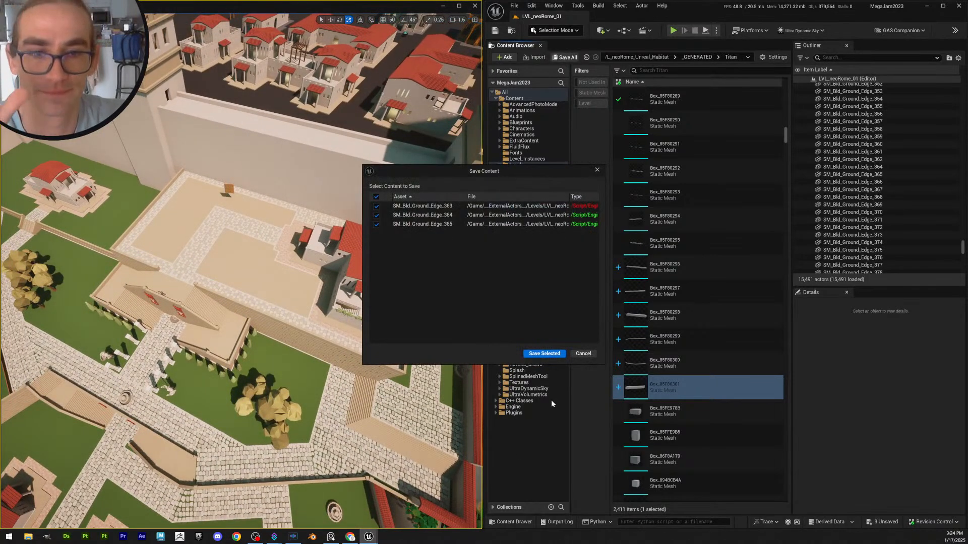
pyautogui.click(544, 353)
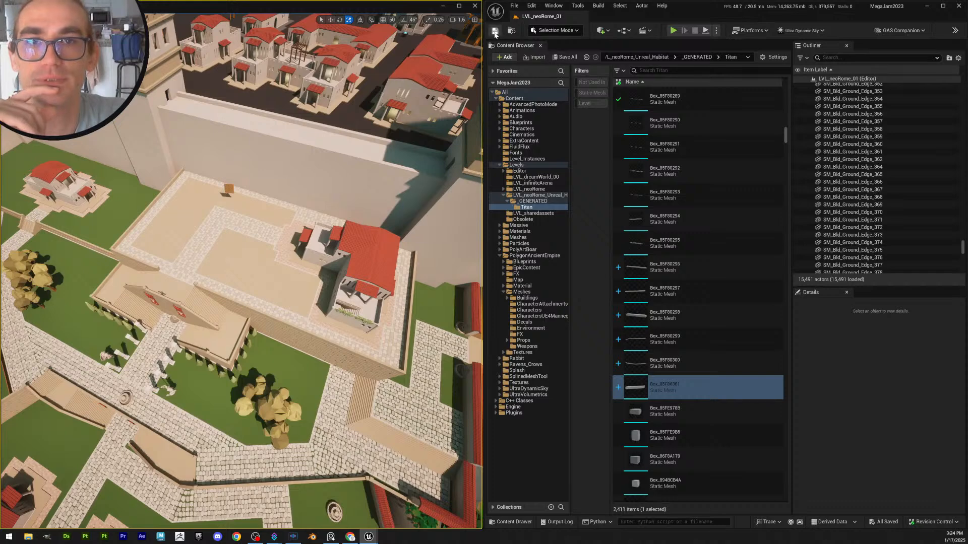
pyautogui.hotkey('ctrl', 's')
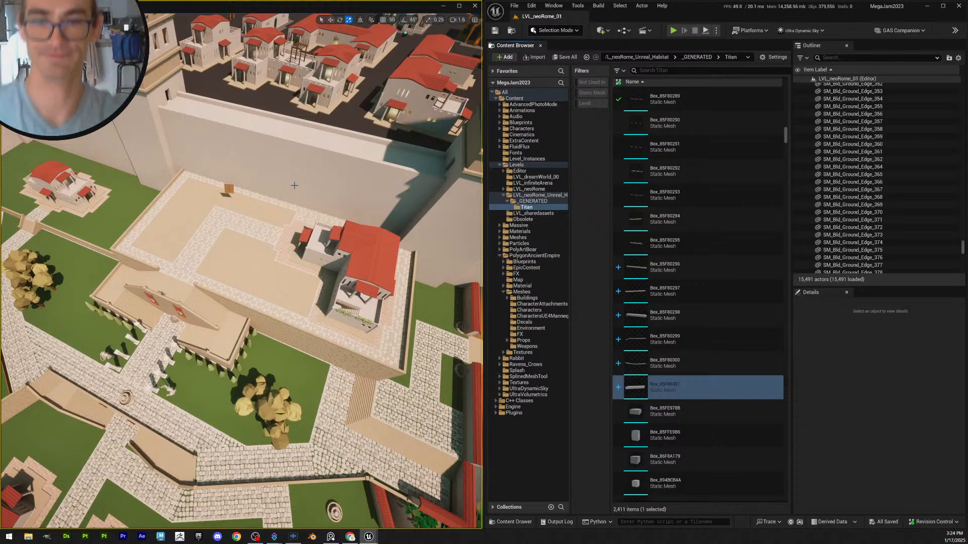
# Select the five cobblestone pieces running beside the villa's tile paving and nudge them slightly toward the tiles
pyautogui.moveTo(294, 186); pyautogui.dragTo(348, 201, button='right')
pyautogui.press('w')
pyautogui.scroll(-3, 294, 186)
pyautogui.press('d')
pyautogui.scroll(3, 294, 185)
pyautogui.press('w')
pyautogui.press('a')
pyautogui.scroll(-2, 294, 186)
pyautogui.press('w')
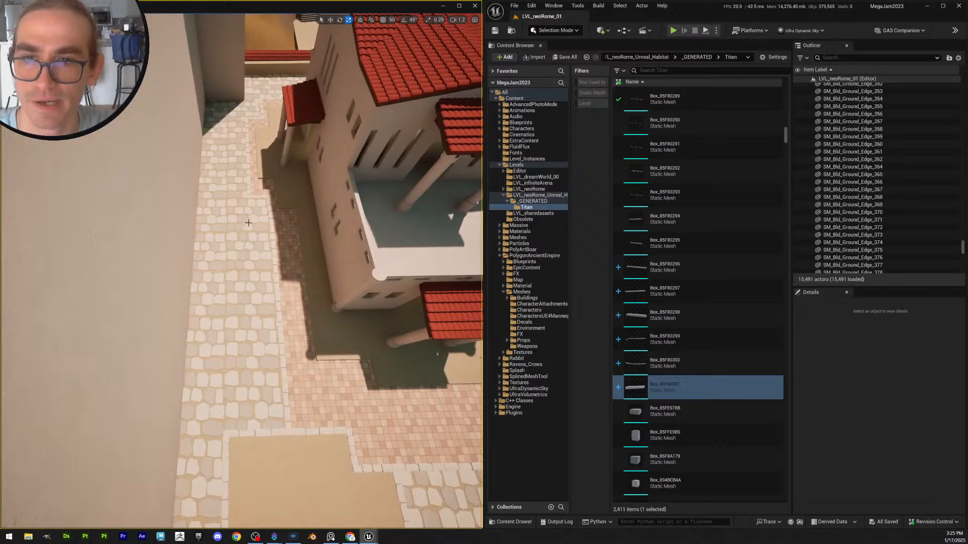
pyautogui.click(255, 232)
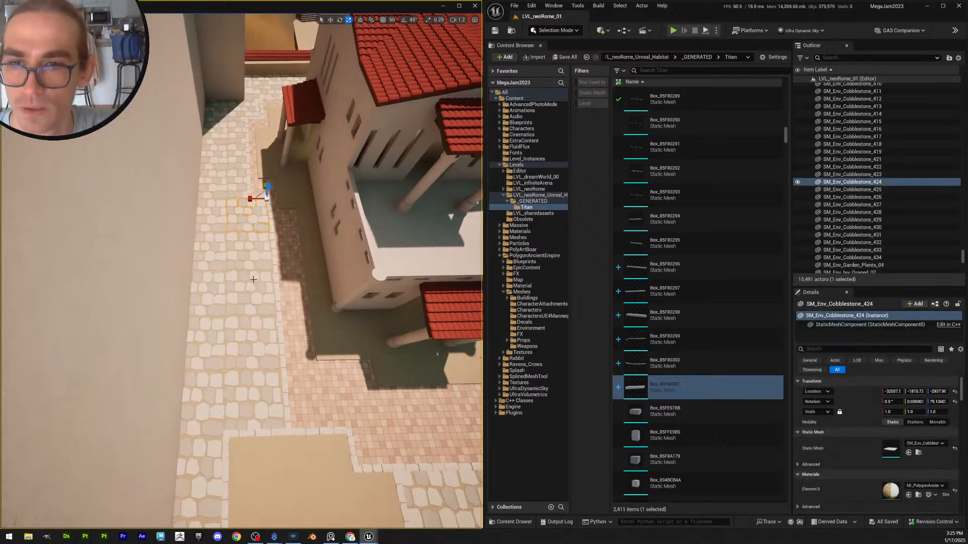
pyautogui.keyDown('ctrl'); pyautogui.click(267, 272); pyautogui.keyUp('ctrl')
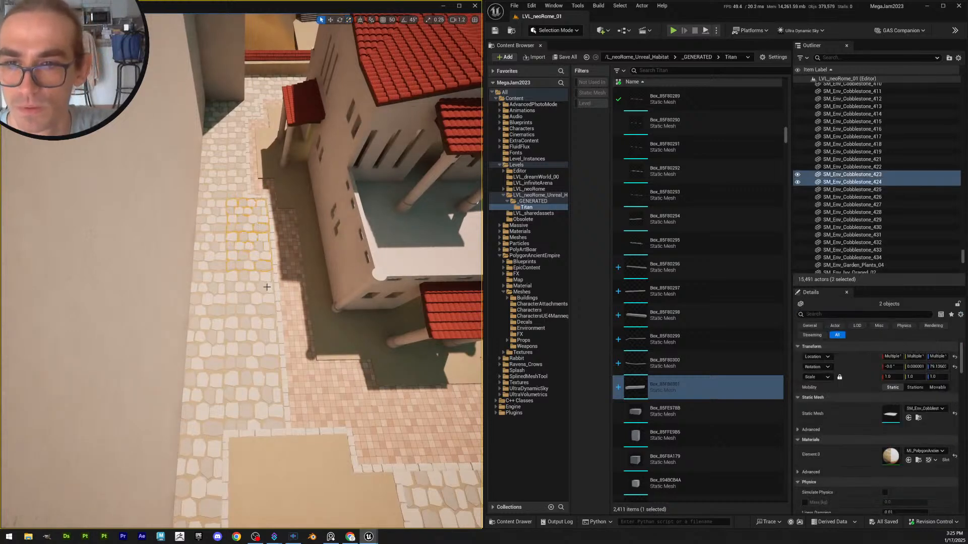
pyautogui.keyDown('ctrl'); pyautogui.click(268, 302); pyautogui.keyUp('ctrl')
pyautogui.keyDown('ctrl'); pyautogui.click(269, 330); pyautogui.keyUp('ctrl')
pyautogui.keyDown('ctrl'); pyautogui.click(270, 353); pyautogui.keyUp('ctrl')
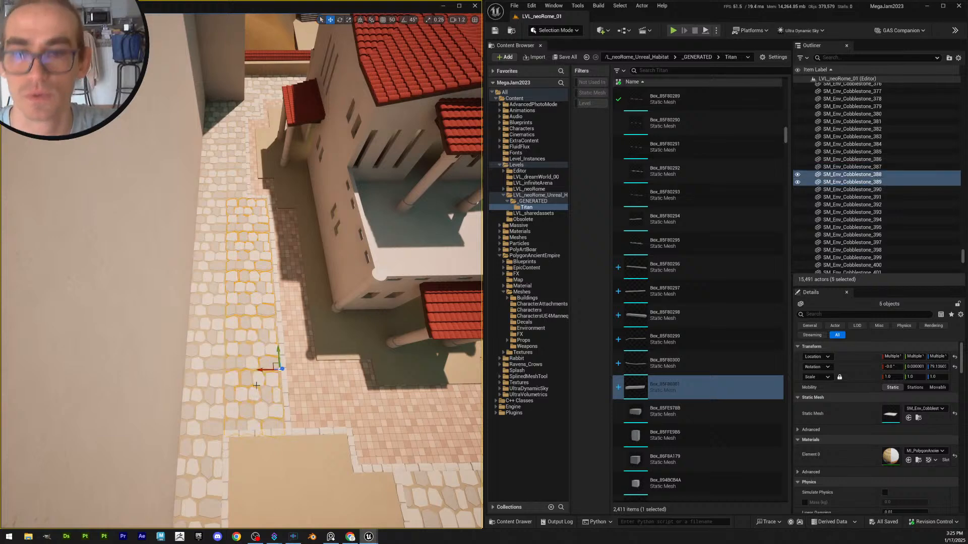
pyautogui.moveTo(262, 372); pyautogui.dragTo(264, 371)
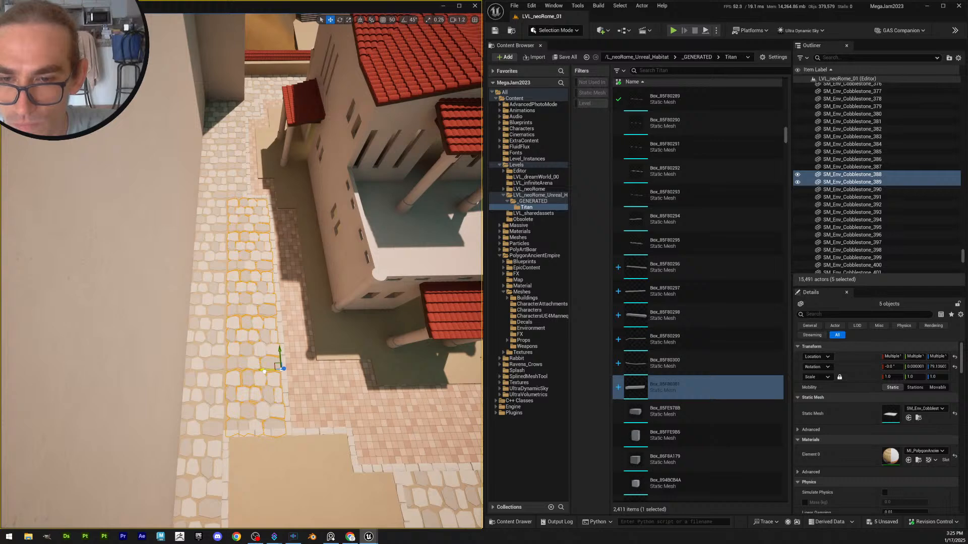
# Select the five cobblestone pieces of the column along the outer wall and shift them slightly toward the villa
pyautogui.click(222, 220)
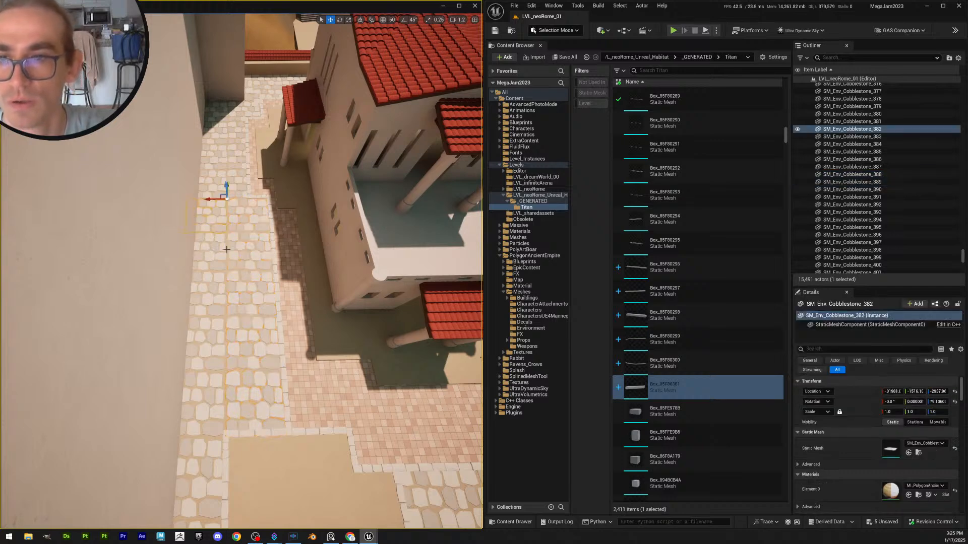
pyautogui.keyDown('ctrl'); pyautogui.click(223, 249); pyautogui.keyUp('ctrl')
pyautogui.keyDown('ctrl'); pyautogui.click(221, 302); pyautogui.keyUp('ctrl')
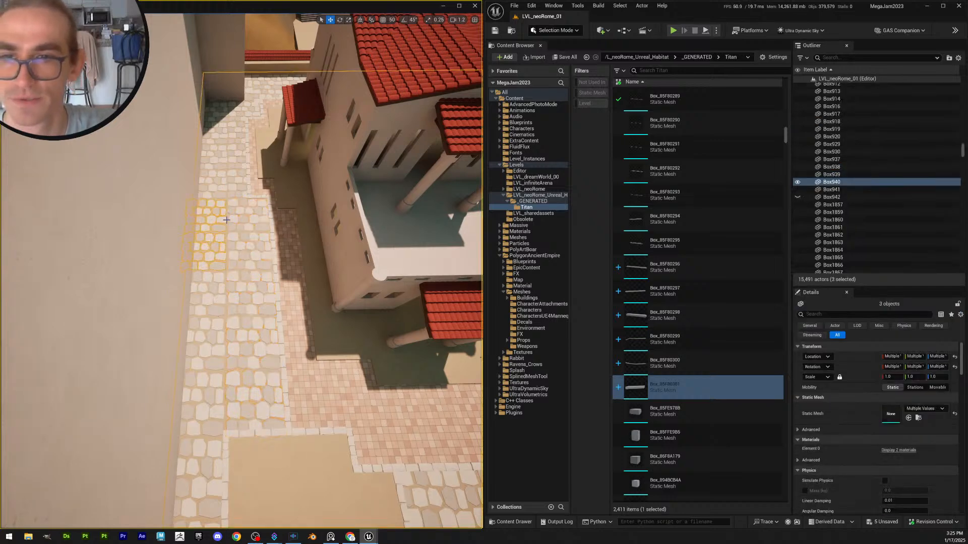
pyautogui.click(226, 220)
pyautogui.keyDown('ctrl'); pyautogui.click(224, 240); pyautogui.keyUp('ctrl')
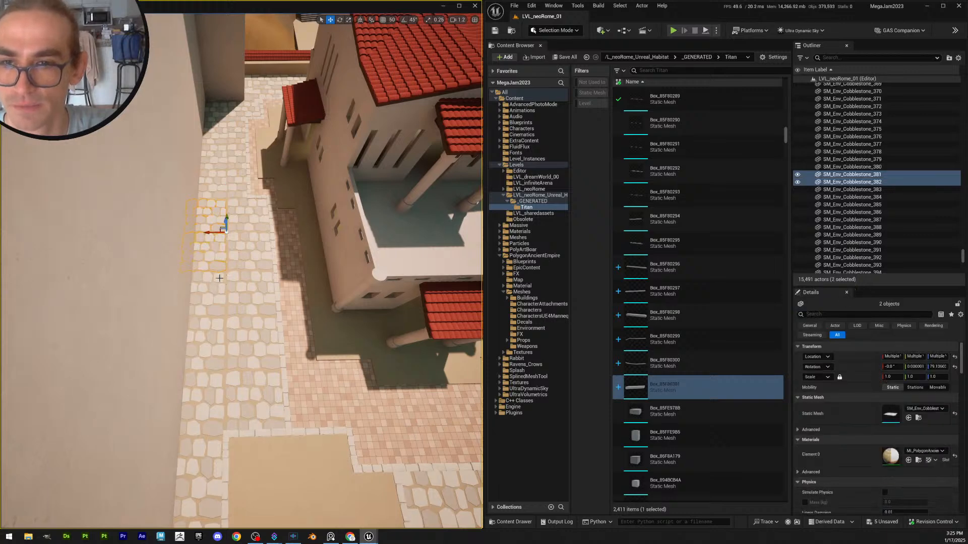
pyautogui.keyDown('ctrl'); pyautogui.click(220, 280); pyautogui.keyUp('ctrl')
pyautogui.keyDown('ctrl'); pyautogui.click(221, 335); pyautogui.keyUp('ctrl')
pyautogui.keyDown('ctrl'); pyautogui.click(219, 382); pyautogui.keyUp('ctrl')
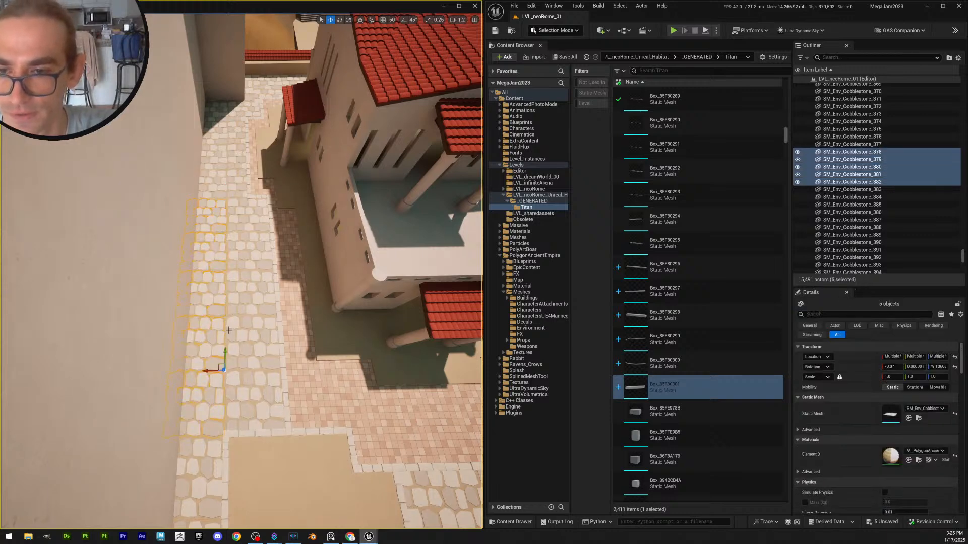
pyautogui.moveTo(208, 372); pyautogui.dragTo(210, 372)
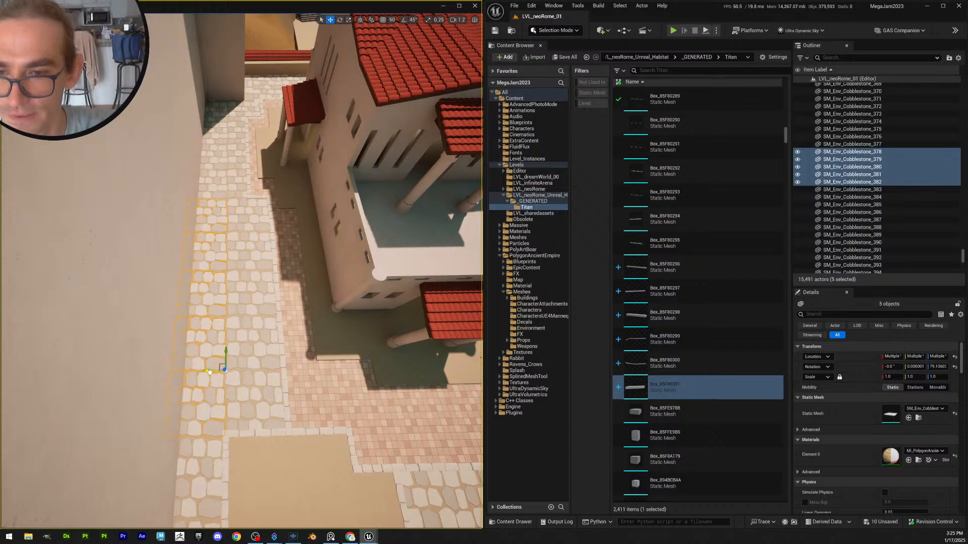
pyautogui.press('Escape')
# Save all the shifted cobblestone actors and the current level
pyautogui.moveTo(327, 340); pyautogui.dragTo(146, 328, button='right')
pyautogui.press('s')
pyautogui.scroll(2, 217, 356)
pyautogui.press('d')
pyautogui.press('w')
pyautogui.press('s')
pyautogui.scroll(1, 146, 328)
pyautogui.moveTo(333, 313); pyautogui.dragTo(340, 314, button='right')
pyautogui.click(565, 57)
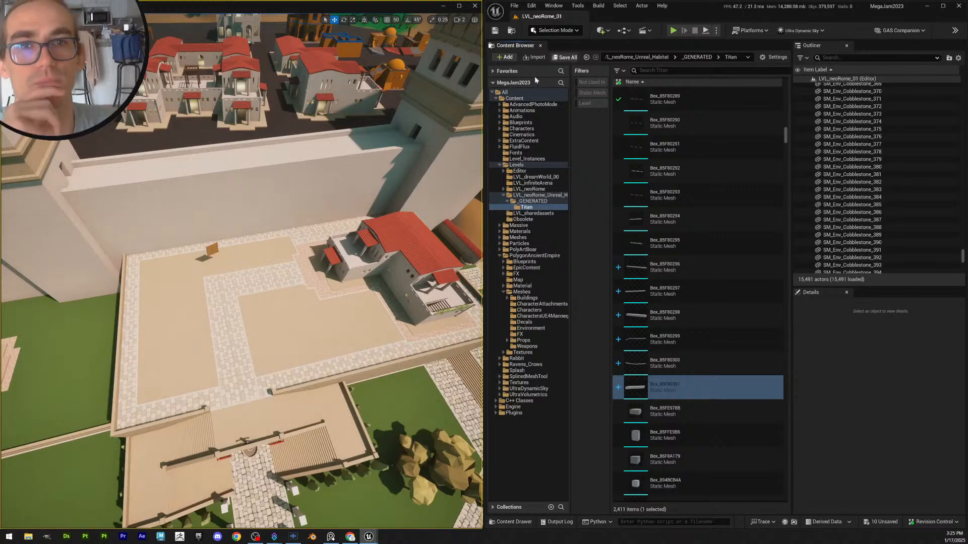
pyautogui.click(544, 354)
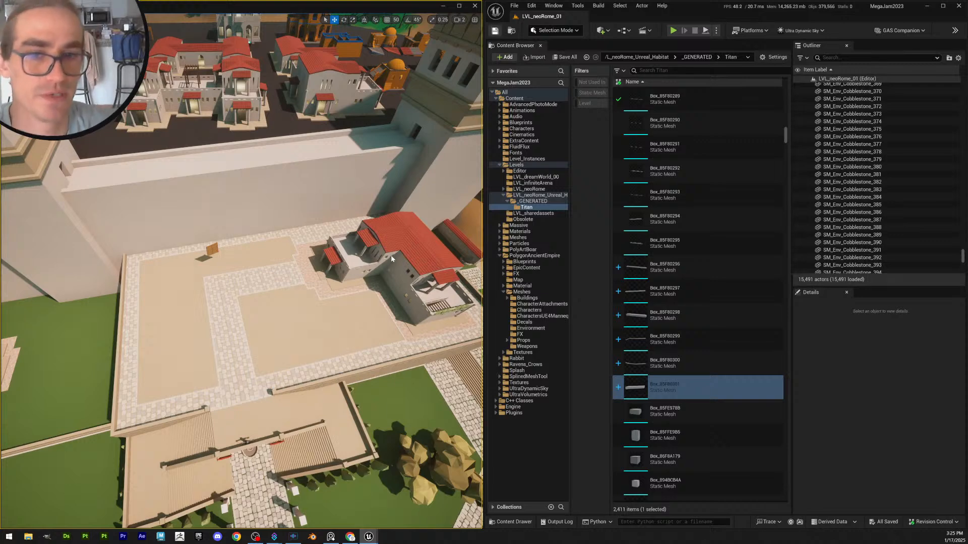
pyautogui.hotkey('ctrl', 's')
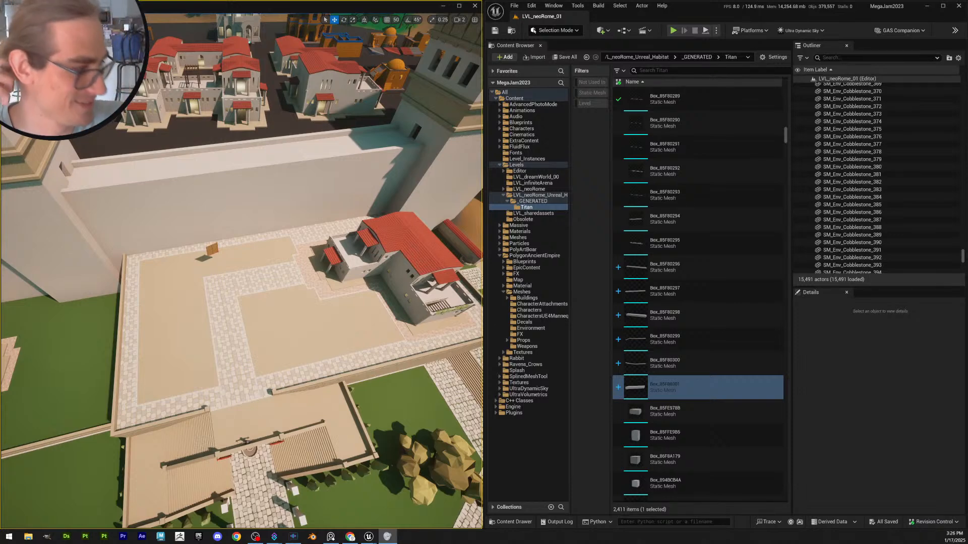
# View the plaza and villa from a closer angle and save the project content once more
pyautogui.moveTo(351, 268); pyautogui.dragTo(381, 274, button='right')
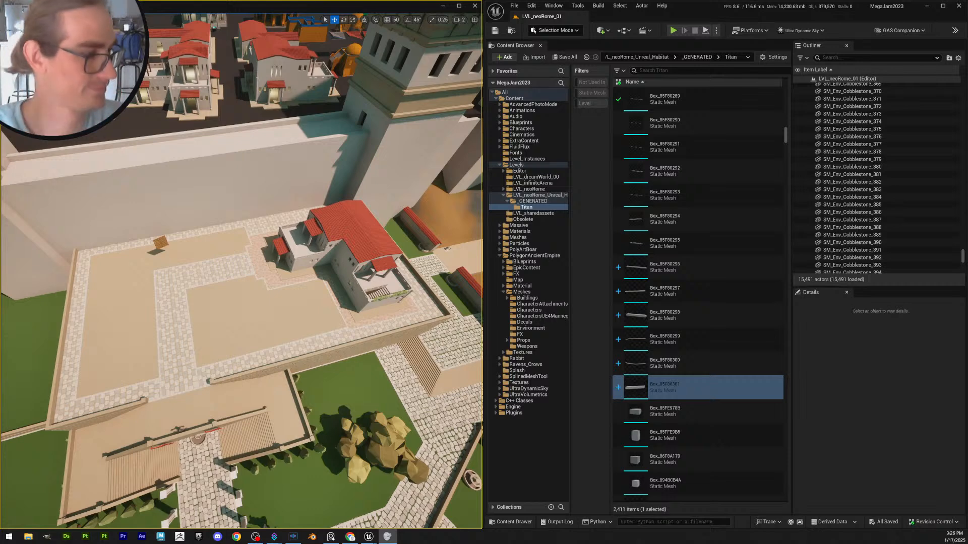
pyautogui.press('w')
pyautogui.moveTo(393, 287)
pyautogui.mouseDown(button='right')
pyautogui.moveTo(363, 285)
pyautogui.moveTo(389, 281)
pyautogui.mouseUp(button='right')
pyautogui.click(561, 57)
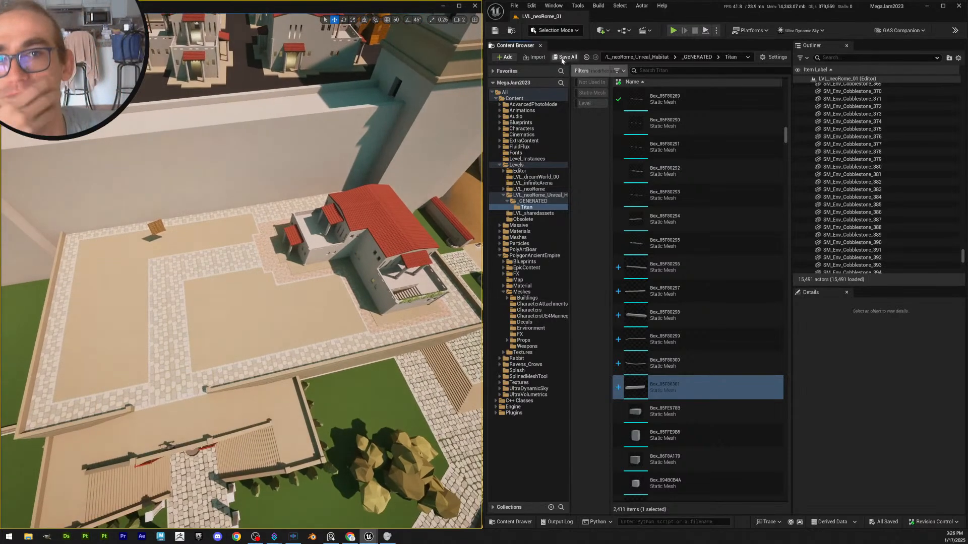
pyautogui.hotkey('ctrl', 's')
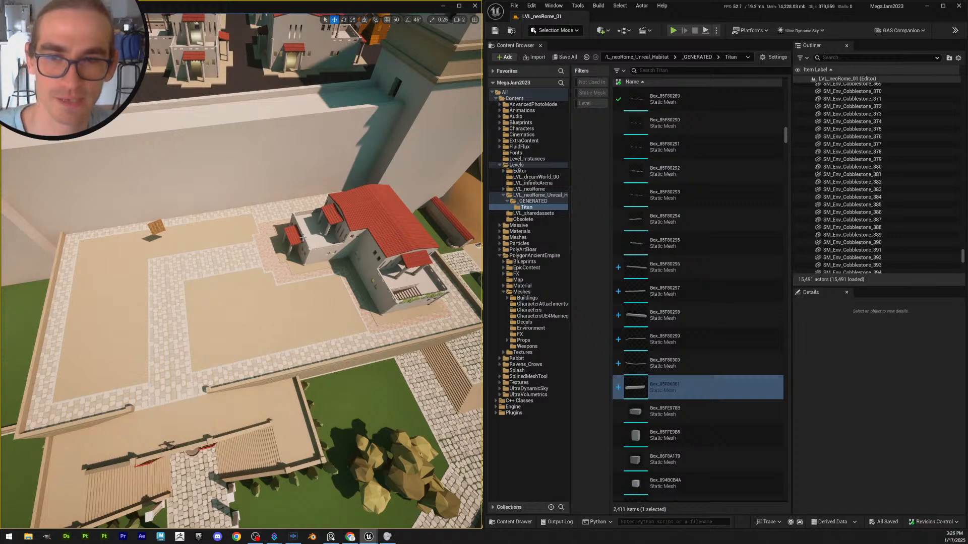
# Examine the whole walled villa district and its plaza from a high overview
pyautogui.press('d')
pyautogui.moveTo(297, 251)
pyautogui.mouseDown(button='right')
pyautogui.moveTo(242, 251)
pyautogui.moveTo(303, 247)
pyautogui.moveTo(305, 265)
pyautogui.moveTo(322, 269)
pyautogui.moveTo(288, 262)
pyautogui.mouseUp(button='right')
pyautogui.press('w')
pyautogui.scroll(-1, 297, 251)
pyautogui.press('a')
pyautogui.scroll(1, 242, 250)
pyautogui.press('s')
pyautogui.scroll(1, 303, 265)
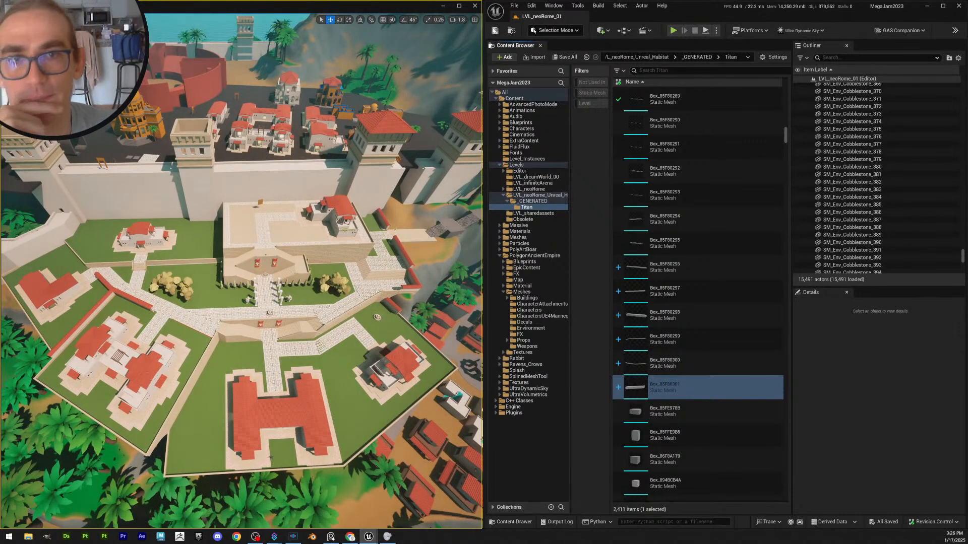
# Save the current level and any remaining unsaved content
pyautogui.click(495, 32)
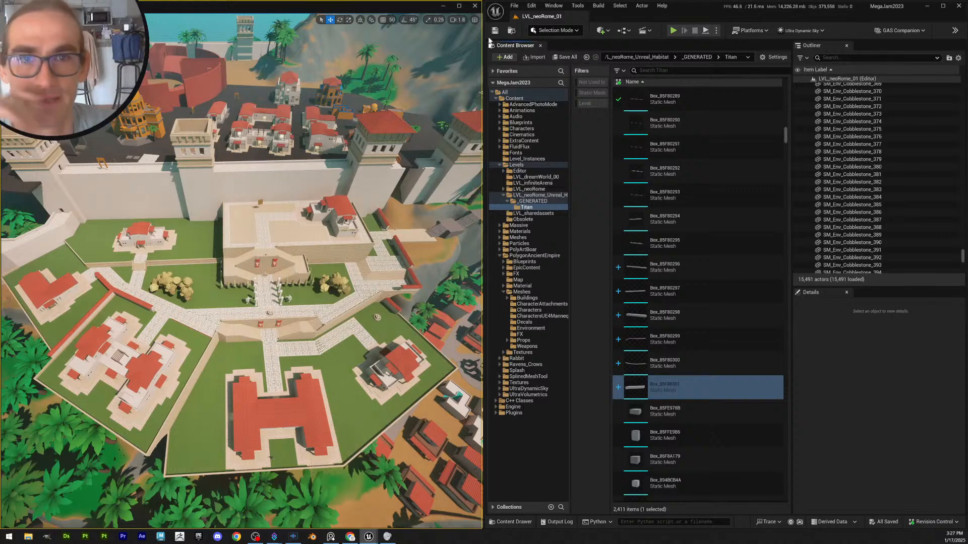
pyautogui.hotkey('ctrl', 's')
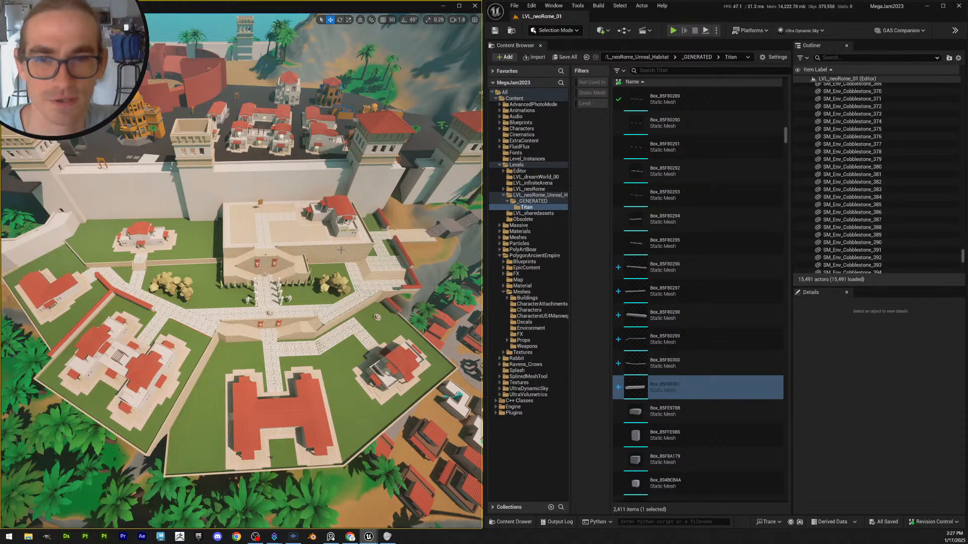
pyautogui.press('w')
pyautogui.moveTo(303, 264); pyautogui.dragTo(330, 314, button='right')
pyautogui.scroll(1, 302, 264)
pyautogui.press('w')
pyautogui.scroll(-2, 303, 264)
pyautogui.press('w')
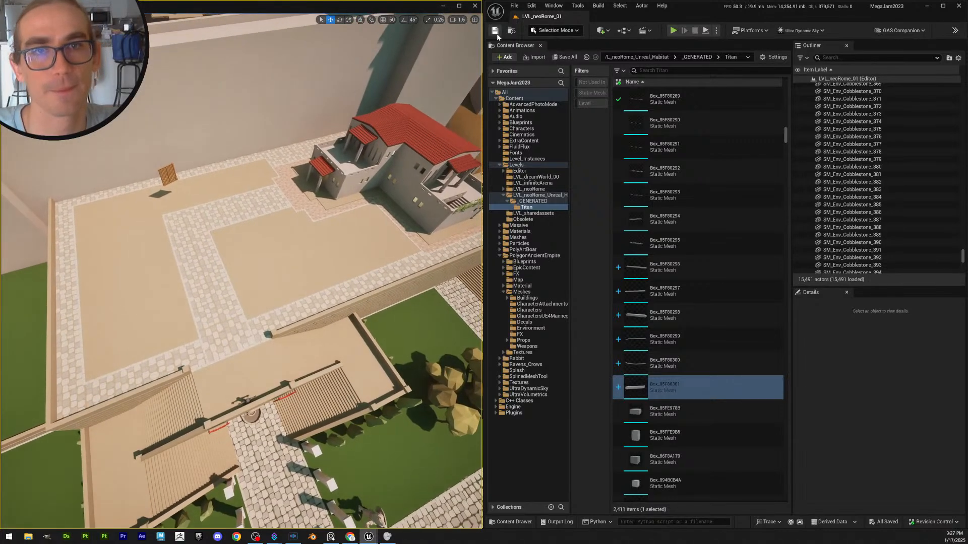
pyautogui.click(566, 57)
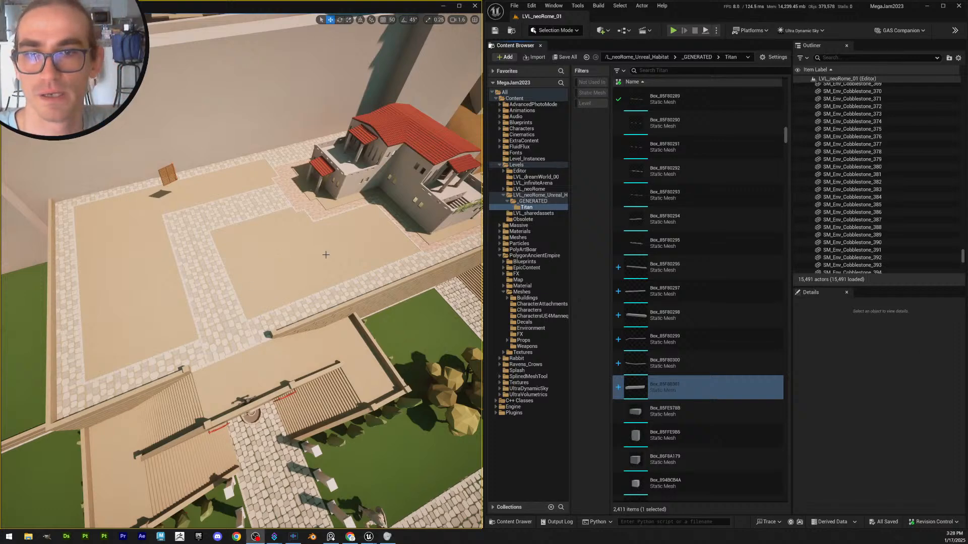
# Save the level again with the full district in view
pyautogui.moveTo(326, 254); pyautogui.dragTo(303, 233, button='right')
pyautogui.press('s')
pyautogui.scroll(1, 325, 255)
pyautogui.press('s')
pyautogui.scroll(-1, 305, 232)
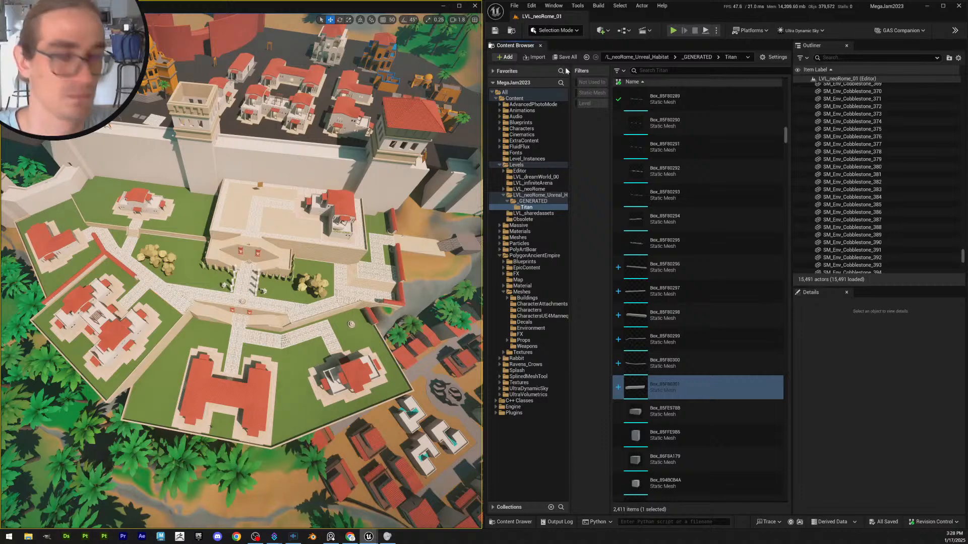
pyautogui.hotkey('ctrl', 's')
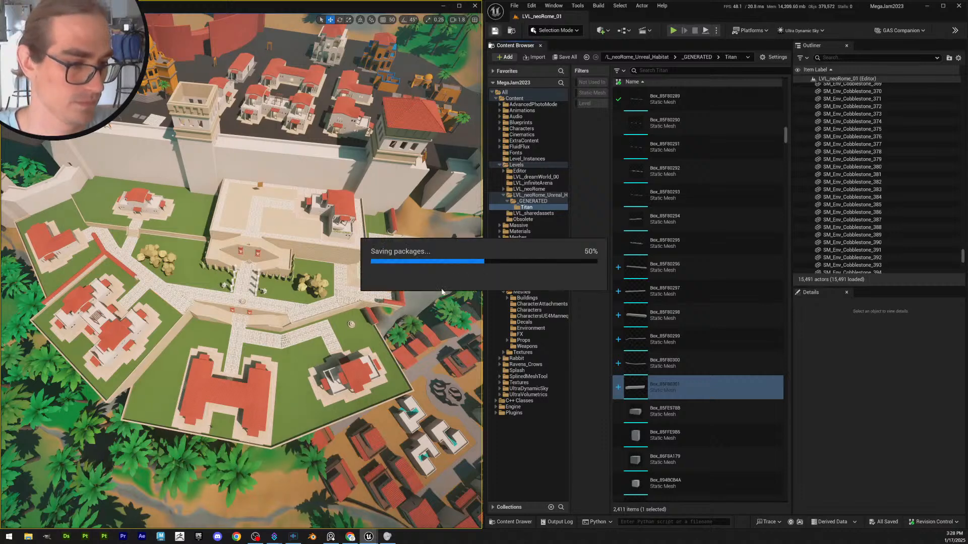
# Inspect the plaza's cobblestone paths, tile areas and edge borders around the villa from several angles
pyautogui.press('w')
pyautogui.moveTo(241, 271); pyautogui.dragTo(318, 299, button='right')
pyautogui.scroll(-3, 257, 252)
pyautogui.press('w')
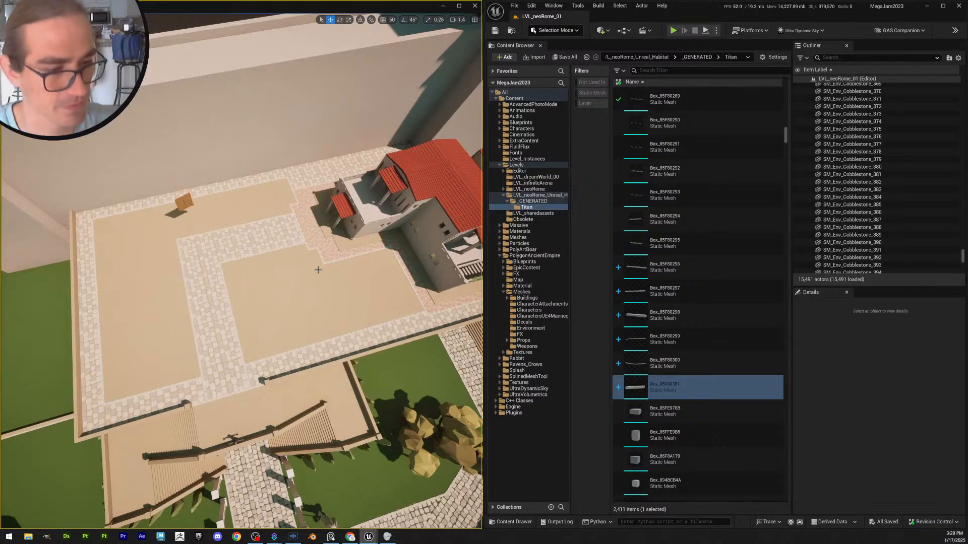
pyautogui.press('d')
pyautogui.moveTo(315, 273); pyautogui.dragTo(348, 264, button='right')
pyautogui.press('a')
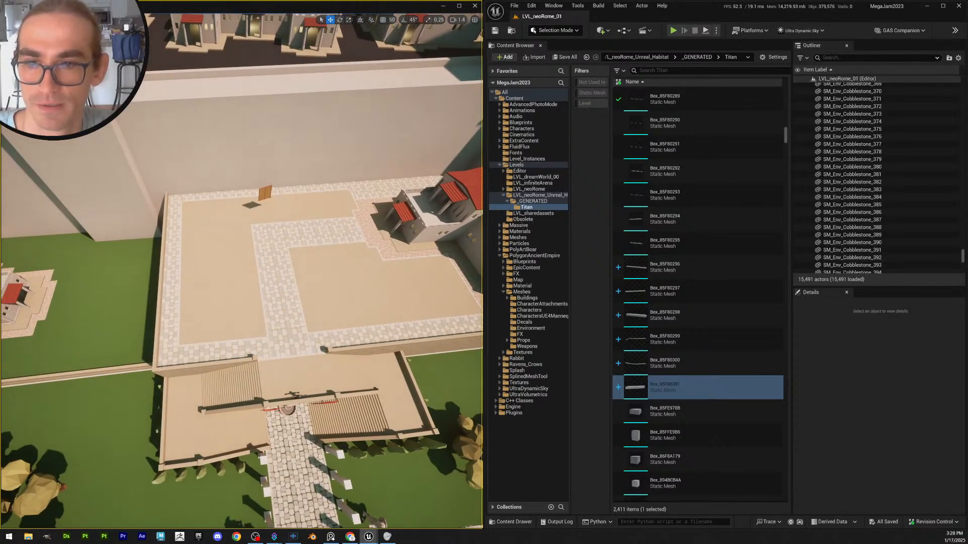
pyautogui.press('s')
pyautogui.moveTo(347, 264); pyautogui.dragTo(393, 257, button='right')
pyautogui.scroll(2, 345, 242)
pyautogui.press('w')
pyautogui.press('s')
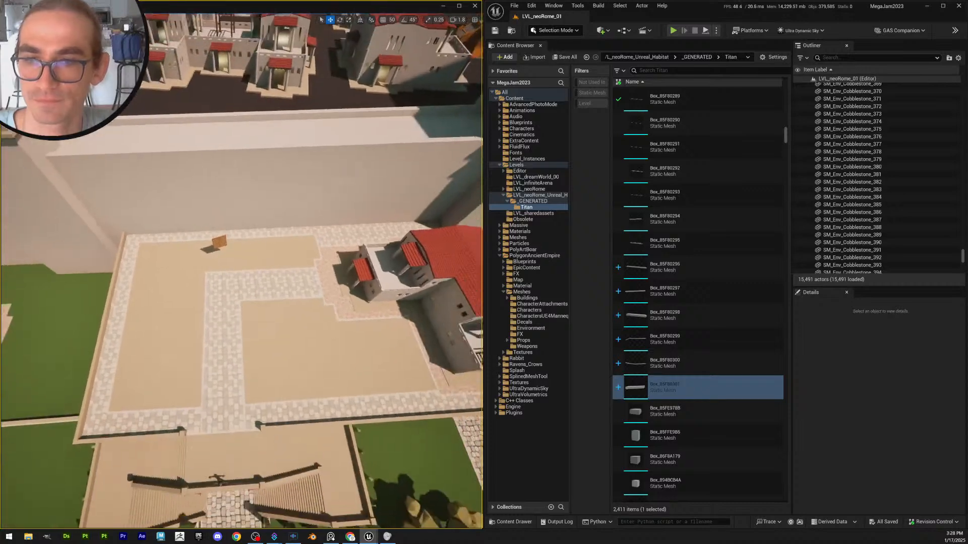
pyautogui.press('w')
pyautogui.moveTo(312, 291); pyautogui.dragTo(312, 301, button='right')
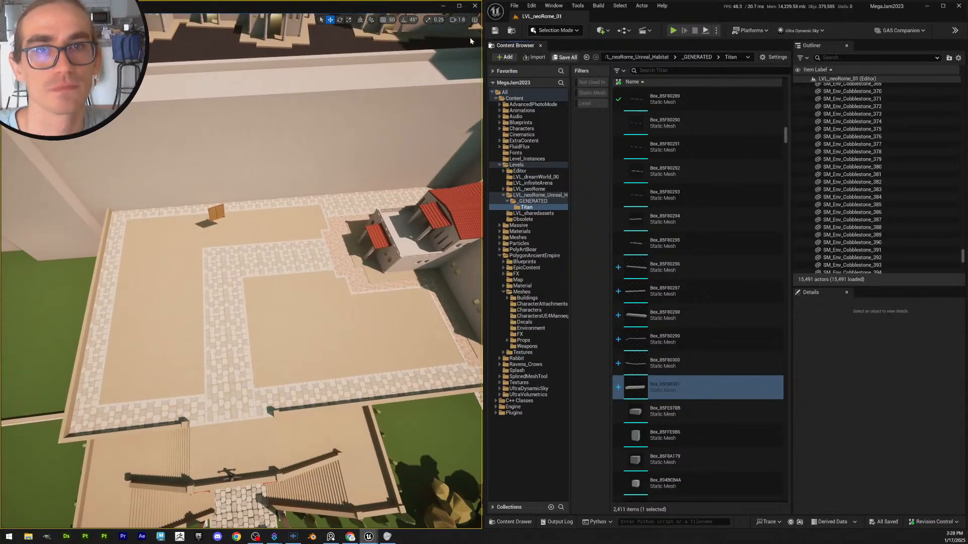
# Bring the hidden grass ground back into view across the plaza and select it for inspection
pyautogui.hotkey('ctrl', 's')
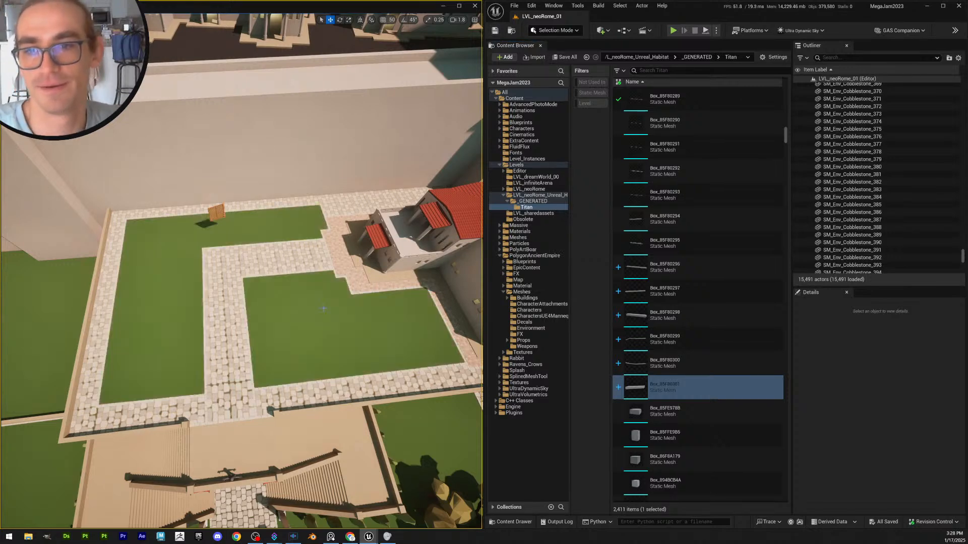
pyautogui.click(242, 312)
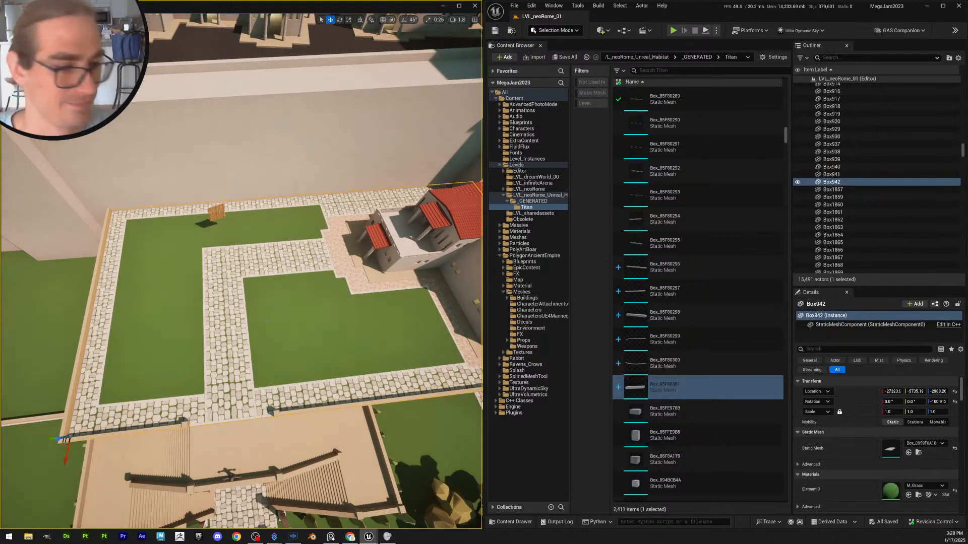
pyautogui.press('q')
pyautogui.press('s')
pyautogui.moveTo(266, 320); pyautogui.dragTo(303, 344, button='right')
pyautogui.press('w')
pyautogui.scroll(-2, 226, 308)
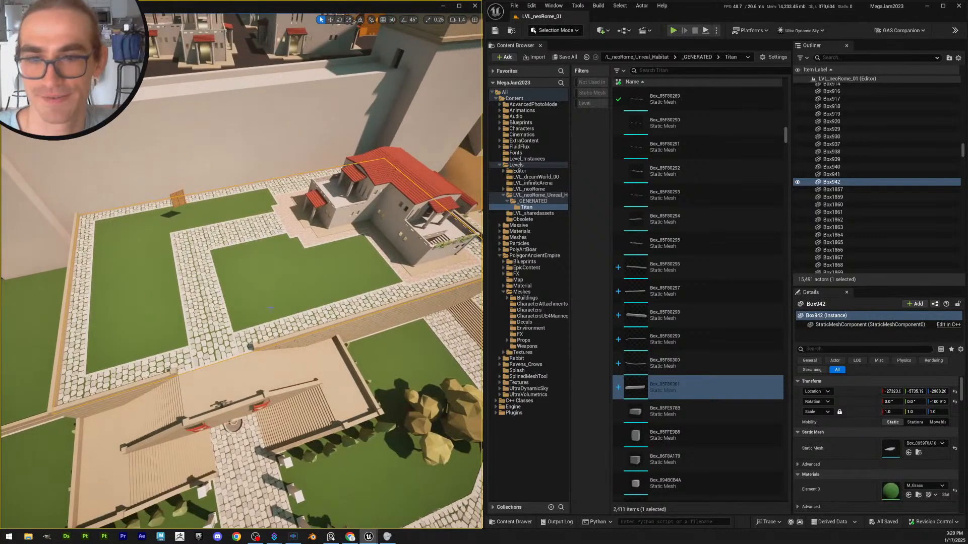
# Enlarge the object details area, deselect the grass ground and save the level
pyautogui.moveTo(844, 287); pyautogui.dragTo(832, 237)
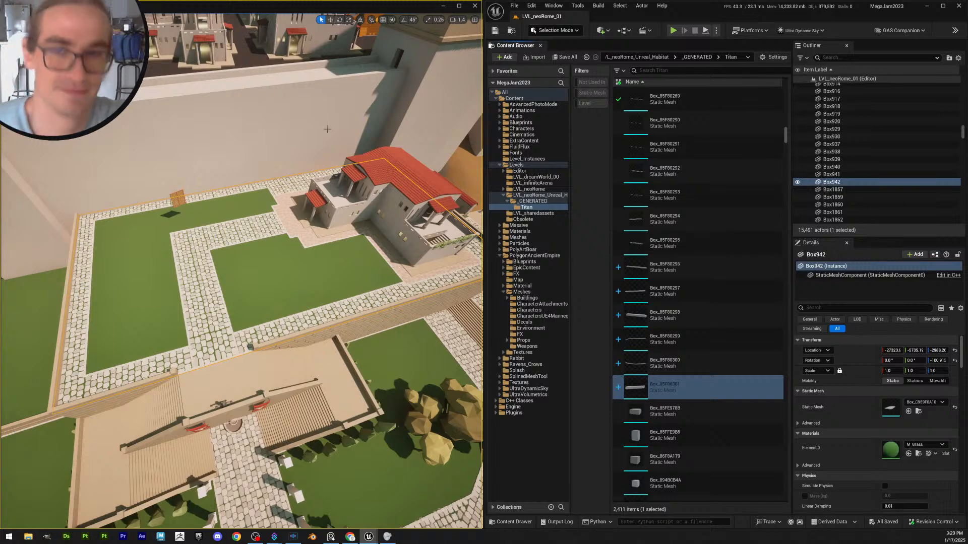
pyautogui.moveTo(336, 235)
pyautogui.mouseDown(button='right')
pyautogui.moveTo(321, 225)
pyautogui.moveTo(337, 235)
pyautogui.mouseUp(button='right')
pyautogui.press('Escape')
pyautogui.scroll(1, 337, 234)
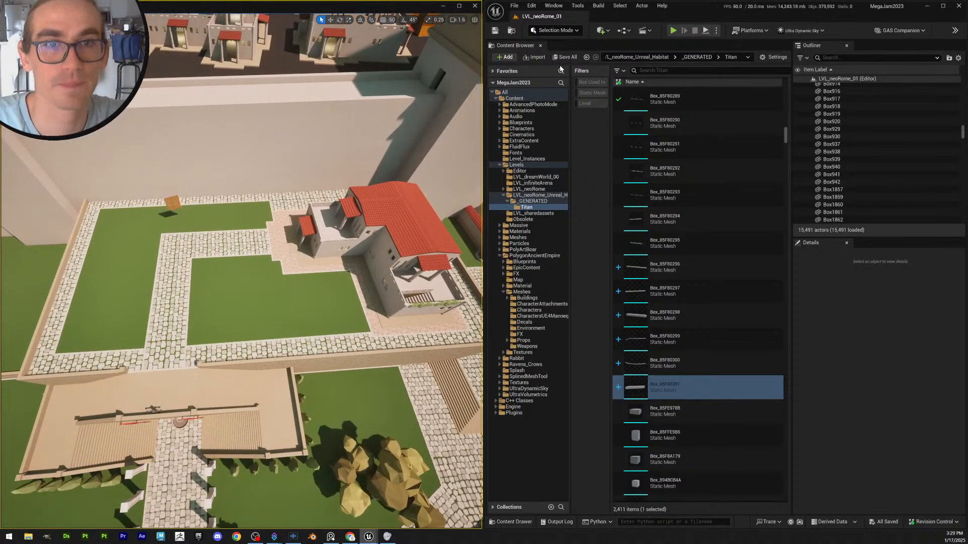
pyautogui.click(495, 32)
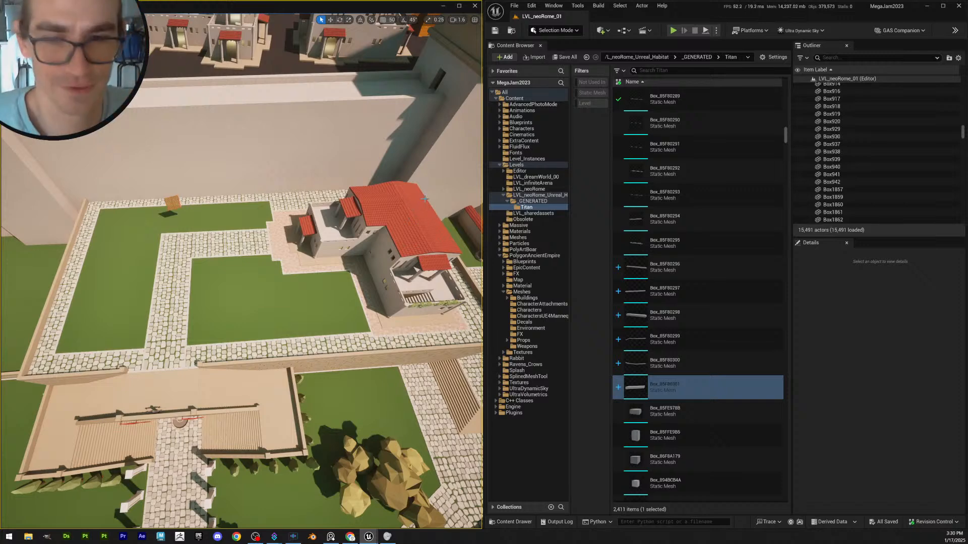
# Inspect the plaza's grass ground from farther back, deselect it and save the level again
pyautogui.click(288, 306)
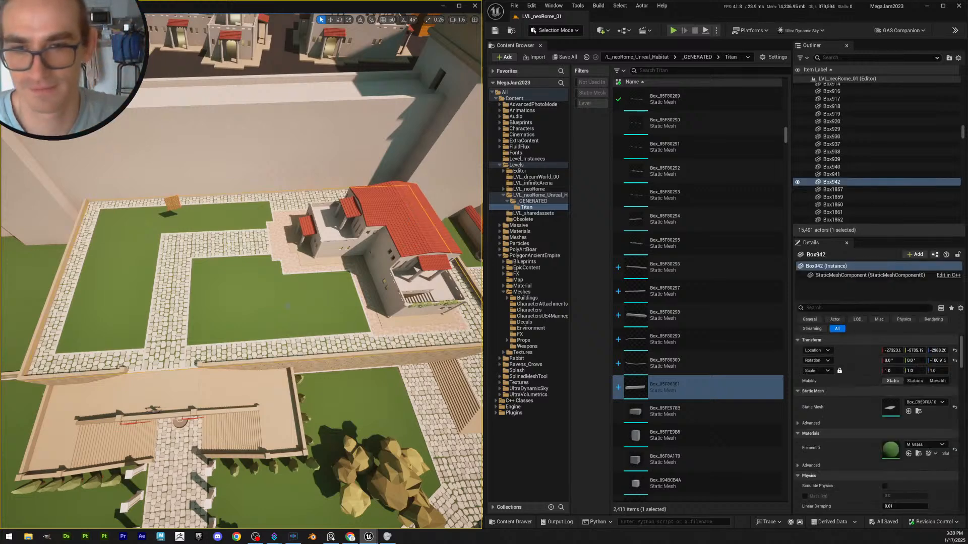
pyautogui.scroll(-3, 326, 302)
pyautogui.moveTo(327, 302); pyautogui.dragTo(358, 285, button='right')
pyautogui.press('Escape')
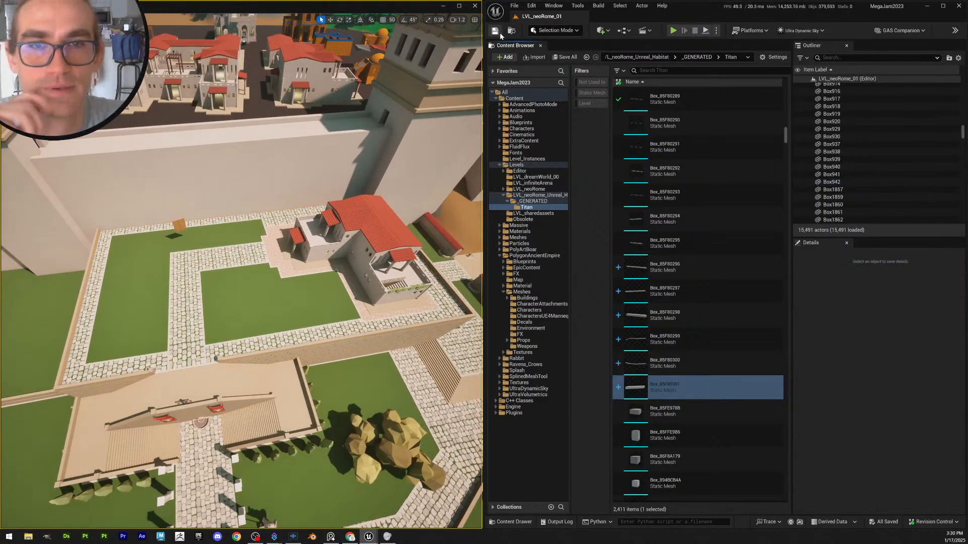
pyautogui.hotkey('ctrl', 's')
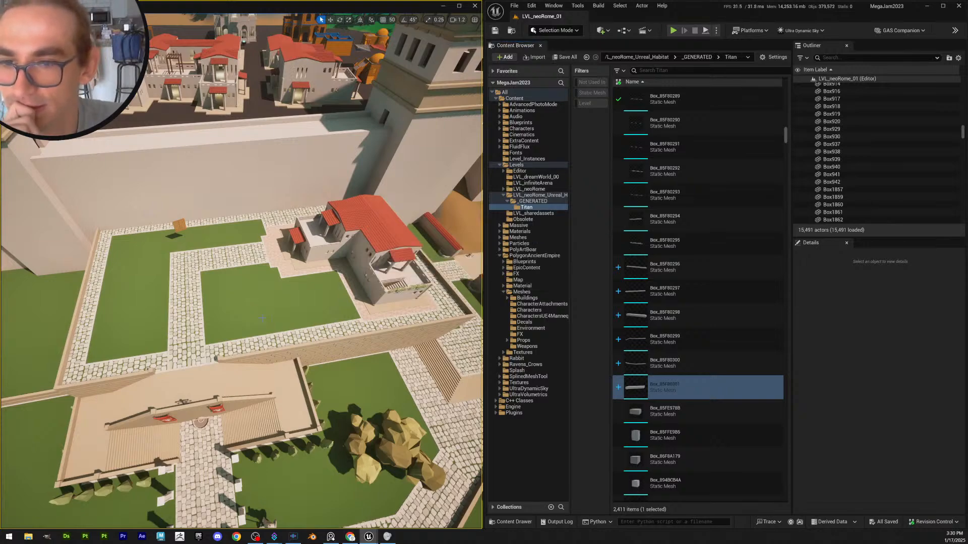
# Select the plaza's grass ground and hide it to expose the sand-coloured slab beneath
pyautogui.click(262, 318)
pyautogui.press('w')
pyautogui.moveTo(262, 319); pyautogui.dragTo(295, 326, button='right')
pyautogui.scroll(-3, 263, 318)
pyautogui.press('s')
pyautogui.scroll(3, 242, 322)
pyautogui.press('w')
pyautogui.press('s')
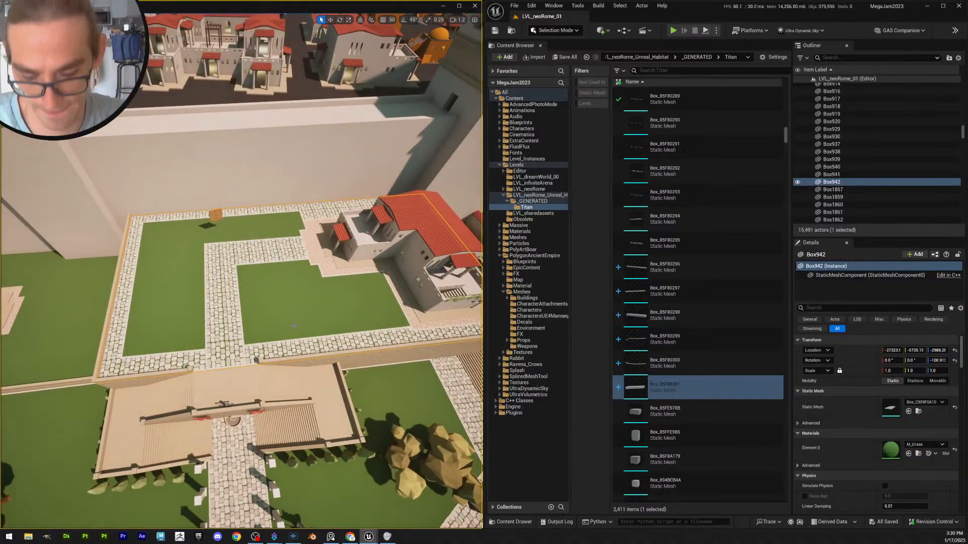
pyautogui.press('h')
# Select the sand-coloured slab Box940, toggle its visibility and unhide all hidden objects
pyautogui.click(189, 324)
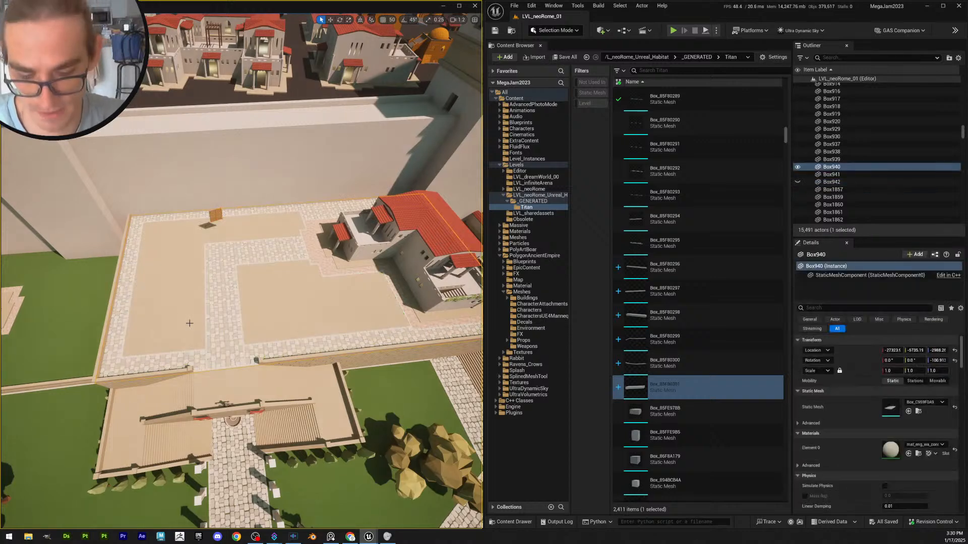
pyautogui.click(848, 167)
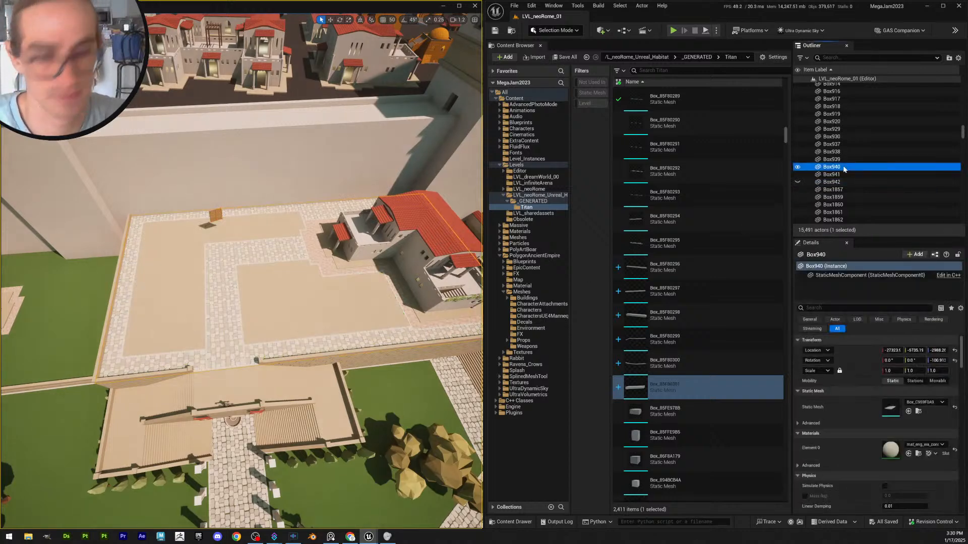
pyautogui.click(849, 161)
pyautogui.click(843, 167)
pyautogui.click(838, 166)
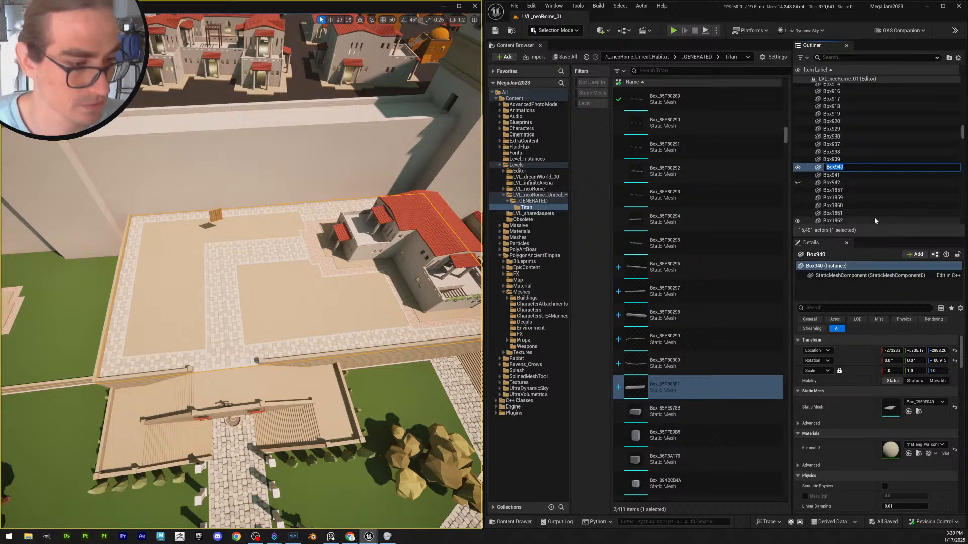
pyautogui.press('Return')
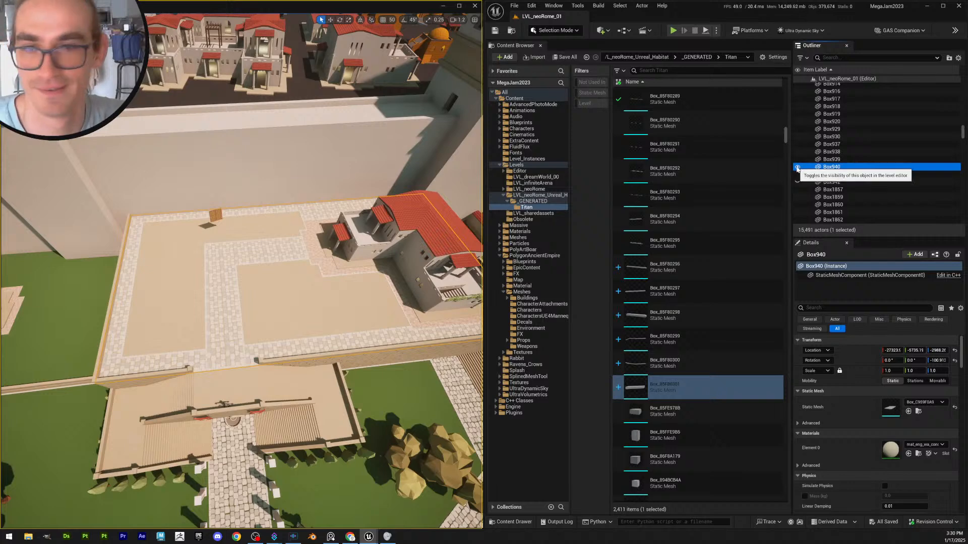
pyautogui.click(797, 167)
pyautogui.moveTo(422, 251); pyautogui.dragTo(425, 249, button='right')
pyautogui.hotkey('ctrl', 'h')
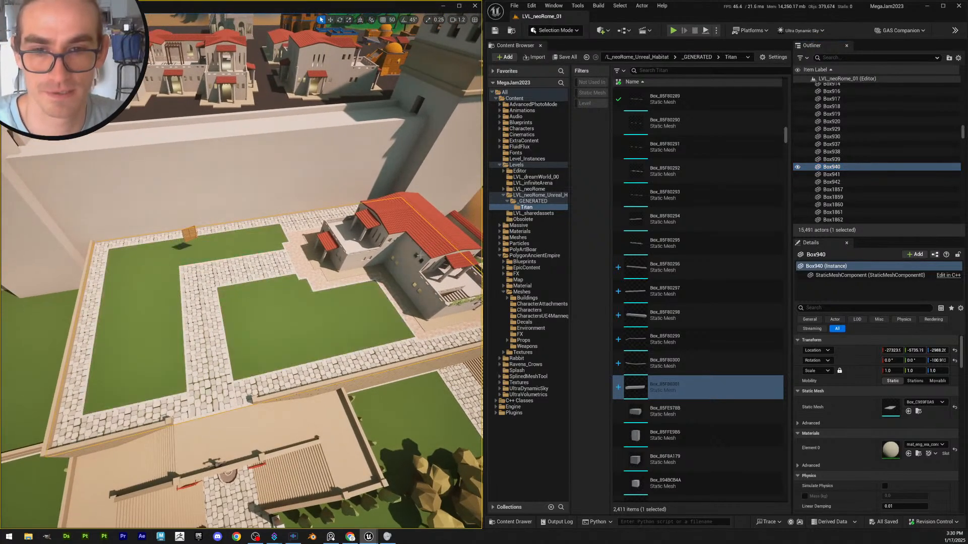
# In Modeling mode, use PolyGroup Edit limited to vertices to move slab Box940's outer side edge inward, and accept the edit
pyautogui.moveTo(338, 323); pyautogui.dragTo(339, 323, button='right')
pyautogui.scroll(-1, 338, 323)
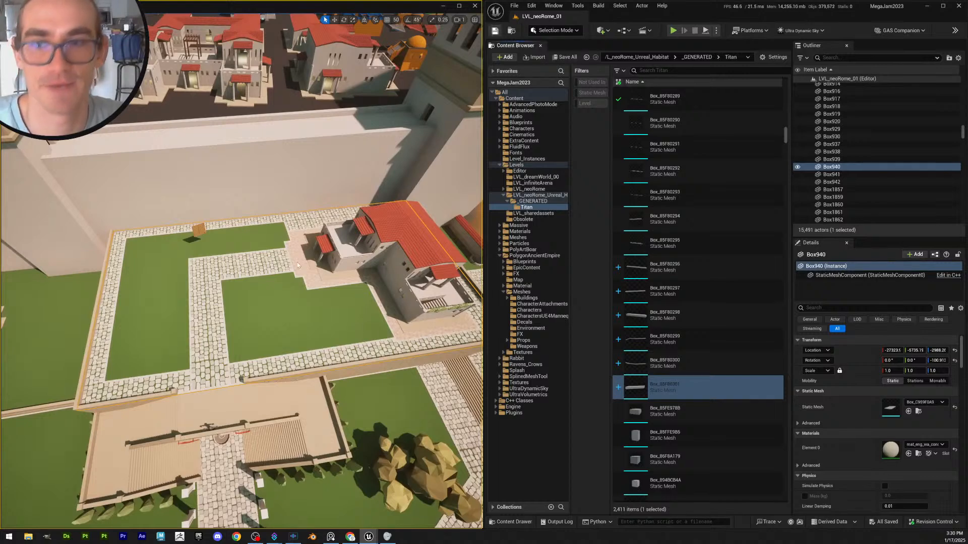
pyautogui.moveTo(342, 289); pyautogui.dragTo(341, 289, button='right')
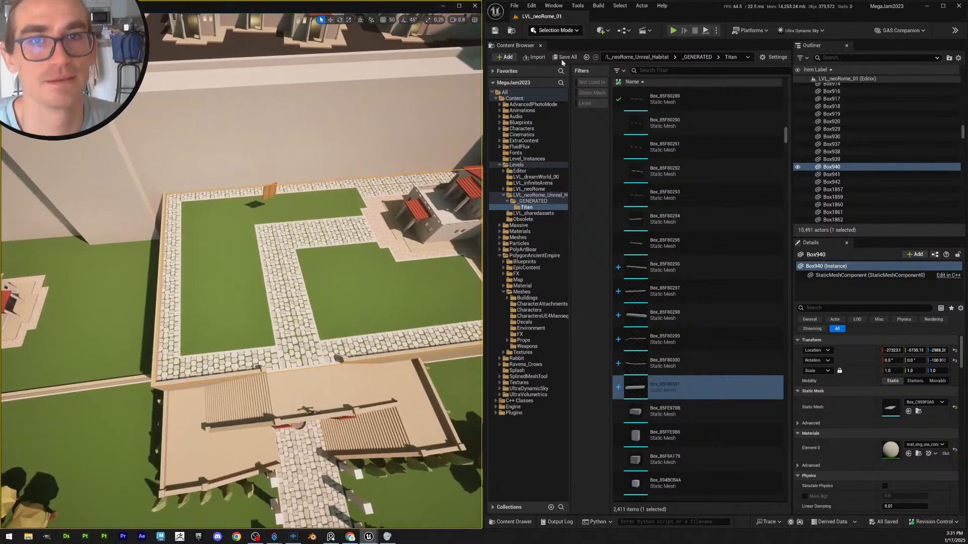
pyautogui.click(554, 30)
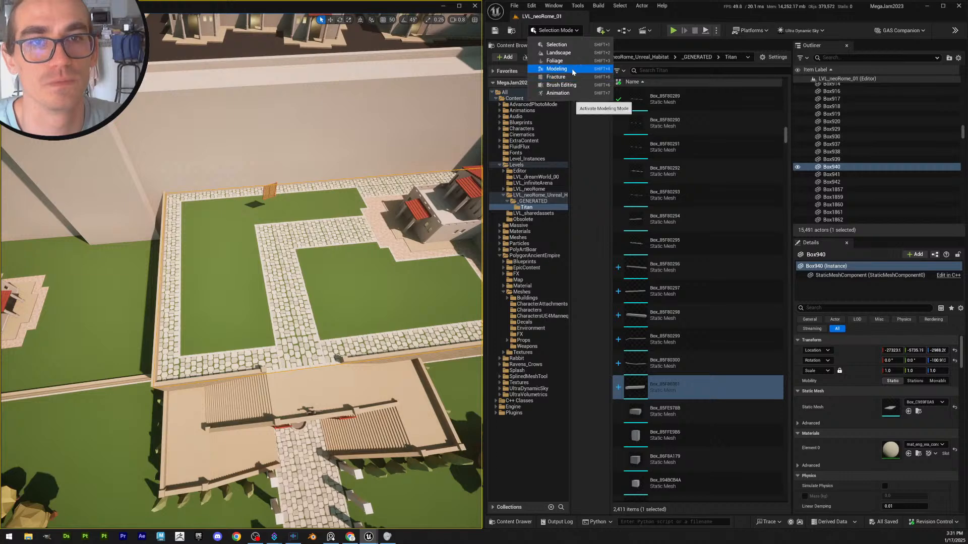
pyautogui.click(572, 71)
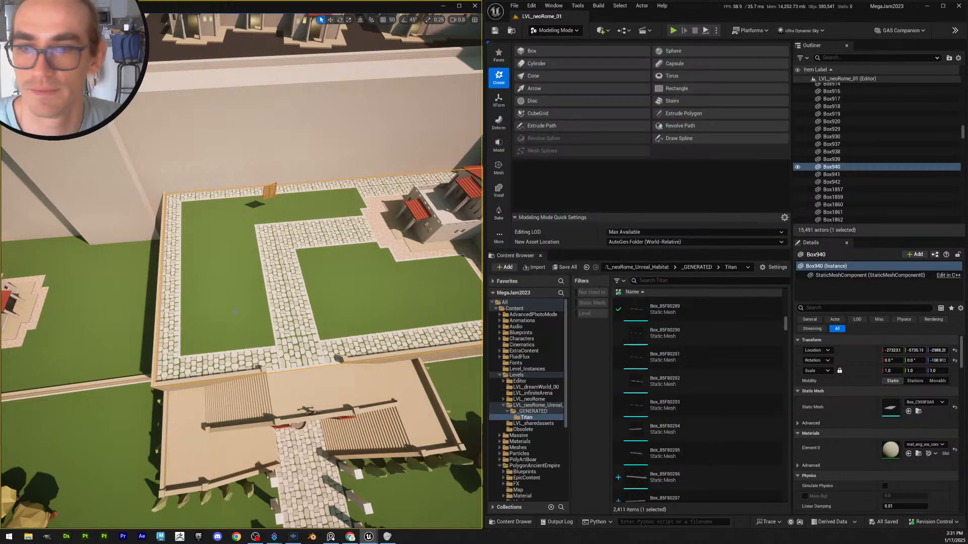
pyautogui.click(499, 145)
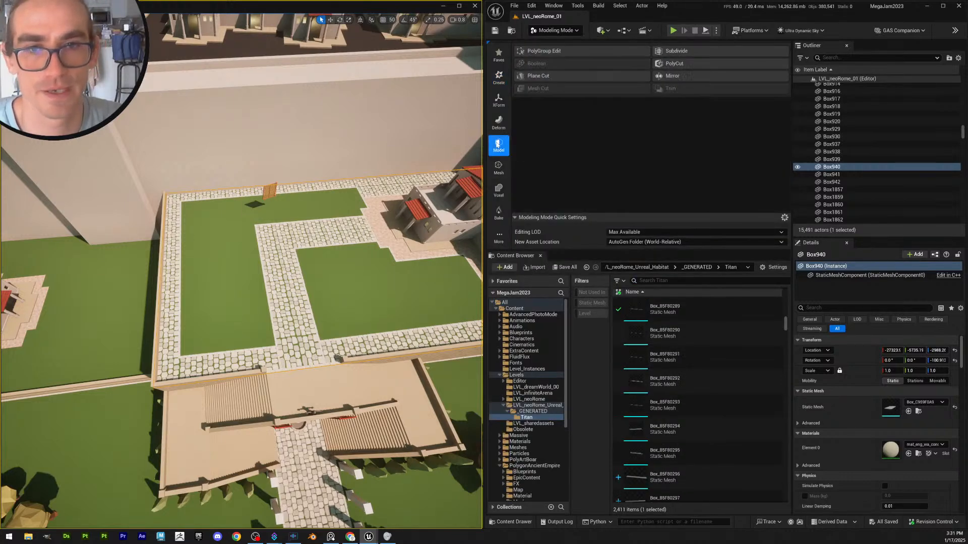
pyautogui.click(535, 51)
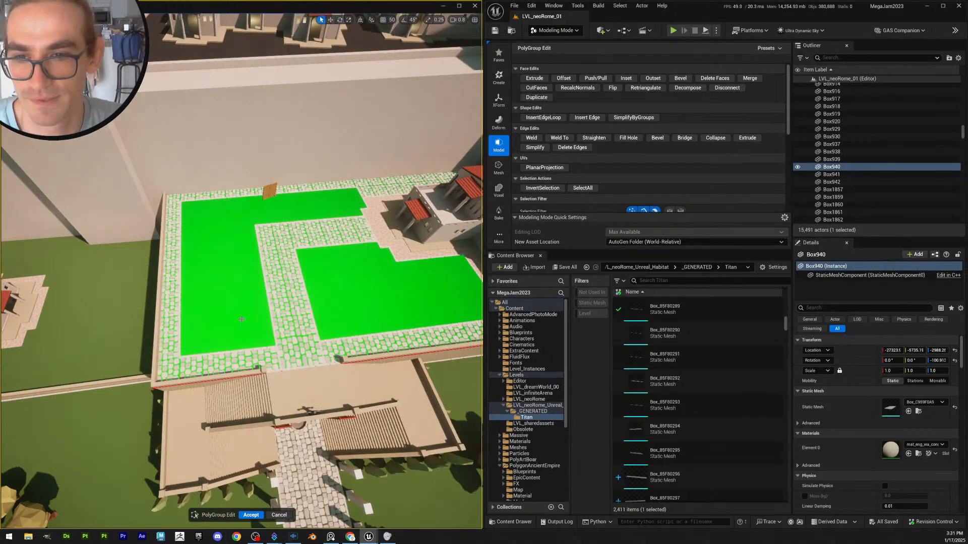
pyautogui.scroll(-2, 655, 189)
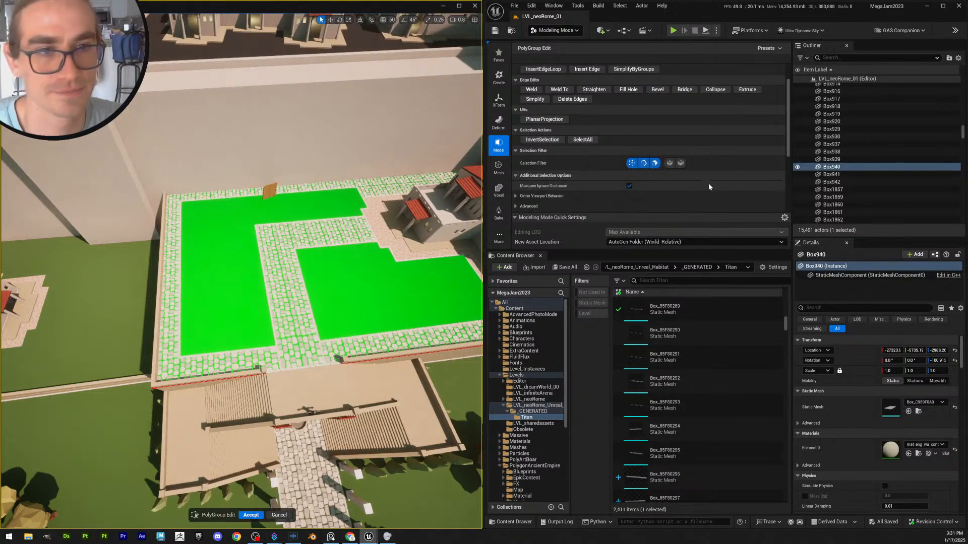
pyautogui.click(656, 163)
pyautogui.moveTo(129, 167); pyautogui.dragTo(195, 411)
pyautogui.moveTo(177, 268); pyautogui.dragTo(226, 274)
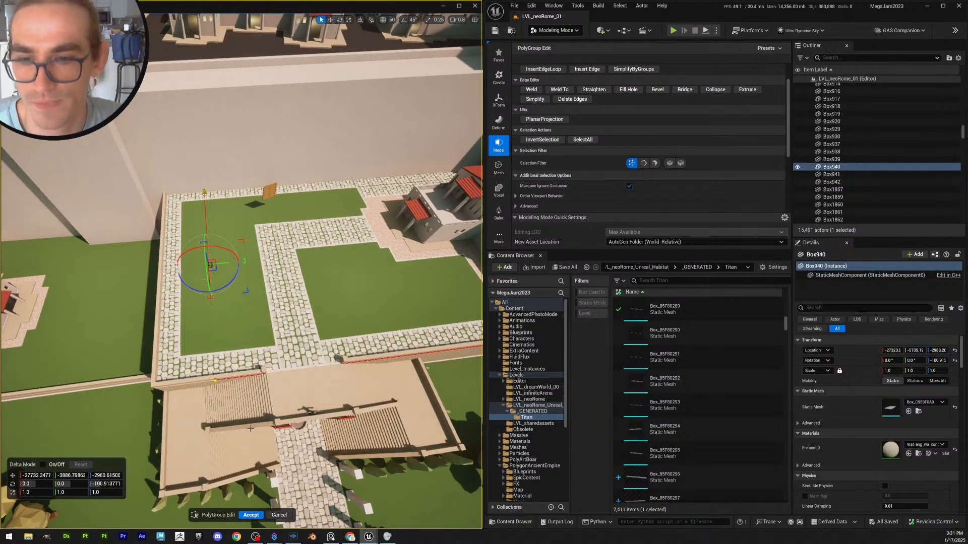
pyautogui.click(251, 515)
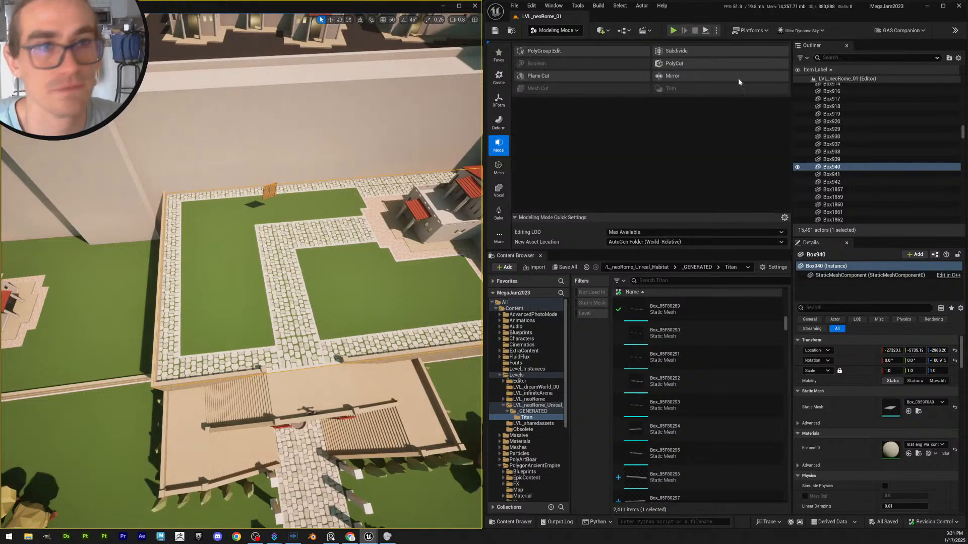
# Hide slab Box940 and pull the grass ground's outer side-edge vertices in to the inner edge of the cobblestone border
pyautogui.click(798, 166)
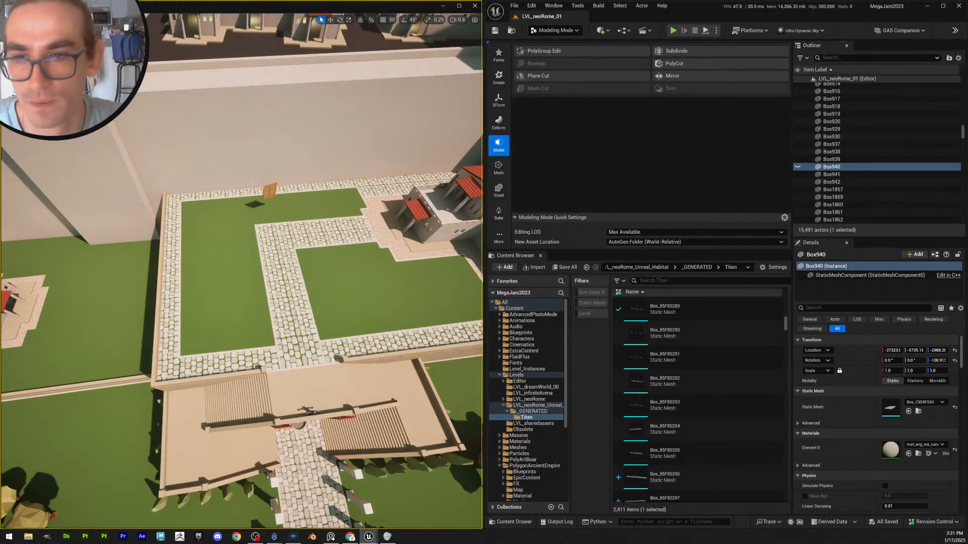
pyautogui.click(218, 287)
pyautogui.click(549, 52)
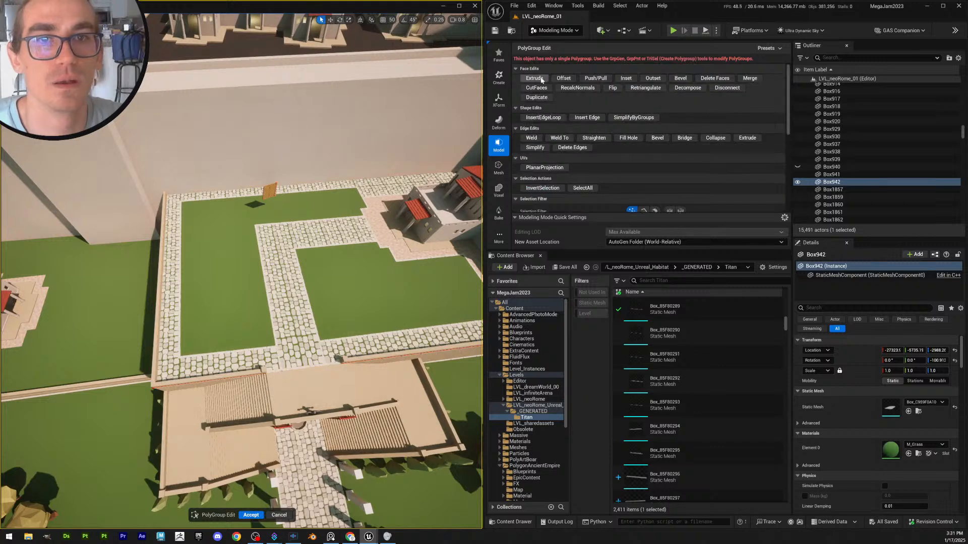
pyautogui.moveTo(144, 178); pyautogui.dragTo(196, 423)
pyautogui.moveTo(196, 423); pyautogui.dragTo(164, 440, button='right')
pyautogui.moveTo(207, 242); pyautogui.dragTo(229, 249)
pyautogui.moveTo(230, 248); pyautogui.dragTo(206, 258, button='right')
pyautogui.scroll(1, 300, 254)
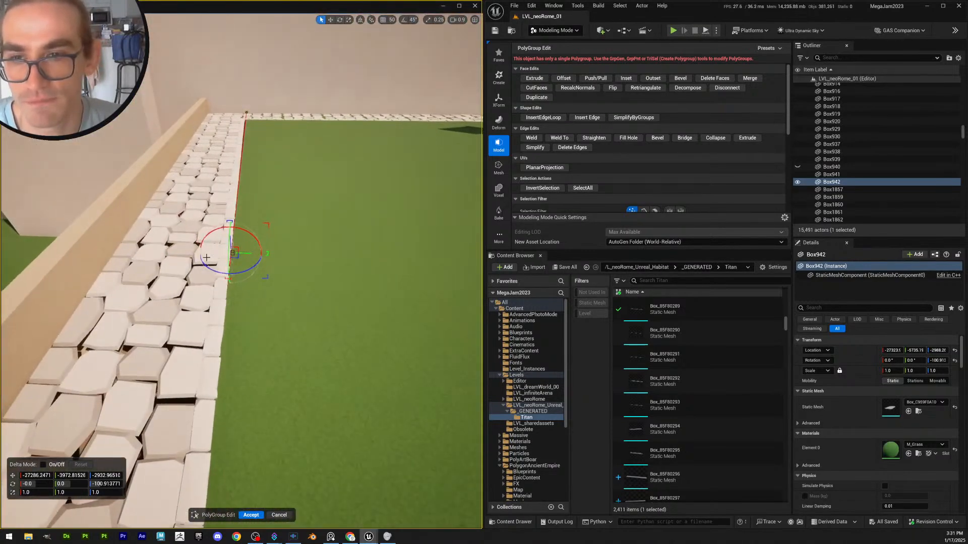
pyautogui.moveTo(247, 254); pyautogui.dragTo(250, 257)
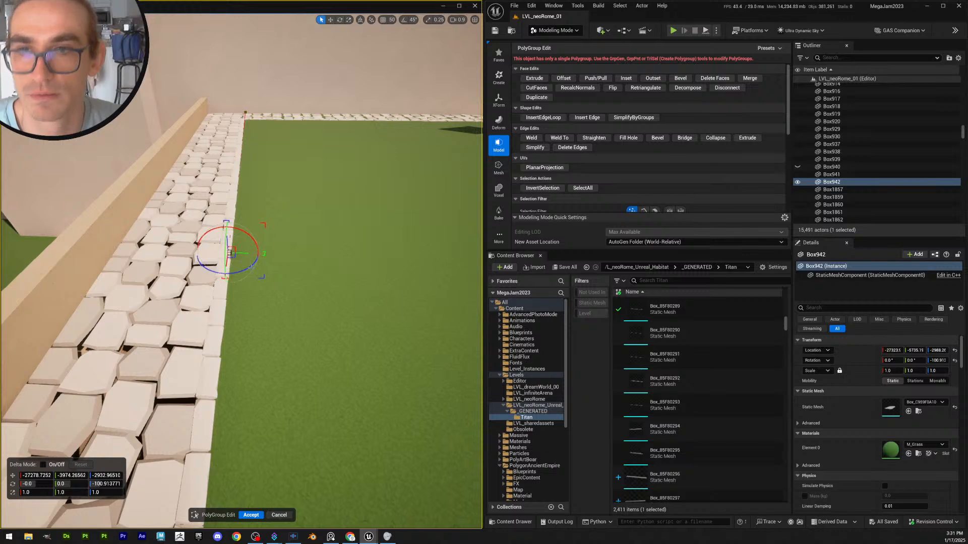
# Move the grass ground's stair-side edge inward so it meets the inner edge of the cobblestones without a gap
pyautogui.press('s')
pyautogui.scroll(3, 251, 267)
pyautogui.moveTo(251, 267); pyautogui.dragTo(417, 235, button='right')
pyautogui.press('s')
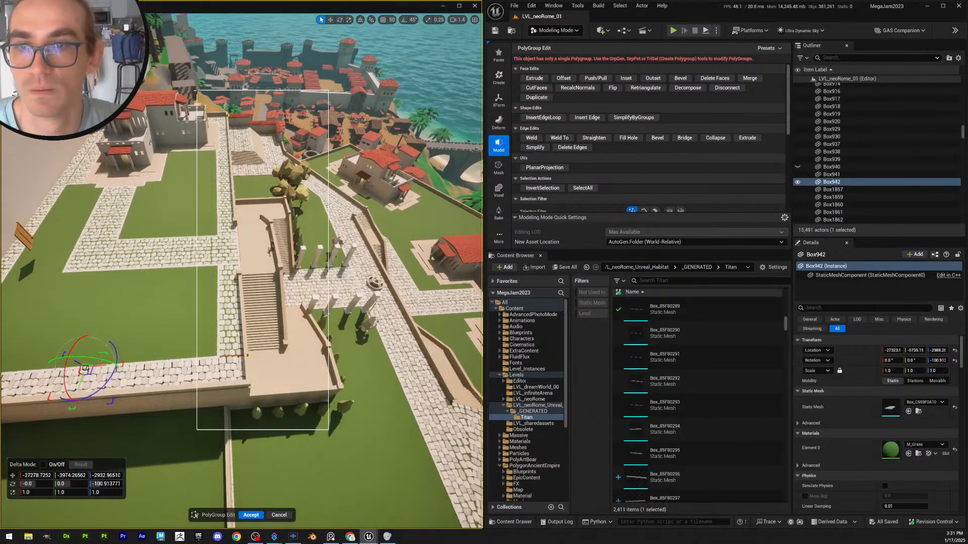
pyautogui.click(348, 302)
pyautogui.press('w')
pyautogui.scroll(-1, 244, 298)
pyautogui.moveTo(247, 302); pyautogui.dragTo(231, 267, button='right')
pyautogui.moveTo(292, 114); pyautogui.dragTo(294, 116, button='right')
pyautogui.press('s')
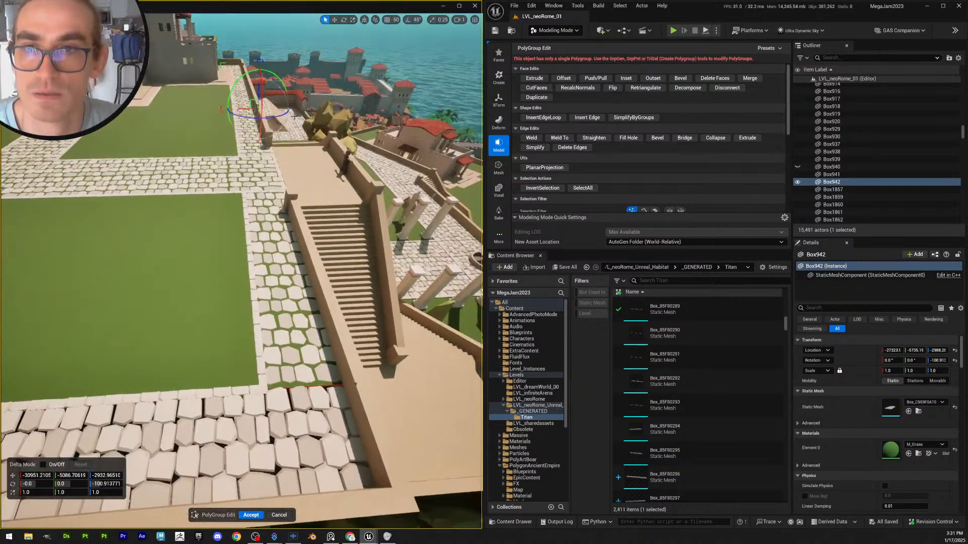
pyautogui.click(246, 373)
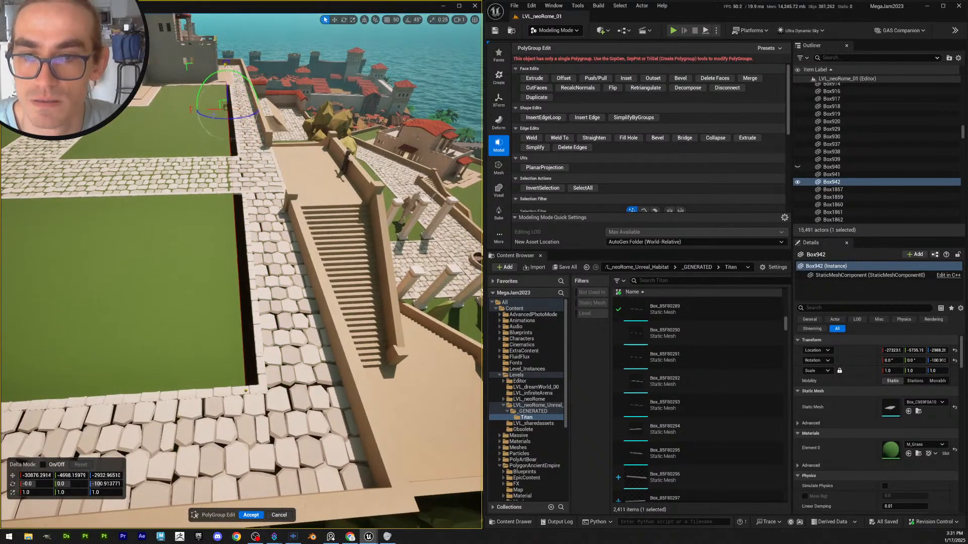
pyautogui.click(261, 389)
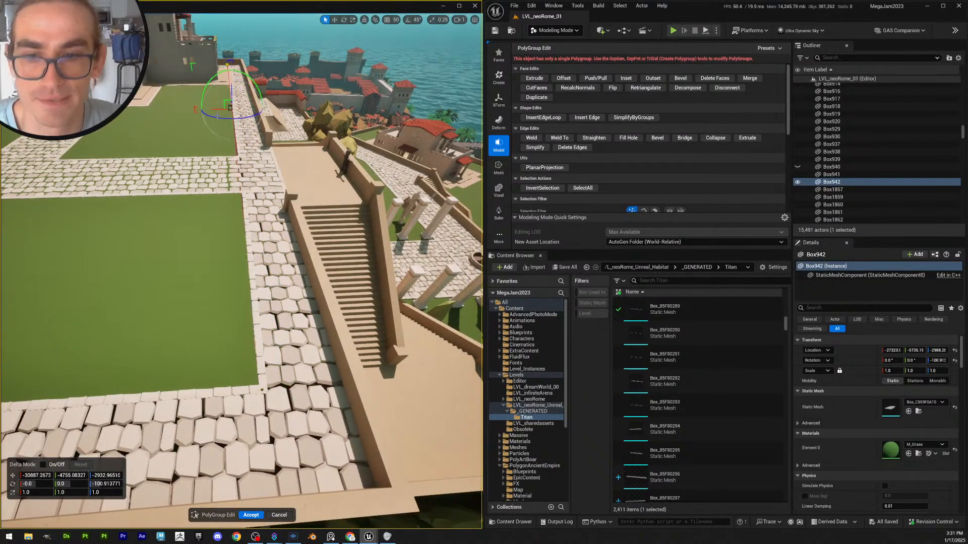
pyautogui.click(261, 390)
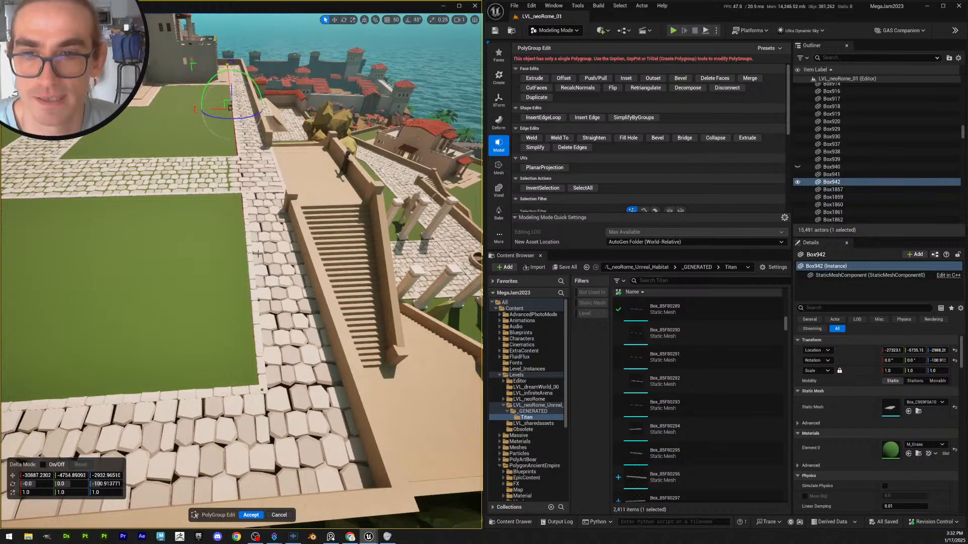
# Move the grass ground's stair-side corner at the villa end inward so grass stops showing between the cobblestones
pyautogui.press('w')
pyautogui.scroll(5, 258, 249)
pyautogui.moveTo(257, 254); pyautogui.dragTo(139, 335, button='right')
pyautogui.click(222, 254)
pyautogui.press('d')
pyautogui.press('w')
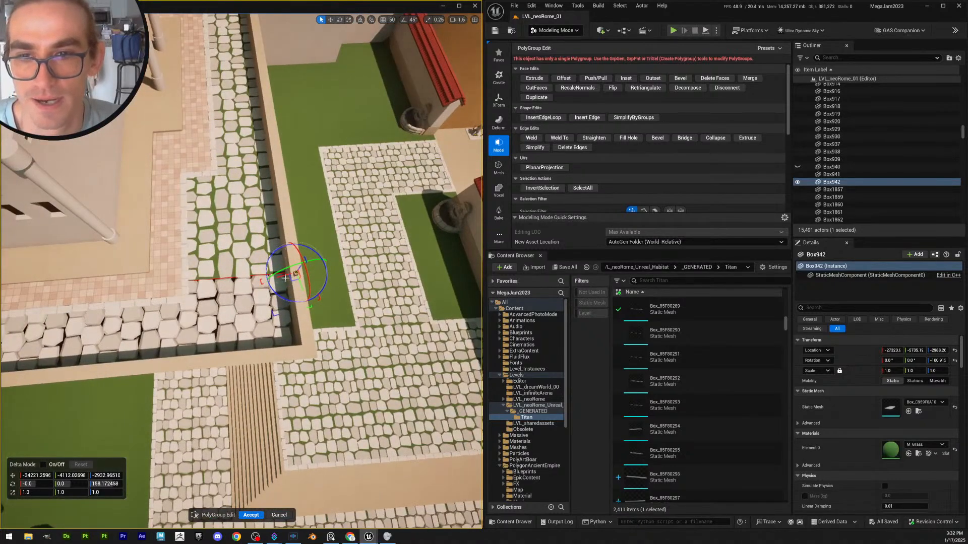
pyautogui.moveTo(283, 277); pyautogui.dragTo(167, 288)
pyautogui.moveTo(244, 299); pyautogui.dragTo(136, 290, button='right')
pyautogui.moveTo(233, 320); pyautogui.dragTo(184, 295, button='right')
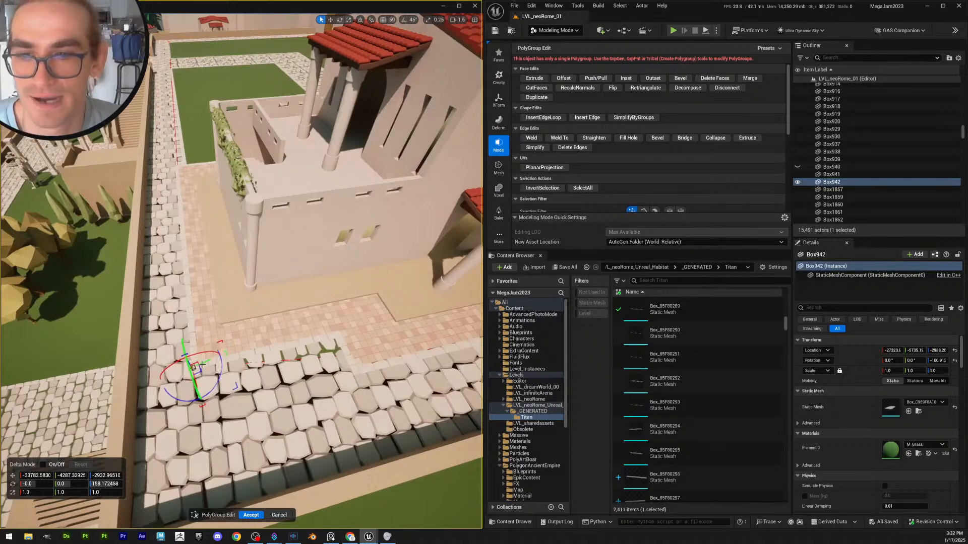
pyautogui.moveTo(203, 361); pyautogui.dragTo(223, 355)
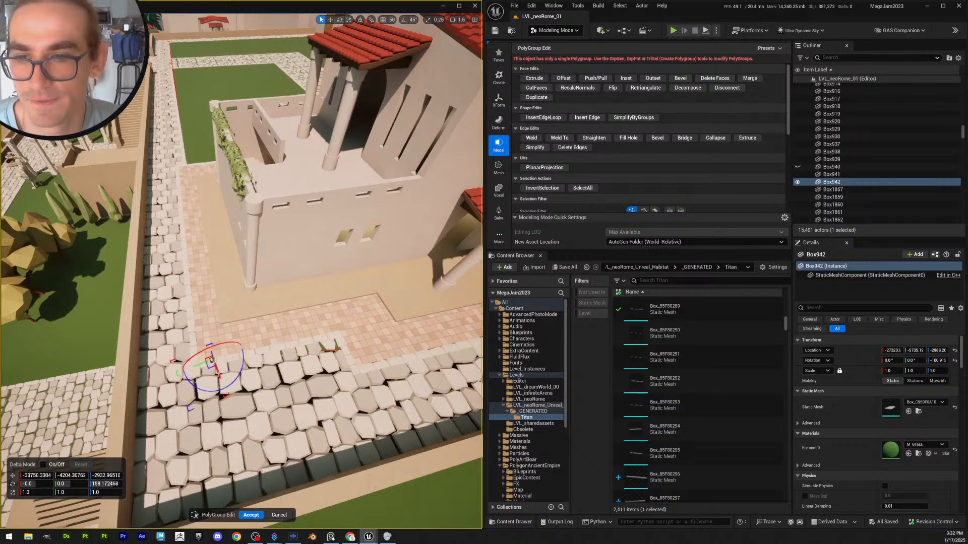
pyautogui.moveTo(218, 374); pyautogui.dragTo(218, 373)
# Select the grass ground's villa-end vertices and move that whole edge back to the inner cobblestone path, leaving only the outer lawn covered
pyautogui.moveTo(217, 372); pyautogui.dragTo(209, 353, button='right')
pyautogui.press('w')
pyautogui.moveTo(30, 374); pyautogui.dragTo(83, 373, button='right')
pyautogui.moveTo(92, 376); pyautogui.dragTo(169, 317)
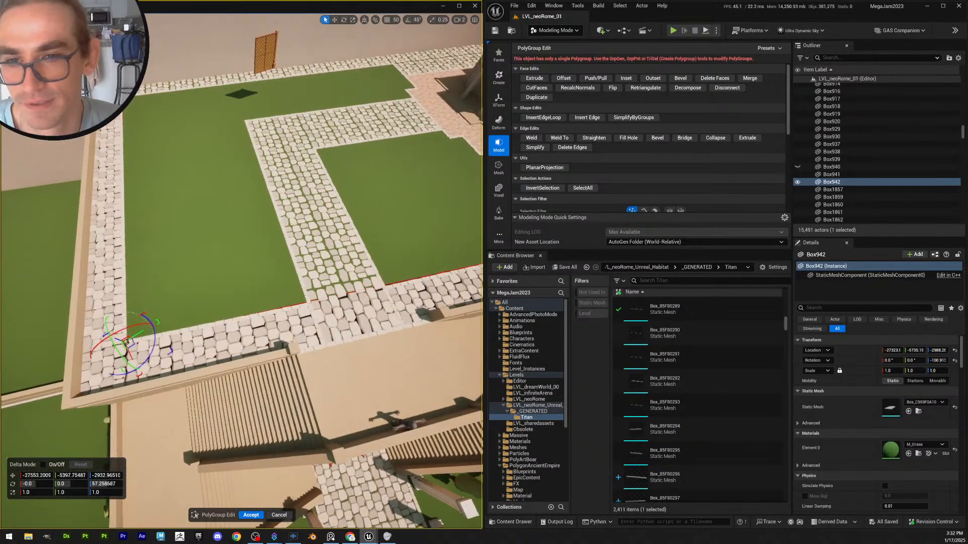
pyautogui.moveTo(169, 317); pyautogui.dragTo(287, 312, button='right')
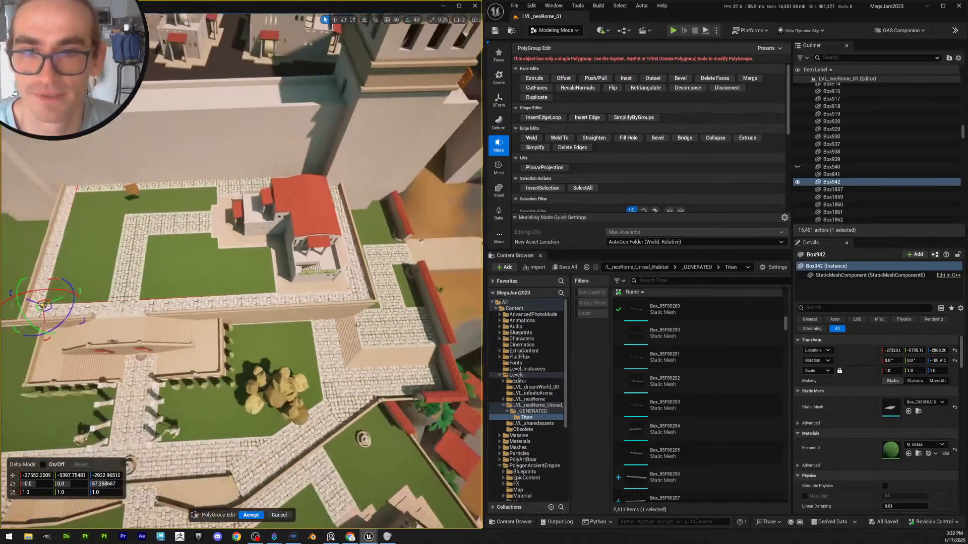
pyautogui.moveTo(392, 344); pyautogui.dragTo(309, 144)
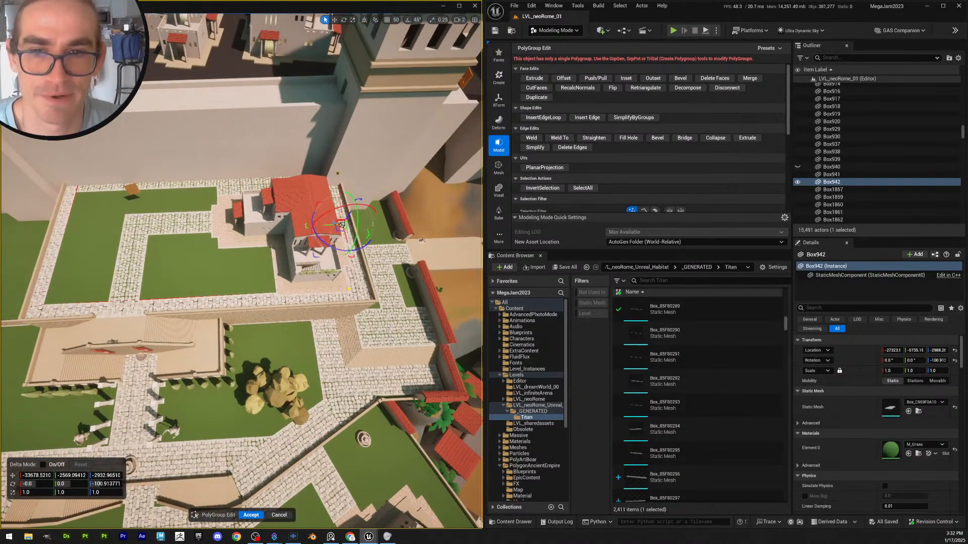
pyautogui.moveTo(341, 225); pyautogui.dragTo(133, 235)
pyautogui.moveTo(166, 254)
pyautogui.mouseDown(button='right')
pyautogui.moveTo(121, 278)
pyautogui.moveTo(129, 260)
pyautogui.moveTo(157, 254)
pyautogui.mouseUp(button='right')
pyautogui.scroll(-1, 141, 272)
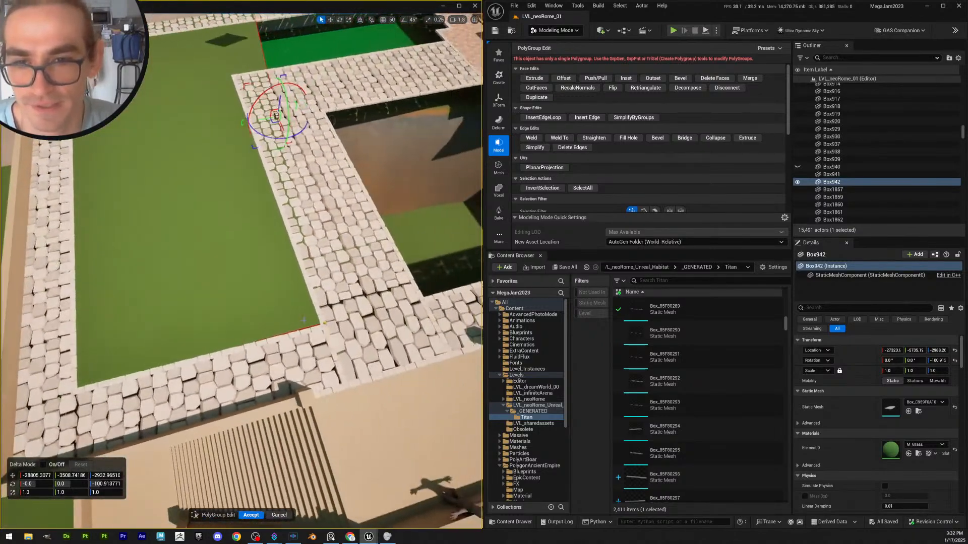
# Fine-tune the stair-side and back-wall corners of the relocated grass edge to follow the border of the inner cobblestone path
pyautogui.moveTo(365, 306); pyautogui.dragTo(348, 298, button='right')
pyautogui.scroll(-2, 352, 297)
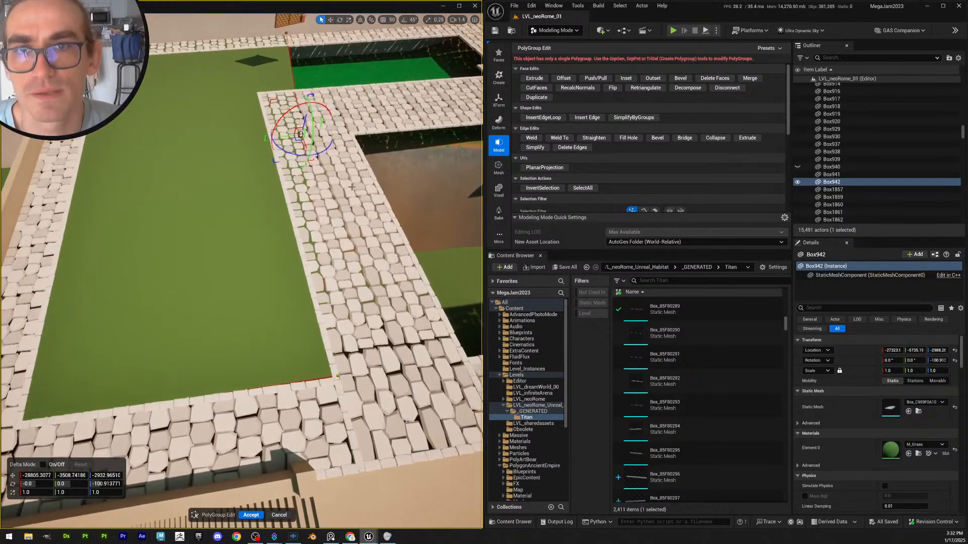
pyautogui.moveTo(289, 134); pyautogui.dragTo(286, 137)
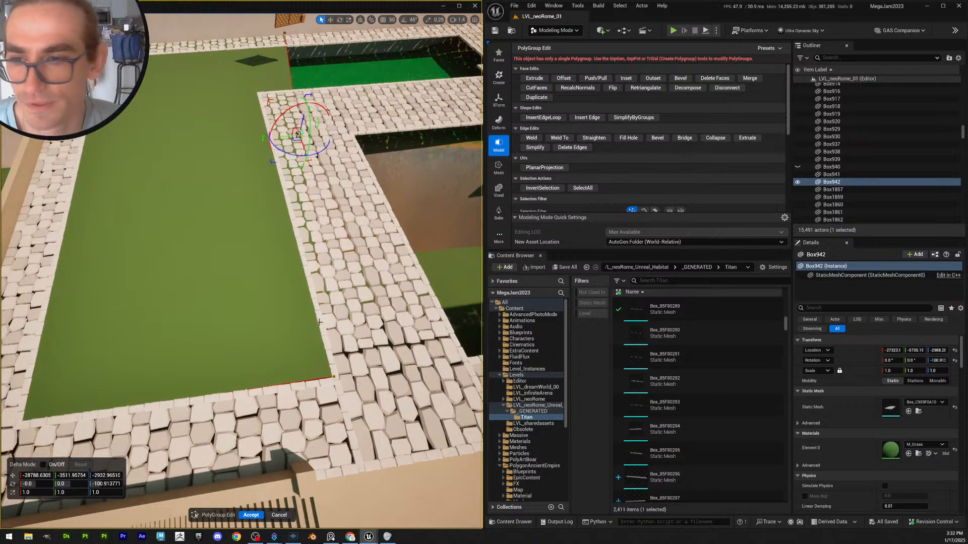
pyautogui.click(330, 374)
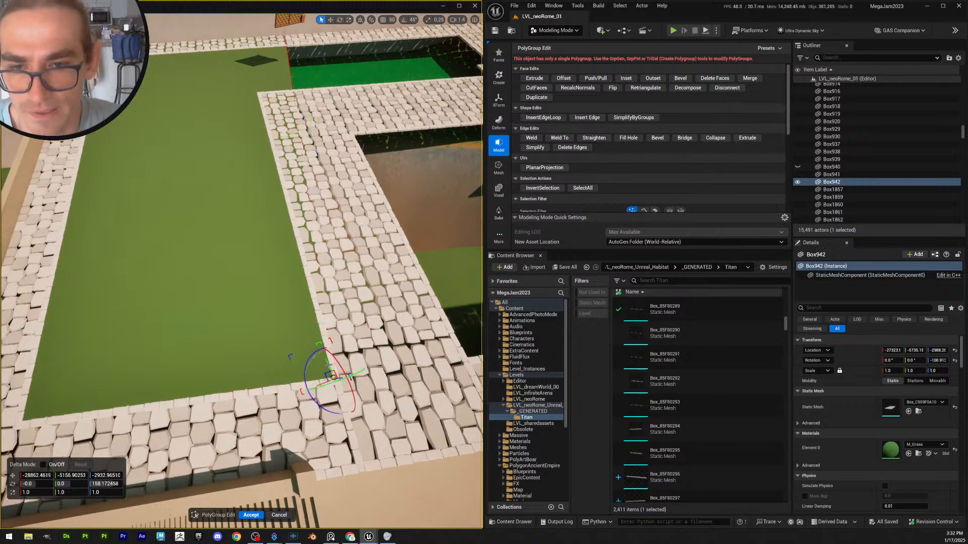
pyautogui.moveTo(332, 376); pyautogui.dragTo(329, 364)
pyautogui.moveTo(348, 329); pyautogui.dragTo(353, 241, button='right')
pyautogui.scroll(2, 347, 329)
pyautogui.moveTo(355, 300); pyautogui.dragTo(239, 198)
pyautogui.moveTo(275, 241); pyautogui.dragTo(239, 237)
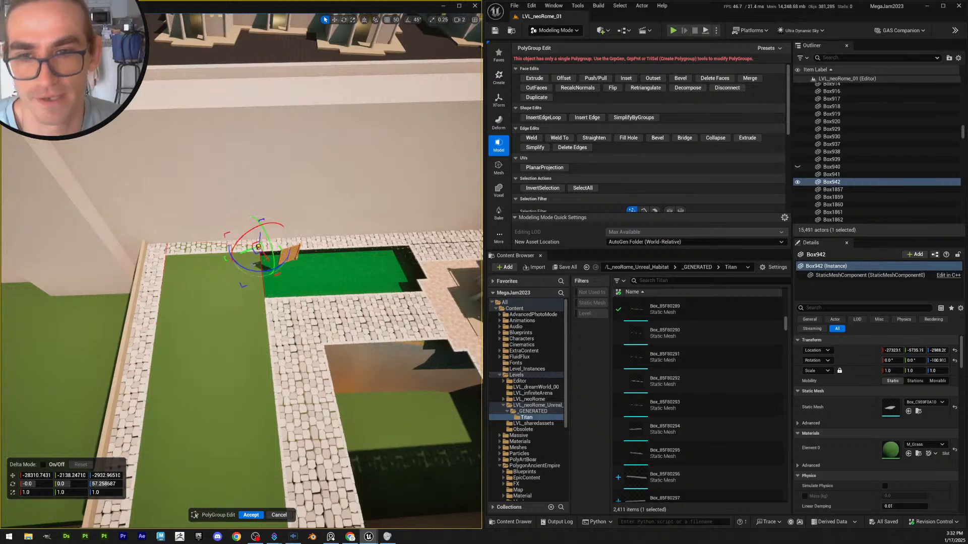
# Select the grass ground's back-wall vertices and pull that edge in to the inner edge of the cobblestone border
pyautogui.press('w')
pyautogui.moveTo(227, 272)
pyautogui.mouseDown(button='right')
pyautogui.moveTo(211, 269)
pyautogui.moveTo(227, 273)
pyautogui.mouseUp(button='right')
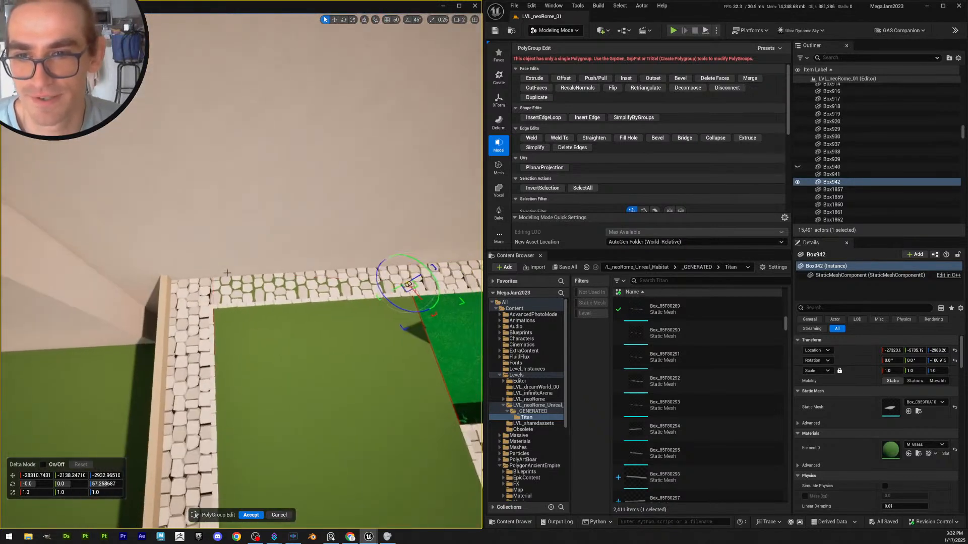
pyautogui.moveTo(188, 244); pyautogui.dragTo(440, 328)
pyautogui.press('s')
pyautogui.moveTo(330, 290); pyautogui.dragTo(333, 294, button='right')
pyautogui.press('s')
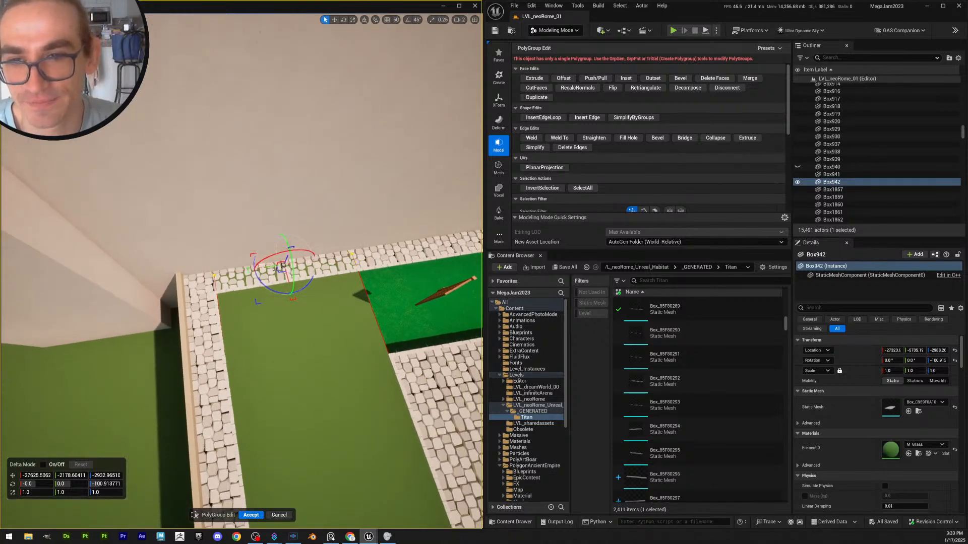
pyautogui.moveTo(285, 278); pyautogui.dragTo(288, 295)
# Nudge the grass ground's outer back corner against the cobblestones and accept the PolyGroup edit
pyautogui.press('d')
pyautogui.moveTo(288, 296)
pyautogui.mouseDown(button='right')
pyautogui.moveTo(292, 290)
pyautogui.moveTo(268, 292)
pyautogui.moveTo(303, 290)
pyautogui.mouseUp(button='right')
pyautogui.scroll(-1, 288, 297)
pyautogui.press('w')
pyautogui.press('a')
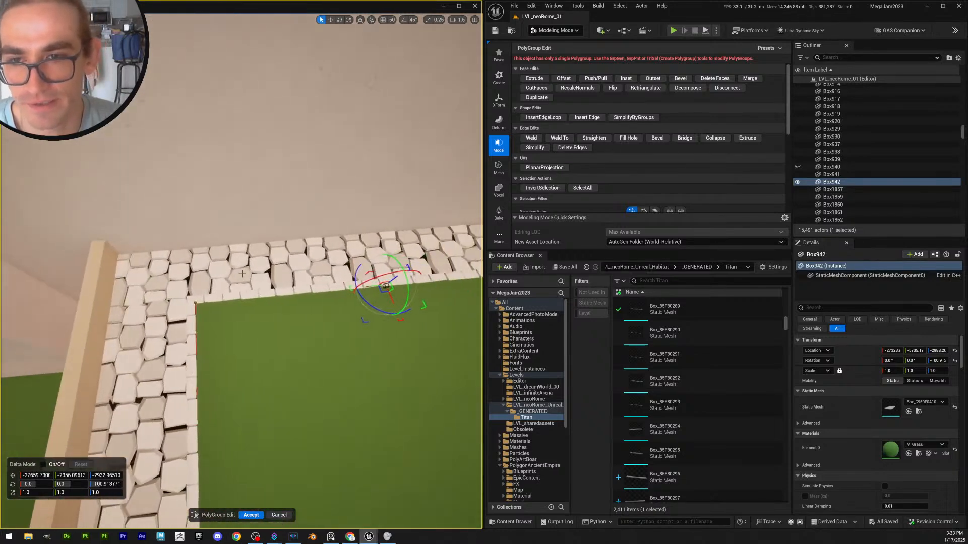
pyautogui.click(197, 304)
pyautogui.moveTo(210, 299); pyautogui.dragTo(207, 298)
pyautogui.press('s')
pyautogui.moveTo(254, 304); pyautogui.dragTo(263, 333, button='right')
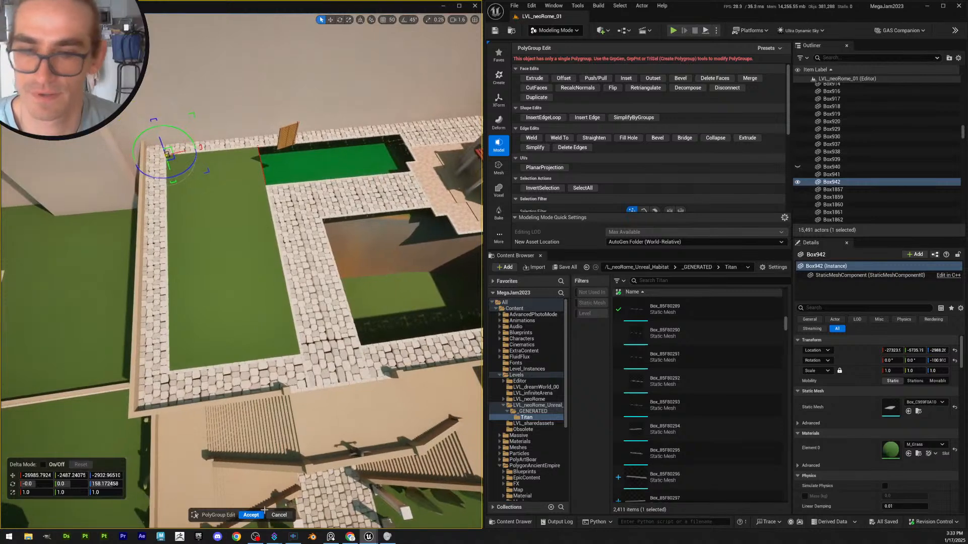
pyautogui.click(251, 515)
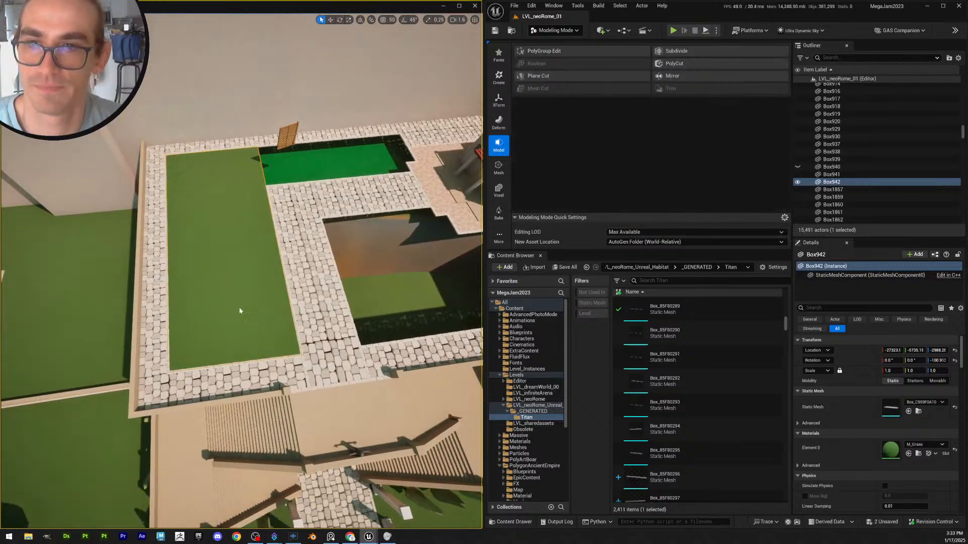
# Switch to Selection mode and save all changes, checking out Box942 and its static mesh
pyautogui.moveTo(239, 307); pyautogui.dragTo(208, 286, button='right')
pyautogui.press('w')
pyautogui.press('s')
pyautogui.press('w')
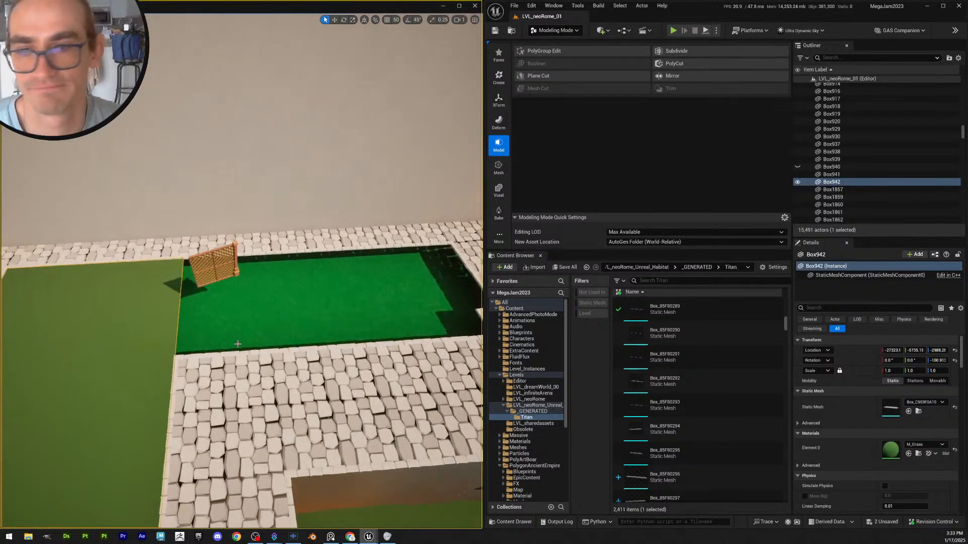
pyautogui.press('a')
pyautogui.moveTo(237, 345); pyautogui.dragTo(236, 354, button='right')
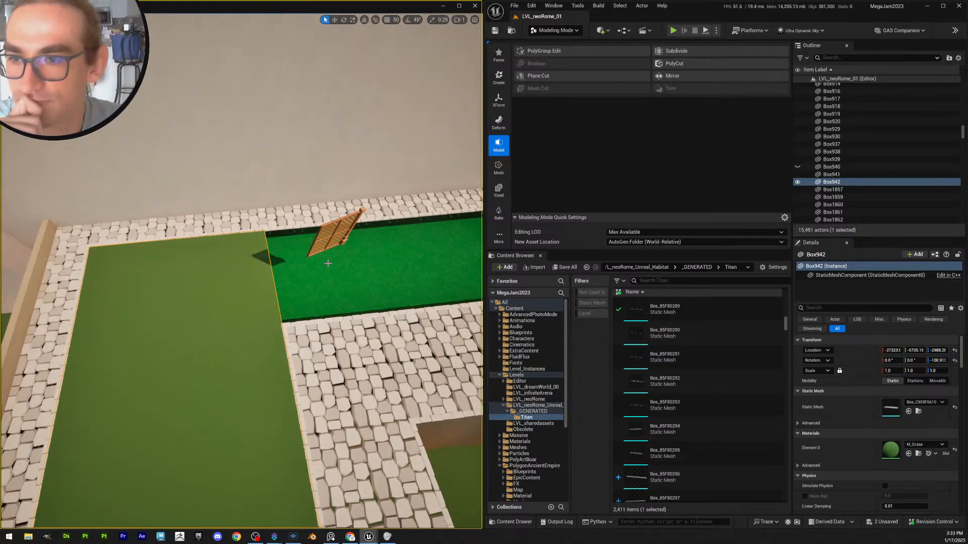
pyautogui.click(547, 31)
pyautogui.click(550, 42)
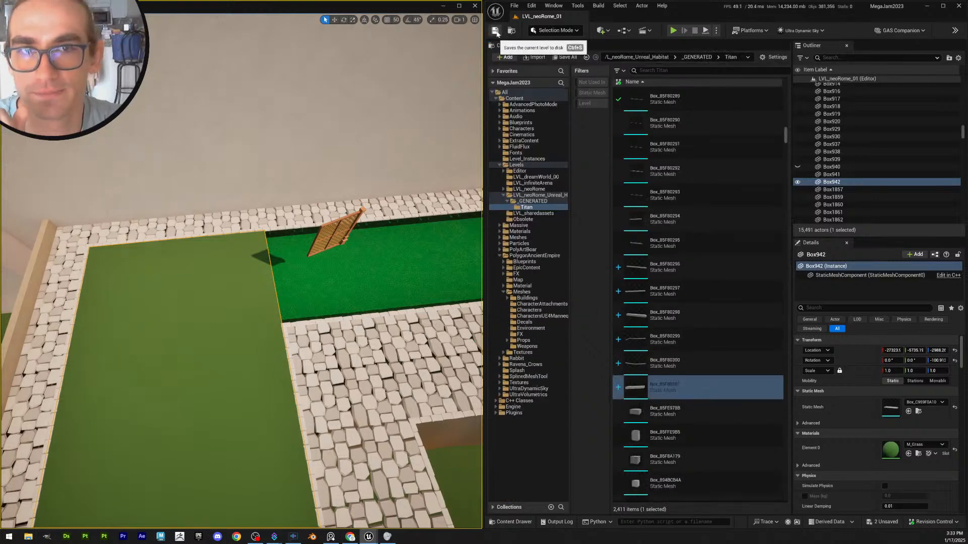
pyautogui.click(567, 58)
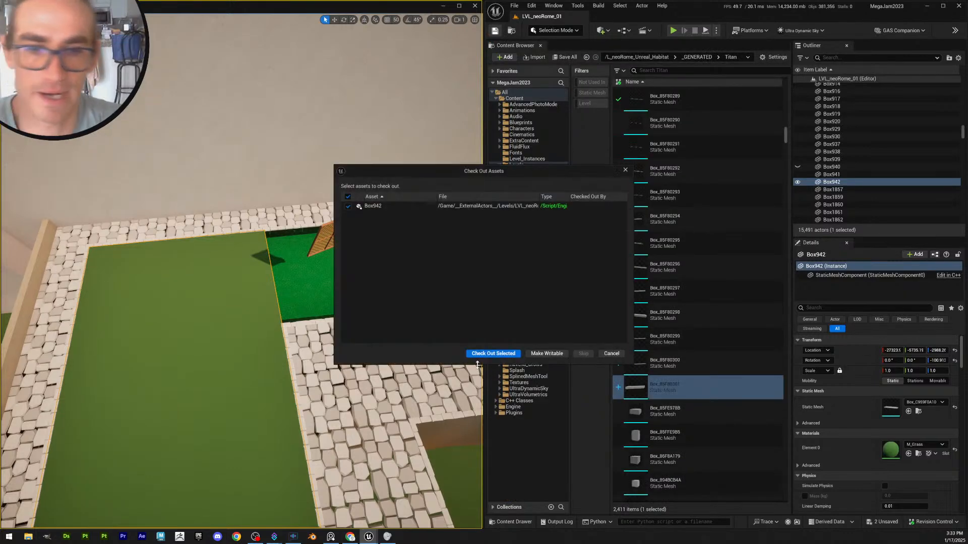
pyautogui.click(493, 354)
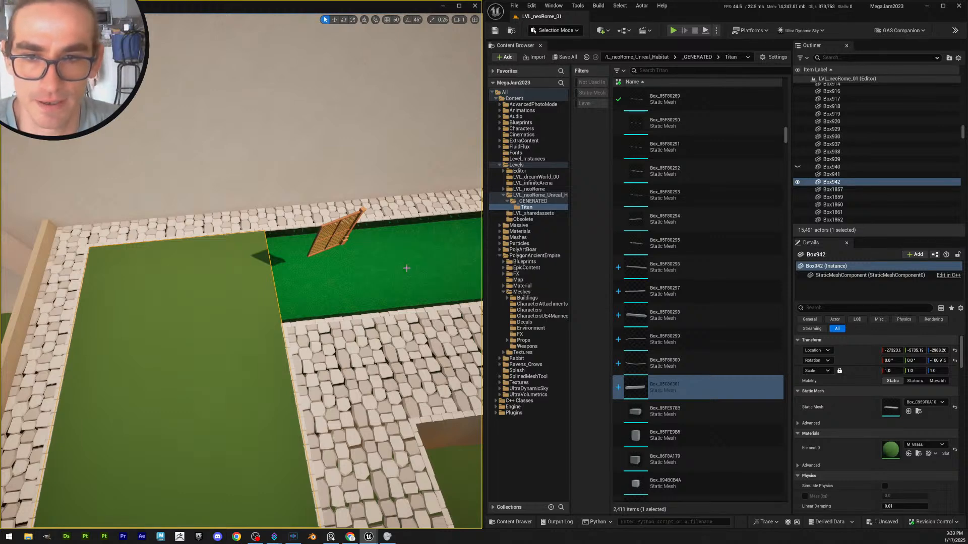
pyautogui.click(565, 57)
pyautogui.click(545, 353)
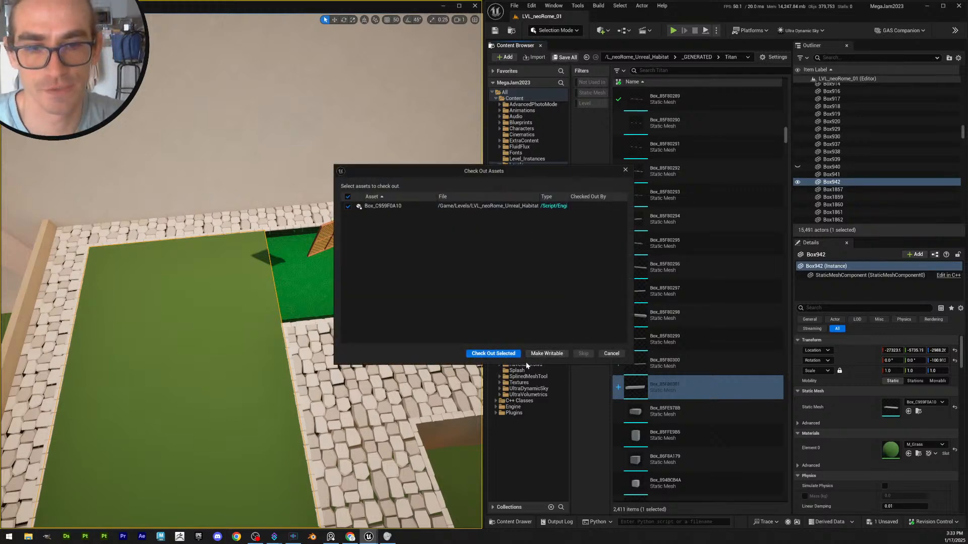
pyautogui.click(493, 353)
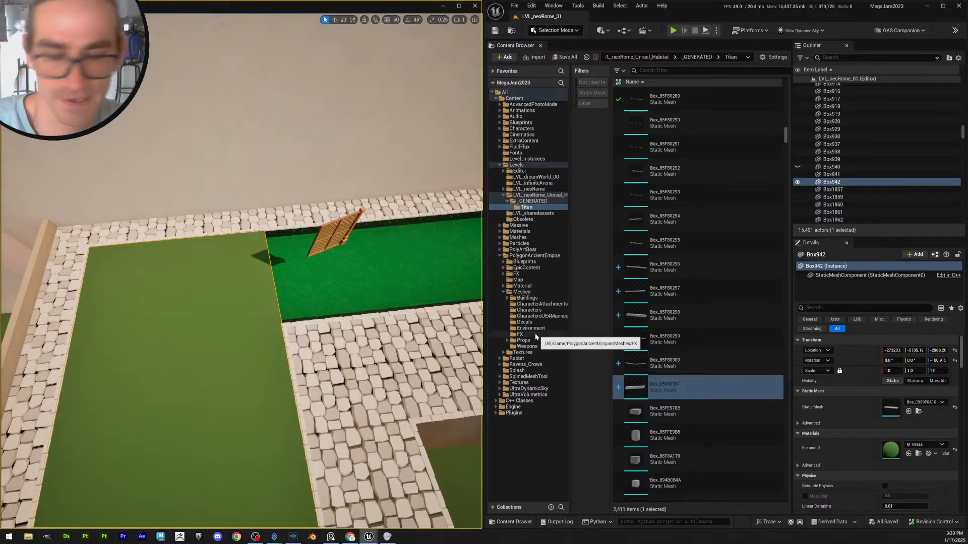
# Return to Modeling mode and start PolyGroup Edit on the grass ground Box942
pyautogui.moveTo(311, 286); pyautogui.dragTo(280, 276, button='right')
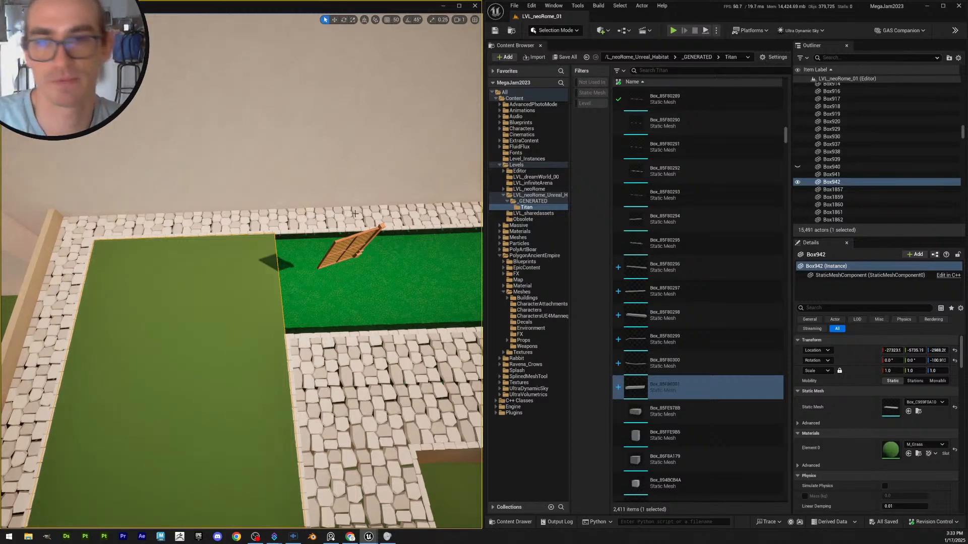
pyautogui.moveTo(319, 235); pyautogui.dragTo(356, 223, button='right')
pyautogui.click(554, 30)
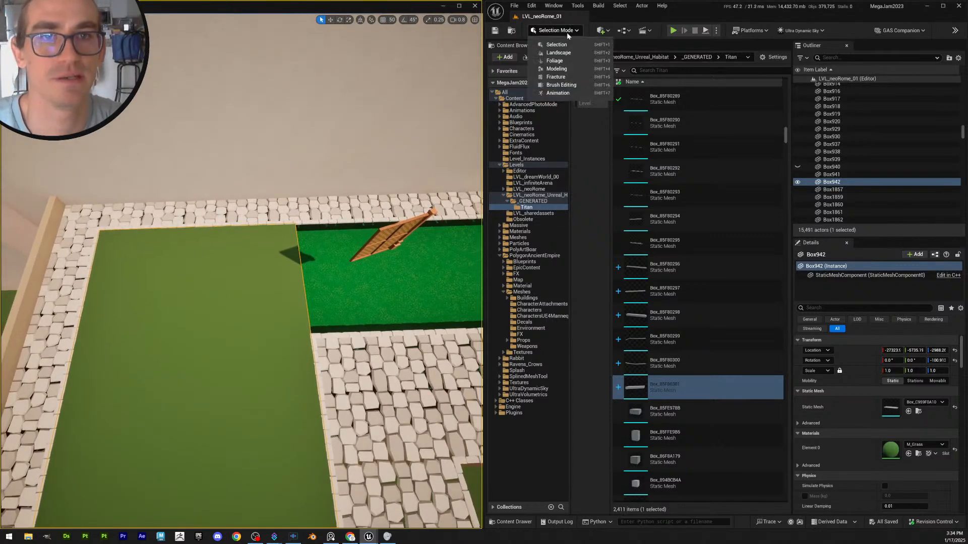
pyautogui.click(569, 72)
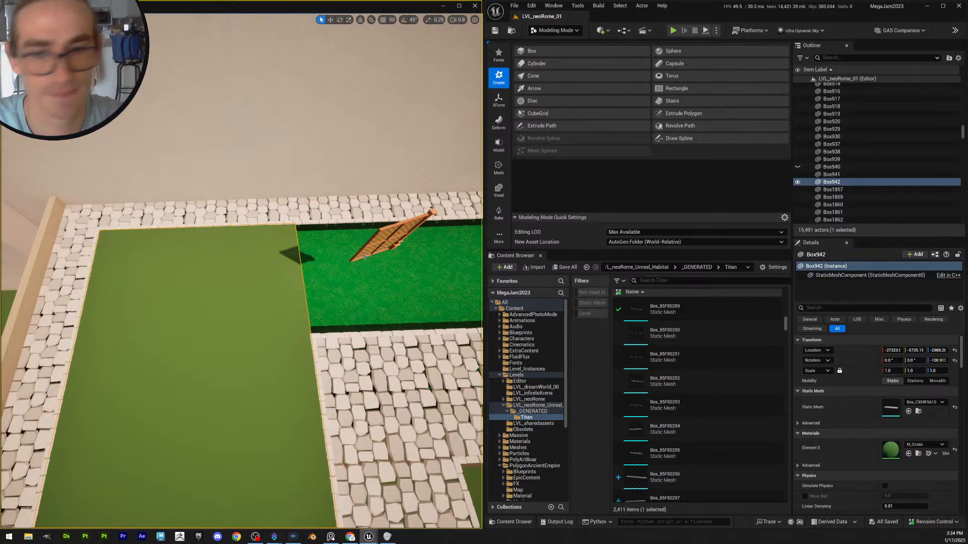
pyautogui.moveTo(375, 289)
pyautogui.mouseDown(button='right')
pyautogui.moveTo(367, 326)
pyautogui.moveTo(368, 301)
pyautogui.mouseUp(button='right')
pyautogui.scroll(-3, 375, 289)
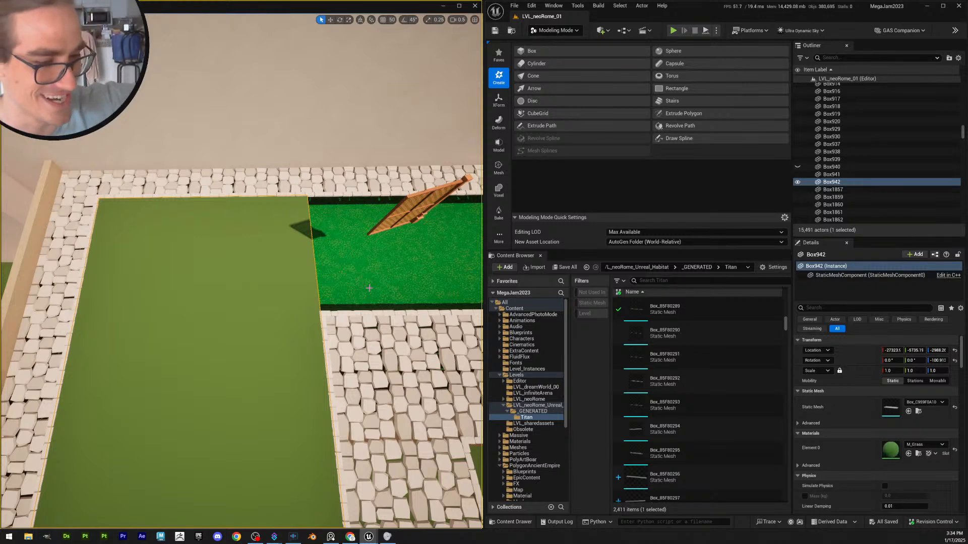
pyautogui.moveTo(373, 290); pyautogui.dragTo(373, 290, button='right')
pyautogui.press('w')
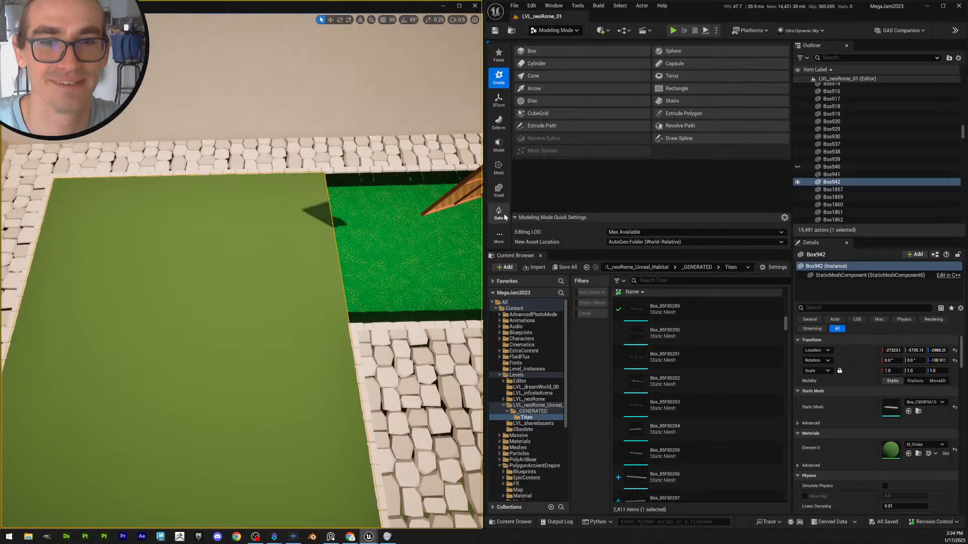
pyautogui.click(498, 146)
pyautogui.click(563, 50)
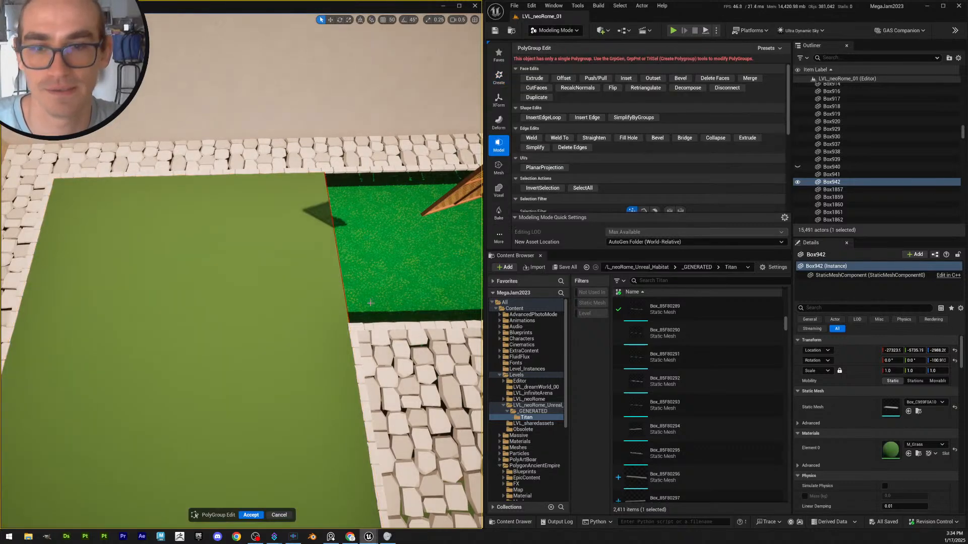
# Insert an edge loop across the grass ground in line with the inner path's back-wall-side edge, and accept the edit
pyautogui.moveTo(349, 310)
pyautogui.mouseDown(button='right')
pyautogui.moveTo(339, 292)
pyautogui.moveTo(348, 297)
pyautogui.mouseUp(button='right')
pyautogui.press('s')
pyautogui.scroll(4, 339, 297)
pyautogui.press('w')
pyautogui.press('d')
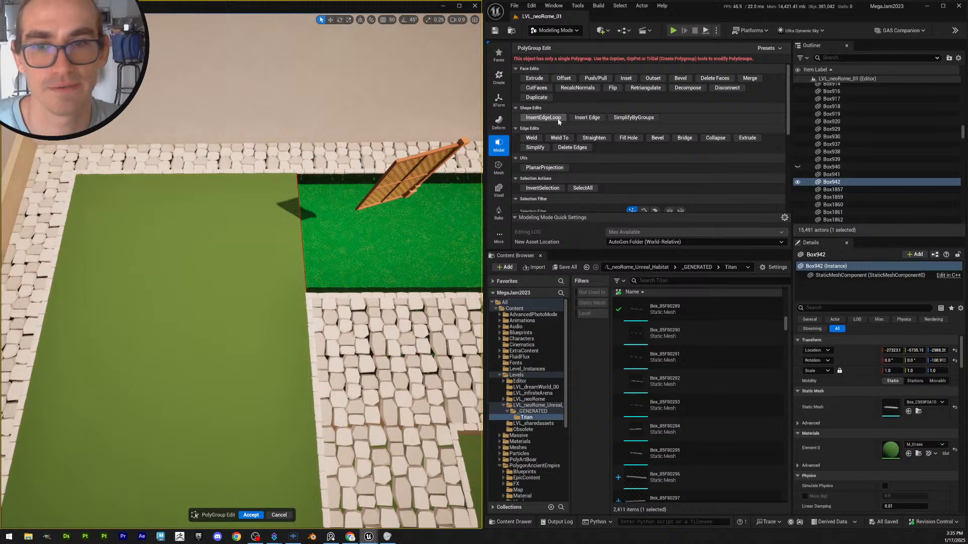
pyautogui.click(543, 118)
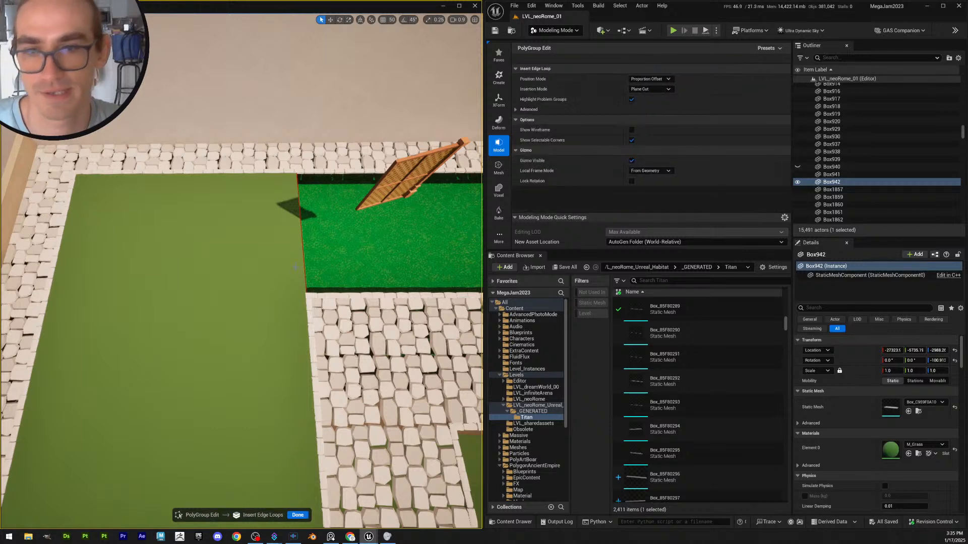
pyautogui.click(306, 295)
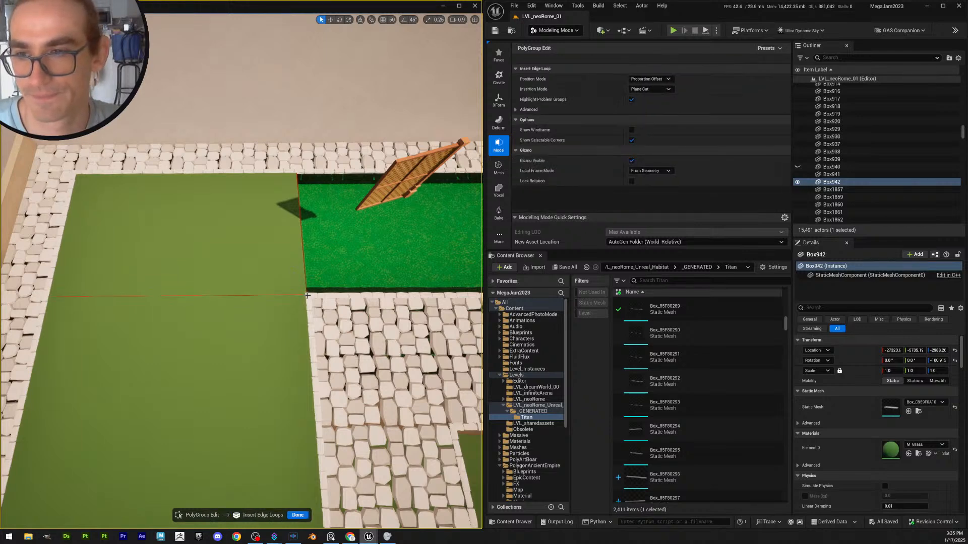
pyautogui.press('f')
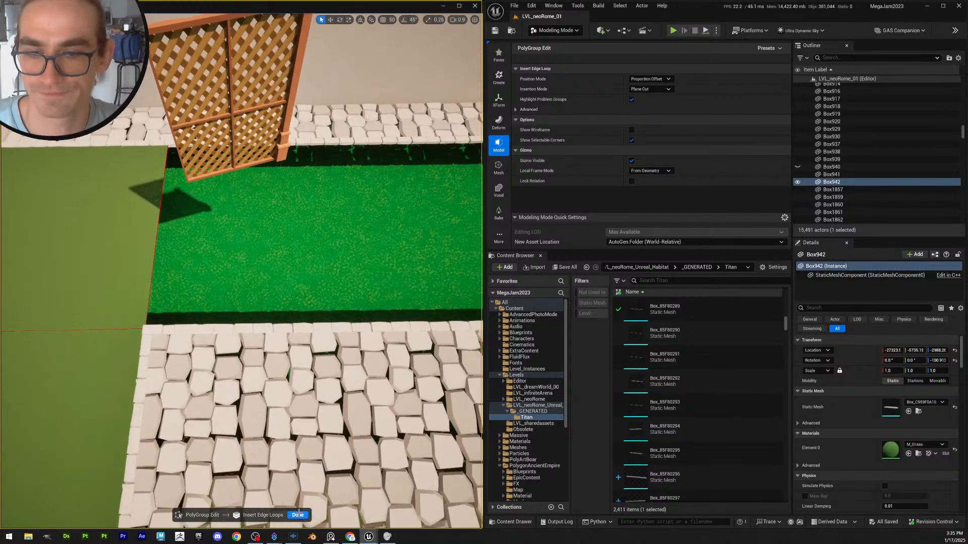
pyautogui.click(298, 515)
pyautogui.press('f')
pyautogui.click(254, 516)
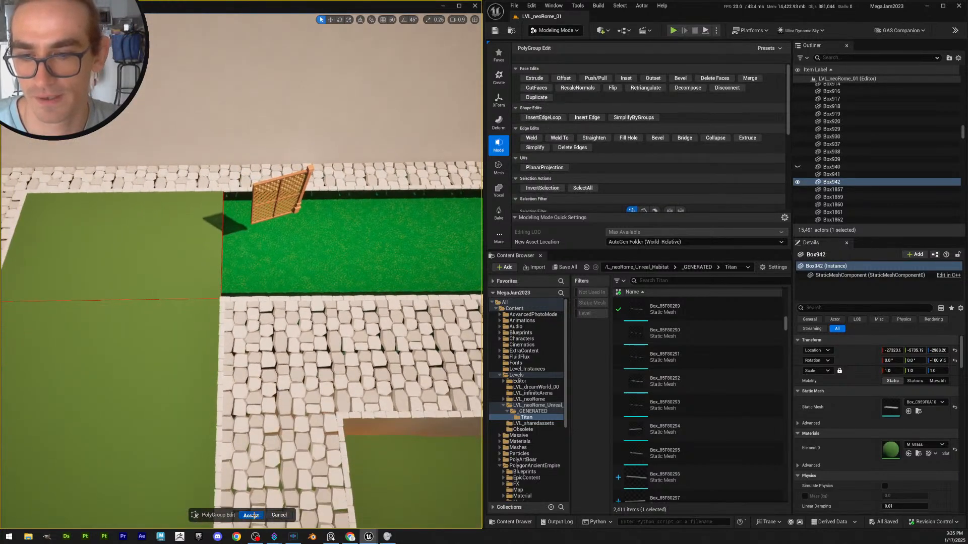
pyautogui.press('s')
pyautogui.moveTo(254, 515); pyautogui.dragTo(228, 512, button='right')
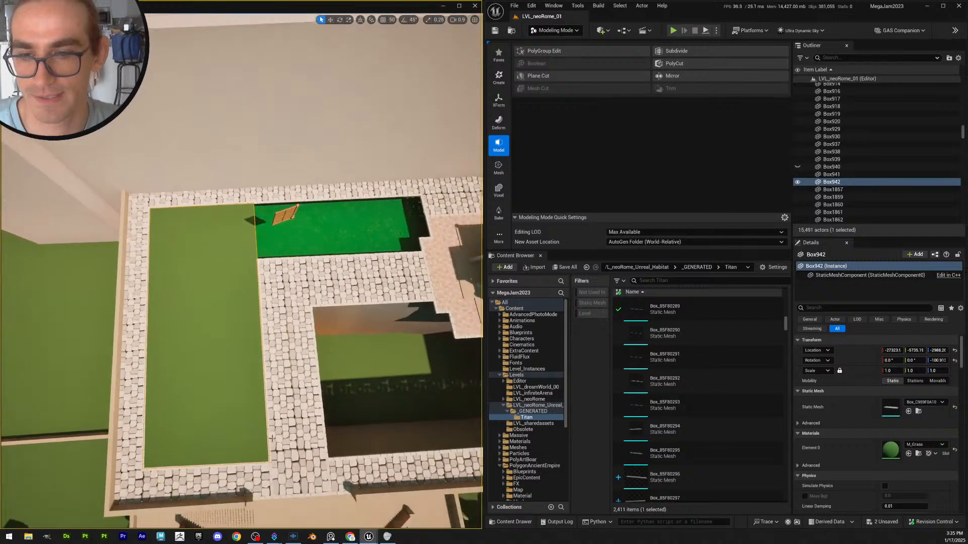
# Start PolyGroup Edit on the grass ground Box942 and select its edge bordering the uncovered lawn strip along the back wall
pyautogui.press('Escape')
pyautogui.click(202, 322)
pyautogui.press('w')
pyautogui.moveTo(202, 323); pyautogui.dragTo(242, 282, button='right')
pyautogui.press('w')
pyautogui.moveTo(355, 293); pyautogui.dragTo(355, 298, button='right')
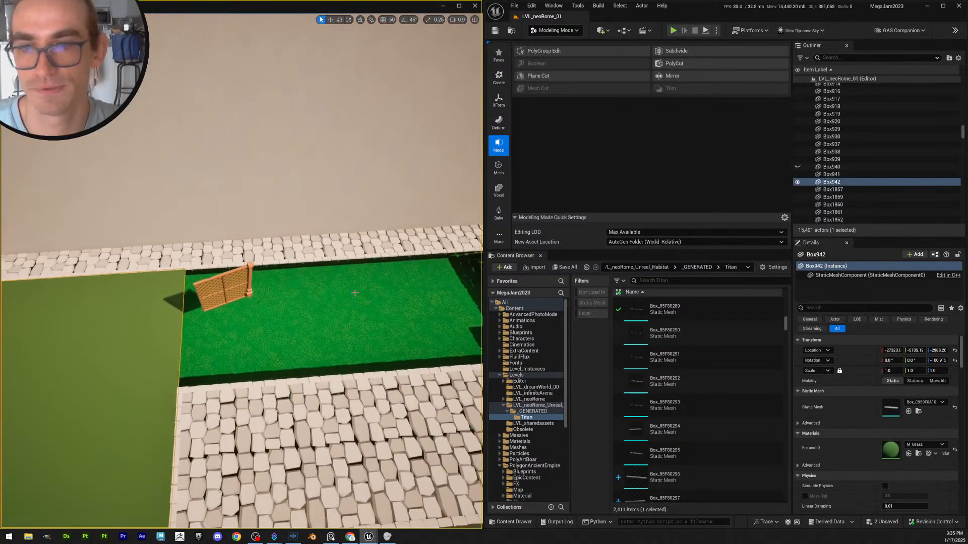
pyautogui.click(540, 53)
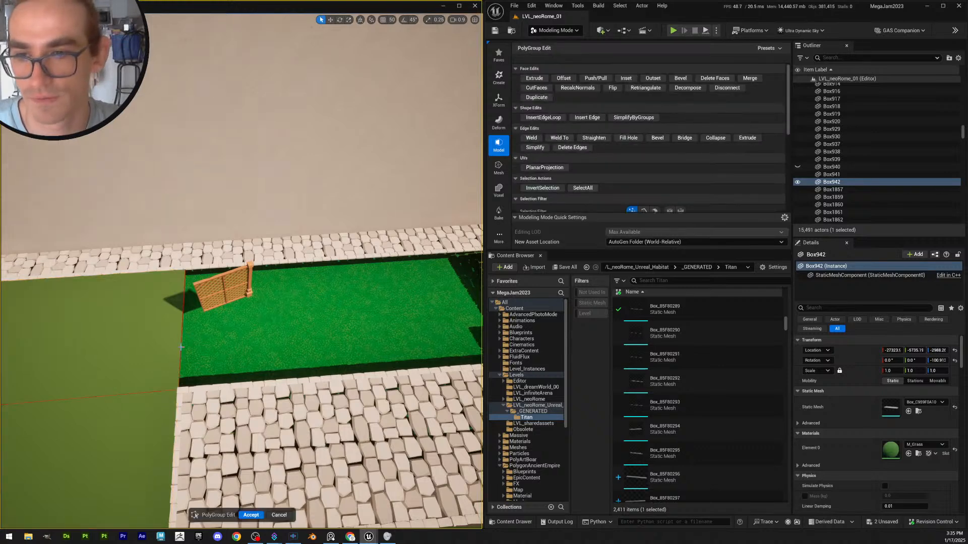
pyautogui.scroll(-2, 662, 202)
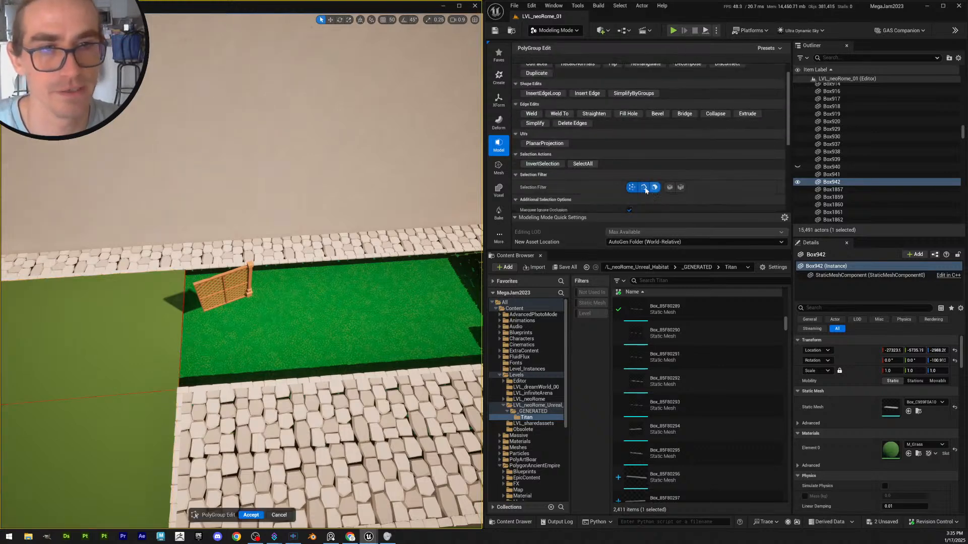
pyautogui.click(185, 336)
pyautogui.moveTo(185, 336); pyautogui.dragTo(278, 348, button='right')
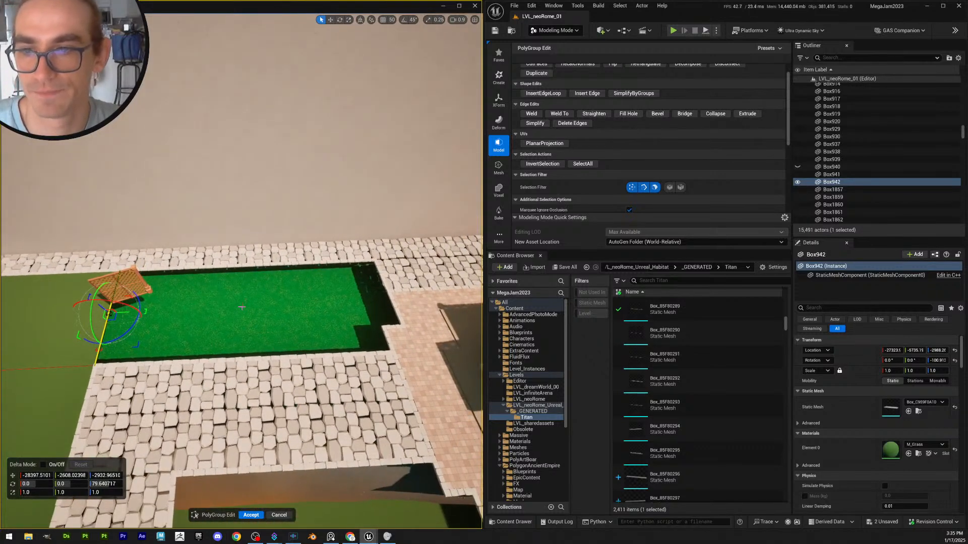
# Try to move the selected edge into the uncovered lawn strip, and undo the move
pyautogui.moveTo(125, 313); pyautogui.dragTo(143, 314)
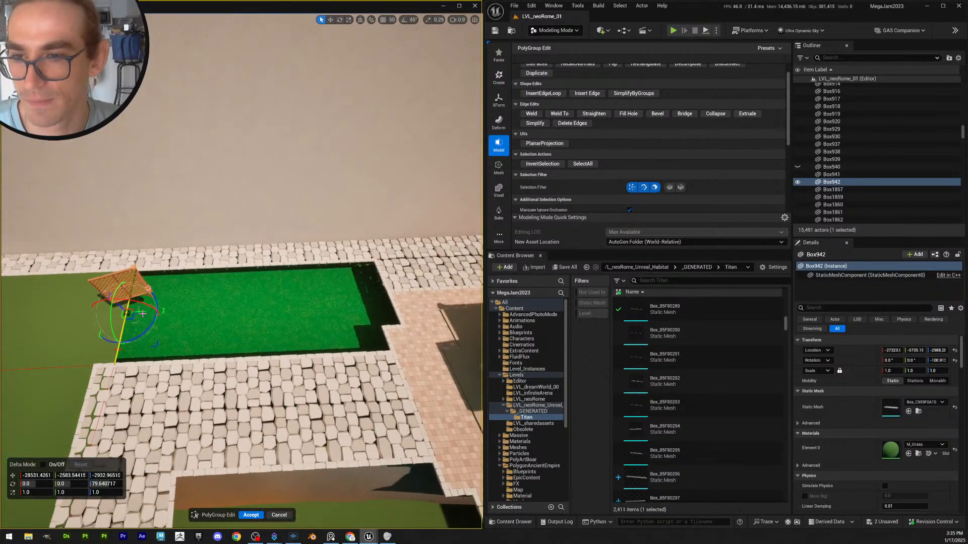
pyautogui.hotkey('ctrl', 'z')
pyautogui.moveTo(142, 314); pyautogui.dragTo(116, 311, button='right')
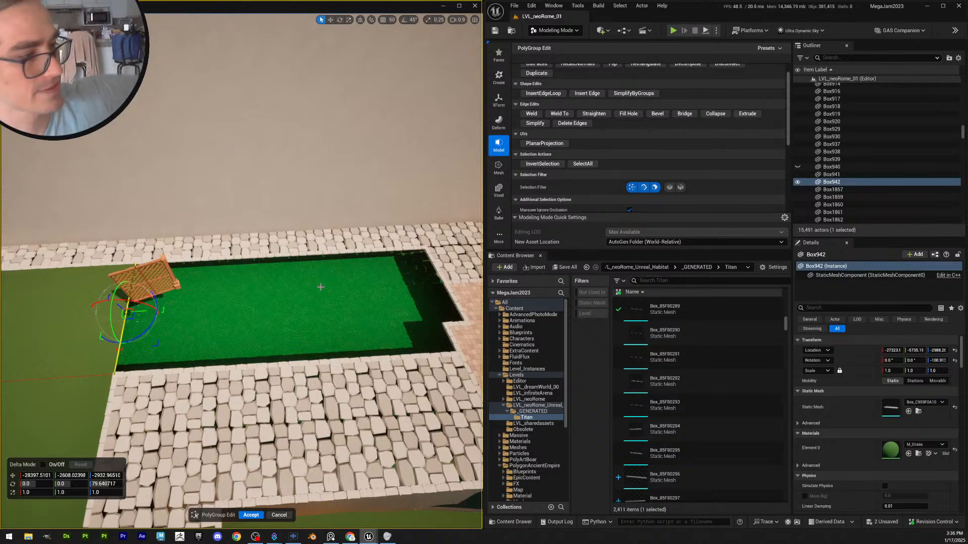
# Examine the PolyGroup Edit operations and options for a way to extend the grass ground from the selected edge
pyautogui.moveTo(387, 312); pyautogui.dragTo(343, 298, button='right')
pyautogui.press('s')
pyautogui.press('d')
pyautogui.scroll(-2, 341, 298)
pyautogui.press('w')
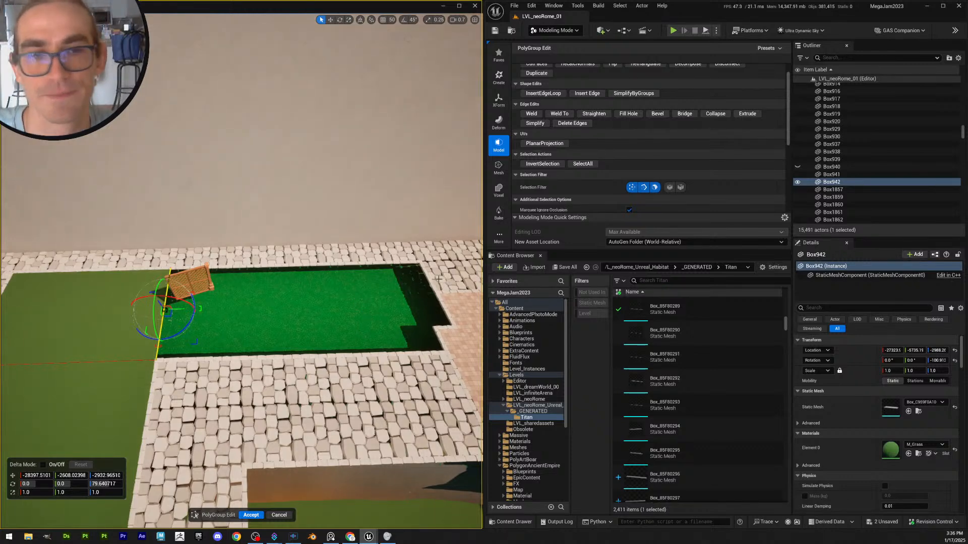
pyautogui.scroll(-1, 708, 173)
pyautogui.scroll(-2, 707, 173)
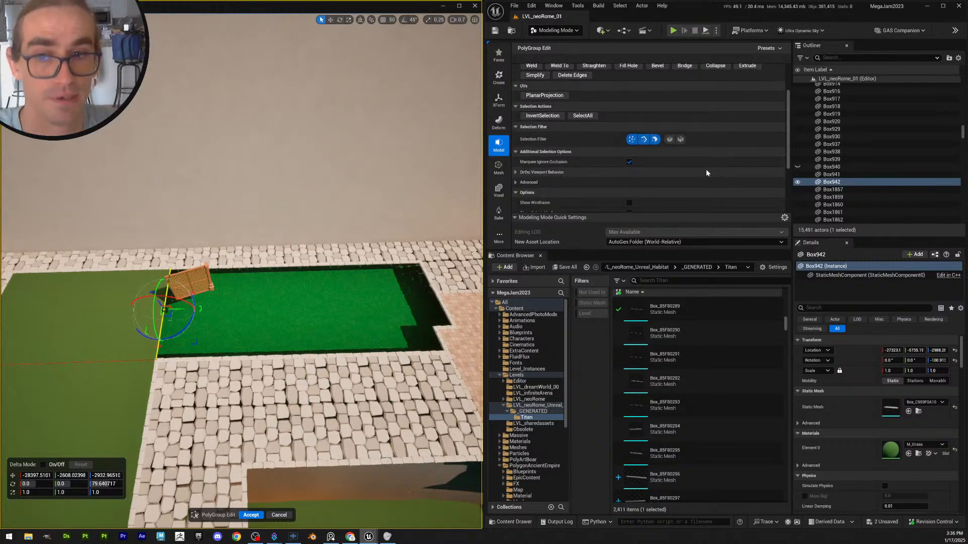
pyautogui.scroll(-4, 695, 185)
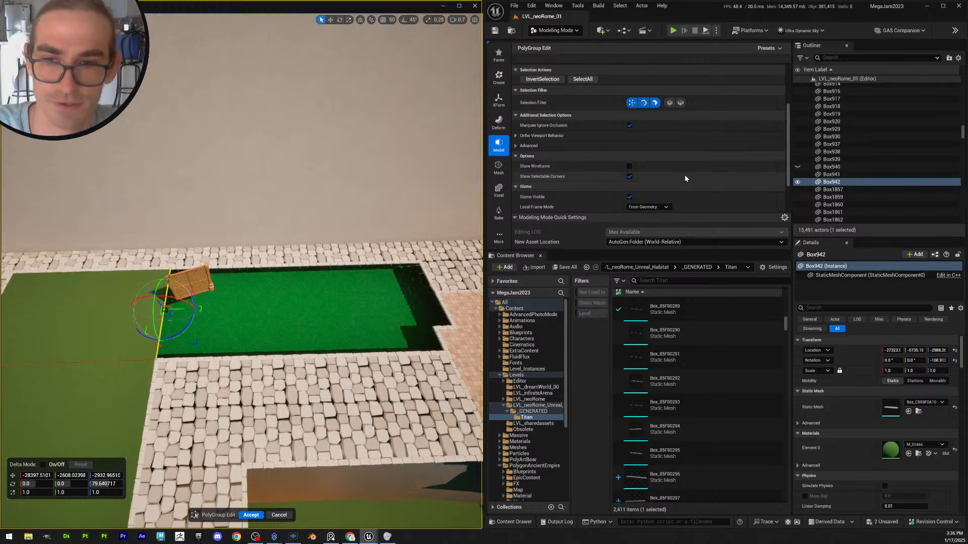
pyautogui.scroll(-4, 688, 174)
pyautogui.scroll(12, 680, 187)
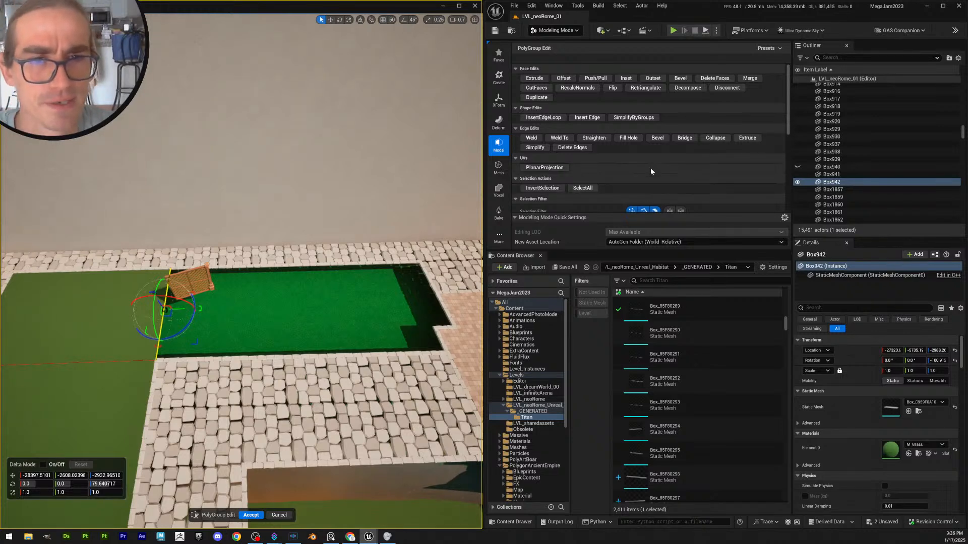
pyautogui.scroll(-1, 651, 170)
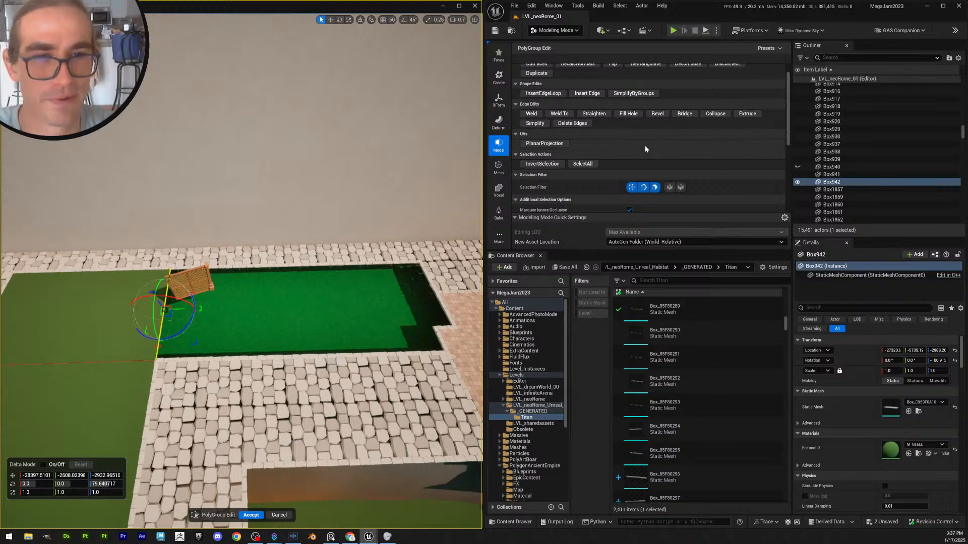
pyautogui.scroll(-2, 693, 181)
pyautogui.scroll(-2, 695, 190)
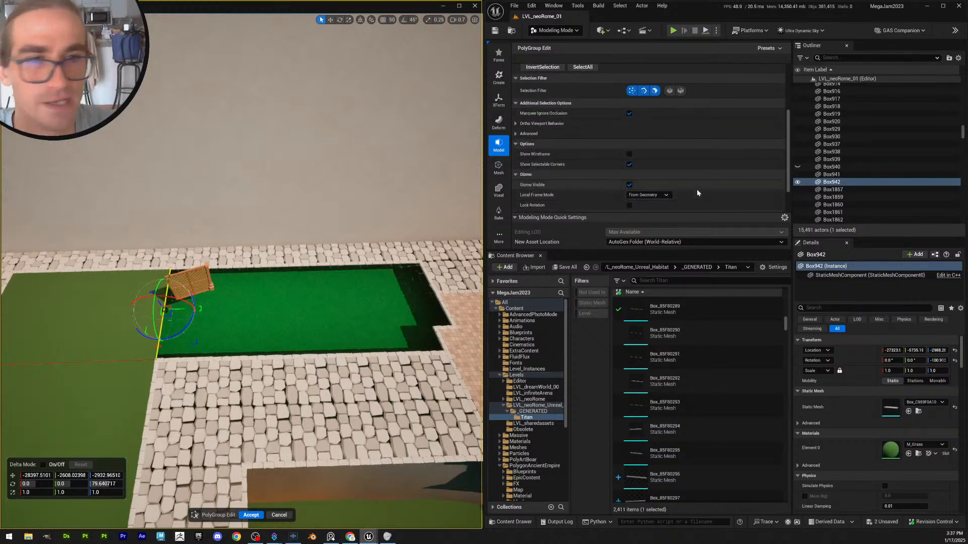
pyautogui.scroll(3, 697, 189)
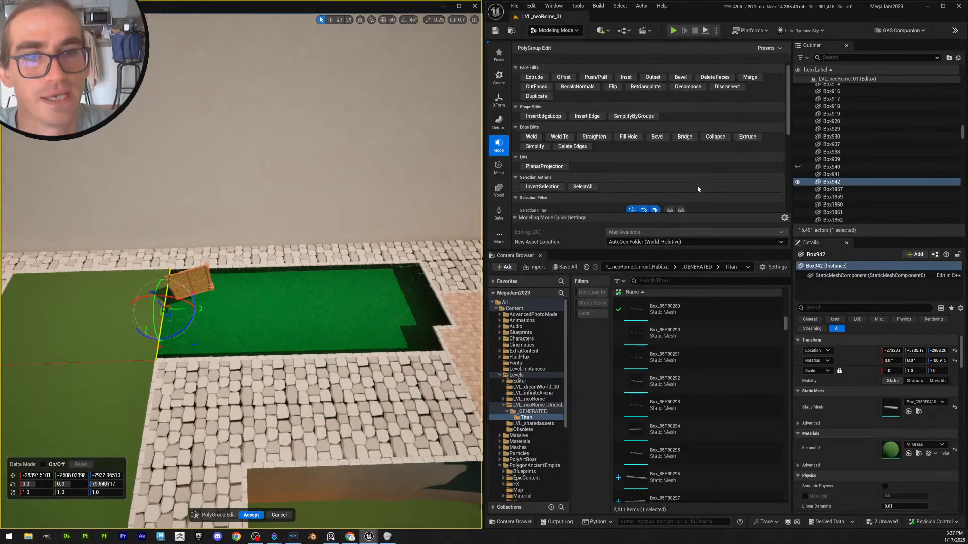
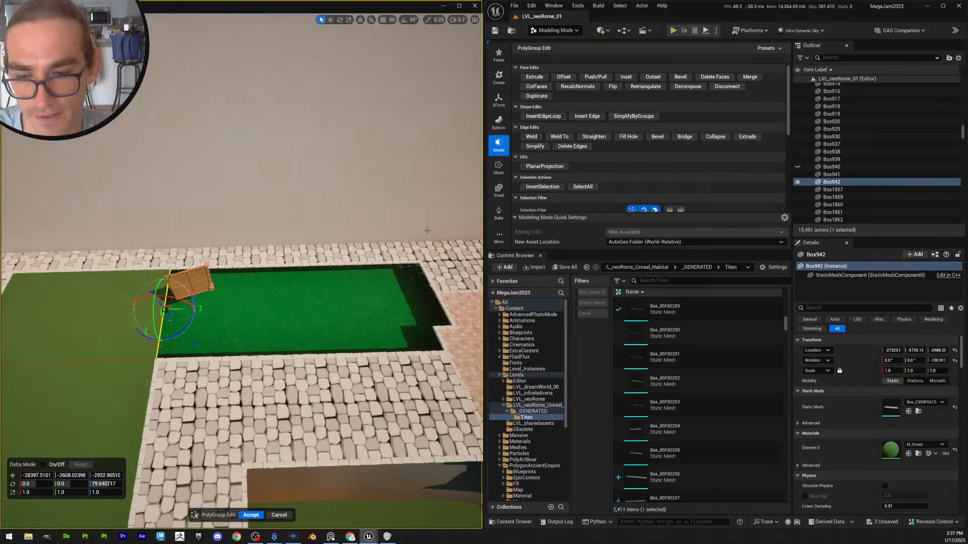
pyautogui.press('s')
pyautogui.moveTo(398, 243)
pyautogui.mouseDown(button='right')
pyautogui.moveTo(406, 259)
pyautogui.moveTo(414, 251)
pyautogui.mouseUp(button='right')
pyautogui.scroll(-2, 656, 174)
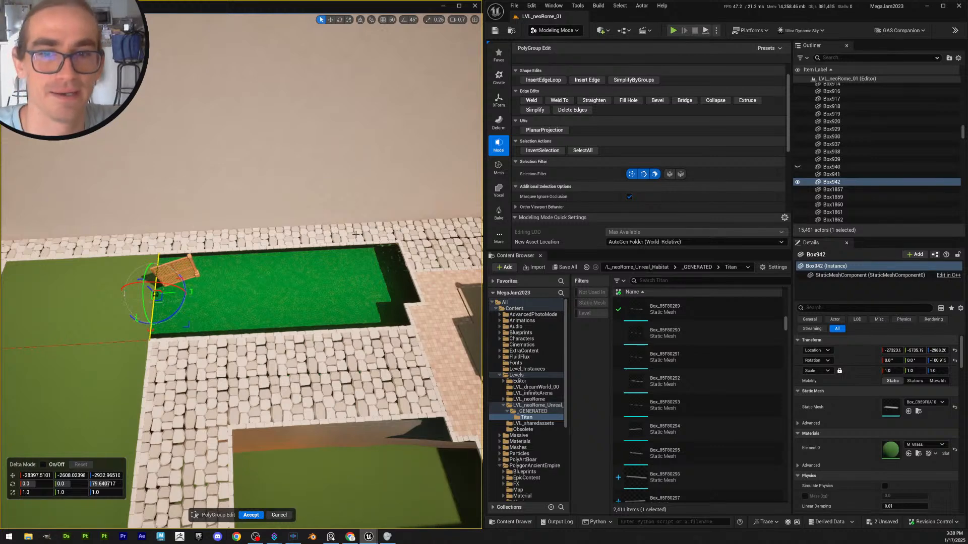
pyautogui.scroll(1, 373, 232)
pyautogui.moveTo(374, 232); pyautogui.dragTo(393, 227, button='right')
pyautogui.scroll(2, 636, 146)
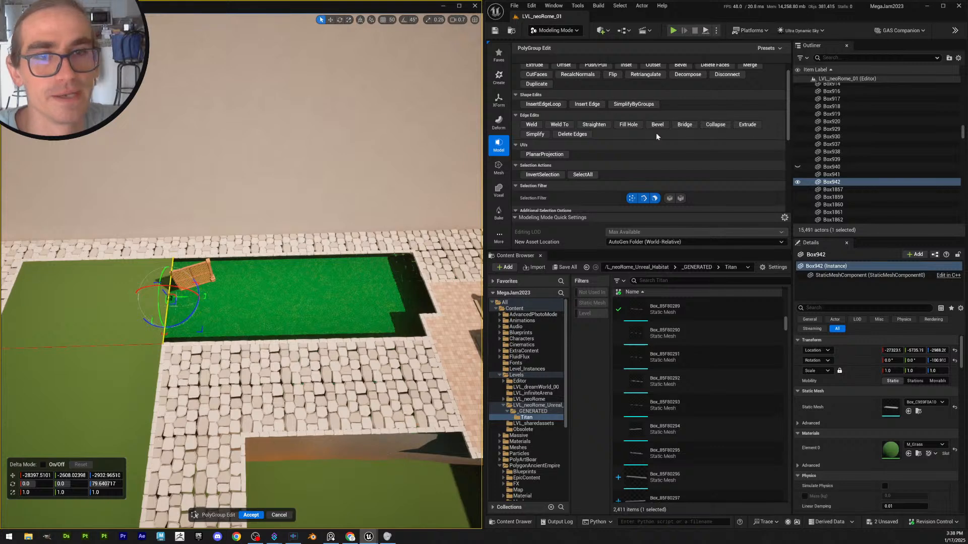
# Extrude the selected edge along the back-wall lawn strip up to the cobblestone corner beside the tiled path, and accept the extrusion
pyautogui.click(747, 125)
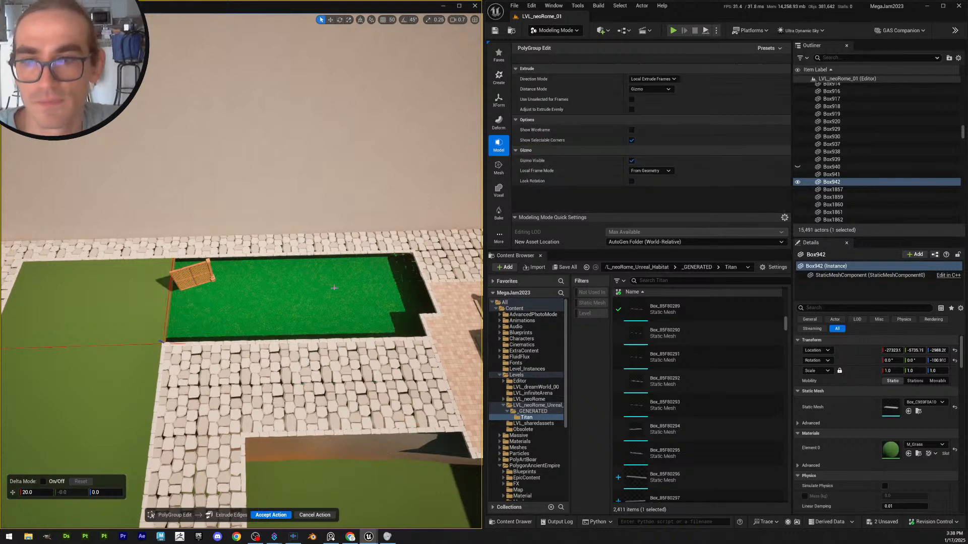
pyautogui.moveTo(297, 318)
pyautogui.mouseDown(button='right')
pyautogui.moveTo(214, 313)
pyautogui.moveTo(322, 308)
pyautogui.moveTo(303, 308)
pyautogui.mouseUp(button='right')
pyautogui.scroll(3, 297, 318)
pyautogui.press('w')
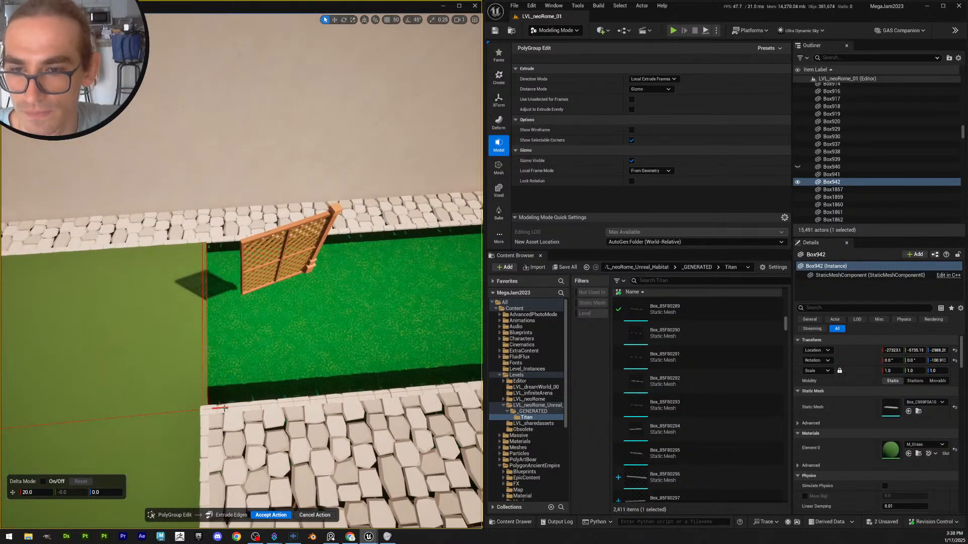
pyautogui.moveTo(220, 407); pyautogui.dragTo(420, 392)
pyautogui.moveTo(419, 392); pyautogui.dragTo(448, 392, button='right')
pyautogui.press('s')
pyautogui.moveTo(287, 344); pyautogui.dragTo(413, 341)
pyautogui.moveTo(413, 340); pyautogui.dragTo(478, 360, button='right')
pyautogui.press('w')
pyautogui.moveTo(305, 388); pyautogui.dragTo(311, 387)
pyautogui.press('s')
pyautogui.moveTo(311, 386); pyautogui.dragTo(332, 355, button='right')
pyautogui.scroll(2, 305, 356)
pyautogui.press('w')
pyautogui.click(271, 515)
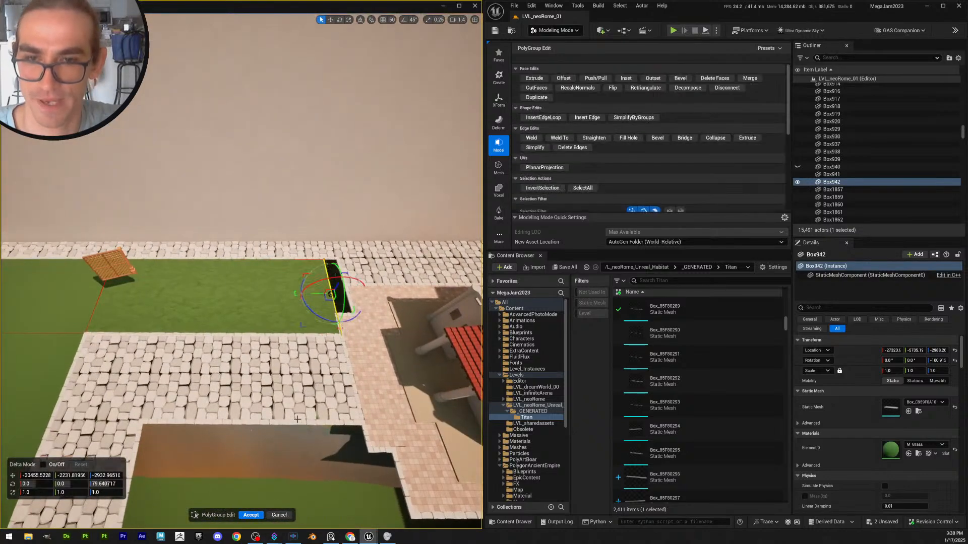
# Accept the PolyGroup edit of the extended grass ground and clear the selection
pyautogui.moveTo(271, 515); pyautogui.dragTo(262, 504, button='right')
pyautogui.moveTo(268, 438); pyautogui.dragTo(269, 438, button='right')
pyautogui.press('s')
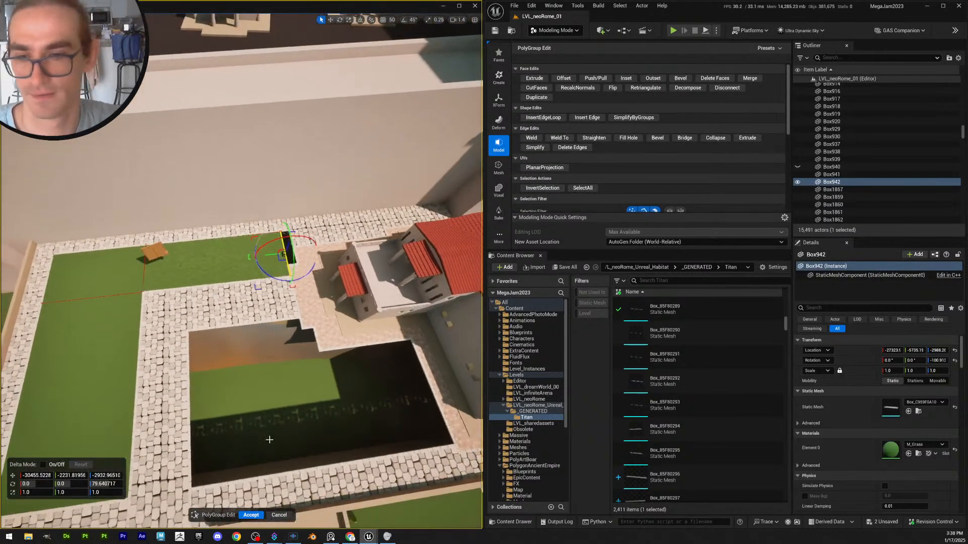
pyautogui.click(258, 515)
pyautogui.press('Escape')
pyautogui.press('s')
pyautogui.moveTo(258, 352)
pyautogui.mouseDown(button='right')
pyautogui.moveTo(256, 327)
pyautogui.moveTo(258, 363)
pyautogui.mouseUp(button='right')
pyautogui.press('w')
pyautogui.scroll(1, 258, 353)
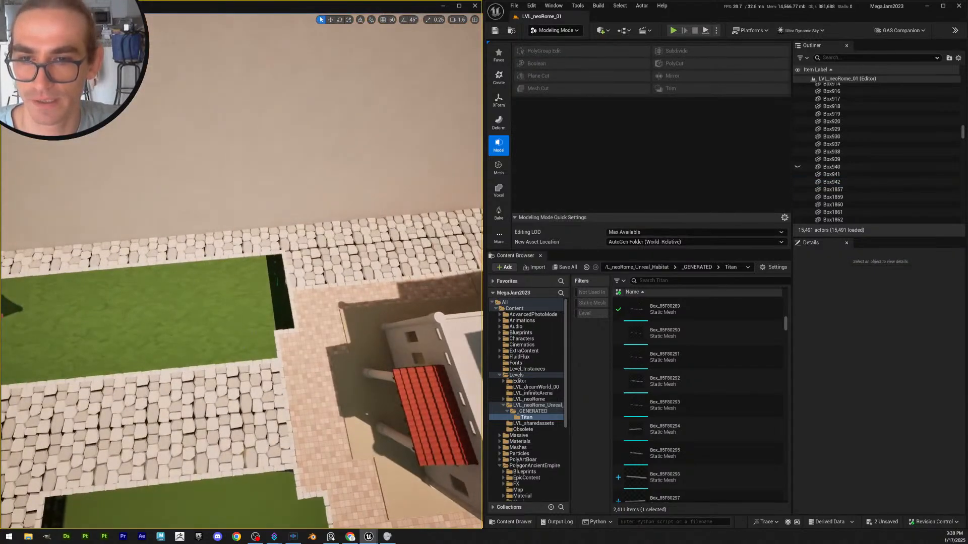
# Restart PolyGroup Edit on the grass ground and insert an edge loop in line with the remaining gap's corner beside the tiled path
pyautogui.click(232, 315)
pyautogui.moveTo(232, 315); pyautogui.dragTo(196, 334, button='right')
pyautogui.press('s')
pyautogui.press('w')
pyautogui.scroll(-4, 194, 336)
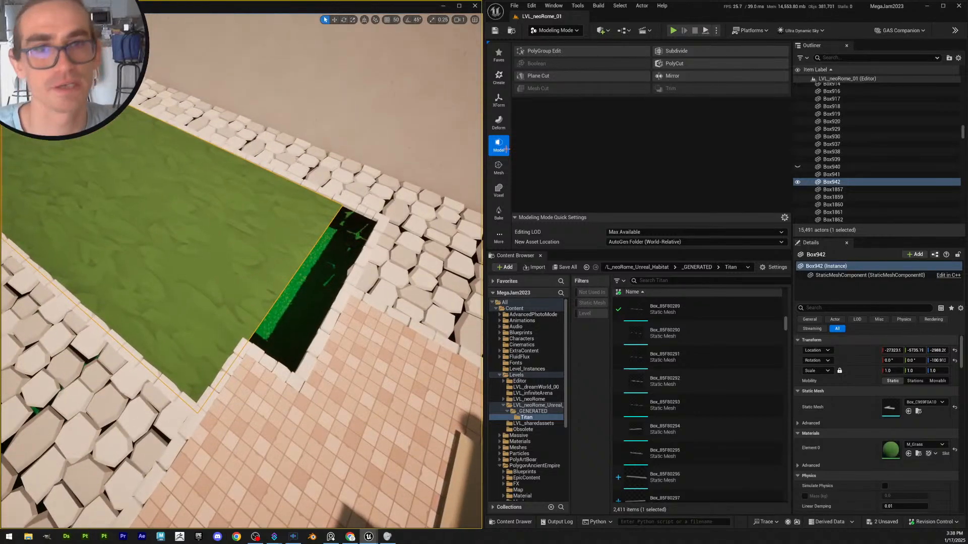
pyautogui.click(543, 50)
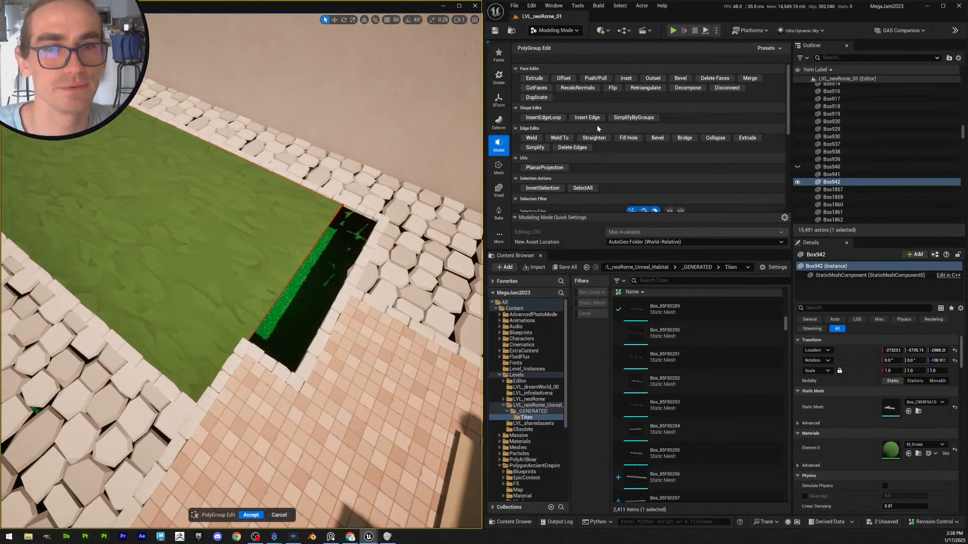
pyautogui.click(549, 119)
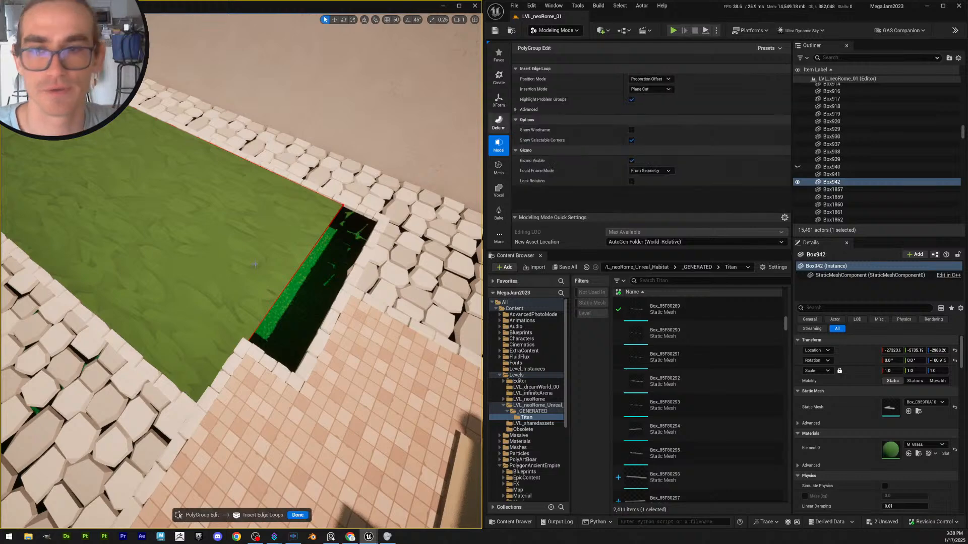
pyautogui.click(244, 345)
pyautogui.moveTo(243, 345); pyautogui.dragTo(204, 365, button='right')
pyautogui.press('s')
pyautogui.scroll(1, 244, 345)
pyautogui.press('d')
pyautogui.press('w')
pyautogui.click(297, 515)
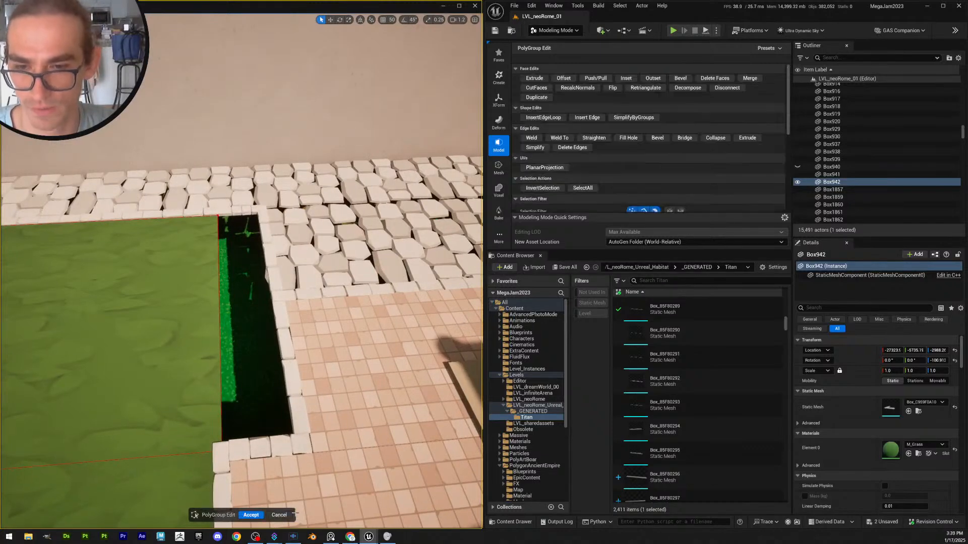
# Extrude the grass ground's end edge beside the remaining gap by 20 and accept the extrusion
pyautogui.click(240, 367)
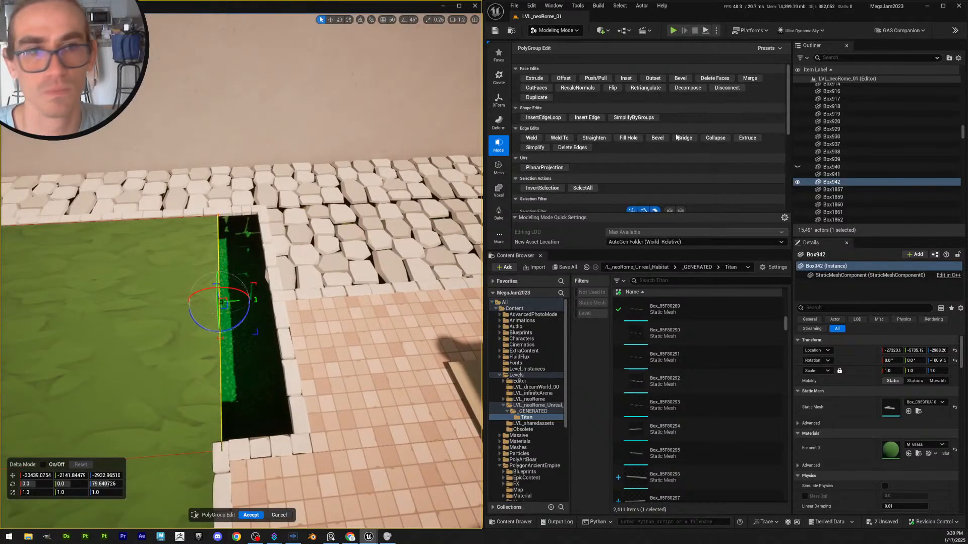
pyautogui.click(743, 139)
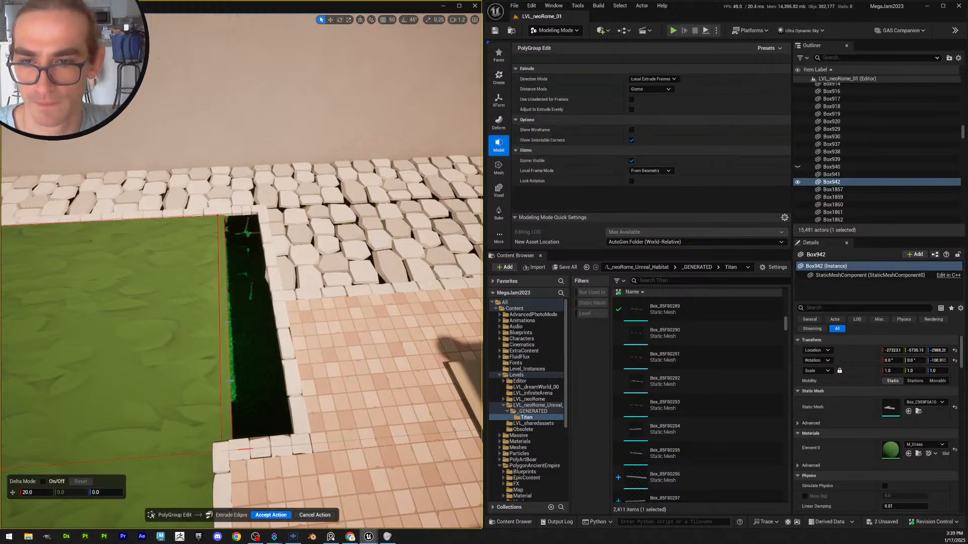
pyautogui.click(273, 515)
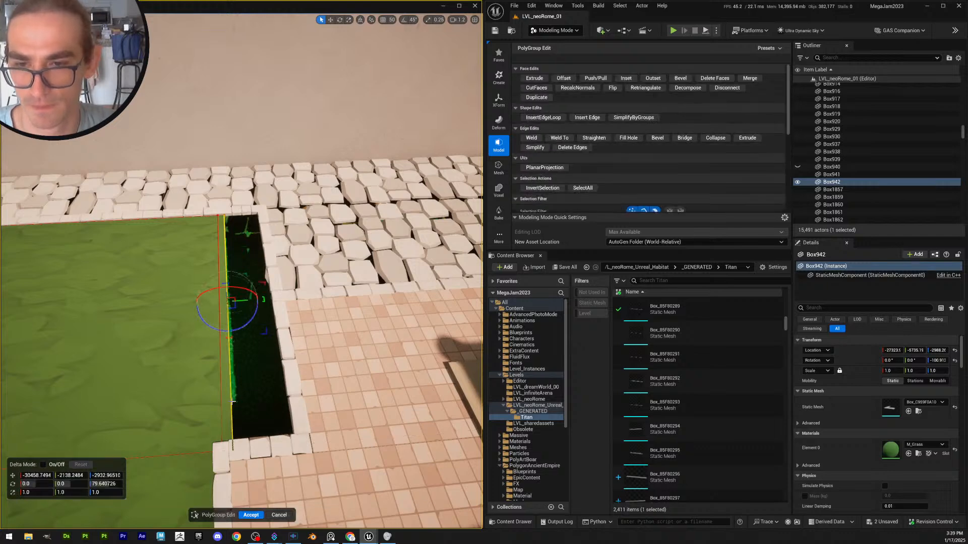
# Move the lawn's selected edge out to the light stone border and accept the PolyGroup edit
pyautogui.moveTo(244, 301); pyautogui.dragTo(295, 299)
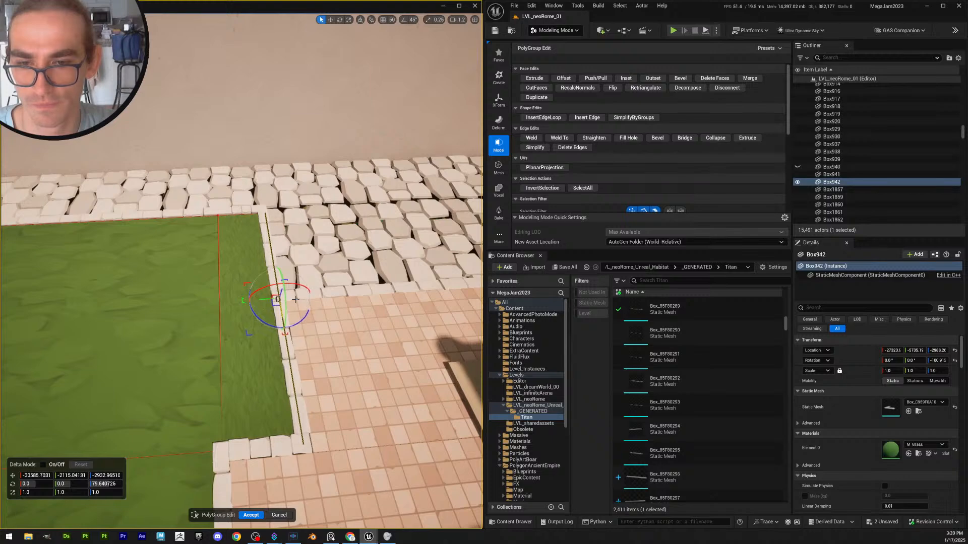
pyautogui.click(258, 515)
pyautogui.press('Escape')
# Examine the lawn's coverage and surface overlap within the courtyard paving from above and closer up
pyautogui.moveTo(258, 509); pyautogui.dragTo(262, 494, button='right')
pyautogui.press('s')
pyautogui.scroll(5, 262, 504)
pyautogui.moveTo(315, 406); pyautogui.dragTo(317, 397, button='right')
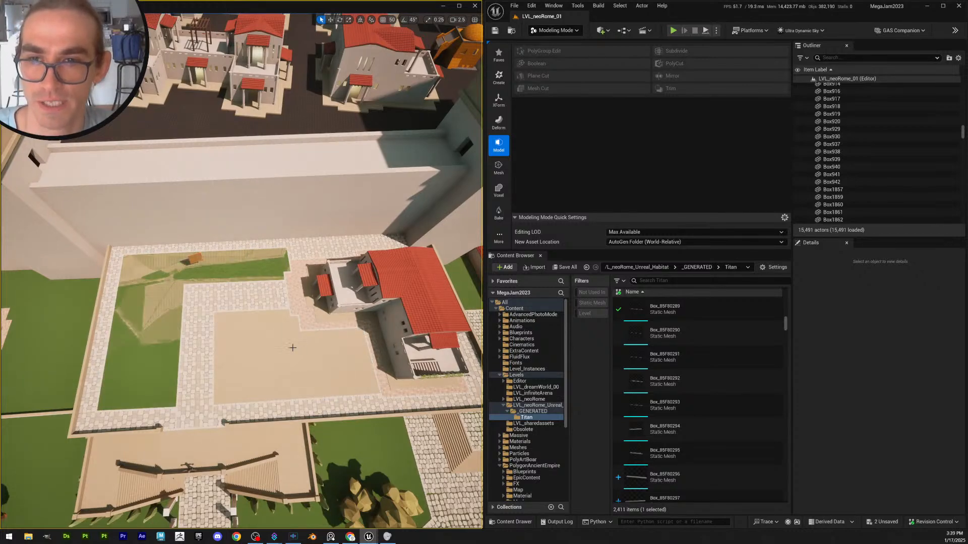
pyautogui.scroll(4, 317, 396)
pyautogui.moveTo(317, 396); pyautogui.dragTo(317, 388, button='right')
pyautogui.press('s')
pyautogui.moveTo(220, 319)
pyautogui.mouseDown(button='right')
pyautogui.moveTo(209, 314)
pyautogui.moveTo(218, 302)
pyautogui.moveTo(220, 319)
pyautogui.mouseUp(button='right')
pyautogui.scroll(-3, 221, 319)
pyautogui.press('w')
# Set the lawn mesh's pivot to its box center and accept the pivot edit
pyautogui.click(283, 359)
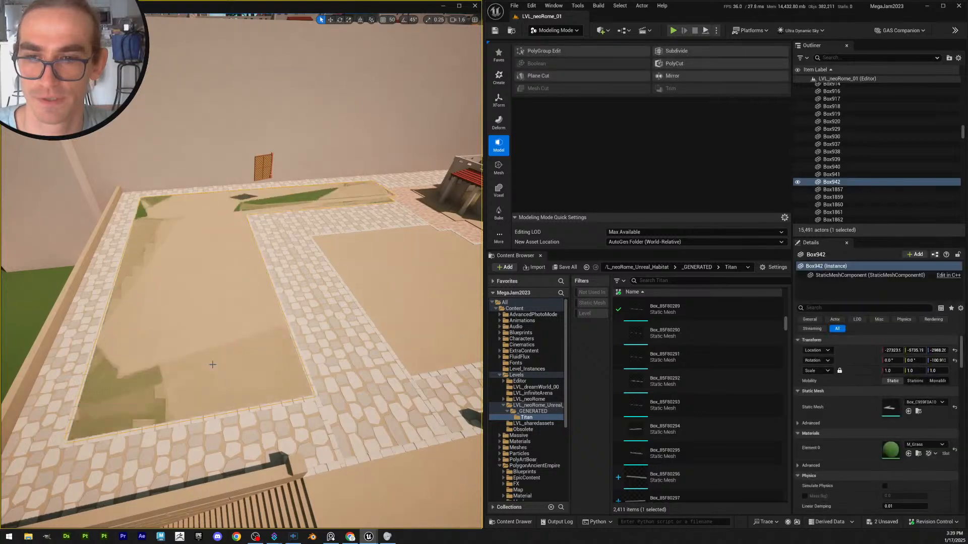
pyautogui.press('w')
pyautogui.moveTo(283, 359)
pyautogui.mouseDown(button='right')
pyautogui.moveTo(312, 358)
pyautogui.moveTo(301, 363)
pyautogui.mouseUp(button='right')
pyautogui.scroll(-3, 286, 363)
pyautogui.press('d')
pyautogui.press('s')
pyautogui.press('w')
pyautogui.press('w')
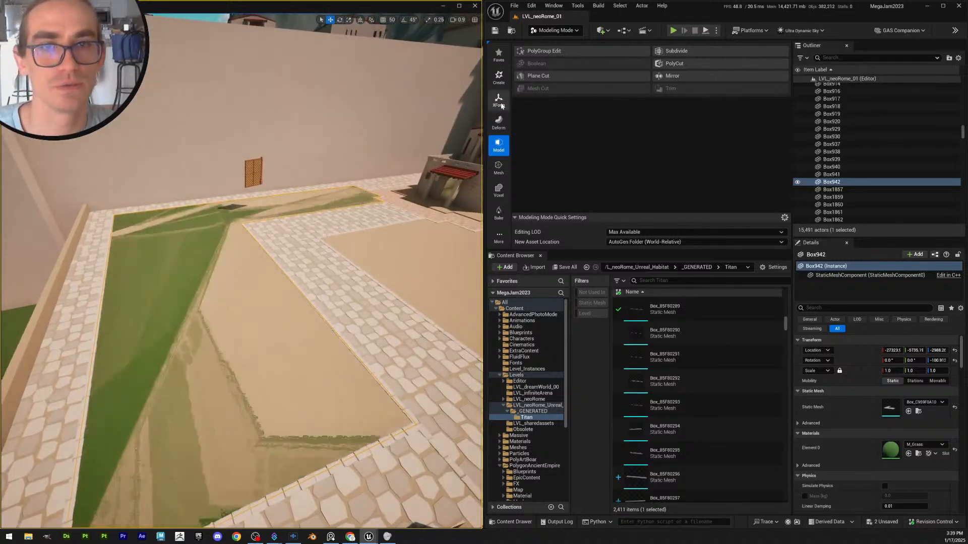
pyautogui.click(499, 99)
pyautogui.click(551, 72)
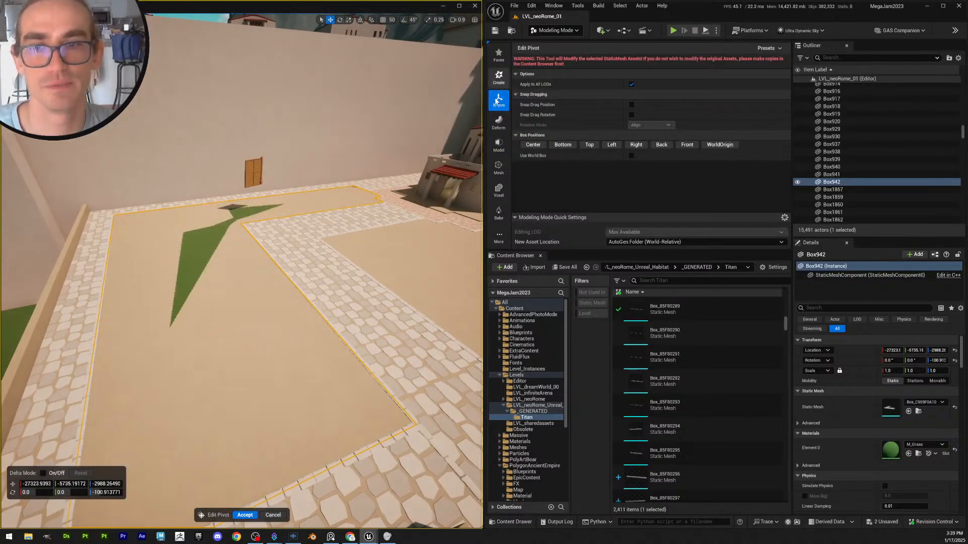
pyautogui.click(534, 145)
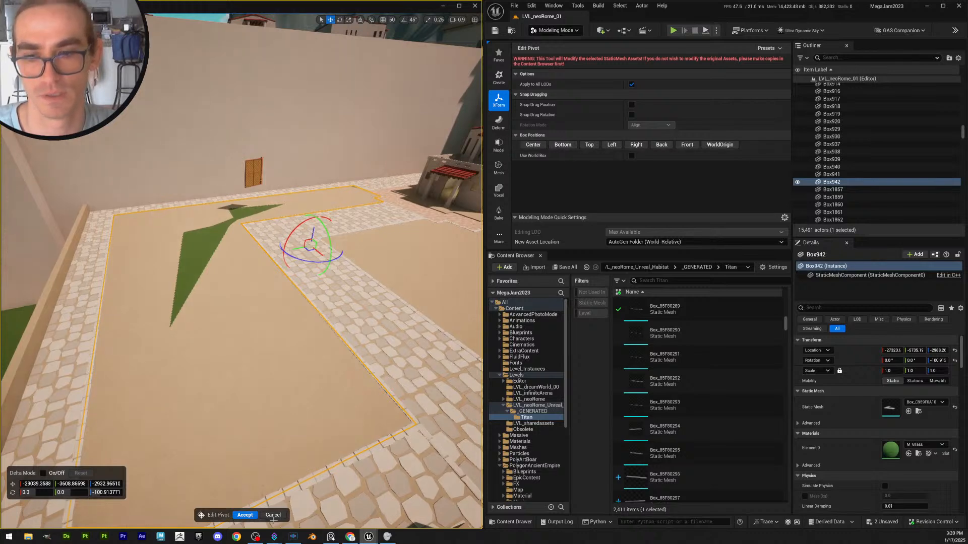
pyautogui.click(247, 515)
# Raise the lawn slightly above the sandy ground, to a Z location of about -2931.4
pyautogui.moveTo(257, 353); pyautogui.dragTo(333, 288, button='right')
pyautogui.scroll(-3, 292, 347)
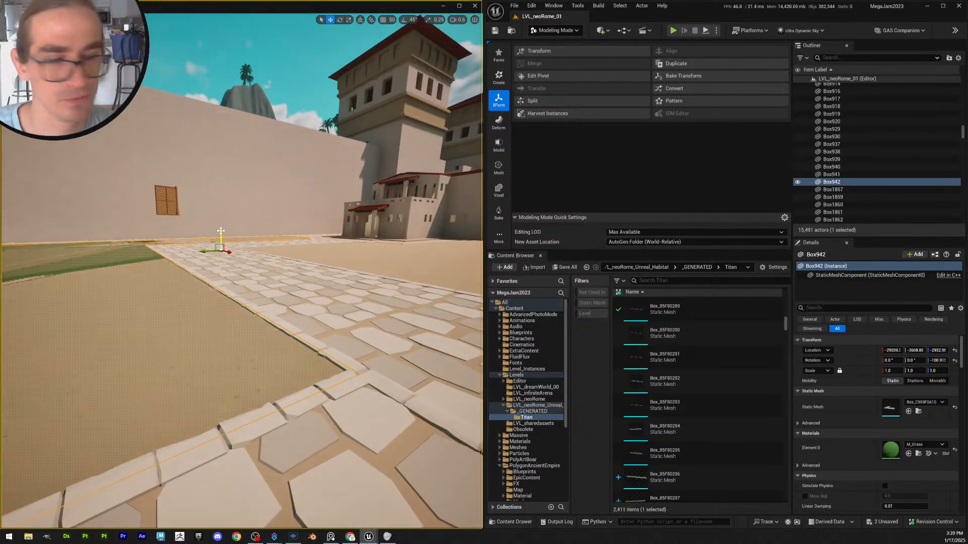
pyautogui.moveTo(221, 231); pyautogui.dragTo(222, 231)
pyautogui.press('Escape')
pyautogui.hotkey('ctrl', 'z')
pyautogui.moveTo(223, 231); pyautogui.dragTo(274, 212, button='right')
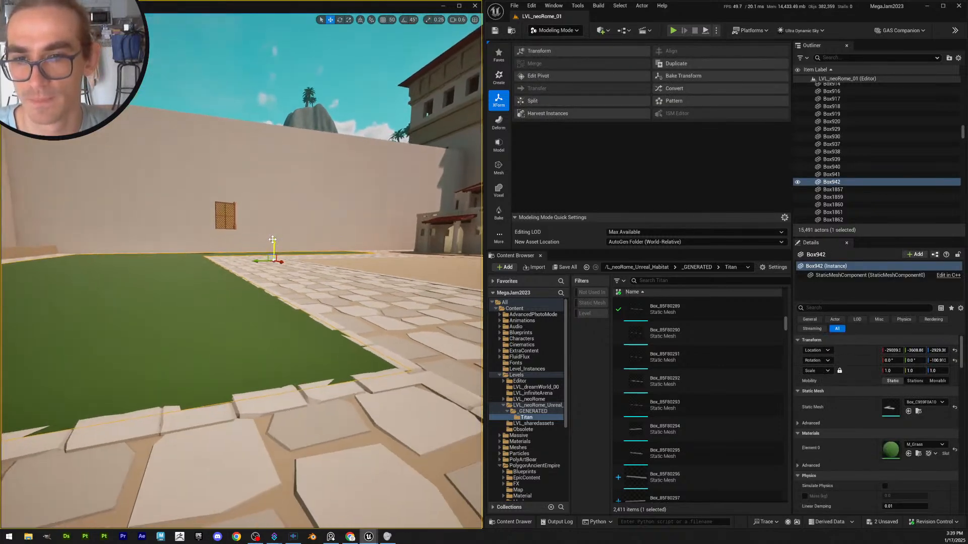
pyautogui.moveTo(272, 240); pyautogui.dragTo(273, 242)
pyautogui.press('Escape')
pyautogui.moveTo(313, 304); pyautogui.dragTo(375, 313, button='right')
pyautogui.scroll(4, 275, 325)
# Project the lawn's UVs with AutoFitAlign, Box projection, proportional dimensions and default dimension values, and accept the projection
pyautogui.click(376, 313)
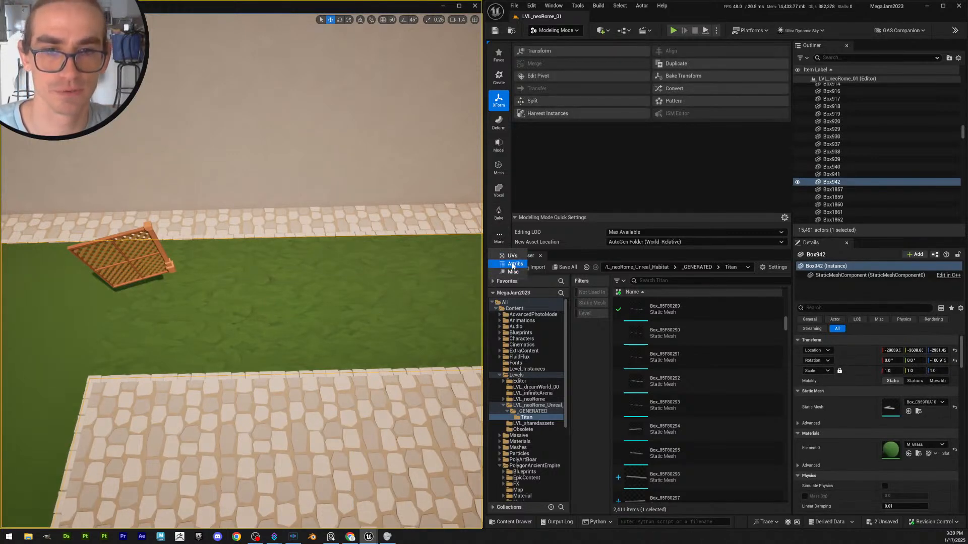
pyautogui.click(499, 237)
pyautogui.click(540, 64)
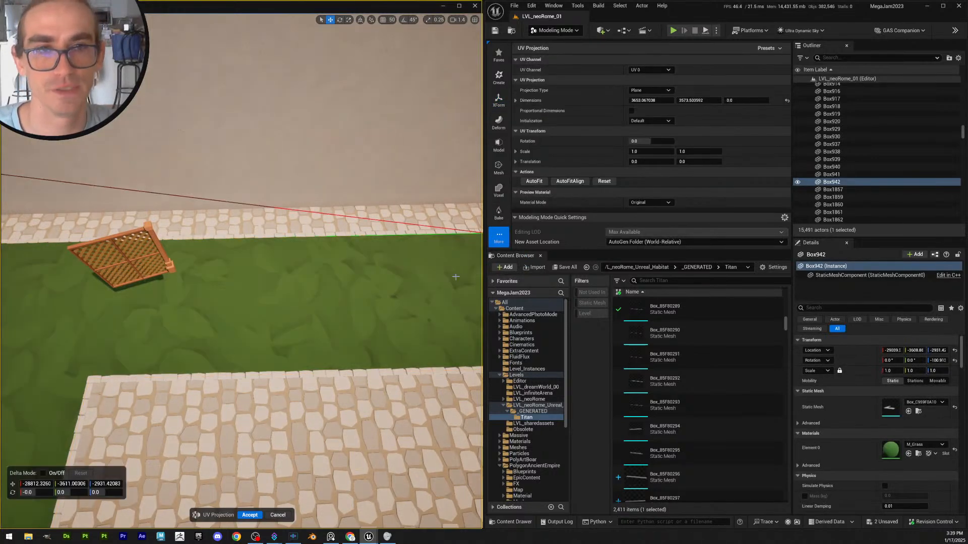
pyautogui.click(569, 182)
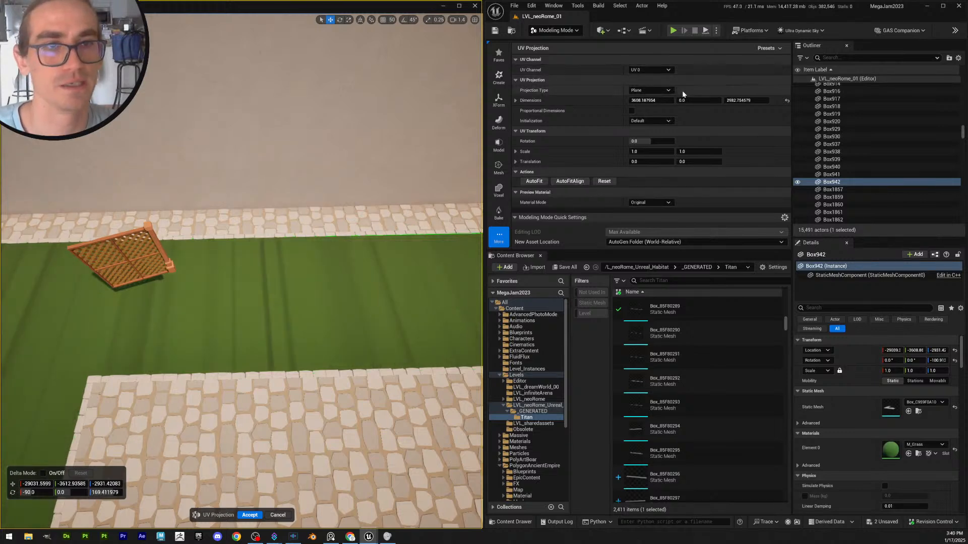
pyautogui.click(652, 98)
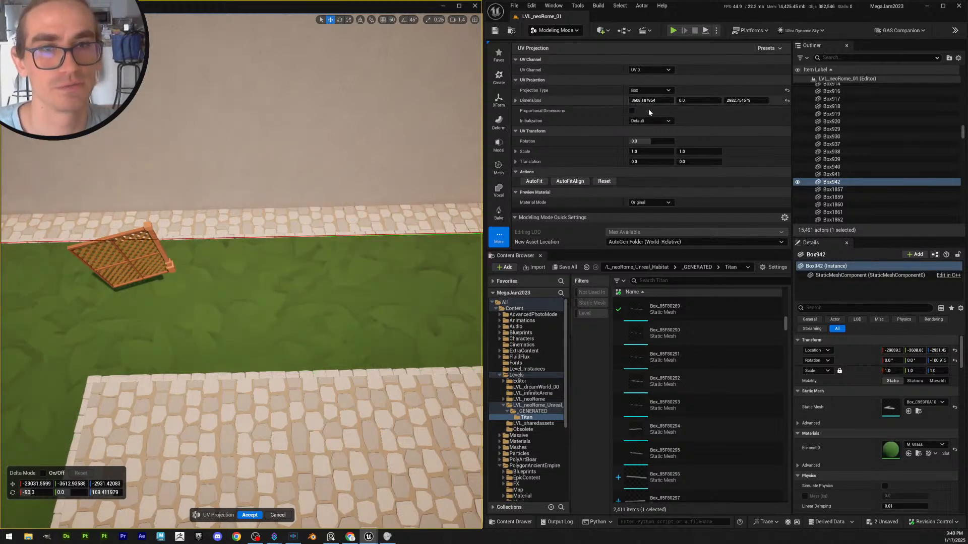
pyautogui.click(632, 111)
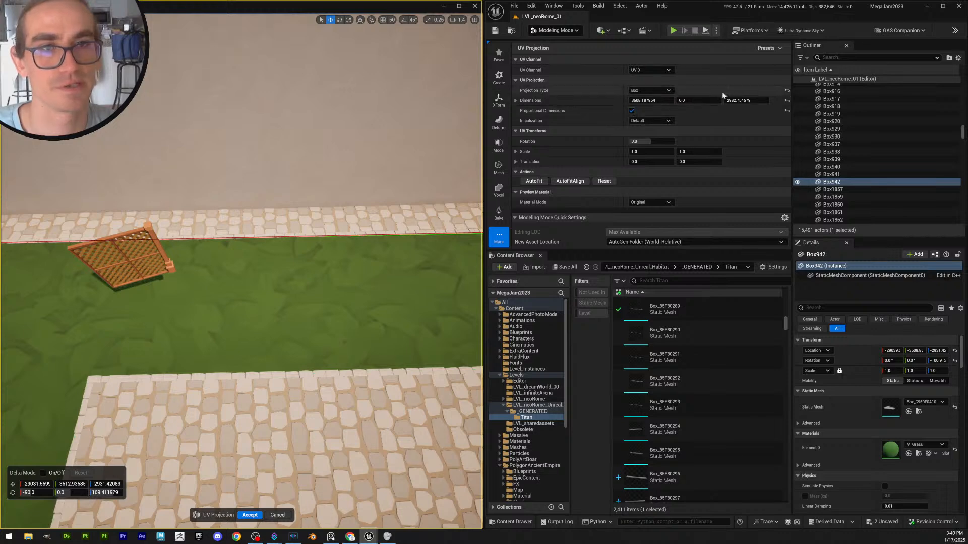
pyautogui.click(787, 100)
pyautogui.press('s')
pyautogui.moveTo(306, 286); pyautogui.dragTo(324, 320, button='right')
pyautogui.click(253, 516)
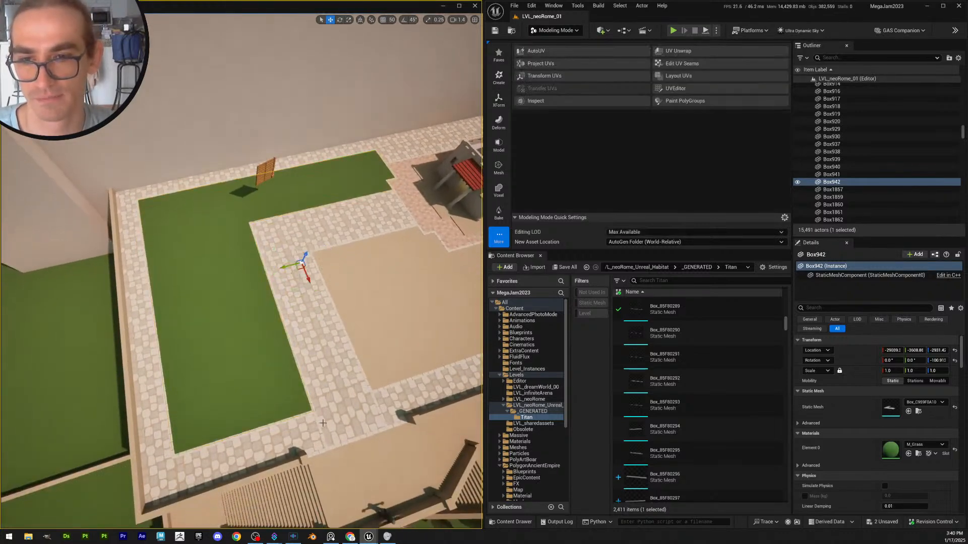
# Examine the lawn's edges and corners closely where they meet the stone paving
pyautogui.press('Escape')
pyautogui.press('w')
pyautogui.moveTo(257, 333); pyautogui.dragTo(232, 390, button='right')
pyautogui.scroll(-5, 217, 335)
pyautogui.scroll(-2, 231, 282)
pyautogui.scroll(2, 318, 323)
pyautogui.press('s')
pyautogui.press('d')
pyautogui.scroll(3, 237, 363)
pyautogui.press('s')
pyautogui.moveTo(277, 272); pyautogui.dragTo(277, 303, button='right')
pyautogui.scroll(2, 277, 273)
pyautogui.press('a')
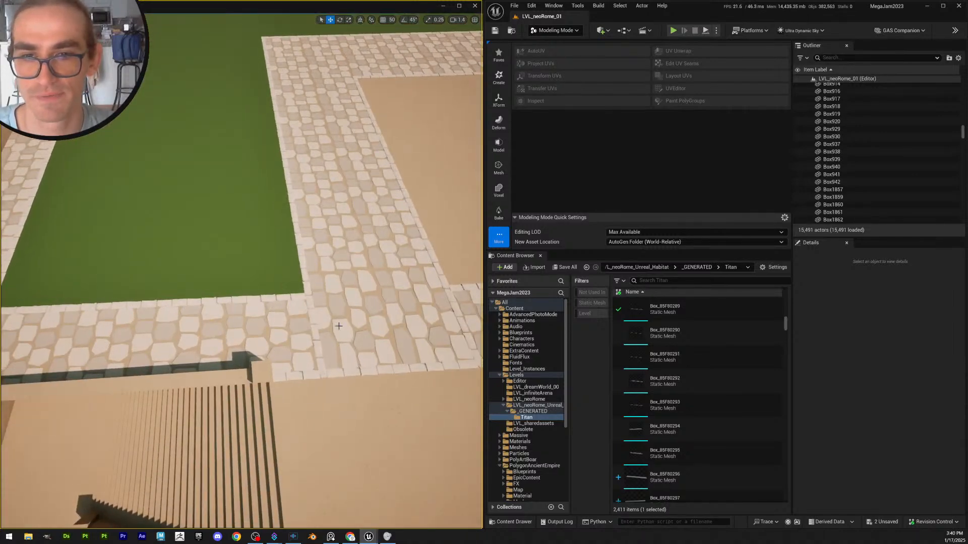
pyautogui.press('a')
pyautogui.moveTo(339, 326); pyautogui.dragTo(214, 405, button='right')
pyautogui.press('w')
pyautogui.scroll(-4, 252, 373)
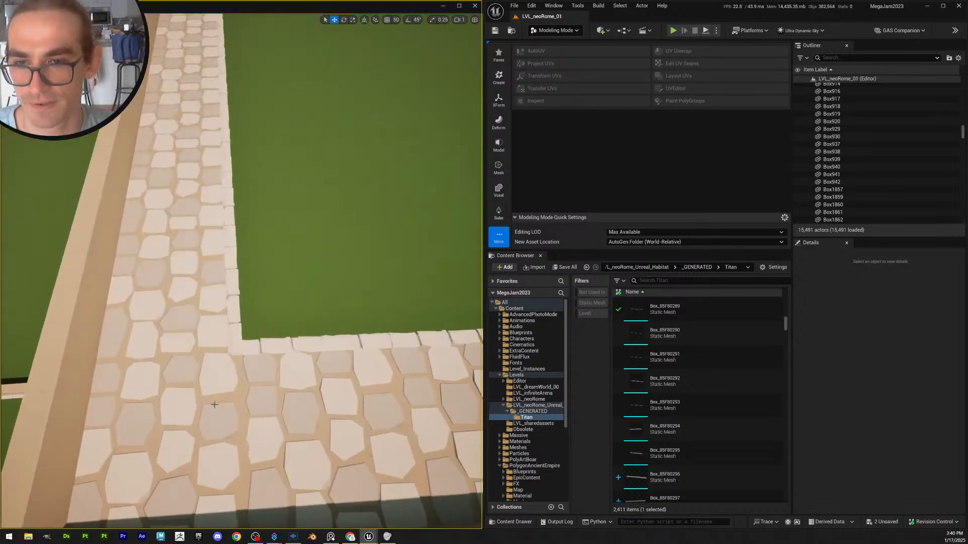
# Examine the whole courtyard with its house, paths and surrounding gardens from above
pyautogui.press('d')
pyautogui.moveTo(306, 407); pyautogui.dragTo(297, 385, button='right')
pyautogui.press('s')
pyautogui.scroll(4, 306, 408)
pyautogui.press('d')
pyautogui.moveTo(355, 217); pyautogui.dragTo(355, 216, button='right')
pyautogui.press('s')
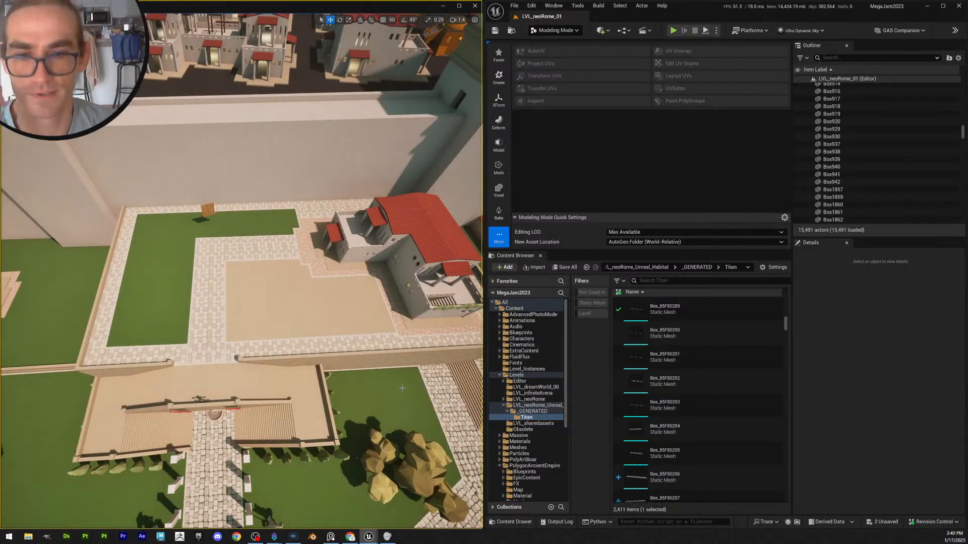
pyautogui.moveTo(433, 397); pyautogui.dragTo(399, 400, button='right')
pyautogui.press('w')
pyautogui.scroll(2, 433, 397)
pyautogui.press('w')
pyautogui.scroll(-5, 432, 397)
pyautogui.press('s')
pyautogui.scroll(5, 433, 397)
pyautogui.press('w')
pyautogui.press('s')
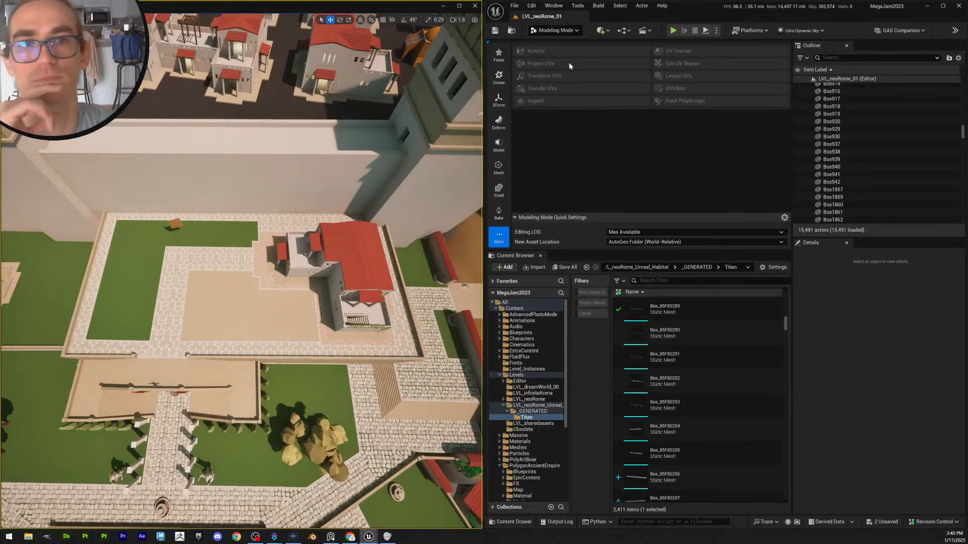
# Switch to Selection mode and save the level together with all modified assets
pyautogui.click(554, 31)
pyautogui.click(555, 41)
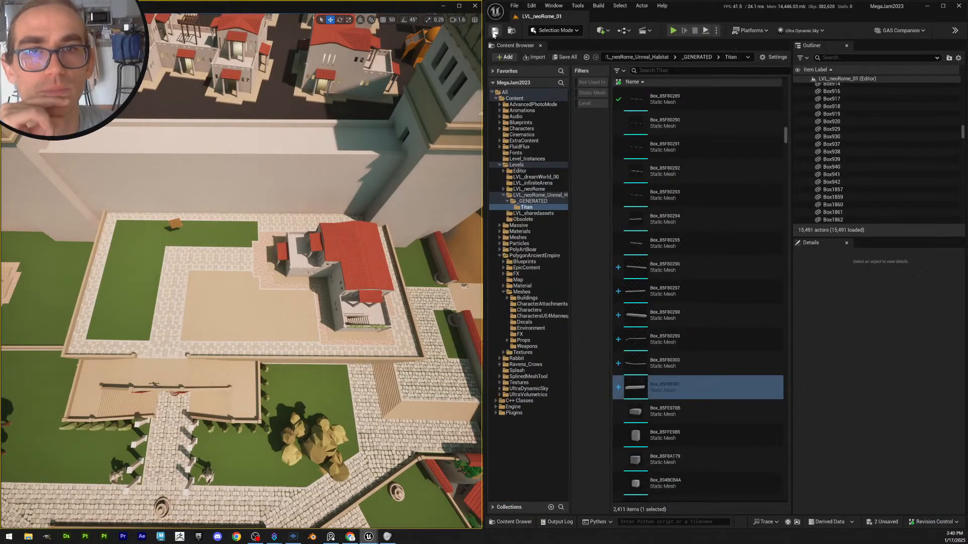
pyautogui.hotkey('ctrl', 's')
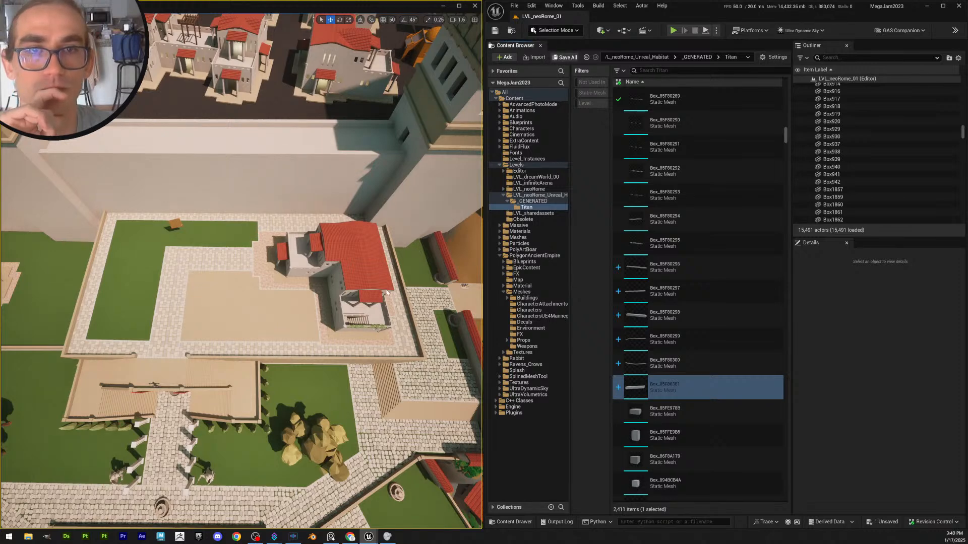
pyautogui.hotkey('ctrl', 'shift', 's')
pyautogui.click(527, 353)
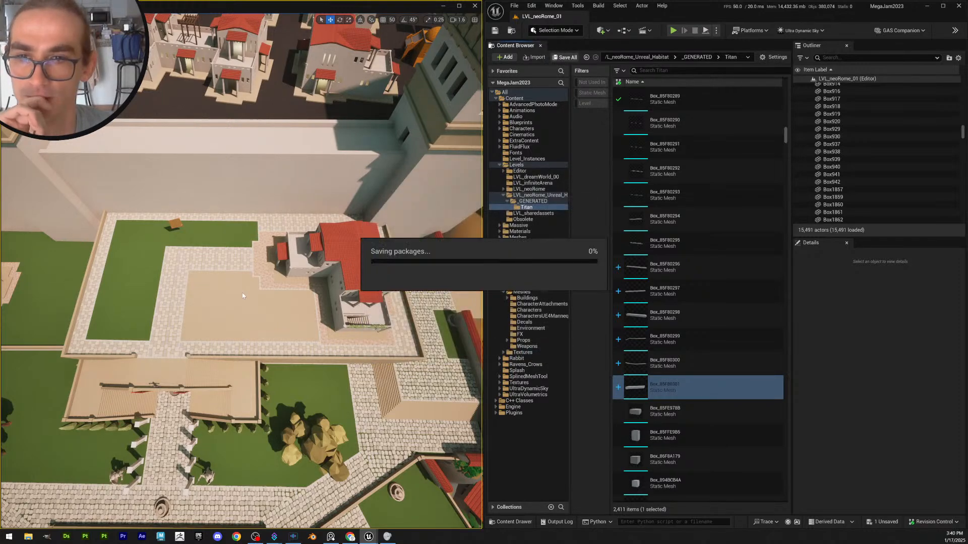
# Examine the L-shaped lawn and the bare sandy area enclosed by the courtyard paving
pyautogui.moveTo(303, 297); pyautogui.dragTo(314, 314, button='right')
pyautogui.click(273, 308)
pyautogui.press('Escape')
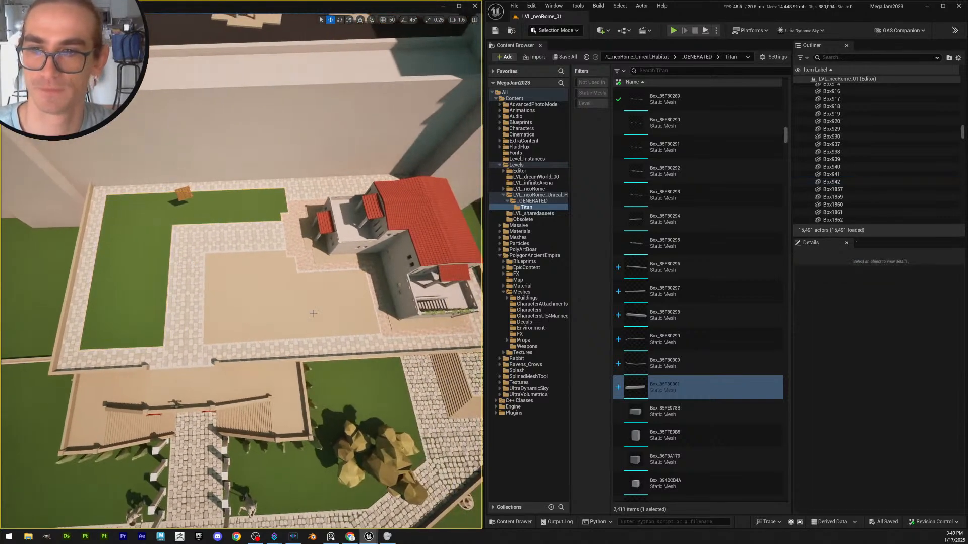
pyautogui.click(144, 305)
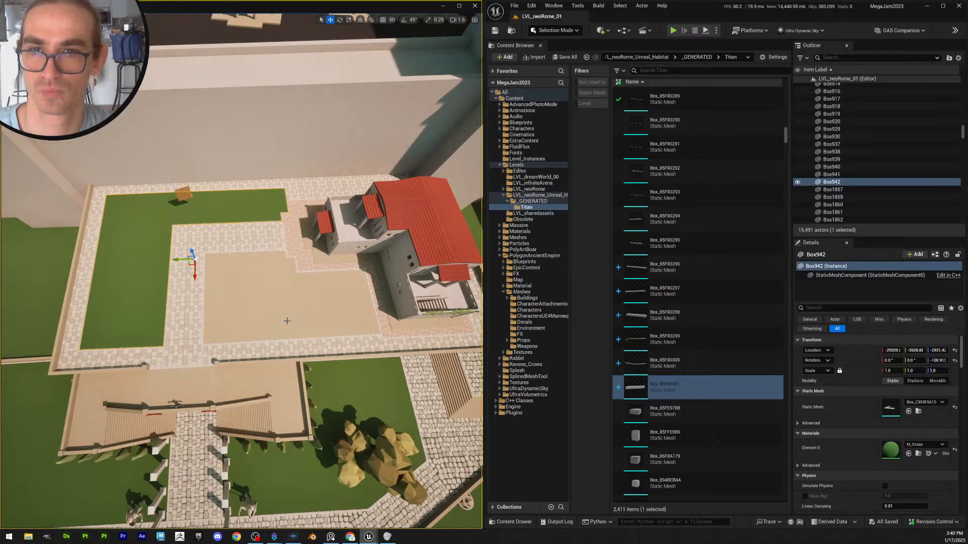
pyautogui.press('Escape')
pyautogui.click(265, 216)
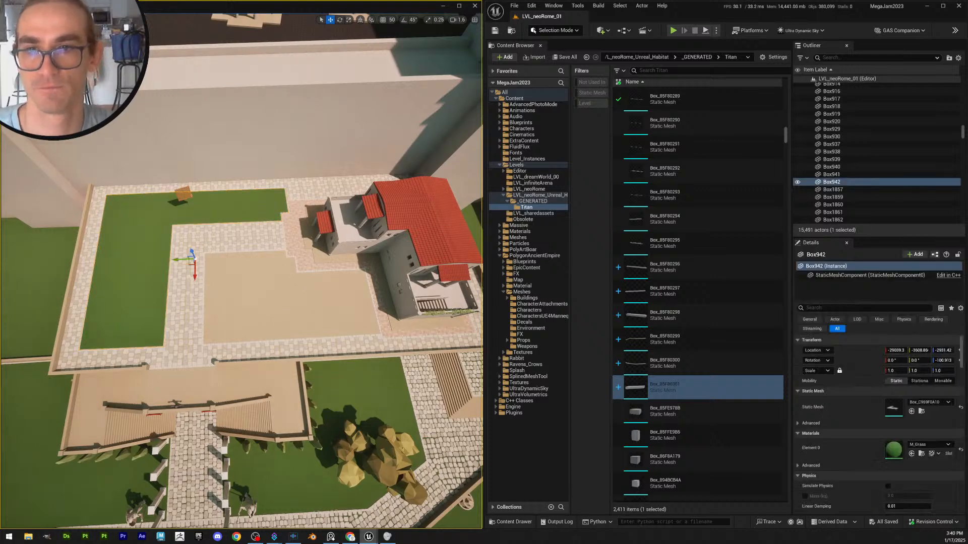
pyautogui.press('w')
pyautogui.moveTo(265, 215)
pyautogui.mouseDown(button='right')
pyautogui.moveTo(275, 194)
pyautogui.moveTo(275, 203)
pyautogui.mouseUp(button='right')
pyautogui.scroll(-3, 275, 204)
pyautogui.press('w')
pyautogui.press('s')
pyautogui.press('Escape')
pyautogui.scroll(3, 278, 202)
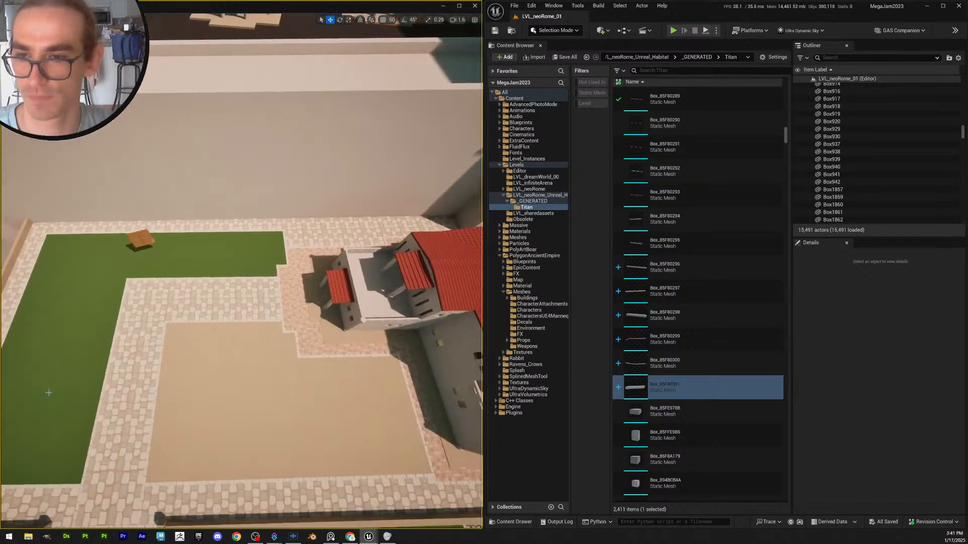
# Duplicate the lawn, rotate the copy 90 degrees about the vertical axis, and move it over the sandy area beside the house
pyautogui.click(242, 257)
pyautogui.press('s')
pyautogui.moveTo(208, 373); pyautogui.dragTo(214, 375, button='right')
pyautogui.hotkey('ctrl', 'd')
pyautogui.press('e')
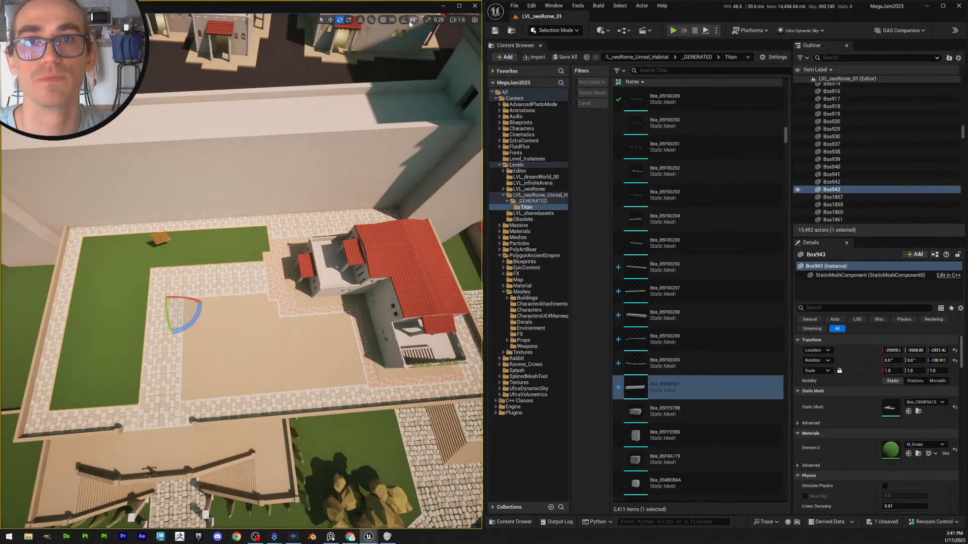
pyautogui.moveTo(188, 333); pyautogui.dragTo(283, 301)
pyautogui.press('w')
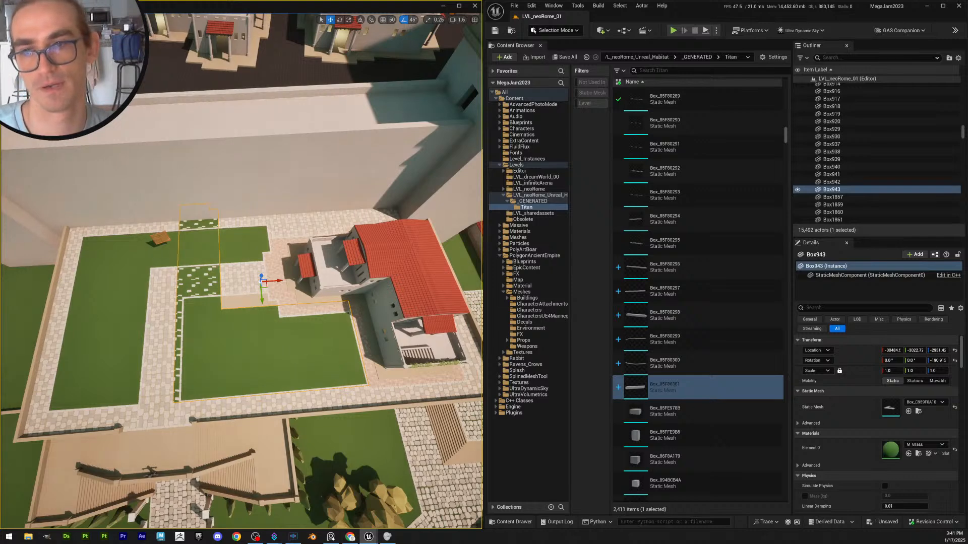
# Nudge the rotated lawn copy horizontally to line it up with the paving around the sandy area
pyautogui.press('w')
pyautogui.moveTo(261, 282); pyautogui.dragTo(277, 290, button='right')
pyautogui.scroll(-2, 274, 292)
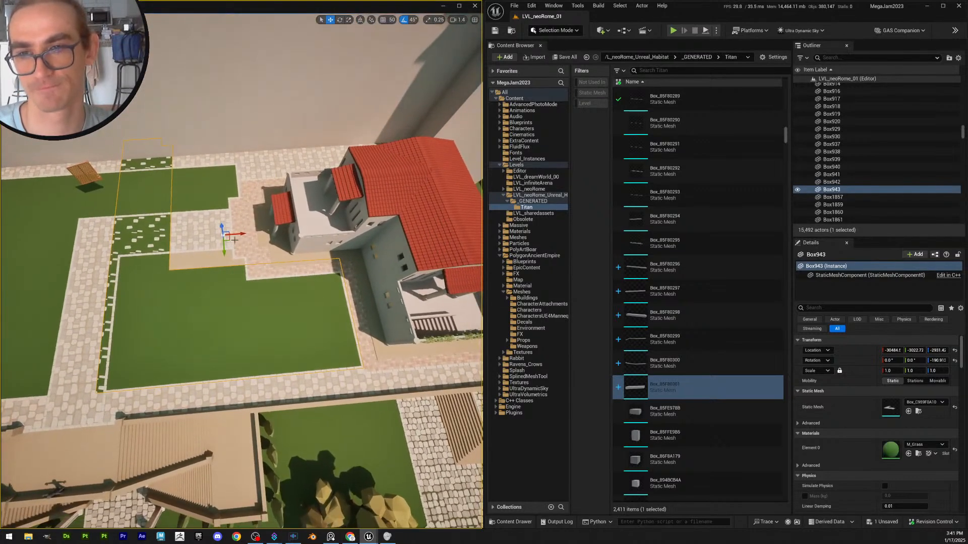
pyautogui.moveTo(225, 250); pyautogui.dragTo(225, 251)
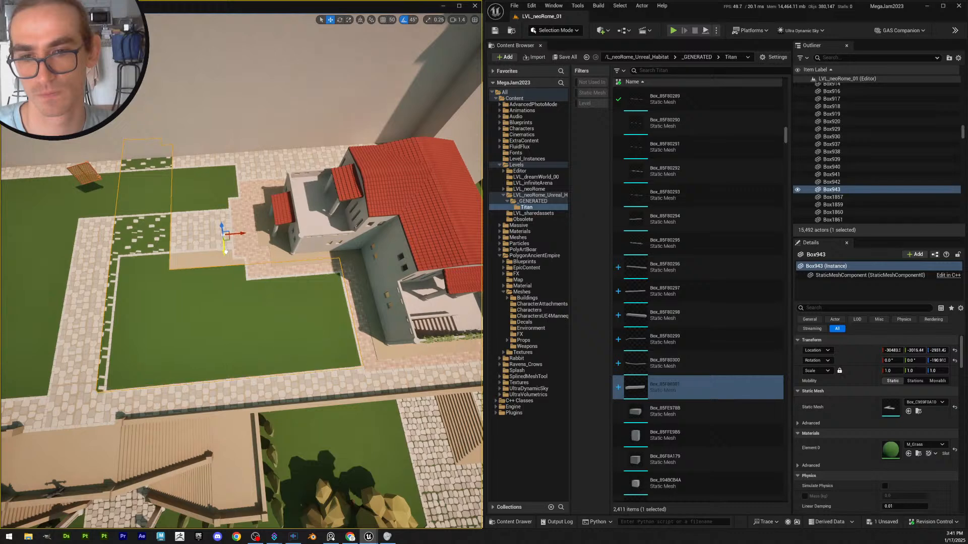
pyautogui.moveTo(239, 223); pyautogui.dragTo(232, 228, button='right')
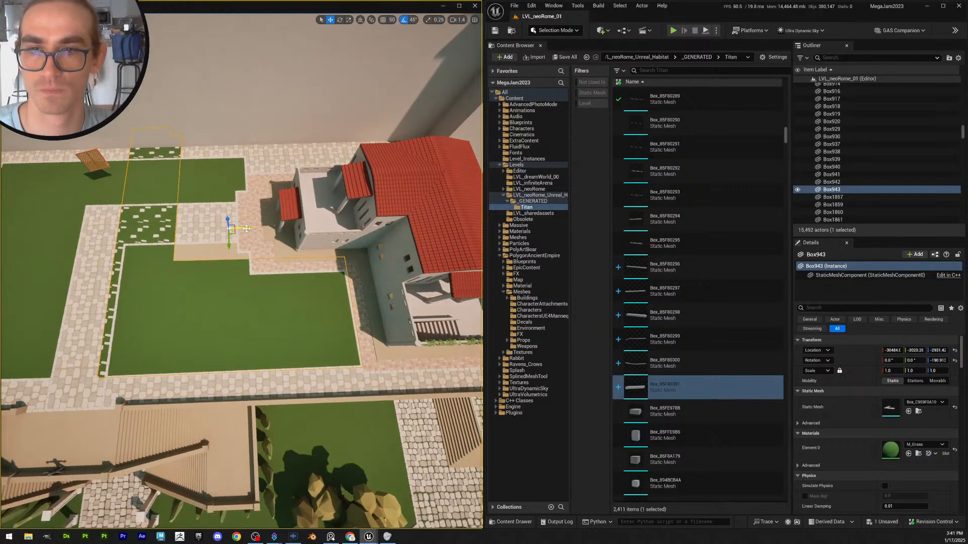
pyautogui.moveTo(269, 314); pyautogui.dragTo(269, 314, button='right')
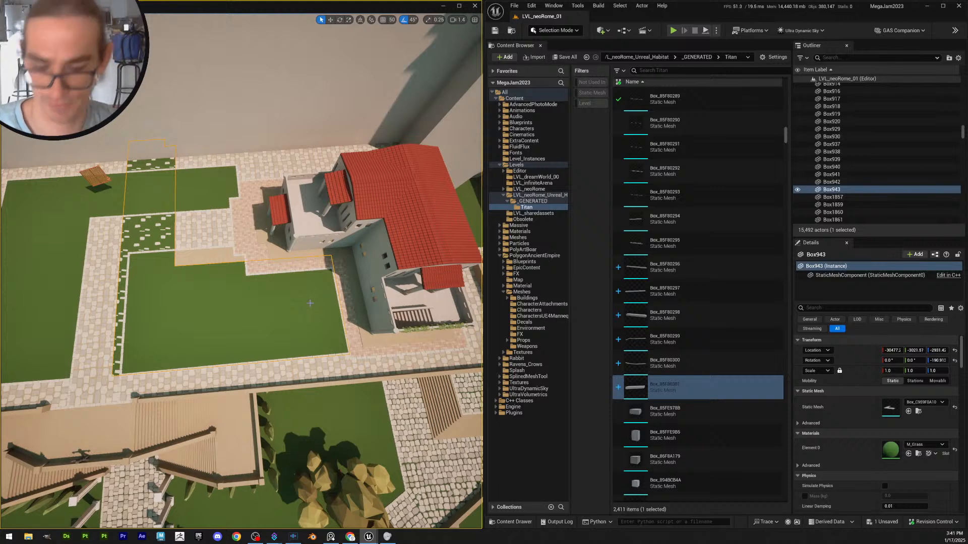
# Duplicate the lawn's static mesh asset and assign the duplicate to the rotated lawn copy
pyautogui.hotkey('ctrl', 'b')
pyautogui.hotkey('ctrl', 'd')
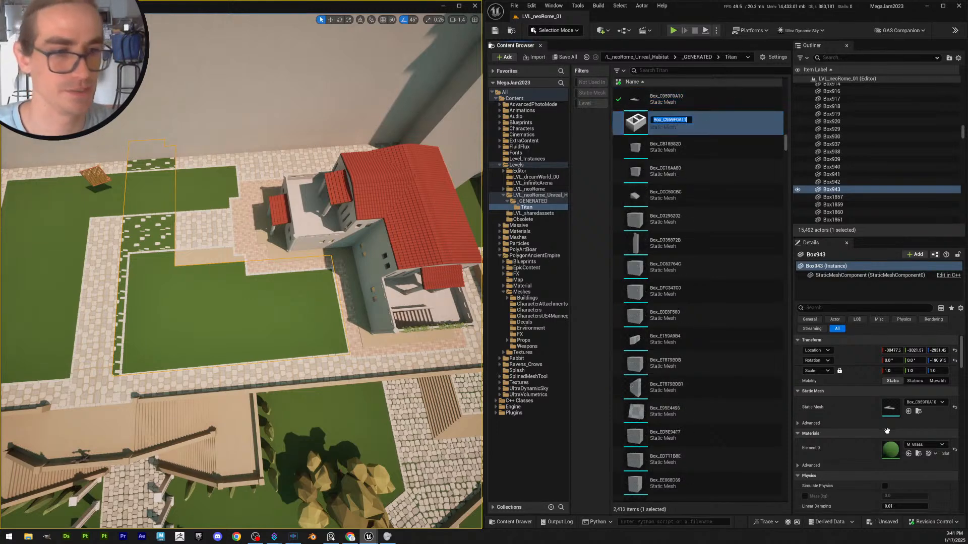
pyautogui.click(909, 412)
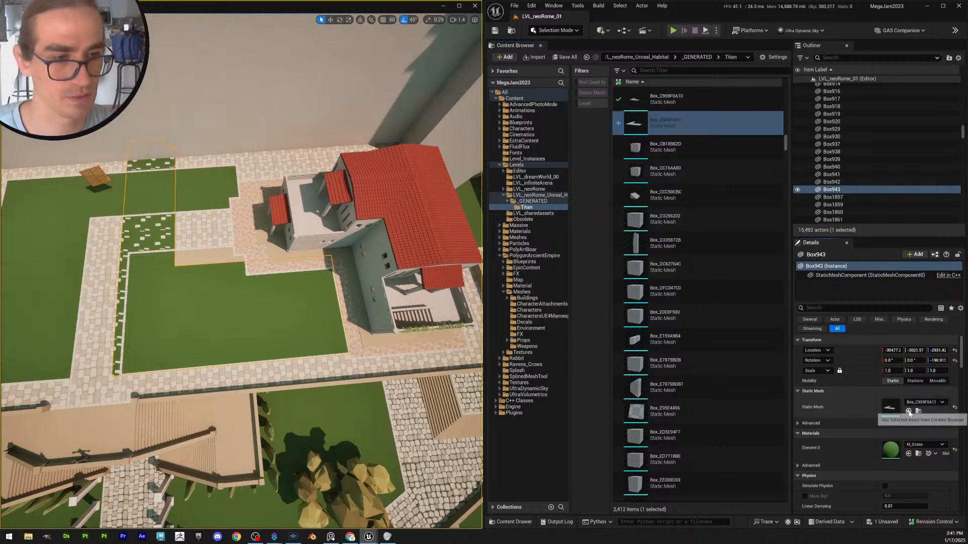
# In Modeling mode, start PolyGroup Edit on the rotated lawn copy and shift its inner row of vertices toward the terrace wall
pyautogui.click(555, 30)
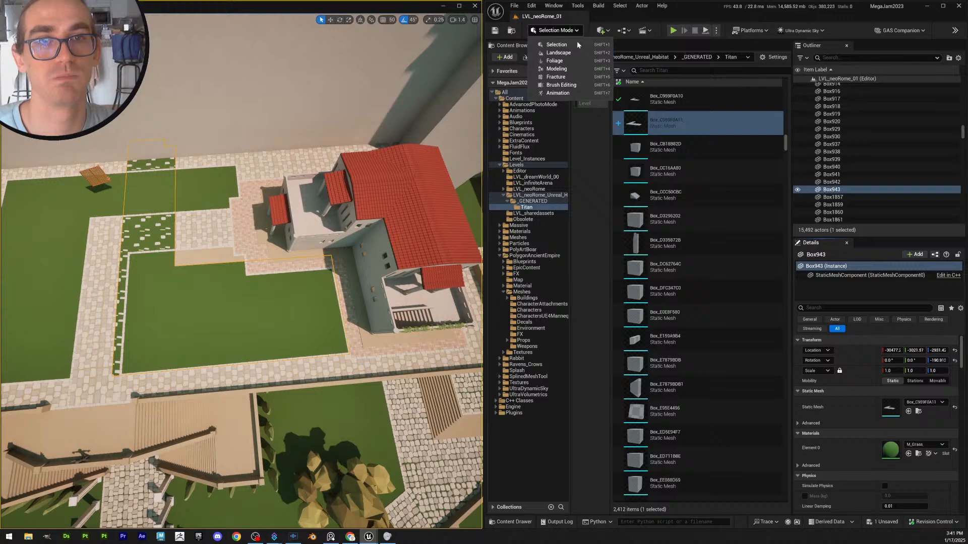
pyautogui.click(557, 69)
pyautogui.click(499, 145)
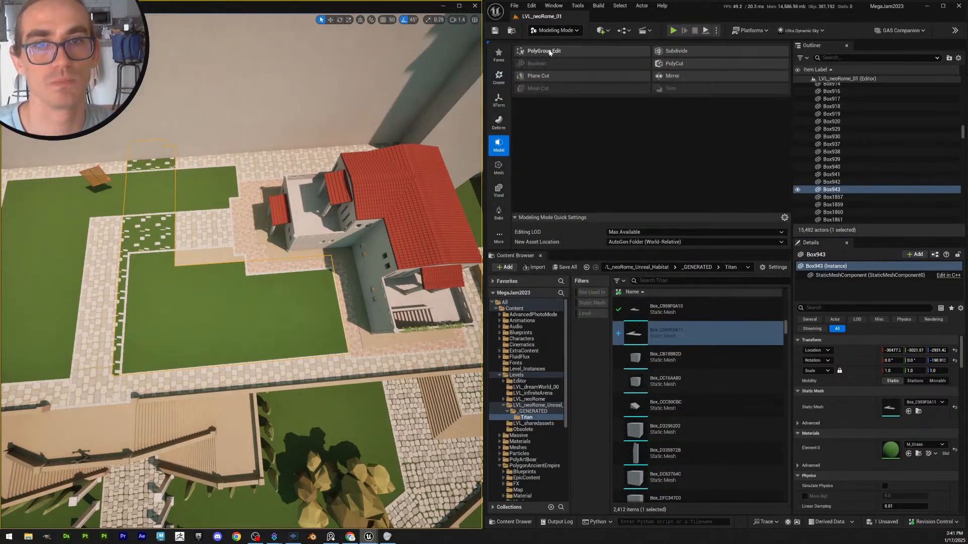
pyautogui.click(535, 50)
pyautogui.press('w')
pyautogui.moveTo(56, 243)
pyautogui.mouseDown(button='right')
pyautogui.moveTo(75, 247)
pyautogui.moveTo(56, 243)
pyautogui.mouseUp(button='right')
pyautogui.moveTo(63, 241); pyautogui.dragTo(274, 260)
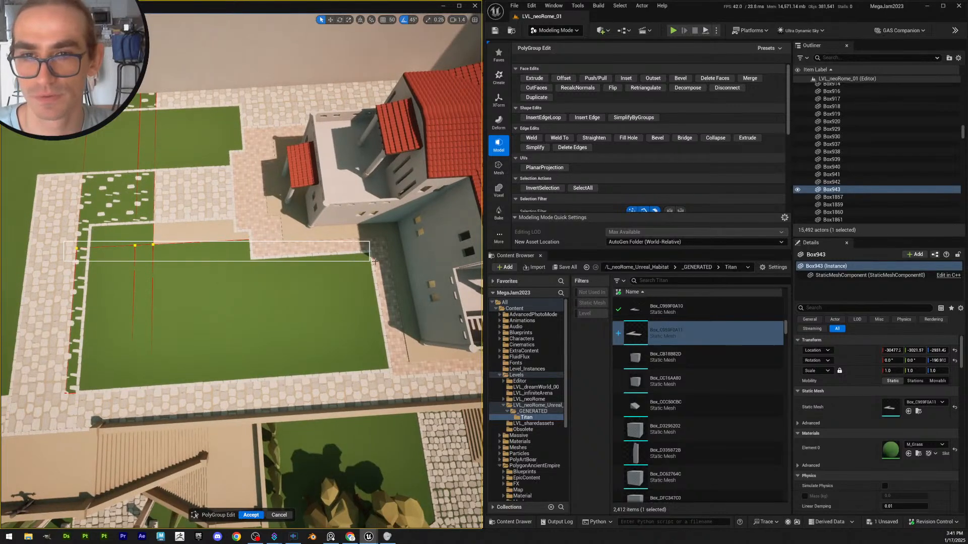
pyautogui.moveTo(373, 262); pyautogui.dragTo(373, 261)
pyautogui.moveTo(44, 218); pyautogui.dragTo(405, 286)
pyautogui.moveTo(360, 268); pyautogui.dragTo(359, 266, button='right')
pyautogui.press('w')
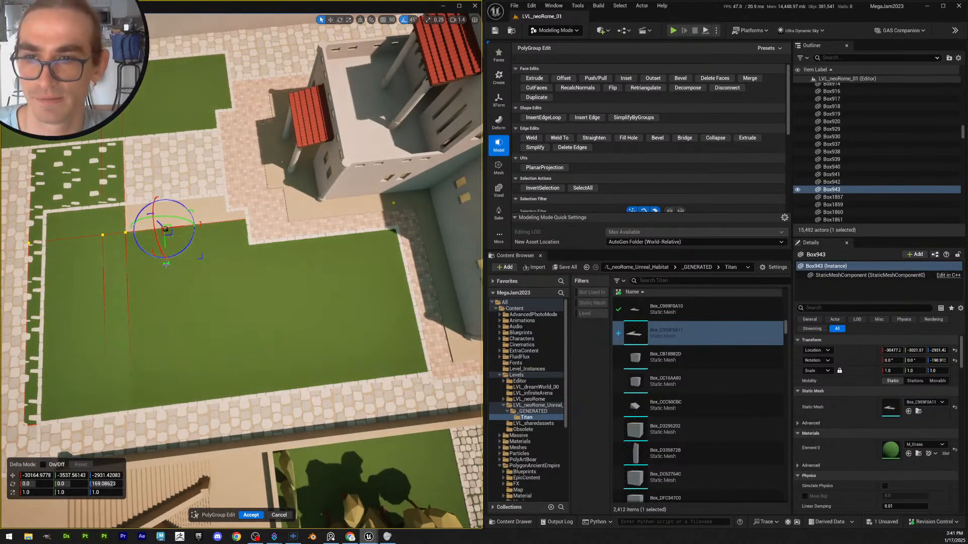
pyautogui.press('w')
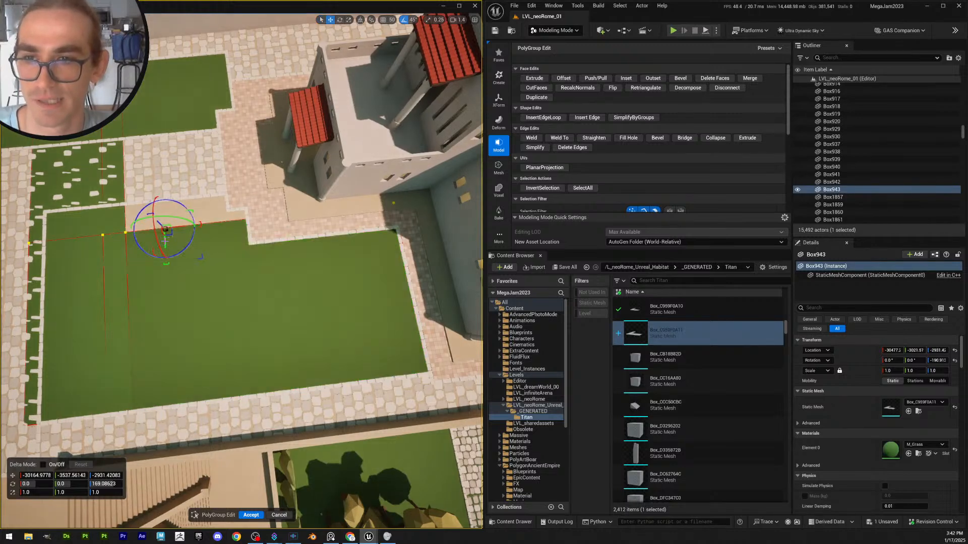
pyautogui.moveTo(167, 240); pyautogui.dragTo(169, 265)
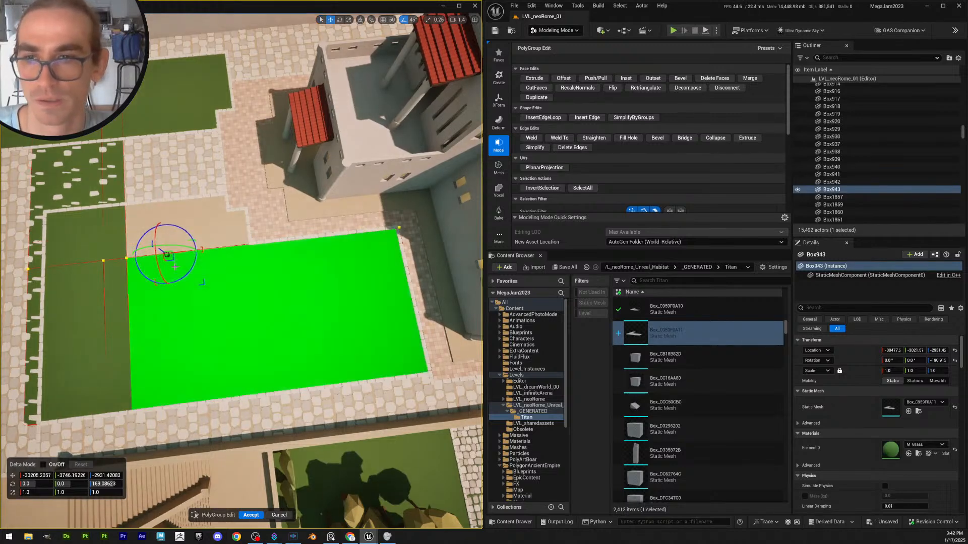
# Move the vertices along the lawn copy's side farthest from the house inward to the stone paving edge
pyautogui.press('s')
pyautogui.press('a')
pyautogui.moveTo(217, 282); pyautogui.dragTo(217, 282, button='right')
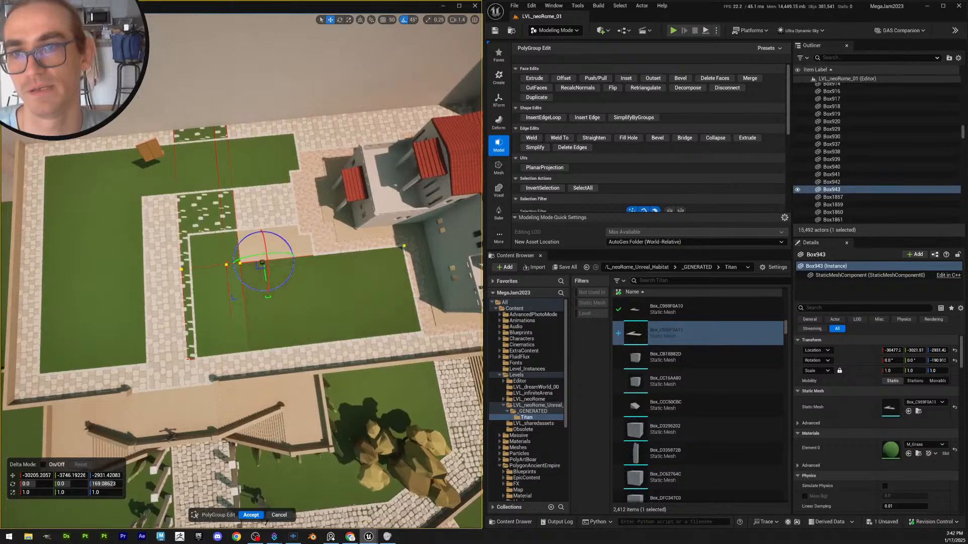
pyautogui.moveTo(126, 80); pyautogui.dragTo(203, 390)
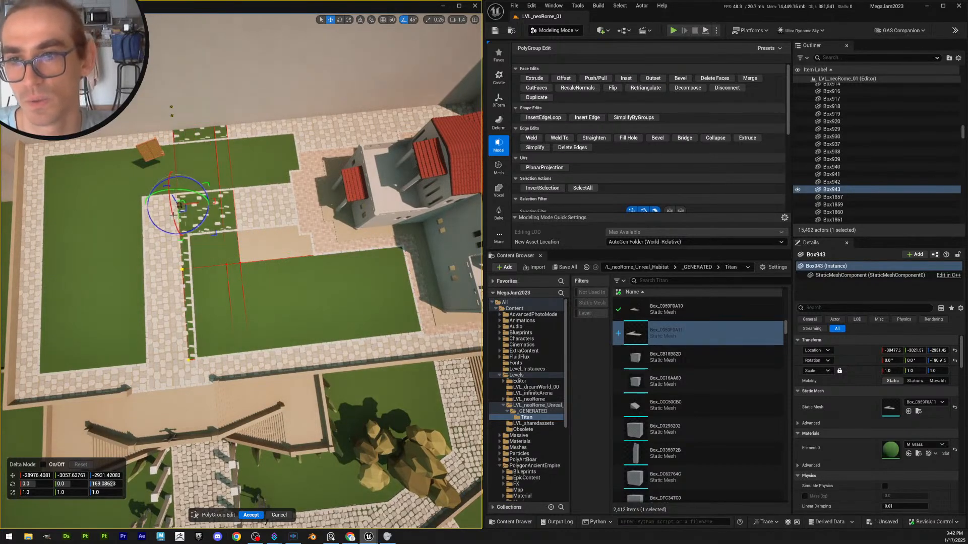
pyautogui.moveTo(183, 206); pyautogui.dragTo(190, 205)
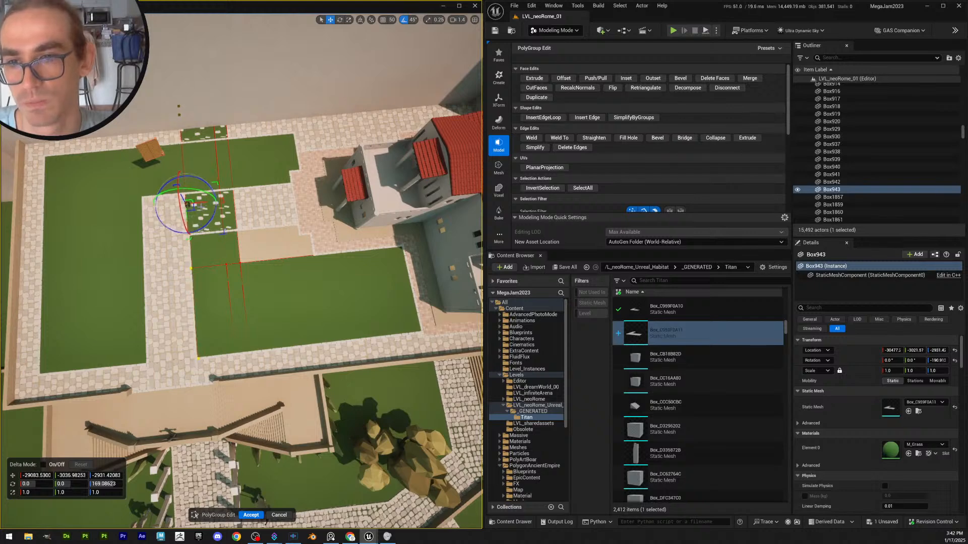
# Pull the vertices at the lawn copy's far end back across the path to the inner edge of the paving
pyautogui.moveTo(252, 247); pyautogui.dragTo(247, 230, button='right')
pyautogui.moveTo(297, 184); pyautogui.dragTo(297, 184)
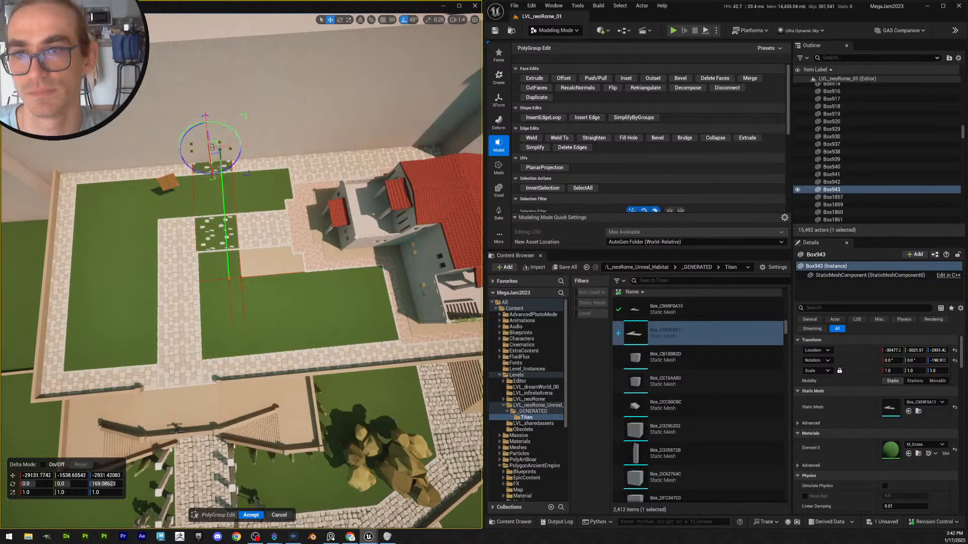
pyautogui.moveTo(213, 147); pyautogui.dragTo(215, 210)
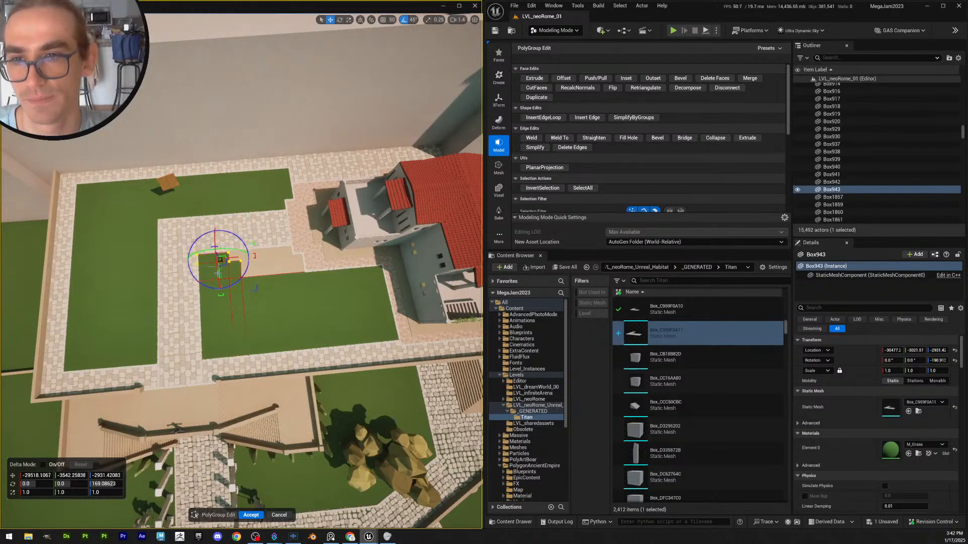
pyautogui.scroll(6, 227, 273)
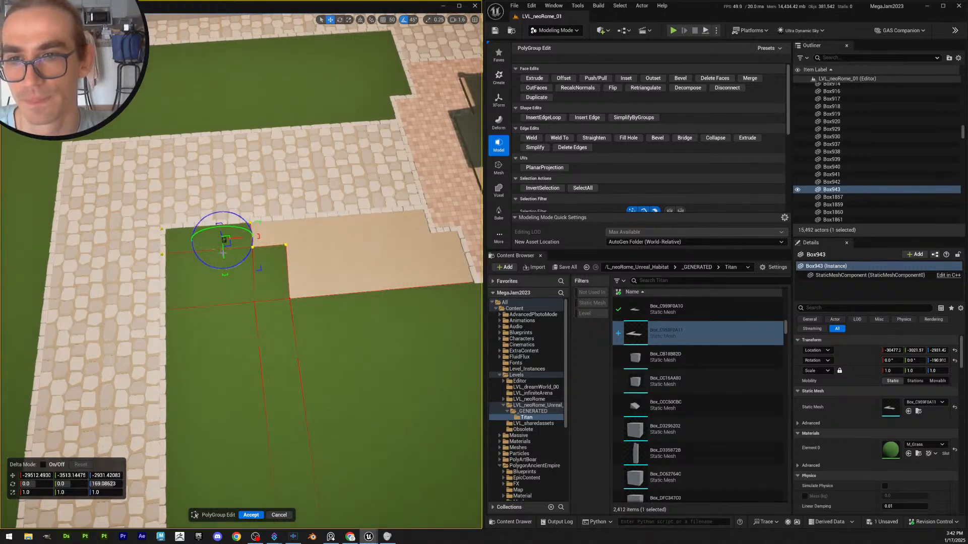
pyautogui.scroll(-6, 224, 251)
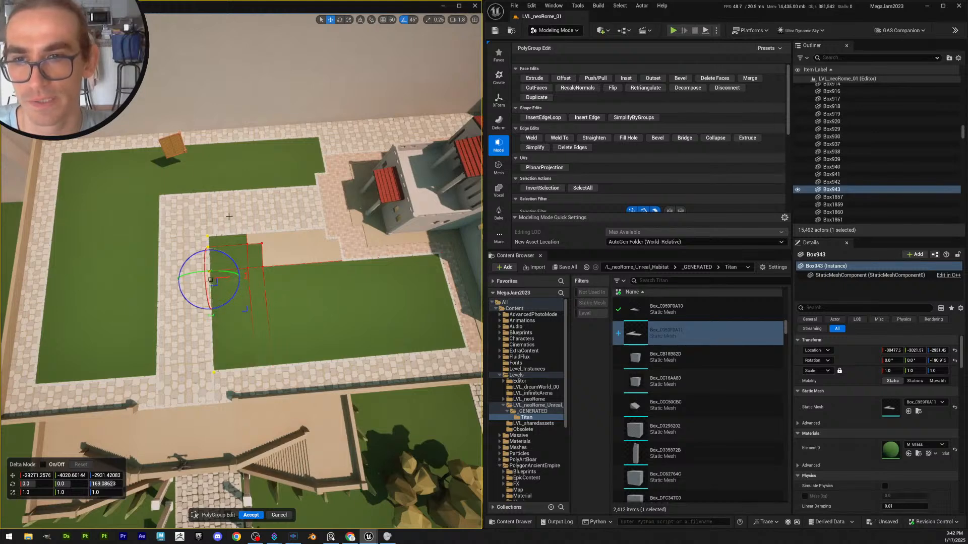
# Straighten the lawn's two inner vertex columns by scaling them to 0 across, and move the one nearer the house to the paving corner
pyautogui.moveTo(228, 217); pyautogui.dragTo(259, 403)
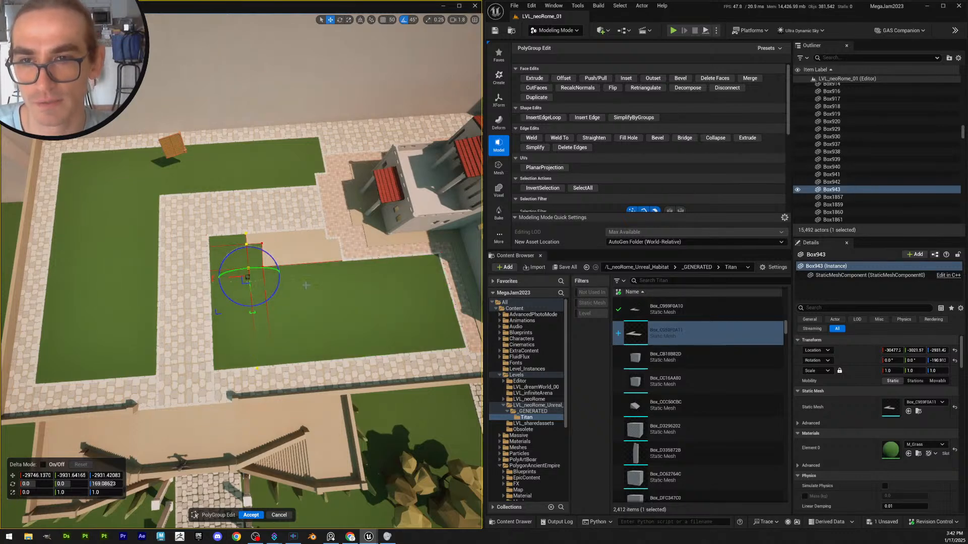
pyautogui.moveTo(287, 366); pyautogui.dragTo(287, 367, button='right')
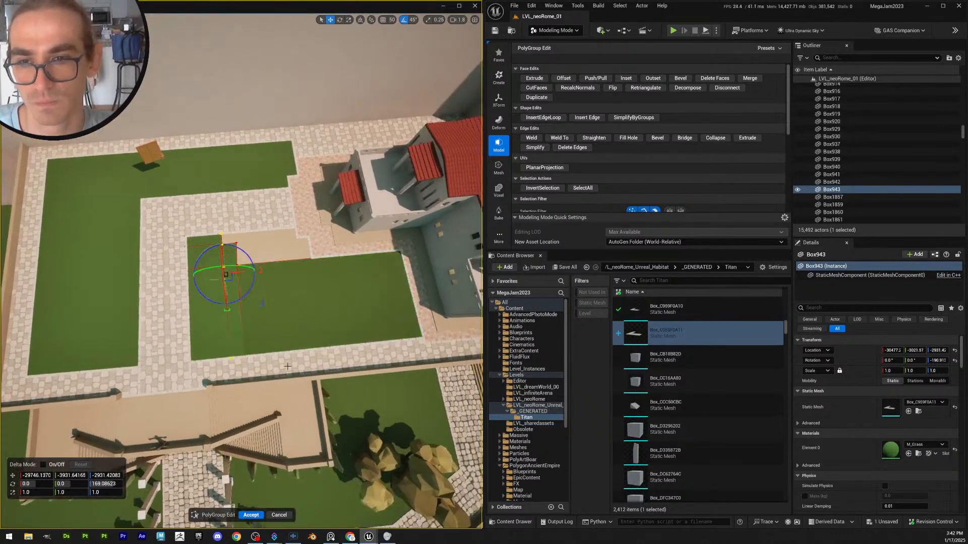
pyautogui.moveTo(290, 366); pyautogui.dragTo(235, 216)
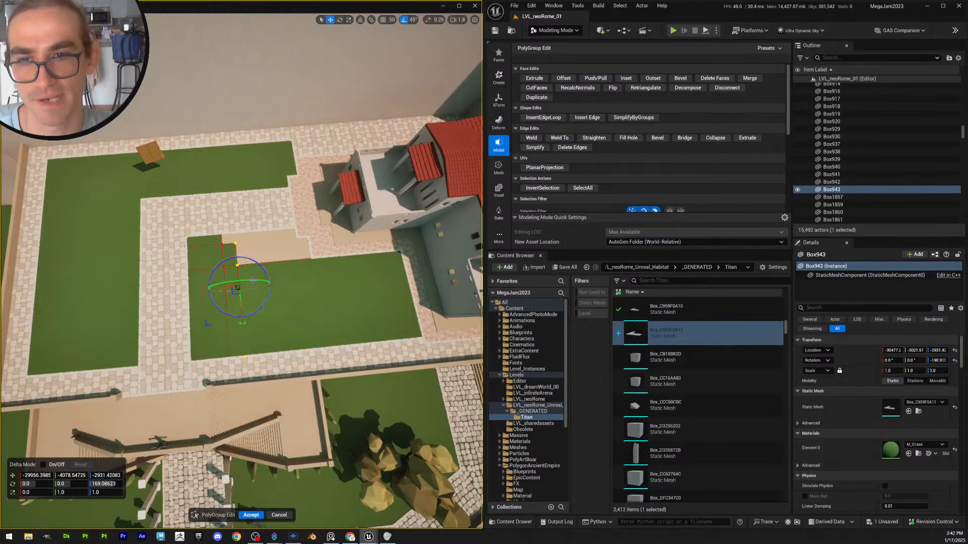
pyautogui.moveTo(260, 286); pyautogui.dragTo(257, 287, button='right')
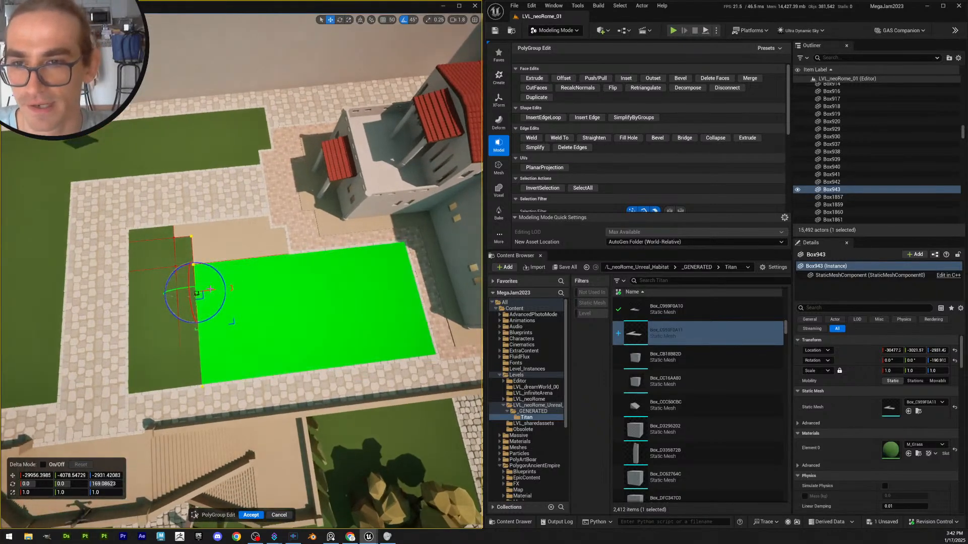
pyautogui.moveTo(211, 289); pyautogui.dragTo(312, 295)
pyautogui.moveTo(301, 298); pyautogui.dragTo(301, 305, button='right')
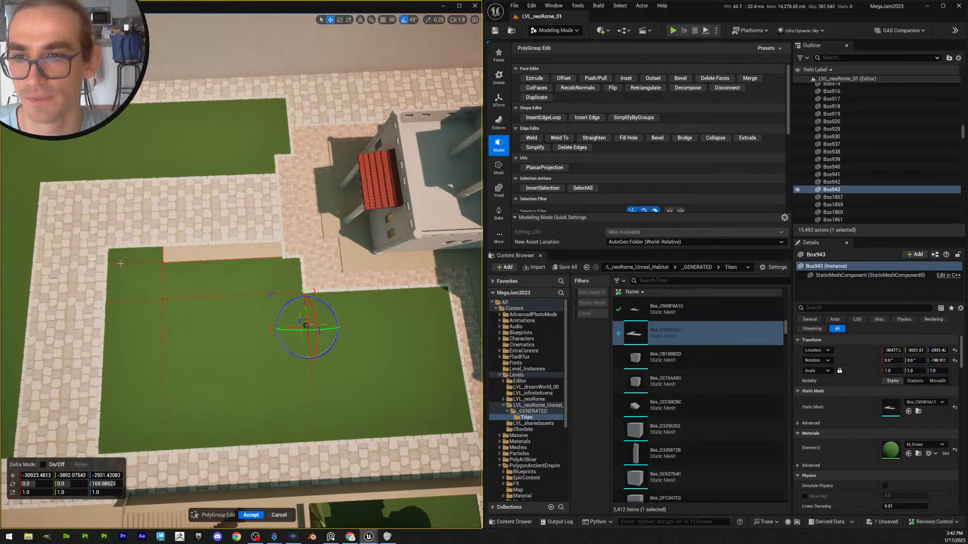
# Move the stepped edge's vertex row into line with the small paving notch in front of the house
pyautogui.moveTo(93, 260); pyautogui.dragTo(51, 252)
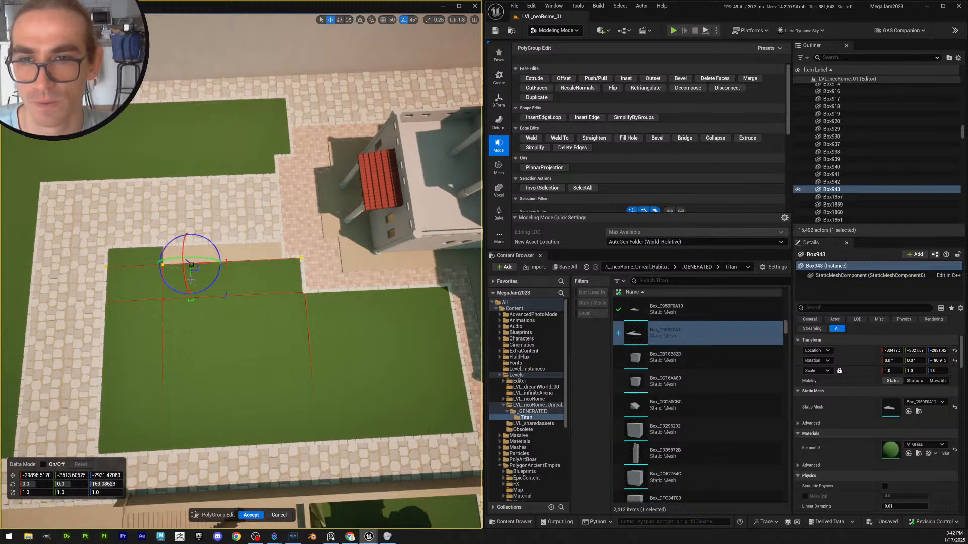
pyautogui.moveTo(253, 309); pyautogui.dragTo(253, 307, button='right')
# Move the remaining inner vertex column toward the house to cover the sandy strip, and accept the PolyGroup edit
pyautogui.press('q')
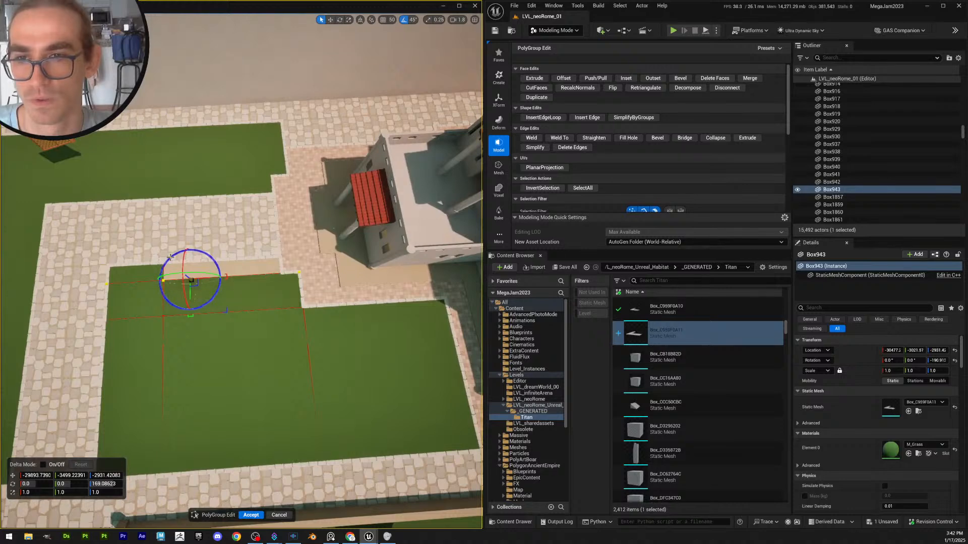
pyautogui.scroll(-3, 166, 237)
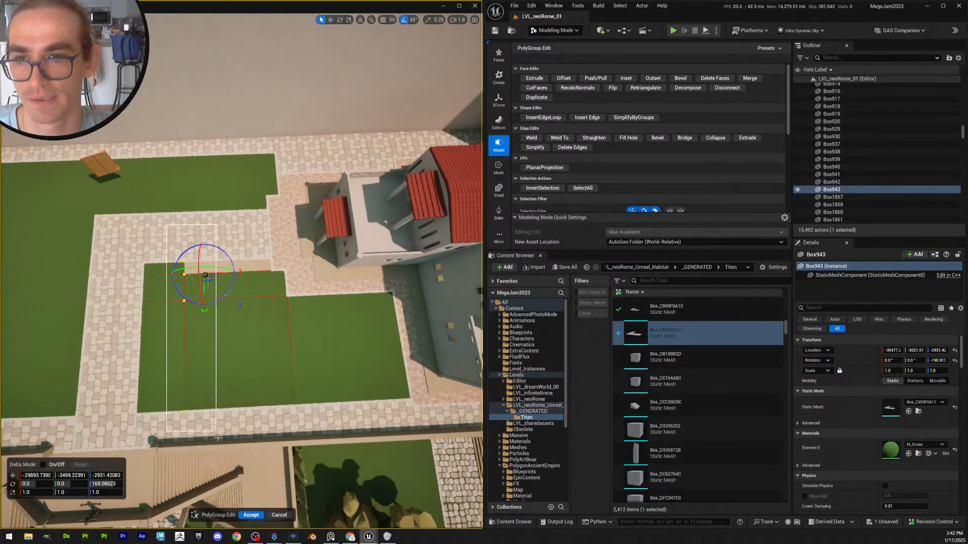
pyautogui.click(184, 308)
pyautogui.moveTo(197, 309); pyautogui.dragTo(289, 313)
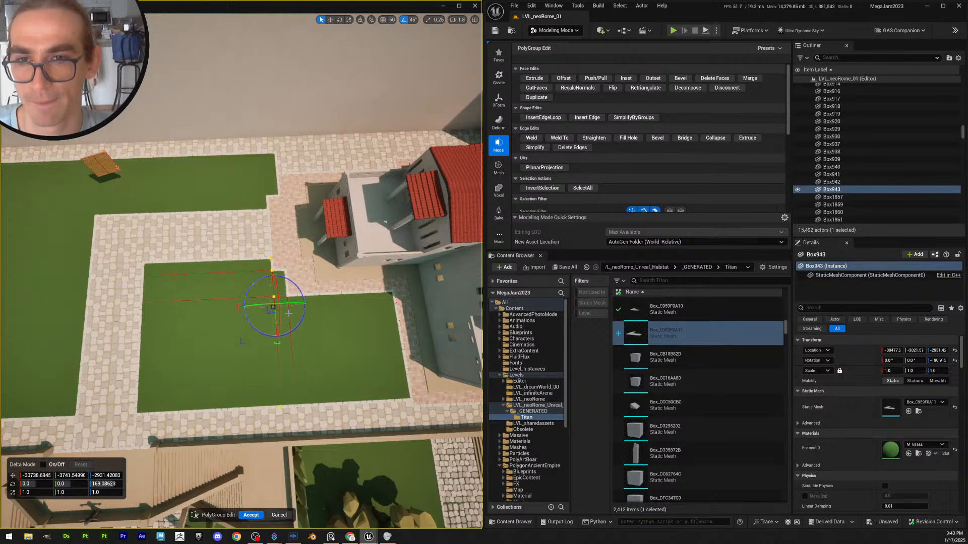
pyautogui.scroll(-3, 282, 323)
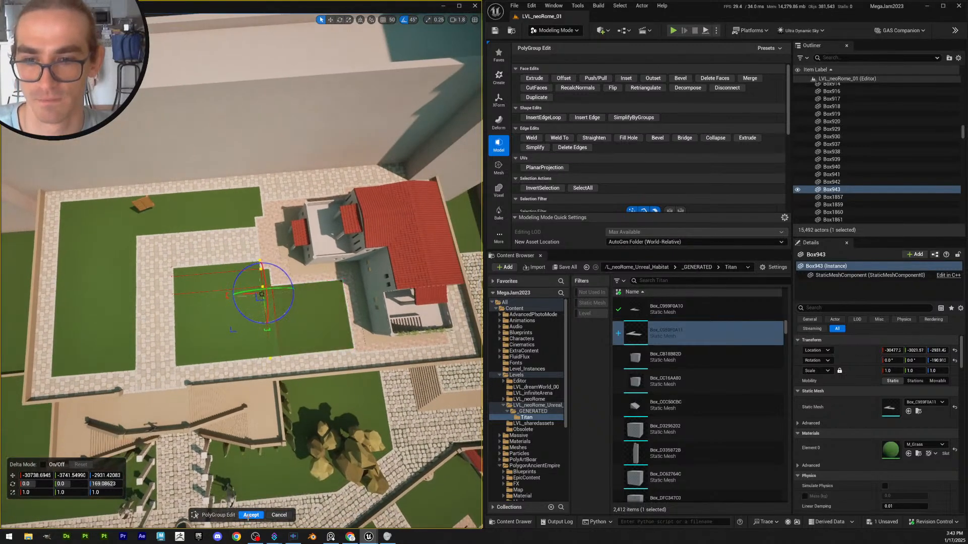
pyautogui.click(249, 515)
# Edit the lawn's polygroups again, nudge the house-side edge to meet the paving, and accept the edit
pyautogui.press('w')
pyautogui.moveTo(252, 333); pyautogui.dragTo(267, 283, button='right')
pyautogui.press('Escape')
pyautogui.press('s')
pyautogui.press('w')
pyautogui.click(268, 300)
pyautogui.press('d')
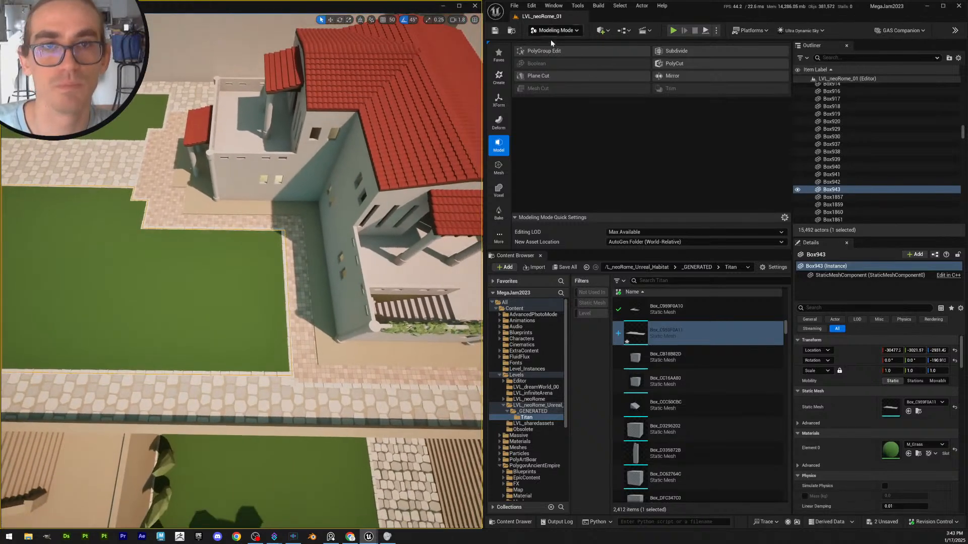
pyautogui.click(538, 51)
pyautogui.click(285, 294)
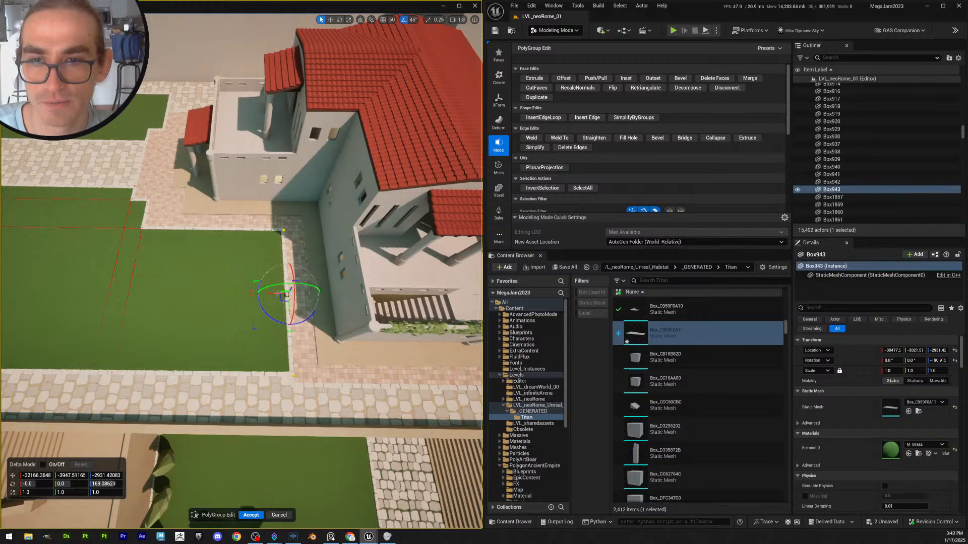
pyautogui.moveTo(285, 294); pyautogui.dragTo(284, 294)
pyautogui.press('s')
pyautogui.moveTo(270, 294); pyautogui.dragTo(243, 293, button='right')
pyautogui.click(255, 515)
pyautogui.press('w')
pyautogui.moveTo(261, 498); pyautogui.dragTo(262, 494, button='right')
pyautogui.press('w')
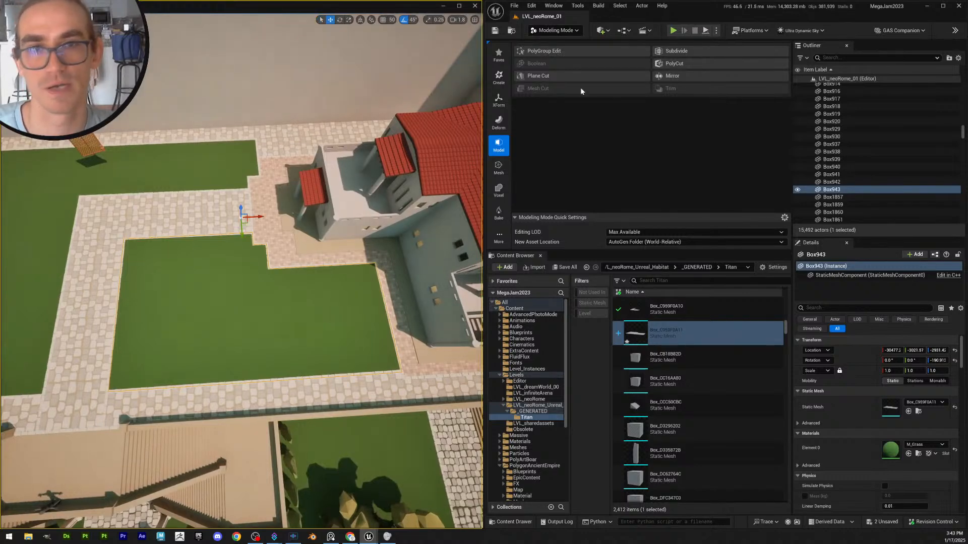
# Set the lawn's pivot to the bottom of its bounding box with Edit Pivot and accept
pyautogui.click(499, 100)
pyautogui.click(558, 77)
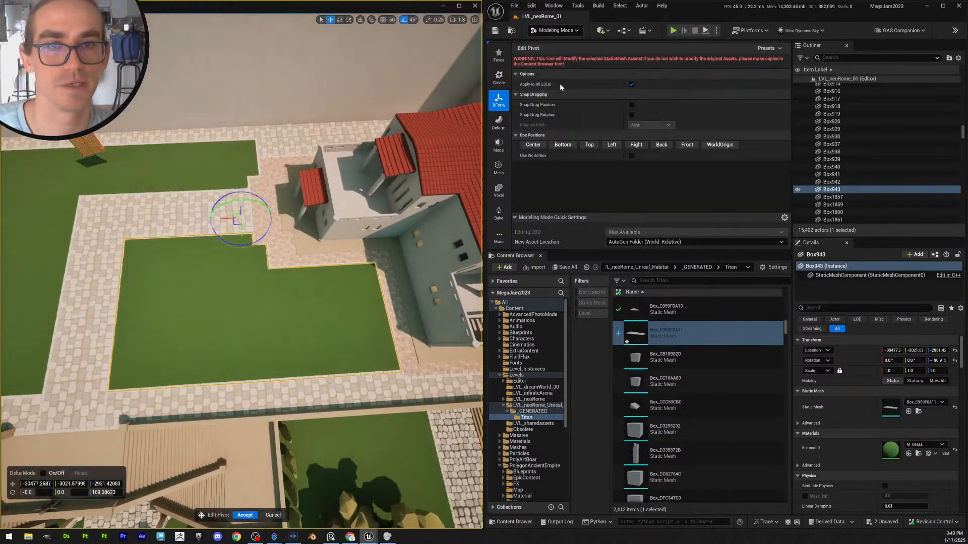
pyautogui.click(563, 145)
pyautogui.click(245, 515)
# Reproject the lawn's UVs using AutoFitAlign, reset the projection dimensions to 100 × 100 × 100, accept, and deselect the lawn
pyautogui.click(284, 326)
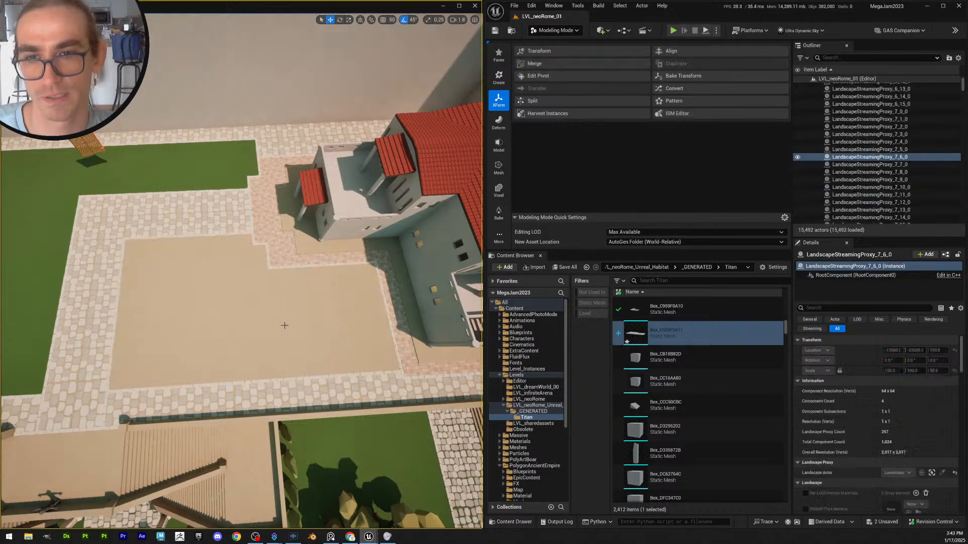
pyautogui.click(286, 326)
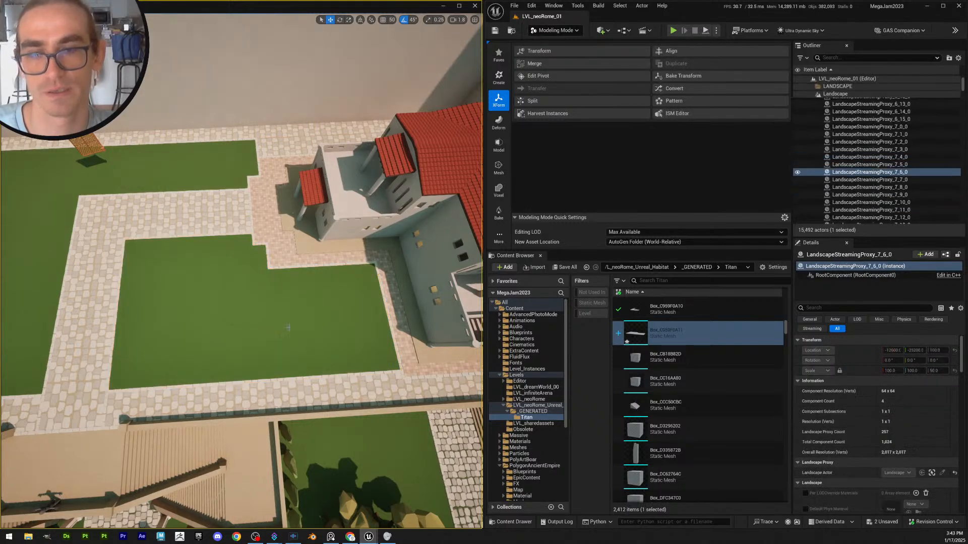
pyautogui.click(498, 236)
pyautogui.click(507, 258)
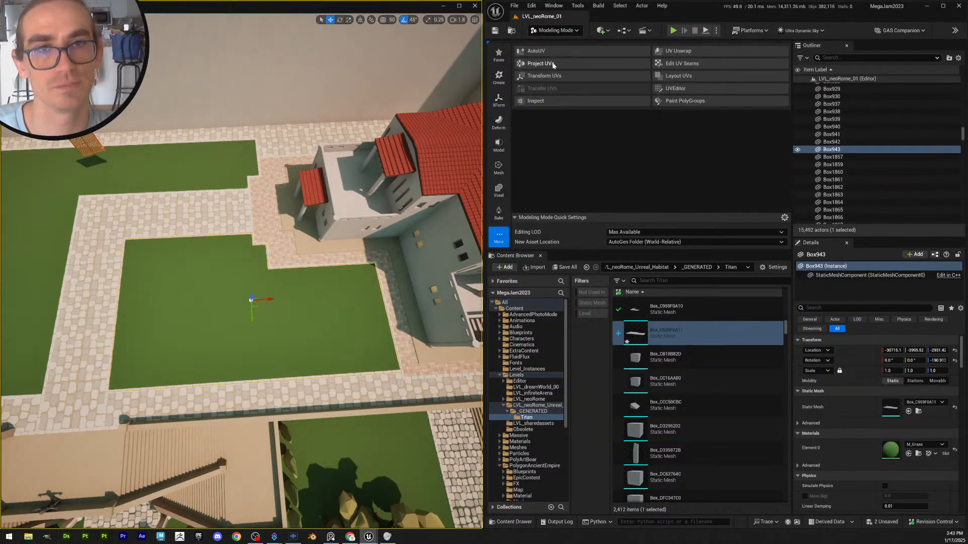
pyautogui.click(548, 64)
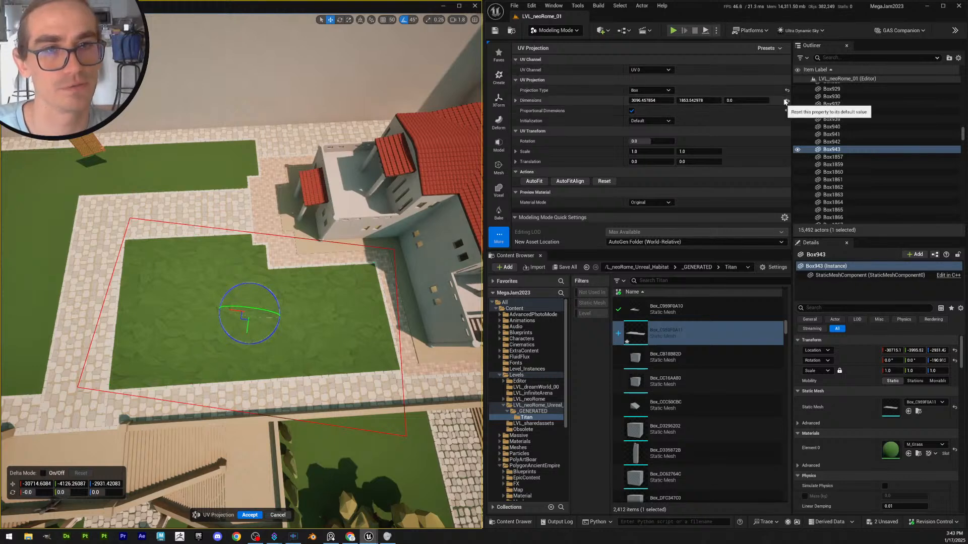
pyautogui.click(570, 181)
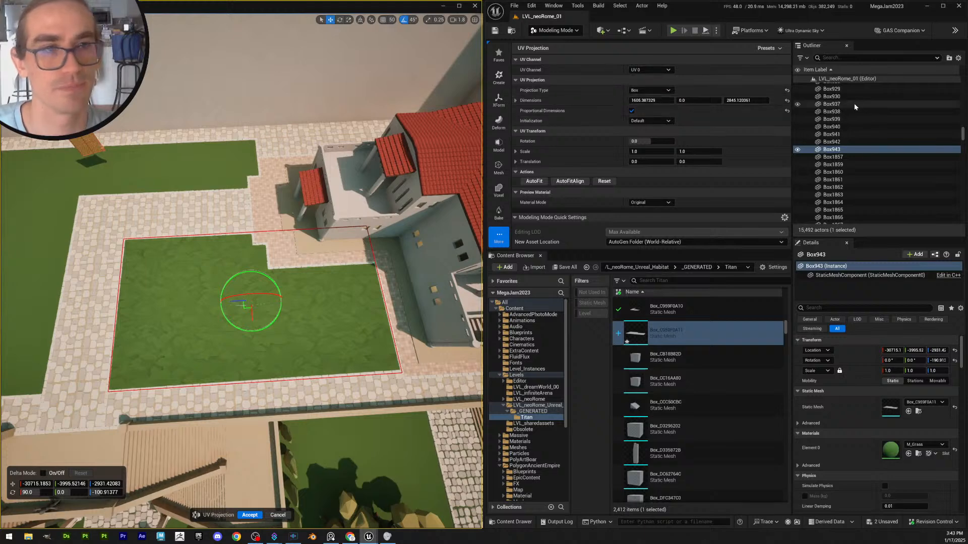
pyautogui.click(787, 101)
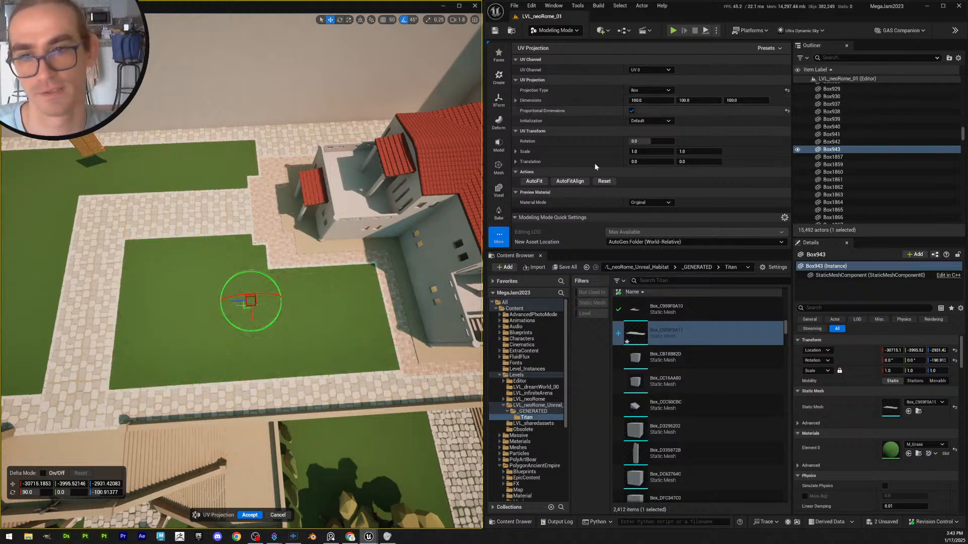
pyautogui.press('f')
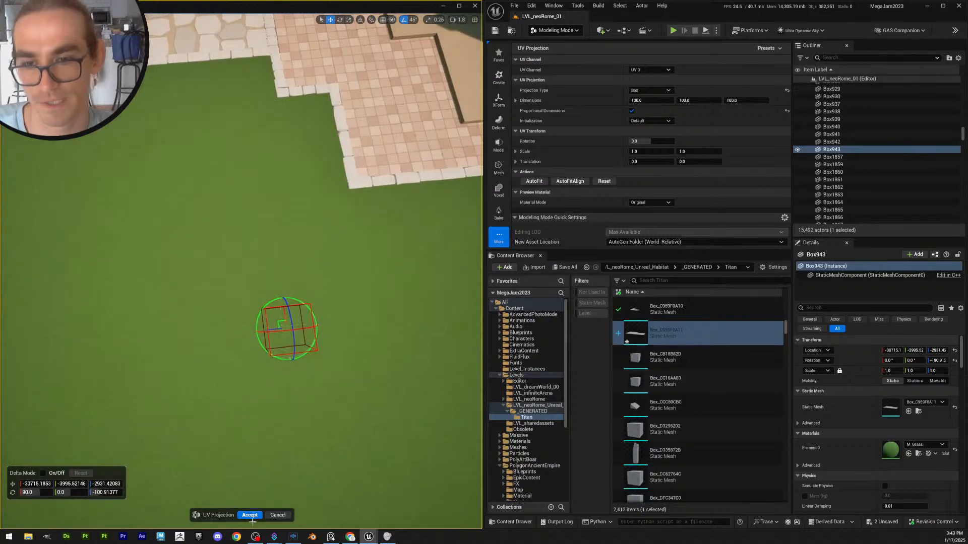
pyautogui.click(250, 517)
pyautogui.press('Escape')
# Switch the editor to Selection mode and save the modified lawn mesh asset Box_C959F0A11
pyautogui.scroll(-5, 242, 271)
pyautogui.press('s')
pyautogui.moveTo(241, 271); pyautogui.dragTo(232, 237, button='right')
pyautogui.scroll(-3, 242, 271)
pyautogui.press('s')
pyautogui.click(531, 33)
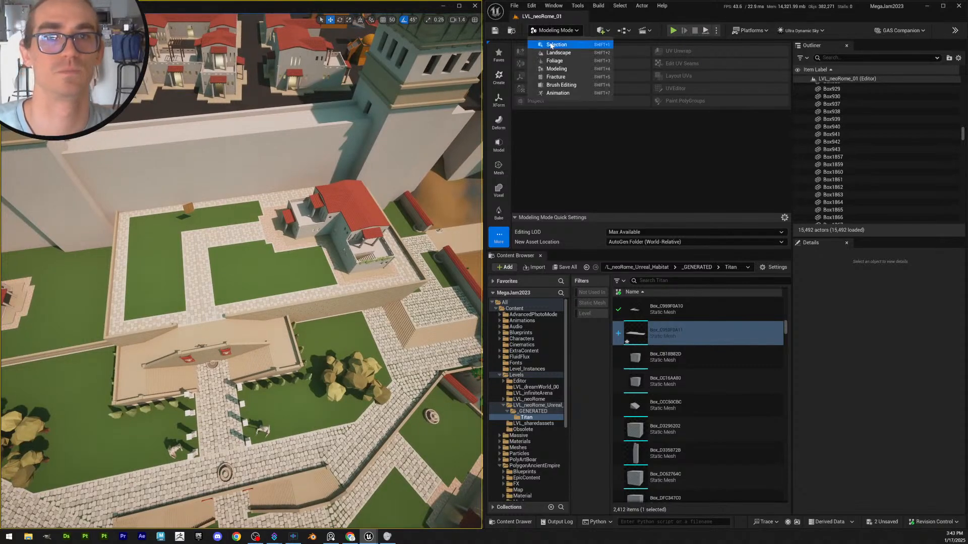
pyautogui.click(542, 42)
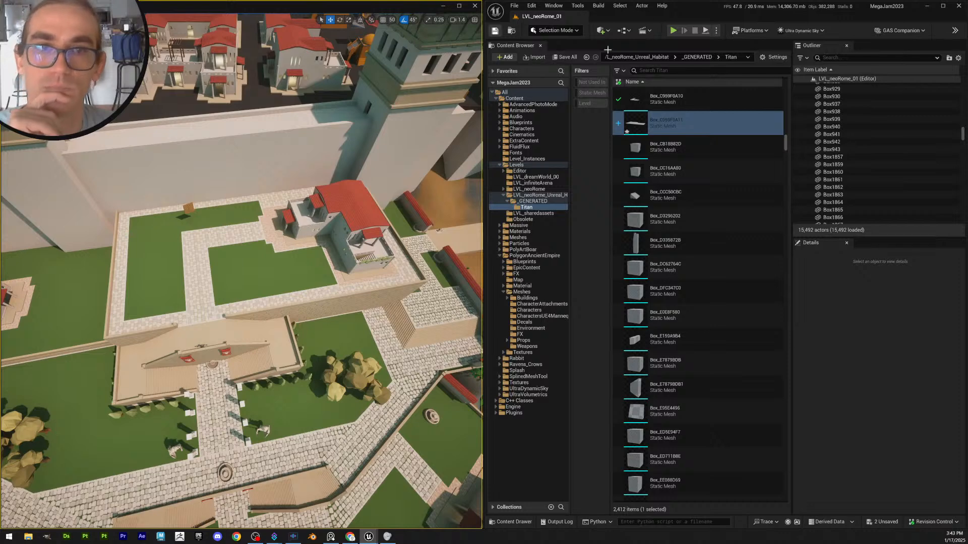
pyautogui.click(564, 57)
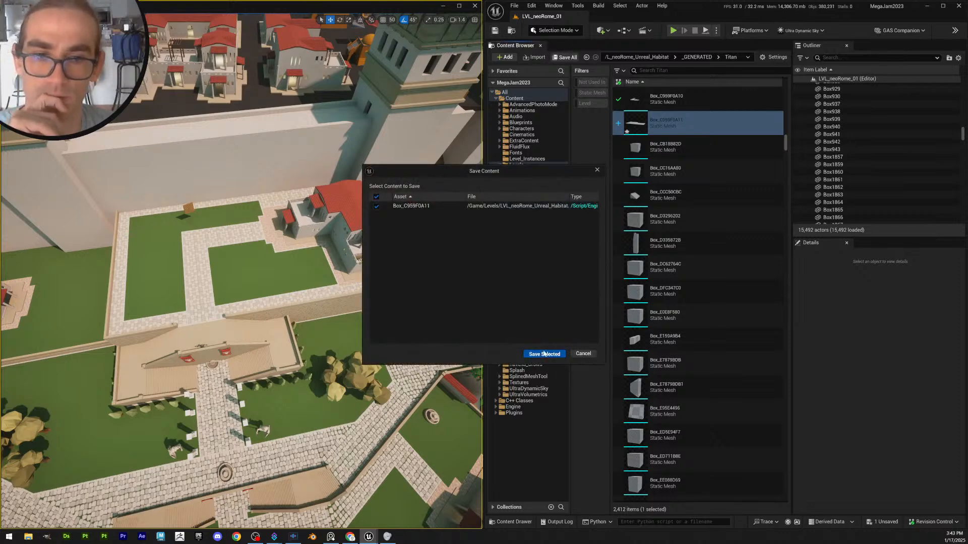
pyautogui.click(544, 354)
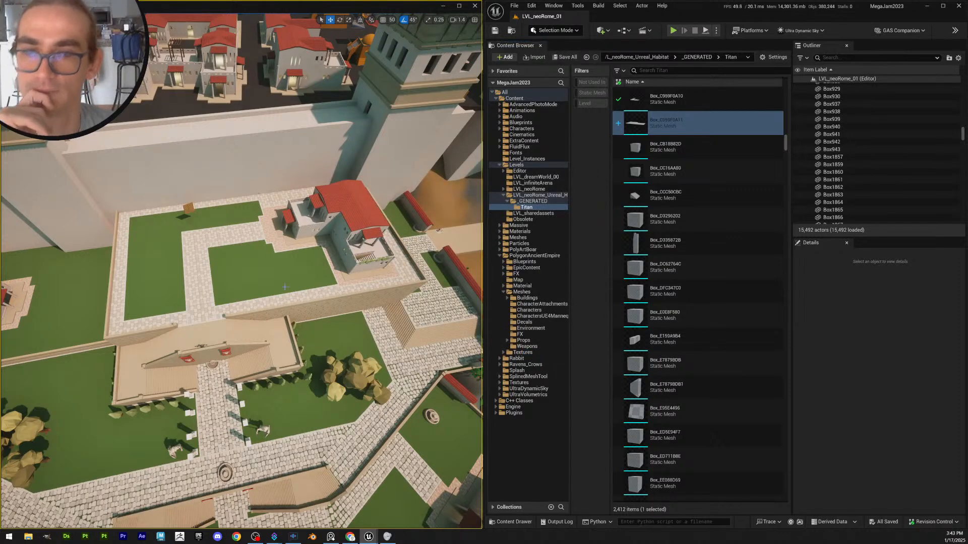
# Examine the fit of the two grass lawns against the stone paving around the courtyard and house
pyautogui.press('w')
pyautogui.moveTo(310, 283)
pyautogui.mouseDown(button='right')
pyautogui.moveTo(328, 272)
pyautogui.moveTo(368, 279)
pyautogui.moveTo(369, 265)
pyautogui.moveTo(360, 250)
pyautogui.moveTo(307, 245)
pyautogui.moveTo(297, 227)
pyautogui.moveTo(295, 272)
pyautogui.mouseUp(button='right')
pyautogui.scroll(3, 309, 282)
pyautogui.press('w')
pyautogui.scroll(-4, 310, 283)
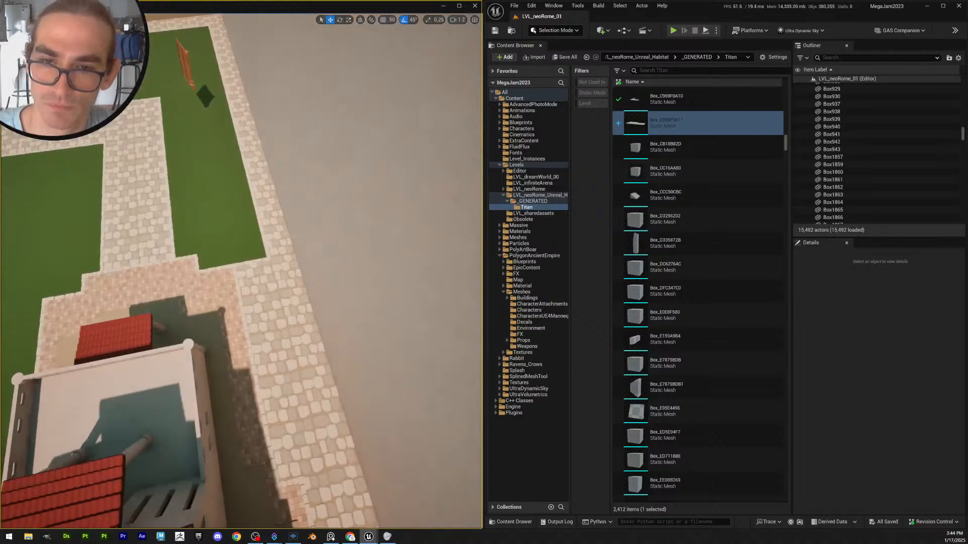
pyautogui.moveTo(347, 338); pyautogui.dragTo(285, 329, button='right')
pyautogui.press('w')
pyautogui.scroll(-3, 347, 338)
pyautogui.moveTo(309, 368); pyautogui.dragTo(261, 362, button='right')
pyautogui.press('s')
pyautogui.scroll(1, 308, 367)
pyautogui.press('s')
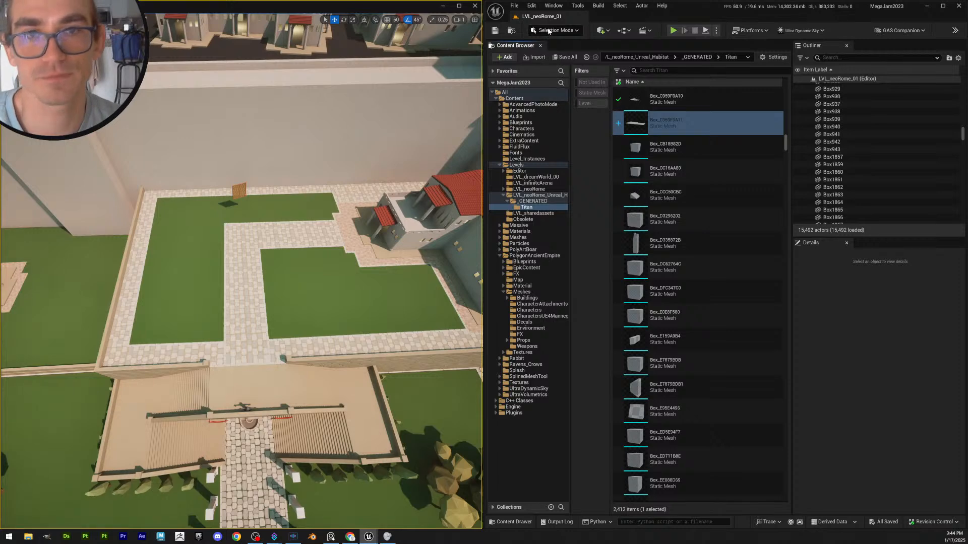
# Locate the current level in the Content Browser, return to the root Content folder, and save the level
pyautogui.click(511, 30)
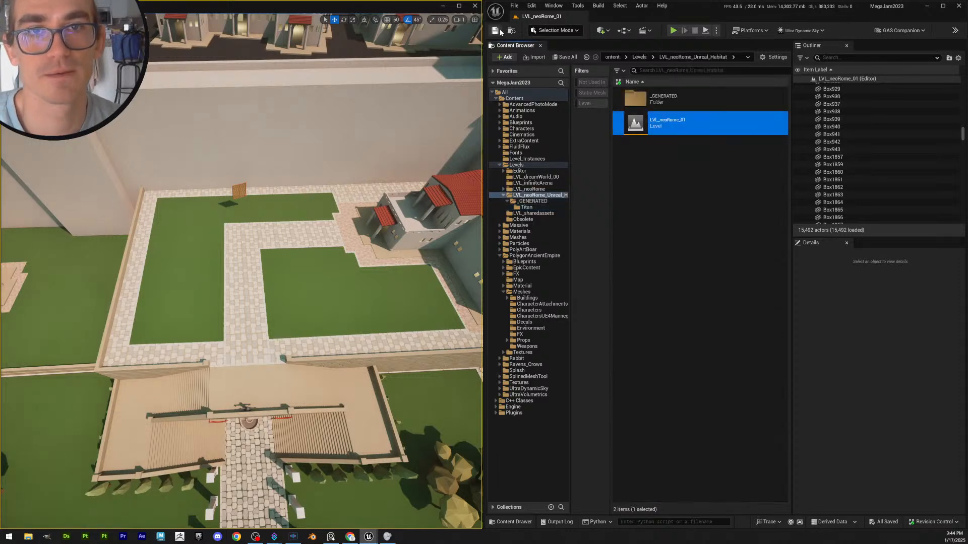
pyautogui.click(514, 98)
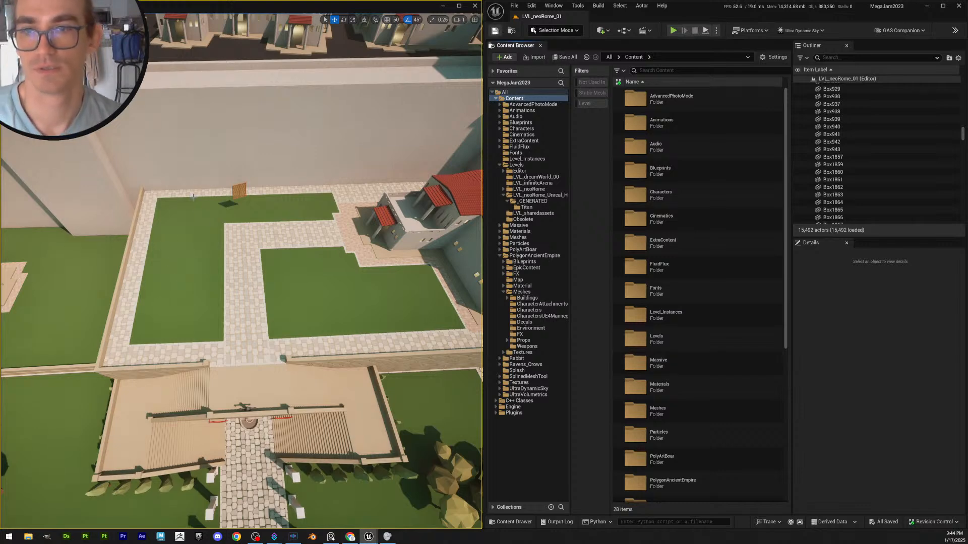
pyautogui.hotkey('ctrl', 's')
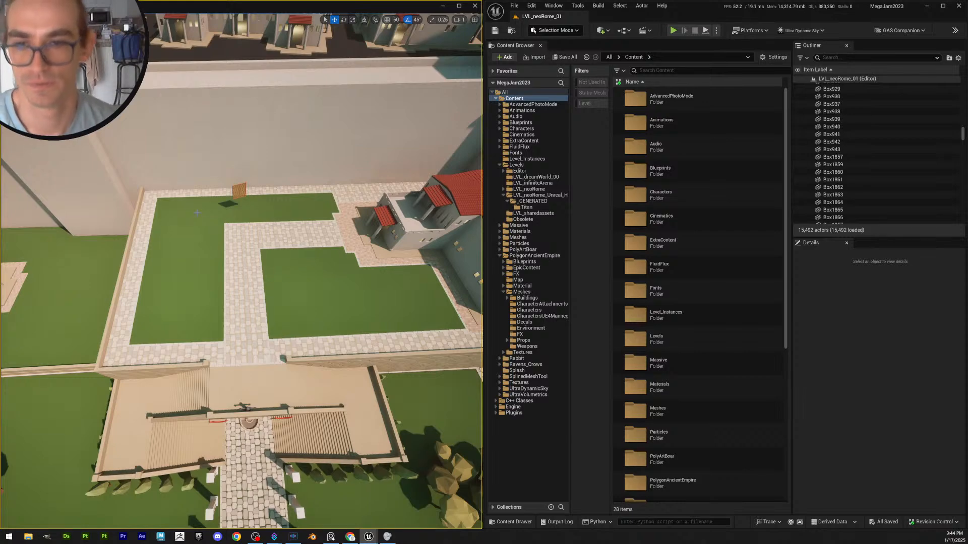
# Save the level again and start a play session in the viewport
pyautogui.press('s')
pyautogui.moveTo(305, 302); pyautogui.dragTo(283, 275, button='right')
pyautogui.press('s')
pyautogui.press('s')
pyautogui.scroll(5, 313, 272)
pyautogui.press('s')
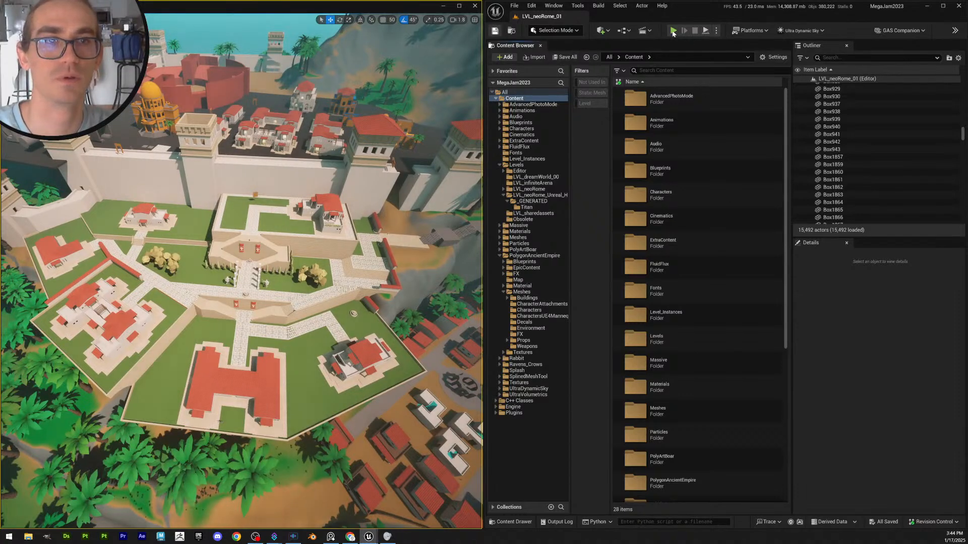
pyautogui.hotkey('ctrl', 's')
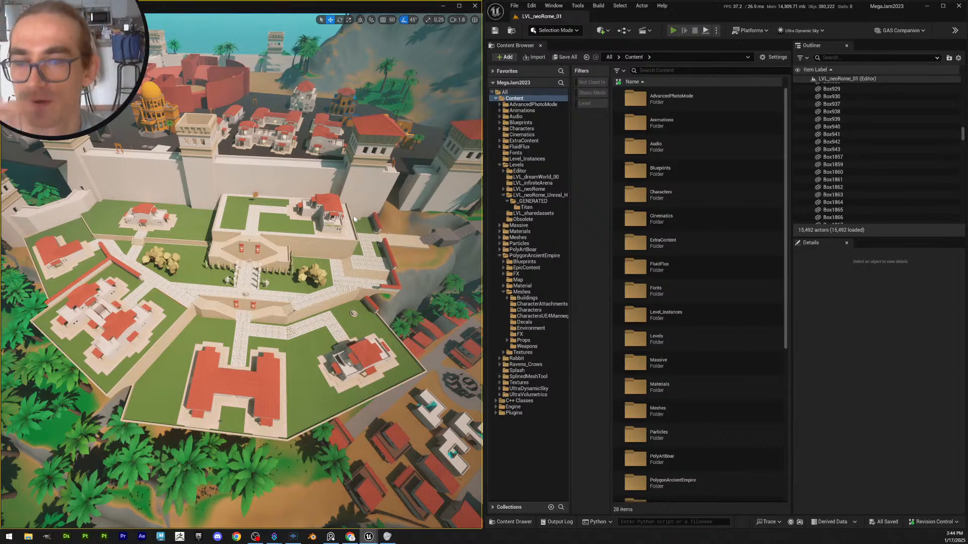
pyautogui.hotkey('alt', 'p')
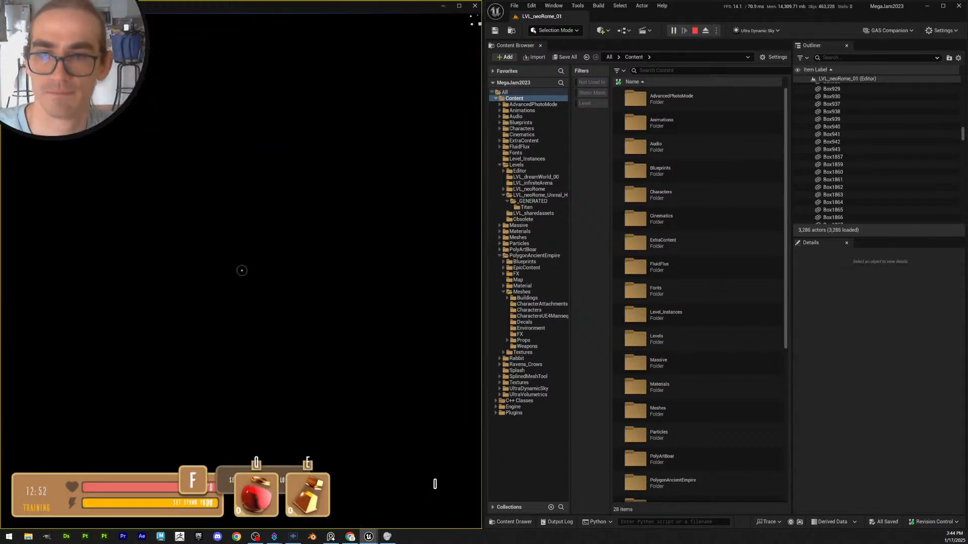
# Run the character through the town up to the paved courtyard with the new lawns
pyautogui.press('s')
pyautogui.press('w')
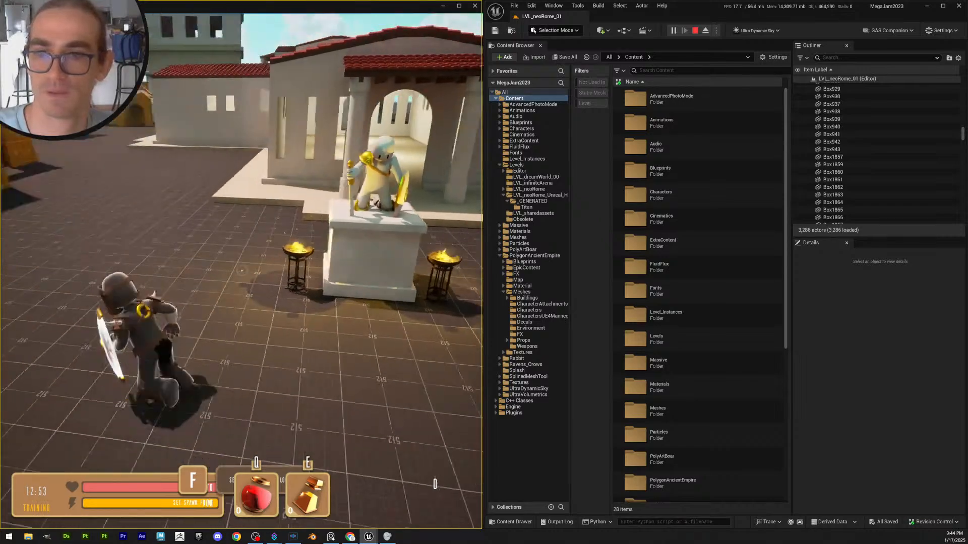
pyautogui.press('w')
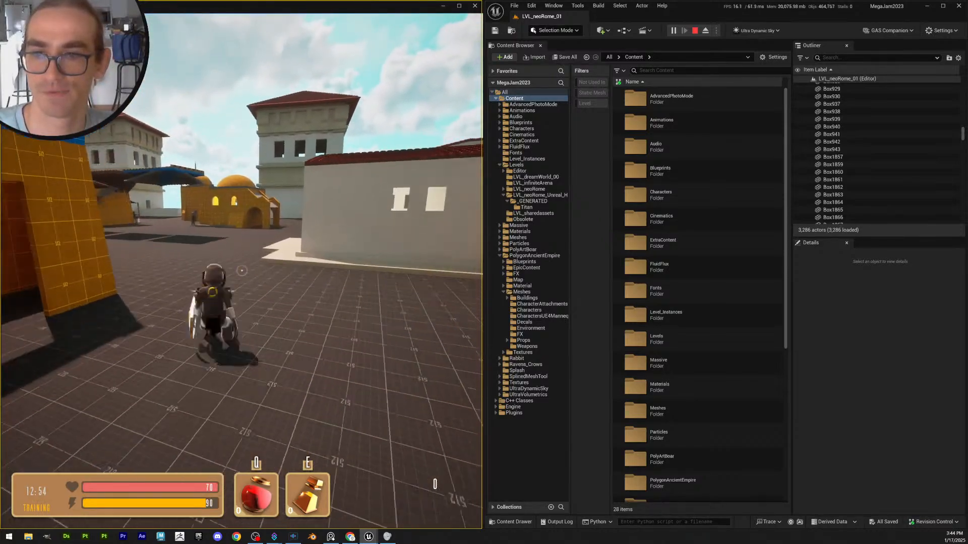
pyautogui.press('space')
pyautogui.press('w')
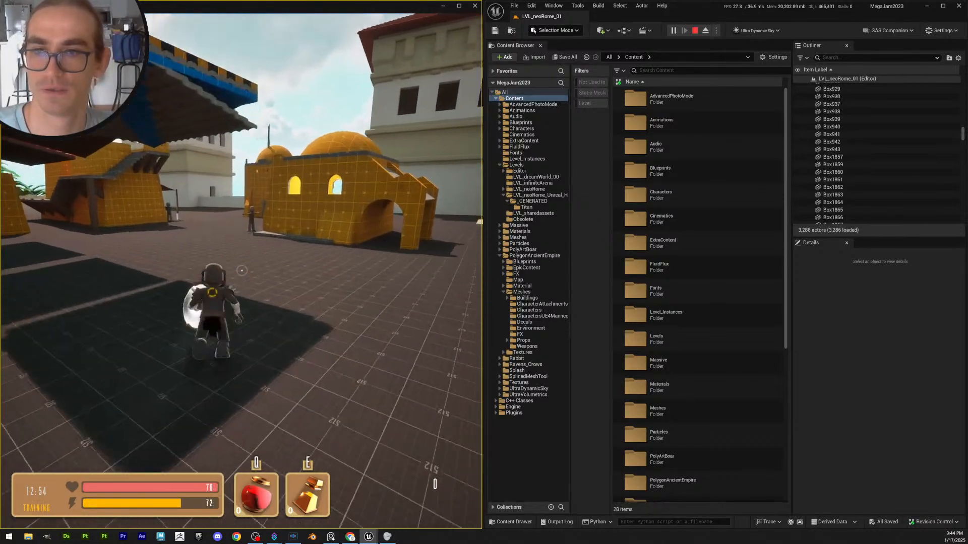
pyautogui.press('w')
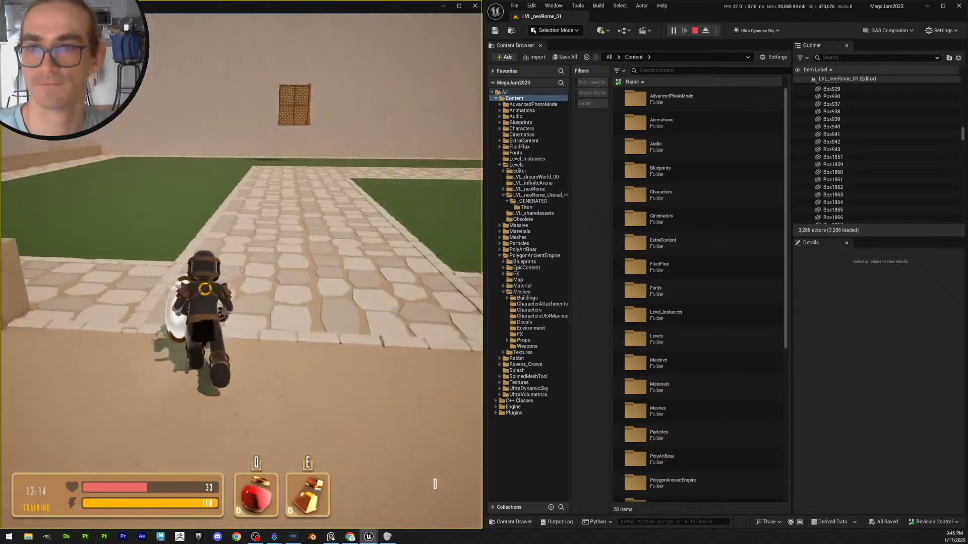
# Walk the character across the courtyard, along the parapet and around the house to inspect the lawn and paving edges
pyautogui.press('w')
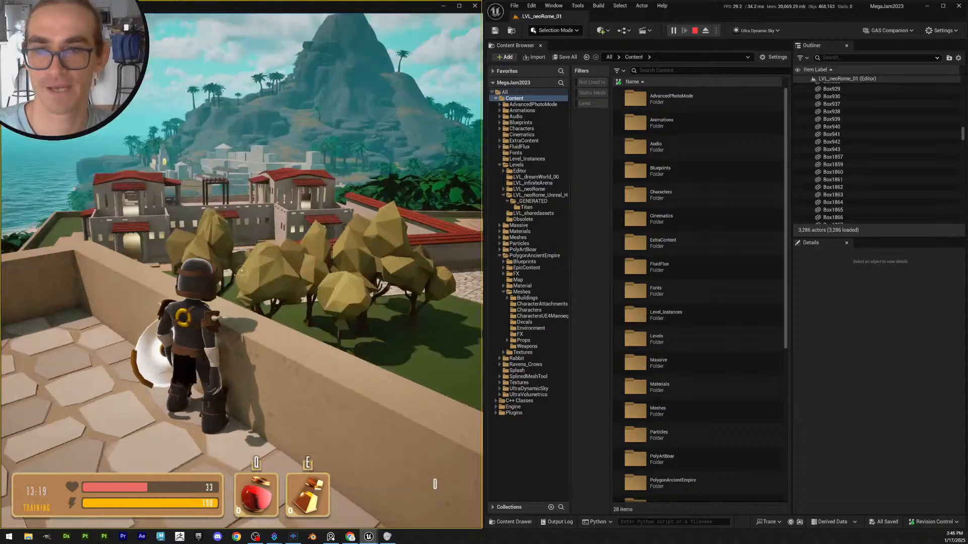
pyautogui.press('w')
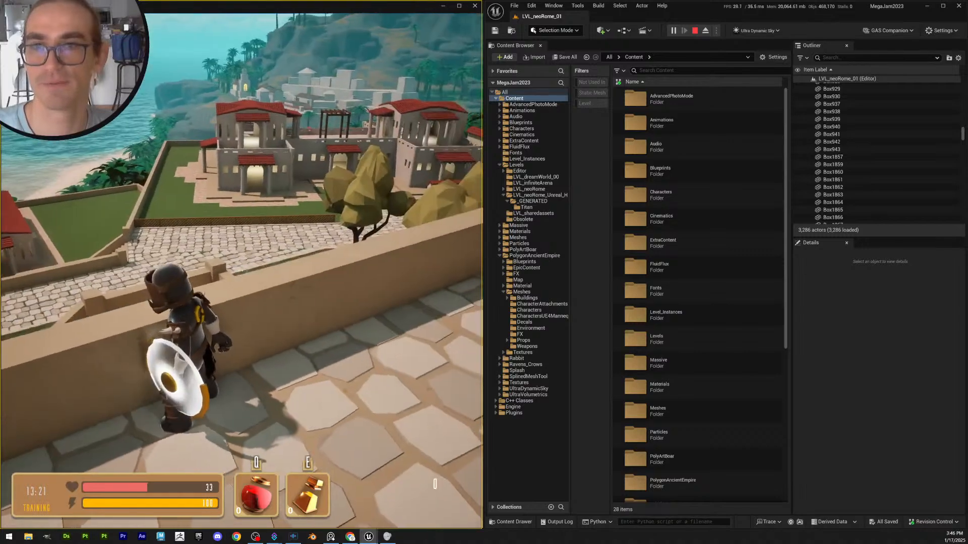
pyautogui.press('w')
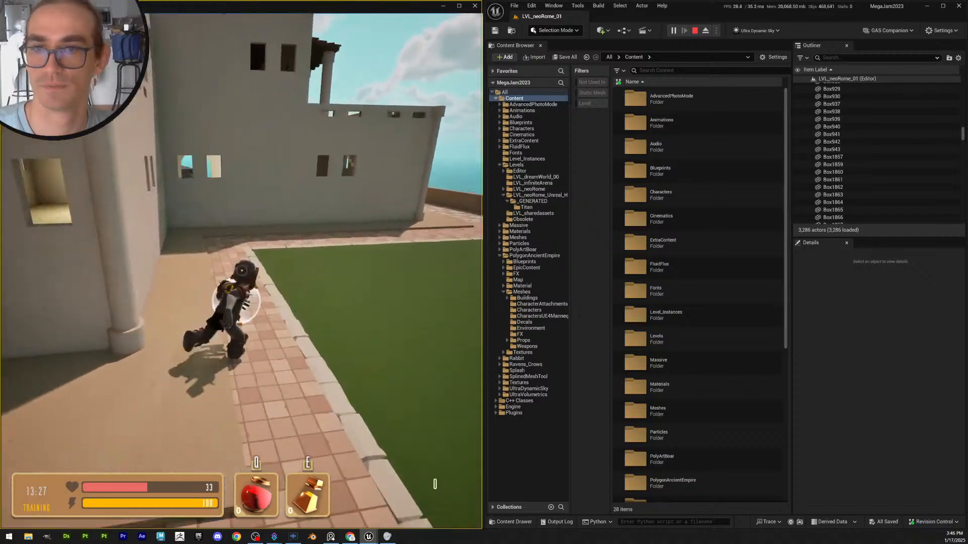
pyautogui.press('w')
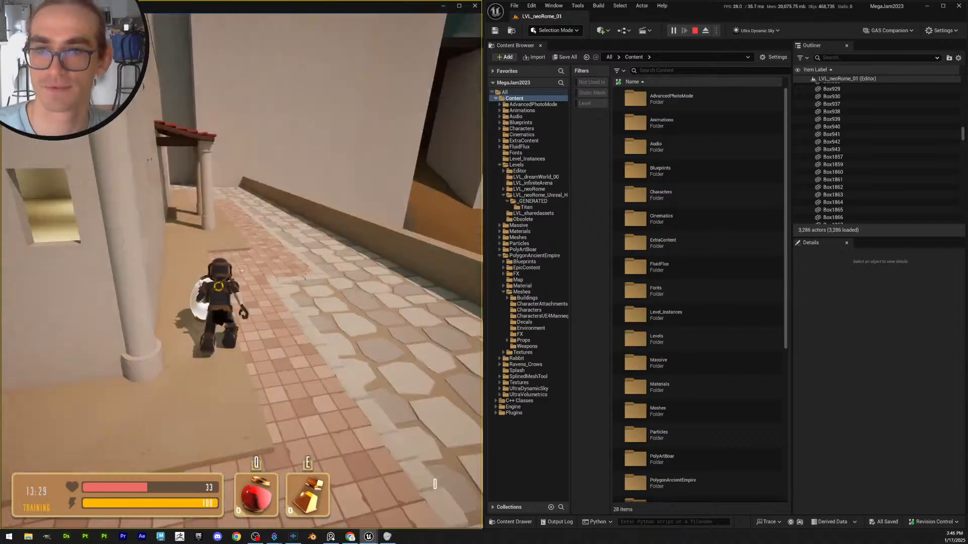
pyautogui.press('w')
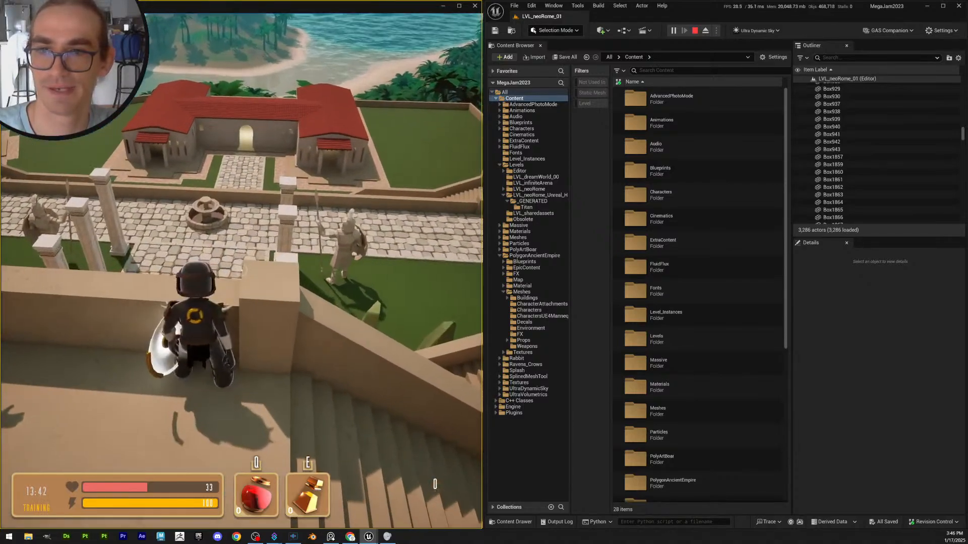
# Run from the staircase across the courtyard and along the parapet past the house, checking the lower gardens and stairs
pyautogui.press('w')
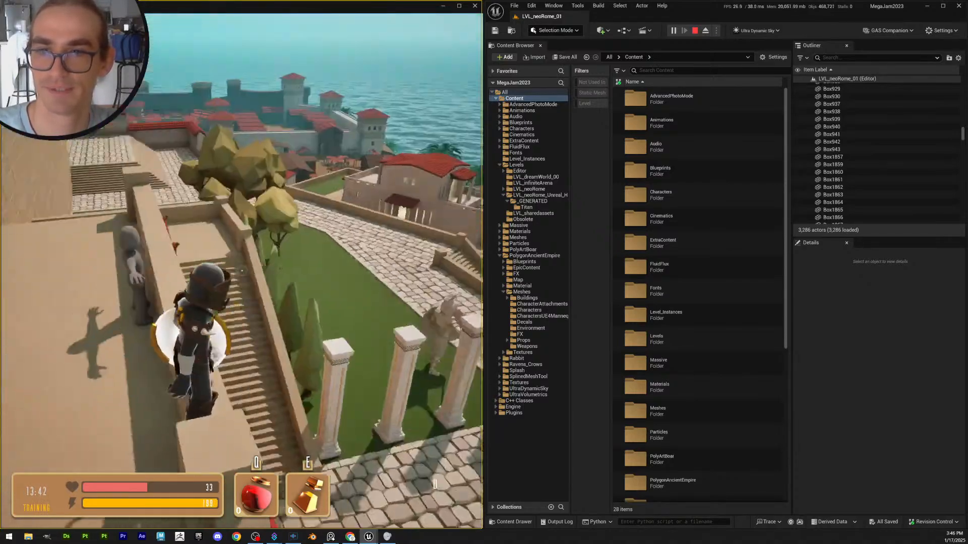
pyautogui.press('w')
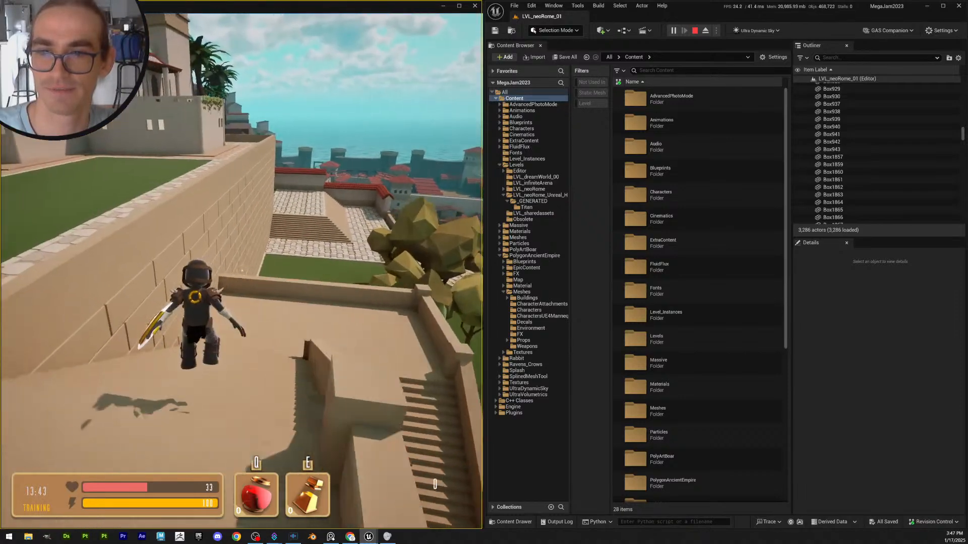
pyautogui.press('w')
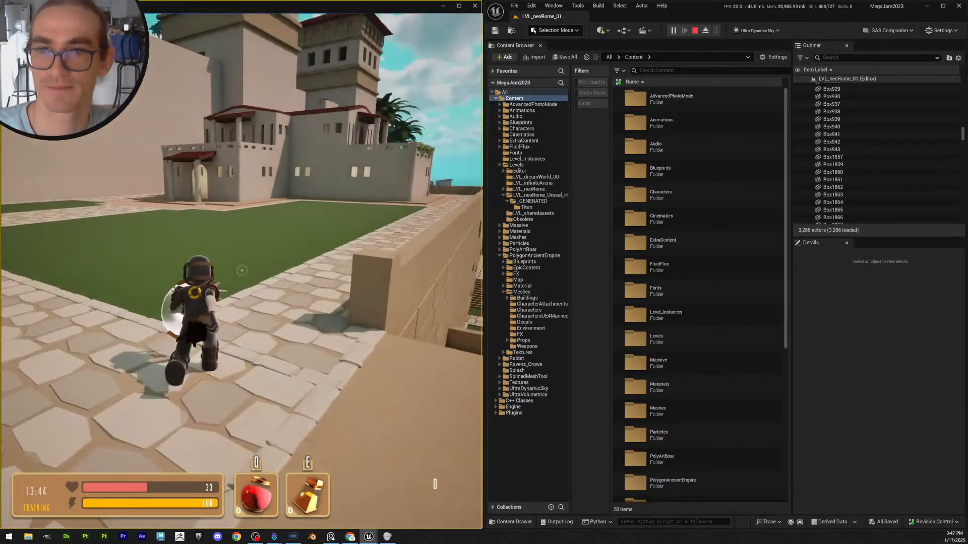
pyautogui.press('w')
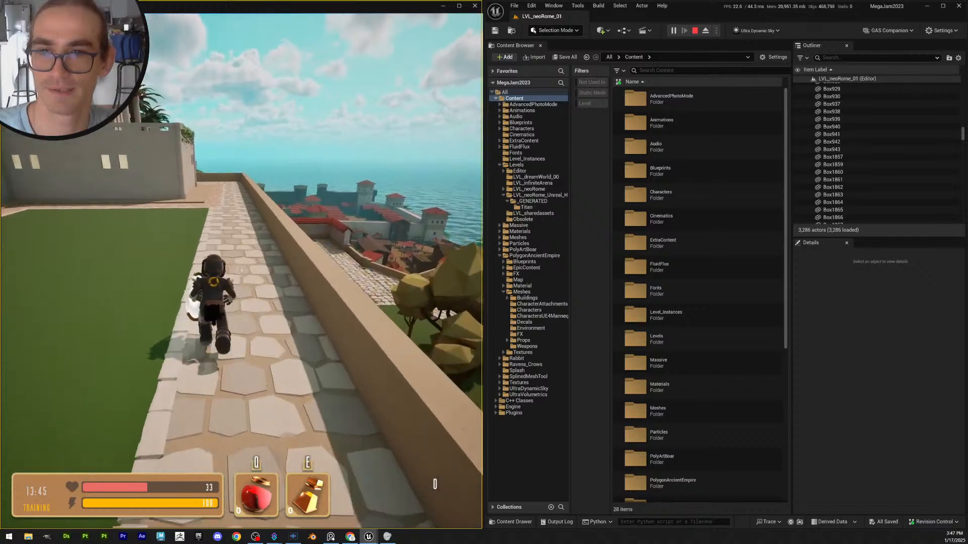
pyautogui.press('w')
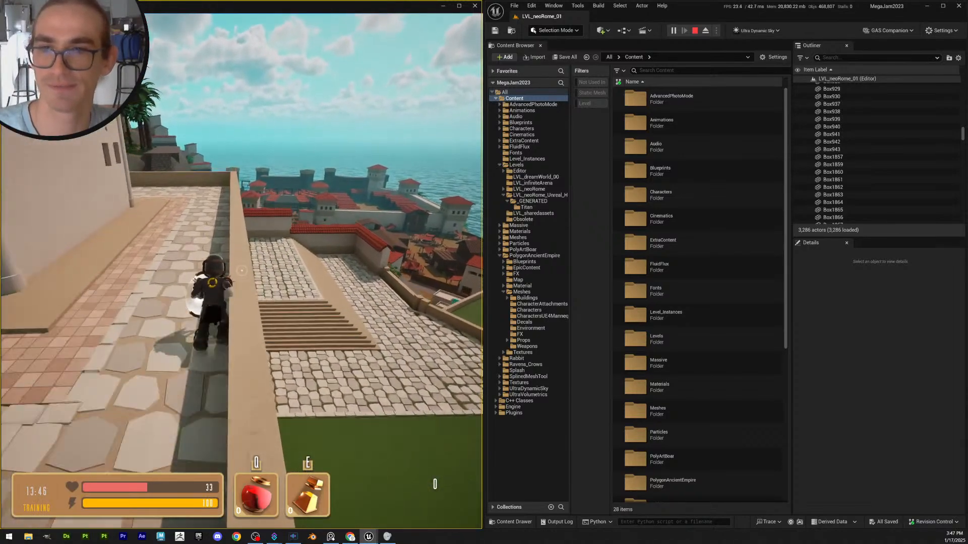
pyautogui.press('w')
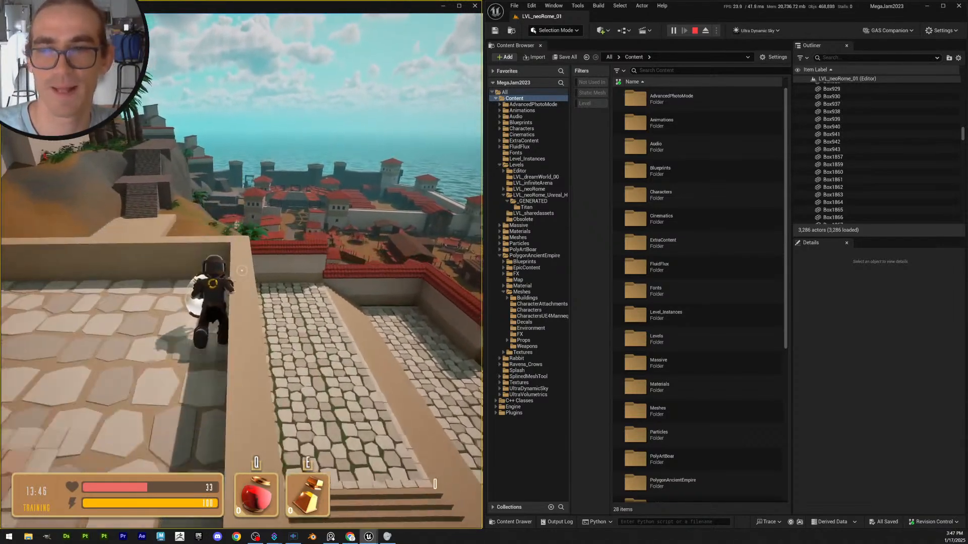
pyautogui.press('w')
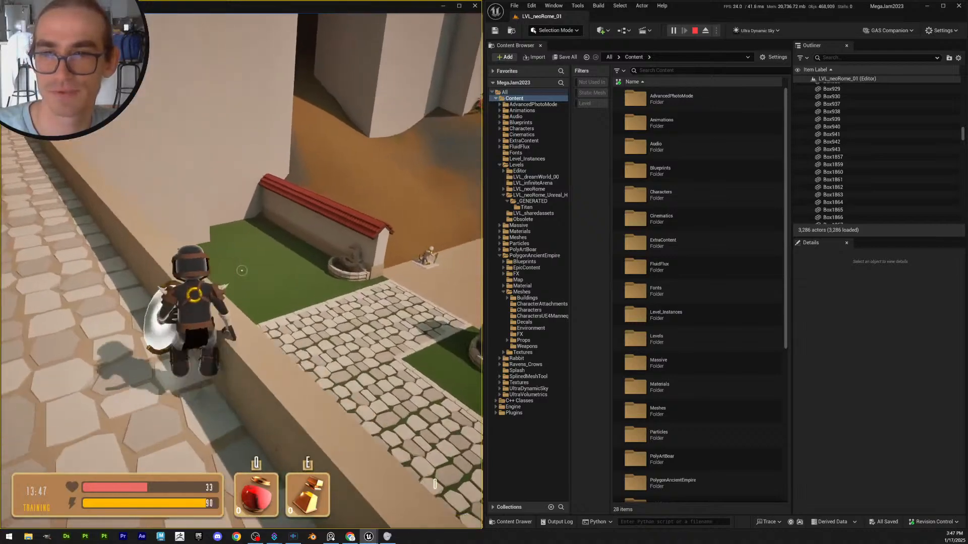
pyautogui.press('w')
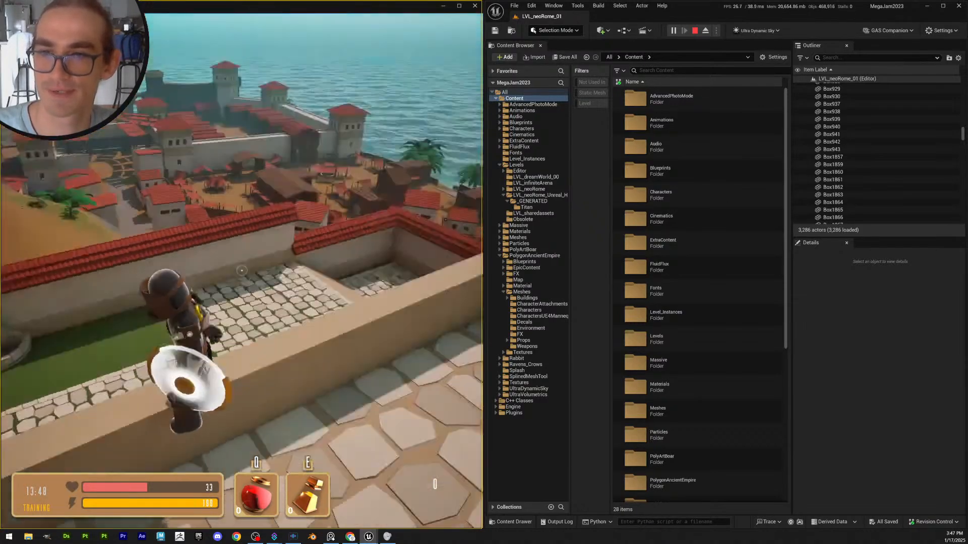
pyautogui.press('w')
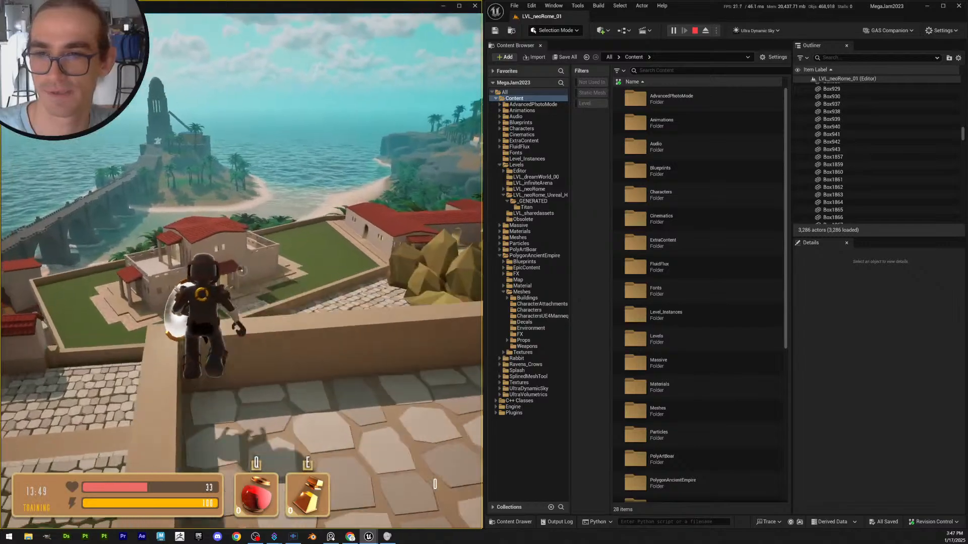
# Run the character back along the parapet path beside the lawn to the staircase landing, jumping along the way
pyautogui.press('w')
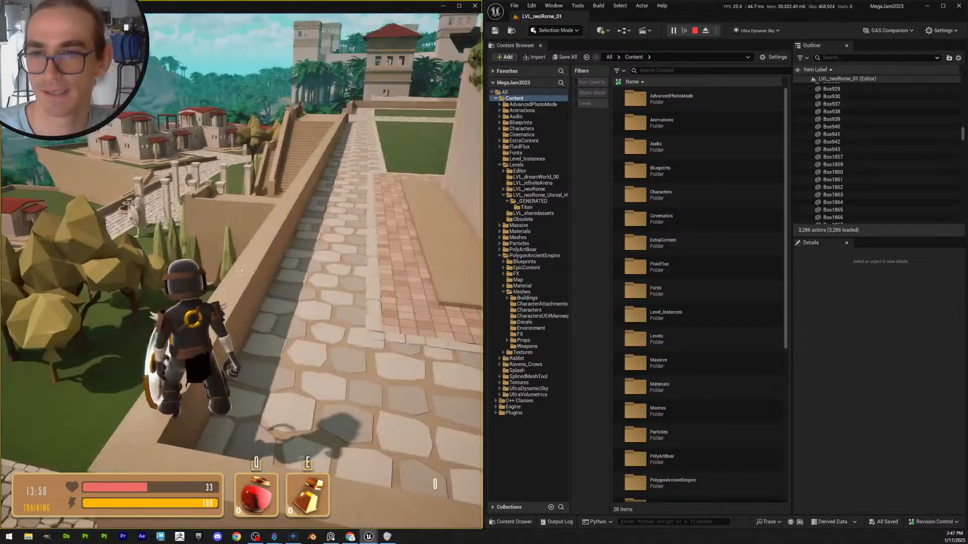
pyautogui.press('w')
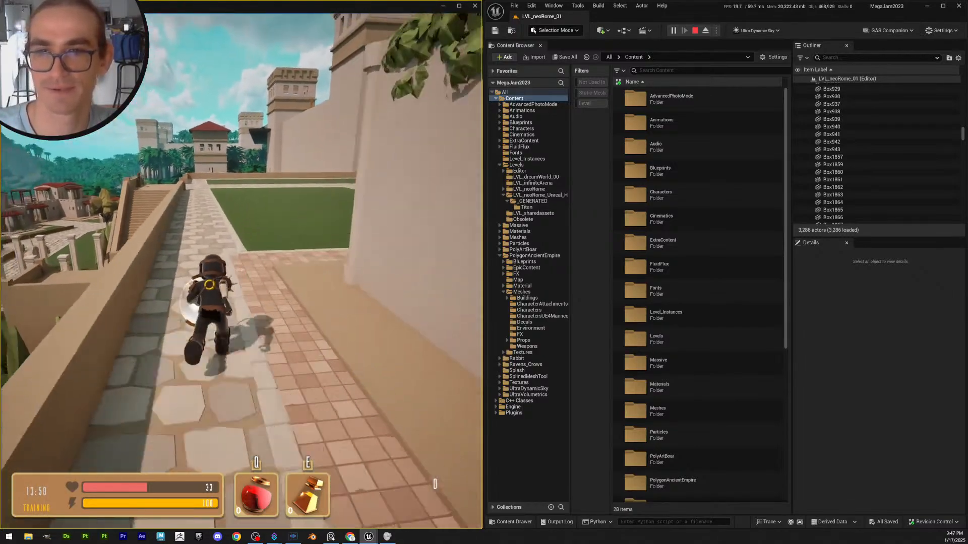
pyautogui.press('space')
pyautogui.press('w')
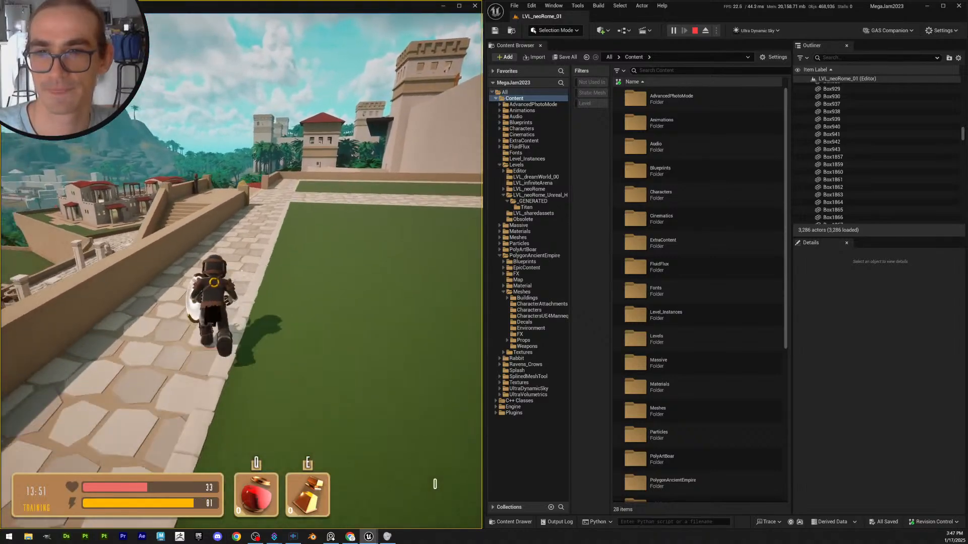
pyautogui.press('space')
pyautogui.press('space')
pyautogui.press('w')
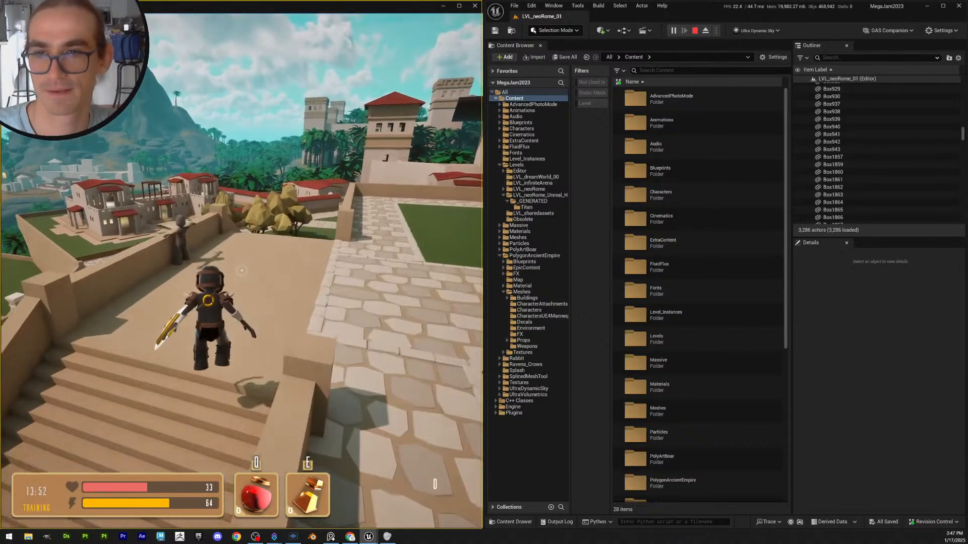
pyautogui.press('w')
pyautogui.press('space')
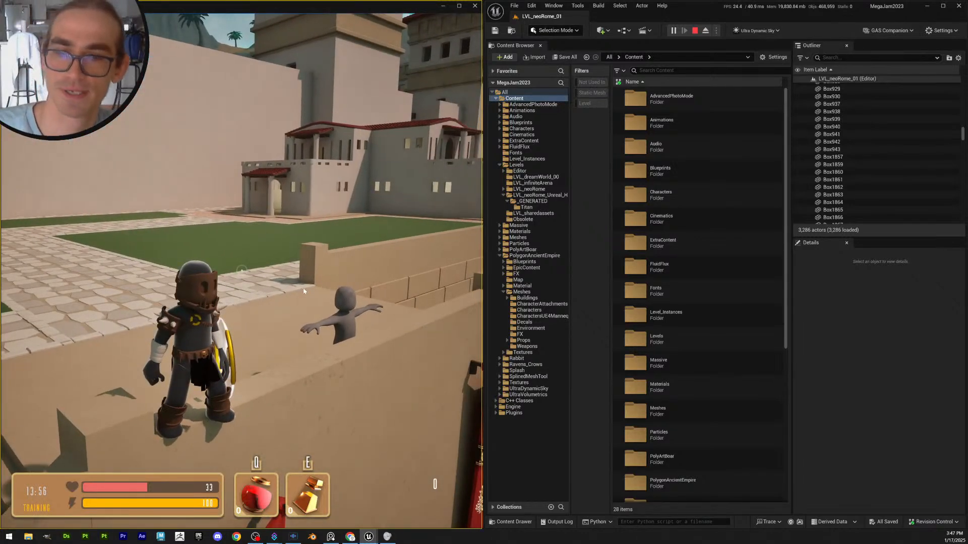
# End the play test, dismiss the message log, and save the level
pyautogui.press('Escape')
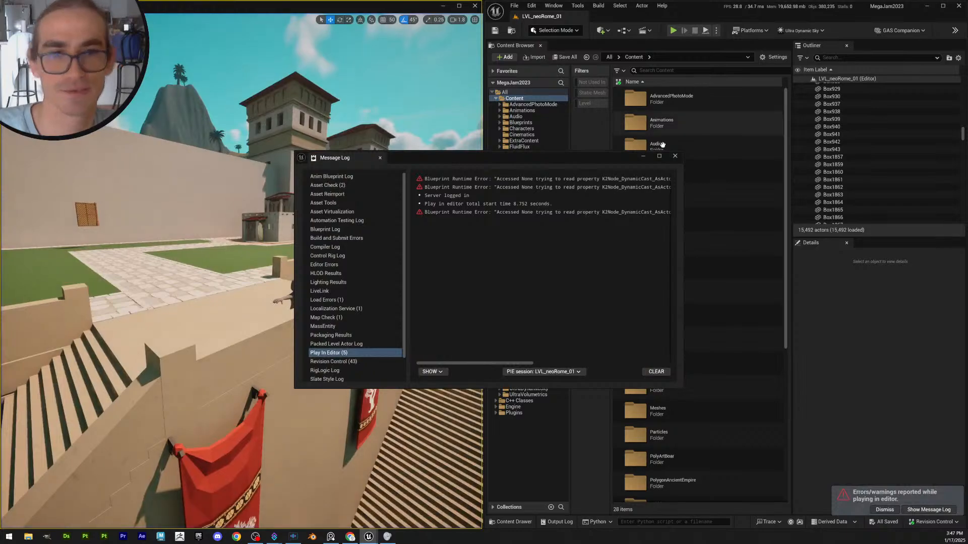
pyautogui.click(675, 156)
pyautogui.press('s')
pyautogui.scroll(3, 242, 273)
pyautogui.moveTo(242, 272); pyautogui.dragTo(192, 298, button='right')
pyautogui.scroll(-2, 241, 272)
pyautogui.moveTo(291, 284); pyautogui.dragTo(291, 257, button='right')
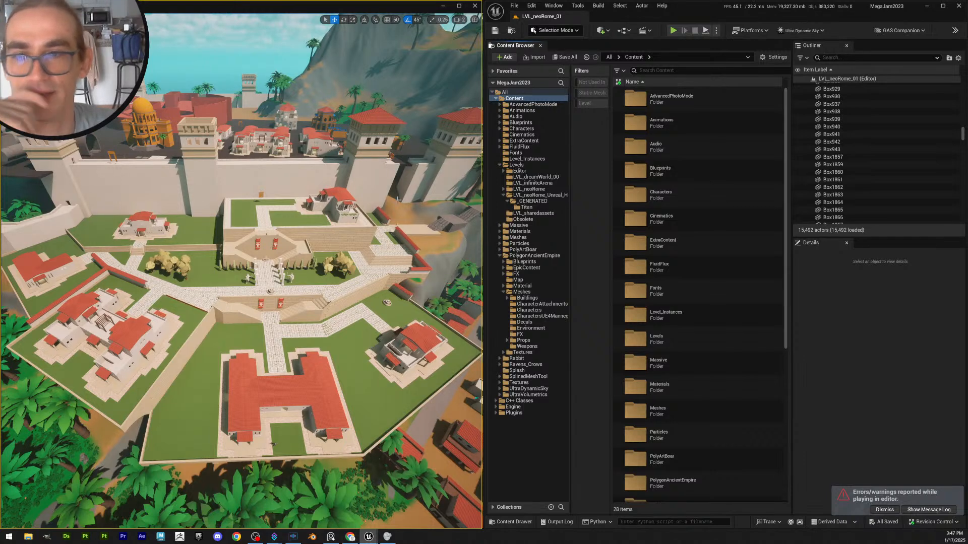
pyautogui.click(494, 30)
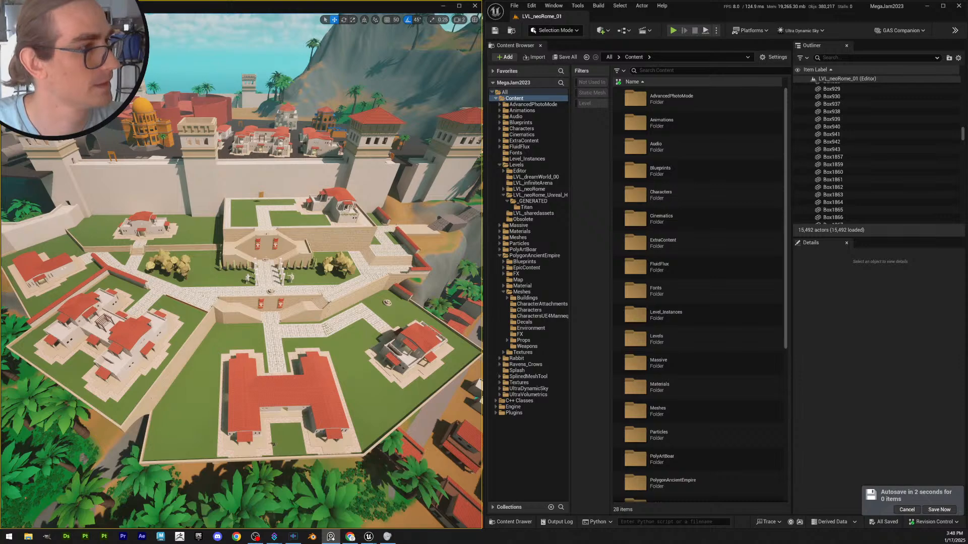
# Examine the terraced gardens, stairways, paths and upper courtyard from above for the layout of lawns and paving
pyautogui.moveTo(242, 282)
pyautogui.mouseDown(button='right')
pyautogui.moveTo(252, 275)
pyautogui.moveTo(251, 283)
pyautogui.moveTo(229, 275)
pyautogui.moveTo(259, 308)
pyautogui.moveTo(318, 306)
pyautogui.moveTo(245, 287)
pyautogui.moveTo(283, 311)
pyautogui.moveTo(247, 290)
pyautogui.mouseUp(button='right')
pyautogui.press('w')
pyautogui.scroll(-3, 245, 286)
pyautogui.press('s')
pyautogui.scroll(1, 264, 295)
pyautogui.scroll(4, 274, 305)
pyautogui.moveTo(202, 336)
pyautogui.mouseDown(button='right')
pyautogui.moveTo(217, 337)
pyautogui.moveTo(202, 336)
pyautogui.mouseUp(button='right')
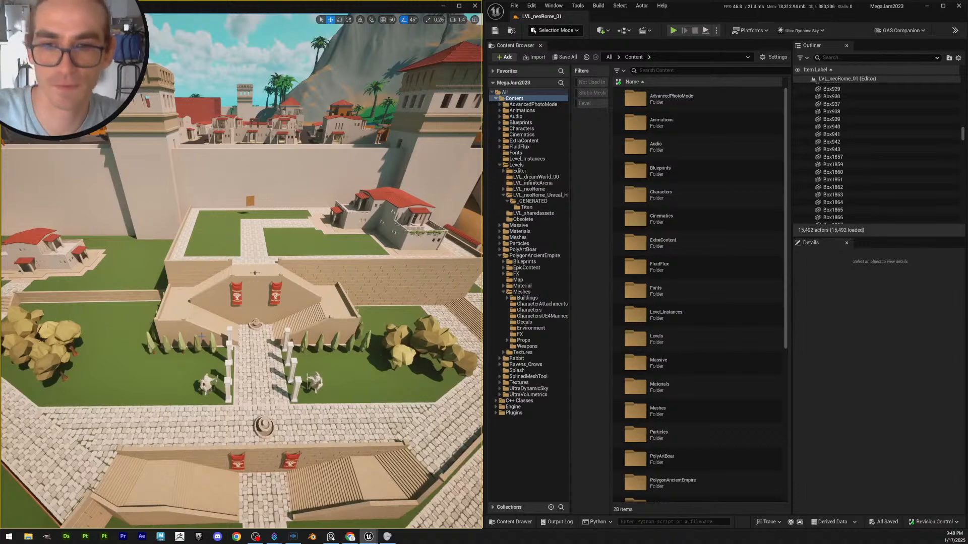
pyautogui.press('w')
pyautogui.moveTo(284, 294); pyautogui.dragTo(278, 280, button='right')
pyautogui.press('s')
pyautogui.moveTo(348, 301); pyautogui.dragTo(271, 320, button='right')
pyautogui.press('s')
pyautogui.press('a')
pyautogui.press('w')
pyautogui.scroll(1, 314, 295)
pyautogui.scroll(-2, 313, 289)
pyautogui.press('e')
pyautogui.press('q')
pyautogui.scroll(-1, 381, 291)
pyautogui.press('e')
pyautogui.scroll(-1, 439, 329)
pyautogui.press('s')
pyautogui.press('e')
pyautogui.scroll(3, 282, 338)
pyautogui.press('s')
pyautogui.press('d')
pyautogui.scroll(1, 280, 327)
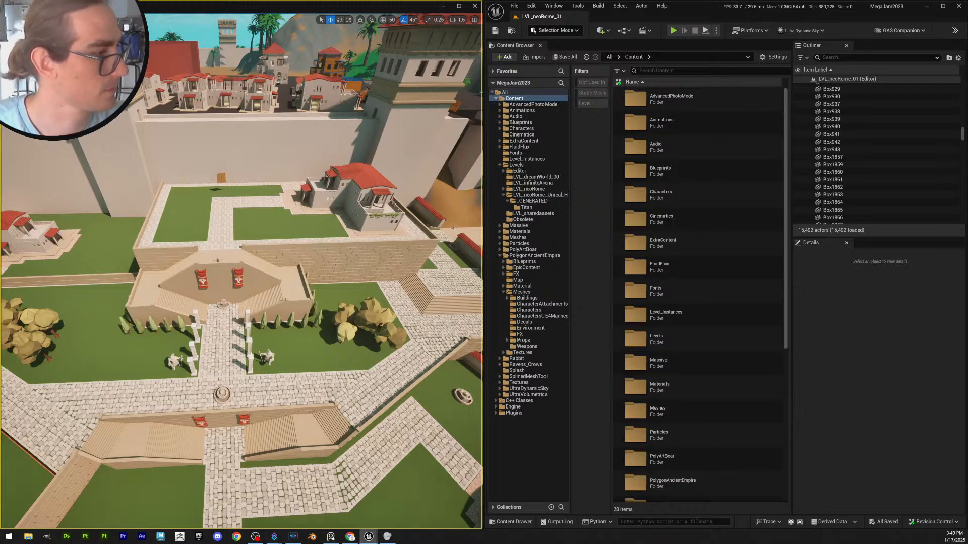
# Try placing an SM_Bld_Wall_Window_03 mesh on the upper courtyard's lawn, and delete it again
pyautogui.click(359, 202)
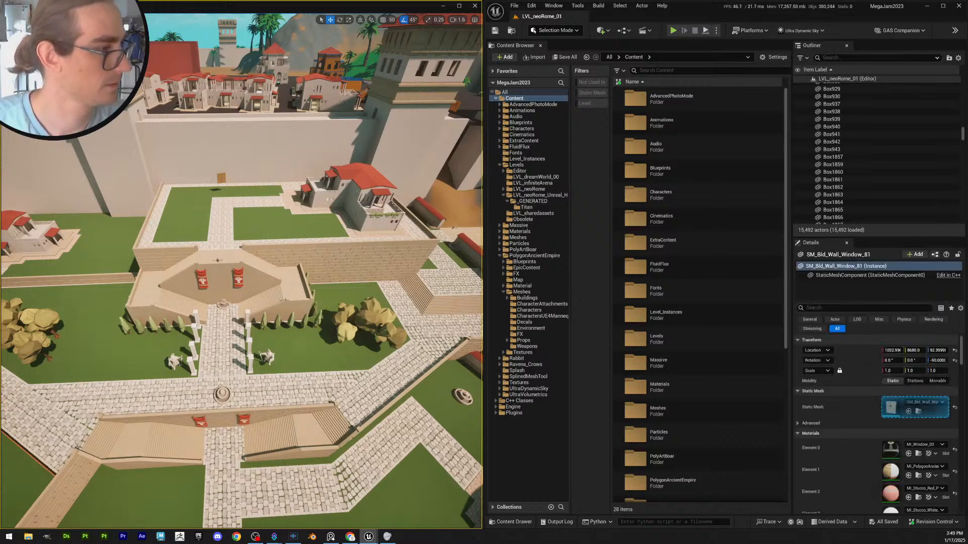
pyautogui.moveTo(891, 407); pyautogui.dragTo(186, 218)
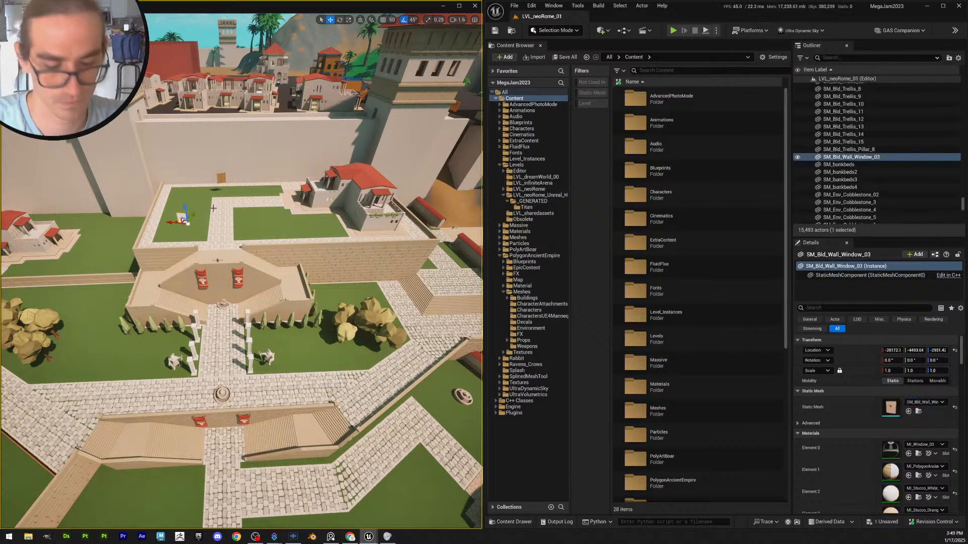
pyautogui.moveTo(217, 204); pyautogui.dragTo(217, 203, button='right')
pyautogui.press('Delete')
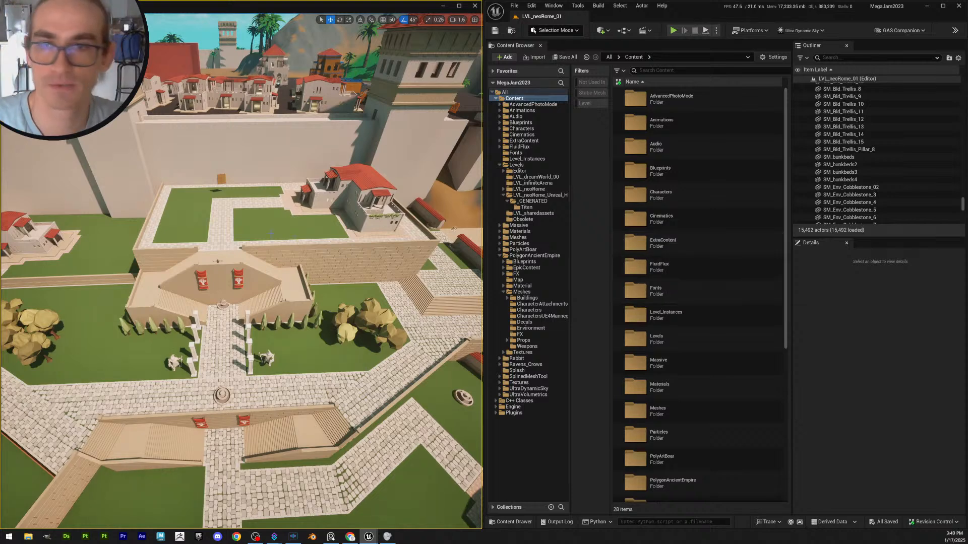
# Inspect the upper courtyard's L-shaped lawn up close and save the level
pyautogui.press('w')
pyautogui.moveTo(331, 241); pyautogui.dragTo(317, 222, button='right')
pyautogui.press('w')
pyautogui.scroll(-2, 306, 224)
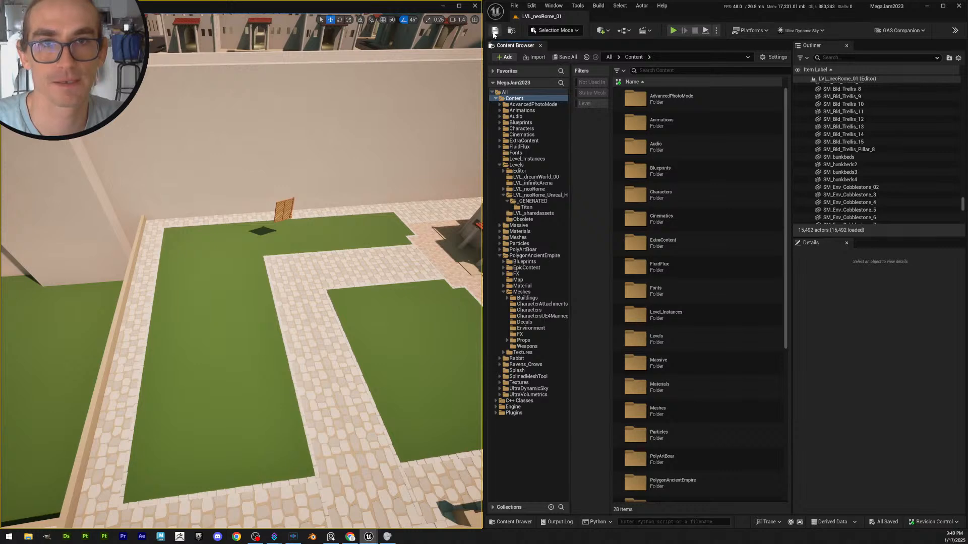
pyautogui.hotkey('ctrl', 's')
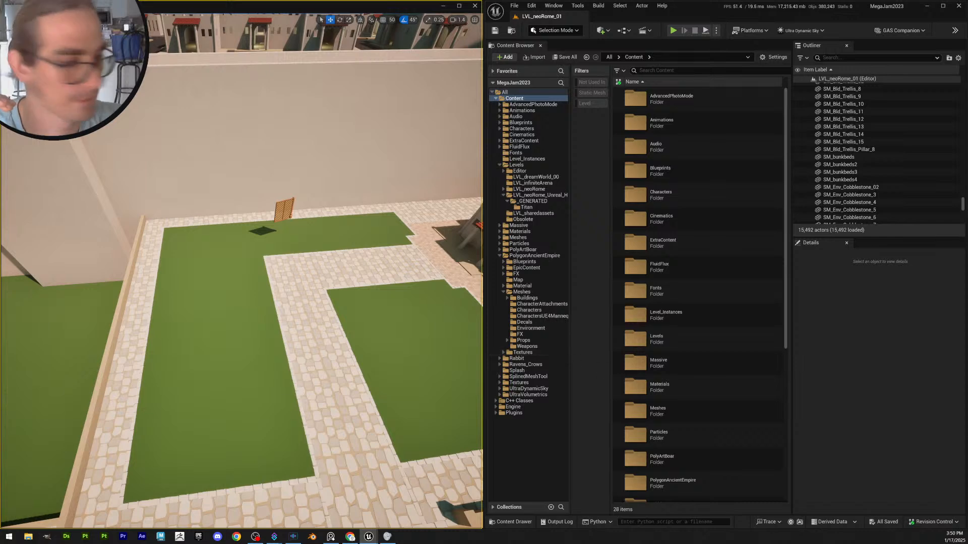
# Place an SM_Bld_Wall_Window_03 mesh on the upper courtyard's L-shaped lawn and locate its source asset in the Buildings folder
pyautogui.moveTo(891, 407); pyautogui.dragTo(205, 321)
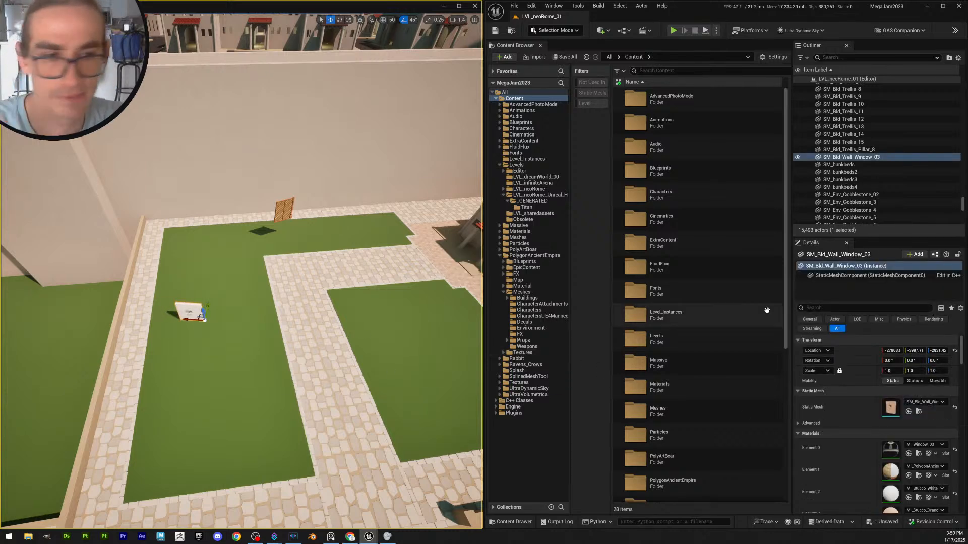
pyautogui.click(918, 412)
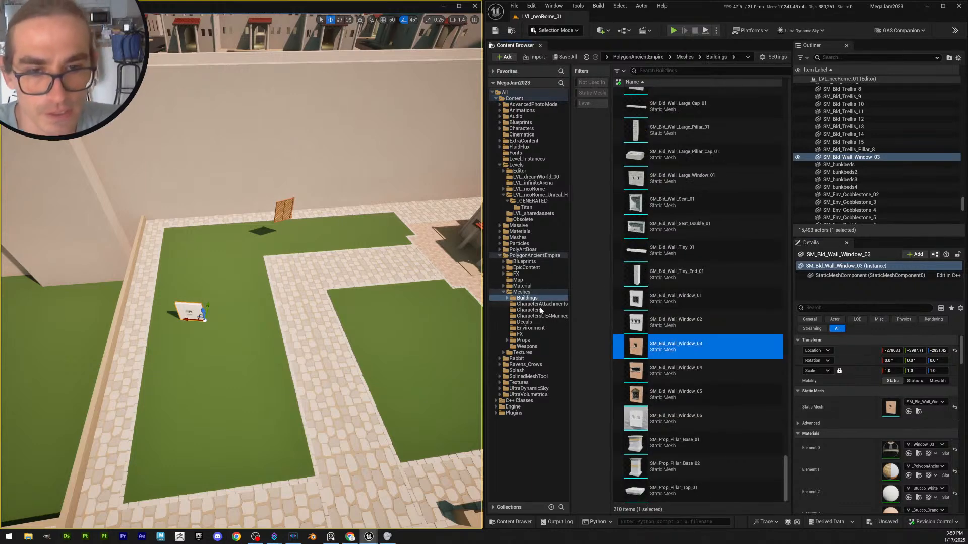
pyautogui.click(508, 341)
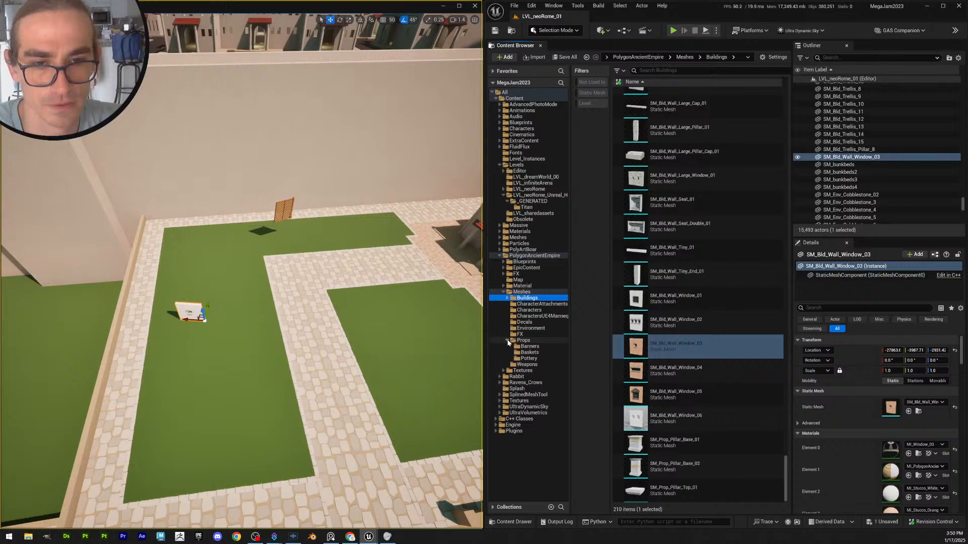
pyautogui.click(507, 341)
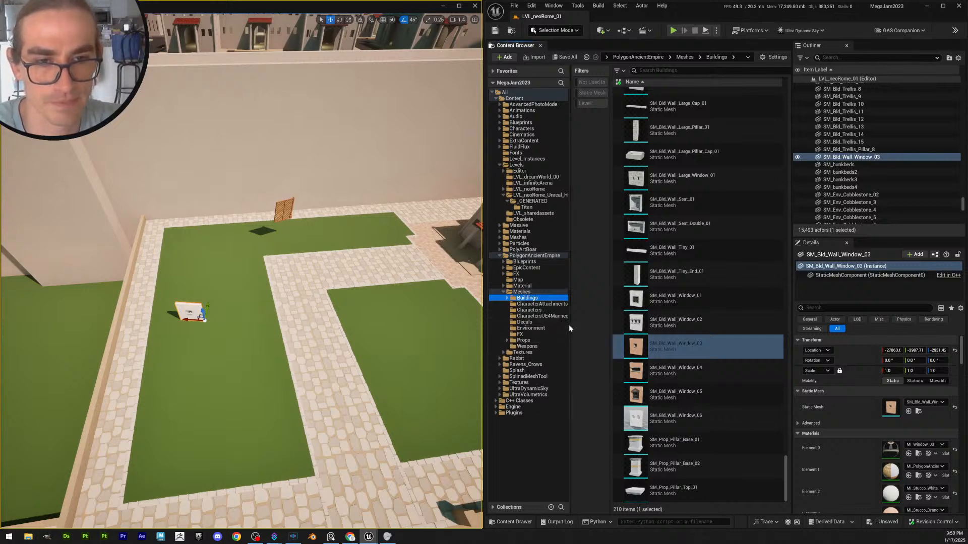
pyautogui.moveTo(570, 326); pyautogui.dragTo(583, 326)
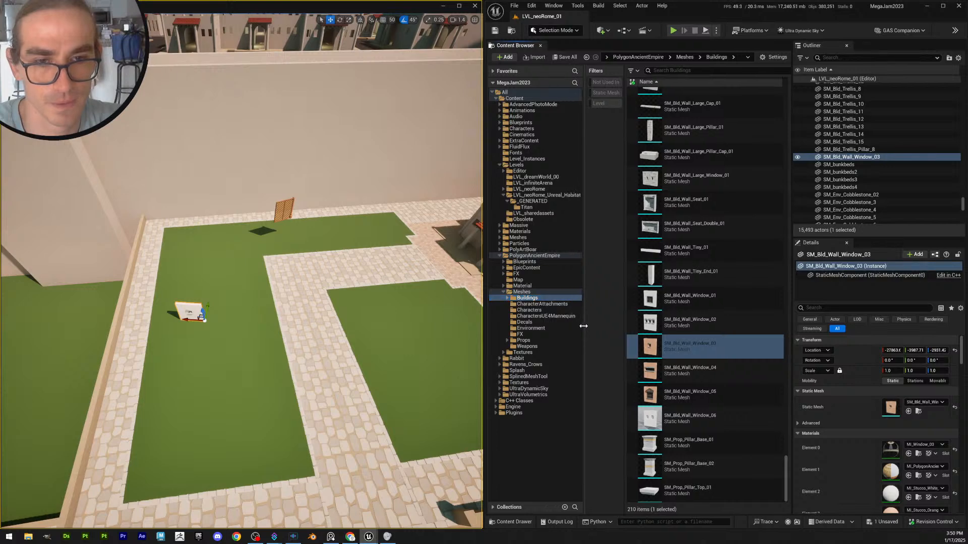
# Look through the character, decal and Environment mesh folders of PolygonAncientEmpire
pyautogui.click(542, 304)
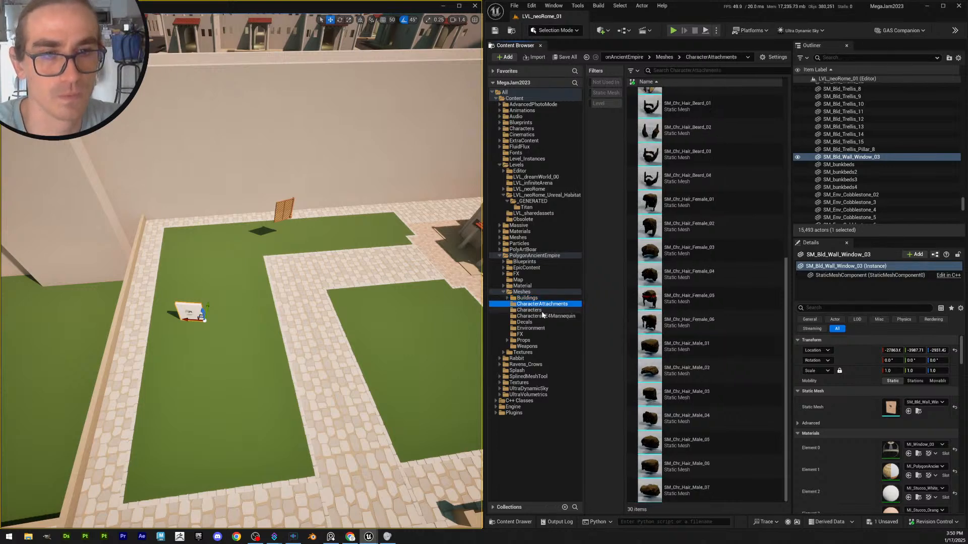
pyautogui.click(540, 311)
pyautogui.click(539, 316)
pyautogui.click(540, 322)
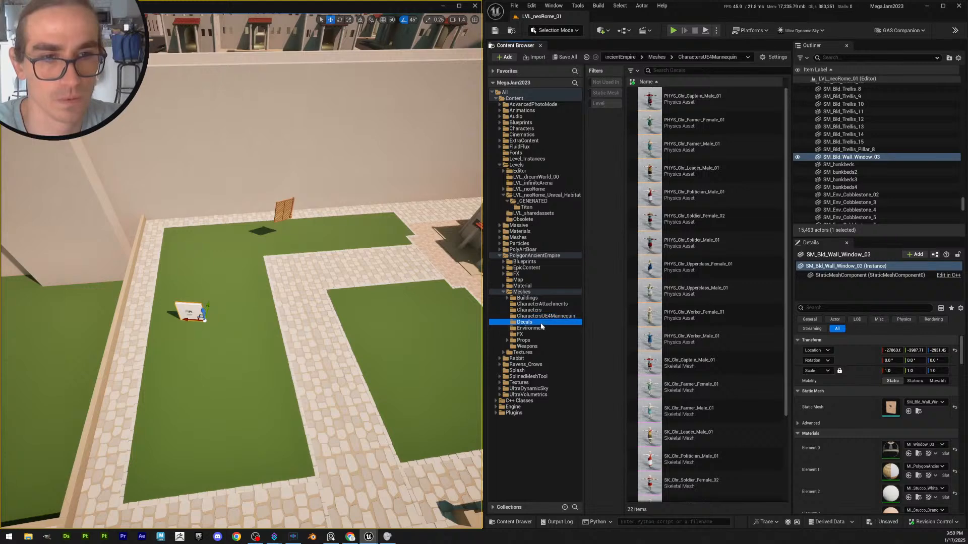
pyautogui.click(536, 328)
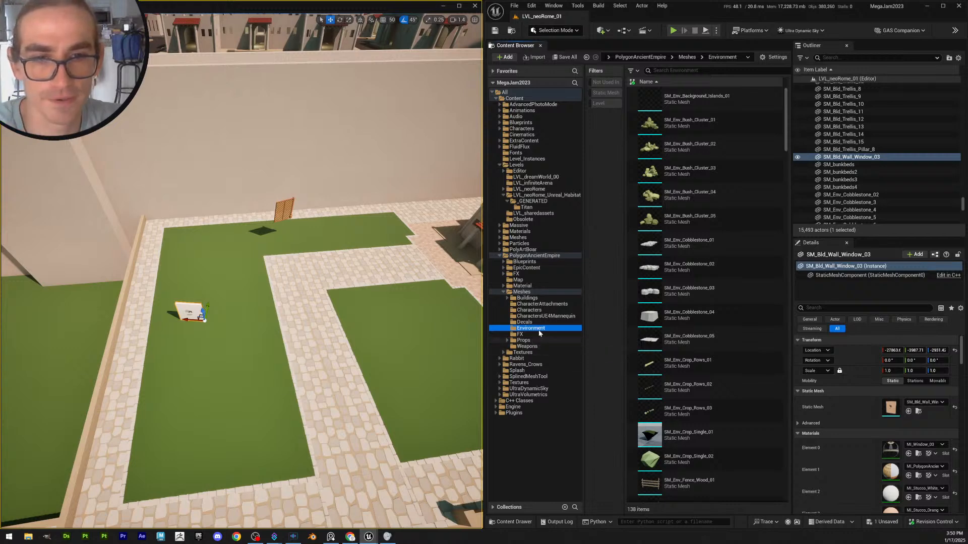
# Look through PolygonAncientEmpire's Blueprints, EpicContent, Map and Material folders, including the BuildingAlts materials
pyautogui.click(545, 260)
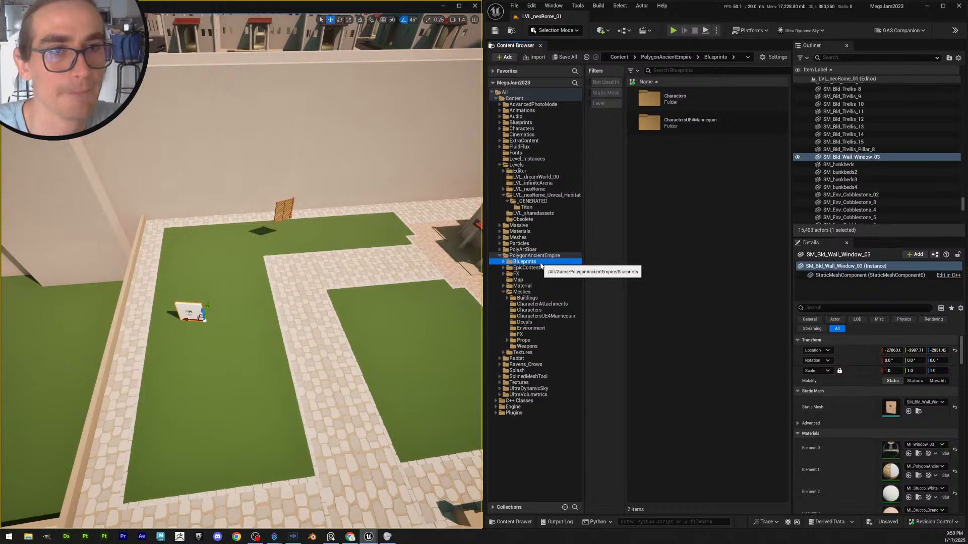
pyautogui.click(537, 273)
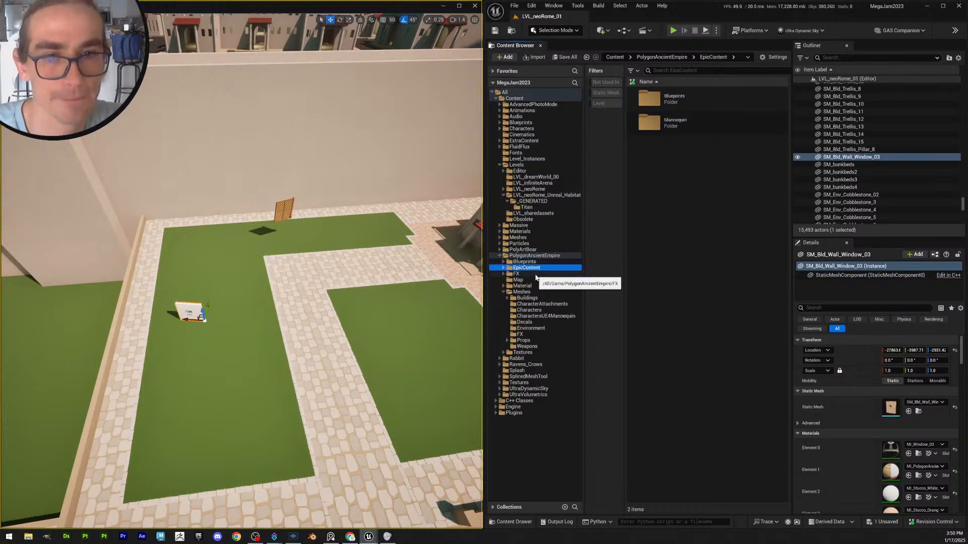
pyautogui.click(533, 280)
pyautogui.click(534, 286)
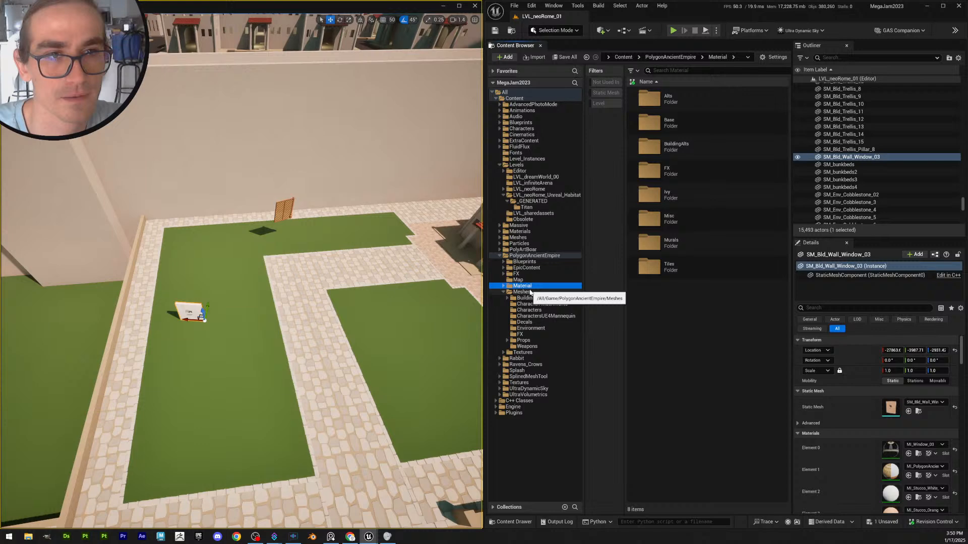
pyautogui.click(503, 286)
pyautogui.click(527, 298)
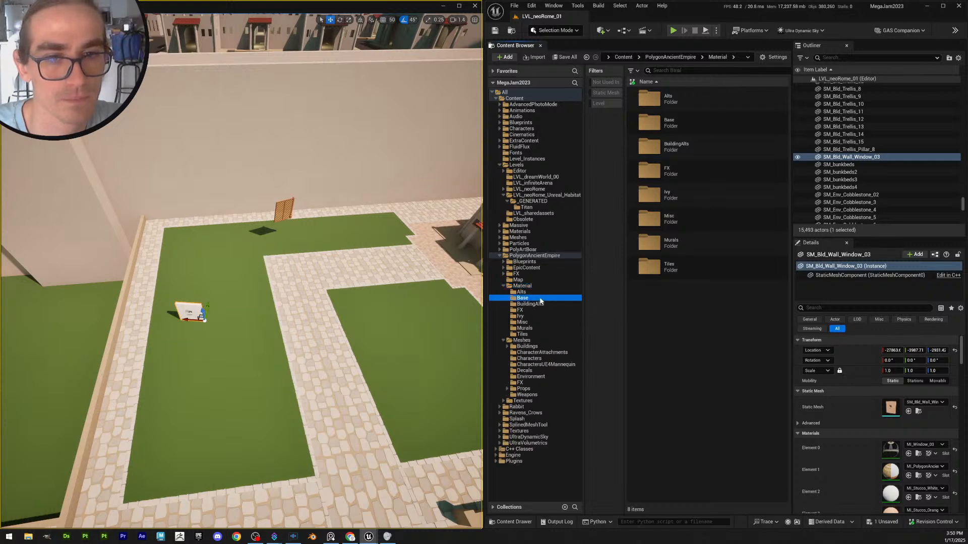
pyautogui.click(537, 305)
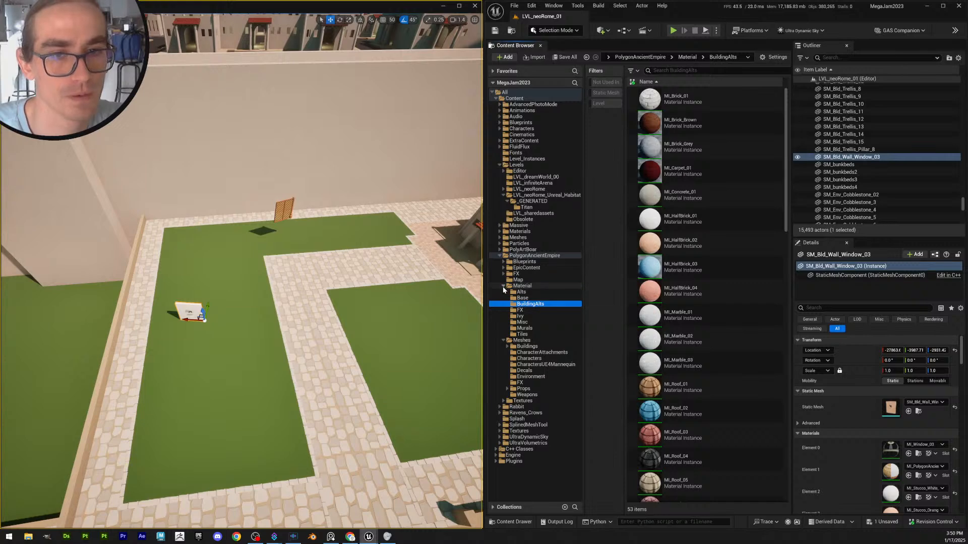
pyautogui.click(503, 285)
# Browse the static meshes in the Buildings folder and open its Base subfolder
pyautogui.click(539, 298)
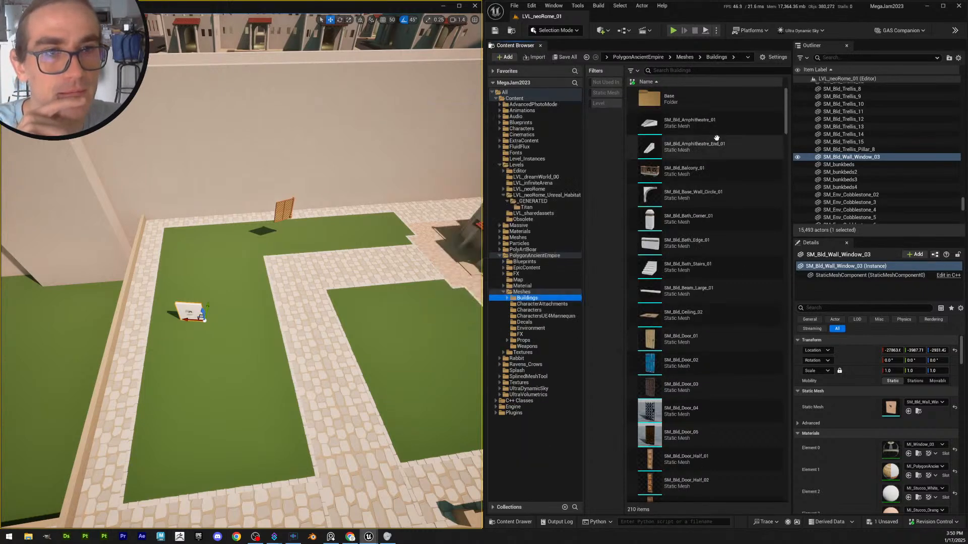
pyautogui.moveTo(787, 135); pyautogui.dragTo(796, 97)
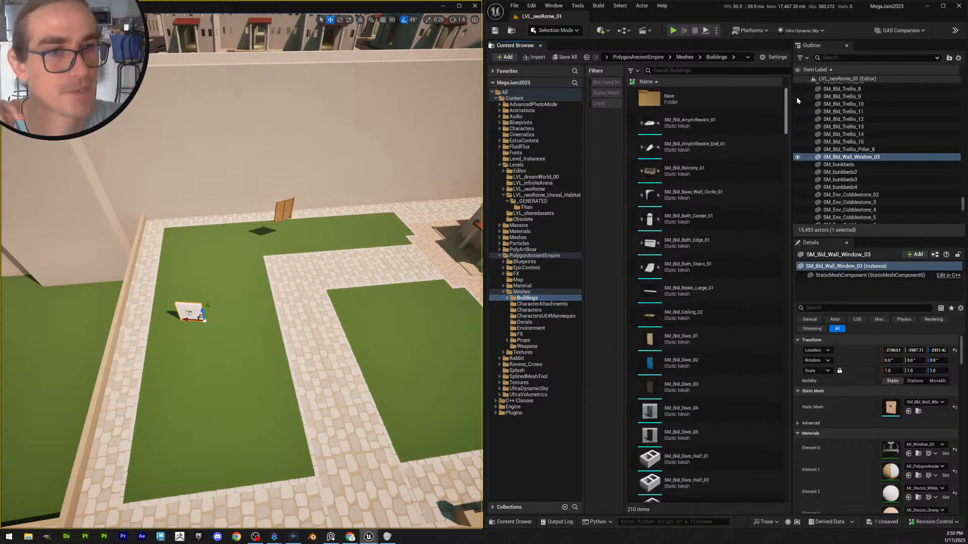
pyautogui.click(678, 101)
pyautogui.doubleClick(679, 101)
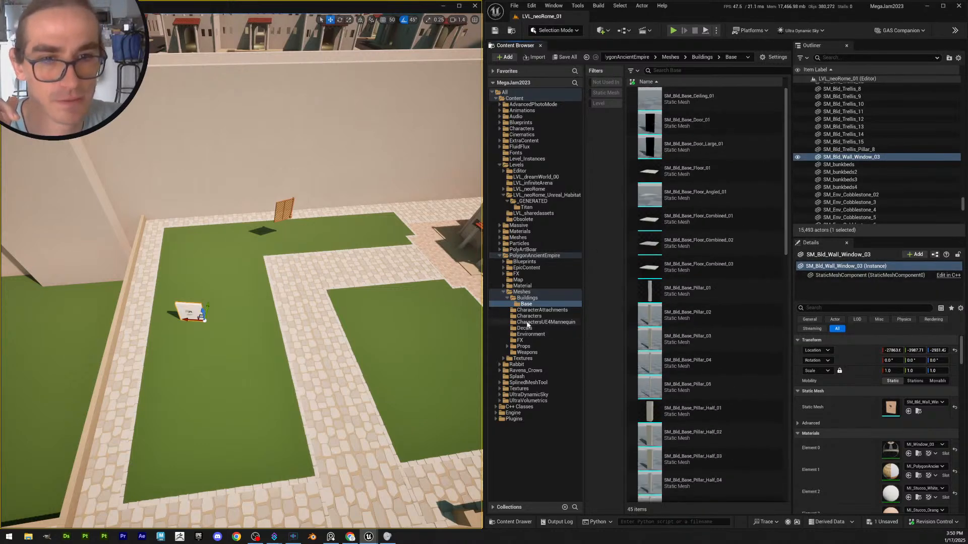
# Browse the remaining mesh folders from CharacterAttachments to Props and Weapons, and return to the Meshes folder
pyautogui.click(541, 311)
pyautogui.click(539, 317)
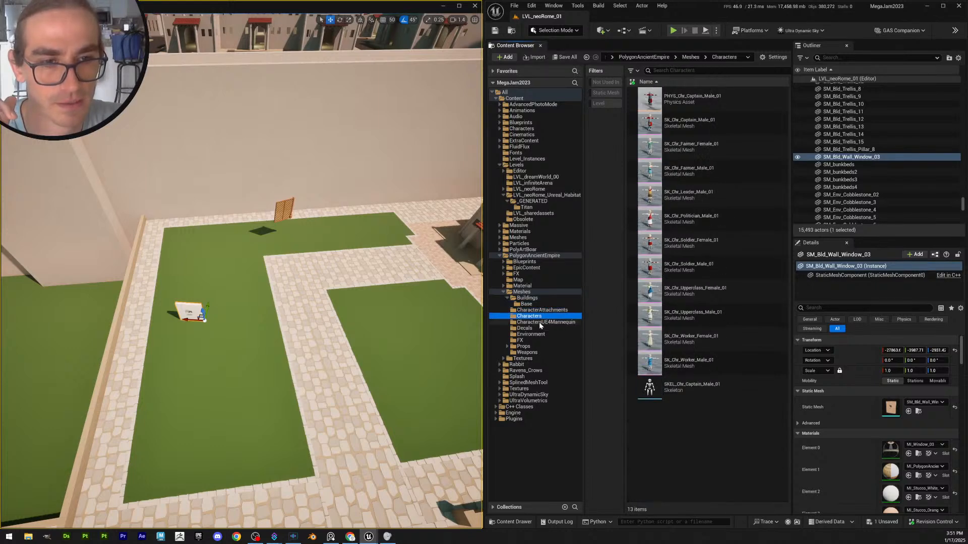
pyautogui.click(535, 323)
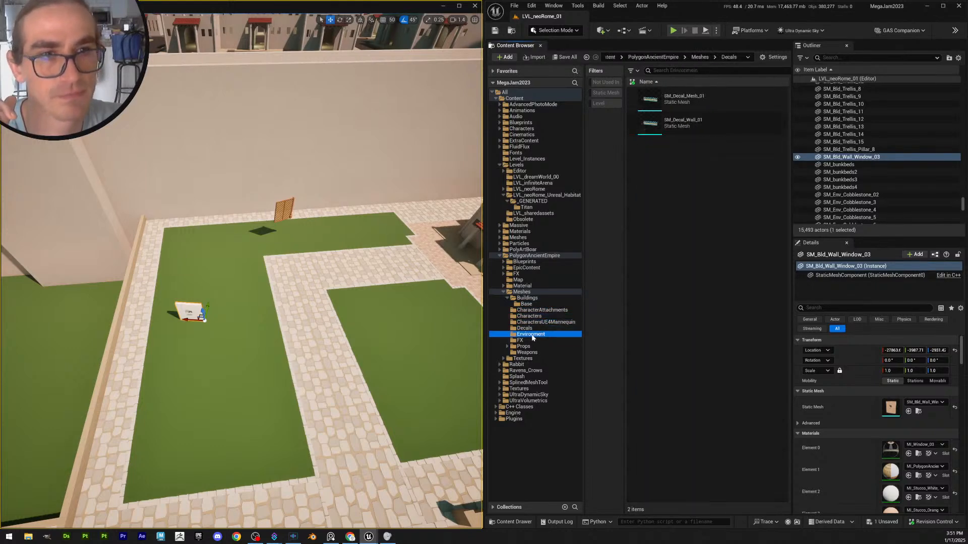
pyautogui.click(530, 334)
pyautogui.click(524, 341)
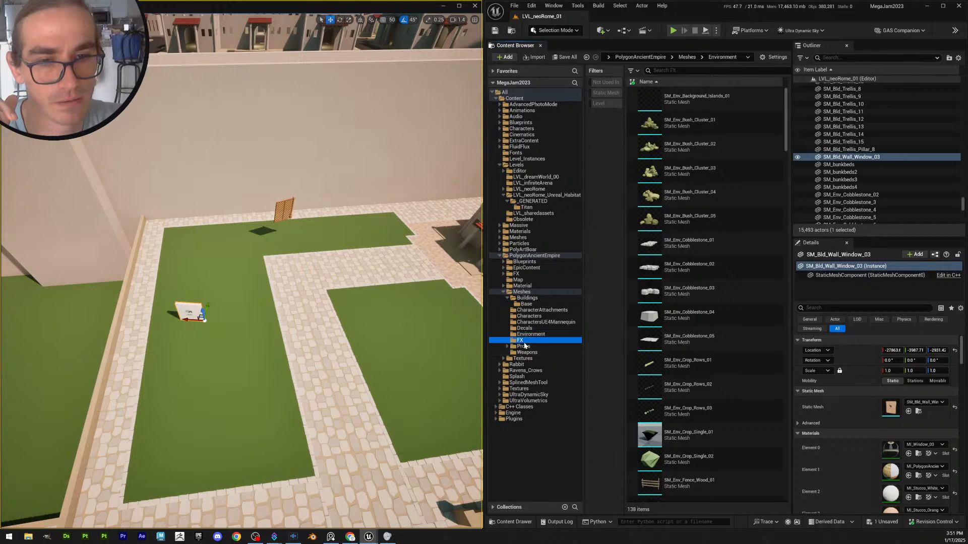
pyautogui.click(524, 347)
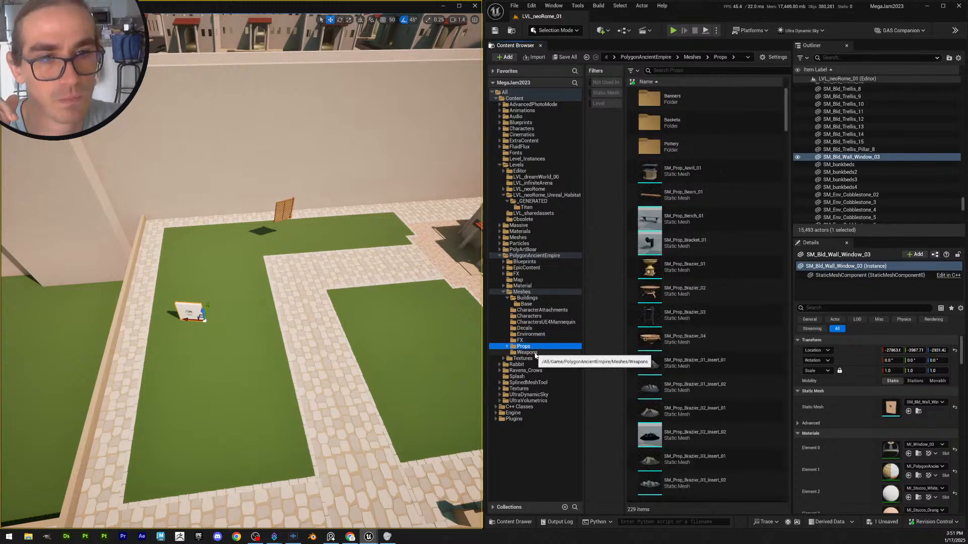
pyautogui.click(535, 353)
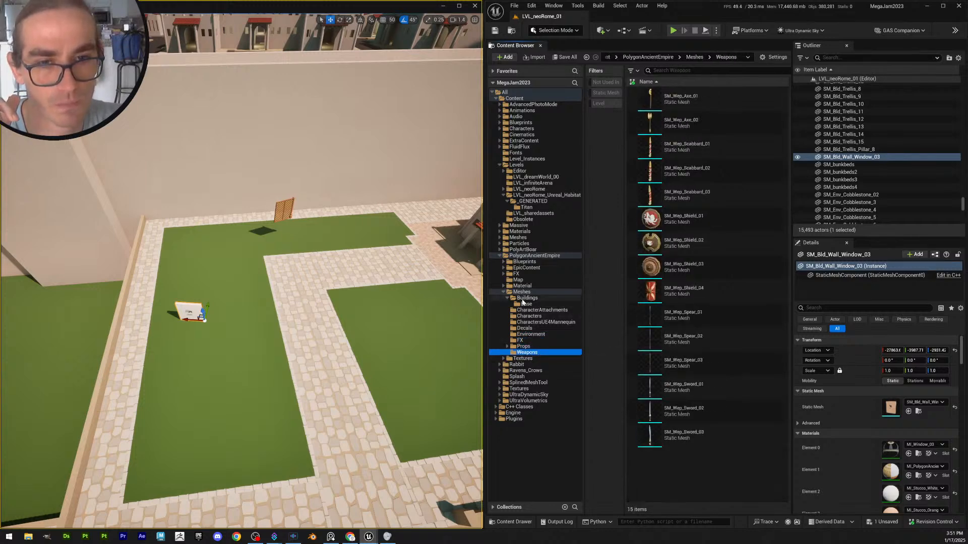
pyautogui.click(524, 298)
pyautogui.click(525, 292)
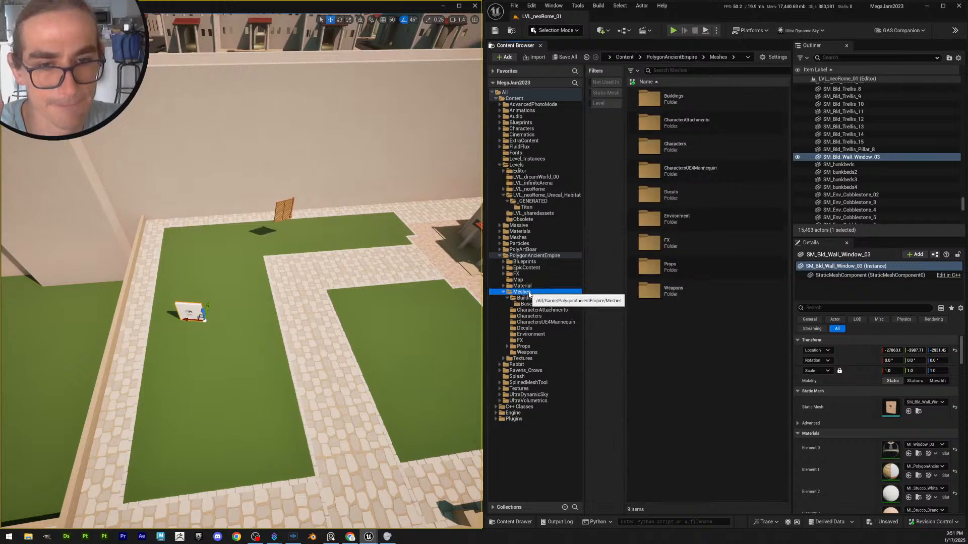
# Delete the window wall mesh from the upper courtyard's lawn
pyautogui.moveTo(289, 291); pyautogui.dragTo(181, 279, button='right')
pyautogui.press('w')
pyautogui.scroll(-2, 236, 286)
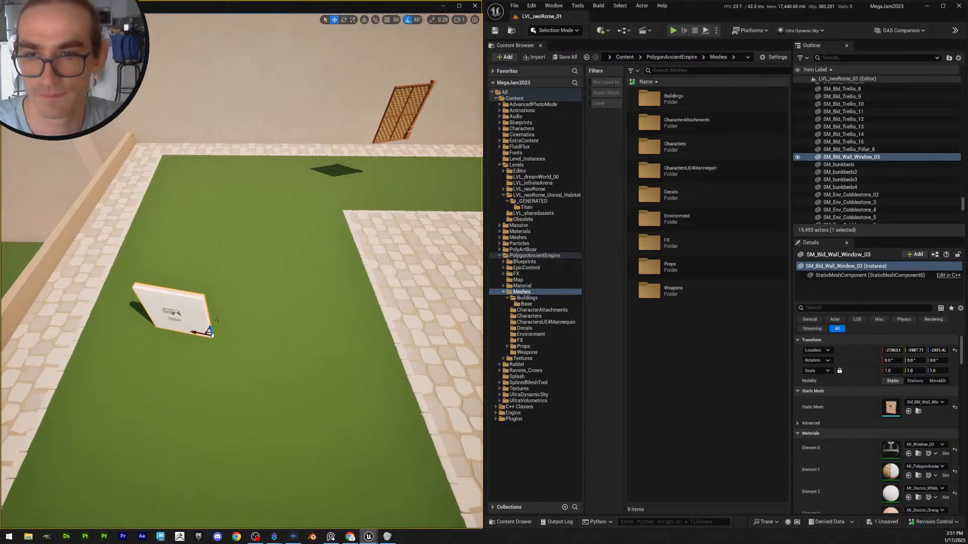
pyautogui.press('Delete')
# Place an SM_Bld_Bath_Corner_01 mesh near the outer edge of the upper courtyard's L-shaped lawn
pyautogui.press('s')
pyautogui.moveTo(344, 350); pyautogui.dragTo(348, 358, button='right')
pyautogui.scroll(2, 347, 355)
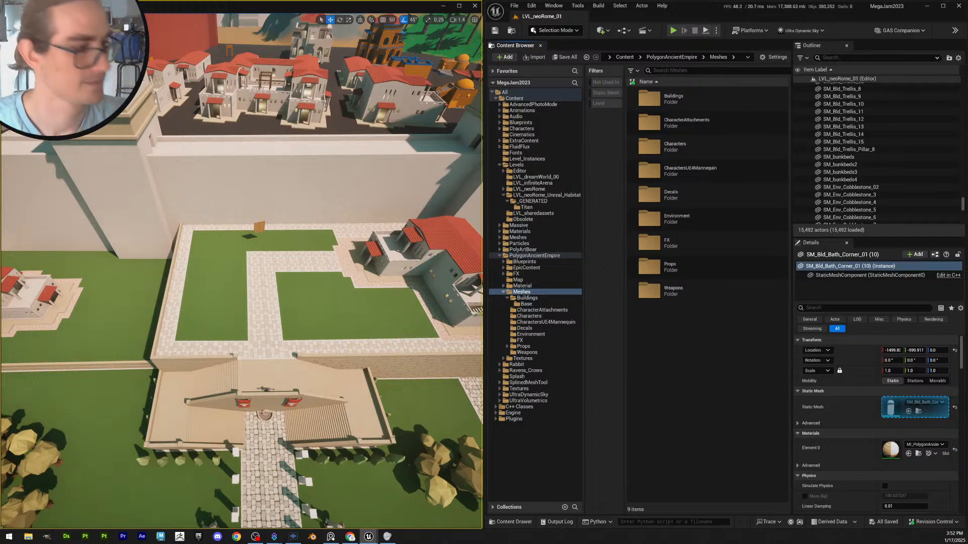
pyautogui.moveTo(299, 322); pyautogui.dragTo(197, 311)
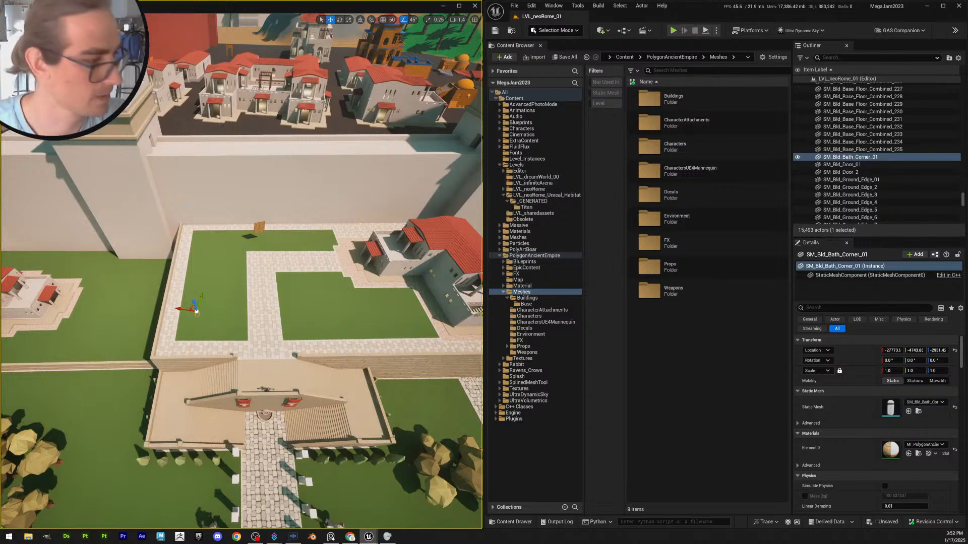
# Place a bath edge mesh and a bath stairs mesh beside the bath corner on the L-shaped lawn
pyautogui.moveTo(492, 424); pyautogui.dragTo(215, 317)
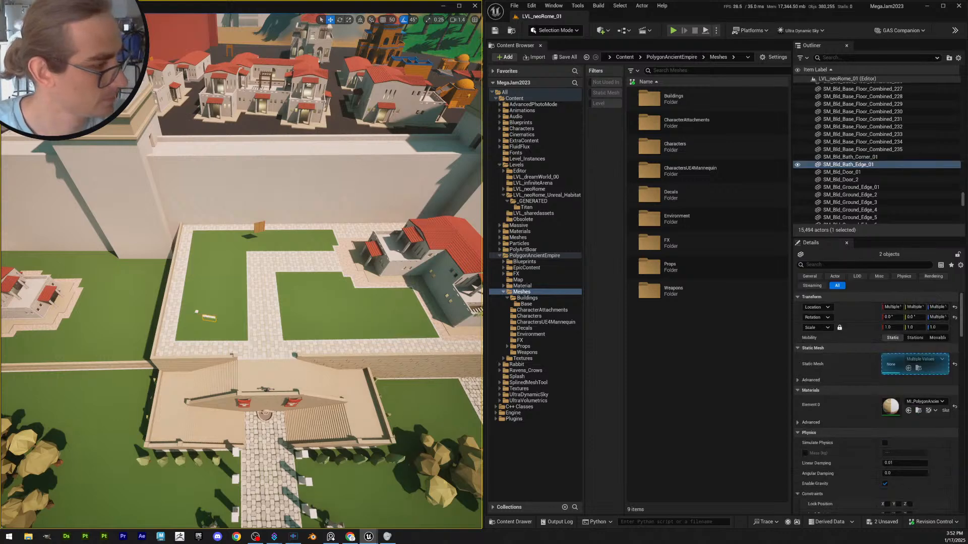
pyautogui.moveTo(247, 262); pyautogui.dragTo(225, 317)
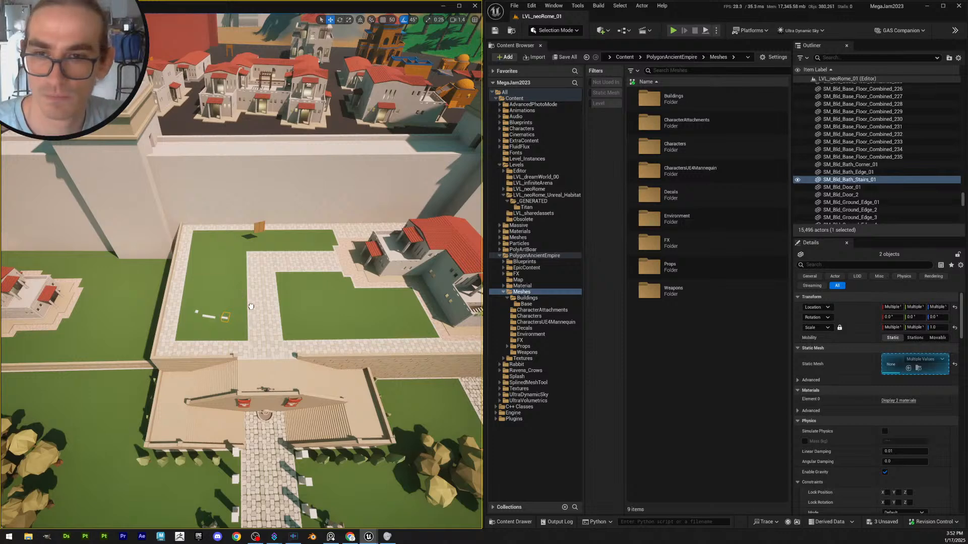
# Place three SM_Bld_Base_Floor meshes on the lawn in a row behind the bath pieces
pyautogui.click(260, 320)
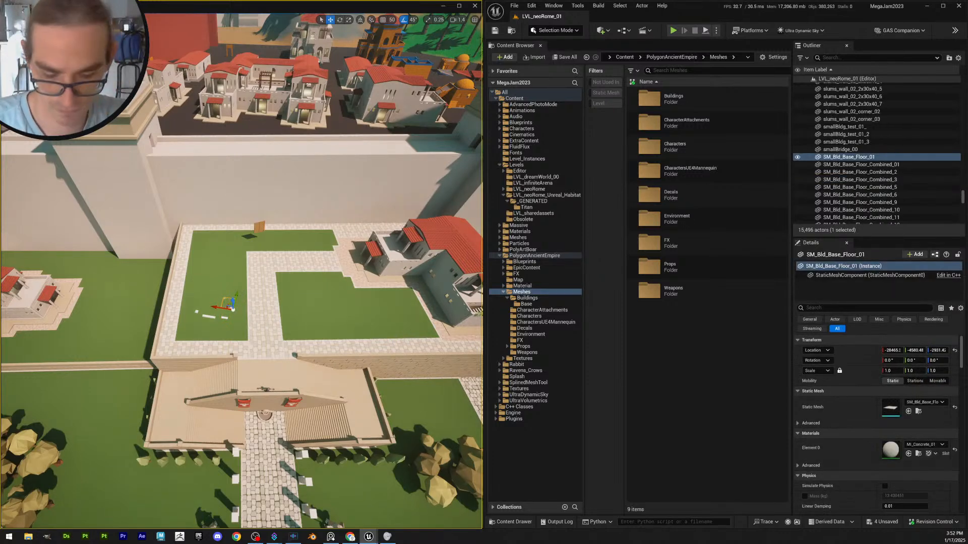
pyautogui.moveTo(967, 453); pyautogui.dragTo(217, 303)
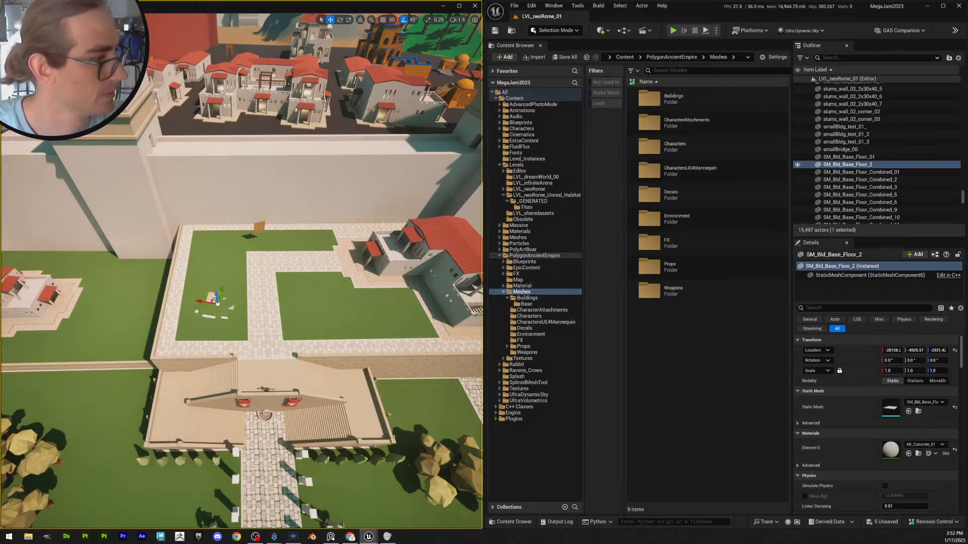
pyautogui.moveTo(890, 407); pyautogui.dragTo(200, 297)
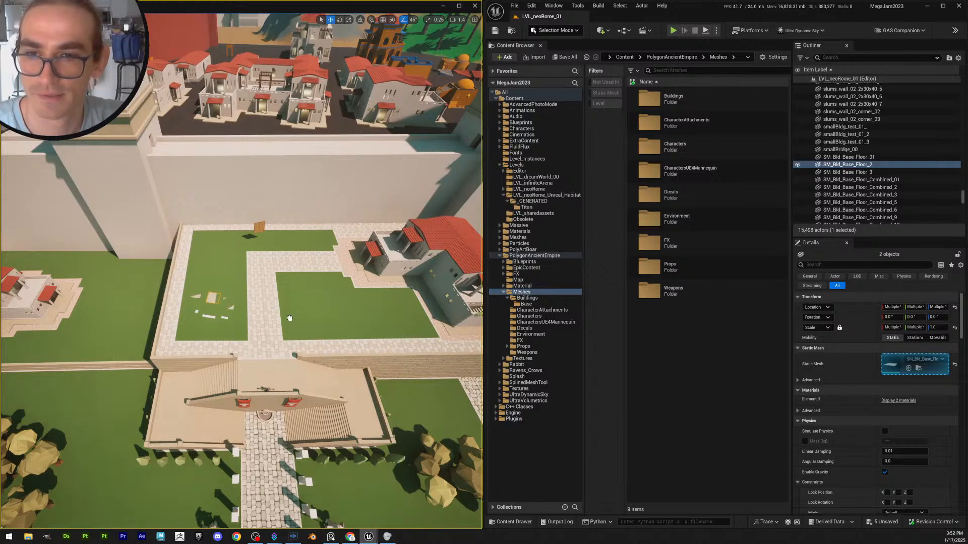
pyautogui.moveTo(290, 319); pyautogui.dragTo(200, 297)
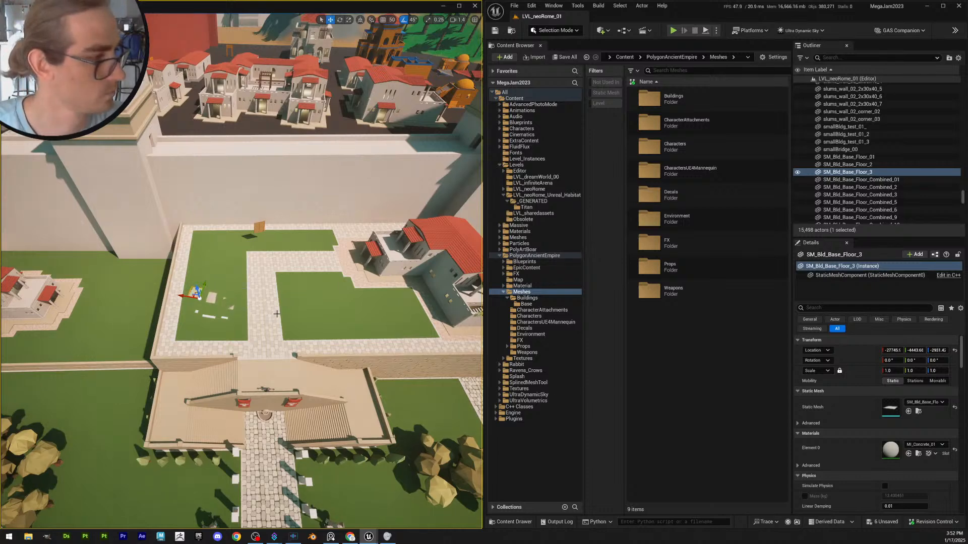
# Select all three base floor slabs and raise them together above the grass
pyautogui.press('w')
pyautogui.moveTo(269, 304); pyautogui.dragTo(266, 298, button='right')
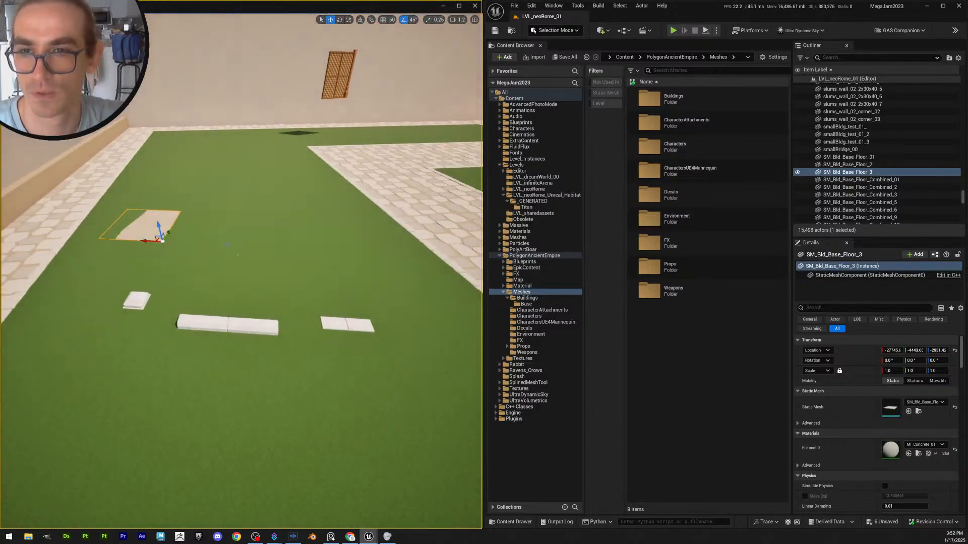
pyautogui.keyDown('ctrl'); pyautogui.click(309, 247); pyautogui.keyUp('ctrl')
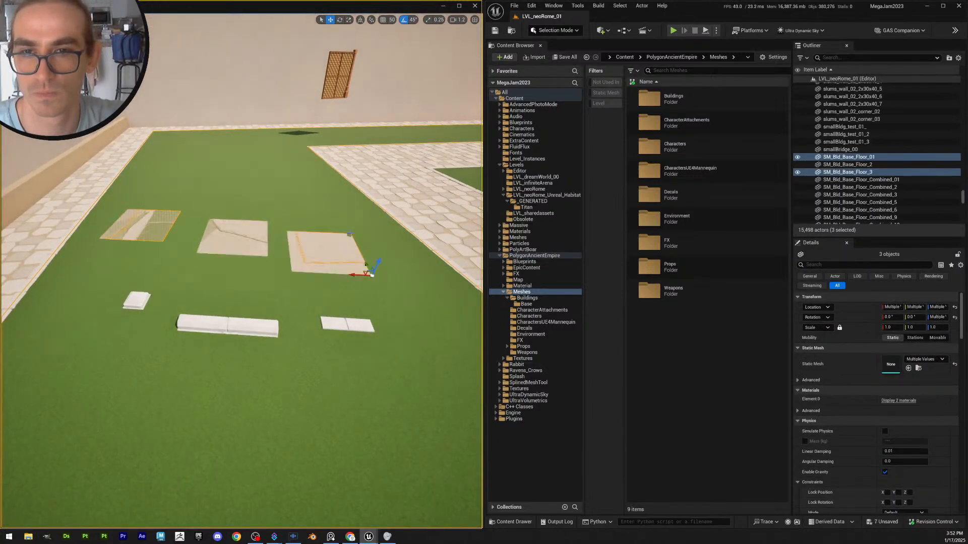
pyautogui.click(230, 226)
pyautogui.keyDown('ctrl'); pyautogui.click(143, 223); pyautogui.keyUp('ctrl')
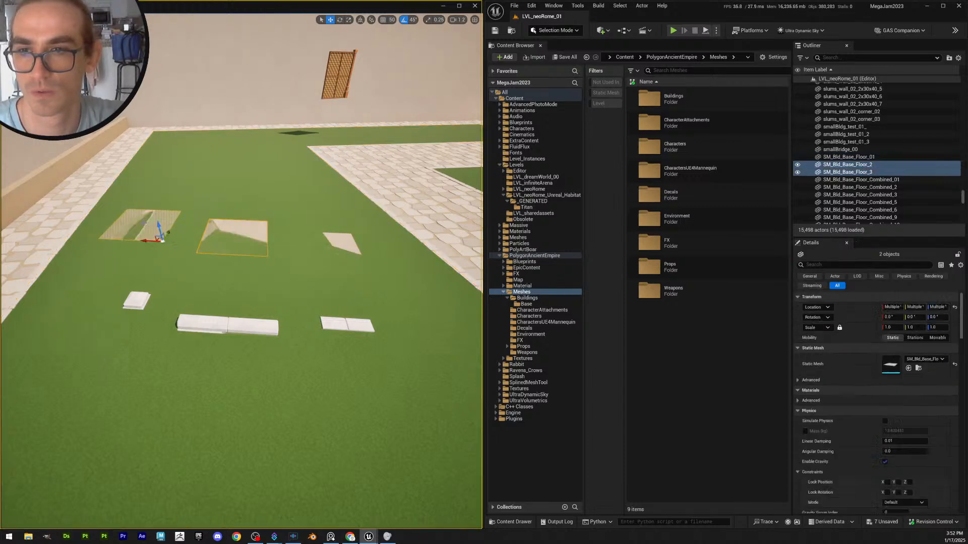
pyautogui.keyDown('ctrl'); pyautogui.click(342, 248); pyautogui.keyUp('ctrl')
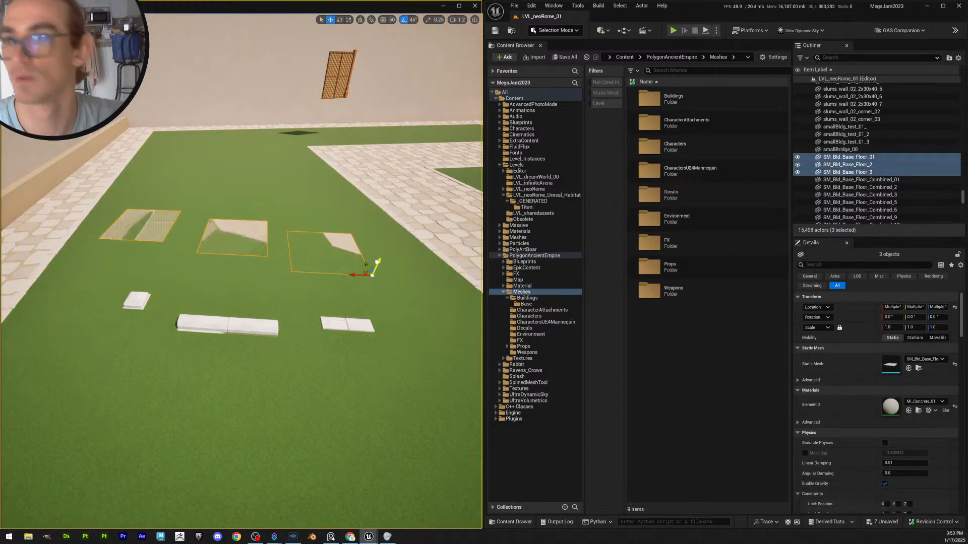
pyautogui.moveTo(378, 262); pyautogui.dragTo(389, 221)
# Delete the three raised base floor slabs from the lawn
pyautogui.press('q')
pyautogui.moveTo(389, 221); pyautogui.dragTo(401, 252, button='right')
pyautogui.scroll(-4, 385, 176)
pyautogui.press('e')
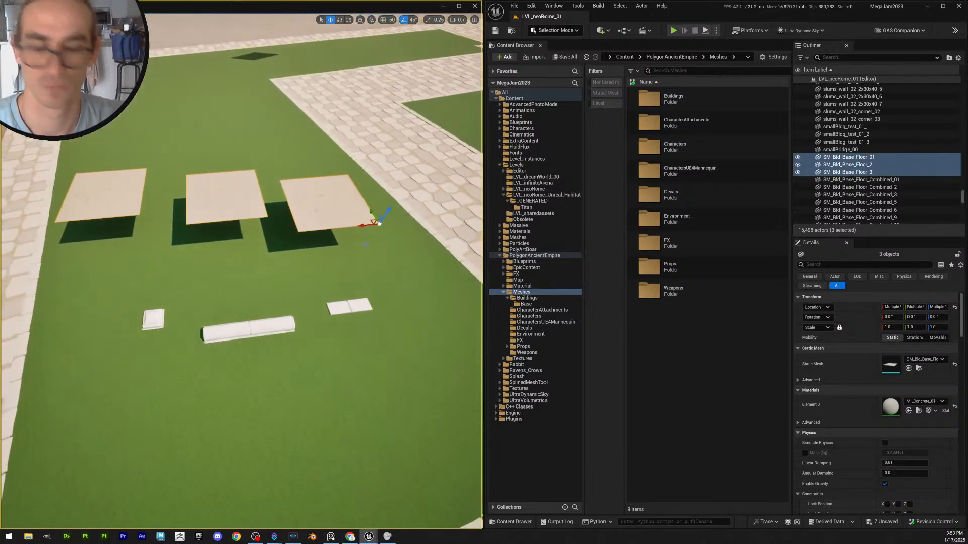
pyautogui.press('Delete')
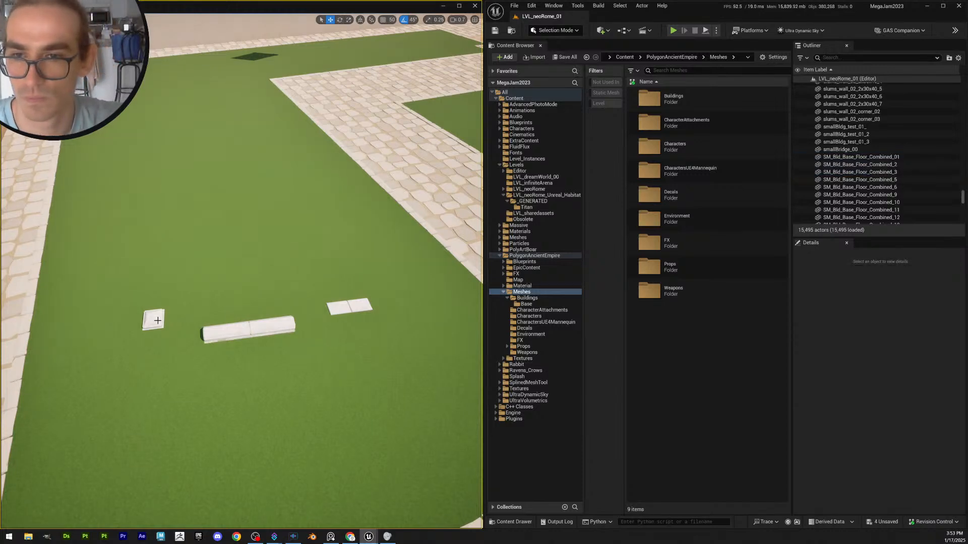
# Raise the bath corner, bath edge and bath stairs meshes together out of the lawn
pyautogui.click(158, 321)
pyautogui.keyDown('ctrl'); pyautogui.click(281, 325); pyautogui.keyUp('ctrl')
pyautogui.keyDown('ctrl'); pyautogui.click(348, 306); pyautogui.keyUp('ctrl')
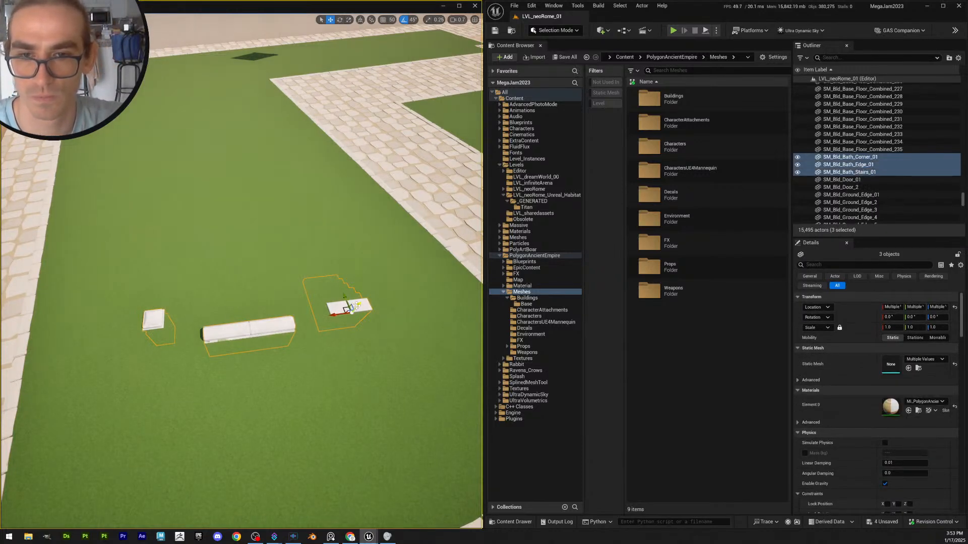
pyautogui.moveTo(357, 305); pyautogui.dragTo(383, 274)
pyautogui.press('Escape')
# Delete the bath stairs mesh from the lawn
pyautogui.click(367, 284)
pyautogui.moveTo(367, 284); pyautogui.dragTo(374, 289, button='right')
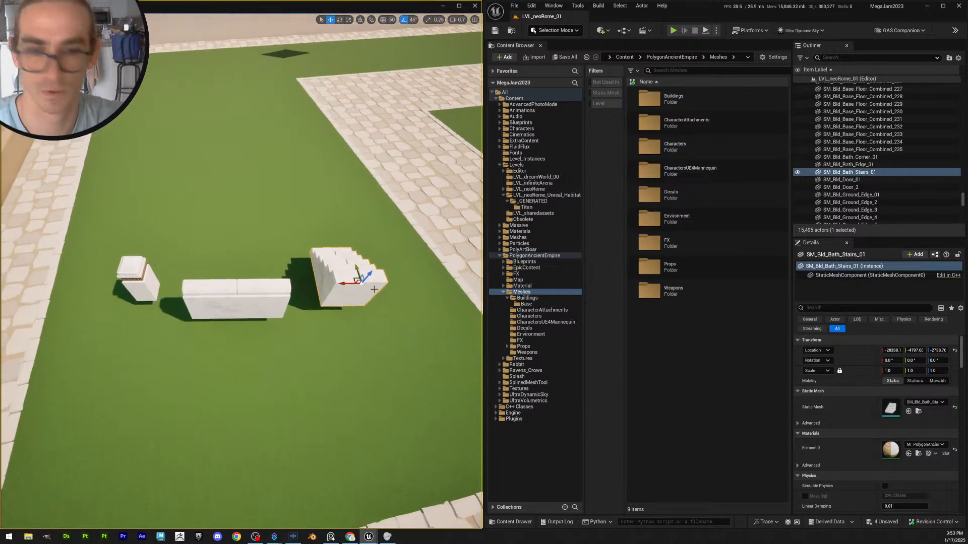
pyautogui.press('Delete')
# Copy the Z rotation of the lawn's front ground edge, about -10.22°, to the bath corner and the bath edge
pyautogui.click(136, 288)
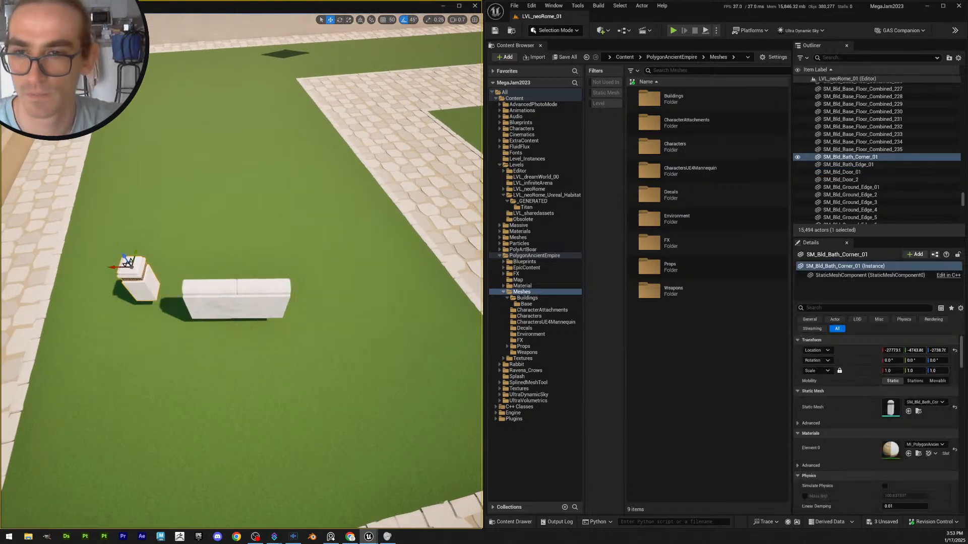
pyautogui.moveTo(205, 297); pyautogui.dragTo(224, 407, button='right')
pyautogui.click(222, 395)
pyautogui.press('q')
pyautogui.click(940, 361)
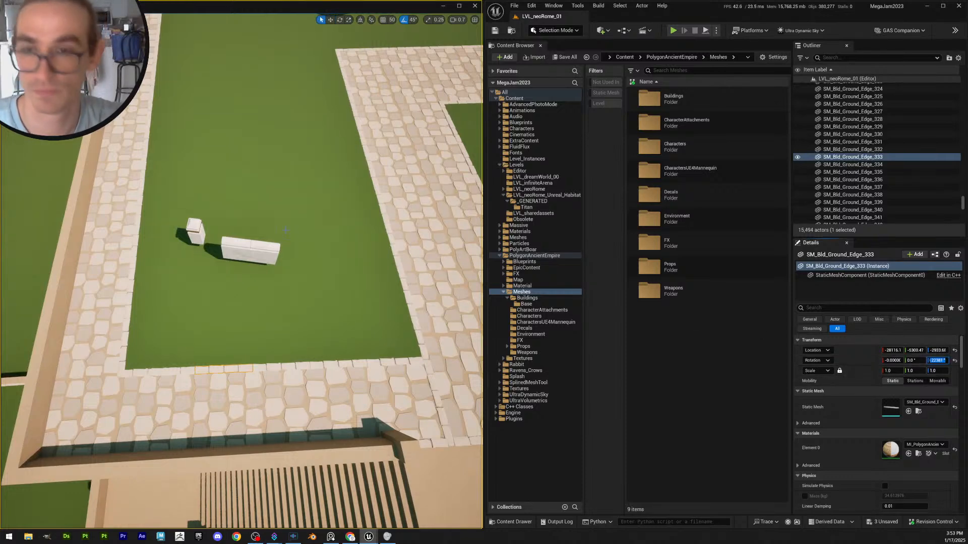
pyautogui.click(194, 231)
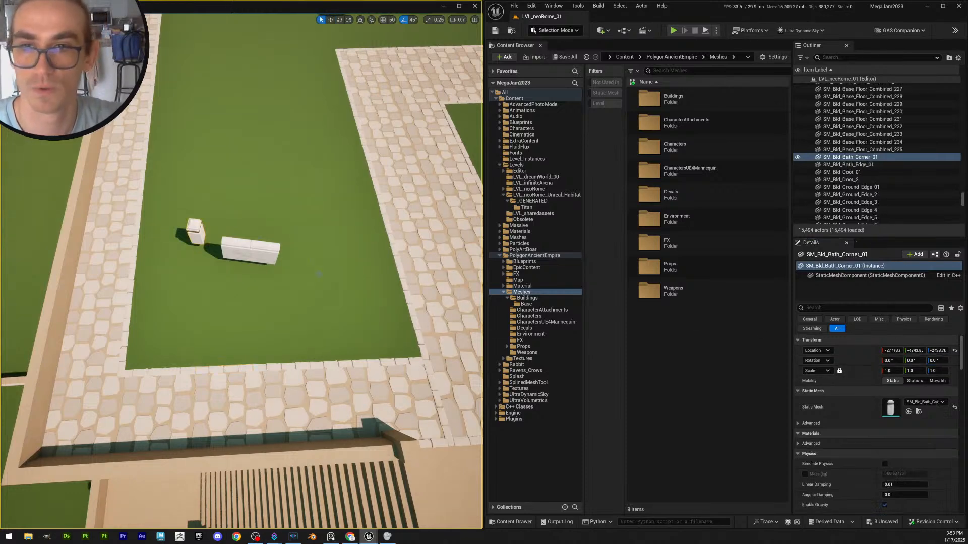
pyautogui.click(936, 361)
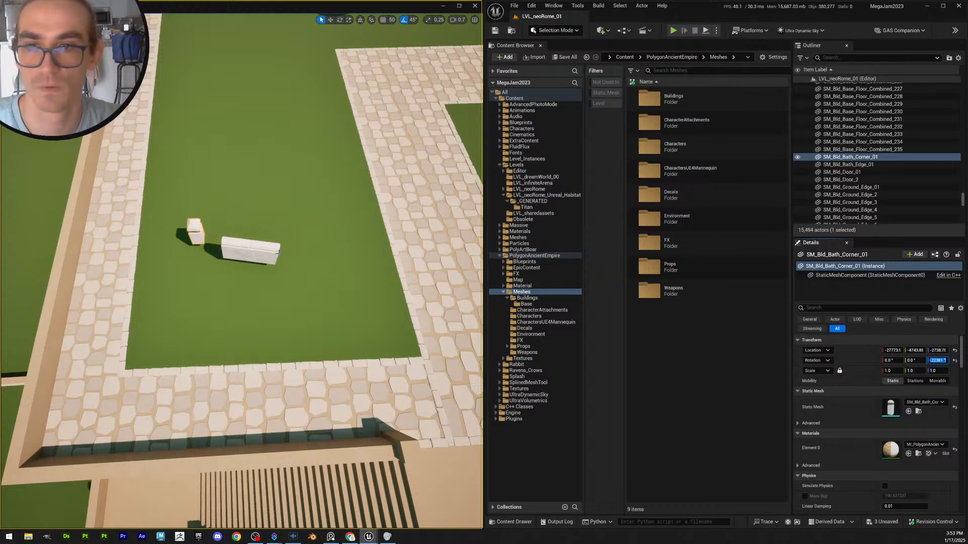
pyautogui.click(279, 250)
pyautogui.click(937, 360)
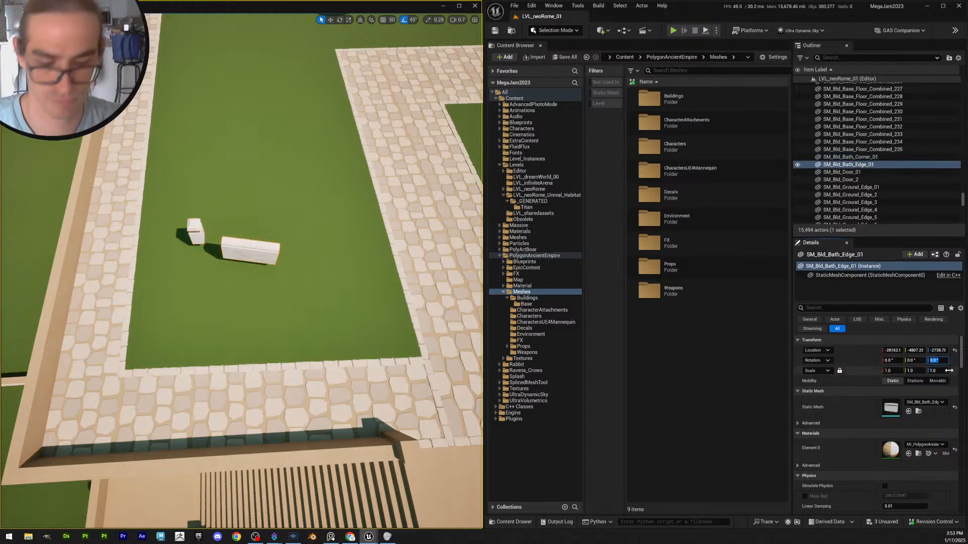
pyautogui.write('-22.5')
pyautogui.press('Return')
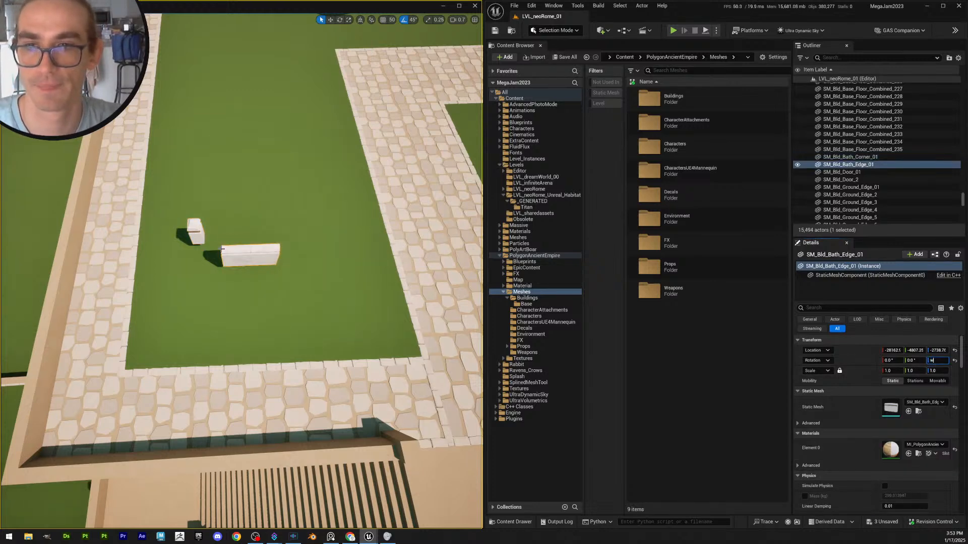
# Copy the bath corner's location onto the bath edge so the two pieces join
pyautogui.moveTo(242, 252); pyautogui.dragTo(242, 226, button='right')
pyautogui.press('w')
pyautogui.click(196, 260)
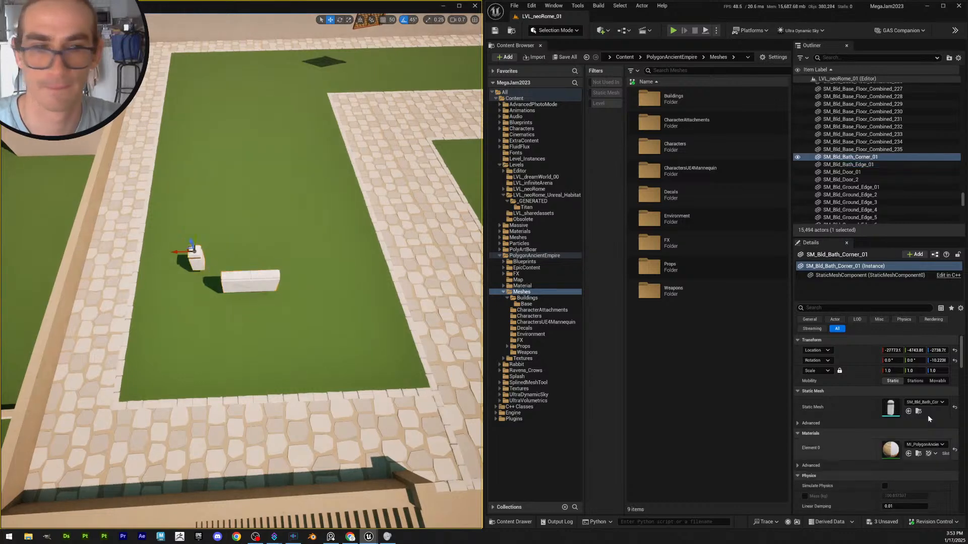
pyautogui.rightClick(863, 355)
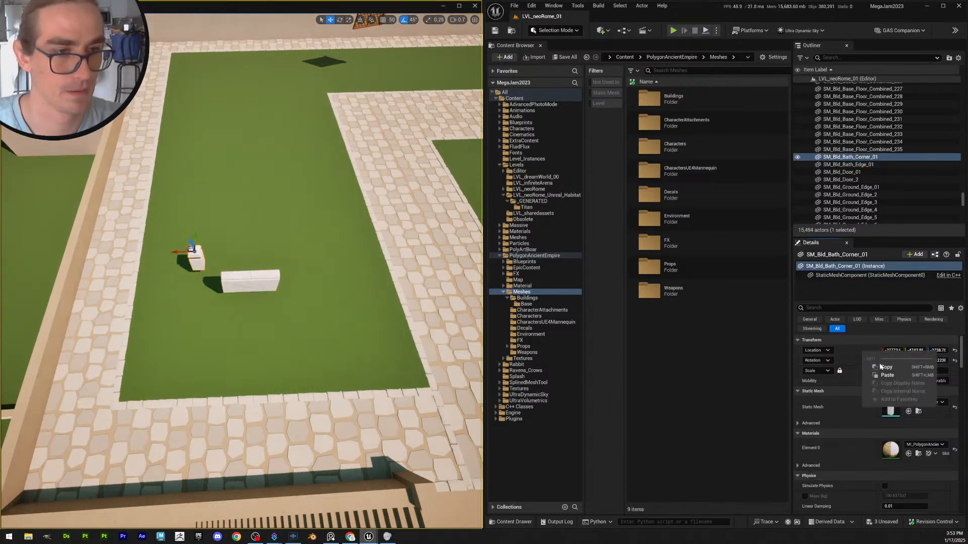
pyautogui.click(883, 368)
pyautogui.click(252, 282)
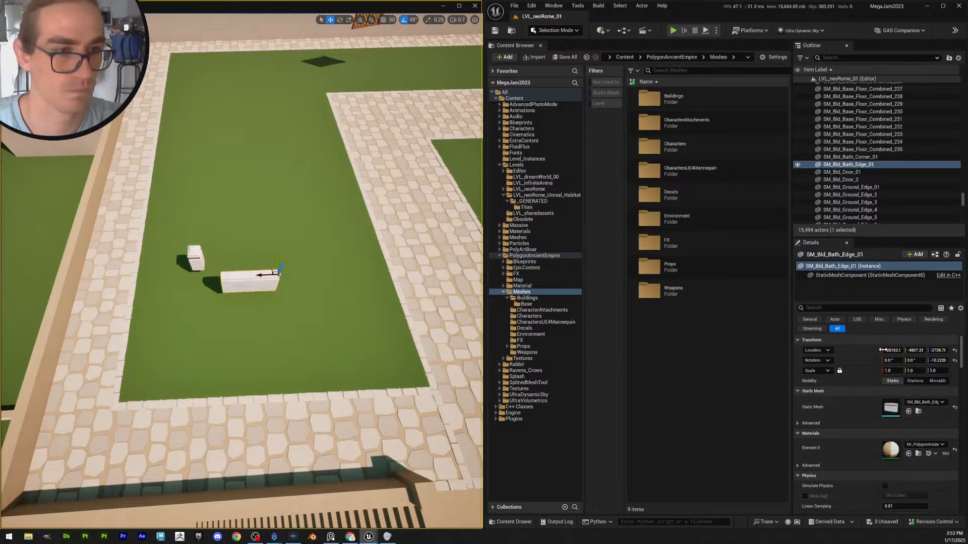
pyautogui.rightClick(864, 353)
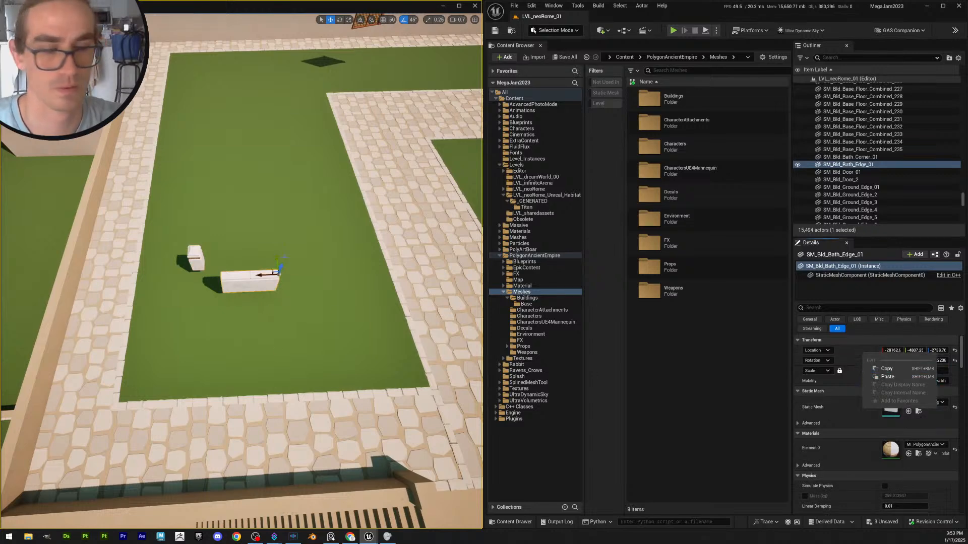
pyautogui.click(883, 376)
# Move the joined bath corner and edge together across the lawn and lower them toward the grass
pyautogui.press('w')
pyautogui.moveTo(180, 283); pyautogui.dragTo(191, 265, button='right')
pyautogui.press('q')
pyautogui.keyDown('ctrl'); pyautogui.click(180, 283); pyautogui.keyUp('ctrl')
pyautogui.press('w')
pyautogui.moveTo(162, 275); pyautogui.dragTo(371, 298)
pyautogui.moveTo(365, 246); pyautogui.dragTo(371, 303)
pyautogui.press('Escape')
pyautogui.moveTo(371, 302); pyautogui.dragTo(406, 336, button='right')
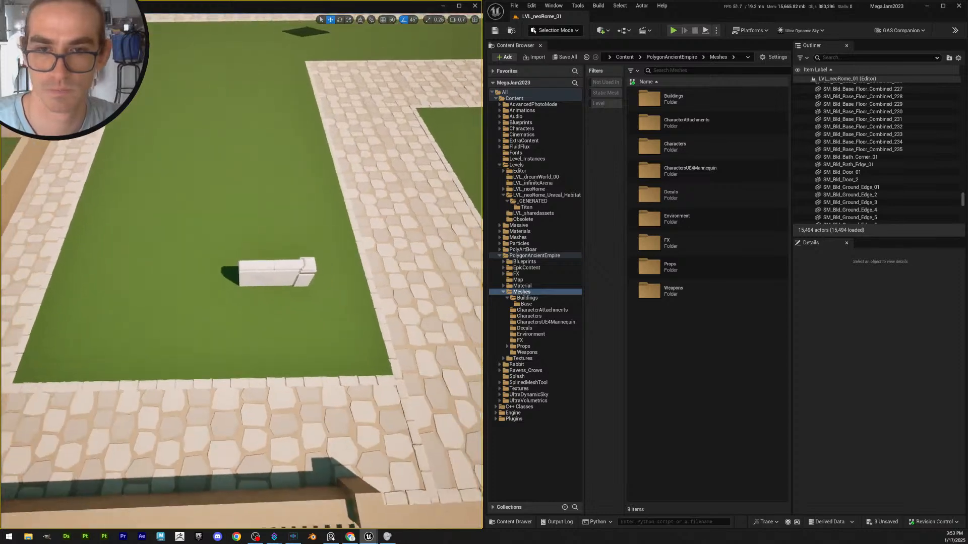
# Shift the bath corner and edge together sideways until the corner meets the lawn's inner paving border
pyautogui.moveTo(303, 302); pyautogui.dragTo(303, 300, button='right')
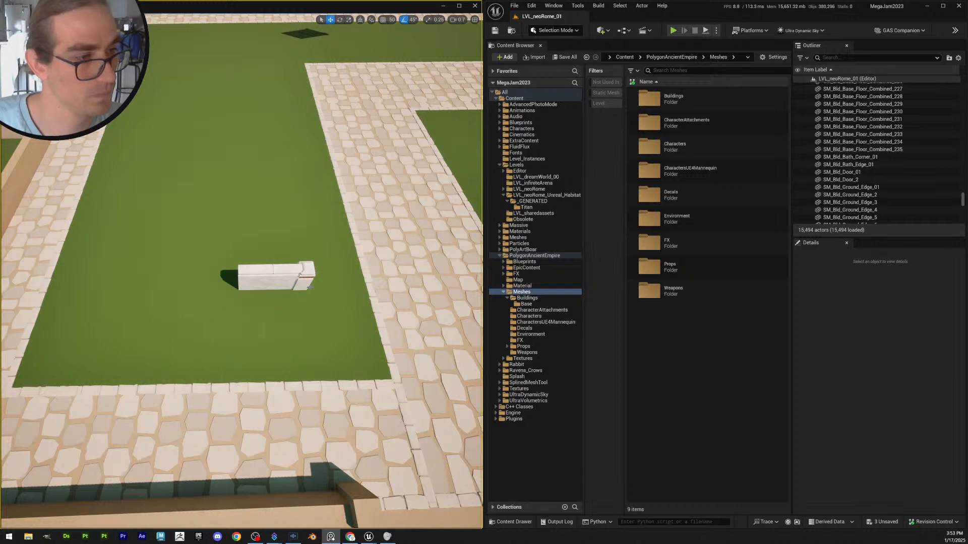
pyautogui.moveTo(303, 286); pyautogui.dragTo(302, 274, button='right')
pyautogui.press('s')
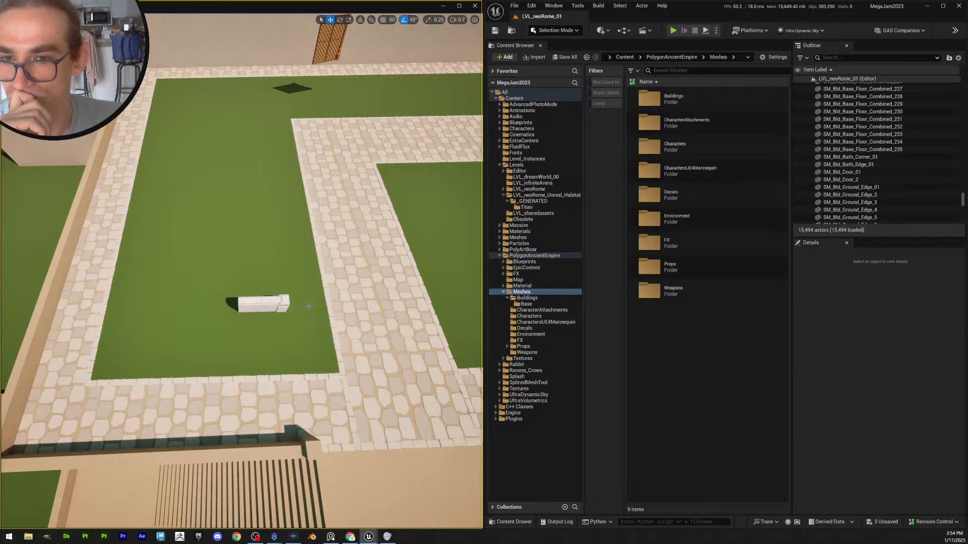
pyautogui.click(285, 300)
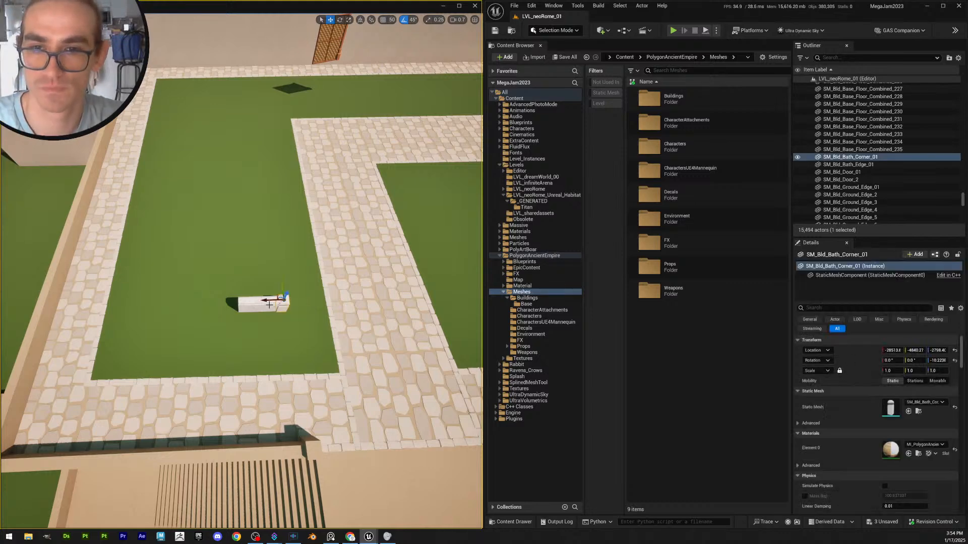
pyautogui.keyDown('shift'); pyautogui.click(265, 304); pyautogui.keyUp('shift')
pyautogui.moveTo(265, 304); pyautogui.dragTo(292, 305, button='right')
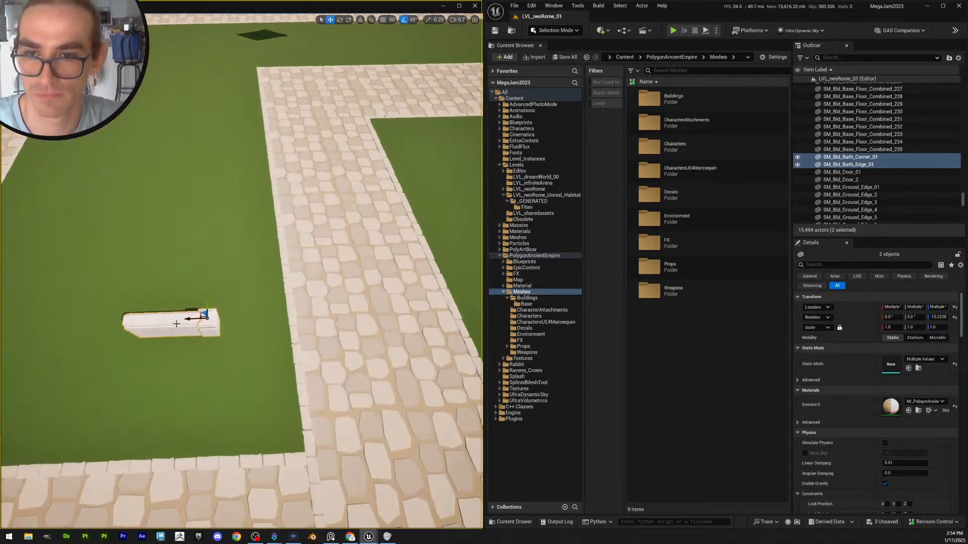
pyautogui.moveTo(190, 326); pyautogui.dragTo(270, 324)
pyautogui.moveTo(271, 324)
pyautogui.mouseDown(button='right')
pyautogui.moveTo(252, 318)
pyautogui.moveTo(264, 325)
pyautogui.mouseUp(button='right')
pyautogui.press('Escape')
# Using 50-unit grid snapping, duplicate the bath edge end to end, then duplicate the pair to extend the row across the lawn
pyautogui.click(281, 306)
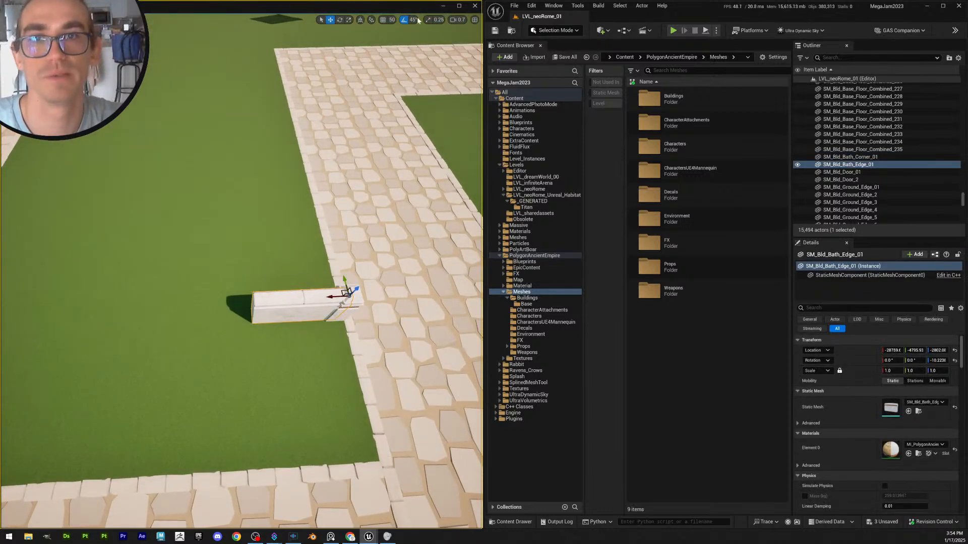
pyautogui.hotkey('ctrl', 'd')
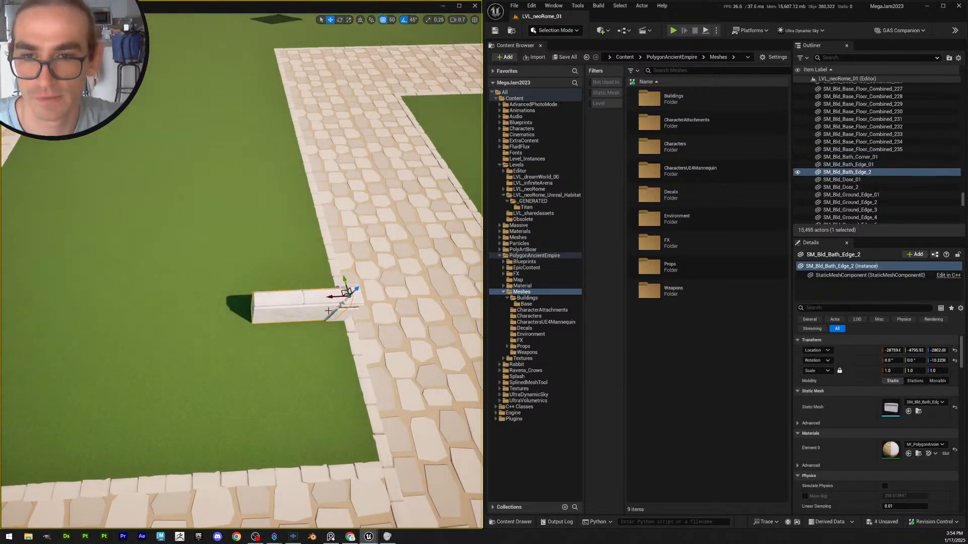
pyautogui.moveTo(330, 296); pyautogui.dragTo(228, 299)
pyautogui.moveTo(315, 297); pyautogui.dragTo(318, 297, button='right')
pyautogui.keyDown('ctrl'); pyautogui.click(331, 296); pyautogui.keyUp('ctrl')
pyautogui.hotkey('ctrl', 'd')
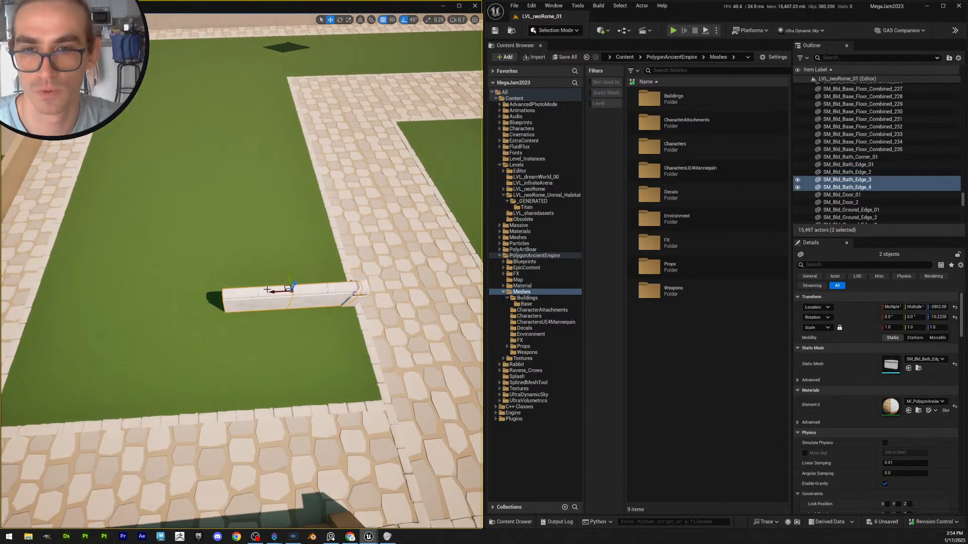
pyautogui.moveTo(271, 292); pyautogui.dragTo(131, 289)
# Duplicate the outermost bath edge once more to carry the low wall to the lawn's outer paving border
pyautogui.moveTo(132, 290); pyautogui.dragTo(142, 293, button='right')
pyautogui.click(193, 309)
pyautogui.hotkey('ctrl', 'd')
pyautogui.moveTo(233, 294); pyautogui.dragTo(143, 296)
pyautogui.press('Escape')
# Duplicate the bath corner and move the copy to the opposite, outer end of the low wall
pyautogui.moveTo(146, 299); pyautogui.dragTo(154, 285, button='right')
pyautogui.moveTo(378, 290); pyautogui.dragTo(380, 291, button='right')
pyautogui.scroll(1, 380, 291)
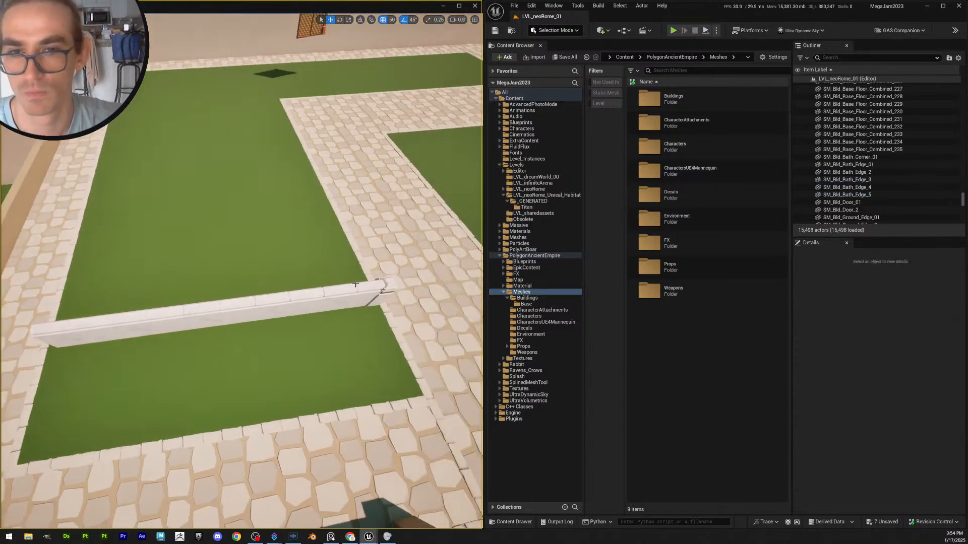
pyautogui.click(382, 290)
pyautogui.hotkey('ctrl', 'd')
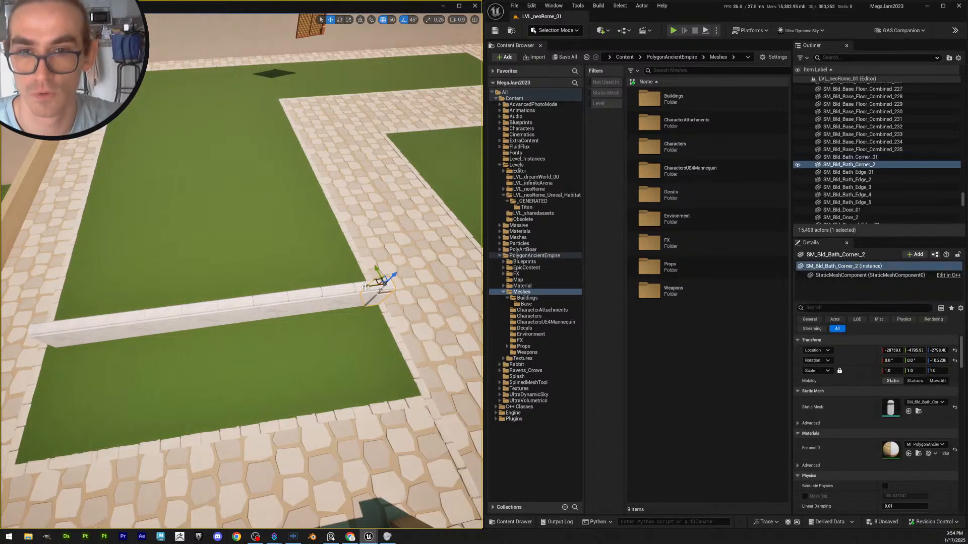
pyautogui.moveTo(366, 286); pyautogui.dragTo(16, 315)
pyautogui.moveTo(17, 315); pyautogui.dragTo(123, 353, button='right')
pyautogui.press('Escape')
# Rotate the wall's five bath edges together by 180° in place between the two corners and deselect them
pyautogui.scroll(2, 63, 322)
pyautogui.click(132, 328)
pyautogui.keyDown('shift'); pyautogui.click(210, 323); pyautogui.keyUp('shift')
pyautogui.keyDown('shift'); pyautogui.click(283, 317); pyautogui.keyUp('shift')
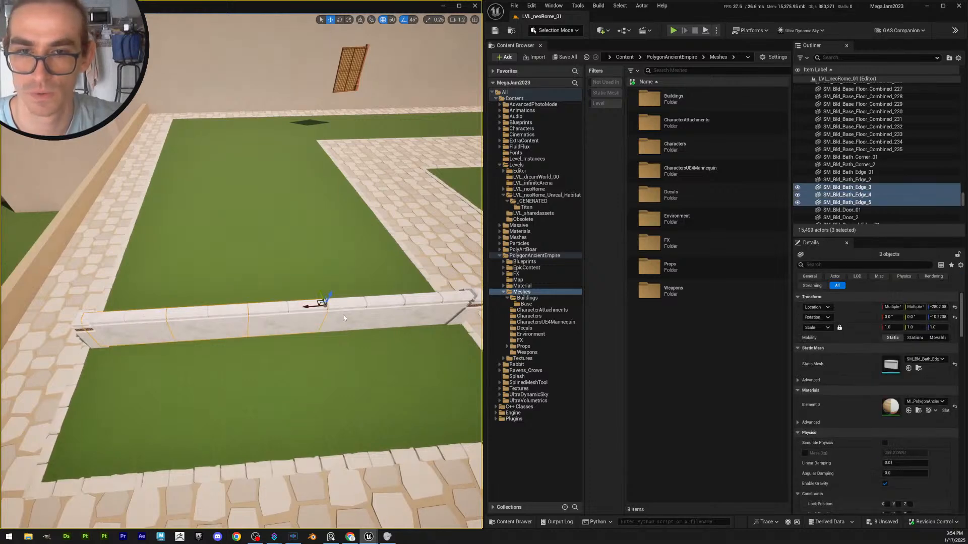
pyautogui.keyDown('shift'); pyautogui.click(355, 313); pyautogui.keyUp('shift')
pyautogui.keyDown('shift'); pyautogui.click(431, 310); pyautogui.keyUp('shift')
pyautogui.moveTo(433, 310); pyautogui.dragTo(433, 310, button='right')
pyautogui.press('e')
pyautogui.moveTo(432, 310); pyautogui.dragTo(156, 286)
pyautogui.press('w')
pyautogui.press('Escape')
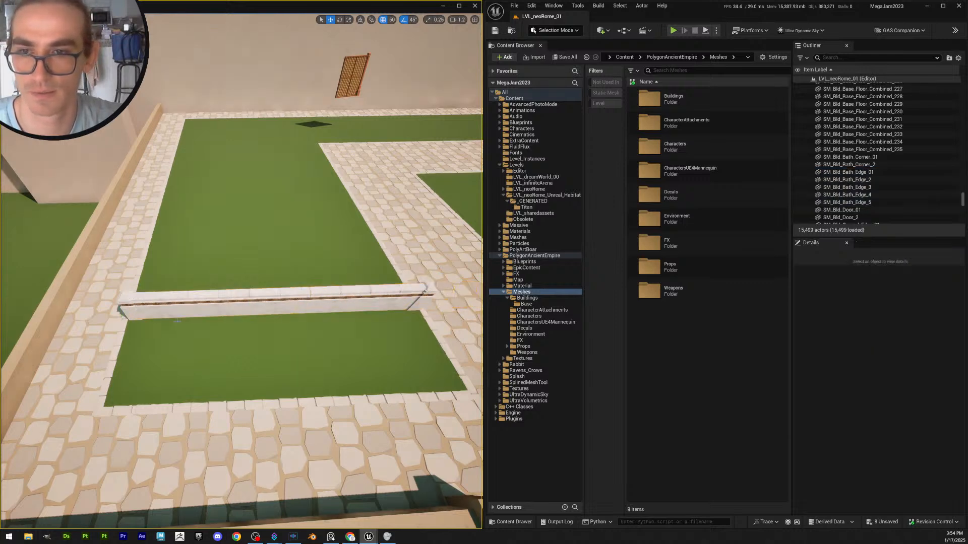
# Duplicate the complete low wall, both corners and all five edges, and move the copy further along the lawn parallel to the original
pyautogui.moveTo(319, 328); pyautogui.dragTo(125, 343, button='right')
pyautogui.press('d')
pyautogui.scroll(-2, 227, 332)
pyautogui.click(71, 319)
pyautogui.keyDown('shift'); pyautogui.click(99, 320); pyautogui.keyUp('shift')
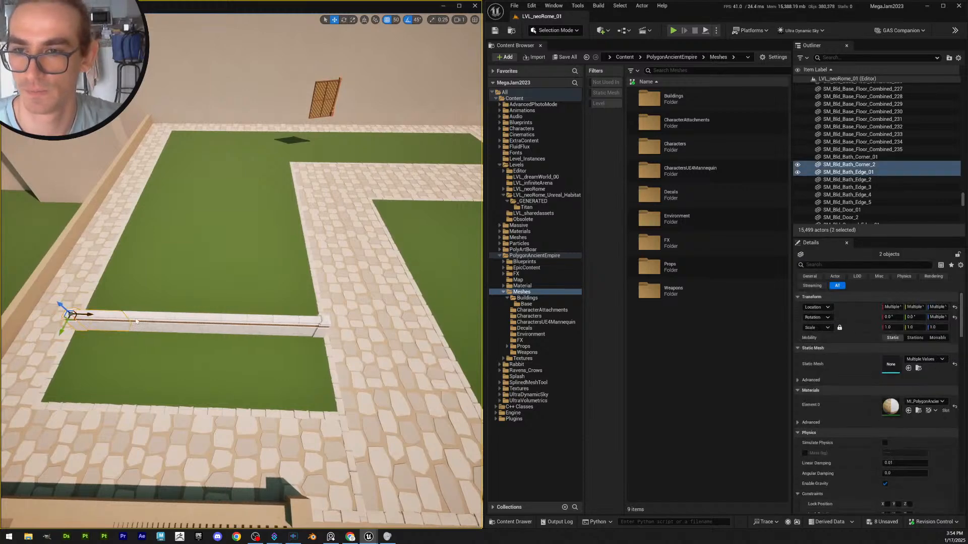
pyautogui.keyDown('shift'); pyautogui.click(135, 321); pyautogui.keyUp('shift')
pyautogui.keyDown('shift'); pyautogui.click(192, 322); pyautogui.keyUp('shift')
pyautogui.keyDown('shift'); pyautogui.click(264, 325); pyautogui.keyUp('shift')
pyautogui.keyDown('shift'); pyautogui.click(303, 327); pyautogui.keyUp('shift')
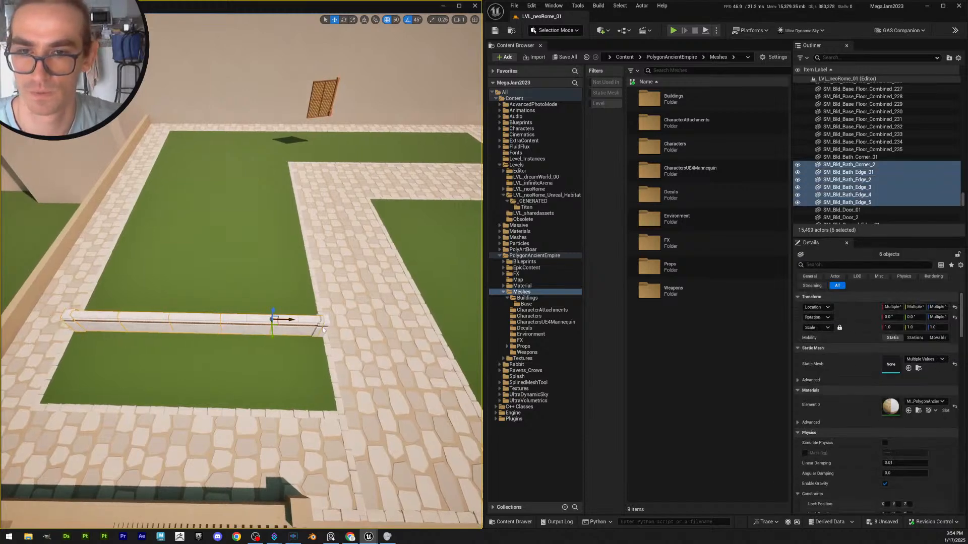
pyautogui.keyDown('shift'); pyautogui.click(323, 331); pyautogui.keyUp('shift')
pyautogui.press('d')
pyautogui.moveTo(316, 330); pyautogui.dragTo(252, 333, button='right')
pyautogui.keyDown('alt'); pyautogui.moveTo(264, 357); pyautogui.dragTo(266, 356); pyautogui.keyUp('alt')
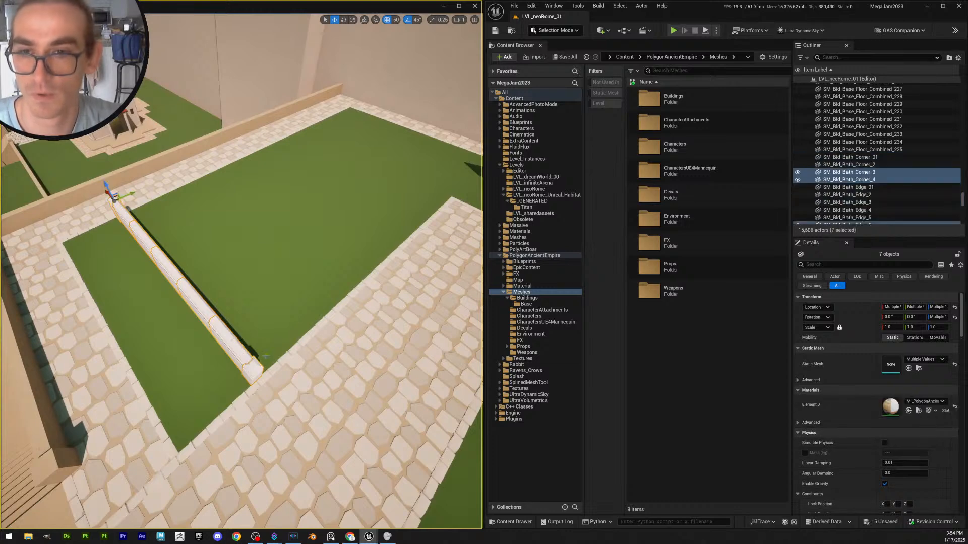
pyautogui.keyDown('alt'); pyautogui.moveTo(135, 201); pyautogui.dragTo(233, 173); pyautogui.keyUp('alt')
pyautogui.press('a')
pyautogui.moveTo(231, 174); pyautogui.dragTo(327, 178, button='right')
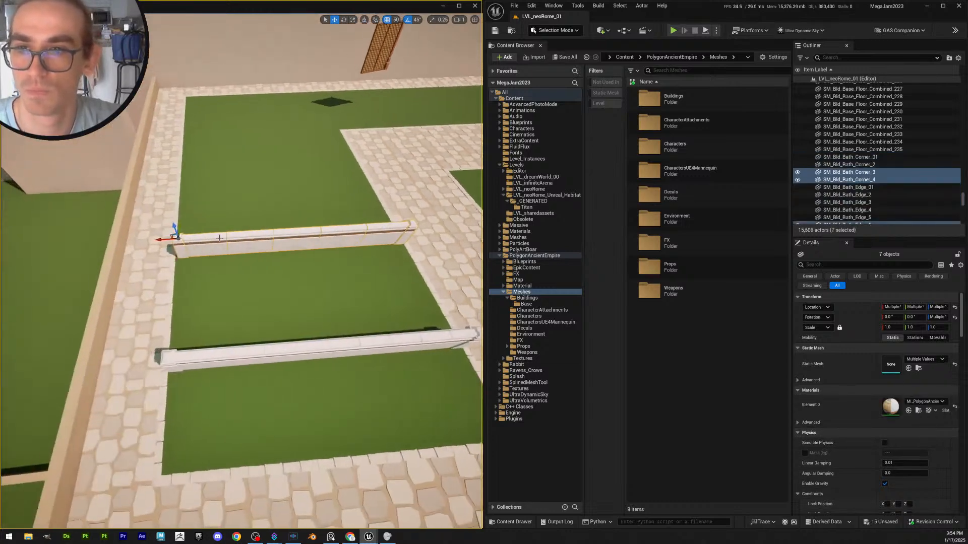
# Rotate the copied wall 180° and slide it back across the lawn, opposite the first wall
pyautogui.press('e')
pyautogui.moveTo(198, 256); pyautogui.dragTo(136, 258)
pyautogui.press('w')
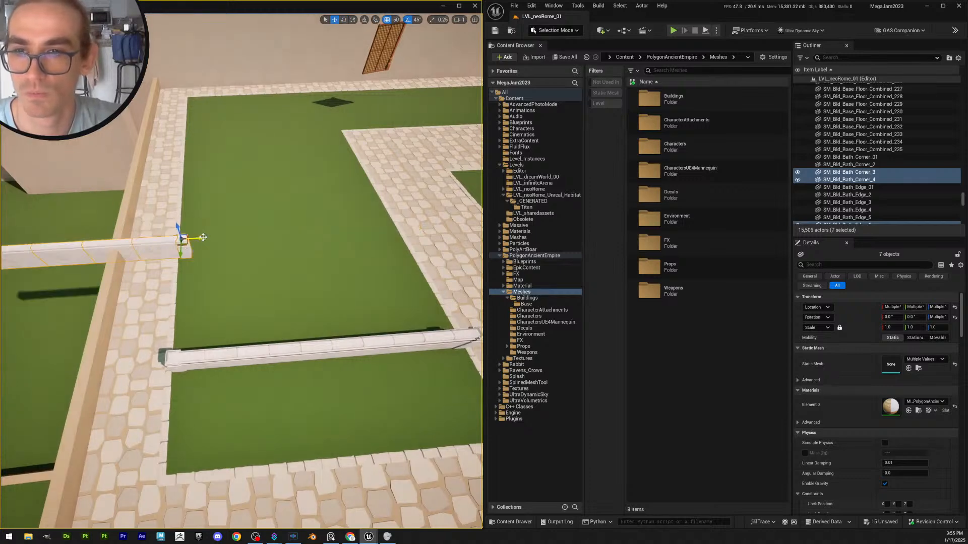
pyautogui.moveTo(202, 238); pyautogui.dragTo(444, 238)
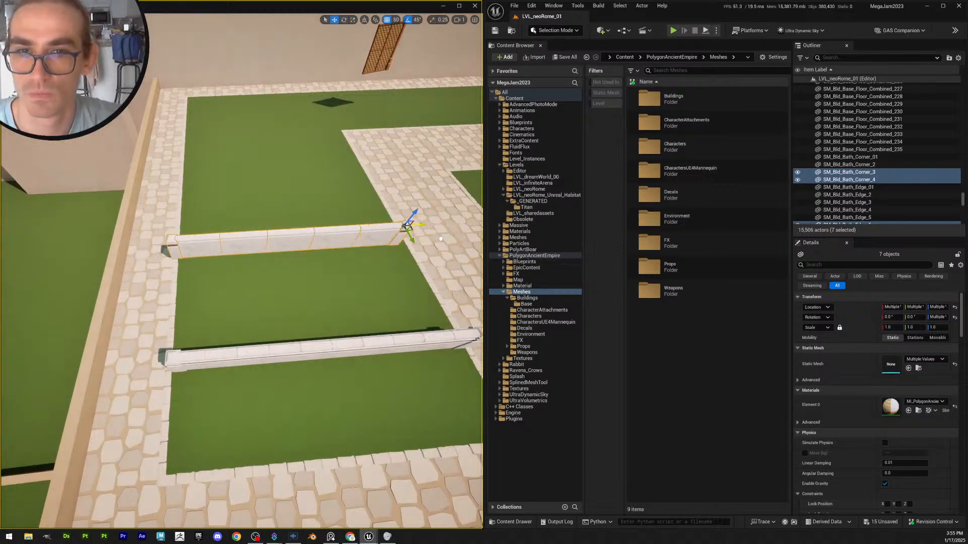
pyautogui.press('d')
pyautogui.moveTo(444, 240); pyautogui.dragTo(384, 221, button='right')
pyautogui.press('a')
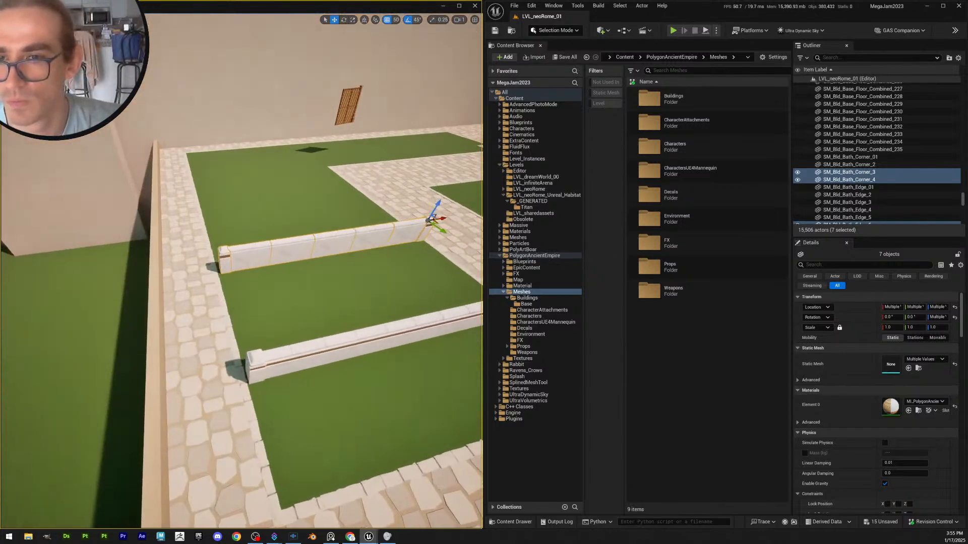
pyautogui.press('d')
pyautogui.moveTo(430, 258); pyautogui.dragTo(371, 259, button='right')
# Duplicate the first wall's bath edge nearest the inner paving and rotate the copy by -90°
pyautogui.hotkey('ctrl', '`')
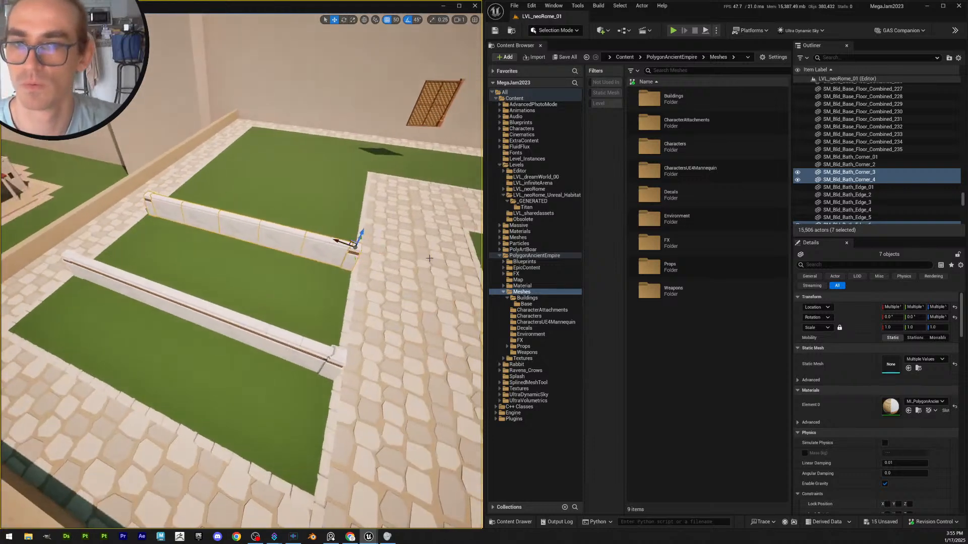
pyautogui.hotkey('ctrl', '`')
pyautogui.press('e')
pyautogui.moveTo(429, 259); pyautogui.dragTo(526, 298, button='right')
pyautogui.press('a')
pyautogui.press('Escape')
pyautogui.press('d')
pyautogui.moveTo(430, 259); pyautogui.dragTo(388, 268, button='right')
pyautogui.press('w')
pyautogui.click(383, 333)
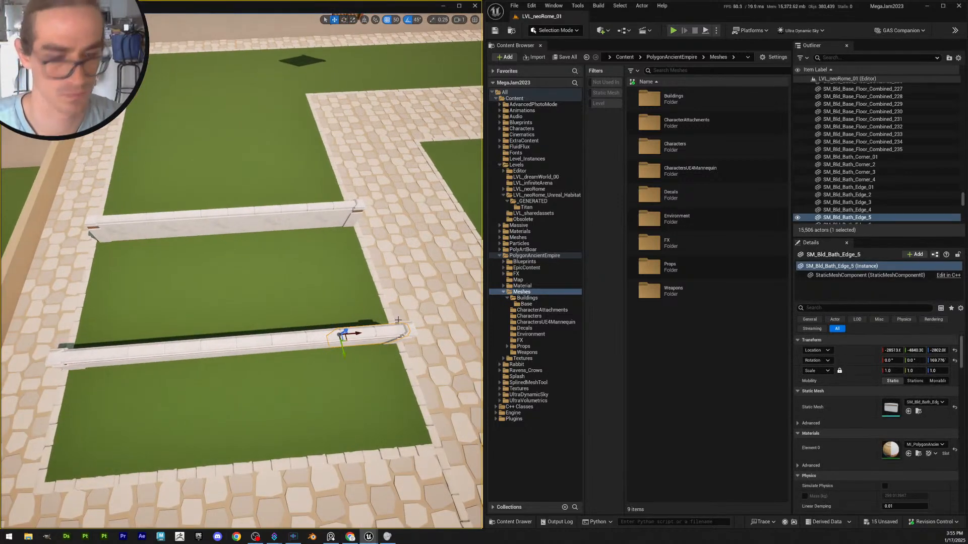
pyautogui.hotkey('ctrl', 'd')
pyautogui.press('e')
pyautogui.moveTo(330, 357); pyautogui.dragTo(370, 348)
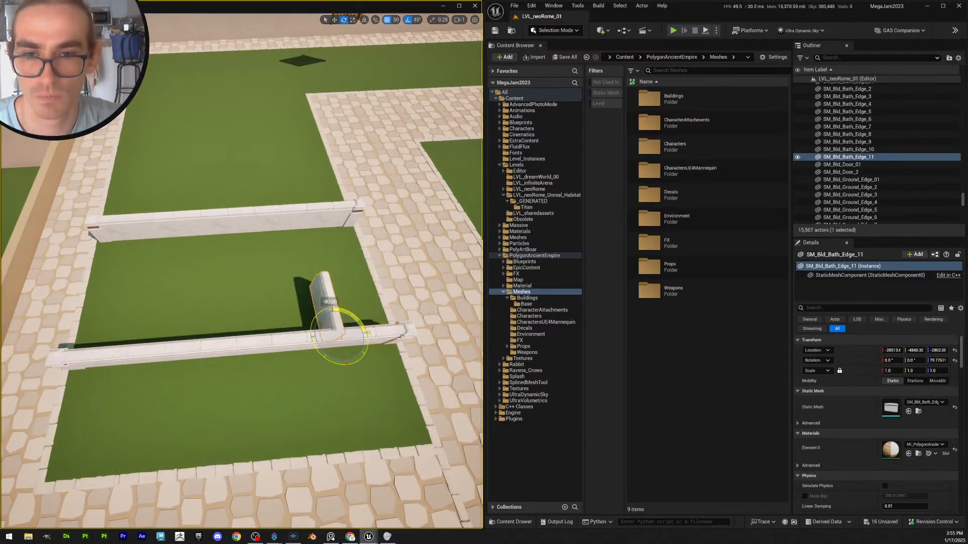
# Move the rotated bath edge onto the first wall's inner corner to start the side wall along the paving
pyautogui.moveTo(370, 348); pyautogui.dragTo(333, 348, button='right')
pyautogui.press('d')
pyautogui.moveTo(256, 361); pyautogui.dragTo(256, 361, button='right')
pyautogui.press('w')
pyautogui.moveTo(286, 365); pyautogui.dragTo(373, 379)
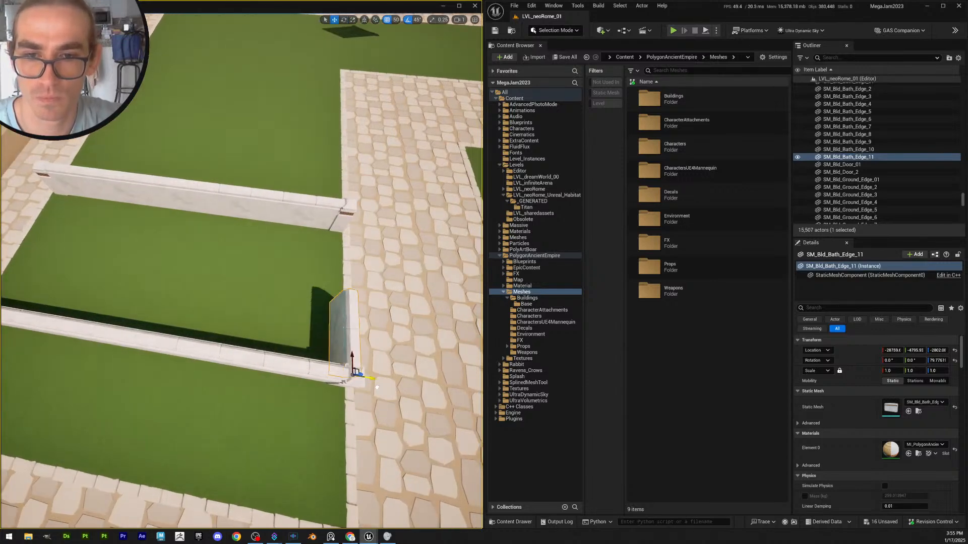
# Duplicate the side-wall bath edge twice, placing the copies end to end along the inner paving toward the second wall
pyautogui.press('d')
pyautogui.moveTo(373, 379); pyautogui.dragTo(257, 347, button='right')
pyautogui.hotkey('ctrl', 'd')
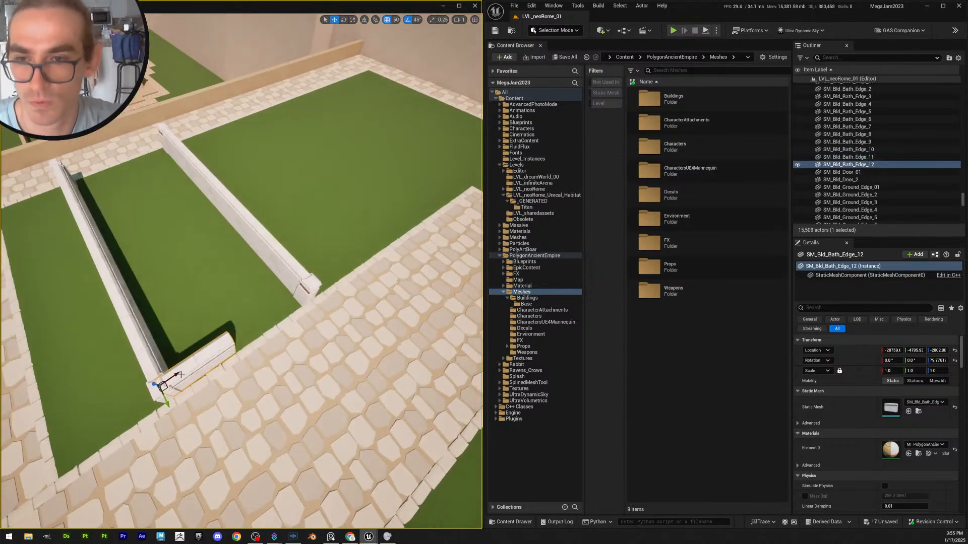
pyautogui.moveTo(176, 378); pyautogui.dragTo(259, 349)
pyautogui.moveTo(259, 349); pyautogui.dragTo(232, 353, button='right')
pyautogui.hotkey('ctrl', 'd')
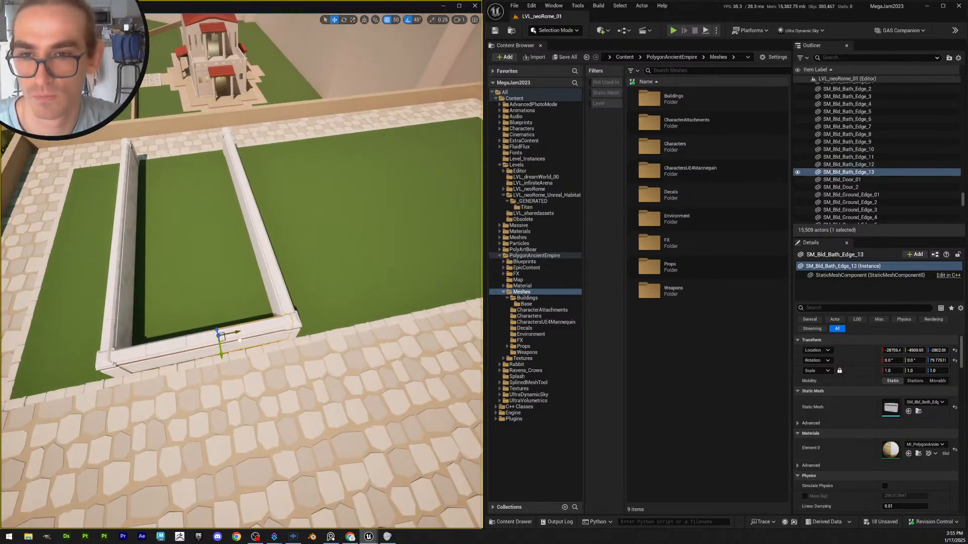
pyautogui.moveTo(232, 353); pyautogui.dragTo(290, 341)
# Select all seven pieces of the second wall and shift them outward to the end of the side wall
pyautogui.click(290, 327)
pyautogui.keyDown('shift'); pyautogui.click(280, 290); pyautogui.keyUp('shift')
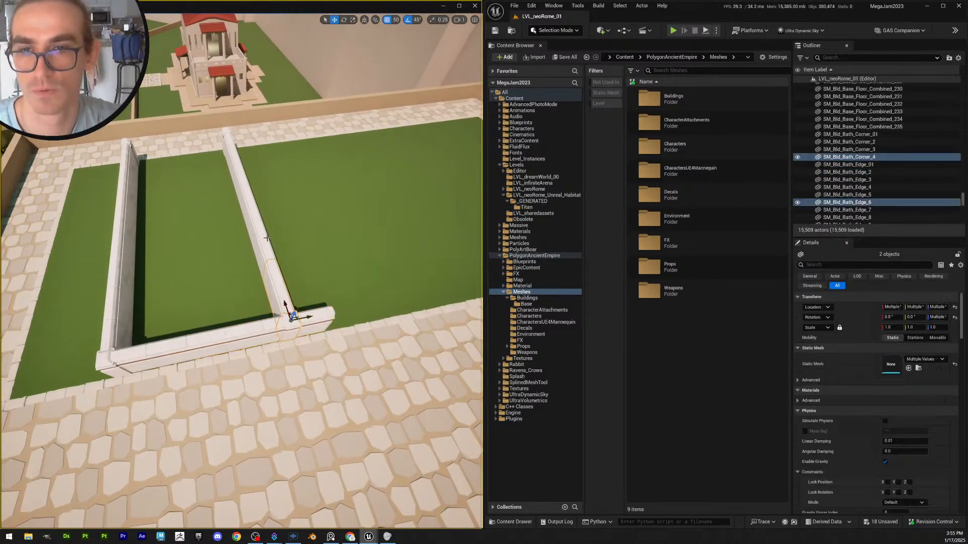
pyautogui.keyDown('shift'); pyautogui.click(262, 238); pyautogui.keyUp('shift')
pyautogui.keyDown('shift'); pyautogui.click(248, 201); pyautogui.keyUp('shift')
pyautogui.keyDown('shift'); pyautogui.click(235, 152); pyautogui.keyUp('shift')
pyautogui.keyDown('shift'); pyautogui.click(230, 142); pyautogui.keyUp('shift')
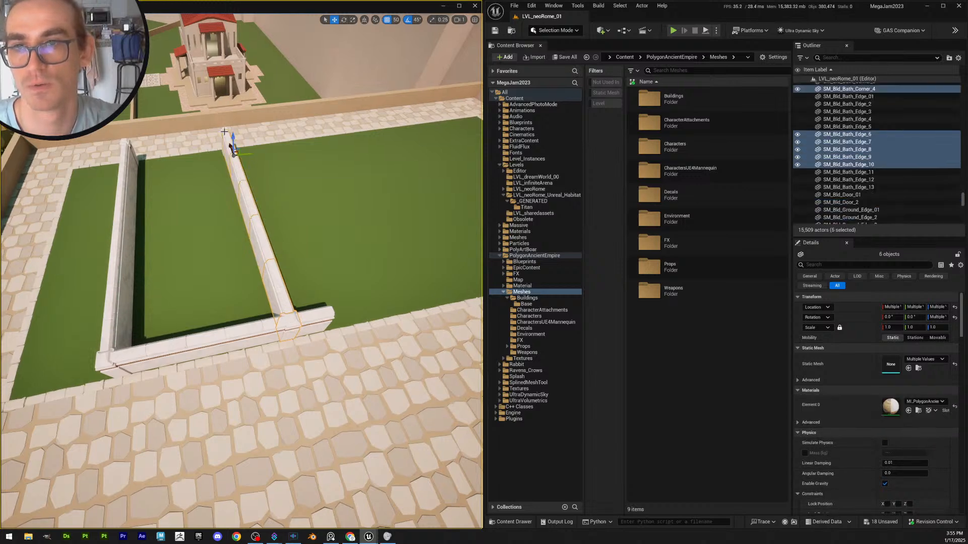
pyautogui.keyDown('shift'); pyautogui.click(225, 132); pyautogui.keyUp('shift')
pyautogui.moveTo(210, 134); pyautogui.dragTo(236, 132)
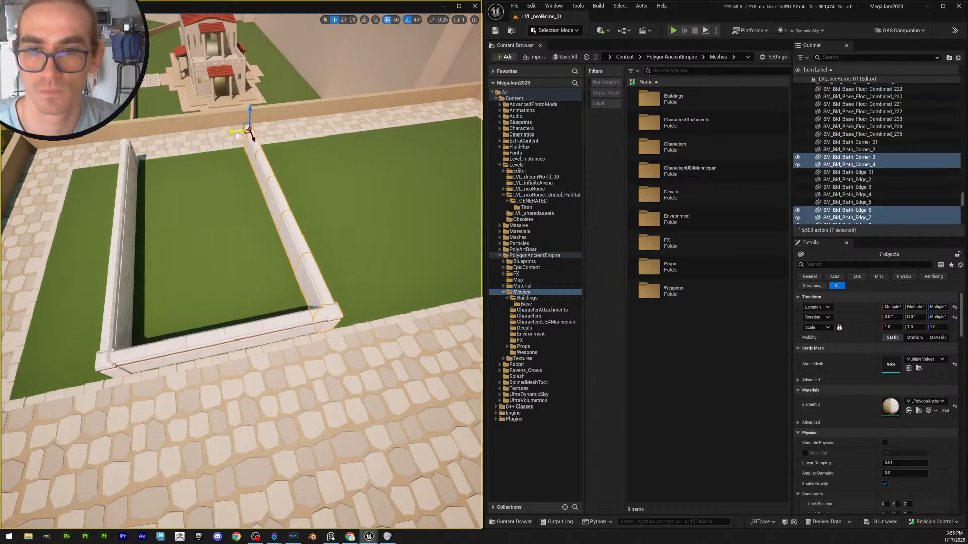
pyautogui.press('Escape')
# Duplicate the three side-wall edges, move the copies to the lawn's outer side and rotate them 180° to close the rectangle
pyautogui.moveTo(237, 131); pyautogui.dragTo(429, 139, button='right')
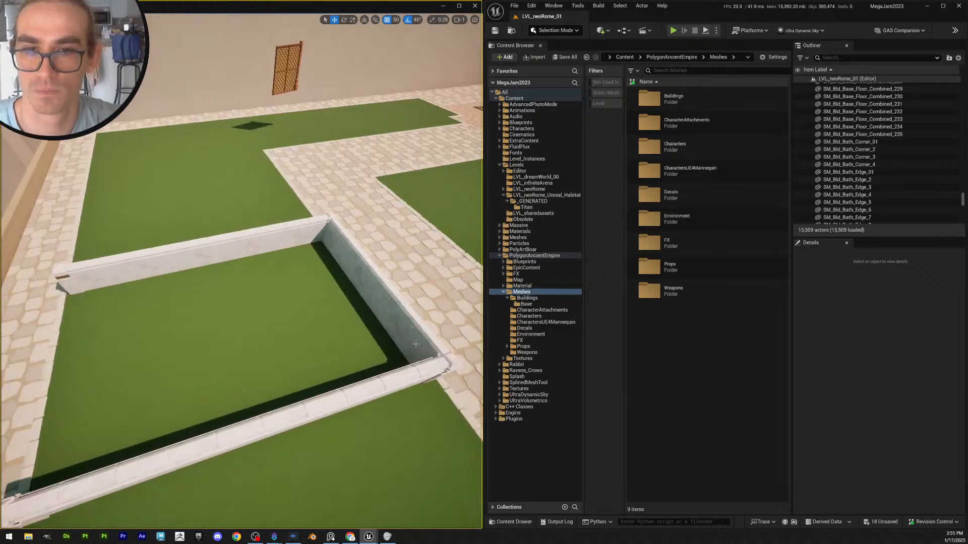
pyautogui.click(417, 337)
pyautogui.keyDown('shift'); pyautogui.click(375, 280); pyautogui.keyUp('shift')
pyautogui.keyDown('shift'); pyautogui.click(345, 245); pyautogui.keyUp('shift')
pyautogui.press('s')
pyautogui.moveTo(358, 267); pyautogui.dragTo(348, 267, button='right')
pyautogui.hotkey('ctrl', 'd')
pyautogui.moveTo(365, 250); pyautogui.dragTo(109, 289)
pyautogui.moveTo(109, 289); pyautogui.dragTo(65, 303, button='right')
pyautogui.press('e')
pyautogui.moveTo(205, 295); pyautogui.dragTo(195, 347)
pyautogui.press('w')
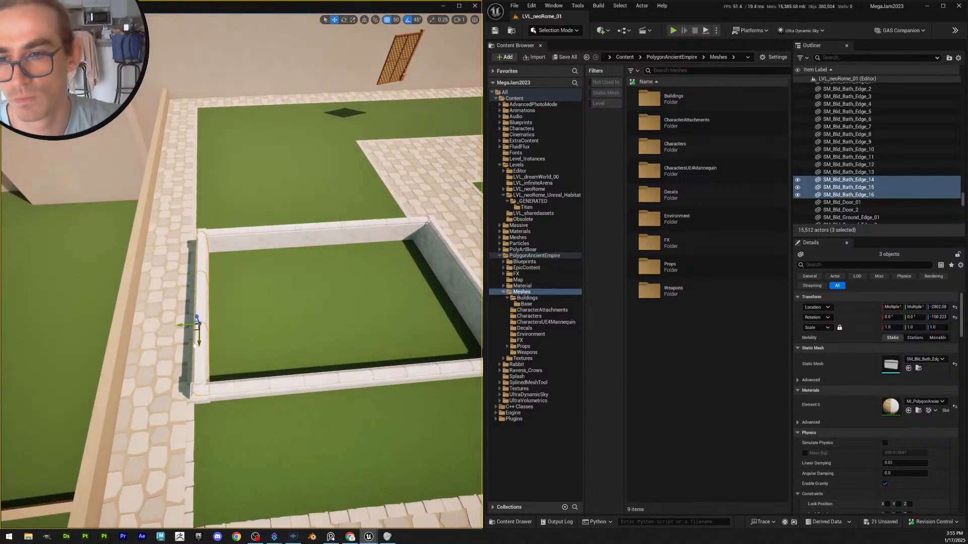
# Examine the rectangular bath enclosure and the surrounding lawn from several wider viewpoints
pyautogui.press('Escape')
pyautogui.moveTo(196, 347); pyautogui.dragTo(242, 353, button='right')
pyautogui.moveTo(242, 273)
pyautogui.mouseDown(button='right')
pyautogui.moveTo(241, 232)
pyautogui.moveTo(221, 206)
pyautogui.moveTo(308, 242)
pyautogui.moveTo(288, 234)
pyautogui.moveTo(214, 250)
pyautogui.moveTo(242, 267)
pyautogui.moveTo(239, 277)
pyautogui.mouseUp(button='right')
pyautogui.press('q')
pyautogui.scroll(-1, 239, 272)
pyautogui.press('s')
pyautogui.moveTo(250, 350); pyautogui.dragTo(250, 350, button='right')
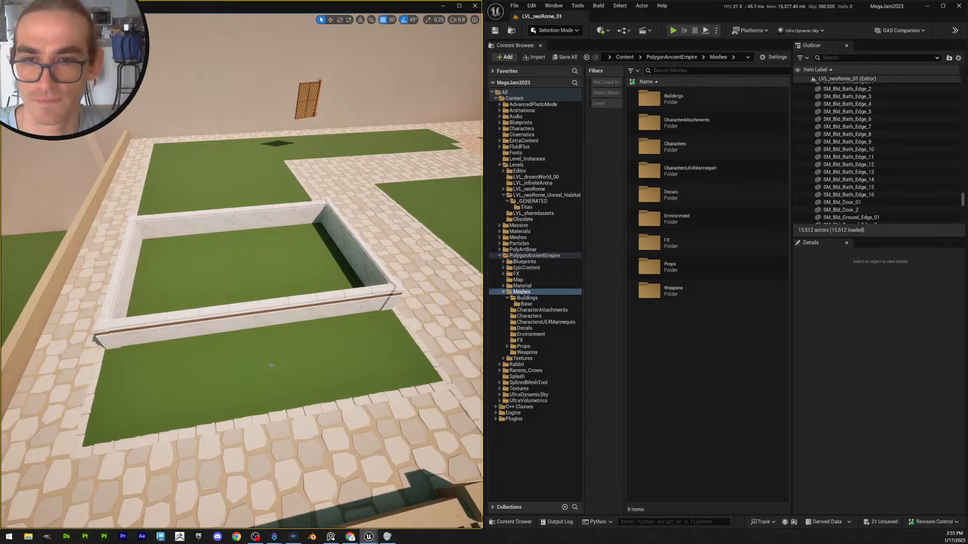
pyautogui.press('s')
pyautogui.moveTo(258, 315); pyautogui.dragTo(350, 342, button='right')
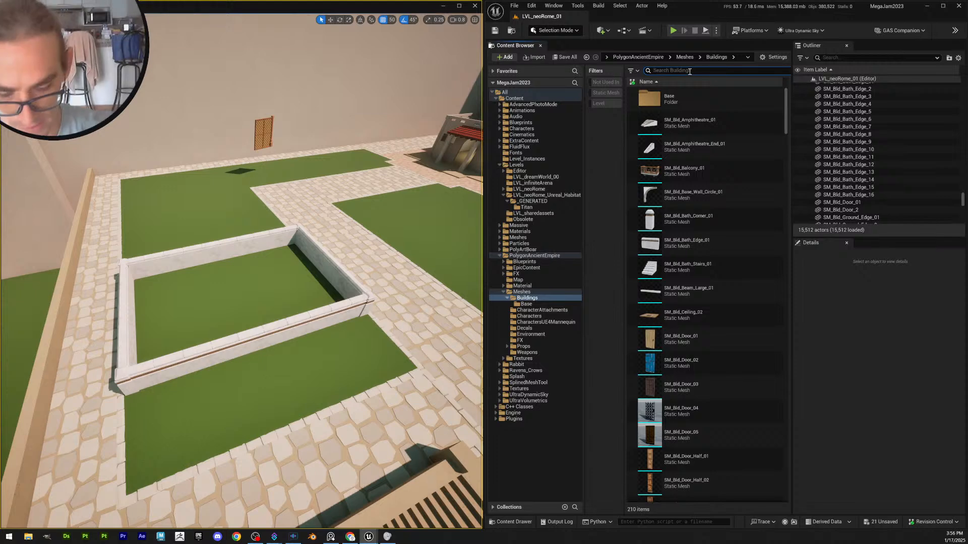
# Search for "bridge" in the Buildings folder, the PolygonAncientEmpire folder and the project's main Meshes folder
pyautogui.click(689, 71)
pyautogui.write('bridge')
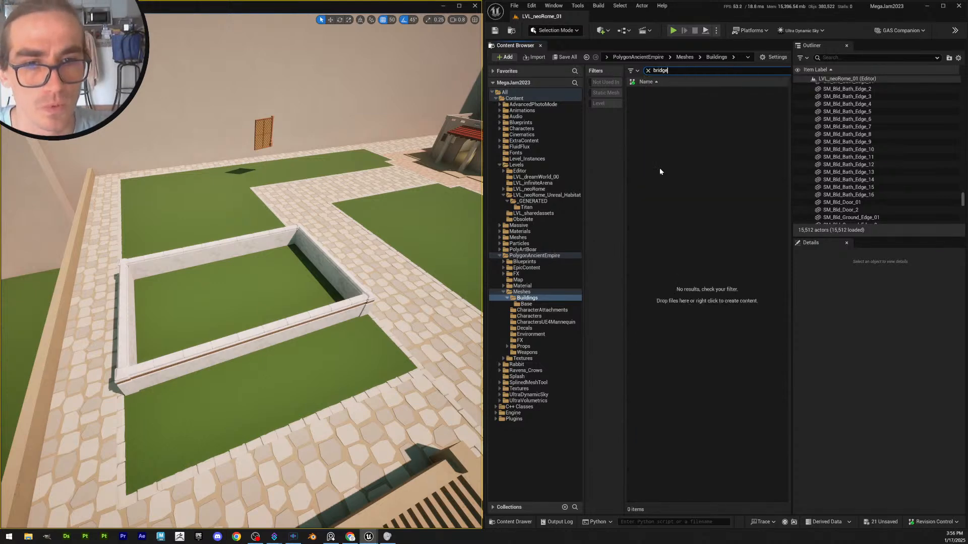
pyautogui.click(534, 257)
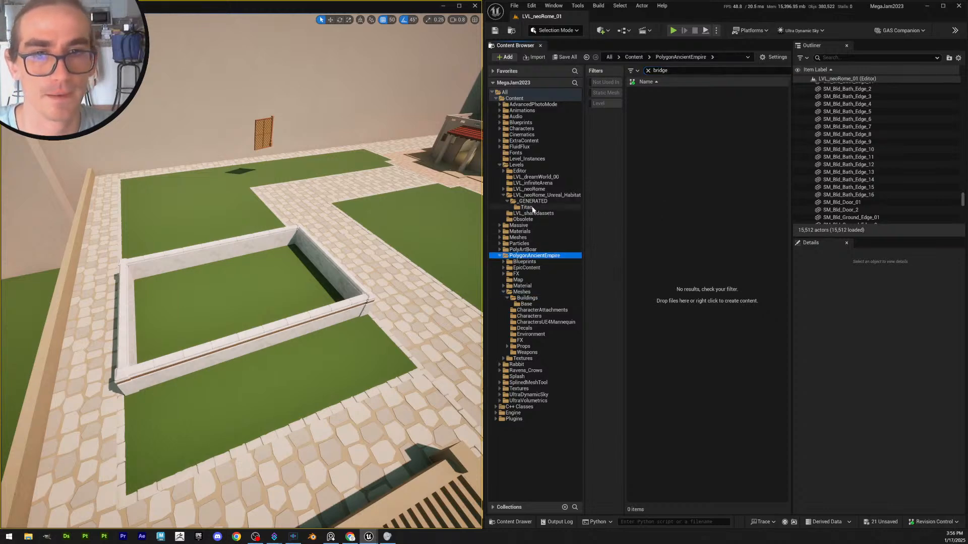
pyautogui.click(533, 238)
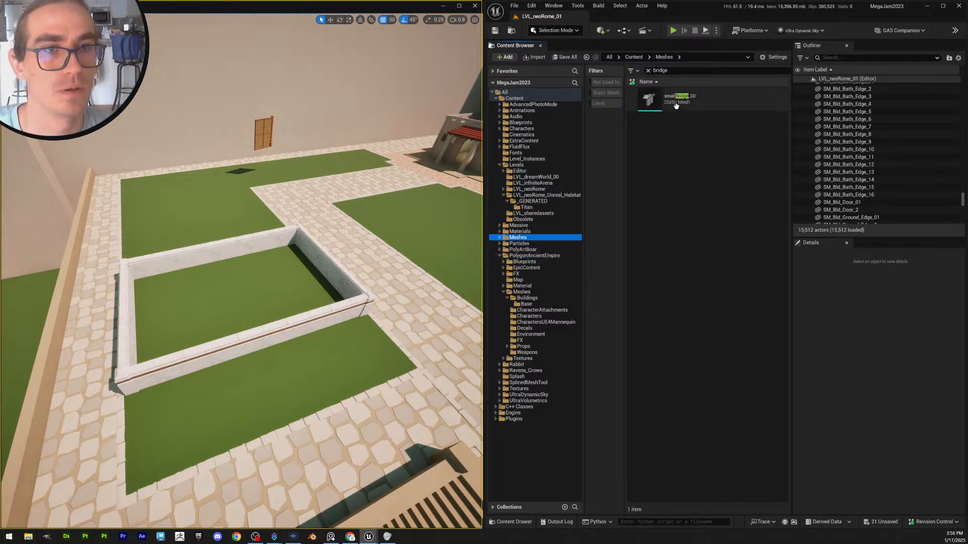
# Try the smallBridge_00 mesh on the grass inside the bath enclosure, inspect it up close and delete it
pyautogui.moveTo(648, 99); pyautogui.dragTo(230, 305)
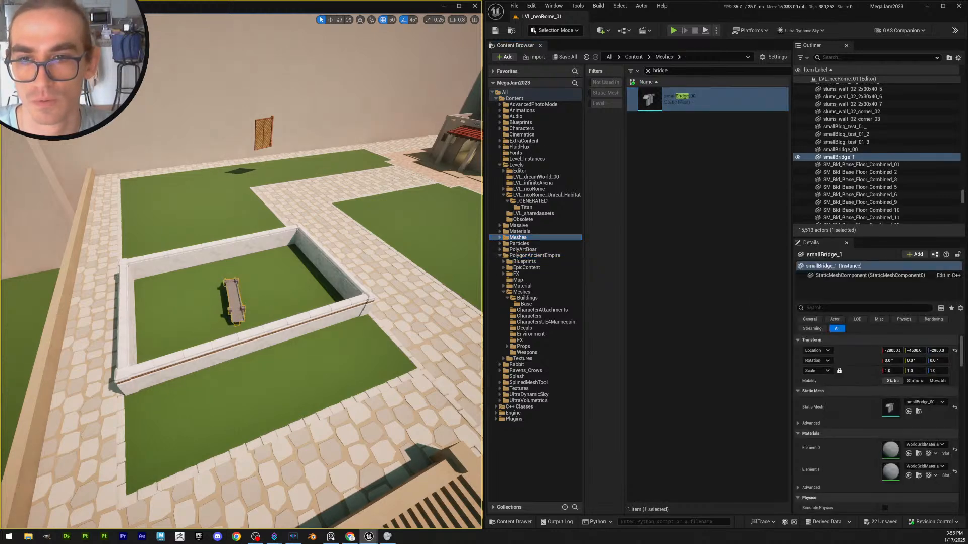
pyautogui.press('f')
pyautogui.press('s')
pyautogui.scroll(3, 242, 283)
pyautogui.moveTo(242, 283)
pyautogui.mouseDown(button='right')
pyautogui.moveTo(256, 272)
pyautogui.moveTo(252, 257)
pyautogui.moveTo(239, 271)
pyautogui.mouseUp(button='right')
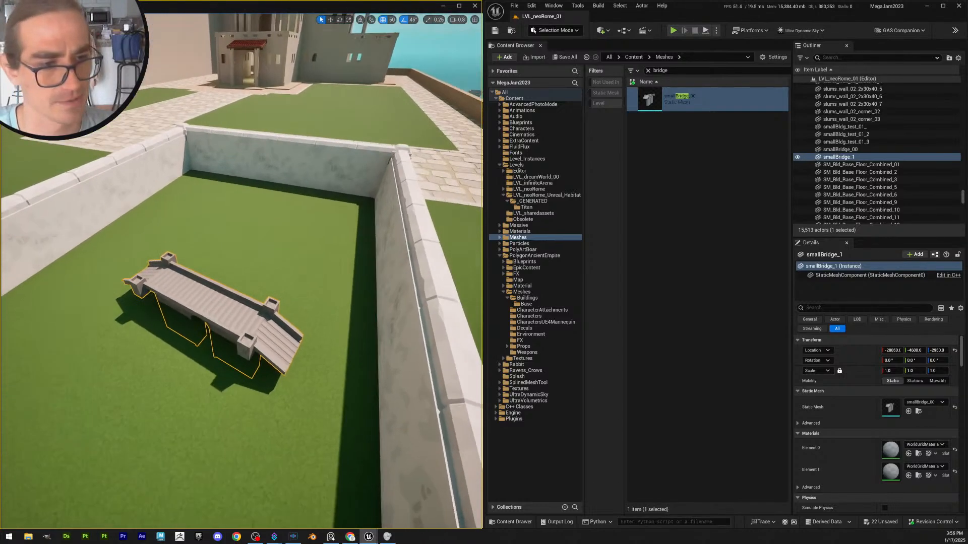
pyautogui.moveTo(247, 334); pyautogui.dragTo(256, 312, button='right')
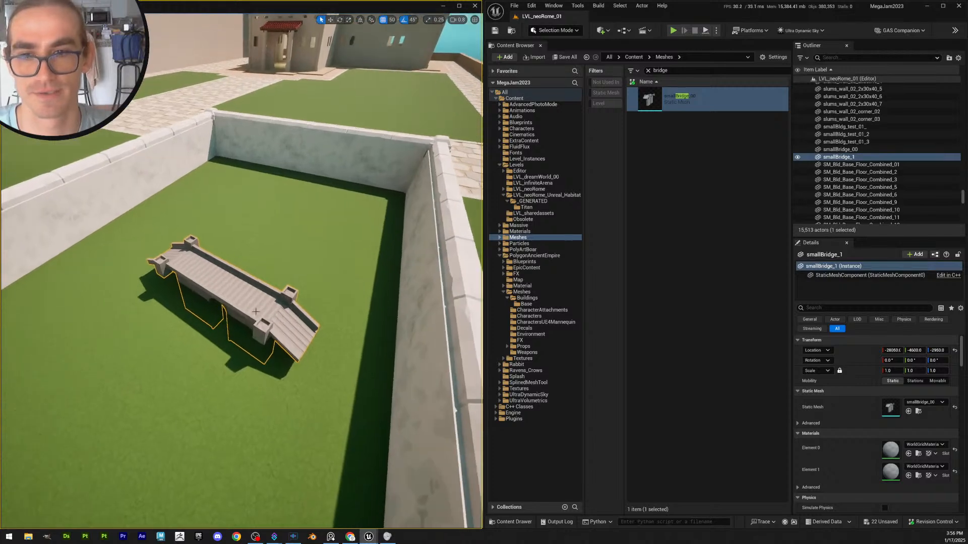
pyautogui.press('Delete')
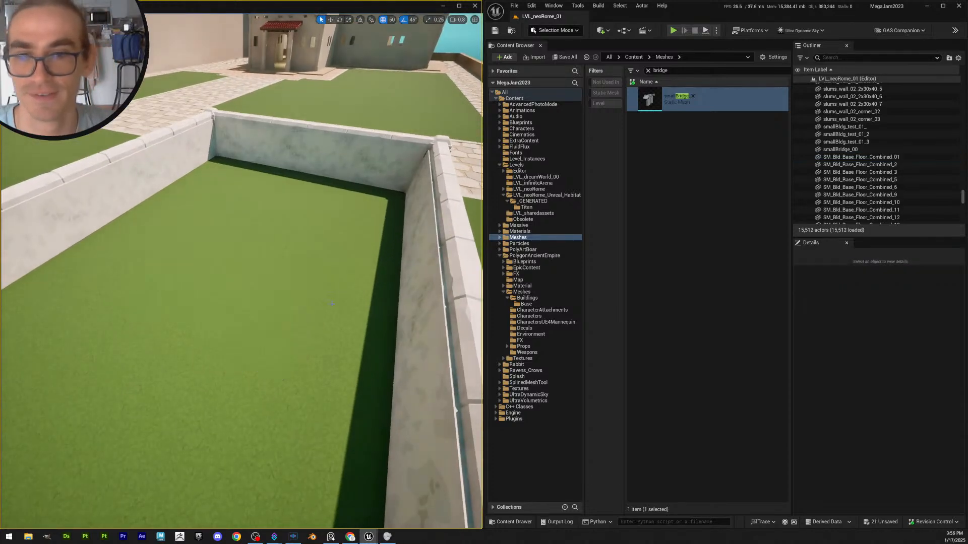
# Locate the bath edge's source mesh and look through the PolygonAncientEmpire Buildings folder for a piece that could span the bath enclosure
pyautogui.moveTo(310, 301); pyautogui.dragTo(254, 292, button='right')
pyautogui.click(255, 292)
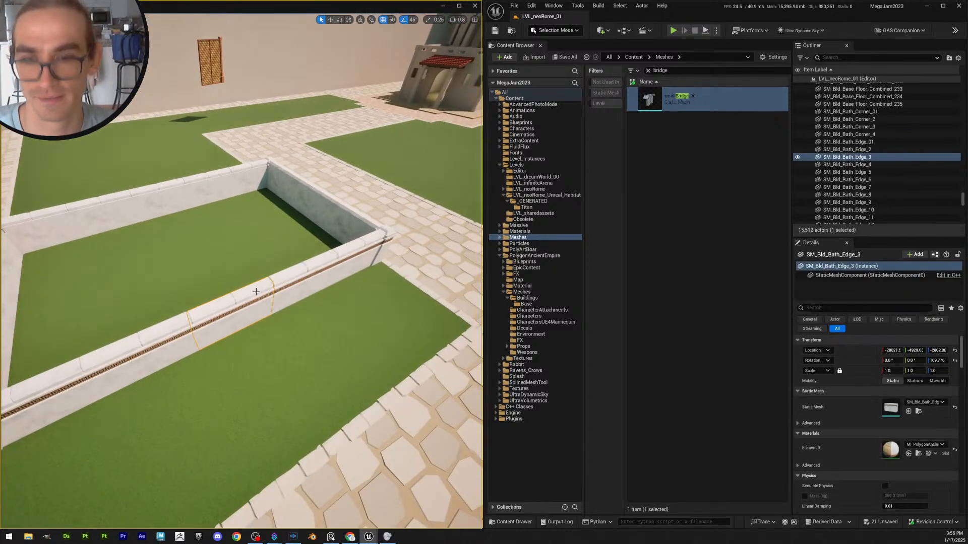
pyautogui.hotkey('ctrl', 'b')
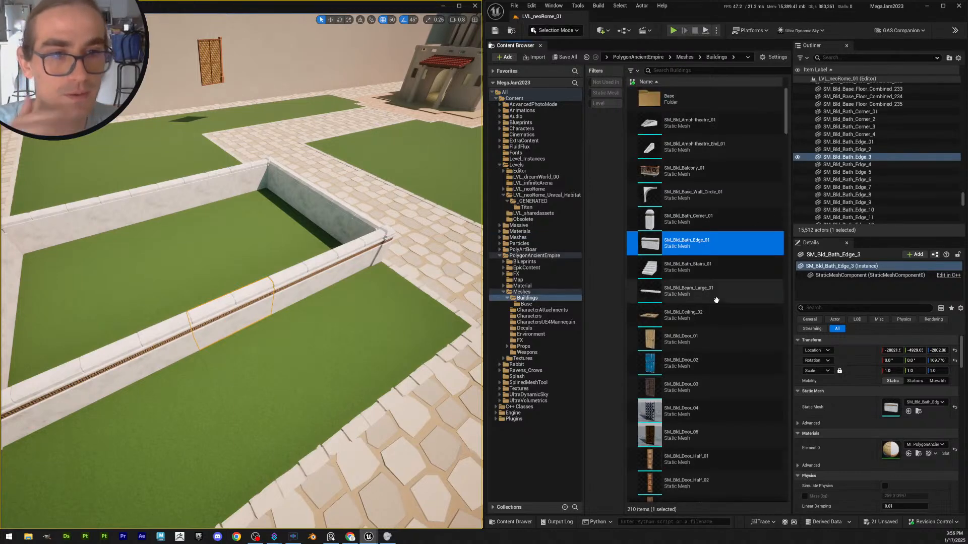
pyautogui.moveTo(705, 245)
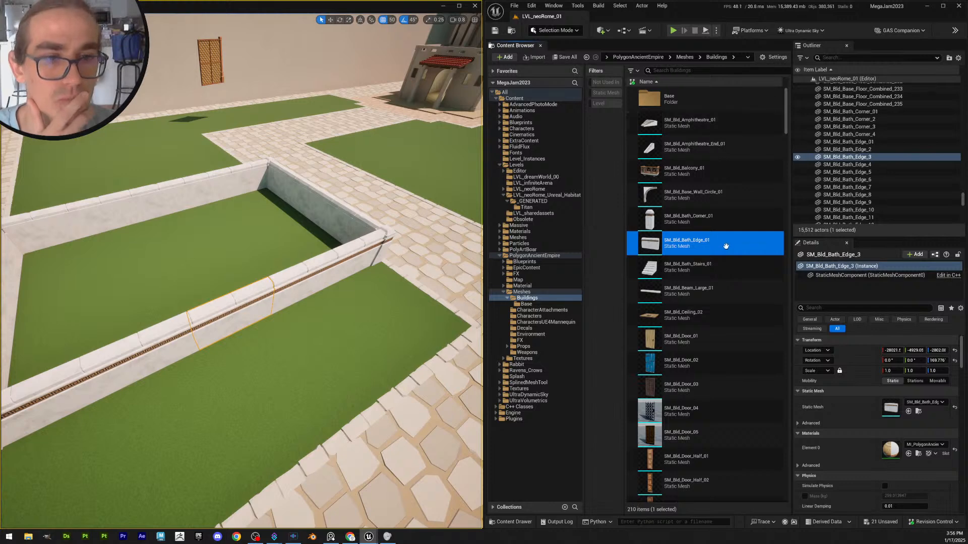
pyautogui.scroll(-4, 724, 250)
pyautogui.scroll(-6, 726, 282)
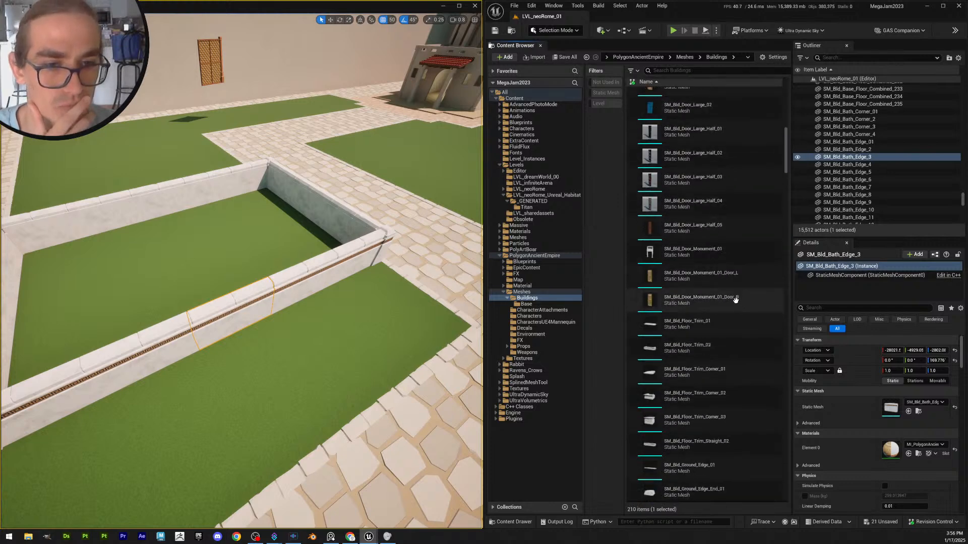
pyautogui.moveTo(742, 321)
pyautogui.scroll(-6, 742, 321)
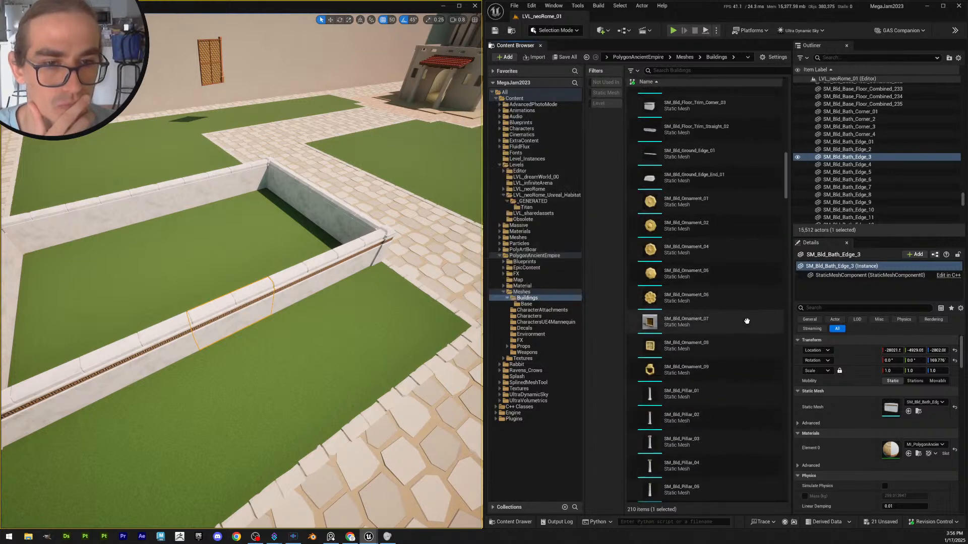
pyautogui.scroll(-5, 742, 318)
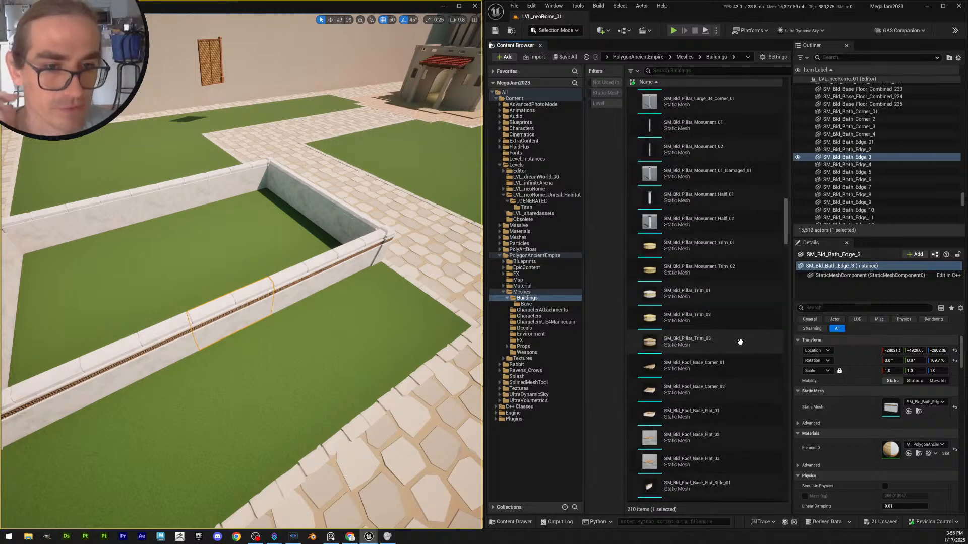
pyautogui.scroll(-8, 739, 342)
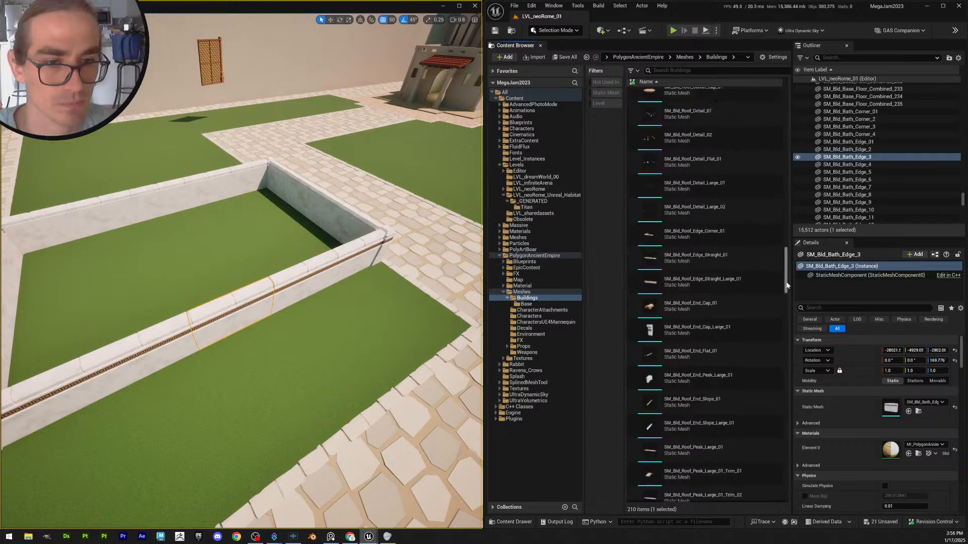
pyautogui.moveTo(787, 285); pyautogui.dragTo(787, 313)
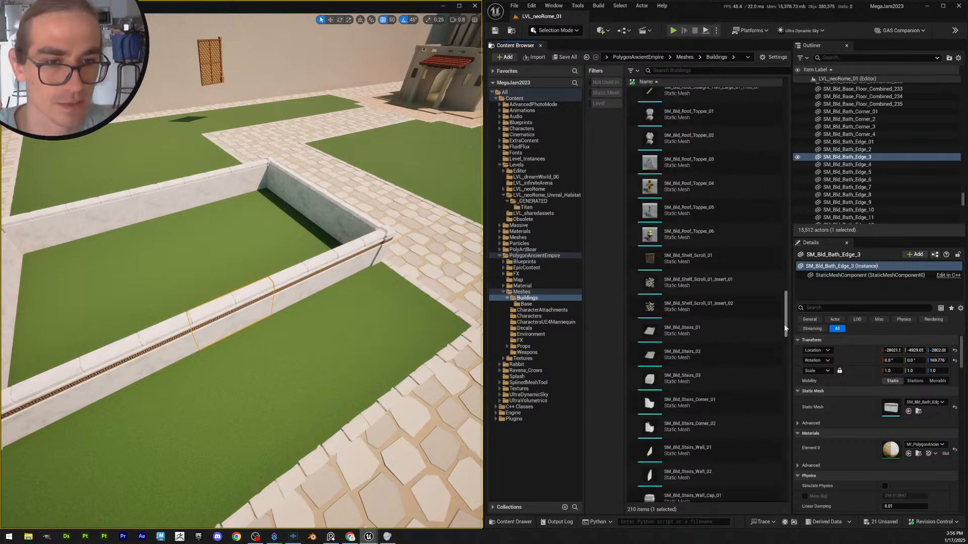
pyautogui.moveTo(779, 355); pyautogui.dragTo(780, 419)
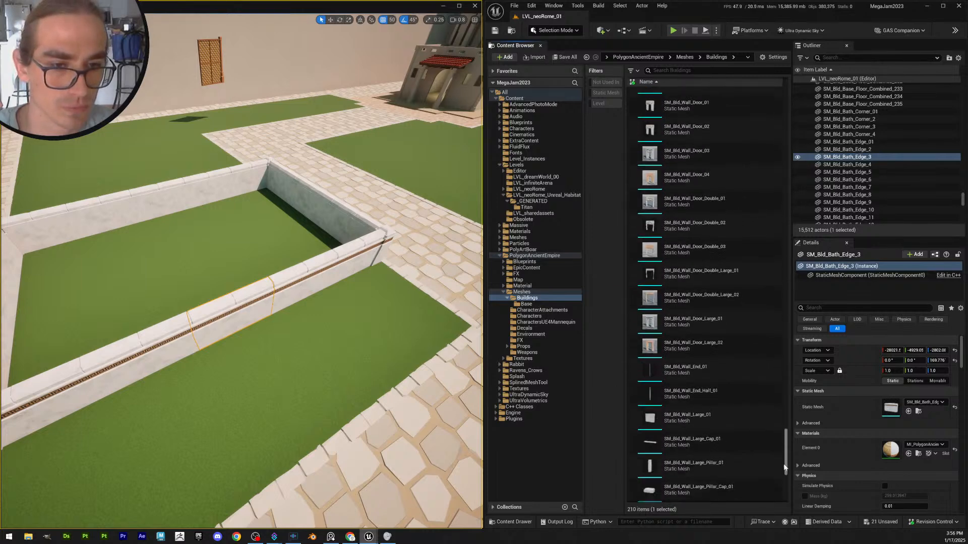
pyautogui.moveTo(785, 468); pyautogui.dragTo(785, 116)
# Place the SM_Bld_Base_Wall_Circle_01 mesh at the long side wall of the bath enclosure
pyautogui.click(693, 194)
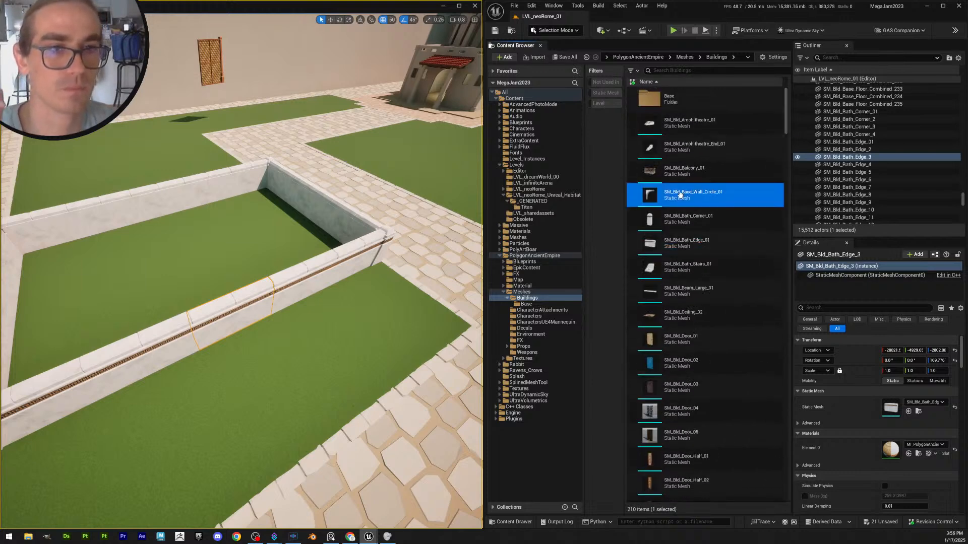
pyautogui.moveTo(677, 194); pyautogui.dragTo(274, 309)
pyautogui.moveTo(274, 310); pyautogui.dragTo(289, 263, button='right')
pyautogui.moveTo(289, 302); pyautogui.dragTo(292, 308, button='right')
# Match the half-arch's Z rotation to the bath edge's 169.776°, and turn it 90° so it points across the enclosure
pyautogui.click(282, 374)
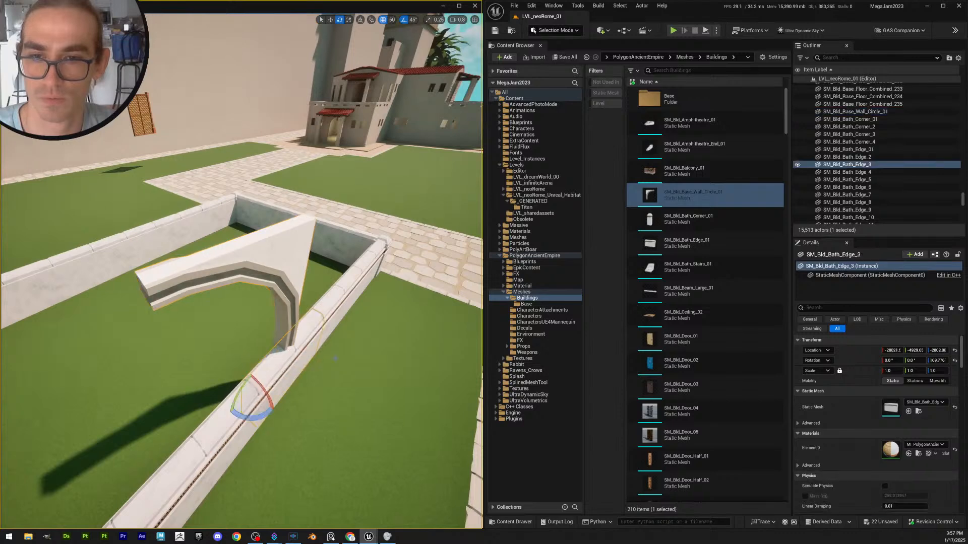
pyautogui.moveTo(283, 374); pyautogui.dragTo(237, 368, button='right')
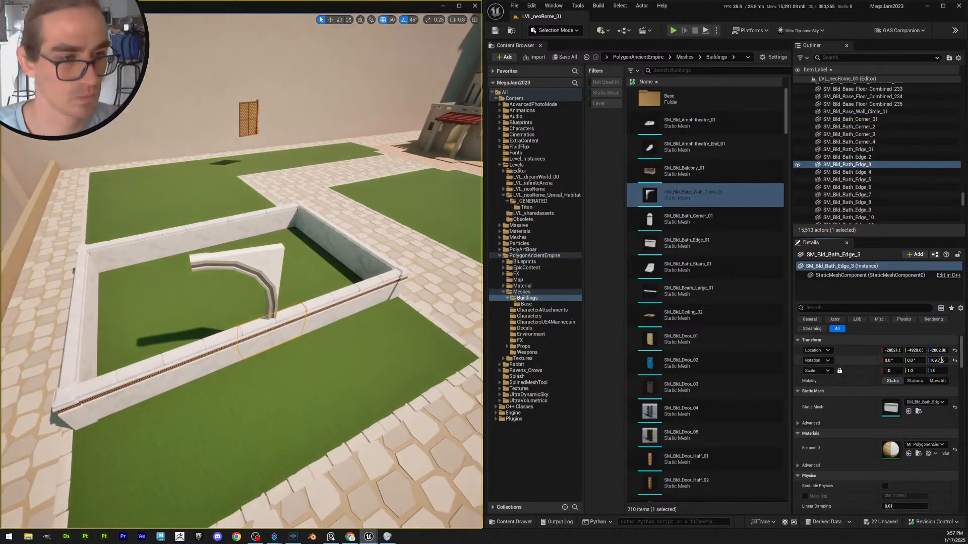
pyautogui.hotkey('ctrl', 'z')
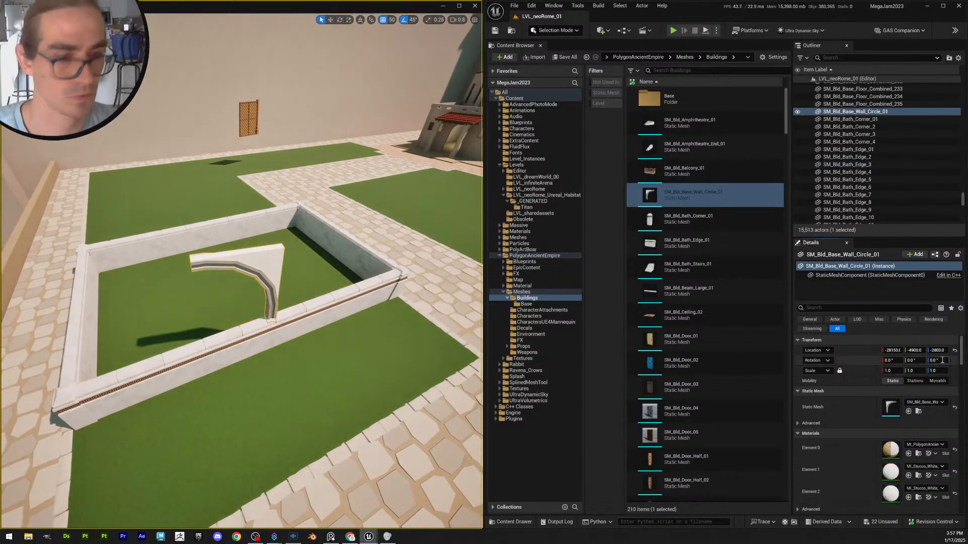
pyautogui.write('169.776 °')
pyautogui.press('Return')
pyautogui.moveTo(248, 319); pyautogui.dragTo(271, 319, button='right')
pyautogui.press('e')
pyautogui.moveTo(234, 351); pyautogui.dragTo(212, 348)
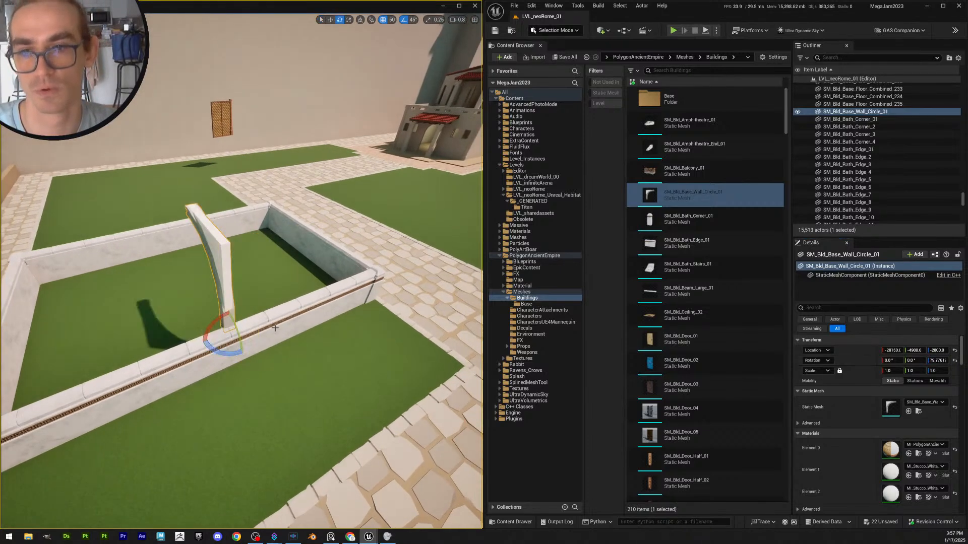
# Lower the half-arch to a Z location of -3100 and shift it outward so its base tucks under the bath wall
pyautogui.press('w')
pyautogui.moveTo(275, 328); pyautogui.dragTo(258, 326, button='right')
pyautogui.scroll(-1, 258, 325)
pyautogui.press('w')
pyautogui.moveTo(259, 337); pyautogui.dragTo(259, 381)
pyautogui.moveTo(259, 381); pyautogui.dragTo(399, 355, button='right')
pyautogui.moveTo(235, 400)
pyautogui.mouseDown()
pyautogui.moveTo(223, 397)
pyautogui.moveTo(252, 382)
pyautogui.moveTo(245, 409)
pyautogui.mouseUp()
pyautogui.moveTo(261, 382); pyautogui.dragTo(132, 383, button='right')
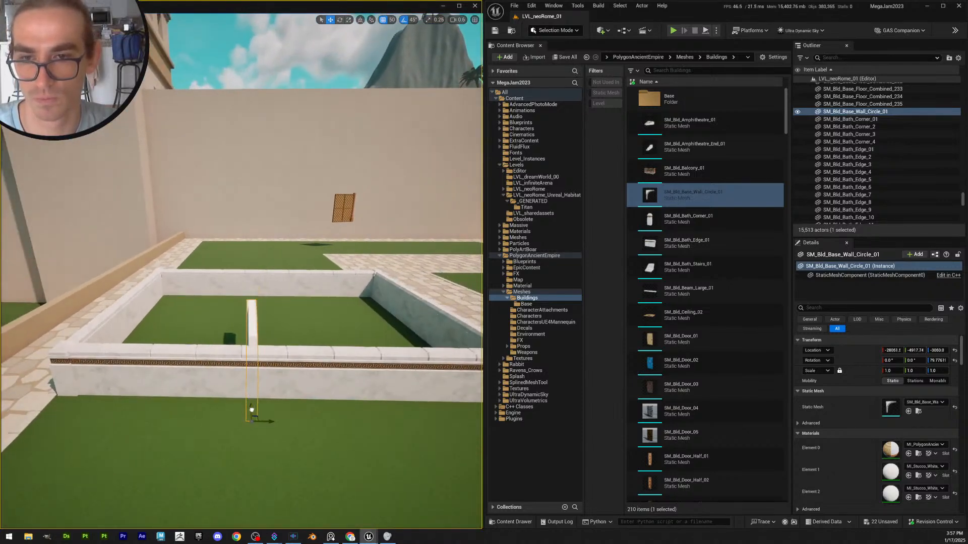
pyautogui.moveTo(251, 419); pyautogui.dragTo(318, 451, button='right')
pyautogui.scroll(2, 297, 443)
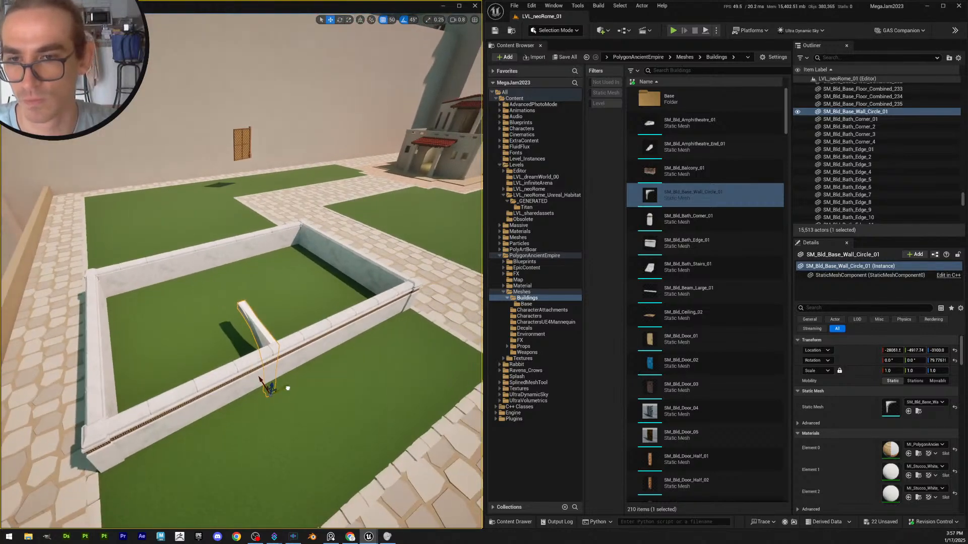
pyautogui.moveTo(281, 388); pyautogui.dragTo(239, 377, button='right')
# Duplicate the half-arch along the same bath wall to form a spaced pair
pyautogui.keyDown('alt'); pyautogui.moveTo(222, 379); pyautogui.dragTo(220, 381); pyautogui.keyUp('alt')
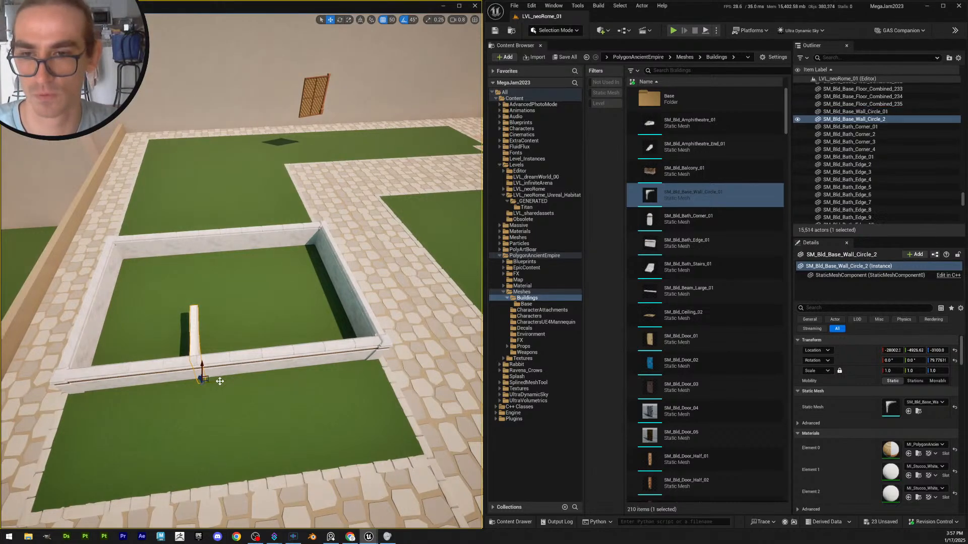
pyautogui.keyDown('alt'); pyautogui.moveTo(297, 378); pyautogui.dragTo(287, 380); pyautogui.keyUp('alt')
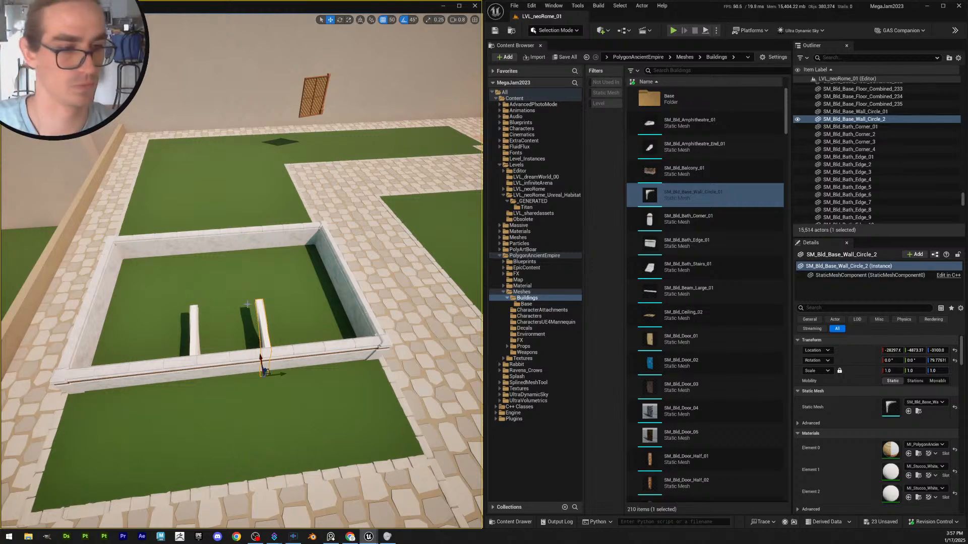
pyautogui.press('Escape')
pyautogui.scroll(-2, 194, 307)
pyautogui.moveTo(194, 307); pyautogui.dragTo(194, 322, button='right')
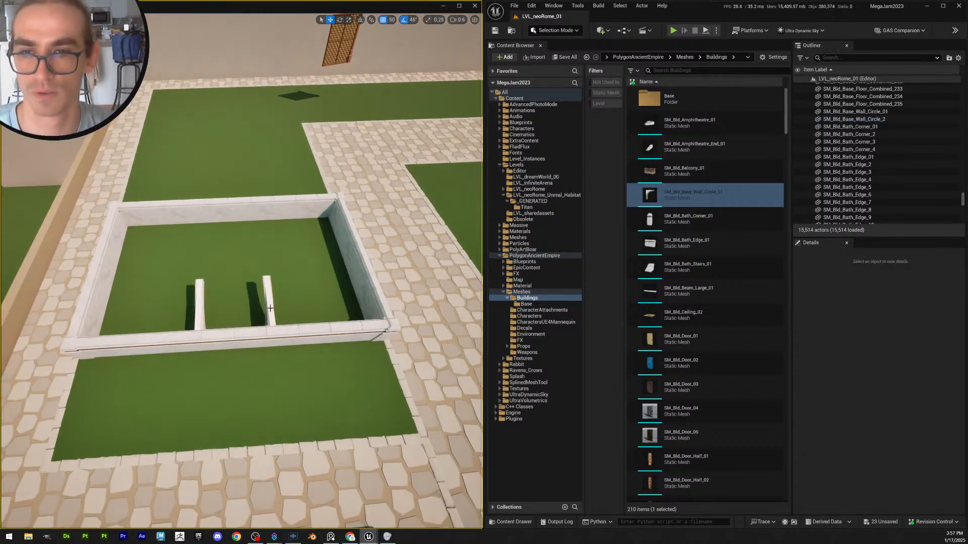
# Duplicate both half-arches, turn the copies 180° and move them against the opposite bath wall
pyautogui.click(200, 309)
pyautogui.keyDown('ctrl'); pyautogui.click(269, 309); pyautogui.keyUp('ctrl')
pyautogui.moveTo(270, 309); pyautogui.dragTo(281, 309, button='right')
pyautogui.press('a')
pyautogui.scroll(2, 280, 309)
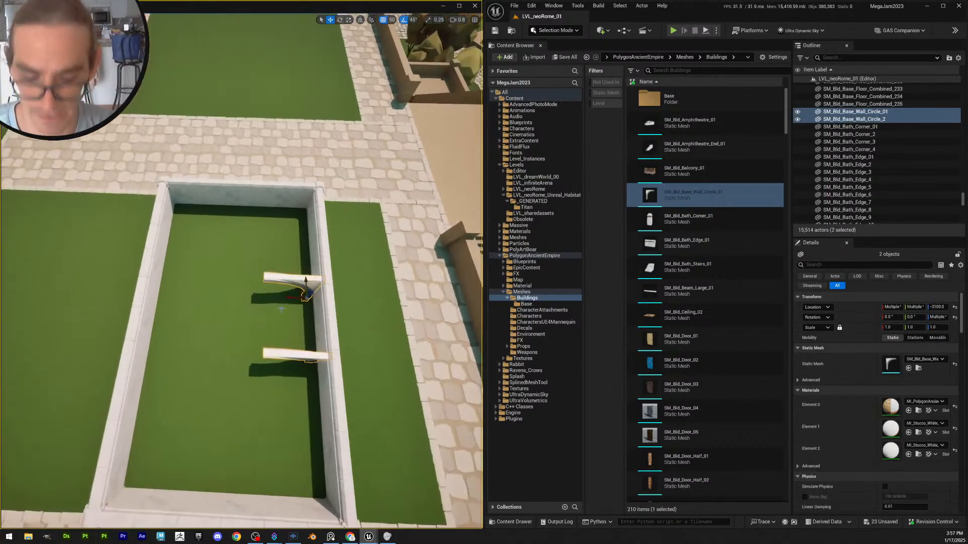
pyautogui.press('e')
pyautogui.keyDown('alt'); pyautogui.moveTo(281, 309); pyautogui.dragTo(164, 352); pyautogui.keyUp('alt')
pyautogui.press('Escape')
pyautogui.moveTo(174, 341); pyautogui.dragTo(179, 370, button='right')
pyautogui.scroll(1, 175, 341)
pyautogui.press('w')
pyautogui.press('q')
pyautogui.press('s')
pyautogui.press('e')
pyautogui.press('w')
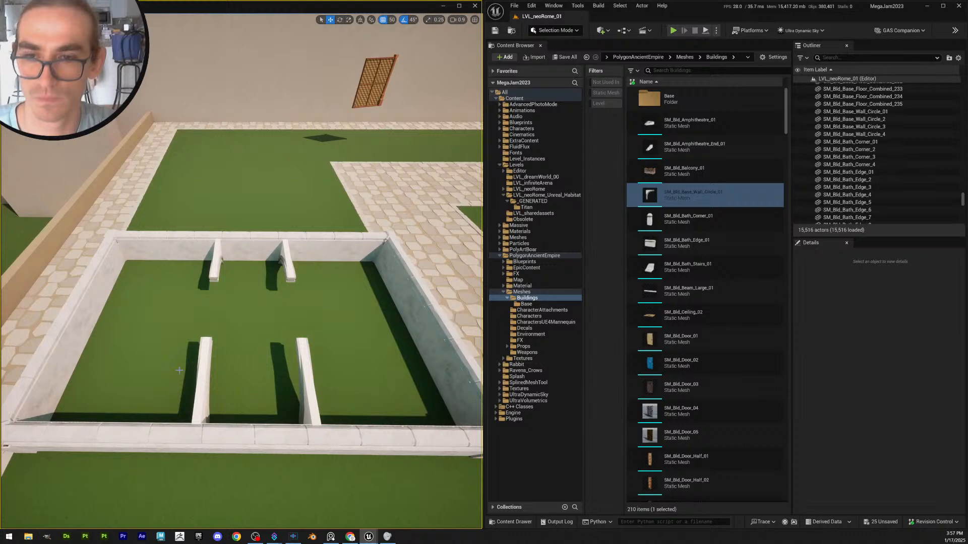
# Set the position grid snap to 10 and move the two original half-arches closer together along their wall
pyautogui.click(205, 402)
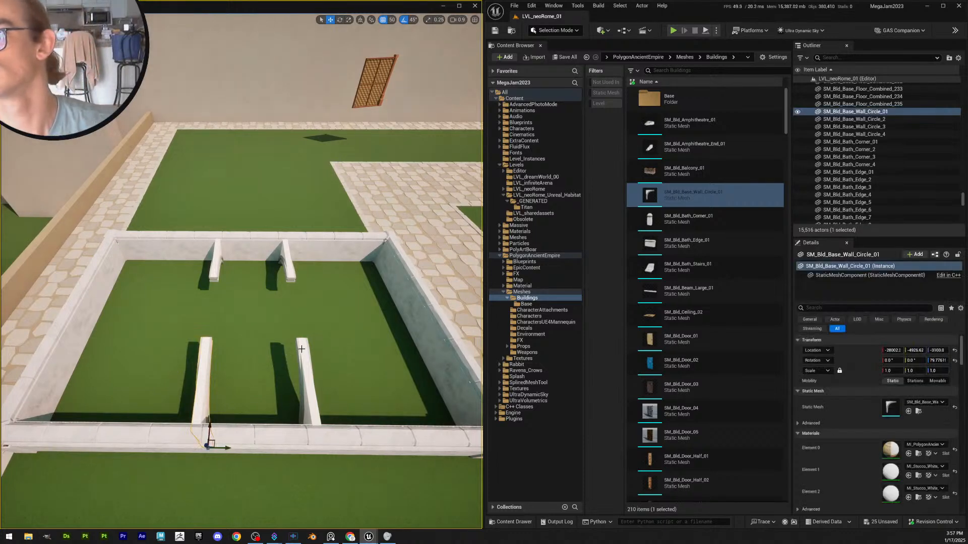
pyautogui.click(391, 21)
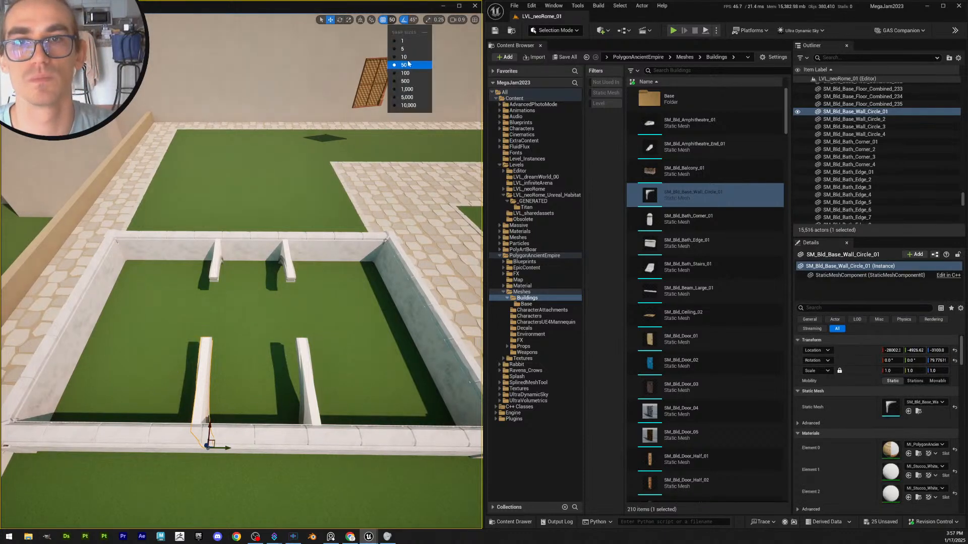
pyautogui.click(401, 65)
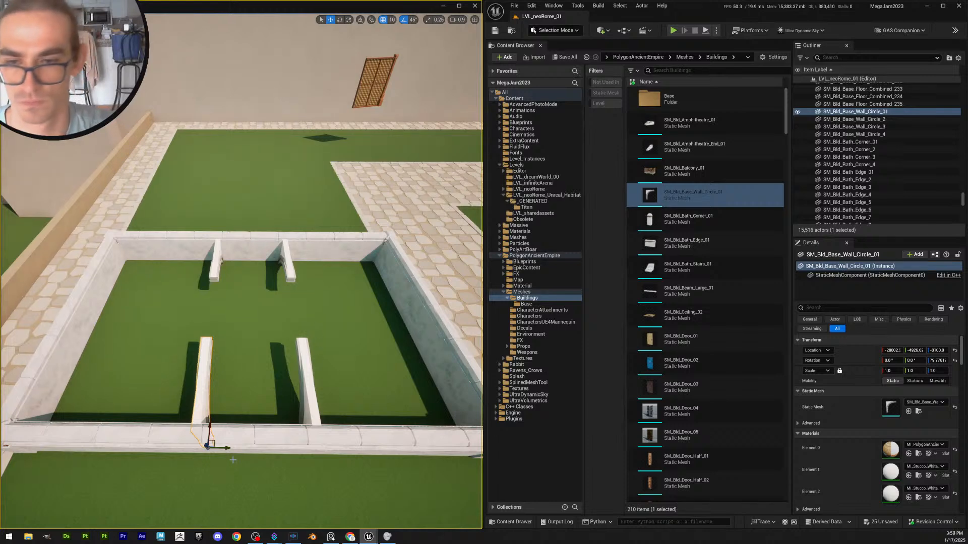
pyautogui.moveTo(222, 448); pyautogui.dragTo(233, 449)
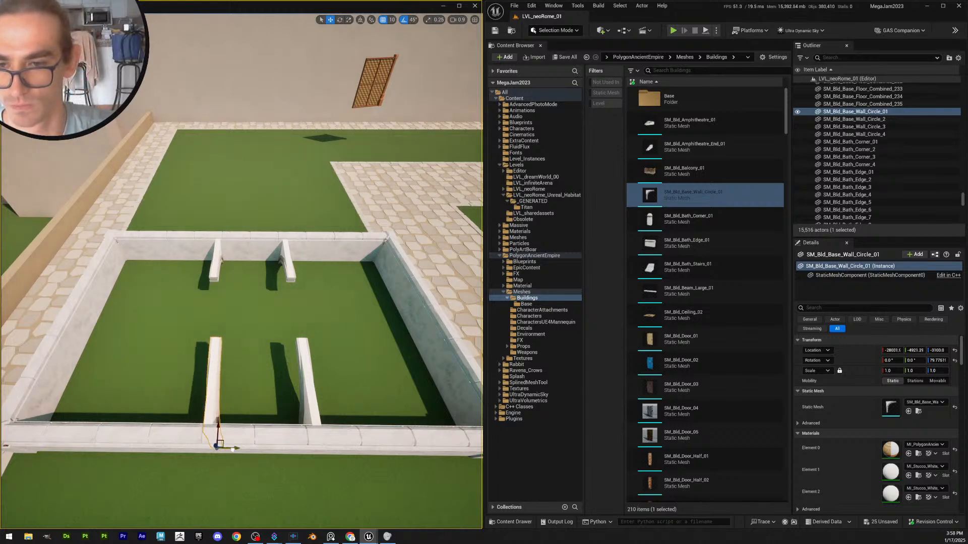
pyautogui.click(315, 410)
pyautogui.moveTo(313, 448); pyautogui.dragTo(296, 449)
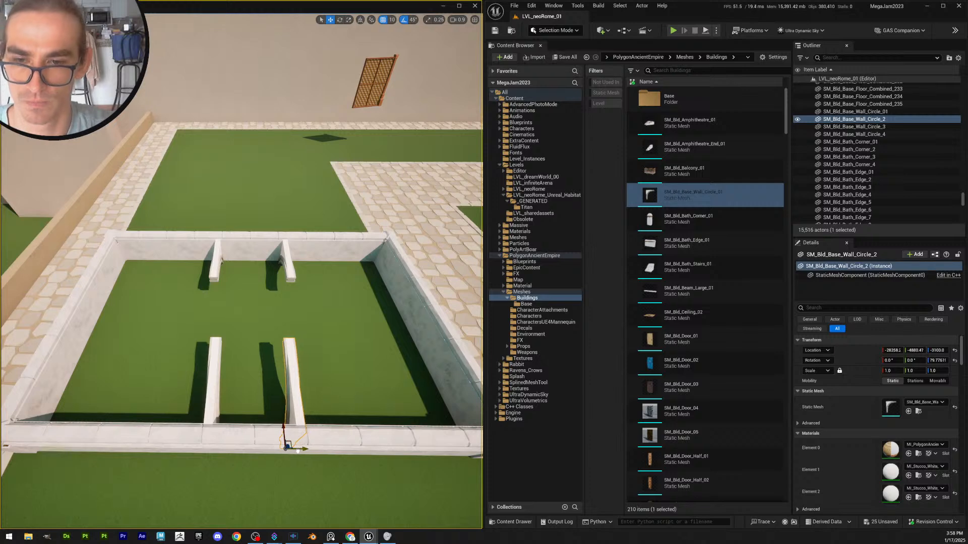
pyautogui.press('Escape')
# Duplicate the original half-arch pair and move the copies across to the opposite pair as alignment guides
pyautogui.click(231, 252)
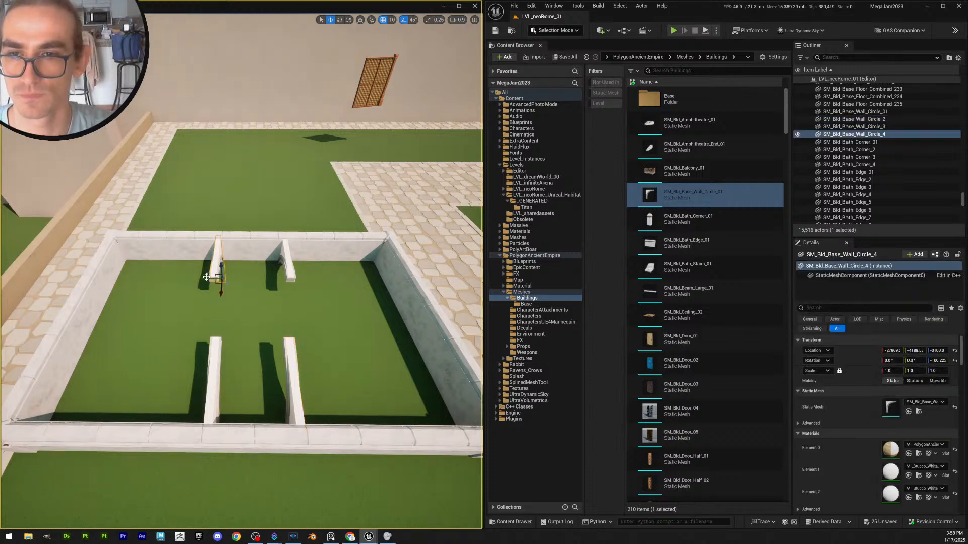
pyautogui.moveTo(230, 252); pyautogui.dragTo(228, 290, button='right')
pyautogui.press('Escape')
pyautogui.click(215, 373)
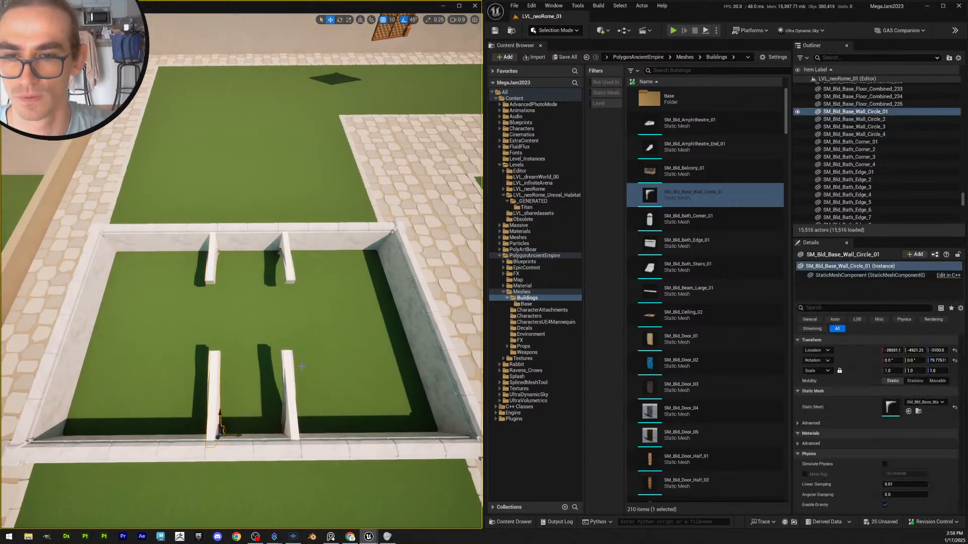
pyautogui.keyDown('ctrl'); pyautogui.click(290, 366); pyautogui.keyUp('ctrl')
pyautogui.hotkey('ctrl', 'd')
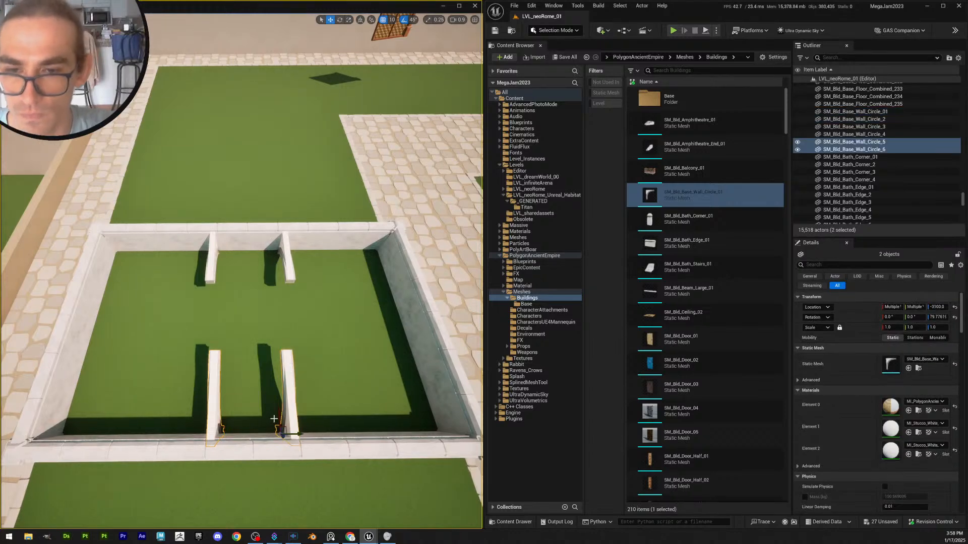
pyautogui.moveTo(279, 414); pyautogui.dragTo(291, 297)
pyautogui.scroll(8, 293, 299)
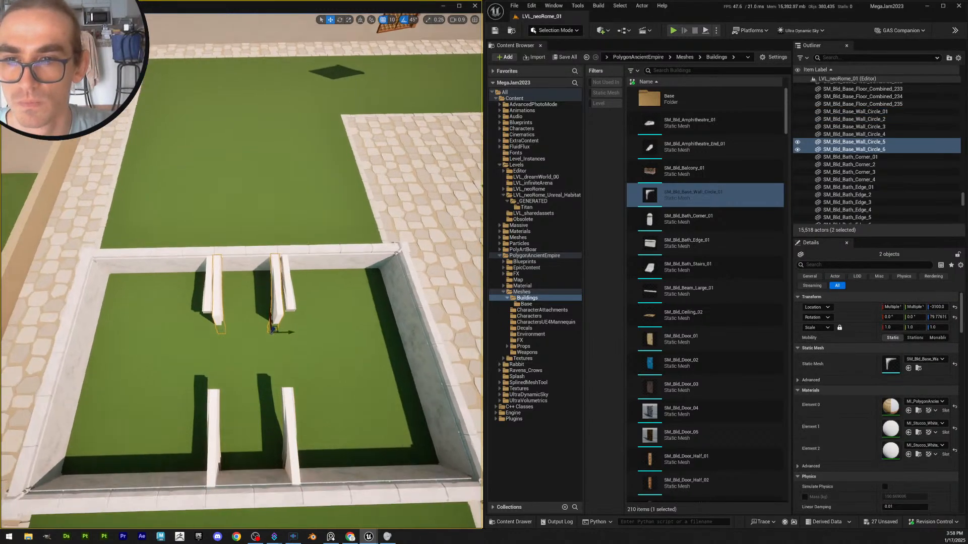
# Slide the two half-arches on the opposite wall along it to line up with the guide copies
pyautogui.click(207, 285)
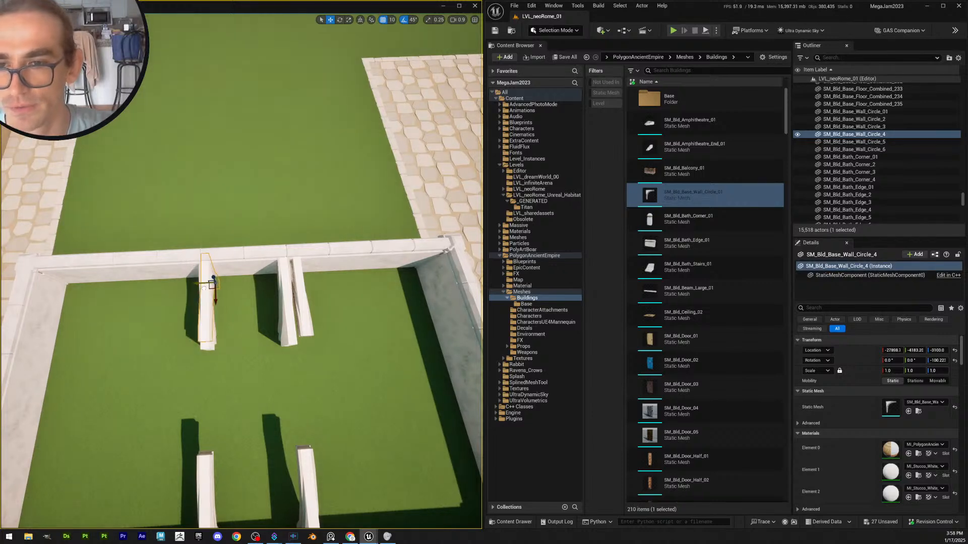
pyautogui.click(299, 310)
pyautogui.moveTo(270, 279); pyautogui.dragTo(259, 286)
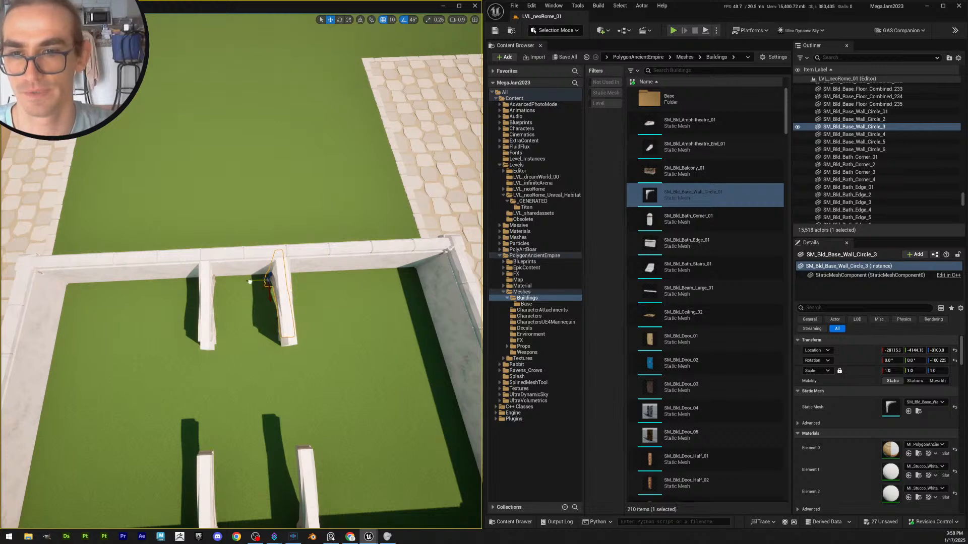
# Delete the two guide copies and check the four half-arches from a wider viewpoint
pyautogui.click(209, 348)
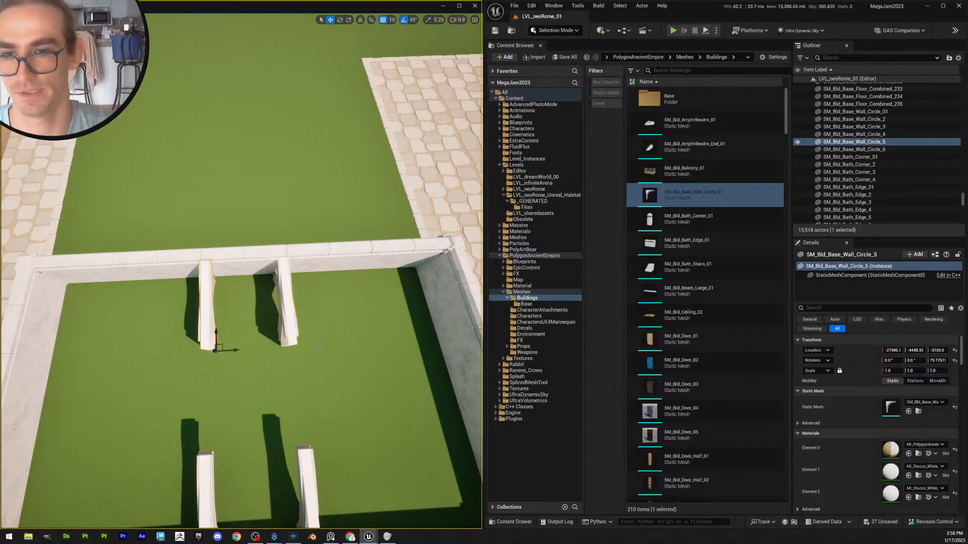
pyautogui.keyDown('shift'); pyautogui.click(293, 343); pyautogui.keyUp('shift')
pyautogui.press('Delete')
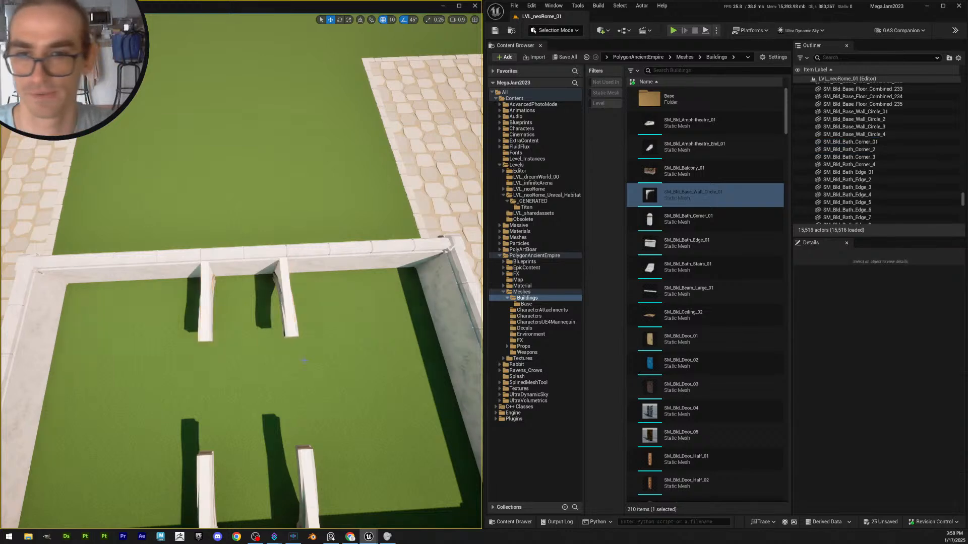
pyautogui.moveTo(293, 343); pyautogui.dragTo(376, 312, button='right')
pyautogui.press('s')
pyautogui.scroll(2, 353, 319)
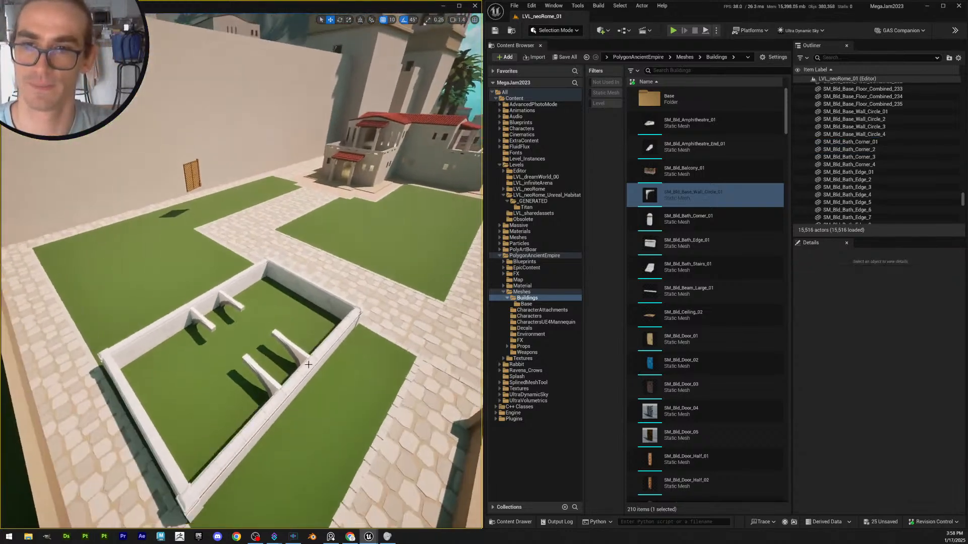
# Save all modified content and the current level
pyautogui.hotkey('ctrl', 's')
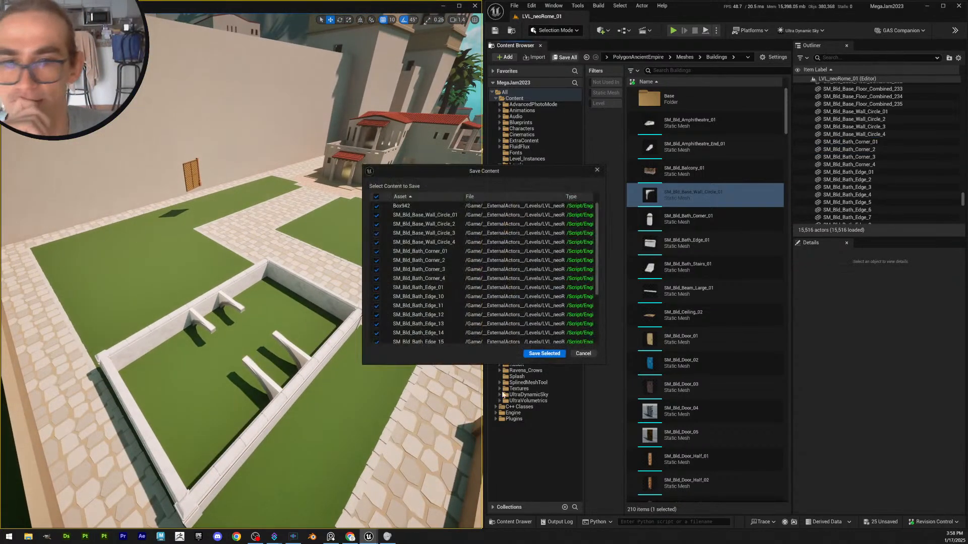
pyautogui.click(545, 354)
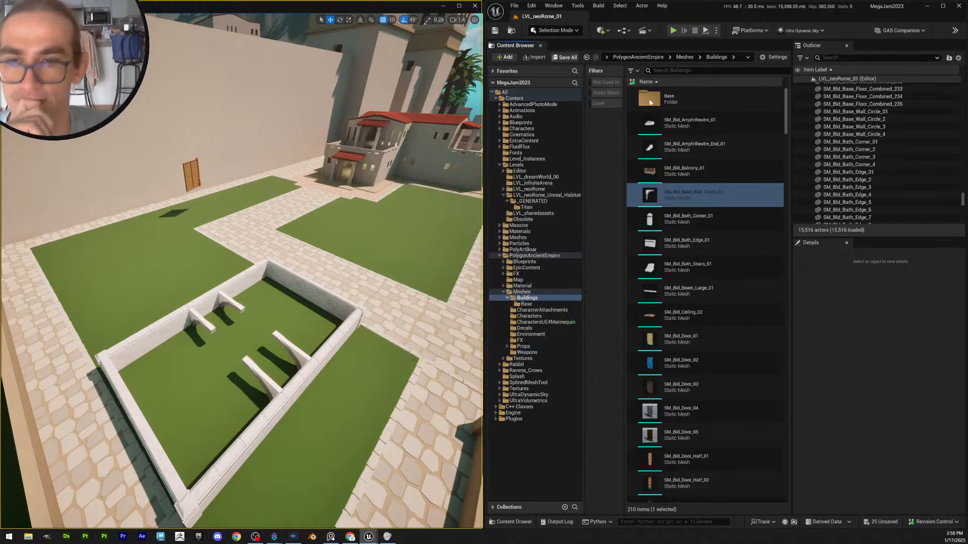
pyautogui.click(495, 31)
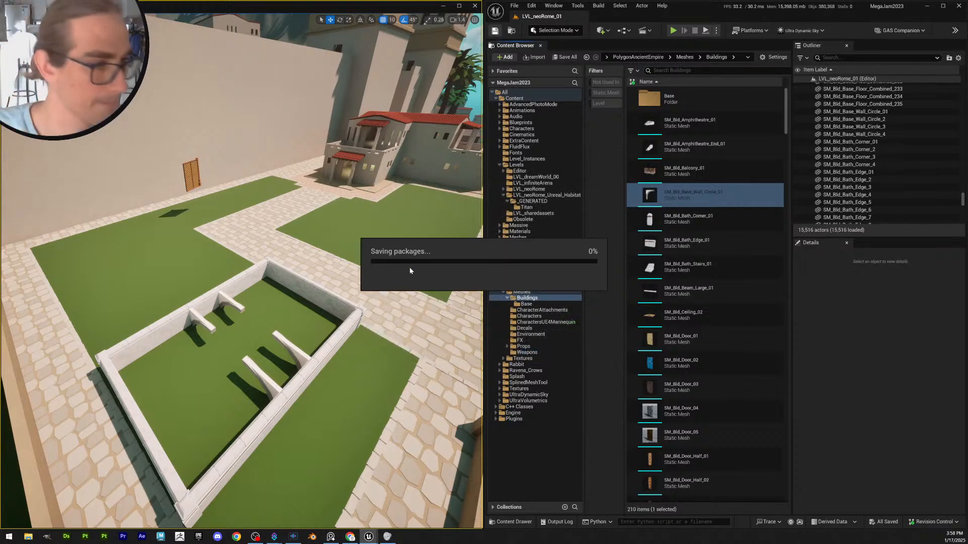
# Look lengthwise through the bath enclosure at the half-arches and browse the Buildings meshes for parts suited to the bridge
pyautogui.press('w')
pyautogui.moveTo(328, 355); pyautogui.dragTo(404, 268, button='right')
pyautogui.scroll(-1, 327, 354)
pyautogui.press('e')
pyautogui.press('e')
pyautogui.press('s')
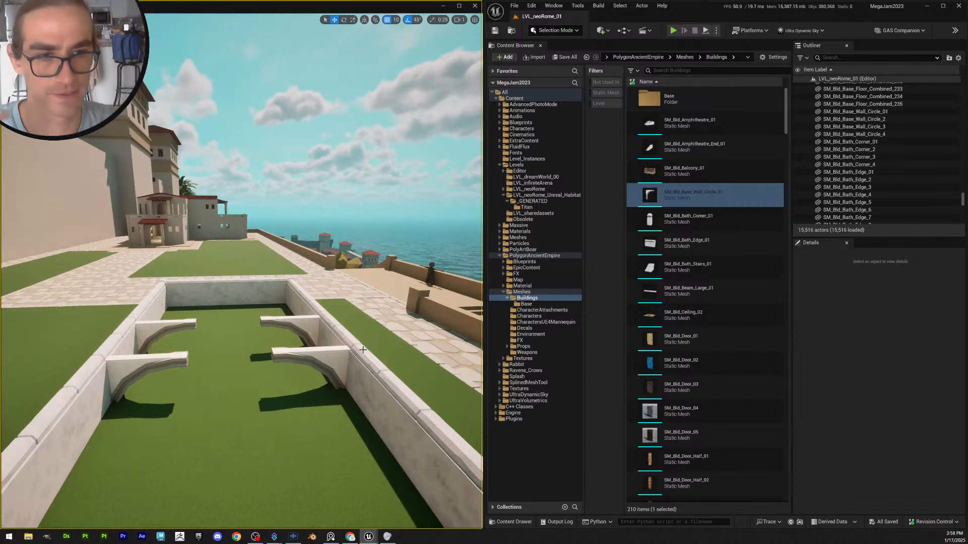
pyautogui.scroll(-6, 741, 353)
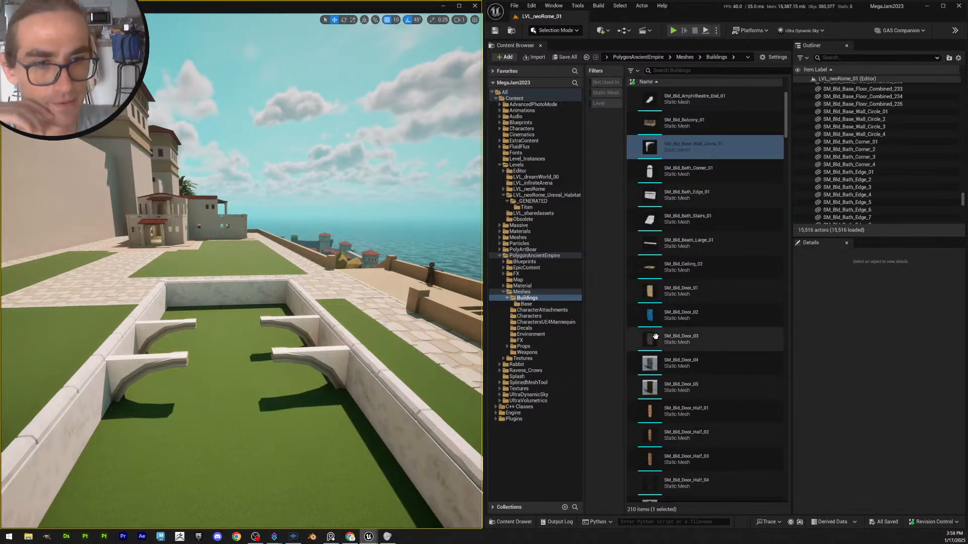
pyautogui.scroll(5, 742, 372)
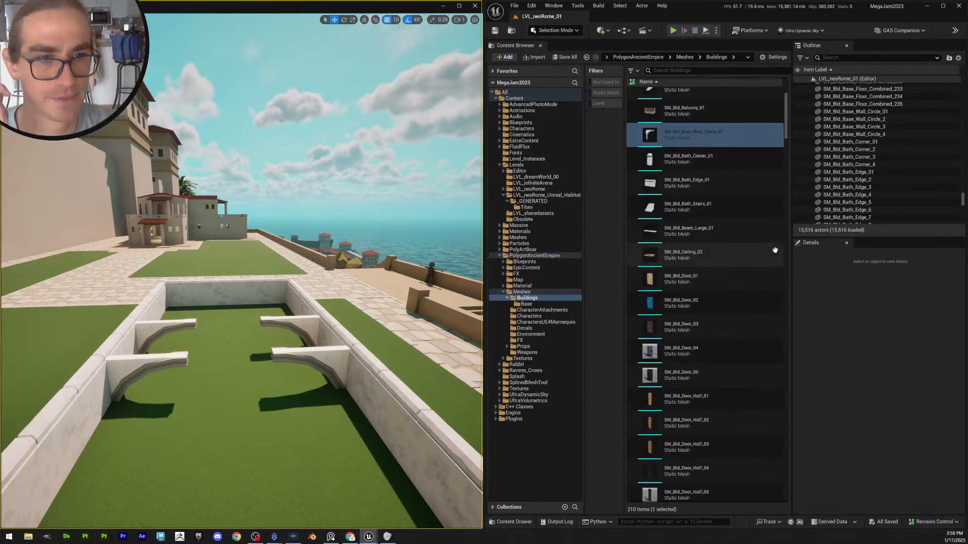
pyautogui.scroll(2, 762, 209)
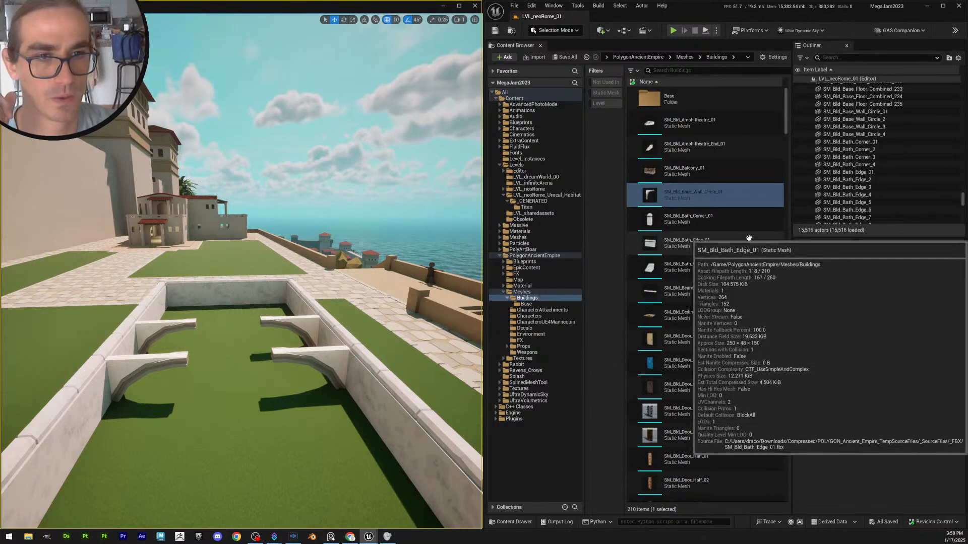
pyautogui.scroll(-3, 749, 308)
pyautogui.scroll(3, 751, 306)
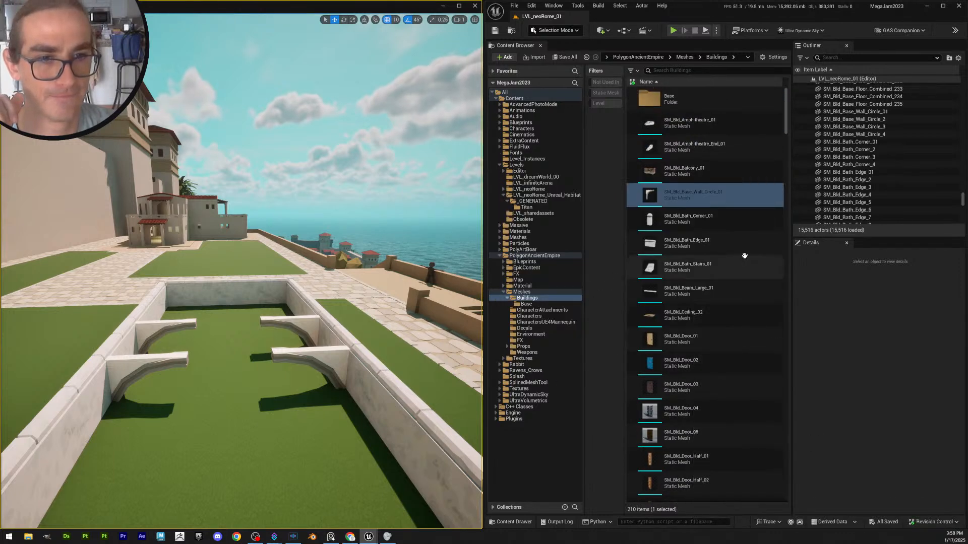
pyautogui.scroll(-10, 749, 331)
pyautogui.scroll(-8, 762, 348)
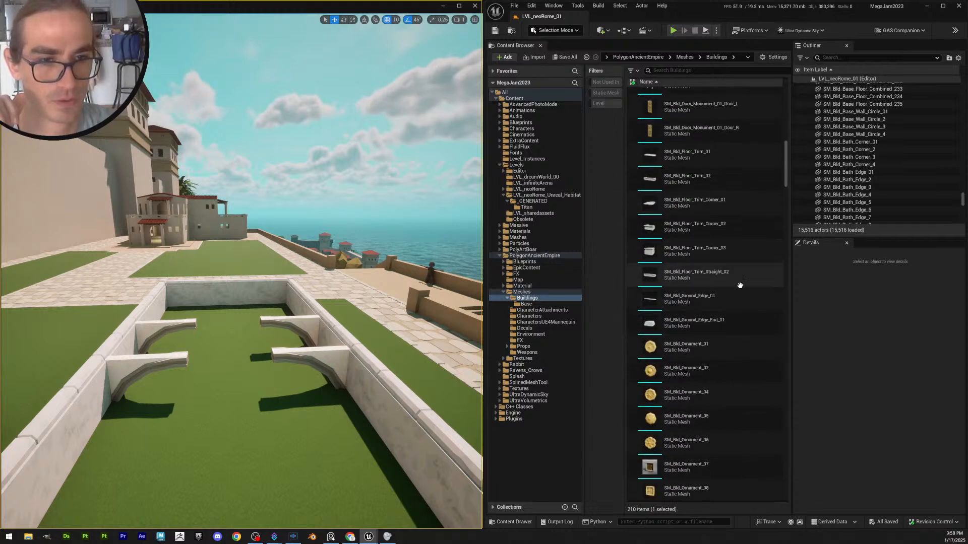
pyautogui.scroll(-9, 751, 303)
pyautogui.scroll(-10, 756, 323)
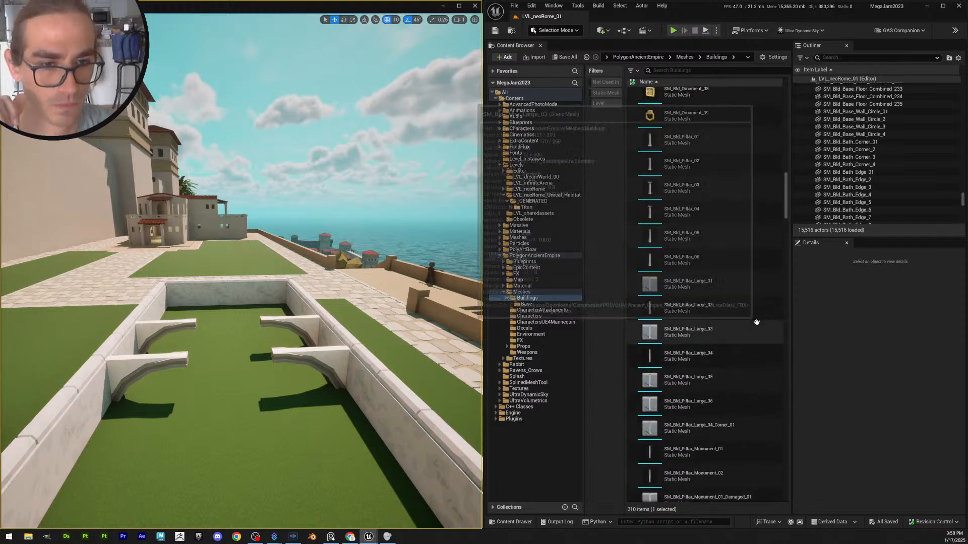
pyautogui.scroll(-12, 756, 335)
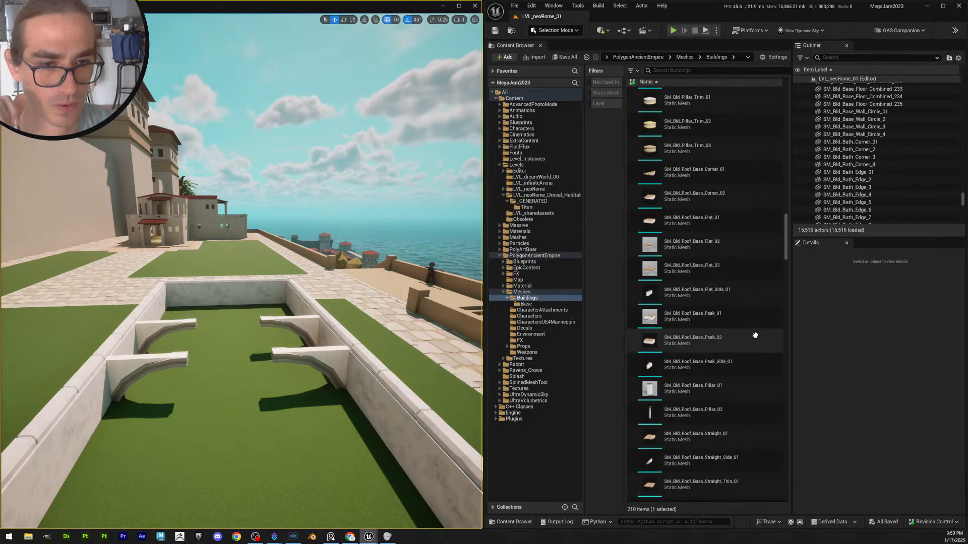
pyautogui.scroll(-8, 763, 335)
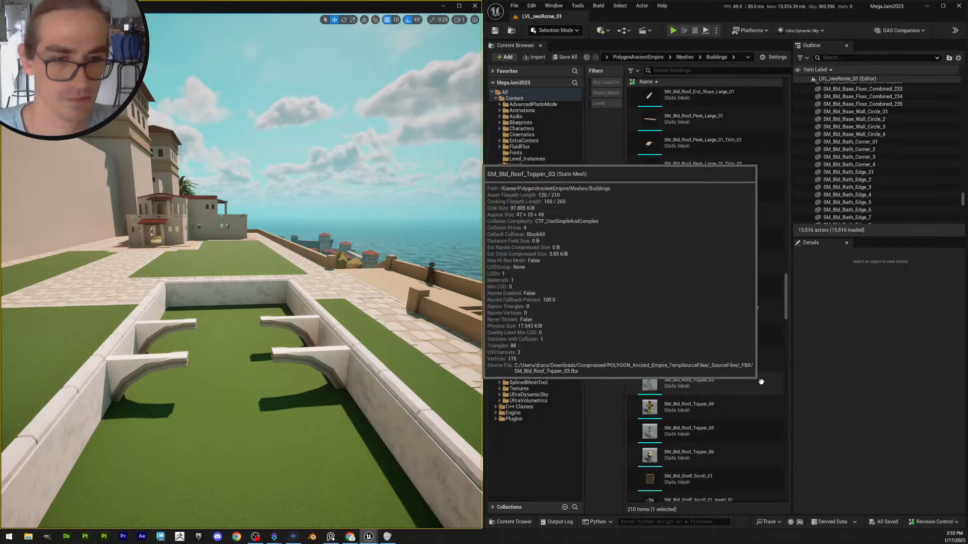
pyautogui.click(787, 319)
pyautogui.moveTo(789, 331); pyautogui.dragTo(789, 46)
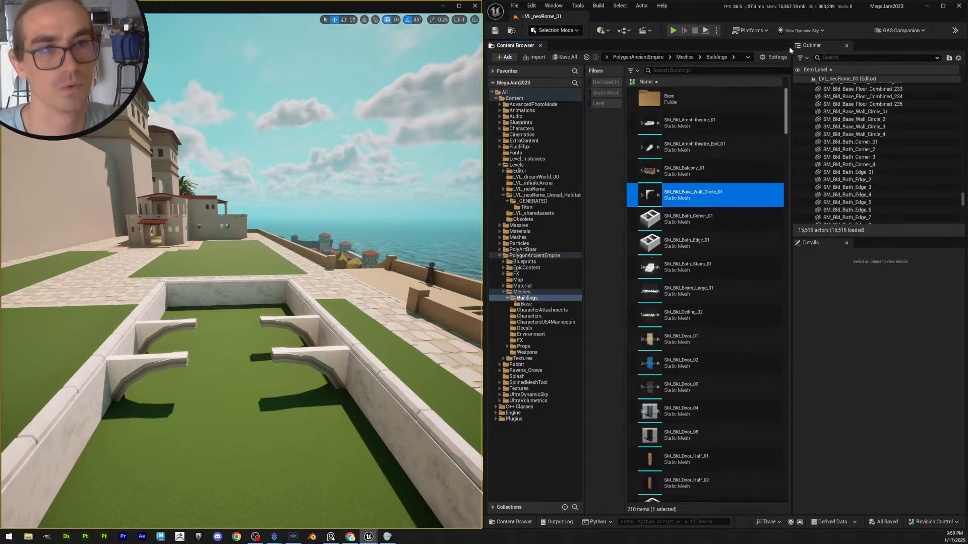
# Select the four half-arches and deselect the inland-wall pair, keeping only the two on the seaward wall
pyautogui.moveTo(185, 307); pyautogui.dragTo(186, 308, button='right')
pyautogui.press('s')
pyautogui.press('w')
pyautogui.click(186, 308)
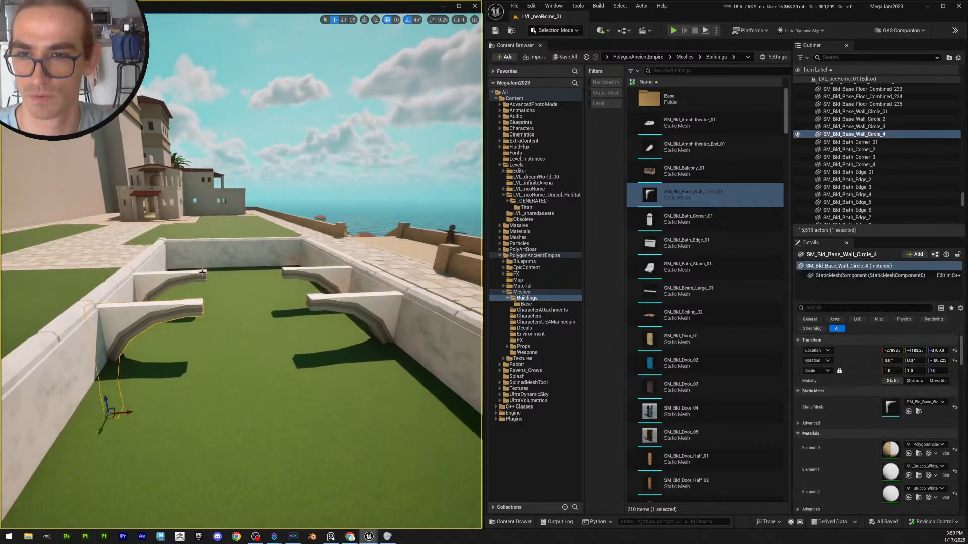
pyautogui.keyDown('ctrl'); pyautogui.click(201, 273); pyautogui.keyUp('ctrl')
pyautogui.keyDown('ctrl'); pyautogui.click(308, 272); pyautogui.keyUp('ctrl')
pyautogui.keyDown('ctrl'); pyautogui.click(364, 302); pyautogui.keyUp('ctrl')
pyautogui.moveTo(363, 302); pyautogui.dragTo(369, 310, button='right')
pyautogui.press('e')
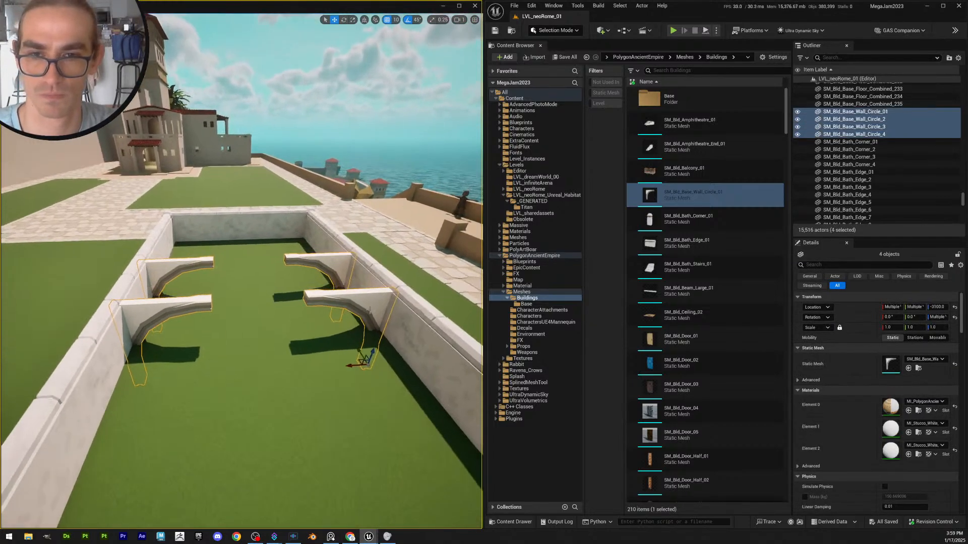
pyautogui.keyDown('ctrl'); pyautogui.click(191, 272); pyautogui.keyUp('ctrl')
pyautogui.keyDown('ctrl'); pyautogui.click(187, 309); pyautogui.keyUp('ctrl')
# Try moving the seaward half-arches across to the opposite pair, then stretching them lengthwise, and undo both changes
pyautogui.moveTo(352, 366); pyautogui.dragTo(274, 359)
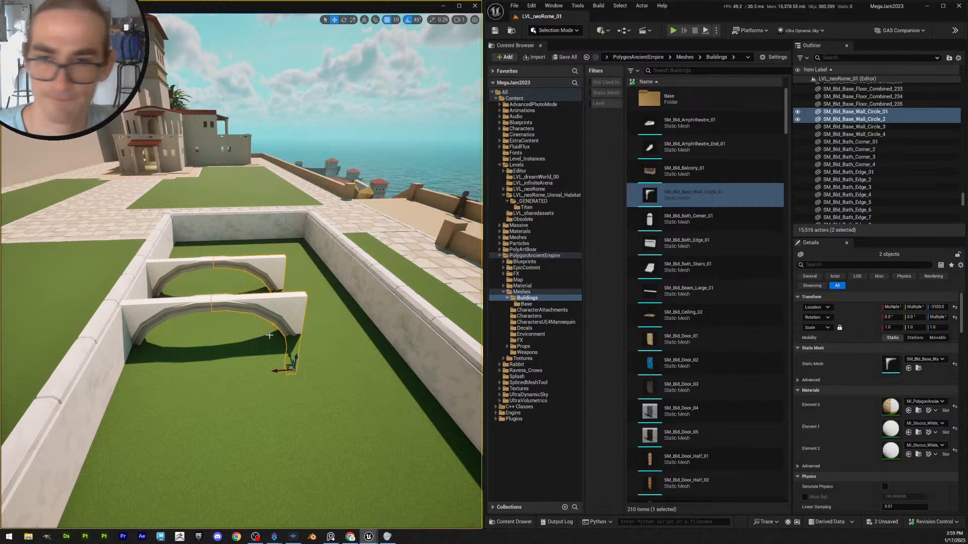
pyautogui.hotkey('ctrl', 'z')
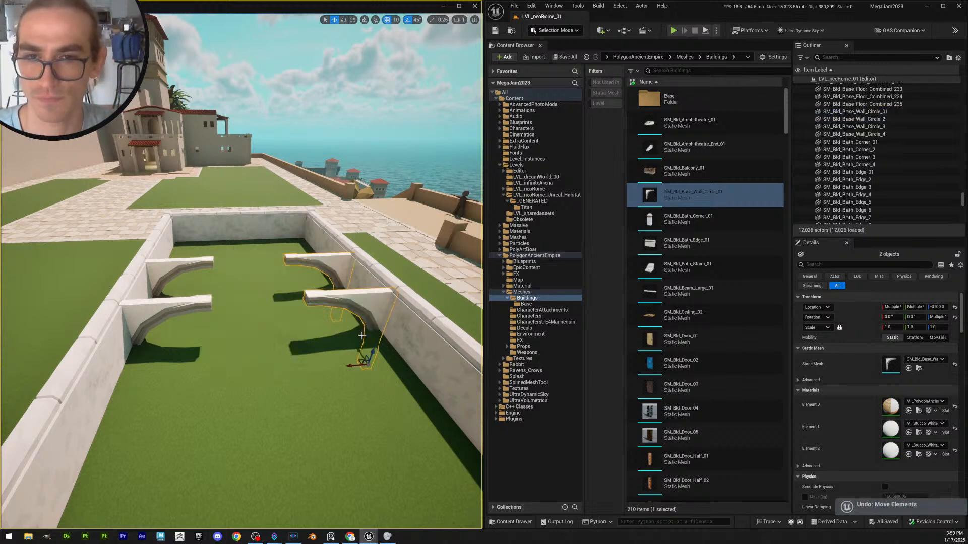
pyautogui.moveTo(350, 365); pyautogui.dragTo(320, 363)
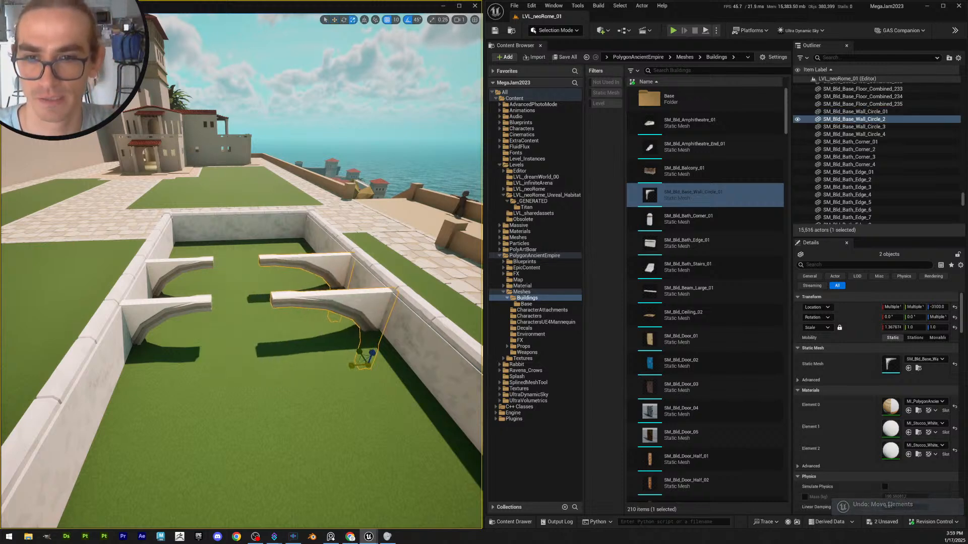
pyautogui.hotkey('ctrl', 'z')
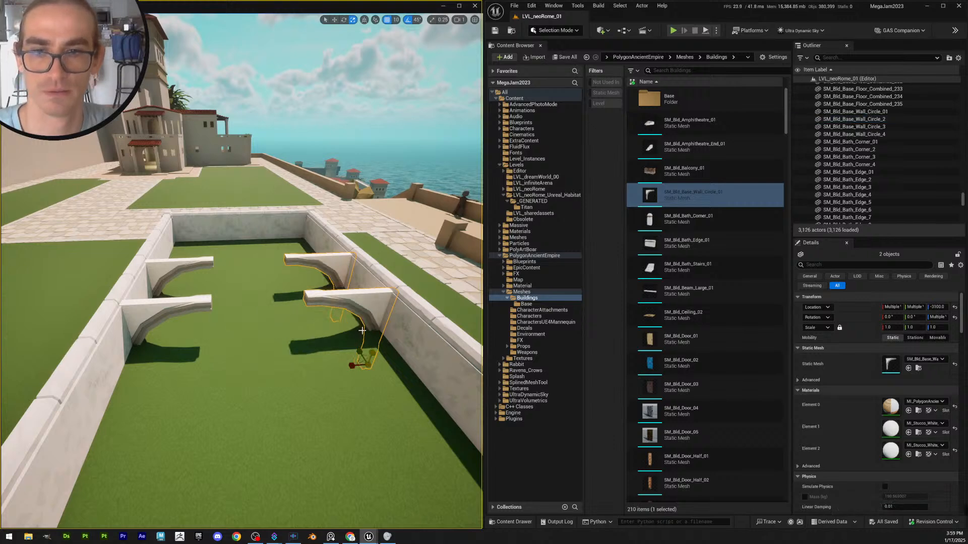
# Try scaling the two seaward half-arches uniformly to 1.25, and undo it
pyautogui.moveTo(353, 365); pyautogui.dragTo(359, 387, button='right')
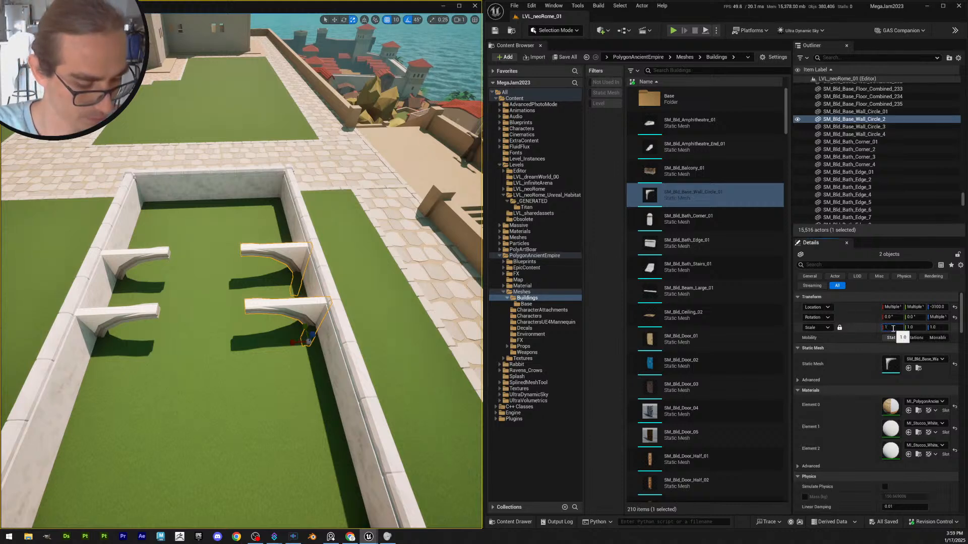
pyautogui.press('Return')
pyautogui.moveTo(355, 353); pyautogui.dragTo(358, 348, button='right')
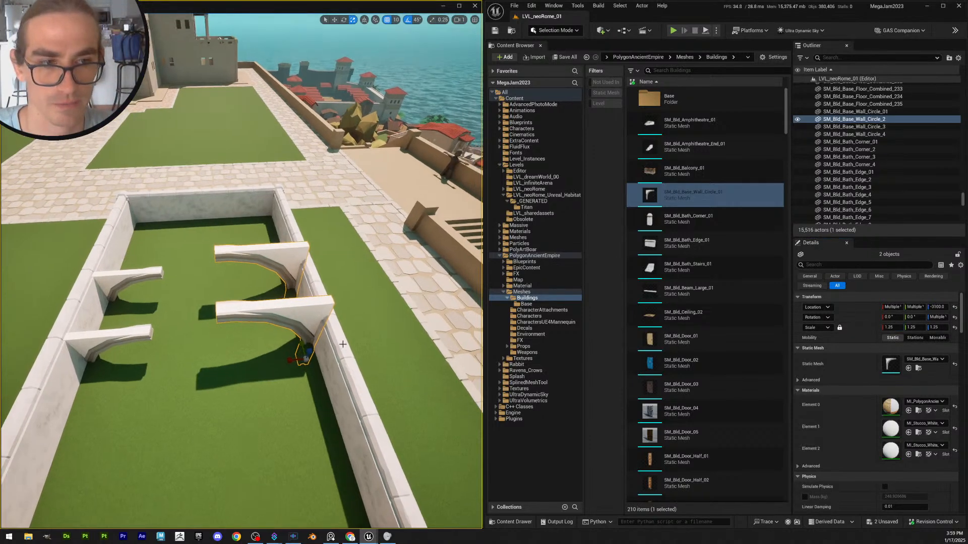
pyautogui.hotkey('ctrl', 'z')
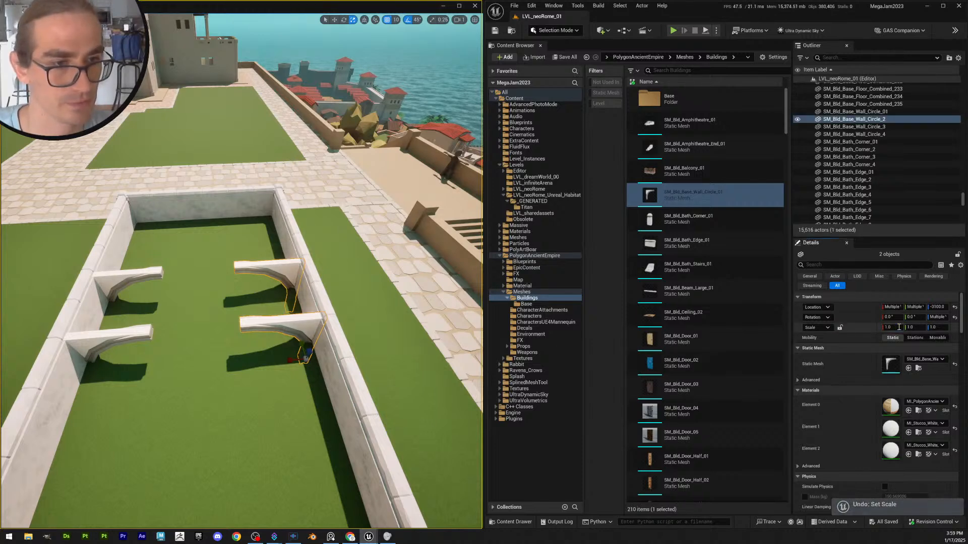
# Set only the X scale of the two seaward half-arches to 1.25, with proportional scaling unlocked
pyautogui.click(899, 328)
pyautogui.write('1')
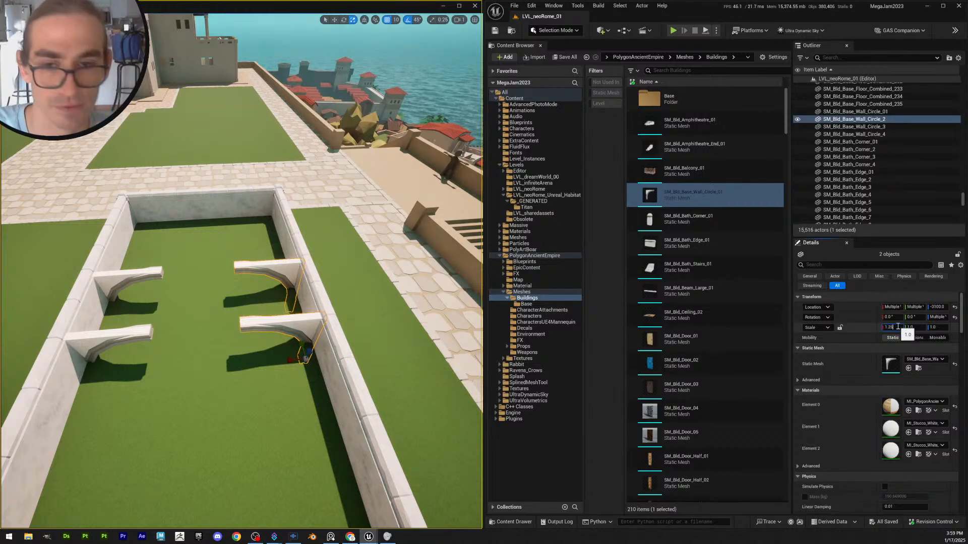
pyautogui.write('.25')
pyautogui.press('Return')
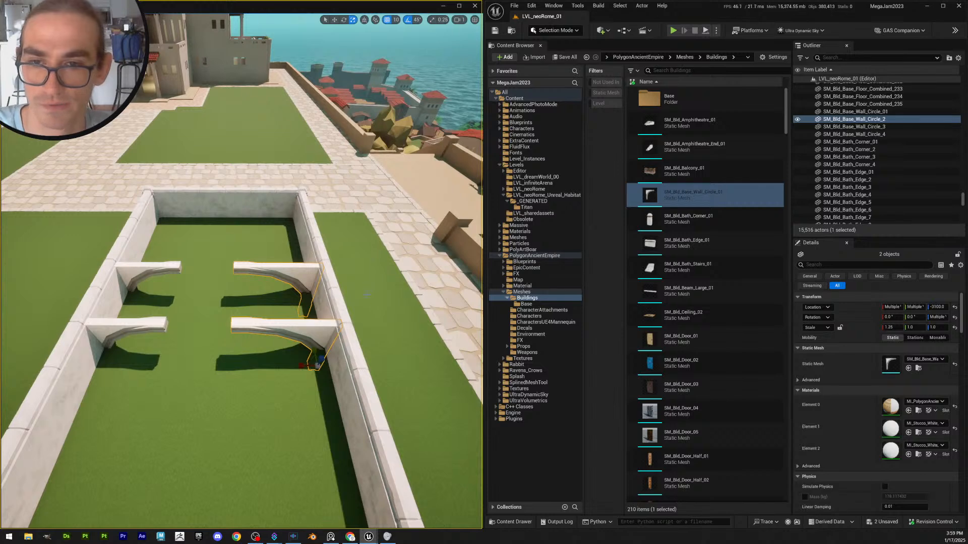
# Set the X scale of the two inland-wall half-arches to 1.25, and increase it to 1.5
pyautogui.moveTo(367, 293); pyautogui.dragTo(357, 309, button='right')
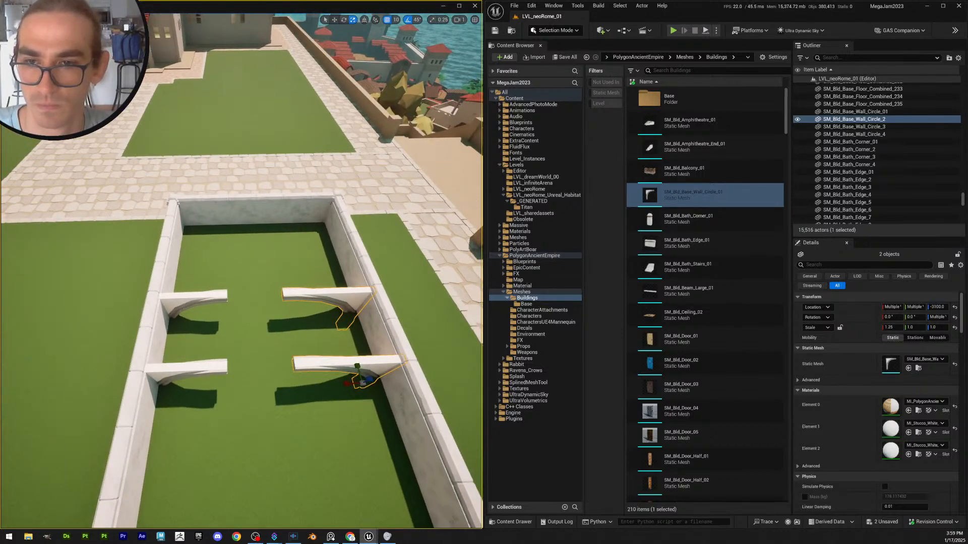
pyautogui.click(195, 298)
pyautogui.keyDown('shift'); pyautogui.click(188, 368); pyautogui.keyUp('shift')
pyautogui.click(892, 329)
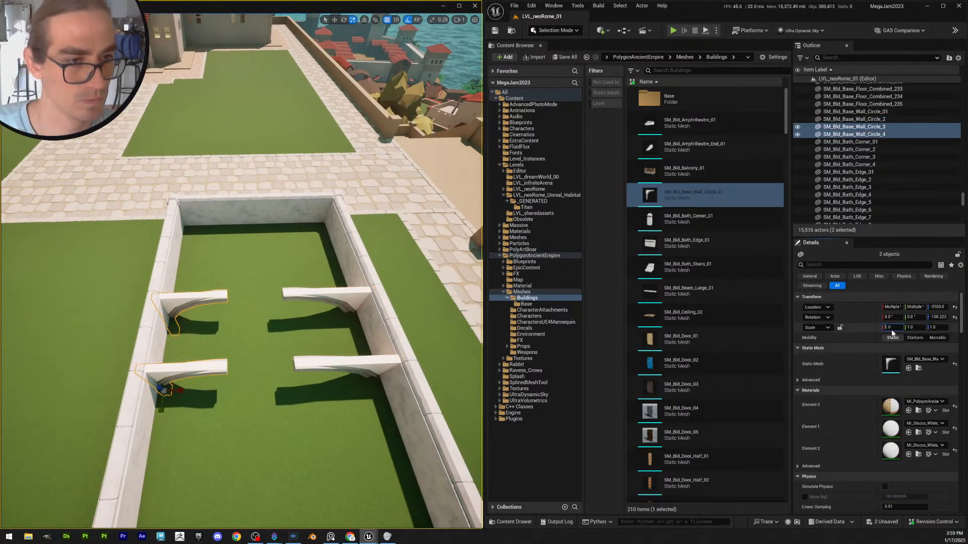
pyautogui.write('1.25')
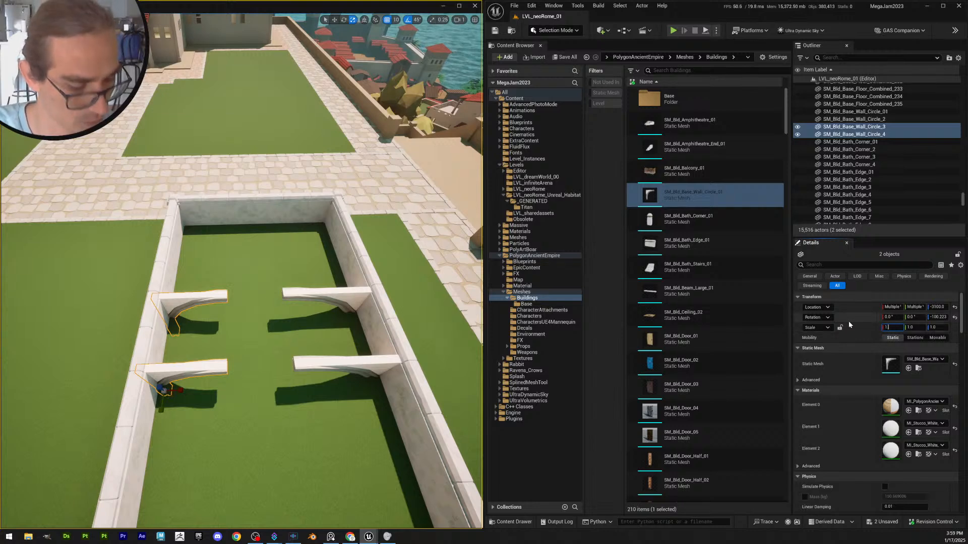
pyautogui.press('Return')
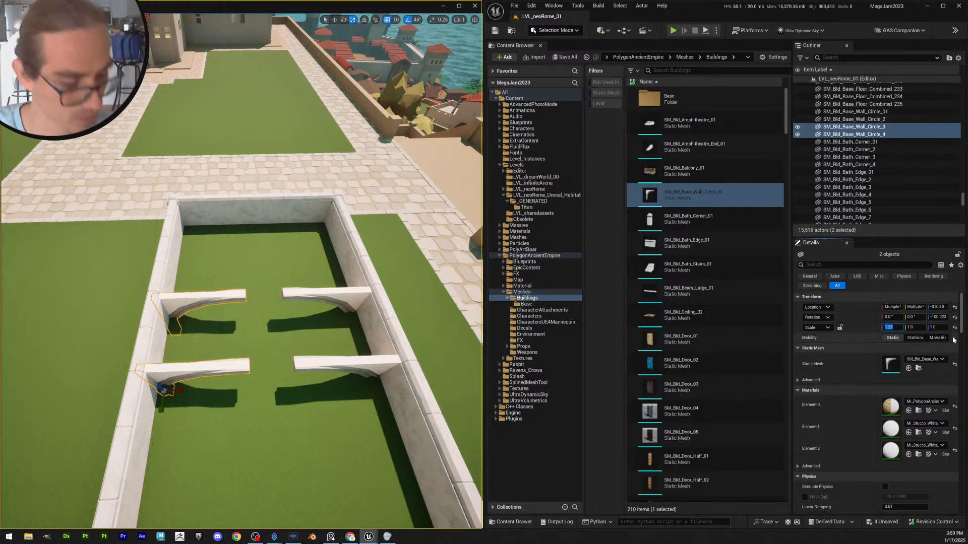
pyautogui.write('1.5')
pyautogui.press('Return')
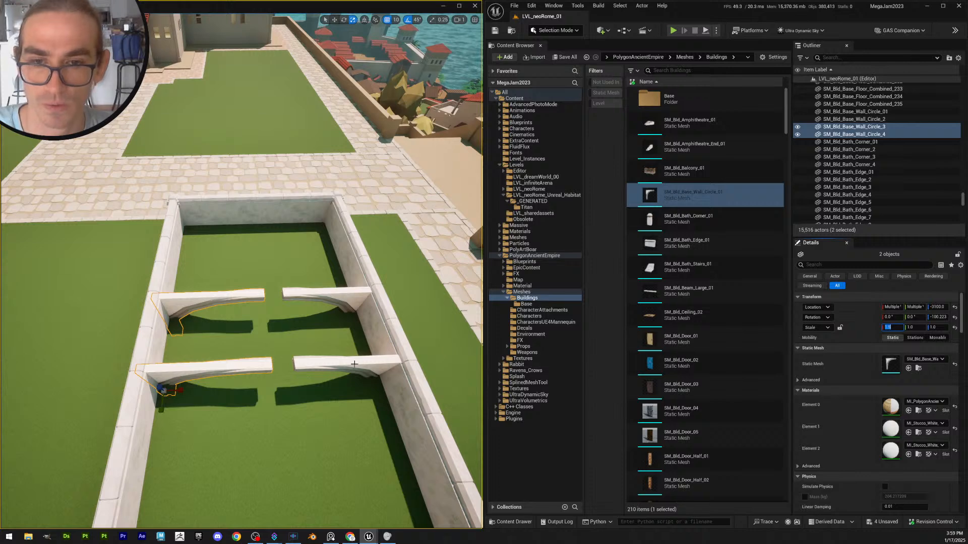
# Set the X scale of the two seaward half-arches to 1.5 so they meet the opposite pair
pyautogui.click(355, 364)
pyautogui.keyDown('shift'); pyautogui.click(345, 295); pyautogui.keyUp('shift')
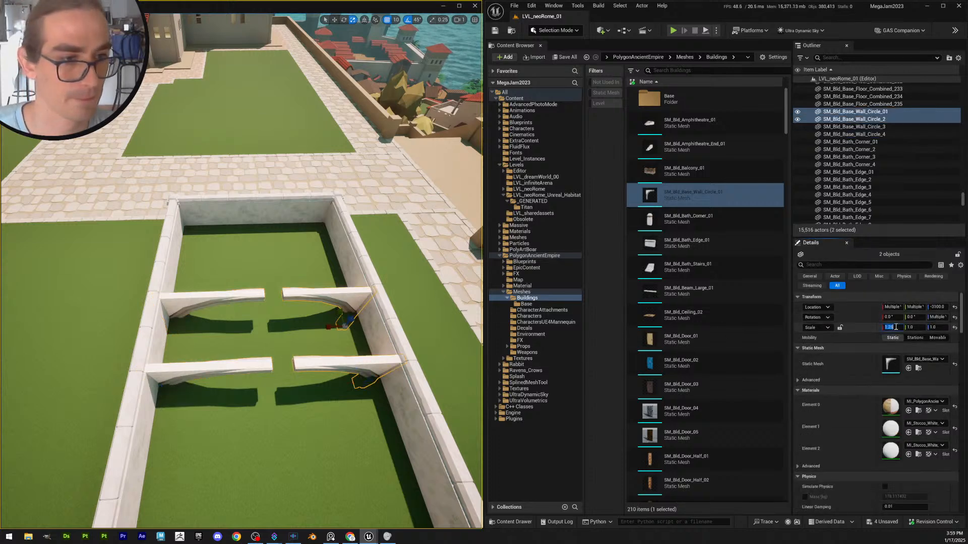
pyautogui.press('Return')
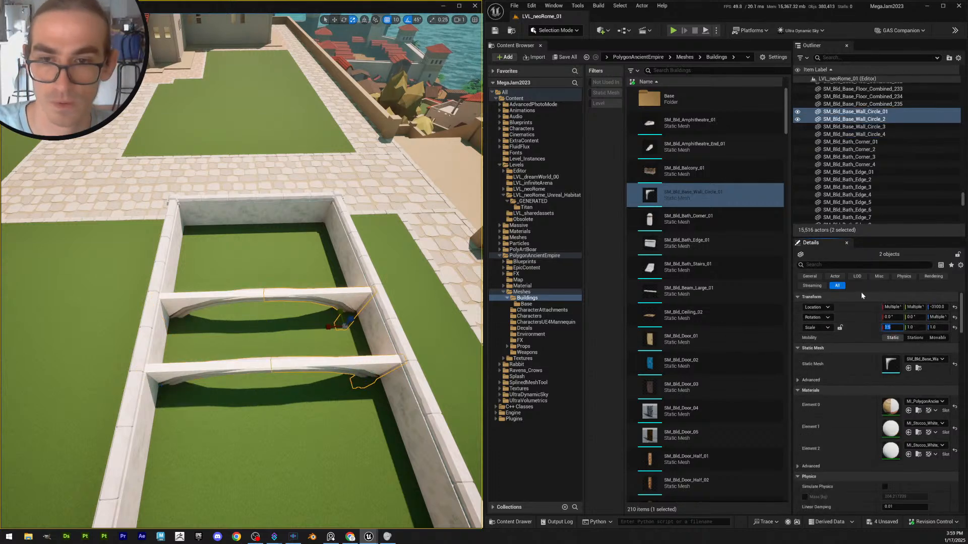
# Clear the selection and examine the two joined arches and the bath enclosure from several wider viewpoints
pyautogui.moveTo(302, 322); pyautogui.dragTo(281, 207, button='right')
pyautogui.press('Escape')
pyautogui.scroll(1, 257, 227)
pyautogui.scroll(-2, 287, 202)
pyautogui.press('d')
pyautogui.press('q')
pyautogui.press('e')
pyautogui.press('s')
pyautogui.press('e')
pyautogui.press('a')
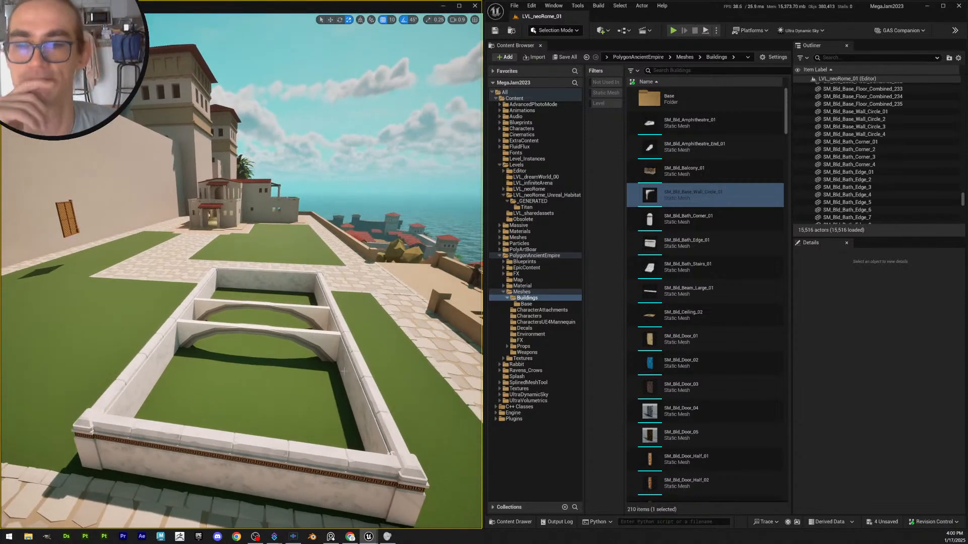
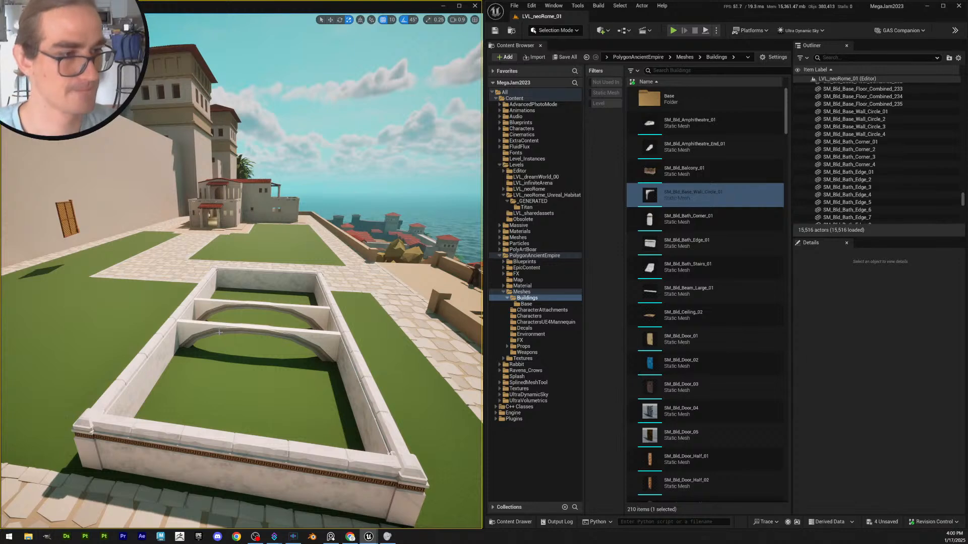
pyautogui.moveTo(275, 359); pyautogui.dragTo(254, 359, button='right')
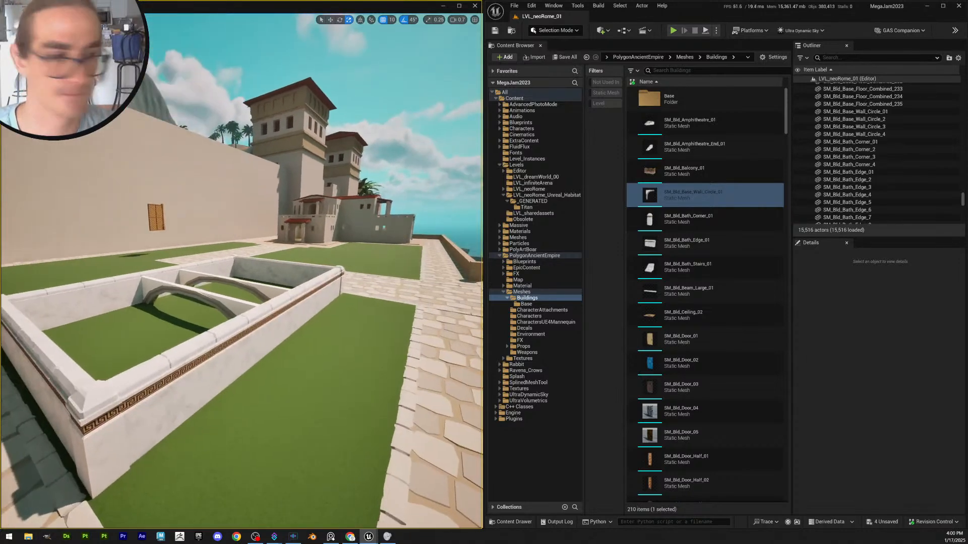
pyautogui.moveTo(162, 413); pyautogui.dragTo(163, 413, button='right')
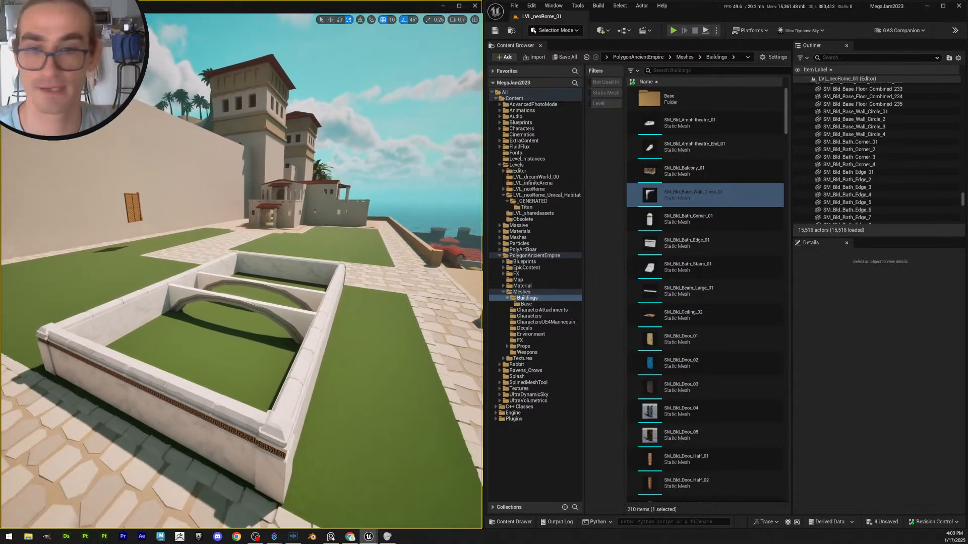
# Select the corner and edge pieces around the bath enclosure, leaving out the arches, and lower them until only their caps stand above the lawn
pyautogui.click(46, 353)
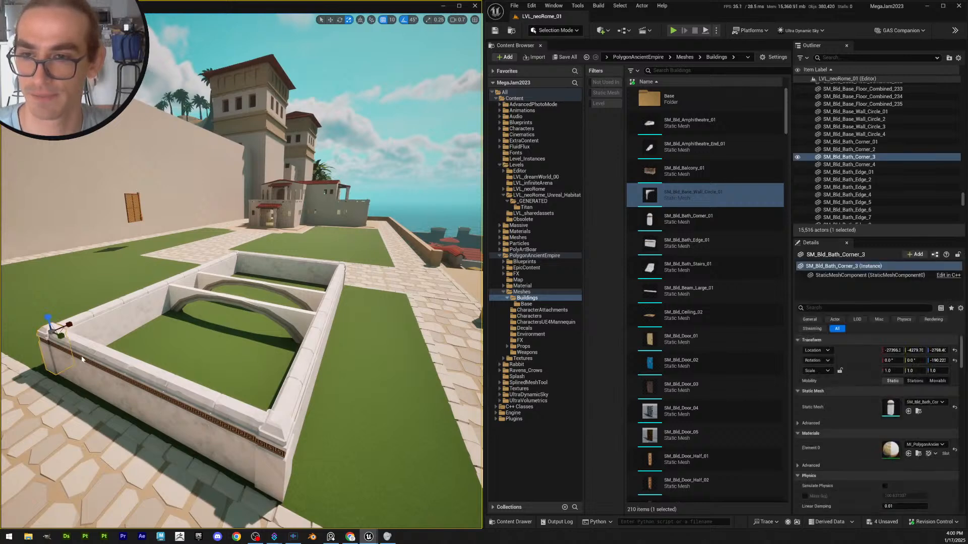
pyautogui.keyDown('ctrl'); pyautogui.click(83, 358); pyautogui.keyUp('ctrl')
pyautogui.keyDown('ctrl'); pyautogui.click(145, 384); pyautogui.keyUp('ctrl')
pyautogui.keyDown('ctrl'); pyautogui.click(201, 408); pyautogui.keyUp('ctrl')
pyautogui.keyDown('ctrl'); pyautogui.click(266, 422); pyautogui.keyUp('ctrl')
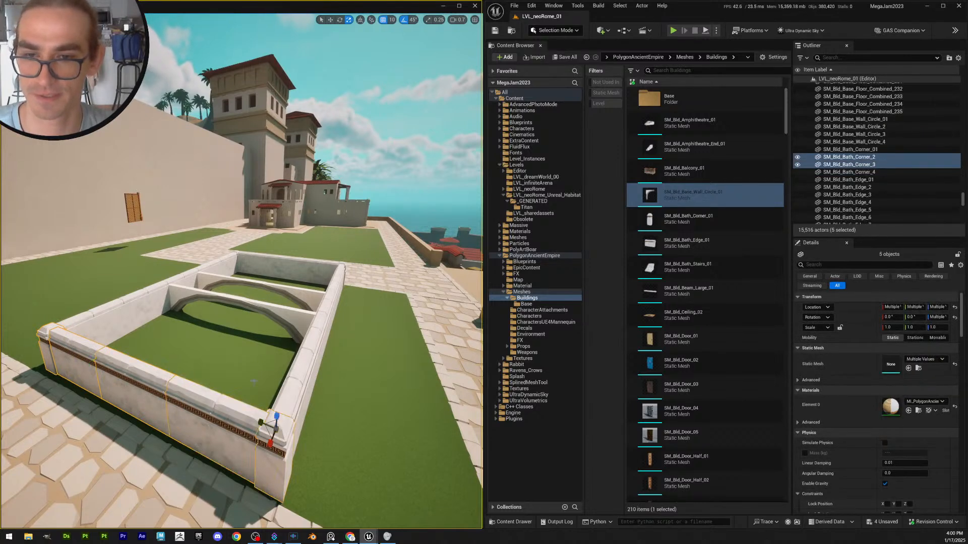
pyautogui.keyDown('ctrl'); pyautogui.click(99, 328); pyautogui.keyUp('ctrl')
pyautogui.keyDown('ctrl'); pyautogui.click(143, 305); pyautogui.keyUp('ctrl')
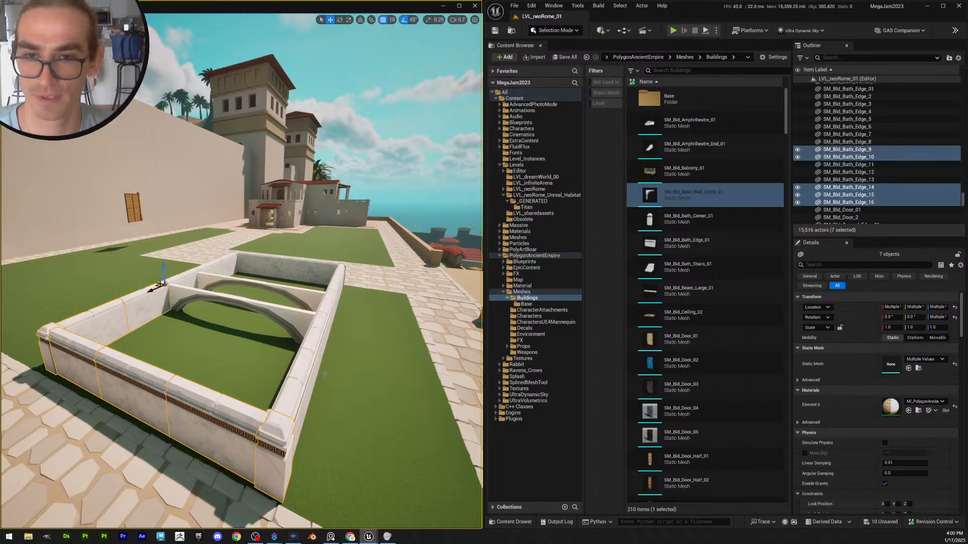
pyautogui.keyDown('ctrl'); pyautogui.click(291, 397); pyautogui.keyUp('ctrl')
pyautogui.press('d')
pyautogui.moveTo(291, 398); pyautogui.dragTo(242, 410, button='right')
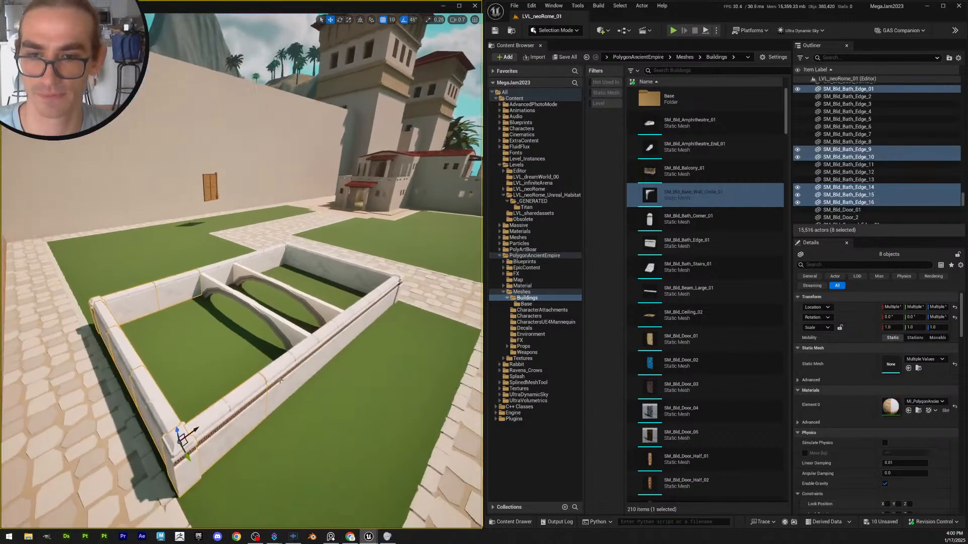
pyautogui.keyDown('ctrl'); pyautogui.click(291, 376); pyautogui.keyUp('ctrl')
pyautogui.keyDown('ctrl'); pyautogui.click(221, 275); pyautogui.keyUp('ctrl')
pyautogui.keyDown('ctrl'); pyautogui.click(272, 257); pyautogui.keyUp('ctrl')
pyautogui.keyDown('ctrl'); pyautogui.click(300, 262); pyautogui.keyUp('ctrl')
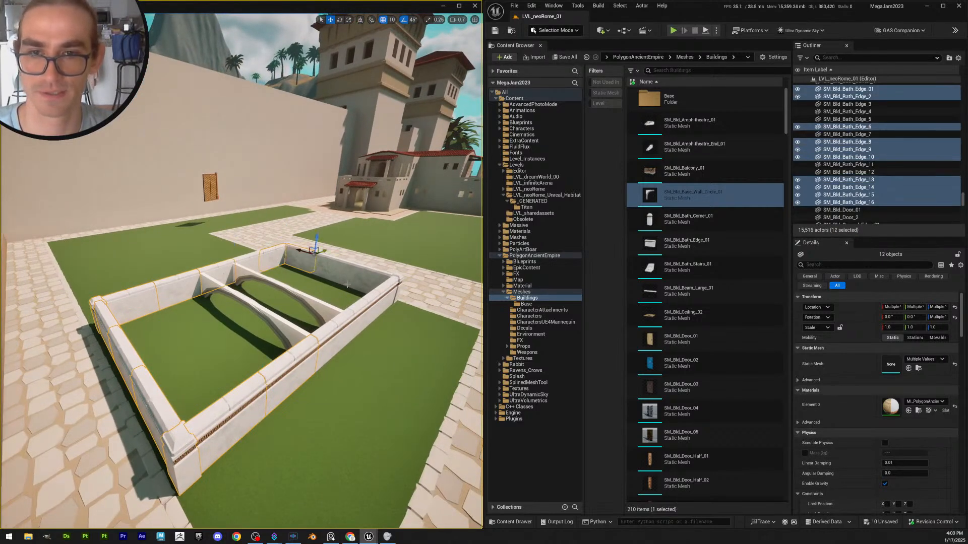
pyautogui.keyDown('ctrl'); pyautogui.click(331, 270); pyautogui.keyUp('ctrl')
pyautogui.keyDown('ctrl'); pyautogui.click(367, 280); pyautogui.keyUp('ctrl')
pyautogui.moveTo(366, 313); pyautogui.dragTo(387, 306, button='right')
pyautogui.keyDown('ctrl'); pyautogui.click(330, 349); pyautogui.keyUp('ctrl')
pyautogui.keyDown('ctrl'); pyautogui.click(381, 303); pyautogui.keyUp('ctrl')
pyautogui.keyDown('ctrl'); pyautogui.click(393, 297); pyautogui.keyUp('ctrl')
pyautogui.press('w')
pyautogui.scroll(1, 387, 299)
pyautogui.keyDown('ctrl'); pyautogui.click(386, 390); pyautogui.keyUp('ctrl')
pyautogui.press('d')
pyautogui.moveTo(272, 272); pyautogui.dragTo(192, 266, button='right')
pyautogui.keyDown('ctrl'); pyautogui.click(335, 295); pyautogui.keyUp('ctrl')
pyautogui.moveTo(334, 294)
pyautogui.mouseDown(button='right')
pyautogui.moveTo(425, 298)
pyautogui.moveTo(339, 301)
pyautogui.mouseUp(button='right')
pyautogui.press('a')
pyautogui.press('w')
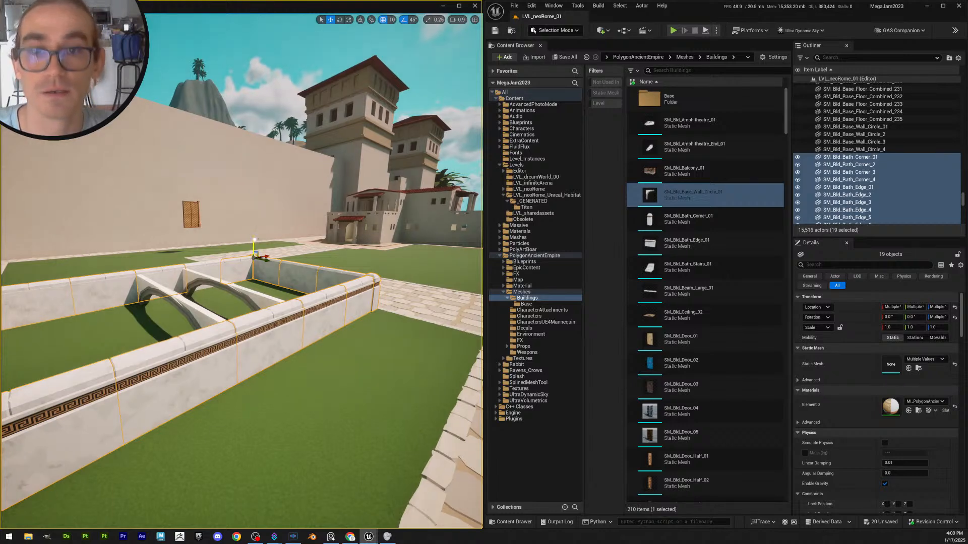
pyautogui.moveTo(254, 240); pyautogui.dragTo(254, 256)
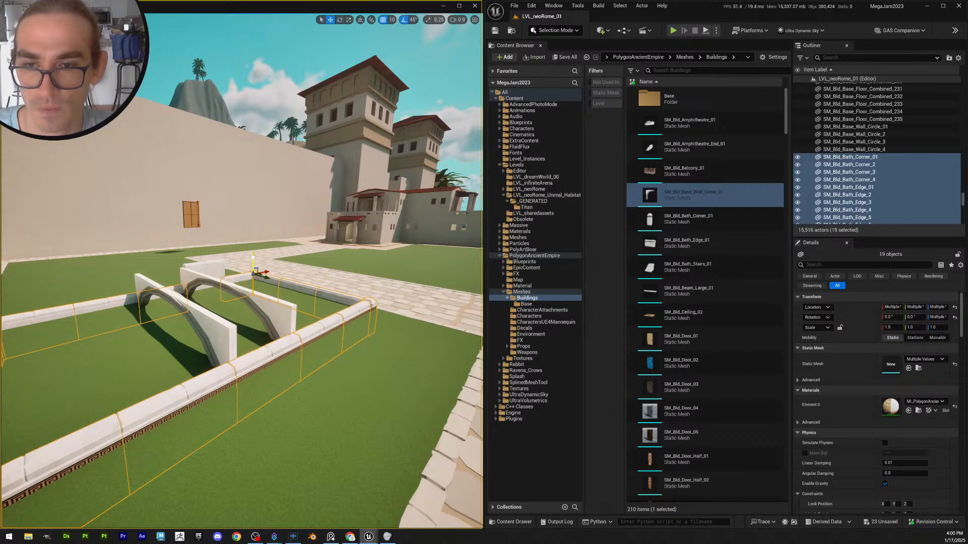
pyautogui.moveTo(253, 258); pyautogui.dragTo(252, 255)
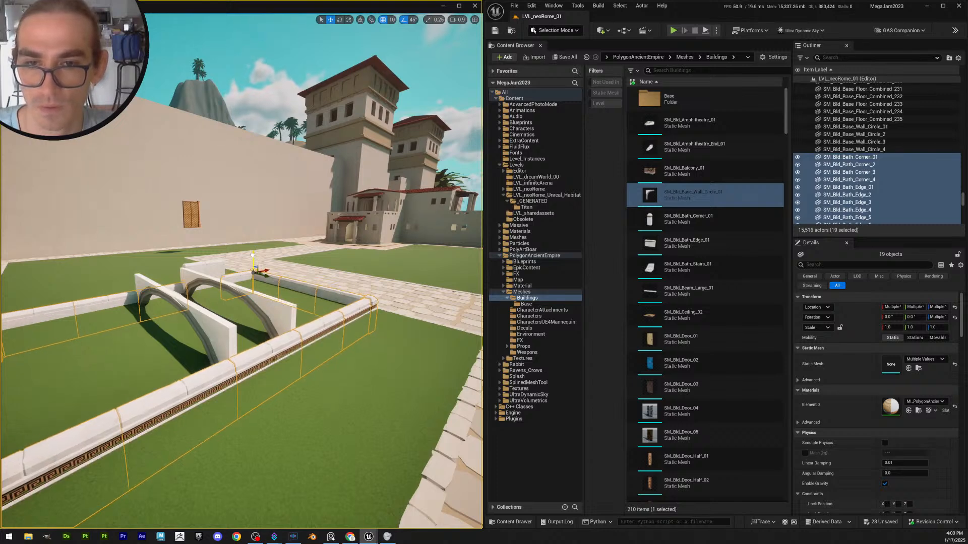
# Lower the missed edge piece on the inland wall side to match the height of the rest of the enclosure
pyautogui.press('s')
pyautogui.moveTo(252, 256); pyautogui.dragTo(228, 287, button='right')
pyautogui.press('w')
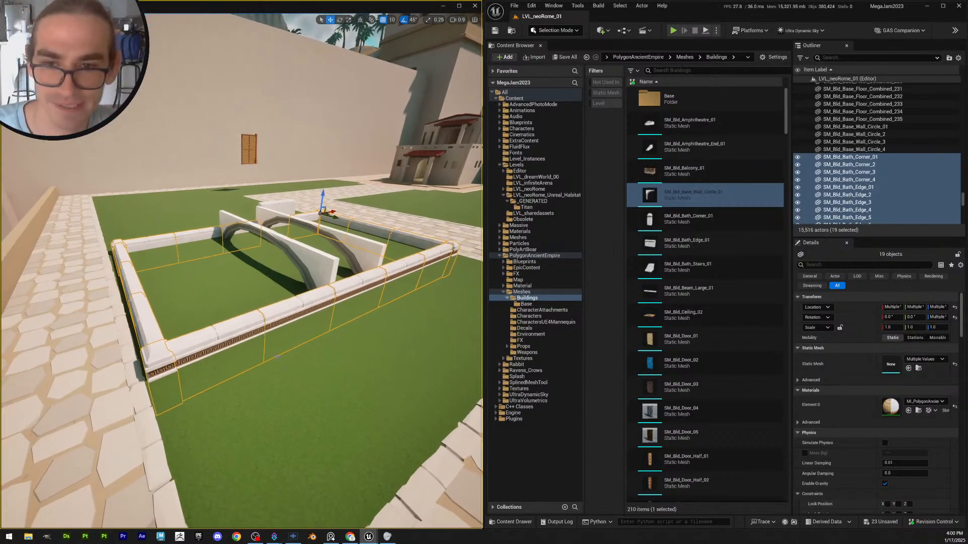
pyautogui.press('Escape')
pyautogui.moveTo(190, 355)
pyautogui.mouseDown(button='right')
pyautogui.moveTo(308, 352)
pyautogui.moveTo(206, 356)
pyautogui.mouseUp(button='right')
pyautogui.press('a')
pyautogui.scroll(1, 190, 356)
pyautogui.scroll(-1, 275, 355)
pyautogui.press('w')
pyautogui.moveTo(213, 308); pyautogui.dragTo(184, 311, button='right')
pyautogui.click(276, 284)
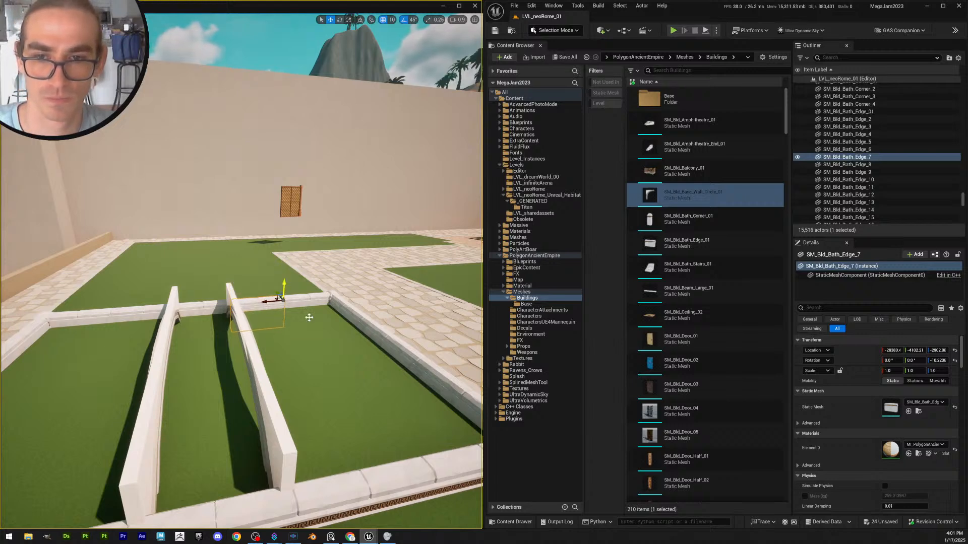
pyautogui.press('Escape')
# Select all four half-arches and set their height to Z -3070
pyautogui.press('d')
pyautogui.moveTo(309, 317); pyautogui.dragTo(307, 313, button='right')
pyautogui.moveTo(151, 276); pyautogui.dragTo(194, 277, button='right')
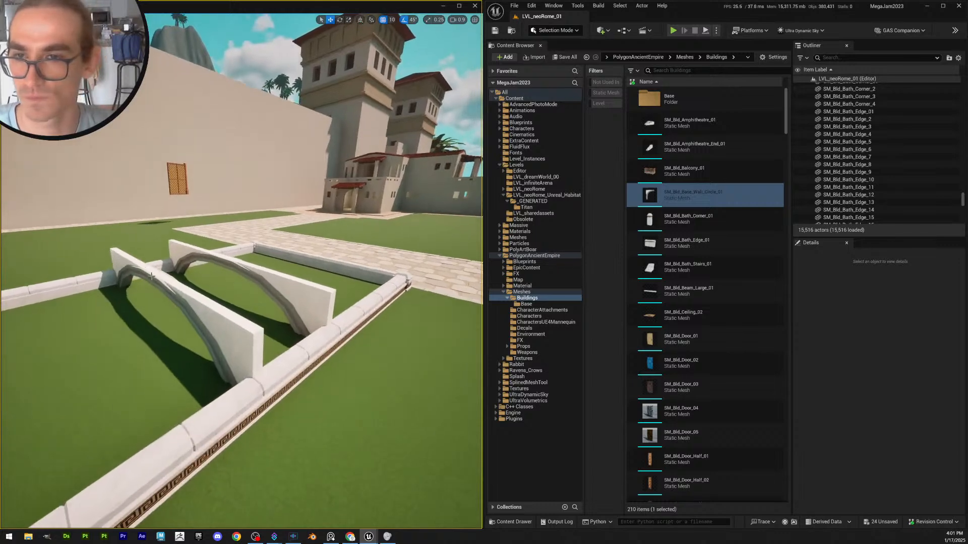
pyautogui.click(149, 274)
pyautogui.keyDown('ctrl'); pyautogui.click(219, 322); pyautogui.keyUp('ctrl')
pyautogui.keyDown('ctrl'); pyautogui.click(203, 254); pyautogui.keyUp('ctrl')
pyautogui.keyDown('ctrl'); pyautogui.click(293, 291); pyautogui.keyUp('ctrl')
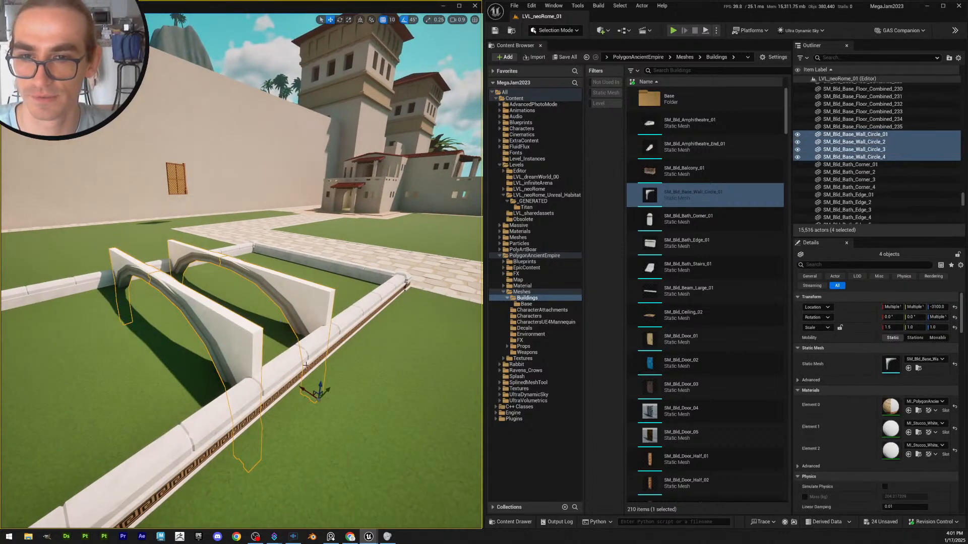
pyautogui.moveTo(319, 387)
pyautogui.mouseDown()
pyautogui.moveTo(315, 414)
pyautogui.moveTo(319, 392)
pyautogui.mouseUp()
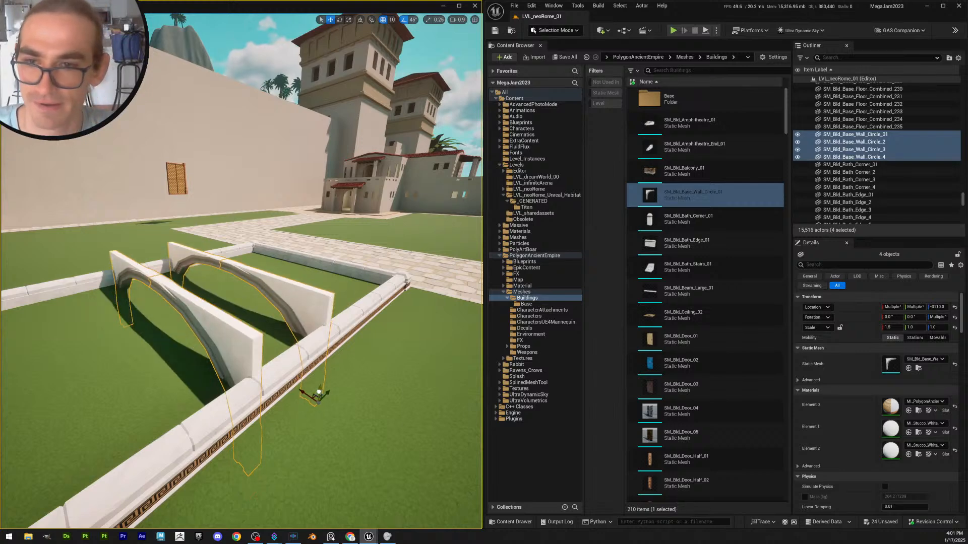
pyautogui.moveTo(319, 392); pyautogui.dragTo(361, 302, button='right')
pyautogui.moveTo(351, 337)
pyautogui.mouseDown()
pyautogui.moveTo(352, 315)
pyautogui.moveTo(353, 326)
pyautogui.mouseUp()
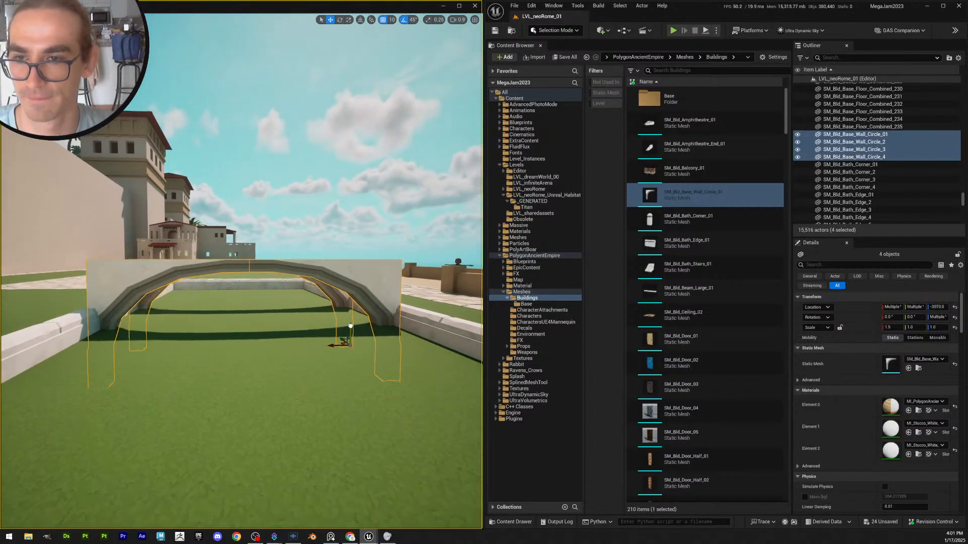
# Reselect the four half-arches and flatten them by reducing their Z scale to about 0.75
pyautogui.press('Escape')
pyautogui.moveTo(351, 325); pyautogui.dragTo(341, 306, button='right')
pyautogui.scroll(2, 345, 315)
pyautogui.hotkey('ctrl', 'z')
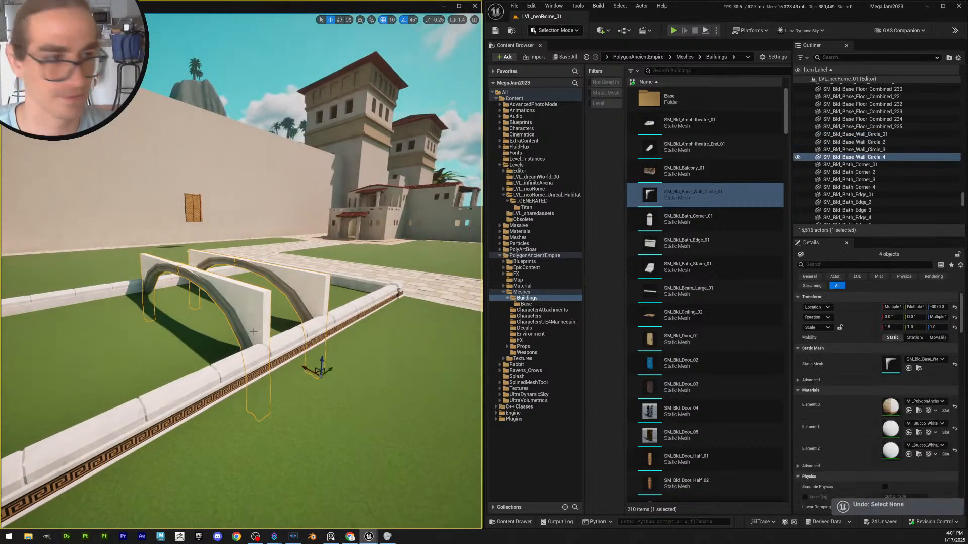
pyautogui.press('r')
pyautogui.moveTo(322, 362); pyautogui.dragTo(322, 373)
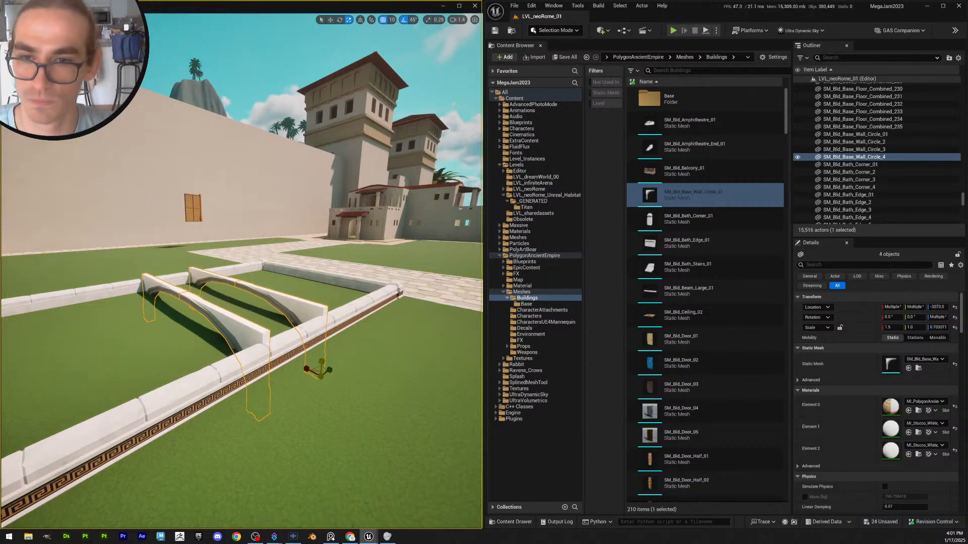
# Shift the four half-arches sideways towards the sea, so that both arches overhang the bath's seaward wall
pyautogui.press('a')
pyautogui.moveTo(298, 351)
pyautogui.mouseDown(button='right')
pyautogui.moveTo(332, 351)
pyautogui.moveTo(298, 351)
pyautogui.mouseUp(button='right')
pyautogui.scroll(-1, 298, 351)
pyautogui.press('w')
pyautogui.press('w')
pyautogui.scroll(-3, 298, 352)
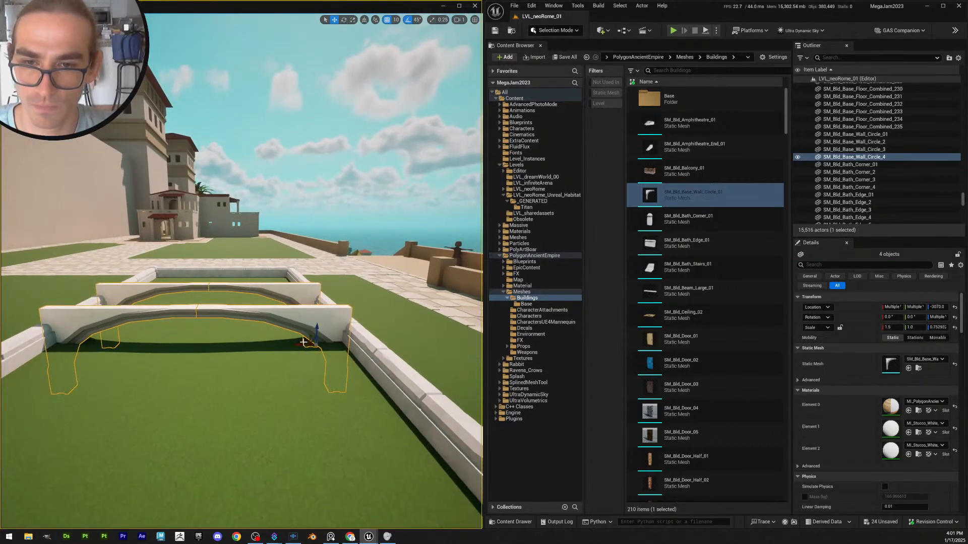
pyautogui.moveTo(303, 346); pyautogui.dragTo(323, 346)
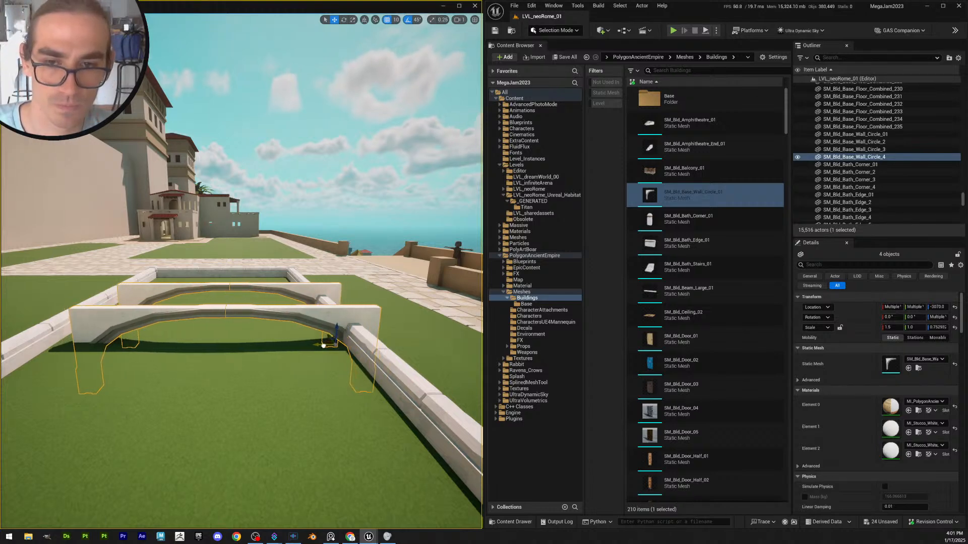
# Stretch the four half-arches to an X scale of about 1.8, so the bridge reaches past both bath walls
pyautogui.moveTo(323, 346); pyautogui.dragTo(328, 344, button='right')
pyautogui.press('s')
pyautogui.press('r')
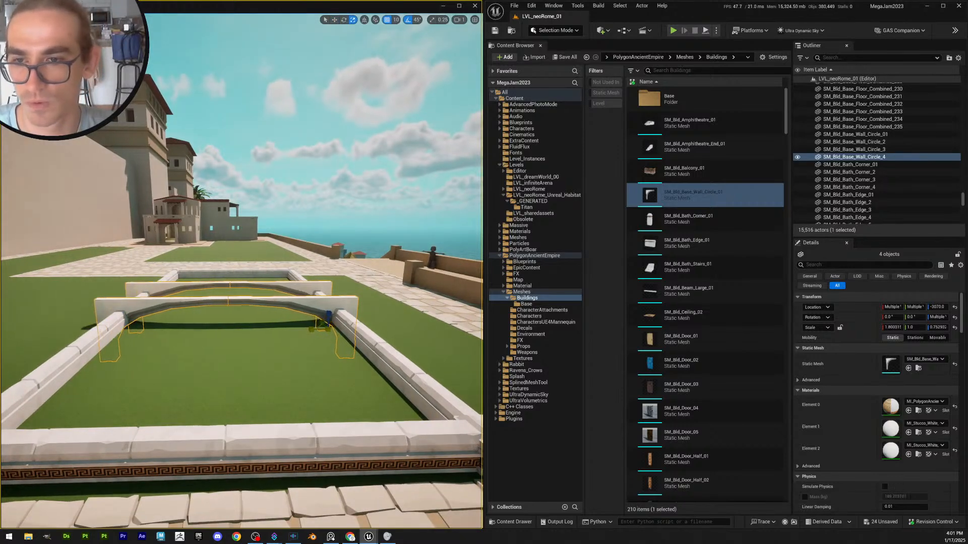
# Increase the Z scale of the four half-arches to about 0.93
pyautogui.press('s')
pyautogui.moveTo(322, 328)
pyautogui.mouseDown(button='right')
pyautogui.moveTo(300, 326)
pyautogui.moveTo(332, 327)
pyautogui.mouseUp(button='right')
pyautogui.press('w')
pyautogui.press('d')
pyautogui.press('w')
pyautogui.press('a')
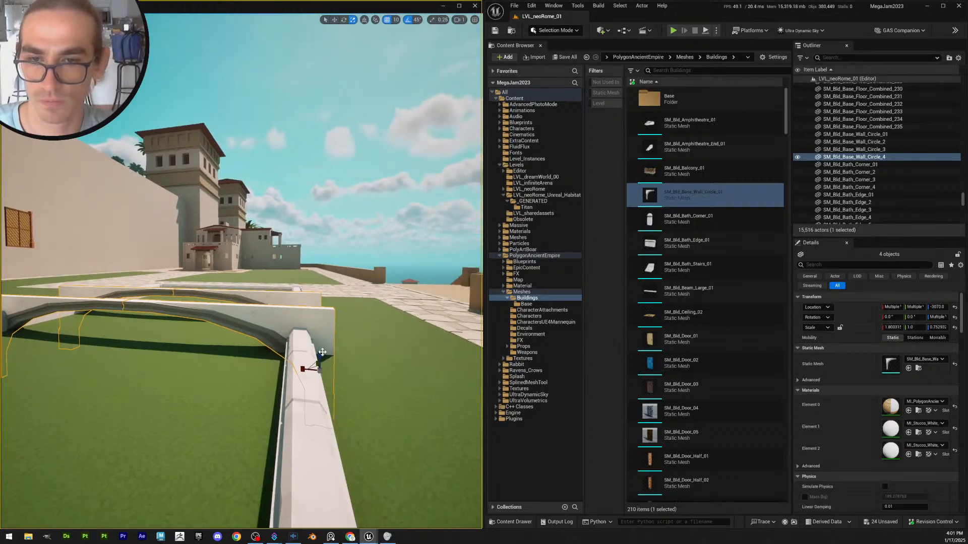
pyautogui.moveTo(322, 352); pyautogui.dragTo(323, 335)
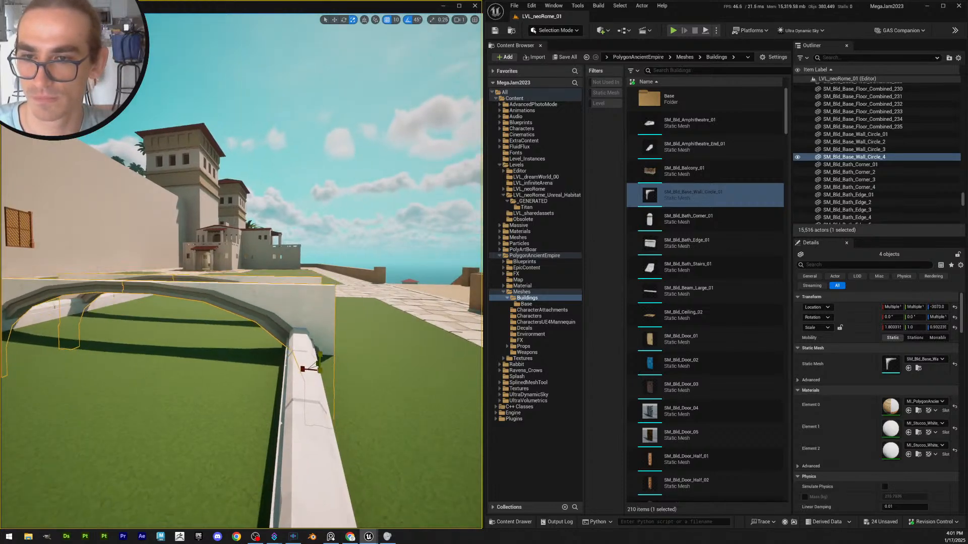
# Inspect how the ends of the arches meet and pass over the enclosure's seaward wall, and clear the selection
pyautogui.press('a')
pyautogui.moveTo(317, 352)
pyautogui.mouseDown(button='right')
pyautogui.moveTo(338, 373)
pyautogui.moveTo(398, 371)
pyautogui.moveTo(284, 367)
pyautogui.moveTo(279, 297)
pyautogui.moveTo(272, 314)
pyautogui.moveTo(169, 321)
pyautogui.moveTo(247, 328)
pyautogui.moveTo(307, 303)
pyautogui.moveTo(323, 339)
pyautogui.mouseUp(button='right')
pyautogui.press('d')
pyautogui.press('w')
pyautogui.scroll(-1, 288, 367)
pyautogui.press('e')
pyautogui.press('d')
pyautogui.press('d')
pyautogui.press('q')
pyautogui.moveTo(293, 338); pyautogui.dragTo(294, 337)
pyautogui.click(303, 336)
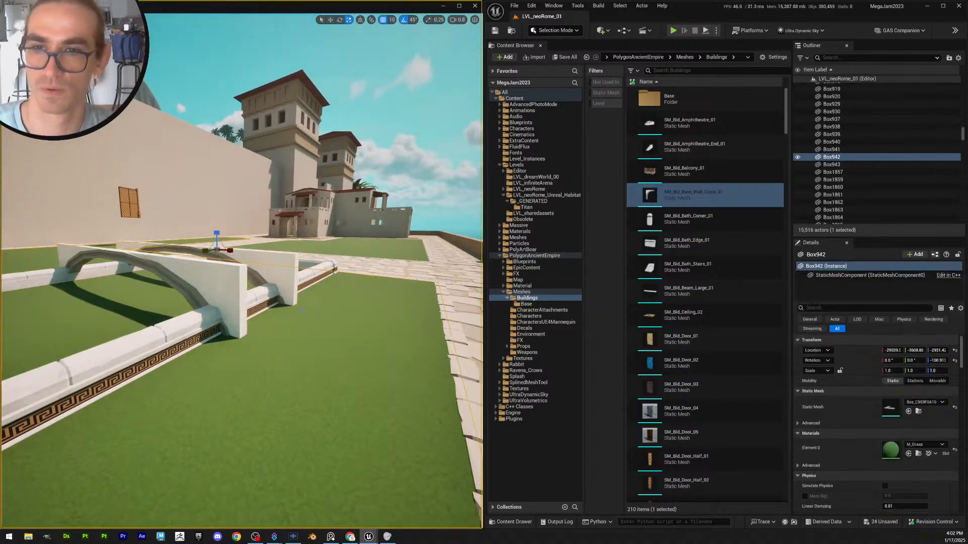
pyautogui.press('Escape')
# Save all the modified bath and arch actors of the level
pyautogui.moveTo(302, 336); pyautogui.dragTo(323, 408, button='right')
pyautogui.press('e')
pyautogui.scroll(1, 278, 353)
pyautogui.press('d')
pyautogui.press('a')
pyautogui.press('e')
pyautogui.scroll(-1, 303, 404)
pyautogui.moveTo(323, 257); pyautogui.dragTo(321, 250, button='right')
pyautogui.press('d')
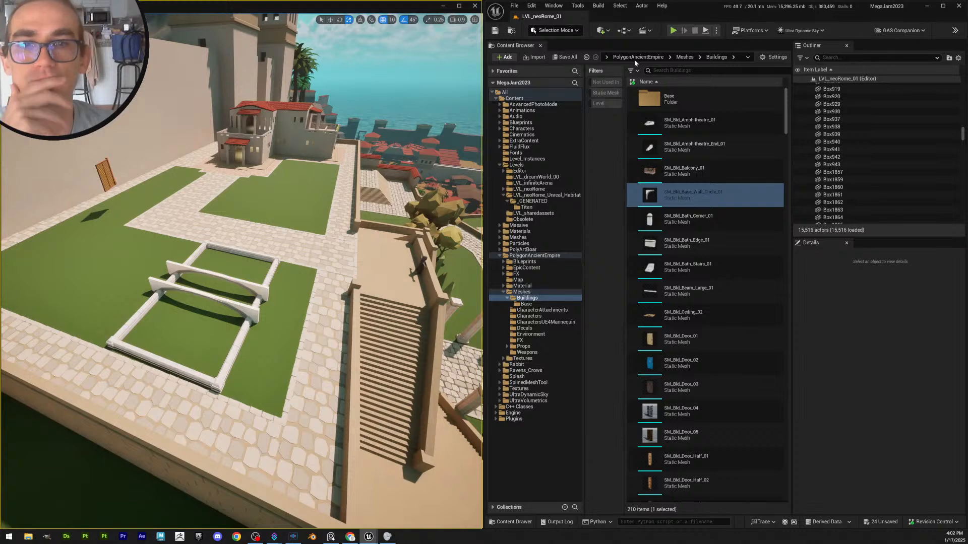
pyautogui.click(552, 59)
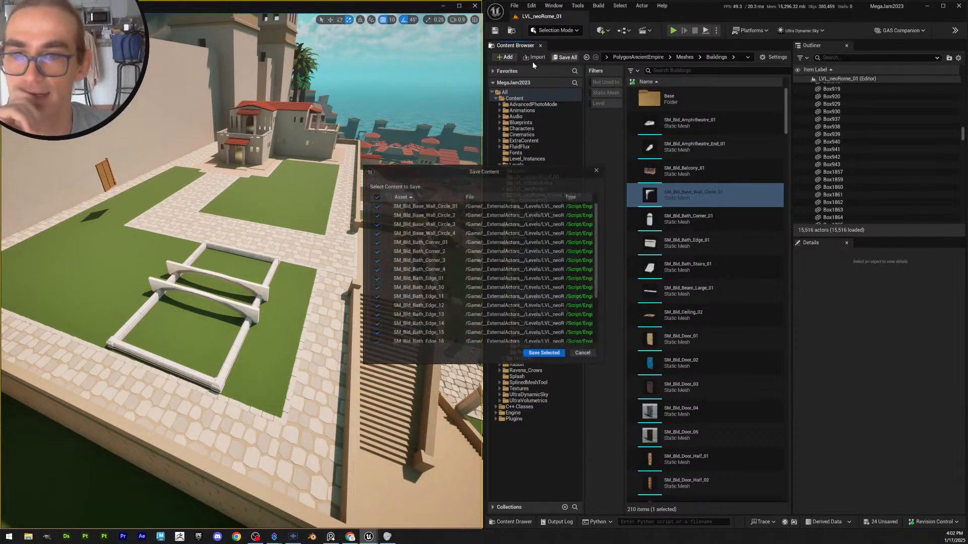
pyautogui.click(537, 352)
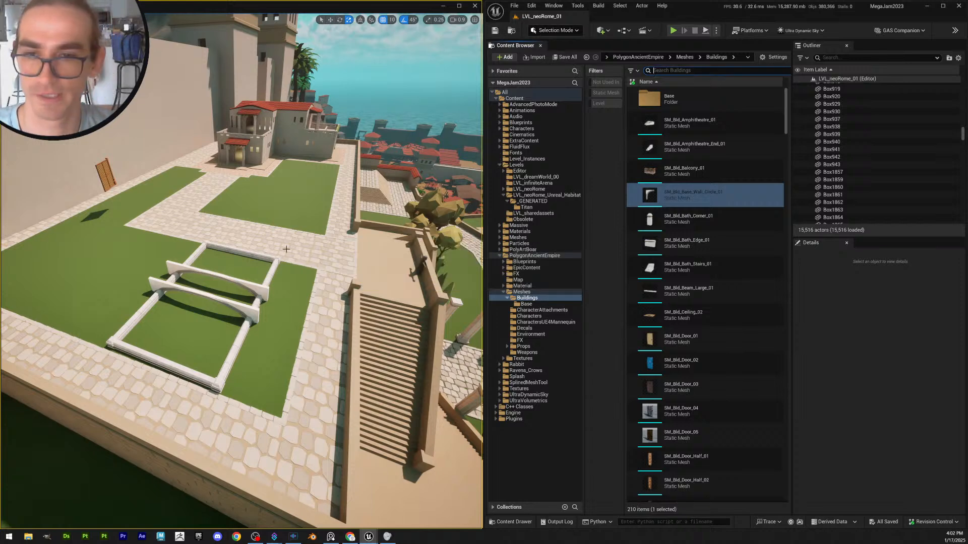
# Locate the mesh of a seaward bath edge piece in the Content Browser and search its folder for "floor"
pyautogui.moveTo(242, 272); pyautogui.dragTo(132, 315, button='right')
pyautogui.press('w')
pyautogui.scroll(-2, 242, 272)
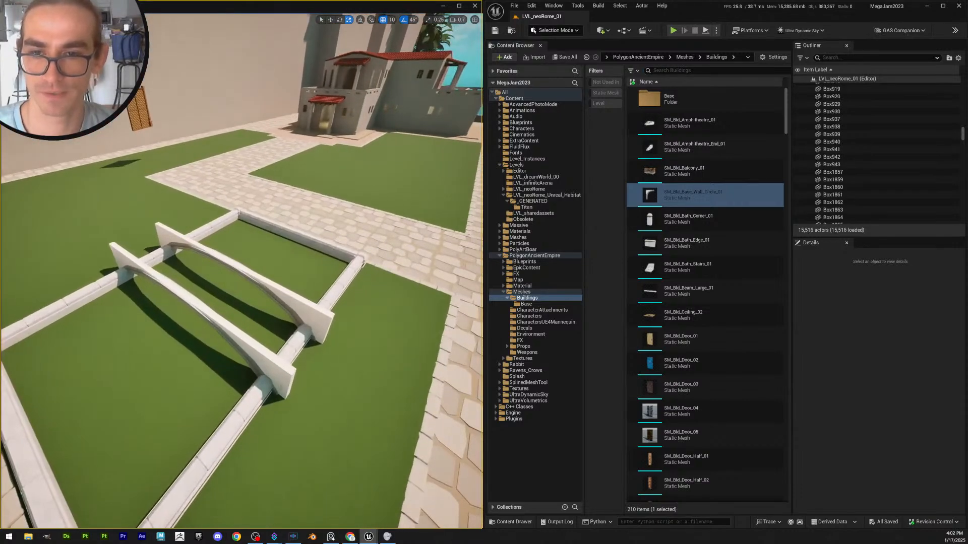
pyautogui.click(241, 417)
pyautogui.hotkey('ctrl', 'b')
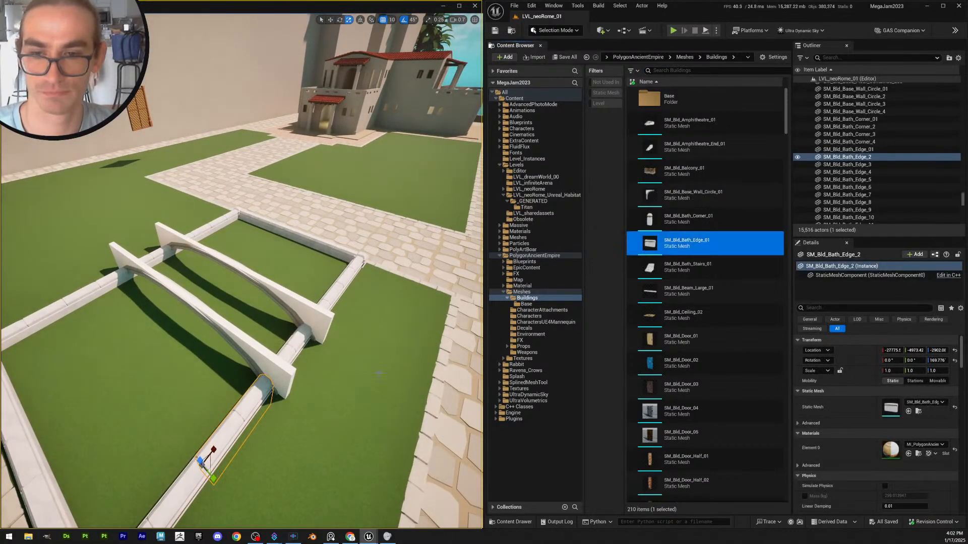
pyautogui.click(668, 70)
pyautogui.write('floor')
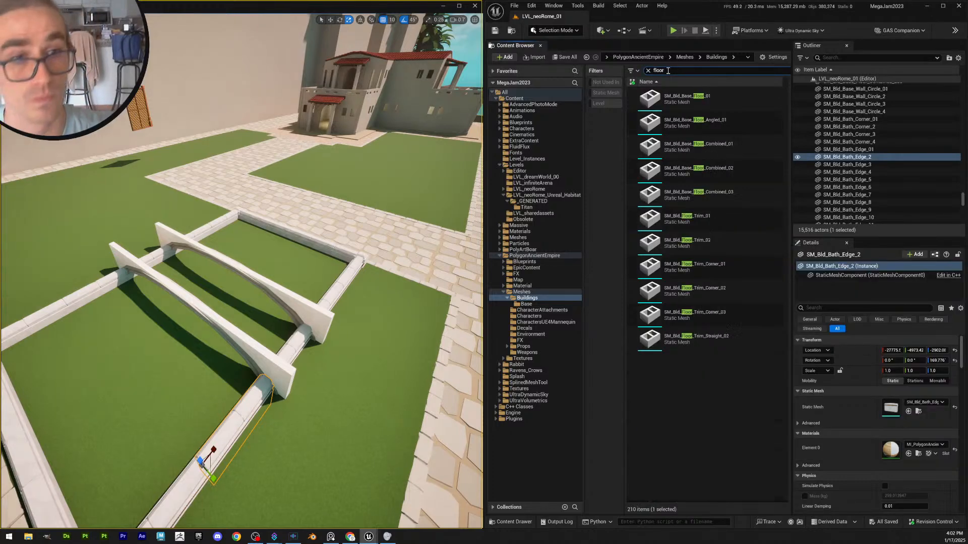
# Select a paved floor tile beside the lower red-roofed house and locate its source mesh in the Content Browser
pyautogui.moveTo(433, 226)
pyautogui.mouseDown(button='right')
pyautogui.moveTo(479, 222)
pyautogui.moveTo(454, 214)
pyautogui.moveTo(433, 224)
pyautogui.moveTo(428, 242)
pyautogui.moveTo(454, 214)
pyautogui.moveTo(476, 207)
pyautogui.moveTo(457, 209)
pyautogui.moveTo(471, 208)
pyautogui.moveTo(441, 229)
pyautogui.mouseUp(button='right')
pyautogui.press('w')
pyautogui.scroll(5, 432, 227)
pyautogui.press('Escape')
pyautogui.press('w')
pyautogui.scroll(2, 434, 224)
pyautogui.scroll(-1, 432, 236)
pyautogui.press('w')
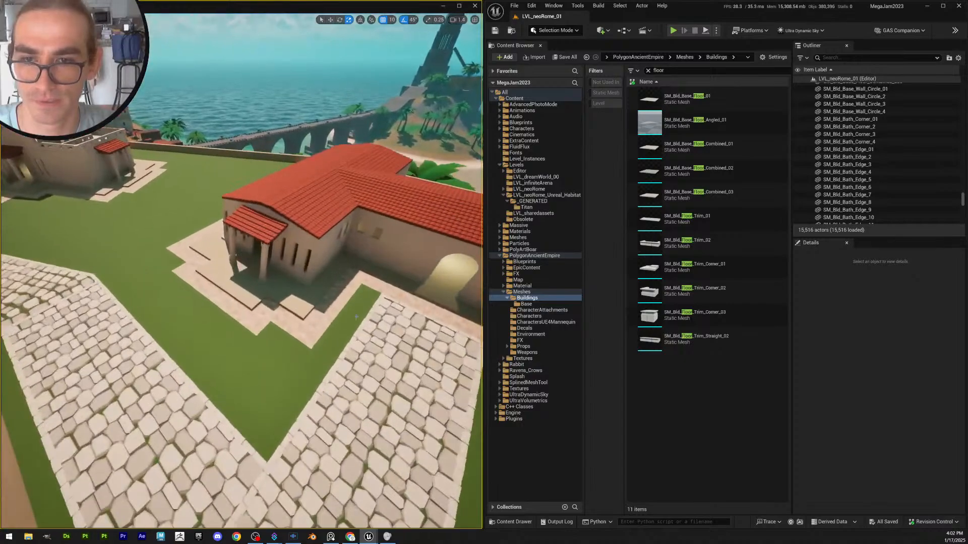
pyautogui.click(292, 324)
pyautogui.moveTo(292, 324); pyautogui.dragTo(247, 305, button='right')
pyautogui.press('s')
pyautogui.scroll(2, 329, 332)
pyautogui.moveTo(333, 327); pyautogui.dragTo(326, 336, button='right')
pyautogui.press('w')
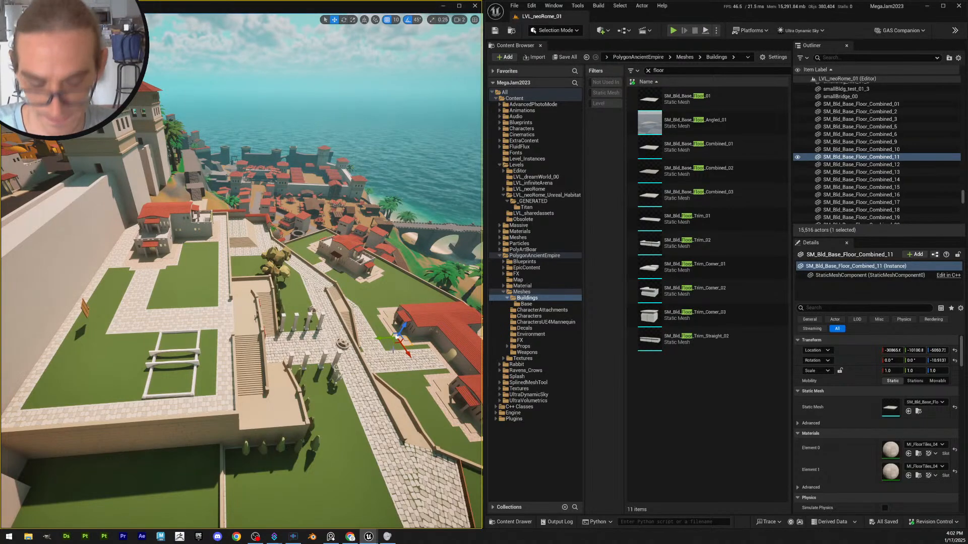
pyautogui.hotkey('ctrl', 'b')
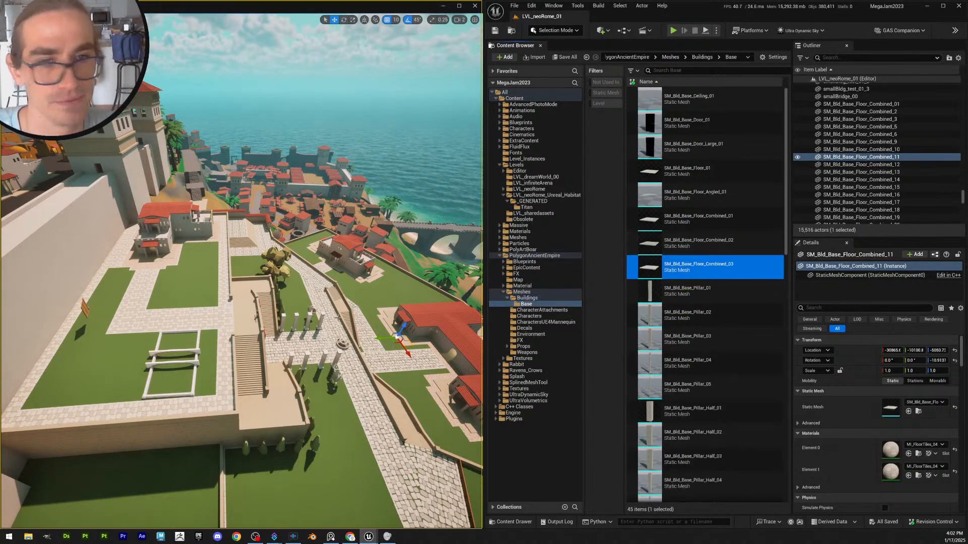
# Place a SM_Bld_Base_Floor_Combined_01 slab on the lawn inside the larger section of the bath enclosure
pyautogui.press('w')
pyautogui.moveTo(337, 318); pyautogui.dragTo(303, 350, button='right')
pyautogui.scroll(-4, 305, 349)
pyautogui.click(687, 222)
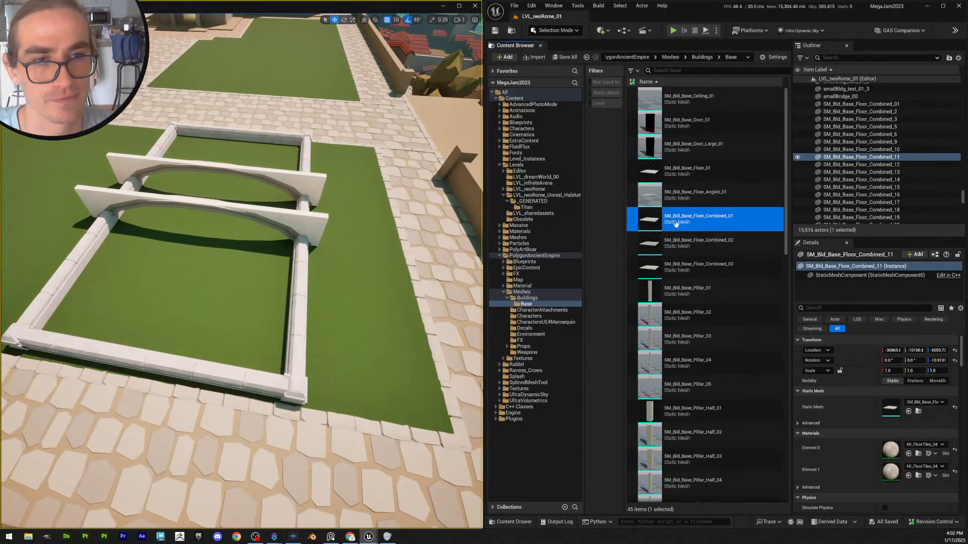
pyautogui.moveTo(676, 224); pyautogui.dragTo(267, 341)
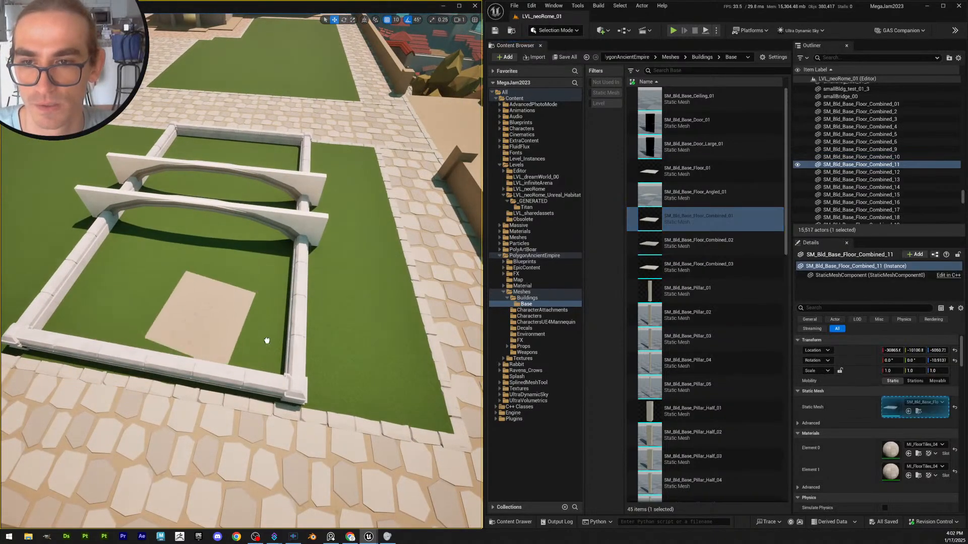
pyautogui.moveTo(267, 340); pyautogui.dragTo(273, 344, button='right')
# Try the SM_Bld_Base_Floor_Combined_02 and SM_Bld_Base_Floor_01 slabs in the larger bath section and delete each one again
pyautogui.moveTo(698, 242); pyautogui.dragTo(325, 276)
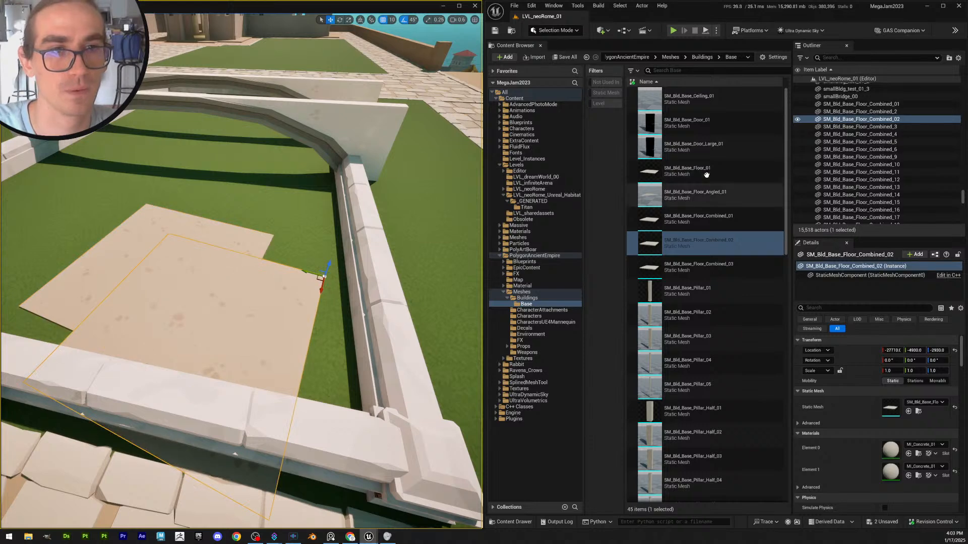
pyautogui.press('Delete')
pyautogui.moveTo(676, 175); pyautogui.dragTo(342, 227)
pyautogui.press('e')
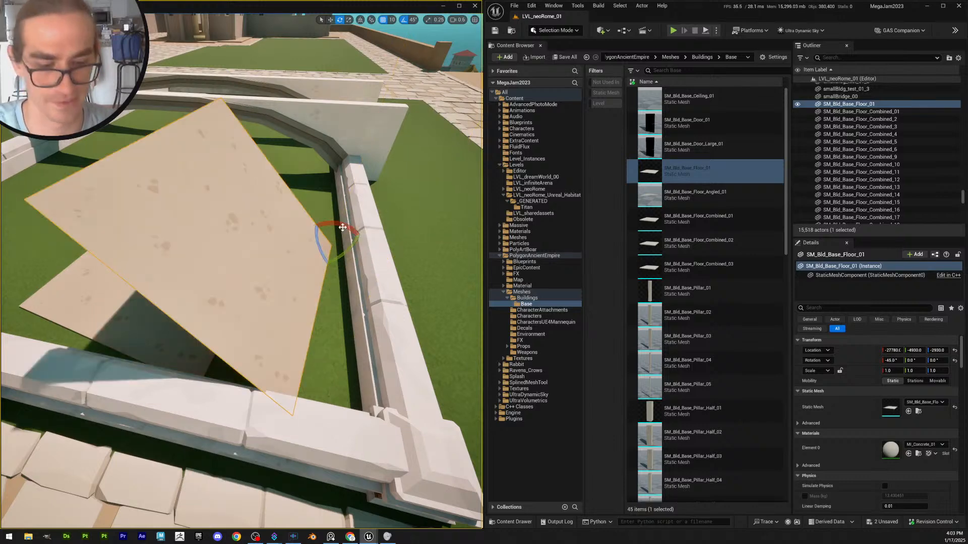
pyautogui.press('Delete')
pyautogui.click(199, 243)
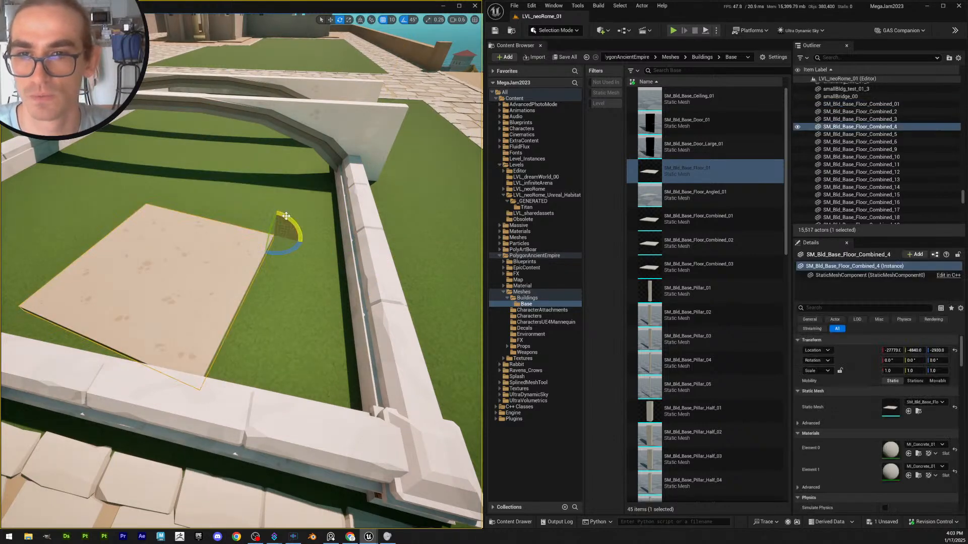
pyautogui.moveTo(286, 216)
pyautogui.mouseDown()
pyautogui.moveTo(296, 255)
pyautogui.moveTo(272, 256)
pyautogui.moveTo(299, 223)
pyautogui.moveTo(282, 214)
pyautogui.mouseUp()
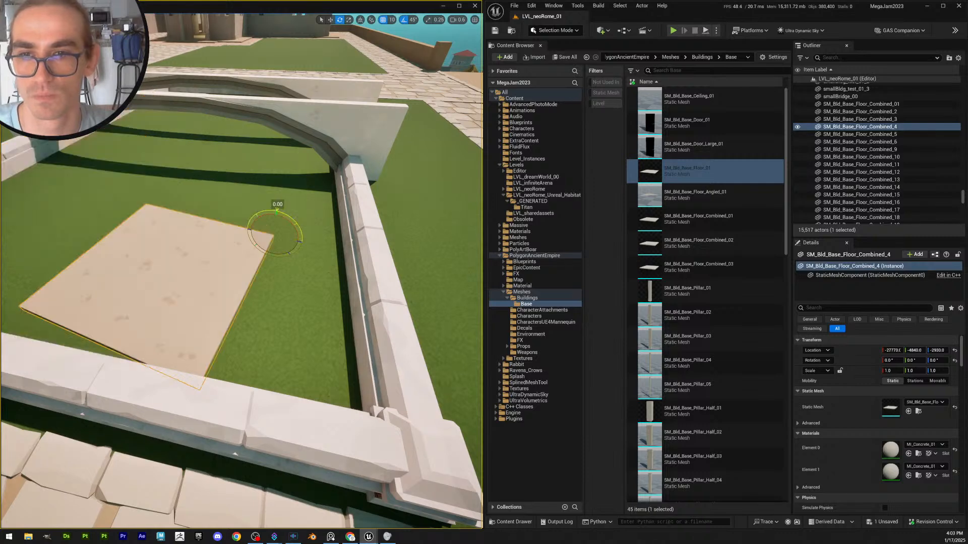
pyautogui.moveTo(282, 214); pyautogui.dragTo(182, 247, button='right')
pyautogui.scroll(3, 222, 247)
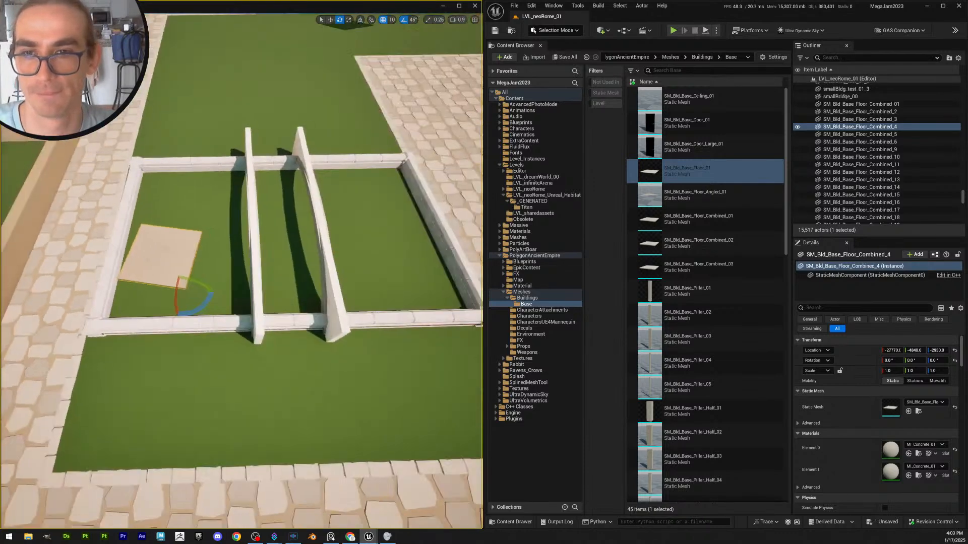
pyautogui.moveTo(291, 280); pyautogui.dragTo(299, 279, button='right')
pyautogui.press('w')
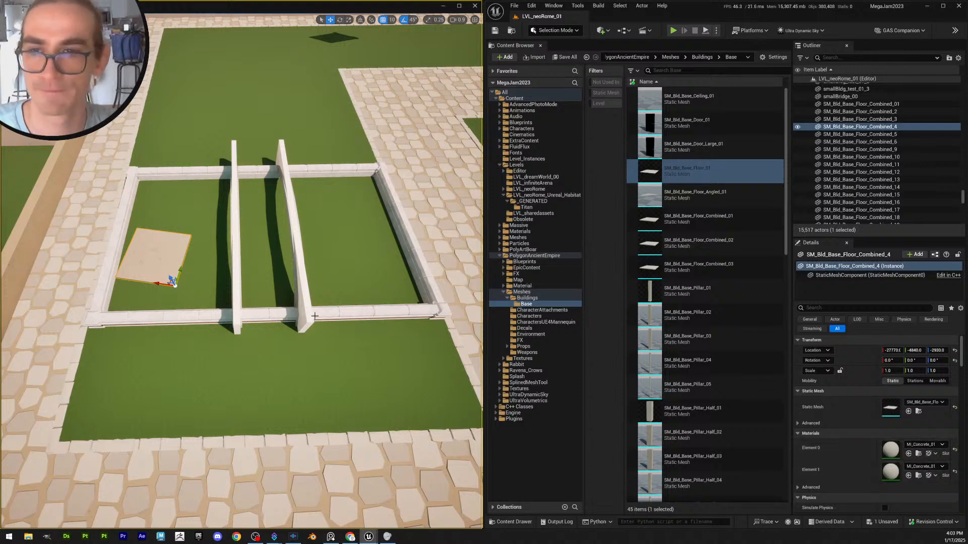
# Inspect the bath edge pieces against the floor slab and locate the edge piece's material in the Content Browser
pyautogui.click(373, 314)
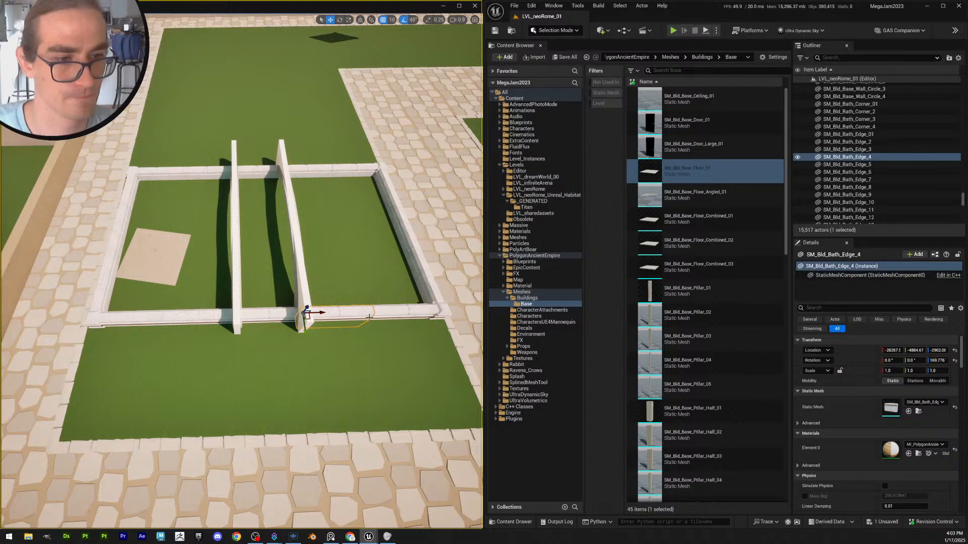
pyautogui.click(206, 316)
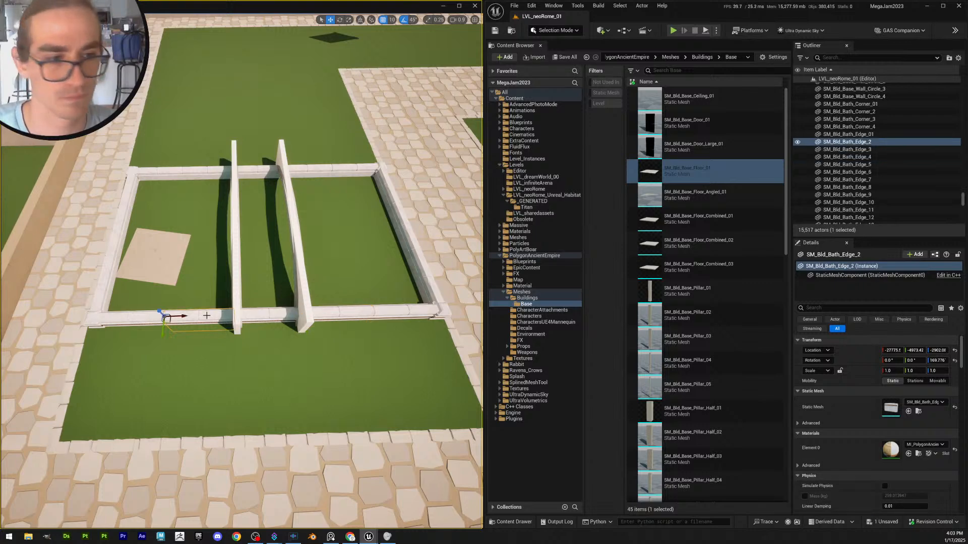
pyautogui.click(145, 256)
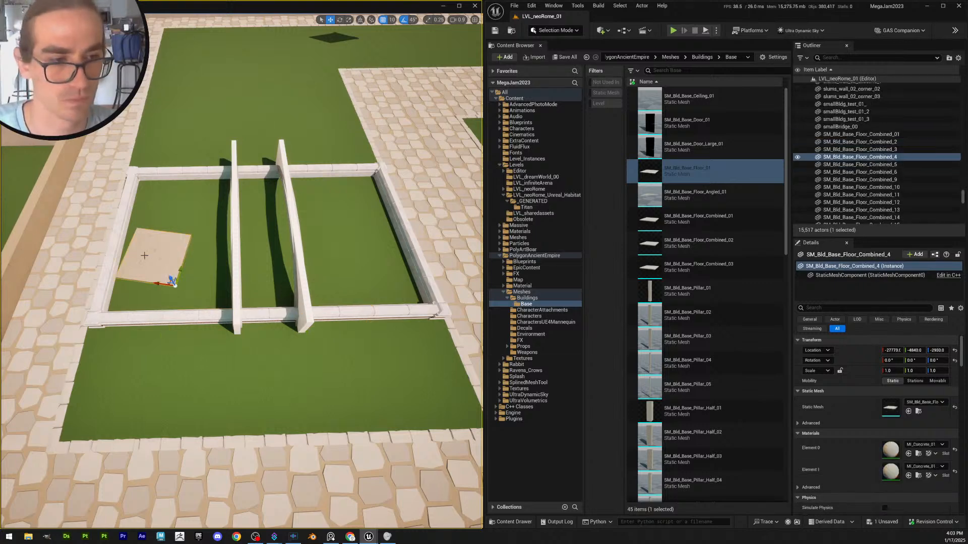
pyautogui.click(211, 317)
pyautogui.moveTo(212, 317); pyautogui.dragTo(252, 318, button='right')
pyautogui.click(918, 455)
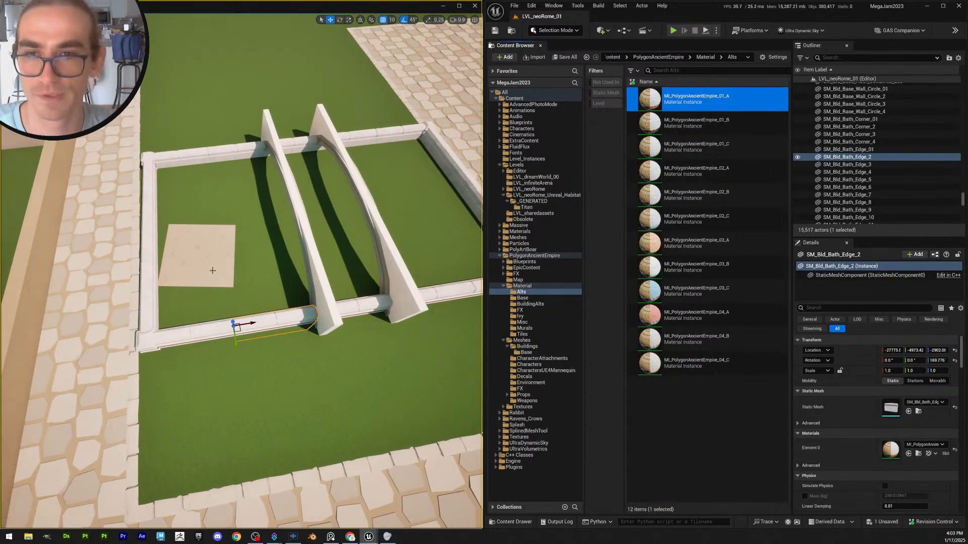
# Try the MI_PolygonAncientEmpire_01_A material on both material elements of the floor slab, undoing each attempt
pyautogui.click(213, 268)
pyautogui.moveTo(213, 268)
pyautogui.mouseDown(button='right')
pyautogui.moveTo(186, 272)
pyautogui.moveTo(209, 280)
pyautogui.mouseUp(button='right')
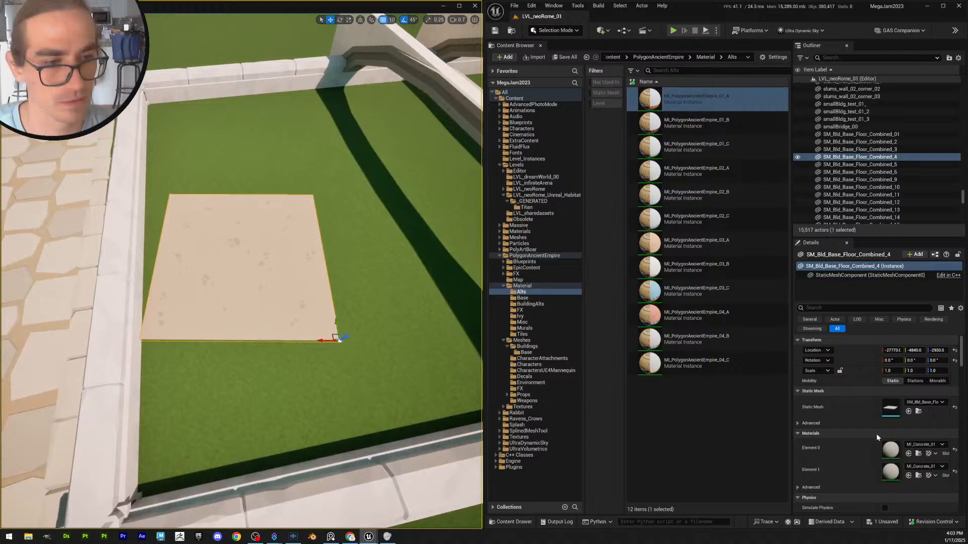
pyautogui.click(909, 453)
pyautogui.hotkey('ctrl', 'z')
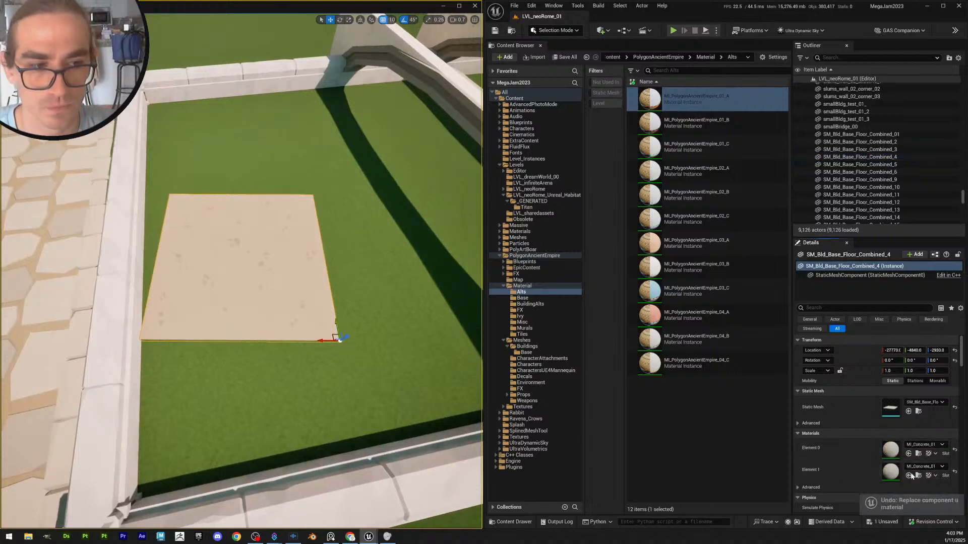
pyautogui.click(909, 476)
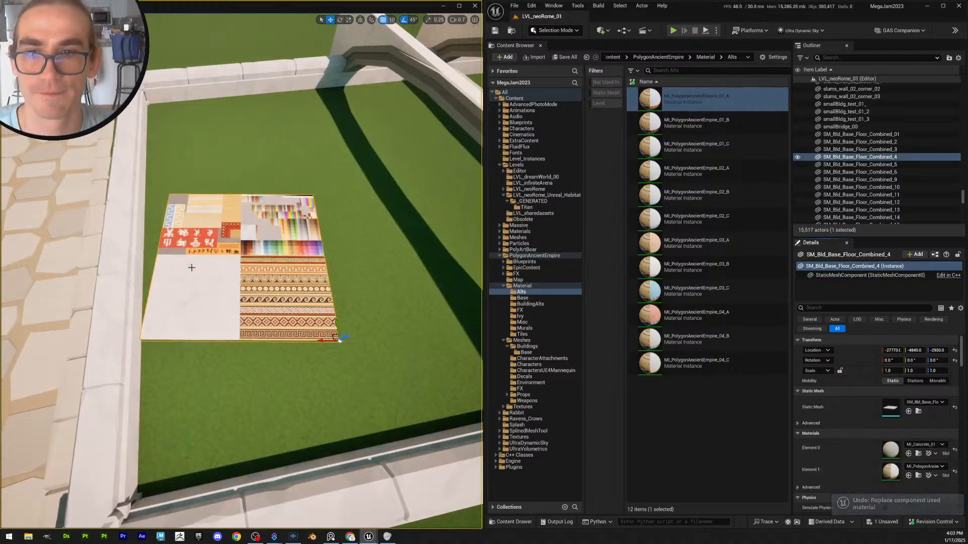
pyautogui.hotkey('ctrl', 'z')
# Move the floor slab from the larger section of the bath enclosure, past the arches, into the smaller section
pyautogui.moveTo(252, 307); pyautogui.dragTo(214, 318, button='right')
pyautogui.press('d')
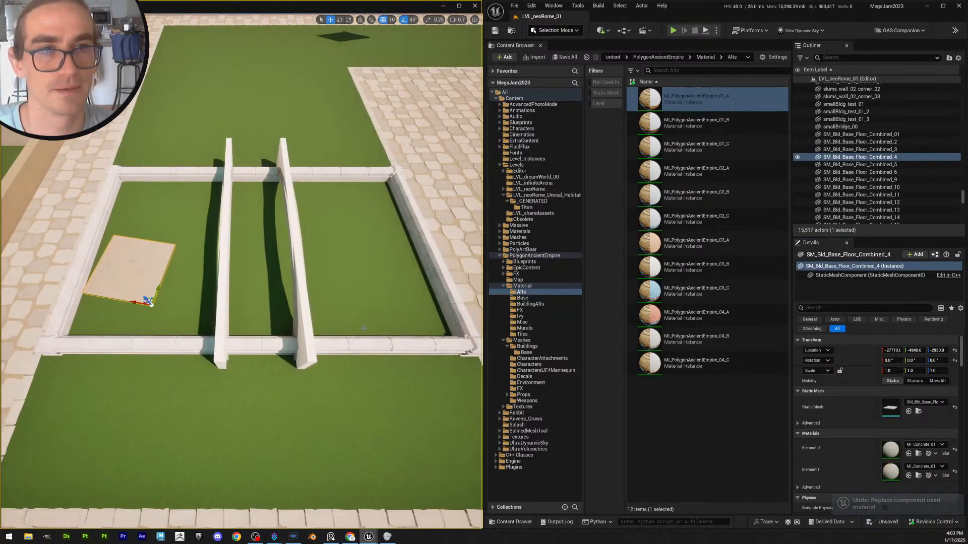
pyautogui.moveTo(131, 304); pyautogui.dragTo(384, 345)
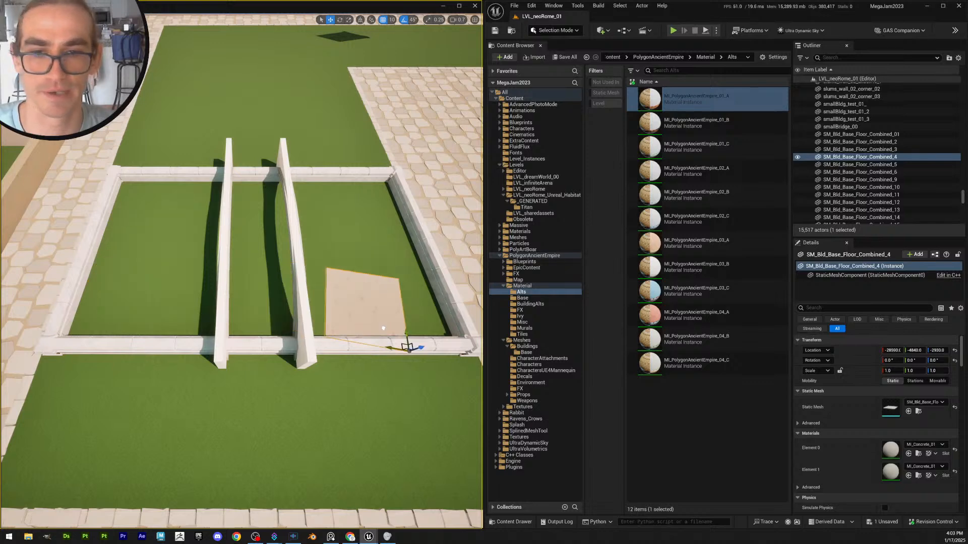
pyautogui.press('d')
pyautogui.moveTo(384, 346); pyautogui.dragTo(404, 348, button='right')
# Copy the transform of the SM_Bld_Bath_Corner_01 piece at the smaller section's corner onto the floor slab
pyautogui.click(325, 352)
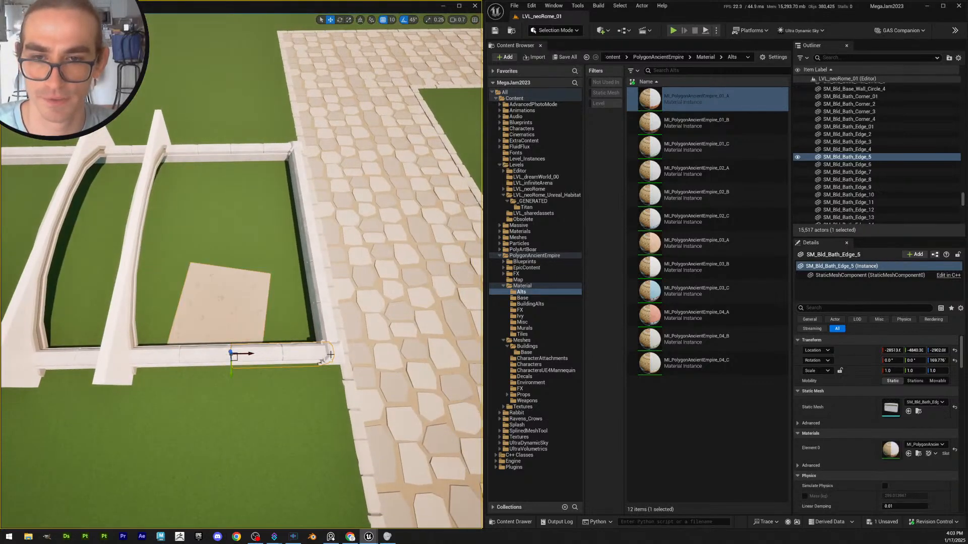
pyautogui.rightClick(857, 340)
pyautogui.click(889, 379)
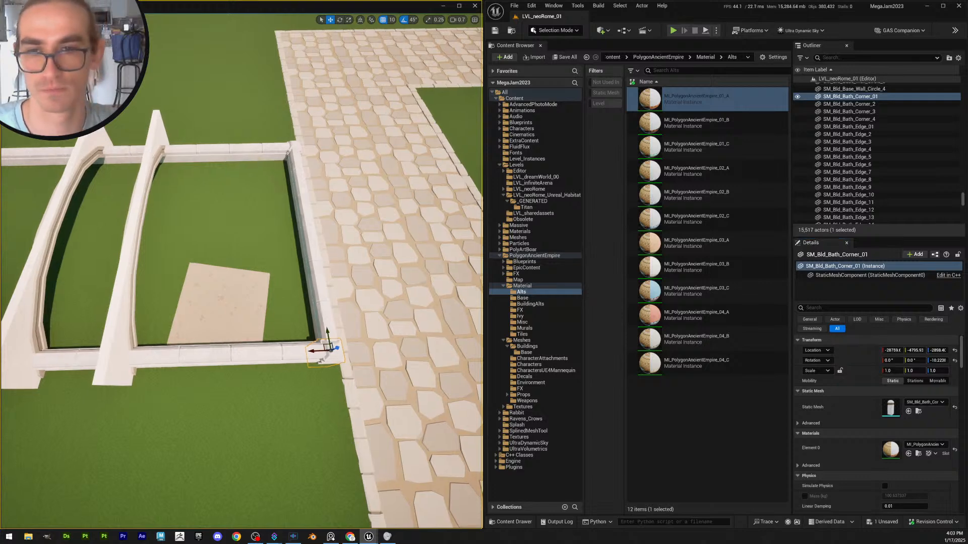
pyautogui.click(239, 313)
pyautogui.rightClick(859, 342)
pyautogui.click(861, 391)
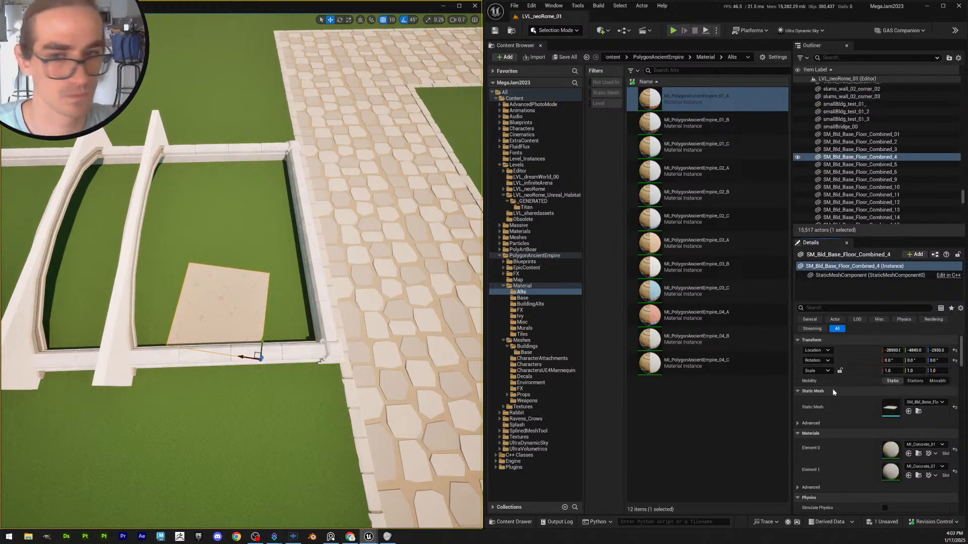
# Lower the floor slab by 30 units so that it sits below the rim of the bath edge
pyautogui.moveTo(297, 312); pyautogui.dragTo(457, 244, button='right')
pyautogui.press('a')
pyautogui.scroll(-1, 405, 274)
pyautogui.press('q')
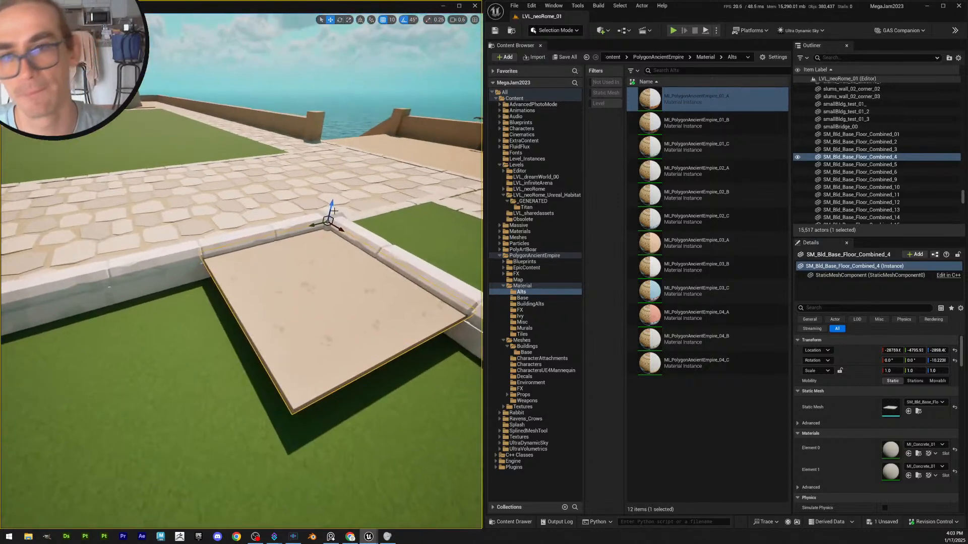
pyautogui.moveTo(332, 207); pyautogui.dragTo(330, 220)
pyautogui.press('Escape')
# Set the grid snap to 50 and duplicate the floor slab twice to form a row across the smaller section's end
pyautogui.moveTo(330, 220); pyautogui.dragTo(284, 279, button='right')
pyautogui.press('s')
pyautogui.scroll(3, 287, 275)
pyautogui.click(303, 308)
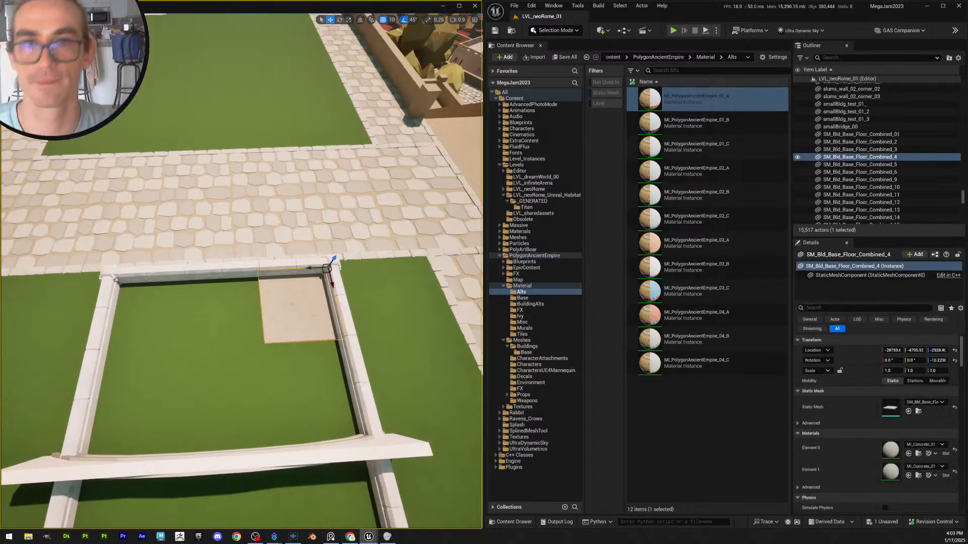
pyautogui.click(393, 22)
pyautogui.click(400, 65)
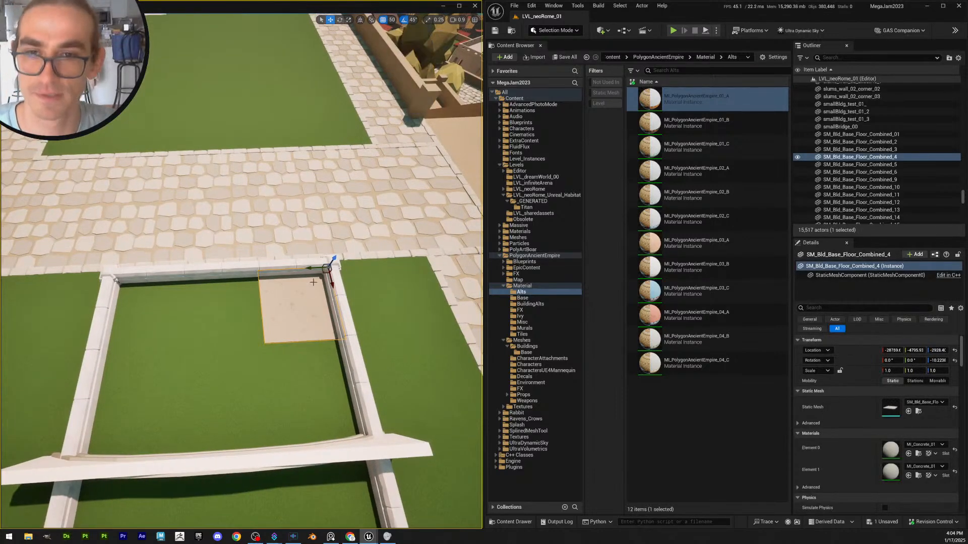
pyautogui.keyDown('alt'); pyautogui.moveTo(311, 272); pyautogui.dragTo(163, 277); pyautogui.keyUp('alt')
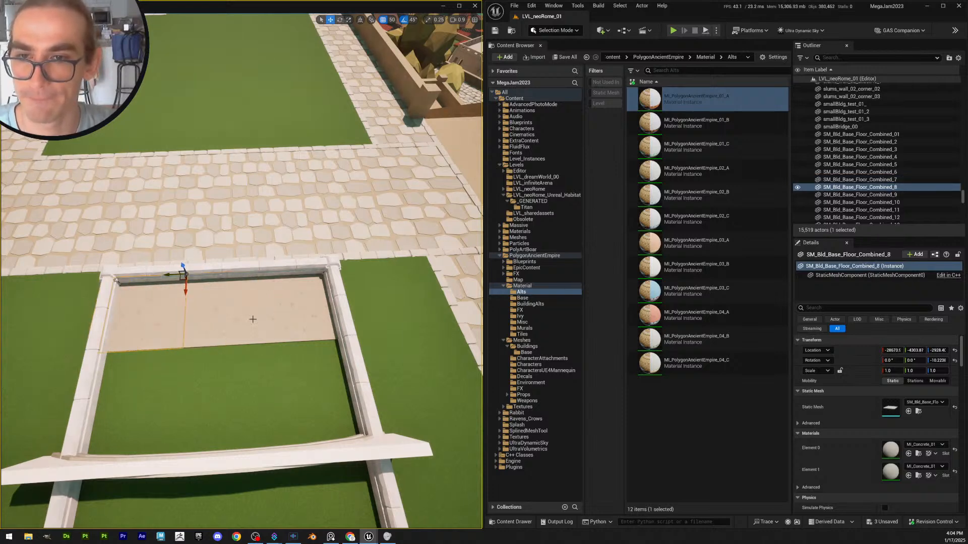
# Duplicate the row of three floor slabs alongside itself to cover the smaller section up to the arch
pyautogui.click(296, 311)
pyautogui.keyDown('shift'); pyautogui.click(222, 316); pyautogui.keyUp('shift')
pyautogui.keyDown('shift'); pyautogui.click(151, 319); pyautogui.keyUp('shift')
pyautogui.moveTo(151, 318); pyautogui.dragTo(46, 319, button='right')
pyautogui.scroll(4, 152, 319)
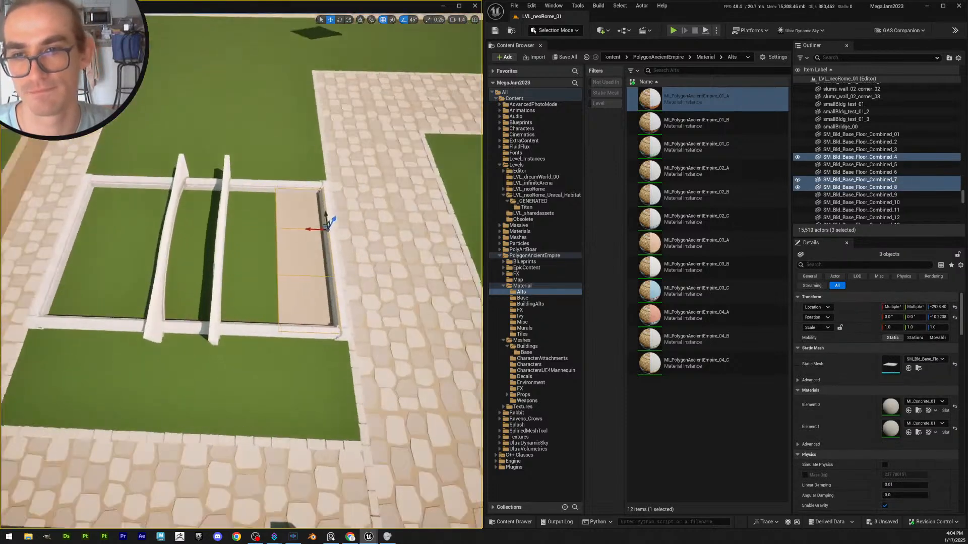
pyautogui.moveTo(299, 330); pyautogui.dragTo(298, 340, button='right')
pyautogui.keyDown('alt'); pyautogui.moveTo(315, 215); pyautogui.dragTo(254, 222); pyautogui.keyUp('alt')
# Duplicate all six floor slabs across the area between the arches and into the larger bath section
pyautogui.keyDown('shift'); pyautogui.click(302, 203); pyautogui.keyUp('shift')
pyautogui.keyDown('shift'); pyautogui.click(303, 242); pyautogui.keyUp('shift')
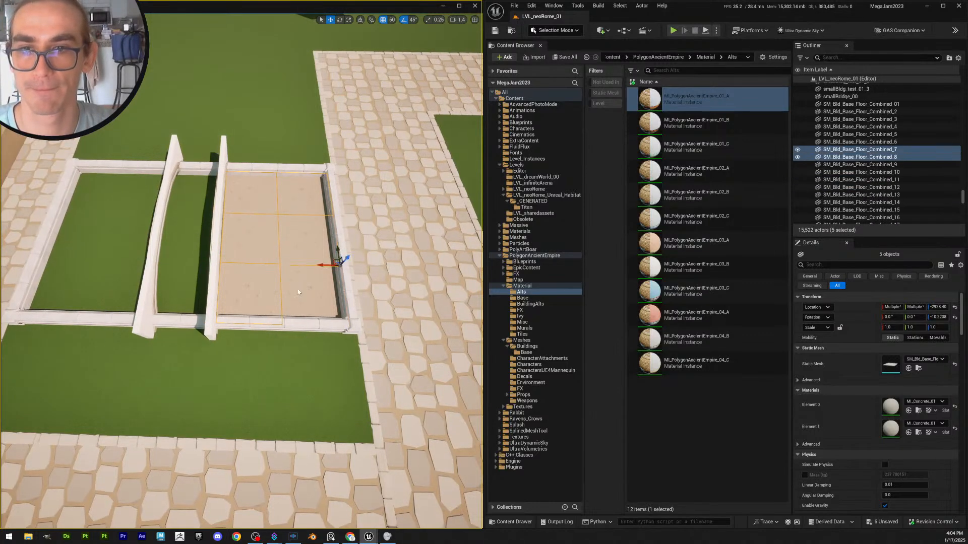
pyautogui.keyDown('shift'); pyautogui.click(304, 291); pyautogui.keyUp('shift')
pyautogui.hotkey('ctrl', 'd')
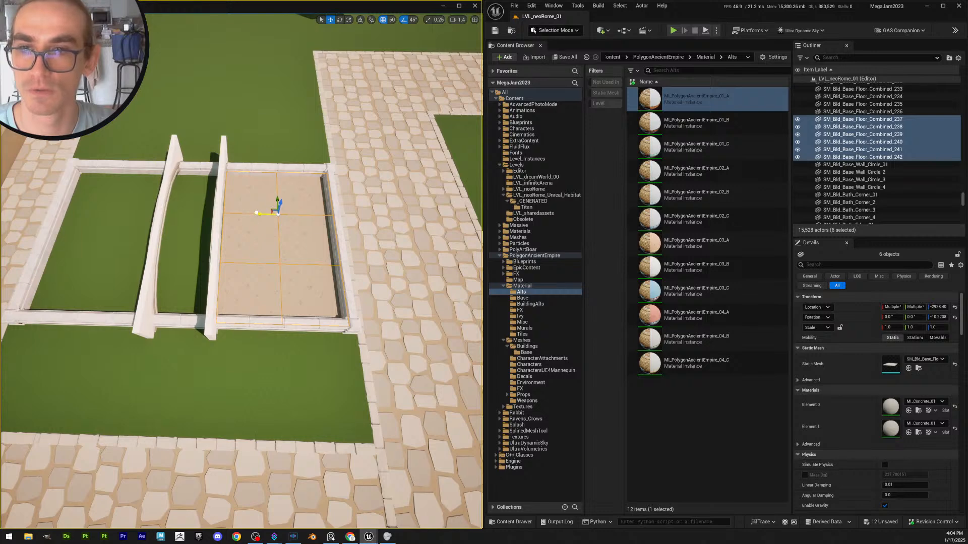
pyautogui.moveTo(257, 213); pyautogui.dragTo(146, 204)
# Duplicate the outermost three floor slabs to fill the remaining strip of lawn in the larger section, and deselect them
pyautogui.moveTo(146, 204); pyautogui.dragTo(164, 221, button='right')
pyautogui.click(180, 135)
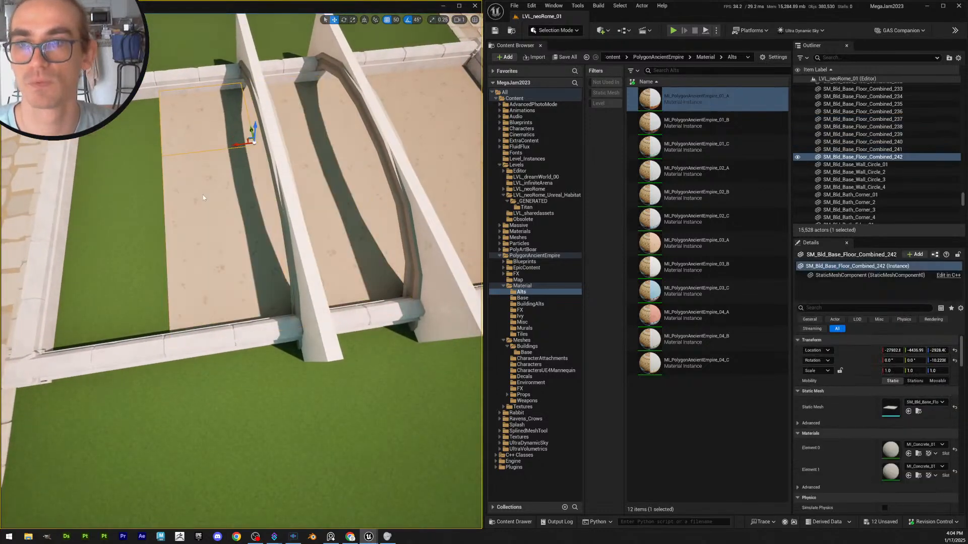
pyautogui.keyDown('shift'); pyautogui.click(203, 194); pyautogui.keyUp('shift')
pyautogui.keyDown('shift'); pyautogui.click(223, 268); pyautogui.keyUp('shift')
pyautogui.hotkey('ctrl', 'd')
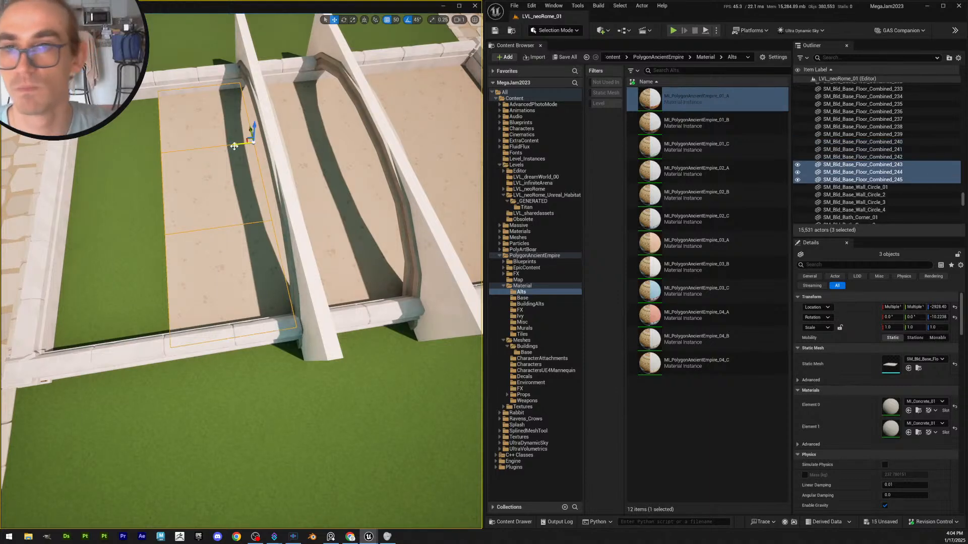
pyautogui.moveTo(226, 144); pyautogui.dragTo(148, 162)
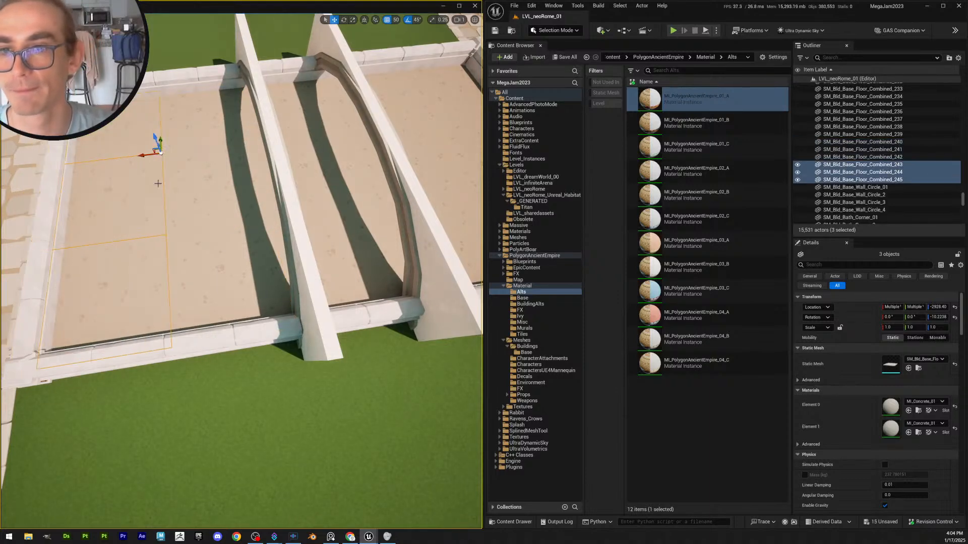
pyautogui.press('Escape')
# Save all the new and modified floor slab actors together with the level
pyautogui.press('s')
pyautogui.moveTo(148, 162); pyautogui.dragTo(212, 121, button='right')
pyautogui.scroll(-1, 212, 121)
pyautogui.press('s')
pyautogui.moveTo(229, 234); pyautogui.dragTo(252, 252, button='right')
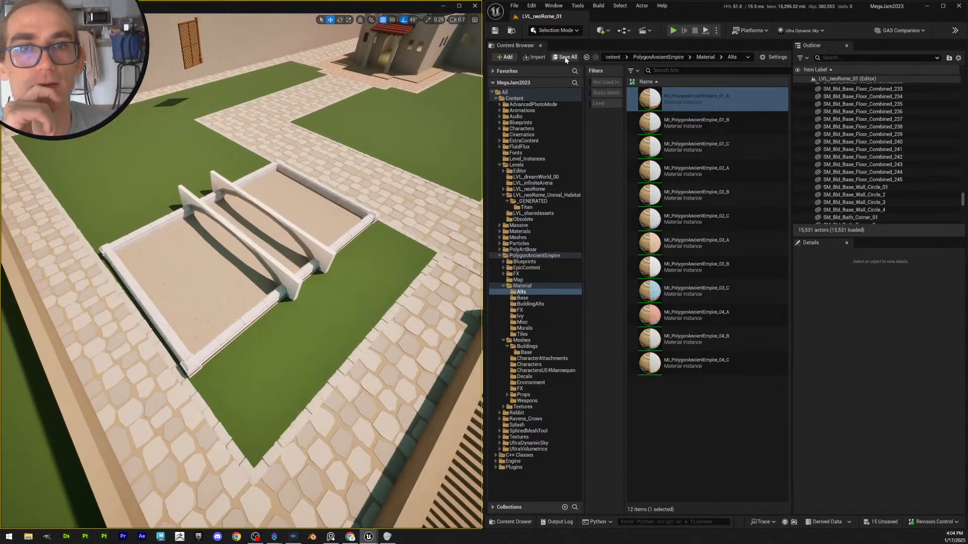
pyautogui.hotkey('ctrl', 's')
pyautogui.click(540, 354)
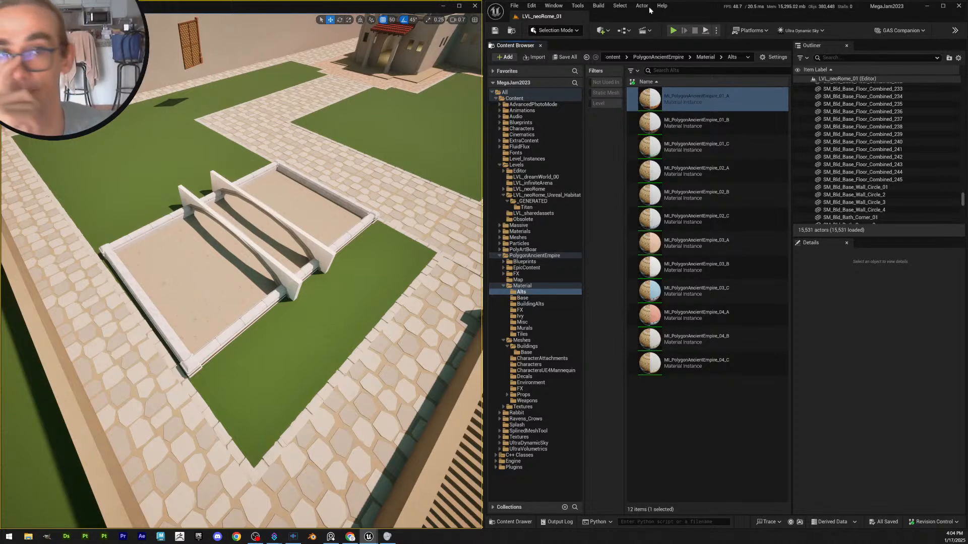
pyautogui.hotkey('ctrl', 's')
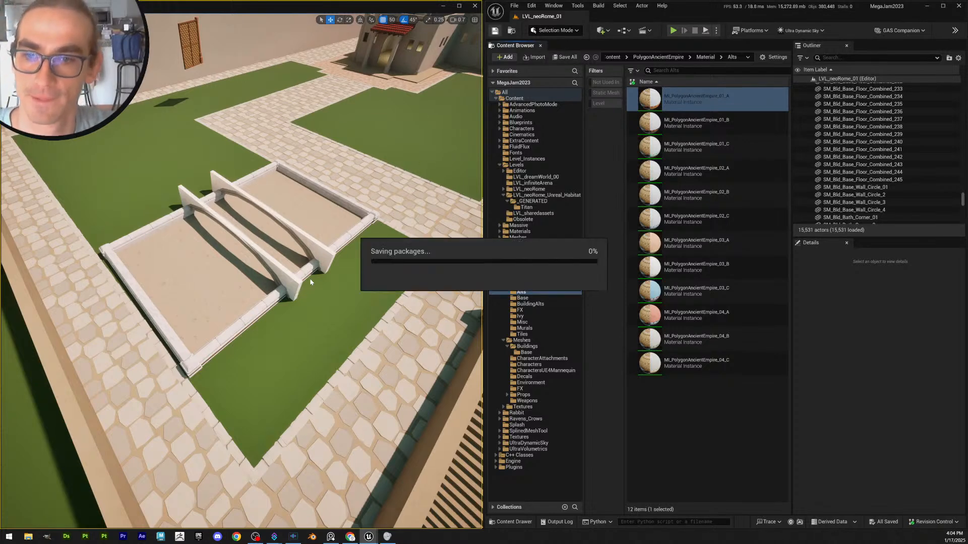
# Merge the two half-arches beside the larger bath section into one new object in Modeling mode, deleting the input meshes
pyautogui.moveTo(312, 313); pyautogui.dragTo(312, 314, button='right')
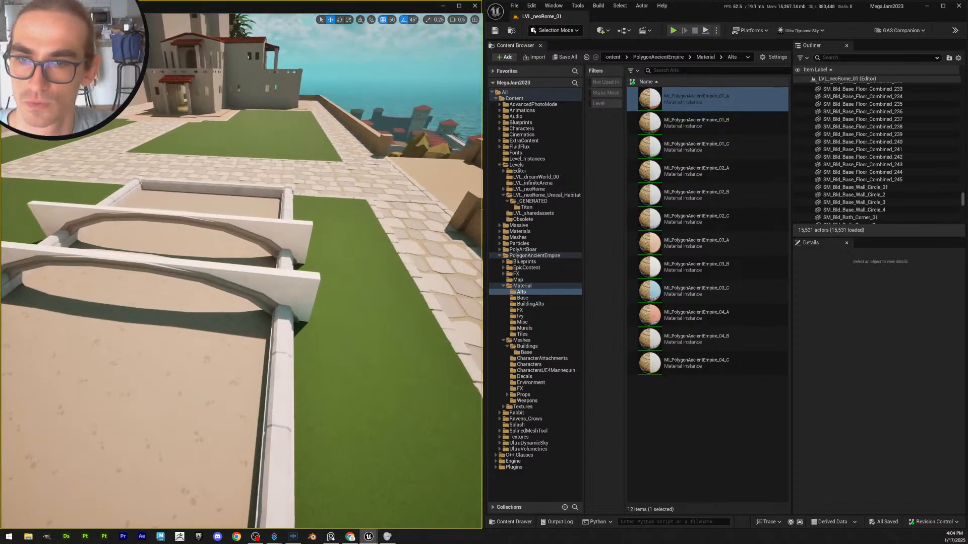
pyautogui.moveTo(313, 314); pyautogui.dragTo(313, 314, button='right')
pyautogui.scroll(3, 313, 313)
pyautogui.press('s')
pyautogui.moveTo(151, 320); pyautogui.dragTo(151, 320, button='right')
pyautogui.press('w')
pyautogui.click(121, 280)
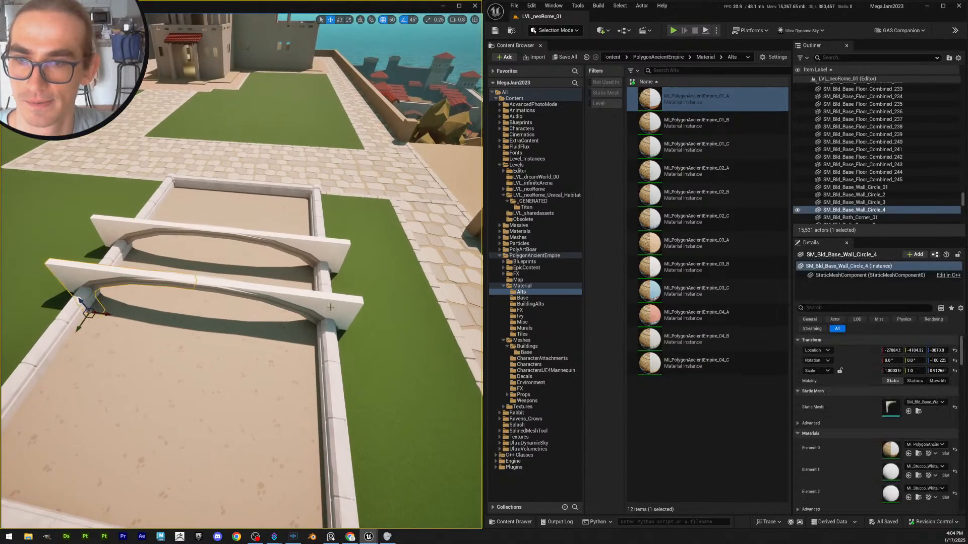
pyautogui.keyDown('ctrl'); pyautogui.click(341, 308); pyautogui.keyUp('ctrl')
pyautogui.press('s')
pyautogui.moveTo(351, 342); pyautogui.dragTo(352, 341, button='right')
pyautogui.press('w')
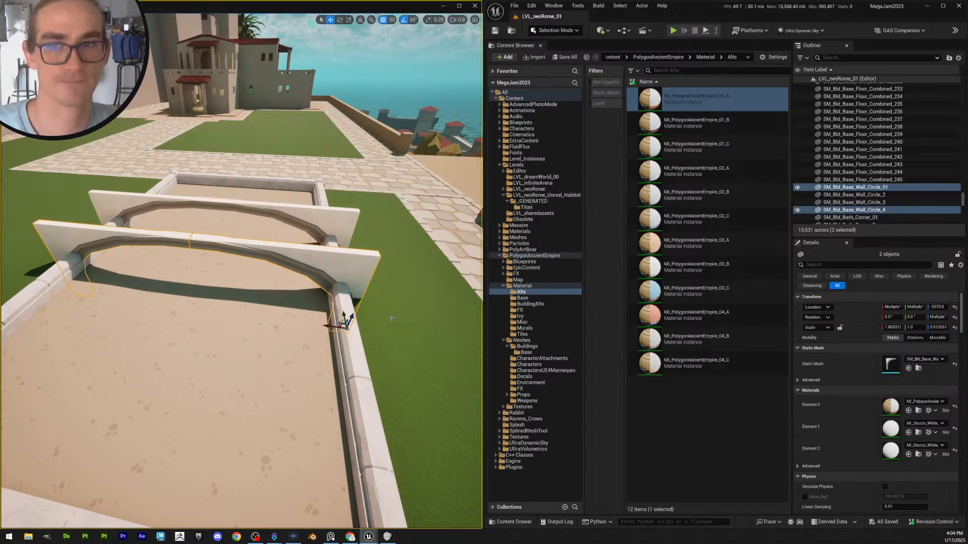
pyautogui.click(557, 32)
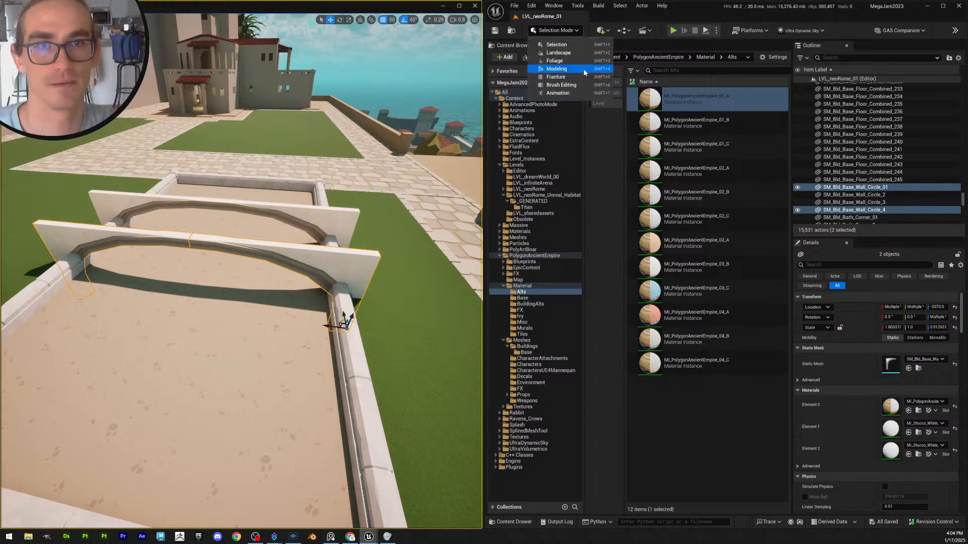
pyautogui.click(557, 70)
pyautogui.click(499, 144)
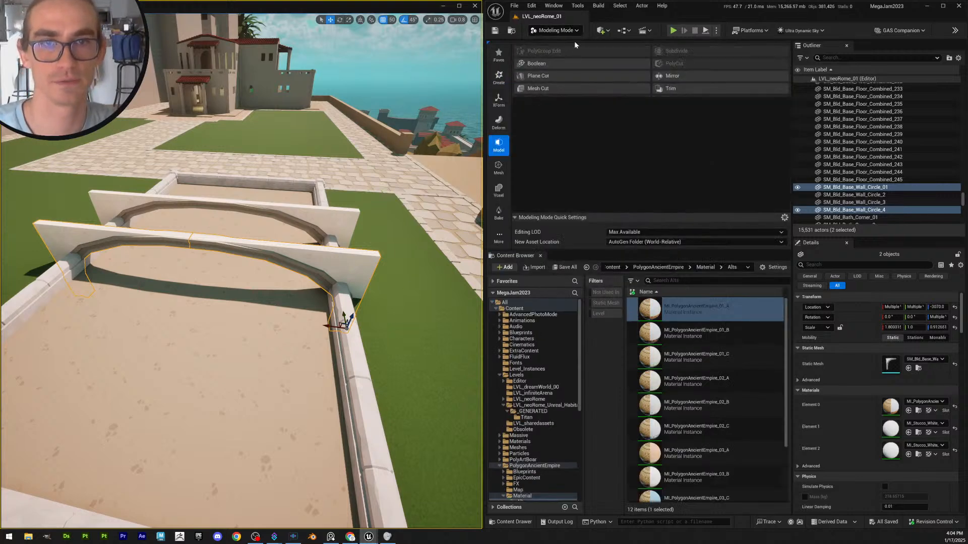
pyautogui.click(499, 99)
pyautogui.click(550, 61)
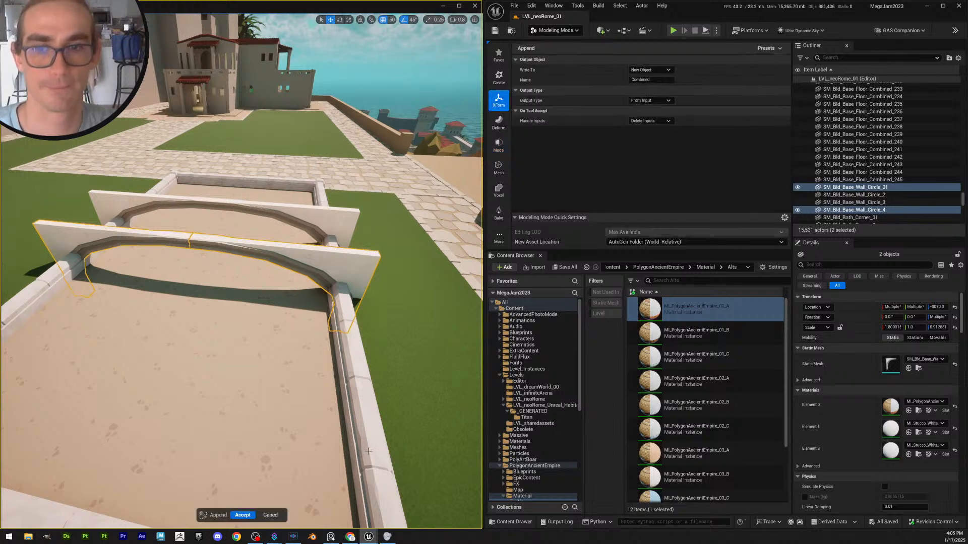
pyautogui.click(243, 516)
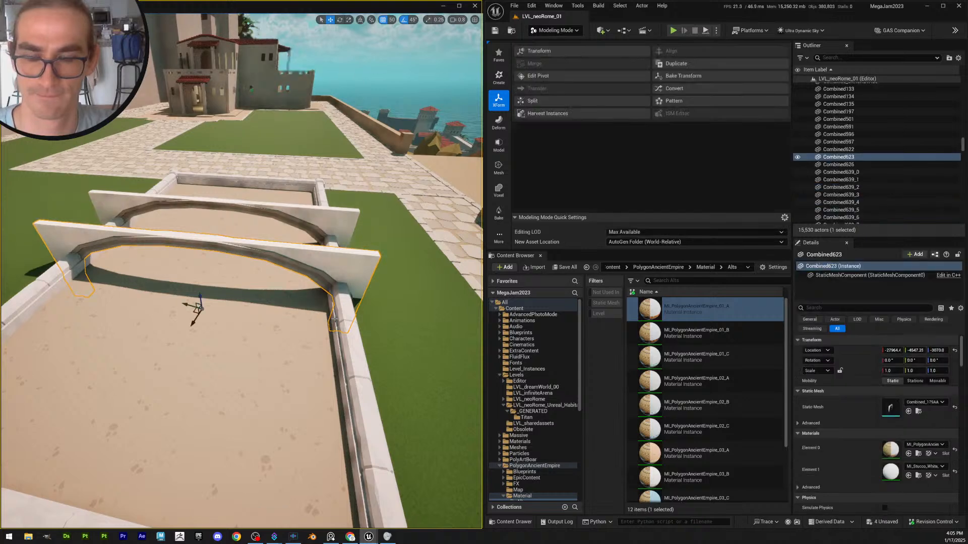
# Edit the front arch's pivot so its Z rotation is 79.77619, matching the neighbouring wall arch, and use local coordinates
pyautogui.moveTo(309, 310); pyautogui.dragTo(316, 359, button='right')
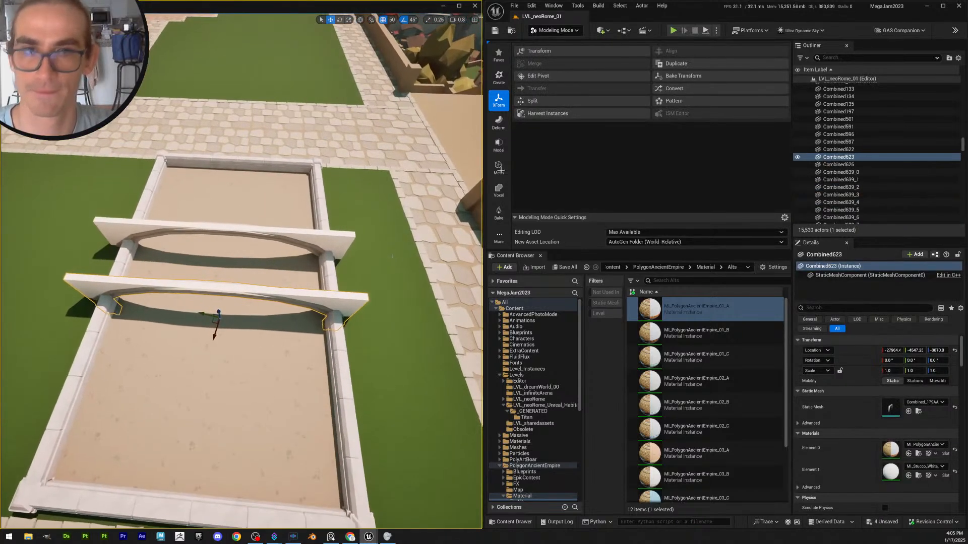
pyautogui.click(548, 75)
pyautogui.click(297, 236)
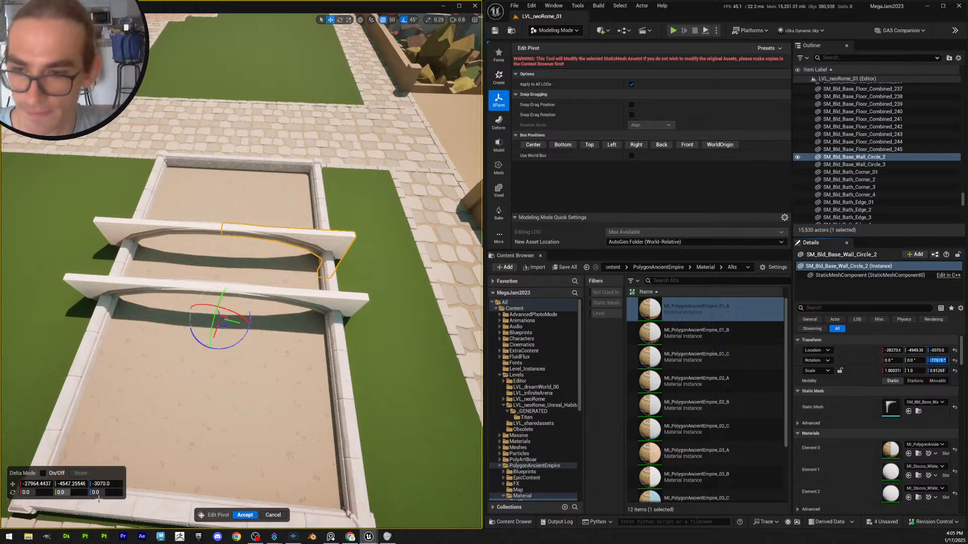
pyautogui.write('79.77619')
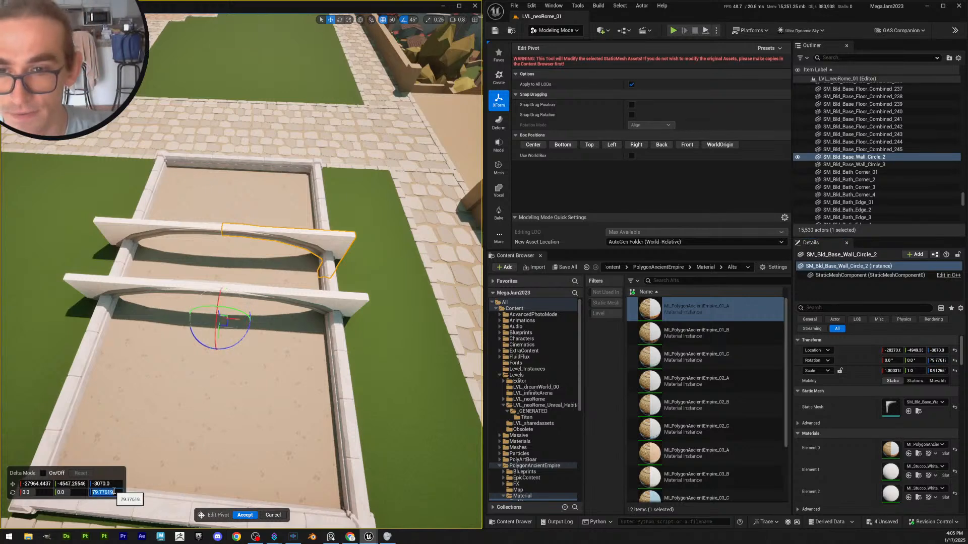
pyautogui.click(245, 516)
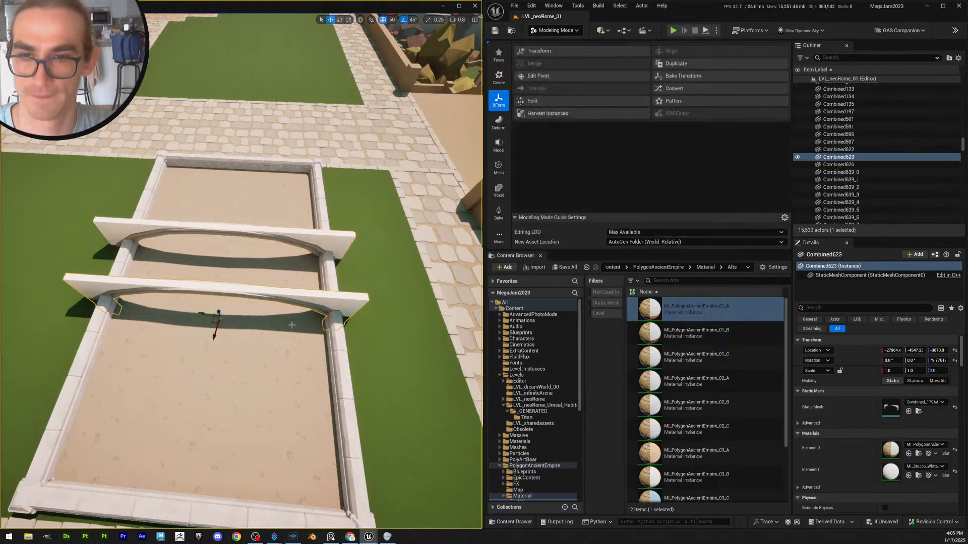
pyautogui.moveTo(282, 328); pyautogui.dragTo(284, 299, button='right')
pyautogui.hotkey('ctrl', '`')
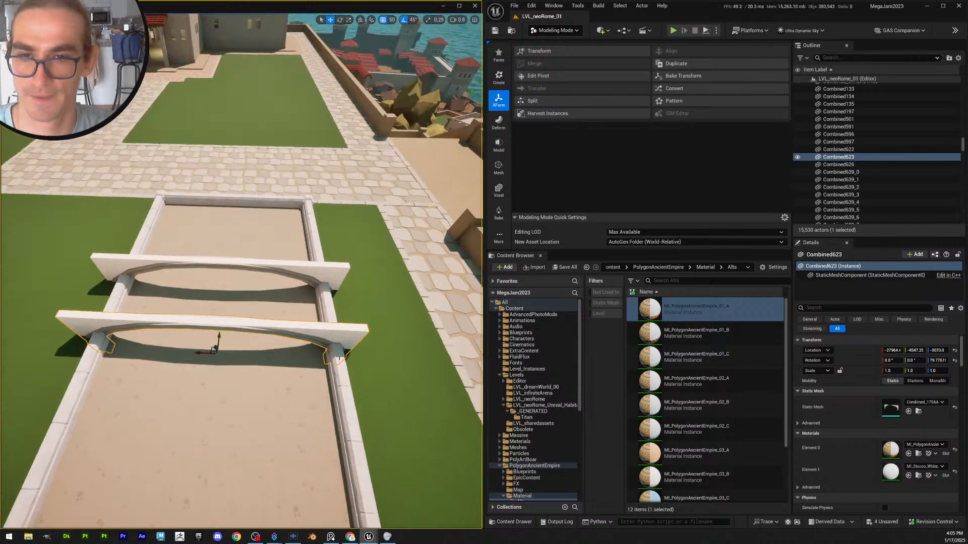
# Duplicate the front arch in place and scale the copy up uniformly to about 1.15
pyautogui.moveTo(339, 358)
pyautogui.mouseDown(button='right')
pyautogui.moveTo(290, 310)
pyautogui.moveTo(353, 345)
pyautogui.mouseUp(button='right')
pyautogui.press('w')
pyautogui.hotkey('ctrl', 'd')
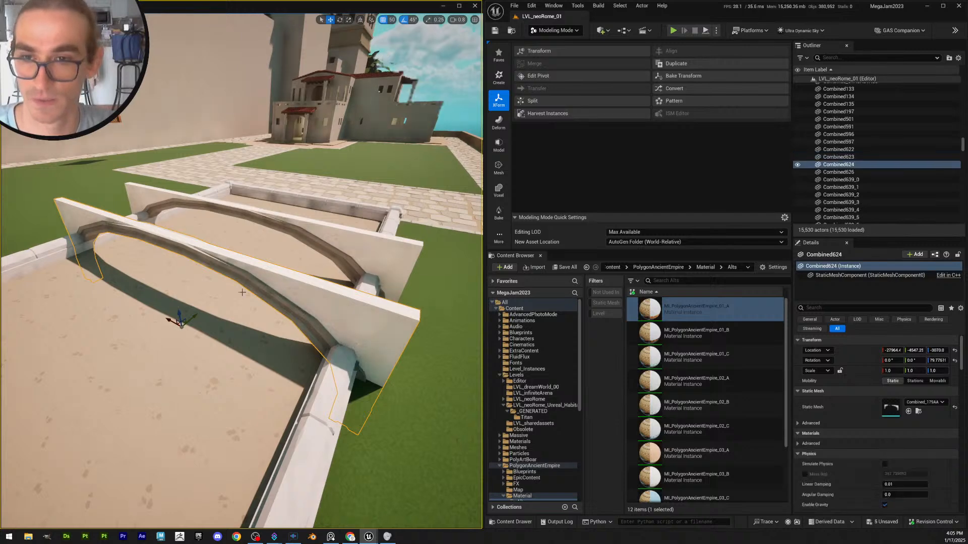
pyautogui.press('r')
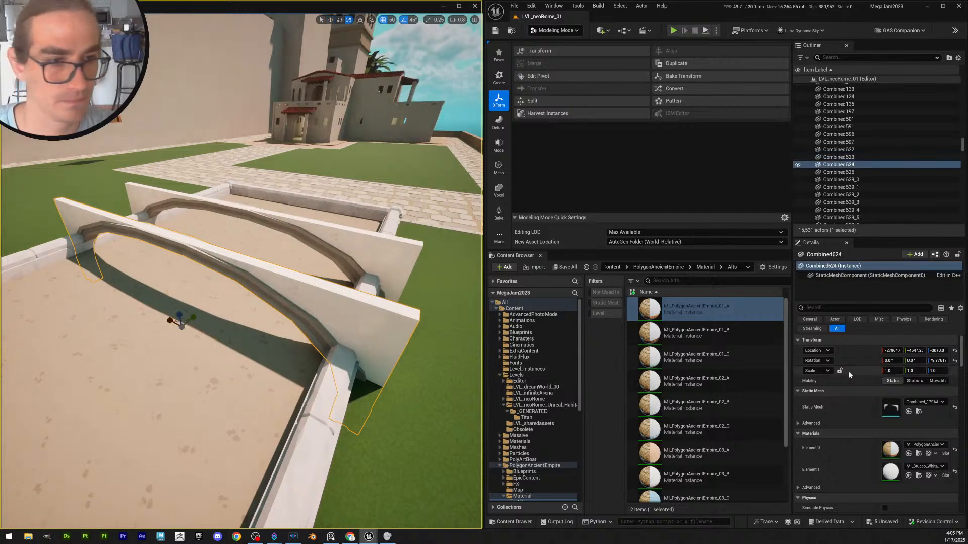
pyautogui.moveTo(179, 330); pyautogui.dragTo(195, 315)
pyautogui.moveTo(188, 350); pyautogui.dragTo(198, 320, button='right')
pyautogui.scroll(-3, 189, 349)
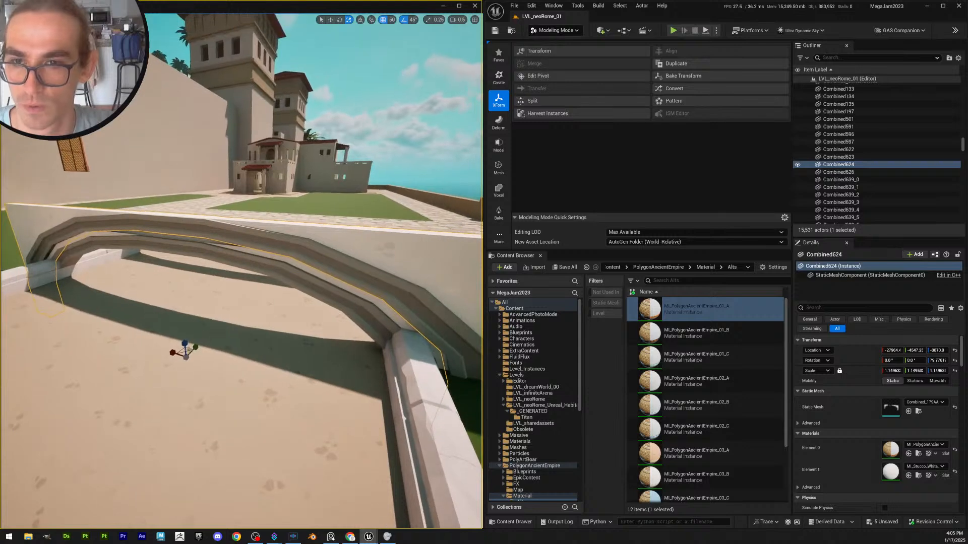
# Reduce the duplicated arch's uniform scale to about 1.1, leaving a thin rim of the original arch around the opening
pyautogui.scroll(-3, 272, 343)
pyautogui.moveTo(272, 343); pyautogui.dragTo(254, 312, button='right')
pyautogui.moveTo(200, 364); pyautogui.dragTo(195, 372)
pyautogui.moveTo(202, 365); pyautogui.dragTo(237, 353, button='right')
pyautogui.scroll(-2, 201, 365)
pyautogui.scroll(4, 237, 385)
pyautogui.moveTo(237, 385); pyautogui.dragTo(286, 387, button='right')
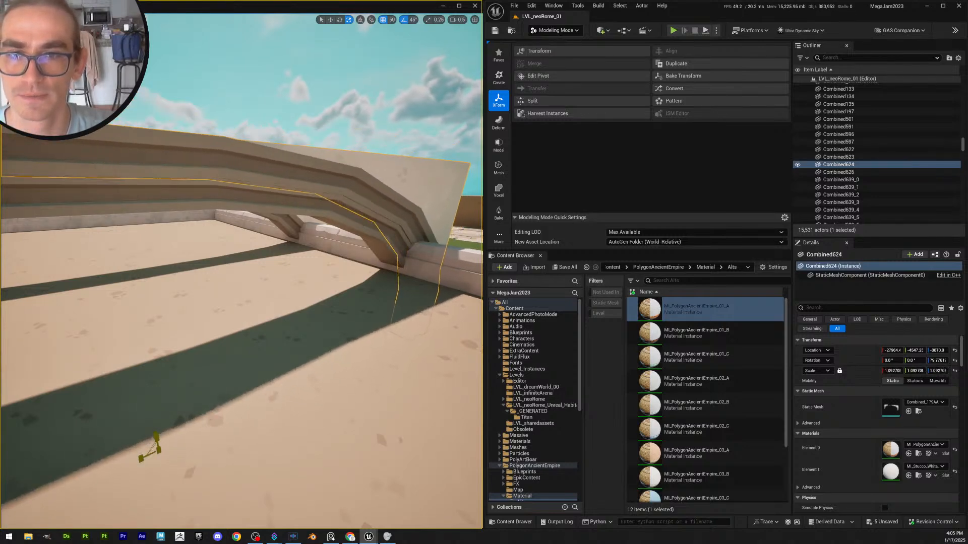
pyautogui.moveTo(161, 448); pyautogui.dragTo(286, 344, button='right')
pyautogui.press('w')
# Subtract the enlarged copy from the original front arch with a Difference A - B mesh Boolean
pyautogui.click(284, 334)
pyautogui.keyDown('shift'); pyautogui.click(348, 302); pyautogui.keyUp('shift')
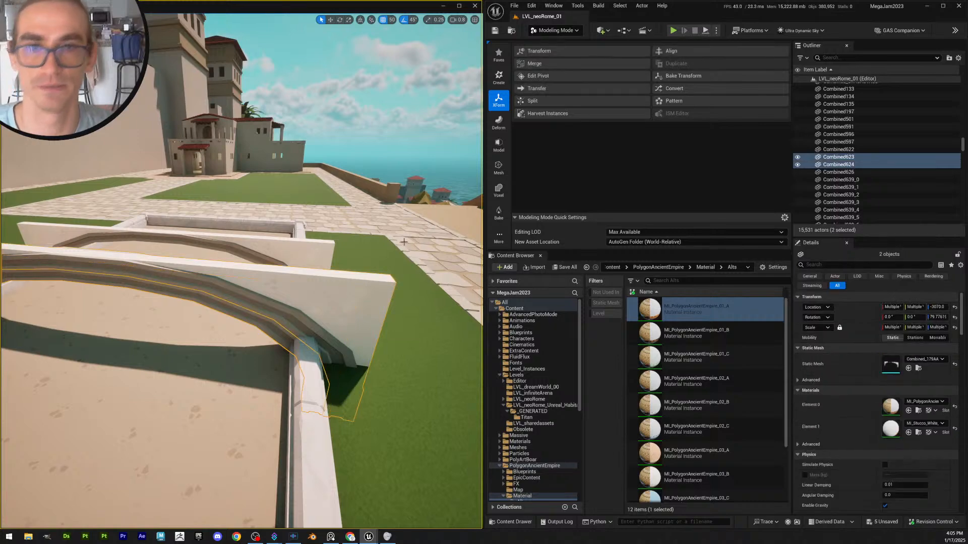
pyautogui.click(499, 144)
pyautogui.click(535, 64)
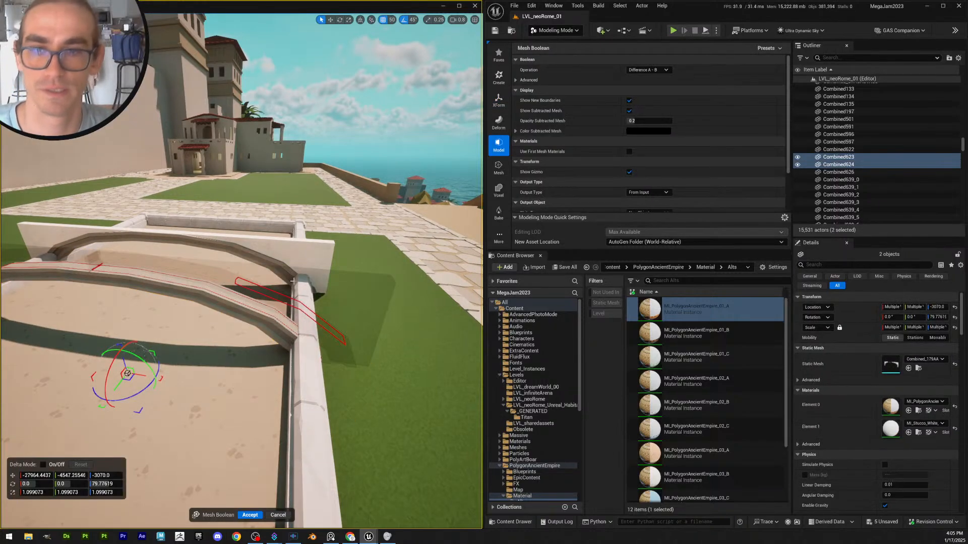
pyautogui.press('a')
pyautogui.moveTo(242, 272)
pyautogui.mouseDown(button='right')
pyautogui.moveTo(207, 275)
pyautogui.moveTo(328, 282)
pyautogui.moveTo(302, 237)
pyautogui.moveTo(285, 270)
pyautogui.moveTo(217, 267)
pyautogui.moveTo(239, 267)
pyautogui.mouseUp(button='right')
pyautogui.scroll(-2, 242, 272)
pyautogui.scroll(2, 258, 267)
pyautogui.press('a')
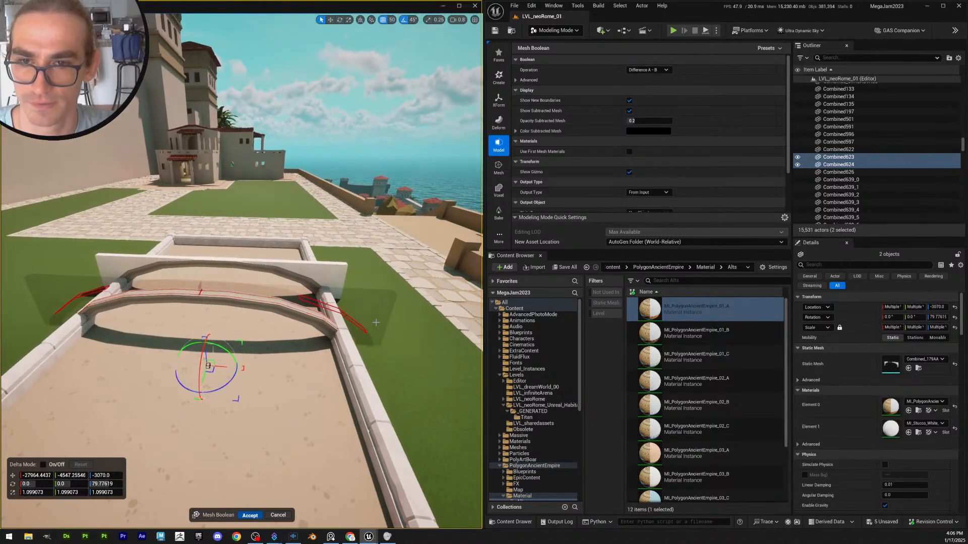
pyautogui.press('Return')
# Delete the leftover floating strip beside the trimmed arch with PolyGroup Edit
pyautogui.press('w')
pyautogui.moveTo(323, 324); pyautogui.dragTo(366, 272, button='right')
pyautogui.scroll(-3, 373, 283)
pyautogui.press('e')
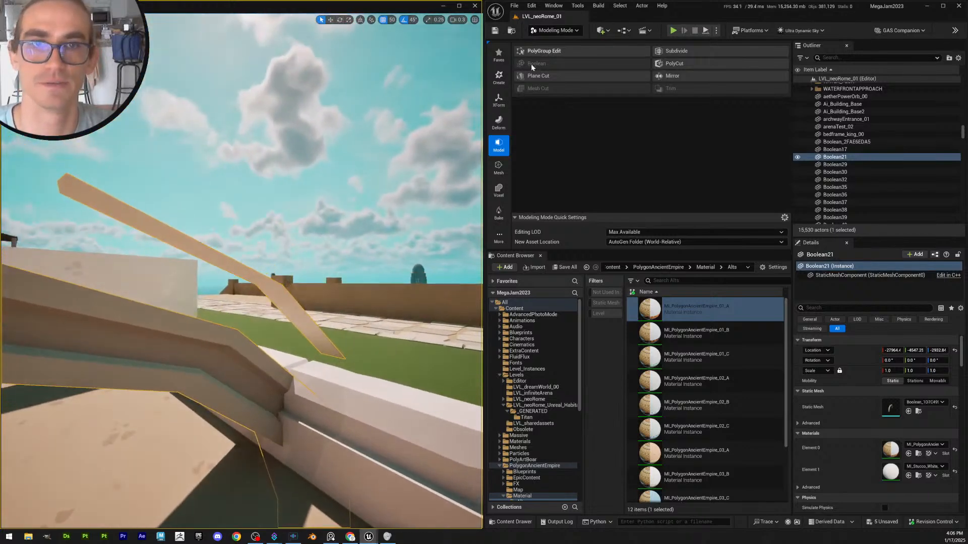
pyautogui.click(541, 52)
pyautogui.click(257, 276)
pyautogui.moveTo(257, 276)
pyautogui.mouseDown(button='right')
pyautogui.moveTo(376, 303)
pyautogui.moveTo(388, 342)
pyautogui.moveTo(239, 323)
pyautogui.moveTo(245, 305)
pyautogui.moveTo(275, 283)
pyautogui.moveTo(353, 284)
pyautogui.moveTo(338, 277)
pyautogui.moveTo(348, 270)
pyautogui.moveTo(227, 265)
pyautogui.moveTo(351, 267)
pyautogui.moveTo(270, 270)
pyautogui.mouseUp(button='right')
pyautogui.press('Delete')
pyautogui.scroll(2, 376, 303)
pyautogui.press('e')
pyautogui.click(259, 515)
pyautogui.press('Escape')
# Select the trimmed arch and inspect its ends and middle joint from several sides
pyautogui.press('s')
pyautogui.scroll(-2, 338, 278)
pyautogui.press('e')
pyautogui.press('d')
pyautogui.press('d')
pyautogui.scroll(2, 227, 265)
pyautogui.press('a')
pyautogui.scroll(1, 313, 267)
pyautogui.press('d')
pyautogui.scroll(2, 270, 270)
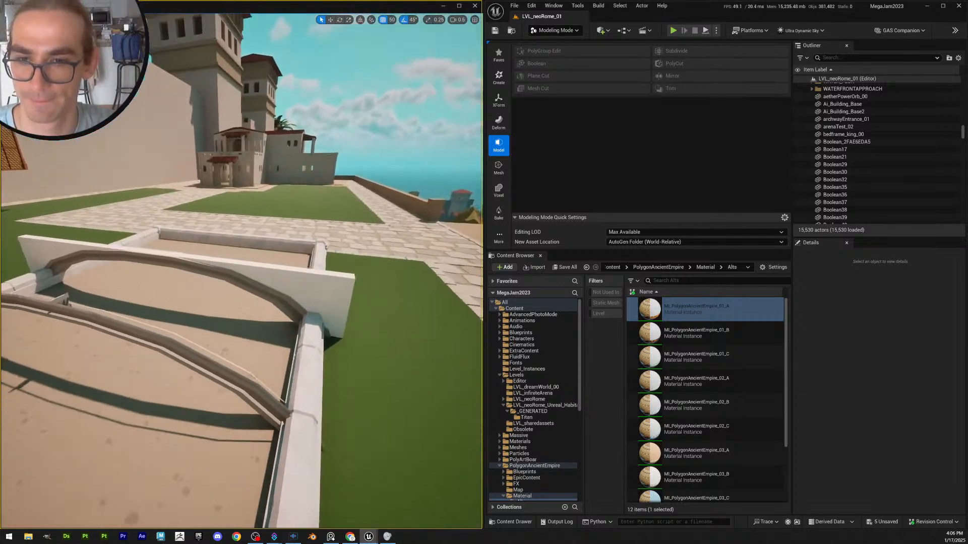
pyautogui.click(271, 397)
pyautogui.moveTo(271, 397); pyautogui.dragTo(242, 426, button='right')
pyautogui.press('w')
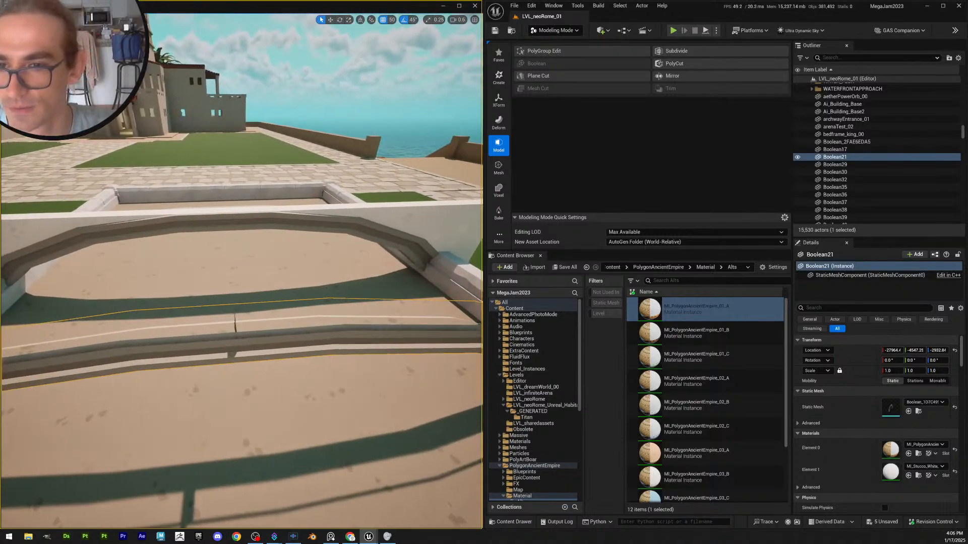
pyautogui.moveTo(242, 323); pyautogui.dragTo(197, 323, button='right')
pyautogui.press('d')
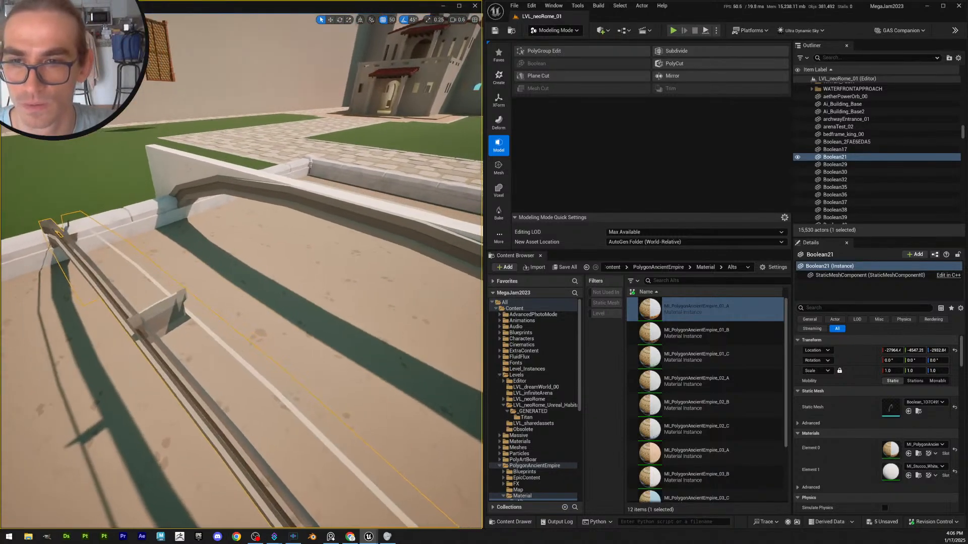
# Examine the trimmed arch's polygroups around the middle joint in PolyGroup Edit
pyautogui.click(532, 51)
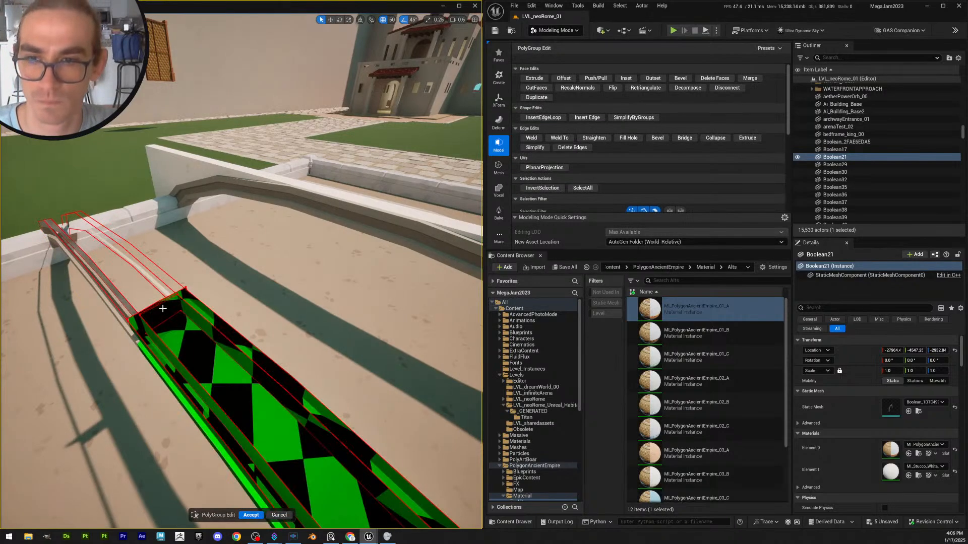
pyautogui.press('a')
pyautogui.moveTo(242, 323); pyautogui.dragTo(214, 348, button='right')
pyautogui.press('w')
pyautogui.scroll(-2, 242, 322)
pyautogui.press('a')
pyautogui.press('w')
pyautogui.press('s')
pyautogui.scroll(2, 214, 348)
pyautogui.press('a')
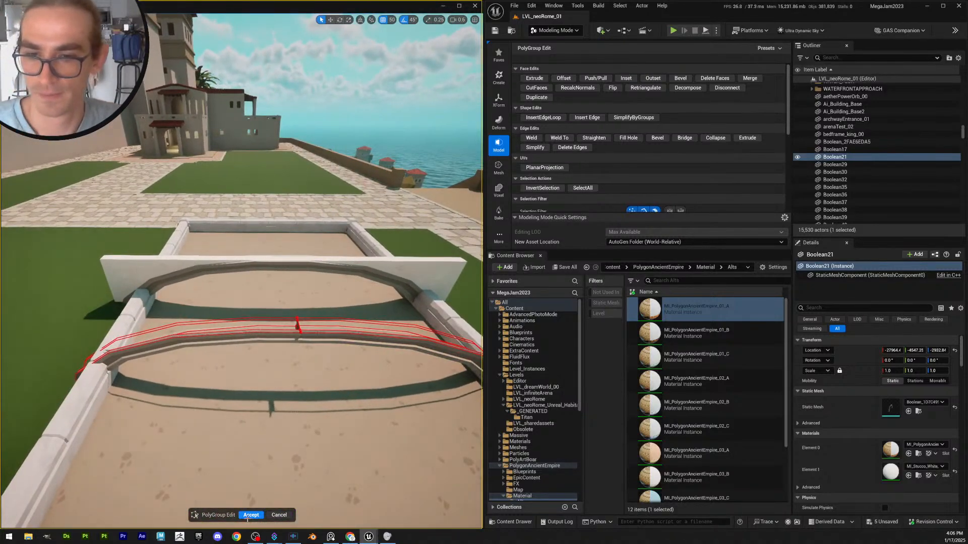
pyautogui.click(250, 515)
pyautogui.press('s')
pyautogui.moveTo(331, 354); pyautogui.dragTo(221, 355, button='right')
# Edit the trimmed arch's pivot to take the back wall arch's Z rotation of 79.77619
pyautogui.hotkey('ctrl', '`')
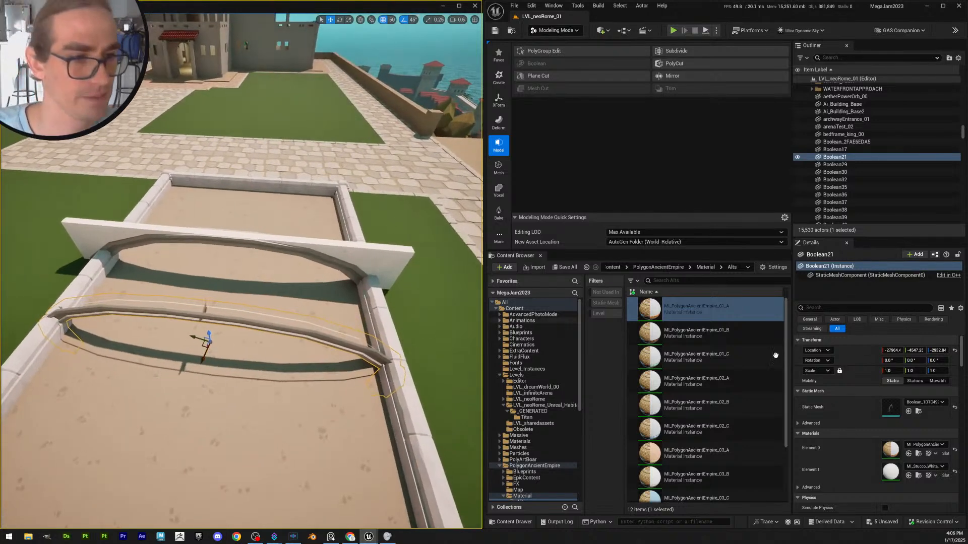
pyautogui.click(383, 269)
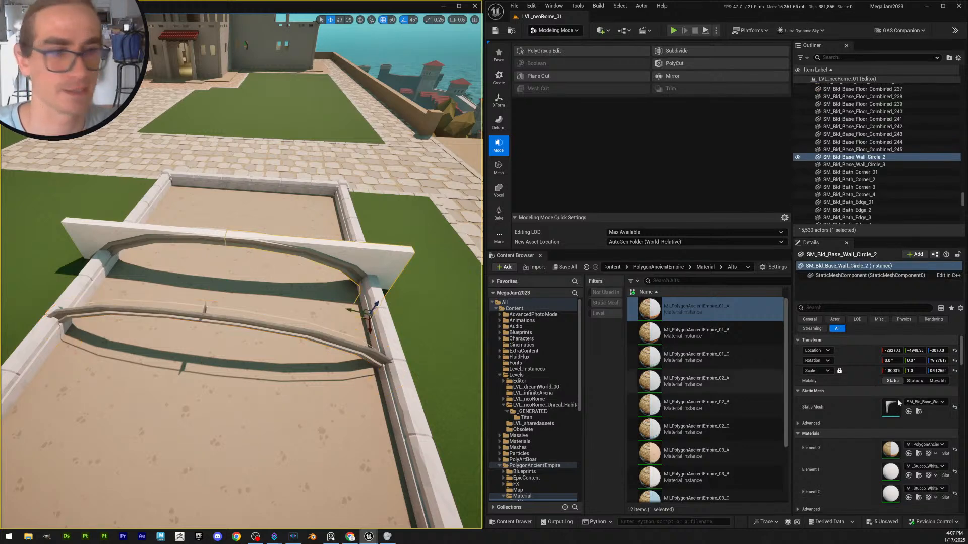
pyautogui.click(315, 336)
pyautogui.moveTo(315, 336)
pyautogui.mouseDown(button='right')
pyautogui.moveTo(313, 305)
pyautogui.moveTo(315, 320)
pyautogui.mouseUp(button='right')
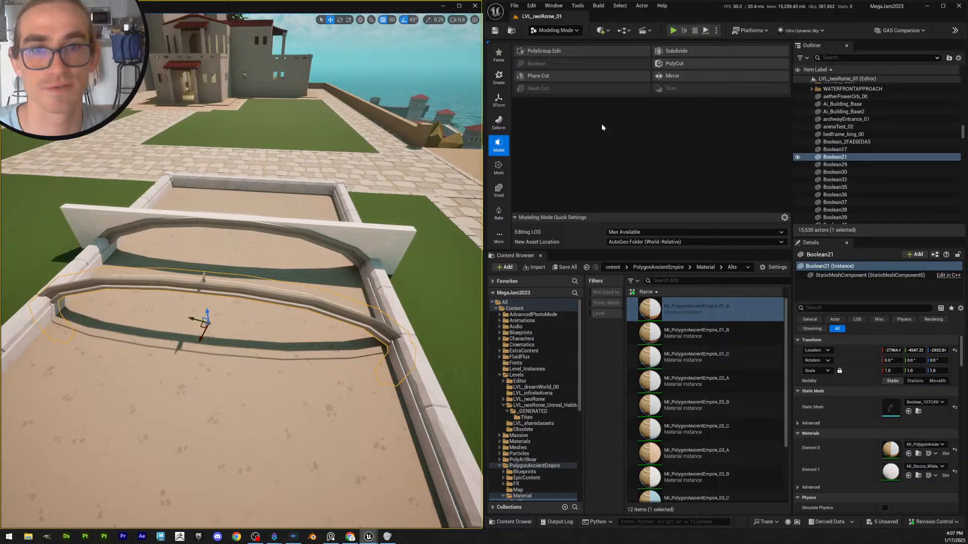
pyautogui.click(500, 101)
pyautogui.click(549, 75)
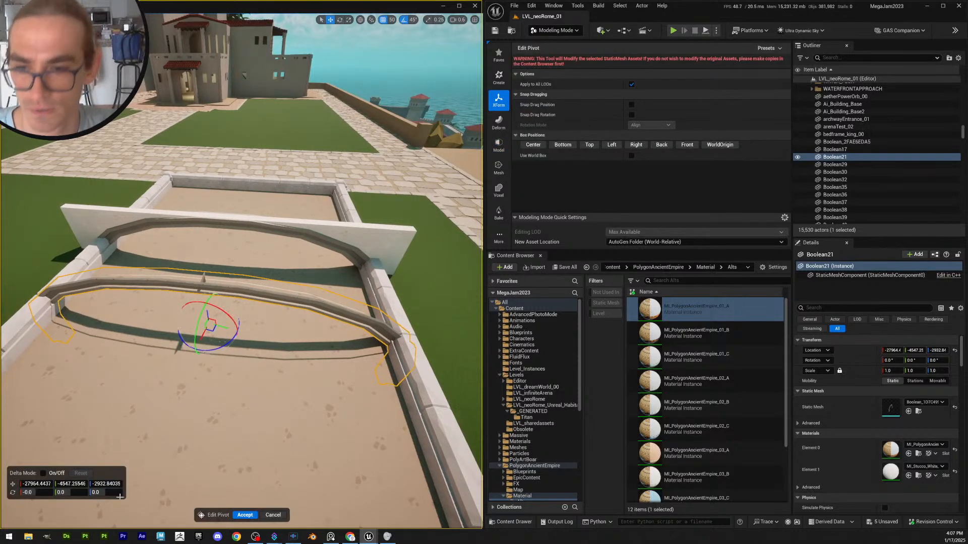
pyautogui.click(245, 515)
pyautogui.moveTo(329, 328); pyautogui.dragTo(314, 339, button='right')
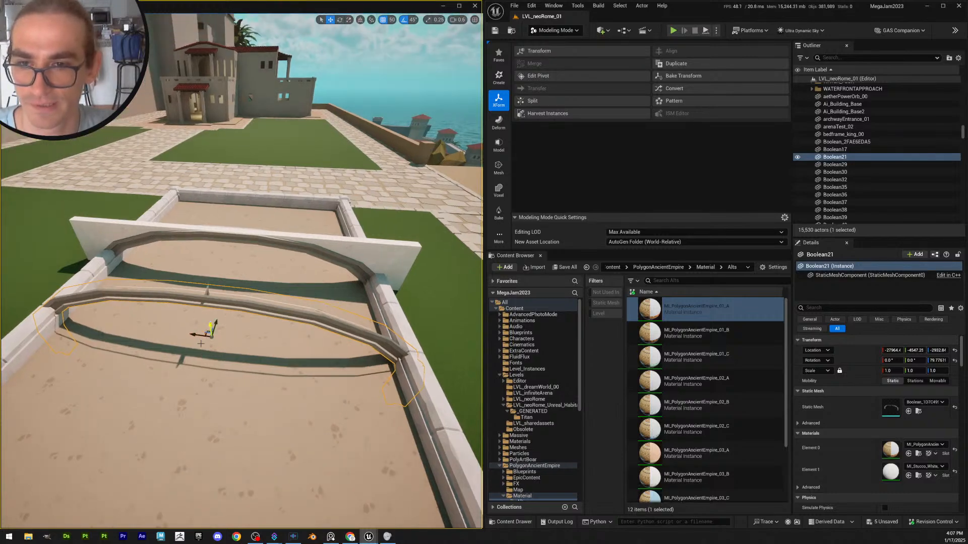
# Try scaling the trimmed arch along its length to about 1.1
pyautogui.moveTo(200, 344); pyautogui.dragTo(284, 391, button='right')
pyautogui.scroll(1, 200, 344)
pyautogui.press('a')
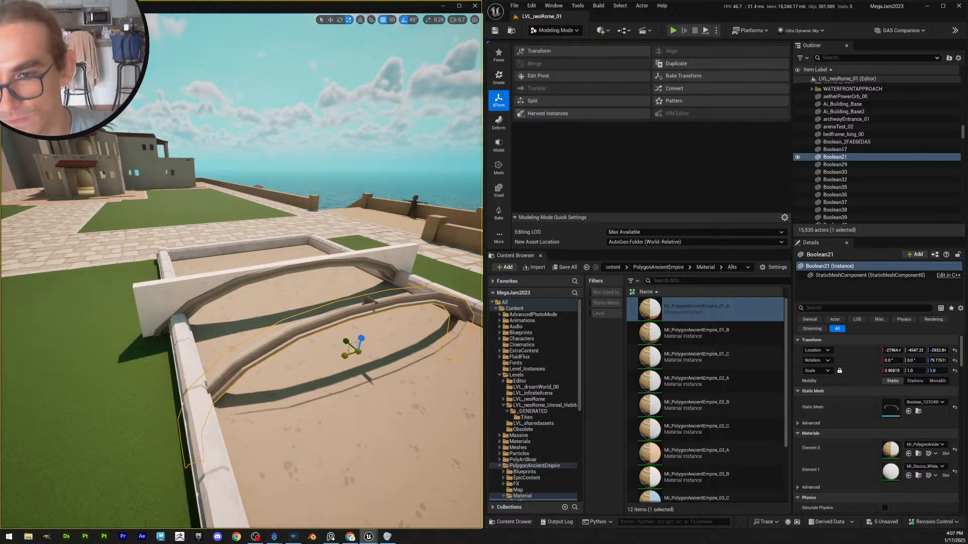
pyautogui.moveTo(345, 356); pyautogui.dragTo(334, 360)
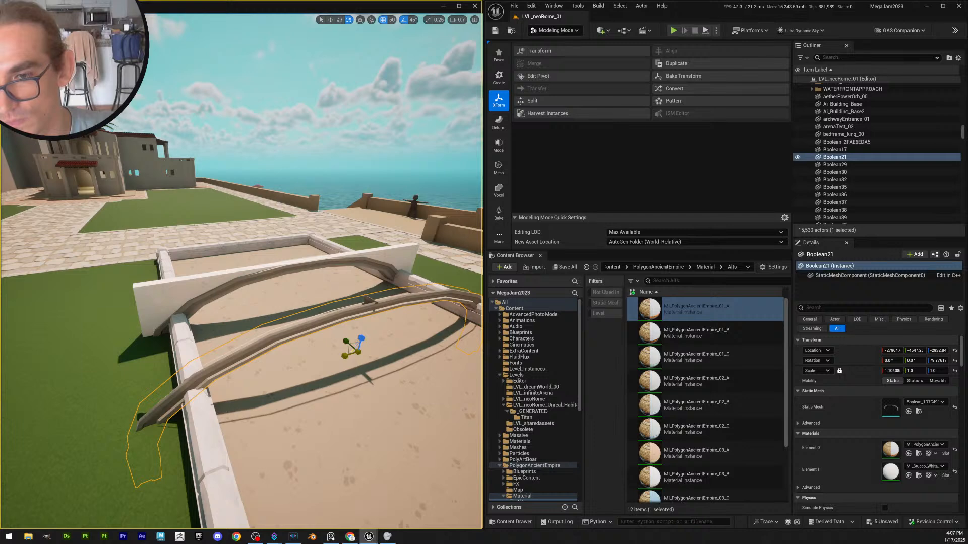
pyautogui.hotkey('ctrl', 'z')
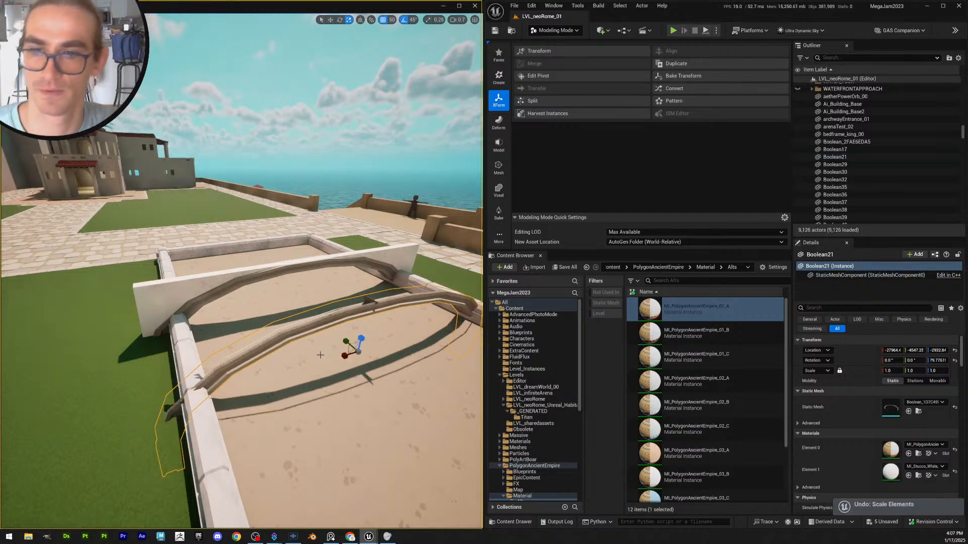
pyautogui.press('Escape')
# Reselect the trimmed arch and check how its polygroups divide the middle joint in PolyGroup Edit
pyautogui.moveTo(325, 346); pyautogui.dragTo(169, 343, button='right')
pyautogui.scroll(-2, 169, 343)
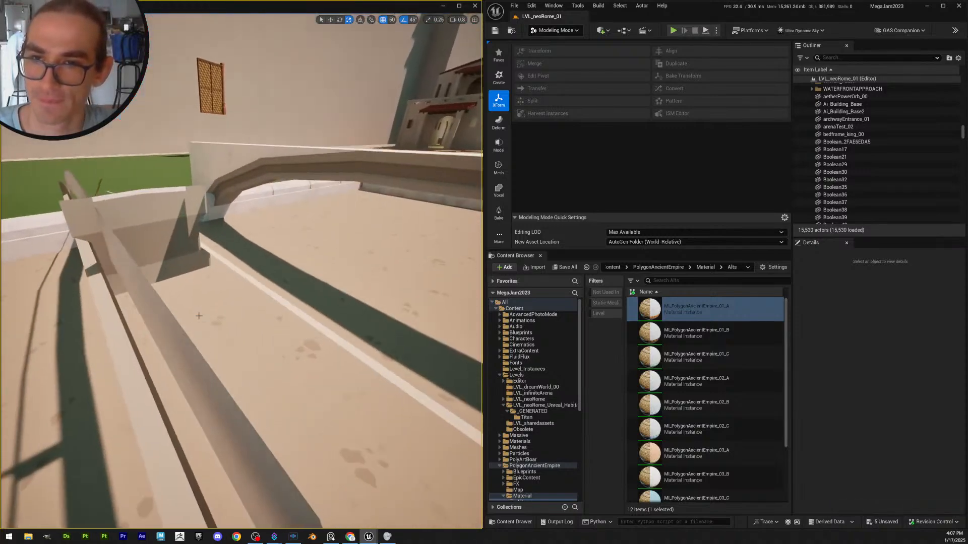
pyautogui.click(201, 308)
pyautogui.moveTo(201, 307); pyautogui.dragTo(441, 306, button='right')
pyautogui.scroll(-2, 363, 326)
pyautogui.press('q')
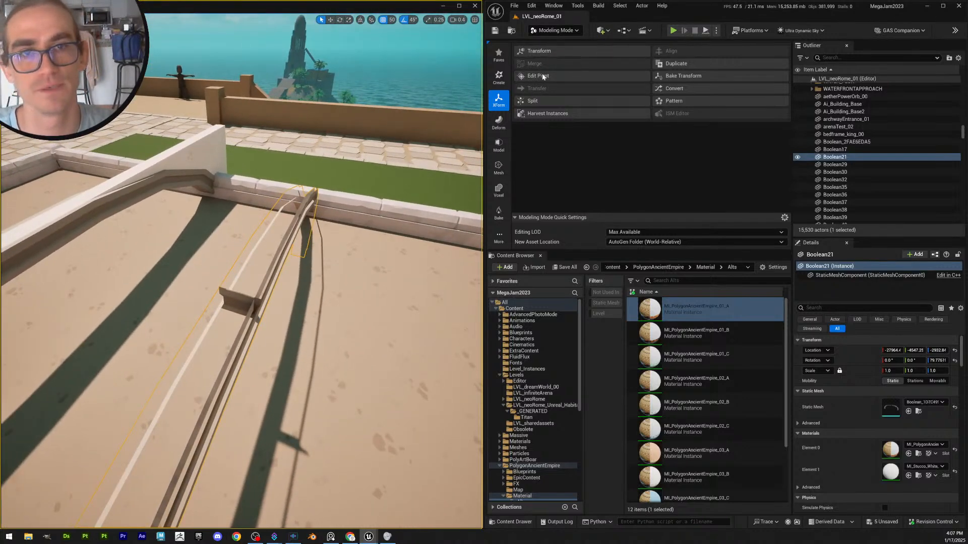
pyautogui.click(498, 145)
pyautogui.click(529, 53)
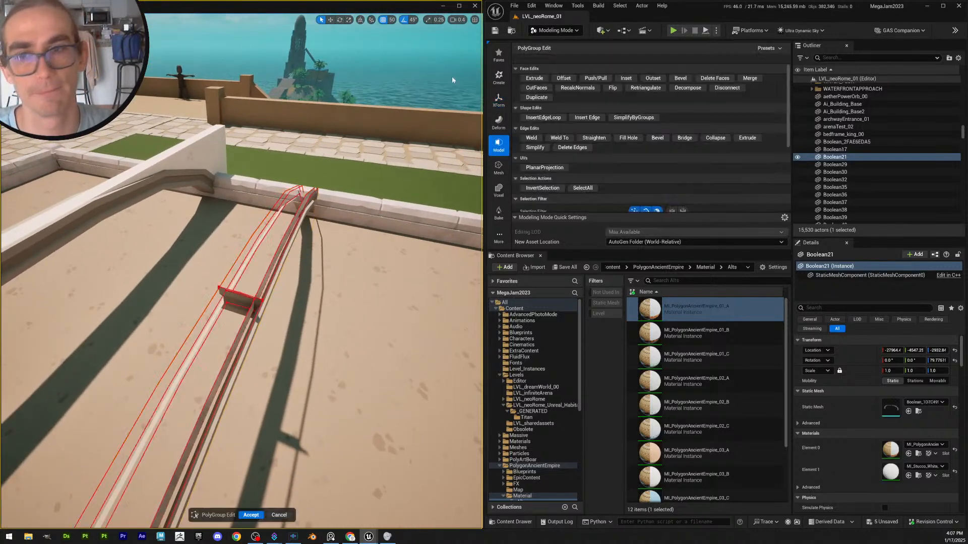
pyautogui.moveTo(267, 302); pyautogui.dragTo(182, 306, button='right')
pyautogui.scroll(2, 312, 315)
pyautogui.scroll(1, 322, 302)
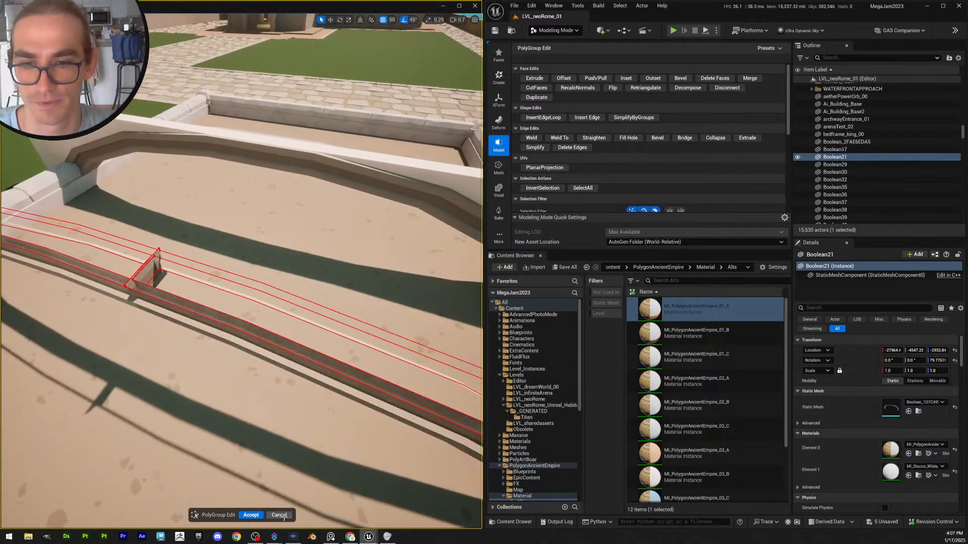
pyautogui.press('Escape')
# Generate new polygroups on the trimmed arch by Face Normal Deviation with an angle tolerance of 0.1
pyautogui.click(514, 266)
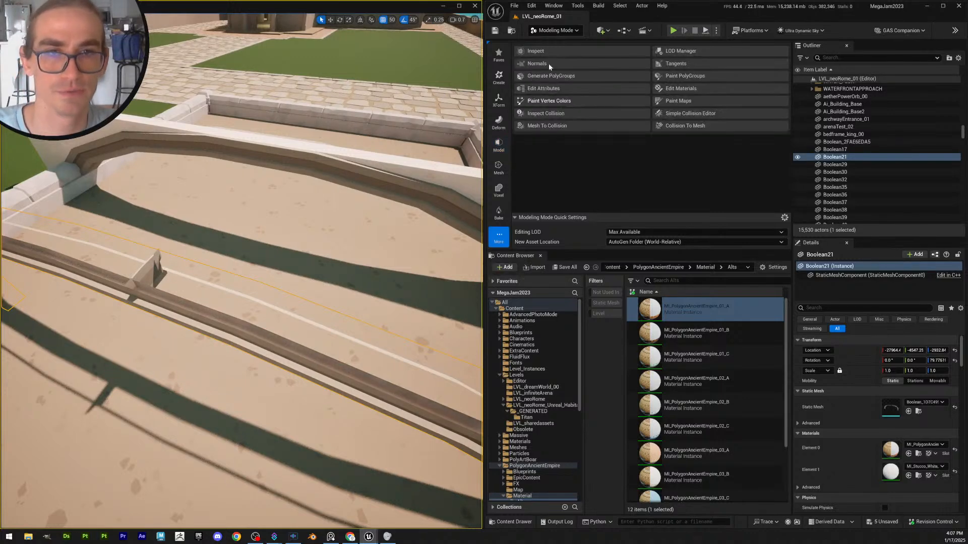
pyautogui.click(552, 76)
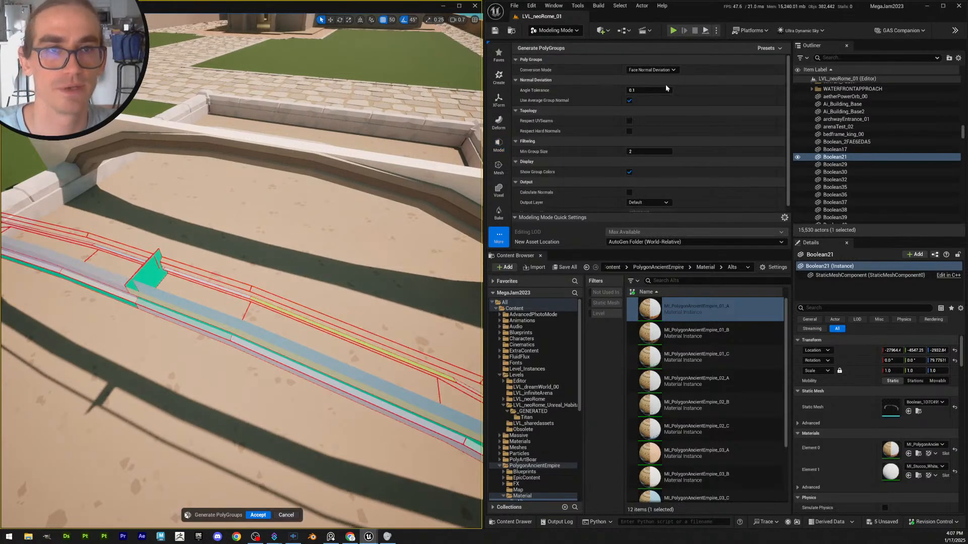
pyautogui.click(258, 516)
pyautogui.moveTo(260, 509); pyautogui.dragTo(272, 486, button='right')
# Delete the two dividing faces that close off the inside of the trimmed arch's middle joint in PolyGroup Edit
pyautogui.click(498, 144)
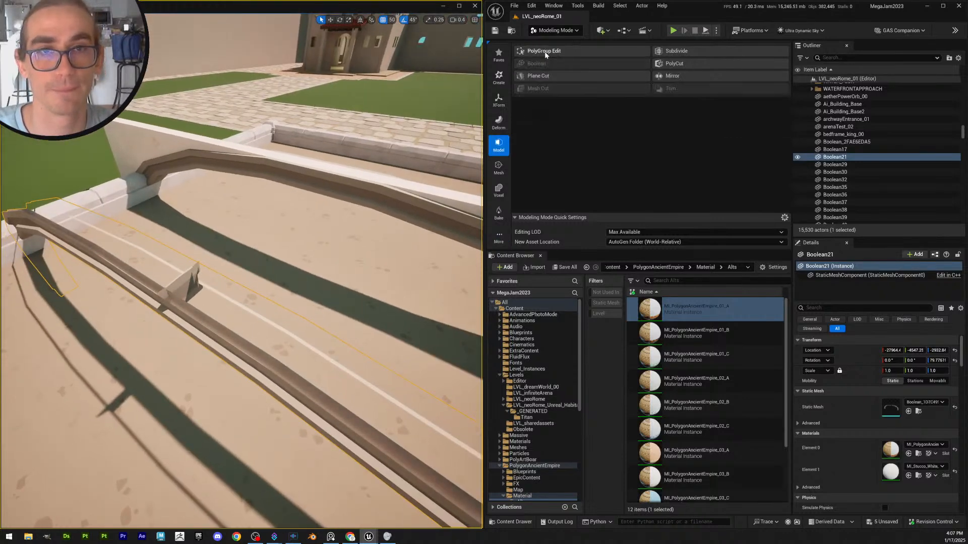
pyautogui.click(544, 52)
pyautogui.scroll(-2, 227, 292)
pyautogui.moveTo(237, 301); pyautogui.dragTo(218, 277, button='right')
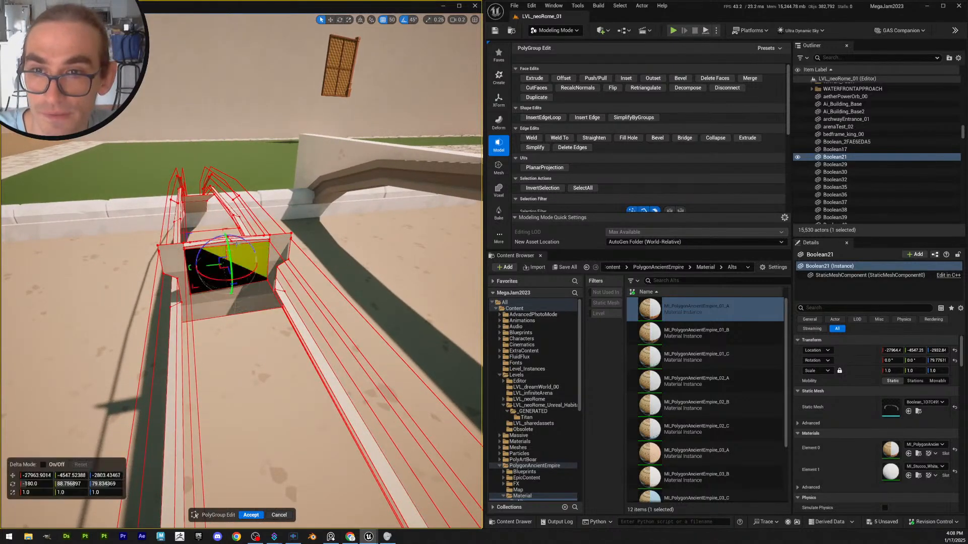
pyautogui.click(224, 270)
pyautogui.click(224, 268)
pyautogui.press('Delete')
pyautogui.click(237, 255)
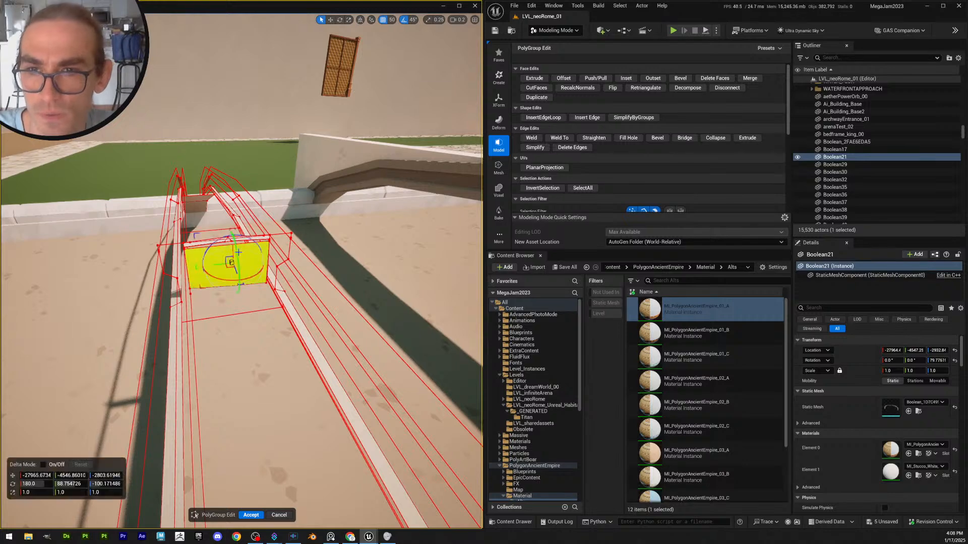
pyautogui.press('Delete')
# Delete the two thin leftover faces spanning the arch's width at the middle joint
pyautogui.moveTo(269, 306); pyautogui.dragTo(197, 303, button='right')
pyautogui.scroll(2, 268, 306)
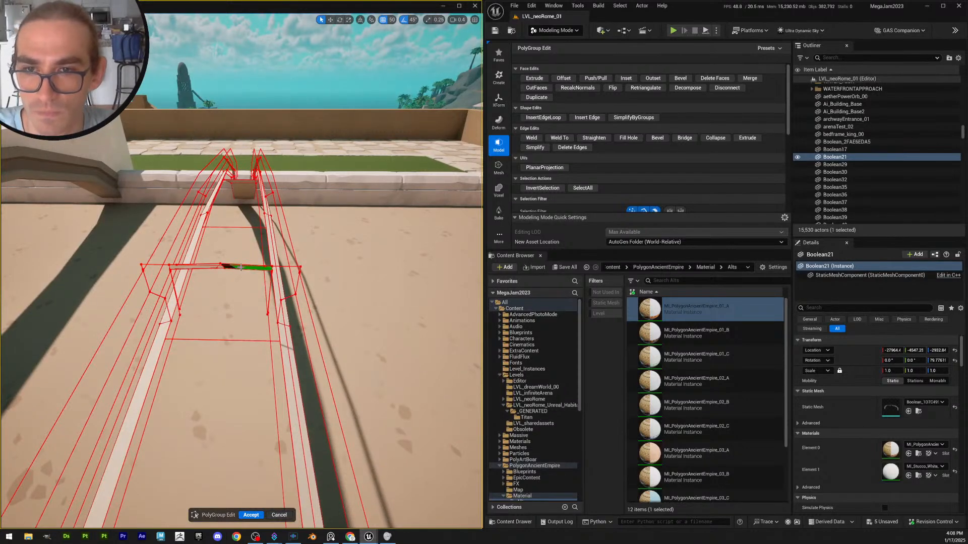
pyautogui.click(238, 267)
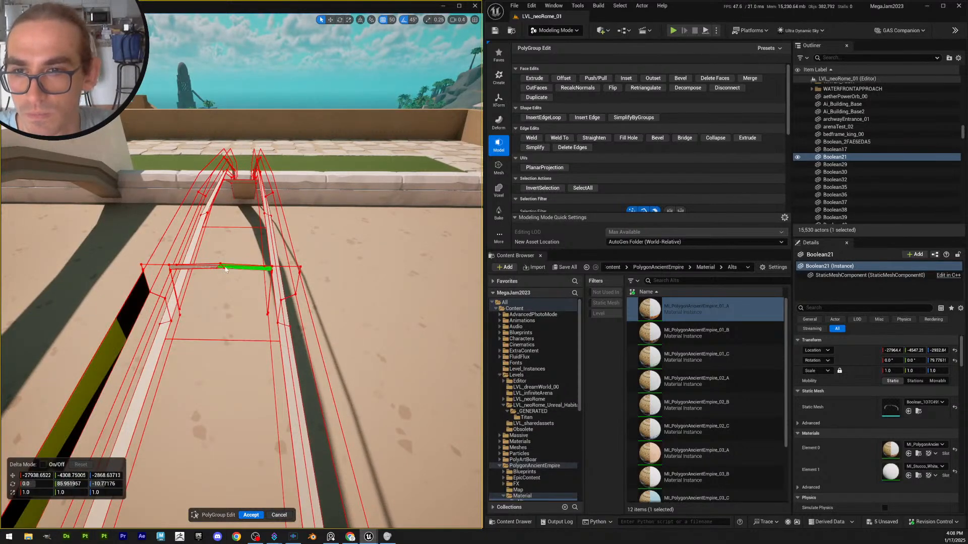
pyautogui.press('Delete')
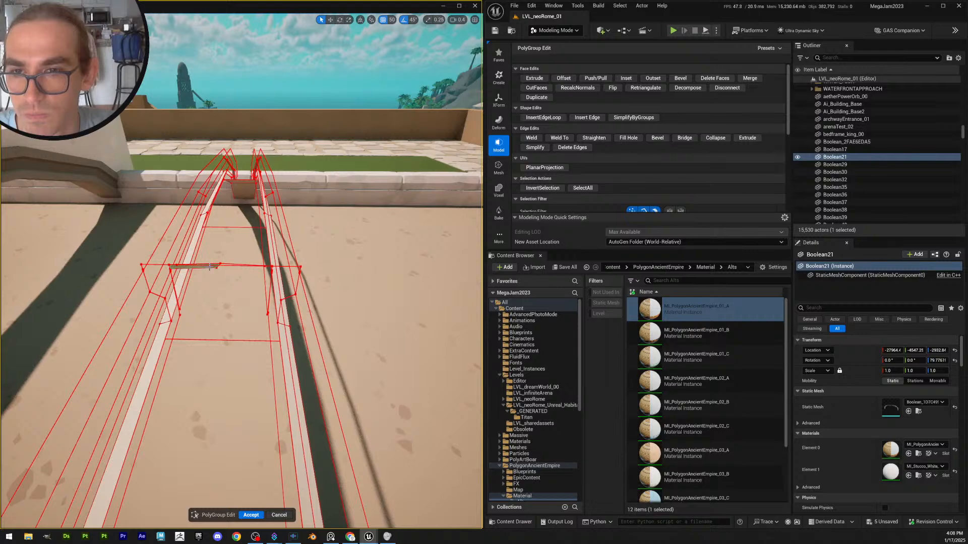
pyautogui.click(210, 266)
pyautogui.press('Delete')
# Delete the long inner side faces running along the arch from the middle joint
pyautogui.moveTo(243, 266)
pyautogui.mouseDown(button='right')
pyautogui.moveTo(227, 262)
pyautogui.moveTo(205, 230)
pyautogui.moveTo(252, 230)
pyautogui.moveTo(243, 262)
pyautogui.mouseUp(button='right')
pyautogui.moveTo(117, 293); pyautogui.dragTo(168, 259, button='right')
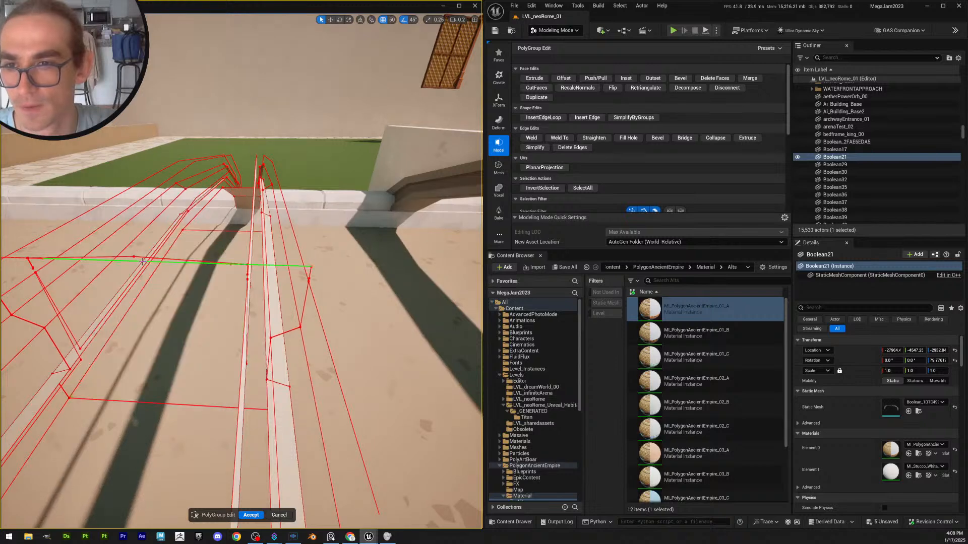
pyautogui.moveTo(266, 271); pyautogui.dragTo(288, 268, button='right')
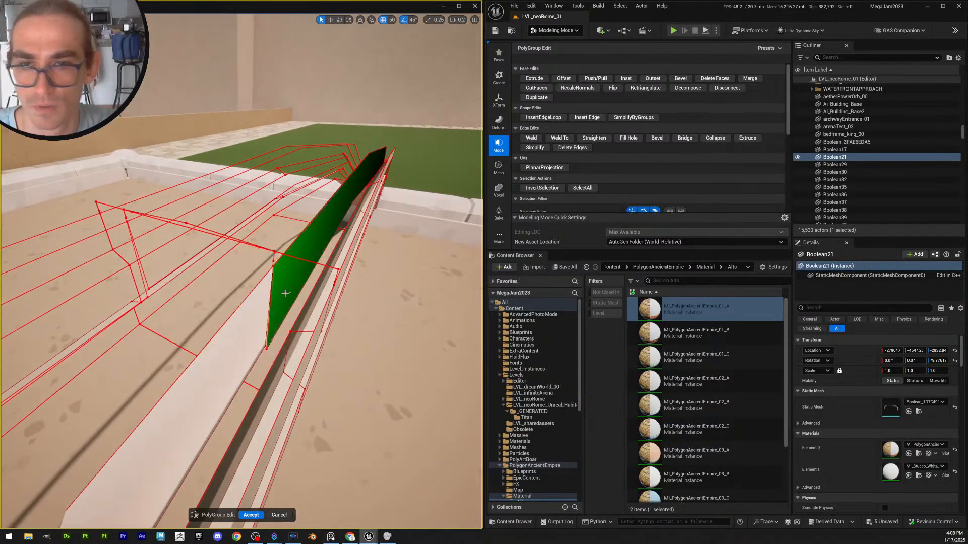
pyautogui.click(257, 312)
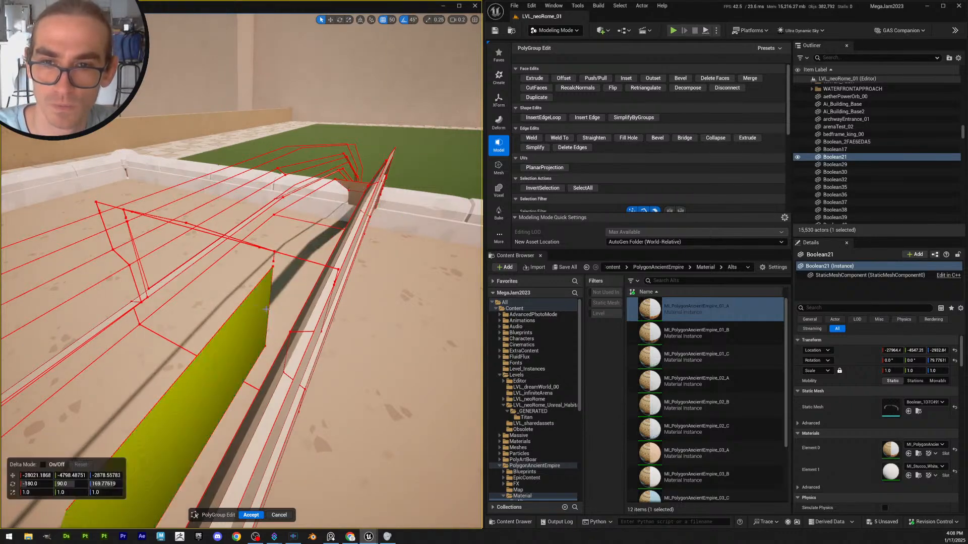
pyautogui.press('Delete')
pyautogui.moveTo(283, 321); pyautogui.dragTo(247, 281, button='right')
pyautogui.click(233, 258)
pyautogui.press('Delete')
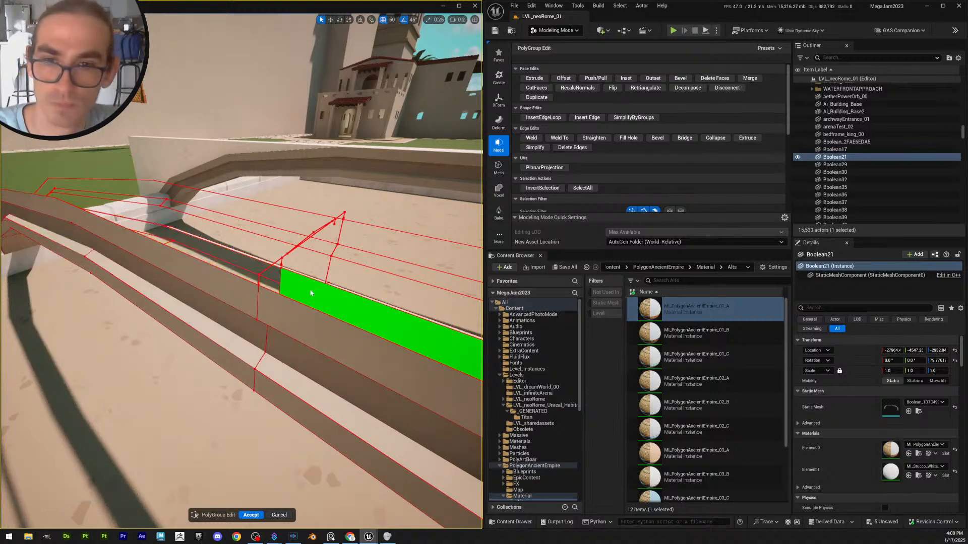
# Limit the selection filter to faces, try to delete the remaining slivers across the middle joint, and accept the PolyGroup Edit changes
pyautogui.moveTo(327, 326); pyautogui.dragTo(141, 174, button='right')
pyautogui.scroll(4, 303, 277)
pyautogui.scroll(-2, 302, 273)
pyautogui.scroll(-2, 303, 273)
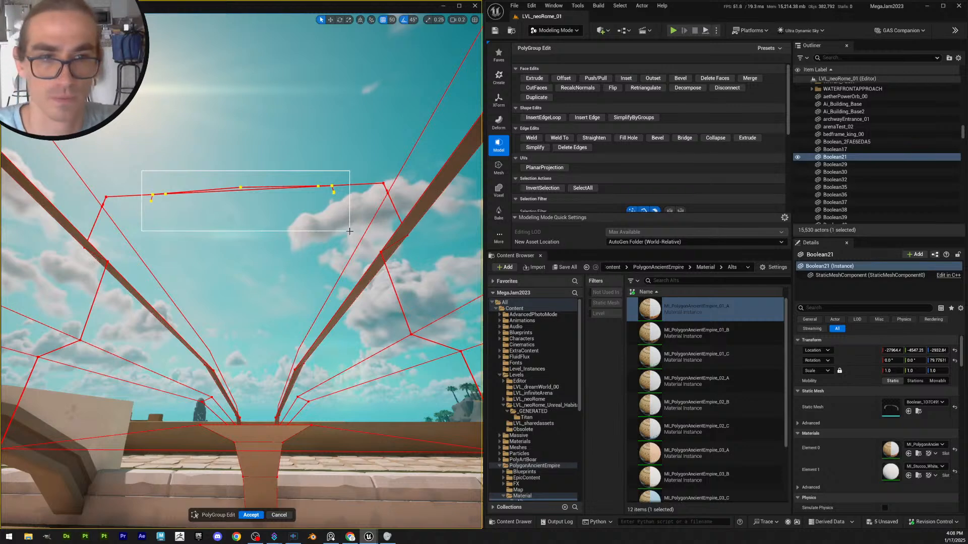
pyautogui.scroll(-2, 655, 182)
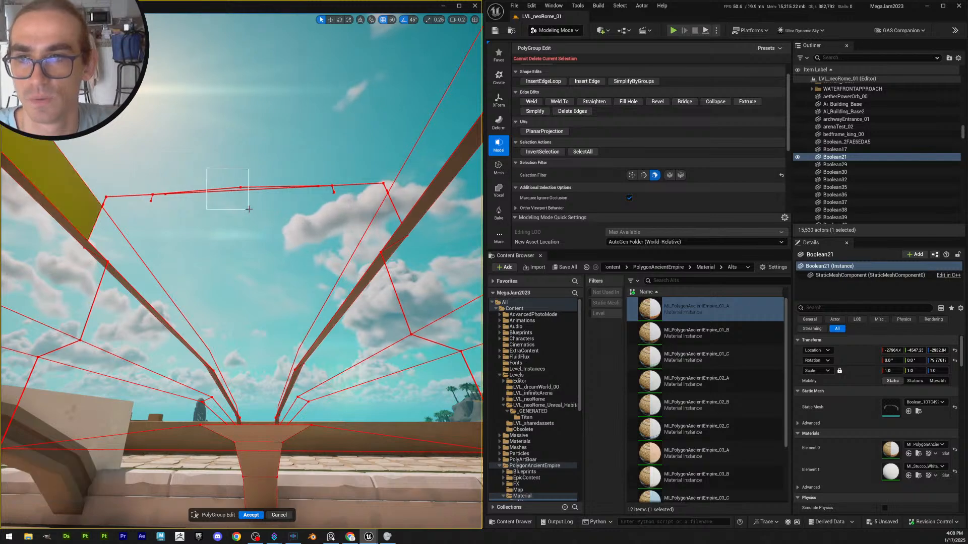
pyautogui.moveTo(242, 216); pyautogui.dragTo(345, 317, button='right')
pyautogui.press('Escape')
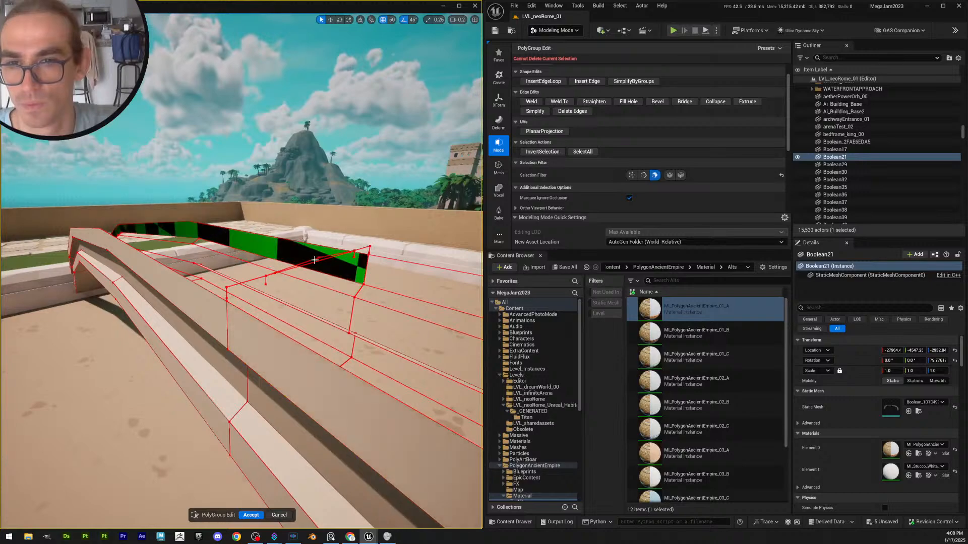
pyautogui.moveTo(241, 283); pyautogui.dragTo(254, 171, button='right')
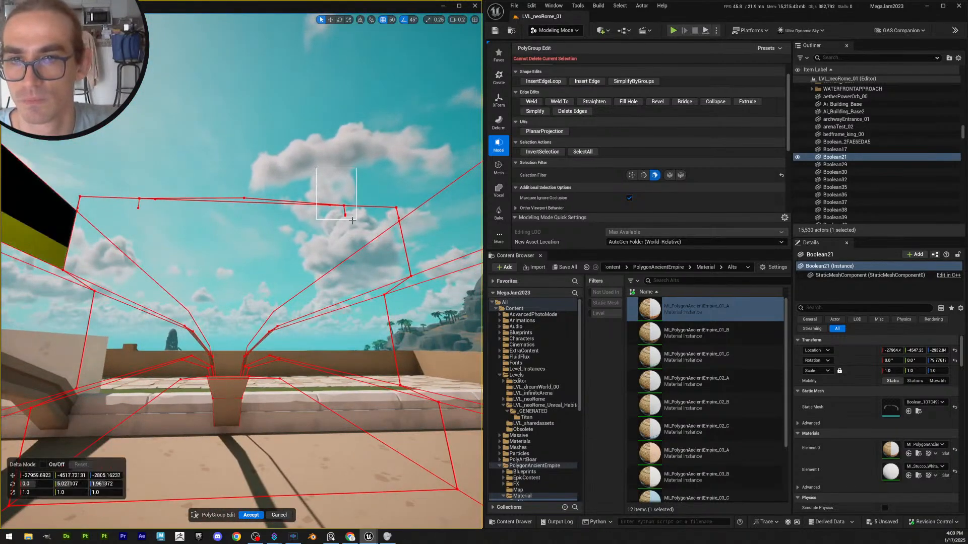
pyautogui.moveTo(352, 220); pyautogui.dragTo(354, 273, button='right')
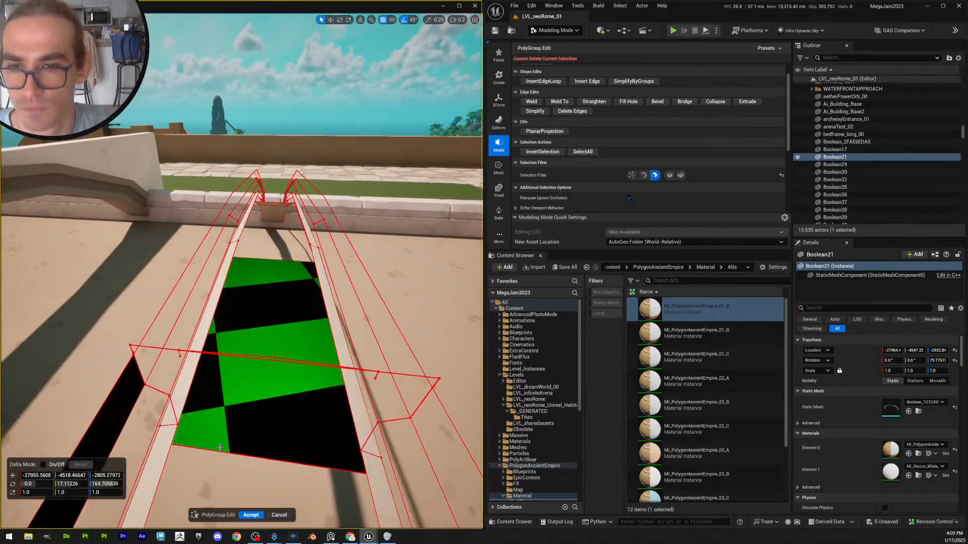
pyautogui.click(251, 515)
pyautogui.press('Escape')
# Inspect the edited arch around its middle joint for leftover geometry between the two rims
pyautogui.moveTo(292, 391); pyautogui.dragTo(406, 383, button='right')
pyautogui.scroll(2, 297, 348)
pyautogui.click(296, 315)
pyautogui.moveTo(296, 315); pyautogui.dragTo(141, 278, button='right')
pyautogui.scroll(-3, 297, 315)
pyautogui.press('e')
pyautogui.moveTo(355, 328); pyautogui.dragTo(355, 295, button='right')
pyautogui.scroll(2, 355, 328)
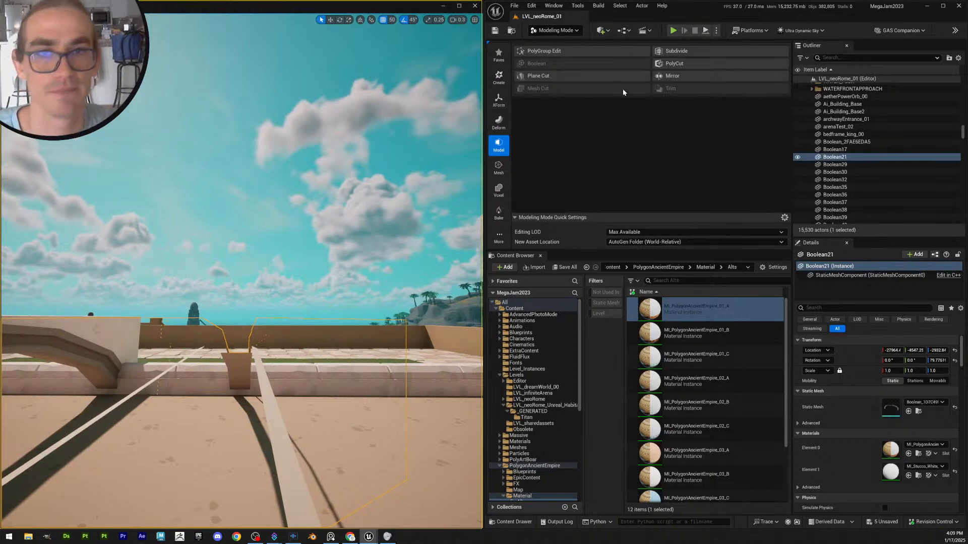
pyautogui.press('a')
pyautogui.scroll(-2, 332, 246)
pyautogui.moveTo(332, 246); pyautogui.dragTo(323, 236, button='right')
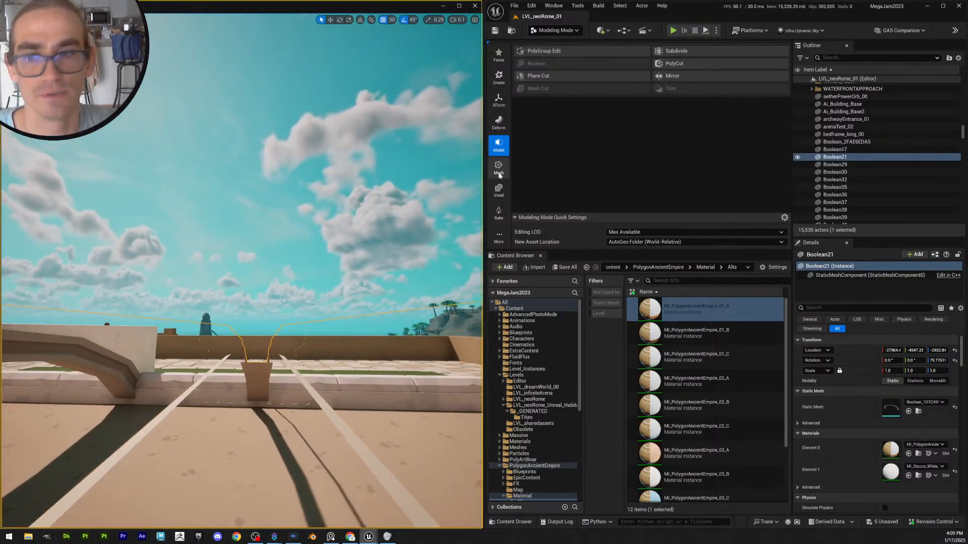
pyautogui.click(551, 53)
pyautogui.moveTo(237, 328)
pyautogui.mouseDown(button='right')
pyautogui.moveTo(246, 322)
pyautogui.moveTo(247, 334)
pyautogui.mouseUp(button='right')
pyautogui.press('q')
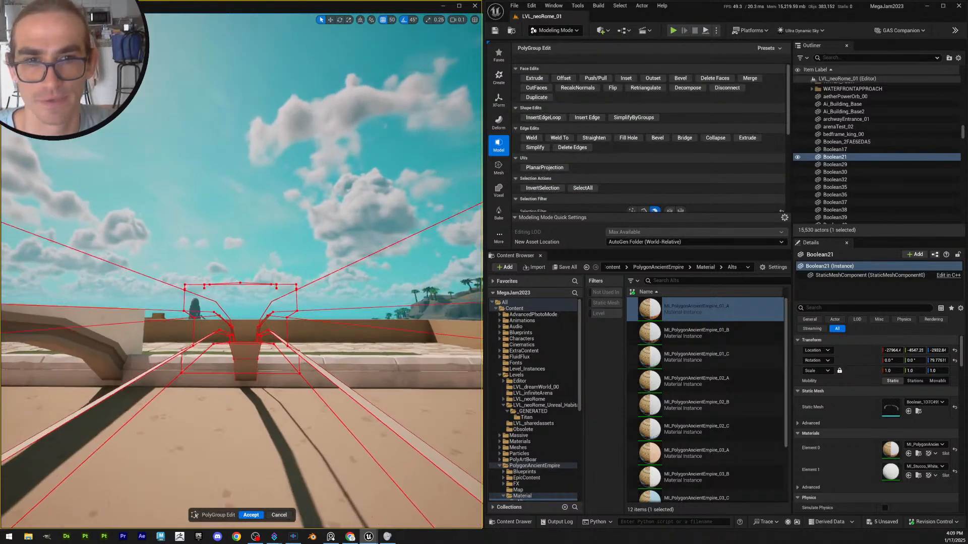
pyautogui.click(279, 516)
# Generate new polygroups on the arch with the Find Quads conversion mode
pyautogui.click(506, 240)
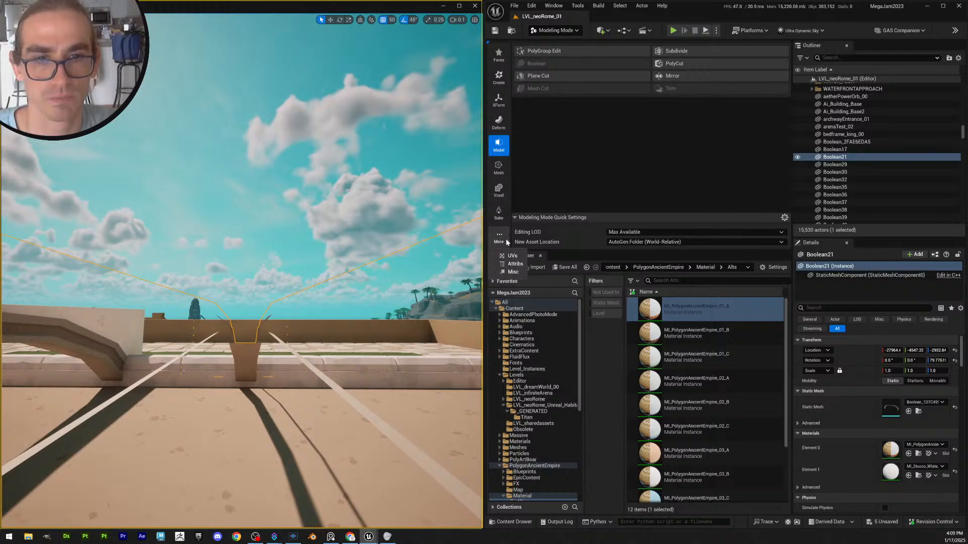
pyautogui.click(515, 265)
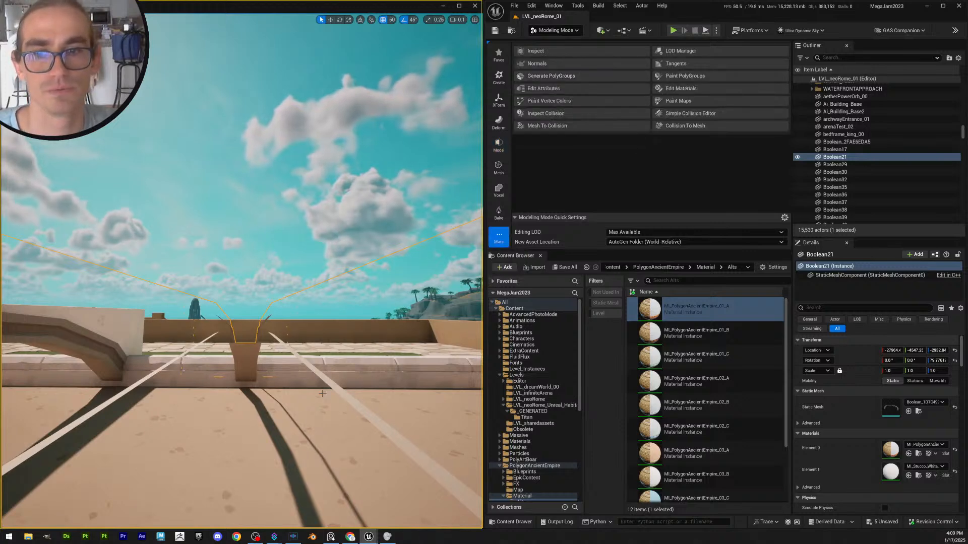
pyautogui.moveTo(276, 300); pyautogui.dragTo(233, 326, button='right')
pyautogui.scroll(3, 276, 300)
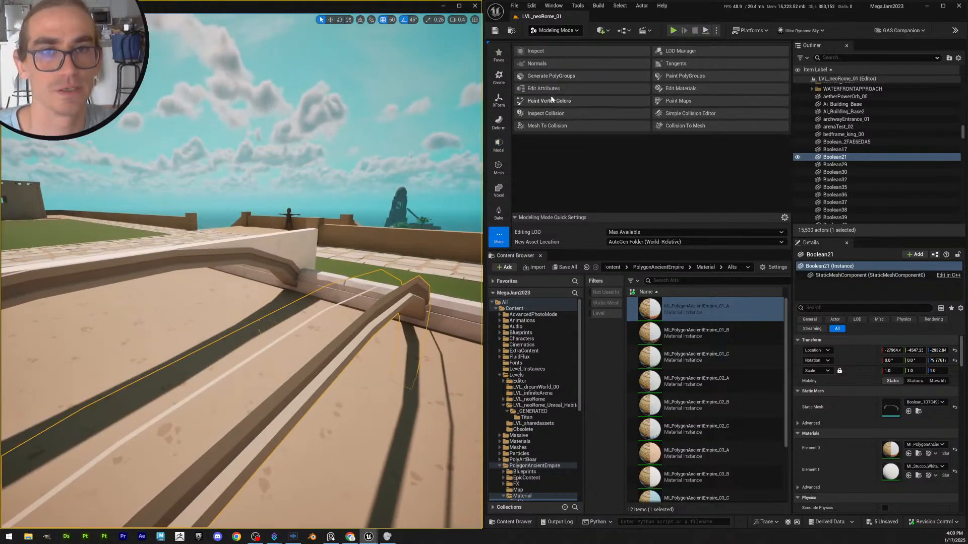
pyautogui.click(559, 78)
pyautogui.click(655, 70)
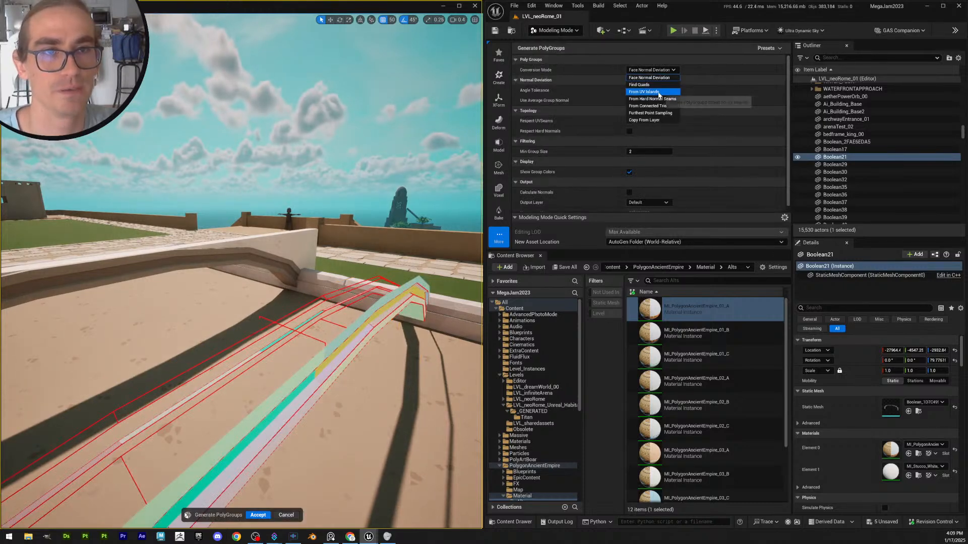
pyautogui.click(658, 86)
pyautogui.click(266, 515)
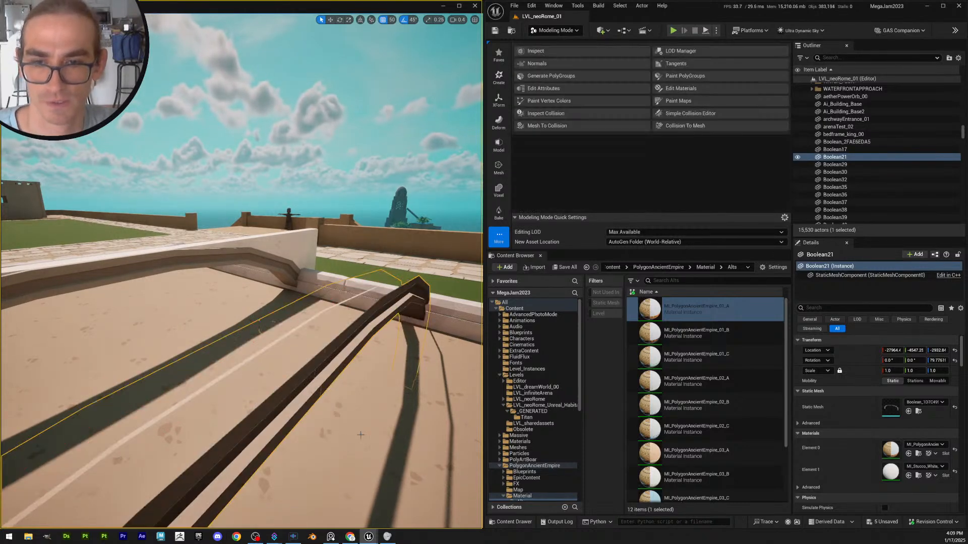
# Delete the leftover sliver faces crossing the gap at the arch's middle joint in PolyGroup Edit
pyautogui.moveTo(252, 355); pyautogui.dragTo(324, 312, button='right')
pyautogui.scroll(-2, 252, 355)
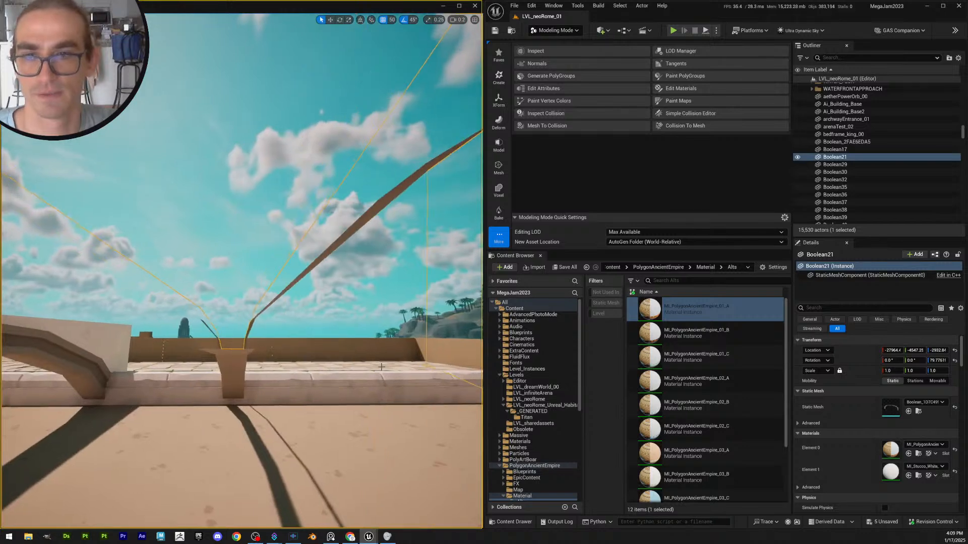
pyautogui.click(499, 146)
pyautogui.click(552, 56)
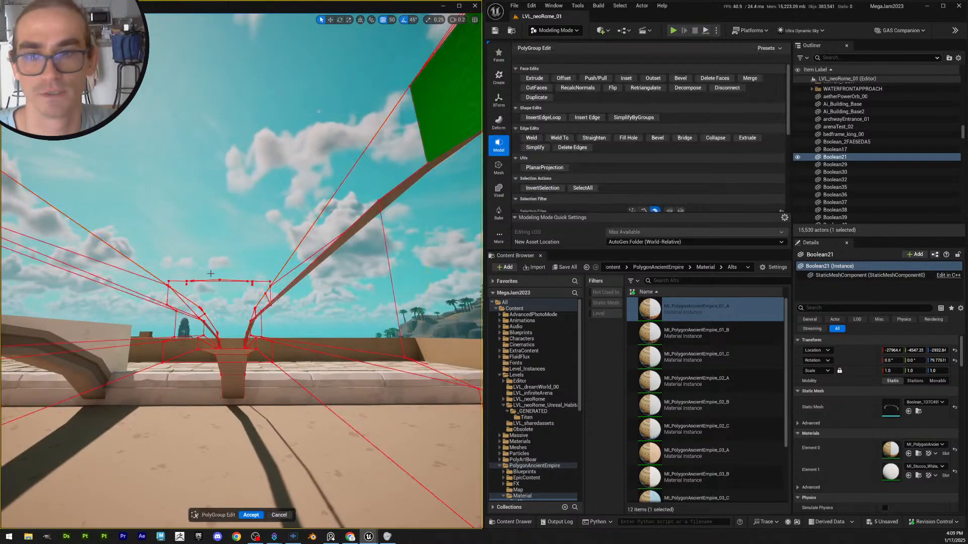
pyautogui.moveTo(242, 312); pyautogui.dragTo(231, 279, button='right')
pyautogui.scroll(1, 229, 281)
pyautogui.moveTo(154, 290); pyautogui.dragTo(154, 290, button='right')
pyautogui.moveTo(326, 327); pyautogui.dragTo(336, 327)
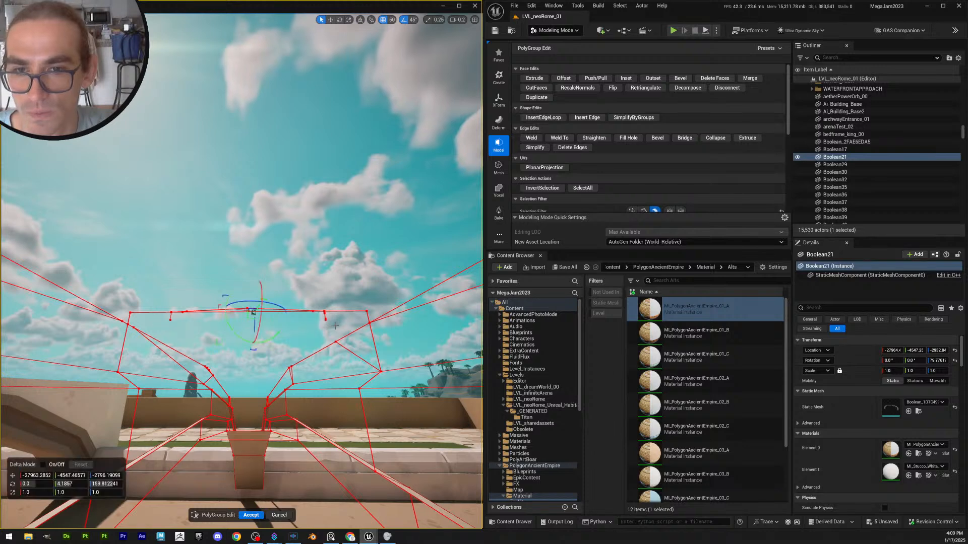
pyautogui.press('Delete')
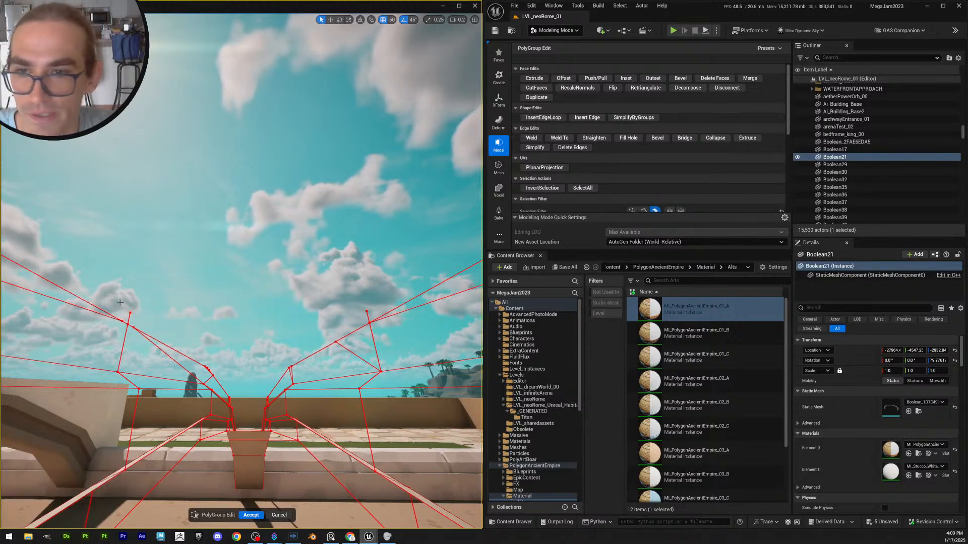
# Delete the small sliver faces left at the outer corners of the middle joint and accept the PolyGroup Edit changes
pyautogui.moveTo(140, 315); pyautogui.dragTo(142, 318)
pyautogui.press('Delete')
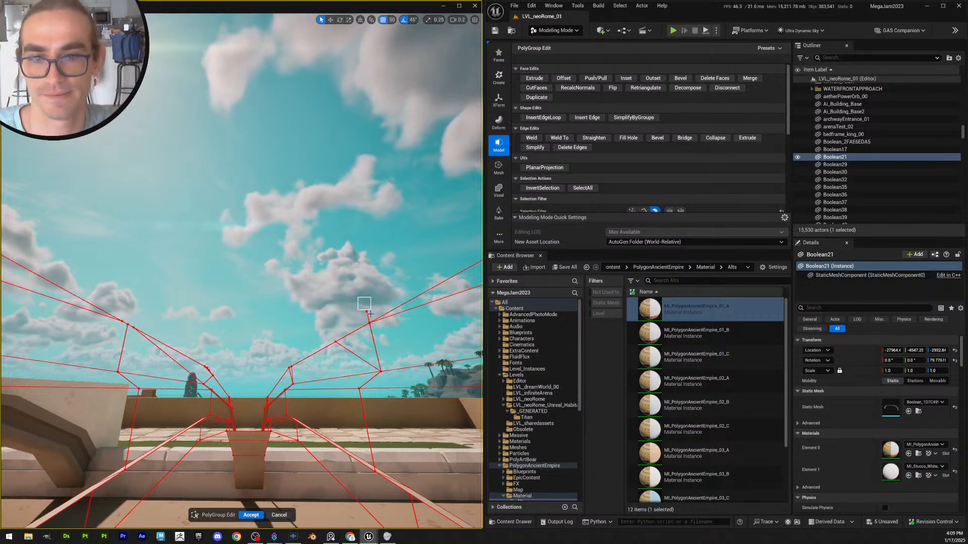
pyautogui.press('e')
pyautogui.moveTo(219, 317); pyautogui.dragTo(287, 318, button='right')
pyautogui.scroll(-1, 220, 317)
pyautogui.press('q')
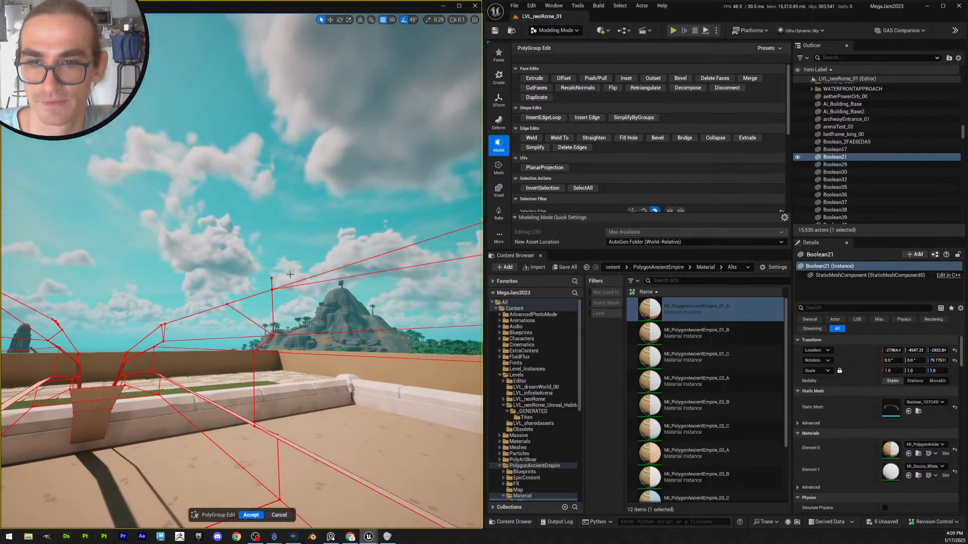
pyautogui.press('e')
pyautogui.moveTo(289, 260); pyautogui.dragTo(154, 292, button='right')
pyautogui.scroll(2, 289, 260)
pyautogui.press('q')
pyautogui.press('d')
pyautogui.click(250, 516)
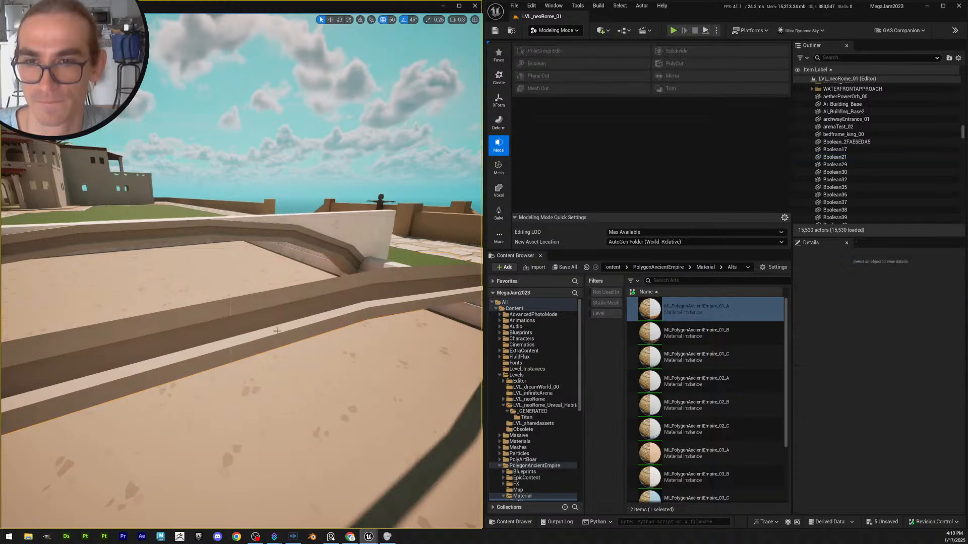
# Inspect the cleaned arch up close along its middle seam and from above against the whole framed courtyard
pyautogui.moveTo(252, 404); pyautogui.dragTo(236, 399, button='right')
pyautogui.press('q')
pyautogui.moveTo(280, 254); pyautogui.dragTo(276, 252, button='right')
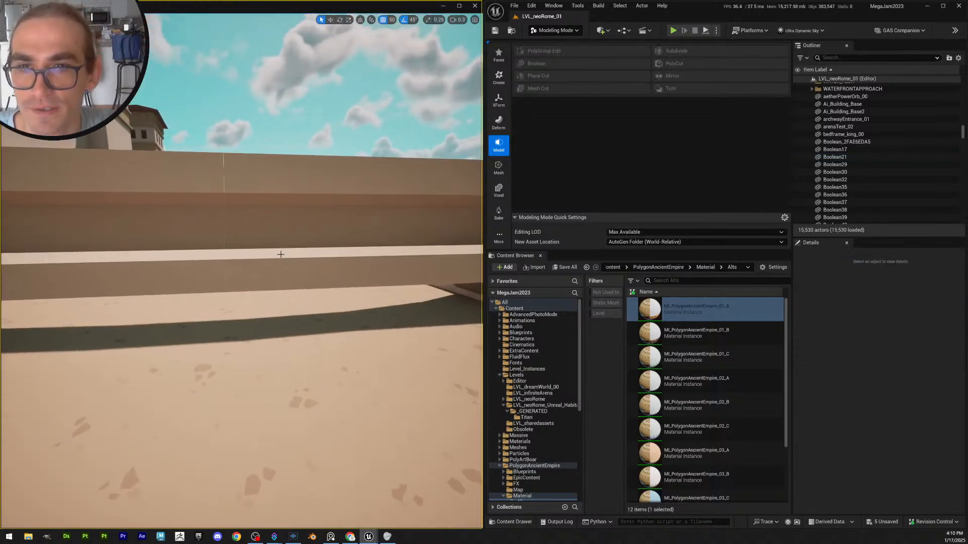
pyautogui.moveTo(208, 221); pyautogui.dragTo(128, 209, button='right')
pyautogui.press('e')
pyautogui.scroll(2, 204, 232)
pyautogui.scroll(2, 384, 237)
pyautogui.scroll(-2, 70, 214)
pyautogui.press('s')
pyautogui.moveTo(302, 220); pyautogui.dragTo(245, 248, button='right')
pyautogui.scroll(2, 247, 243)
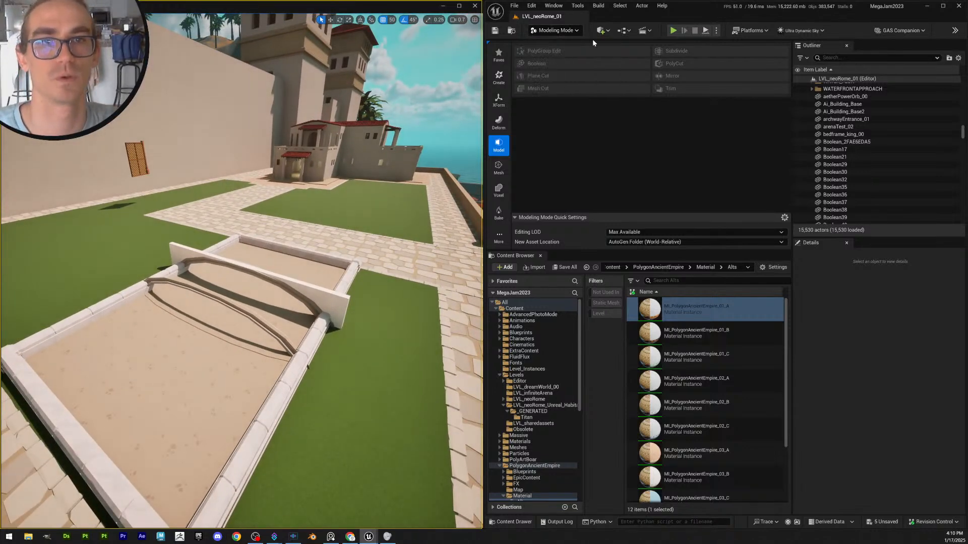
# Switch to Selection Mode and save all modified content, including the edited arch and the current level
pyautogui.hotkey('shift', '1')
pyautogui.hotkey('ctrl', 'shift', 's')
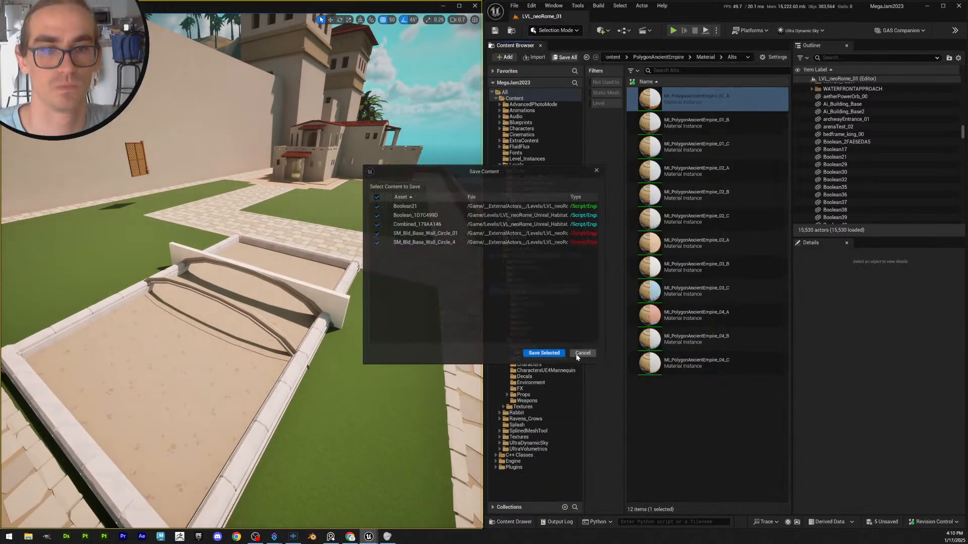
pyautogui.click(547, 355)
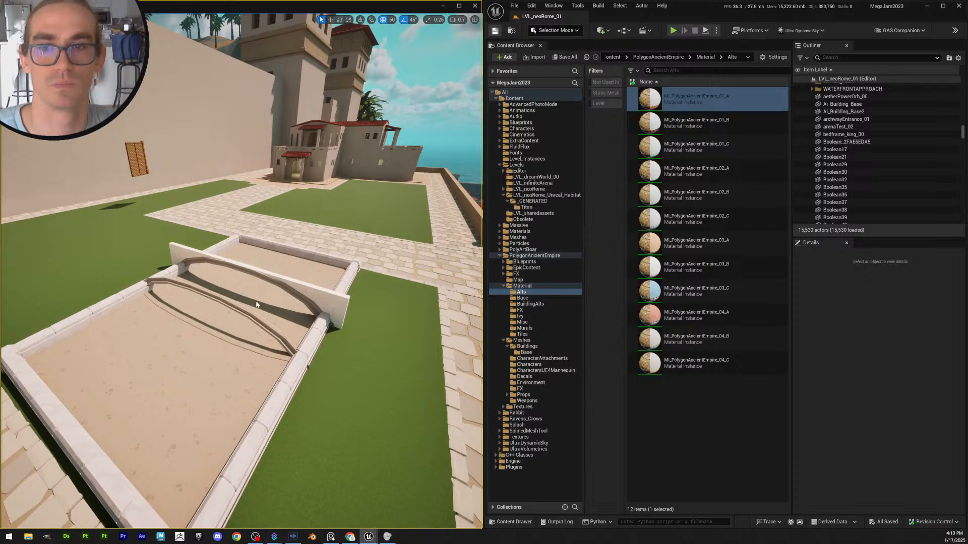
pyautogui.hotkey('ctrl', 's')
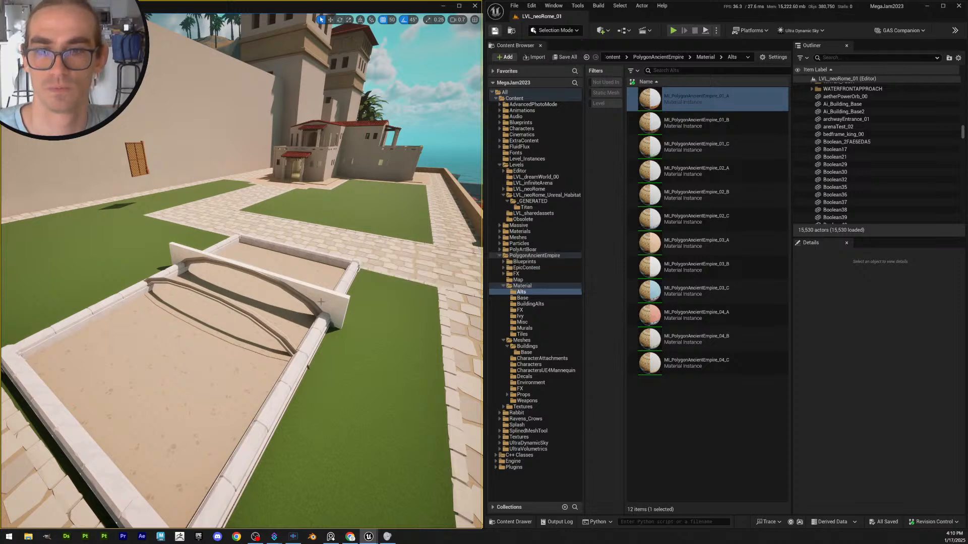
# Select the thin arched rim spanning the framed courtyard and open it in PolyGroup Edit in Modeling Mode
pyautogui.press('w')
pyautogui.moveTo(359, 303); pyautogui.dragTo(370, 353, button='right')
pyautogui.scroll(-2, 372, 253)
pyautogui.press('e')
pyautogui.click(327, 342)
pyautogui.press('a')
pyautogui.press('d')
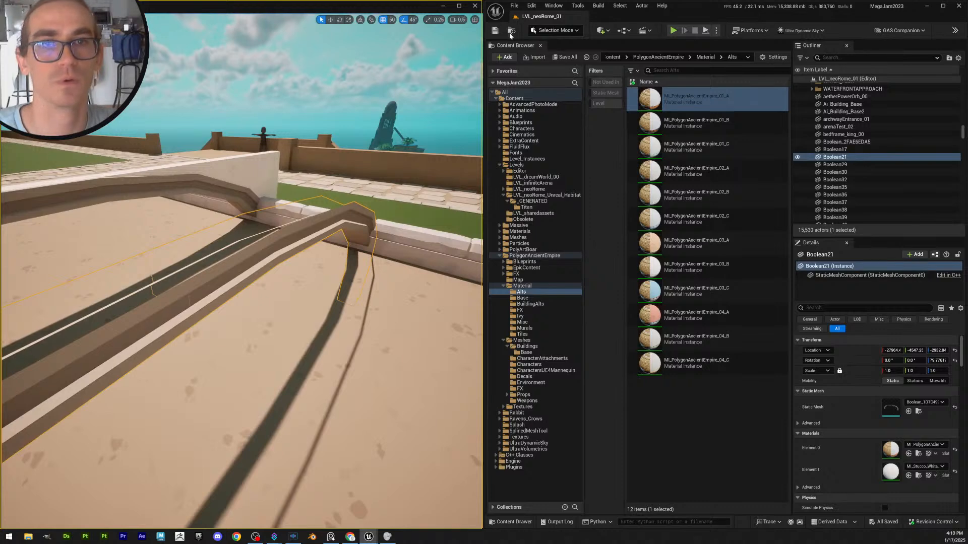
pyautogui.click(552, 31)
pyautogui.click(555, 71)
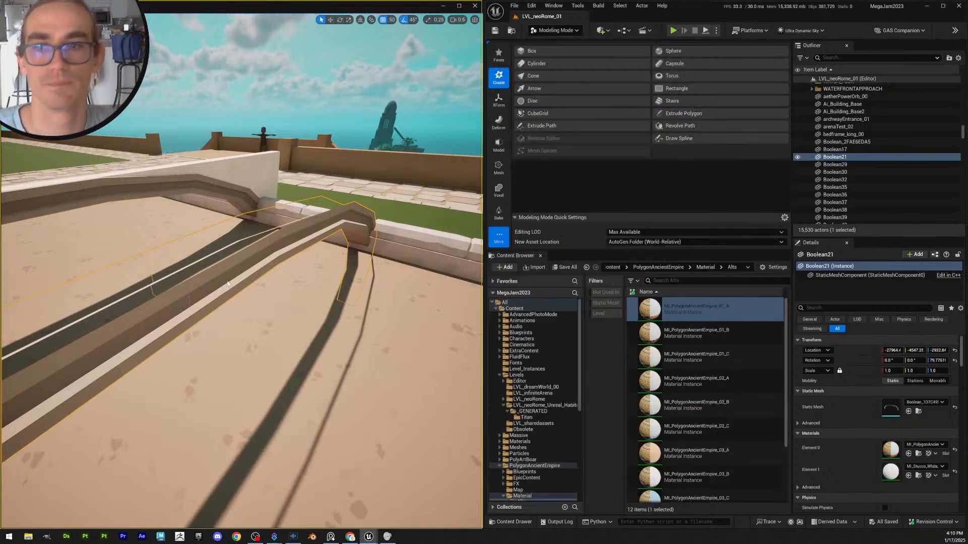
pyautogui.press('a')
pyautogui.moveTo(199, 292); pyautogui.dragTo(318, 294, button='right')
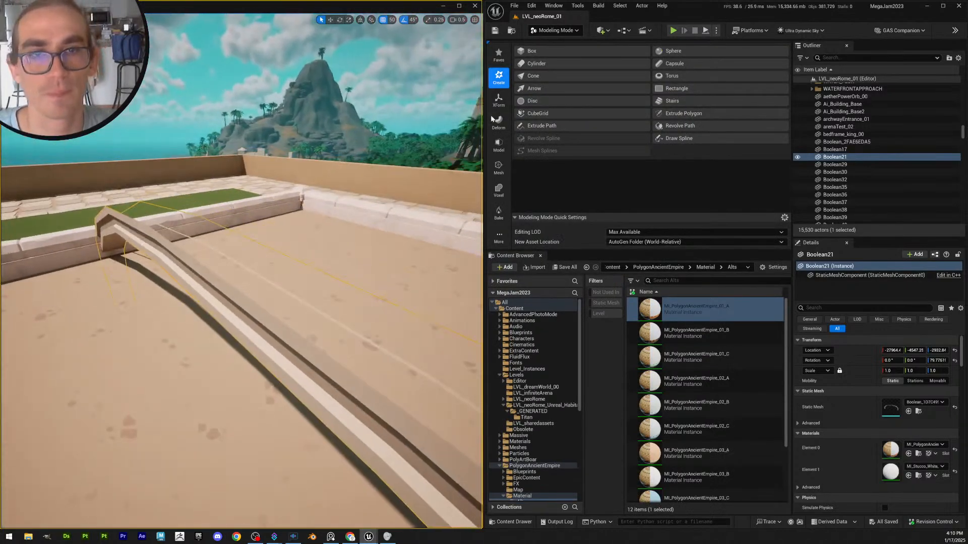
pyautogui.click(499, 145)
pyautogui.click(565, 53)
# Box-select the vertices along the arch's middle seam, with the selection filter limited to vertices
pyautogui.press('a')
pyautogui.moveTo(247, 320); pyautogui.dragTo(293, 285, button='right')
pyautogui.scroll(-2, 355, 293)
pyautogui.press('q')
pyautogui.scroll(-2, 355, 292)
pyautogui.press('e')
pyautogui.press('w')
pyautogui.press('s')
pyautogui.press('s')
pyautogui.scroll(3, 297, 278)
pyautogui.press('s')
pyautogui.press('w')
pyautogui.moveTo(222, 256); pyautogui.dragTo(251, 378)
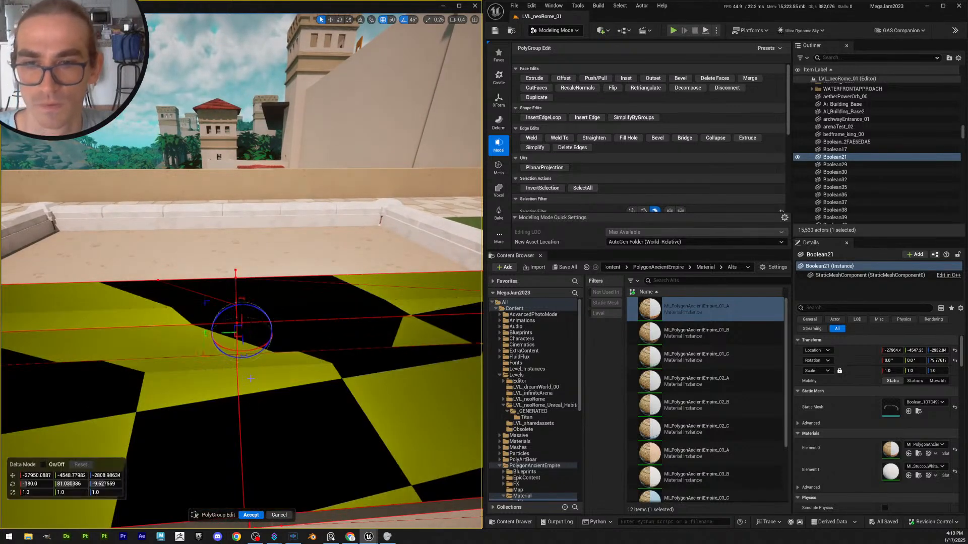
pyautogui.scroll(-1, 668, 202)
pyautogui.click(631, 199)
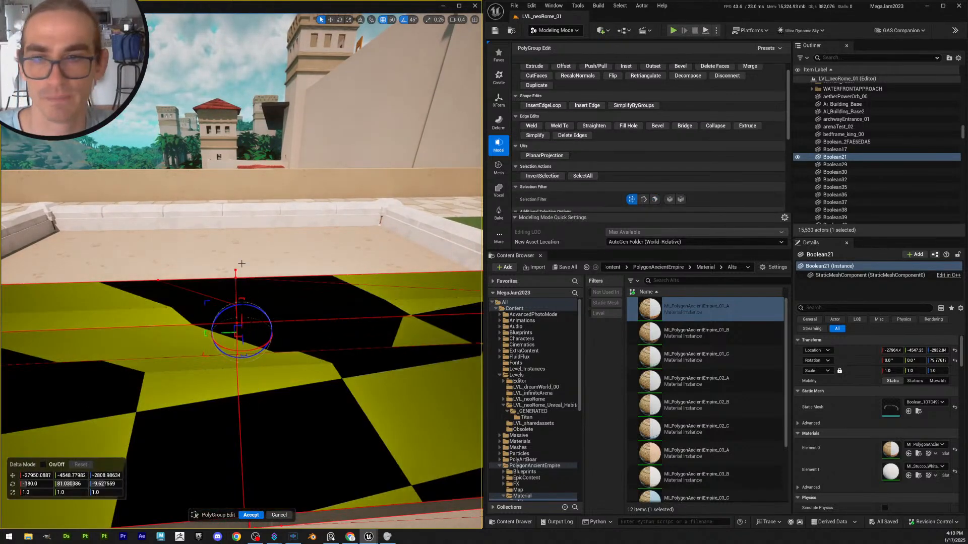
pyautogui.click(223, 264)
pyautogui.moveTo(250, 381); pyautogui.dragTo(249, 382)
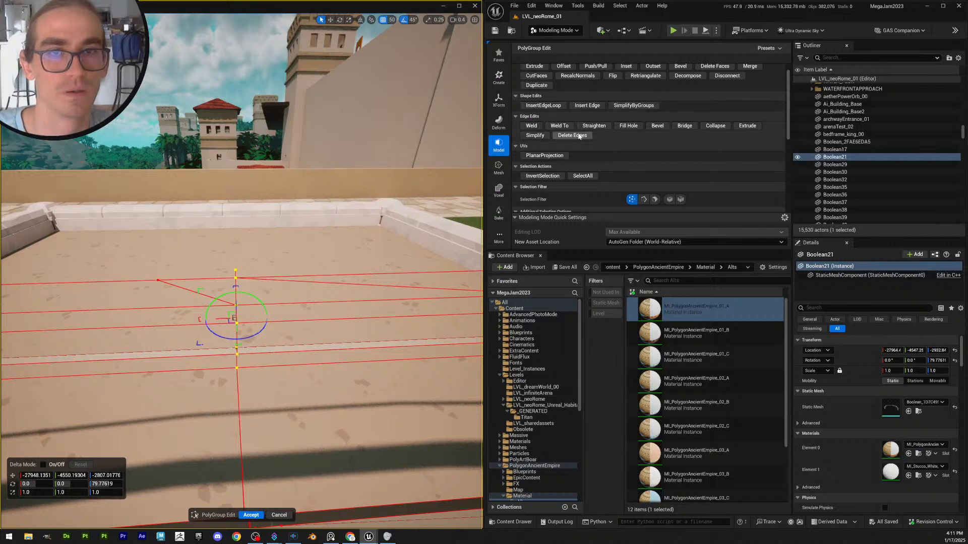
# Limit the selection filter to edges and box-select the short edges along the arch's middle seam
pyautogui.scroll(1, 639, 142)
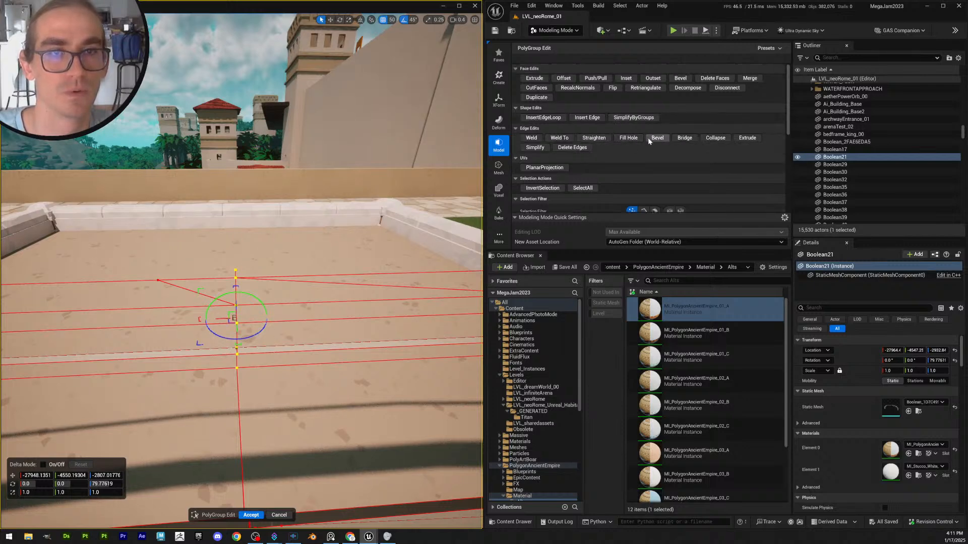
pyautogui.scroll(-1, 636, 207)
pyautogui.click(644, 200)
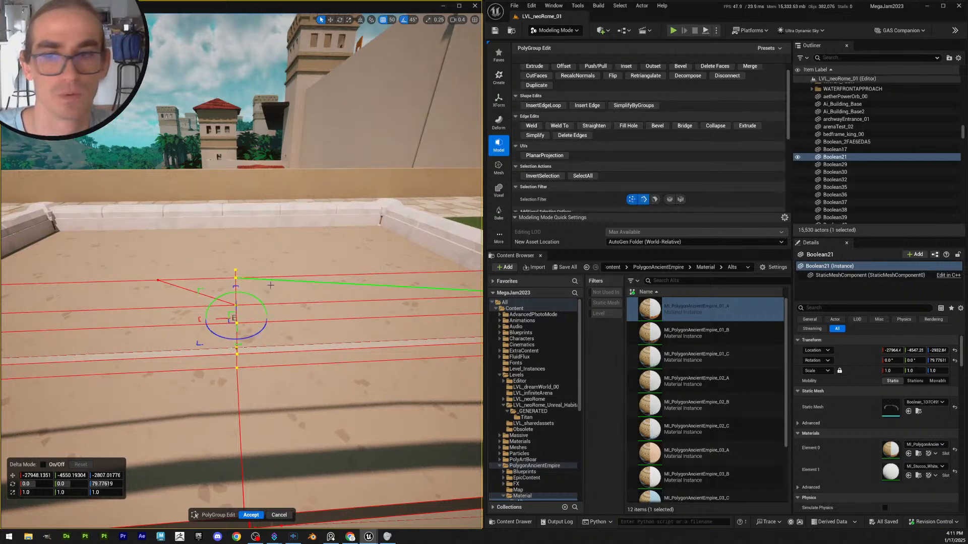
pyautogui.click(287, 245)
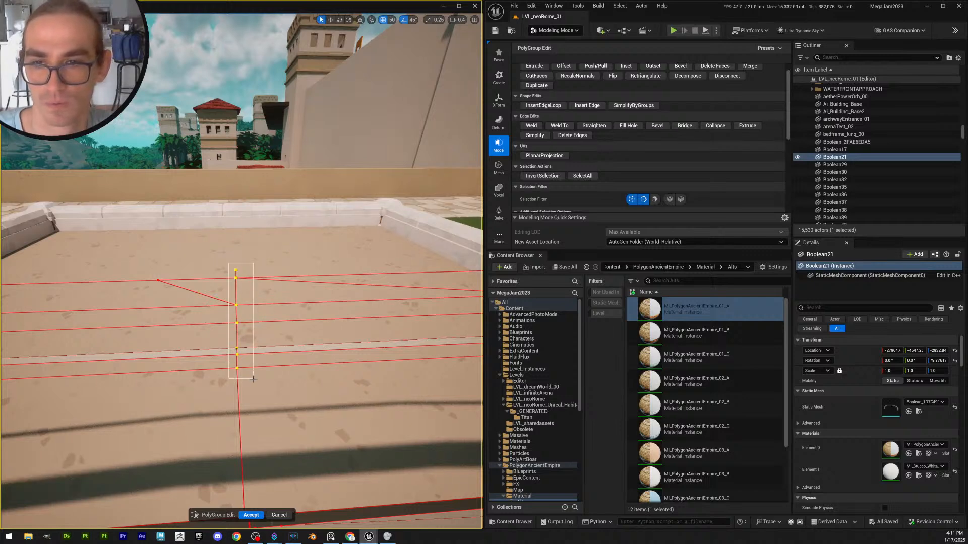
pyautogui.moveTo(252, 379); pyautogui.dragTo(253, 378)
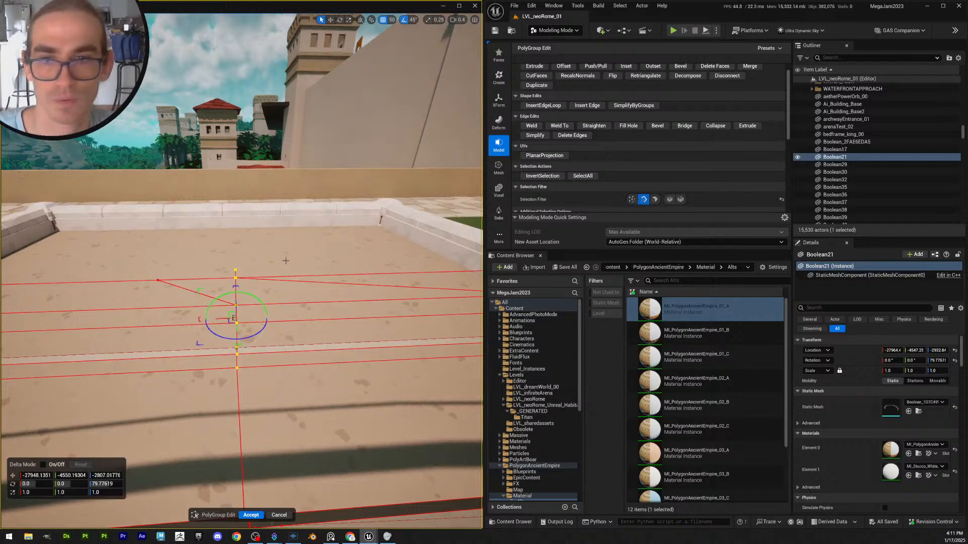
pyautogui.moveTo(217, 257); pyautogui.dragTo(258, 384)
pyautogui.keyDown('ctrl'); pyautogui.moveTo(290, 399); pyautogui.dragTo(324, 230); pyautogui.keyUp('ctrl')
pyautogui.keyDown('ctrl'); pyautogui.moveTo(130, 255); pyautogui.dragTo(175, 403); pyautogui.keyUp('ctrl')
pyautogui.keyDown('ctrl'); pyautogui.click(239, 409); pyautogui.keyUp('ctrl')
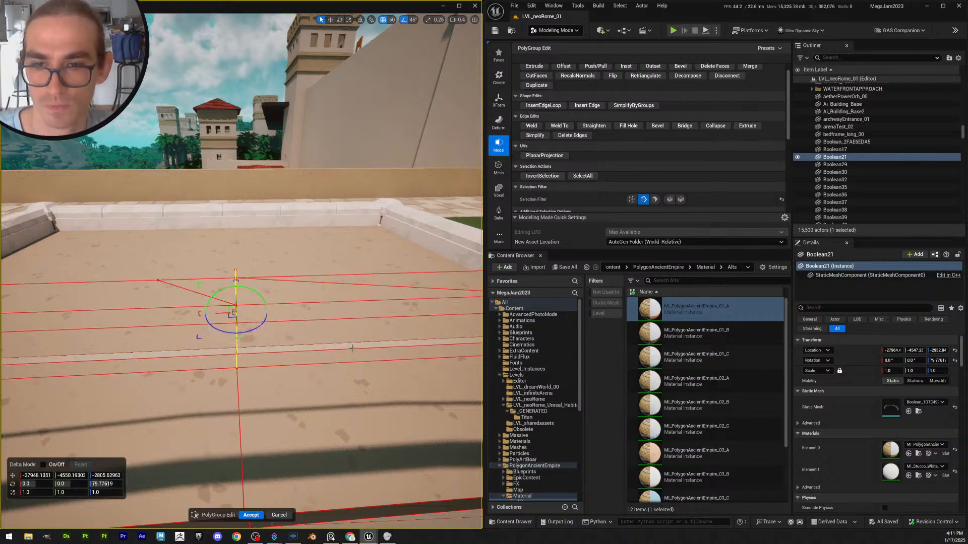
# Try to weld the selected edges at the arch's middle seam and accept the PolyGroup Edit session
pyautogui.moveTo(354, 351)
pyautogui.mouseDown(button='right')
pyautogui.moveTo(354, 418)
pyautogui.moveTo(354, 349)
pyautogui.mouseUp(button='right')
pyautogui.press('q')
pyautogui.scroll(-2, 354, 352)
pyautogui.press('e')
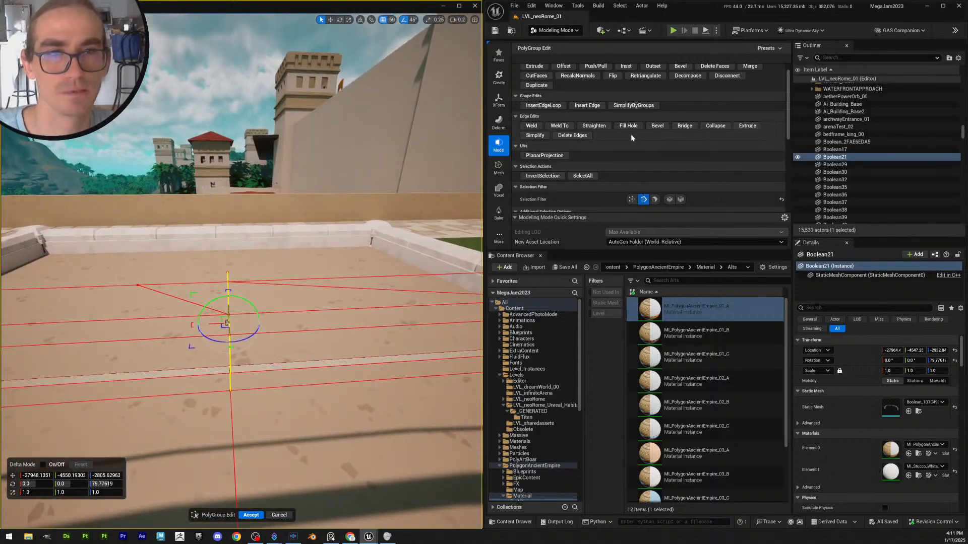
pyautogui.click(531, 127)
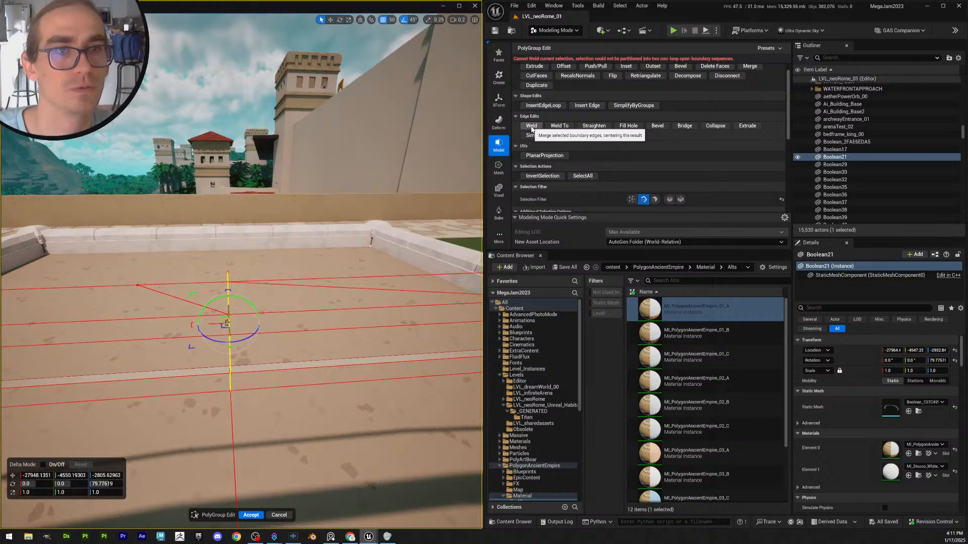
pyautogui.click(251, 515)
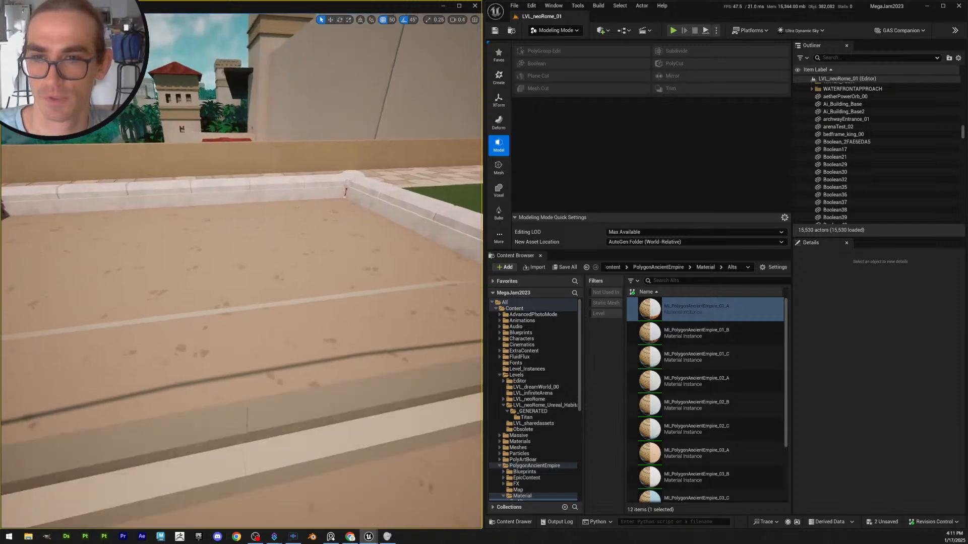
# Return to Selection Mode and save the current level and all other modified content
pyautogui.moveTo(242, 273); pyautogui.dragTo(363, 268, button='right')
pyautogui.scroll(-1, 227, 245)
pyautogui.scroll(3, 373, 308)
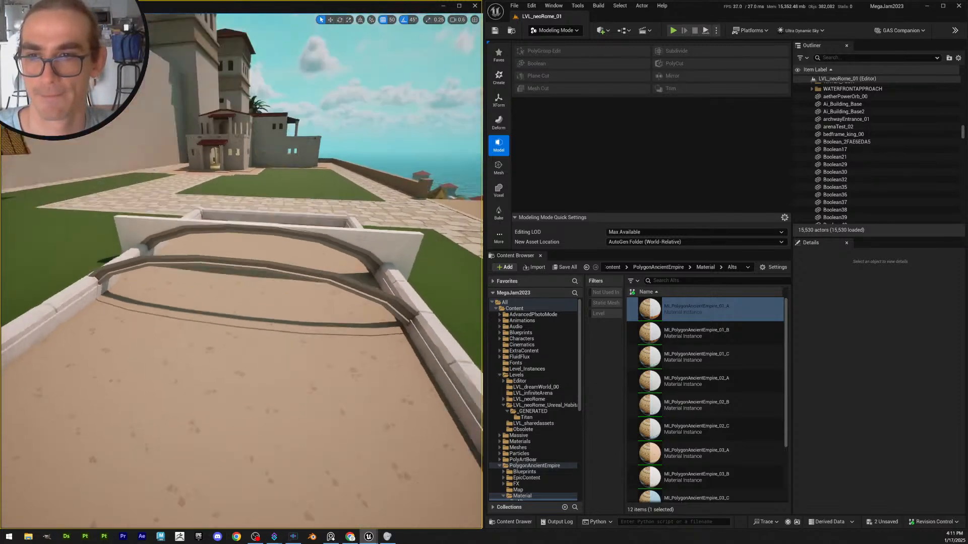
pyautogui.moveTo(313, 294)
pyautogui.mouseDown(button='right')
pyautogui.moveTo(242, 290)
pyautogui.moveTo(227, 310)
pyautogui.moveTo(313, 294)
pyautogui.mouseUp(button='right')
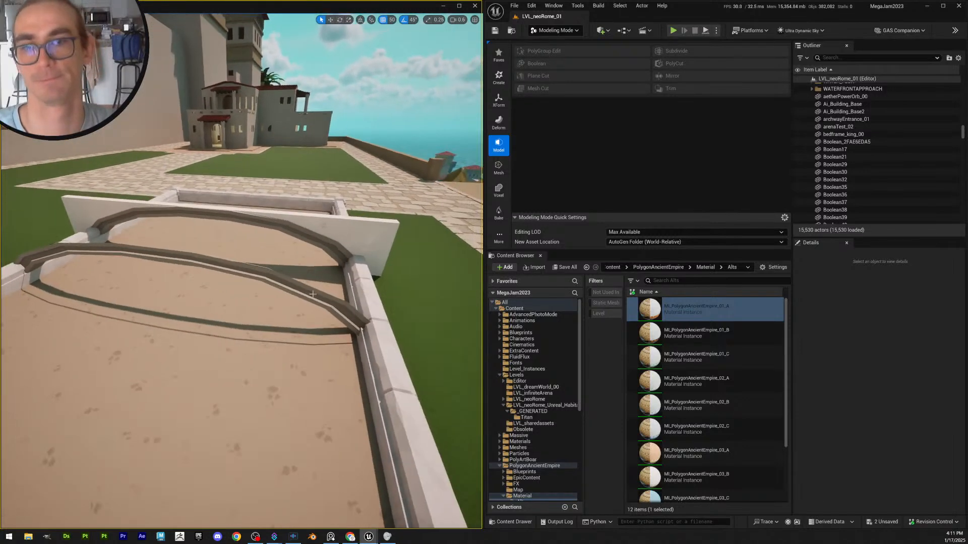
pyautogui.click(555, 30)
pyautogui.click(557, 44)
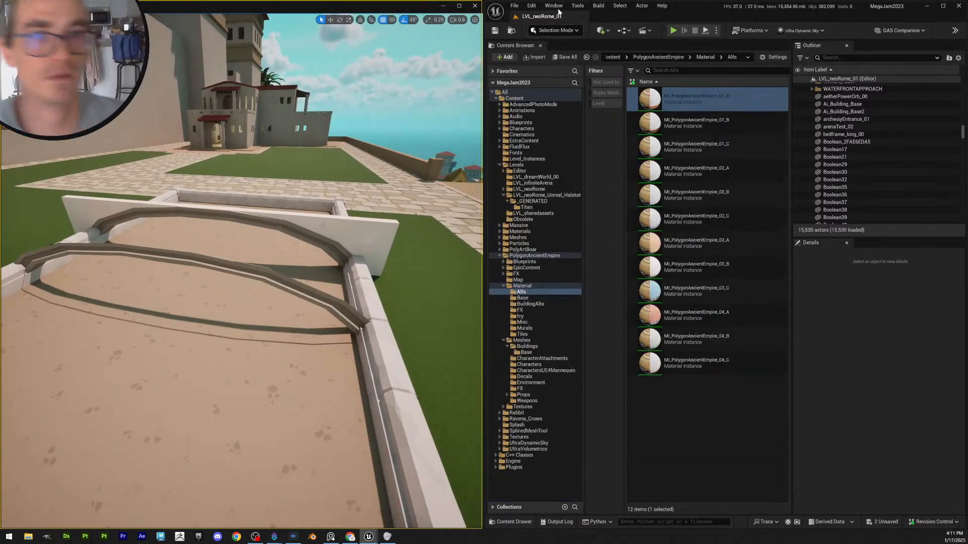
pyautogui.click(501, 34)
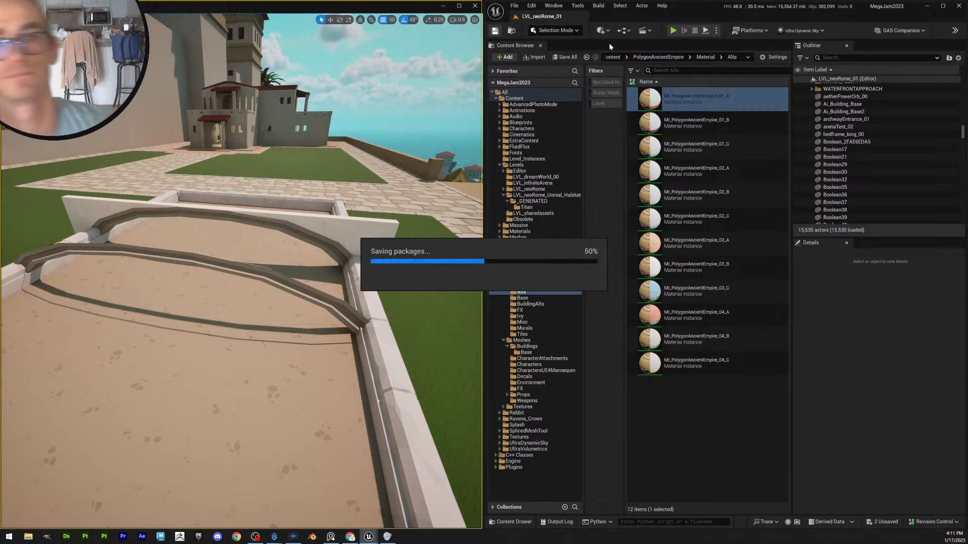
pyautogui.click(574, 60)
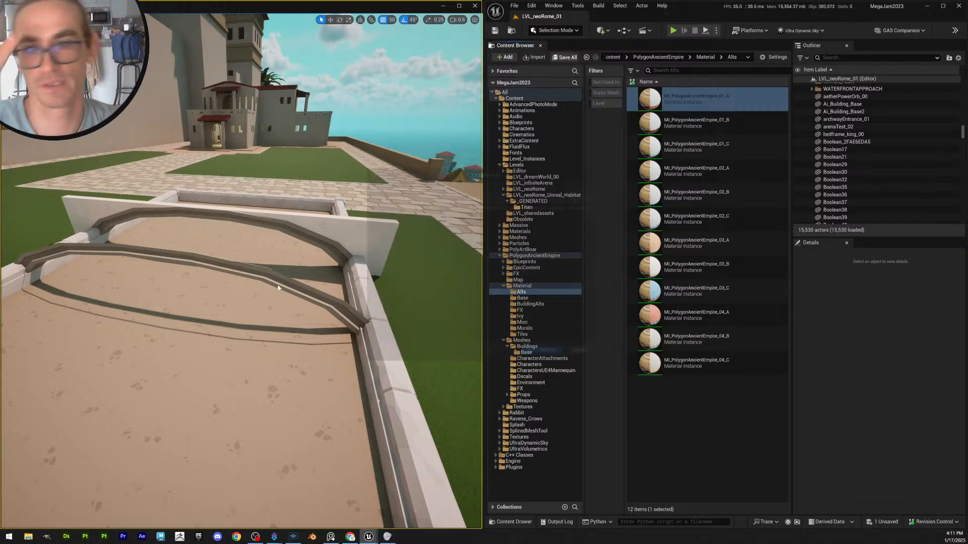
pyautogui.click(540, 353)
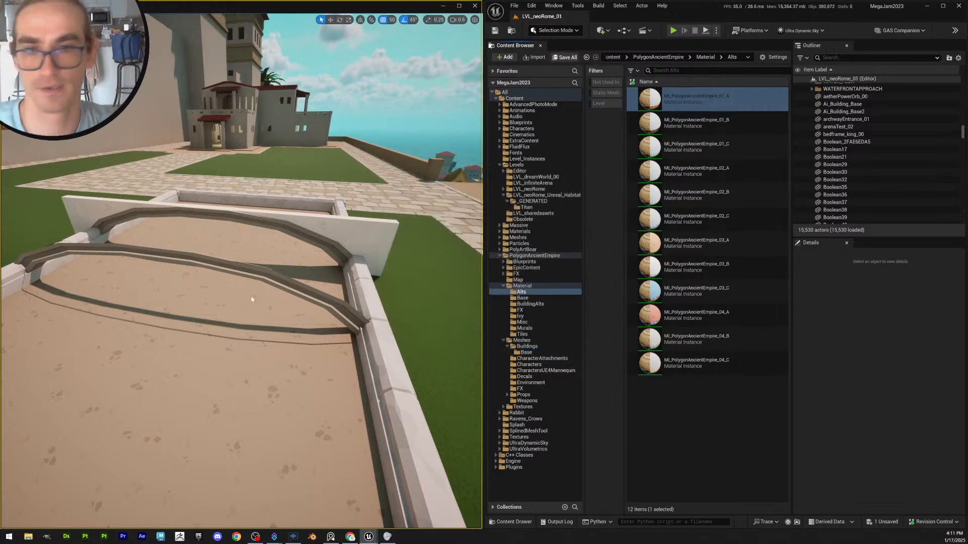
# Locate the arch's static mesh asset in the project content and export it to the Desktop as Boolean_1D7C499D
pyautogui.click(277, 288)
pyautogui.press('f')
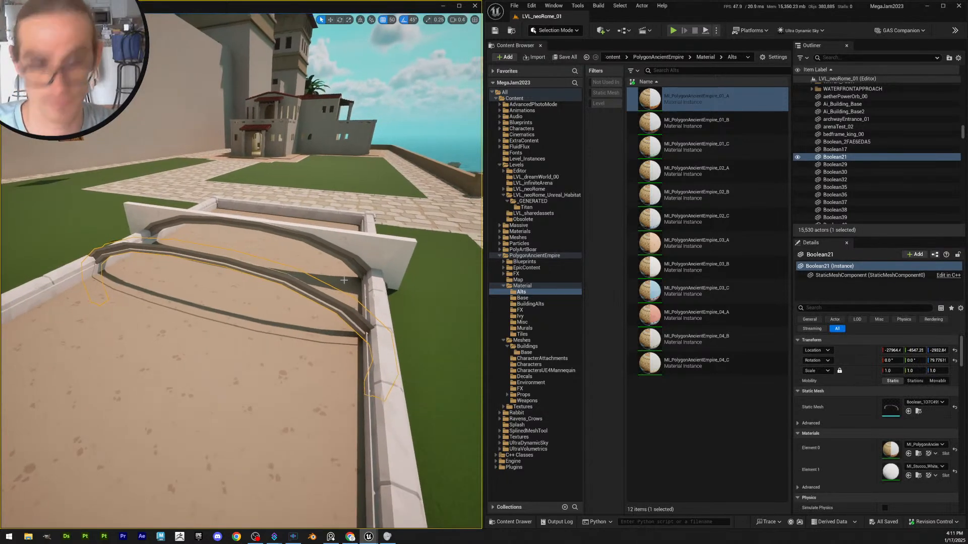
pyautogui.hotkey('ctrl', 'b')
pyautogui.rightClick(695, 408)
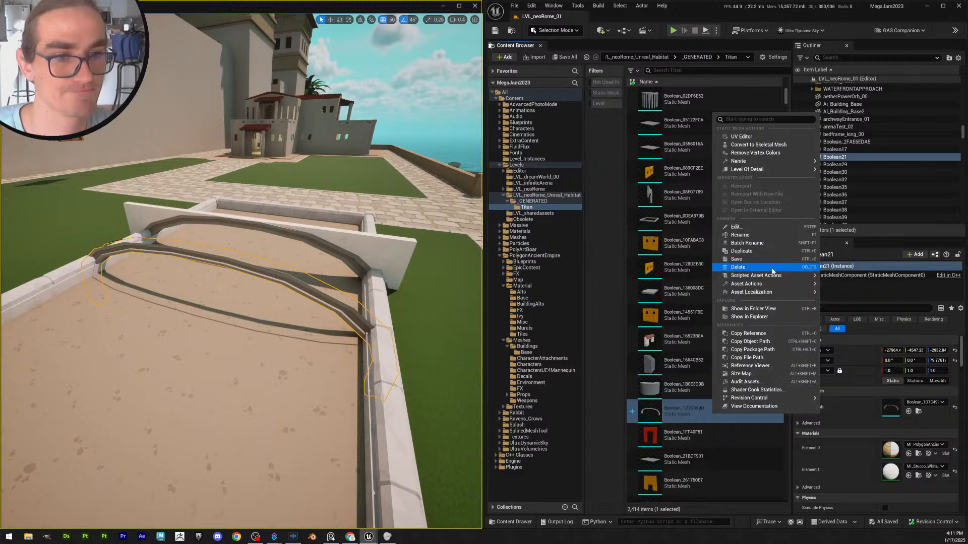
pyautogui.moveTo(784, 289)
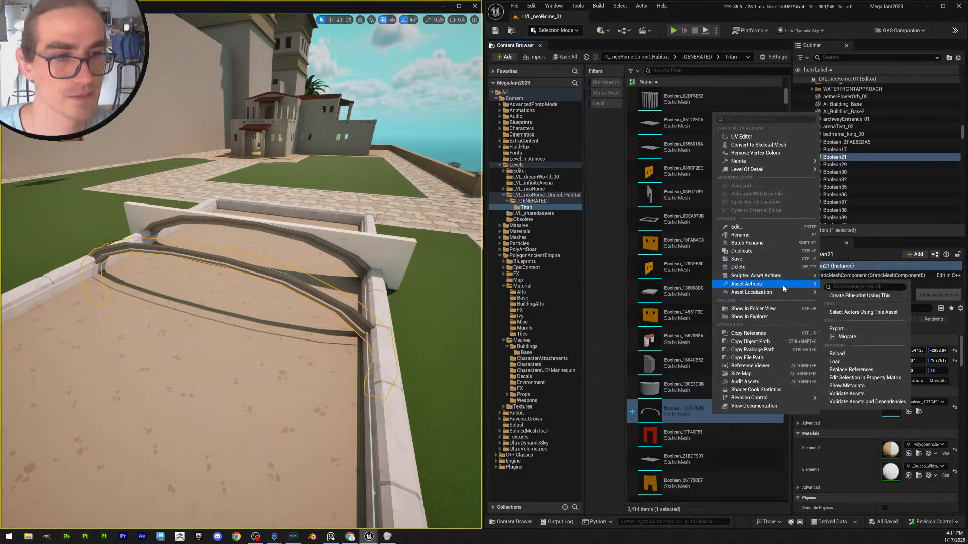
pyautogui.click(838, 329)
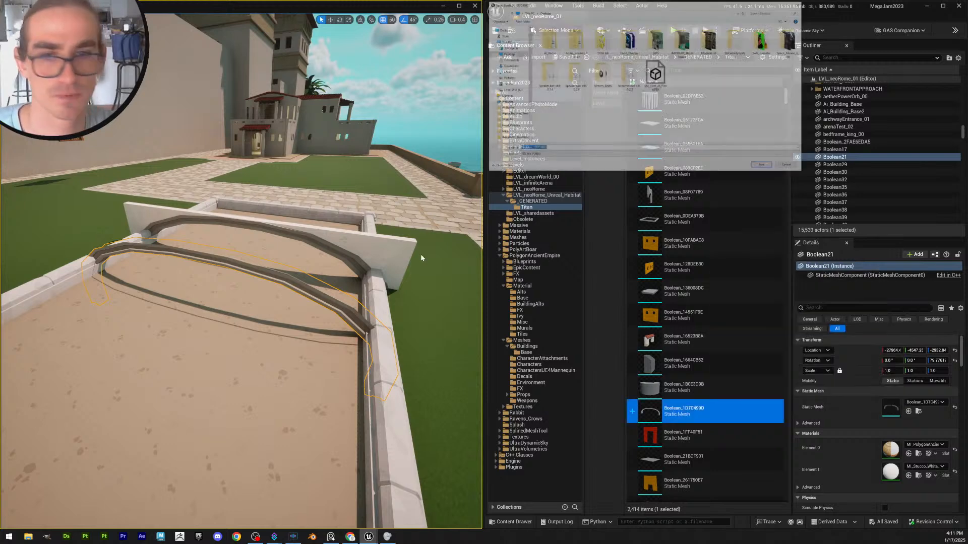
pyautogui.scroll(1, 510, 60)
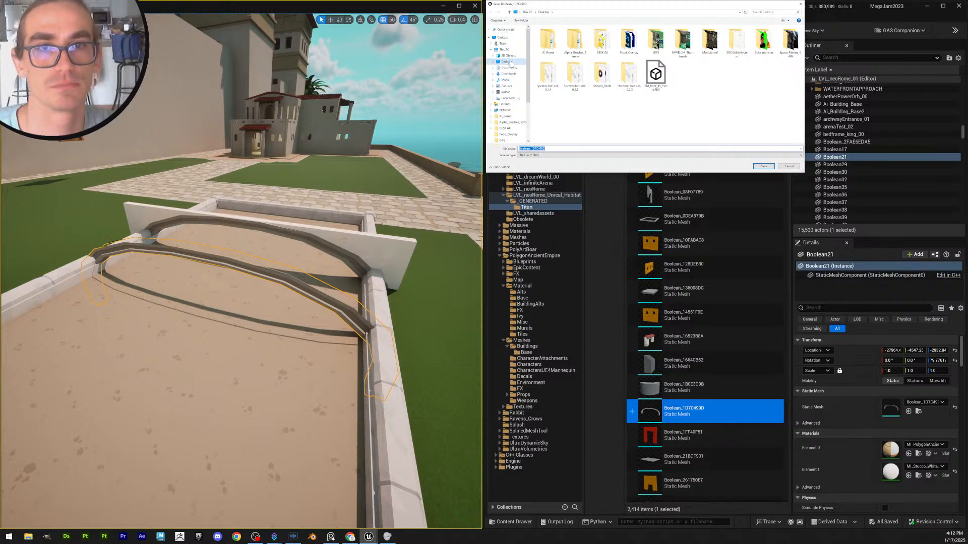
pyautogui.click(765, 167)
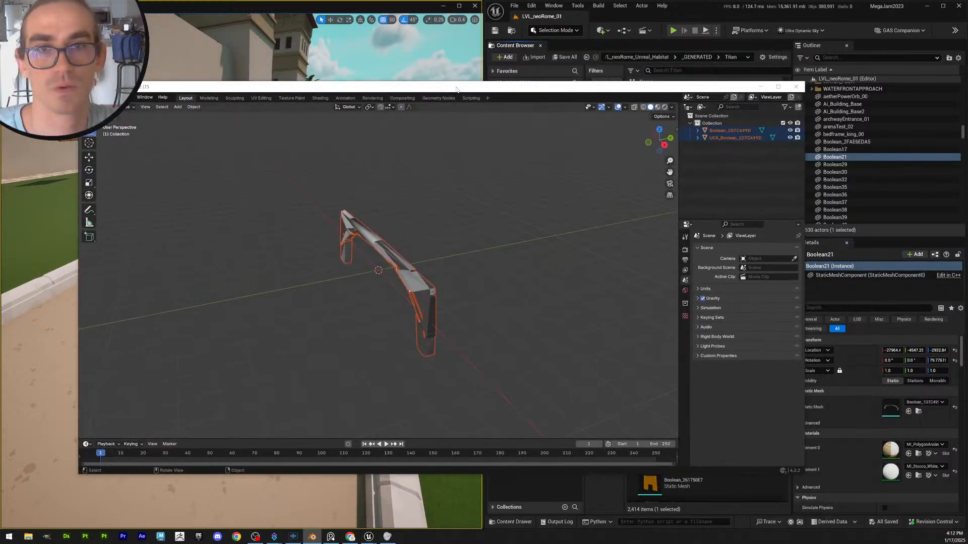
# Switch to Blender, maximize its window and delete the imported UCX_Boolean_1D7C499D collision mesh, keeping only the arch
pyautogui.doubleClick(456, 89)
pyautogui.rightClick(444, 185)
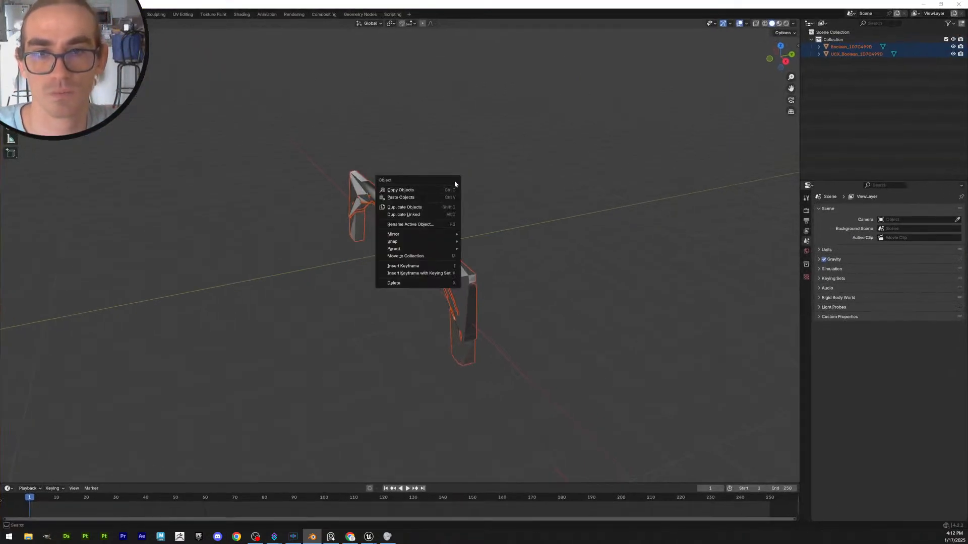
pyautogui.scroll(4, 481, 190)
pyautogui.moveTo(480, 191); pyautogui.dragTo(657, 272, button='middle')
pyautogui.click(516, 200)
pyautogui.click(643, 182)
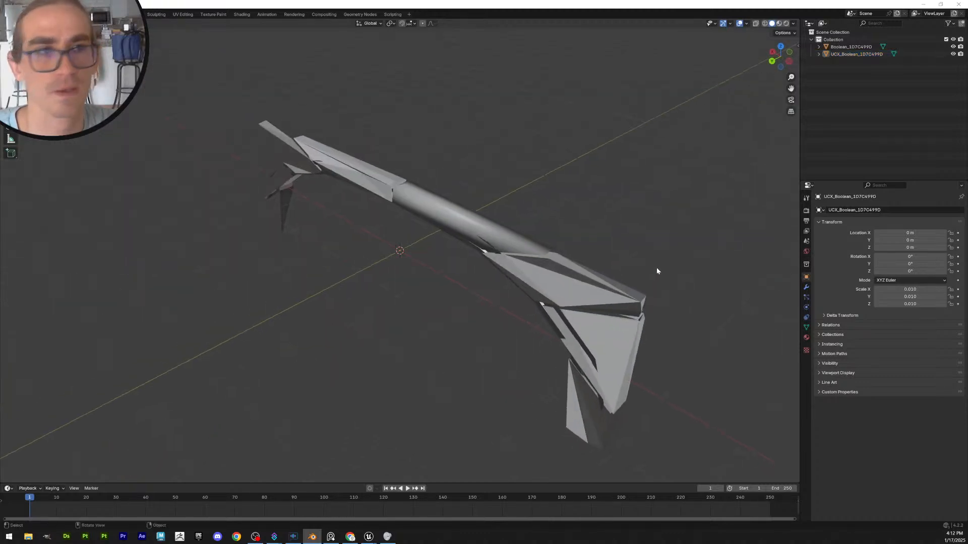
pyautogui.click(953, 54)
pyautogui.moveTo(503, 207); pyautogui.dragTo(873, 109, button='middle')
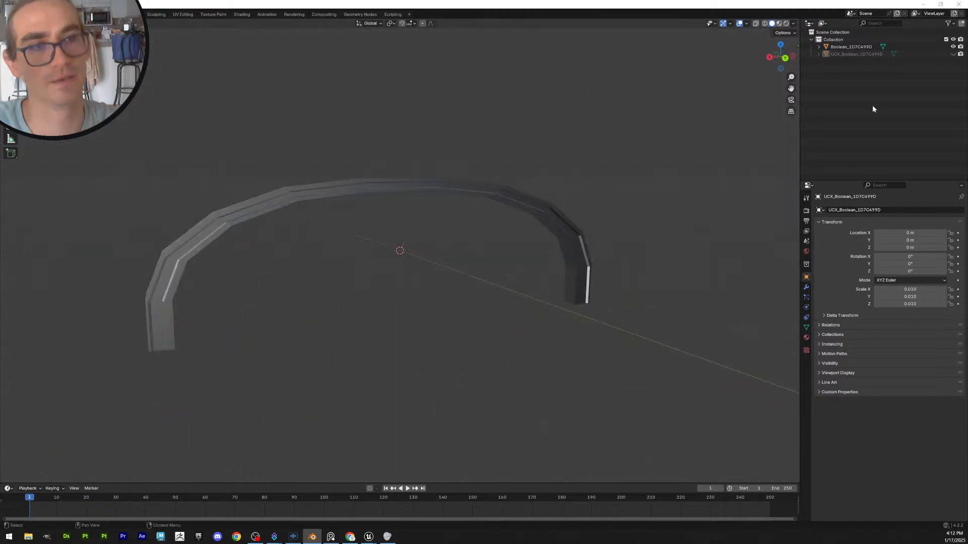
pyautogui.click(857, 54)
pyautogui.press('x')
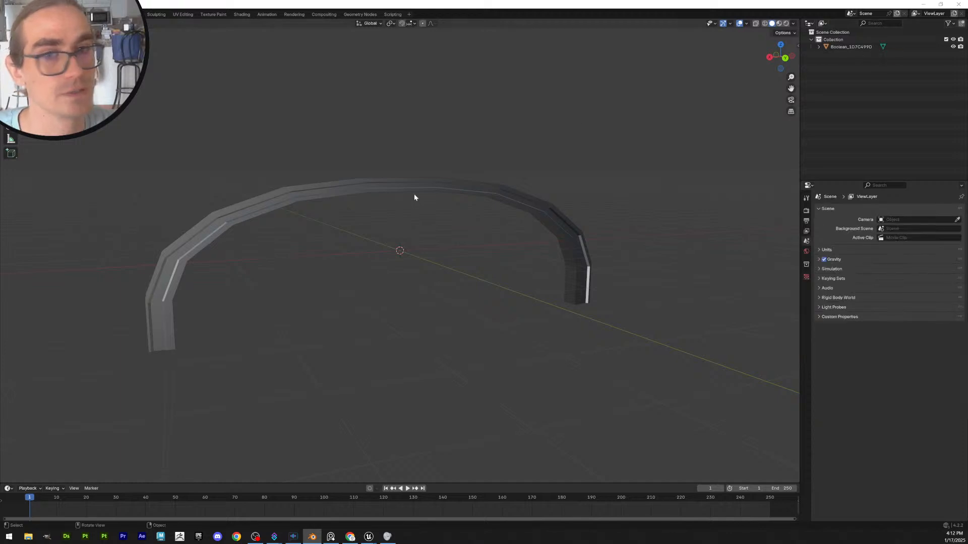
pyautogui.moveTo(413, 194); pyautogui.dragTo(439, 232, button='middle')
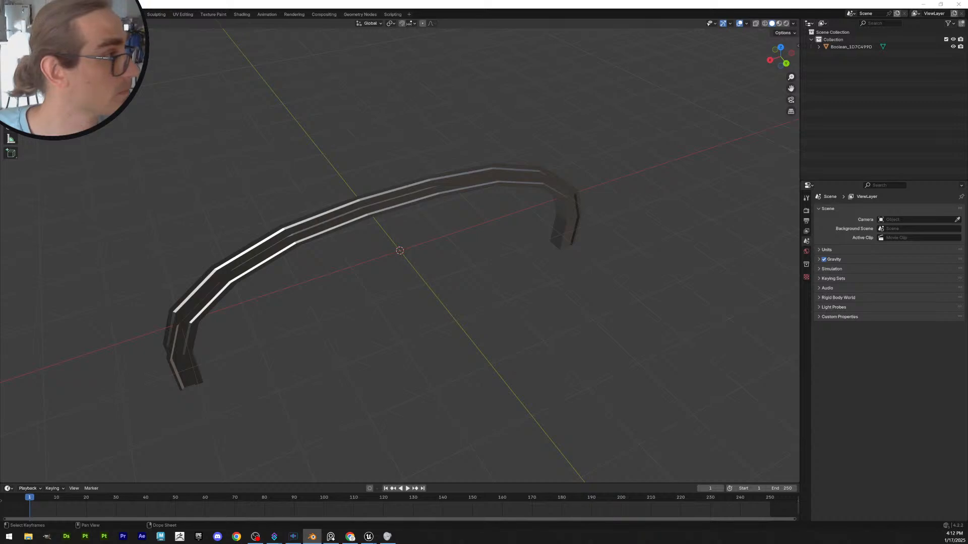
# Select the imported arch mesh in Blender and switch it to Edit Mode
pyautogui.hotkey('alt', 'Tab')
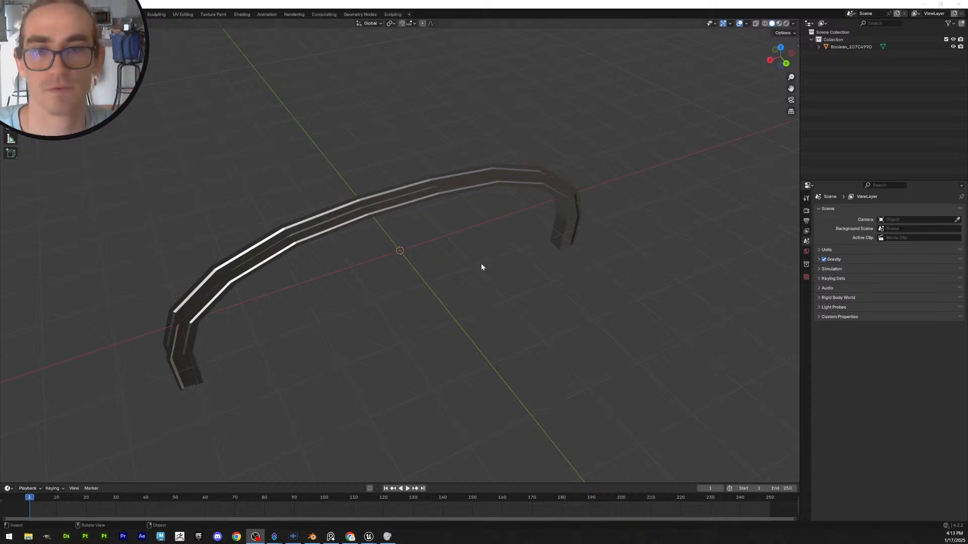
pyautogui.click(402, 202)
pyautogui.rightClick(462, 259)
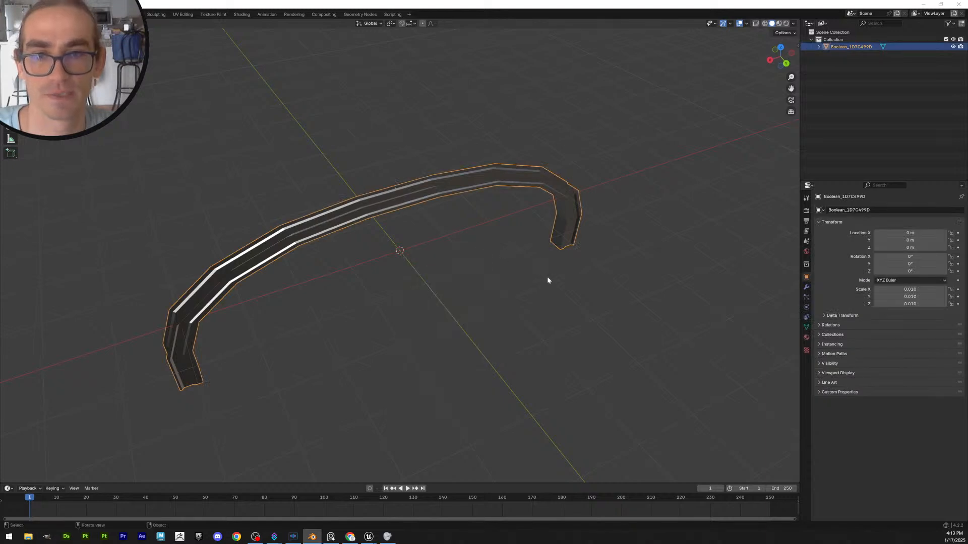
pyautogui.moveTo(546, 279); pyautogui.dragTo(208, 100, button='middle')
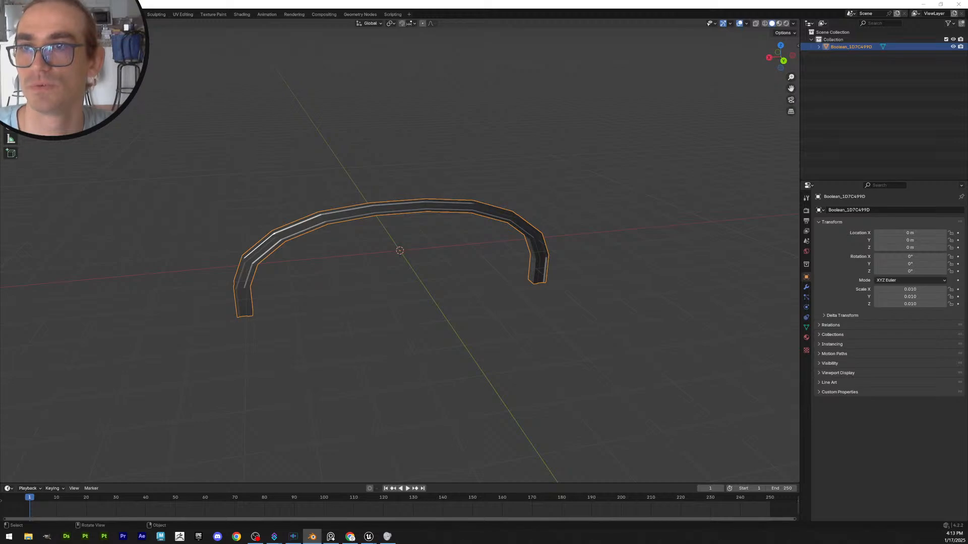
pyautogui.press('Tab')
# Examine the arch's middle seam, selecting the mesh and the vertices around the seam to check how they connect
pyautogui.moveTo(147, 100); pyautogui.dragTo(604, 380)
pyautogui.scroll(3, 437, 158)
pyautogui.moveTo(436, 158); pyautogui.dragTo(476, 115, button='middle')
pyautogui.scroll(4, 464, 132)
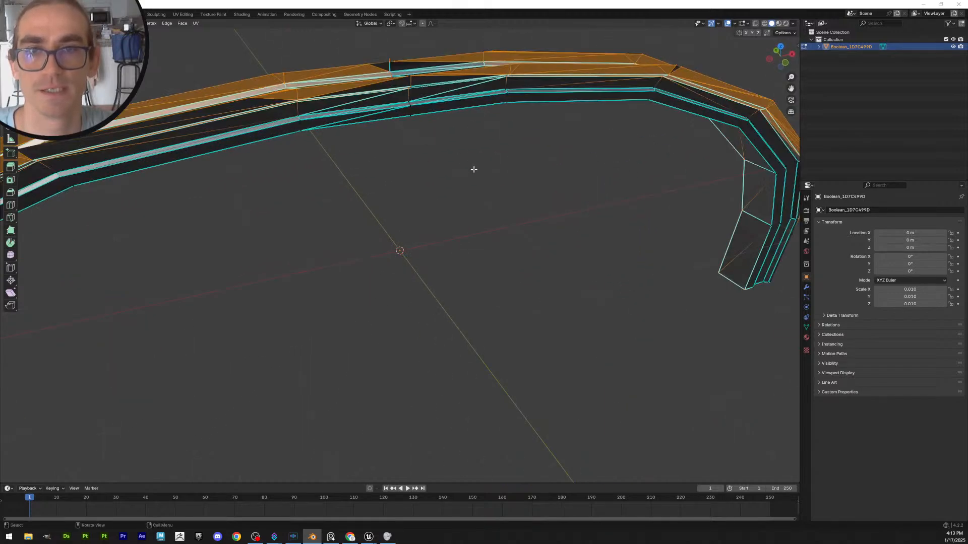
pyautogui.moveTo(474, 170); pyautogui.dragTo(341, 176, button='middle')
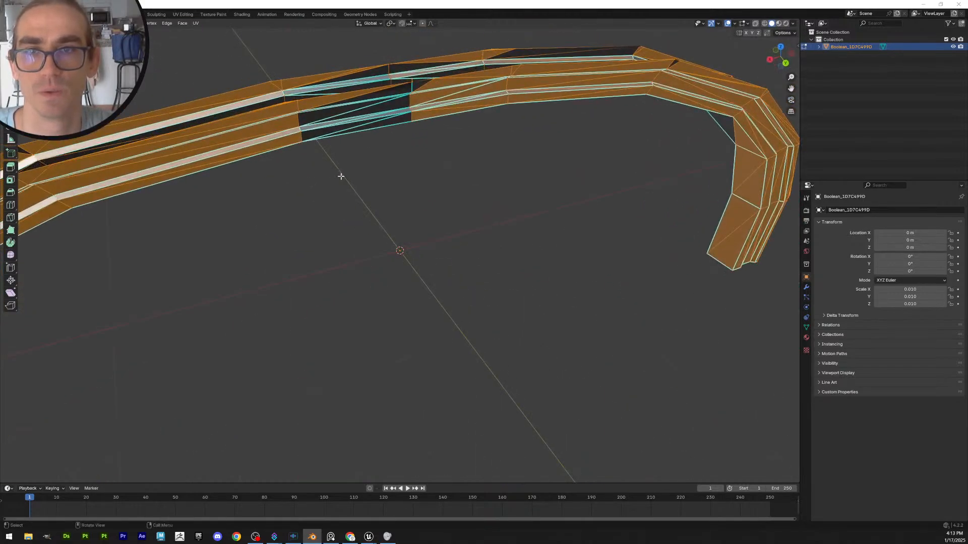
pyautogui.click(392, 172)
pyautogui.moveTo(431, 140); pyautogui.dragTo(400, 105)
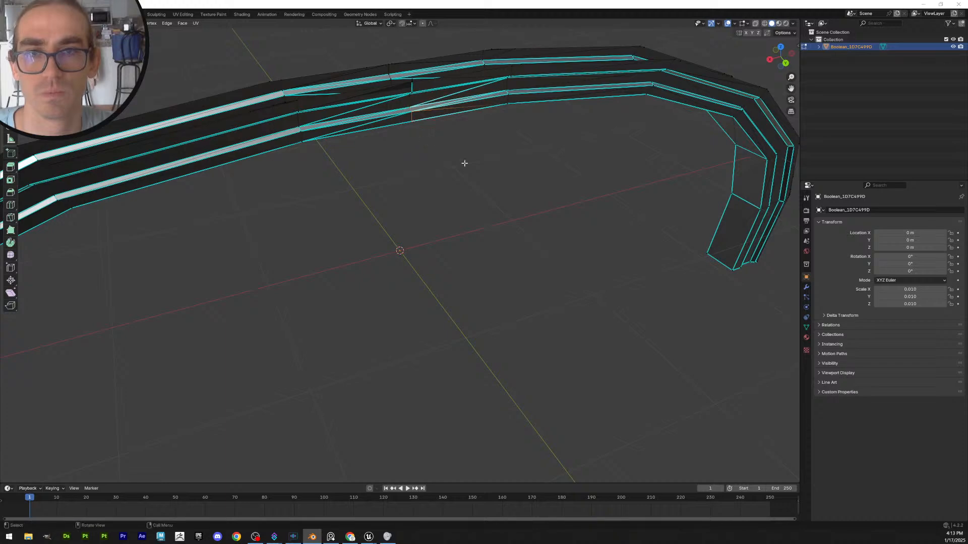
pyautogui.click(461, 162)
pyautogui.scroll(-5, 317, 171)
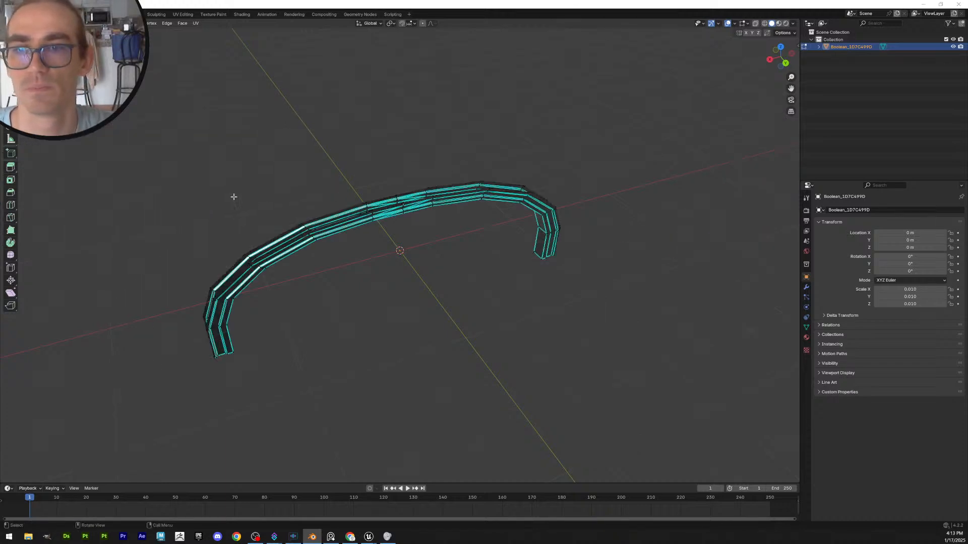
# Select the whole arch mesh and try to merge its vertices by distance
pyautogui.moveTo(123, 130); pyautogui.dragTo(584, 367)
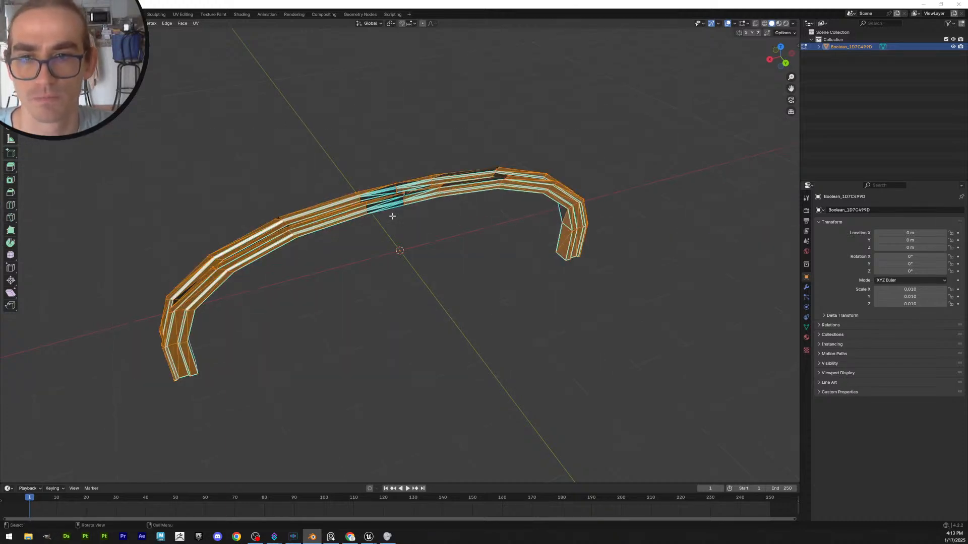
pyautogui.rightClick(355, 209)
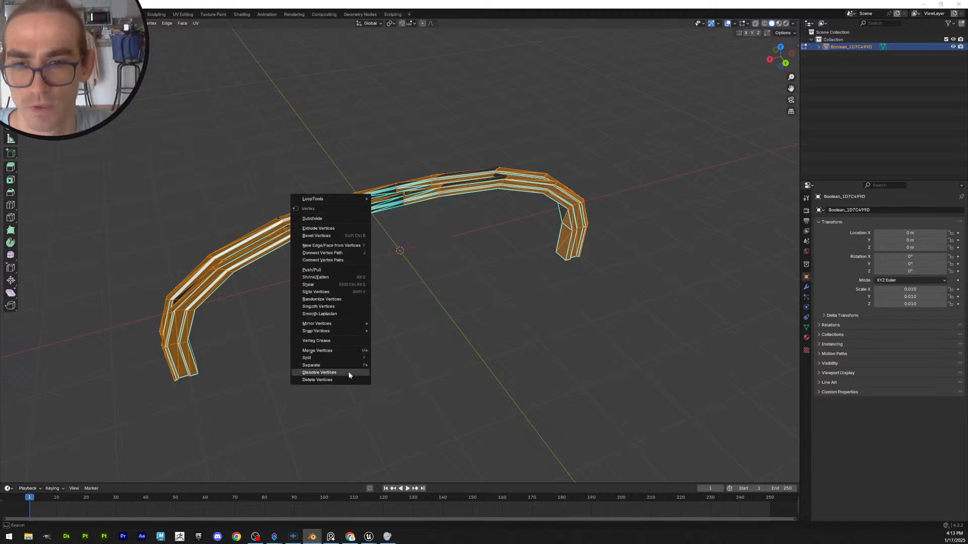
pyautogui.moveTo(345, 348)
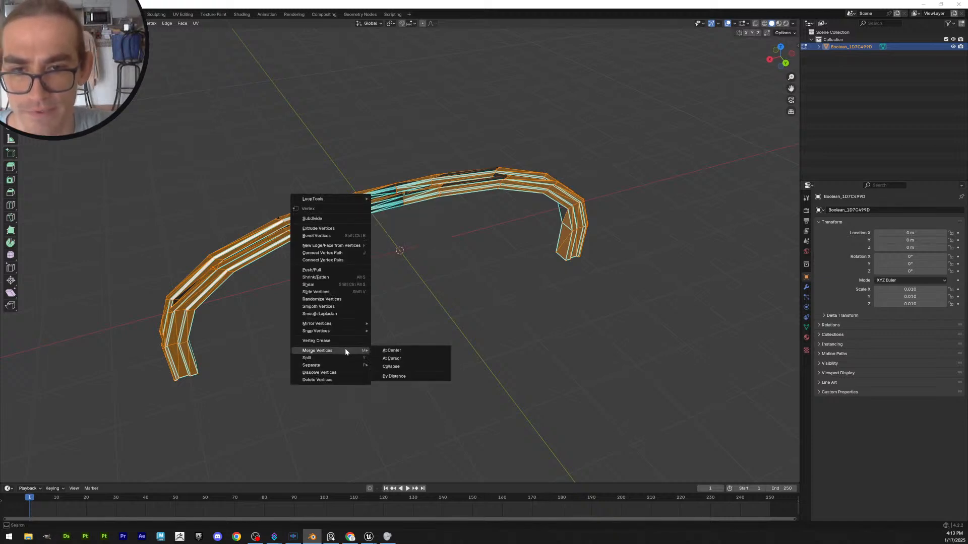
pyautogui.click(410, 377)
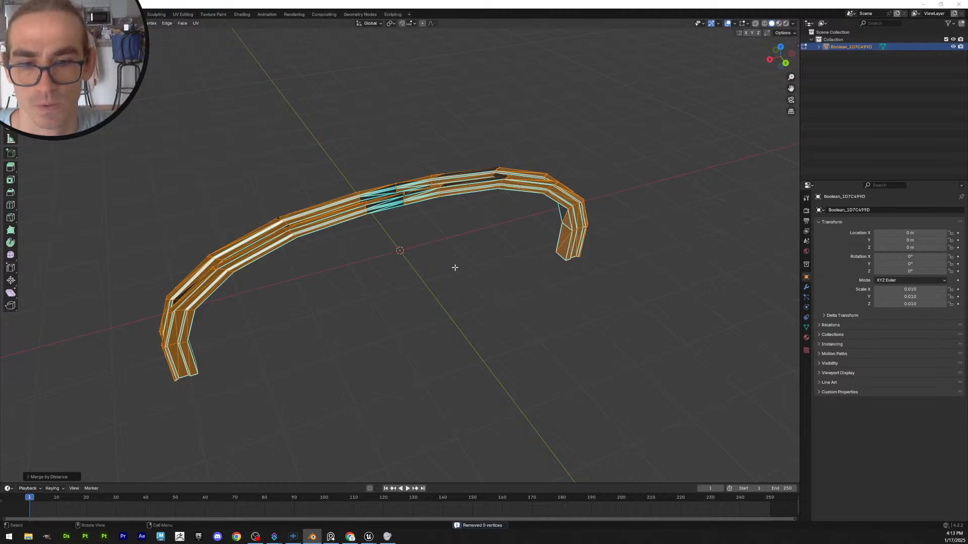
pyautogui.moveTo(455, 268); pyautogui.dragTo(447, 261, button='middle')
pyautogui.scroll(4, 432, 175)
pyautogui.moveTo(457, 183); pyautogui.dragTo(438, 186, button='middle')
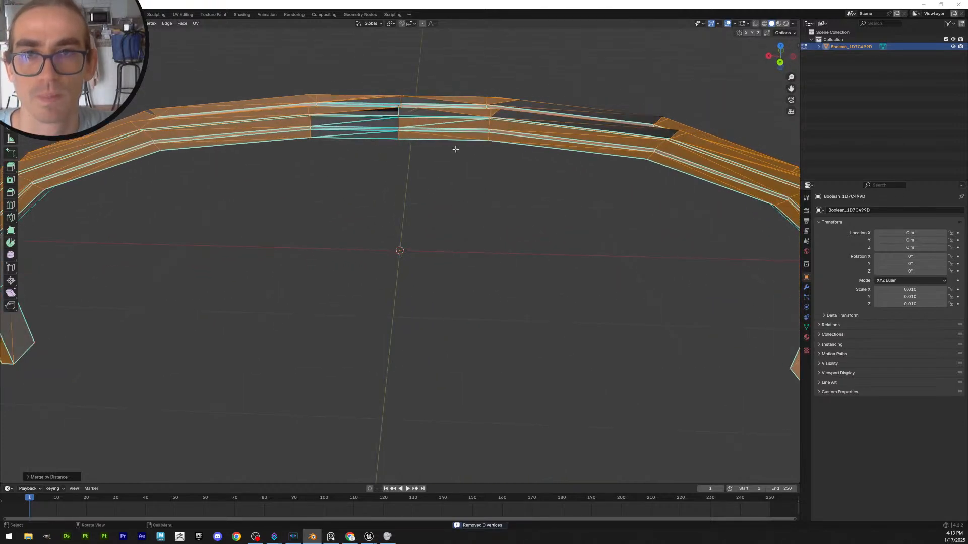
# Select only the vertices at the arch's middle seam and try to merge them by distance
pyautogui.click(456, 149)
pyautogui.moveTo(377, 74); pyautogui.dragTo(434, 178)
pyautogui.moveTo(434, 177); pyautogui.dragTo(453, 283, button='middle')
pyautogui.scroll(3, 436, 186)
pyautogui.scroll(2, 435, 305)
pyautogui.scroll(-2, 439, 310)
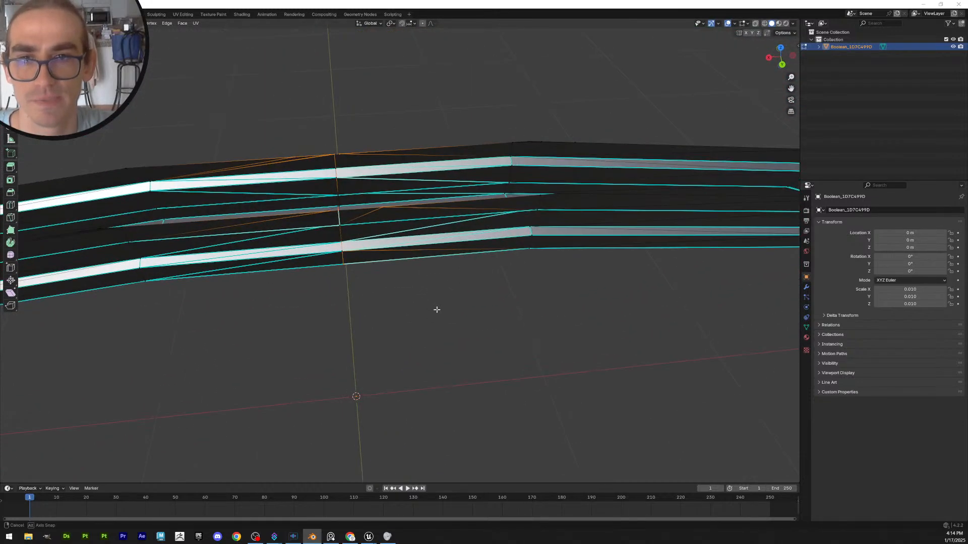
pyautogui.scroll(2, 449, 310)
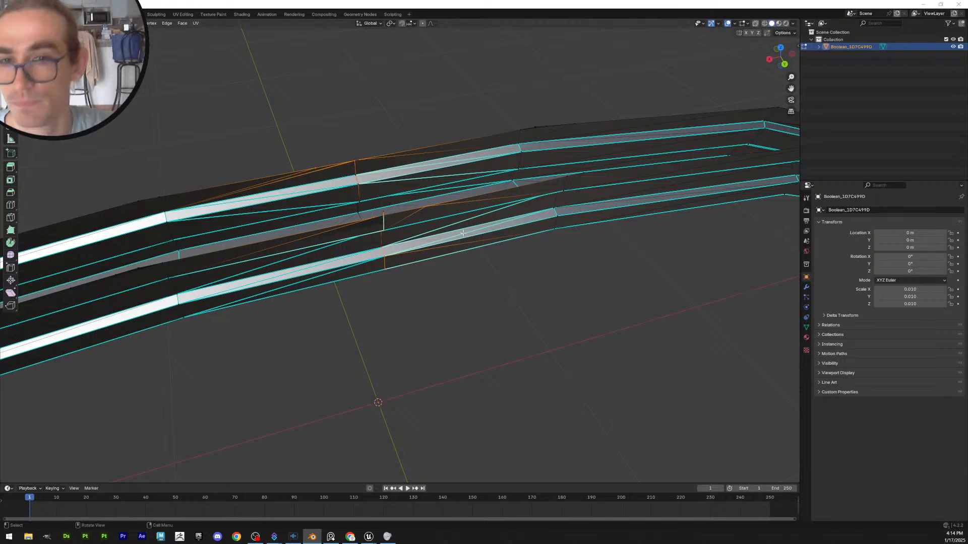
pyautogui.press('m')
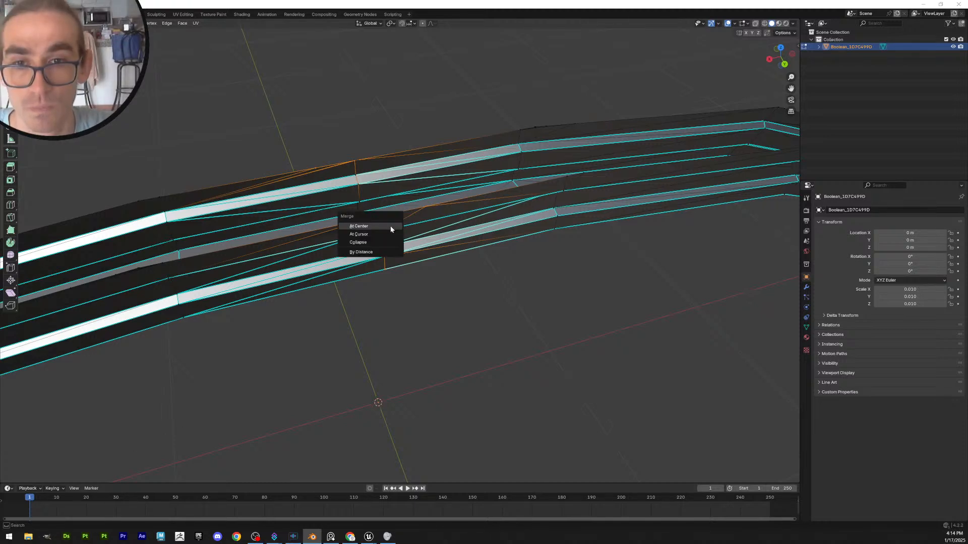
pyautogui.click(379, 251)
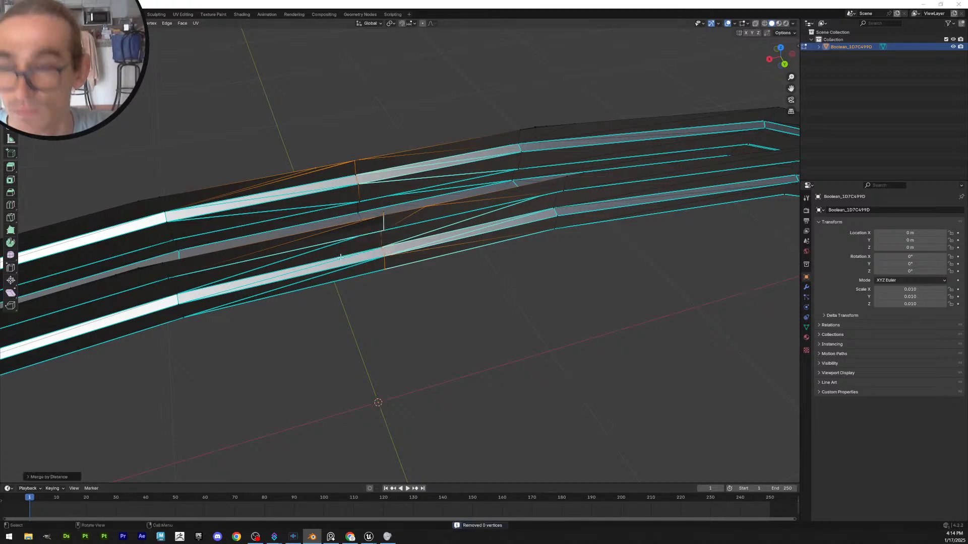
pyautogui.rightClick(391, 227)
pyautogui.moveTo(384, 224)
pyautogui.click(435, 249)
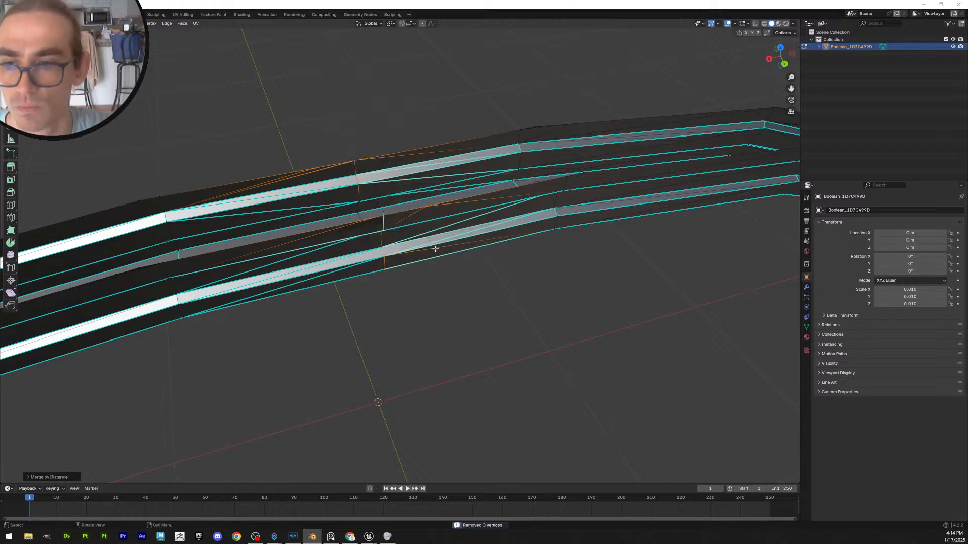
# Set the merge distance of the seam vertices to 0.01 m
pyautogui.click(29, 477)
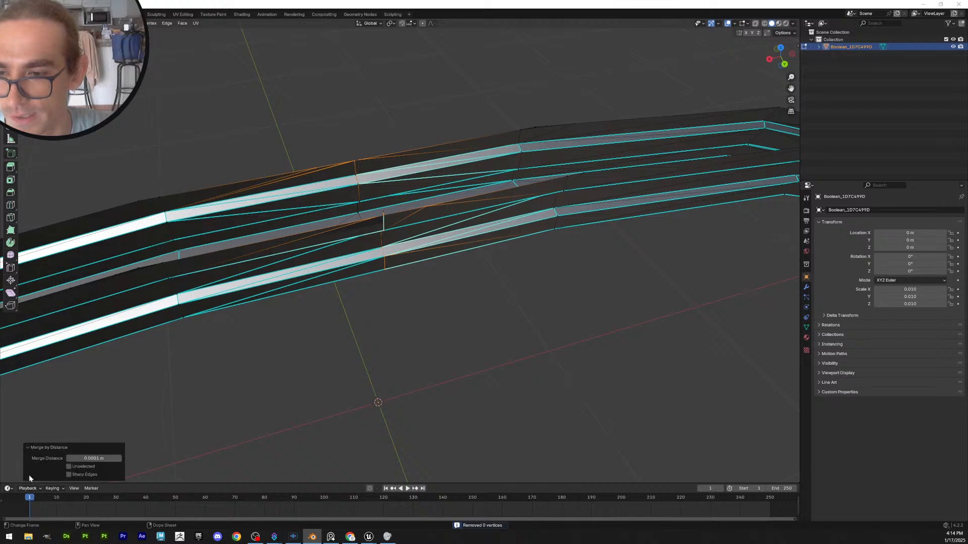
pyautogui.click(91, 459)
pyautogui.click(77, 459)
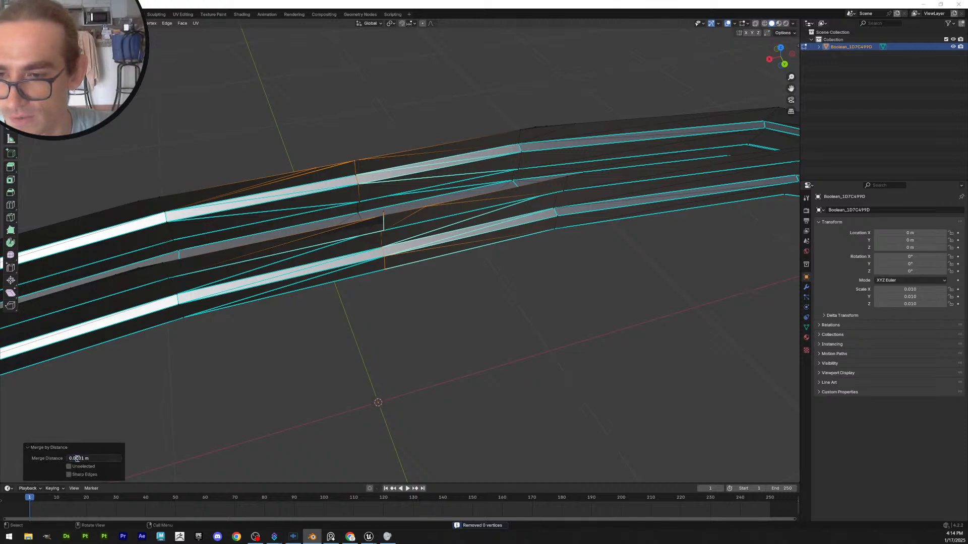
pyautogui.press('BackSpace')
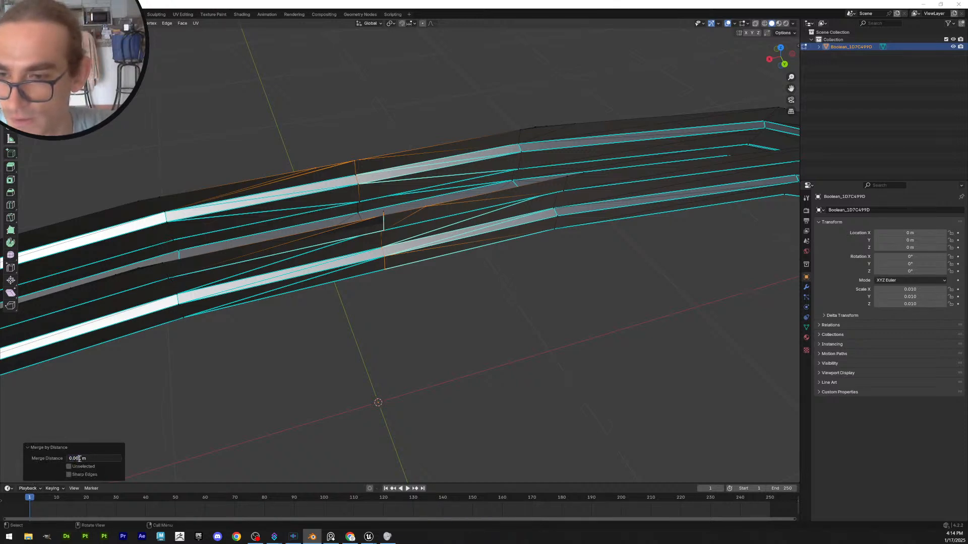
pyautogui.press('BackSpace')
pyautogui.press('Return')
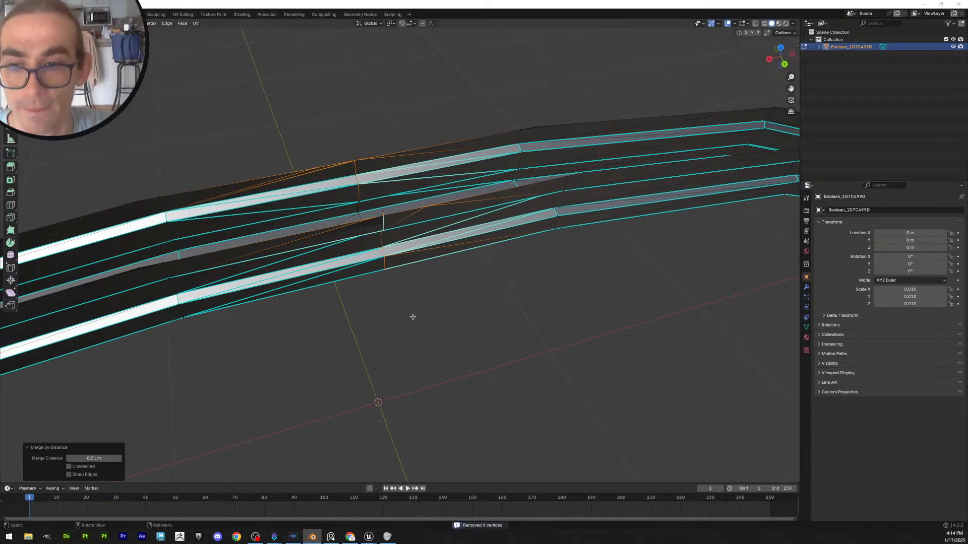
# Set the merge distance of the seam vertices to 0.1 m
pyautogui.doubleClick(93, 458)
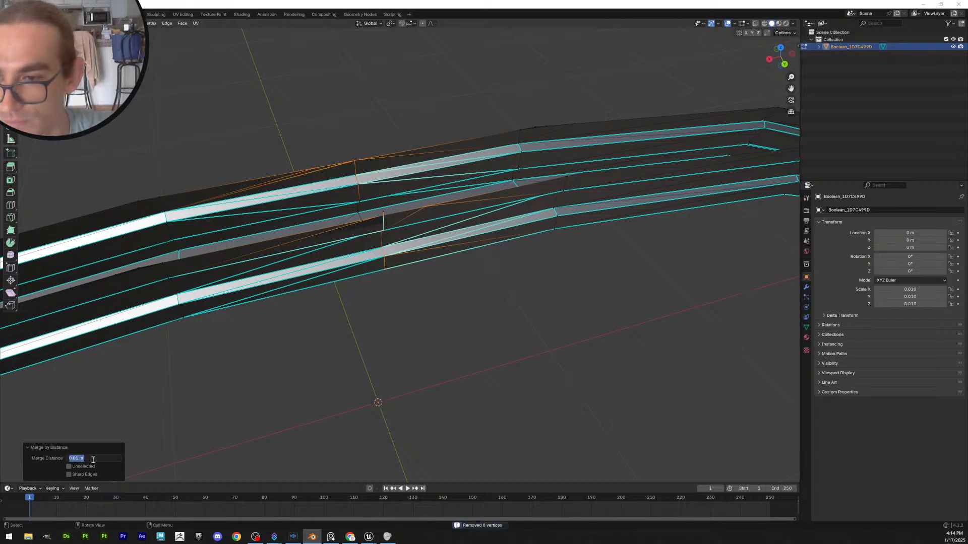
pyautogui.click(76, 460)
pyautogui.press('BackSpace')
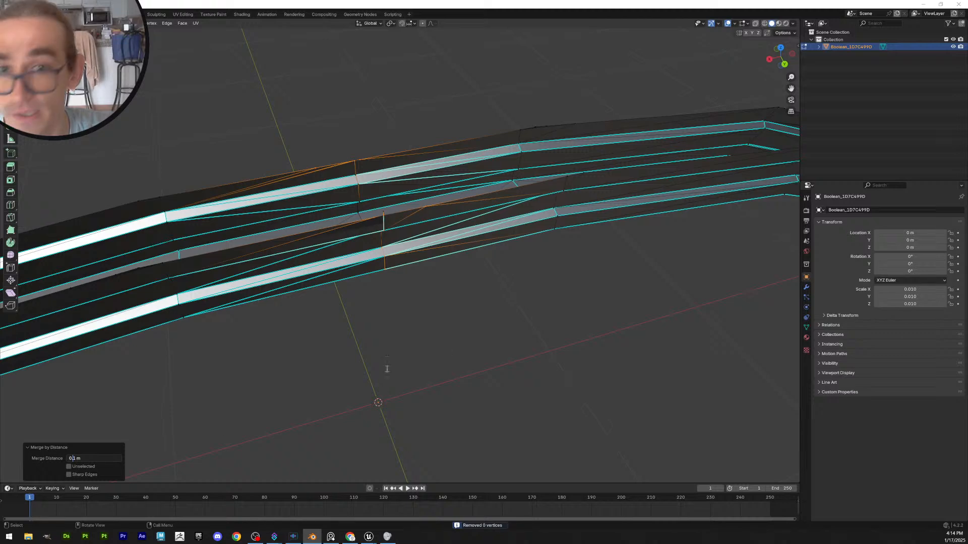
pyautogui.press('Return')
pyautogui.moveTo(464, 356); pyautogui.dragTo(450, 259, button='middle')
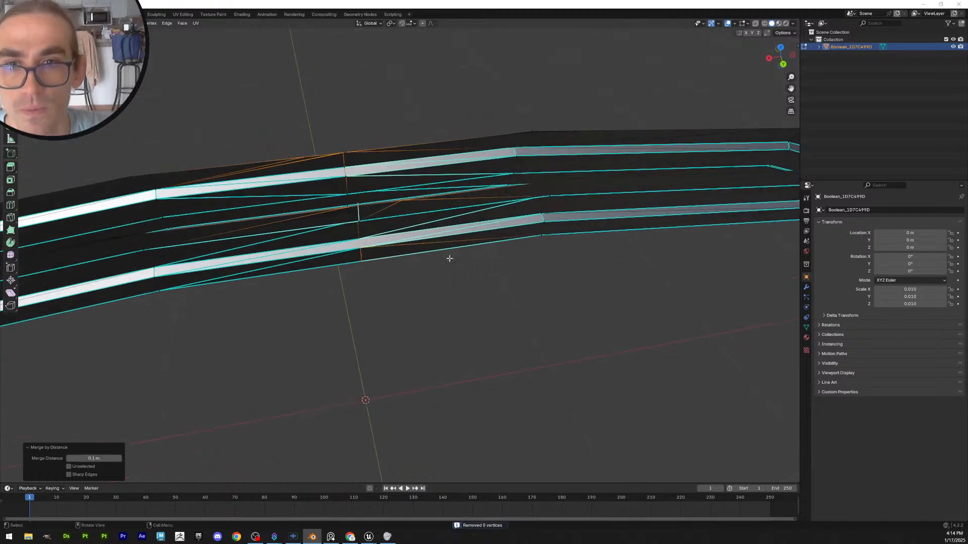
# Select the vertices along the front of the arch's middle seam and merge them by distance with 0.1 m
pyautogui.click(395, 300)
pyautogui.moveTo(399, 286); pyautogui.dragTo(410, 143, button='middle')
pyautogui.scroll(4, 378, 202)
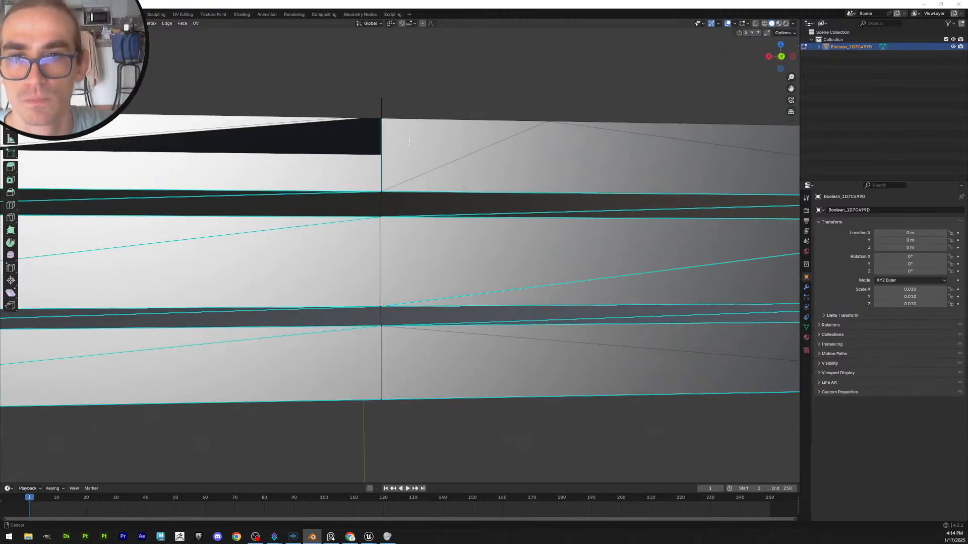
pyautogui.moveTo(397, 131); pyautogui.dragTo(368, 117)
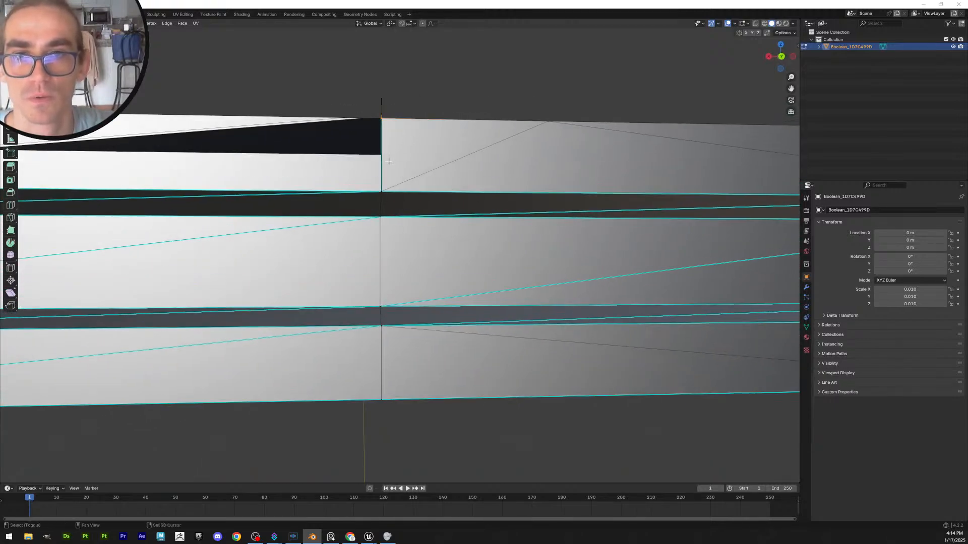
pyautogui.moveTo(395, 199); pyautogui.dragTo(425, 102, button='middle')
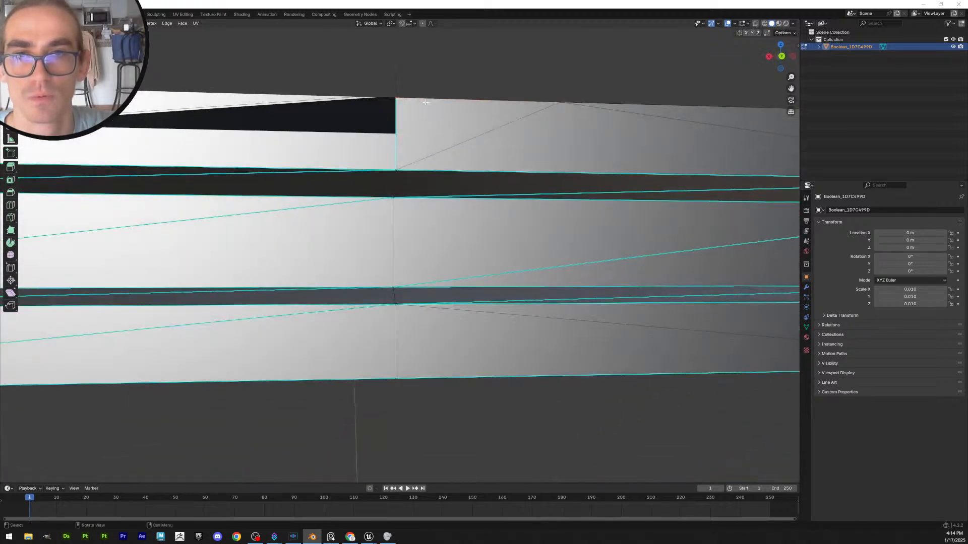
pyautogui.keyDown('shift'); pyautogui.click(404, 177); pyautogui.keyUp('shift')
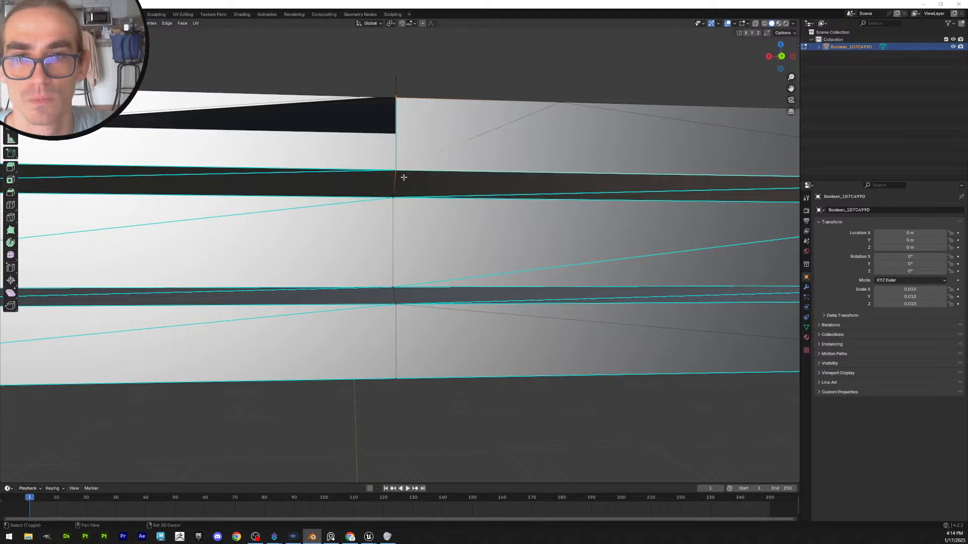
pyautogui.keyDown('shift'); pyautogui.click(396, 303); pyautogui.keyUp('shift')
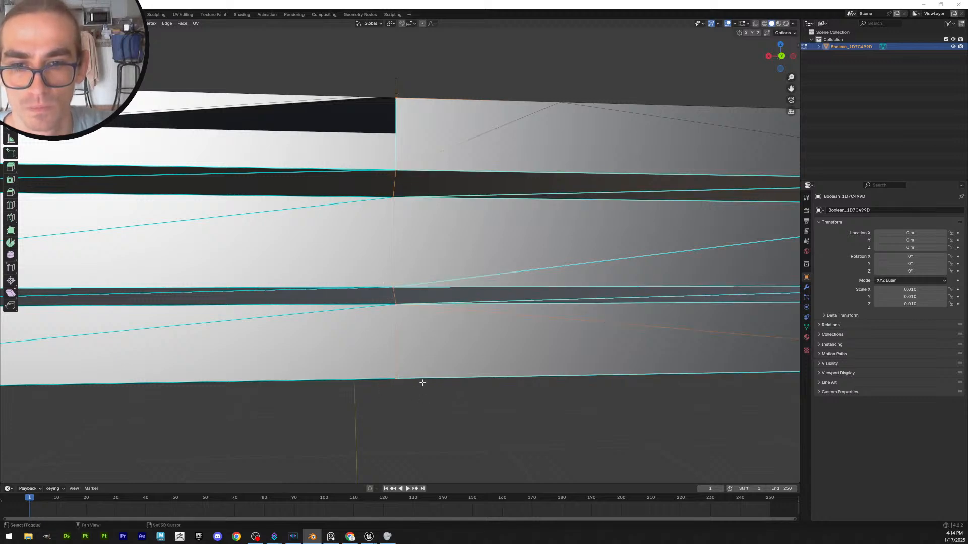
pyautogui.moveTo(423, 384); pyautogui.dragTo(444, 222, button='middle')
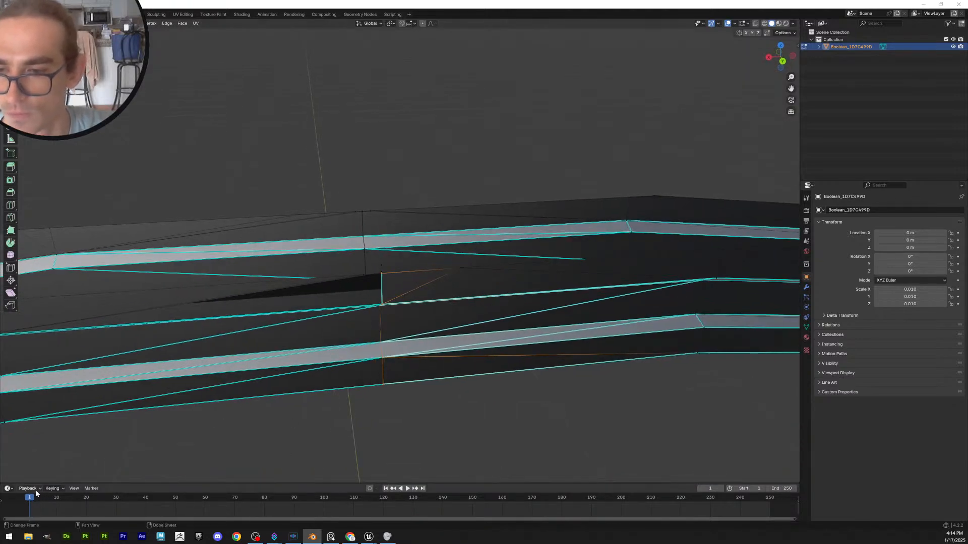
pyautogui.press('m')
pyautogui.click(273, 356)
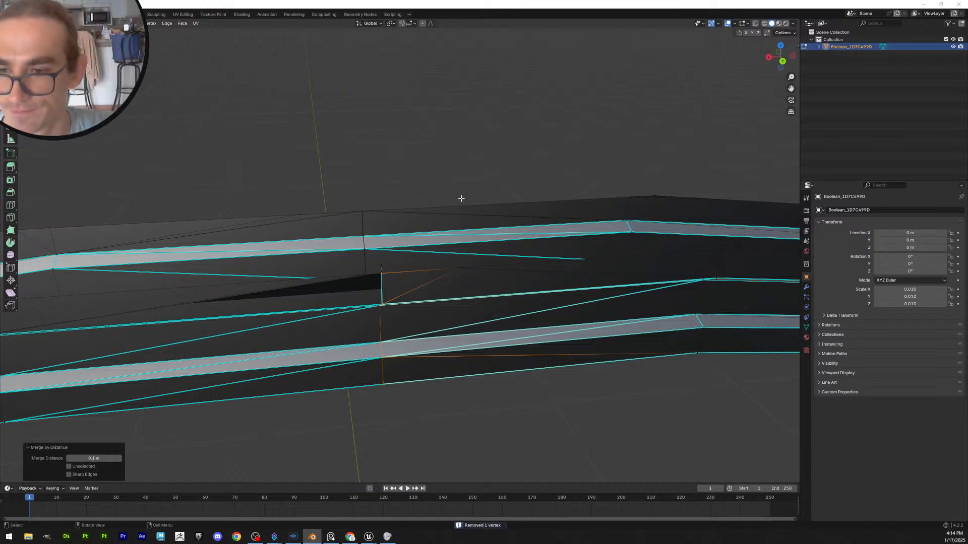
# Box-select the stray vertex sticking up above the arch's middle seam and delete it
pyautogui.moveTo(484, 202); pyautogui.dragTo(482, 176, button='middle')
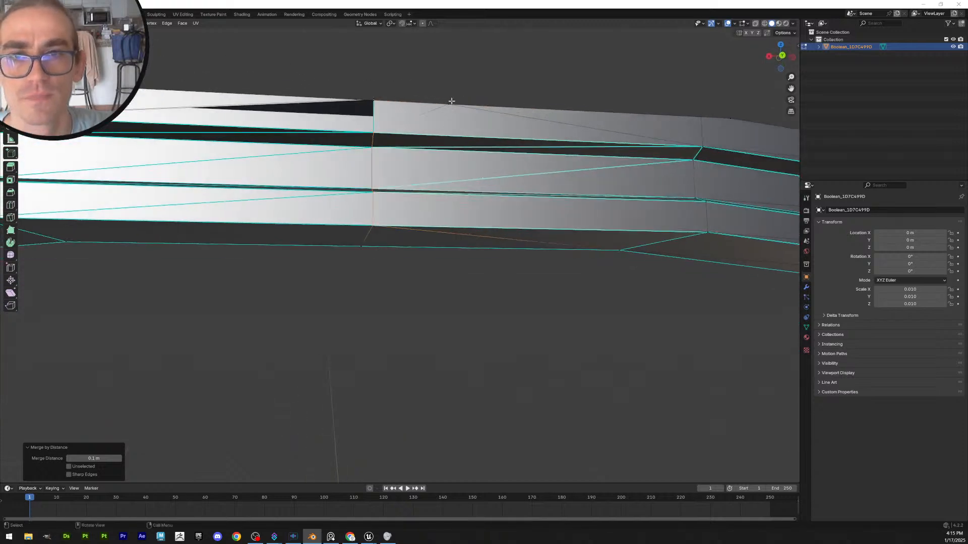
pyautogui.scroll(6, 451, 101)
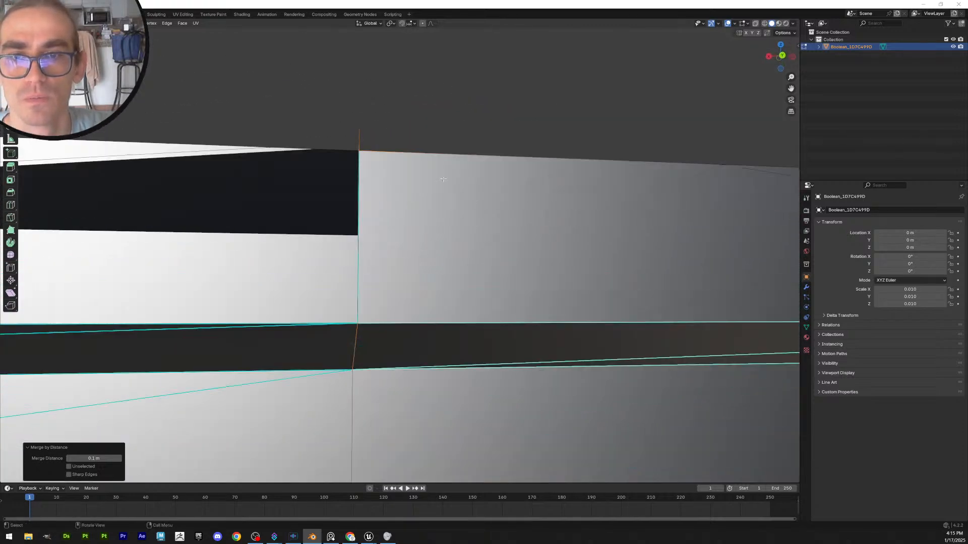
pyautogui.moveTo(443, 179)
pyautogui.keyDown('shift'); pyautogui.mouseDown(button='middle')
pyautogui.moveTo(447, 167)
pyautogui.moveTo(445, 183)
pyautogui.mouseUp(button='middle'); pyautogui.keyUp('shift')
pyautogui.press('b')
pyautogui.moveTo(379, 184); pyautogui.dragTo(453, 235)
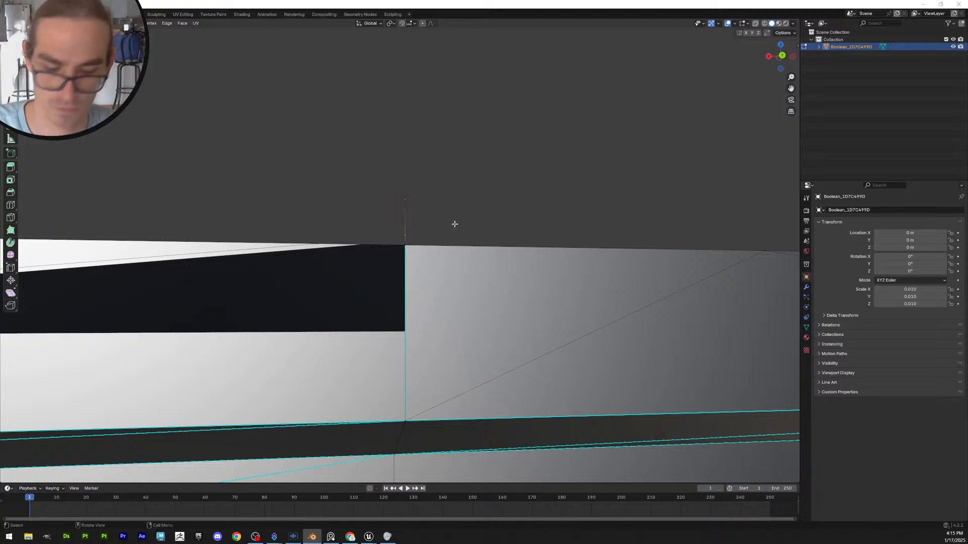
pyautogui.click(174, 68)
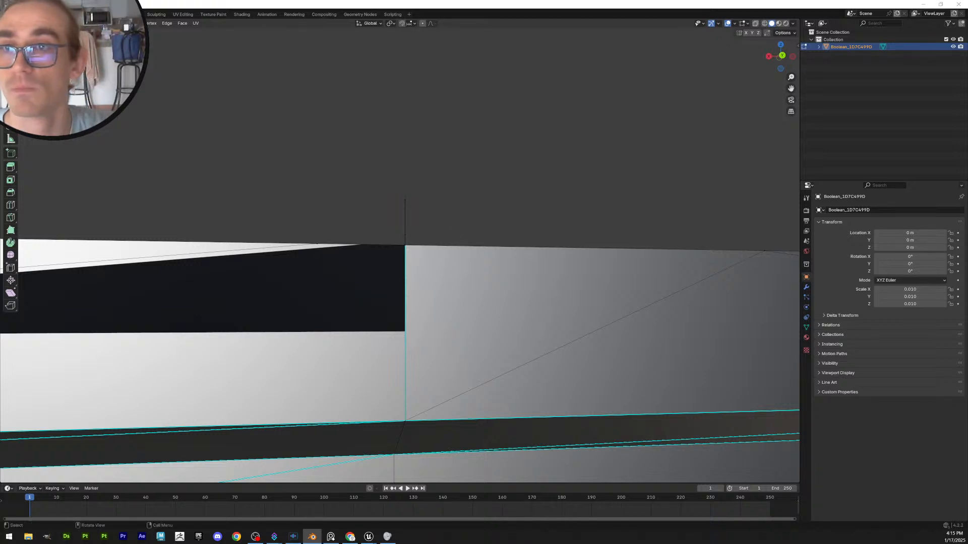
pyautogui.moveTo(372, 180); pyautogui.dragTo(436, 236)
pyautogui.moveTo(438, 215)
pyautogui.mouseDown(button='middle')
pyautogui.moveTo(464, 220)
pyautogui.moveTo(447, 217)
pyautogui.mouseUp(button='middle')
pyautogui.press('x')
pyautogui.click(440, 227)
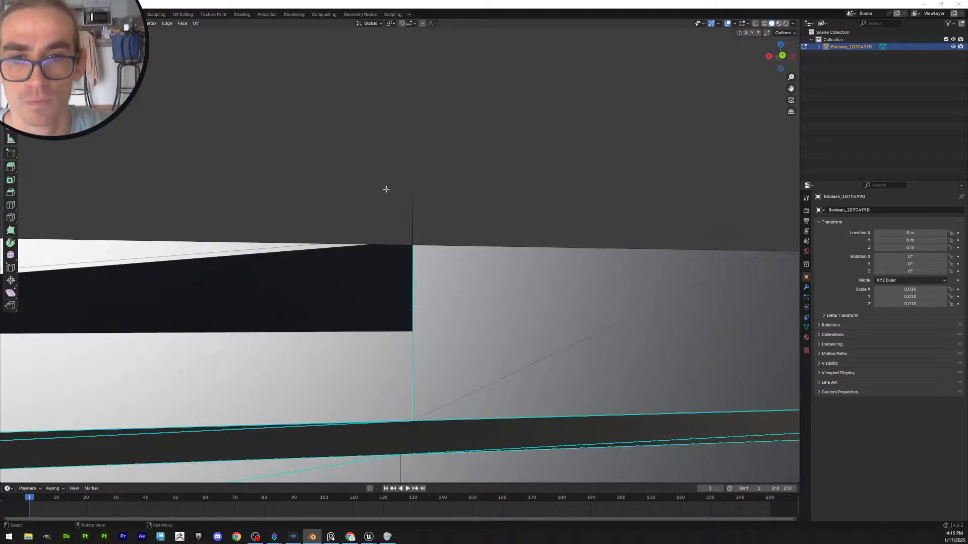
# Select the remaining stray geometry above the seam's upper edge and delete it
pyautogui.moveTo(384, 188); pyautogui.dragTo(423, 224)
pyautogui.press('x')
pyautogui.click(424, 227)
pyautogui.press('x')
pyautogui.click(429, 226)
pyautogui.moveTo(447, 224); pyautogui.dragTo(516, 183, button='middle')
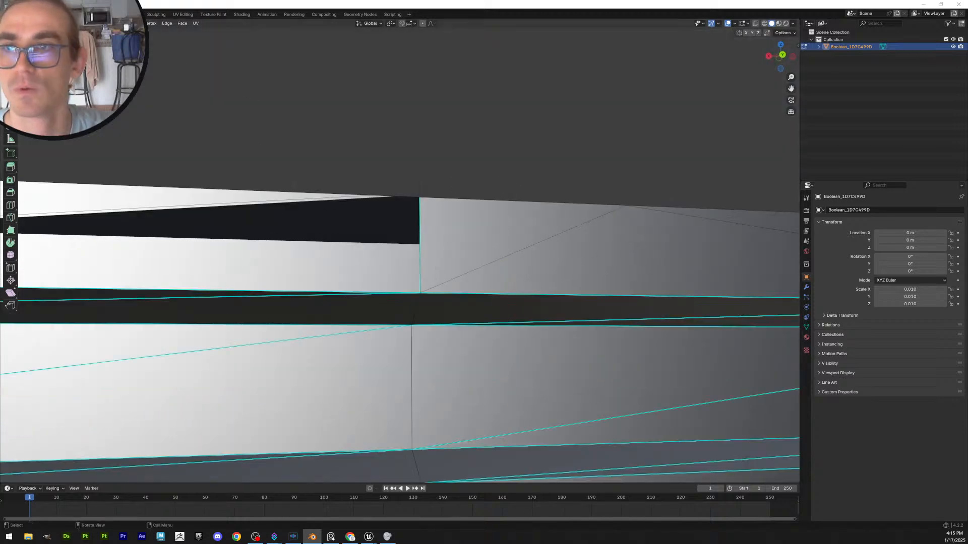
# Select the vertices at the upper corner of the middle seam and try to merge them by distance with 0.1 m
pyautogui.moveTo(419, 191); pyautogui.dragTo(449, 196)
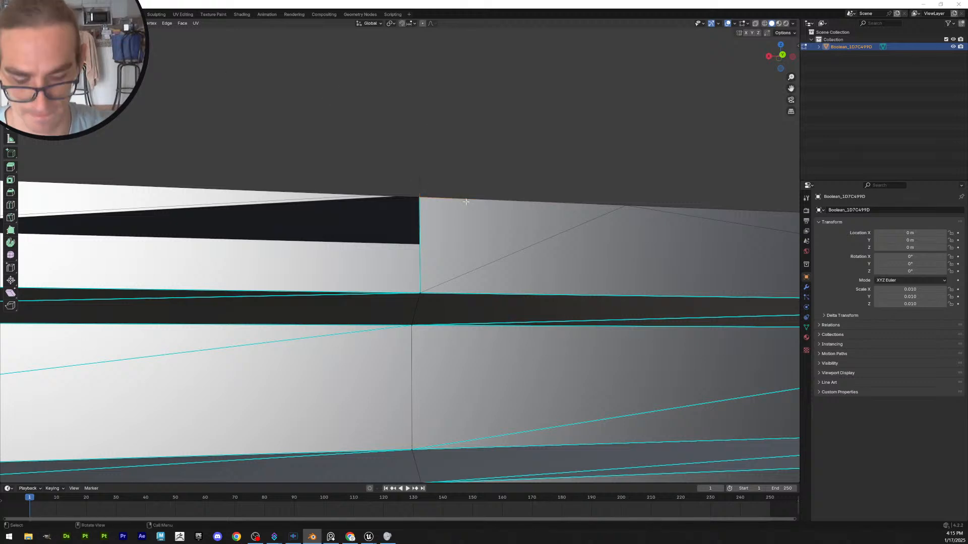
pyautogui.press('m')
pyautogui.click(458, 201)
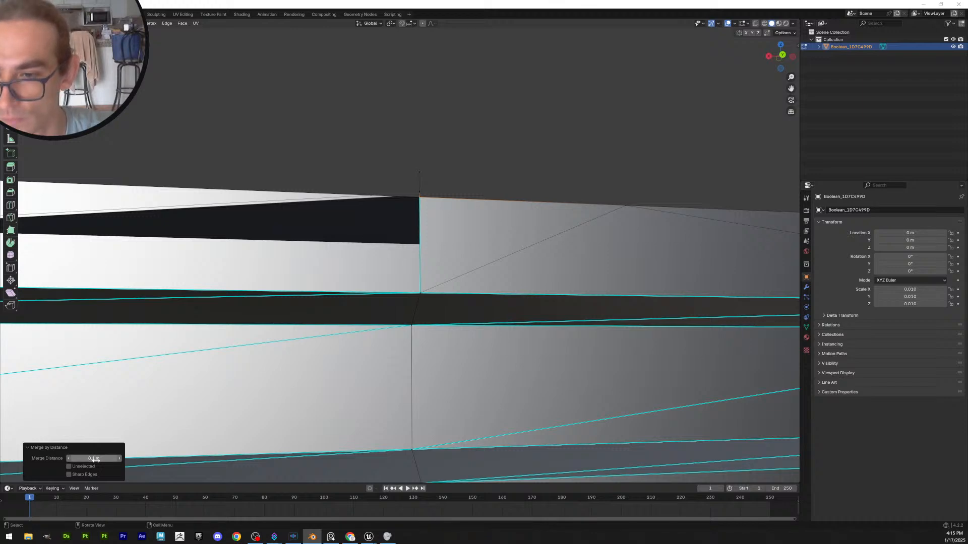
pyautogui.moveTo(444, 159); pyautogui.dragTo(524, 310, button='middle')
pyautogui.scroll(-3, 525, 310)
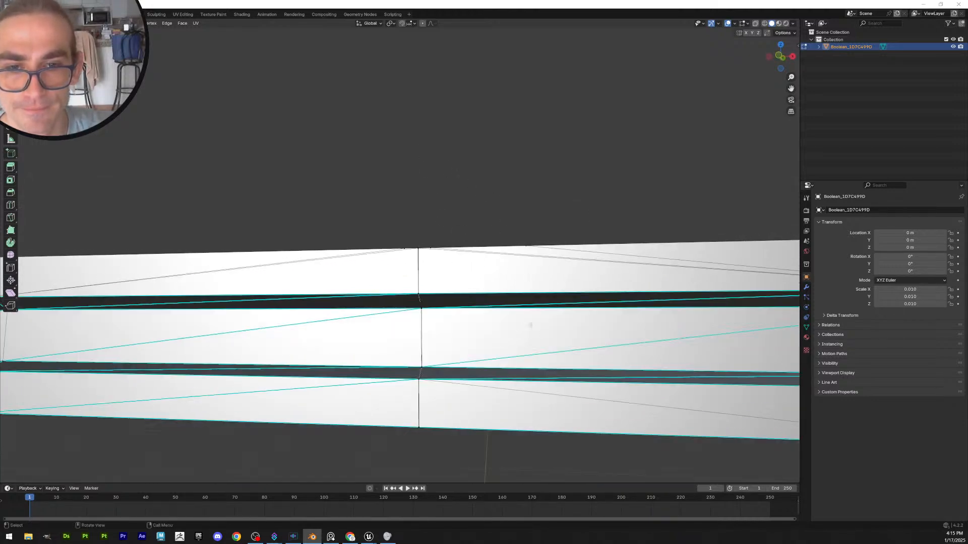
pyautogui.moveTo(484, 219); pyautogui.dragTo(492, 195, button='middle')
pyautogui.scroll(-1, 491, 195)
pyautogui.moveTo(489, 188); pyautogui.dragTo(454, 222, button='middle')
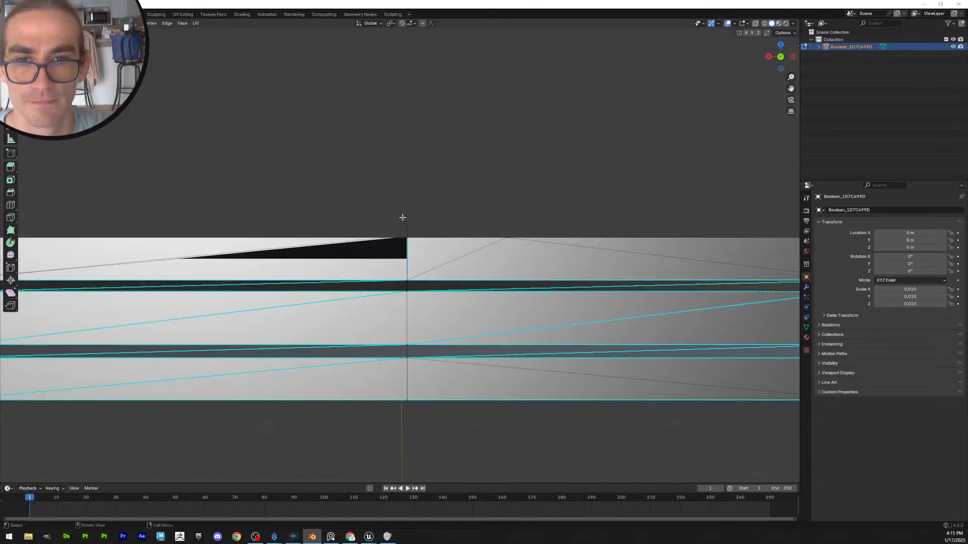
# Turn on X-ray in the front view and select all vertices along the arch's middle seam through the mesh
pyautogui.moveTo(402, 217); pyautogui.dragTo(400, 315)
pyautogui.moveTo(409, 425); pyautogui.dragTo(409, 427)
pyautogui.moveTo(458, 218); pyautogui.dragTo(466, 97, button='middle')
pyautogui.click(755, 24)
pyautogui.scroll(7, 402, 280)
pyautogui.scroll(3, 496, 159)
pyautogui.scroll(-4, 482, 156)
pyautogui.scroll(-2, 449, 115)
pyautogui.scroll(1, 391, 134)
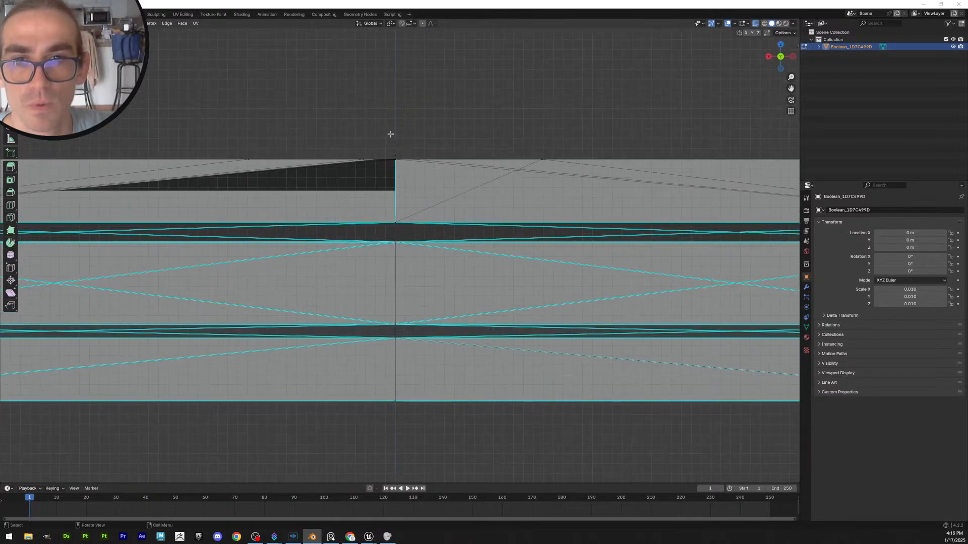
pyautogui.moveTo(391, 134); pyautogui.dragTo(402, 431)
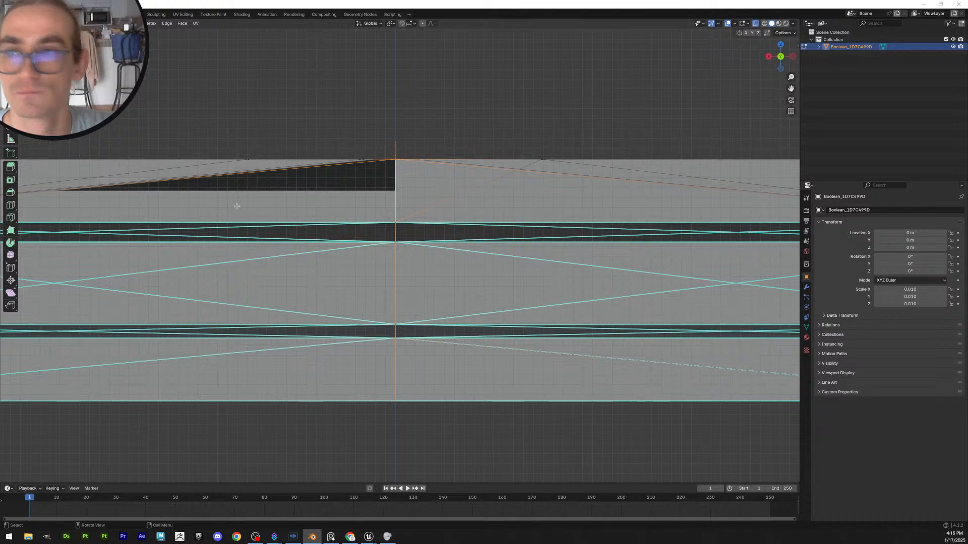
# Scale the selected seam vertices along X to about 0.19 to pull them onto one line
pyautogui.click(11, 100)
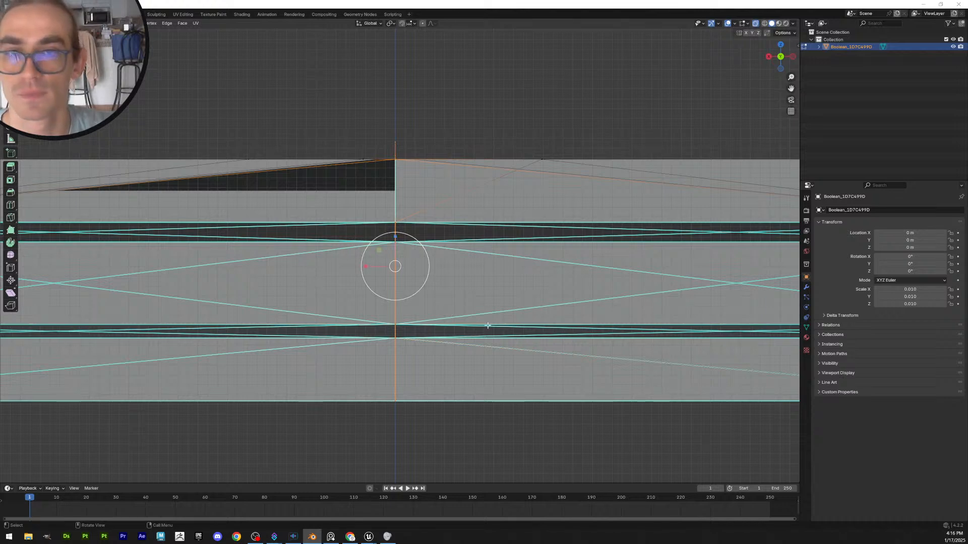
pyautogui.moveTo(364, 266); pyautogui.dragTo(392, 272)
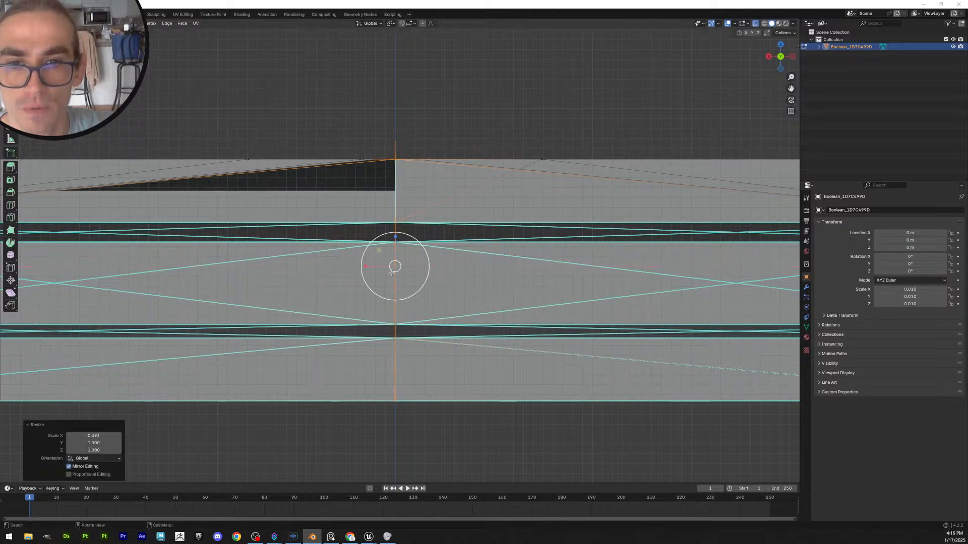
pyautogui.scroll(3, 384, 232)
pyautogui.scroll(1, 398, 247)
pyautogui.scroll(-3, 418, 202)
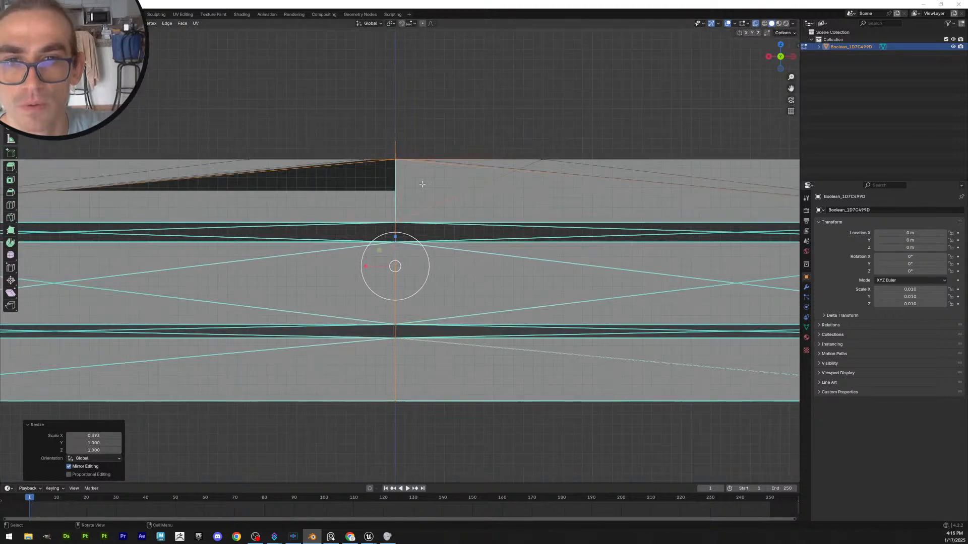
# Merge the selected seam vertices by distance with a merge distance of 0.1 m
pyautogui.press('m')
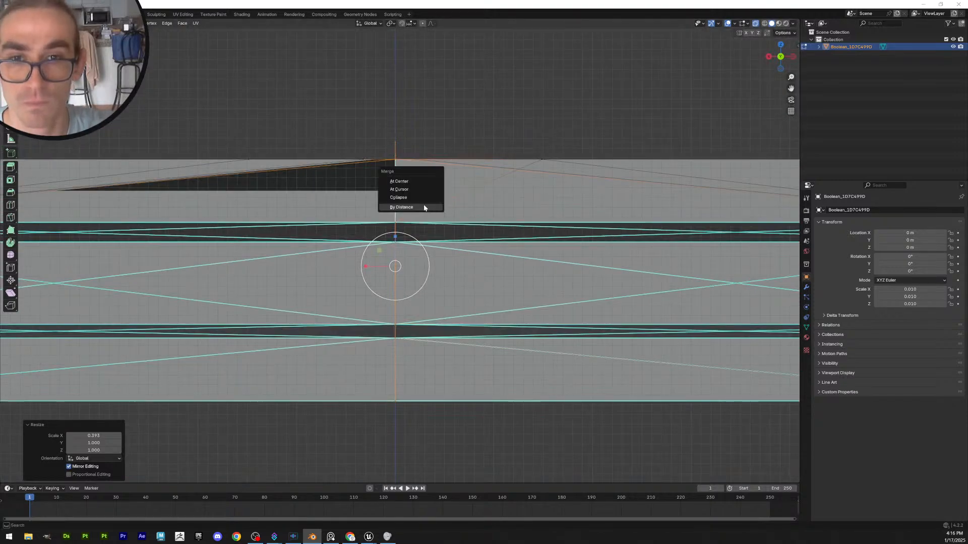
pyautogui.click(427, 205)
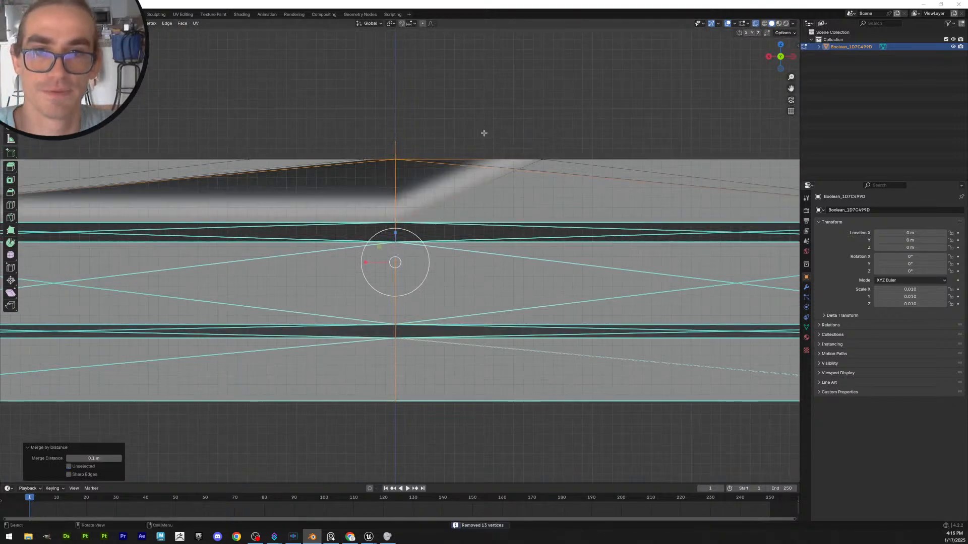
pyautogui.moveTo(505, 130); pyautogui.dragTo(503, 137, button='middle')
pyautogui.scroll(-4, 500, 141)
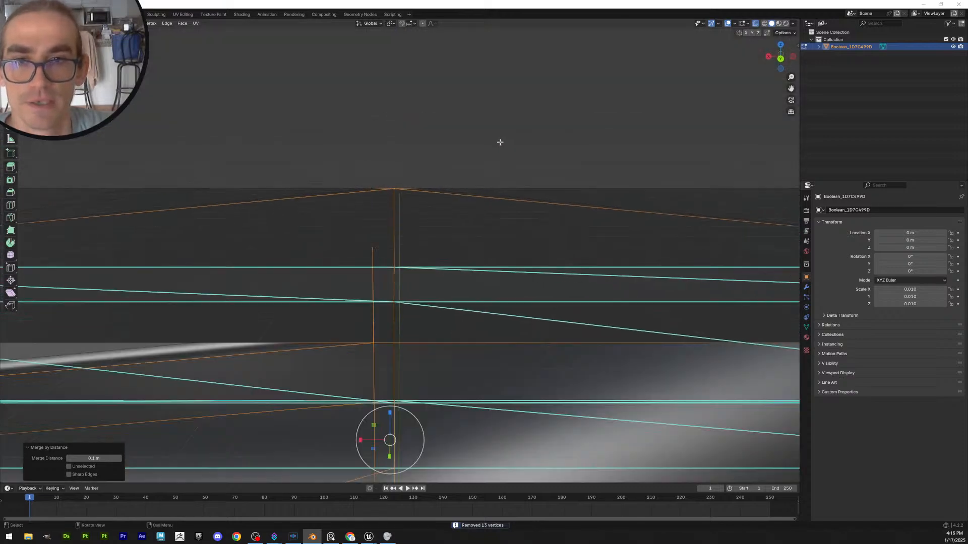
pyautogui.scroll(-2, 470, 195)
pyautogui.moveTo(469, 195); pyautogui.dragTo(493, 156, button='middle')
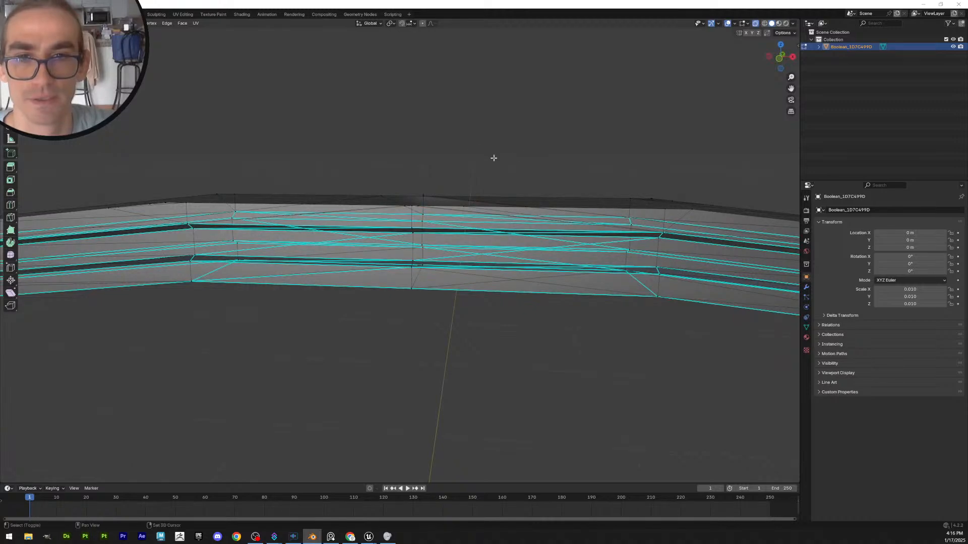
# Examine the stray edge above the middle seam by selecting its vertices and the edge below it in turn
pyautogui.scroll(5, 482, 228)
pyautogui.moveTo(456, 219)
pyautogui.mouseDown(button='middle')
pyautogui.moveTo(486, 201)
pyautogui.moveTo(389, 199)
pyautogui.moveTo(447, 224)
pyautogui.mouseUp(button='middle')
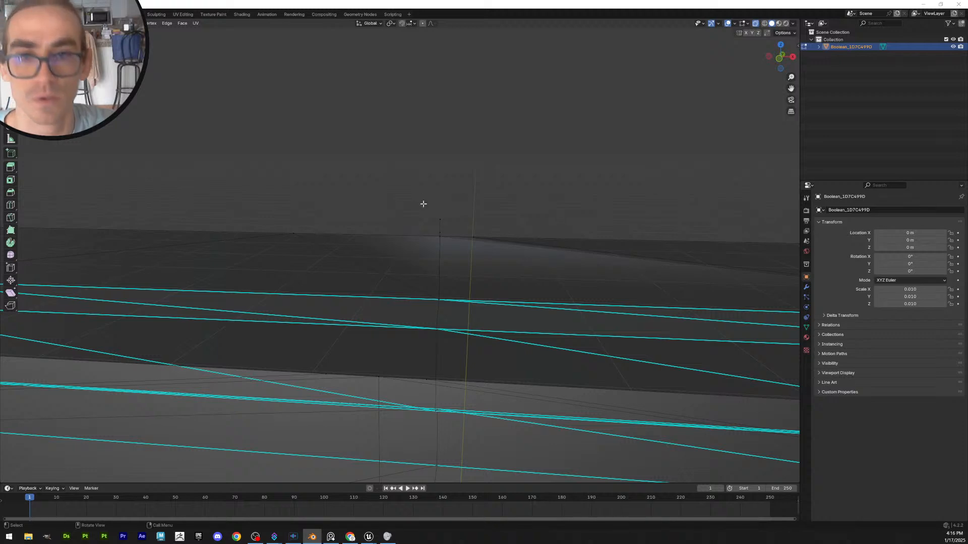
pyautogui.moveTo(428, 201); pyautogui.dragTo(469, 230)
pyautogui.click(495, 205)
pyautogui.scroll(2, 468, 207)
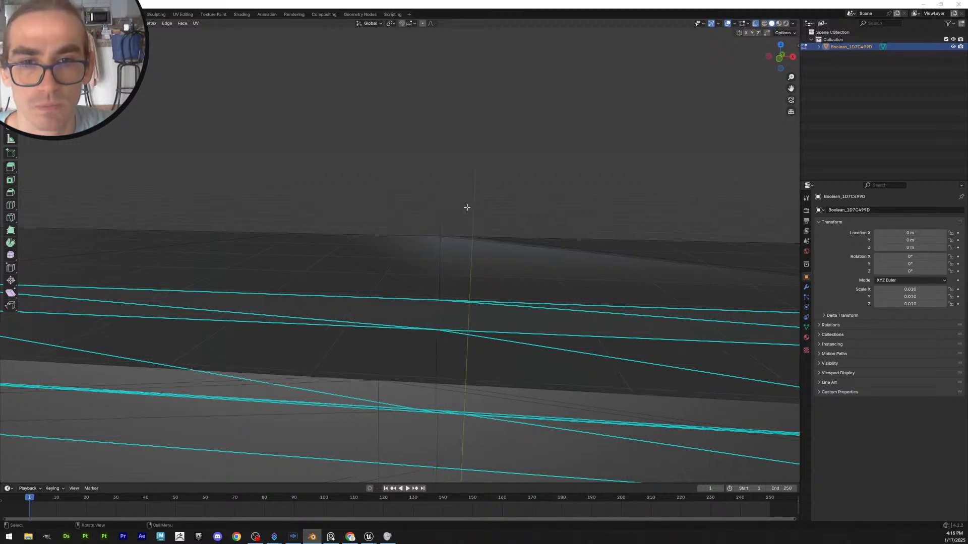
pyautogui.click(440, 225)
pyautogui.click(460, 214)
pyautogui.click(441, 225)
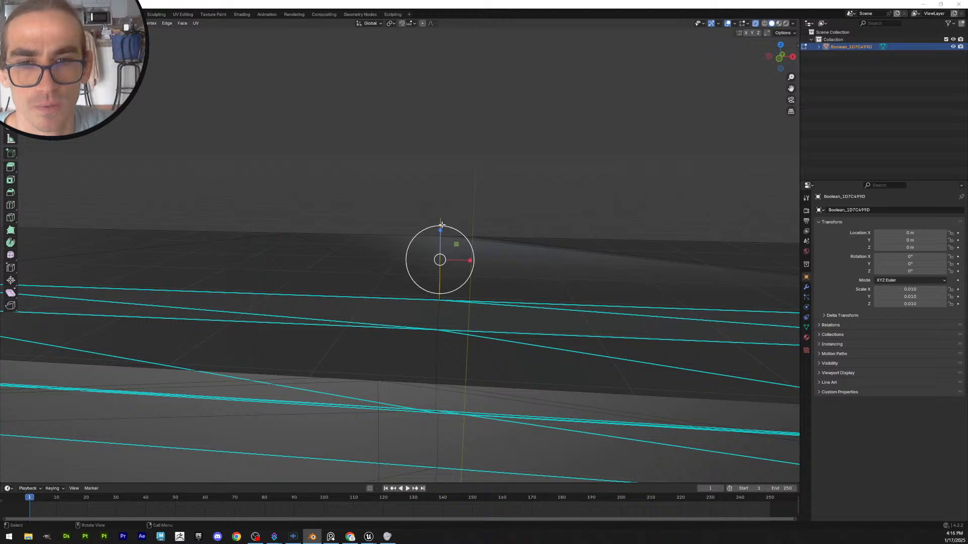
pyautogui.click(475, 162)
pyautogui.moveTo(425, 199); pyautogui.dragTo(465, 225)
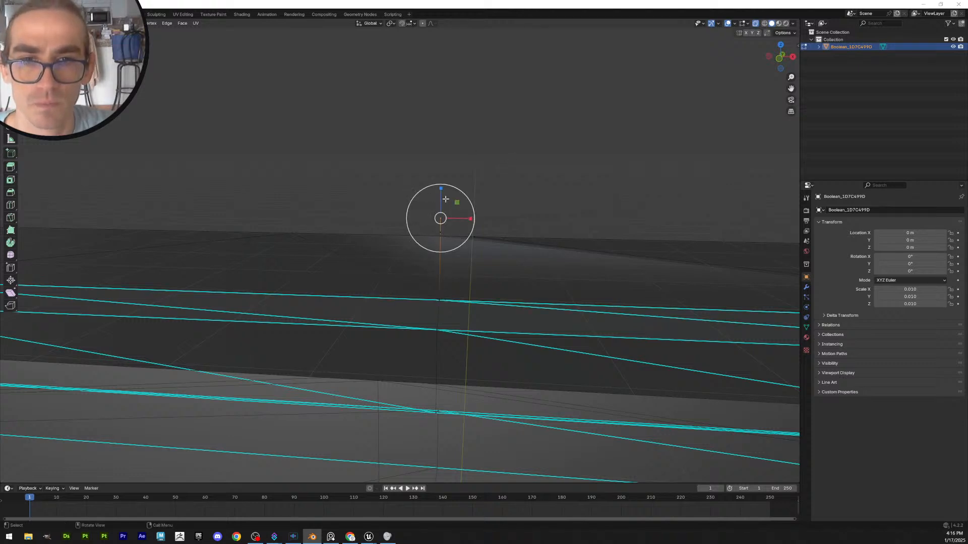
pyautogui.click(471, 221)
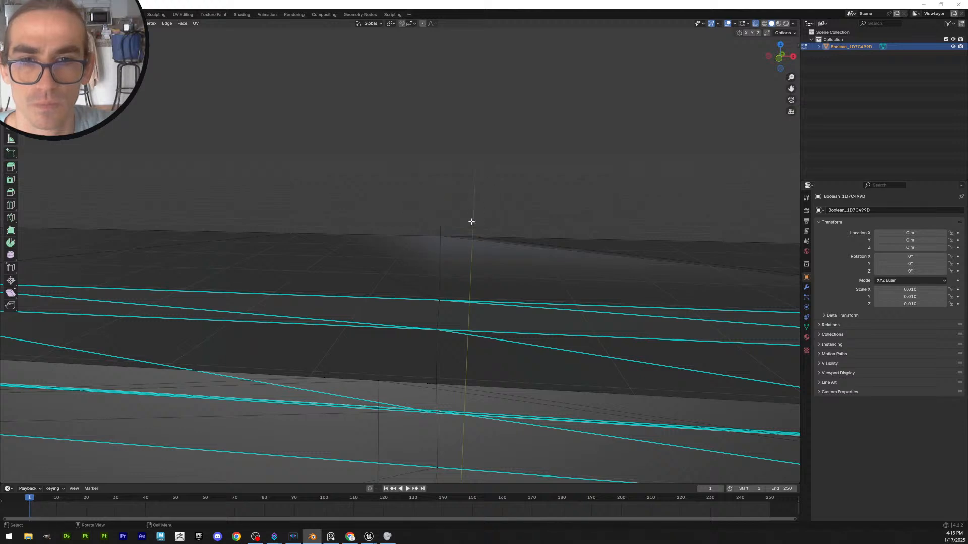
# Try to merge the vertices at the seam's upper edge by distance with 0.1 m
pyautogui.click(434, 234)
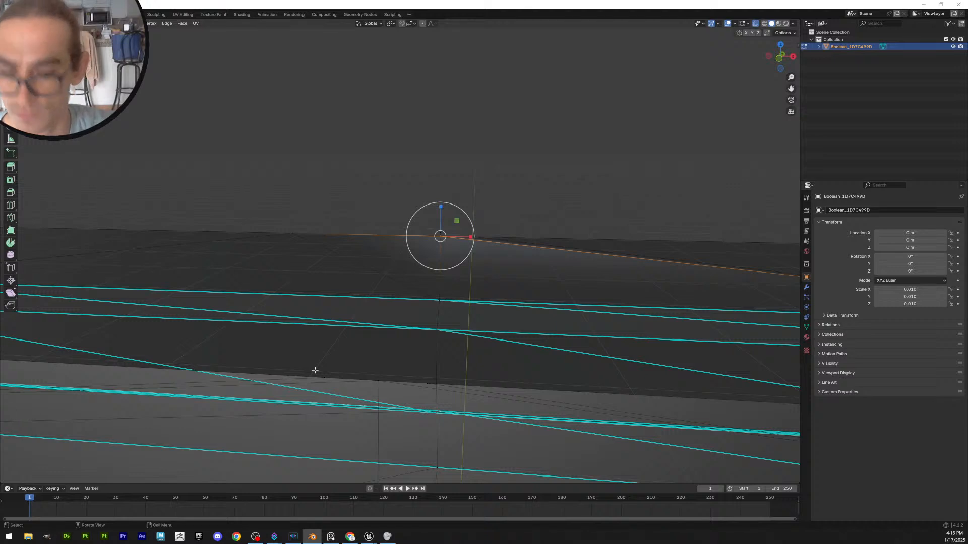
pyautogui.press('m')
pyautogui.click(425, 335)
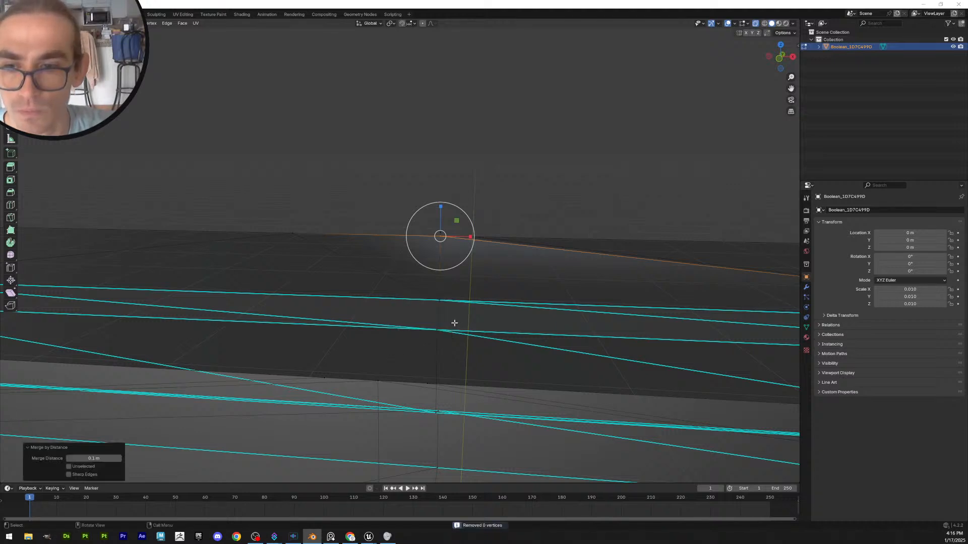
# Select the stray vertex together with the seam's upper-edge vertices and try to merge them by distance with 0.1 m
pyautogui.click(485, 189)
pyautogui.moveTo(433, 201); pyautogui.dragTo(444, 255)
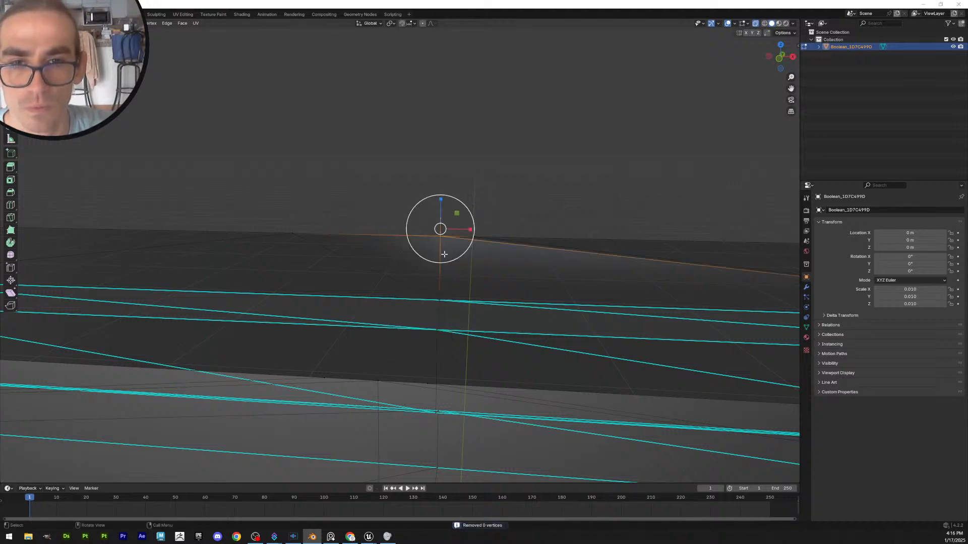
pyautogui.press('m')
pyautogui.click(429, 281)
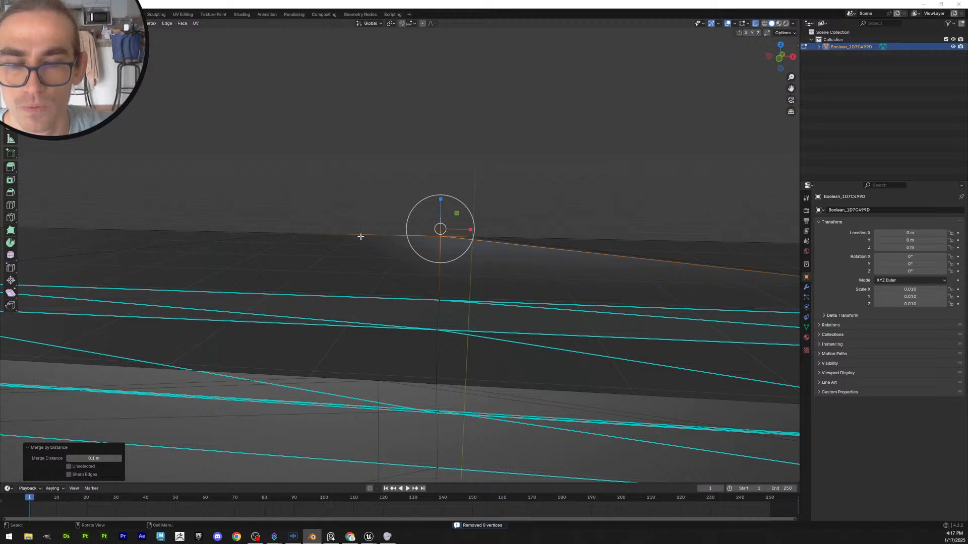
pyautogui.click(487, 183)
pyautogui.moveTo(432, 212); pyautogui.dragTo(455, 228)
pyautogui.click(498, 198)
pyautogui.click(468, 209)
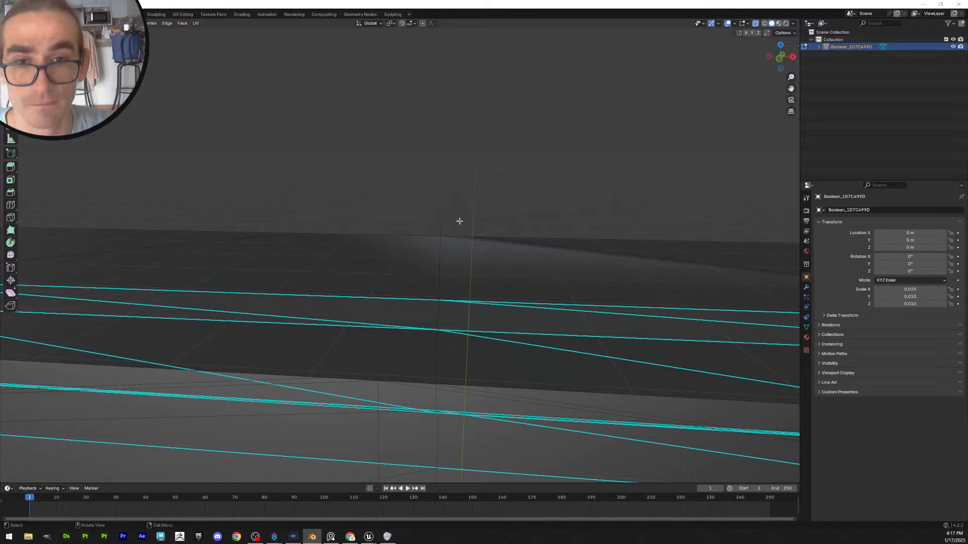
pyautogui.click(430, 225)
pyautogui.click(469, 220)
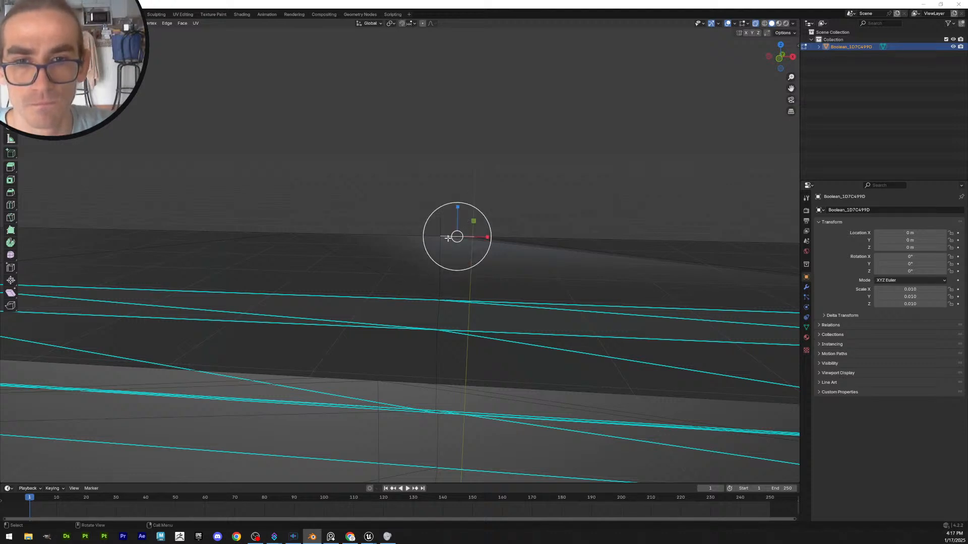
pyautogui.click(437, 203)
pyautogui.click(493, 200)
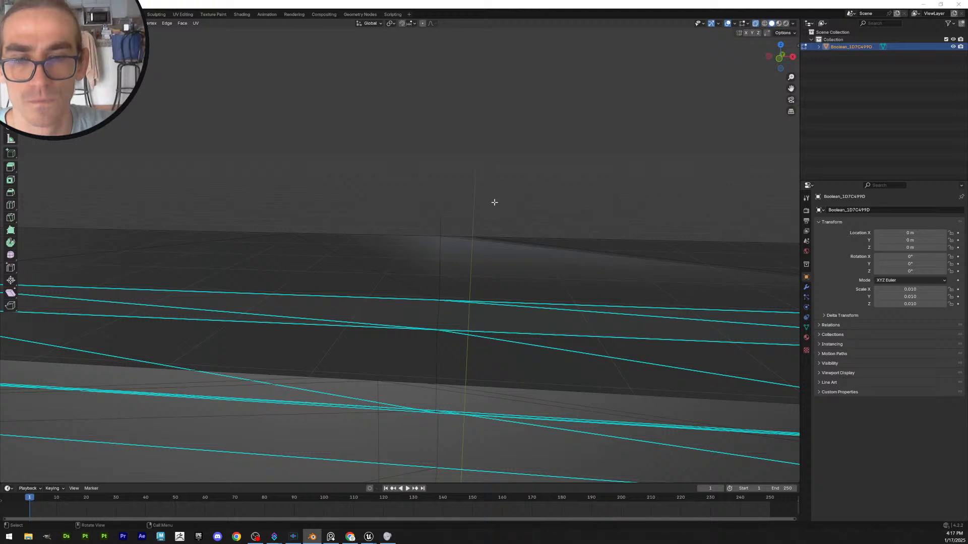
# Select the stray vertex above the middle seam and move it down along Z by about 0.004 m
pyautogui.click(431, 223)
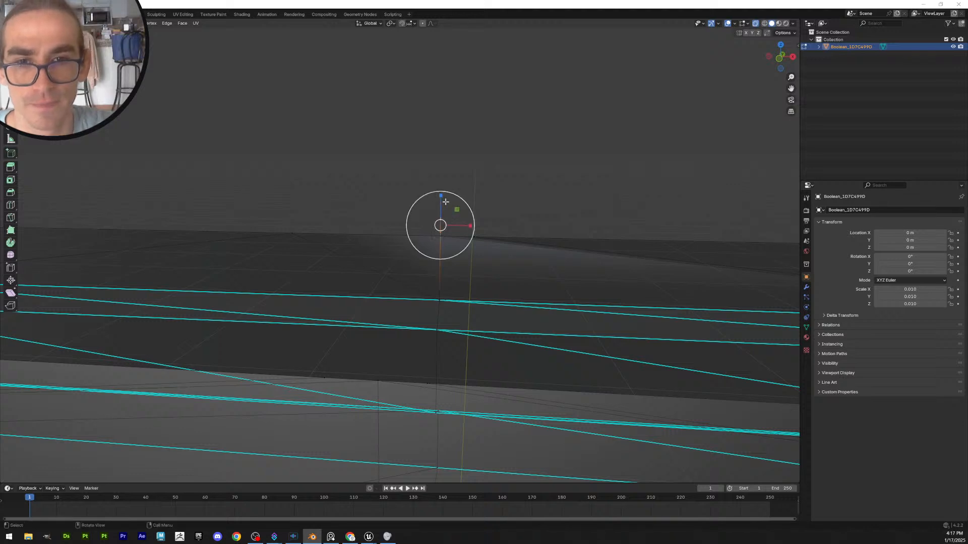
pyautogui.press('w')
pyautogui.click(10, 74)
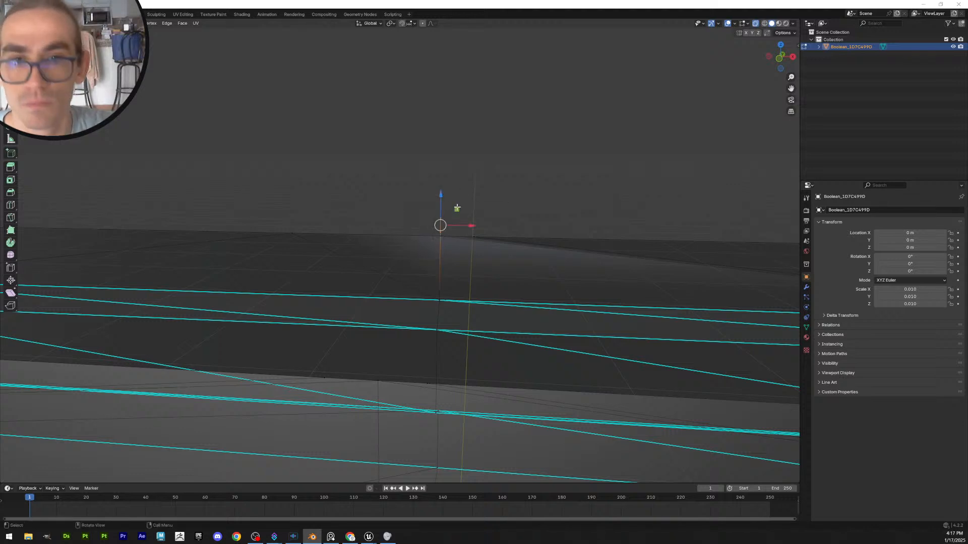
pyautogui.moveTo(439, 196); pyautogui.dragTo(440, 202)
pyautogui.moveTo(534, 204); pyautogui.dragTo(540, 205, button='middle')
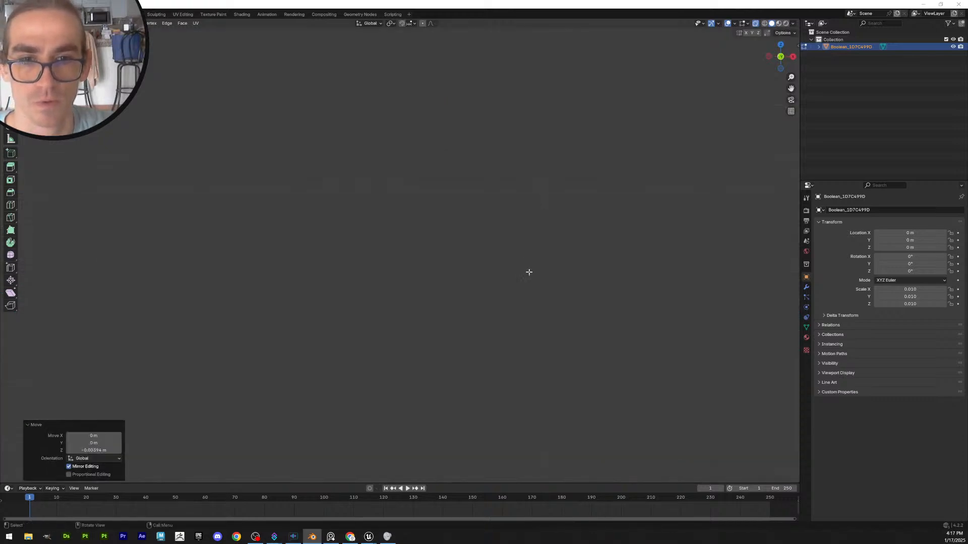
pyautogui.moveTo(525, 279)
pyautogui.mouseDown(button='middle')
pyautogui.moveTo(476, 280)
pyautogui.moveTo(512, 285)
pyautogui.mouseUp(button='middle')
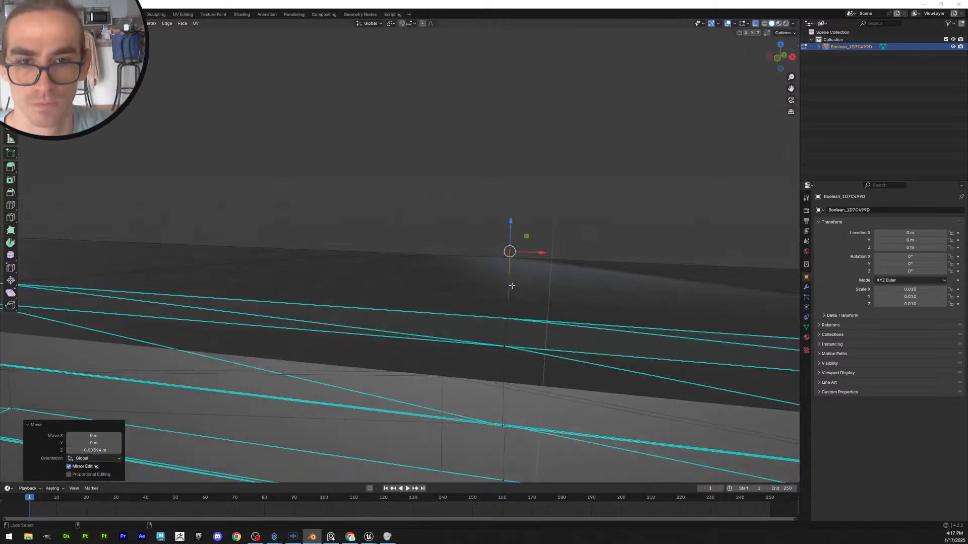
# Undo the recent moves of the stray vertex above the arch's middle seam
pyautogui.moveTo(550, 220); pyautogui.dragTo(563, 221, button='middle')
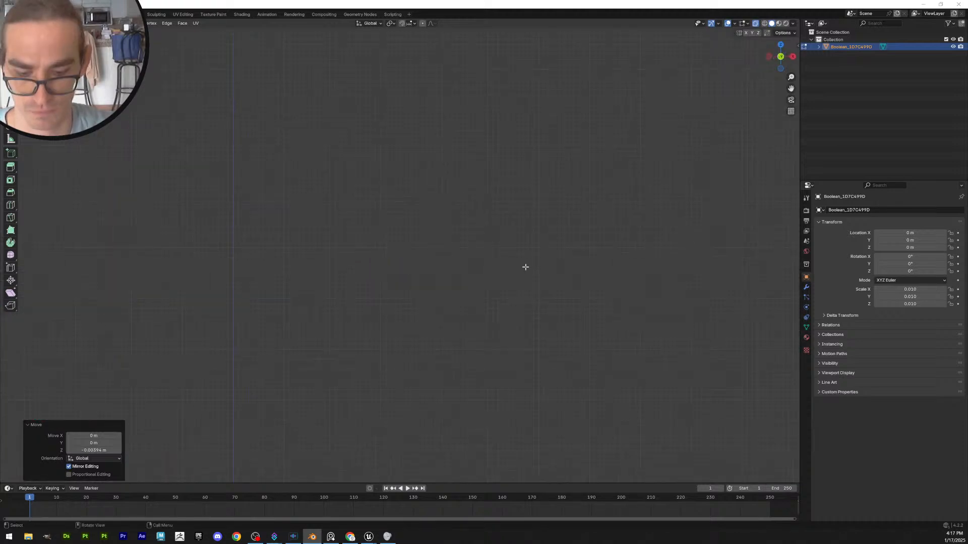
pyautogui.moveTo(524, 256); pyautogui.dragTo(491, 232, button='middle')
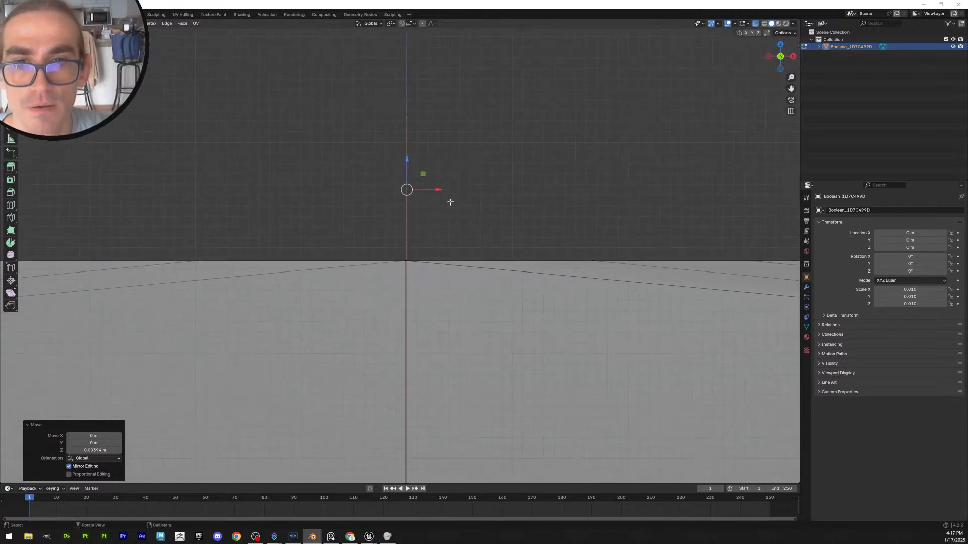
pyautogui.moveTo(409, 160)
pyautogui.mouseDown()
pyautogui.moveTo(407, 149)
pyautogui.moveTo(403, 157)
pyautogui.mouseUp()
pyautogui.hotkey('ctrl', 'z')
pyautogui.hotkey('ctrl', 'z')
pyautogui.hotkey('ctrl', 'z')
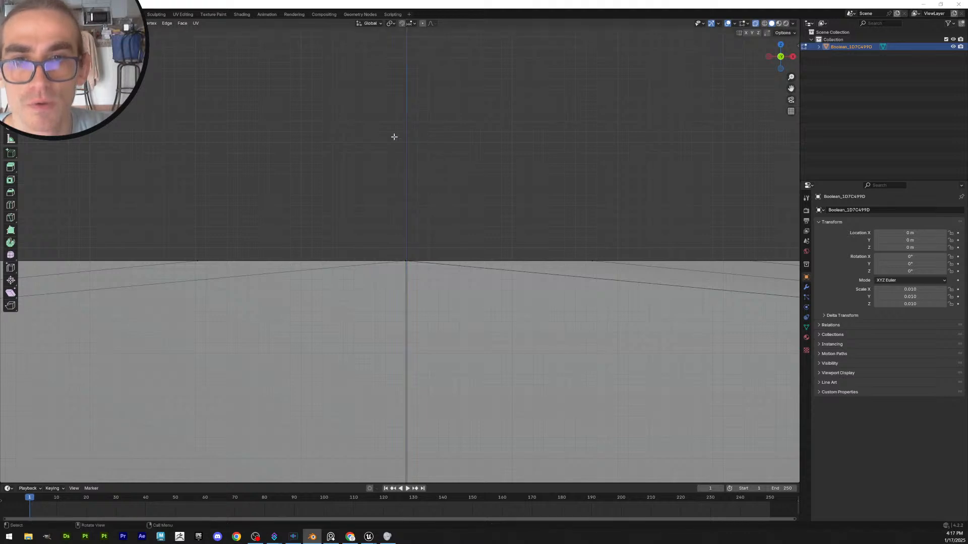
# Select the stray vertex above the middle seam and move it down along Z to the seam's upper edge
pyautogui.moveTo(374, 81); pyautogui.dragTo(475, 129)
pyautogui.moveTo(407, 88); pyautogui.dragTo(407, 235)
pyautogui.click(507, 231)
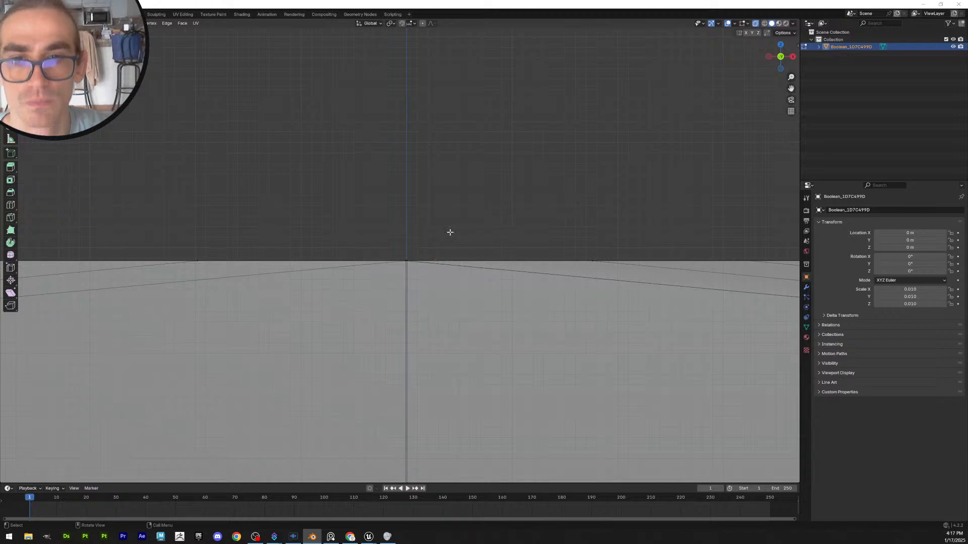
# Select the split vertices at the middle seam's upper edge on the arch's other side and merge them by distance
pyautogui.scroll(5, 417, 261)
pyautogui.scroll(-5, 507, 231)
pyautogui.moveTo(507, 231)
pyautogui.mouseDown(button='middle')
pyautogui.moveTo(560, 244)
pyautogui.moveTo(509, 229)
pyautogui.mouseUp(button='middle')
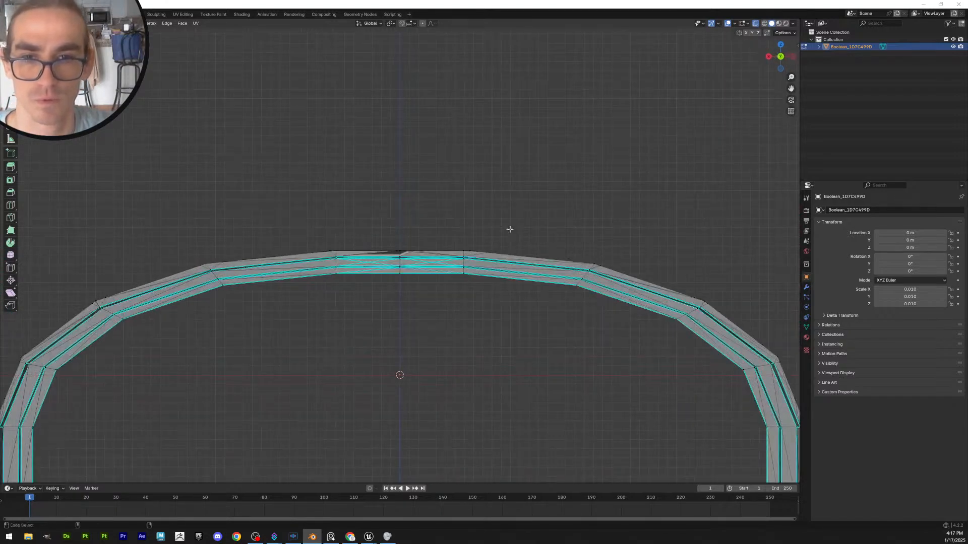
pyautogui.scroll(8, 427, 266)
pyautogui.scroll(11, 427, 265)
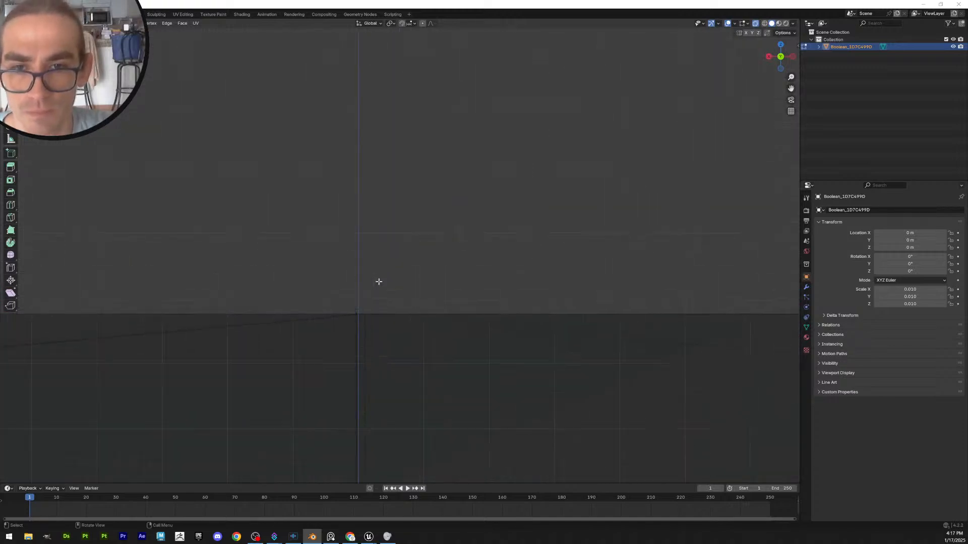
pyautogui.keyDown('shift'); pyautogui.moveTo(387, 277); pyautogui.dragTo(395, 208, button='middle'); pyautogui.keyUp('shift')
pyautogui.scroll(6, 350, 260)
pyautogui.scroll(1, 350, 260)
pyautogui.moveTo(258, 207)
pyautogui.mouseDown()
pyautogui.moveTo(282, 217)
pyautogui.moveTo(267, 190)
pyautogui.moveTo(267, 199)
pyautogui.mouseUp()
pyautogui.click(371, 198)
pyautogui.keyDown('shift'); pyautogui.moveTo(363, 213); pyautogui.dragTo(403, 196, button='middle'); pyautogui.keyUp('shift')
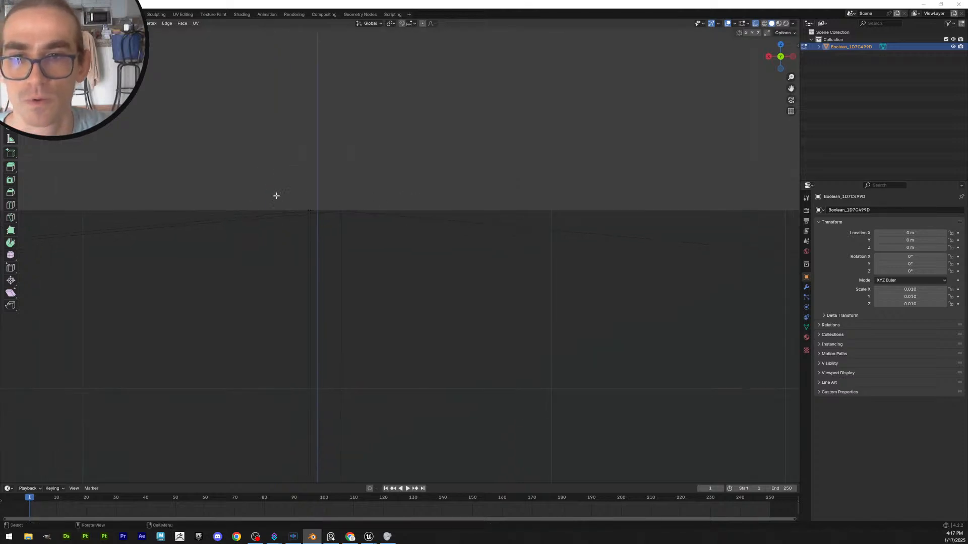
pyautogui.moveTo(274, 194); pyautogui.dragTo(321, 240)
pyautogui.press('m')
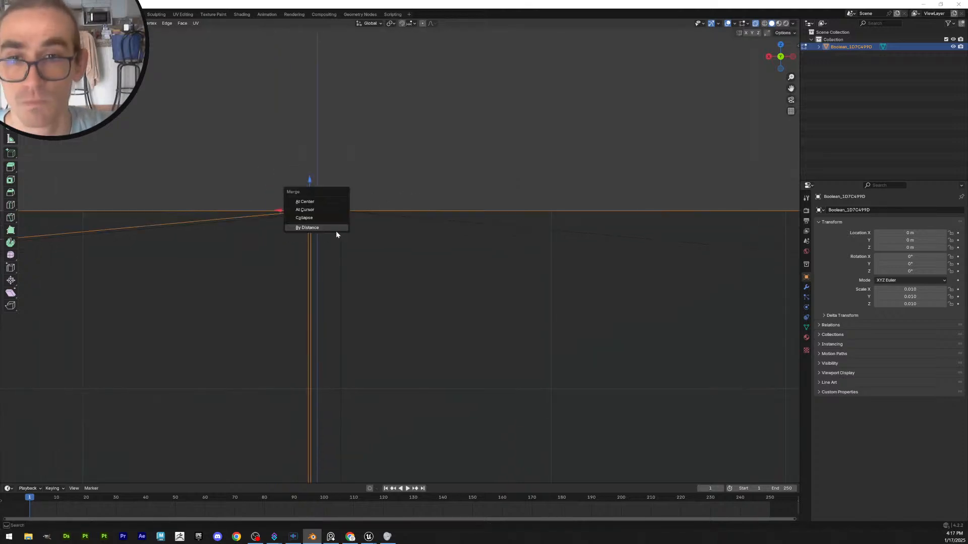
pyautogui.click(336, 231)
pyautogui.click(438, 160)
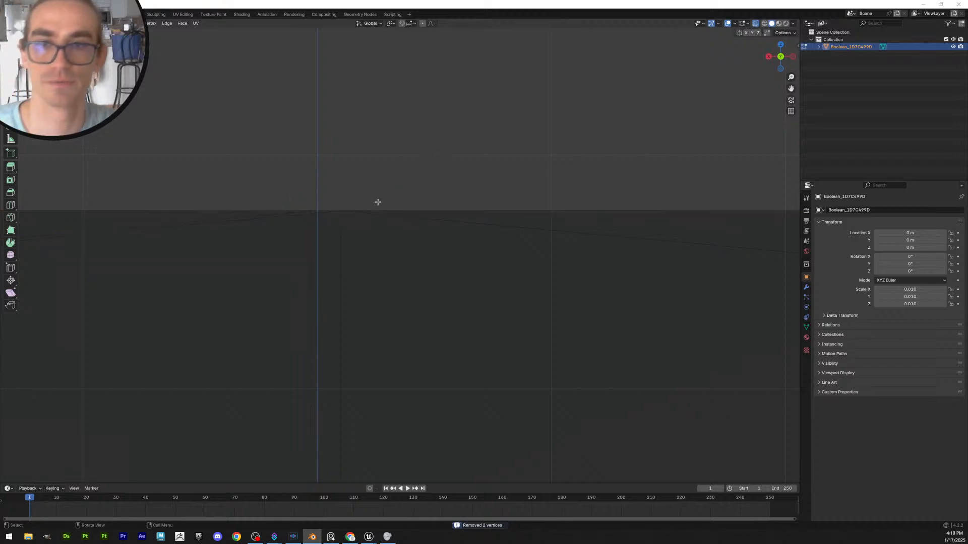
# Examine the whole arch mesh from several angles, comparing it in different viewport shading modes
pyautogui.scroll(-12, 378, 202)
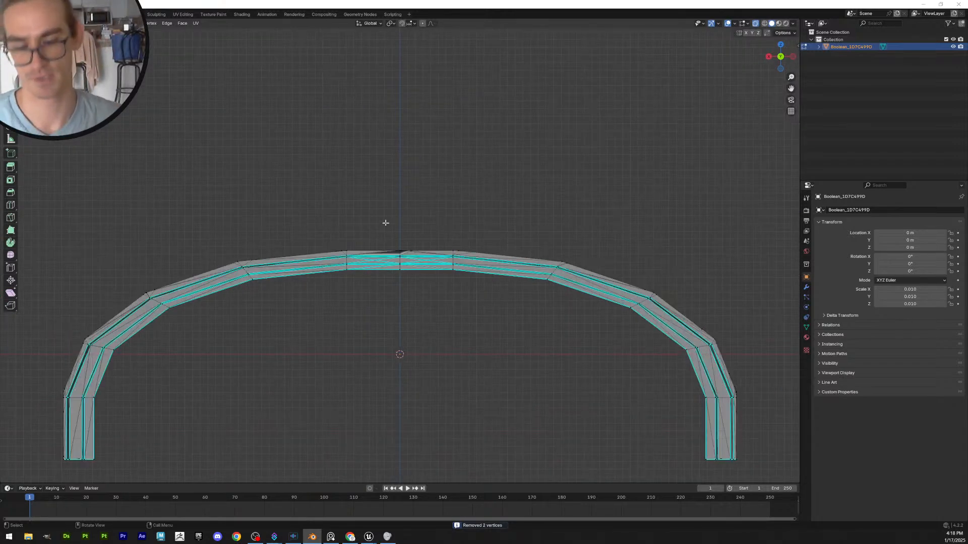
pyautogui.moveTo(386, 223); pyautogui.dragTo(499, 227, button='middle')
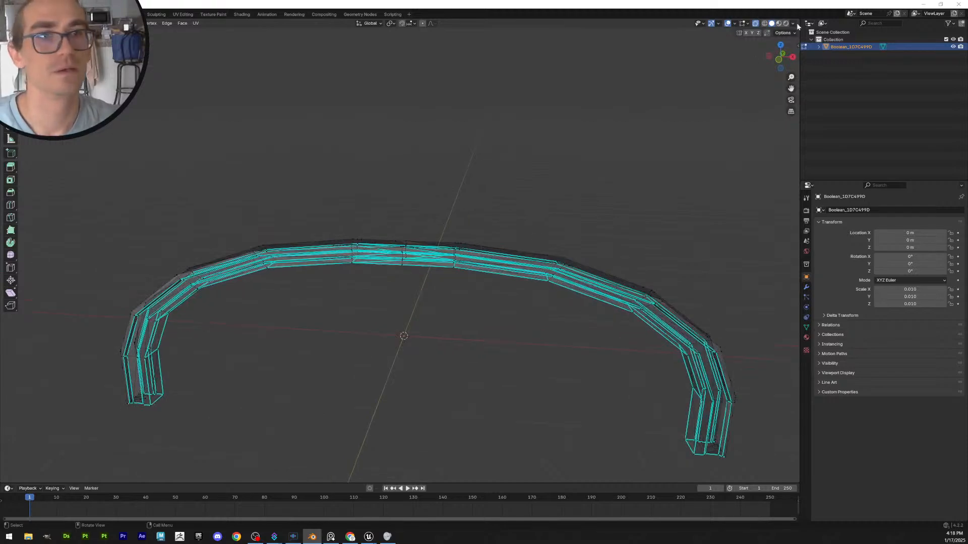
pyautogui.click(786, 23)
pyautogui.moveTo(436, 225); pyautogui.dragTo(499, 201, button='middle')
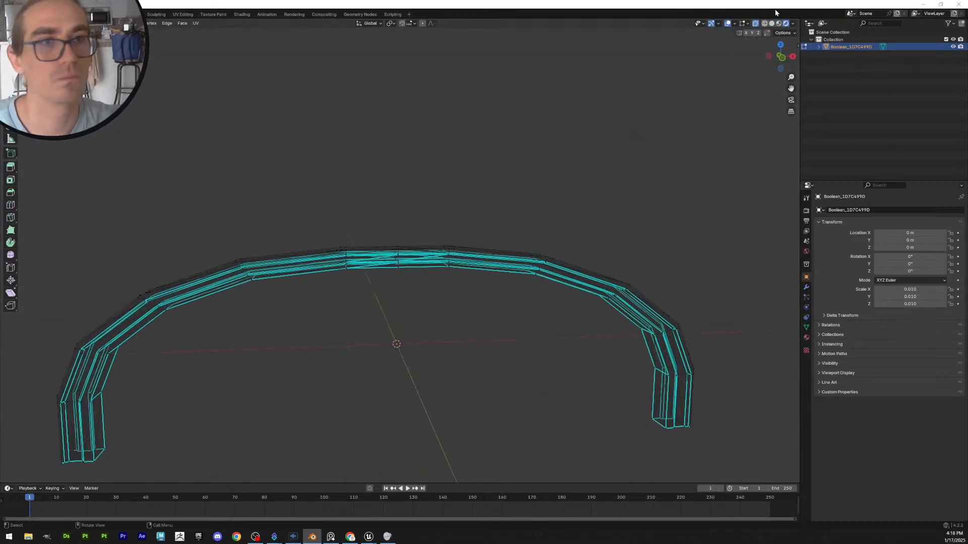
pyautogui.click(764, 24)
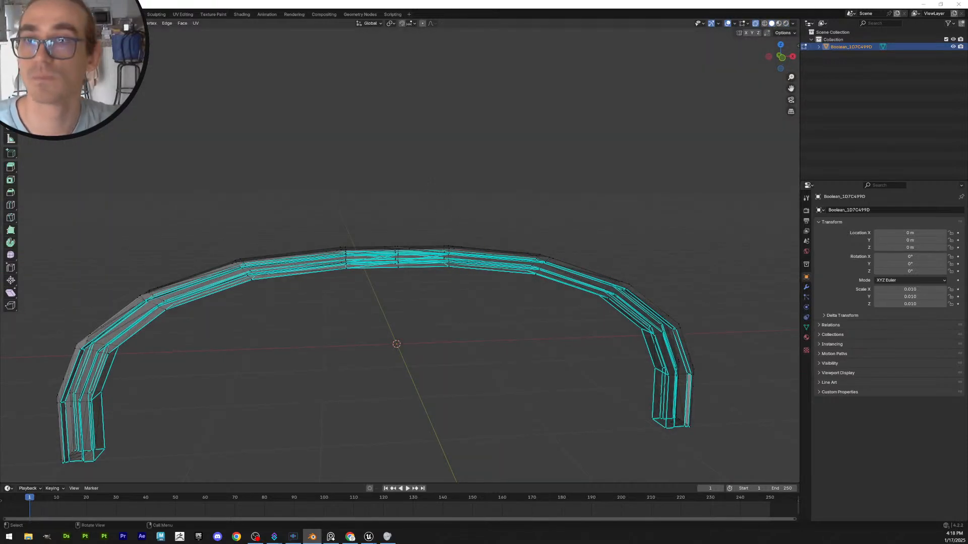
# Switch to Object Mode, inspect the top of the arch and select the arch object
pyautogui.press('Tab')
pyautogui.click(413, 215)
pyautogui.scroll(6, 410, 233)
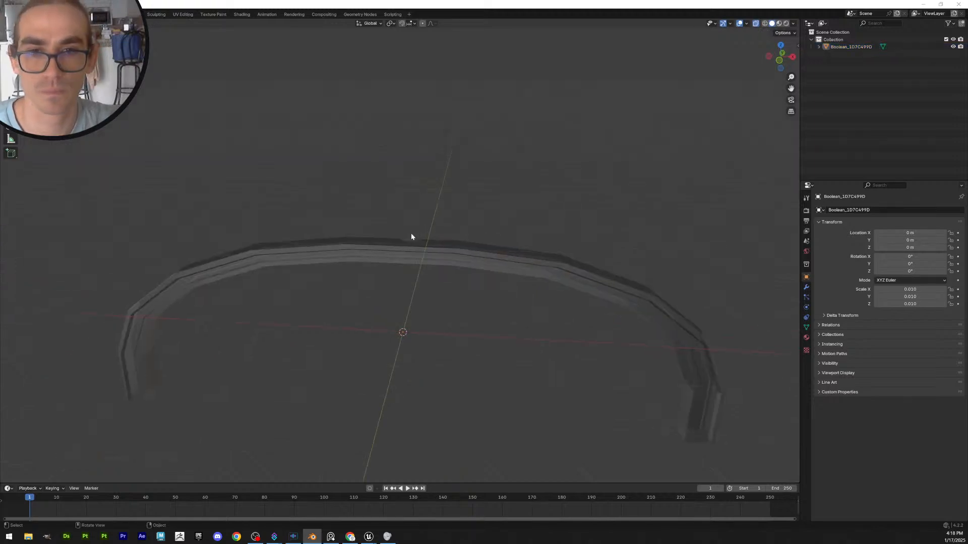
pyautogui.click(398, 266)
pyautogui.scroll(-5, 321, 210)
pyautogui.moveTo(322, 210); pyautogui.dragTo(409, 277, button='middle')
pyautogui.scroll(6, 421, 229)
pyautogui.scroll(-5, 418, 262)
pyautogui.click(512, 236)
pyautogui.click(463, 260)
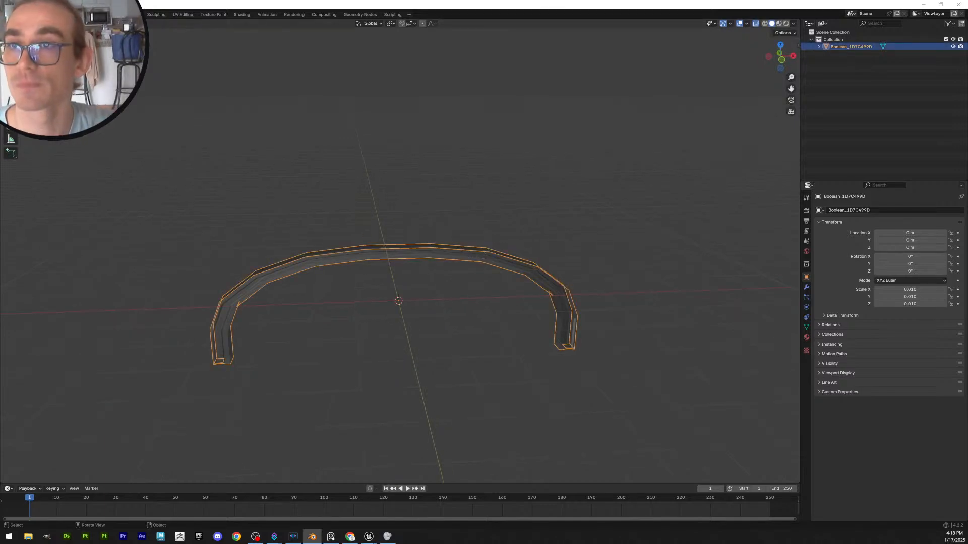
# Export the arch as FBX to the Desktop, overwriting Boolean_1D7C499D.FBX
pyautogui.click(16, 15)
pyautogui.moveTo(31, 125)
pyautogui.click(104, 191)
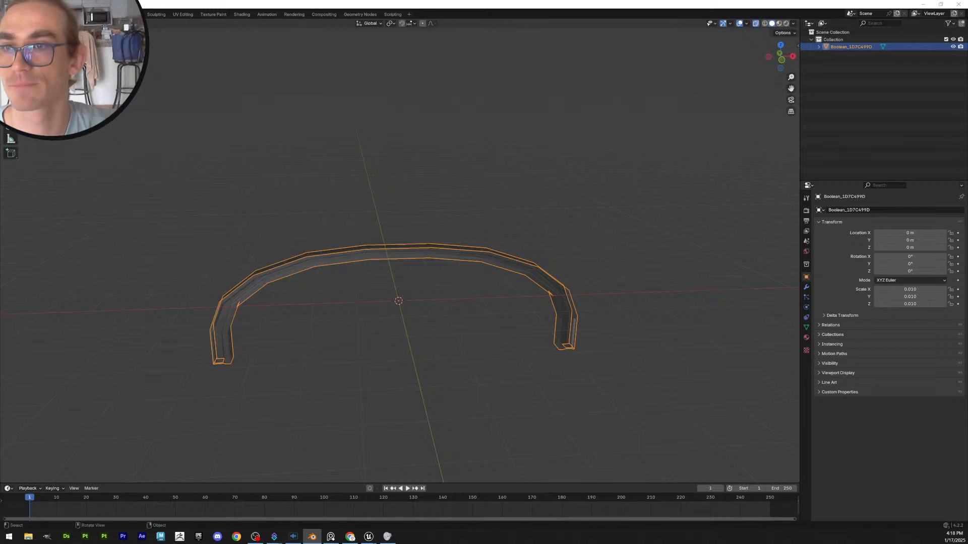
pyautogui.click(16, 14)
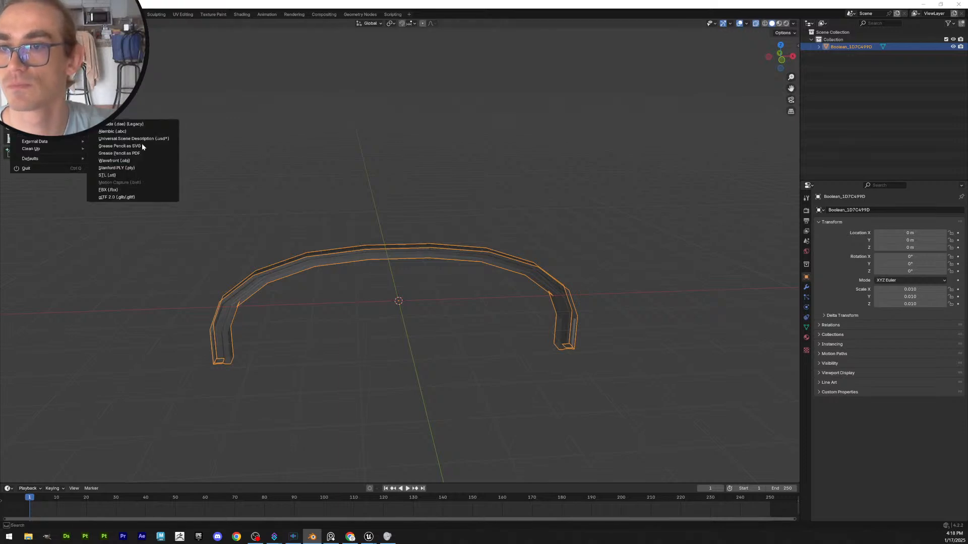
pyautogui.click(135, 190)
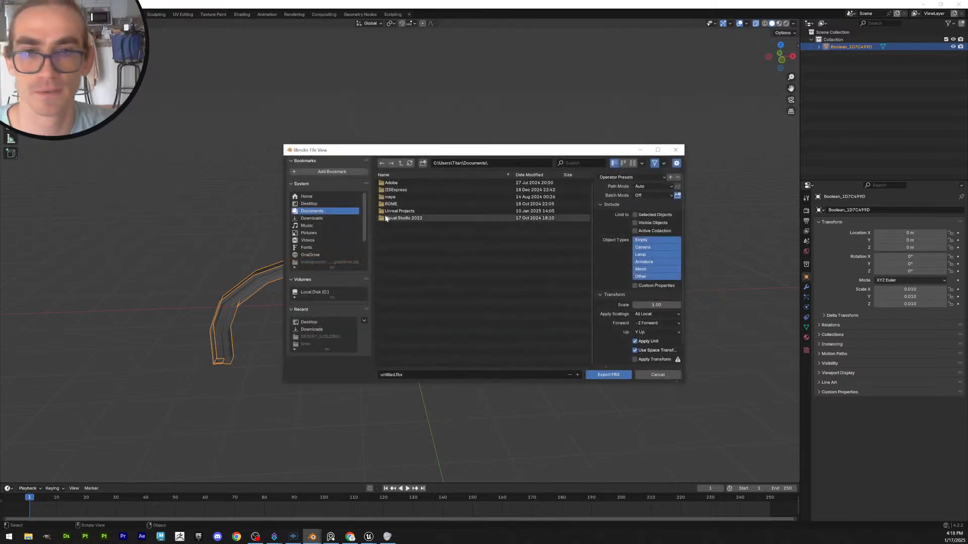
pyautogui.click(309, 203)
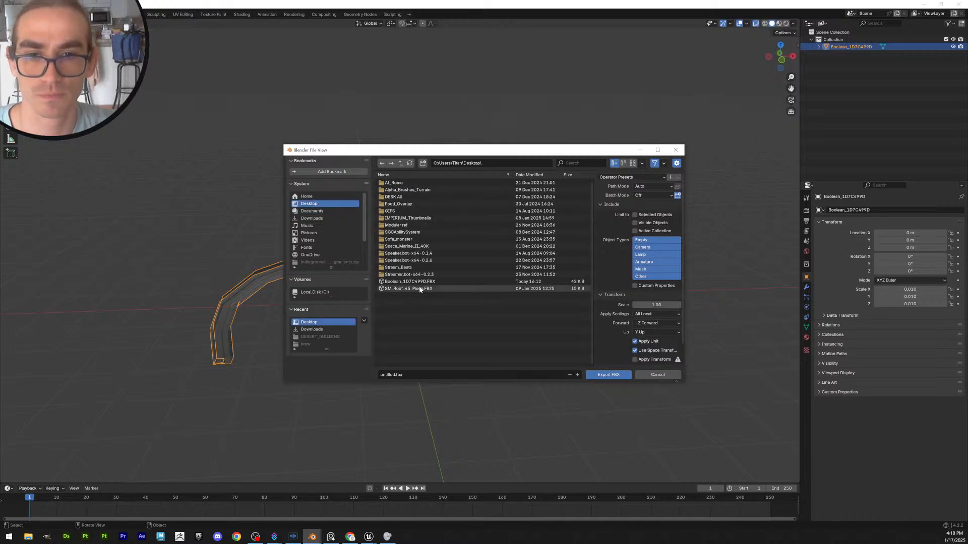
pyautogui.click(409, 282)
pyautogui.click(608, 376)
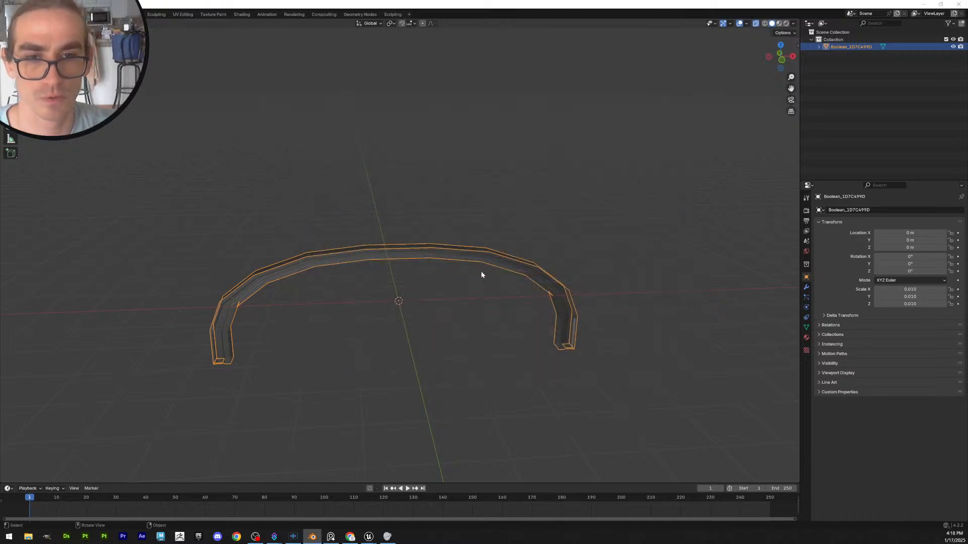
# Switch to Unreal Editor and save the changes to the neoRome project
pyautogui.click(925, 4)
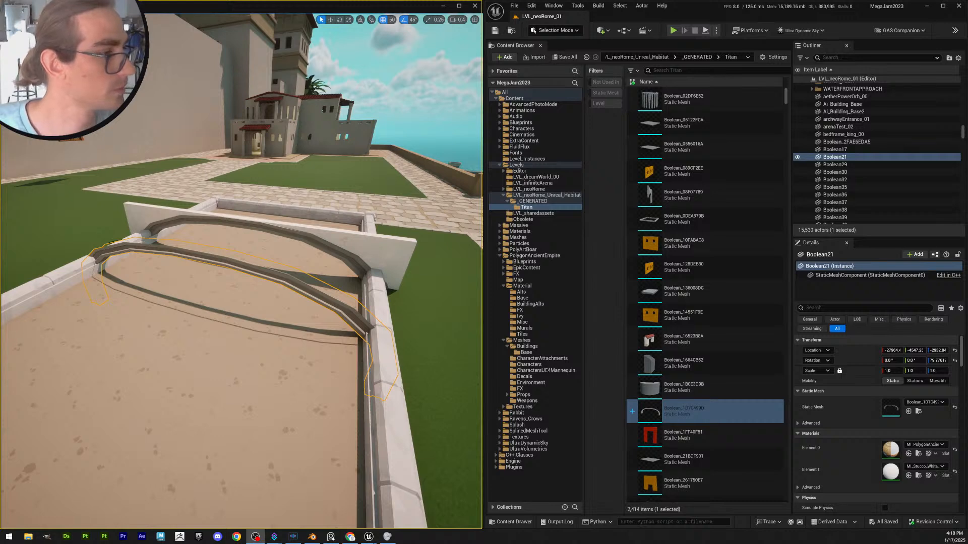
pyautogui.moveTo(242, 273)
pyautogui.mouseDown(button='right')
pyautogui.moveTo(229, 282)
pyautogui.moveTo(252, 259)
pyautogui.mouseUp(button='right')
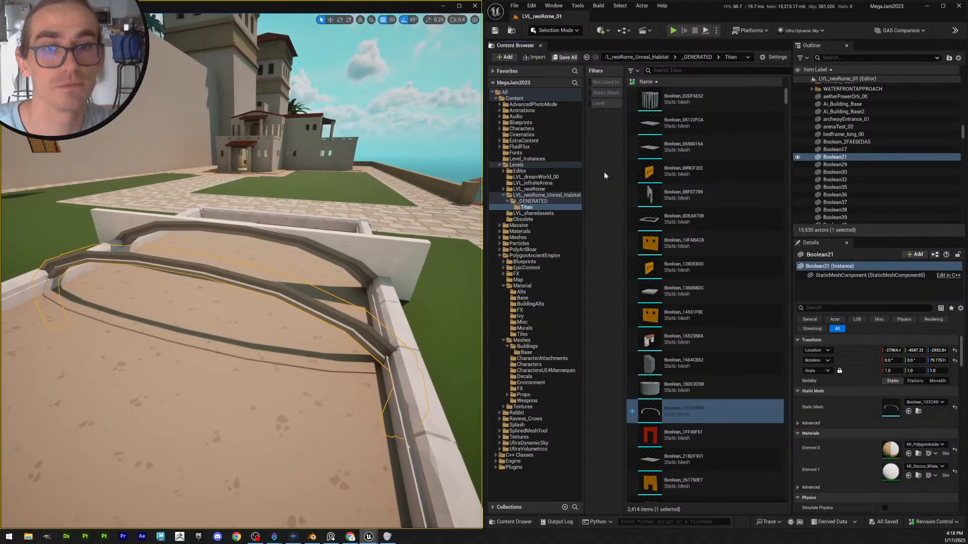
pyautogui.hotkey('ctrl', 's')
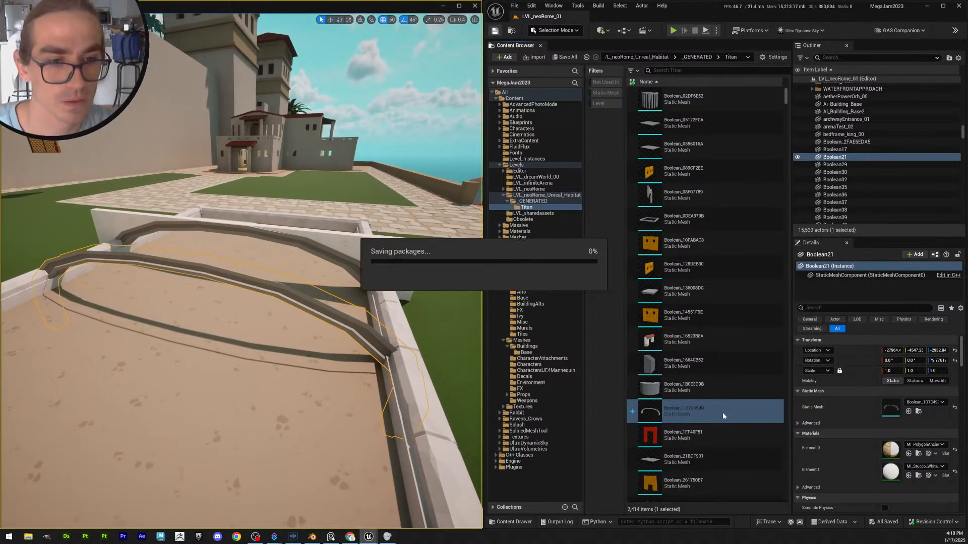
# Reload the Boolean_1D7C499D static mesh asset from its file on disk
pyautogui.rightClick(723, 414)
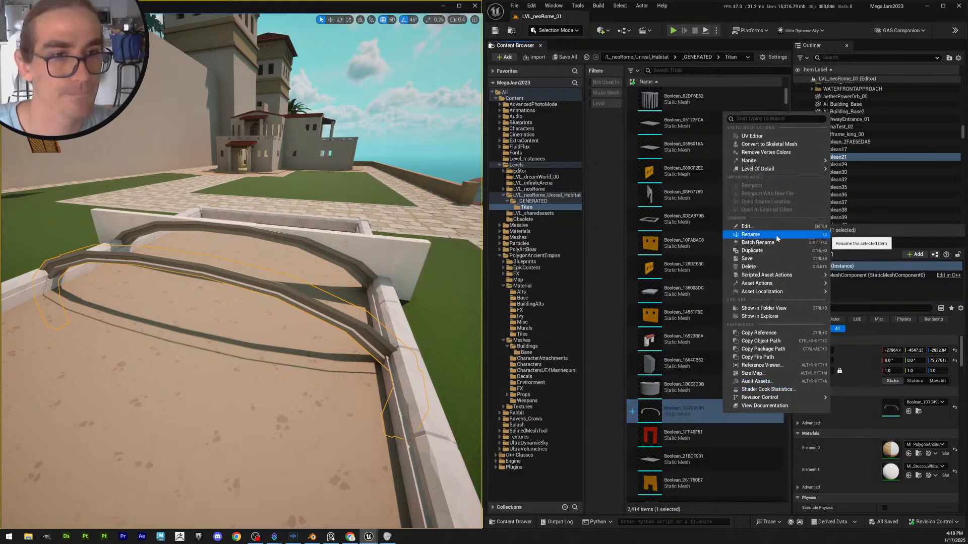
pyautogui.moveTo(776, 283)
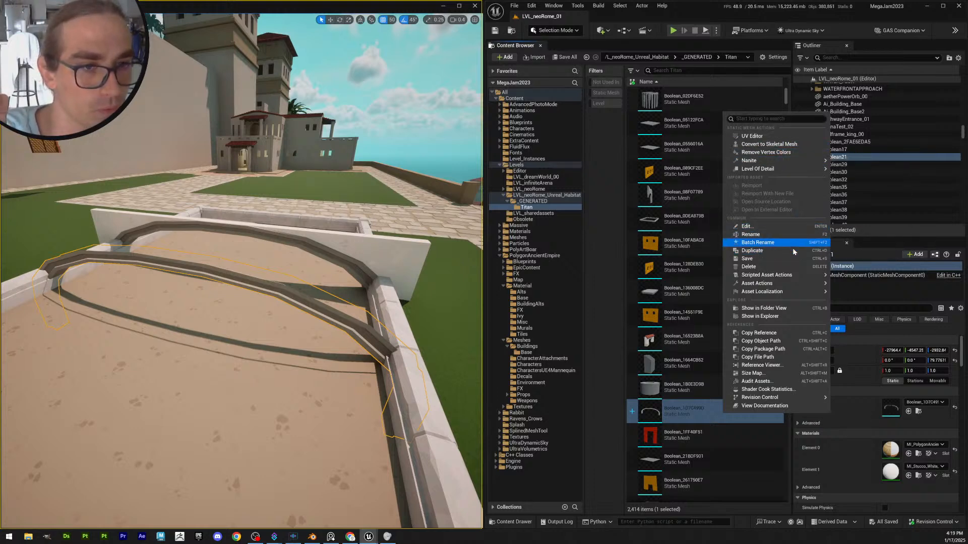
pyautogui.moveTo(792, 284)
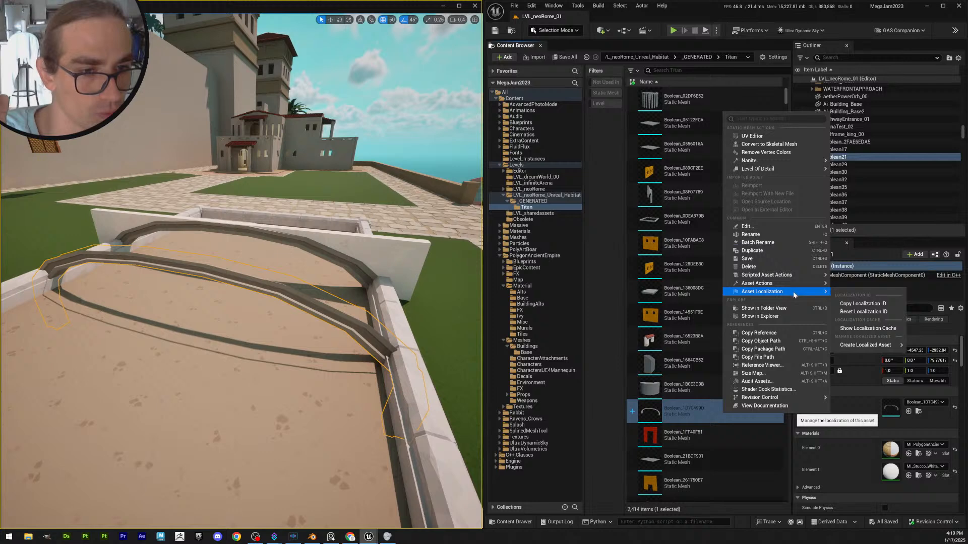
pyautogui.moveTo(799, 401)
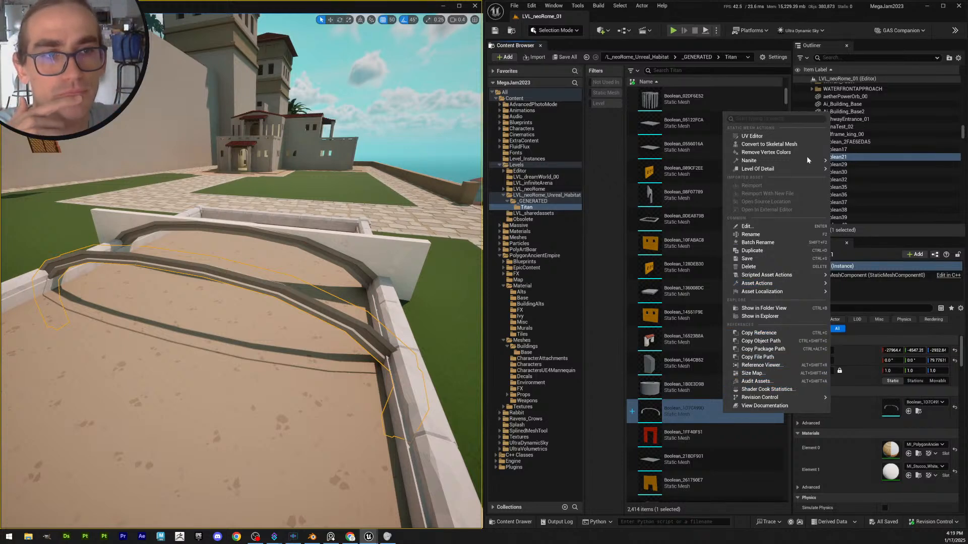
pyautogui.moveTo(806, 169)
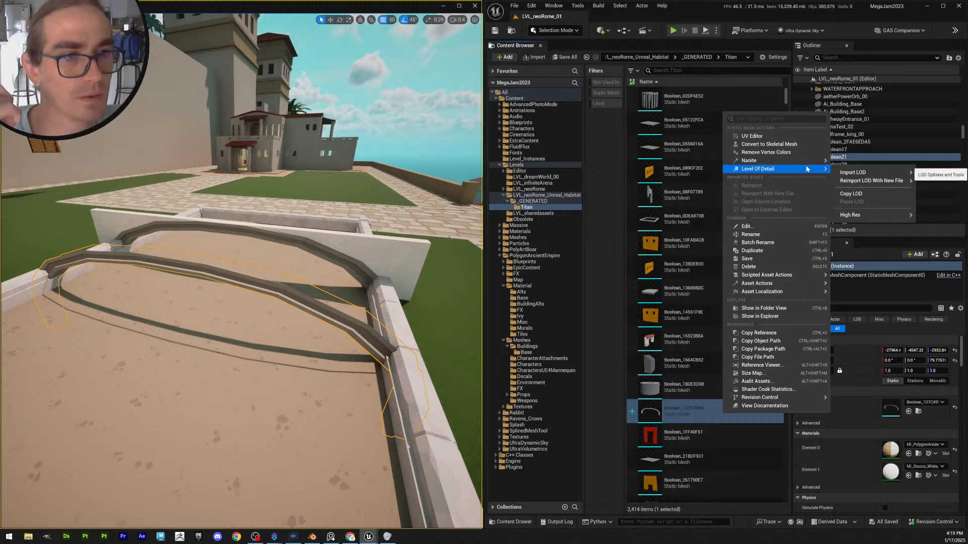
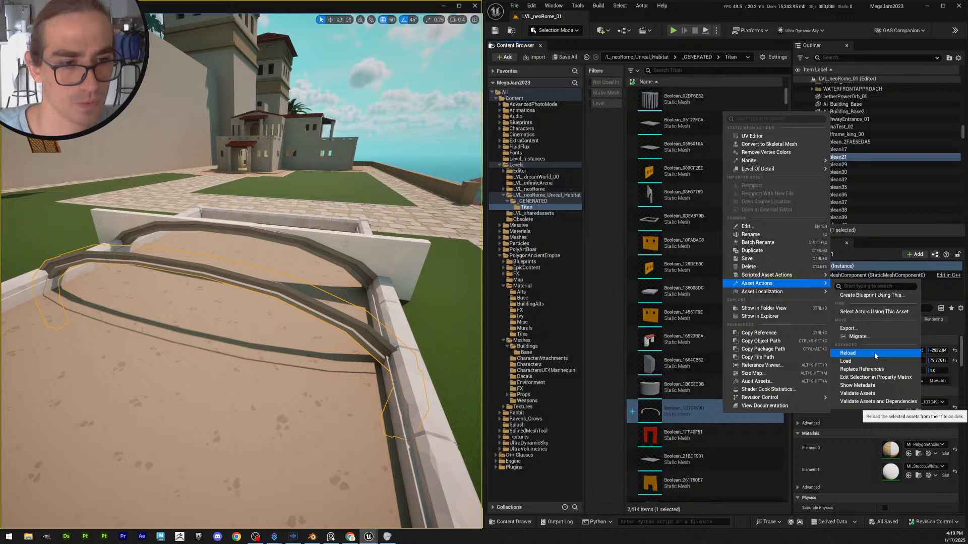
pyautogui.click(872, 356)
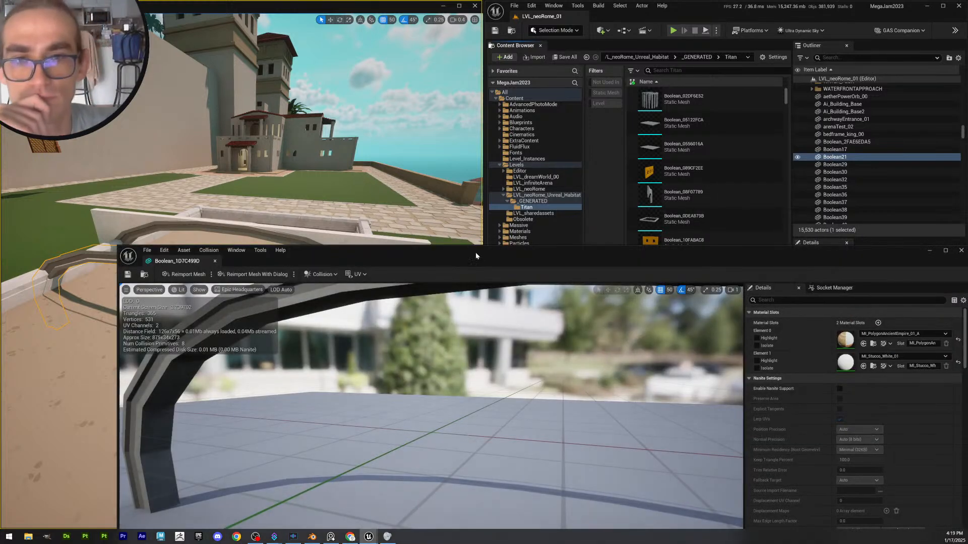
# Try to reimport the Boolean_1D7C499D static mesh in its mesh editor, first with a new file and again directly
pyautogui.moveTo(476, 256); pyautogui.dragTo(417, 120)
pyautogui.scroll(-5, 382, 247)
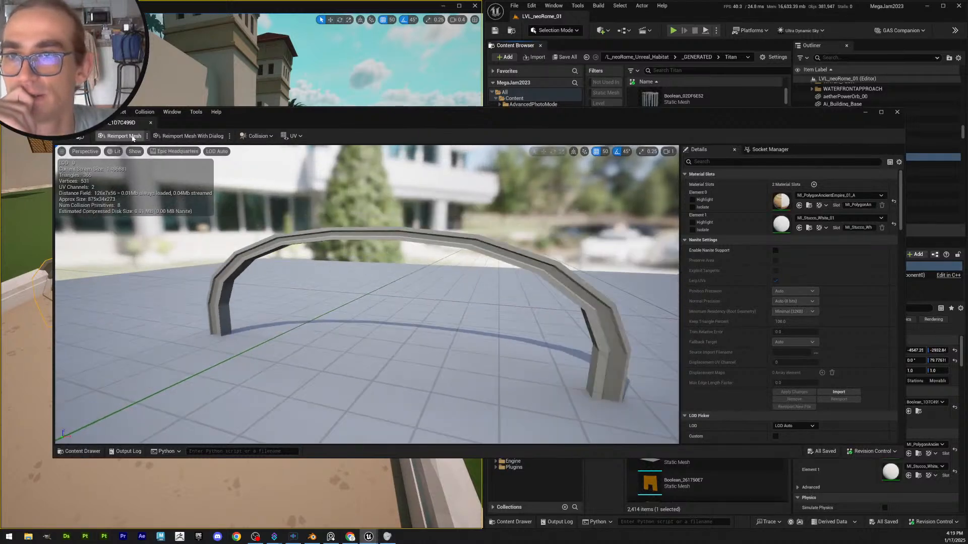
pyautogui.click(147, 136)
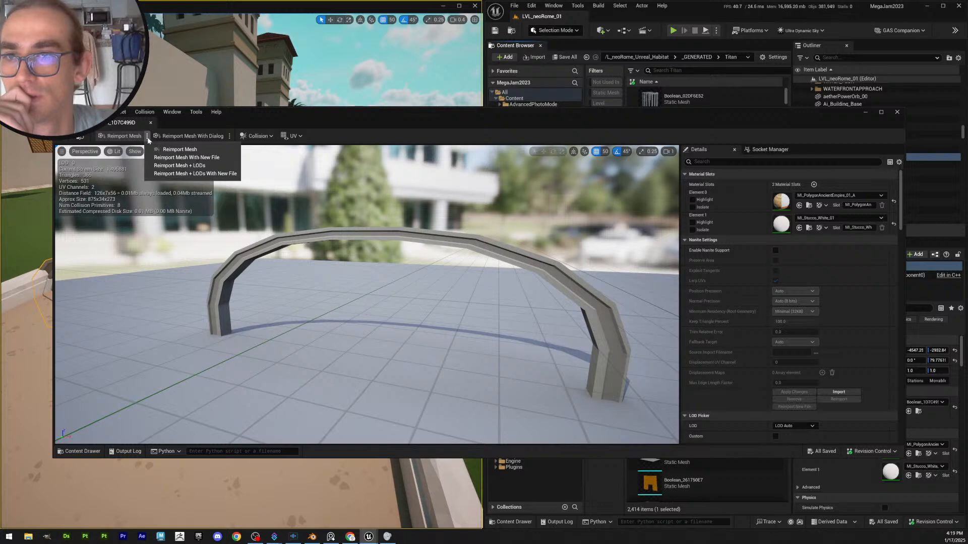
pyautogui.click(203, 158)
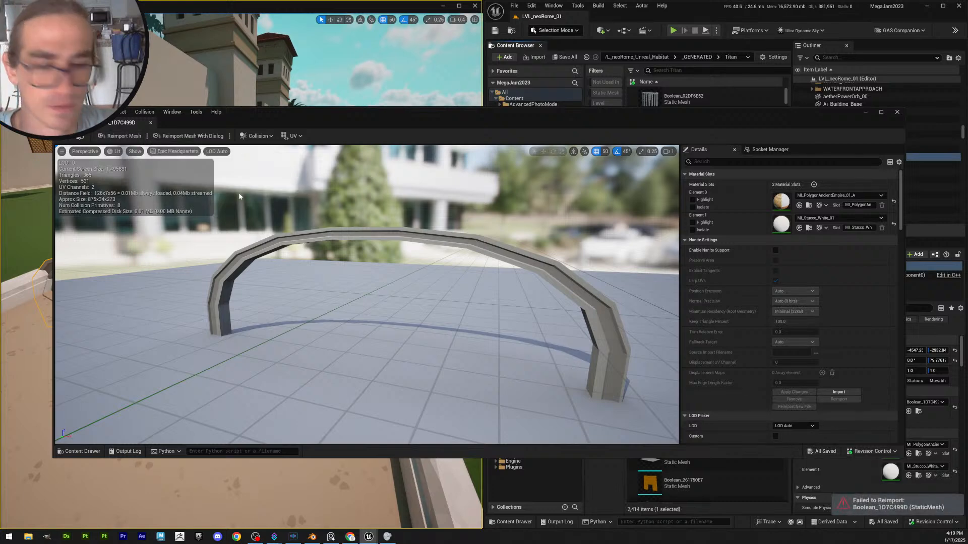
pyautogui.click(125, 138)
pyautogui.click(124, 138)
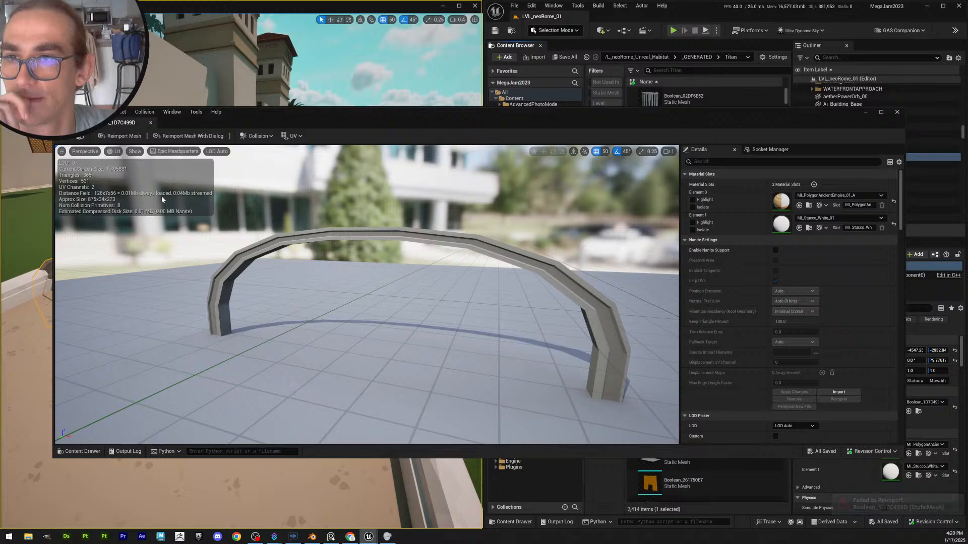
pyautogui.click(897, 112)
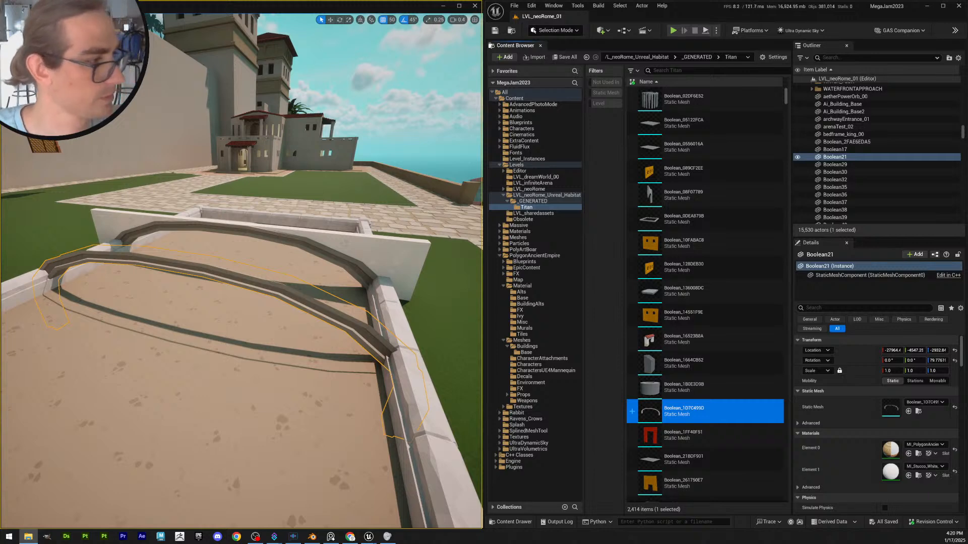
# Import the arch FBX into the Titan folder as Boolean_1D7C499DD and dismiss the import log
pyautogui.moveTo(736, 418); pyautogui.dragTo(735, 415)
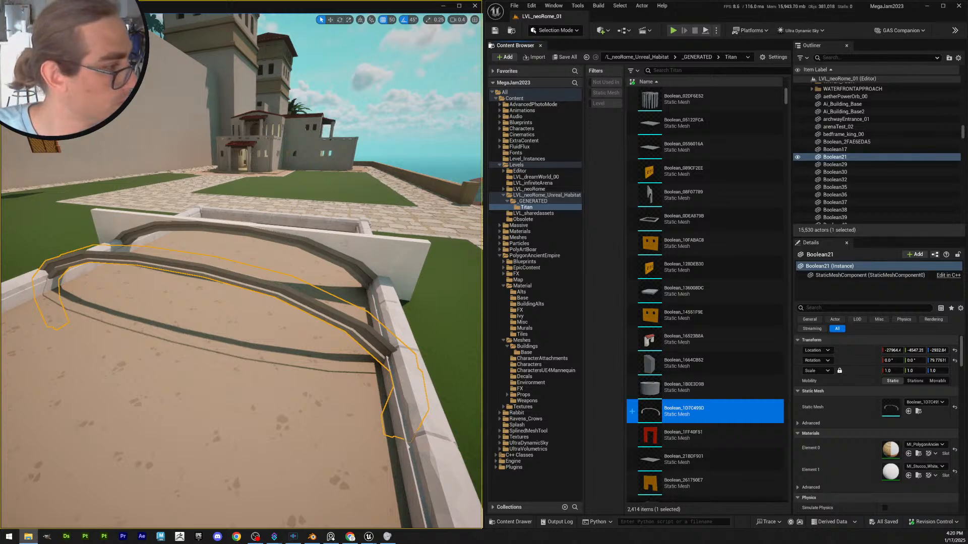
pyautogui.moveTo(716, 419); pyautogui.dragTo(728, 415)
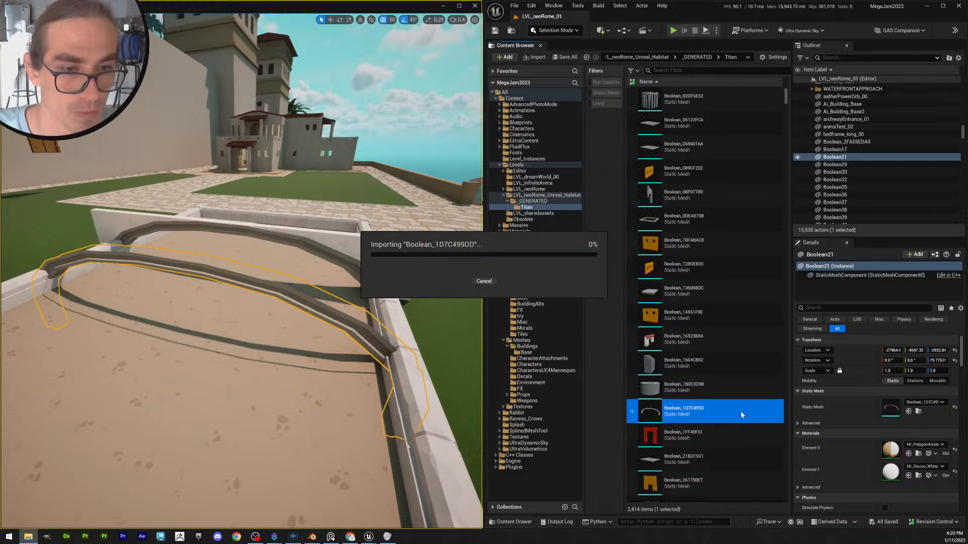
pyautogui.click(456, 413)
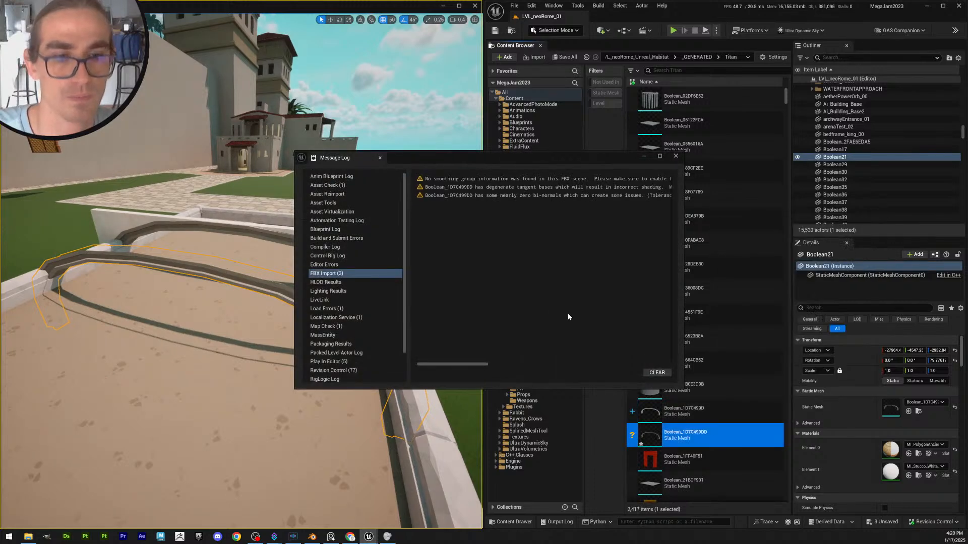
pyautogui.click(679, 157)
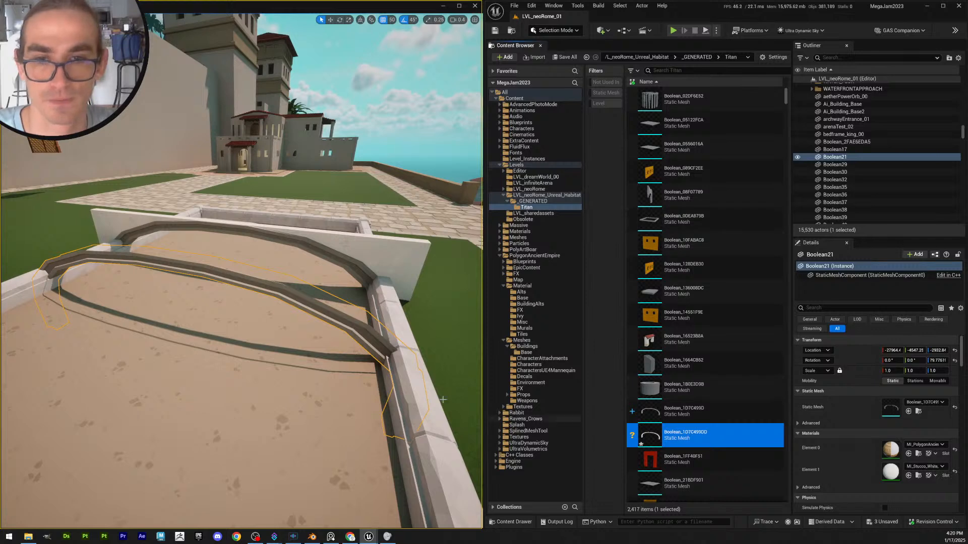
# Assign the imported Boolean_1D7C499DD mesh to the Boolean21 actor and save all changes
pyautogui.click(908, 412)
pyautogui.moveTo(302, 302); pyautogui.dragTo(283, 281, button='right')
pyautogui.scroll(1, 353, 285)
pyautogui.scroll(1, 449, 267)
pyautogui.click(557, 33)
pyautogui.click(556, 44)
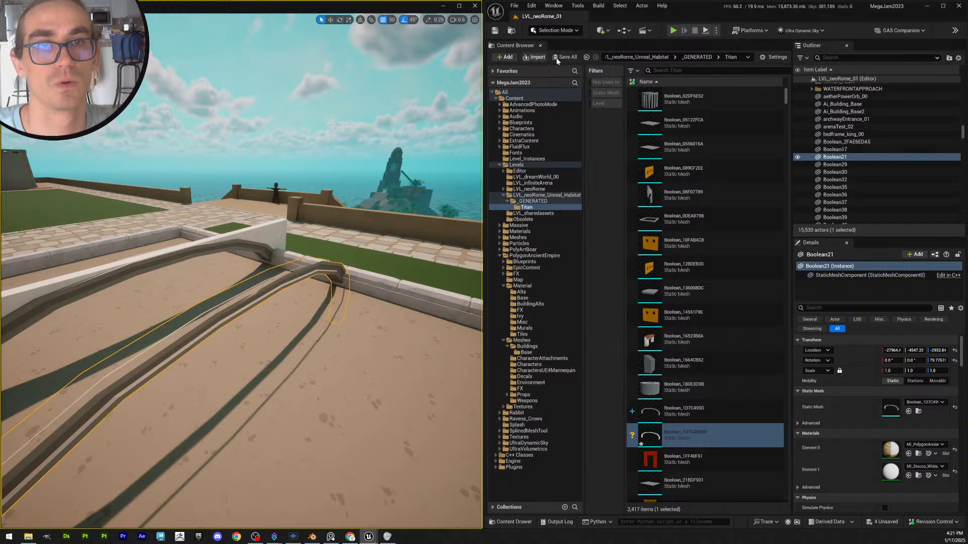
pyautogui.hotkey('ctrl', 'shift', 's')
pyautogui.click(544, 352)
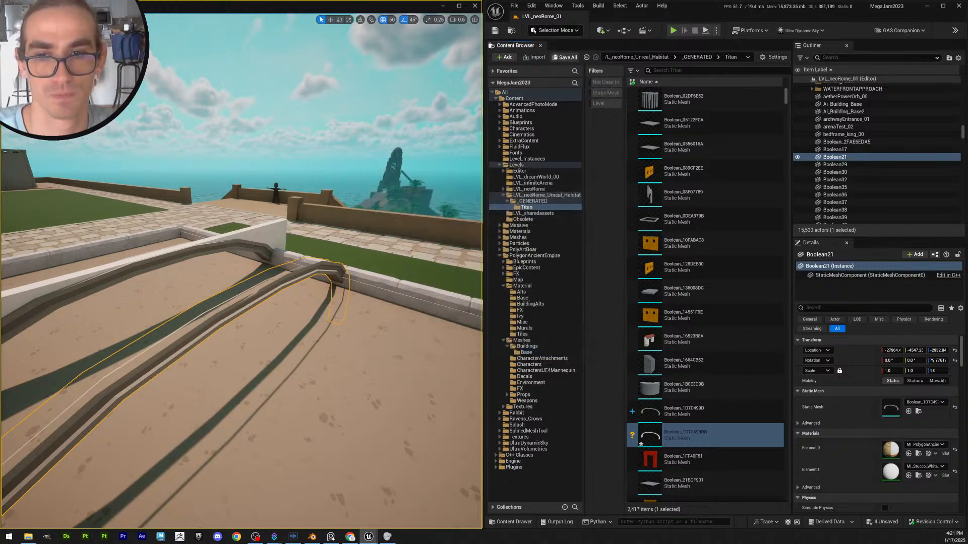
# Delete the old Boolean_1D7C499D static mesh asset from the Titan folder
pyautogui.press('w')
pyautogui.scroll(-2, 347, 270)
pyautogui.moveTo(347, 269); pyautogui.dragTo(295, 287, button='right')
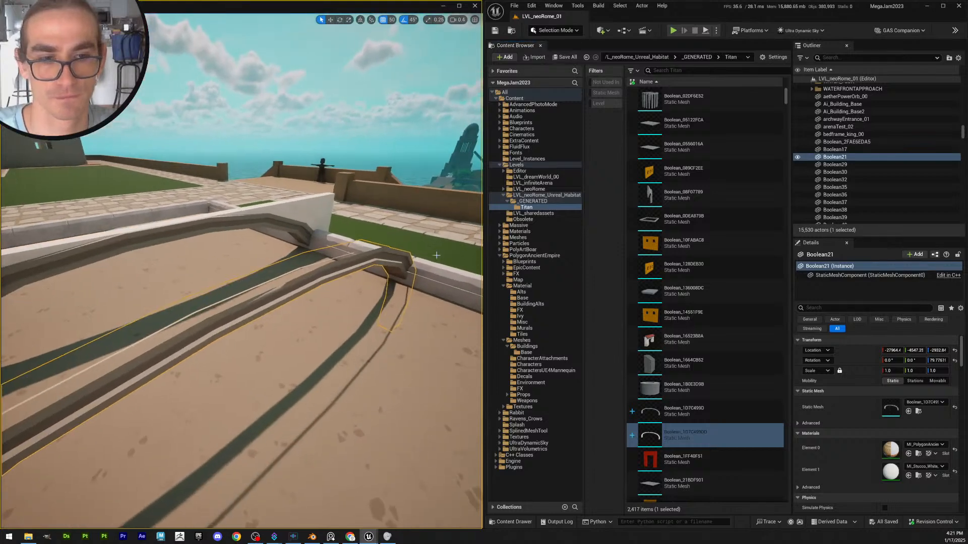
pyautogui.click(726, 408)
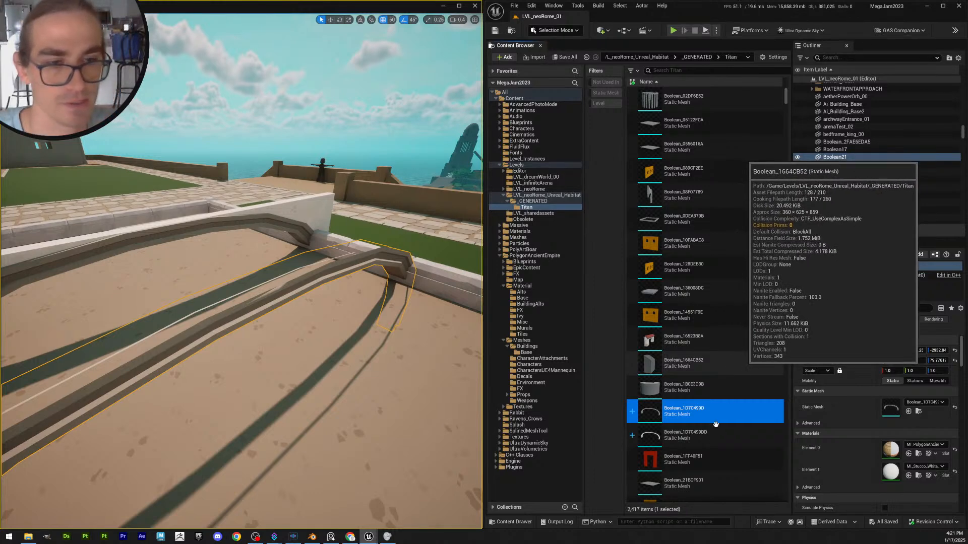
pyautogui.press('Delete')
pyautogui.click(467, 393)
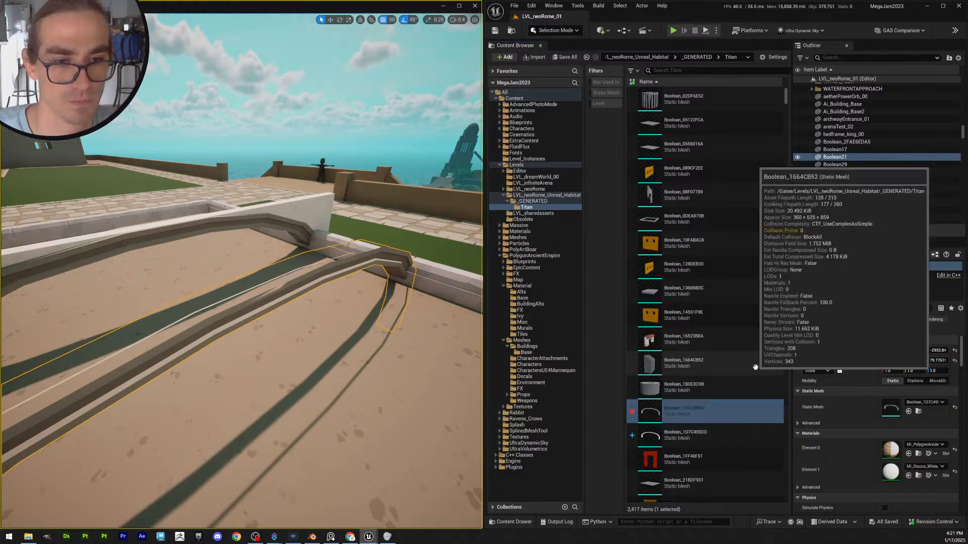
# Switch the editor from Selection Mode to Modeling Mode with the Boolean21 arch selected
pyautogui.press('w')
pyautogui.moveTo(323, 303); pyautogui.dragTo(301, 322, button='right')
pyautogui.scroll(-1, 306, 320)
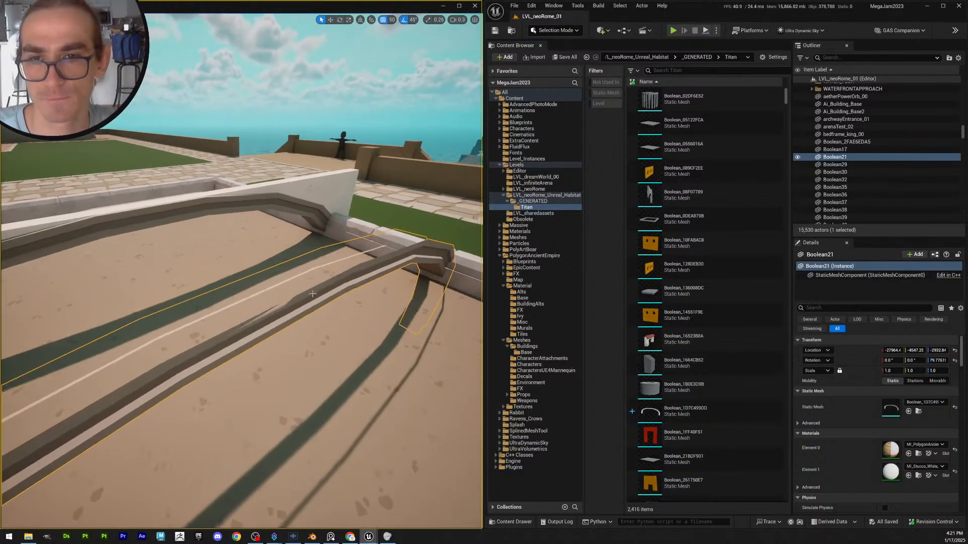
pyautogui.click(560, 29)
pyautogui.click(555, 77)
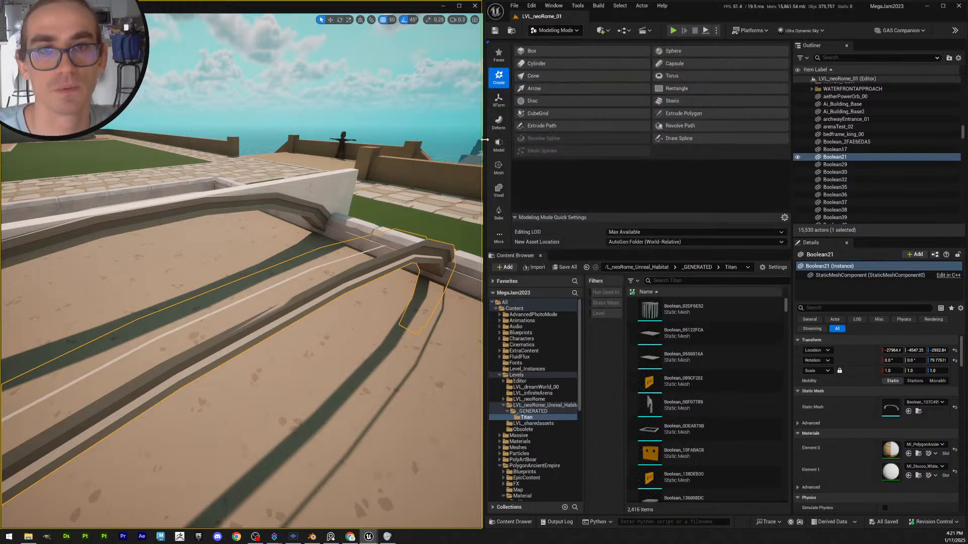
pyautogui.click(499, 145)
pyautogui.click(535, 52)
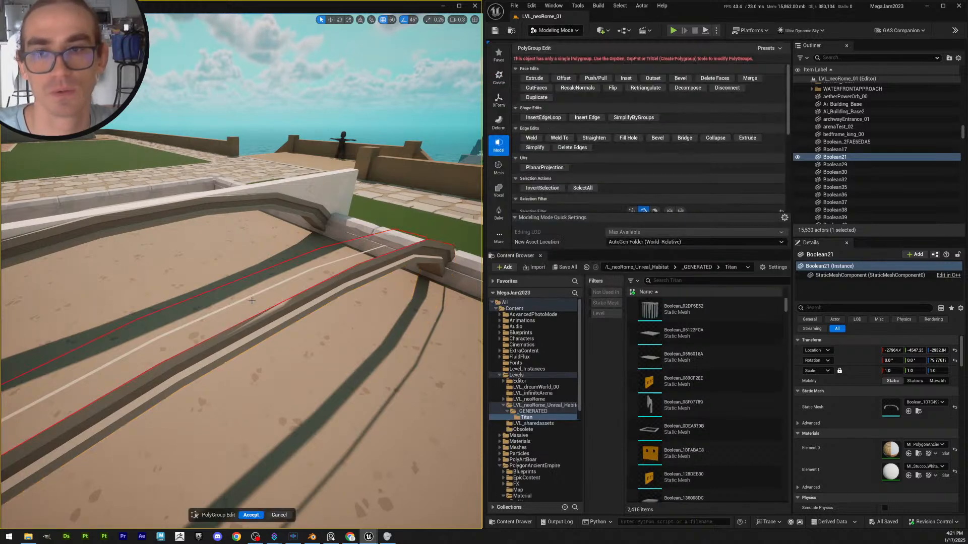
pyautogui.click(277, 304)
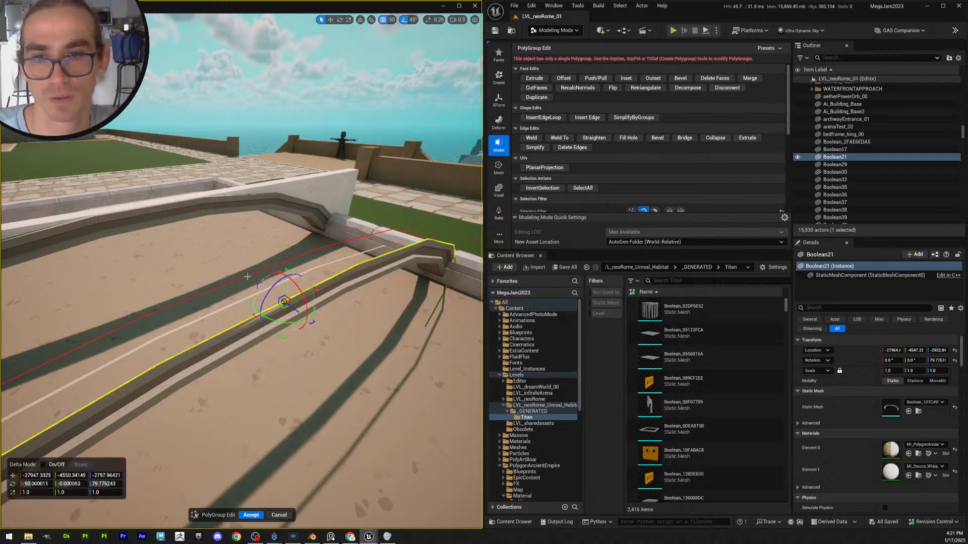
pyautogui.keyDown('shift'); pyautogui.click(247, 276); pyautogui.keyUp('shift')
pyautogui.moveTo(247, 276); pyautogui.dragTo(247, 306, button='right')
pyautogui.scroll(1, 247, 276)
pyautogui.click(278, 515)
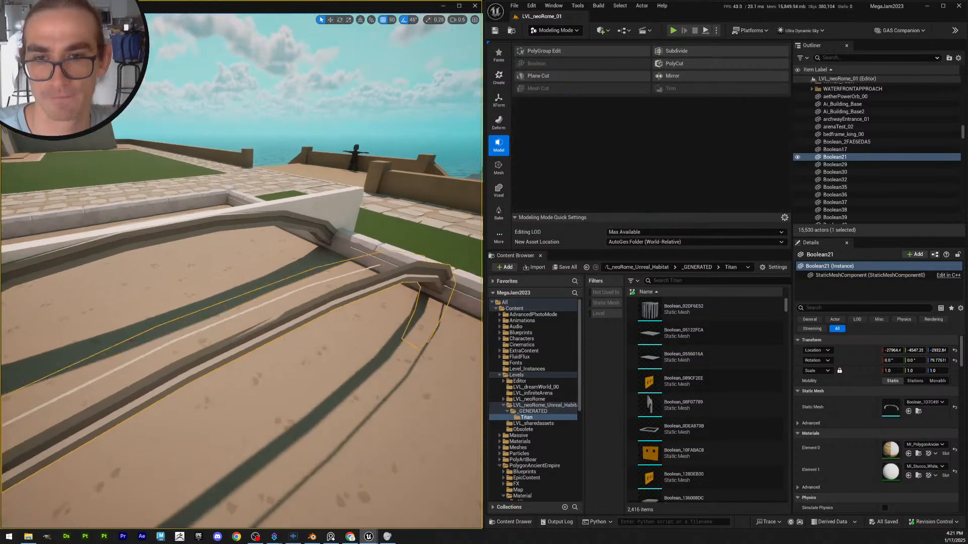
# Preview generated PolyGroups on the arch with the Find Quads and Face Normal Deviation conversion modes, without applying them
pyautogui.click(500, 237)
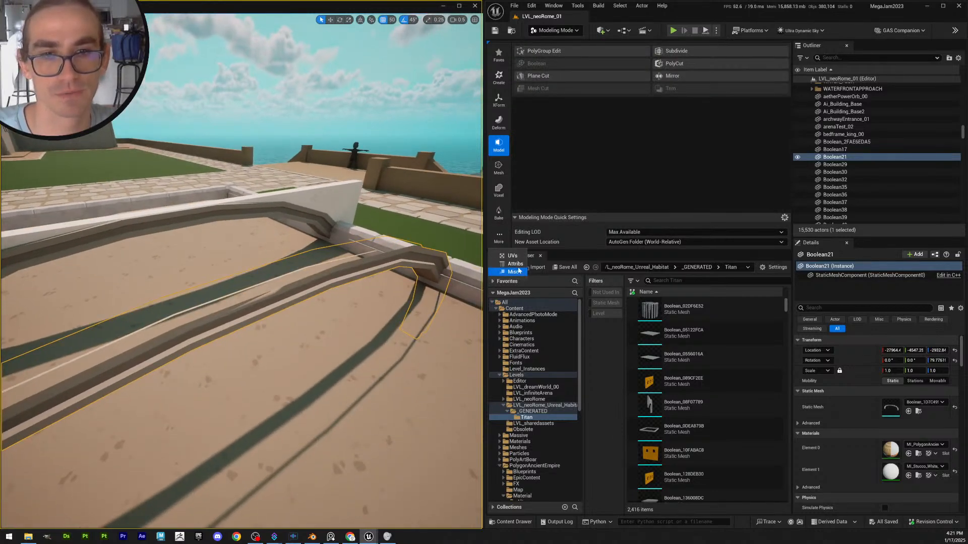
pyautogui.click(519, 271)
pyautogui.click(567, 76)
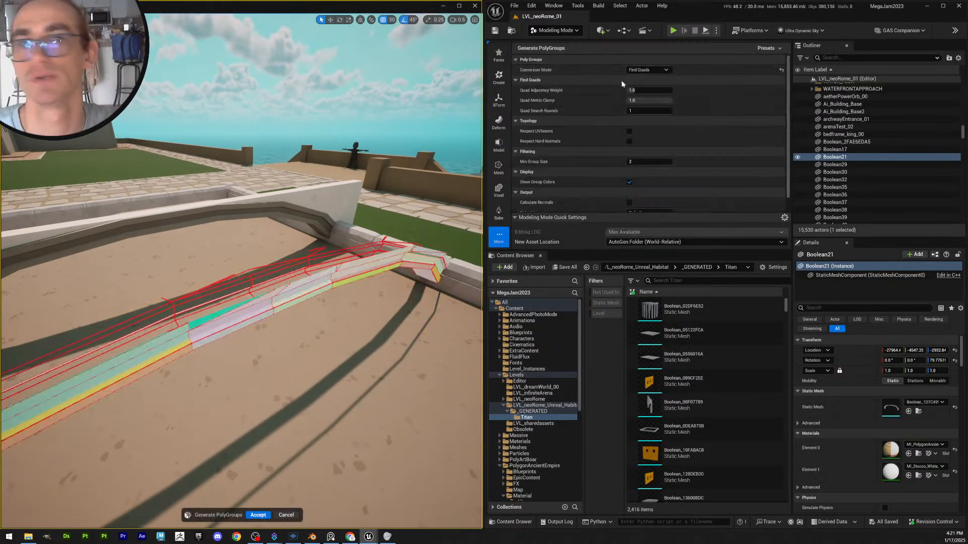
pyautogui.moveTo(244, 279); pyautogui.dragTo(167, 285, button='right')
pyautogui.scroll(-2, 244, 279)
pyautogui.scroll(2, 243, 279)
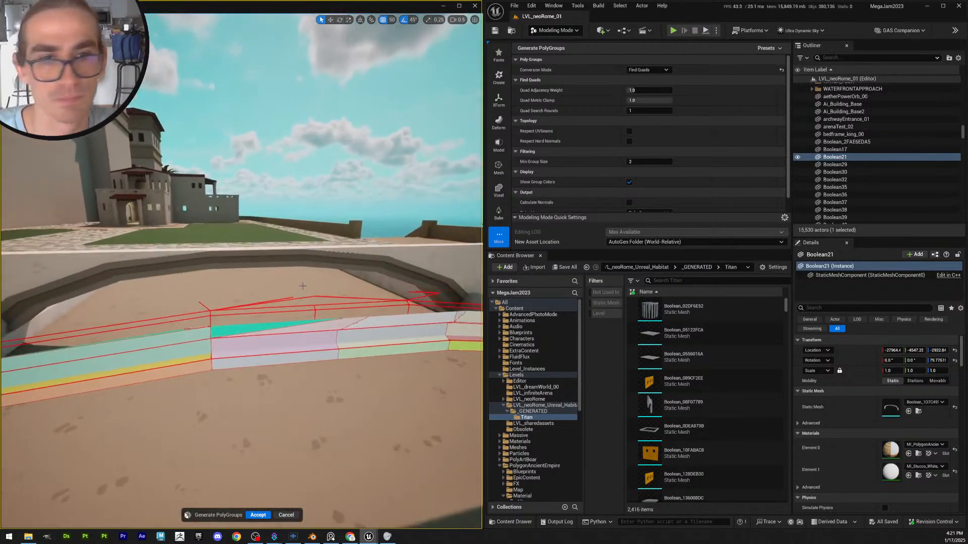
pyautogui.click(662, 61)
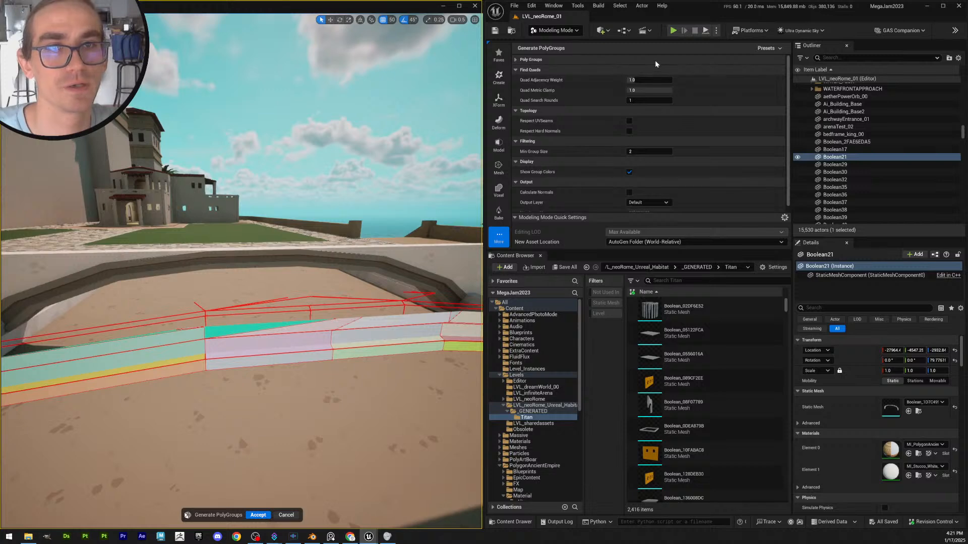
pyautogui.click(655, 61)
pyautogui.click(662, 70)
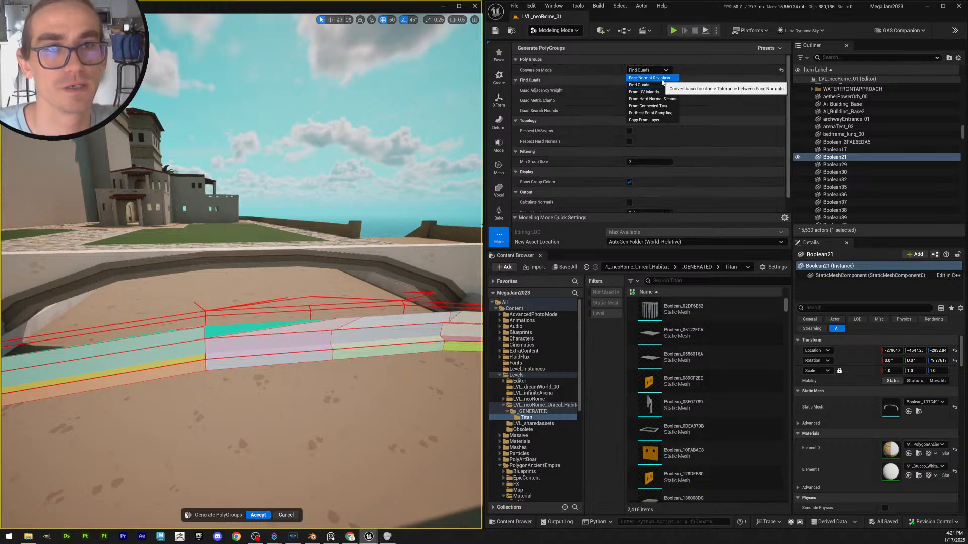
pyautogui.click(650, 78)
pyautogui.moveTo(314, 303); pyautogui.dragTo(378, 301, button='right')
pyautogui.scroll(-2, 368, 283)
pyautogui.scroll(2, 373, 298)
pyautogui.press('d')
pyautogui.click(286, 515)
pyautogui.scroll(-1, 376, 302)
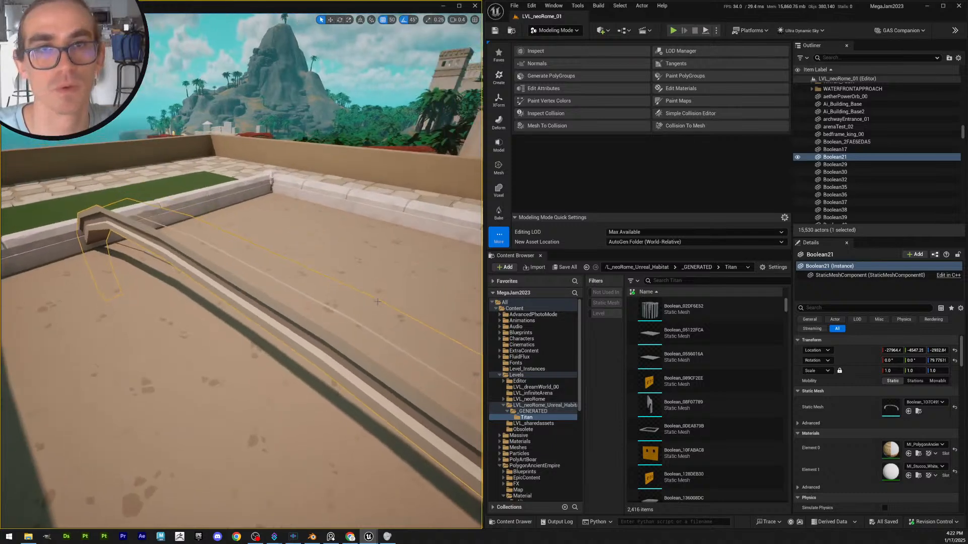
# Try to close the arch's open border by selecting its boundary edges in PolyGroup Edit and applying Fill Hole
pyautogui.click(499, 145)
pyautogui.click(557, 52)
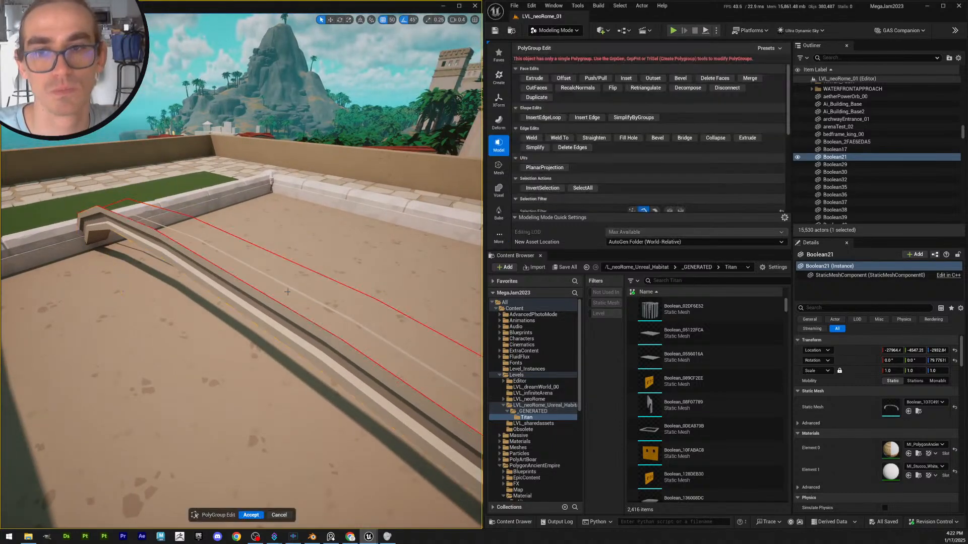
pyautogui.click(278, 299)
pyautogui.keyDown('shift'); pyautogui.click(316, 271); pyautogui.keyUp('shift')
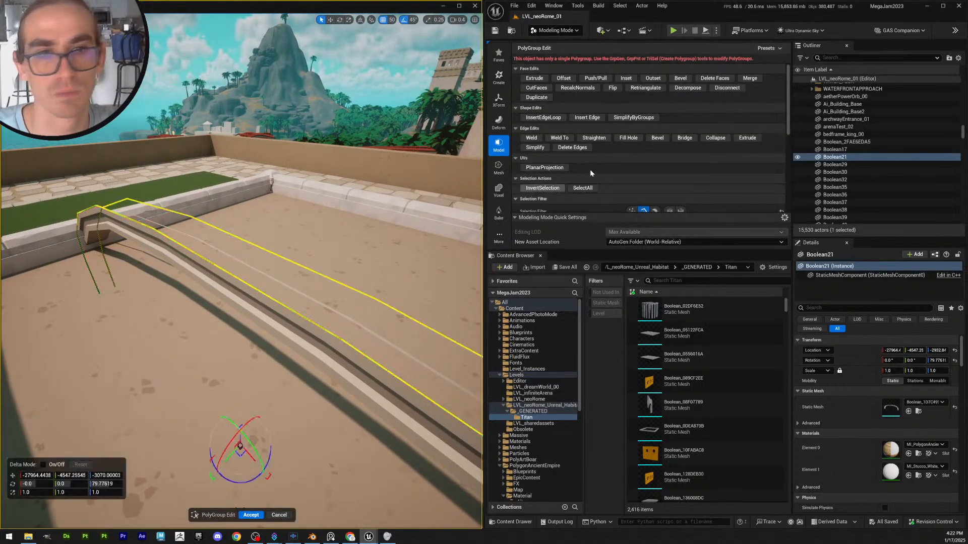
pyautogui.moveTo(323, 262); pyautogui.dragTo(429, 303, button='right')
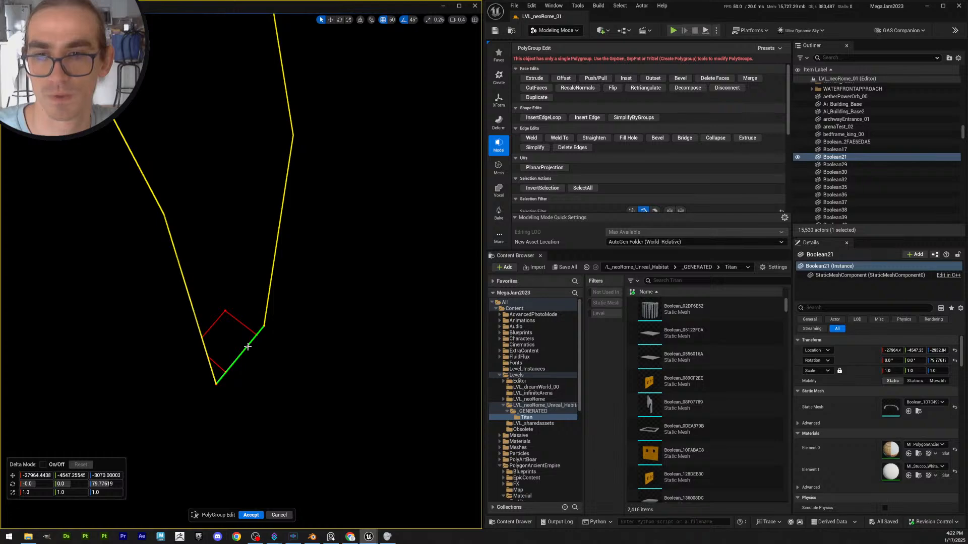
pyautogui.moveTo(327, 270); pyautogui.dragTo(353, 262, button='right')
pyautogui.moveTo(264, 298); pyautogui.dragTo(331, 277, button='right')
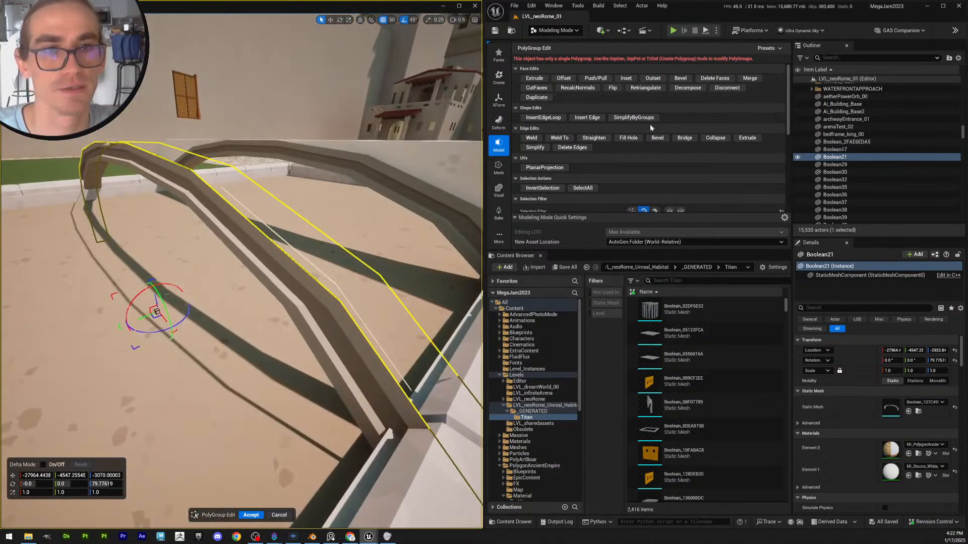
pyautogui.click(631, 139)
pyautogui.moveTo(255, 483); pyautogui.dragTo(255, 483, button='right')
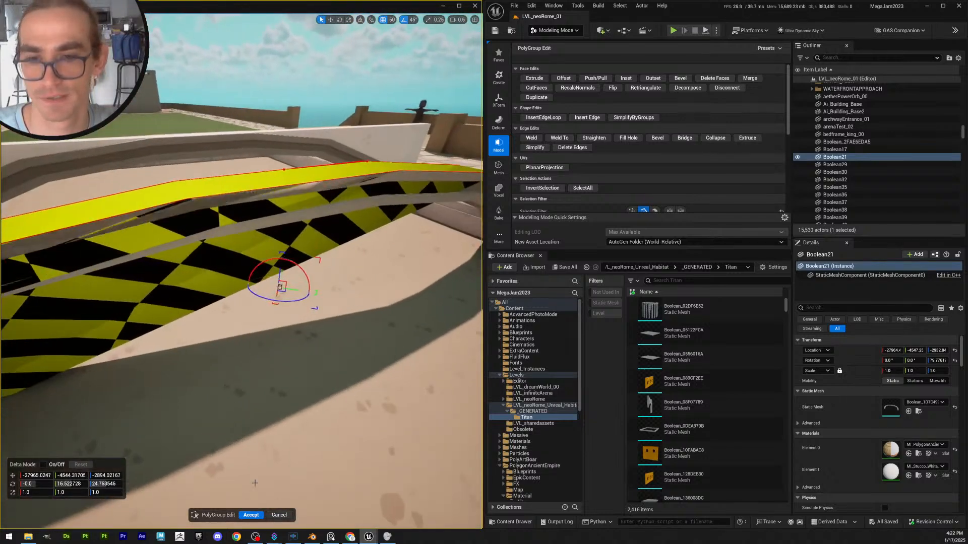
pyautogui.click(281, 515)
pyautogui.moveTo(304, 235); pyautogui.dragTo(304, 235, button='right')
pyautogui.click(544, 51)
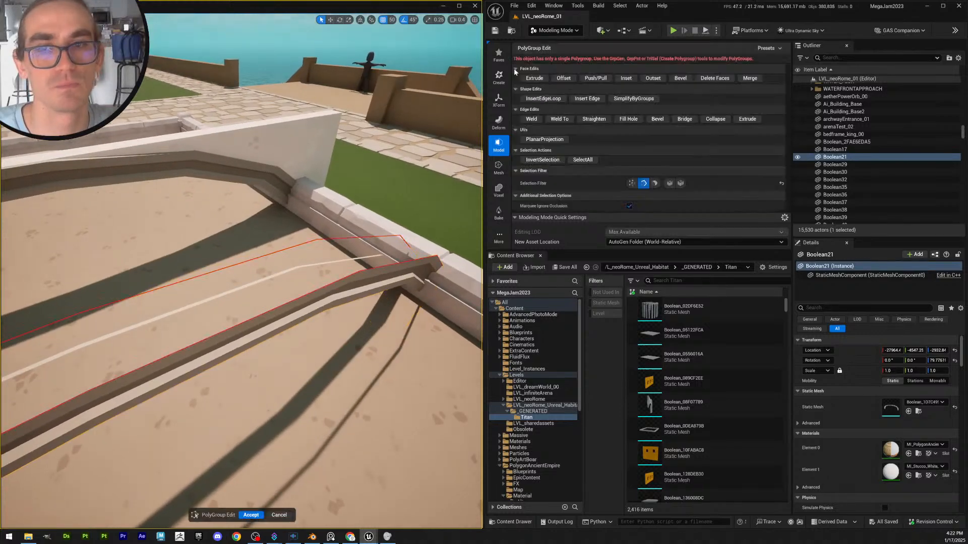
pyautogui.click(286, 515)
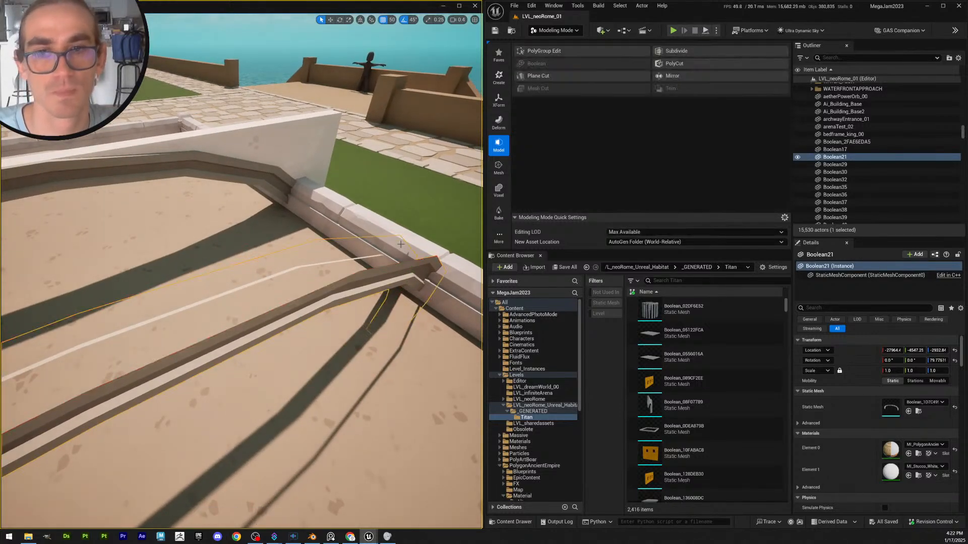
pyautogui.click(564, 51)
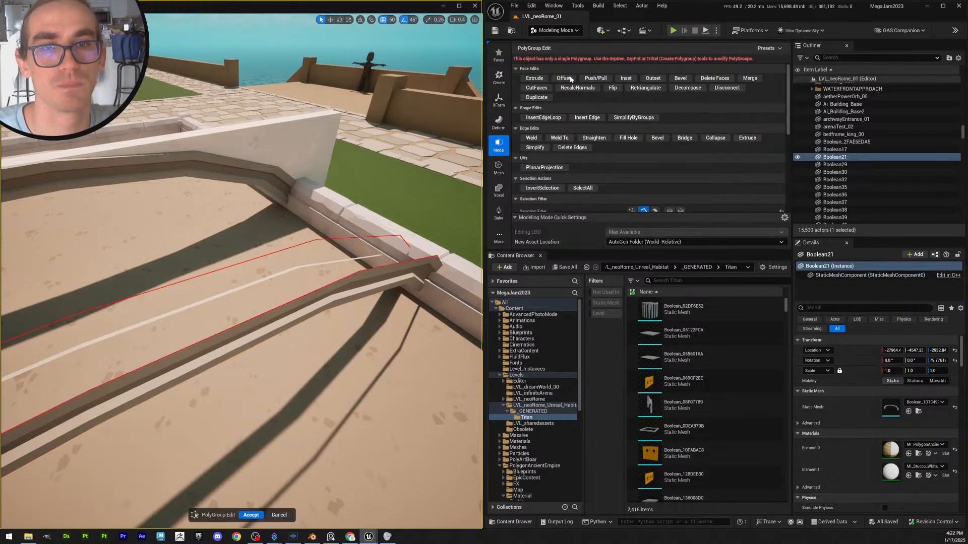
pyautogui.scroll(-1, 559, 95)
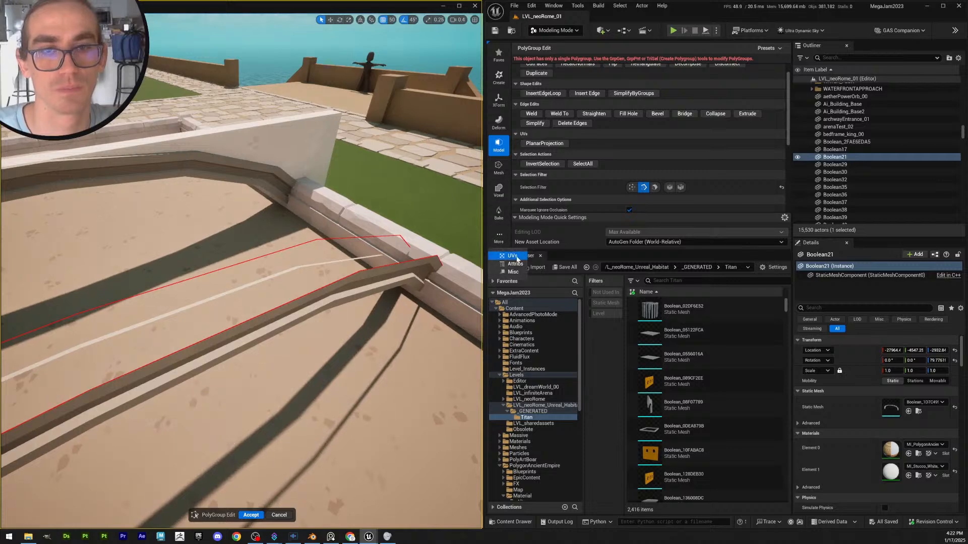
# Start Generate PolyGroups on the Boolean21 arch, compare From UV Islands, and set the conversion mode to Find Quads
pyautogui.click(498, 236)
pyautogui.click(573, 76)
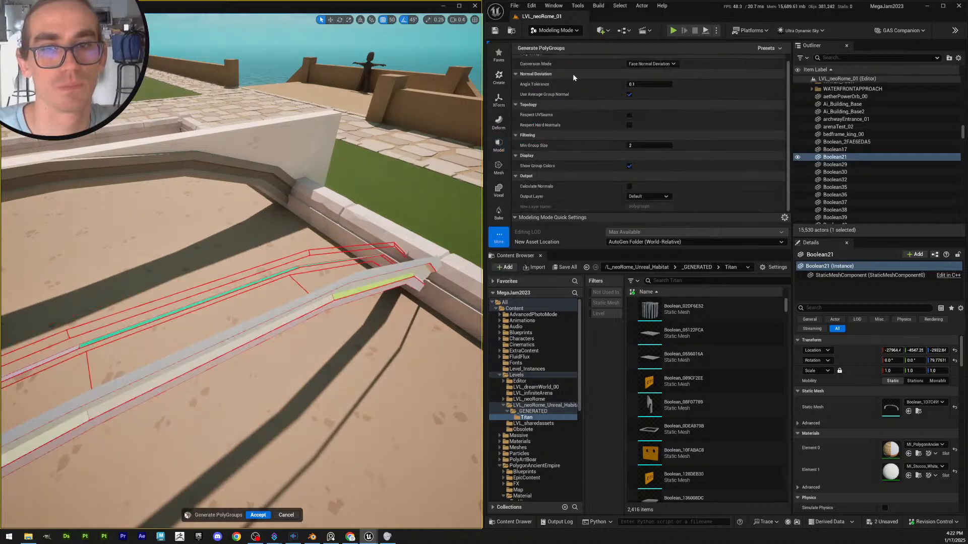
pyautogui.moveTo(391, 196); pyautogui.dragTo(372, 160, button='right')
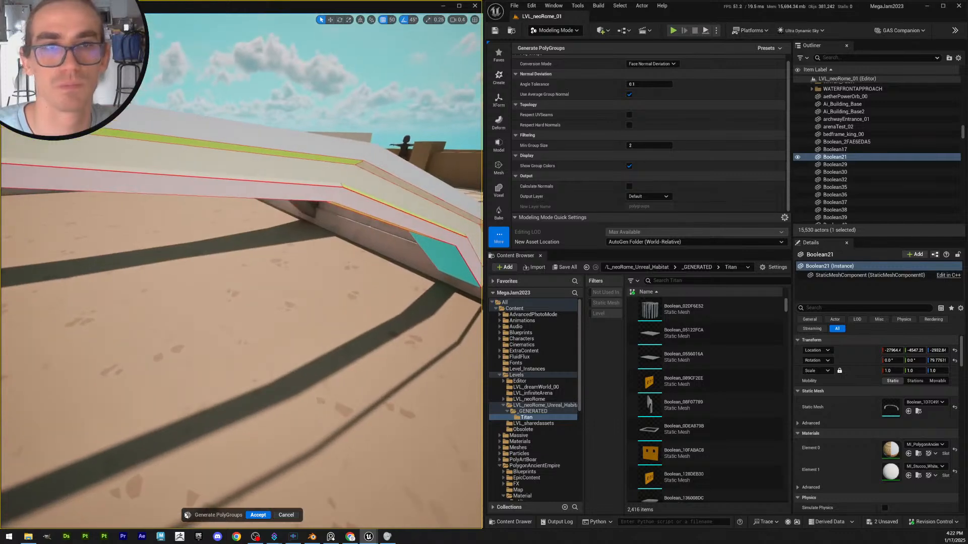
pyautogui.click(660, 85)
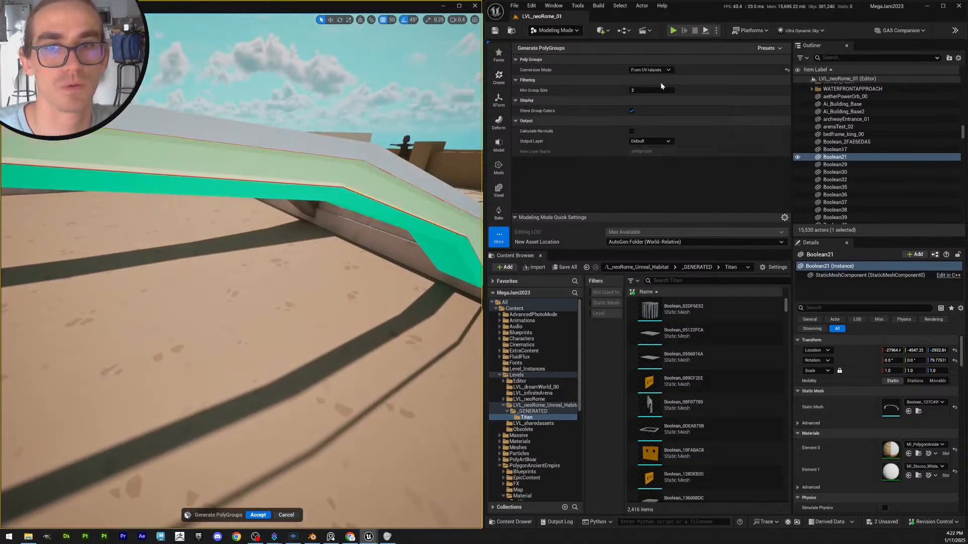
pyautogui.click(650, 70)
pyautogui.click(645, 84)
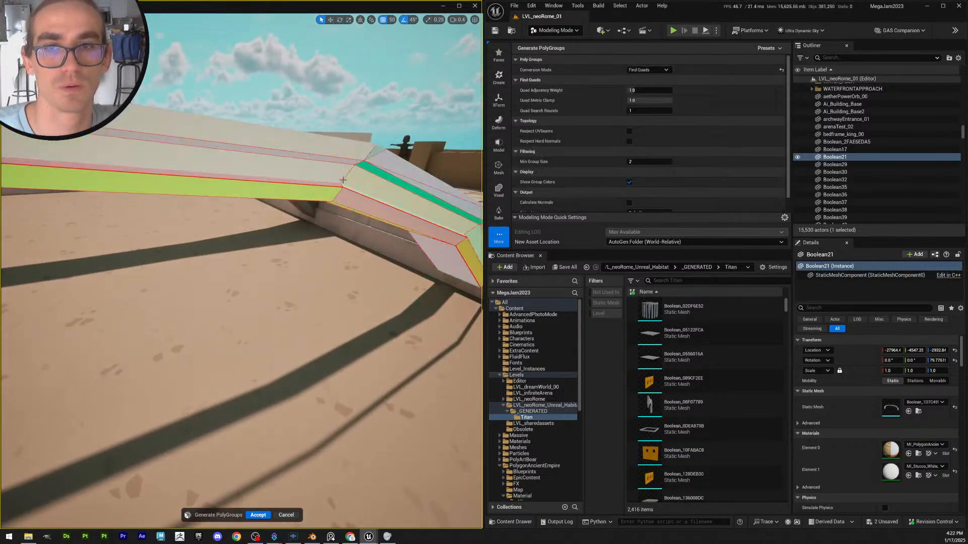
# Examine the previewed quad PolyGroups along the full length of the arch and around its open underside
pyautogui.moveTo(342, 180); pyautogui.dragTo(362, 175, button='right')
pyautogui.scroll(-1, 264, 181)
pyautogui.scroll(-2, 264, 178)
pyautogui.scroll(1, 278, 197)
pyautogui.scroll(2, 287, 203)
pyautogui.scroll(1, 304, 199)
pyautogui.scroll(-1, 334, 184)
pyautogui.scroll(2, 255, 193)
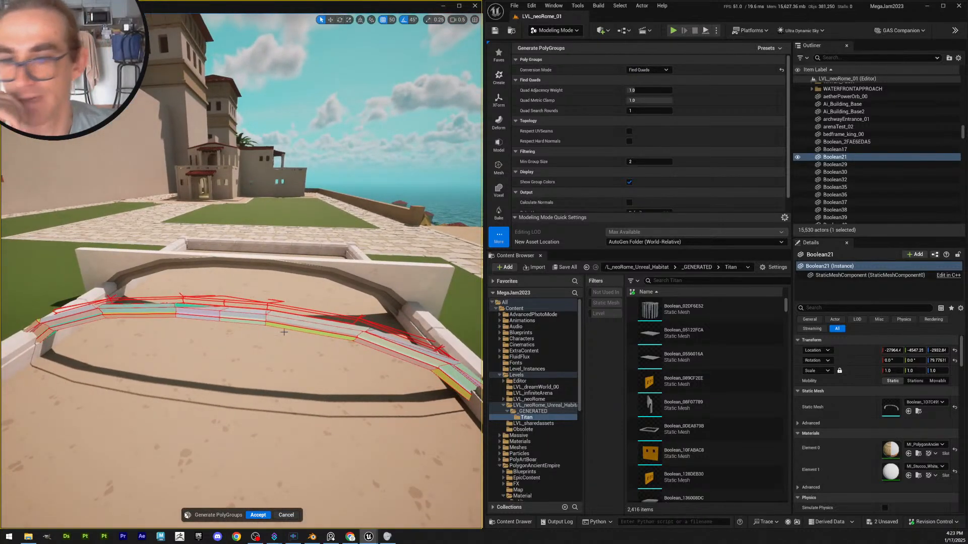
pyautogui.moveTo(284, 332); pyautogui.dragTo(205, 325, button='right')
pyautogui.scroll(-2, 313, 334)
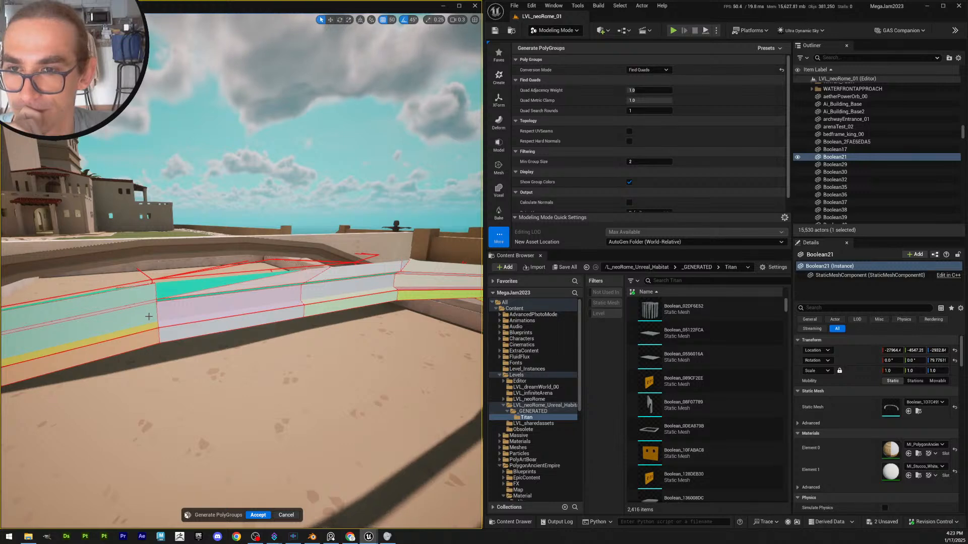
# Discard the quad PolyGroups preview and reselect the Boolean21 arch in the courtyard
pyautogui.click(286, 515)
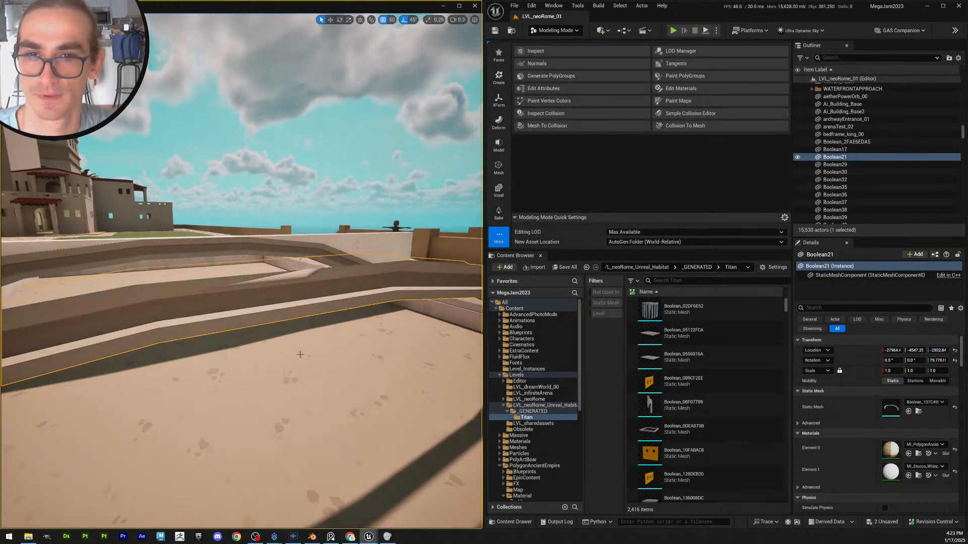
pyautogui.moveTo(262, 302); pyautogui.dragTo(251, 325, button='right')
pyautogui.scroll(-3, 241, 273)
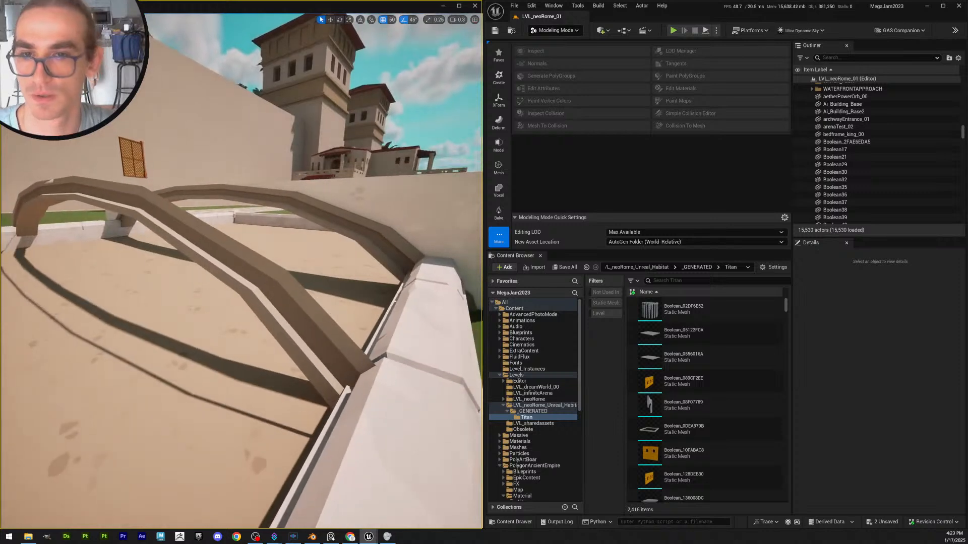
pyautogui.click(275, 310)
pyautogui.moveTo(275, 310); pyautogui.dragTo(227, 316, button='right')
pyautogui.click(290, 282)
pyautogui.moveTo(290, 282); pyautogui.dragTo(299, 295, button='right')
pyautogui.scroll(2, 252, 229)
pyautogui.moveTo(329, 246); pyautogui.dragTo(166, 224, button='right')
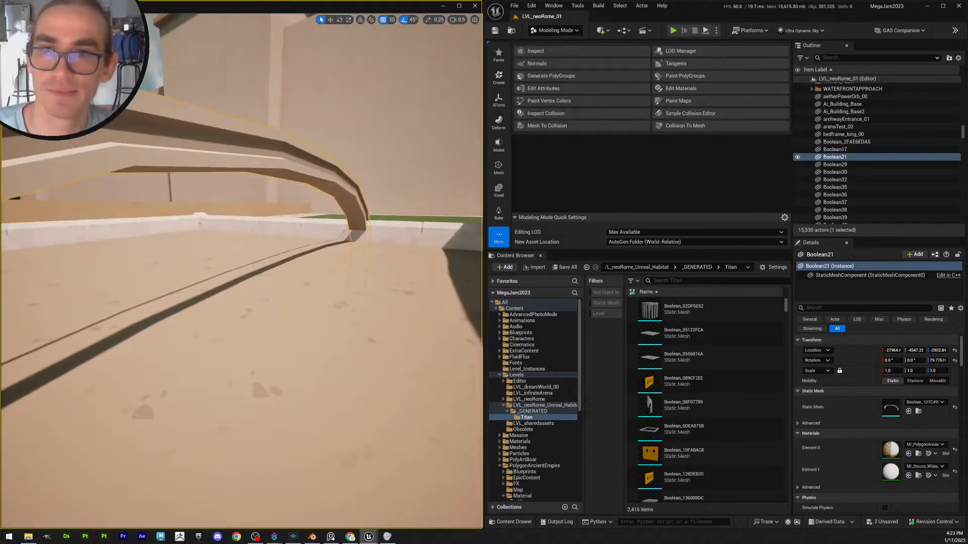
pyautogui.moveTo(391, 185); pyautogui.dragTo(401, 203, button='right')
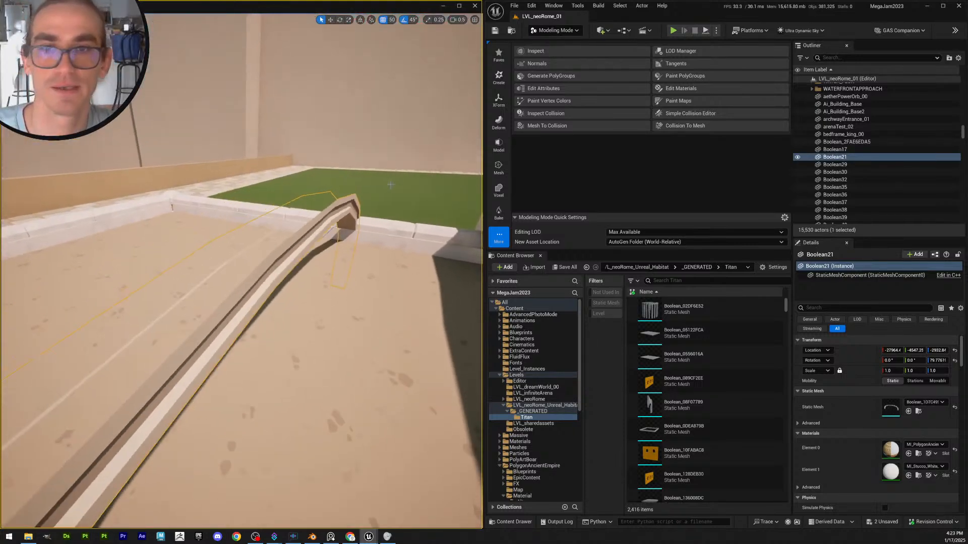
# Generate PolyGroups on the arch with the Face Normal Deviation conversion mode and apply them
pyautogui.click(564, 78)
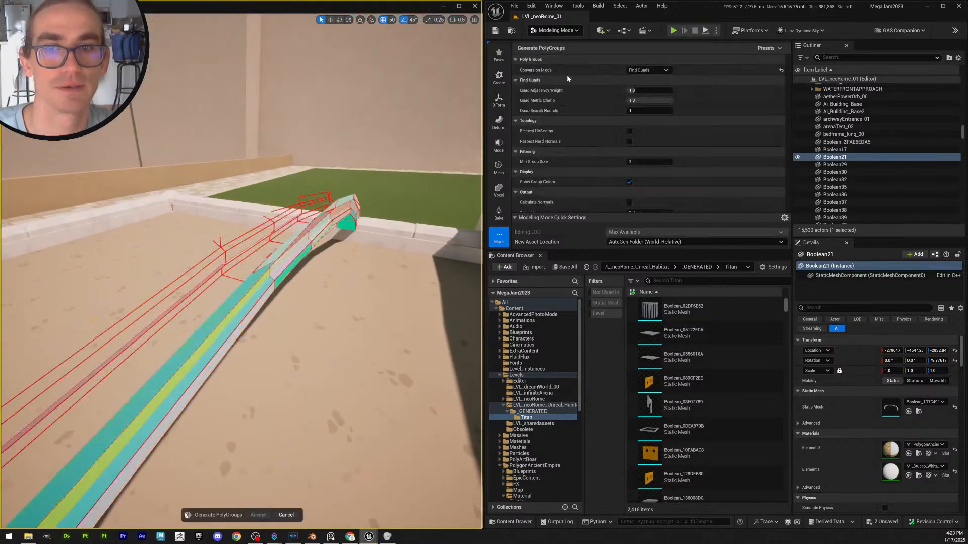
pyautogui.click(642, 70)
pyautogui.click(650, 77)
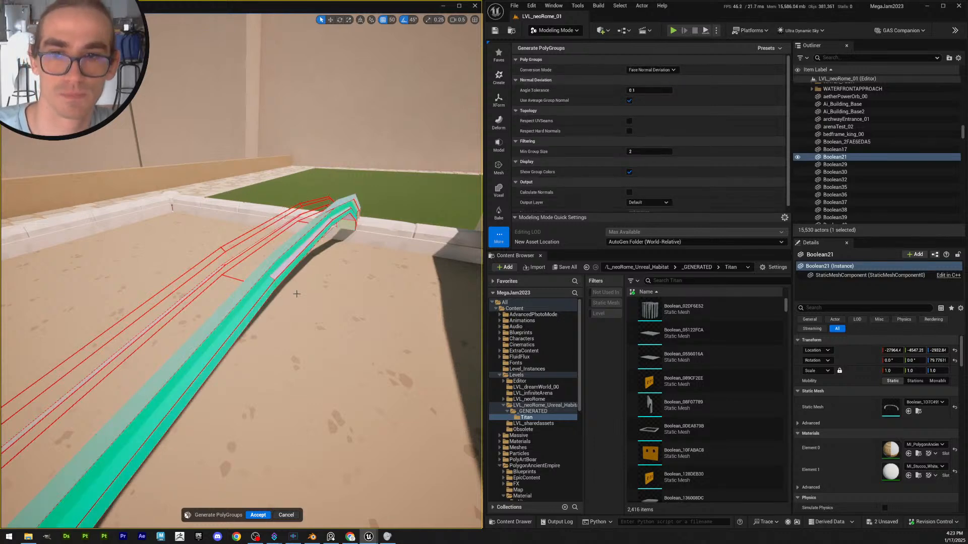
pyautogui.click(268, 516)
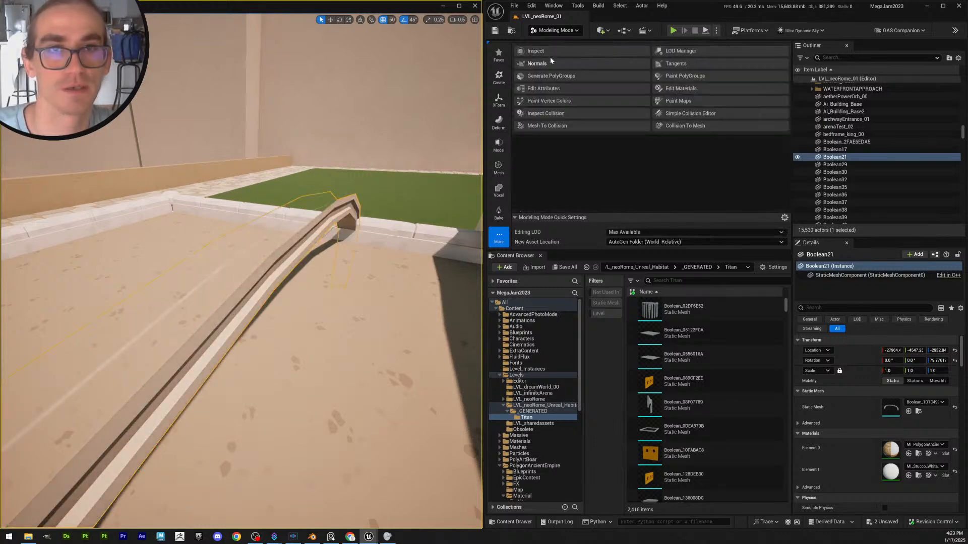
# Open the arch in PolyGroup Edit and select the long boundary edge running along its open upper side
pyautogui.click(499, 145)
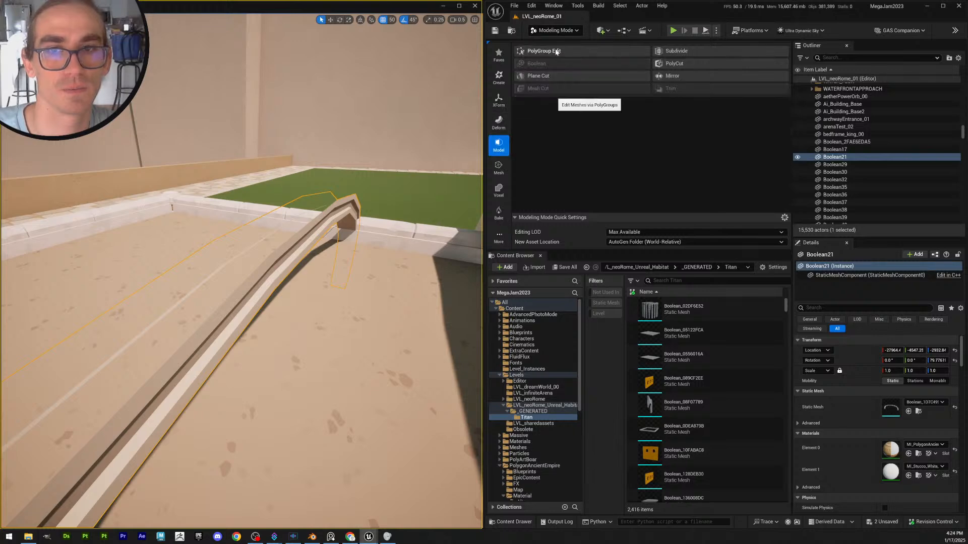
pyautogui.click(557, 52)
pyautogui.moveTo(251, 276); pyautogui.dragTo(164, 281, button='right')
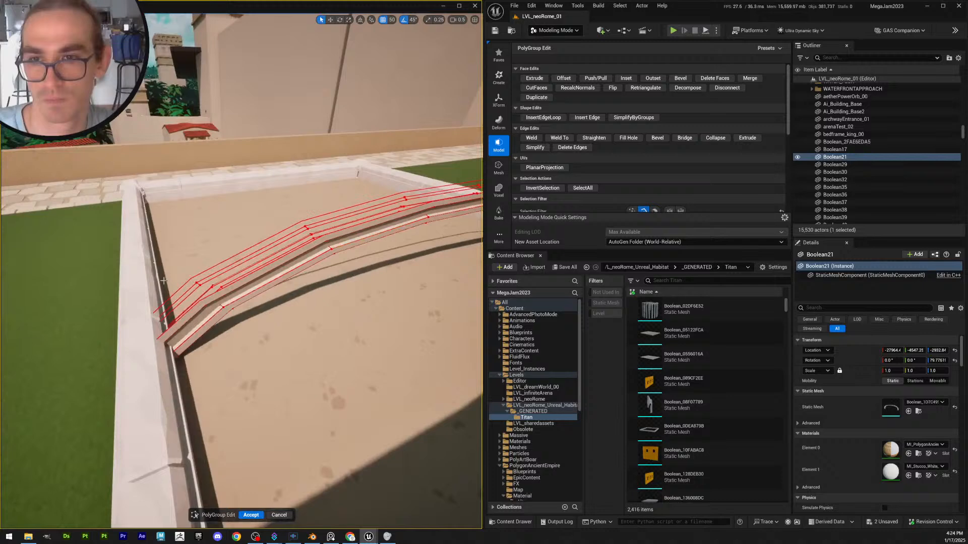
pyautogui.click(180, 317)
pyautogui.moveTo(180, 317); pyautogui.dragTo(204, 304, button='right')
pyautogui.doubleClick(225, 276)
pyautogui.scroll(-2, 217, 320)
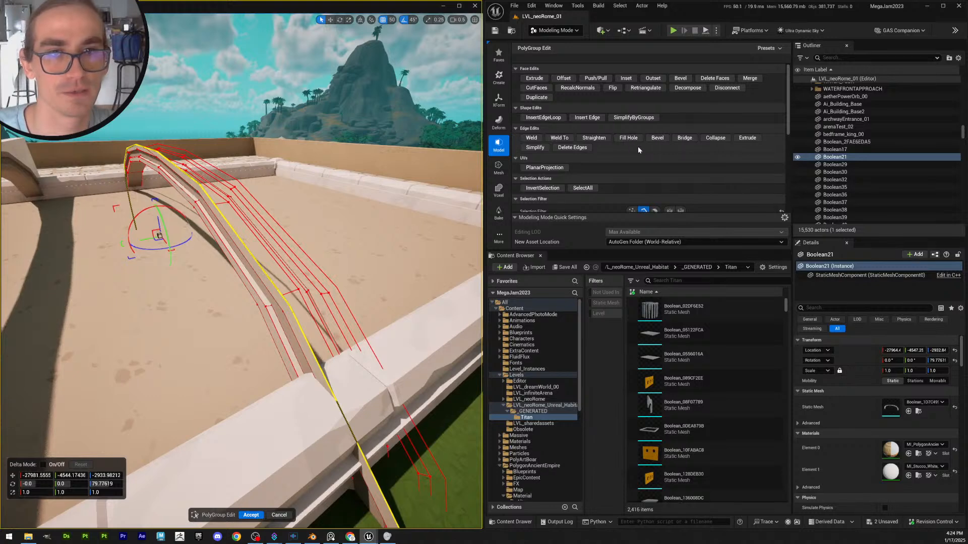
# Extrude the selected boundary edge and lower the extrusion's upward offset to about 0.02
pyautogui.click(747, 138)
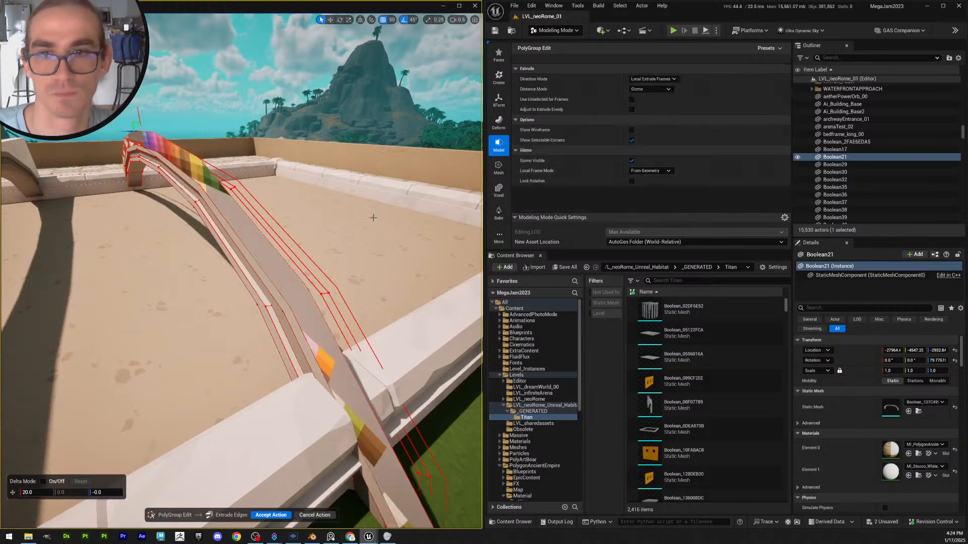
pyautogui.moveTo(326, 210); pyautogui.dragTo(193, 160, button='right')
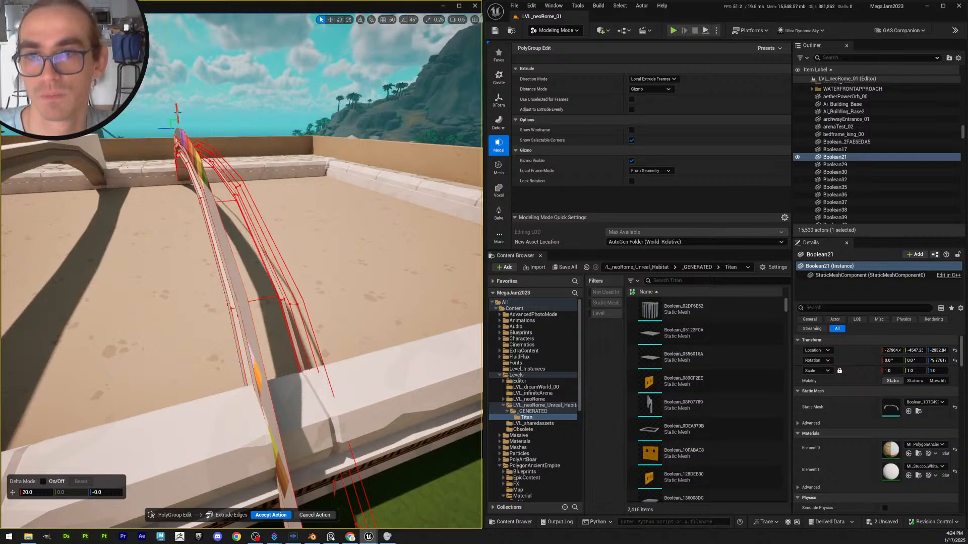
pyautogui.moveTo(176, 112); pyautogui.dragTo(179, 120)
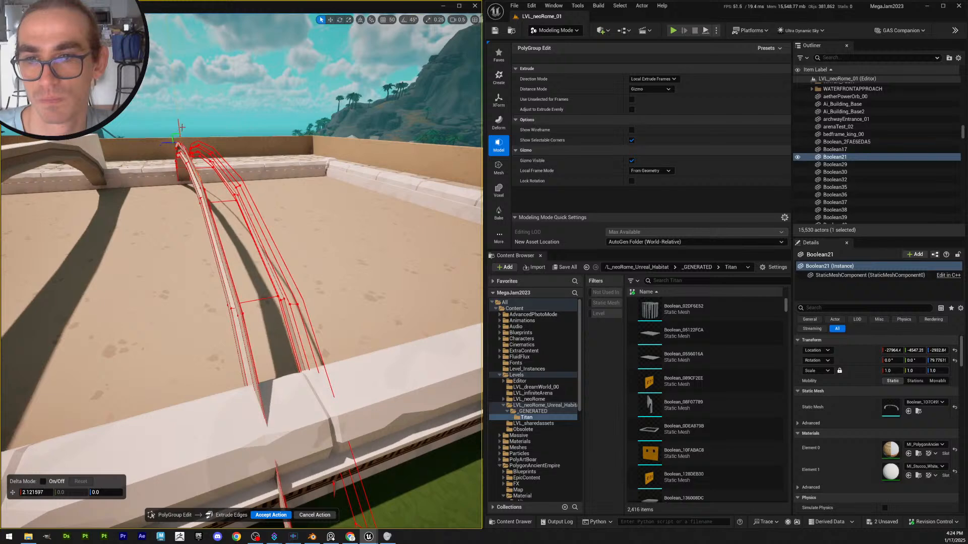
pyautogui.moveTo(182, 127); pyautogui.dragTo(225, 111, button='right')
pyautogui.press('w')
pyautogui.scroll(-2, 182, 127)
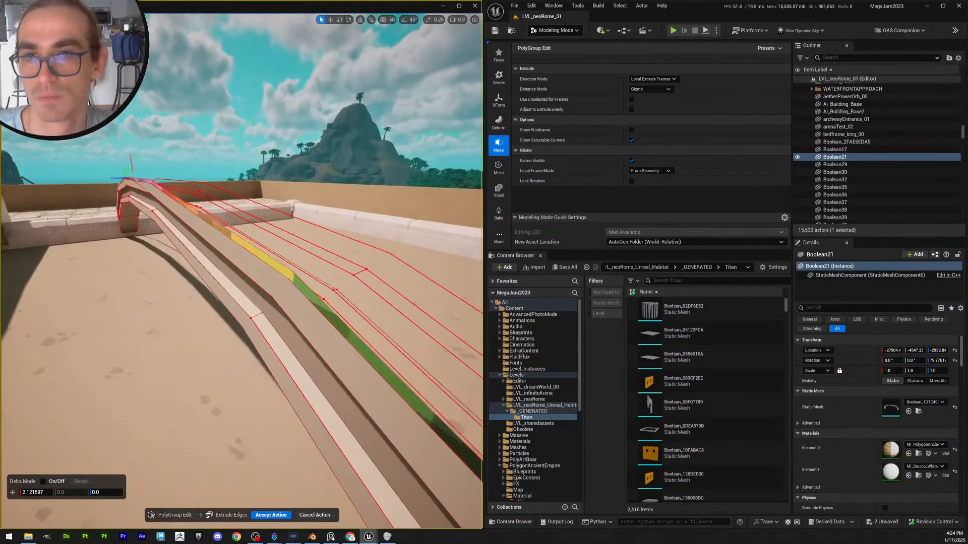
pyautogui.press('w')
pyautogui.moveTo(127, 161); pyautogui.dragTo(129, 167)
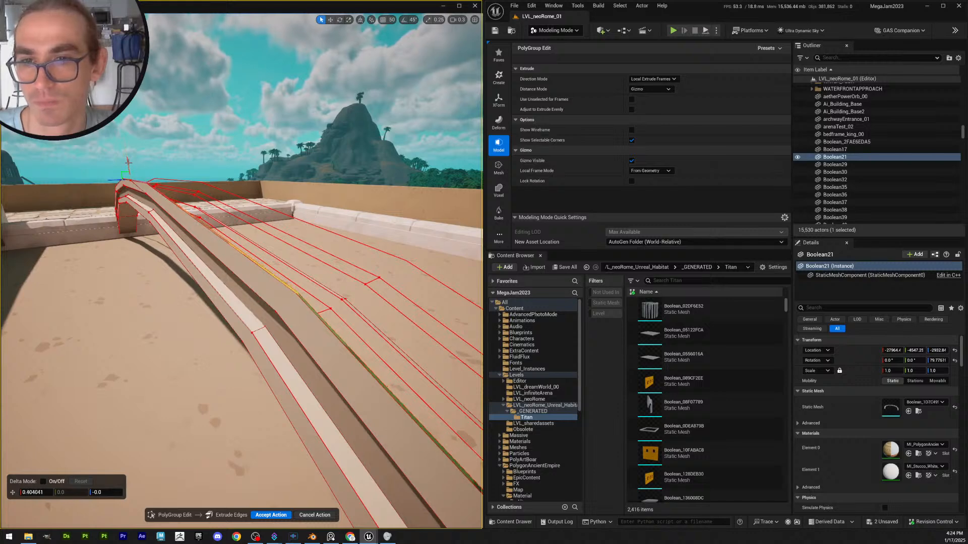
pyautogui.moveTo(166, 164); pyautogui.dragTo(142, 160, button='right')
pyautogui.press('d')
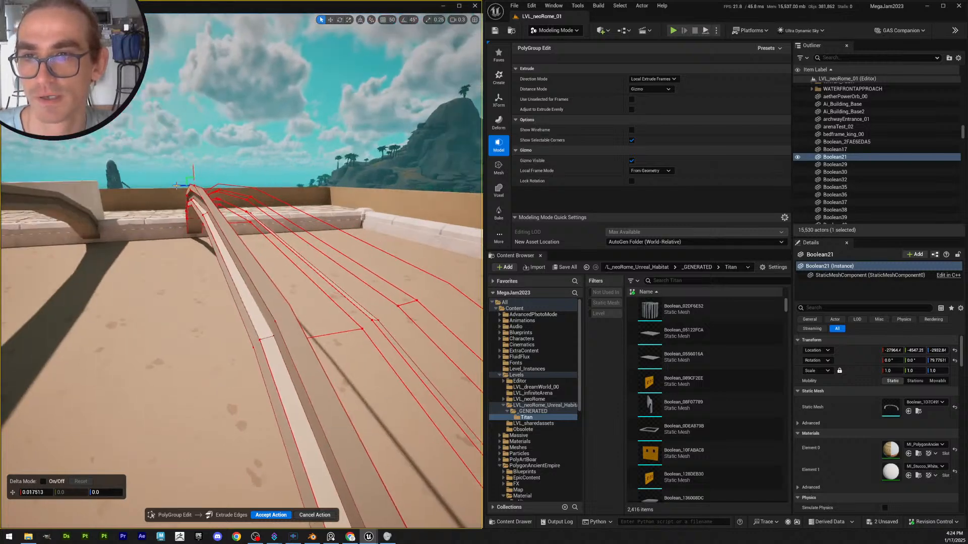
# Pull the extruded edge sideways across the arch's open top to about -34.9, and accept the extrusion and the mesh edit
pyautogui.moveTo(176, 186); pyautogui.dragTo(201, 208)
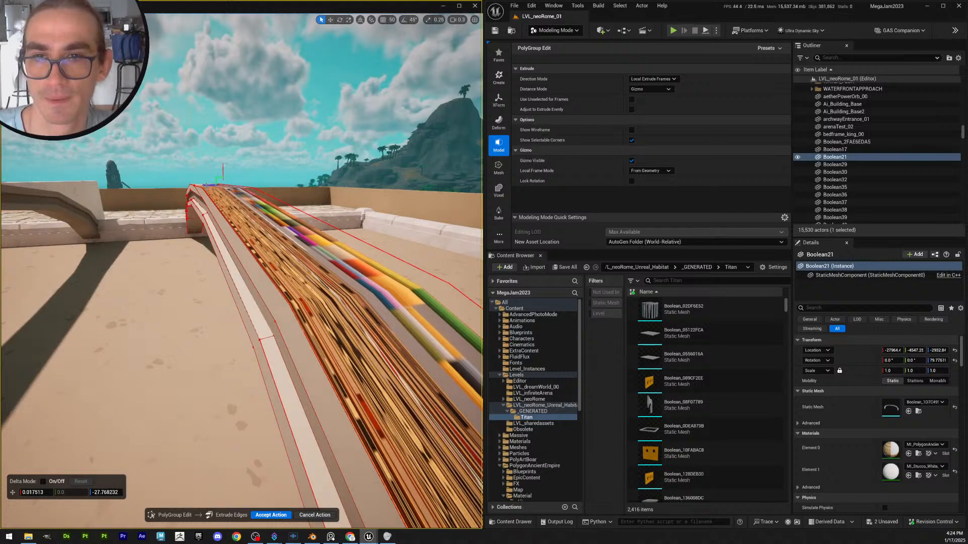
pyautogui.press('d')
pyautogui.moveTo(202, 208); pyautogui.dragTo(180, 220, button='right')
pyautogui.moveTo(191, 165); pyautogui.dragTo(196, 175)
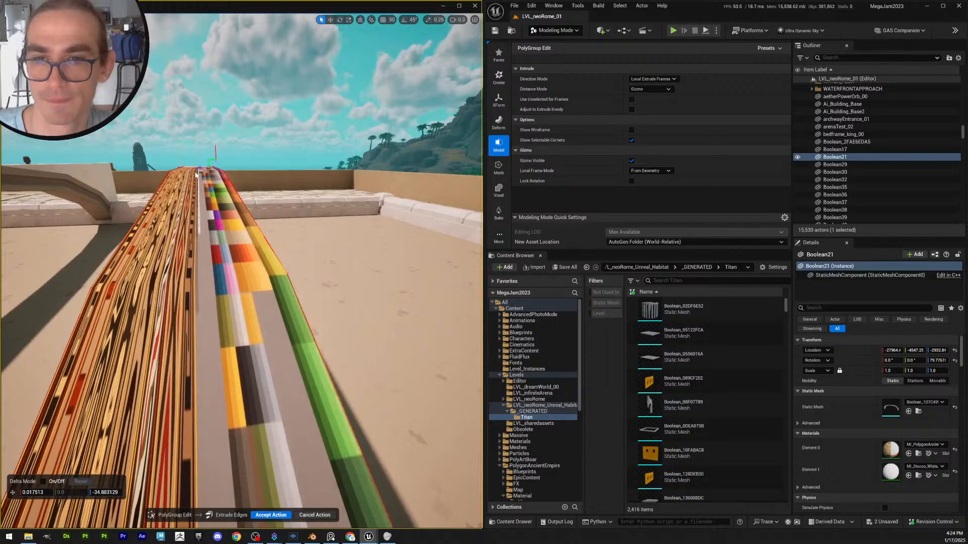
pyautogui.press('s')
pyautogui.moveTo(196, 175); pyautogui.dragTo(258, 232, button='right')
pyautogui.scroll(1, 195, 175)
pyautogui.press('q')
pyautogui.press('e')
pyautogui.scroll(3, 265, 220)
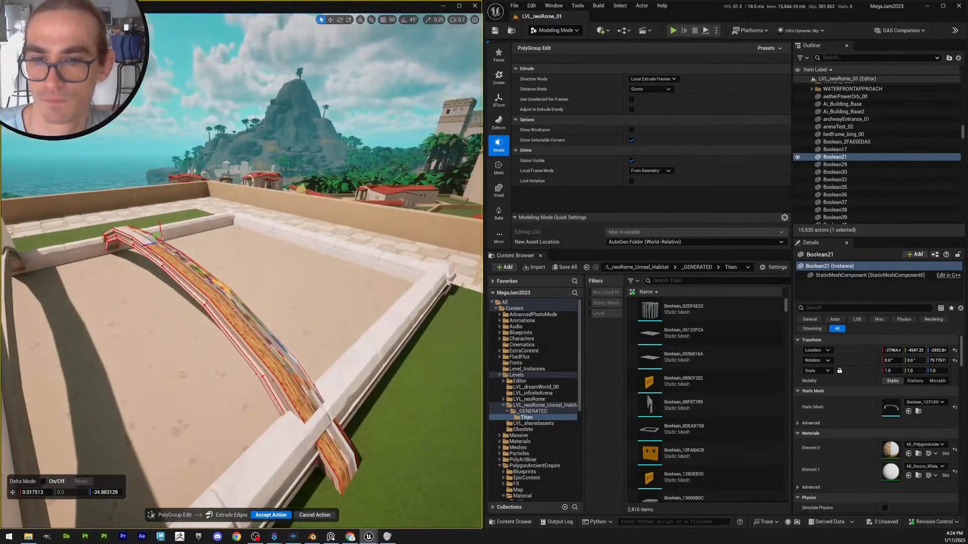
pyautogui.click(268, 515)
pyautogui.moveTo(232, 353); pyautogui.dragTo(220, 541, button='right')
pyautogui.press('a')
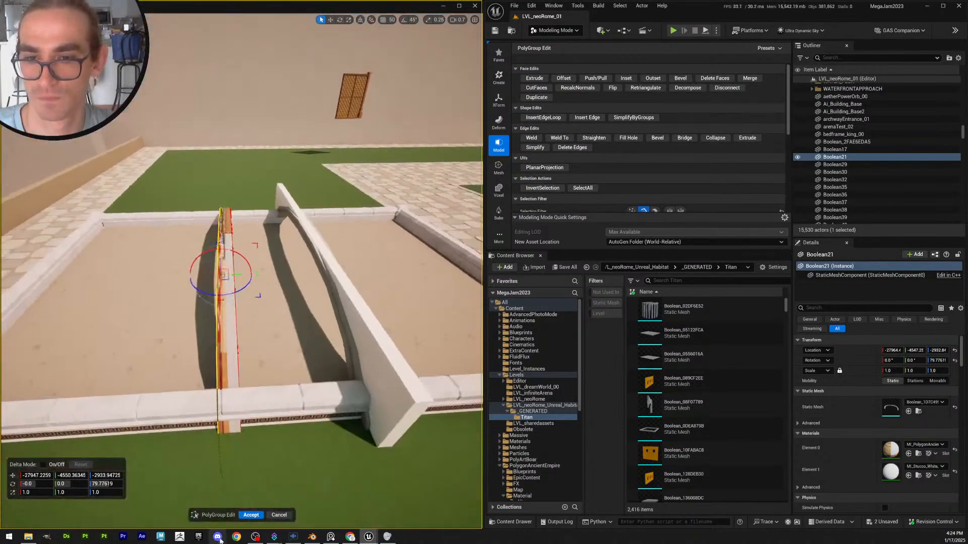
pyautogui.click(251, 515)
# Locate the low wall's mat_eng_wa_concrete2 material and assign it to both material elements of the arch
pyautogui.moveTo(242, 353); pyautogui.dragTo(215, 342, button='right')
pyautogui.press('s')
pyautogui.click(224, 411)
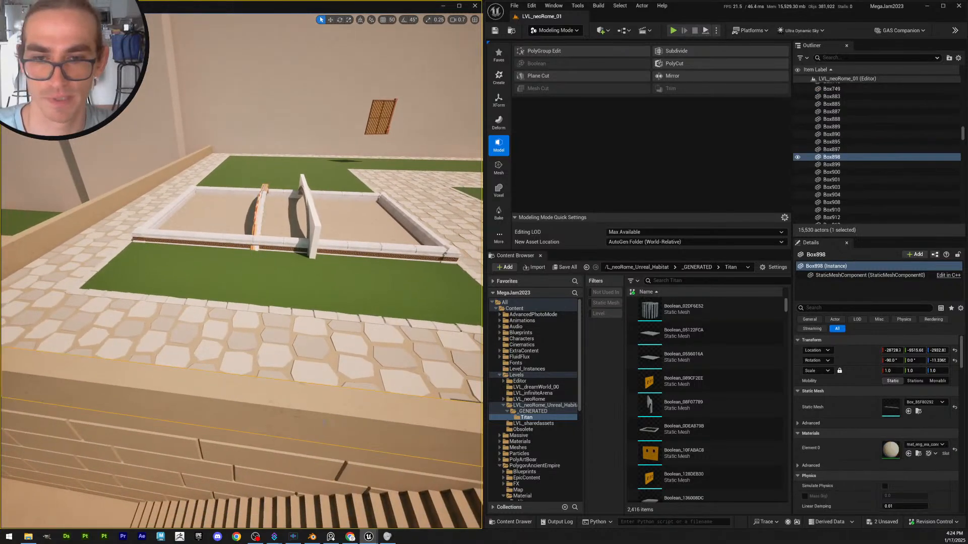
pyautogui.click(918, 454)
pyautogui.press('w')
pyautogui.moveTo(252, 298)
pyautogui.mouseDown(button='right')
pyautogui.moveTo(252, 282)
pyautogui.moveTo(252, 294)
pyautogui.mouseUp(button='right')
pyautogui.click(254, 292)
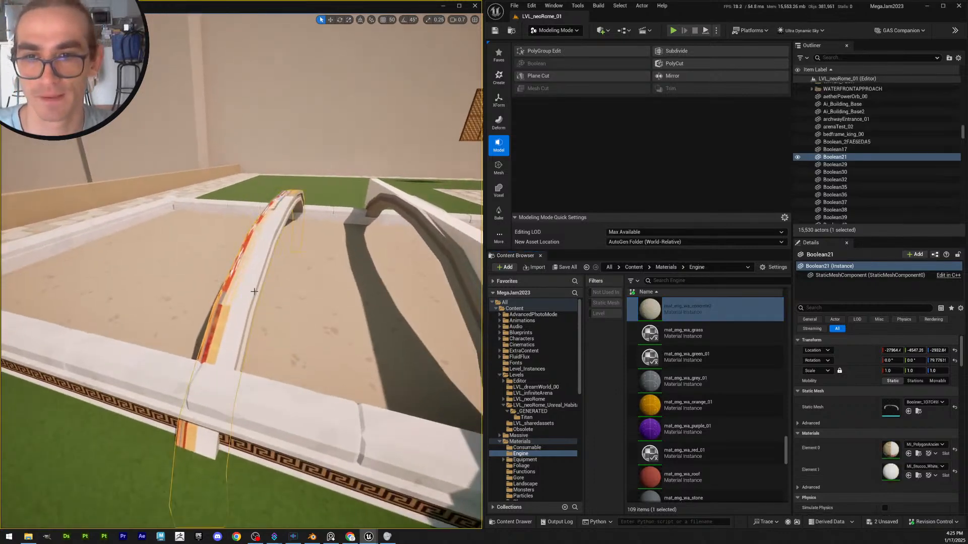
pyautogui.click(910, 454)
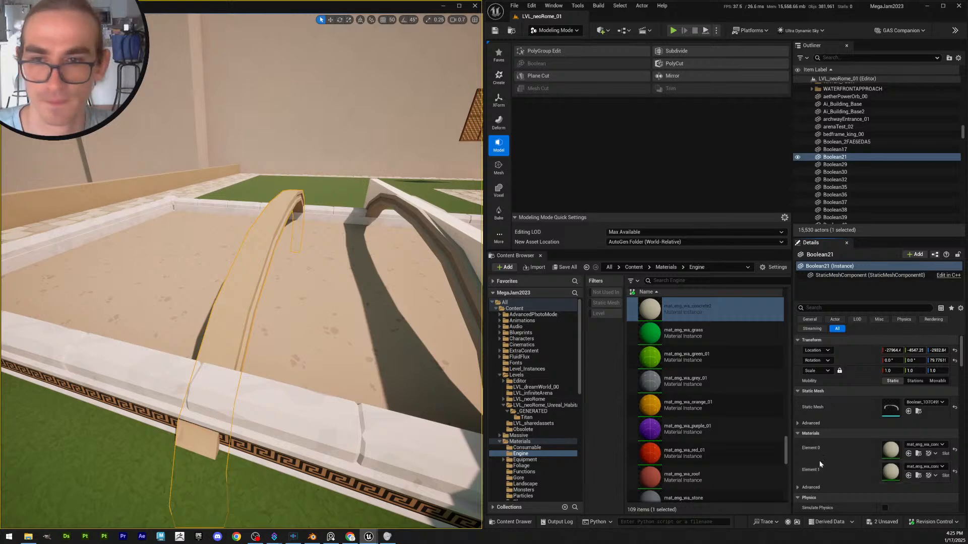
# Change the arch's Element 0 material to mat_eng_wa_concrete1
pyautogui.press('a')
pyautogui.moveTo(286, 342); pyautogui.dragTo(315, 347, button='right')
pyautogui.press('a')
pyautogui.press('d')
pyautogui.press('s')
pyautogui.click(943, 446)
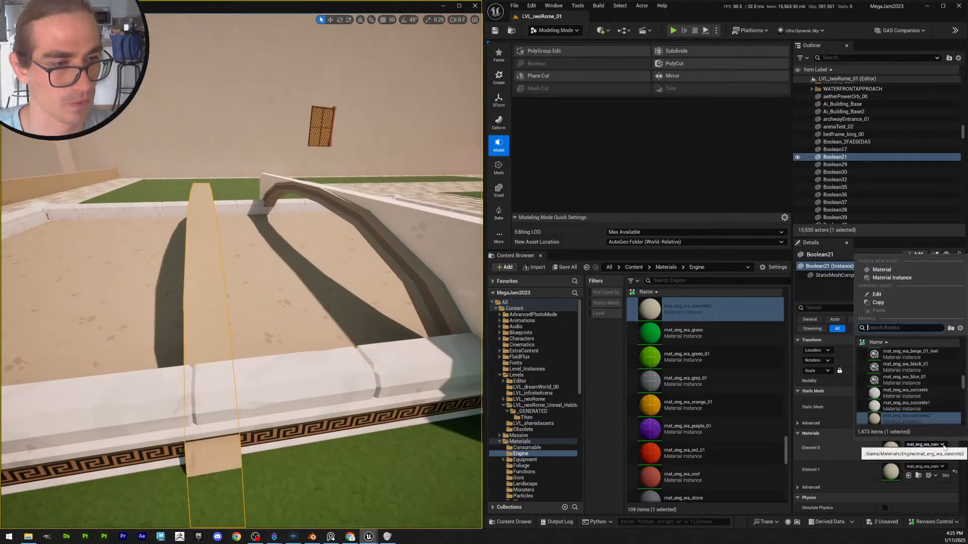
pyautogui.click(908, 410)
# Examine the arch's new top surface and concrete material from several angles along its length
pyautogui.press('a')
pyautogui.moveTo(328, 356); pyautogui.dragTo(282, 401, button='right')
pyautogui.scroll(-3, 405, 352)
pyautogui.press('a')
pyautogui.press('d')
pyautogui.scroll(3, 403, 345)
pyautogui.press('a')
pyautogui.press('d')
pyautogui.press('a')
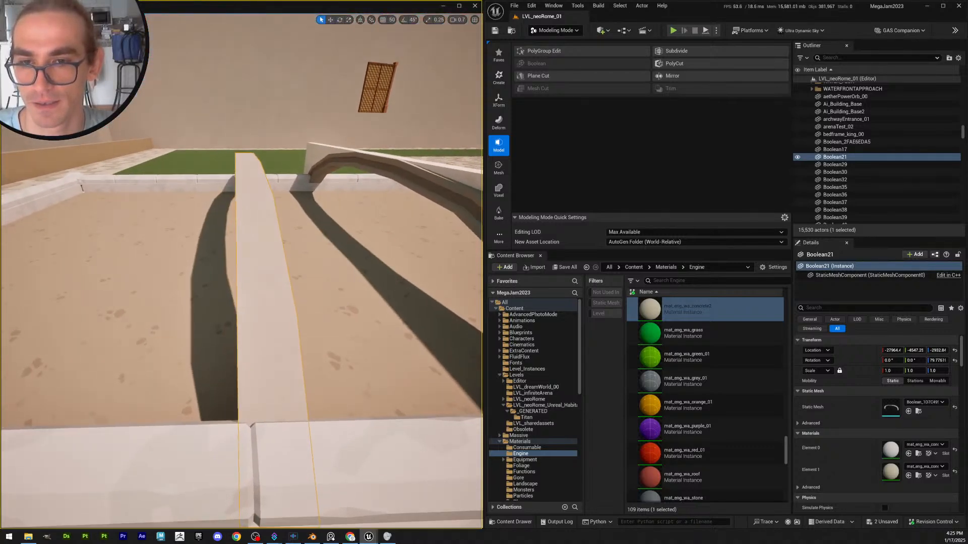
pyautogui.press('d')
pyautogui.moveTo(323, 259); pyautogui.dragTo(323, 258, button='right')
pyautogui.press('w')
# In PolyGroup Edit, shift the long edge of the arch's top face slightly inward and accept the edit
pyautogui.click(544, 51)
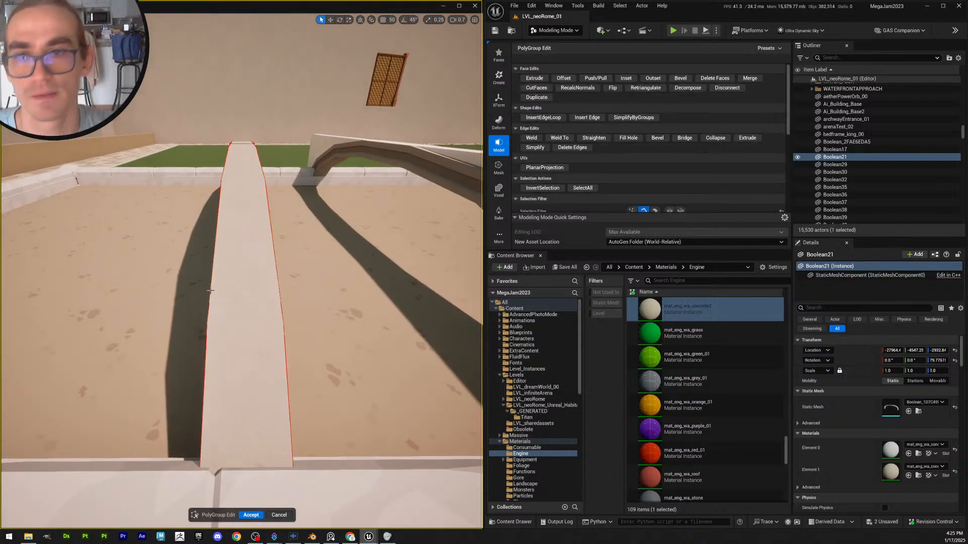
pyautogui.click(211, 285)
pyautogui.moveTo(211, 285); pyautogui.dragTo(222, 289, button='right')
pyautogui.press('a')
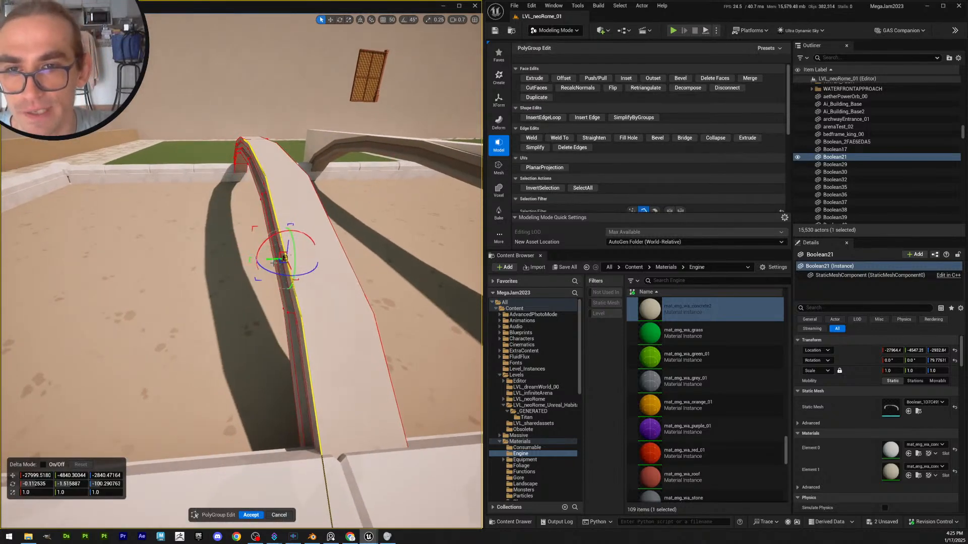
pyautogui.moveTo(272, 259)
pyautogui.mouseDown()
pyautogui.moveTo(299, 255)
pyautogui.moveTo(278, 260)
pyautogui.mouseUp()
pyautogui.press('d')
pyautogui.moveTo(285, 260); pyautogui.dragTo(268, 269, button='right')
pyautogui.press('a')
pyautogui.press('d')
pyautogui.click(255, 517)
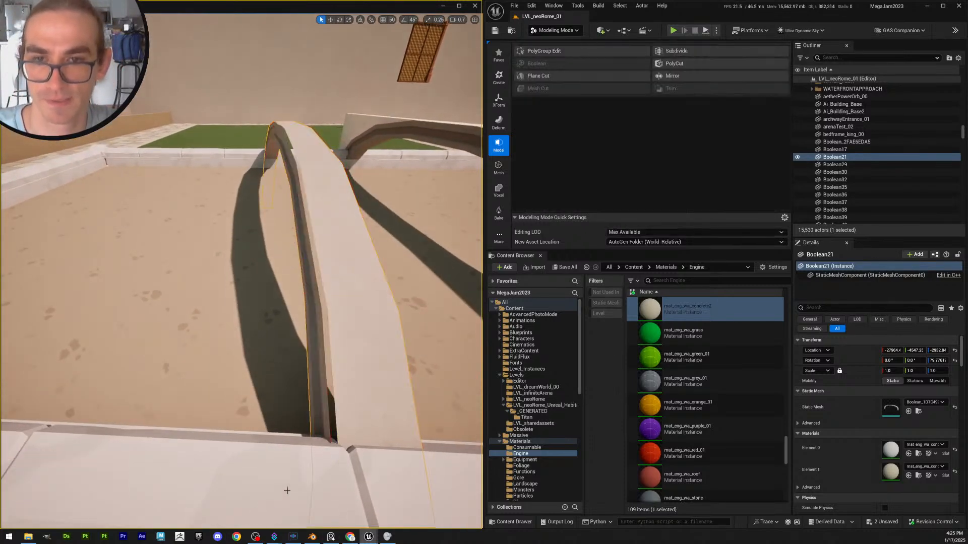
# Reselect the arch and examine its adjusted edge and the meeting point with the courtyard rim
pyautogui.press('Escape')
pyautogui.click(332, 297)
pyautogui.press('w')
pyautogui.moveTo(333, 298)
pyautogui.mouseDown(button='right')
pyautogui.moveTo(333, 282)
pyautogui.moveTo(331, 302)
pyautogui.mouseUp(button='right')
pyautogui.press('s')
pyautogui.press('d')
pyautogui.press('a')
pyautogui.press('w')
pyautogui.scroll(-4, 331, 301)
pyautogui.press('w')
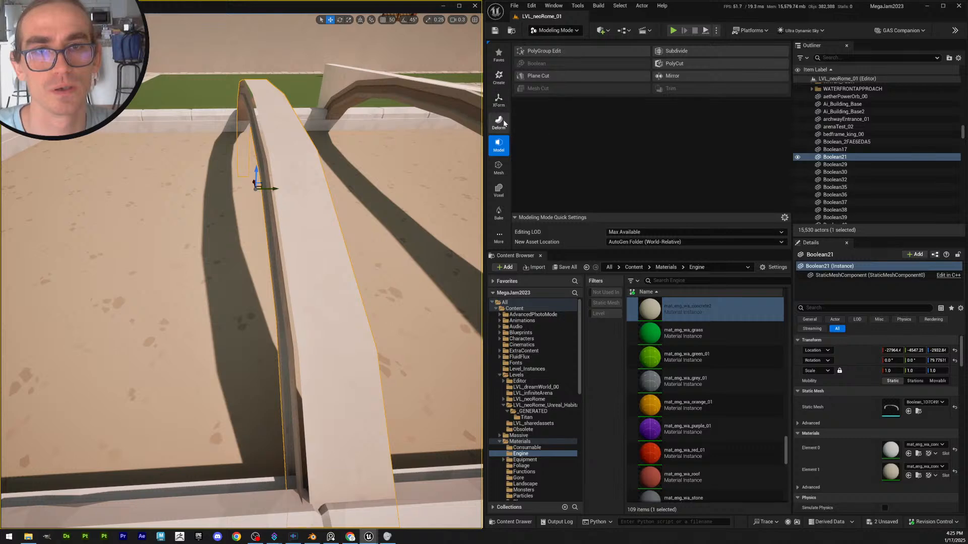
# Start Mirror on the arch in Mirror and Append mode and shift the mirror plane to the mesh's center
pyautogui.click(499, 101)
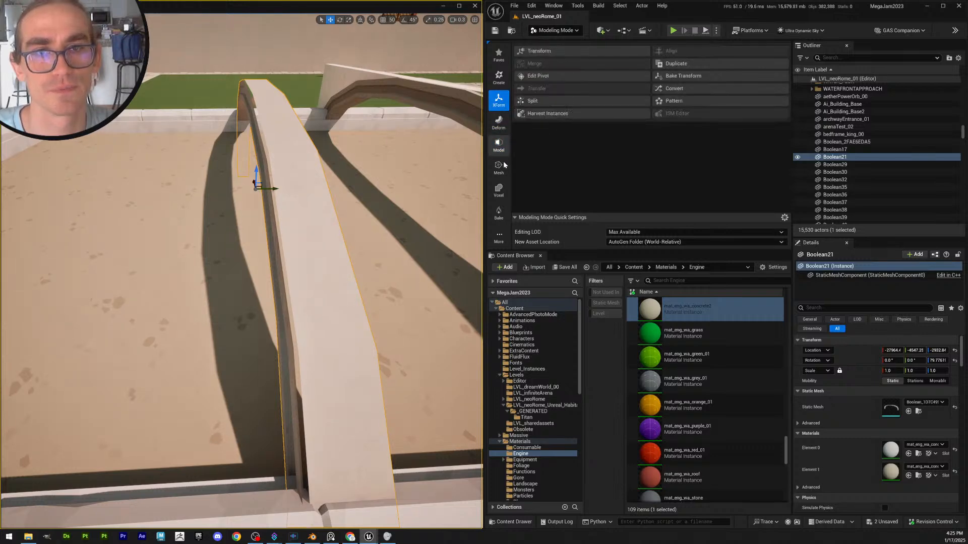
pyautogui.click(499, 145)
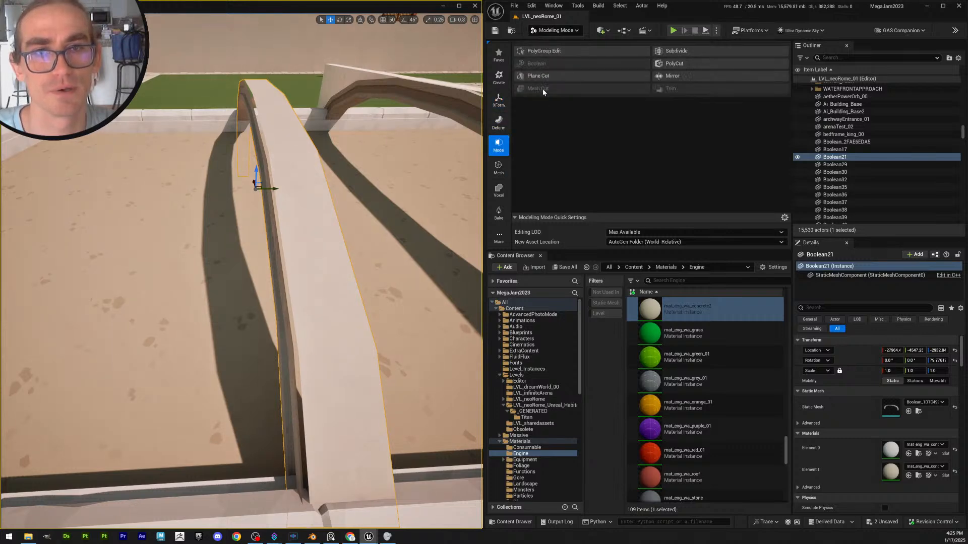
pyautogui.click(673, 76)
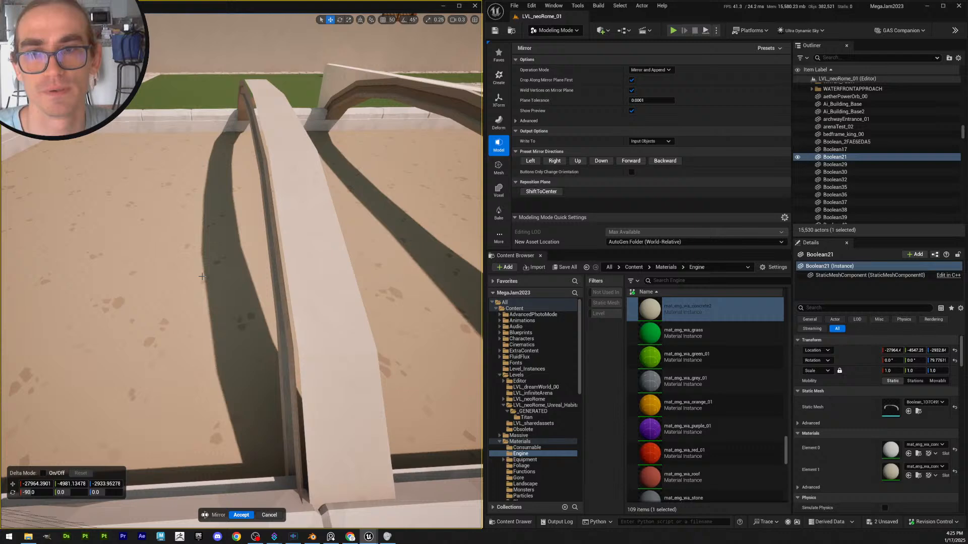
pyautogui.click(540, 191)
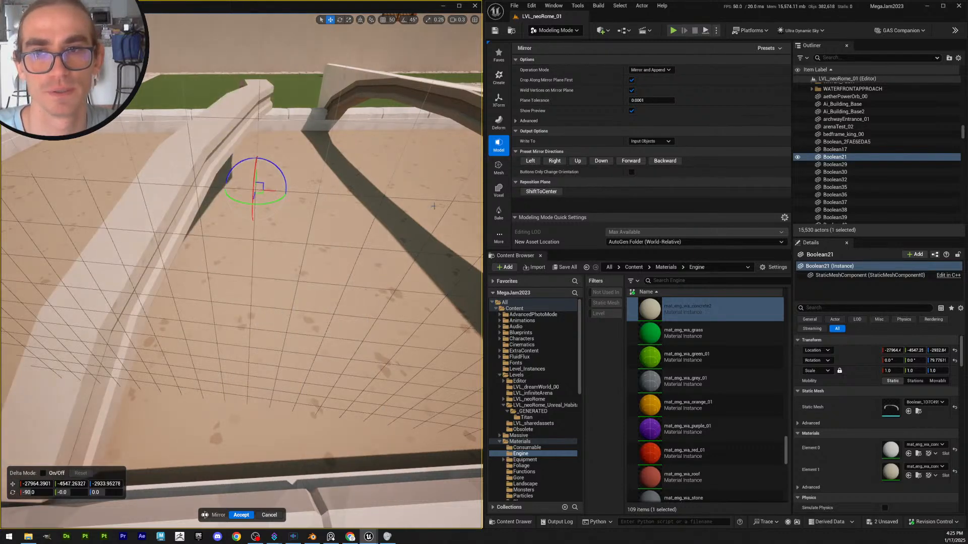
# Set the mirror plane's Z rotation to 79.77619 degrees so it lines up with the arch's orientation
pyautogui.moveTo(362, 222); pyautogui.dragTo(386, 201, button='right')
pyautogui.press('s')
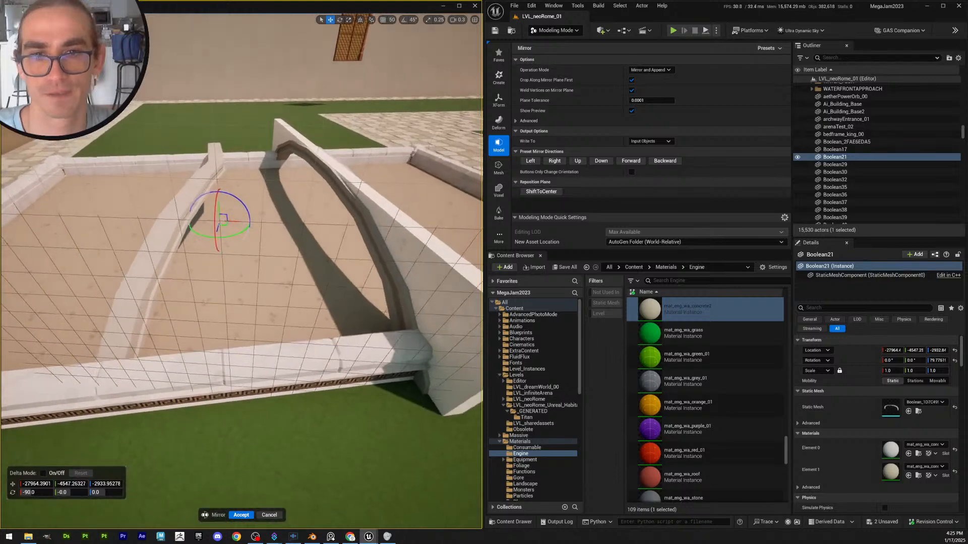
pyautogui.click(444, 312)
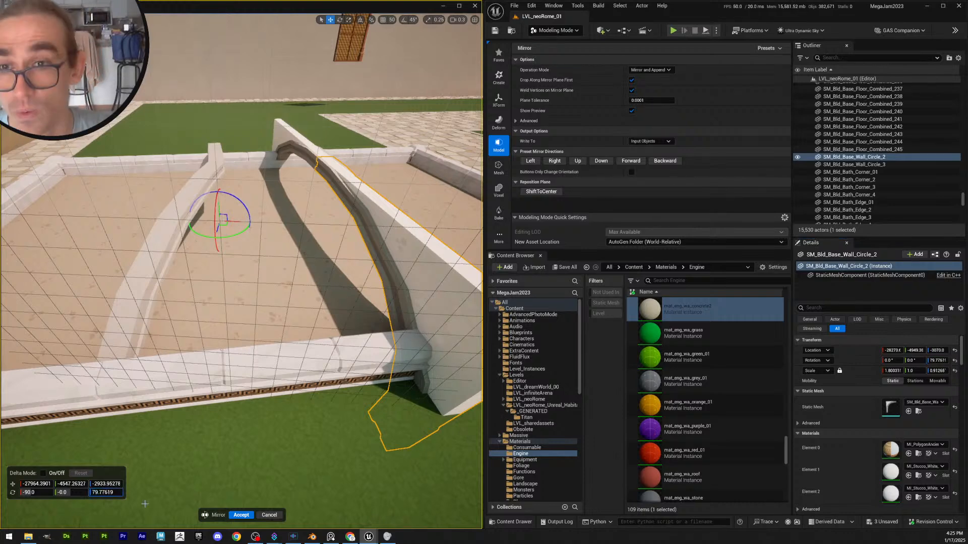
pyautogui.press('Return')
pyautogui.press('w')
pyautogui.moveTo(320, 281); pyautogui.dragTo(320, 281, button='right')
pyautogui.scroll(3, 320, 281)
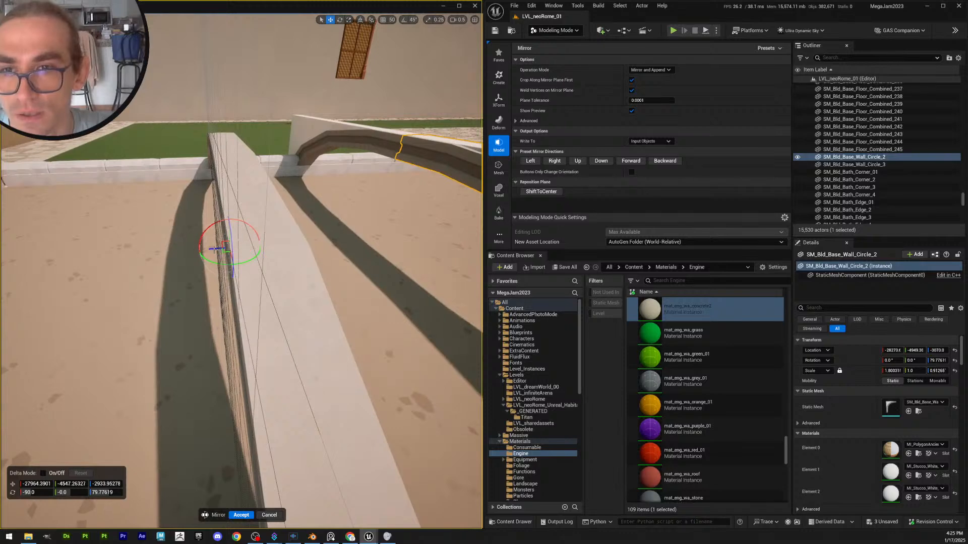
# Try sliding the mirror plane sideways off the arch, and shift it back to the mesh's center
pyautogui.moveTo(186, 249); pyautogui.dragTo(185, 249, button='right')
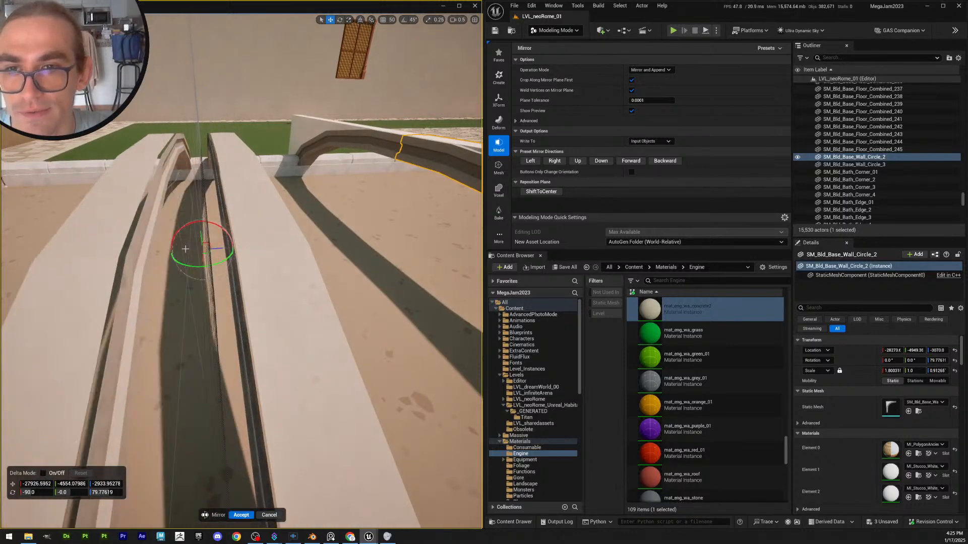
pyautogui.moveTo(186, 249); pyautogui.dragTo(212, 257)
pyautogui.scroll(-5, 212, 256)
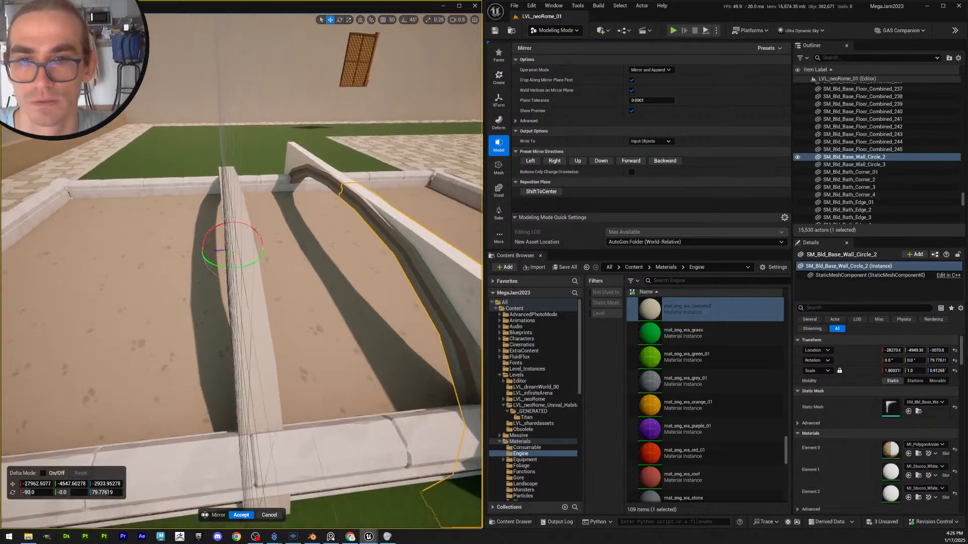
pyautogui.click(541, 192)
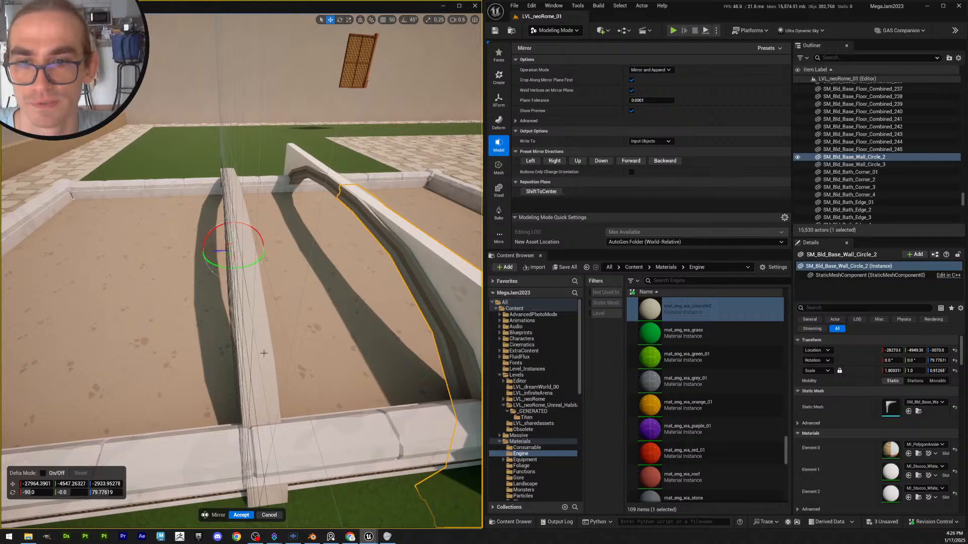
# Check the mirrored arch preview from several angles, accept the Mirror operation and deselect the arch
pyautogui.moveTo(242, 273); pyautogui.dragTo(363, 239, button='right')
pyautogui.scroll(-2, 353, 262)
pyautogui.scroll(2, 268, 267)
pyautogui.scroll(3, 283, 267)
pyautogui.moveTo(343, 295)
pyautogui.mouseDown(button='right')
pyautogui.moveTo(348, 308)
pyautogui.moveTo(343, 295)
pyautogui.mouseUp(button='right')
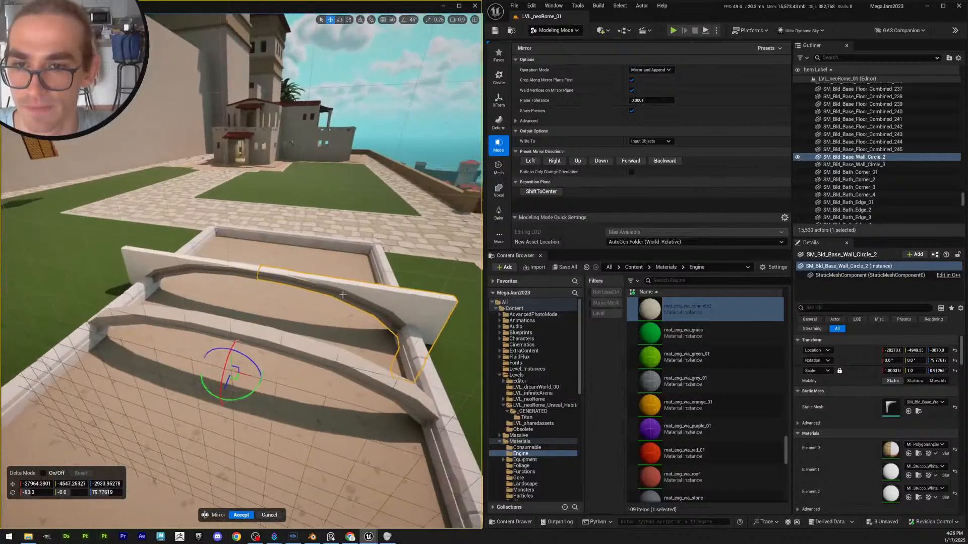
pyautogui.click(241, 515)
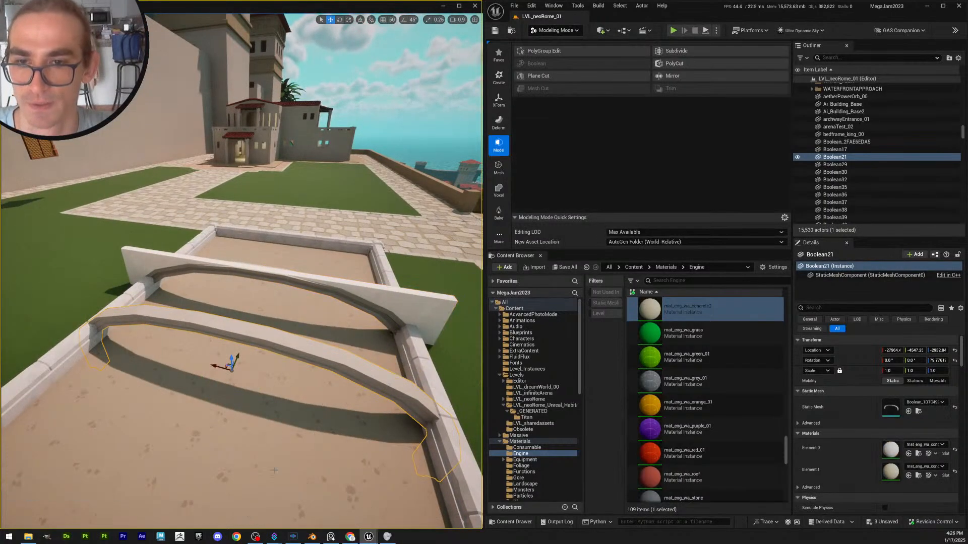
pyautogui.moveTo(223, 368); pyautogui.dragTo(296, 367, button='right')
pyautogui.scroll(-2, 279, 356)
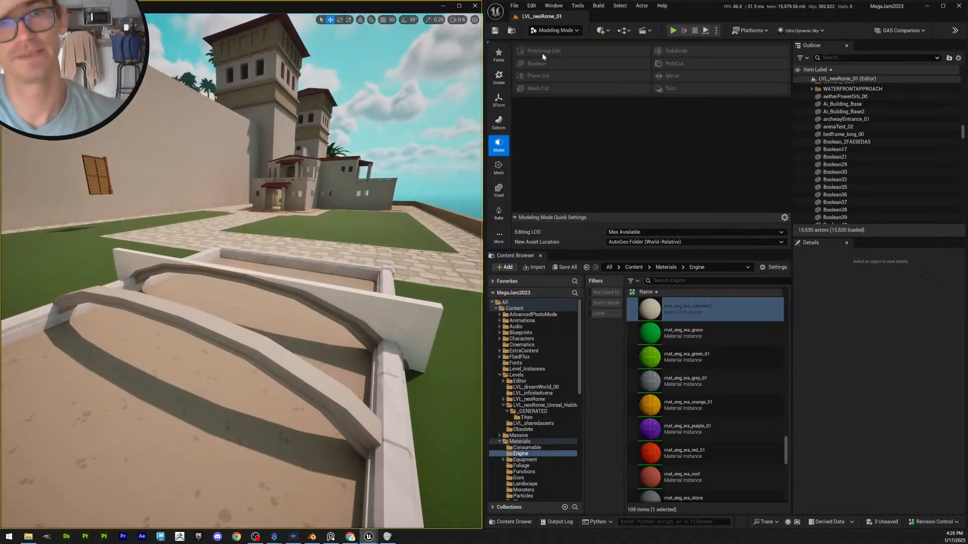
# Switch the editor back to Selection Mode and save all unsaved assets
pyautogui.click(554, 30)
pyautogui.click(552, 44)
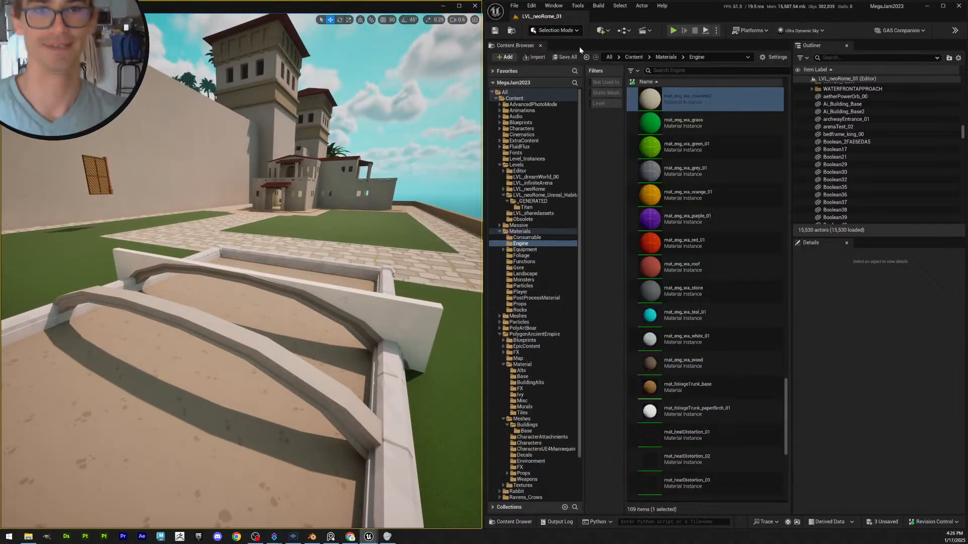
pyautogui.click(569, 58)
pyautogui.click(544, 354)
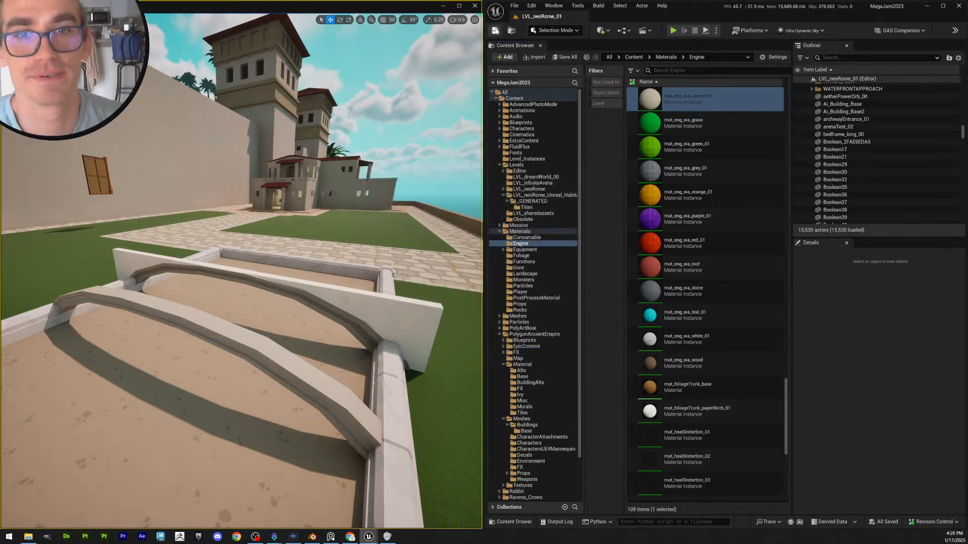
# Select the arch and raise it above the courtyard rim to inspect the underside of its ends
pyautogui.click(285, 366)
pyautogui.moveTo(286, 366); pyautogui.dragTo(255, 348, button='right')
pyautogui.scroll(-1, 262, 361)
pyautogui.scroll(1, 264, 348)
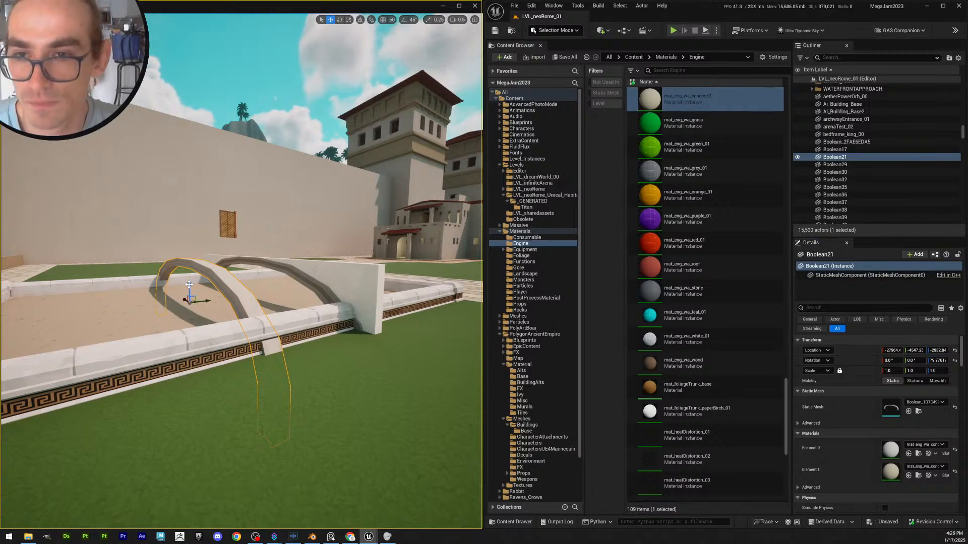
pyautogui.moveTo(189, 284); pyautogui.dragTo(187, 184)
pyautogui.moveTo(187, 184); pyautogui.dragTo(237, 176, button='right')
pyautogui.scroll(-1, 191, 164)
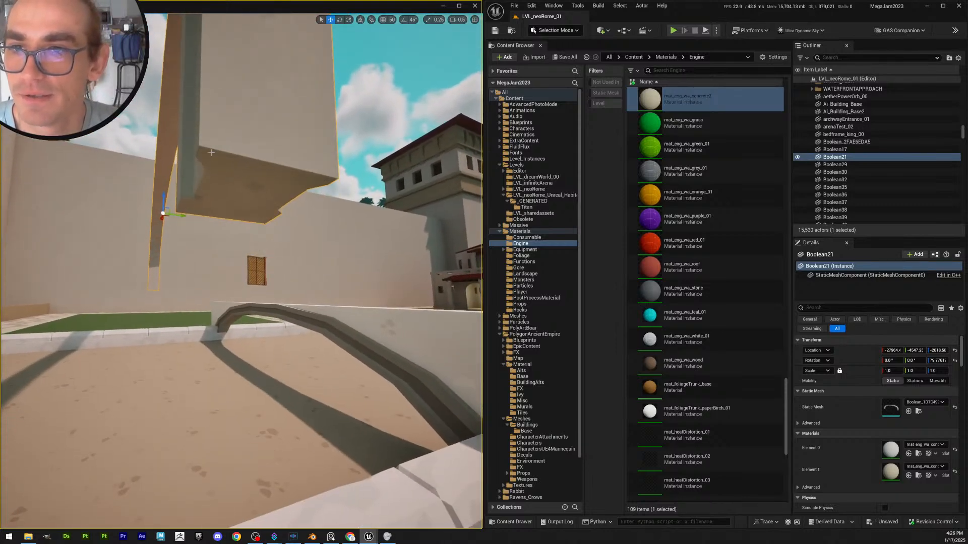
# Examine the raised arch's ends in PolyGroup Edit, cancel the tool and undo the arch's upward move
pyautogui.click(550, 32)
pyautogui.click(574, 107)
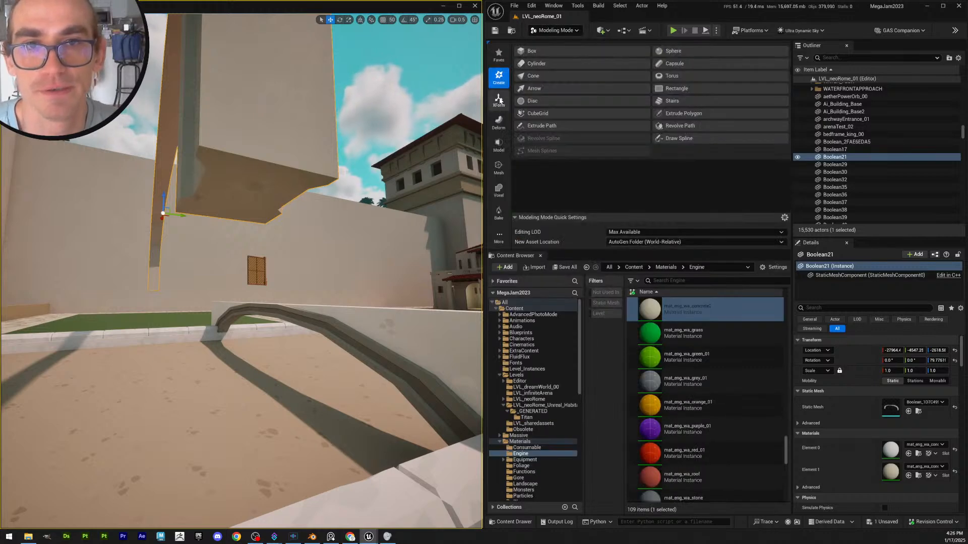
pyautogui.click(498, 145)
pyautogui.click(546, 54)
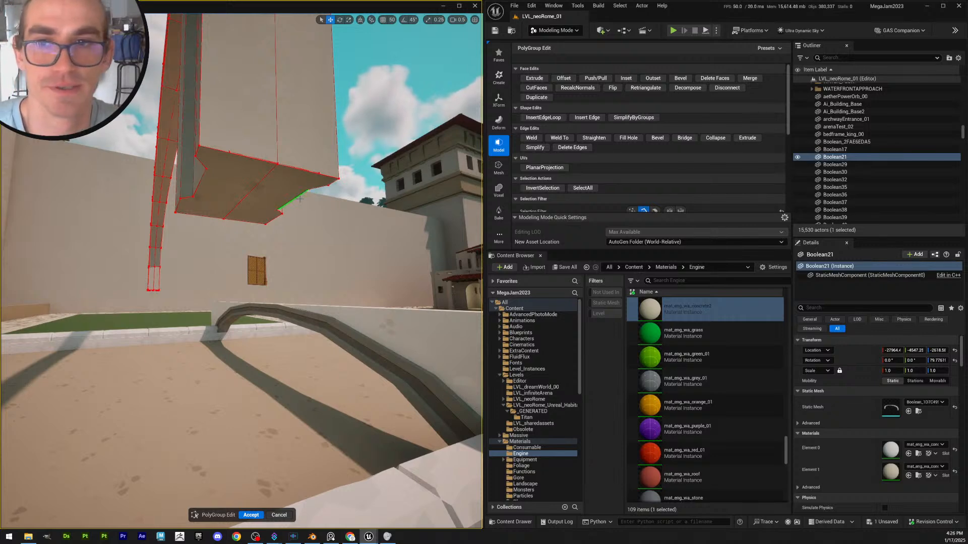
pyautogui.moveTo(324, 185); pyautogui.dragTo(346, 178, button='right')
pyautogui.scroll(-1, 324, 185)
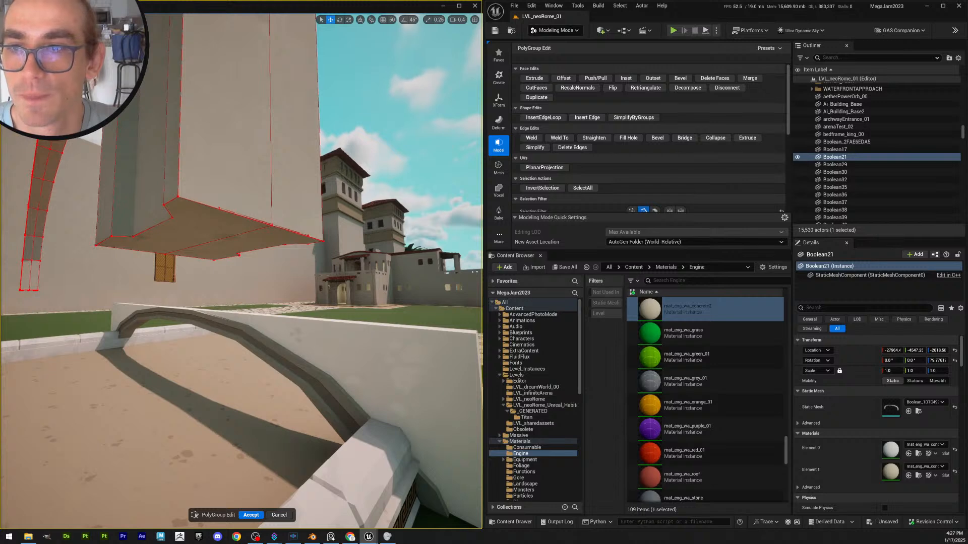
pyautogui.moveTo(278, 404); pyautogui.dragTo(283, 452, button='right')
pyautogui.scroll(4, 284, 451)
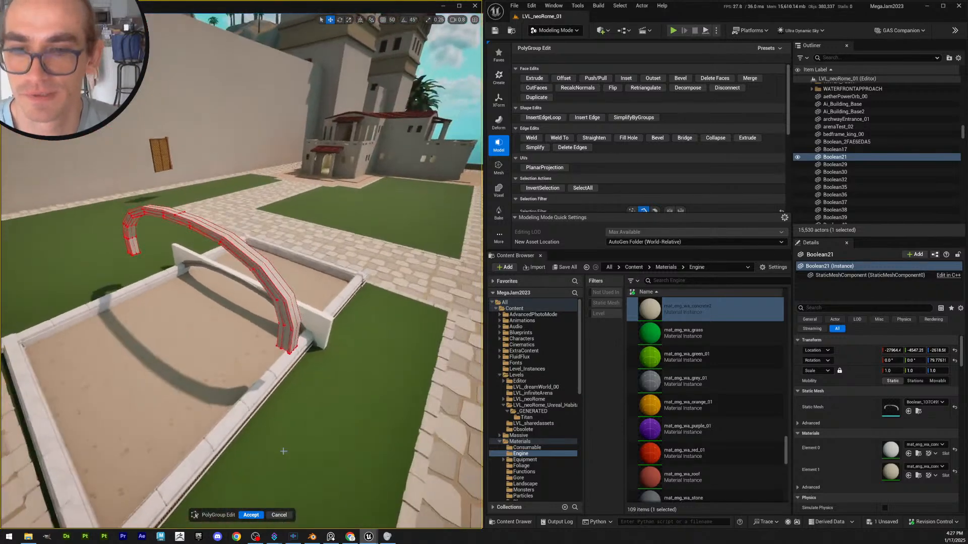
pyautogui.click(279, 516)
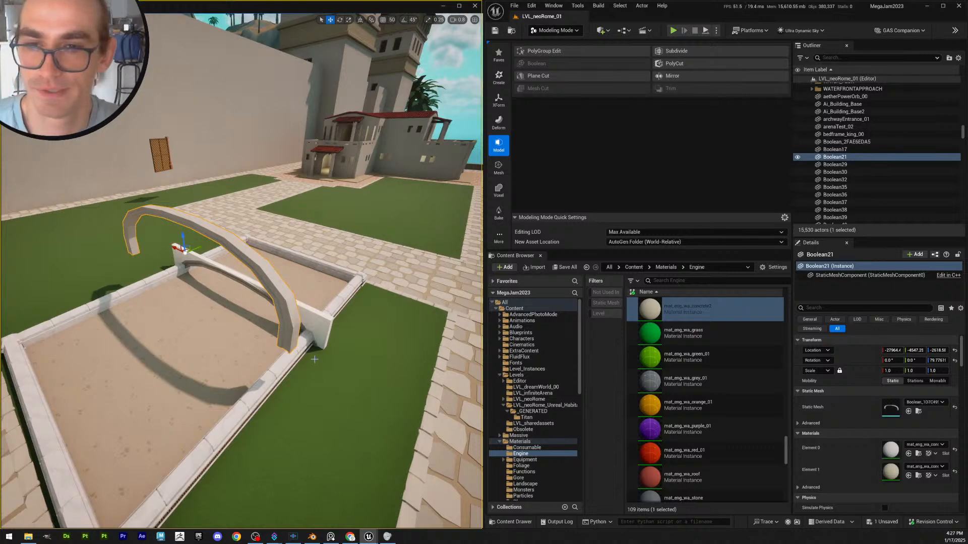
pyautogui.hotkey('ctrl', 'z')
pyautogui.press('Escape')
pyautogui.moveTo(314, 359); pyautogui.dragTo(240, 366, button='right')
# Locate the arch's static mesh asset in the Content Browser and reselect the arch
pyautogui.click(212, 330)
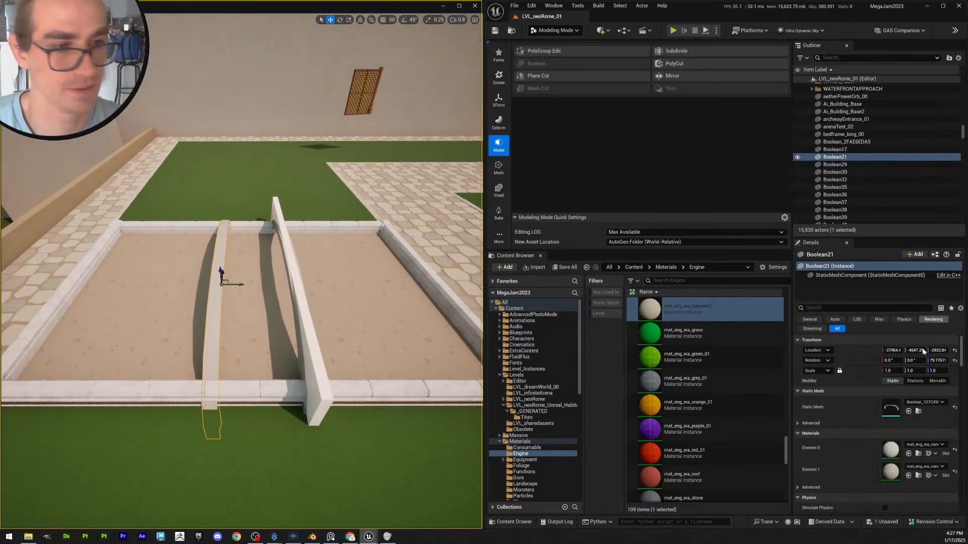
pyautogui.click(918, 412)
pyautogui.click(300, 295)
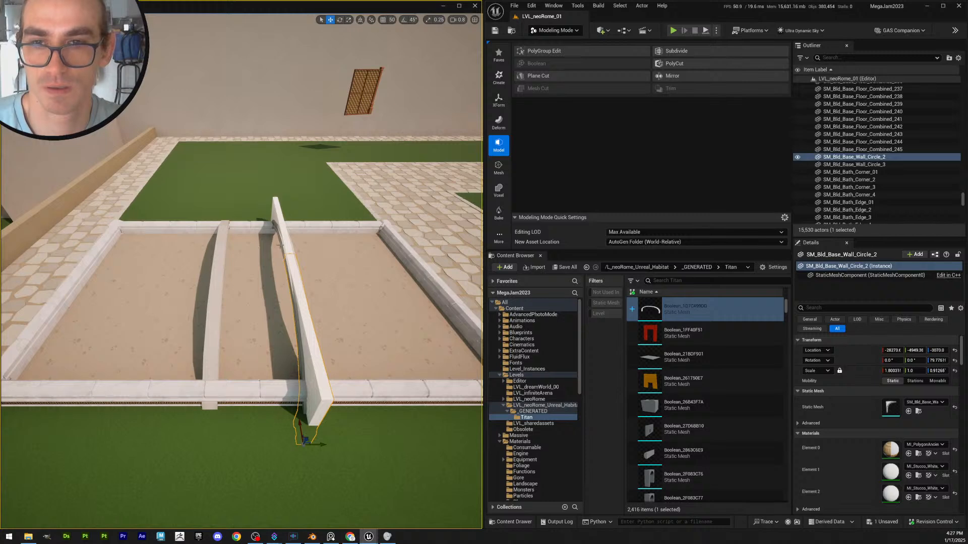
pyautogui.click(217, 280)
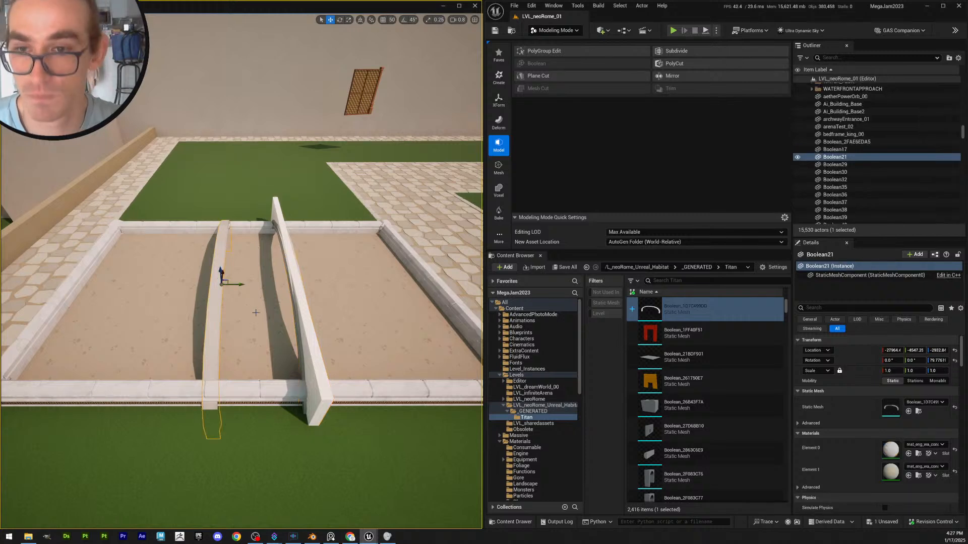
# Try placing a duplicate of the arch near the adjacent curved wall, and delete the copy
pyautogui.keyDown('alt'); pyautogui.moveTo(236, 291); pyautogui.dragTo(299, 294); pyautogui.keyUp('alt')
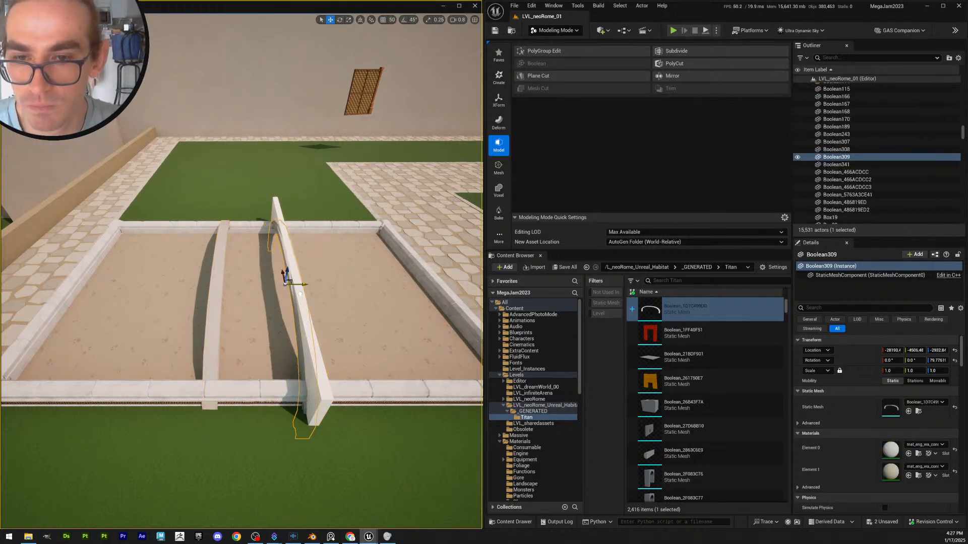
pyautogui.moveTo(300, 294); pyautogui.dragTo(246, 303, button='right')
pyautogui.scroll(-3, 300, 294)
pyautogui.moveTo(301, 247); pyautogui.dragTo(283, 254)
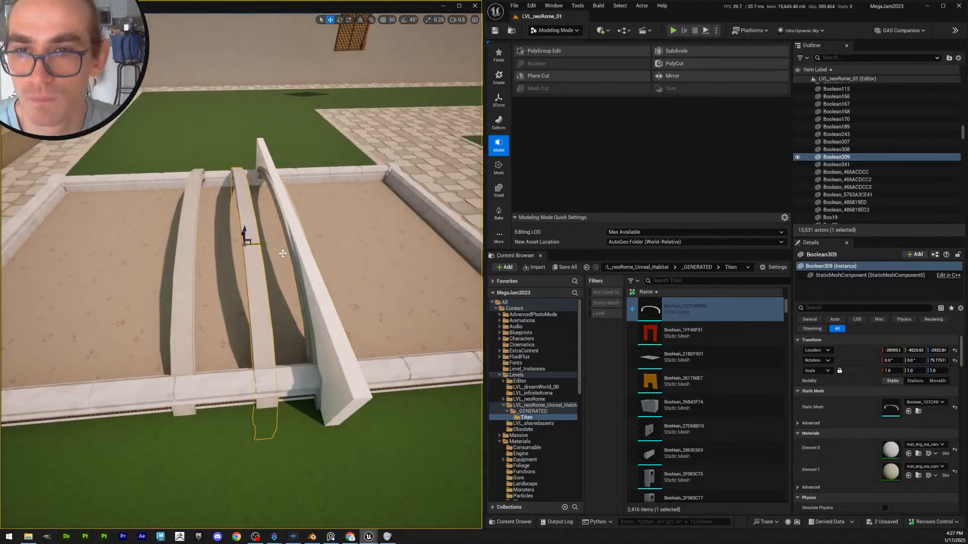
pyautogui.click(318, 282)
pyautogui.click(254, 298)
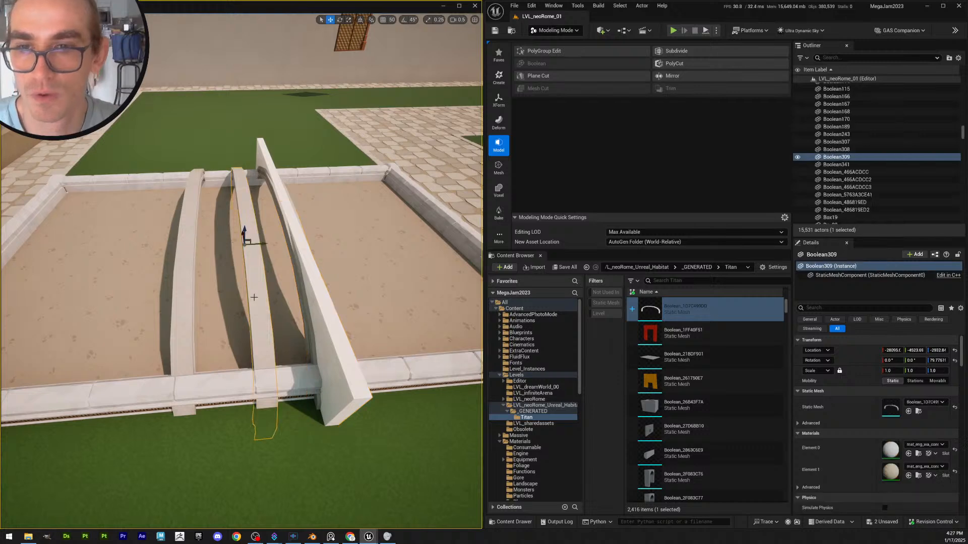
pyautogui.press('Delete')
# With grid snapping on, try moving the original arch toward the curved wall, and undo its cut and move
pyautogui.click(179, 302)
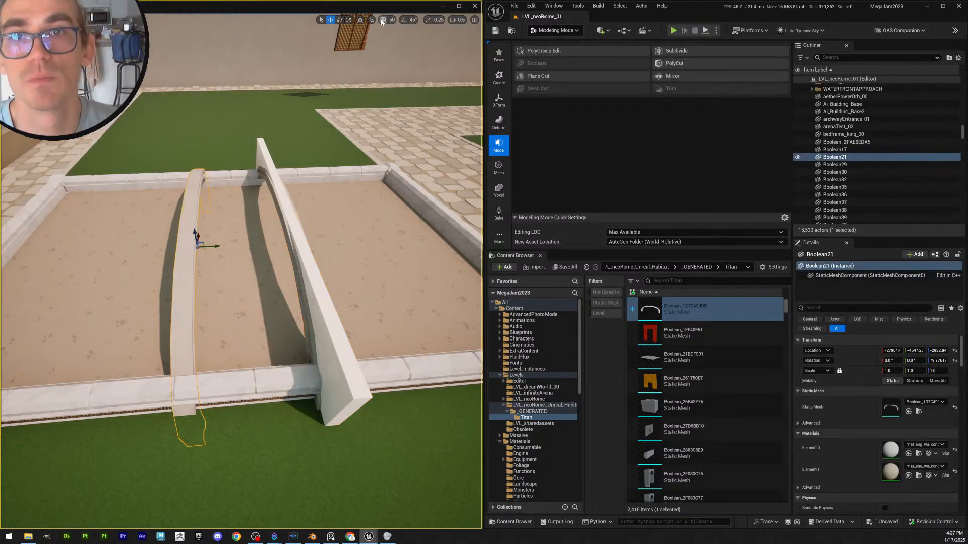
pyautogui.moveTo(219, 252); pyautogui.dragTo(251, 244)
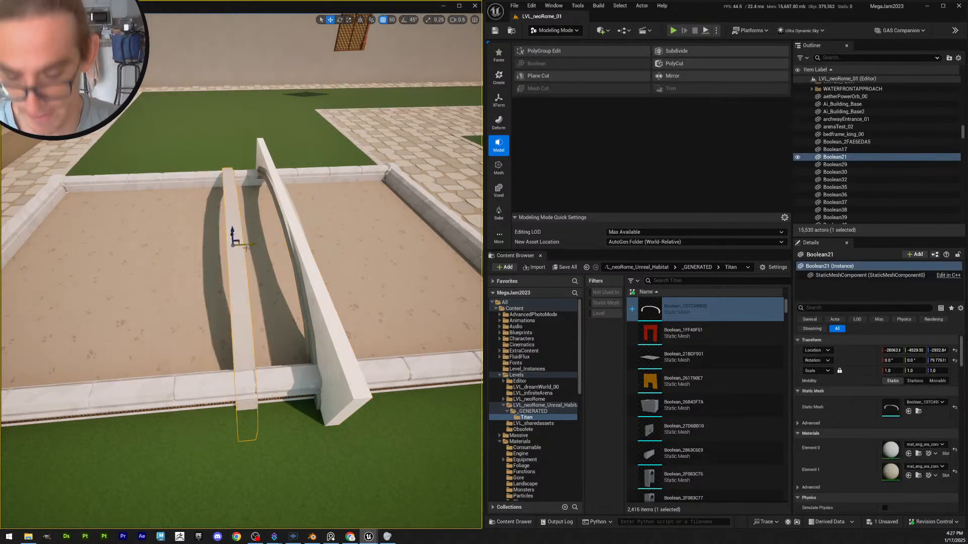
pyautogui.hotkey('ctrl', 'x')
pyautogui.hotkey('ctrl', 'z')
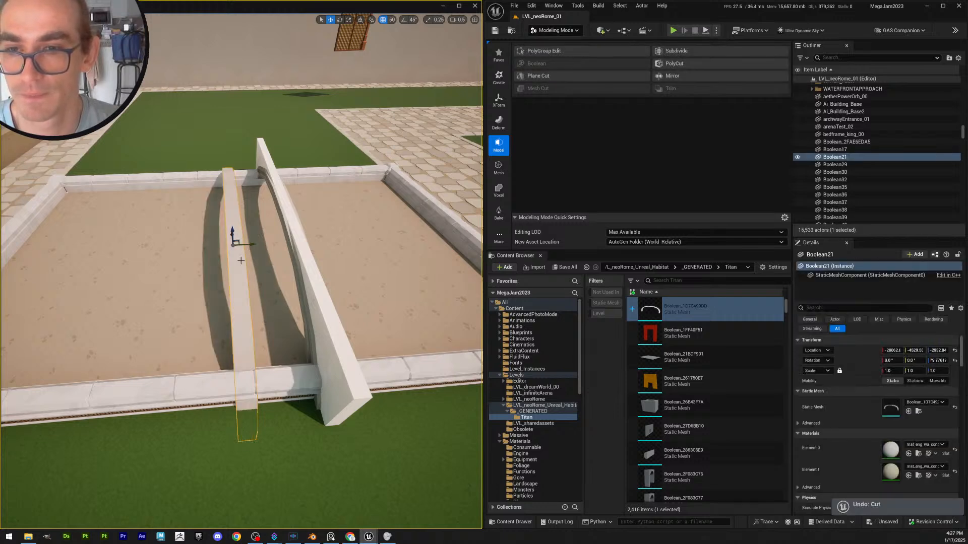
pyautogui.hotkey('ctrl', 'z')
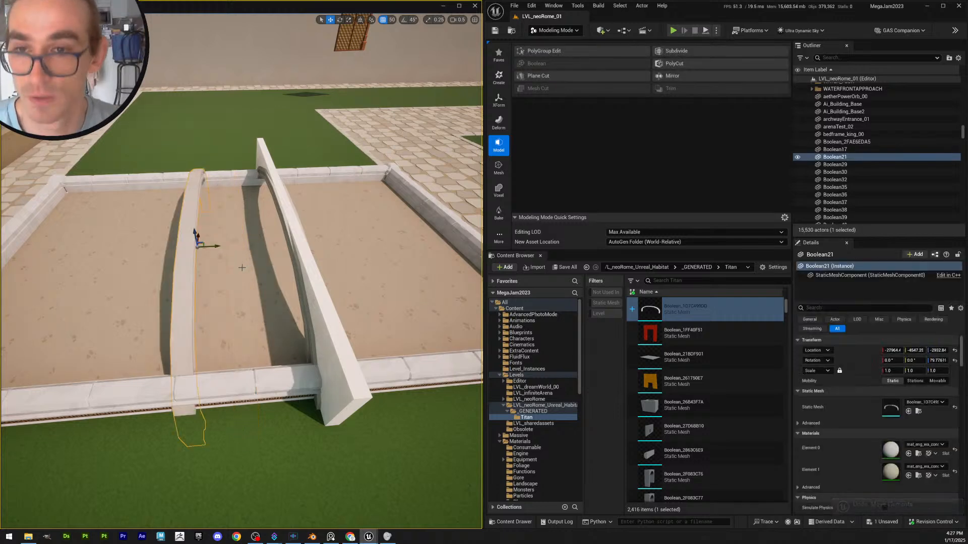
# Duplicate the arch onto the adjacent curved wall, aligning the copy with the position snap set to 10
pyautogui.keyDown('alt'); pyautogui.moveTo(216, 246); pyautogui.dragTo(307, 261); pyautogui.keyUp('alt')
pyautogui.press('d')
pyautogui.moveTo(307, 260); pyautogui.dragTo(257, 233, button='right')
pyautogui.click(391, 20)
pyautogui.click(401, 54)
pyautogui.moveTo(257, 233); pyautogui.dragTo(250, 236)
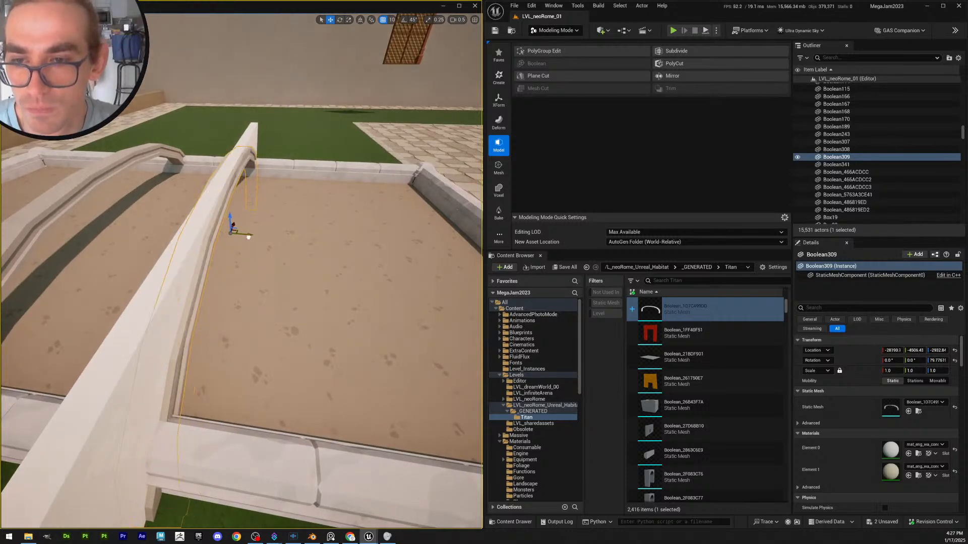
# Delete both old curved wall pieces that overlap the duplicated arch
pyautogui.press('s')
pyautogui.press('a')
pyautogui.moveTo(248, 237); pyautogui.dragTo(268, 232, button='right')
pyautogui.scroll(3, 267, 234)
pyautogui.click(263, 217)
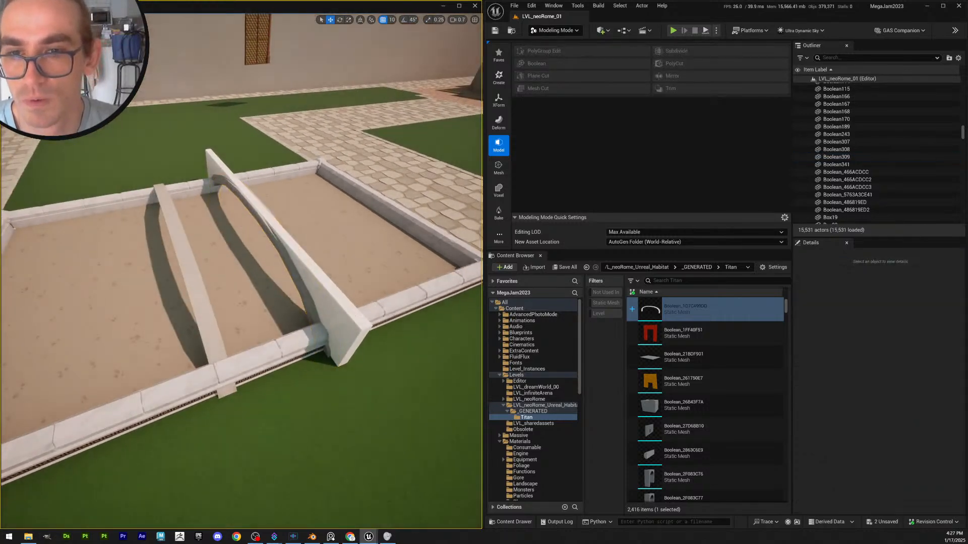
pyautogui.keyDown('ctrl'); pyautogui.click(223, 166); pyautogui.keyUp('ctrl')
pyautogui.press('Delete')
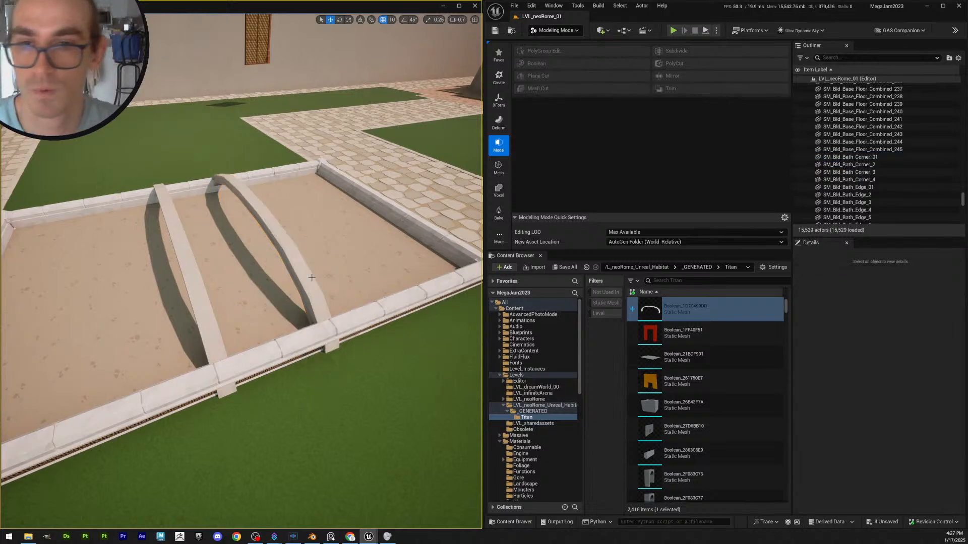
# Select both arches and stretch them together to an X scale of about 1.04, and deselect them
pyautogui.moveTo(223, 166); pyautogui.dragTo(252, 202, button='right')
pyautogui.press('a')
pyautogui.scroll(-2, 293, 167)
pyautogui.press('d')
pyautogui.press('a')
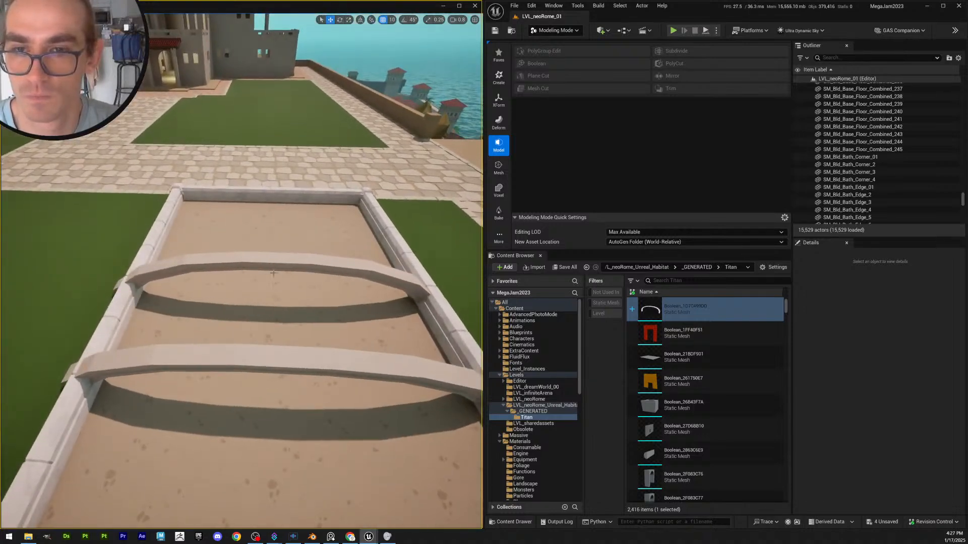
pyautogui.click(287, 278)
pyautogui.keyDown('ctrl'); pyautogui.click(282, 367); pyautogui.keyUp('ctrl')
pyautogui.moveTo(281, 367); pyautogui.dragTo(295, 348, button='right')
pyautogui.press('r')
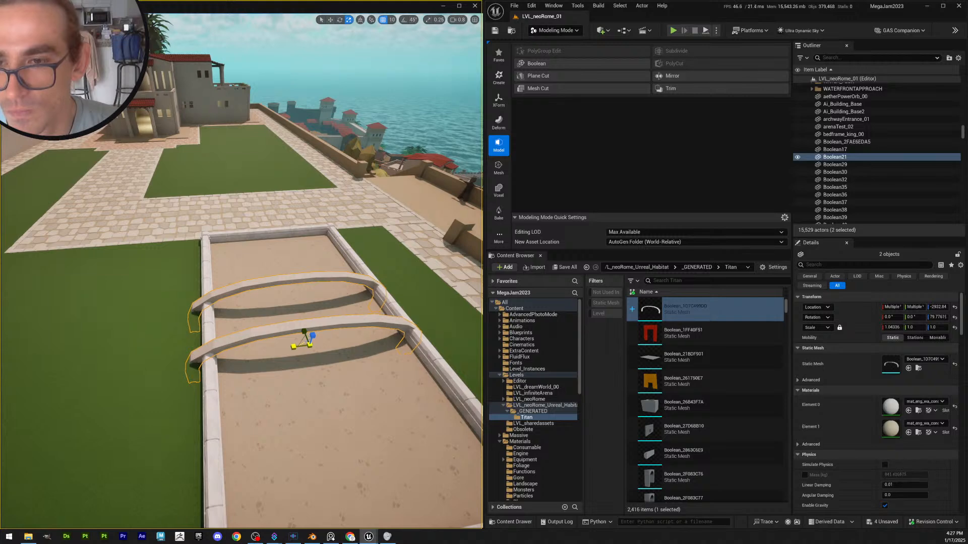
pyautogui.press('Escape')
# Examine how the two arches sit across the courtyard rim from above, selecting and deselecting both
pyautogui.press('d')
pyautogui.moveTo(295, 349); pyautogui.dragTo(268, 284, button='right')
pyautogui.scroll(1, 264, 348)
pyautogui.press('a')
pyautogui.press('e')
pyautogui.press('w')
pyautogui.press('d')
pyautogui.press('s')
pyautogui.press('e')
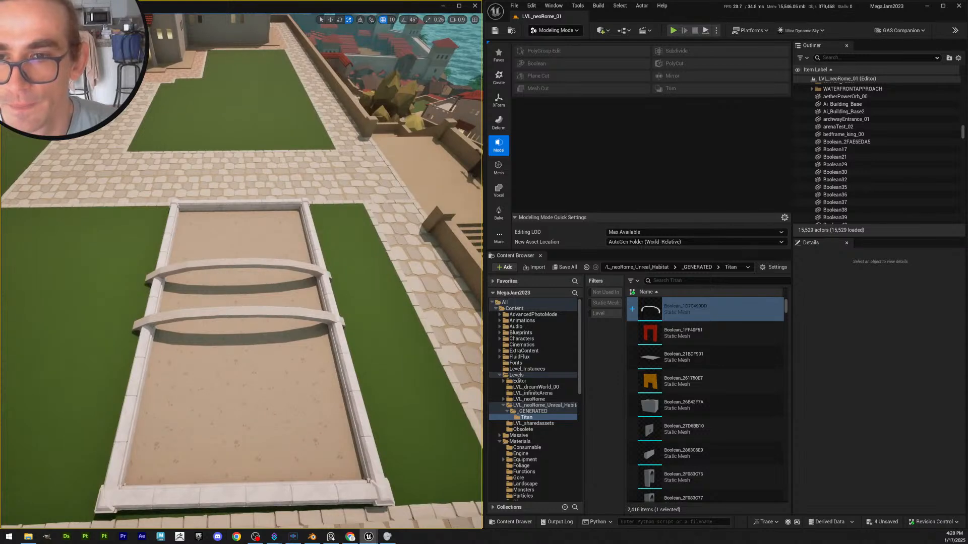
pyautogui.click(237, 274)
pyautogui.keyDown('ctrl'); pyautogui.click(250, 327); pyautogui.keyUp('ctrl')
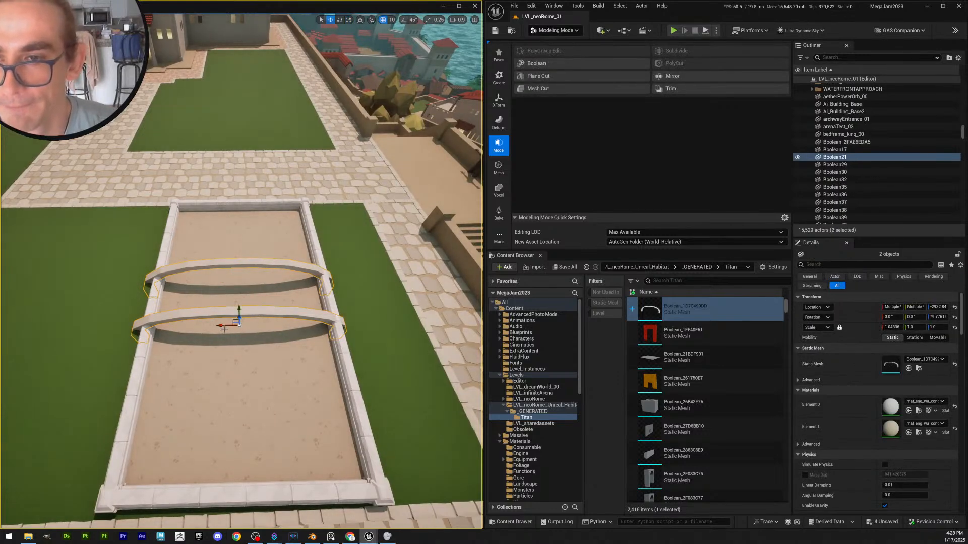
pyautogui.press('Escape')
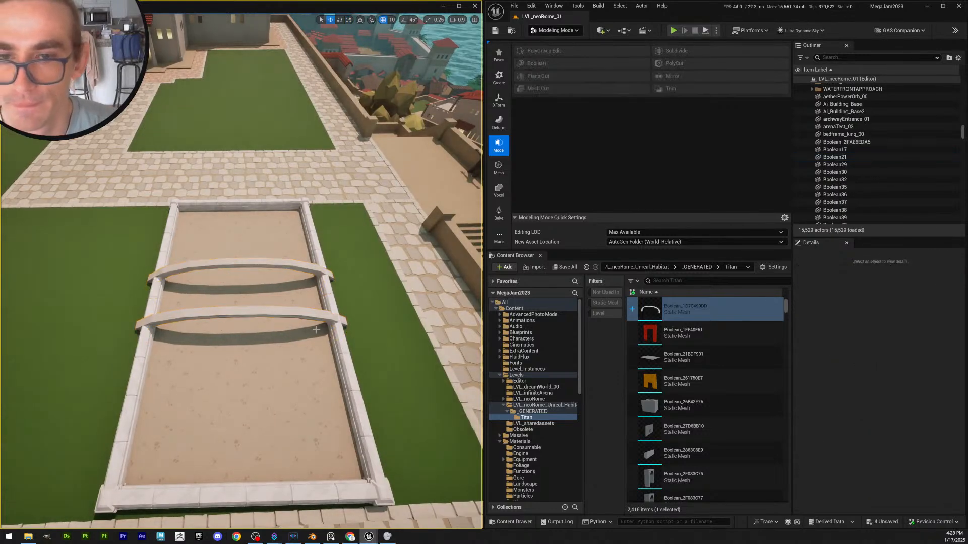
pyautogui.moveTo(223, 326)
pyautogui.mouseDown(button='right')
pyautogui.moveTo(283, 323)
pyautogui.moveTo(277, 300)
pyautogui.moveTo(229, 289)
pyautogui.moveTo(239, 327)
pyautogui.mouseUp(button='right')
pyautogui.press('w')
pyautogui.press('a')
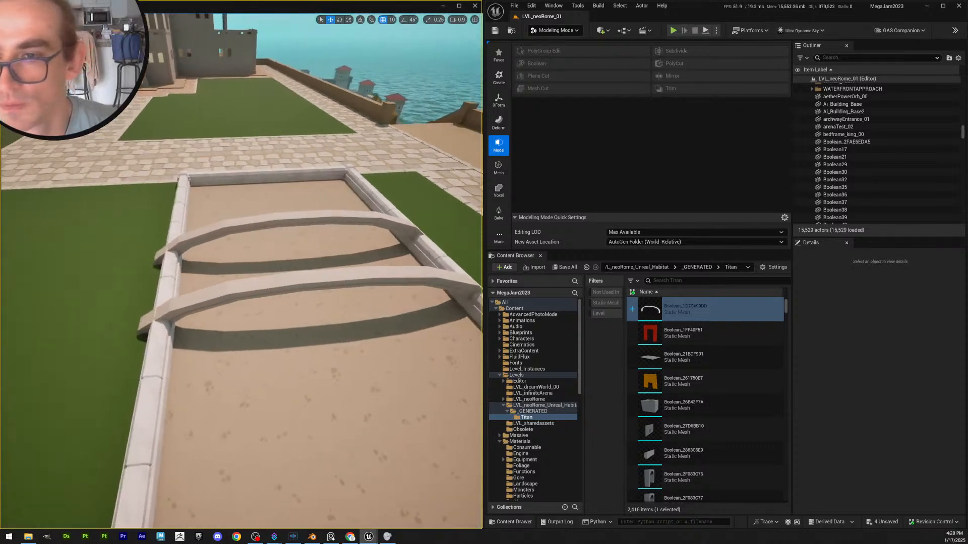
pyautogui.moveTo(310, 262)
pyautogui.mouseDown(button='right')
pyautogui.moveTo(312, 282)
pyautogui.moveTo(311, 262)
pyautogui.mouseUp(button='right')
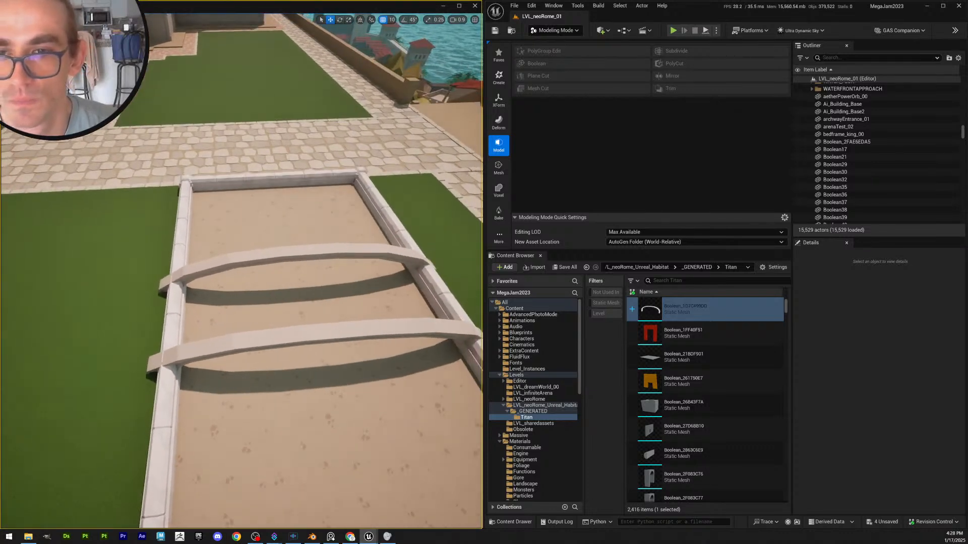
pyautogui.click(309, 251)
pyautogui.keyDown('ctrl'); pyautogui.click(306, 330); pyautogui.keyUp('ctrl')
pyautogui.moveTo(305, 331); pyautogui.dragTo(292, 330, button='right')
pyautogui.press('d')
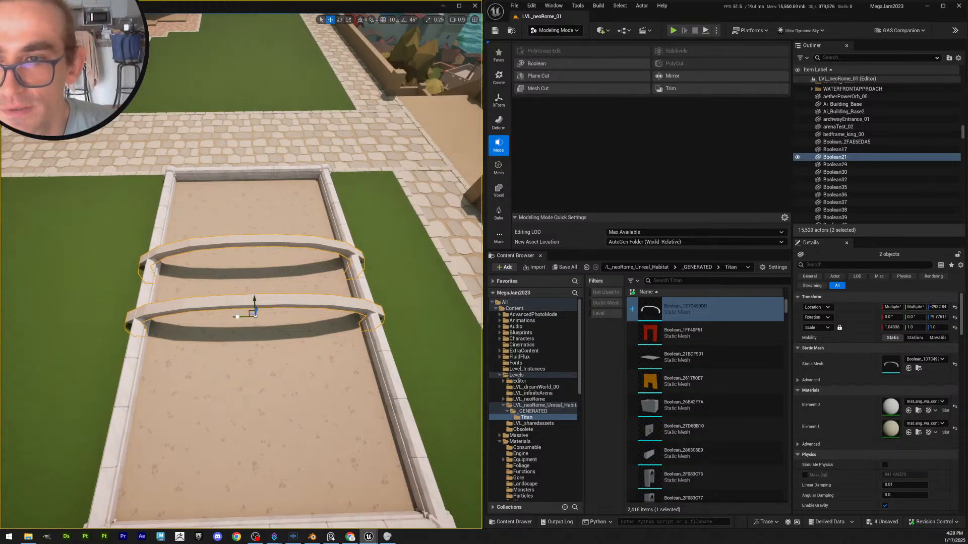
pyautogui.press('Escape')
# Select both arches and stretch them vertically on Z, undoing the first stretch and scaling them again, and deselect them
pyautogui.moveTo(245, 313); pyautogui.dragTo(308, 187, button='right')
pyautogui.press('d')
pyautogui.scroll(1, 245, 314)
pyautogui.press('s')
pyautogui.press('a')
pyautogui.scroll(-2, 245, 313)
pyautogui.press('s')
pyautogui.press('a')
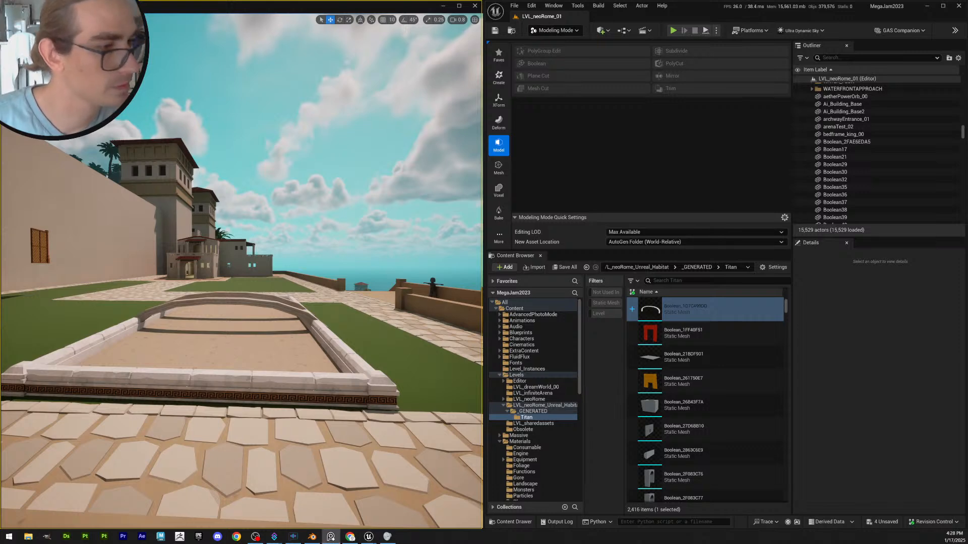
pyautogui.press('w')
pyautogui.moveTo(257, 272); pyautogui.dragTo(252, 300, button='right')
pyautogui.click(259, 292)
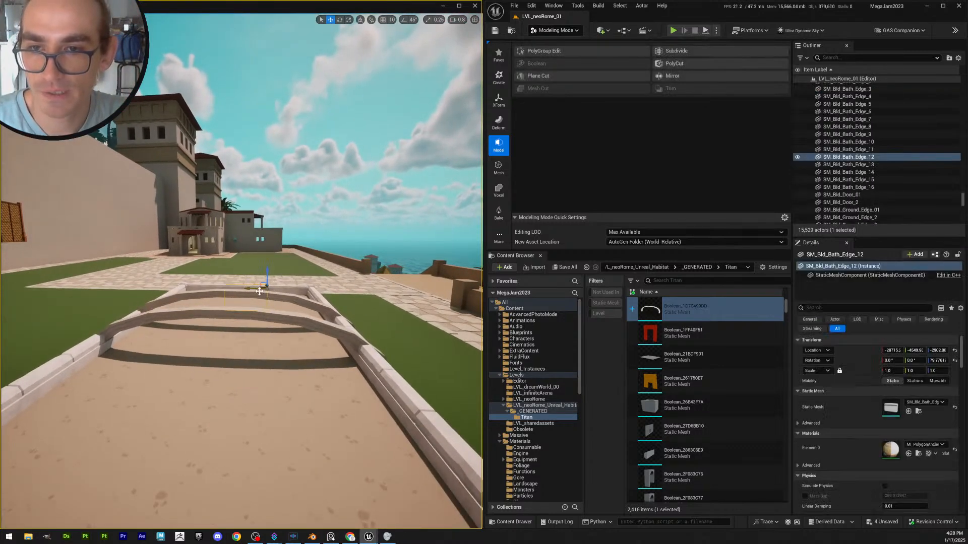
pyautogui.keyDown('ctrl'); pyautogui.click(278, 312); pyautogui.keyUp('ctrl')
pyautogui.moveTo(227, 337); pyautogui.dragTo(228, 326)
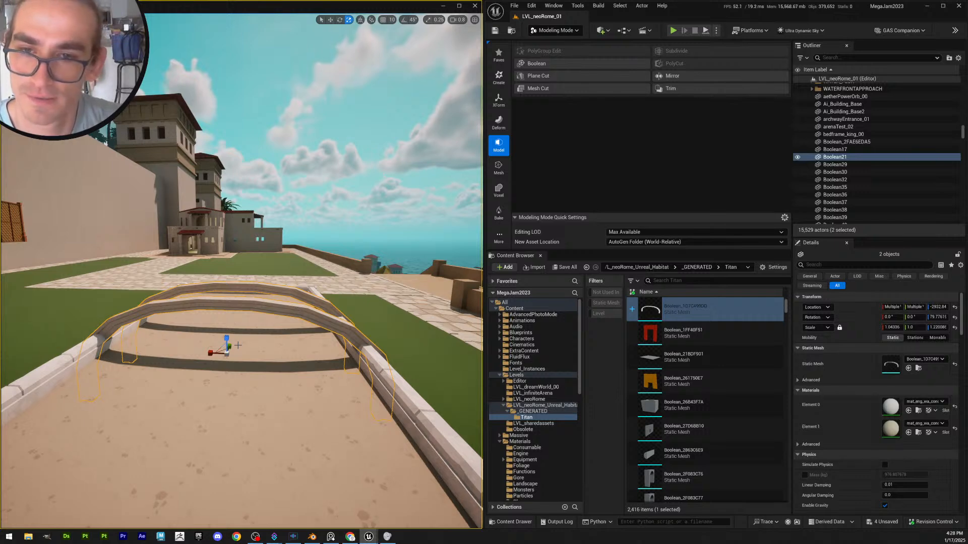
pyautogui.hotkey('ctrl', 'z')
pyautogui.moveTo(226, 339); pyautogui.dragTo(226, 332)
pyautogui.press('Escape')
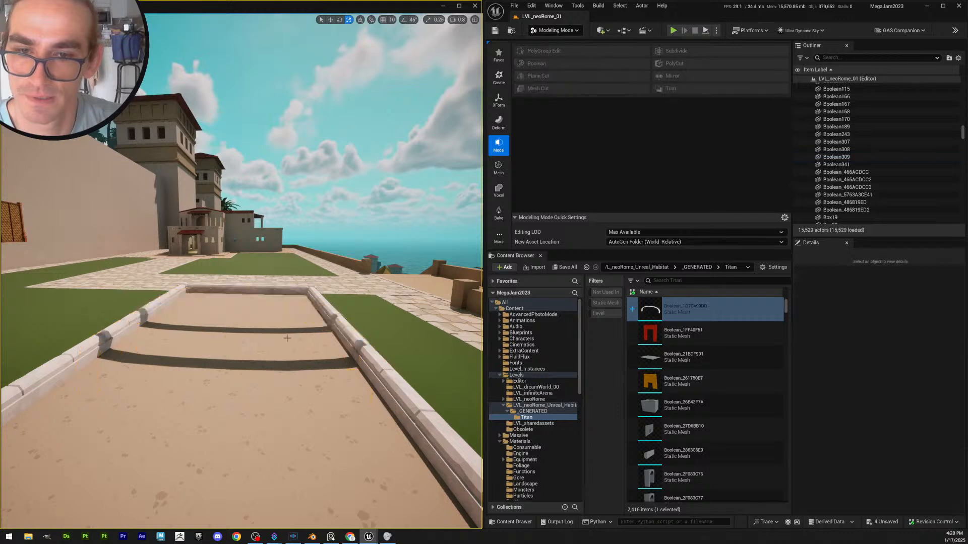
# Examine the courtyard with both arches from an elevated view over the terrace and its surroundings
pyautogui.moveTo(226, 333); pyautogui.dragTo(232, 368, button='right')
pyautogui.scroll(1, 271, 267)
pyautogui.moveTo(272, 267); pyautogui.dragTo(169, 297, button='right')
pyautogui.press('d')
pyautogui.press('s')
pyautogui.moveTo(272, 267); pyautogui.dragTo(271, 267, button='right')
pyautogui.press('s')
pyautogui.moveTo(333, 317)
pyautogui.mouseDown(button='right')
pyautogui.moveTo(303, 282)
pyautogui.moveTo(336, 306)
pyautogui.mouseUp(button='right')
pyautogui.scroll(1, 332, 317)
pyautogui.scroll(1, 332, 317)
pyautogui.press('w')
pyautogui.press('s')
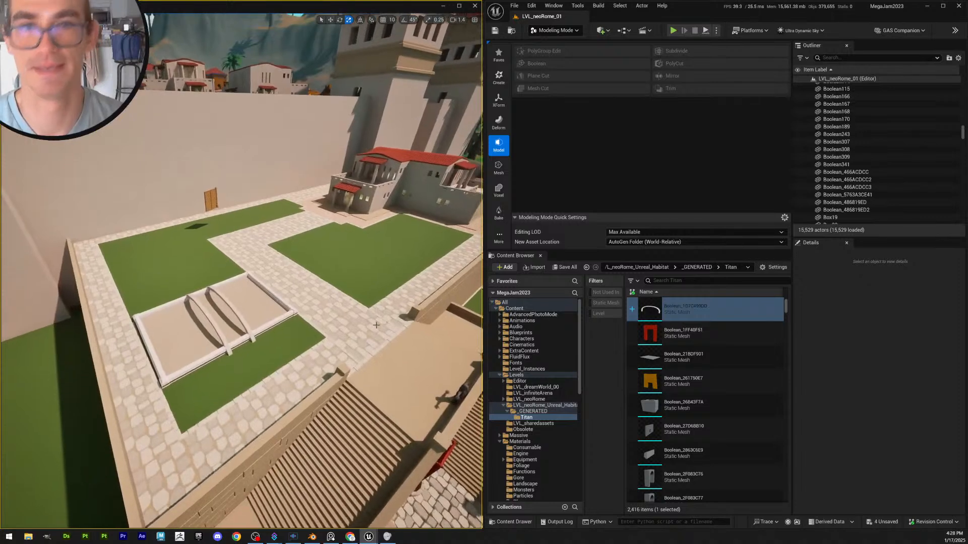
# Switch from Modeling Mode to Selection Mode and save the level
pyautogui.click(561, 33)
pyautogui.click(555, 46)
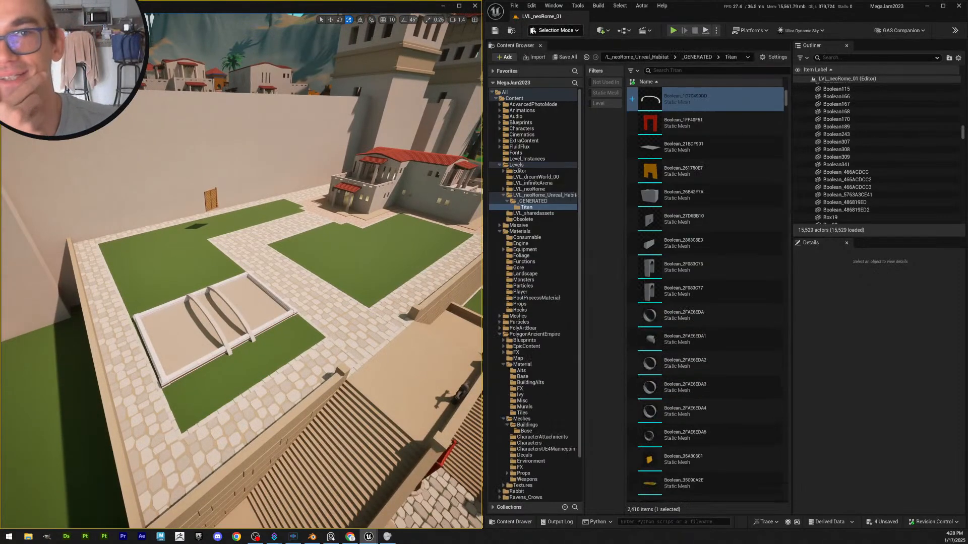
pyautogui.hotkey('ctrl', 's')
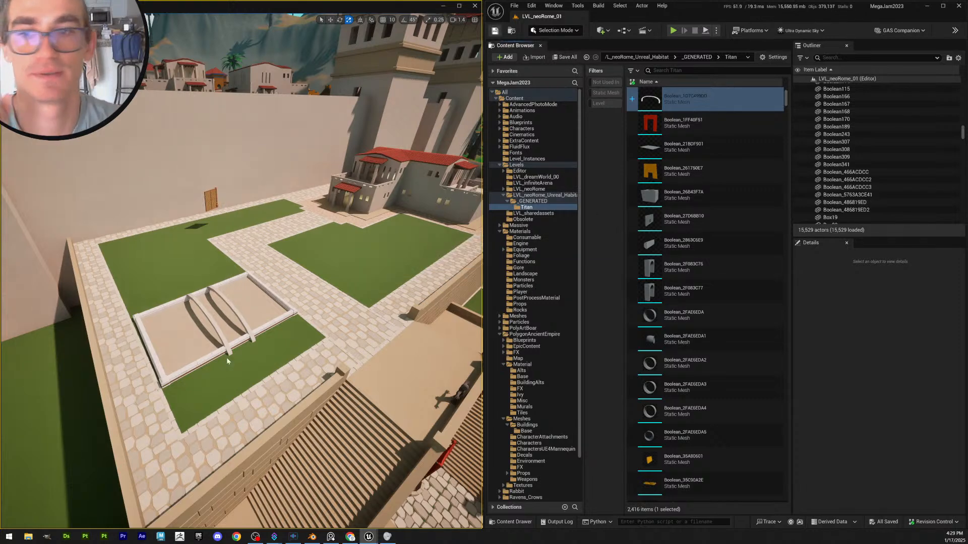
pyautogui.hotkey('ctrl', 's')
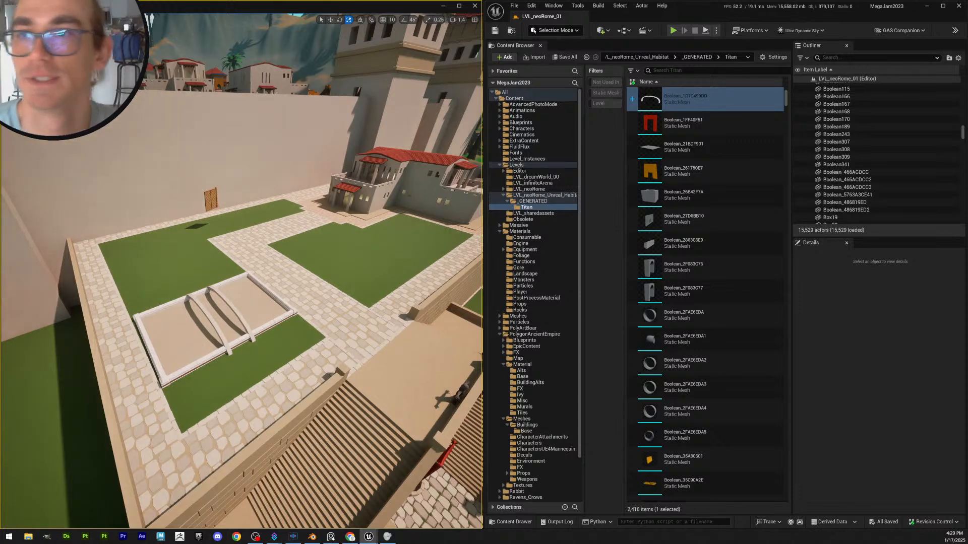
pyautogui.click(9, 19)
pyautogui.click(8, 20)
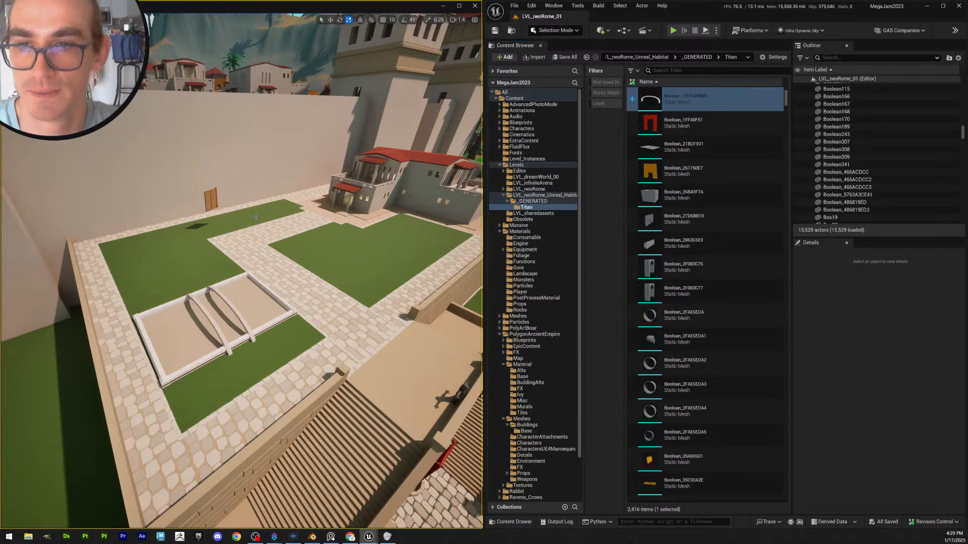
# Copy the Z rotation of the stone ground edge near the path corner and apply it to the trellis pillar
pyautogui.press('w')
pyautogui.moveTo(260, 234); pyautogui.dragTo(246, 230, button='right')
pyautogui.scroll(2, 254, 233)
pyautogui.press('w')
pyautogui.moveTo(255, 318); pyautogui.dragTo(255, 318, button='right')
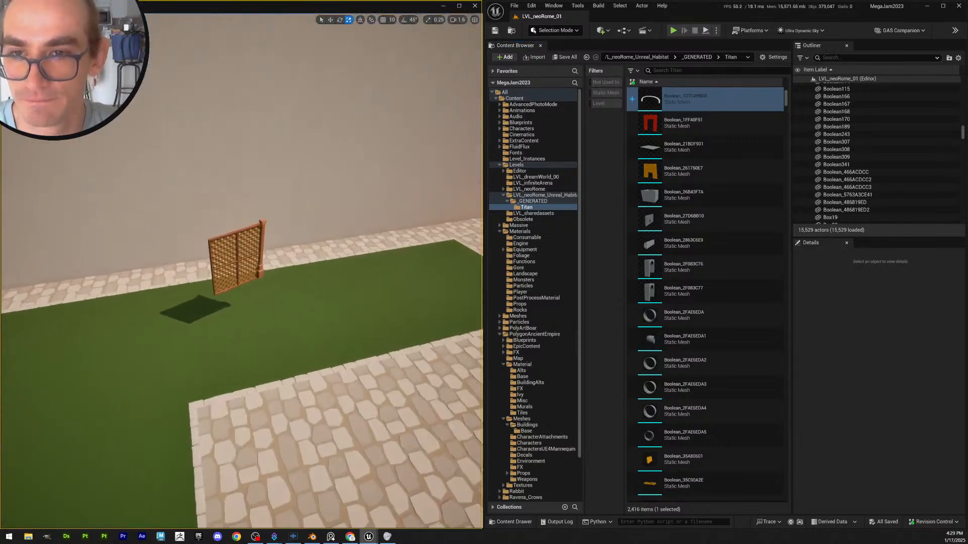
pyautogui.click(270, 389)
pyautogui.scroll(-3, 270, 389)
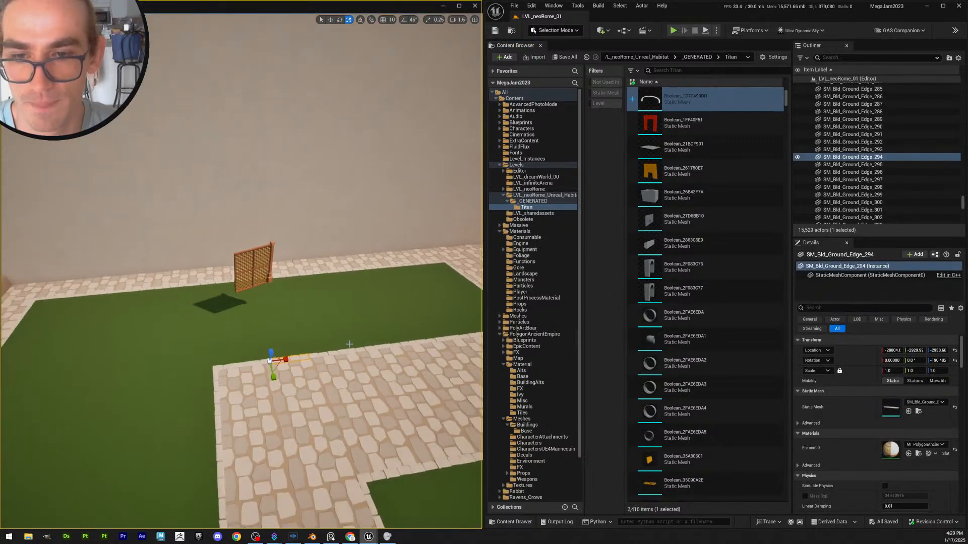
pyautogui.press('w')
pyautogui.click(938, 361)
pyautogui.hotkey('ctrl', 'c')
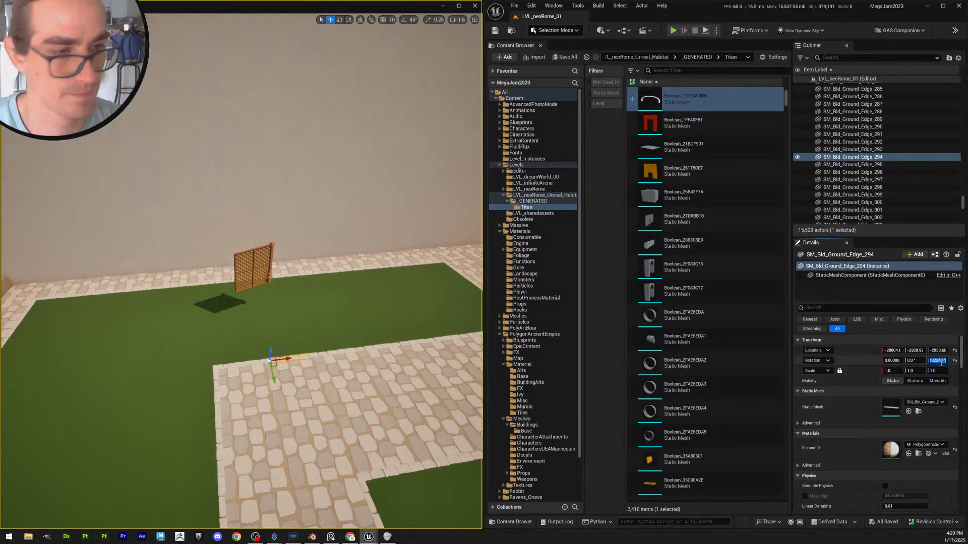
pyautogui.click(269, 267)
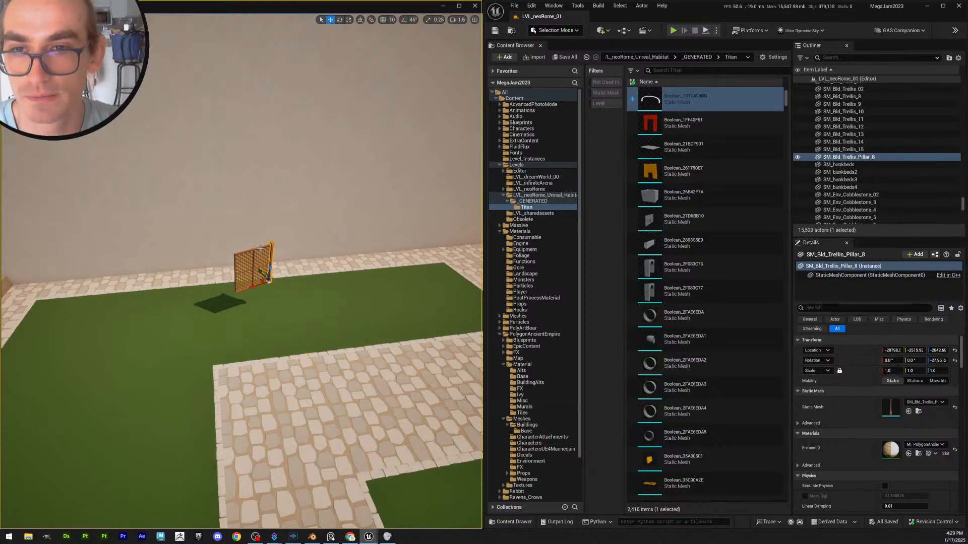
pyautogui.click(938, 361)
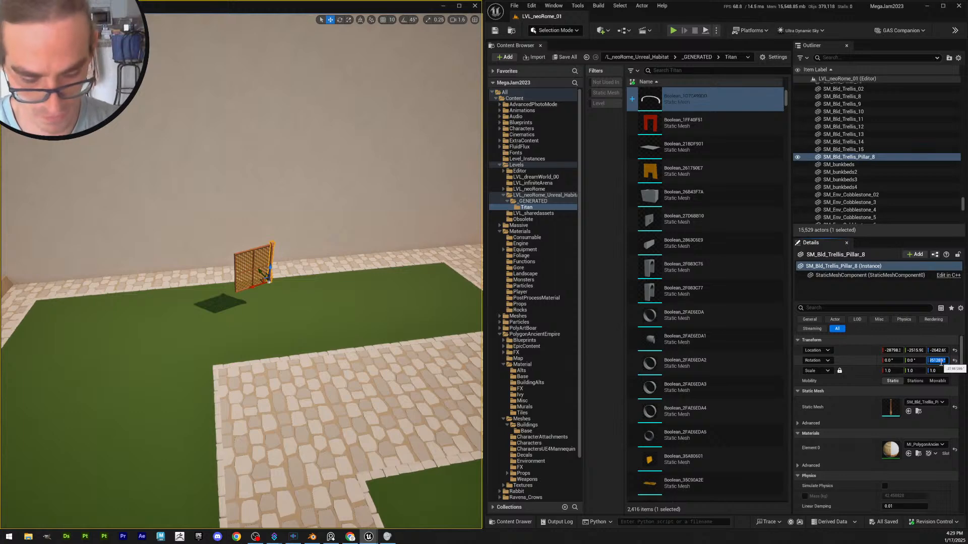
pyautogui.hotkey('ctrl', 'v')
pyautogui.press('Return')
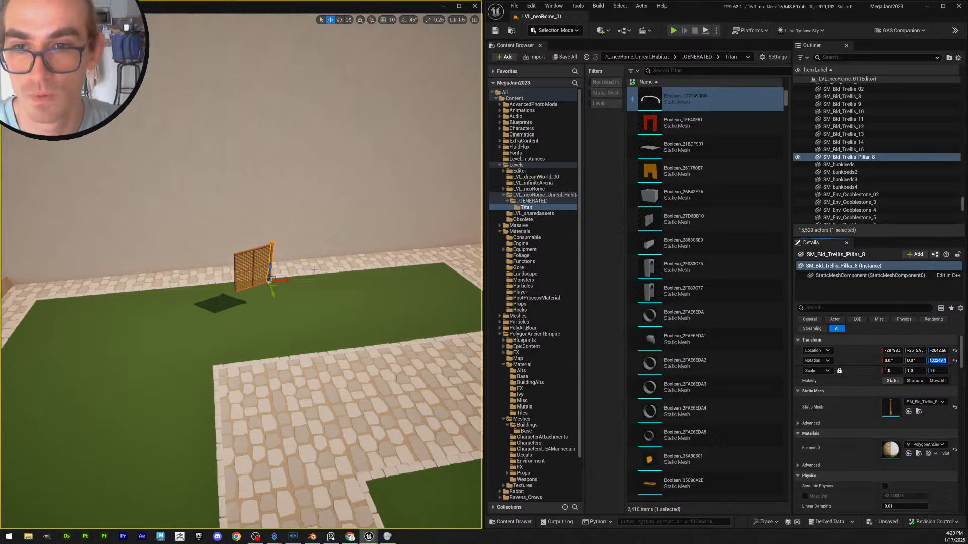
# Apply the copied ground-edge Z rotation of about -190.402 to the trellis panel
pyautogui.press('w')
pyautogui.moveTo(314, 270); pyautogui.dragTo(315, 251, button='right')
pyautogui.press('s')
pyautogui.click(275, 345)
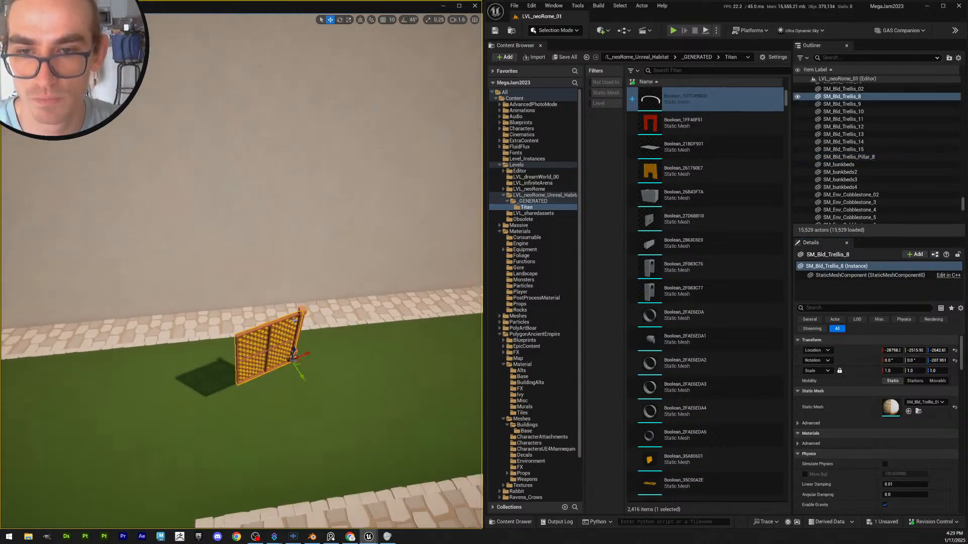
pyautogui.click(938, 360)
pyautogui.hotkey('ctrl', 'v')
pyautogui.press('Return')
pyautogui.scroll(-3, 311, 364)
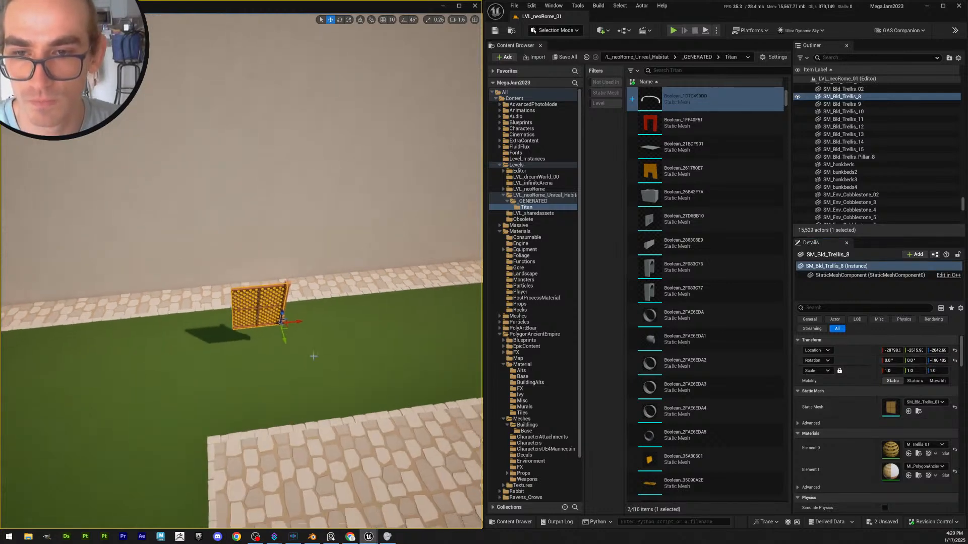
# Select the trellis panel with its pillar, drop them to the ground, and align them with the paved path's corner edge
pyautogui.keyDown('ctrl'); pyautogui.click(285, 283); pyautogui.keyUp('ctrl')
pyautogui.moveTo(284, 340); pyautogui.dragTo(294, 393)
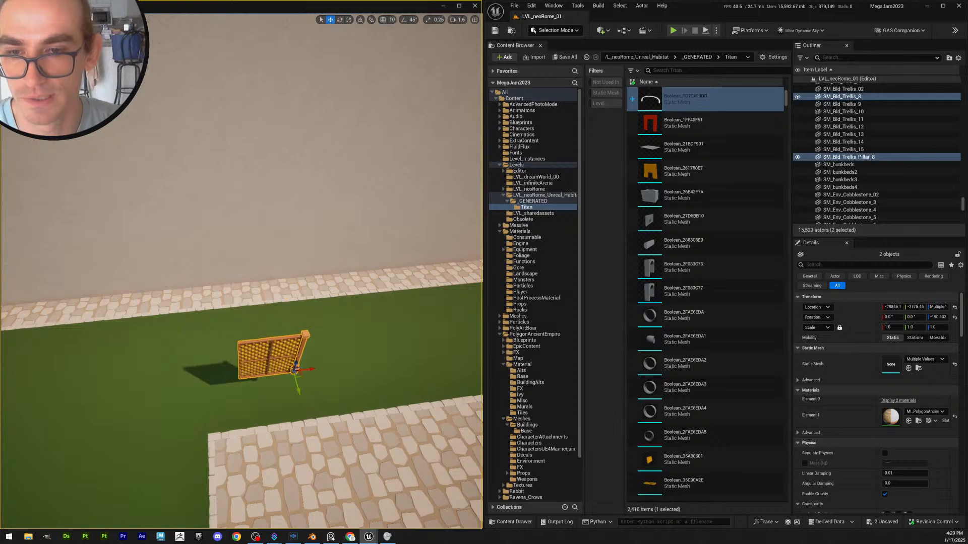
pyautogui.moveTo(294, 393); pyautogui.dragTo(294, 342, button='right')
pyautogui.scroll(-1, 294, 393)
pyautogui.press('End')
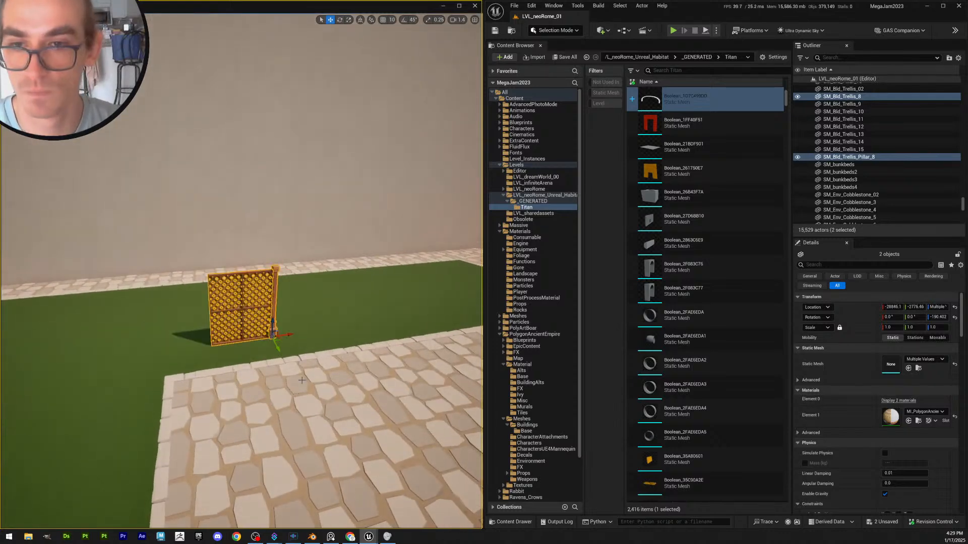
pyautogui.moveTo(281, 348); pyautogui.dragTo(257, 361)
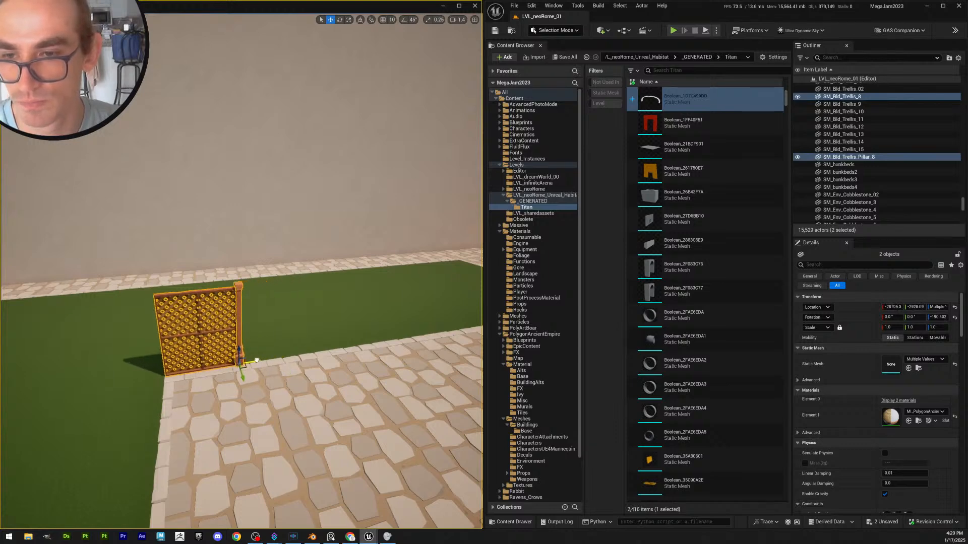
# Duplicate the trellis pillar and place the copy at the panel's other end, using grid snapping set to 50
pyautogui.click(240, 296)
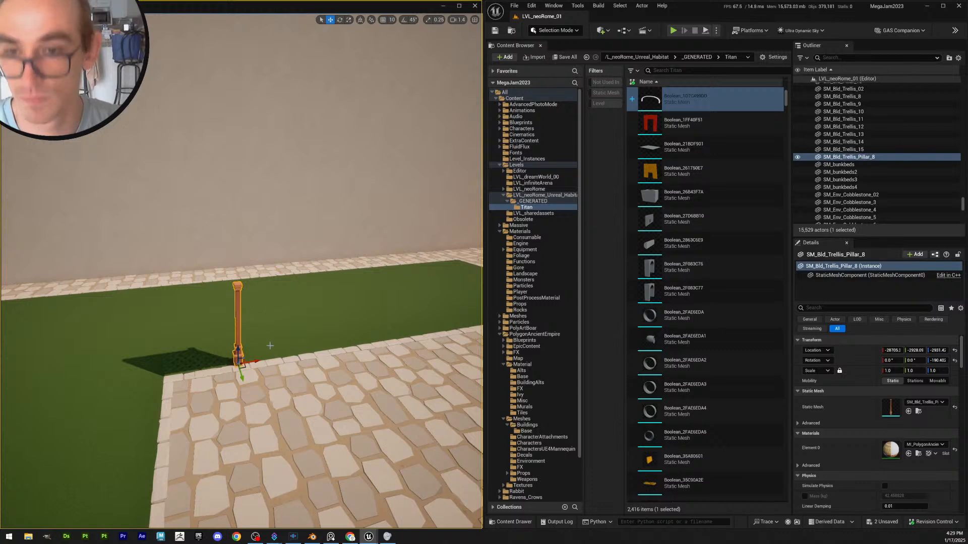
pyautogui.hotkey('ctrl', 'd')
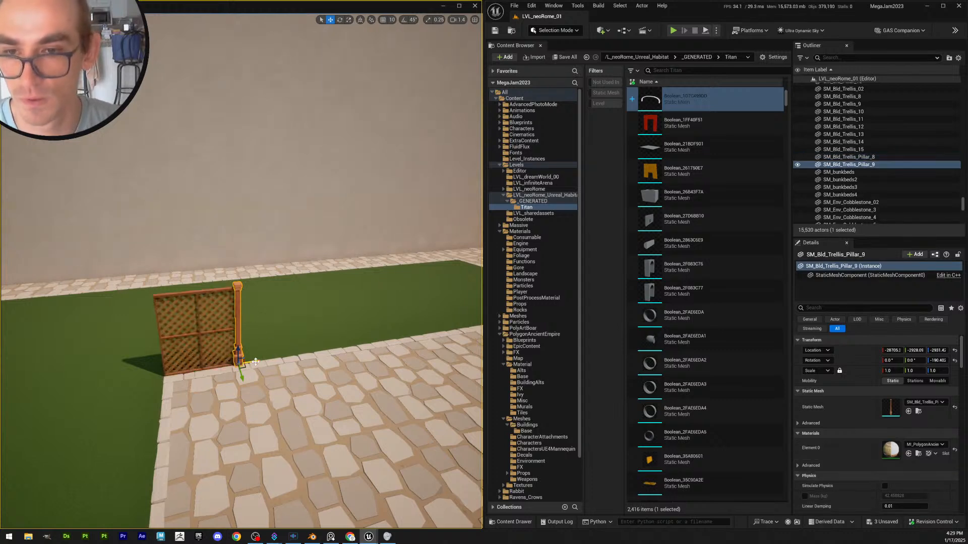
pyautogui.click(389, 18)
pyautogui.click(401, 65)
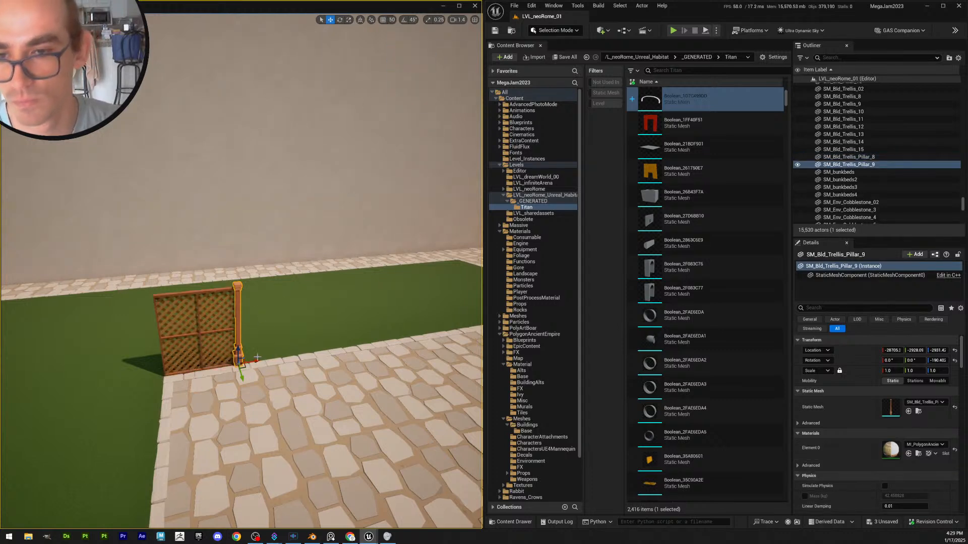
pyautogui.moveTo(257, 357); pyautogui.dragTo(187, 367)
pyautogui.click(383, 19)
pyautogui.hotkey('ctrl', 'z')
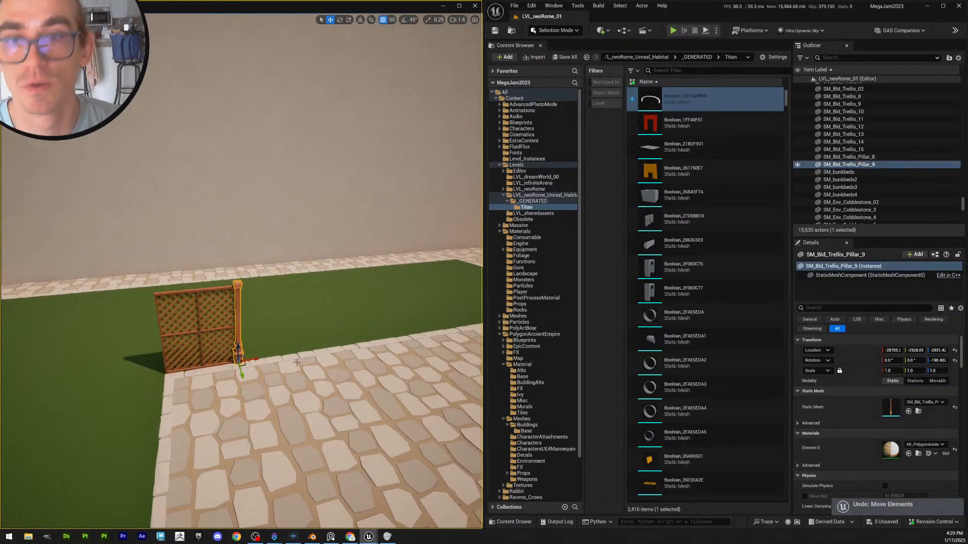
pyautogui.moveTo(255, 358); pyautogui.dragTo(157, 364)
pyautogui.press('Escape')
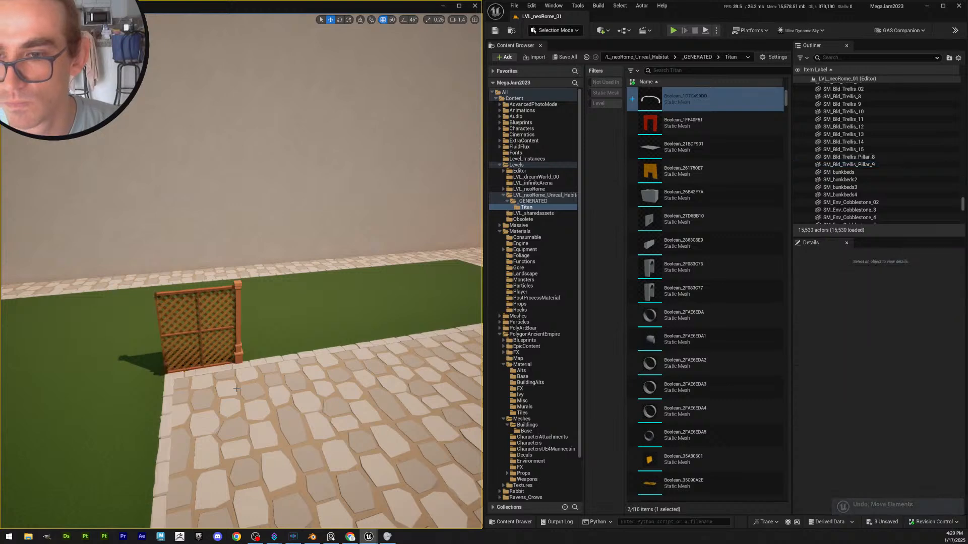
# With grid snapping off, select the trellis panel and both pillars, shift them slightly along the path edge, and deselect them
pyautogui.moveTo(242, 323); pyautogui.dragTo(229, 348, button='right')
pyautogui.press('w')
pyautogui.scroll(-3, 242, 322)
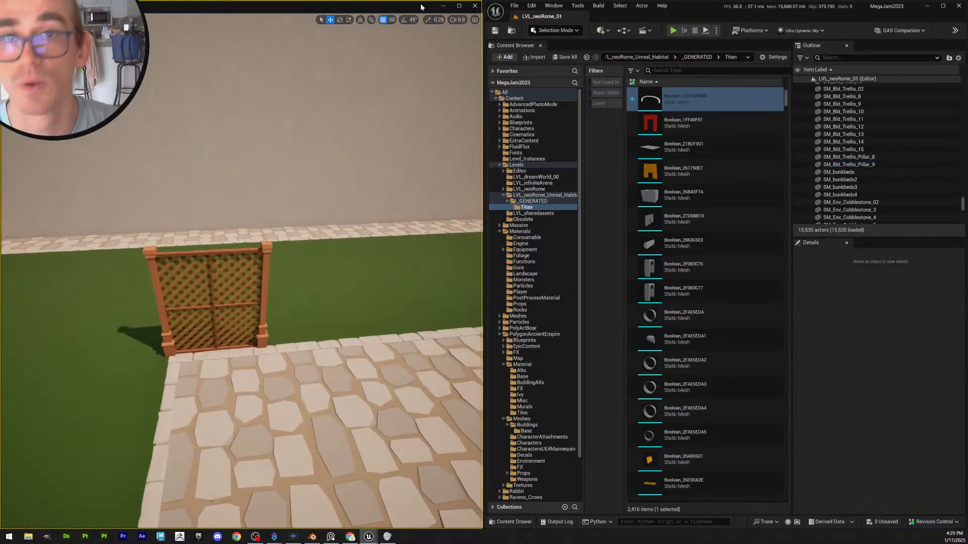
pyautogui.click(381, 21)
pyautogui.click(154, 259)
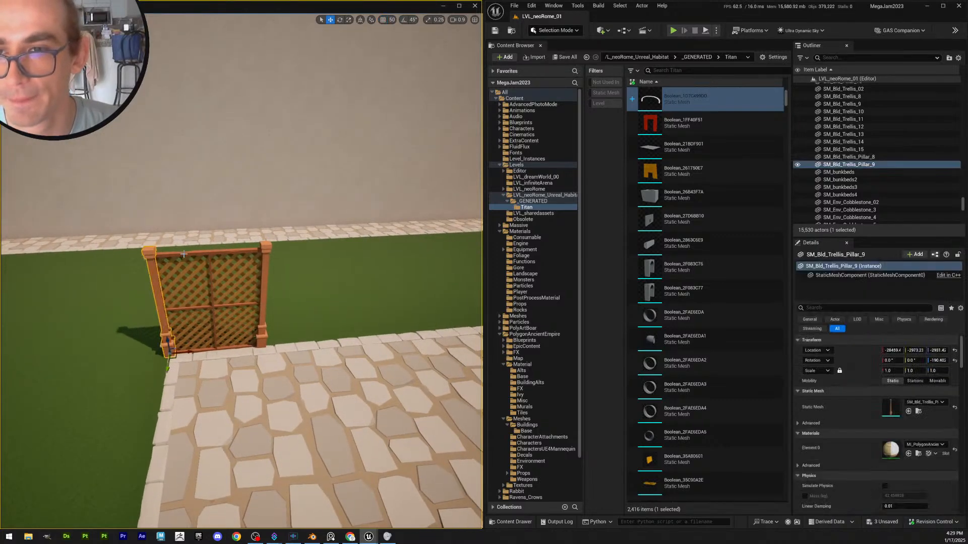
pyautogui.keyDown('ctrl'); pyautogui.click(183, 255); pyautogui.keyUp('ctrl')
pyautogui.keyDown('ctrl'); pyautogui.click(265, 258); pyautogui.keyUp('ctrl')
pyautogui.moveTo(283, 343); pyautogui.dragTo(284, 344)
pyautogui.press('Escape')
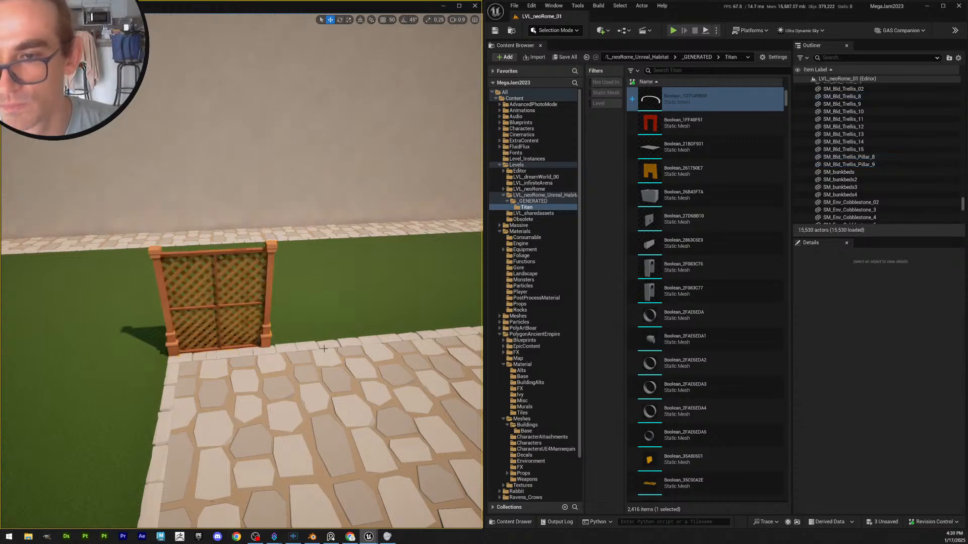
# Save the modified trellis panel and both trellis pillars
pyautogui.press('s')
pyautogui.moveTo(329, 352); pyautogui.dragTo(366, 339, button='right')
pyautogui.scroll(-2, 331, 345)
pyautogui.press('w')
pyautogui.press('s')
pyautogui.scroll(9, 335, 339)
pyautogui.press('s')
pyautogui.press('d')
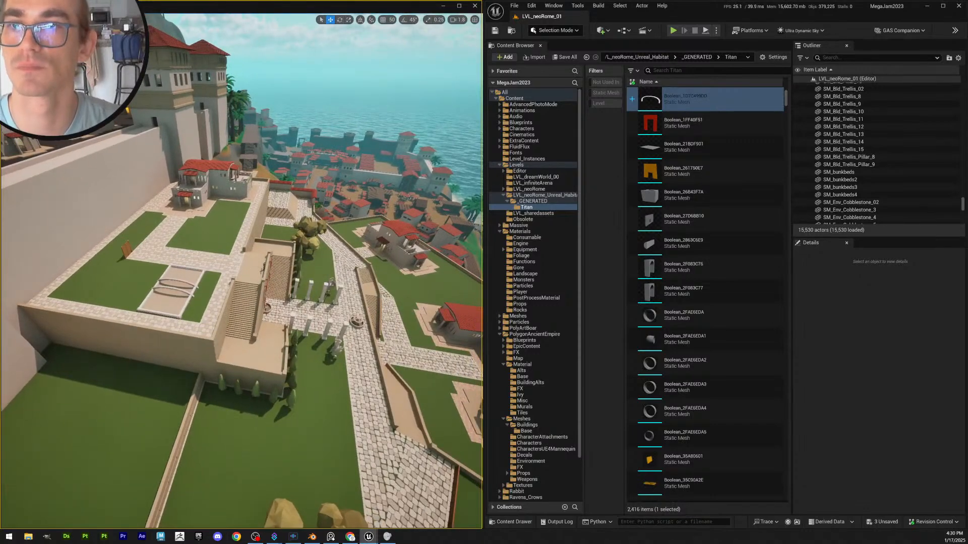
pyautogui.click(564, 57)
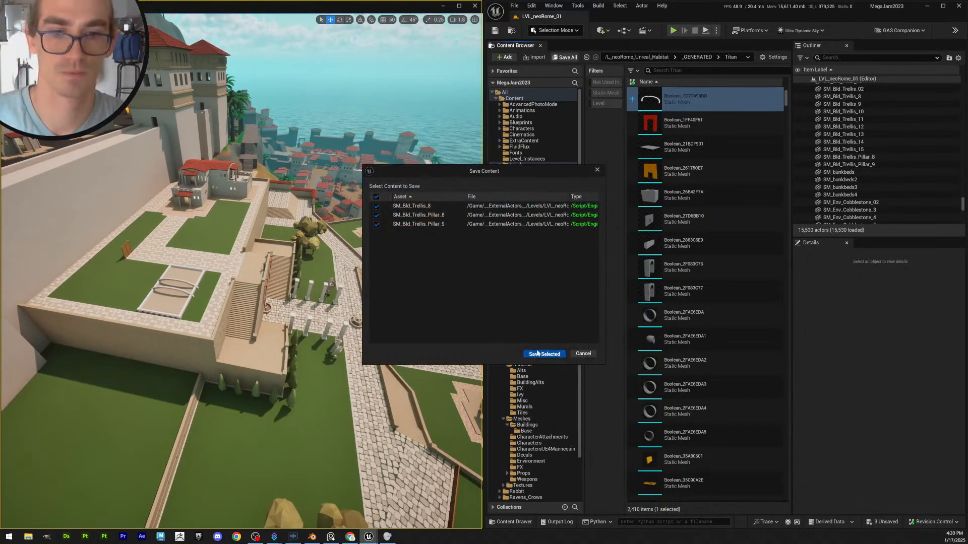
pyautogui.click(544, 350)
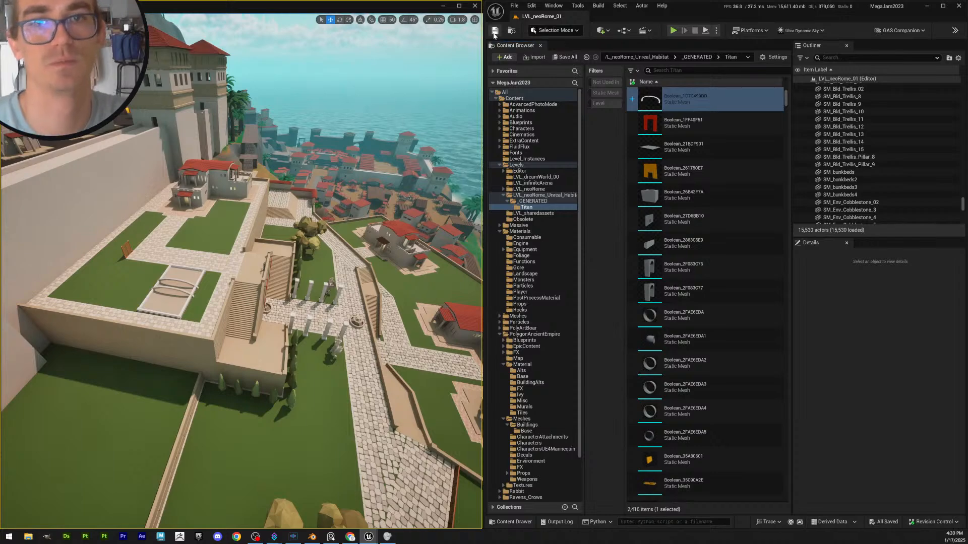
# Survey the courtyard terrace, arches, trellis and staircases from several elevated angles, and save all content
pyautogui.press('d')
pyautogui.moveTo(383, 276); pyautogui.dragTo(237, 282, button='right')
pyautogui.scroll(1, 383, 277)
pyautogui.press('s')
pyautogui.press('d')
pyautogui.press('a')
pyautogui.press('w')
pyautogui.moveTo(375, 271); pyautogui.dragTo(424, 295, button='right')
pyautogui.scroll(-2, 376, 271)
pyautogui.press('a')
pyautogui.press('s')
pyautogui.press('q')
pyautogui.press('a')
pyautogui.scroll(-2, 376, 272)
pyautogui.press('w')
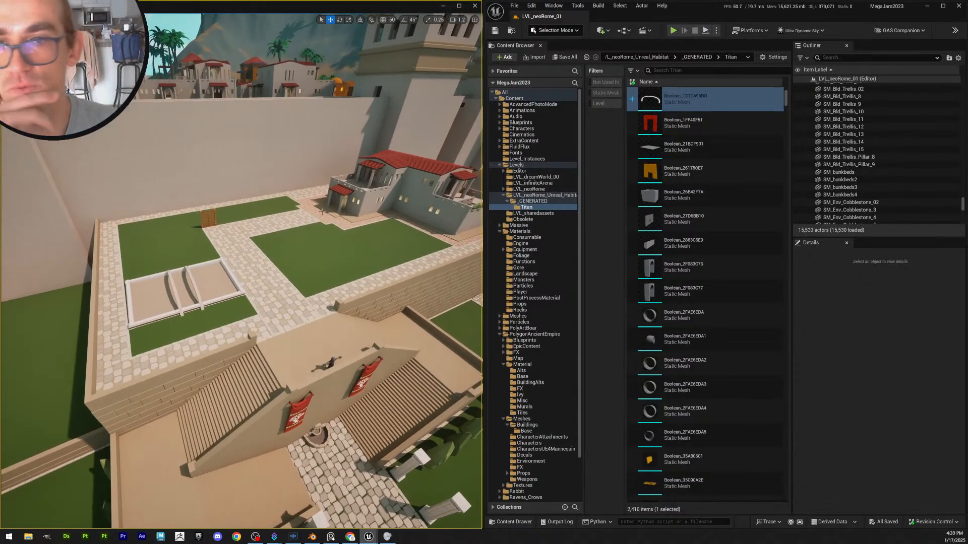
pyautogui.press('s')
pyautogui.press('d')
pyautogui.moveTo(241, 271)
pyautogui.mouseDown(button='right')
pyautogui.moveTo(177, 242)
pyautogui.moveTo(275, 285)
pyautogui.moveTo(238, 273)
pyautogui.moveTo(275, 256)
pyautogui.moveTo(238, 285)
pyautogui.moveTo(241, 311)
pyautogui.moveTo(238, 273)
pyautogui.mouseUp(button='right')
pyautogui.scroll(4, 241, 272)
pyautogui.press('s')
pyautogui.scroll(1, 241, 271)
pyautogui.press('a')
pyautogui.press('s')
pyautogui.press('w')
pyautogui.press('w')
pyautogui.scroll(-3, 241, 271)
pyautogui.press('s')
pyautogui.press('w')
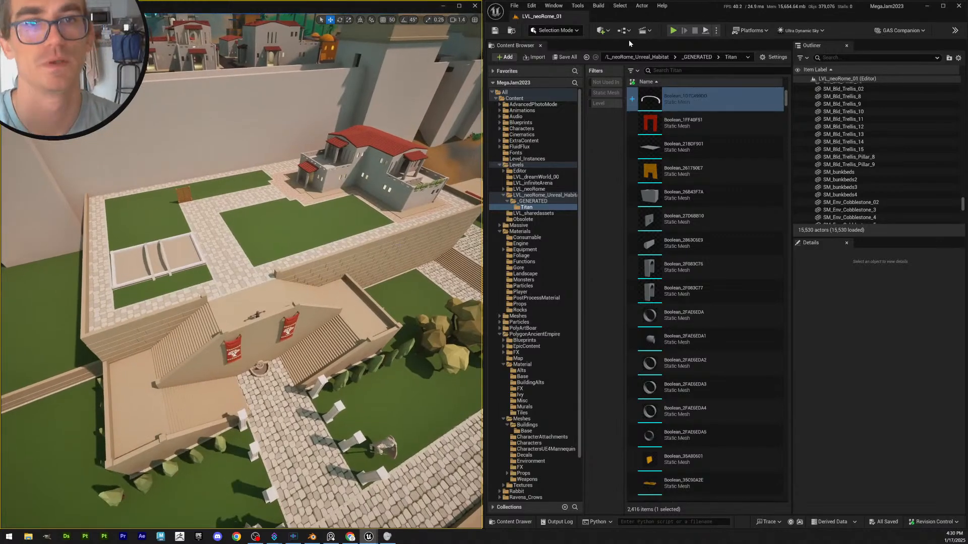
pyautogui.click(566, 57)
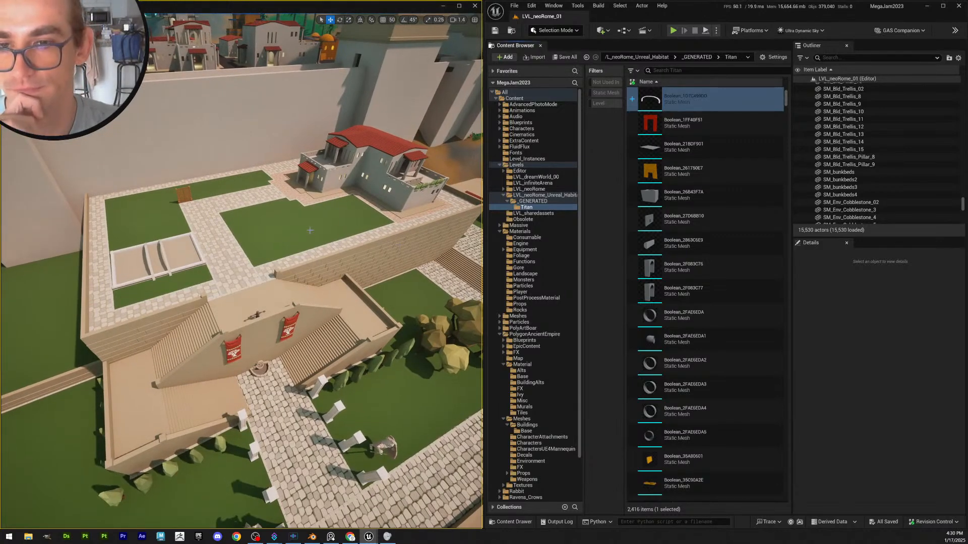